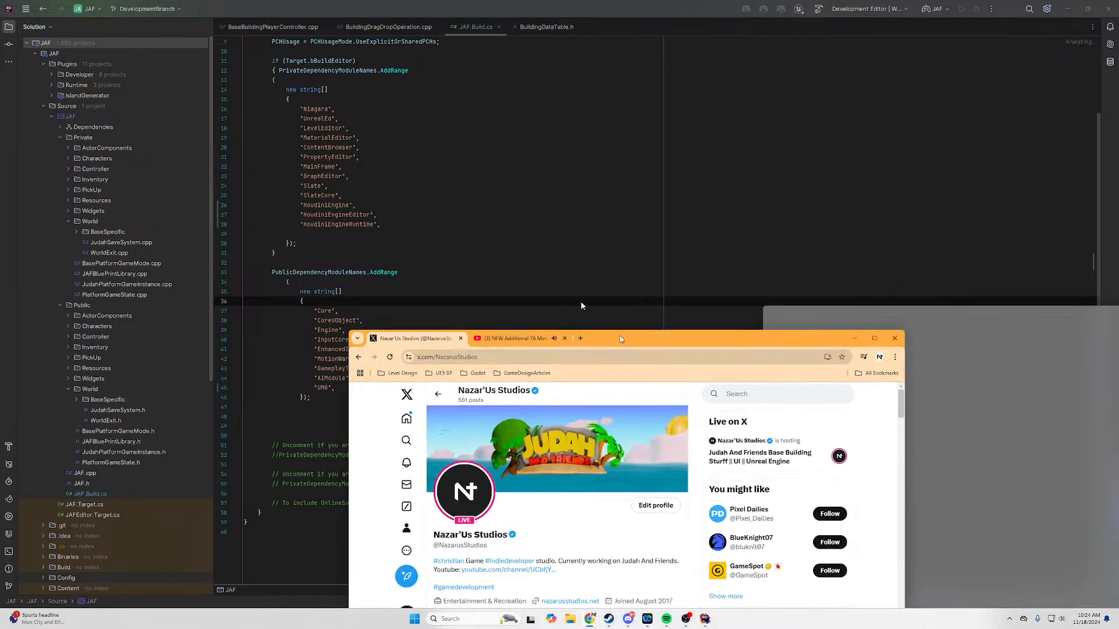
Look over the Nazar'Us Studios profile on X, including its pinned Discord post and the live stream post.
{"action": "left_click_drag", "start_coordinate": [482, 209], "coordinate": [408, 196]}
{"action": "left_click", "coordinate": [534, 213]}
{"action": "scroll", "coordinate": [507, 210], "scroll_direction": "down", "scroll_amount": 1}
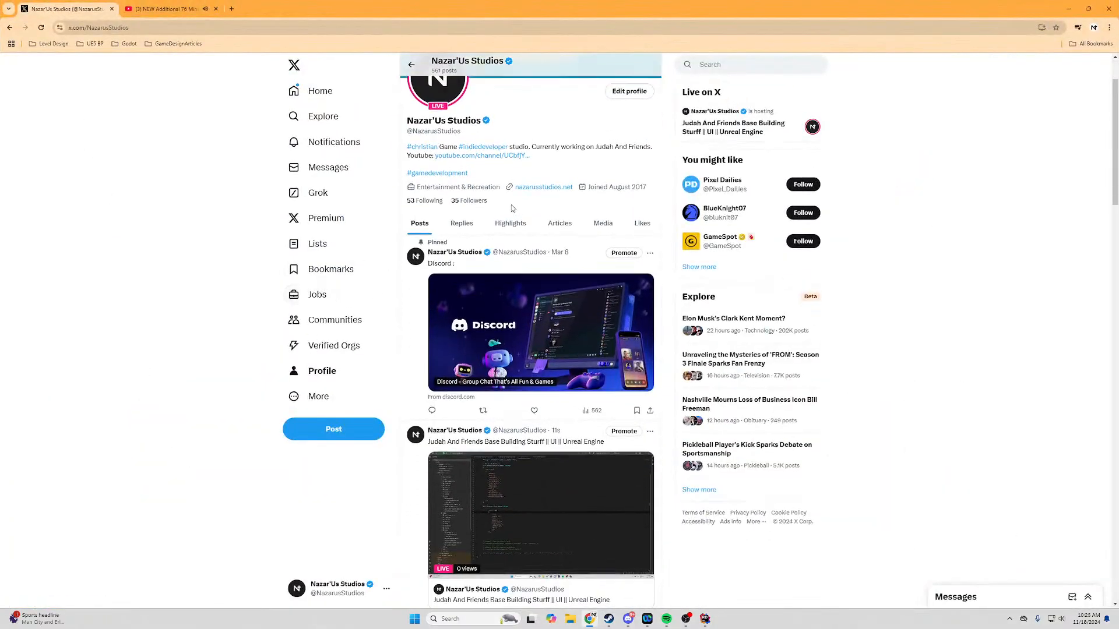
{"action": "scroll", "coordinate": [516, 217], "scroll_direction": "up", "scroll_amount": 1}
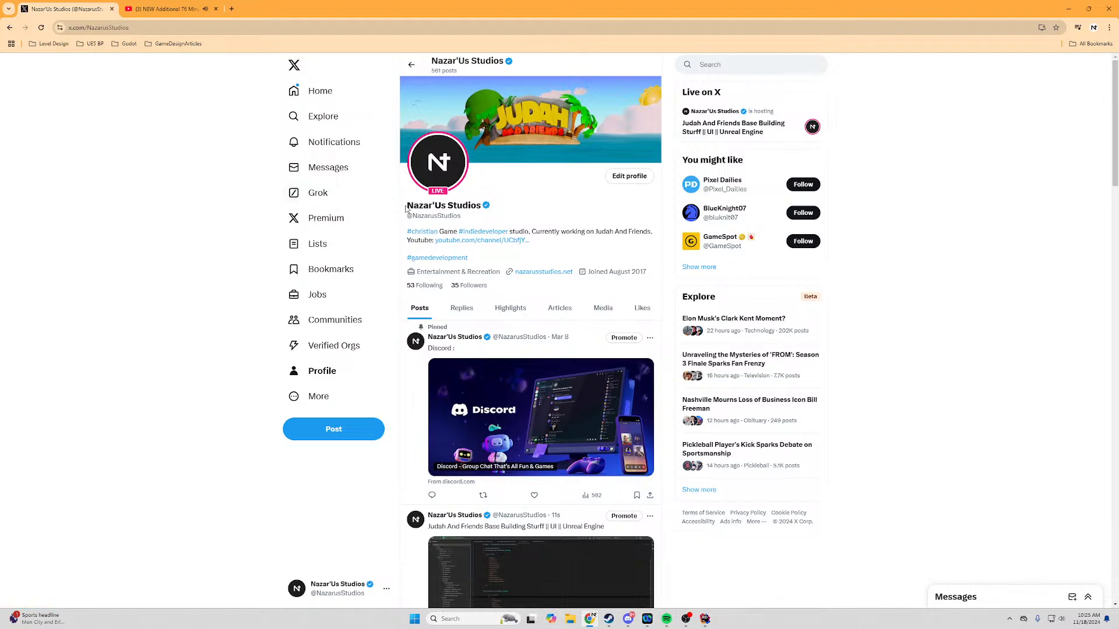
{"action": "left_click_drag", "start_coordinate": [406, 210], "coordinate": [506, 214]}
{"action": "left_click", "coordinate": [590, 219]}
{"action": "scroll", "coordinate": [570, 354], "scroll_direction": "down", "scroll_amount": 3}
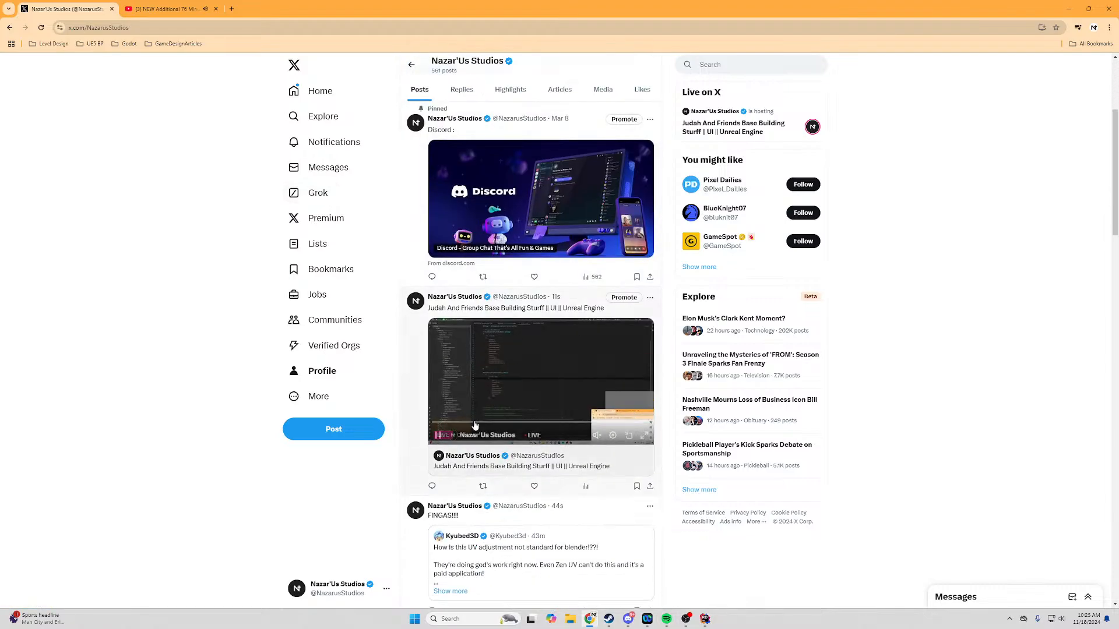
{"action": "scroll", "coordinate": [484, 261], "scroll_direction": "up", "scroll_amount": 3}
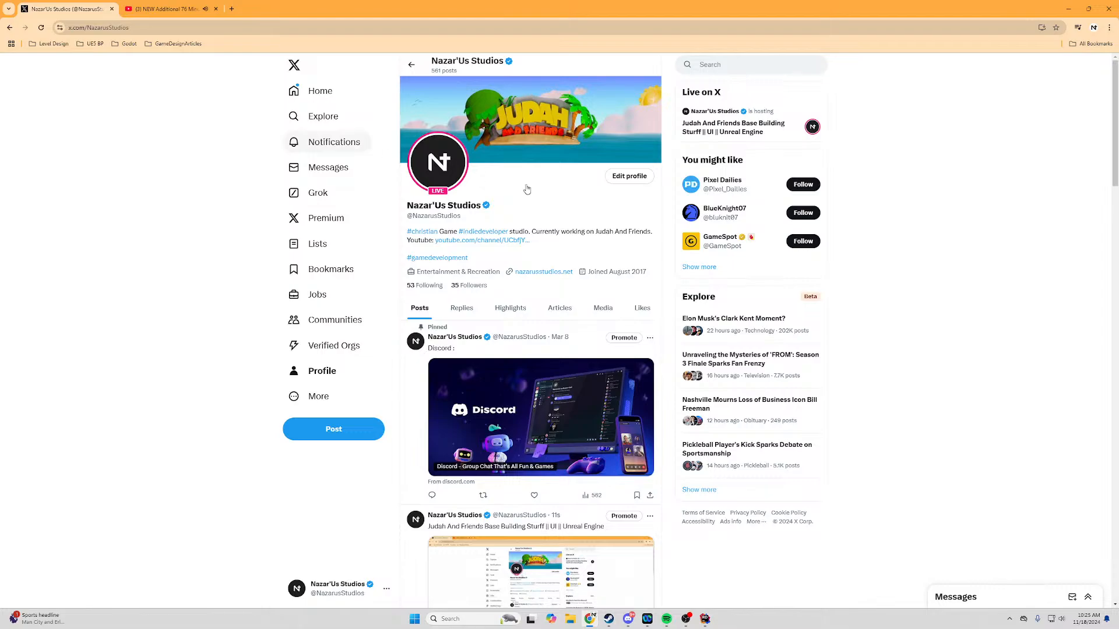
{"action": "key", "text": "alt+Tab"}
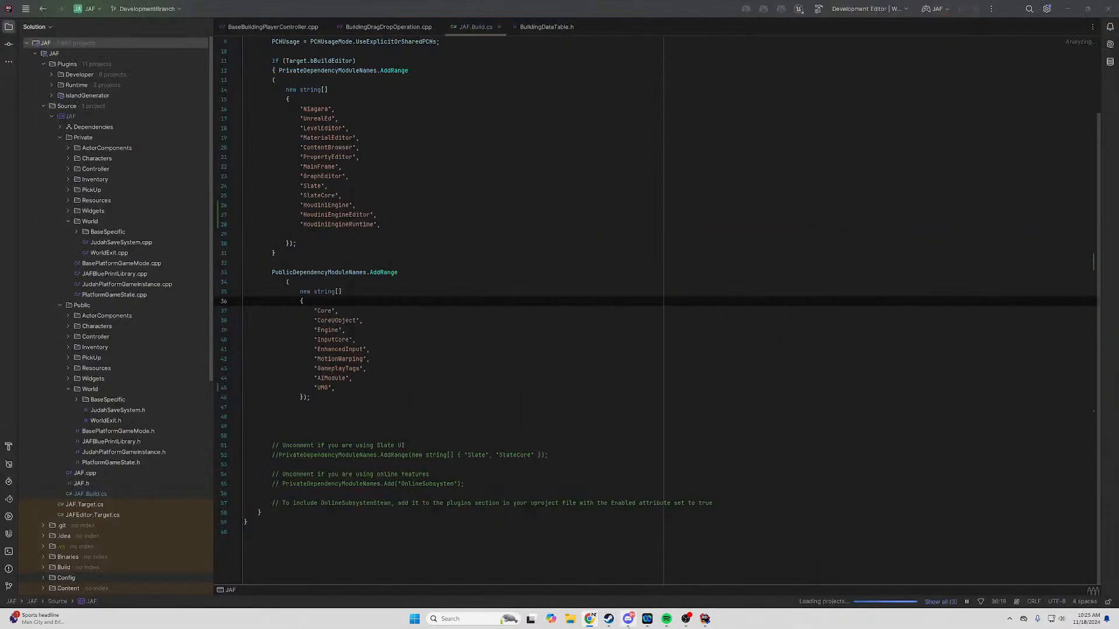
{"action": "left_click", "coordinate": [628, 619]}
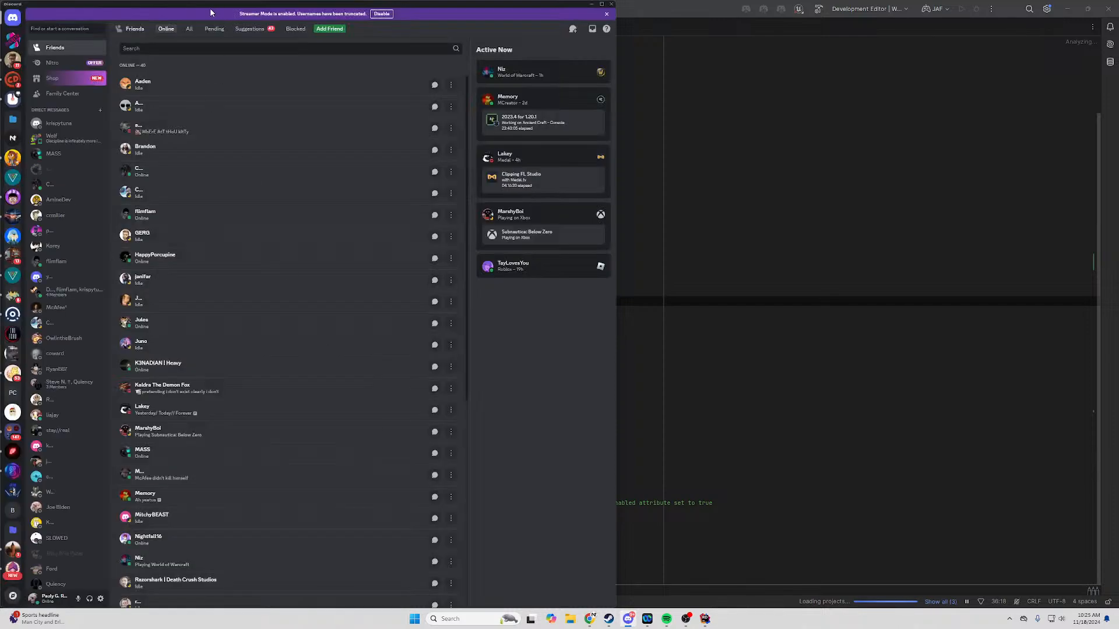
{"action": "key", "text": "alt+Tab"}
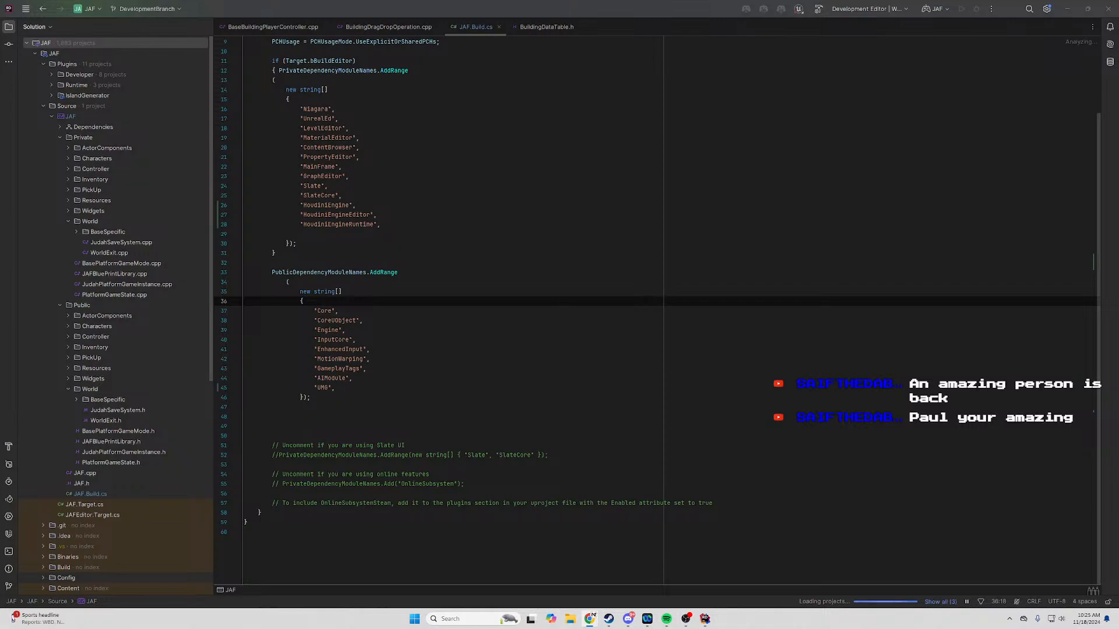
{"action": "key", "text": "alt+Tab"}
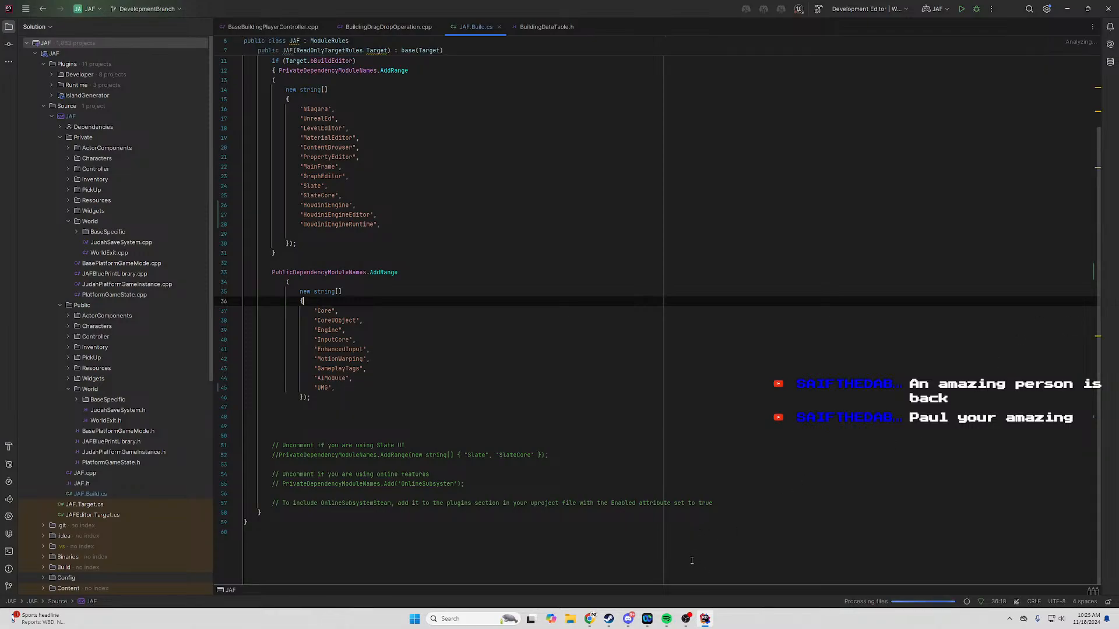
{"action": "left_click", "coordinate": [819, 484]}
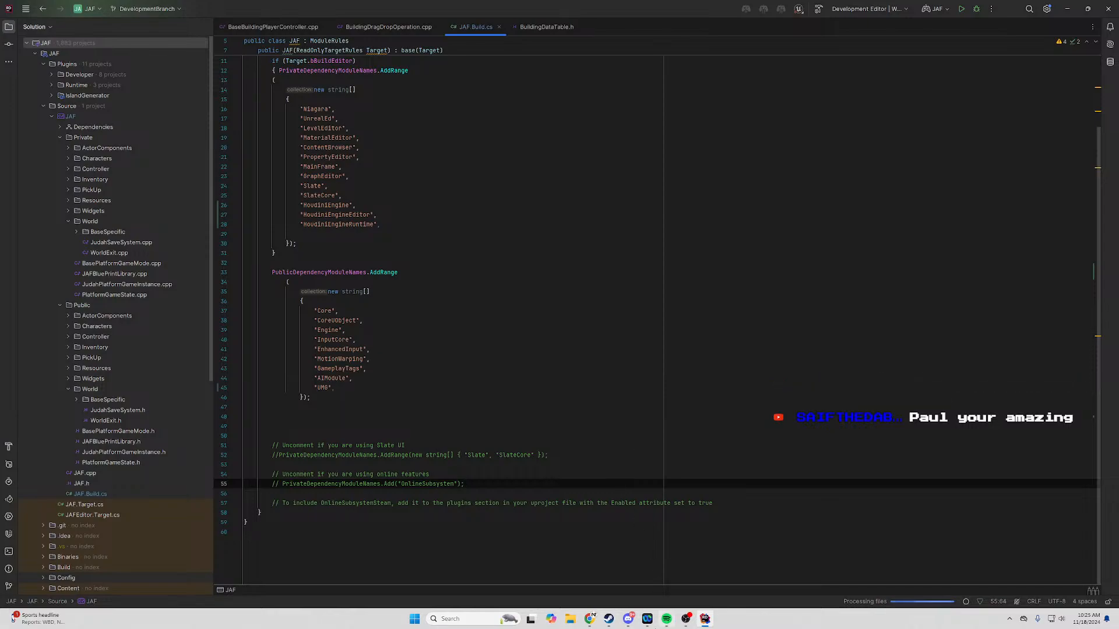
{"action": "left_click", "coordinate": [590, 618]}
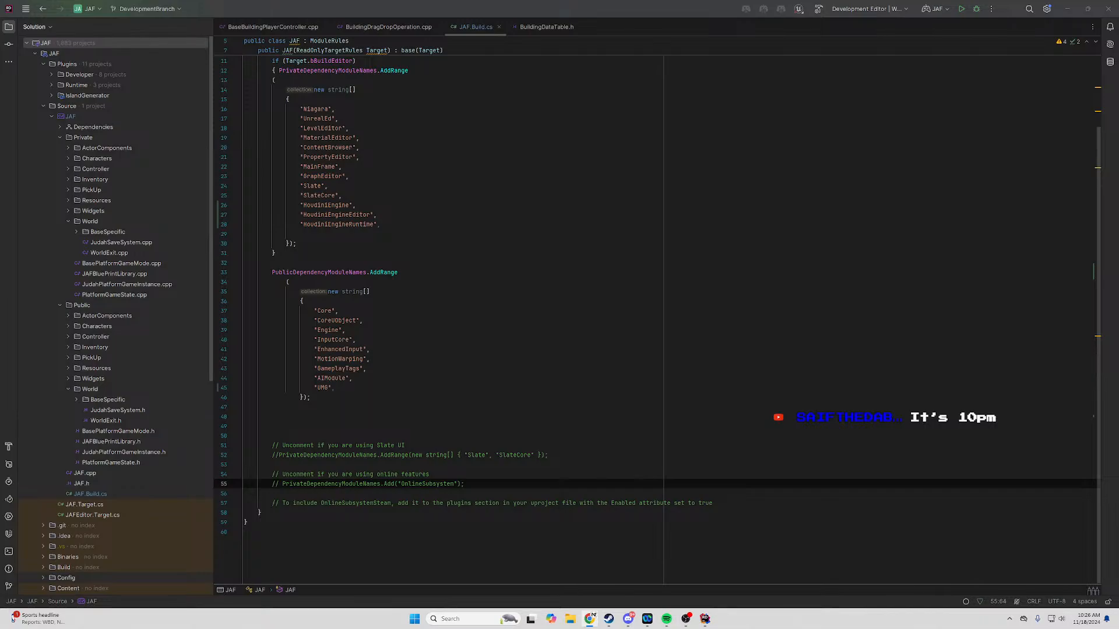
{"action": "key", "text": "alt+Tab"}
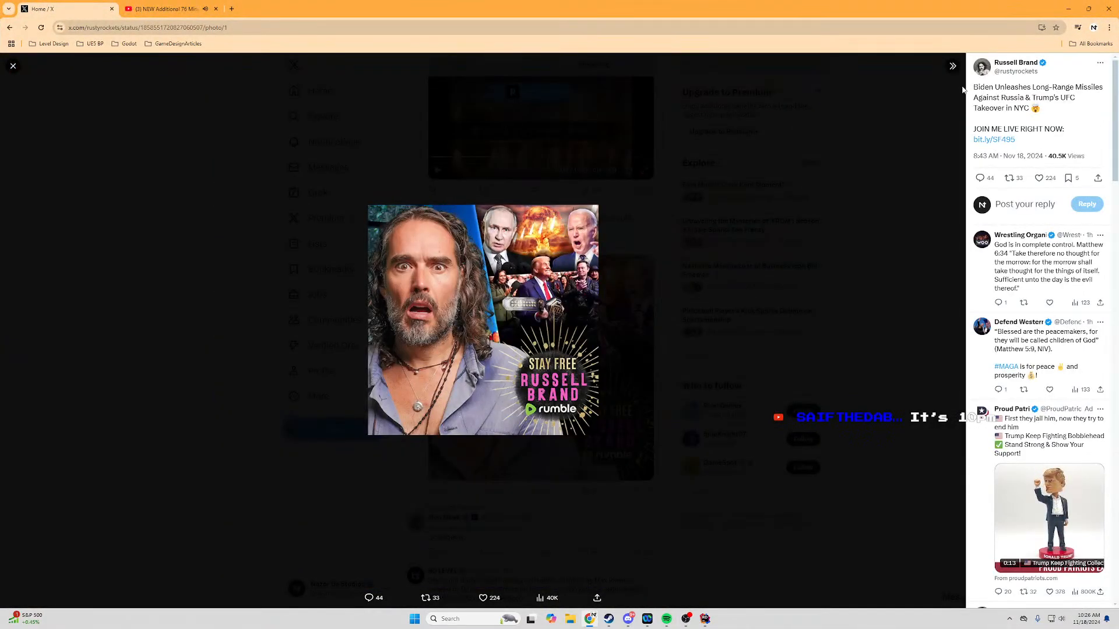
{"action": "left_click_drag", "start_coordinate": [972, 87], "coordinate": [1059, 115]}
{"action": "left_click_drag", "start_coordinate": [437, 10], "coordinate": [0, 17]}
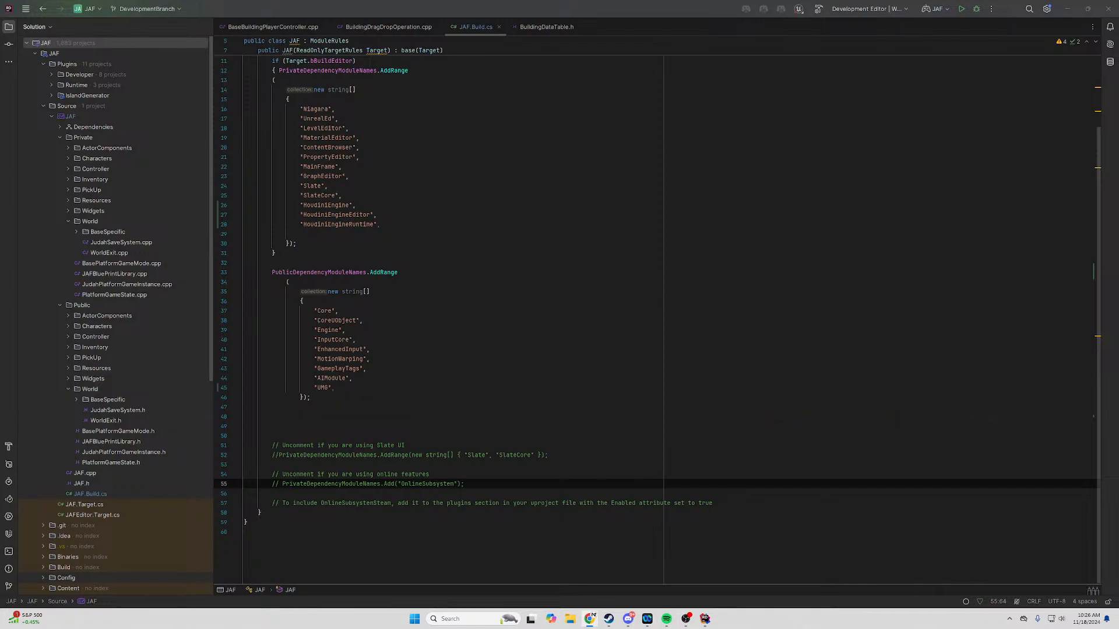
{"action": "key", "text": "alt+Tab"}
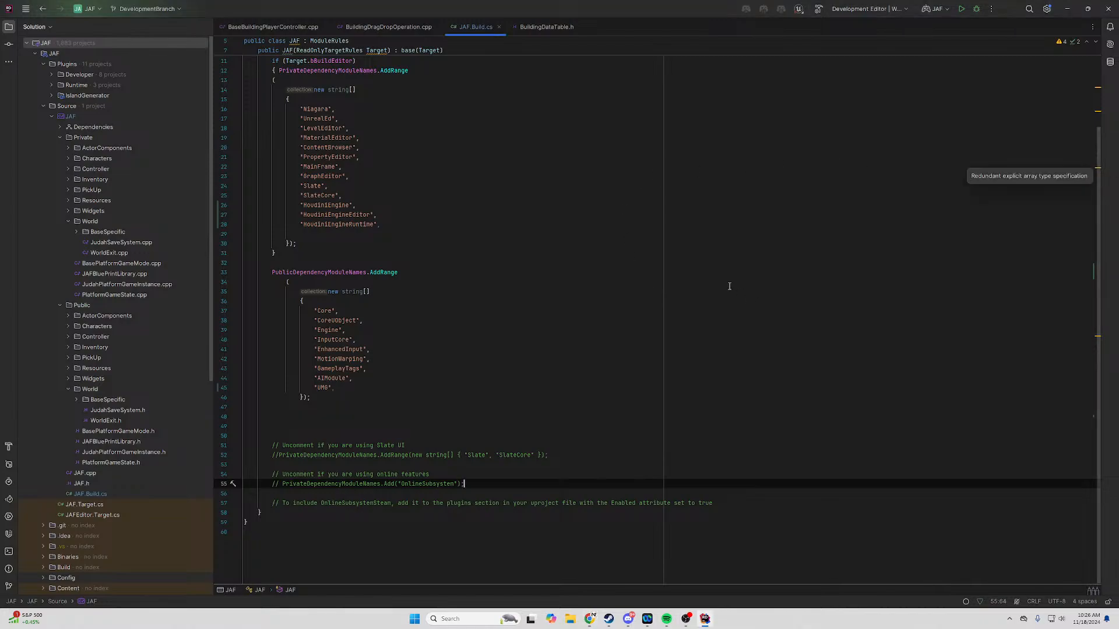
Try to launch JAF in debug mode, agreeing to rebuild the missing JAF module, and dismiss the compile error.
{"action": "left_click", "coordinate": [568, 233]}
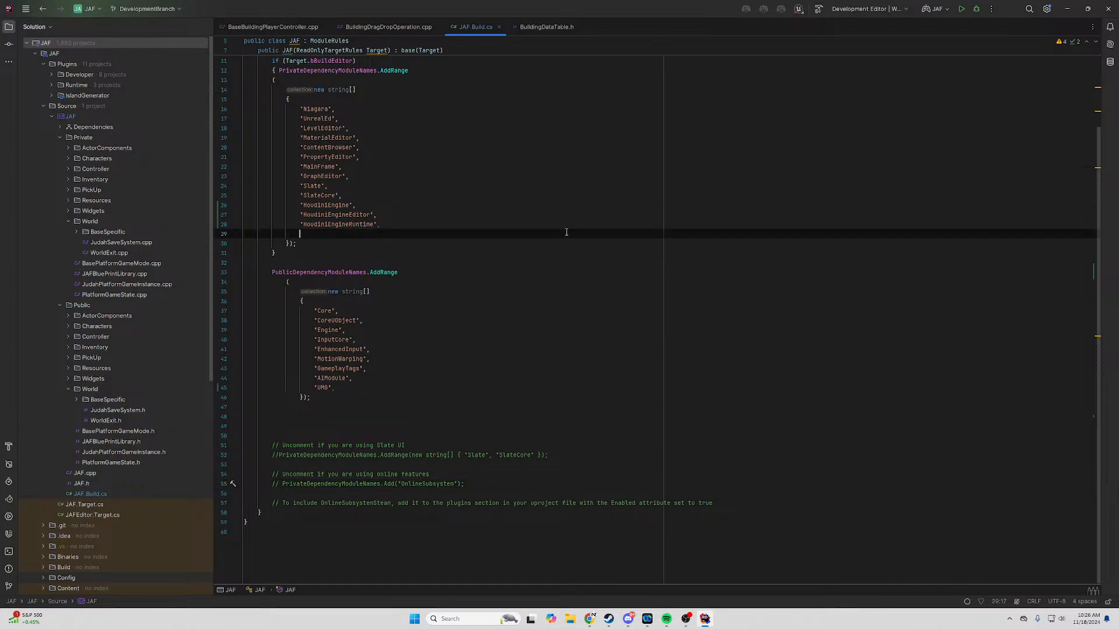
{"action": "left_click", "coordinate": [976, 9]}
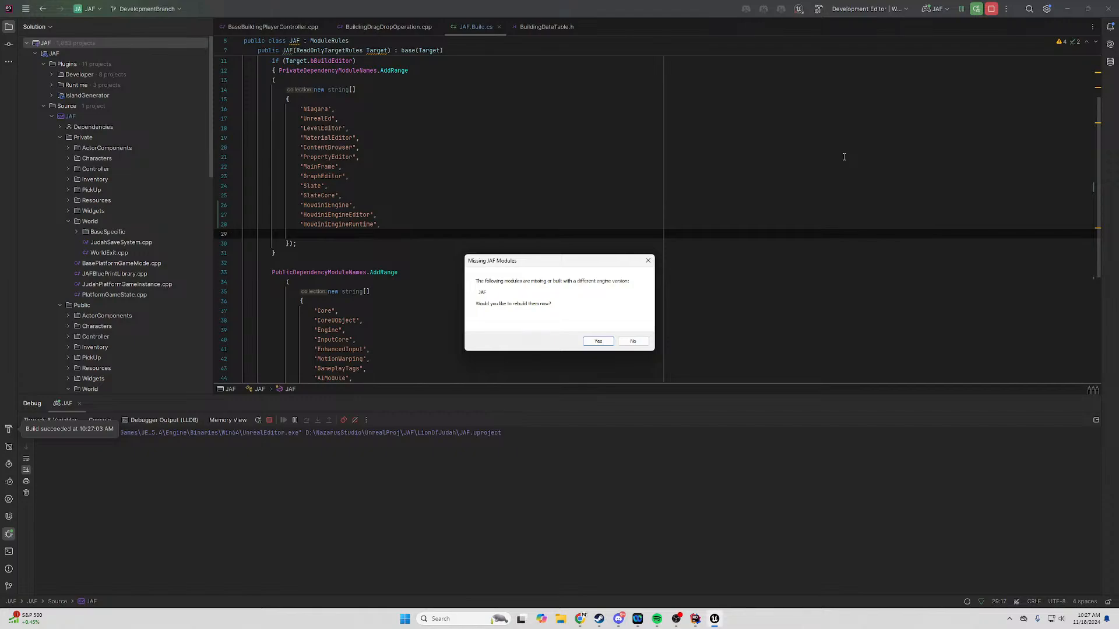
{"action": "left_click", "coordinate": [596, 343]}
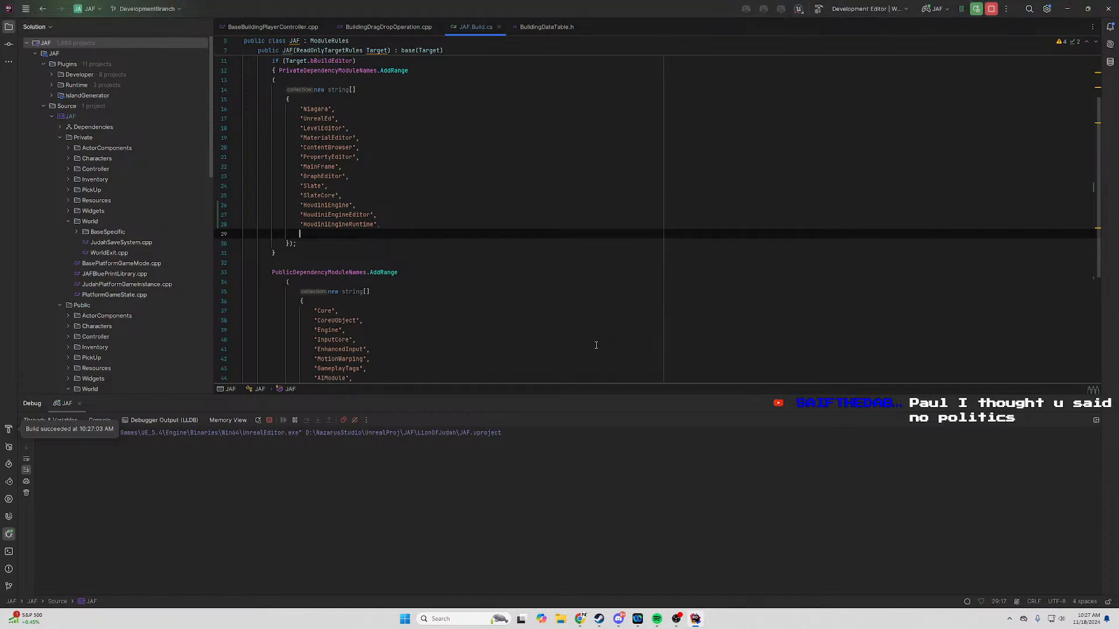
{"action": "left_click", "coordinate": [773, 189]}
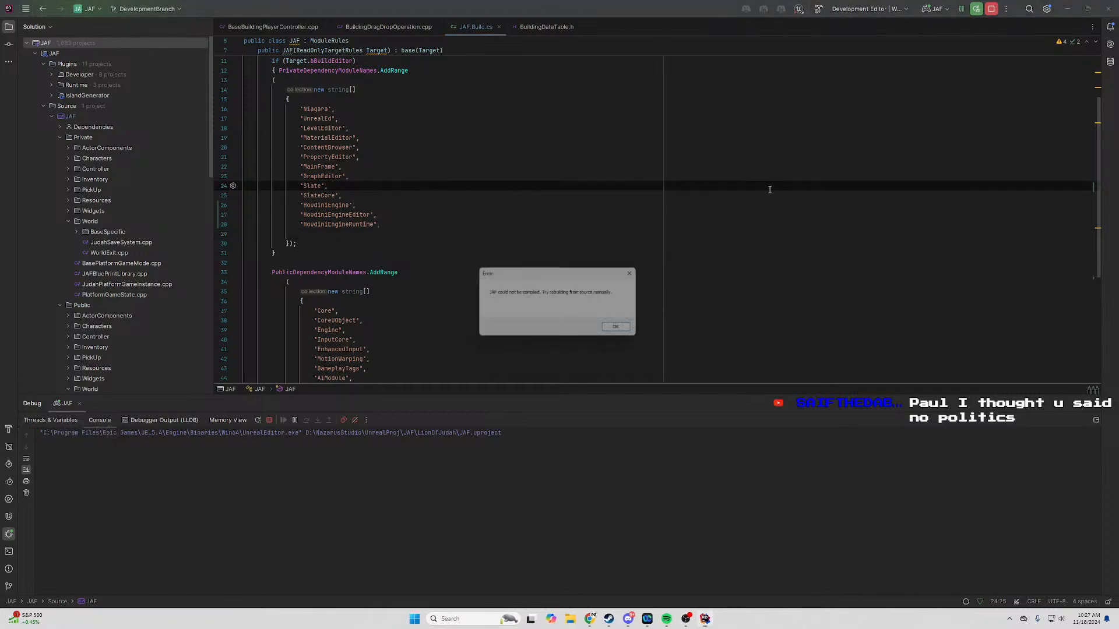
{"action": "left_click", "coordinate": [622, 331]}
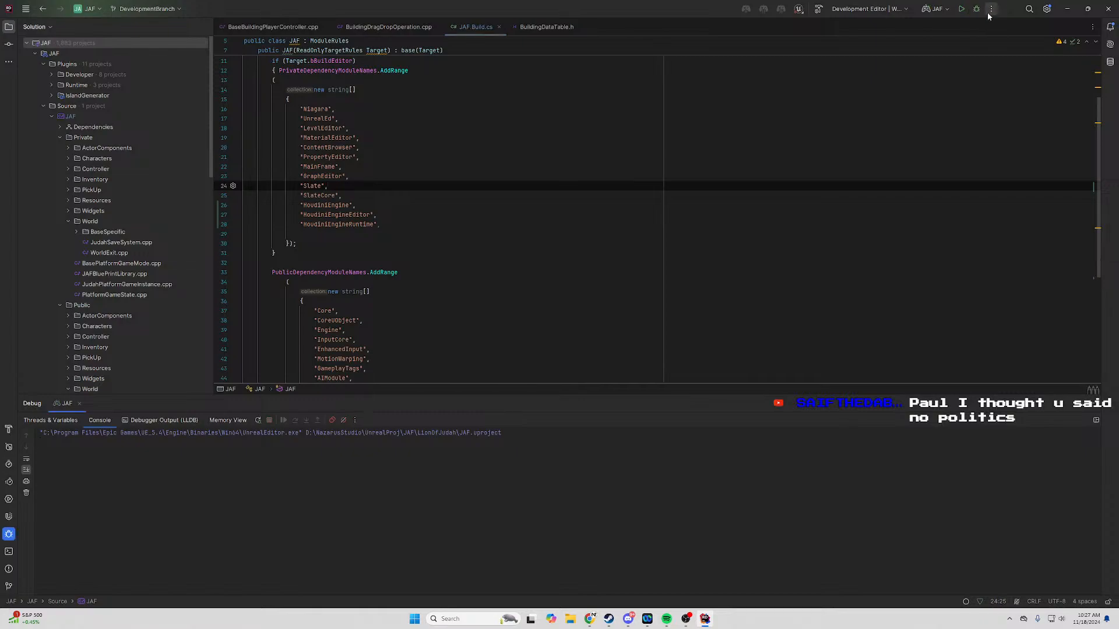
Clean the JAF solution and start a full rebuild of it.
{"action": "left_click", "coordinate": [26, 9]}
{"action": "mouse_move", "coordinate": [155, 8]}
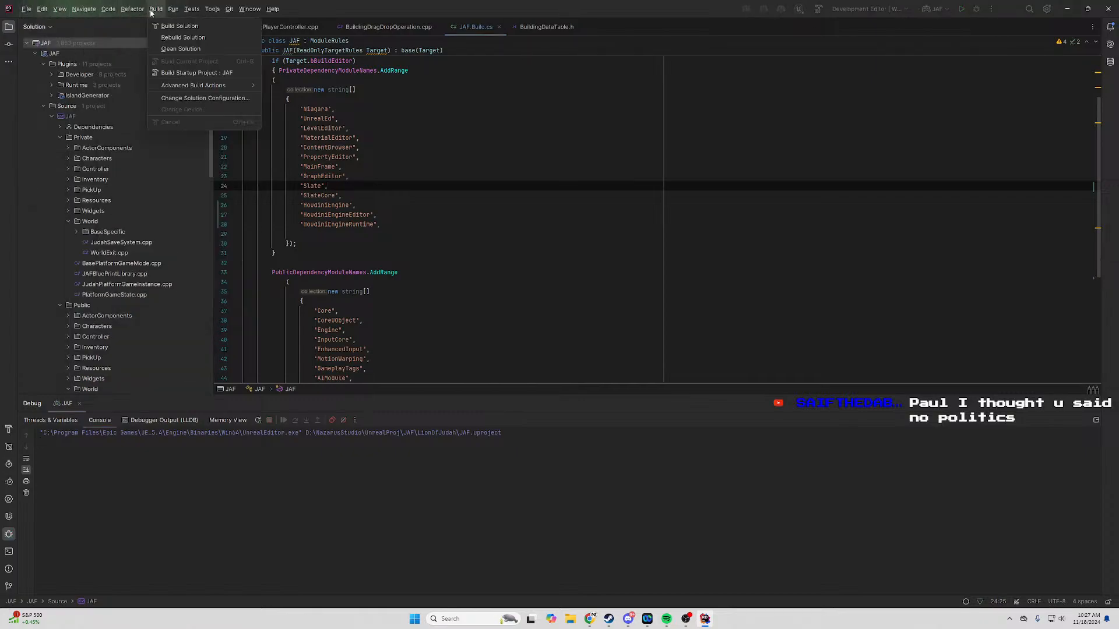
{"action": "left_click", "coordinate": [170, 46]}
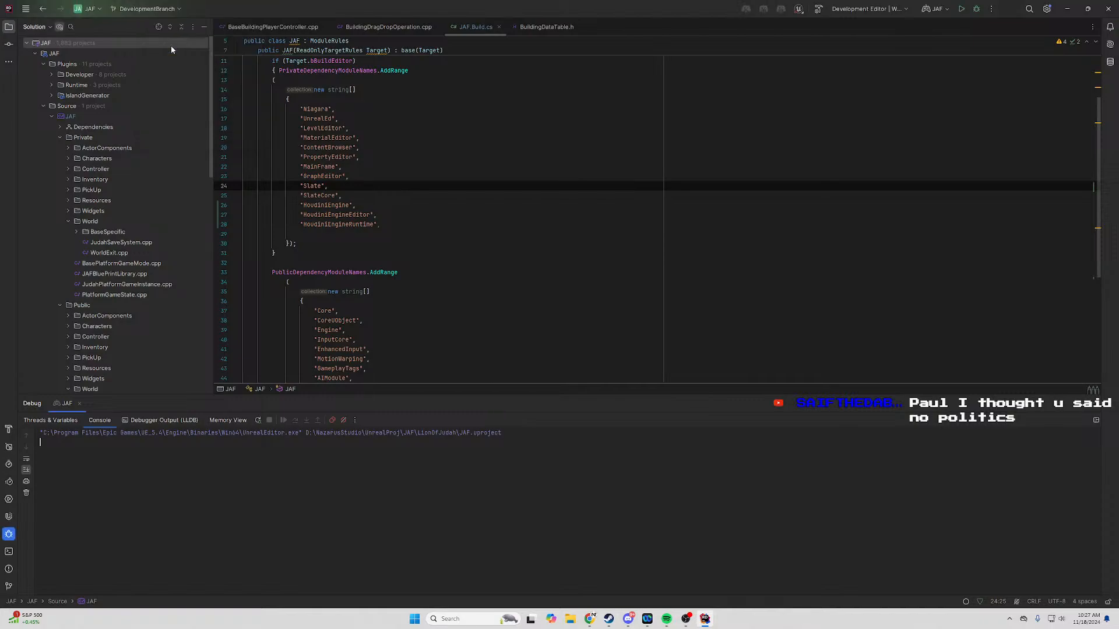
{"action": "left_click", "coordinate": [26, 9]}
{"action": "left_click", "coordinate": [156, 9]}
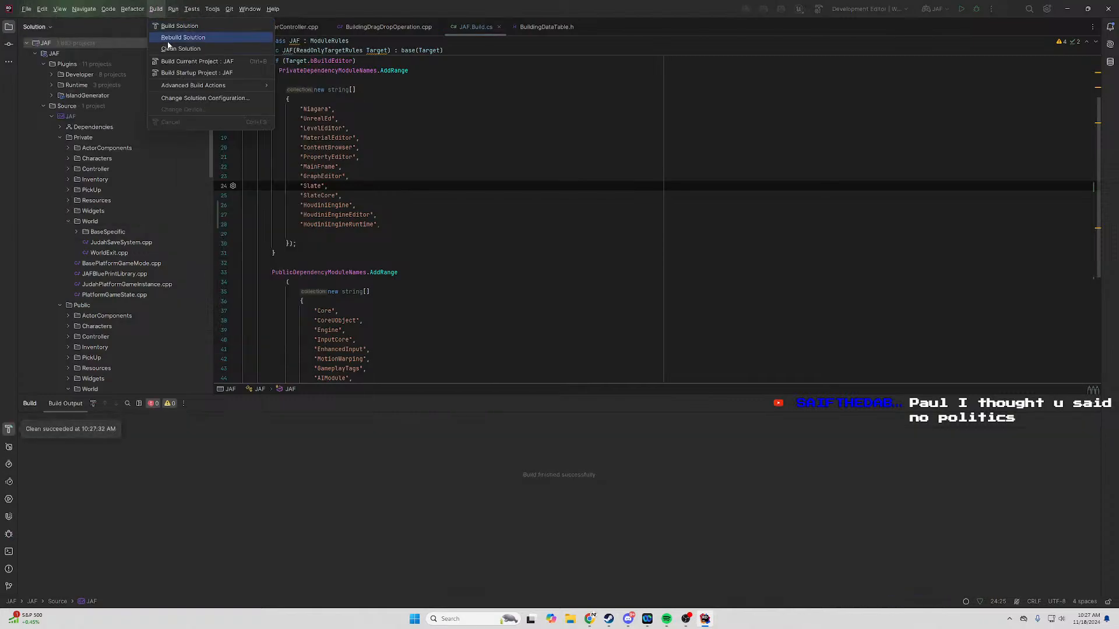
{"action": "left_click", "coordinate": [168, 40]}
Review the private and public dependency lists in JAF.Build.cs, including the three Houdini Engine modules.
{"action": "scroll", "coordinate": [437, 188], "scroll_direction": "down", "scroll_amount": 1}
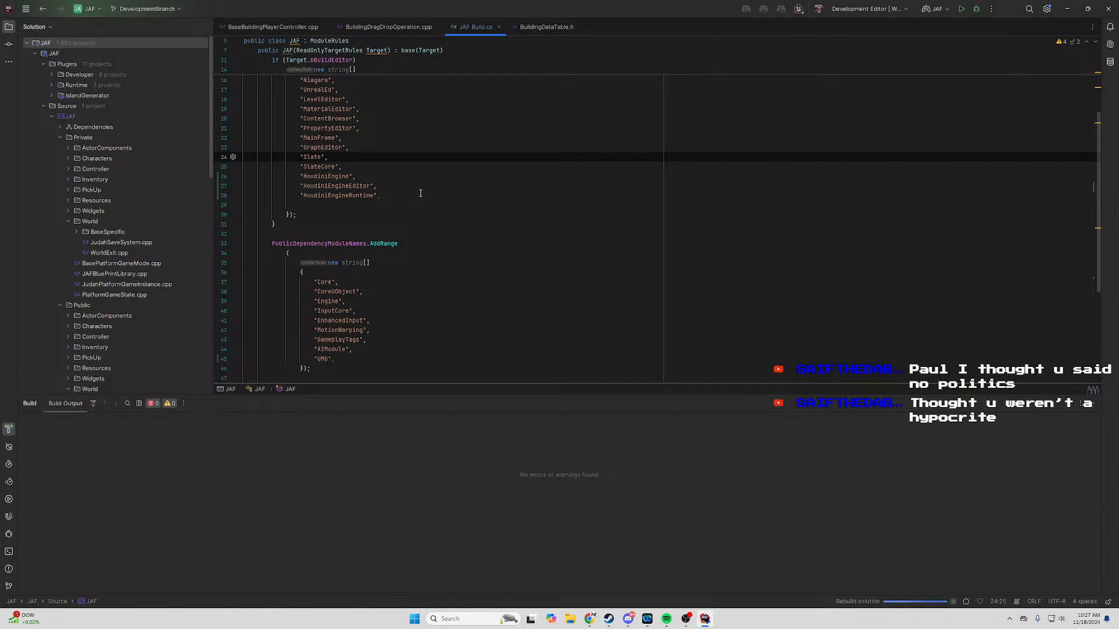
{"action": "scroll", "coordinate": [420, 178], "scroll_direction": "up", "scroll_amount": 5}
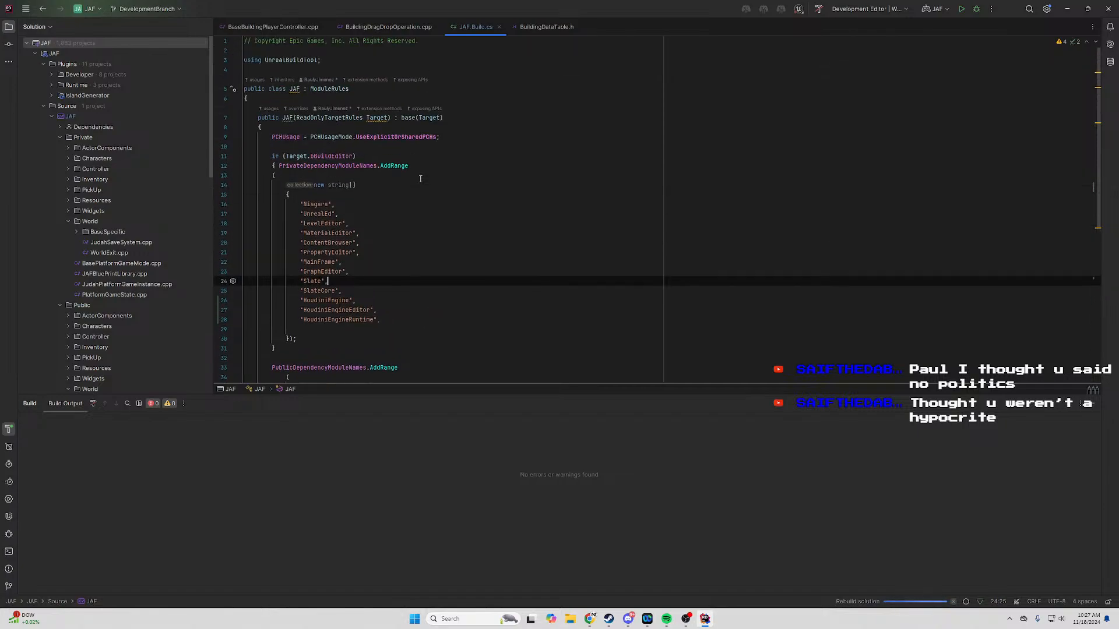
{"action": "scroll", "coordinate": [428, 179], "scroll_direction": "down", "scroll_amount": 10}
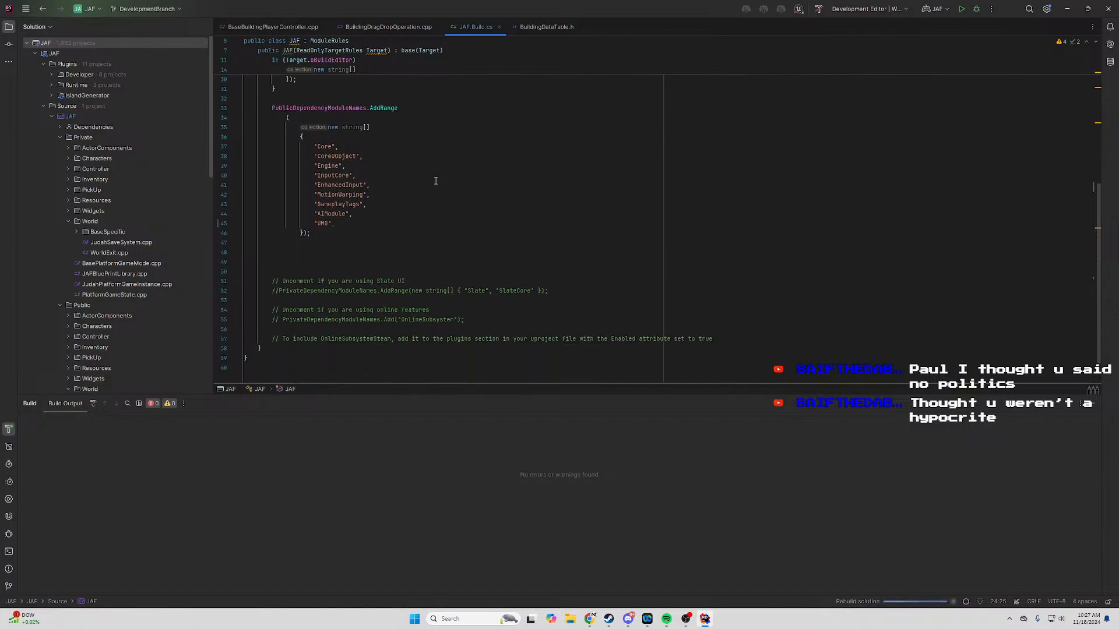
{"action": "scroll", "coordinate": [429, 192], "scroll_direction": "up", "scroll_amount": 5}
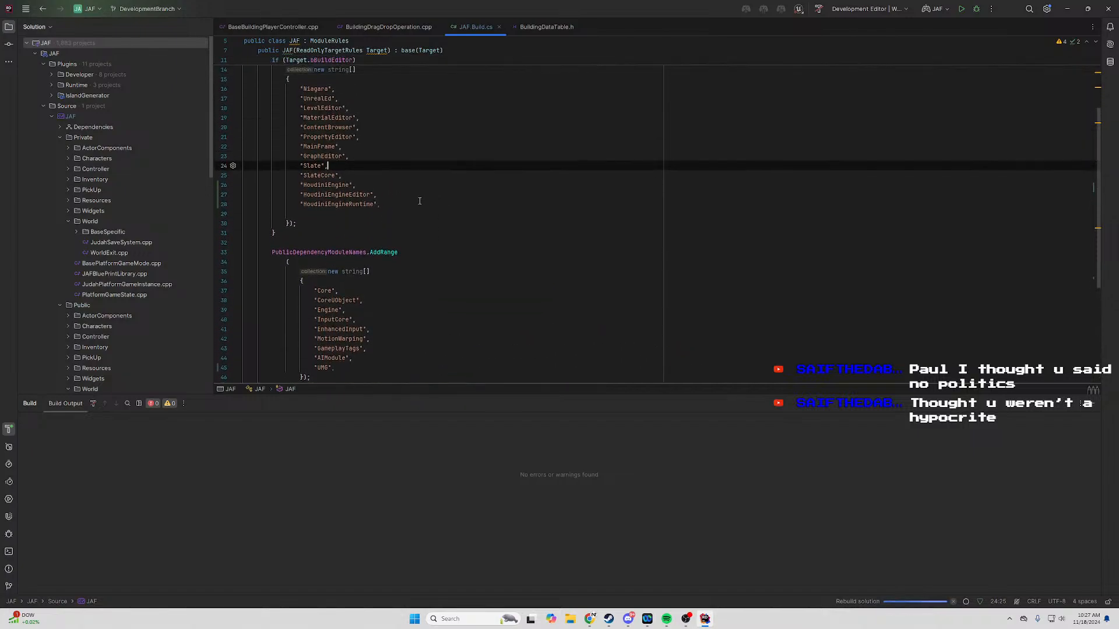
{"action": "left_click", "coordinate": [419, 203]}
{"action": "left_click_drag", "start_coordinate": [382, 204], "coordinate": [233, 186]}
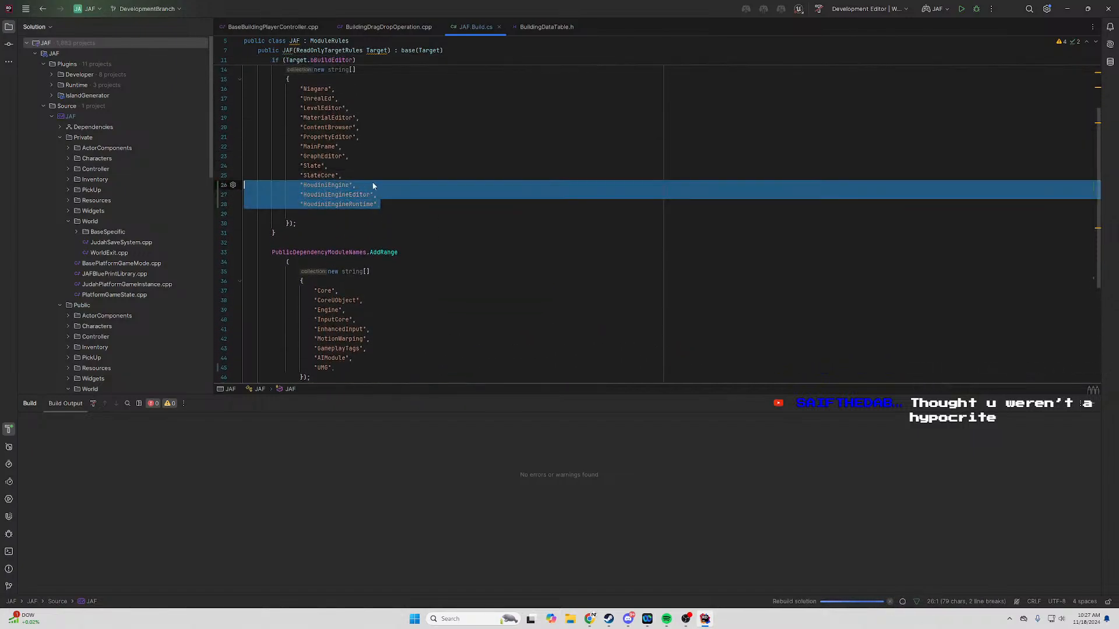
{"action": "left_click", "coordinate": [622, 147]}
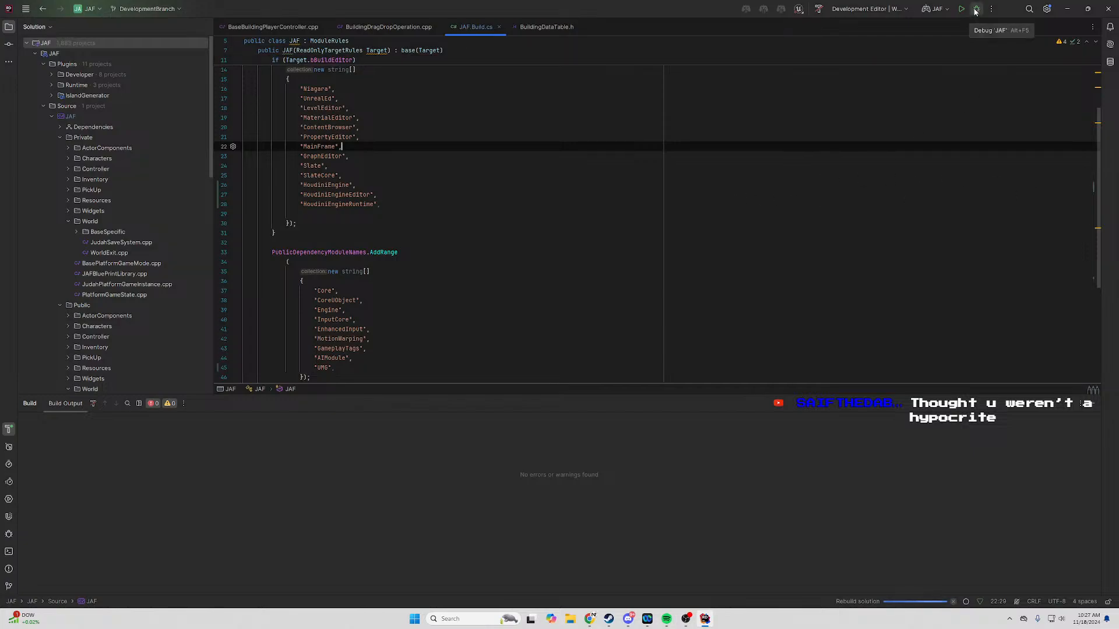
{"action": "left_click", "coordinate": [590, 620]}
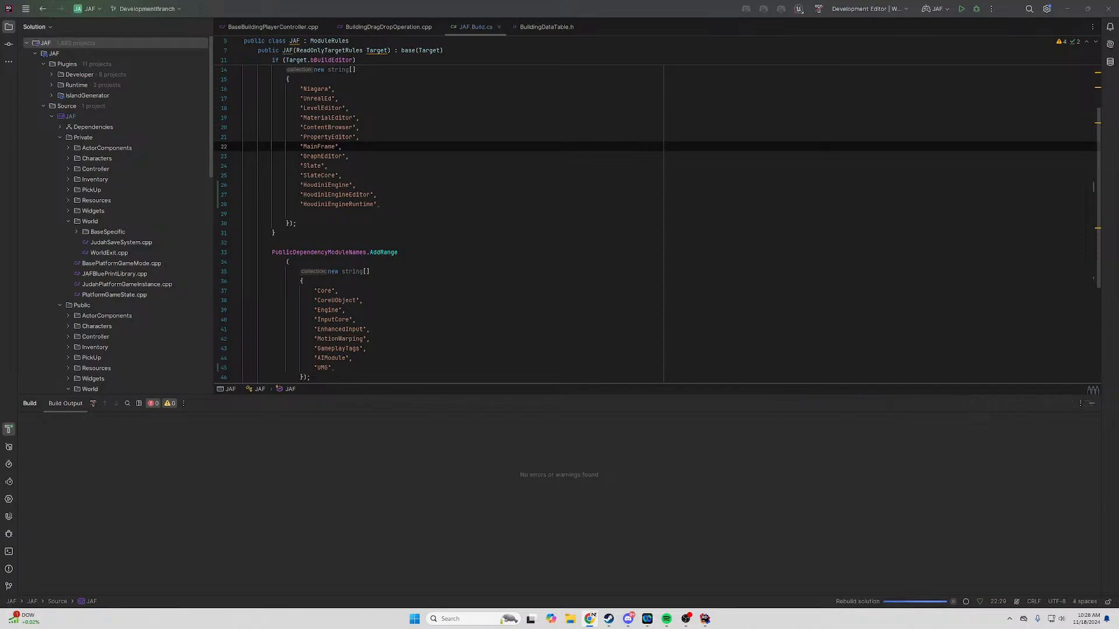
{"action": "key", "text": "alt+Tab"}
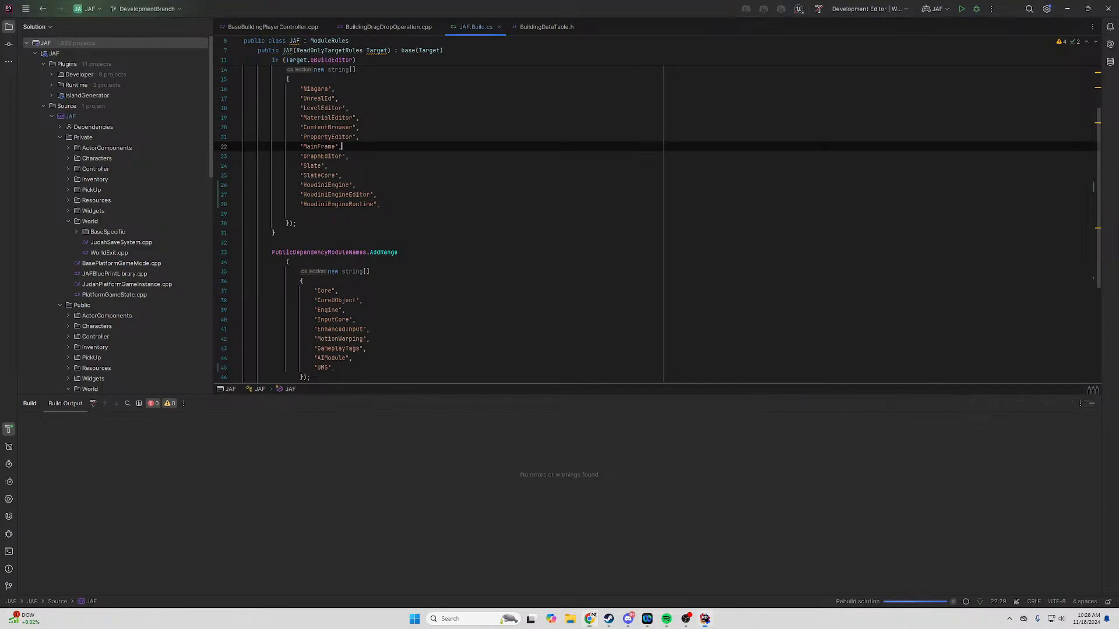
Examine the editor-only private dependency entries in JAF.Build.cs, from Niagara through HoudiniEngineRuntime.
{"action": "left_click", "coordinate": [438, 141]}
{"action": "scroll", "coordinate": [431, 175], "scroll_direction": "up", "scroll_amount": 3}
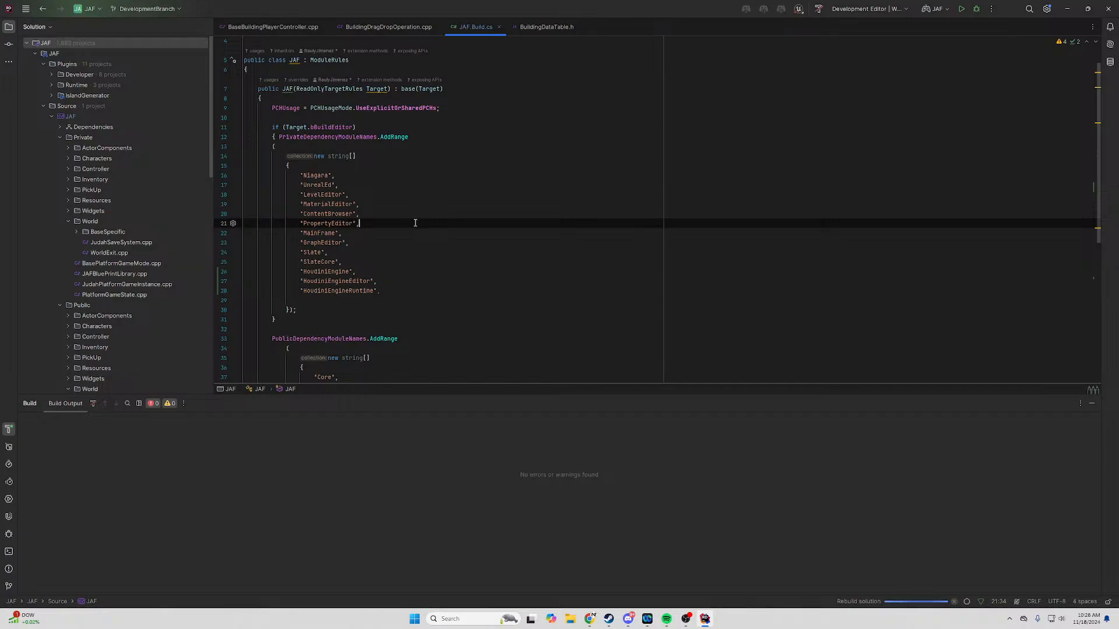
{"action": "left_click_drag", "start_coordinate": [415, 223], "coordinate": [300, 223]}
{"action": "left_click", "coordinate": [432, 204]}
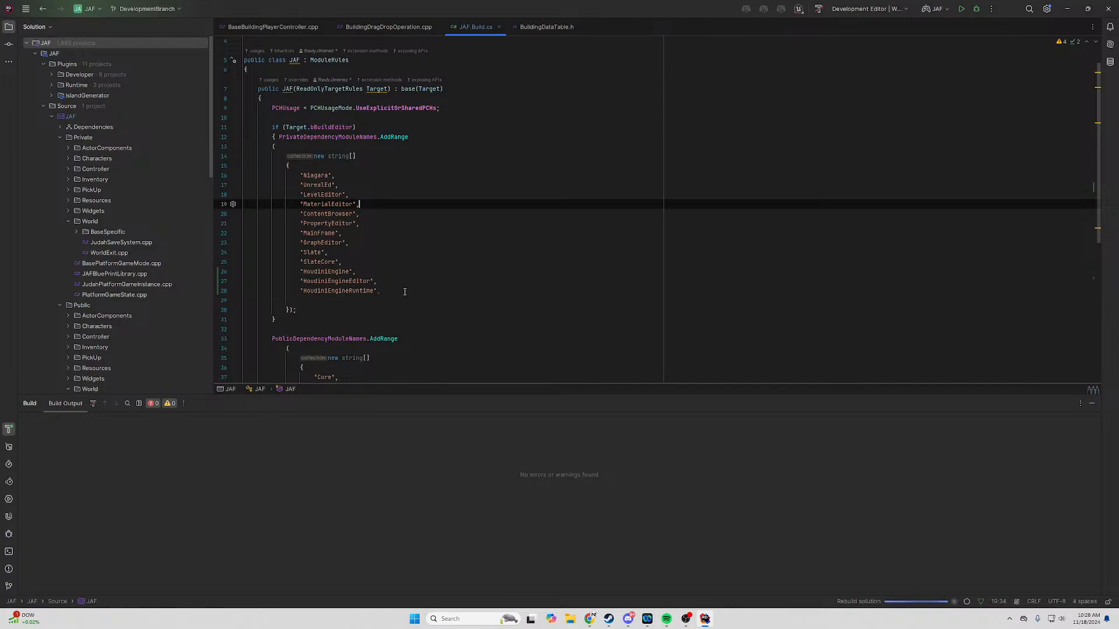
{"action": "left_click_drag", "start_coordinate": [404, 292], "coordinate": [282, 175]}
{"action": "left_click", "coordinate": [389, 192]}
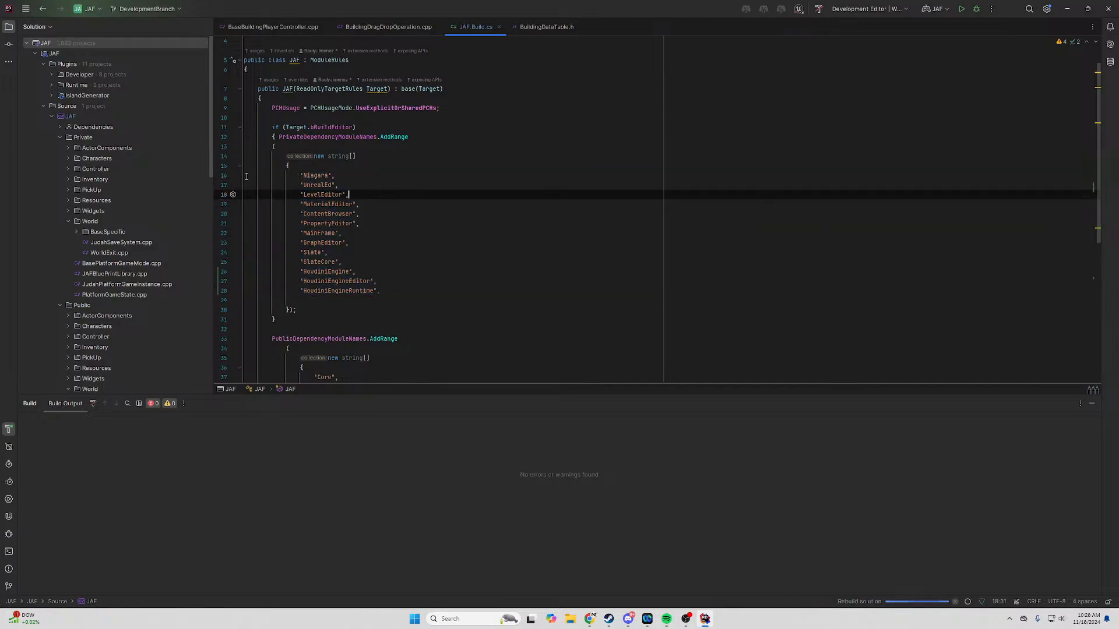
{"action": "mouse_move", "coordinate": [246, 176]}
{"action": "left_mouse_down"}
{"action": "mouse_move", "coordinate": [429, 277]}
{"action": "mouse_move", "coordinate": [430, 293]}
{"action": "mouse_move", "coordinate": [408, 290]}
{"action": "mouse_move", "coordinate": [303, 186]}
{"action": "mouse_move", "coordinate": [261, 179]}
{"action": "left_mouse_up"}
{"action": "left_click", "coordinate": [380, 186]}
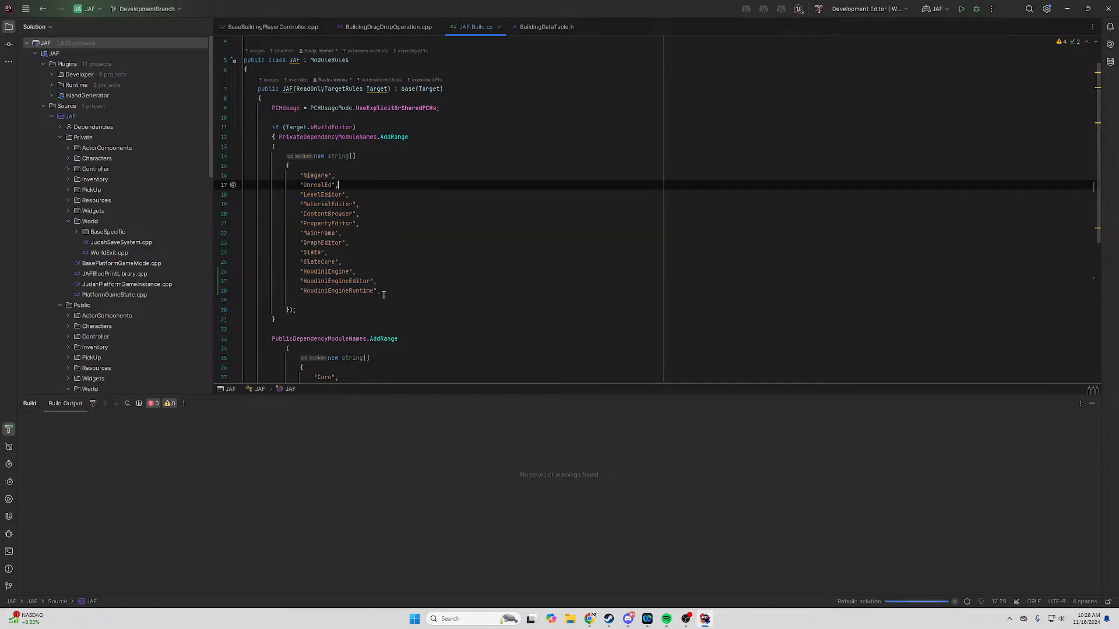
{"action": "left_click_drag", "start_coordinate": [382, 292], "coordinate": [245, 174]}
{"action": "left_click", "coordinate": [430, 175]}
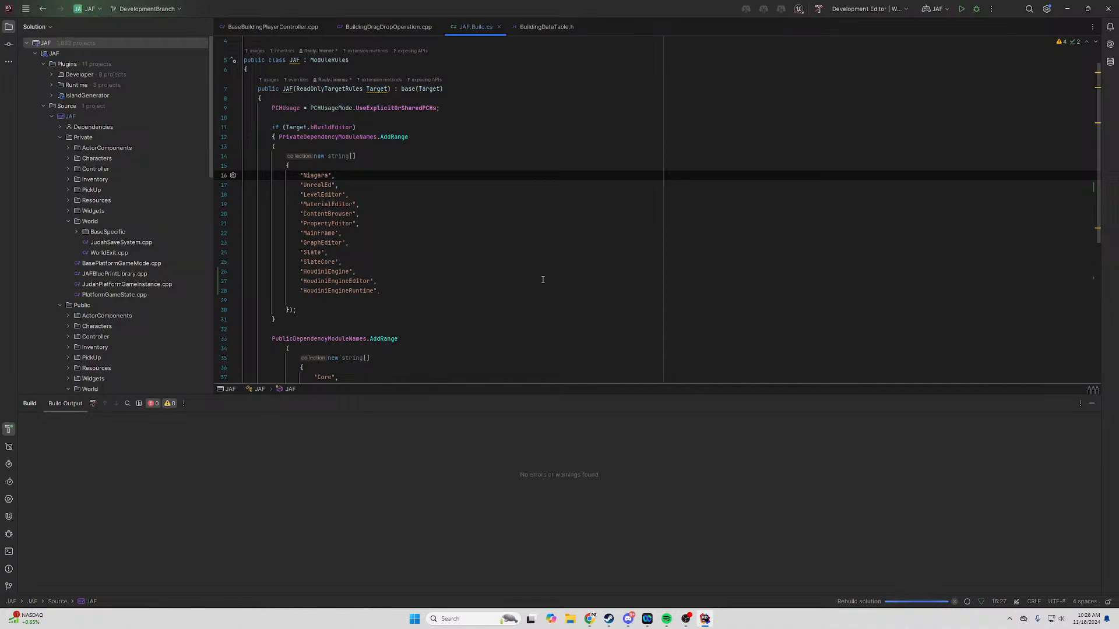
{"action": "left_click", "coordinate": [548, 251]}
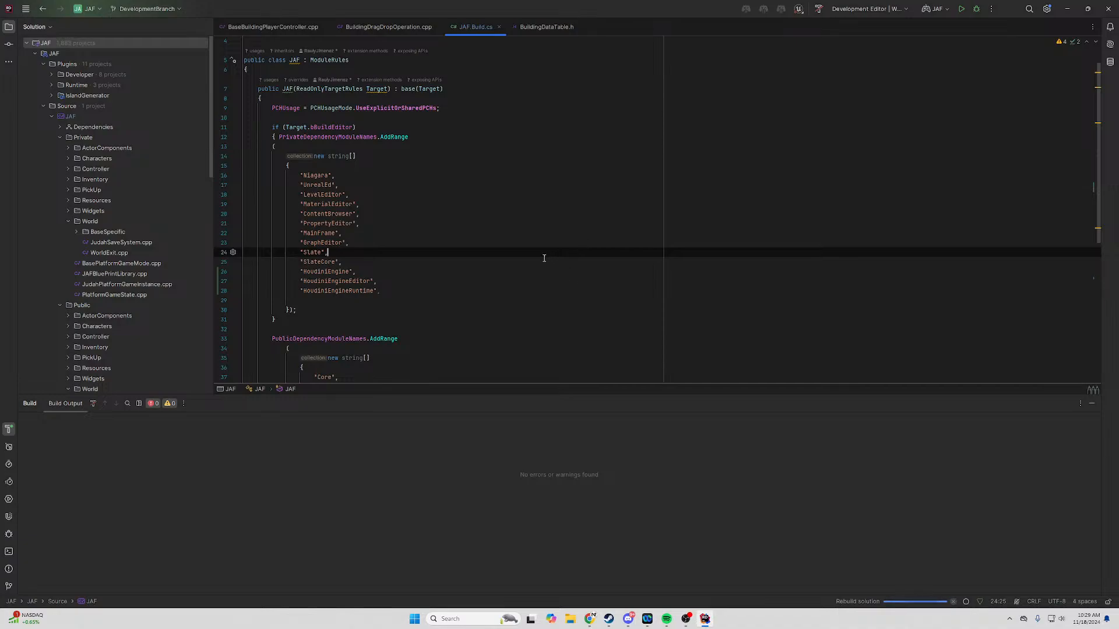
Switch to the X feed in the browser and view the images in 80 LEVEL's Ayanami Rei post, closing the viewer at the end.
{"action": "left_click", "coordinate": [531, 264]}
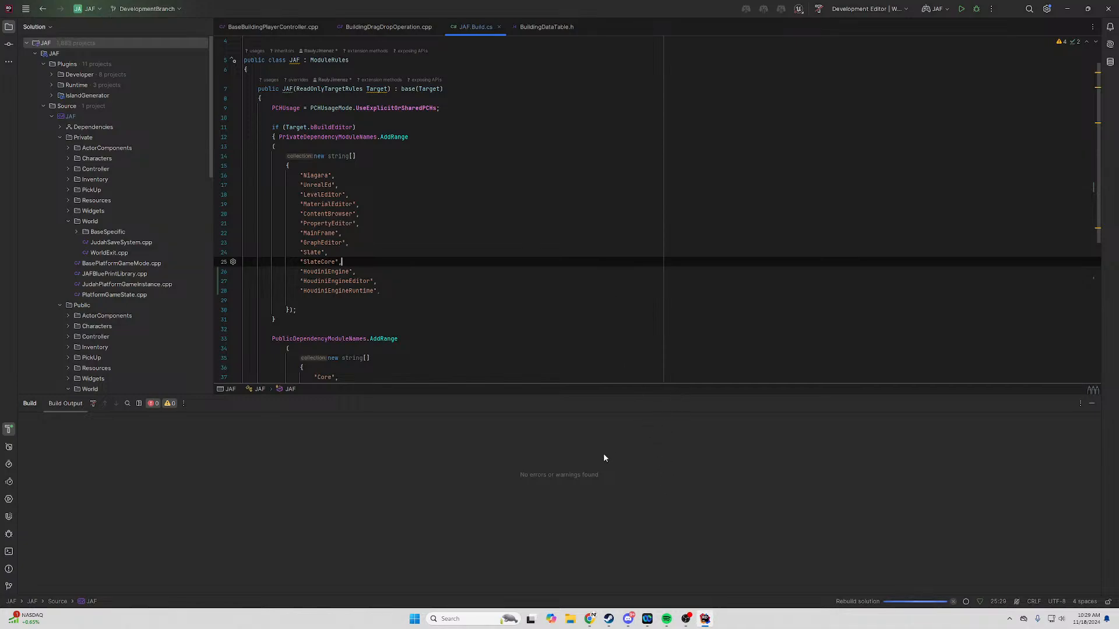
{"action": "left_click", "coordinate": [591, 618]}
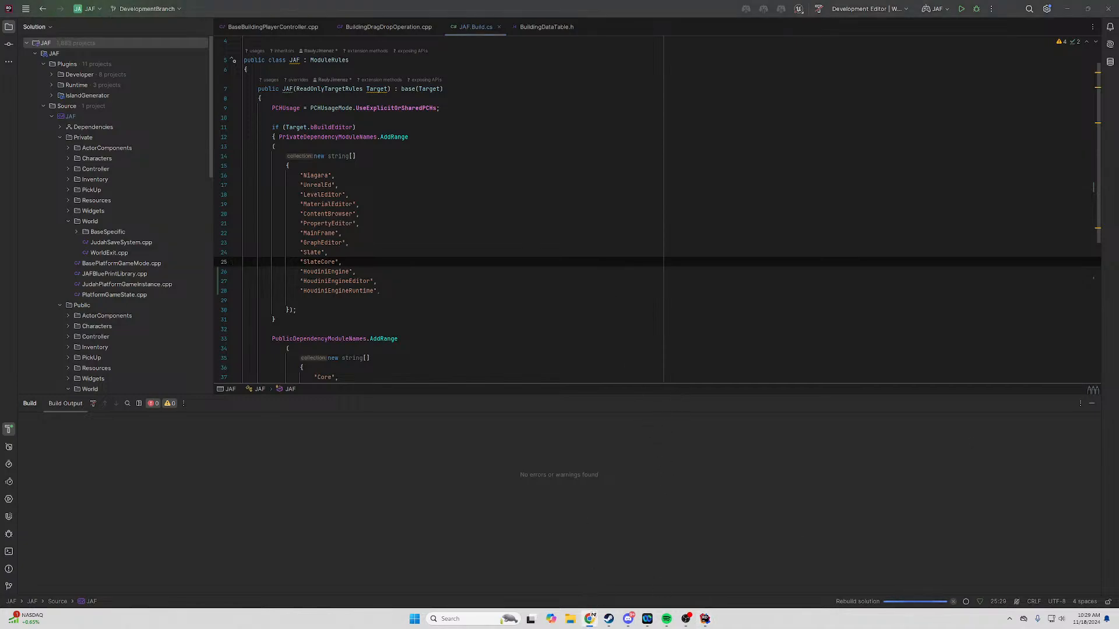
{"action": "scroll", "coordinate": [658, 326], "scroll_direction": "down", "scroll_amount": 7}
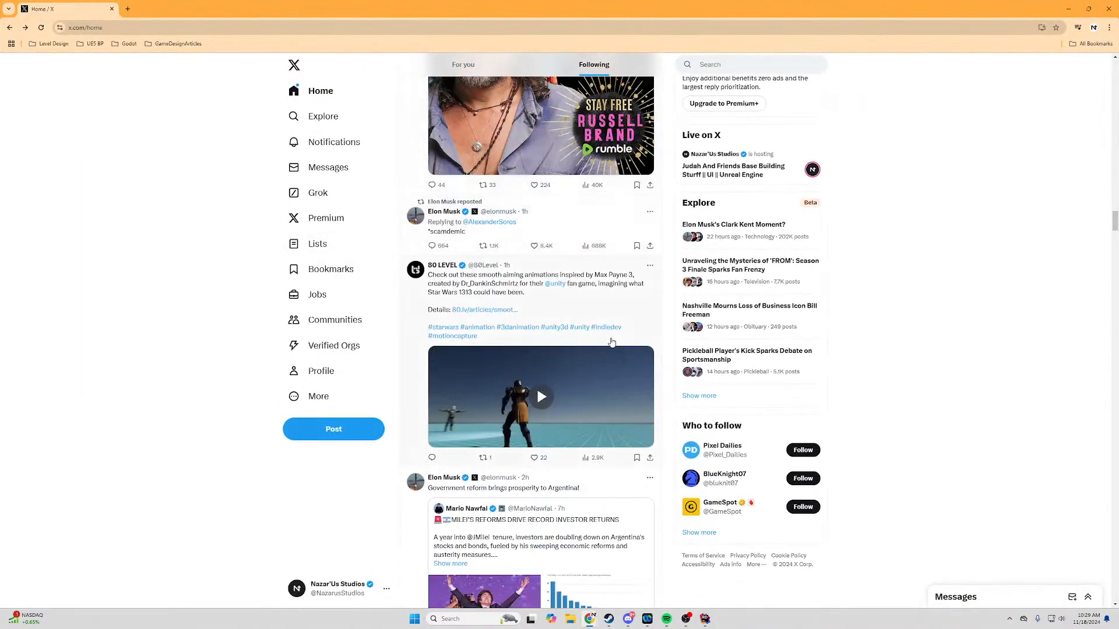
{"action": "scroll", "coordinate": [658, 325], "scroll_direction": "down", "scroll_amount": 5}
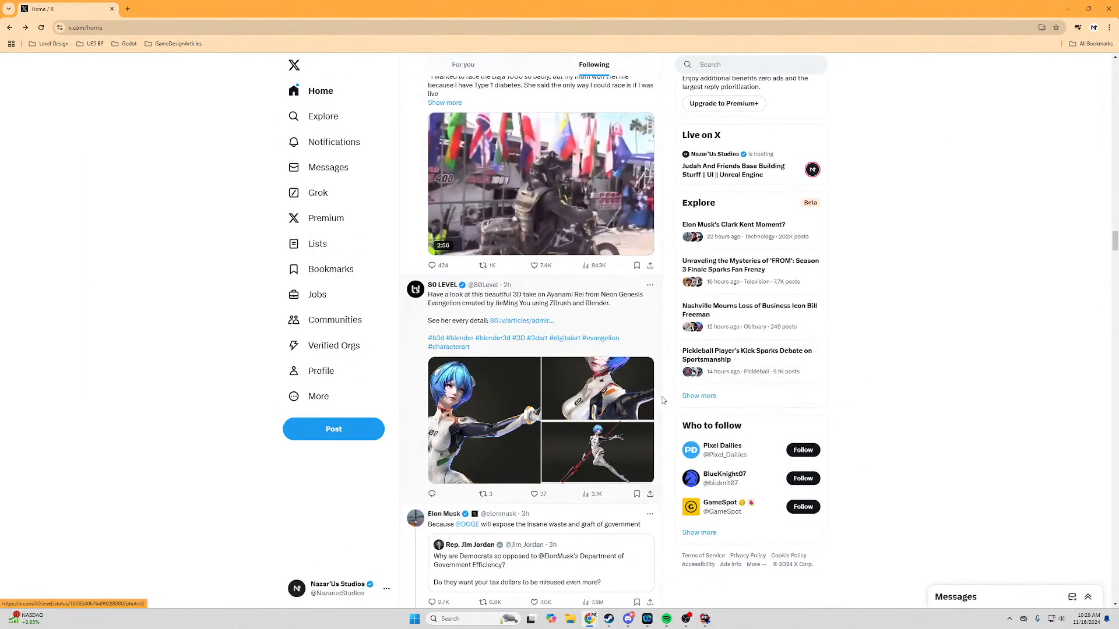
{"action": "scroll", "coordinate": [577, 385], "scroll_direction": "up", "scroll_amount": 1}
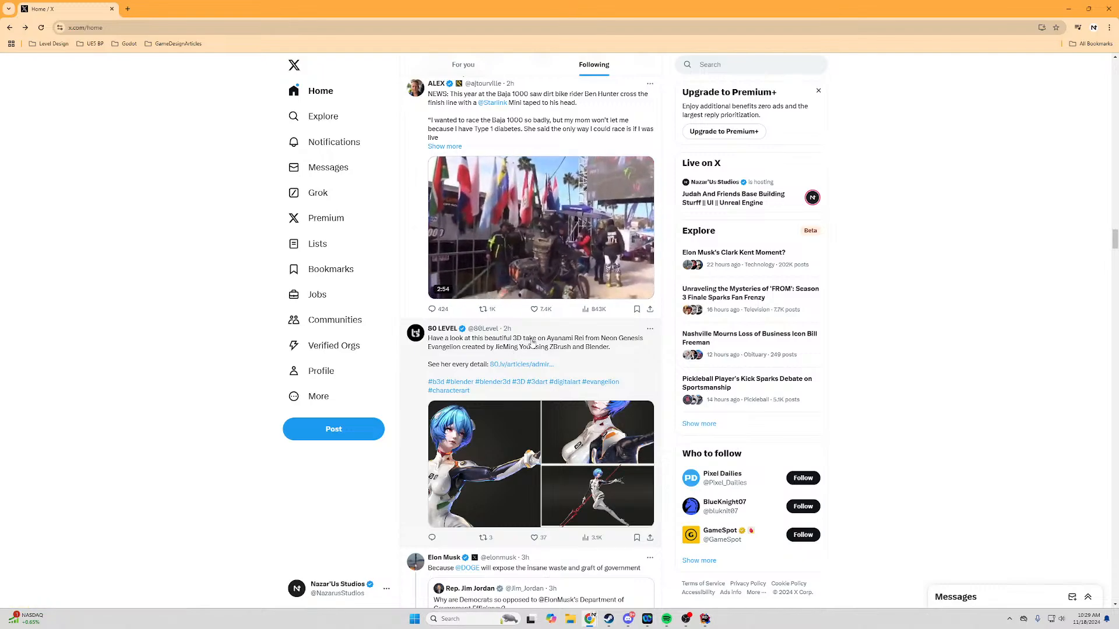
{"action": "scroll", "coordinate": [689, 373], "scroll_direction": "down", "scroll_amount": 2}
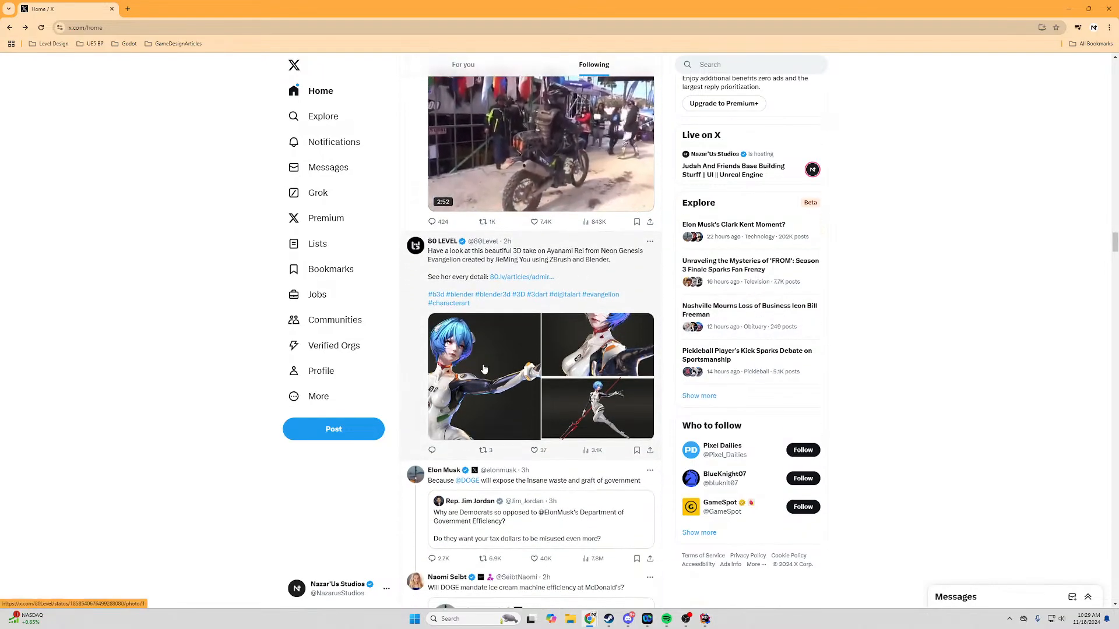
{"action": "left_click", "coordinate": [597, 378]}
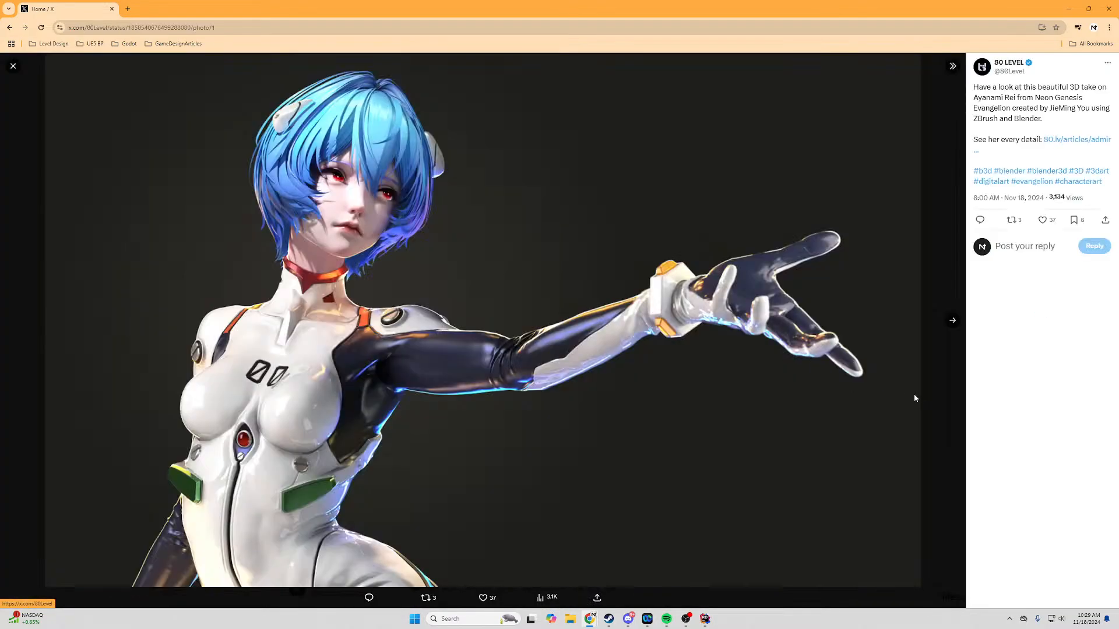
{"action": "left_click", "coordinate": [954, 323]}
{"action": "left_click", "coordinate": [954, 322]}
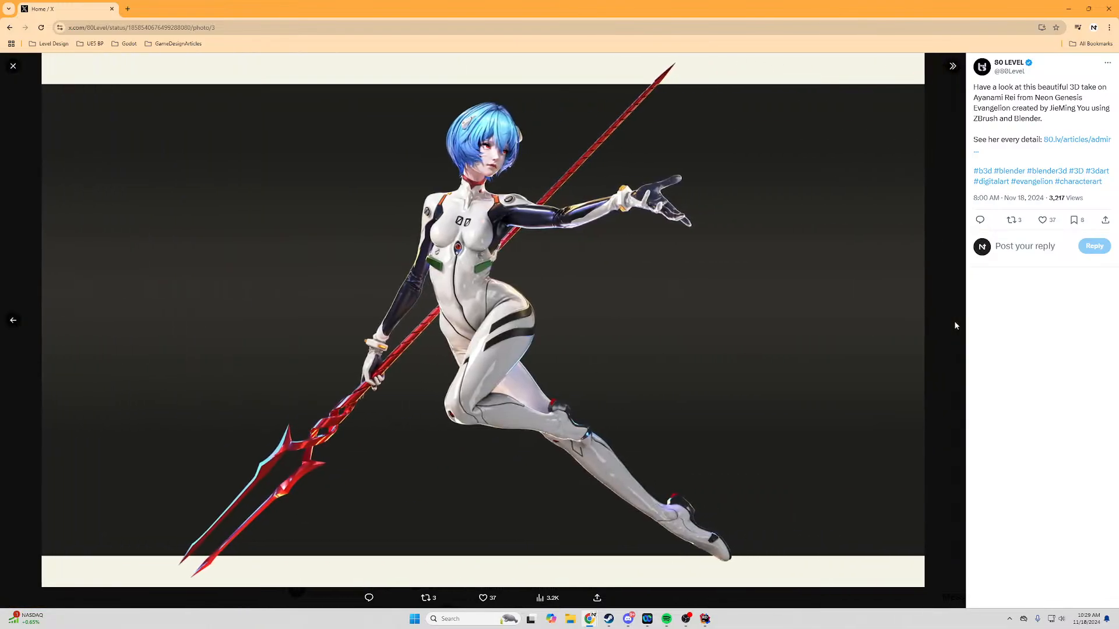
{"action": "left_click", "coordinate": [955, 322]}
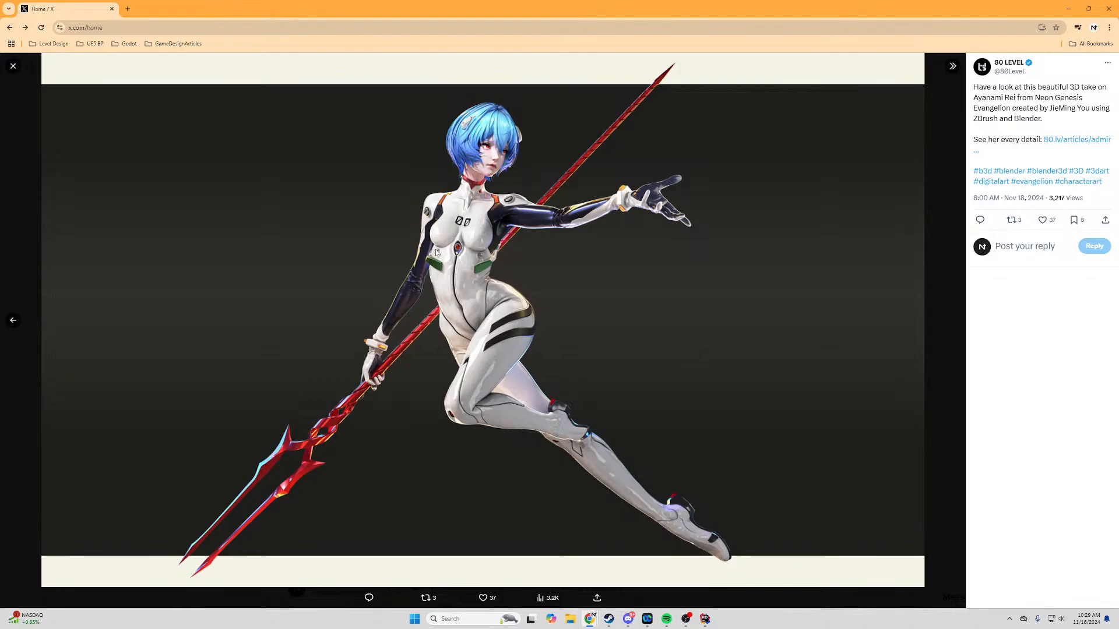
Like the post reposted by Defold Engine about moving a game to 3D.
{"action": "scroll", "coordinate": [643, 338], "scroll_direction": "down", "scroll_amount": 7}
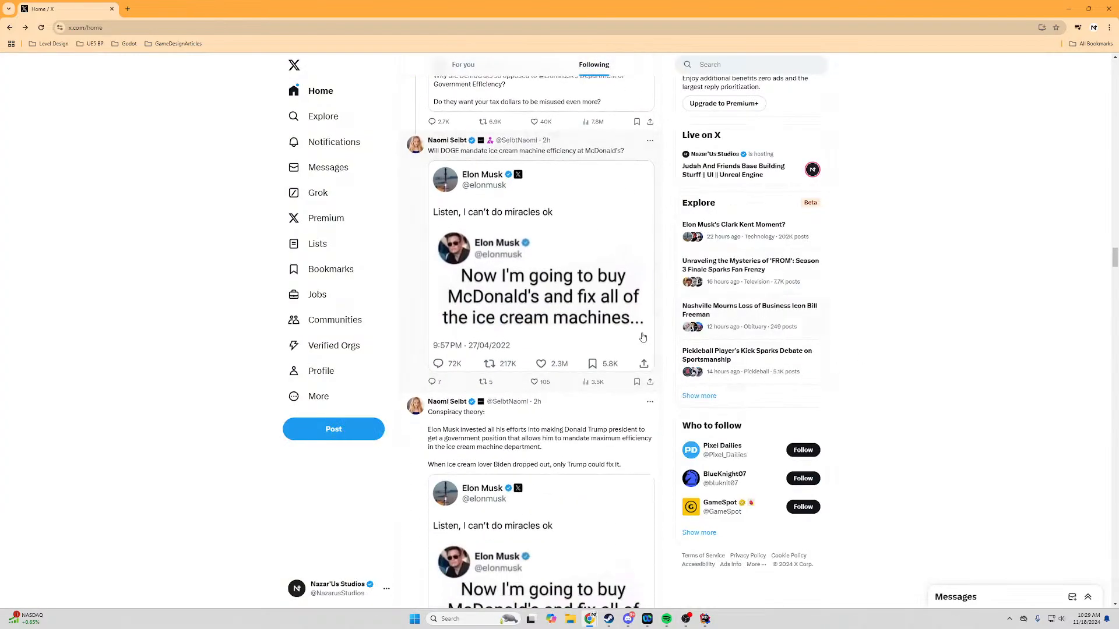
{"action": "scroll", "coordinate": [643, 337], "scroll_direction": "down", "scroll_amount": 15}
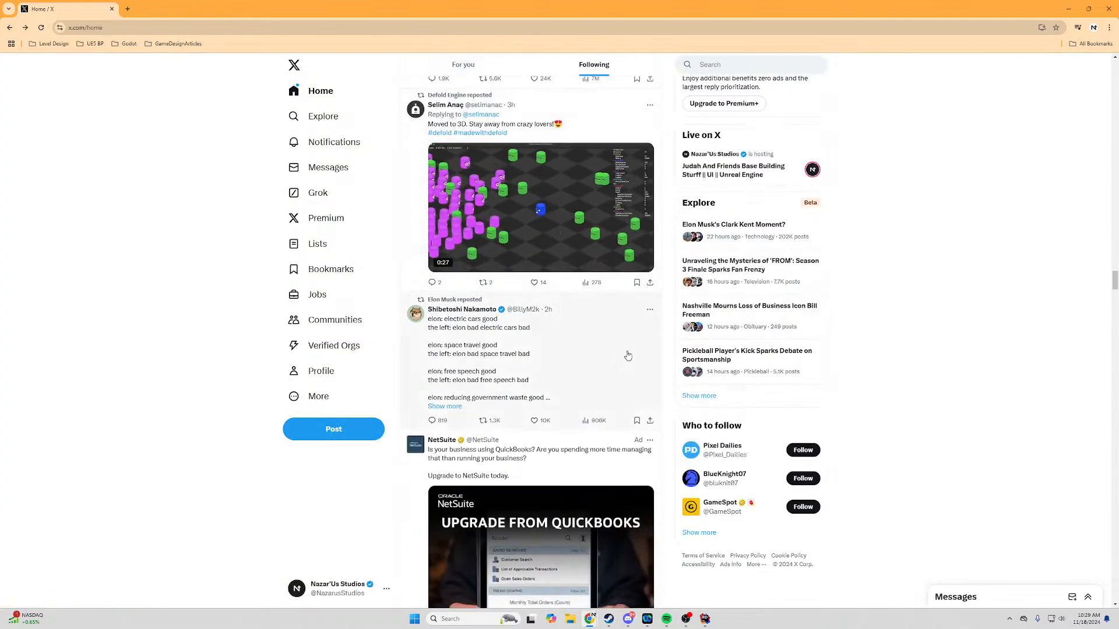
{"action": "scroll", "coordinate": [628, 356], "scroll_direction": "up", "scroll_amount": 2}
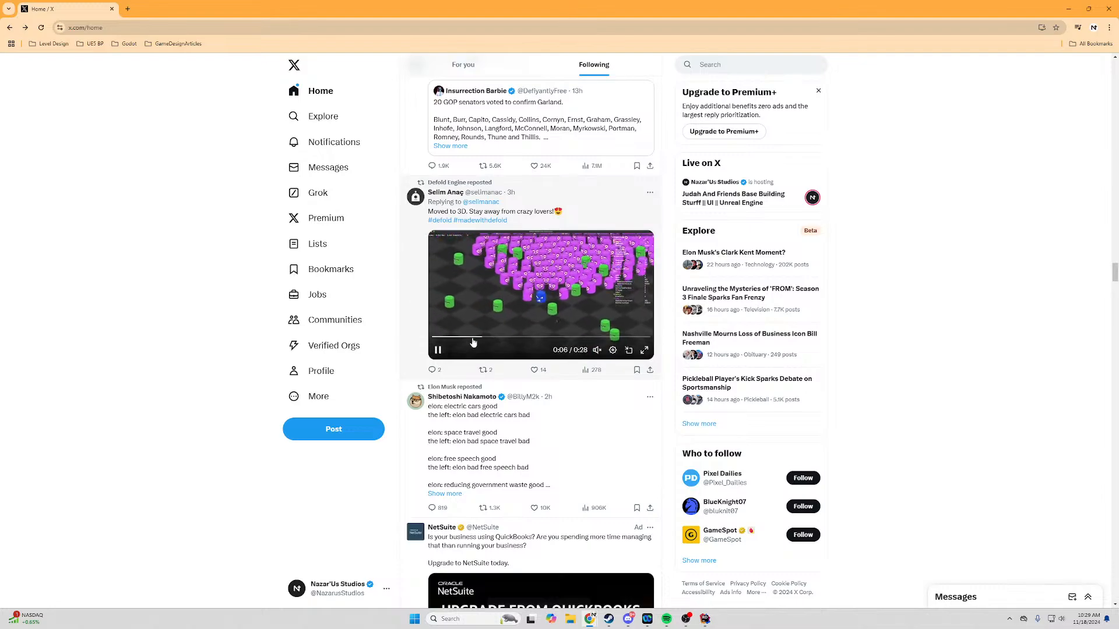
{"action": "left_click", "coordinate": [534, 370]}
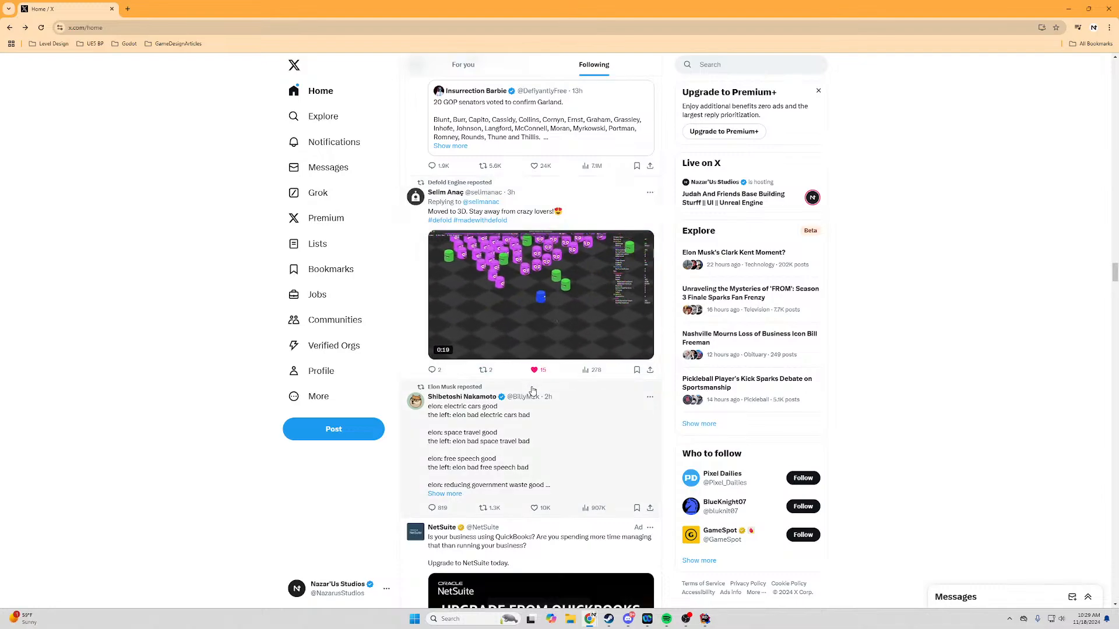
Watch 80 LEVEL's Blender car crash simulation video in full screen and return to the feed.
{"action": "scroll", "coordinate": [533, 391], "scroll_direction": "down", "scroll_amount": 13}
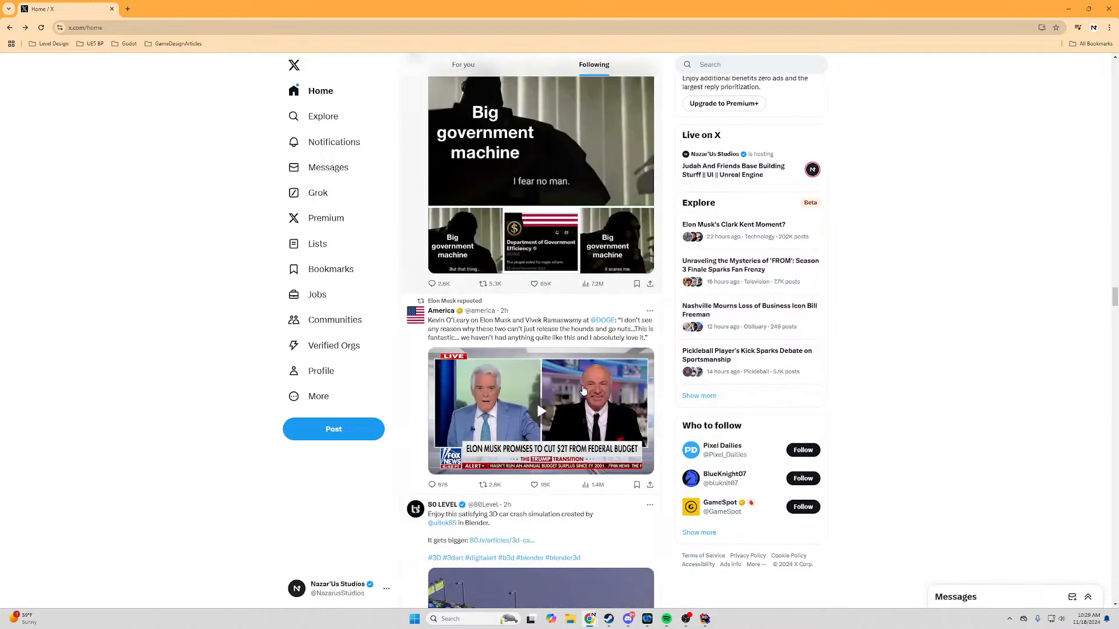
{"action": "scroll", "coordinate": [583, 390], "scroll_direction": "down", "scroll_amount": 5}
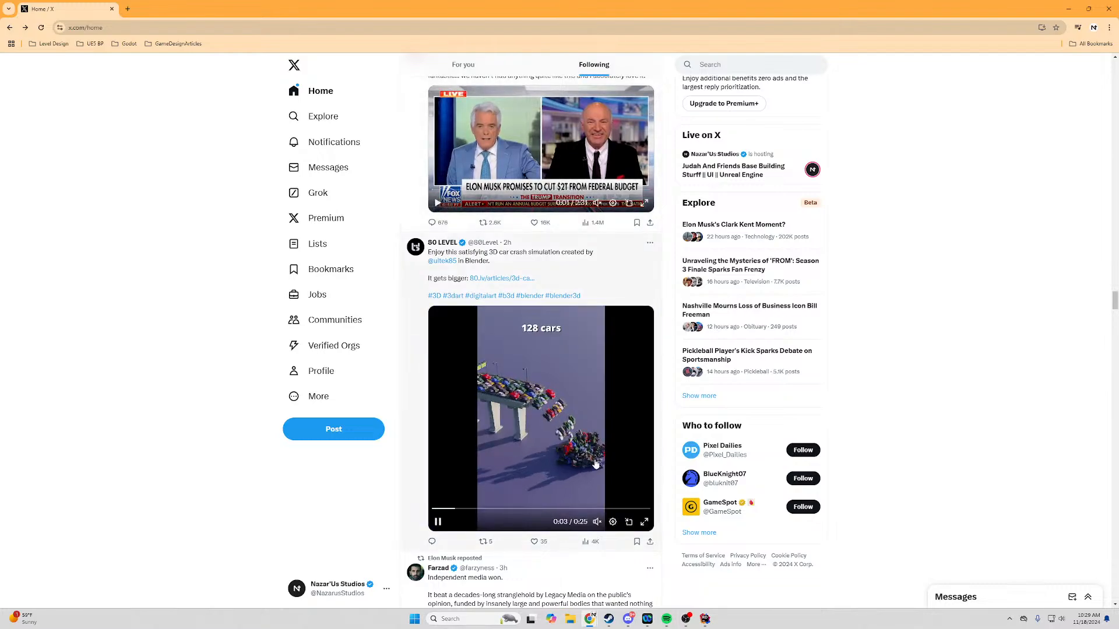
{"action": "left_click", "coordinate": [644, 522]}
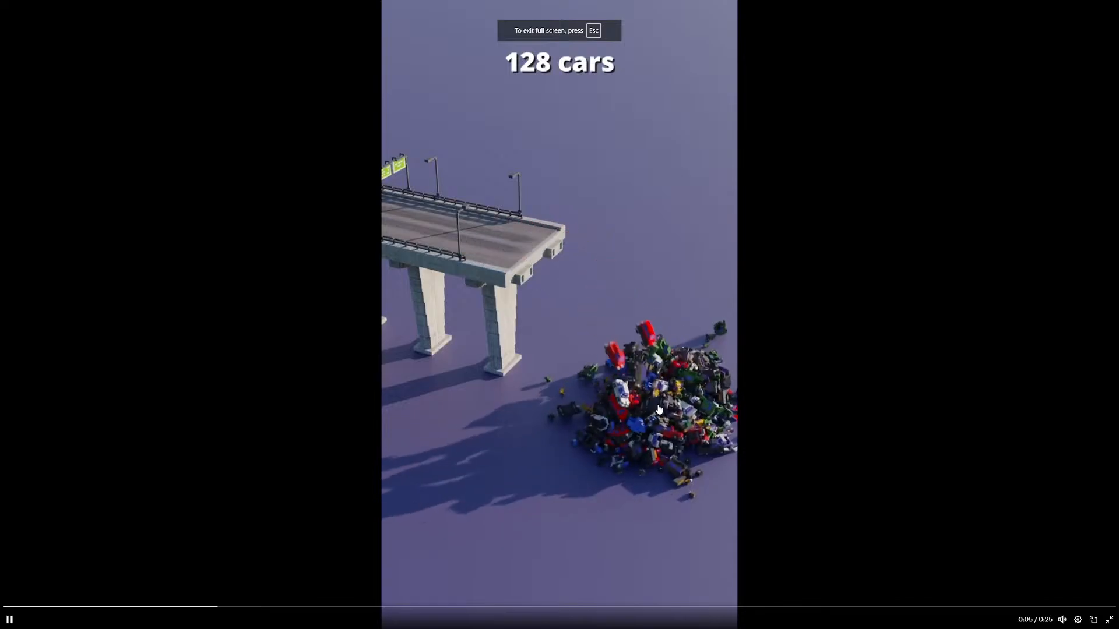
{"action": "left_click", "coordinate": [1110, 620]}
Bookmark the 80 LEVEL post about Marvelous Designer and Houdini integration in the Following feed.
{"action": "scroll", "coordinate": [575, 336], "scroll_direction": "down", "scroll_amount": 8}
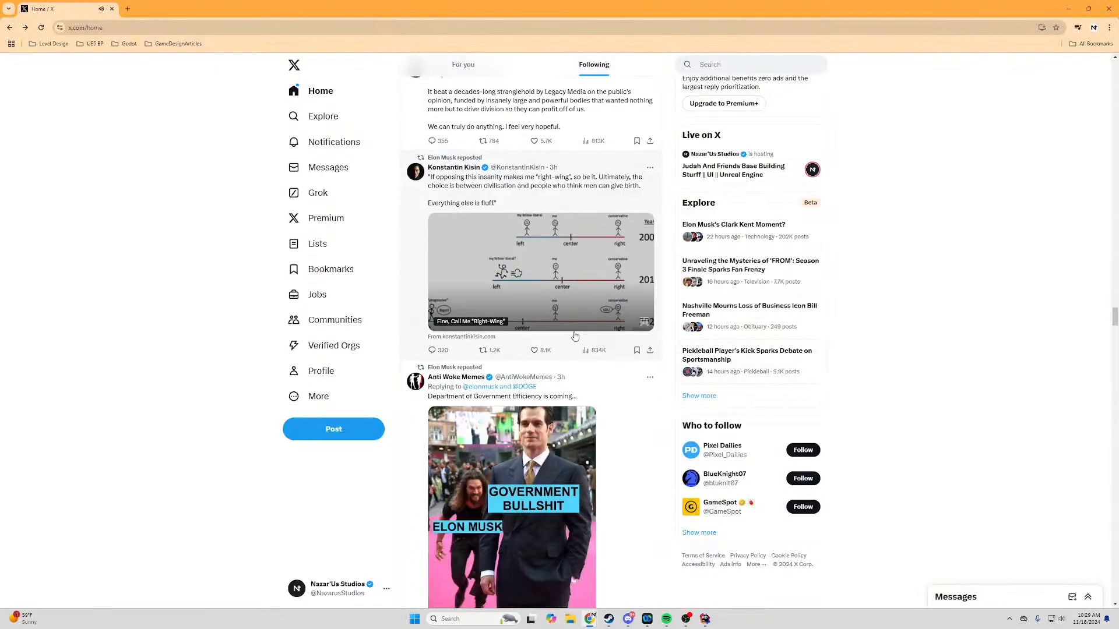
{"action": "scroll", "coordinate": [575, 336], "scroll_direction": "down", "scroll_amount": 4}
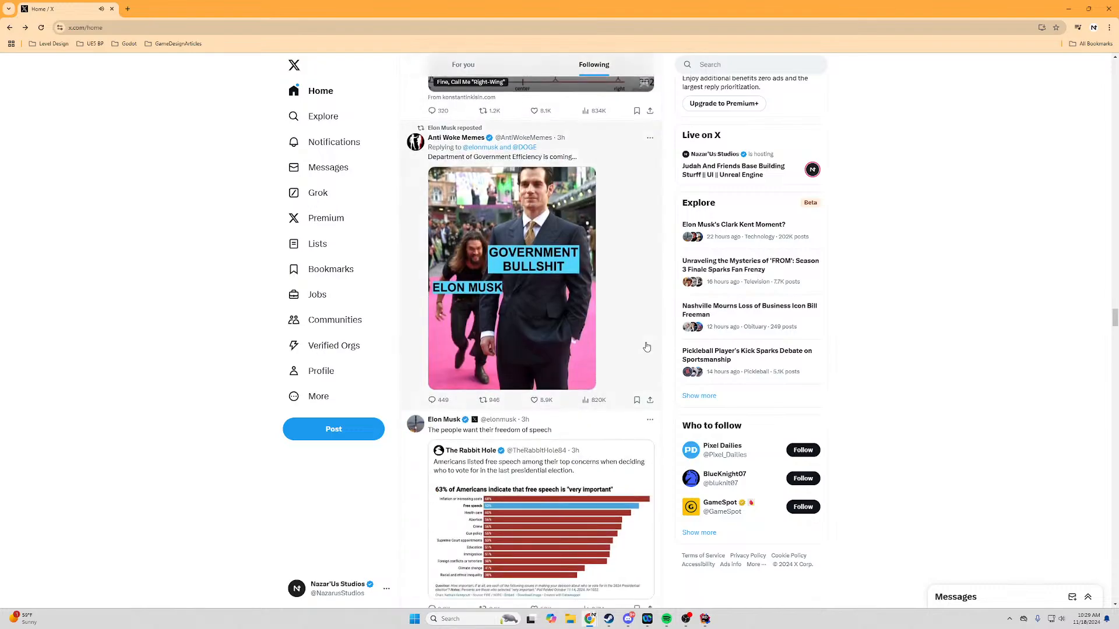
{"action": "scroll", "coordinate": [646, 347], "scroll_direction": "down", "scroll_amount": 9}
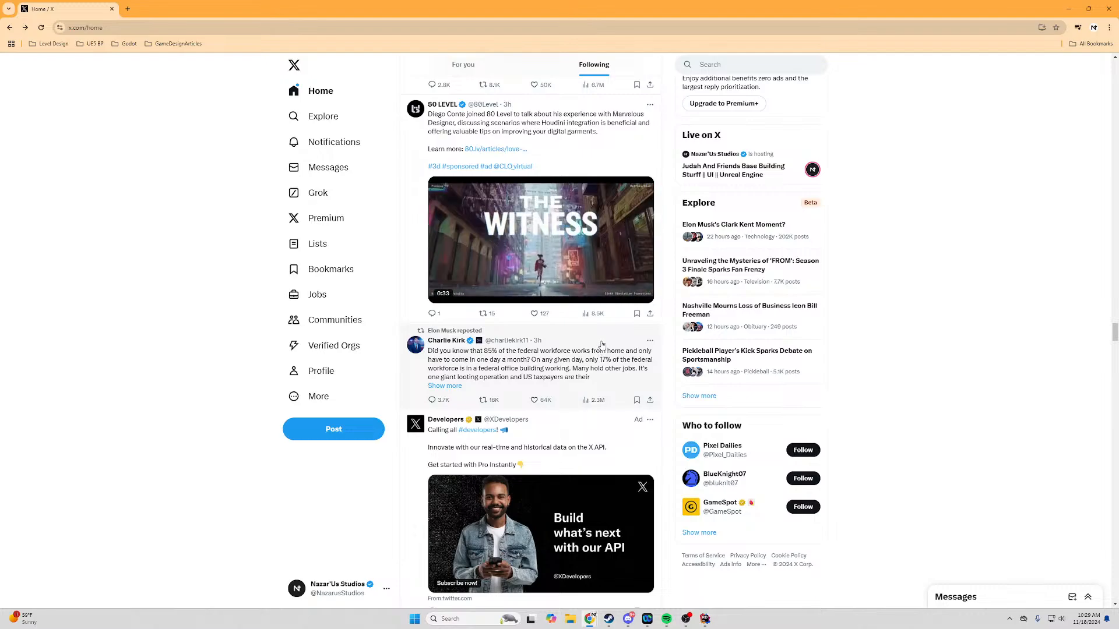
{"action": "left_click", "coordinate": [637, 315]}
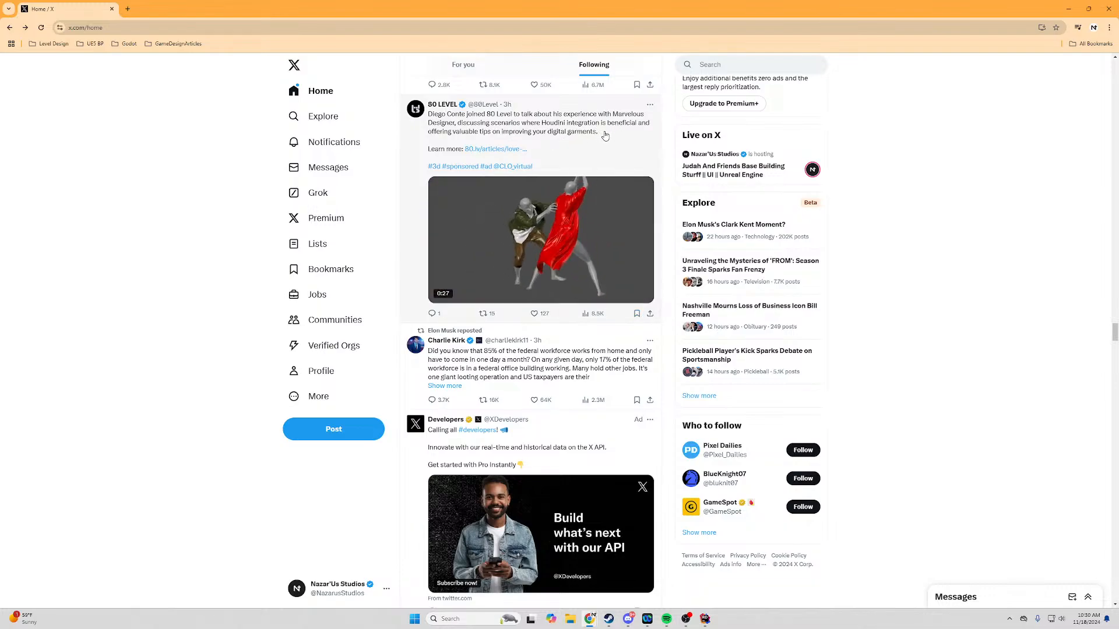
Read the closing line of the Marvelous Designer post about improving digital garments, and pause its video.
{"action": "left_click_drag", "start_coordinate": [598, 133], "coordinate": [440, 133]}
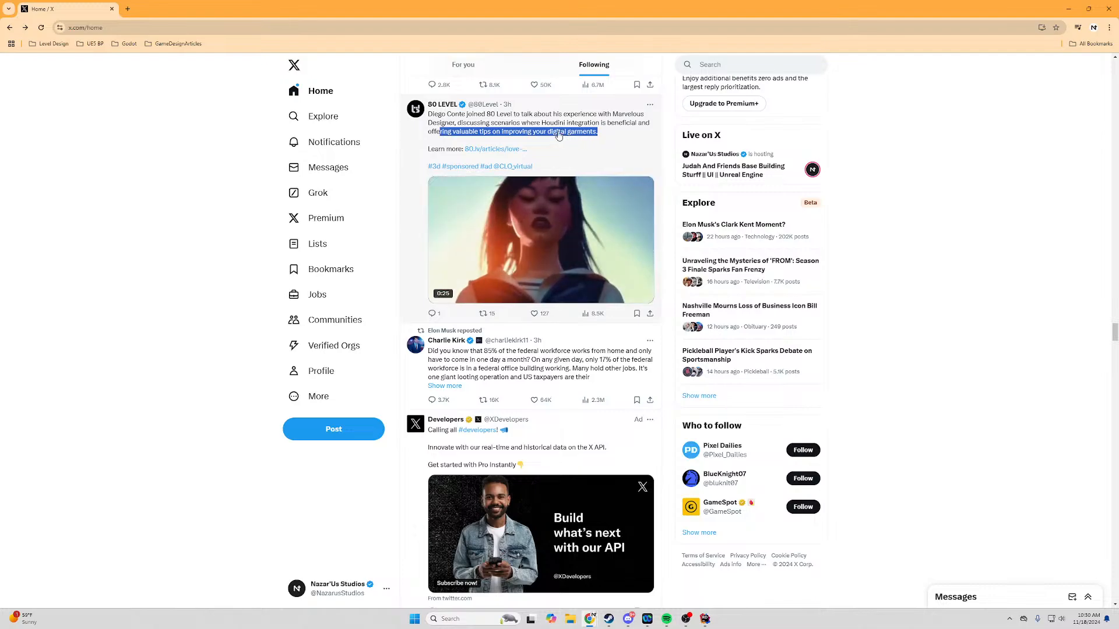
{"action": "left_click", "coordinate": [581, 155]}
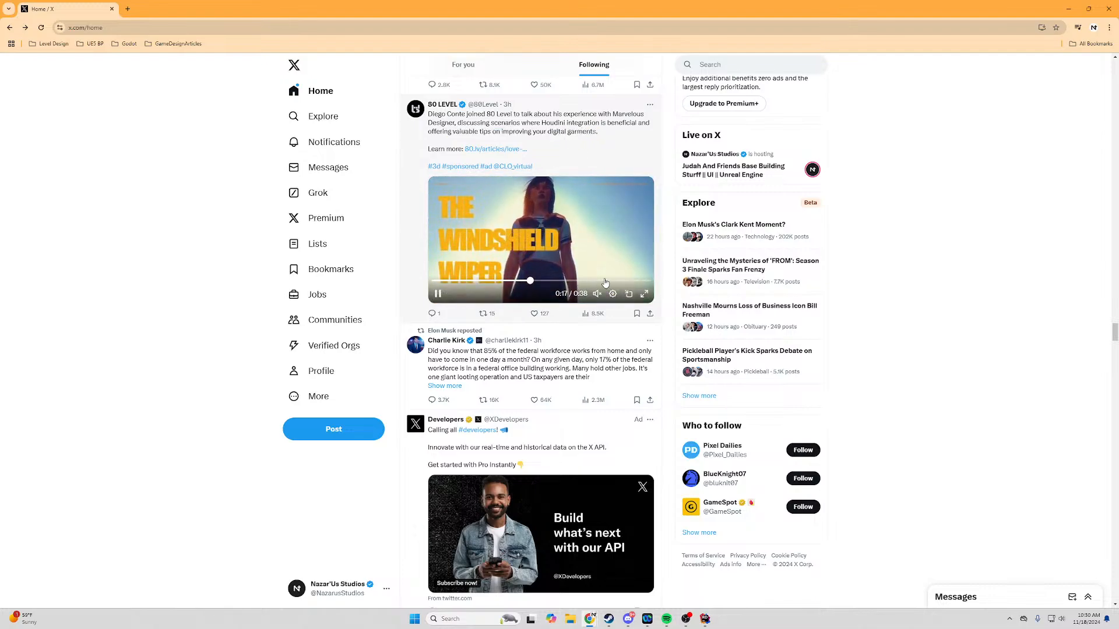
{"action": "left_click", "coordinate": [546, 214]}
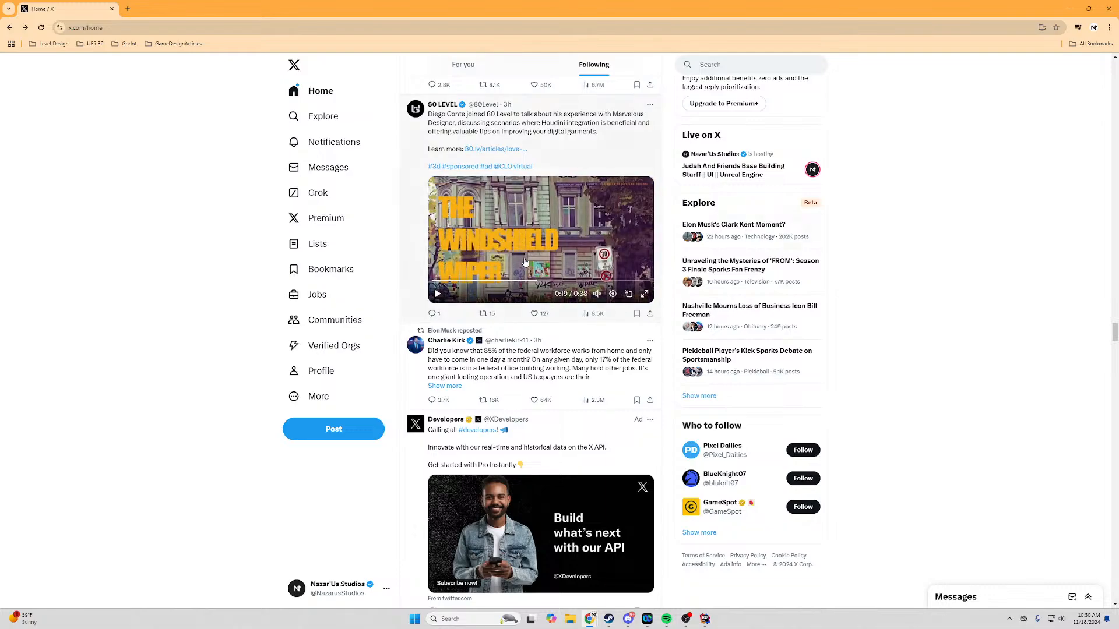
Find the video post about a unit spawned on a hex grid, watch it in full screen and return to the feed.
{"action": "scroll", "coordinate": [525, 263], "scroll_direction": "down", "scroll_amount": 6}
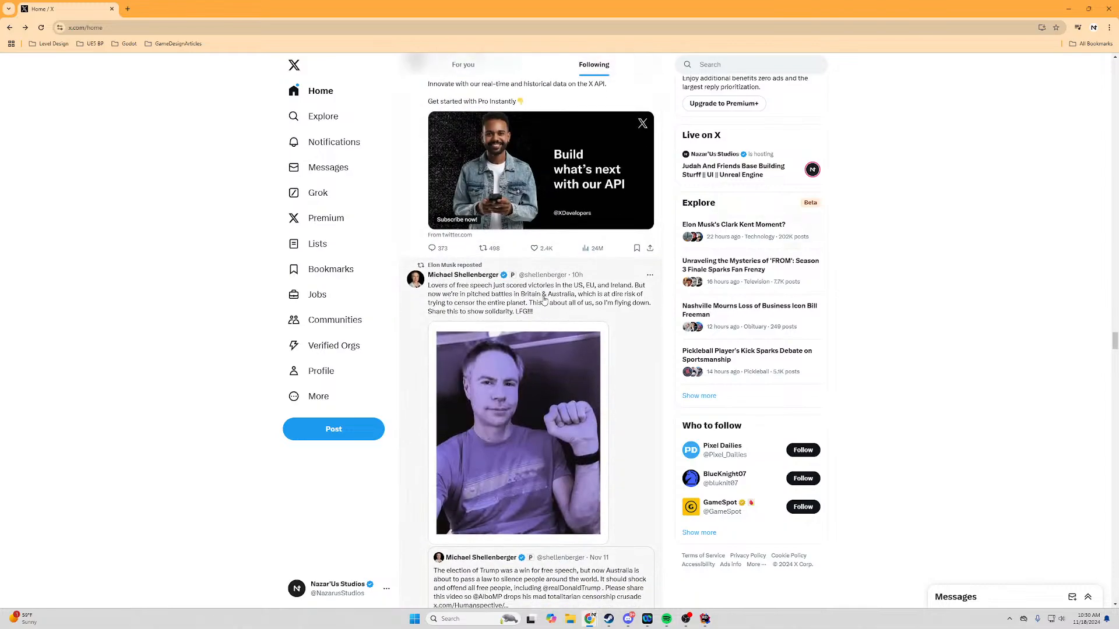
{"action": "scroll", "coordinate": [545, 299], "scroll_direction": "down", "scroll_amount": 15}
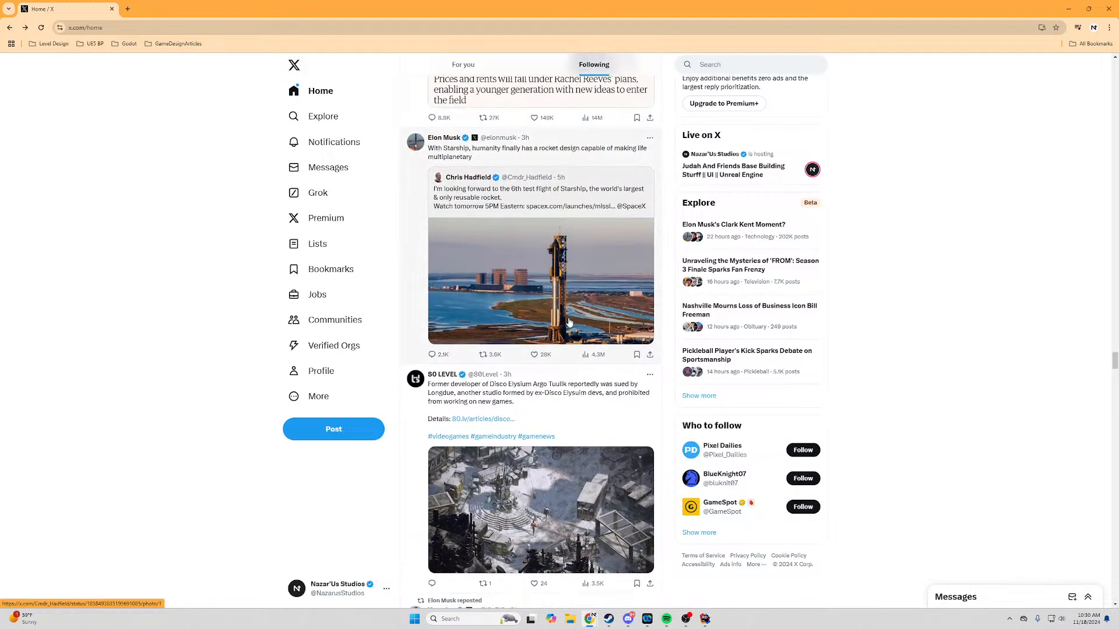
{"action": "scroll", "coordinate": [569, 322], "scroll_direction": "down", "scroll_amount": 15}
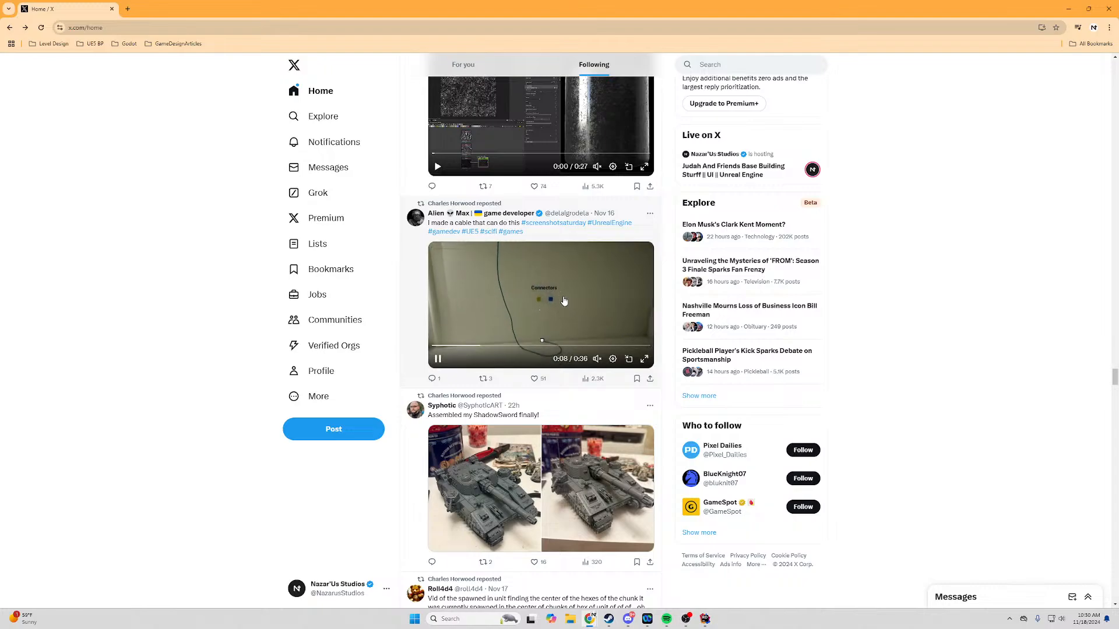
{"action": "scroll", "coordinate": [566, 302], "scroll_direction": "down", "scroll_amount": 5}
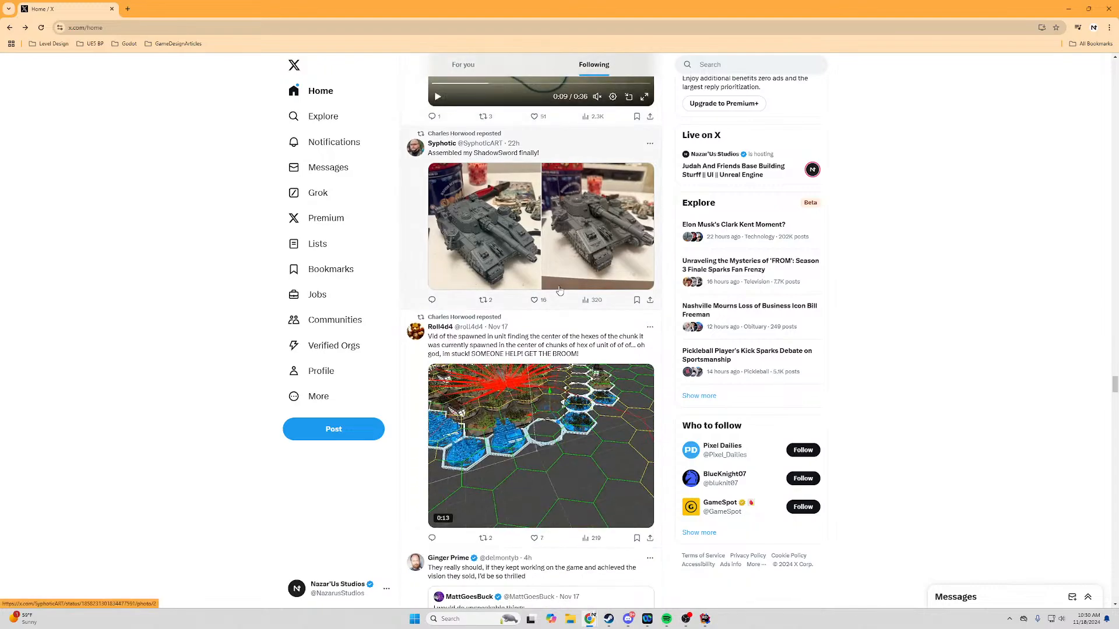
{"action": "scroll", "coordinate": [560, 289], "scroll_direction": "down", "scroll_amount": 2}
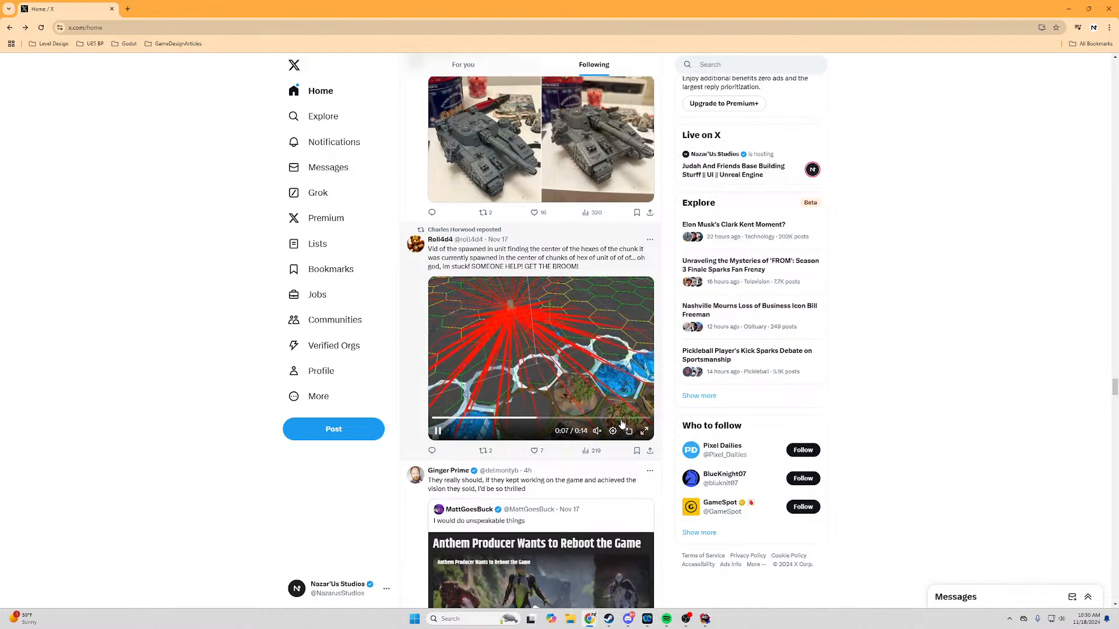
{"action": "left_click", "coordinate": [644, 431]}
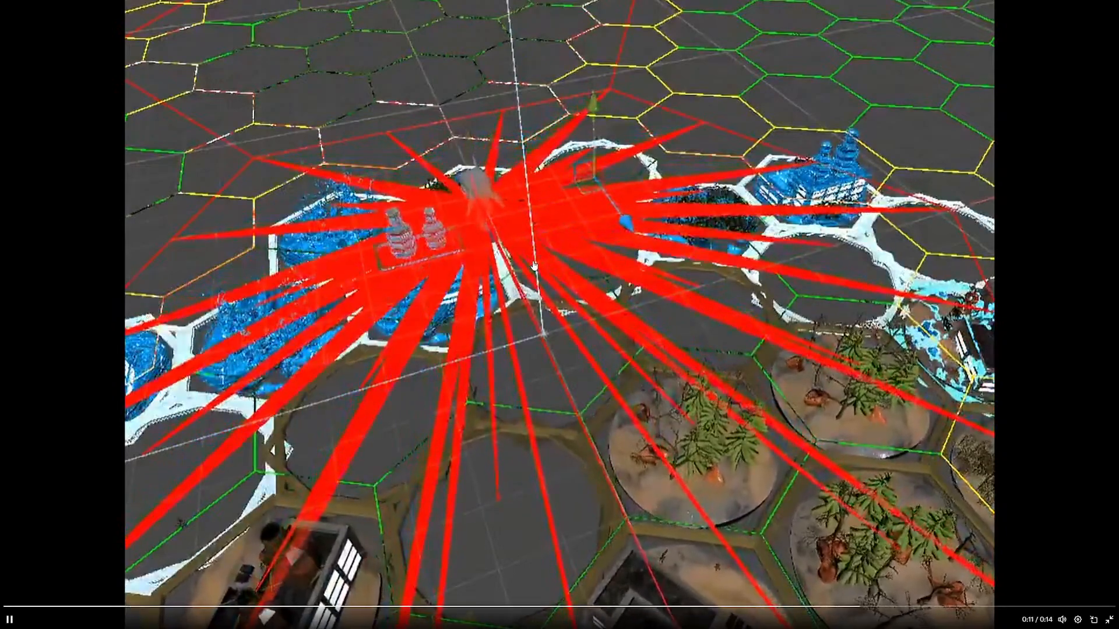
{"action": "key", "text": "Escape"}
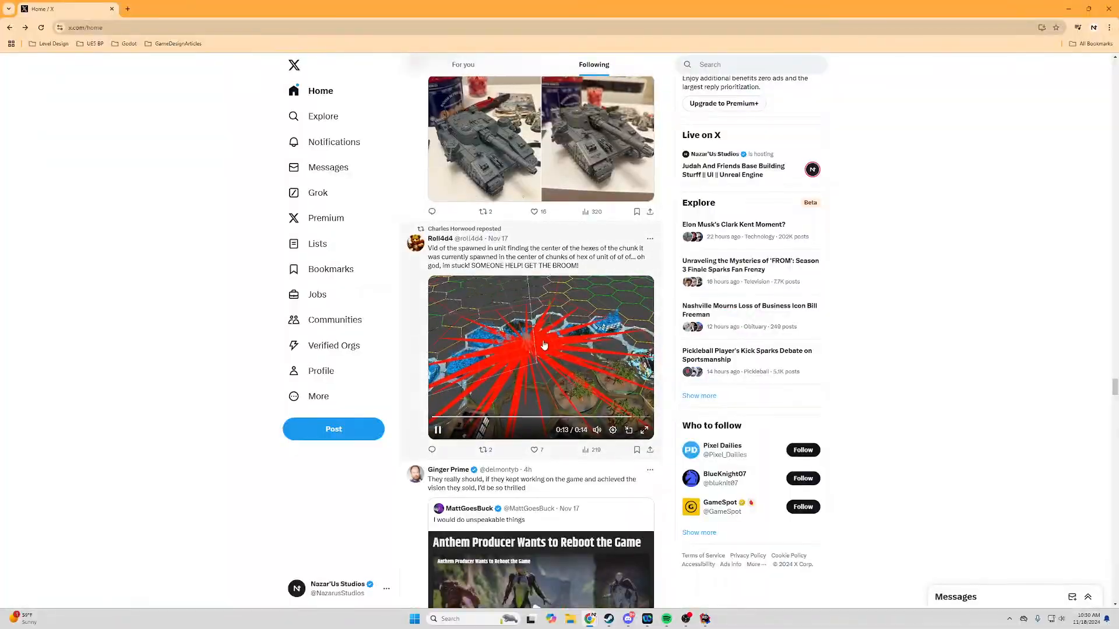
View the enlarged image of the post about the Anthem producer wanting to reboot the game, and close it.
{"action": "scroll", "coordinate": [544, 345], "scroll_direction": "down", "scroll_amount": 4}
{"action": "scroll", "coordinate": [564, 328], "scroll_direction": "down", "scroll_amount": 2}
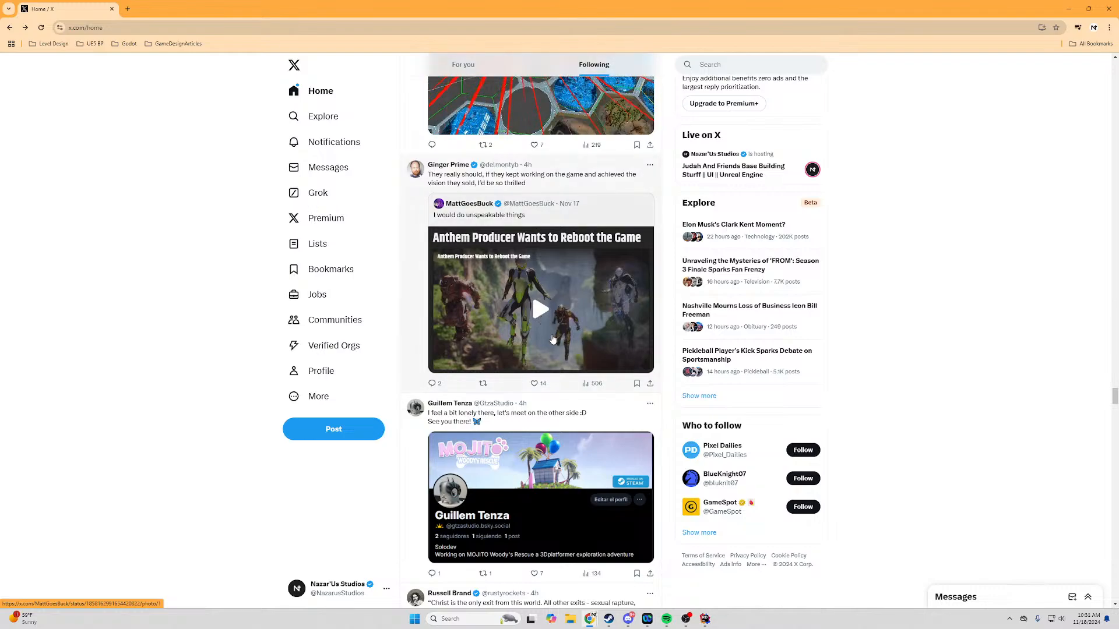
{"action": "scroll", "coordinate": [556, 339], "scroll_direction": "down", "scroll_amount": 1}
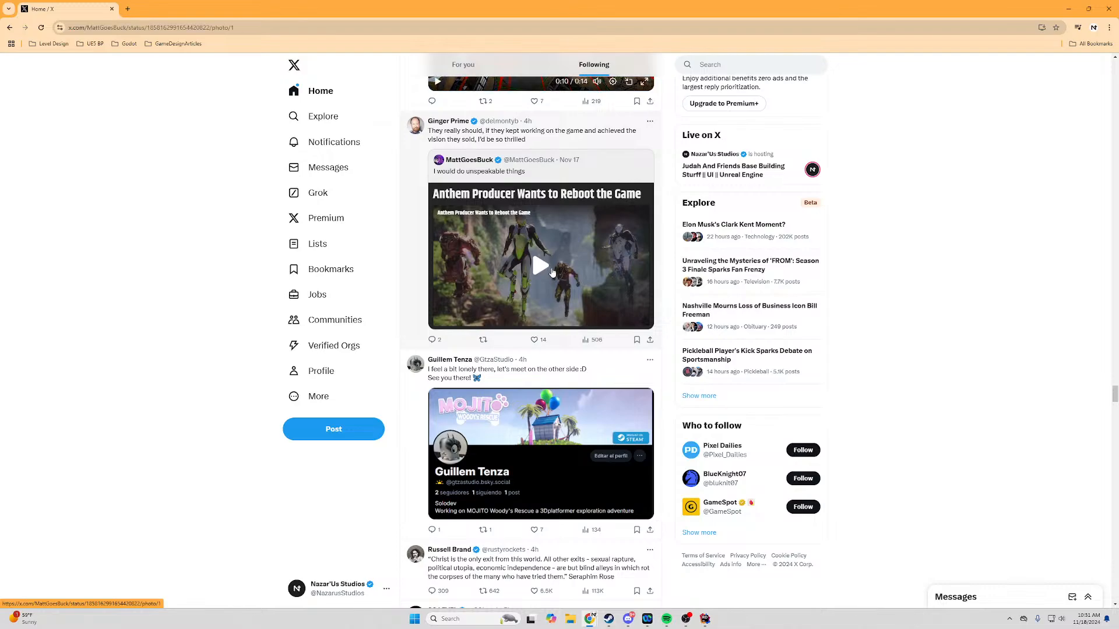
{"action": "left_click", "coordinate": [563, 289]}
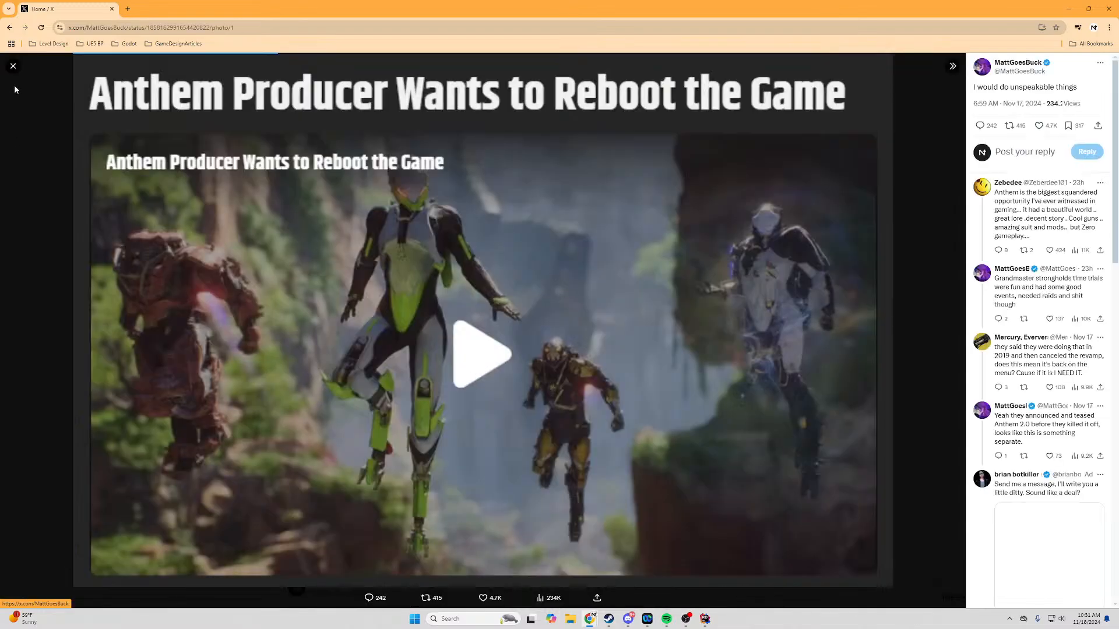
{"action": "key", "text": "Escape"}
Skim the Following feed down to the Felt Maker post and back up to the hex grid video post.
{"action": "scroll", "coordinate": [624, 361], "scroll_direction": "down", "scroll_amount": 9}
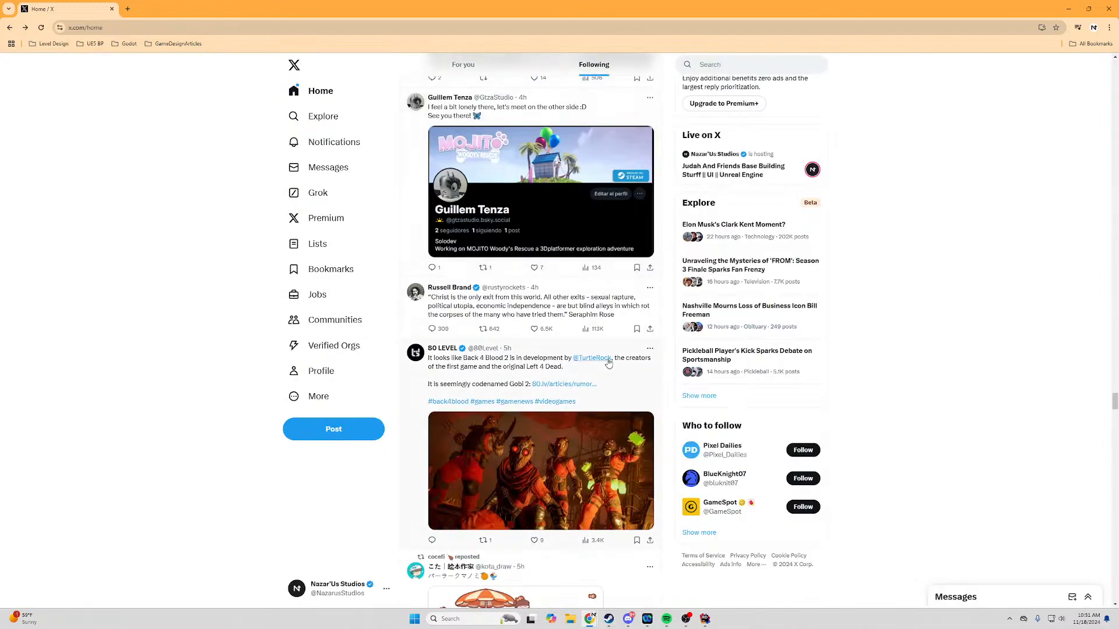
{"action": "scroll", "coordinate": [624, 344], "scroll_direction": "down", "scroll_amount": 15}
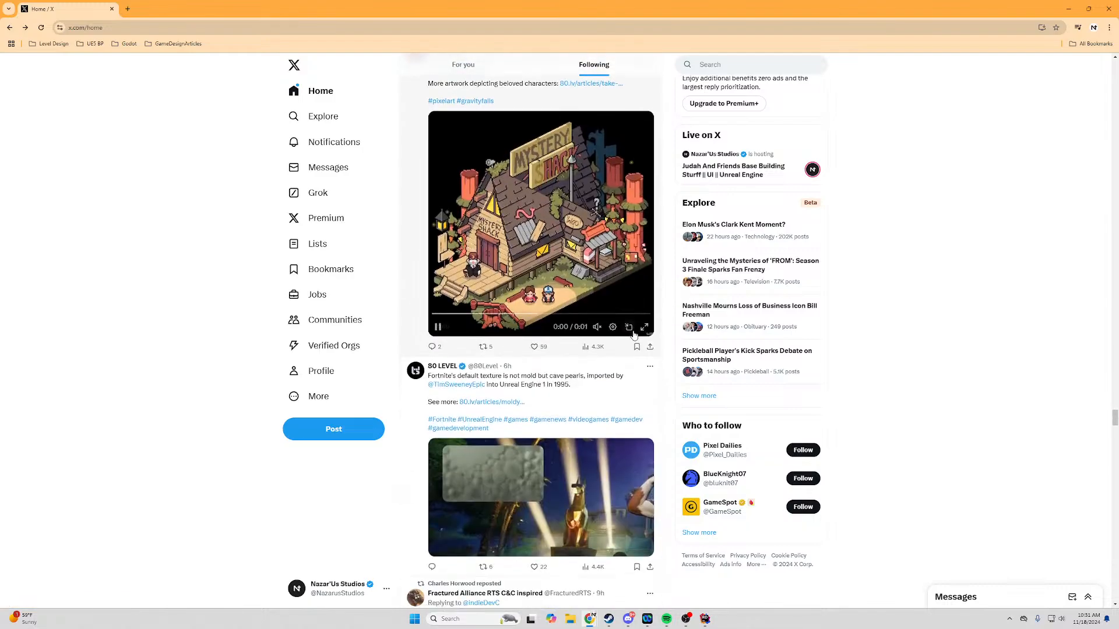
{"action": "scroll", "coordinate": [620, 330], "scroll_direction": "down", "scroll_amount": 13}
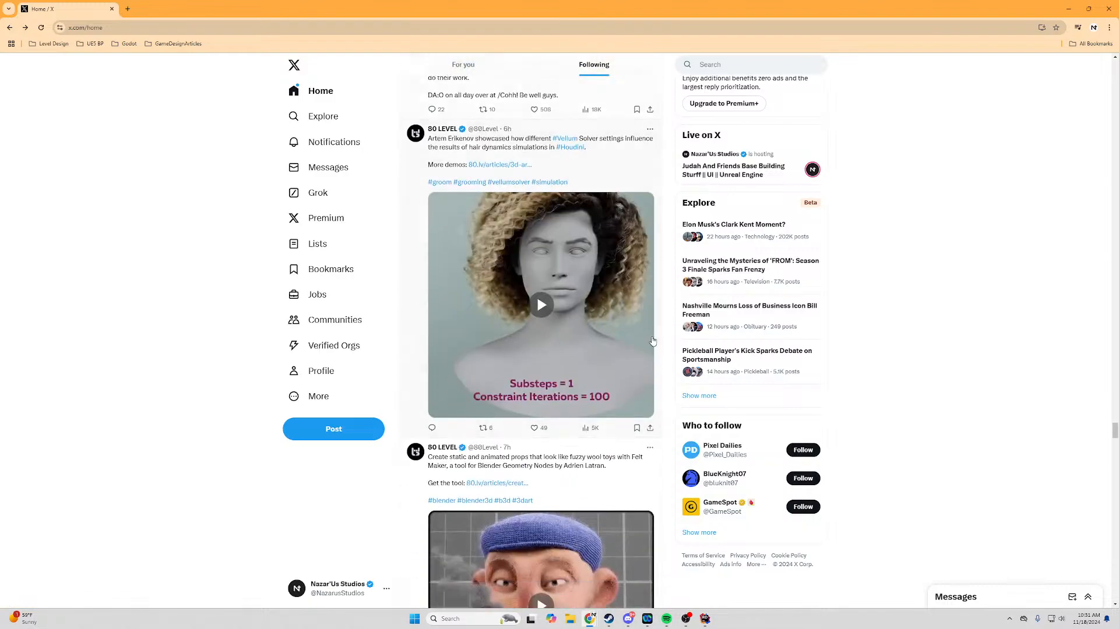
{"action": "scroll", "coordinate": [617, 350], "scroll_direction": "down", "scroll_amount": 3}
{"action": "scroll", "coordinate": [615, 338], "scroll_direction": "up", "scroll_amount": 15}
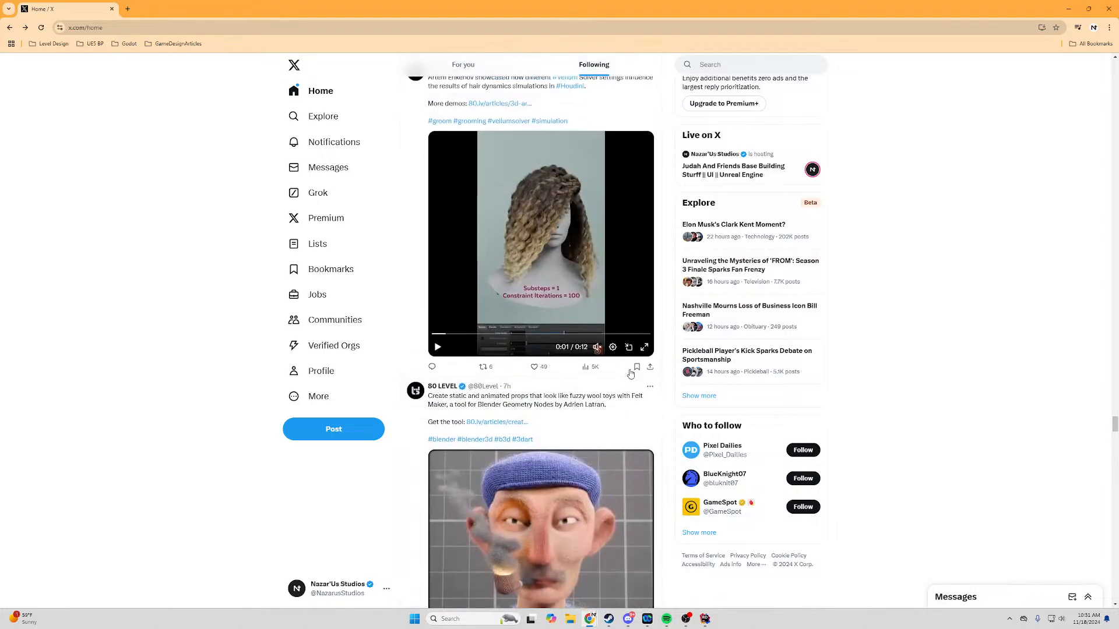
{"action": "scroll", "coordinate": [614, 323], "scroll_direction": "up", "scroll_amount": 15}
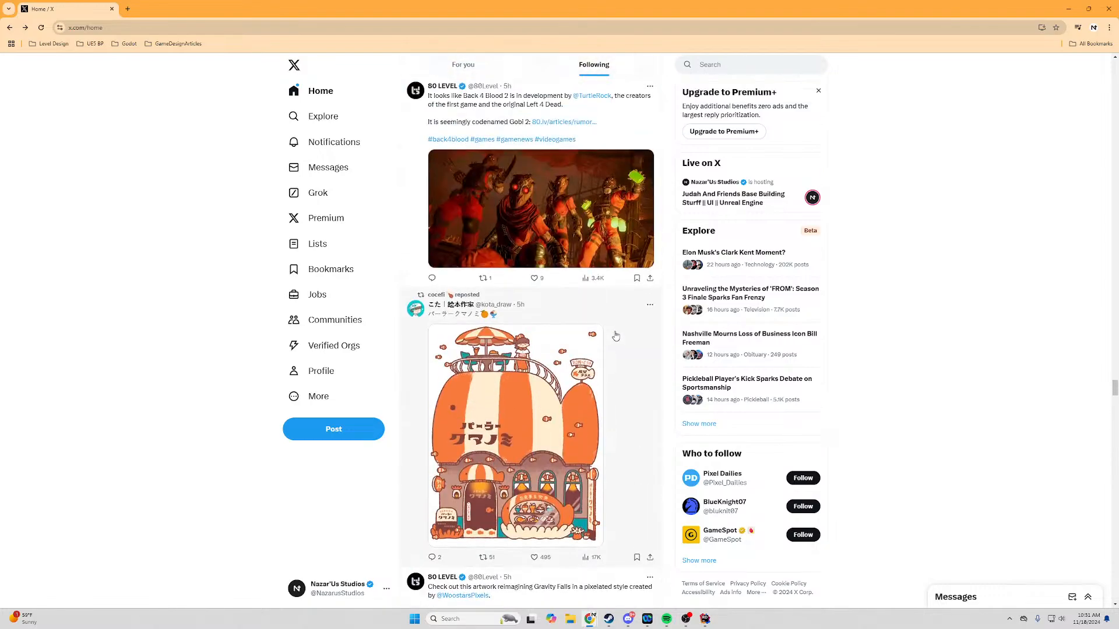
{"action": "scroll", "coordinate": [612, 339], "scroll_direction": "up", "scroll_amount": 9}
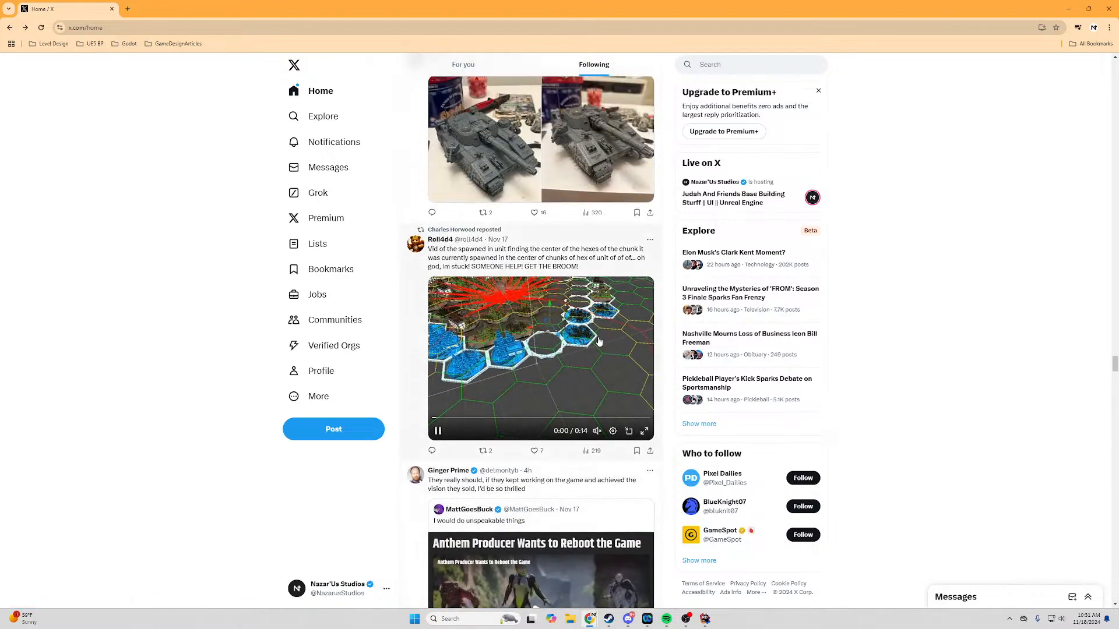
{"action": "scroll", "coordinate": [641, 303], "scroll_direction": "down", "scroll_amount": 5}
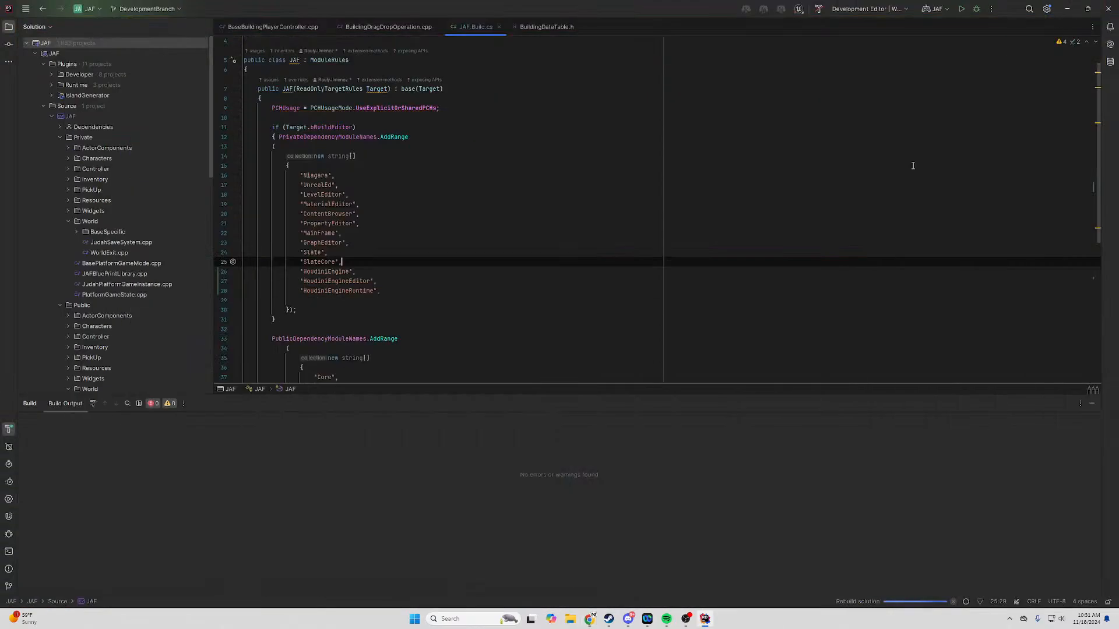
Switch to Rider and check the progress of the solution rebuild with JAF.Build.cs open.
{"action": "key", "text": "alt+Tab"}
{"action": "left_click", "coordinate": [642, 281]}
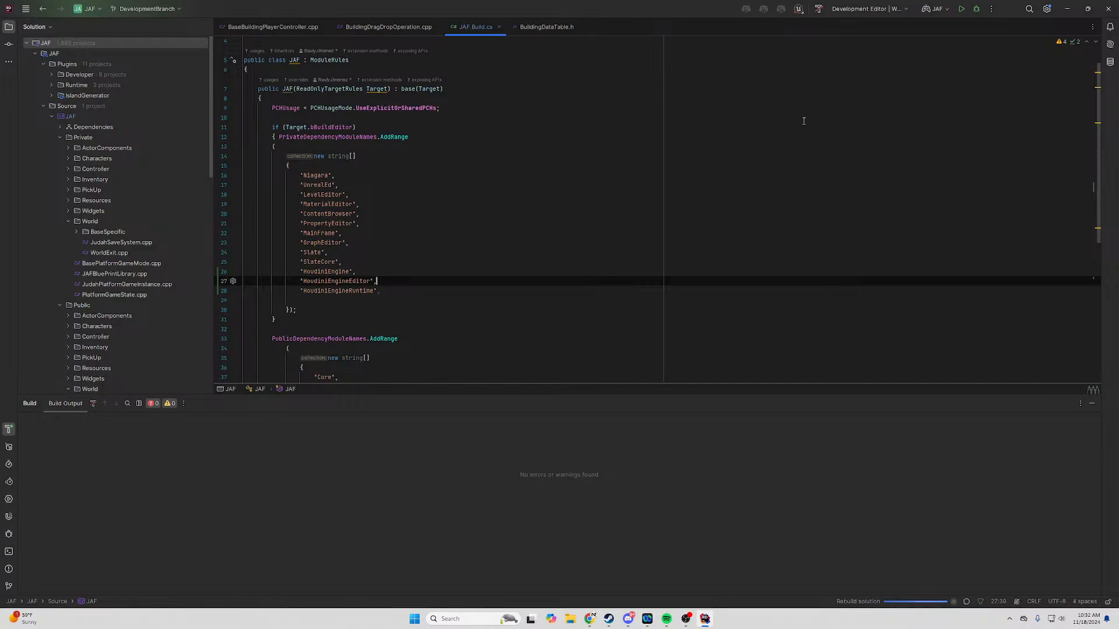
{"action": "left_click", "coordinate": [656, 260]}
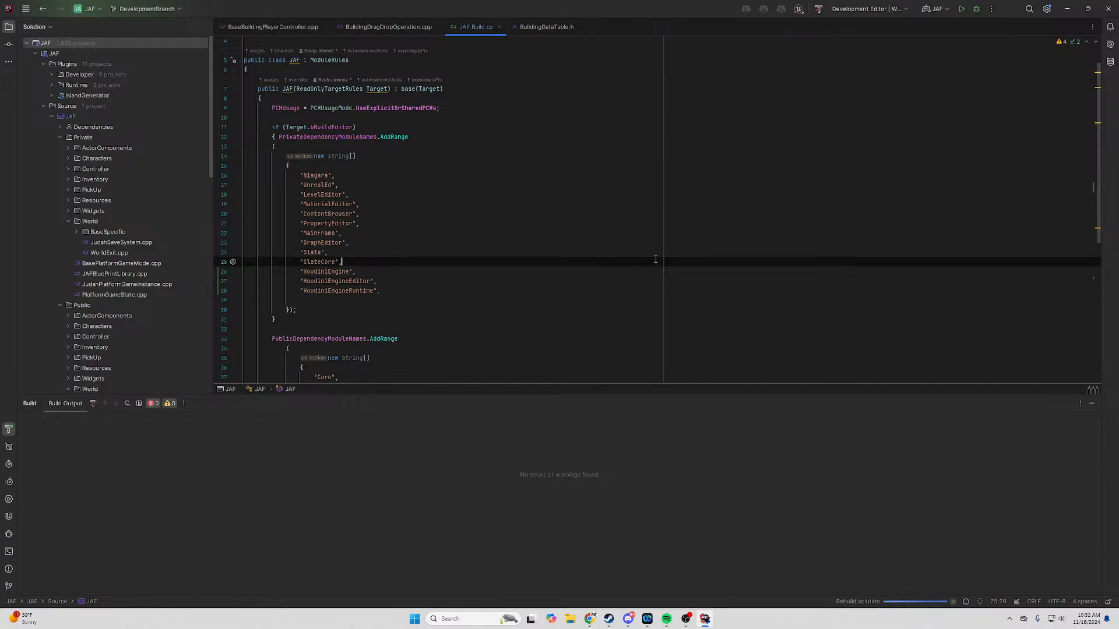
Return to the X feed in Chrome and find the 80 LEVEL video about Vellum Solver hair simulations in Houdini.
{"action": "left_click", "coordinate": [592, 620]}
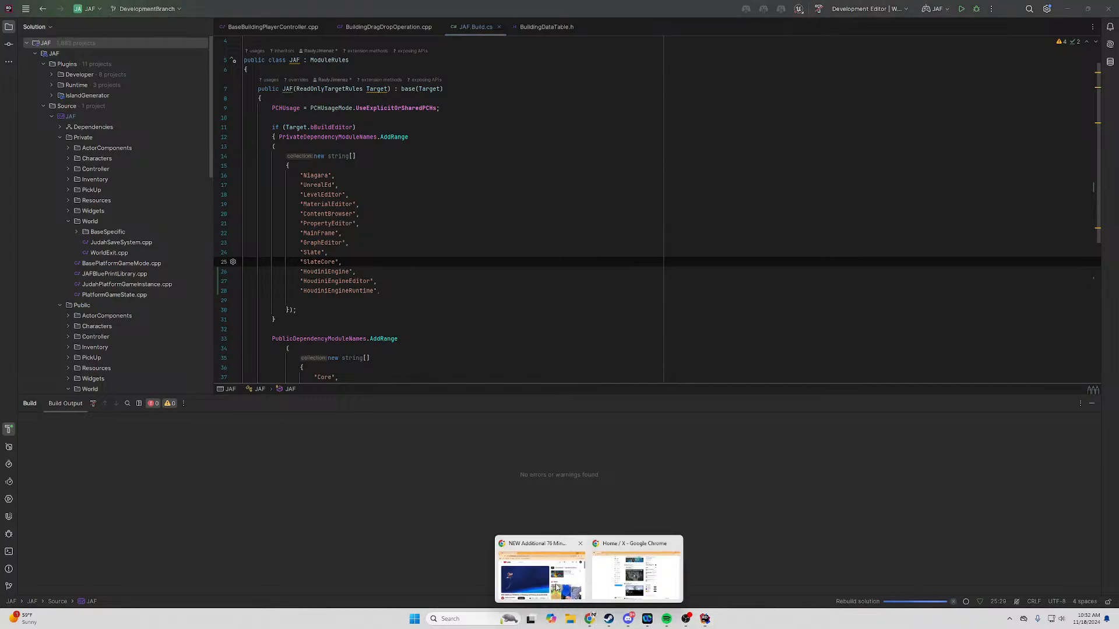
{"action": "left_click", "coordinate": [635, 576]}
{"action": "scroll", "coordinate": [606, 348], "scroll_direction": "down", "scroll_amount": 4}
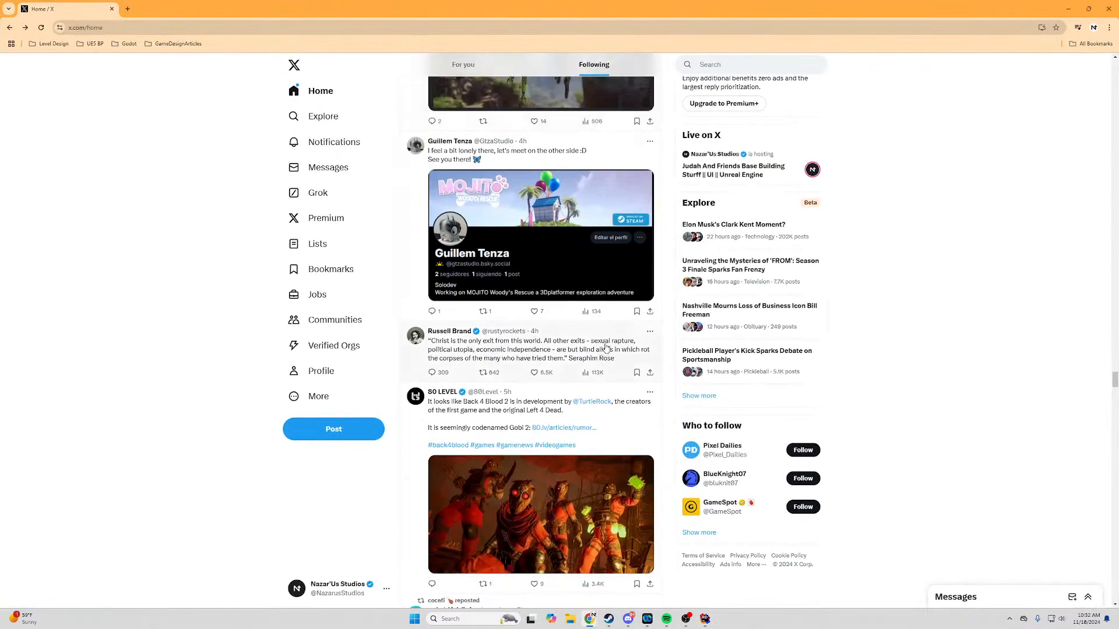
{"action": "scroll", "coordinate": [606, 338], "scroll_direction": "down", "scroll_amount": 15}
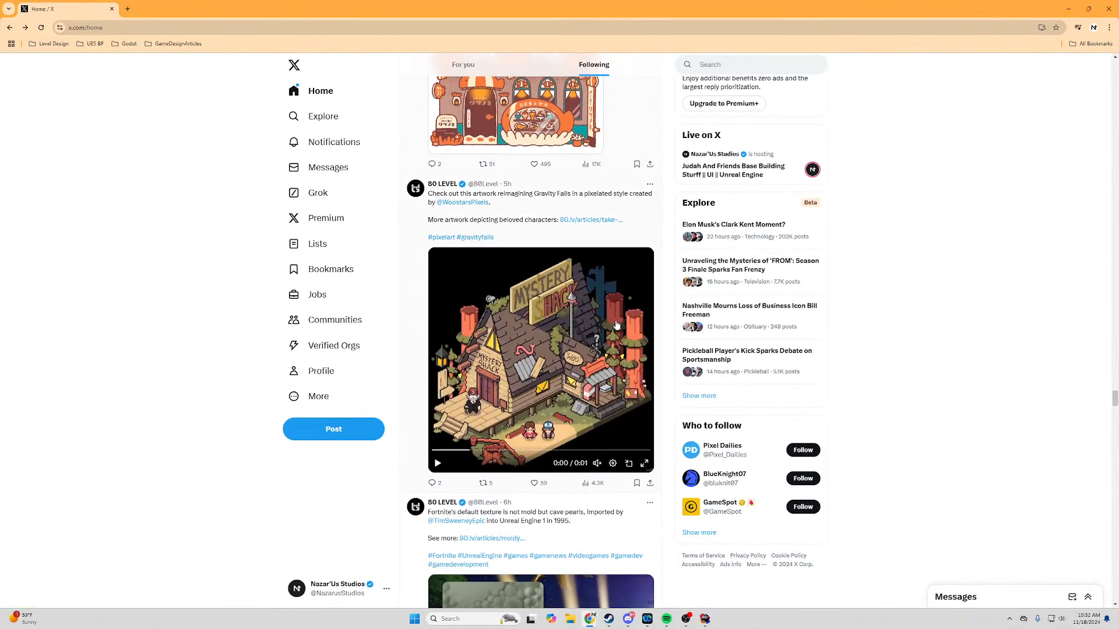
{"action": "scroll", "coordinate": [627, 323], "scroll_direction": "down", "scroll_amount": 3}
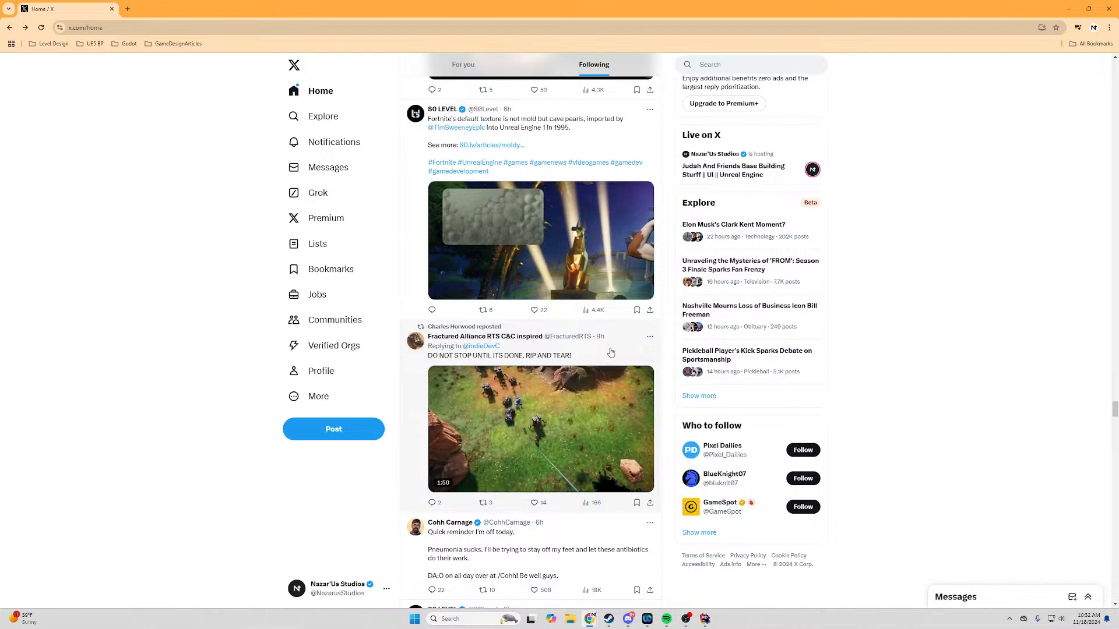
{"action": "scroll", "coordinate": [617, 349], "scroll_direction": "down", "scroll_amount": 7}
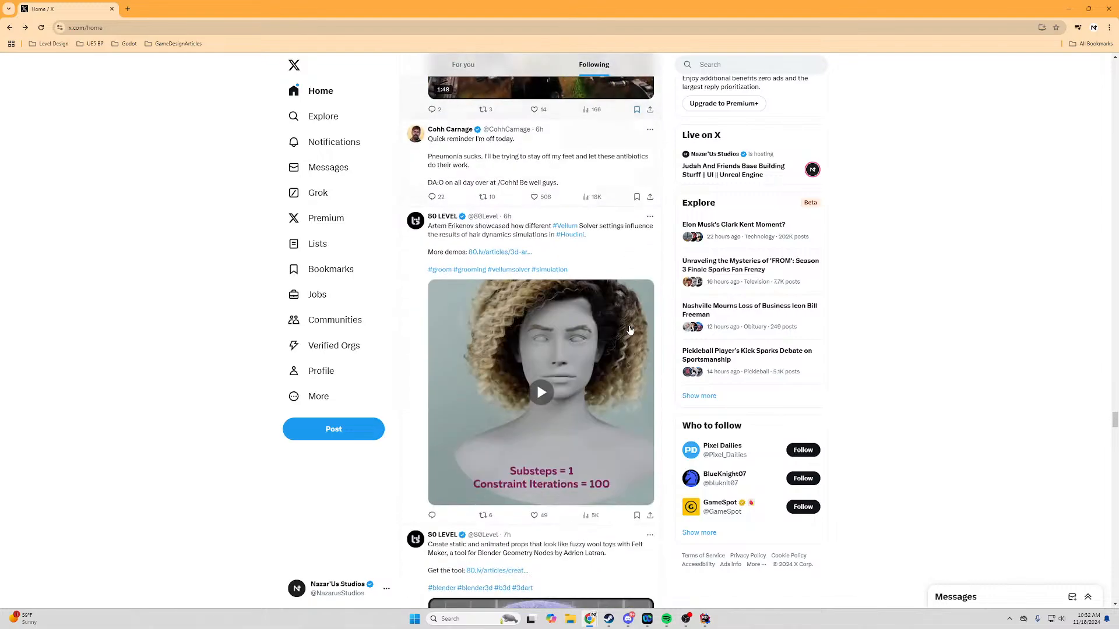
{"action": "scroll", "coordinate": [631, 331], "scroll_direction": "down", "scroll_amount": 2}
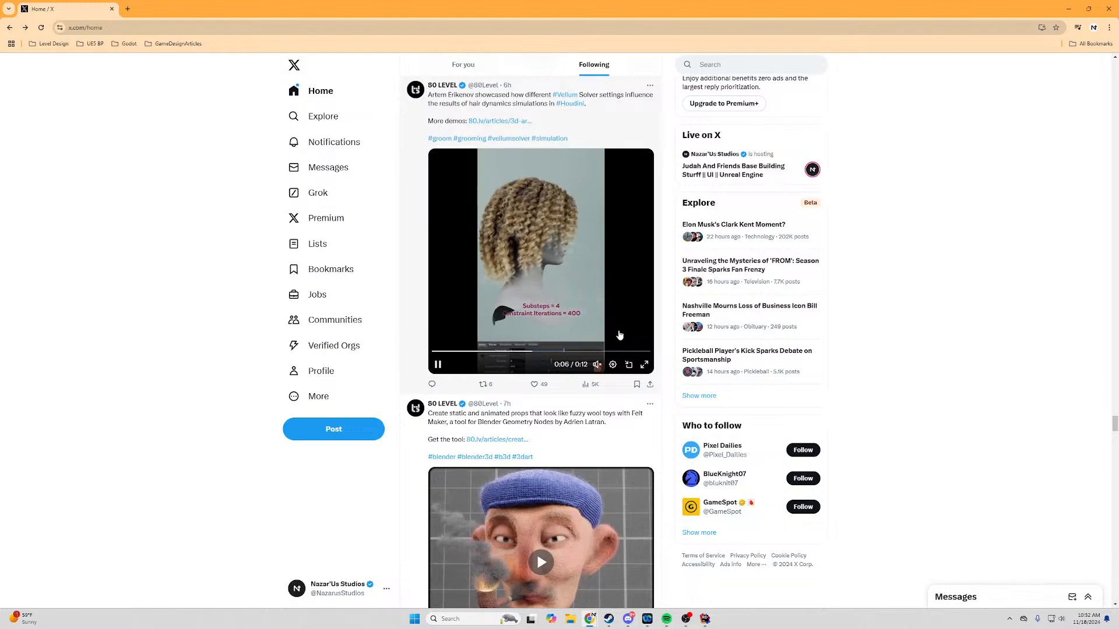
Watch the 80 LEVEL video about the Felt Maker tool for Blender Geometry Nodes and read its description.
{"action": "scroll", "coordinate": [623, 336], "scroll_direction": "down", "scroll_amount": 4}
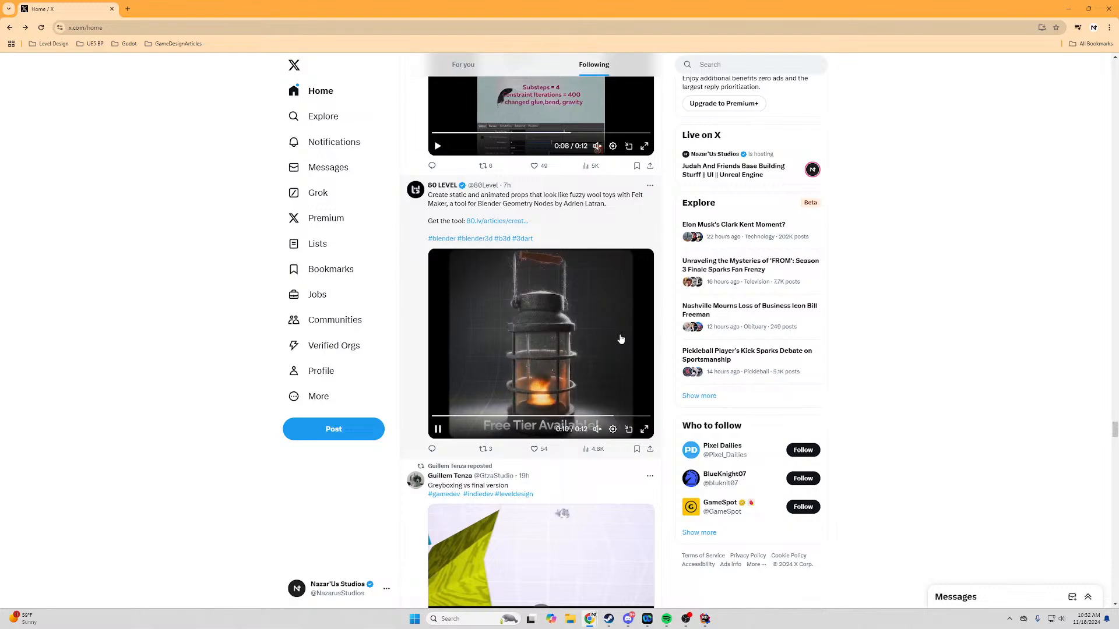
{"action": "scroll", "coordinate": [621, 339], "scroll_direction": "down", "scroll_amount": 2}
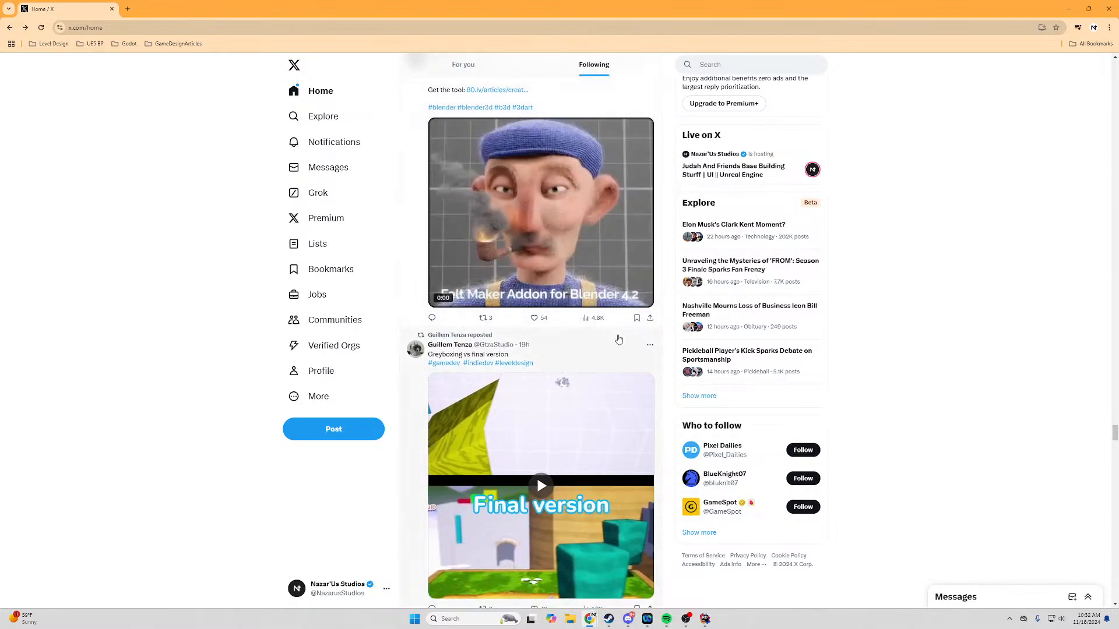
{"action": "scroll", "coordinate": [619, 340], "scroll_direction": "down", "scroll_amount": 2}
{"action": "scroll", "coordinate": [619, 340], "scroll_direction": "up", "scroll_amount": 2}
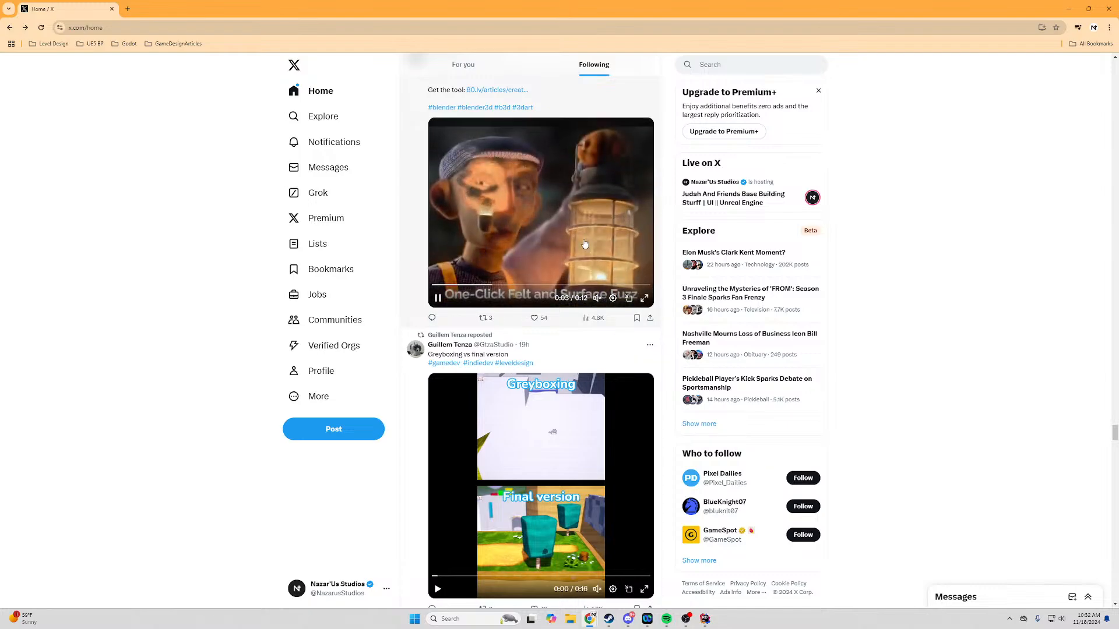
{"action": "scroll", "coordinate": [583, 245], "scroll_direction": "up", "scroll_amount": 1}
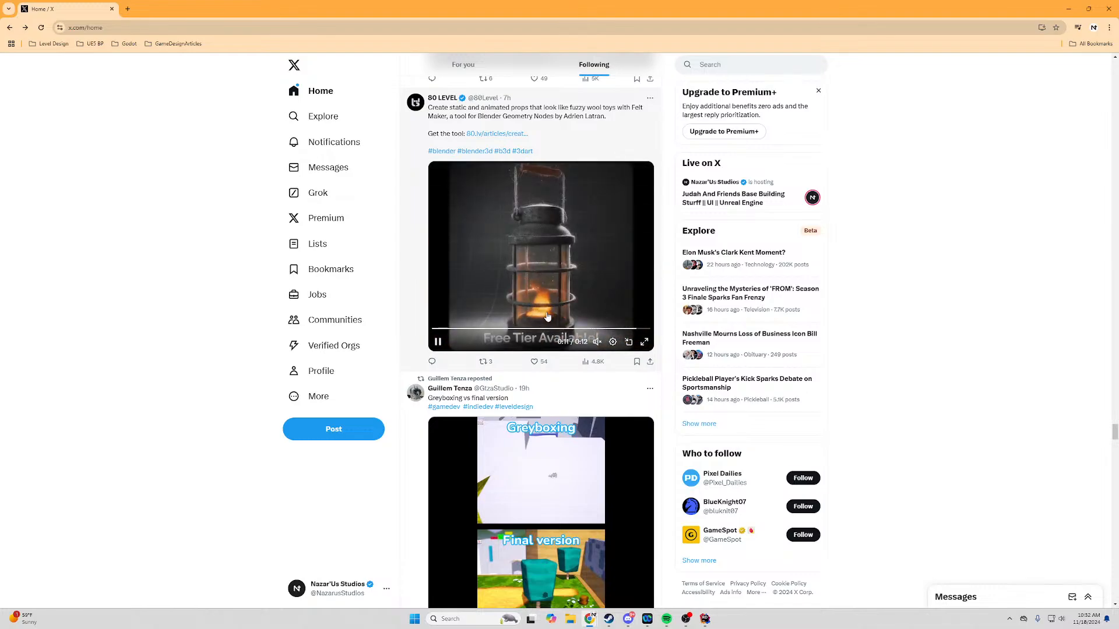
Watch the "Greyboxing vs final version" video in full screen and return to the feed.
{"action": "scroll", "coordinate": [554, 310], "scroll_direction": "down", "scroll_amount": 3}
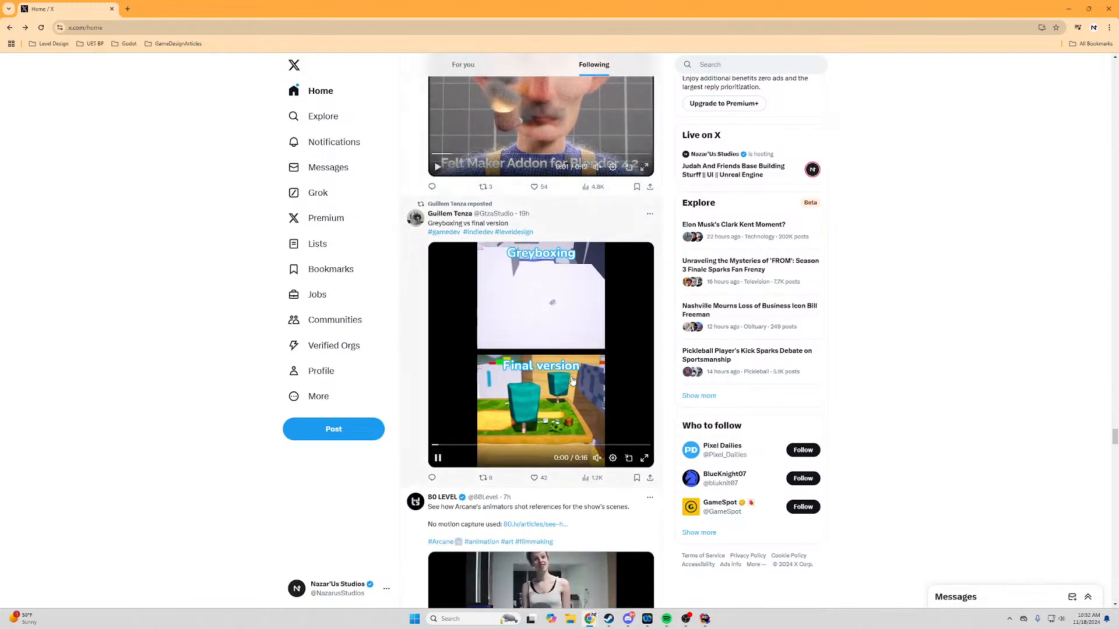
{"action": "scroll", "coordinate": [554, 360], "scroll_direction": "down", "scroll_amount": 1}
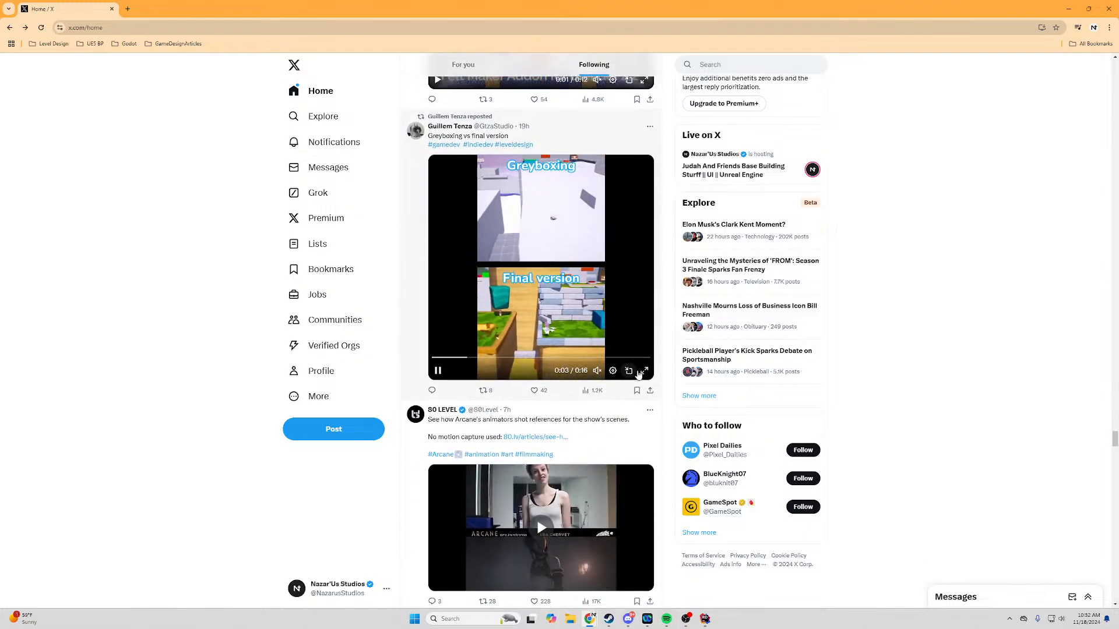
{"action": "left_click", "coordinate": [642, 372]}
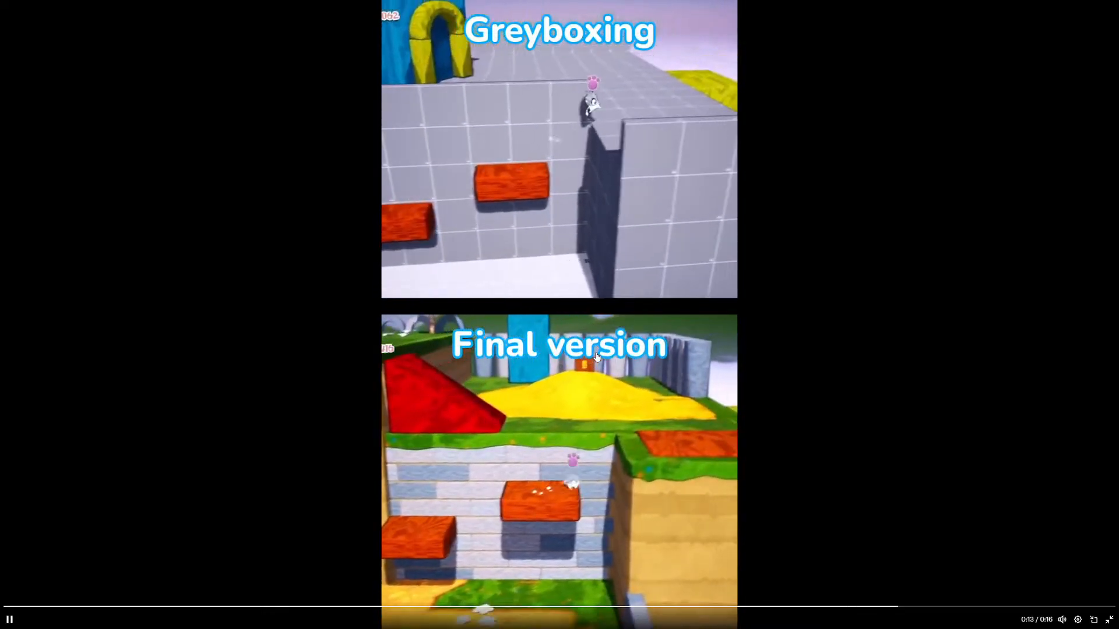
{"action": "key", "text": "Escape"}
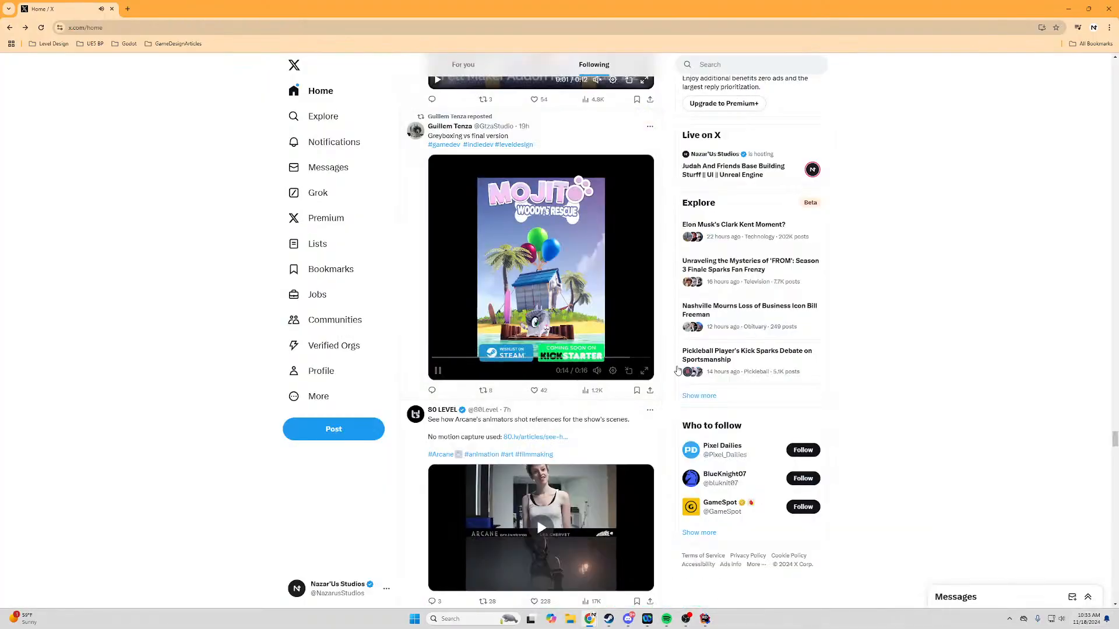
Watch the 80 LEVEL video of the Arcane animators' reference footage in full screen, skip ahead, and return to the feed.
{"action": "scroll", "coordinate": [542, 299], "scroll_direction": "down", "scroll_amount": 3}
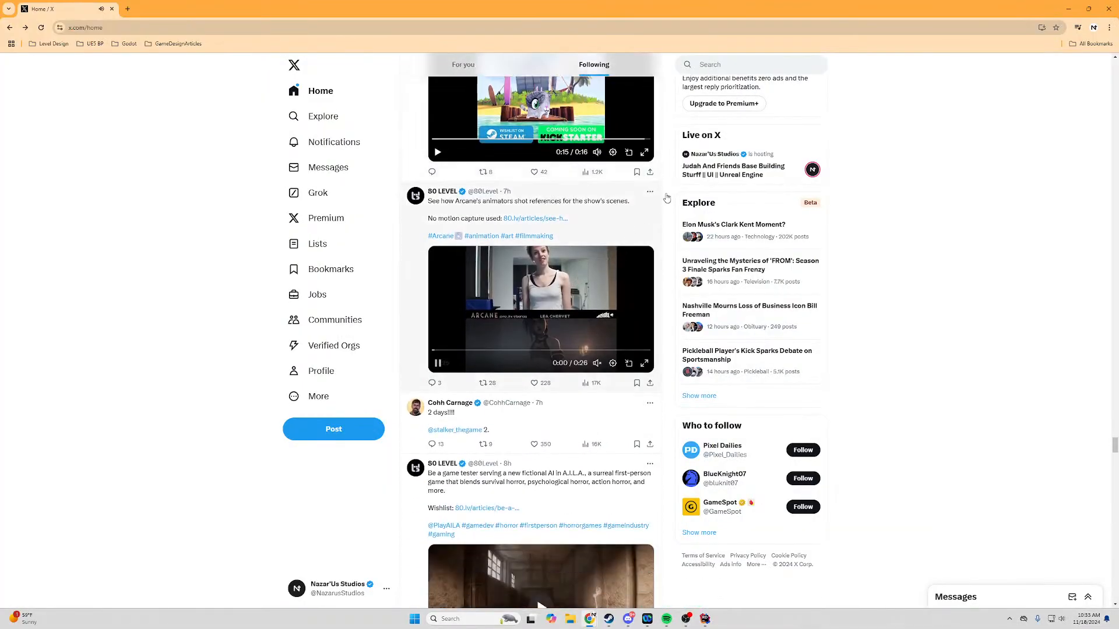
{"action": "left_click", "coordinate": [645, 367]}
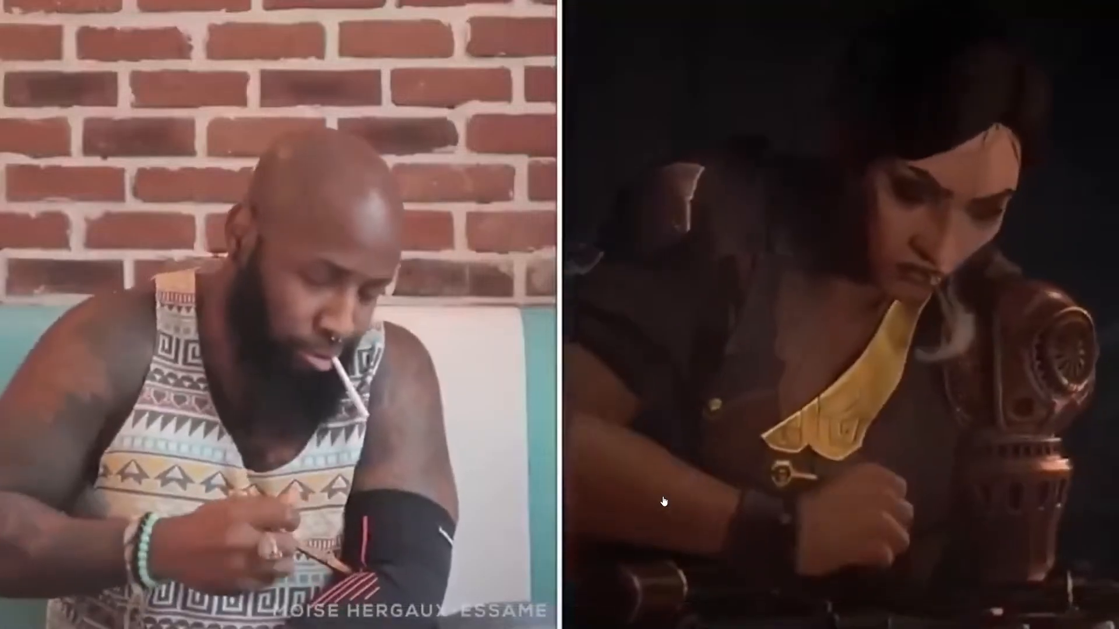
{"action": "mouse_move", "coordinate": [663, 501]}
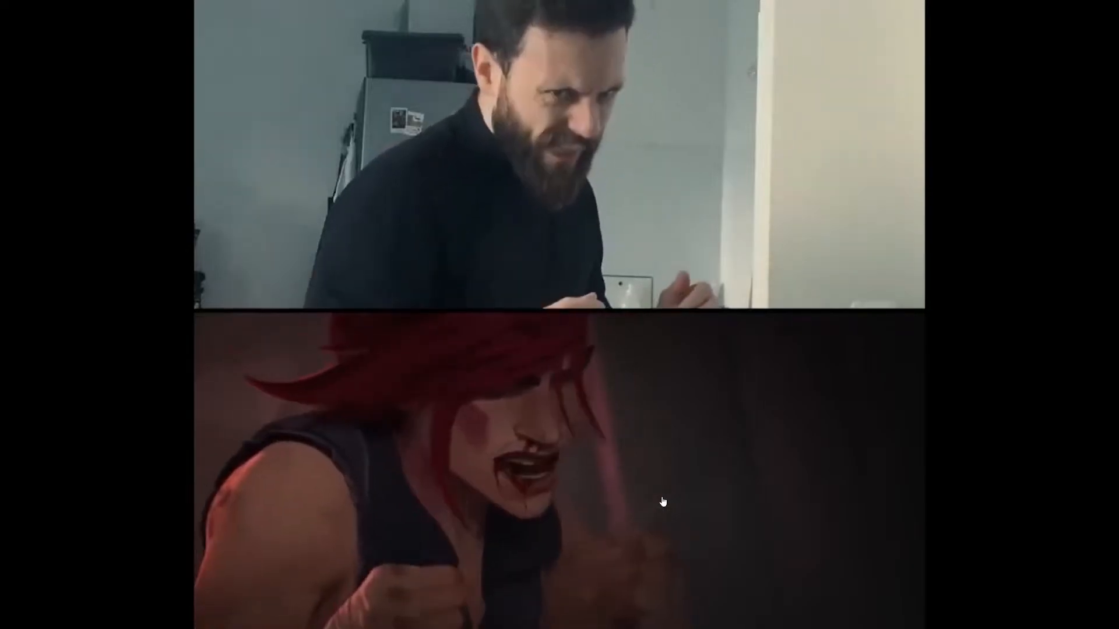
{"action": "key", "text": "Right"}
{"action": "key", "text": "Right"}
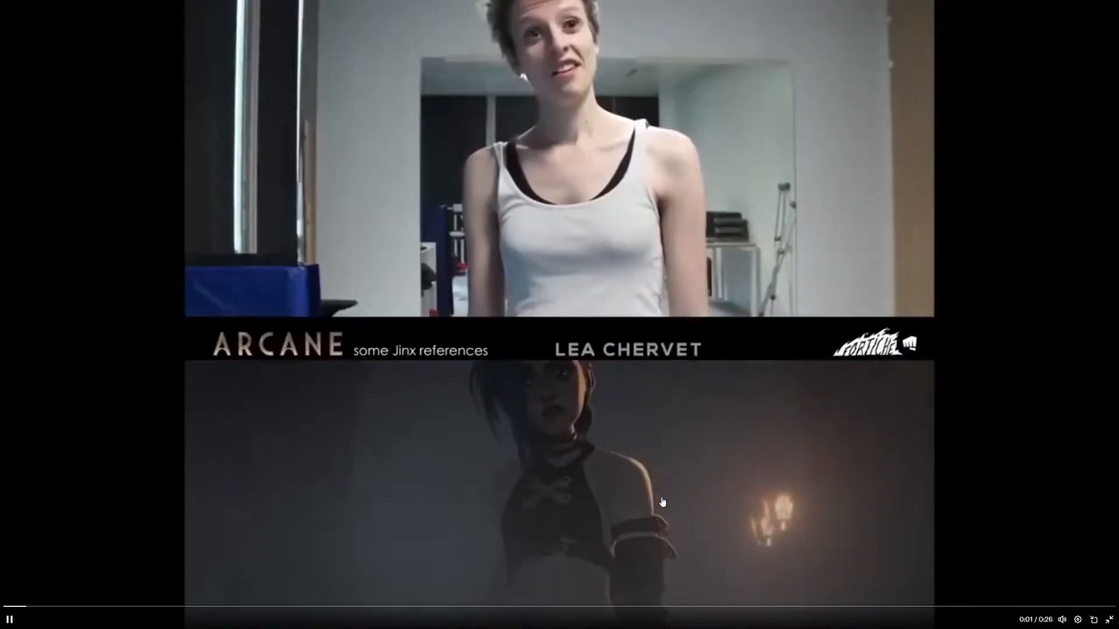
{"action": "key", "text": "Escape"}
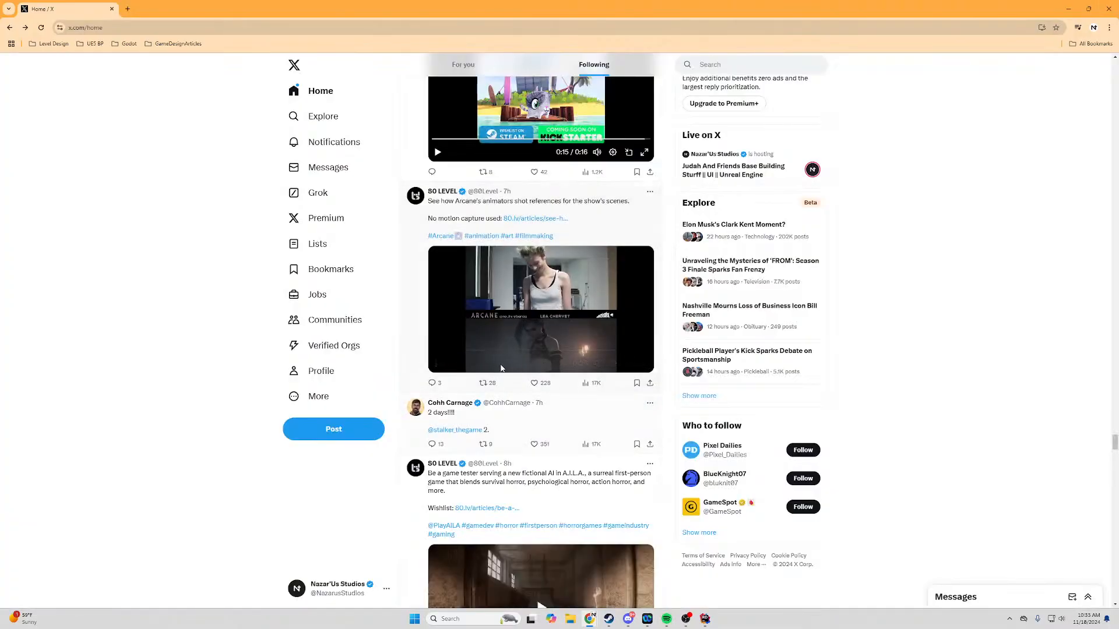
Skim the feed down to the inZOI gameplay post, and check the solution rebuild among Rider's background tasks.
{"action": "scroll", "coordinate": [535, 349], "scroll_direction": "down", "scroll_amount": 15}
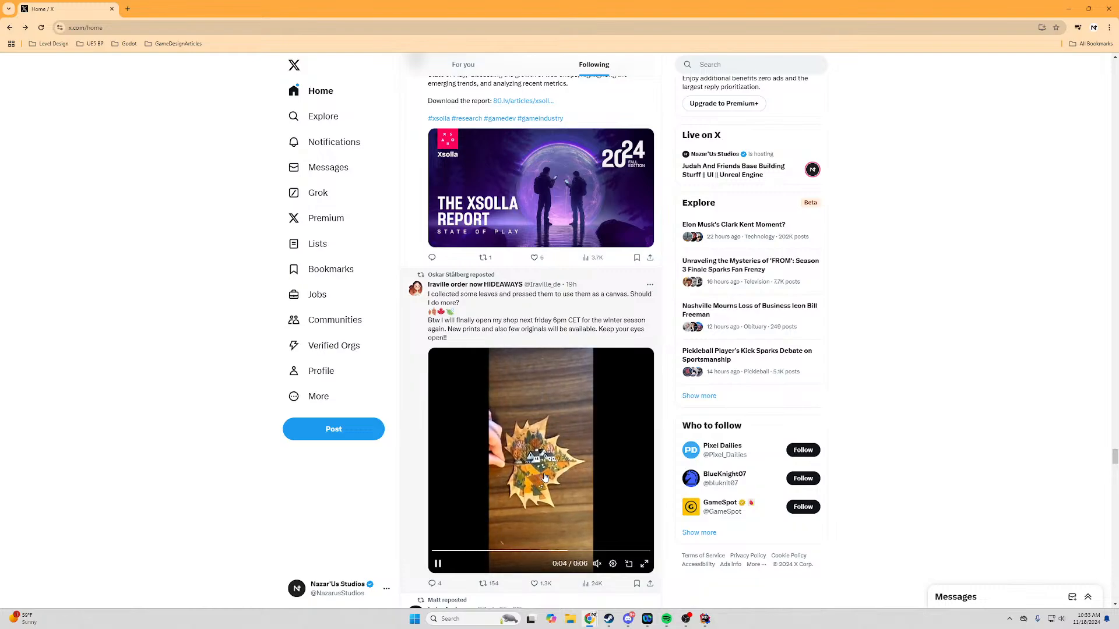
{"action": "scroll", "coordinate": [547, 473], "scroll_direction": "down", "scroll_amount": 9}
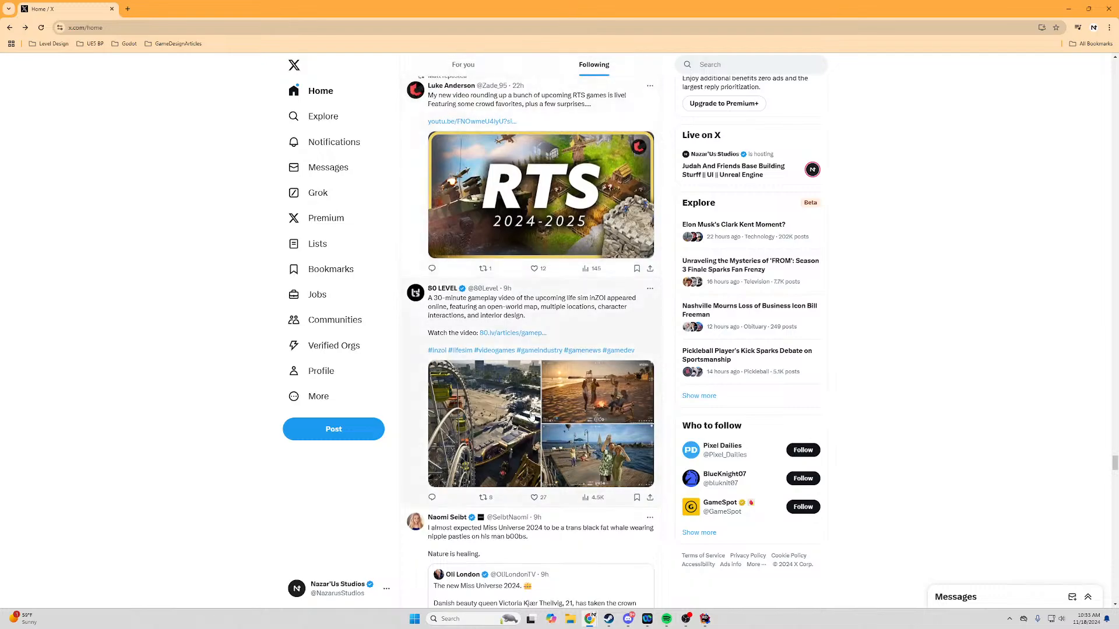
{"action": "left_click", "coordinate": [1071, 8]}
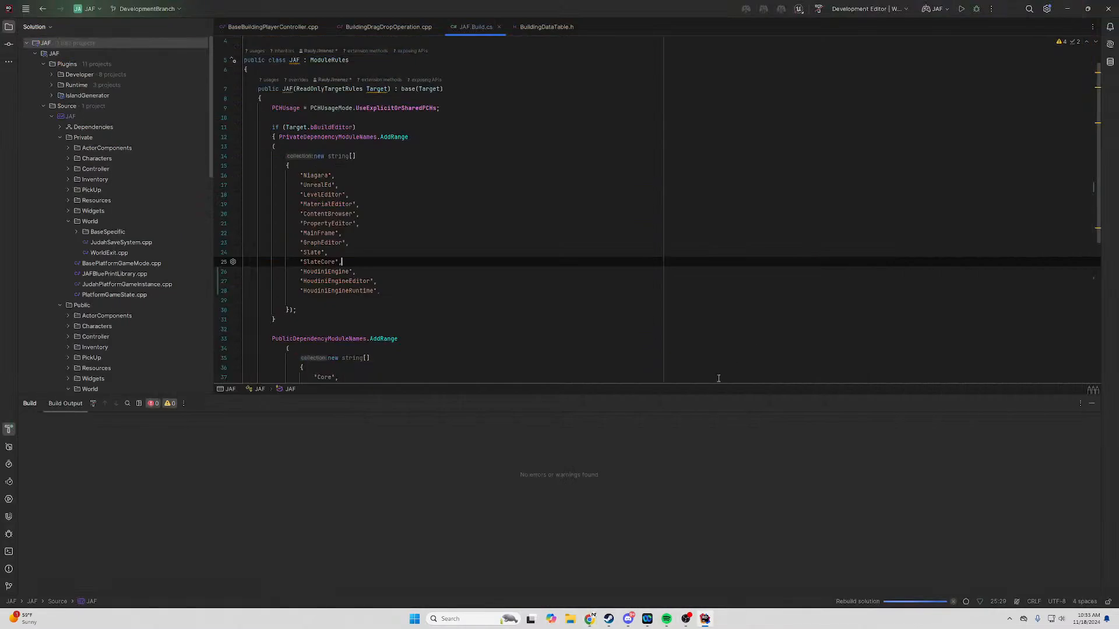
{"action": "left_click", "coordinate": [579, 284]}
{"action": "left_click", "coordinate": [871, 603]}
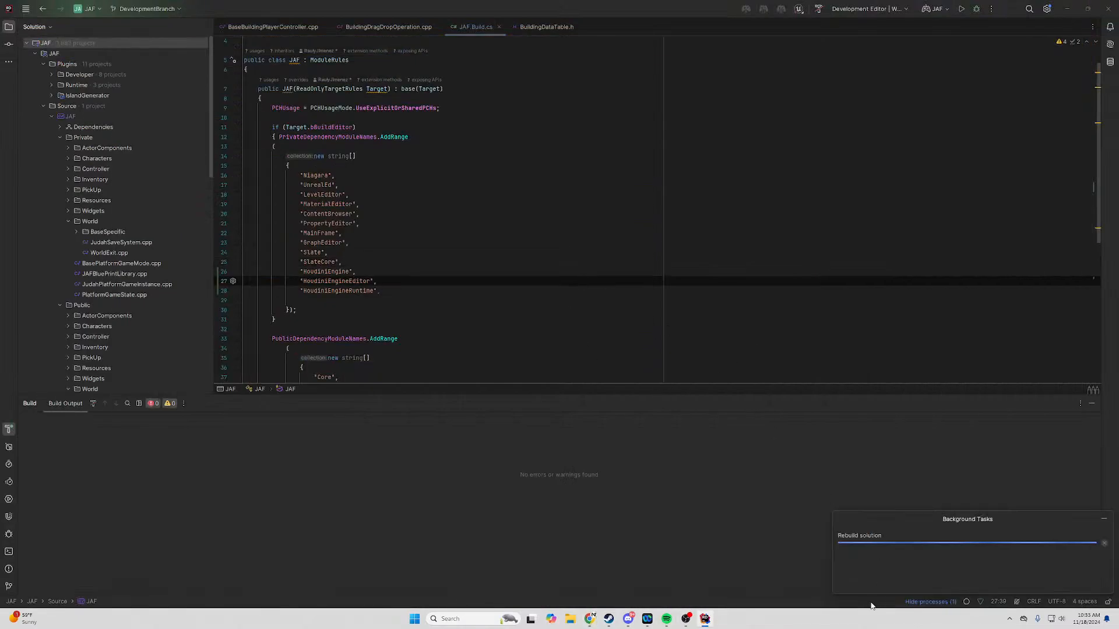
{"action": "left_click", "coordinate": [1106, 519]}
Return to the X feed and watch the 80 LEVEL terrarium scene video in full screen, then leave full screen.
{"action": "mouse_move", "coordinate": [591, 621]}
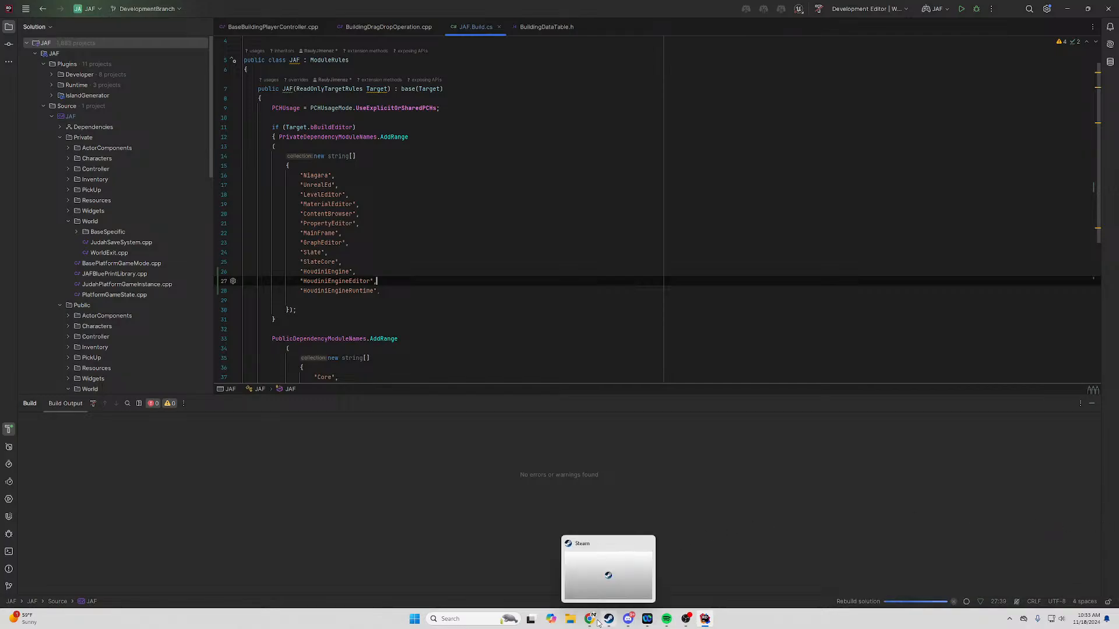
{"action": "left_click", "coordinate": [647, 575]}
{"action": "scroll", "coordinate": [827, 403], "scroll_direction": "down", "scroll_amount": 7}
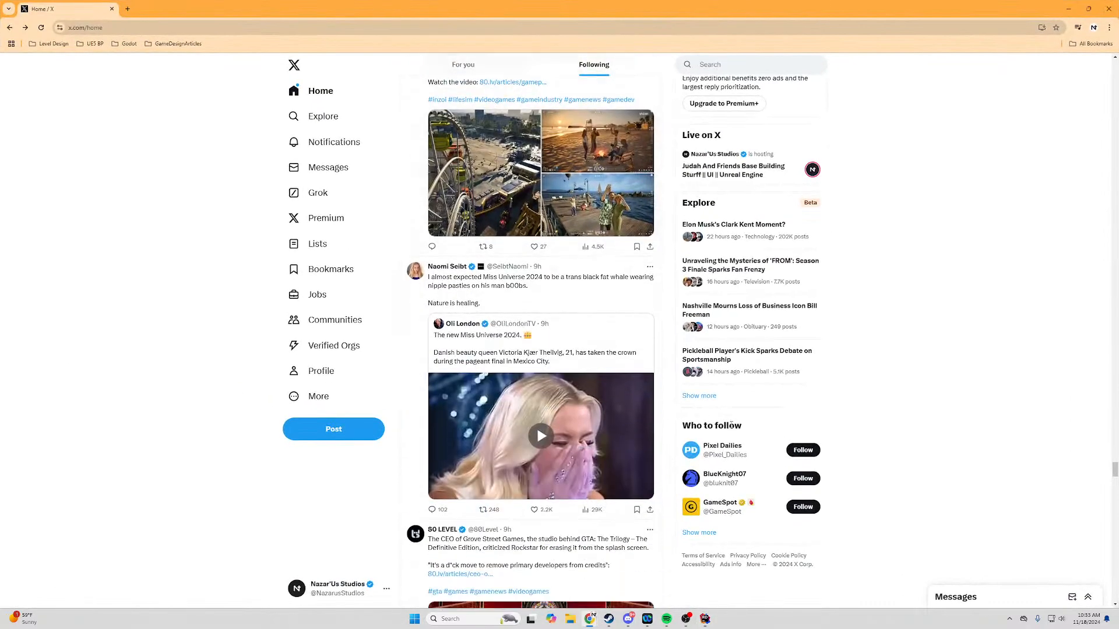
{"action": "scroll", "coordinate": [827, 403], "scroll_direction": "down", "scroll_amount": 4}
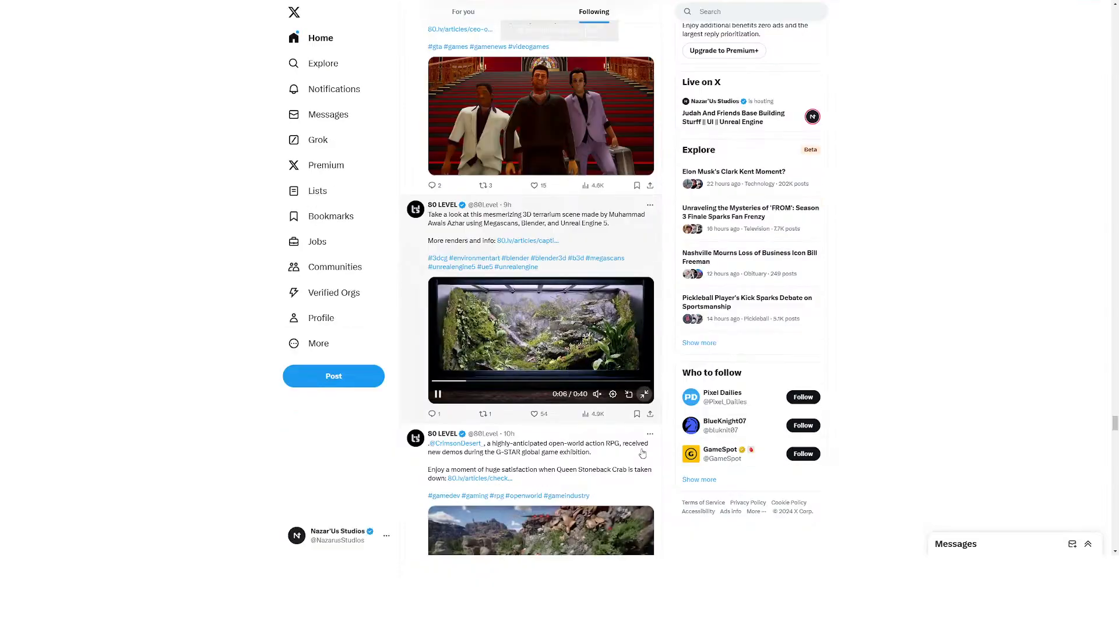
{"action": "left_click", "coordinate": [644, 447]}
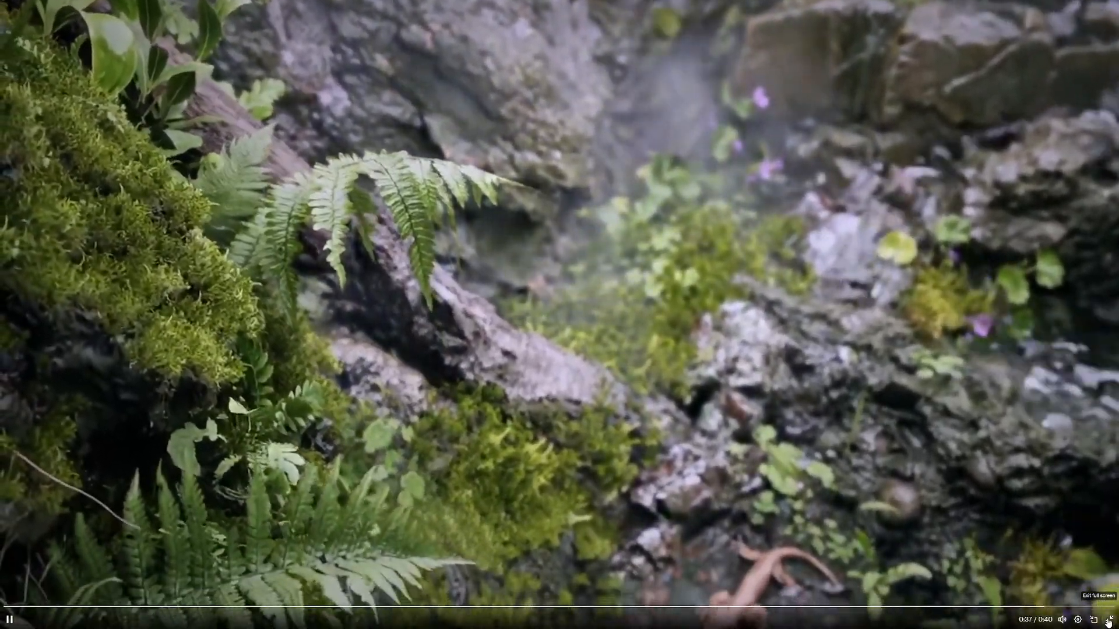
{"action": "left_click", "coordinate": [1109, 622]}
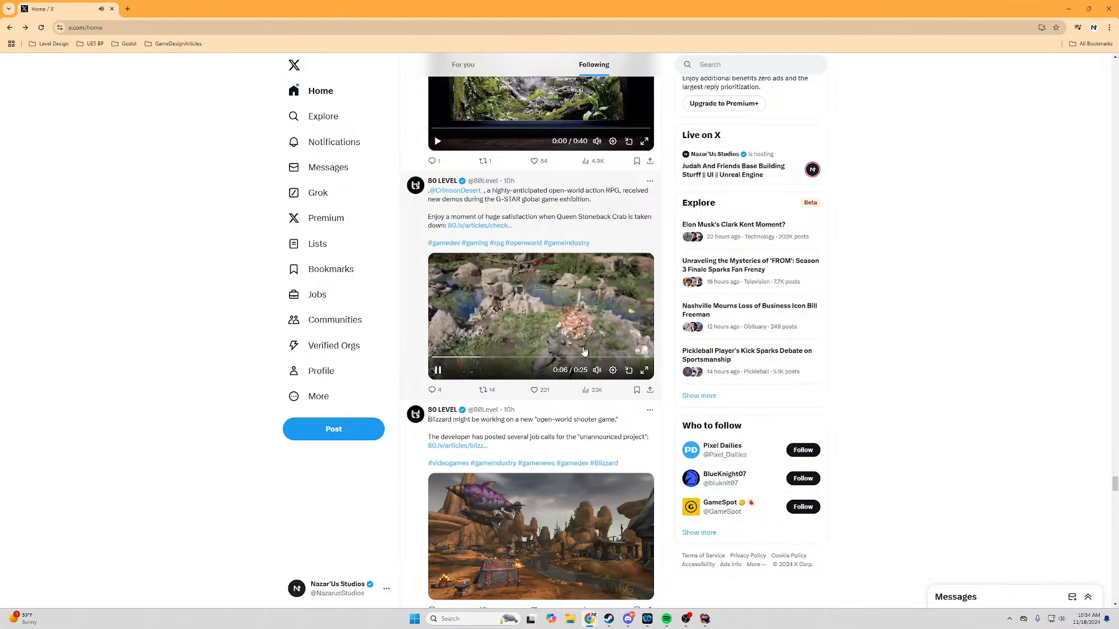
Watch the Crimson Desert demo video in full screen, return to the feed, and check the rebuild progress in Rider.
{"action": "left_click", "coordinate": [646, 371]}
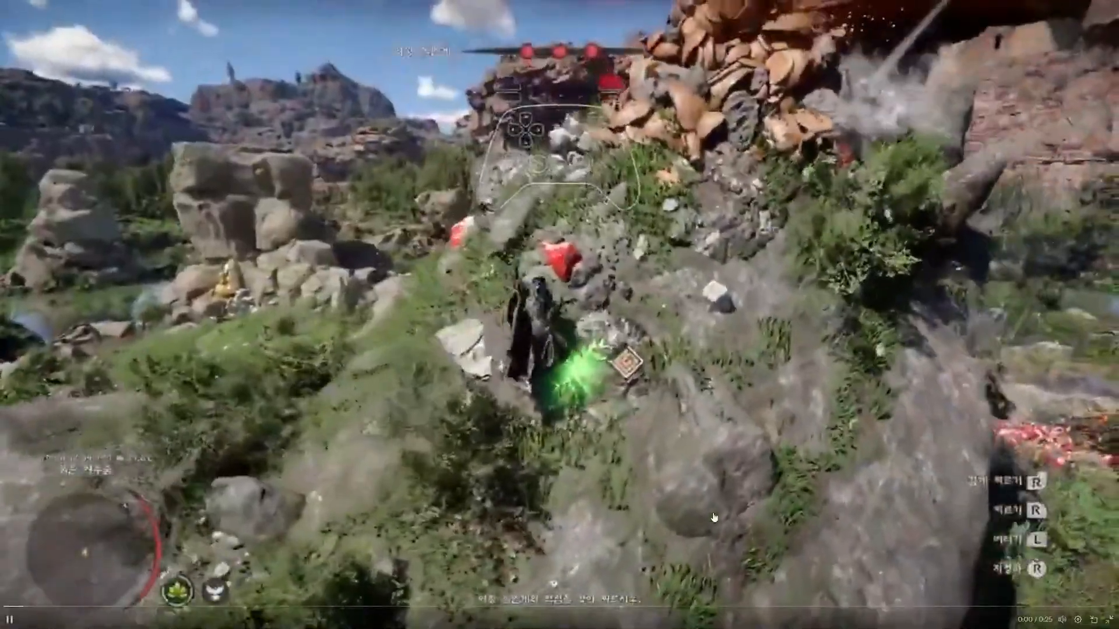
{"action": "key", "text": "Escape"}
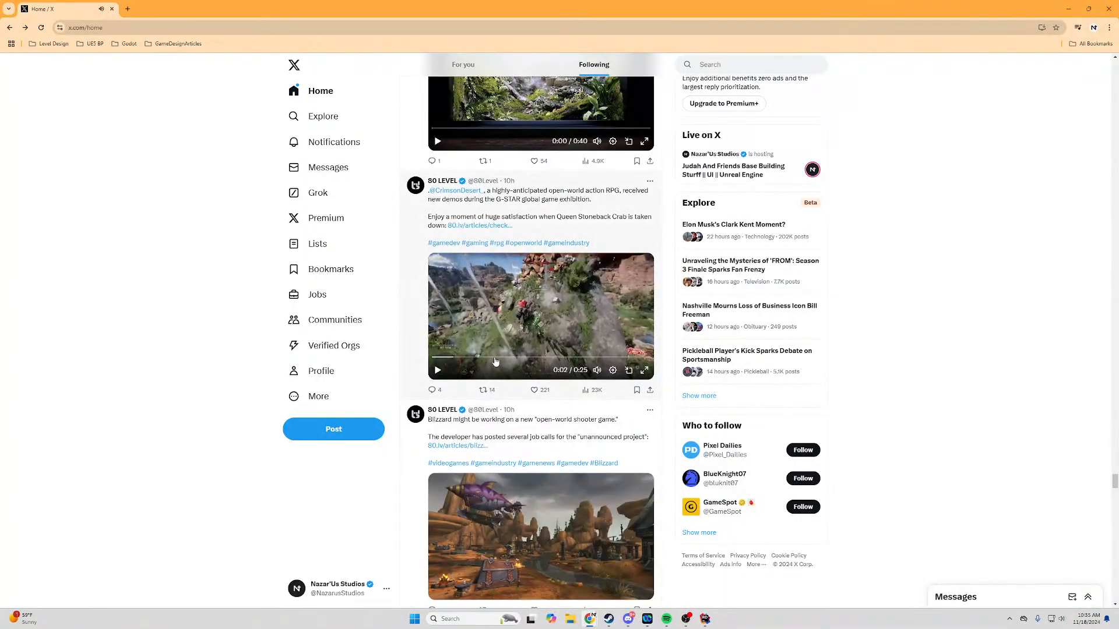
{"action": "scroll", "coordinate": [546, 391], "scroll_direction": "down", "scroll_amount": 5}
{"action": "left_click", "coordinate": [705, 619]}
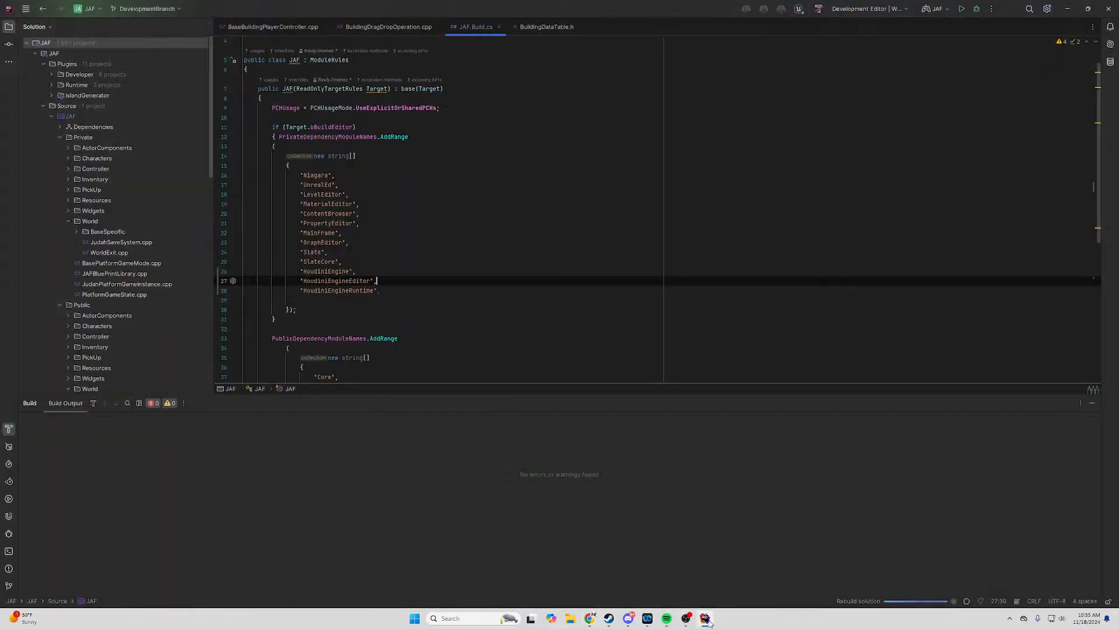
{"action": "left_click", "coordinate": [705, 620]}
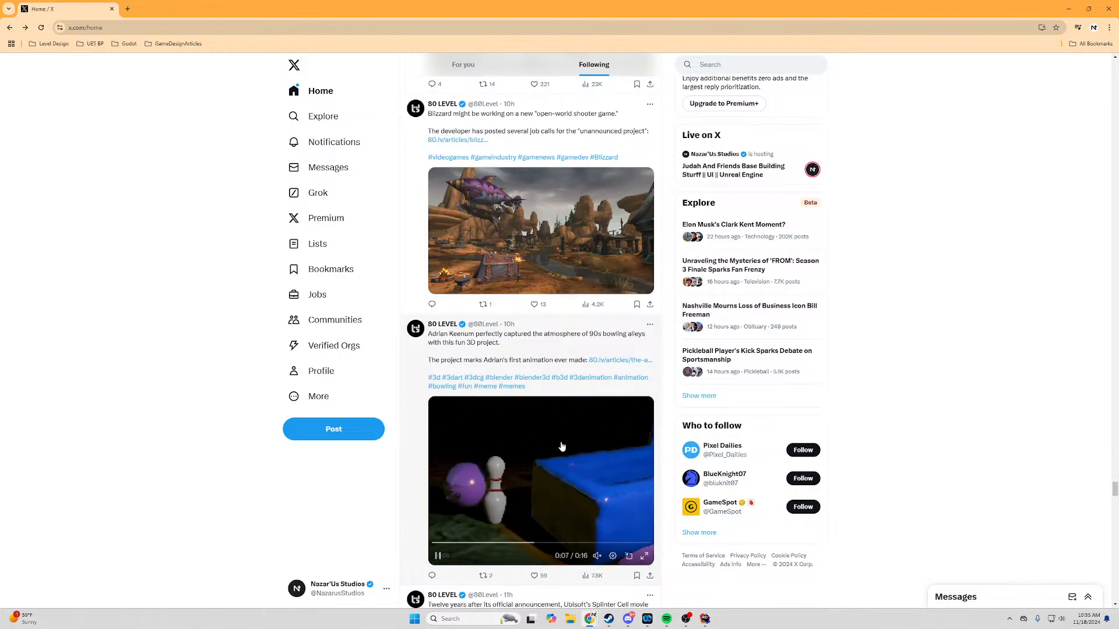
Skim past the 90s bowling alley post and watch the Half-Life 2: Episode 3 gameplay video in full screen.
{"action": "scroll", "coordinate": [566, 431], "scroll_direction": "down", "scroll_amount": 1}
{"action": "scroll", "coordinate": [569, 429], "scroll_direction": "down", "scroll_amount": 2}
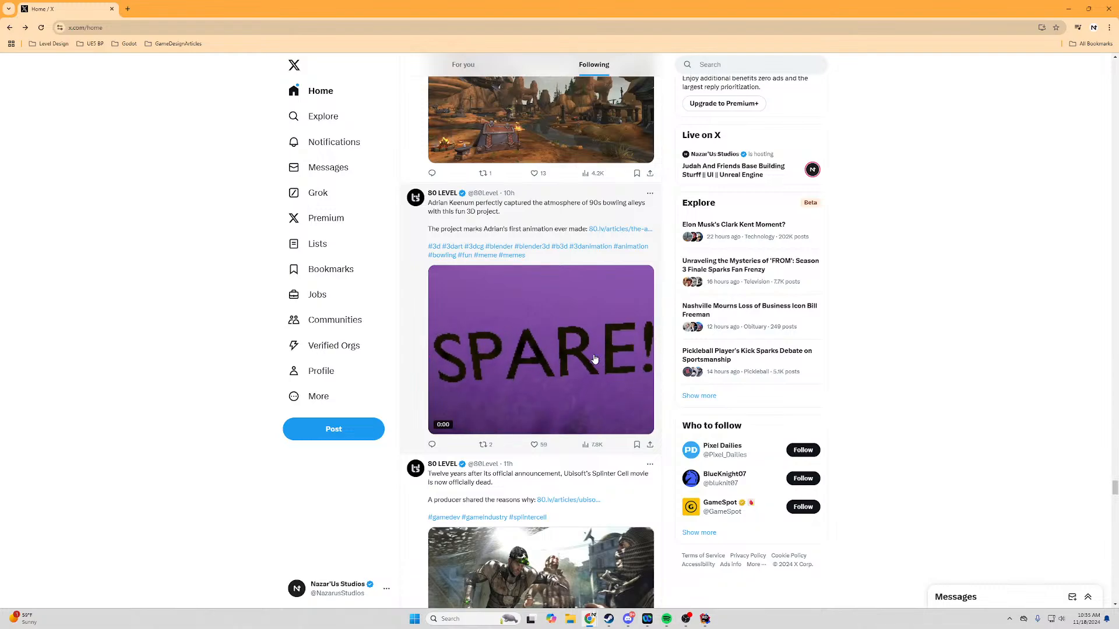
{"action": "scroll", "coordinate": [595, 358], "scroll_direction": "down", "scroll_amount": 3}
{"action": "scroll", "coordinate": [594, 359], "scroll_direction": "down", "scroll_amount": 6}
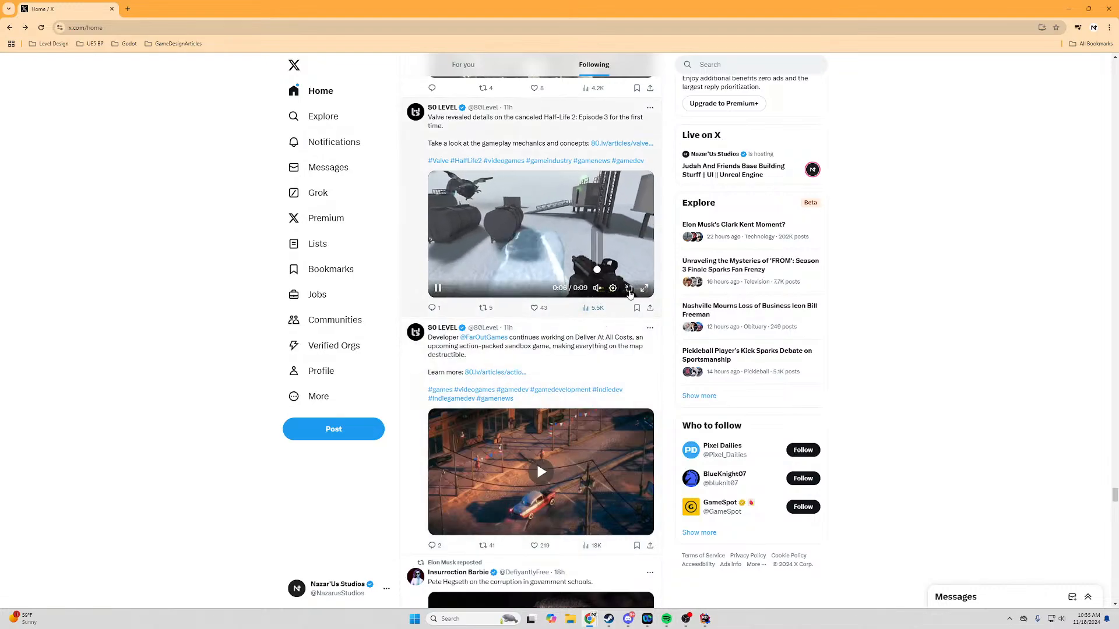
{"action": "left_click", "coordinate": [645, 291]}
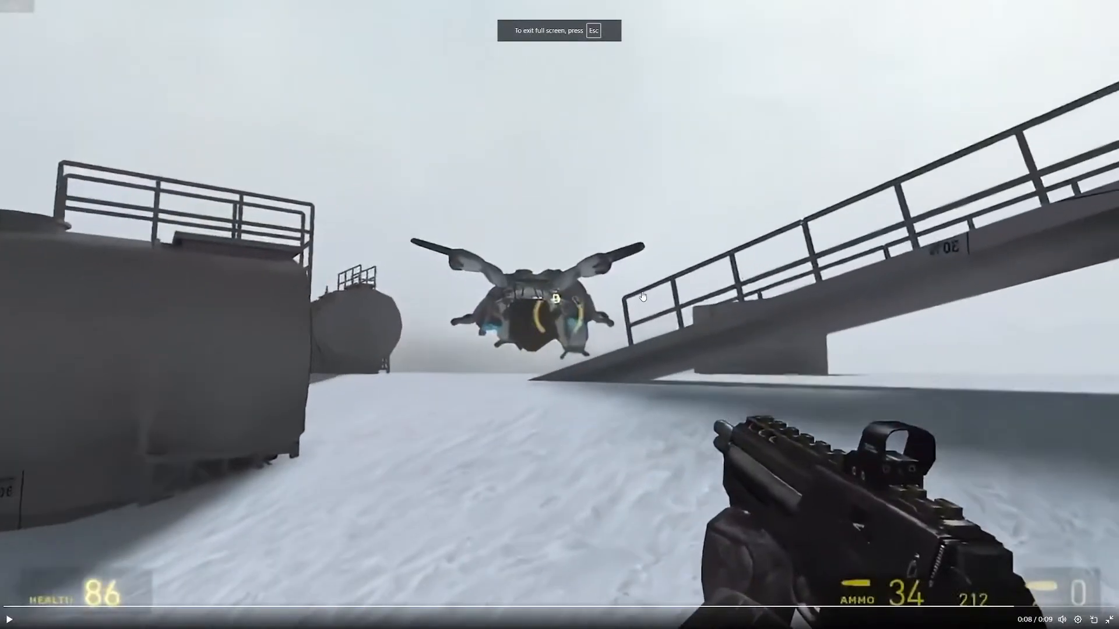
{"action": "left_click", "coordinate": [362, 373]}
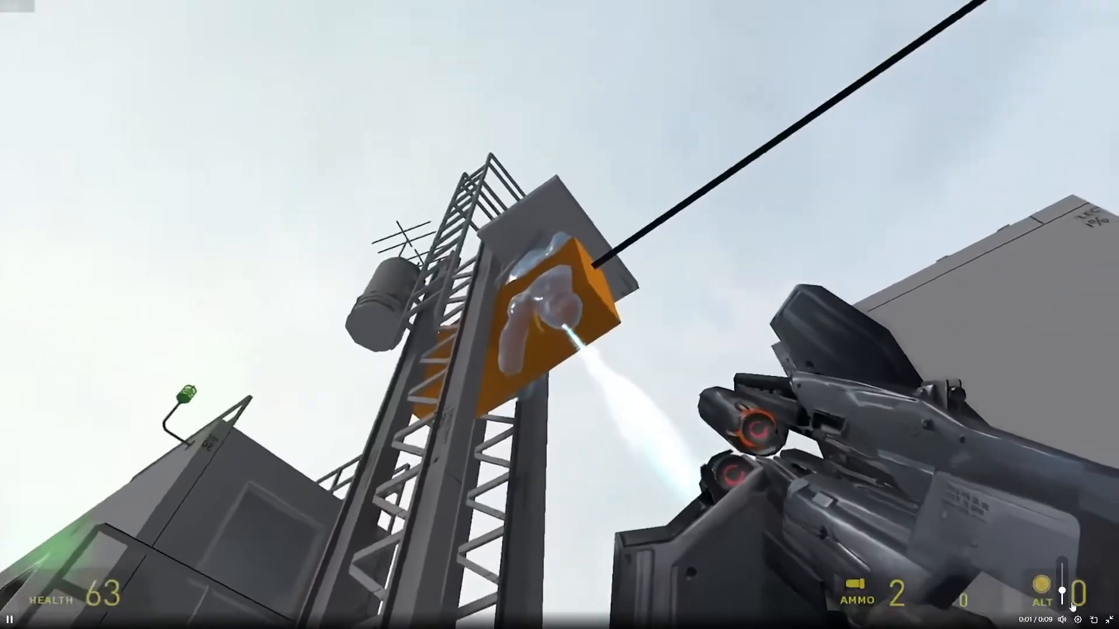
{"action": "key", "text": "Escape"}
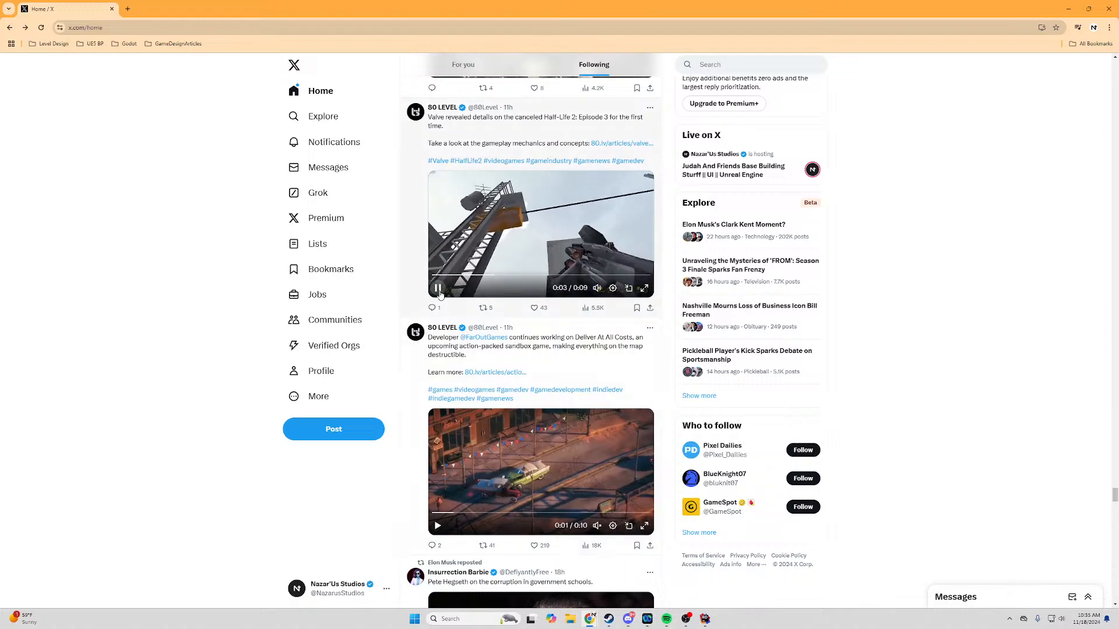
Skim further down the feed past the League of Legends post, and check the rebuild progress in Rider.
{"action": "scroll", "coordinate": [433, 327], "scroll_direction": "down", "scroll_amount": 7}
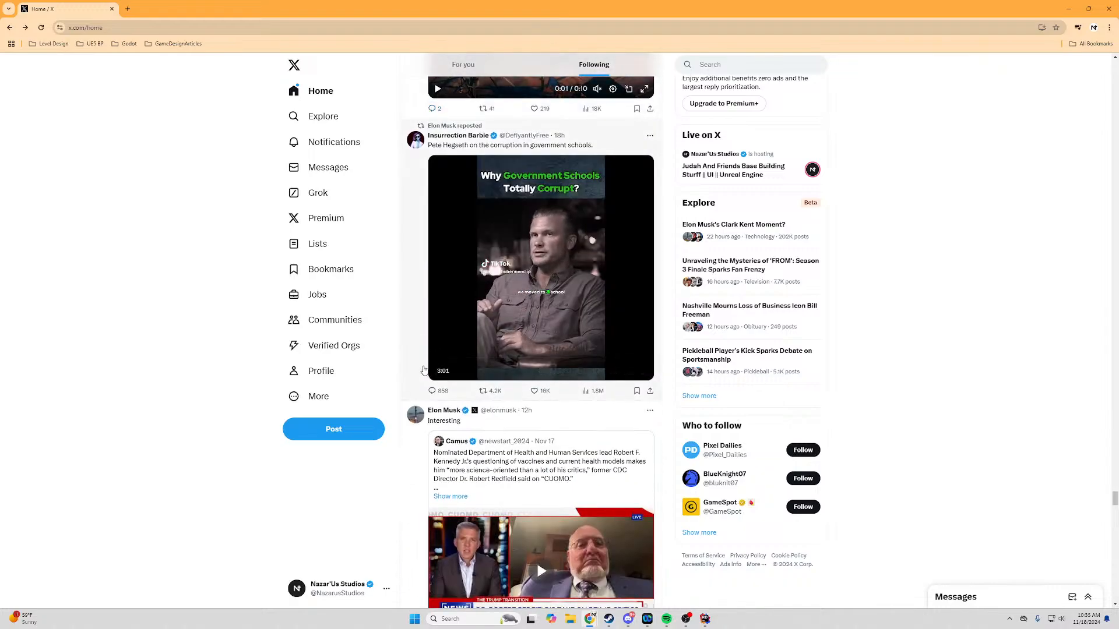
{"action": "scroll", "coordinate": [470, 415], "scroll_direction": "down", "scroll_amount": 4}
{"action": "scroll", "coordinate": [469, 415], "scroll_direction": "down", "scroll_amount": 17}
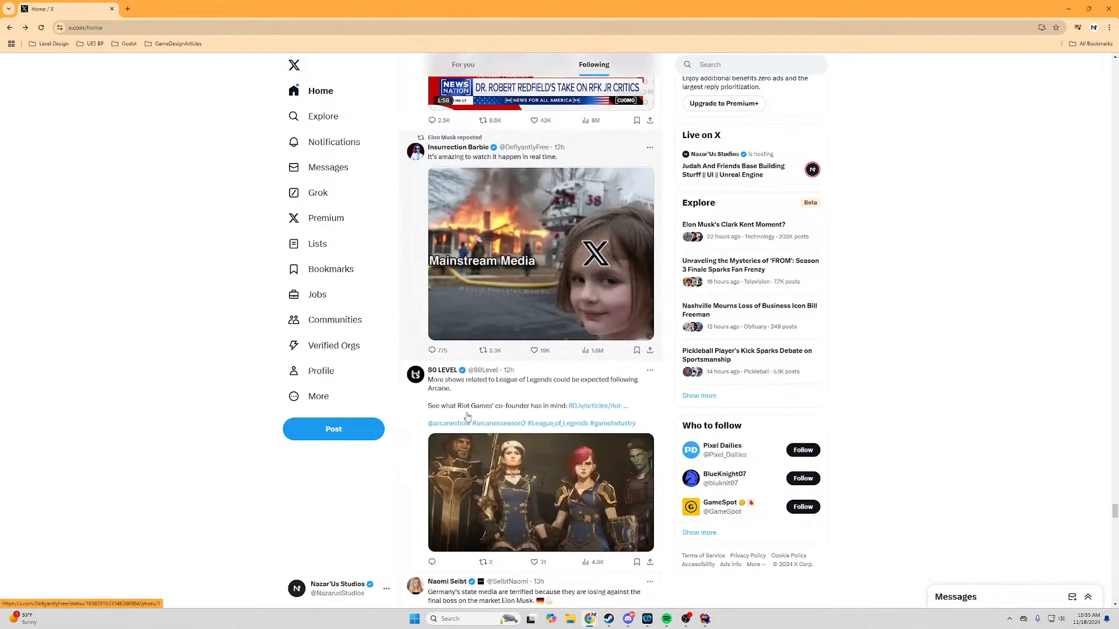
{"action": "left_click", "coordinate": [705, 619]}
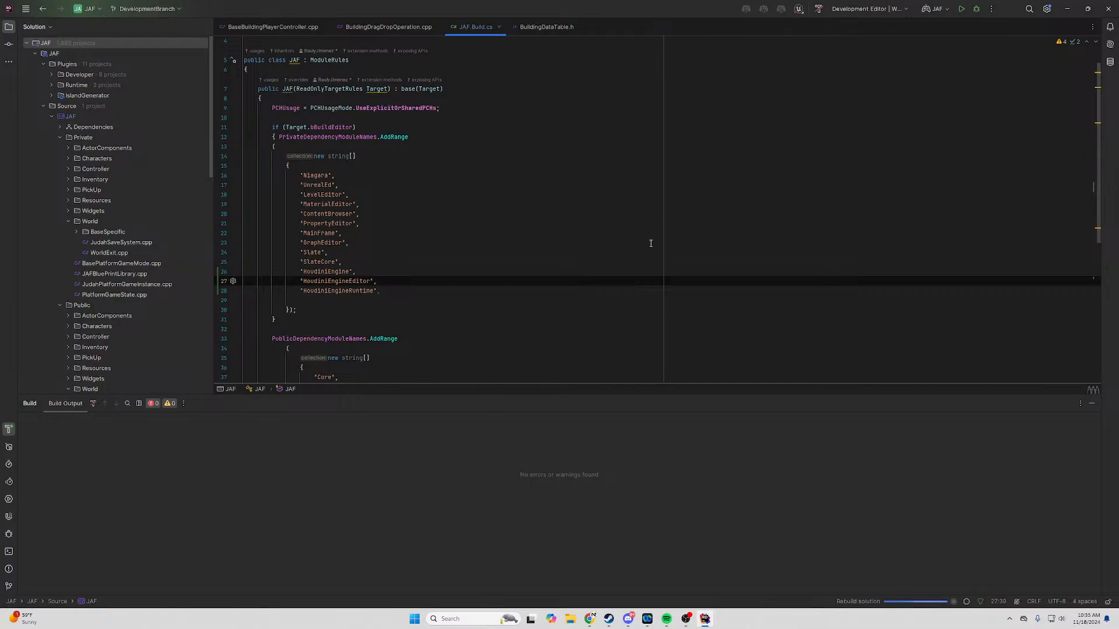
{"action": "left_click", "coordinate": [572, 291]}
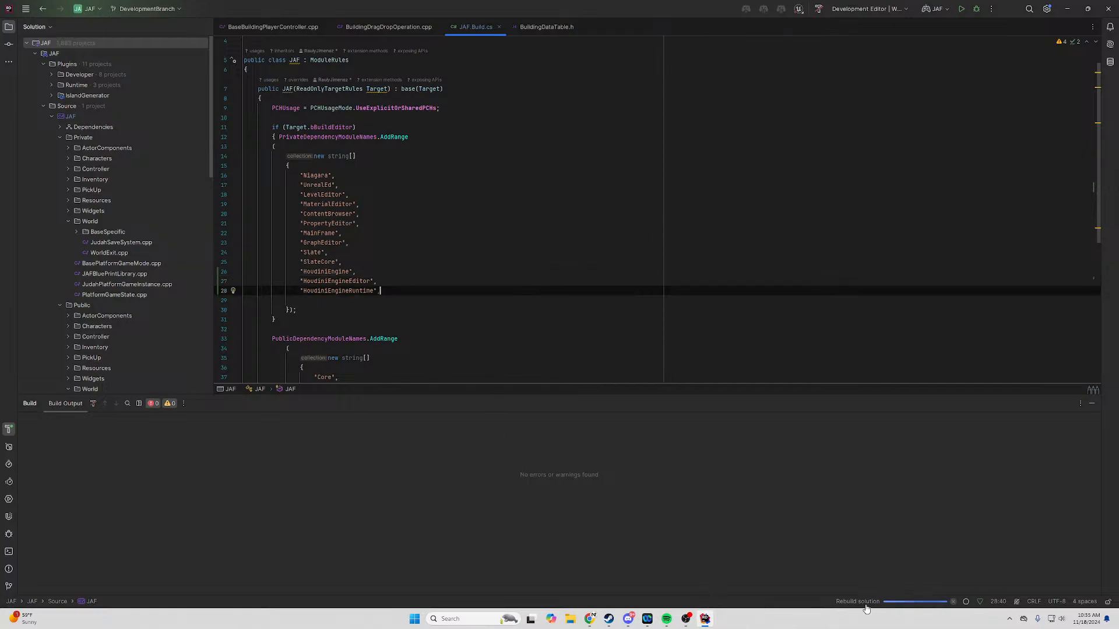
{"action": "left_click", "coordinate": [1074, 13]}
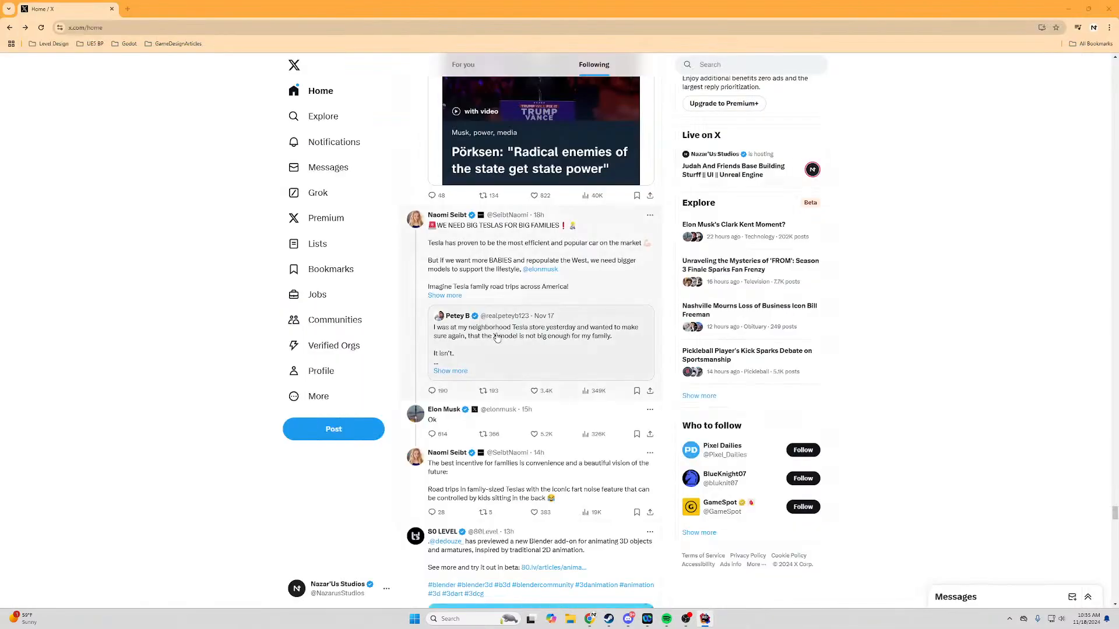
Watch the 80 LEVEL video about the Blender animation add-on in full screen, and switch back to Rider to check the rebuild.
{"action": "scroll", "coordinate": [571, 353], "scroll_direction": "down", "scroll_amount": 5}
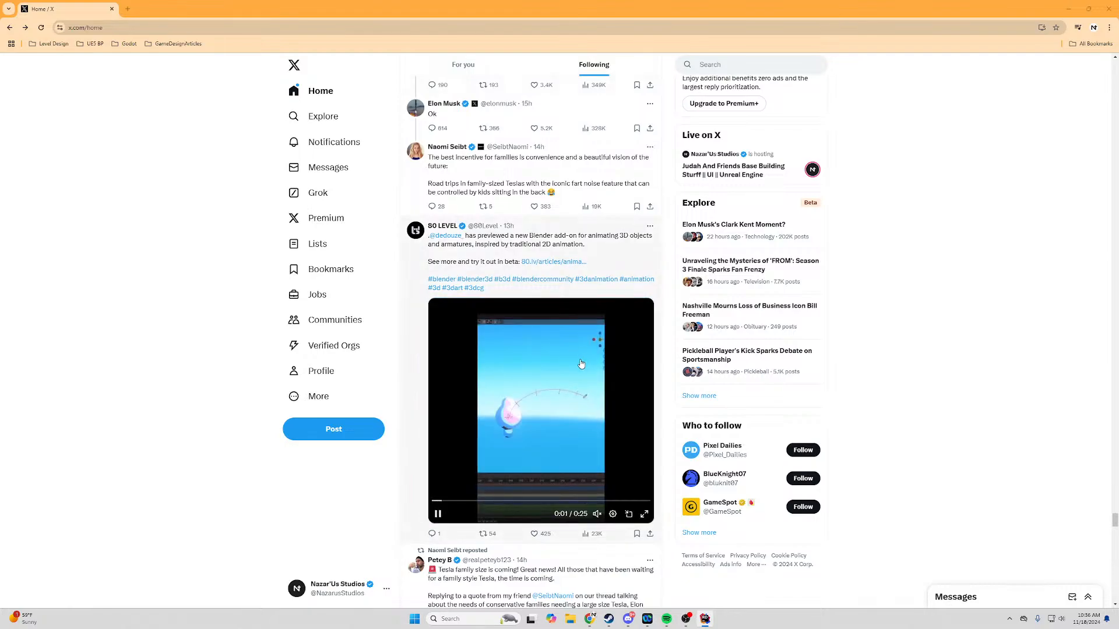
{"action": "scroll", "coordinate": [563, 387], "scroll_direction": "down", "scroll_amount": 1}
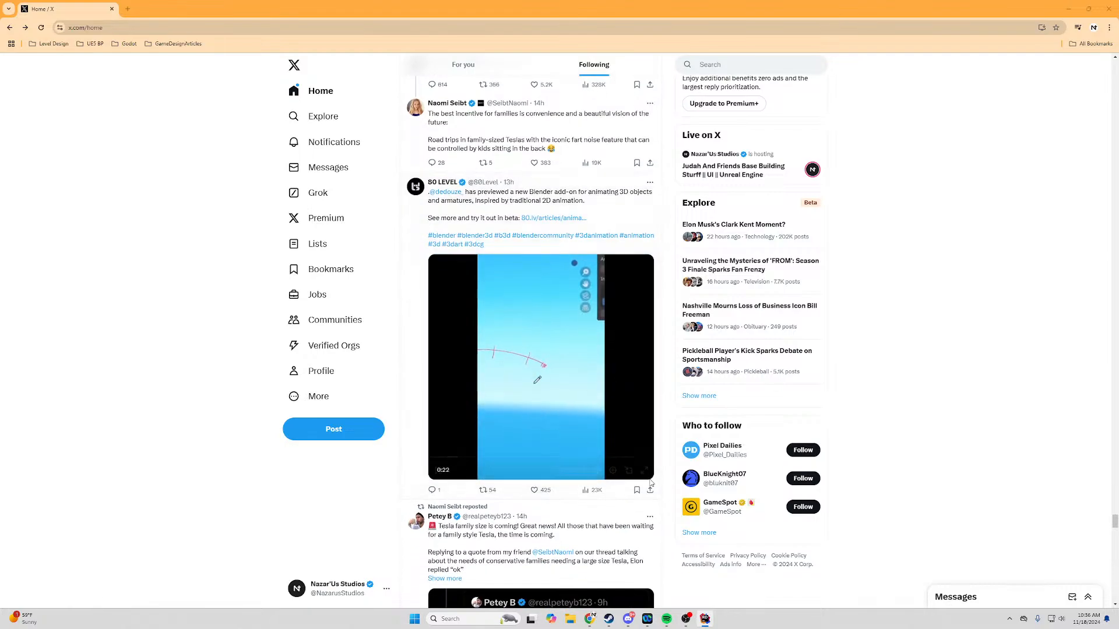
{"action": "double_click", "coordinate": [542, 418]}
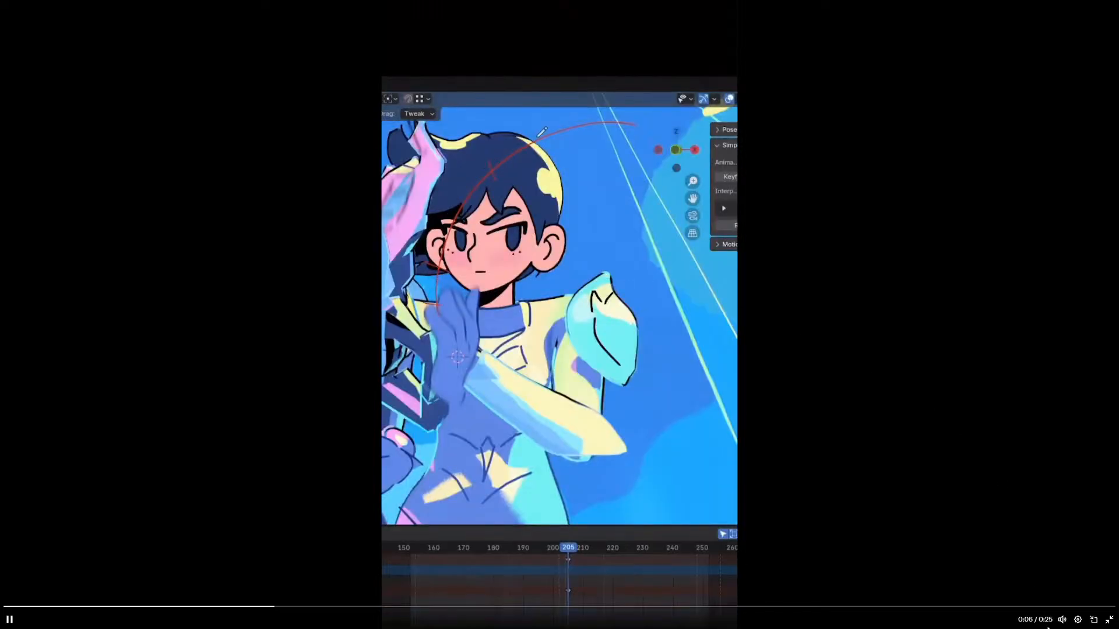
{"action": "left_click", "coordinate": [1109, 620]}
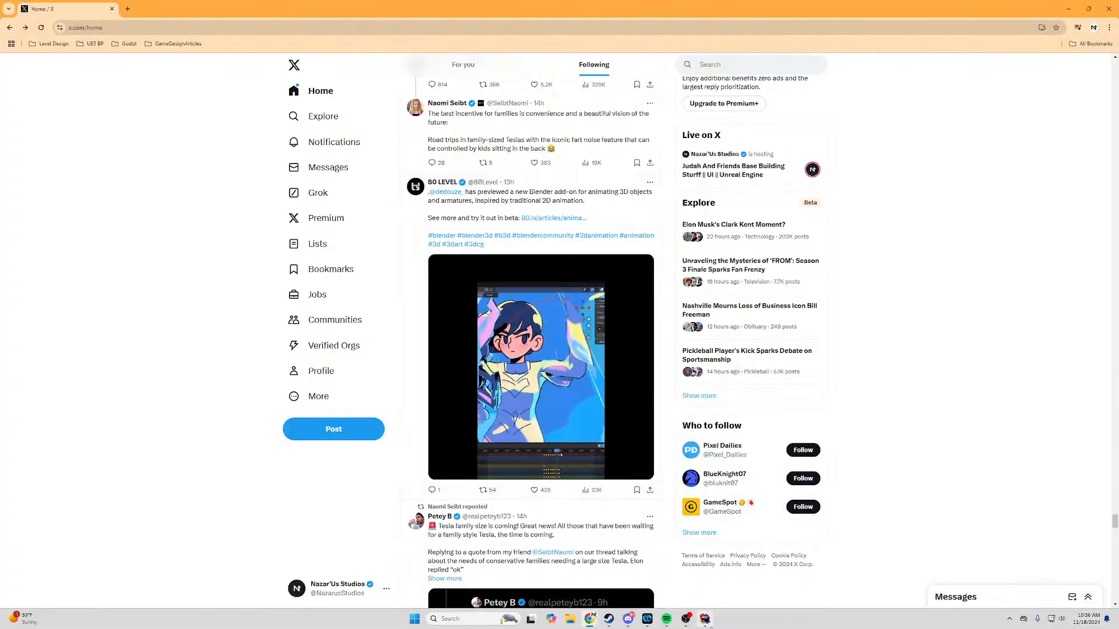
{"action": "left_click", "coordinate": [706, 621]}
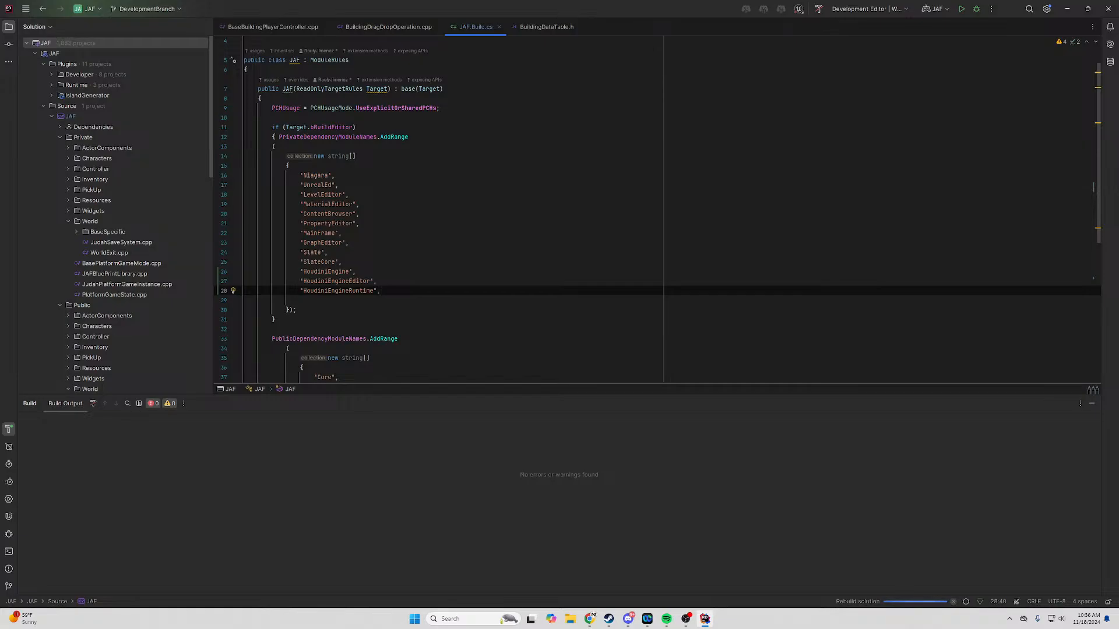
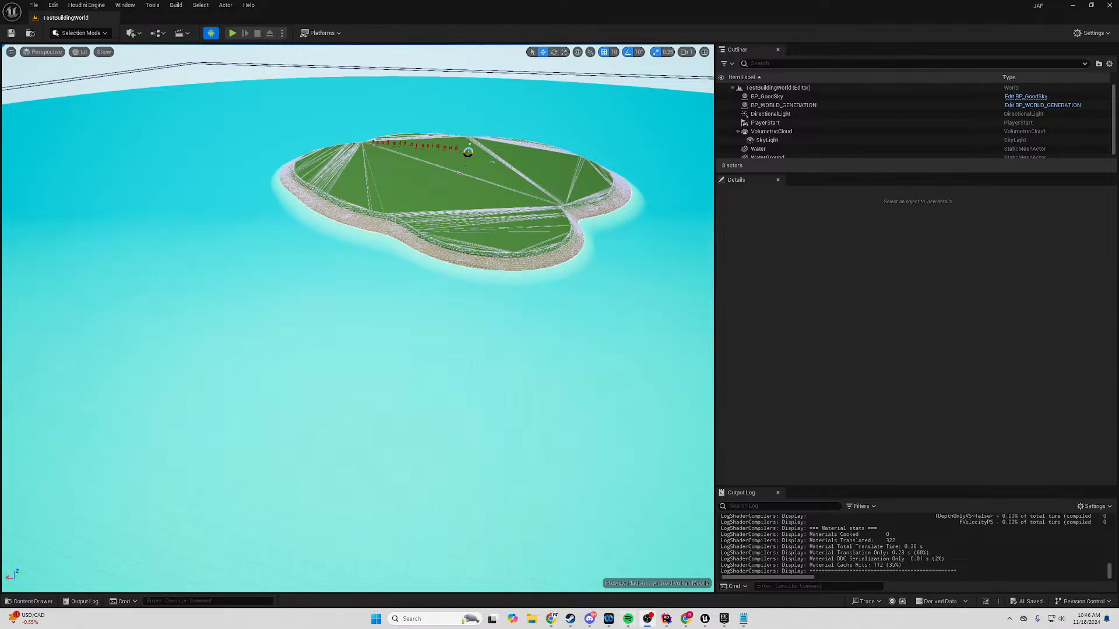
{"action": "left_click", "coordinate": [682, 621]}
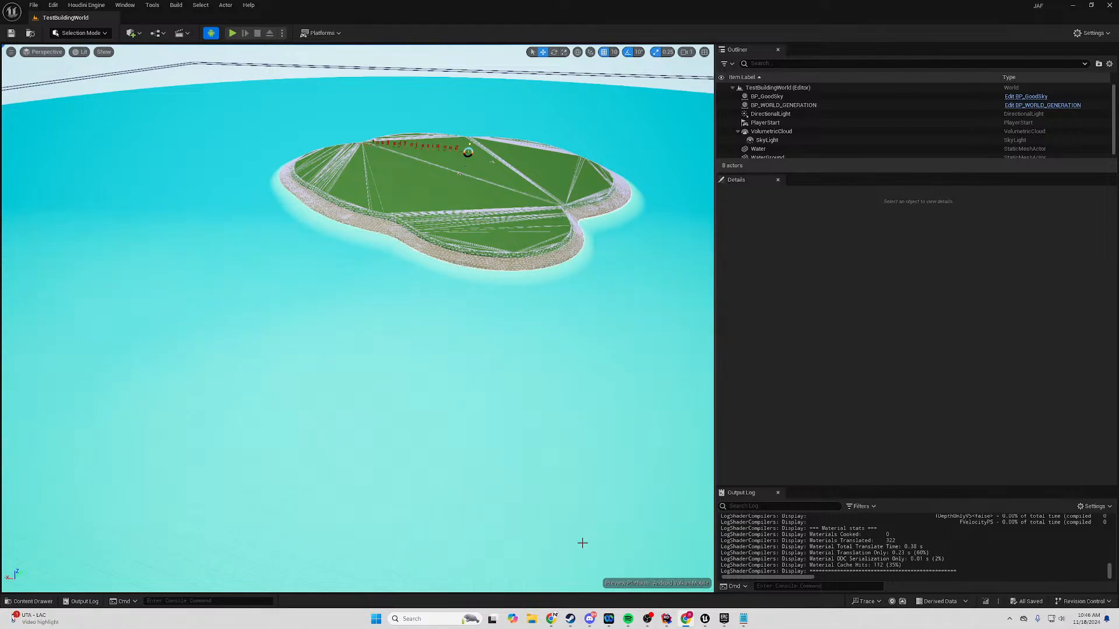
{"action": "mouse_move", "coordinate": [550, 619]}
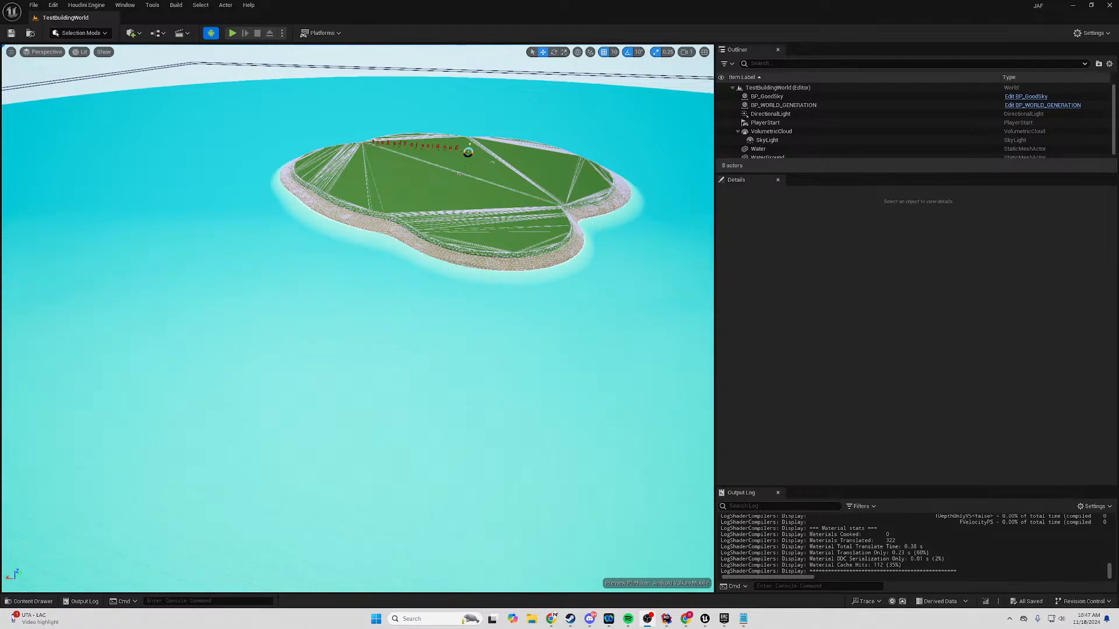
Examine the generated island in the TestBuildingWorld level from several angles and distances.
{"action": "right_click_drag", "start_coordinate": [558, 415], "coordinate": [582, 395]}
{"action": "scroll", "coordinate": [558, 415], "scroll_direction": "down", "scroll_amount": 3}
{"action": "scroll", "coordinate": [568, 408], "scroll_direction": "up", "scroll_amount": 4}
{"action": "key", "text": "w"}
{"action": "key", "text": "s"}
{"action": "mouse_move", "coordinate": [658, 615]}
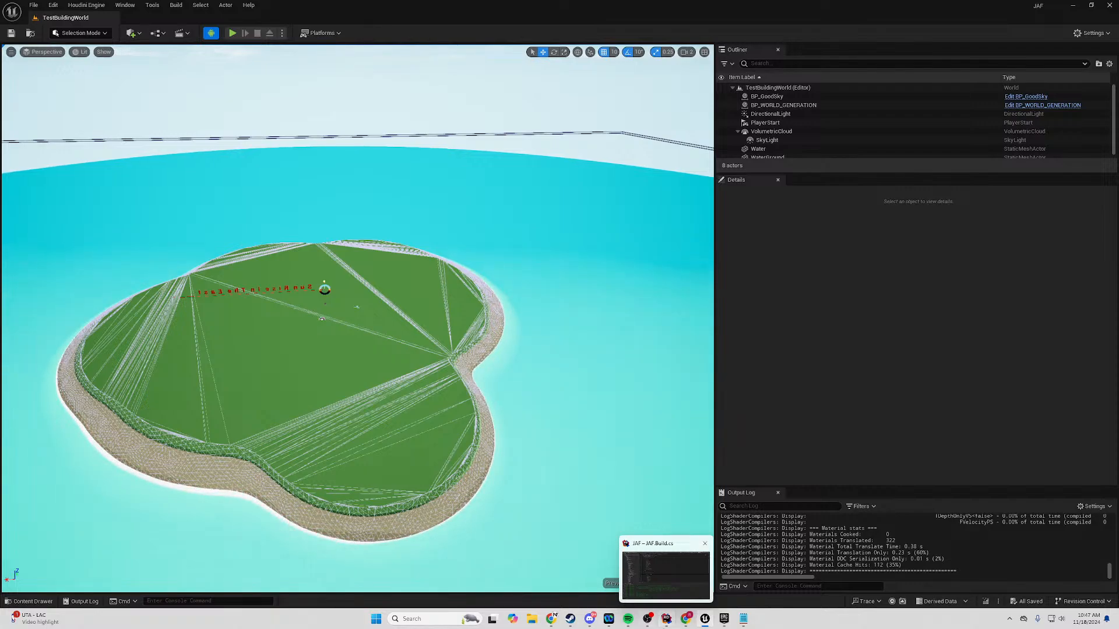
{"action": "right_click_drag", "start_coordinate": [576, 338], "coordinate": [670, 385]}
{"action": "key", "text": "d"}
{"action": "scroll", "coordinate": [402, 289], "scroll_direction": "down", "scroll_amount": 1}
{"action": "key", "text": "s"}
{"action": "key", "text": "a"}
{"action": "key", "text": "w"}
{"action": "key", "text": "s"}
{"action": "key", "text": "a"}
{"action": "key", "text": "s"}
Select the BP_WORLD_GENERATION island and inspect the lines across its surface from different viewpoints.
{"action": "left_click", "coordinate": [519, 297]}
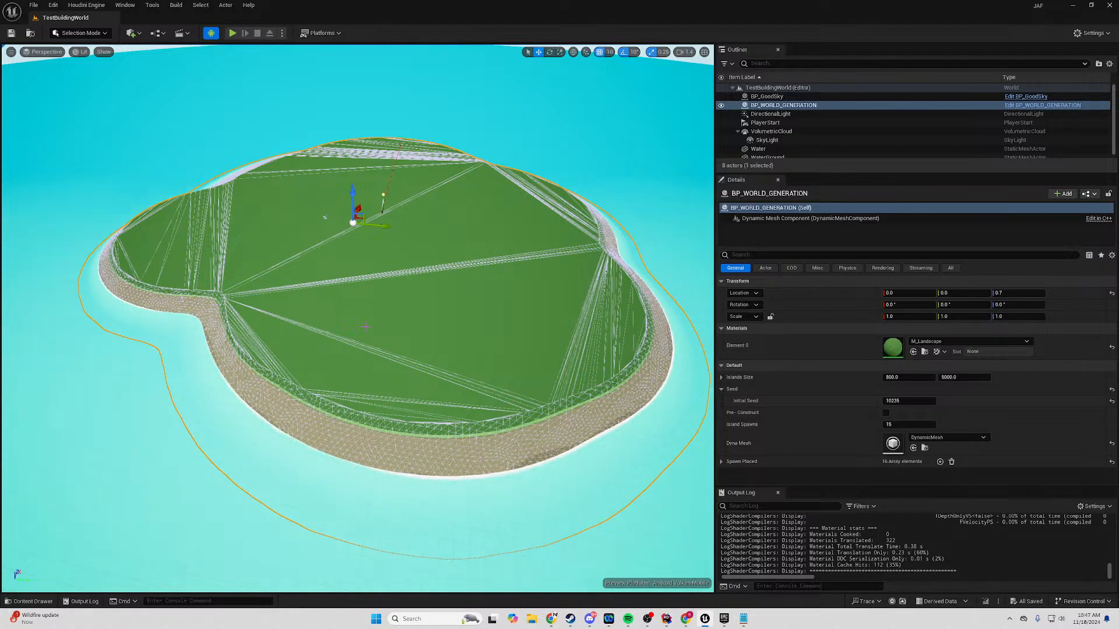
{"action": "right_click_drag", "start_coordinate": [471, 382], "coordinate": [458, 296]}
{"action": "key", "text": "w"}
{"action": "key", "text": "s"}
{"action": "key", "text": "s"}
{"action": "key", "text": "w"}
{"action": "key", "text": "w"}
{"action": "key", "text": "s"}
{"action": "key", "text": "s"}
{"action": "left_click", "coordinate": [589, 215]}
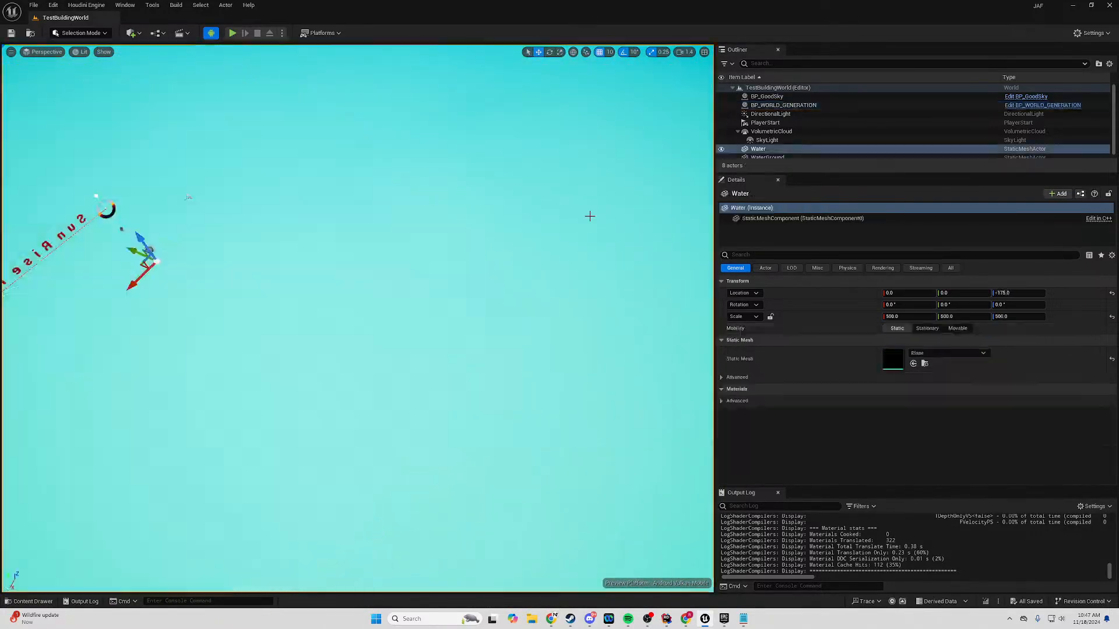
{"action": "left_click", "coordinate": [106, 161]}
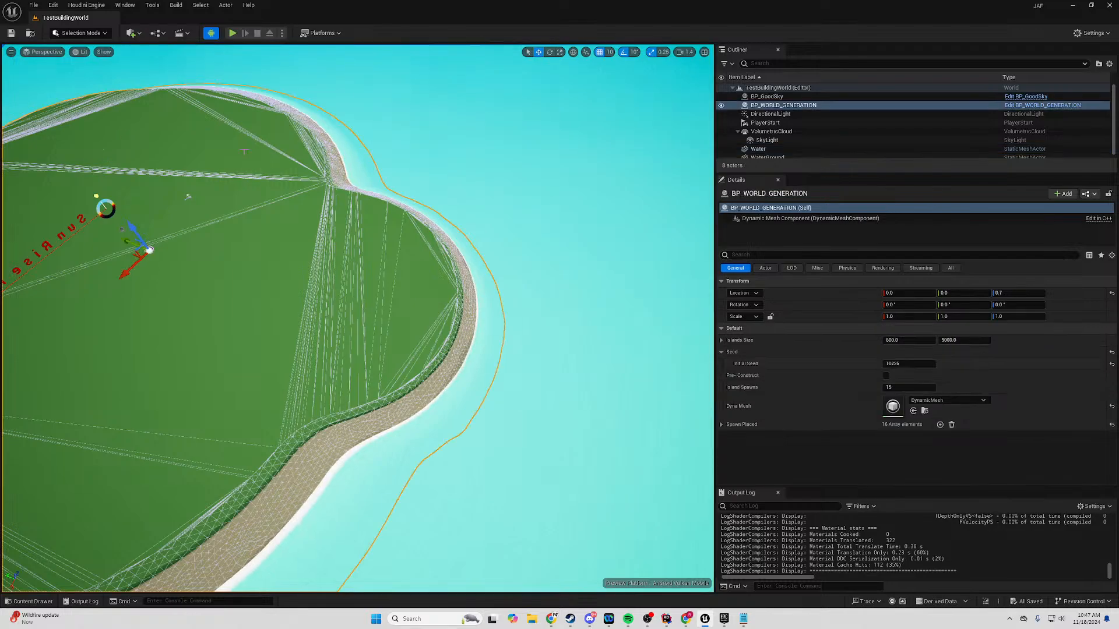
Turn off the collision display in the viewport and look over the island's surface from another side.
{"action": "left_click", "coordinate": [104, 52]}
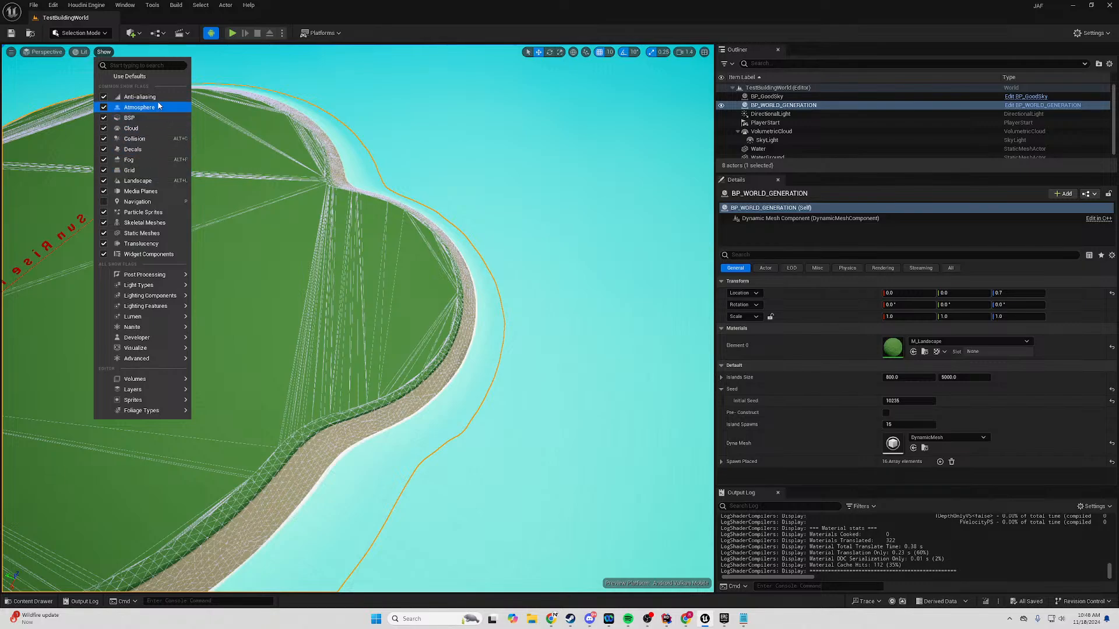
{"action": "left_click", "coordinate": [156, 139]}
{"action": "right_click_drag", "start_coordinate": [155, 140], "coordinate": [23, 140]}
{"action": "right_click_drag", "start_coordinate": [358, 318], "coordinate": [389, 305]}
{"action": "key", "text": "s"}
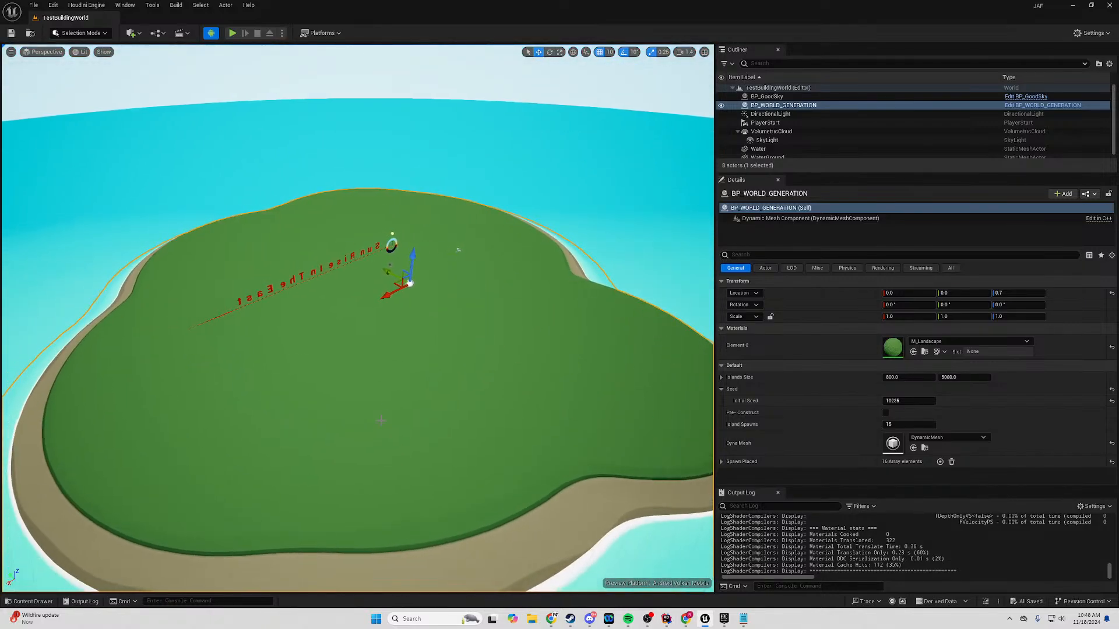
{"action": "right_click_drag", "start_coordinate": [548, 429], "coordinate": [606, 437]}
{"action": "key", "text": "a"}
Search the project content for assets containing "m_" and look through the matches for the landscape material.
{"action": "left_click", "coordinate": [32, 602]}
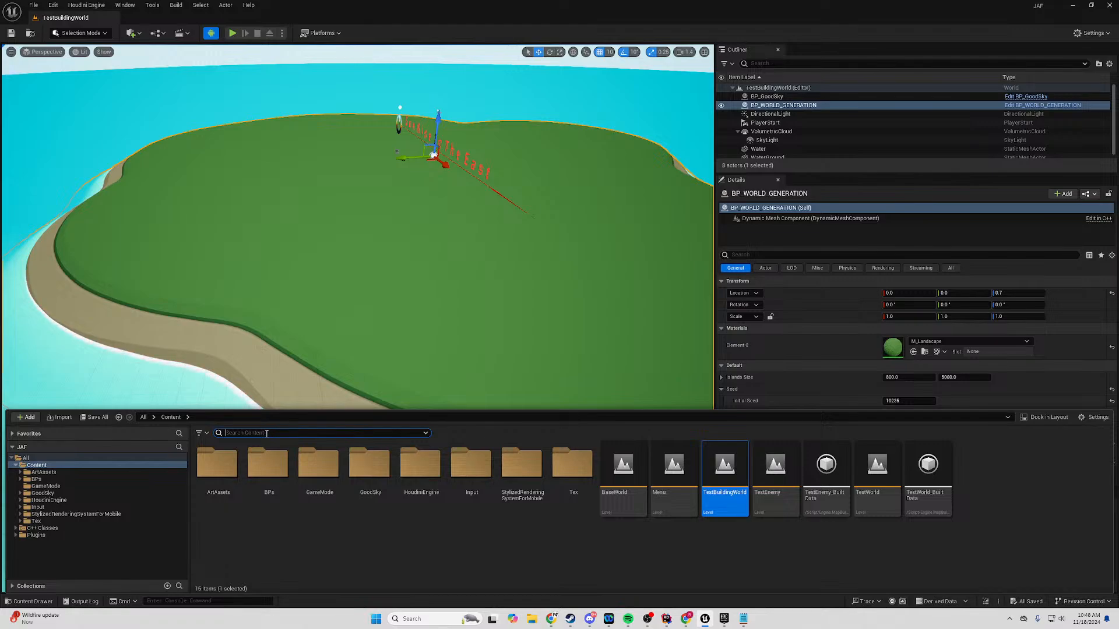
{"action": "type", "text": "m_"}
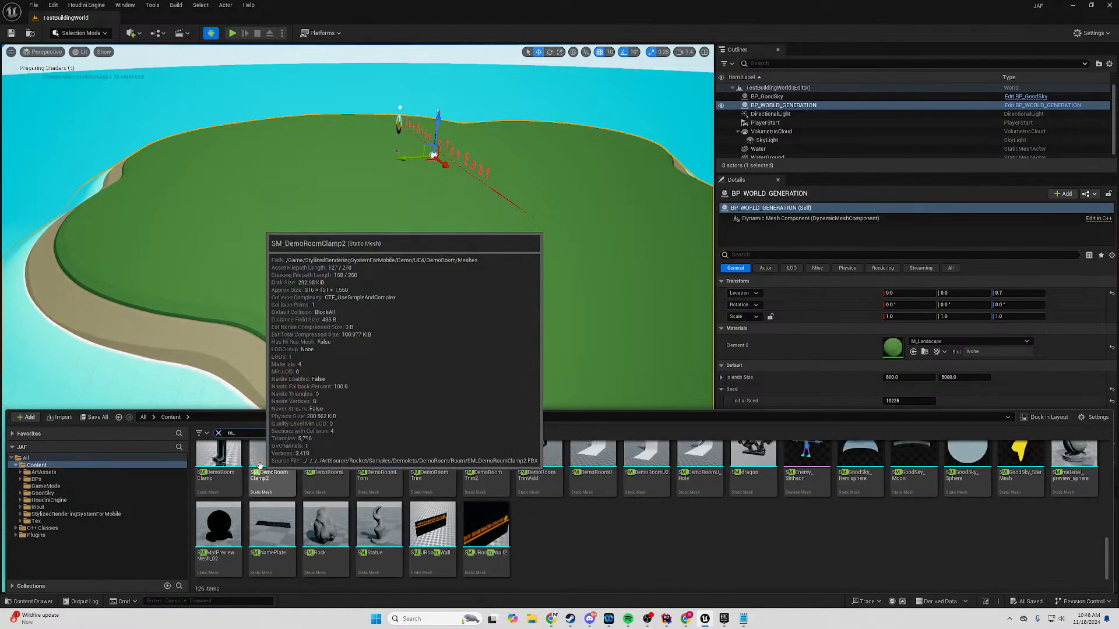
{"action": "scroll", "coordinate": [773, 511], "scroll_direction": "up", "scroll_amount": 4}
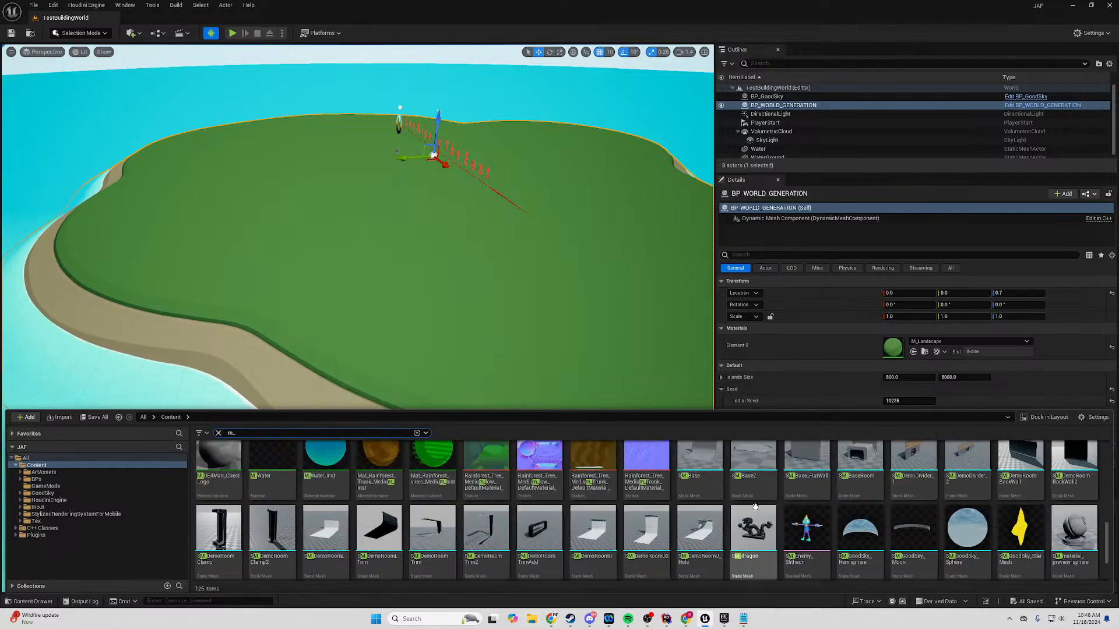
{"action": "scroll", "coordinate": [773, 511], "scroll_direction": "up", "scroll_amount": 8}
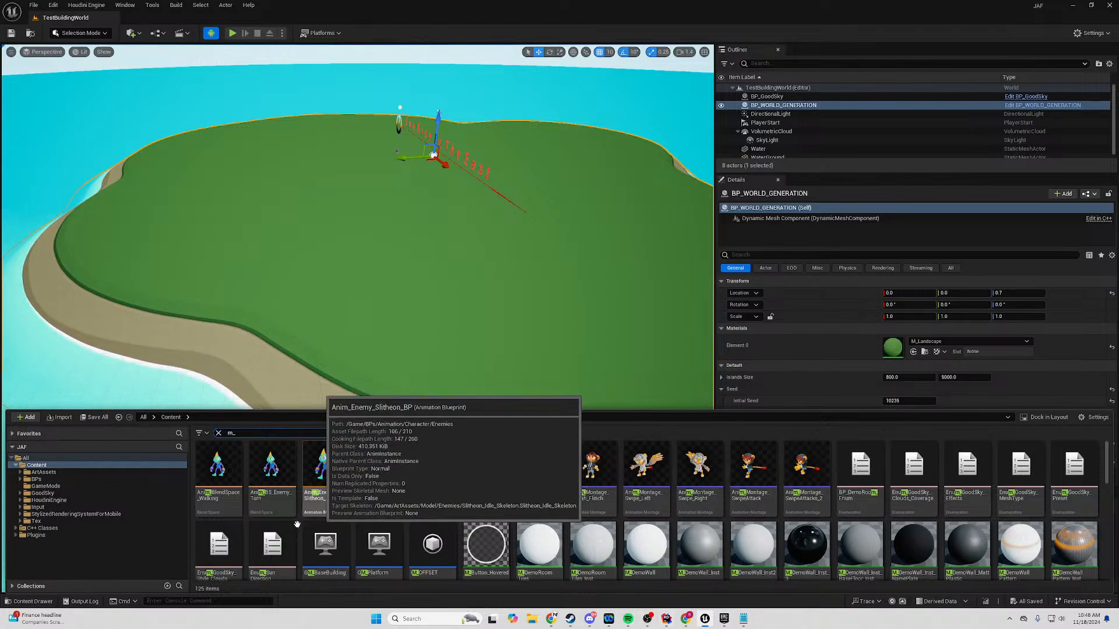
{"action": "scroll", "coordinate": [431, 501], "scroll_direction": "down", "scroll_amount": 2}
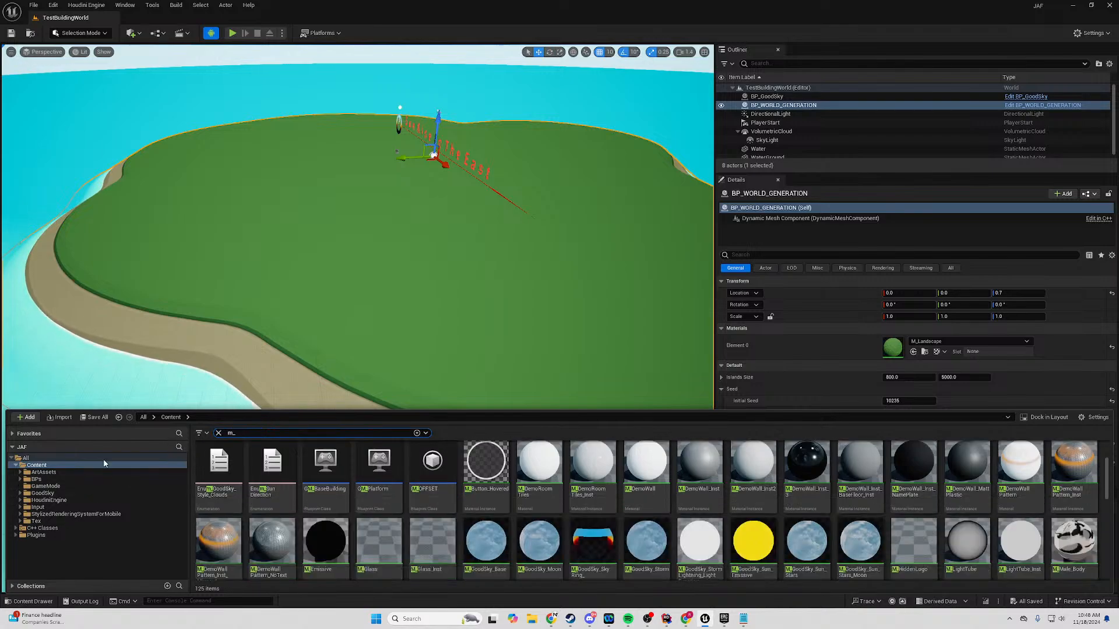
Widen the "m_" search to all content, including plugins, and open the M_Landscape material.
{"action": "left_click", "coordinate": [25, 459]}
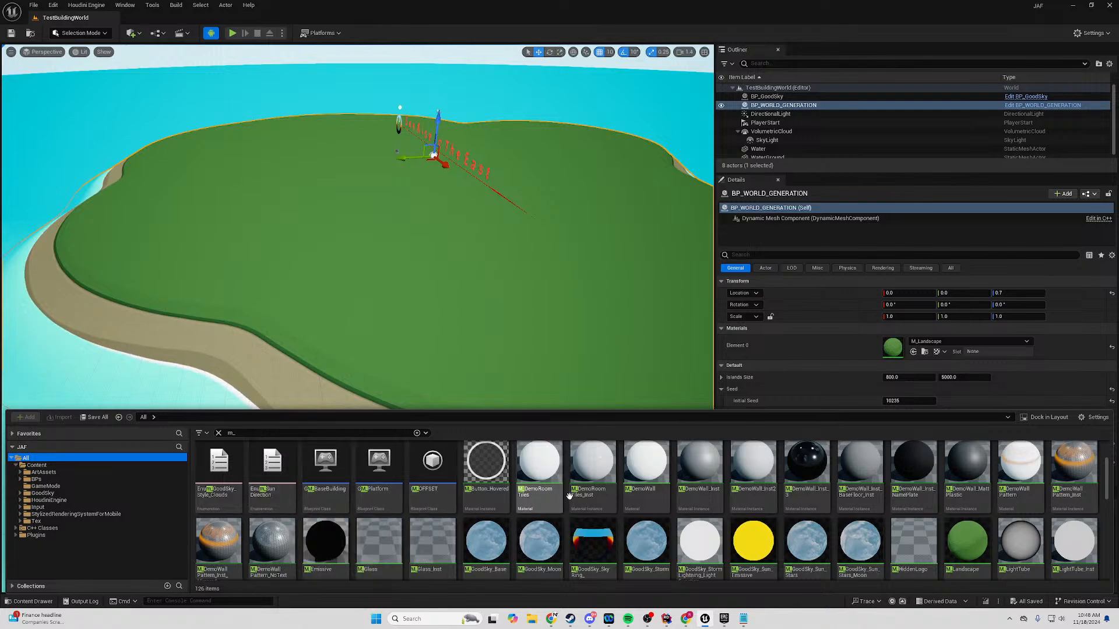
{"action": "scroll", "coordinate": [540, 508], "scroll_direction": "down", "scroll_amount": 1}
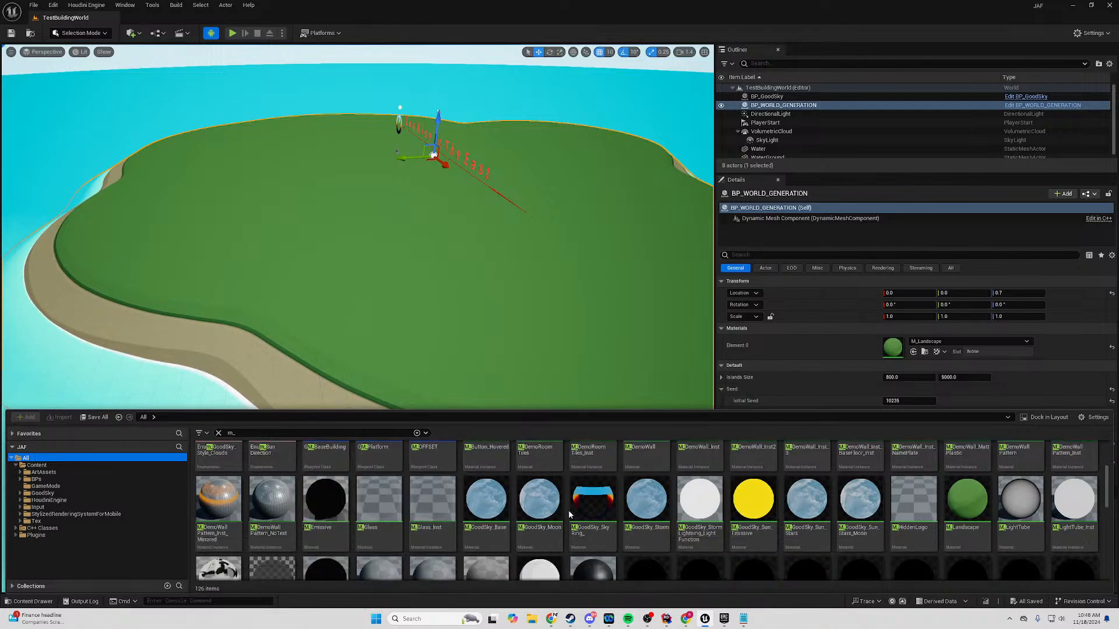
{"action": "left_click", "coordinate": [1093, 417]}
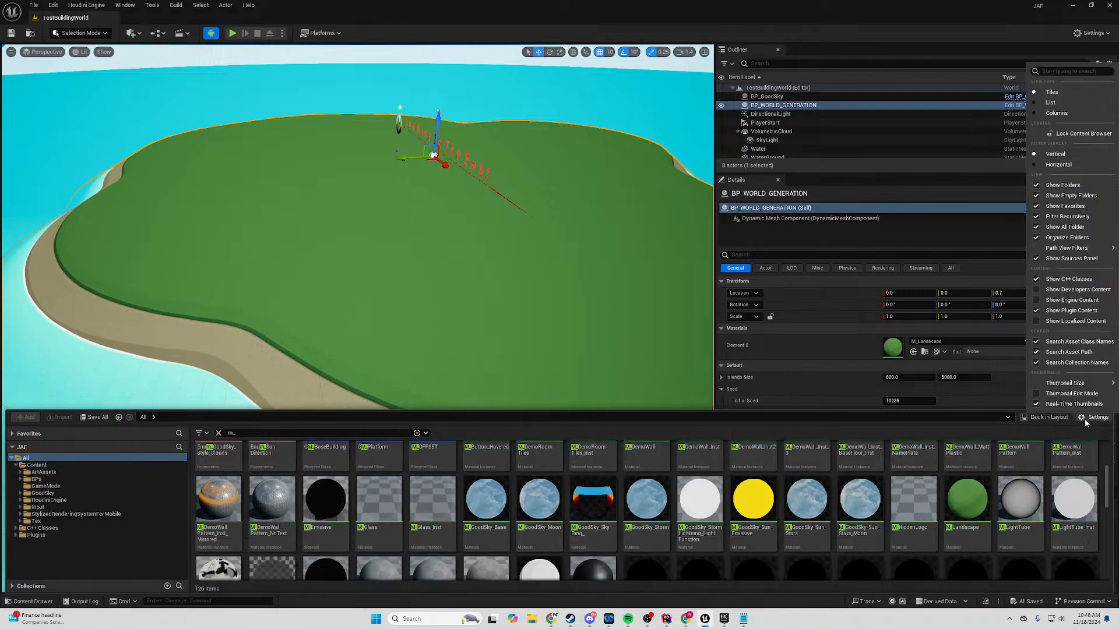
{"action": "left_click", "coordinate": [1085, 421]}
{"action": "scroll", "coordinate": [967, 513], "scroll_direction": "down", "scroll_amount": 1}
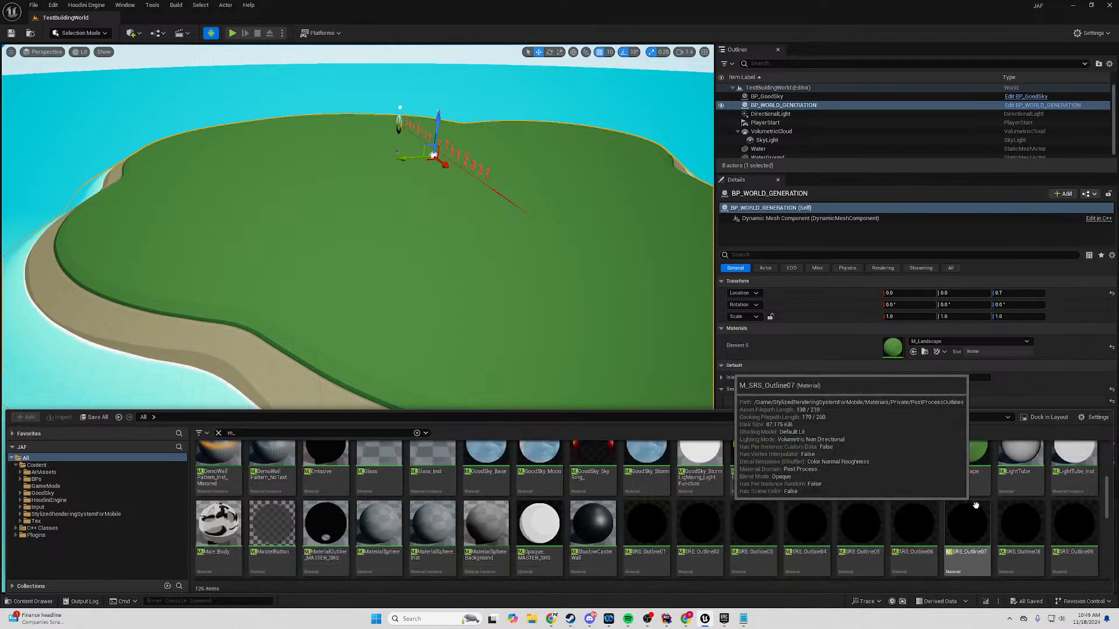
{"action": "double_click", "coordinate": [964, 501]}
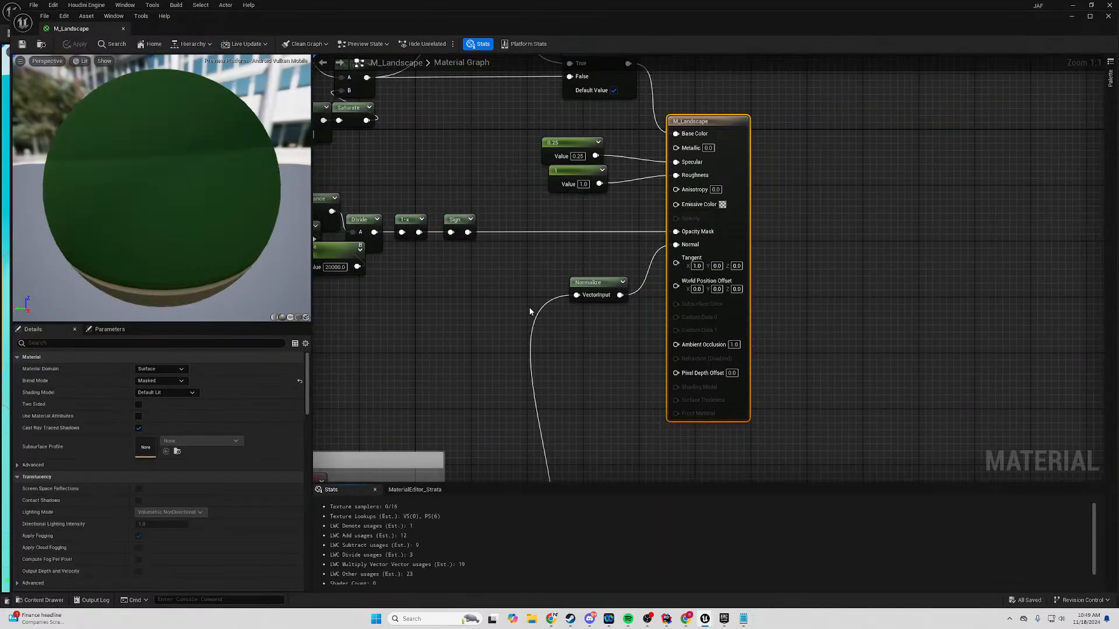
Line up the Max Distance and 0 constant nodes beneath the Absolute World Position node in the opacity mask branch.
{"action": "right_click_drag", "start_coordinate": [628, 370], "coordinate": [663, 360]}
{"action": "left_click_drag", "start_coordinate": [575, 275], "coordinate": [491, 295]}
{"action": "left_click_drag", "start_coordinate": [535, 245], "coordinate": [464, 321]}
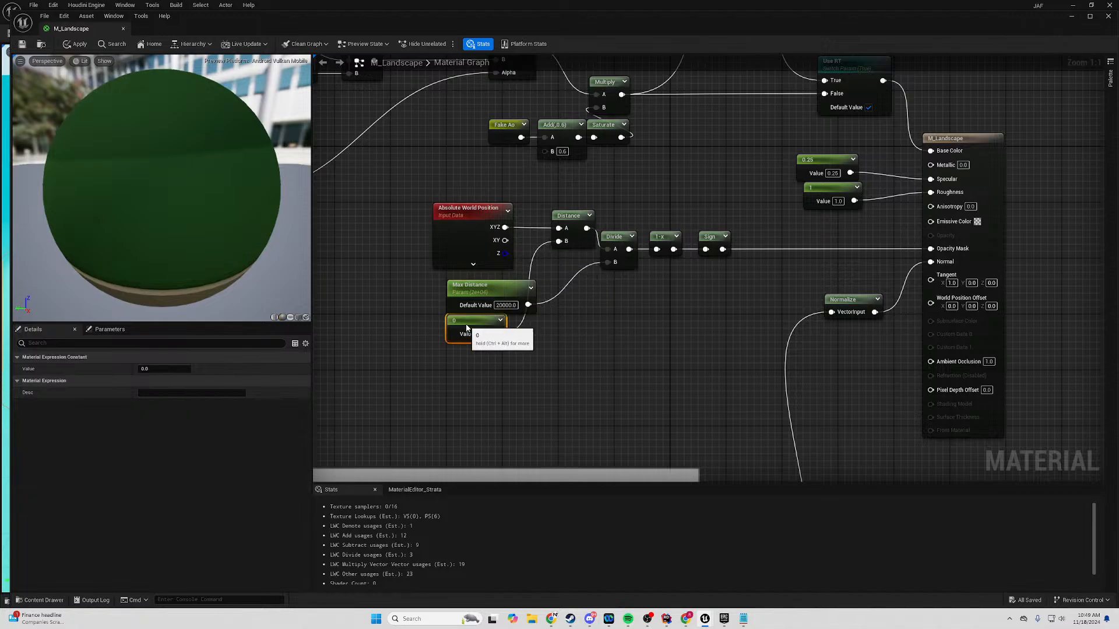
{"action": "right_click_drag", "start_coordinate": [481, 179], "coordinate": [582, 205]}
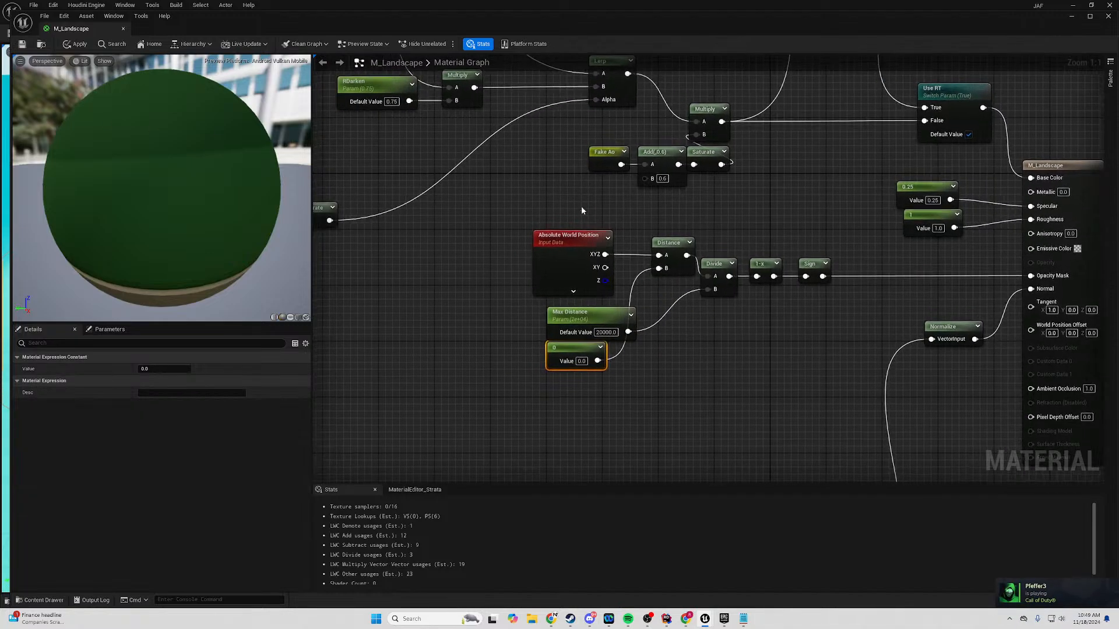
{"action": "left_click_drag", "start_coordinate": [673, 328], "coordinate": [603, 414]}
{"action": "left_click", "coordinate": [602, 417]}
{"action": "left_click_drag", "start_coordinate": [664, 300], "coordinate": [519, 385]}
{"action": "left_click_drag", "start_coordinate": [585, 317], "coordinate": [571, 318]}
{"action": "left_click", "coordinate": [739, 384]}
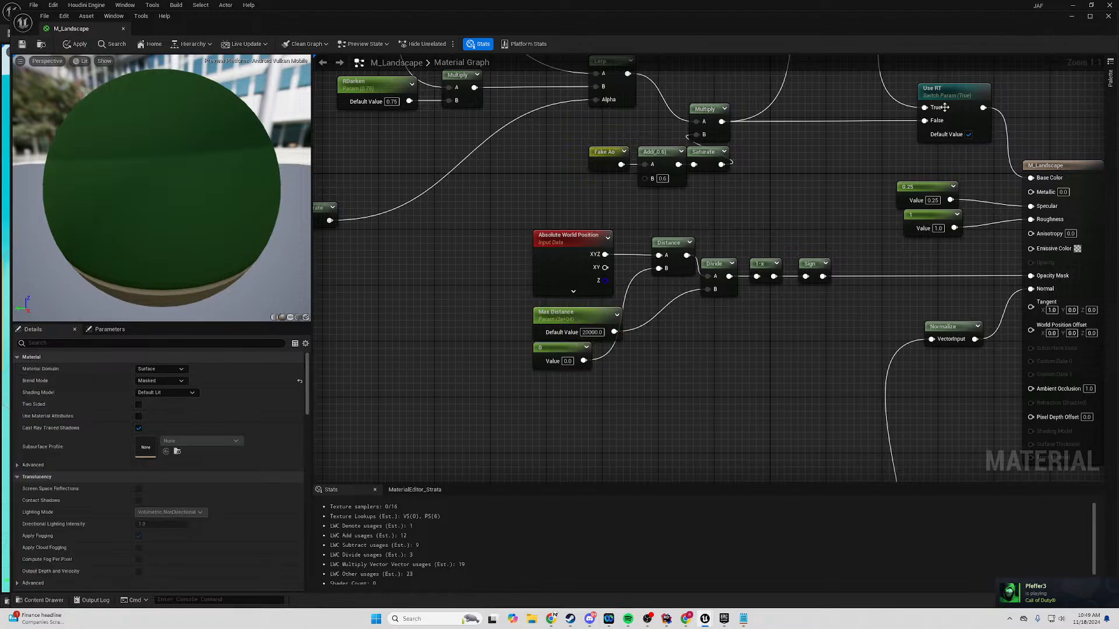
Switch to the Epic Games Launcher, check the plugins installed for Unreal Engine 5.4.4, and return to the M_Landscape graph.
{"action": "left_click", "coordinate": [724, 619]}
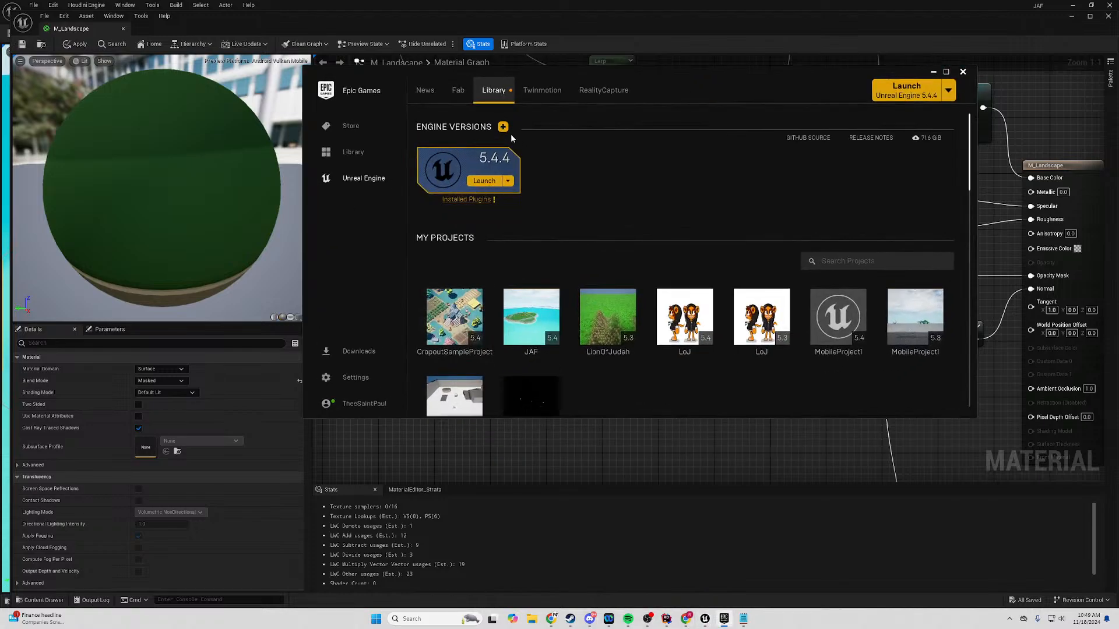
{"action": "left_click", "coordinate": [466, 199]}
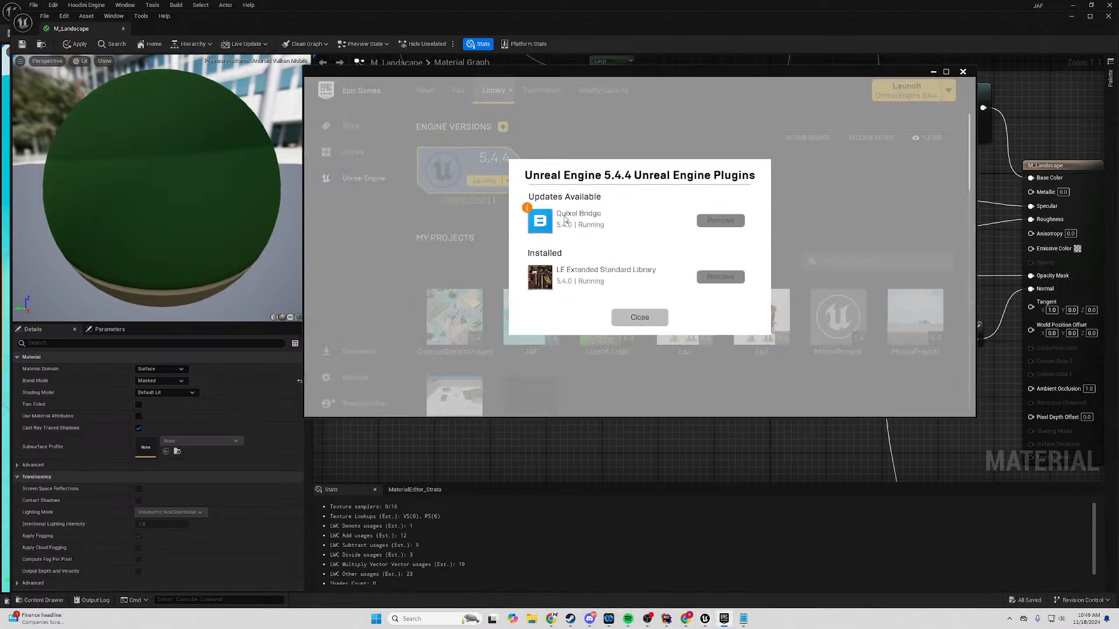
{"action": "left_click", "coordinate": [639, 317]}
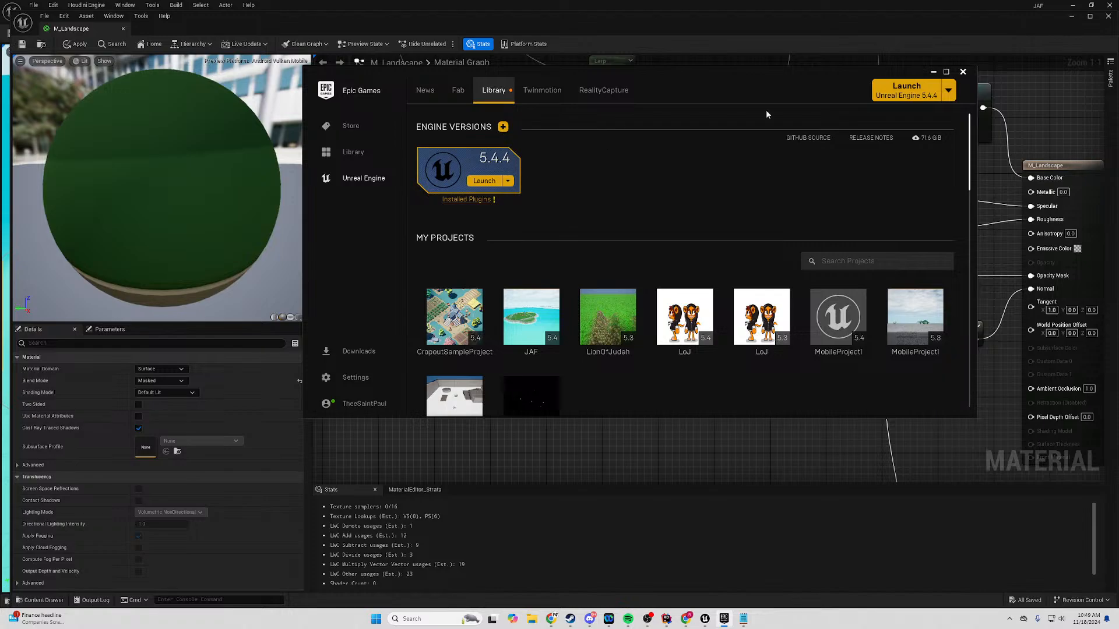
{"action": "left_click", "coordinate": [933, 71]}
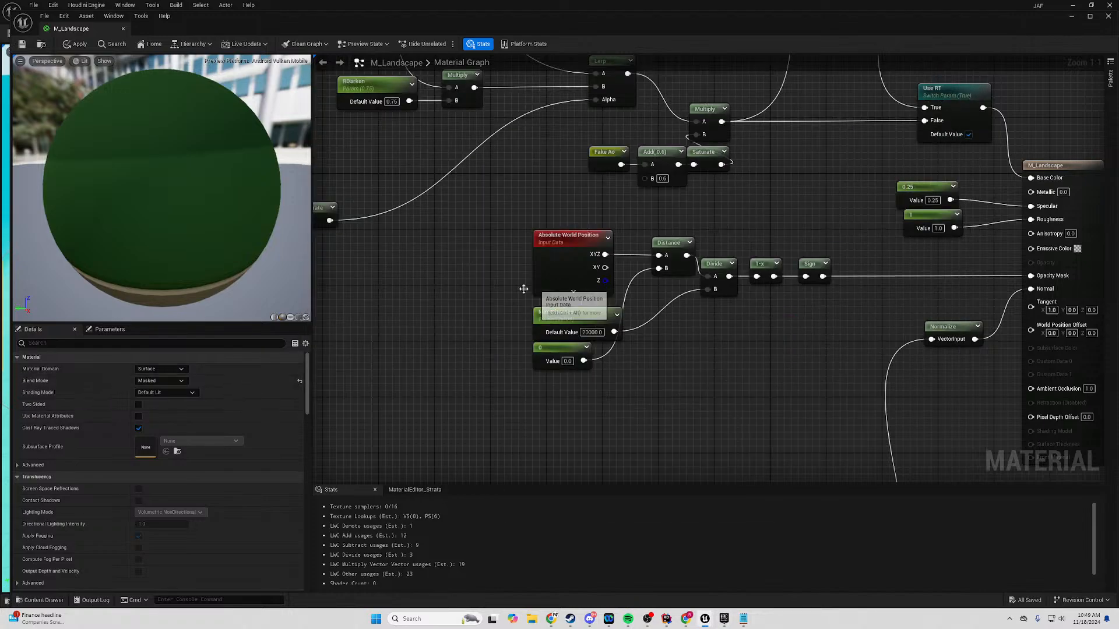
Inspect the colour and displacement nodes, and move Absolute World Position above DisplaceScale so they no longer overlap.
{"action": "scroll", "coordinate": [568, 296], "scroll_direction": "down", "scroll_amount": 2}
{"action": "right_click_drag", "start_coordinate": [464, 193], "coordinate": [695, 375]}
{"action": "right_click_drag", "start_coordinate": [721, 324], "coordinate": [729, 430]}
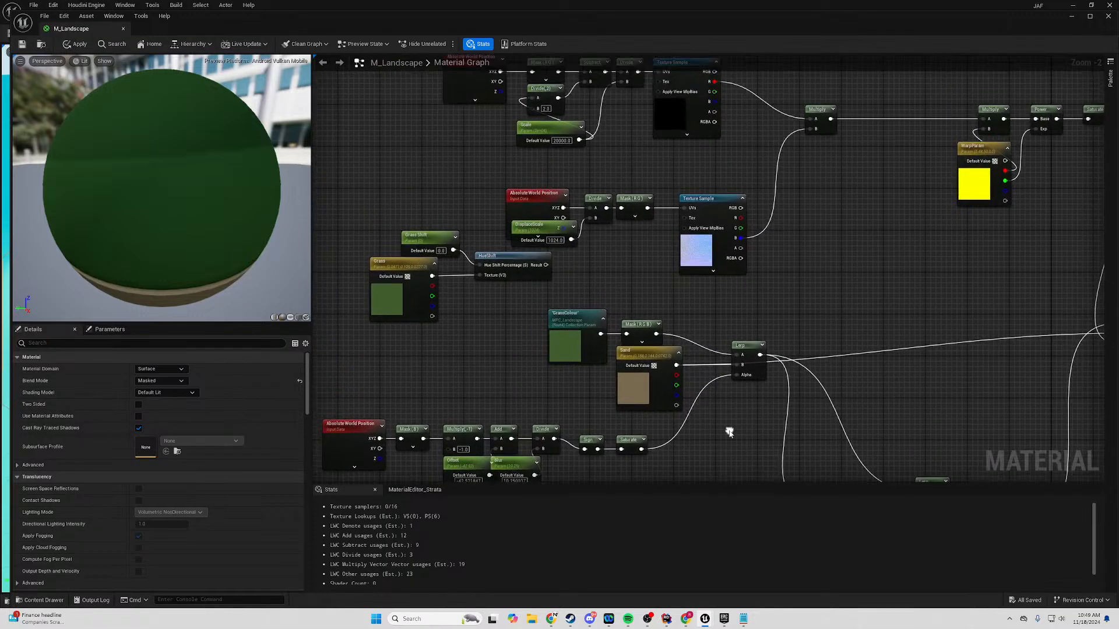
{"action": "right_click_drag", "start_coordinate": [667, 278], "coordinate": [627, 324]}
{"action": "scroll", "coordinate": [658, 316], "scroll_direction": "up", "scroll_amount": 2}
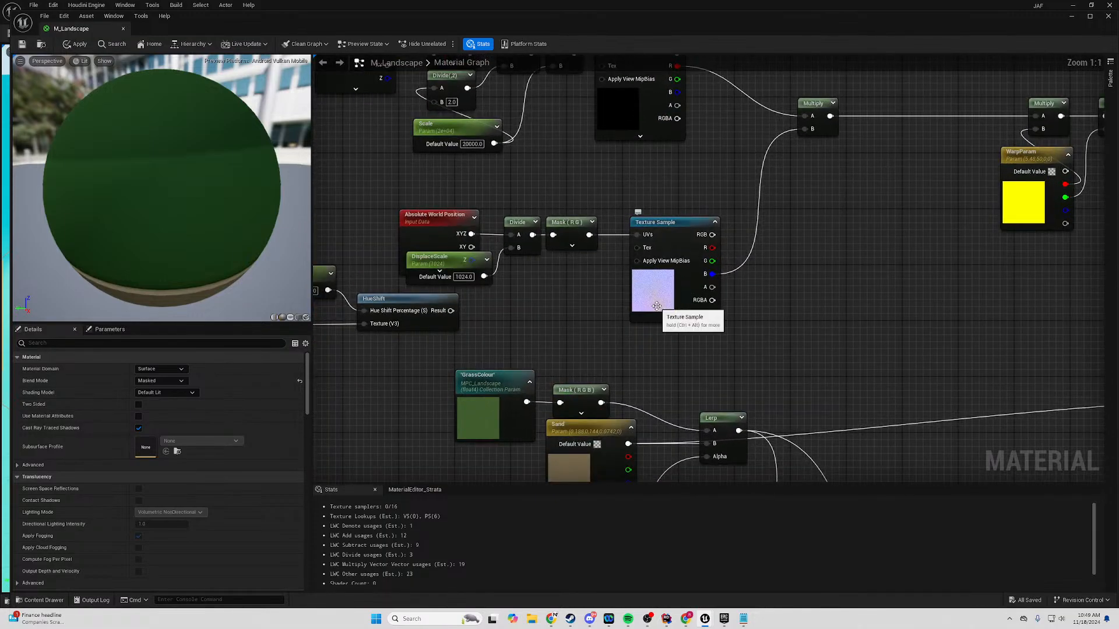
{"action": "right_click_drag", "start_coordinate": [676, 153], "coordinate": [639, 280]}
{"action": "right_click_drag", "start_coordinate": [609, 319], "coordinate": [736, 220]}
{"action": "left_click_drag", "start_coordinate": [528, 244], "coordinate": [532, 210]}
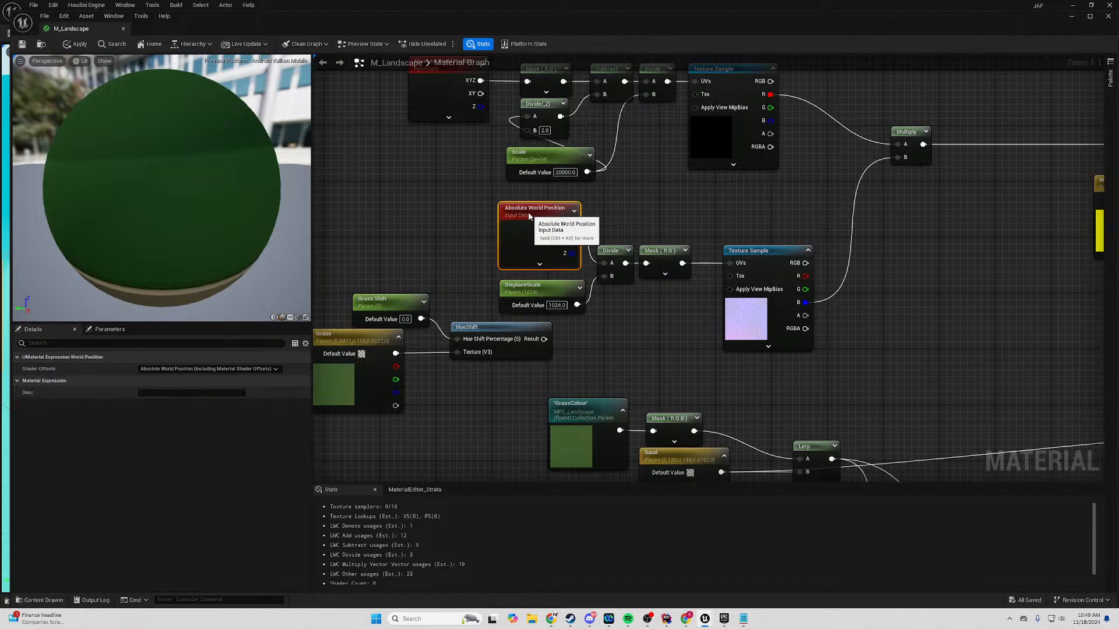
Move the Grass and Grass Shift parameter nodes further from HueShift to make room between them.
{"action": "right_click_drag", "start_coordinate": [432, 227], "coordinate": [484, 176]}
{"action": "left_click", "coordinate": [432, 291]}
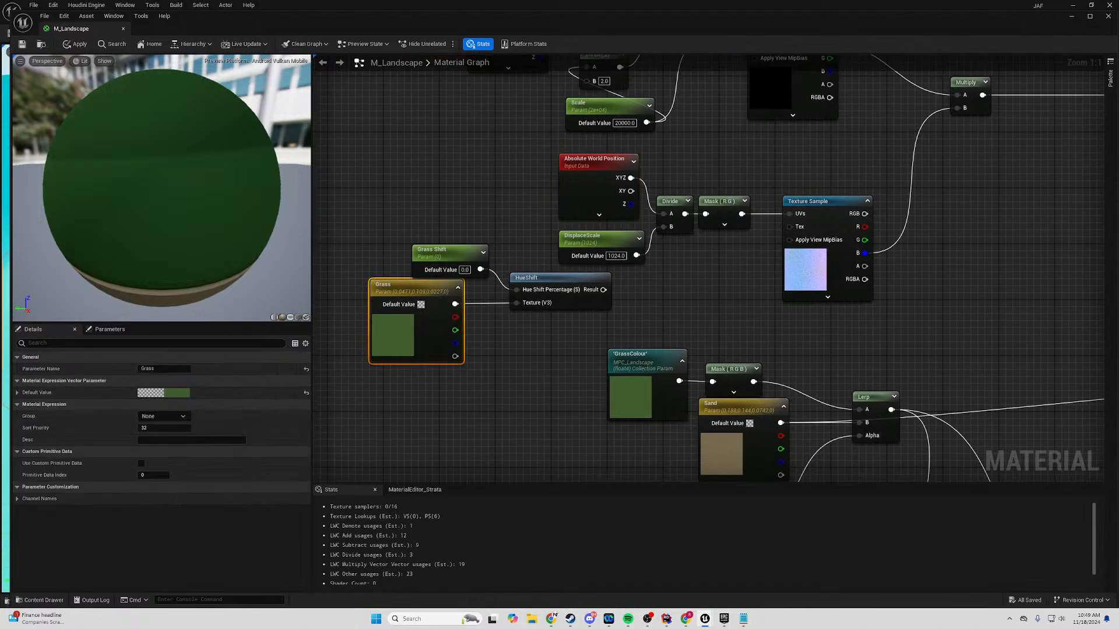
{"action": "right_click_drag", "start_coordinate": [434, 291], "coordinate": [628, 325]}
{"action": "left_click_drag", "start_coordinate": [627, 324], "coordinate": [492, 325]}
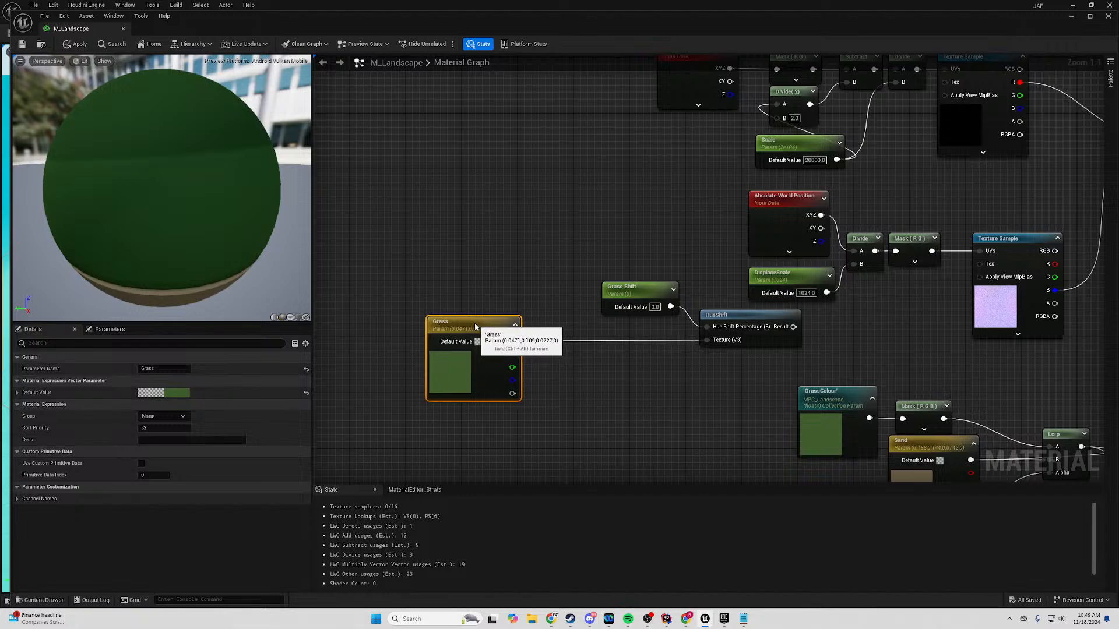
{"action": "right_click_drag", "start_coordinate": [630, 367], "coordinate": [681, 328]}
{"action": "left_click_drag", "start_coordinate": [679, 254], "coordinate": [537, 248]}
Add a Multiply node fed by the Grass colour output and place it beside the Grass node.
{"action": "left_click_drag", "start_coordinate": [564, 302], "coordinate": [628, 365]}
{"action": "type", "text": "multippl"}
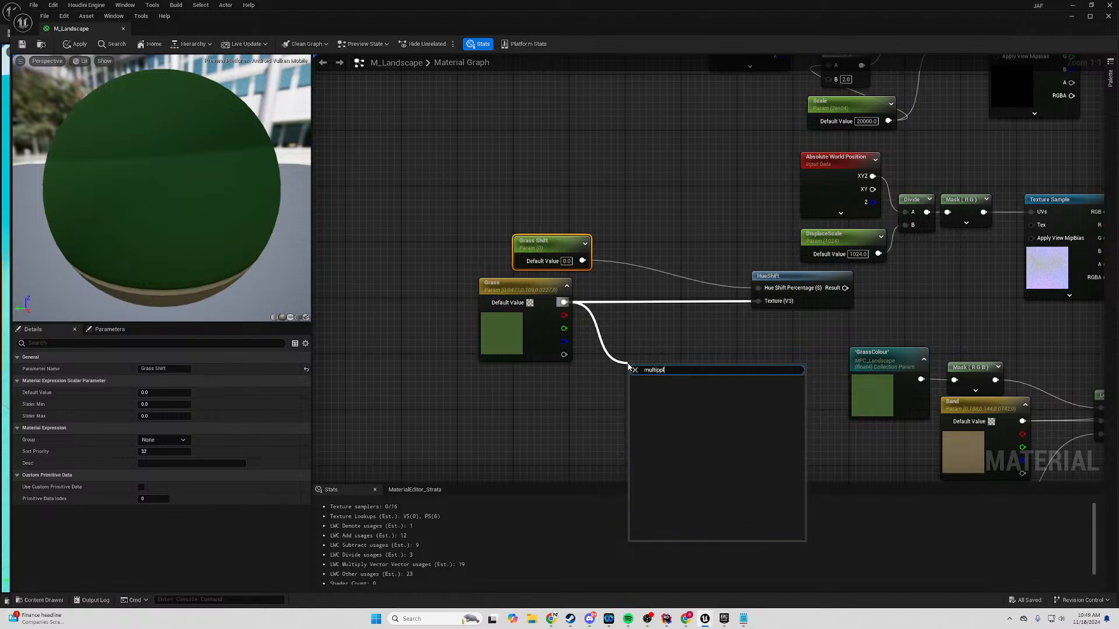
{"action": "key", "text": "BackSpace"}
{"action": "key", "text": "Return"}
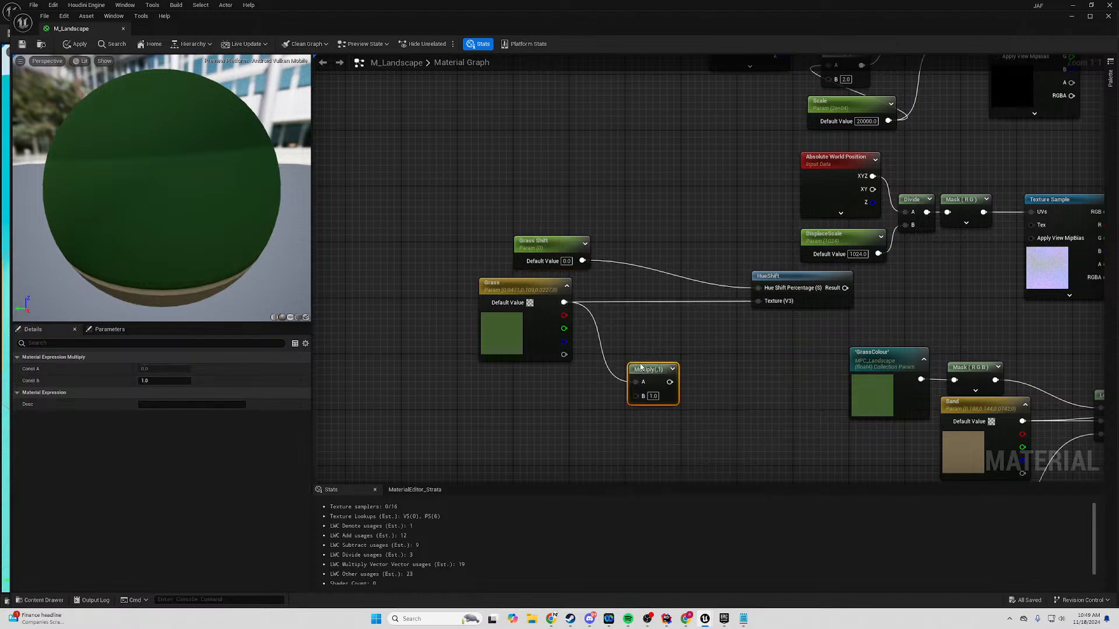
{"action": "left_click_drag", "start_coordinate": [655, 378], "coordinate": [659, 350]}
Add a Texture Sample node in the empty area below the Grass parameter.
{"action": "left_click", "coordinate": [507, 420]}
{"action": "right_click", "coordinate": [506, 419]}
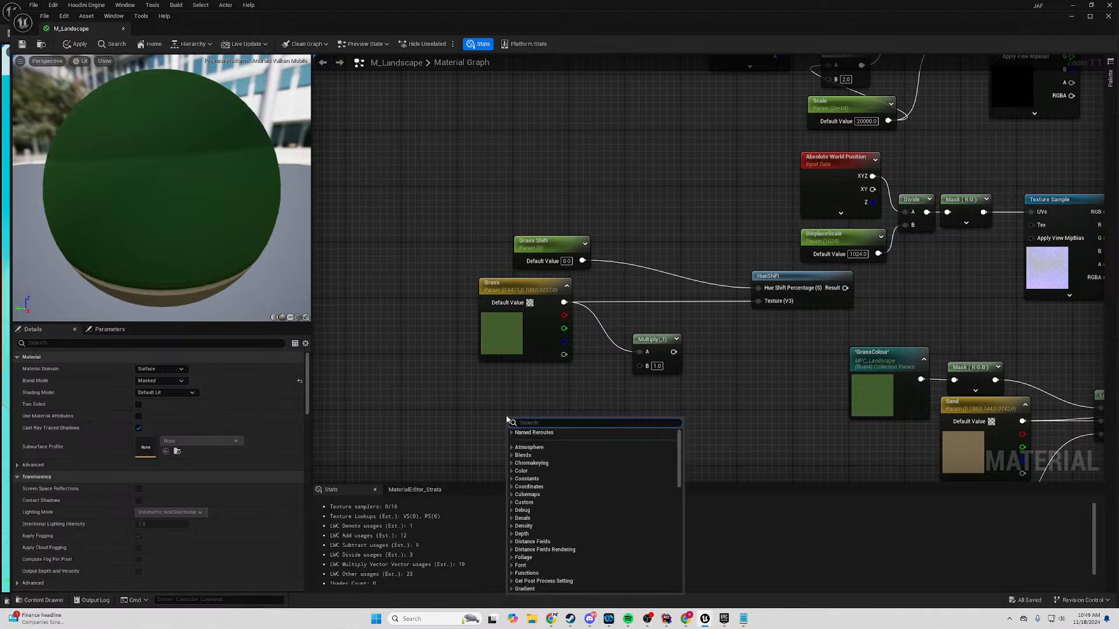
{"action": "type", "text": "ttex"}
{"action": "type", "text": "t"}
{"action": "key", "text": "BackSpace"}
{"action": "key", "text": "BackSpace"}
{"action": "key", "text": "BackSpace"}
{"action": "key", "text": "BackSpace"}
{"action": "key", "text": "BackSpace"}
{"action": "type", "text": "texture sa"}
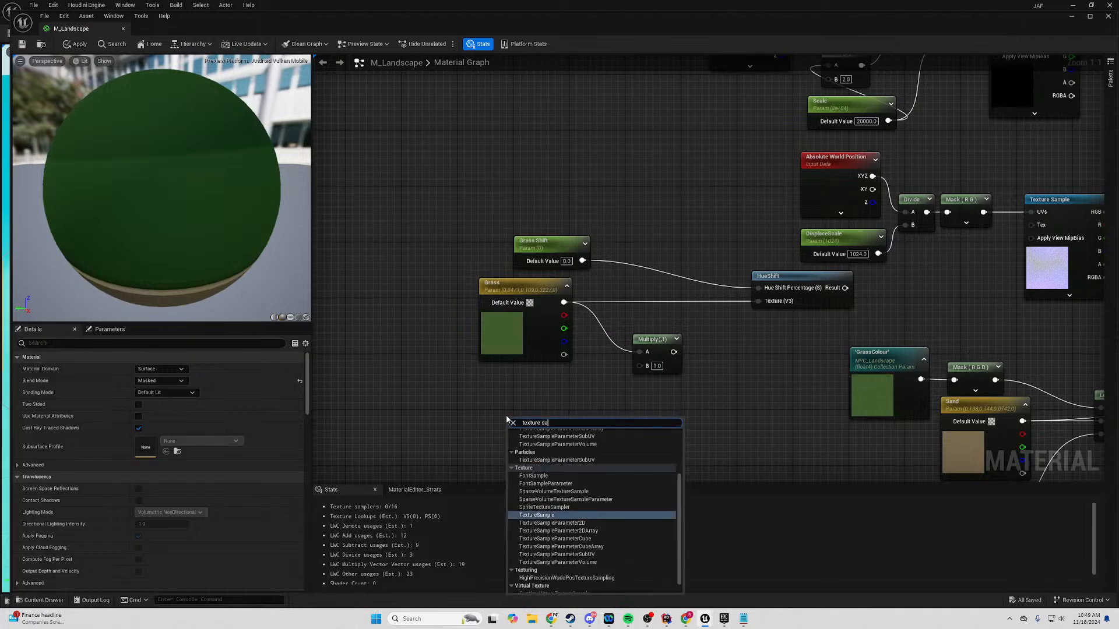
{"action": "key", "text": "Return"}
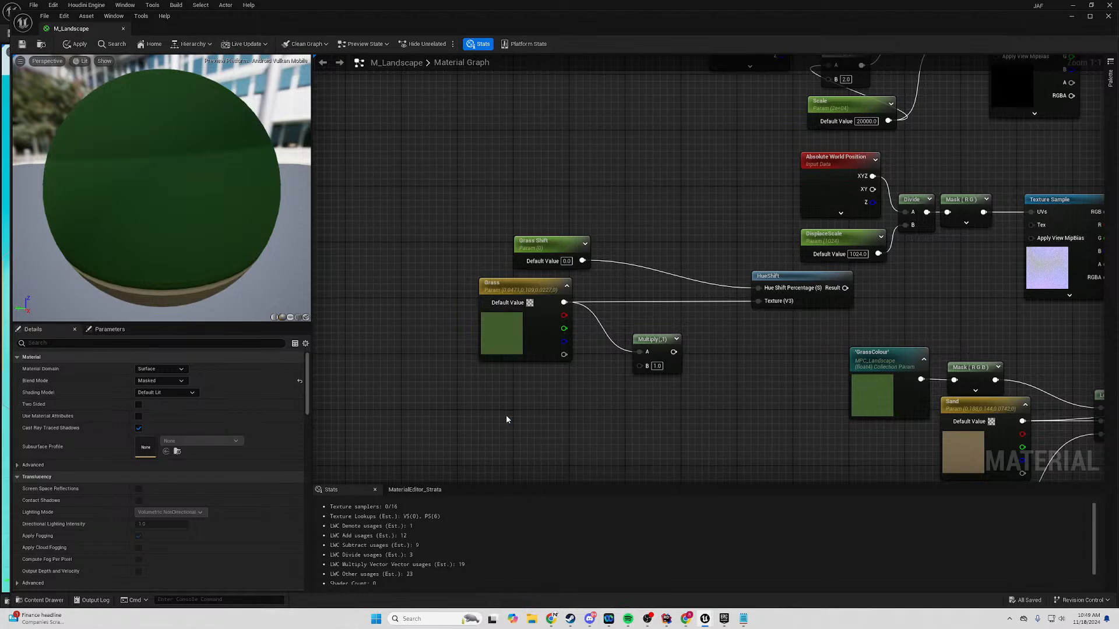
Connect the Texture Sample's RGB to Multiply input B and the Multiply result to HueShift's Texture input, aligning the sample under Grass.
{"action": "right_click_drag", "start_coordinate": [612, 424], "coordinate": [677, 340]}
{"action": "left_click_drag", "start_coordinate": [654, 352], "coordinate": [704, 283]}
{"action": "left_click_drag", "start_coordinate": [596, 339], "coordinate": [540, 305]}
{"action": "left_click_drag", "start_coordinate": [729, 269], "coordinate": [823, 218]}
{"action": "left_click_drag", "start_coordinate": [531, 305], "coordinate": [566, 297]}
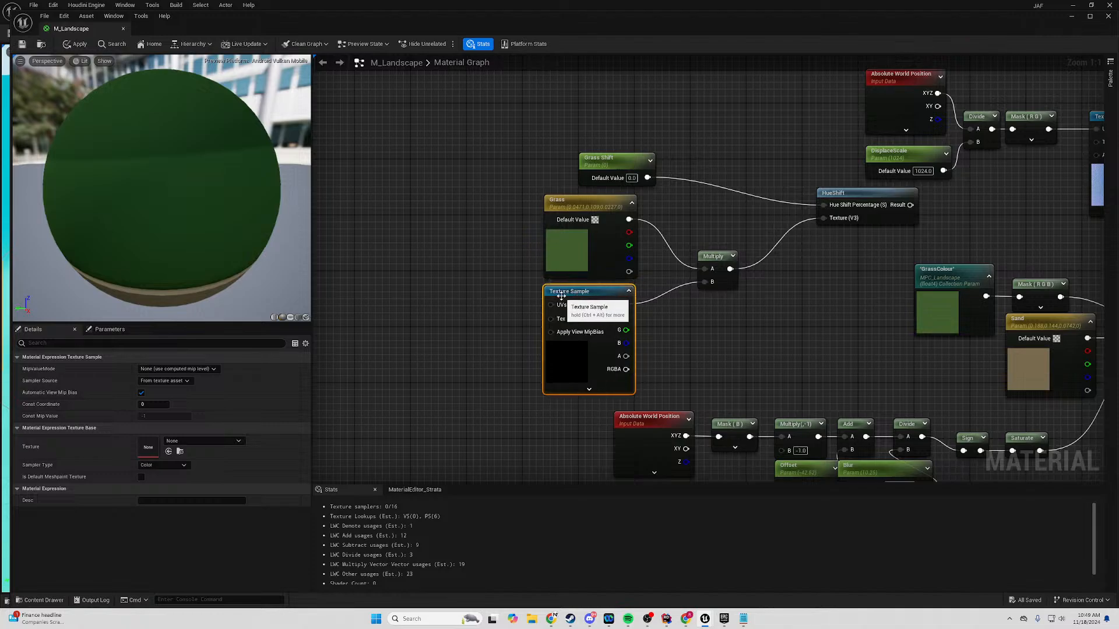
Connect HueShift's Result to the Mask (R G B) node feeding the sand Lerp, replacing the GrassColour collection parameter.
{"action": "right_click_drag", "start_coordinate": [800, 246], "coordinate": [383, 336]}
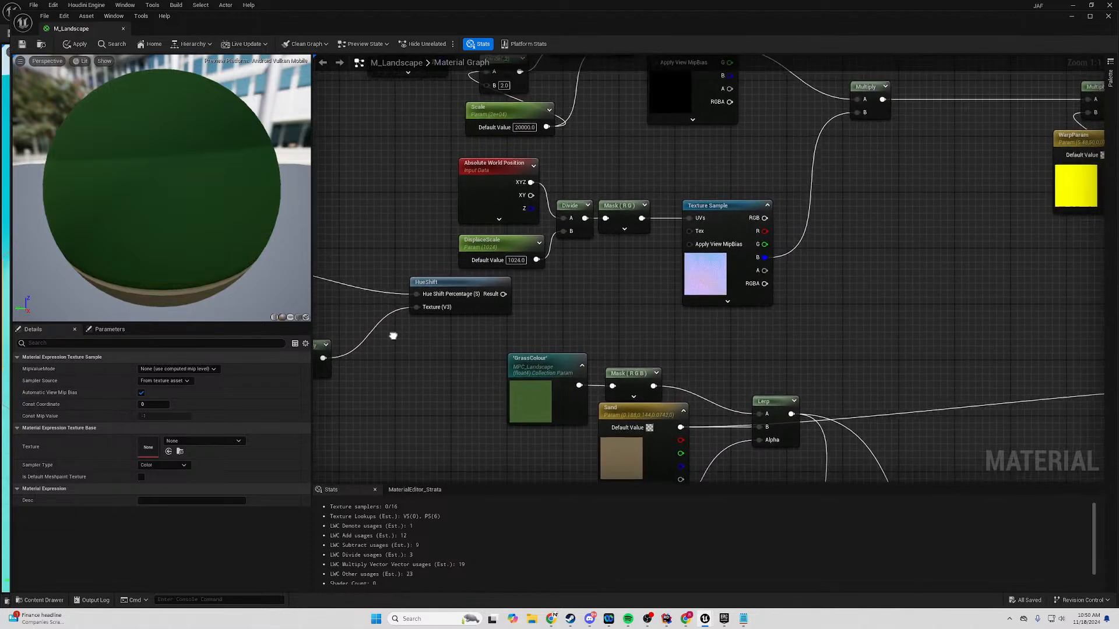
{"action": "right_click_drag", "start_coordinate": [441, 375], "coordinate": [619, 388]}
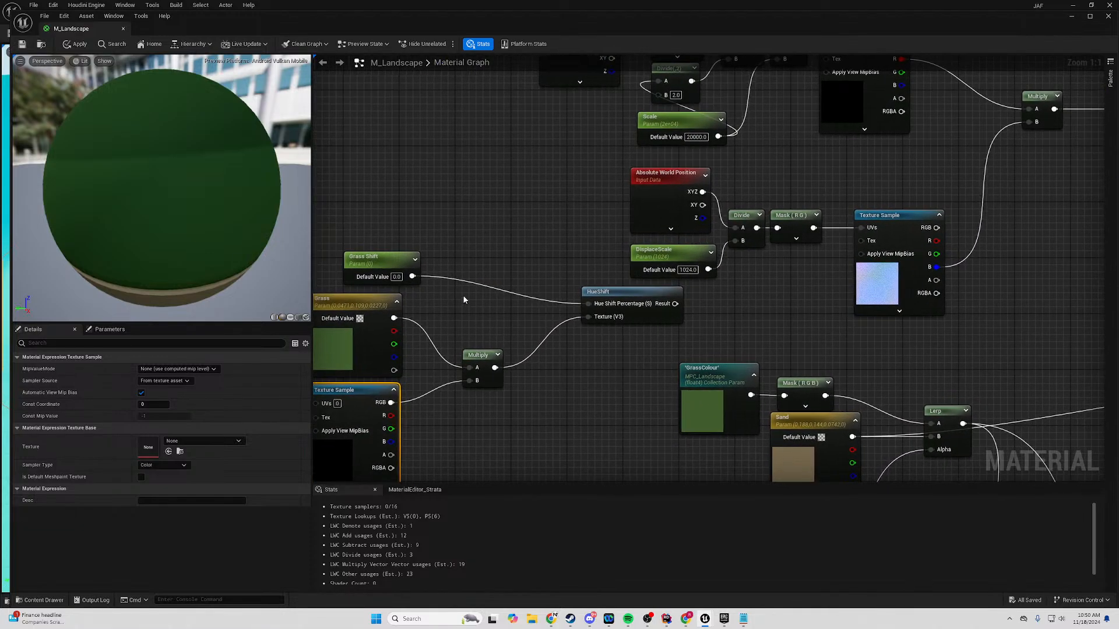
{"action": "scroll", "coordinate": [507, 257], "scroll_direction": "down", "scroll_amount": 4}
{"action": "scroll", "coordinate": [551, 257], "scroll_direction": "up", "scroll_amount": 3}
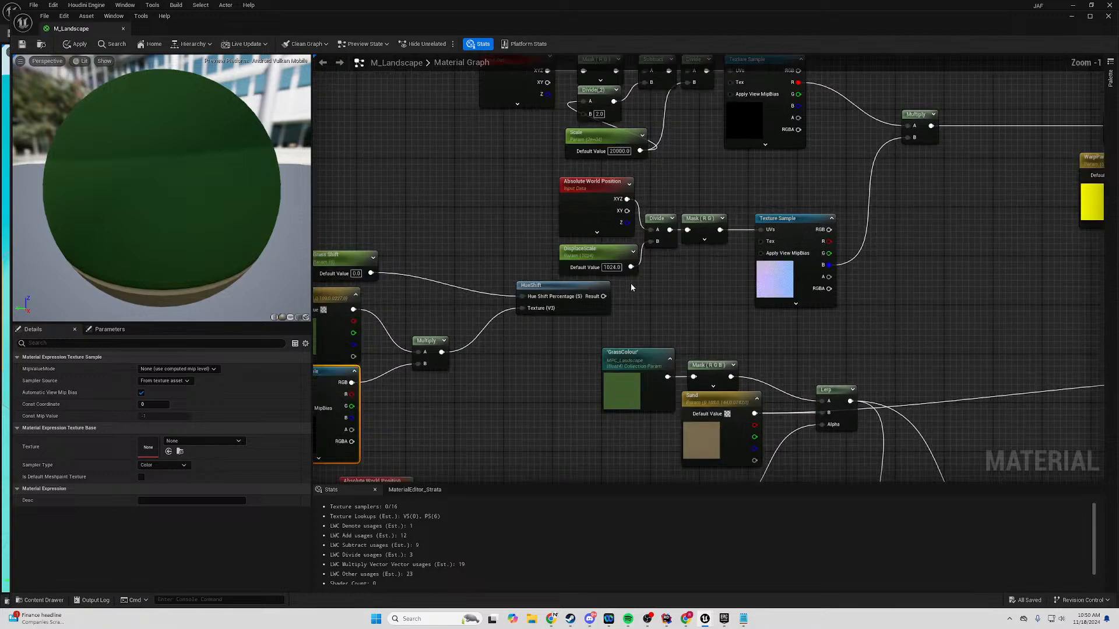
{"action": "scroll", "coordinate": [631, 287], "scroll_direction": "up", "scroll_amount": 1}
{"action": "right_click_drag", "start_coordinate": [665, 296], "coordinate": [777, 215]}
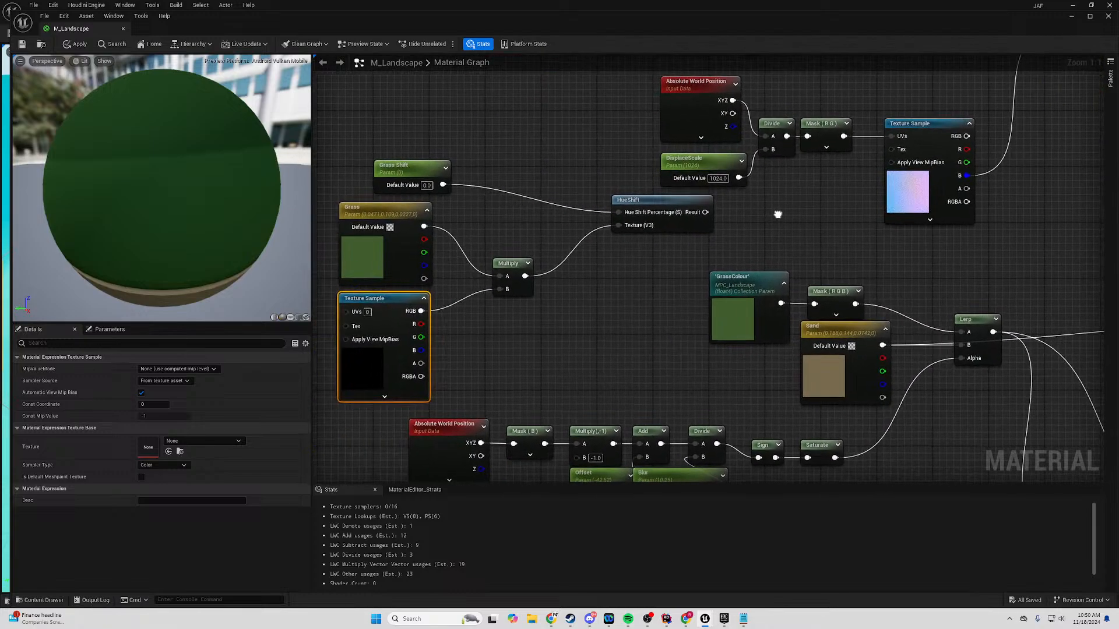
{"action": "left_click", "coordinate": [758, 286]}
{"action": "mouse_move", "coordinate": [752, 250]}
{"action": "right_mouse_down"}
{"action": "mouse_move", "coordinate": [598, 241]}
{"action": "mouse_move", "coordinate": [736, 253]}
{"action": "right_mouse_up"}
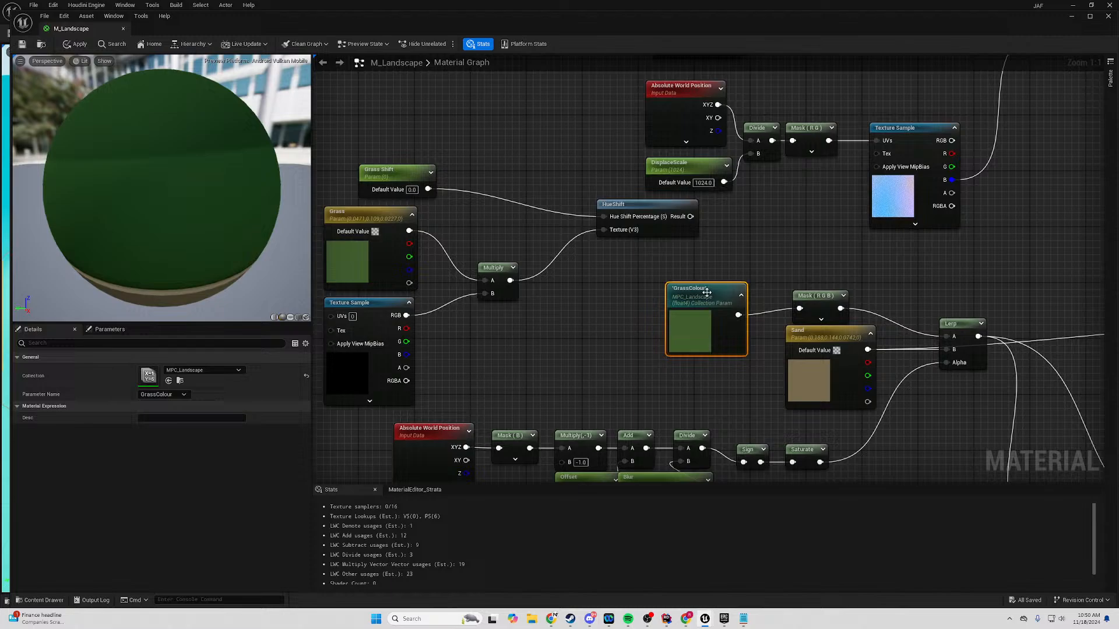
{"action": "left_click", "coordinate": [798, 229]}
{"action": "left_click_drag", "start_coordinate": [691, 216], "coordinate": [823, 316]}
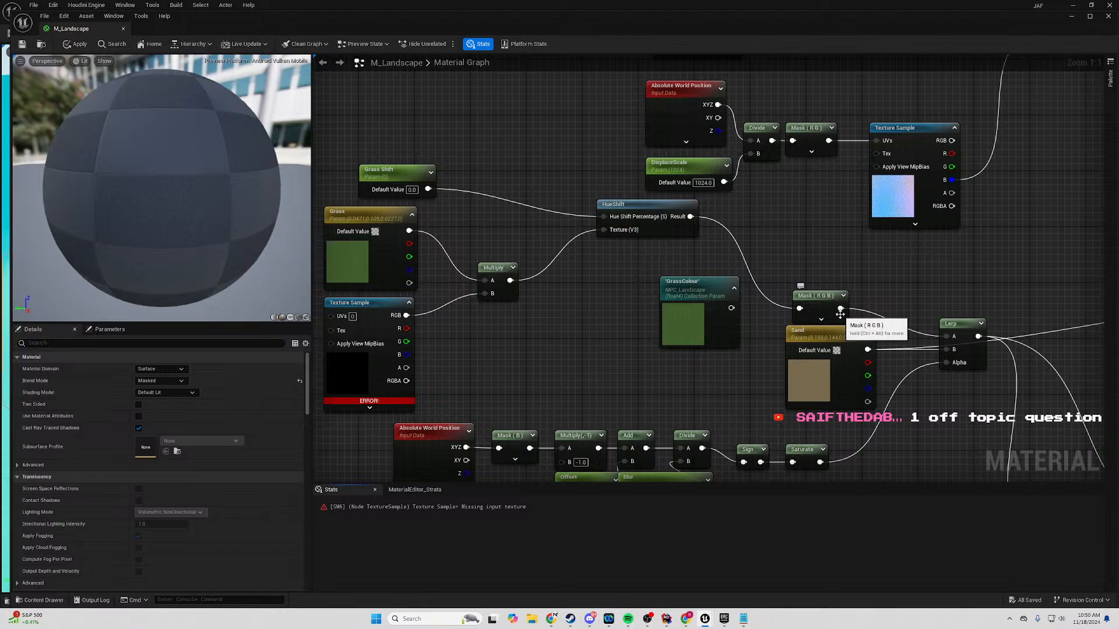
{"action": "right_click_drag", "start_coordinate": [502, 277], "coordinate": [631, 259]}
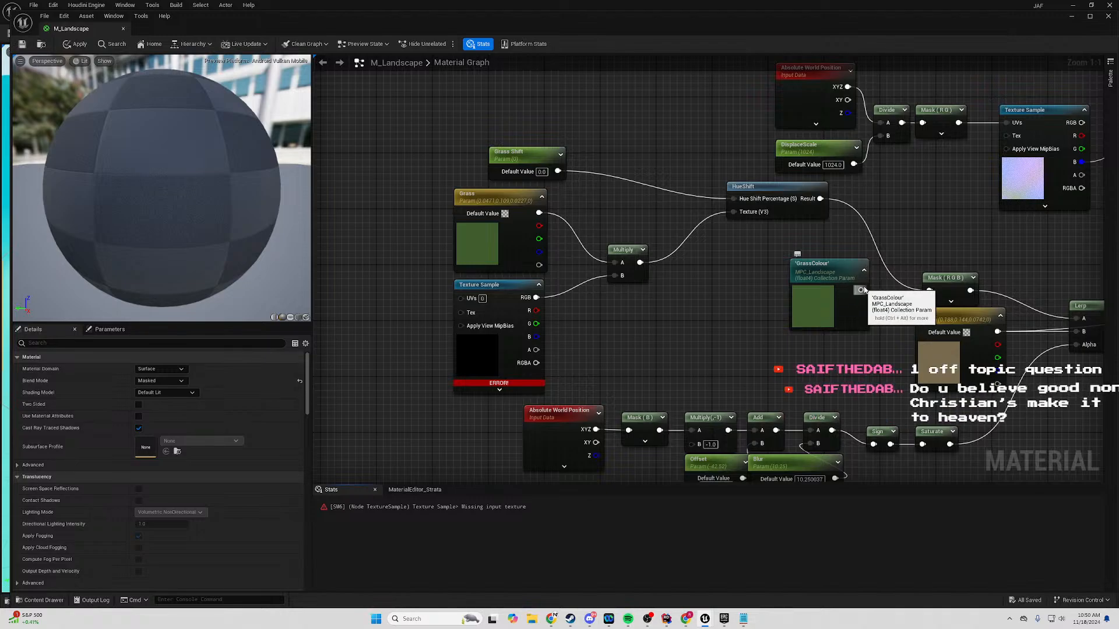
Reconnect the GrassColour collection parameter to the Mask (R G B) node feeding the sand Lerp, replacing HueShift's Result.
{"action": "left_click_drag", "start_coordinate": [862, 290], "coordinate": [930, 291]}
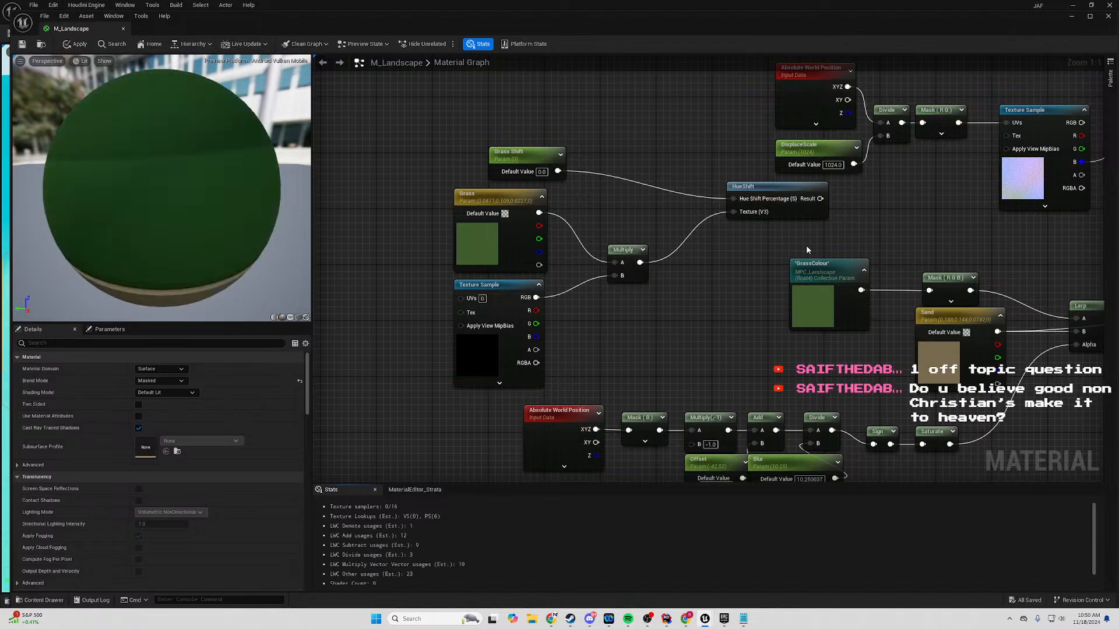
{"action": "left_click", "coordinate": [824, 216]}
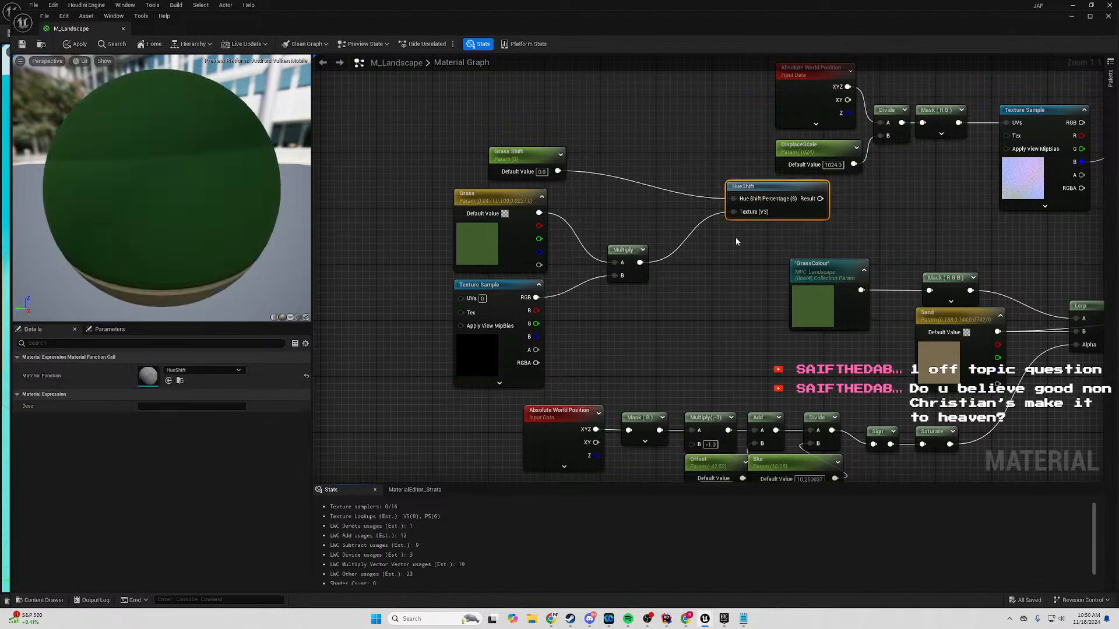
{"action": "left_click", "coordinate": [715, 304]}
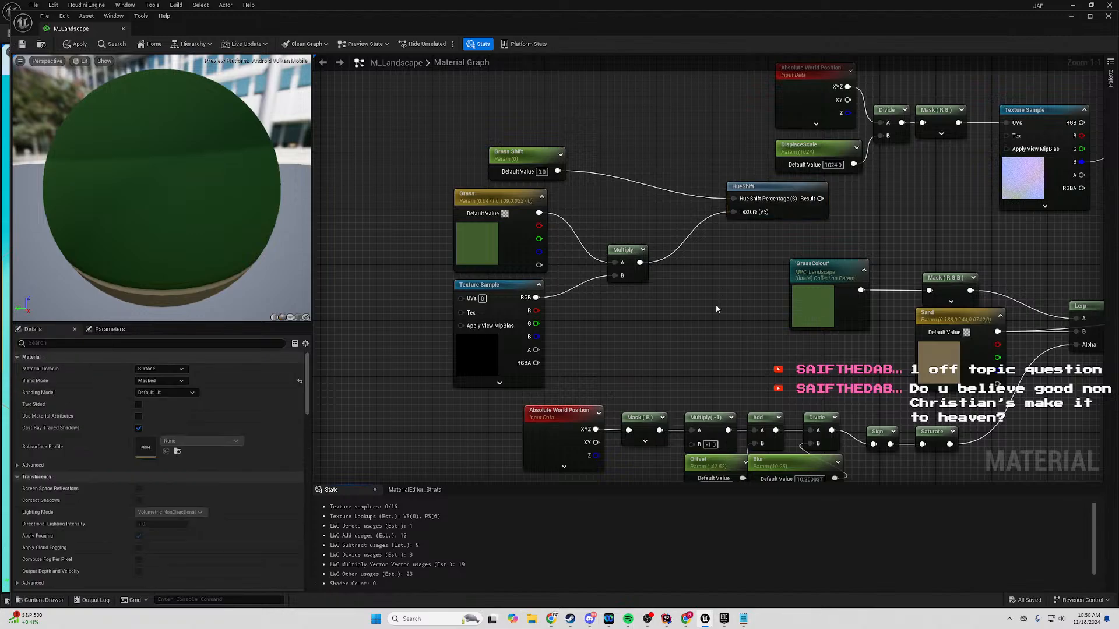
{"action": "right_click_drag", "start_coordinate": [716, 304], "coordinate": [676, 281]}
{"action": "left_click_drag", "start_coordinate": [600, 238], "coordinate": [658, 246]}
{"action": "left_click", "coordinate": [598, 305]}
Move the GrassColour node away from Mask (R G B) and add a Multiply node fed by its output.
{"action": "left_click", "coordinate": [771, 241]}
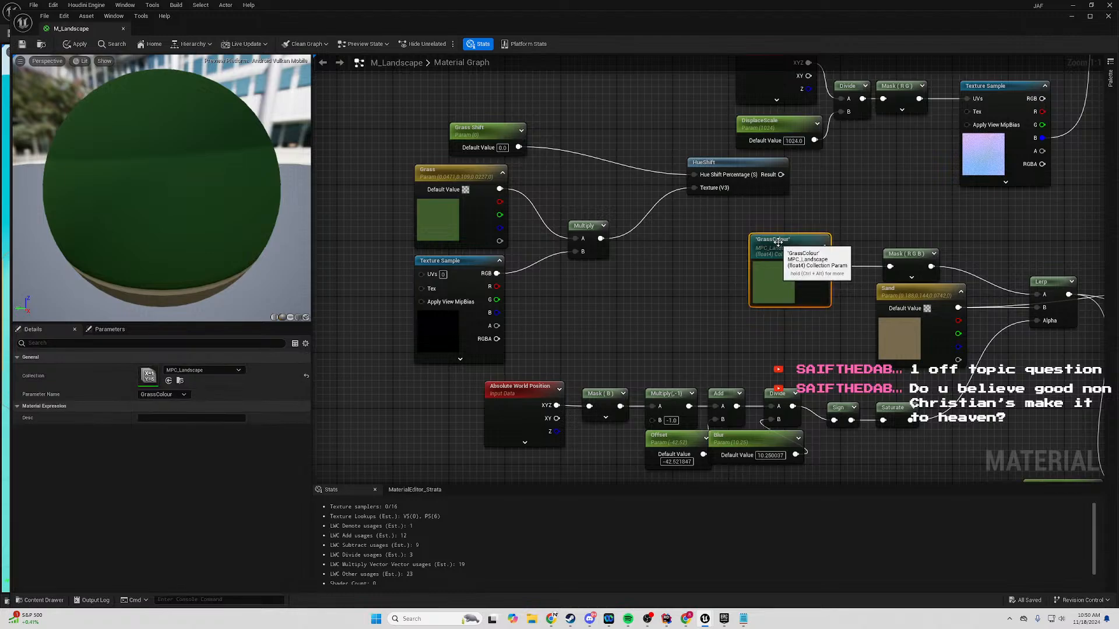
{"action": "left_click_drag", "start_coordinate": [768, 250], "coordinate": [792, 269]}
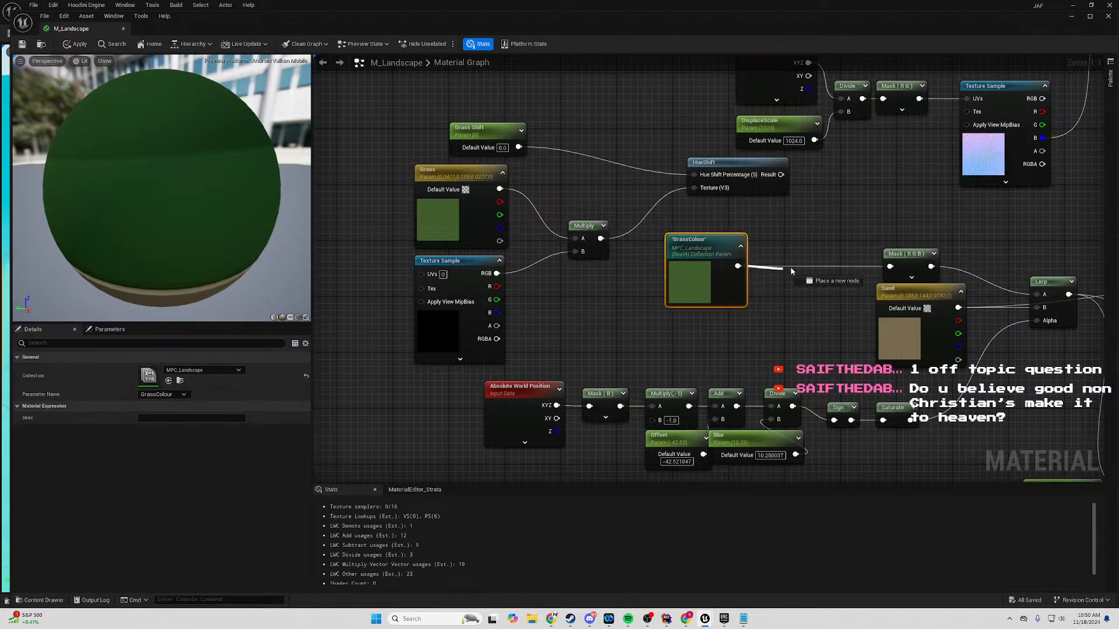
{"action": "type", "text": "multiplp"}
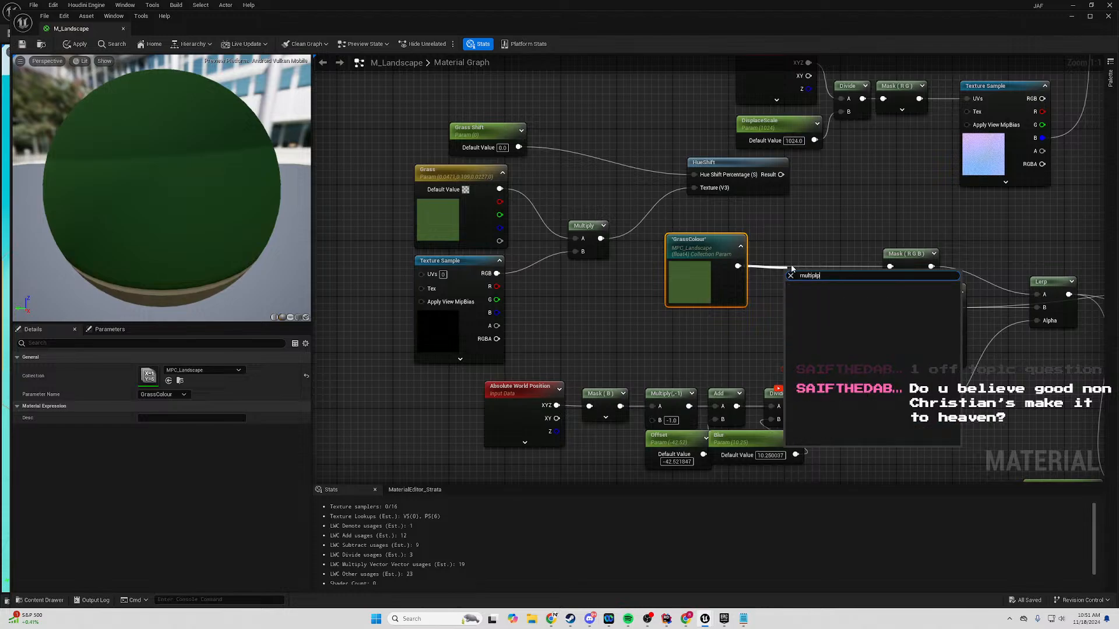
{"action": "key", "text": "BackSpace"}
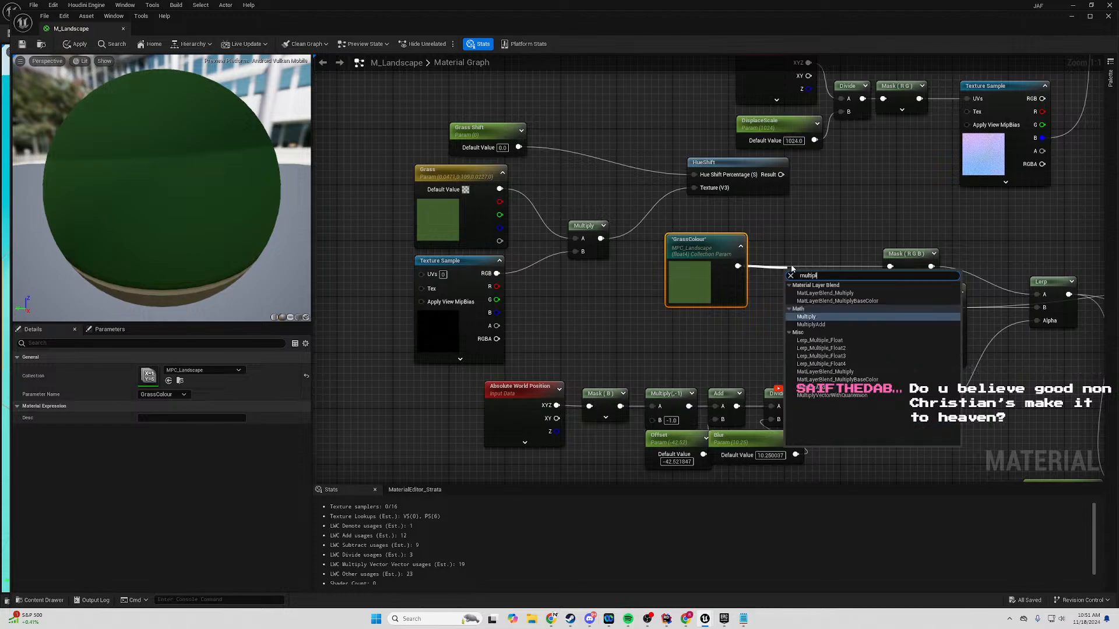
{"action": "key", "text": "Return"}
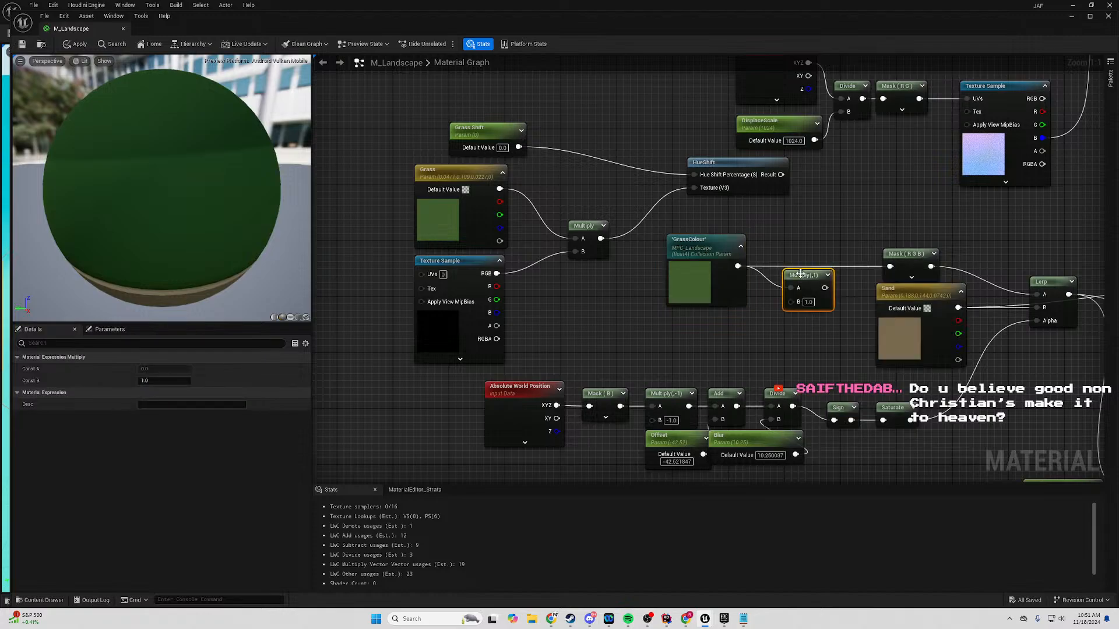
Connect the Texture Sample's RGB to the new Multiply's B and its result to Mask (R G B), then disconnect the sample from Grass's Multiply.
{"action": "left_click_drag", "start_coordinate": [496, 274], "coordinate": [793, 289]}
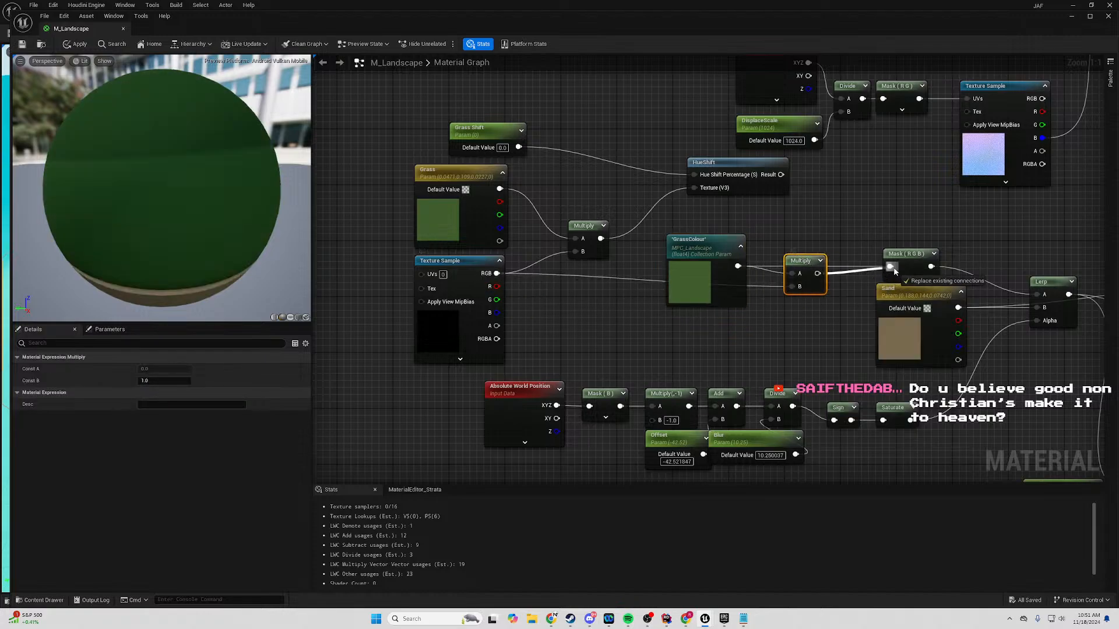
{"action": "left_click_drag", "start_coordinate": [444, 262], "coordinate": [444, 276]}
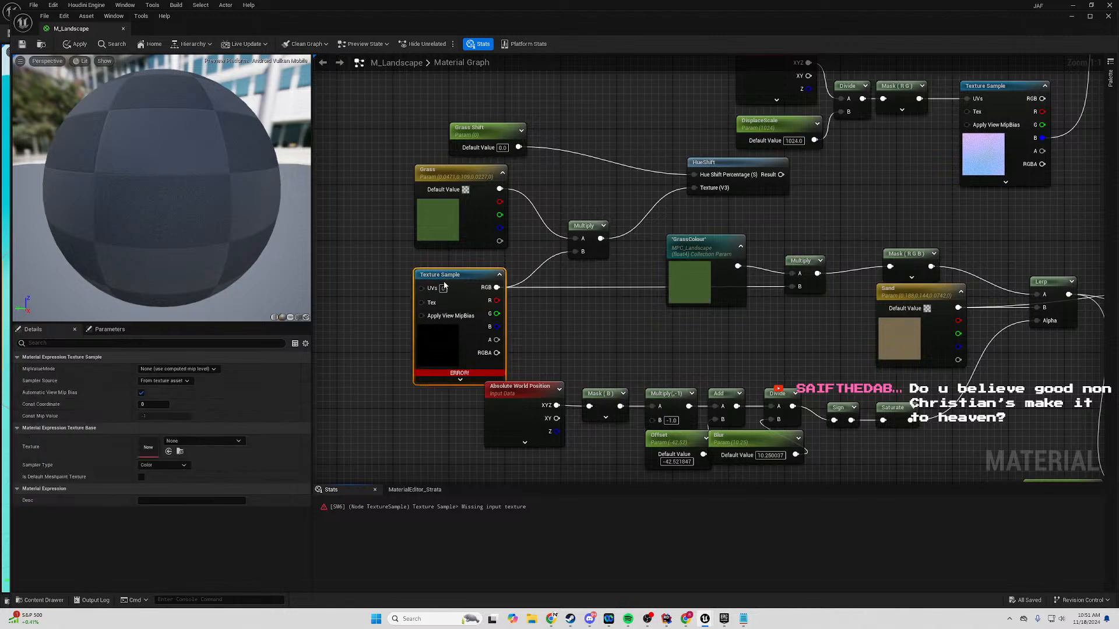
{"action": "left_click", "coordinate": [558, 259]}
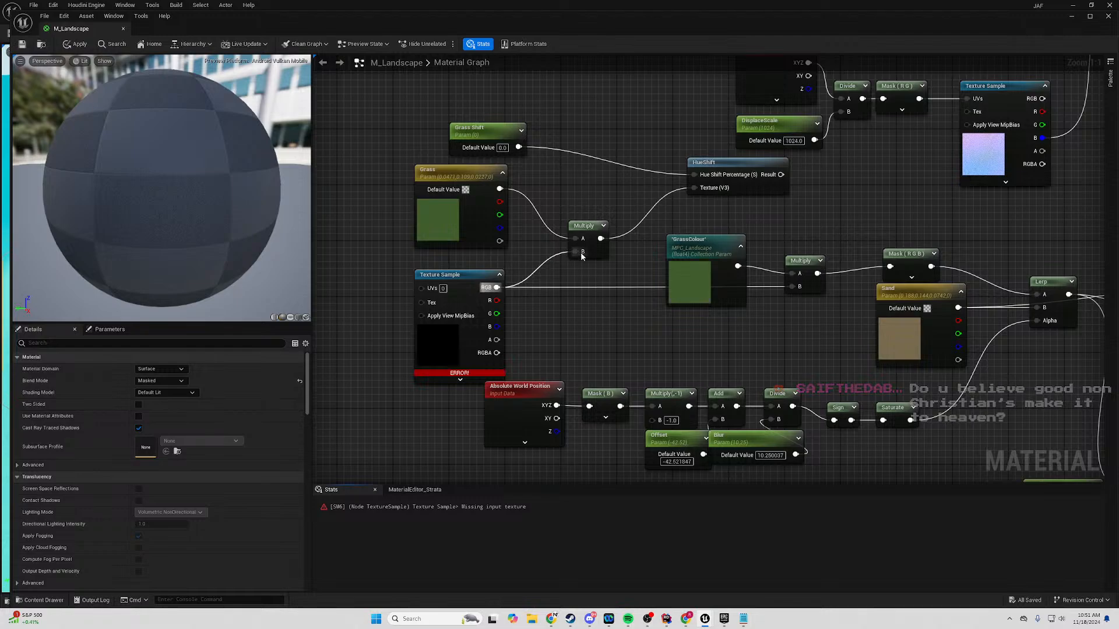
{"action": "left_click", "coordinate": [576, 251], "text": "alt"}
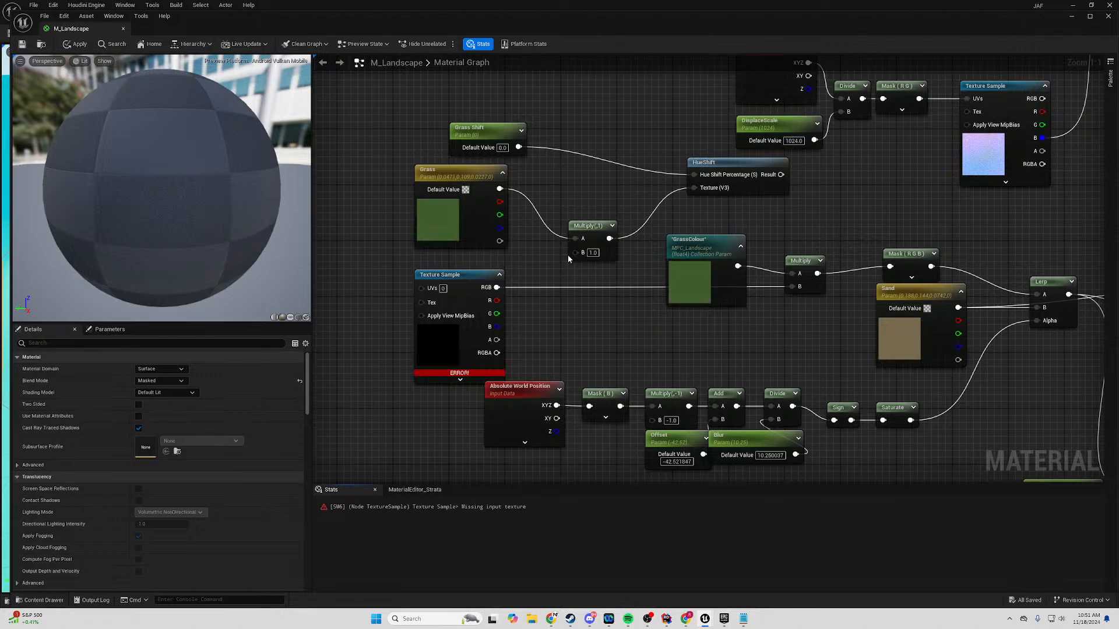
Shift the Absolute World Position chain down and place the empty Texture Sample directly beneath the GrassColour node.
{"action": "right_click_drag", "start_coordinate": [567, 254], "coordinate": [388, 100]}
{"action": "left_click_drag", "start_coordinate": [792, 219], "coordinate": [350, 347]}
{"action": "right_click_drag", "start_coordinate": [350, 346], "coordinate": [579, 346]}
{"action": "left_click_drag", "start_coordinate": [581, 241], "coordinate": [588, 283]}
{"action": "right_click_drag", "start_coordinate": [661, 172], "coordinate": [693, 264]}
{"action": "left_click_drag", "start_coordinate": [542, 211], "coordinate": [778, 248]}
{"action": "right_click_drag", "start_coordinate": [778, 248], "coordinate": [645, 172]}
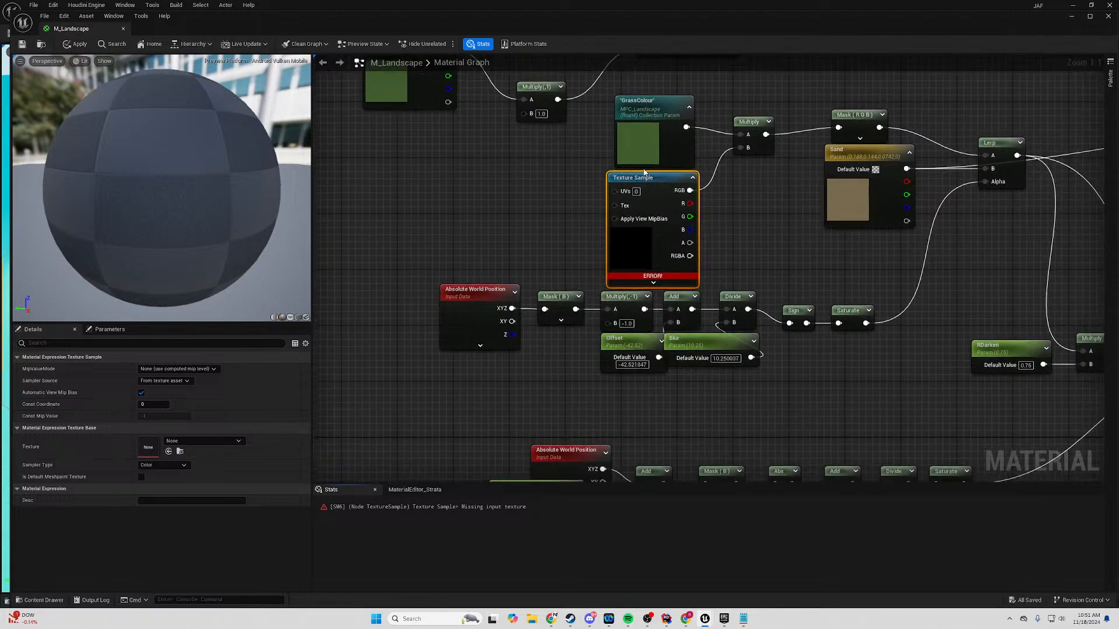
{"action": "left_click_drag", "start_coordinate": [645, 172], "coordinate": [652, 173]}
Move the sand blend's chain from Absolute World Position to Saturate further down, clear of the Texture Sample.
{"action": "left_click_drag", "start_coordinate": [967, 287], "coordinate": [408, 372]}
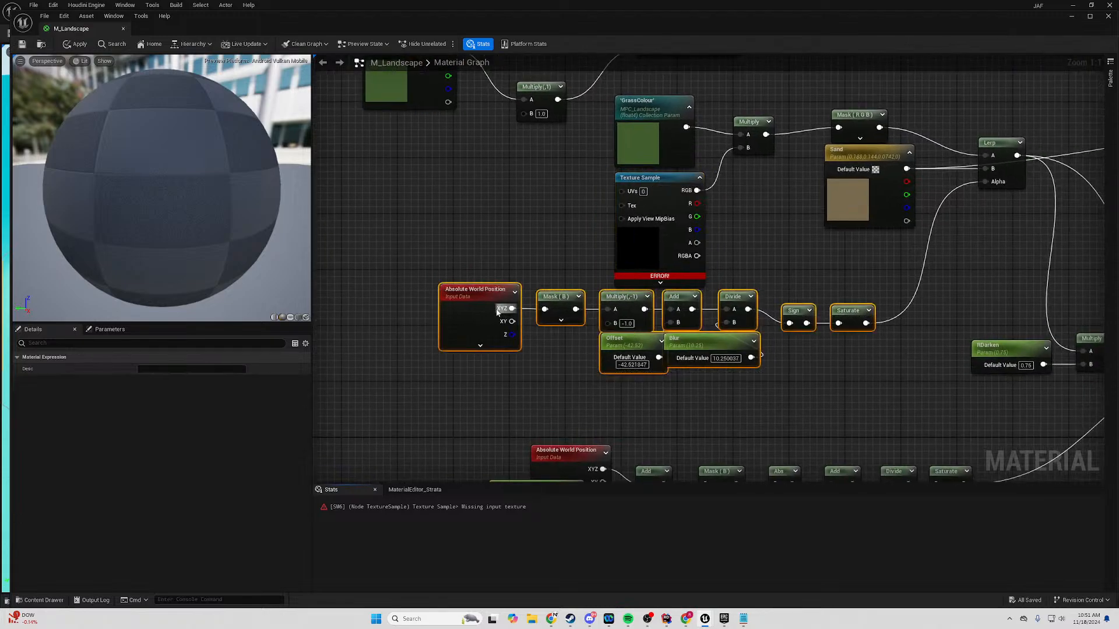
{"action": "left_click_drag", "start_coordinate": [497, 312], "coordinate": [498, 341]}
{"action": "left_click", "coordinate": [779, 276]}
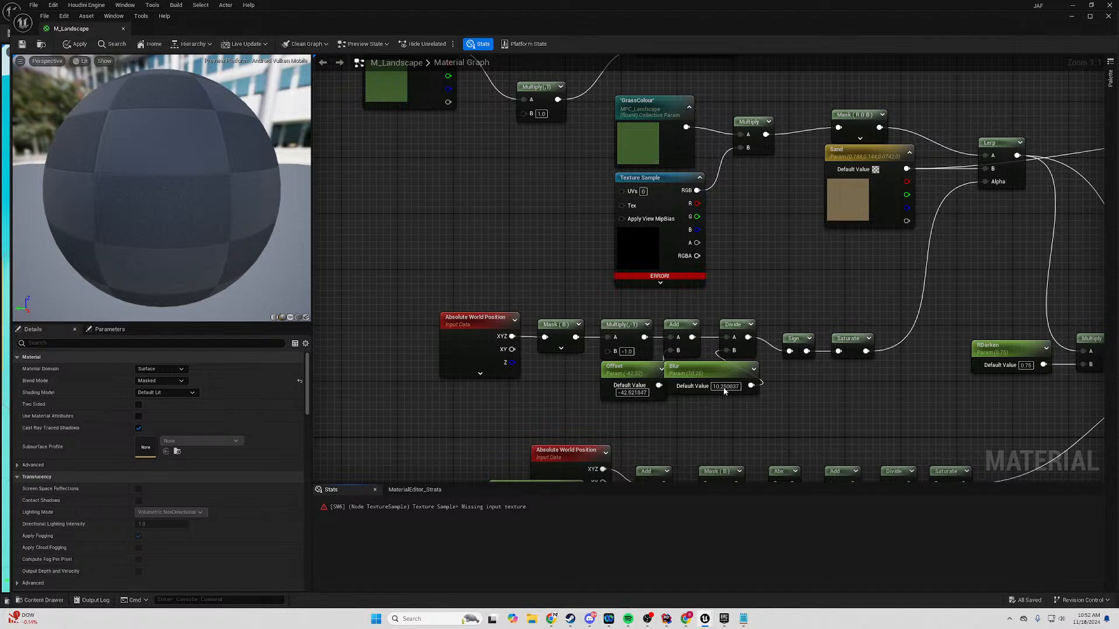
Place the Blur parameter below the Offset parameter so the two nodes no longer overlap.
{"action": "right_click_drag", "start_coordinate": [728, 386], "coordinate": [780, 305]}
{"action": "left_click", "coordinate": [738, 295]}
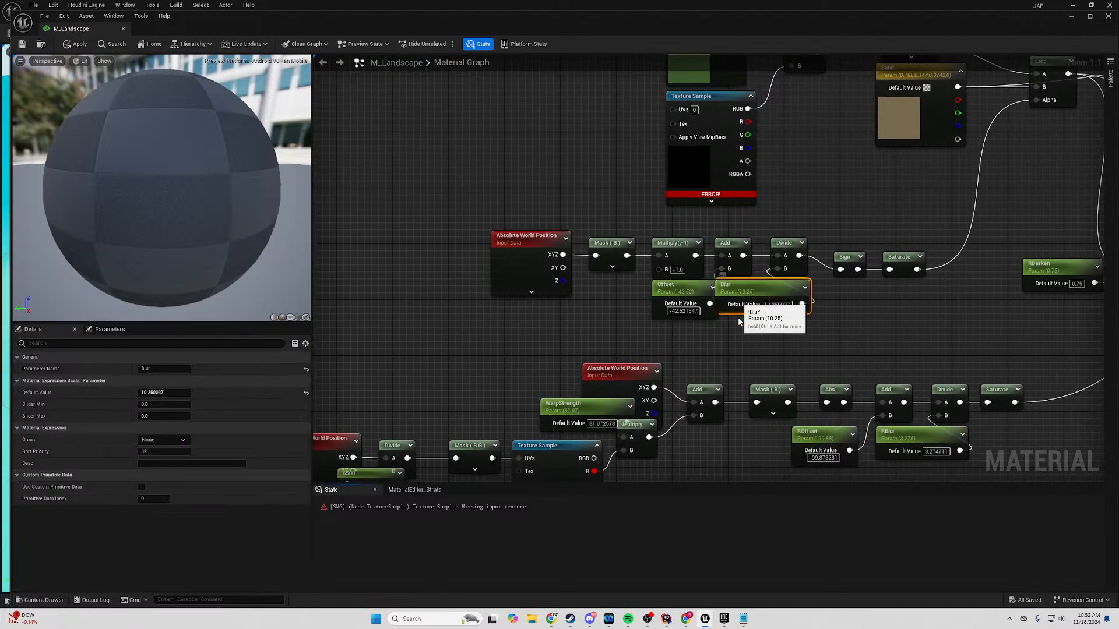
{"action": "mouse_move", "coordinate": [738, 295]}
{"action": "left_mouse_down"}
{"action": "mouse_move", "coordinate": [626, 337]}
{"action": "mouse_move", "coordinate": [648, 337]}
{"action": "left_mouse_up"}
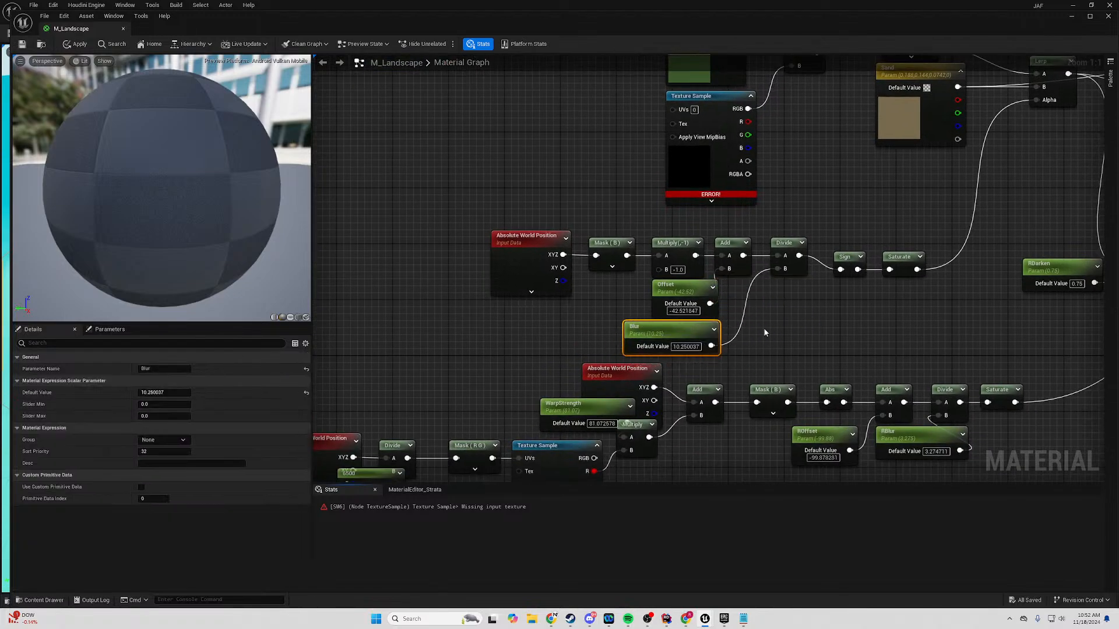
{"action": "mouse_move", "coordinate": [766, 288]}
{"action": "left_mouse_down"}
{"action": "mouse_move", "coordinate": [619, 342]}
{"action": "mouse_move", "coordinate": [627, 348]}
{"action": "left_mouse_up"}
{"action": "left_click", "coordinate": [584, 340]}
Move the entire rock blend node group, including WarpStrength, ROffset and RBlur, slightly down and to the right.
{"action": "right_click_drag", "start_coordinate": [583, 340], "coordinate": [580, 185]}
{"action": "scroll", "coordinate": [581, 185], "scroll_direction": "down", "scroll_amount": 3}
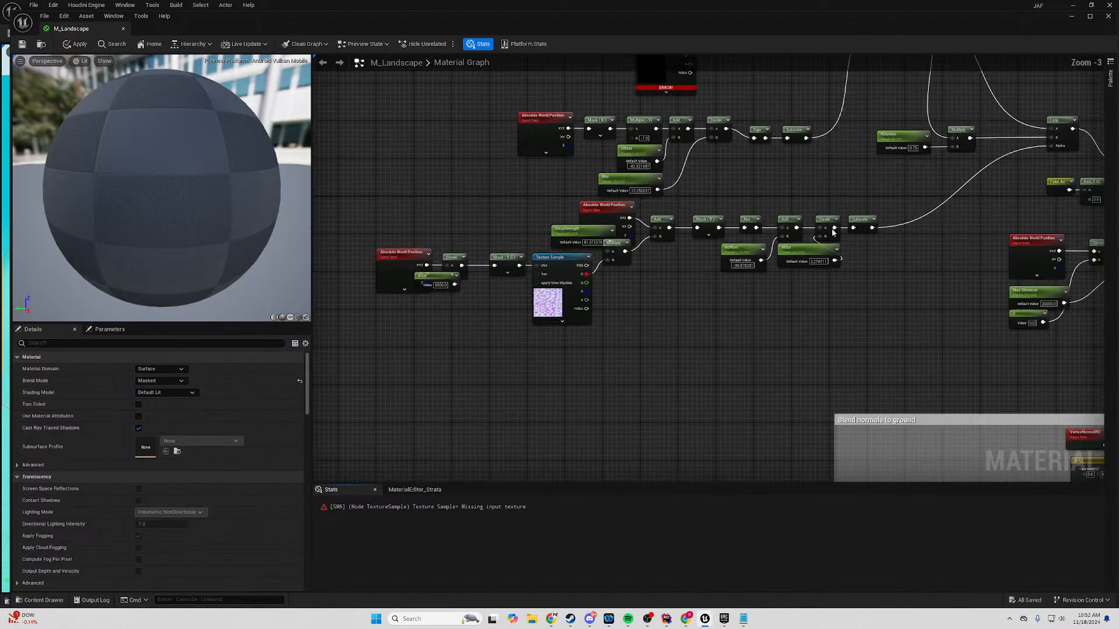
{"action": "left_click_drag", "start_coordinate": [899, 208], "coordinate": [327, 334]}
{"action": "right_click_drag", "start_coordinate": [707, 301], "coordinate": [643, 337]}
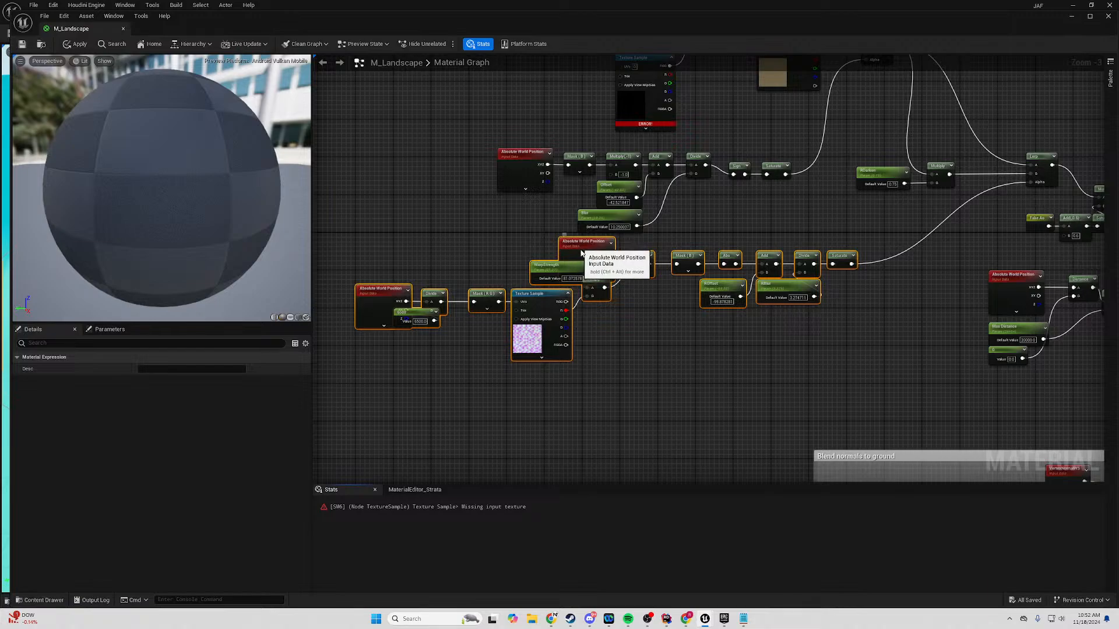
{"action": "left_click_drag", "start_coordinate": [579, 248], "coordinate": [612, 254]}
{"action": "left_click", "coordinate": [656, 331]}
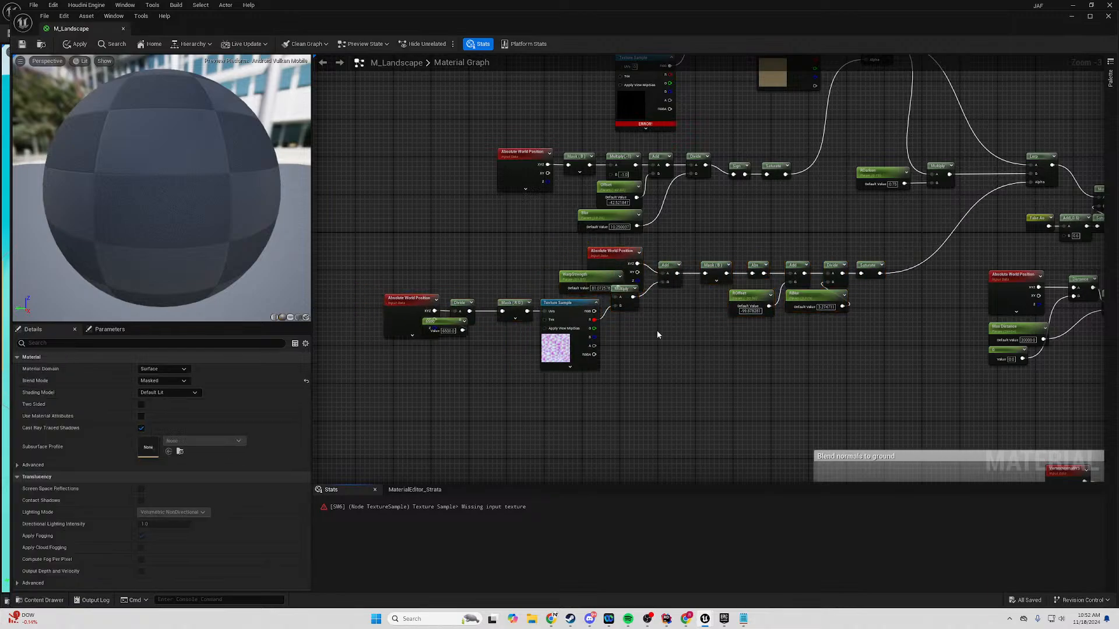
Move WarpStrength, its Multiply, the noise Texture Sample and its UV nodes down, clear of the Absolute World Position node feeding Add.
{"action": "right_click_drag", "start_coordinate": [657, 330], "coordinate": [715, 344]}
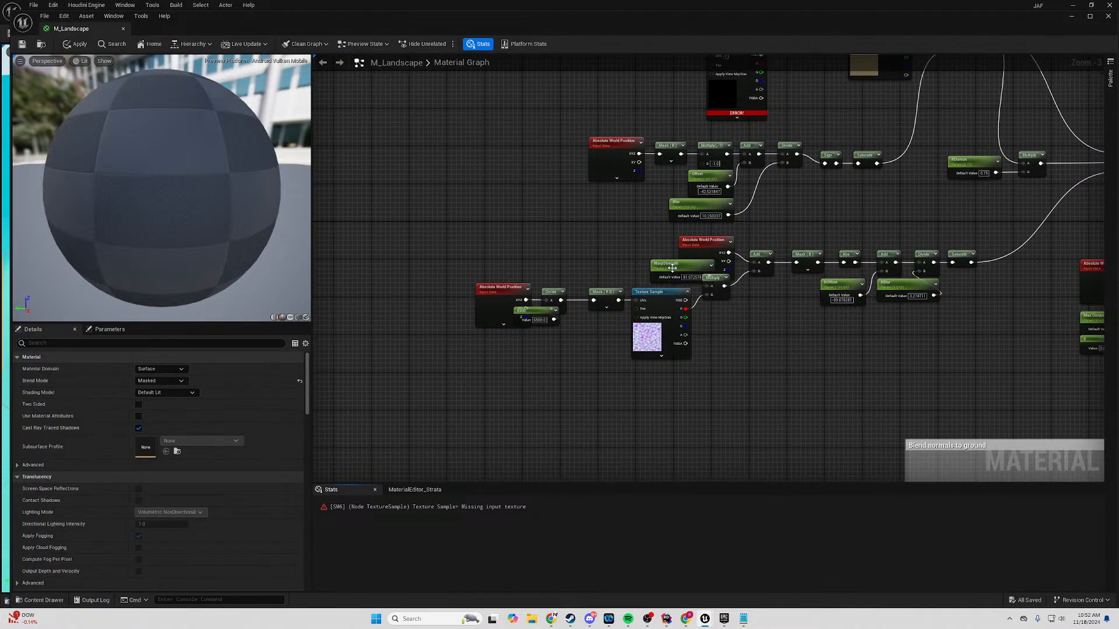
{"action": "left_click_drag", "start_coordinate": [697, 275], "coordinate": [688, 274]}
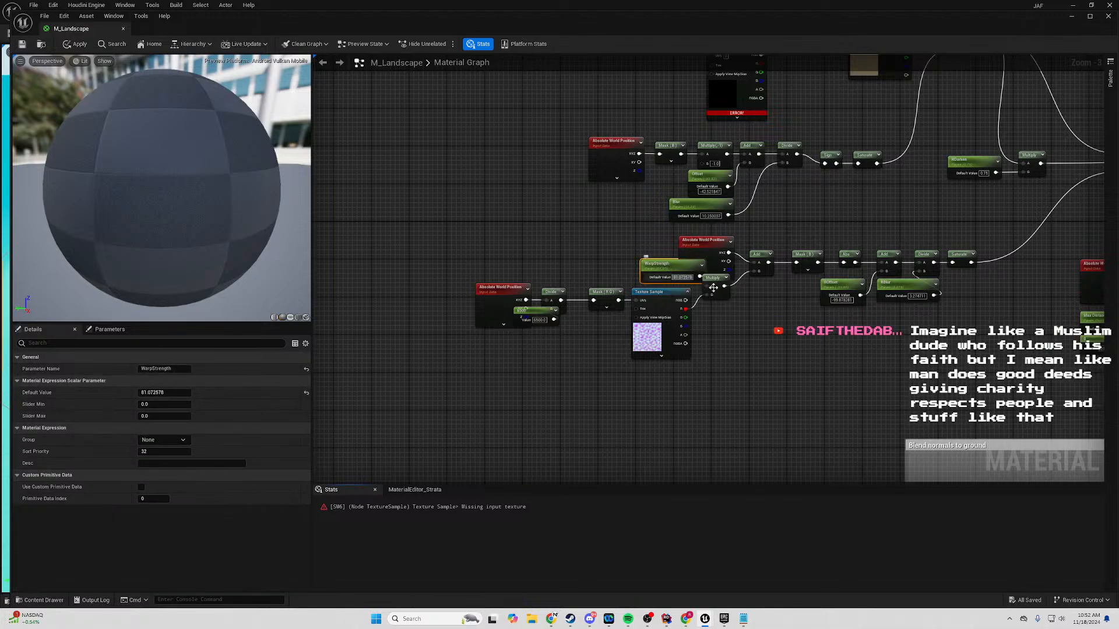
{"action": "left_click", "coordinate": [721, 280], "text": "shift"}
{"action": "left_click", "coordinate": [653, 293], "text": "shift"}
{"action": "left_click_drag", "start_coordinate": [620, 257], "coordinate": [408, 358], "text": "shift"}
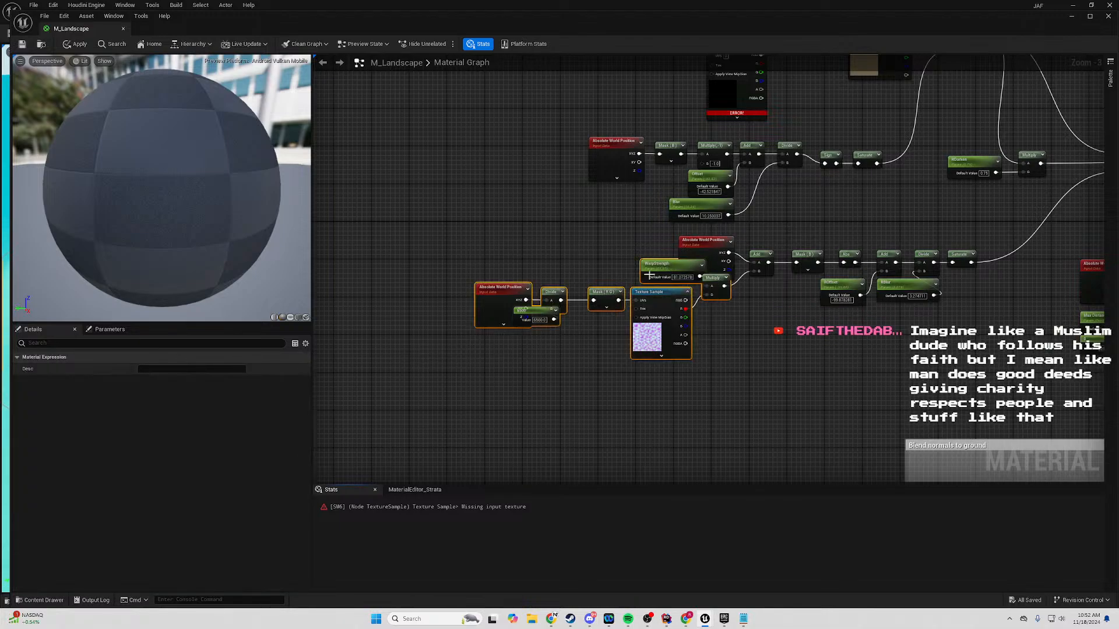
{"action": "left_click_drag", "start_coordinate": [658, 269], "coordinate": [663, 306]}
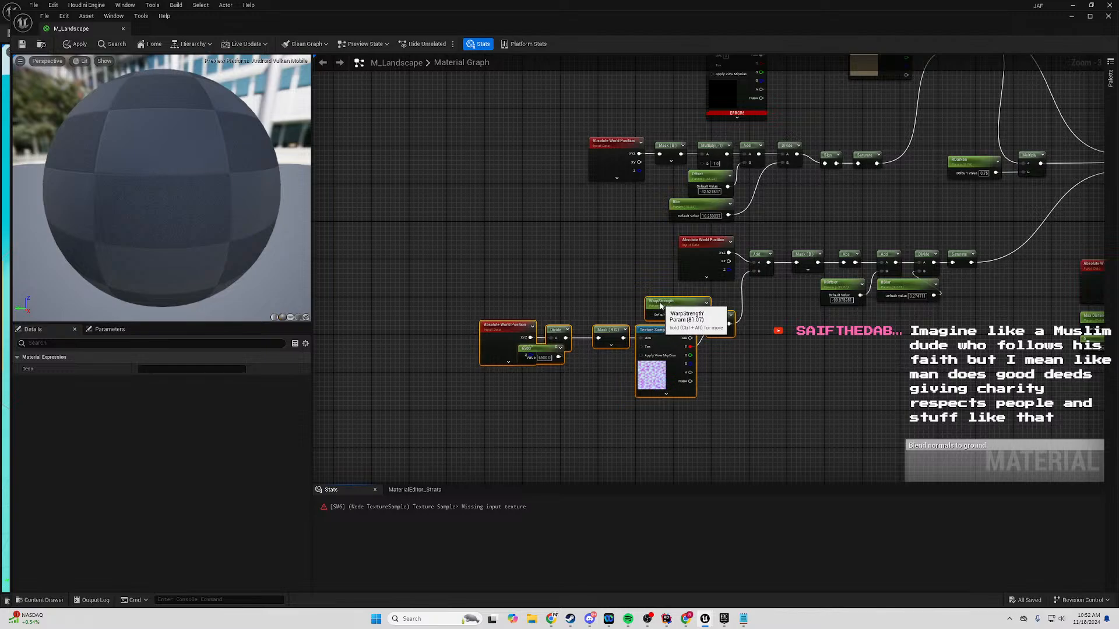
{"action": "left_click", "coordinate": [780, 358]}
Separate WarpStrength from its Multiply node and place the 6500 constant beneath the UV chain's Absolute World Position node.
{"action": "left_click_drag", "start_coordinate": [679, 302], "coordinate": [664, 302]}
{"action": "right_click_drag", "start_coordinate": [715, 315], "coordinate": [743, 240]}
{"action": "left_click_drag", "start_coordinate": [569, 279], "coordinate": [542, 307]}
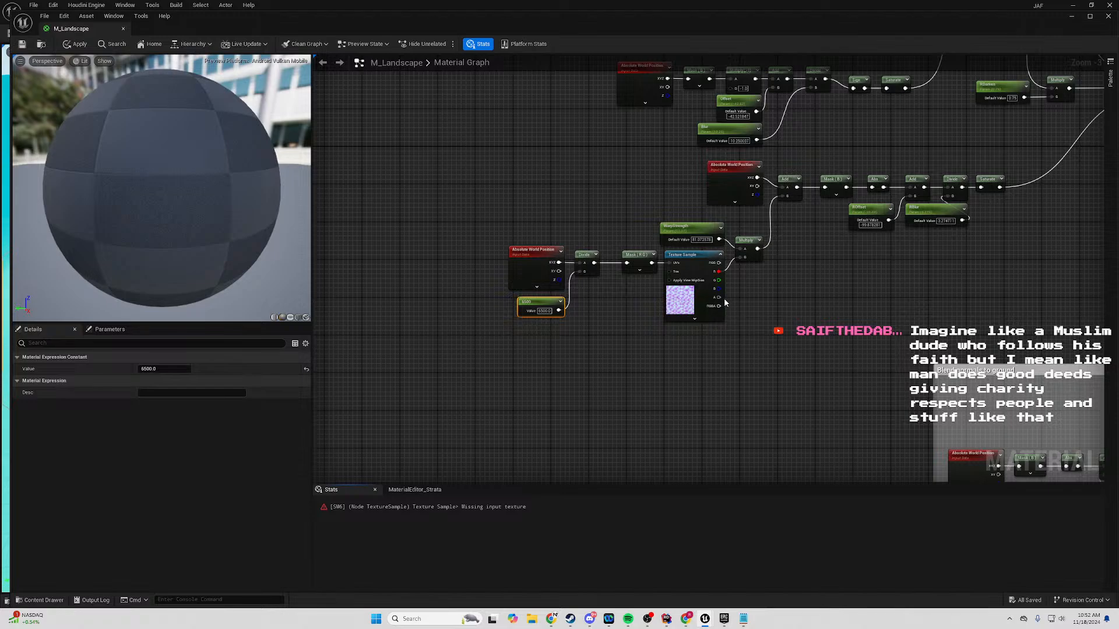
Shift the WarpStrength and noise texture node group left, away from the Add node it feeds.
{"action": "right_click_drag", "start_coordinate": [725, 302], "coordinate": [794, 280]}
{"action": "left_click_drag", "start_coordinate": [784, 227], "coordinate": [495, 375]}
{"action": "right_click_drag", "start_coordinate": [677, 364], "coordinate": [633, 417]}
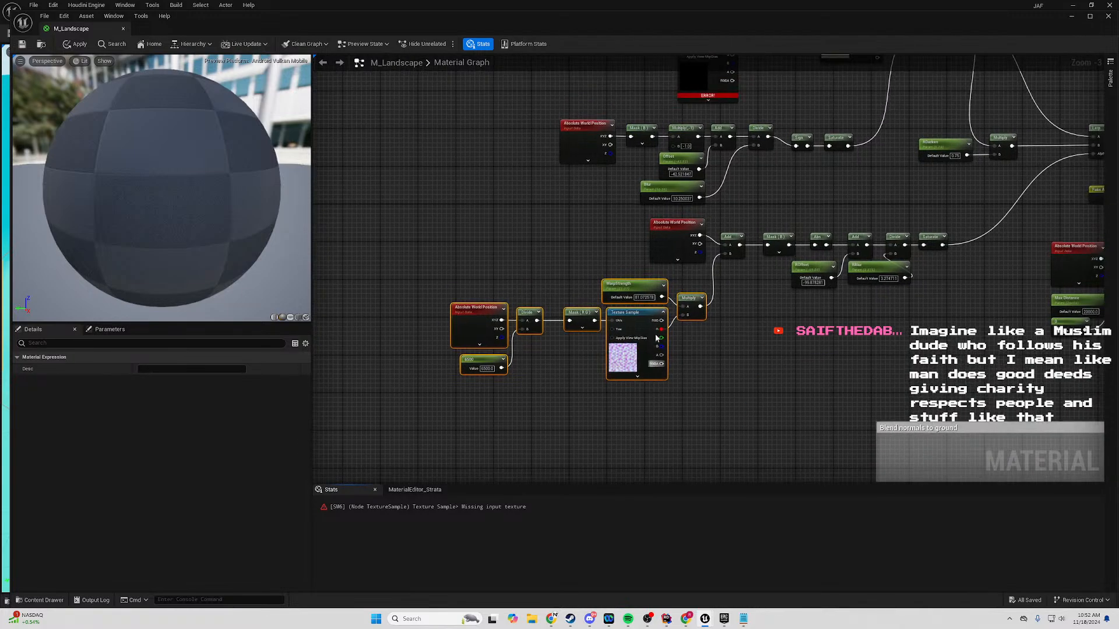
{"action": "left_click_drag", "start_coordinate": [641, 286], "coordinate": [632, 286]}
{"action": "left_click", "coordinate": [741, 321]}
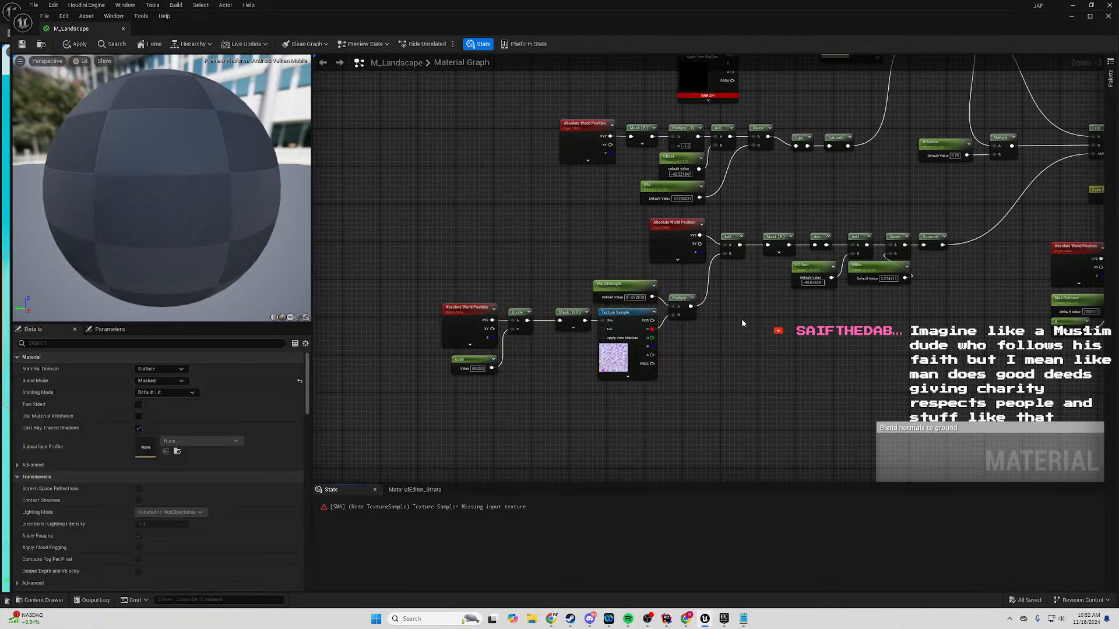
{"action": "left_click_drag", "start_coordinate": [719, 279], "coordinate": [440, 410]}
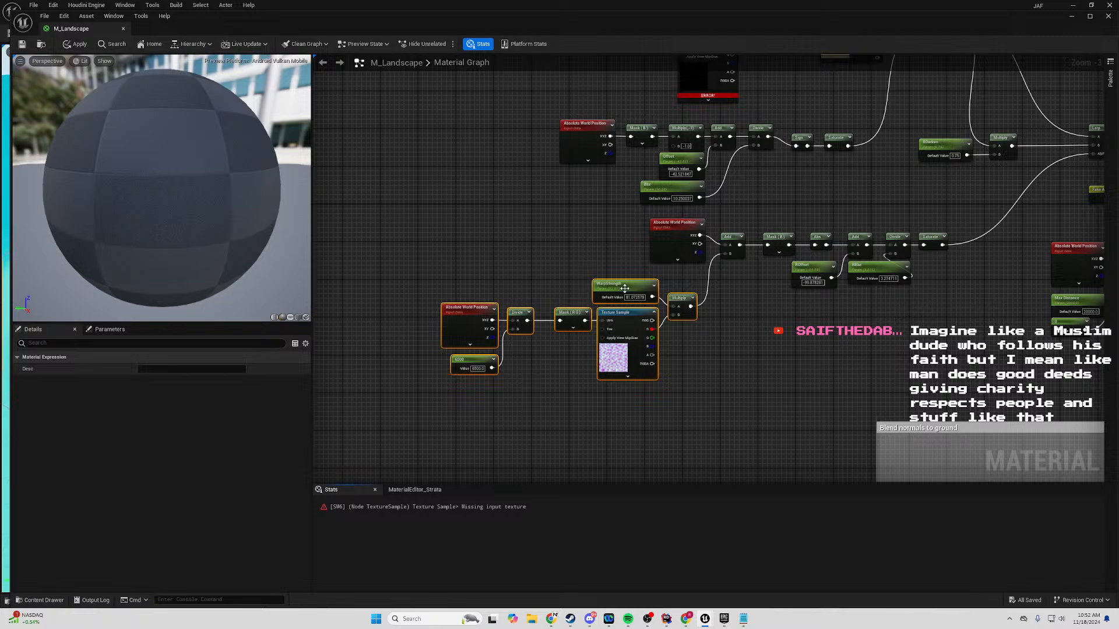
{"action": "left_click_drag", "start_coordinate": [625, 293], "coordinate": [607, 288]}
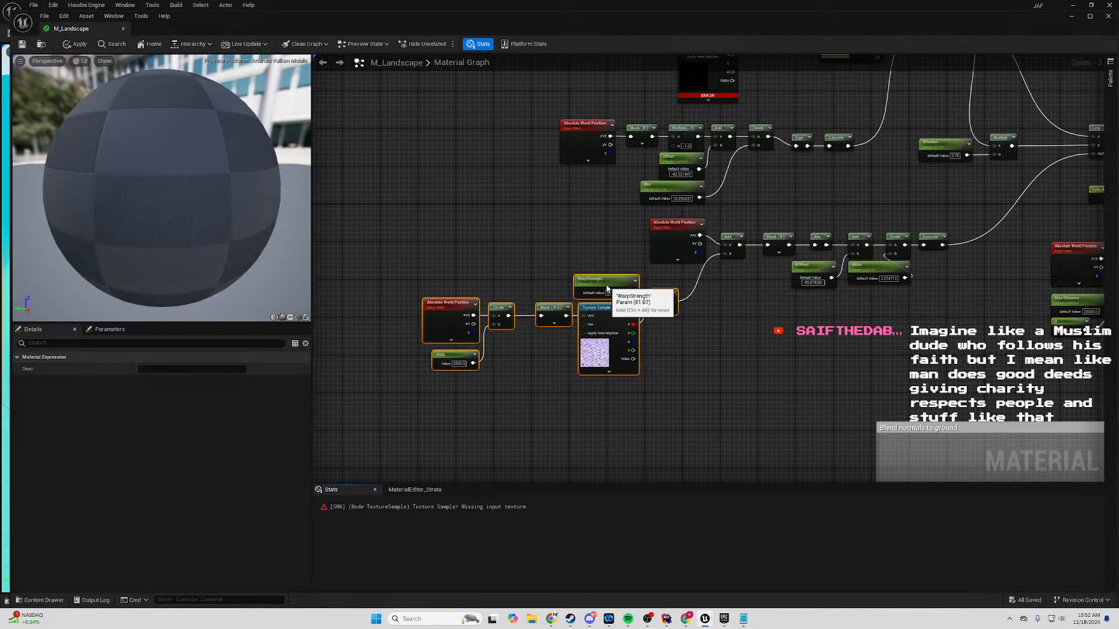
{"action": "left_click", "coordinate": [700, 361]}
Raise the WarpStrength and noise texture node group slightly toward the Absolute World Position and Add nodes.
{"action": "left_click_drag", "start_coordinate": [702, 285], "coordinate": [394, 419]}
{"action": "scroll", "coordinate": [552, 255], "scroll_direction": "up", "scroll_amount": 3}
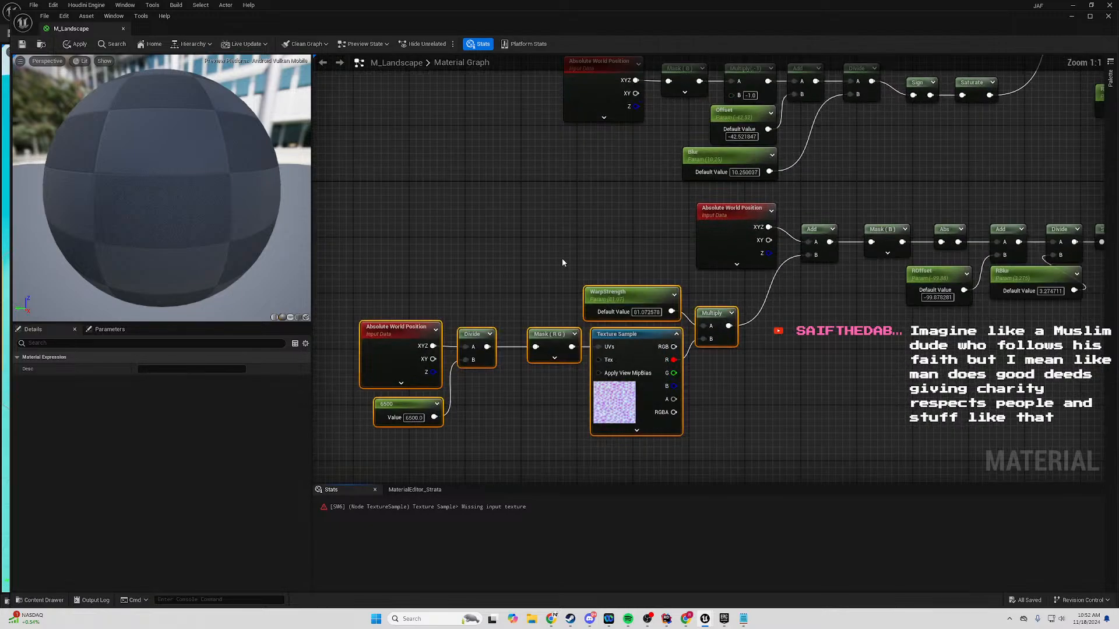
{"action": "left_click_drag", "start_coordinate": [613, 240], "coordinate": [613, 227]}
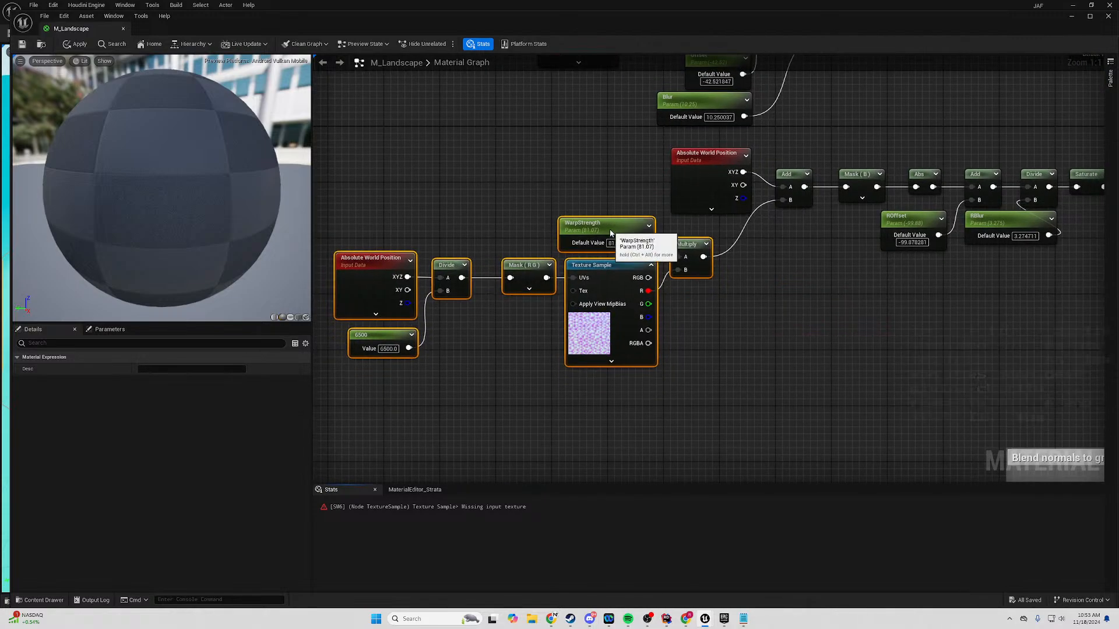
{"action": "right_click_drag", "start_coordinate": [544, 175], "coordinate": [627, 213]}
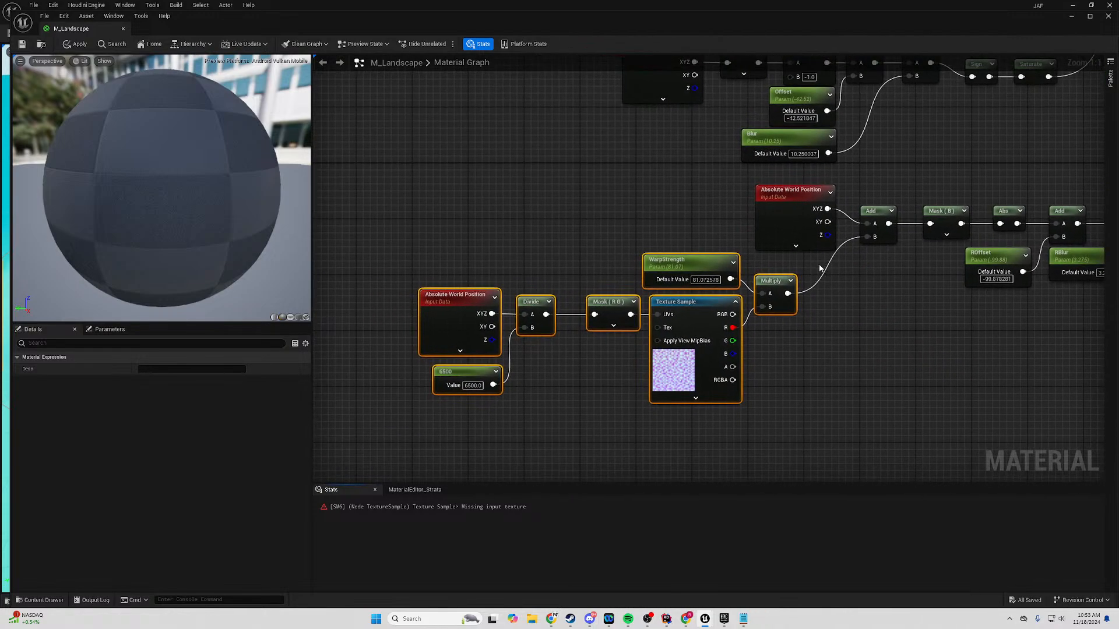
{"action": "left_click_drag", "start_coordinate": [819, 265], "coordinate": [439, 437]}
{"action": "right_click_drag", "start_coordinate": [860, 363], "coordinate": [774, 325]}
{"action": "left_click", "coordinate": [587, 356]}
{"action": "left_click_drag", "start_coordinate": [755, 233], "coordinate": [568, 334]}
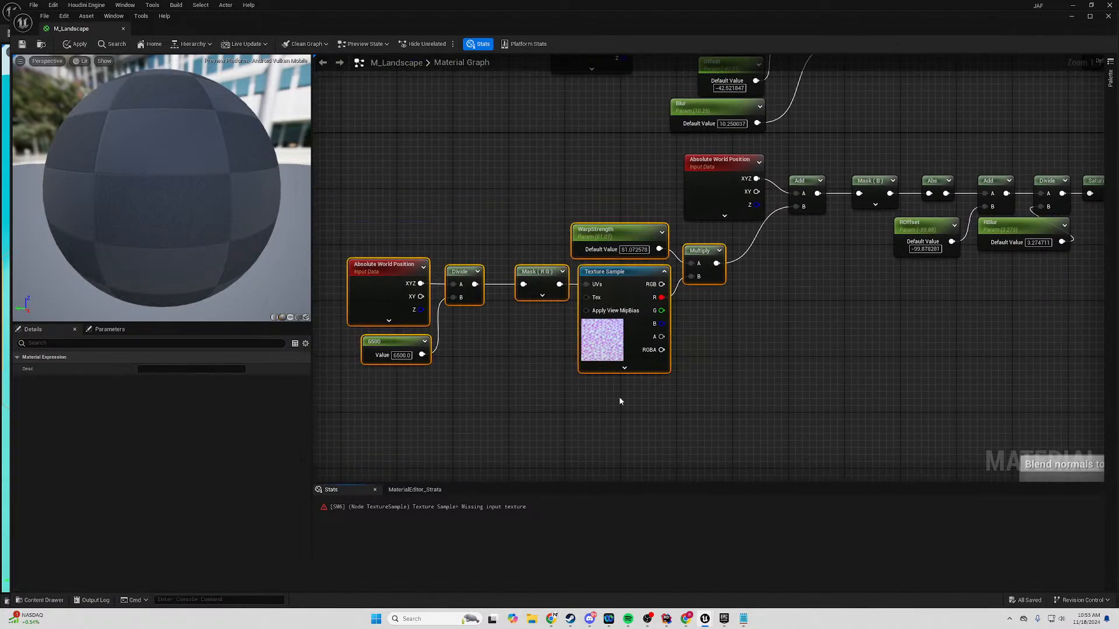
Place the RBlur parameter below the ROffset parameter, clear of the Add and Divide nodes.
{"action": "right_click_drag", "start_coordinate": [619, 397], "coordinate": [369, 384]}
{"action": "scroll", "coordinate": [564, 343], "scroll_direction": "down", "scroll_amount": 1}
{"action": "scroll", "coordinate": [670, 298], "scroll_direction": "up", "scroll_amount": 2}
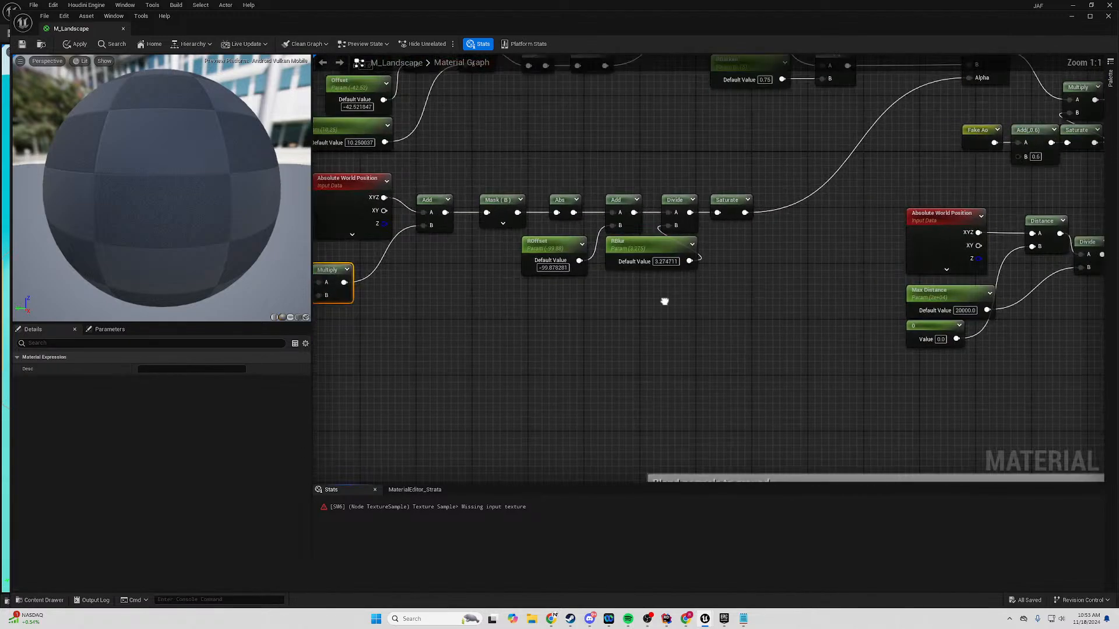
{"action": "left_click_drag", "start_coordinate": [659, 329], "coordinate": [549, 382]}
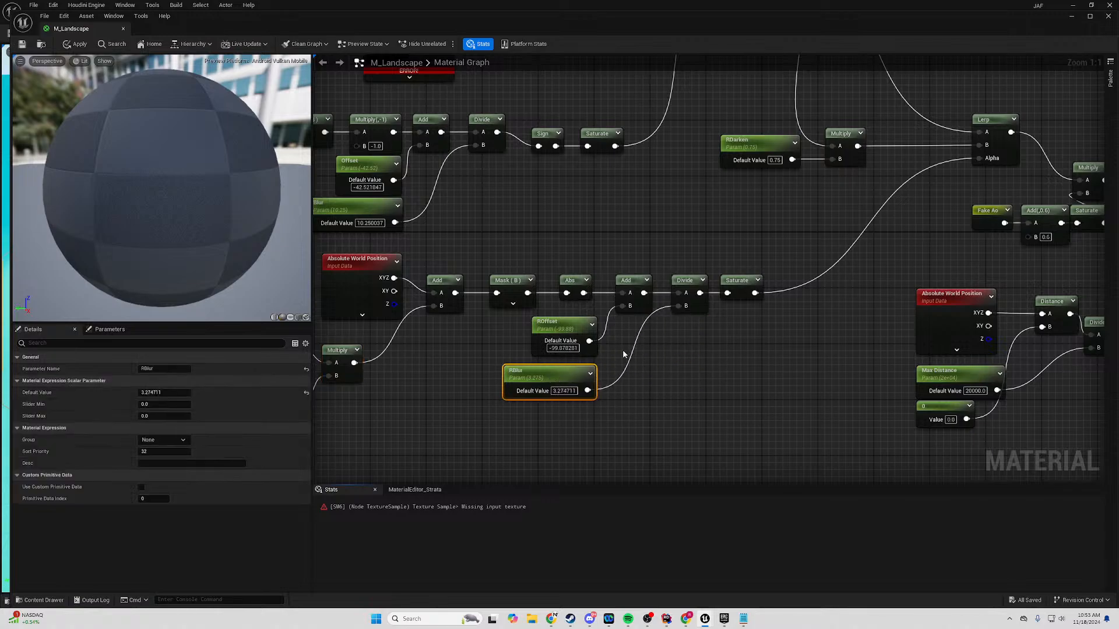
{"action": "left_click_drag", "start_coordinate": [623, 339], "coordinate": [554, 378]}
{"action": "right_click_drag", "start_coordinate": [698, 238], "coordinate": [625, 322]}
{"action": "left_click", "coordinate": [625, 325]}
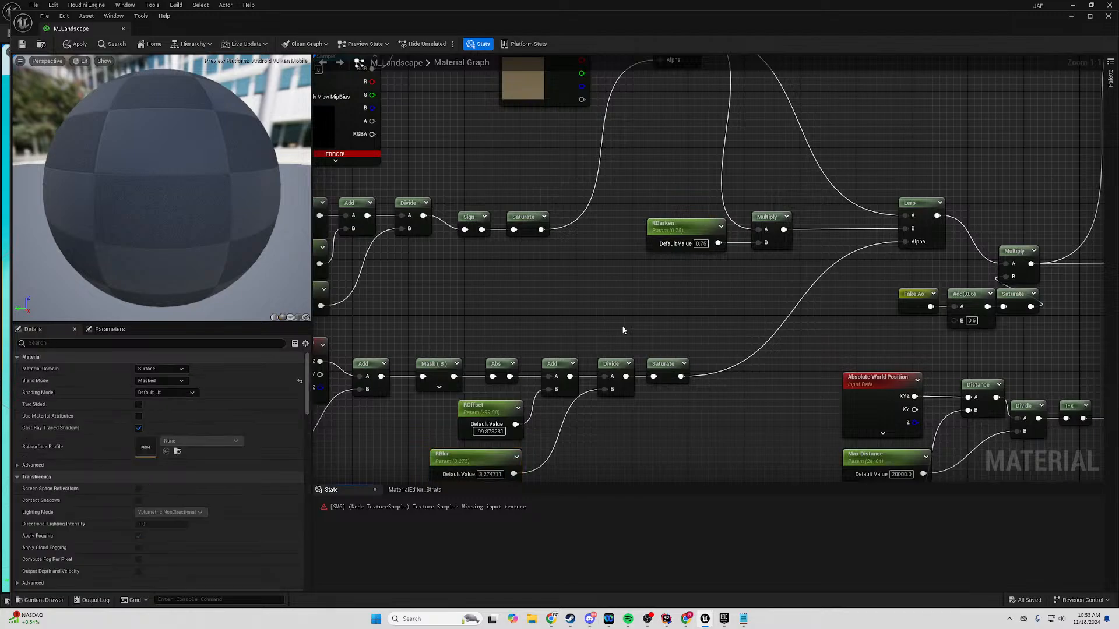
{"action": "scroll", "coordinate": [629, 314], "scroll_direction": "down", "scroll_amount": 5}
{"action": "scroll", "coordinate": [675, 223], "scroll_direction": "up", "scroll_amount": 4}
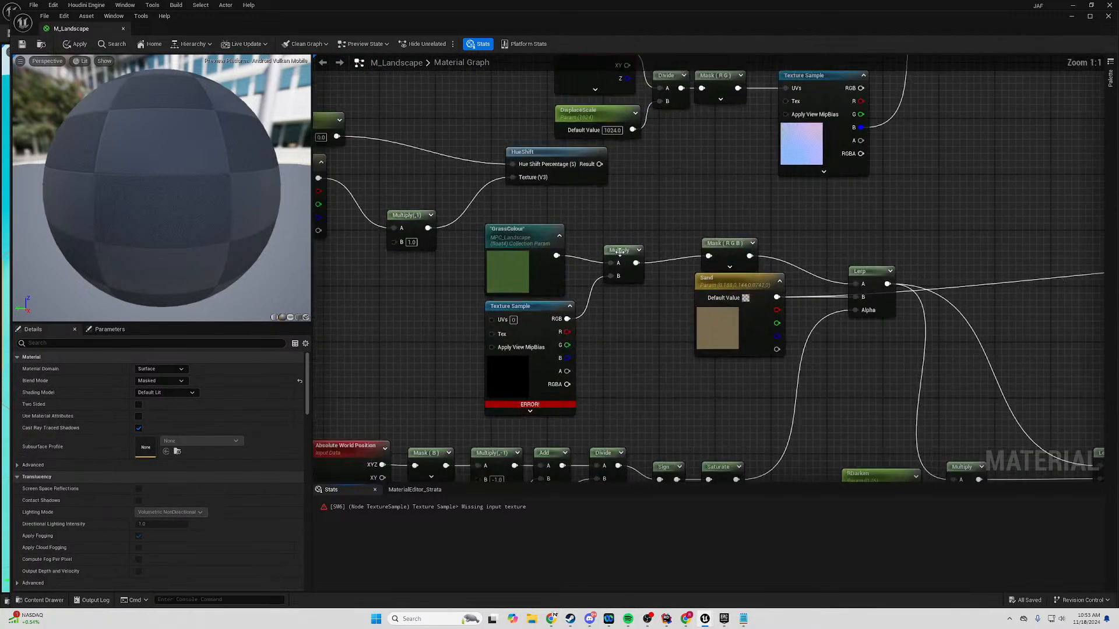
{"action": "right_click_drag", "start_coordinate": [599, 213], "coordinate": [831, 57]}
{"action": "right_click_drag", "start_coordinate": [615, 239], "coordinate": [517, 355]}
{"action": "scroll", "coordinate": [582, 175], "scroll_direction": "down", "scroll_amount": 2}
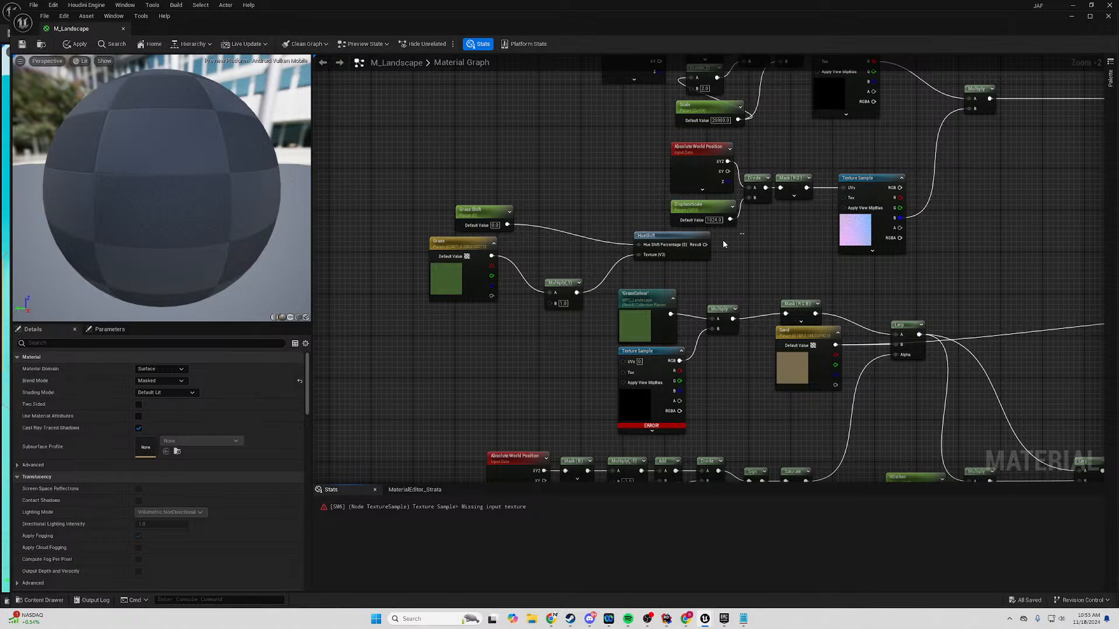
{"action": "left_click_drag", "start_coordinate": [723, 240], "coordinate": [449, 291]}
{"action": "left_click_drag", "start_coordinate": [776, 244], "coordinate": [465, 292]}
{"action": "scroll", "coordinate": [732, 276], "scroll_direction": "up", "scroll_amount": 2}
{"action": "right_click_drag", "start_coordinate": [732, 276], "coordinate": [641, 240]}
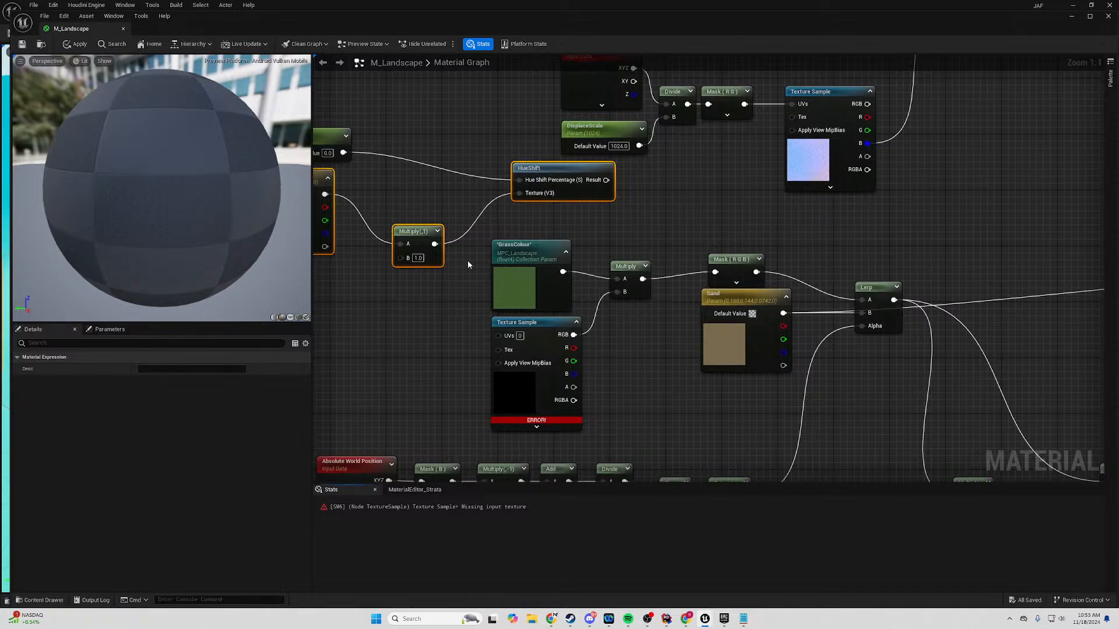
Assign the 512_JungleWood texture to the empty Texture Sample node beneath GrassColour.
{"action": "right_click_drag", "start_coordinate": [467, 264], "coordinate": [576, 262]}
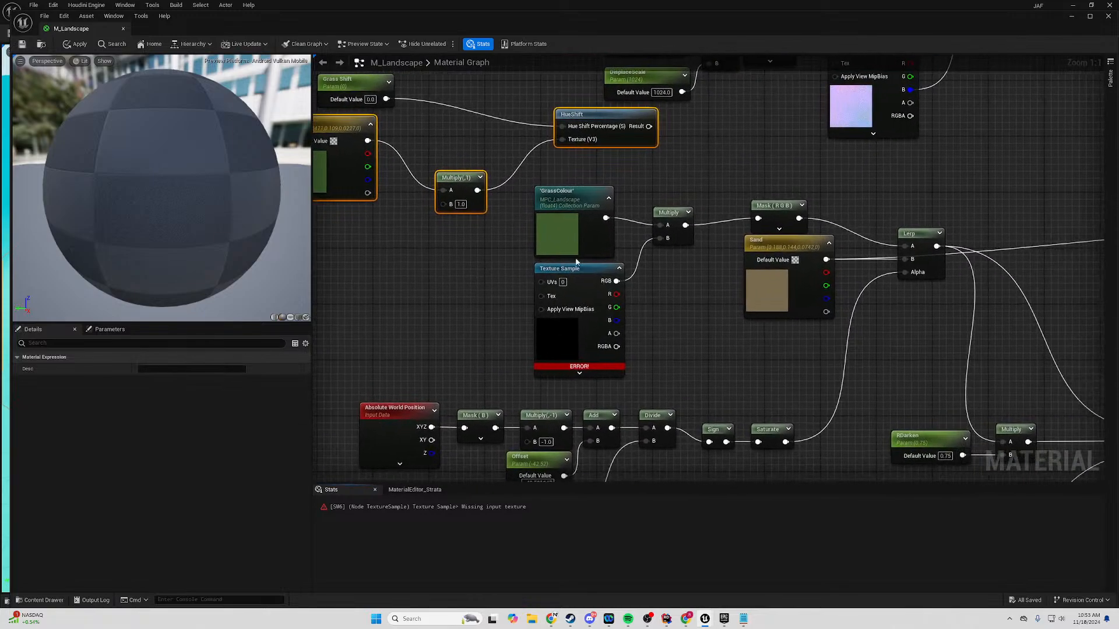
{"action": "left_click", "coordinate": [567, 348]}
{"action": "left_click", "coordinate": [201, 441]}
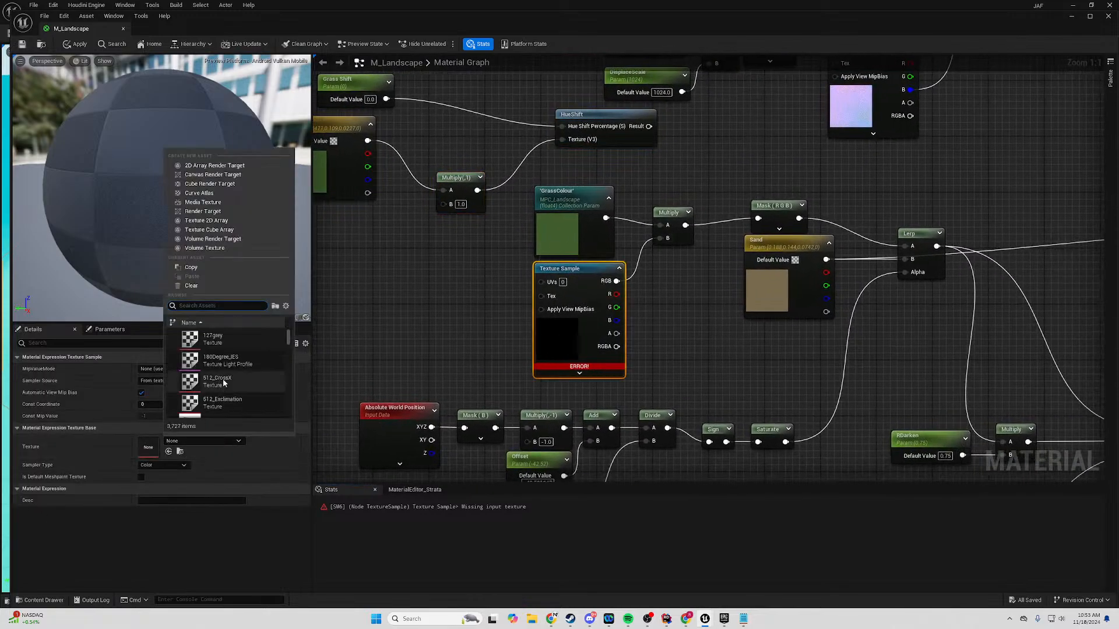
{"action": "type", "text": "text"}
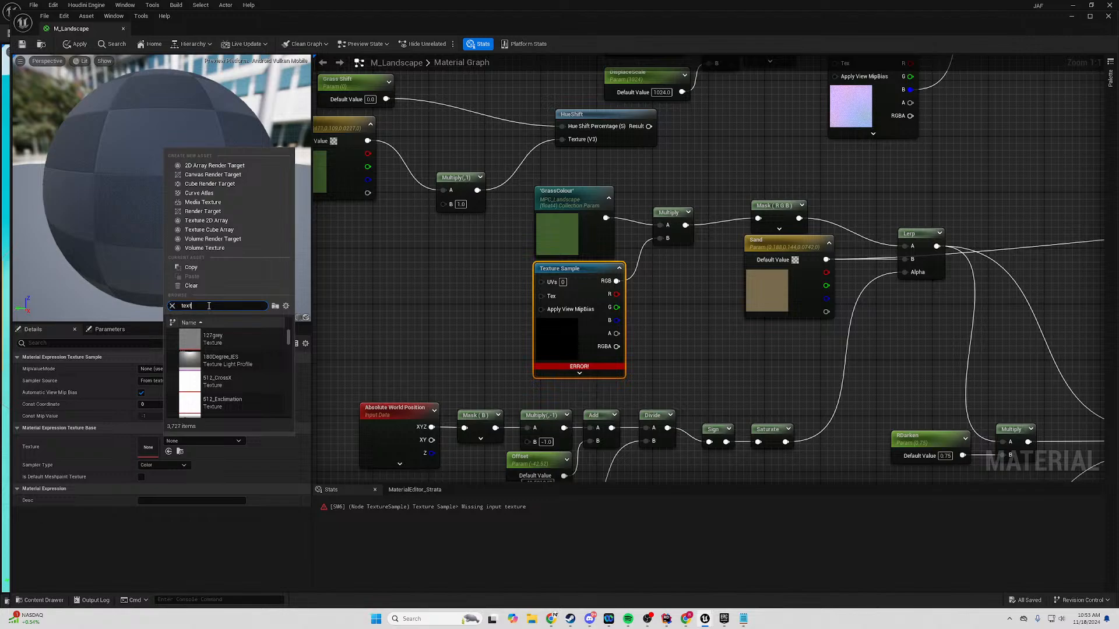
{"action": "type", "text": "ure"}
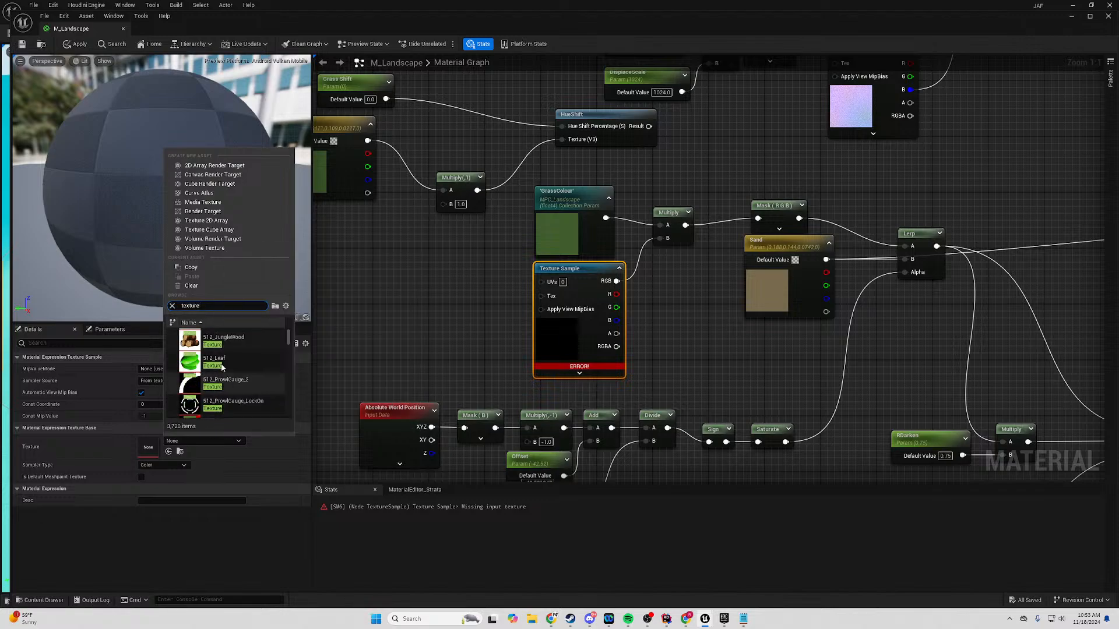
{"action": "left_click", "coordinate": [223, 344]}
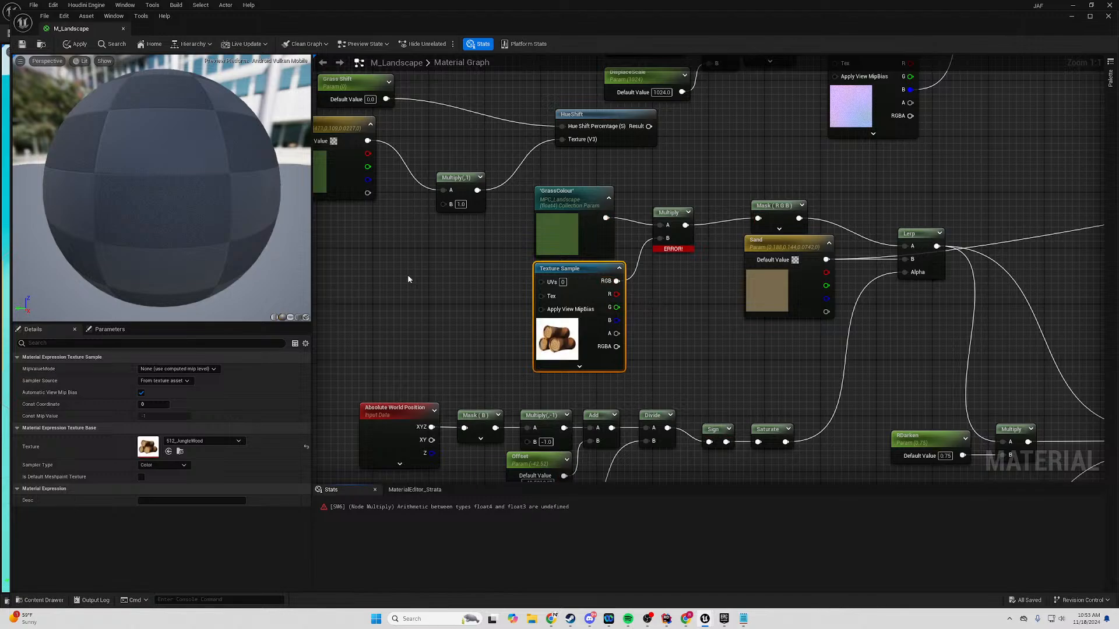
Inspect the failing Multiply node, its GrassColour input and the connections further along the graph.
{"action": "right_click_drag", "start_coordinate": [669, 277], "coordinate": [627, 299]}
{"action": "left_click", "coordinate": [631, 245]}
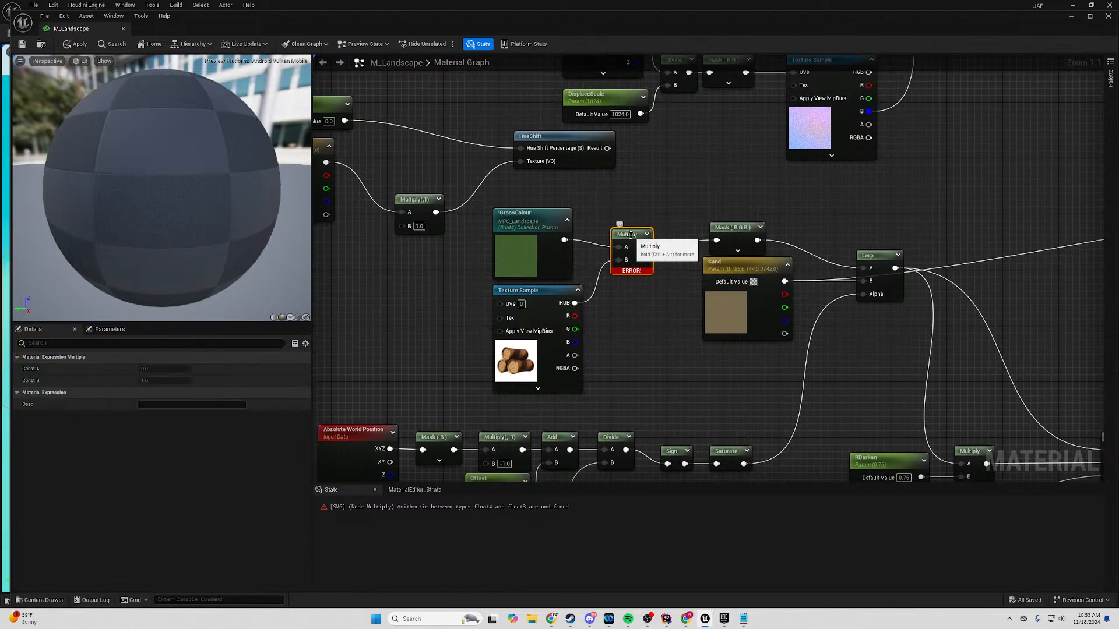
{"action": "left_click", "coordinate": [534, 222]}
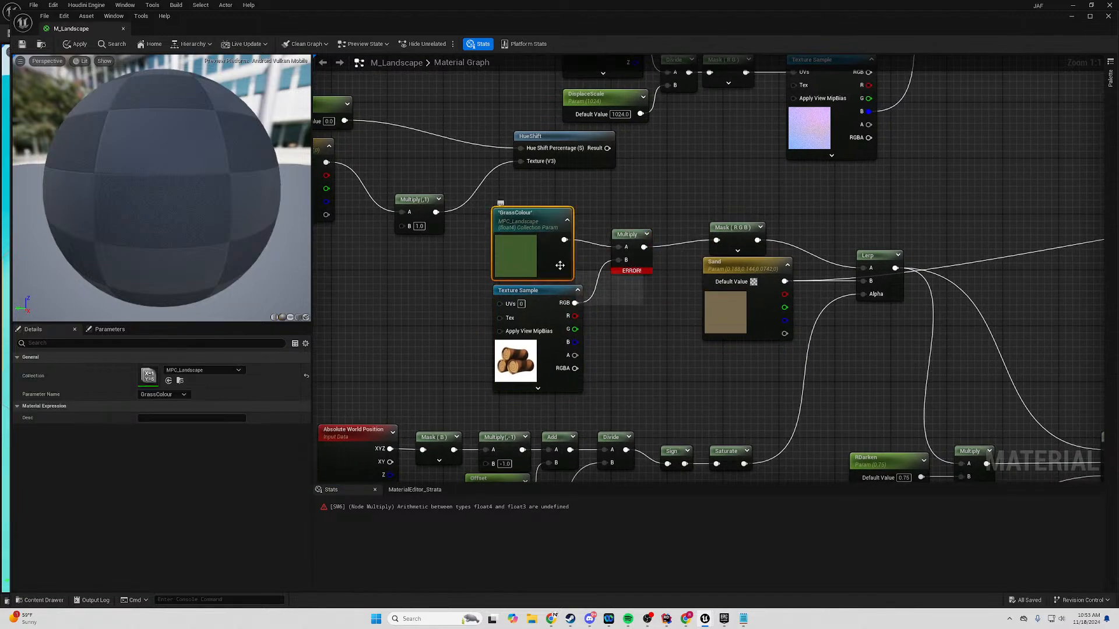
{"action": "right_click_drag", "start_coordinate": [721, 320], "coordinate": [314, 313]}
{"action": "scroll", "coordinate": [704, 374], "scroll_direction": "down", "scroll_amount": 4}
{"action": "right_click_drag", "start_coordinate": [704, 374], "coordinate": [635, 170]}
{"action": "scroll", "coordinate": [614, 214], "scroll_direction": "up", "scroll_amount": 4}
{"action": "right_click_drag", "start_coordinate": [509, 178], "coordinate": [932, 359]}
{"action": "right_click_drag", "start_coordinate": [449, 249], "coordinate": [829, 263]}
{"action": "right_click_drag", "start_coordinate": [504, 272], "coordinate": [624, 314]}
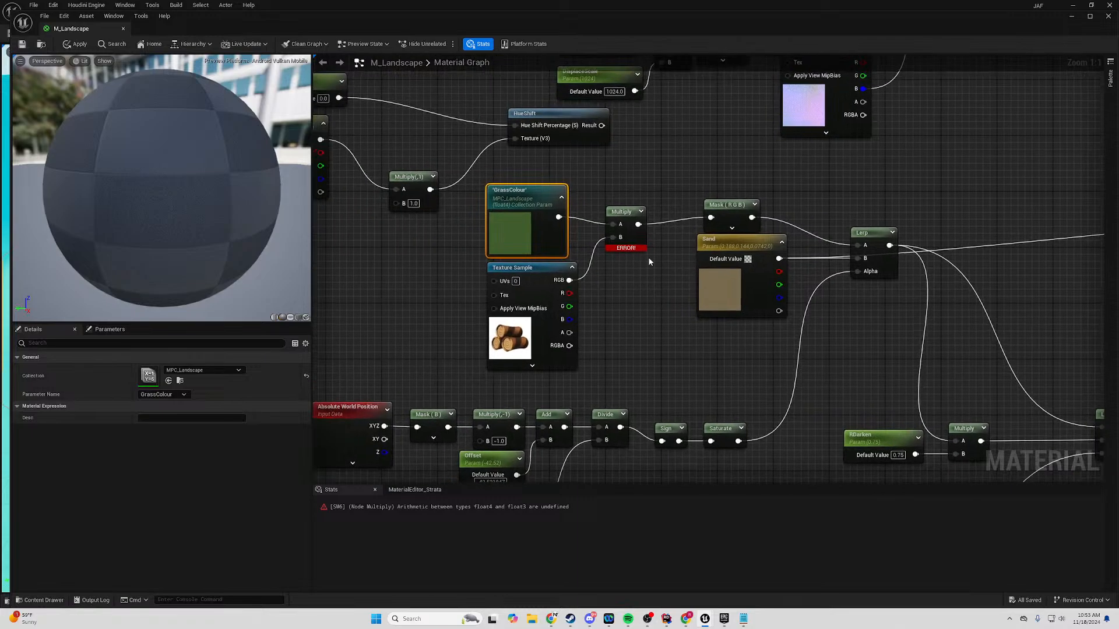
{"action": "right_click_drag", "start_coordinate": [649, 262], "coordinate": [513, 314]}
{"action": "left_click", "coordinate": [746, 270]}
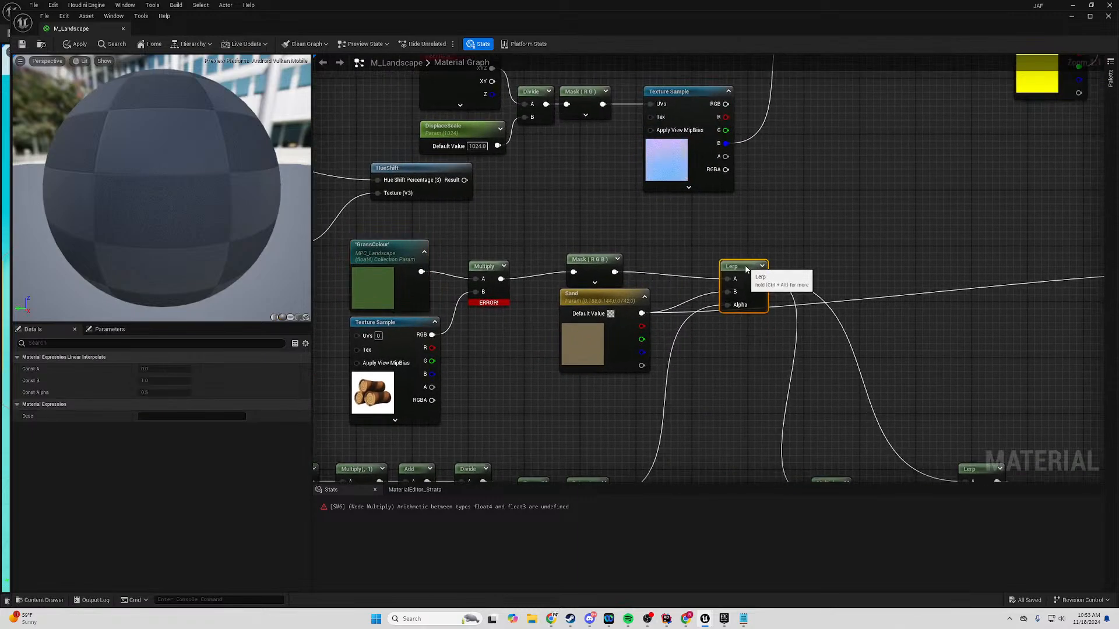
{"action": "left_click_drag", "start_coordinate": [746, 269], "coordinate": [743, 303]}
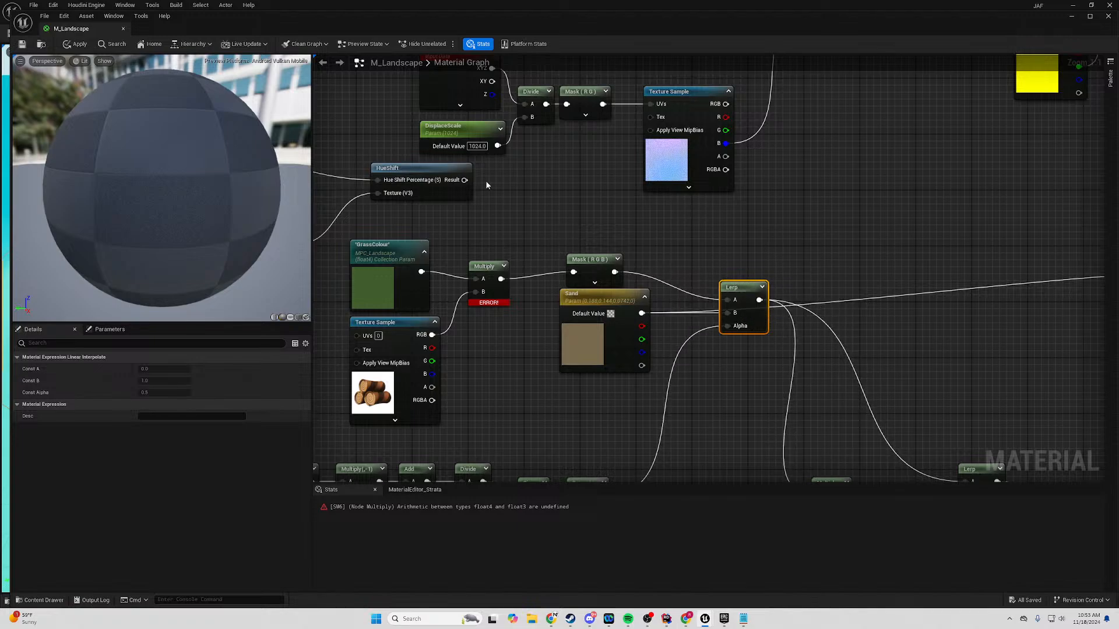
Rewire the chain so GrassColour passes through Mask (R G B) before the Multiply node, which feeds input A of the Lerp.
{"action": "right_click_drag", "start_coordinate": [518, 263], "coordinate": [577, 225]}
{"action": "right_click_drag", "start_coordinate": [646, 176], "coordinate": [640, 185]}
{"action": "left_click_drag", "start_coordinate": [661, 200], "coordinate": [624, 241]}
{"action": "left_click", "coordinate": [528, 249], "text": "alt"}
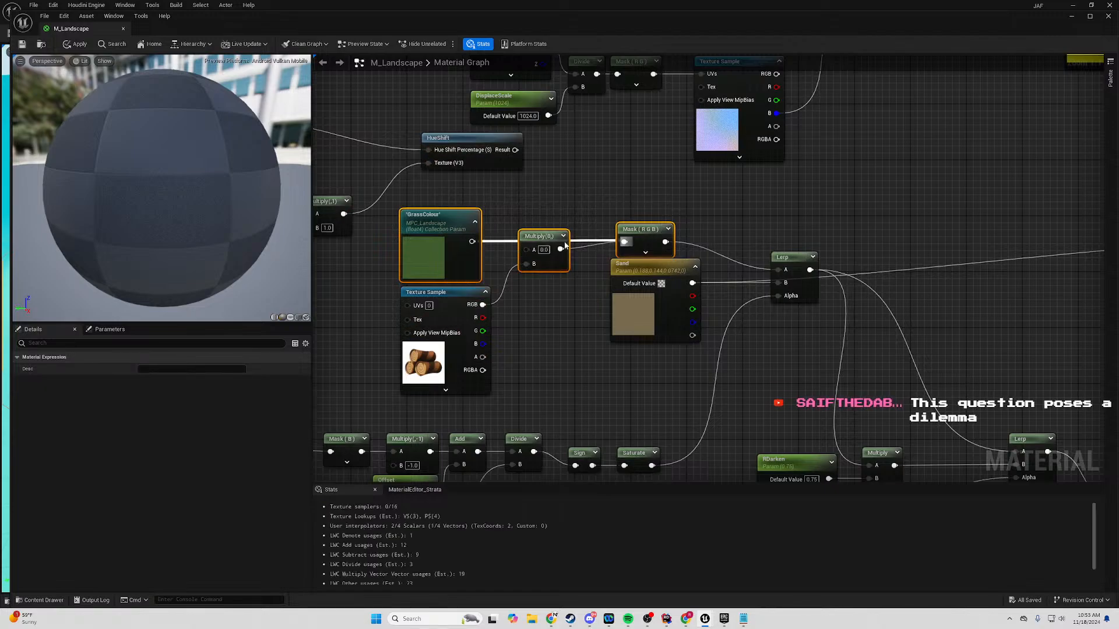
{"action": "mouse_move", "coordinate": [543, 238]}
{"action": "left_mouse_down"}
{"action": "mouse_move", "coordinate": [571, 294]}
{"action": "mouse_move", "coordinate": [537, 222]}
{"action": "left_mouse_up"}
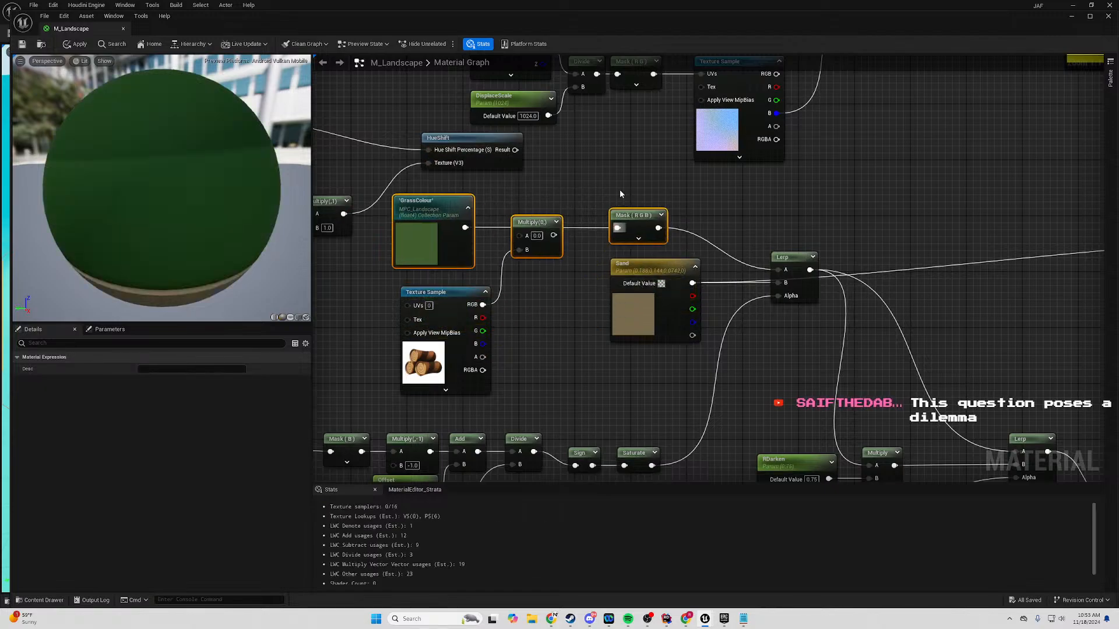
{"action": "left_click", "coordinate": [611, 216]}
{"action": "left_click_drag", "start_coordinate": [611, 216], "coordinate": [778, 270]}
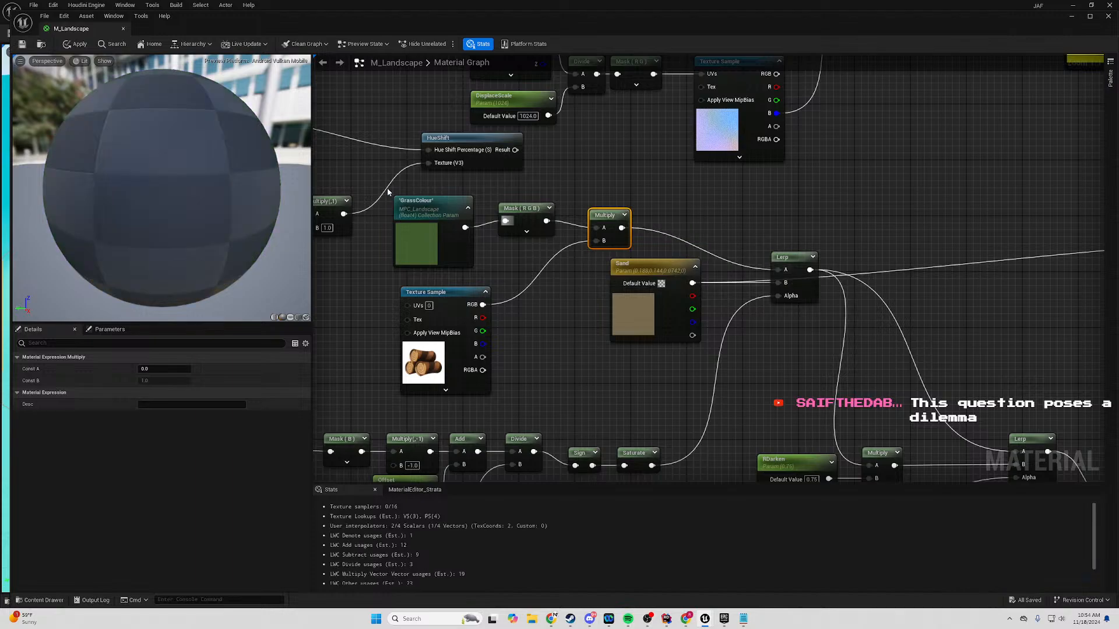
Nudge the GrassColour node up and right so it lines up with the Mask and Texture Sample nodes.
{"action": "left_click", "coordinate": [434, 235]}
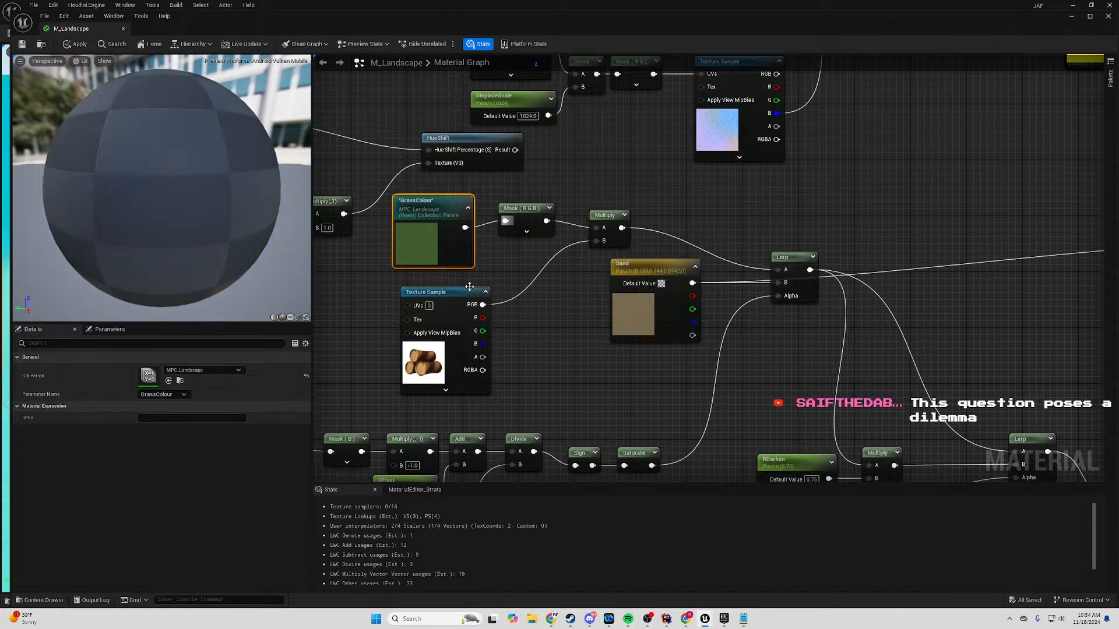
{"action": "left_click_drag", "start_coordinate": [451, 206], "coordinate": [458, 200]}
{"action": "left_click", "coordinate": [568, 186]}
Rotate the preview sphere to check the result and save the M_Landscape material.
{"action": "right_click_drag", "start_coordinate": [543, 186], "coordinate": [572, 179]}
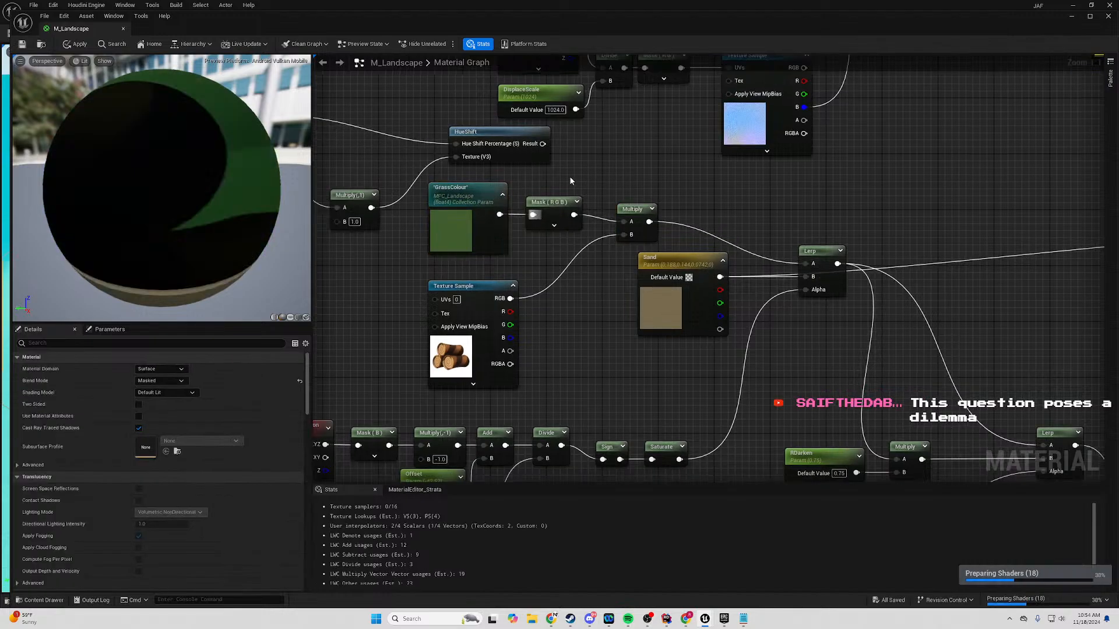
{"action": "left_click_drag", "start_coordinate": [145, 172], "coordinate": [174, 193]}
{"action": "left_click", "coordinate": [22, 45]}
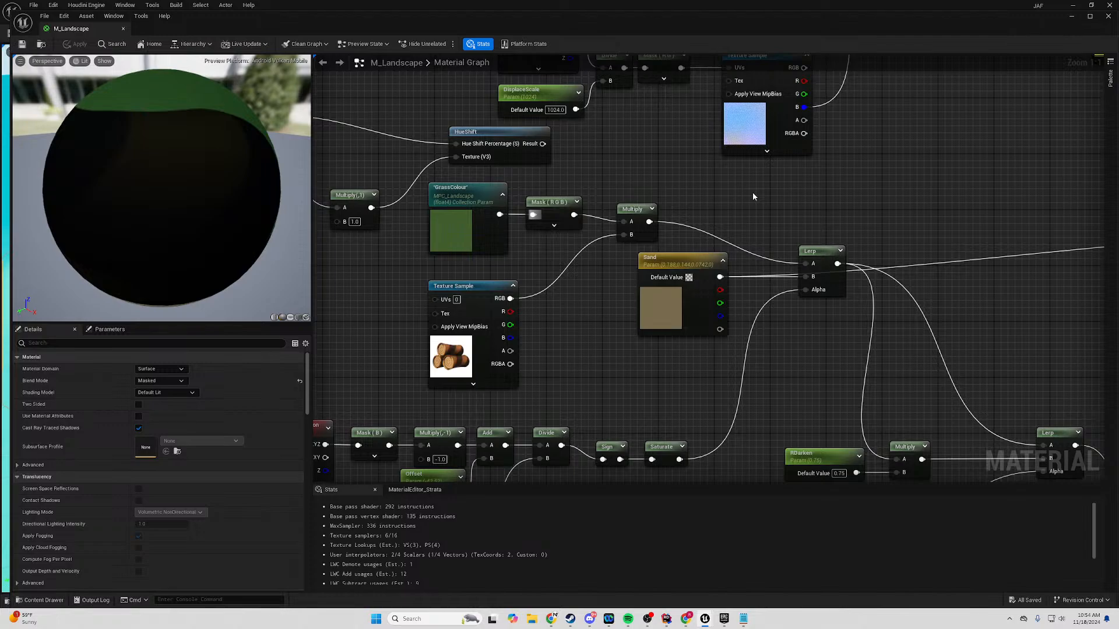
Move the JungleWood Texture Sample node slightly up, closer beneath the GrassColour node.
{"action": "left_click", "coordinate": [475, 286]}
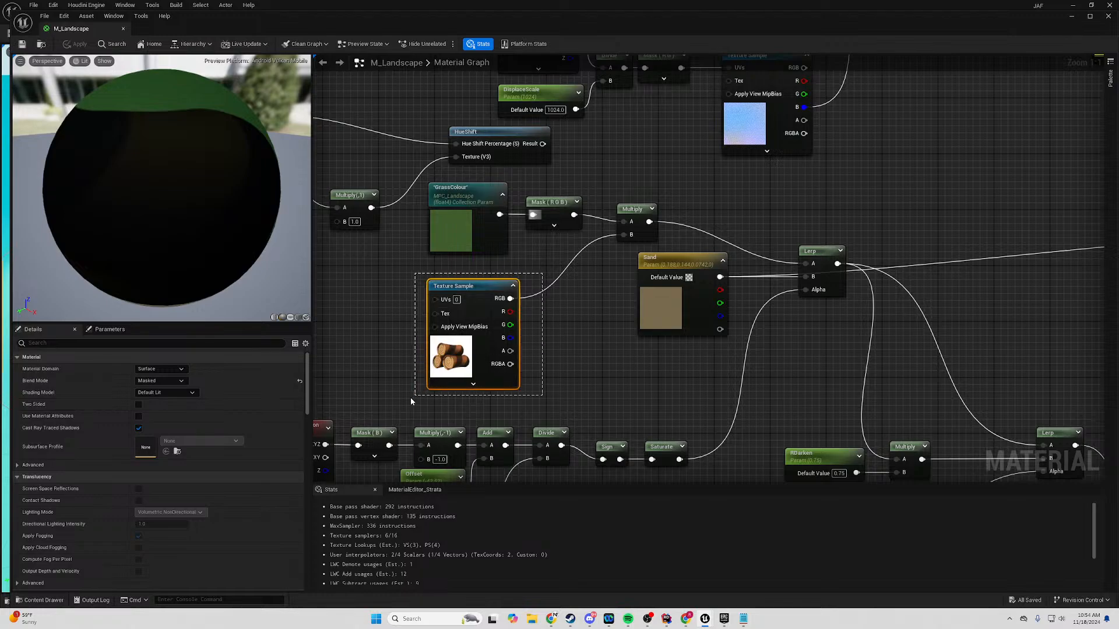
{"action": "right_click_drag", "start_coordinate": [475, 286], "coordinate": [527, 223]}
{"action": "left_click_drag", "start_coordinate": [531, 222], "coordinate": [531, 209]}
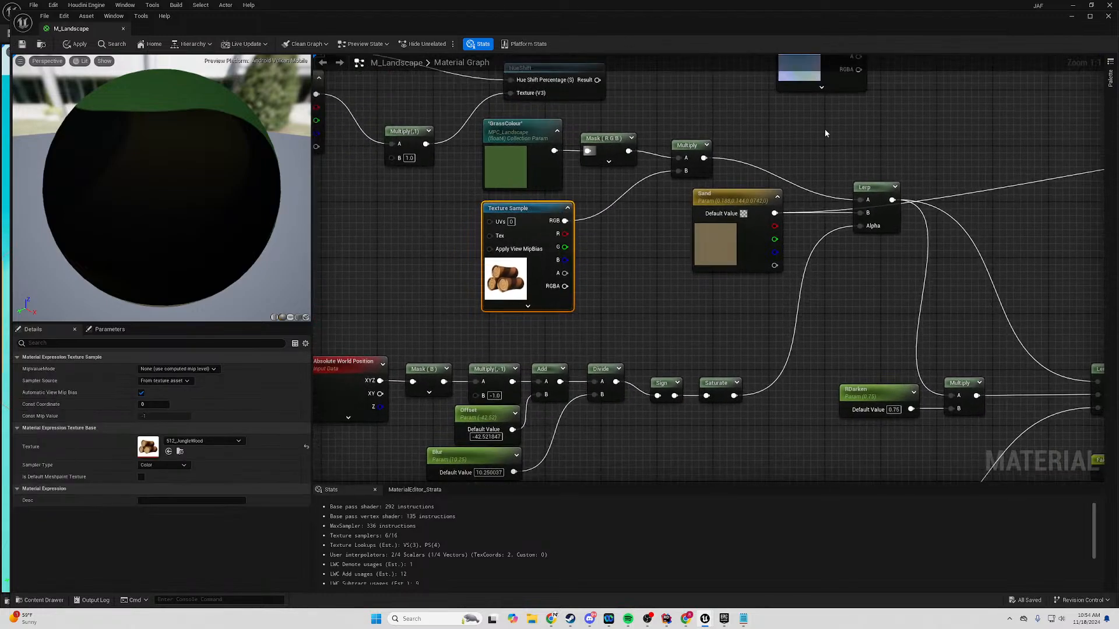
{"action": "right_click_drag", "start_coordinate": [824, 133], "coordinate": [644, 258]}
{"action": "right_click_drag", "start_coordinate": [779, 191], "coordinate": [447, 194]}
{"action": "right_click_drag", "start_coordinate": [544, 208], "coordinate": [729, 175]}
{"action": "right_click_drag", "start_coordinate": [538, 176], "coordinate": [800, 150]}
{"action": "right_click_drag", "start_coordinate": [609, 272], "coordinate": [642, 289]}
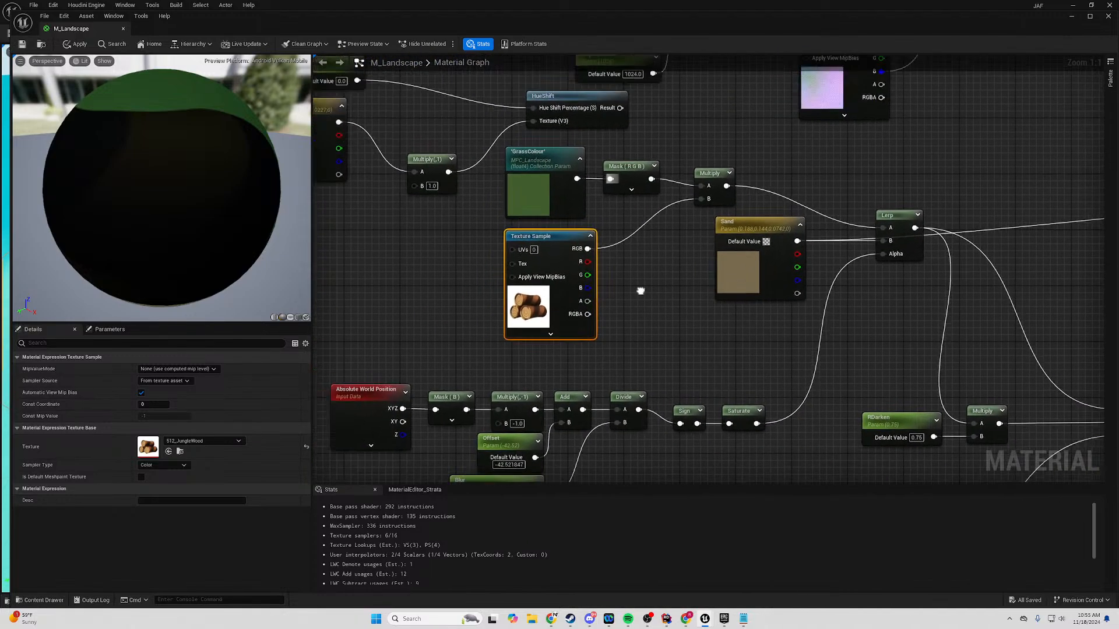
{"action": "right_click_drag", "start_coordinate": [649, 130], "coordinate": [695, 182]}
{"action": "left_click", "coordinate": [774, 187]}
{"action": "left_click_drag", "start_coordinate": [773, 183], "coordinate": [595, 269]}
{"action": "left_click_drag", "start_coordinate": [754, 394], "coordinate": [585, 180]}
{"action": "left_click", "coordinate": [758, 179]}
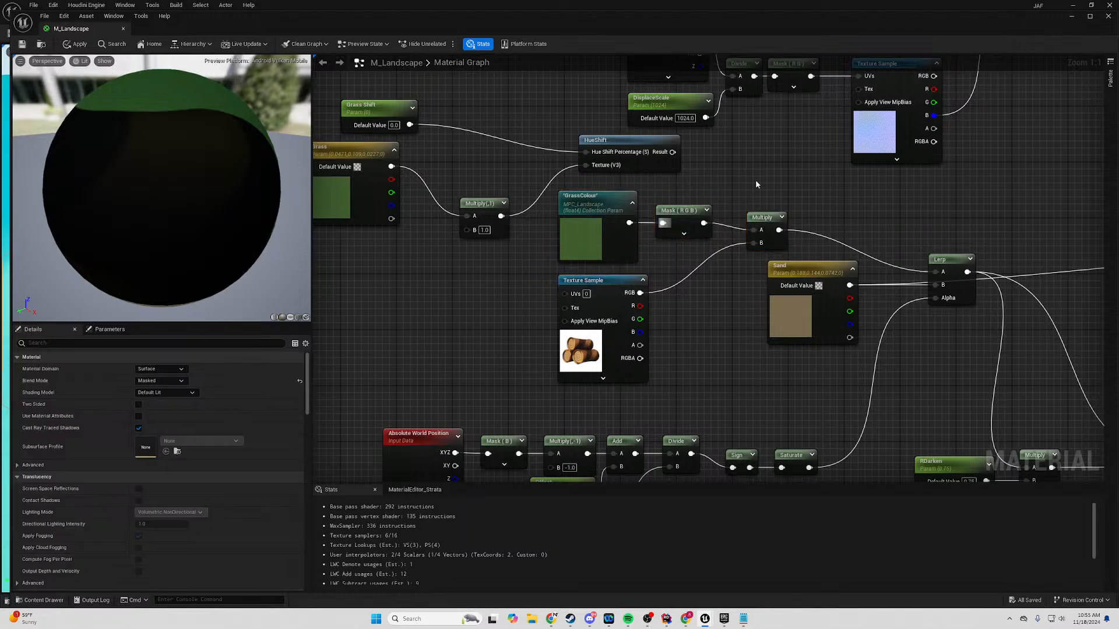
{"action": "left_click_drag", "start_coordinate": [756, 179], "coordinate": [595, 377]}
Raise the Lerp node that blends grass and Sand until it is level with the Multiply node.
{"action": "right_click_drag", "start_coordinate": [729, 406], "coordinate": [644, 217]}
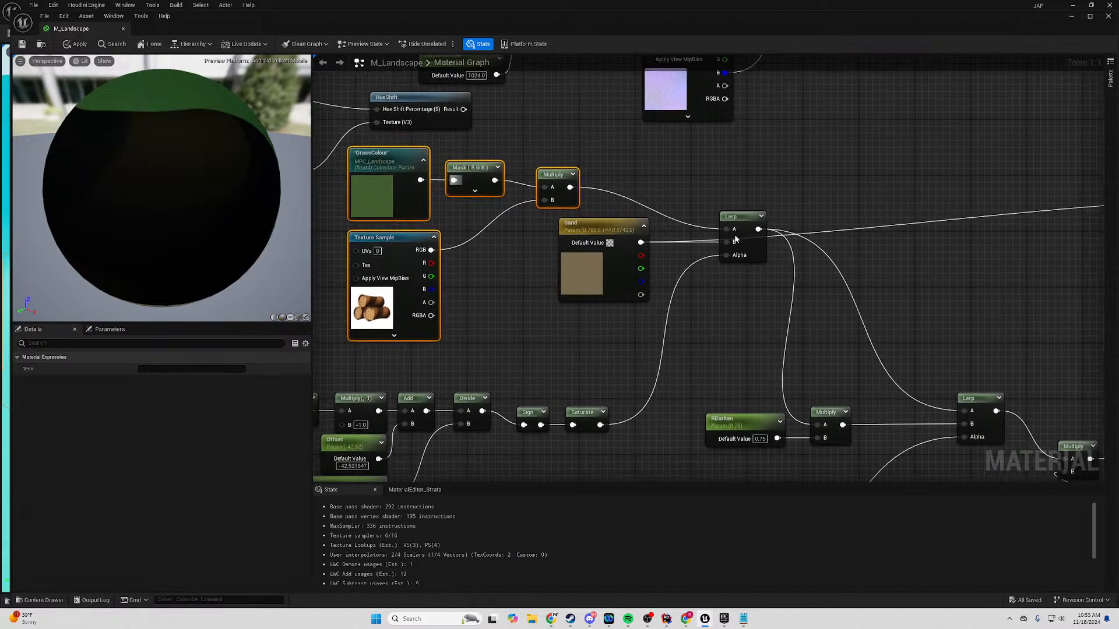
{"action": "left_click_drag", "start_coordinate": [743, 218], "coordinate": [755, 201]}
{"action": "right_click_drag", "start_coordinate": [821, 171], "coordinate": [707, 184]}
{"action": "left_click_drag", "start_coordinate": [646, 210], "coordinate": [632, 189]}
Shift the Sand parameter left so it aligns with the Multiply node above it.
{"action": "right_click_drag", "start_coordinate": [496, 242], "coordinate": [621, 198]}
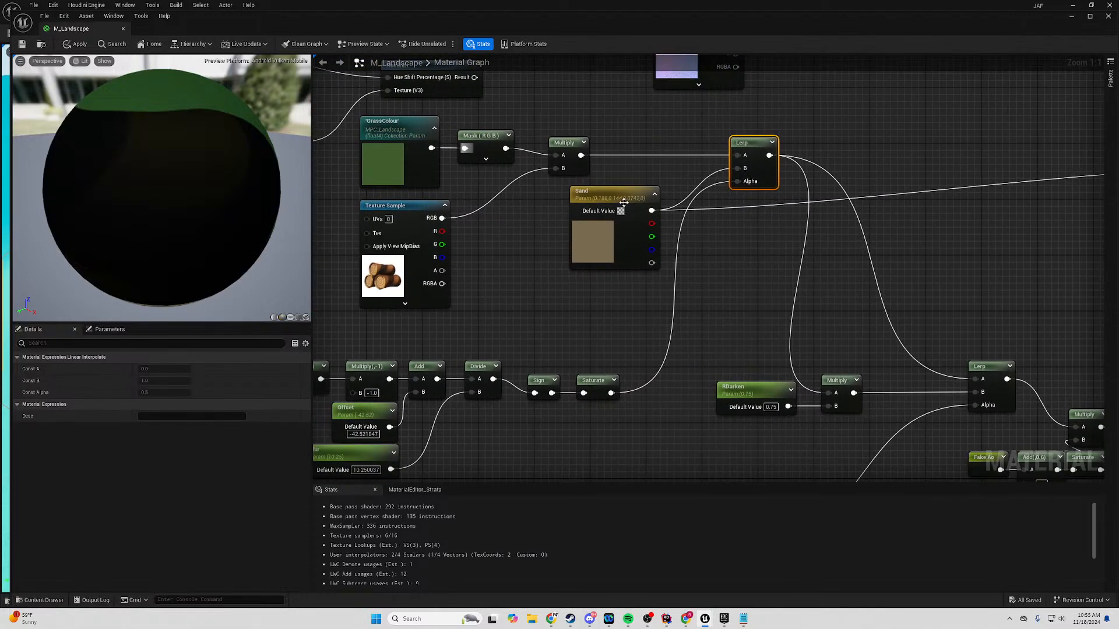
{"action": "left_click_drag", "start_coordinate": [608, 197], "coordinate": [586, 198]}
{"action": "left_click", "coordinate": [761, 285]}
{"action": "right_click_drag", "start_coordinate": [786, 270], "coordinate": [570, 116]}
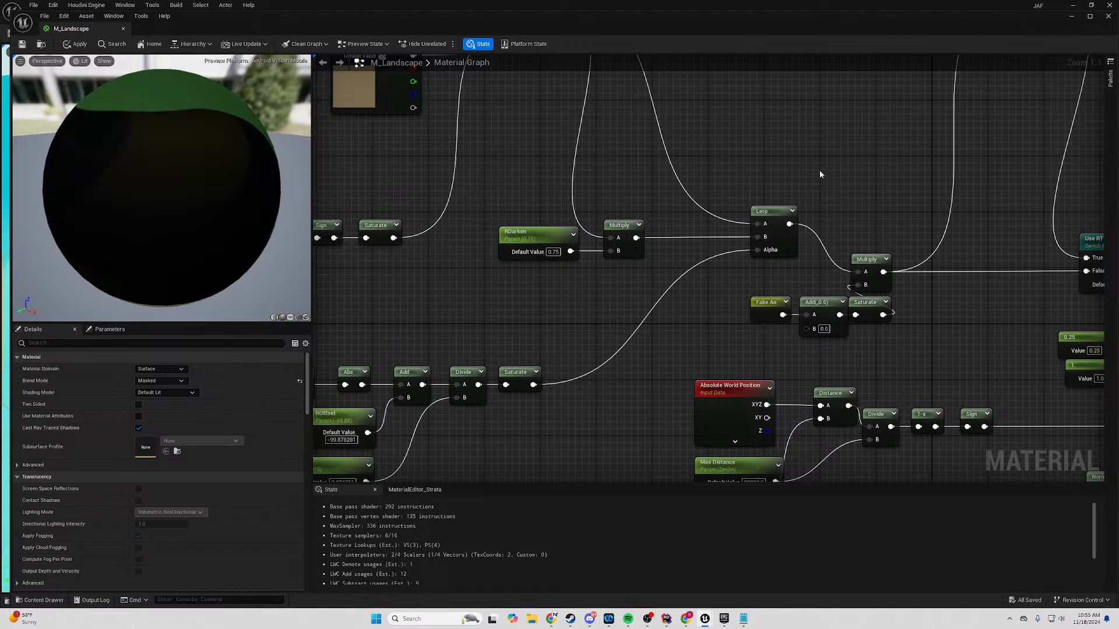
{"action": "scroll", "coordinate": [815, 173], "scroll_direction": "down", "scroll_amount": 3}
{"action": "right_click_drag", "start_coordinate": [815, 174], "coordinate": [875, 345]}
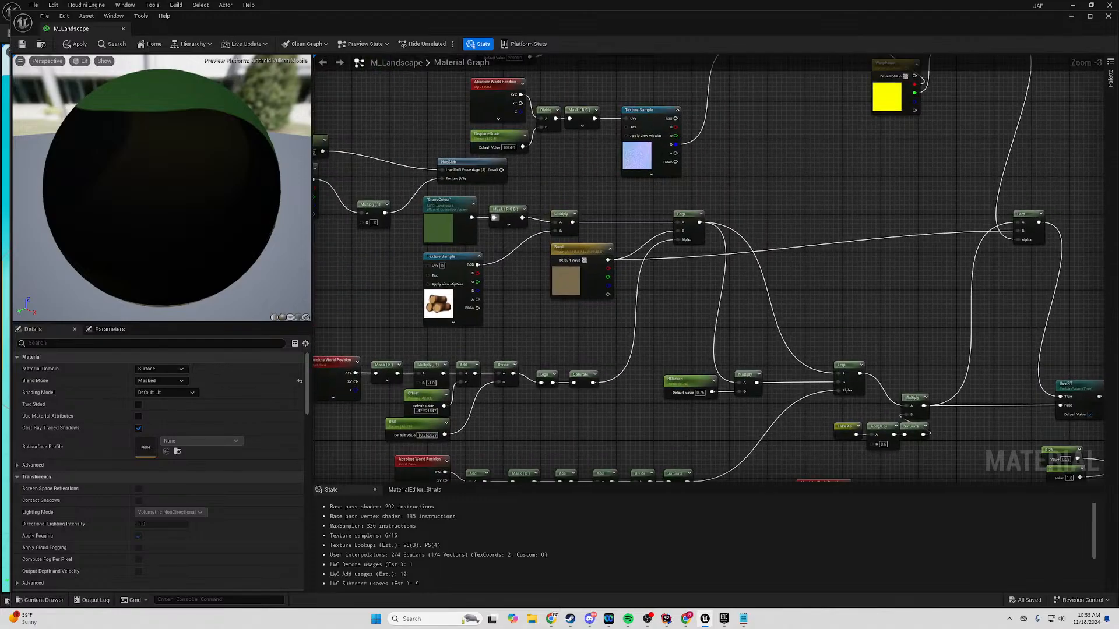
{"action": "right_click_drag", "start_coordinate": [760, 293], "coordinate": [959, 315]}
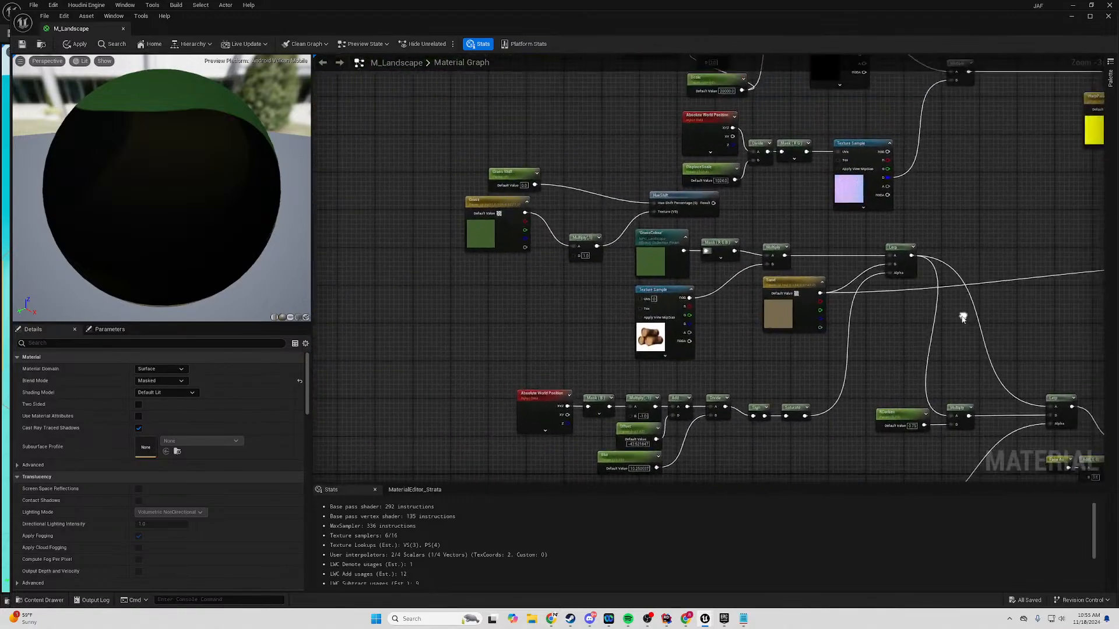
Move the grass and Sand Lerp node left, closer to the Multiply and Sand nodes.
{"action": "right_click_drag", "start_coordinate": [816, 456], "coordinate": [589, 401]}
{"action": "scroll", "coordinate": [695, 239], "scroll_direction": "up", "scroll_amount": 2}
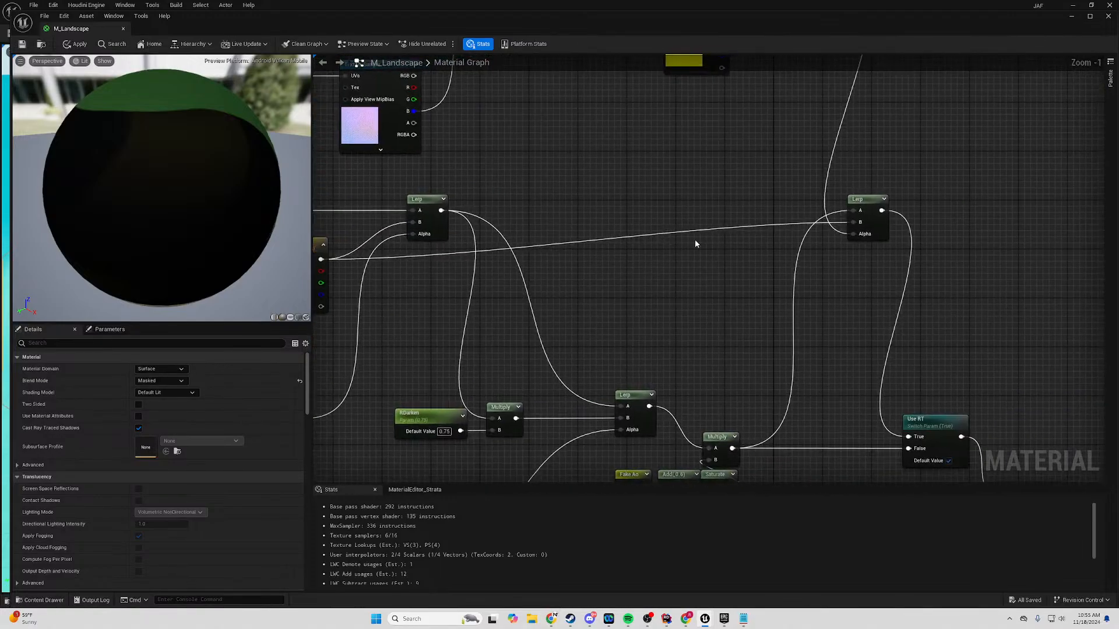
{"action": "right_click_drag", "start_coordinate": [520, 202], "coordinate": [566, 248]}
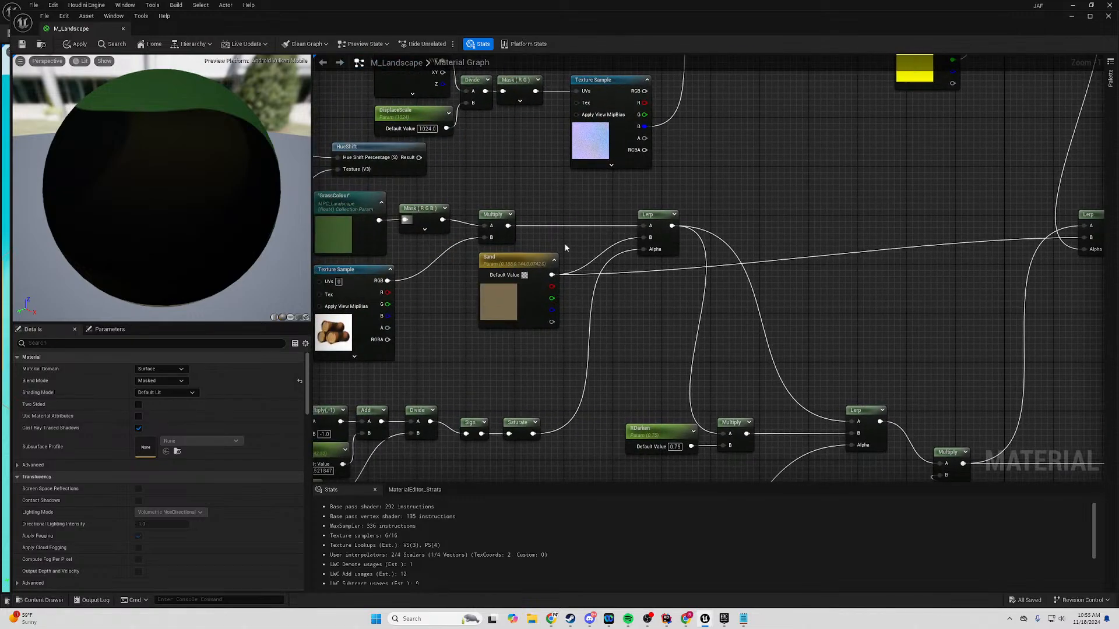
{"action": "left_click", "coordinate": [659, 225]}
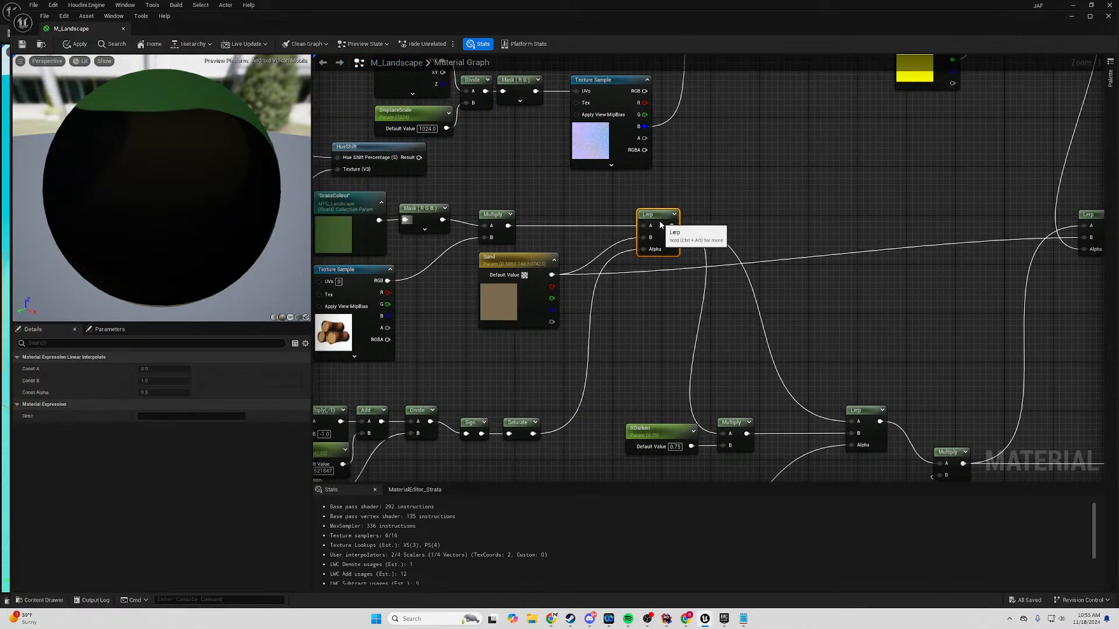
{"action": "left_click_drag", "start_coordinate": [660, 224], "coordinate": [637, 222]}
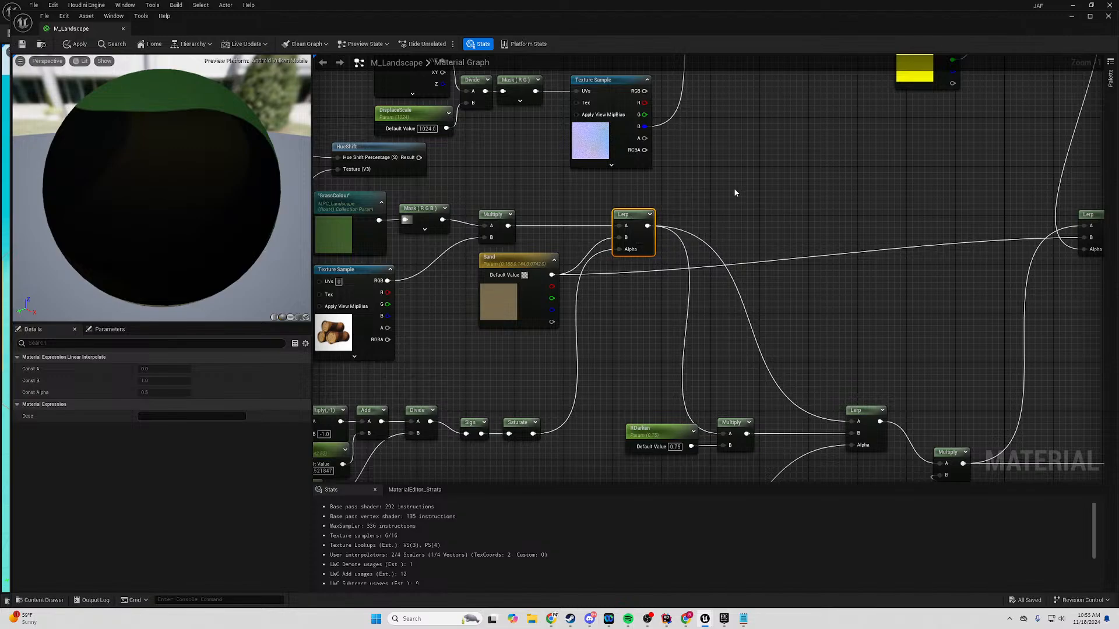
{"action": "left_click_drag", "start_coordinate": [734, 190], "coordinate": [612, 329]}
{"action": "left_click", "coordinate": [787, 234]}
{"action": "right_click_drag", "start_coordinate": [739, 211], "coordinate": [814, 118]}
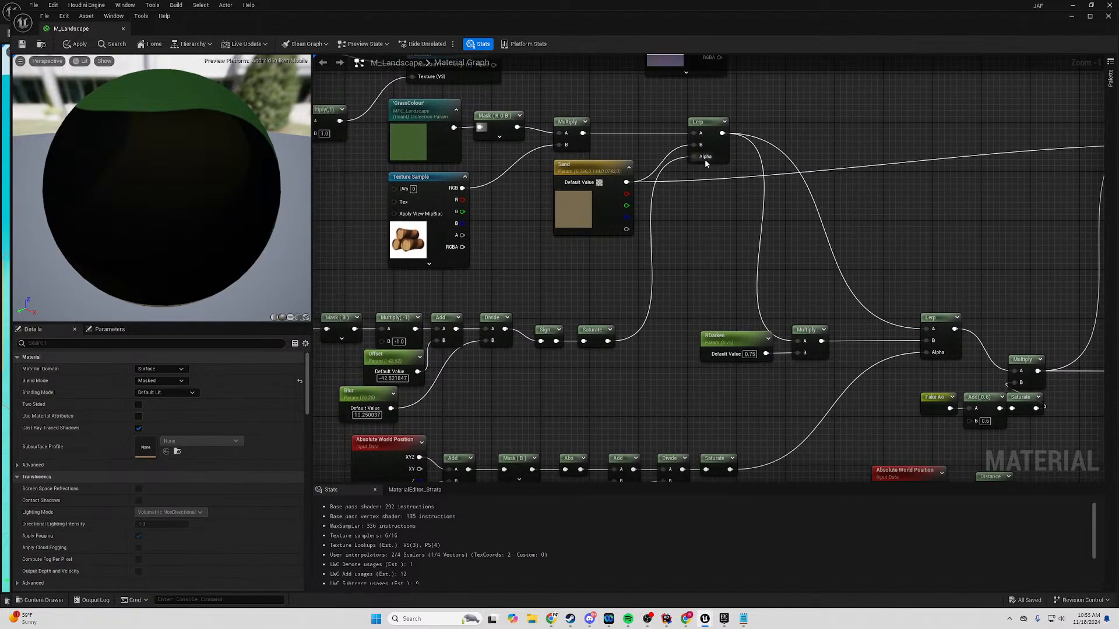
{"action": "scroll", "coordinate": [619, 139], "scroll_direction": "up", "scroll_amount": 1}
{"action": "right_click_drag", "start_coordinate": [650, 125], "coordinate": [611, 188]}
{"action": "left_click_drag", "start_coordinate": [748, 176], "coordinate": [575, 337]}
{"action": "left_click", "coordinate": [692, 361]}
{"action": "right_click_drag", "start_coordinate": [895, 256], "coordinate": [562, 264]}
{"action": "right_click_drag", "start_coordinate": [454, 318], "coordinate": [737, 320]}
{"action": "scroll", "coordinate": [780, 165], "scroll_direction": "down", "scroll_amount": 3}
{"action": "right_click_drag", "start_coordinate": [646, 347], "coordinate": [770, 304]}
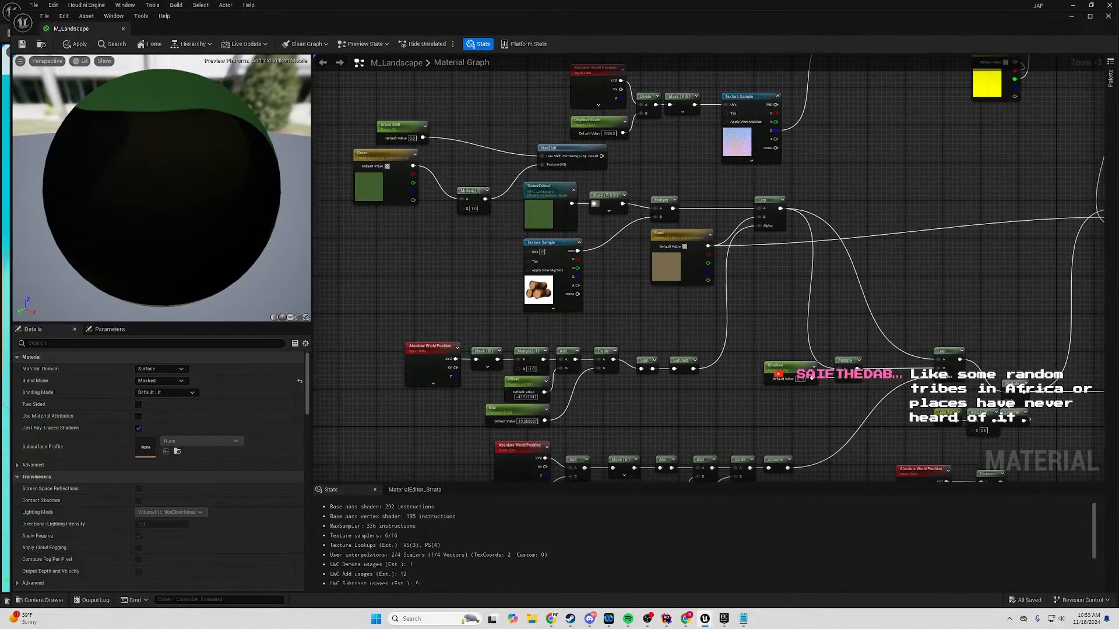
Lower the Lerp node that takes Sand as its B input until the wire from Sand runs straight.
{"action": "right_click_drag", "start_coordinate": [622, 280], "coordinate": [676, 352]}
{"action": "scroll", "coordinate": [744, 259], "scroll_direction": "up", "scroll_amount": 2}
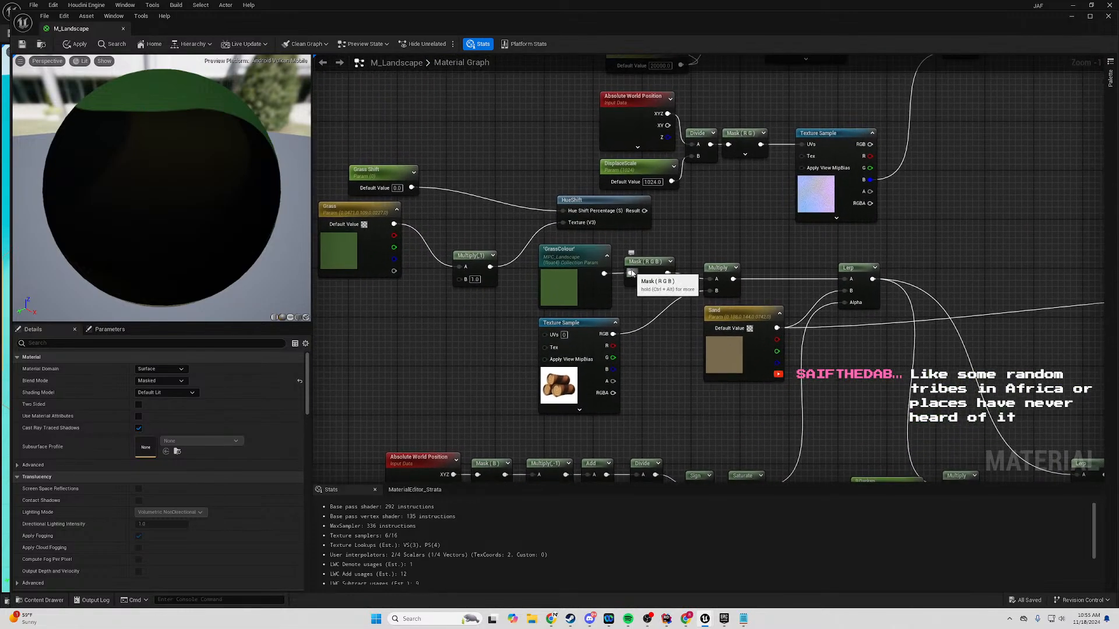
{"action": "right_click_drag", "start_coordinate": [670, 364], "coordinate": [605, 299]}
{"action": "right_click_drag", "start_coordinate": [654, 373], "coordinate": [579, 366]}
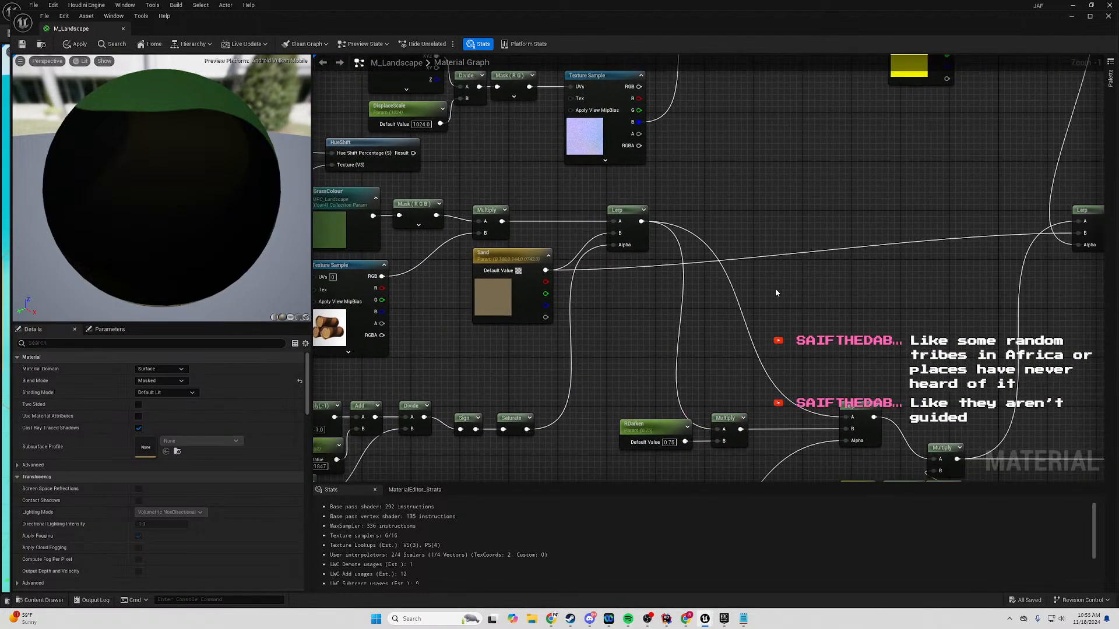
{"action": "right_click_drag", "start_coordinate": [732, 204], "coordinate": [939, 170]}
{"action": "right_click_drag", "start_coordinate": [1079, 177], "coordinate": [694, 213]}
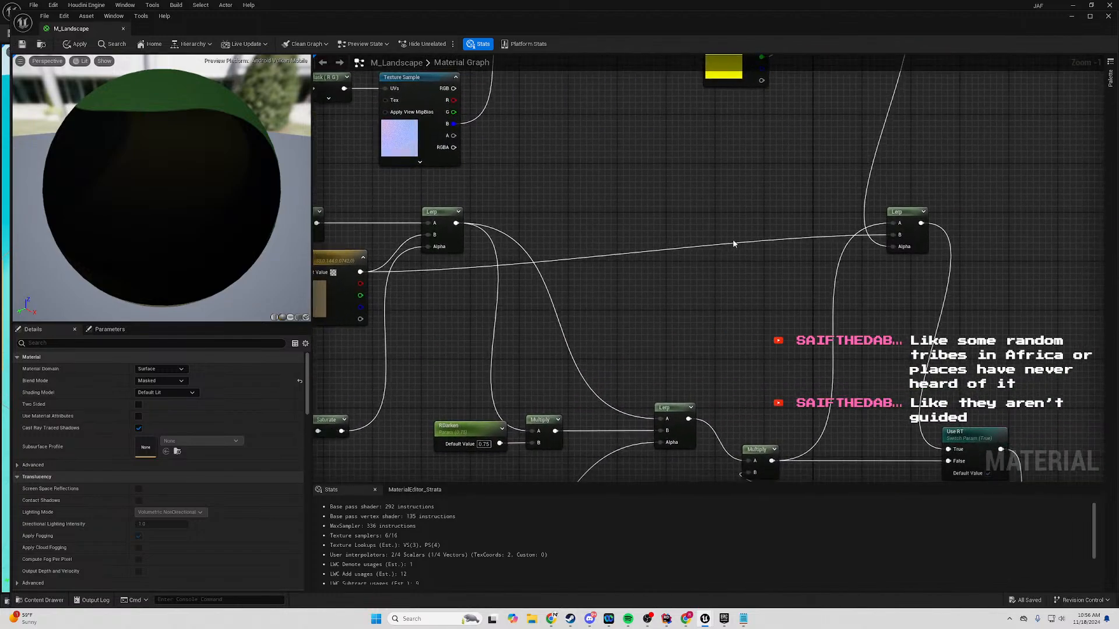
{"action": "left_click_drag", "start_coordinate": [910, 211], "coordinate": [908, 248]}
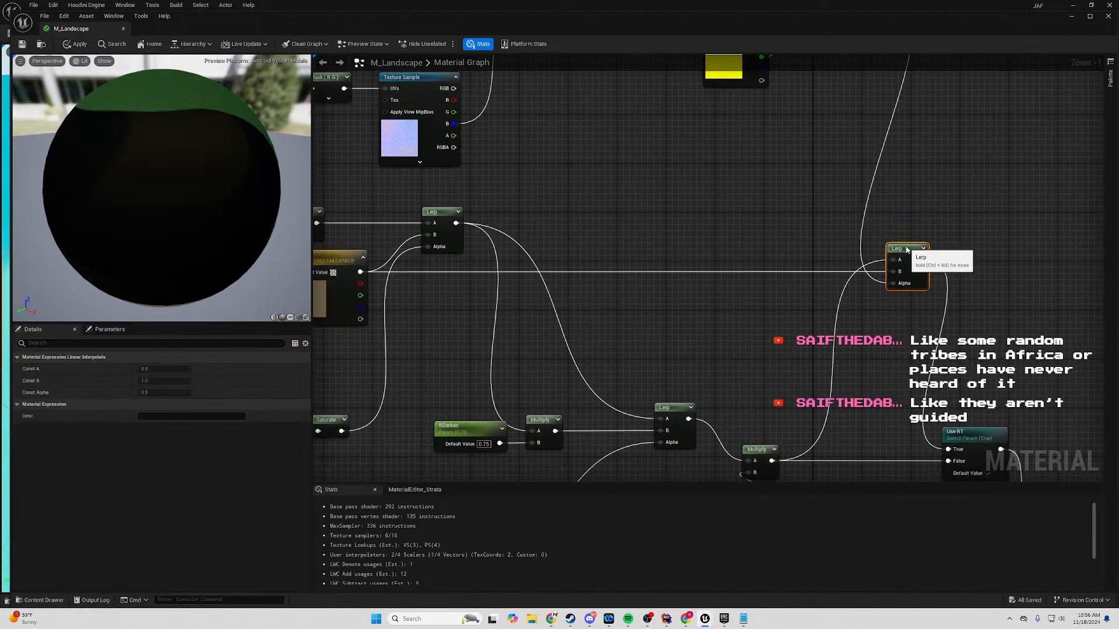
Shift the M_Landscape result node right together with Use RT, the two constants and Normalize, keeping their original height.
{"action": "right_click_drag", "start_coordinate": [1000, 233], "coordinate": [902, 226]}
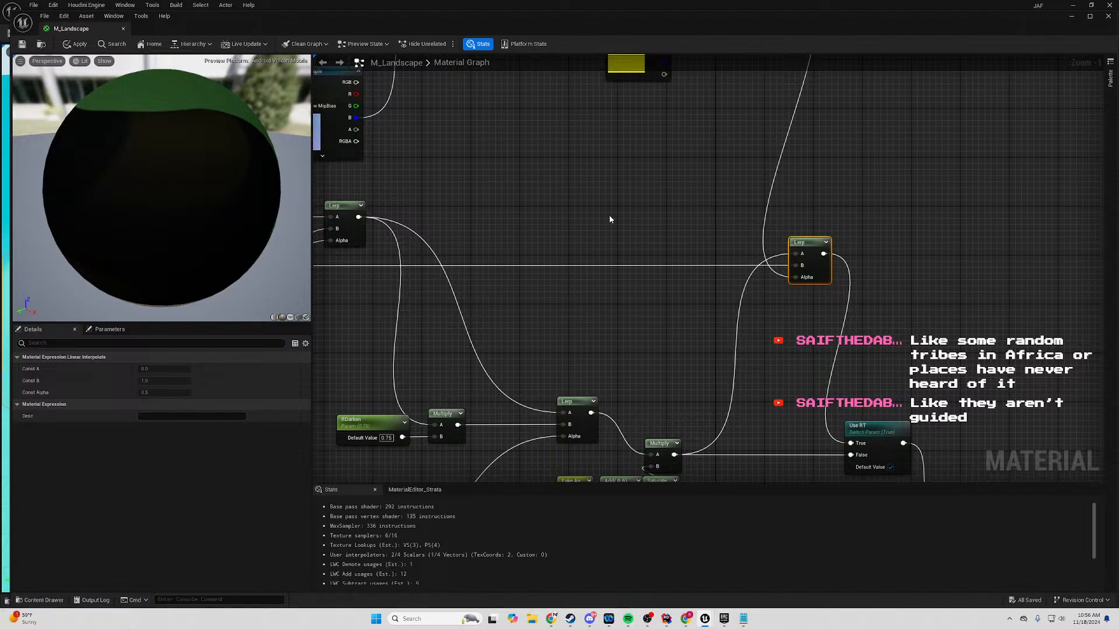
{"action": "right_click_drag", "start_coordinate": [602, 256], "coordinate": [790, 193]}
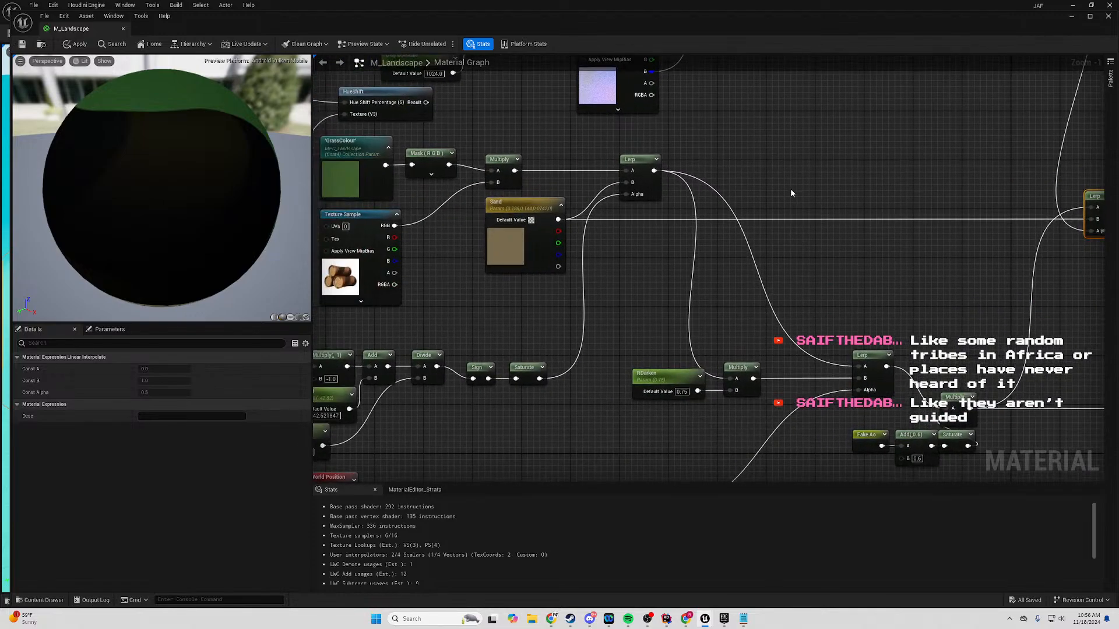
{"action": "right_click_drag", "start_coordinate": [854, 163], "coordinate": [266, 0]}
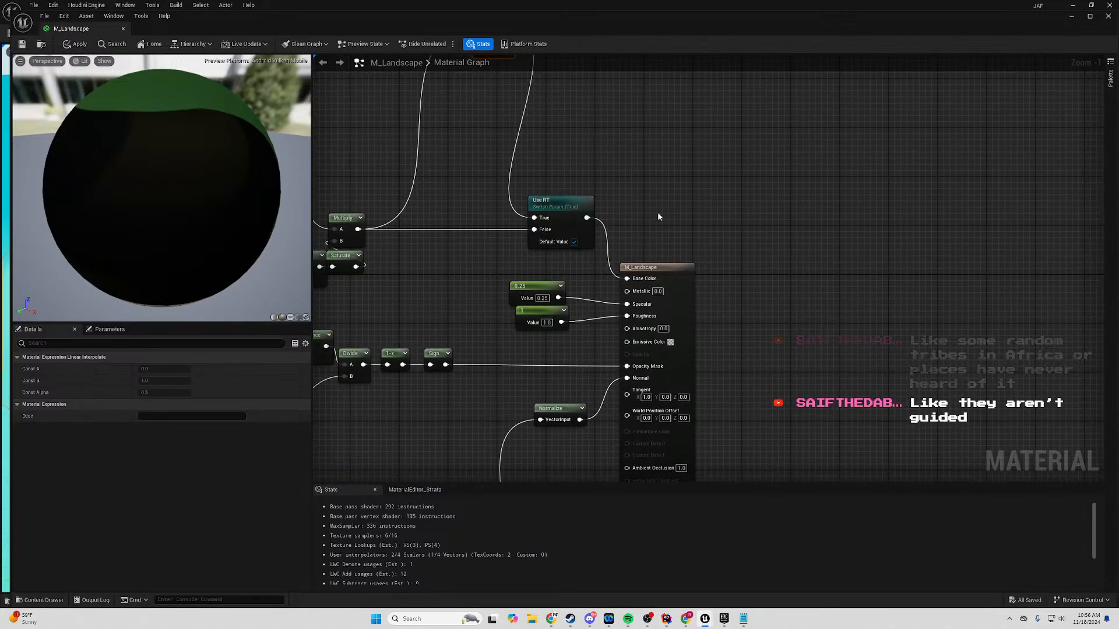
{"action": "scroll", "coordinate": [757, 94], "scroll_direction": "down", "scroll_amount": 5}
{"action": "scroll", "coordinate": [752, 230], "scroll_direction": "up", "scroll_amount": 3}
{"action": "left_click_drag", "start_coordinate": [768, 202], "coordinate": [524, 447]}
{"action": "right_click_drag", "start_coordinate": [746, 434], "coordinate": [762, 227]}
{"action": "right_click_drag", "start_coordinate": [736, 162], "coordinate": [783, 301]}
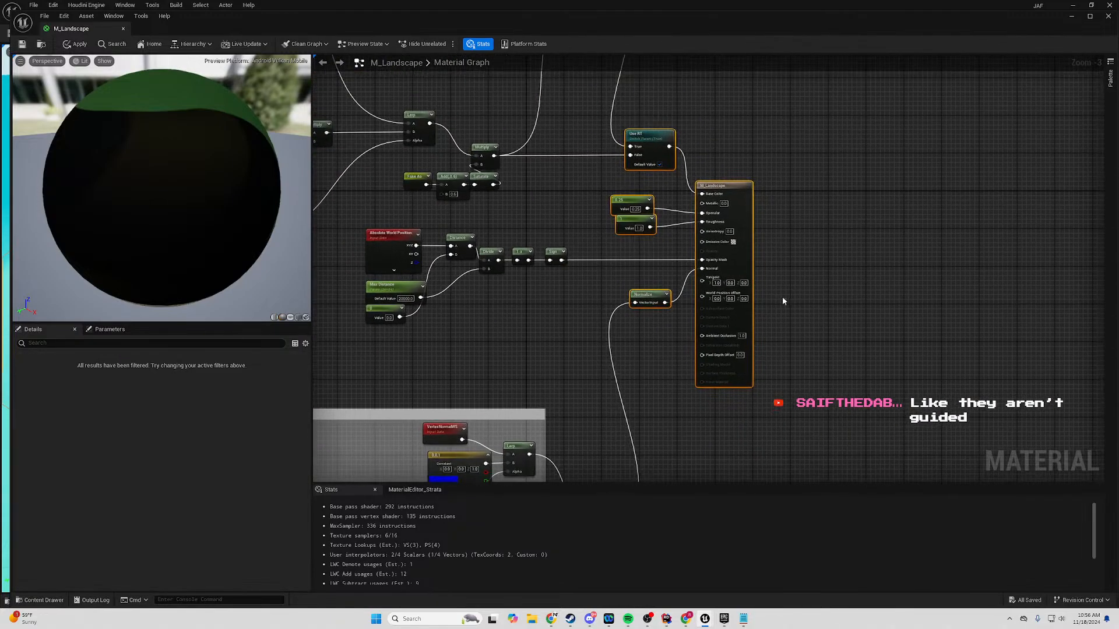
{"action": "left_click_drag", "start_coordinate": [721, 193], "coordinate": [786, 198]}
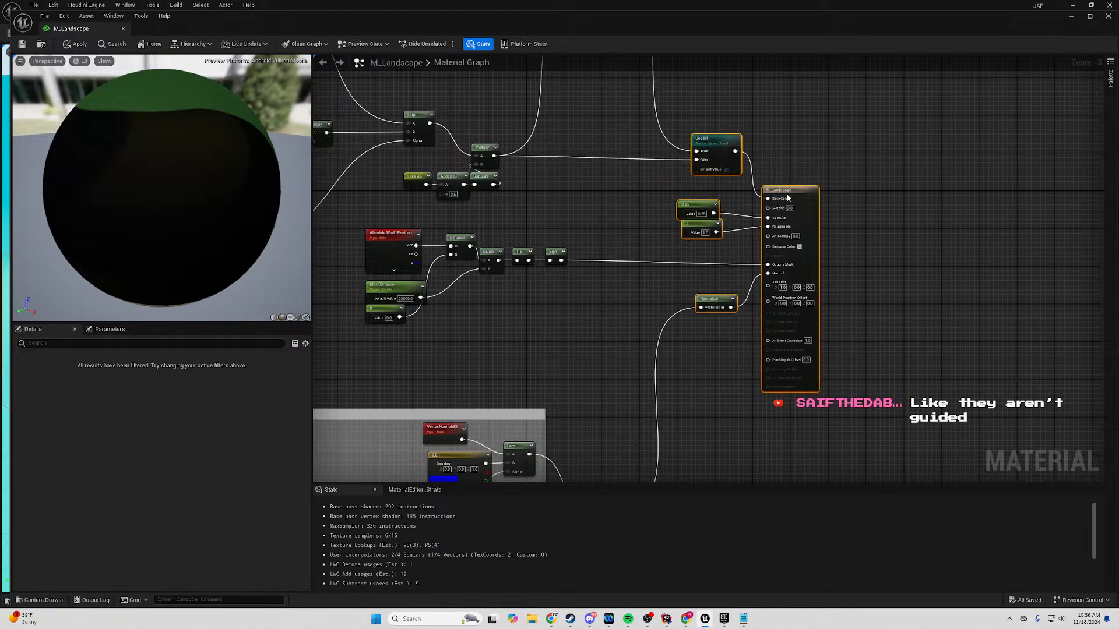
{"action": "left_click", "coordinate": [822, 144]}
{"action": "left_click_drag", "start_coordinate": [874, 121], "coordinate": [689, 393]}
{"action": "left_click_drag", "start_coordinate": [778, 198], "coordinate": [777, 189]}
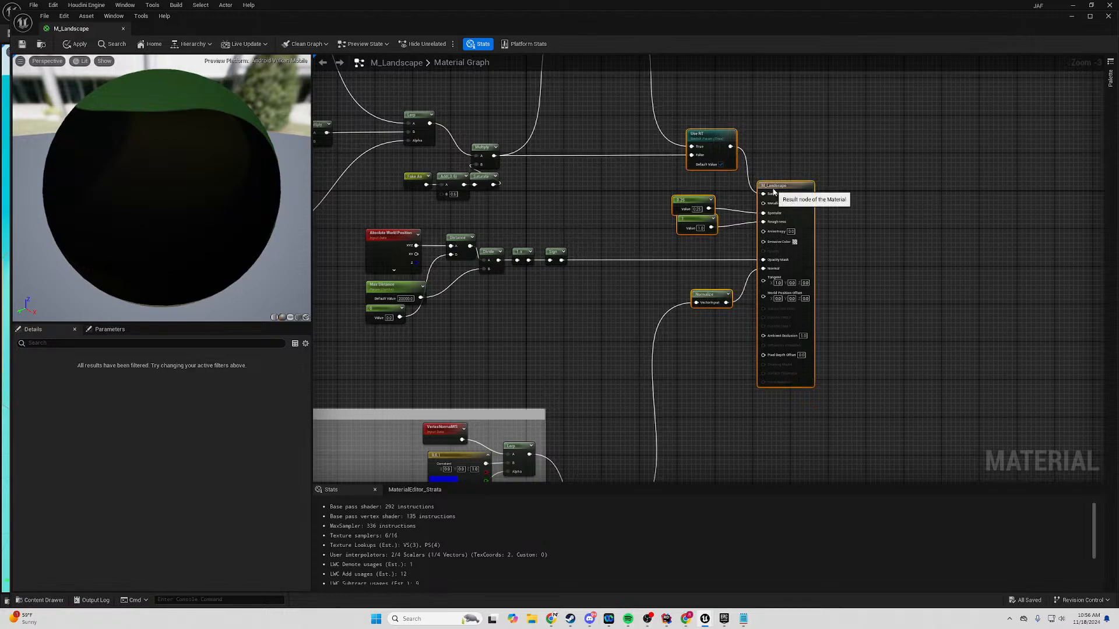
{"action": "left_click", "coordinate": [784, 104]}
{"action": "right_click_drag", "start_coordinate": [573, 362], "coordinate": [982, 490]}
{"action": "right_click_drag", "start_coordinate": [573, 362], "coordinate": [739, 380]}
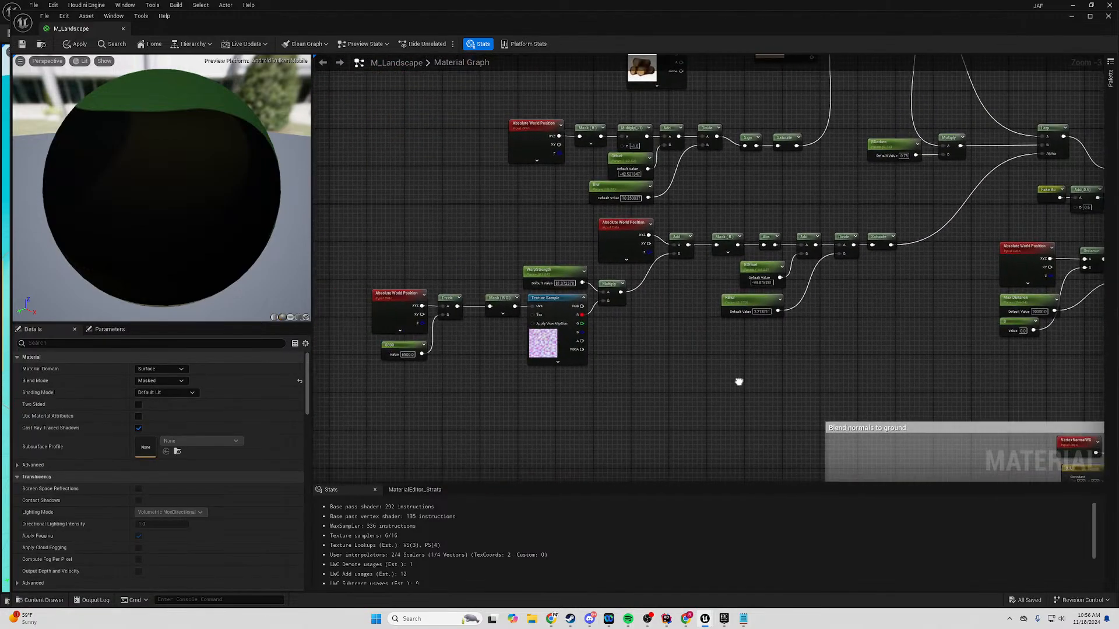
{"action": "right_click_drag", "start_coordinate": [665, 85], "coordinate": [616, 277]}
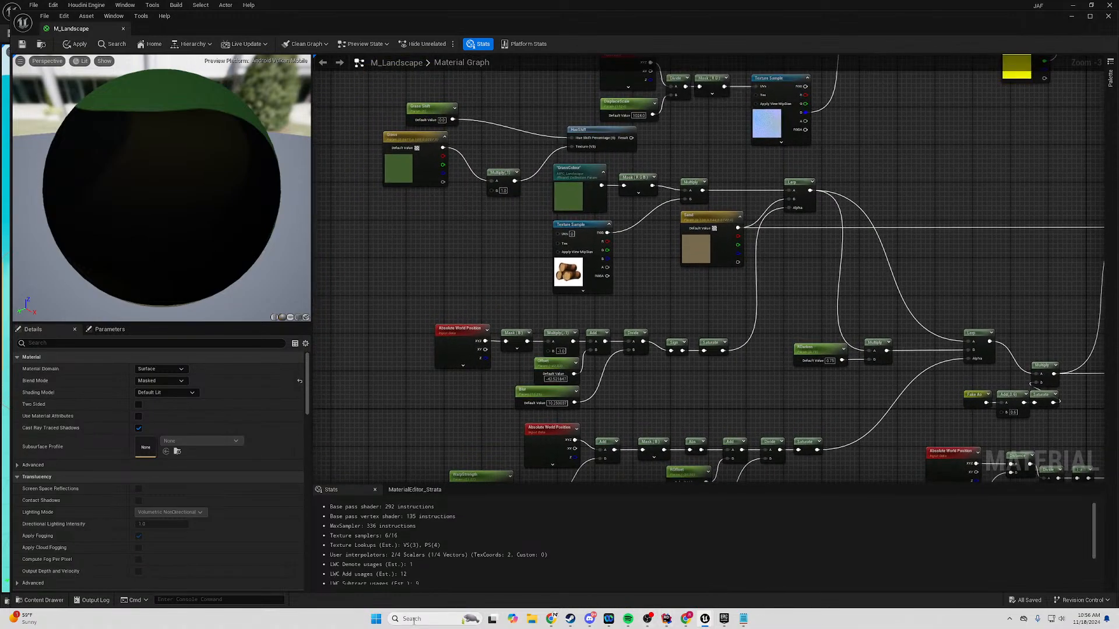
Try to find Substance Designer with the Windows search.
{"action": "left_click", "coordinate": [434, 619]}
{"action": "type", "text": "s"}
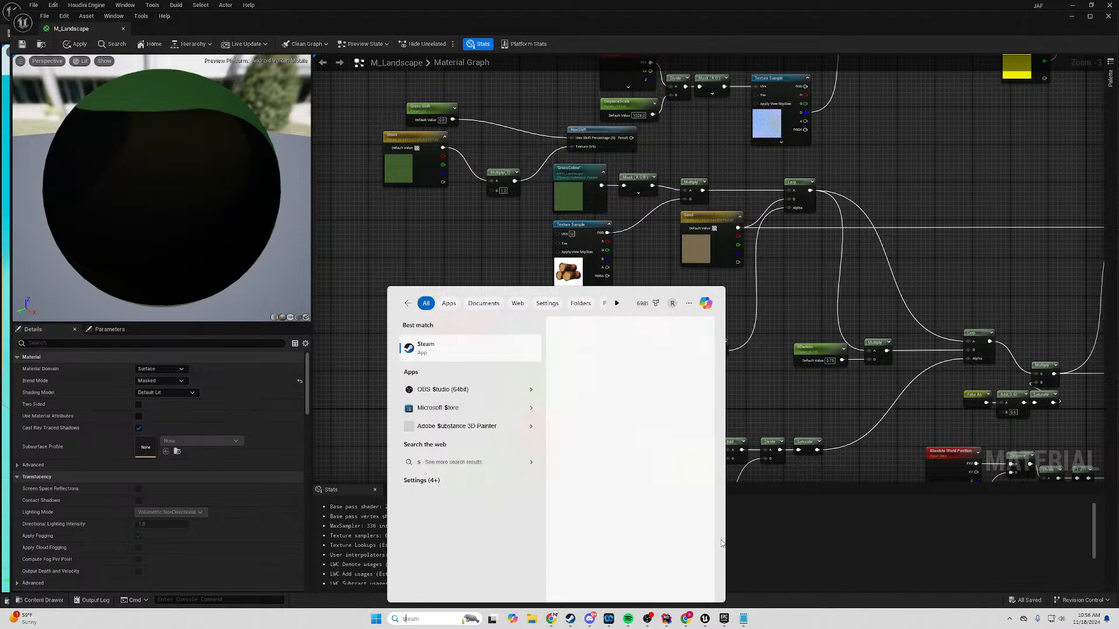
{"action": "type", "text": "ubstance"}
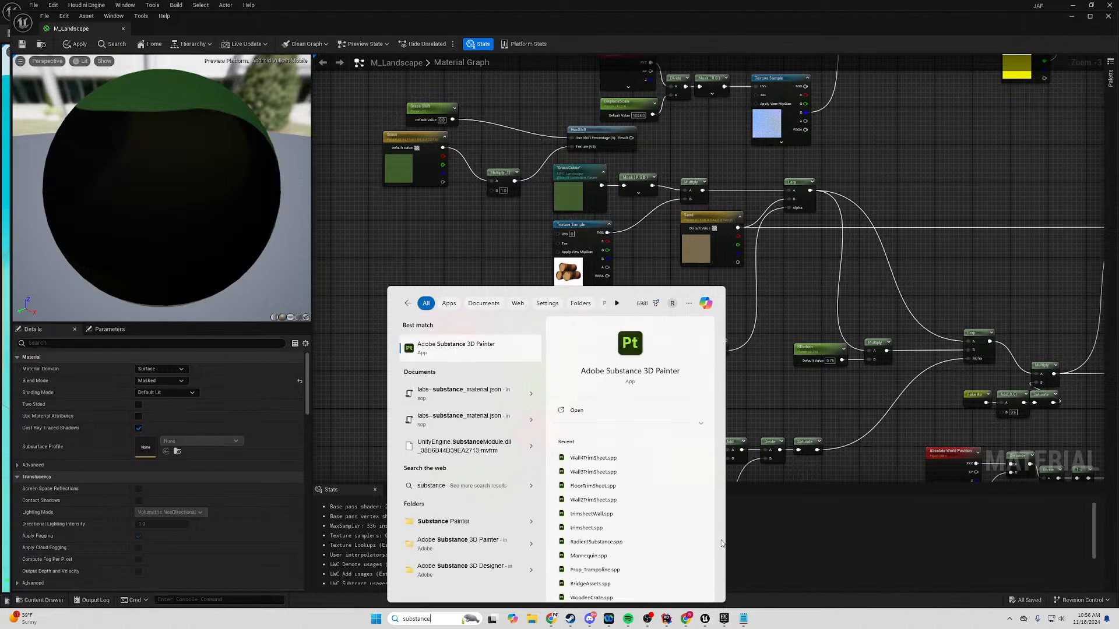
{"action": "type", "text": " designer"}
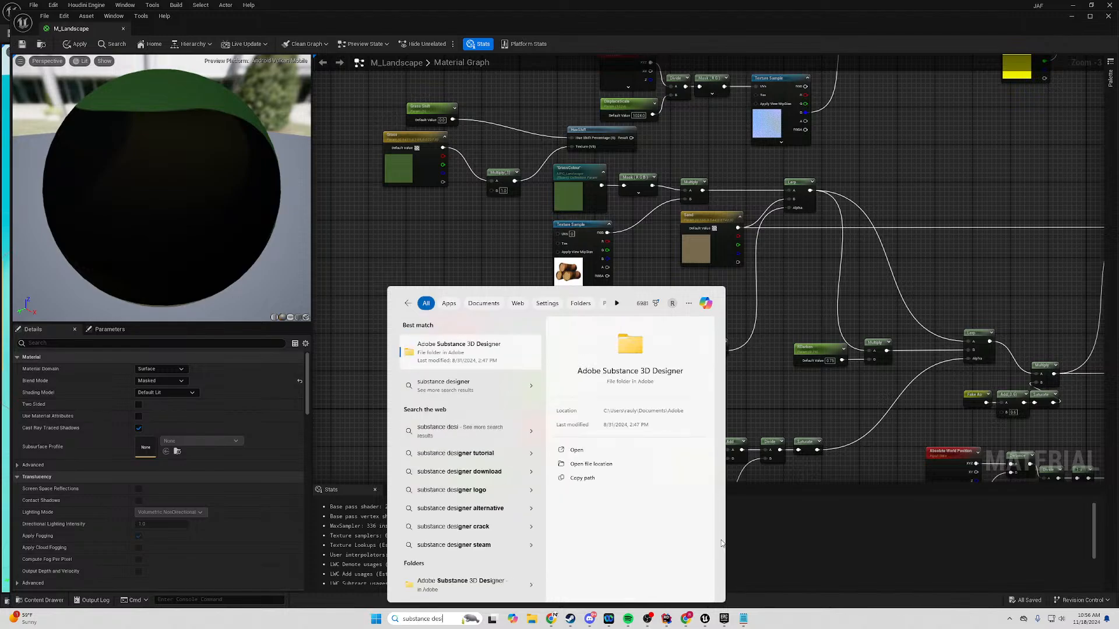
{"action": "left_click", "coordinate": [410, 237]}
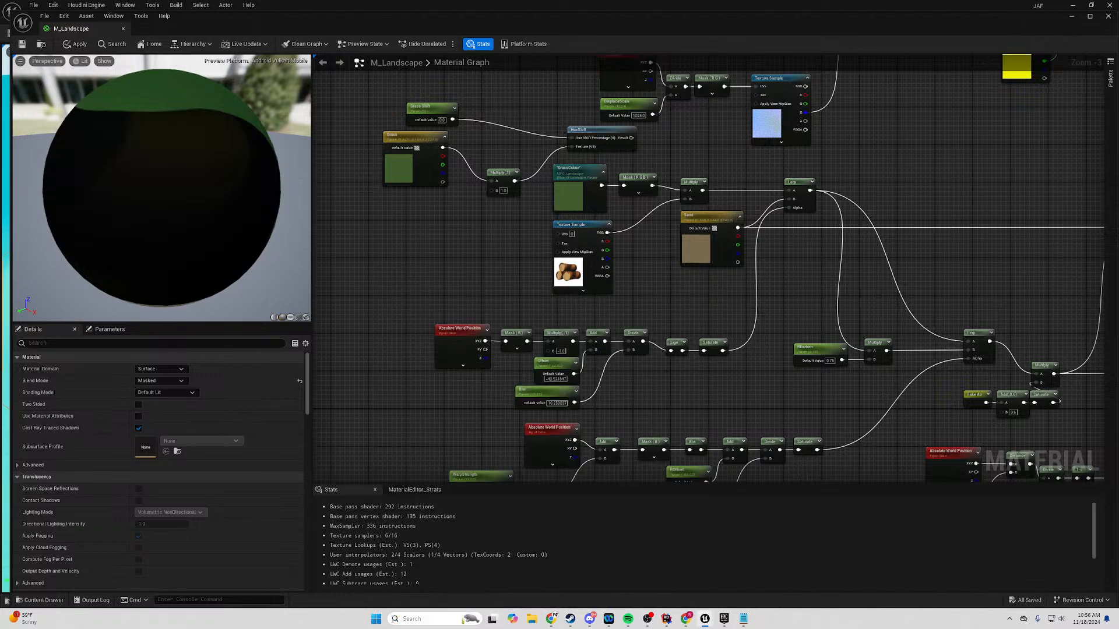
Open Adobe Creative Cloud, launch Substance 3D Designer from it and minimize the Creative Cloud window.
{"action": "left_click", "coordinate": [411, 619]}
{"action": "type", "text": "creative"}
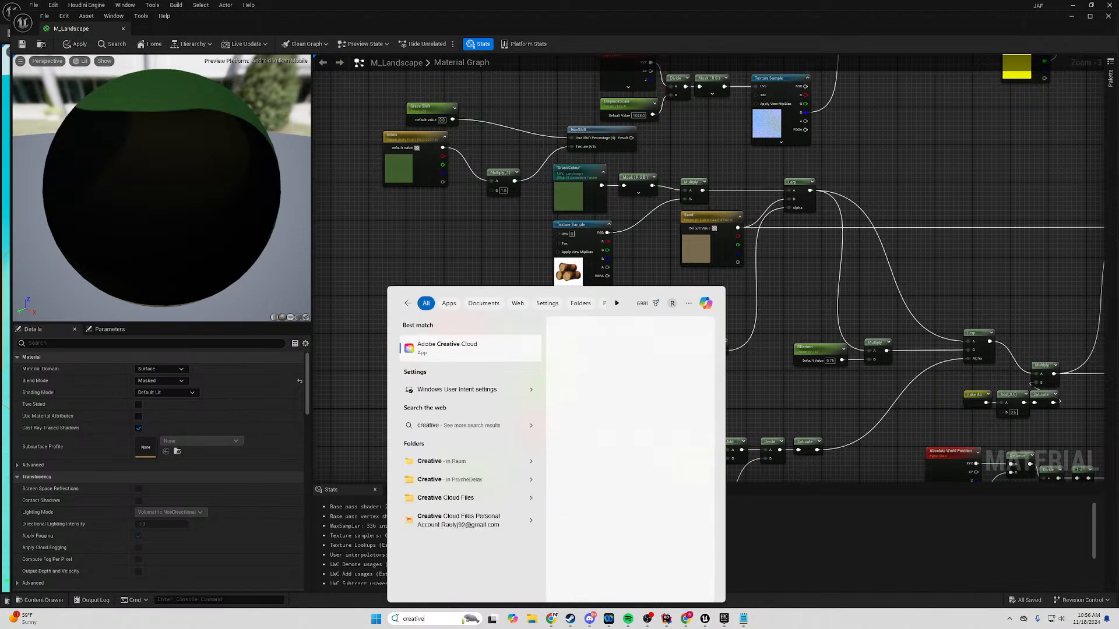
{"action": "key", "text": "Return"}
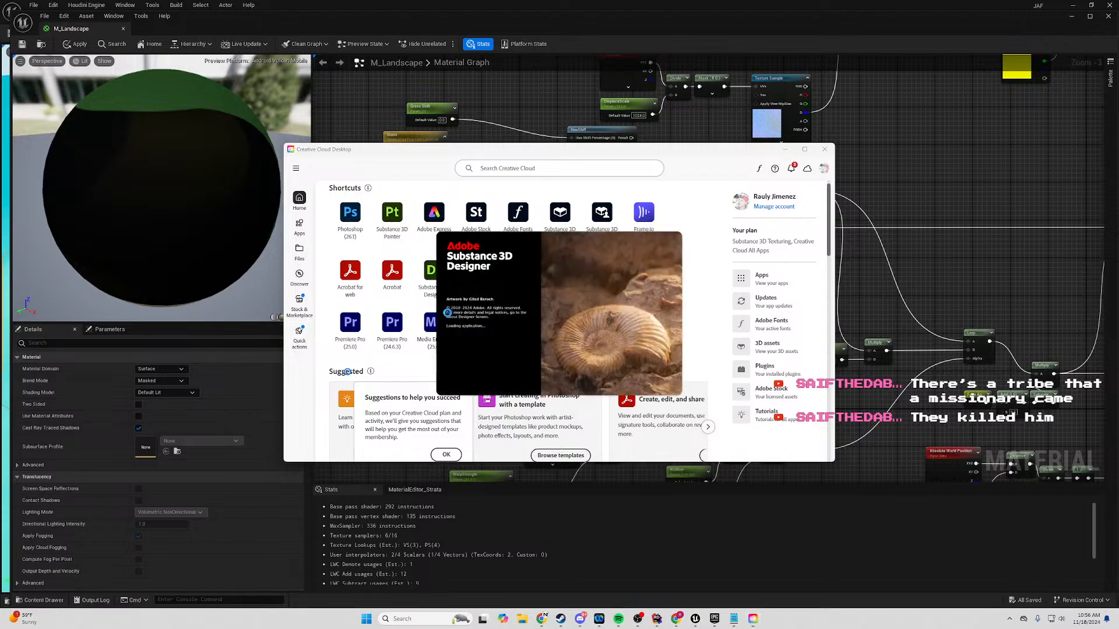
{"action": "left_click", "coordinate": [784, 150]}
Move the Fake AO, Add and Saturate nodes left together so they sit clear of the Multiply node they feed.
{"action": "right_click_drag", "start_coordinate": [886, 157], "coordinate": [694, 222]}
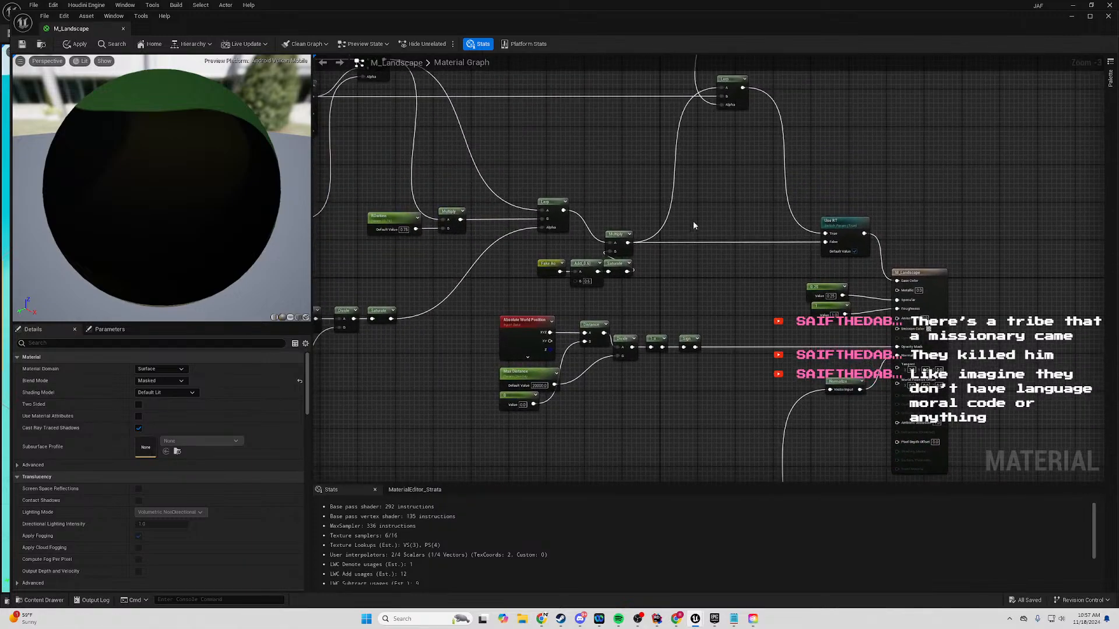
{"action": "left_click_drag", "start_coordinate": [535, 303], "coordinate": [507, 297]}
{"action": "scroll", "coordinate": [555, 290], "scroll_direction": "up", "scroll_amount": 3}
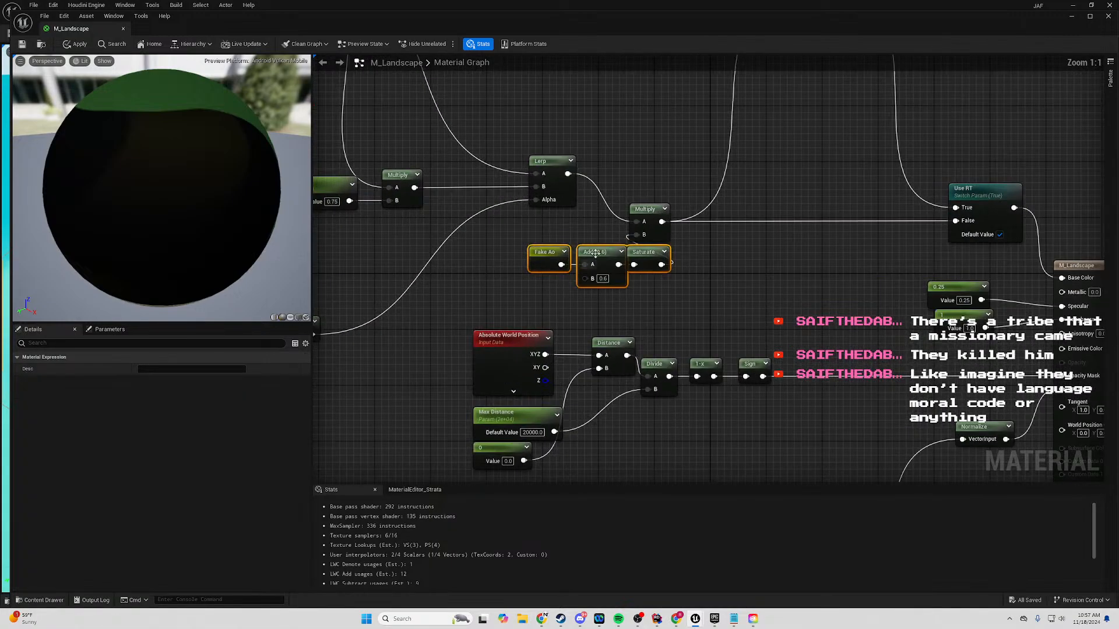
{"action": "left_click_drag", "start_coordinate": [604, 253], "coordinate": [560, 253]}
{"action": "left_click", "coordinate": [710, 292]}
{"action": "right_click_drag", "start_coordinate": [684, 259], "coordinate": [835, 265]}
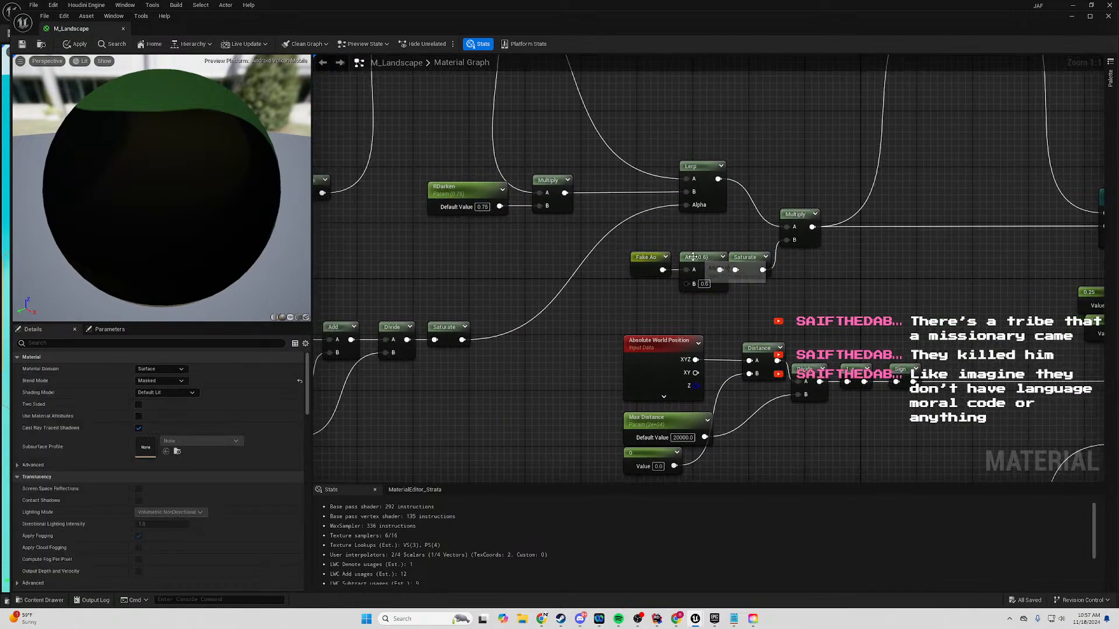
Switch to Substance 3D Designer and page through its welcome introduction until it closes.
{"action": "left_click", "coordinate": [373, 430]}
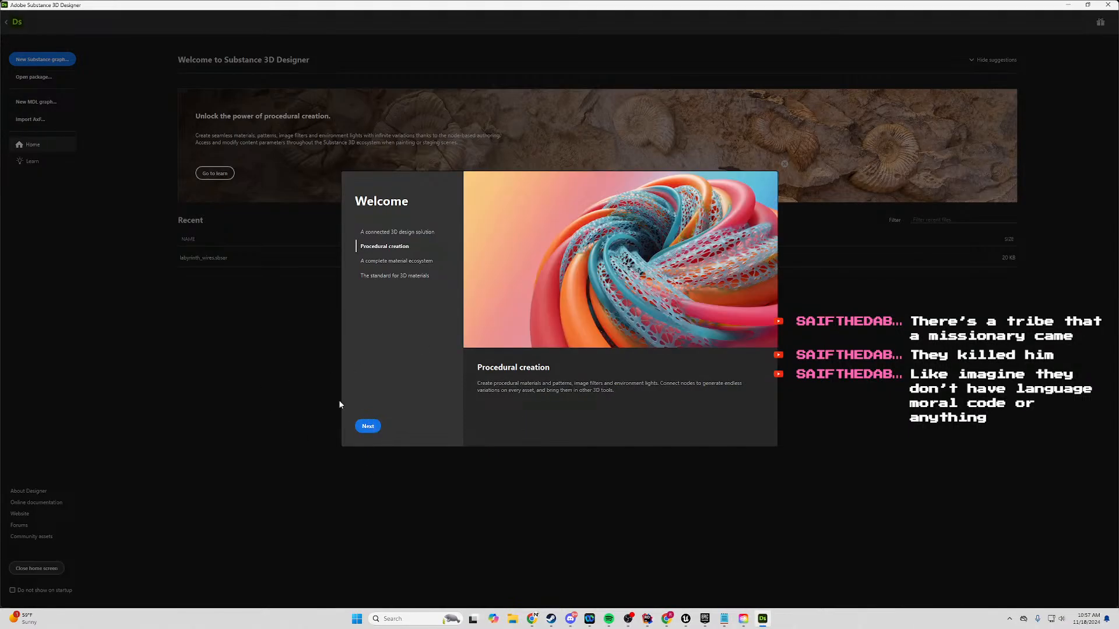
{"action": "left_click", "coordinate": [363, 427]}
{"action": "left_click", "coordinate": [368, 427]}
{"action": "left_click", "coordinate": [366, 428]}
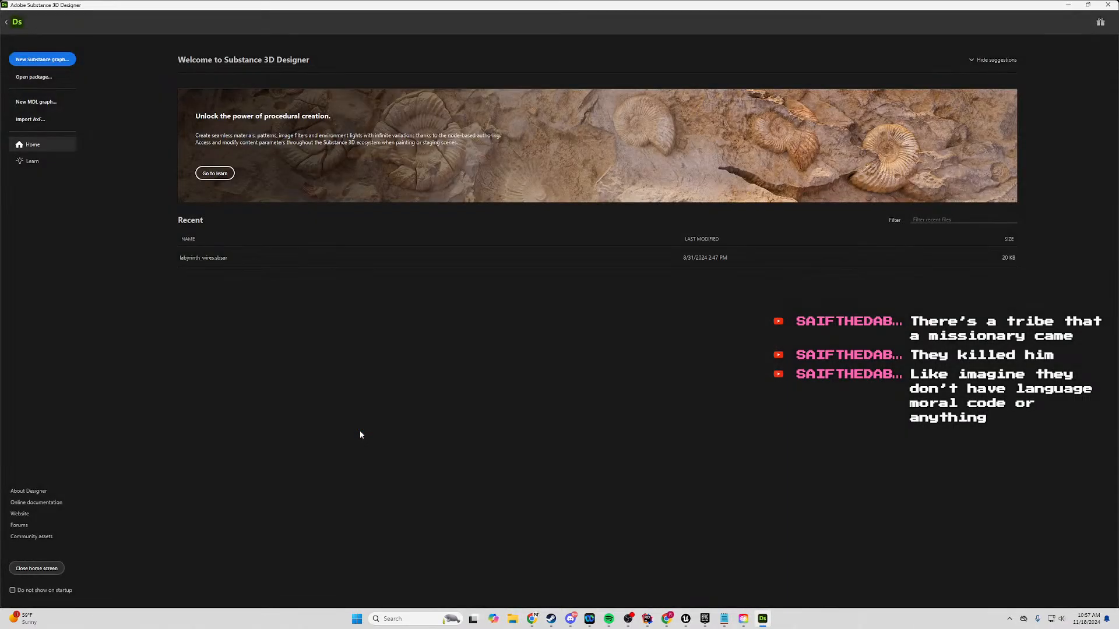
Create a new Substance graph from the Metallic Roughness template with a parent size of 1024 px.
{"action": "left_click", "coordinate": [47, 60]}
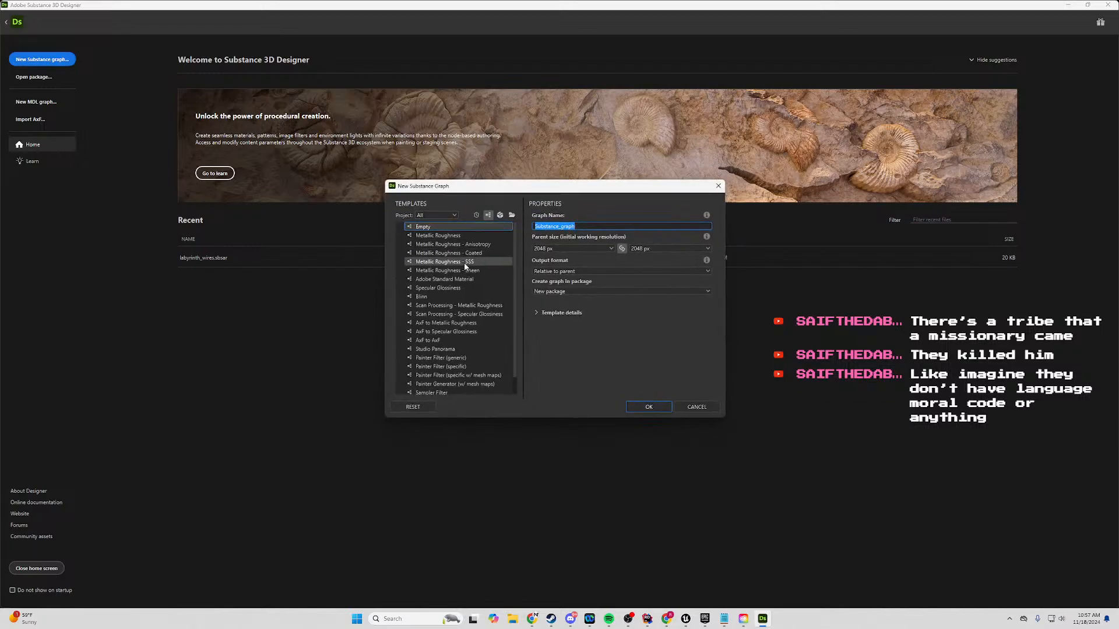
{"action": "scroll", "coordinate": [487, 288], "scroll_direction": "down", "scroll_amount": 1}
{"action": "scroll", "coordinate": [451, 350], "scroll_direction": "up", "scroll_amount": 1}
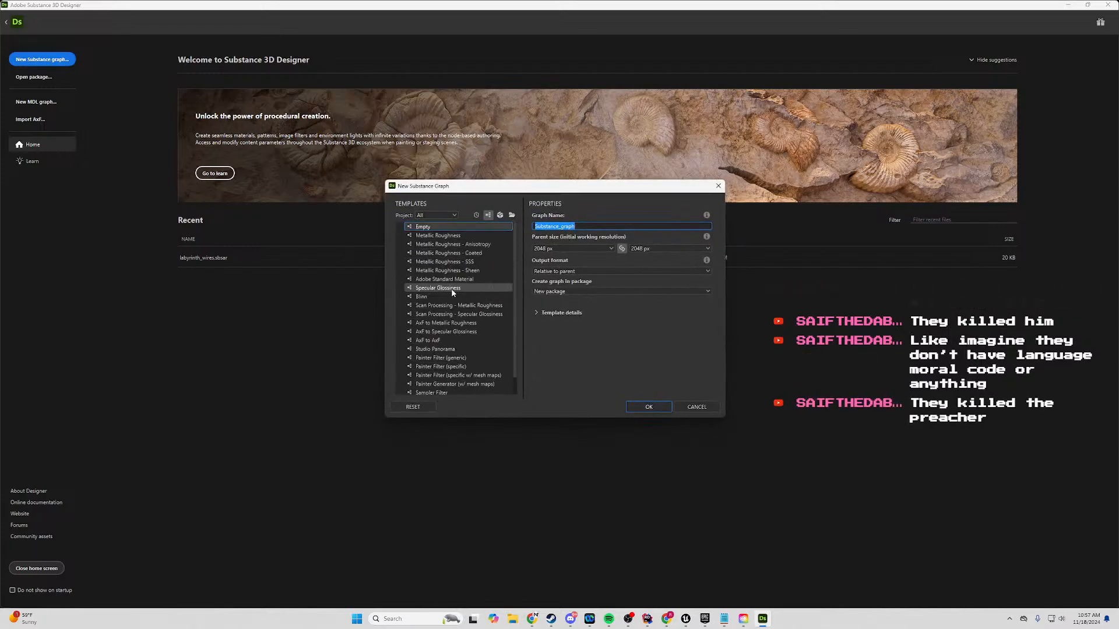
{"action": "scroll", "coordinate": [442, 373], "scroll_direction": "down", "scroll_amount": 1}
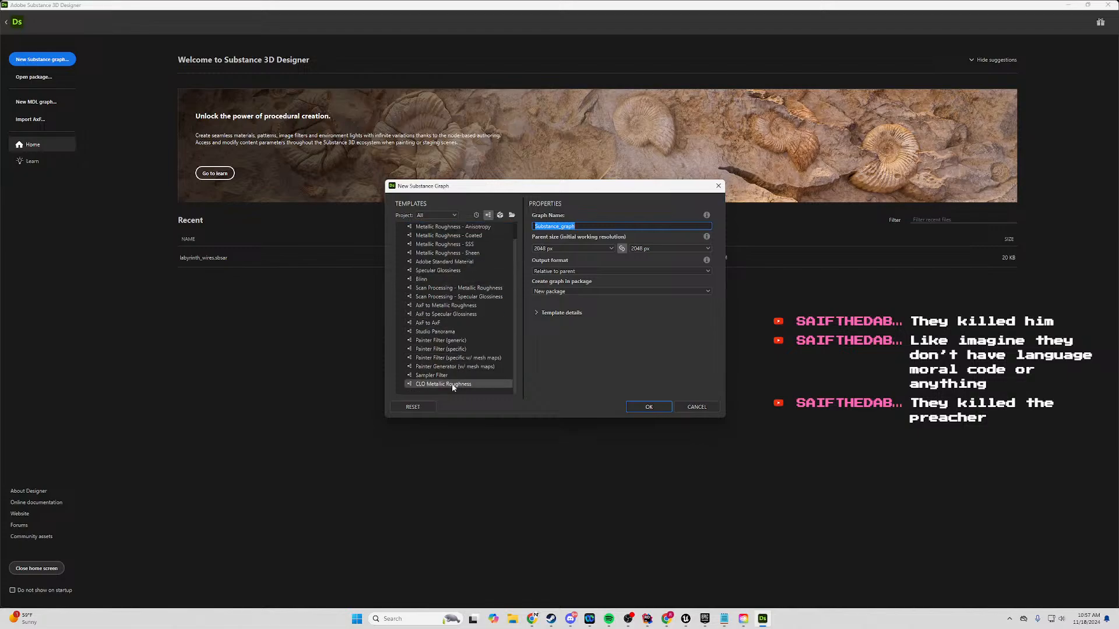
{"action": "scroll", "coordinate": [461, 358], "scroll_direction": "up", "scroll_amount": 1}
{"action": "left_click", "coordinate": [445, 236]}
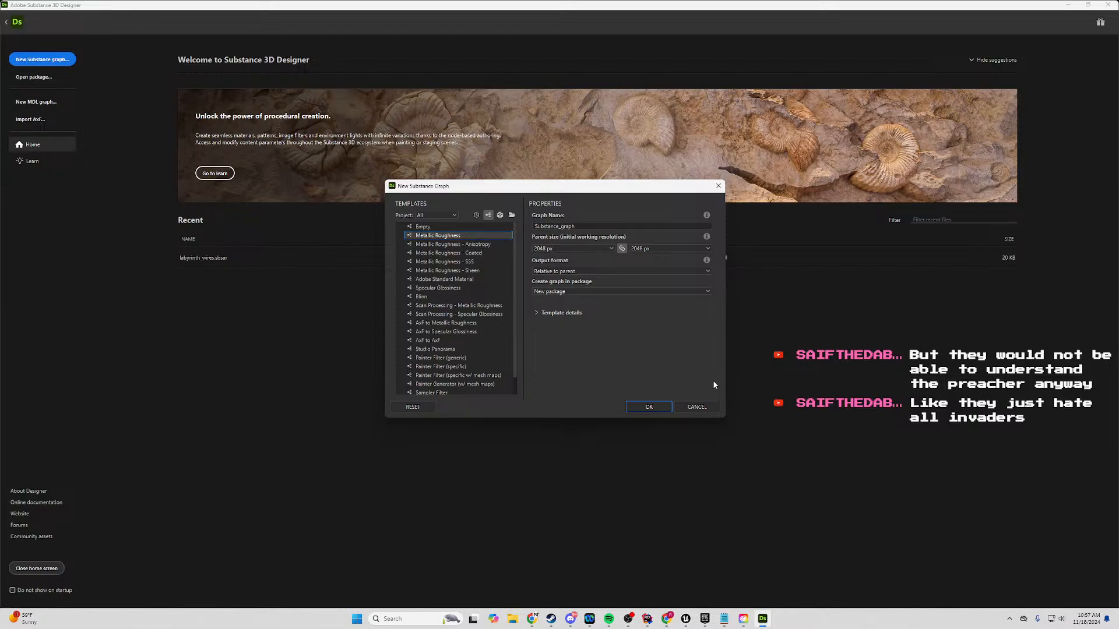
{"action": "left_click", "coordinate": [593, 248]}
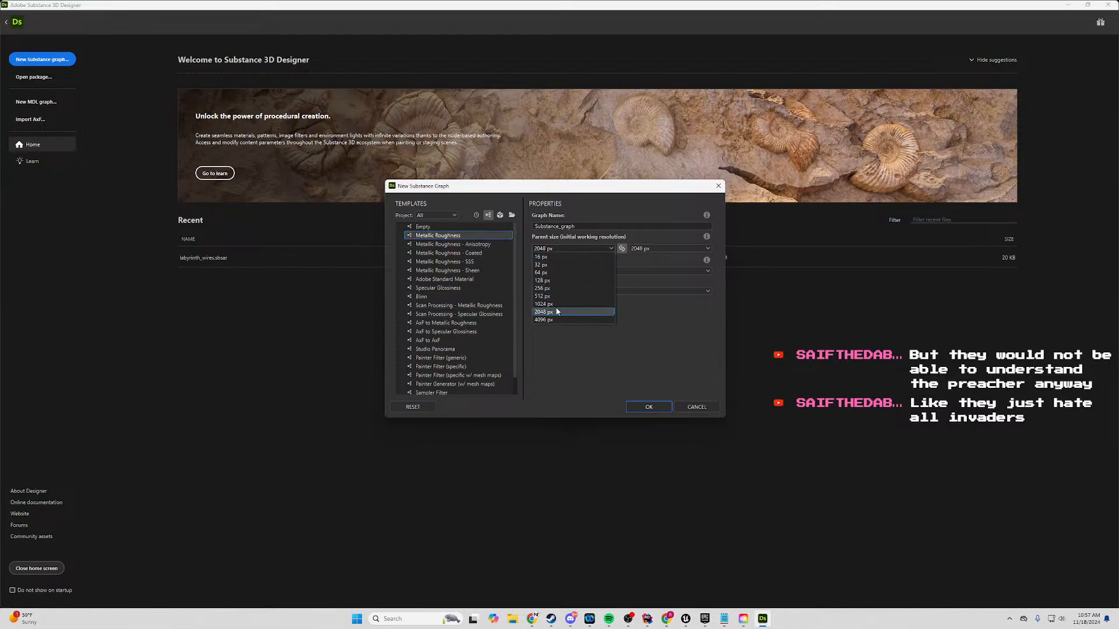
{"action": "left_click", "coordinate": [574, 303]}
{"action": "left_click", "coordinate": [639, 407]}
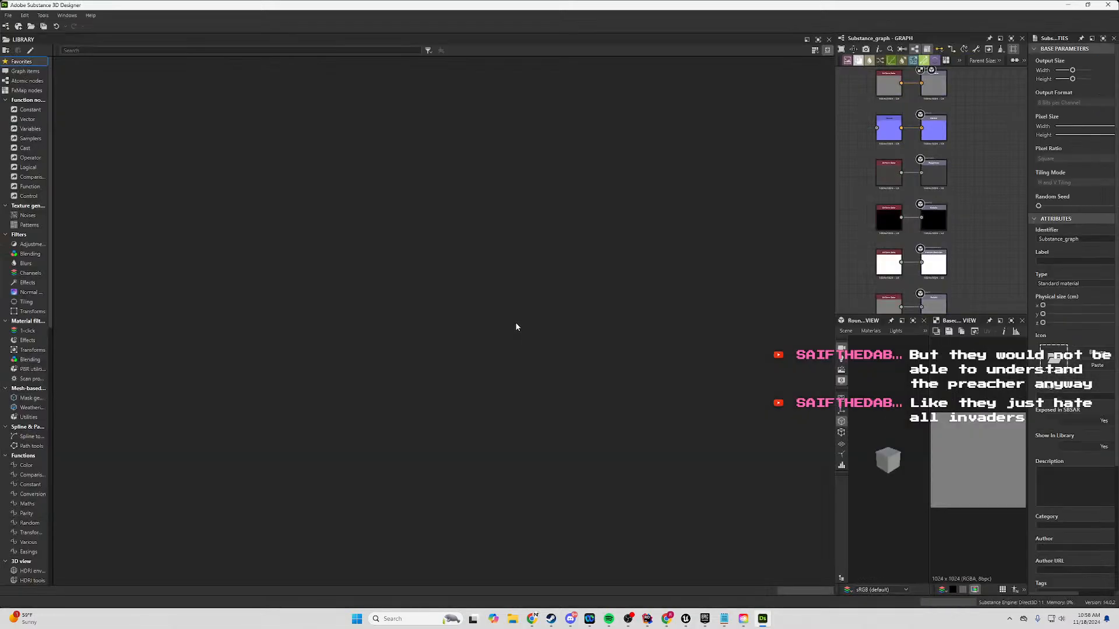
Enlarge the graph view by narrowing the library and reducing the height of the 3D and 2D views.
{"action": "left_click_drag", "start_coordinate": [834, 125], "coordinate": [291, 187]}
{"action": "right_click", "coordinate": [775, 178]}
{"action": "left_click", "coordinate": [520, 321]}
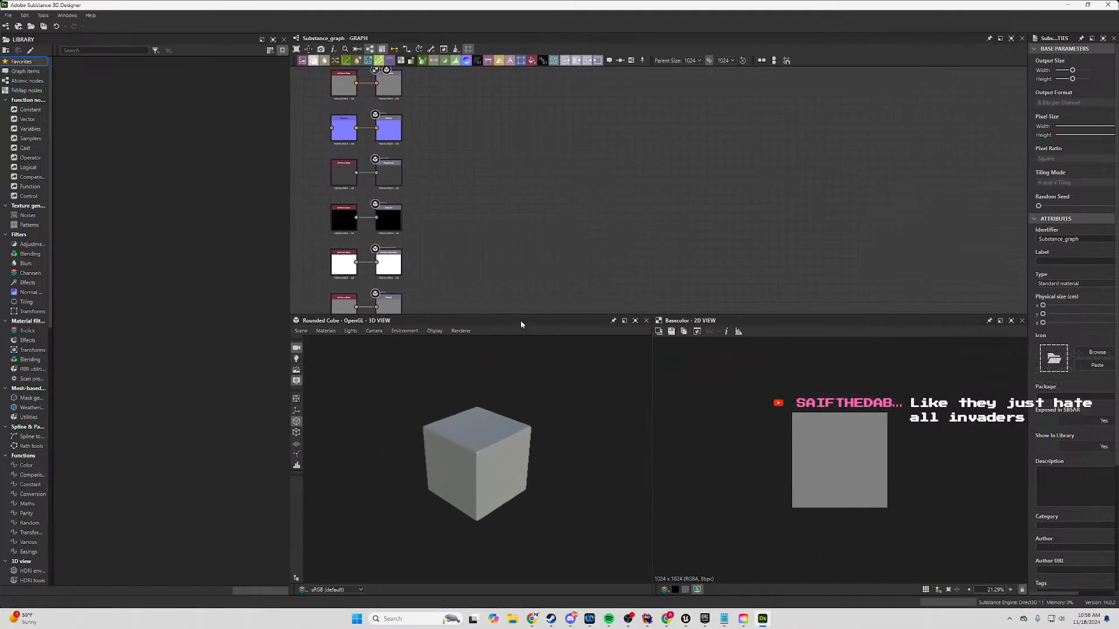
{"action": "left_click_drag", "start_coordinate": [522, 315], "coordinate": [525, 437]}
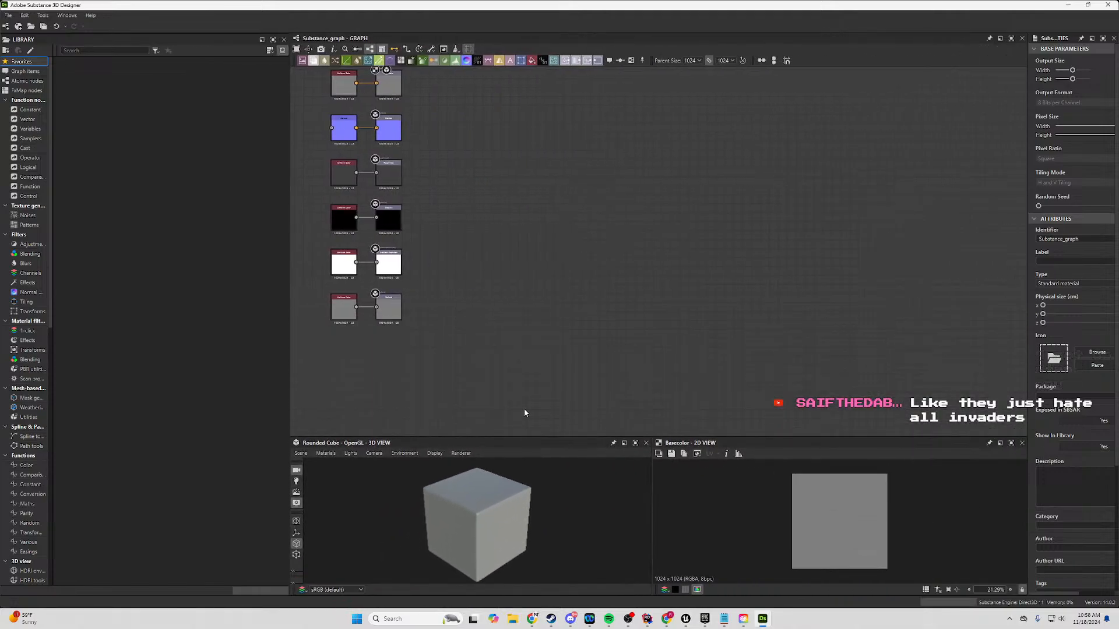
Move all the template nodes to the right side of the graph, leaving empty space before them.
{"action": "middle_click_drag", "start_coordinate": [447, 187], "coordinate": [606, 241]}
{"action": "scroll", "coordinate": [580, 280], "scroll_direction": "down", "scroll_amount": 3}
{"action": "key", "text": "ctrl+a"}
{"action": "scroll", "coordinate": [577, 243], "scroll_direction": "up", "scroll_amount": 3}
{"action": "left_click_drag", "start_coordinate": [524, 250], "coordinate": [756, 269]}
{"action": "left_click", "coordinate": [564, 244]}
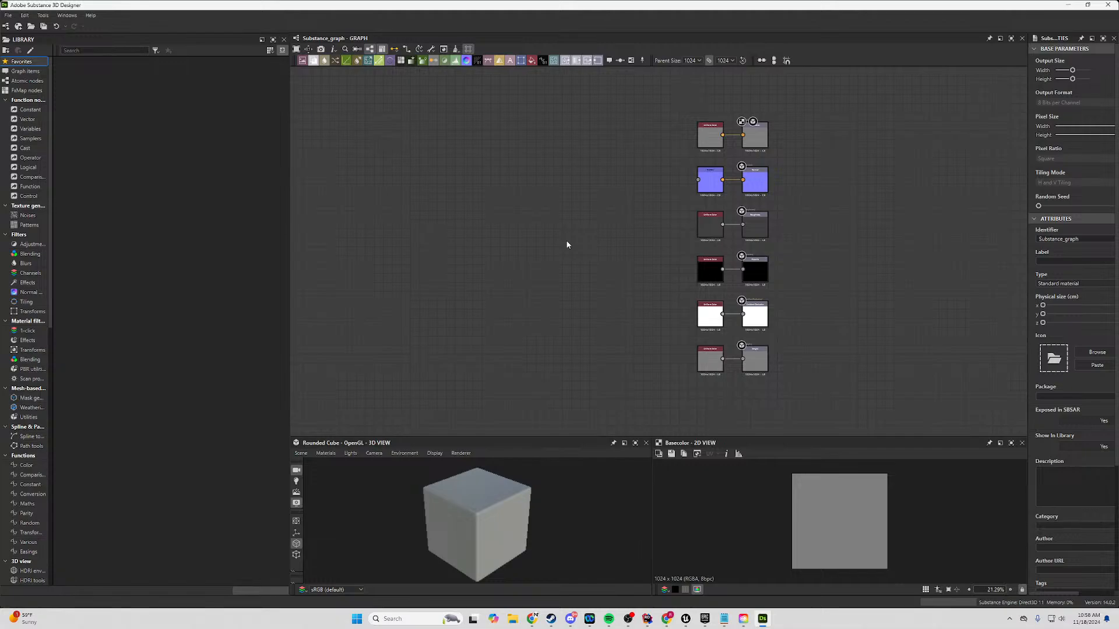
Switch to Chrome, bring its window onto this monitor and look through the Google results about missionaries on cannibal islands.
{"action": "left_click", "coordinate": [670, 620]}
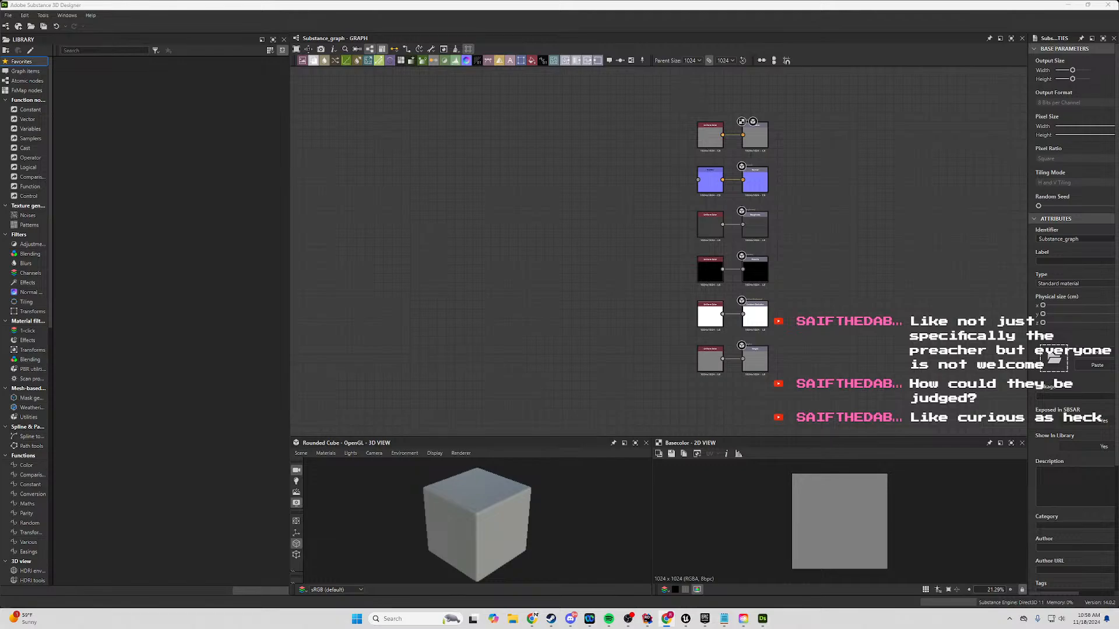
{"action": "key", "text": "super+shift+Left"}
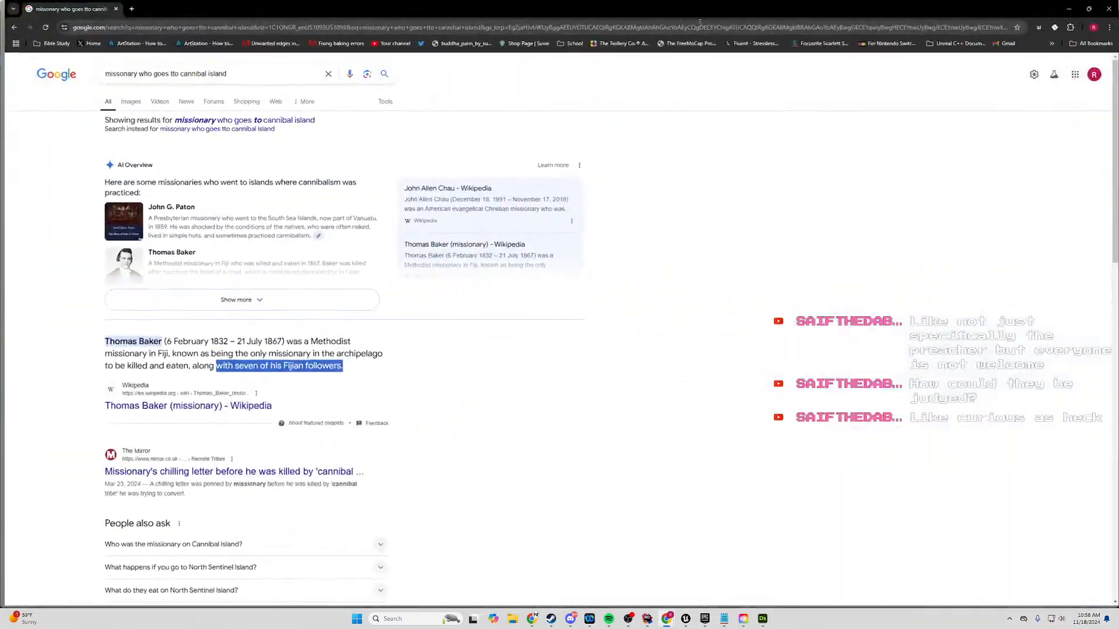
{"action": "scroll", "coordinate": [374, 337], "scroll_direction": "down", "scroll_amount": 3}
{"action": "scroll", "coordinate": [417, 382], "scroll_direction": "up", "scroll_amount": 3}
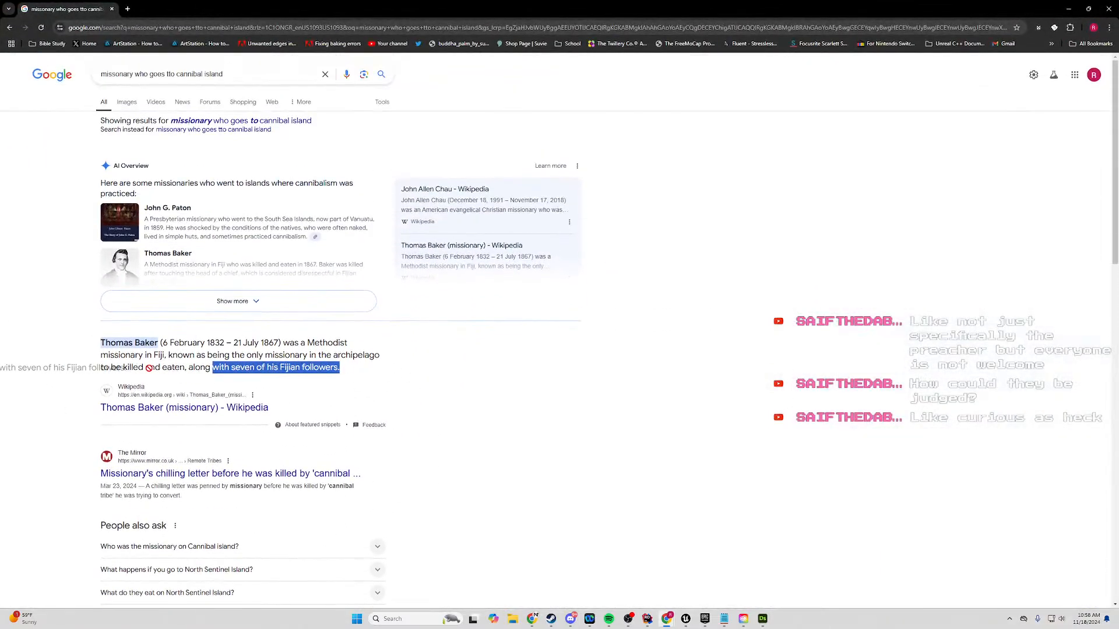
Read the featured snippet in the Google results about the Methodist missionary killed in Fiji.
{"action": "left_click_drag", "start_coordinate": [318, 355], "coordinate": [102, 345]}
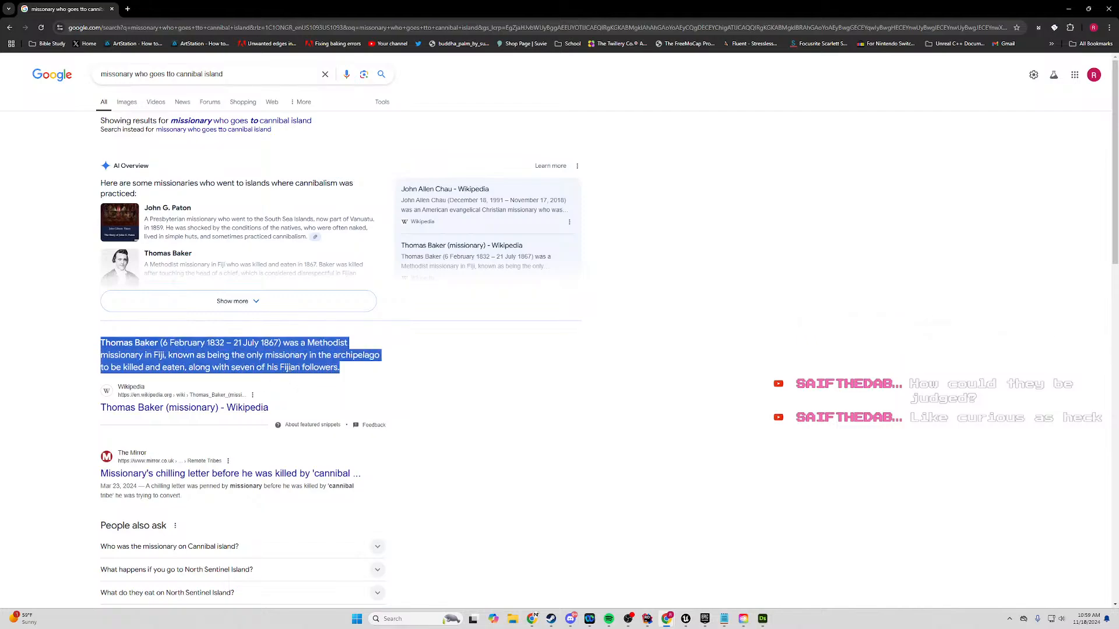
{"action": "double_click", "coordinate": [290, 367]}
{"action": "double_click", "coordinate": [332, 343]}
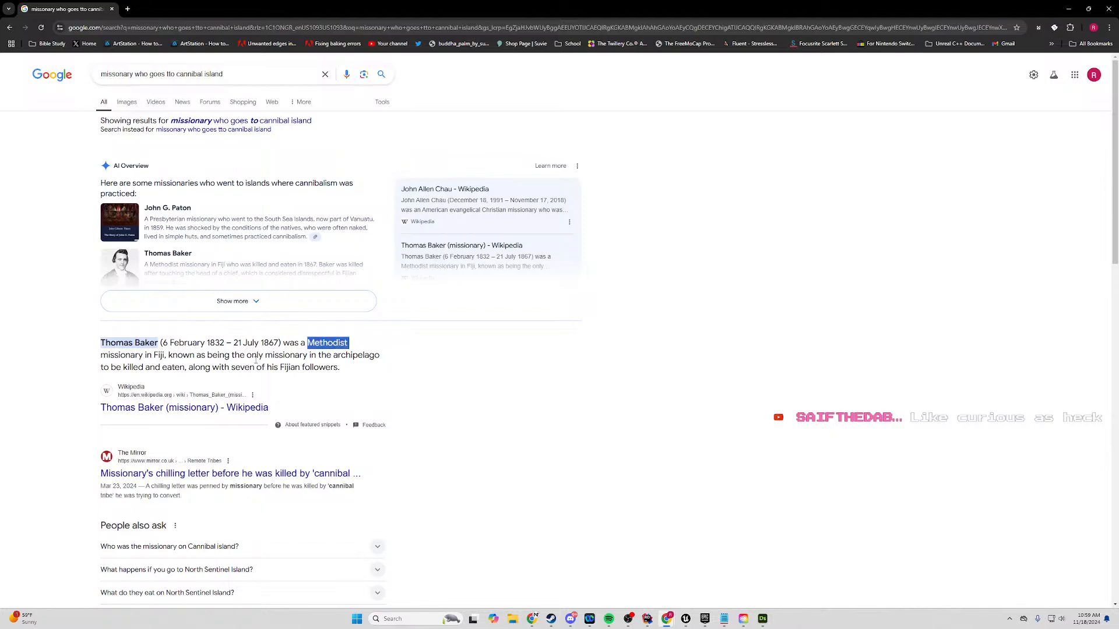
{"action": "double_click", "coordinate": [122, 355]}
{"action": "double_click", "coordinate": [160, 355]}
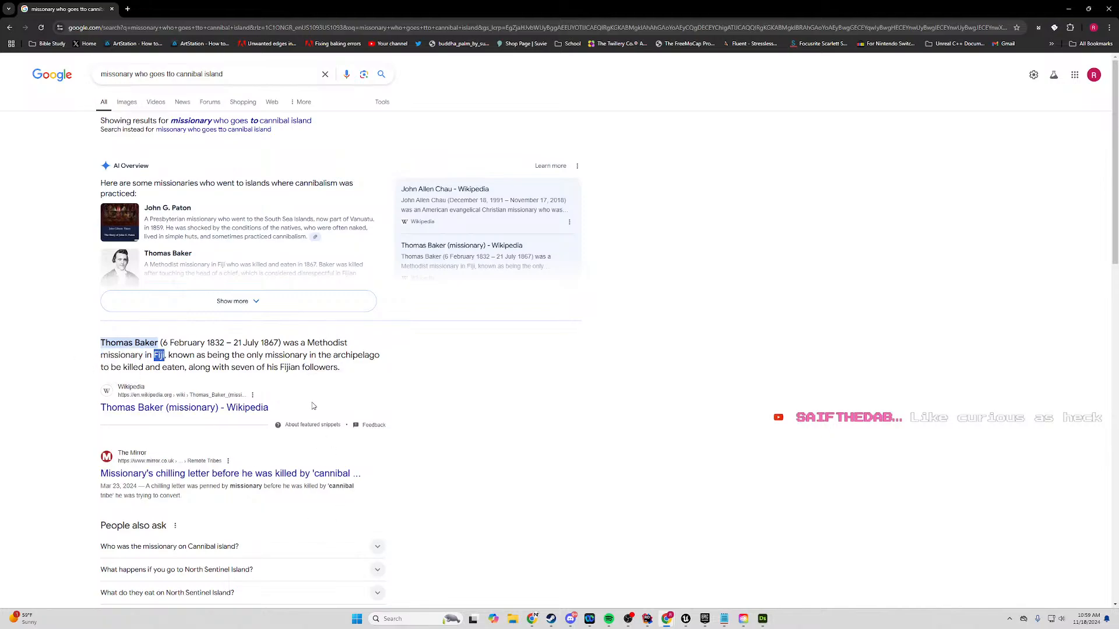
{"action": "double_click", "coordinate": [290, 368]}
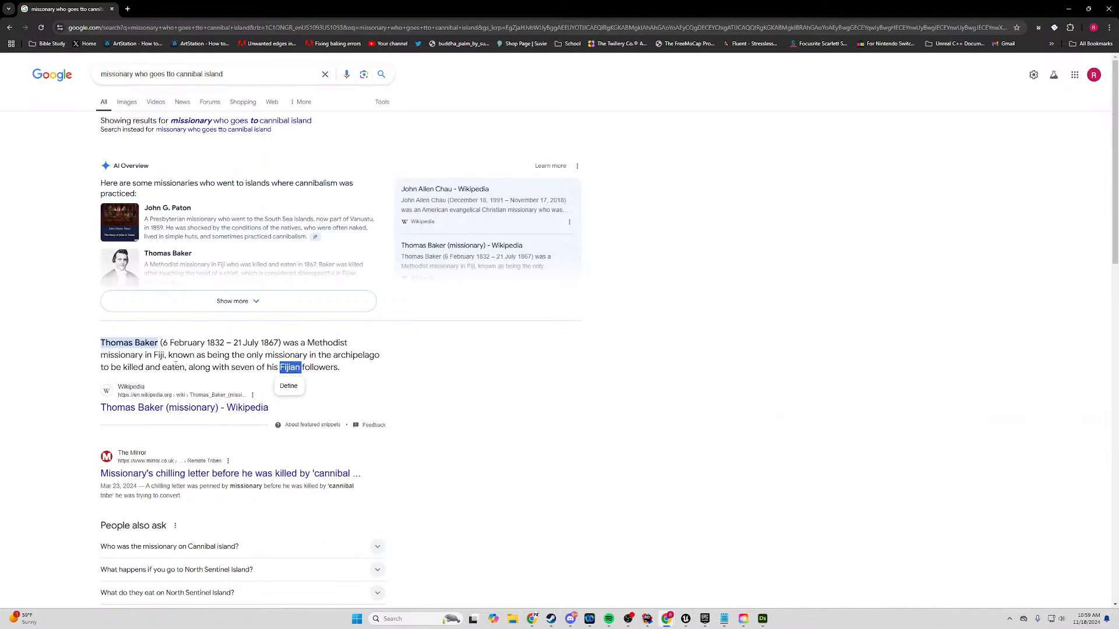
{"action": "left_click_drag", "start_coordinate": [101, 368], "coordinate": [250, 368]}
{"action": "left_click", "coordinate": [269, 370]}
{"action": "double_click", "coordinate": [244, 368]}
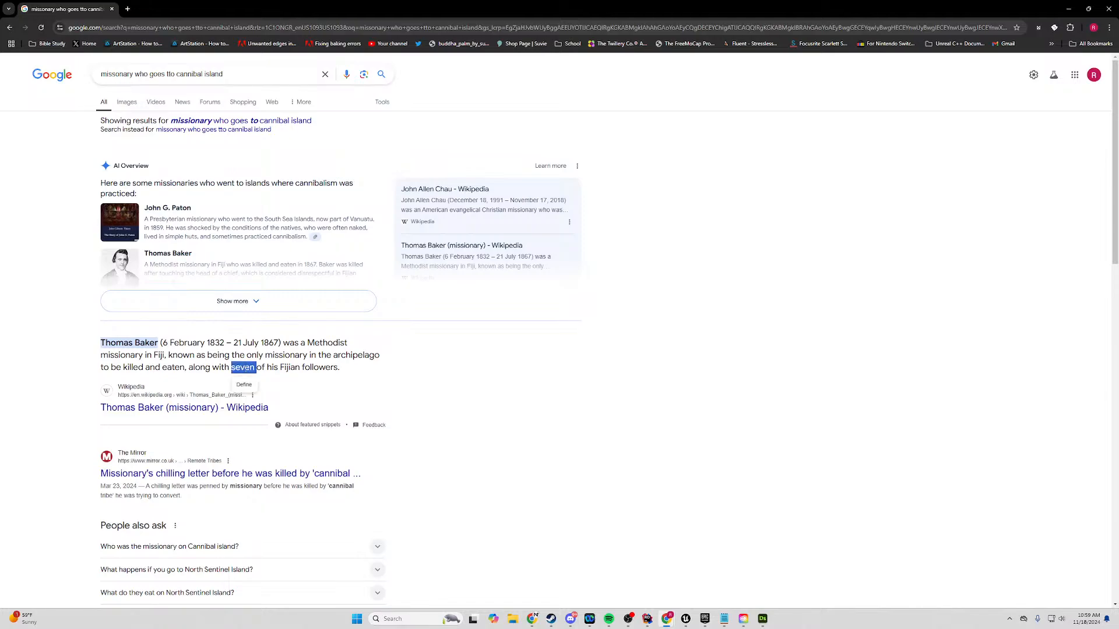
{"action": "left_click", "coordinate": [258, 367]}
{"action": "double_click", "coordinate": [295, 368]}
{"action": "left_click_drag", "start_coordinate": [341, 368], "coordinate": [140, 385]}
{"action": "left_click", "coordinate": [376, 380]}
Reread the snippet's passage on the missionary and his Fijian followers in Chrome, and return to Substance 3D Designer.
{"action": "key", "text": "alt+Tab"}
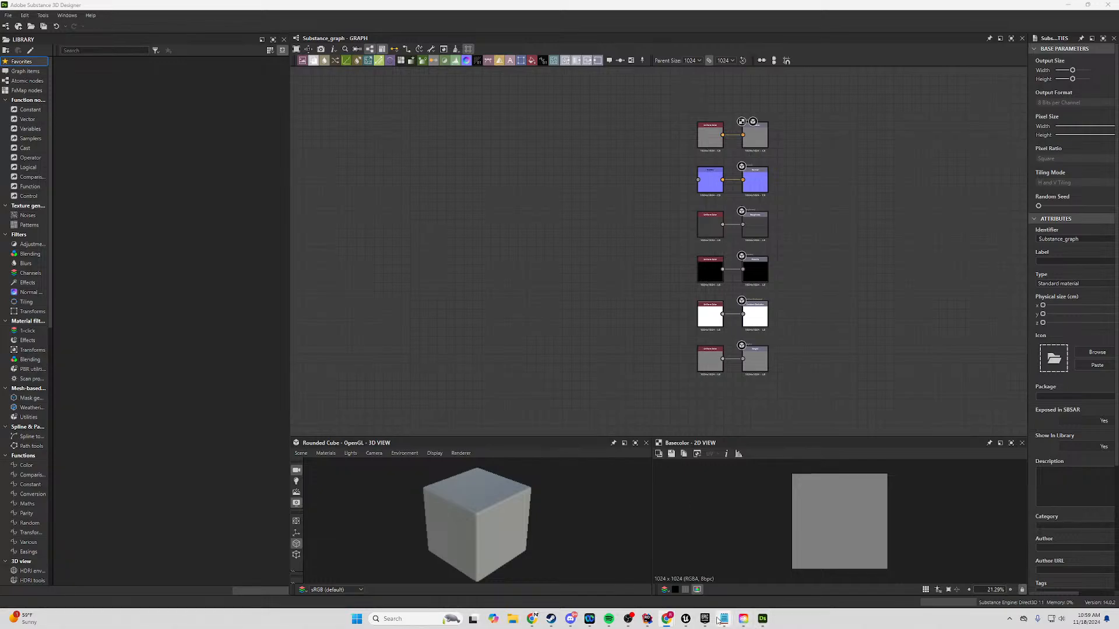
{"action": "mouse_move", "coordinate": [675, 623]}
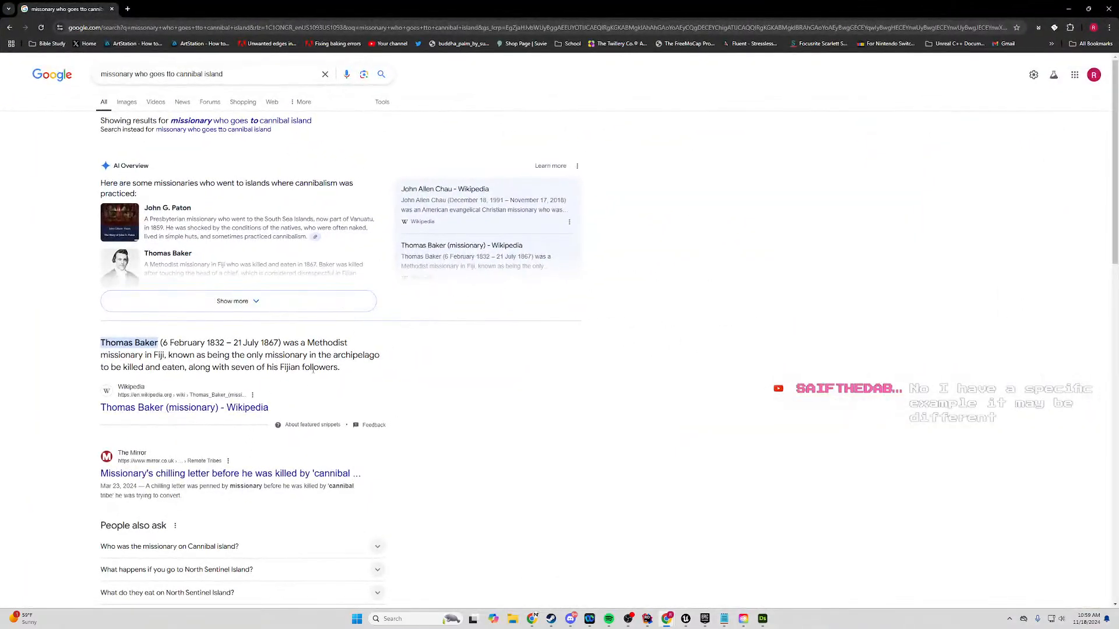
{"action": "double_click", "coordinate": [287, 368]}
{"action": "double_click", "coordinate": [292, 368]}
{"action": "double_click", "coordinate": [238, 368]}
{"action": "double_click", "coordinate": [287, 368]}
{"action": "double_click", "coordinate": [124, 343]}
{"action": "double_click", "coordinate": [289, 367]}
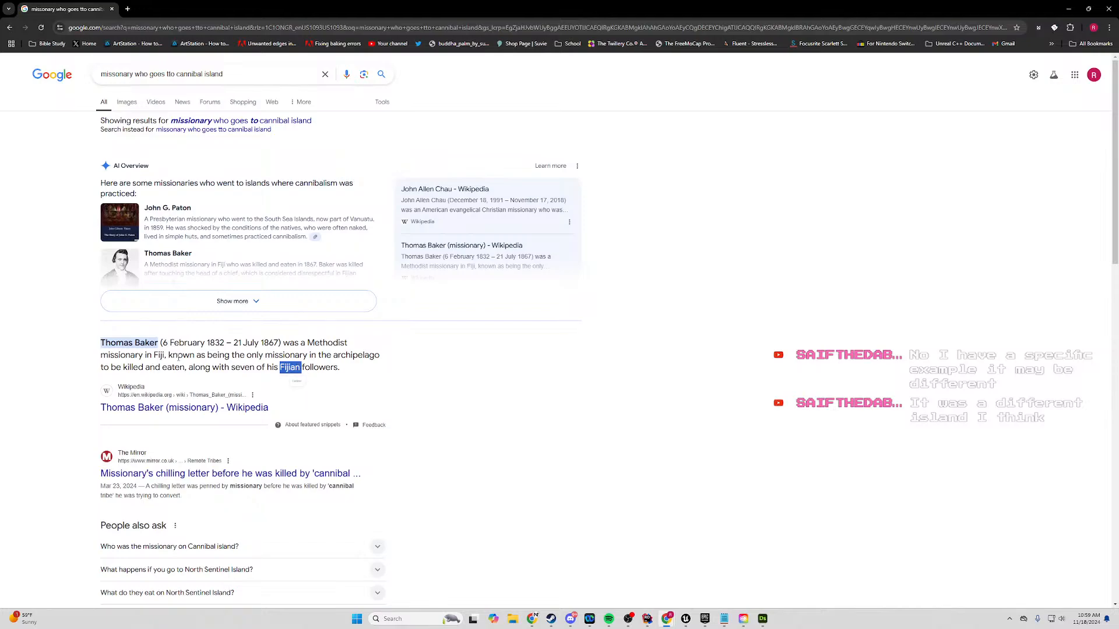
{"action": "left_click", "coordinate": [1068, 9]}
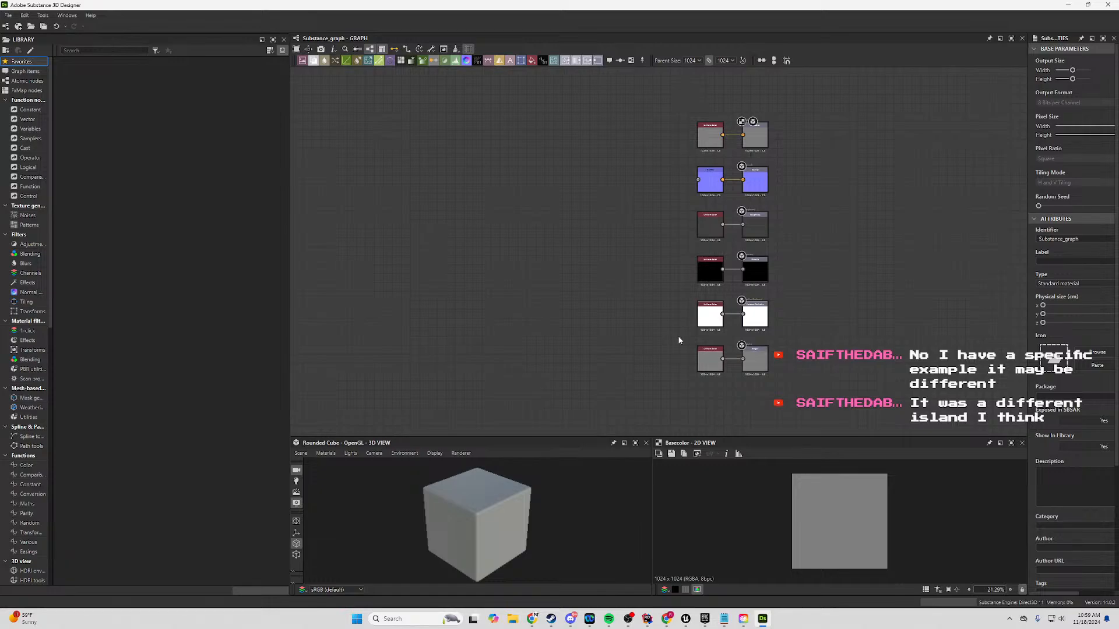
Move the Base Color's Uniform Color node well away from its output, leaving a long gap for new nodes.
{"action": "scroll", "coordinate": [668, 284], "scroll_direction": "down", "scroll_amount": 1}
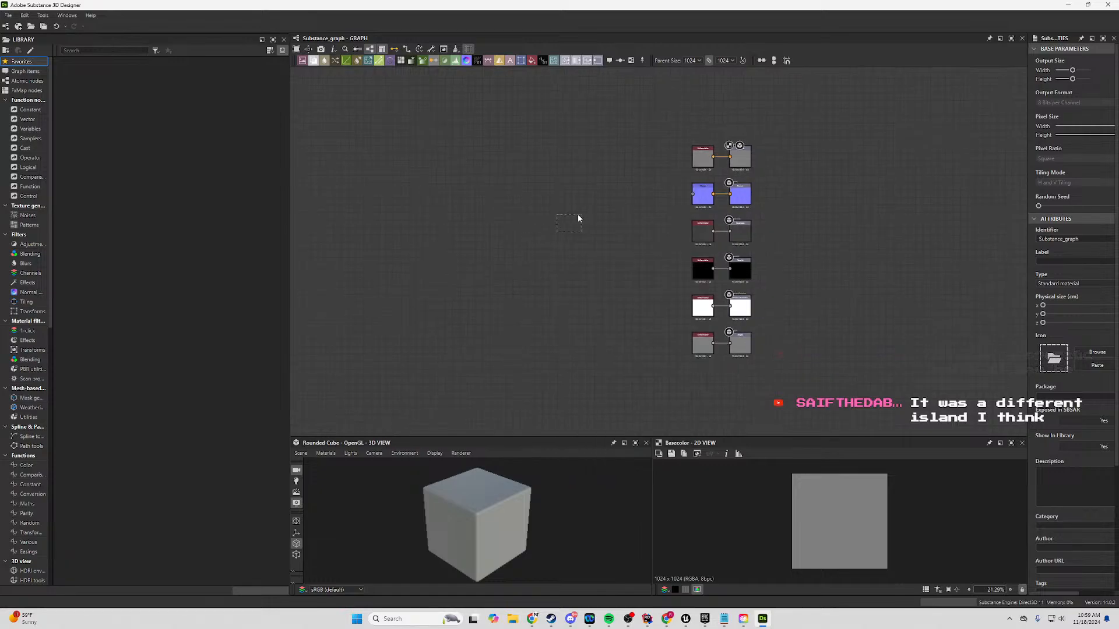
{"action": "middle_click_drag", "start_coordinate": [578, 214], "coordinate": [447, 236]}
{"action": "scroll", "coordinate": [548, 189], "scroll_direction": "up", "scroll_amount": 3}
{"action": "middle_click_drag", "start_coordinate": [542, 270], "coordinate": [653, 315]}
{"action": "scroll", "coordinate": [646, 205], "scroll_direction": "up", "scroll_amount": 3}
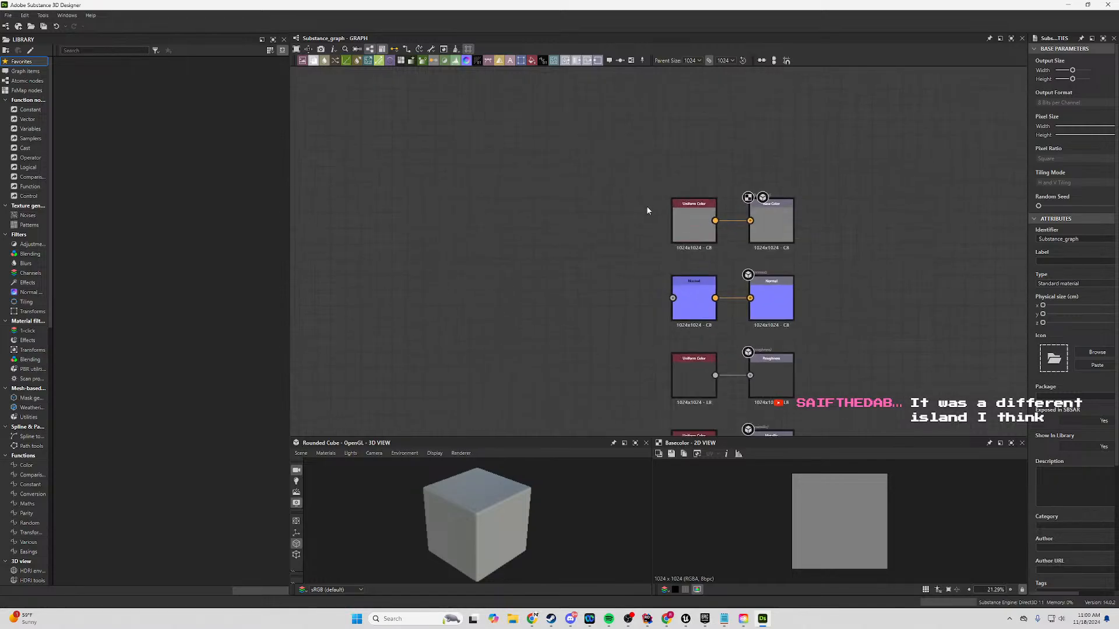
{"action": "left_click", "coordinate": [711, 208]}
{"action": "middle_click_drag", "start_coordinate": [711, 208], "coordinate": [662, 161]}
{"action": "left_click_drag", "start_coordinate": [662, 160], "coordinate": [377, 156]}
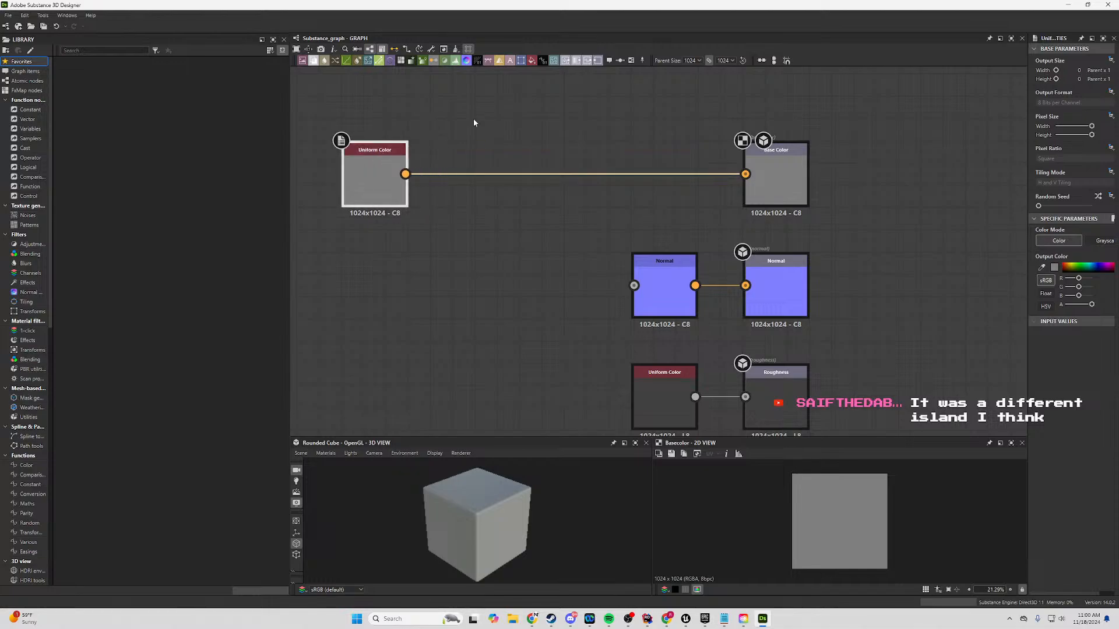
Move the five source nodes below away from their outputs, aligning them under the Base Color's Uniform Color node.
{"action": "middle_click_drag", "start_coordinate": [498, 191], "coordinate": [569, 100]}
{"action": "scroll", "coordinate": [659, 260], "scroll_direction": "down", "scroll_amount": 4}
{"action": "middle_click_drag", "start_coordinate": [659, 260], "coordinate": [621, 181]}
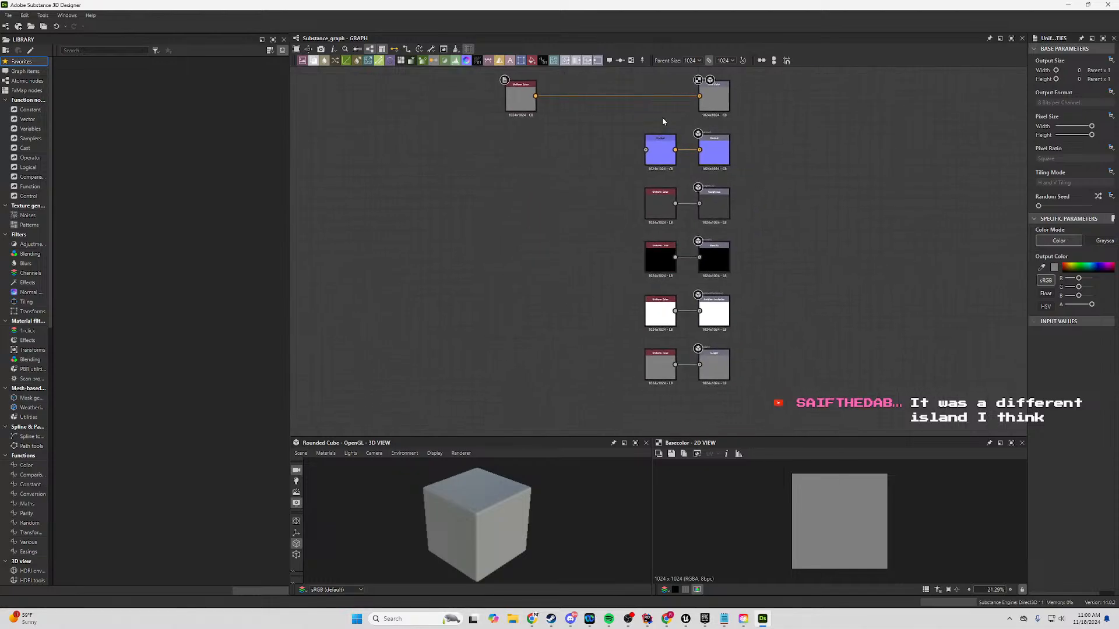
{"action": "left_click_drag", "start_coordinate": [662, 117], "coordinate": [636, 402]}
{"action": "middle_click_drag", "start_coordinate": [563, 356], "coordinate": [653, 393]}
{"action": "left_click_drag", "start_coordinate": [756, 180], "coordinate": [610, 181]}
{"action": "left_click", "coordinate": [670, 215]}
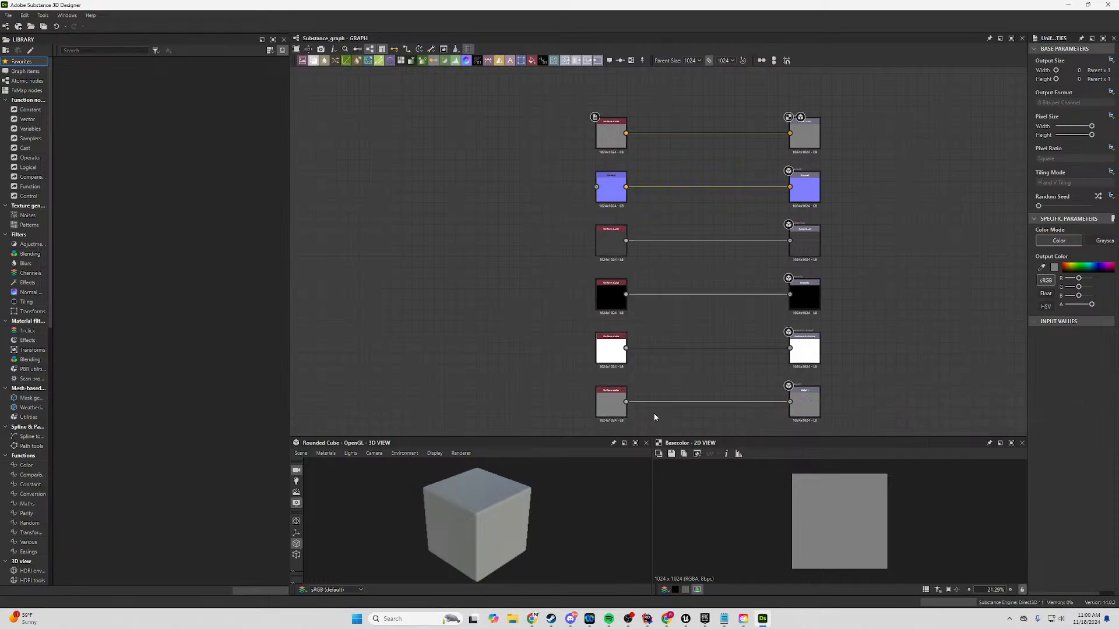
Move the Normal node and the four Uniform Color nodes below it back beside their outputs.
{"action": "left_click_drag", "start_coordinate": [675, 172], "coordinate": [537, 412]}
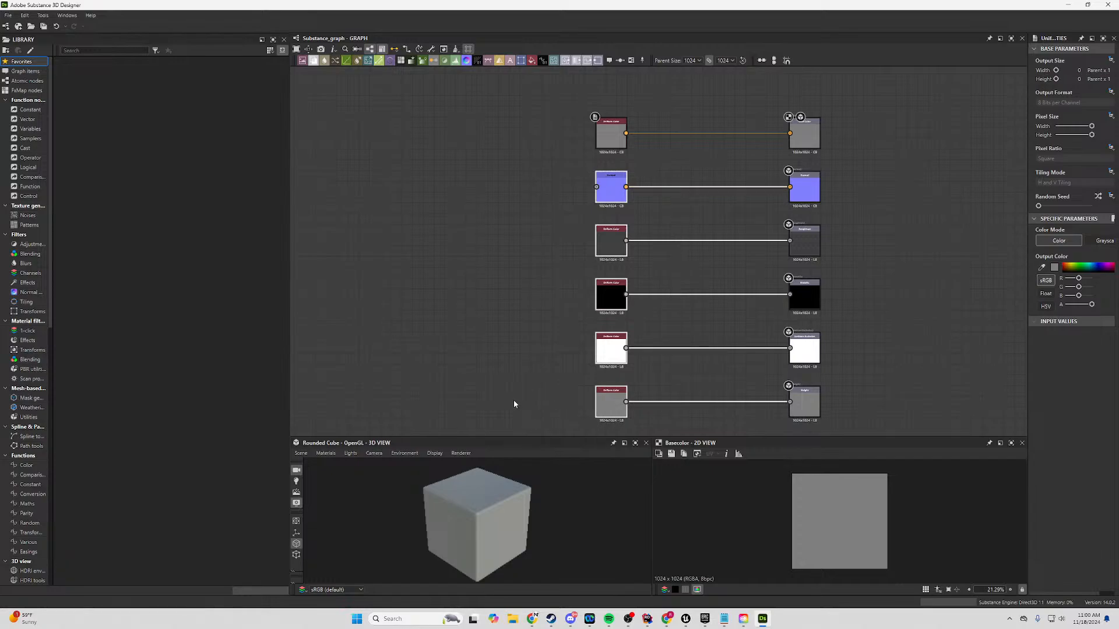
{"action": "middle_click_drag", "start_coordinate": [514, 404], "coordinate": [526, 346]}
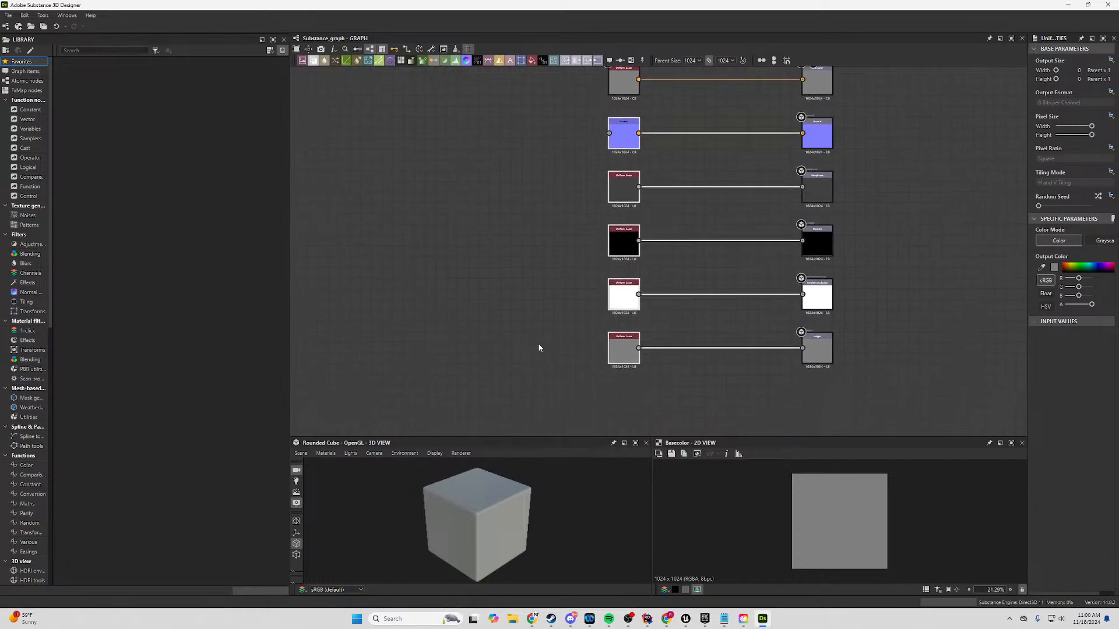
{"action": "middle_click_drag", "start_coordinate": [554, 290], "coordinate": [483, 294]}
{"action": "left_click_drag", "start_coordinate": [572, 160], "coordinate": [701, 161]}
{"action": "left_click", "coordinate": [641, 181]}
{"action": "middle_click_drag", "start_coordinate": [592, 231], "coordinate": [779, 406]}
{"action": "scroll", "coordinate": [588, 258], "scroll_direction": "up", "scroll_amount": 3}
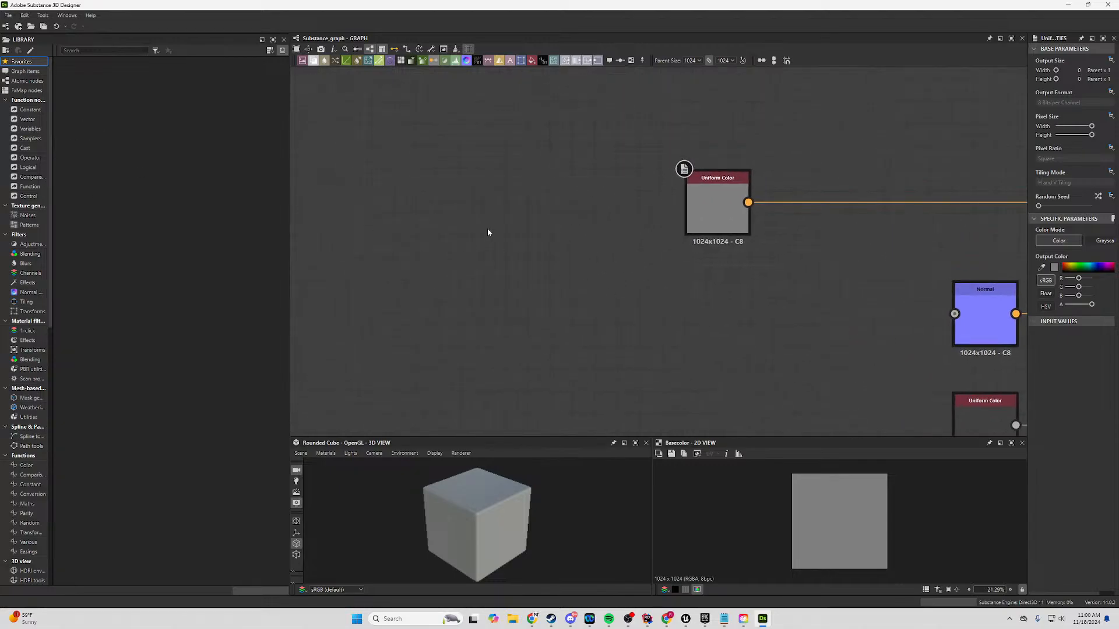
{"action": "right_click", "coordinate": [435, 178]}
{"action": "mouse_move", "coordinate": [436, 184]}
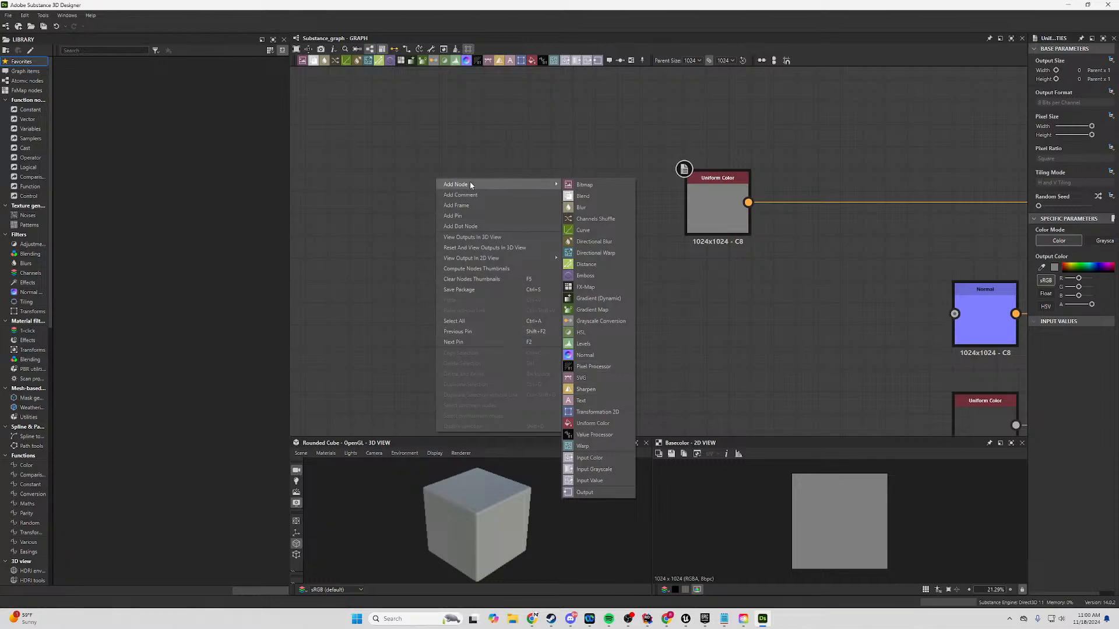
{"action": "left_click", "coordinate": [448, 85]}
{"action": "right_click", "coordinate": [417, 162]}
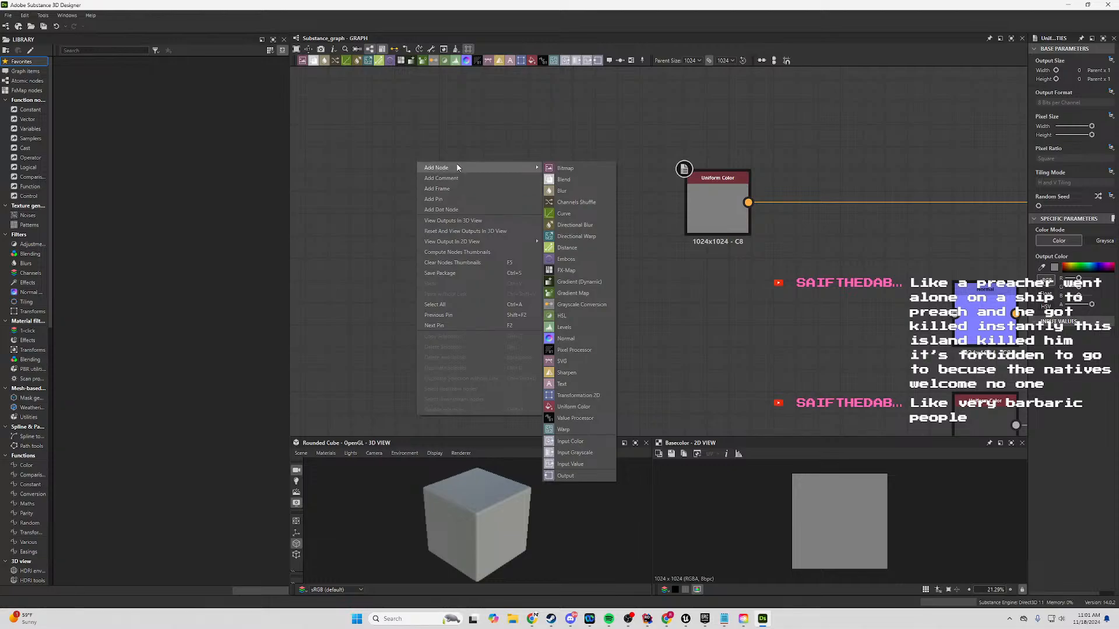
{"action": "left_click", "coordinate": [403, 104]}
{"action": "right_click", "coordinate": [415, 146]}
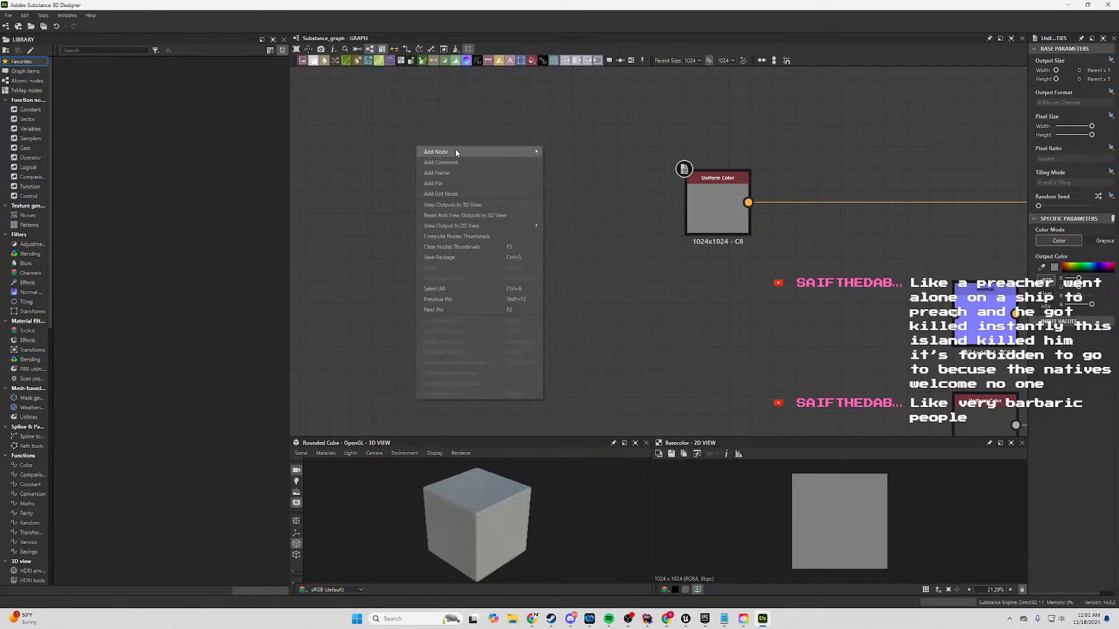
{"action": "left_click", "coordinate": [411, 122]}
Search the nodes for "pattern" and add a Polygon 2 node in the empty area ahead of the Uniform Color node.
{"action": "key", "text": "space"}
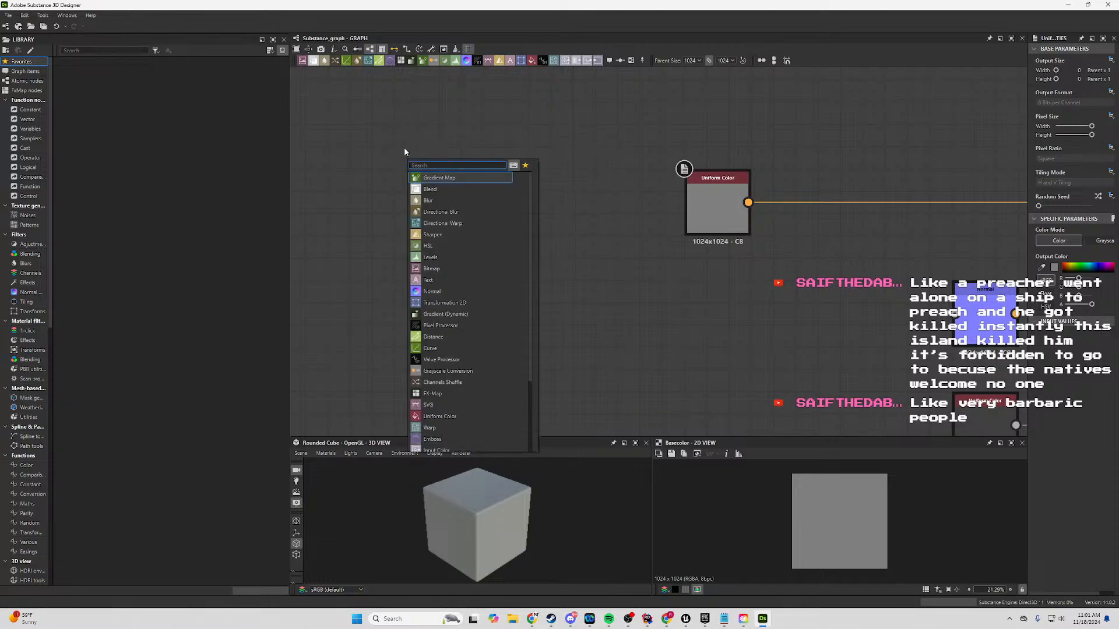
{"action": "type", "text": "patte"}
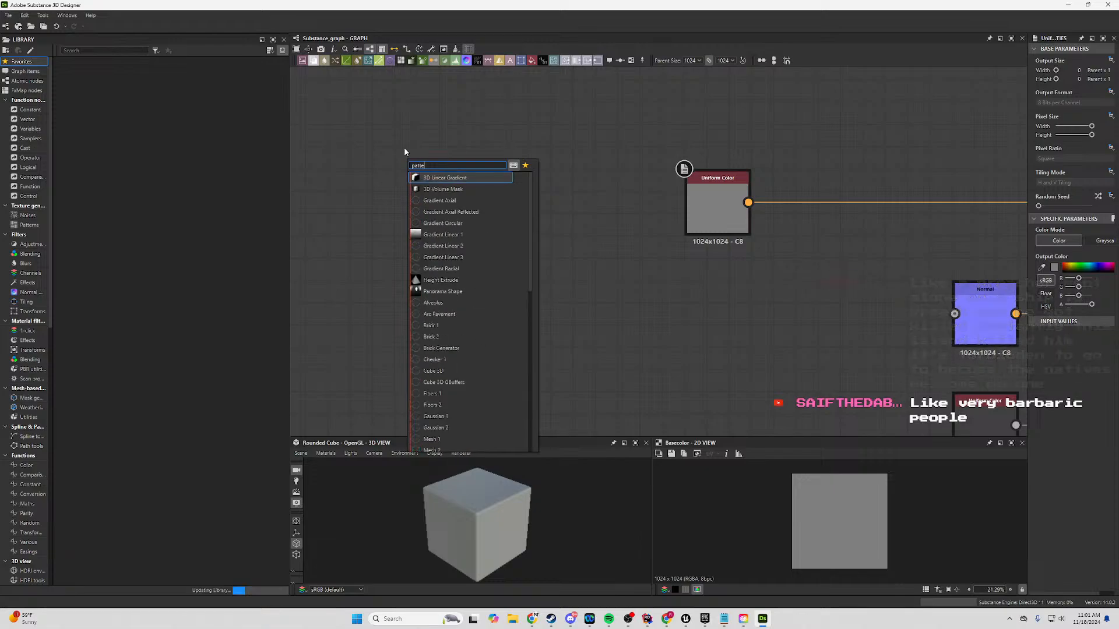
{"action": "type", "text": "rn"}
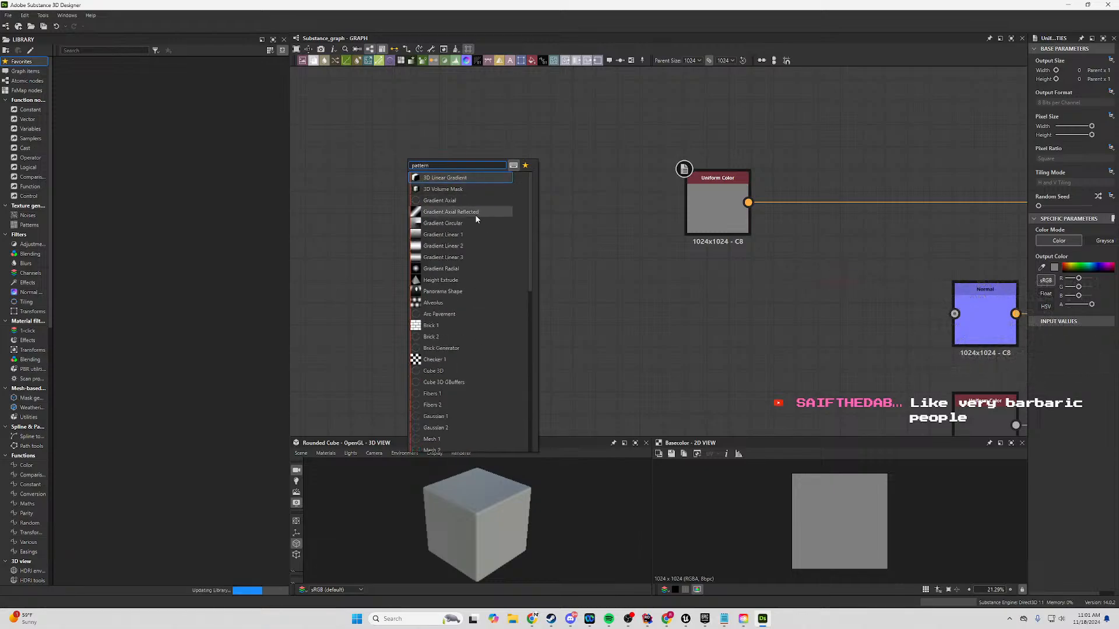
{"action": "scroll", "coordinate": [463, 338], "scroll_direction": "down", "scroll_amount": 3}
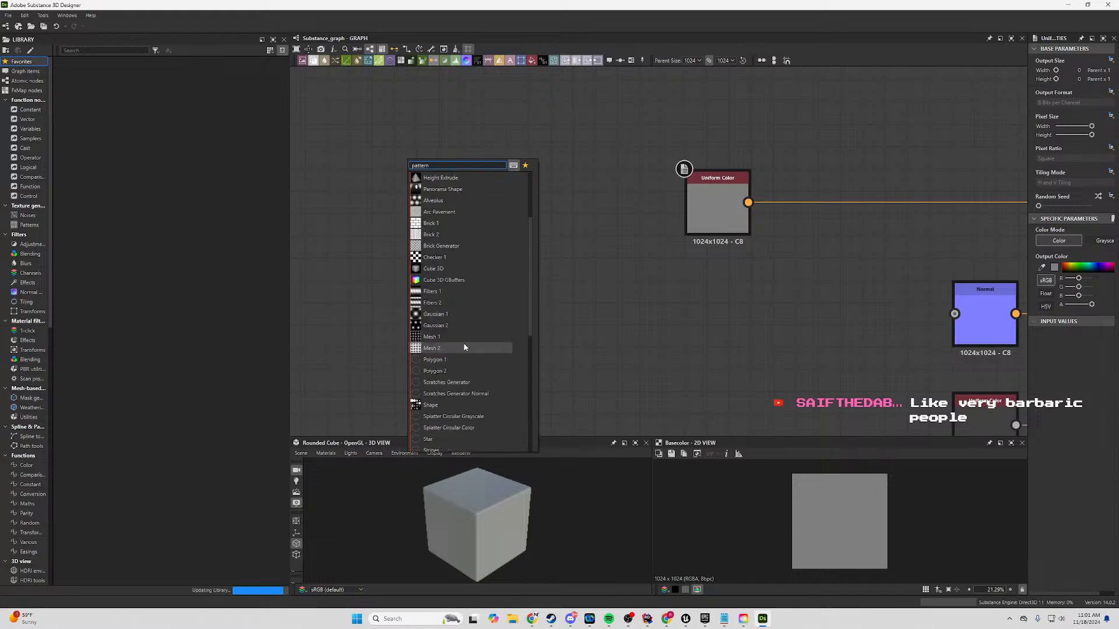
{"action": "scroll", "coordinate": [463, 334], "scroll_direction": "down", "scroll_amount": 1}
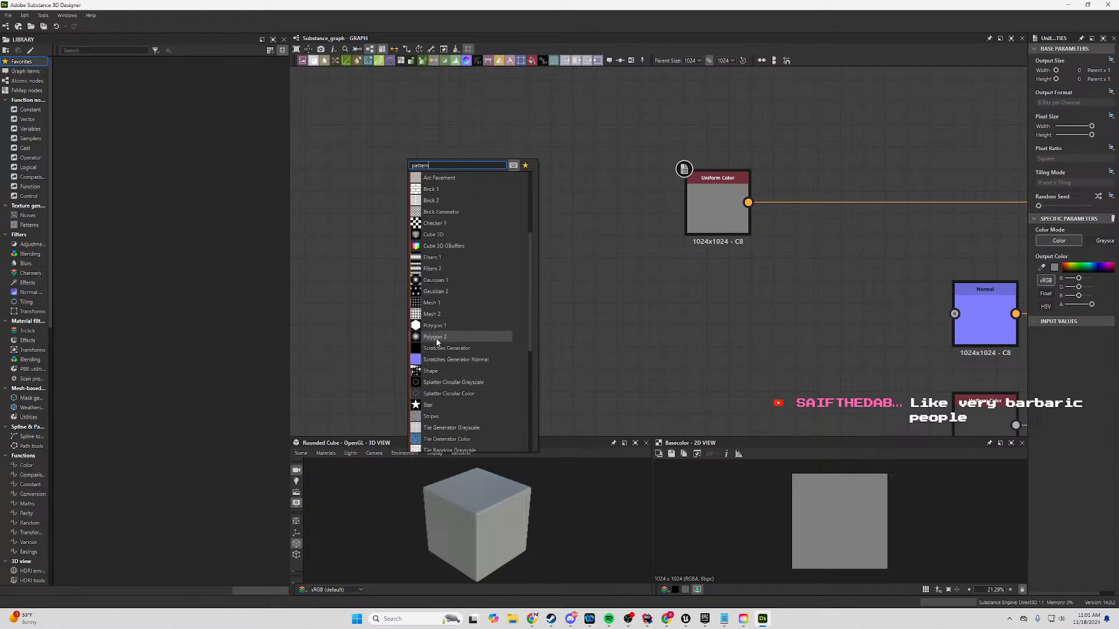
{"action": "left_click", "coordinate": [434, 337]}
{"action": "right_click", "coordinate": [641, 288]}
{"action": "left_click", "coordinate": [365, 258]}
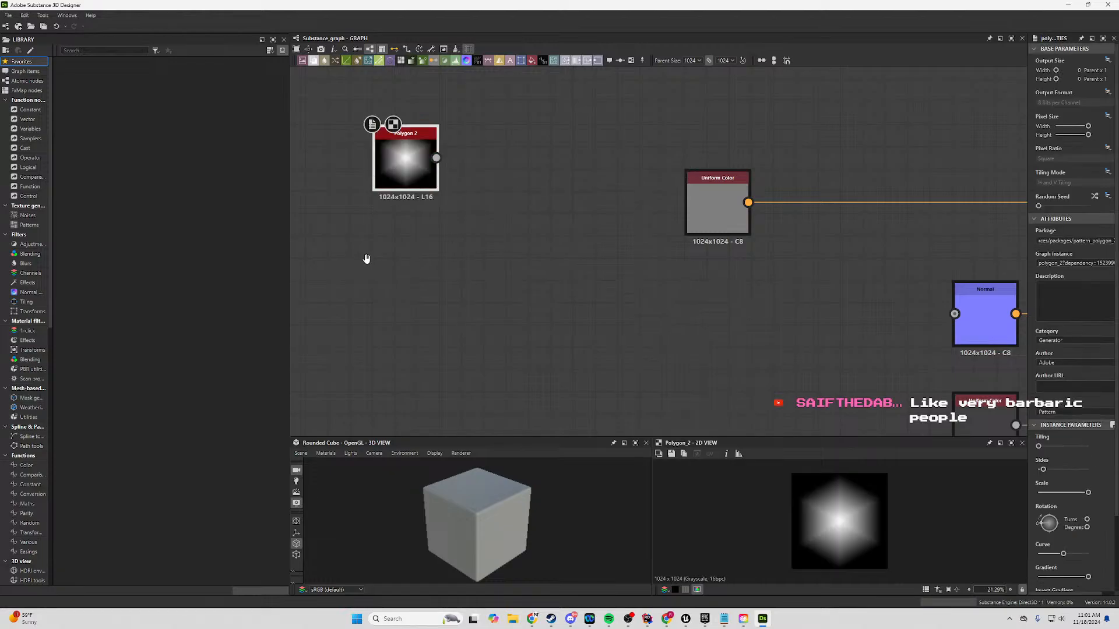
{"action": "middle_click_drag", "start_coordinate": [365, 258], "coordinate": [544, 313]}
{"action": "left_click_drag", "start_coordinate": [574, 217], "coordinate": [328, 151]}
{"action": "middle_click_drag", "start_coordinate": [439, 252], "coordinate": [474, 253]}
{"action": "left_click", "coordinate": [475, 253]}
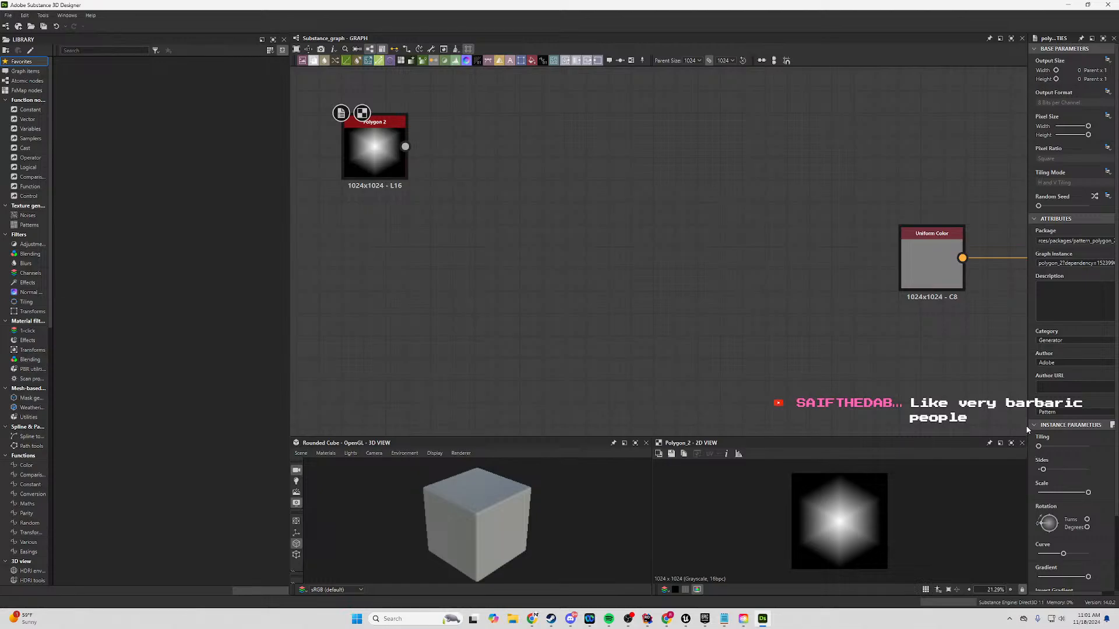
Widen the properties area to try a square shape on the Polygon 2 node, and delete that node.
{"action": "left_click_drag", "start_coordinate": [1027, 423], "coordinate": [745, 404]}
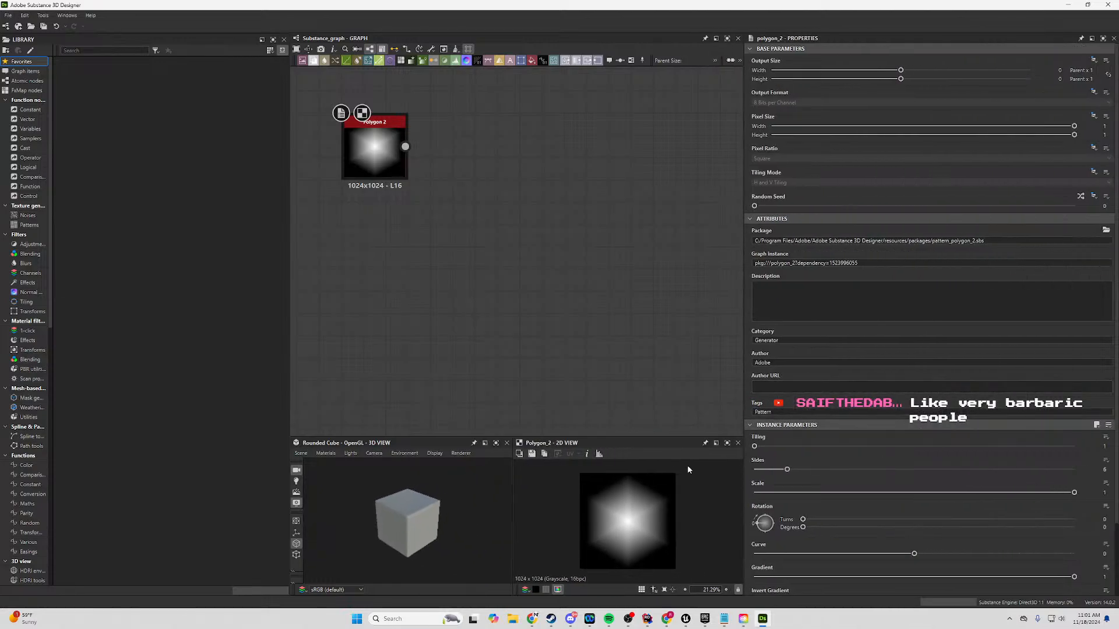
{"action": "left_click_drag", "start_coordinate": [786, 470], "coordinate": [760, 472]}
{"action": "left_click", "coordinate": [375, 146]}
{"action": "key", "text": "Delete"}
{"action": "right_click", "coordinate": [382, 171]}
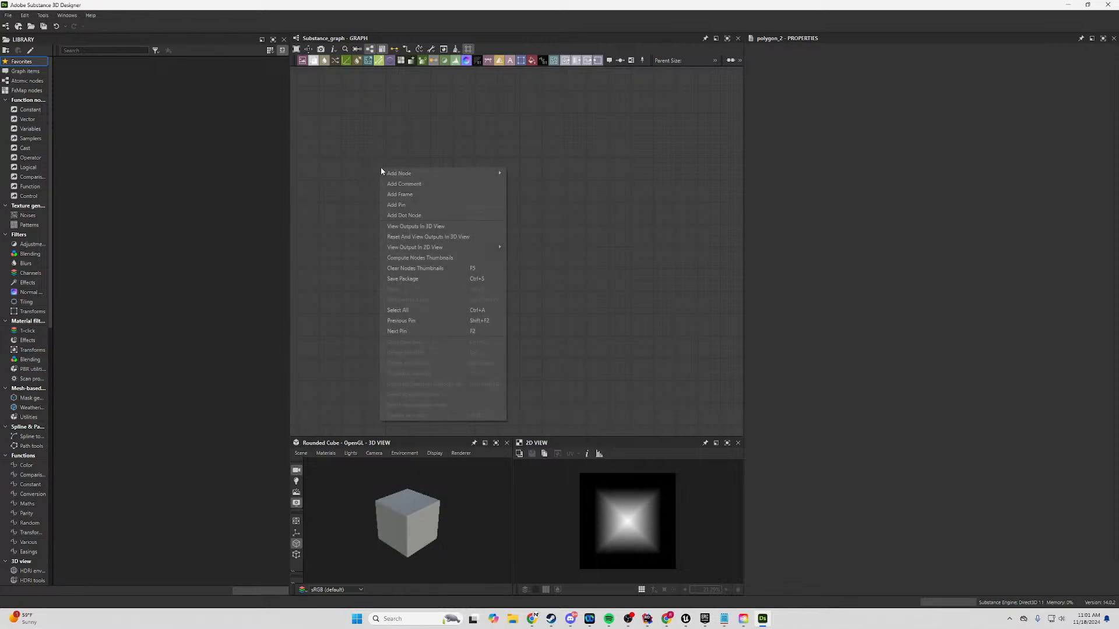
{"action": "right_click", "coordinate": [417, 134]}
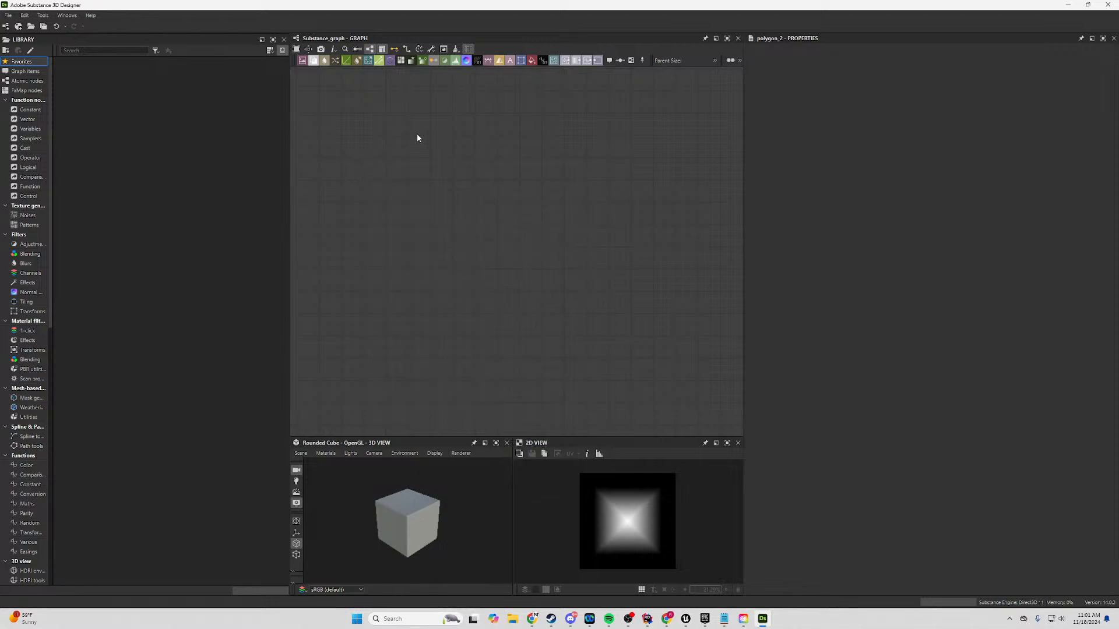
{"action": "right_click", "coordinate": [417, 134]}
{"action": "left_click", "coordinate": [455, 130]}
{"action": "key", "text": "space"}
{"action": "type", "text": "sound"}
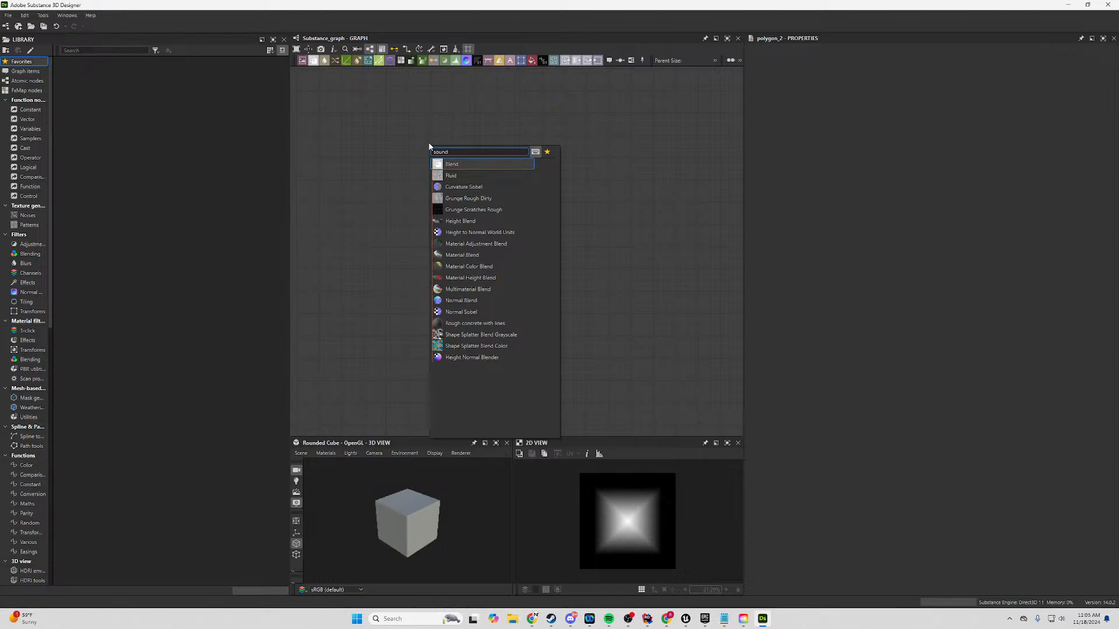
{"action": "key", "text": "BackSpace"}
{"action": "key", "text": "BackSpace"}
{"action": "key", "text": "BackSpace"}
{"action": "key", "text": "BackSpace"}
{"action": "key", "text": "BackSpace"}
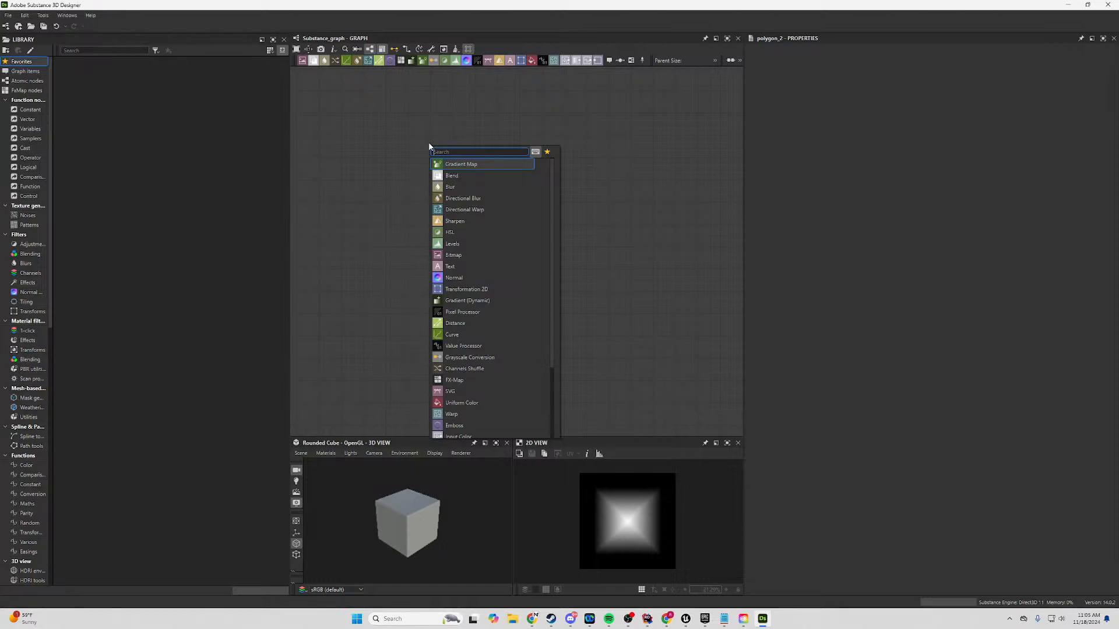
{"action": "left_click", "coordinate": [391, 126]}
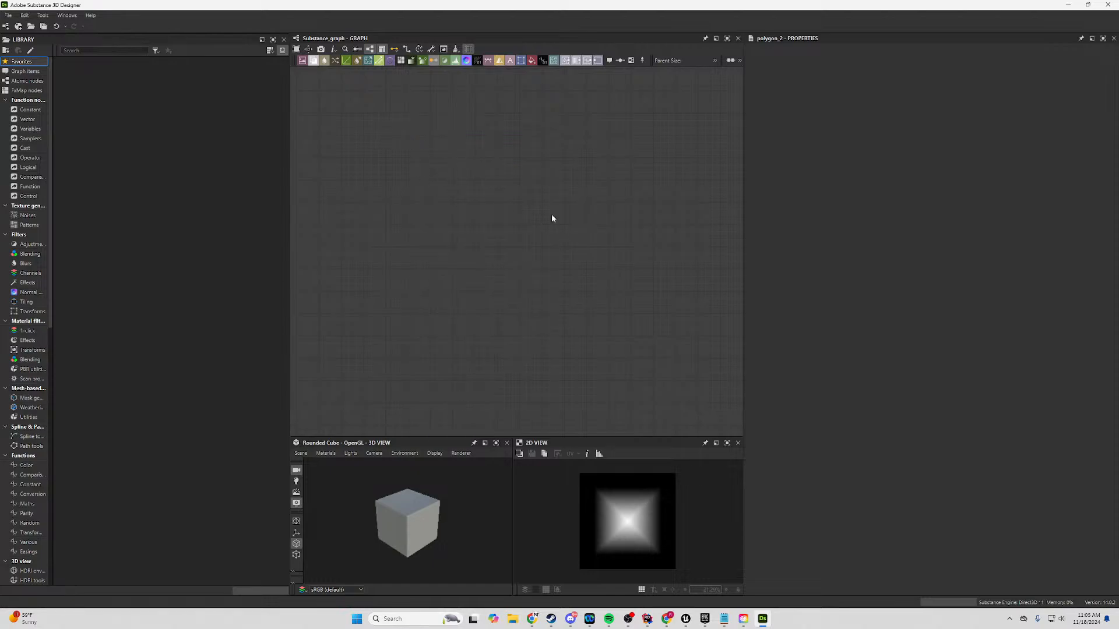
{"action": "right_click", "coordinate": [467, 225]}
{"action": "left_click", "coordinate": [541, 185]}
Select the Base Color's Uniform Color node and move it farther away from its output, keeping it on the same row.
{"action": "middle_click_drag", "start_coordinate": [653, 190], "coordinate": [356, 210]}
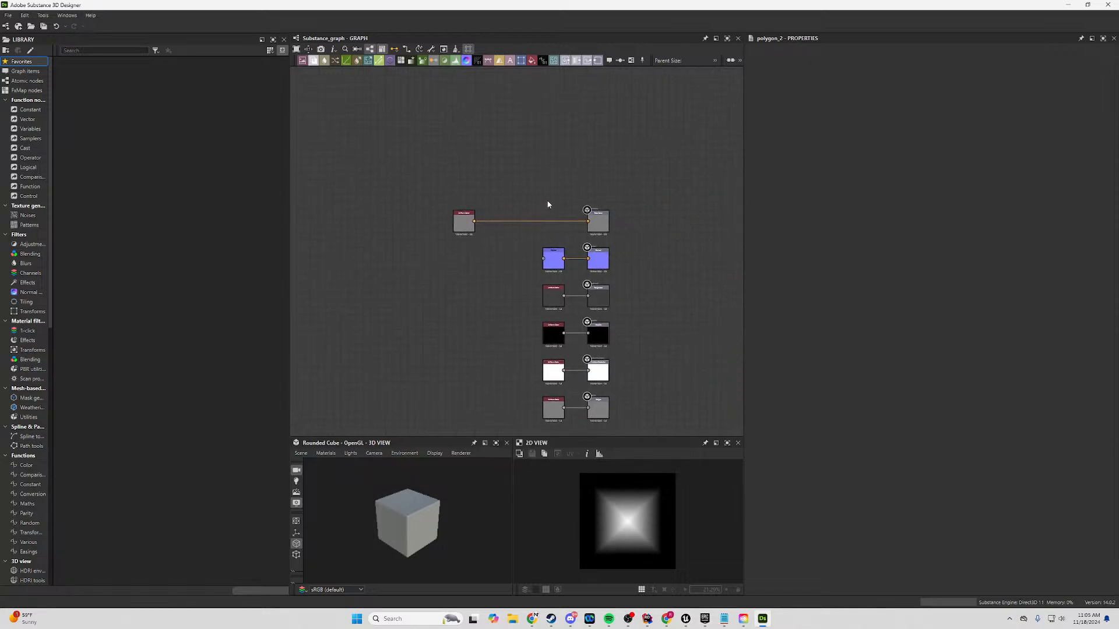
{"action": "scroll", "coordinate": [547, 205], "scroll_direction": "up", "scroll_amount": 4}
{"action": "middle_click_drag", "start_coordinate": [336, 257], "coordinate": [481, 215]}
{"action": "left_click", "coordinate": [518, 209]}
{"action": "middle_click_drag", "start_coordinate": [586, 251], "coordinate": [292, 279]}
{"action": "scroll", "coordinate": [454, 244], "scroll_direction": "up", "scroll_amount": 2}
{"action": "scroll", "coordinate": [380, 277], "scroll_direction": "down", "scroll_amount": 2}
{"action": "middle_click_drag", "start_coordinate": [362, 280], "coordinate": [607, 276]}
{"action": "scroll", "coordinate": [527, 269], "scroll_direction": "up", "scroll_amount": 3}
{"action": "scroll", "coordinate": [442, 285], "scroll_direction": "down", "scroll_amount": 2}
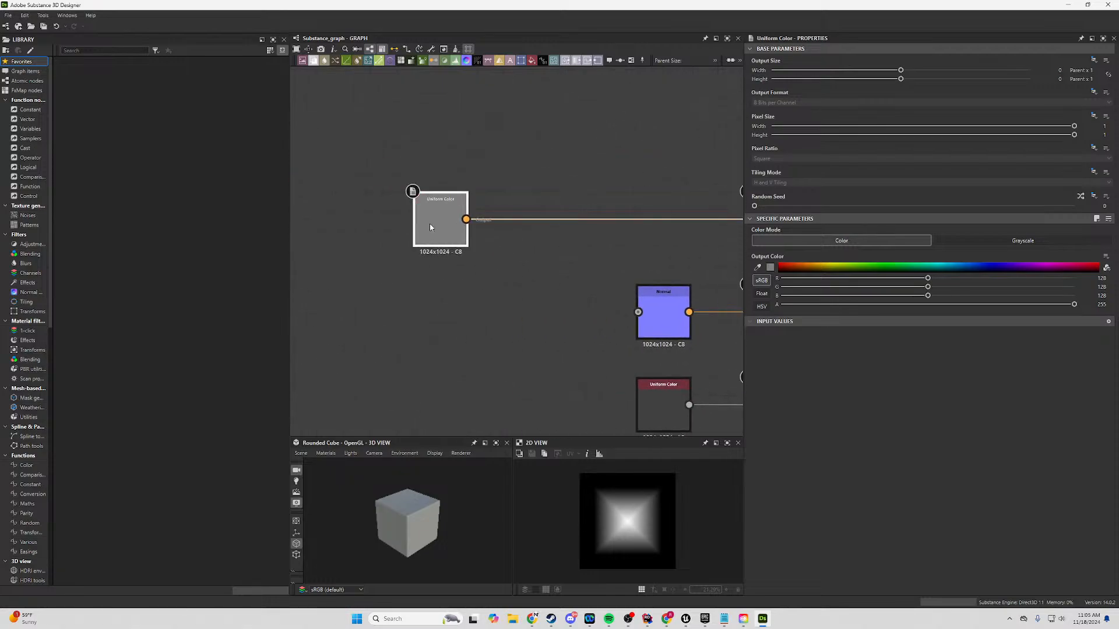
{"action": "left_click_drag", "start_coordinate": [430, 225], "coordinate": [384, 225]}
Nudge the Uniform Color node a little farther back to widen the gap ahead of the Base Color output.
{"action": "middle_click_drag", "start_coordinate": [615, 279], "coordinate": [460, 272]}
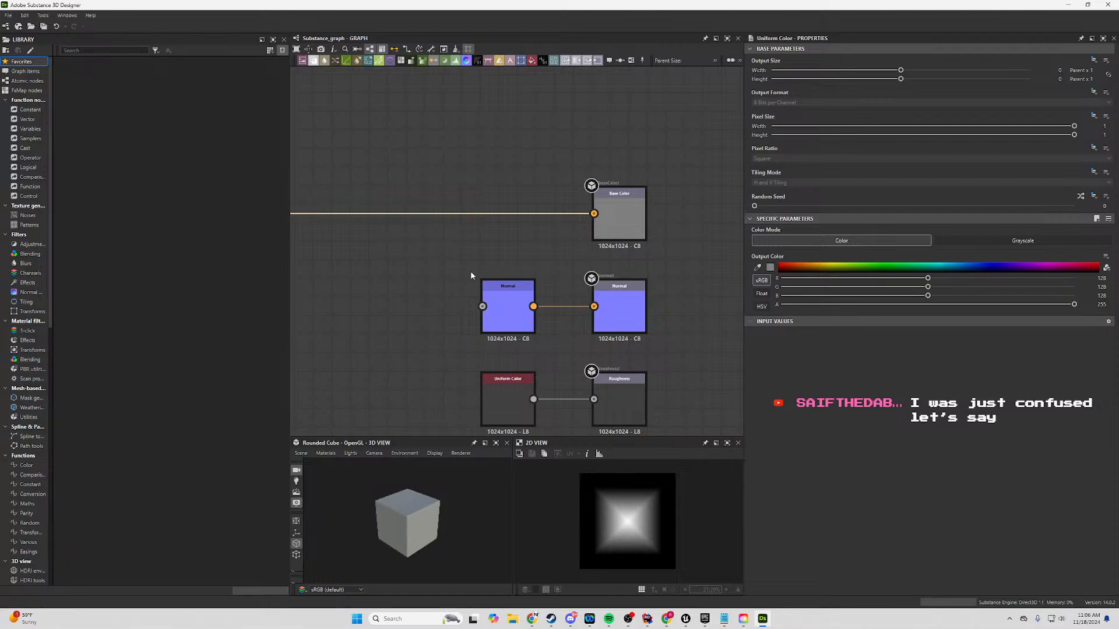
{"action": "middle_click_drag", "start_coordinate": [385, 266], "coordinate": [547, 284]}
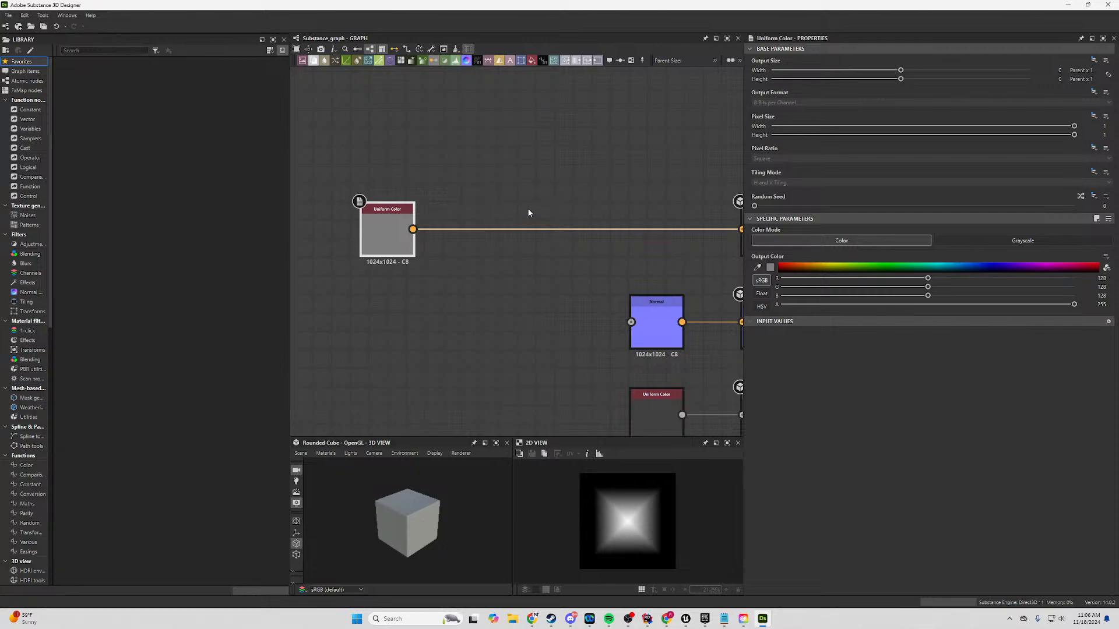
{"action": "mouse_move", "coordinate": [546, 203]}
{"action": "middle_mouse_down"}
{"action": "mouse_move", "coordinate": [473, 210]}
{"action": "mouse_move", "coordinate": [530, 193]}
{"action": "middle_mouse_up"}
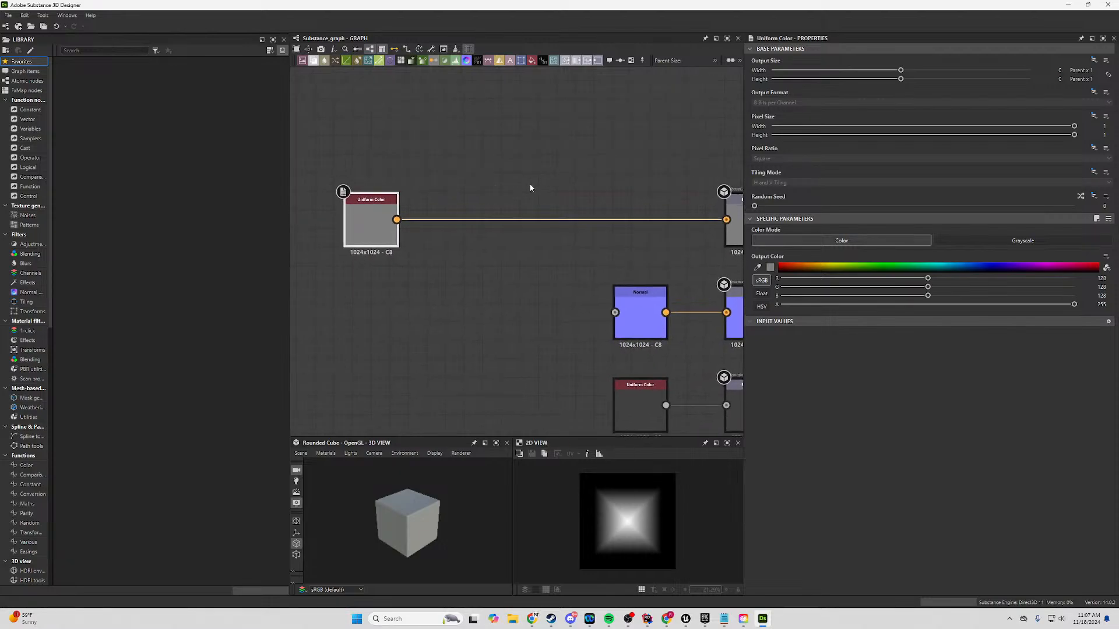
{"action": "left_click_drag", "start_coordinate": [364, 214], "coordinate": [355, 223]}
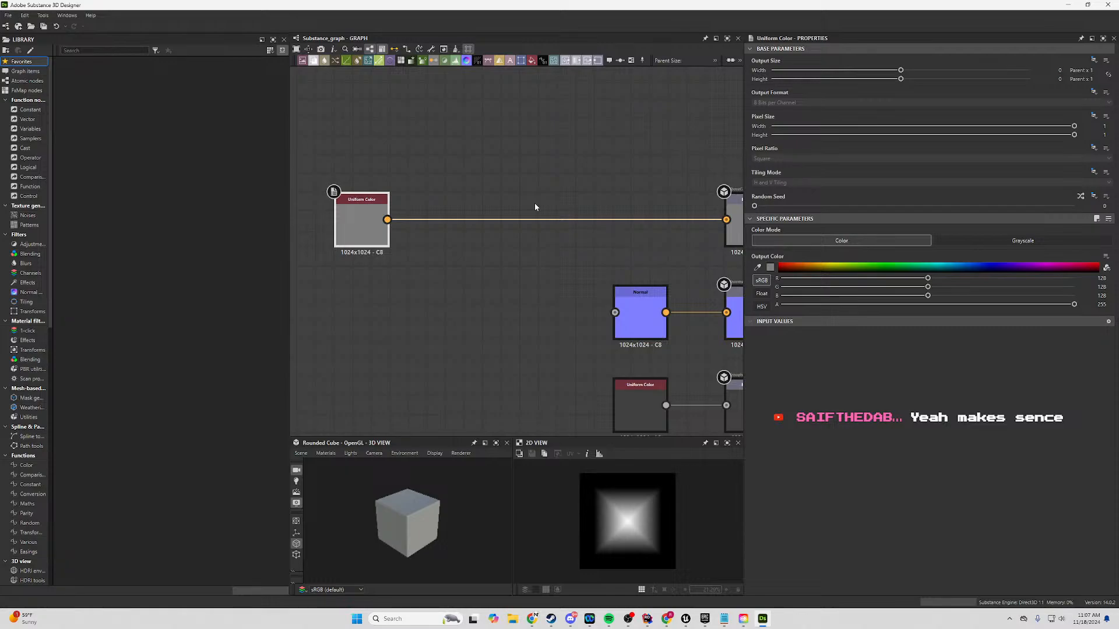
{"action": "middle_click_drag", "start_coordinate": [517, 182], "coordinate": [508, 216]}
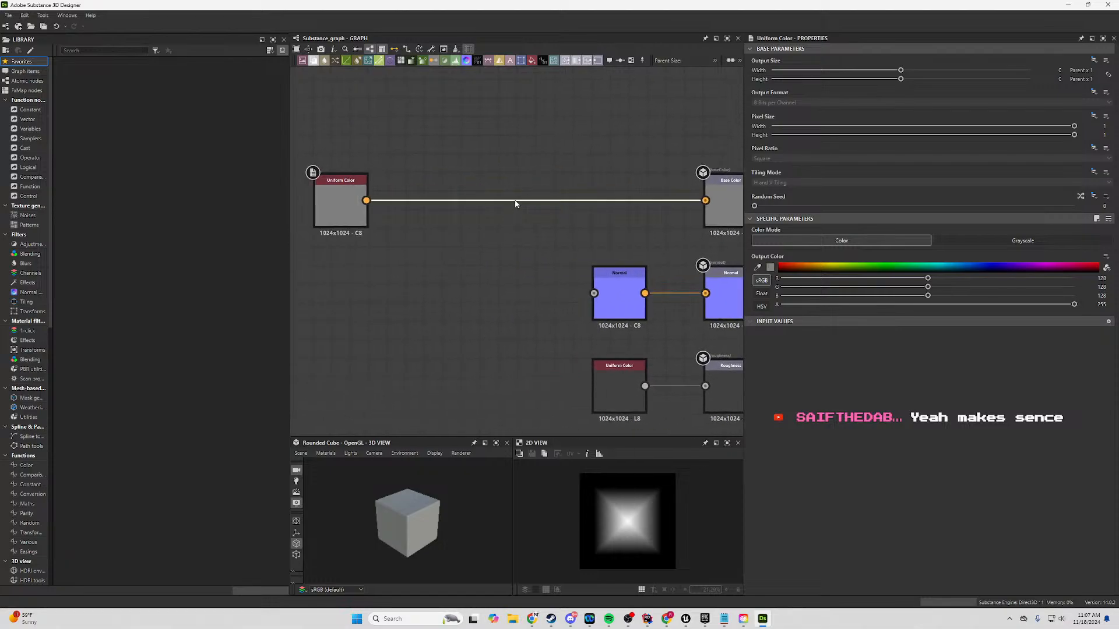
{"action": "middle_click_drag", "start_coordinate": [449, 155], "coordinate": [524, 194]}
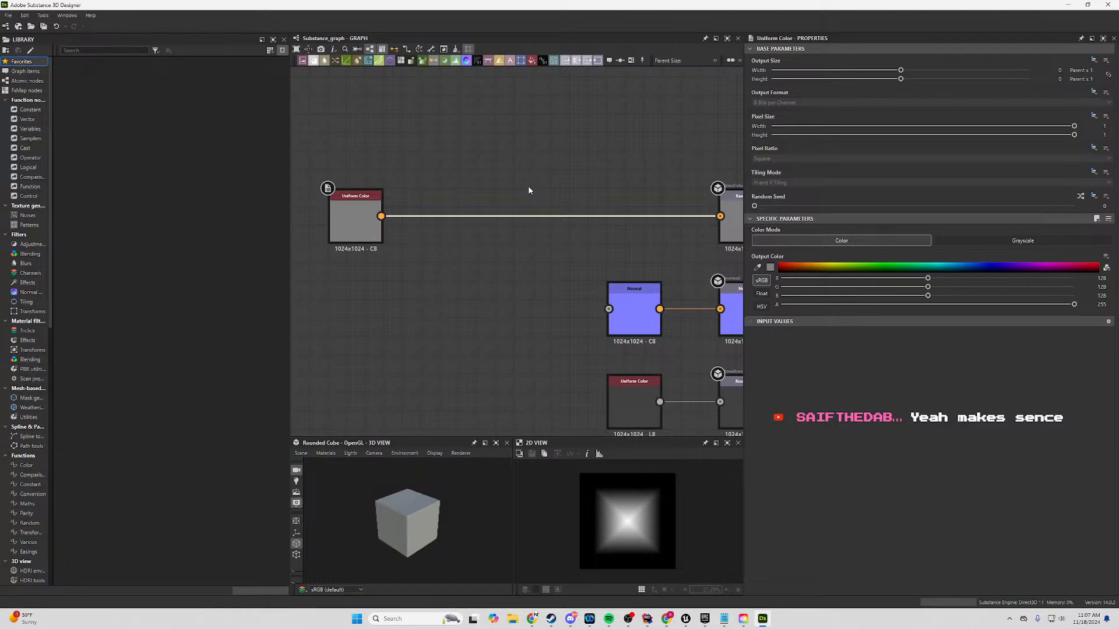
{"action": "scroll", "coordinate": [528, 186], "scroll_direction": "down", "scroll_amount": 1}
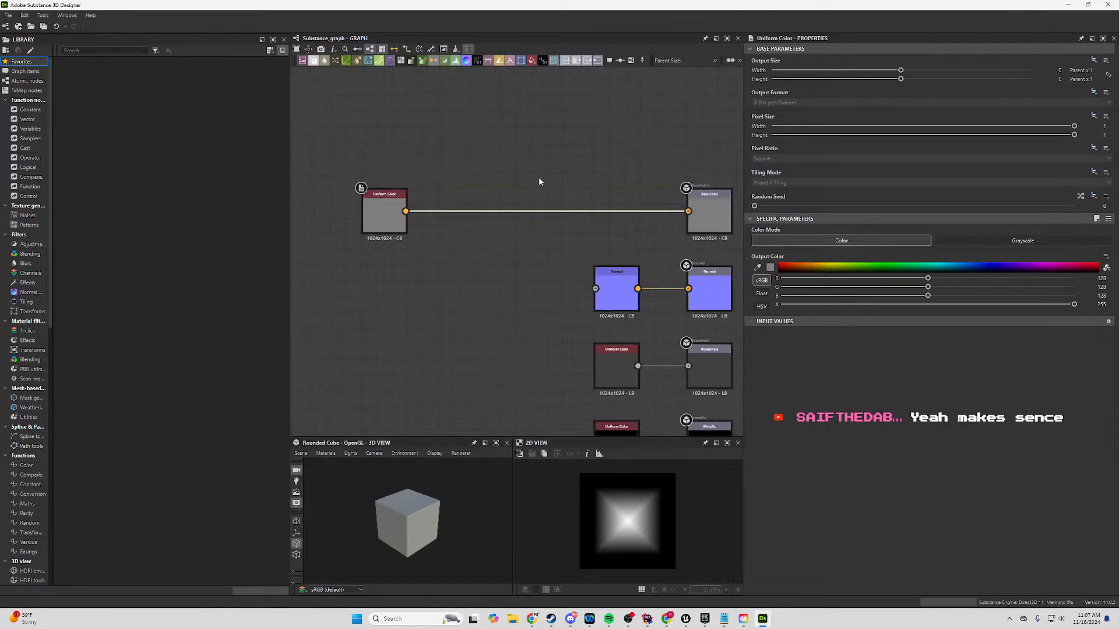
{"action": "middle_click_drag", "start_coordinate": [538, 180], "coordinate": [506, 187]}
{"action": "scroll", "coordinate": [509, 187], "scroll_direction": "up", "scroll_amount": 3}
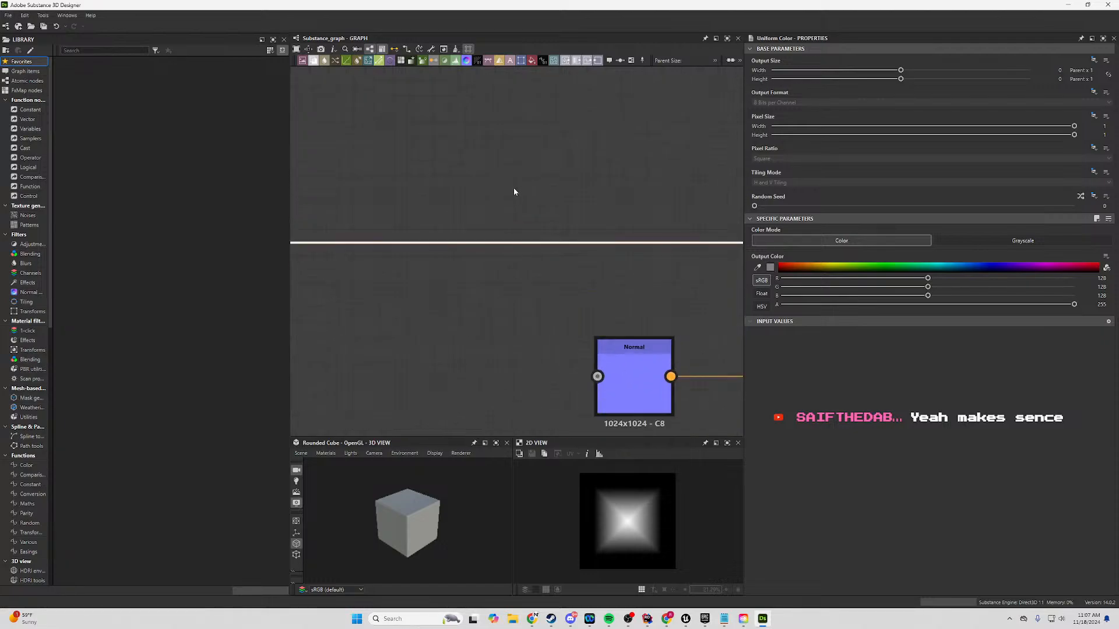
{"action": "middle_click_drag", "start_coordinate": [453, 214], "coordinate": [577, 219]}
{"action": "scroll", "coordinate": [536, 202], "scroll_direction": "down", "scroll_amount": 2}
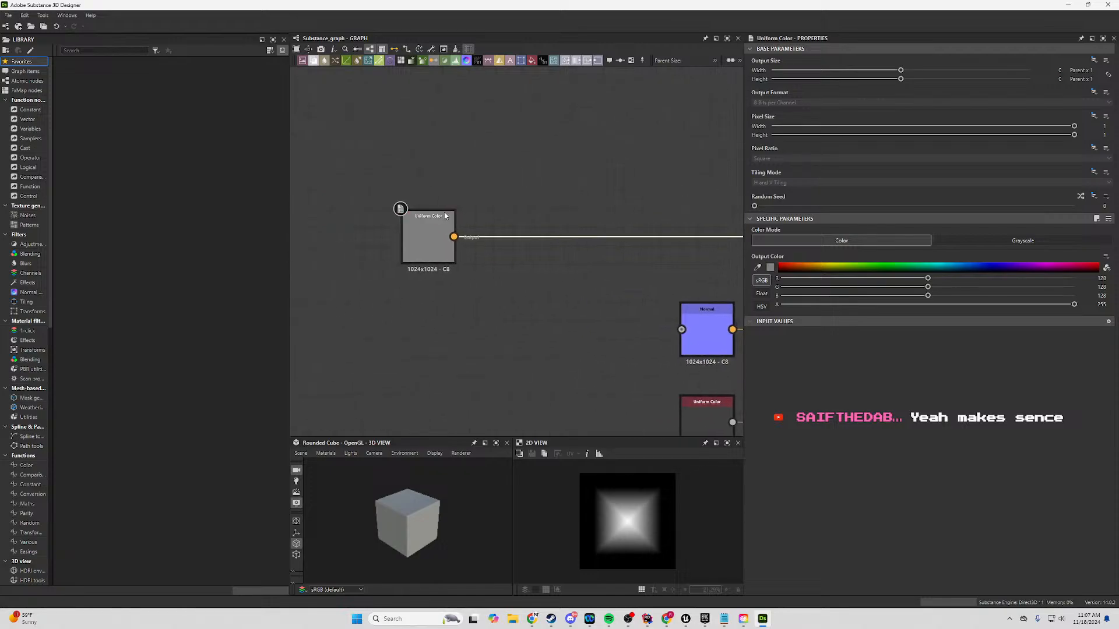
{"action": "left_click_drag", "start_coordinate": [444, 217], "coordinate": [428, 221]}
{"action": "middle_click_drag", "start_coordinate": [548, 218], "coordinate": [407, 218]}
{"action": "mouse_move", "coordinate": [586, 213]}
{"action": "middle_mouse_down"}
{"action": "mouse_move", "coordinate": [449, 203]}
{"action": "mouse_move", "coordinate": [579, 192]}
{"action": "middle_mouse_up"}
{"action": "middle_click_drag", "start_coordinate": [442, 196], "coordinate": [470, 205]}
{"action": "middle_click_drag", "start_coordinate": [556, 196], "coordinate": [468, 173]}
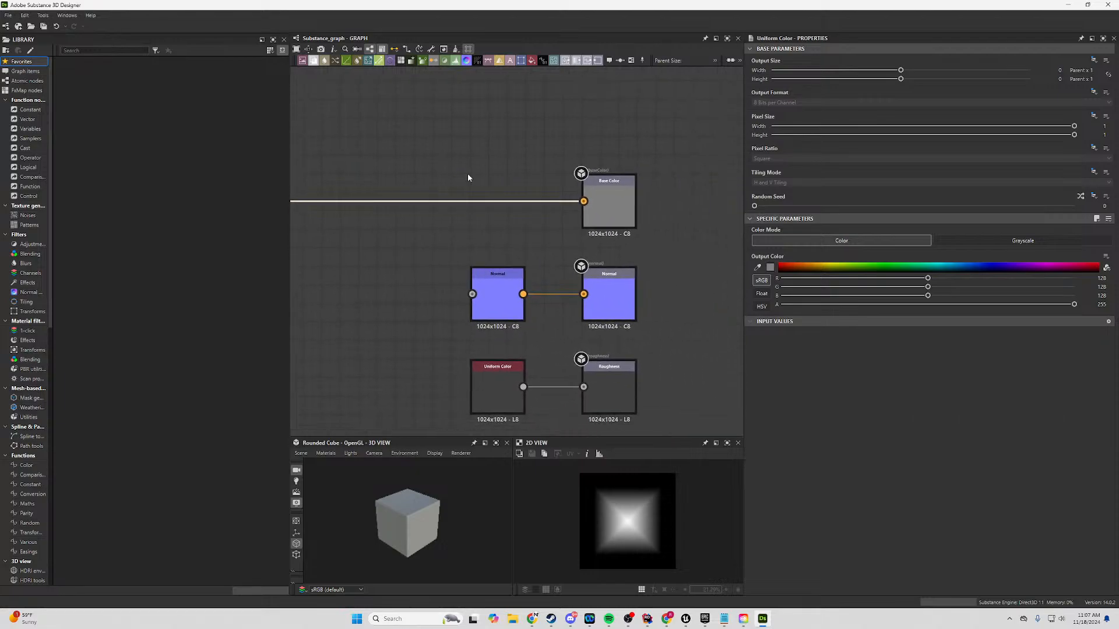
{"action": "middle_click_drag", "start_coordinate": [368, 196], "coordinate": [535, 183]}
{"action": "middle_click_drag", "start_coordinate": [736, 179], "coordinate": [532, 187]}
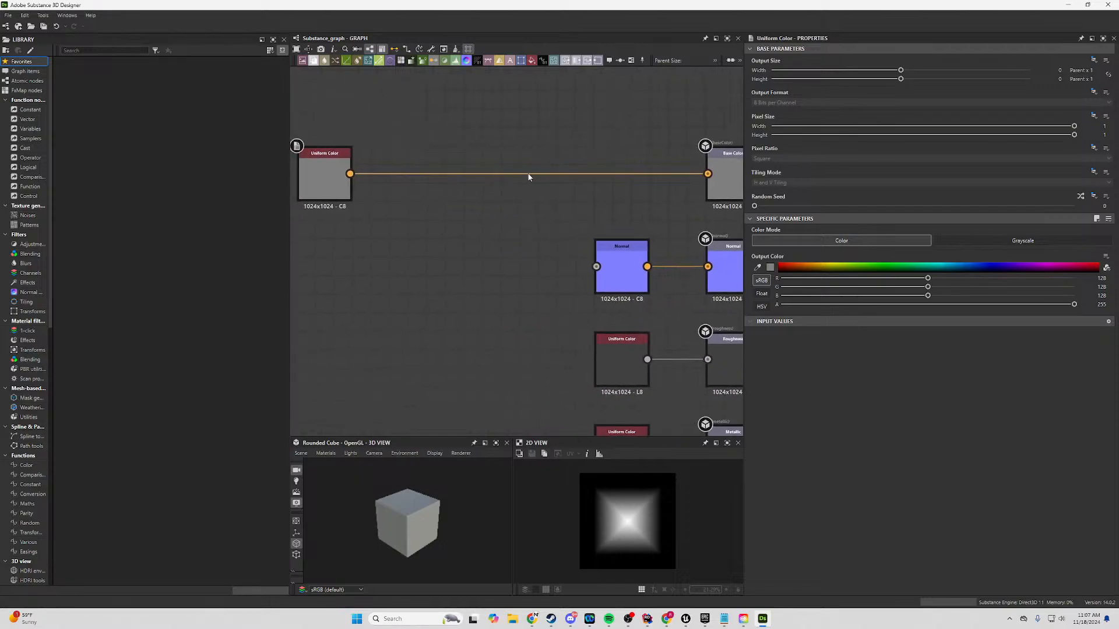
{"action": "left_click", "coordinate": [528, 174]}
{"action": "middle_click_drag", "start_coordinate": [503, 248], "coordinate": [447, 150]}
{"action": "scroll", "coordinate": [449, 268], "scroll_direction": "down", "scroll_amount": 3}
{"action": "scroll", "coordinate": [493, 262], "scroll_direction": "up", "scroll_amount": 3}
{"action": "scroll", "coordinate": [500, 180], "scroll_direction": "down", "scroll_amount": 2}
{"action": "middle_click_drag", "start_coordinate": [497, 195], "coordinate": [449, 148]}
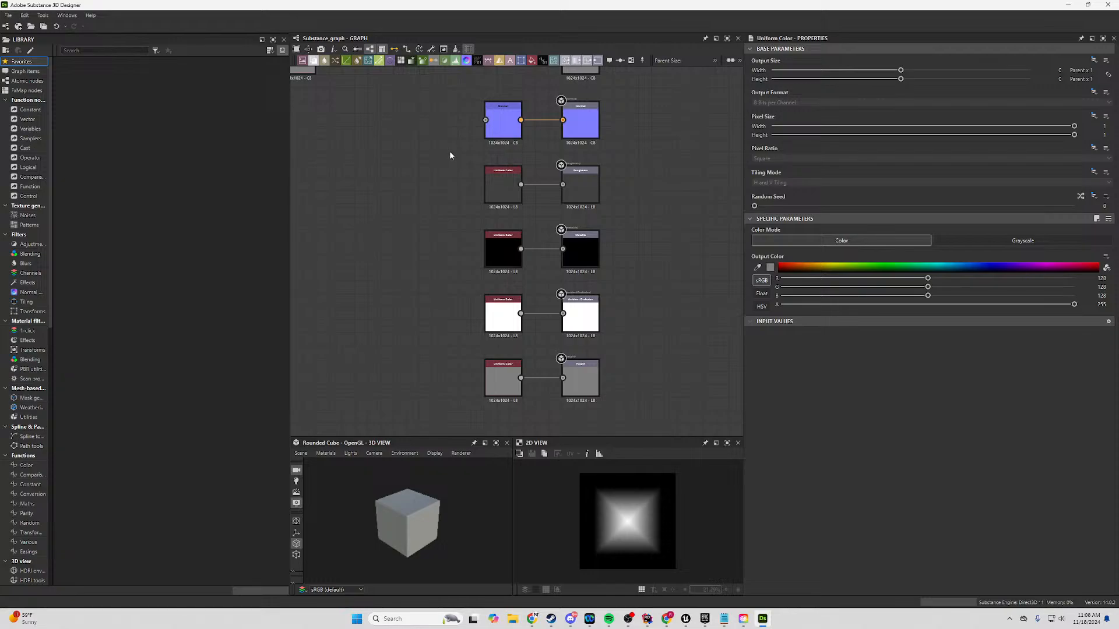
{"action": "middle_click_drag", "start_coordinate": [450, 155], "coordinate": [577, 271]}
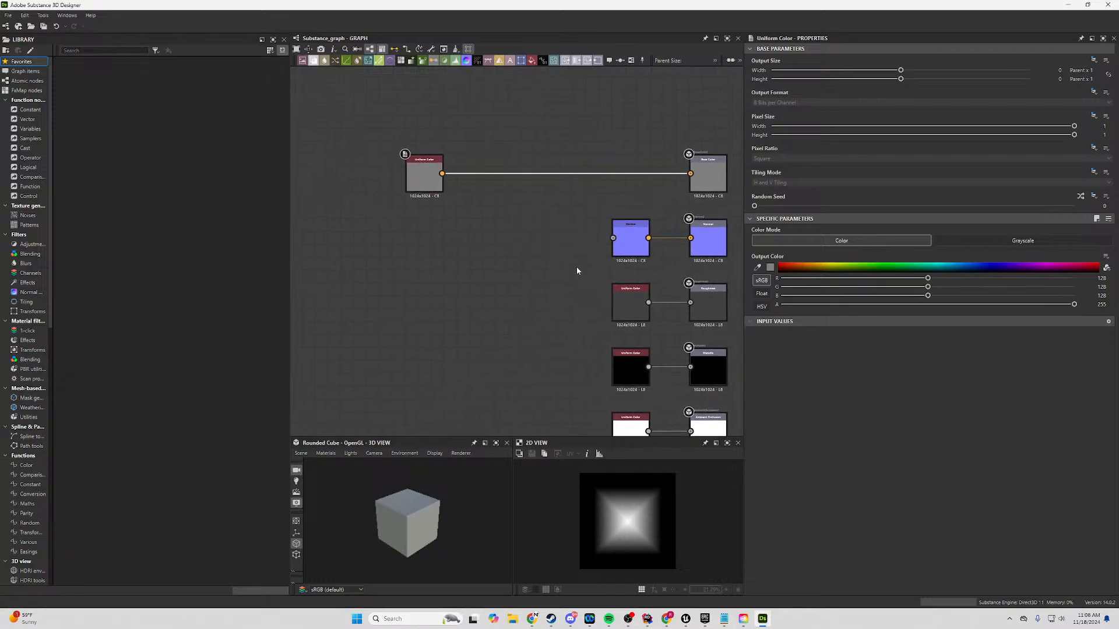
{"action": "scroll", "coordinate": [574, 214], "scroll_direction": "up", "scroll_amount": 2}
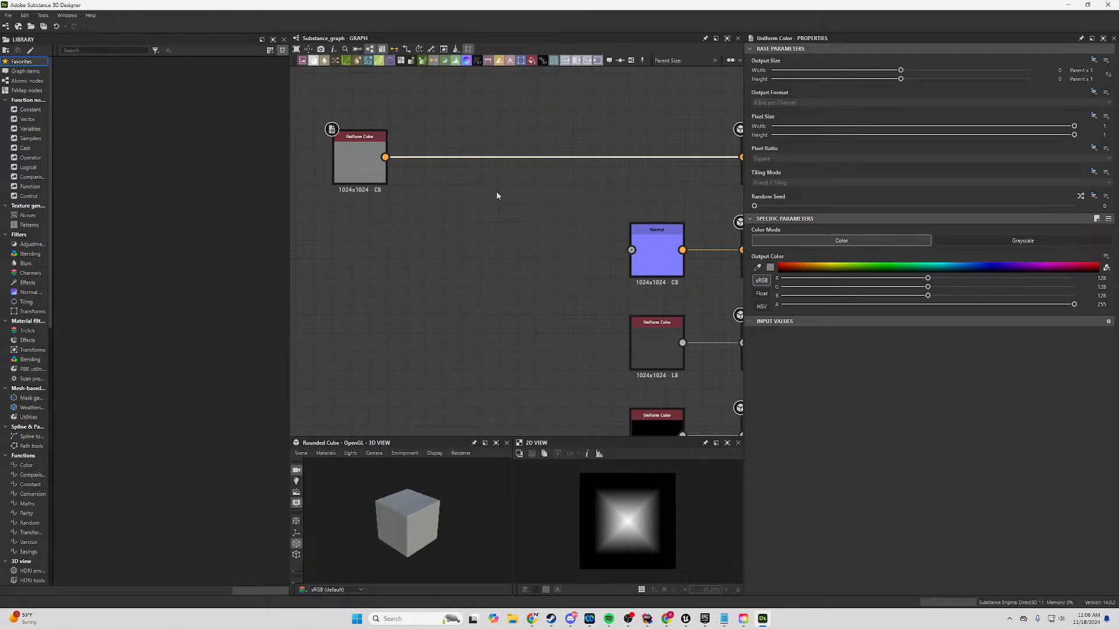
{"action": "middle_click_drag", "start_coordinate": [497, 192], "coordinate": [530, 266]}
{"action": "middle_click_drag", "start_coordinate": [574, 222], "coordinate": [545, 182]}
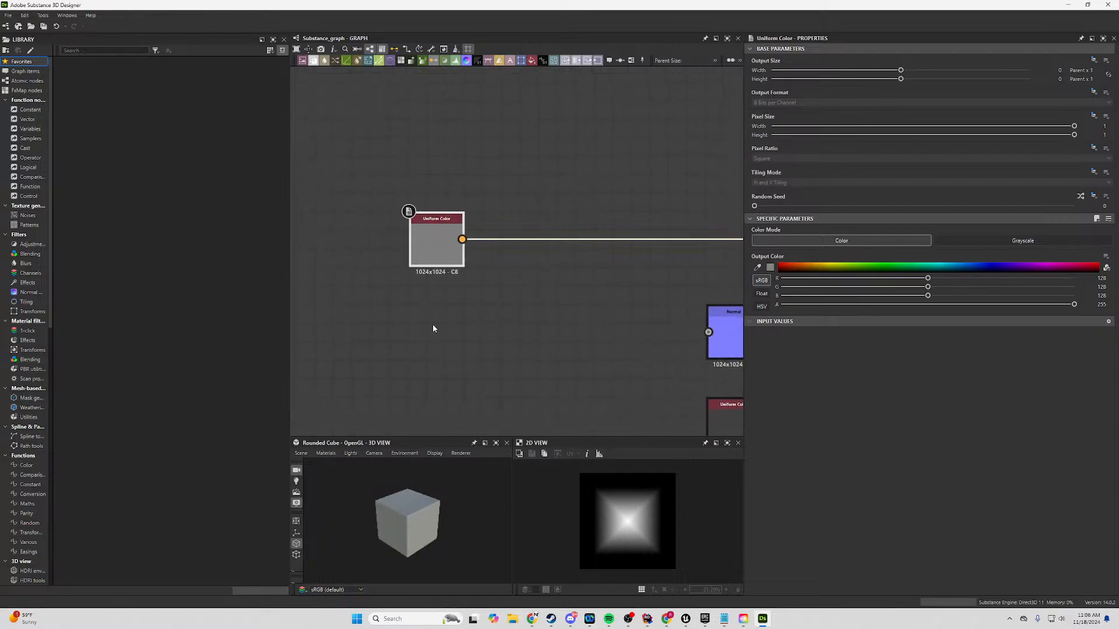
{"action": "middle_click_drag", "start_coordinate": [582, 280], "coordinate": [640, 312]}
{"action": "middle_click_drag", "start_coordinate": [492, 172], "coordinate": [482, 278]}
{"action": "right_click", "coordinate": [481, 189]}
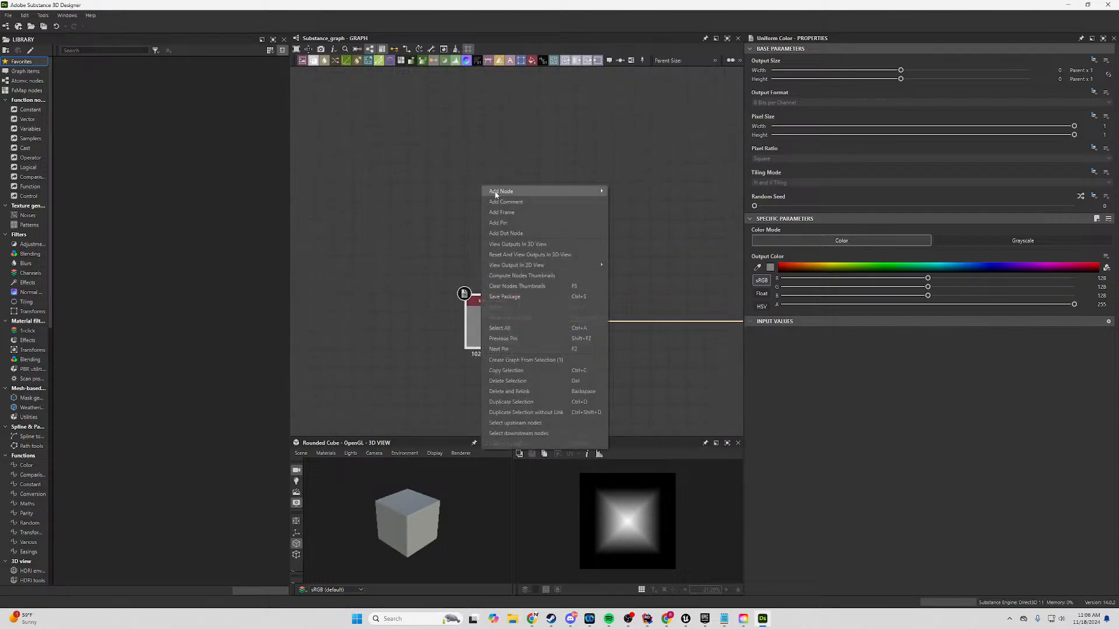
{"action": "mouse_move", "coordinate": [501, 193]}
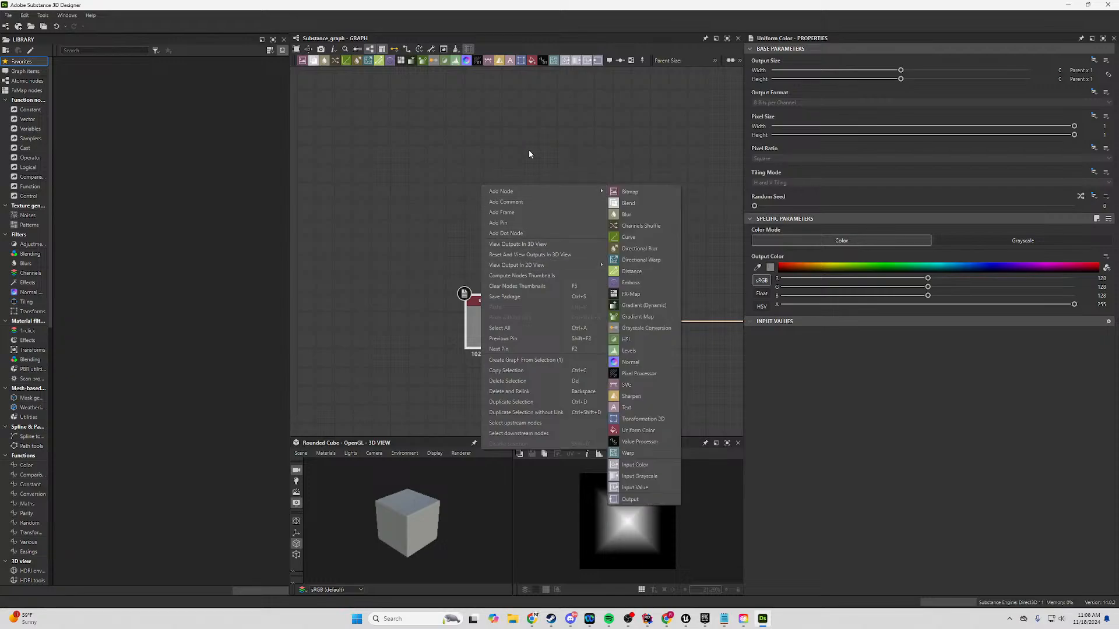
{"action": "right_click", "coordinate": [511, 126]}
{"action": "left_click", "coordinate": [466, 132]}
Search the nodes for "wave", add a Waveform 1 node, and place it in the empty area above the Uniform Color node.
{"action": "key", "text": "space"}
{"action": "type", "text": "sign"}
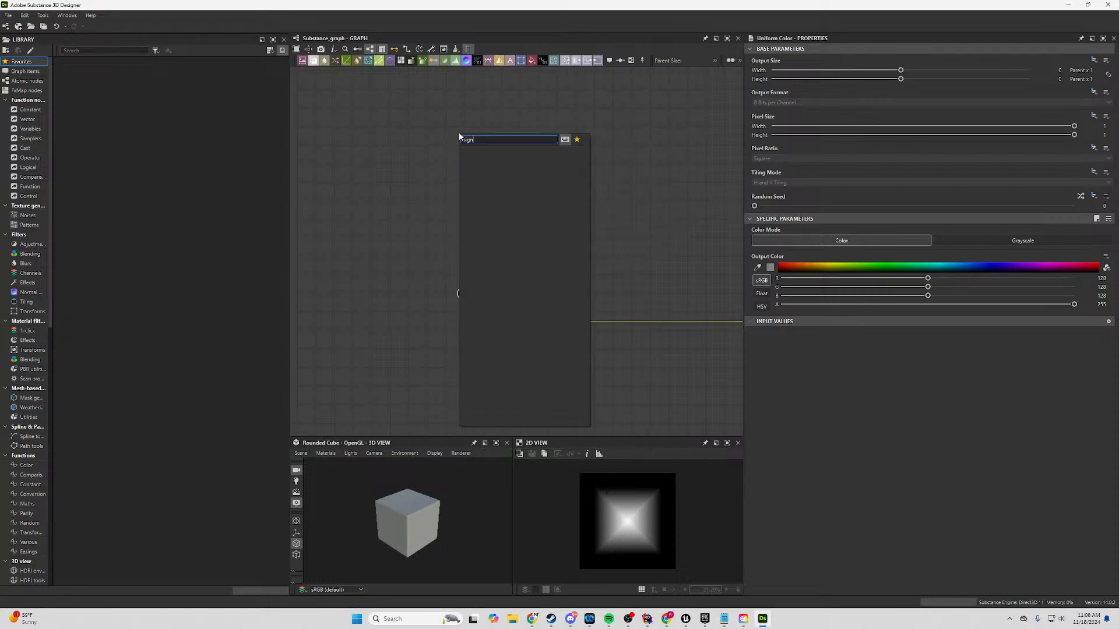
{"action": "key", "text": "BackSpace"}
{"action": "key", "text": "BackSpace"}
{"action": "key", "text": "BackSpace"}
{"action": "type", "text": "wave"}
{"action": "key", "text": "Return"}
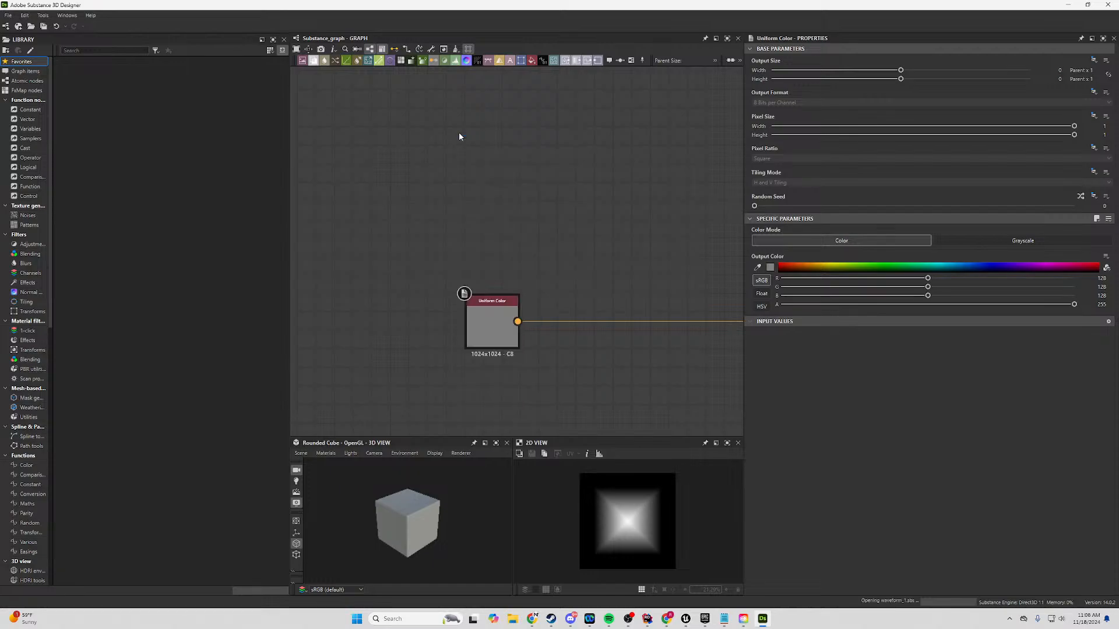
{"action": "left_click_drag", "start_coordinate": [445, 147], "coordinate": [528, 185]}
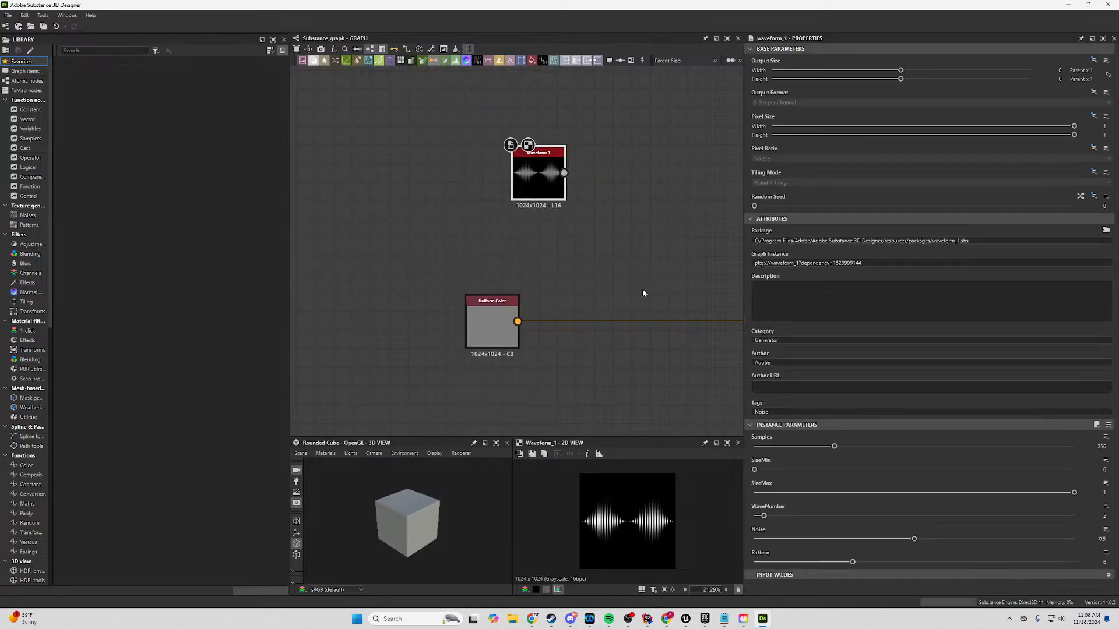
Set the Waveform 1 node to 1024 samples, minimum size 0.11, wave number 1 and noise 0.
{"action": "middle_click_drag", "start_coordinate": [643, 293], "coordinate": [613, 233]}
{"action": "left_click_drag", "start_coordinate": [834, 447], "coordinate": [1078, 446]}
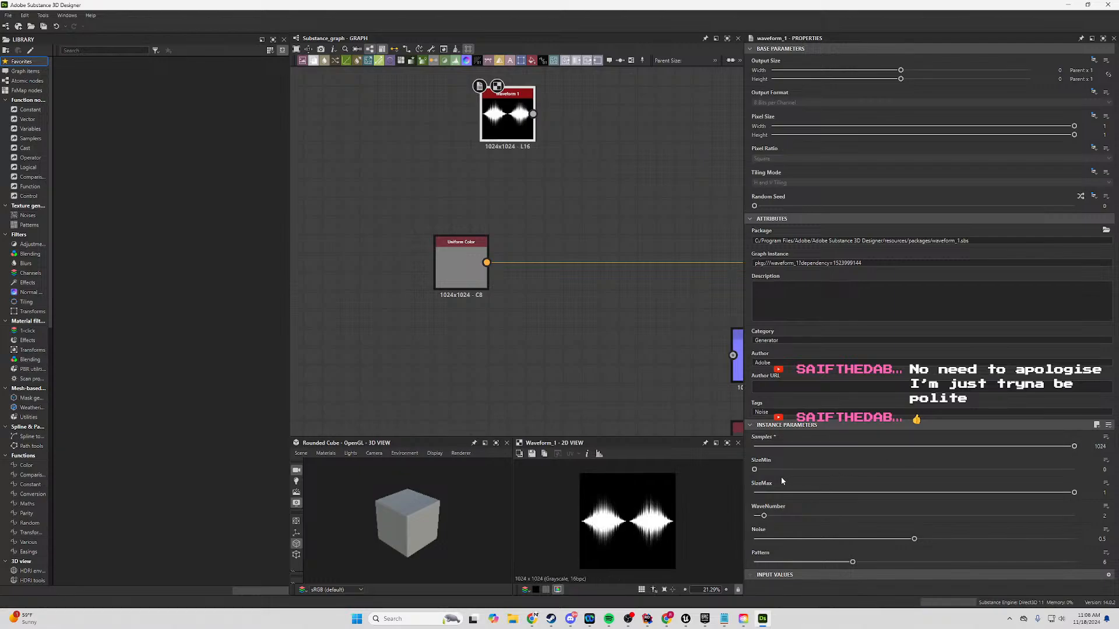
{"action": "mouse_move", "coordinate": [754, 469]}
{"action": "left_mouse_down"}
{"action": "mouse_move", "coordinate": [828, 475]}
{"action": "mouse_move", "coordinate": [770, 476]}
{"action": "left_mouse_up"}
{"action": "left_click_drag", "start_coordinate": [765, 516], "coordinate": [758, 516]}
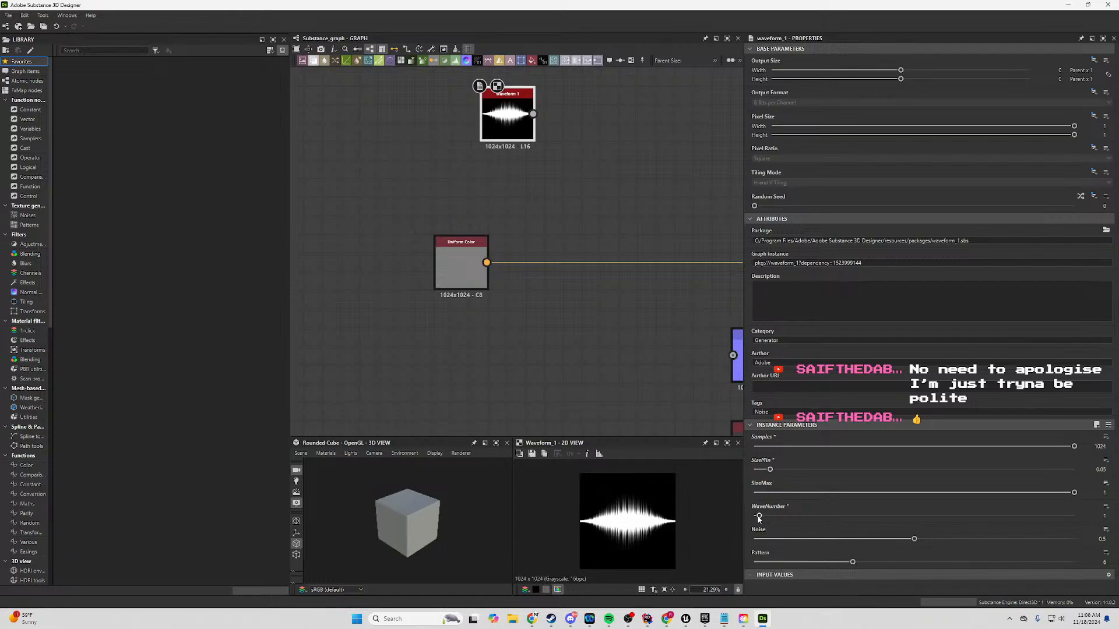
{"action": "left_click_drag", "start_coordinate": [775, 473], "coordinate": [1093, 495]}
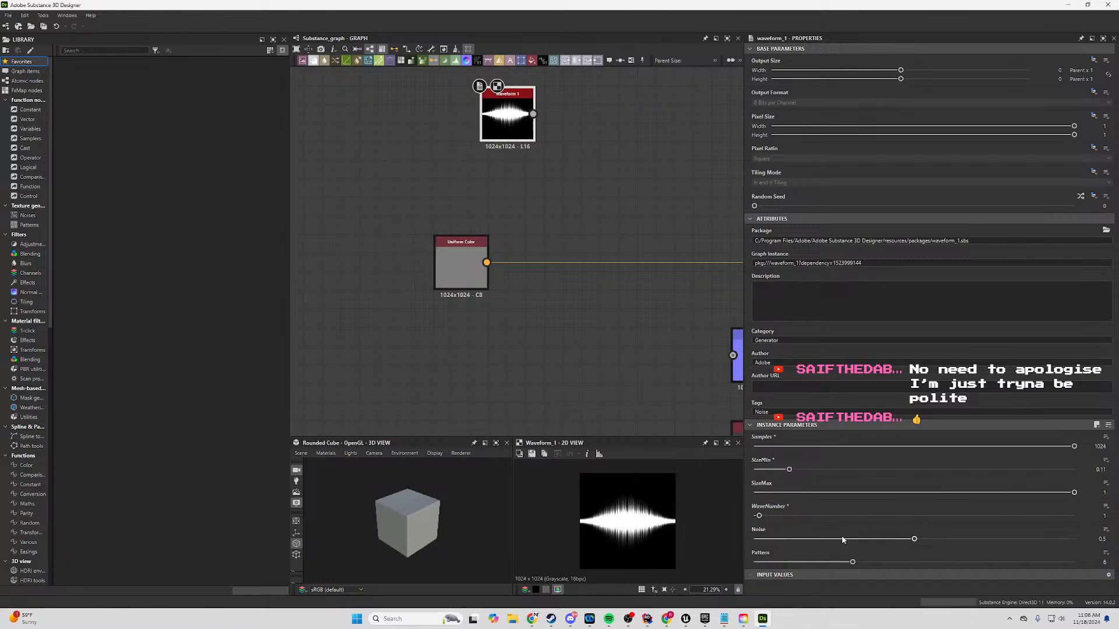
{"action": "left_click_drag", "start_coordinate": [913, 538], "coordinate": [726, 542]}
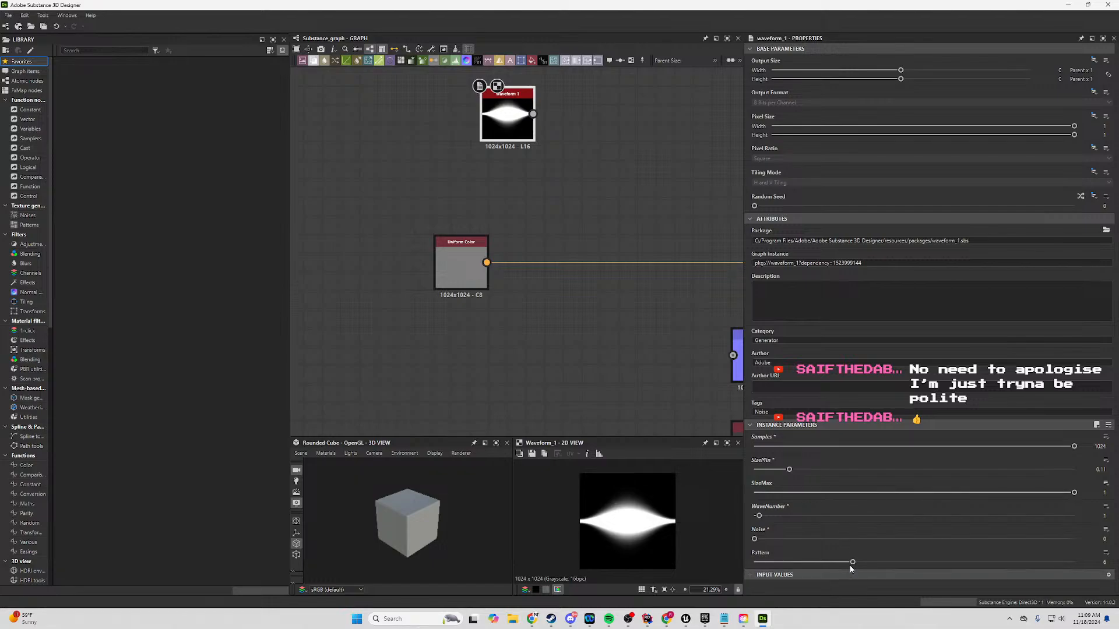
{"action": "mouse_move", "coordinate": [852, 563]}
{"action": "left_mouse_down"}
{"action": "mouse_move", "coordinate": [802, 561]}
{"action": "mouse_move", "coordinate": [845, 562]}
{"action": "left_mouse_up"}
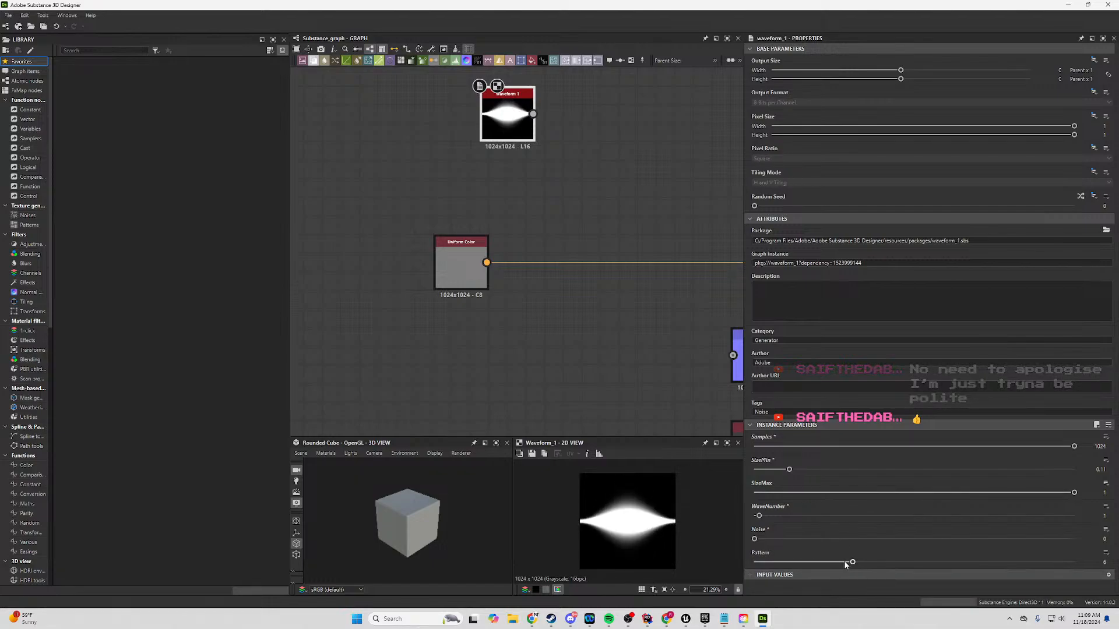
Try a Sharpen node with raised intensity on the Waveform 1 output, and delete it.
{"action": "middle_click_drag", "start_coordinate": [495, 93], "coordinate": [460, 235]}
{"action": "left_click_drag", "start_coordinate": [461, 234], "coordinate": [538, 247]}
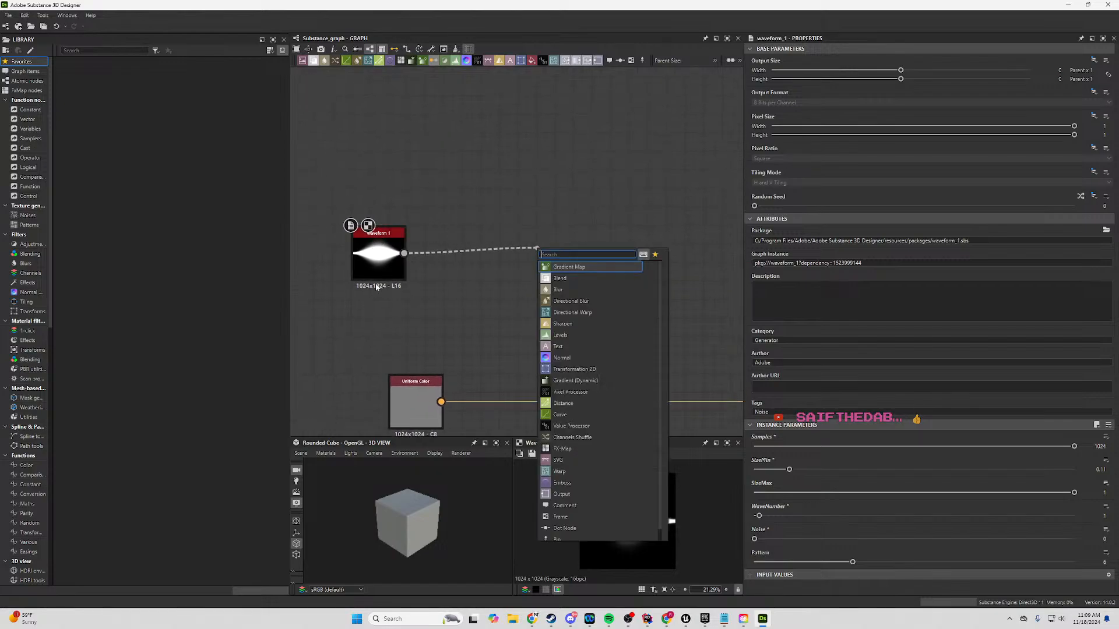
{"action": "type", "text": "sharp"}
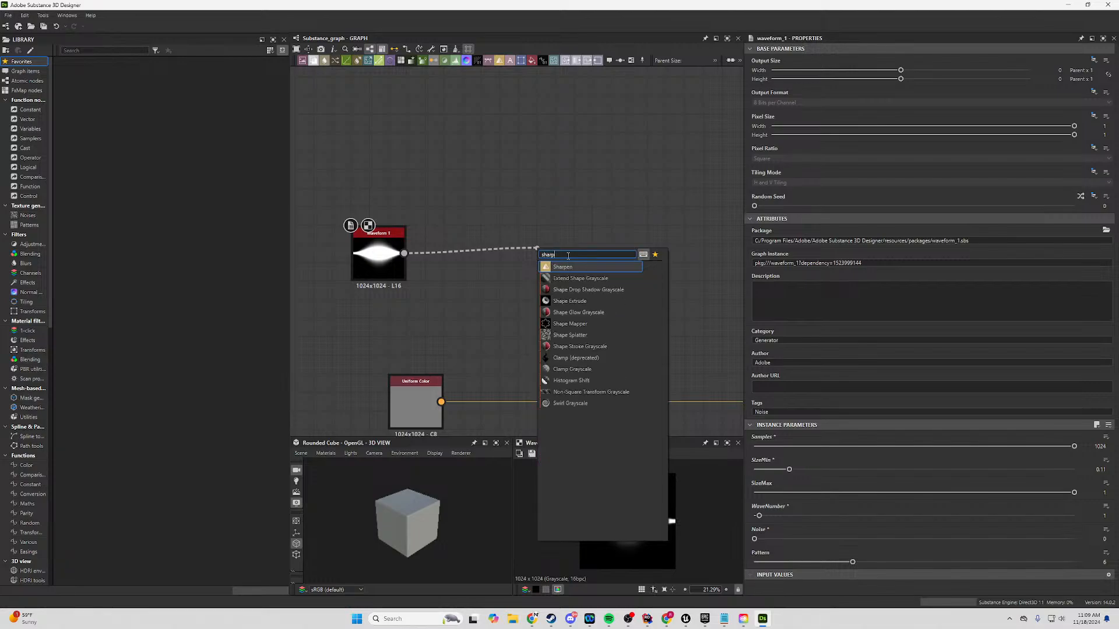
{"action": "key", "text": "Return"}
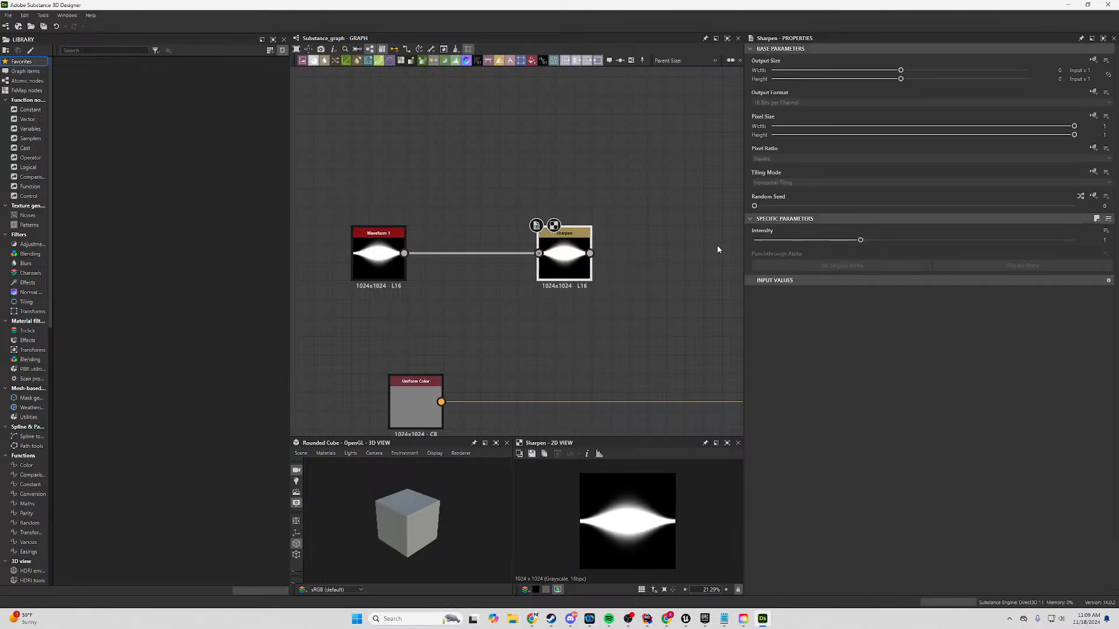
{"action": "left_click_drag", "start_coordinate": [860, 240], "coordinate": [911, 249]}
{"action": "key", "text": "Delete"}
{"action": "right_click", "coordinate": [424, 208]}
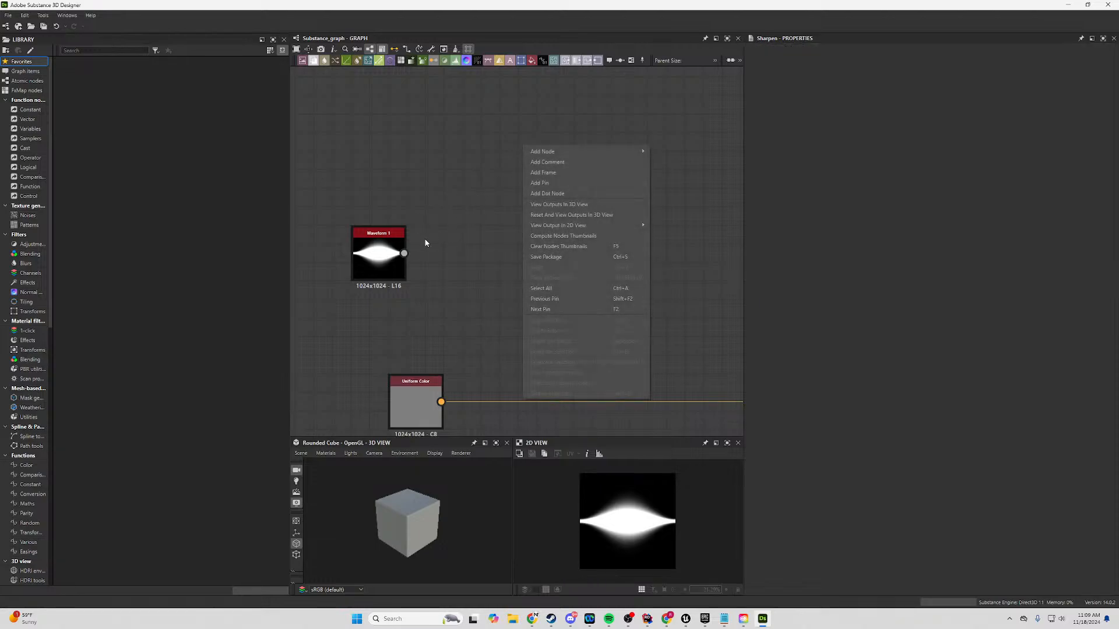
{"action": "left_click", "coordinate": [425, 239]}
Switch to Unreal Engine's M_Landscape material graph and examine the material on the preview sphere from several angles.
{"action": "middle_click_drag", "start_coordinate": [403, 260], "coordinate": [442, 224]}
{"action": "left_click_drag", "start_coordinate": [443, 217], "coordinate": [558, 206]}
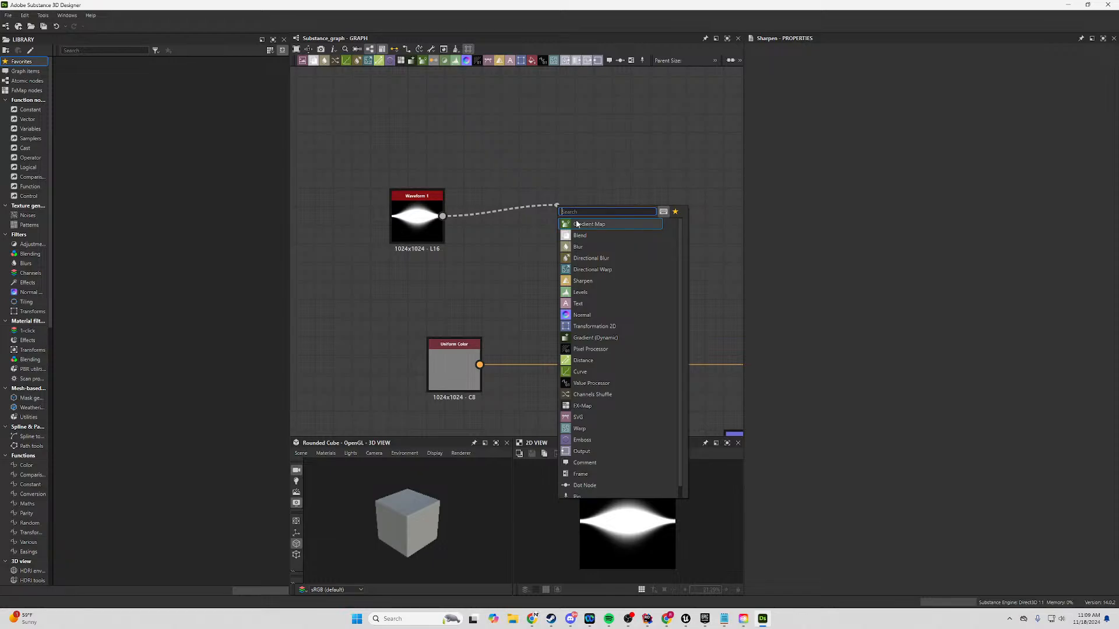
{"action": "mouse_move", "coordinate": [686, 619]}
{"action": "left_click", "coordinate": [712, 572]}
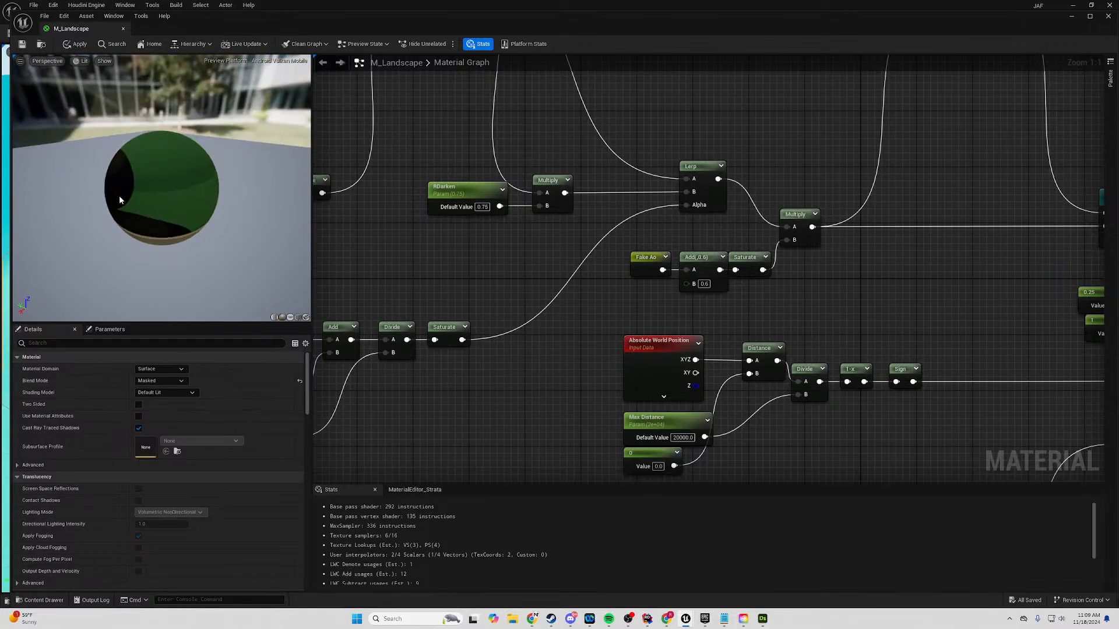
{"action": "left_click_drag", "start_coordinate": [186, 153], "coordinate": [115, 246]}
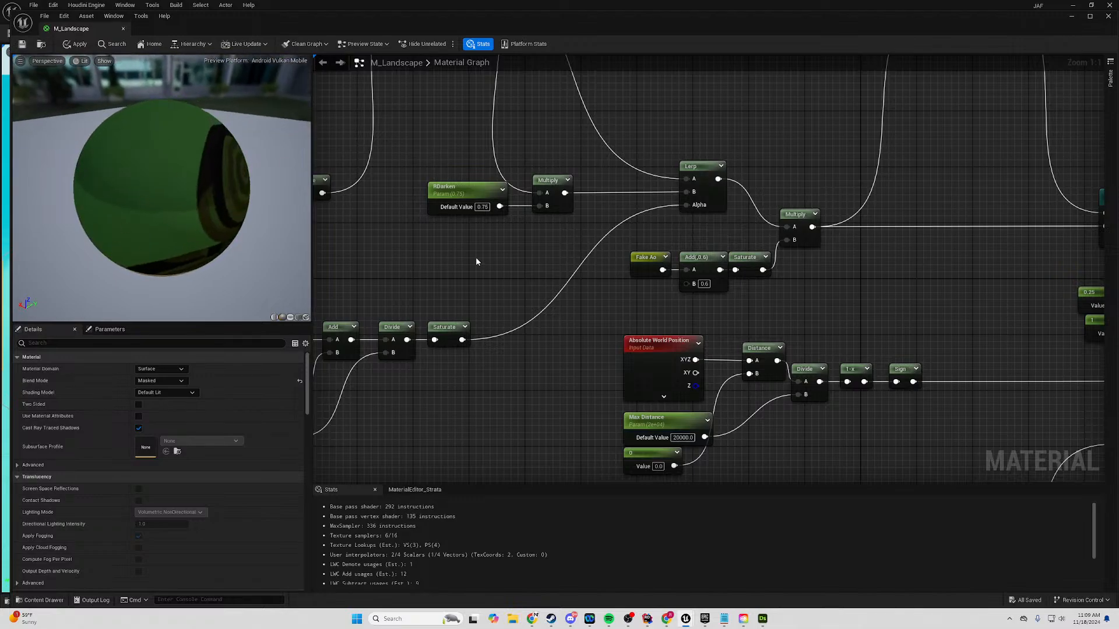
{"action": "left_click_drag", "start_coordinate": [131, 184], "coordinate": [200, 172]}
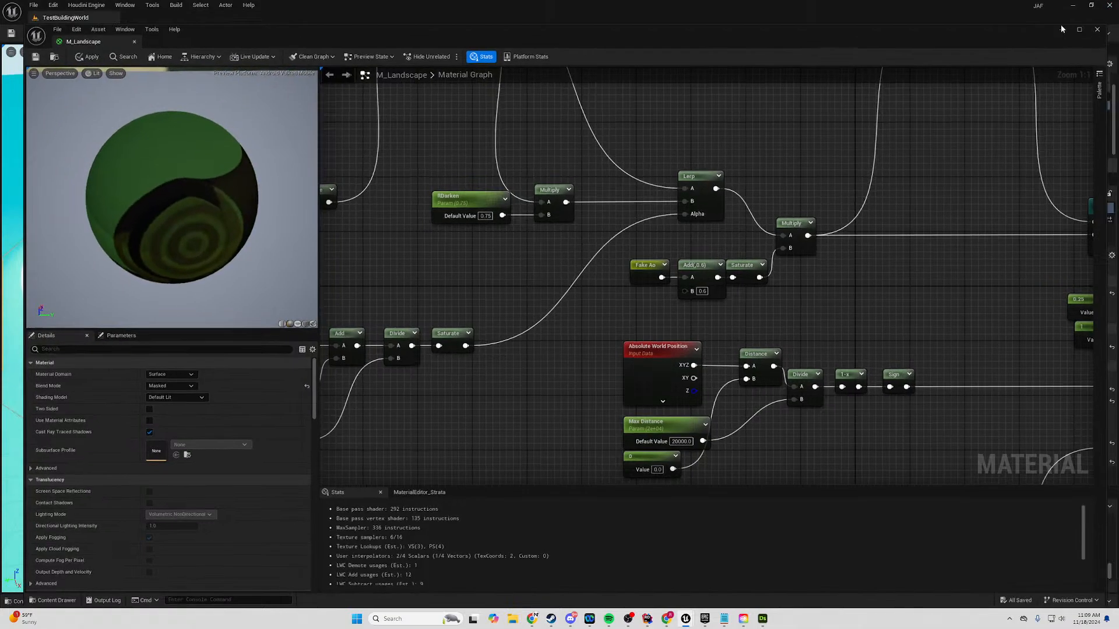
Examine the green island terrain in the TestBuildingWorld level and return to the M_Landscape material.
{"action": "left_click", "coordinate": [1071, 16]}
{"action": "right_click_drag", "start_coordinate": [415, 288], "coordinate": [447, 185]}
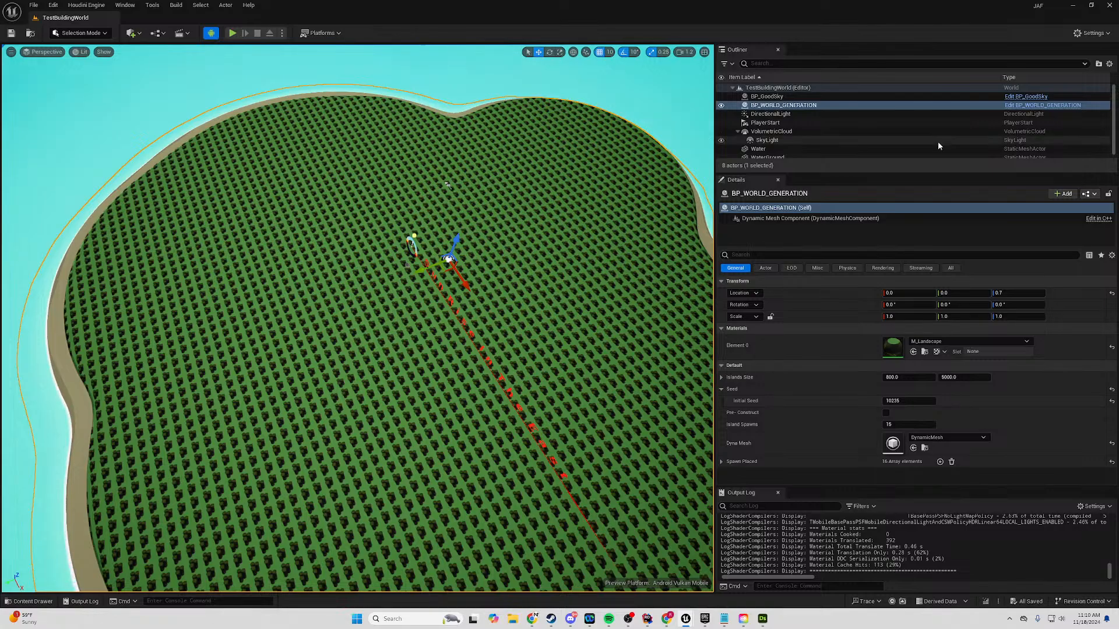
{"action": "right_click_drag", "start_coordinate": [447, 185], "coordinate": [438, 163]}
{"action": "mouse_move", "coordinate": [686, 618]}
{"action": "left_click", "coordinate": [736, 597]}
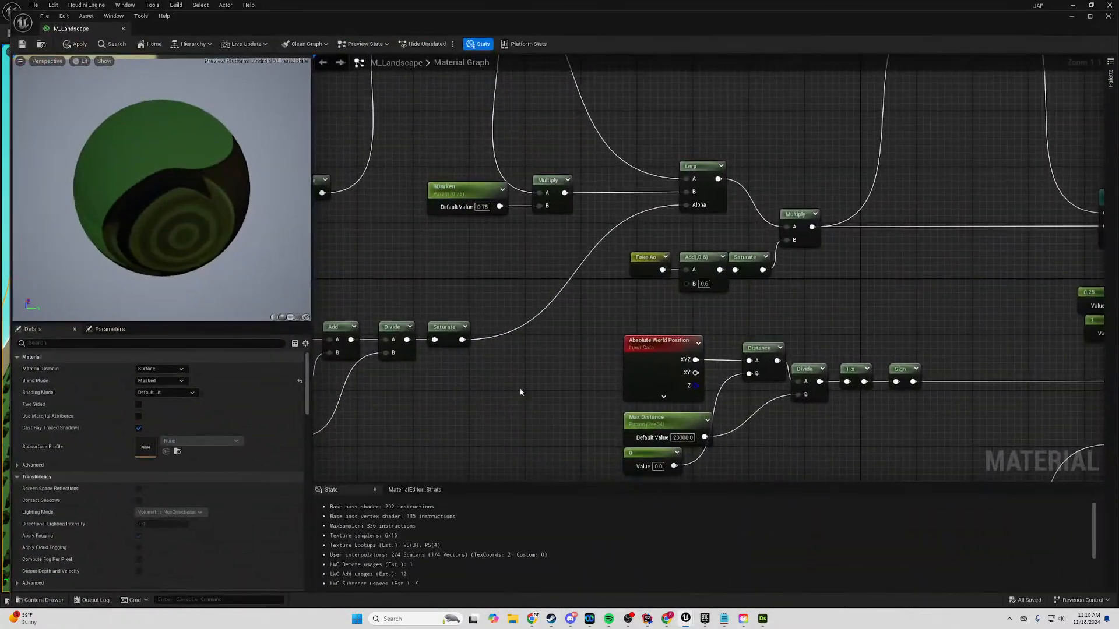
Space out the Fake Ao, Add and Saturate nodes and shift them slightly away from the Multiply node they feed.
{"action": "right_click_drag", "start_coordinate": [519, 387], "coordinate": [400, 183]}
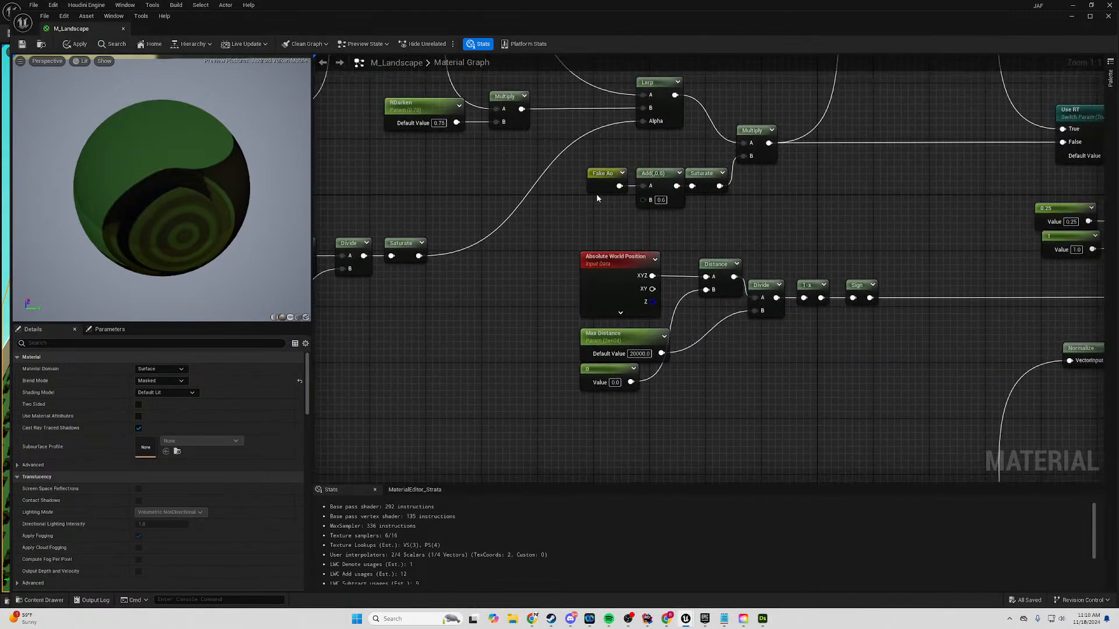
{"action": "left_click_drag", "start_coordinate": [692, 211], "coordinate": [693, 211]}
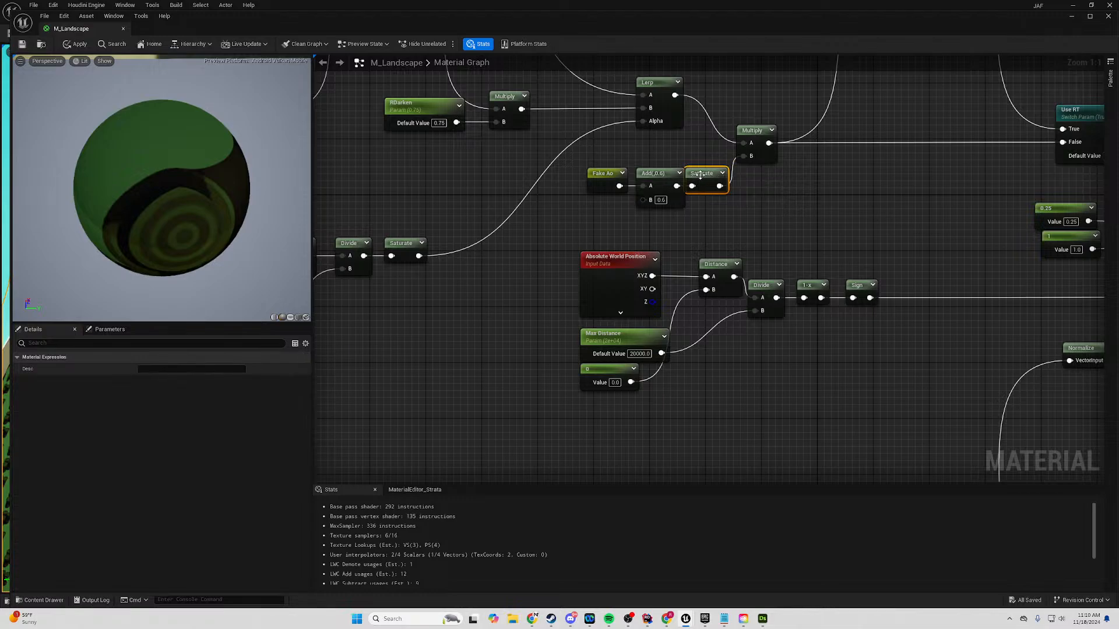
{"action": "right_click_drag", "start_coordinate": [771, 183], "coordinate": [817, 214]}
{"action": "left_click_drag", "start_coordinate": [818, 214], "coordinate": [634, 257]}
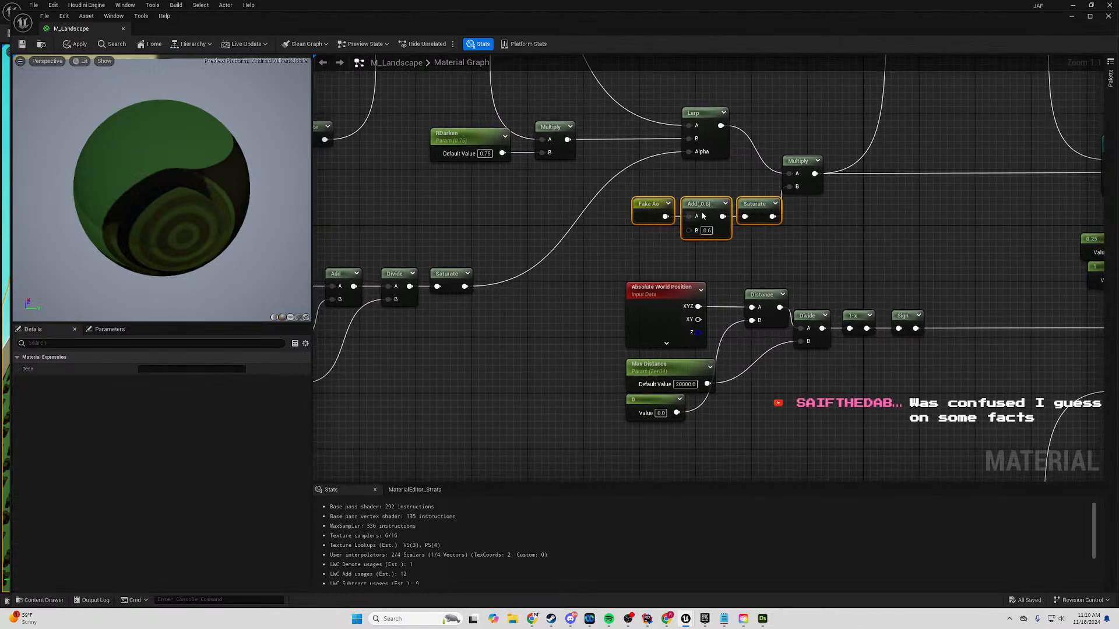
{"action": "left_click", "coordinate": [758, 251]}
{"action": "right_click_drag", "start_coordinate": [758, 250], "coordinate": [629, 230]}
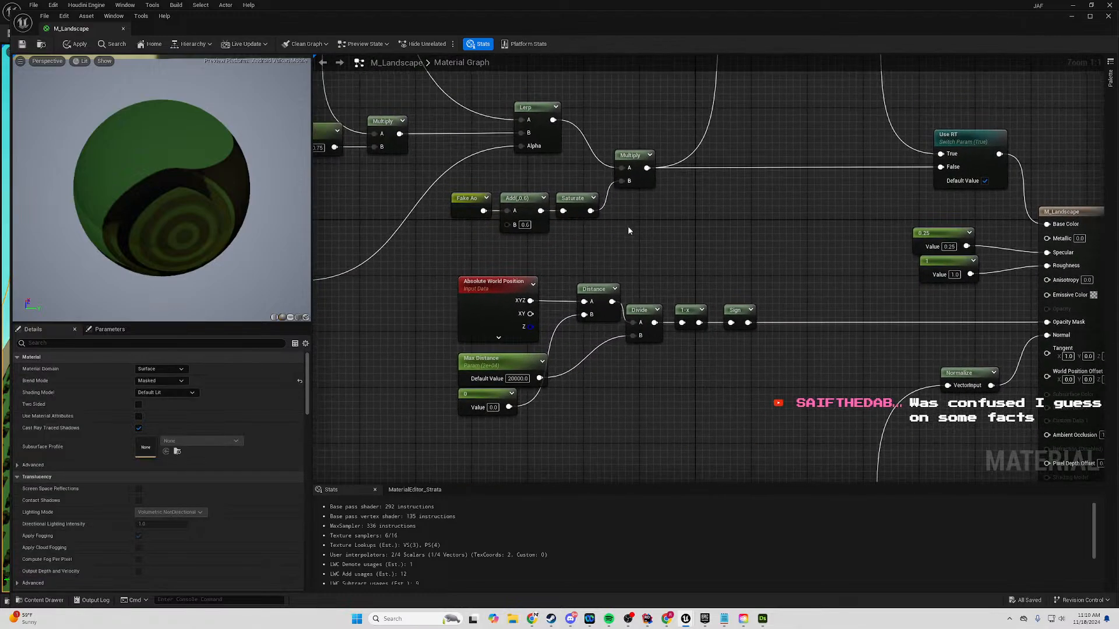
{"action": "left_click_drag", "start_coordinate": [600, 183], "coordinate": [467, 245]}
{"action": "right_click_drag", "start_coordinate": [689, 419], "coordinate": [500, 386]}
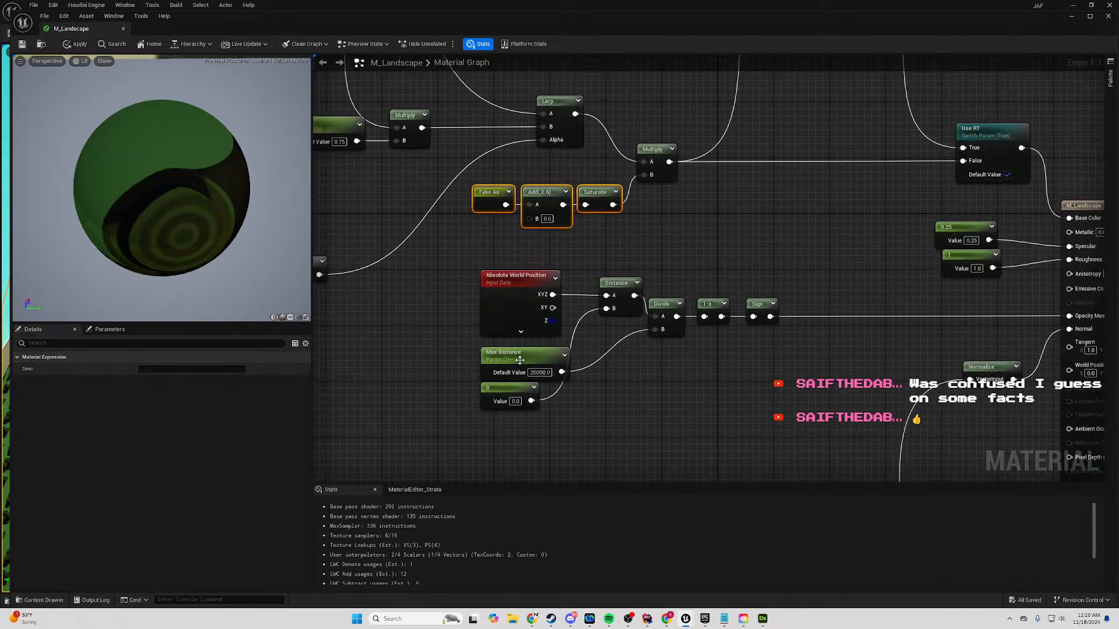
Reorder the nodes beneath Absolute World Position so the constant 0 sits above the Max Distance parameter.
{"action": "left_click_drag", "start_coordinate": [520, 361], "coordinate": [517, 354]}
{"action": "left_click", "coordinate": [642, 397]}
{"action": "left_click_drag", "start_coordinate": [499, 394], "coordinate": [499, 388]}
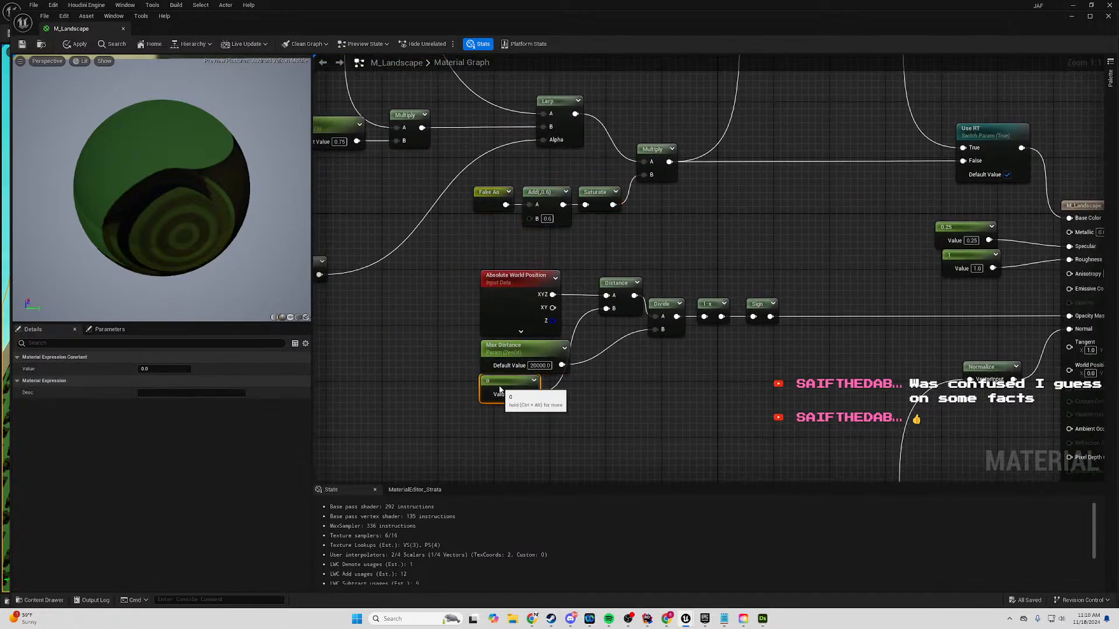
{"action": "left_click", "coordinate": [638, 393]}
{"action": "right_click_drag", "start_coordinate": [638, 393], "coordinate": [545, 284]}
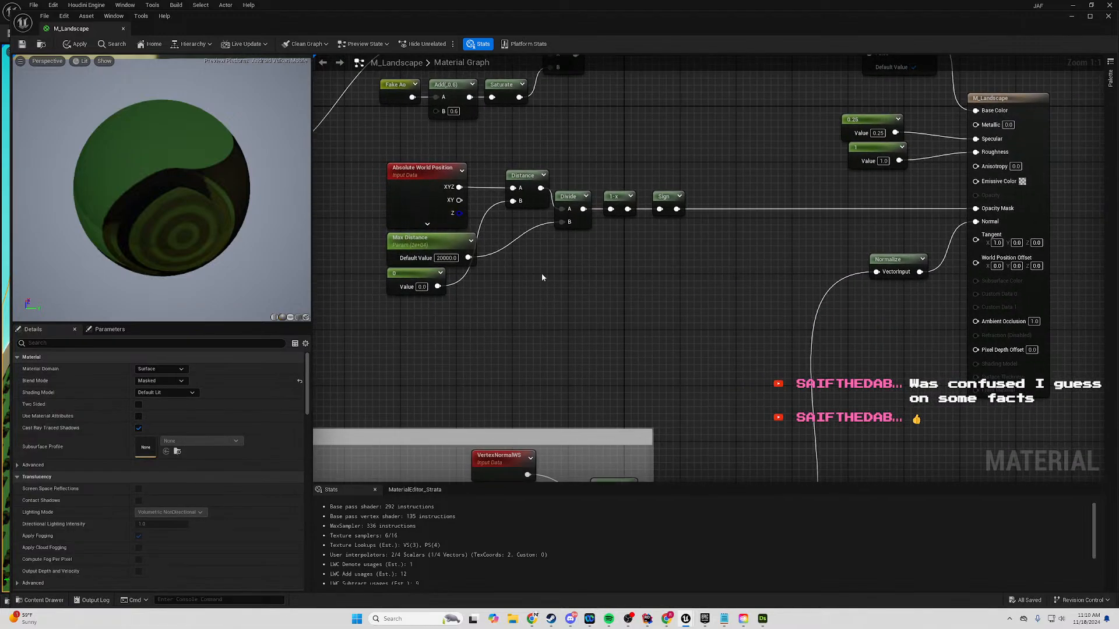
{"action": "right_click_drag", "start_coordinate": [500, 313], "coordinate": [534, 334]}
{"action": "scroll", "coordinate": [239, 220], "scroll_direction": "down", "scroll_amount": 4}
{"action": "left_click_drag", "start_coordinate": [239, 219], "coordinate": [229, 199]}
{"action": "right_click_drag", "start_coordinate": [640, 327], "coordinate": [761, 297]}
{"action": "mouse_move", "coordinate": [540, 272]}
{"action": "left_mouse_down"}
{"action": "mouse_move", "coordinate": [541, 343]}
{"action": "mouse_move", "coordinate": [537, 255]}
{"action": "left_mouse_up"}
{"action": "left_click_drag", "start_coordinate": [539, 316], "coordinate": [539, 281]}
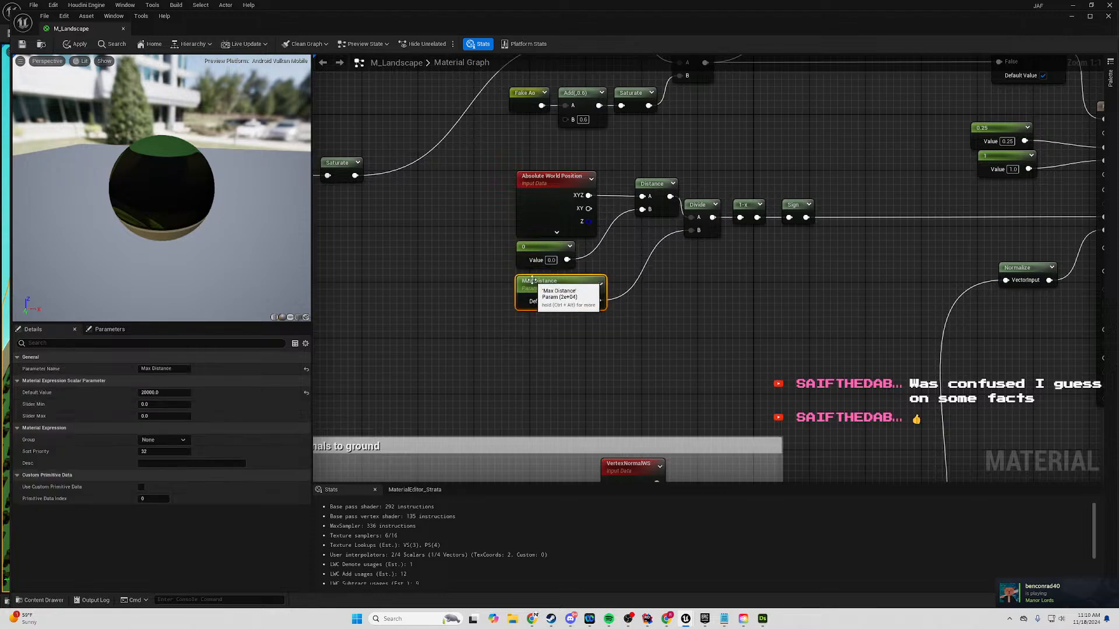
{"action": "left_click", "coordinate": [676, 292]}
Try a tighter gap between the constant 0 node and the Max Distance parameter.
{"action": "right_click_drag", "start_coordinate": [676, 292], "coordinate": [632, 174]}
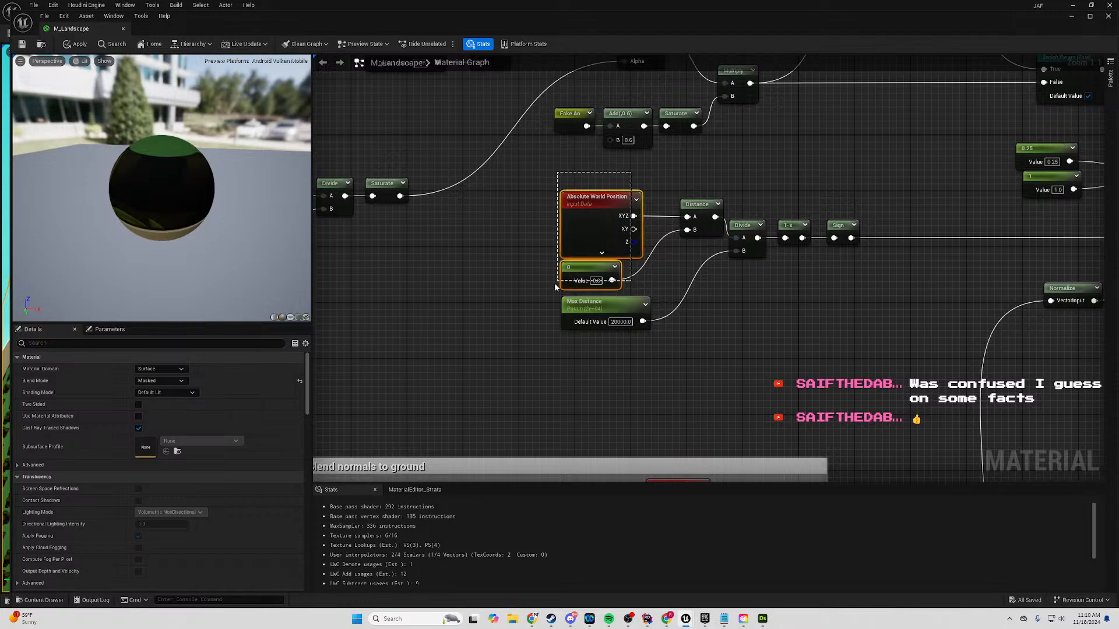
{"action": "left_click_drag", "start_coordinate": [555, 284], "coordinate": [554, 284]}
{"action": "left_click", "coordinate": [705, 302]}
{"action": "left_click_drag", "start_coordinate": [705, 302], "coordinate": [572, 387]}
{"action": "left_click_drag", "start_coordinate": [582, 317], "coordinate": [584, 306]}
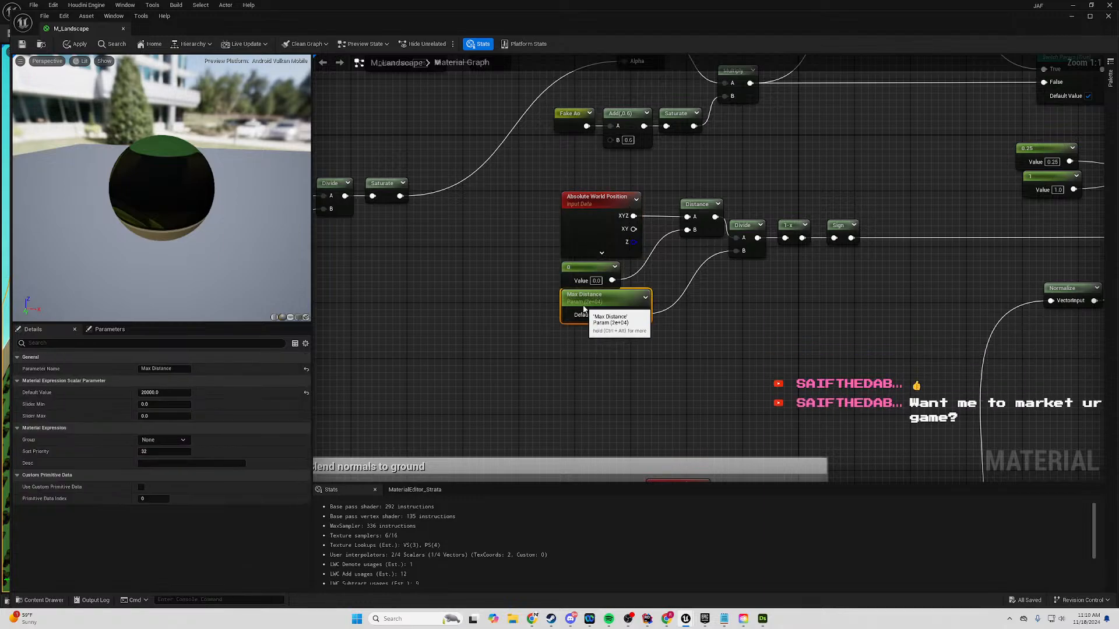
{"action": "left_click", "coordinate": [658, 372]}
{"action": "right_click_drag", "start_coordinate": [858, 307], "coordinate": [760, 317]}
{"action": "left_click", "coordinate": [503, 309]}
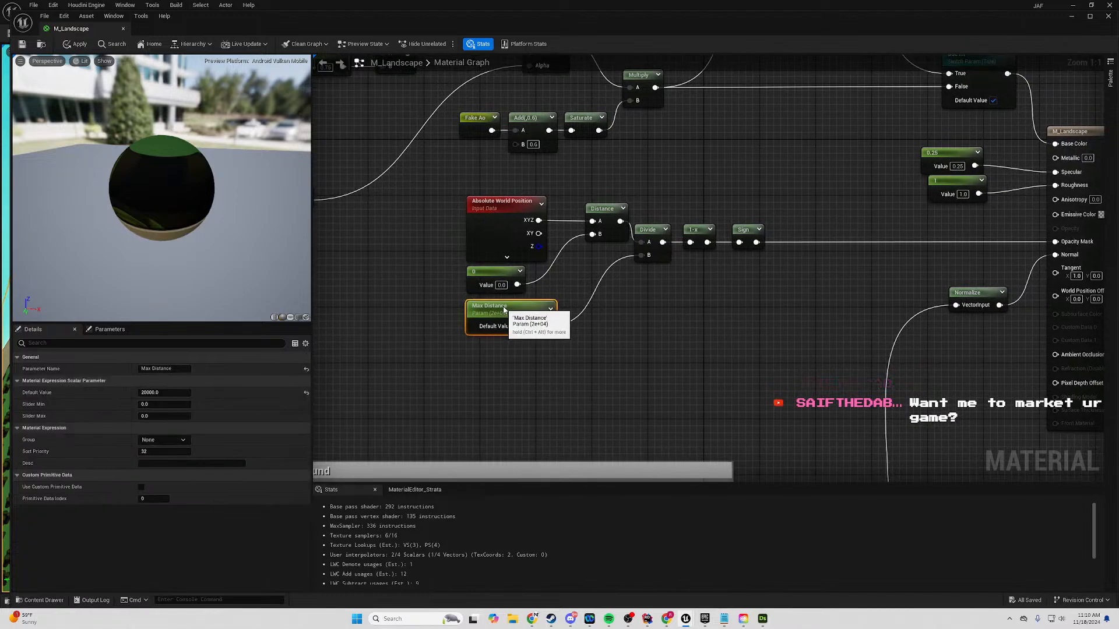
{"action": "mouse_move", "coordinate": [503, 307]}
{"action": "left_mouse_down"}
{"action": "mouse_move", "coordinate": [484, 269]}
{"action": "mouse_move", "coordinate": [515, 306]}
{"action": "left_mouse_up"}
{"action": "left_click", "coordinate": [674, 316]}
{"action": "left_click", "coordinate": [698, 312]}
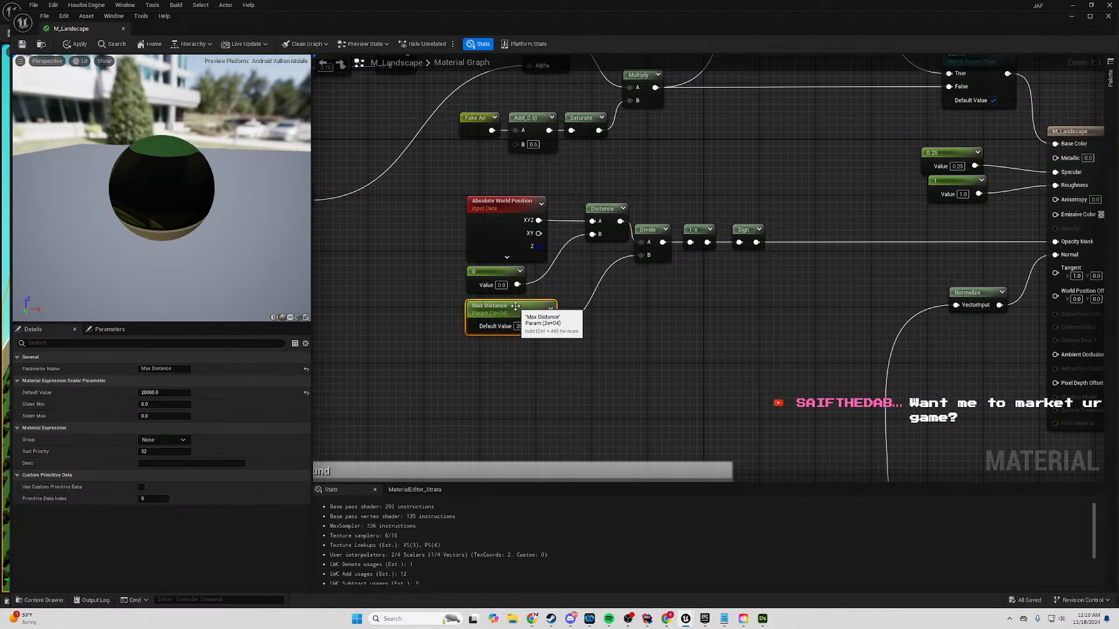
{"action": "left_click", "coordinate": [587, 273]}
Tighten the spacing between the Divide, 1-x and Sign nodes that lead to the Opacity Mask.
{"action": "right_click_drag", "start_coordinate": [783, 205], "coordinate": [823, 284]}
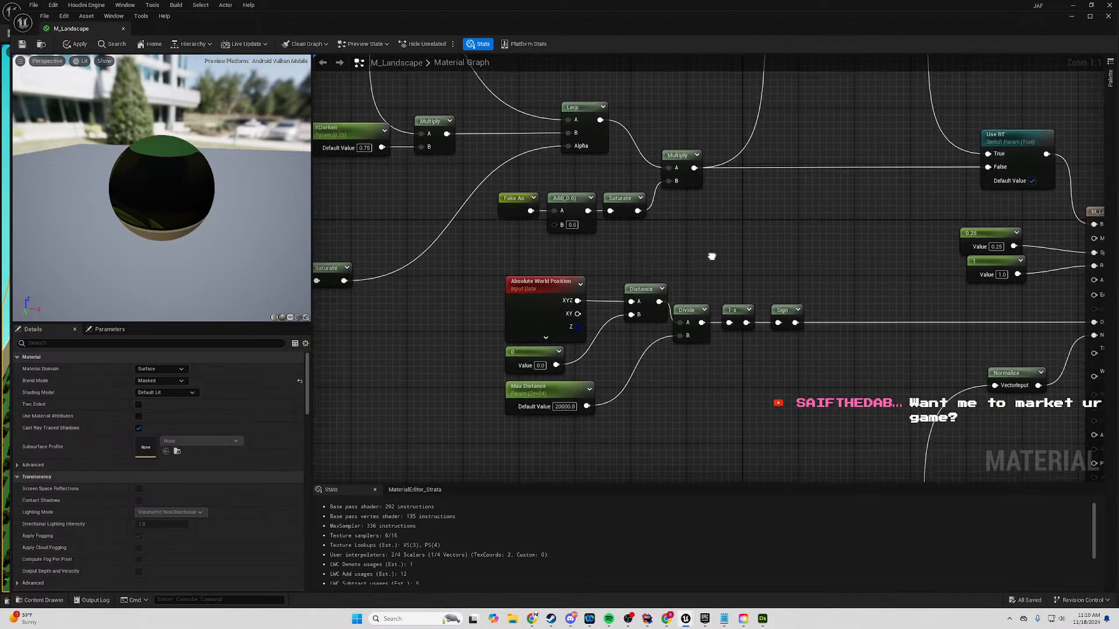
{"action": "left_click_drag", "start_coordinate": [693, 238], "coordinate": [474, 429]}
{"action": "right_click_drag", "start_coordinate": [715, 302], "coordinate": [679, 214]}
{"action": "left_click_drag", "start_coordinate": [819, 183], "coordinate": [664, 220]}
{"action": "left_click", "coordinate": [687, 209]}
{"action": "left_click", "coordinate": [800, 189]}
{"action": "right_click_drag", "start_coordinate": [800, 189], "coordinate": [730, 180]}
{"action": "left_click_drag", "start_coordinate": [674, 247], "coordinate": [675, 208]}
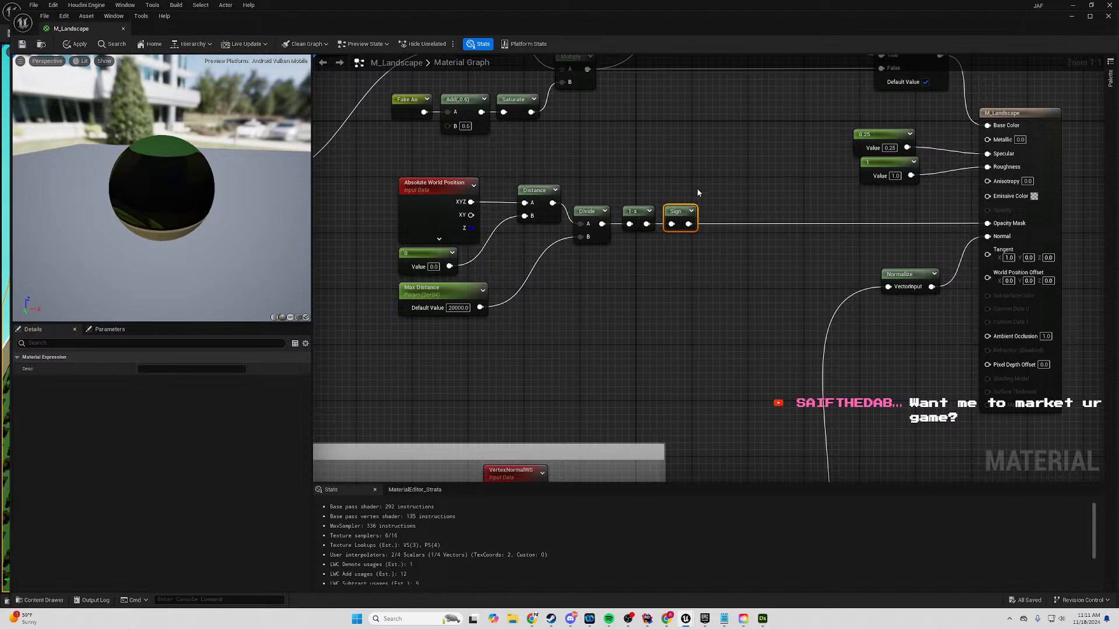
{"action": "left_click_drag", "start_coordinate": [721, 178], "coordinate": [623, 233]}
{"action": "left_click", "coordinate": [736, 173]}
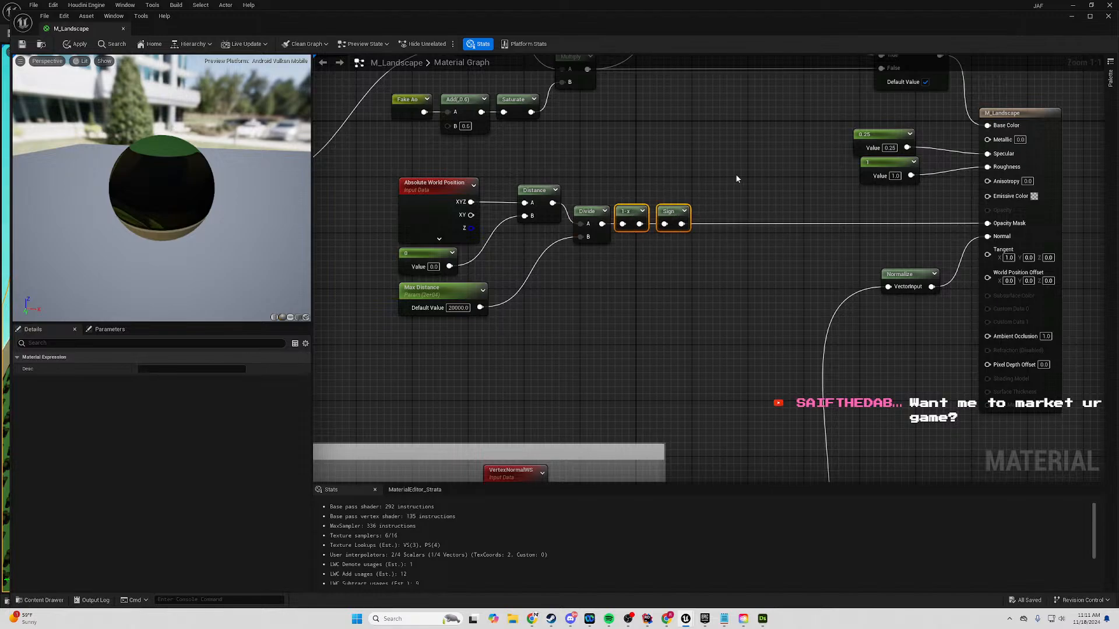
{"action": "left_click", "coordinate": [676, 211]}
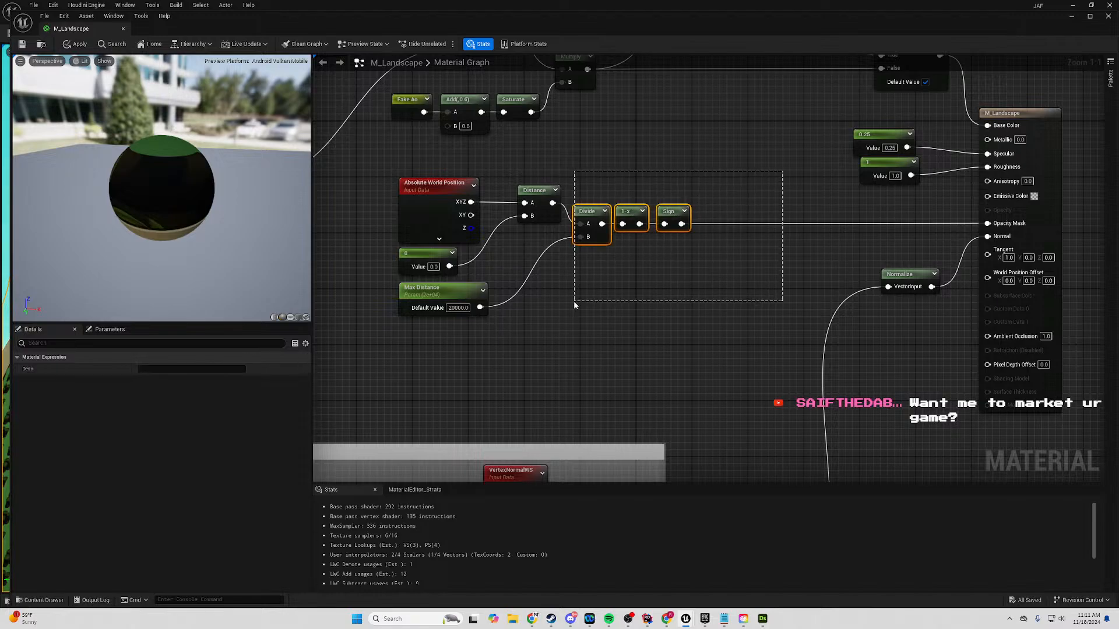
{"action": "left_click_drag", "start_coordinate": [574, 302], "coordinate": [574, 302]}
Move the chain from Absolute World Position to Saturate in the "Blend normals to ground" comment down, clear of the blue constant.
{"action": "right_click_drag", "start_coordinate": [640, 375], "coordinate": [839, 152]}
{"action": "left_click", "coordinate": [563, 264]}
{"action": "scroll", "coordinate": [836, 152], "scroll_direction": "down", "scroll_amount": 1}
{"action": "scroll", "coordinate": [880, 207], "scroll_direction": "up", "scroll_amount": 1}
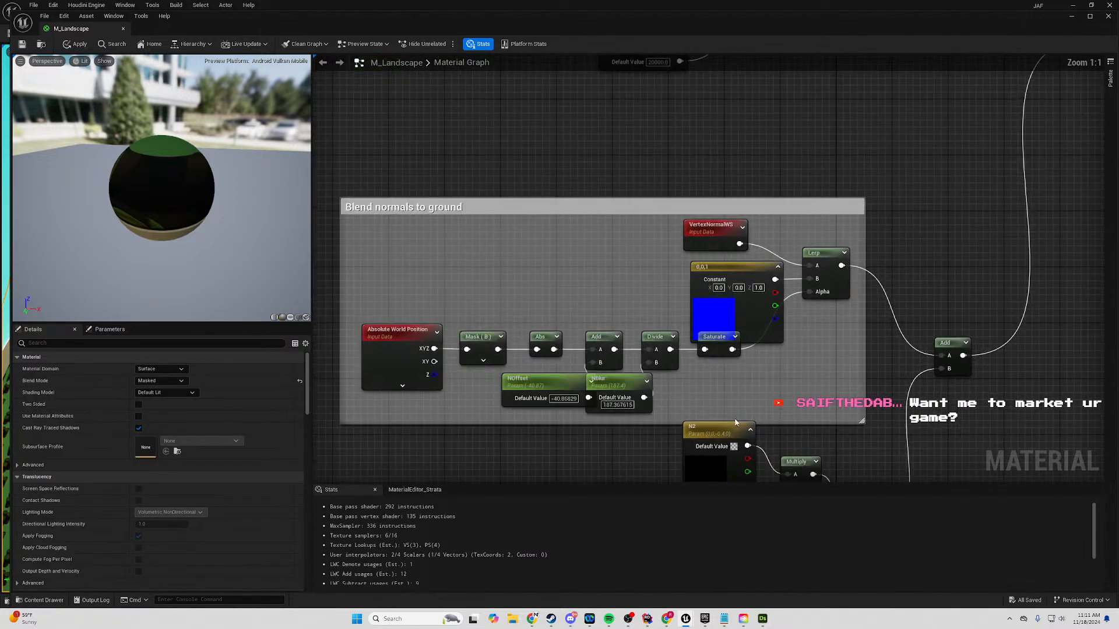
{"action": "right_click_drag", "start_coordinate": [736, 422], "coordinate": [736, 231]}
{"action": "left_click_drag", "start_coordinate": [665, 187], "coordinate": [391, 223]}
{"action": "right_click_drag", "start_coordinate": [357, 219], "coordinate": [524, 270]}
{"action": "left_click_drag", "start_coordinate": [569, 202], "coordinate": [561, 229]}
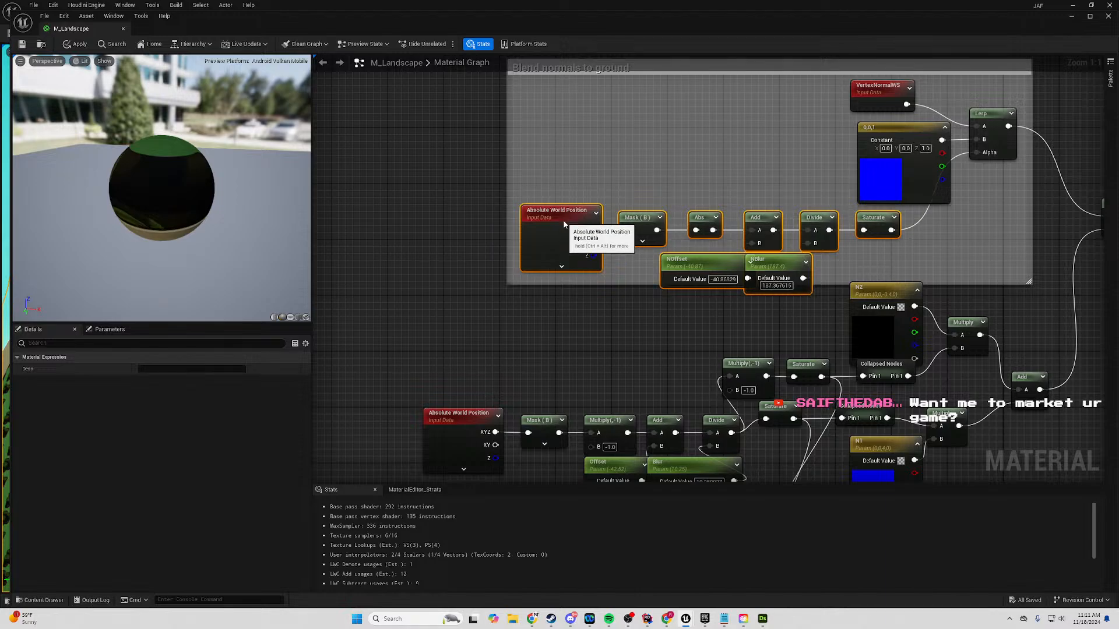
{"action": "right_click_drag", "start_coordinate": [614, 301], "coordinate": [589, 239]}
{"action": "left_click", "coordinate": [591, 221]}
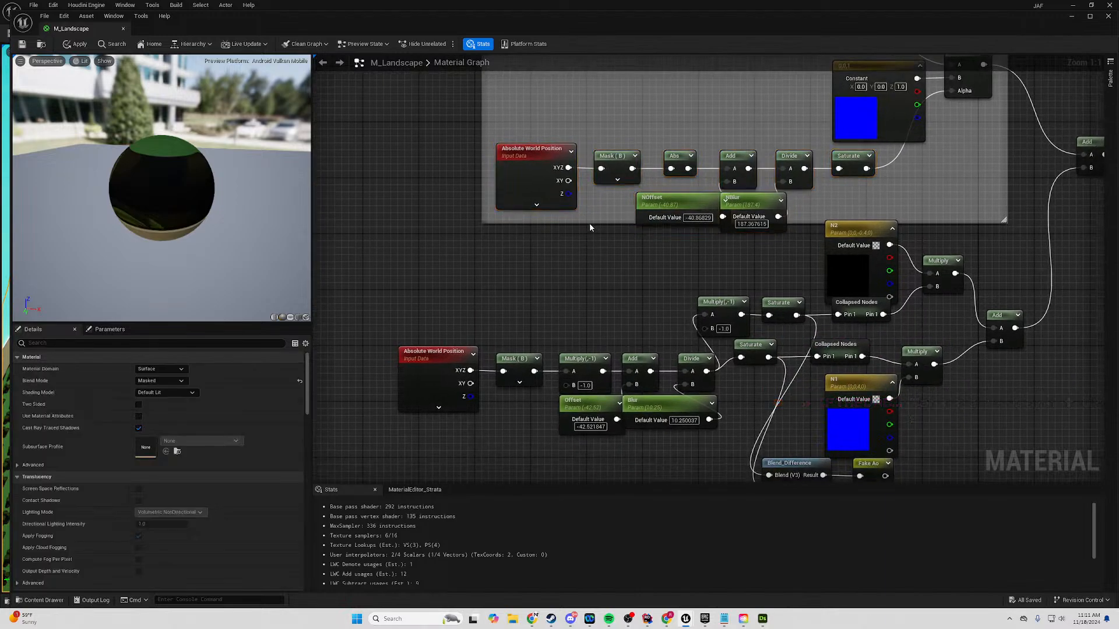
Extend the "Blend normals to ground" comment downward and separate the overlapping NOffset and NBlur parameters inside it.
{"action": "left_click_drag", "start_coordinate": [589, 222], "coordinate": [589, 246]}
{"action": "left_click_drag", "start_coordinate": [660, 202], "coordinate": [616, 202]}
{"action": "left_click_drag", "start_coordinate": [743, 202], "coordinate": [723, 214]}
Move the whole "Blend normals to ground" comment up, clear of the N2 node below it.
{"action": "right_click_drag", "start_coordinate": [997, 164], "coordinate": [824, 358]}
{"action": "left_click_drag", "start_coordinate": [637, 213], "coordinate": [637, 177]}
{"action": "left_click", "coordinate": [897, 130]}
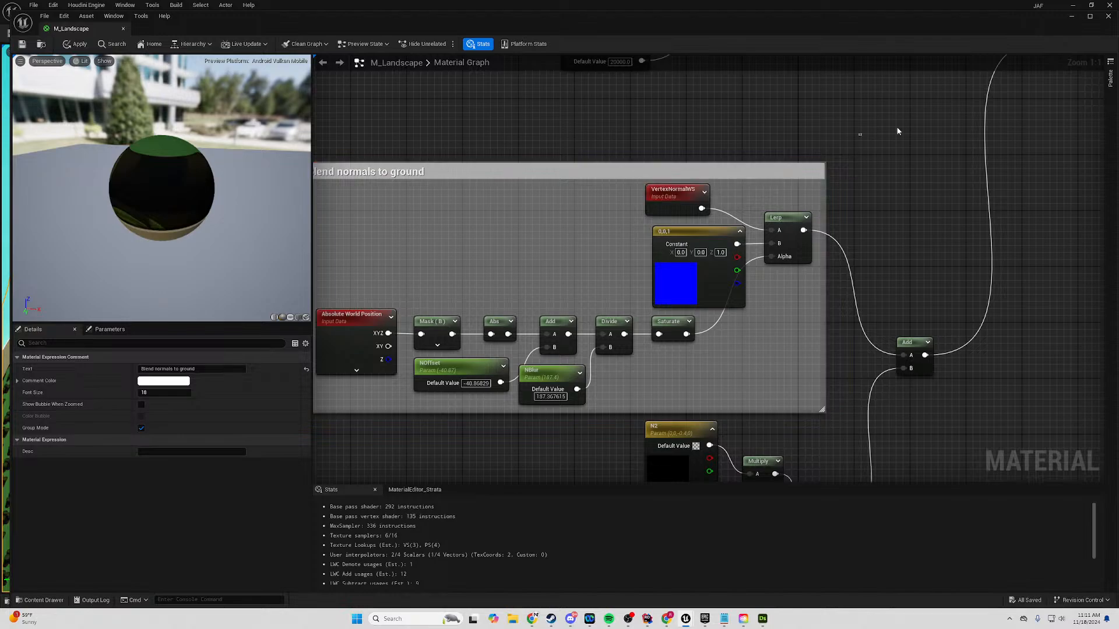
Nudge the "Blend normals to ground" comment with its nodes slightly to the left, away from the Add node.
{"action": "right_click_drag", "start_coordinate": [917, 127], "coordinate": [750, 185]}
{"action": "scroll", "coordinate": [624, 305], "scroll_direction": "down", "scroll_amount": 1}
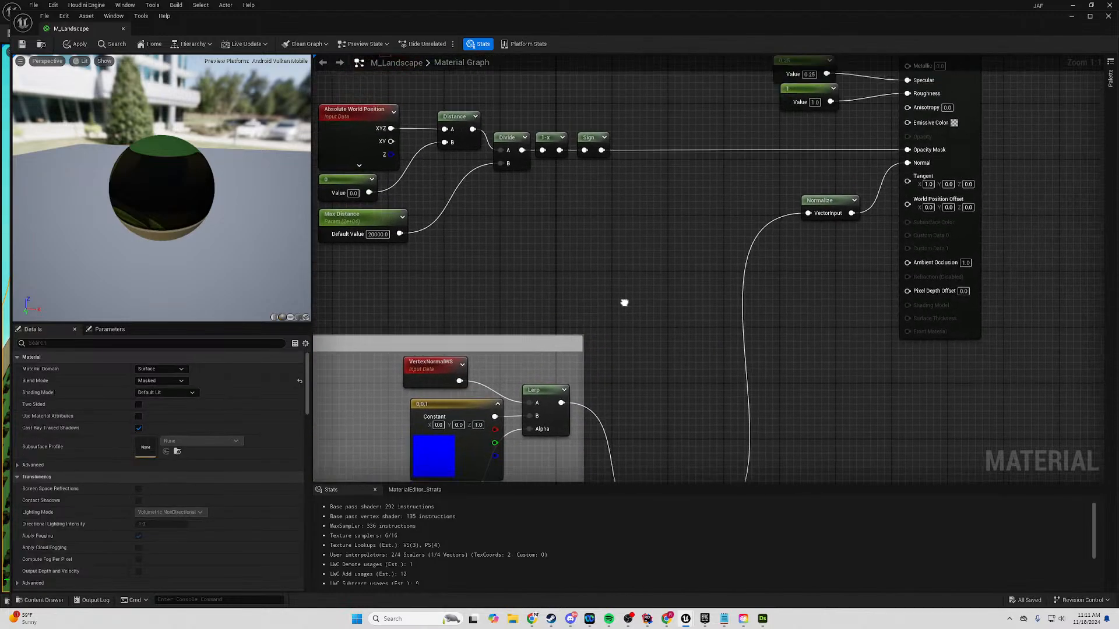
{"action": "scroll", "coordinate": [639, 356], "scroll_direction": "down", "scroll_amount": 1}
{"action": "right_click_drag", "start_coordinate": [625, 356], "coordinate": [788, 191]}
{"action": "left_click_drag", "start_coordinate": [736, 227], "coordinate": [725, 226]}
{"action": "left_click", "coordinate": [859, 181]}
Review the wiring into the M_Landscape output, from the Add and Normalize nodes to the distance chain feeding Opacity Mask.
{"action": "right_click_drag", "start_coordinate": [953, 171], "coordinate": [598, 320]}
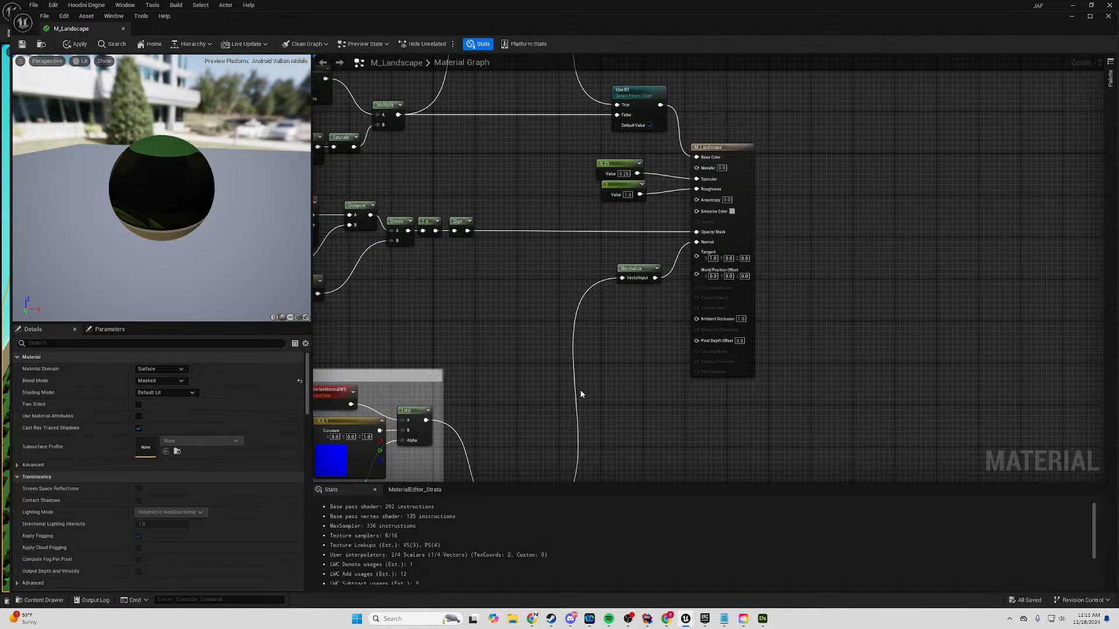
{"action": "right_click_drag", "start_coordinate": [580, 394], "coordinate": [667, 381]}
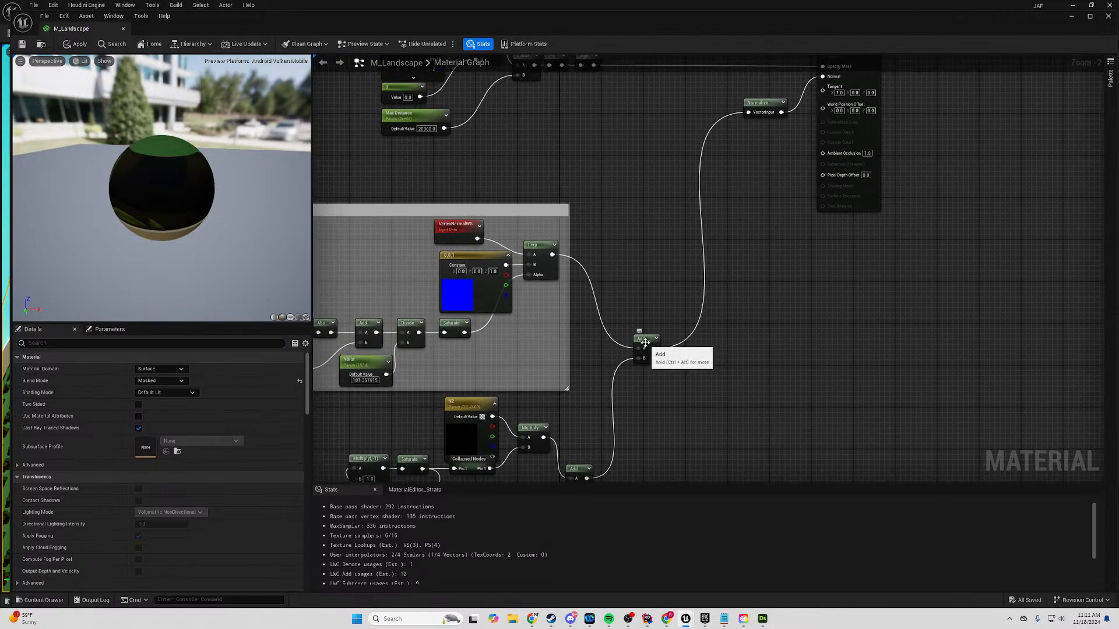
{"action": "left_click", "coordinate": [657, 352]}
{"action": "left_click", "coordinate": [681, 212]}
{"action": "right_click_drag", "start_coordinate": [665, 173], "coordinate": [660, 404]}
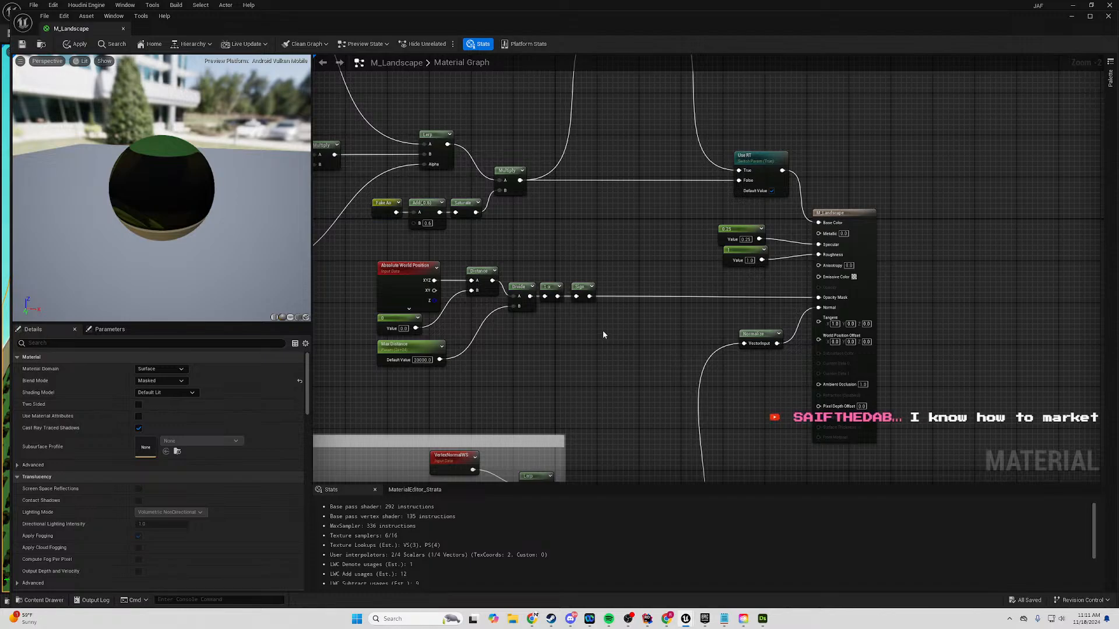
{"action": "scroll", "coordinate": [603, 331], "scroll_direction": "up", "scroll_amount": 2}
{"action": "right_click_drag", "start_coordinate": [549, 355], "coordinate": [752, 352]}
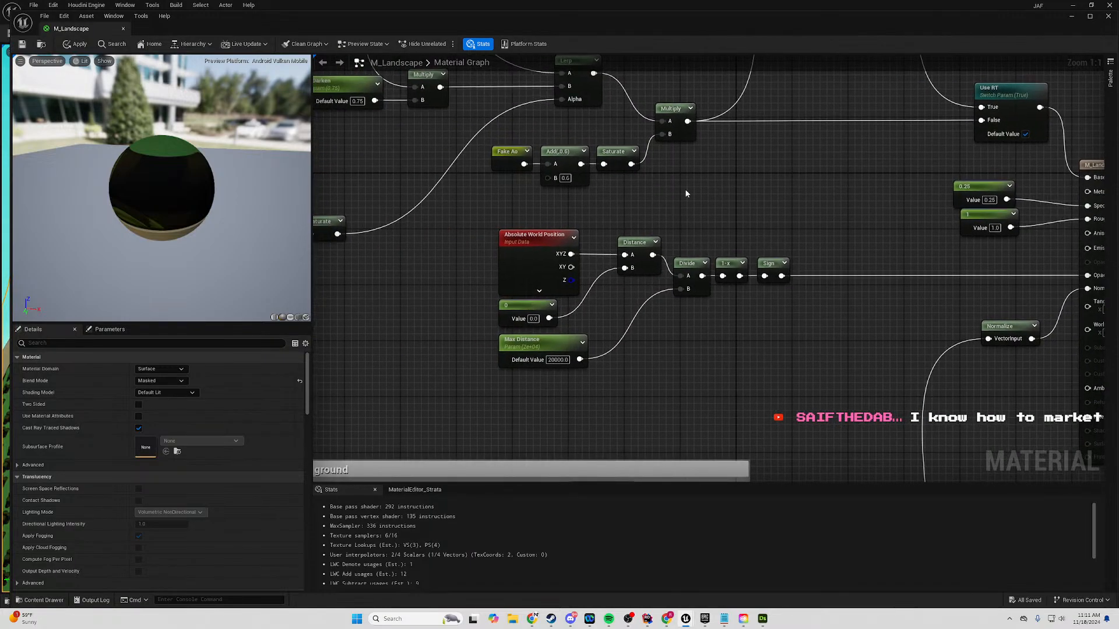
{"action": "right_click_drag", "start_coordinate": [686, 193], "coordinate": [646, 268]}
{"action": "mouse_move", "coordinate": [763, 250]}
{"action": "right_mouse_down"}
{"action": "mouse_move", "coordinate": [582, 220]}
{"action": "mouse_move", "coordinate": [612, 307]}
{"action": "mouse_move", "coordinate": [587, 249]}
{"action": "mouse_move", "coordinate": [500, 258]}
{"action": "mouse_move", "coordinate": [435, 173]}
{"action": "mouse_move", "coordinate": [669, 275]}
{"action": "right_mouse_up"}
Switch to Substance Designer and show the properties of the Waveform 1 node.
{"action": "left_click", "coordinate": [763, 619]}
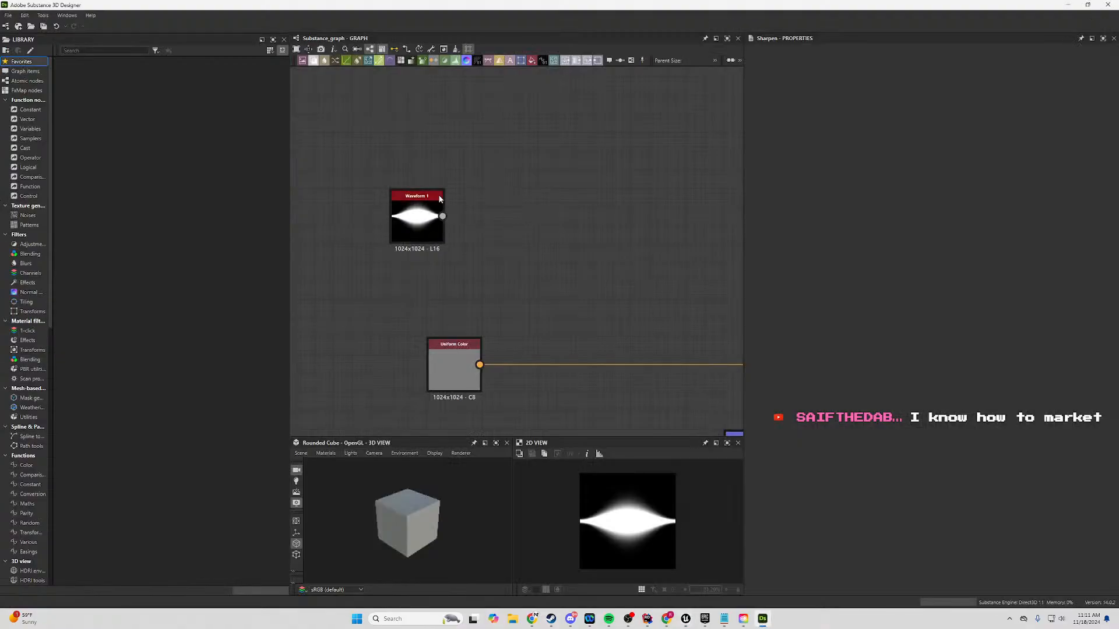
{"action": "scroll", "coordinate": [439, 199], "scroll_direction": "up", "scroll_amount": 3}
{"action": "left_click", "coordinate": [437, 242]}
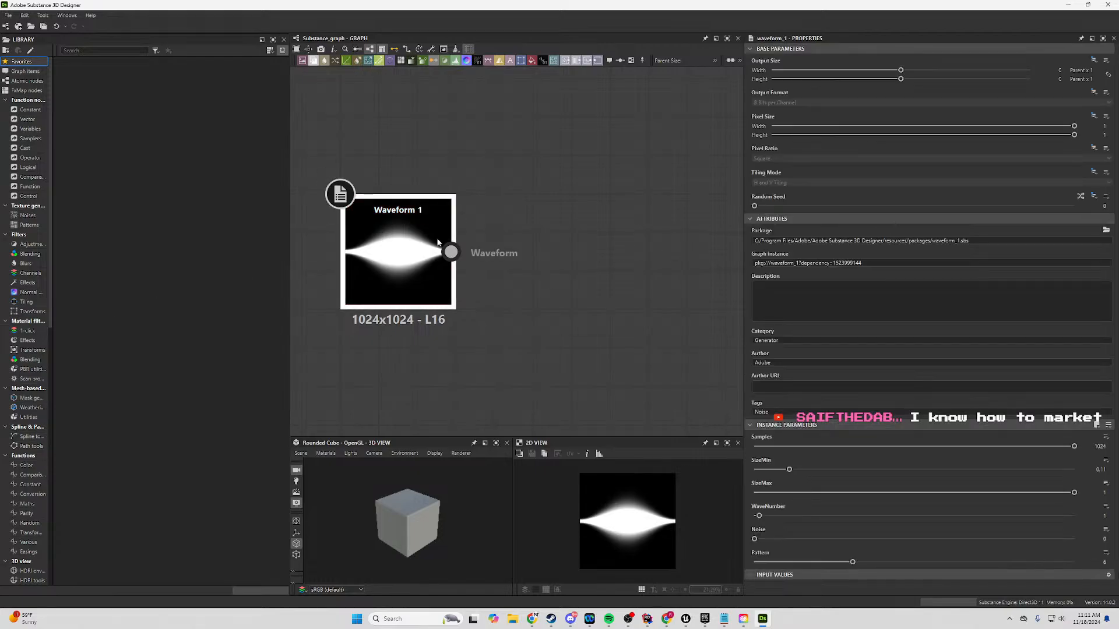
{"action": "right_click", "coordinate": [593, 261]}
{"action": "left_click", "coordinate": [560, 262]}
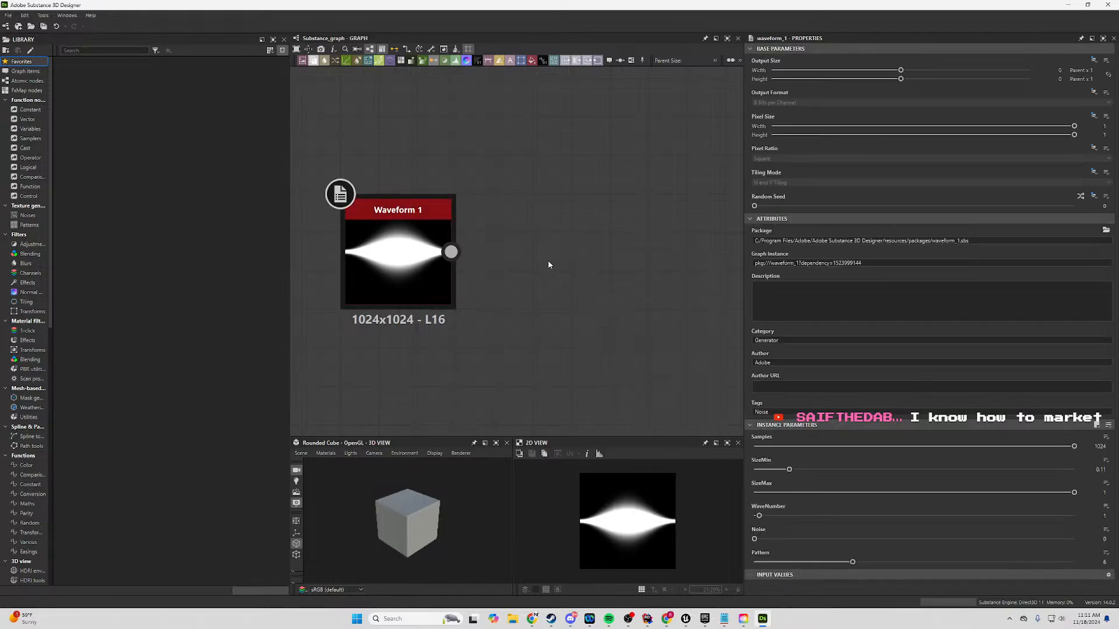
{"action": "scroll", "coordinate": [545, 265], "scroll_direction": "down", "scroll_amount": 2}
{"action": "middle_click_drag", "start_coordinate": [533, 291], "coordinate": [535, 254]}
{"action": "left_click_drag", "start_coordinate": [483, 218], "coordinate": [614, 213]}
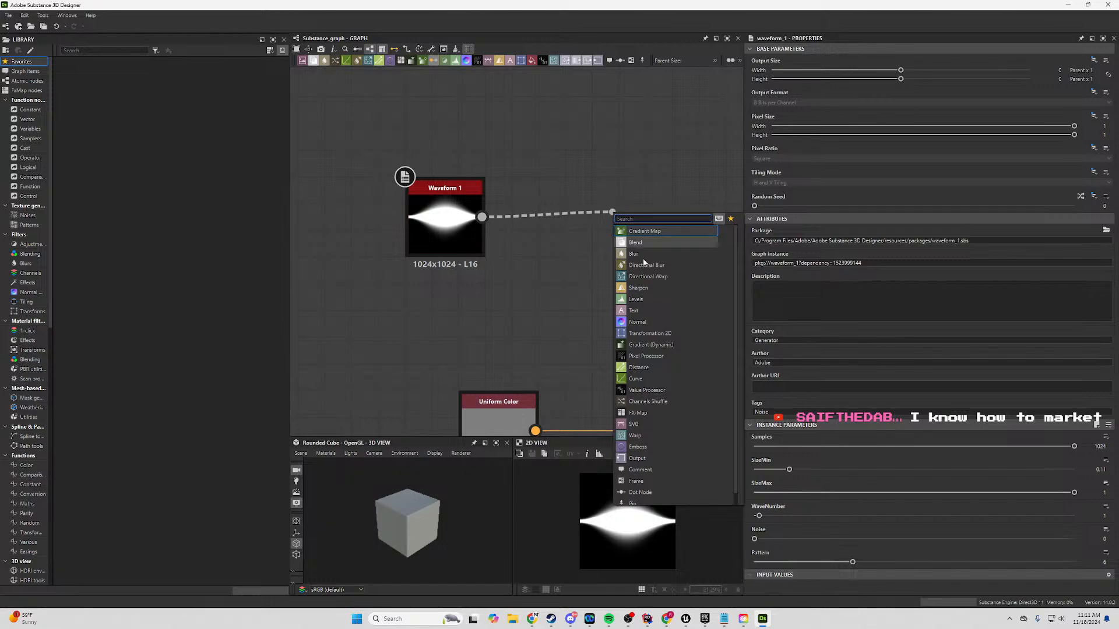
{"action": "scroll", "coordinate": [650, 330], "scroll_direction": "down", "scroll_amount": 1}
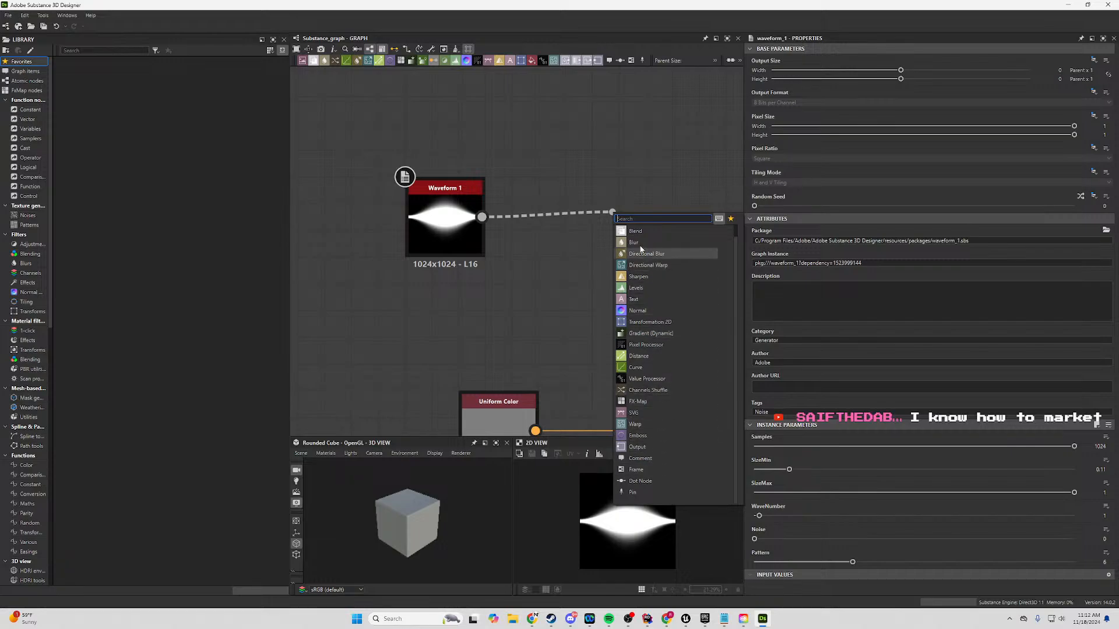
Add a Blur node beside Waveform 1 and feed the waveform output into it.
{"action": "left_click", "coordinate": [604, 173]}
{"action": "key", "text": "space"}
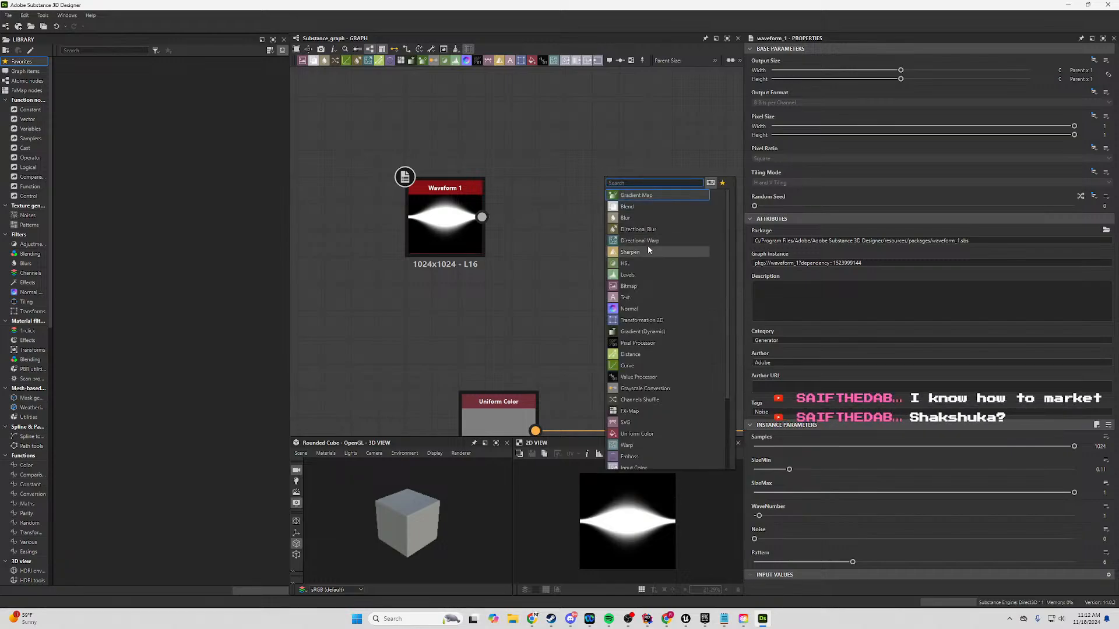
{"action": "left_click", "coordinate": [654, 220]}
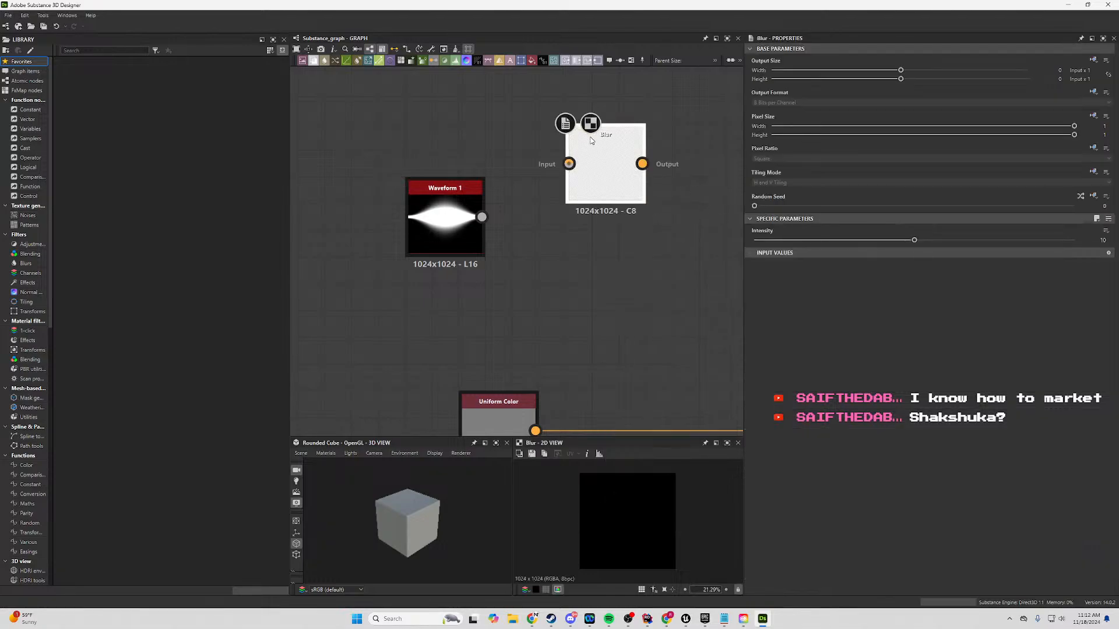
{"action": "left_click_drag", "start_coordinate": [607, 175], "coordinate": [606, 213]}
{"action": "left_click_drag", "start_coordinate": [481, 217], "coordinate": [606, 188]}
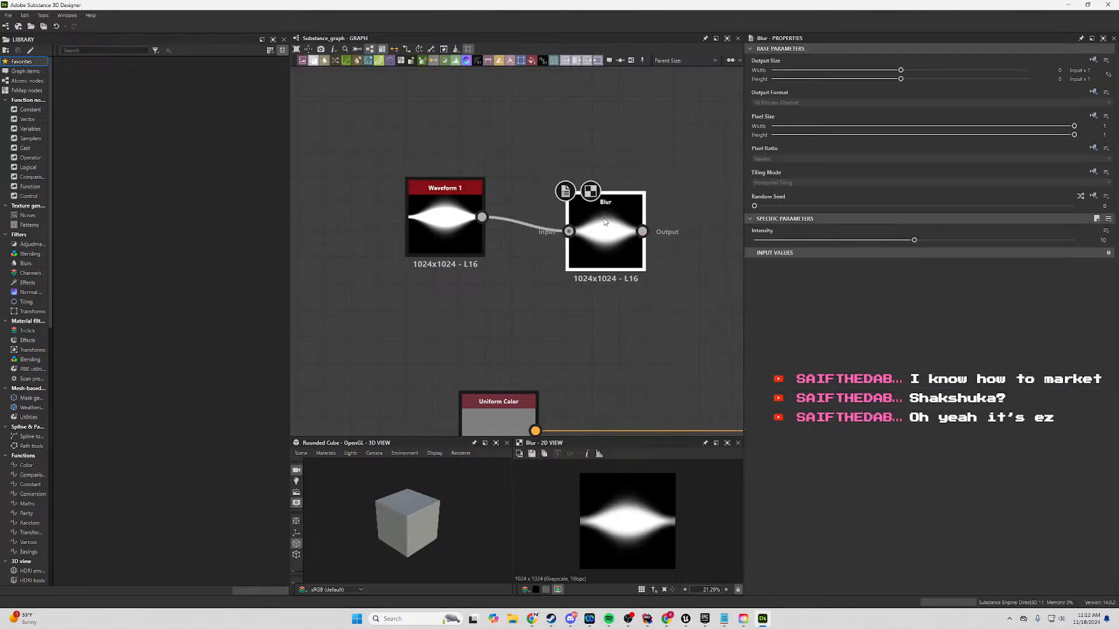
Try different intensities on the Blur node, including 0 and 9.55, and delete the node.
{"action": "left_click_drag", "start_coordinate": [802, 238], "coordinate": [709, 235]}
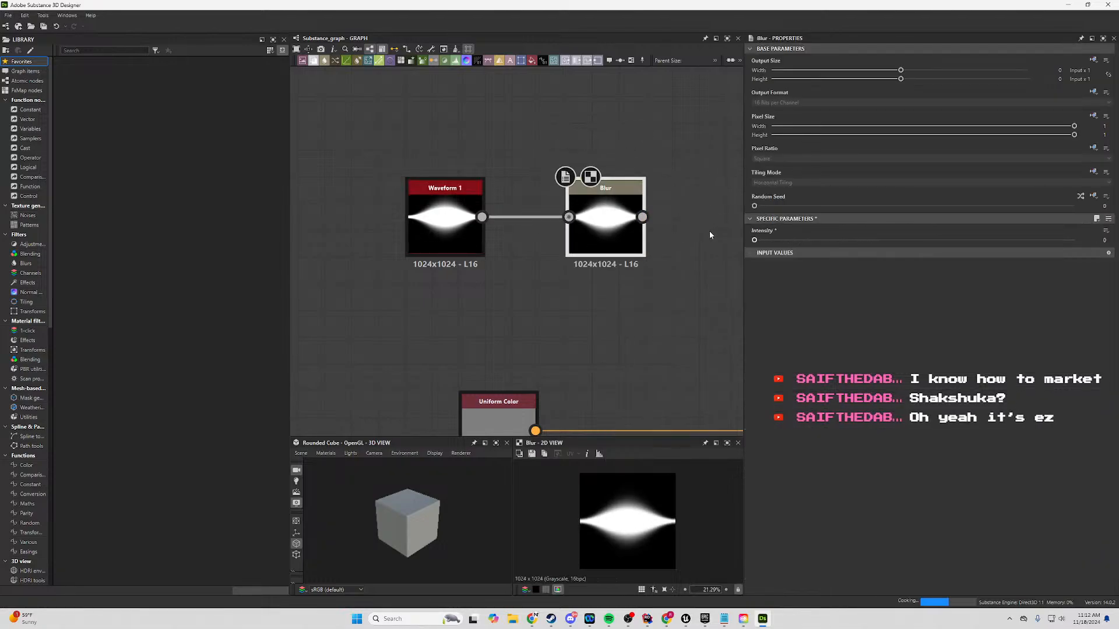
{"action": "left_click_drag", "start_coordinate": [1088, 243], "coordinate": [732, 241]}
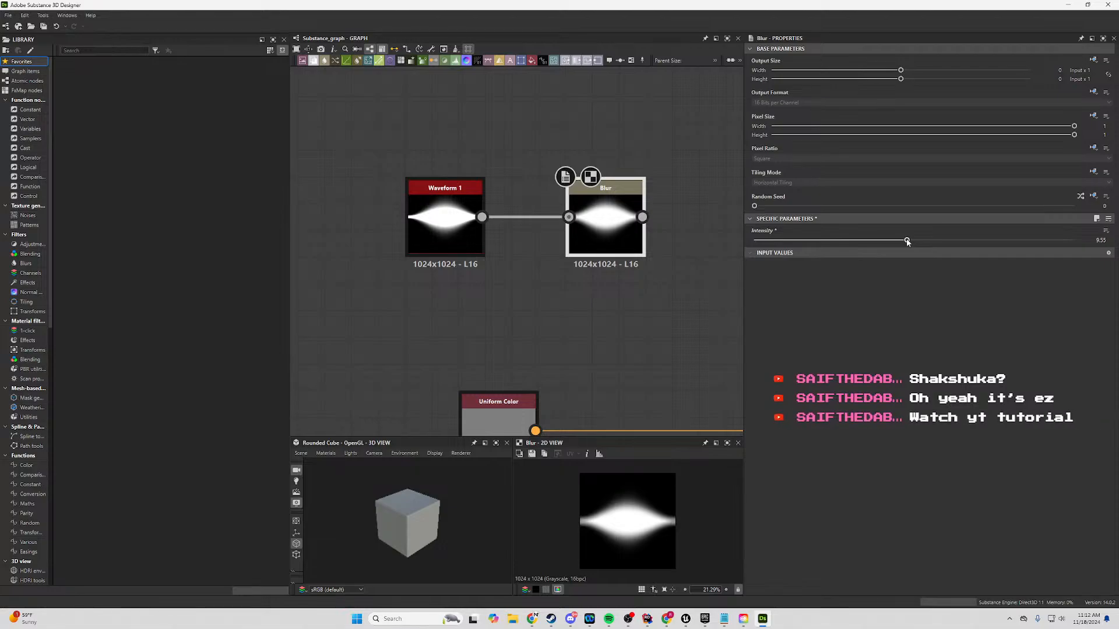
{"action": "left_click", "coordinate": [461, 234]}
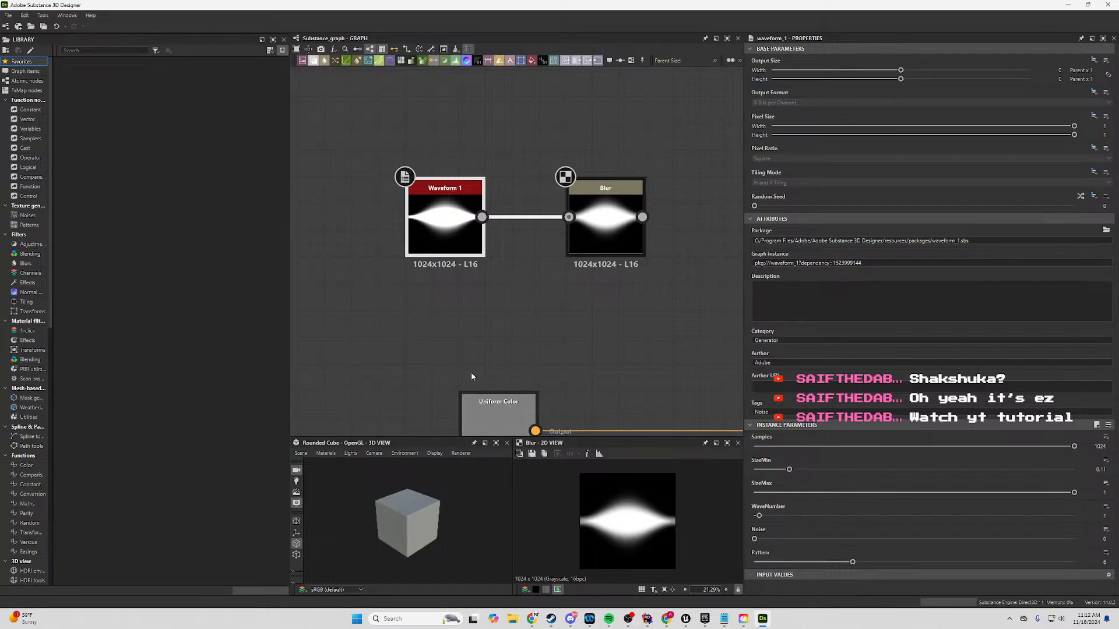
{"action": "left_click", "coordinate": [607, 227]}
{"action": "key", "text": "Delete"}
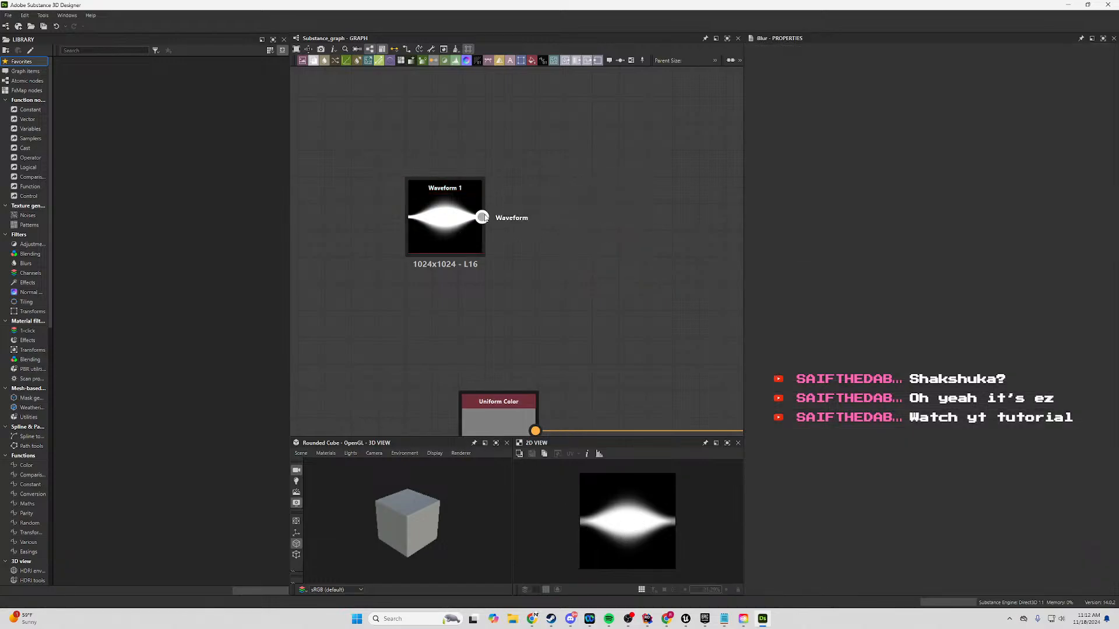
Add a Histogram Scan node fed by the Waveform 1 output.
{"action": "left_click_drag", "start_coordinate": [483, 217], "coordinate": [632, 172]}
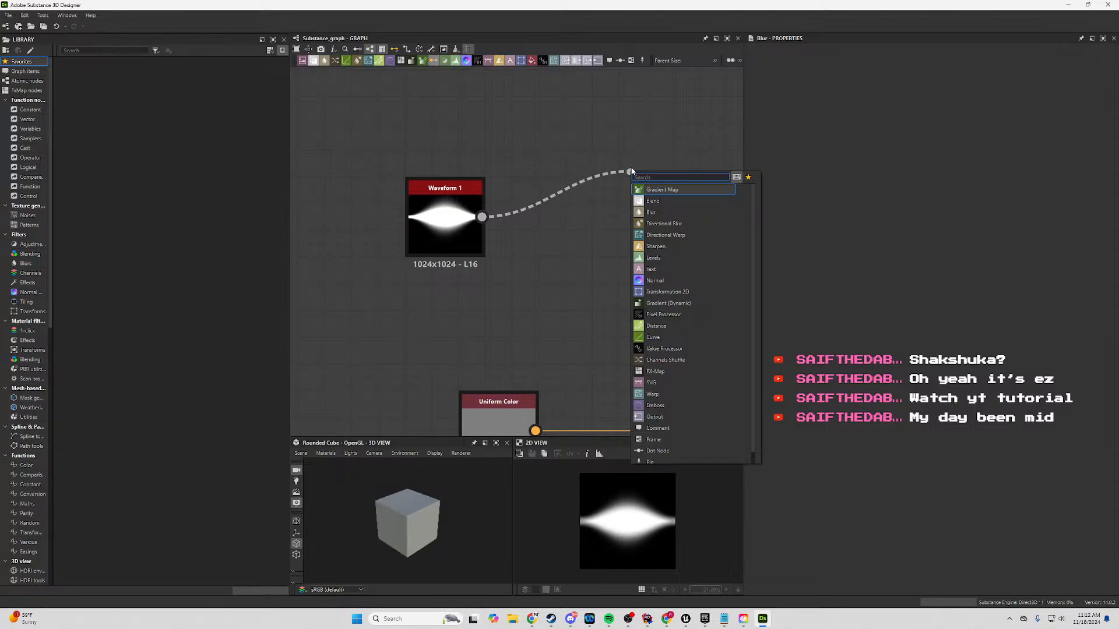
{"action": "type", "text": "his"}
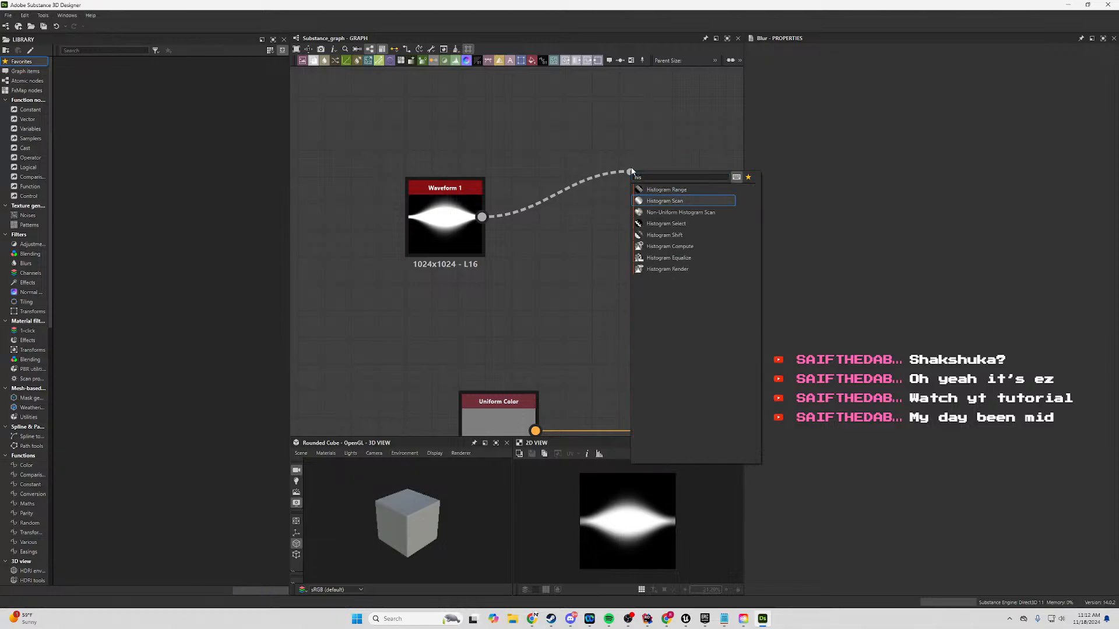
{"action": "left_click", "coordinate": [665, 201]}
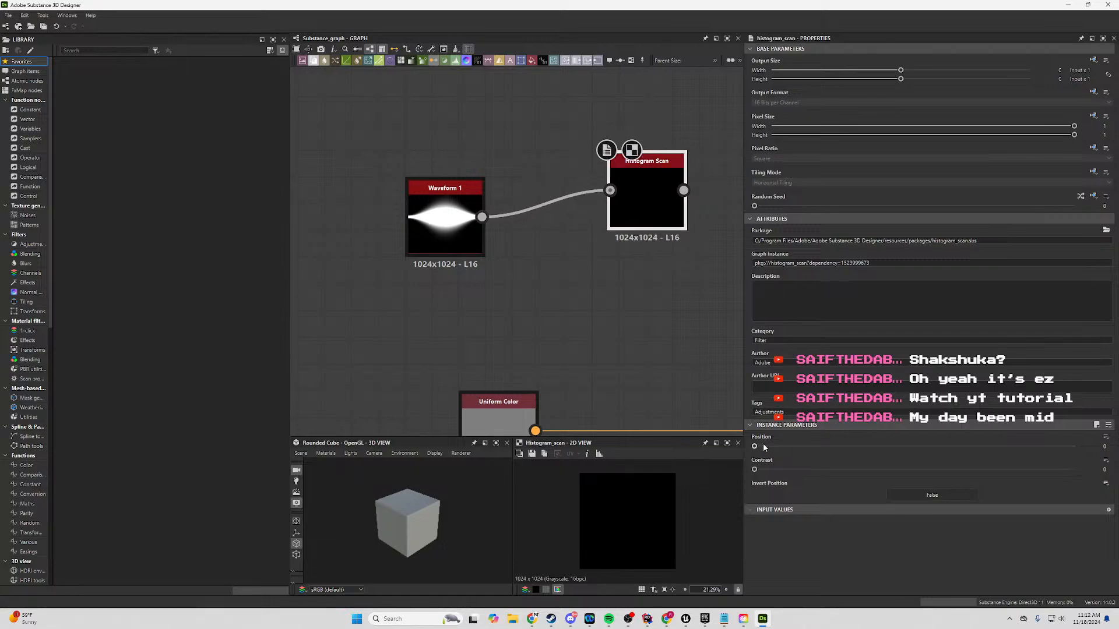
Set the Histogram Scan position to 0.04 and contrast to 0.17, and align the node beside Waveform 1.
{"action": "mouse_move", "coordinate": [764, 447]}
{"action": "left_mouse_down"}
{"action": "mouse_move", "coordinate": [856, 446]}
{"action": "mouse_move", "coordinate": [768, 444]}
{"action": "left_mouse_up"}
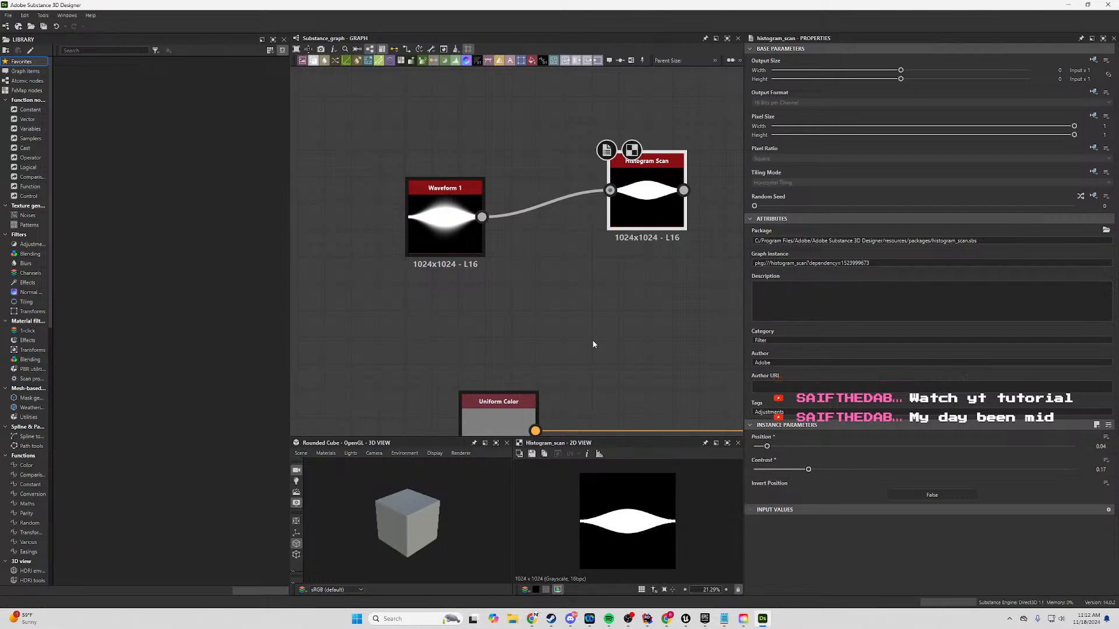
{"action": "left_click_drag", "start_coordinate": [665, 196], "coordinate": [597, 224]}
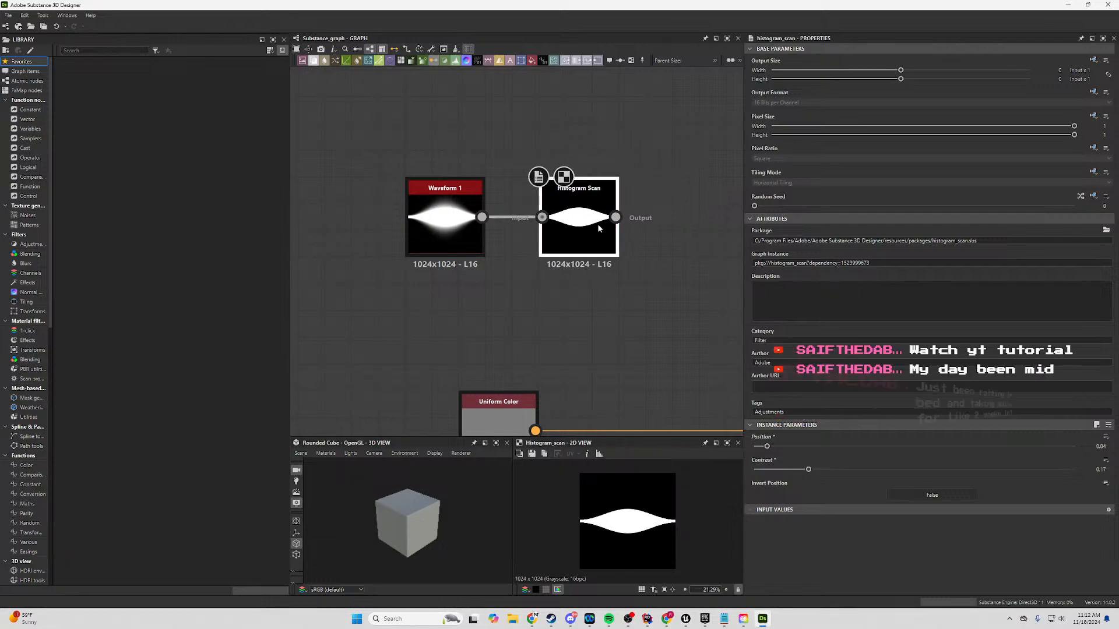
{"action": "right_click", "coordinate": [681, 164]}
{"action": "left_click", "coordinate": [636, 109]}
{"action": "left_click", "coordinate": [566, 237]}
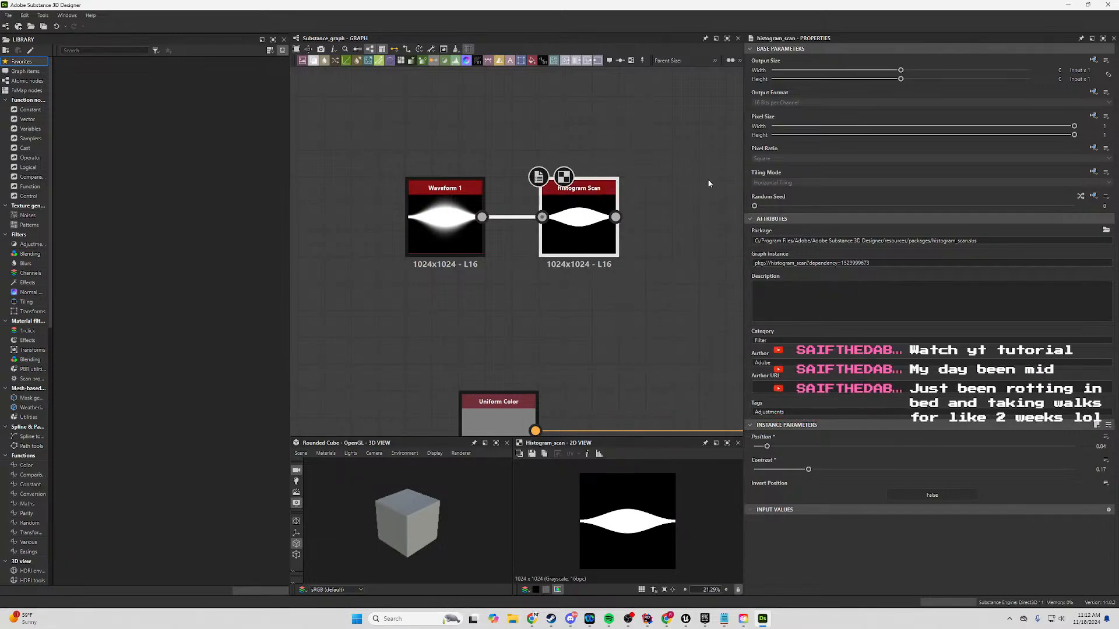
Add a Transformation 2D node fed by the Histogram Scan output.
{"action": "middle_click_drag", "start_coordinate": [707, 180], "coordinate": [592, 170]}
{"action": "left_click_drag", "start_coordinate": [500, 208], "coordinate": [632, 202]}
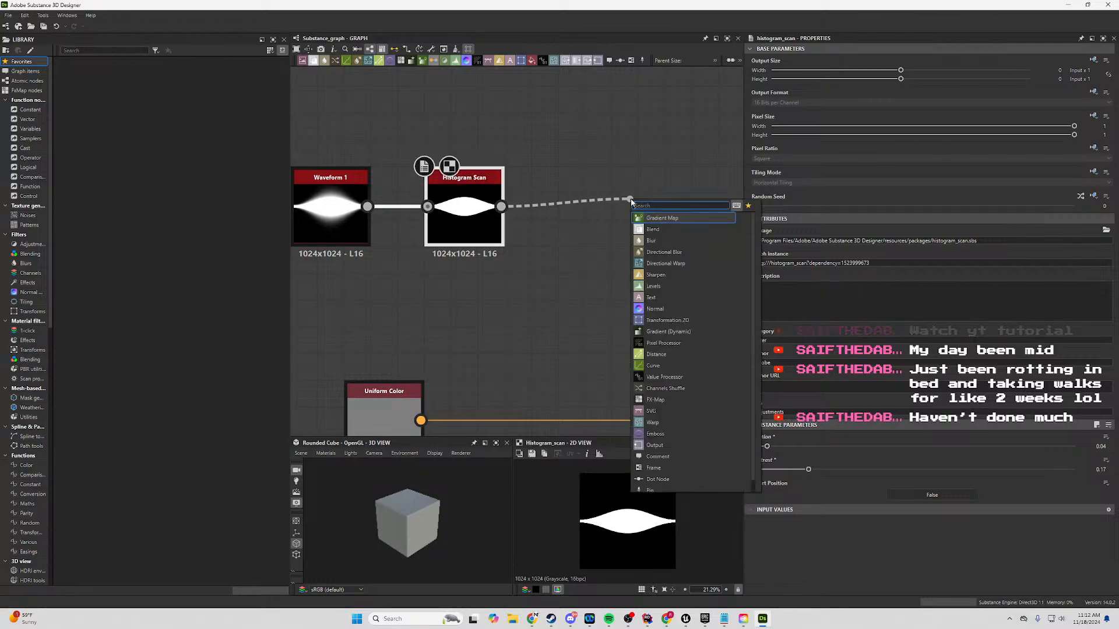
{"action": "type", "text": "tra"}
{"action": "key", "text": "Return"}
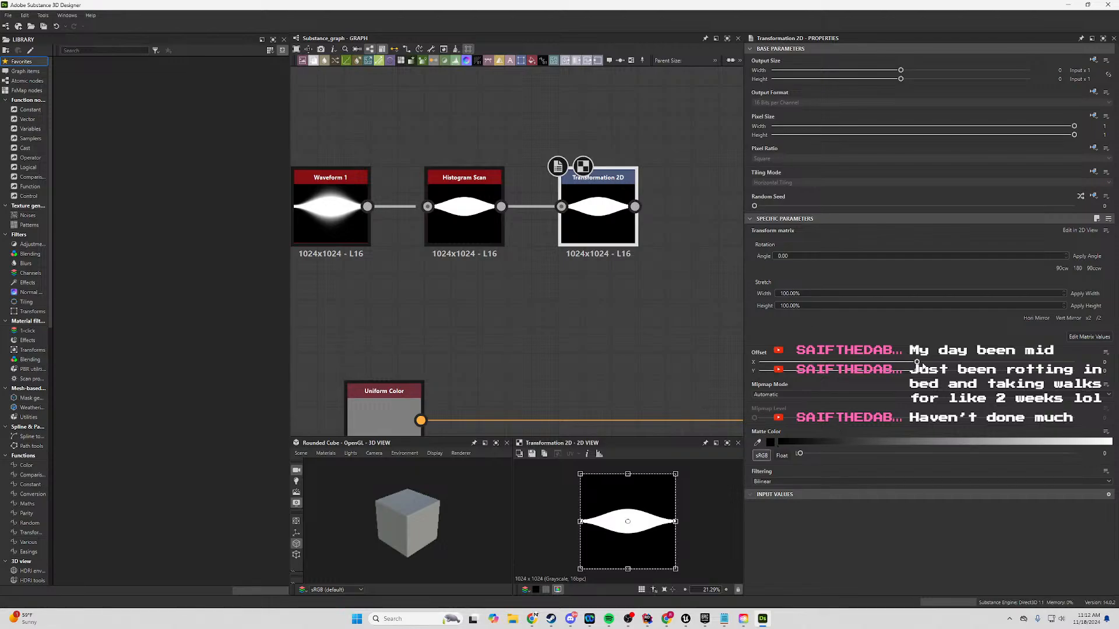
Set the Transformation 2D offset to -0.28 in X and 0 in Y.
{"action": "left_click_drag", "start_coordinate": [917, 363], "coordinate": [780, 374]}
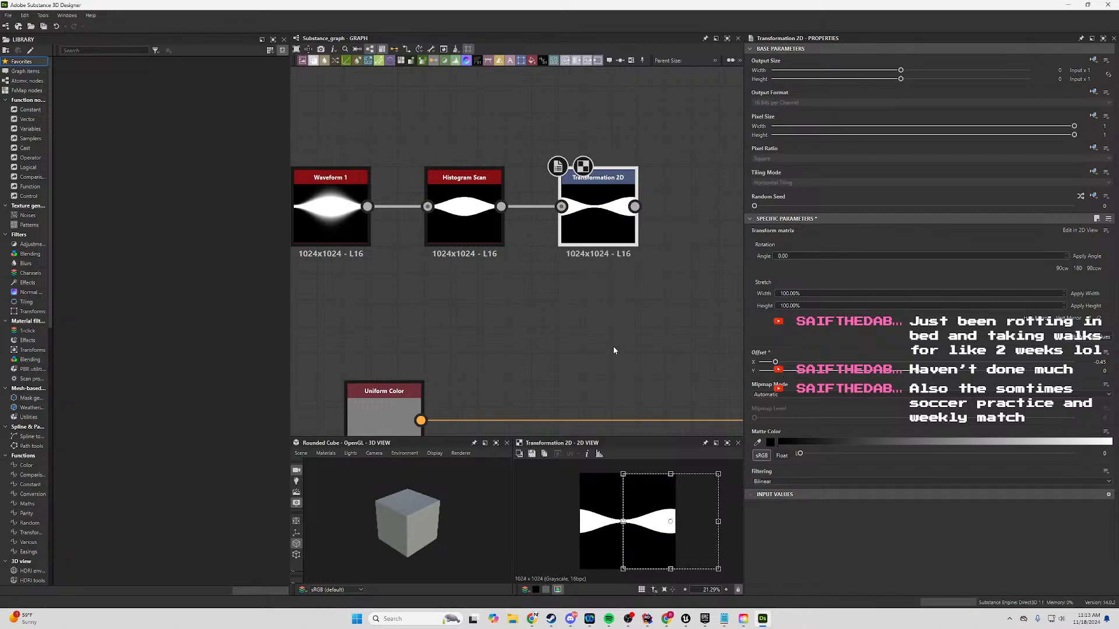
{"action": "left_click", "coordinate": [614, 350]}
{"action": "left_click_drag", "start_coordinate": [912, 373], "coordinate": [1112, 370]}
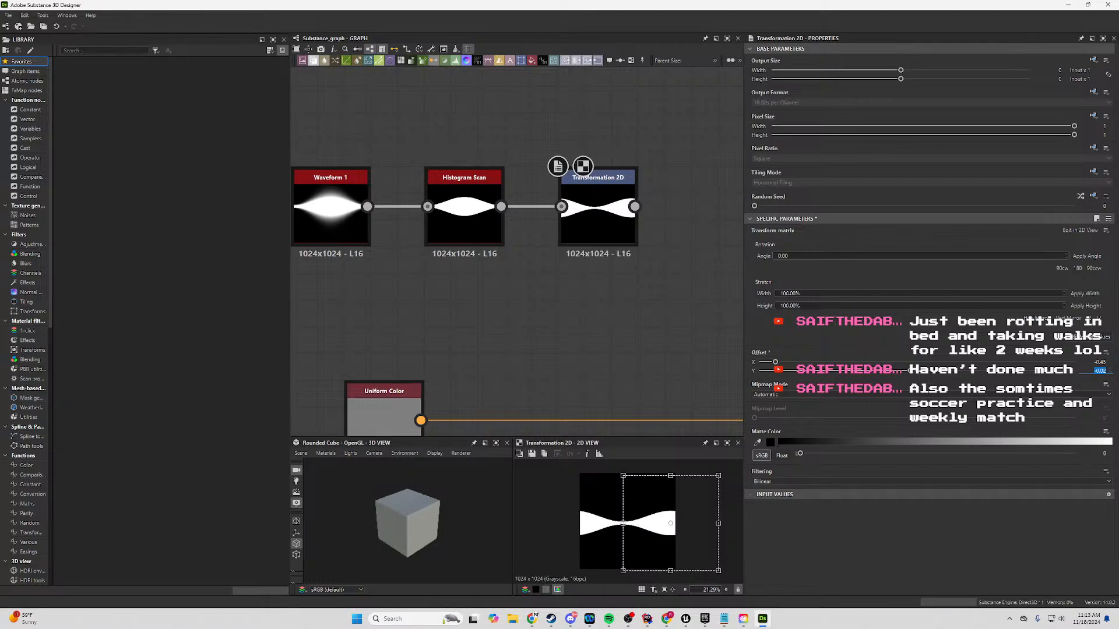
{"action": "type", "text": "0"}
{"action": "key", "text": "Return"}
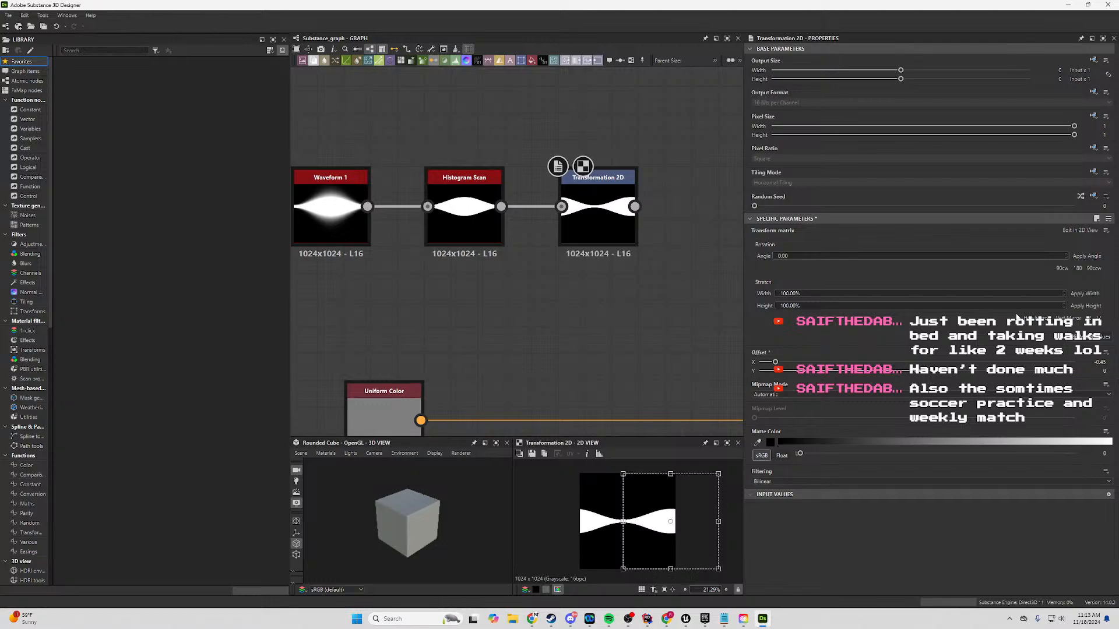
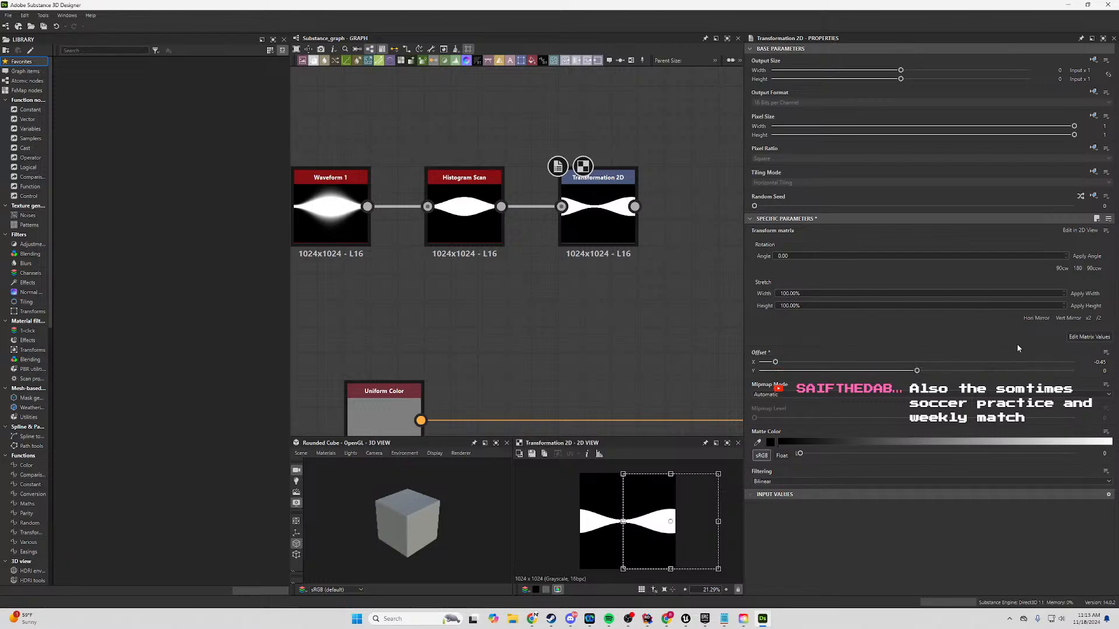
{"action": "left_click_drag", "start_coordinate": [775, 362], "coordinate": [828, 363]}
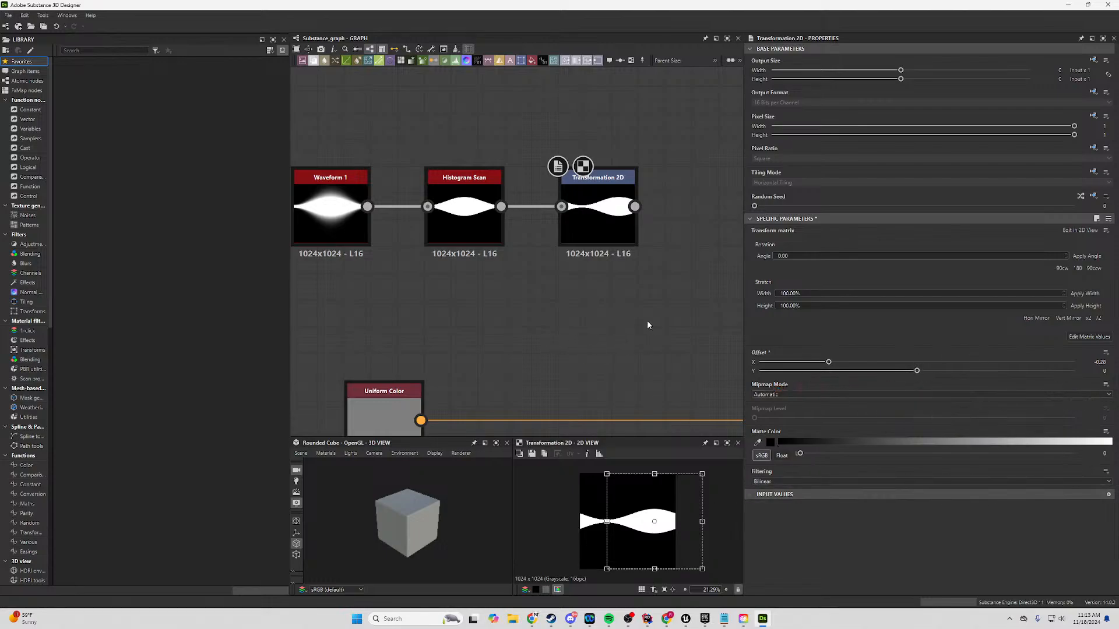
Select the Waveform 1, Histogram Scan and Transformation 2D nodes and move them together up and to the left in the graph.
{"action": "middle_click_drag", "start_coordinate": [647, 324], "coordinate": [634, 355]}
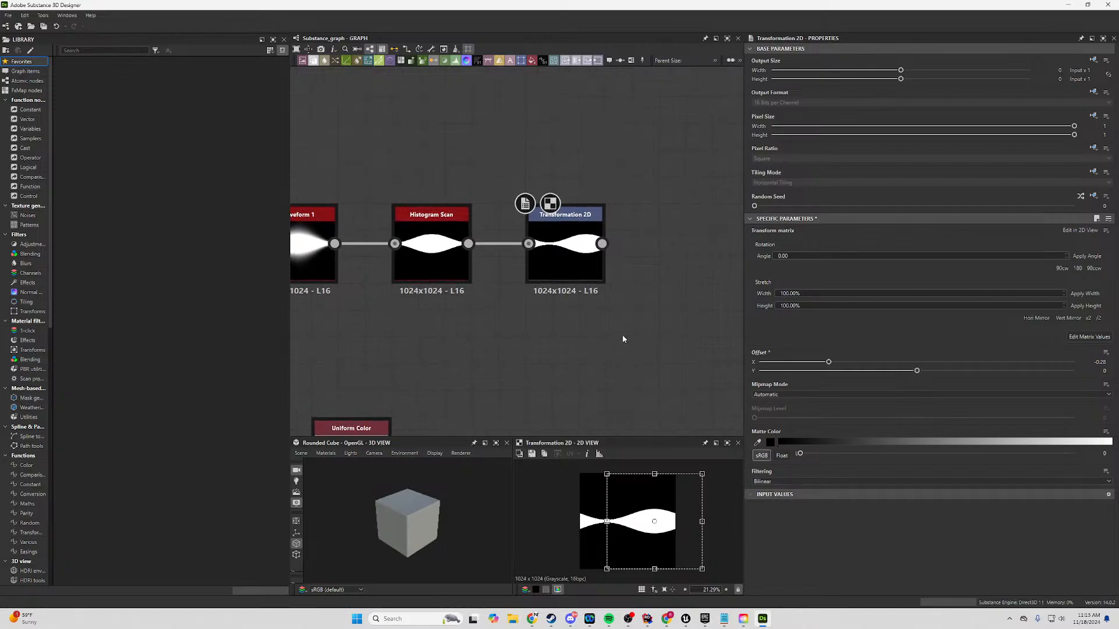
{"action": "middle_click_drag", "start_coordinate": [501, 293], "coordinate": [572, 350]}
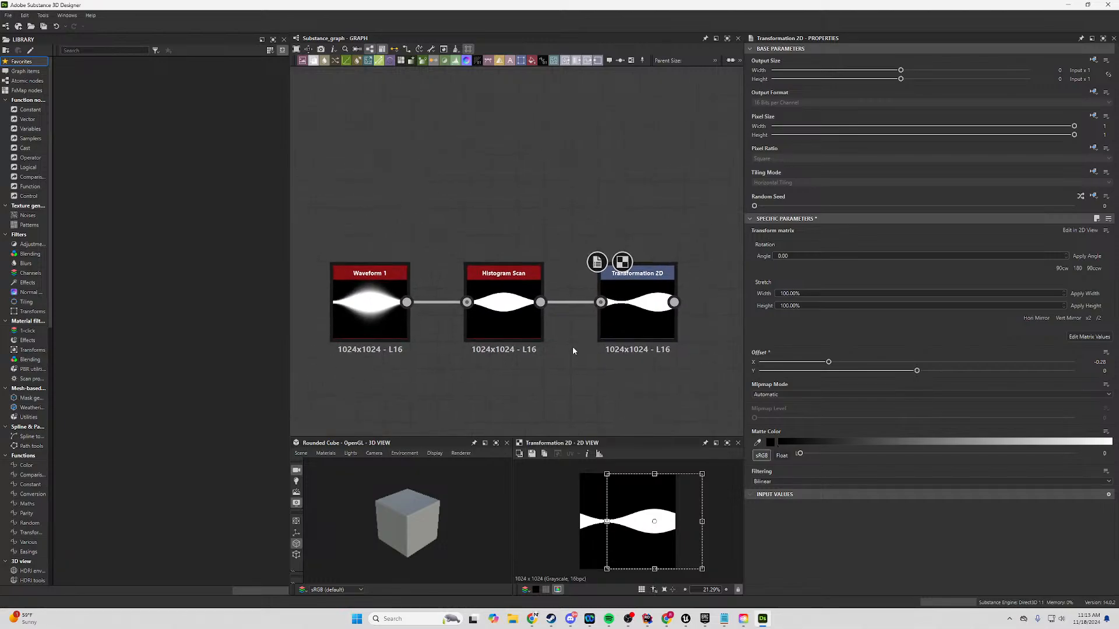
{"action": "scroll", "coordinate": [573, 349], "scroll_direction": "down", "scroll_amount": 2}
{"action": "left_click_drag", "start_coordinate": [661, 251], "coordinate": [420, 365]}
{"action": "left_click_drag", "start_coordinate": [507, 302], "coordinate": [395, 165]}
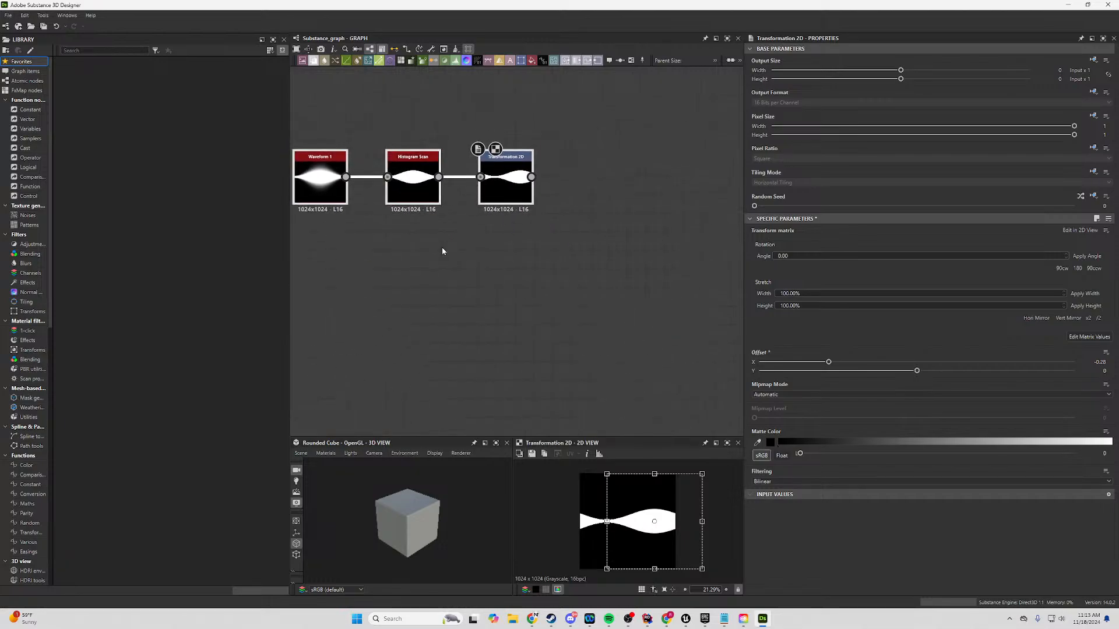
{"action": "left_click", "coordinate": [441, 247]}
{"action": "middle_click_drag", "start_coordinate": [417, 232], "coordinate": [354, 114]}
{"action": "scroll", "coordinate": [407, 168], "scroll_direction": "down", "scroll_amount": 3}
{"action": "middle_click_drag", "start_coordinate": [408, 171], "coordinate": [461, 292]}
{"action": "scroll", "coordinate": [506, 219], "scroll_direction": "up", "scroll_amount": 4}
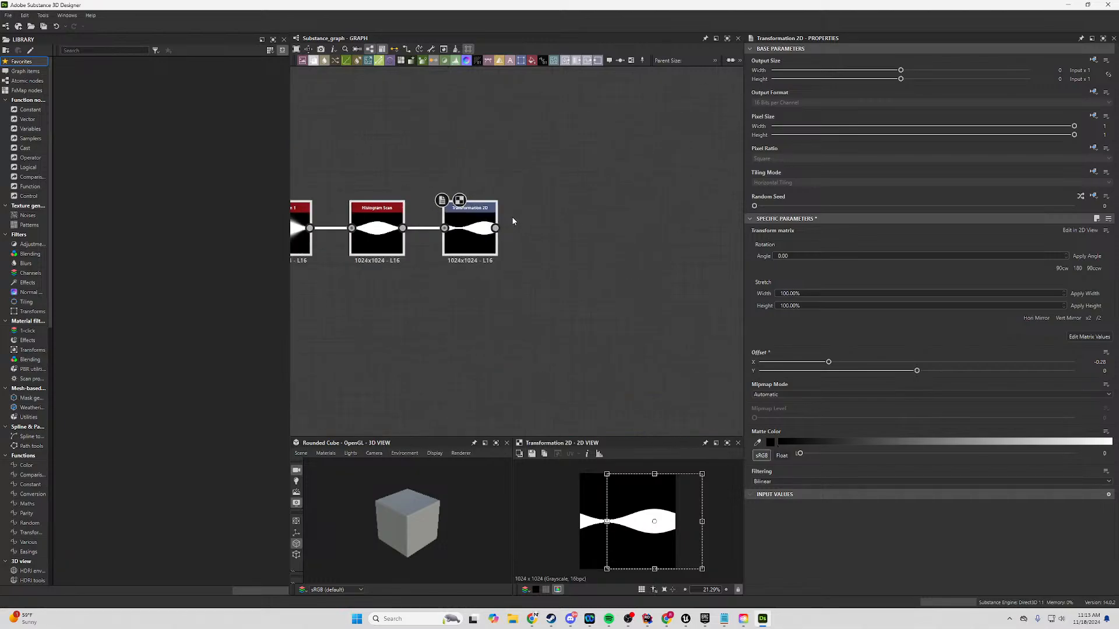
{"action": "double_click", "coordinate": [386, 320]}
{"action": "middle_click_drag", "start_coordinate": [464, 163], "coordinate": [619, 157]}
{"action": "scroll", "coordinate": [531, 318], "scroll_direction": "down", "scroll_amount": 1}
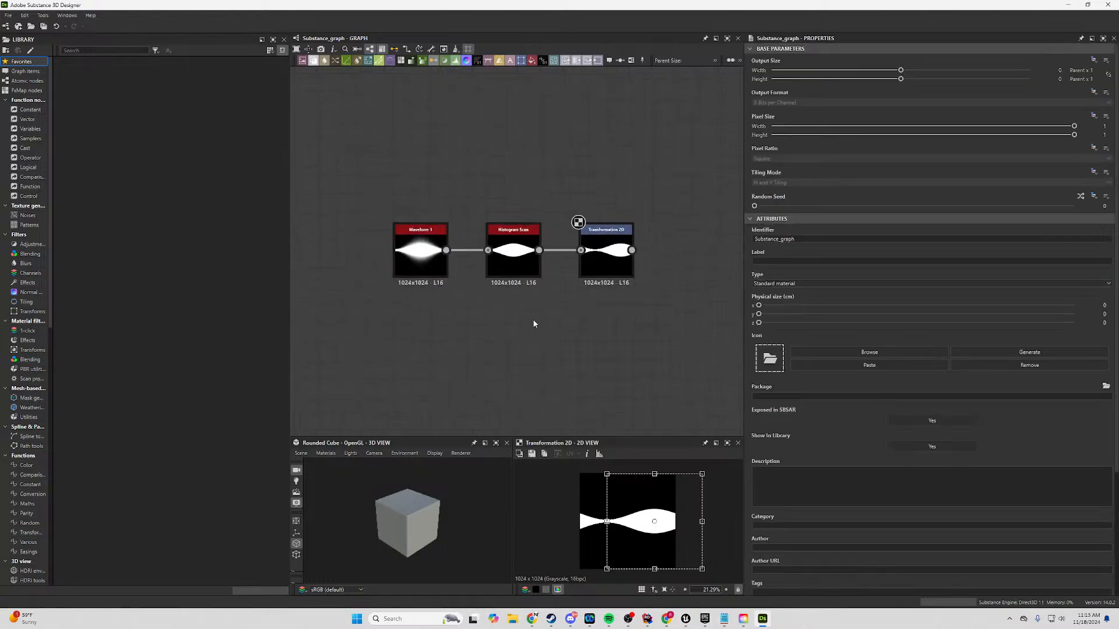
Add a Blend node fed through its background by the Transformation 2D output and align it in the same row.
{"action": "scroll", "coordinate": [583, 387], "scroll_direction": "up", "scroll_amount": 2}
{"action": "middle_click_drag", "start_coordinate": [625, 297], "coordinate": [587, 305]}
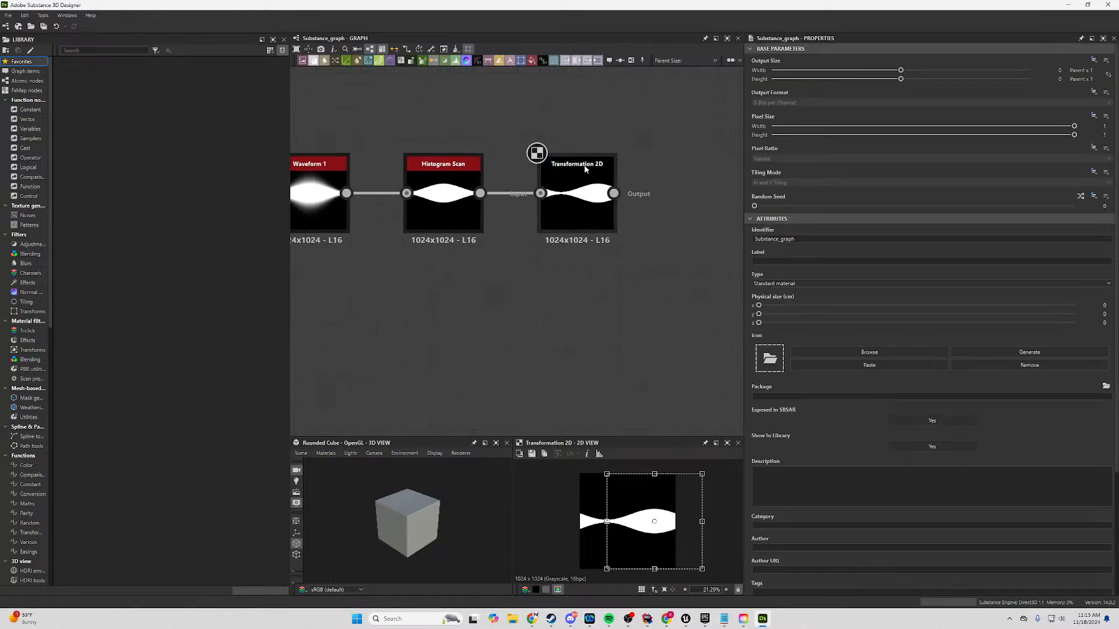
{"action": "left_click", "coordinate": [584, 168]}
{"action": "middle_click_drag", "start_coordinate": [663, 339], "coordinate": [475, 333]}
{"action": "left_click", "coordinate": [425, 253]}
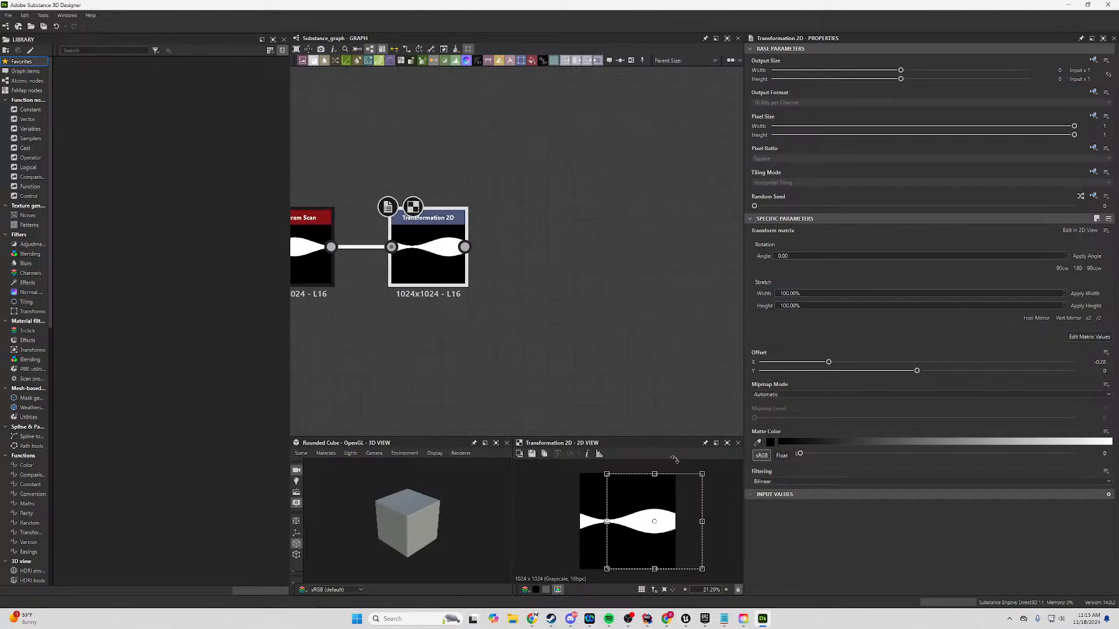
{"action": "left_click_drag", "start_coordinate": [465, 247], "coordinate": [590, 239]}
{"action": "type", "text": "blend"}
{"action": "key", "text": "Return"}
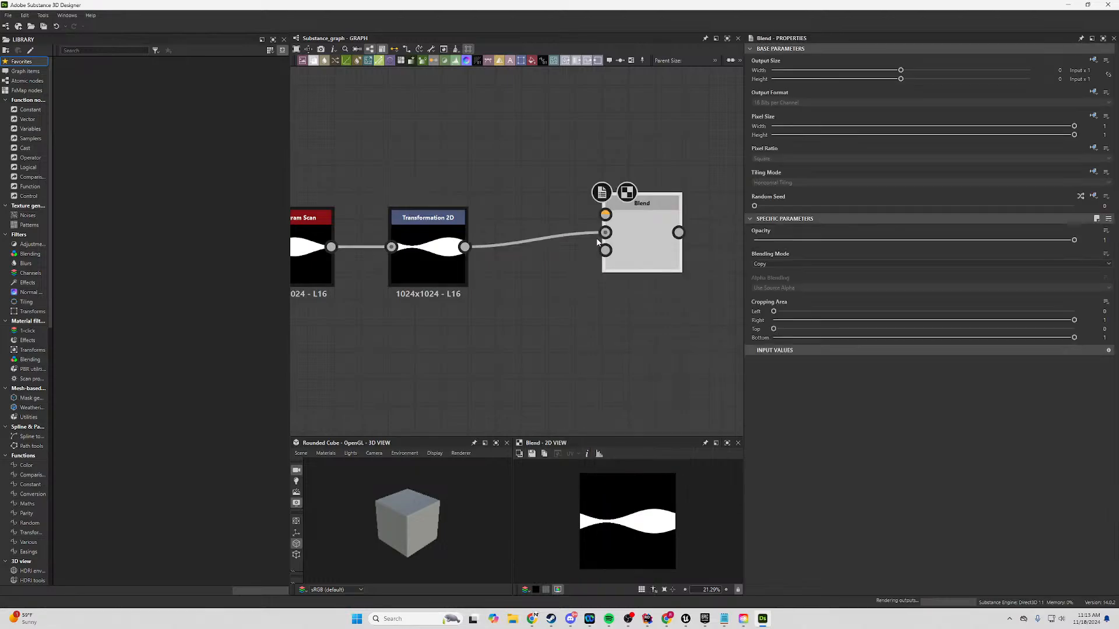
{"action": "left_click_drag", "start_coordinate": [646, 241], "coordinate": [619, 243]}
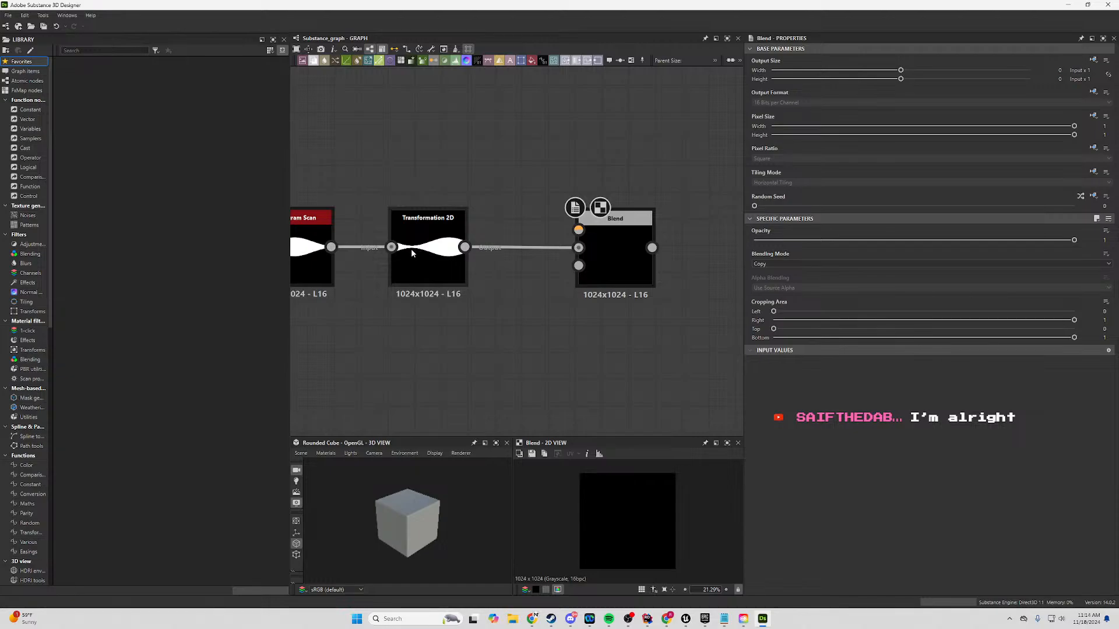
{"action": "right_click", "coordinate": [470, 150]}
{"action": "middle_click_drag", "start_coordinate": [446, 146], "coordinate": [477, 142]}
{"action": "right_click", "coordinate": [468, 141]}
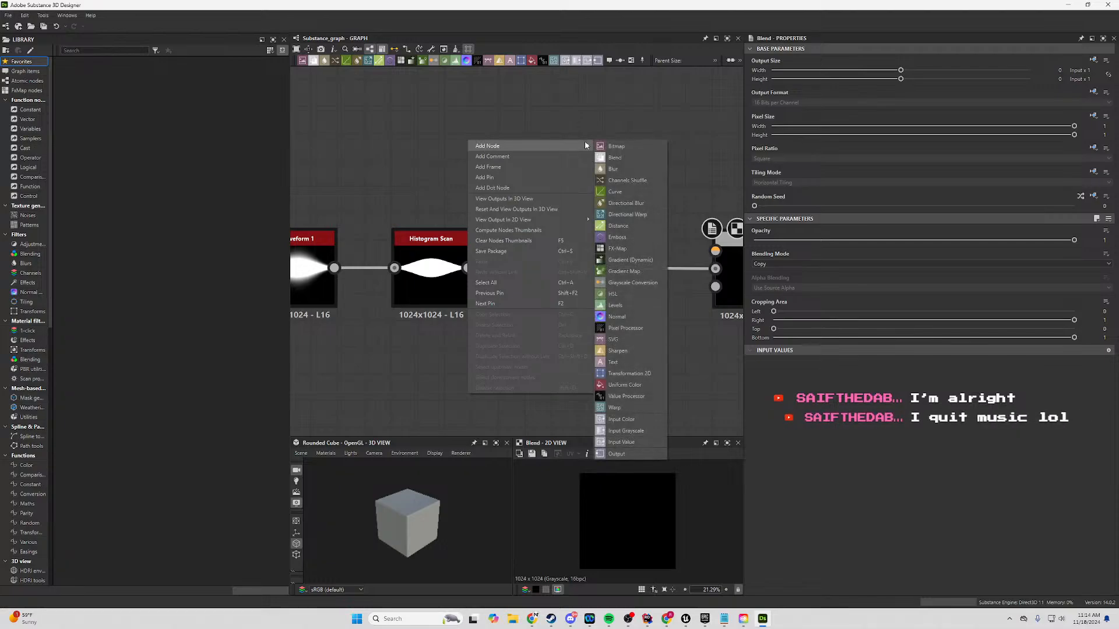
{"action": "middle_click", "coordinate": [367, 114]}
{"action": "middle_click_drag", "start_coordinate": [367, 114], "coordinate": [457, 149]}
{"action": "right_click", "coordinate": [458, 149]}
Add a Polygon 1 node above Waveform 1 and set its sides to 3.
{"action": "left_click", "coordinate": [431, 122]}
{"action": "key", "text": "space"}
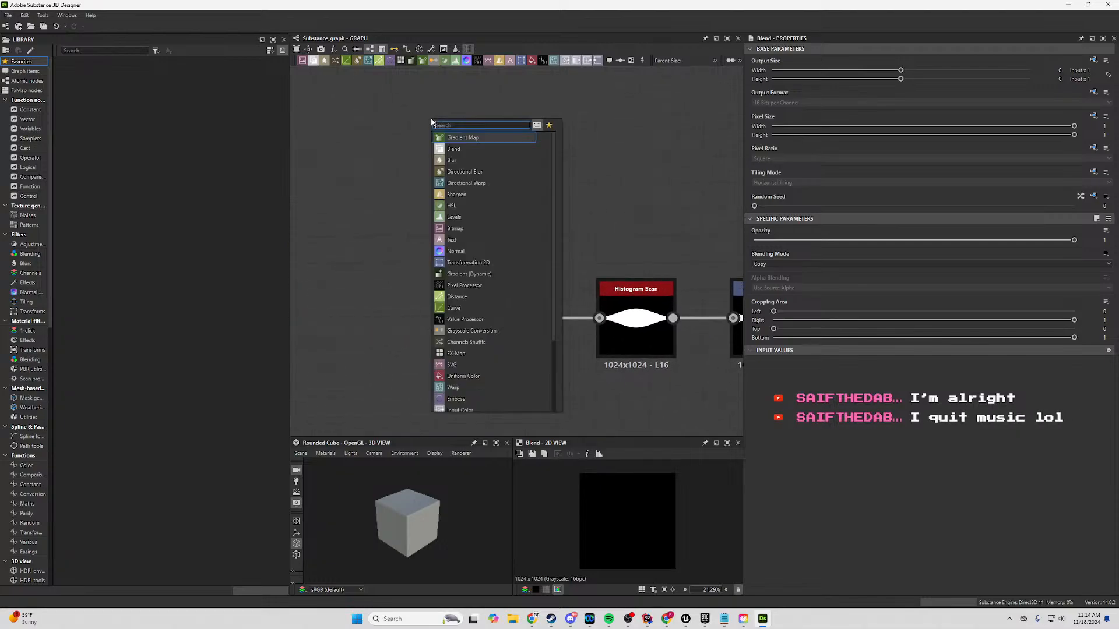
{"action": "type", "text": "poly"}
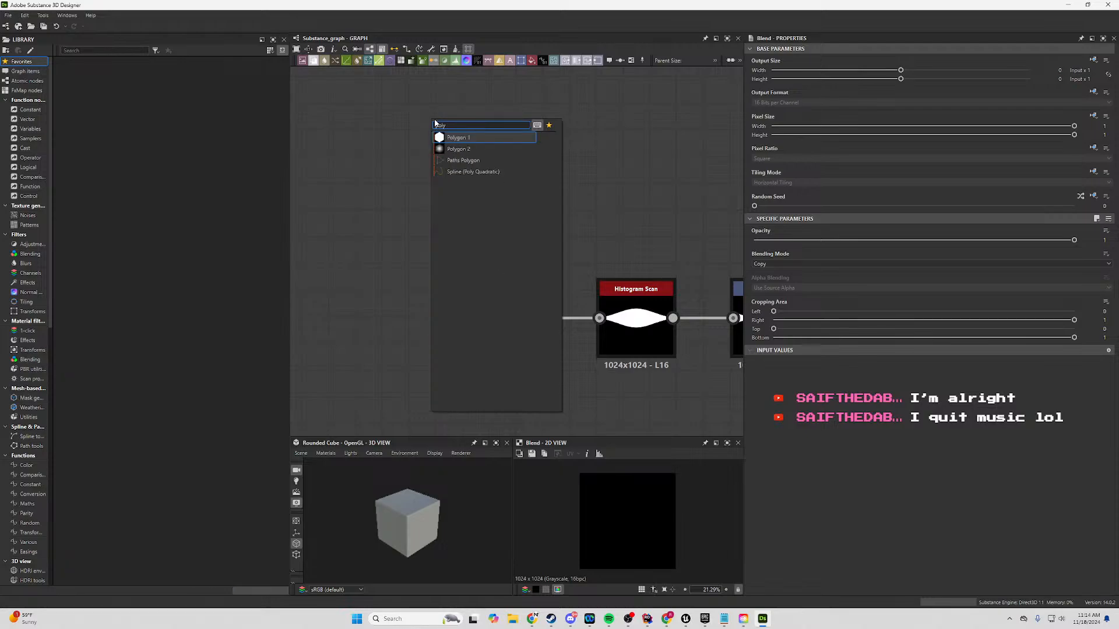
{"action": "key", "text": "Return"}
{"action": "left_click_drag", "start_coordinate": [428, 115], "coordinate": [507, 140]}
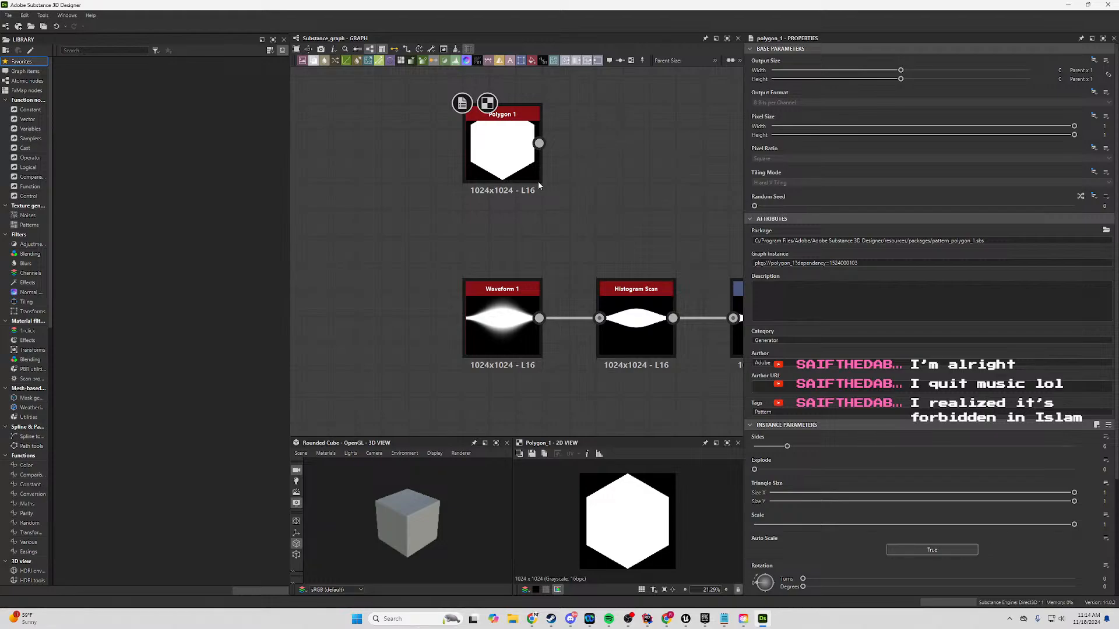
{"action": "left_click", "coordinate": [490, 156]}
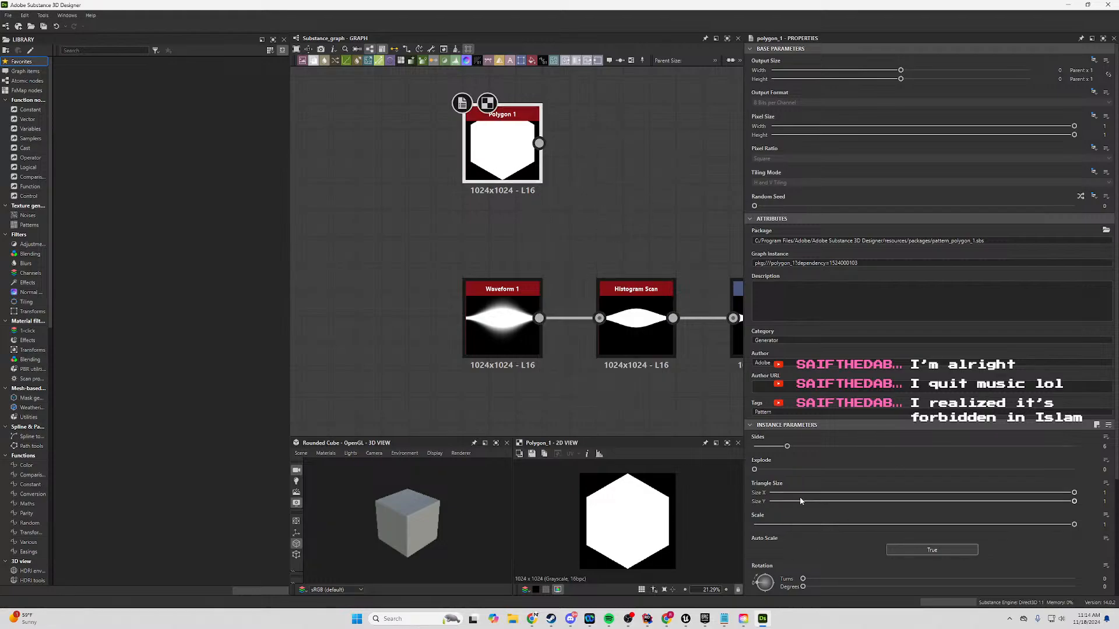
{"action": "left_click_drag", "start_coordinate": [787, 445], "coordinate": [757, 451]}
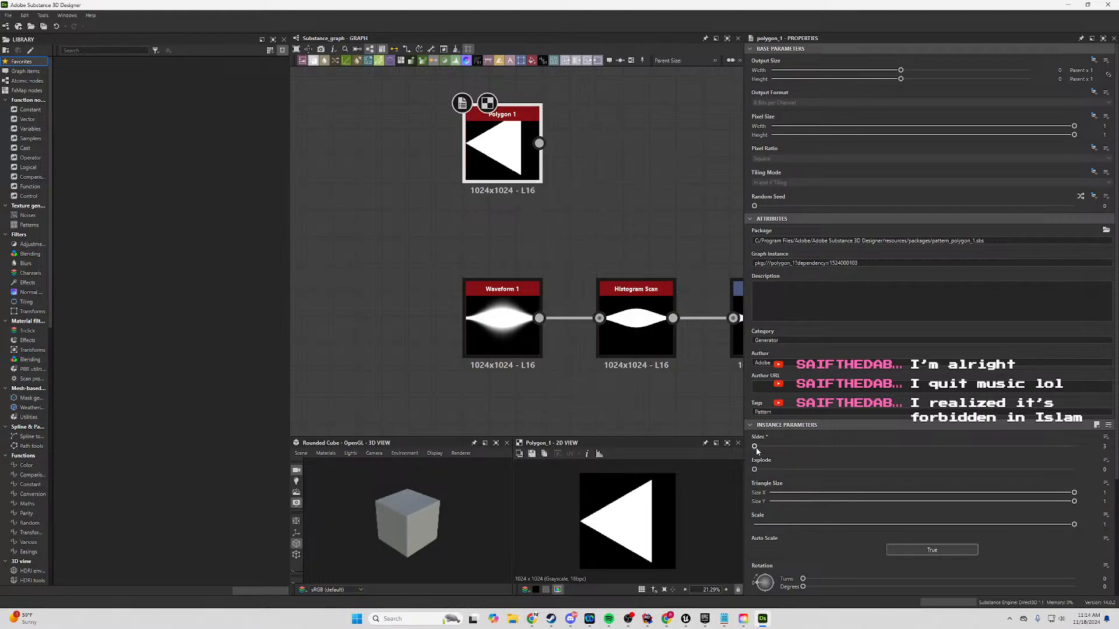
Add a Transformation 2D node fed by Polygon 1 and set its X offset to -0.26.
{"action": "left_click_drag", "start_coordinate": [539, 143], "coordinate": [591, 152]}
{"action": "type", "text": "t"}
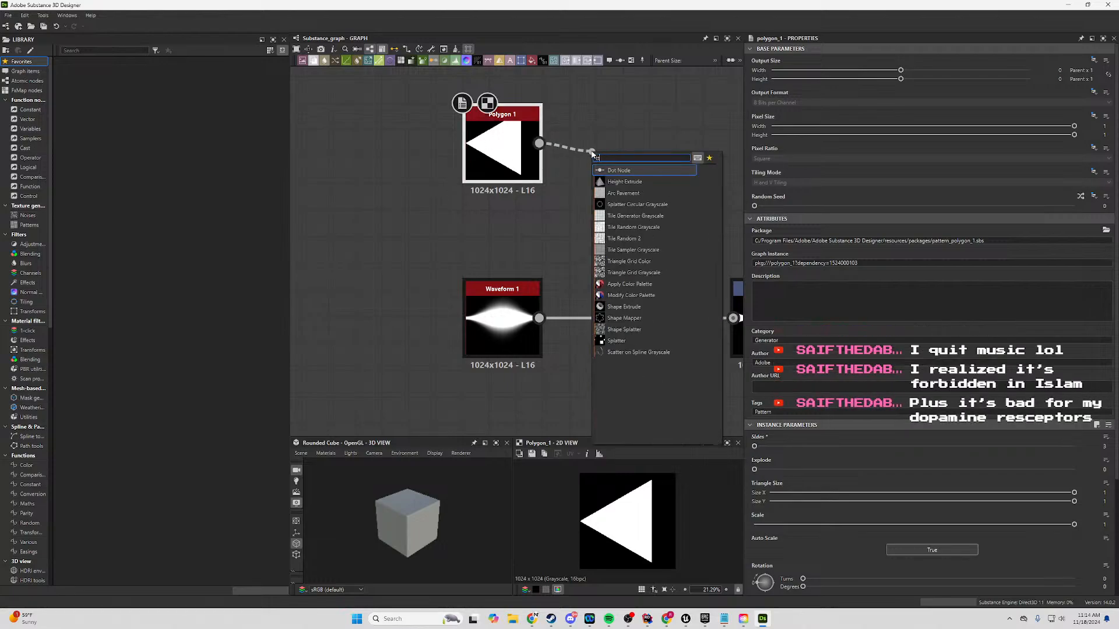
{"action": "key", "text": "BackSpace"}
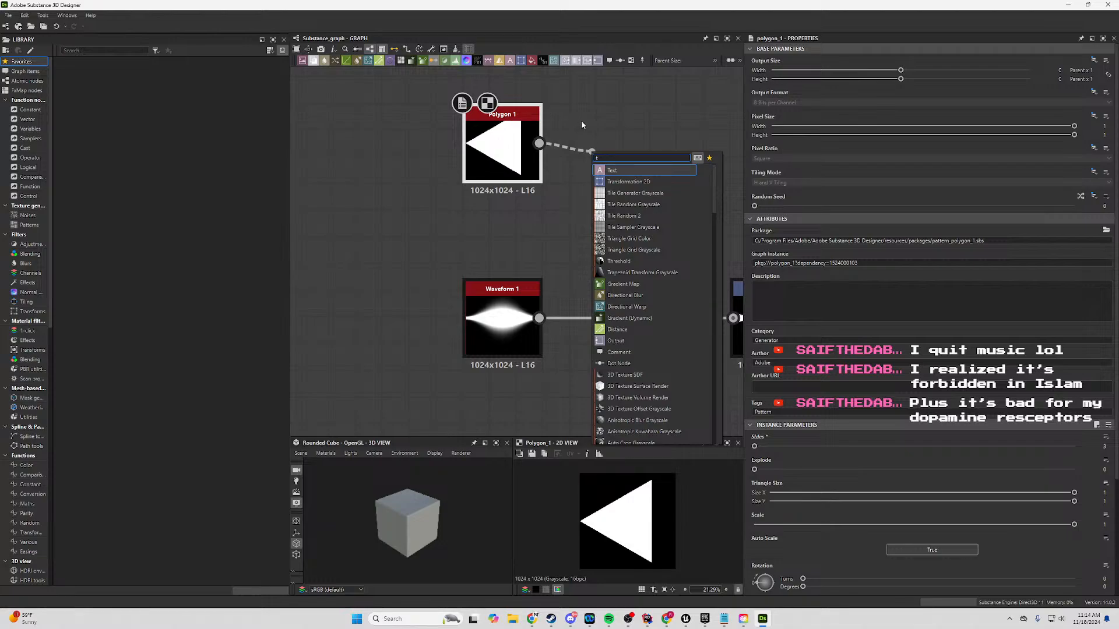
{"action": "key", "text": "Down"}
{"action": "key", "text": "Return"}
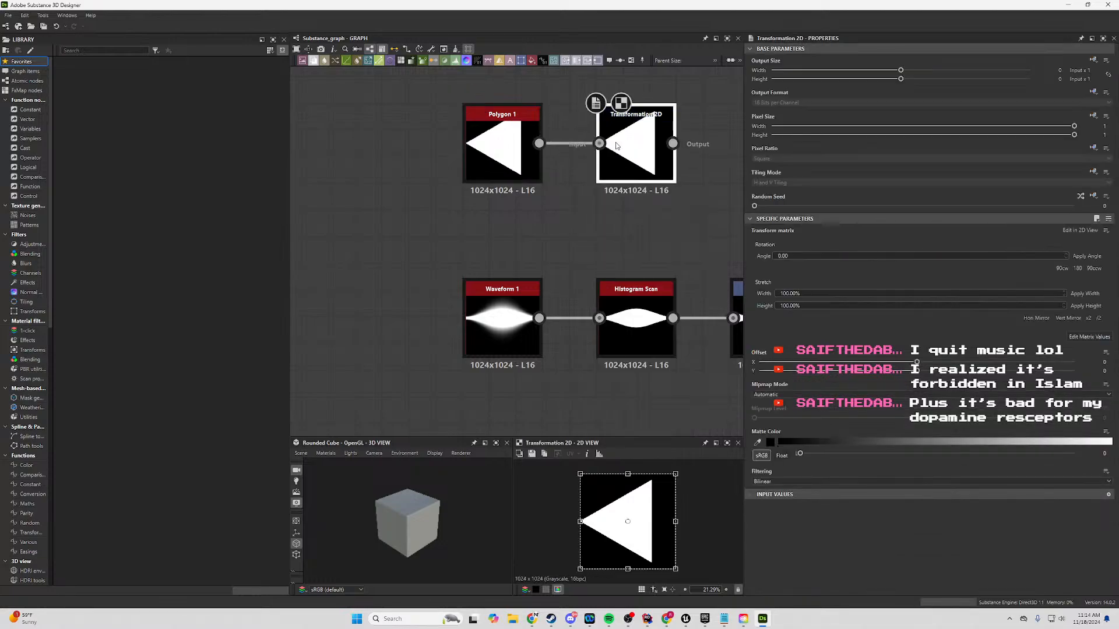
{"action": "left_click_drag", "start_coordinate": [917, 361], "coordinate": [835, 362]}
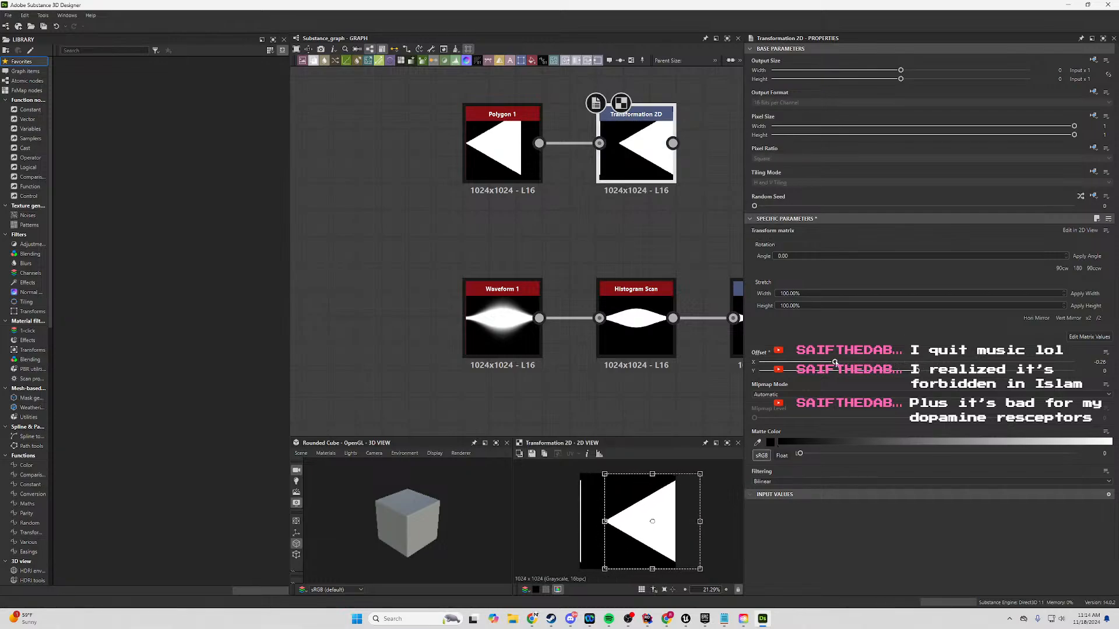
{"action": "left_click", "coordinate": [657, 217]}
Connect the output of the triangle's Transformation 2D node to the Blend node's foreground input.
{"action": "middle_click_drag", "start_coordinate": [680, 215], "coordinate": [500, 219]}
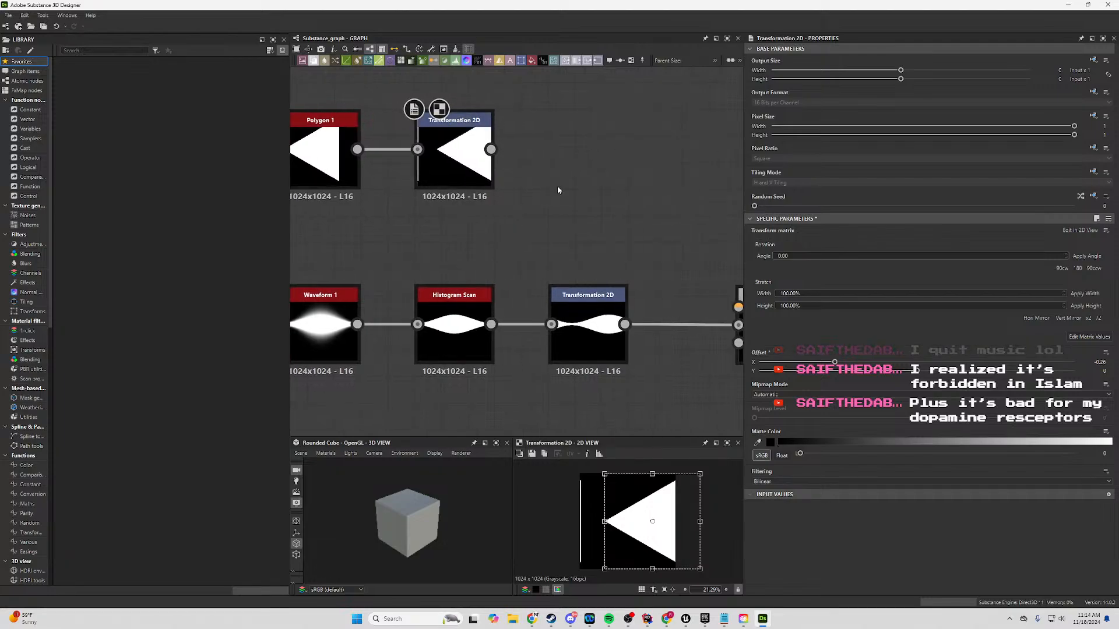
{"action": "scroll", "coordinate": [585, 199], "scroll_direction": "up", "scroll_amount": 1}
{"action": "middle_click_drag", "start_coordinate": [586, 201], "coordinate": [488, 207]}
{"action": "scroll", "coordinate": [488, 208], "scroll_direction": "down", "scroll_amount": 2}
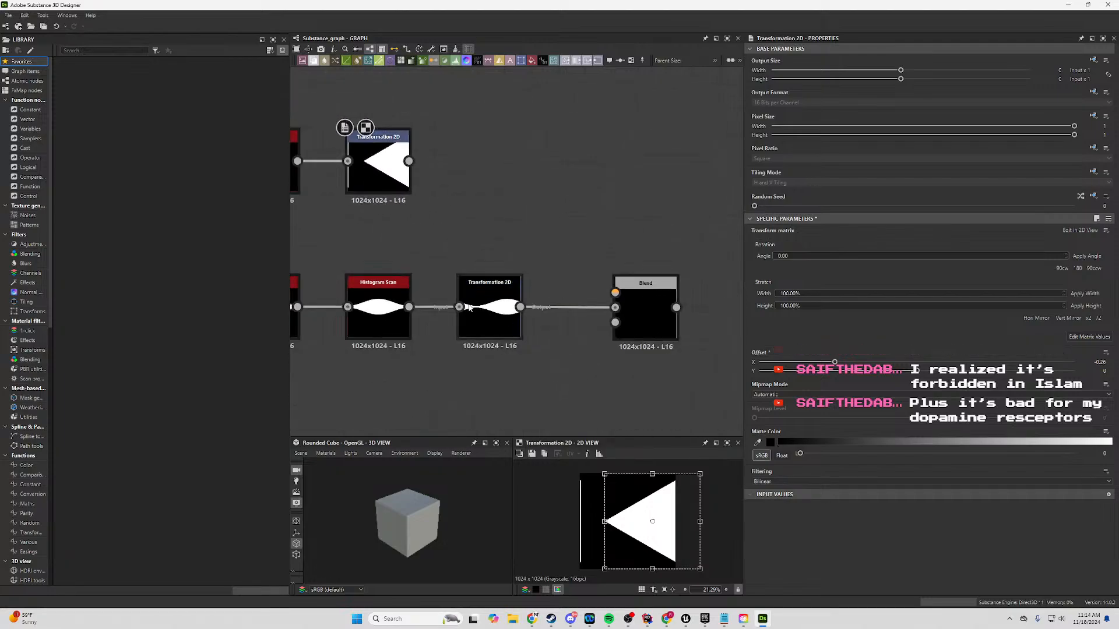
{"action": "left_click_drag", "start_coordinate": [408, 161], "coordinate": [616, 293]}
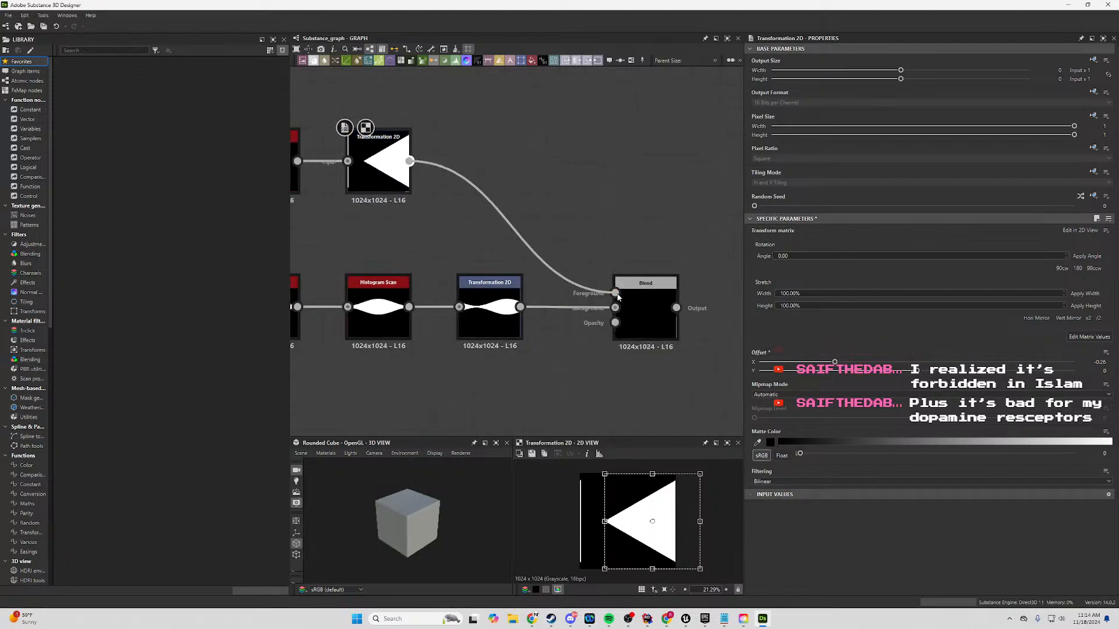
Try the Add (Linear Dodge) and Subtract blending modes on the Blend node.
{"action": "left_click", "coordinate": [638, 315]}
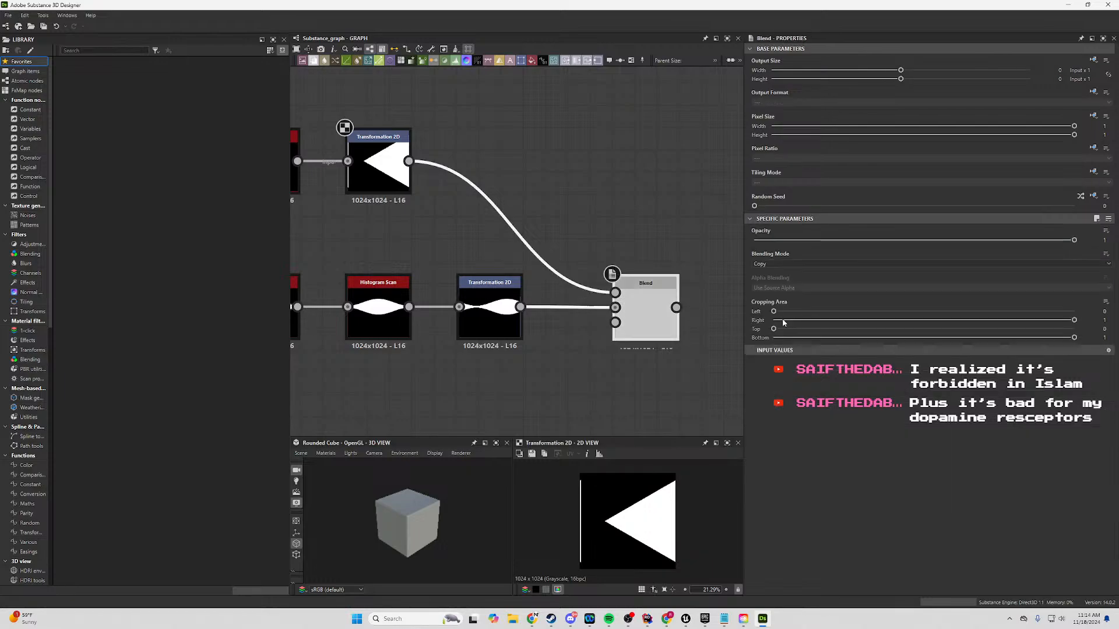
{"action": "left_click", "coordinate": [803, 263]}
{"action": "left_click", "coordinate": [792, 281]}
{"action": "left_click", "coordinate": [780, 264]}
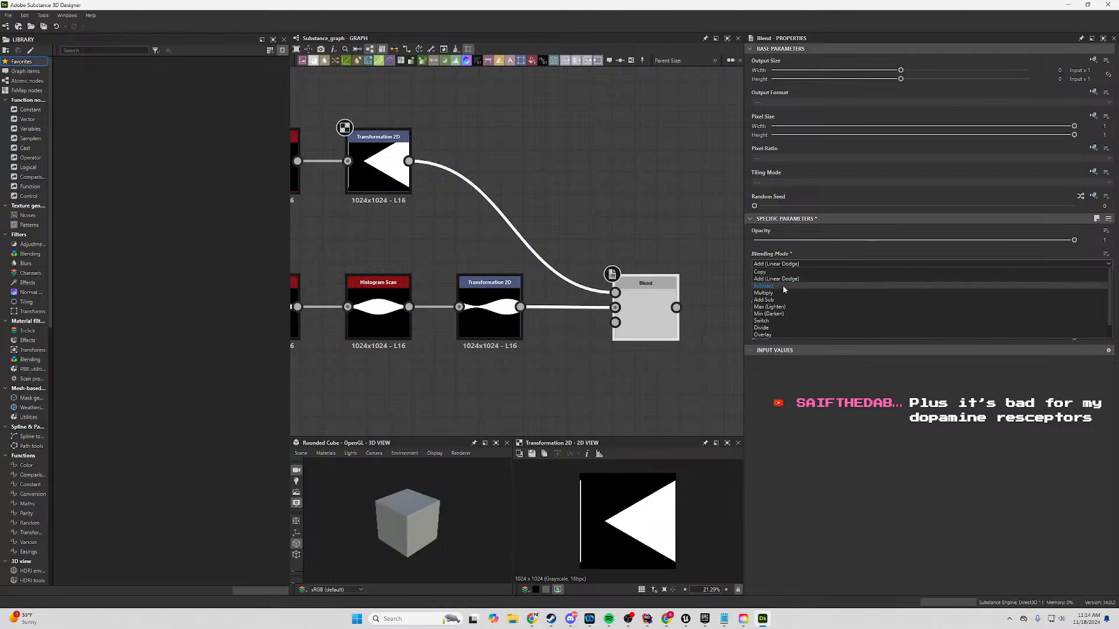
{"action": "left_click", "coordinate": [783, 286]}
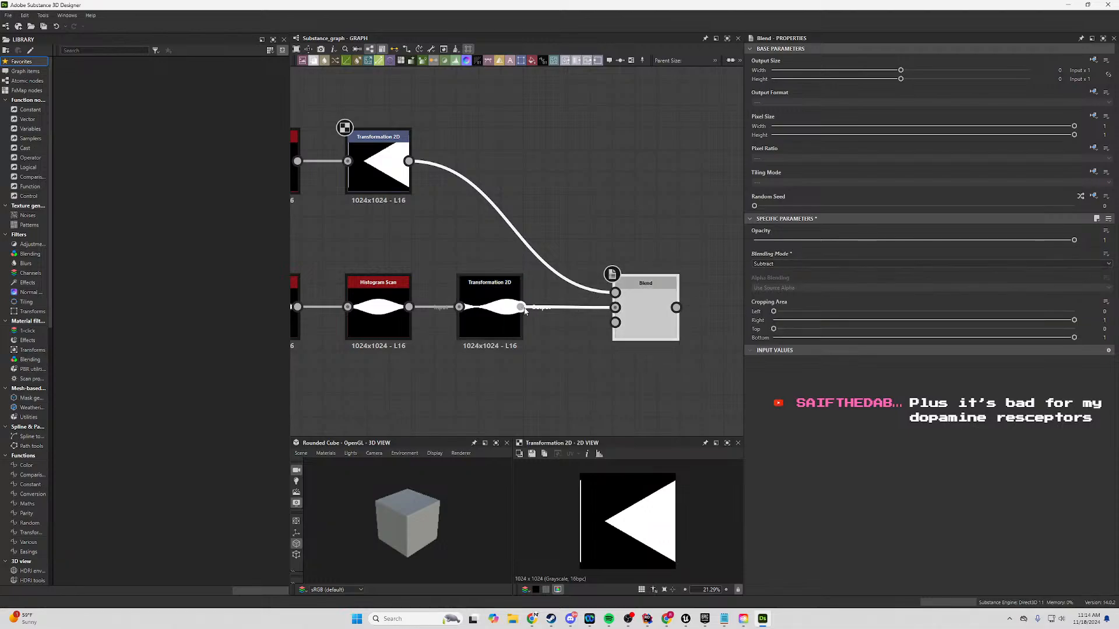
Swap the Blend inputs so the waveform feeds Foreground and the triangle Background, and preview the node with Multiply blending.
{"action": "left_click_drag", "start_coordinate": [520, 307], "coordinate": [615, 293]}
{"action": "left_click_drag", "start_coordinate": [408, 161], "coordinate": [615, 307]}
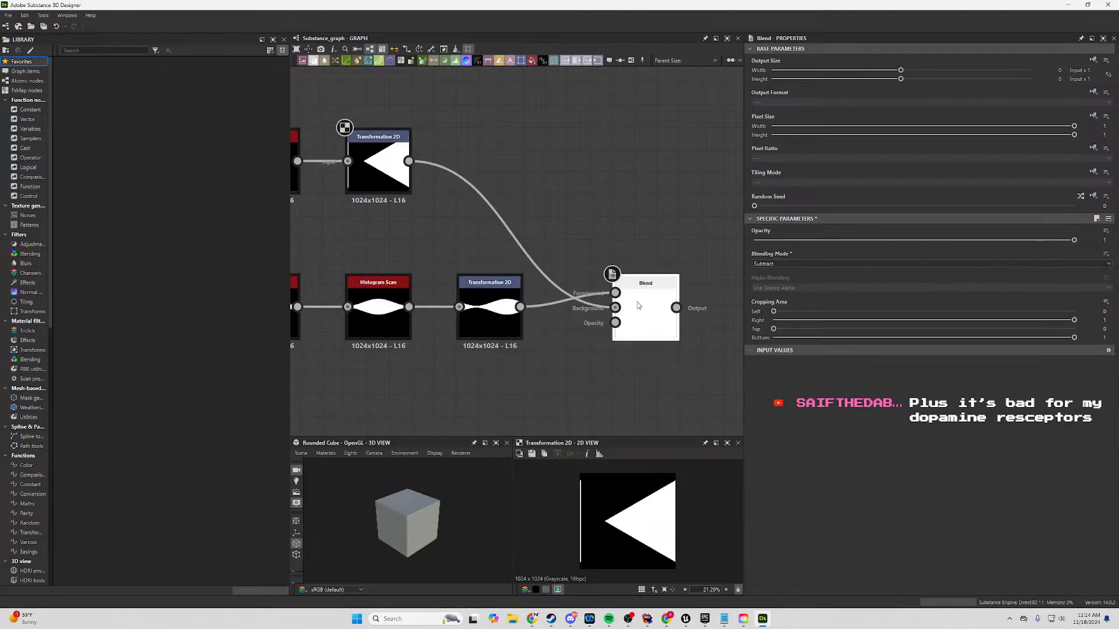
{"action": "left_click", "coordinate": [783, 265]}
{"action": "left_click", "coordinate": [777, 296]}
{"action": "double_click", "coordinate": [644, 315]}
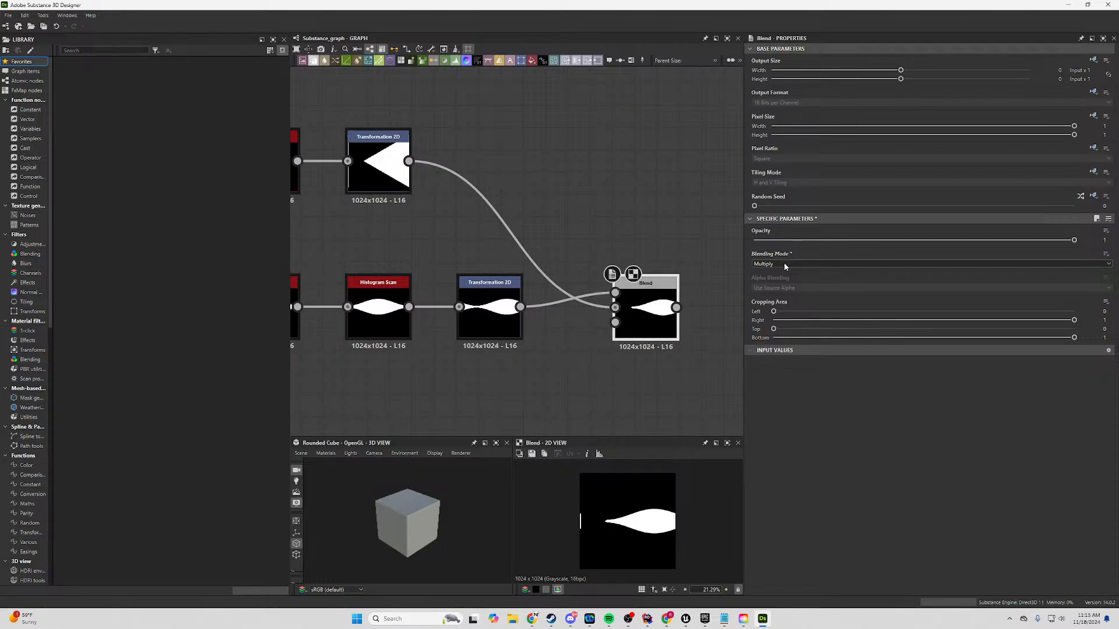
Compare the Subtract, Multiply, Add Sub and Max (Lighten) blending modes on the Blend node.
{"action": "left_click", "coordinate": [775, 264]}
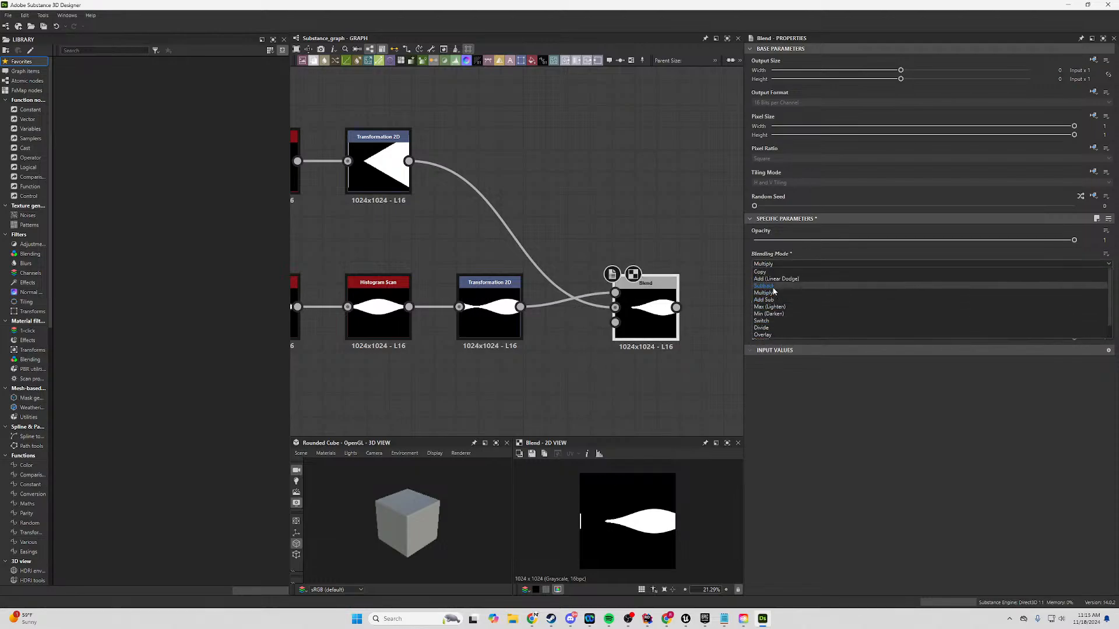
{"action": "left_click", "coordinate": [775, 286]}
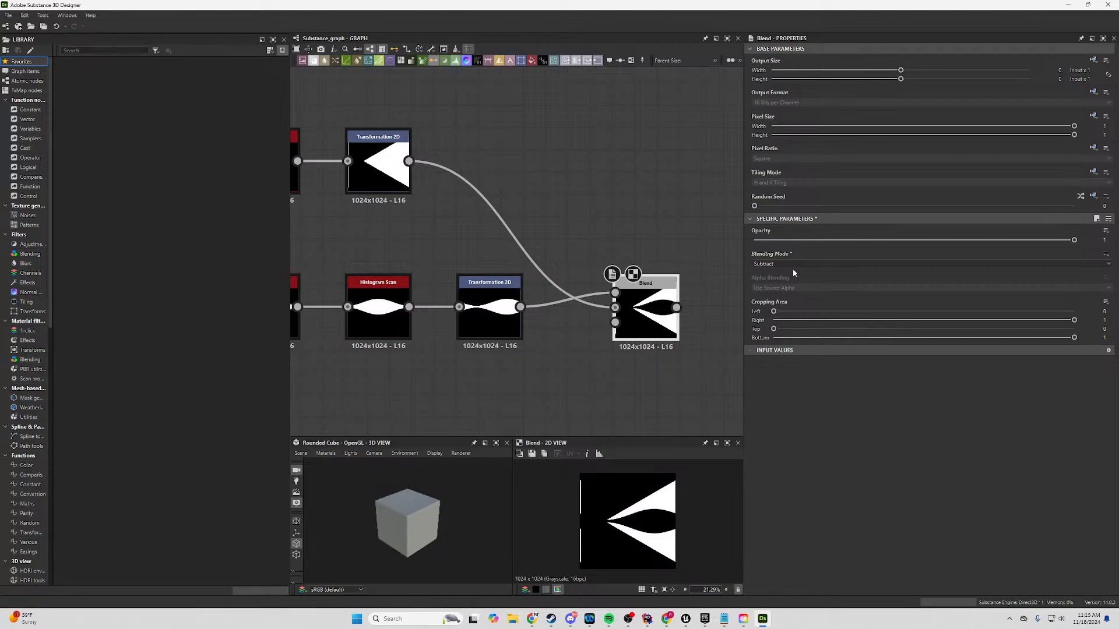
{"action": "left_click", "coordinate": [791, 265]}
{"action": "left_click", "coordinate": [778, 295]}
{"action": "left_click", "coordinate": [784, 264]}
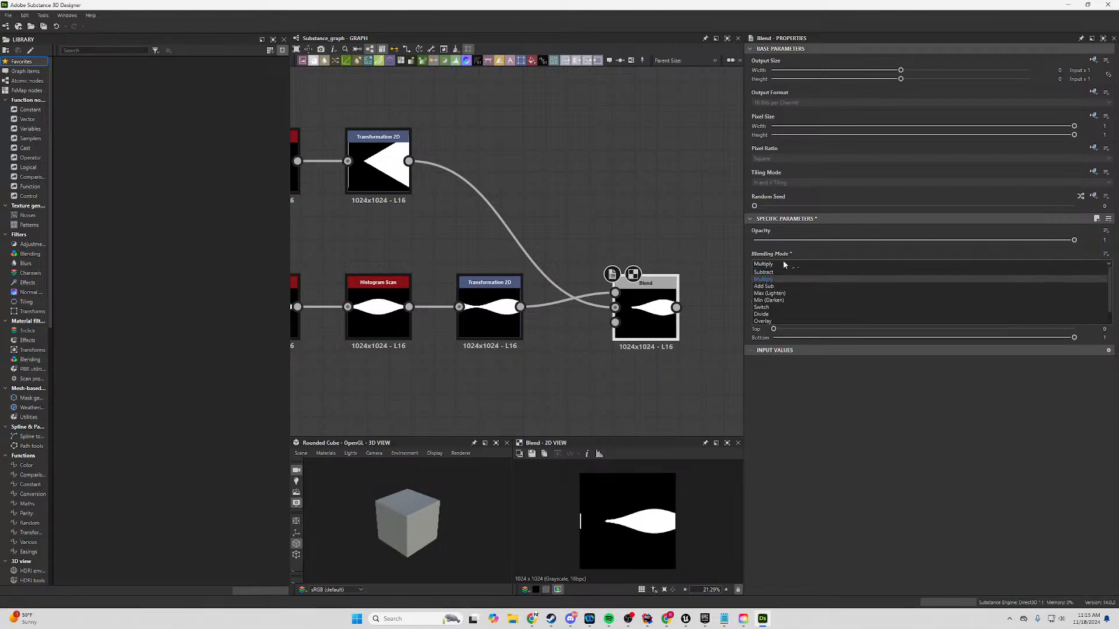
{"action": "left_click", "coordinate": [779, 300]}
{"action": "left_click", "coordinate": [779, 263]}
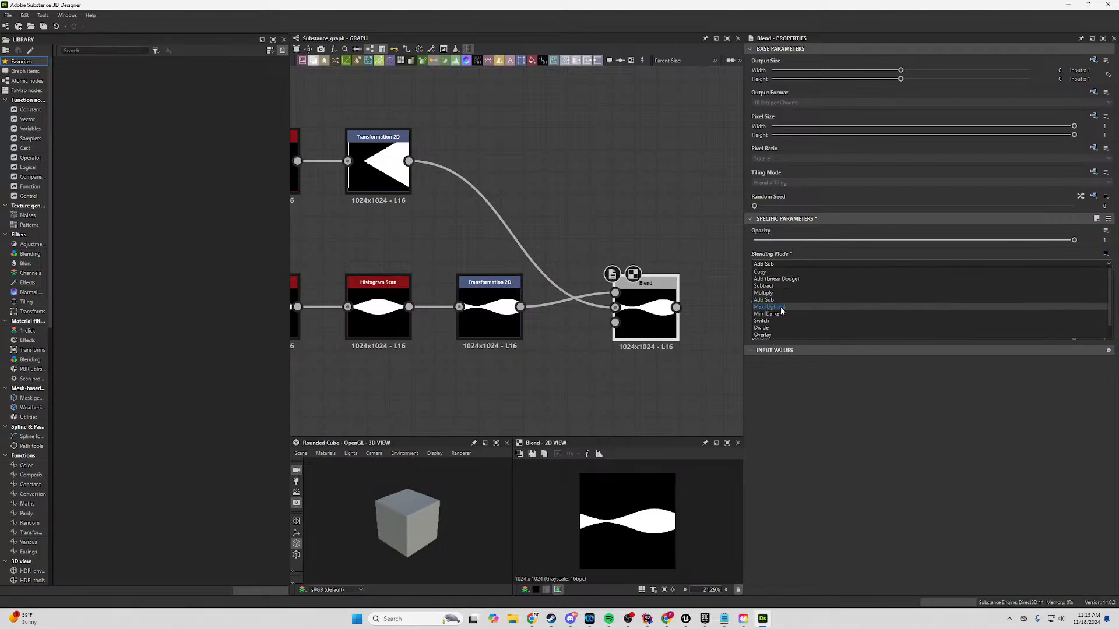
{"action": "left_click", "coordinate": [780, 307]}
Test further blending modes from Switch through Soft Light and set the Blend node to Min (Darken).
{"action": "left_click", "coordinate": [784, 264]}
{"action": "left_click", "coordinate": [775, 314]}
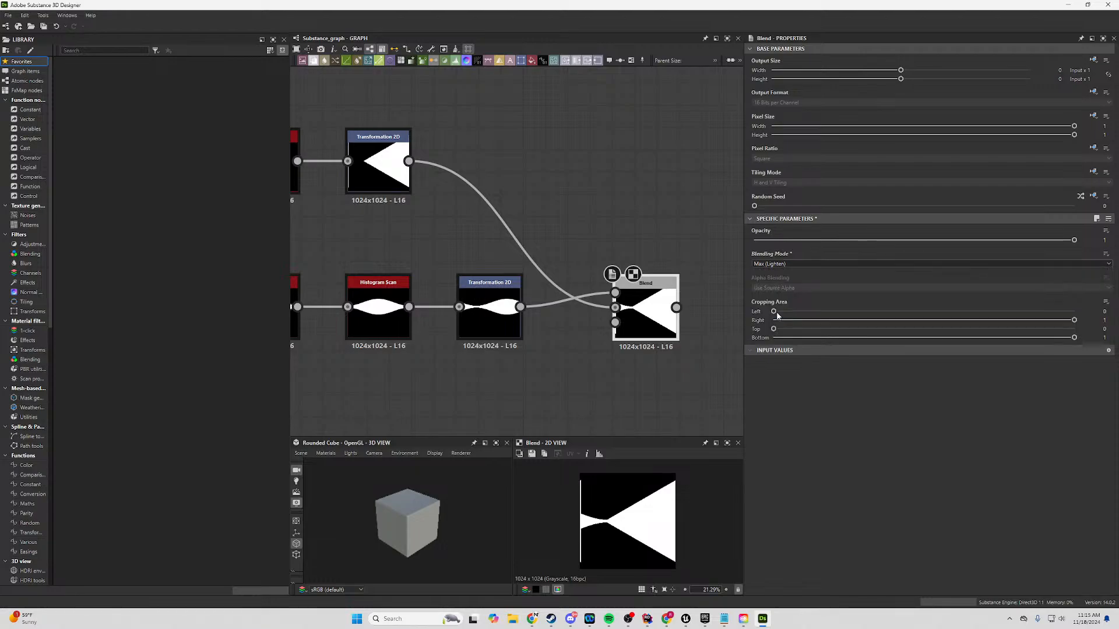
{"action": "left_click", "coordinate": [787, 264]}
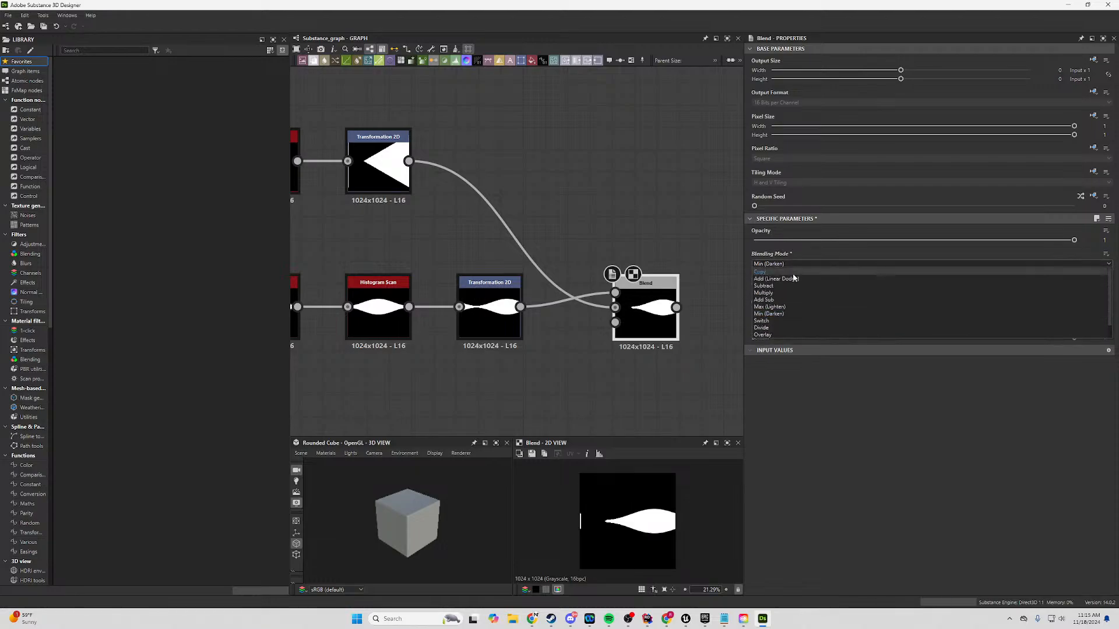
{"action": "left_click", "coordinate": [776, 322]}
{"action": "key", "text": "Down"}
{"action": "key", "text": "Down"}
{"action": "key", "text": "Down"}
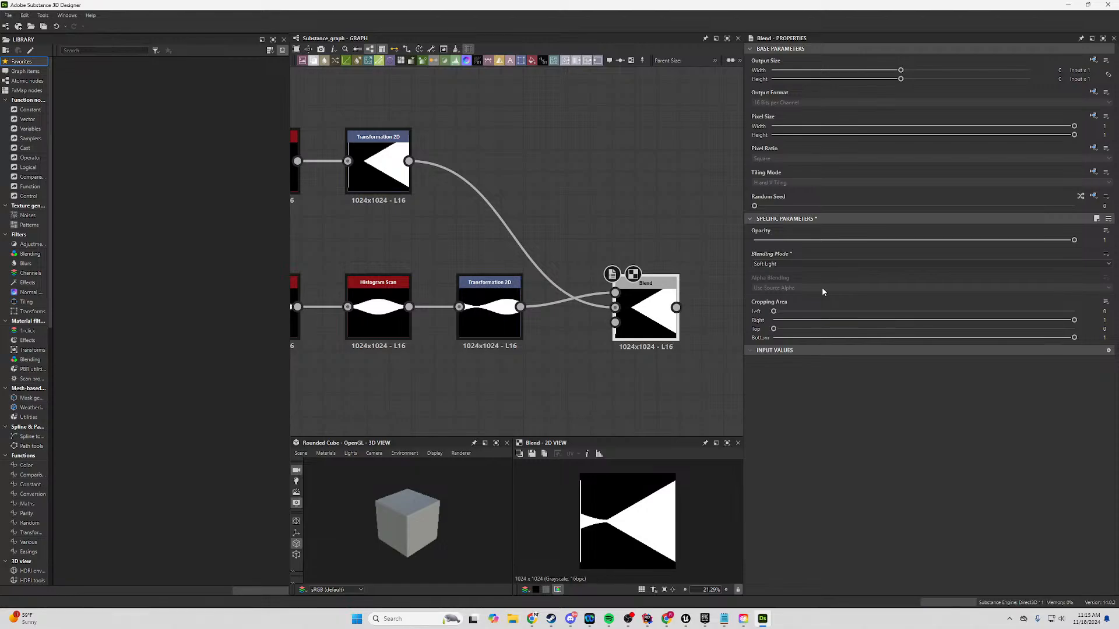
{"action": "key", "text": "Up"}
{"action": "key", "text": "Up"}
{"action": "key", "text": "Up"}
{"action": "key", "text": "Up"}
{"action": "key", "text": "Up"}
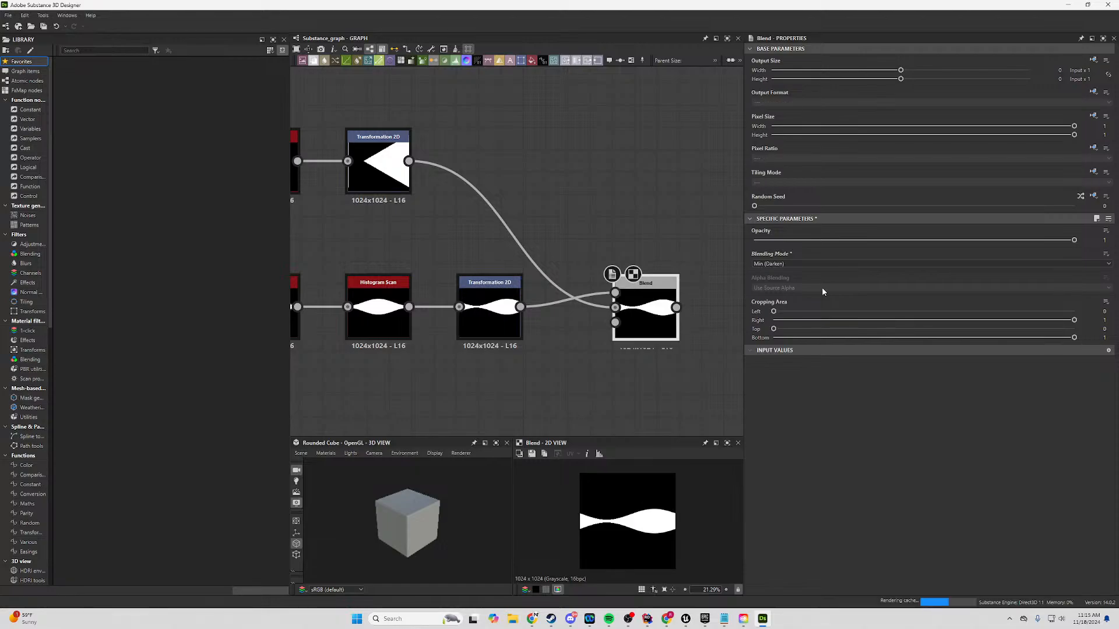
Set the tiling mode of the triangle's Transformation 2D node to absolute with No Tiling.
{"action": "scroll", "coordinate": [641, 288], "scroll_direction": "up", "scroll_amount": 3}
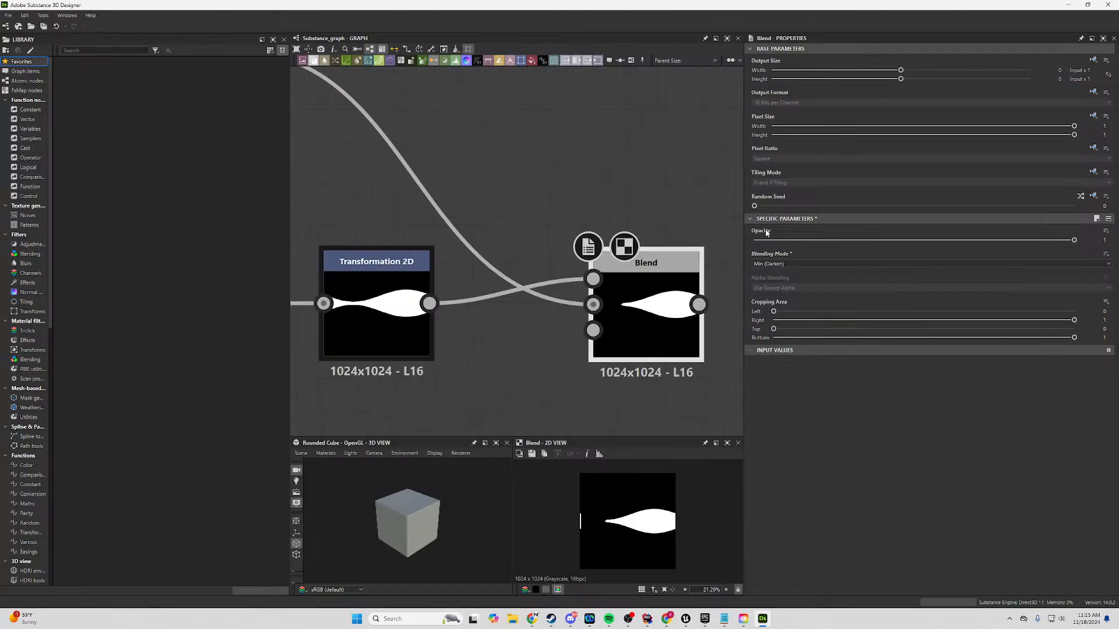
{"action": "scroll", "coordinate": [426, 158], "scroll_direction": "down", "scroll_amount": 2}
{"action": "scroll", "coordinate": [427, 160], "scroll_direction": "down", "scroll_amount": 1}
{"action": "middle_click_drag", "start_coordinate": [429, 156], "coordinate": [596, 202]}
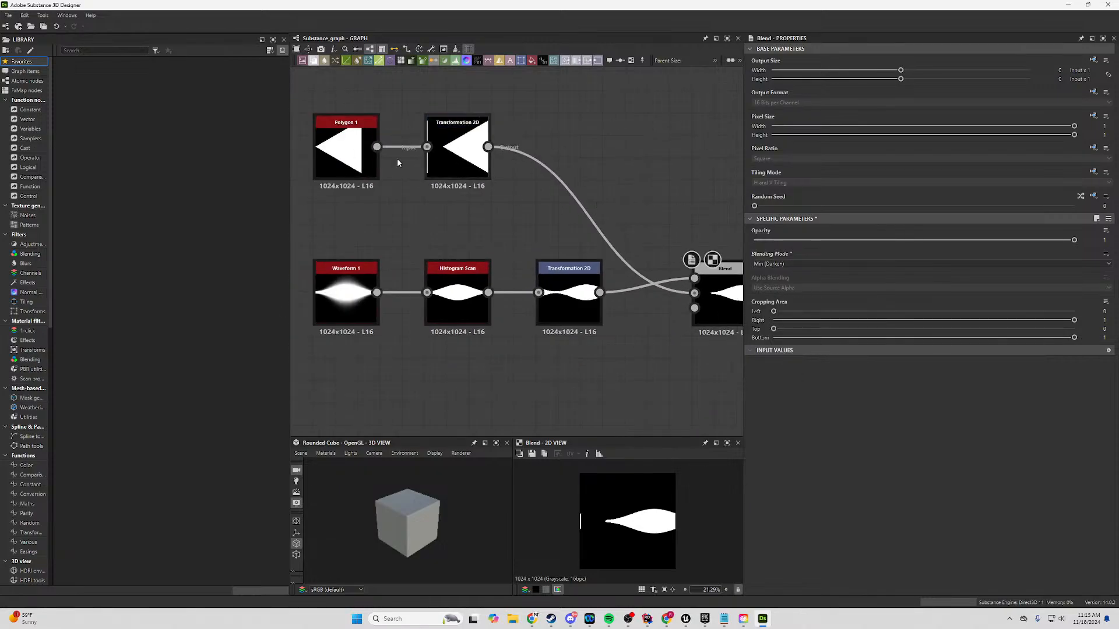
{"action": "scroll", "coordinate": [409, 148], "scroll_direction": "up", "scroll_amount": 2}
{"action": "left_click", "coordinate": [469, 156]}
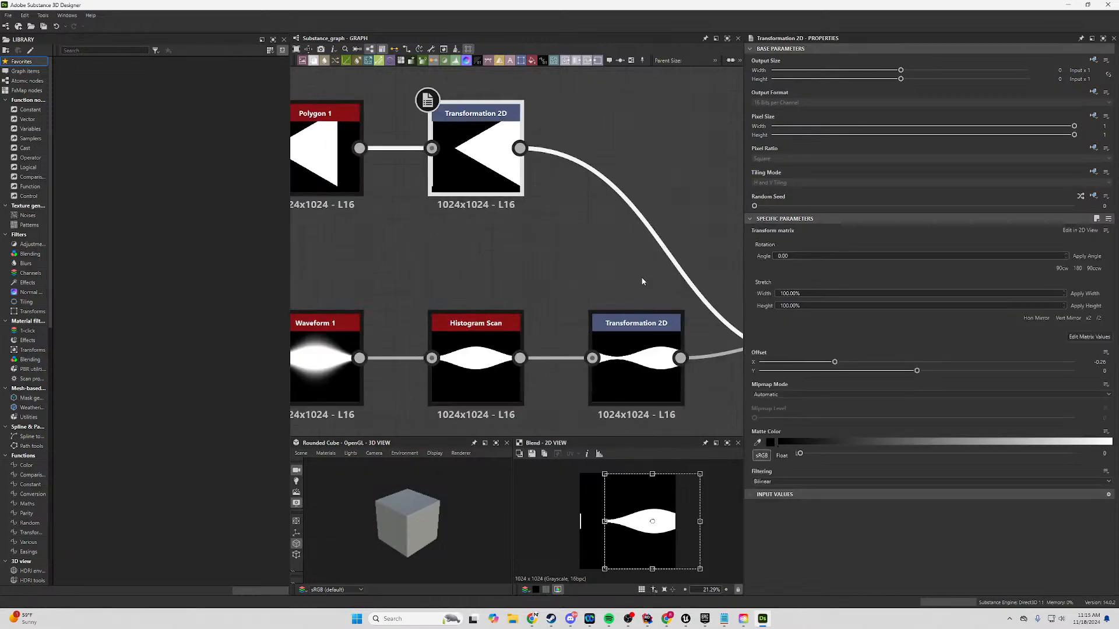
{"action": "middle_click_drag", "start_coordinate": [666, 194], "coordinate": [659, 194]}
{"action": "scroll", "coordinate": [665, 201], "scroll_direction": "up", "scroll_amount": 1}
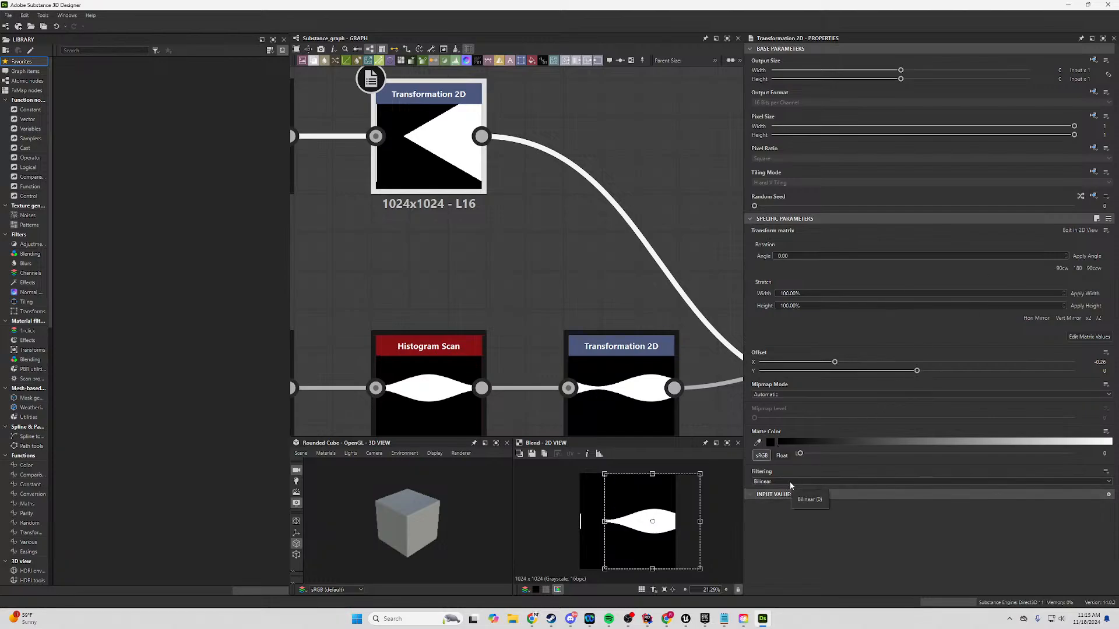
{"action": "left_click", "coordinate": [1107, 173]}
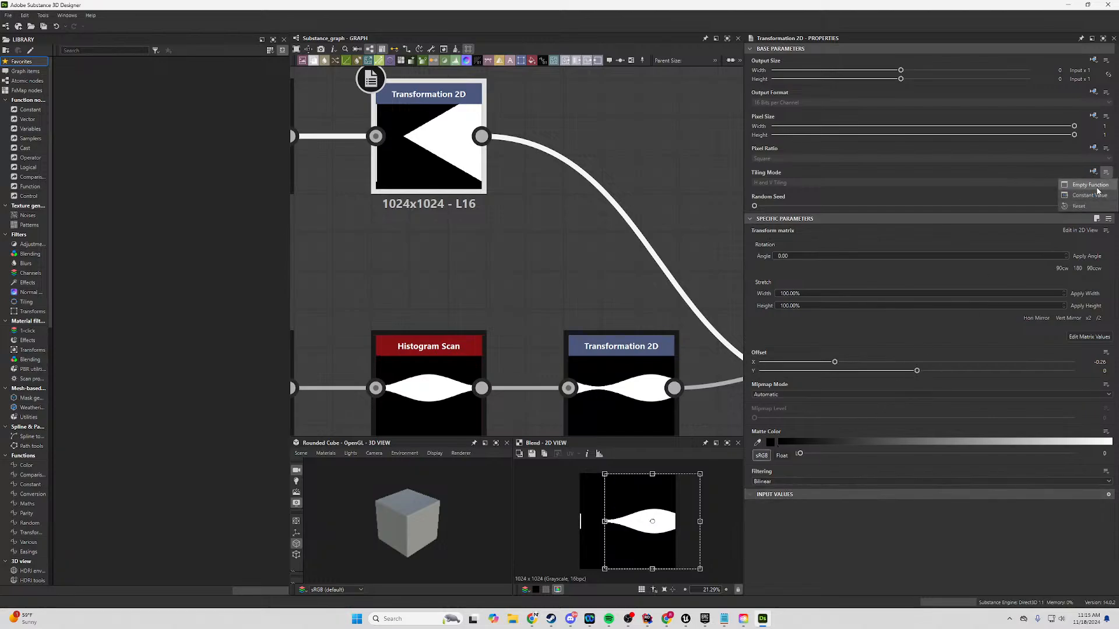
{"action": "left_click", "coordinate": [1093, 173]}
{"action": "left_click", "coordinate": [1093, 173]}
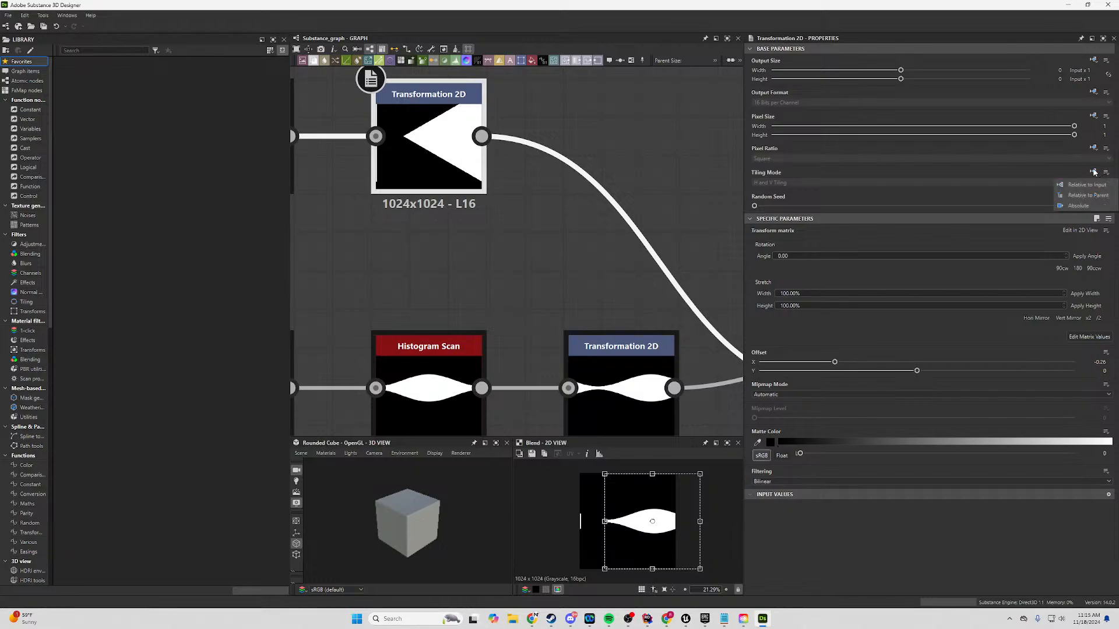
{"action": "left_click", "coordinate": [1078, 206]}
{"action": "left_click", "coordinate": [775, 182]}
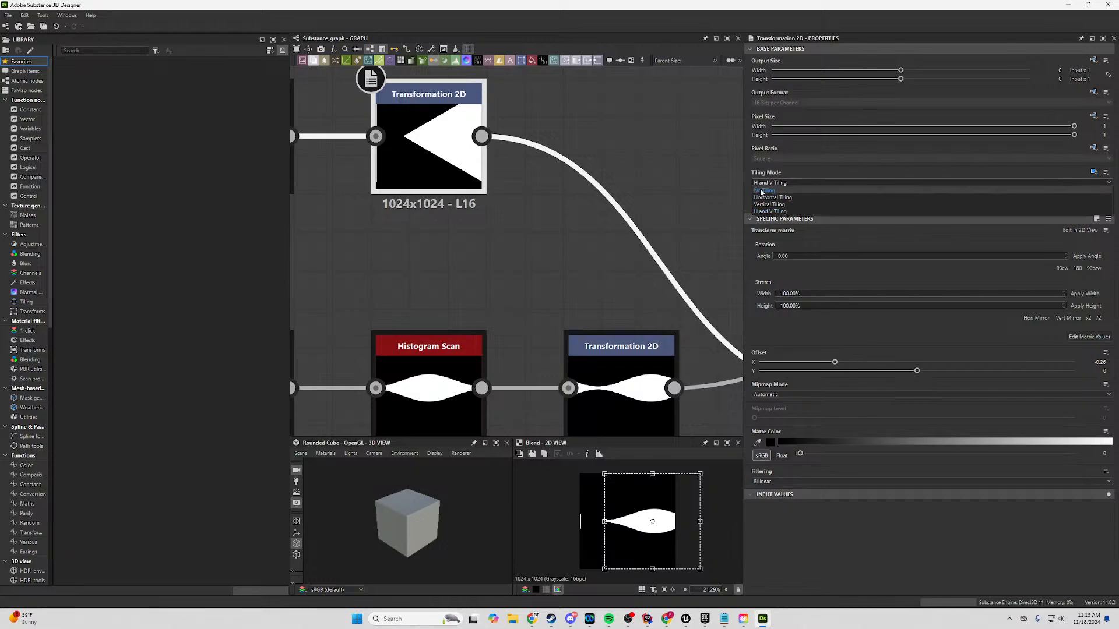
{"action": "left_click", "coordinate": [761, 191]}
Rearrange the graph so the Polygon 1 and its Transformation 2D row sits below the waveform row feeding the Blend node.
{"action": "scroll", "coordinate": [611, 156], "scroll_direction": "down", "scroll_amount": 2}
{"action": "middle_click_drag", "start_coordinate": [610, 156], "coordinate": [439, 144]}
{"action": "left_click", "coordinate": [649, 298]}
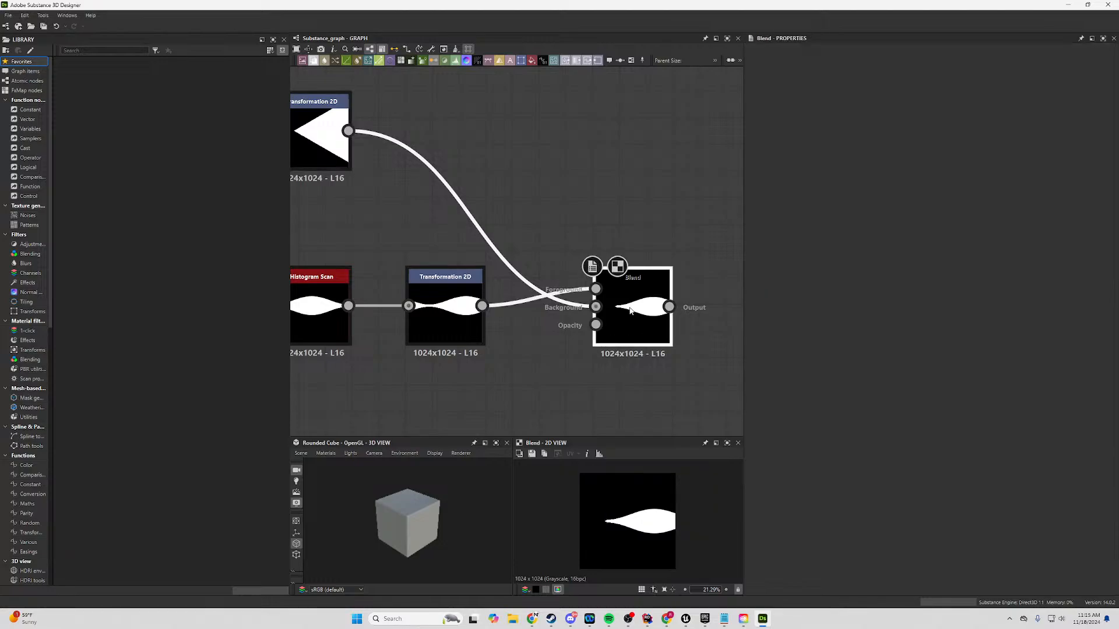
{"action": "scroll", "coordinate": [636, 318], "scroll_direction": "up", "scroll_amount": 3}
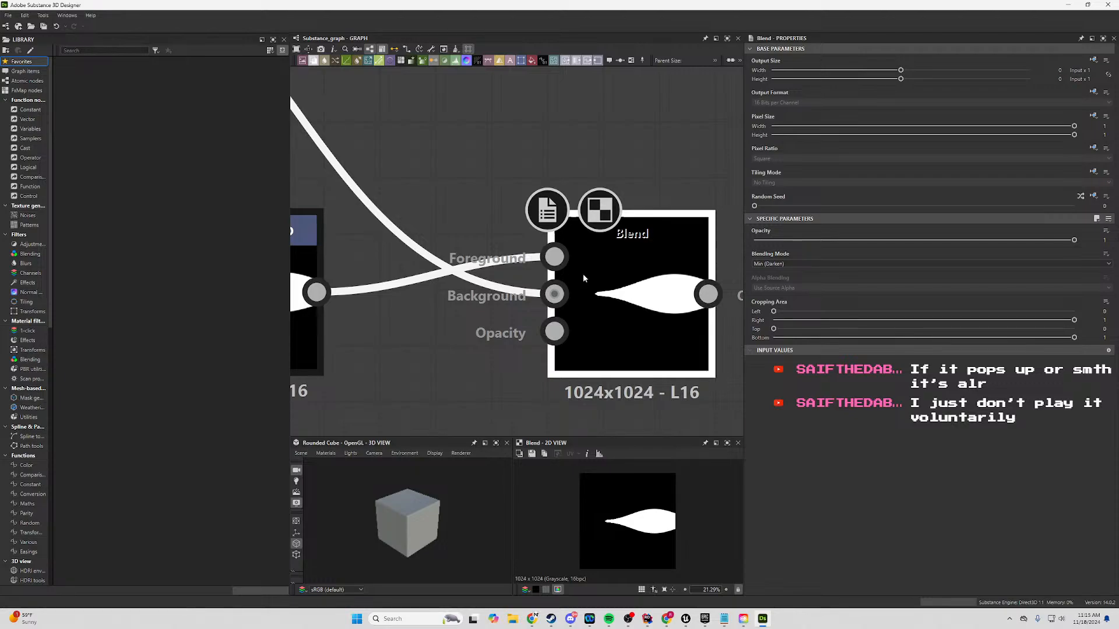
{"action": "scroll", "coordinate": [525, 192], "scroll_direction": "down", "scroll_amount": 3}
{"action": "key", "text": "space"}
{"action": "left_click", "coordinate": [452, 135]}
{"action": "scroll", "coordinate": [453, 135], "scroll_direction": "down", "scroll_amount": 4}
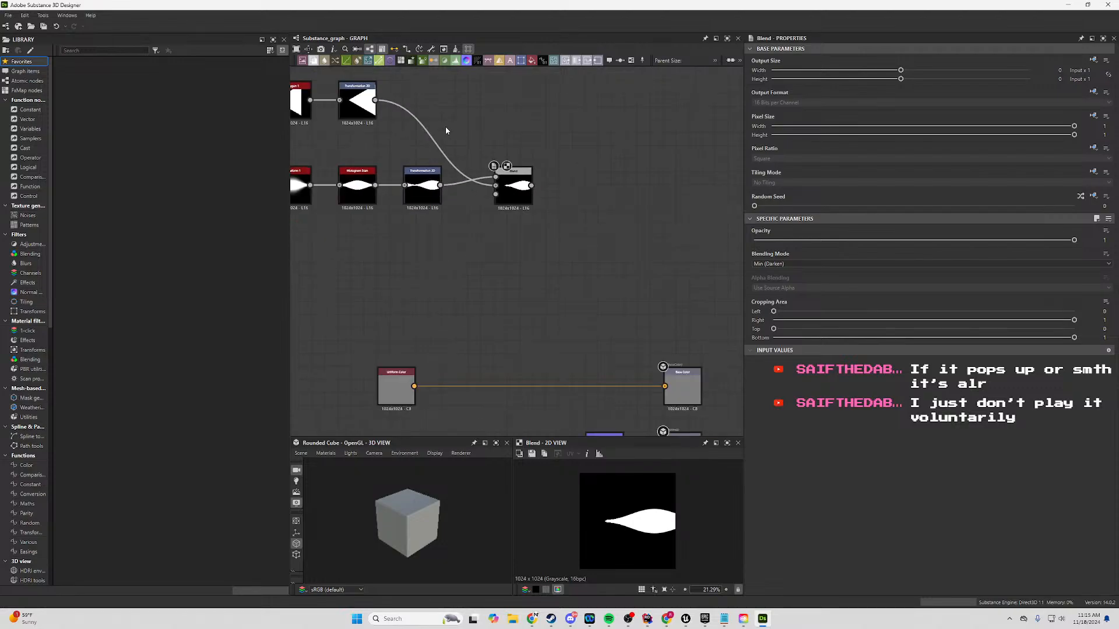
{"action": "middle_click_drag", "start_coordinate": [446, 130], "coordinate": [631, 152]}
{"action": "left_click_drag", "start_coordinate": [577, 129], "coordinate": [609, 258]}
{"action": "left_click_drag", "start_coordinate": [638, 166], "coordinate": [436, 212]}
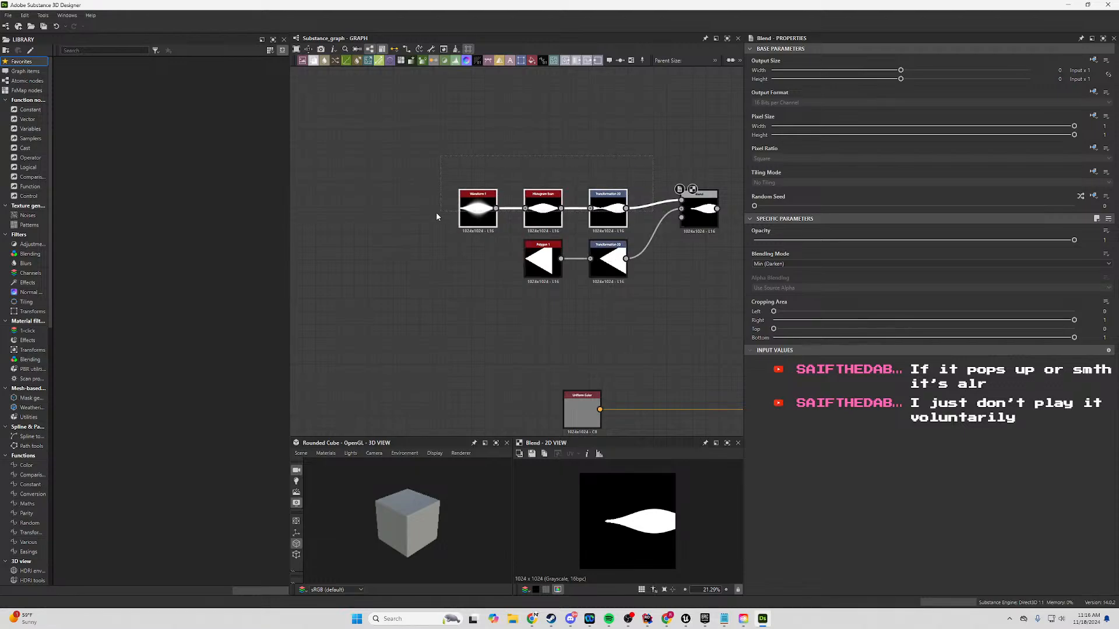
{"action": "scroll", "coordinate": [596, 180], "scroll_direction": "up", "scroll_amount": 2}
{"action": "left_click", "coordinate": [606, 165]}
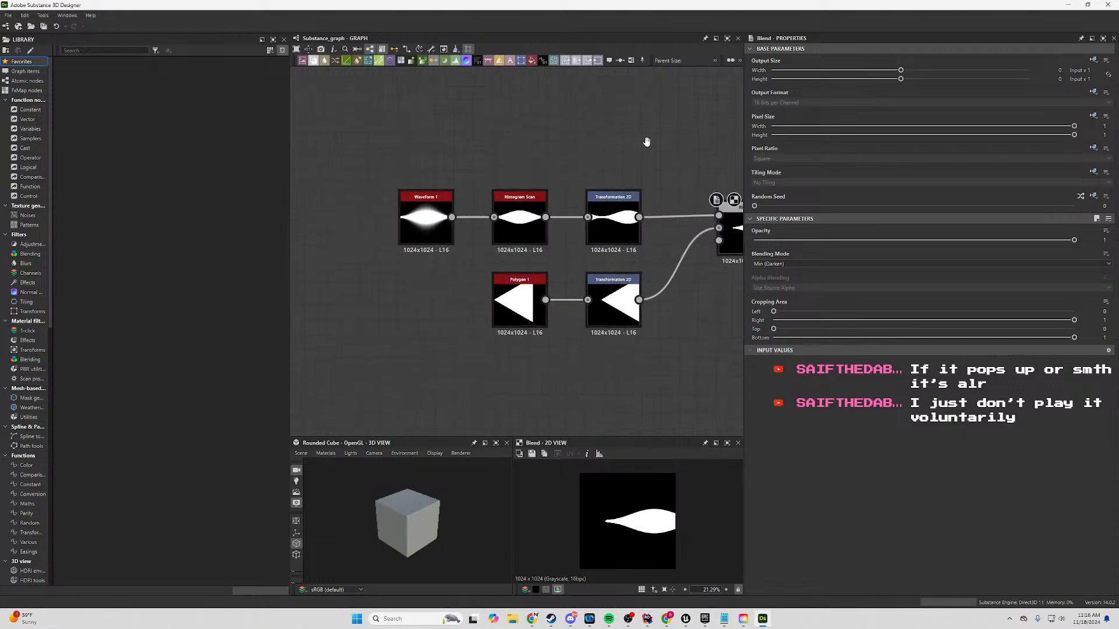
{"action": "middle_click_drag", "start_coordinate": [647, 142], "coordinate": [487, 151]}
{"action": "scroll", "coordinate": [591, 249], "scroll_direction": "up", "scroll_amount": 3}
{"action": "mouse_move", "coordinate": [593, 249]}
{"action": "left_mouse_down"}
{"action": "mouse_move", "coordinate": [566, 249]}
{"action": "mouse_move", "coordinate": [589, 249]}
{"action": "left_mouse_up"}
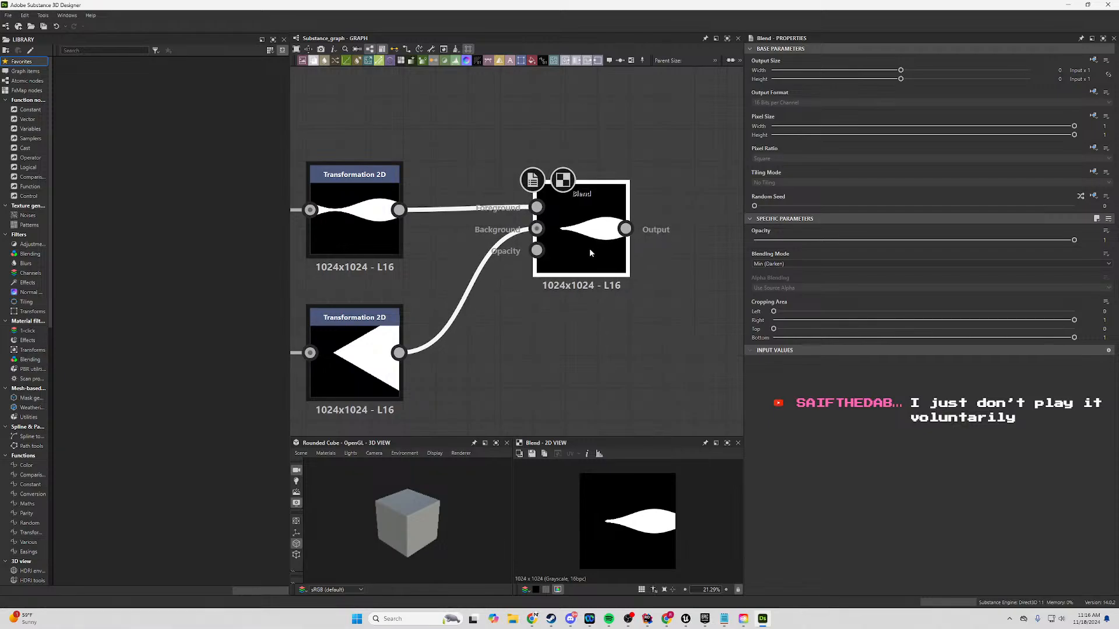
{"action": "left_click", "coordinate": [675, 190]}
{"action": "middle_click_drag", "start_coordinate": [672, 183], "coordinate": [609, 187]}
{"action": "left_click", "coordinate": [538, 250]}
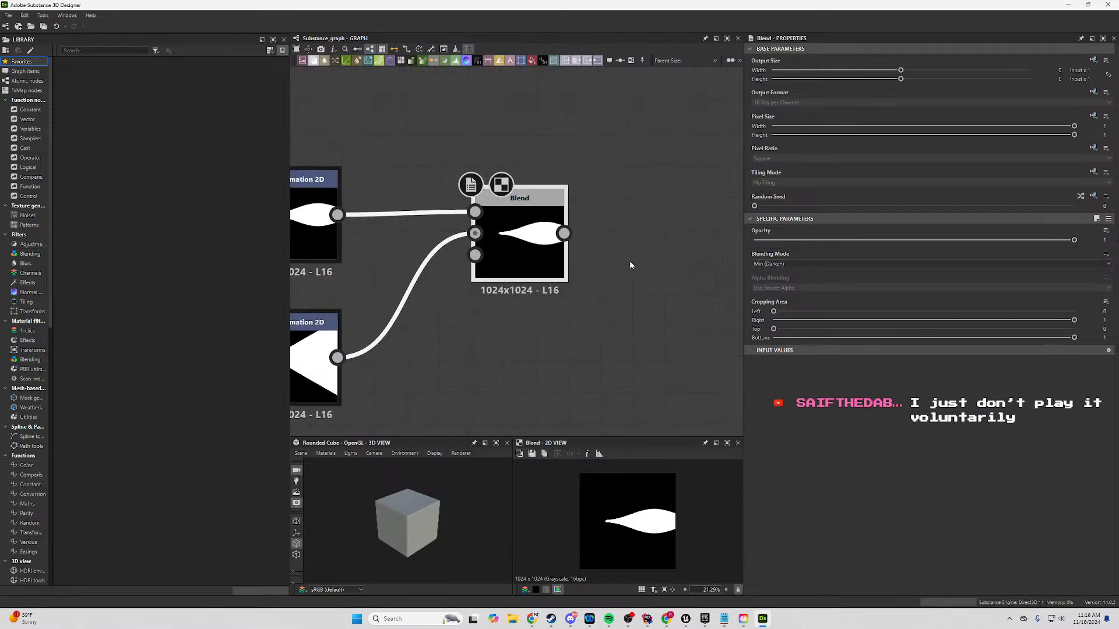
{"action": "middle_click_drag", "start_coordinate": [647, 295], "coordinate": [618, 271]}
{"action": "left_click_drag", "start_coordinate": [537, 211], "coordinate": [668, 213]}
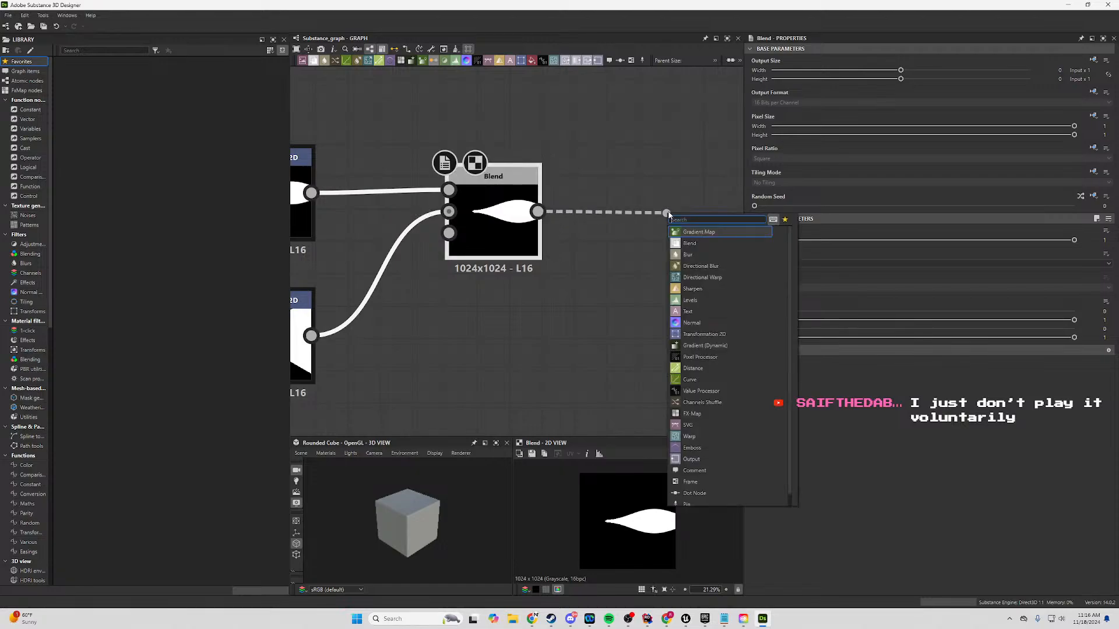
{"action": "type", "text": "bl"}
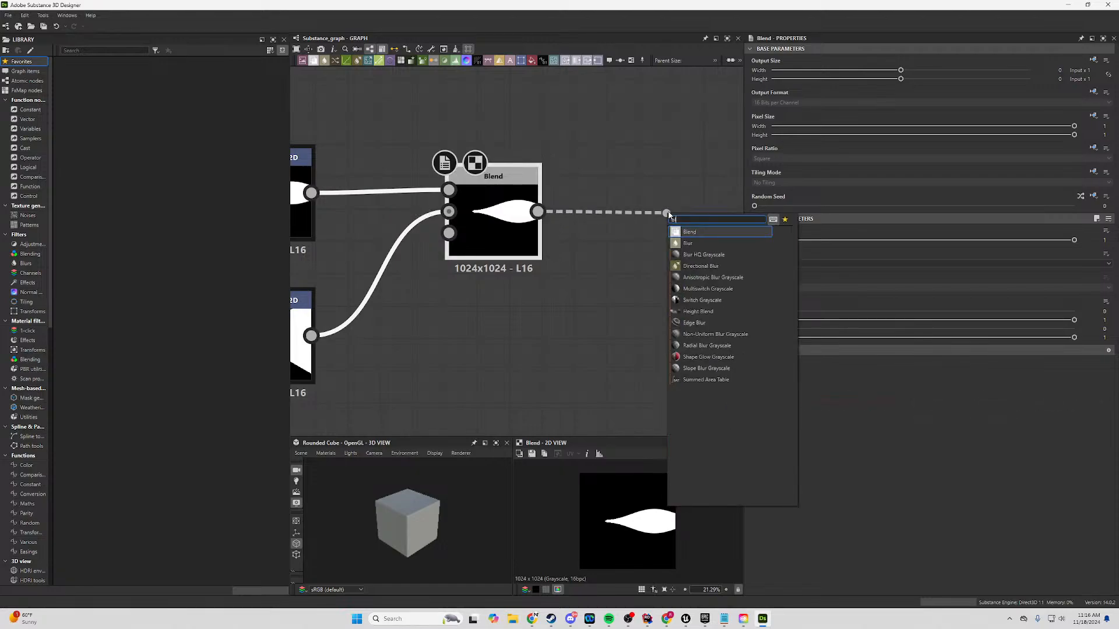
{"action": "key", "text": "Escape"}
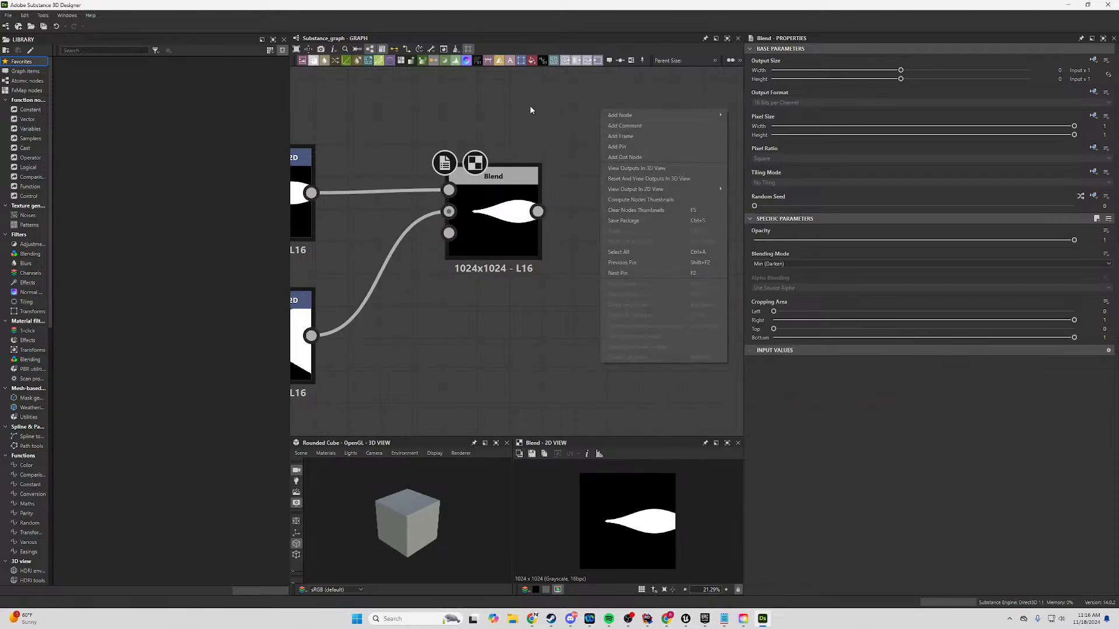
Paste a copy of the Waveform 1 node above the Blend node and preview it.
{"action": "scroll", "coordinate": [424, 125], "scroll_direction": "down", "scroll_amount": 3}
{"action": "middle_click_drag", "start_coordinate": [425, 130], "coordinate": [502, 148]}
{"action": "left_click", "coordinate": [355, 152]}
{"action": "key", "text": "ctrl+v"}
{"action": "left_click_drag", "start_coordinate": [556, 140], "coordinate": [503, 125]}
{"action": "double_click", "coordinate": [505, 138]}
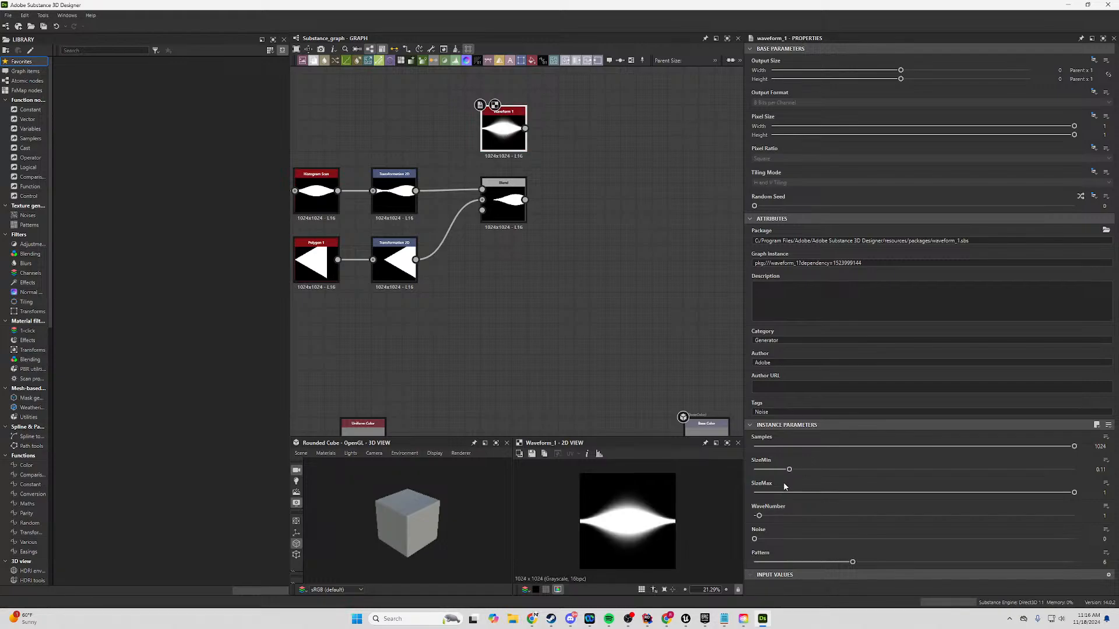
Thin the duplicated waveform by setting its SizeMin to 0 and SizeMax to 0.21.
{"action": "left_click_drag", "start_coordinate": [790, 470], "coordinate": [825, 470]}
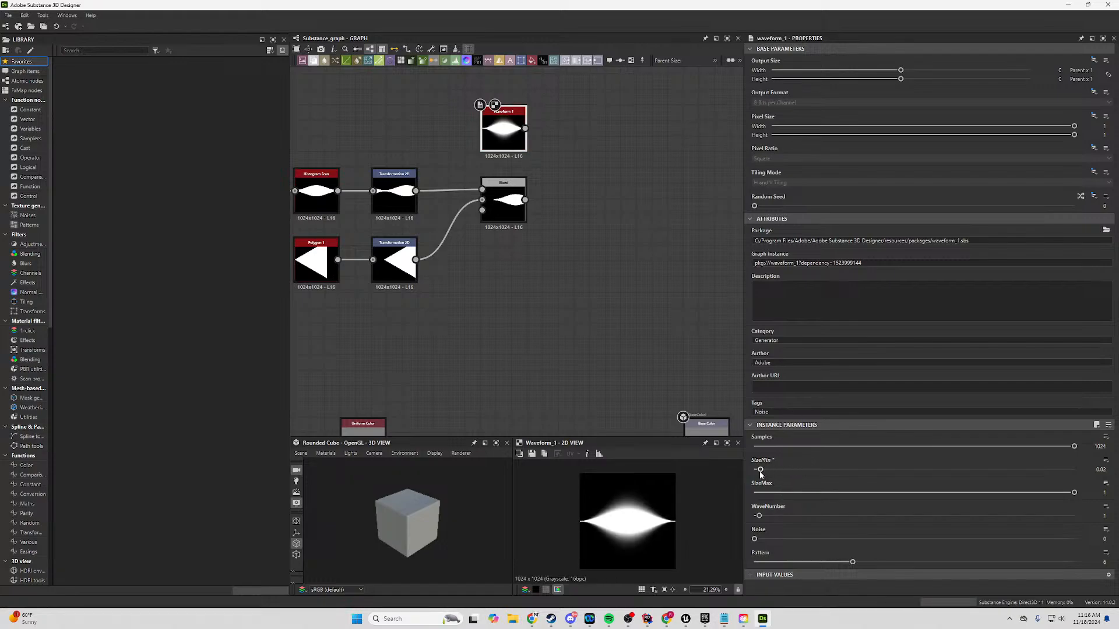
{"action": "left_click_drag", "start_coordinate": [825, 470], "coordinate": [729, 471]}
{"action": "mouse_move", "coordinate": [833, 493]}
{"action": "left_mouse_down"}
{"action": "mouse_move", "coordinate": [813, 494]}
{"action": "mouse_move", "coordinate": [887, 497]}
{"action": "mouse_move", "coordinate": [820, 493]}
{"action": "left_mouse_up"}
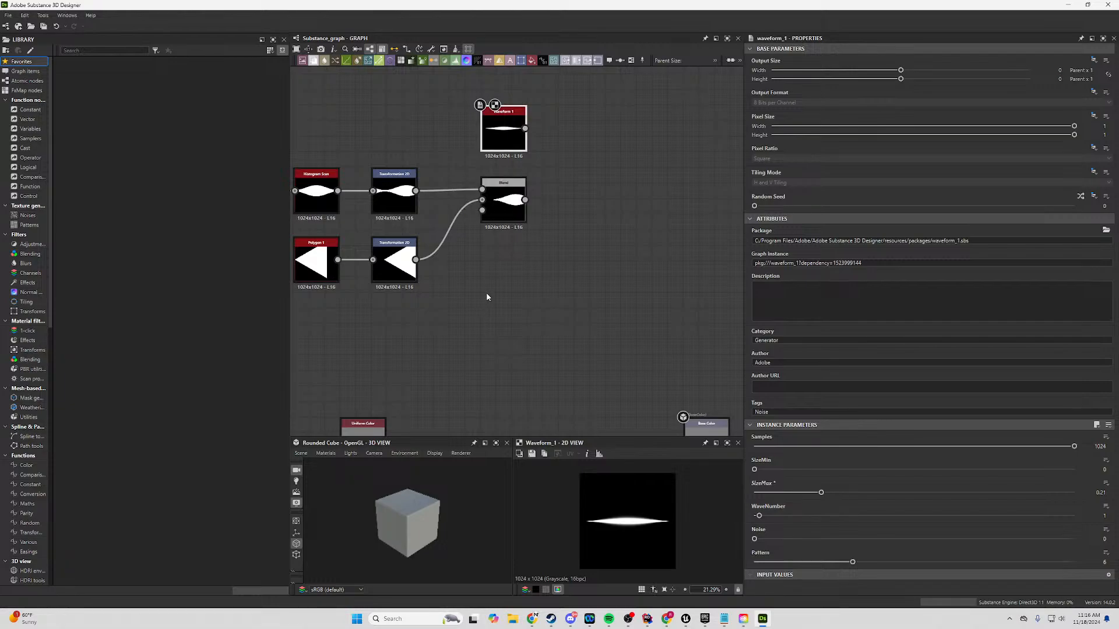
{"action": "middle_click_drag", "start_coordinate": [507, 309], "coordinate": [522, 350]}
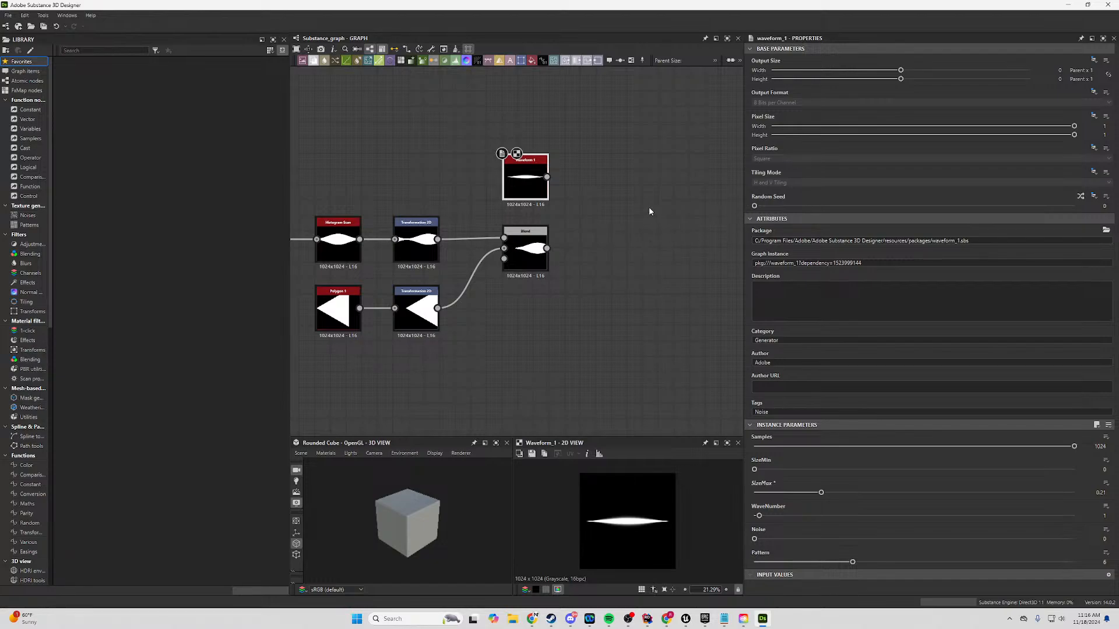
{"action": "middle_click_drag", "start_coordinate": [650, 210], "coordinate": [606, 215]}
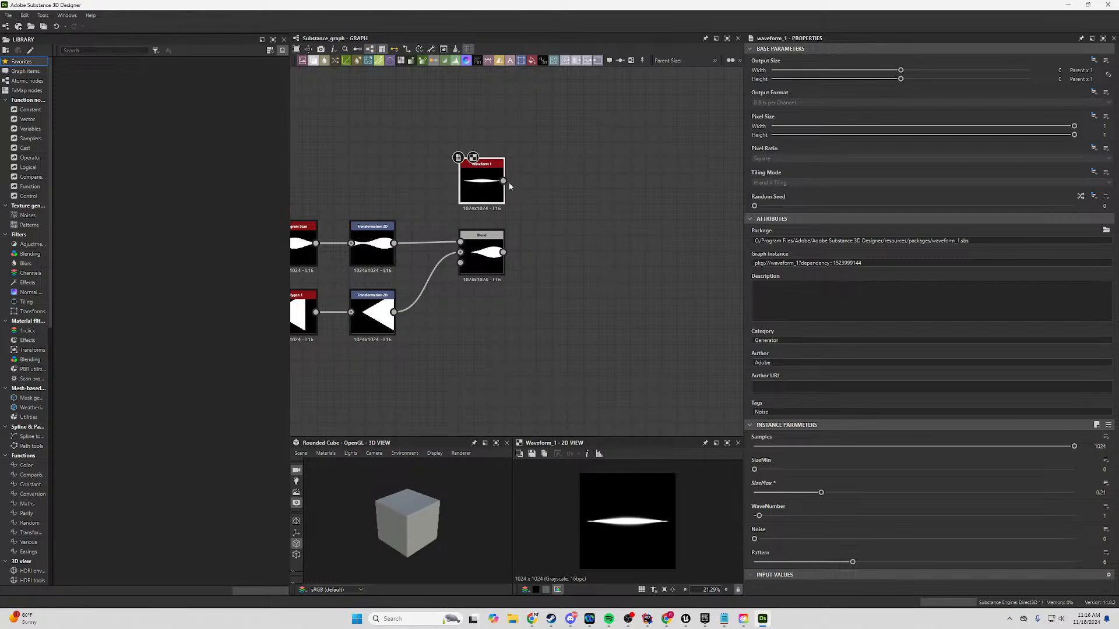
Add a Transformation 2D node after the thin waveform and set its X offset to about -0.42.
{"action": "left_click_drag", "start_coordinate": [504, 182], "coordinate": [596, 178]}
{"action": "left_click", "coordinate": [634, 299]}
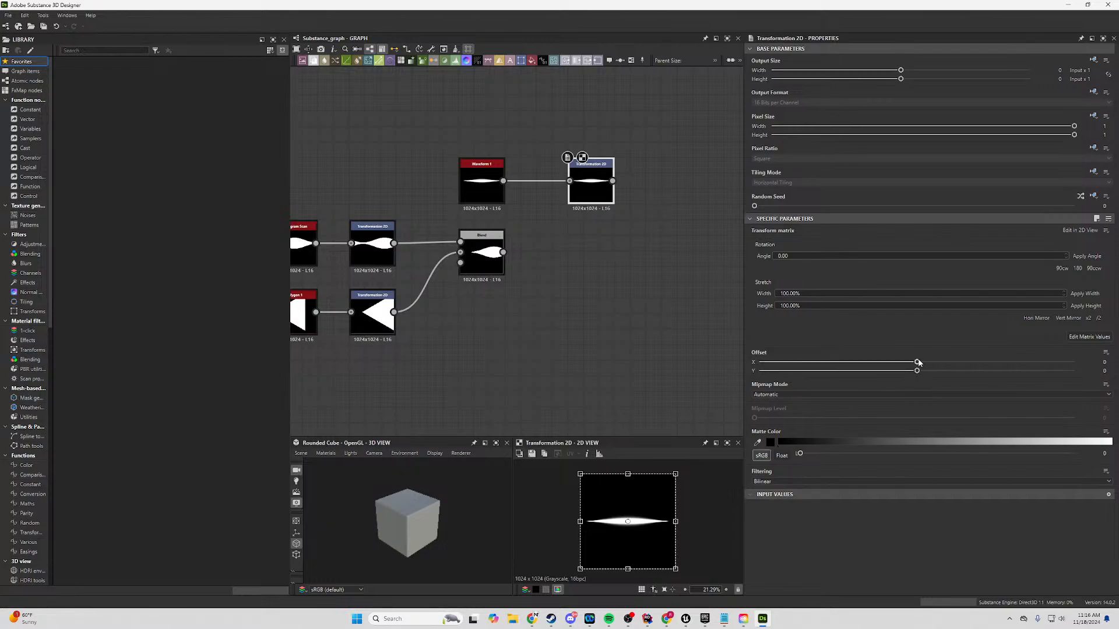
{"action": "left_click_drag", "start_coordinate": [917, 362], "coordinate": [784, 361]}
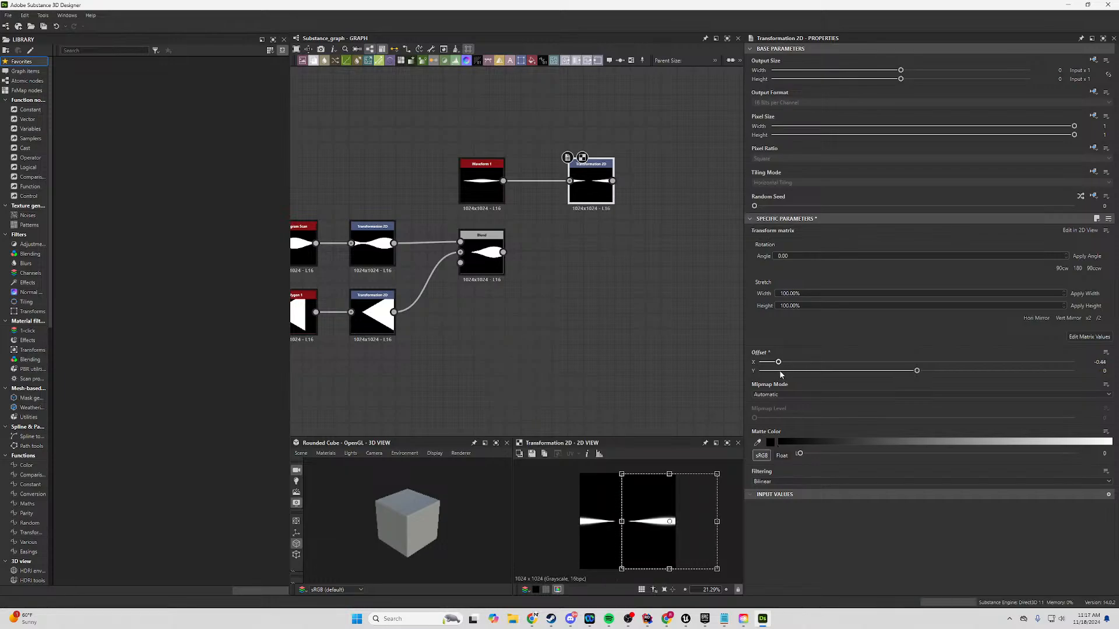
Set the thin waveform's Transformation 2D tiling mode to absolute with No Tiling.
{"action": "left_click", "coordinate": [1094, 173]}
{"action": "left_click", "coordinate": [1095, 196]}
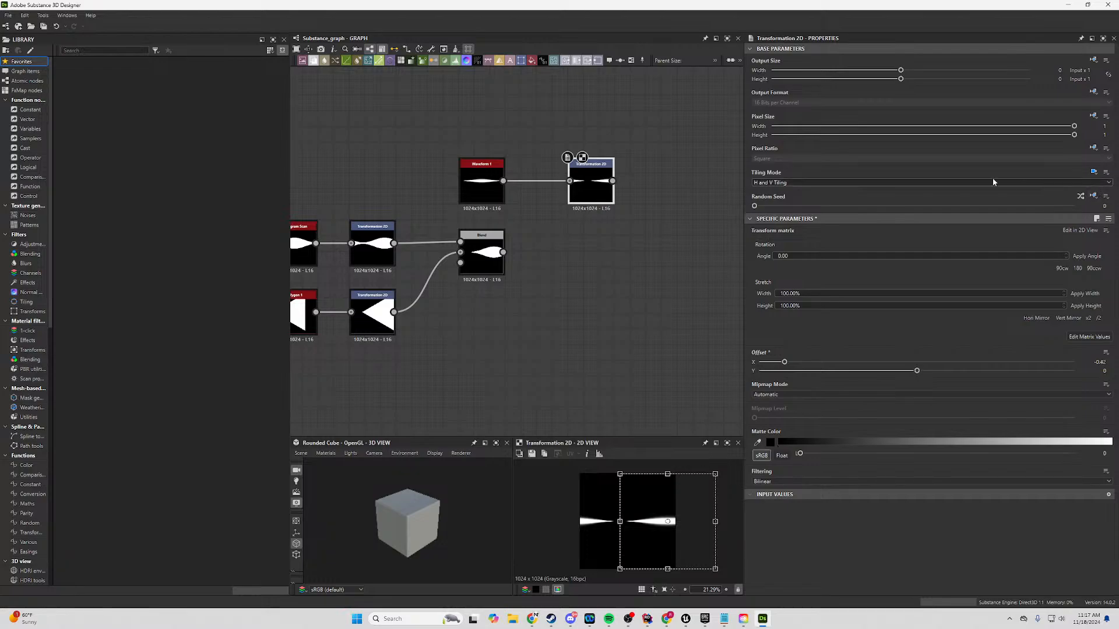
{"action": "left_click", "coordinate": [874, 182]}
{"action": "left_click", "coordinate": [855, 191]}
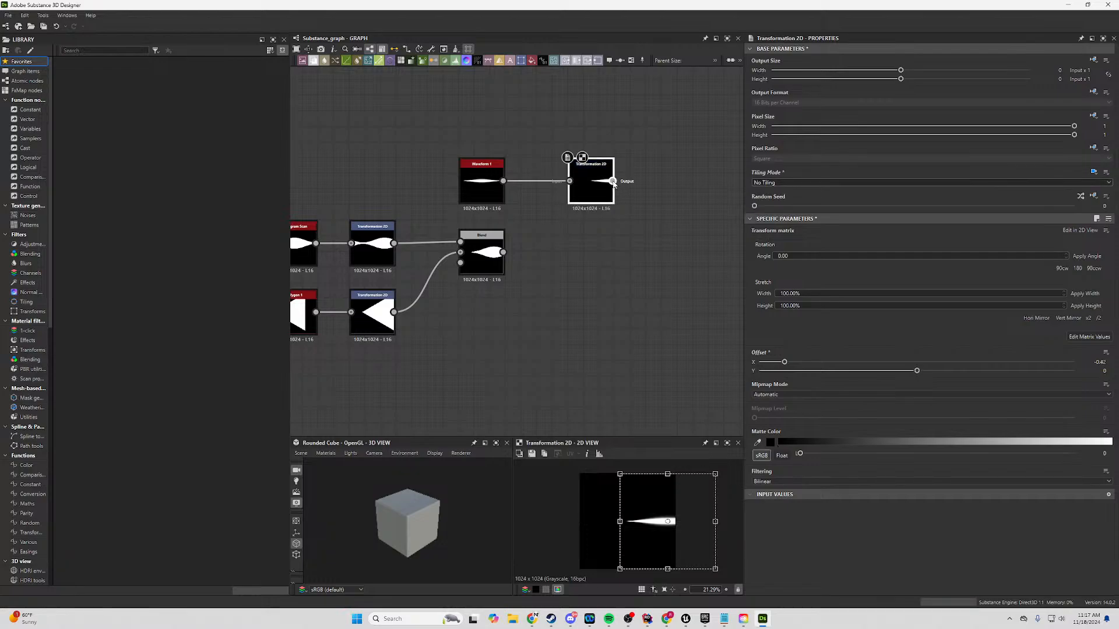
Add a second Blend node with the offset thin waveform as Foreground and the first Blend's output as Background.
{"action": "left_click_drag", "start_coordinate": [613, 183], "coordinate": [654, 188]}
{"action": "type", "text": "blend"}
{"action": "key", "text": "Return"}
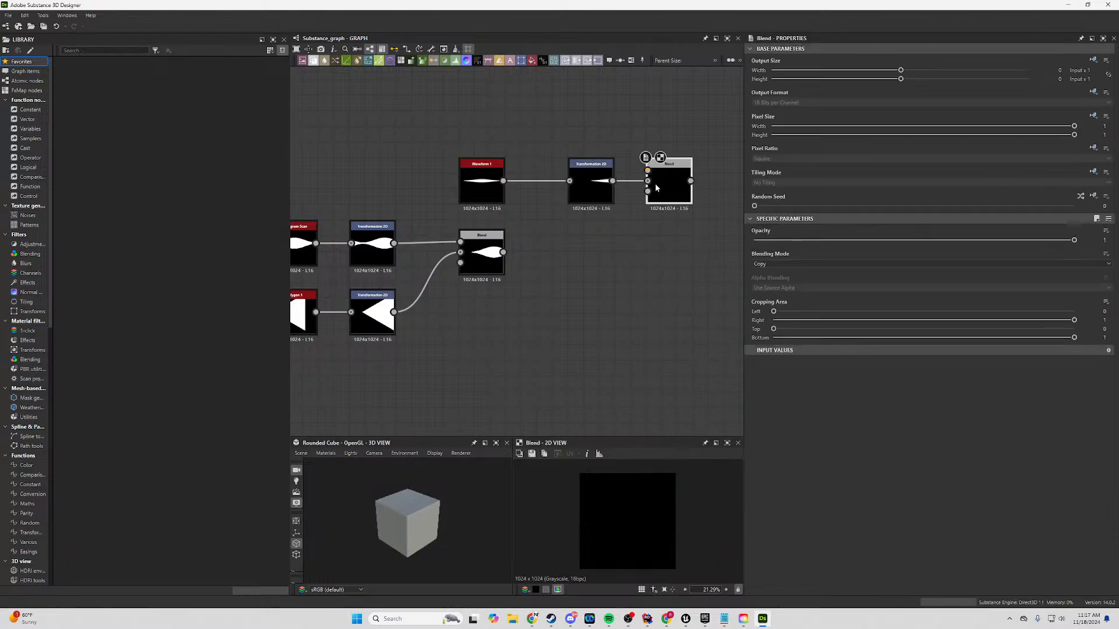
{"action": "left_click_drag", "start_coordinate": [636, 193], "coordinate": [679, 197]}
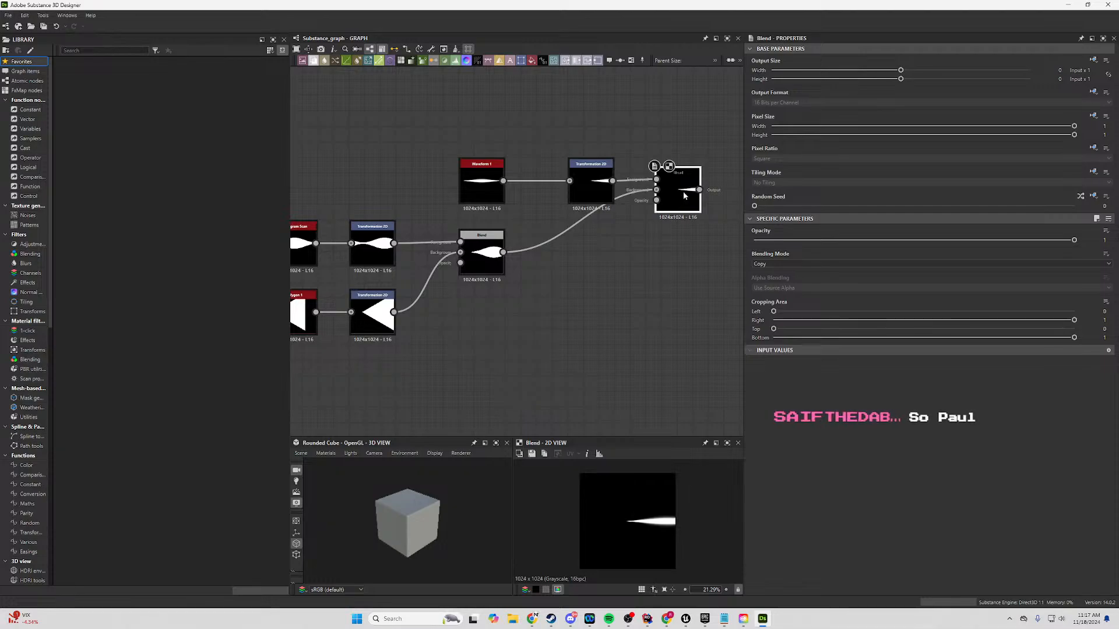
Compare the second Blend node's blending modes from Subtract through Soft Light and back up to Multiply.
{"action": "left_click", "coordinate": [796, 262]}
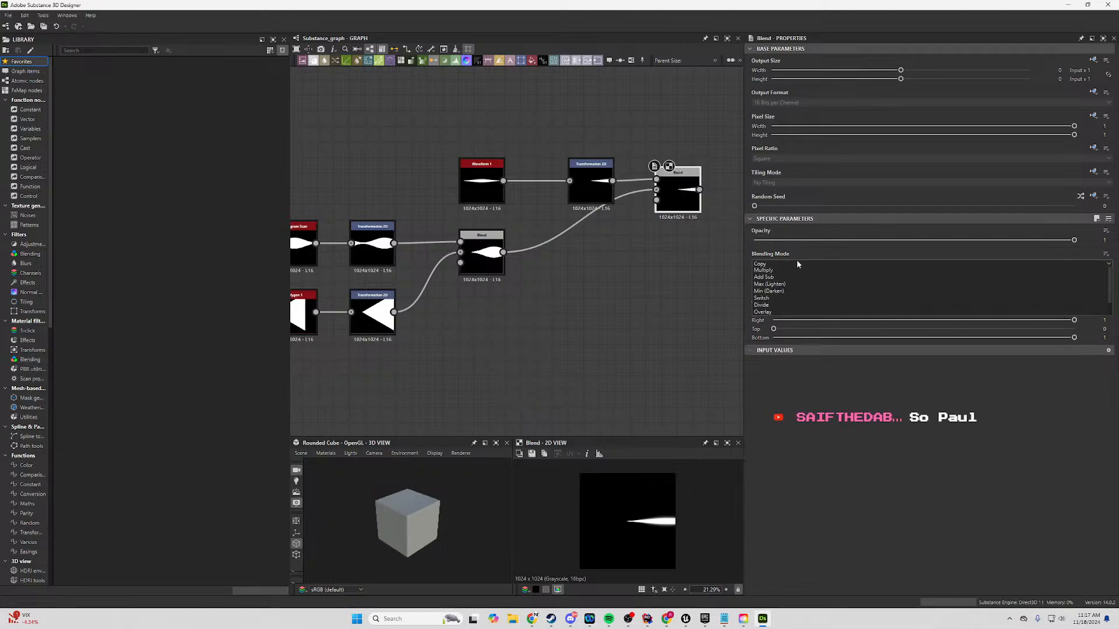
{"action": "left_click", "coordinate": [790, 279]}
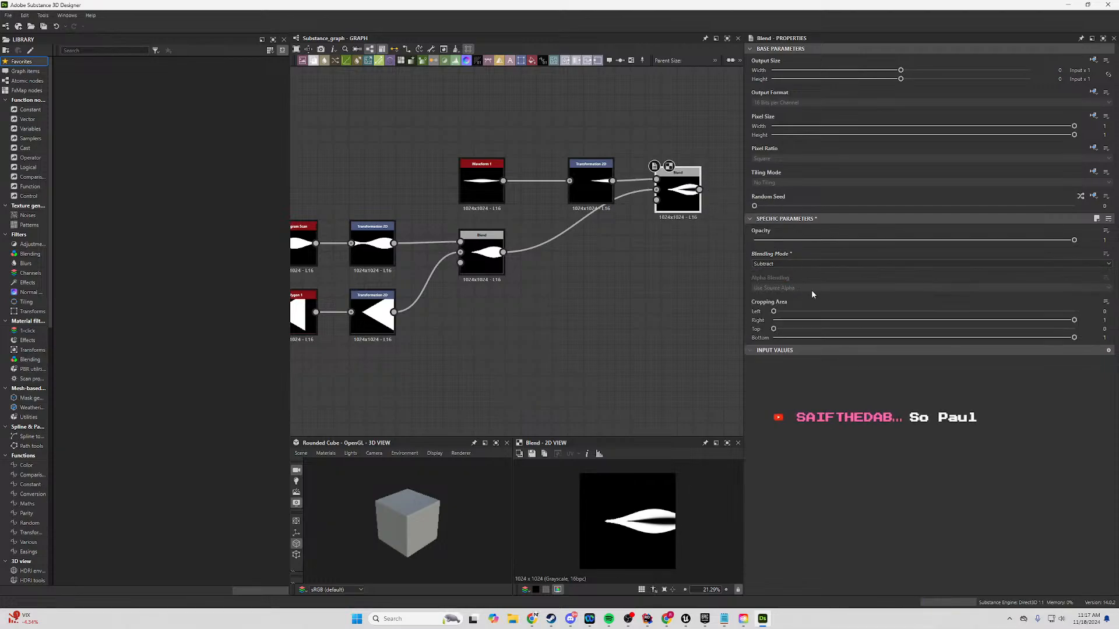
{"action": "key", "text": "Down"}
{"action": "key", "text": "Down"}
{"action": "key", "text": "Down"}
{"action": "key", "text": "Down"}
{"action": "key", "text": "Down"}
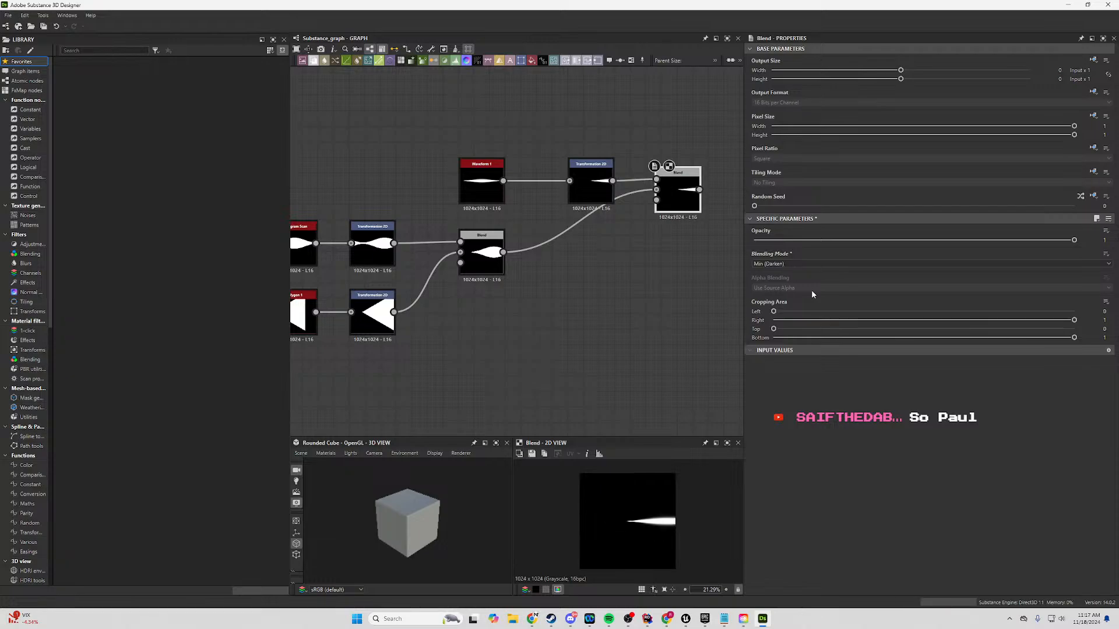
{"action": "key", "text": "Down"}
{"action": "key", "text": "Down"}
{"action": "key", "text": "Down"}
{"action": "key", "text": "Down"}
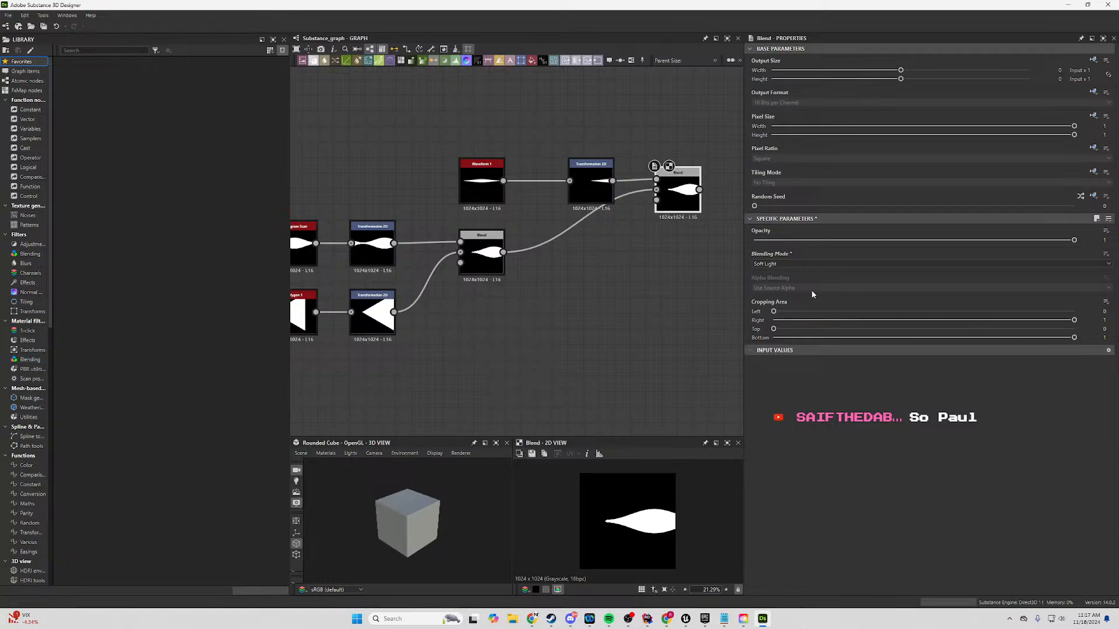
{"action": "key", "text": "Up"}
{"action": "key", "text": "Up"}
{"action": "key", "text": "Up"}
{"action": "key", "text": "Up"}
{"action": "key", "text": "Up"}
{"action": "key", "text": "Up"}
{"action": "key", "text": "Up"}
{"action": "key", "text": "Up"}
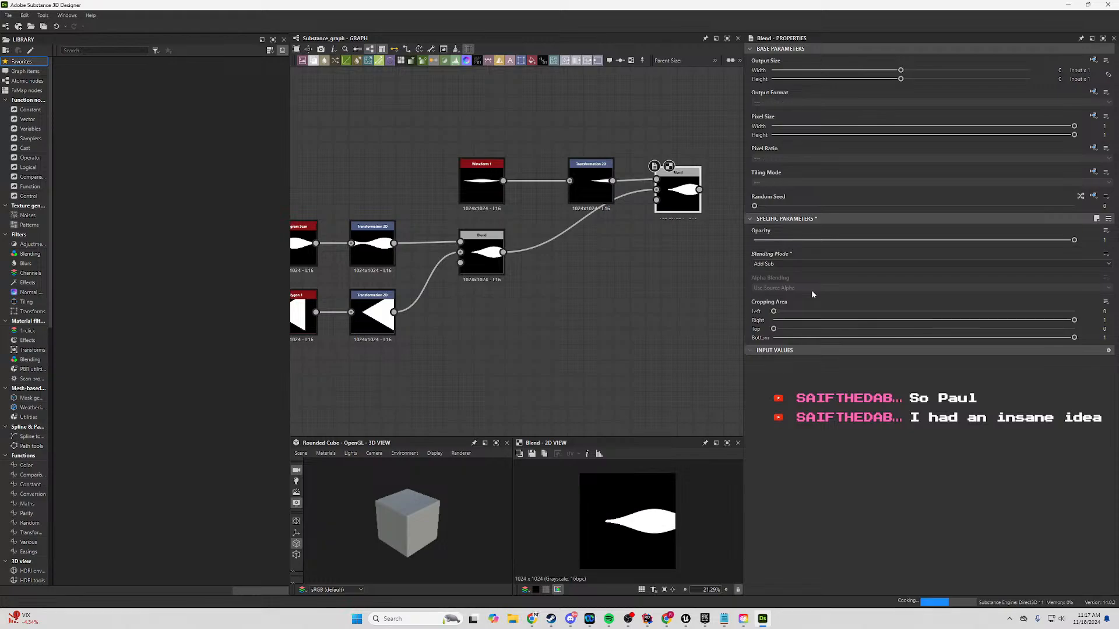
{"action": "key", "text": "Up"}
{"action": "key", "text": "Up"}
{"action": "key", "text": "Down"}
{"action": "key", "text": "Down"}
Move the thin waveform and its Transformation 2D node away from the second Blend, and set that Blend to Subtract.
{"action": "left_click_drag", "start_coordinate": [619, 109], "coordinate": [489, 181]}
{"action": "left_click_drag", "start_coordinate": [590, 163], "coordinate": [504, 163]}
{"action": "left_click", "coordinate": [676, 185]}
{"action": "left_click", "coordinate": [775, 264]}
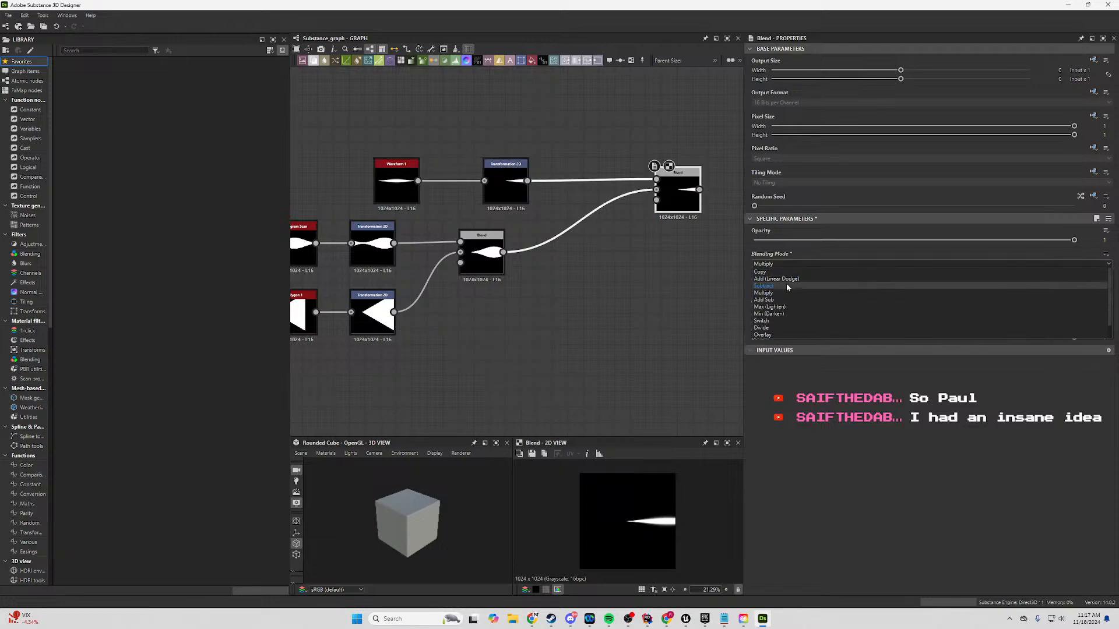
{"action": "left_click", "coordinate": [764, 286]}
{"action": "left_click", "coordinate": [505, 192]}
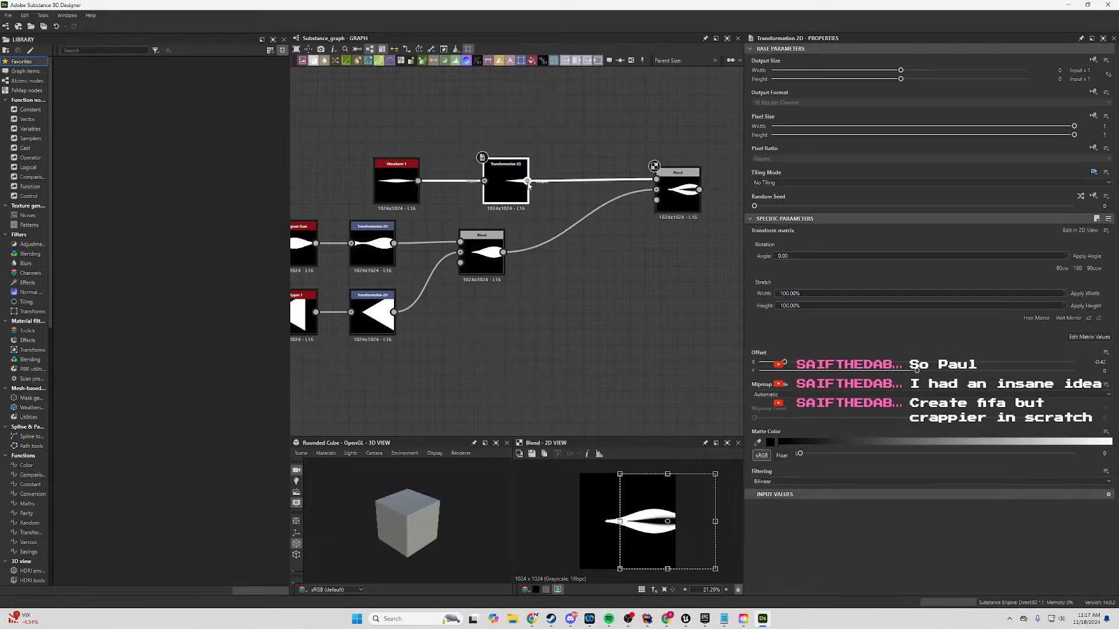
Insert a Blur node between the thin waveform's Transformation 2D and the second Blend, with intensity 8.27.
{"action": "left_click_drag", "start_coordinate": [527, 180], "coordinate": [600, 184]}
{"action": "type", "text": "blur"}
{"action": "key", "text": "Return"}
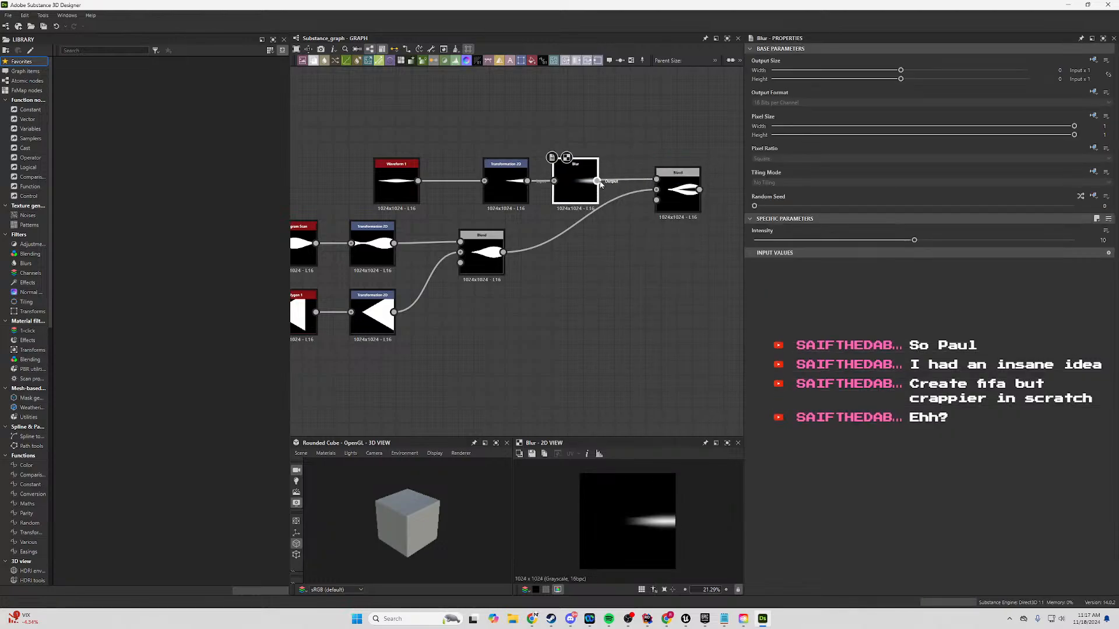
{"action": "left_click", "coordinate": [666, 182]}
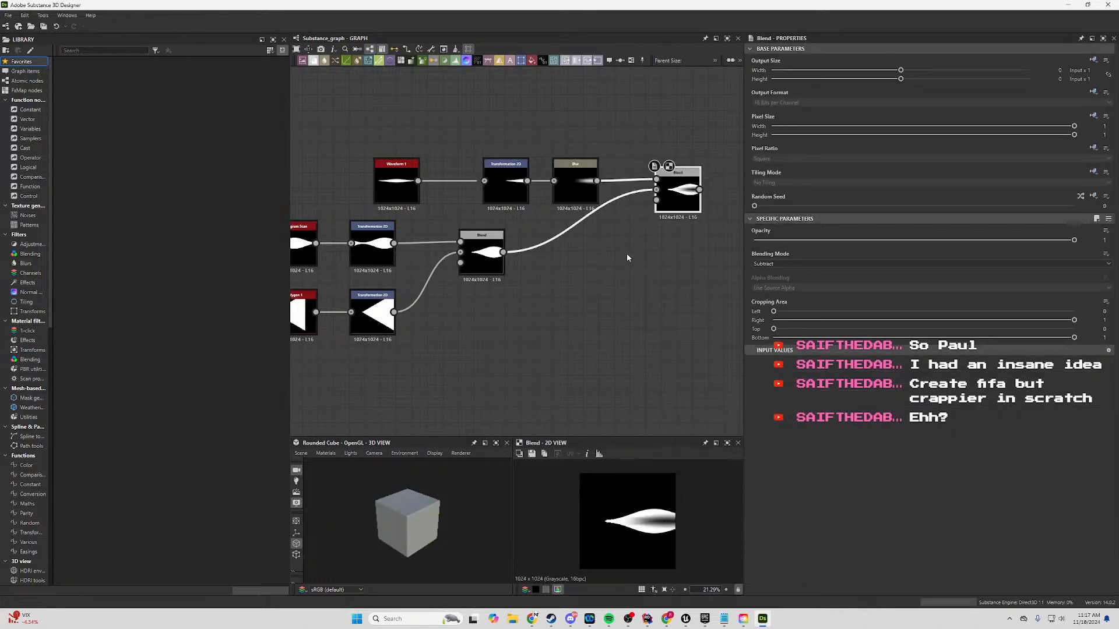
{"action": "left_click", "coordinate": [576, 190]}
{"action": "left_click_drag", "start_coordinate": [898, 240], "coordinate": [886, 267]}
Move the thin Waveform and its Transformation 2D away from the Blur to make room for another node.
{"action": "left_click_drag", "start_coordinate": [487, 127], "coordinate": [387, 187]}
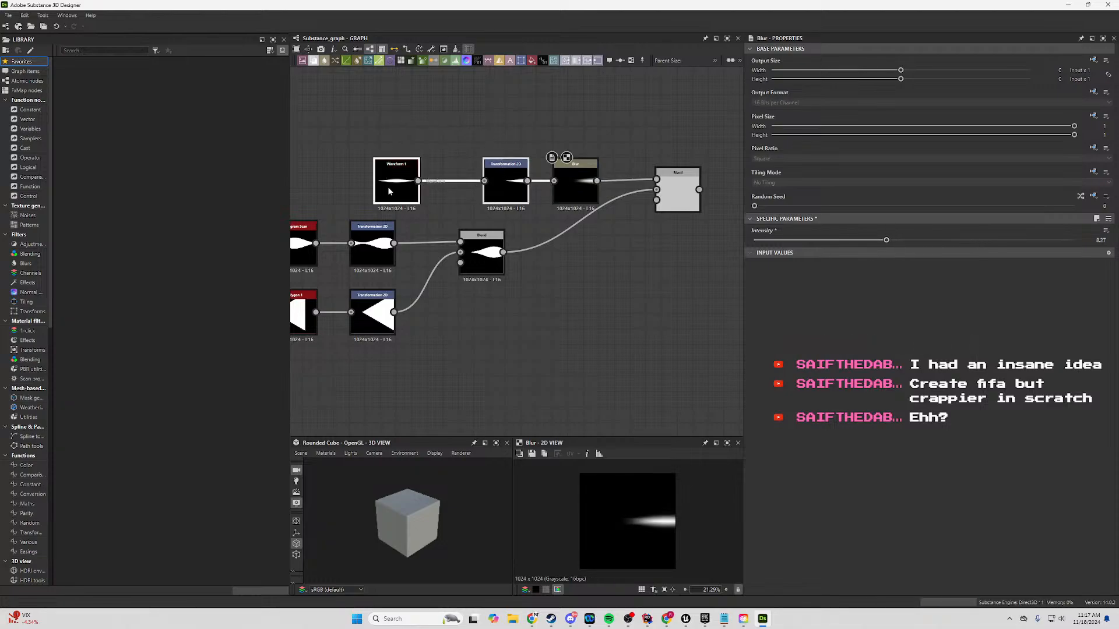
{"action": "left_click_drag", "start_coordinate": [516, 187], "coordinate": [461, 186]}
{"action": "left_click", "coordinate": [456, 185]}
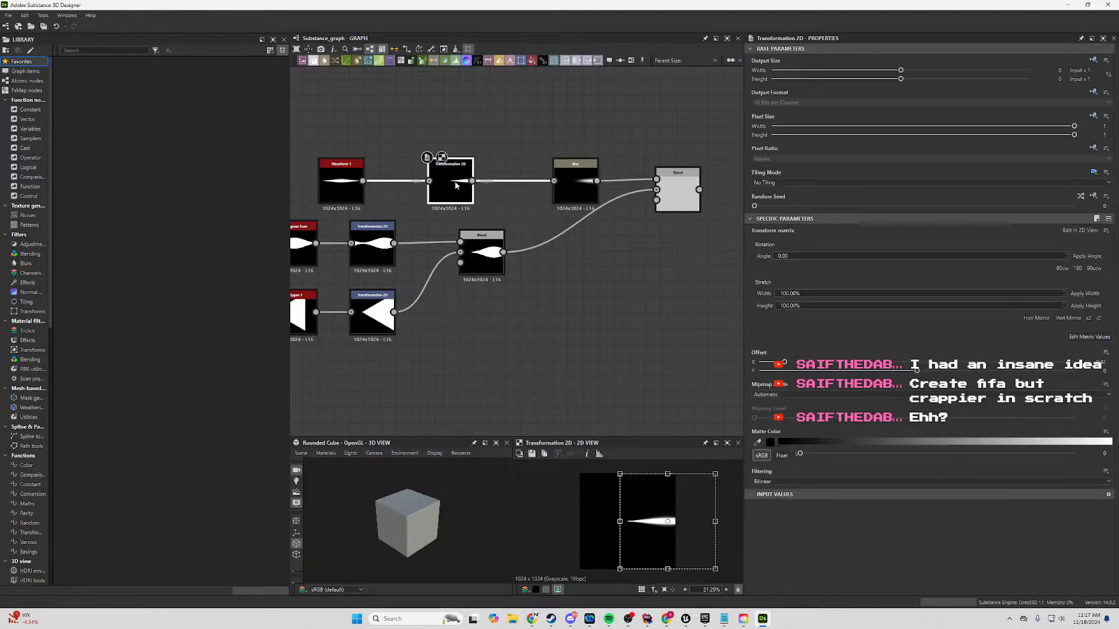
{"action": "left_click_drag", "start_coordinate": [472, 181], "coordinate": [513, 127]}
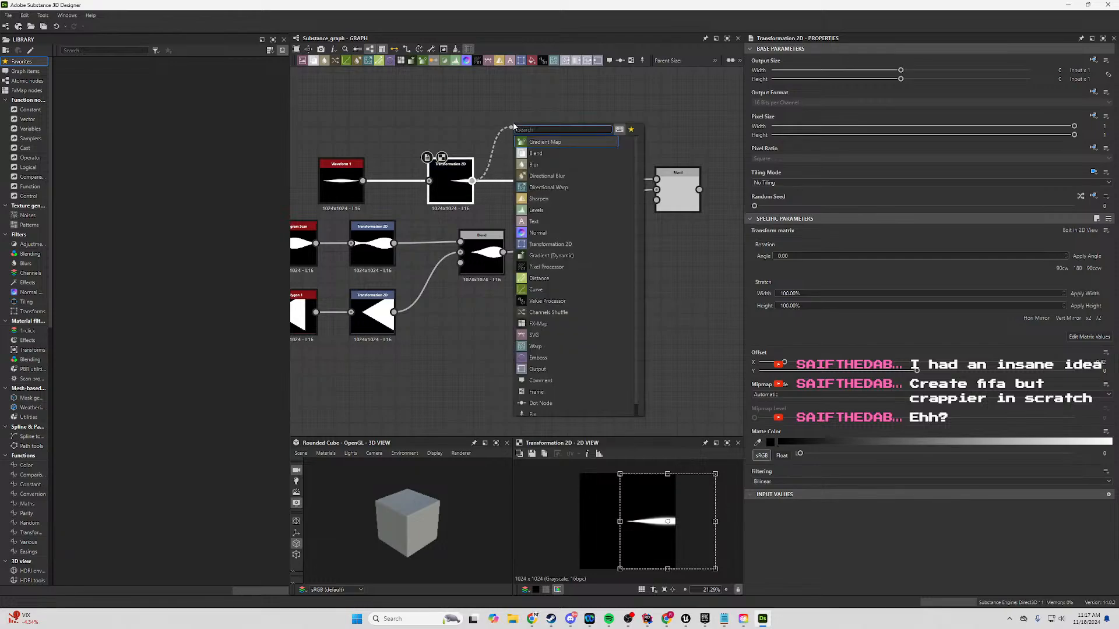
{"action": "type", "text": "his"}
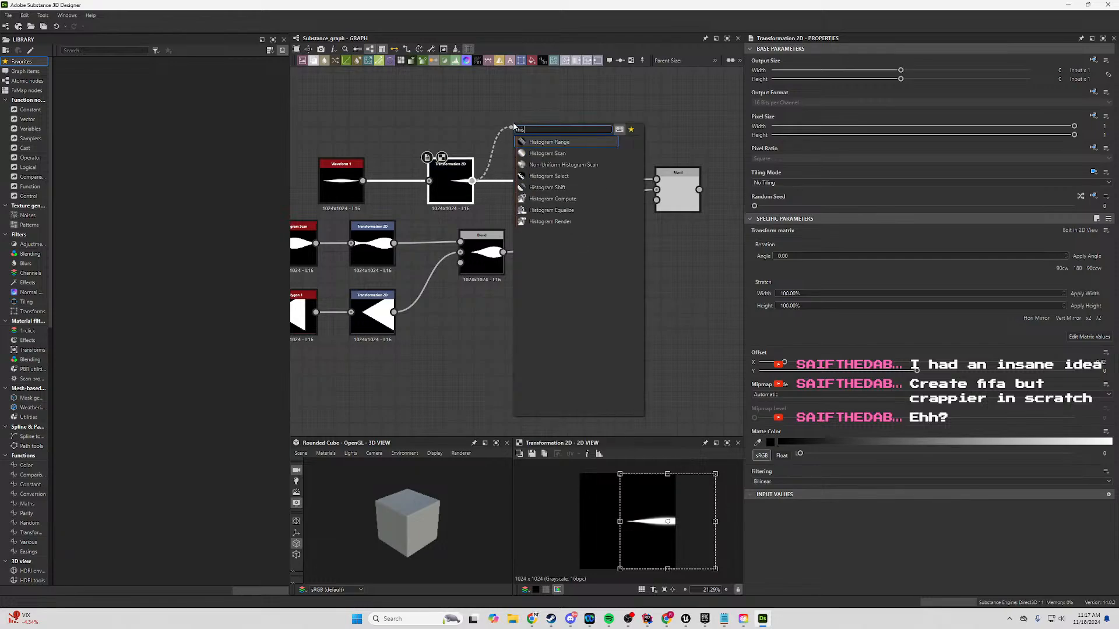
{"action": "key", "text": "Return"}
{"action": "left_click_drag", "start_coordinate": [579, 186], "coordinate": [577, 184]}
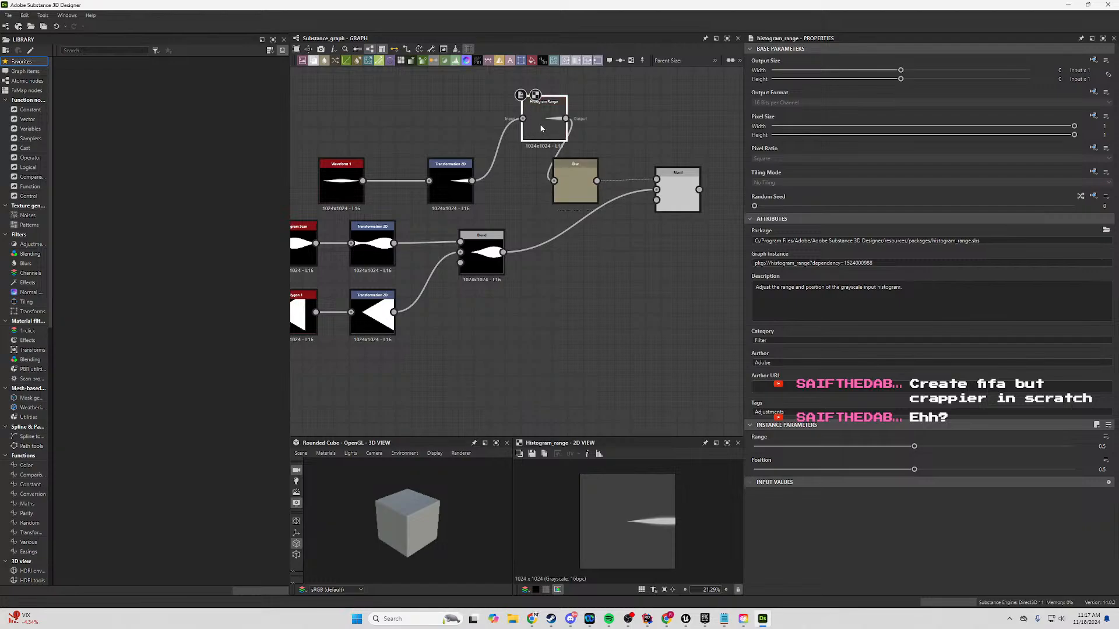
{"action": "left_click_drag", "start_coordinate": [540, 123], "coordinate": [508, 123]}
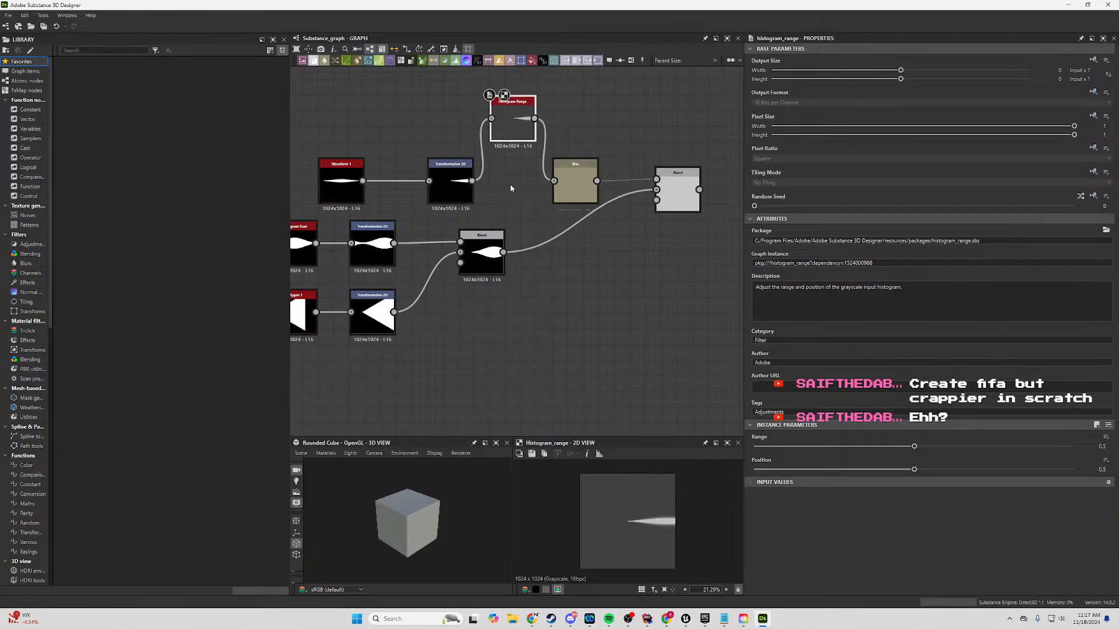
{"action": "key", "text": "Delete"}
Add a Histogram Scan node fed by the thin waveform's Transformation 2D.
{"action": "left_click_drag", "start_coordinate": [472, 181], "coordinate": [513, 121]}
{"action": "type", "text": "his"}
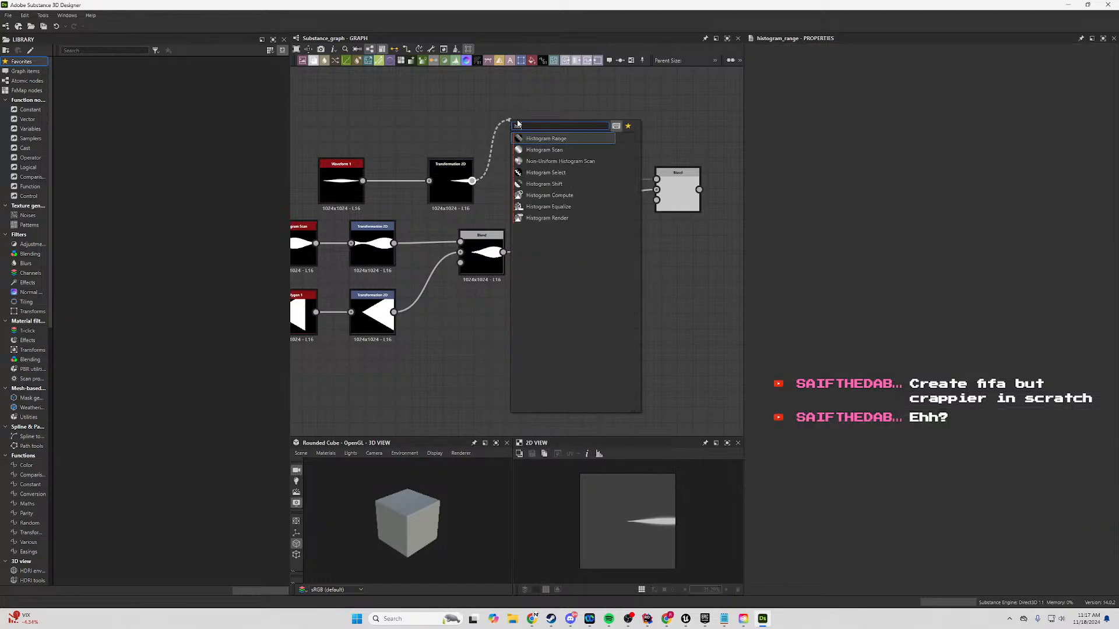
{"action": "key", "text": "Down"}
{"action": "key", "text": "Return"}
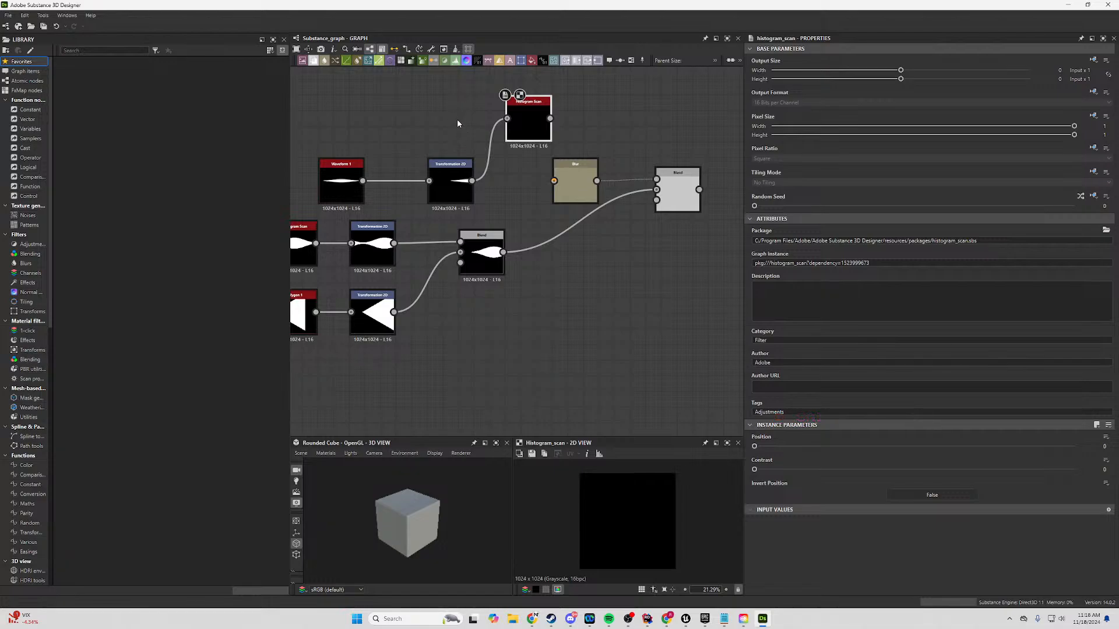
{"action": "scroll", "coordinate": [458, 124], "scroll_direction": "down", "scroll_amount": 1}
{"action": "key", "text": "space"}
{"action": "left_click", "coordinate": [423, 113]}
{"action": "middle_click_drag", "start_coordinate": [449, 137], "coordinate": [502, 167]}
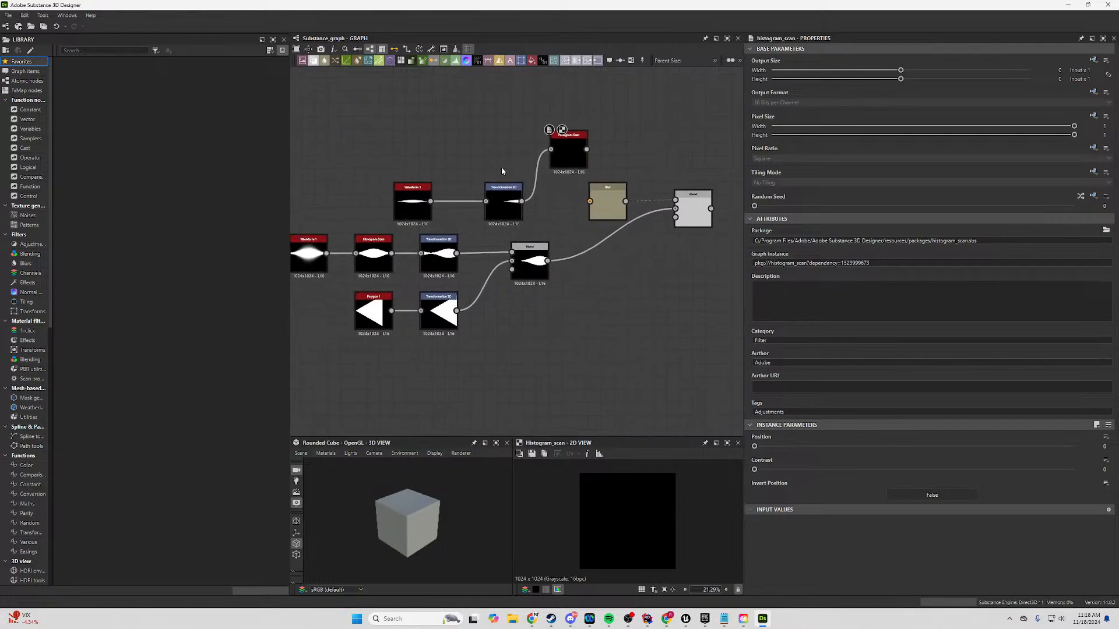
Line up the thin Waveform, its Transformation 2D and the Histogram Scan in one row before the Blur.
{"action": "left_click_drag", "start_coordinate": [501, 168], "coordinate": [411, 204]}
{"action": "left_click_drag", "start_coordinate": [489, 193], "coordinate": [490, 145]}
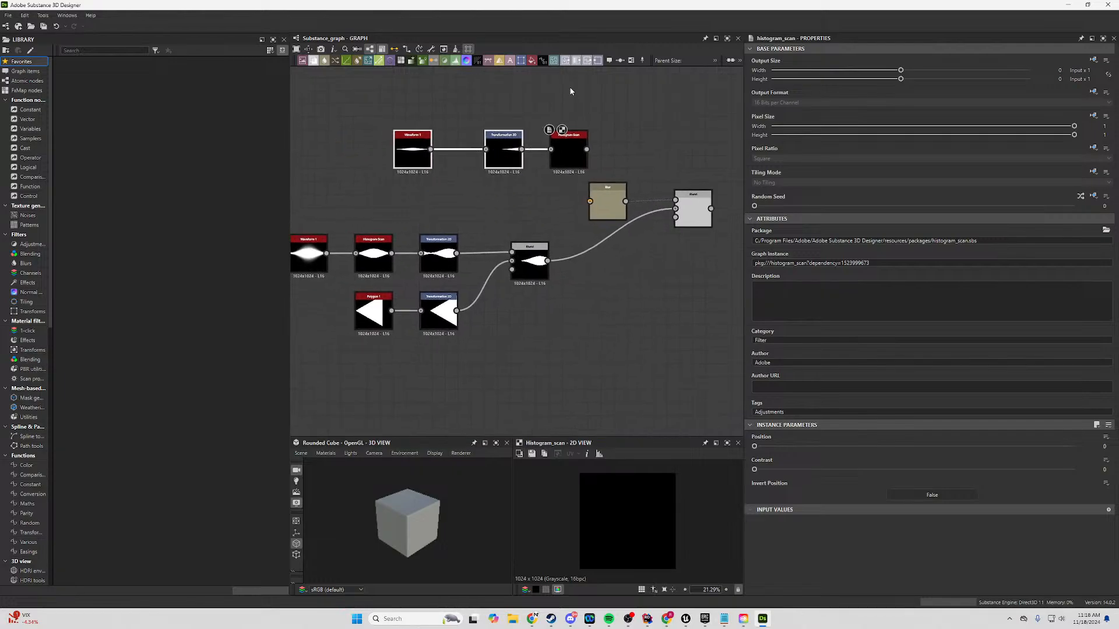
{"action": "left_click_drag", "start_coordinate": [572, 89], "coordinate": [338, 216]}
{"action": "left_click_drag", "start_coordinate": [586, 144], "coordinate": [546, 197]}
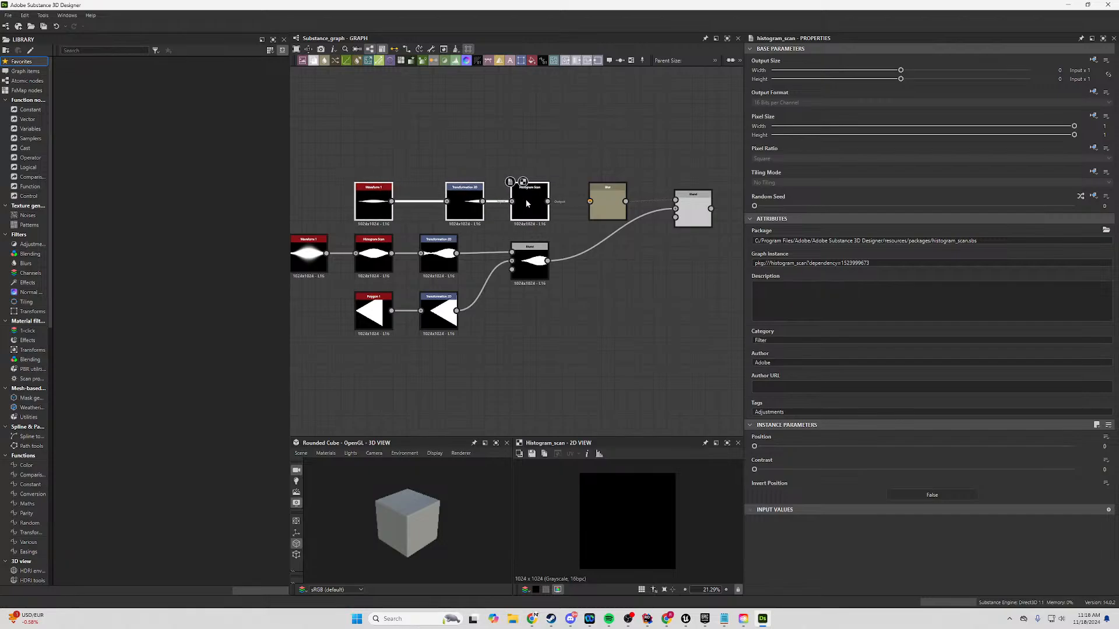
{"action": "scroll", "coordinate": [522, 166], "scroll_direction": "up", "scroll_amount": 2}
{"action": "left_click_drag", "start_coordinate": [436, 217], "coordinate": [399, 218]}
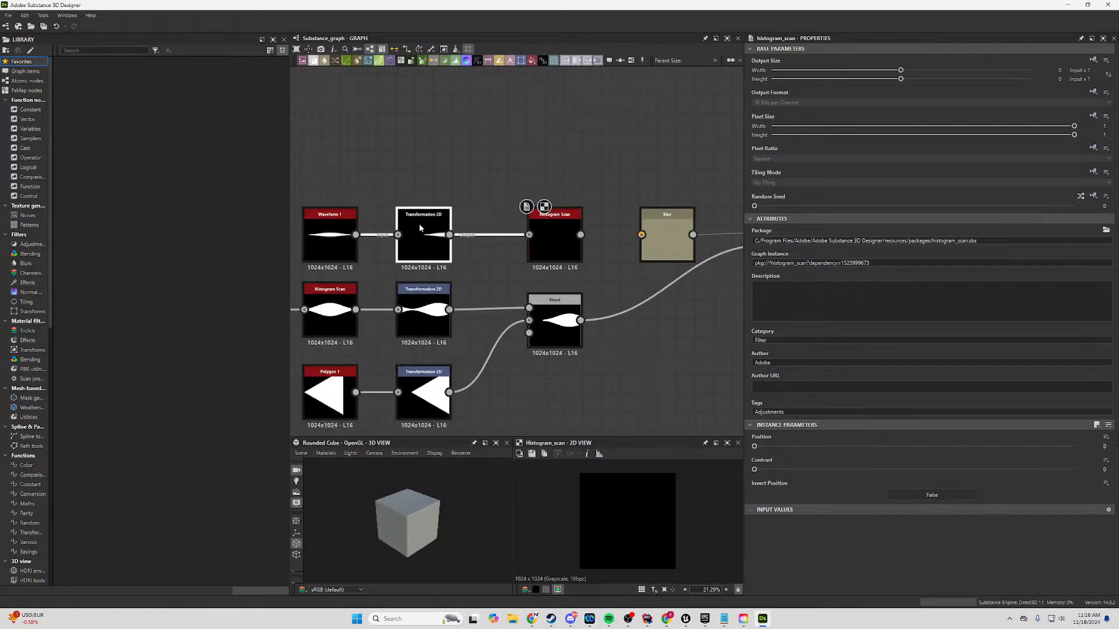
Raise the new Histogram Scan's Position slightly above 0, feed it into the Blur, and preview the Blur and second Blend.
{"action": "left_click", "coordinate": [549, 231]}
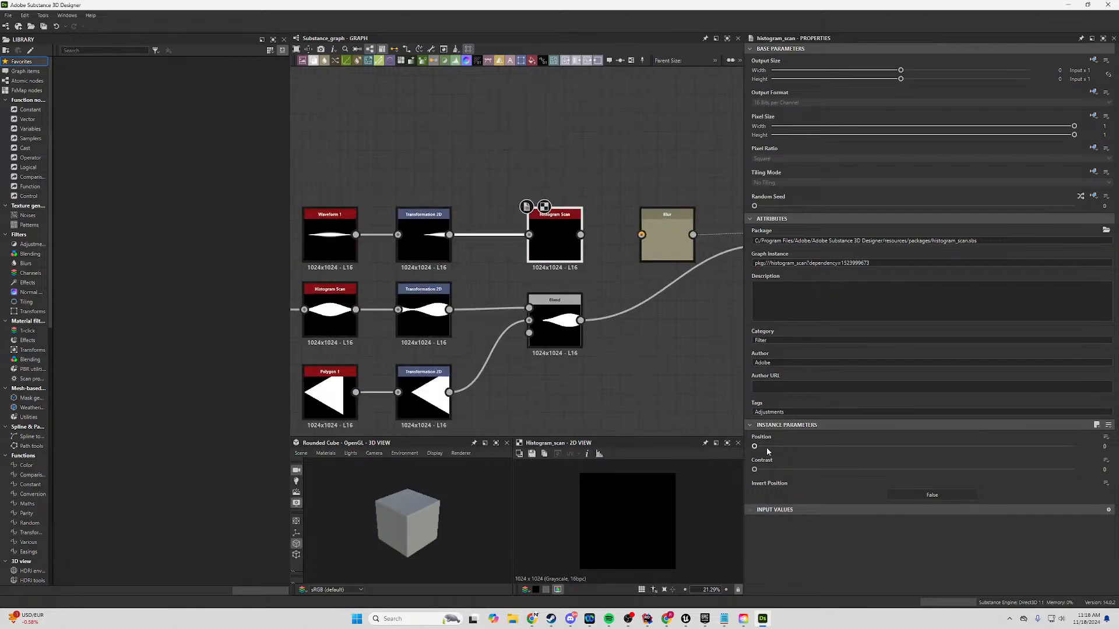
{"action": "left_click_drag", "start_coordinate": [767, 448], "coordinate": [758, 449]}
{"action": "left_click", "coordinate": [657, 240]}
{"action": "middle_click_drag", "start_coordinate": [668, 178], "coordinate": [471, 166]}
{"action": "scroll", "coordinate": [645, 523], "scroll_direction": "up", "scroll_amount": 6}
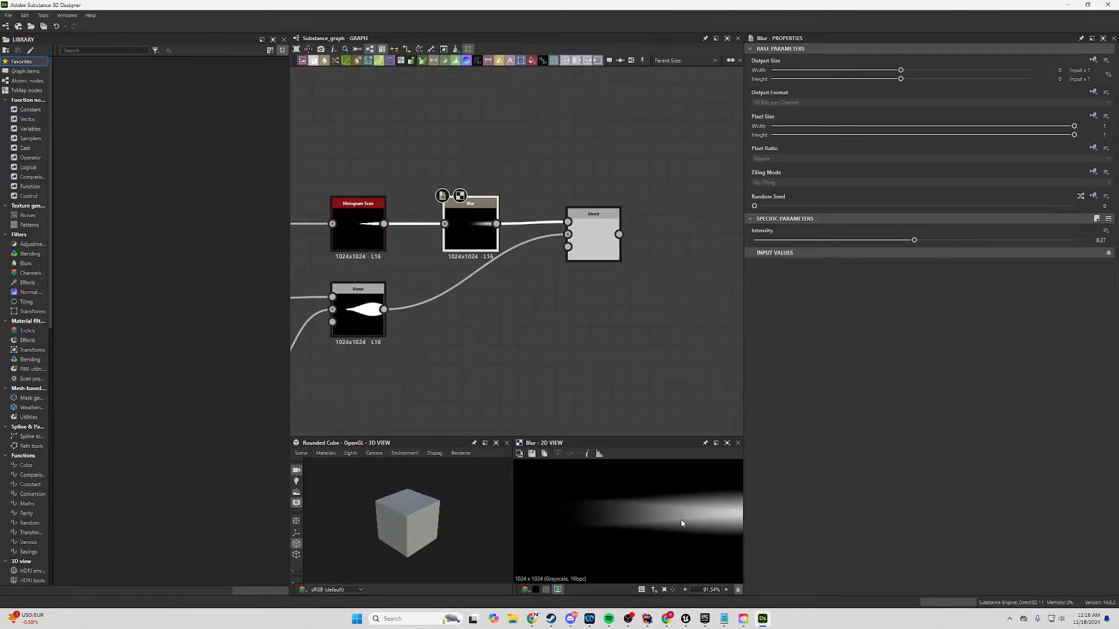
{"action": "scroll", "coordinate": [641, 527], "scroll_direction": "down", "scroll_amount": 4}
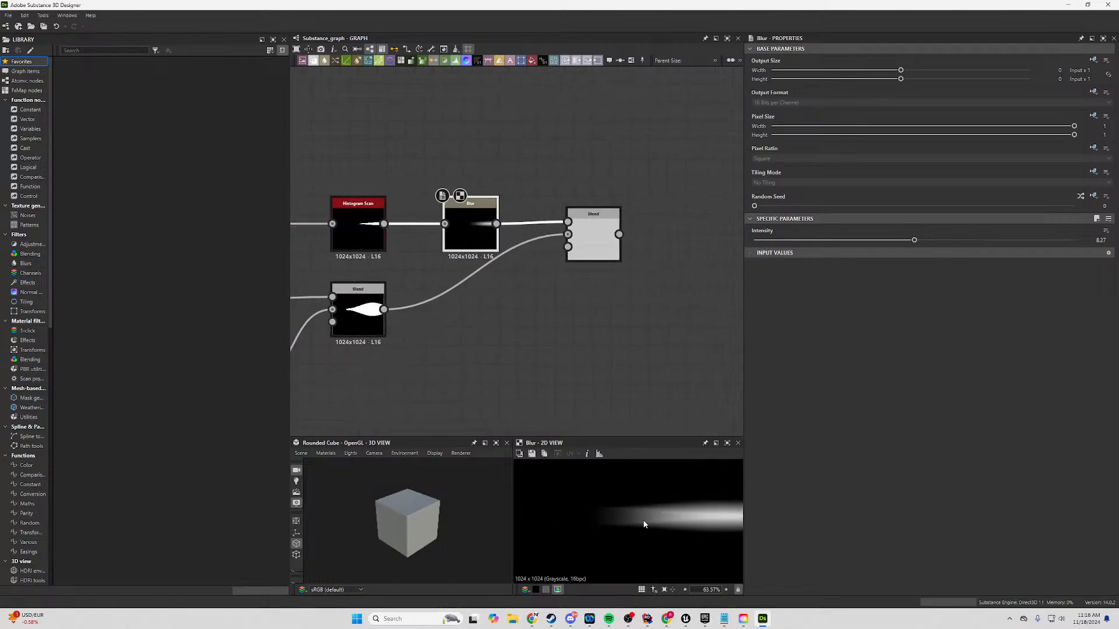
{"action": "left_click", "coordinate": [592, 263]}
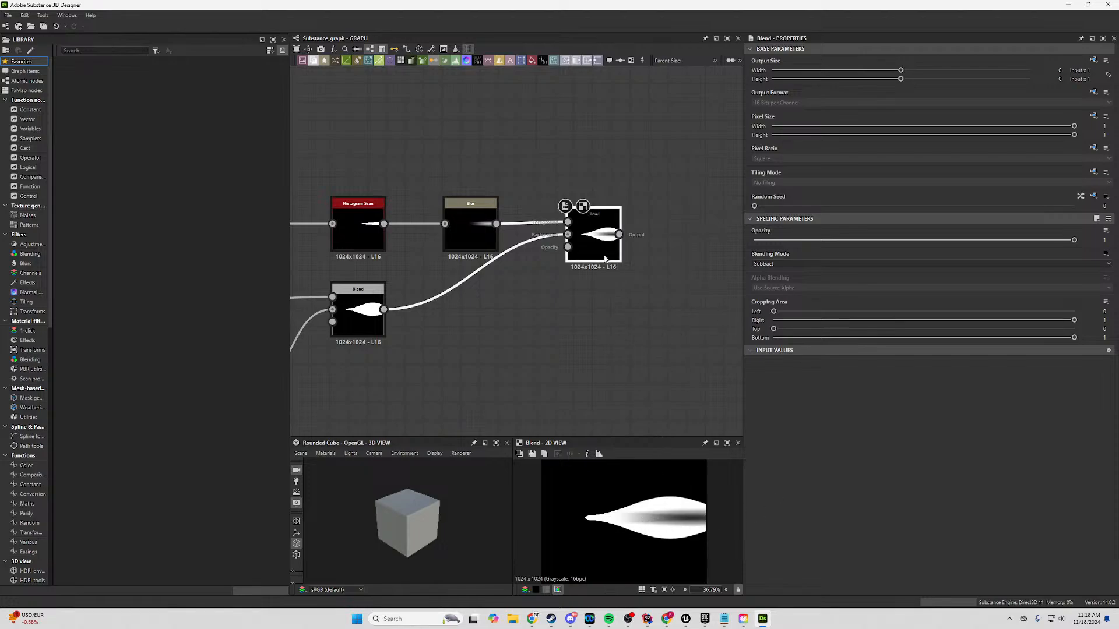
Set the thin waveform's Blur intensity to 2.75 and preview the second Blend.
{"action": "left_click", "coordinate": [460, 228]}
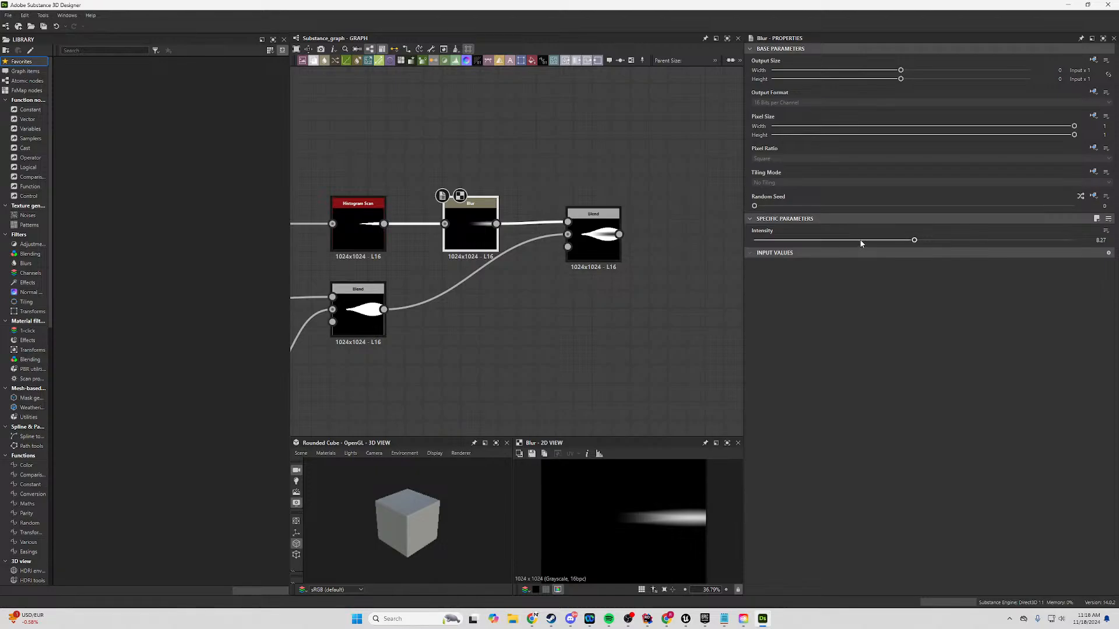
{"action": "left_click_drag", "start_coordinate": [910, 240], "coordinate": [807, 240]}
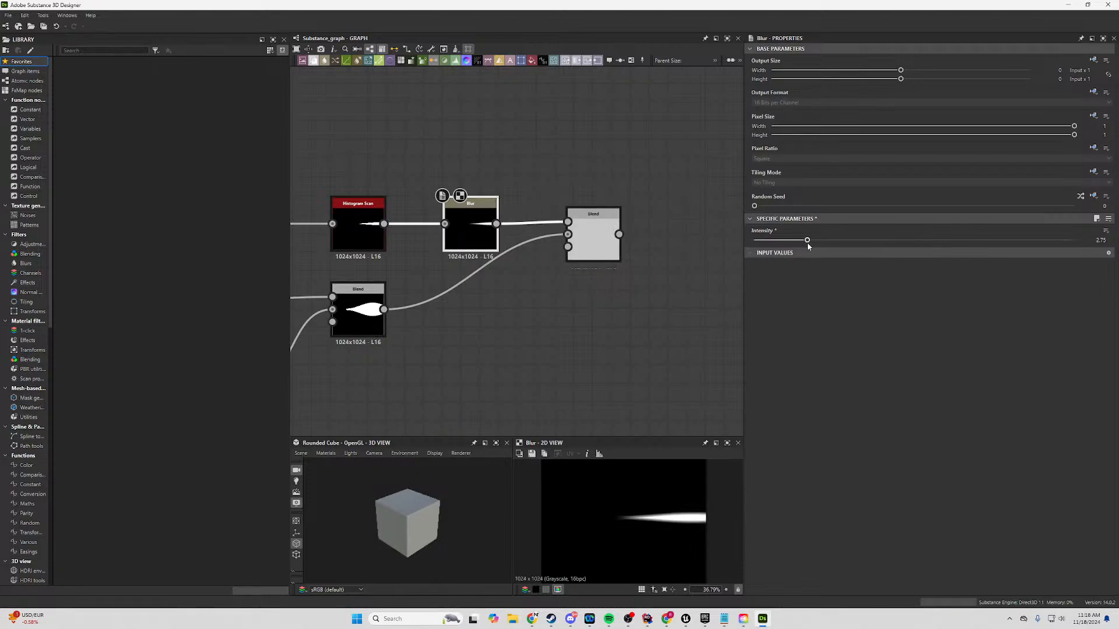
{"action": "left_click", "coordinate": [580, 233]}
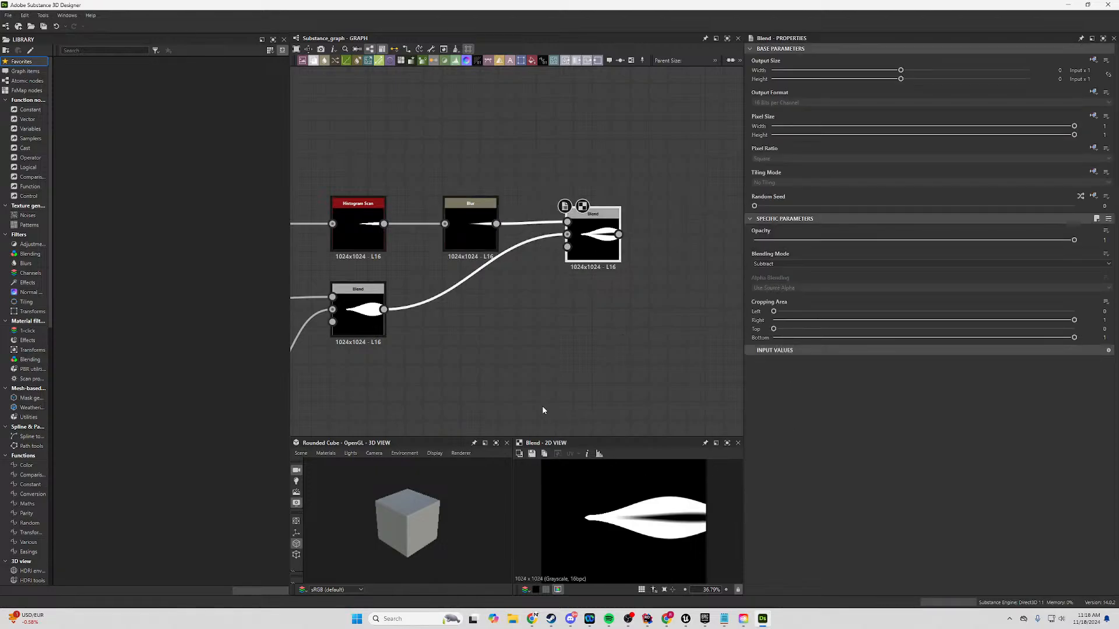
Add a Blur node on the first Blend's output, aligned with it, and set its intensity to 3.79.
{"action": "middle_click_drag", "start_coordinate": [552, 366], "coordinate": [589, 341]}
{"action": "scroll", "coordinate": [589, 342], "scroll_direction": "down", "scroll_amount": 2}
{"action": "middle_click_drag", "start_coordinate": [493, 367], "coordinate": [588, 362]}
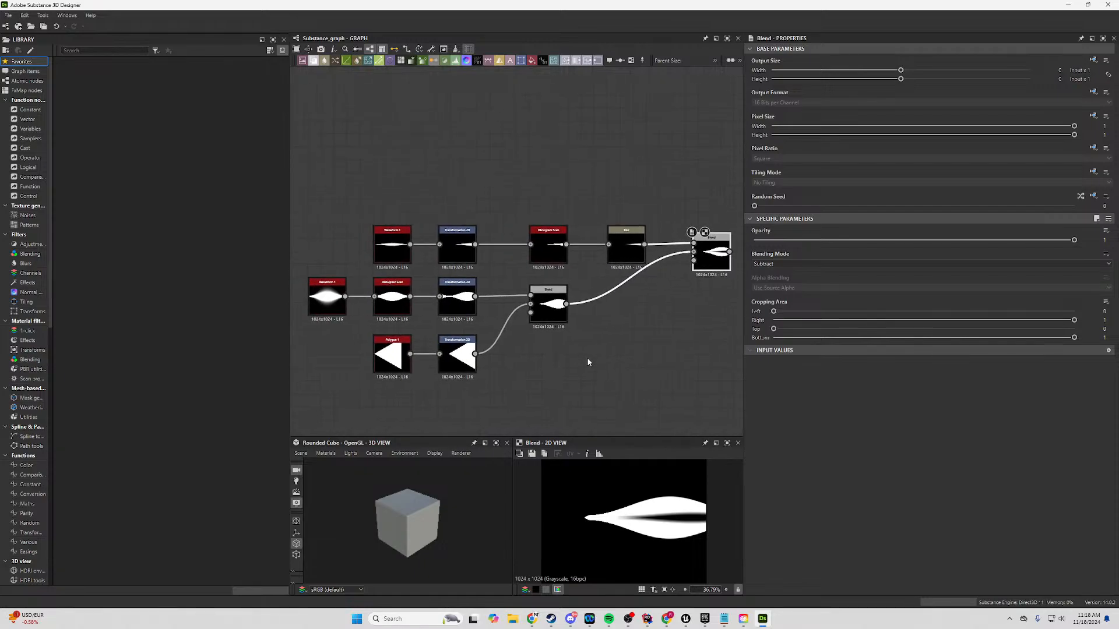
{"action": "left_click", "coordinate": [554, 317]}
{"action": "left_click_drag", "start_coordinate": [568, 303], "coordinate": [618, 304]}
{"action": "type", "text": "blur"}
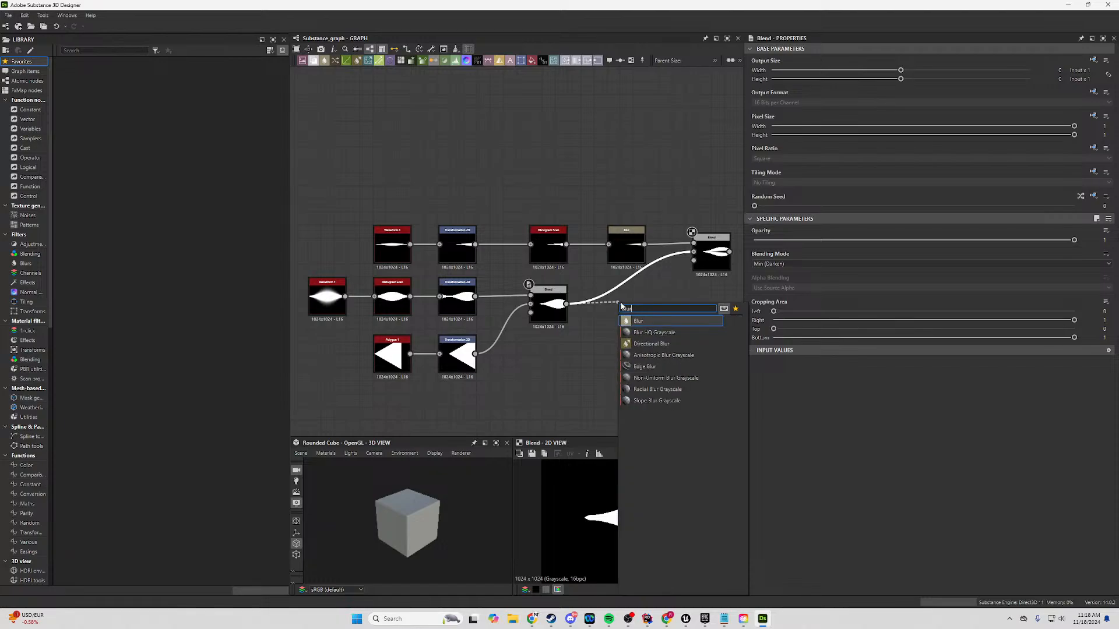
{"action": "key", "text": "Return"}
{"action": "left_click_drag", "start_coordinate": [630, 315], "coordinate": [627, 316]}
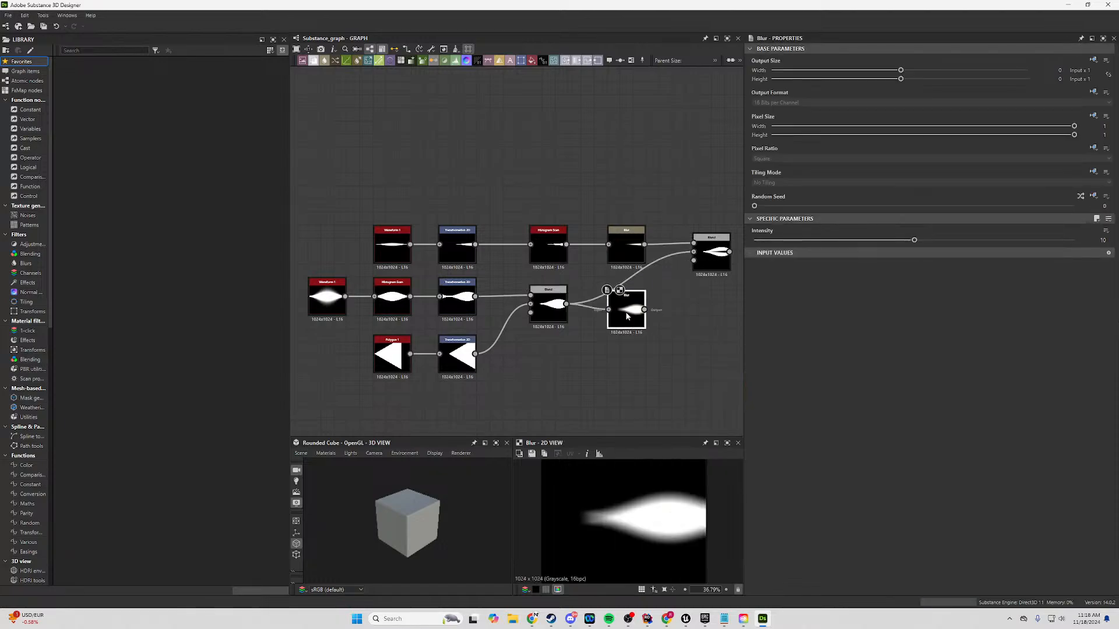
{"action": "left_click_drag", "start_coordinate": [914, 240], "coordinate": [814, 252]}
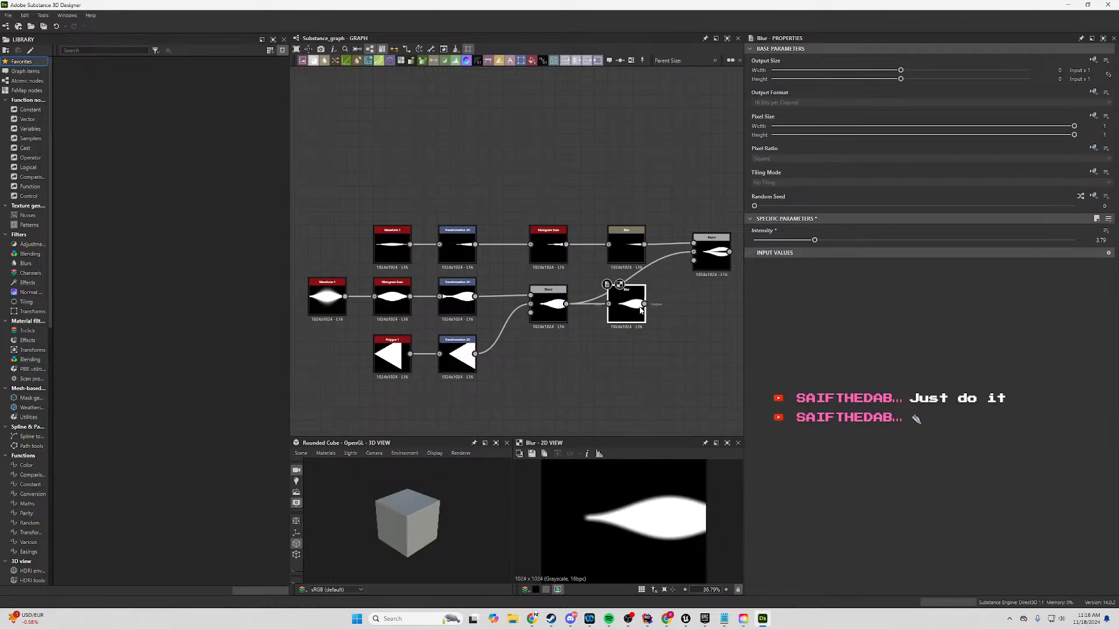
Connect the new Blur to the second Blend's Background and preview the Blend.
{"action": "left_click_drag", "start_coordinate": [695, 255], "coordinate": [694, 253]}
{"action": "middle_click_drag", "start_coordinate": [703, 303], "coordinate": [620, 317]}
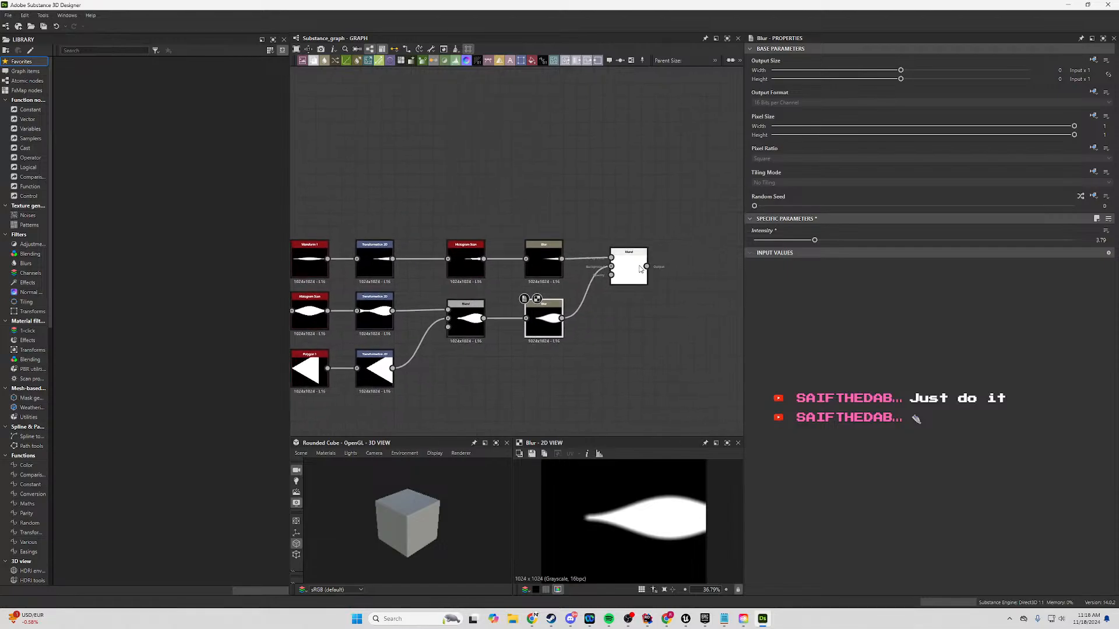
{"action": "double_click", "coordinate": [630, 266]}
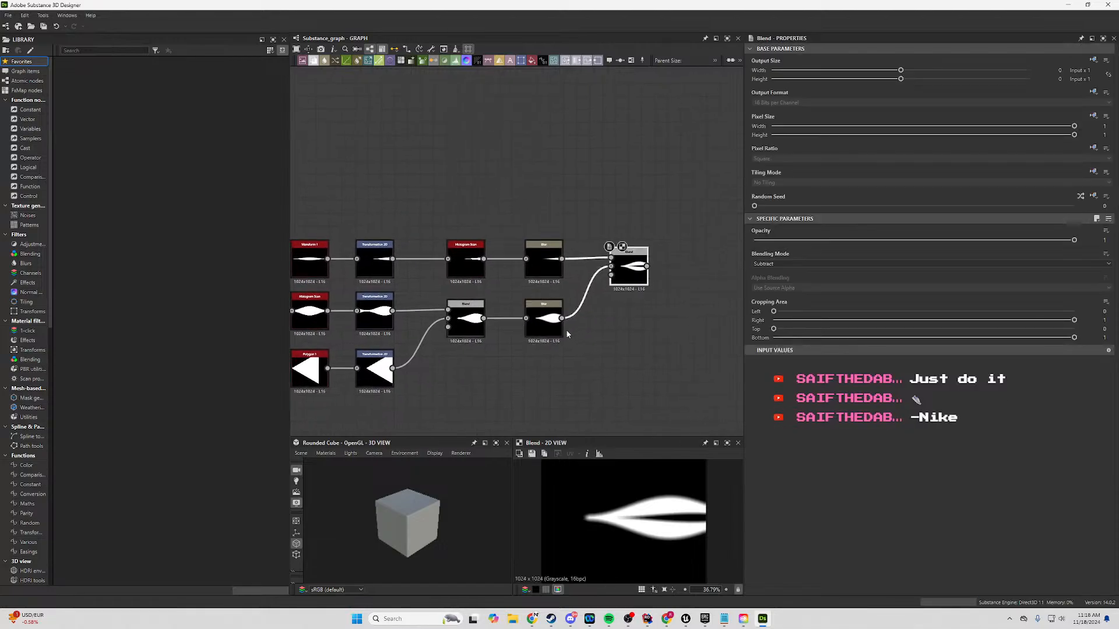
Reduce the intensity of the Blur feeding the second Blend's Background to 1.28 and preview the Blend.
{"action": "double_click", "coordinate": [544, 320]}
{"action": "left_click_drag", "start_coordinate": [869, 241], "coordinate": [806, 250]}
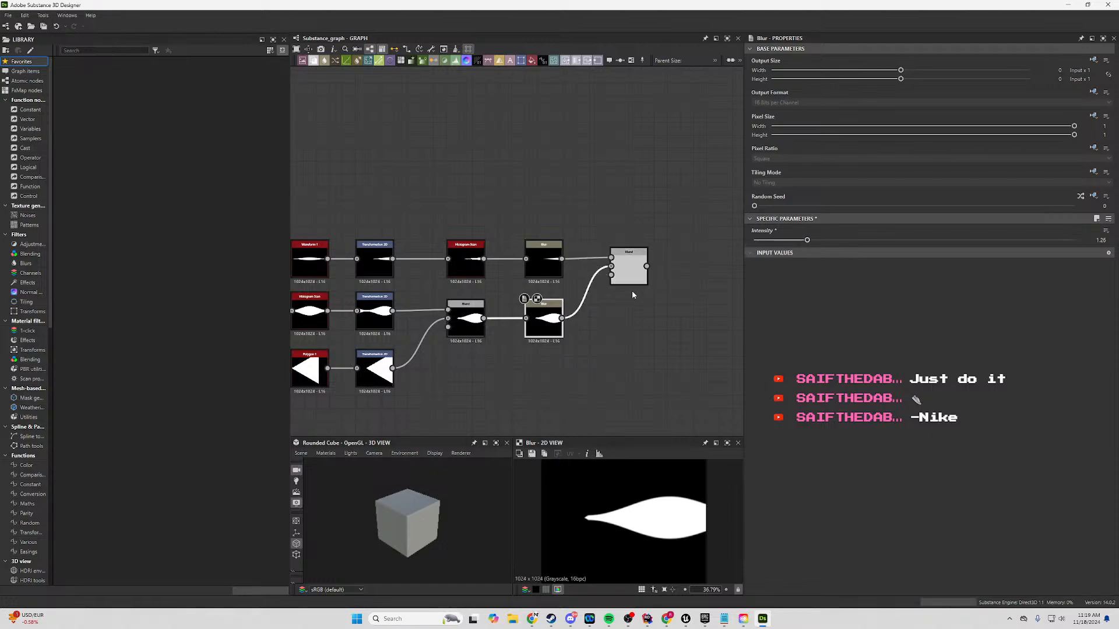
{"action": "double_click", "coordinate": [632, 273]}
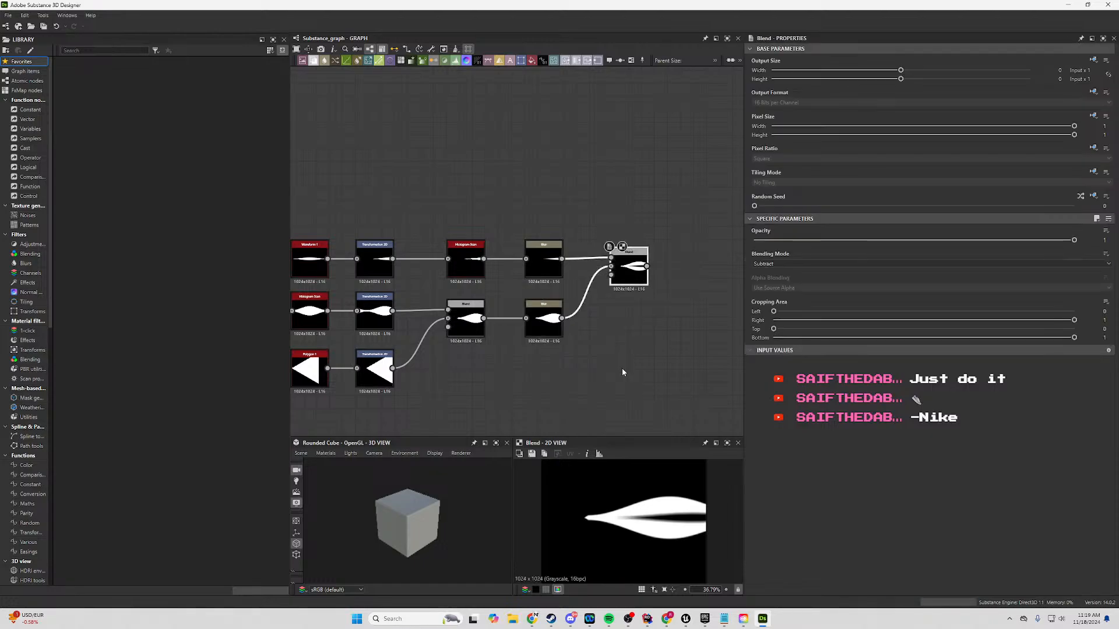
Set the wide waveform's Transformation 2D tiling mode to absolute with No Tiling.
{"action": "scroll", "coordinate": [623, 367], "scroll_direction": "down", "scroll_amount": 3}
{"action": "scroll", "coordinate": [622, 365], "scroll_direction": "up", "scroll_amount": 3}
{"action": "middle_click_drag", "start_coordinate": [648, 334], "coordinate": [613, 248]}
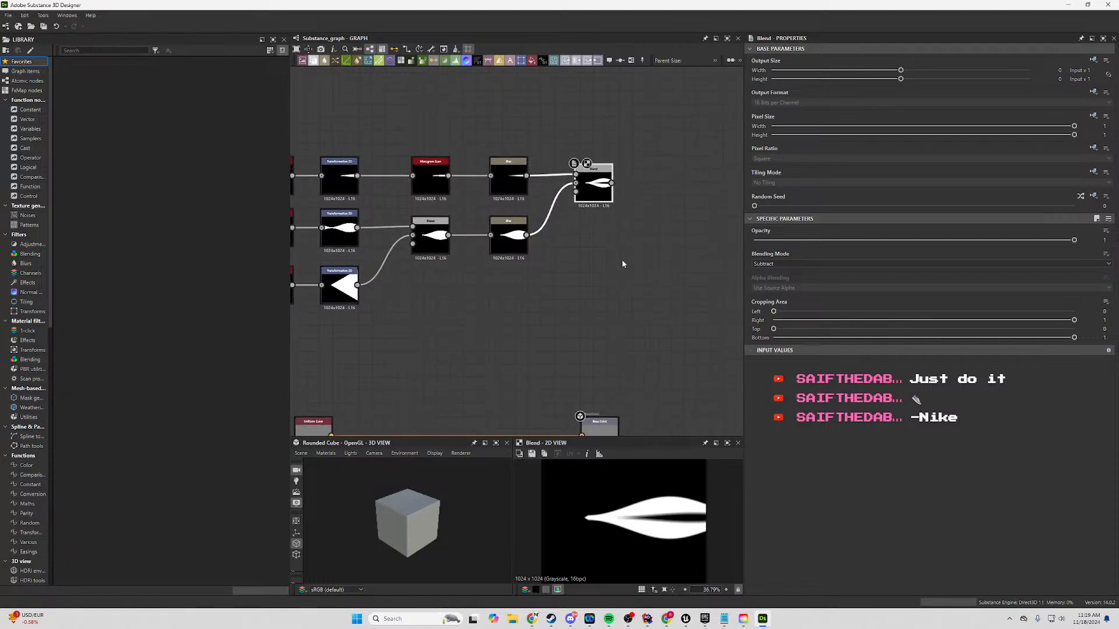
{"action": "middle_click_drag", "start_coordinate": [389, 334], "coordinate": [581, 324]}
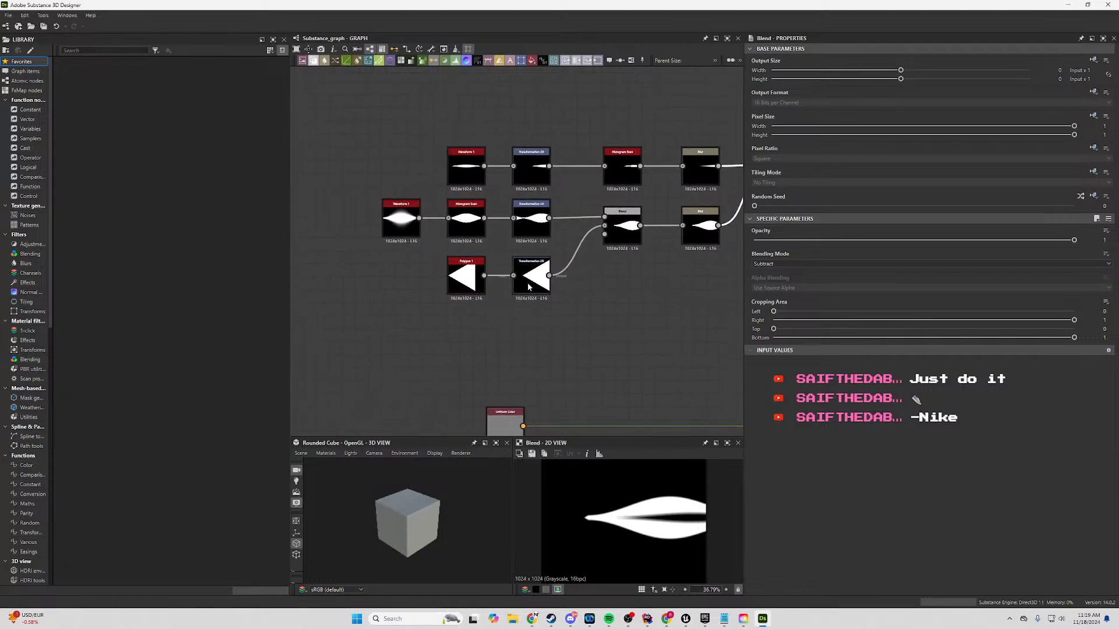
{"action": "left_click", "coordinate": [528, 225]}
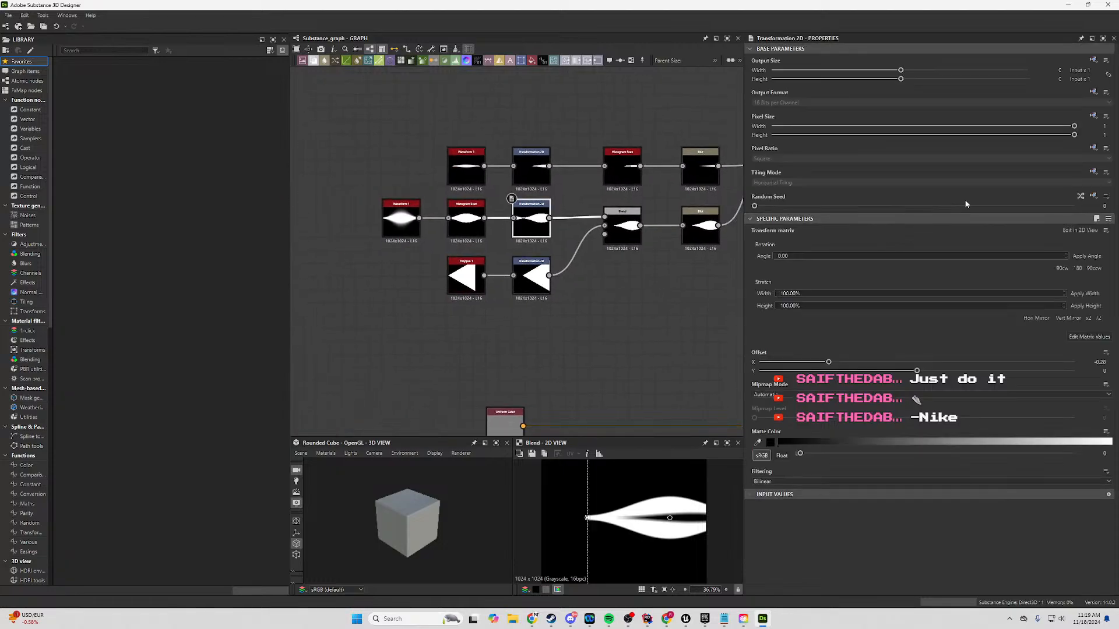
{"action": "left_click", "coordinate": [1043, 184]}
{"action": "left_click", "coordinate": [819, 186]}
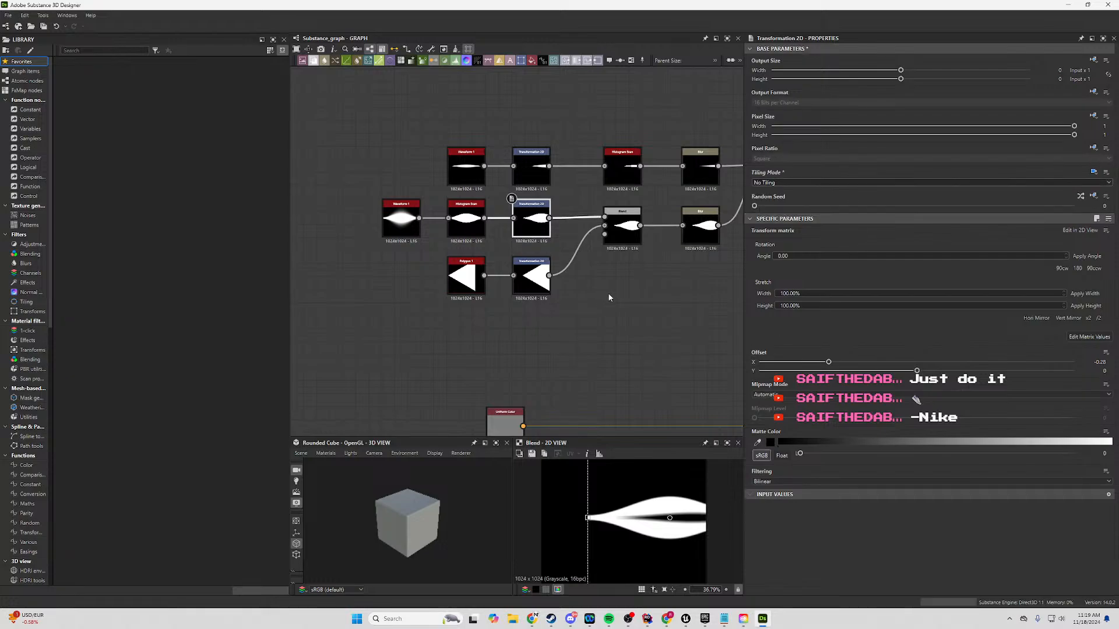
Delete the Polygon triangle, its Transformation 2D and the first Blend node.
{"action": "scroll", "coordinate": [619, 249], "scroll_direction": "up", "scroll_amount": 1}
{"action": "middle_click_drag", "start_coordinate": [627, 260], "coordinate": [619, 276]}
{"action": "left_click_drag", "start_coordinate": [556, 282], "coordinate": [450, 335]}
{"action": "key", "text": "Delete"}
{"action": "left_click", "coordinate": [616, 257]}
{"action": "key", "text": "Delete"}
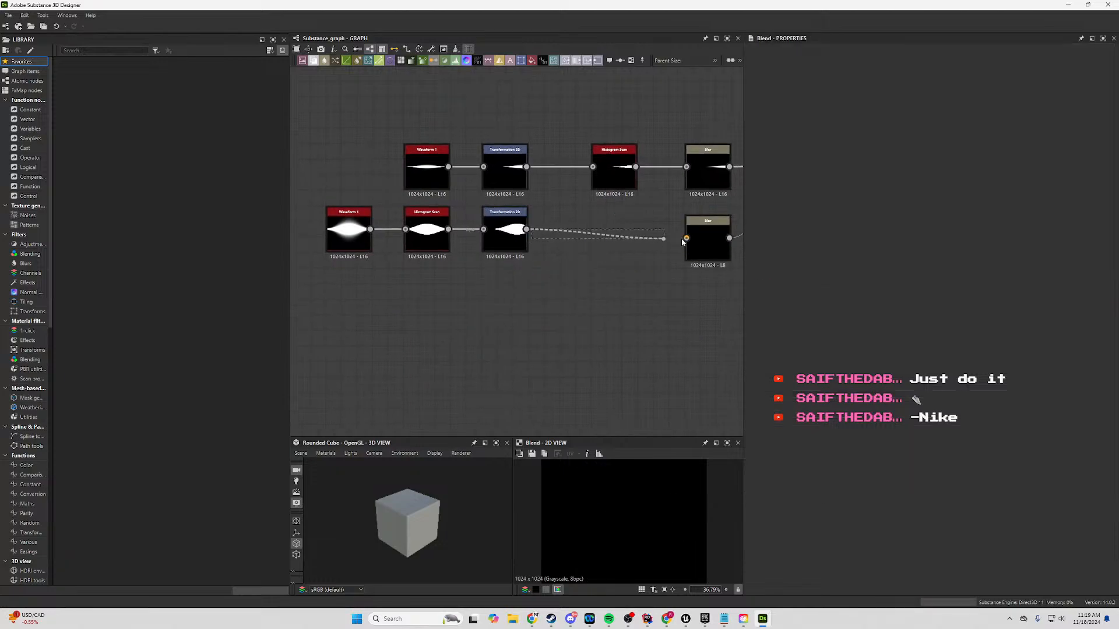
Connect the wide waveform's Transformation 2D to the lower Blur and move its three-node chain closer to that Blur.
{"action": "left_click_drag", "start_coordinate": [682, 242], "coordinate": [686, 237]}
{"action": "left_click_drag", "start_coordinate": [531, 237], "coordinate": [352, 267]}
{"action": "left_click_drag", "start_coordinate": [523, 234], "coordinate": [622, 239]}
{"action": "left_click", "coordinate": [622, 238]}
Raise the wide waveform's Histogram Scan position to 0.07 and set its Waveform 1 tiling mode to absolute with No Tiling.
{"action": "left_click", "coordinate": [517, 243]}
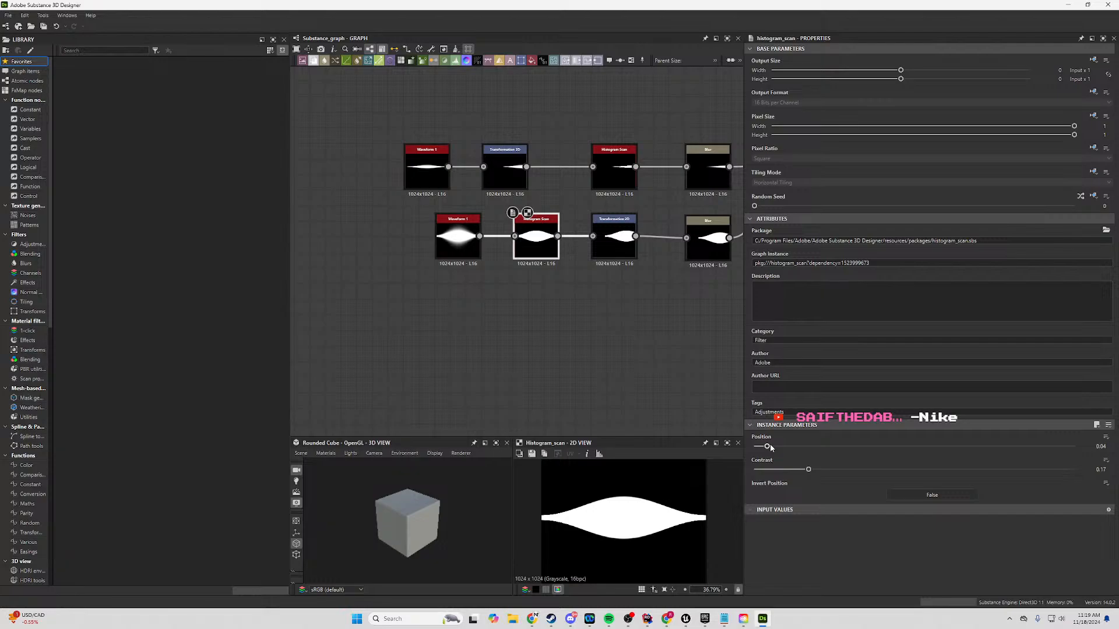
{"action": "mouse_move", "coordinate": [770, 448]}
{"action": "left_mouse_down"}
{"action": "mouse_move", "coordinate": [803, 447]}
{"action": "mouse_move", "coordinate": [758, 457]}
{"action": "mouse_move", "coordinate": [778, 458]}
{"action": "left_mouse_up"}
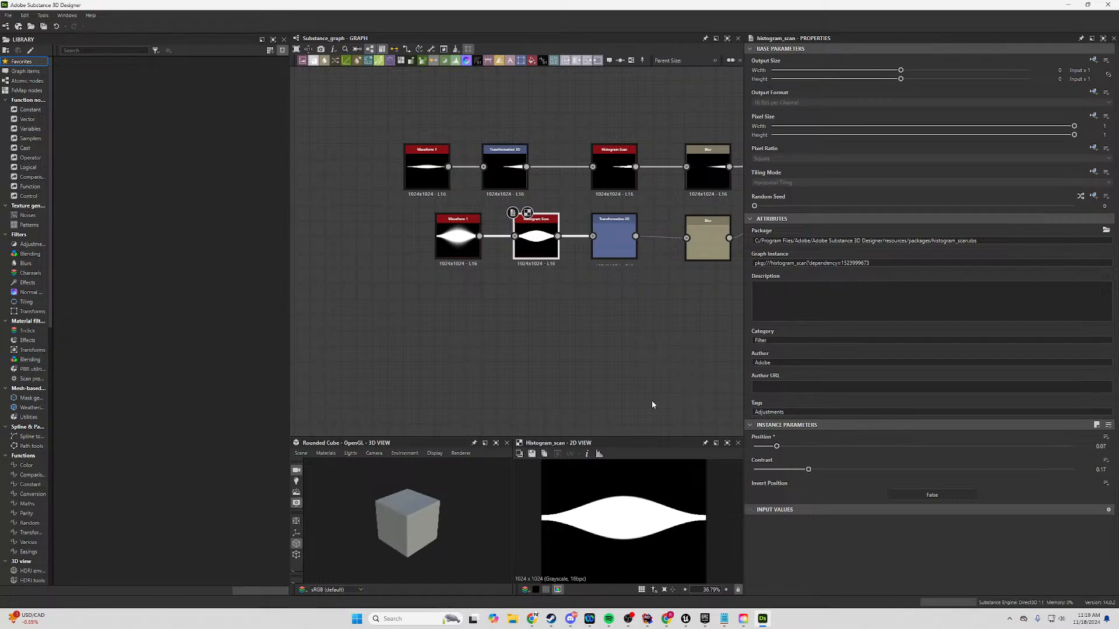
{"action": "left_click", "coordinate": [465, 246]}
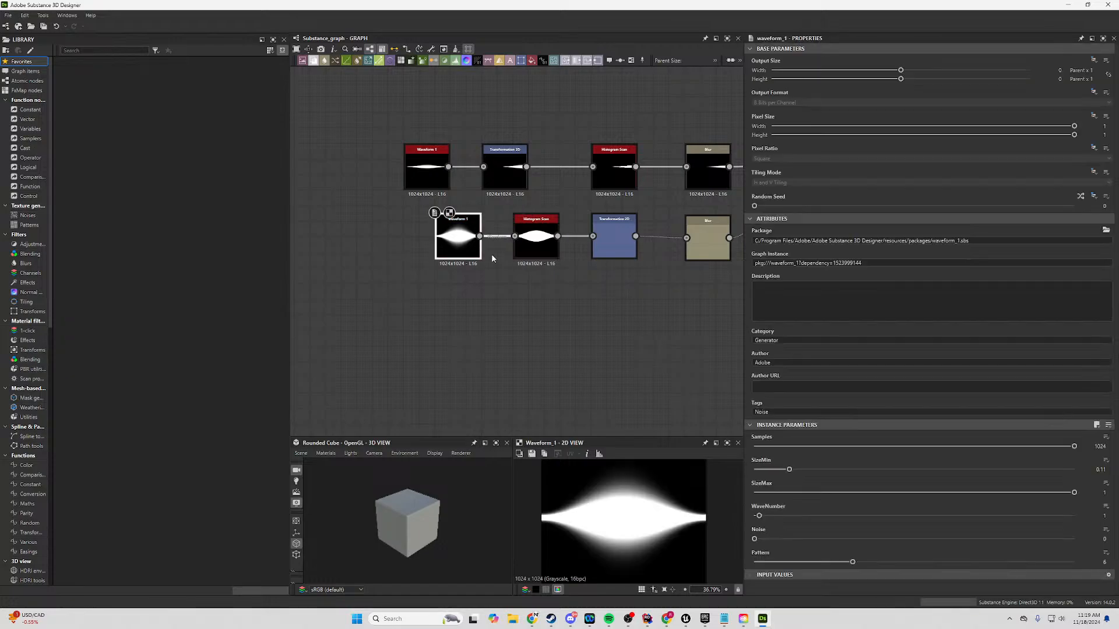
{"action": "left_click", "coordinate": [1094, 173]}
{"action": "left_click", "coordinate": [981, 183]}
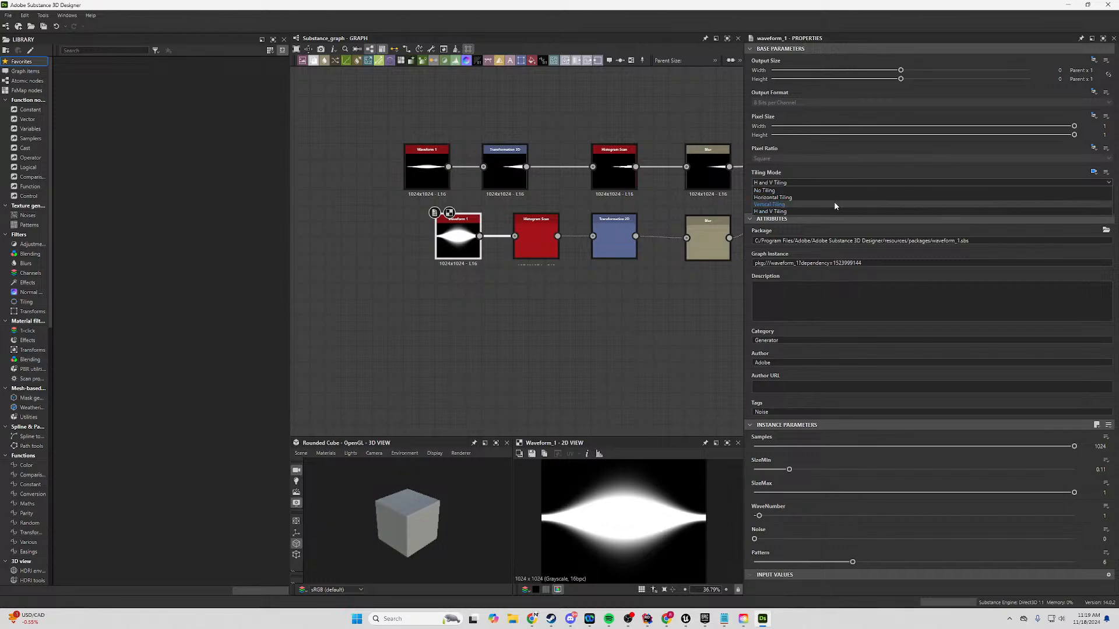
{"action": "left_click", "coordinate": [826, 191]}
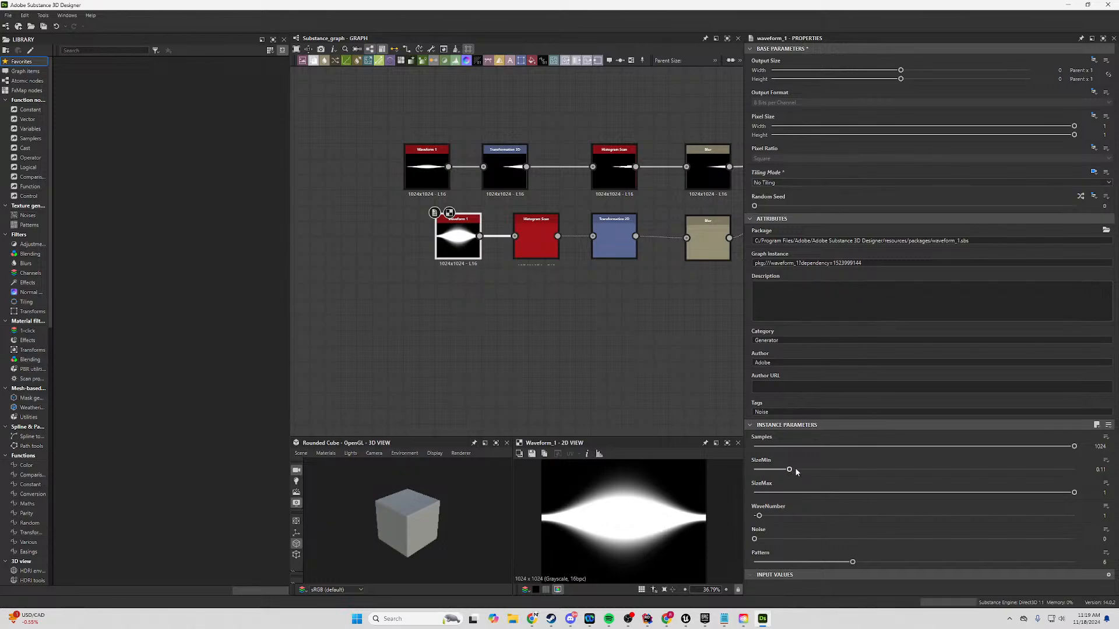
Reshape the wide Waveform 1 with Pattern 7, WaveNumber 1, Samples 1024, SizeMin 0 and SizeMax 0.35.
{"action": "left_click_drag", "start_coordinate": [765, 518], "coordinate": [760, 519]}
{"action": "left_click_drag", "start_coordinate": [838, 561], "coordinate": [879, 563]}
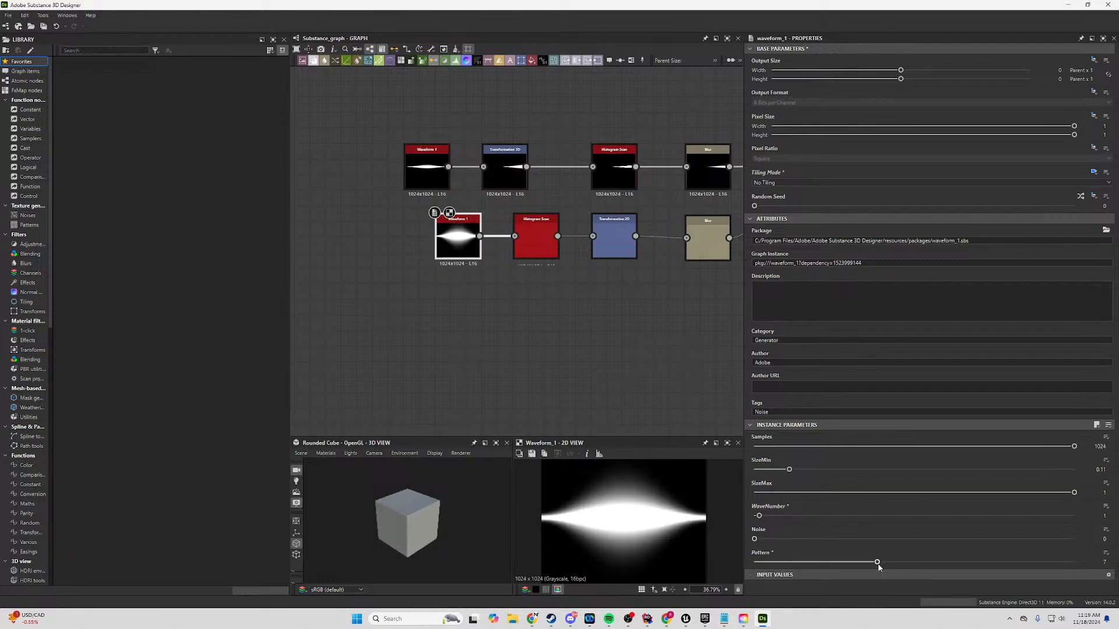
{"action": "left_click_drag", "start_coordinate": [872, 497], "coordinate": [914, 497]}
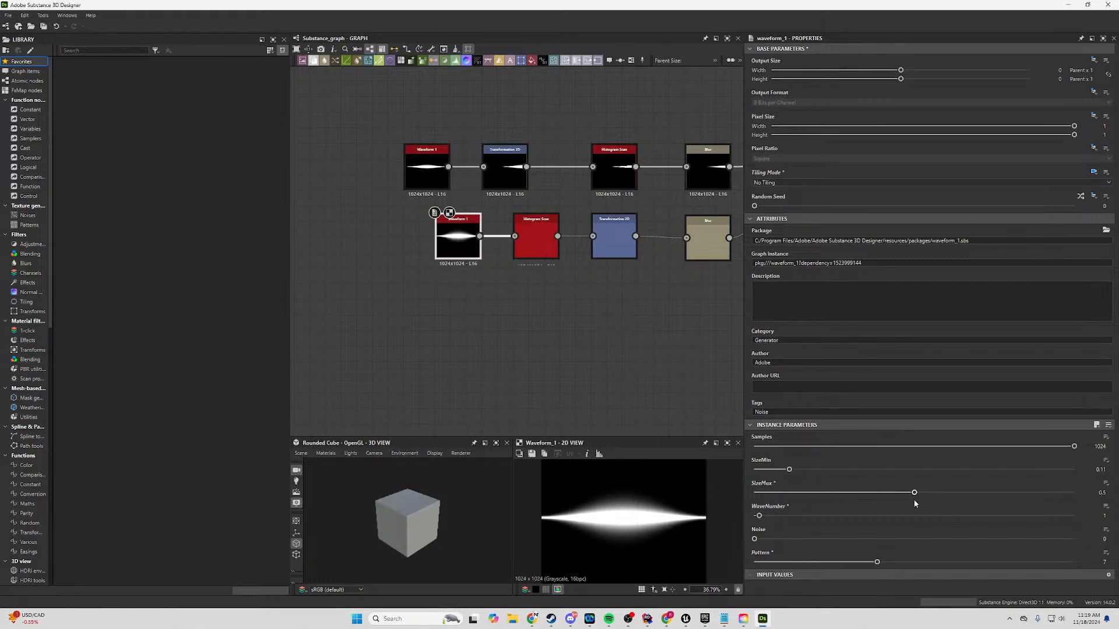
{"action": "mouse_move", "coordinate": [926, 446]}
{"action": "left_mouse_down"}
{"action": "mouse_move", "coordinate": [755, 447]}
{"action": "mouse_move", "coordinate": [925, 447]}
{"action": "mouse_move", "coordinate": [1081, 465]}
{"action": "mouse_move", "coordinate": [919, 447]}
{"action": "mouse_move", "coordinate": [730, 452]}
{"action": "mouse_move", "coordinate": [912, 447]}
{"action": "left_mouse_up"}
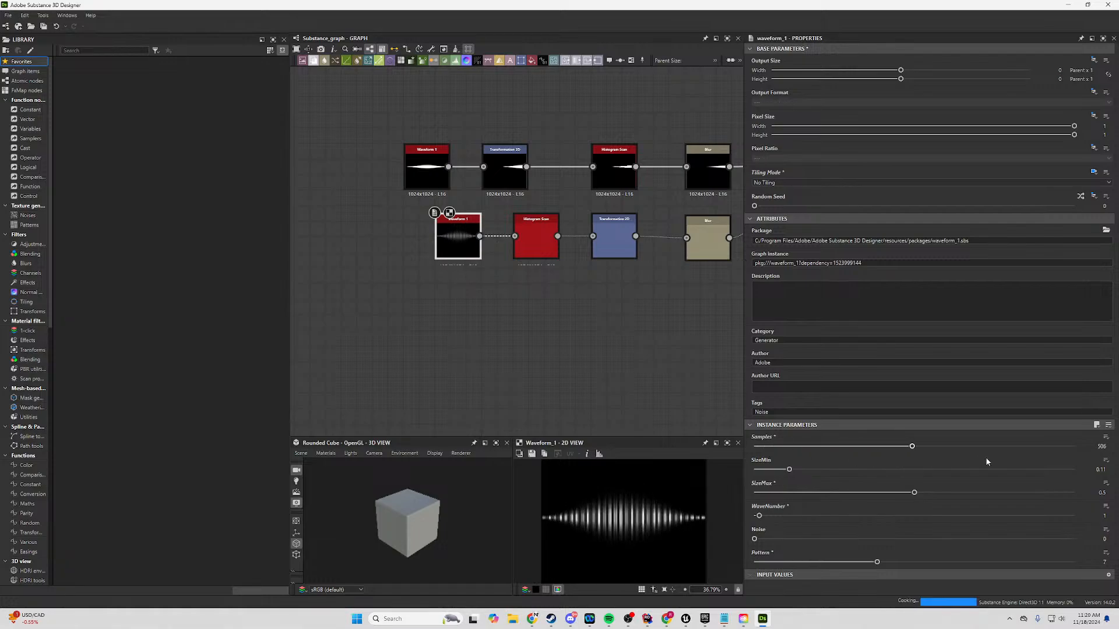
{"action": "left_click_drag", "start_coordinate": [987, 461], "coordinate": [1078, 447]}
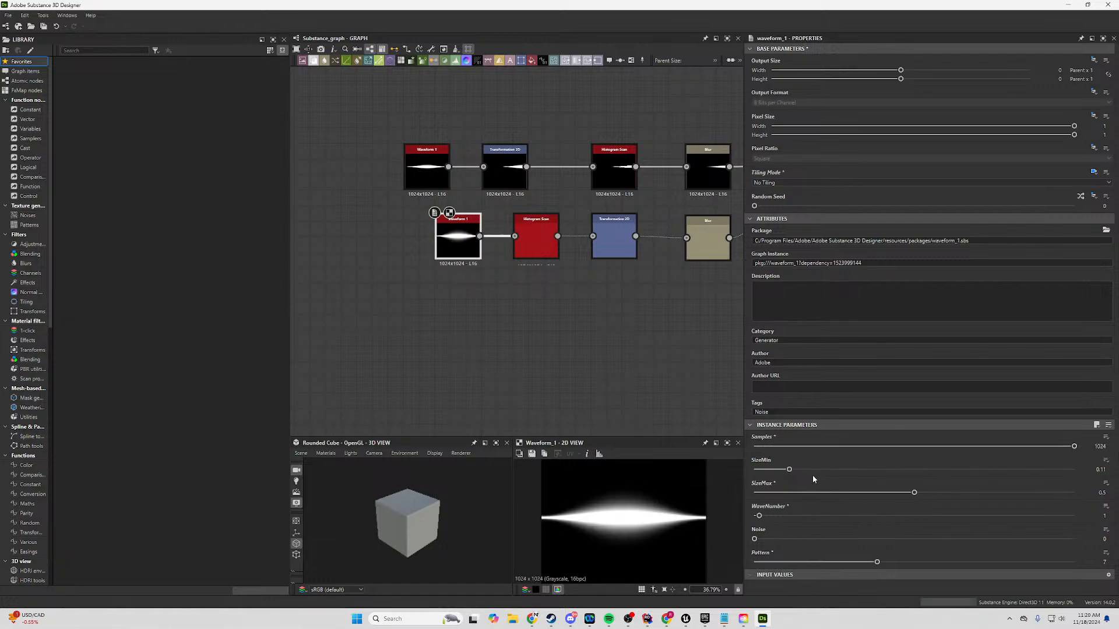
{"action": "left_click_drag", "start_coordinate": [813, 471], "coordinate": [734, 473]}
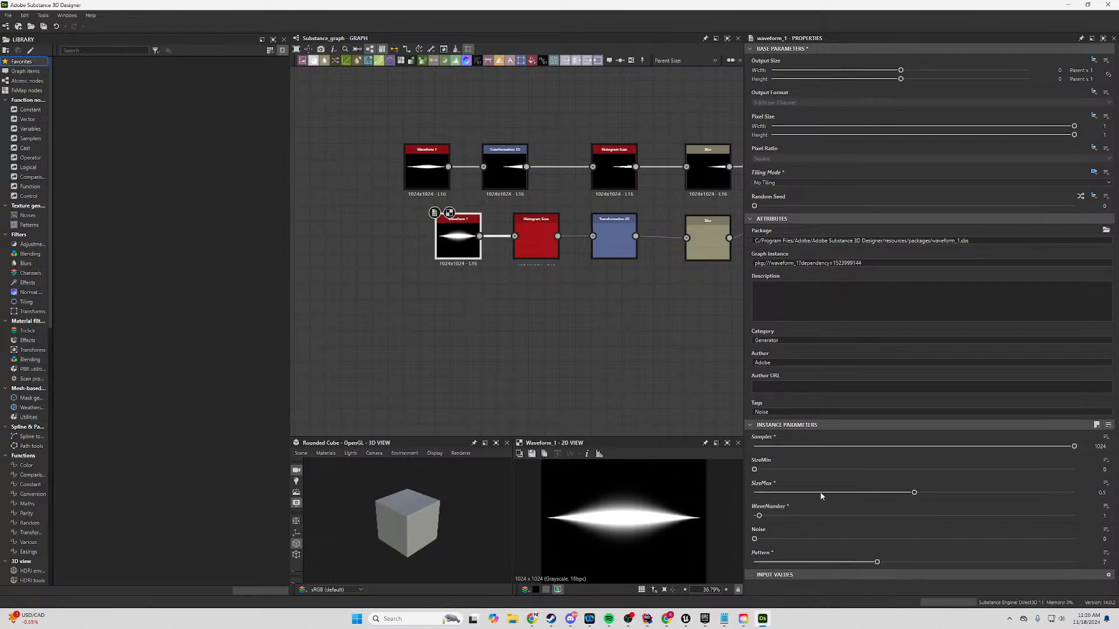
{"action": "left_click_drag", "start_coordinate": [822, 496], "coordinate": [863, 500]}
Inspect the wide waveform chain's Histogram Scan, Transformation 2D and Blur against the subtracted Blend output.
{"action": "left_click", "coordinate": [535, 237]}
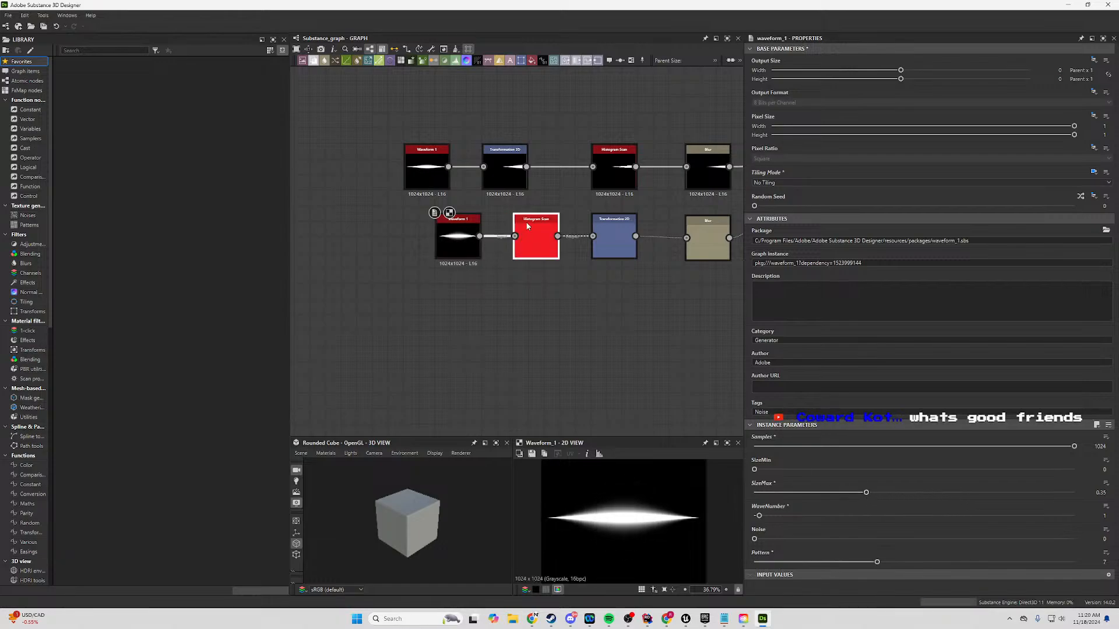
{"action": "left_click", "coordinate": [615, 236]}
{"action": "middle_click_drag", "start_coordinate": [636, 315], "coordinate": [591, 344]}
{"action": "left_click", "coordinate": [649, 261]}
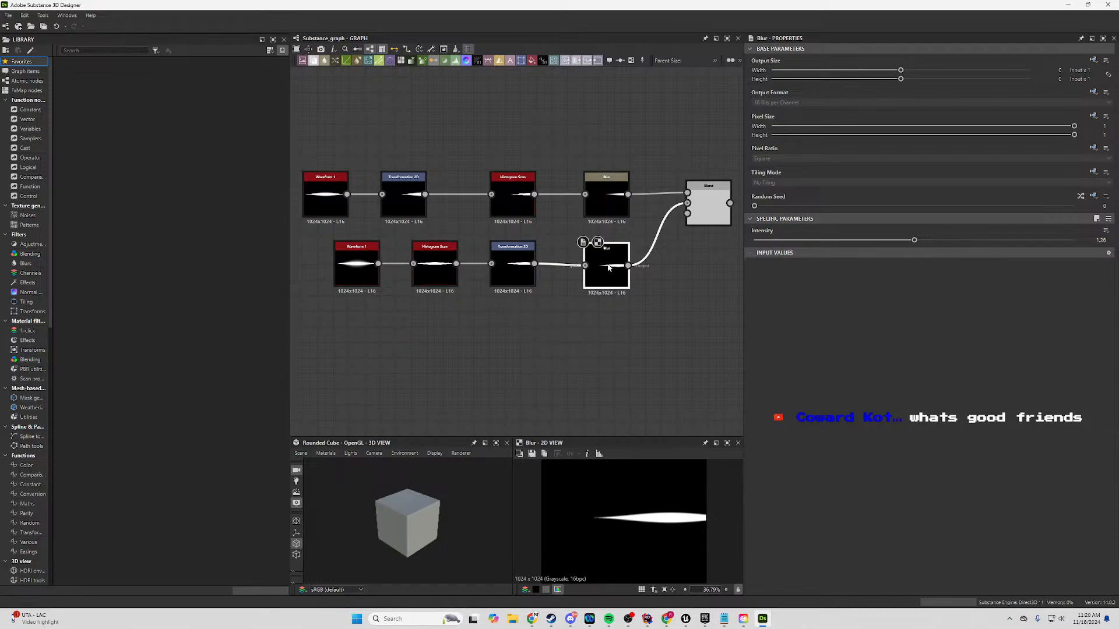
{"action": "double_click", "coordinate": [710, 210]}
{"action": "double_click", "coordinate": [603, 271]}
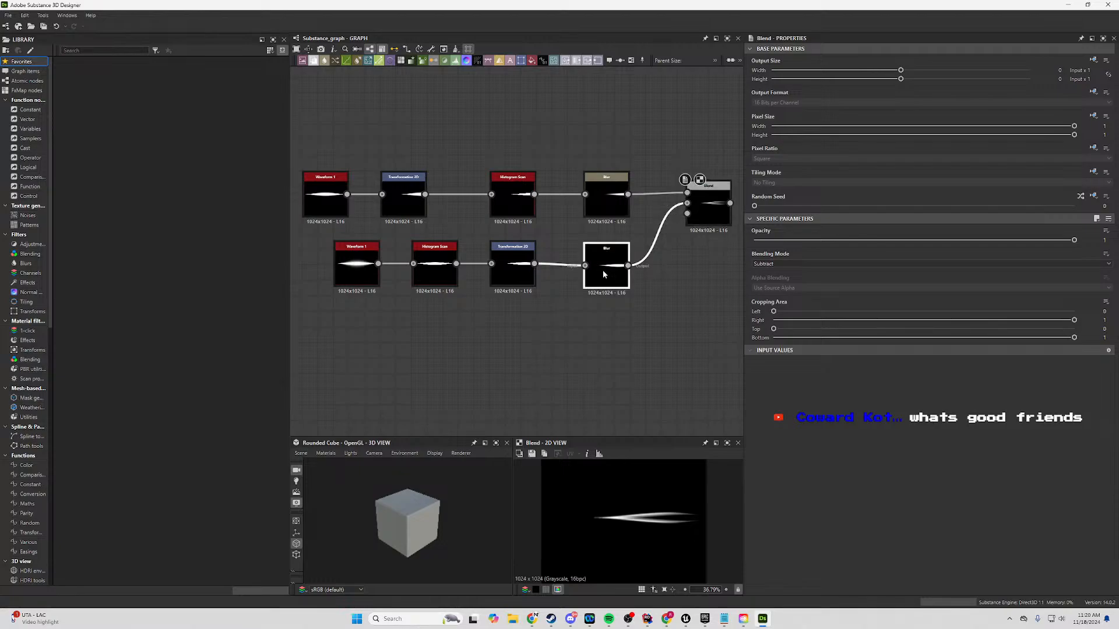
{"action": "double_click", "coordinate": [716, 215]}
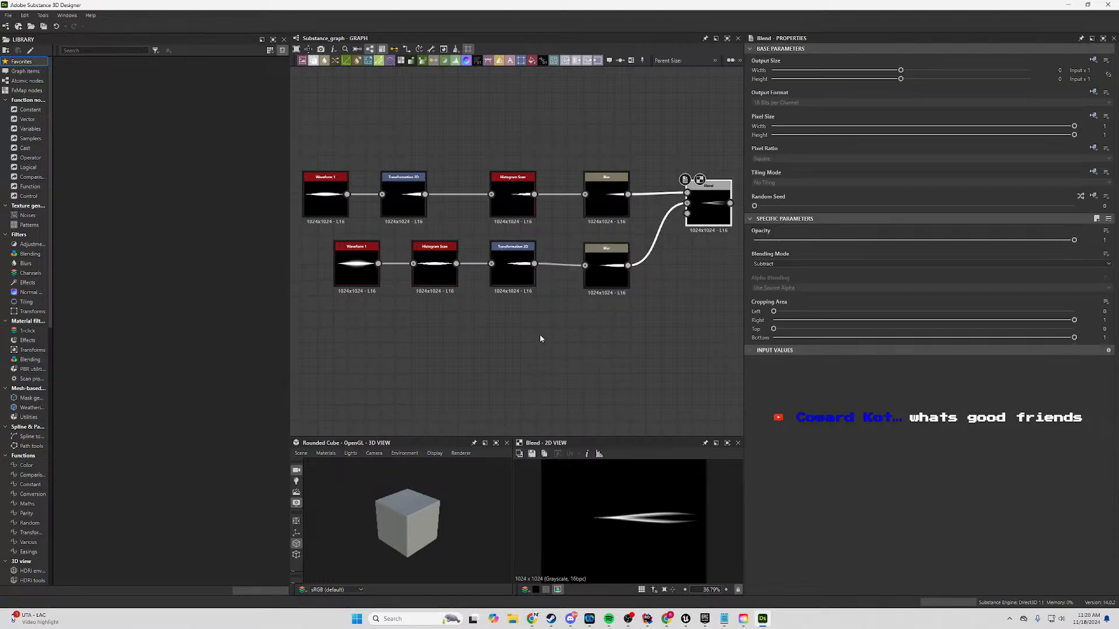
{"action": "scroll", "coordinate": [689, 521], "scroll_direction": "up", "scroll_amount": 2}
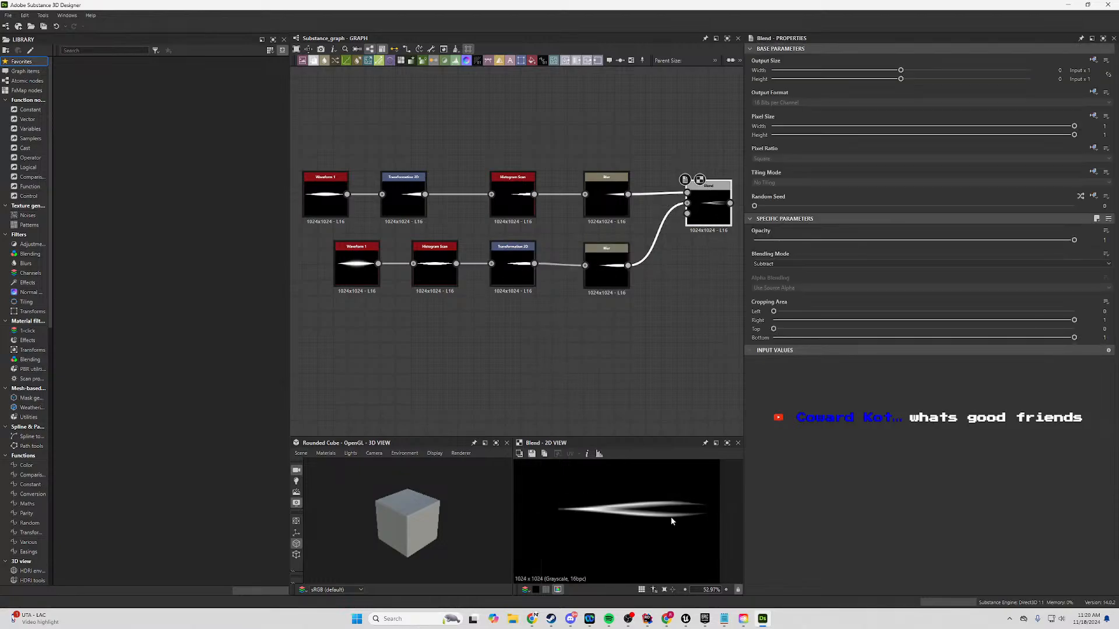
{"action": "left_click", "coordinate": [609, 275]}
{"action": "double_click", "coordinate": [506, 266]}
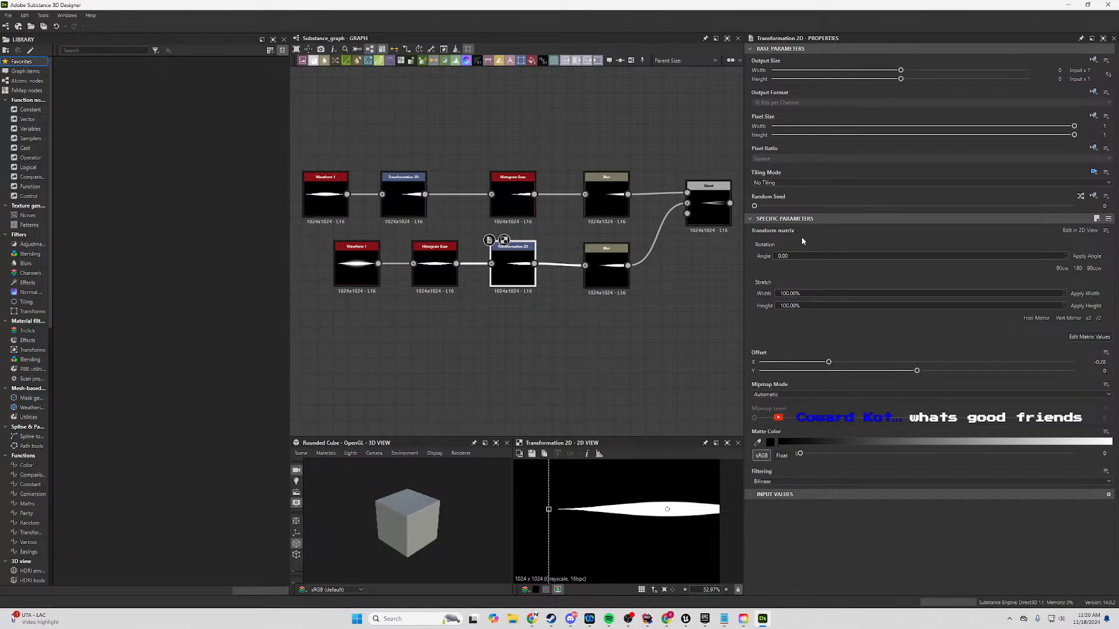
Try different pixel width and height values on the wide waveform's Transformation 2D.
{"action": "mouse_move", "coordinate": [900, 71]}
{"action": "left_mouse_down"}
{"action": "mouse_move", "coordinate": [839, 72]}
{"action": "mouse_move", "coordinate": [905, 75]}
{"action": "left_mouse_up"}
{"action": "left_click_drag", "start_coordinate": [920, 126], "coordinate": [816, 127]}
{"action": "left_click_drag", "start_coordinate": [923, 136], "coordinate": [1081, 138]}
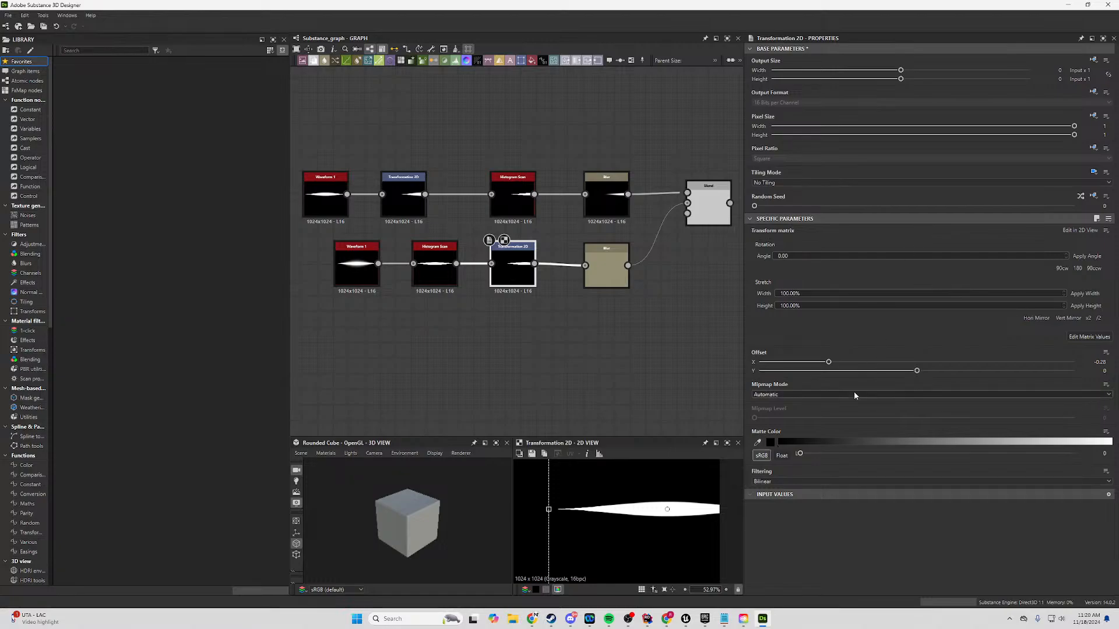
Stretch the wide waveform's Transformation 2D to about 3.5 times its height and widen it slightly, with offset about X -0.31, Y 0.
{"action": "scroll", "coordinate": [594, 509], "scroll_direction": "down", "scroll_amount": 4}
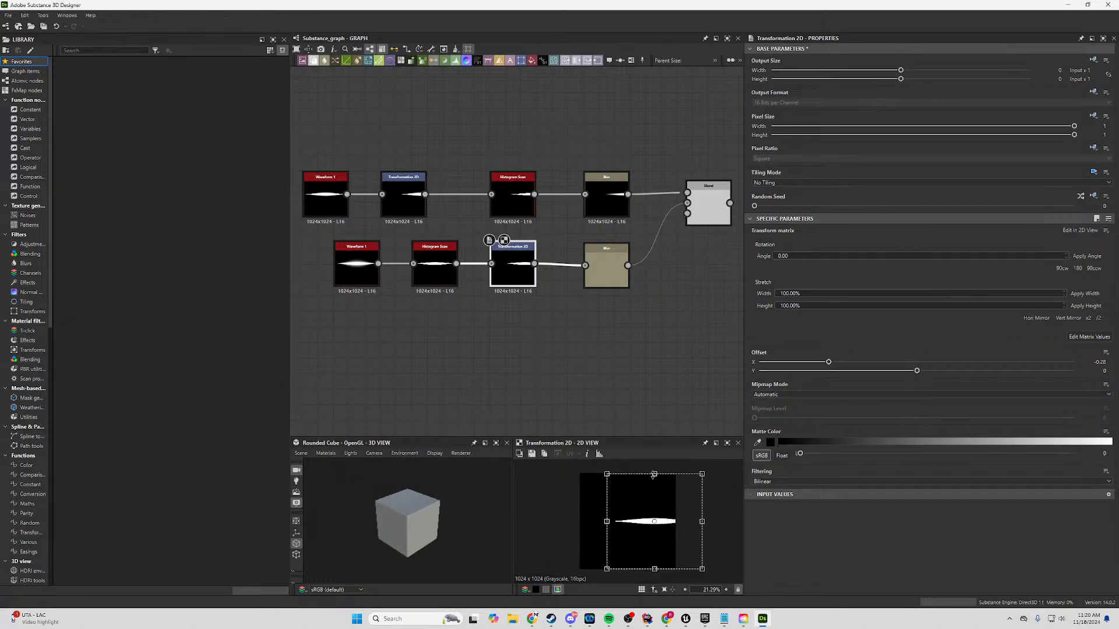
{"action": "left_click_drag", "start_coordinate": [654, 475], "coordinate": [668, 343]}
{"action": "scroll", "coordinate": [628, 519], "scroll_direction": "down", "scroll_amount": 2}
{"action": "left_click_drag", "start_coordinate": [643, 548], "coordinate": [641, 621]}
{"action": "scroll", "coordinate": [681, 508], "scroll_direction": "down", "scroll_amount": 2}
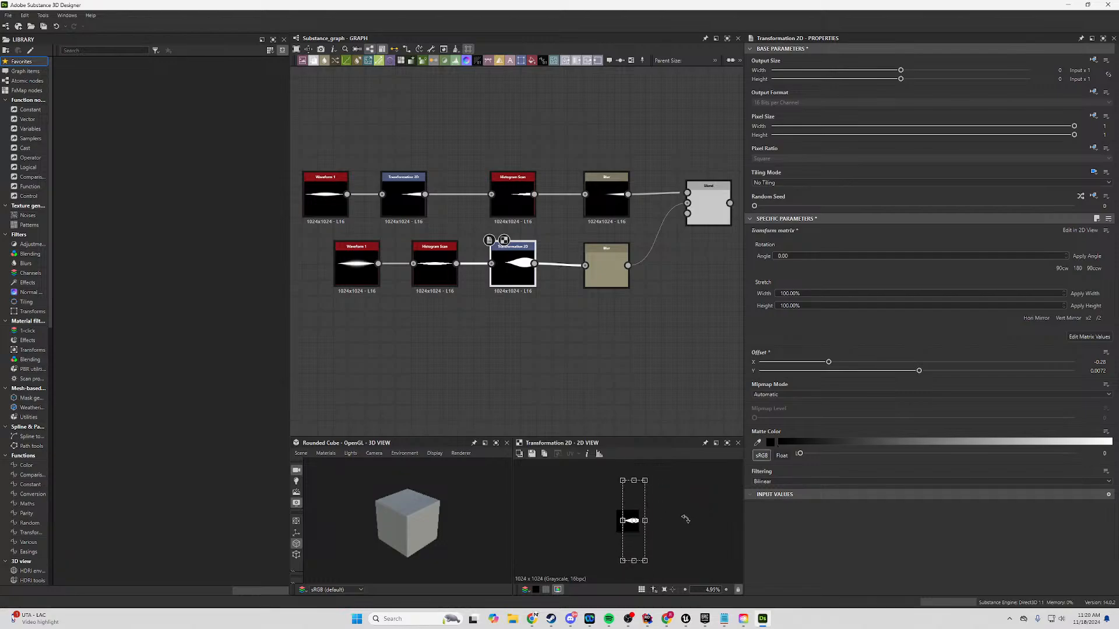
{"action": "right_click", "coordinate": [683, 506]}
{"action": "left_click", "coordinate": [670, 516]}
{"action": "scroll", "coordinate": [676, 528], "scroll_direction": "up", "scroll_amount": 4}
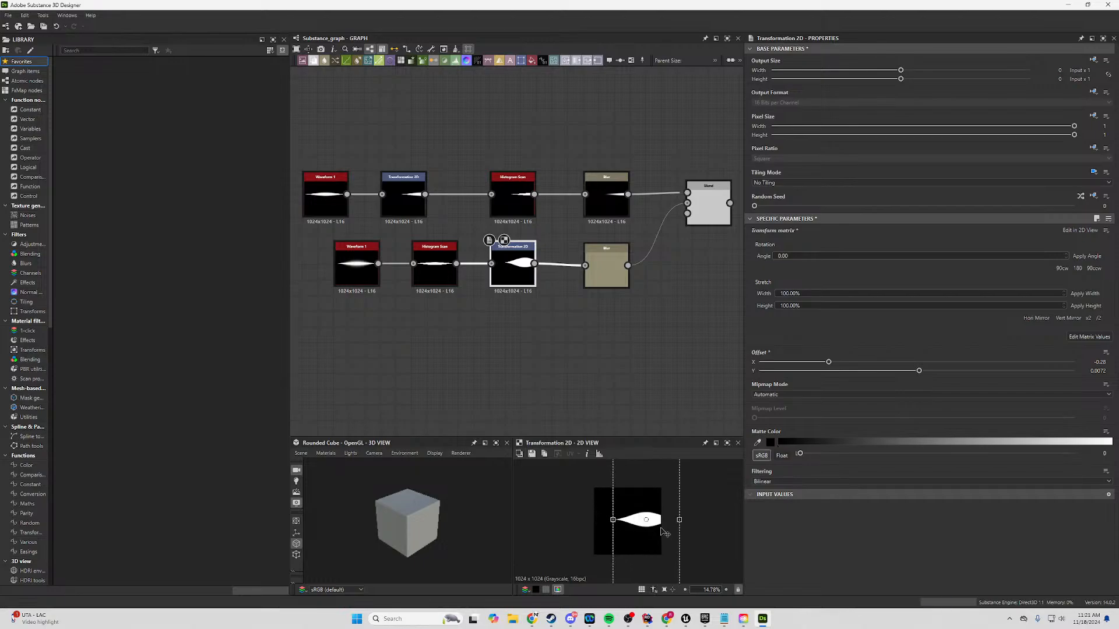
{"action": "scroll", "coordinate": [687, 530], "scroll_direction": "down", "scroll_amount": 1}
{"action": "left_click_drag", "start_coordinate": [690, 520], "coordinate": [701, 520]}
Move the lower Blur closer beneath the upper Blur and compare the Blend output with the thin waveform's nodes.
{"action": "left_click", "coordinate": [601, 265]}
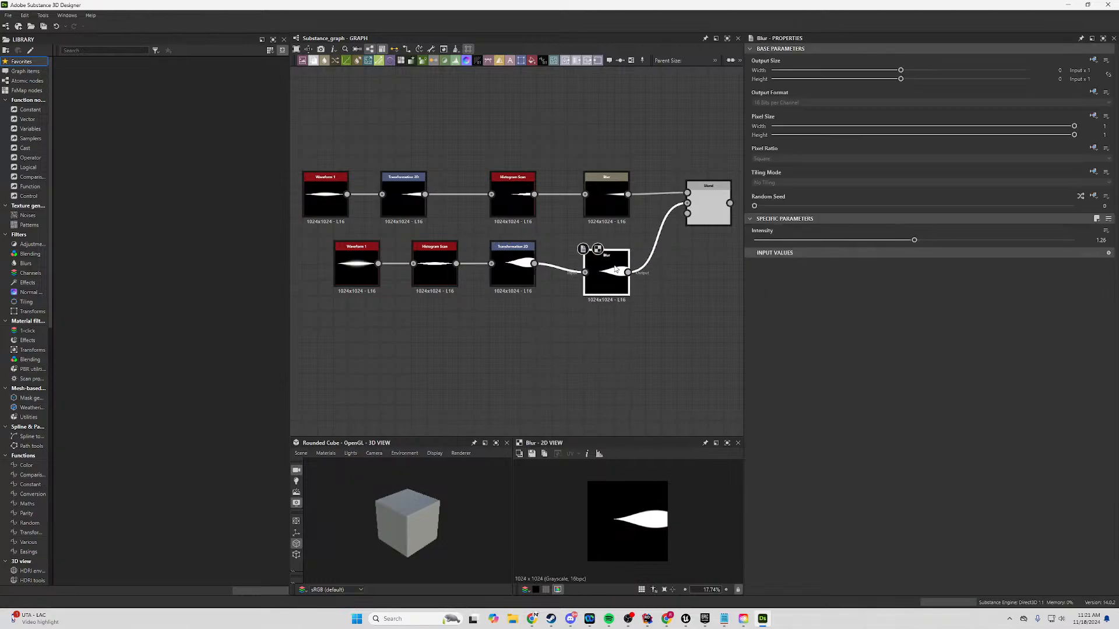
{"action": "left_click_drag", "start_coordinate": [612, 267], "coordinate": [612, 258]}
{"action": "left_click", "coordinate": [513, 269]}
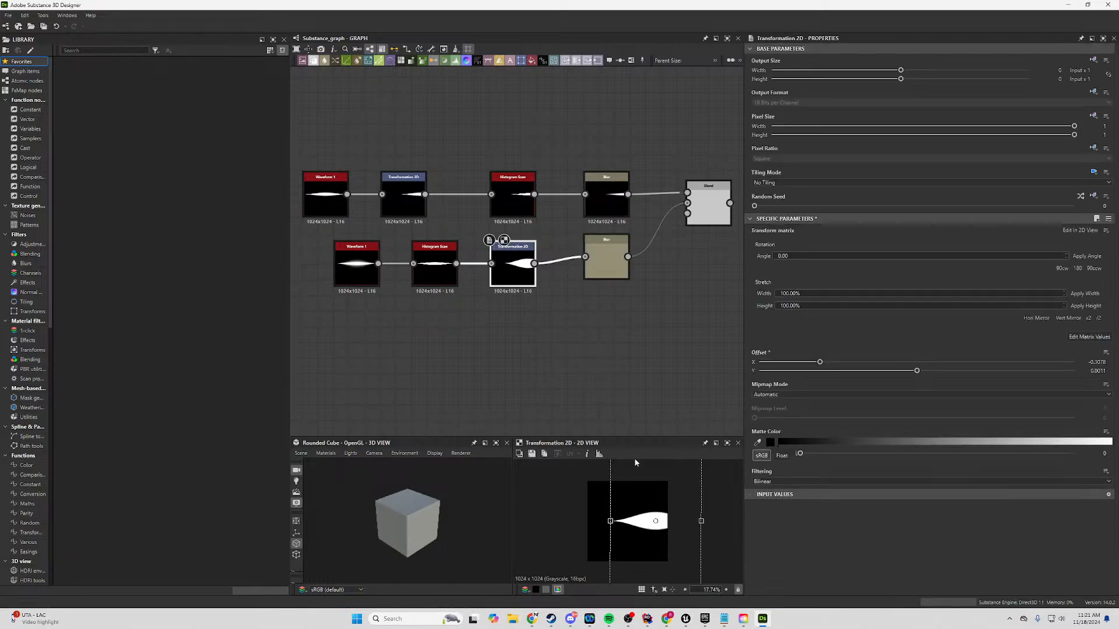
{"action": "left_click", "coordinate": [606, 201]}
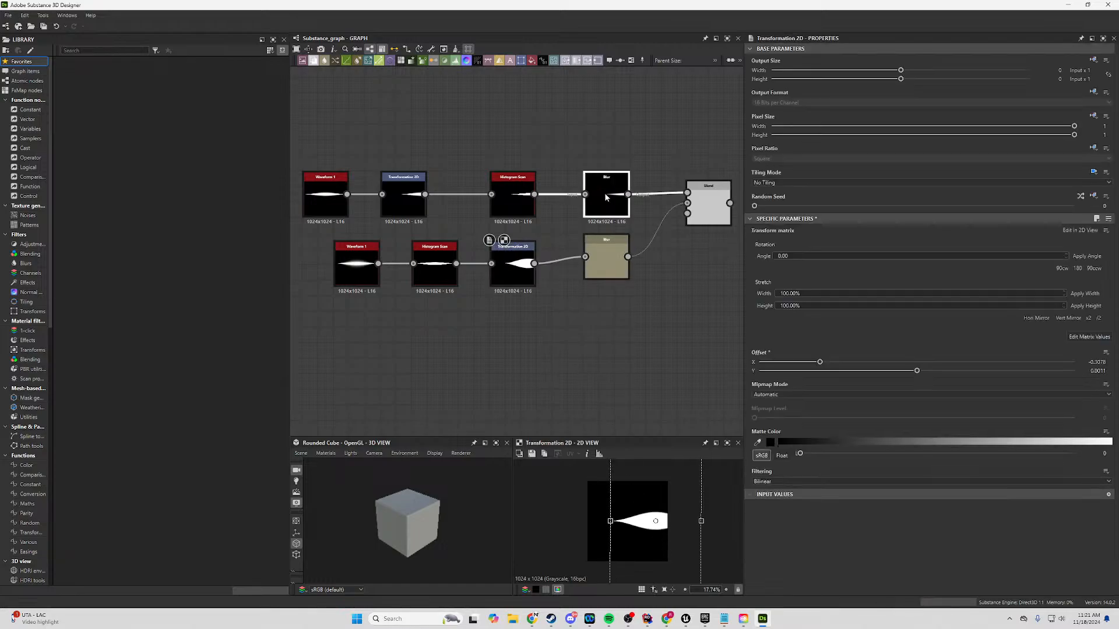
{"action": "left_click", "coordinate": [708, 205]}
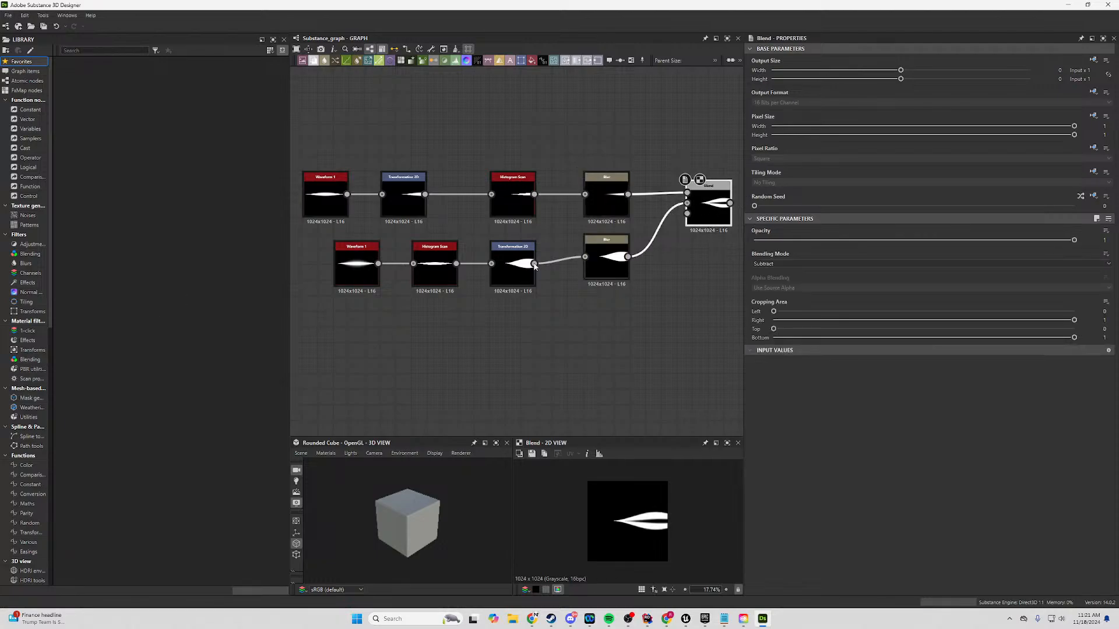
{"action": "middle_click_drag", "start_coordinate": [688, 279], "coordinate": [640, 286]}
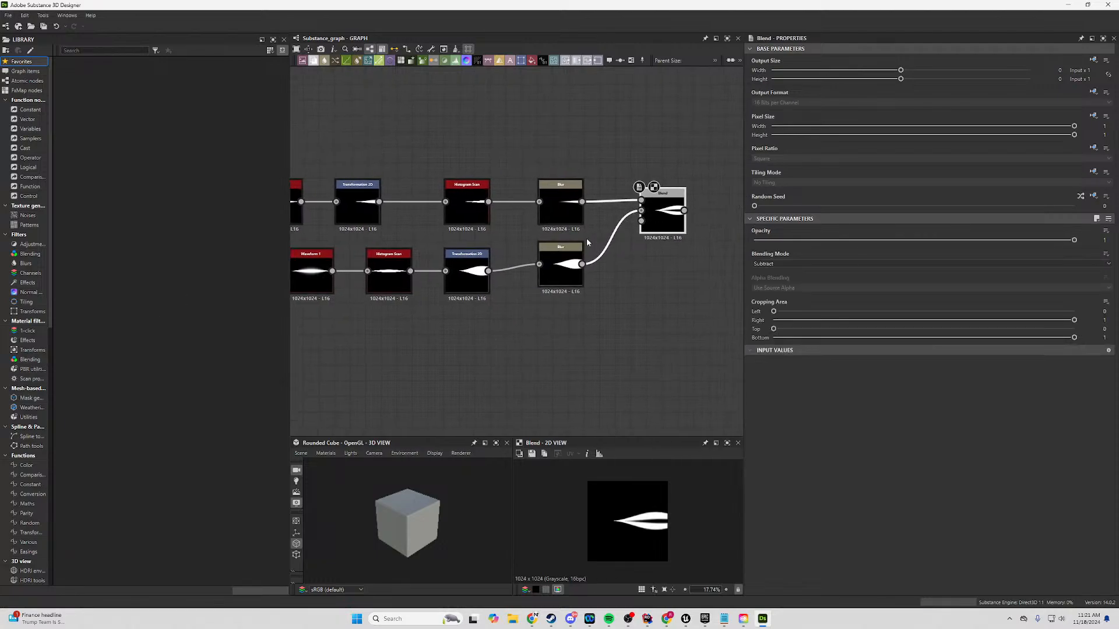
{"action": "left_click", "coordinate": [560, 207]}
{"action": "left_click", "coordinate": [677, 228]}
{"action": "left_click", "coordinate": [358, 211]}
{"action": "left_click", "coordinate": [675, 225]}
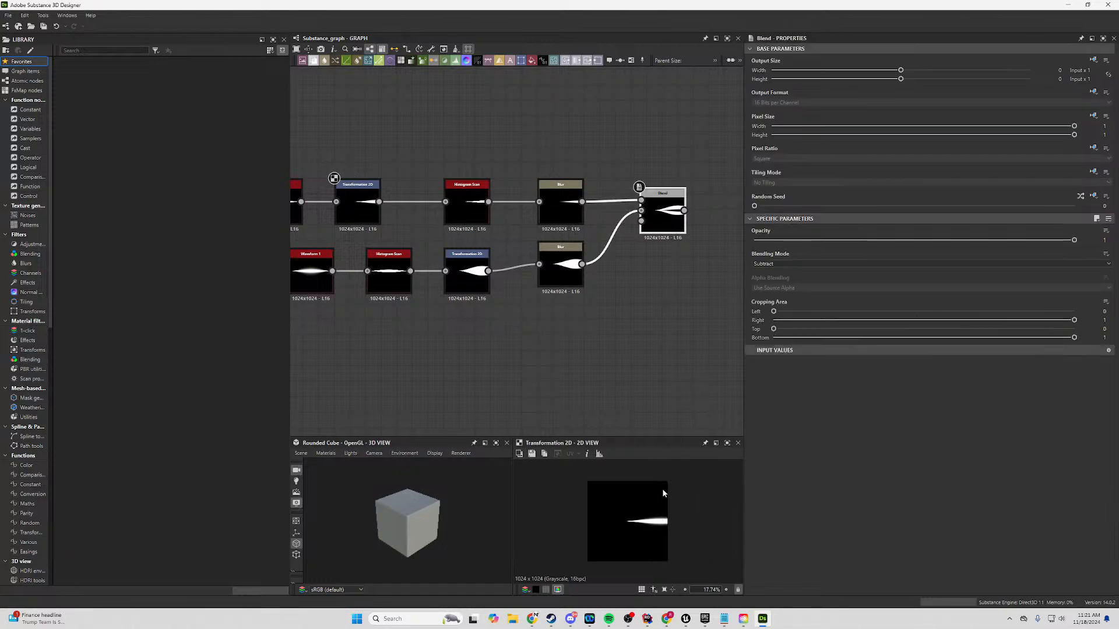
With the Blend previewed, squash the thin waveform's Transformation 2D to about half height and offset it to about X -0.55, Y 0.01.
{"action": "double_click", "coordinate": [647, 192]}
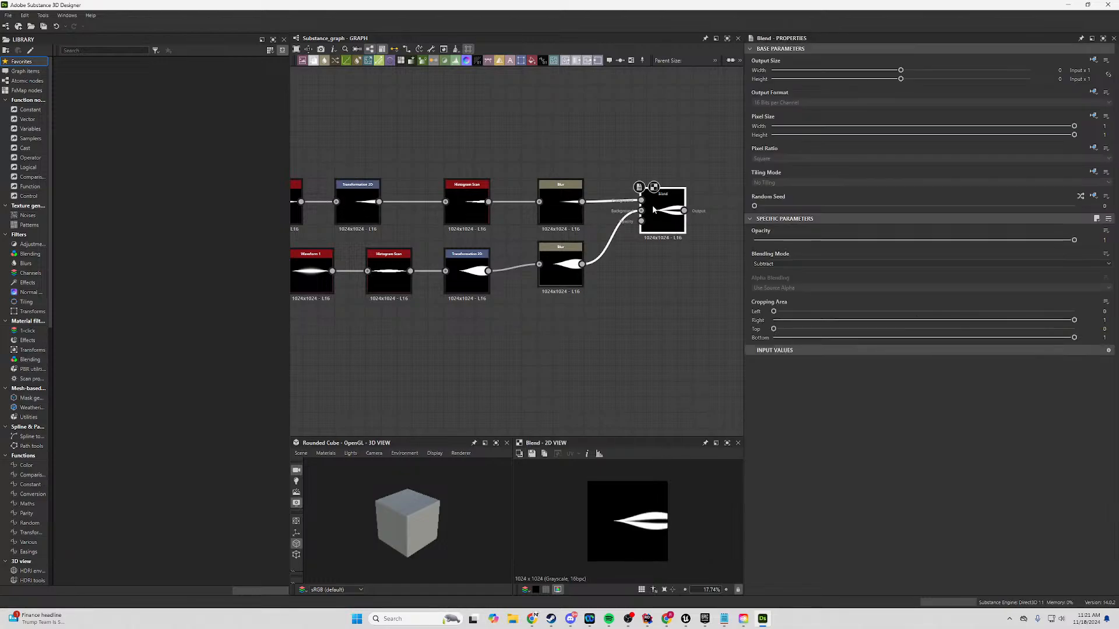
{"action": "left_click", "coordinate": [357, 208]}
{"action": "mouse_move", "coordinate": [668, 552]}
{"action": "left_mouse_down"}
{"action": "mouse_move", "coordinate": [683, 550]}
{"action": "mouse_move", "coordinate": [672, 546]}
{"action": "left_mouse_up"}
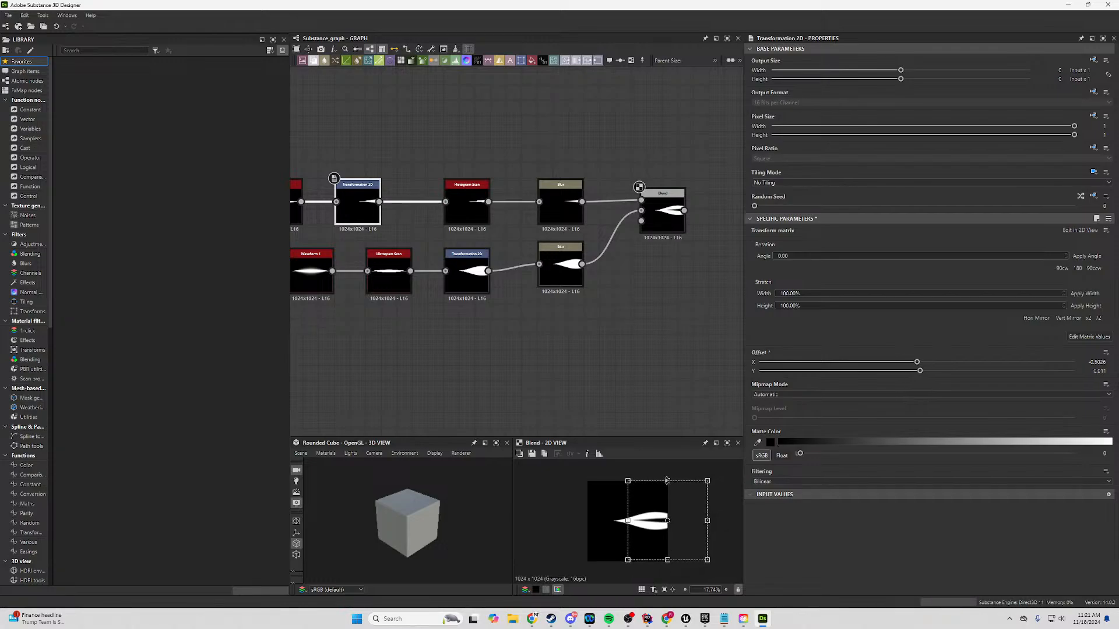
{"action": "left_click_drag", "start_coordinate": [667, 481], "coordinate": [653, 533]}
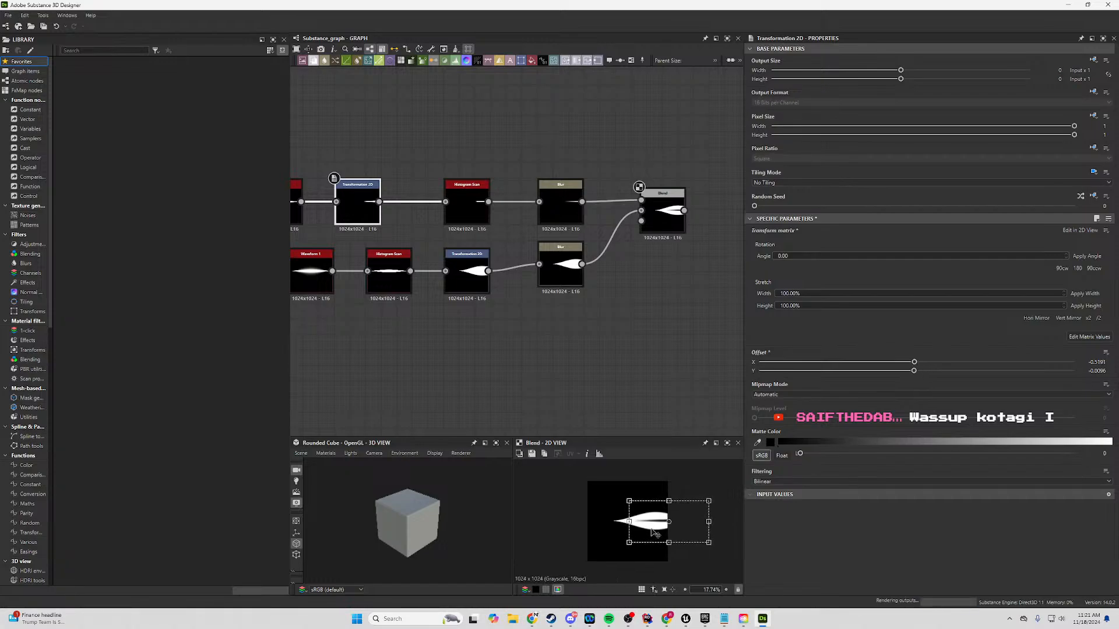
{"action": "scroll", "coordinate": [631, 523], "scroll_direction": "up", "scroll_amount": 5}
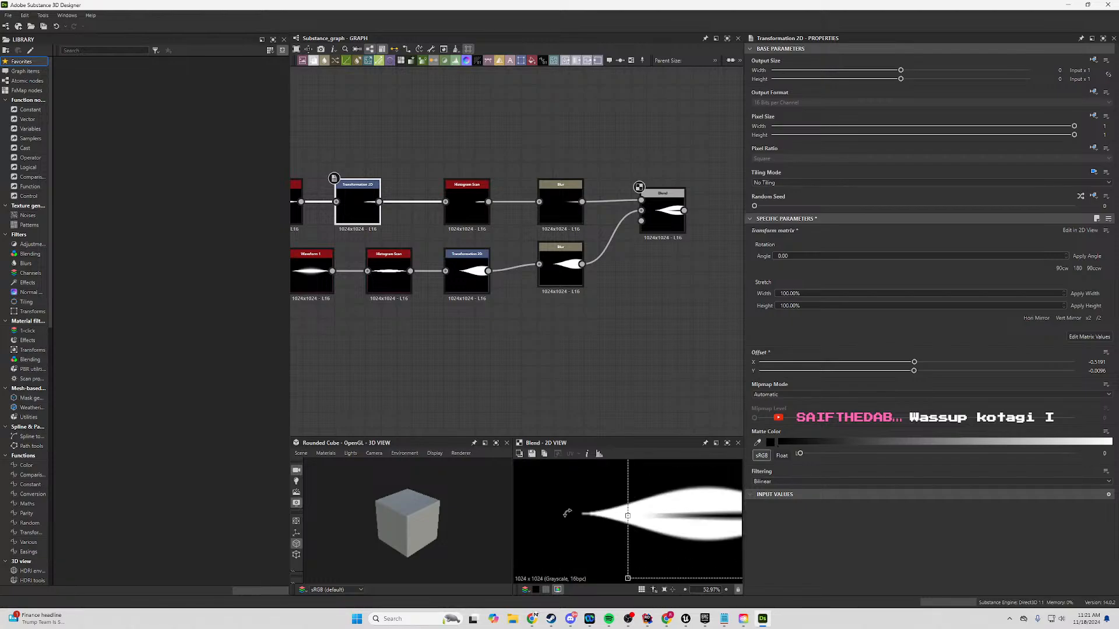
{"action": "scroll", "coordinate": [584, 512], "scroll_direction": "down", "scroll_amount": 3}
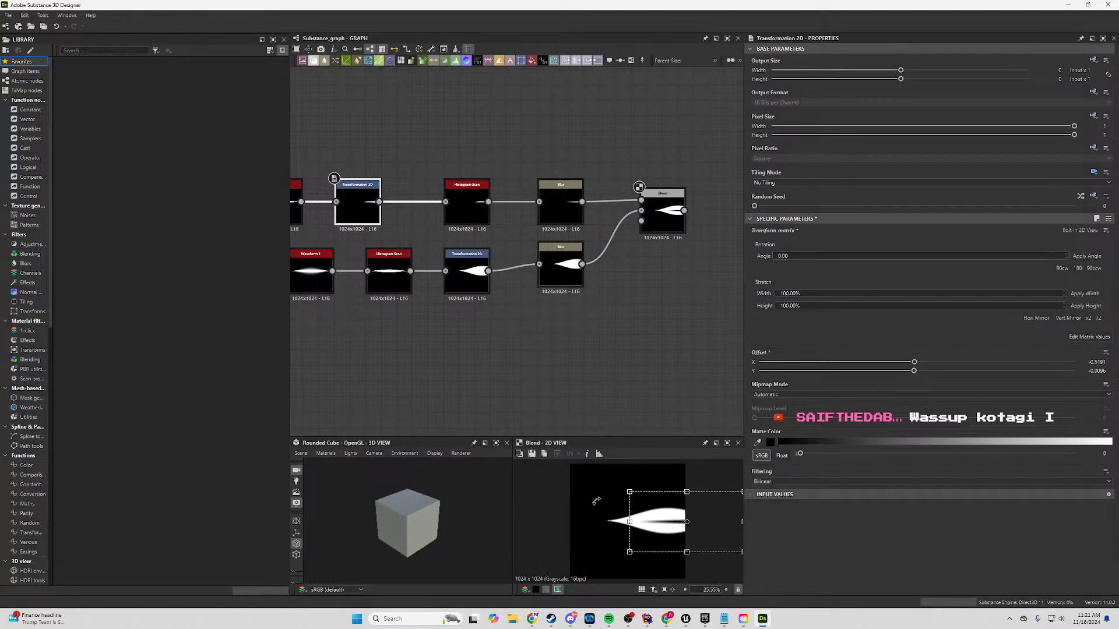
{"action": "left_click_drag", "start_coordinate": [673, 535], "coordinate": [679, 532]}
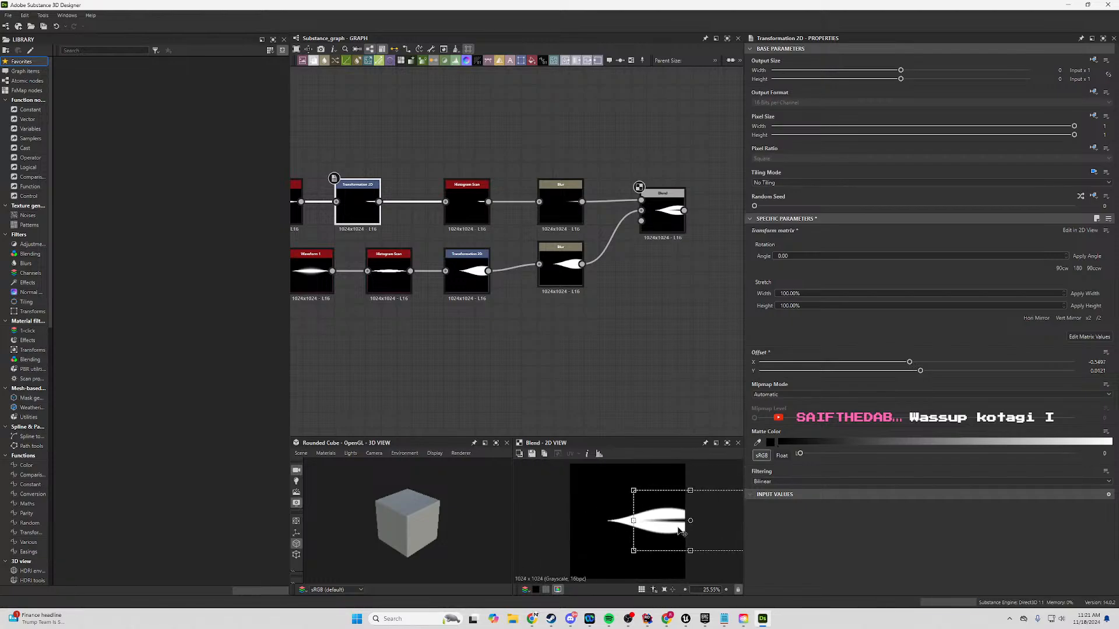
Try stretching the wide waveform's Transformation 2D horizontally, and undo the stretch.
{"action": "left_click", "coordinate": [467, 277]}
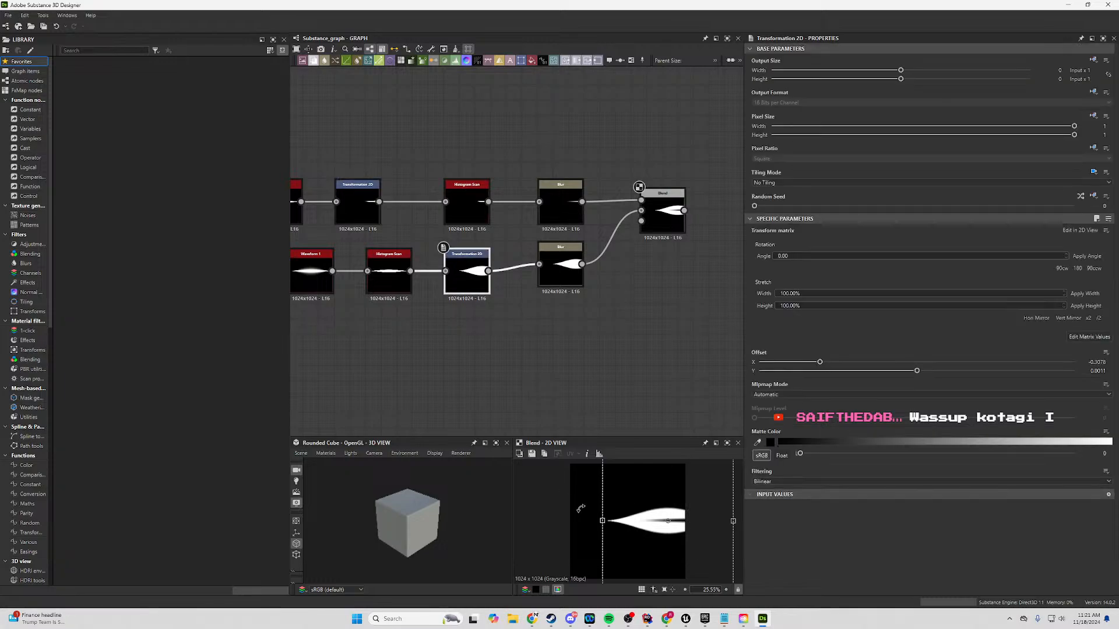
{"action": "left_click_drag", "start_coordinate": [606, 526], "coordinate": [717, 526]}
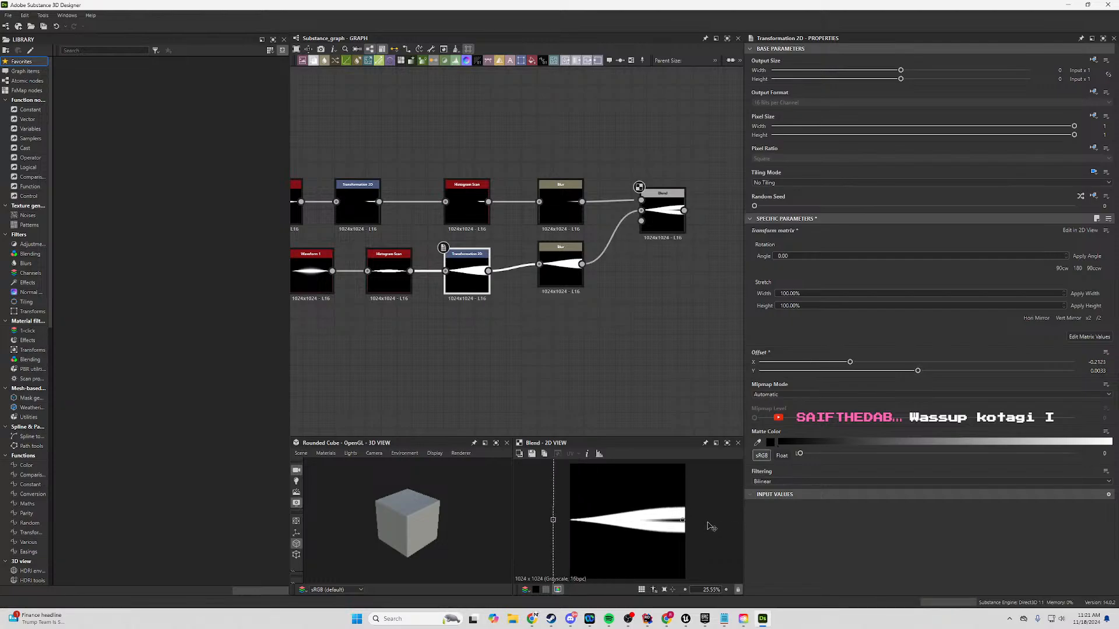
{"action": "key", "text": "ctrl+z"}
{"action": "key", "text": "ctrl+z"}
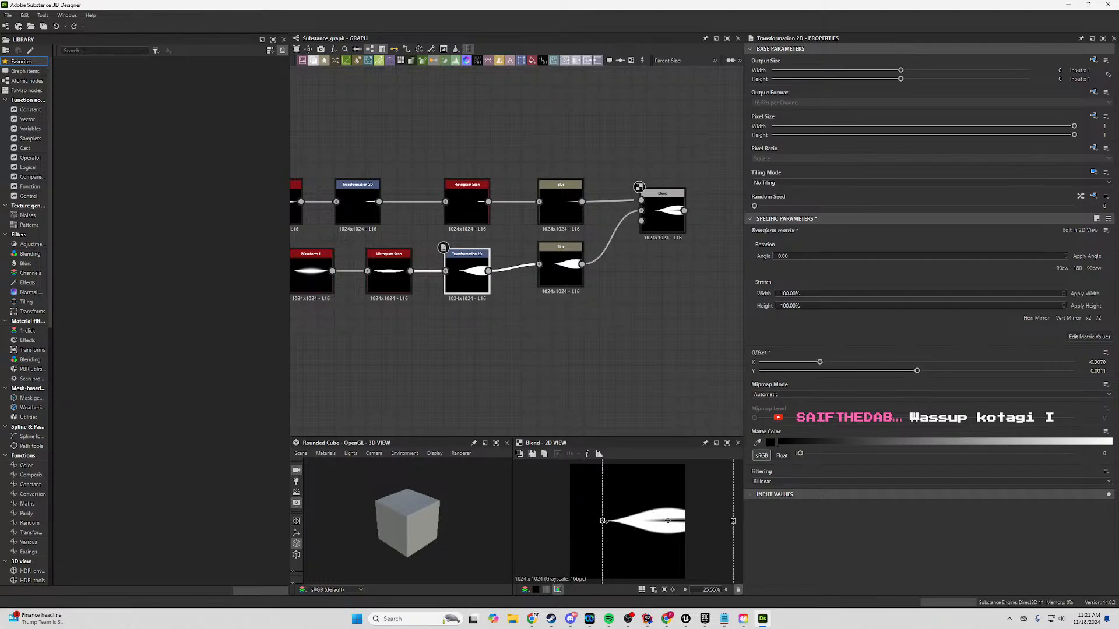
Narrow the wide waveform's Transformation 2D slightly and set its offset to about X -0.35, Y 0.
{"action": "mouse_move", "coordinate": [606, 522]}
{"action": "left_mouse_down"}
{"action": "mouse_move", "coordinate": [660, 538]}
{"action": "mouse_move", "coordinate": [605, 521]}
{"action": "mouse_move", "coordinate": [616, 521]}
{"action": "left_mouse_up"}
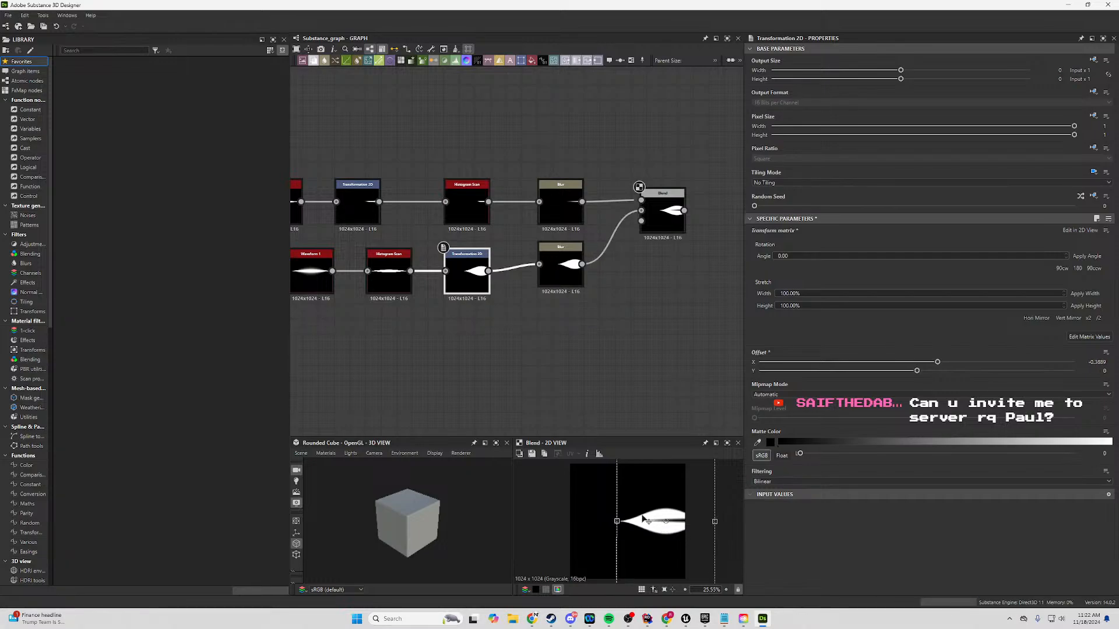
{"action": "left_click_drag", "start_coordinate": [618, 521], "coordinate": [673, 534]}
{"action": "left_click", "coordinate": [657, 330]}
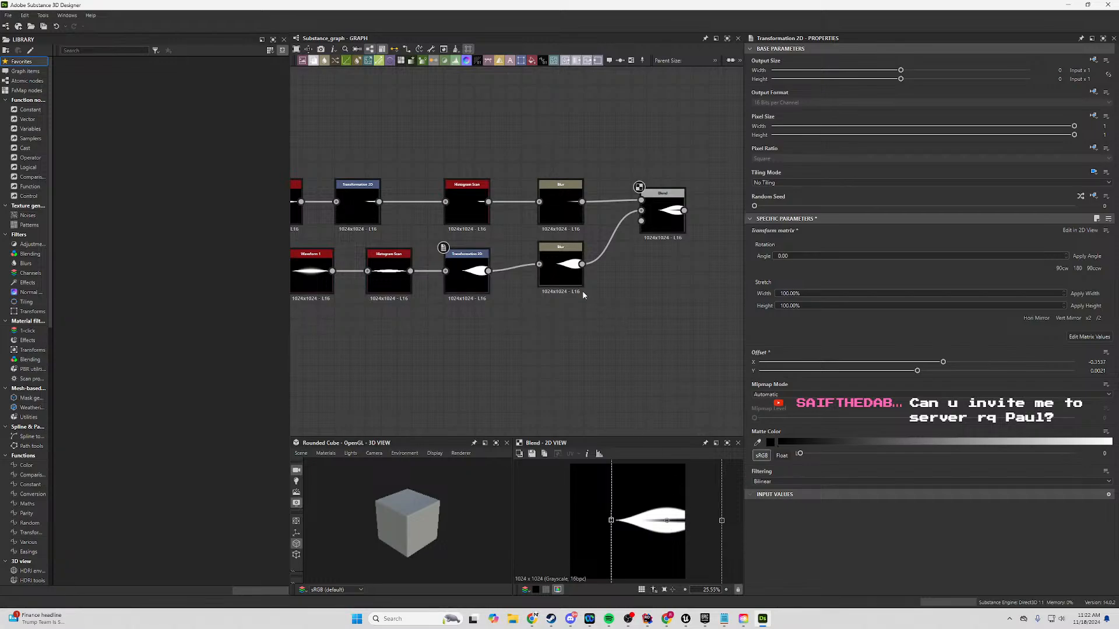
Move the lower Blur slightly down and the Blend node slightly farther from the two Blur nodes.
{"action": "left_click_drag", "start_coordinate": [560, 282], "coordinate": [563, 291]}
{"action": "left_click", "coordinate": [679, 291]}
{"action": "middle_click_drag", "start_coordinate": [679, 292], "coordinate": [493, 305]}
{"action": "left_click_drag", "start_coordinate": [497, 241], "coordinate": [504, 234]}
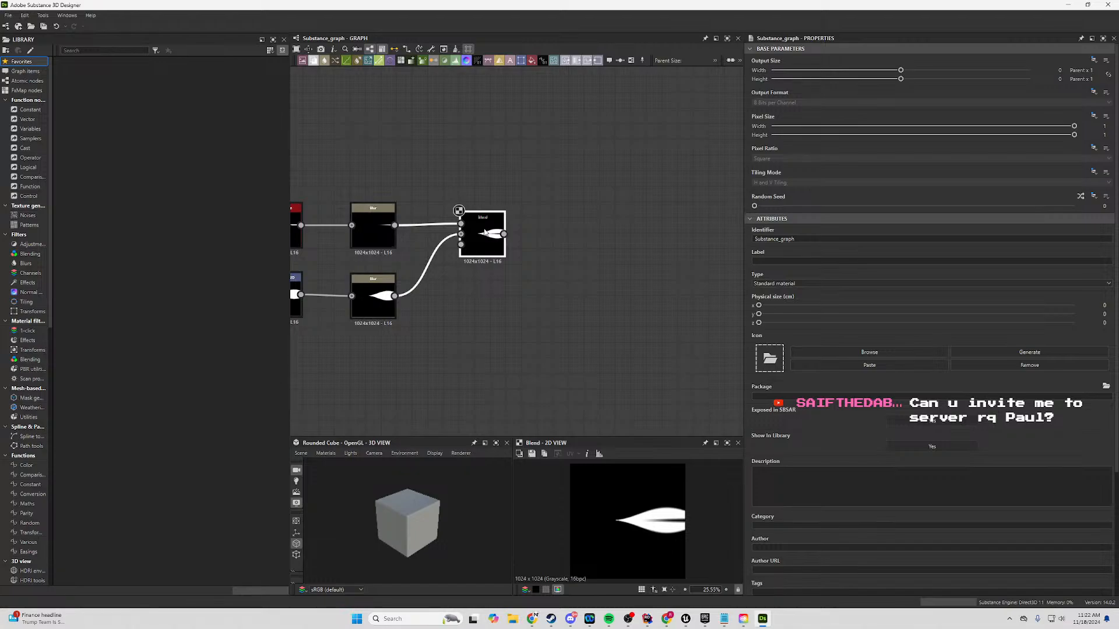
{"action": "left_click", "coordinate": [484, 233]}
{"action": "key", "text": "space"}
{"action": "type", "text": "pa"}
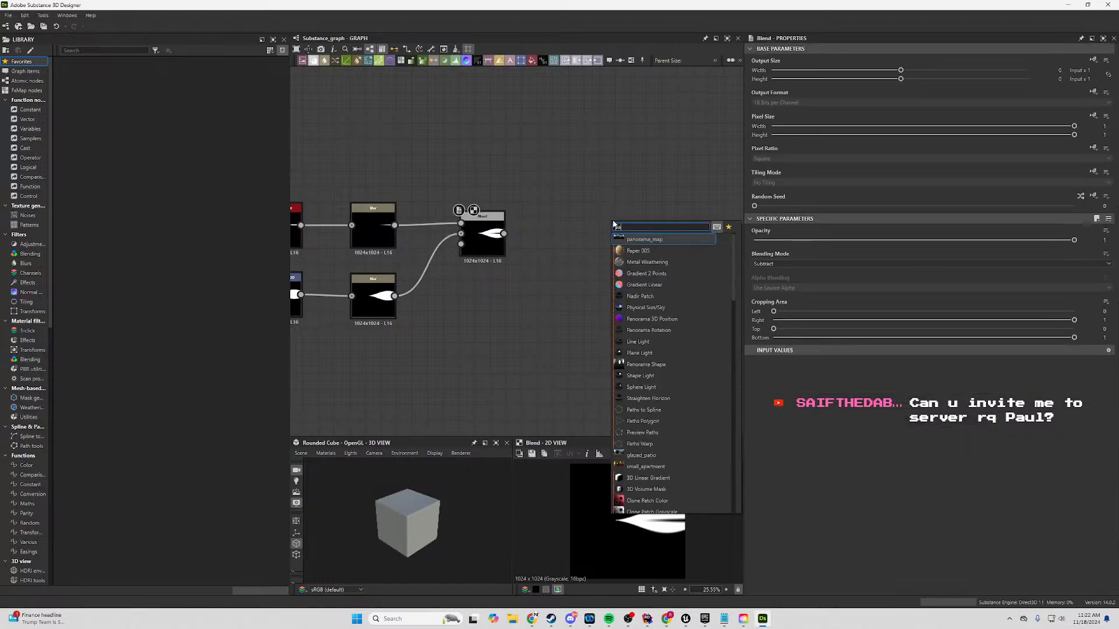
{"action": "type", "text": "ttern"}
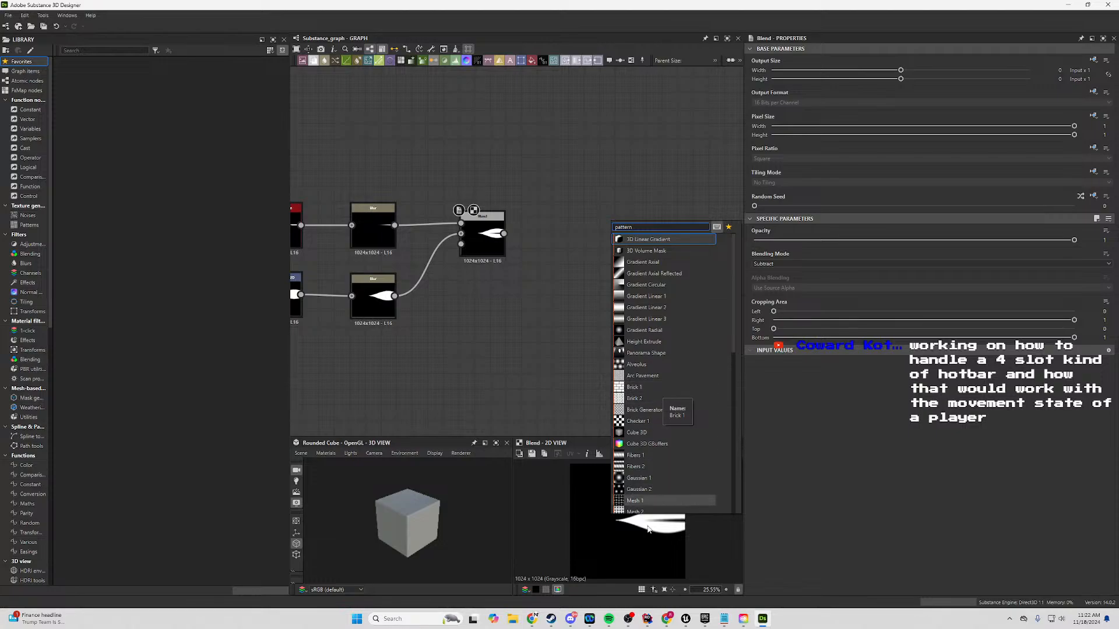
{"action": "left_click", "coordinate": [570, 622]}
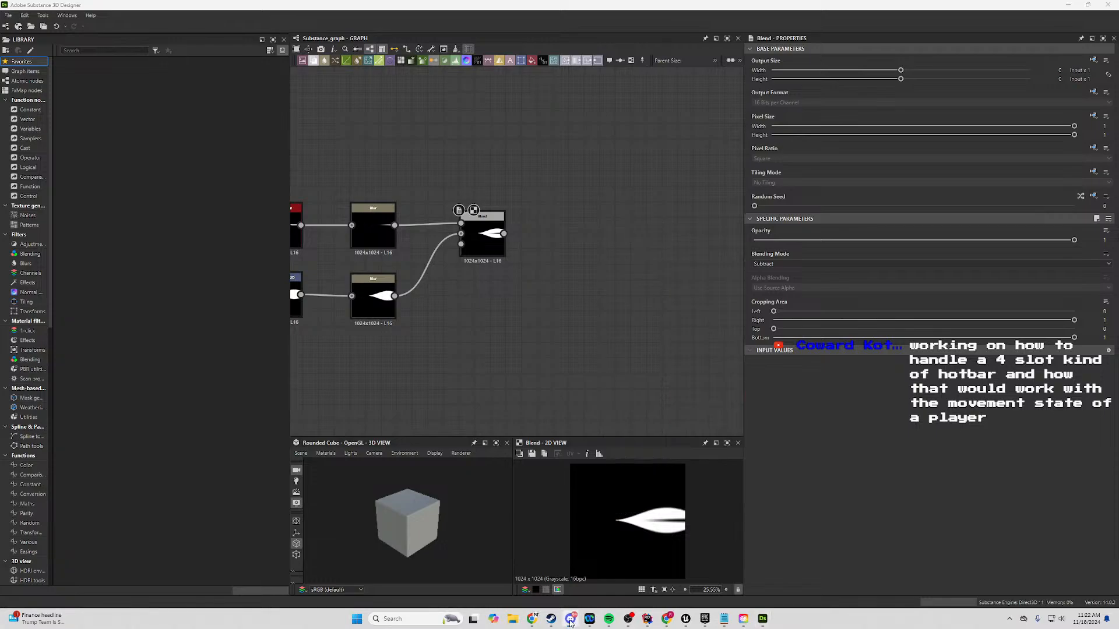
{"action": "left_click", "coordinate": [571, 622]}
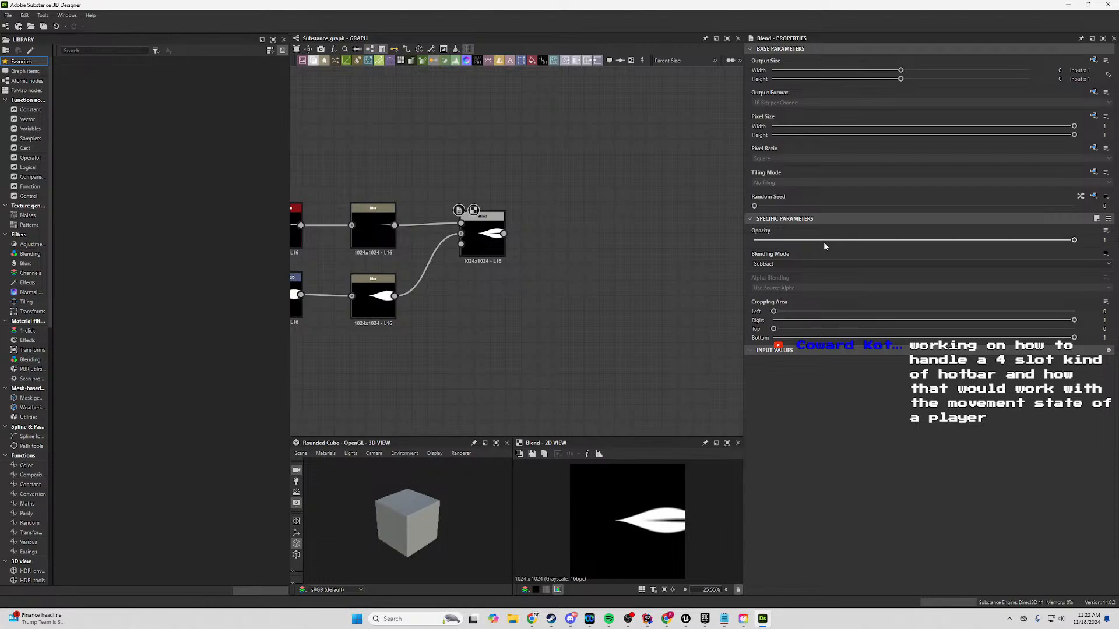
{"action": "left_click", "coordinate": [572, 621]}
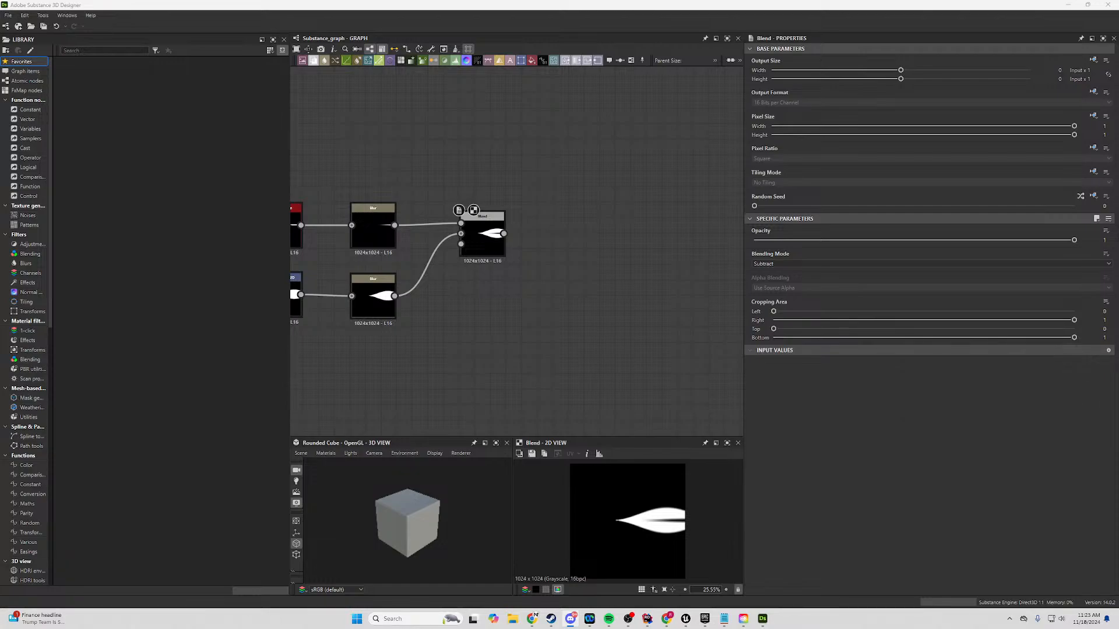
{"action": "key", "text": "alt+Tab"}
{"action": "key", "text": "alt+Tab"}
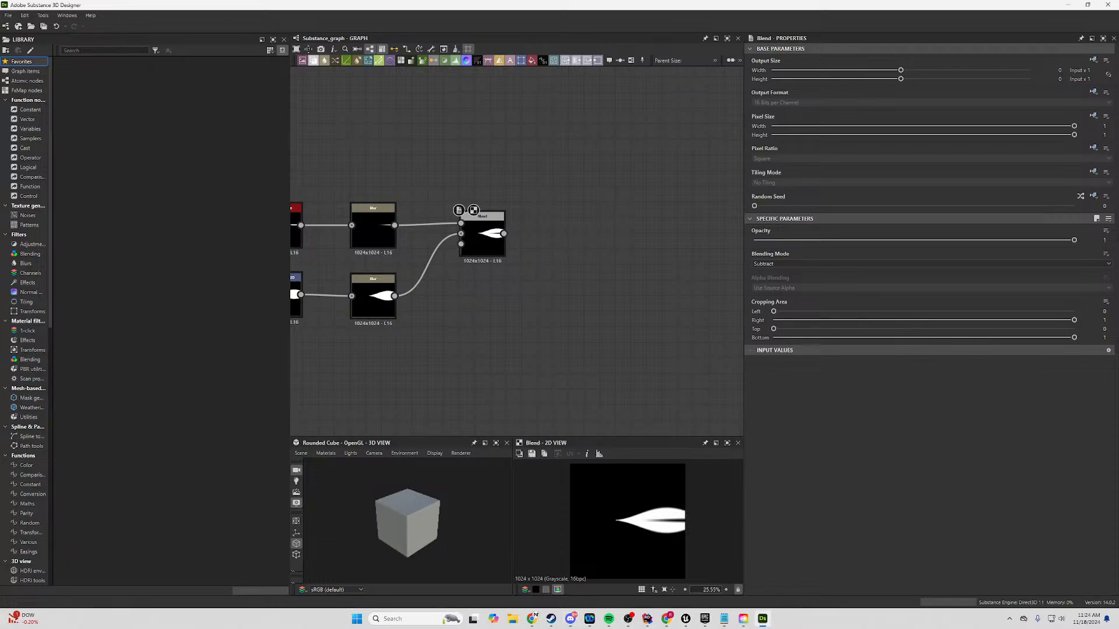
Nudge the Blend node and try pulling a link from its output to a new node.
{"action": "scroll", "coordinate": [476, 232], "scroll_direction": "up", "scroll_amount": 3}
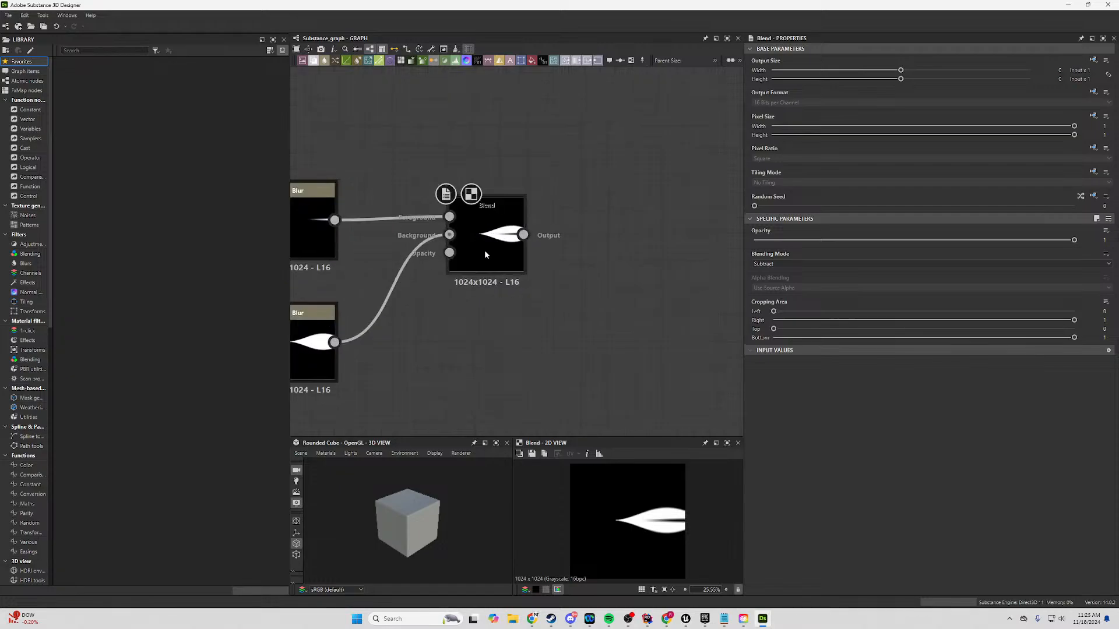
{"action": "scroll", "coordinate": [587, 324], "scroll_direction": "down", "scroll_amount": 3}
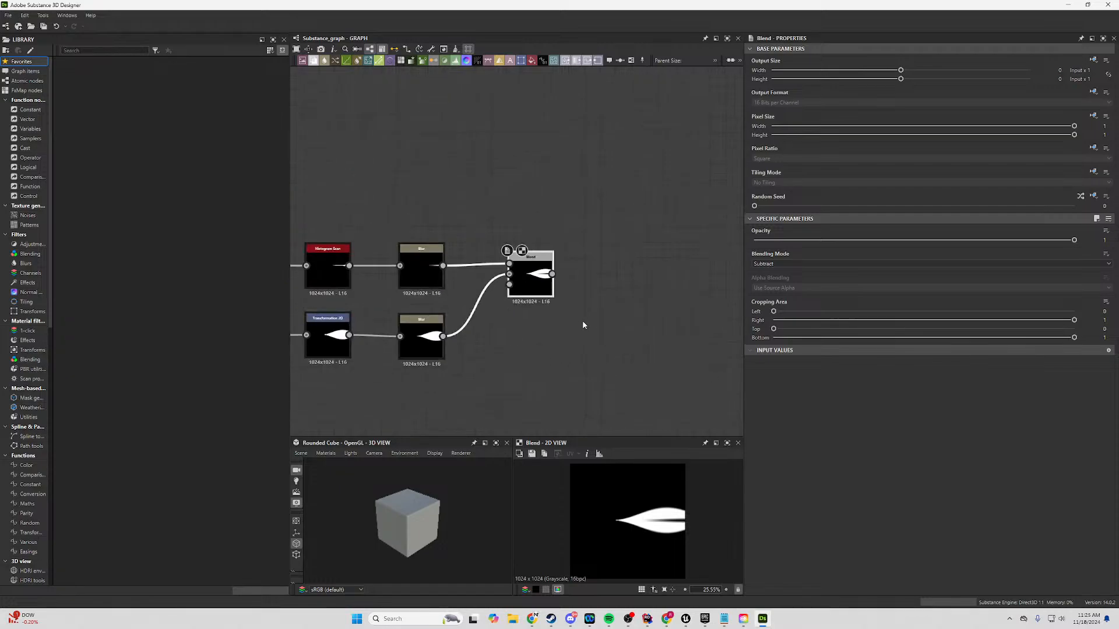
{"action": "scroll", "coordinate": [583, 320], "scroll_direction": "up", "scroll_amount": 3}
{"action": "middle_click_drag", "start_coordinate": [615, 275], "coordinate": [652, 254]}
{"action": "mouse_move", "coordinate": [547, 254]}
{"action": "left_mouse_down"}
{"action": "mouse_move", "coordinate": [547, 266]}
{"action": "mouse_move", "coordinate": [530, 258]}
{"action": "mouse_move", "coordinate": [540, 256]}
{"action": "left_mouse_up"}
{"action": "mouse_move", "coordinate": [443, 347]}
{"action": "middle_mouse_down"}
{"action": "mouse_move", "coordinate": [630, 322]}
{"action": "mouse_move", "coordinate": [427, 335]}
{"action": "middle_mouse_up"}
{"action": "middle_click_drag", "start_coordinate": [633, 216], "coordinate": [502, 256]}
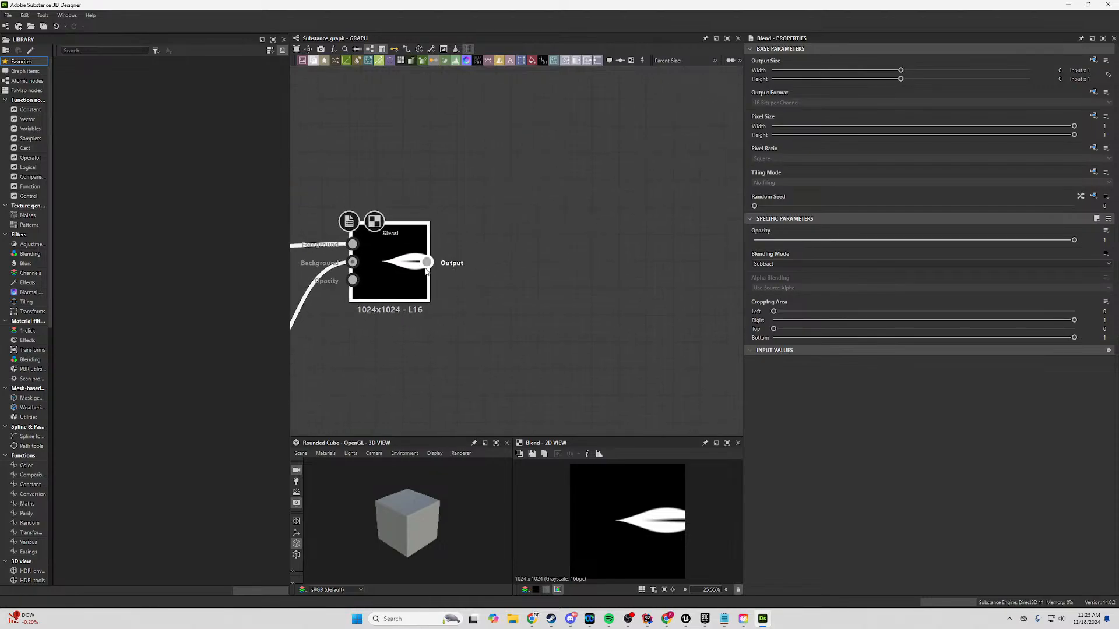
{"action": "left_click_drag", "start_coordinate": [427, 262], "coordinate": [627, 257]}
{"action": "left_click", "coordinate": [565, 232]}
Search the node list for "pattern" and add a Tile Generator Grayscale node after the Blend.
{"action": "key", "text": "space"}
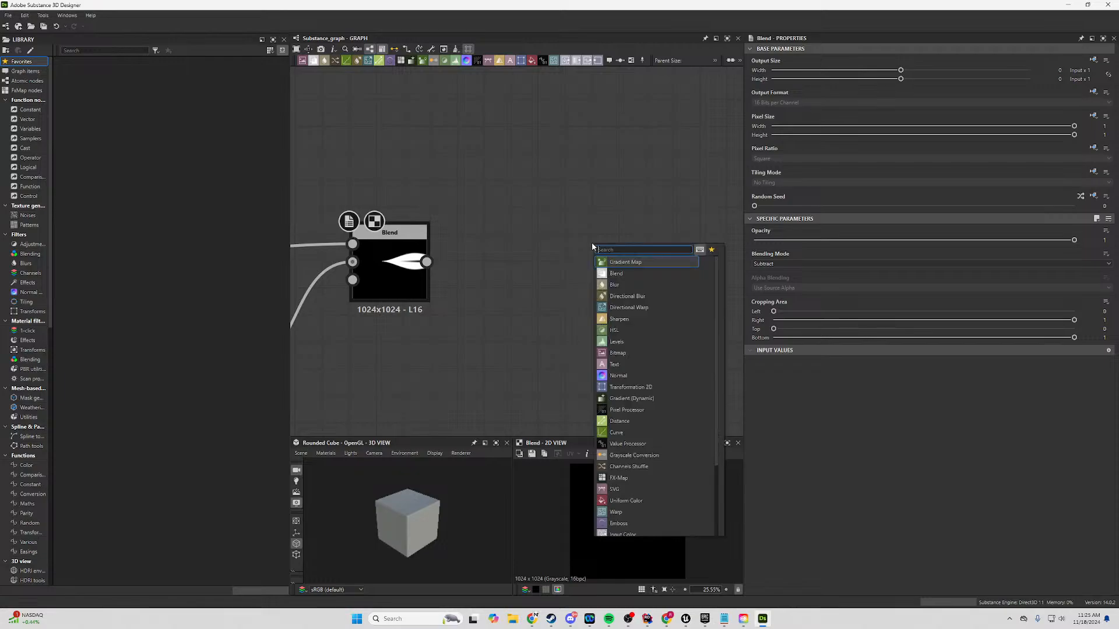
{"action": "type", "text": "ppattter"}
{"action": "key", "text": "BackSpace"}
{"action": "key", "text": "BackSpace"}
{"action": "key", "text": "BackSpace"}
{"action": "key", "text": "BackSpace"}
{"action": "key", "text": "BackSpace"}
{"action": "key", "text": "BackSpace"}
{"action": "key", "text": "BackSpace"}
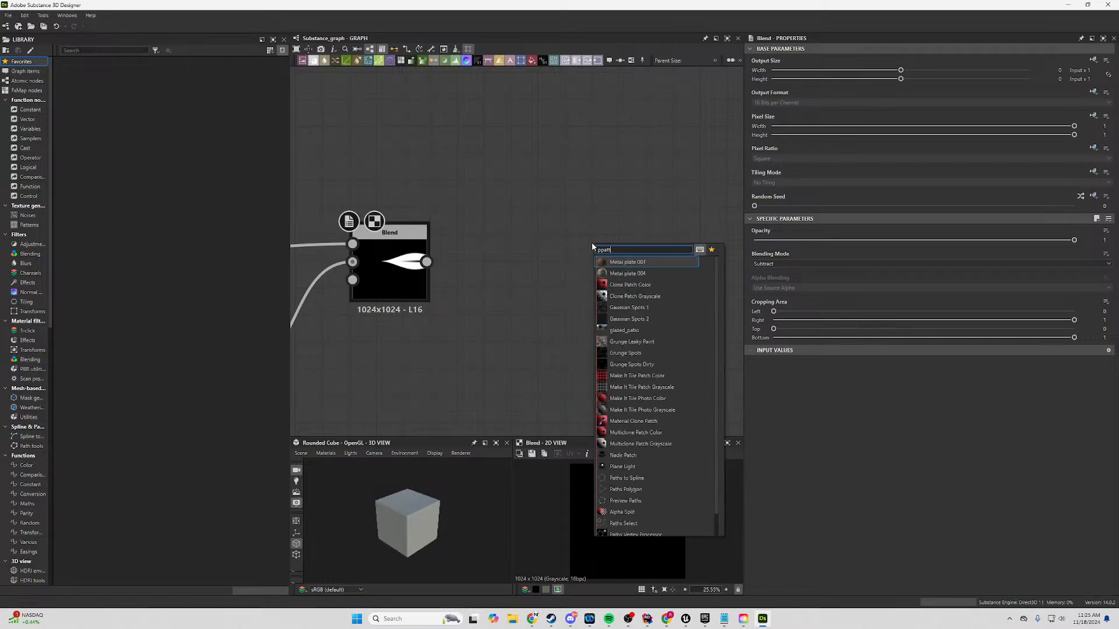
{"action": "type", "text": "att"}
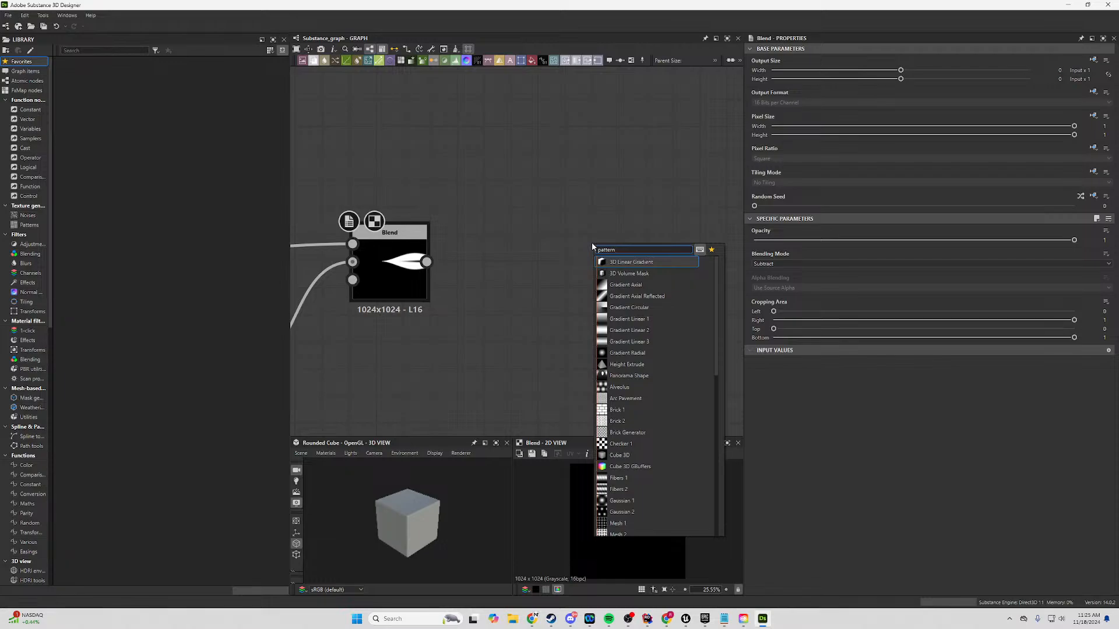
{"action": "scroll", "coordinate": [644, 449], "scroll_direction": "down", "scroll_amount": 3}
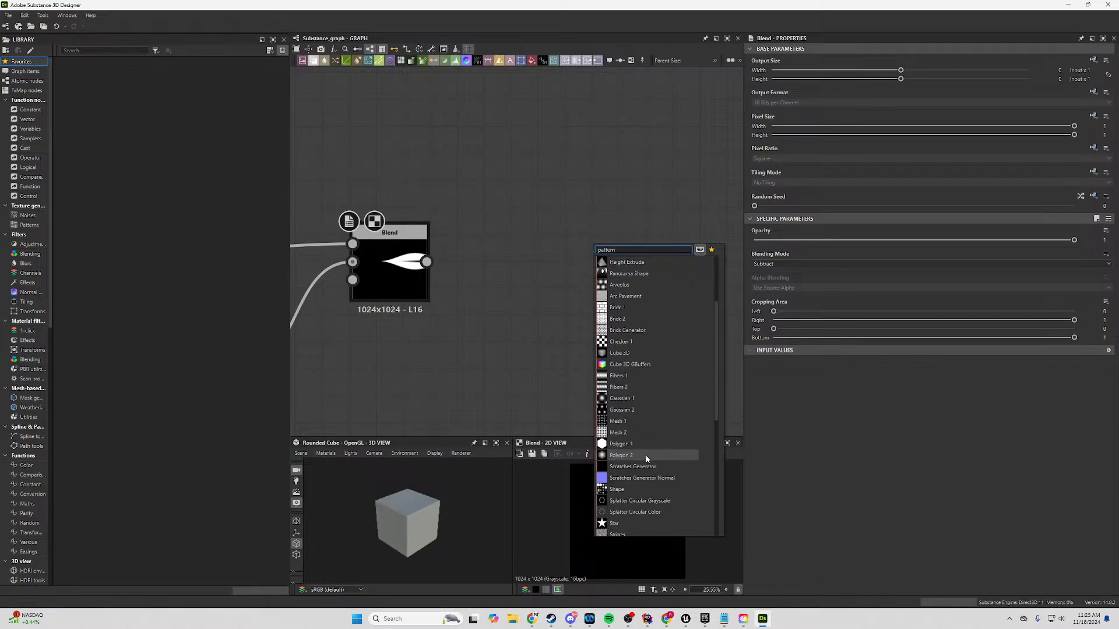
{"action": "scroll", "coordinate": [645, 464], "scroll_direction": "down", "scroll_amount": 1}
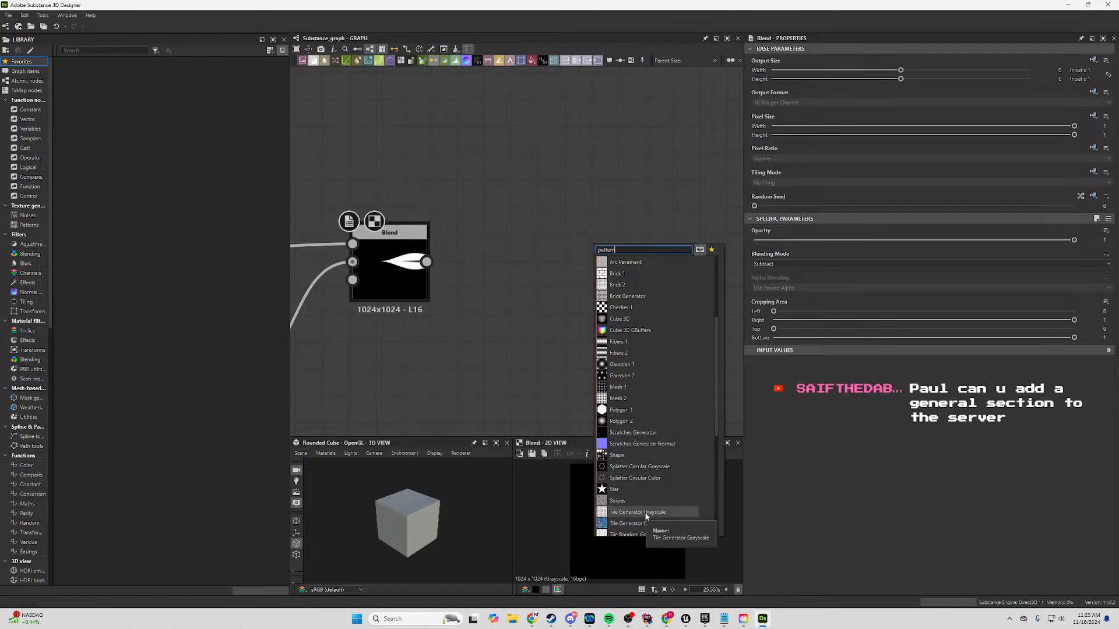
{"action": "scroll", "coordinate": [655, 513], "scroll_direction": "down", "scroll_amount": 1}
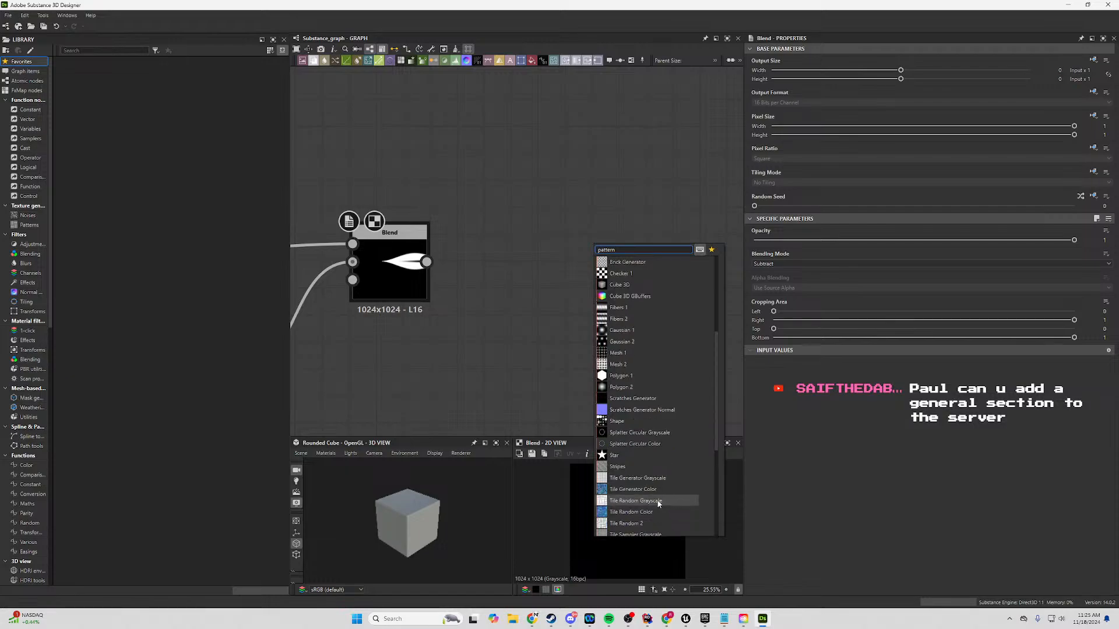
{"action": "left_click", "coordinate": [652, 479]}
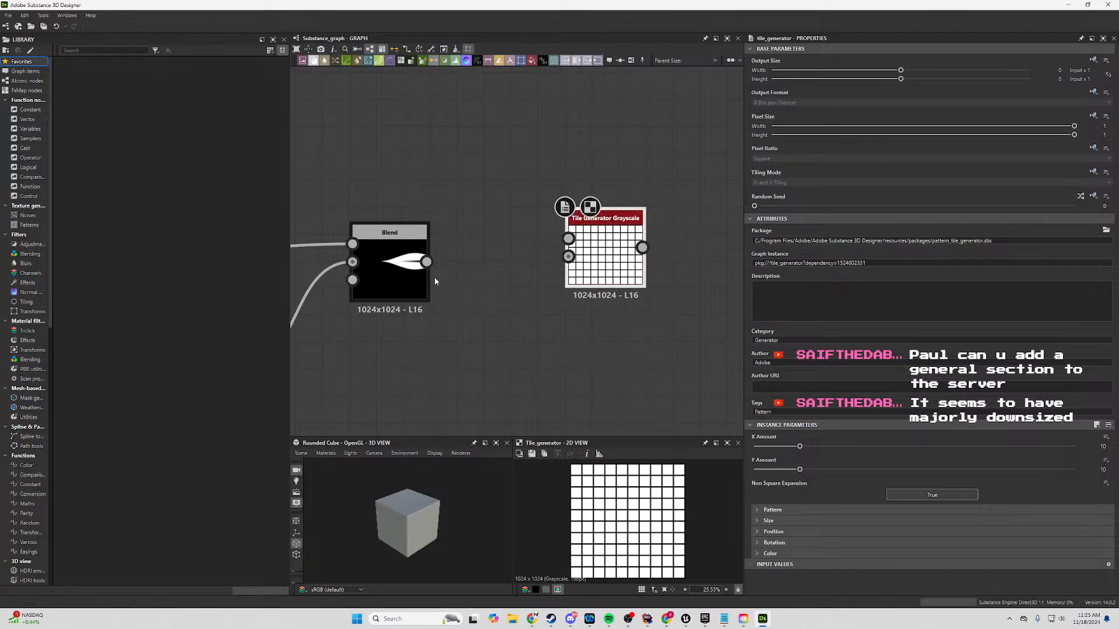
Connect the Blend output to the Tile Generator Grayscale's pattern input, and delete the generator.
{"action": "left_click_drag", "start_coordinate": [427, 261], "coordinate": [568, 239]}
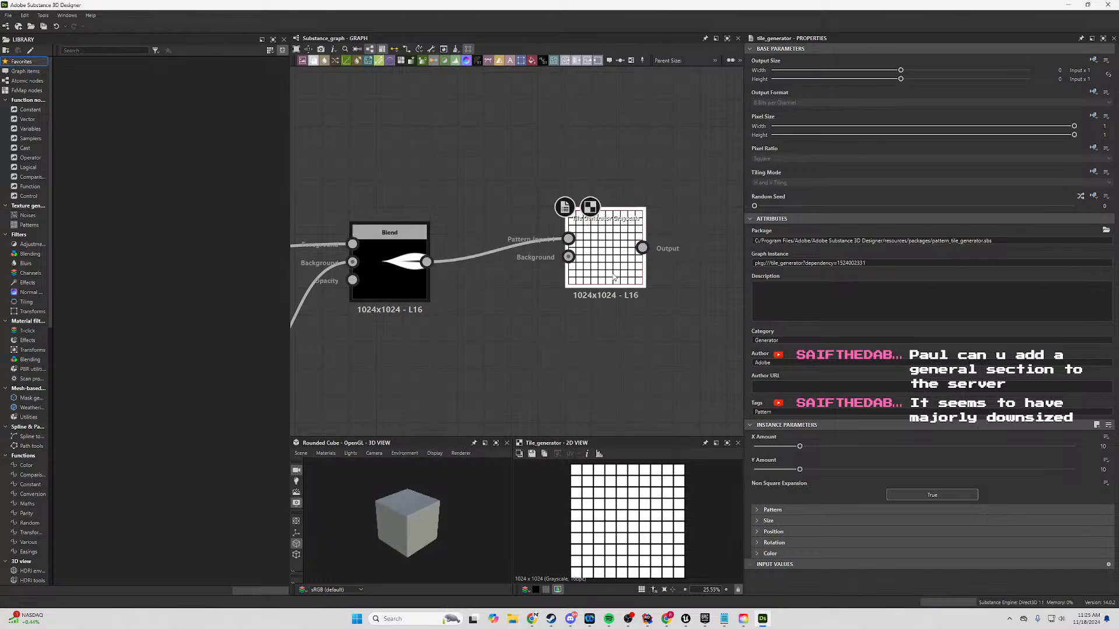
{"action": "key", "text": "Delete"}
{"action": "right_click", "coordinate": [596, 257]}
{"action": "left_click", "coordinate": [525, 228]}
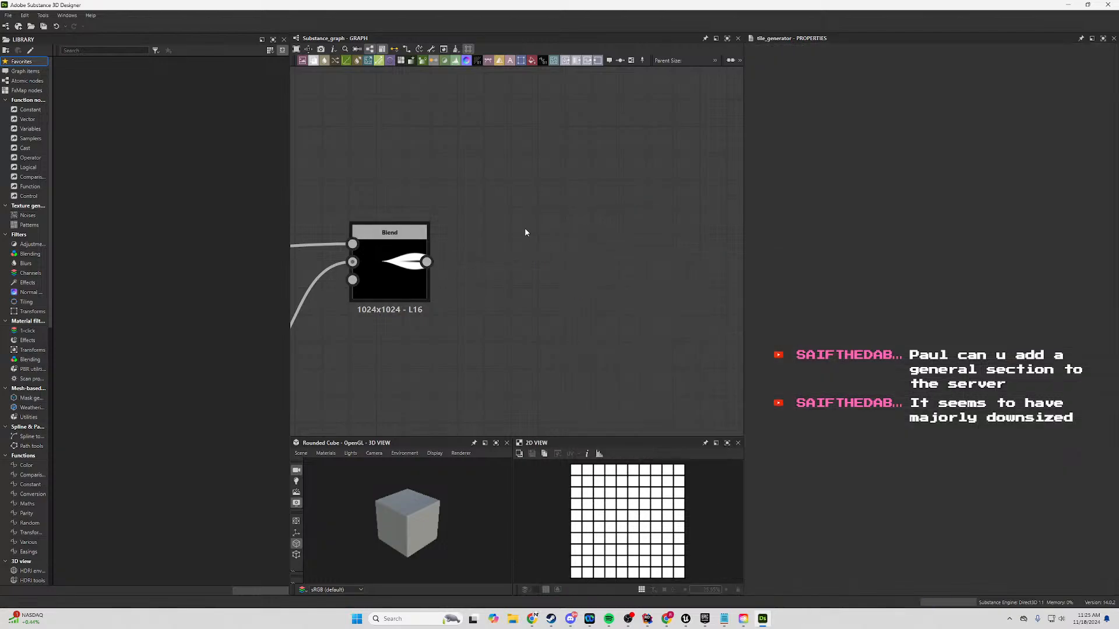
Search the node list for "scatt" and add an Atlas Scatter node beside the Blend.
{"action": "key", "text": "space"}
{"action": "type", "text": "scatt"}
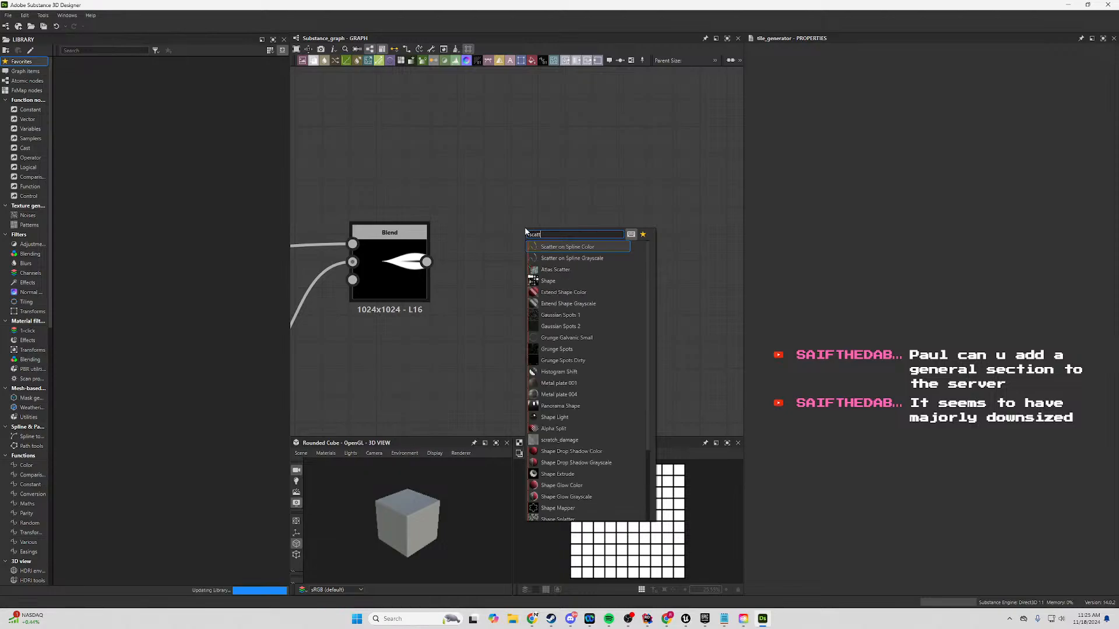
{"action": "key", "text": "Down"}
{"action": "key", "text": "Down"}
{"action": "key", "text": "Down"}
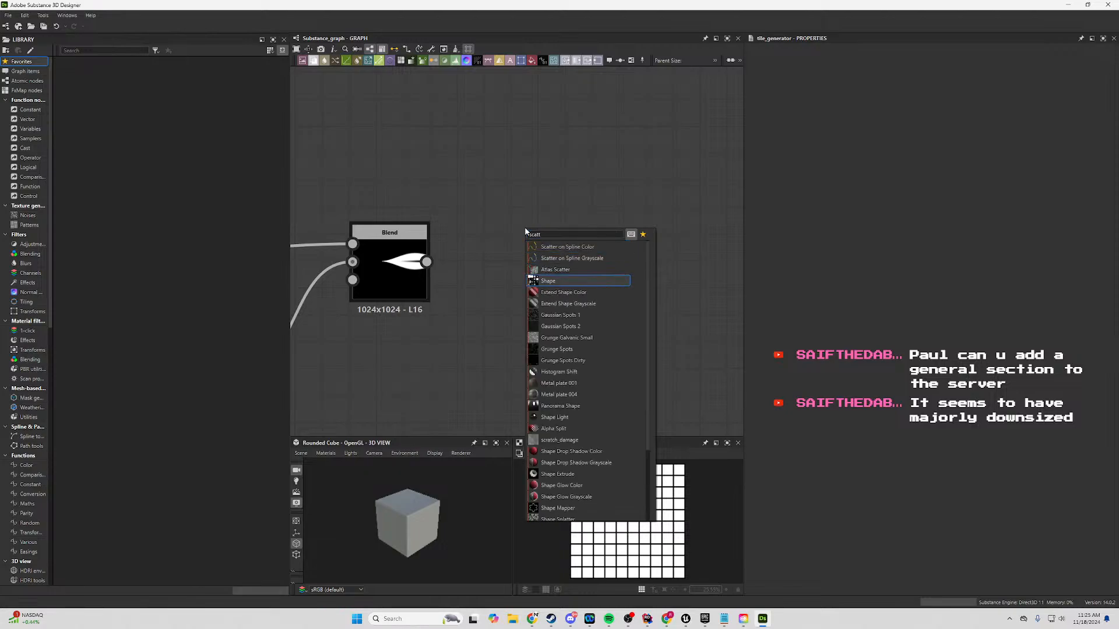
{"action": "key", "text": "Up"}
{"action": "key", "text": "Up"}
{"action": "key", "text": "Down"}
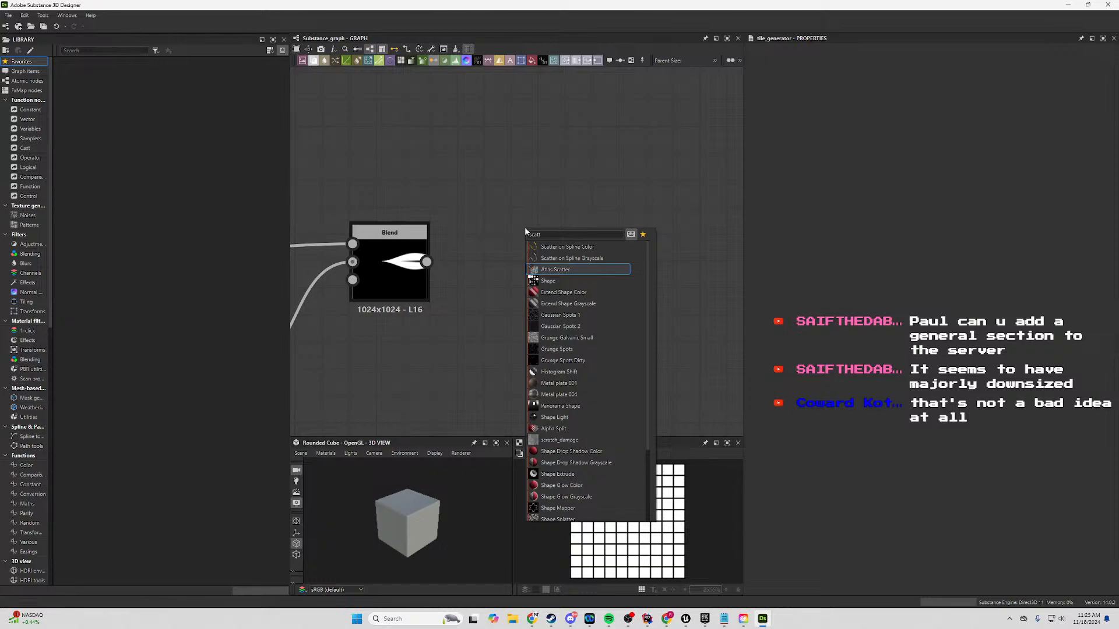
{"action": "key", "text": "Return"}
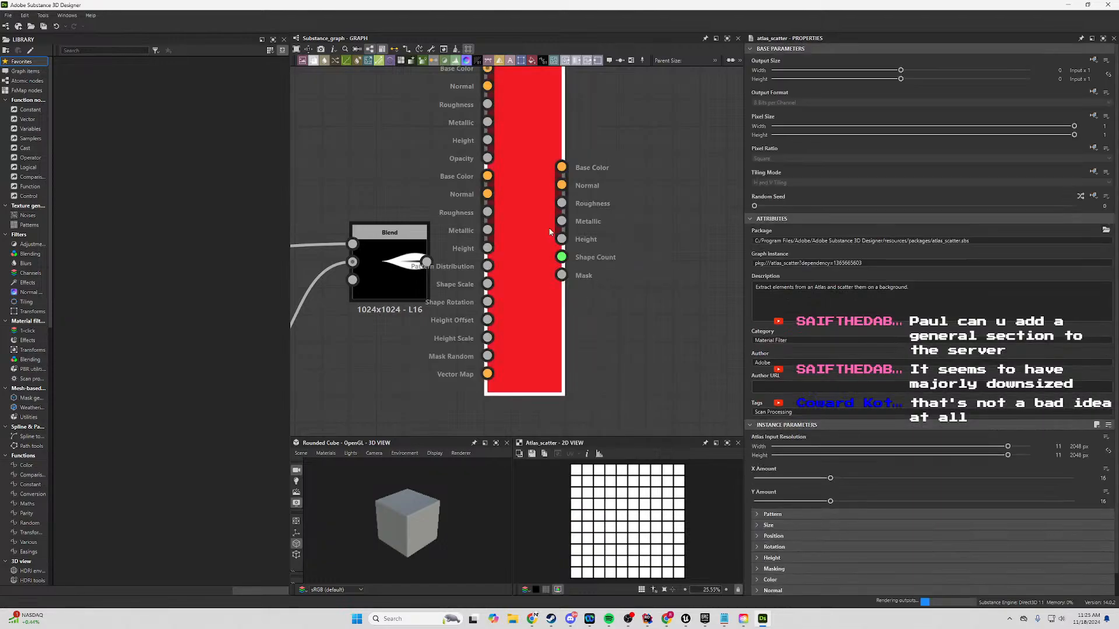
Delete the Atlas Scatter node from the graph.
{"action": "middle_click_drag", "start_coordinate": [625, 148], "coordinate": [627, 197]}
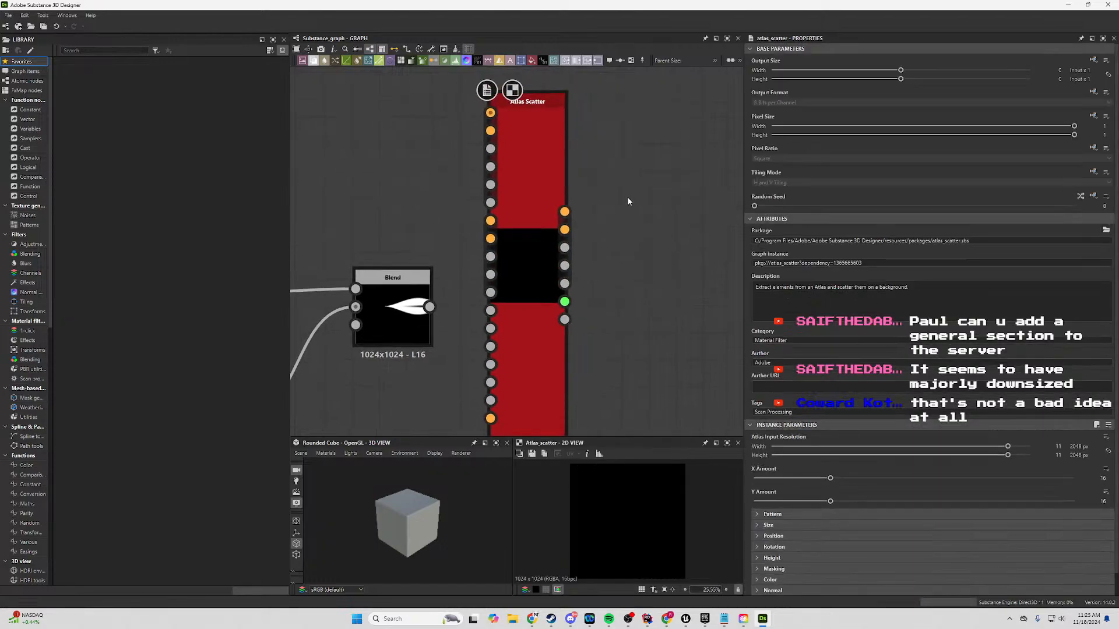
{"action": "key", "text": "Delete"}
{"action": "right_click", "coordinate": [525, 173]}
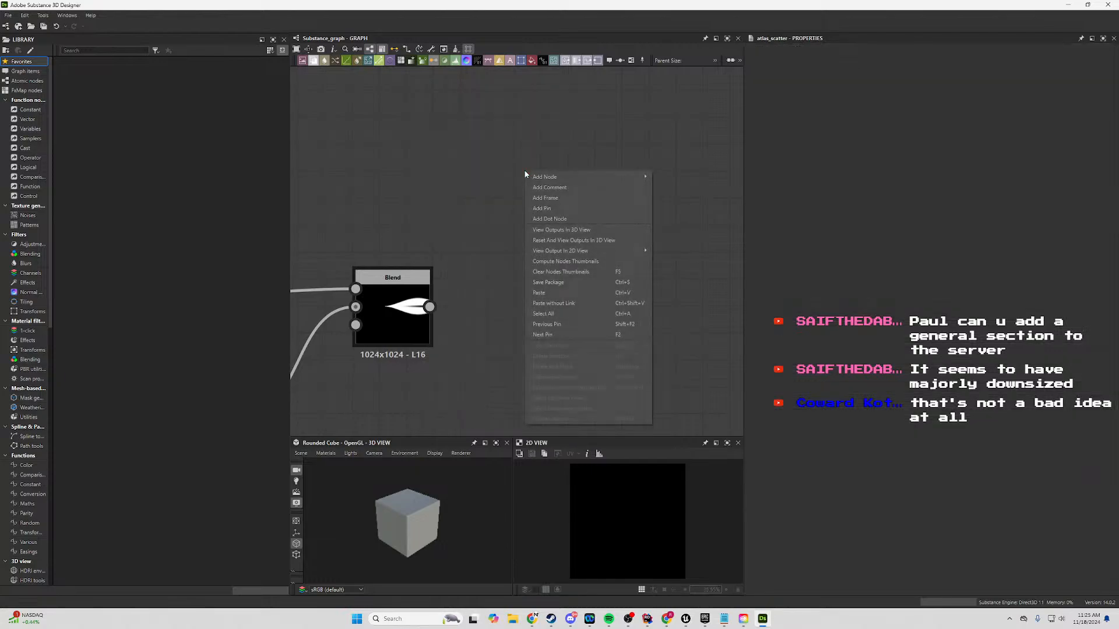
{"action": "key", "text": "Escape"}
Search the node list for "scatter", look through the matches and add a Splatter node above the Blend.
{"action": "key", "text": "space"}
{"action": "type", "text": "scatte"}
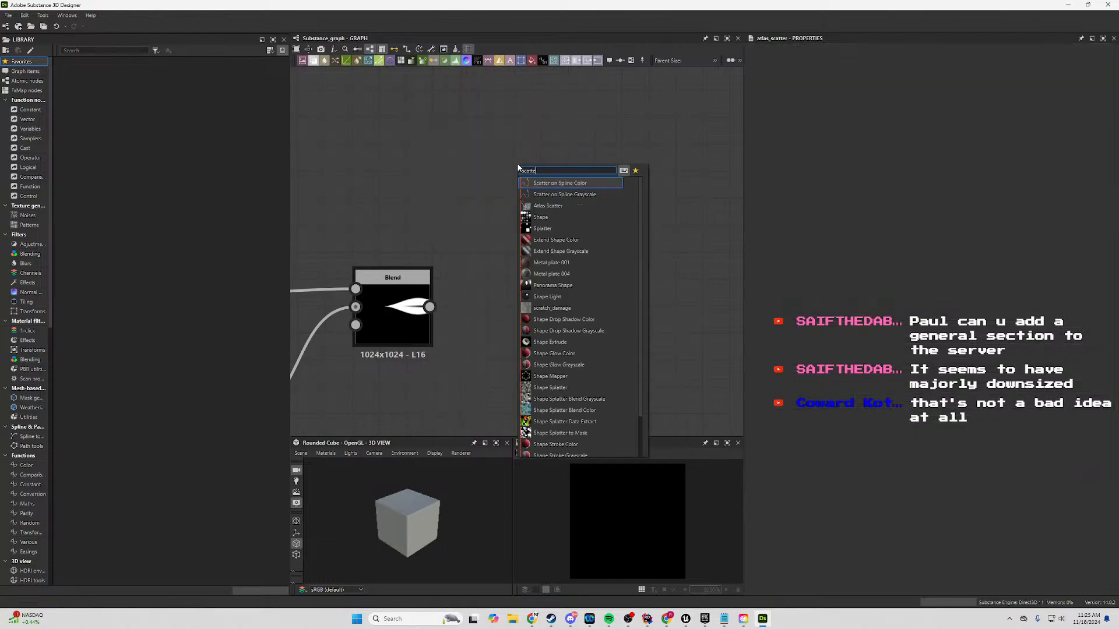
{"action": "type", "text": "r"}
{"action": "key", "text": "Down"}
{"action": "key", "text": "Down"}
{"action": "key", "text": "Down"}
{"action": "key", "text": "Down"}
{"action": "key", "text": "Down"}
{"action": "key", "text": "Down"}
{"action": "key", "text": "Down"}
{"action": "key", "text": "Down"}
{"action": "key", "text": "Down"}
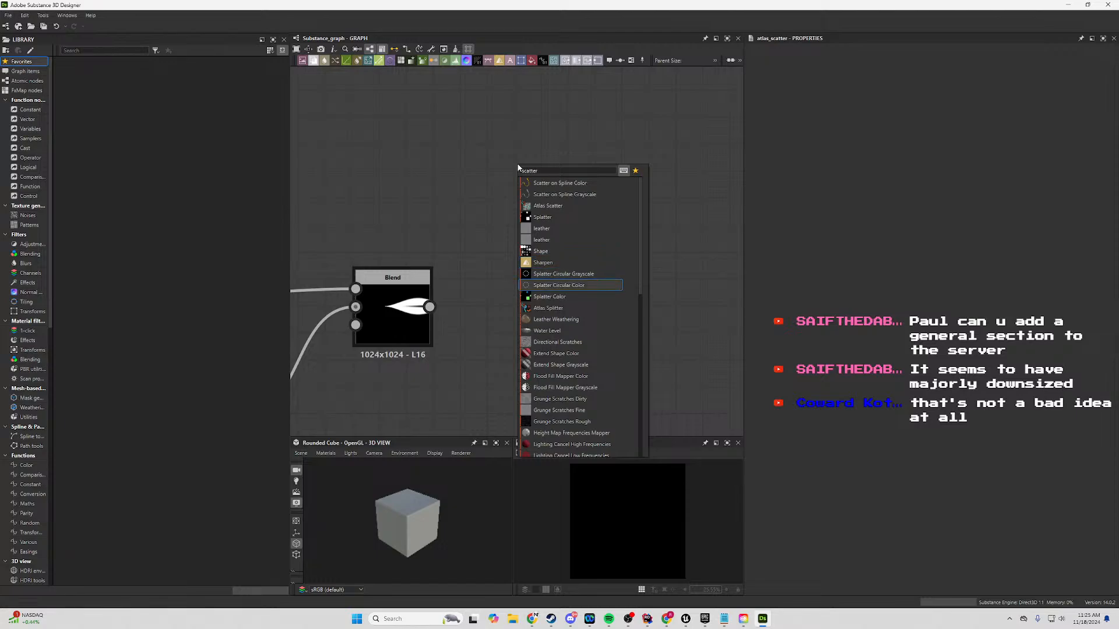
{"action": "key", "text": "Down"}
{"action": "key", "text": "Down"}
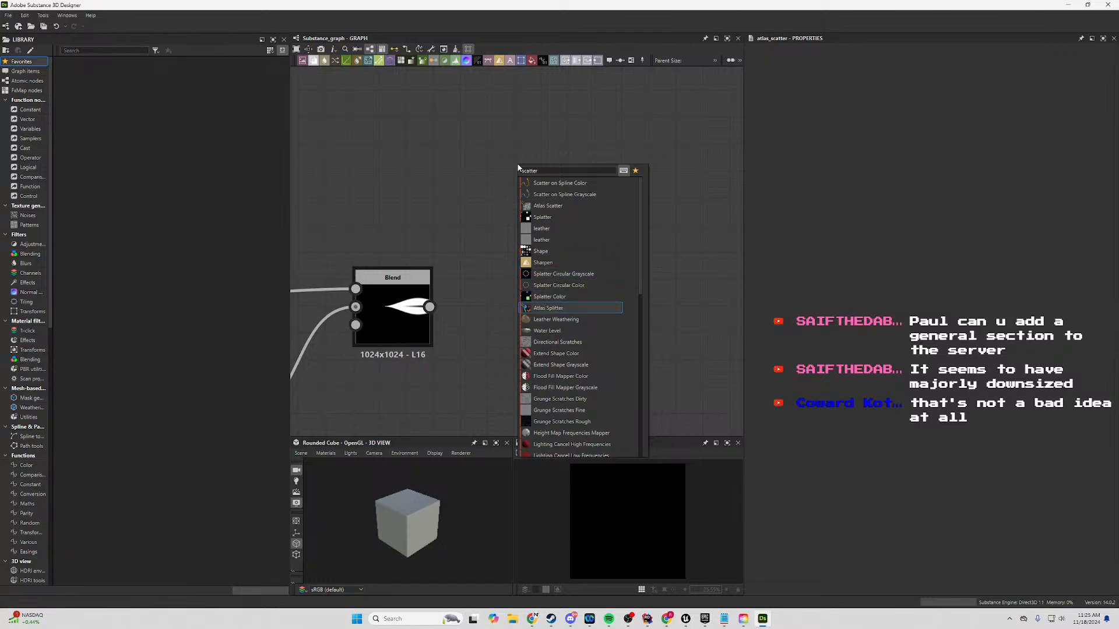
{"action": "key", "text": "Down"}
{"action": "key", "text": "Down"}
{"action": "key", "text": "Down"}
{"action": "key", "text": "Down"}
{"action": "key", "text": "Down"}
{"action": "key", "text": "Down"}
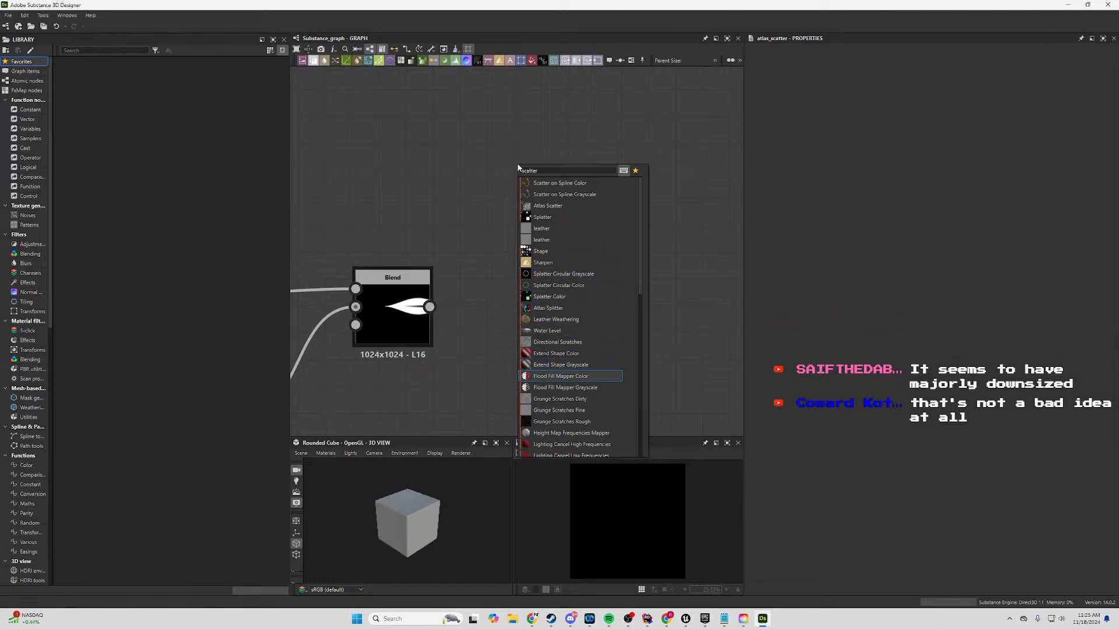
{"action": "key", "text": "Up"}
{"action": "key", "text": "Up"}
{"action": "key", "text": "Up"}
{"action": "key", "text": "Up"}
{"action": "key", "text": "Up"}
{"action": "key", "text": "Up"}
{"action": "key", "text": "Up"}
{"action": "key", "text": "Up"}
{"action": "key", "text": "Up"}
{"action": "key", "text": "Up"}
{"action": "key", "text": "Up"}
{"action": "key", "text": "Up"}
{"action": "key", "text": "Up"}
{"action": "key", "text": "Up"}
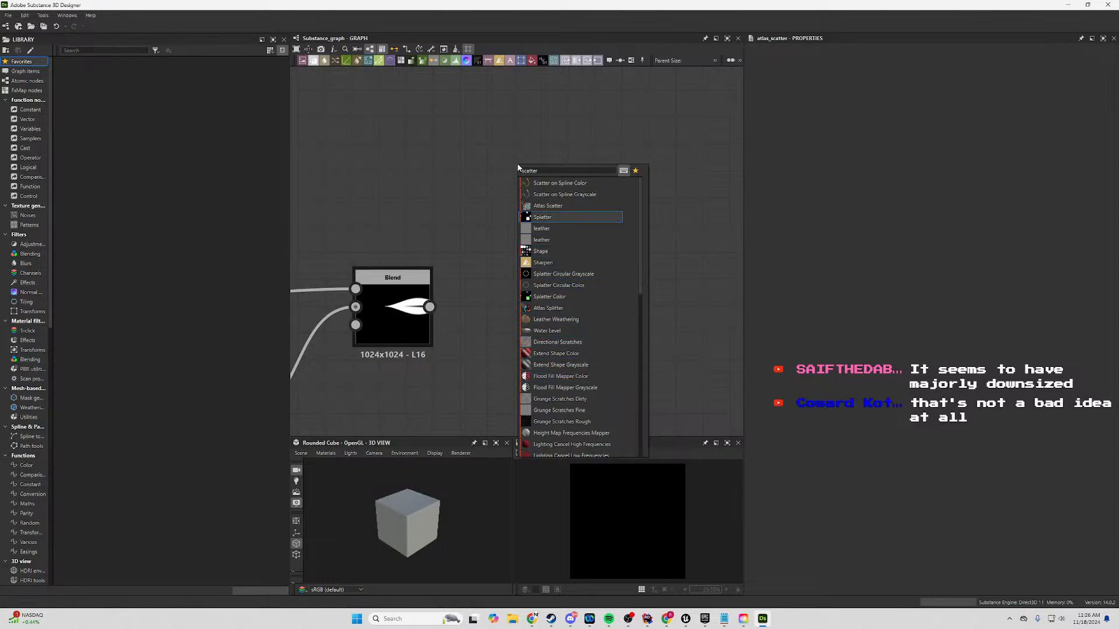
{"action": "key", "text": "Return"}
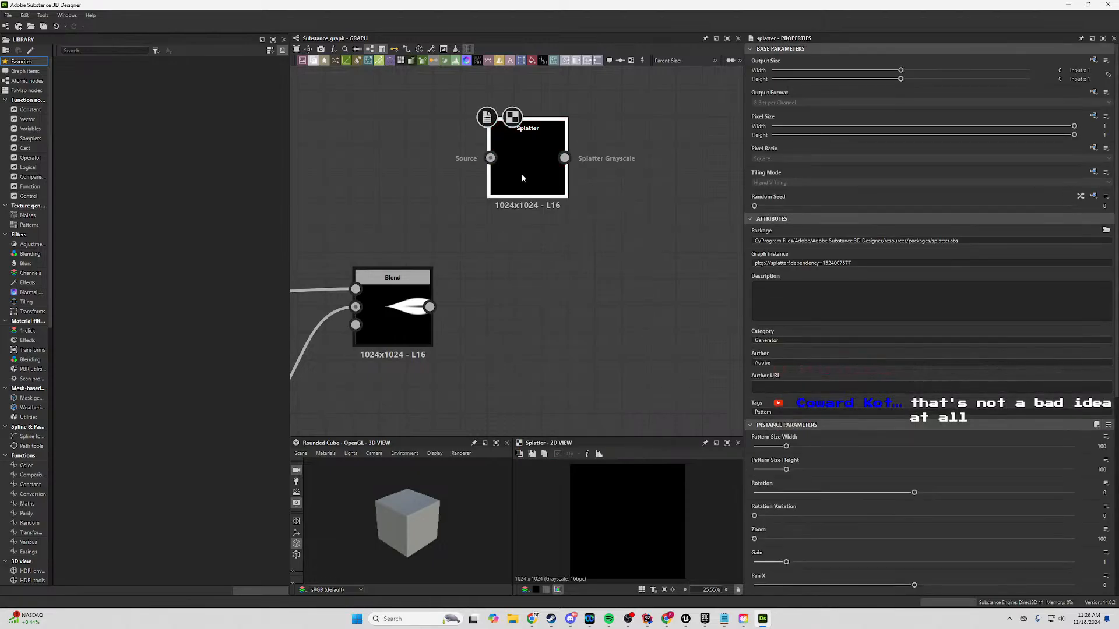
Delete the Splatter node from the graph.
{"action": "key", "text": "Delete"}
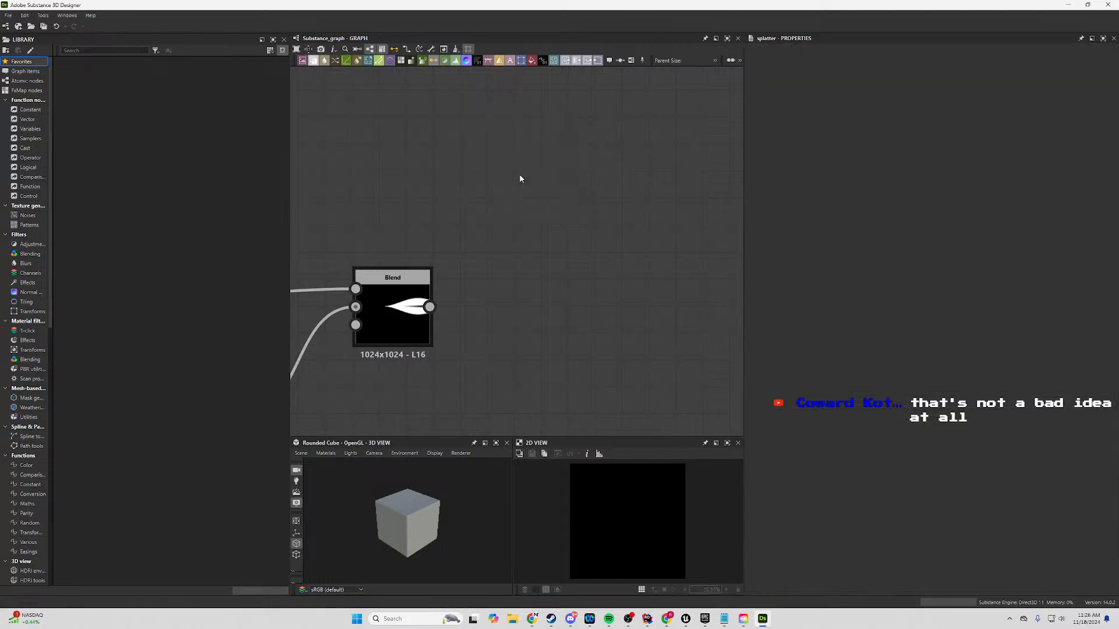
{"action": "right_click", "coordinate": [520, 175]}
{"action": "mouse_move", "coordinate": [542, 182]}
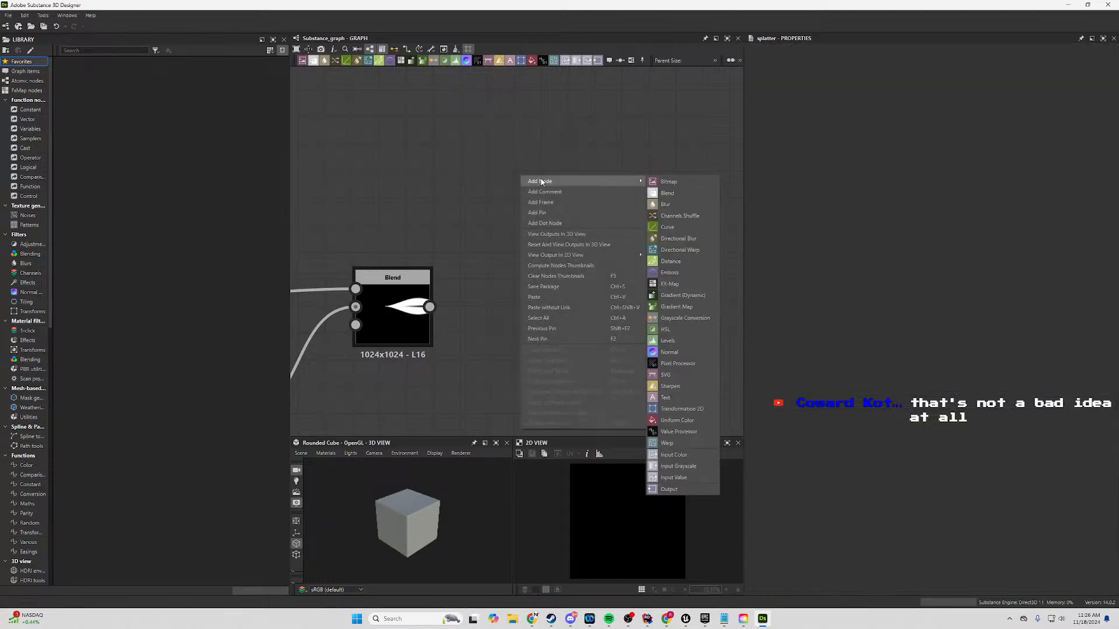
{"action": "left_click", "coordinate": [571, 162]}
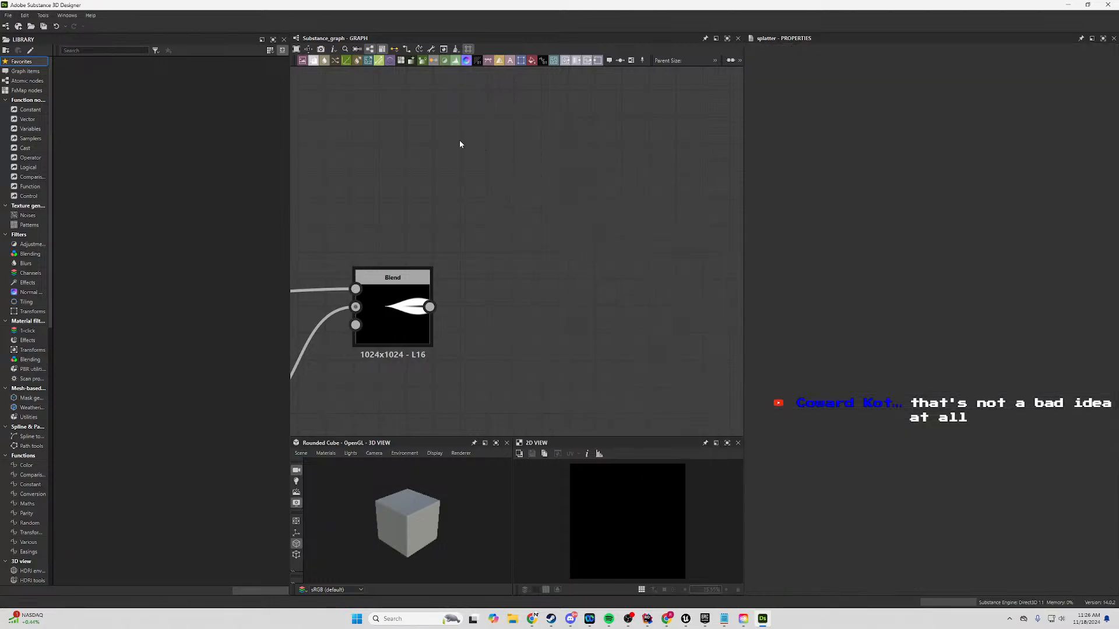
Search the node list for "sca" from the empty graph area beside the Blend node.
{"action": "right_click", "coordinate": [491, 195]}
{"action": "left_click", "coordinate": [522, 171]}
{"action": "key", "text": "space"}
{"action": "type", "text": "sca"}
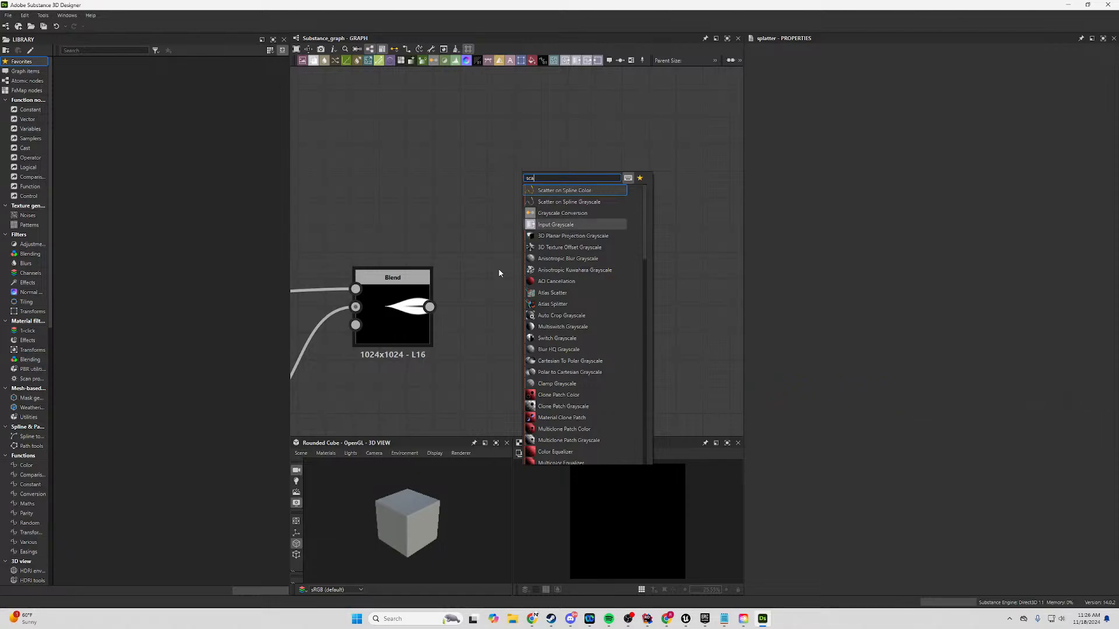
Switch to Discord and look through the server's rules, introduce-yourself and get-your-roles channels.
{"action": "left_click", "coordinate": [570, 618]}
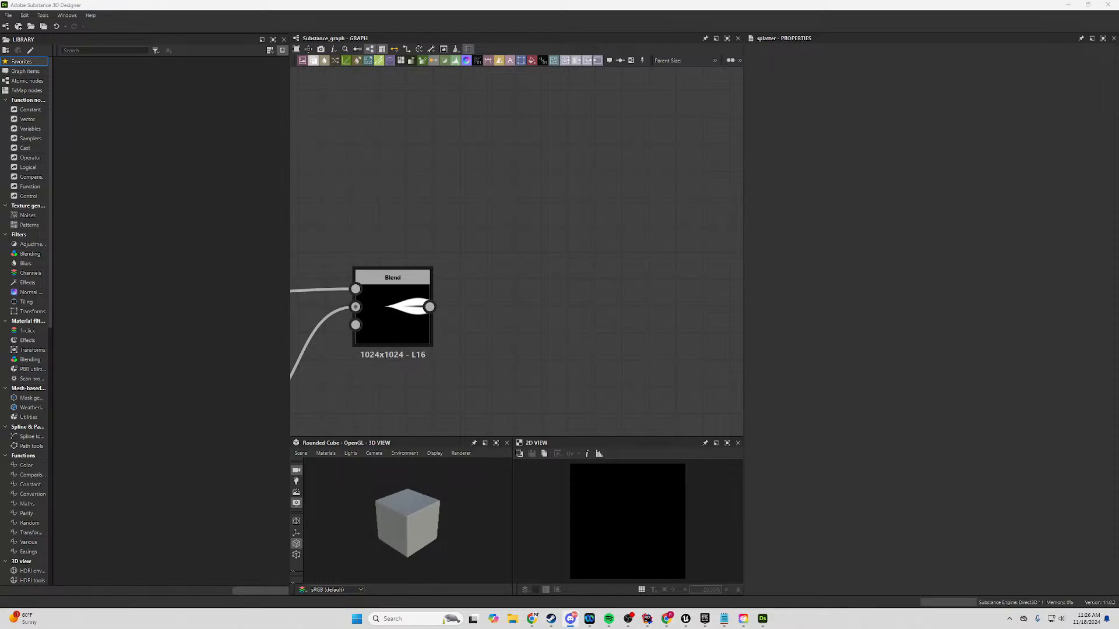
{"action": "left_click_drag", "start_coordinate": [1118, 198], "coordinate": [961, 249]}
{"action": "left_click_drag", "start_coordinate": [1091, 234], "coordinate": [699, 35]}
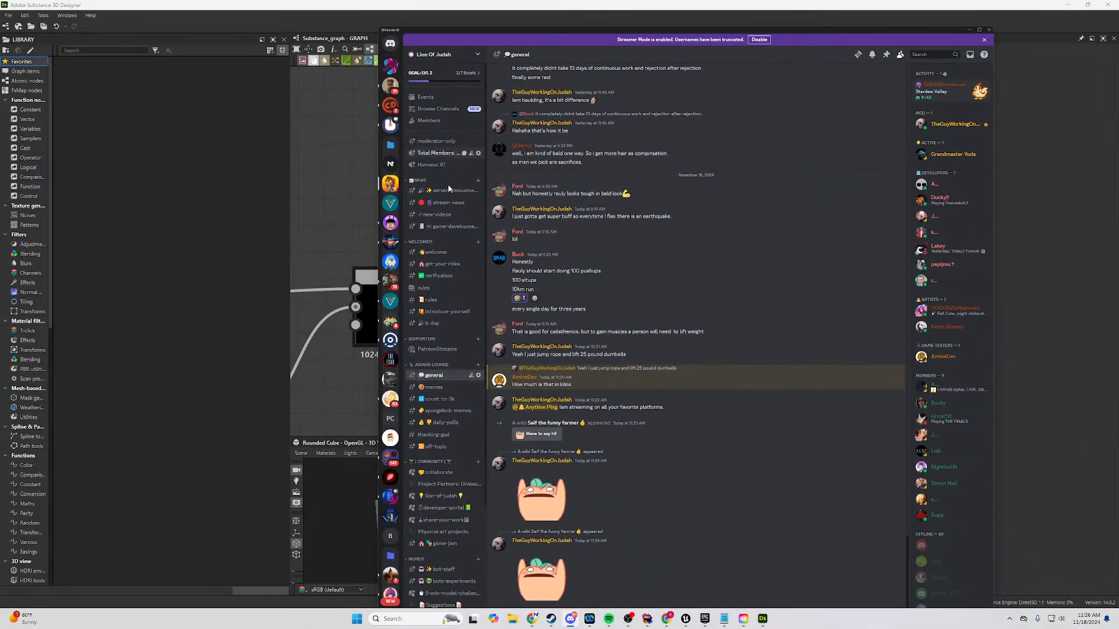
{"action": "left_click", "coordinate": [439, 300]}
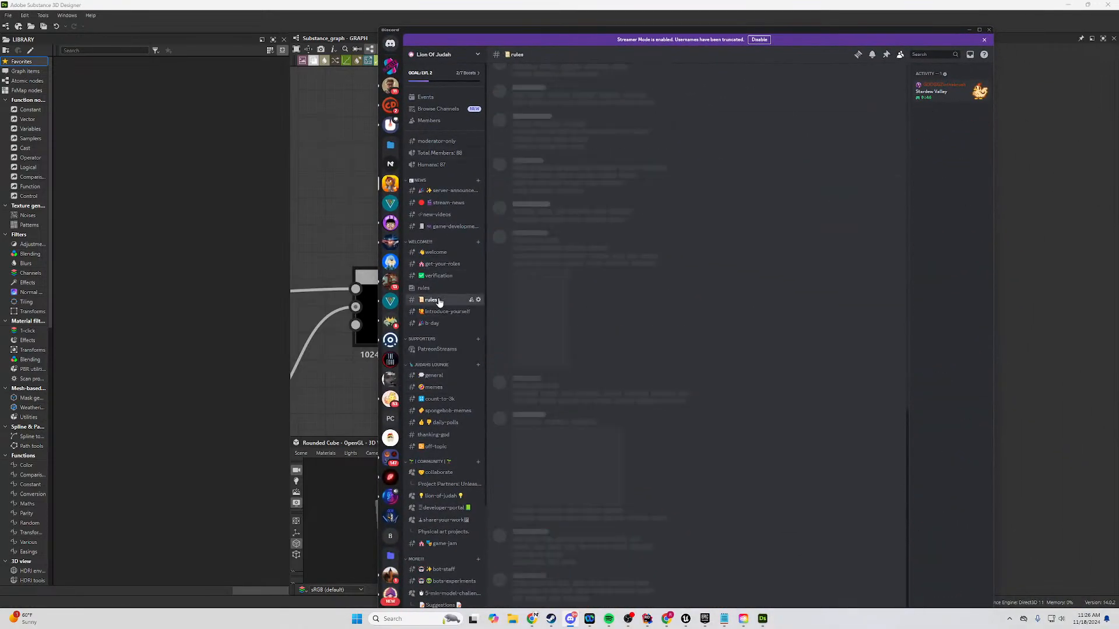
{"action": "left_click", "coordinate": [432, 324]}
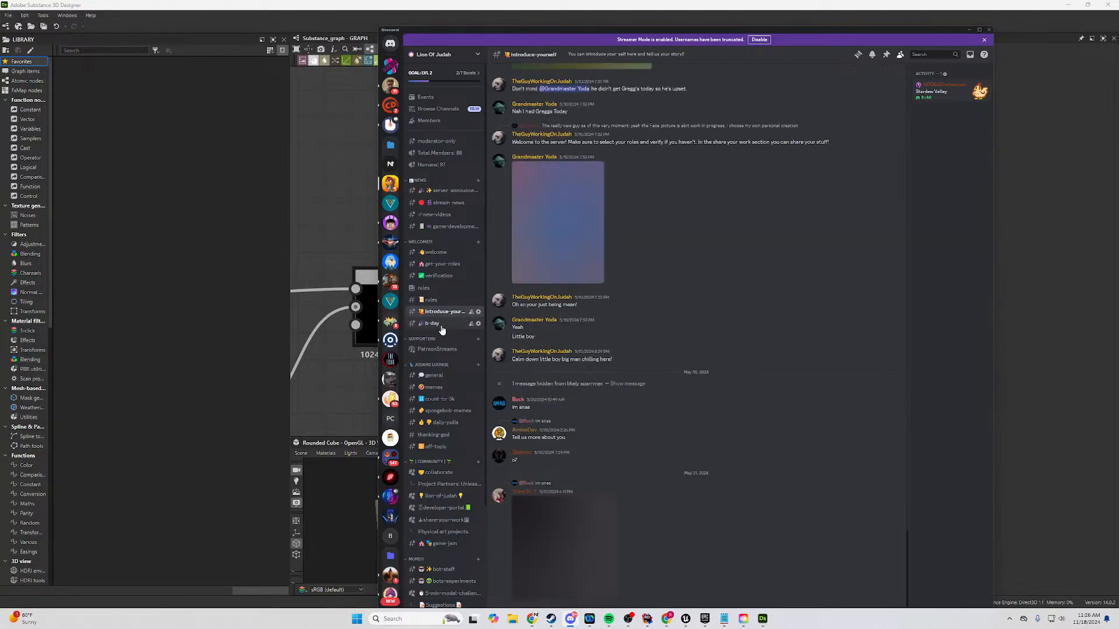
{"action": "left_click", "coordinate": [438, 265]}
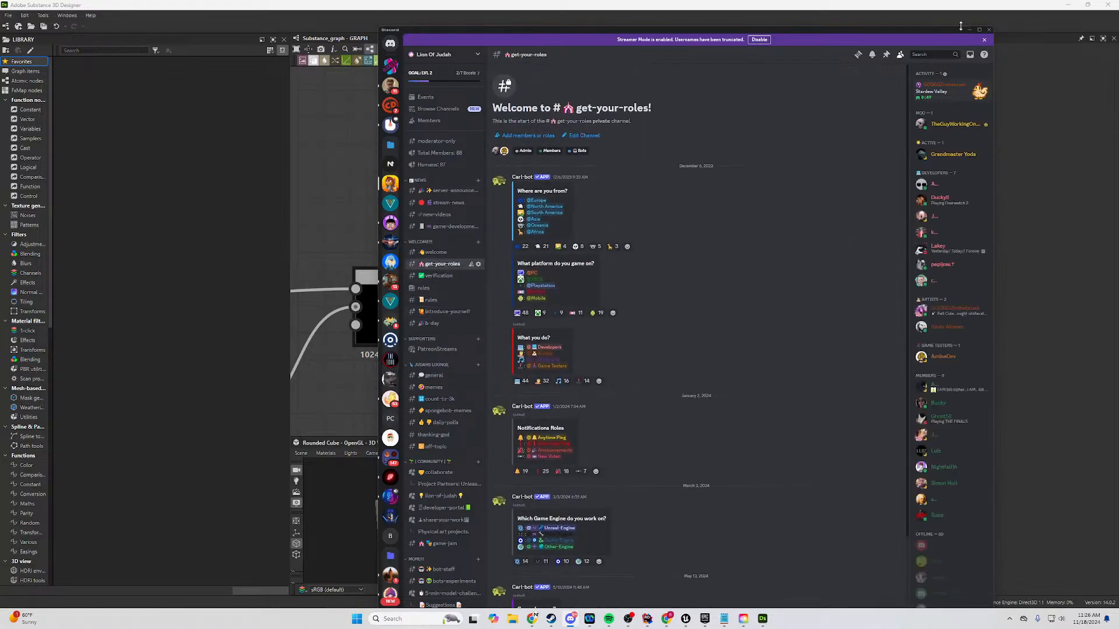
{"action": "left_click", "coordinate": [969, 30]}
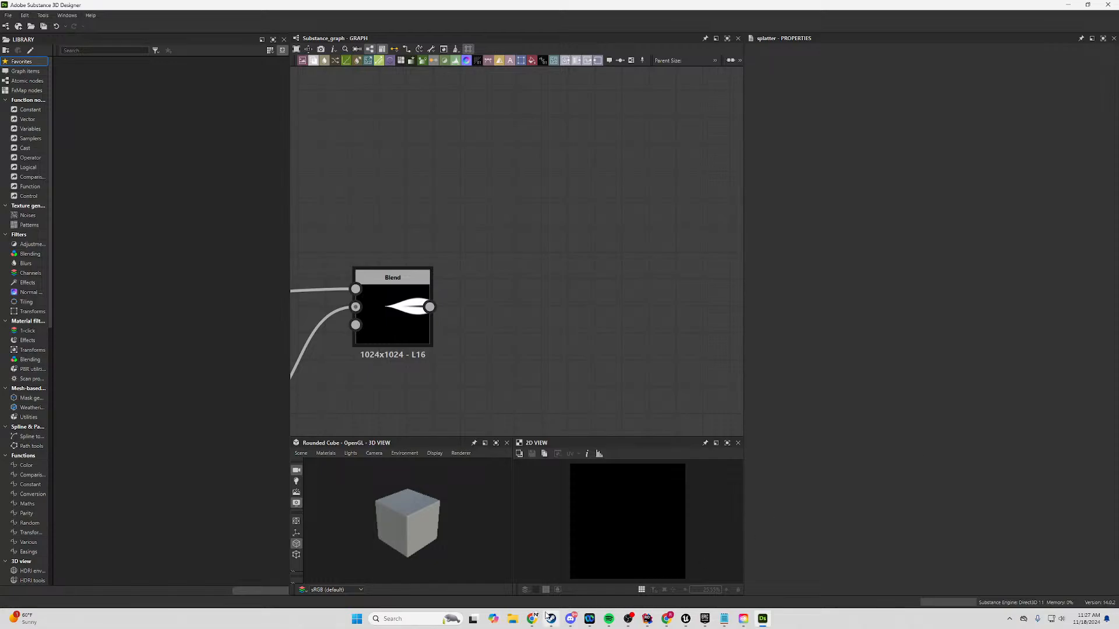
Bring Discord back up and review the role options listed in the get-your-roles channel.
{"action": "left_click_drag", "start_coordinate": [598, 163], "coordinate": [525, 15]}
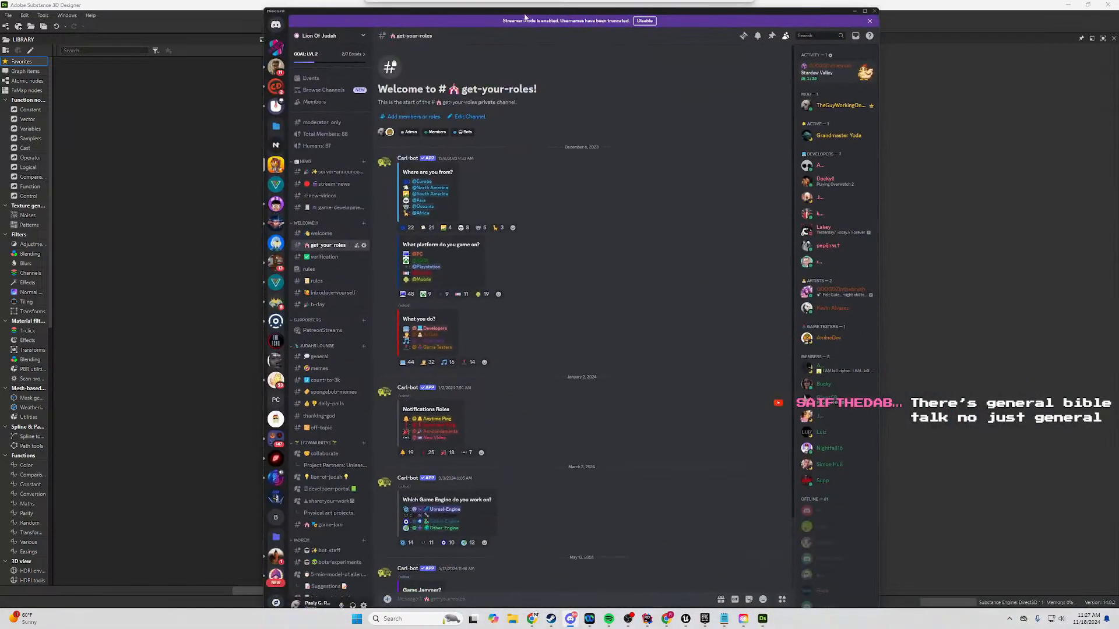
{"action": "scroll", "coordinate": [321, 345], "scroll_direction": "down", "scroll_amount": 3}
{"action": "scroll", "coordinate": [337, 388], "scroll_direction": "up", "scroll_amount": 3}
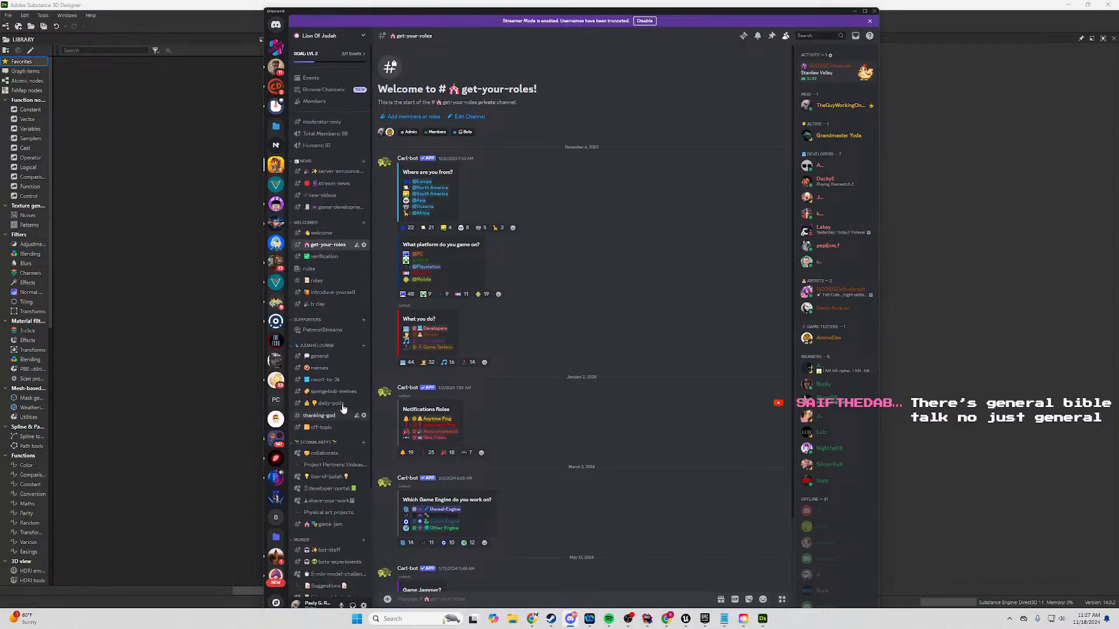
{"action": "left_click", "coordinate": [855, 12]}
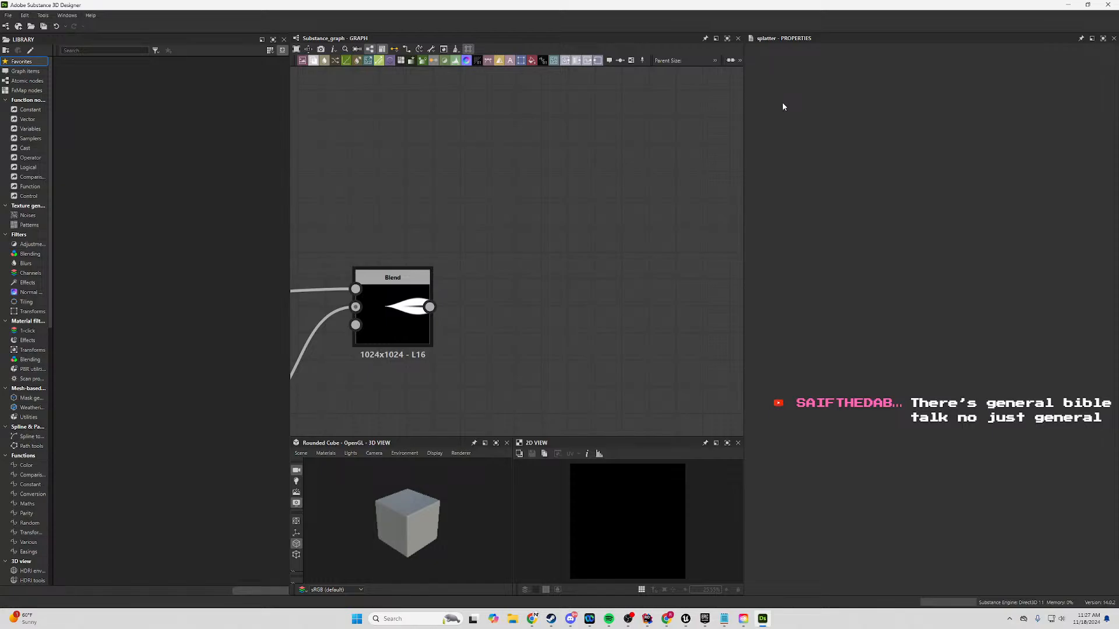
{"action": "left_click", "coordinate": [570, 619]}
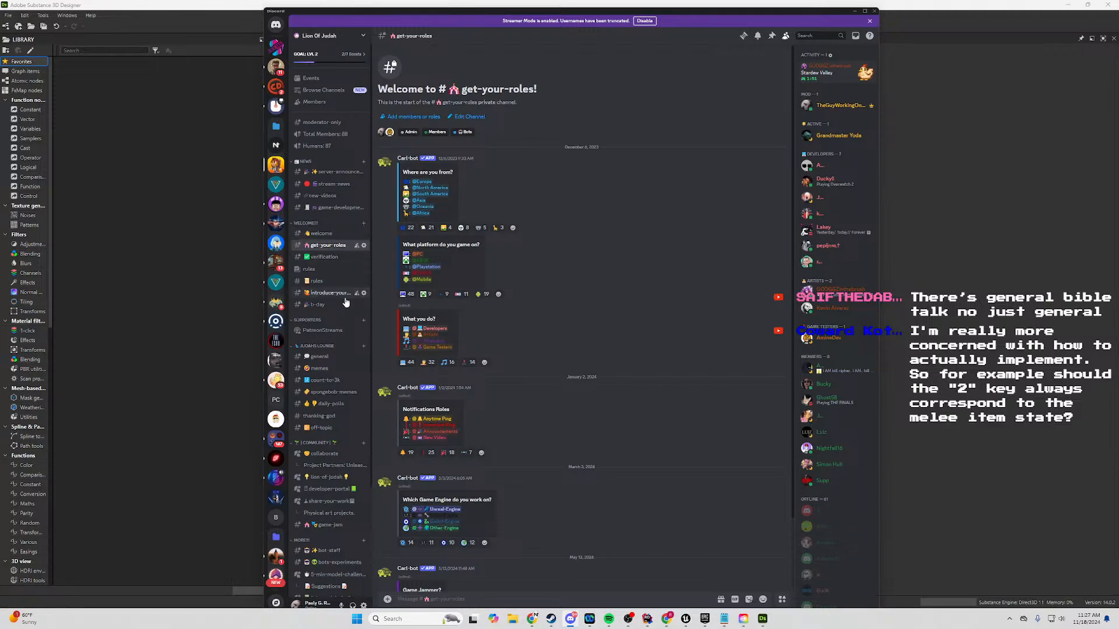
{"action": "scroll", "coordinate": [502, 274], "scroll_direction": "down", "scroll_amount": 2}
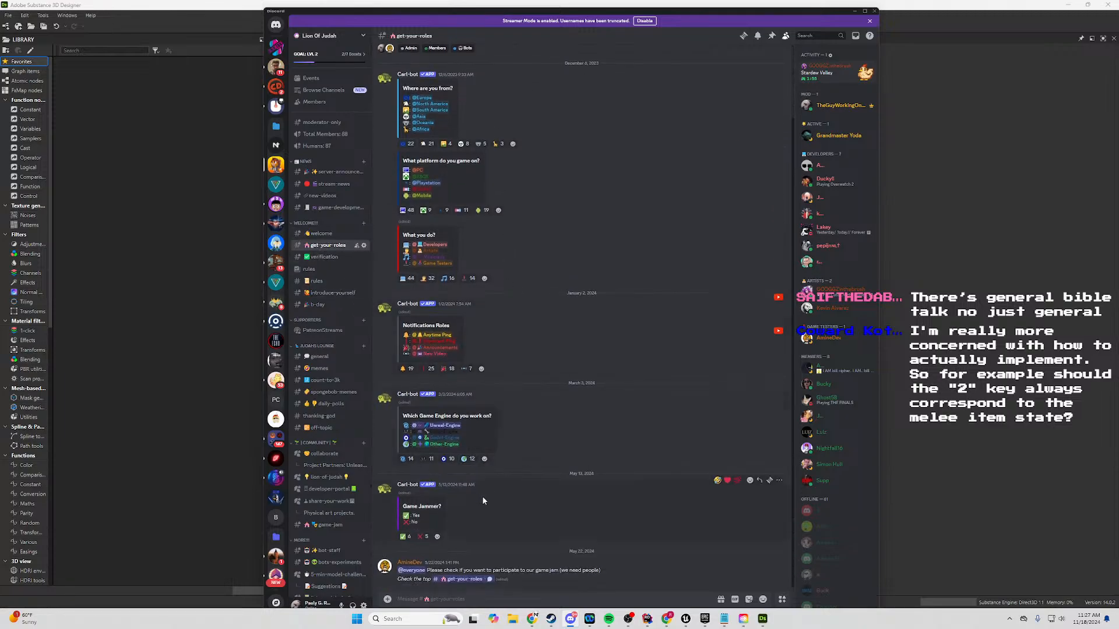
Examine the permissions in the settings of the general channel under Judahs Lounge.
{"action": "left_click", "coordinate": [319, 348]}
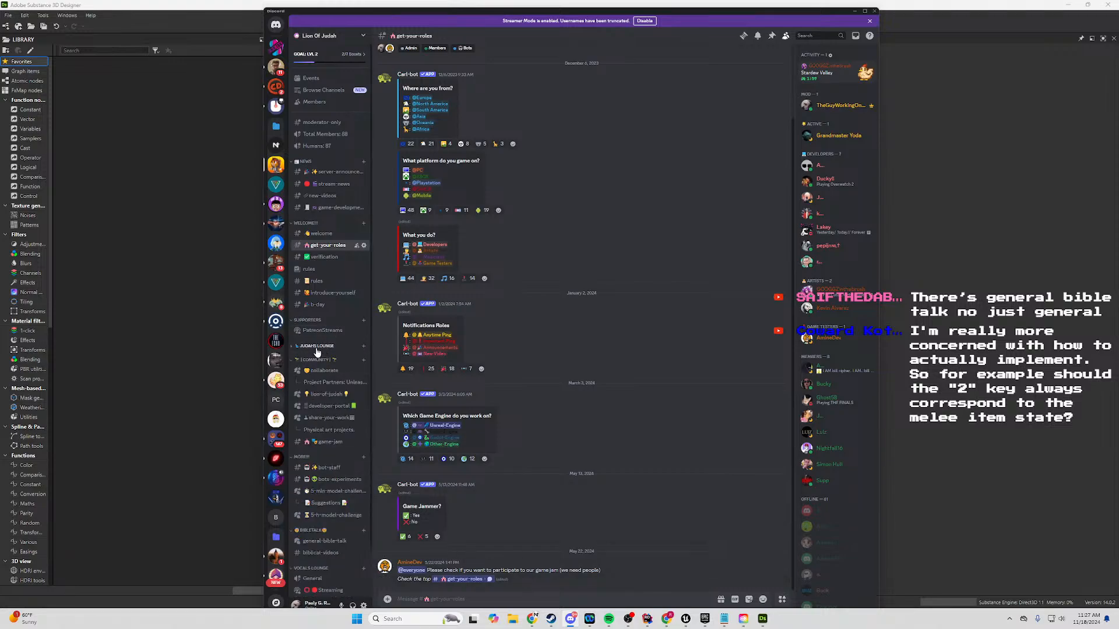
{"action": "left_click", "coordinate": [319, 347]}
{"action": "left_click", "coordinate": [329, 356]}
{"action": "left_click", "coordinate": [364, 356]}
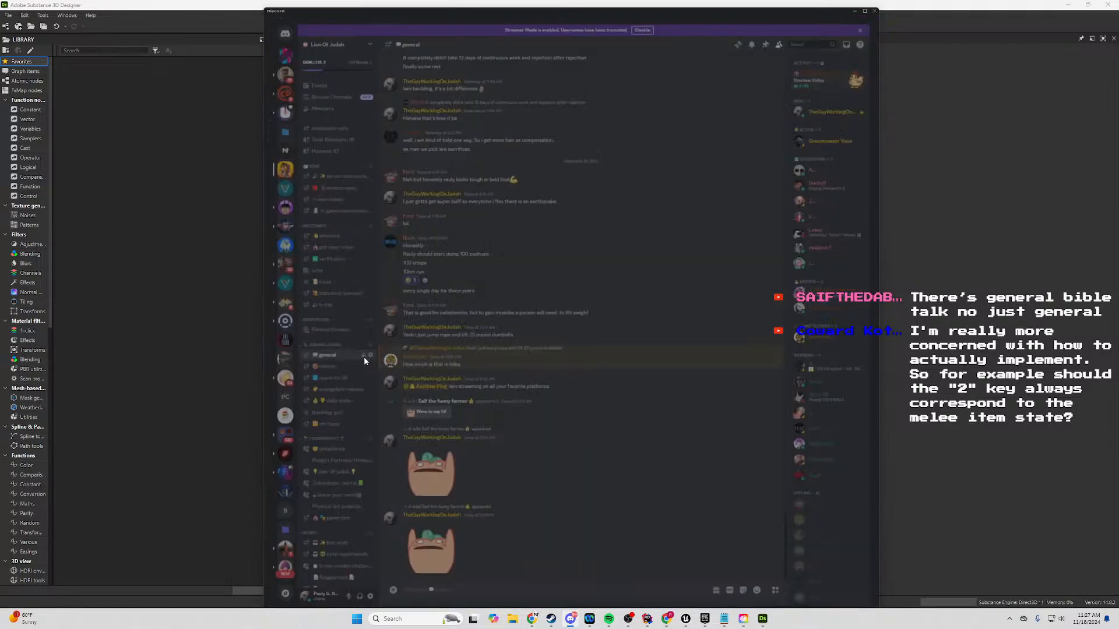
{"action": "left_click", "coordinate": [442, 62]}
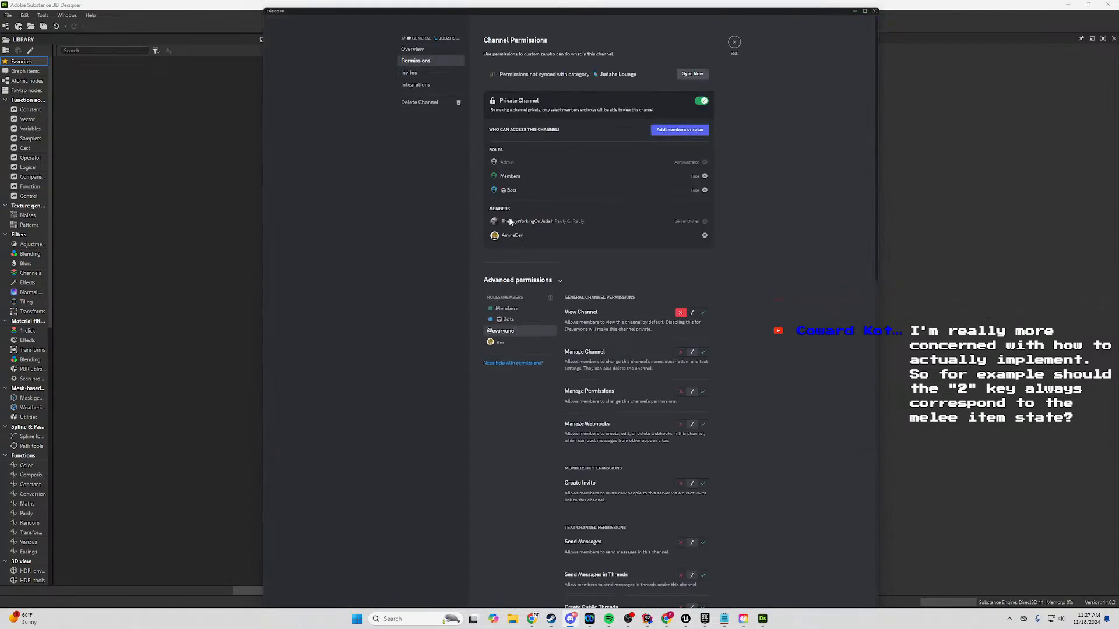
{"action": "left_click", "coordinate": [734, 42]}
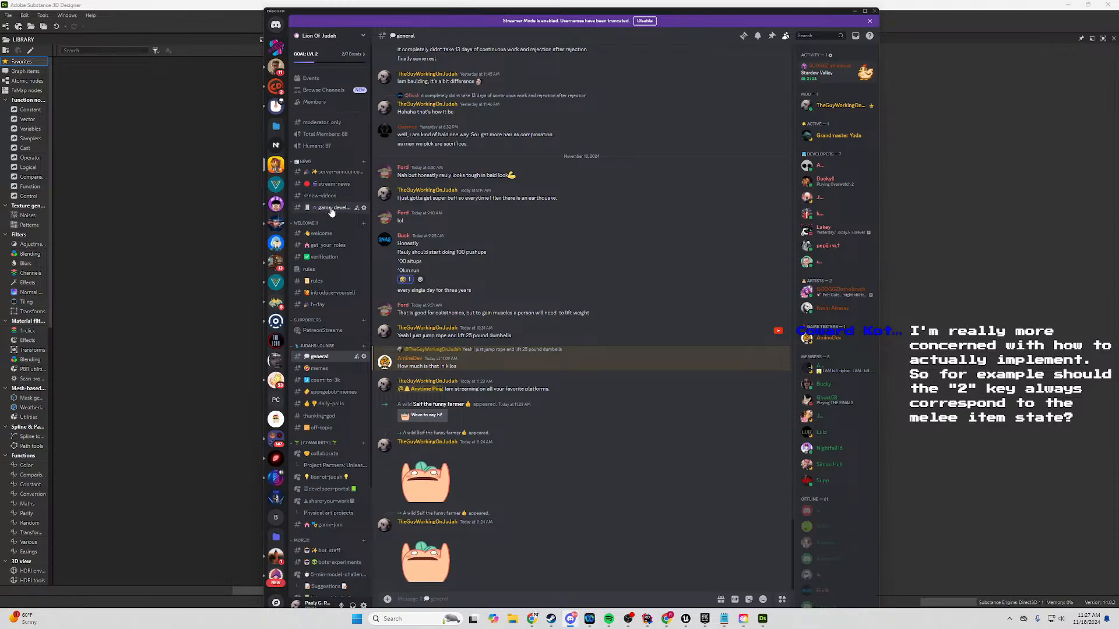
Check the verification channel and return to the beginning of the get-your-roles channel.
{"action": "left_click", "coordinate": [322, 257]}
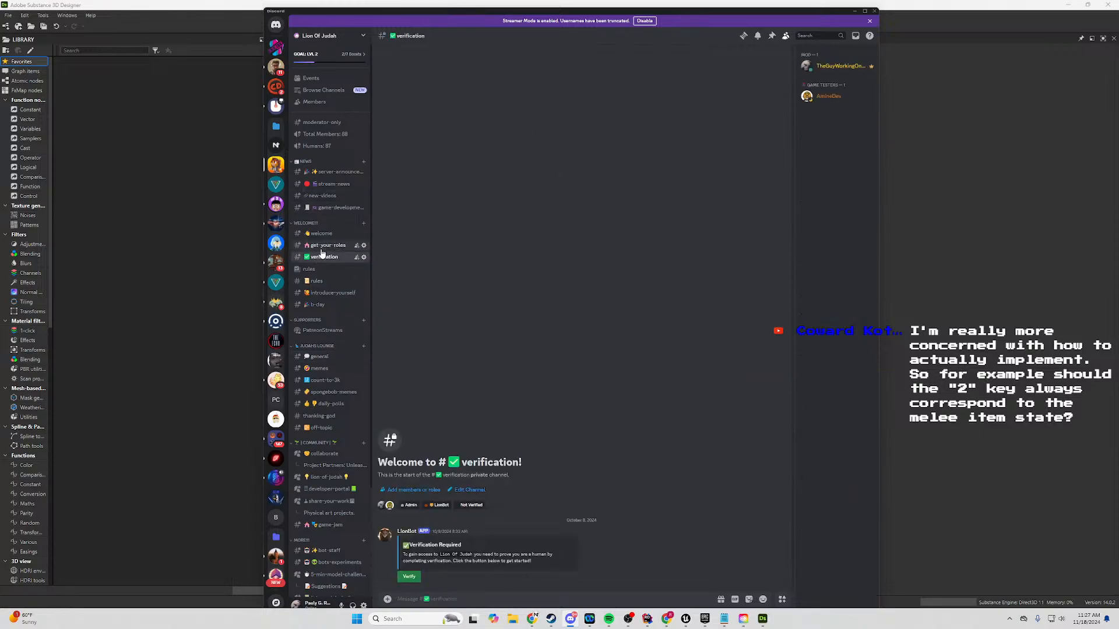
{"action": "left_click", "coordinate": [322, 247]}
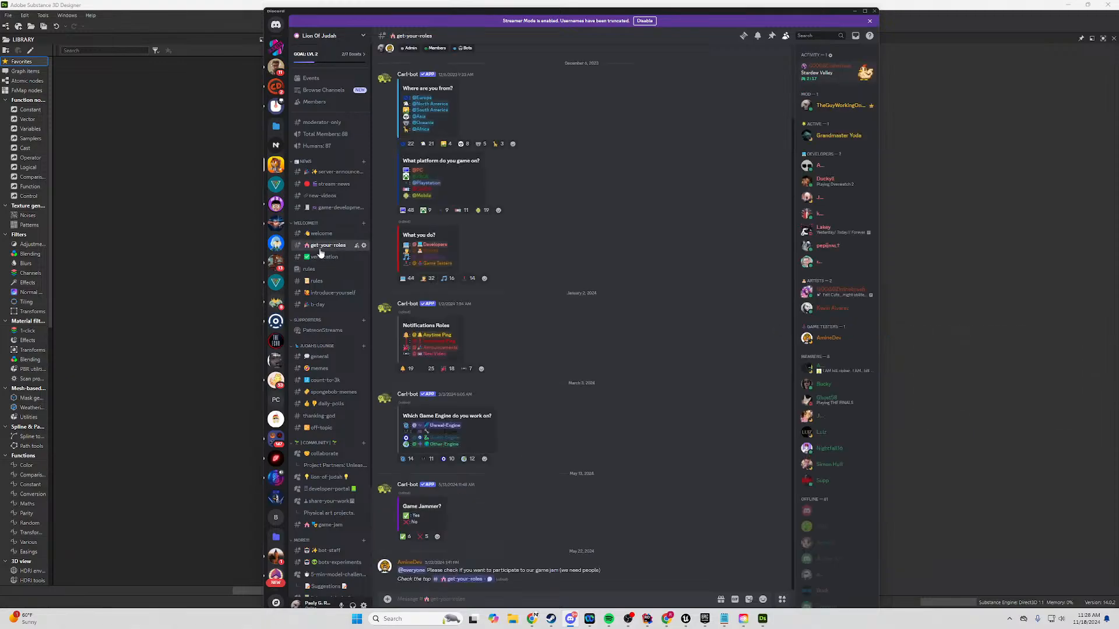
{"action": "scroll", "coordinate": [517, 393], "scroll_direction": "up", "scroll_amount": 3}
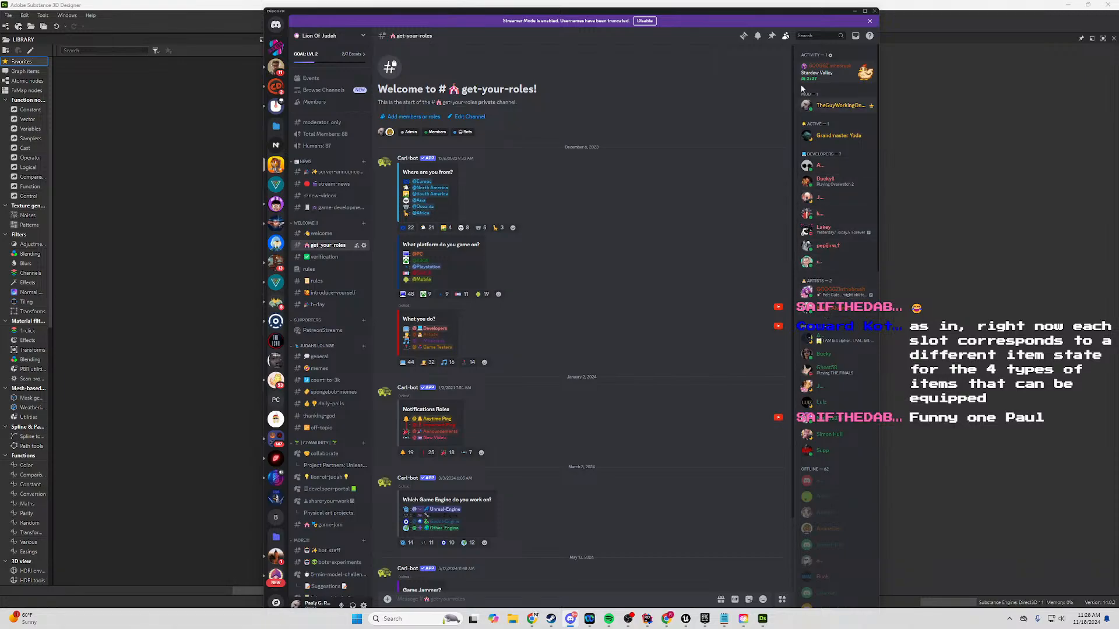
Assign the Members role to the newly joined member from the join notice in general, and return to Substance 3D Designer.
{"action": "left_click", "coordinate": [808, 36]}
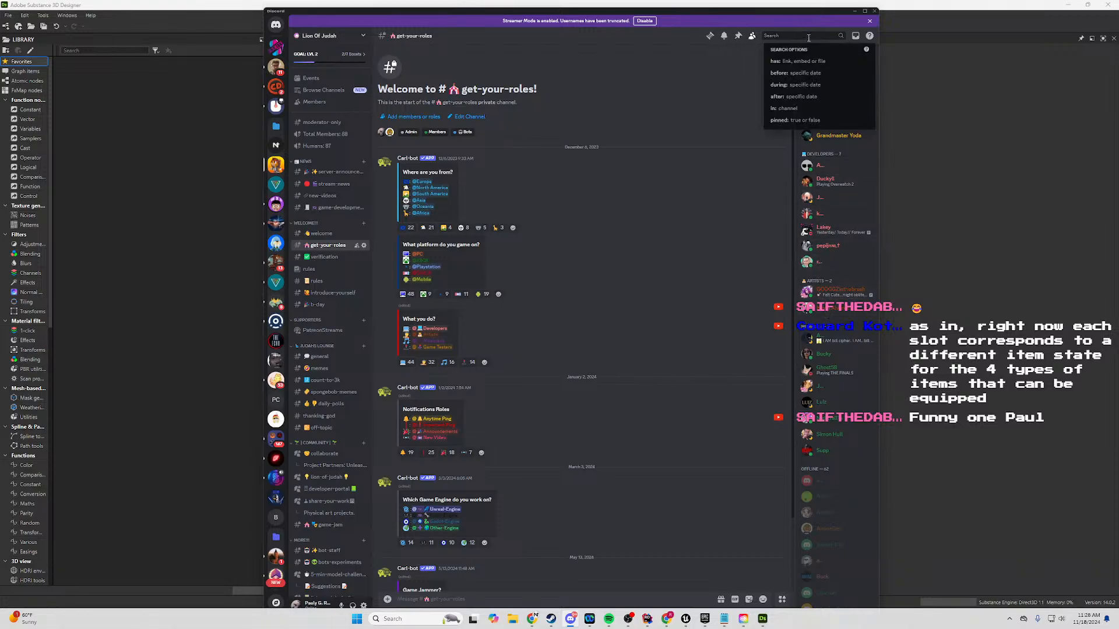
{"action": "type", "text": "saif"}
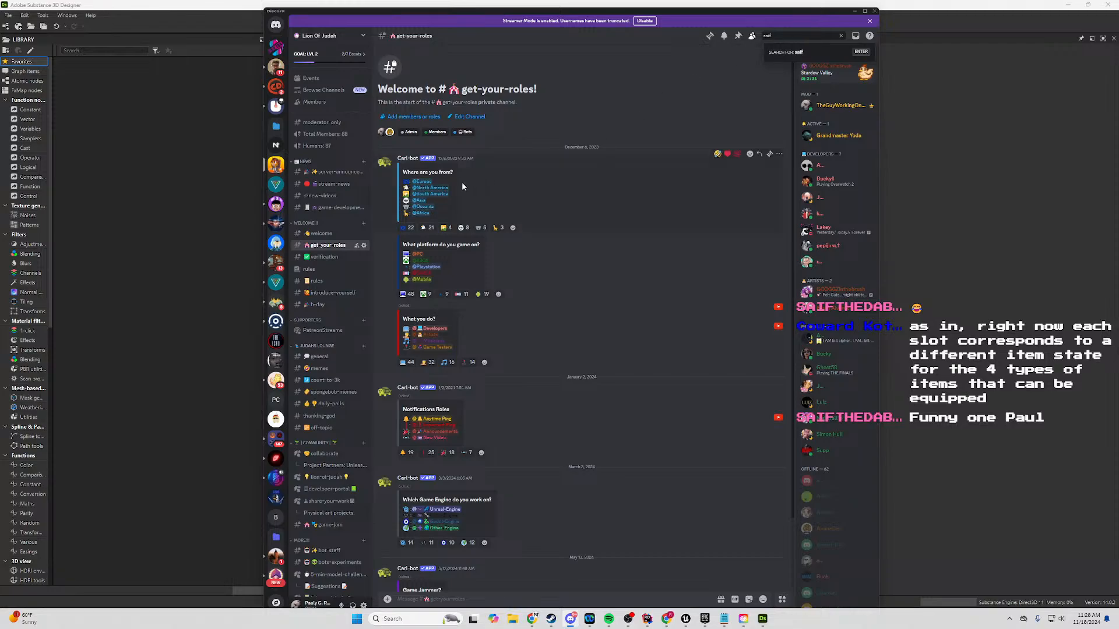
{"action": "left_click", "coordinate": [319, 356]}
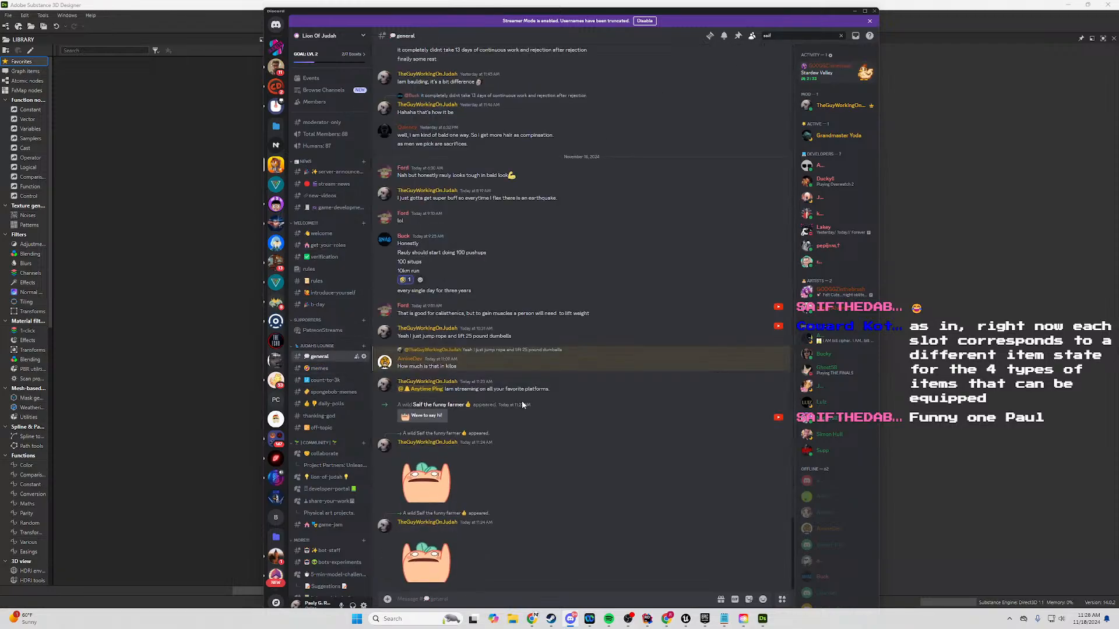
{"action": "right_click", "coordinate": [440, 411]}
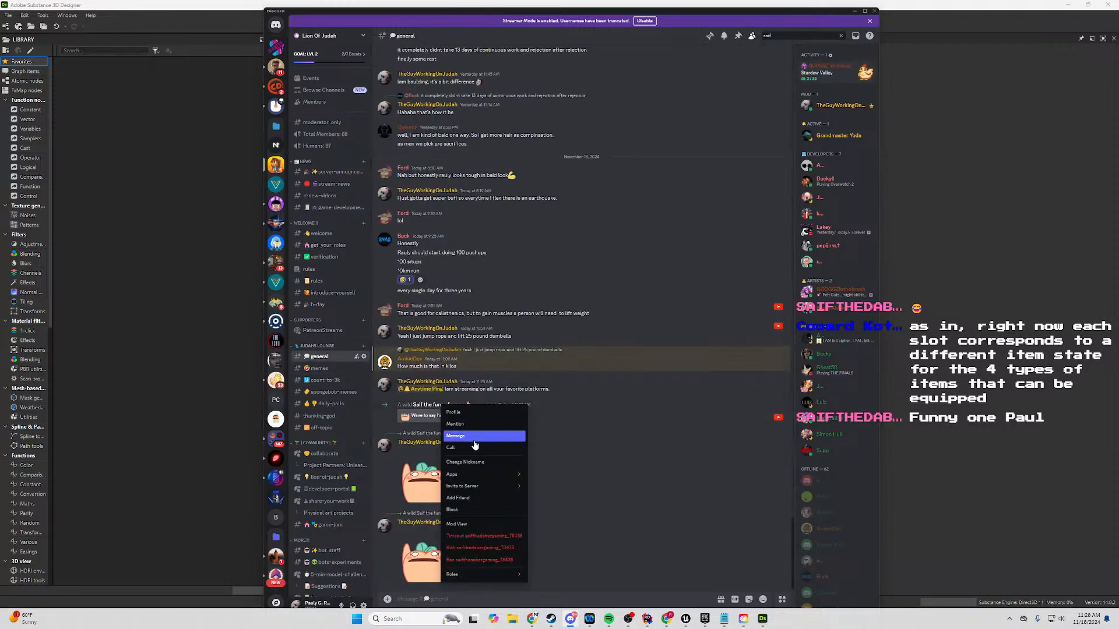
{"action": "mouse_move", "coordinate": [491, 488]}
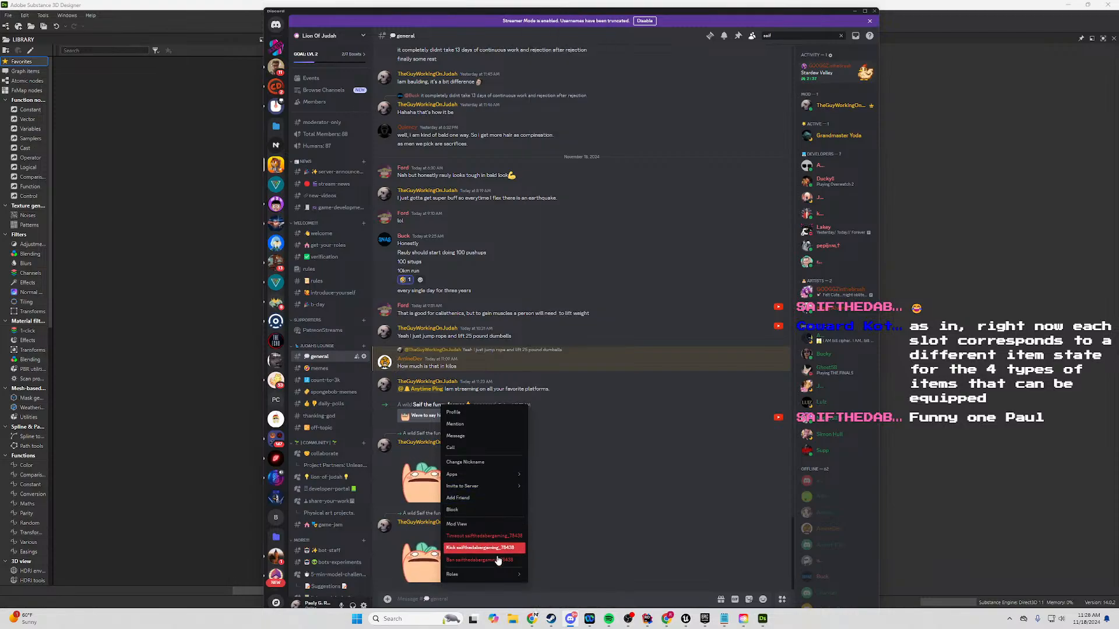
{"action": "mouse_move", "coordinate": [504, 581]}
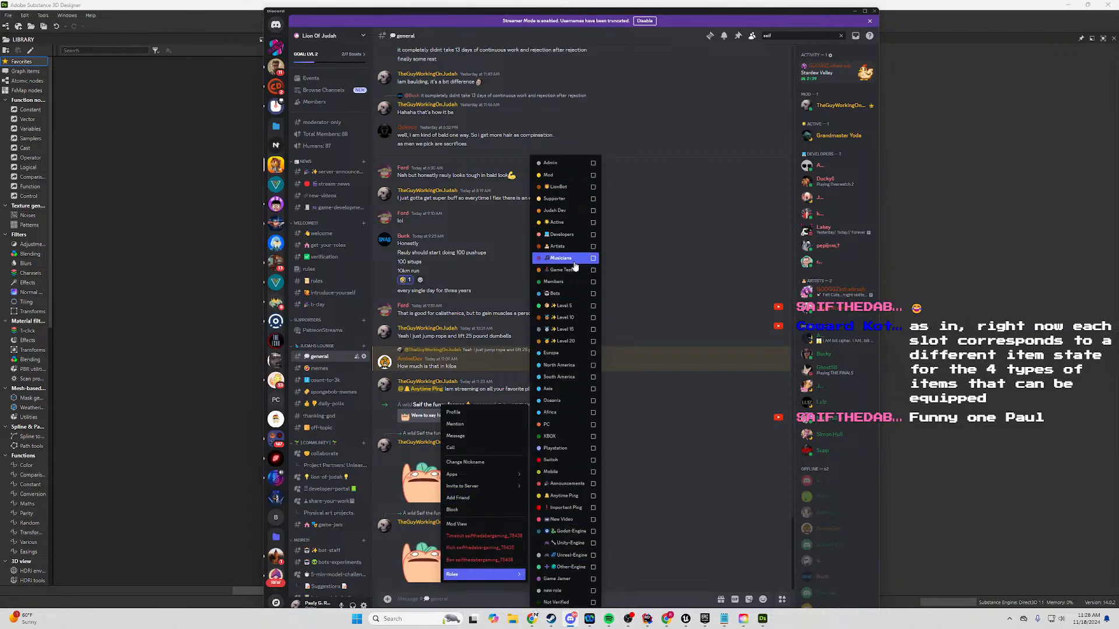
{"action": "left_click", "coordinate": [590, 284]}
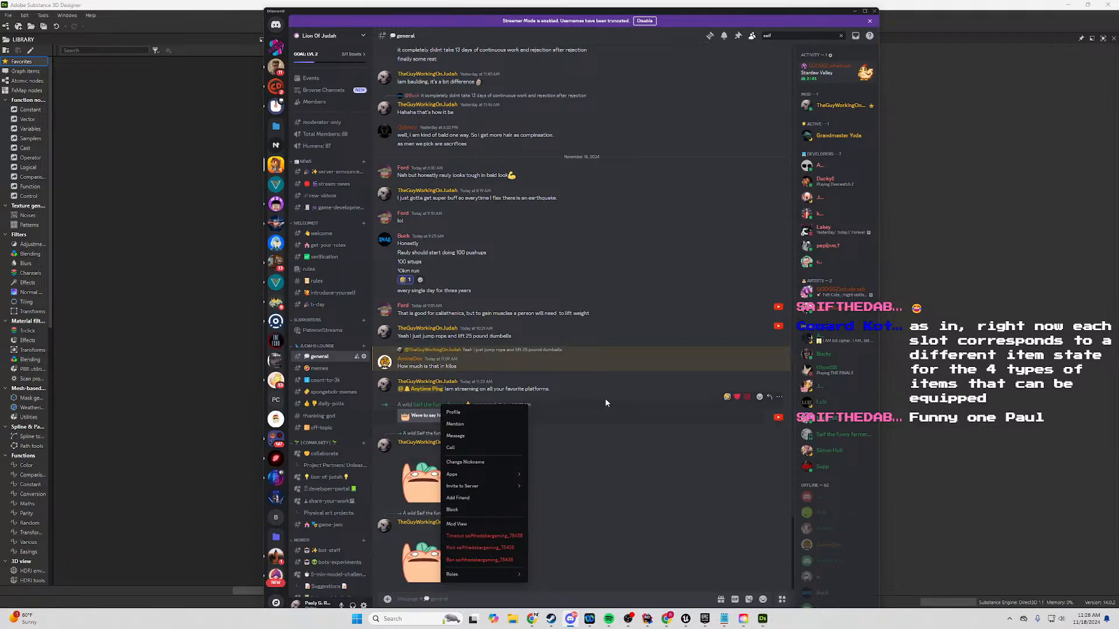
{"action": "left_click", "coordinate": [634, 457]}
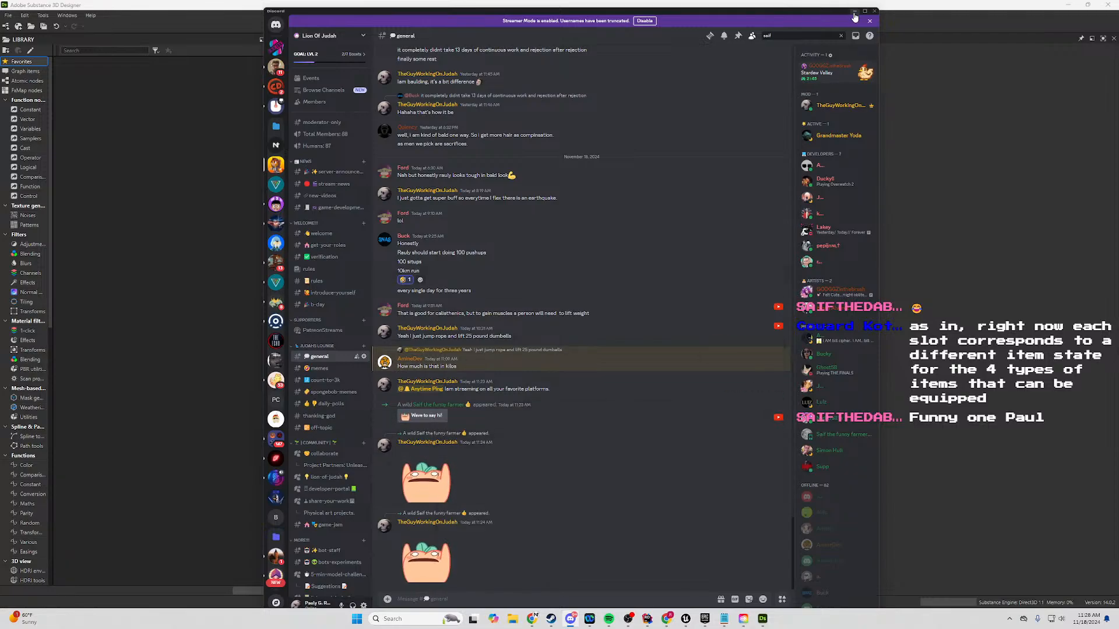
{"action": "key", "text": "alt+Tab"}
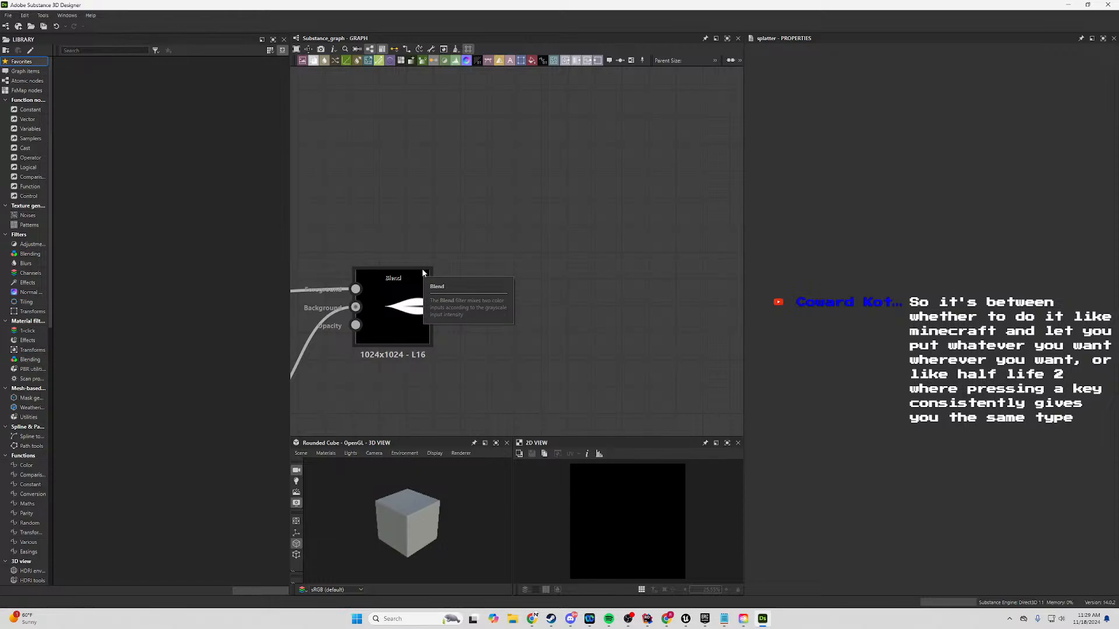
Examine the graph's two branches from the Transformation 2D and Histogram Scan nodes through the Blur nodes to the Blend.
{"action": "left_click", "coordinate": [423, 270]}
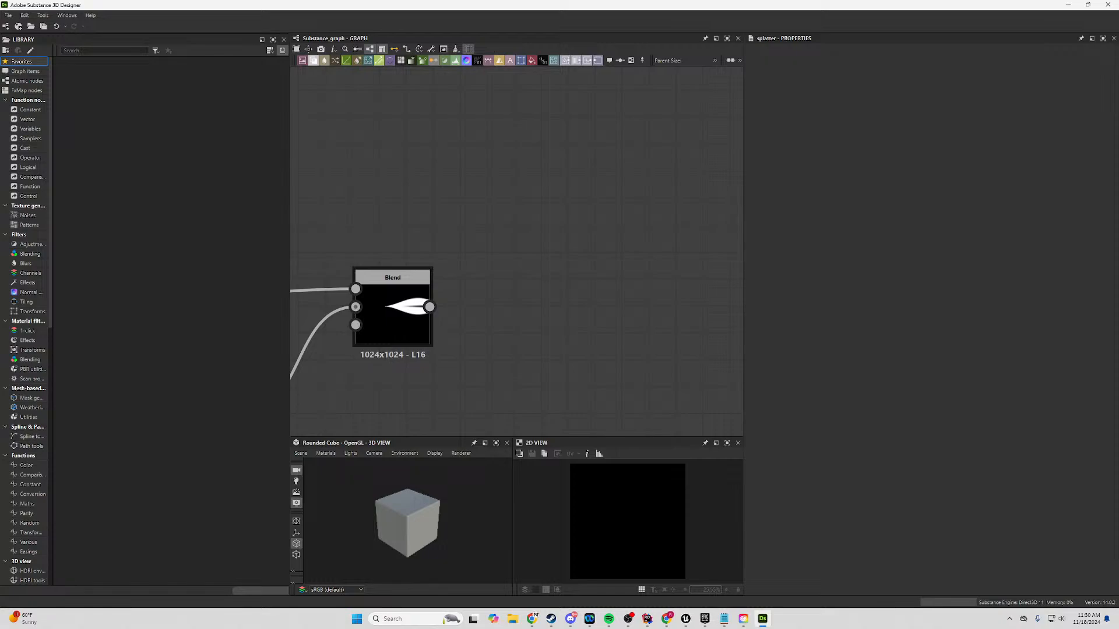
{"action": "scroll", "coordinate": [505, 294], "scroll_direction": "down", "scroll_amount": 2}
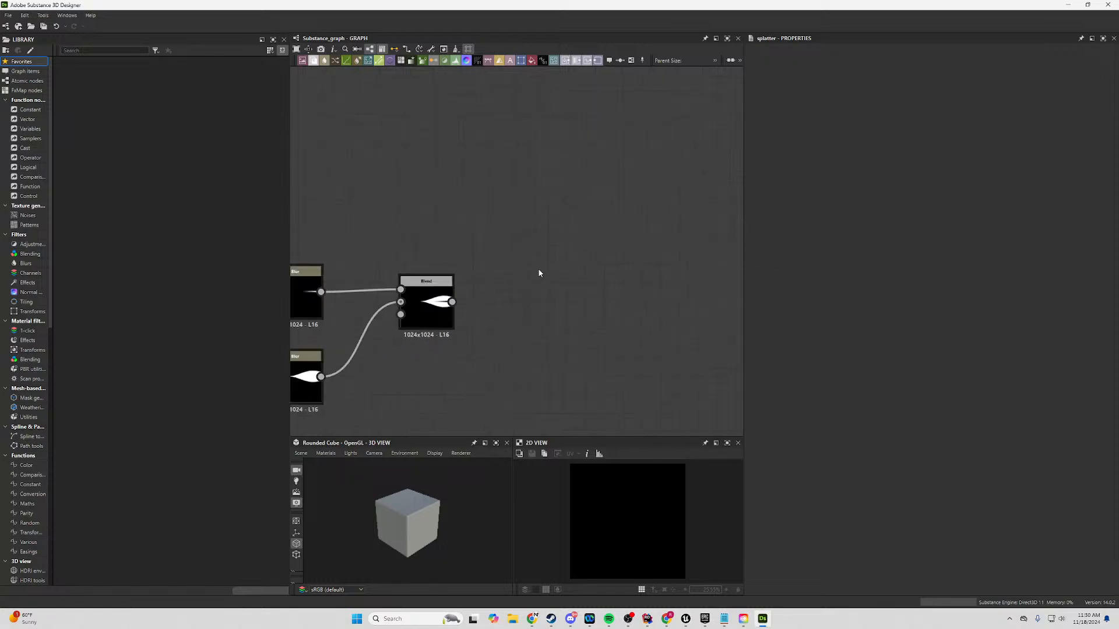
{"action": "middle_click_drag", "start_coordinate": [455, 230], "coordinate": [633, 163]}
{"action": "mouse_move", "coordinate": [594, 210]}
{"action": "left_mouse_down"}
{"action": "mouse_move", "coordinate": [586, 215]}
{"action": "mouse_move", "coordinate": [594, 205]}
{"action": "mouse_move", "coordinate": [606, 219]}
{"action": "mouse_move", "coordinate": [595, 209]}
{"action": "left_mouse_up"}
{"action": "middle_click_drag", "start_coordinate": [473, 165], "coordinate": [756, 153]}
{"action": "middle_click_drag", "start_coordinate": [625, 162], "coordinate": [488, 165]}
{"action": "left_click_drag", "start_coordinate": [489, 165], "coordinate": [345, 230]}
{"action": "left_click_drag", "start_coordinate": [456, 205], "coordinate": [494, 206]}
{"action": "left_click", "coordinate": [512, 133]}
{"action": "middle_click_drag", "start_coordinate": [572, 148], "coordinate": [395, 145]}
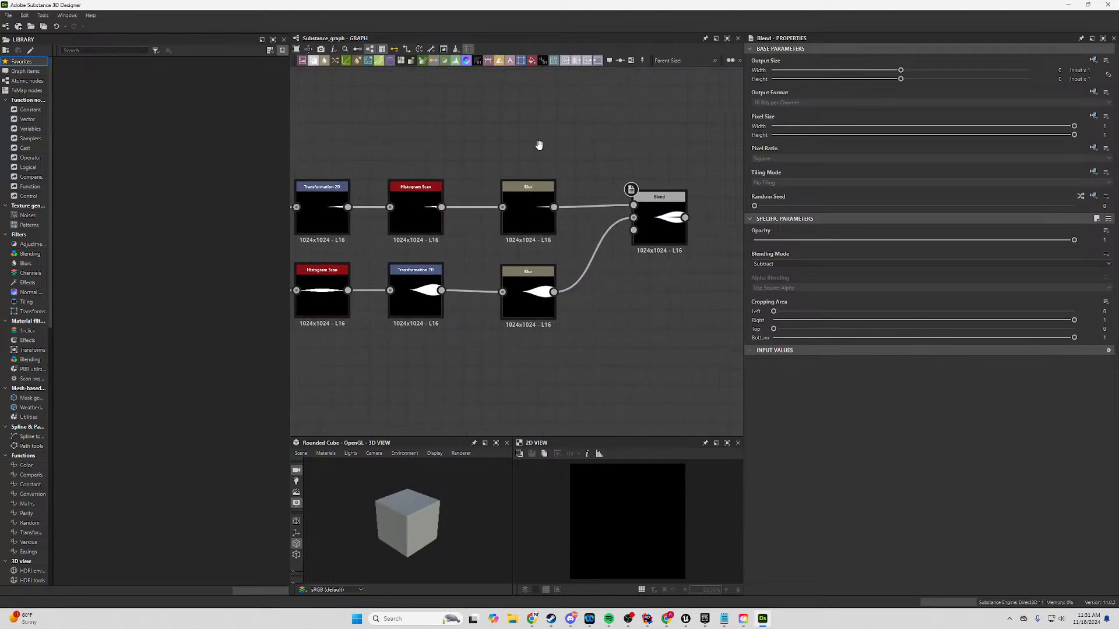
{"action": "middle_click_drag", "start_coordinate": [693, 196], "coordinate": [499, 190]}
{"action": "middle_click_drag", "start_coordinate": [370, 165], "coordinate": [436, 167]}
{"action": "middle_click_drag", "start_coordinate": [502, 186], "coordinate": [511, 189]}
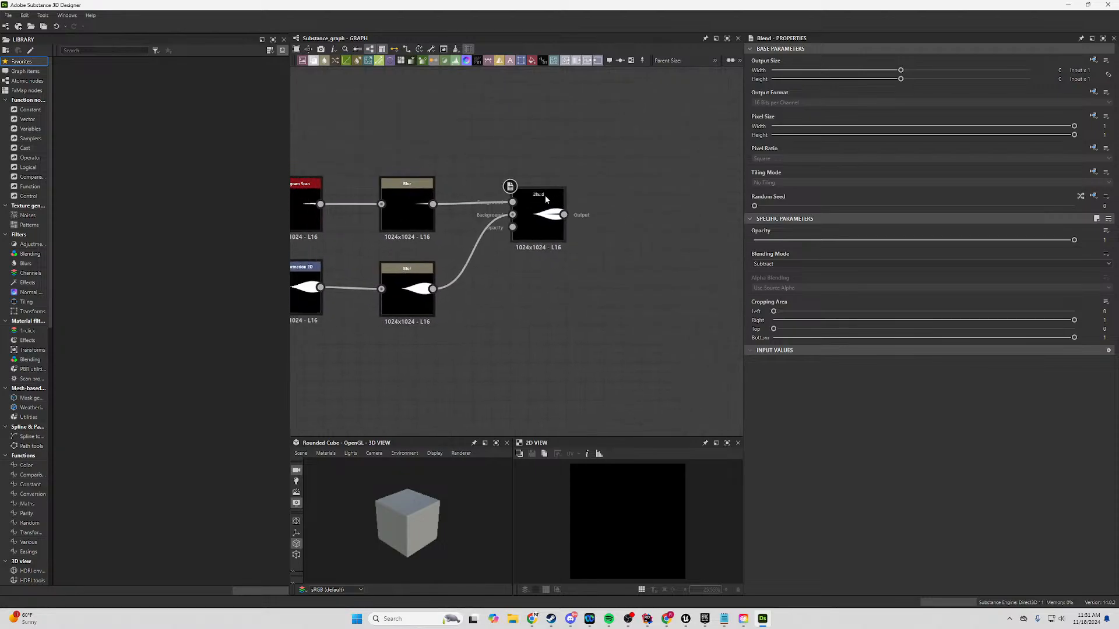
Search the node list for "patter" from the Blend output and add a Tile Sampler Grayscale node.
{"action": "left_click", "coordinate": [546, 196]}
{"action": "left_click", "coordinate": [515, 149]}
{"action": "middle_click_drag", "start_coordinate": [579, 201], "coordinate": [477, 249]}
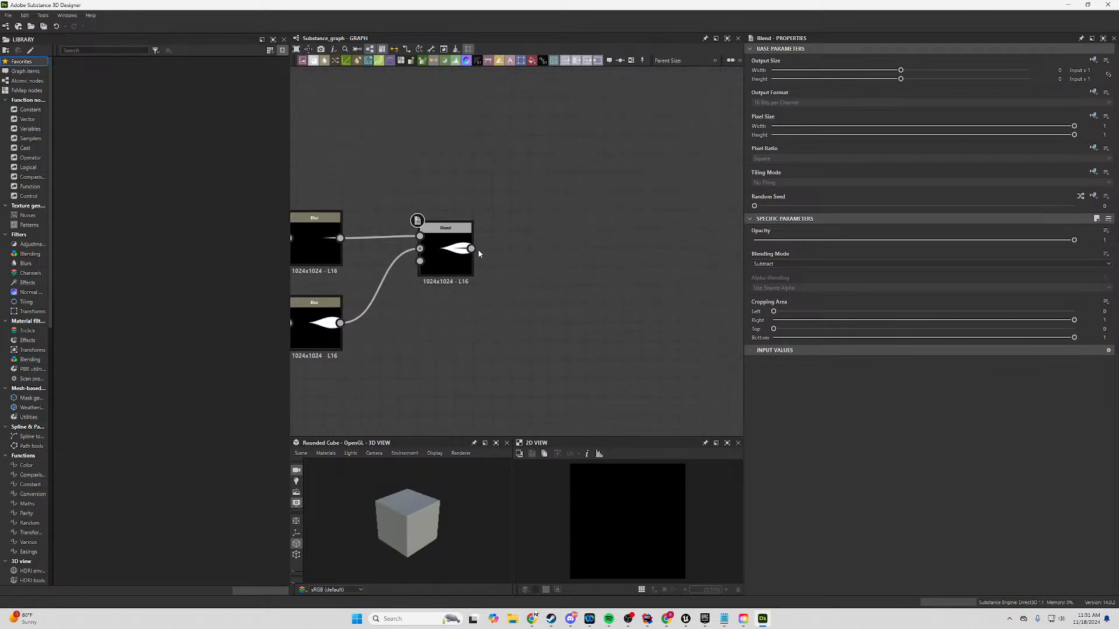
{"action": "left_click_drag", "start_coordinate": [471, 248], "coordinate": [540, 235]}
{"action": "type", "text": "pp"}
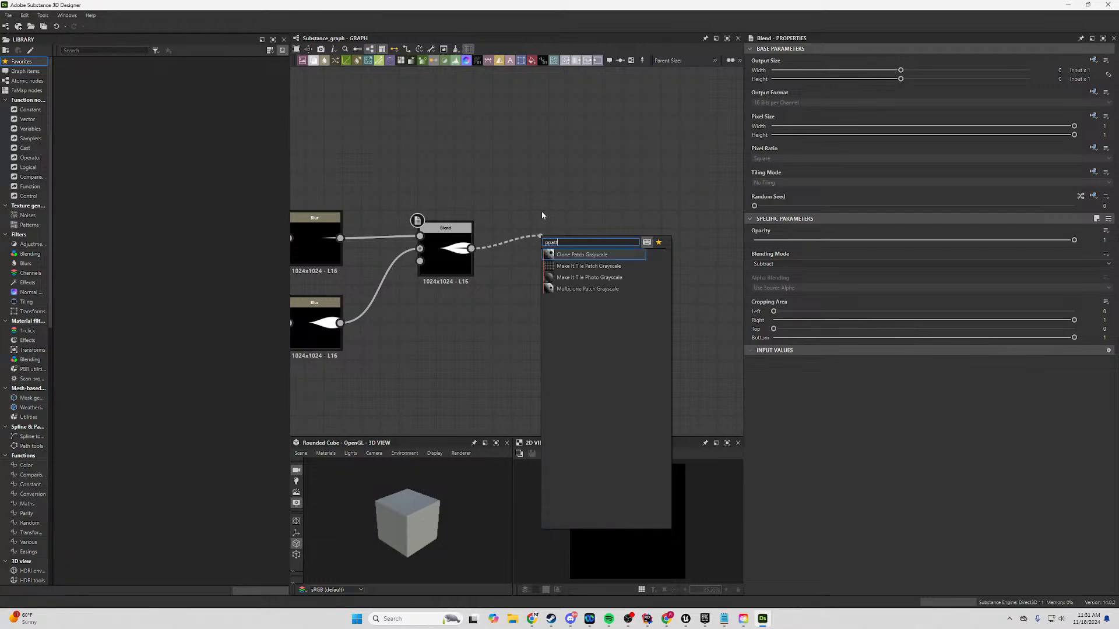
{"action": "key", "text": "BackSpace"}
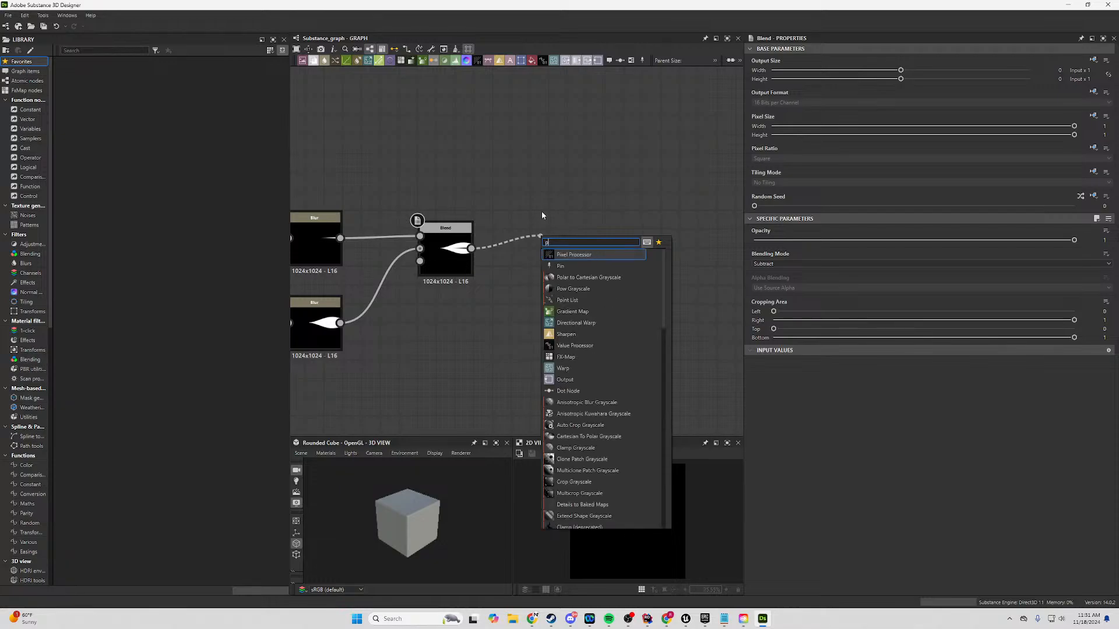
{"action": "type", "text": "att"}
{"action": "key", "text": "BackSpace"}
{"action": "key", "text": "BackSpace"}
{"action": "key", "text": "BackSpace"}
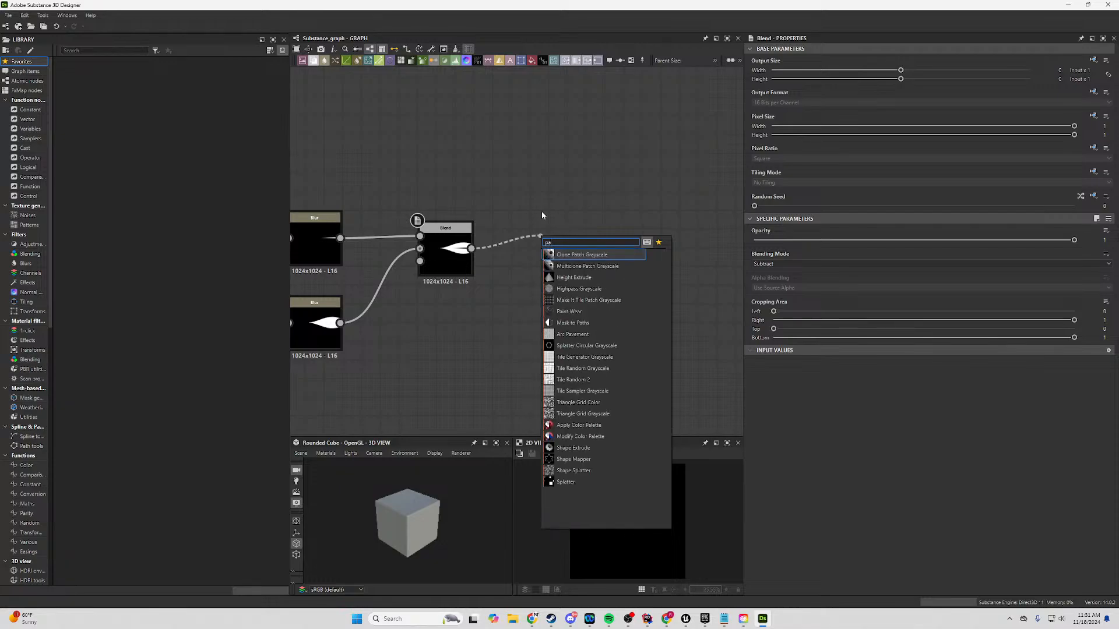
{"action": "type", "text": "patt"}
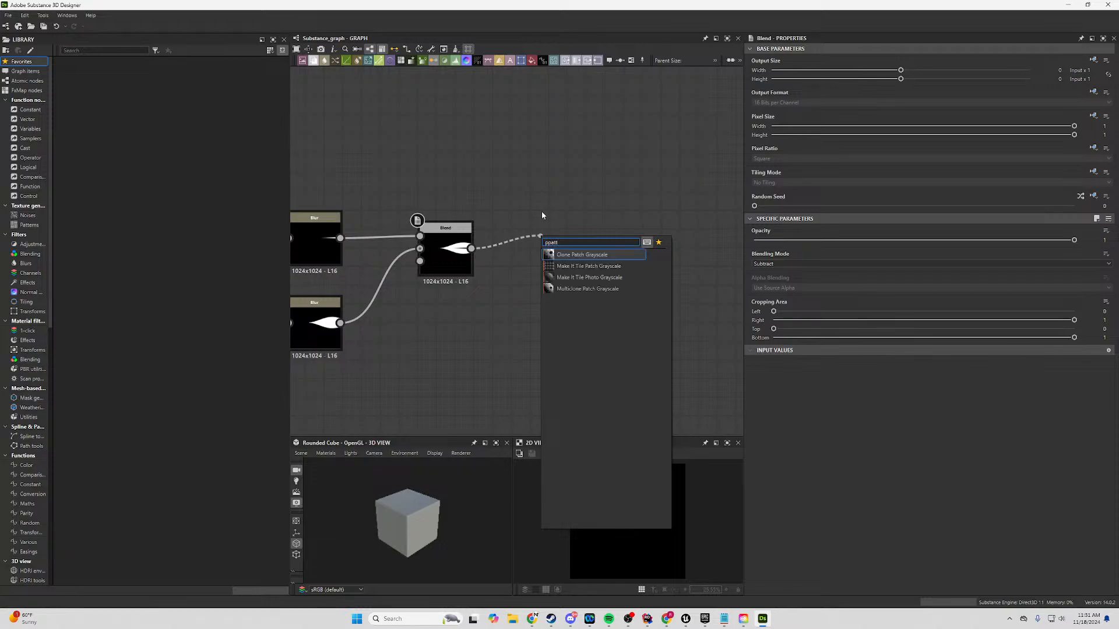
{"action": "key", "text": "BackSpace"}
{"action": "key", "text": "BackSpace"}
{"action": "key", "text": "BackSpace"}
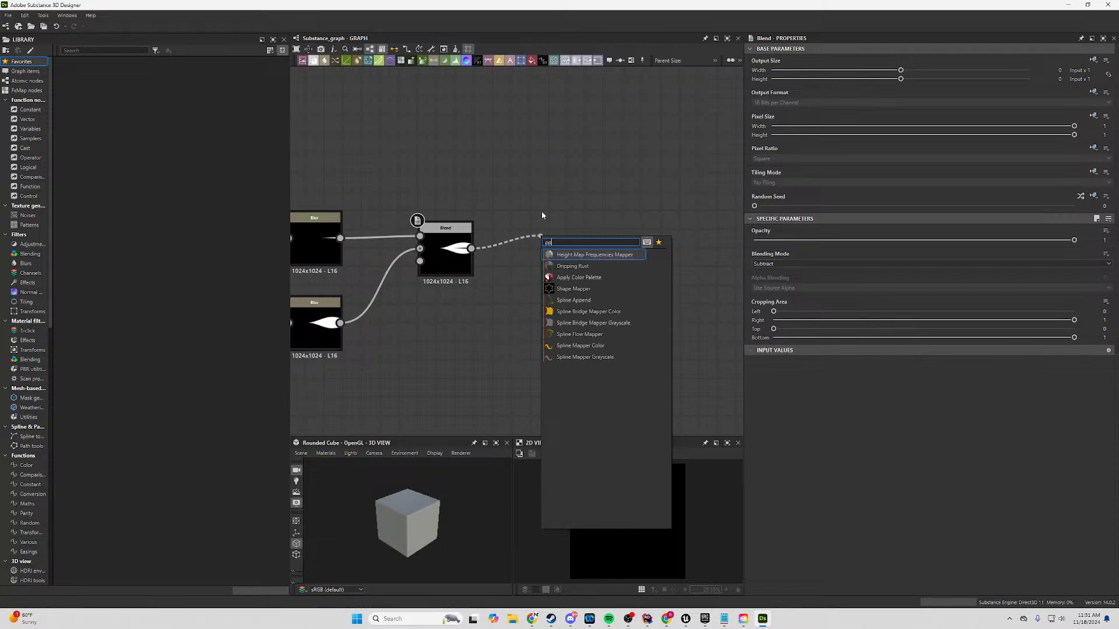
{"action": "key", "text": "BackSpace"}
{"action": "type", "text": "att"}
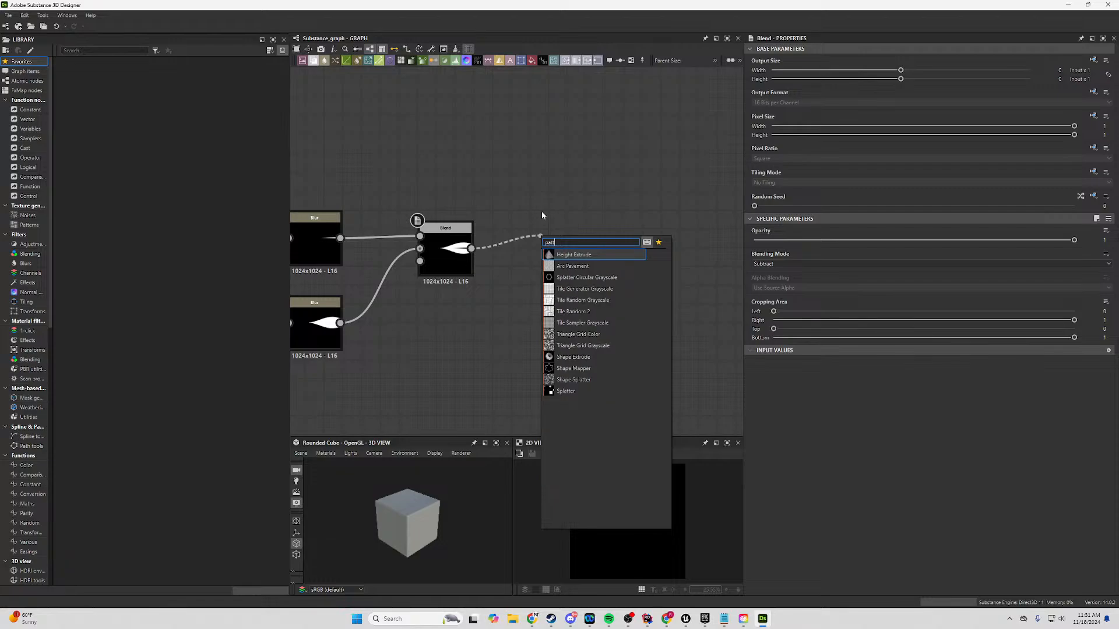
{"action": "type", "text": "er"}
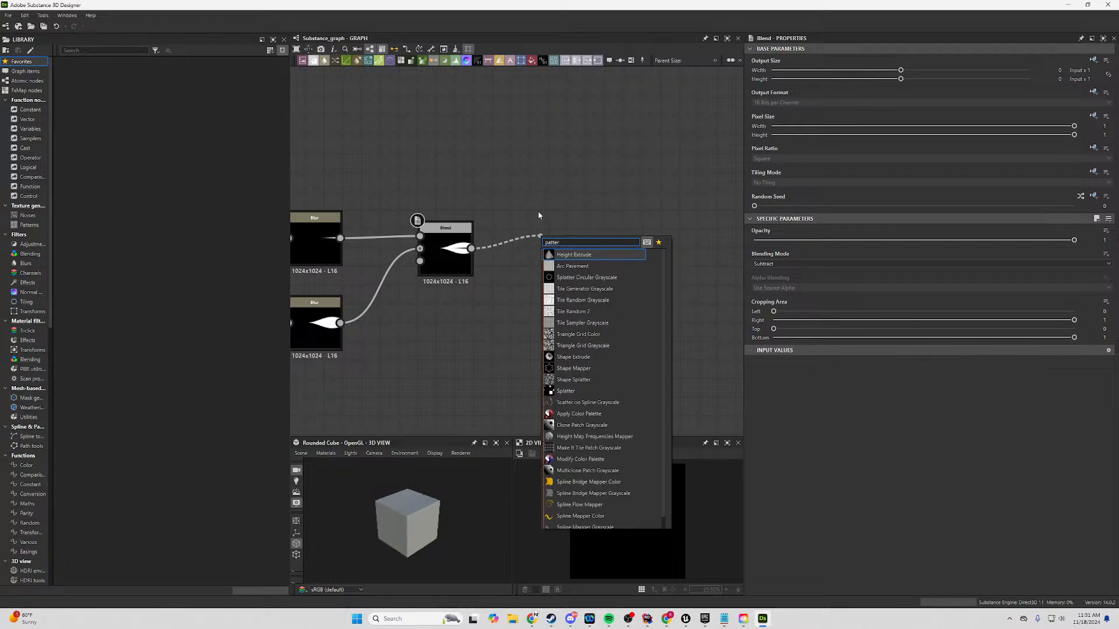
{"action": "left_click", "coordinate": [606, 324]}
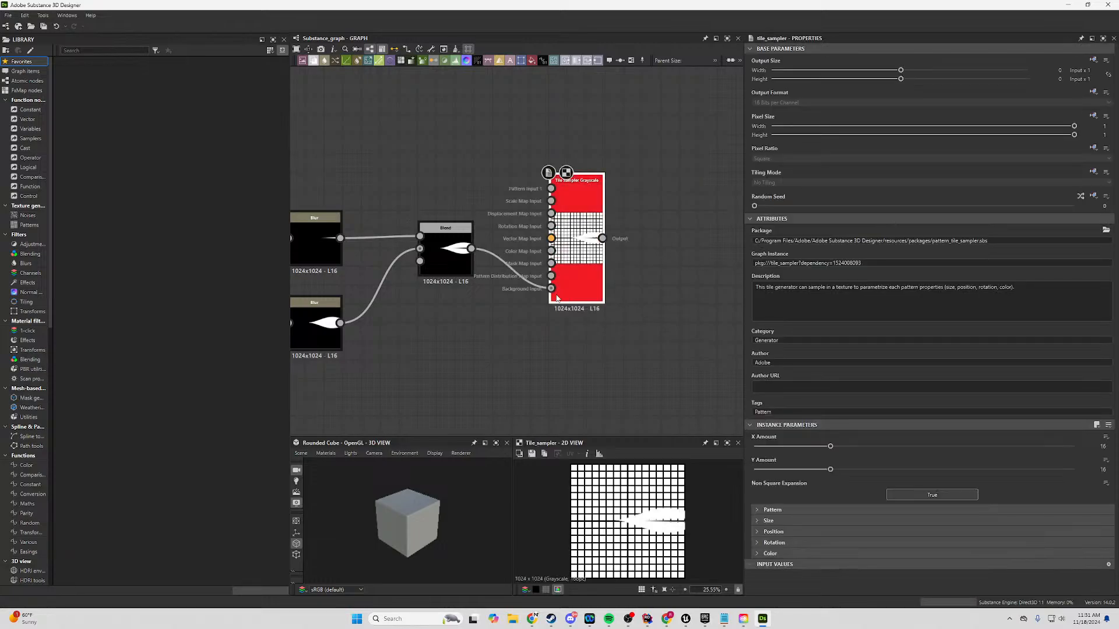
Connect the Blend output to Pattern Input 1 instead of Background Input, set Pattern to Pattern Input, and preview the Tile Sampler in 2D.
{"action": "left_click", "coordinate": [551, 288]}
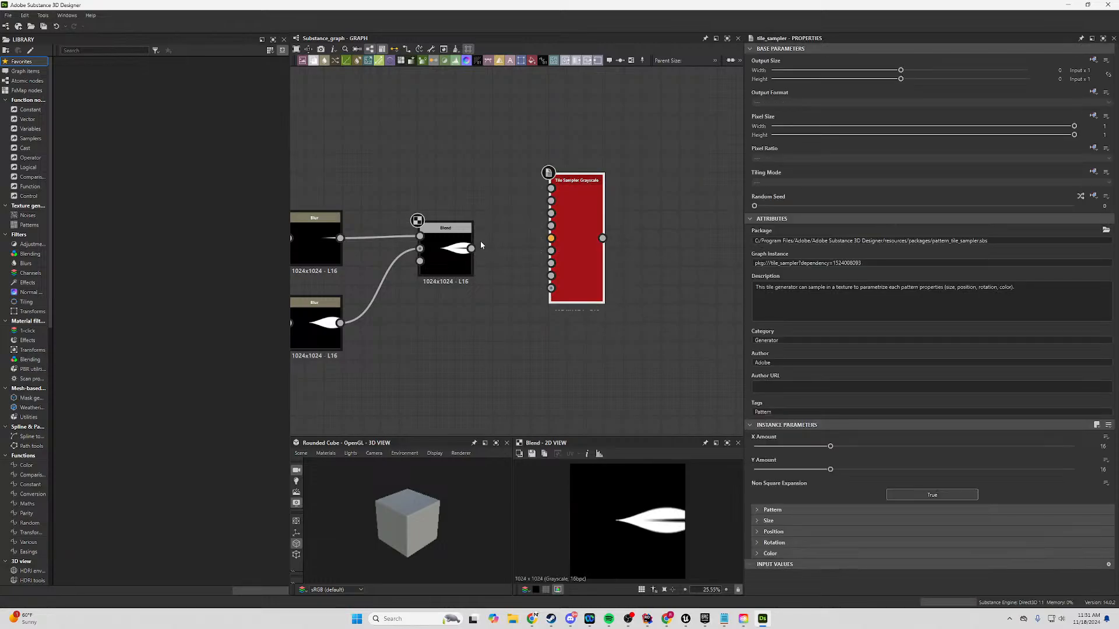
{"action": "left_click_drag", "start_coordinate": [470, 248], "coordinate": [550, 189]}
{"action": "left_click", "coordinate": [772, 510]}
{"action": "scroll", "coordinate": [808, 466], "scroll_direction": "down", "scroll_amount": 3}
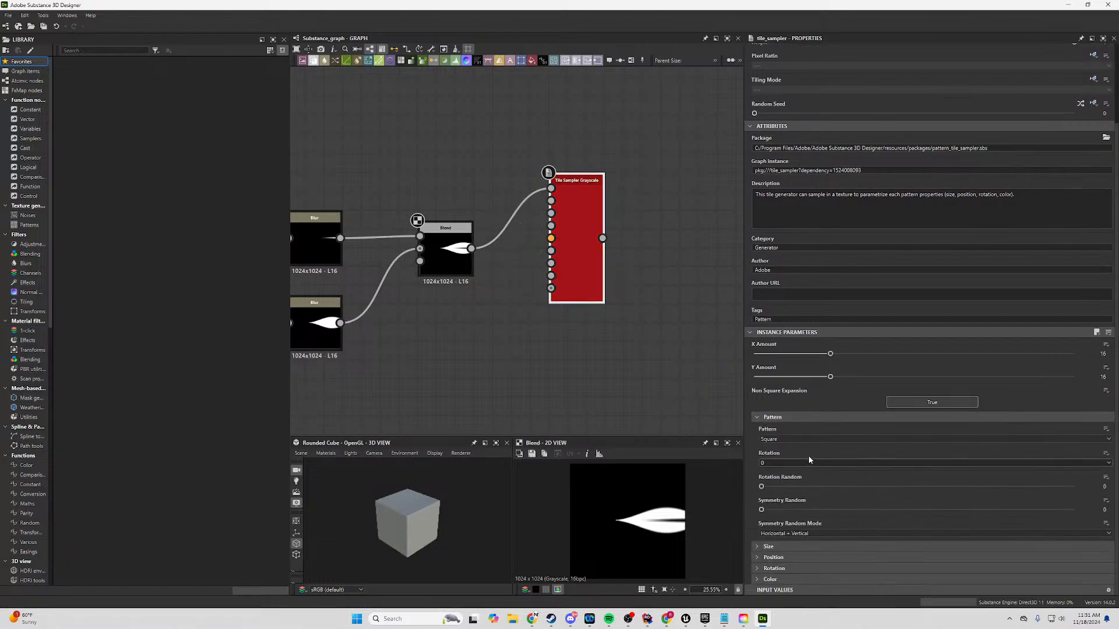
{"action": "left_click", "coordinate": [802, 438]}
{"action": "left_click", "coordinate": [799, 446]}
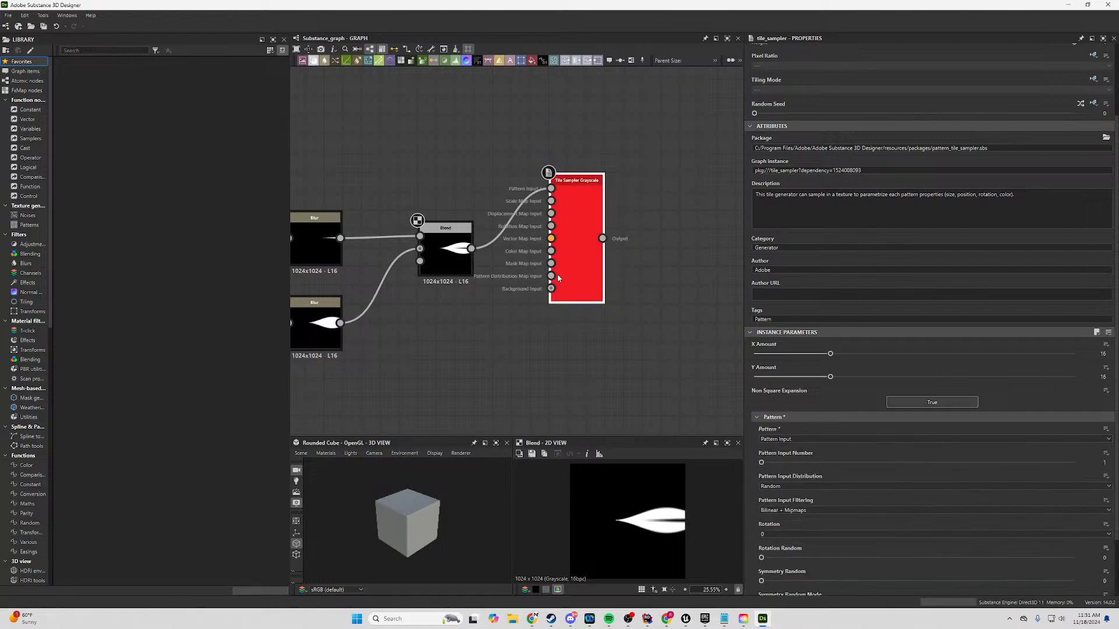
{"action": "double_click", "coordinate": [576, 252]}
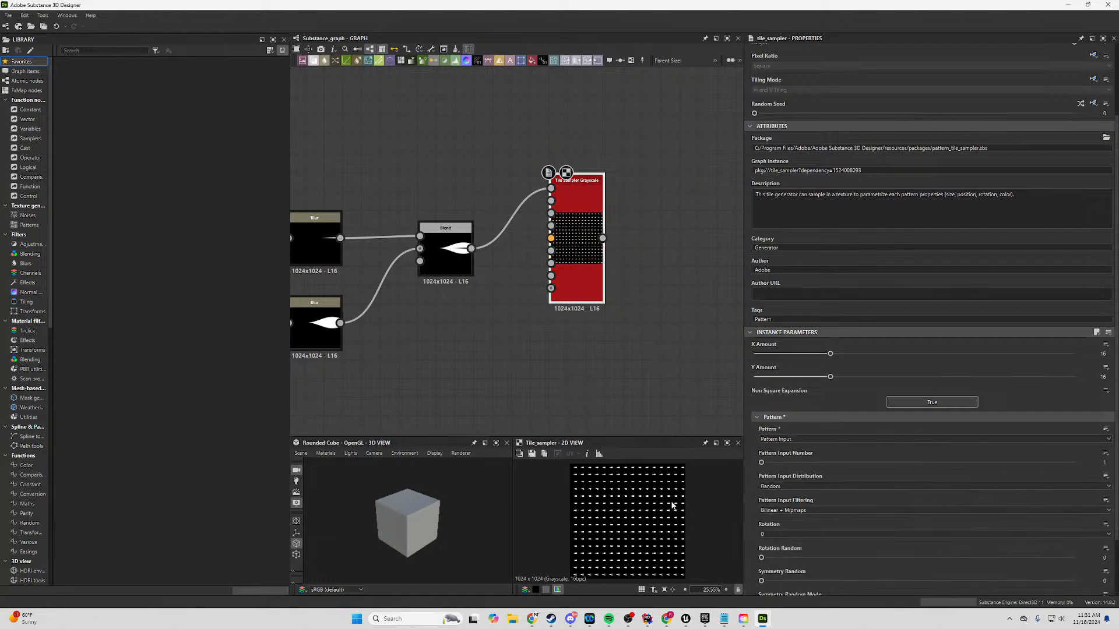
Set the Tile Sampler's Size Random to 0.5 in X and Y and its Scale to 3.63.
{"action": "scroll", "coordinate": [669, 511], "scroll_direction": "up", "scroll_amount": 2}
{"action": "scroll", "coordinate": [668, 510], "scroll_direction": "down", "scroll_amount": 2}
{"action": "scroll", "coordinate": [658, 513], "scroll_direction": "up", "scroll_amount": 2}
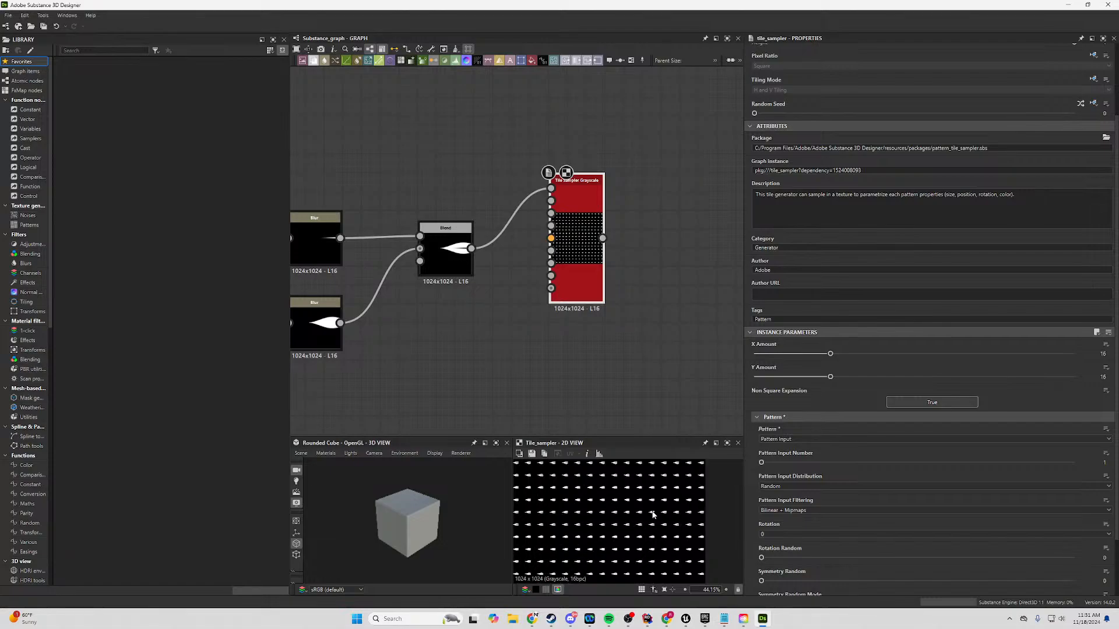
{"action": "scroll", "coordinate": [653, 516], "scroll_direction": "down", "scroll_amount": 2}
{"action": "scroll", "coordinate": [653, 515], "scroll_direction": "down", "scroll_amount": 1}
{"action": "scroll", "coordinate": [791, 531], "scroll_direction": "down", "scroll_amount": 3}
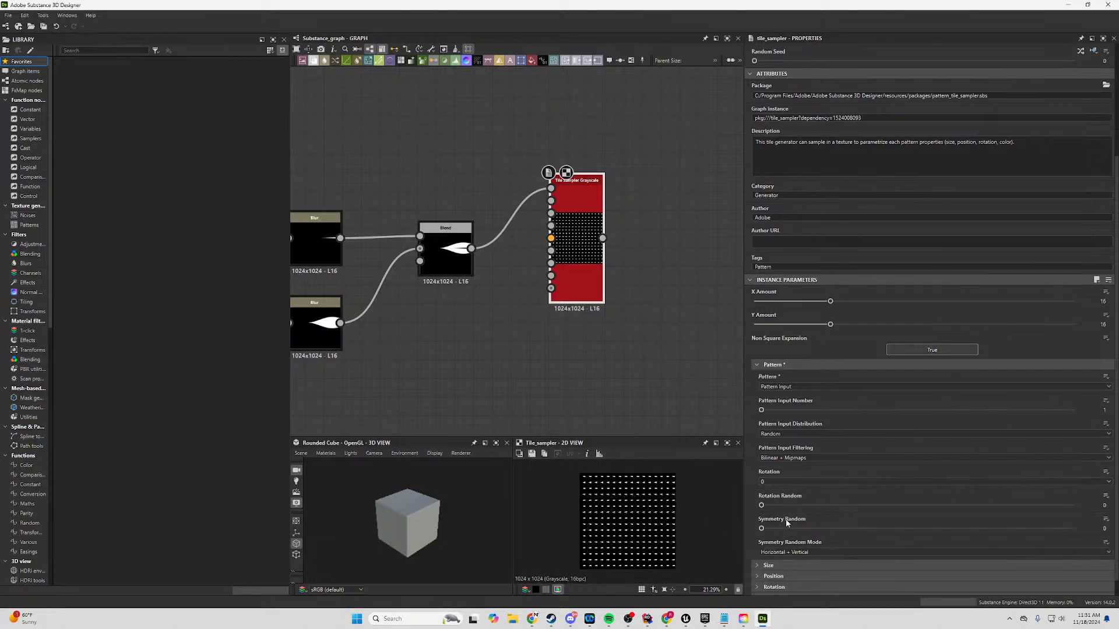
{"action": "left_click", "coordinate": [764, 547]}
{"action": "scroll", "coordinate": [807, 496], "scroll_direction": "down", "scroll_amount": 5}
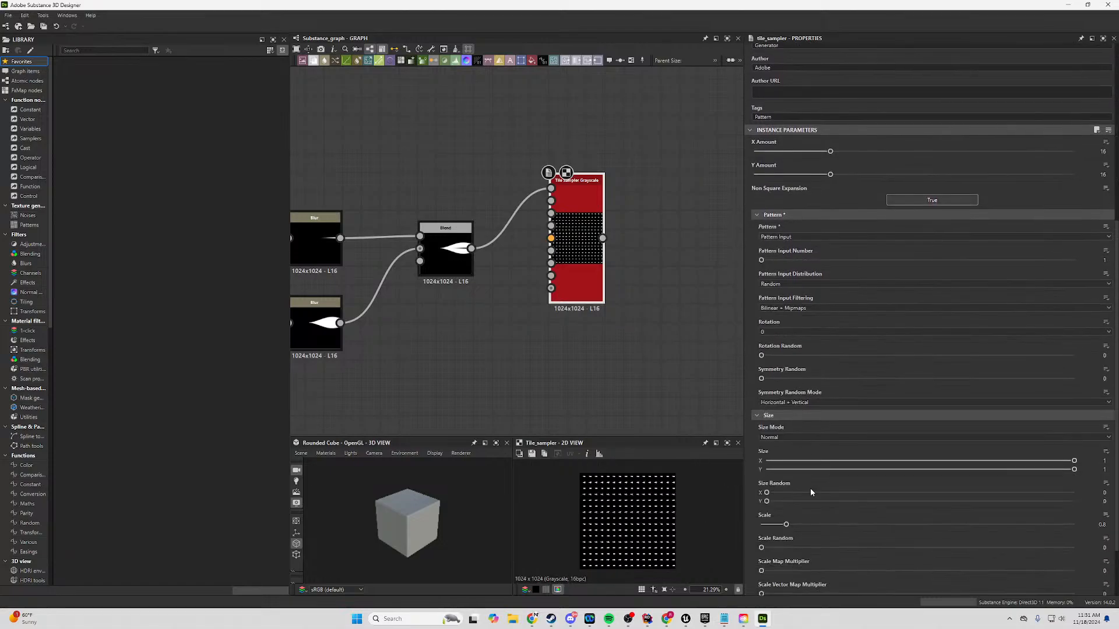
{"action": "left_click_drag", "start_coordinate": [767, 493], "coordinate": [920, 493]}
{"action": "left_click_drag", "start_coordinate": [767, 501], "coordinate": [920, 504]}
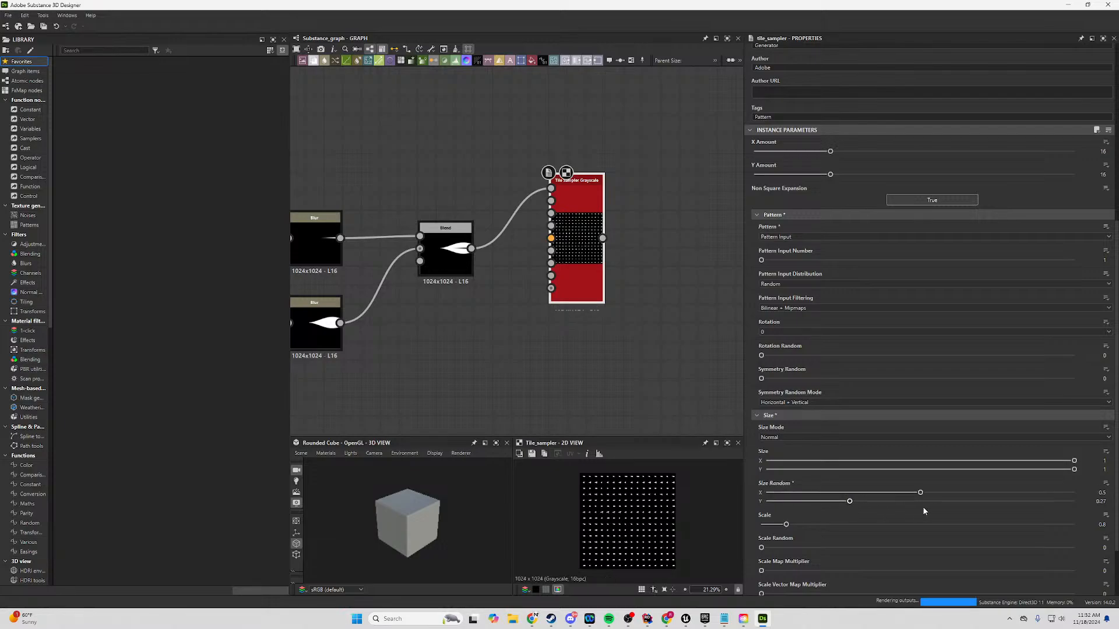
{"action": "left_click_drag", "start_coordinate": [786, 525], "coordinate": [874, 525]}
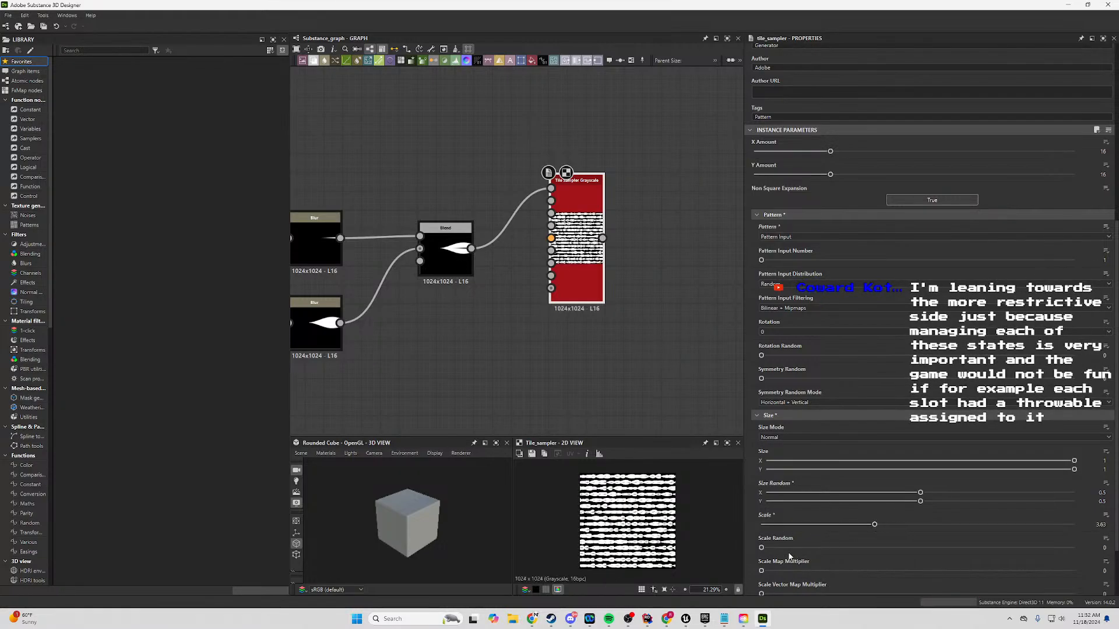
Set the Tile Sampler's Scale Random to 0.5, Scale Map Multiplier to 0.19 and Scale Vector Map Multiplier to 0.74.
{"action": "left_click_drag", "start_coordinate": [761, 547], "coordinate": [907, 554]}
{"action": "scroll", "coordinate": [796, 531], "scroll_direction": "down", "scroll_amount": 1}
{"action": "left_click_drag", "start_coordinate": [761, 519], "coordinate": [820, 520]}
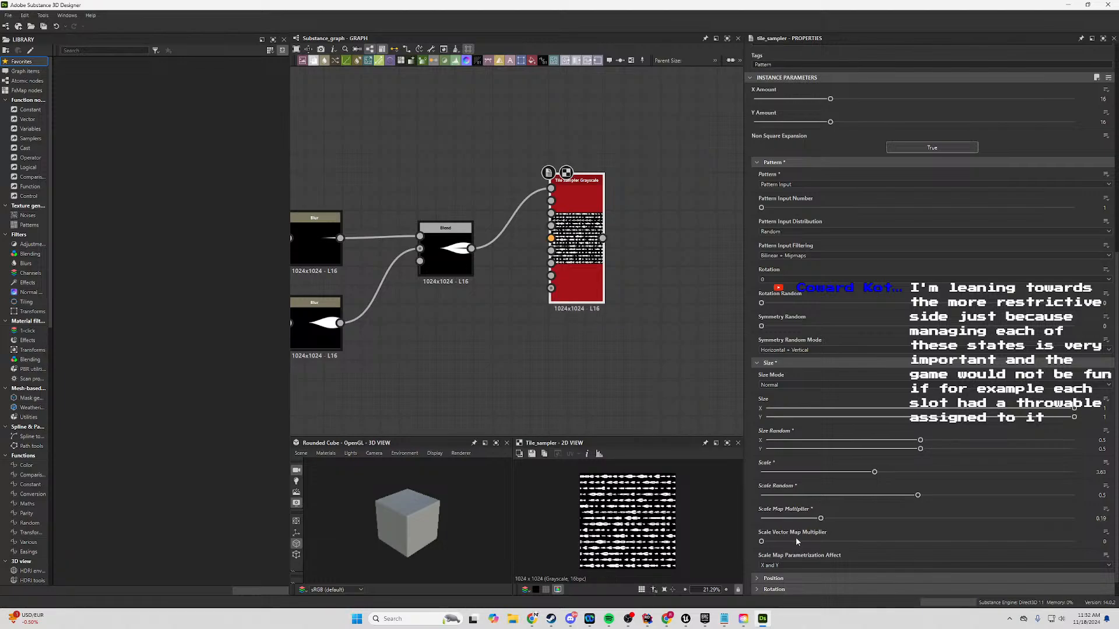
{"action": "left_click_drag", "start_coordinate": [761, 542], "coordinate": [993, 553]}
{"action": "scroll", "coordinate": [644, 521], "scroll_direction": "up", "scroll_amount": 5}
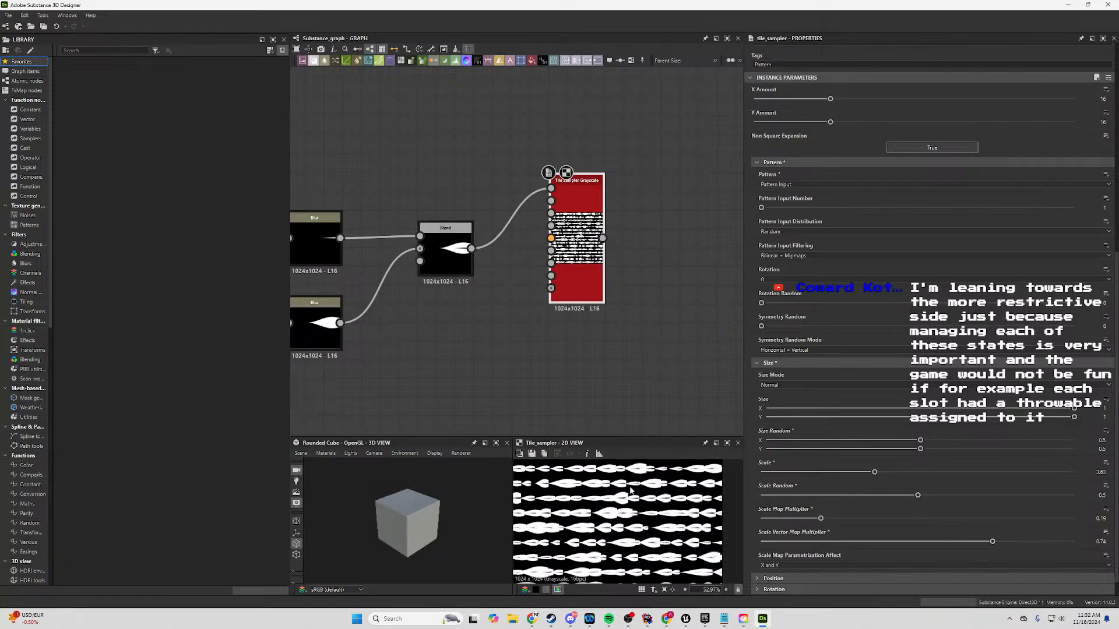
Set the Tile Sampler's Position Random to 1.19 and fit the whole texture in the 2D preview.
{"action": "scroll", "coordinate": [784, 559], "scroll_direction": "down", "scroll_amount": 1}
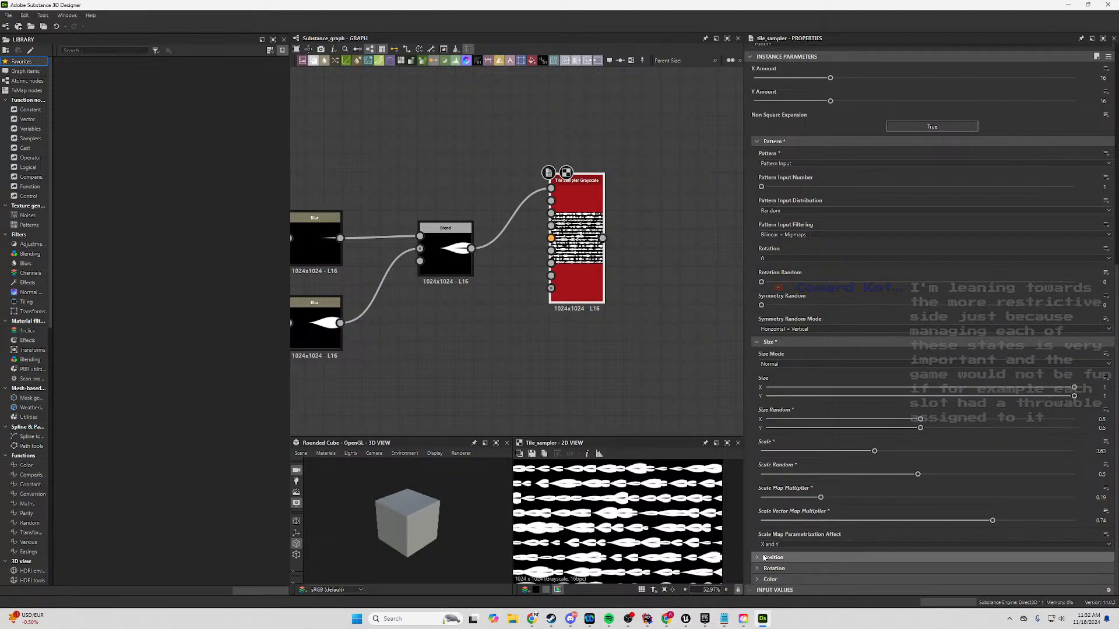
{"action": "left_click", "coordinate": [768, 558]}
{"action": "scroll", "coordinate": [814, 520], "scroll_direction": "down", "scroll_amount": 3}
{"action": "left_click_drag", "start_coordinate": [761, 448], "coordinate": [798, 451]}
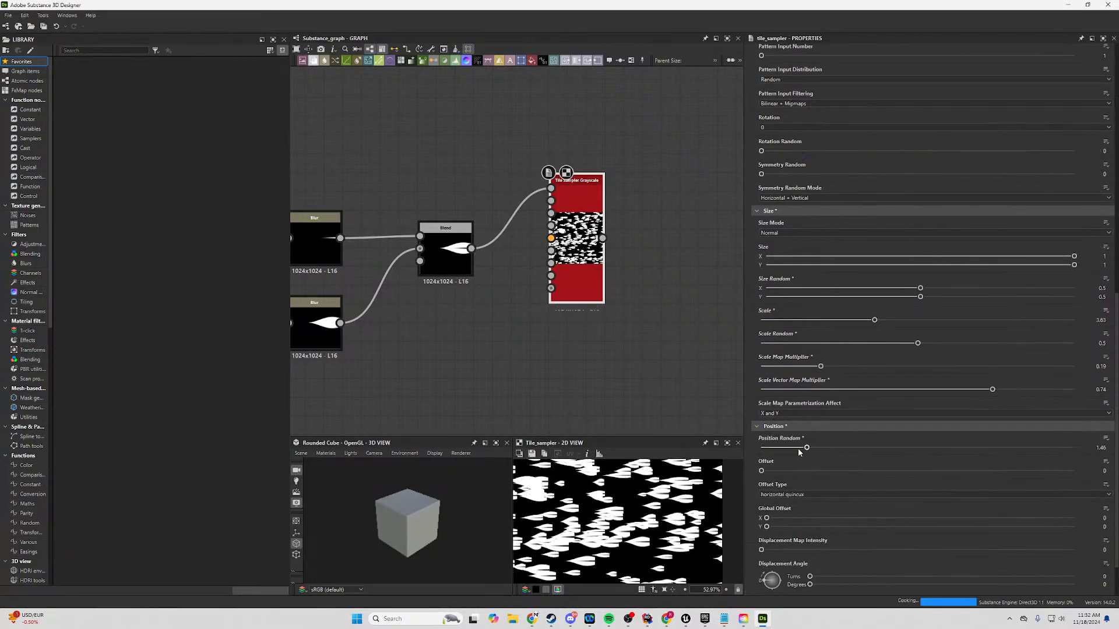
{"action": "scroll", "coordinate": [609, 531], "scroll_direction": "down", "scroll_amount": 6}
{"action": "key", "text": "f"}
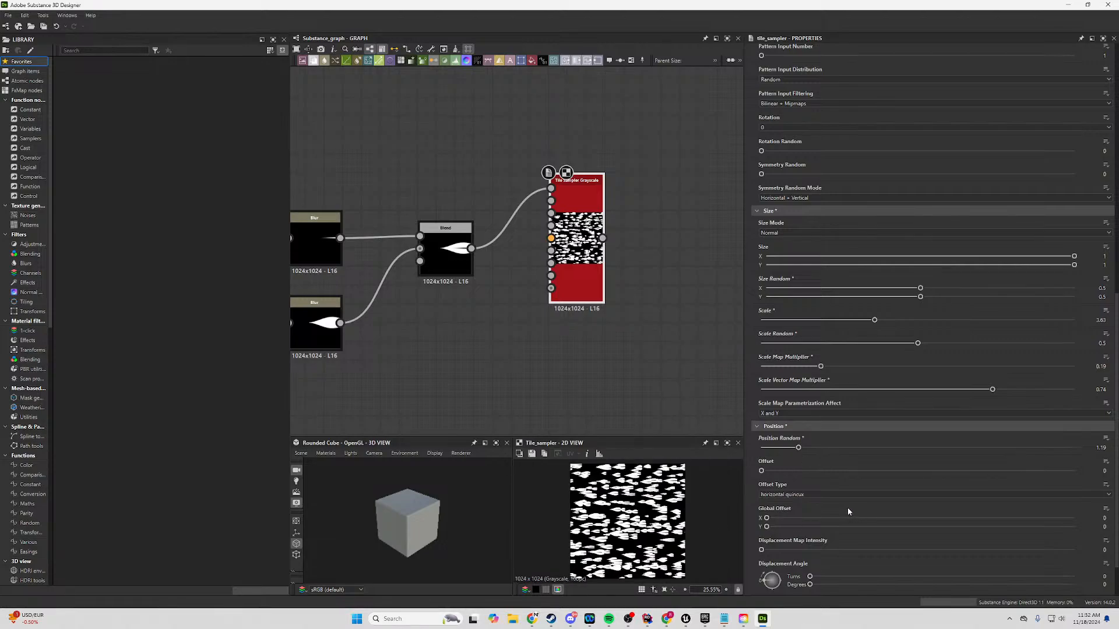
Try raising the Tile Sampler's Displacement Map Intensity to about 0.15, and undo the change.
{"action": "scroll", "coordinate": [777, 550], "scroll_direction": "down", "scroll_amount": 1}
{"action": "left_click_drag", "start_coordinate": [761, 523], "coordinate": [783, 524]}
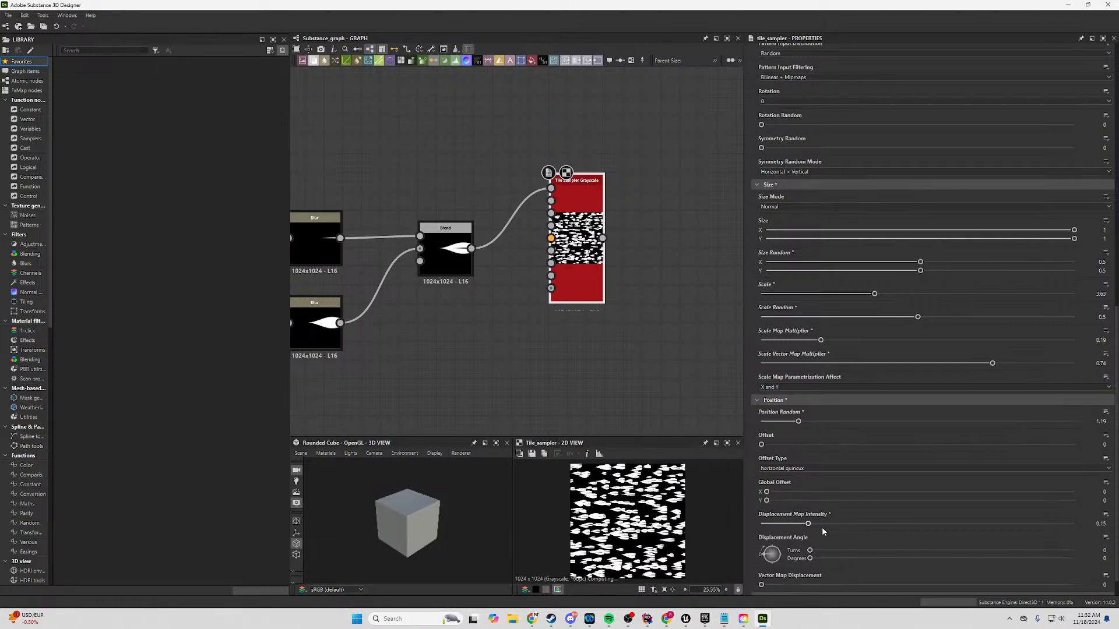
{"action": "key", "text": "ctrl+z"}
Try out the Tile Sampler's Rotation settings: Rotation Random, Rotation Map Multiplier and Vector Map Multiplier.
{"action": "scroll", "coordinate": [764, 569], "scroll_direction": "down", "scroll_amount": 1}
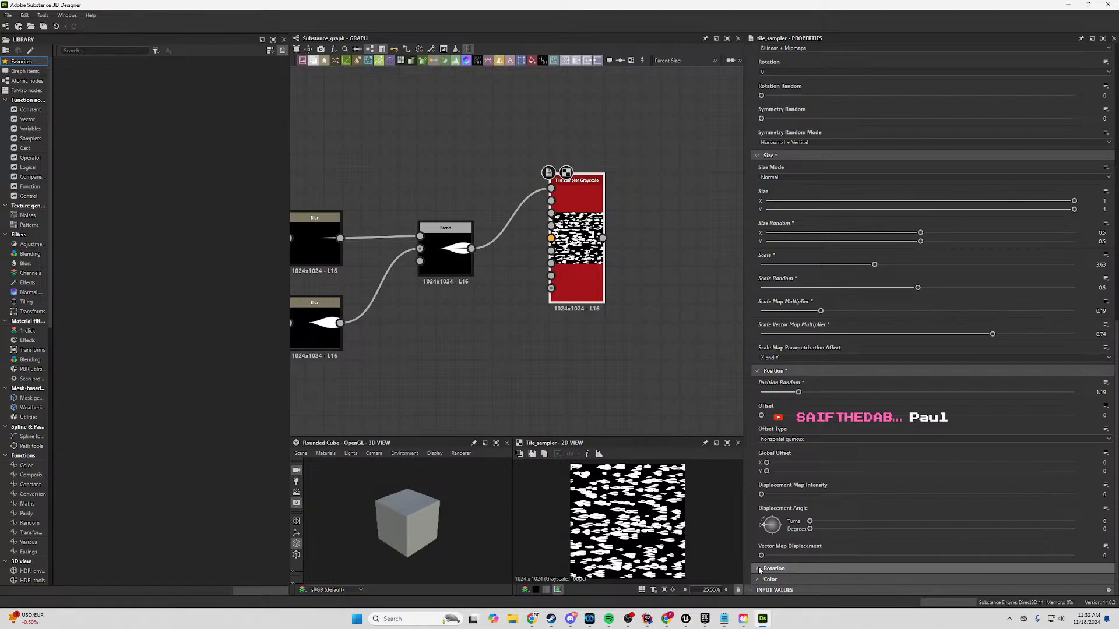
{"action": "scroll", "coordinate": [792, 556], "scroll_direction": "down", "scroll_amount": 4}
{"action": "left_click_drag", "start_coordinate": [761, 521], "coordinate": [811, 520]}
{"action": "key", "text": "ctrl+z"}
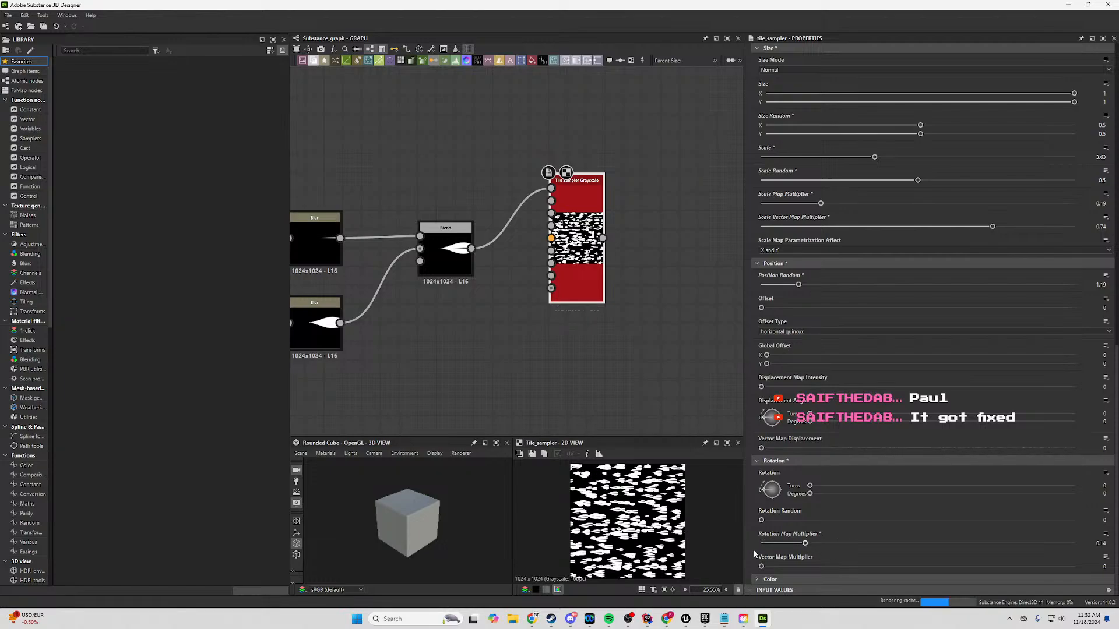
{"action": "left_click_drag", "start_coordinate": [761, 566], "coordinate": [830, 566]}
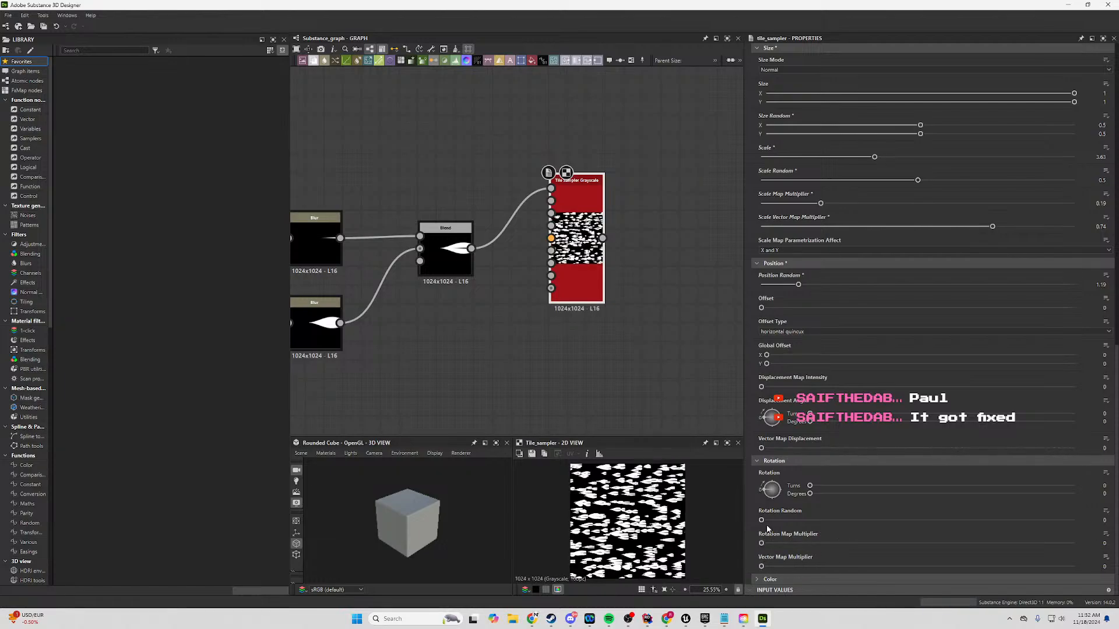
Try out Rotation Random and Symmetry Random in the Tile Sampler's Pattern settings, and return both to 0.
{"action": "scroll", "coordinate": [824, 401], "scroll_direction": "up", "scroll_amount": 2}
{"action": "scroll", "coordinate": [827, 420], "scroll_direction": "up", "scroll_amount": 6}
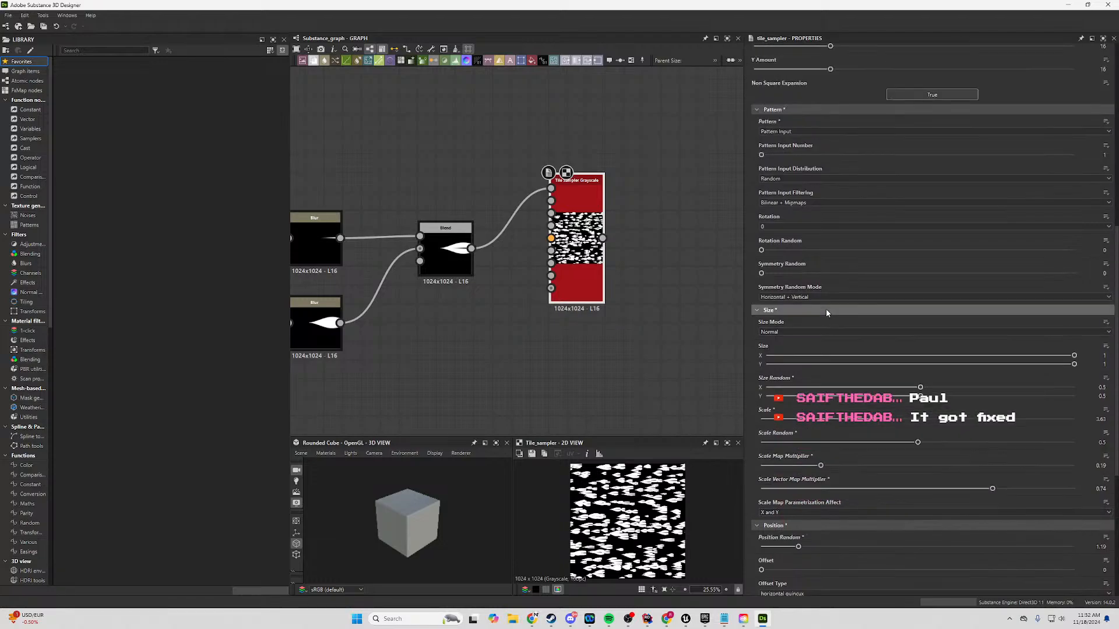
{"action": "left_click_drag", "start_coordinate": [762, 303], "coordinate": [689, 339]}
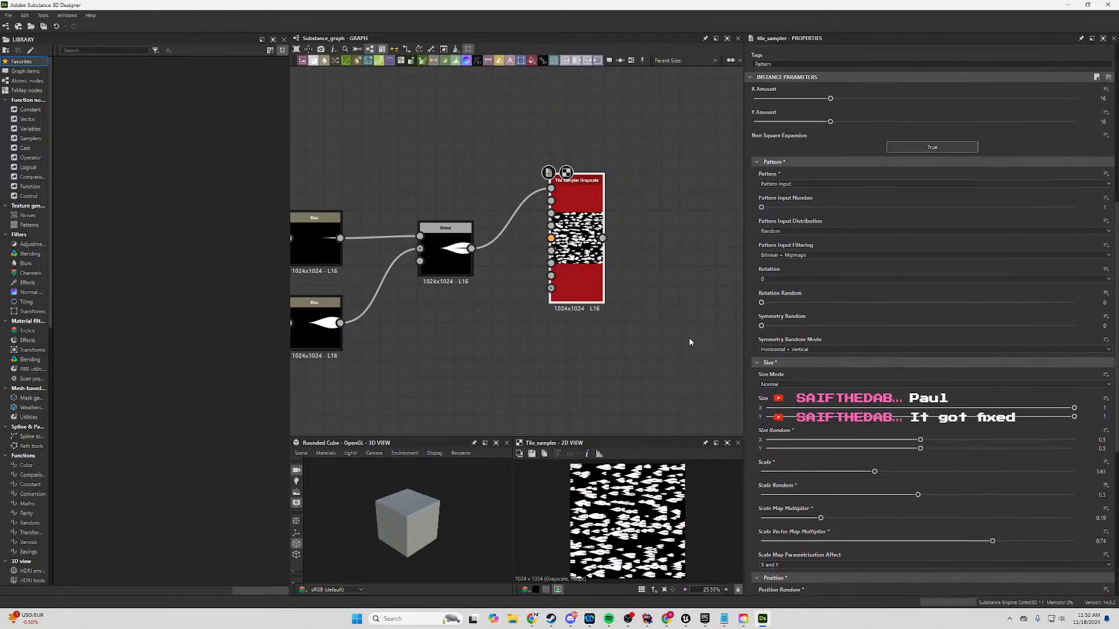
{"action": "mouse_move", "coordinate": [762, 325]}
{"action": "left_mouse_down"}
{"action": "mouse_move", "coordinate": [1041, 341]}
{"action": "mouse_move", "coordinate": [752, 326]}
{"action": "left_mouse_up"}
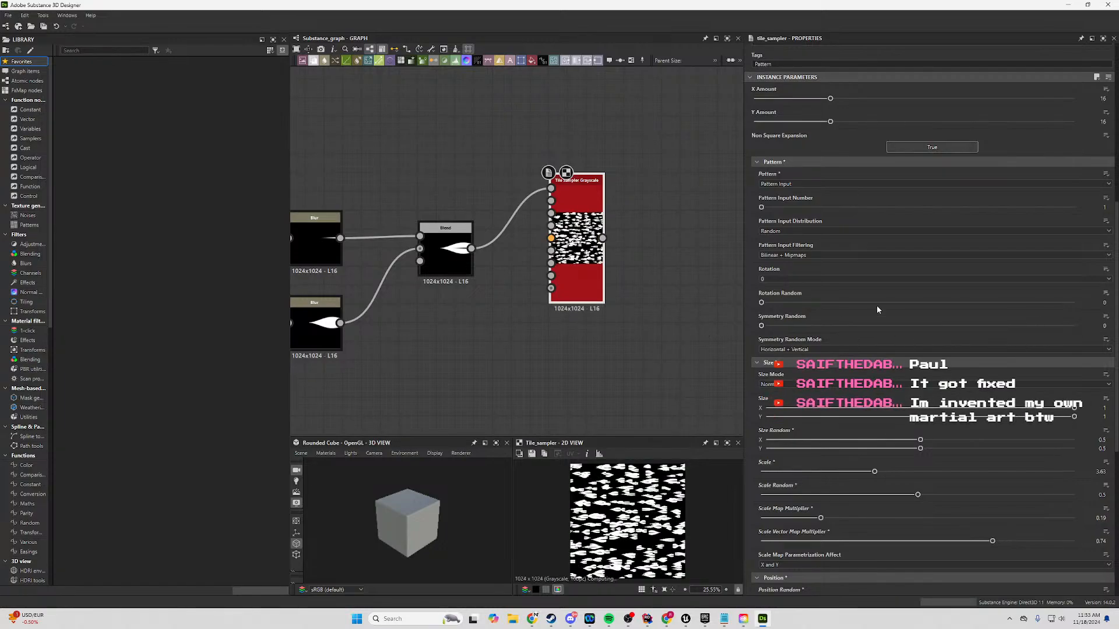
Try out Mask Random in the Tile Sampler's Color settings, and return it to 0.
{"action": "scroll", "coordinate": [877, 314], "scroll_direction": "up", "scroll_amount": 1}
{"action": "scroll", "coordinate": [879, 329], "scroll_direction": "down", "scroll_amount": 3}
{"action": "scroll", "coordinate": [910, 467], "scroll_direction": "down", "scroll_amount": 10}
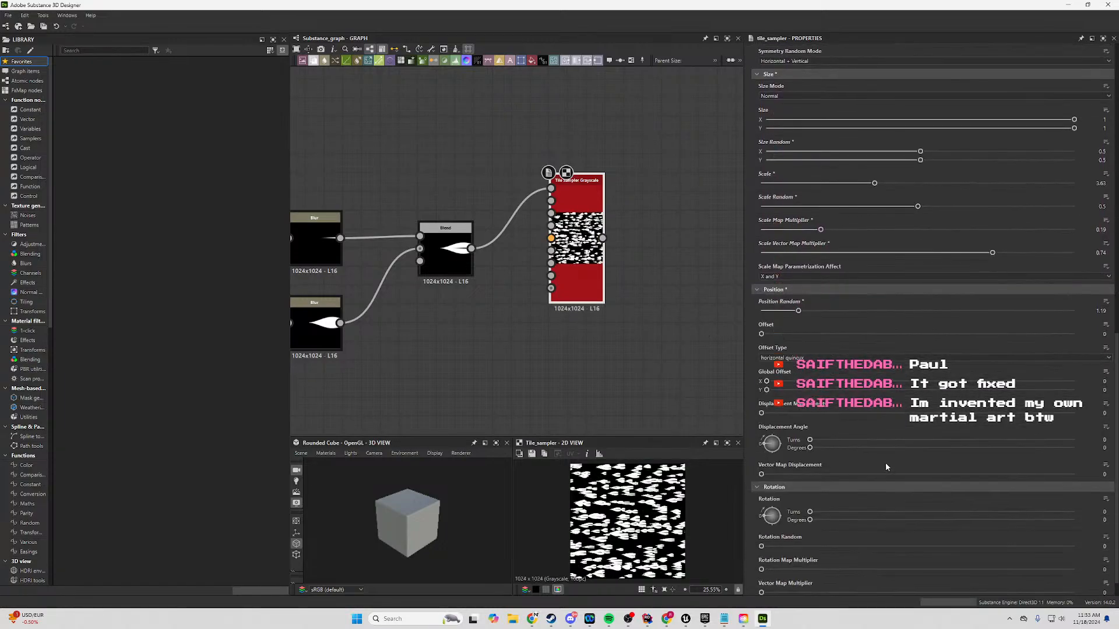
{"action": "scroll", "coordinate": [861, 496], "scroll_direction": "down", "scroll_amount": 5}
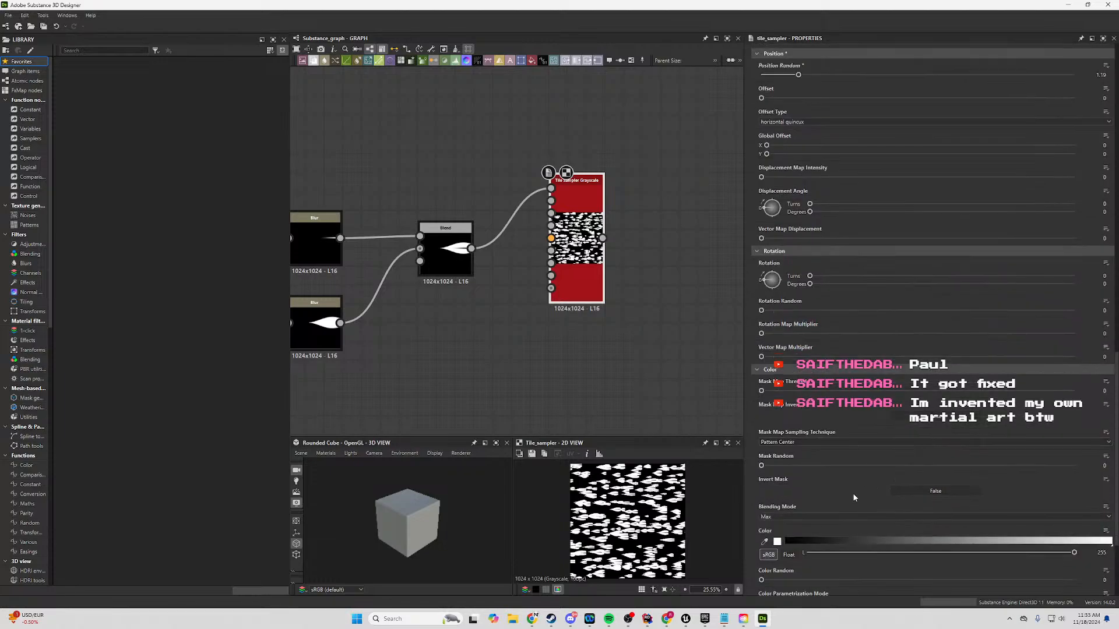
{"action": "left_click_drag", "start_coordinate": [861, 394], "coordinate": [716, 392]}
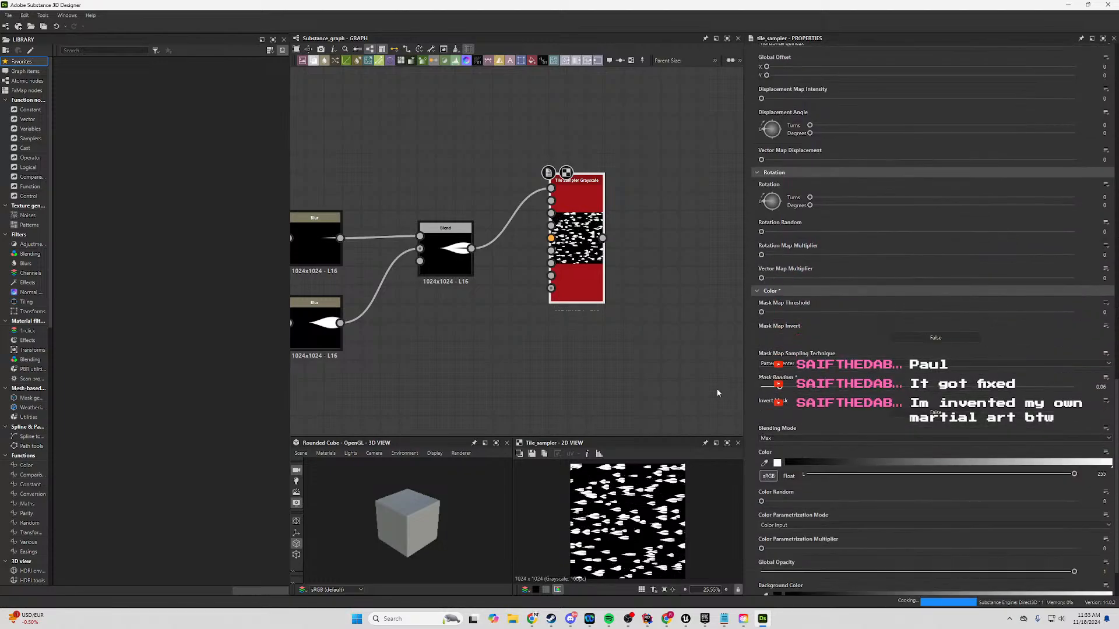
Set the Tile Sampler's Color Random to 0.55 and inspect the scattered shapes on the node.
{"action": "left_click_drag", "start_coordinate": [761, 502], "coordinate": [932, 524]}
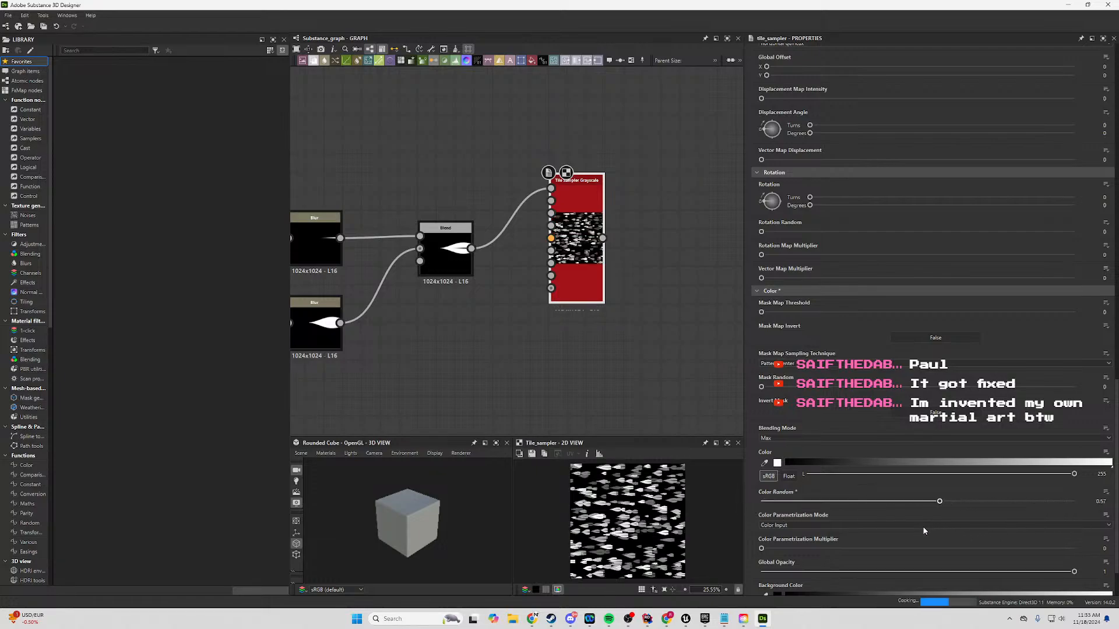
{"action": "scroll", "coordinate": [564, 232], "scroll_direction": "up", "scroll_amount": 5}
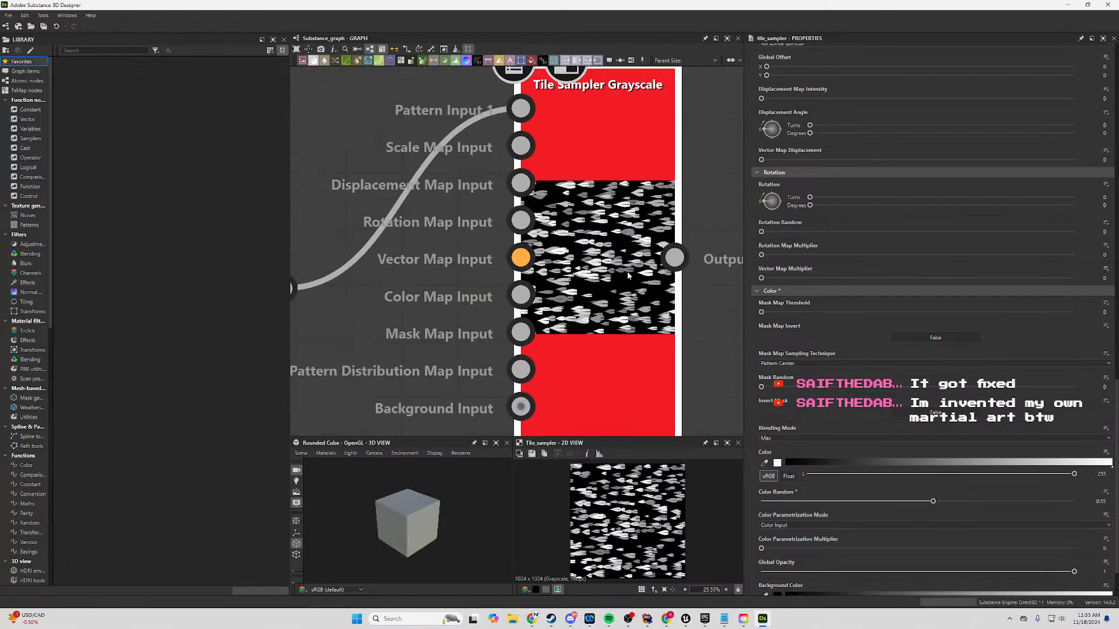
Set the Tile Sampler's X Amount and Y Amount to 34 each.
{"action": "scroll", "coordinate": [638, 509], "scroll_direction": "up", "scroll_amount": 5}
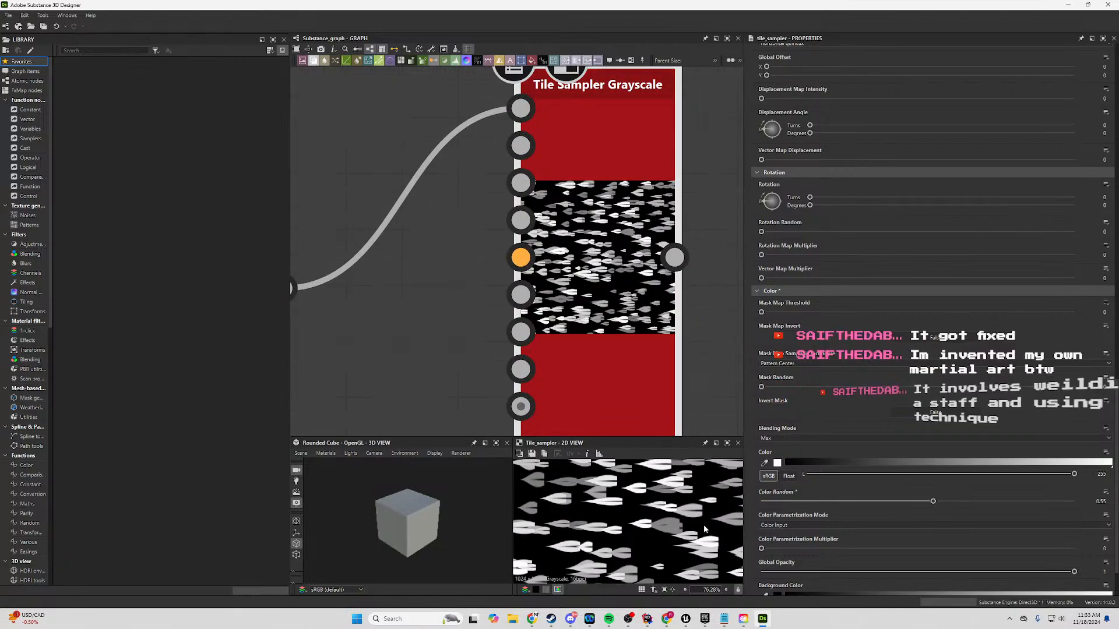
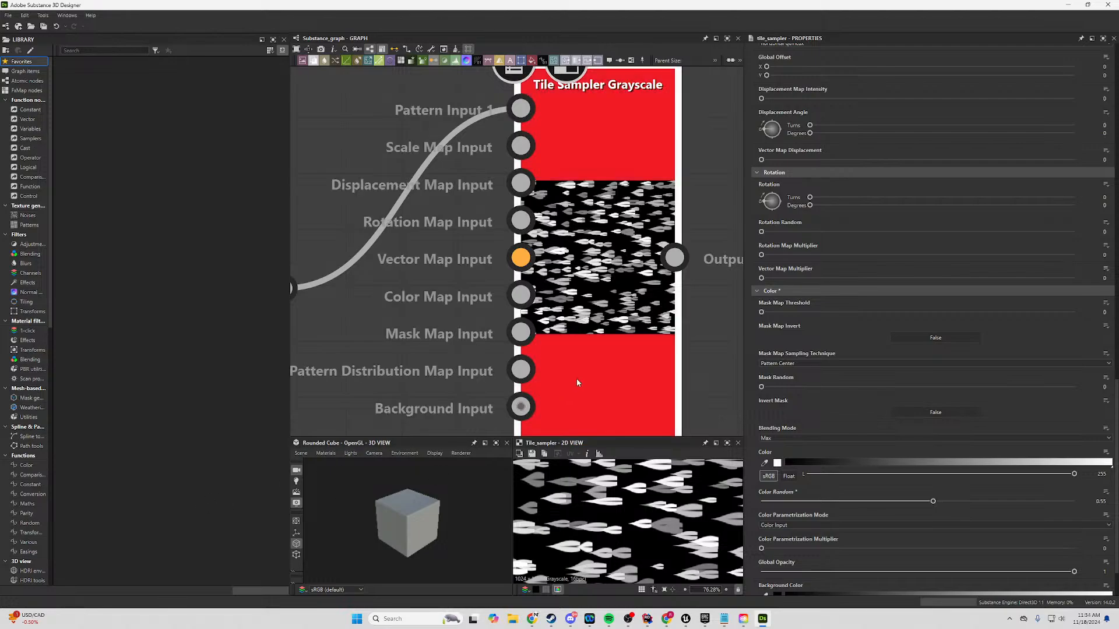
{"action": "scroll", "coordinate": [851, 236], "scroll_direction": "up", "scroll_amount": 10}
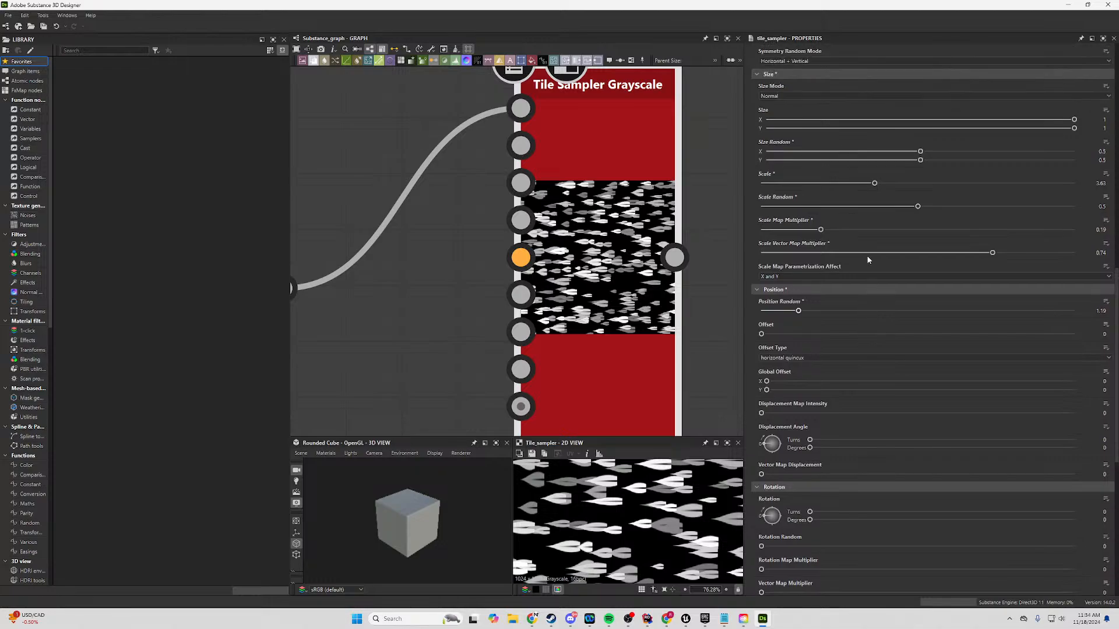
{"action": "scroll", "coordinate": [866, 262], "scroll_direction": "up", "scroll_amount": 4}
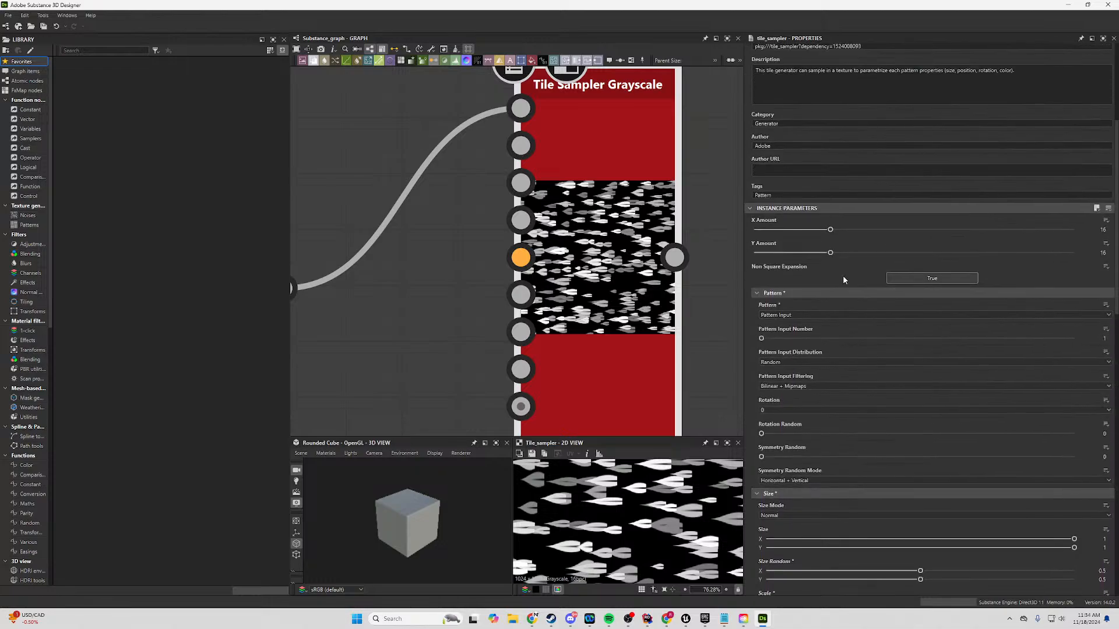
{"action": "left_click_drag", "start_coordinate": [830, 230], "coordinate": [901, 234]}
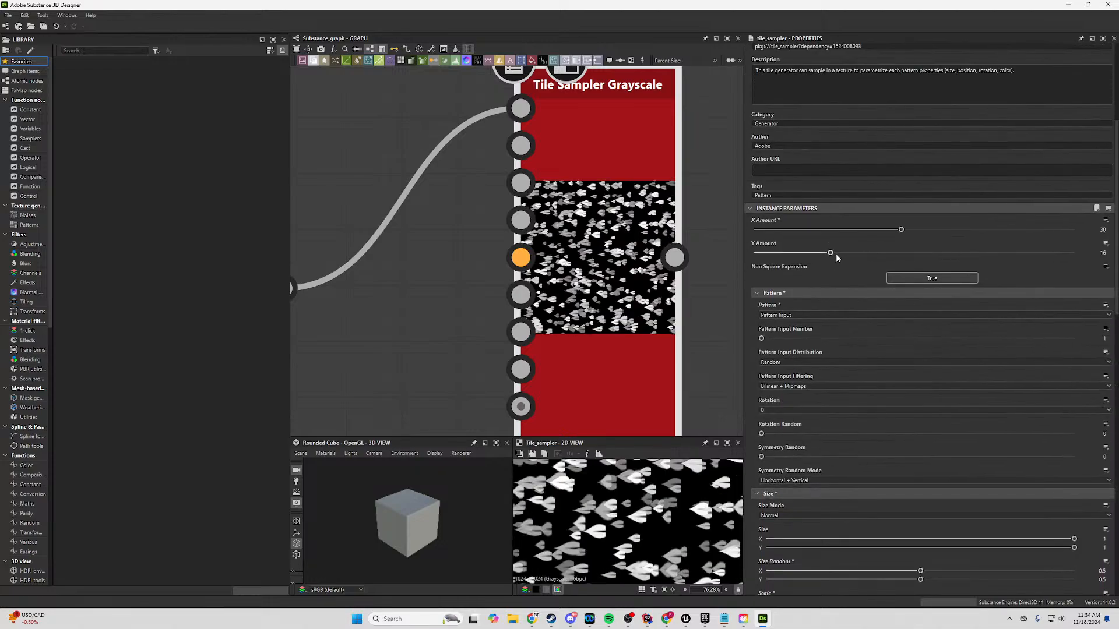
{"action": "left_click_drag", "start_coordinate": [832, 253], "coordinate": [922, 232]}
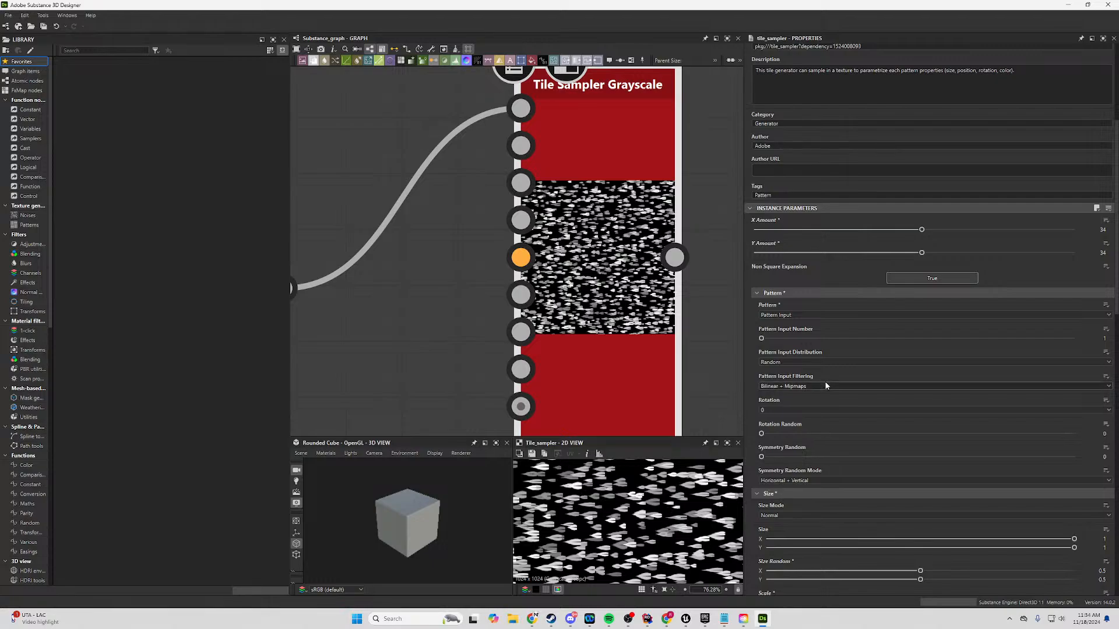
Set the Tile Sampler's Position Random to 2.45 and inspect the full scattered pattern in the 2D preview.
{"action": "scroll", "coordinate": [796, 467], "scroll_direction": "down", "scroll_amount": 7}
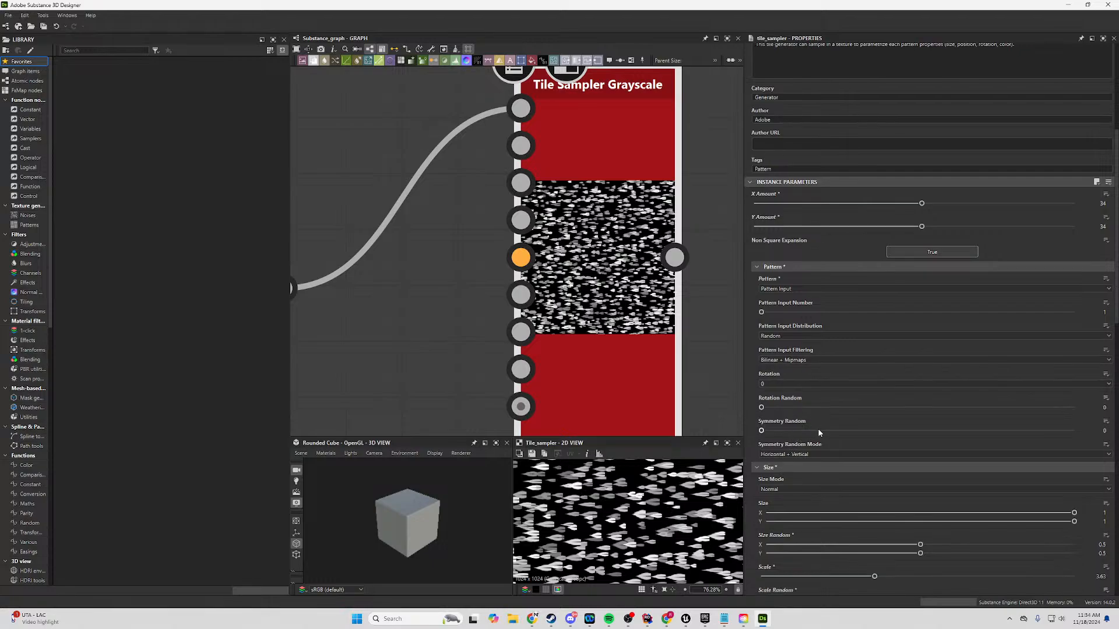
{"action": "scroll", "coordinate": [841, 454], "scroll_direction": "down", "scroll_amount": 4}
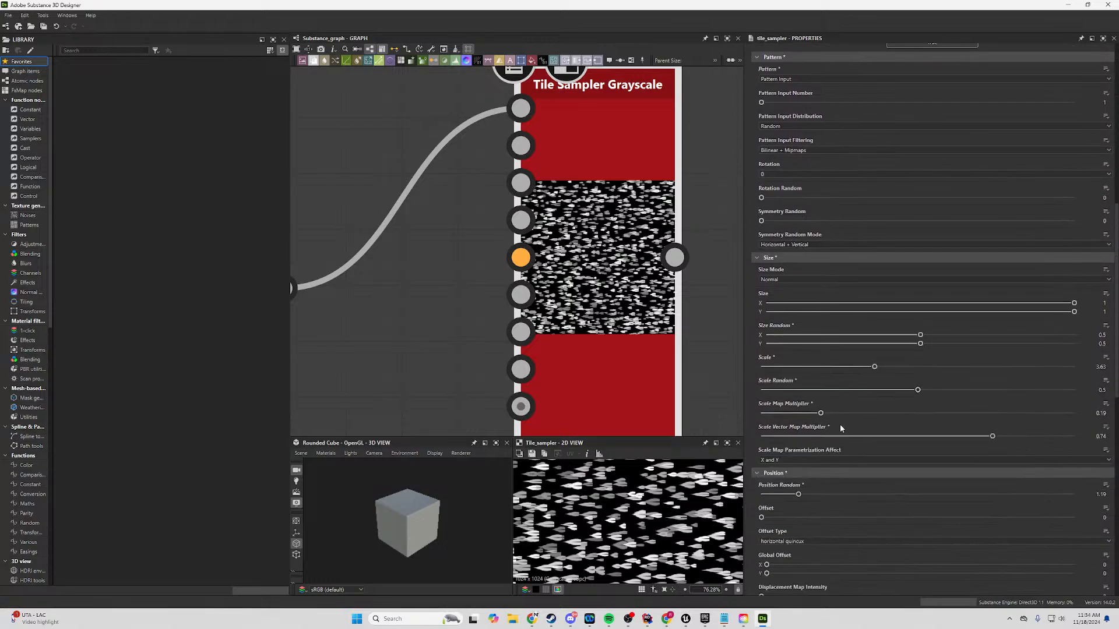
{"action": "scroll", "coordinate": [860, 385], "scroll_direction": "down", "scroll_amount": 2}
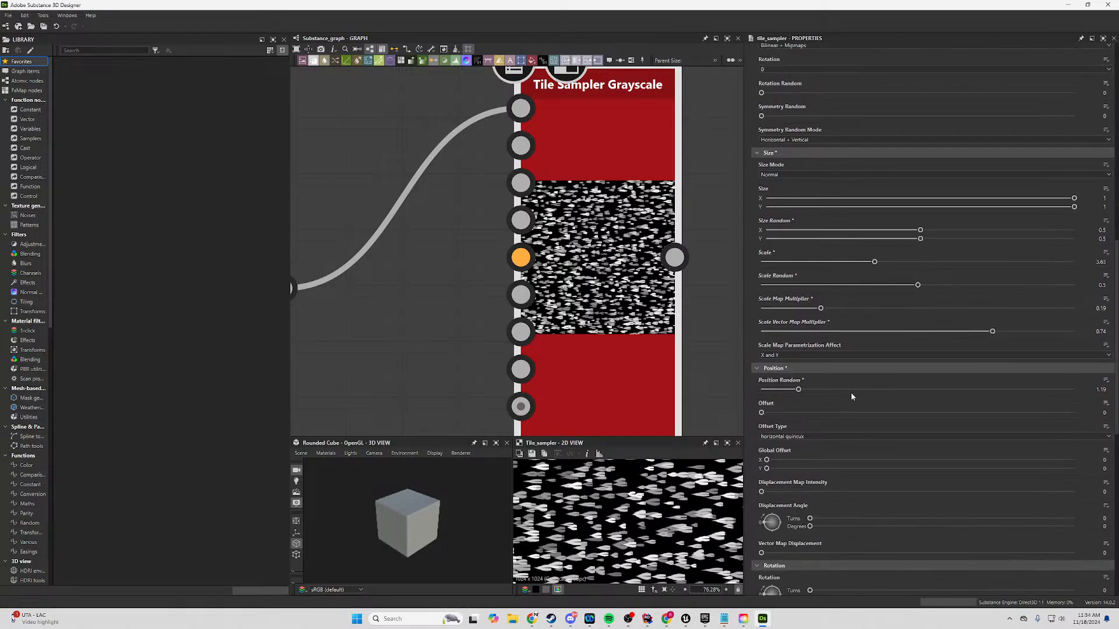
{"action": "left_click_drag", "start_coordinate": [799, 389], "coordinate": [838, 399]}
{"action": "scroll", "coordinate": [800, 459], "scroll_direction": "down", "scroll_amount": 1}
{"action": "scroll", "coordinate": [650, 516], "scroll_direction": "down", "scroll_amount": 3}
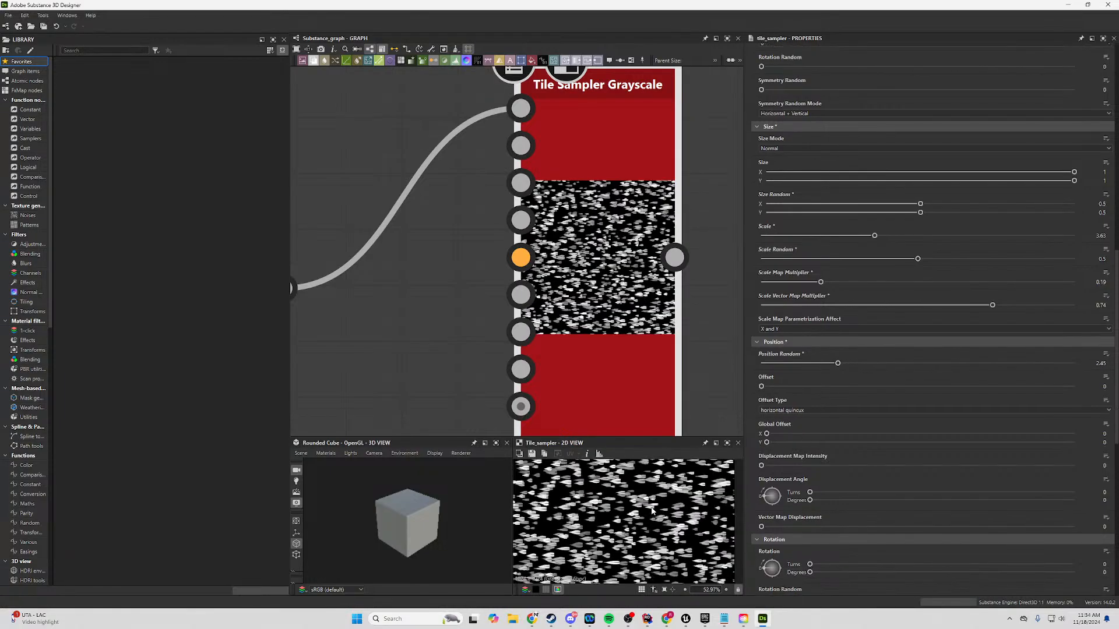
{"action": "scroll", "coordinate": [636, 520], "scroll_direction": "down", "scroll_amount": 1}
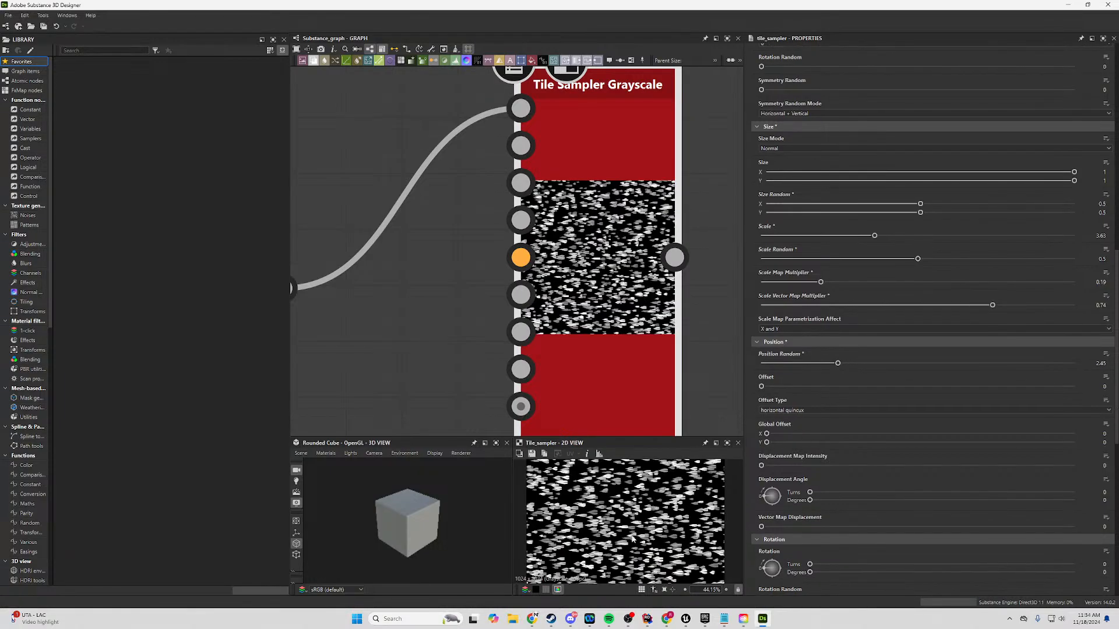
{"action": "scroll", "coordinate": [616, 528], "scroll_direction": "down", "scroll_amount": 3}
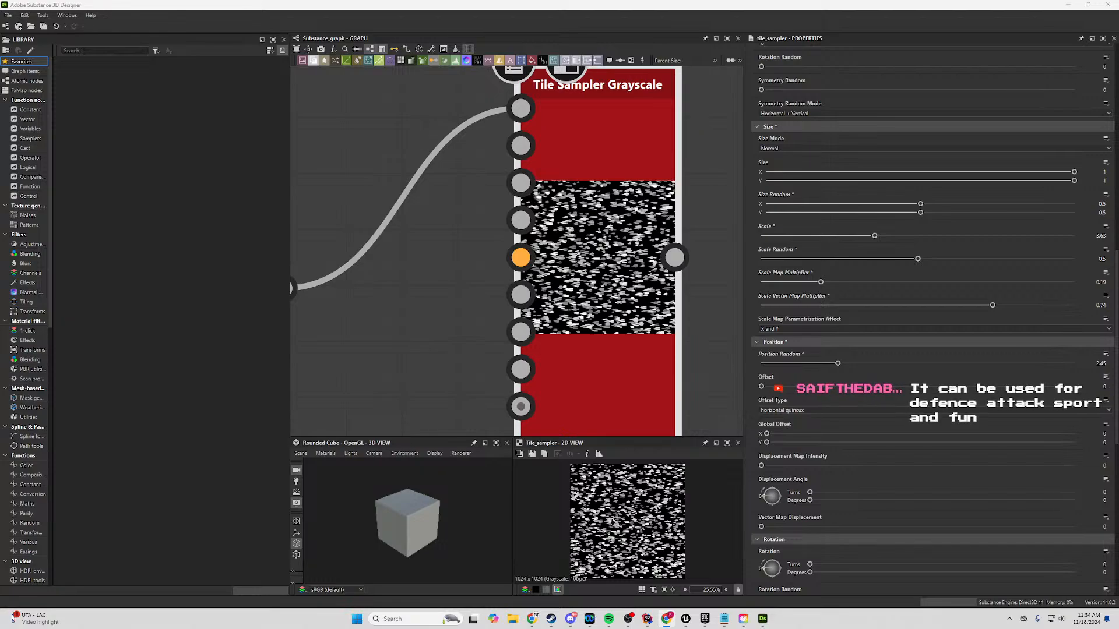
Switch to Chrome, view the hand-painted grass texture image in the stylized grass search results, and return to Substance 3D Designer.
{"action": "left_click_drag", "start_coordinate": [1118, 5], "coordinate": [713, 0]}
{"action": "left_click_drag", "start_coordinate": [400, 7], "coordinate": [1118, 10]}
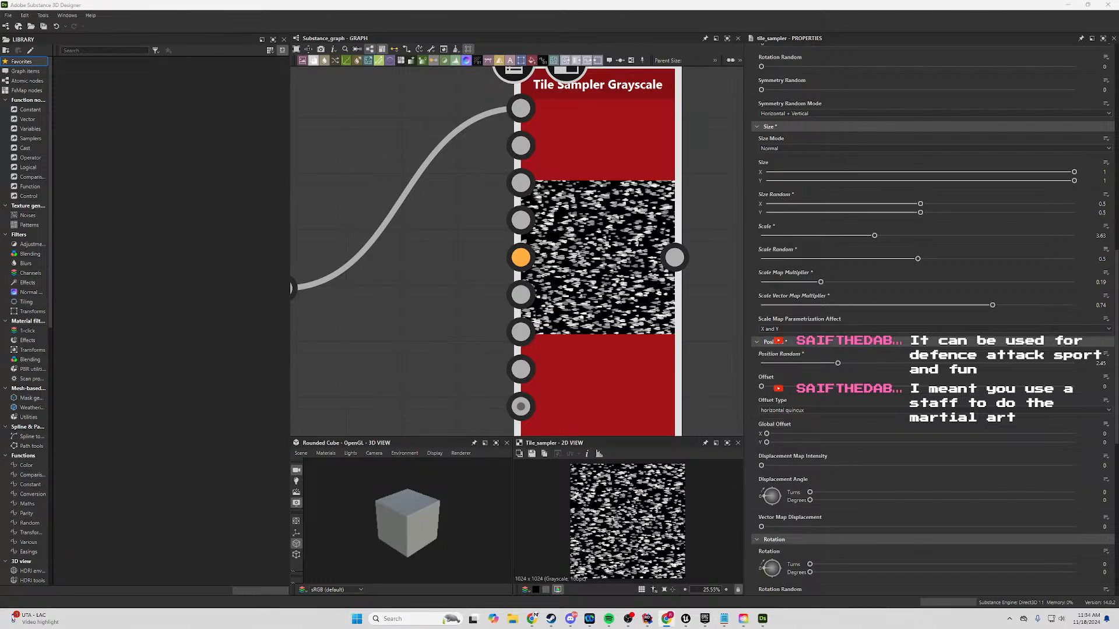
{"action": "key", "text": "alt+Tab"}
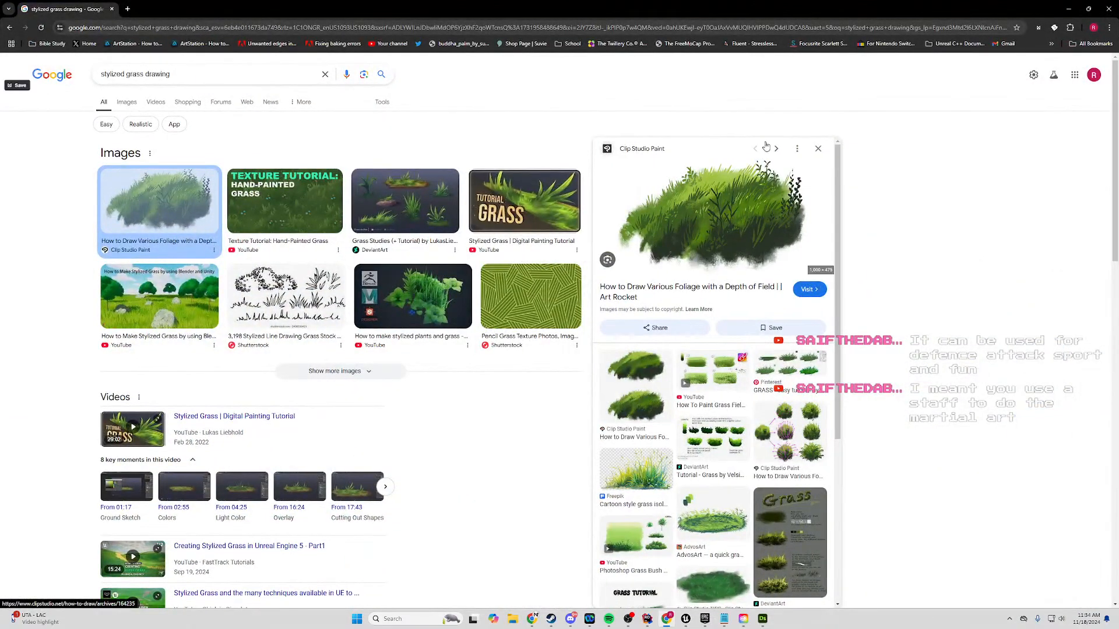
{"action": "left_click", "coordinate": [299, 222]}
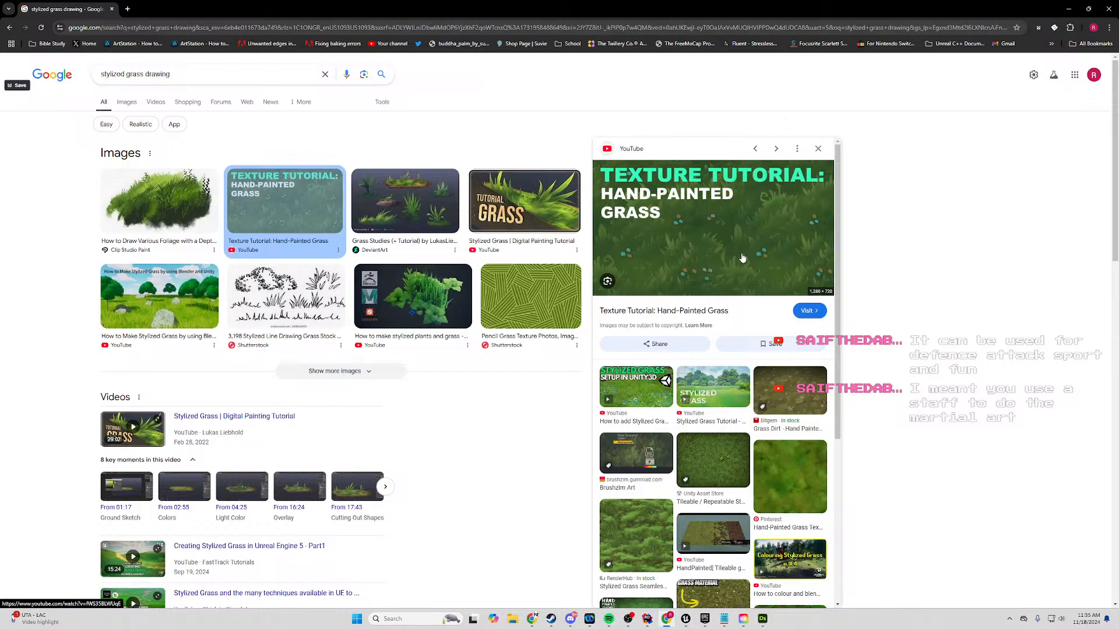
{"action": "key", "text": "alt+Tab"}
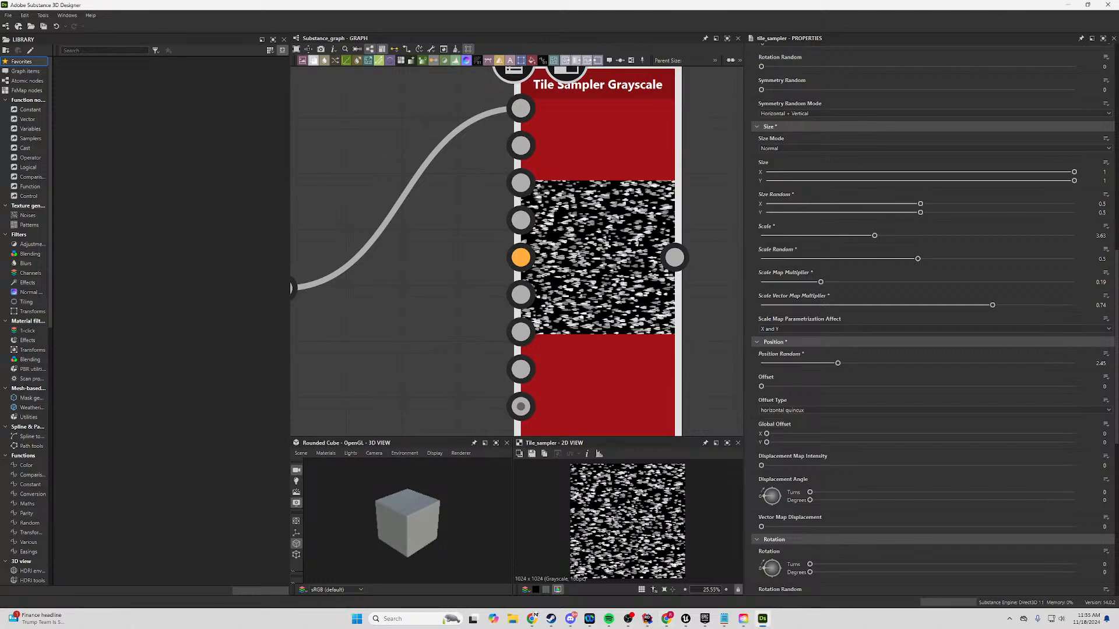
Disconnect the Blend node from the Tile Sampler's pattern input and show the Blend's settings and 2D preview.
{"action": "scroll", "coordinate": [374, 296], "scroll_direction": "down", "scroll_amount": 3}
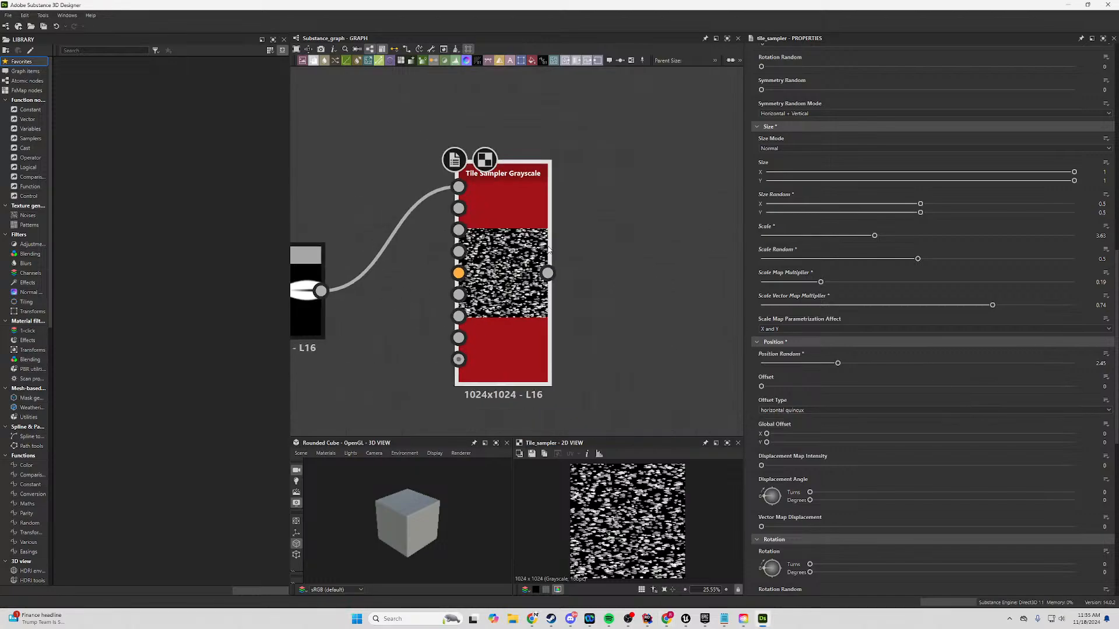
{"action": "right_click", "coordinate": [547, 246]}
{"action": "left_click", "coordinate": [386, 272]}
{"action": "middle_click_drag", "start_coordinate": [377, 352], "coordinate": [573, 308]}
{"action": "left_click_drag", "start_coordinate": [704, 146], "coordinate": [700, 247]}
{"action": "middle_click_drag", "start_coordinate": [492, 132], "coordinate": [556, 129]}
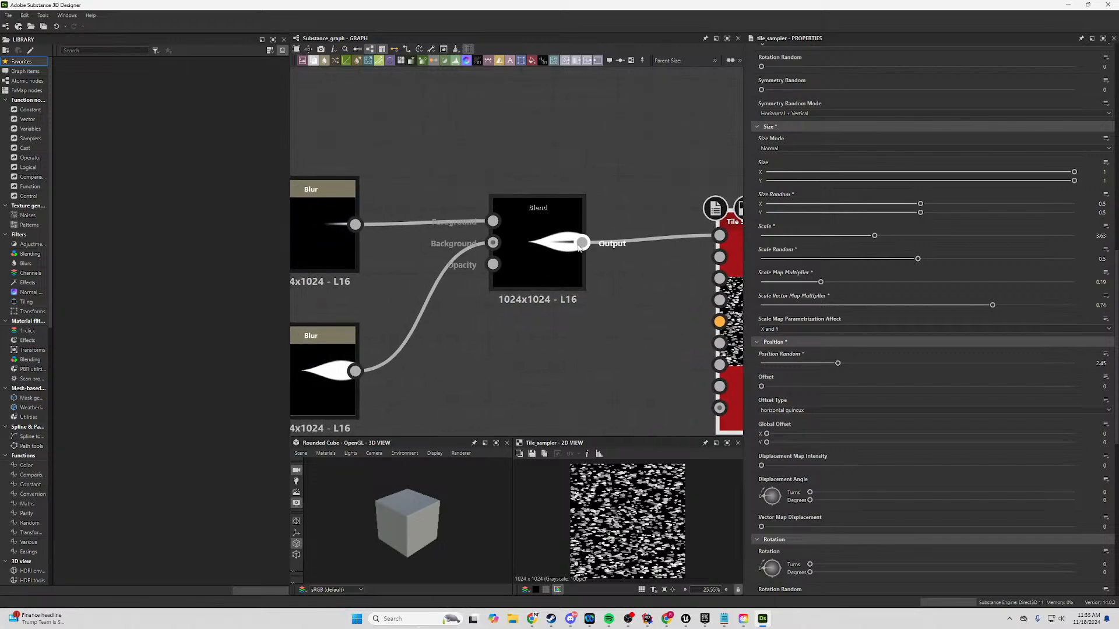
{"action": "left_click", "coordinate": [574, 252]}
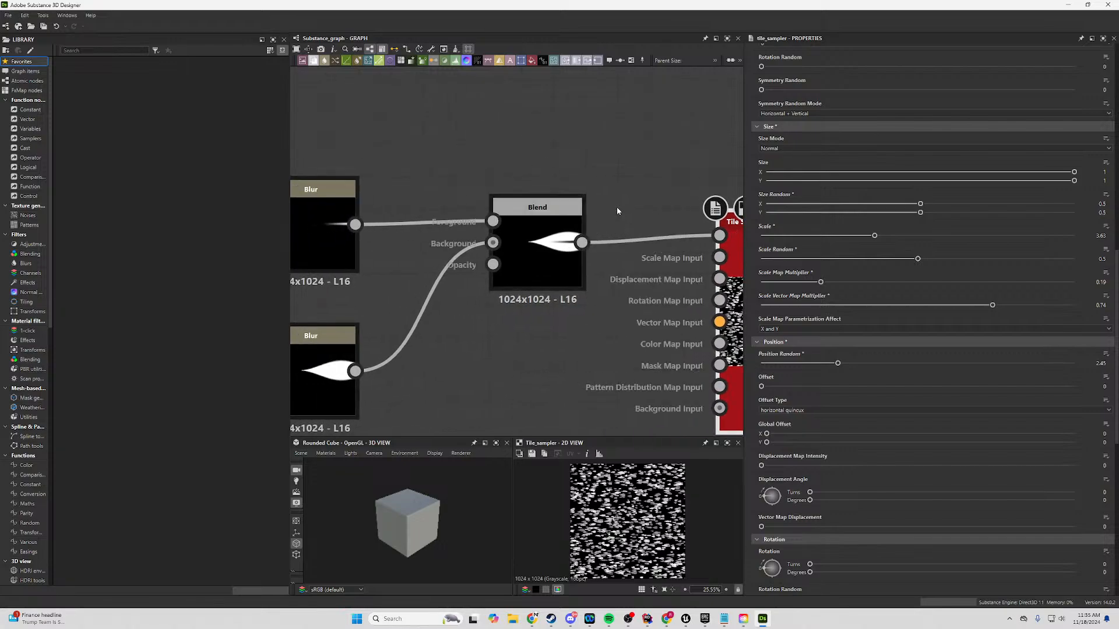
{"action": "double_click", "coordinate": [560, 263]}
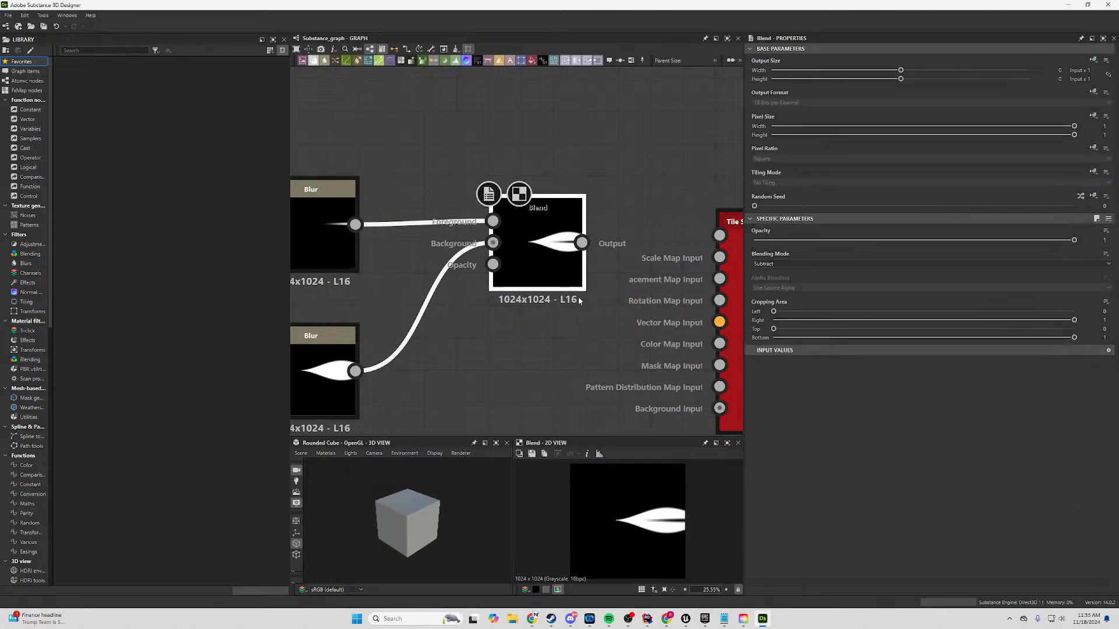
{"action": "scroll", "coordinate": [652, 346], "scroll_direction": "down", "scroll_amount": 6}
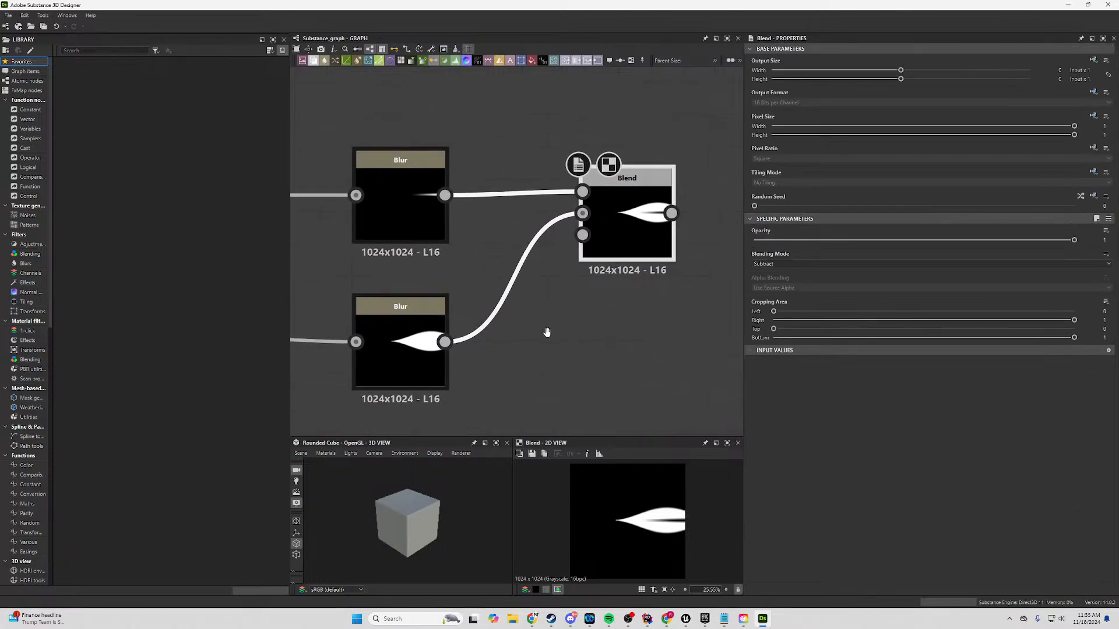
Move the lower Blur node closer to its Transformation 2D node.
{"action": "middle_click_drag", "start_coordinate": [449, 314], "coordinate": [535, 291]}
{"action": "left_click_drag", "start_coordinate": [662, 220], "coordinate": [386, 372]}
{"action": "left_click_drag", "start_coordinate": [660, 285], "coordinate": [584, 291]}
{"action": "left_click", "coordinate": [547, 250]}
{"action": "scroll", "coordinate": [529, 359], "scroll_direction": "up", "scroll_amount": 3}
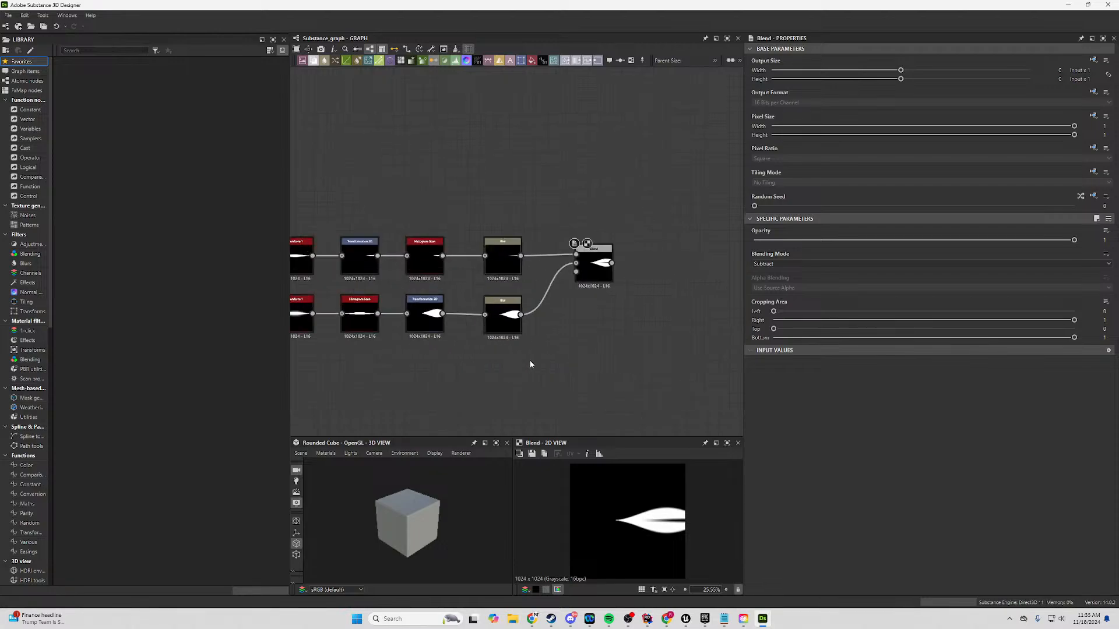
{"action": "left_click", "coordinate": [490, 303]}
{"action": "left_click_drag", "start_coordinate": [489, 303], "coordinate": [471, 304]}
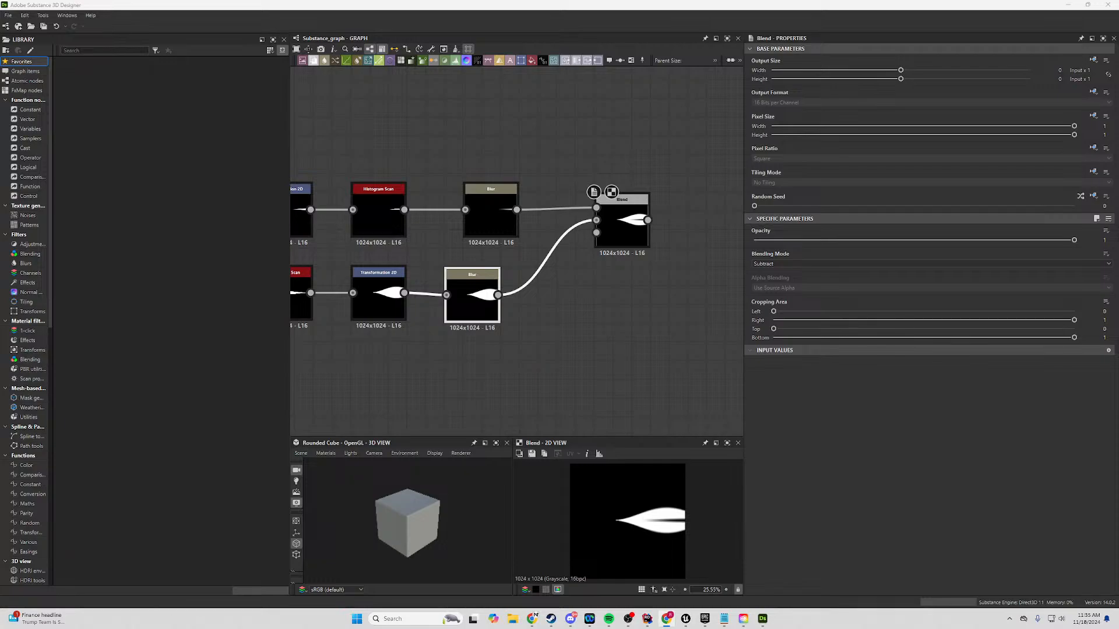
Switch to Chrome, open the "Texture Tutorial: Hand-Painted Grass" video paused as a reference, and move the browser window out of the way.
{"action": "left_click", "coordinate": [667, 619]}
{"action": "left_click", "coordinate": [727, 260]}
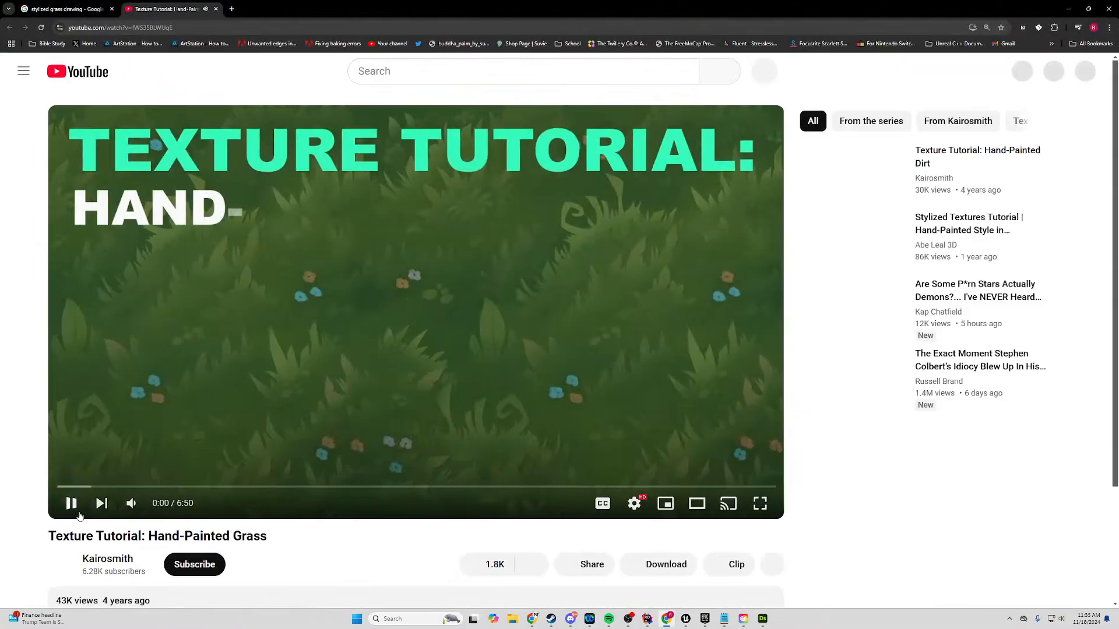
{"action": "left_click", "coordinate": [72, 504]}
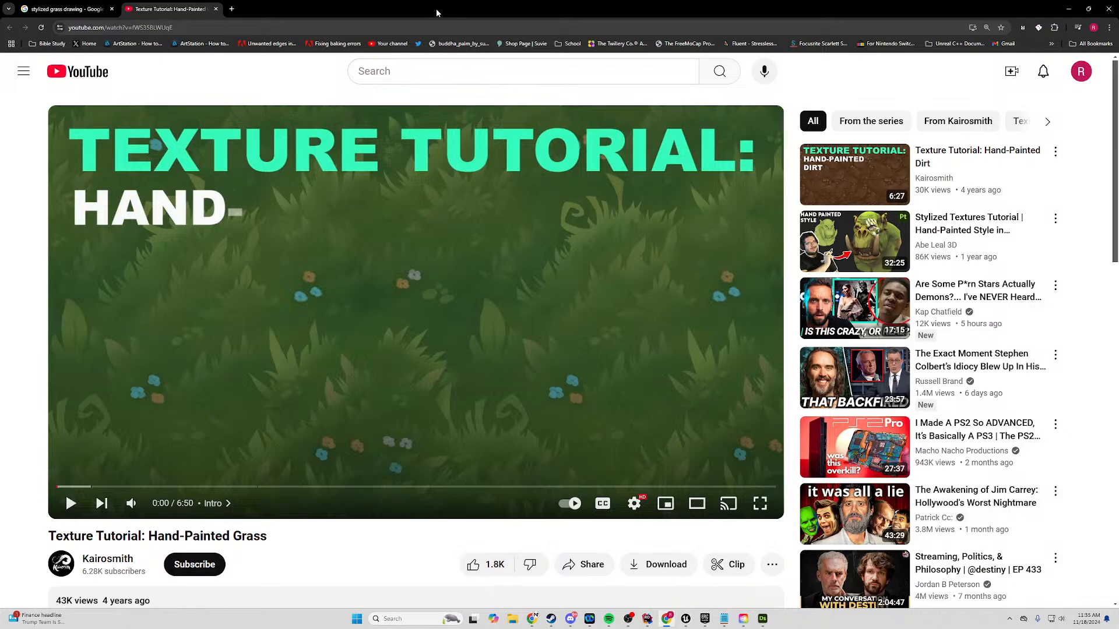
{"action": "left_click_drag", "start_coordinate": [436, 8], "coordinate": [1118, 23]}
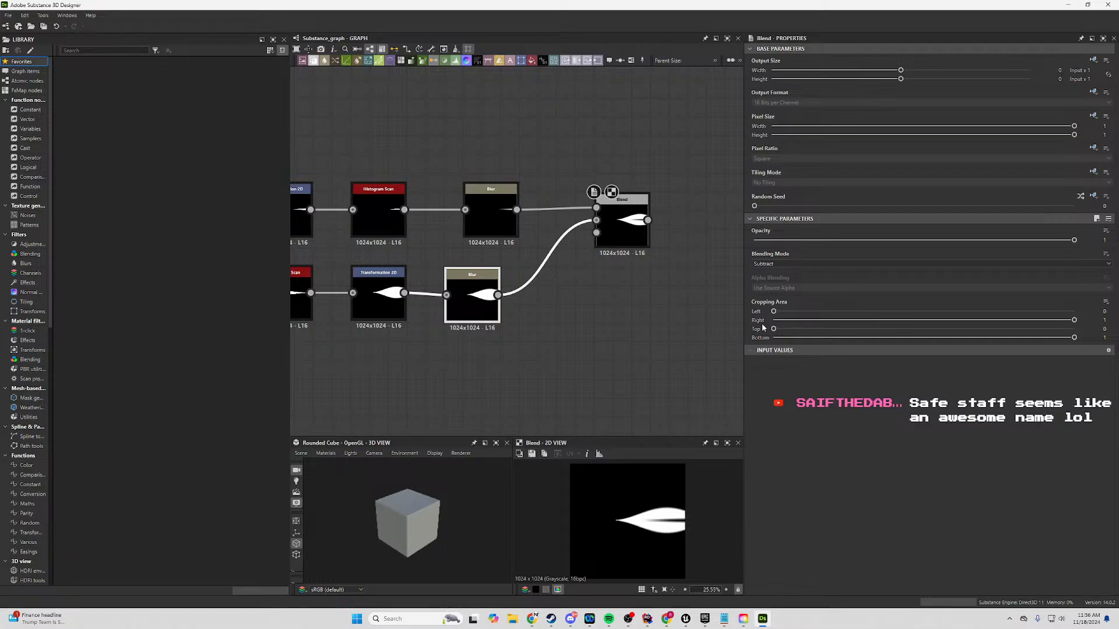
{"action": "right_click", "coordinate": [640, 375]}
{"action": "left_click", "coordinate": [485, 399]}
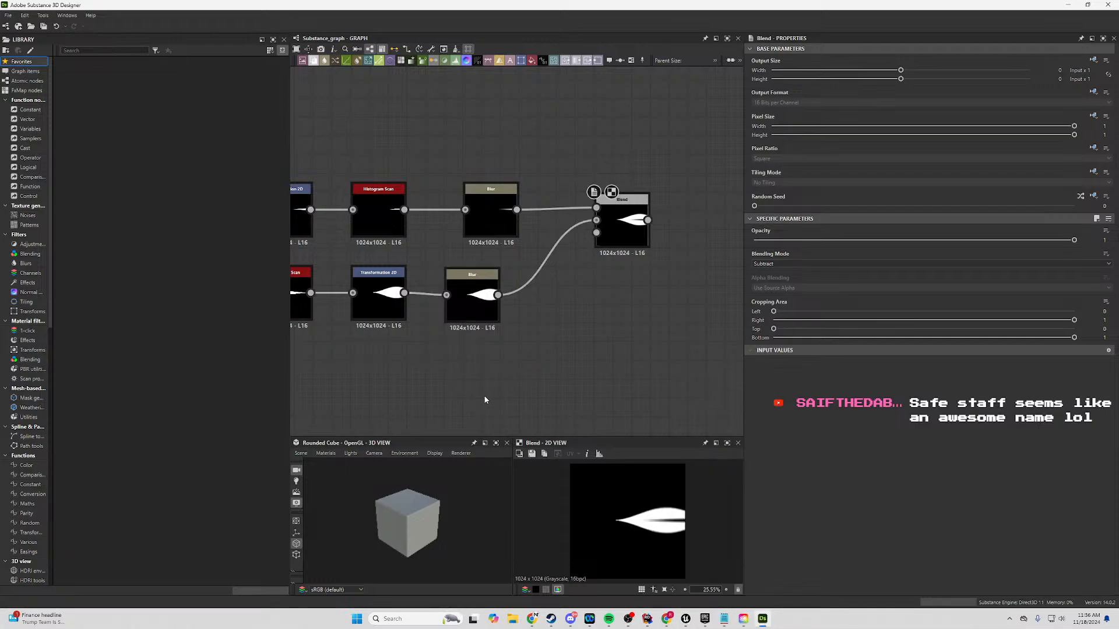
{"action": "middle_click_drag", "start_coordinate": [461, 393], "coordinate": [603, 391]}
{"action": "left_click", "coordinate": [617, 275]}
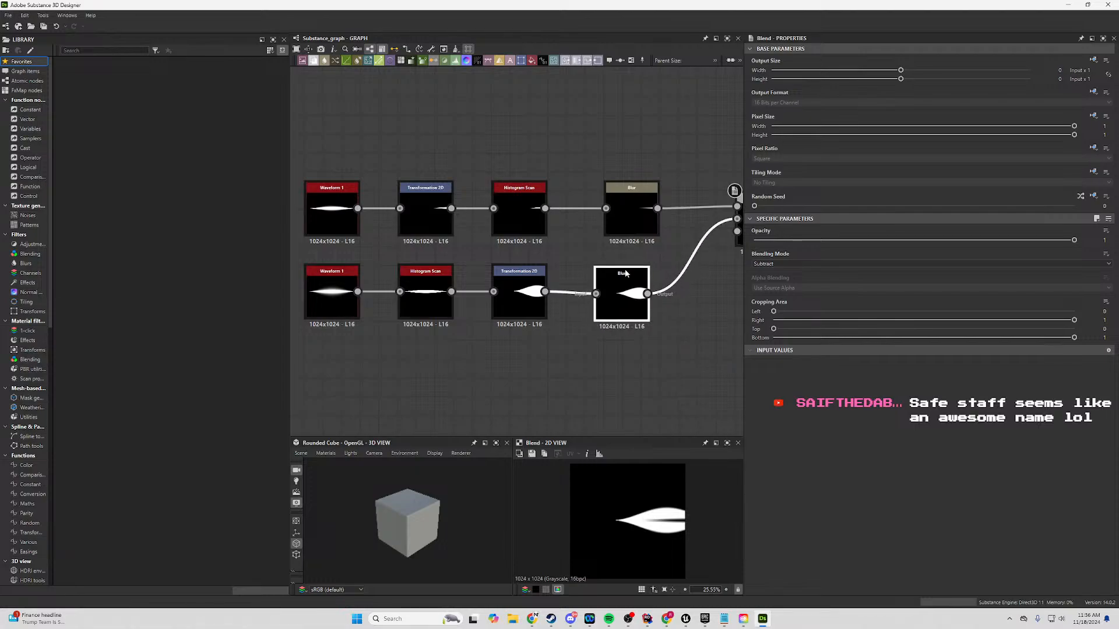
{"action": "middle_click_drag", "start_coordinate": [420, 352], "coordinate": [576, 331]}
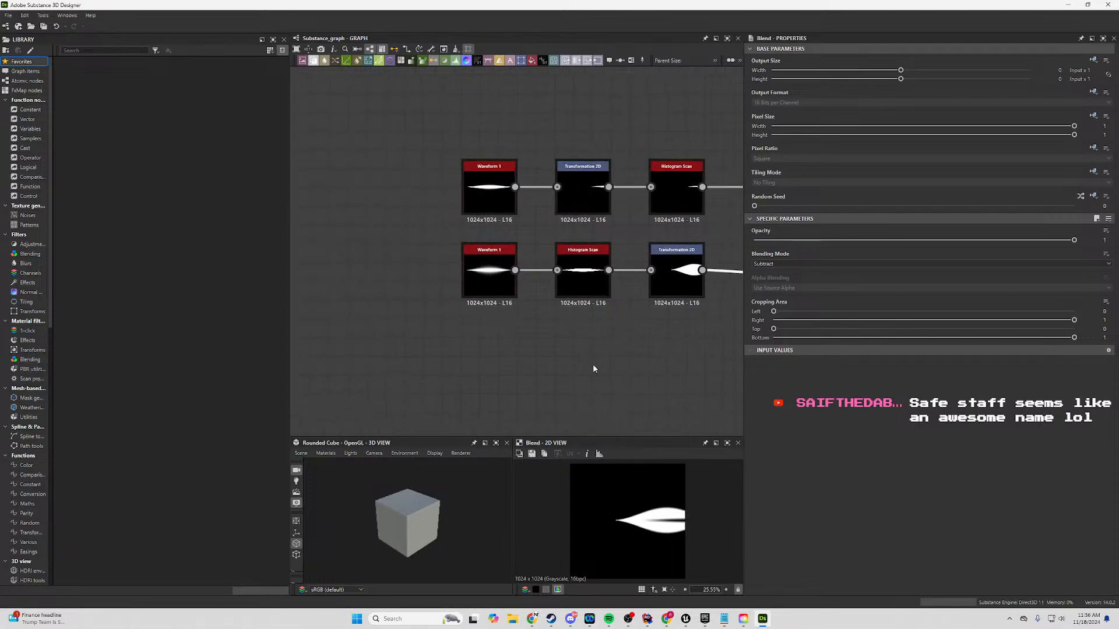
{"action": "middle_click_drag", "start_coordinate": [594, 370], "coordinate": [452, 359]}
{"action": "left_click_drag", "start_coordinate": [572, 233], "coordinate": [285, 318]}
{"action": "middle_click_drag", "start_coordinate": [515, 354], "coordinate": [579, 380]}
{"action": "left_click_drag", "start_coordinate": [606, 268], "coordinate": [604, 275]}
{"action": "left_click", "coordinate": [630, 252]}
{"action": "middle_click_drag", "start_coordinate": [634, 253], "coordinate": [542, 298]}
{"action": "middle_click_drag", "start_coordinate": [667, 200], "coordinate": [380, 225]}
{"action": "middle_click_drag", "start_coordinate": [488, 291], "coordinate": [630, 267]}
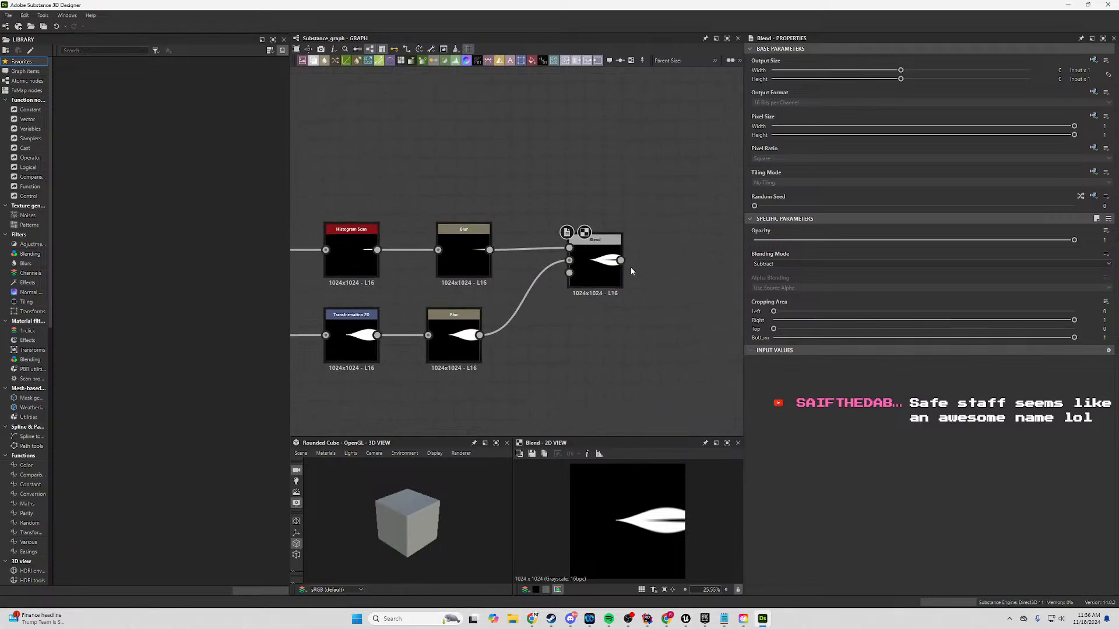
{"action": "middle_click_drag", "start_coordinate": [444, 147], "coordinate": [586, 252]}
{"action": "mouse_move", "coordinate": [768, 622]}
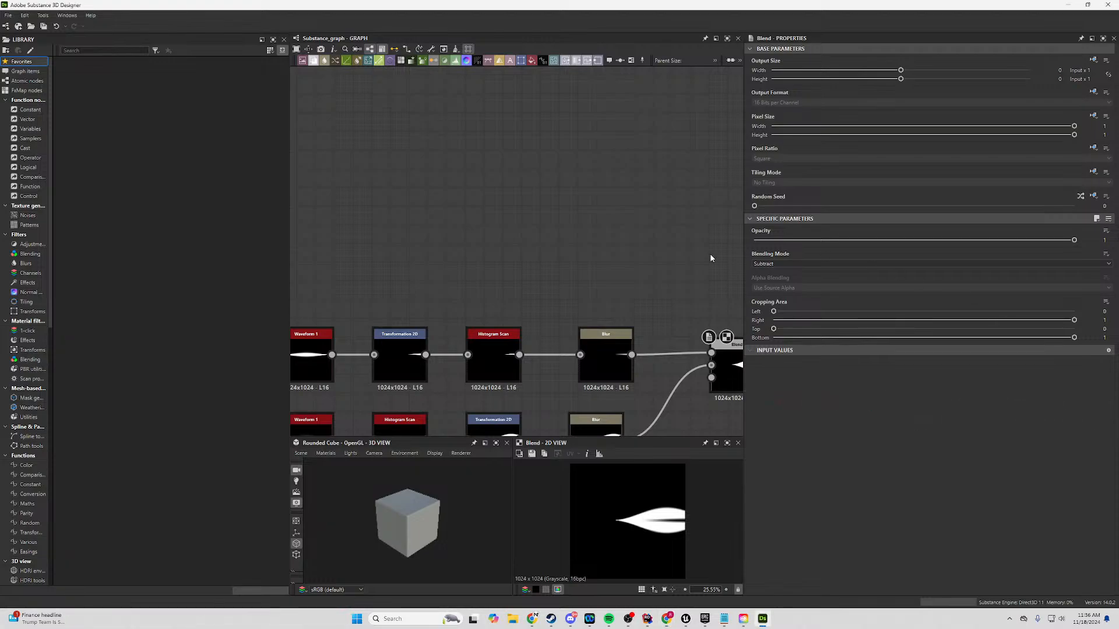
Move the two Waveform chains and their Blend node up together to free space below them in the graph.
{"action": "middle_click_drag", "start_coordinate": [651, 257], "coordinate": [507, 214]}
{"action": "scroll", "coordinate": [612, 312], "scroll_direction": "up", "scroll_amount": 3}
{"action": "scroll", "coordinate": [587, 341], "scroll_direction": "down", "scroll_amount": 5}
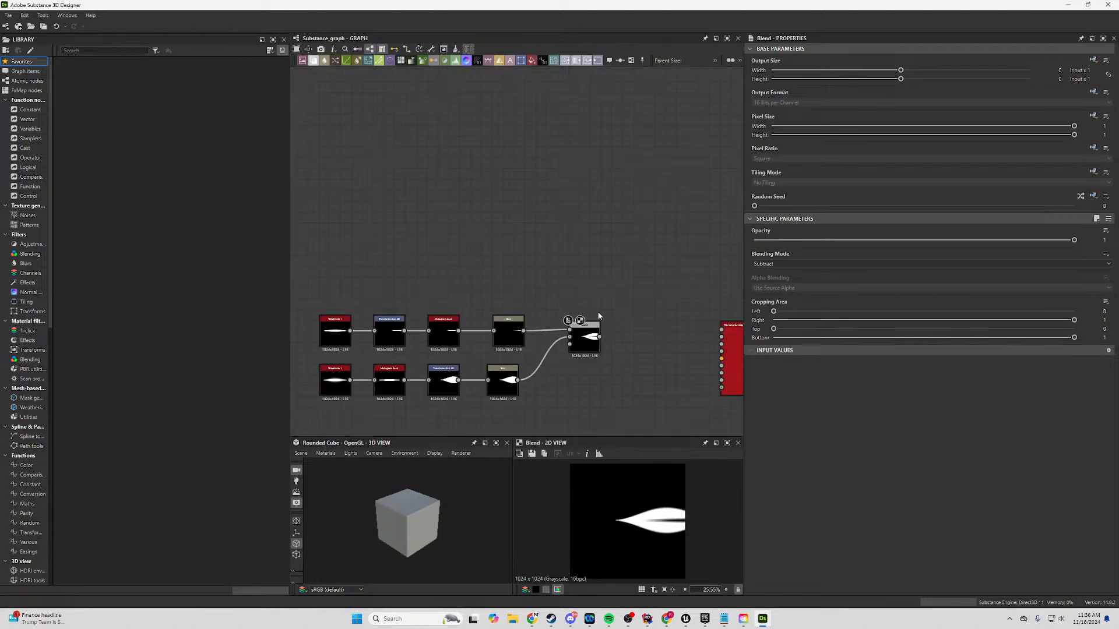
{"action": "left_click_drag", "start_coordinate": [643, 268], "coordinate": [211, 411]}
{"action": "left_click_drag", "start_coordinate": [485, 328], "coordinate": [464, 141]}
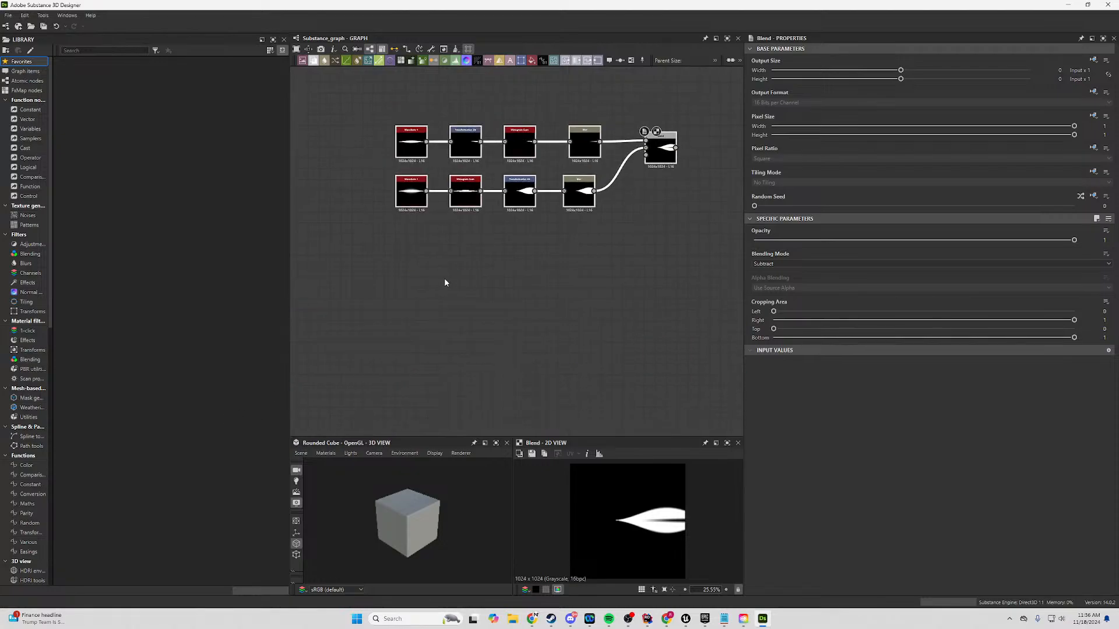
{"action": "left_click", "coordinate": [444, 278]}
{"action": "middle_click_drag", "start_coordinate": [439, 289], "coordinate": [423, 242]}
{"action": "right_click", "coordinate": [404, 234]}
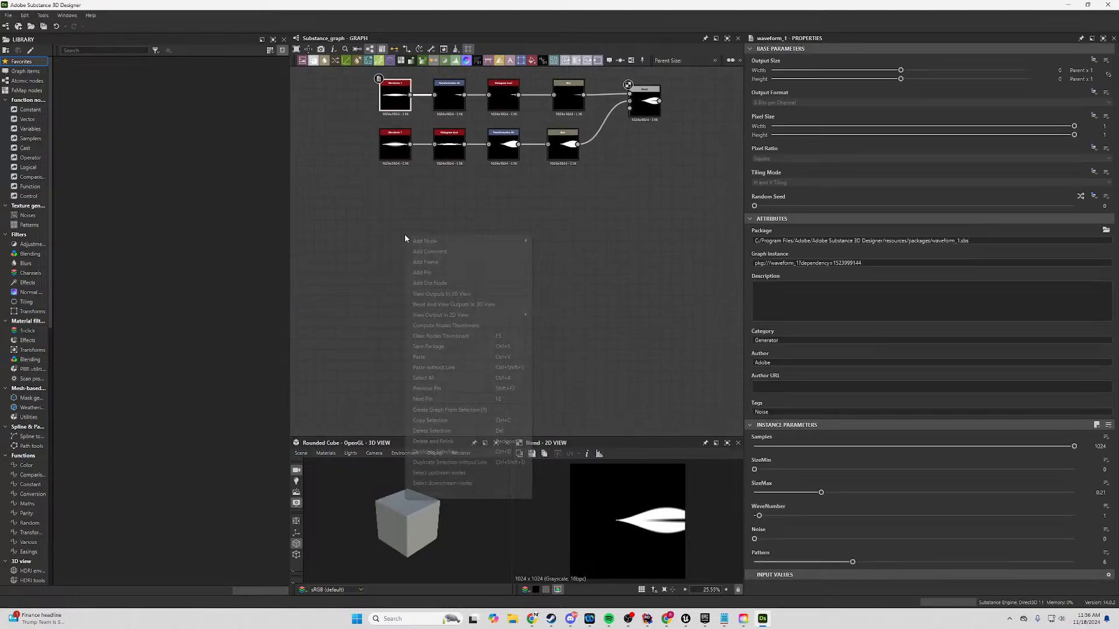
{"action": "left_click", "coordinate": [398, 210]}
{"action": "right_click", "coordinate": [398, 213]}
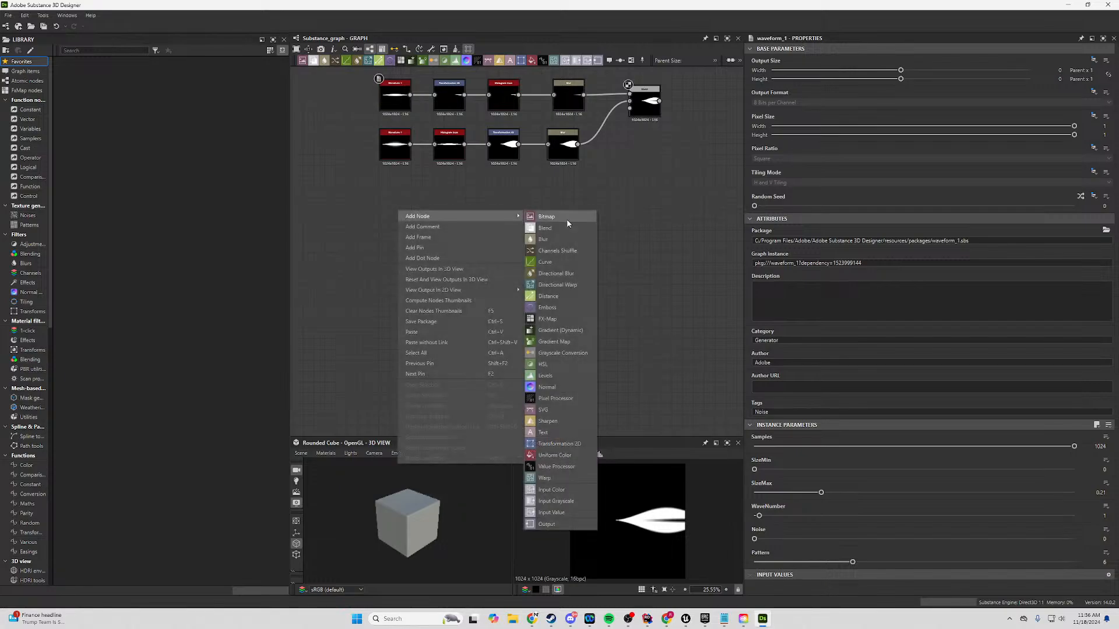
{"action": "left_click", "coordinate": [390, 204]}
Add a Polygon 1 node in the empty area below the Waveform chains and set its Sides to 4.
{"action": "key", "text": "space"}
{"action": "type", "text": "ppoly"}
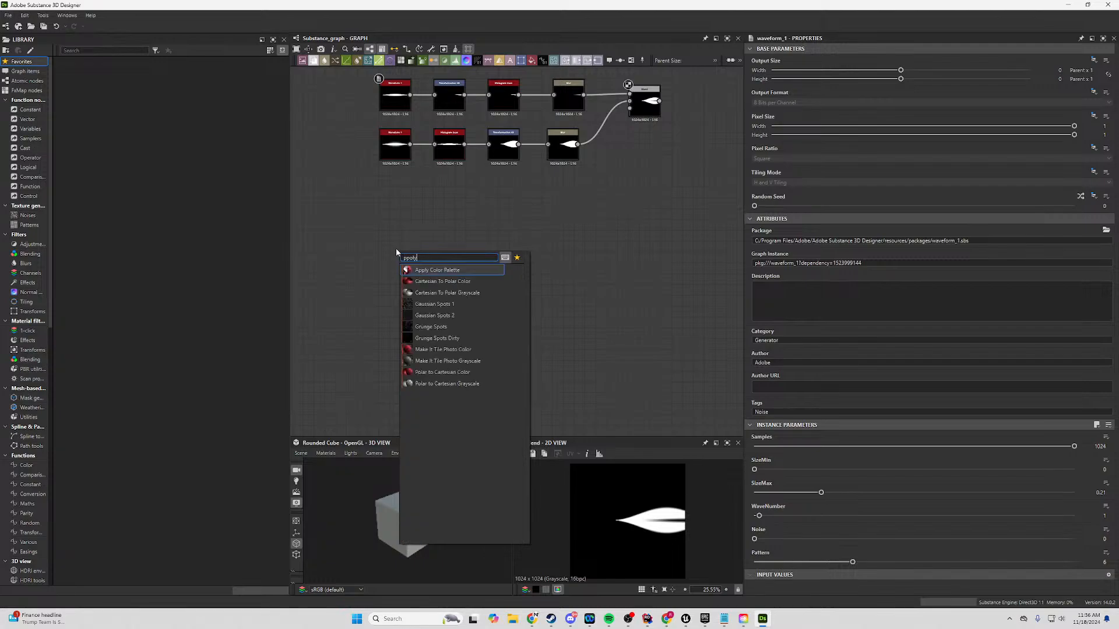
{"action": "key", "text": "BackSpace"}
{"action": "key", "text": "BackSpace"}
{"action": "key", "text": "BackSpace"}
{"action": "type", "text": "oly"}
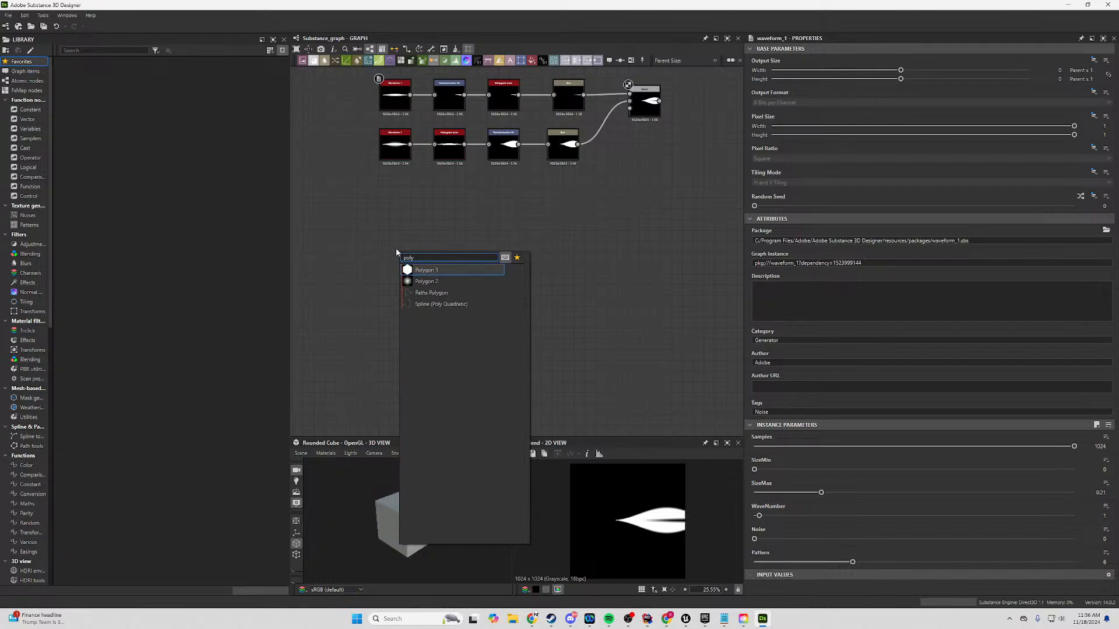
{"action": "key", "text": "Return"}
{"action": "left_click_drag", "start_coordinate": [391, 255], "coordinate": [424, 279]}
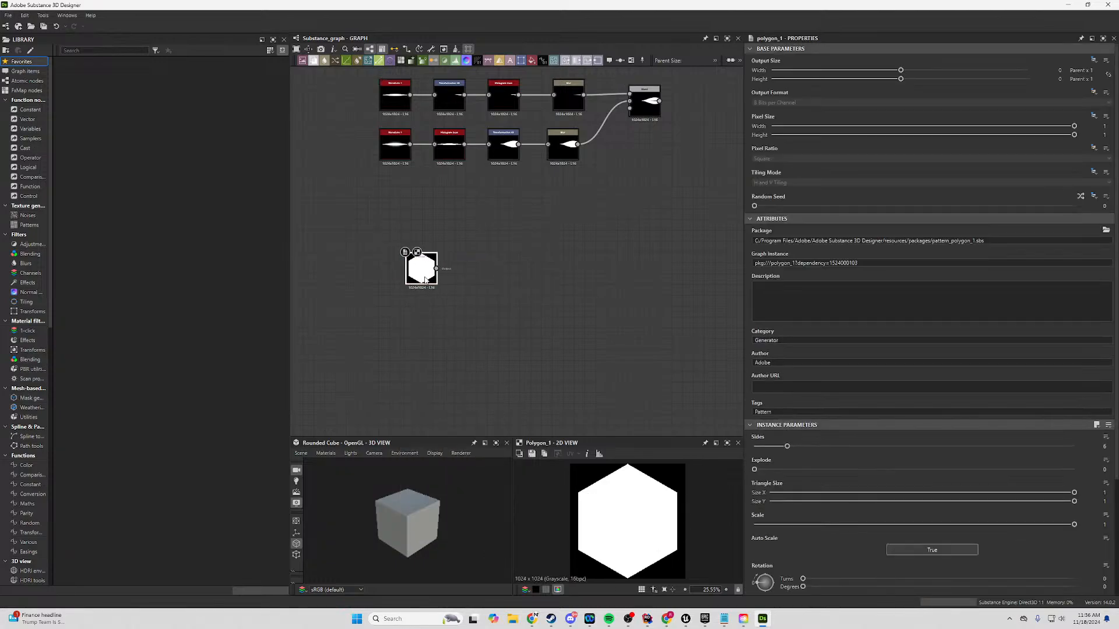
{"action": "scroll", "coordinate": [424, 280], "scroll_direction": "up", "scroll_amount": 3}
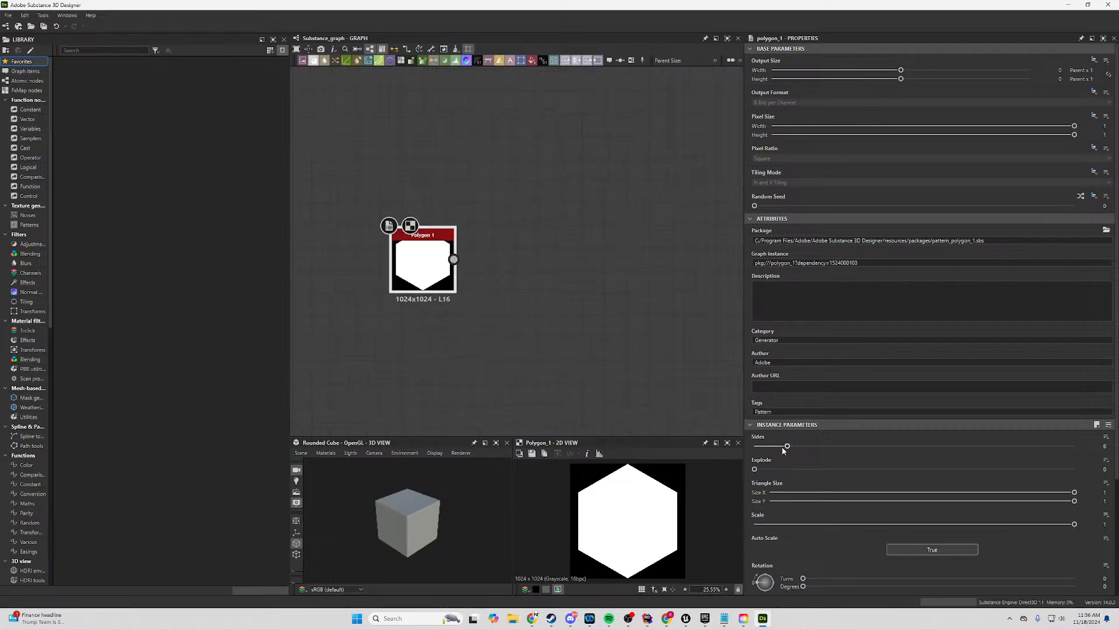
{"action": "left_click_drag", "start_coordinate": [785, 447], "coordinate": [766, 447]}
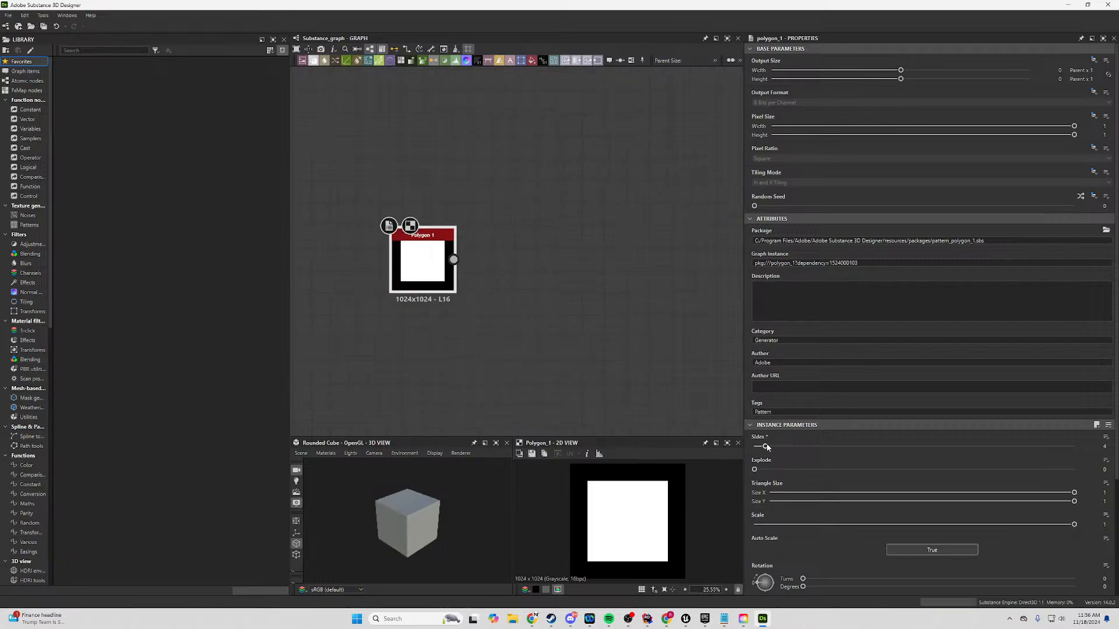
{"action": "left_click_drag", "start_coordinate": [453, 259], "coordinate": [547, 260]}
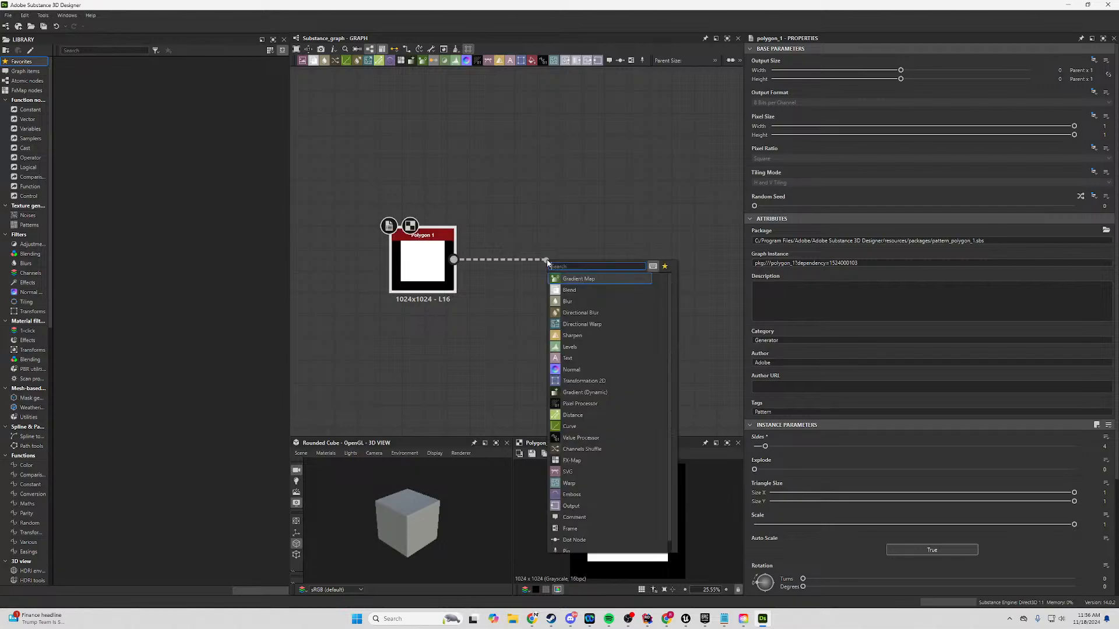
{"action": "type", "text": "trans"}
{"action": "left_click", "coordinate": [599, 279]}
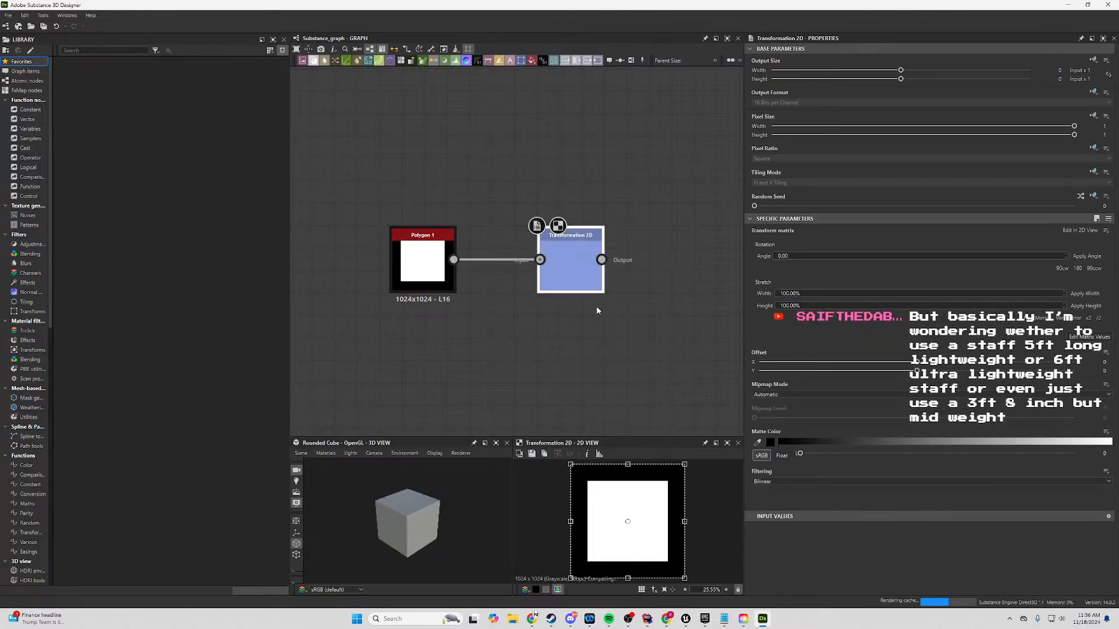
{"action": "key", "text": "Delete"}
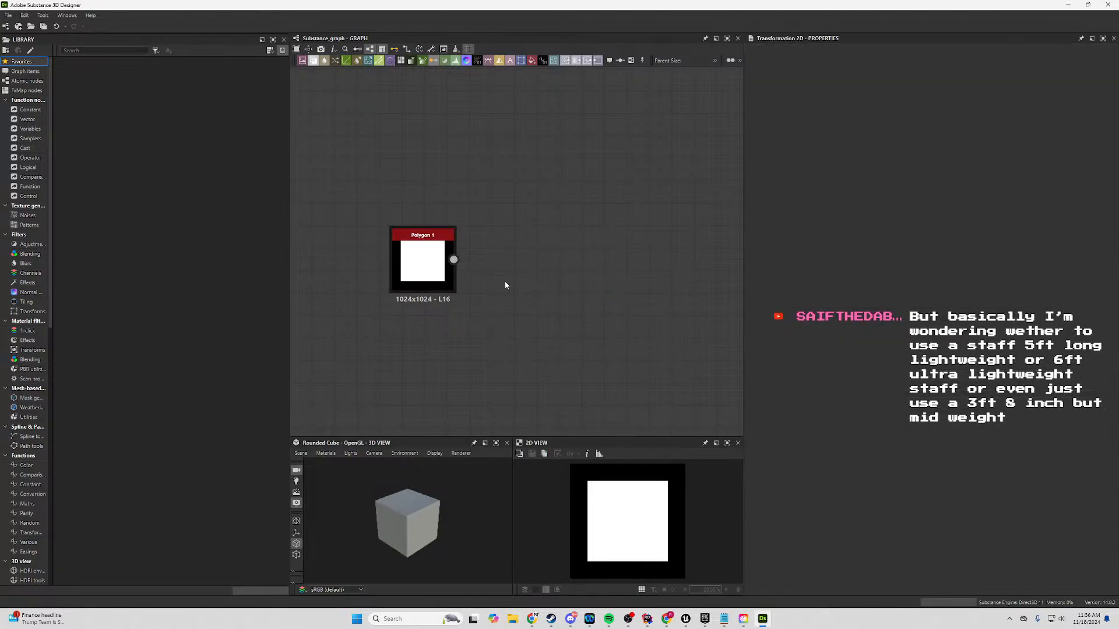
Add a Warp node fed by the Polygon 1 output and leave room between the two nodes.
{"action": "left_click_drag", "start_coordinate": [453, 260], "coordinate": [546, 260]}
{"action": "type", "text": "warp"}
{"action": "left_click", "coordinate": [596, 294]}
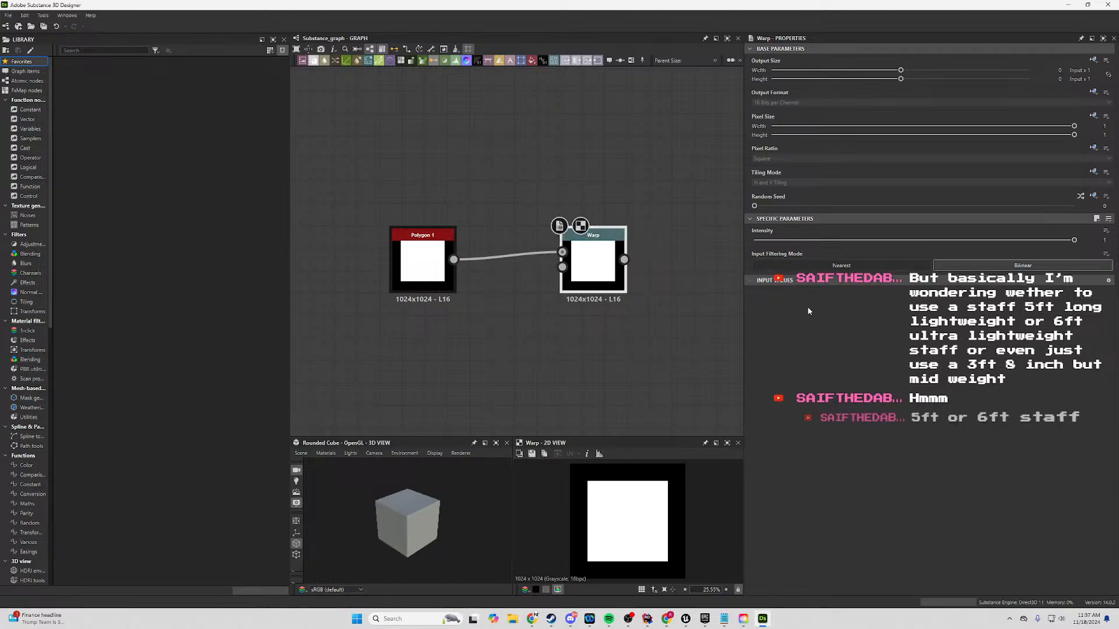
{"action": "left_click_drag", "start_coordinate": [593, 262], "coordinate": [660, 263]}
Insert a Transformation 2D node between Polygon 1 and Warp, and use it to shift the square partly past the right edge.
{"action": "left_click_drag", "start_coordinate": [453, 260], "coordinate": [546, 253]}
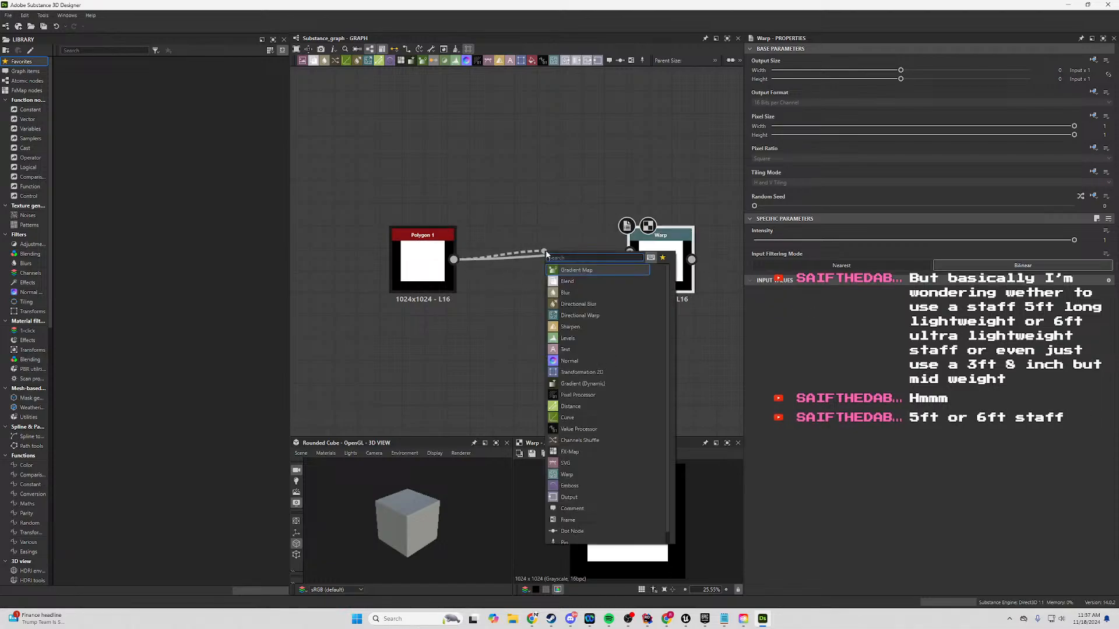
{"action": "type", "text": "ert"}
{"action": "key", "text": "BackSpace"}
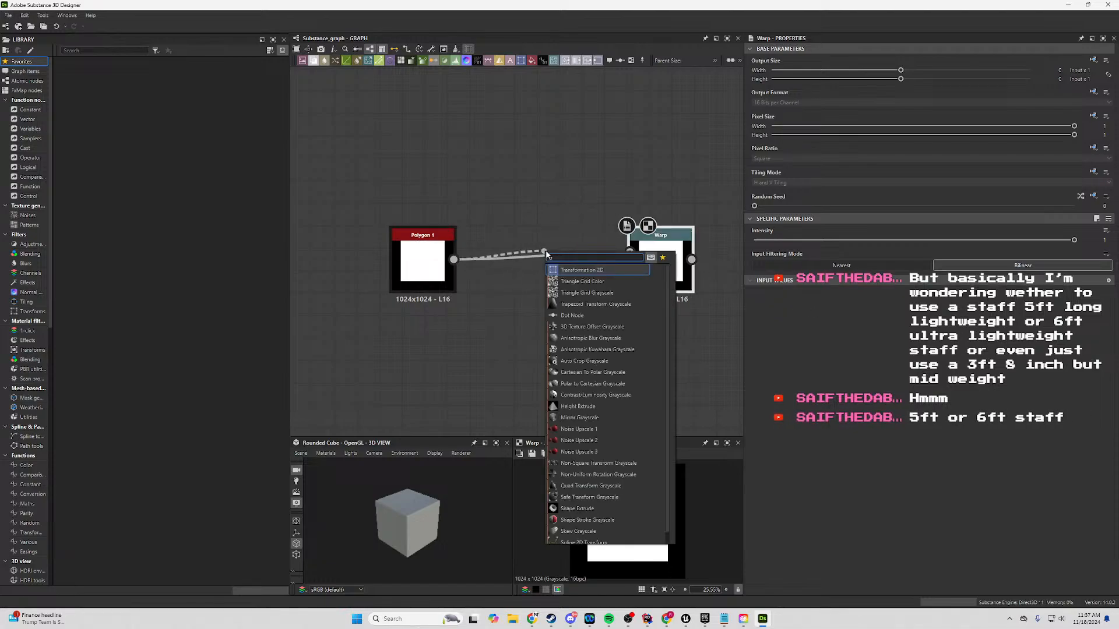
{"action": "key", "text": "Return"}
{"action": "left_click_drag", "start_coordinate": [601, 259], "coordinate": [630, 251]}
{"action": "left_click_drag", "start_coordinate": [563, 276], "coordinate": [528, 280]}
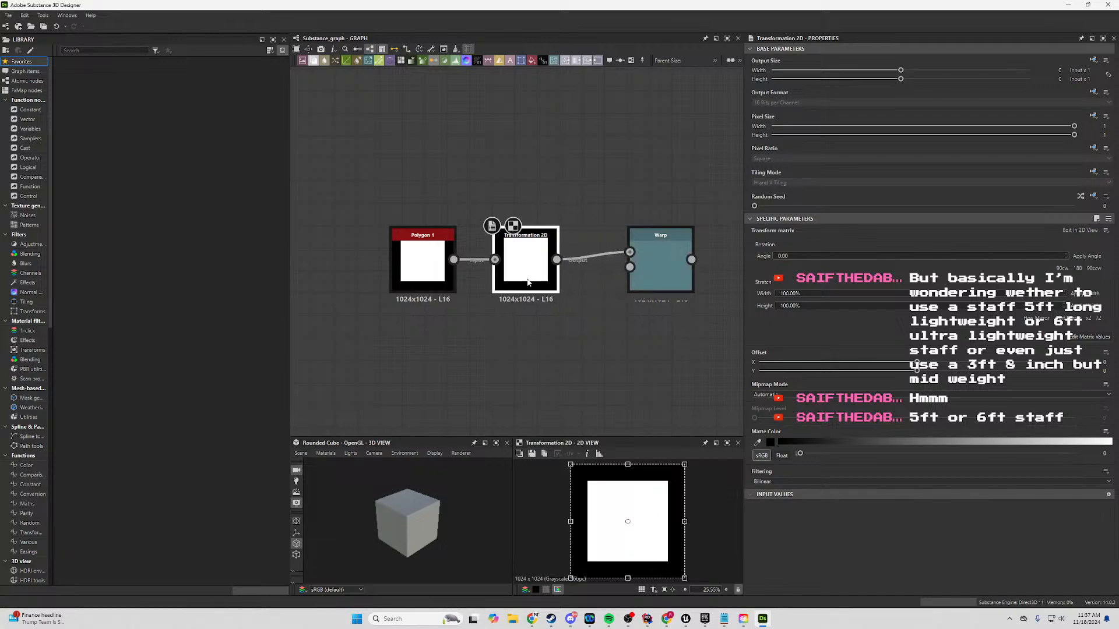
{"action": "mouse_move", "coordinate": [647, 532]}
{"action": "left_mouse_down"}
{"action": "mouse_move", "coordinate": [670, 532]}
{"action": "mouse_move", "coordinate": [629, 529]}
{"action": "mouse_move", "coordinate": [664, 533]}
{"action": "left_mouse_up"}
Set the Polygon 1 node's Tiling Mode to Absolute with No Tiling.
{"action": "left_click", "coordinate": [423, 263]}
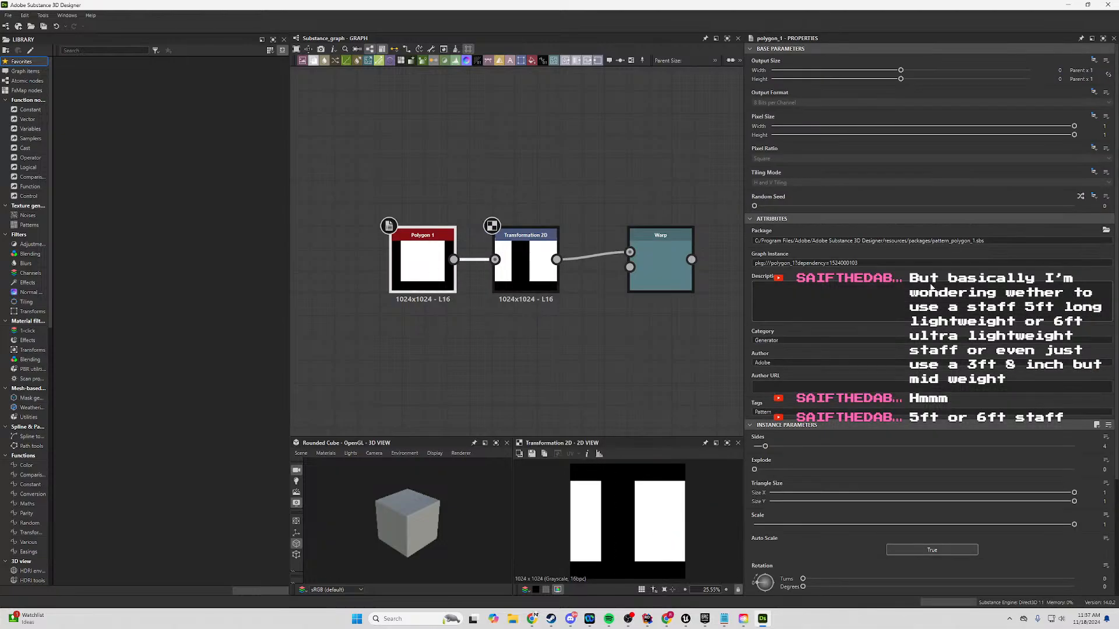
{"action": "left_click", "coordinate": [1096, 172]}
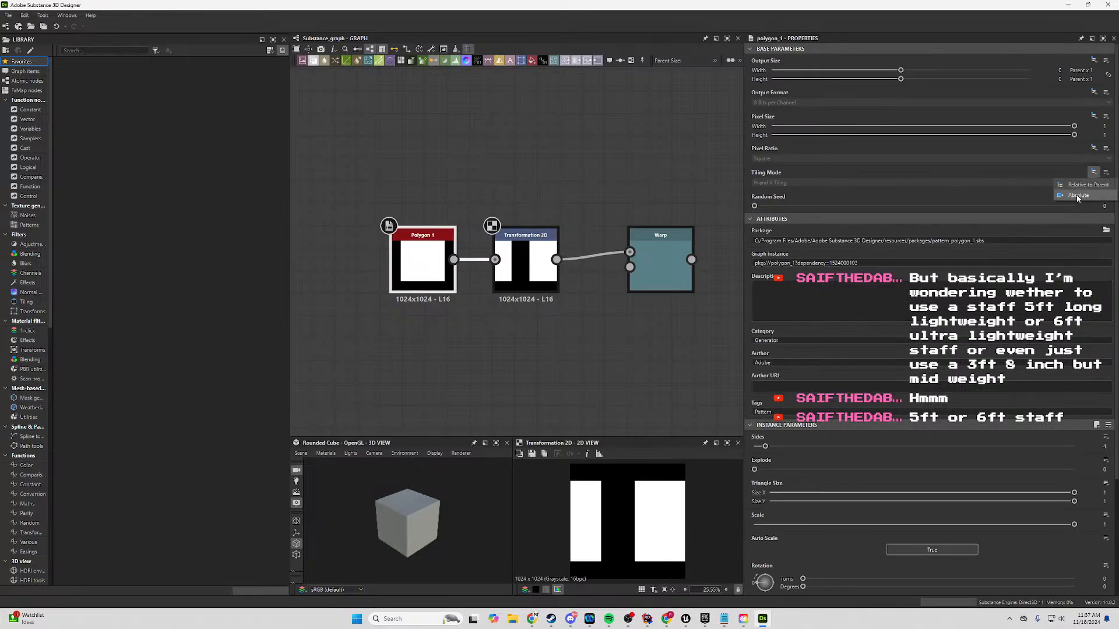
{"action": "left_click", "coordinate": [1077, 196]}
{"action": "left_click", "coordinate": [963, 183]}
{"action": "left_click", "coordinate": [786, 192]}
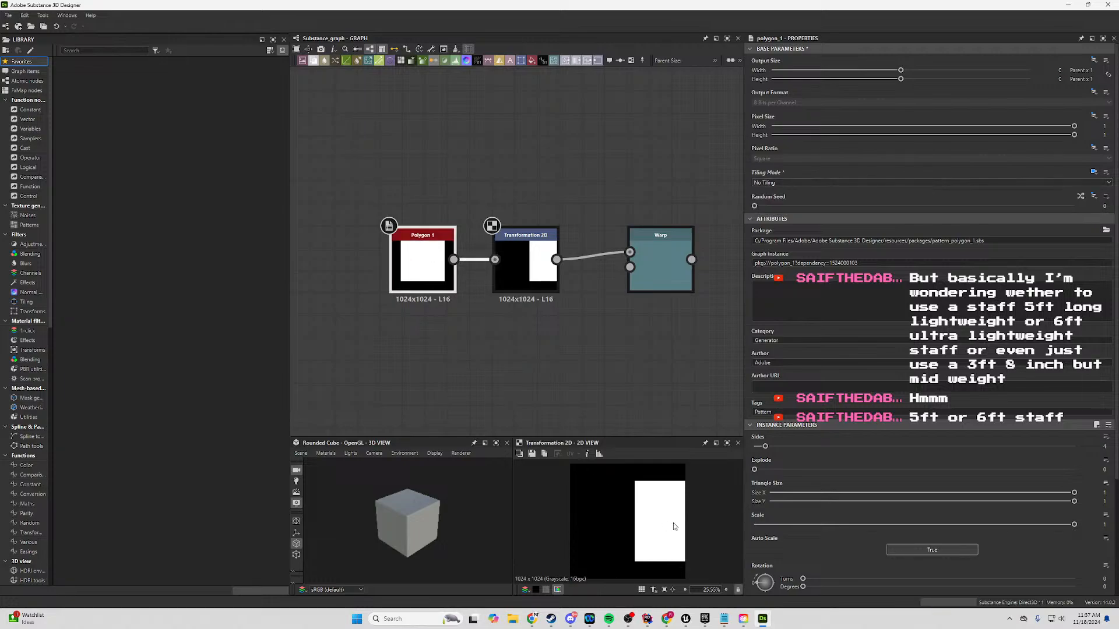
Move the Polygon 1 and Transformation 2D nodes leftward, away from the Warp node.
{"action": "left_click_drag", "start_coordinate": [423, 259], "coordinate": [390, 260]}
{"action": "left_click_drag", "start_coordinate": [518, 264], "coordinate": [495, 264]}
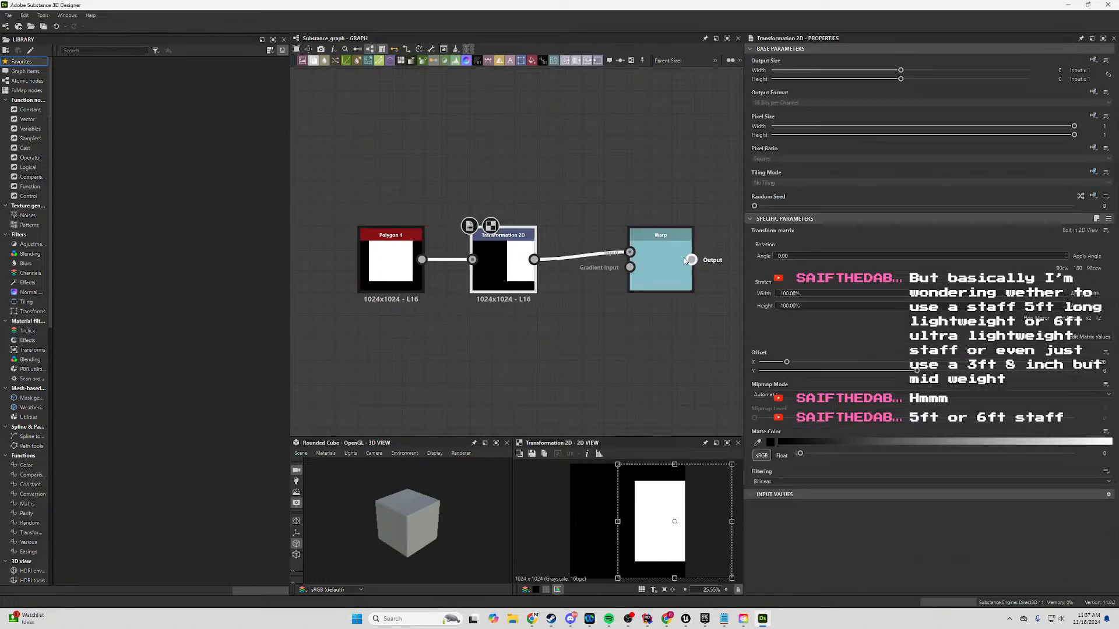
{"action": "left_click", "coordinate": [676, 260]}
Flatten the square in Transformation 2D into a horizontal bar reaching the right edge, with Offset X about -0.15 and Offset Y 0.
{"action": "left_click", "coordinate": [494, 271]}
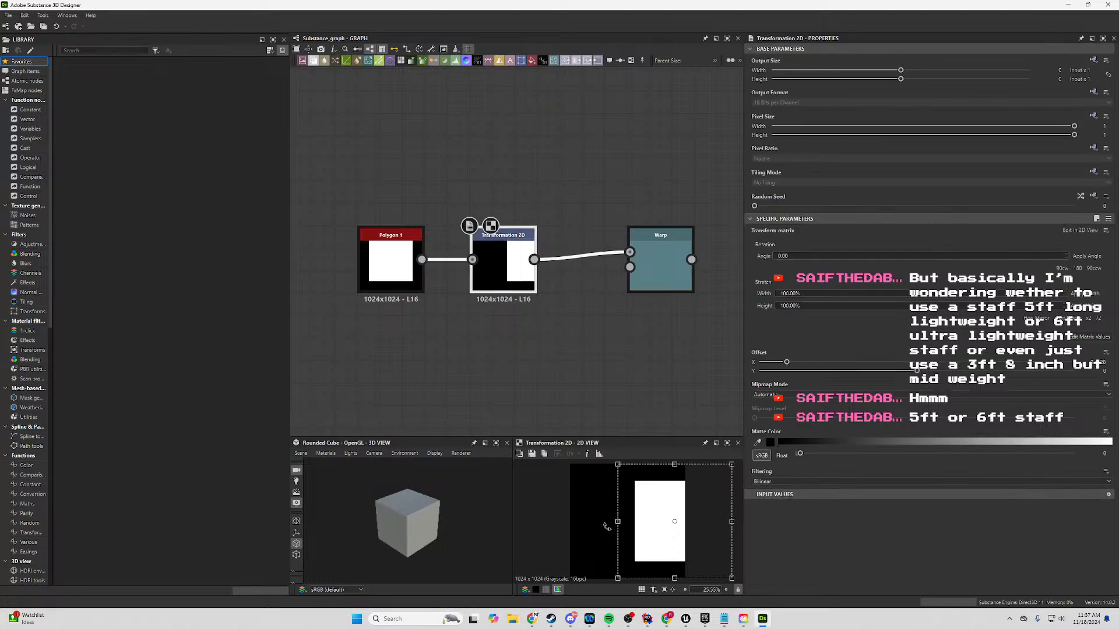
{"action": "left_click_drag", "start_coordinate": [606, 527], "coordinate": [644, 500]}
{"action": "scroll", "coordinate": [641, 528], "scroll_direction": "down", "scroll_amount": 2}
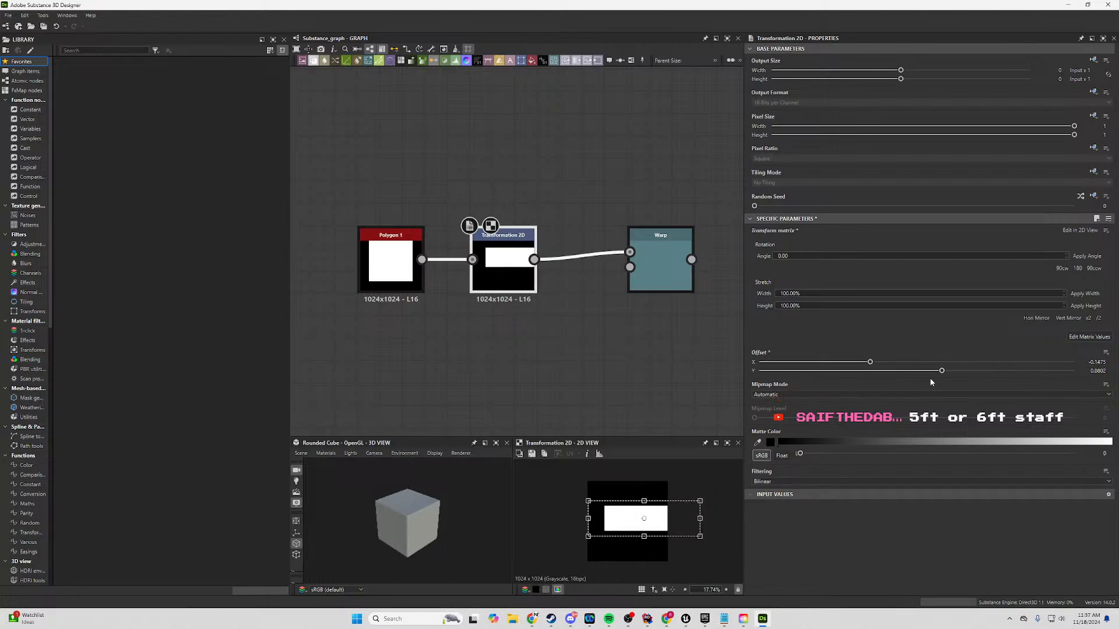
{"action": "left_click_drag", "start_coordinate": [942, 371], "coordinate": [935, 373]}
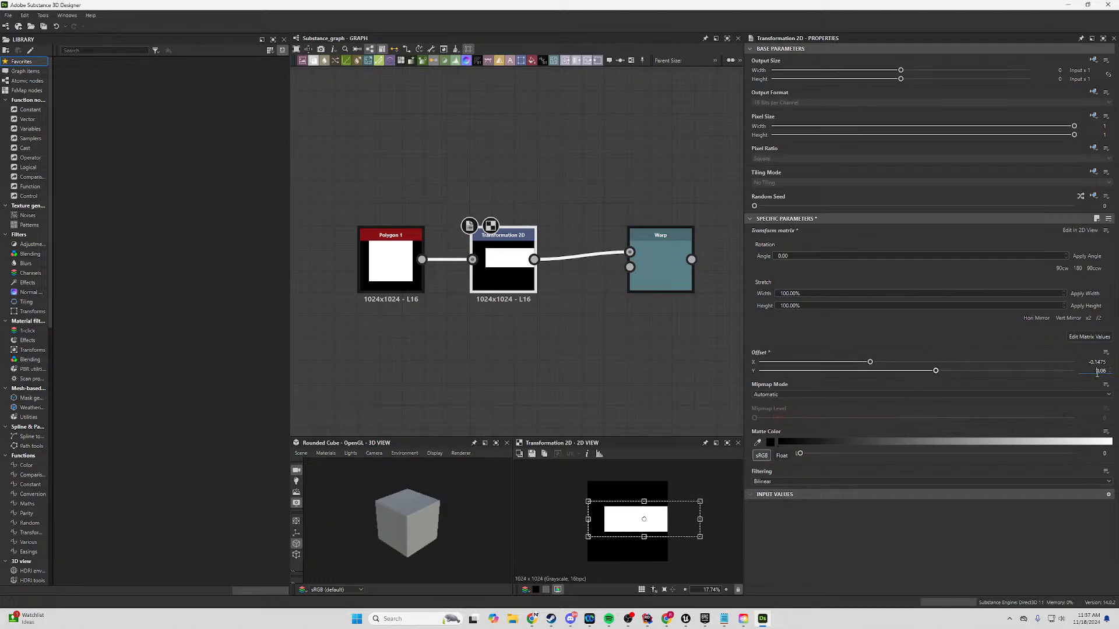
{"action": "double_click", "coordinate": [1097, 372]}
{"action": "type", "text": "0"}
{"action": "key", "text": "Return"}
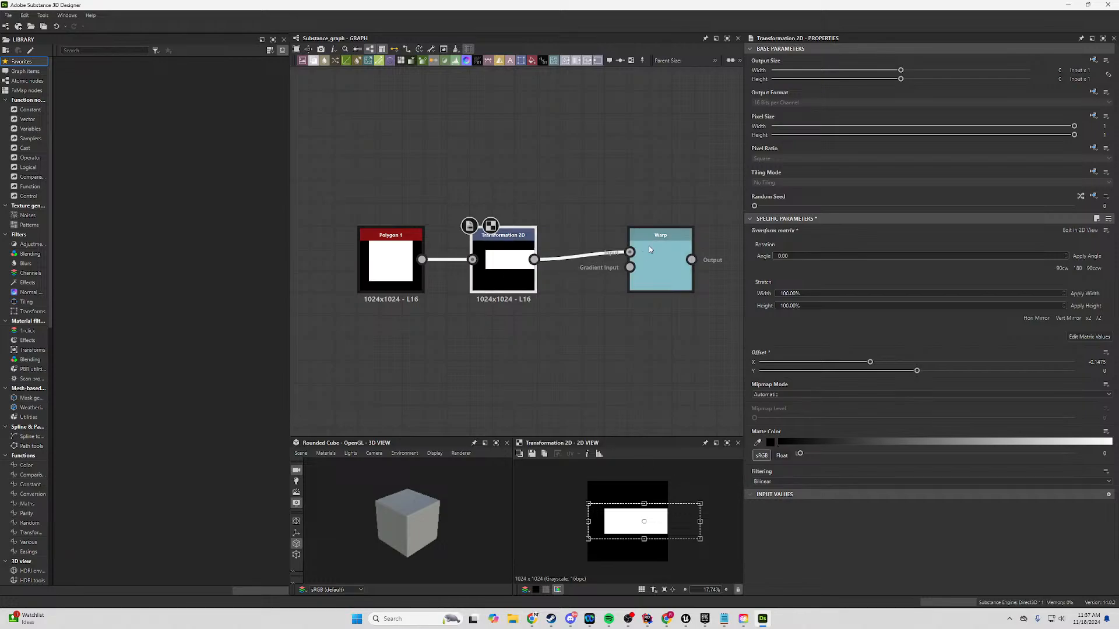
Move the Warp node closer to the Transformation 2D node.
{"action": "left_click_drag", "start_coordinate": [665, 246], "coordinate": [641, 247]}
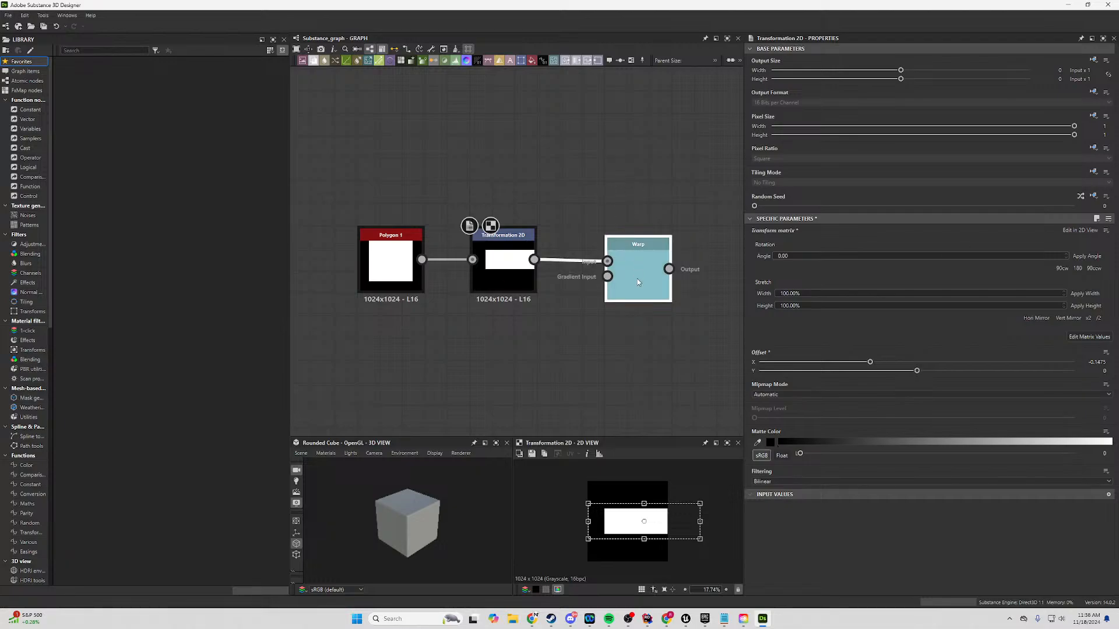
Nudge the bar in Transformation 2D slightly upward, with Offset X about -0.14 and Offset Y about 0.06.
{"action": "left_click_drag", "start_coordinate": [637, 531], "coordinate": [635, 525]}
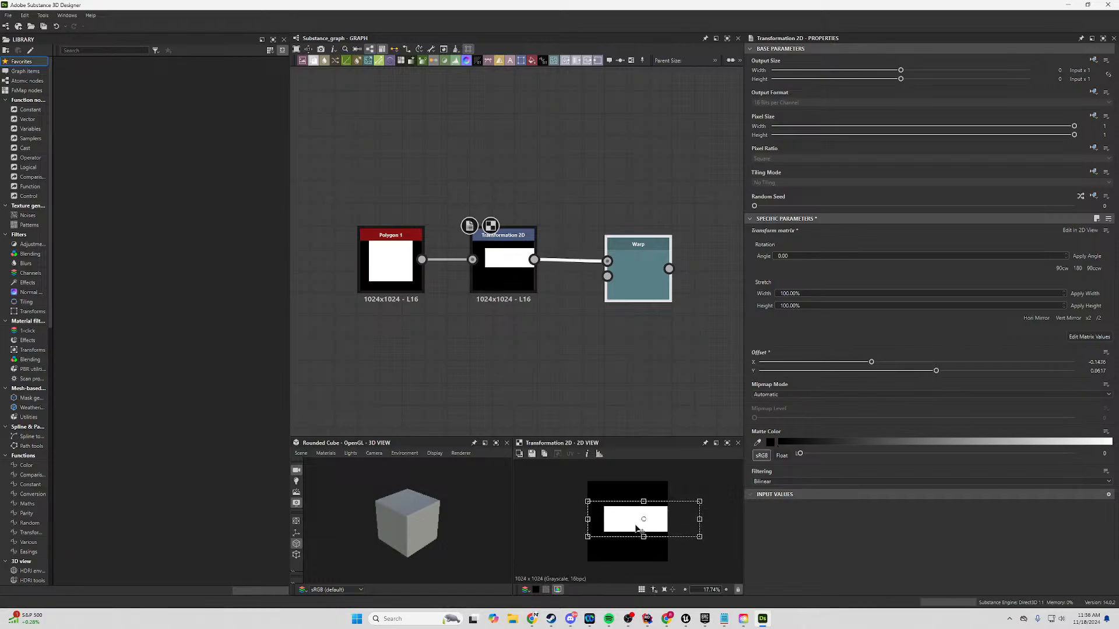
{"action": "left_click", "coordinate": [638, 406]}
{"action": "middle_click_drag", "start_coordinate": [633, 431], "coordinate": [599, 389]}
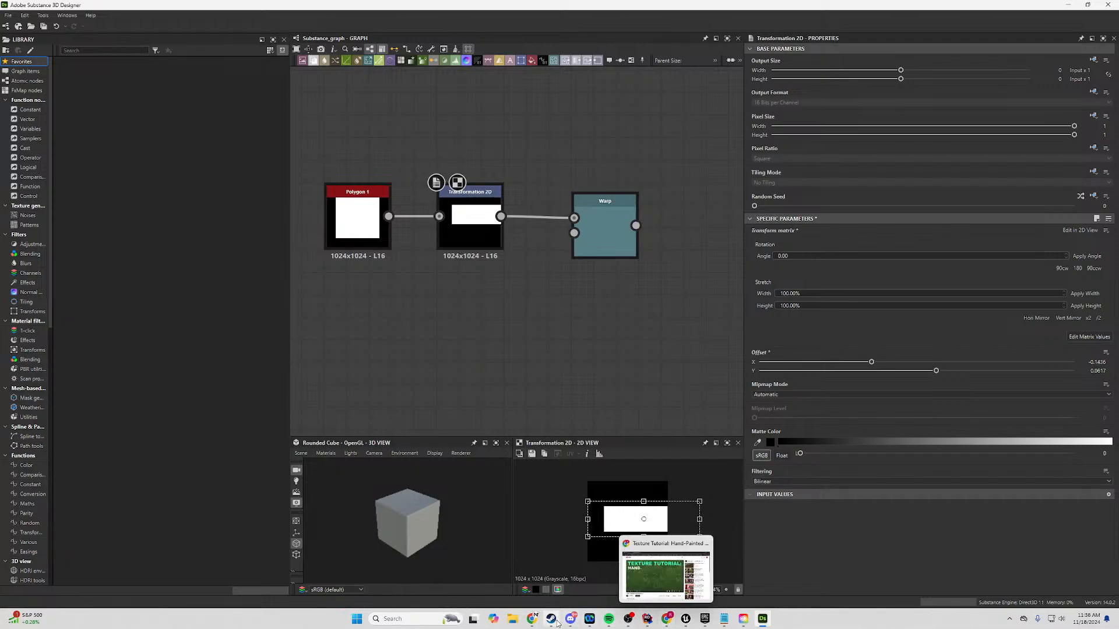
{"action": "mouse_move", "coordinate": [533, 619]}
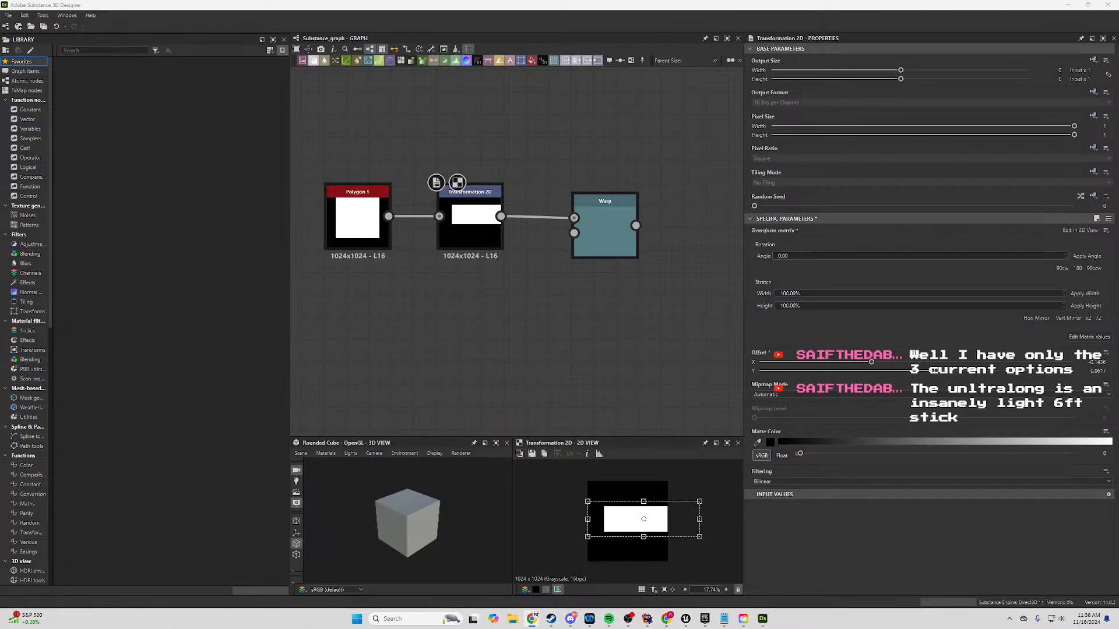
{"action": "left_click_drag", "start_coordinate": [1118, 274], "coordinate": [1118, 385]}
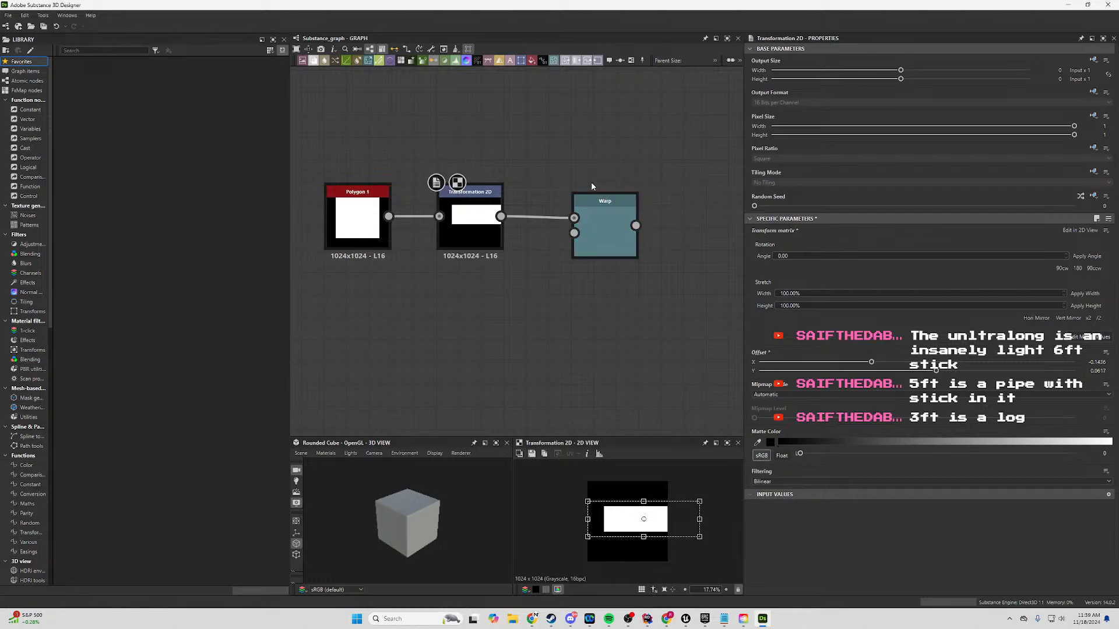
Display the Warp node's output and parameters.
{"action": "right_click", "coordinate": [567, 140]}
{"action": "left_click", "coordinate": [514, 96]}
{"action": "middle_click_drag", "start_coordinate": [536, 155], "coordinate": [657, 149]}
{"action": "double_click", "coordinate": [710, 192]}
{"action": "left_click_drag", "start_coordinate": [715, 206], "coordinate": [716, 216]}
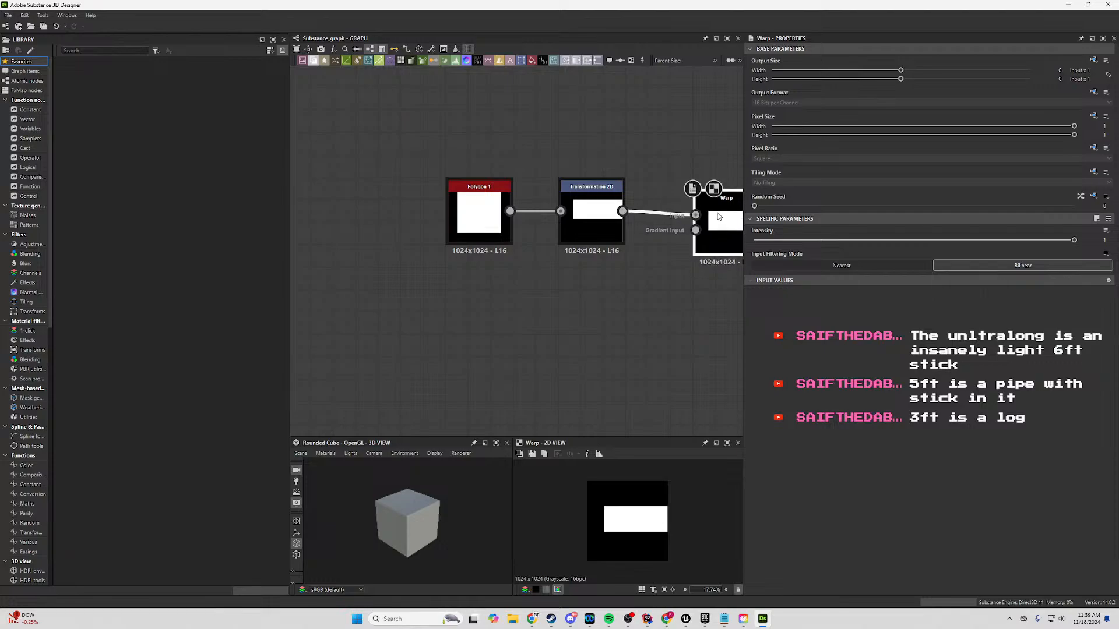
Duplicate the Polygon 1 and Transformation 2D nodes, placing the linked copies directly below the originals.
{"action": "left_click", "coordinate": [572, 218]}
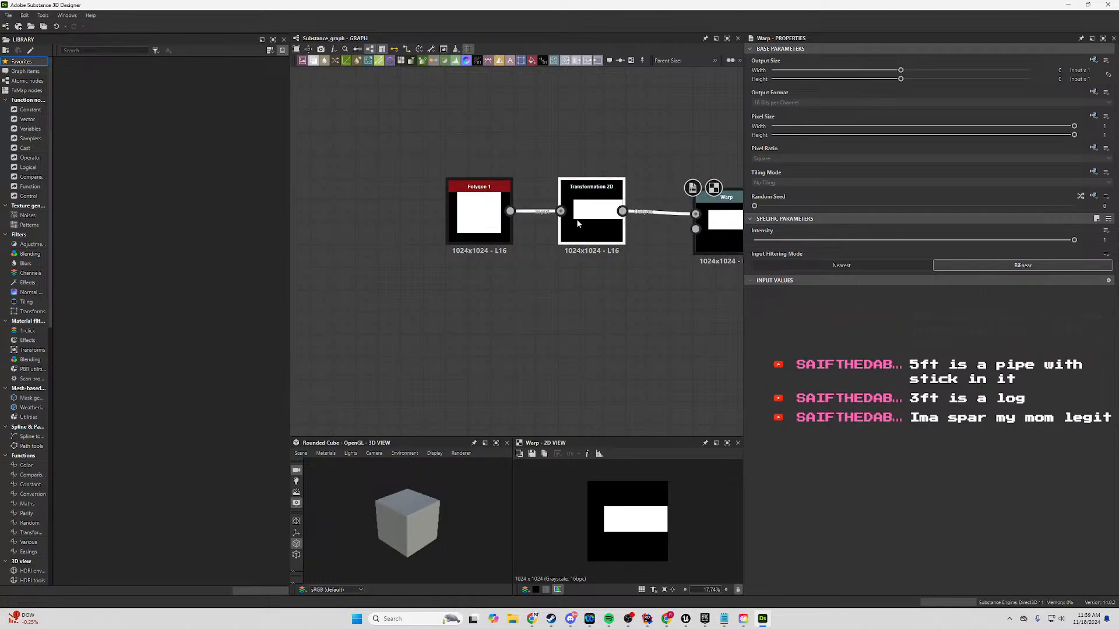
{"action": "middle_click_drag", "start_coordinate": [620, 288], "coordinate": [509, 252]}
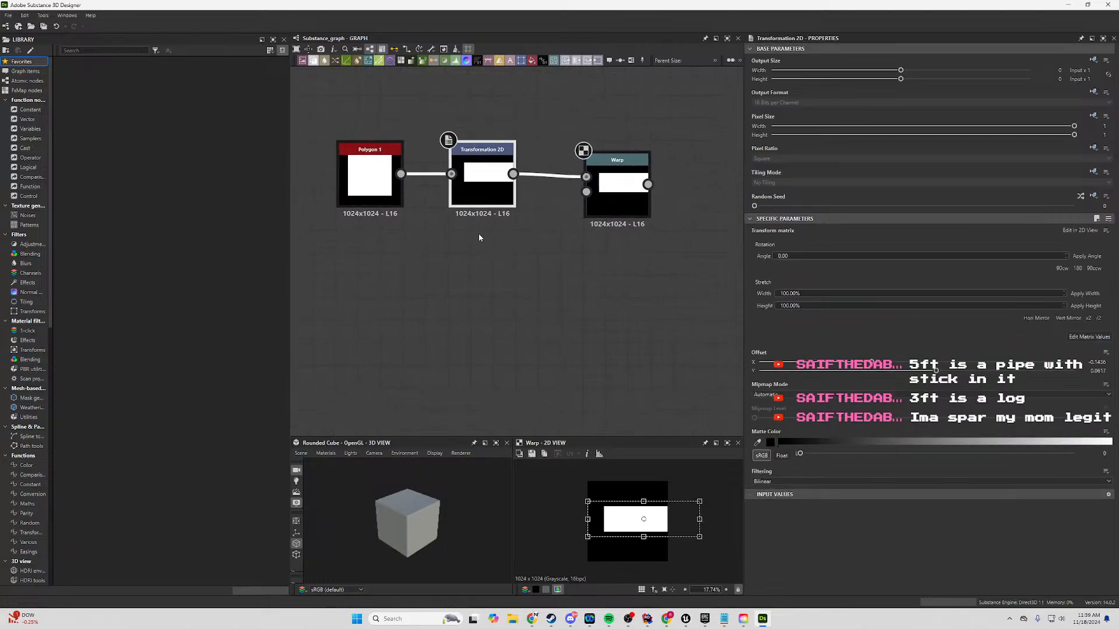
{"action": "key", "text": "ctrl+d"}
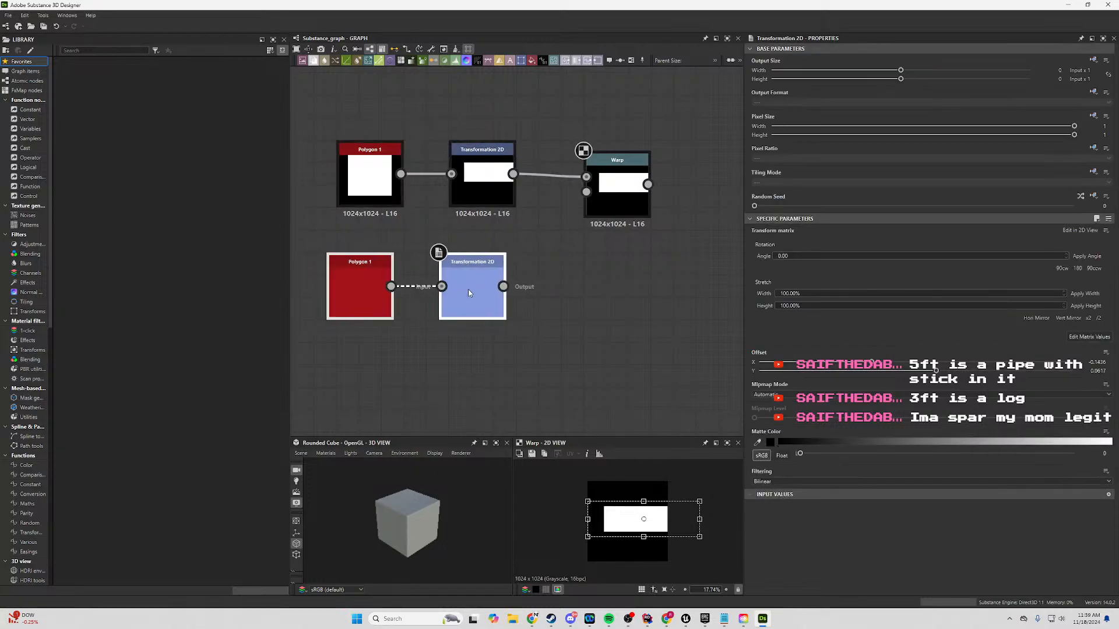
{"action": "left_click_drag", "start_coordinate": [512, 287], "coordinate": [589, 289]}
{"action": "key", "text": "Escape"}
Rotate the duplicated Transformation 2D bar into a downward-sloping diagonal, with Offset X about -0.04 and Offset Y about -0.12.
{"action": "left_click_drag", "start_coordinate": [709, 499], "coordinate": [701, 538]}
{"action": "left_click_drag", "start_coordinate": [630, 524], "coordinate": [615, 531]}
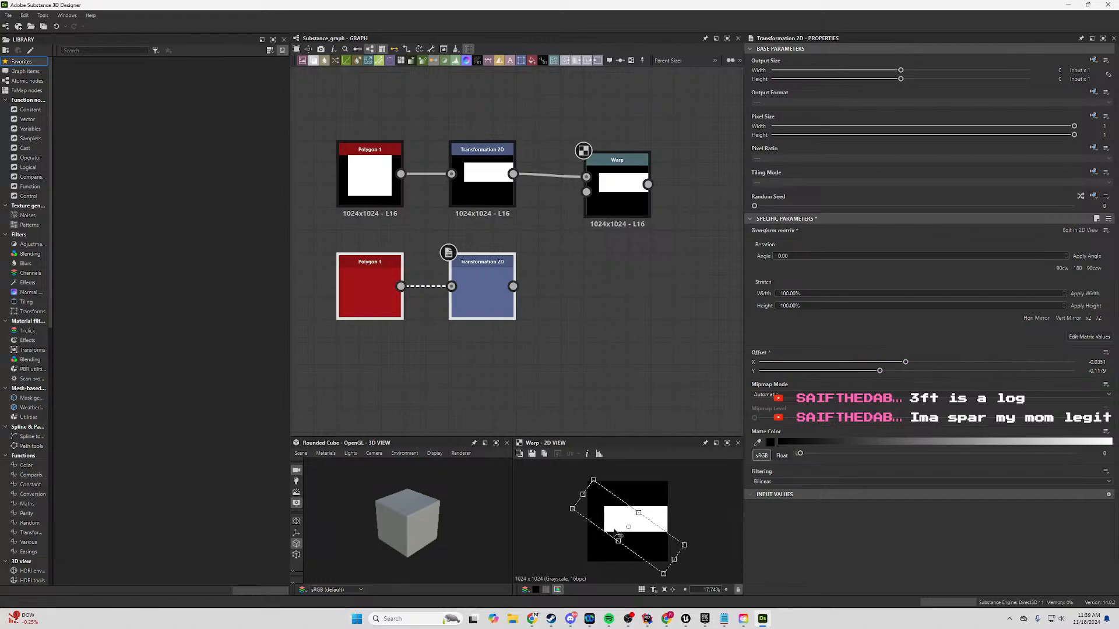
{"action": "double_click", "coordinate": [495, 299]}
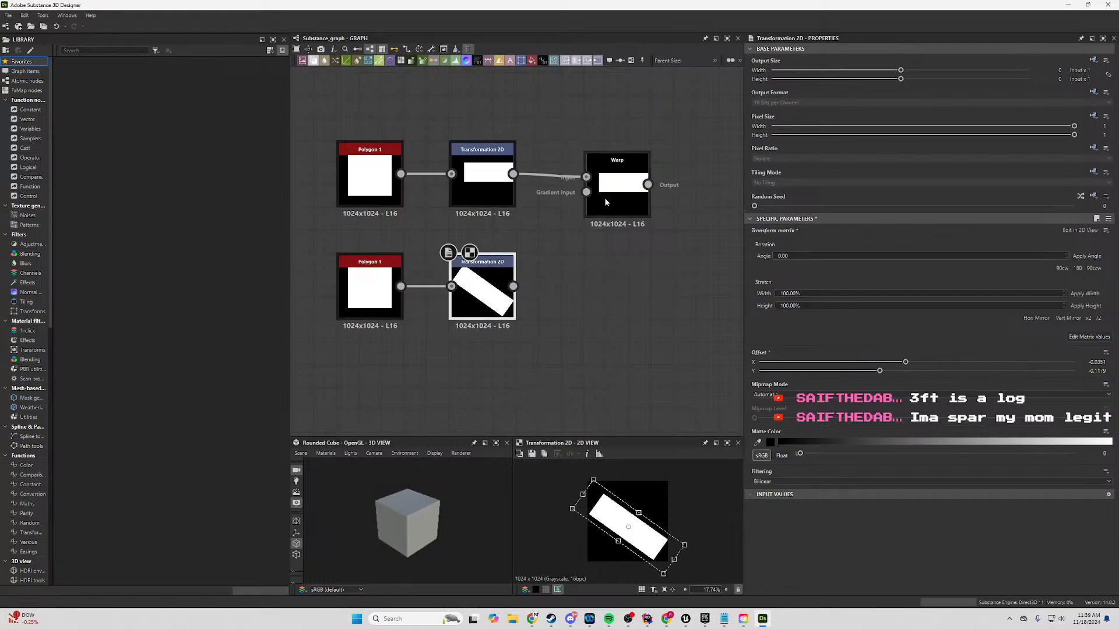
Add a Blend node fed by the Warp node's output.
{"action": "left_click_drag", "start_coordinate": [648, 185], "coordinate": [726, 204]}
{"action": "type", "text": "blend"}
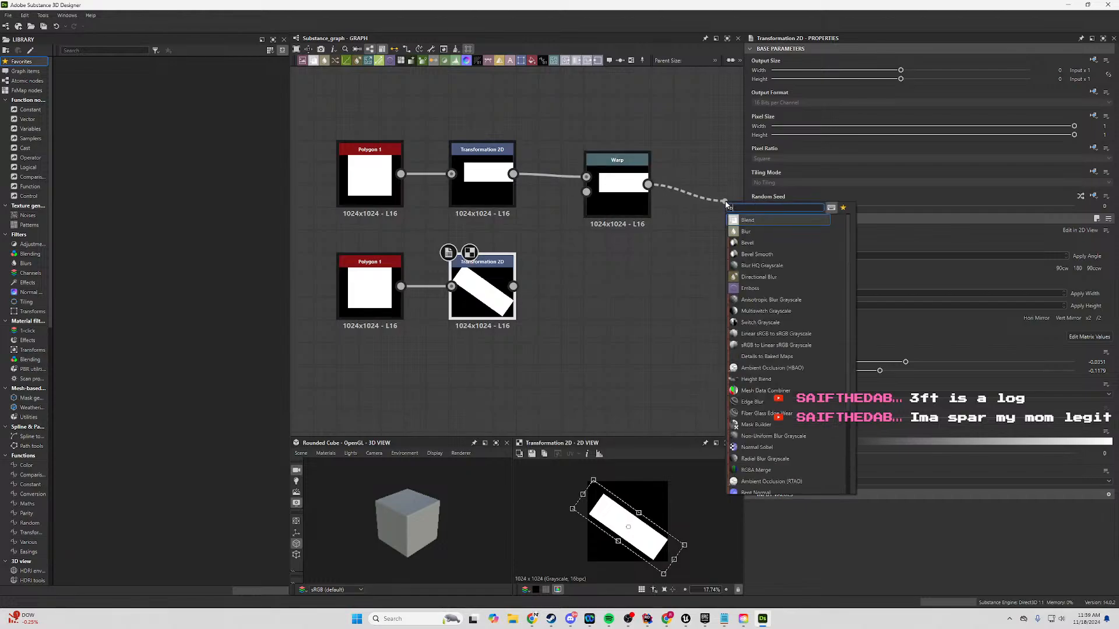
{"action": "key", "text": "Return"}
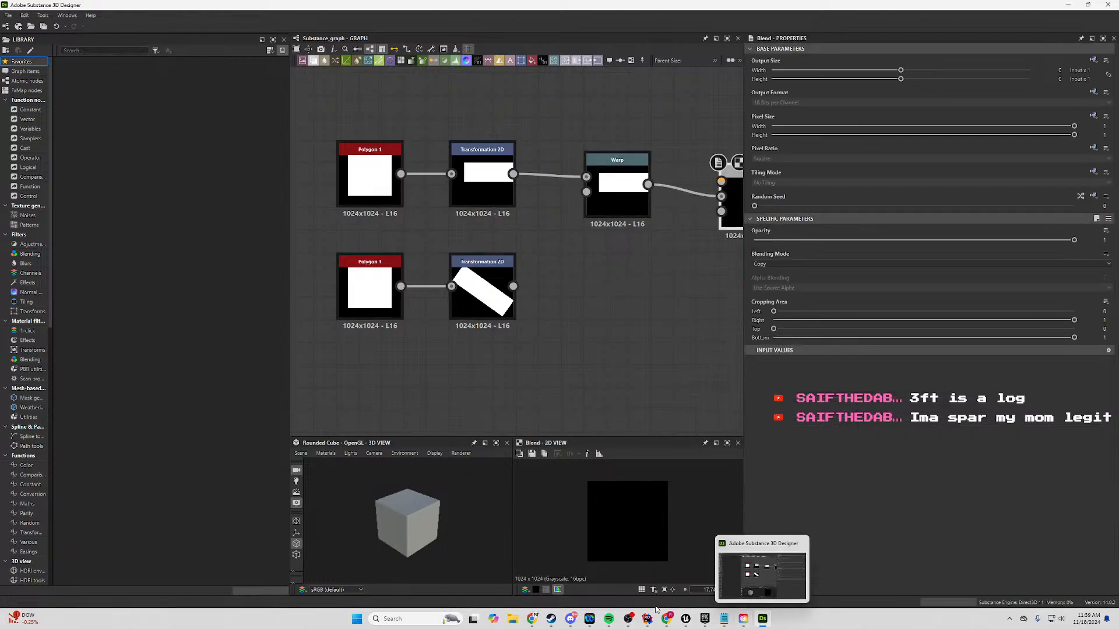
{"action": "left_click_drag", "start_coordinate": [1118, 6], "coordinate": [756, 5]}
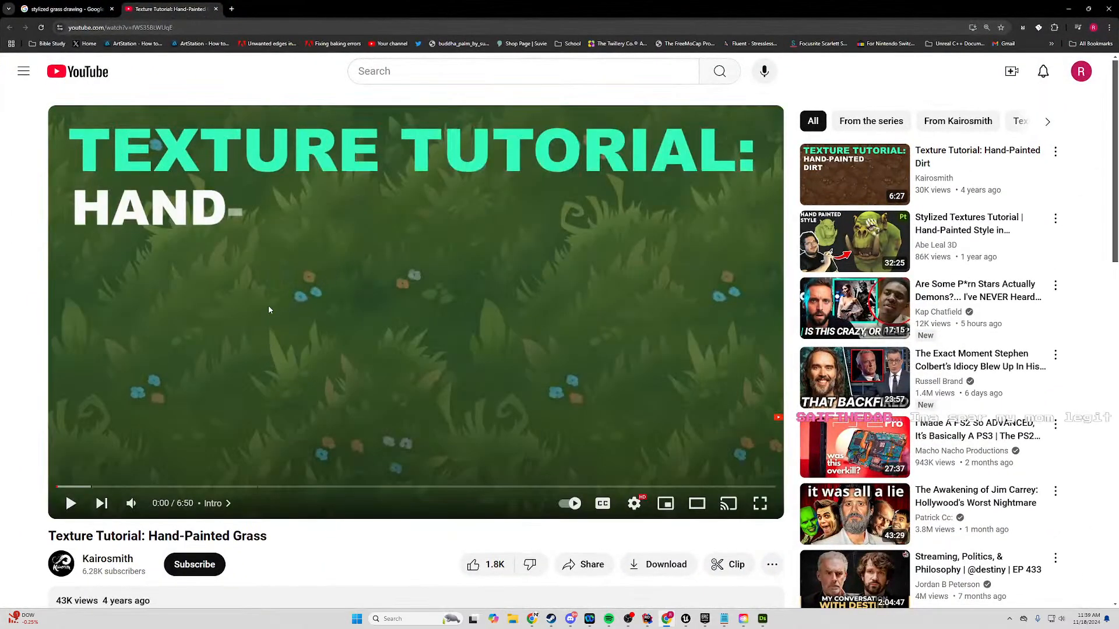
{"action": "left_click_drag", "start_coordinate": [454, 3], "coordinate": [1118, 35]}
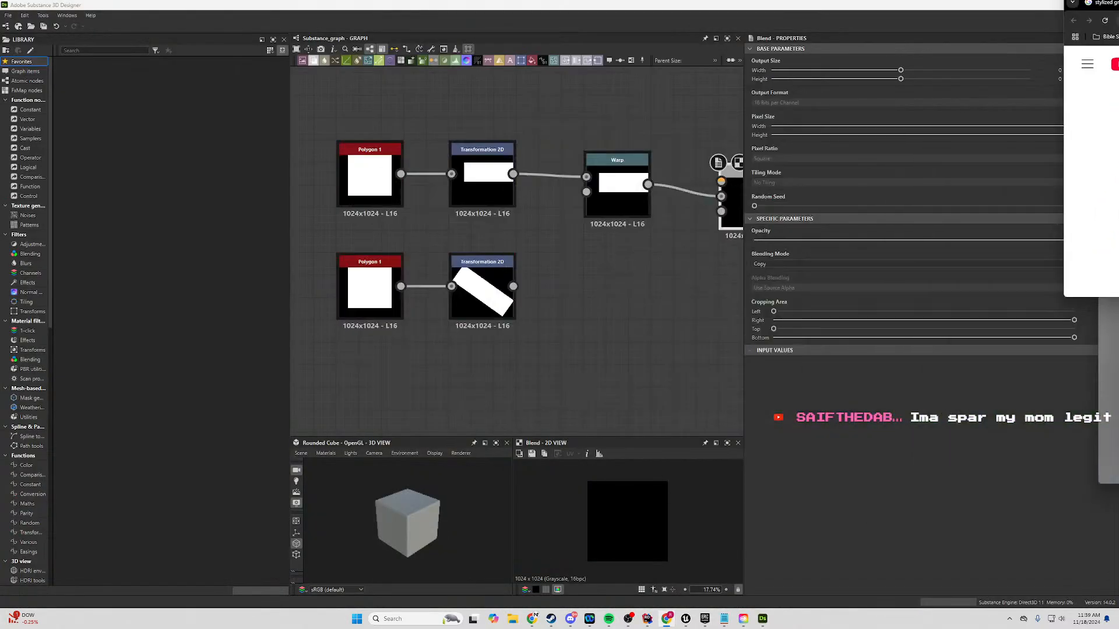
Connect the lower Transformation 2D to the Blend node's Foreground input and set the Blending Mode to Subtract.
{"action": "middle_click_drag", "start_coordinate": [534, 299], "coordinate": [463, 306]}
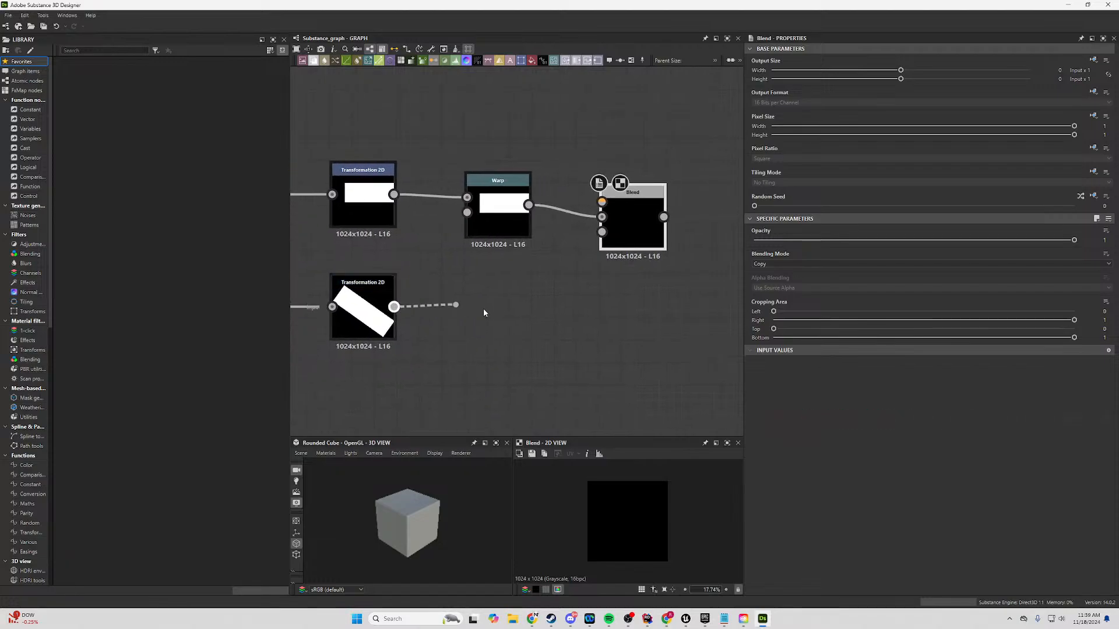
{"action": "left_click_drag", "start_coordinate": [483, 312], "coordinate": [602, 202]}
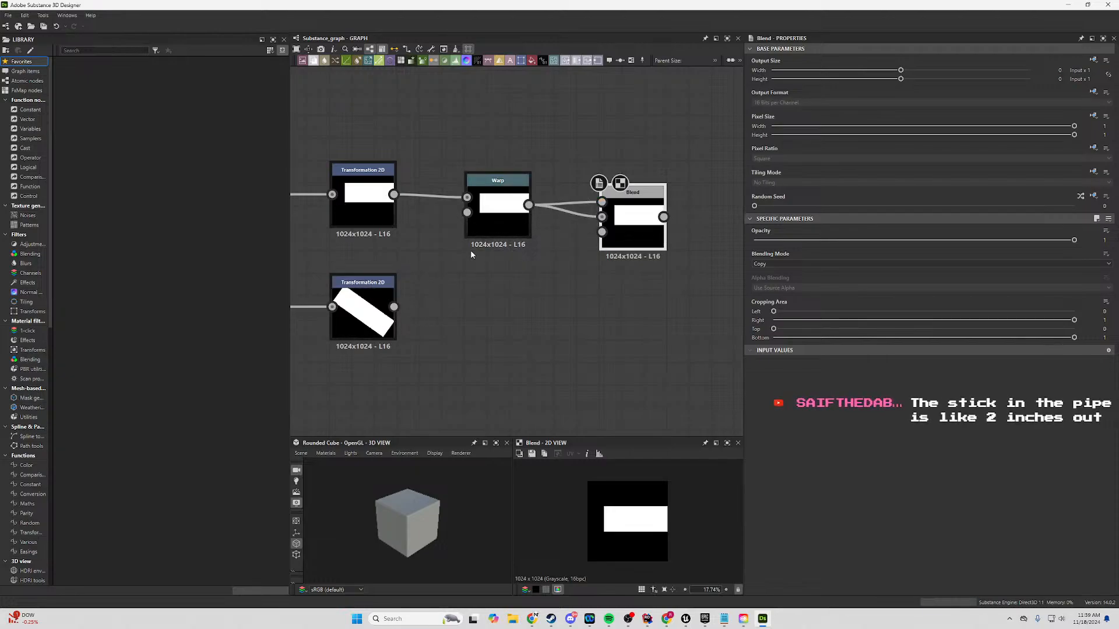
{"action": "left_click_drag", "start_coordinate": [528, 205], "coordinate": [463, 295]}
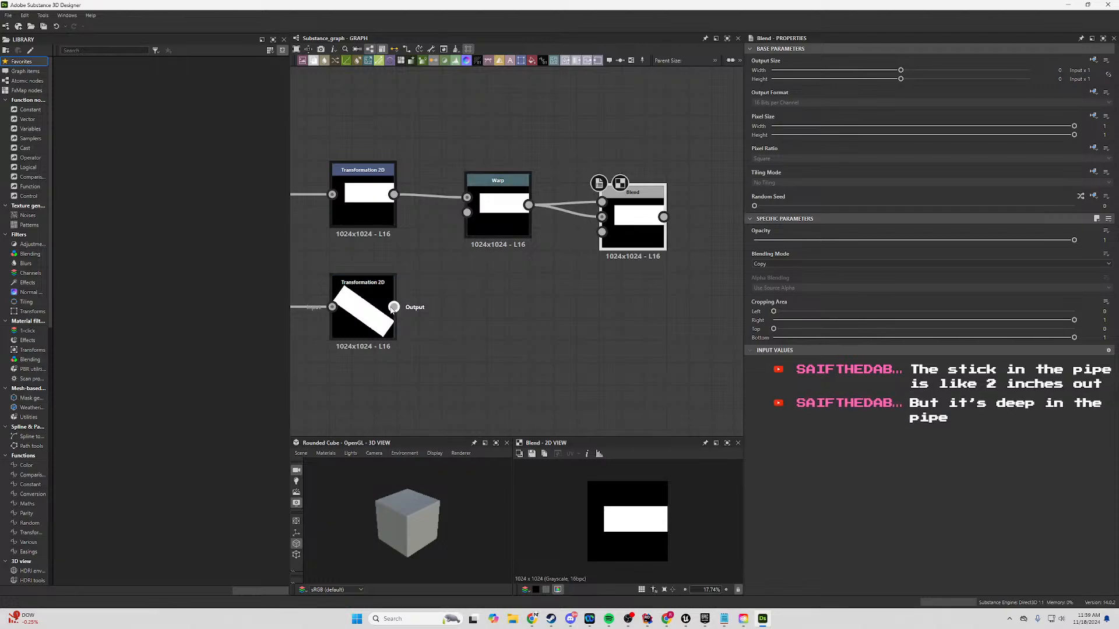
{"action": "left_click_drag", "start_coordinate": [394, 307], "coordinate": [602, 203]}
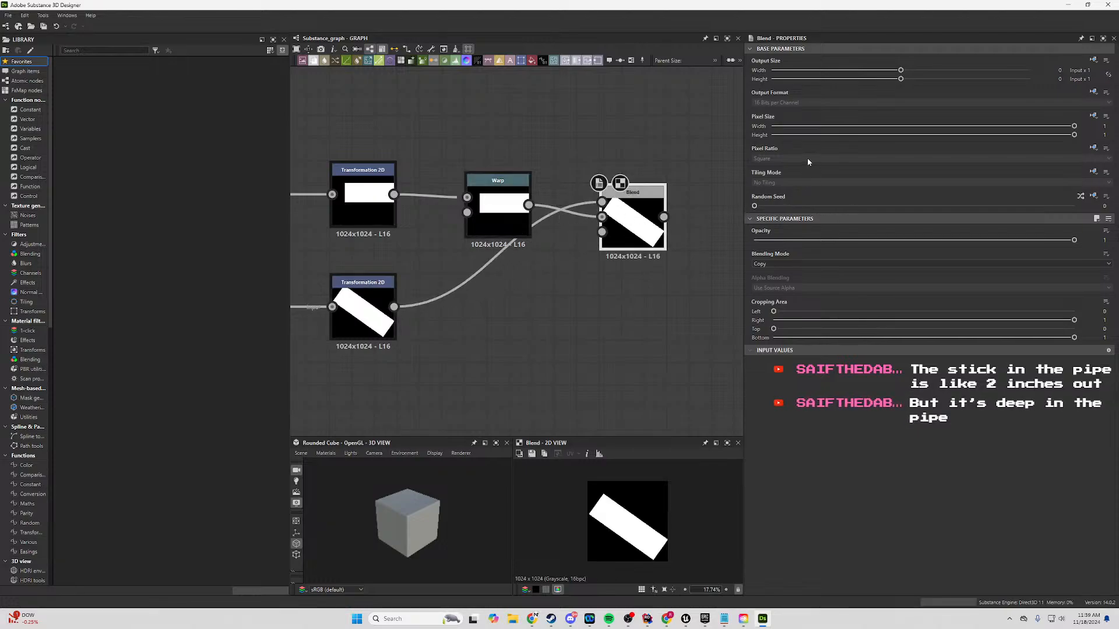
{"action": "left_click", "coordinate": [784, 264]}
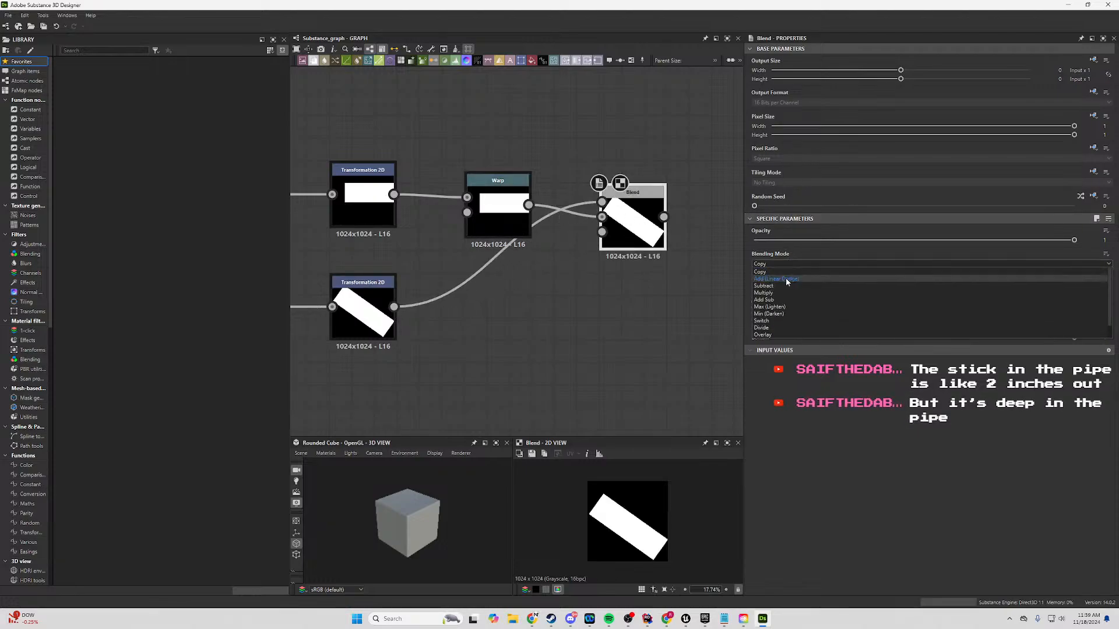
{"action": "left_click", "coordinate": [785, 285]}
Shift the diagonal bar leftward and reshape it so it cuts an angled tip on the horizontal bar's left end.
{"action": "left_click", "coordinate": [363, 312]}
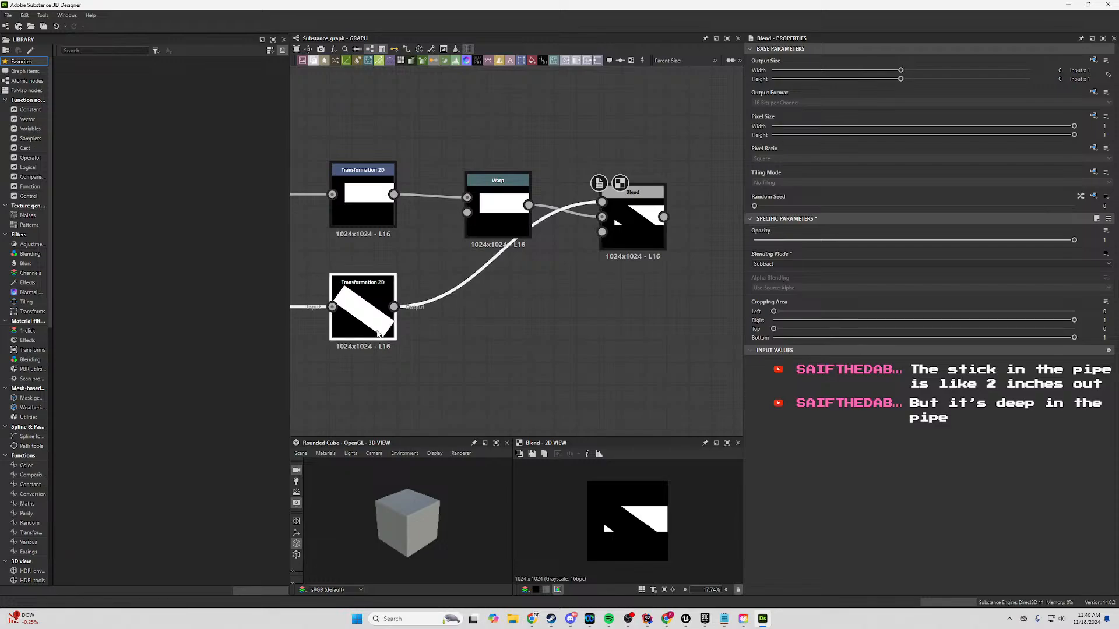
{"action": "left_click_drag", "start_coordinate": [618, 529], "coordinate": [603, 533]}
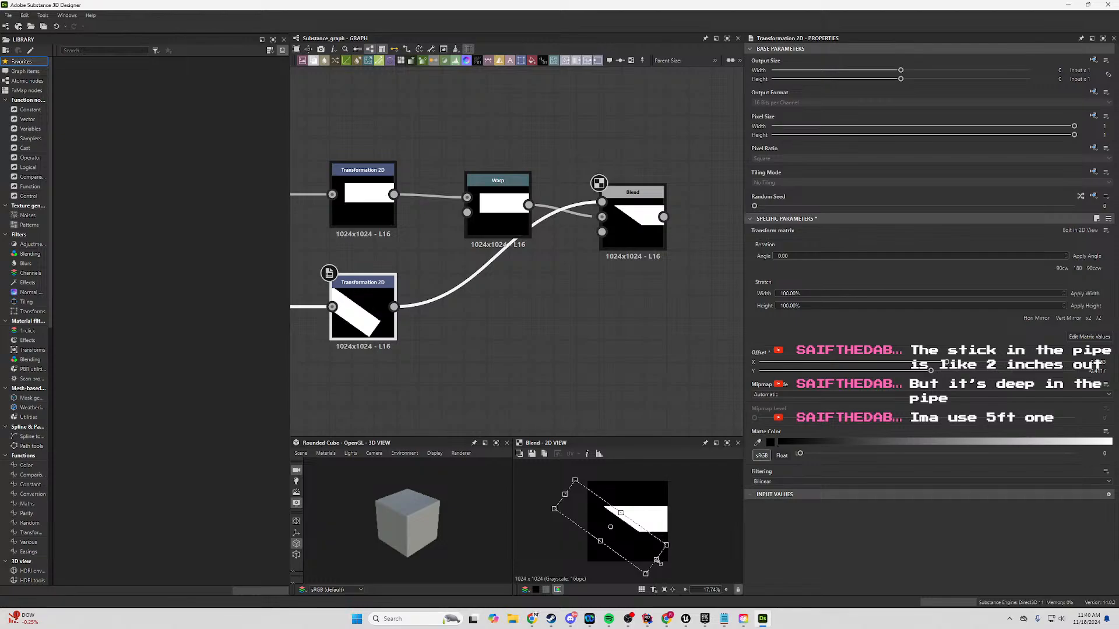
{"action": "left_click_drag", "start_coordinate": [657, 561], "coordinate": [669, 540]}
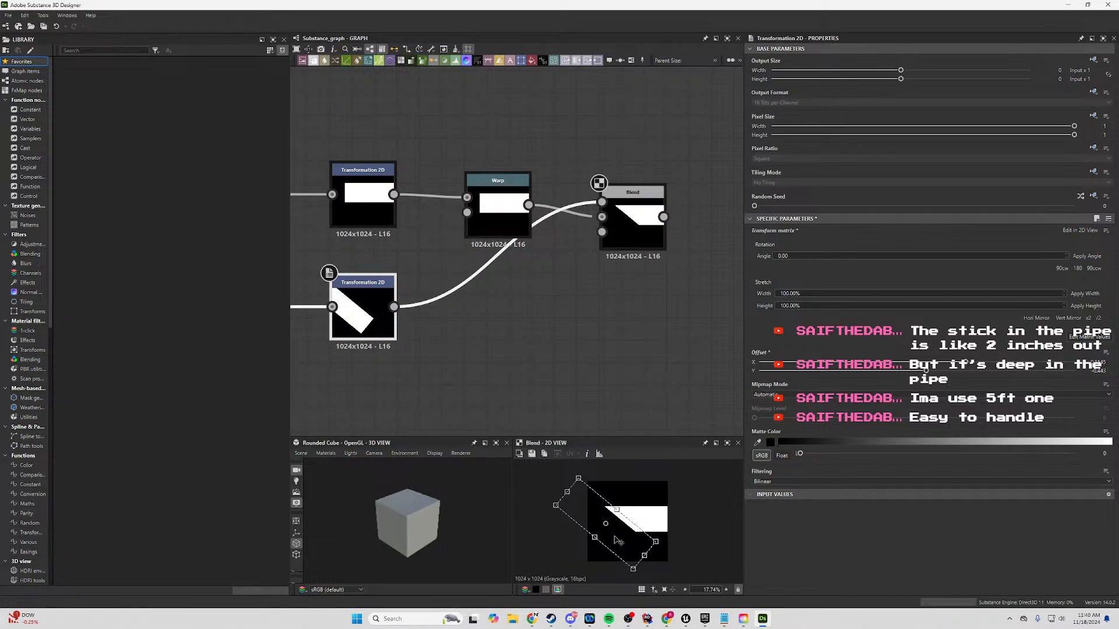
{"action": "left_click", "coordinate": [632, 230]}
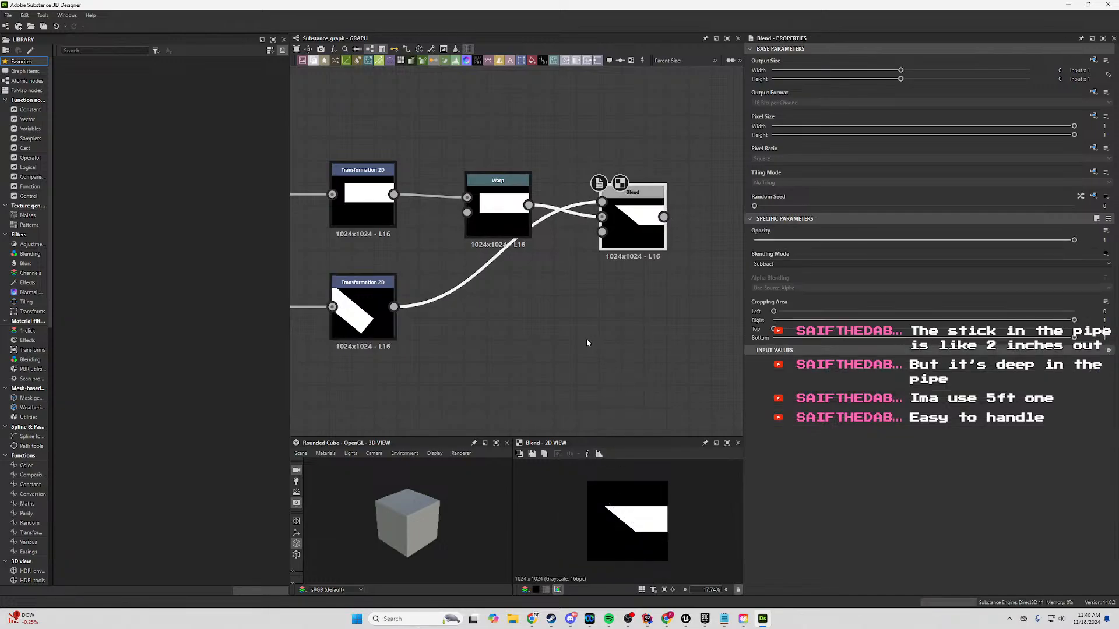
Set the upper Transformation 2D node's Offset X to -0.14 and Offset Y to 0.
{"action": "left_click", "coordinate": [491, 231]}
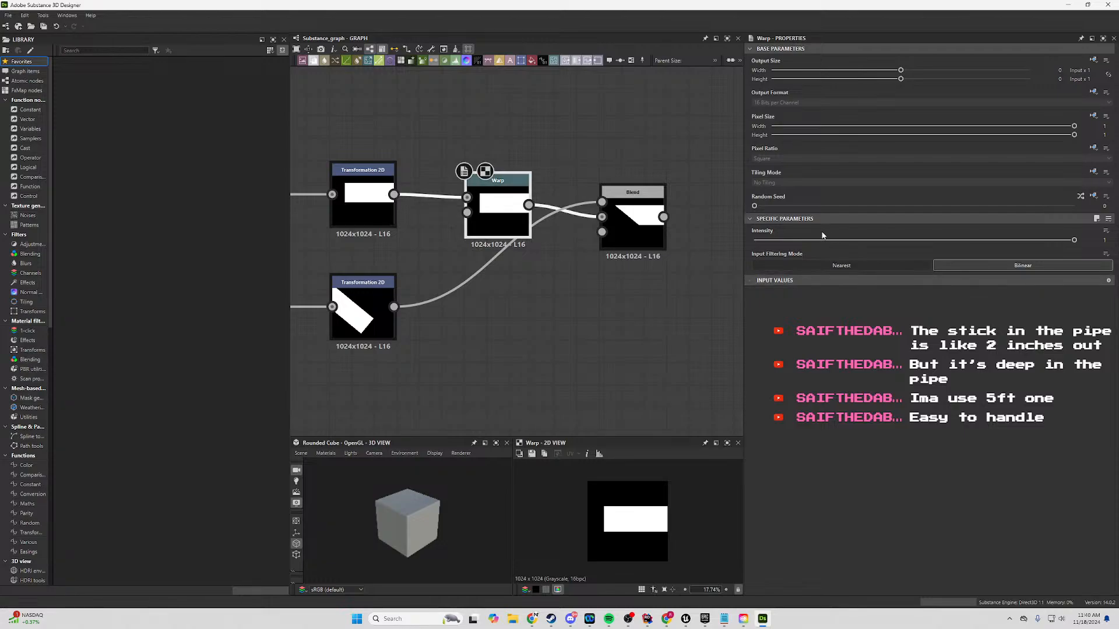
{"action": "left_click", "coordinate": [372, 206]}
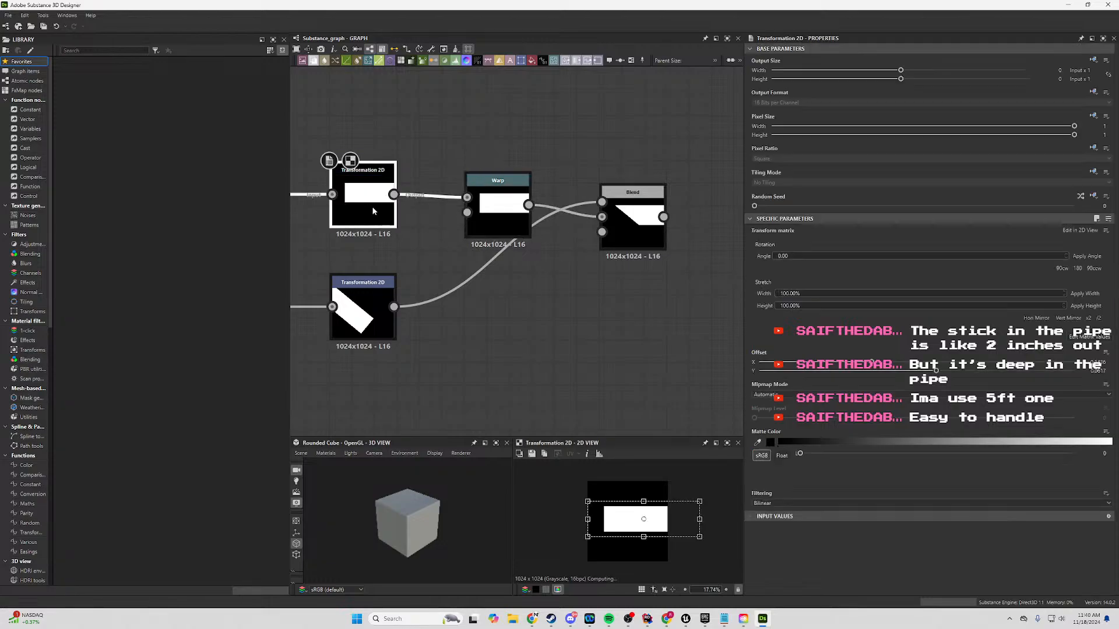
{"action": "scroll", "coordinate": [661, 525], "scroll_direction": "up", "scroll_amount": 4}
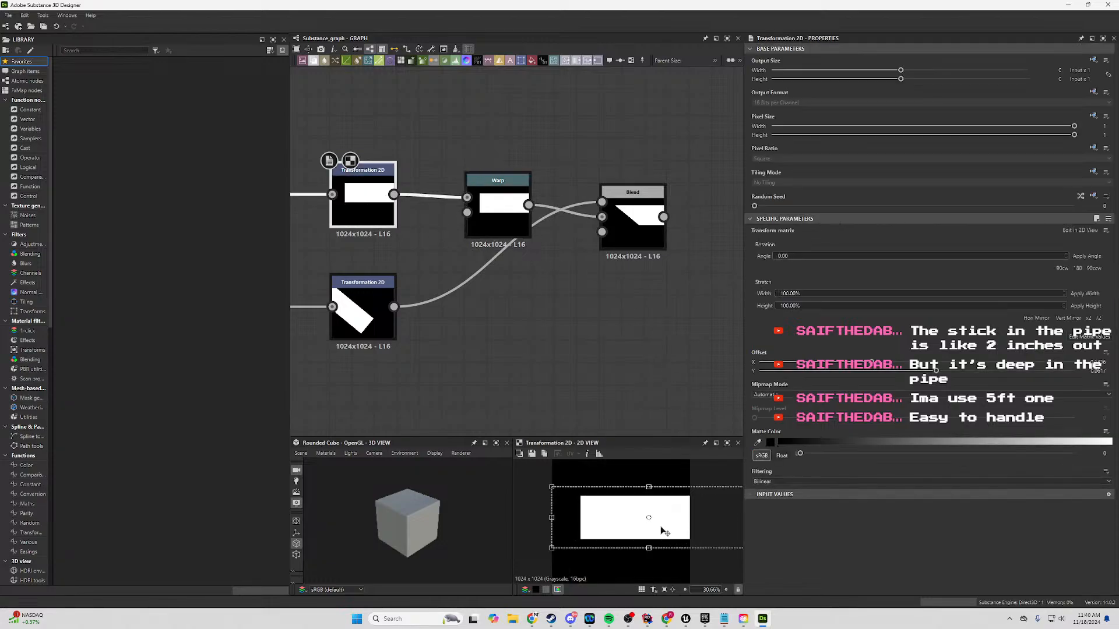
{"action": "left_click_drag", "start_coordinate": [662, 527], "coordinate": [661, 534]}
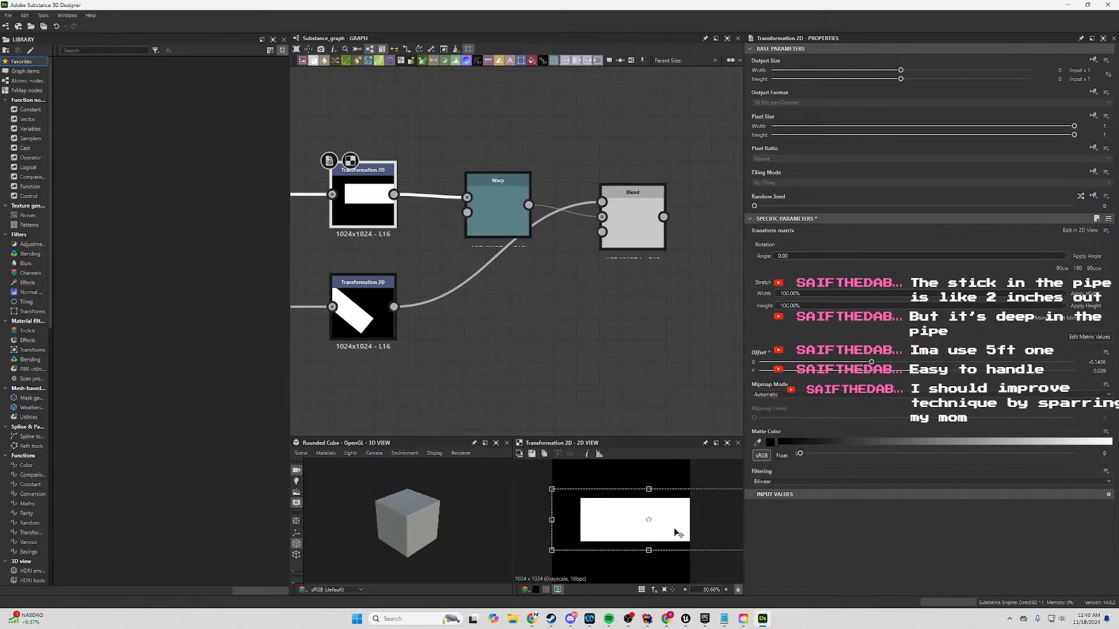
{"action": "left_click", "coordinate": [1099, 370]}
{"action": "type", "text": "0"}
{"action": "key", "text": "Return"}
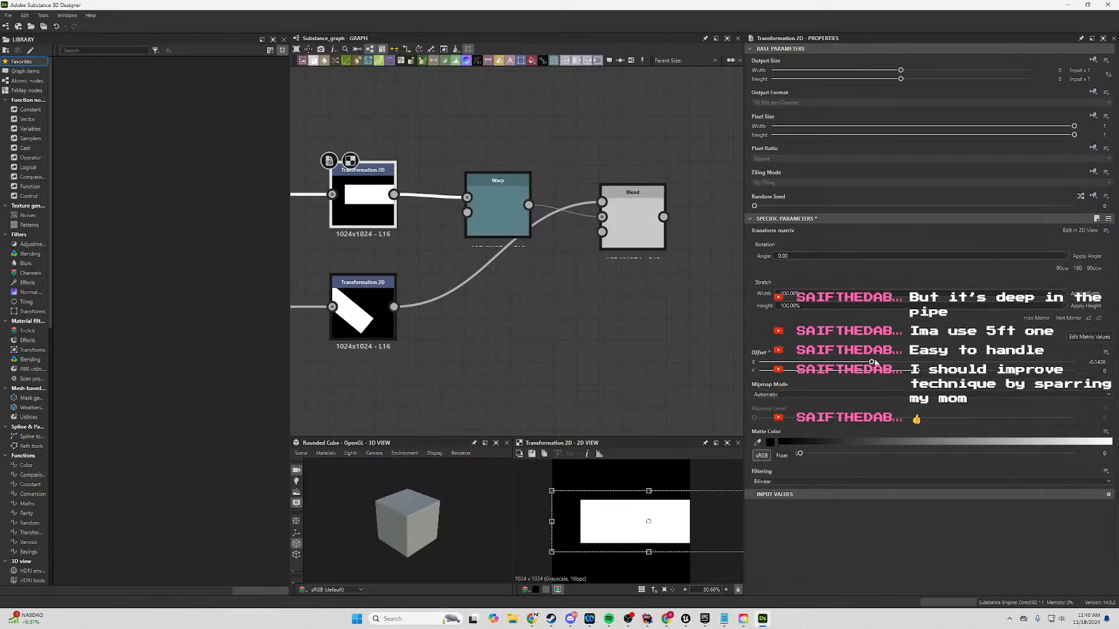
{"action": "left_click", "coordinate": [872, 363]}
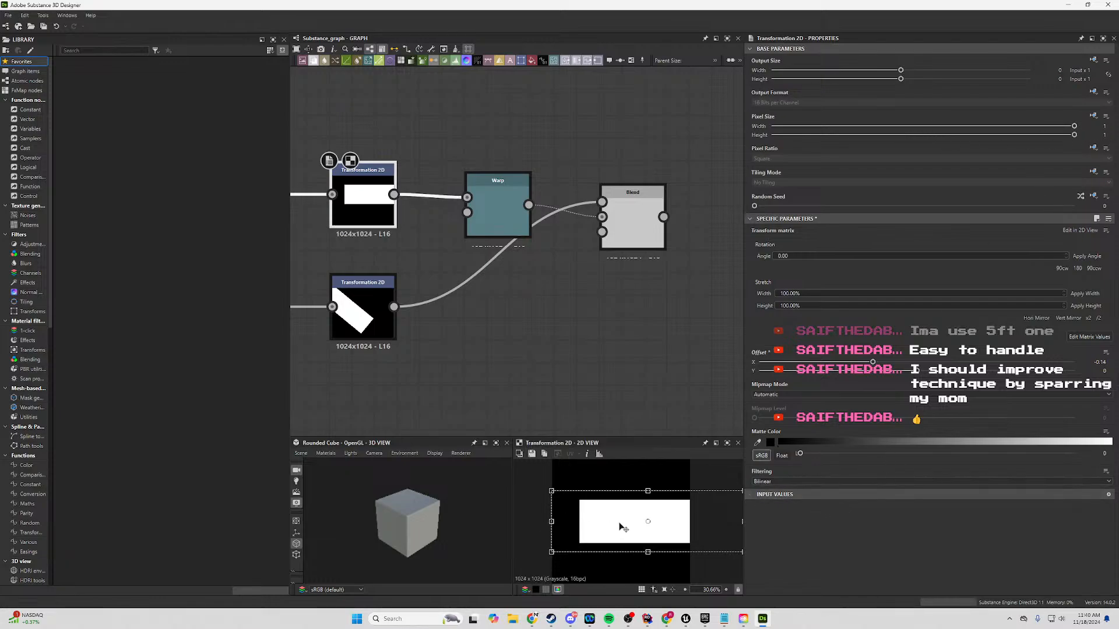
Move the Blend node slightly upward to line up with the Warp node's output.
{"action": "scroll", "coordinate": [565, 341], "scroll_direction": "down", "scroll_amount": 3}
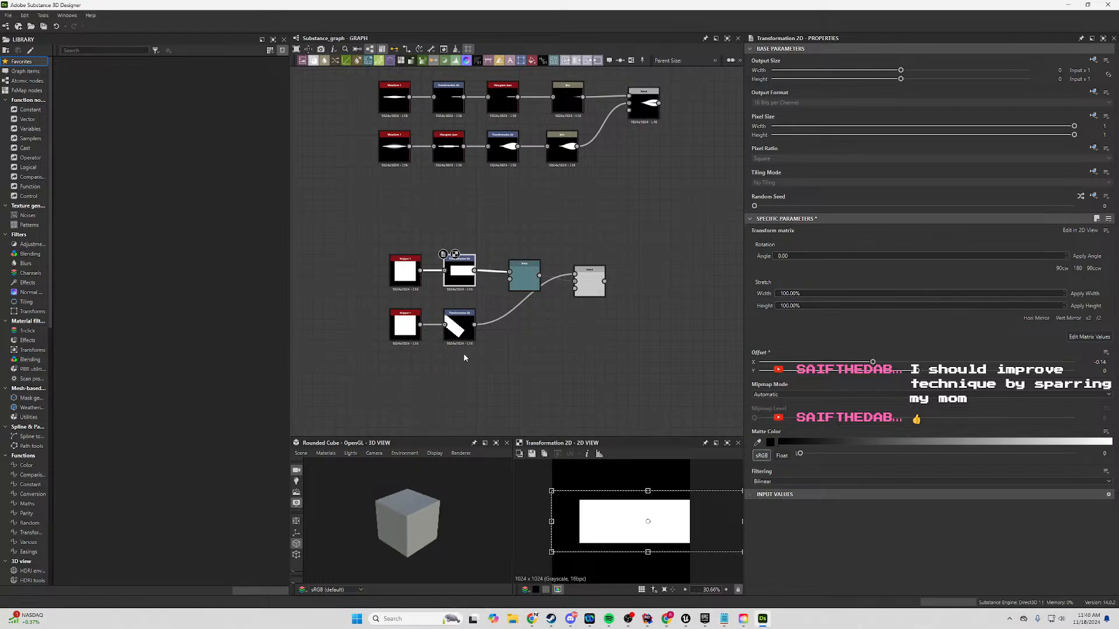
{"action": "scroll", "coordinate": [604, 296], "scroll_direction": "up", "scroll_amount": 3}
{"action": "left_click", "coordinate": [583, 270]}
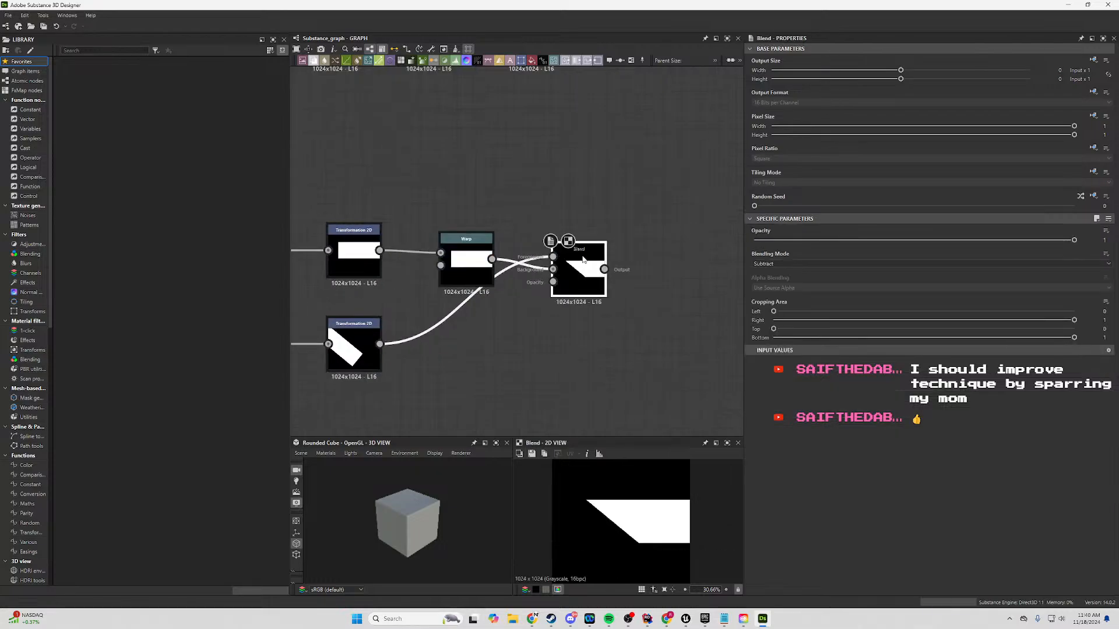
{"action": "left_click_drag", "start_coordinate": [584, 260], "coordinate": [586, 250]}
{"action": "middle_click_drag", "start_coordinate": [463, 270], "coordinate": [522, 243]}
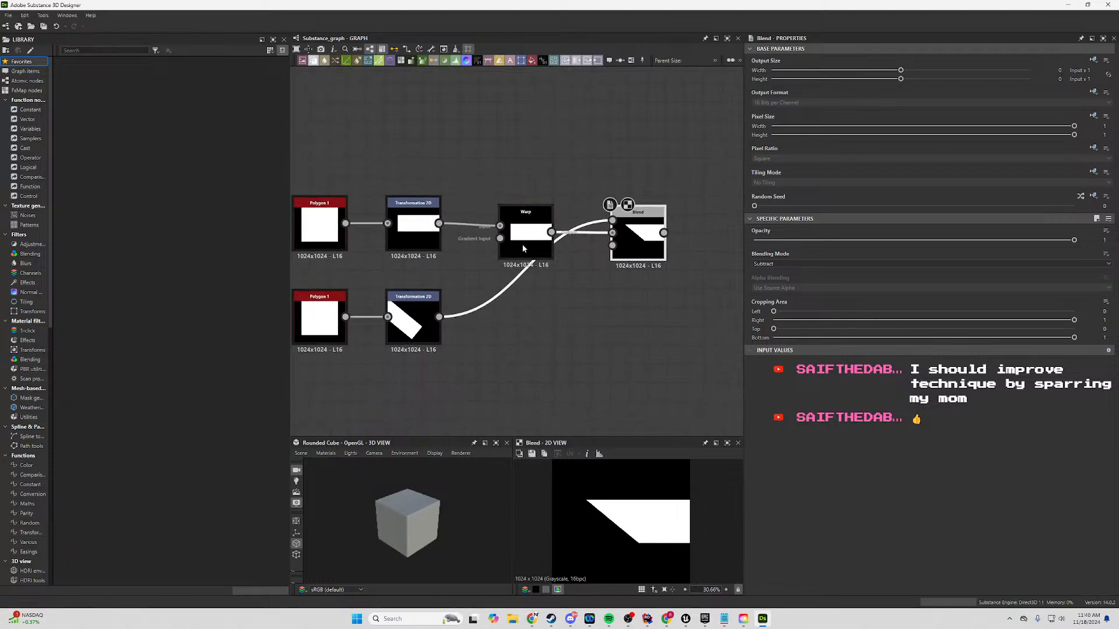
Flatten the upper Transformation 2D bar by raising its lower edge, with Offset Y about 0.13.
{"action": "left_click", "coordinate": [522, 244]}
{"action": "left_click", "coordinate": [413, 230]}
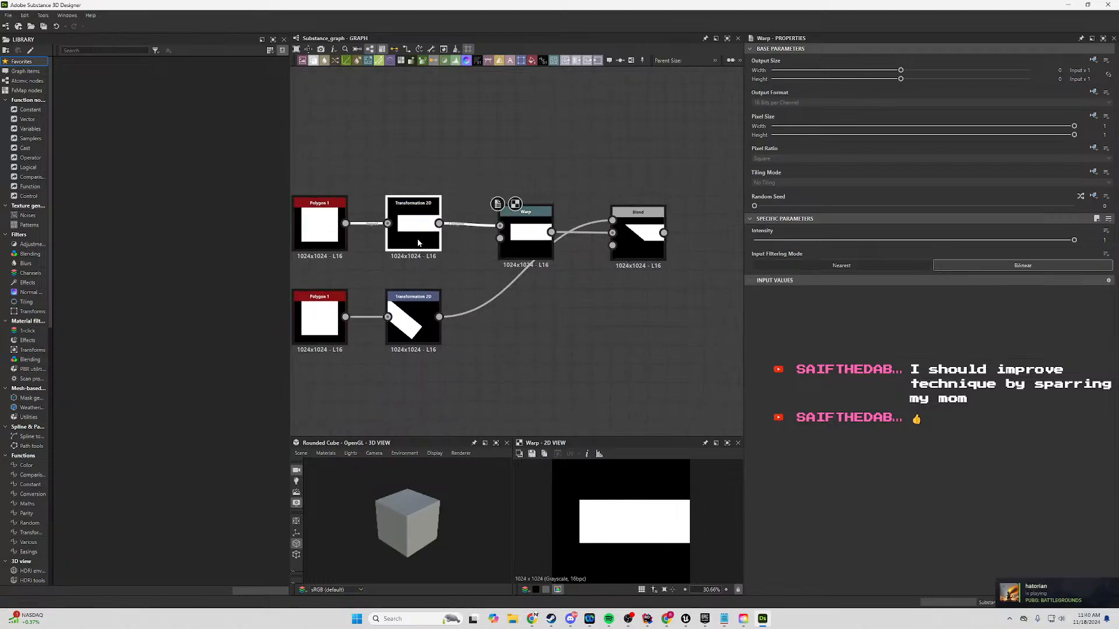
{"action": "left_click_drag", "start_coordinate": [648, 552], "coordinate": [648, 551]}
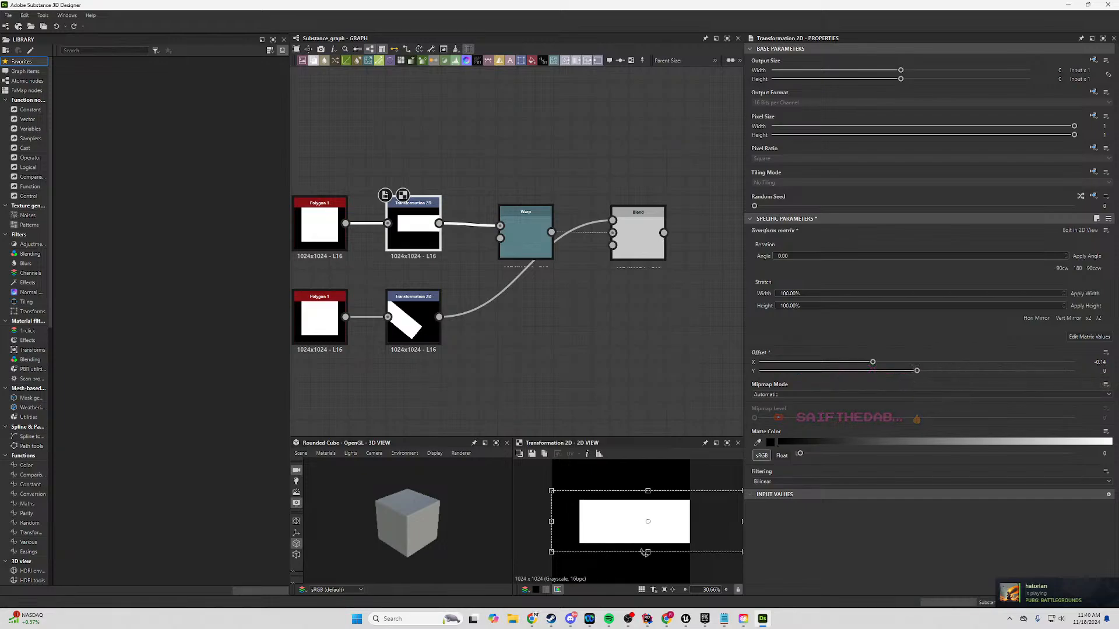
{"action": "left_click_drag", "start_coordinate": [648, 551], "coordinate": [647, 539]}
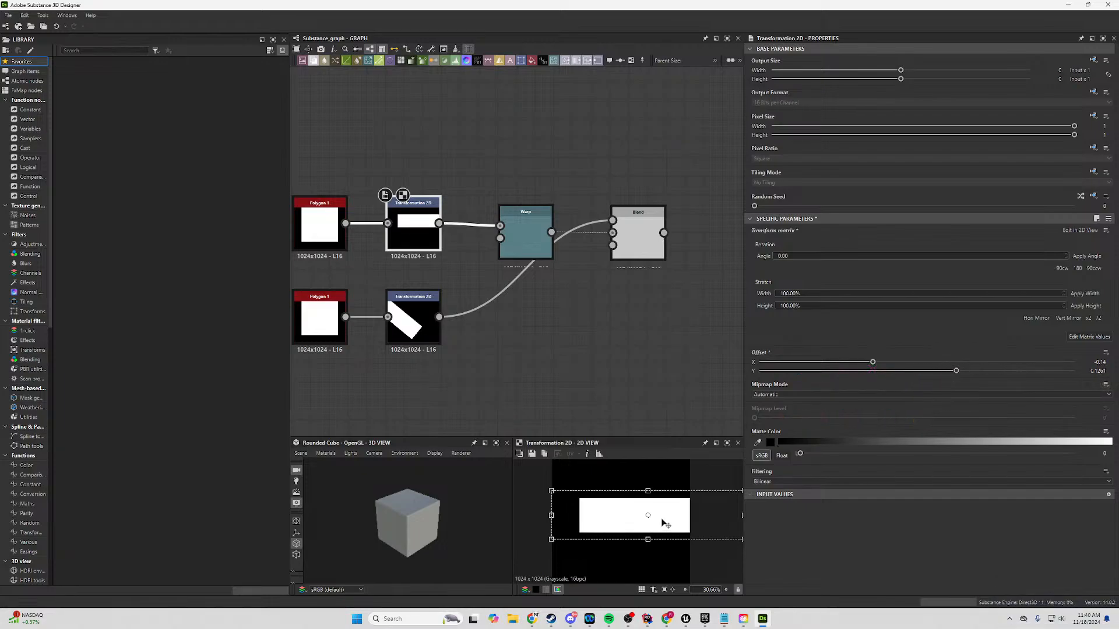
Shift the lower Transformation 2D's diagonal bar down and left to lengthen the tip, and preview the Blend result.
{"action": "left_click", "coordinate": [638, 245]}
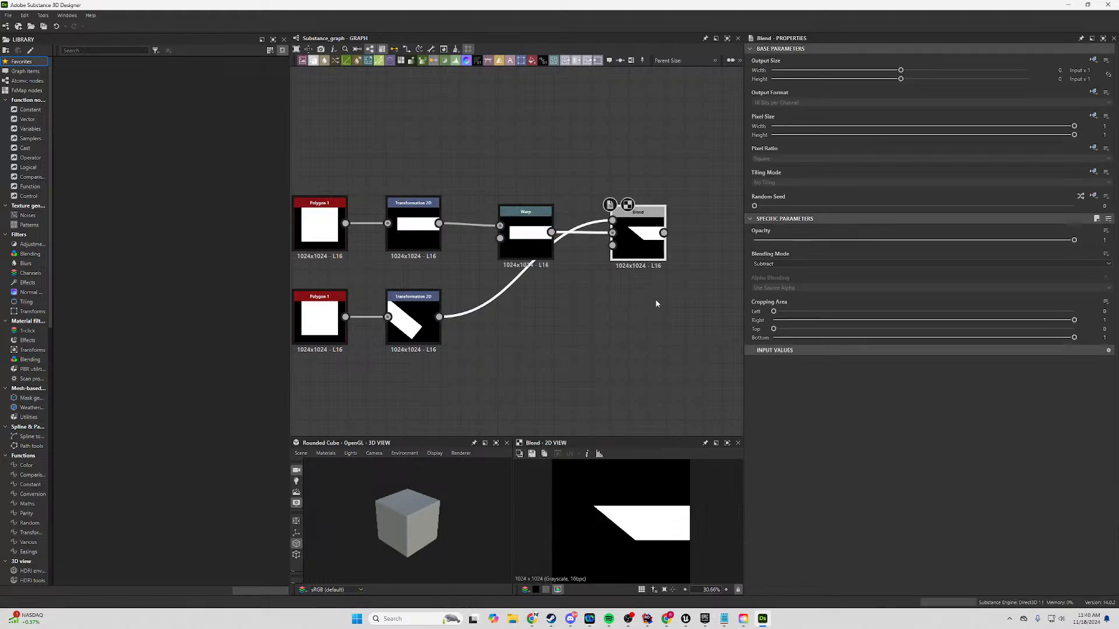
{"action": "left_click", "coordinate": [434, 338]}
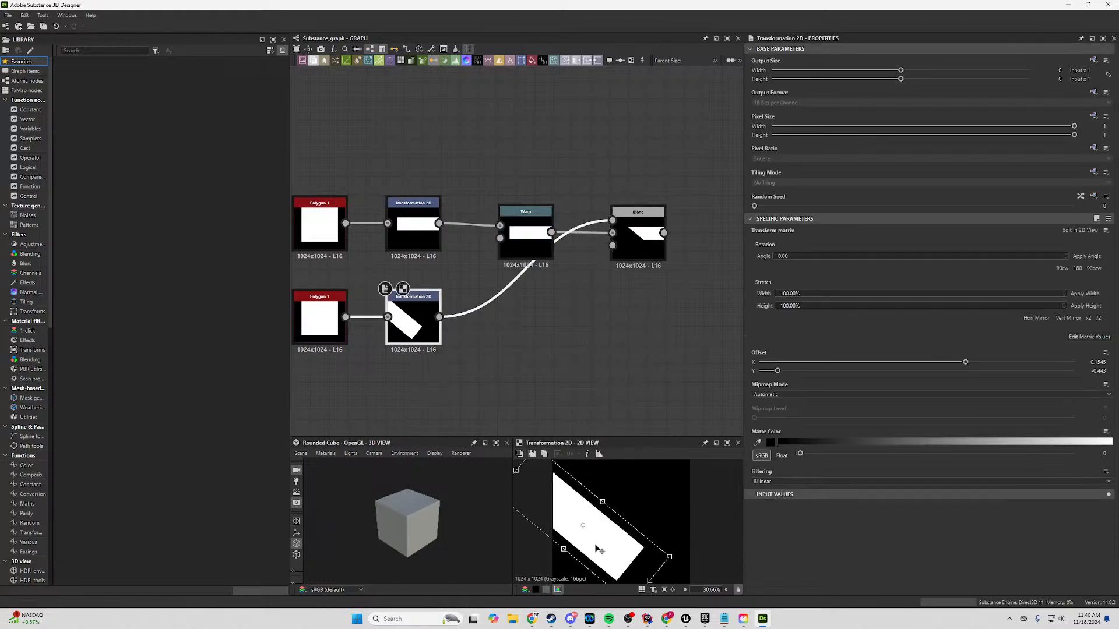
{"action": "left_click_drag", "start_coordinate": [590, 559], "coordinate": [588, 553]}
{"action": "double_click", "coordinate": [639, 236]}
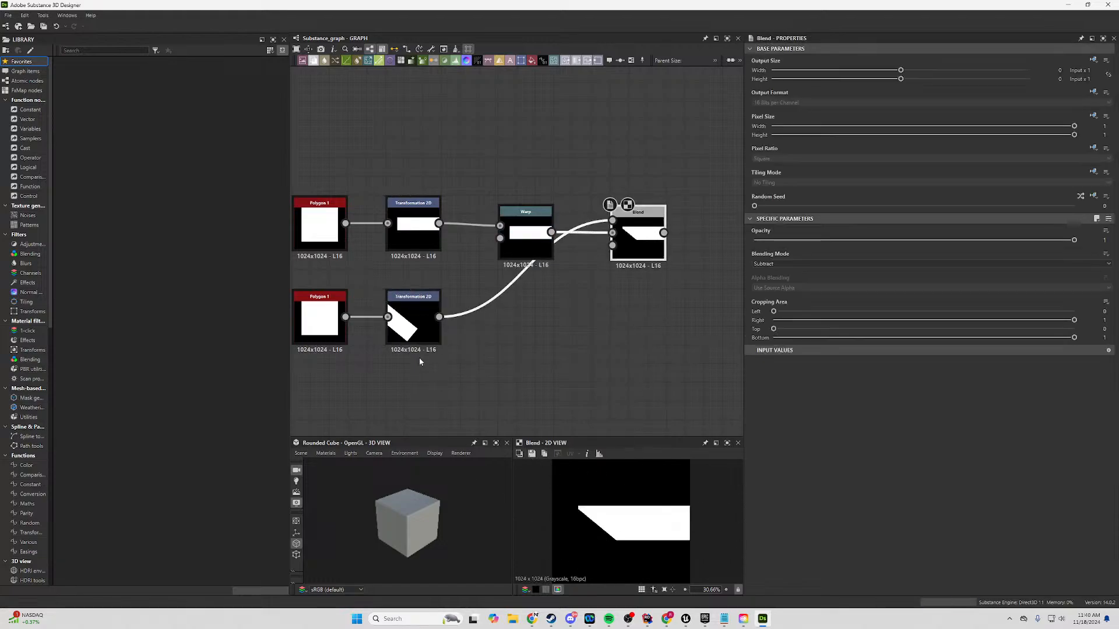
Rotate the lower diagonal bar with the Blend result previewed, adjusting the tip's slope with Offset about X 0.15 and Y -0.50.
{"action": "left_click", "coordinate": [419, 335]}
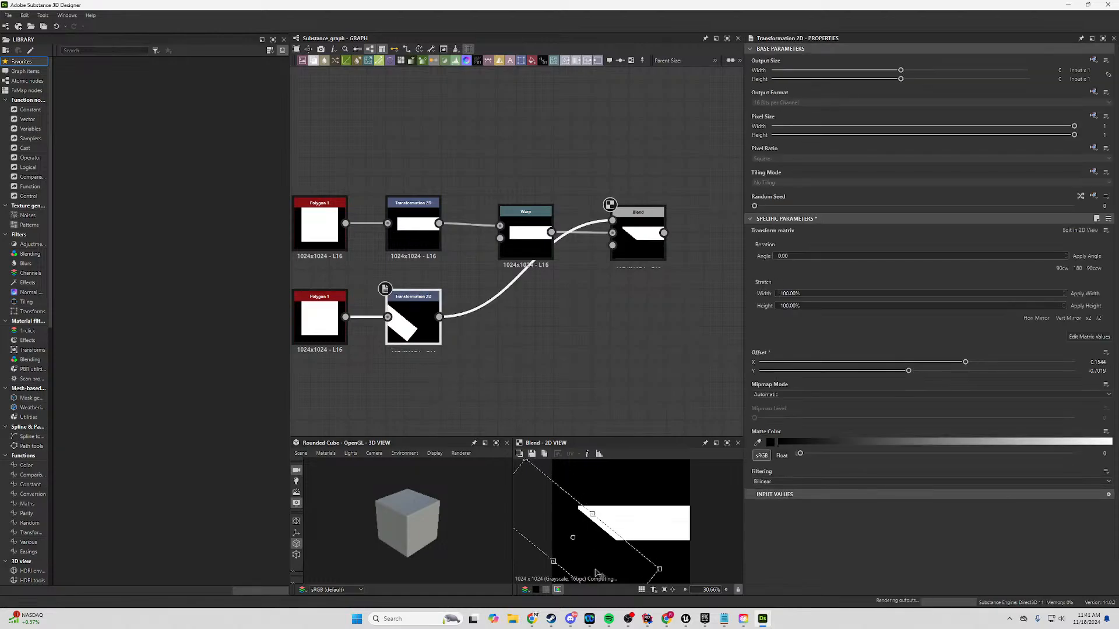
{"action": "left_click_drag", "start_coordinate": [596, 575], "coordinate": [617, 550]}
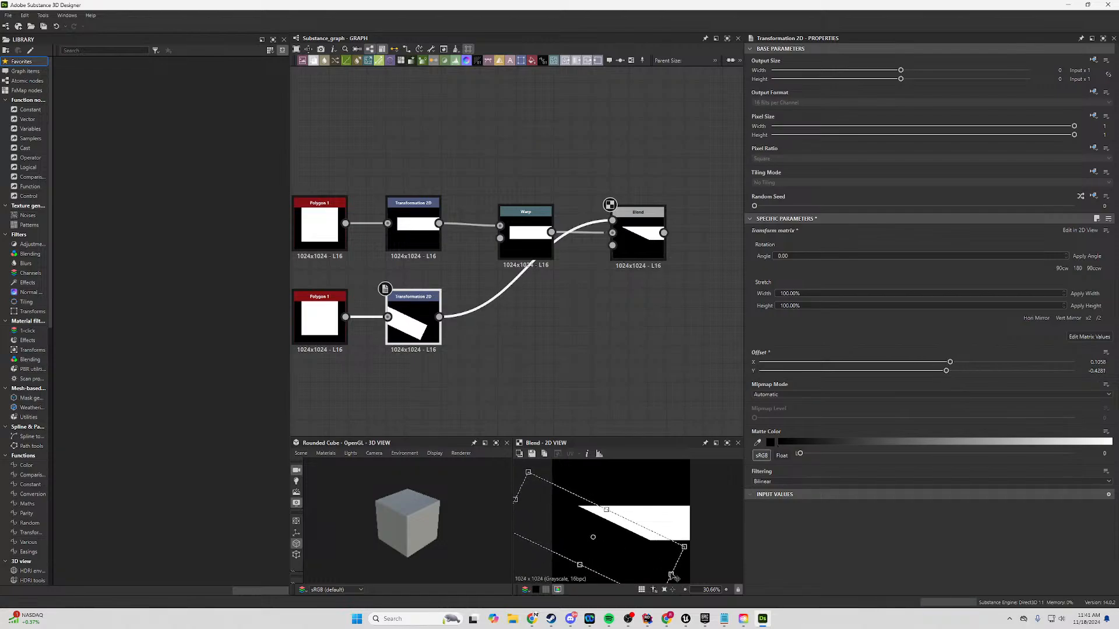
{"action": "left_click_drag", "start_coordinate": [672, 576], "coordinate": [680, 554]}
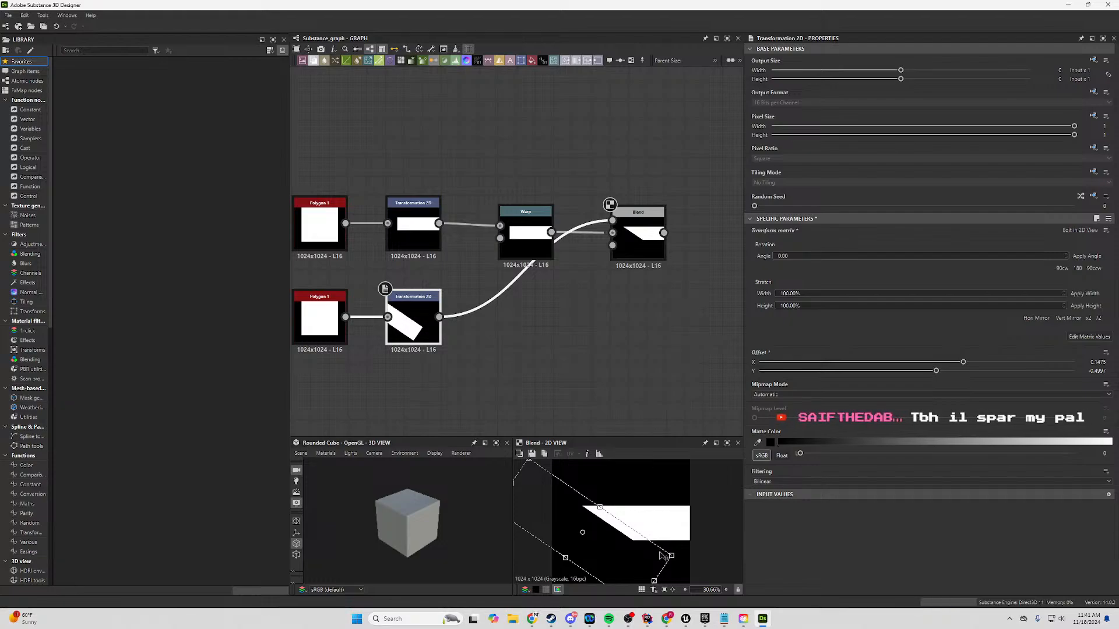
{"action": "mouse_move", "coordinate": [652, 625]}
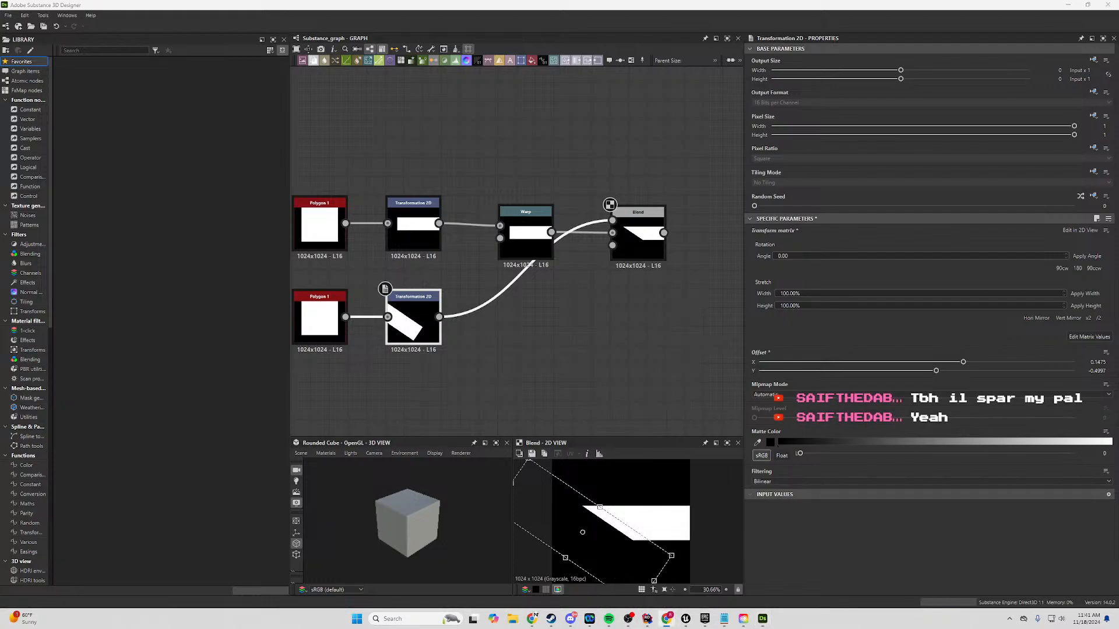
Move the lower Transformation 2D's diagonal bar slightly so the angled cut begins farther left on the horizontal bar.
{"action": "scroll", "coordinate": [638, 322], "scroll_direction": "down", "scroll_amount": 3}
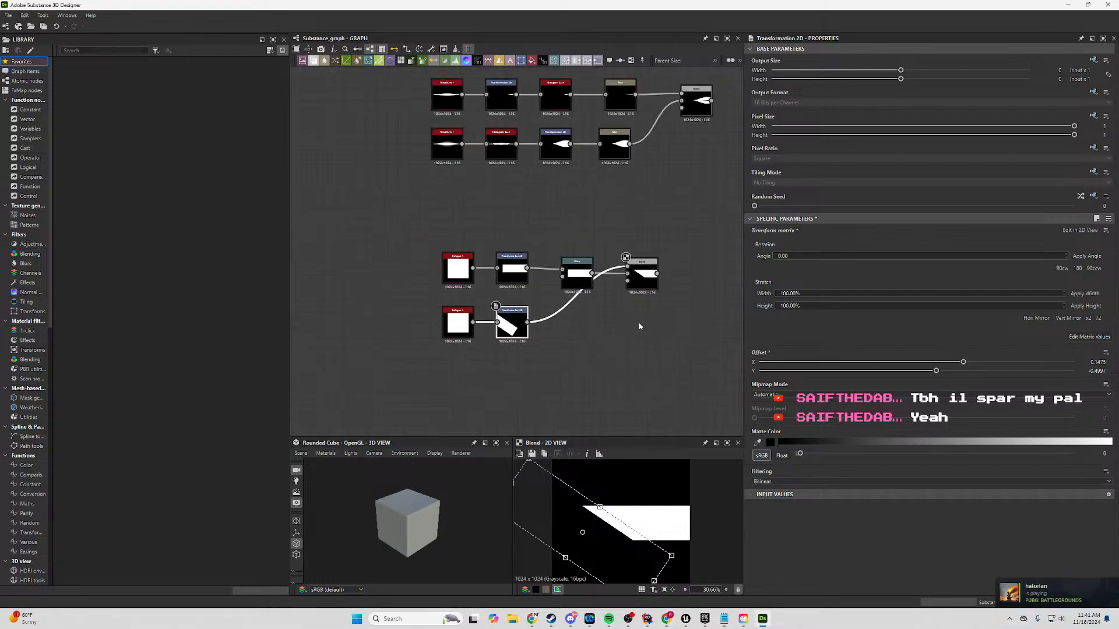
{"action": "left_click", "coordinate": [585, 287]}
{"action": "scroll", "coordinate": [608, 289], "scroll_direction": "up", "scroll_amount": 4}
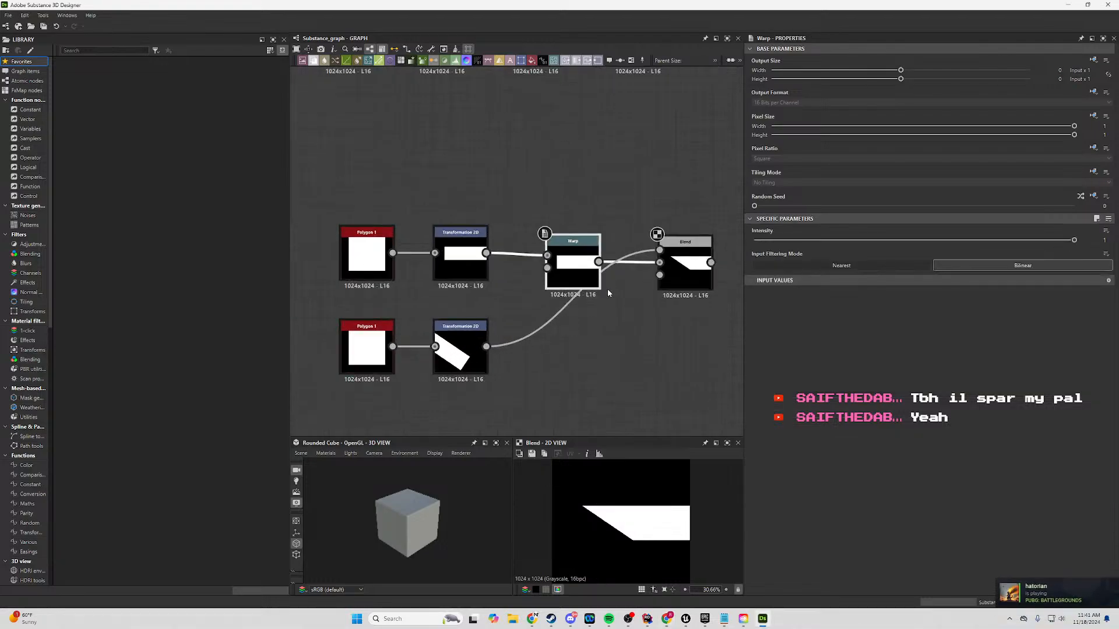
{"action": "left_click", "coordinate": [558, 275]}
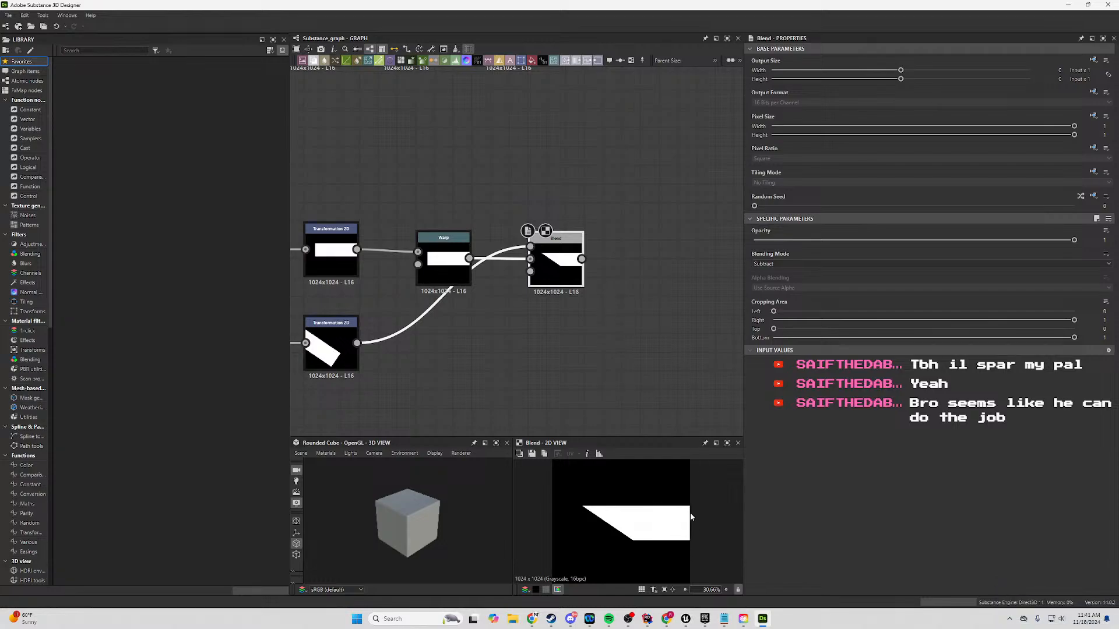
{"action": "middle_click_drag", "start_coordinate": [461, 347], "coordinate": [596, 336]}
{"action": "left_click", "coordinate": [465, 338]}
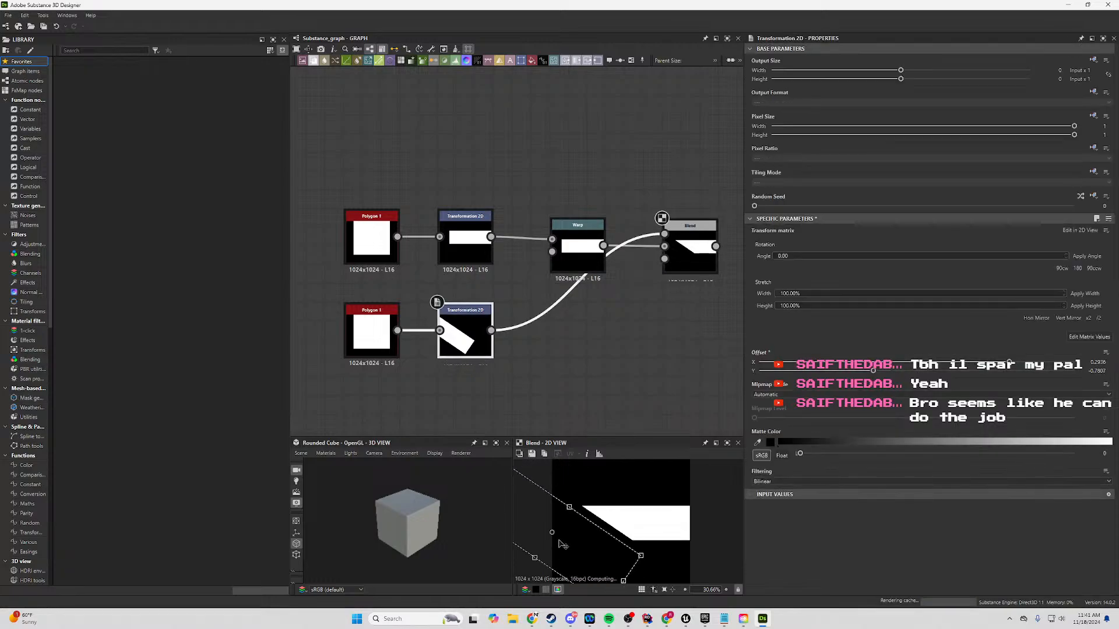
{"action": "left_click_drag", "start_coordinate": [561, 545], "coordinate": [606, 537]}
Widen the upper Transformation 2D bar across the canvas, with Offset about X -0.03 and Y -0.06, and select the Blend node.
{"action": "left_click", "coordinate": [467, 250]}
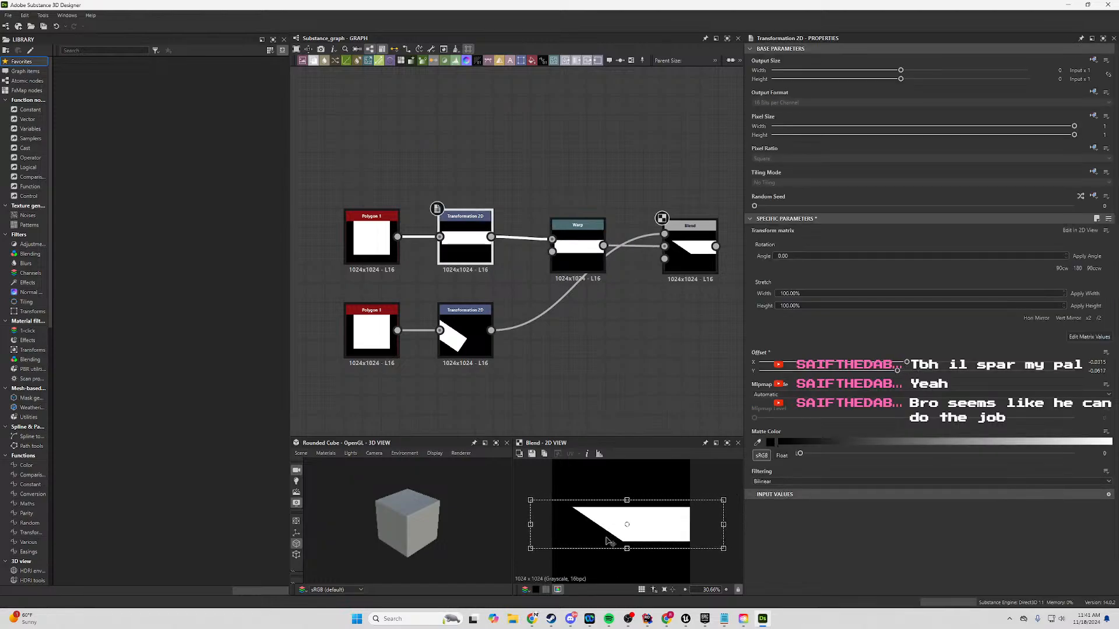
{"action": "left_click", "coordinate": [679, 328]}
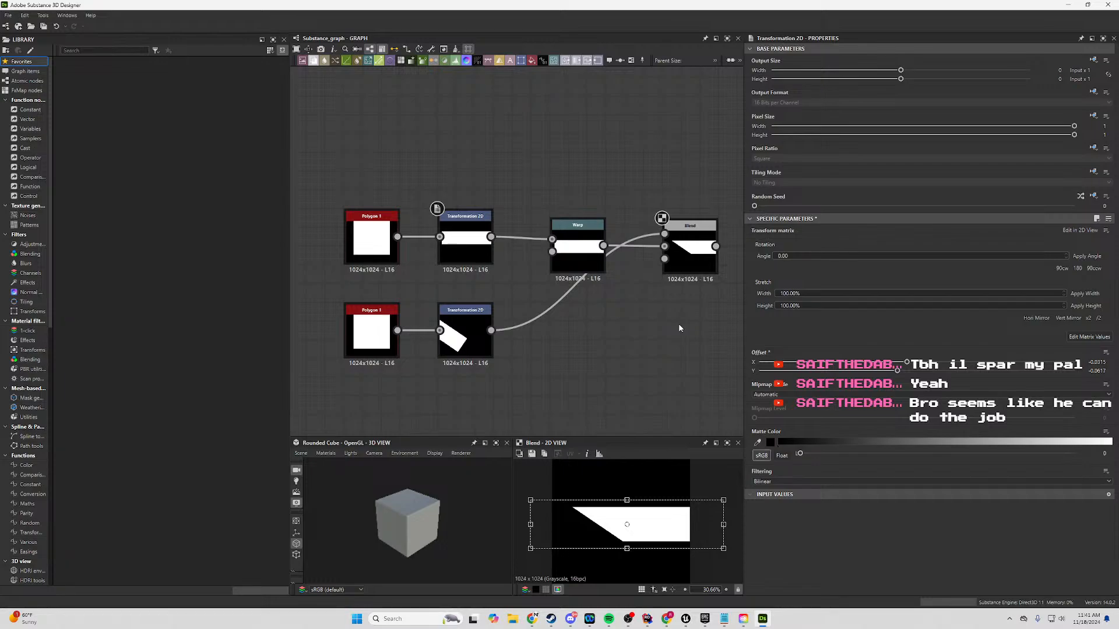
{"action": "left_click", "coordinate": [703, 254]}
{"action": "middle_click_drag", "start_coordinate": [686, 369], "coordinate": [558, 291]}
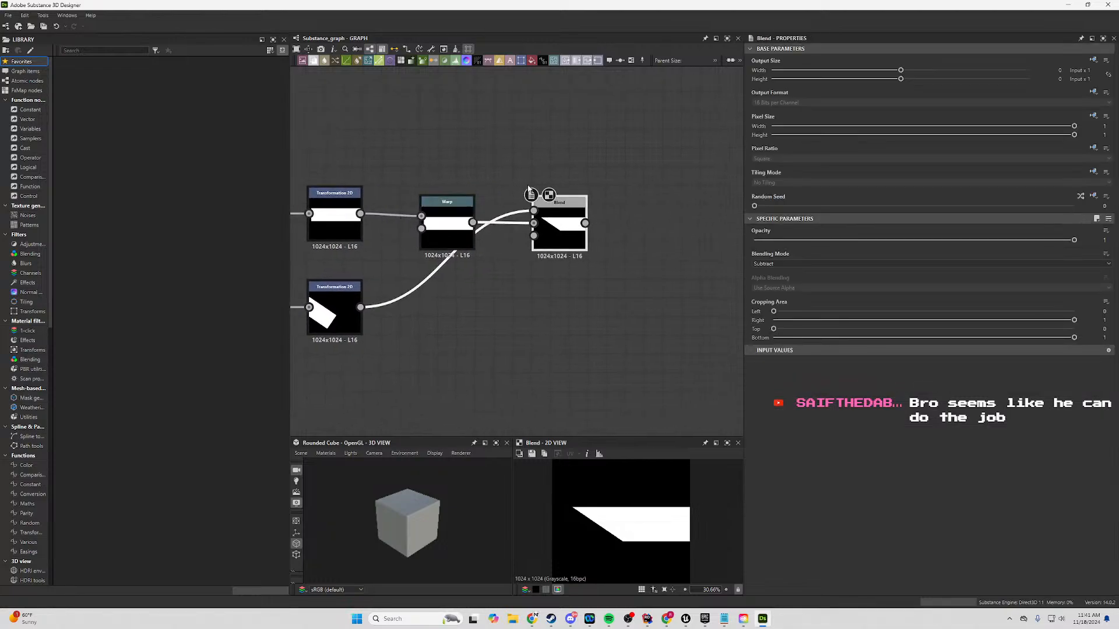
Nudge the Warp node up and back into line with the Blend node.
{"action": "left_click_drag", "start_coordinate": [455, 214], "coordinate": [455, 206]}
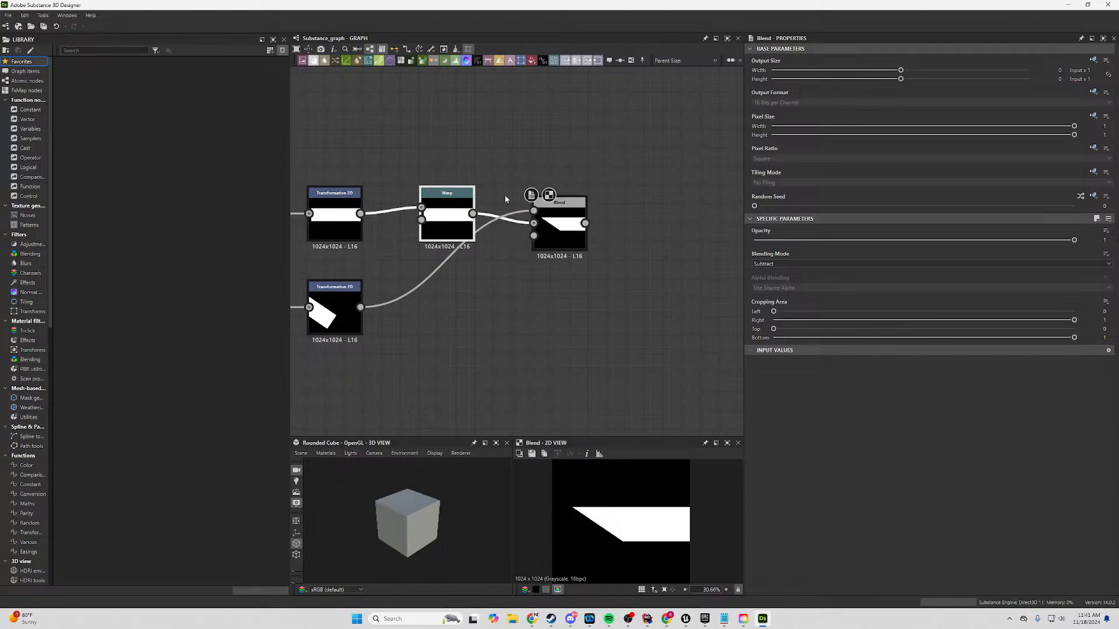
{"action": "left_click_drag", "start_coordinate": [441, 212], "coordinate": [438, 216]}
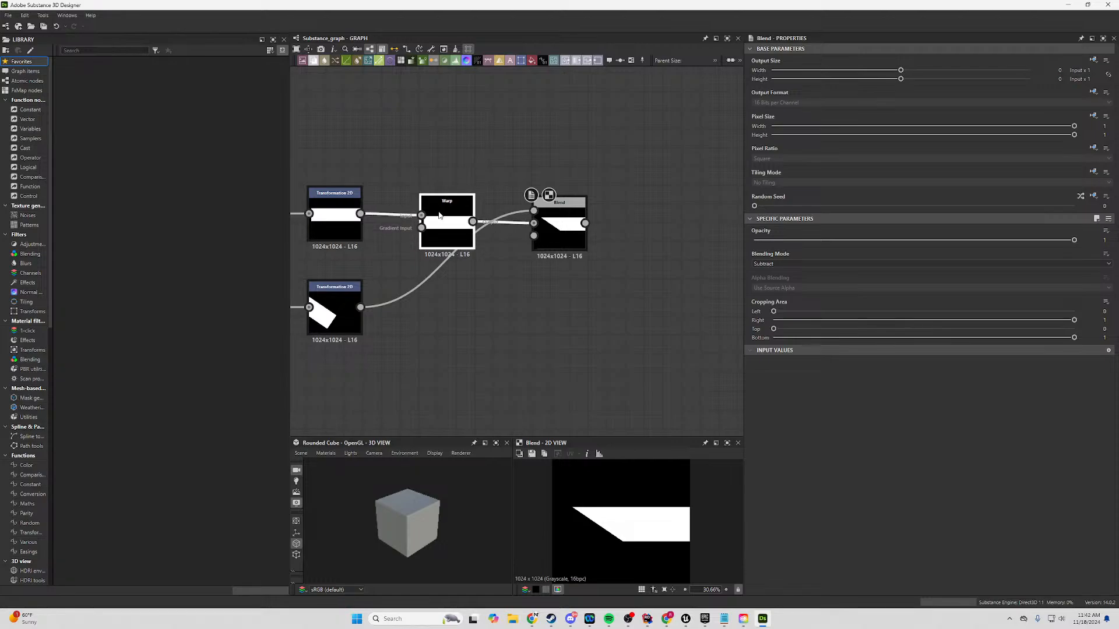
{"action": "left_click", "coordinate": [542, 203]}
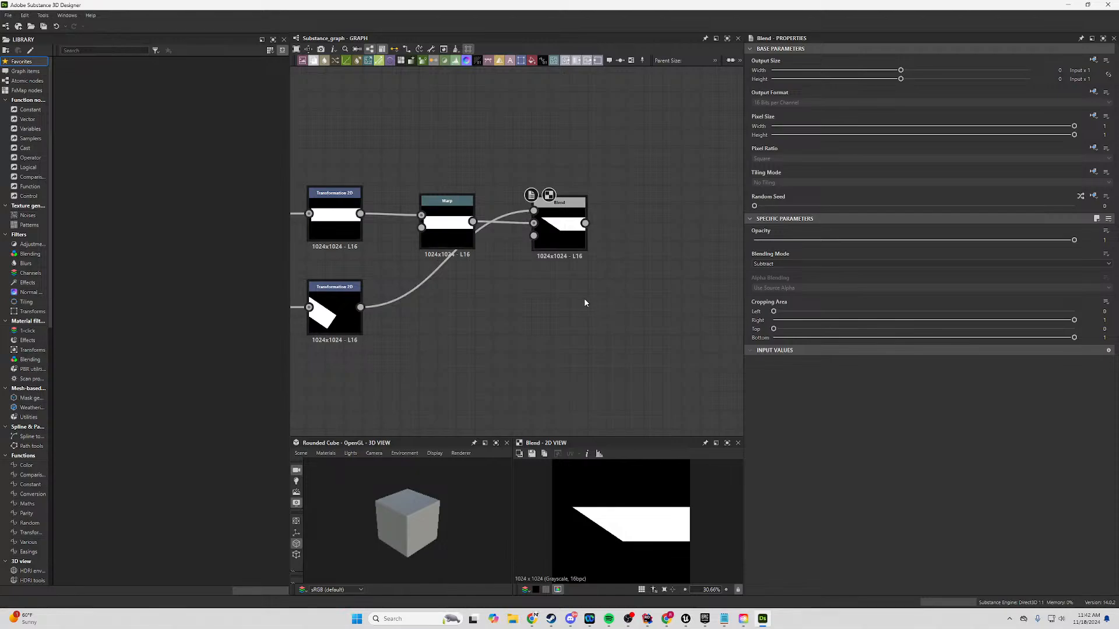
{"action": "middle_click_drag", "start_coordinate": [567, 299], "coordinate": [593, 265]}
{"action": "middle_click_drag", "start_coordinate": [632, 307], "coordinate": [509, 287]}
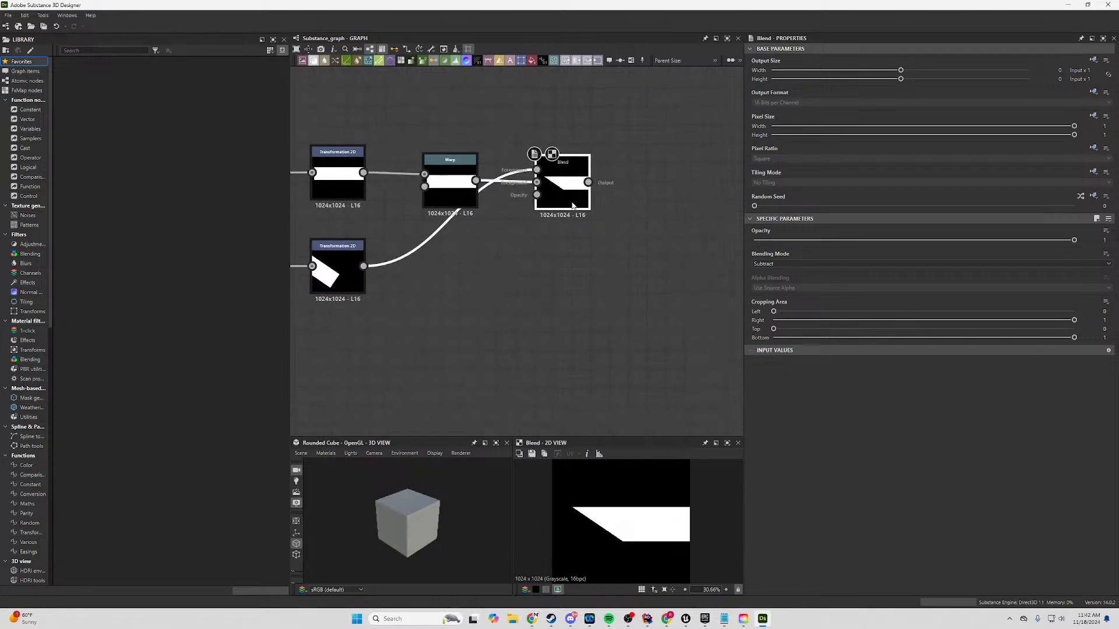
Try a Vector Warp Grayscale node on the Blend output with lowered intensity, and delete it.
{"action": "left_click_drag", "start_coordinate": [590, 184], "coordinate": [681, 190]}
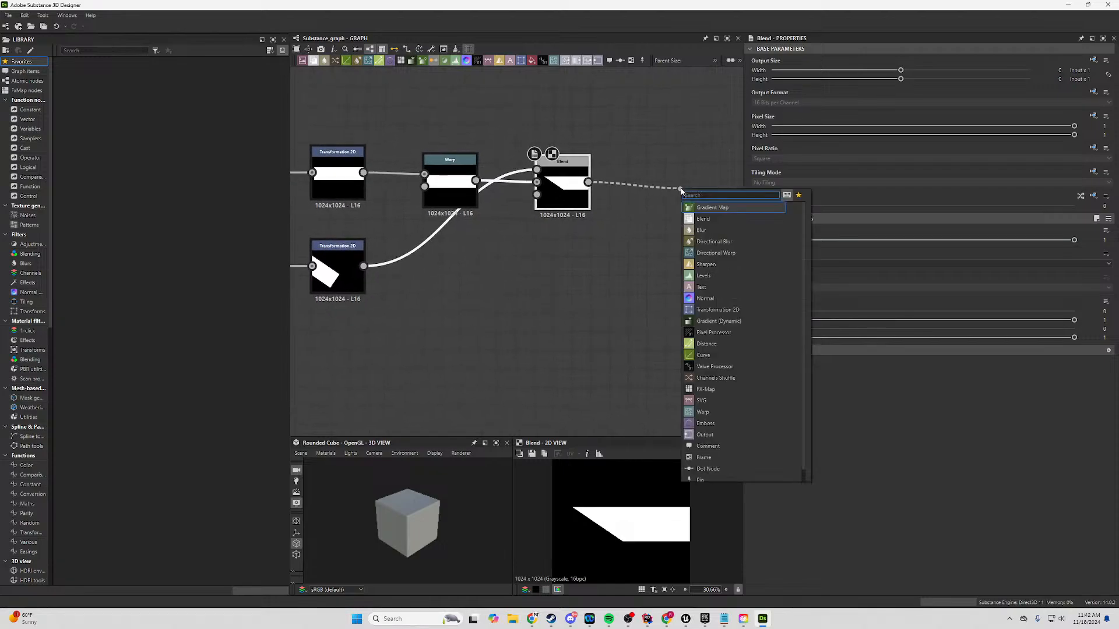
{"action": "type", "text": "war"}
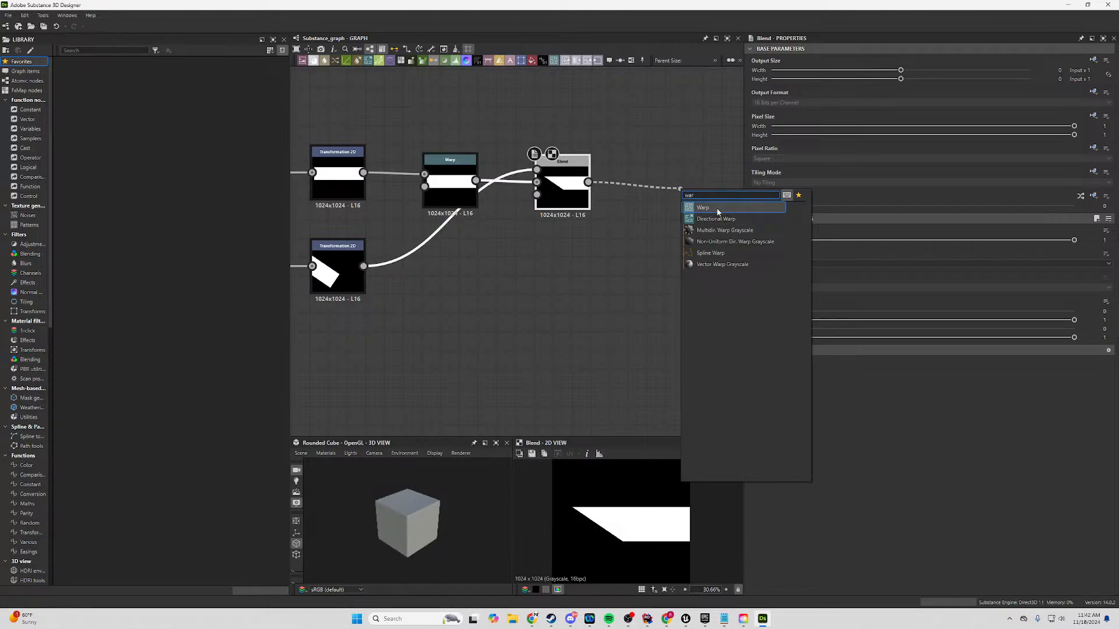
{"action": "left_click", "coordinate": [722, 264]}
{"action": "middle_click_drag", "start_coordinate": [658, 237], "coordinate": [570, 251]}
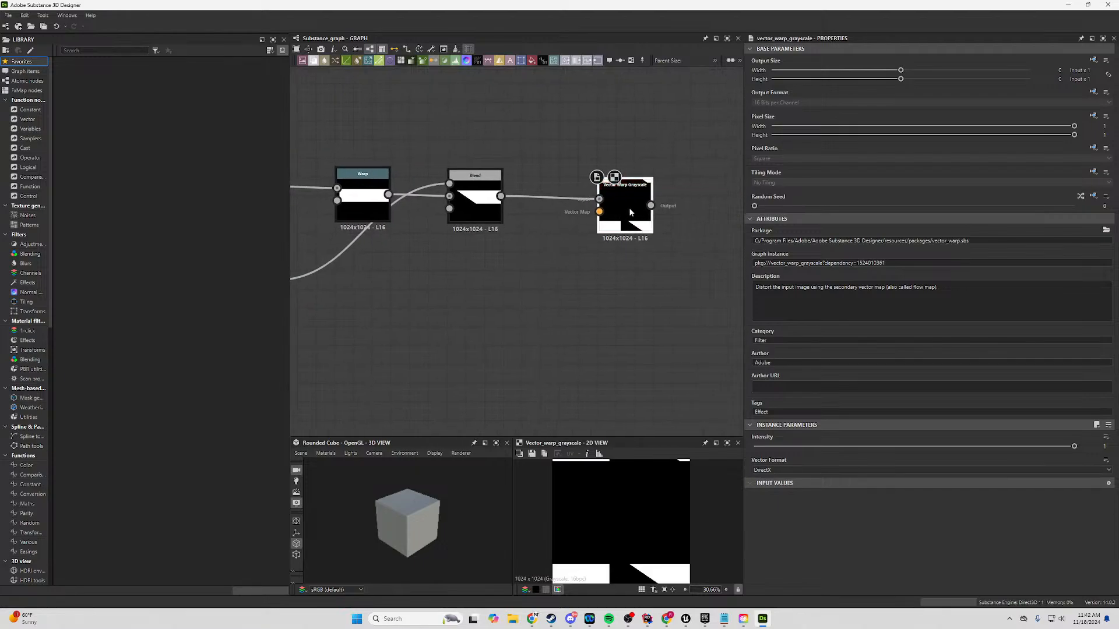
{"action": "left_click_drag", "start_coordinate": [781, 446], "coordinate": [650, 443]}
{"action": "key", "text": "Delete"}
Try a Transformation 2D node on the Blend output, and delete it.
{"action": "left_click", "coordinate": [490, 202]}
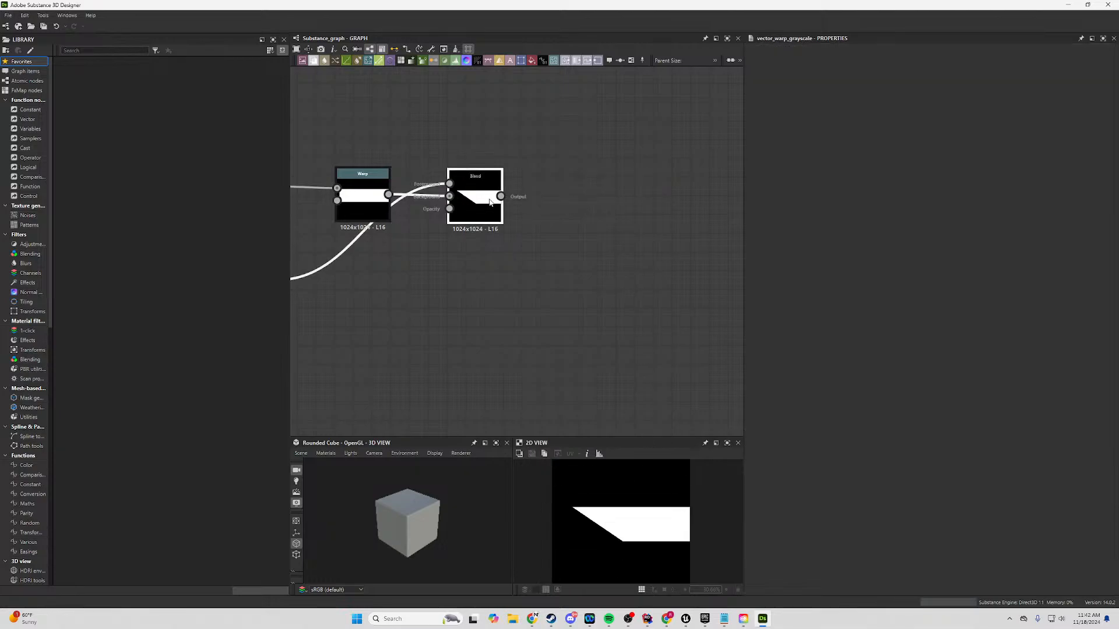
{"action": "left_click_drag", "start_coordinate": [501, 197], "coordinate": [605, 200]}
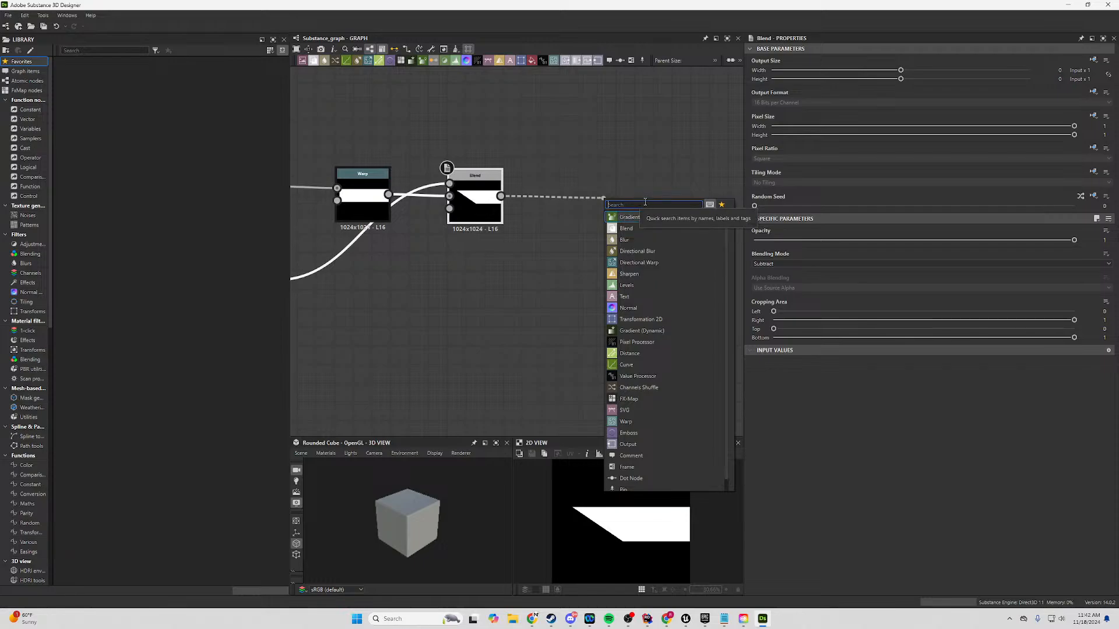
{"action": "type", "text": "sprea"}
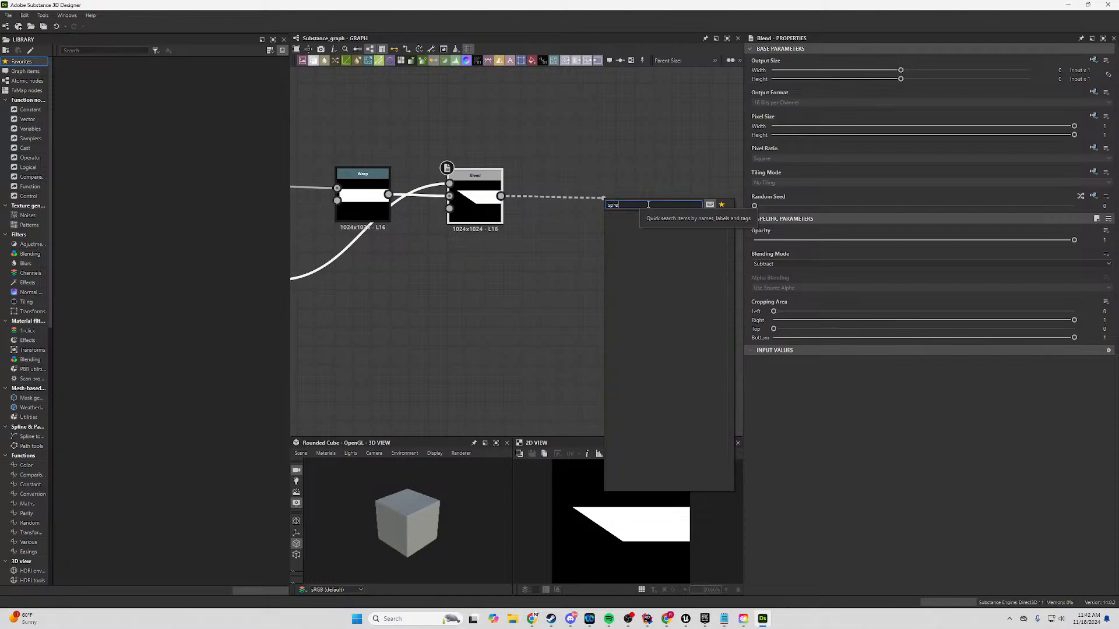
{"action": "key", "text": "BackSpace"}
{"action": "key", "text": "BackSpace"}
{"action": "key", "text": "BackSpace"}
{"action": "key", "text": "BackSpace"}
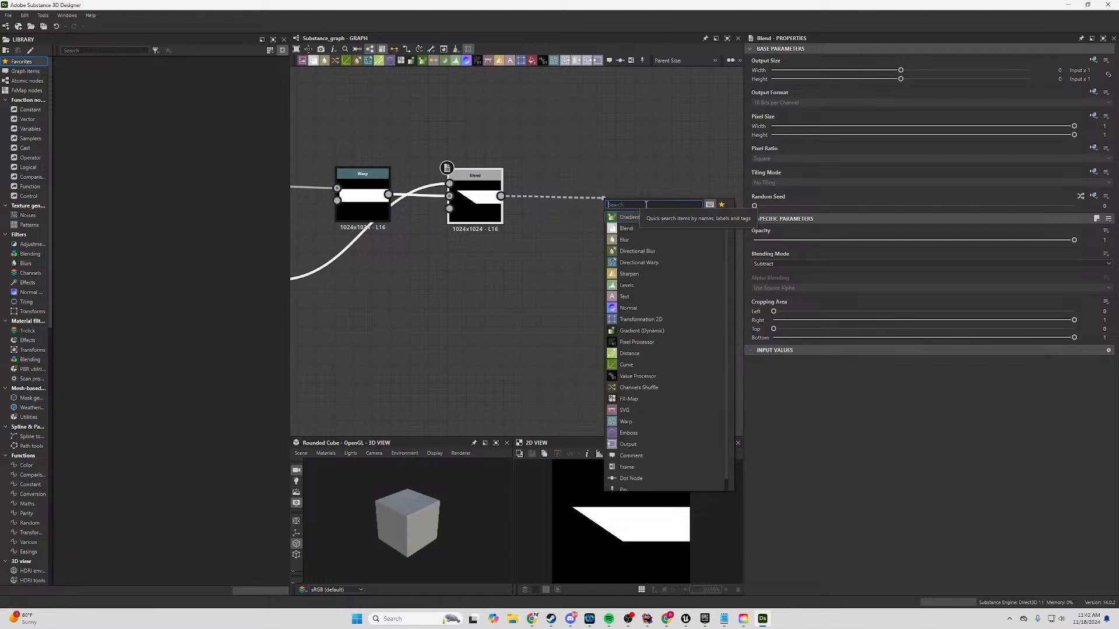
{"action": "left_click", "coordinate": [656, 320]}
{"action": "scroll", "coordinate": [681, 508], "scroll_direction": "down", "scroll_amount": 2}
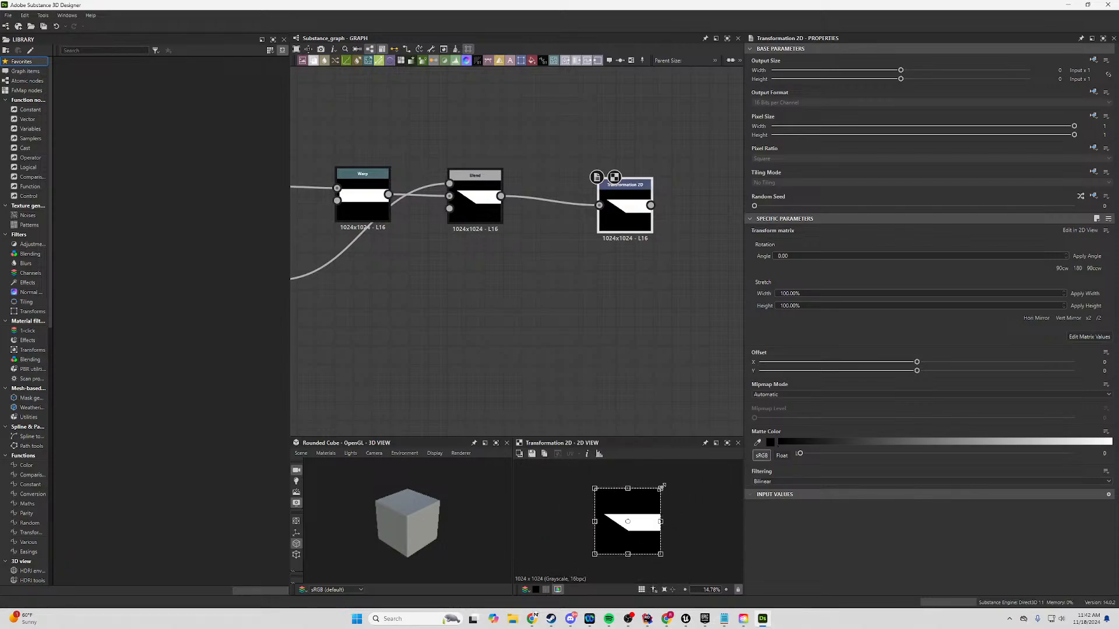
{"action": "left_click", "coordinate": [625, 192]}
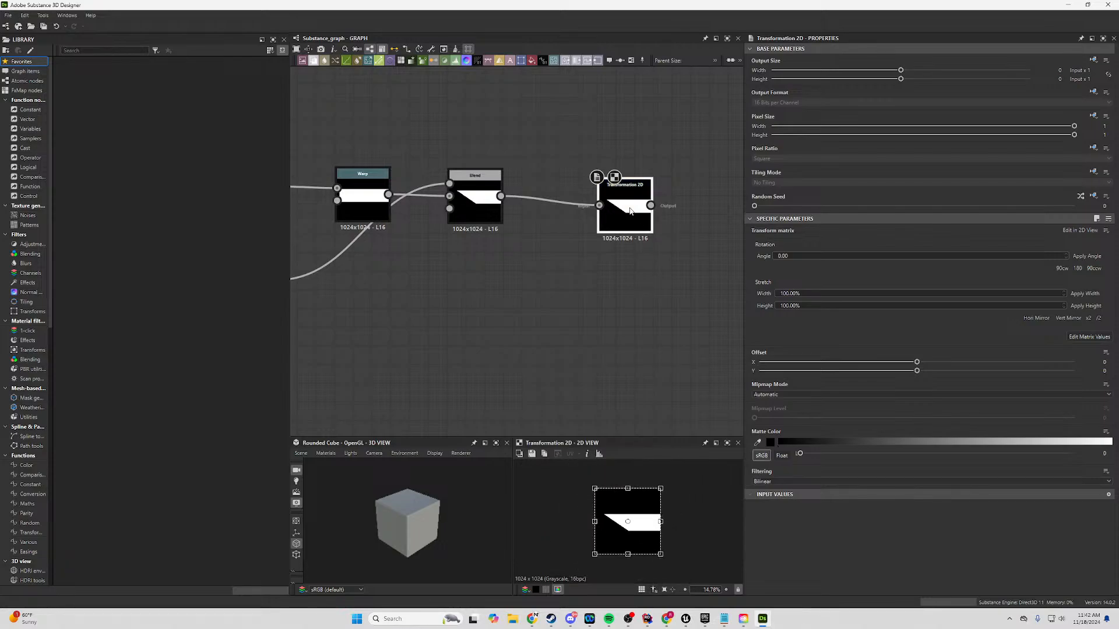
{"action": "key", "text": "Delete"}
{"action": "left_click_drag", "start_coordinate": [500, 196], "coordinate": [583, 185]}
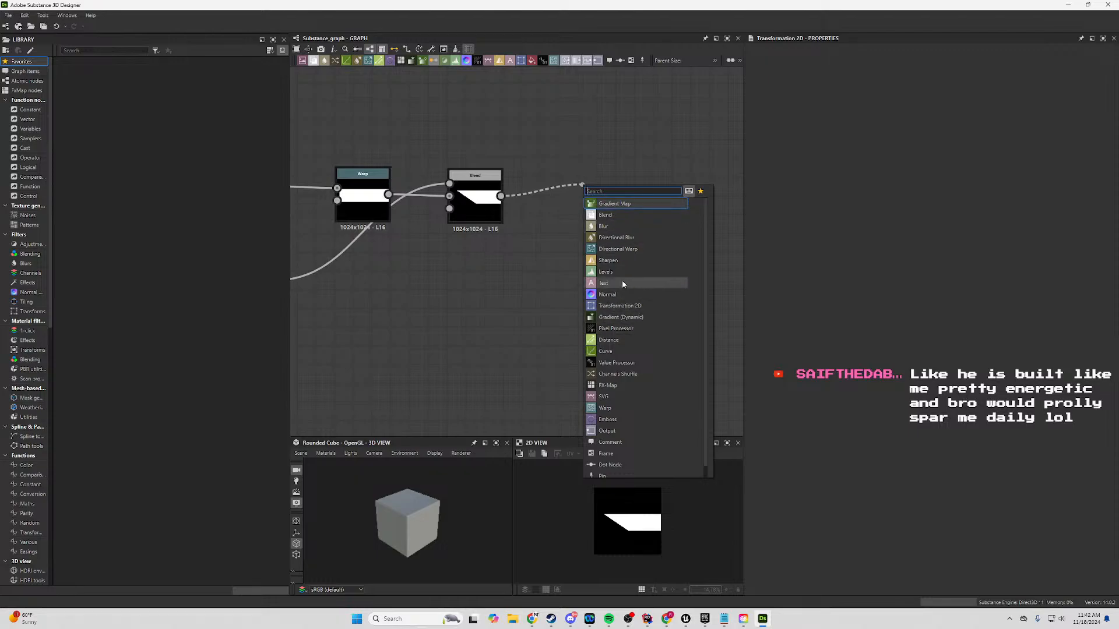
{"action": "scroll", "coordinate": [633, 339], "scroll_direction": "down", "scroll_amount": 1}
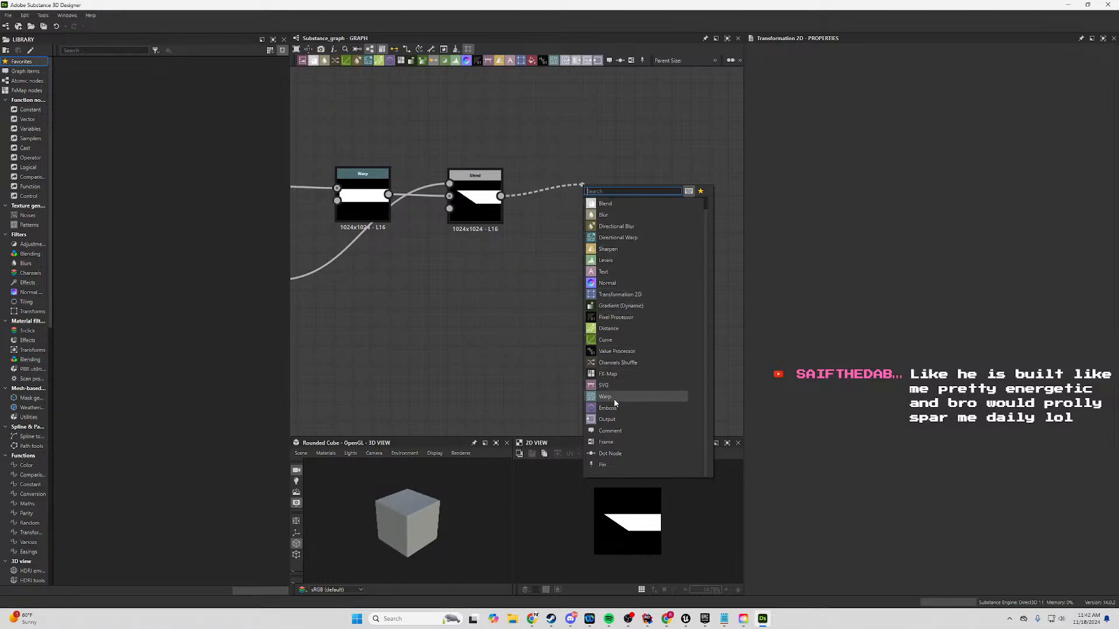
{"action": "left_click", "coordinate": [537, 227]}
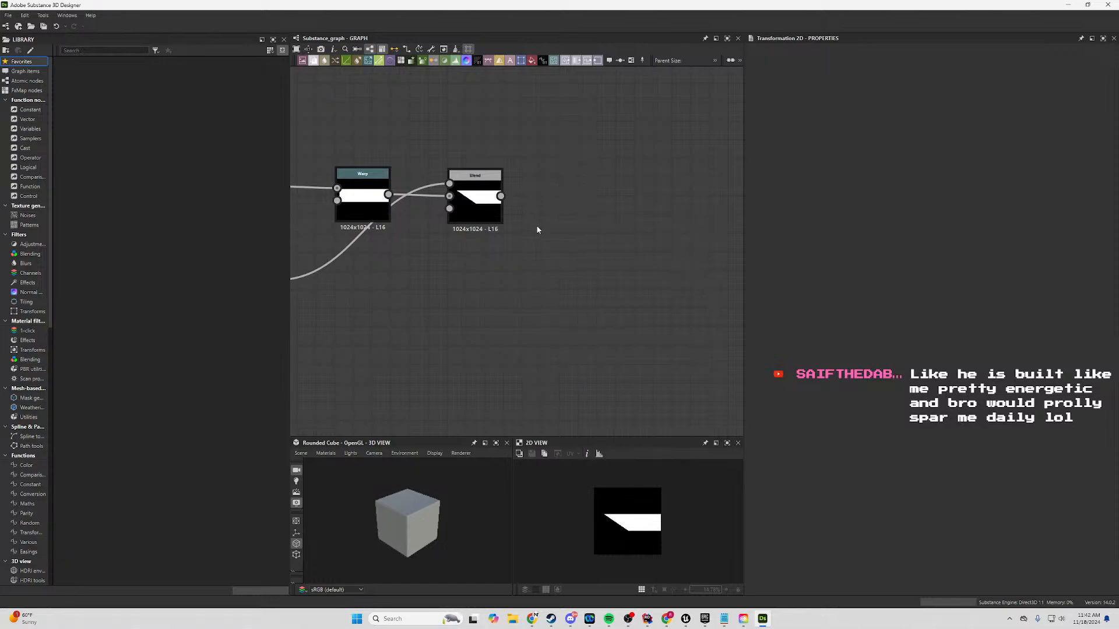
Move the Warp node with its links to the Blend output, and connect the upper Transformation 2D directly to Blend's background.
{"action": "middle_click_drag", "start_coordinate": [394, 303], "coordinate": [544, 331]}
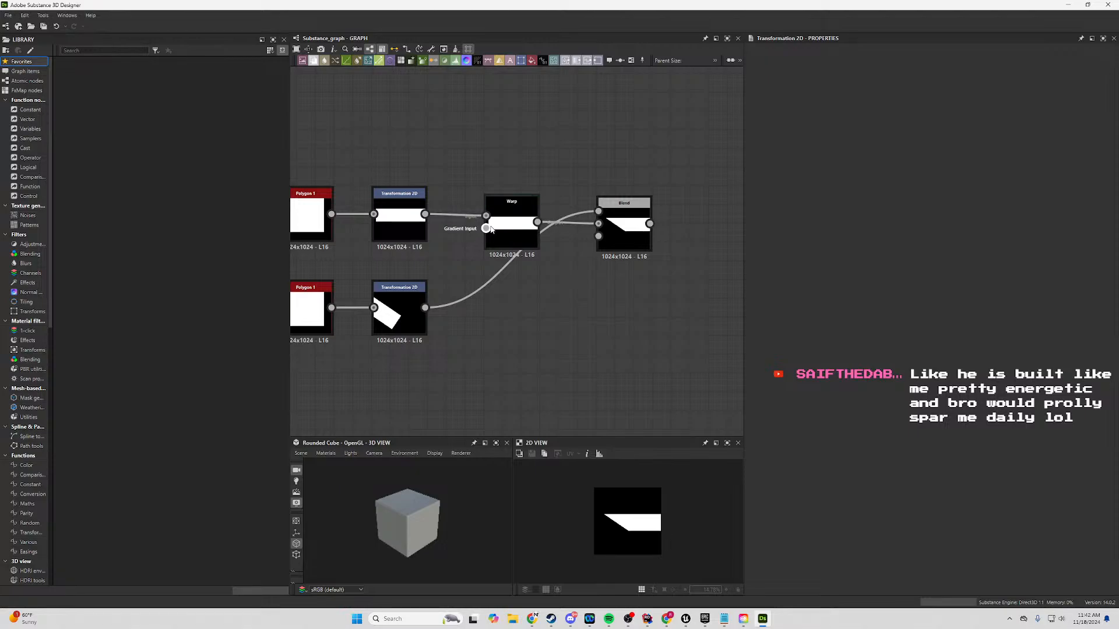
{"action": "left_click_drag", "start_coordinate": [490, 229], "coordinate": [696, 238]}
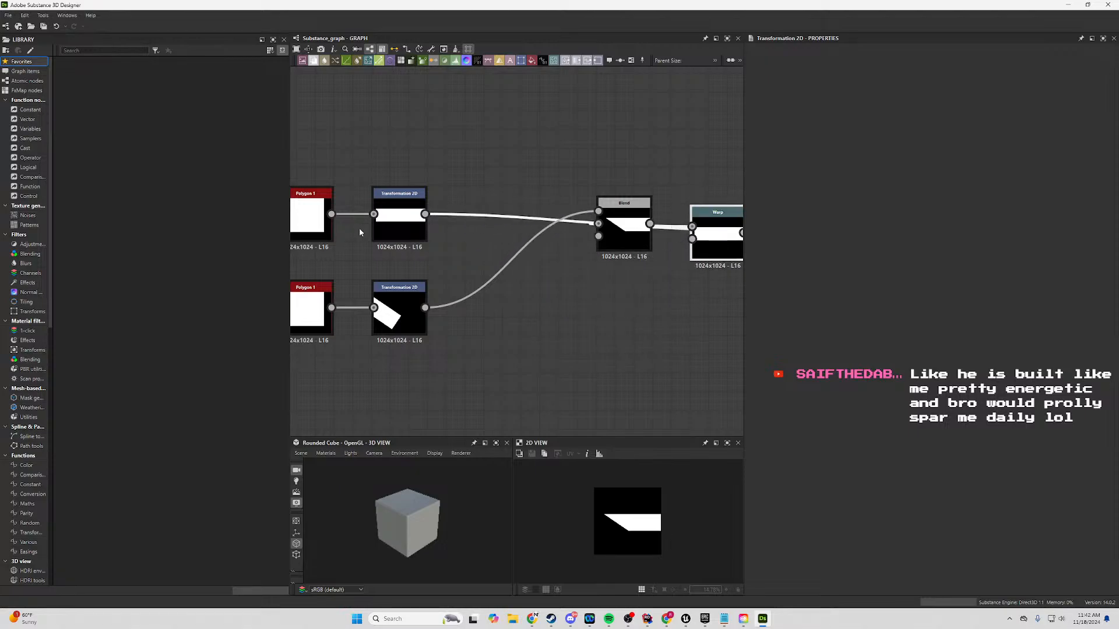
{"action": "left_click_drag", "start_coordinate": [423, 214], "coordinate": [604, 225]}
{"action": "middle_click_drag", "start_coordinate": [606, 289], "coordinate": [449, 308]}
{"action": "scroll", "coordinate": [449, 309], "scroll_direction": "up", "scroll_amount": 1}
{"action": "mouse_move", "coordinate": [574, 245]}
{"action": "left_mouse_down"}
{"action": "mouse_move", "coordinate": [574, 230]}
{"action": "mouse_move", "coordinate": [587, 245]}
{"action": "left_mouse_up"}
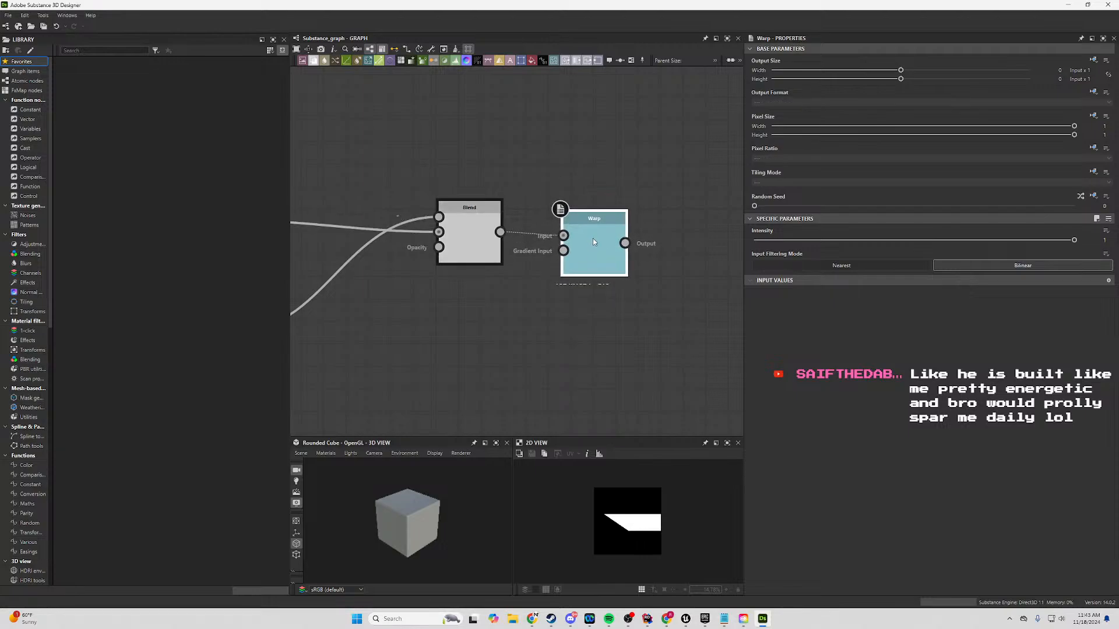
Connect the Blend output to the Warp node's Gradient Input and disconnect it from the Warp's main Input.
{"action": "left_click_drag", "start_coordinate": [500, 232], "coordinate": [563, 250]}
{"action": "left_click", "coordinate": [563, 235], "text": "alt"}
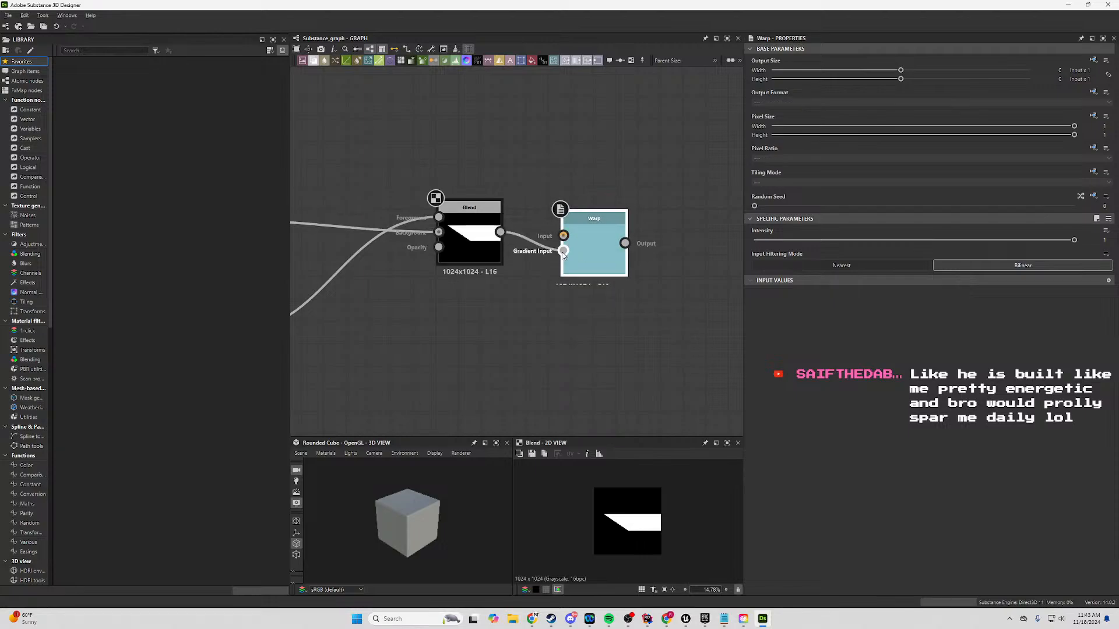
{"action": "left_click", "coordinate": [563, 251], "text": "alt"}
{"action": "left_click_drag", "start_coordinate": [500, 232], "coordinate": [549, 256]}
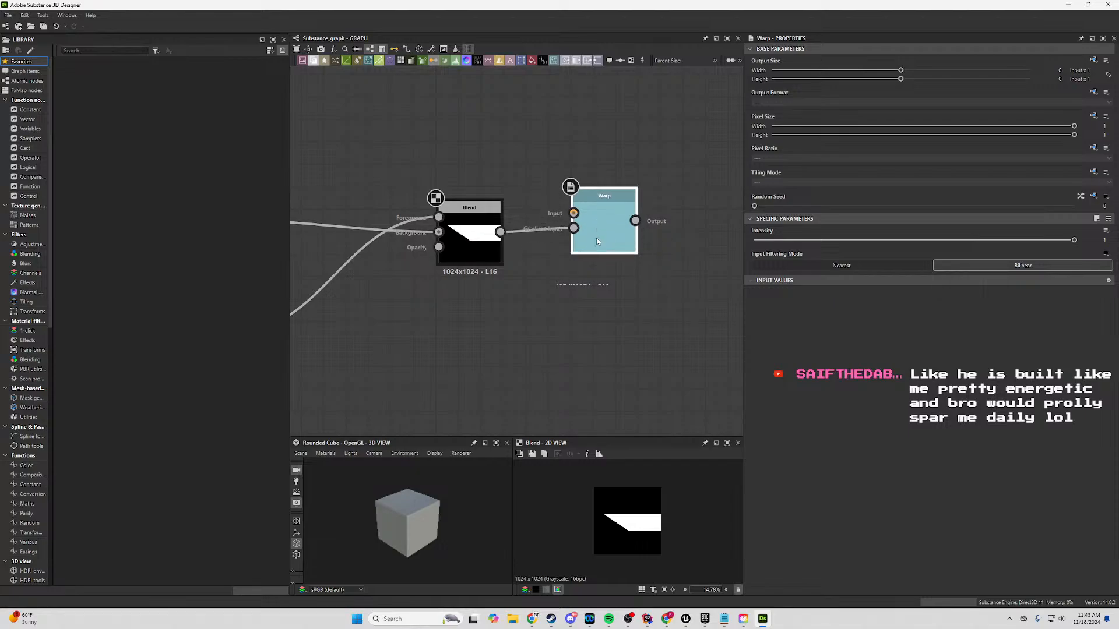
Undo the Gradient Input rewiring to restore the Blend link into the Warp node's main Input, and preview the Warp node.
{"action": "left_click_drag", "start_coordinate": [595, 237], "coordinate": [606, 224]}
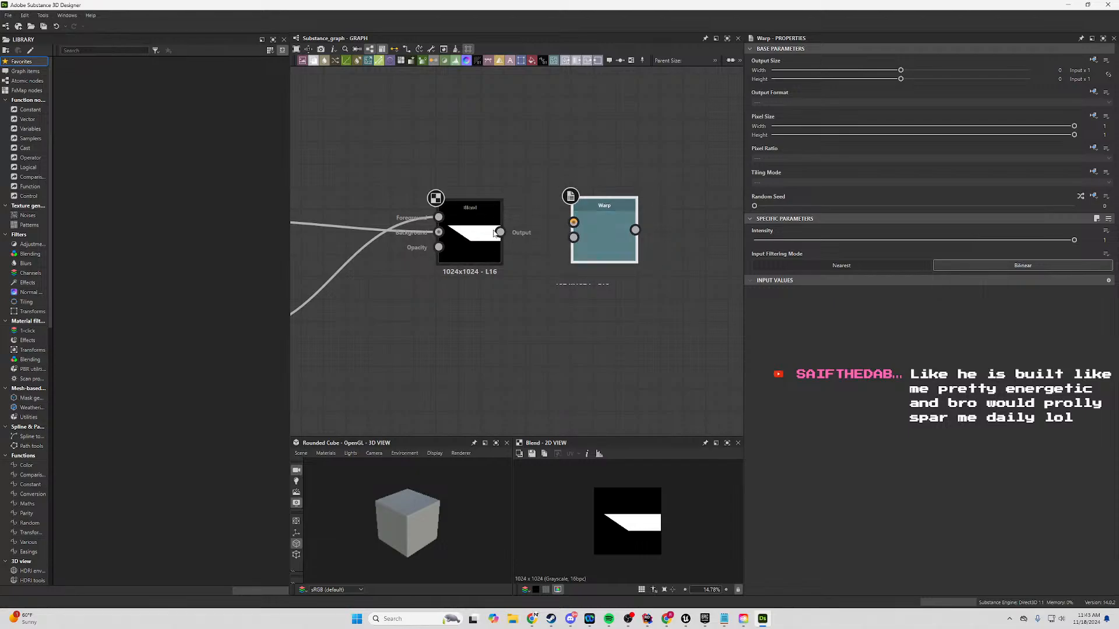
{"action": "key", "text": "ctrl+z"}
{"action": "key", "text": "ctrl+z"}
{"action": "double_click", "coordinate": [610, 245]}
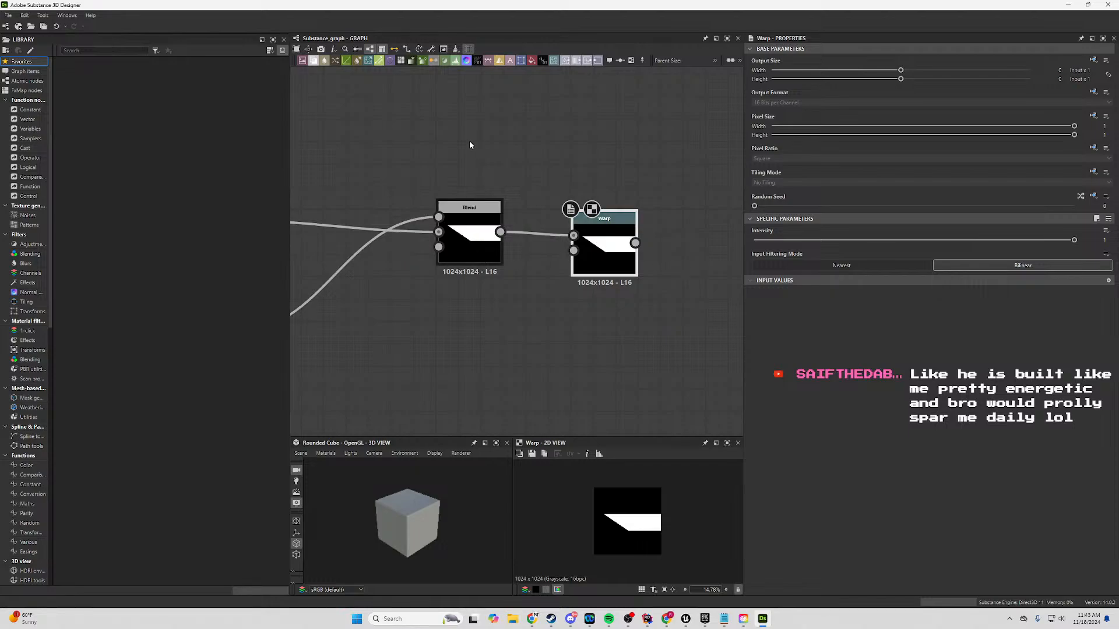
Move the upper two node rows farther up and left, and align the Blend and Warp nodes with the upper Transformation 2D row.
{"action": "scroll", "coordinate": [424, 145], "scroll_direction": "down", "scroll_amount": 2}
{"action": "middle_click_drag", "start_coordinate": [409, 135], "coordinate": [572, 249]}
{"action": "scroll", "coordinate": [572, 243], "scroll_direction": "down", "scroll_amount": 3}
{"action": "left_click_drag", "start_coordinate": [678, 113], "coordinate": [445, 203]}
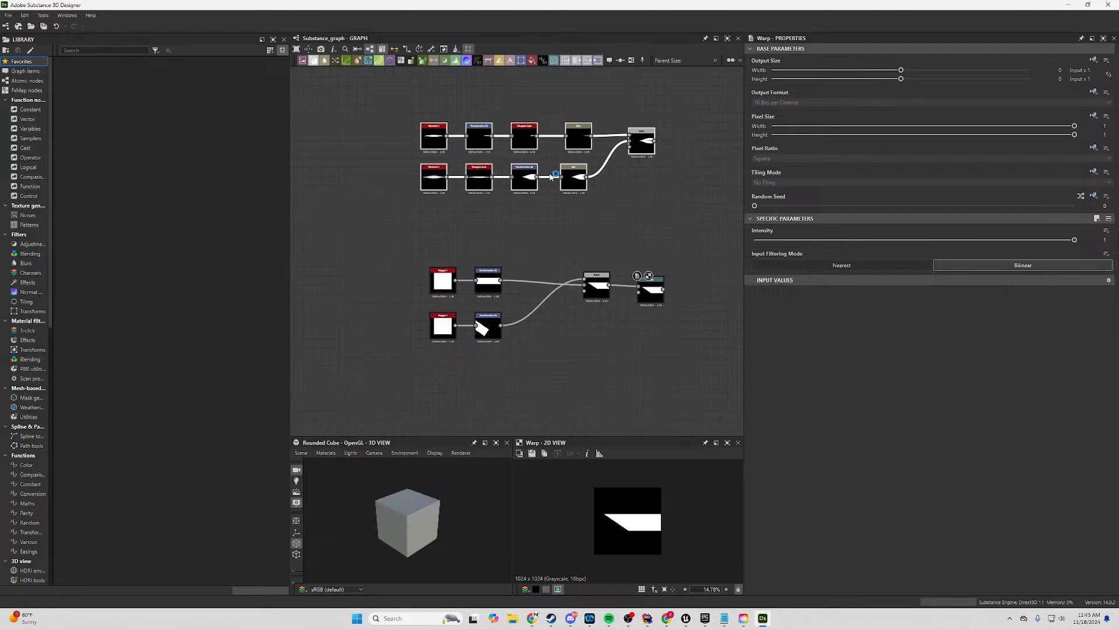
{"action": "left_click_drag", "start_coordinate": [571, 183], "coordinate": [476, 141]}
{"action": "left_click", "coordinate": [592, 241]}
{"action": "middle_click_drag", "start_coordinate": [645, 282], "coordinate": [575, 240]}
{"action": "scroll", "coordinate": [574, 240], "scroll_direction": "up", "scroll_amount": 1}
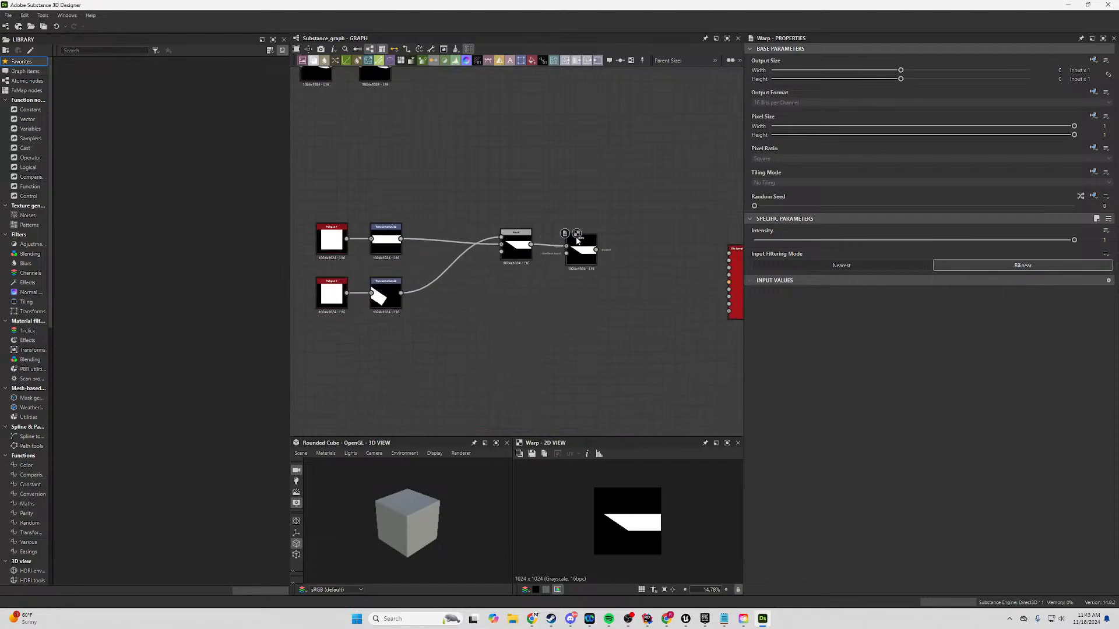
{"action": "scroll", "coordinate": [577, 240], "scroll_direction": "up", "scroll_amount": 1}
{"action": "middle_click_drag", "start_coordinate": [486, 302], "coordinate": [577, 247]}
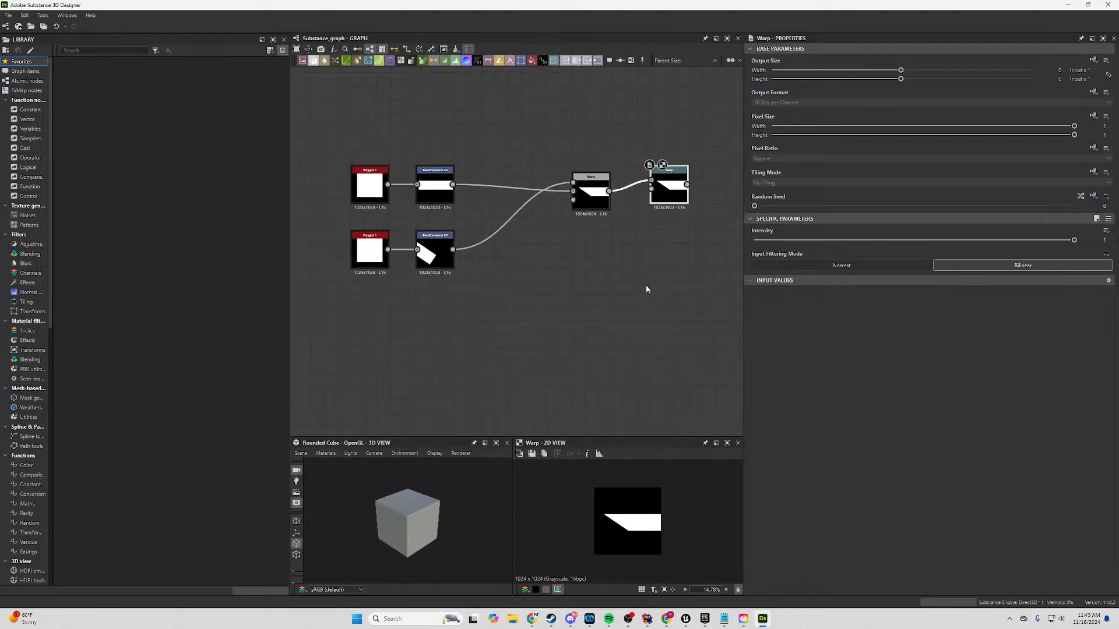
{"action": "middle_click_drag", "start_coordinate": [647, 287], "coordinate": [610, 301]}
{"action": "left_click_drag", "start_coordinate": [563, 218], "coordinate": [551, 211]}
{"action": "right_click", "coordinate": [527, 272]}
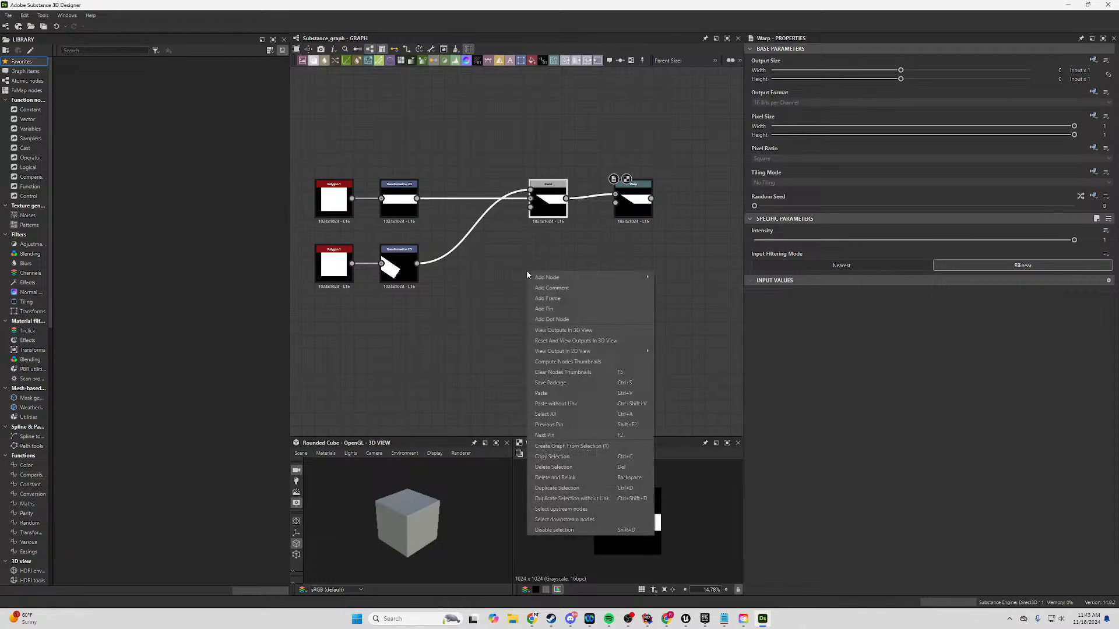
{"action": "mouse_move", "coordinate": [534, 277]}
{"action": "left_click", "coordinate": [679, 445]}
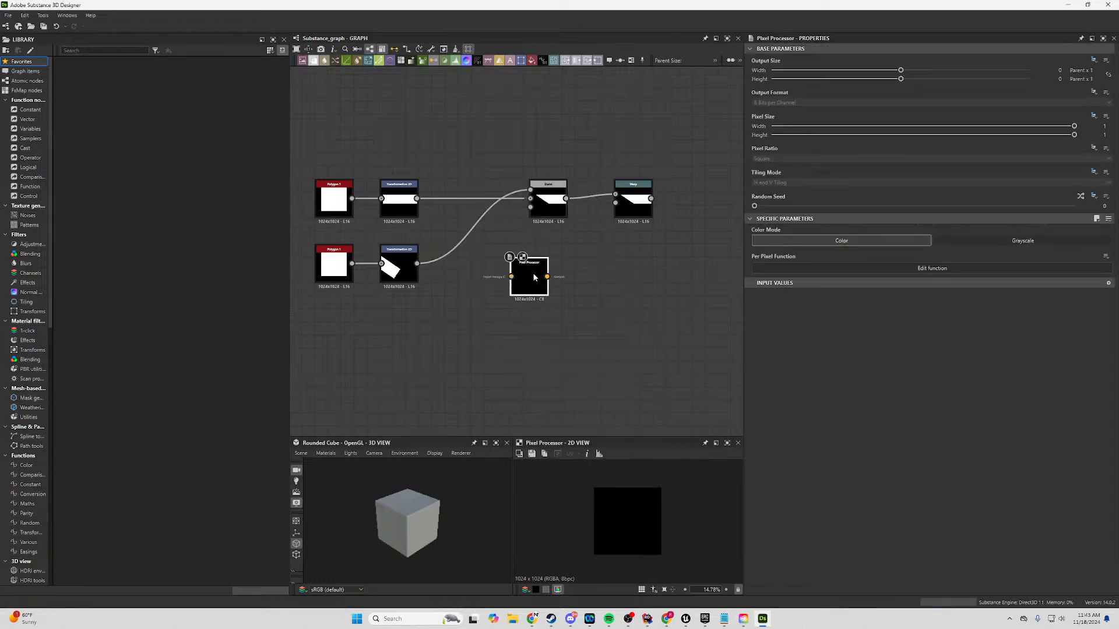
{"action": "key", "text": "Delete"}
Add a Swirl Grayscale node, raise its amount to the slider's maximum, and feed it from the lower Transformation 2D.
{"action": "key", "text": "space"}
{"action": "type", "text": "sp"}
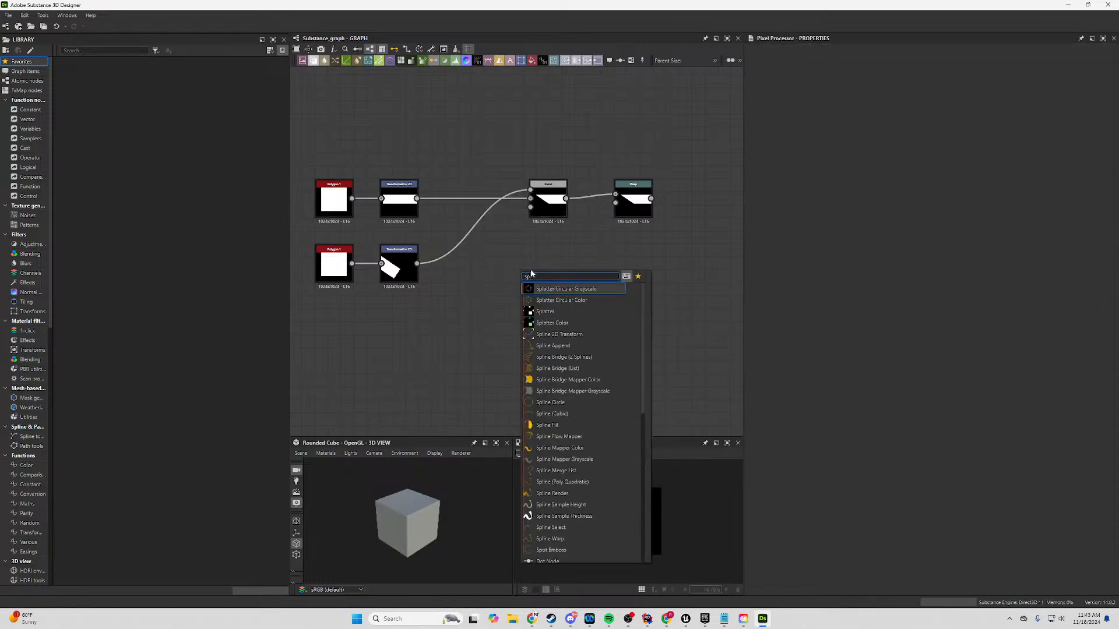
{"action": "type", "text": "iral"}
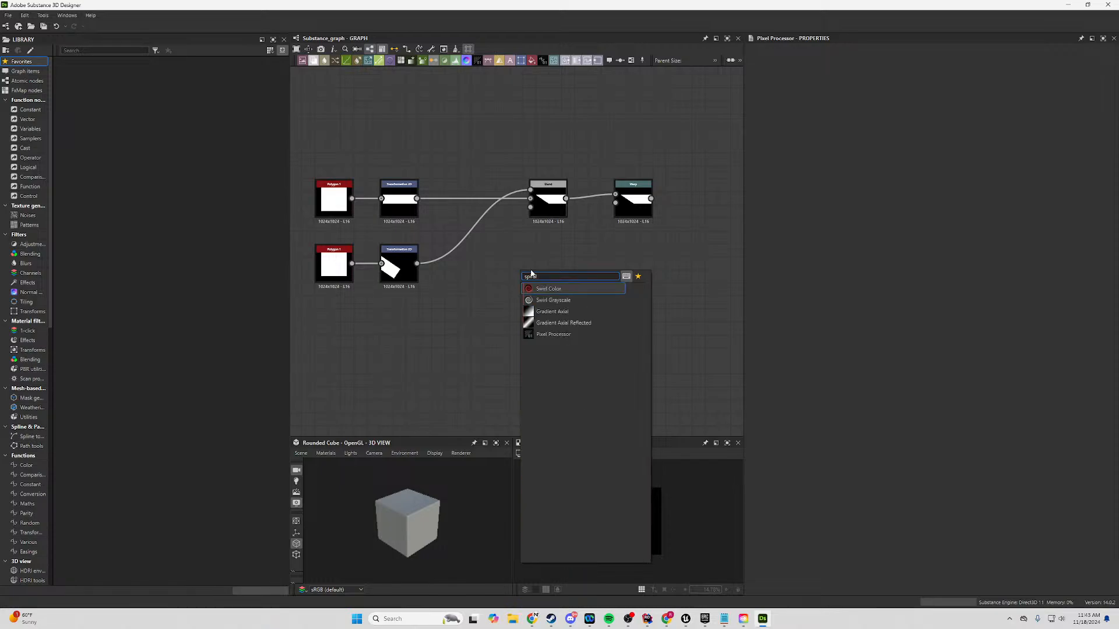
{"action": "left_click", "coordinate": [553, 300]}
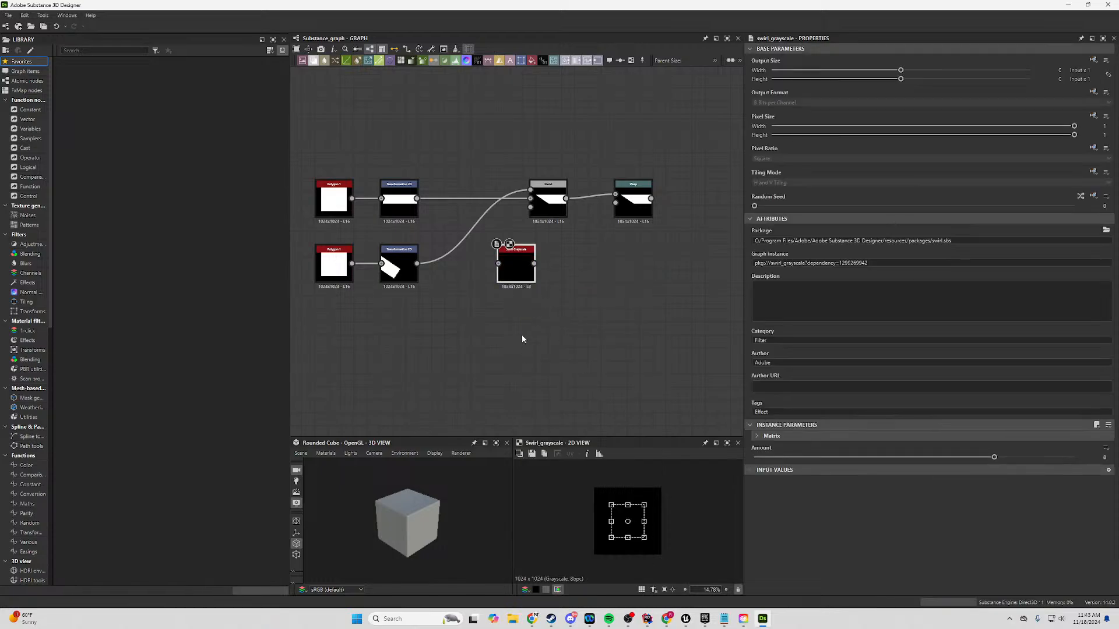
{"action": "scroll", "coordinate": [522, 274], "scroll_direction": "up", "scroll_amount": 2}
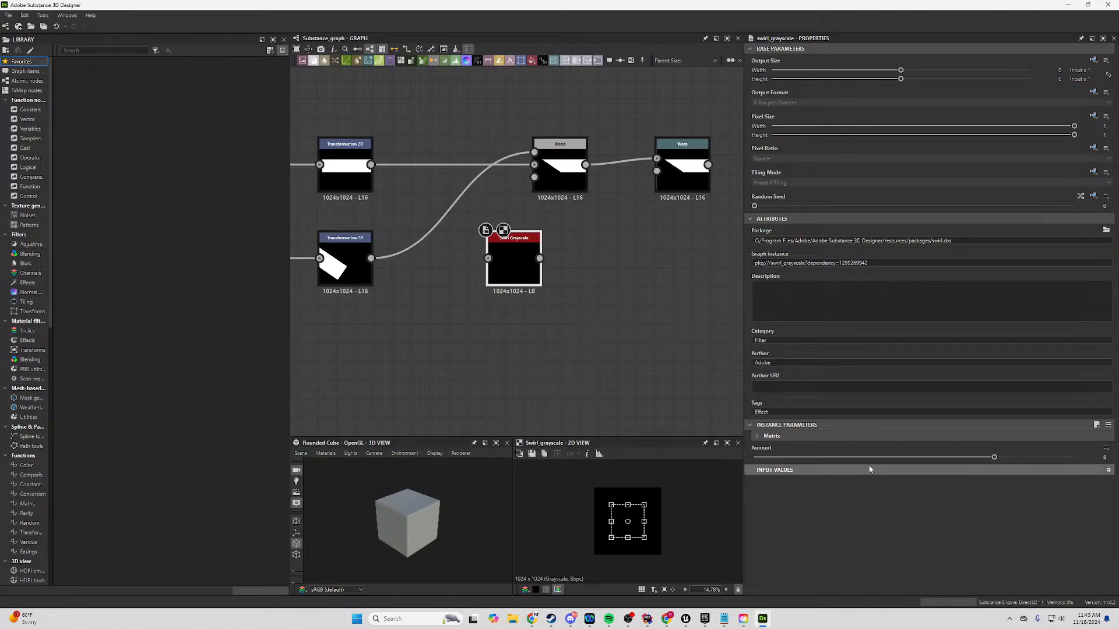
{"action": "left_click_drag", "start_coordinate": [855, 457], "coordinate": [1096, 457]}
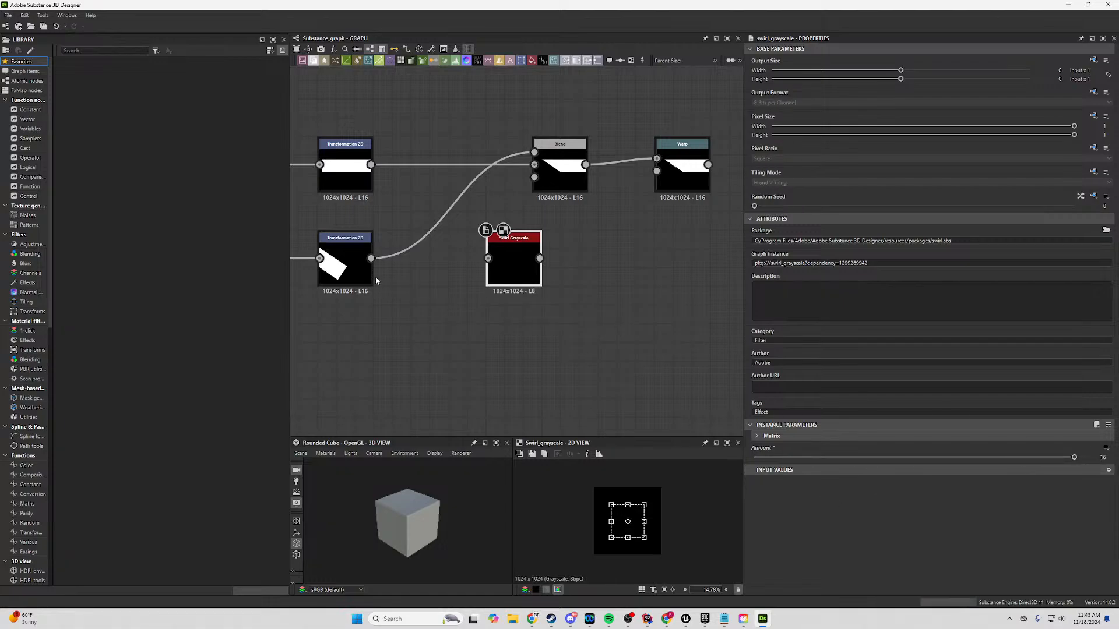
{"action": "left_click_drag", "start_coordinate": [371, 258], "coordinate": [489, 258]}
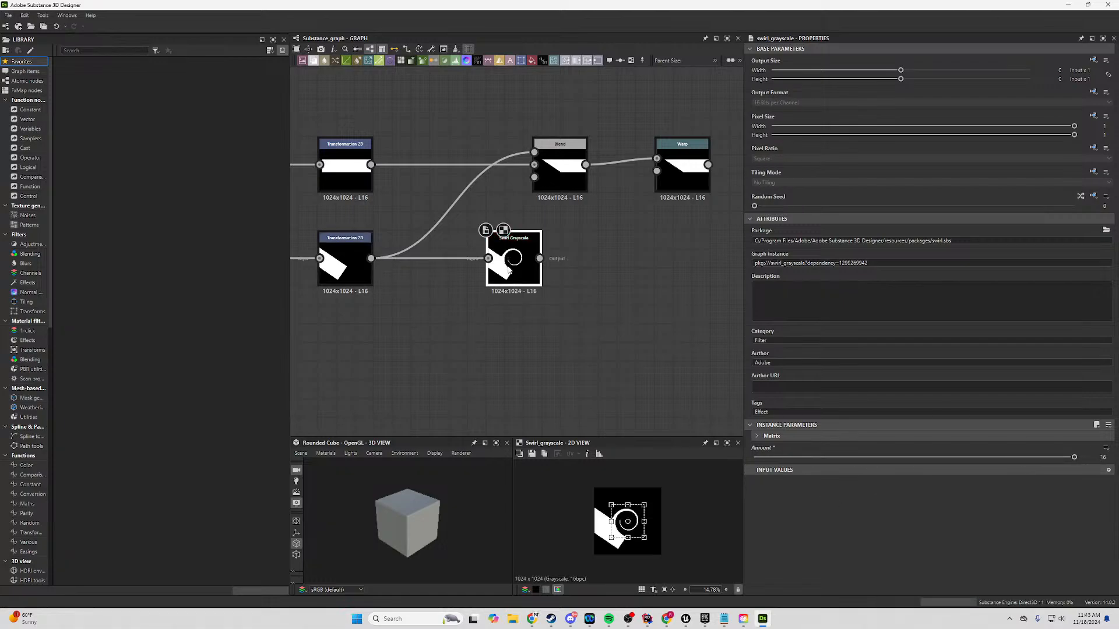
Set the swirl amount to about -3.7, move the node below Warp, and feed it from the Blend output instead.
{"action": "left_click", "coordinate": [808, 456]}
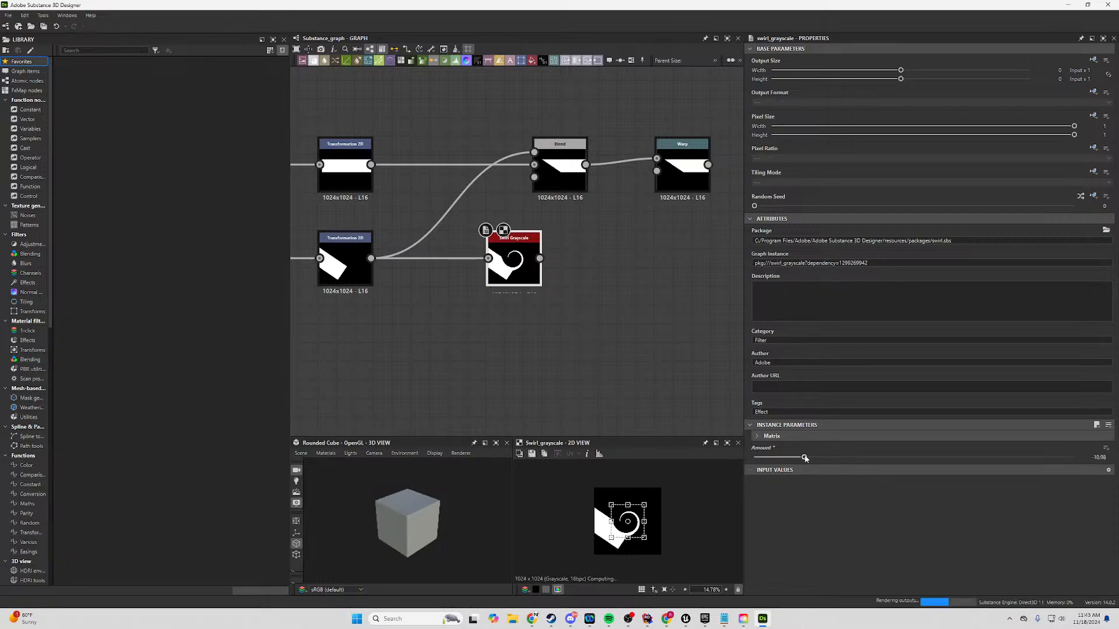
{"action": "left_click", "coordinate": [877, 457]}
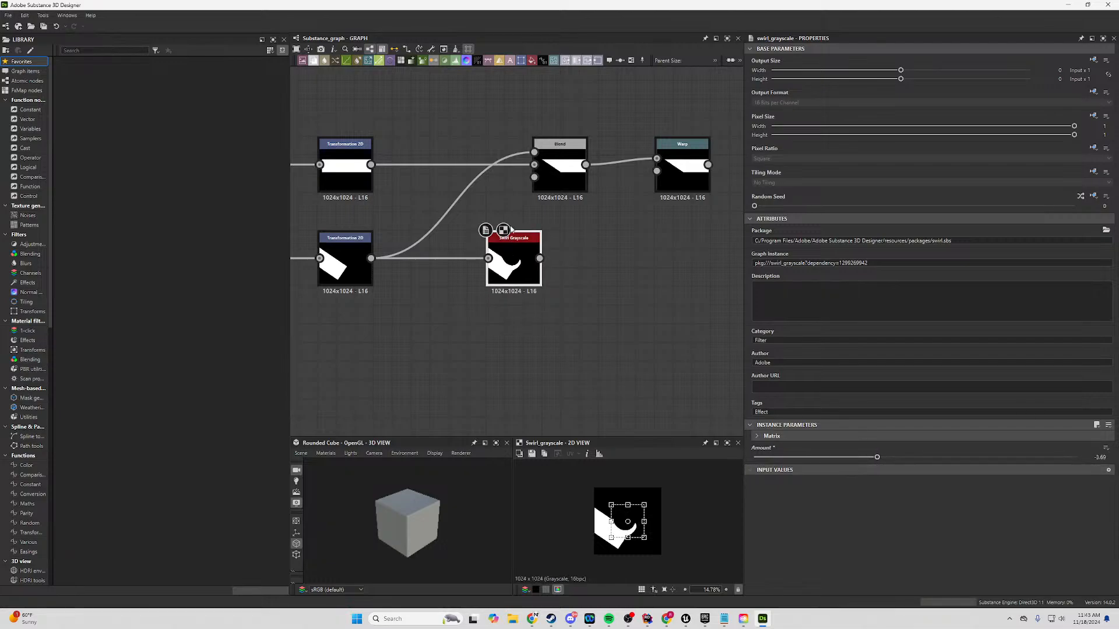
{"action": "left_click_drag", "start_coordinate": [521, 261], "coordinate": [708, 260]}
{"action": "left_click_drag", "start_coordinate": [585, 164], "coordinate": [688, 271]}
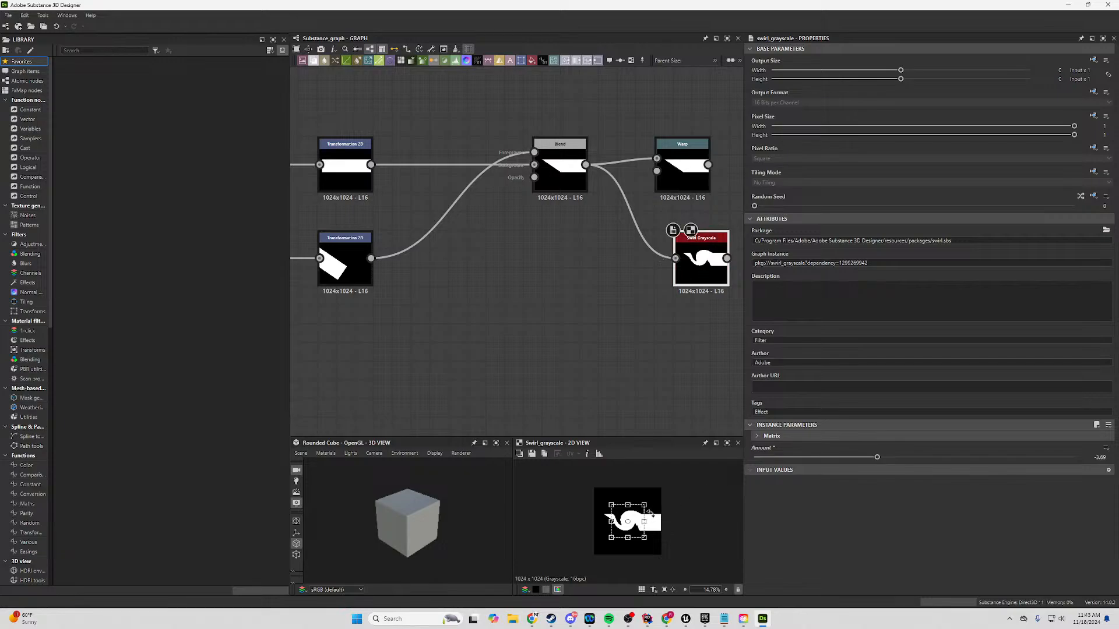
Shift the swirl area over the blade's pointed end and set the swirl amount to about -0.7.
{"action": "mouse_move", "coordinate": [637, 532]}
{"action": "left_mouse_down"}
{"action": "mouse_move", "coordinate": [610, 539]}
{"action": "mouse_move", "coordinate": [622, 525]}
{"action": "mouse_move", "coordinate": [619, 550]}
{"action": "mouse_move", "coordinate": [638, 541]}
{"action": "left_mouse_up"}
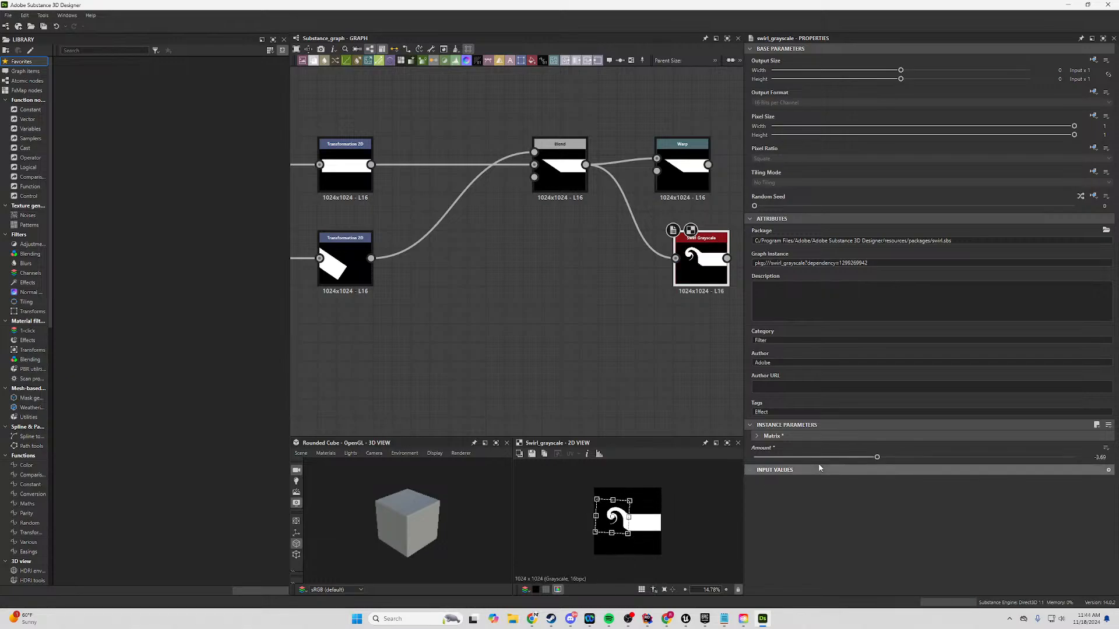
{"action": "left_click_drag", "start_coordinate": [877, 457], "coordinate": [791, 458]}
{"action": "left_click_drag", "start_coordinate": [863, 461], "coordinate": [917, 459]}
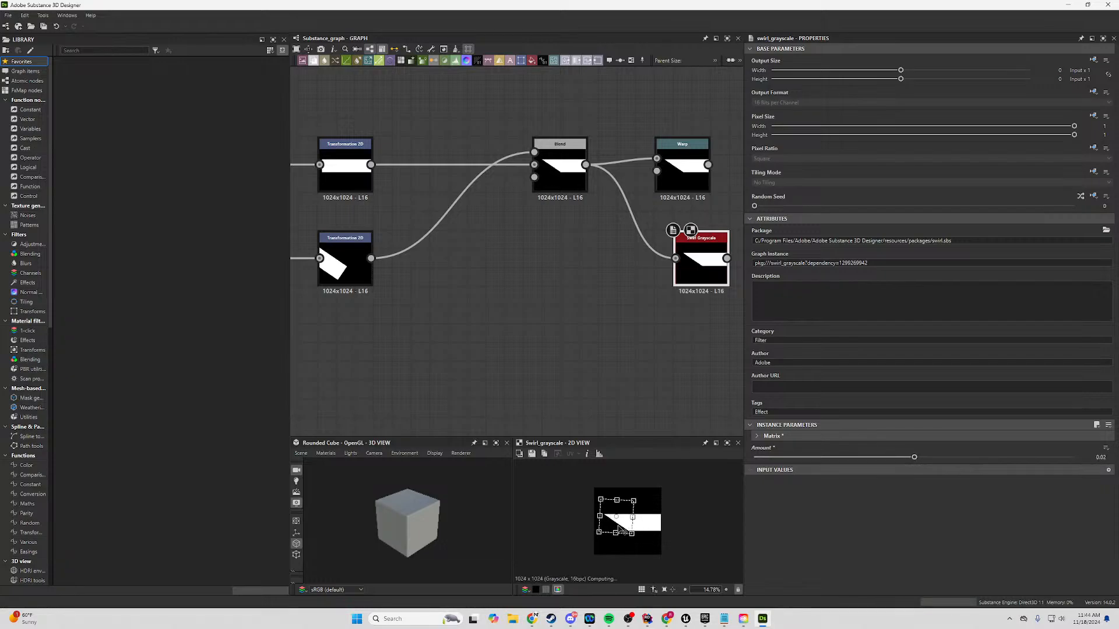
{"action": "left_click_drag", "start_coordinate": [915, 458], "coordinate": [907, 460]}
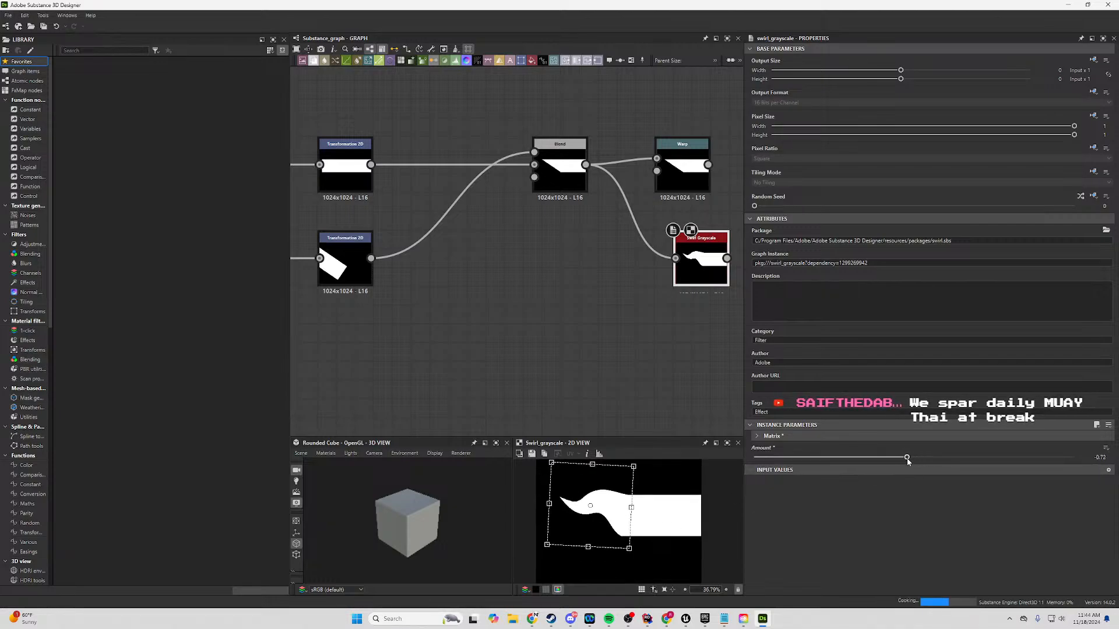
Widen the swirl area past the blade's wide end, then tilt and reposition it over the shape.
{"action": "left_click_drag", "start_coordinate": [632, 517], "coordinate": [747, 518]}
{"action": "left_click_drag", "start_coordinate": [655, 517], "coordinate": [672, 518]}
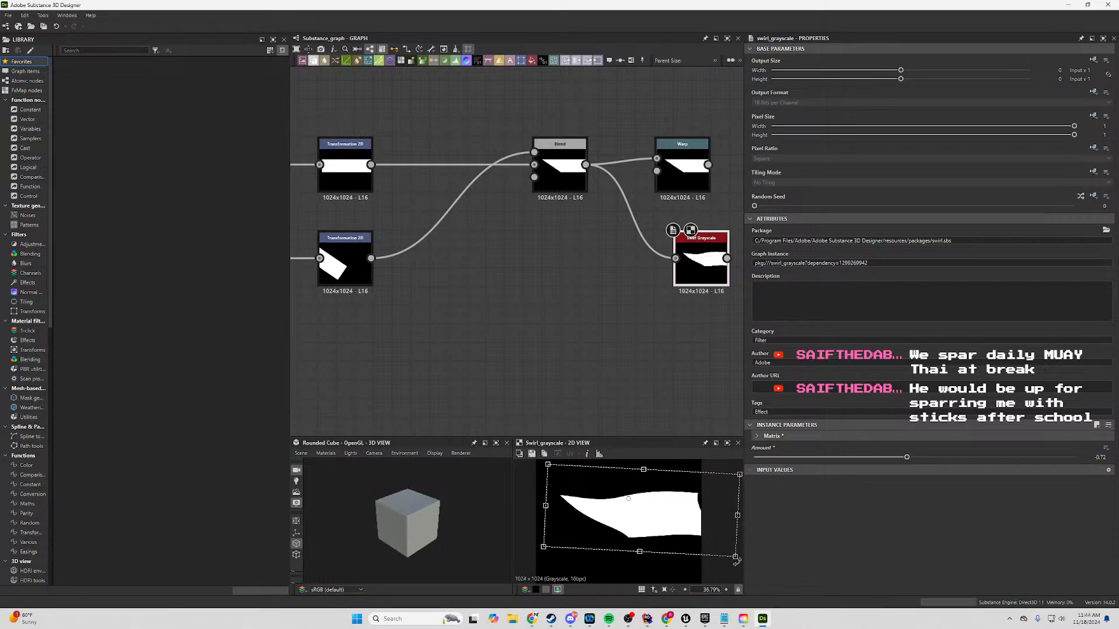
{"action": "left_click_drag", "start_coordinate": [736, 562], "coordinate": [750, 551]}
{"action": "left_click_drag", "start_coordinate": [646, 530], "coordinate": [652, 535]}
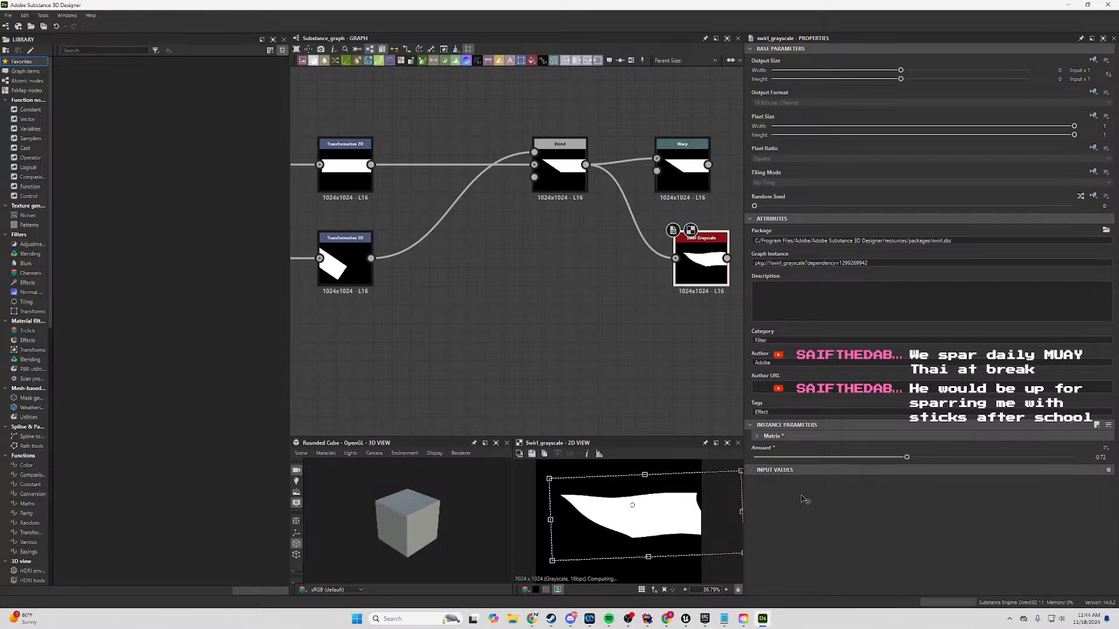
Try a narrower, rotated swirl area with an amount of about -0.9, and delete the Swirl Grayscale node.
{"action": "mouse_move", "coordinate": [907, 457]}
{"action": "left_mouse_down"}
{"action": "mouse_move", "coordinate": [839, 458]}
{"action": "mouse_move", "coordinate": [949, 458]}
{"action": "mouse_move", "coordinate": [912, 465]}
{"action": "left_mouse_up"}
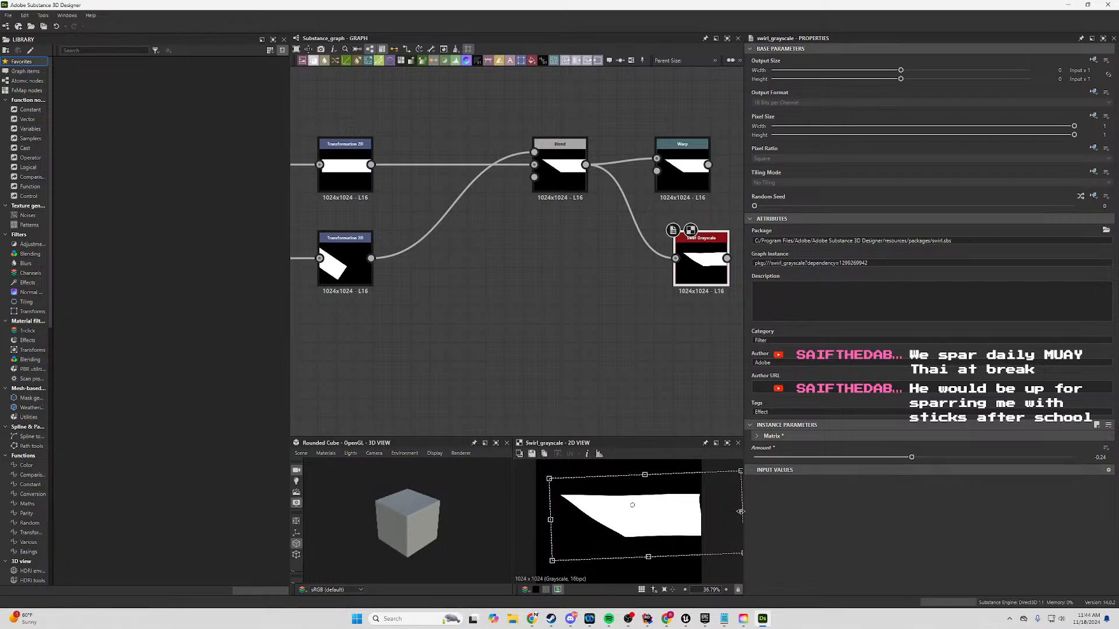
{"action": "left_click_drag", "start_coordinate": [741, 512], "coordinate": [694, 510]}
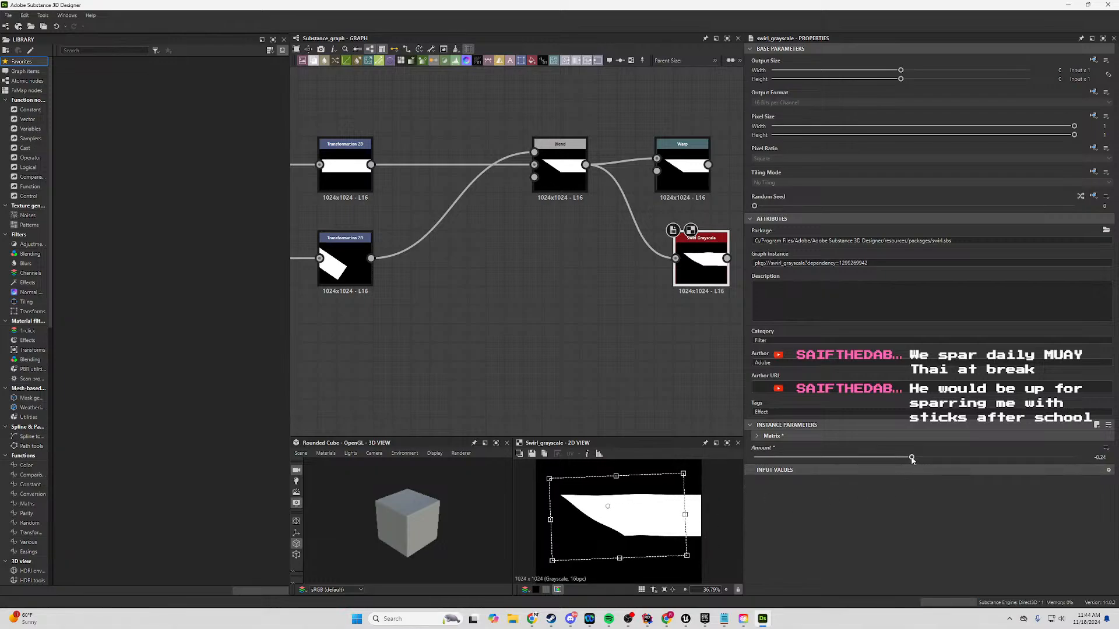
{"action": "mouse_move", "coordinate": [912, 460]}
{"action": "left_mouse_down"}
{"action": "mouse_move", "coordinate": [934, 461]}
{"action": "mouse_move", "coordinate": [906, 467]}
{"action": "left_mouse_up"}
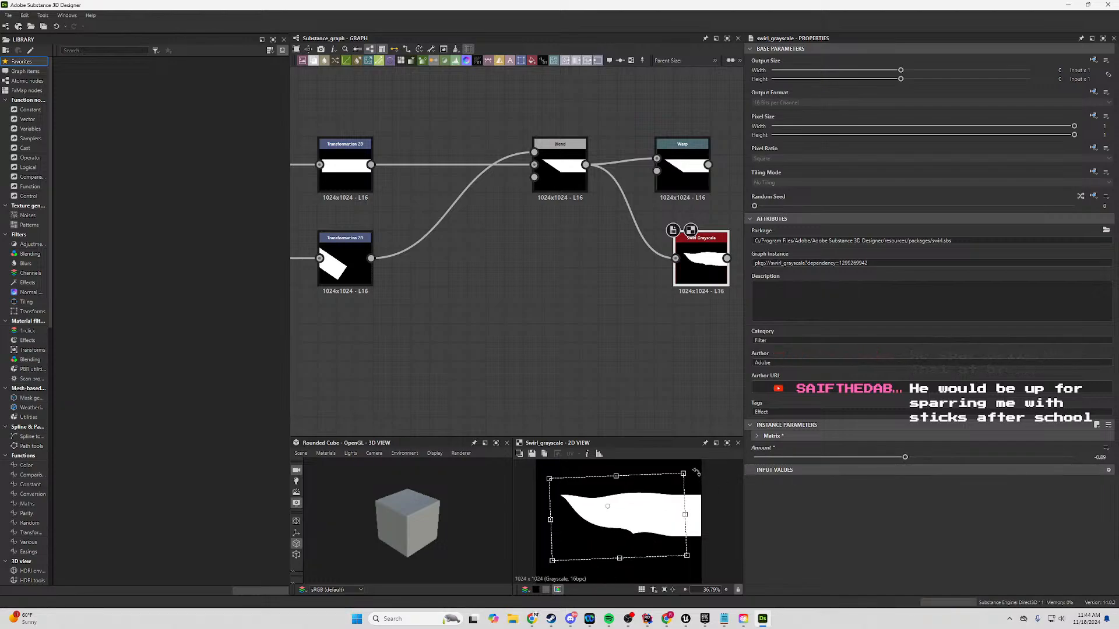
{"action": "left_click_drag", "start_coordinate": [691, 476], "coordinate": [645, 532]}
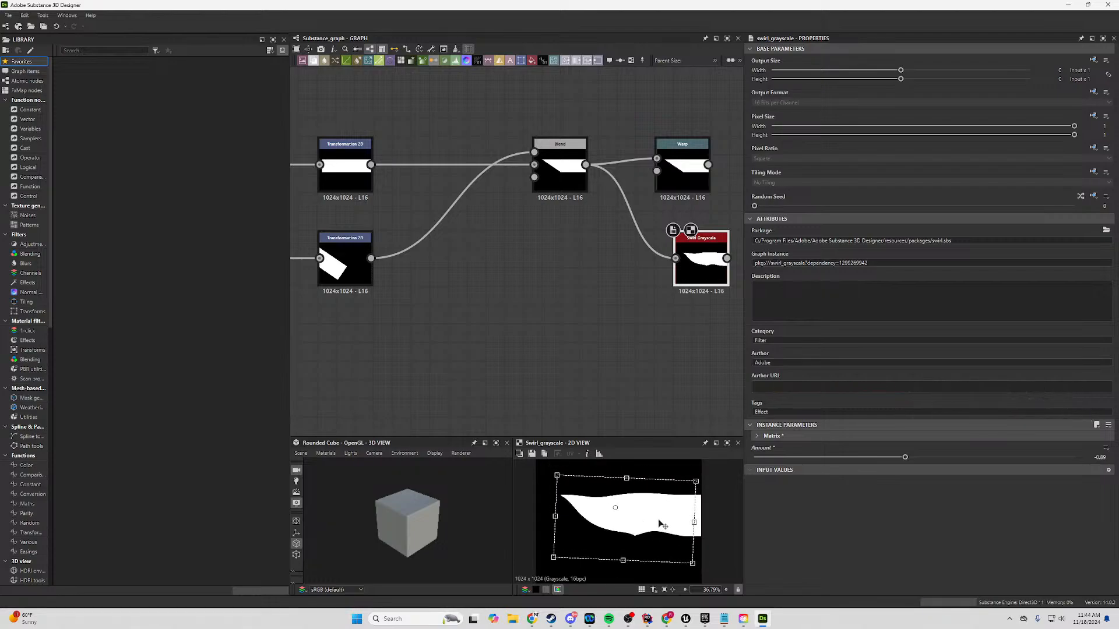
{"action": "key", "text": "Delete"}
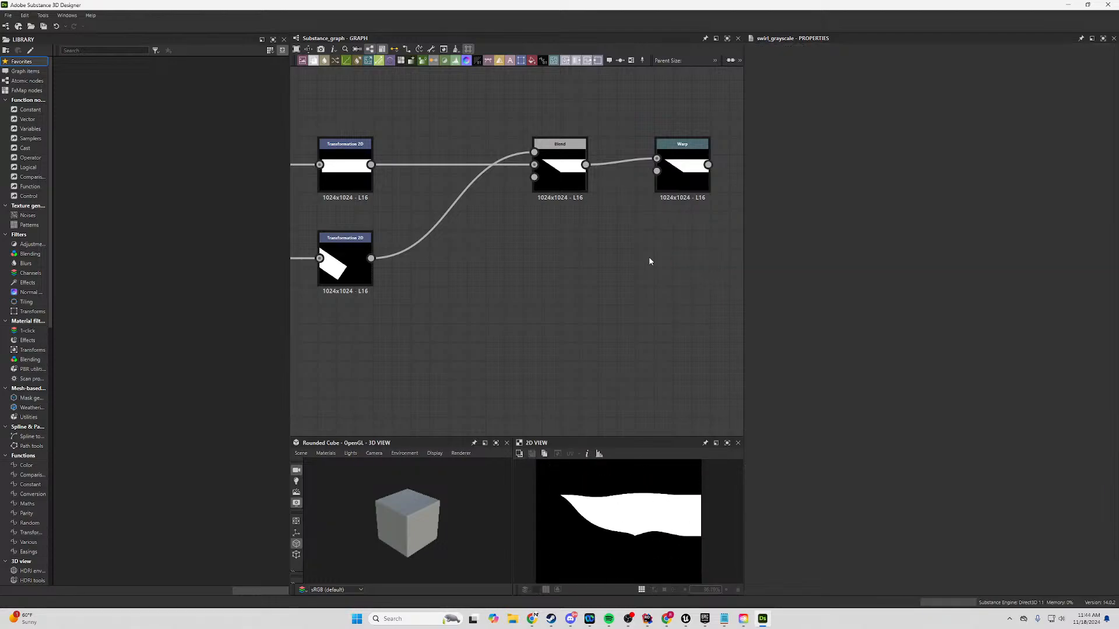
Preview the Warp node's output and place the node slightly lower and farther away from the Blend node.
{"action": "left_click", "coordinate": [678, 190]}
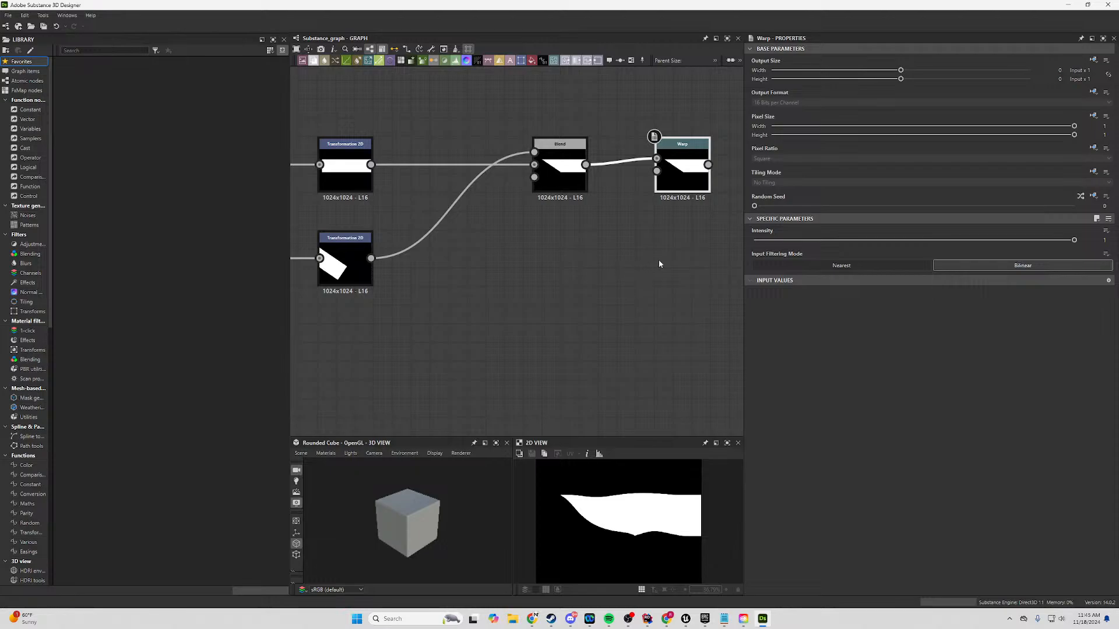
{"action": "double_click", "coordinate": [673, 210]}
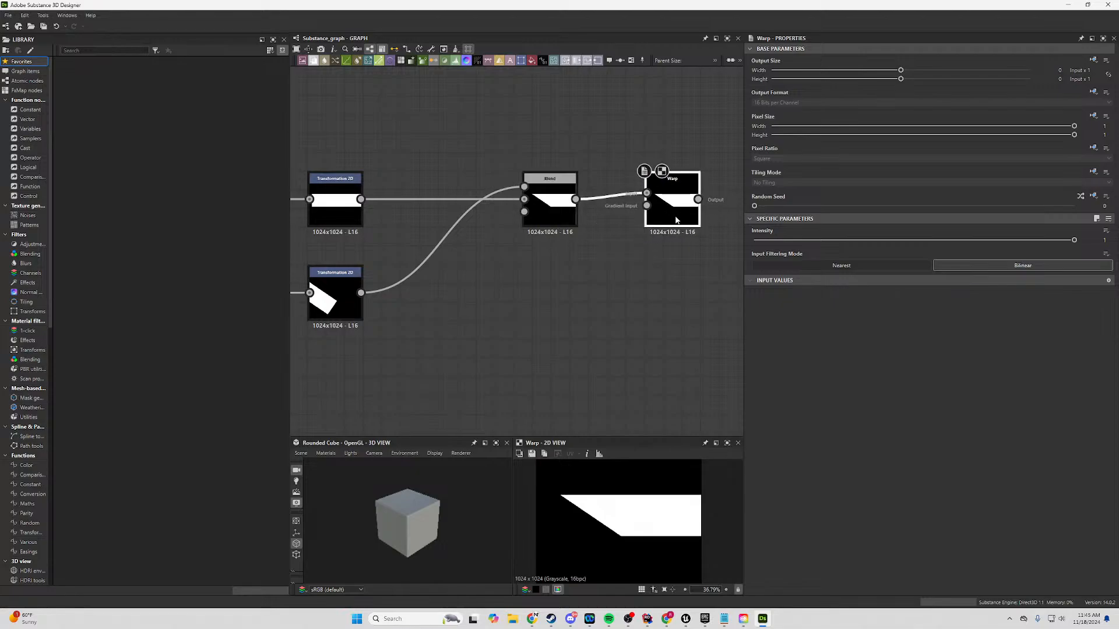
{"action": "left_click_drag", "start_coordinate": [677, 231], "coordinate": [675, 232]}
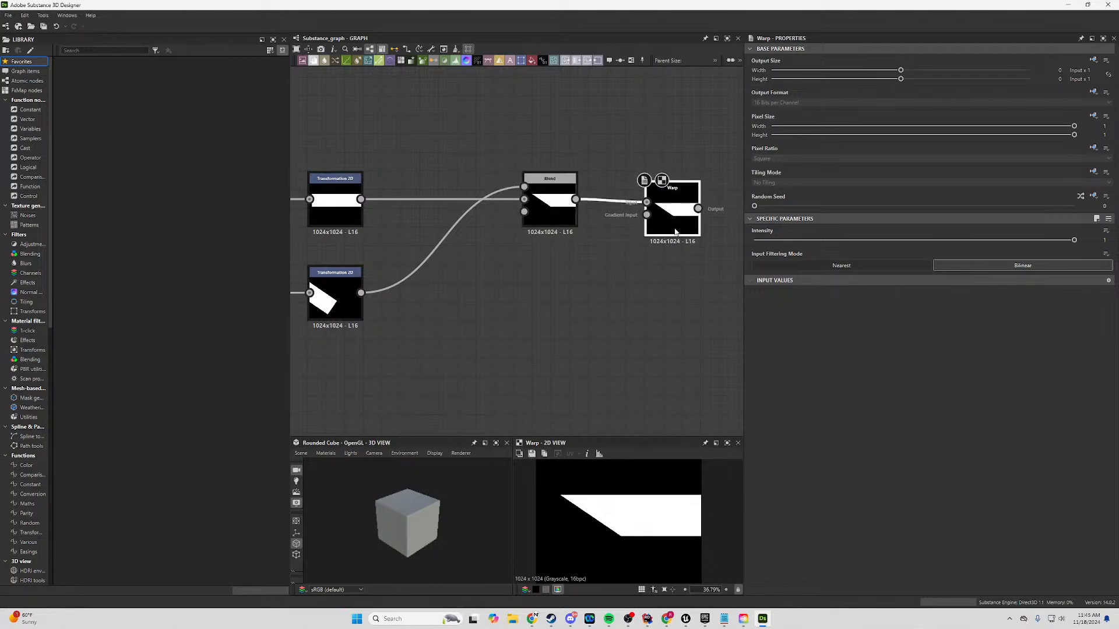
{"action": "scroll", "coordinate": [680, 255], "scroll_direction": "down", "scroll_amount": 1}
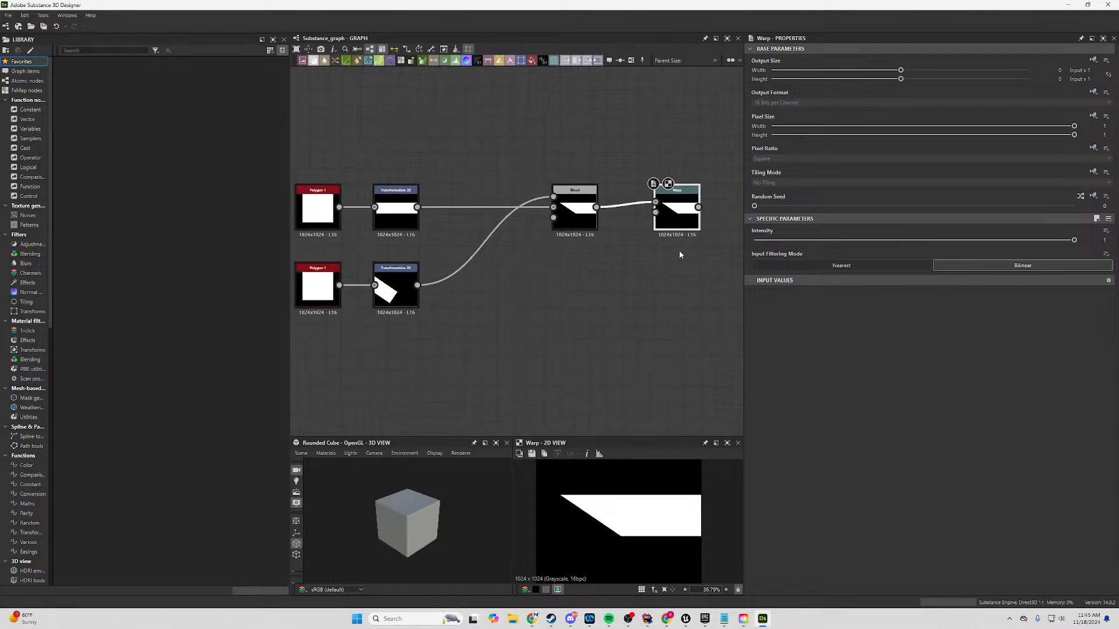
{"action": "left_click_drag", "start_coordinate": [674, 221], "coordinate": [679, 232]}
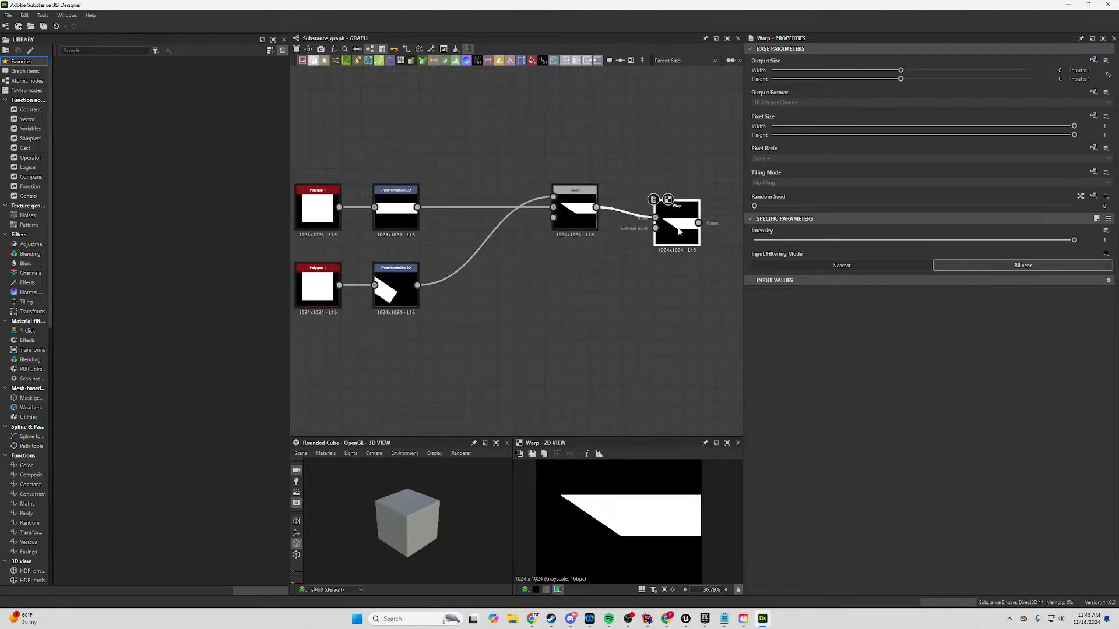
{"action": "middle_click_drag", "start_coordinate": [679, 231], "coordinate": [583, 274]}
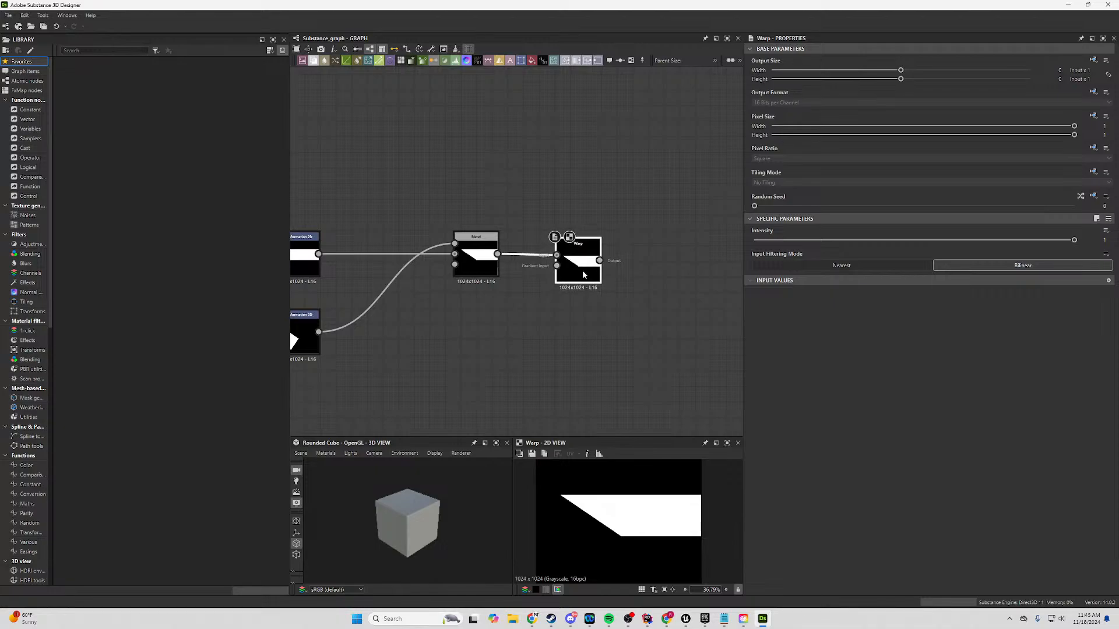
{"action": "scroll", "coordinate": [478, 312], "scroll_direction": "up", "scroll_amount": 2}
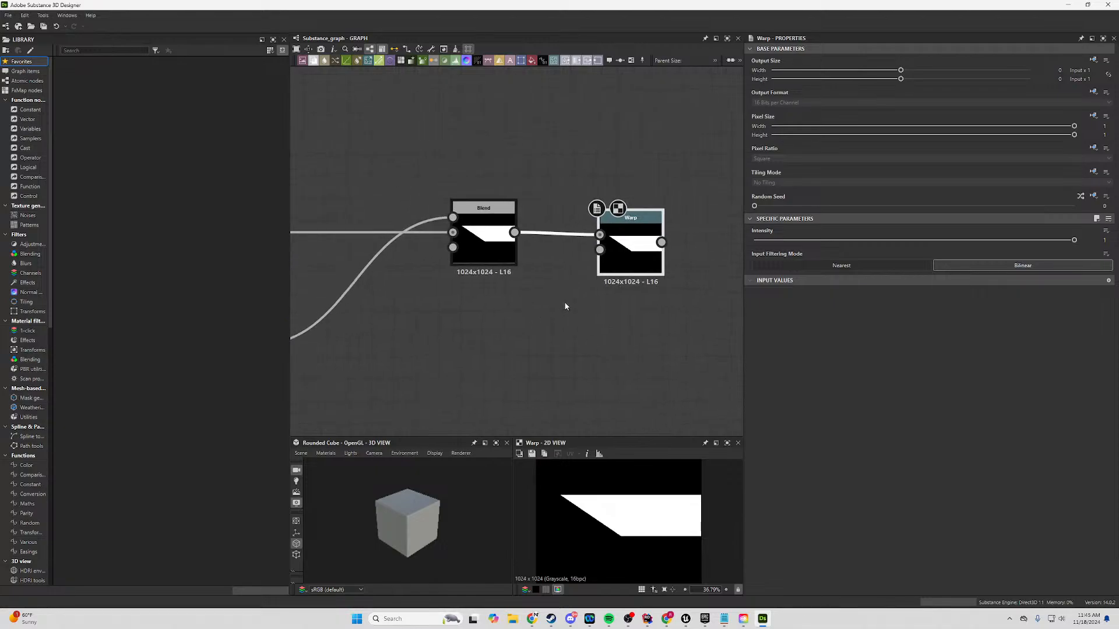
{"action": "middle_click_drag", "start_coordinate": [481, 334], "coordinate": [527, 324]}
{"action": "scroll", "coordinate": [528, 324], "scroll_direction": "down", "scroll_amount": 2}
{"action": "left_click_drag", "start_coordinate": [631, 264], "coordinate": [661, 263]}
{"action": "middle_click_drag", "start_coordinate": [572, 333], "coordinate": [510, 315]}
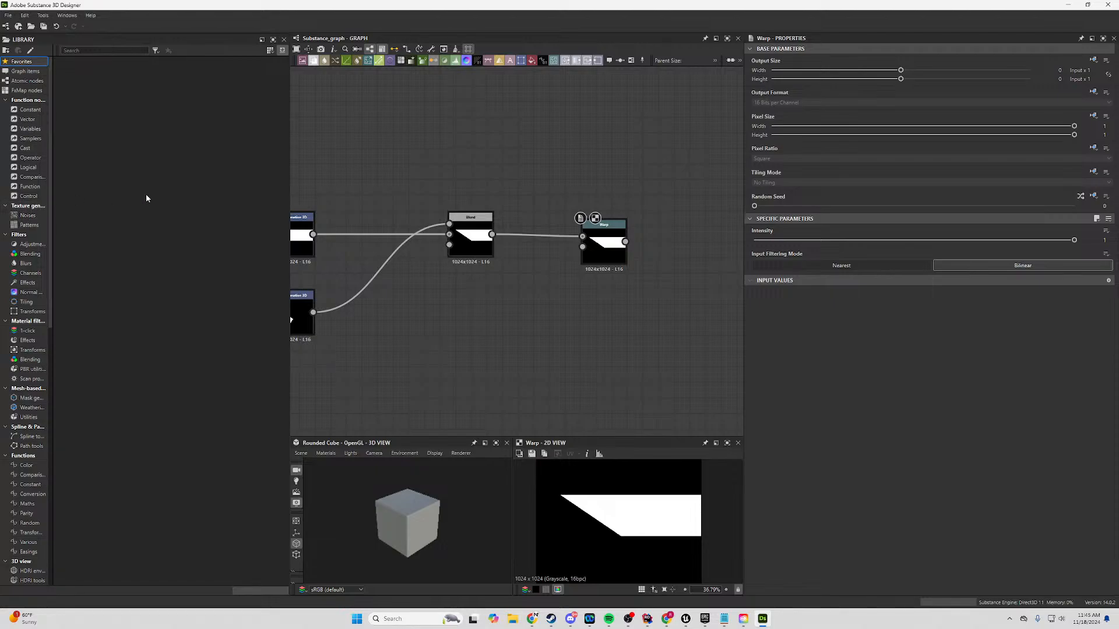
Browse the library's material filter categories, including Effects, Scan Processing and Transforms, for a node that can bend the blade.
{"action": "scroll", "coordinate": [26, 320], "scroll_direction": "down", "scroll_amount": 2}
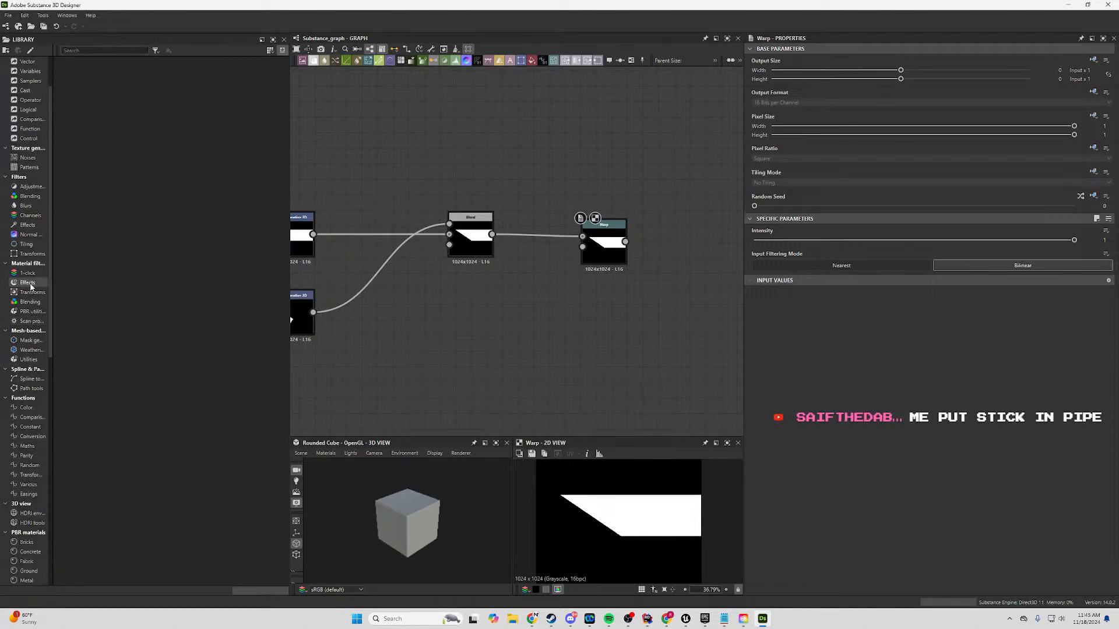
{"action": "left_click", "coordinate": [30, 292]}
{"action": "left_click", "coordinate": [23, 283]}
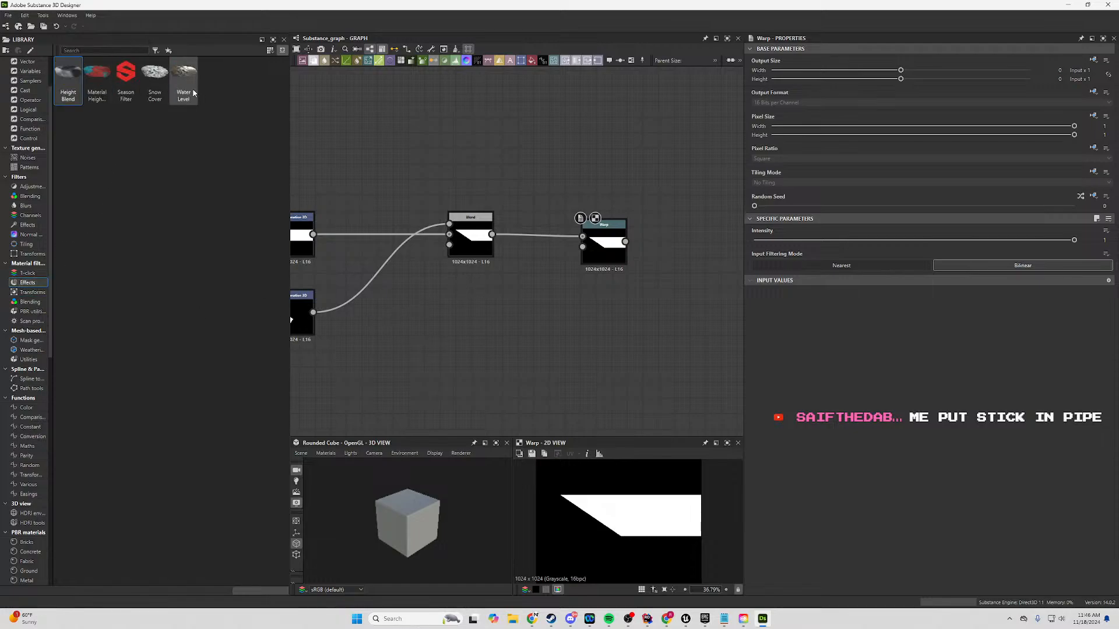
{"action": "left_click", "coordinate": [32, 312]}
{"action": "left_click", "coordinate": [31, 324]}
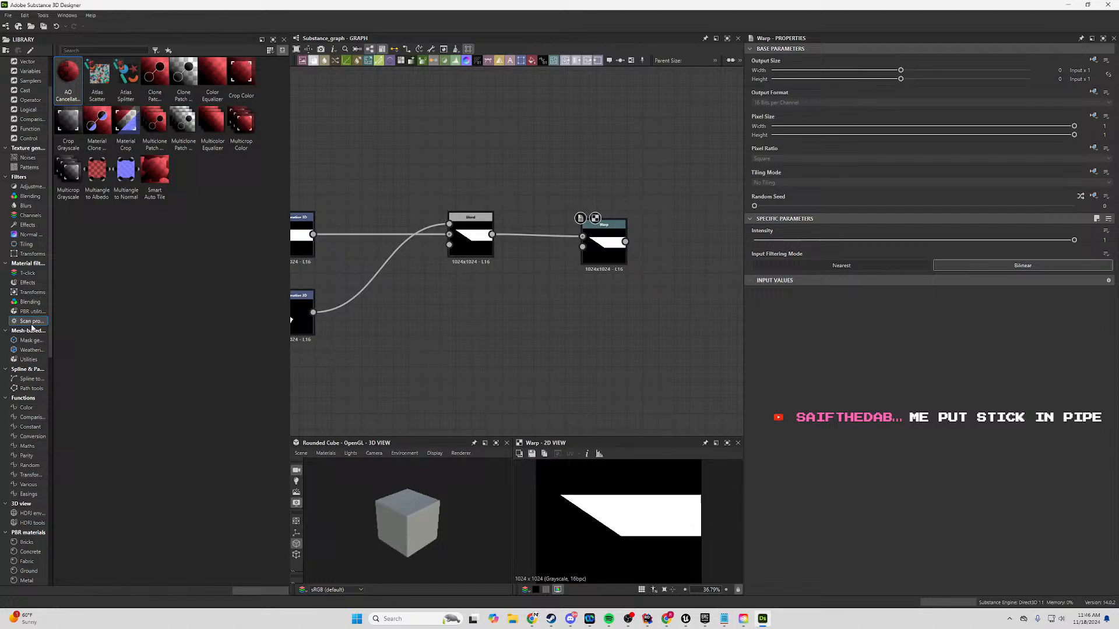
{"action": "left_click", "coordinate": [25, 284]}
{"action": "left_click", "coordinate": [25, 293]}
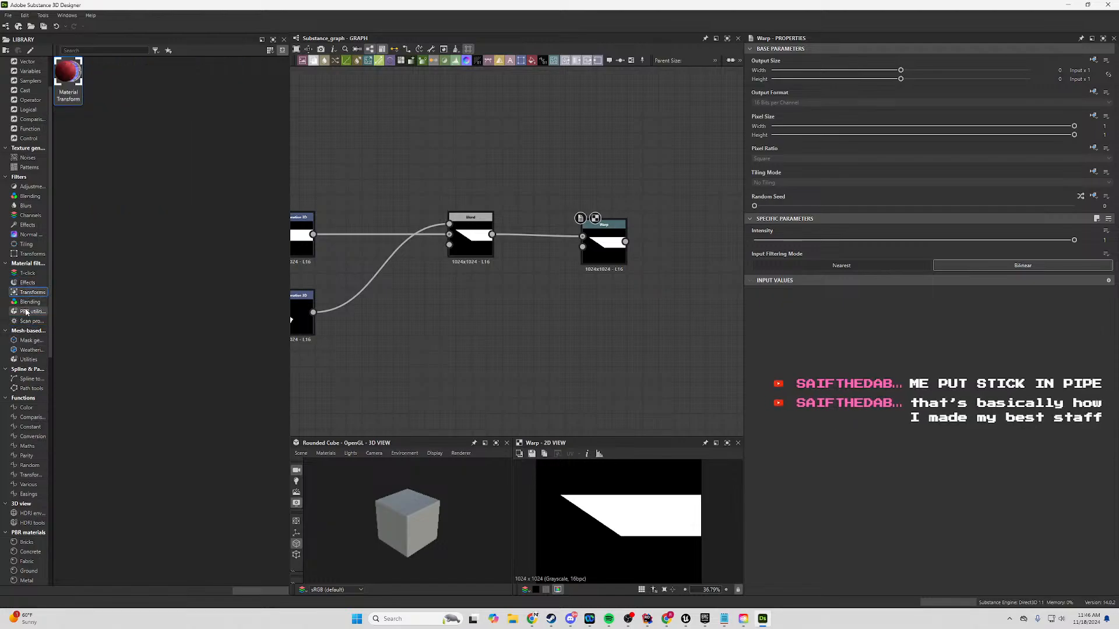
{"action": "left_click", "coordinate": [3, 264]}
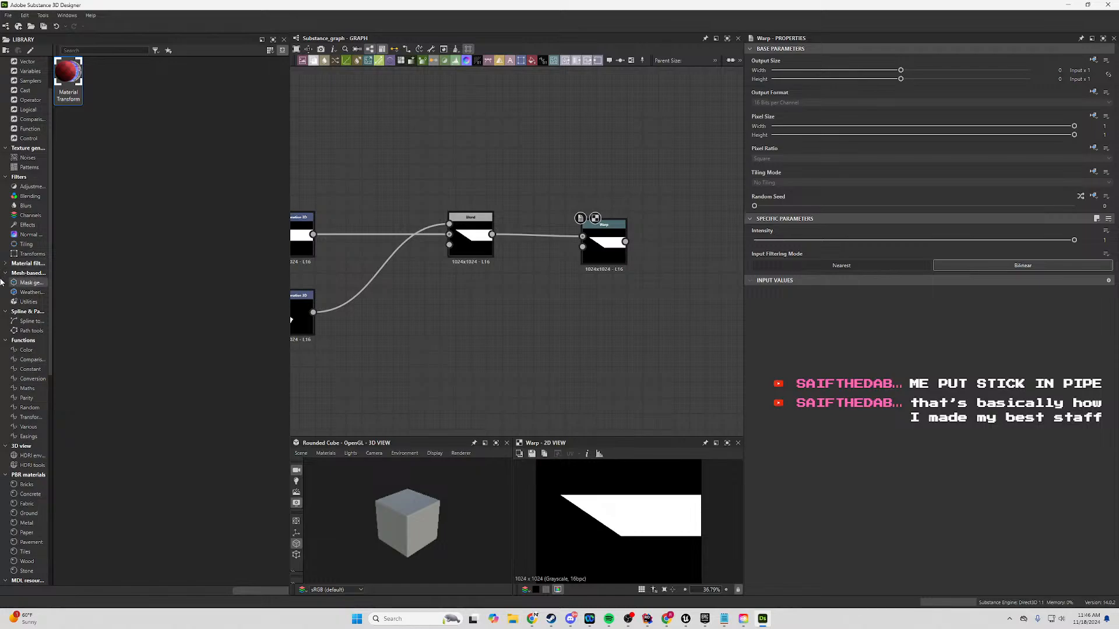
{"action": "scroll", "coordinate": [16, 253], "scroll_direction": "up", "scroll_amount": 1}
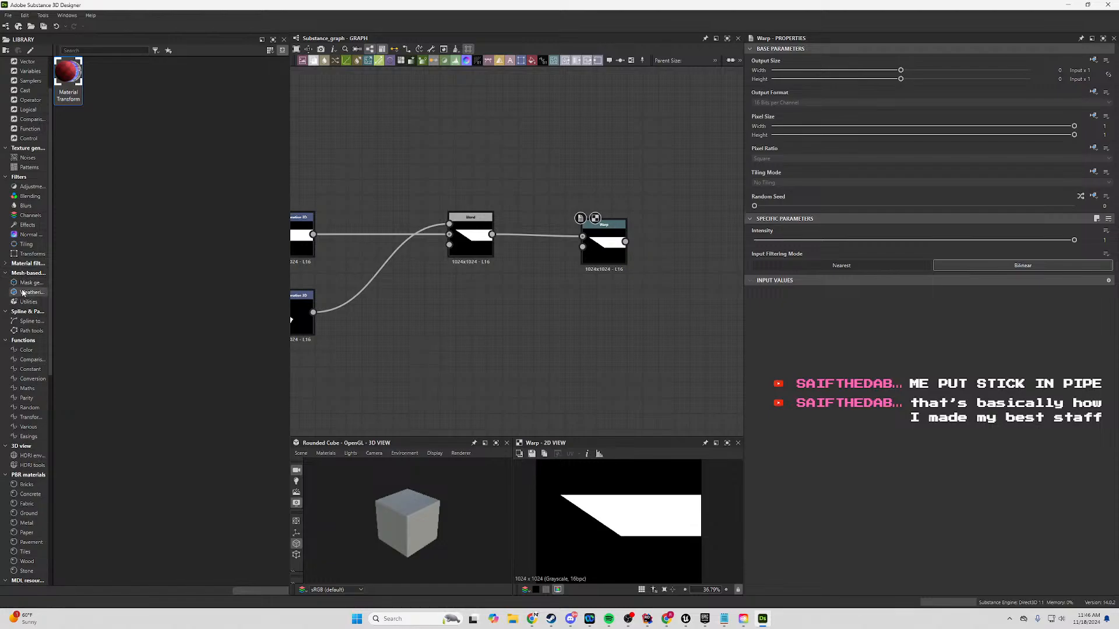
{"action": "scroll", "coordinate": [21, 294], "scroll_direction": "down", "scroll_amount": 7}
{"action": "scroll", "coordinate": [20, 294], "scroll_direction": "up", "scroll_amount": 2}
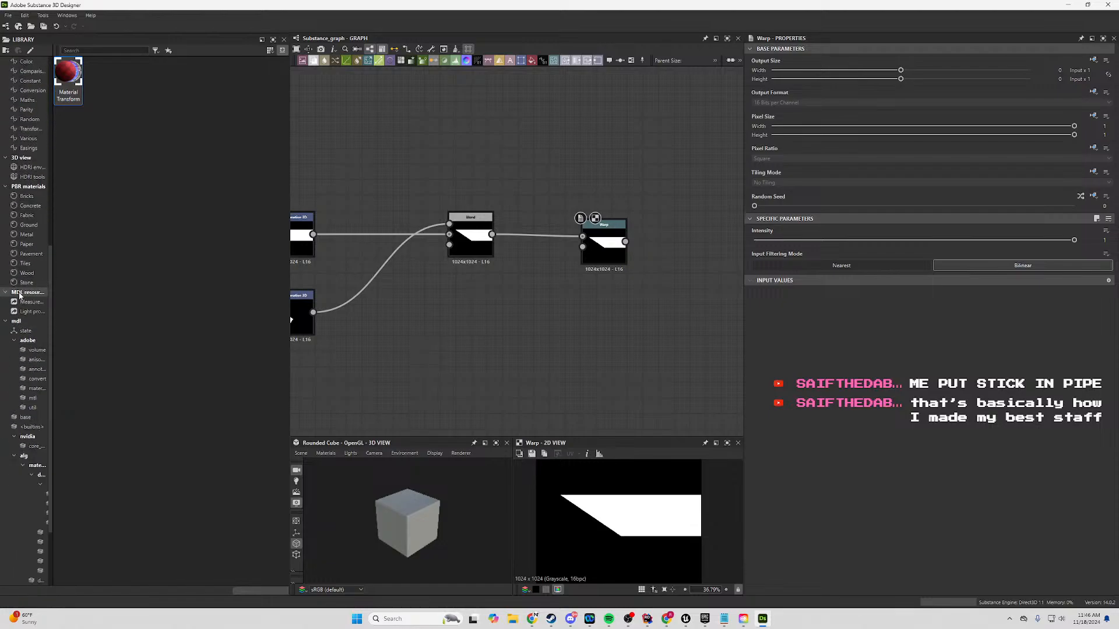
{"action": "scroll", "coordinate": [5, 327], "scroll_direction": "up", "scroll_amount": 3}
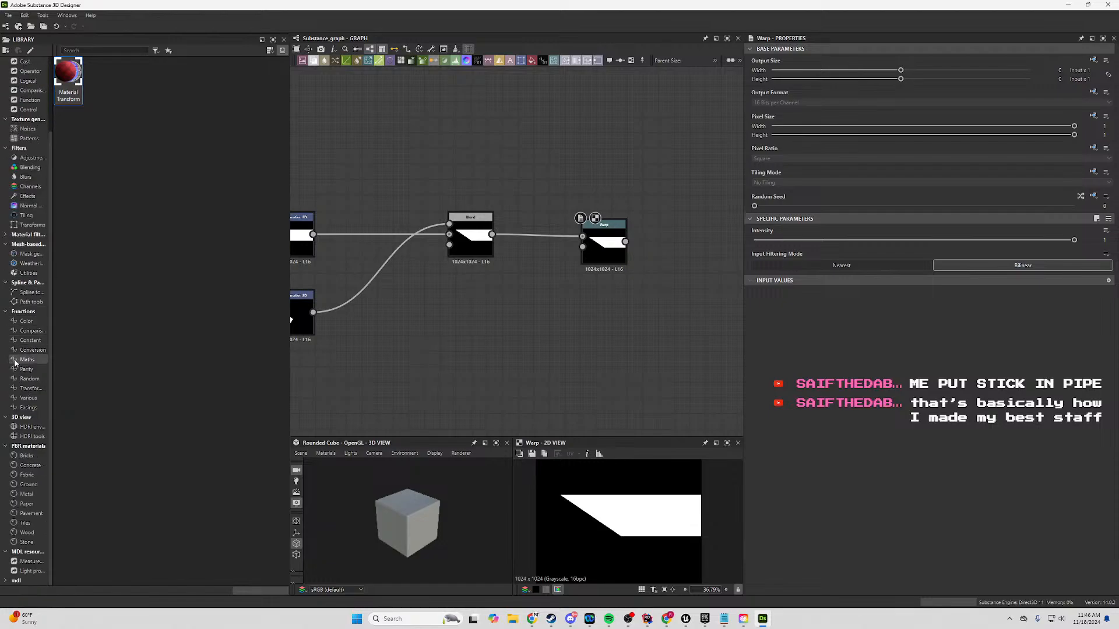
{"action": "scroll", "coordinate": [20, 348], "scroll_direction": "up", "scroll_amount": 3}
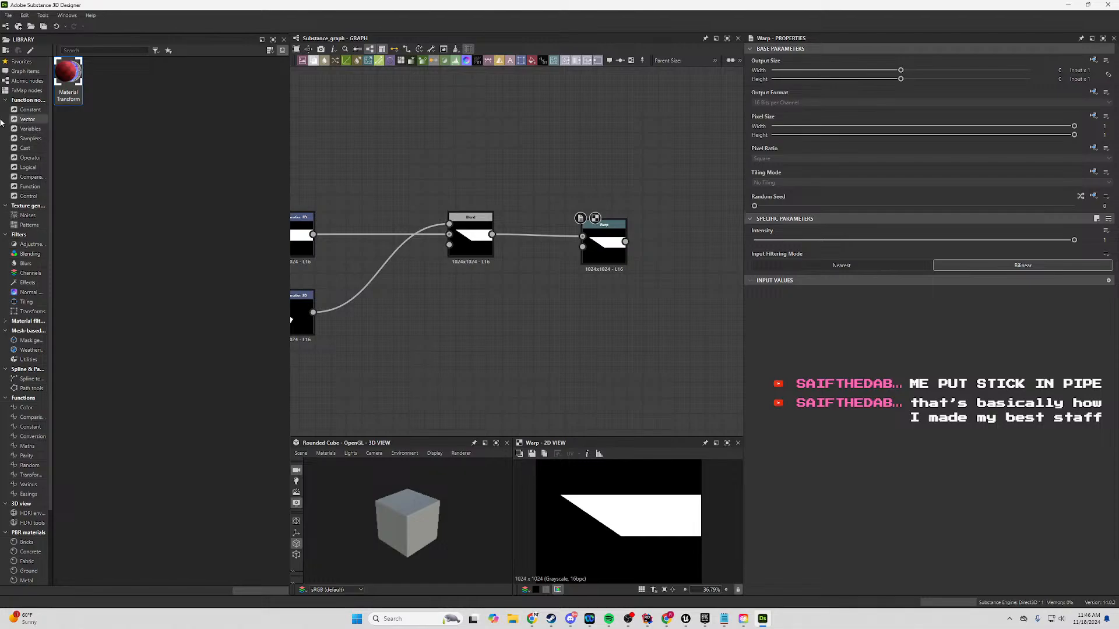
Look through the library's function nodes and the Blurs, Adjustments, Transforms and Tiling filters for a bending node.
{"action": "left_click", "coordinate": [4, 101]}
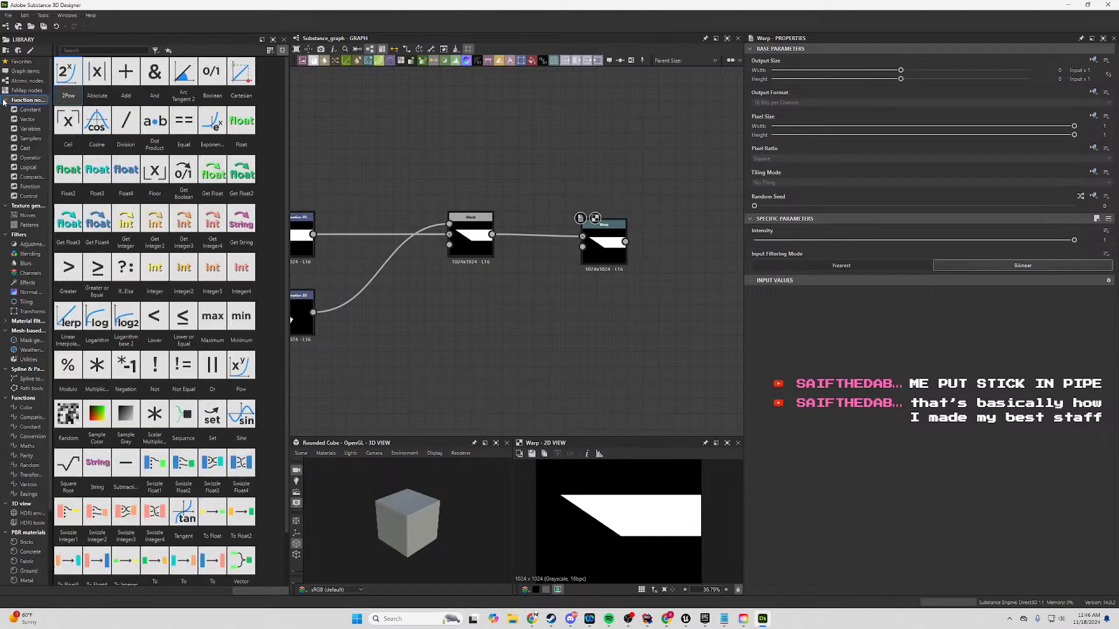
{"action": "left_click", "coordinate": [28, 255]}
{"action": "left_click", "coordinate": [27, 263]}
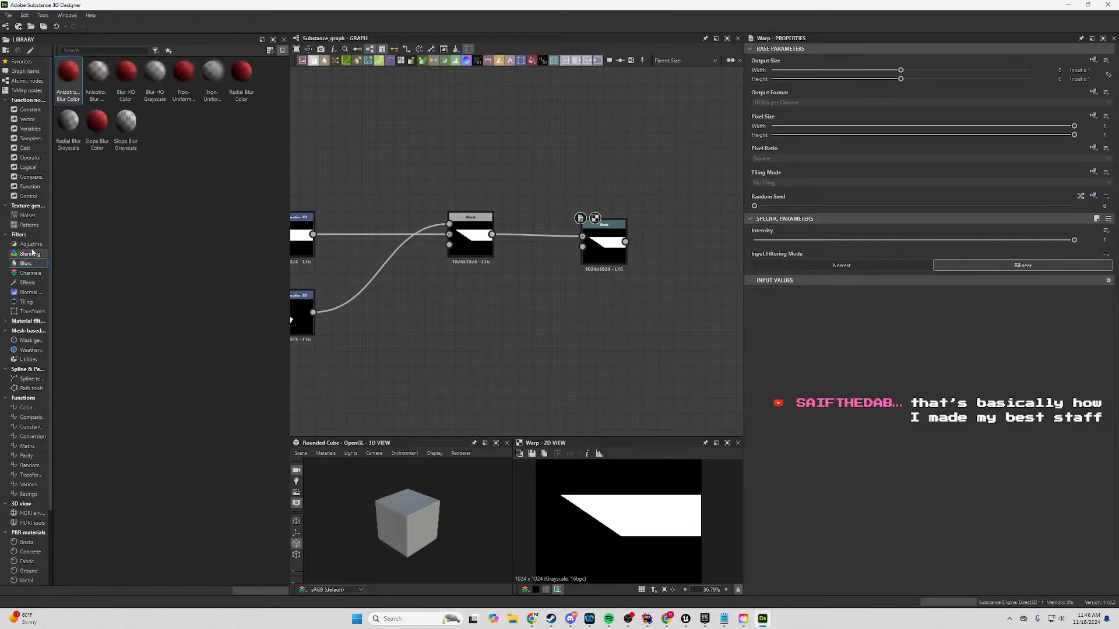
{"action": "left_click", "coordinate": [33, 244]}
{"action": "left_click", "coordinate": [34, 312]}
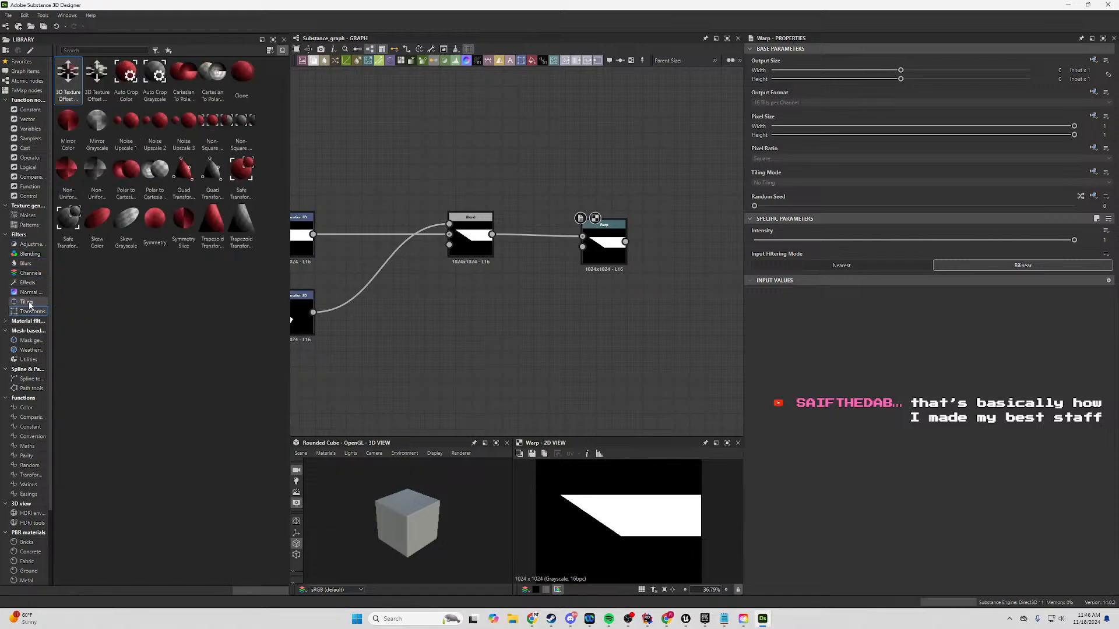
{"action": "left_click", "coordinate": [28, 302]}
{"action": "scroll", "coordinate": [29, 341], "scroll_direction": "down", "scroll_amount": 3}
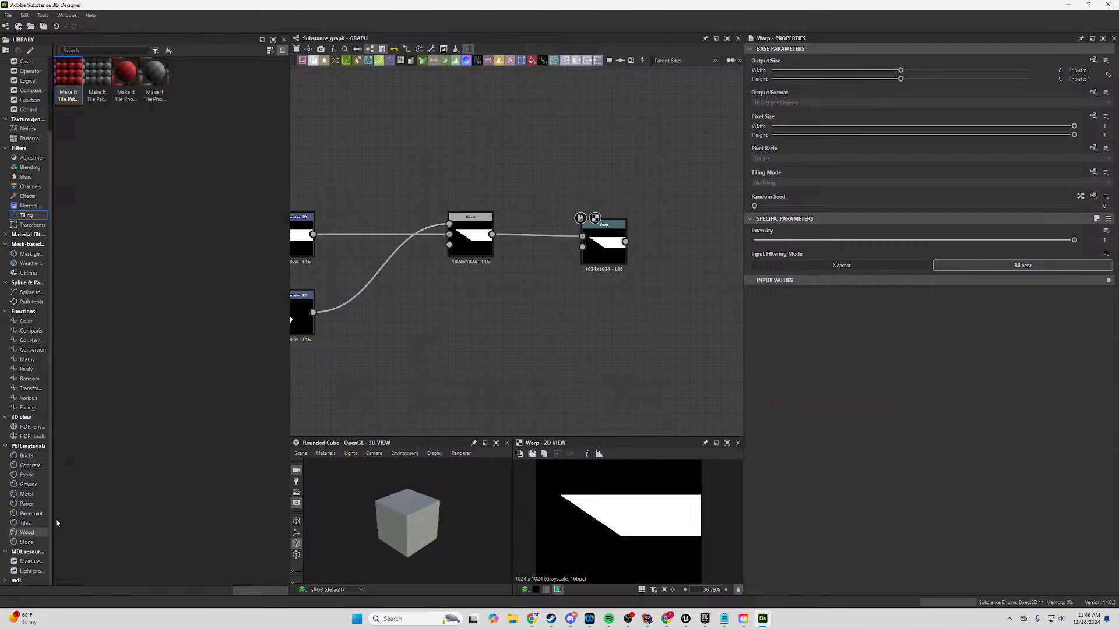
Shift the whole blade node chain away from the Tile Sampler, duplicate it and place the copy below the original.
{"action": "middle_click_drag", "start_coordinate": [553, 151], "coordinate": [484, 153]}
{"action": "right_click", "coordinate": [523, 161]}
{"action": "left_click", "coordinate": [613, 124]}
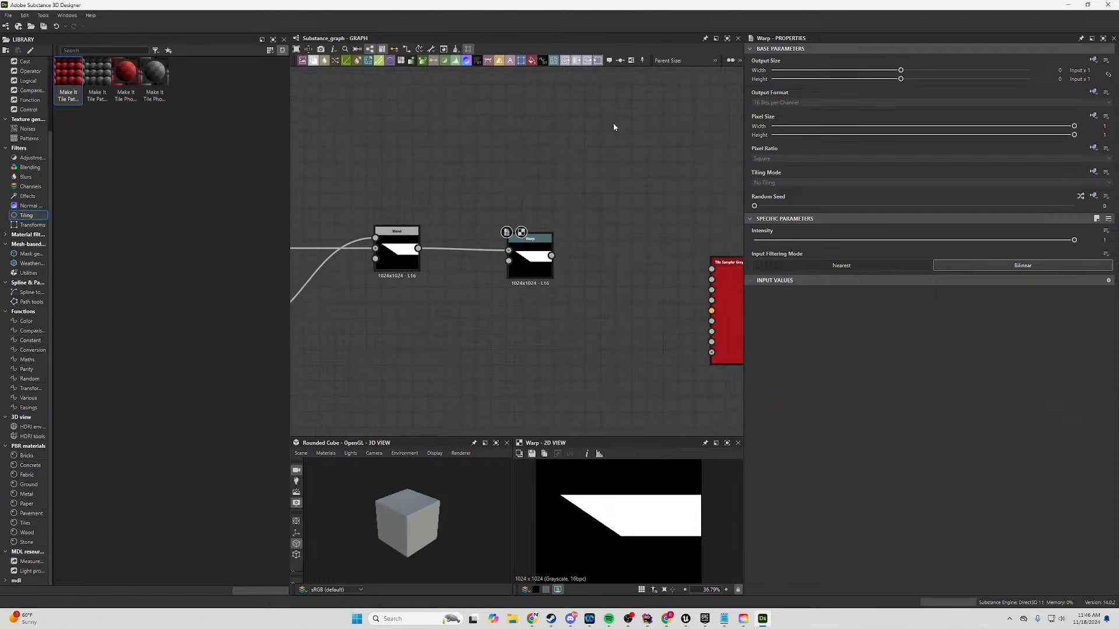
{"action": "middle_click_drag", "start_coordinate": [613, 124], "coordinate": [555, 162]}
{"action": "scroll", "coordinate": [569, 227], "scroll_direction": "down", "scroll_amount": 3}
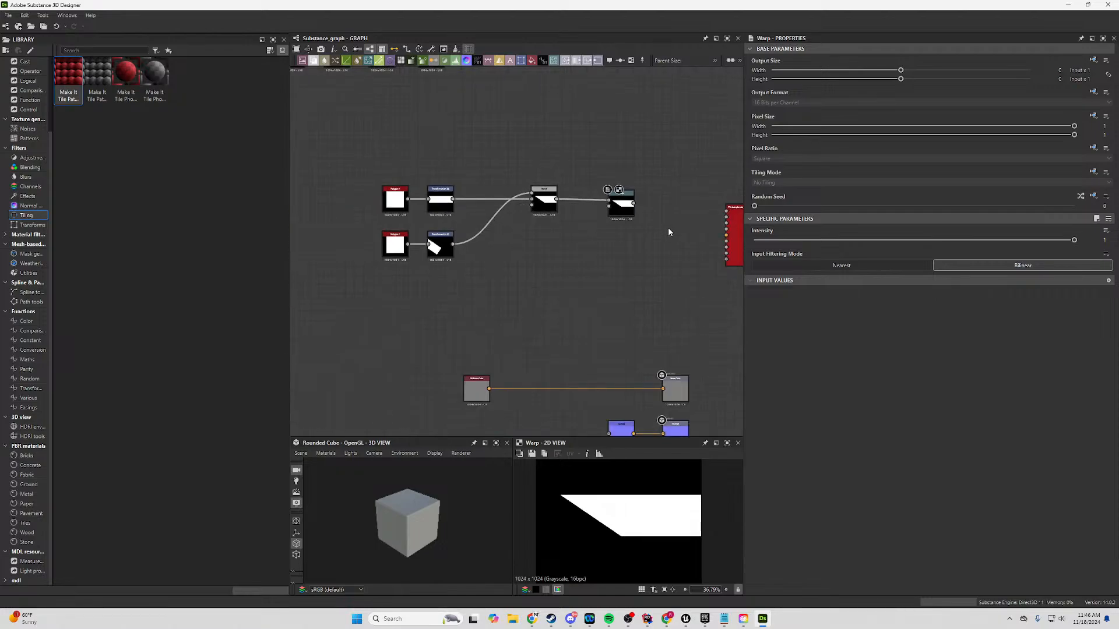
{"action": "middle_click_drag", "start_coordinate": [342, 285], "coordinate": [344, 286]}
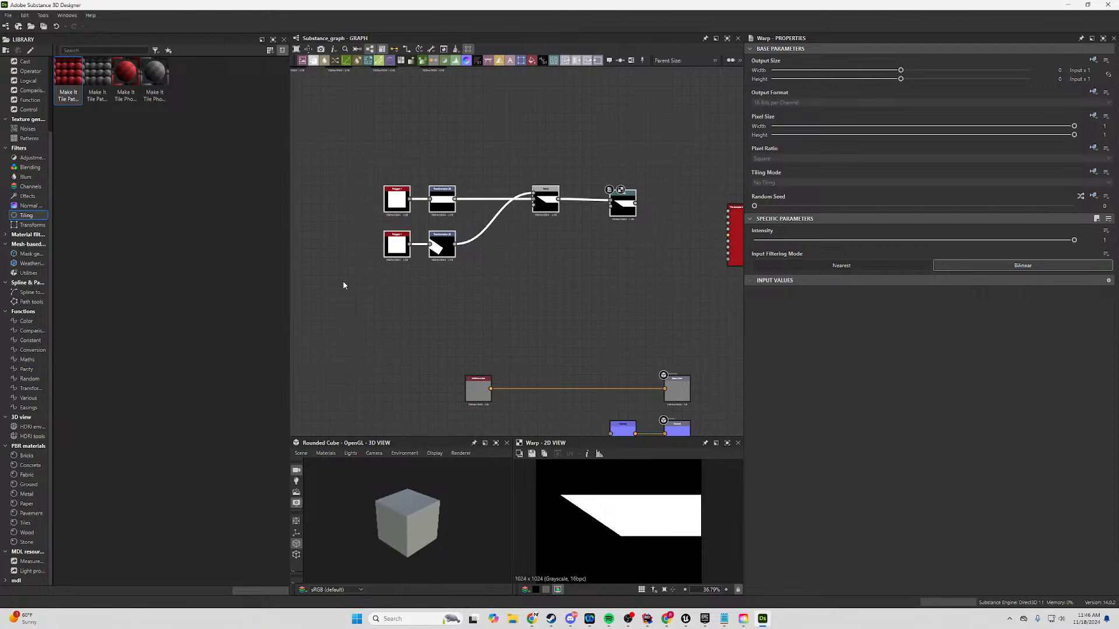
{"action": "middle_click_drag", "start_coordinate": [628, 210], "coordinate": [529, 197]}
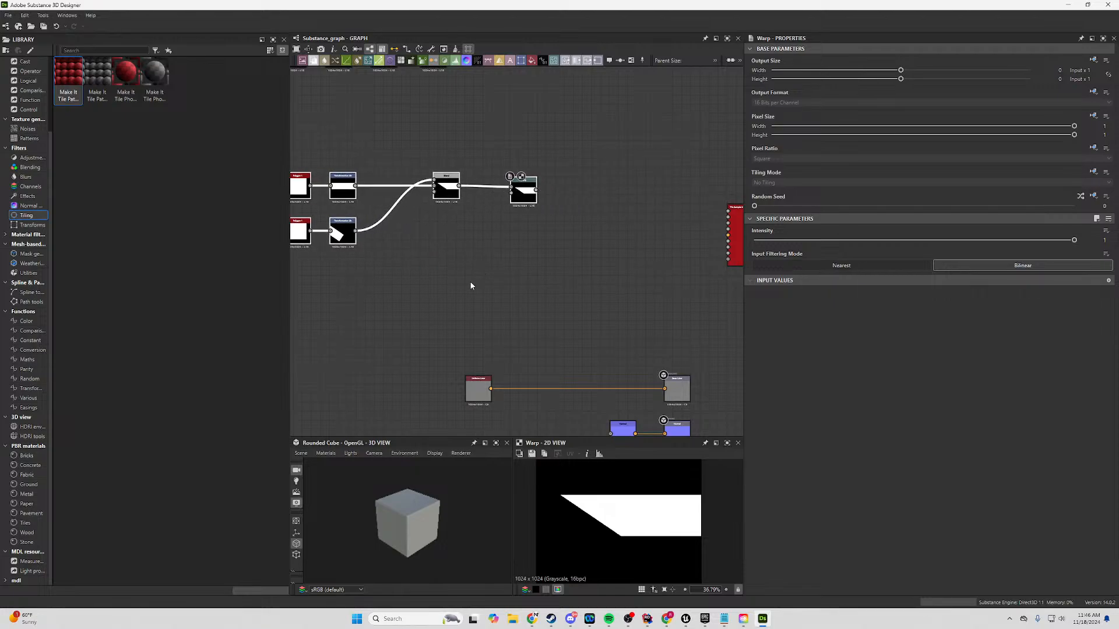
{"action": "key", "text": "ctrl+v"}
{"action": "left_click_drag", "start_coordinate": [549, 263], "coordinate": [454, 263]}
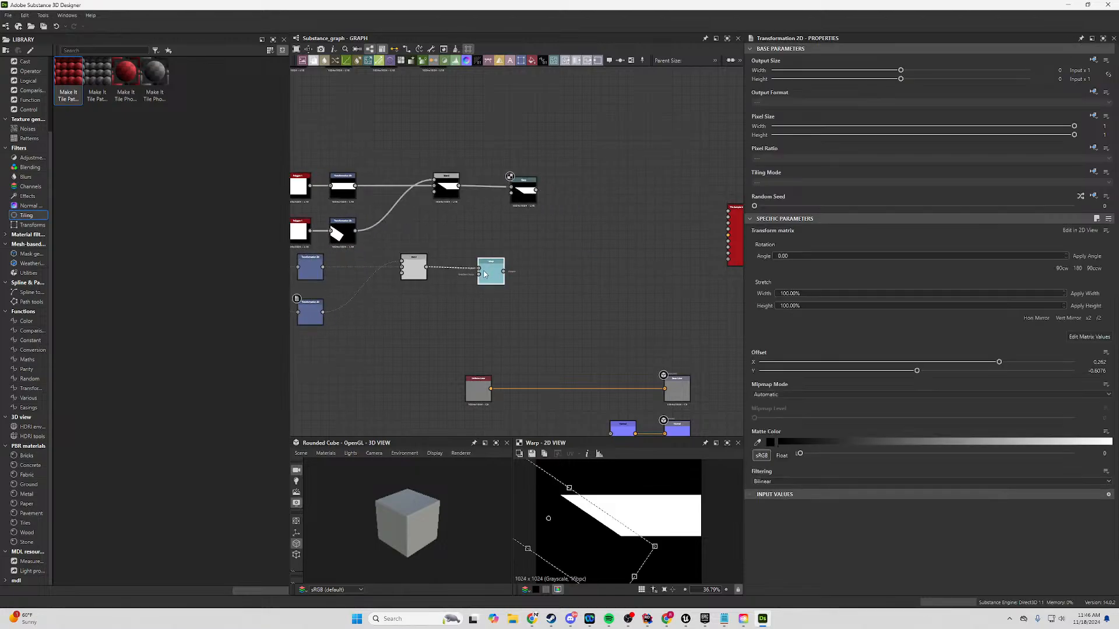
Delete both Warp nodes and preview the output of the duplicated chain's Blend node.
{"action": "left_click", "coordinate": [526, 199]}
{"action": "key", "text": "Delete"}
{"action": "left_click", "coordinate": [526, 201]}
{"action": "key", "text": "Delete"}
{"action": "scroll", "coordinate": [414, 268], "scroll_direction": "up", "scroll_amount": 1}
{"action": "double_click", "coordinate": [414, 268]}
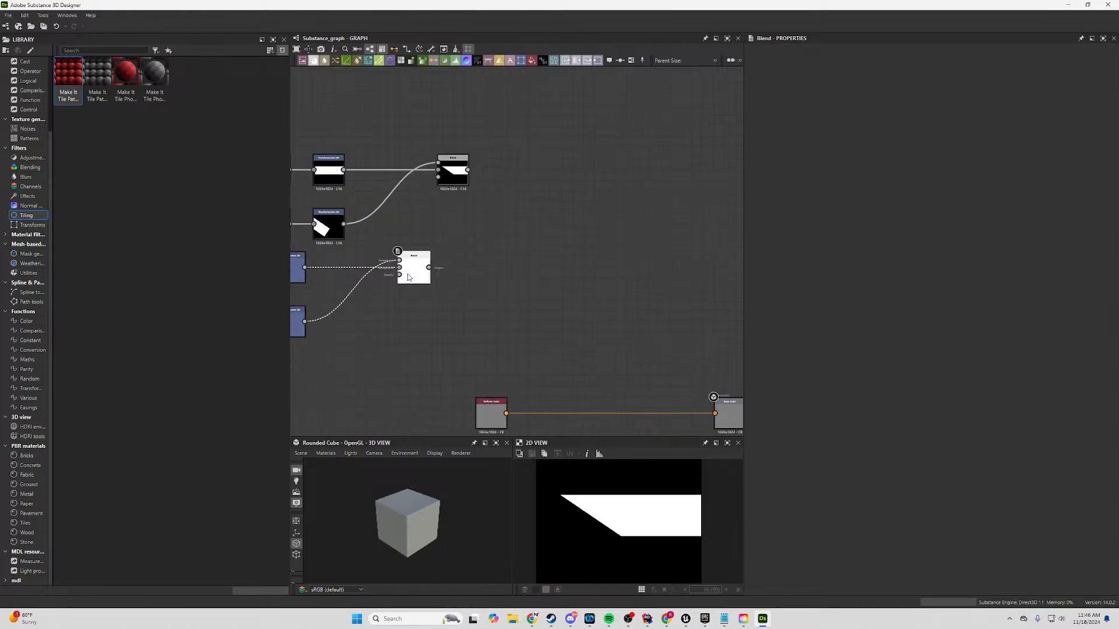
{"action": "middle_click_drag", "start_coordinate": [450, 232], "coordinate": [508, 242]}
{"action": "scroll", "coordinate": [444, 310], "scroll_direction": "up", "scroll_amount": 1}
{"action": "middle_click_drag", "start_coordinate": [444, 310], "coordinate": [482, 298]}
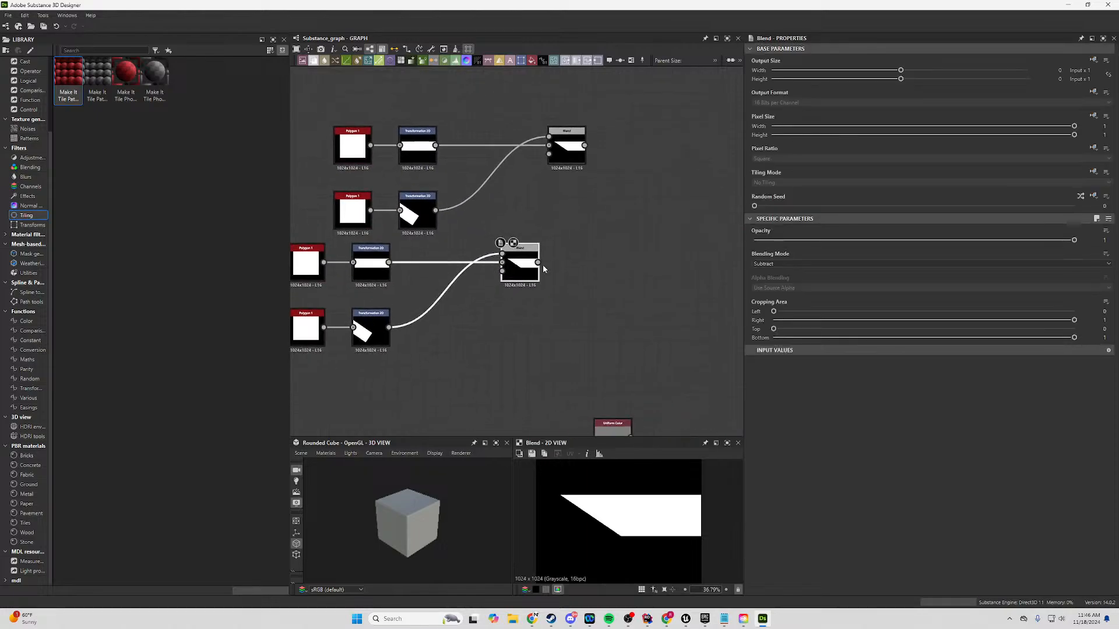
Add a Transformation 2D node to the duplicated Blend node's output and line it up beside that node.
{"action": "left_click_drag", "start_coordinate": [538, 263], "coordinate": [596, 259]}
{"action": "type", "text": "tra"}
{"action": "key", "text": "Return"}
{"action": "scroll", "coordinate": [623, 536], "scroll_direction": "down", "scroll_amount": 3}
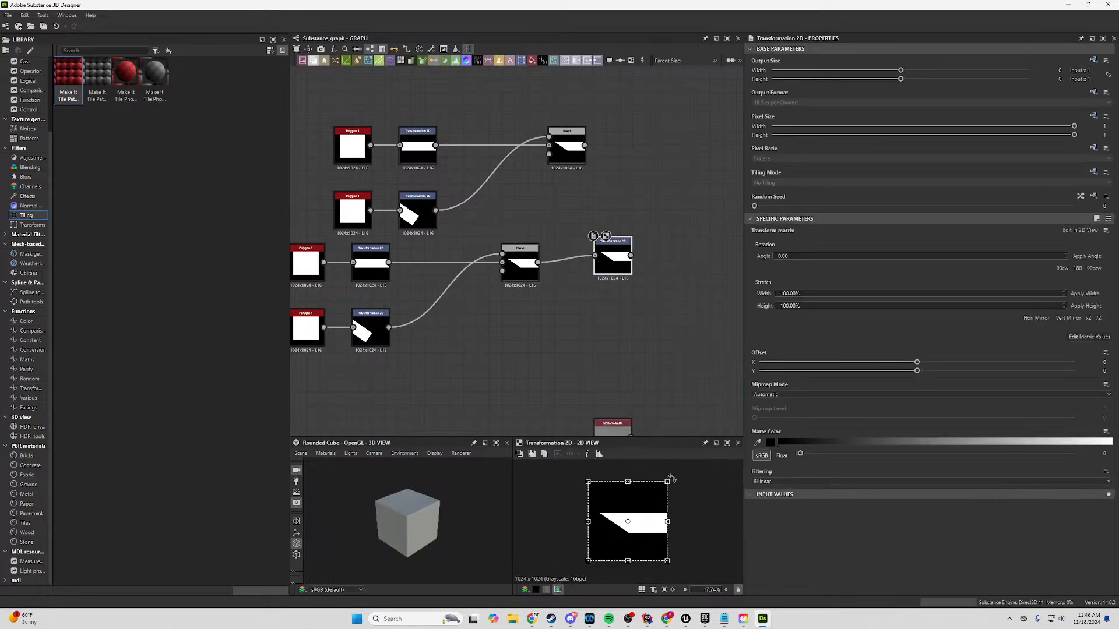
{"action": "middle_click_drag", "start_coordinate": [649, 229], "coordinate": [576, 270]}
{"action": "left_click_drag", "start_coordinate": [542, 304], "coordinate": [529, 310]}
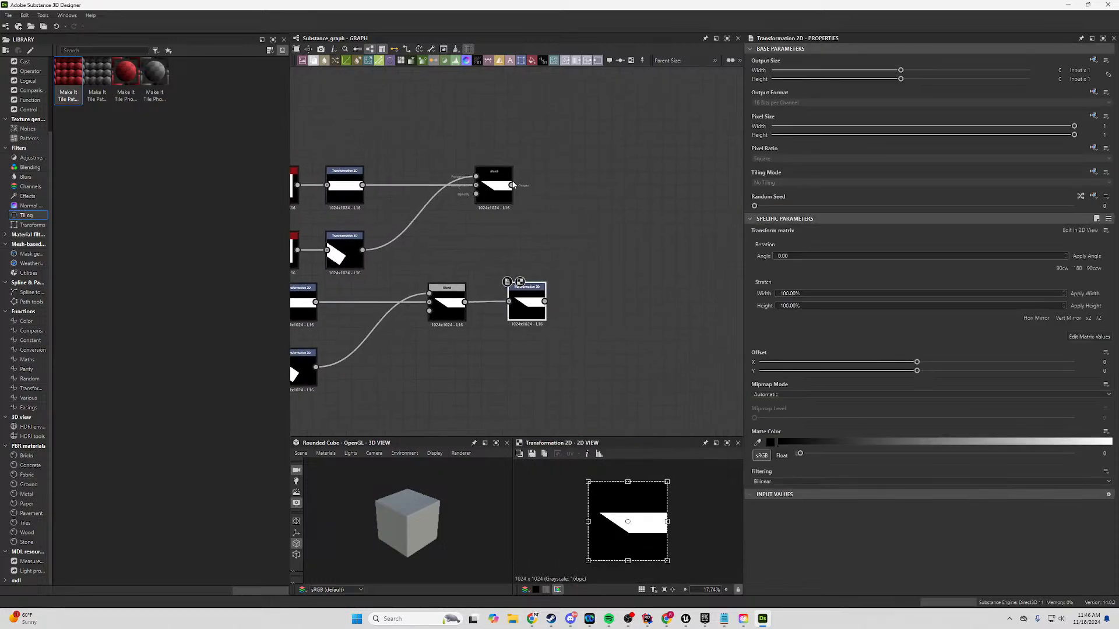
Add a Transformation 2D node to the original Blend node's output.
{"action": "left_click_drag", "start_coordinate": [590, 195], "coordinate": [561, 184]}
{"action": "type", "text": "tra"}
{"action": "key", "text": "Return"}
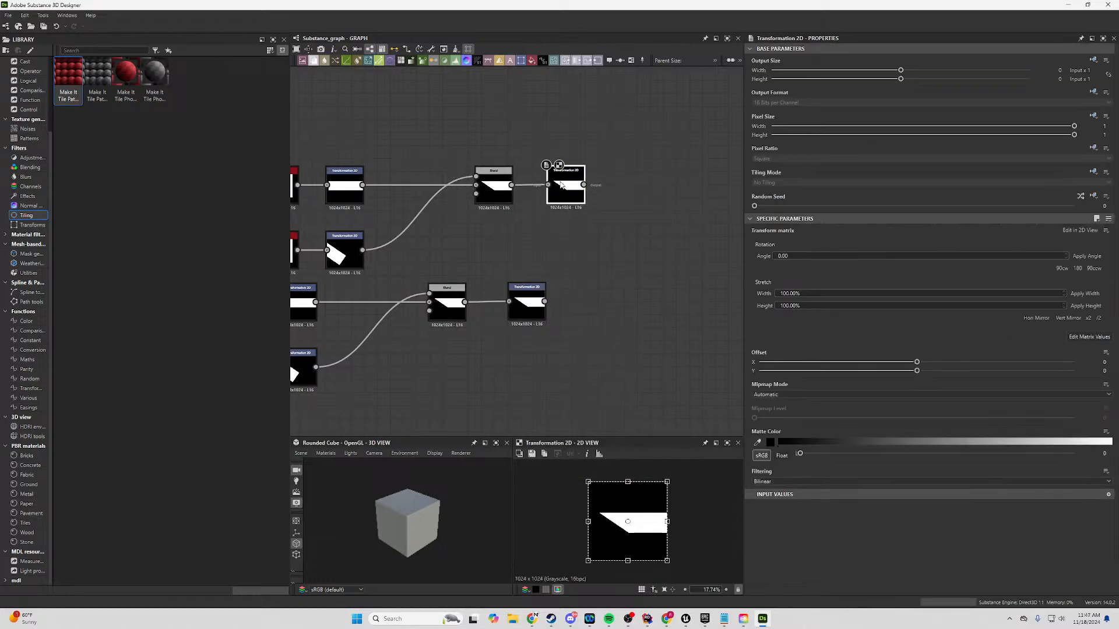
Add a Blend node with the lower Transformation 2D as foreground or background input and the upper one as its other input.
{"action": "middle_click_drag", "start_coordinate": [592, 274], "coordinate": [463, 276]}
{"action": "left_click_drag", "start_coordinate": [415, 303], "coordinate": [537, 274]}
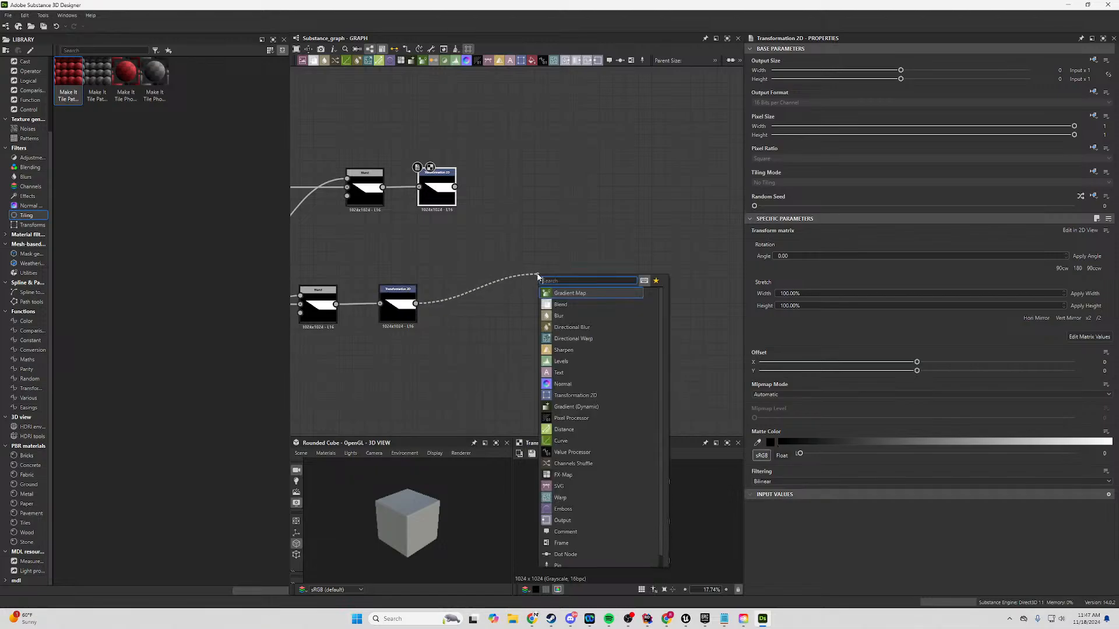
{"action": "type", "text": "bl"}
{"action": "key", "text": "Return"}
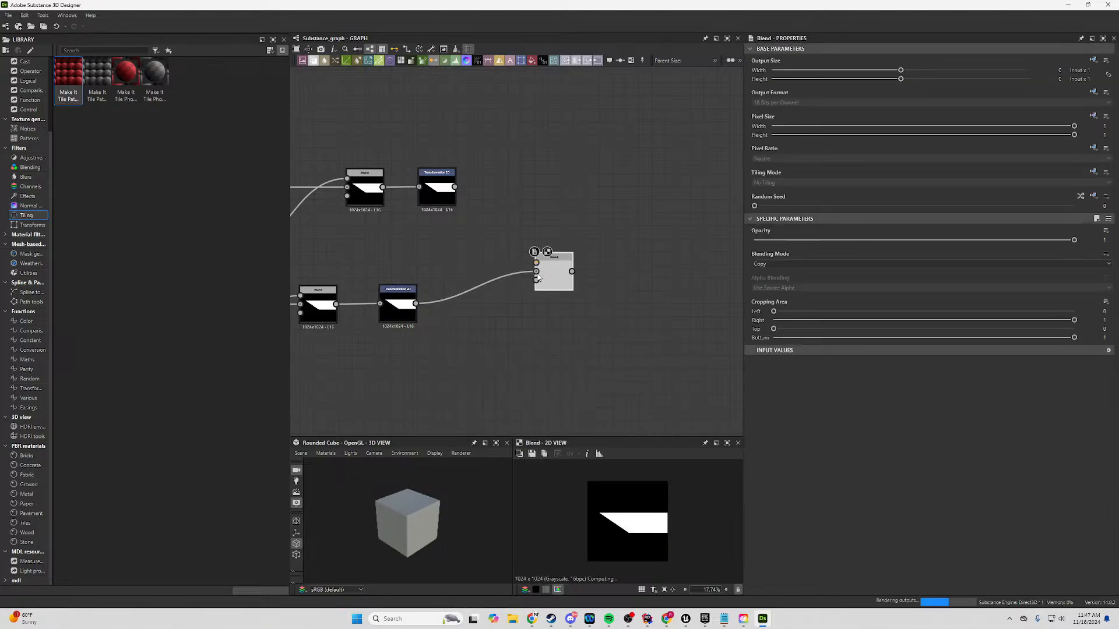
{"action": "left_click_drag", "start_coordinate": [550, 268], "coordinate": [551, 278]}
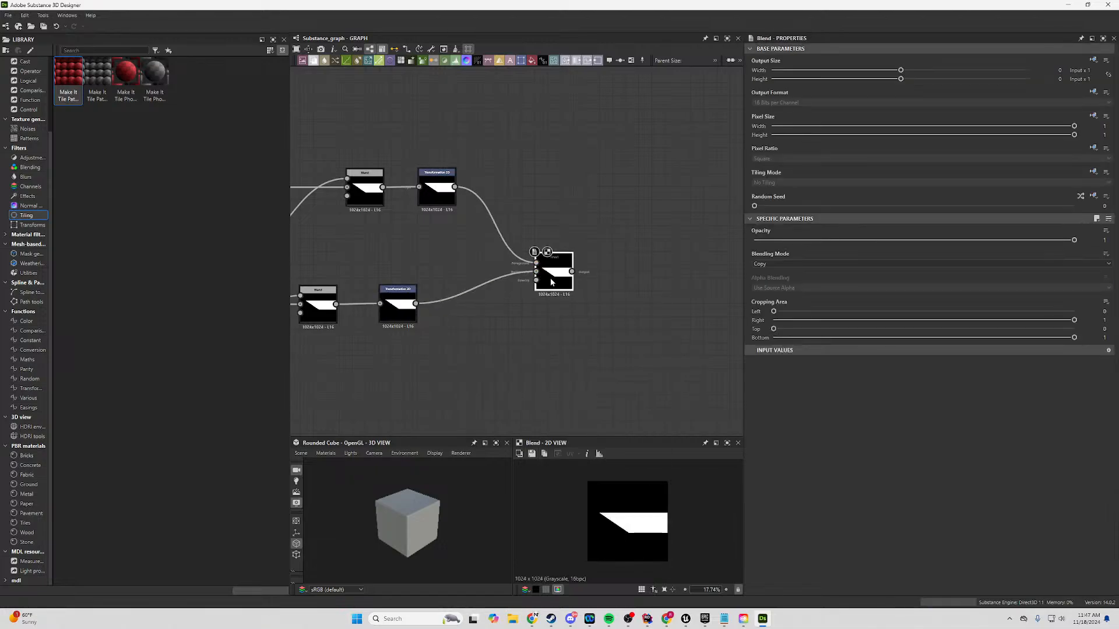
Try the Multiply and Add Sub blending modes on the new Blend node.
{"action": "left_click", "coordinate": [775, 263]}
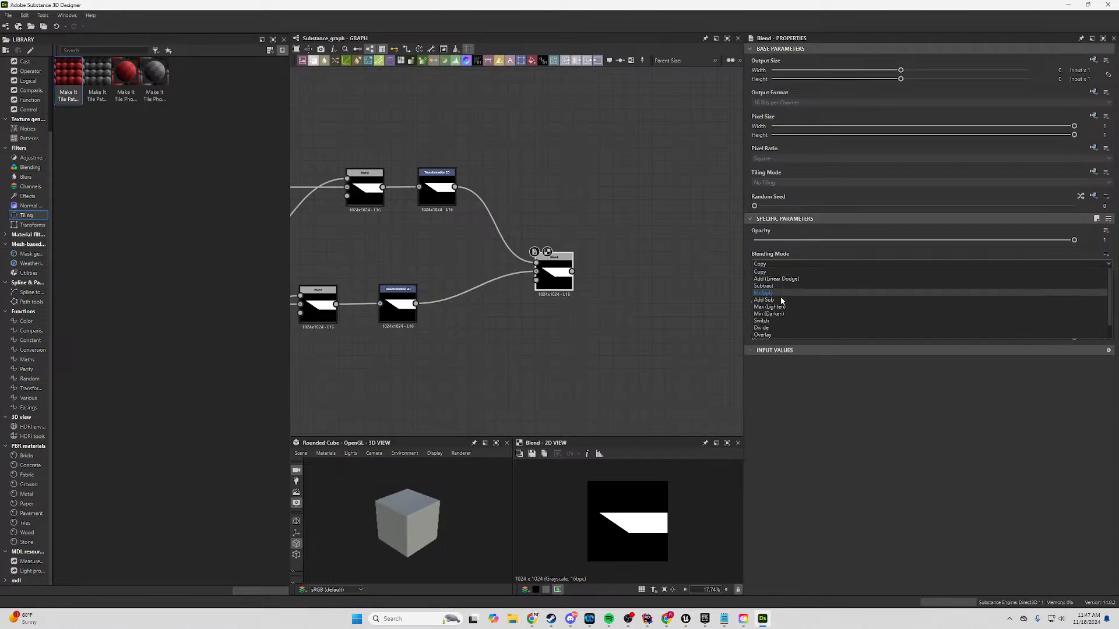
{"action": "left_click", "coordinate": [779, 290]}
{"action": "left_click", "coordinate": [783, 264]}
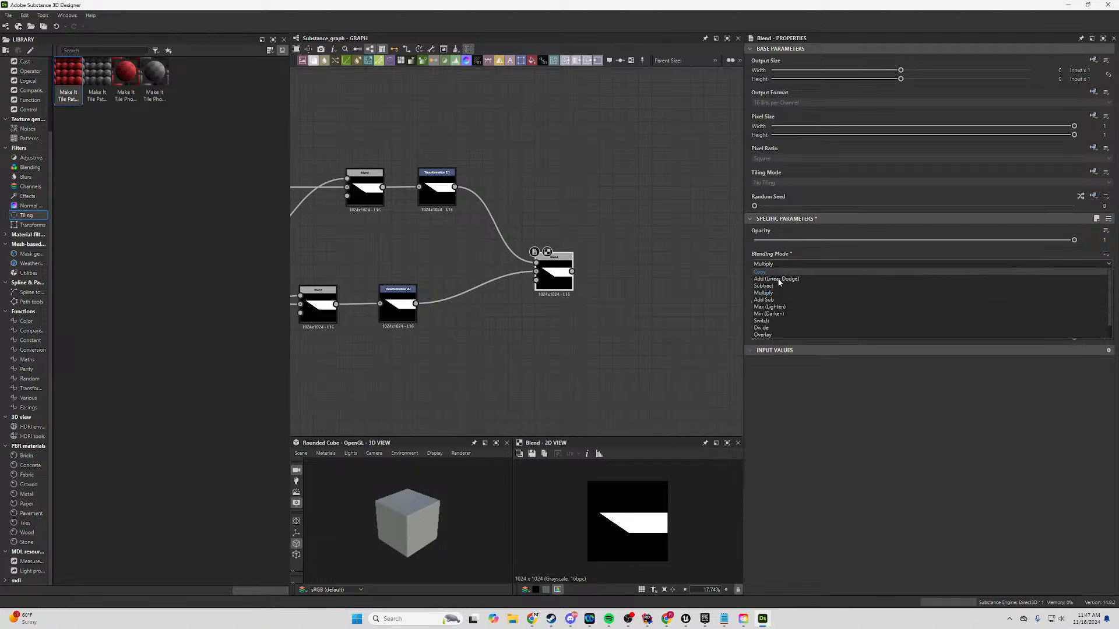
{"action": "left_click", "coordinate": [776, 299]}
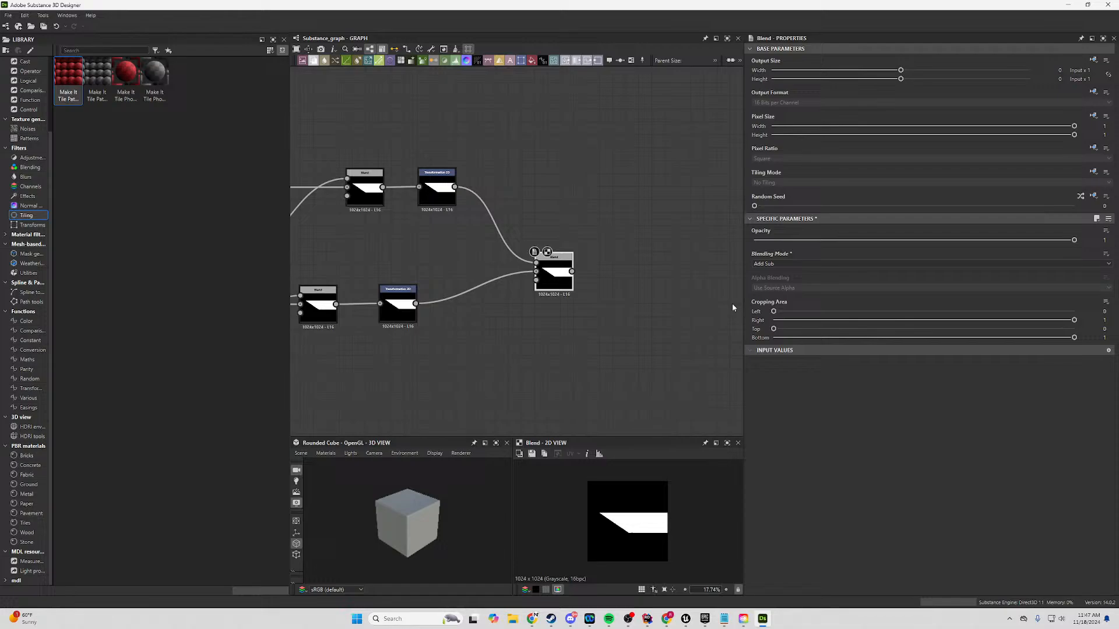
Move the duplicated blade upward with its final Transformation 2D node, to an offset of about X -0.13, Y 0.42.
{"action": "left_click", "coordinate": [407, 316]}
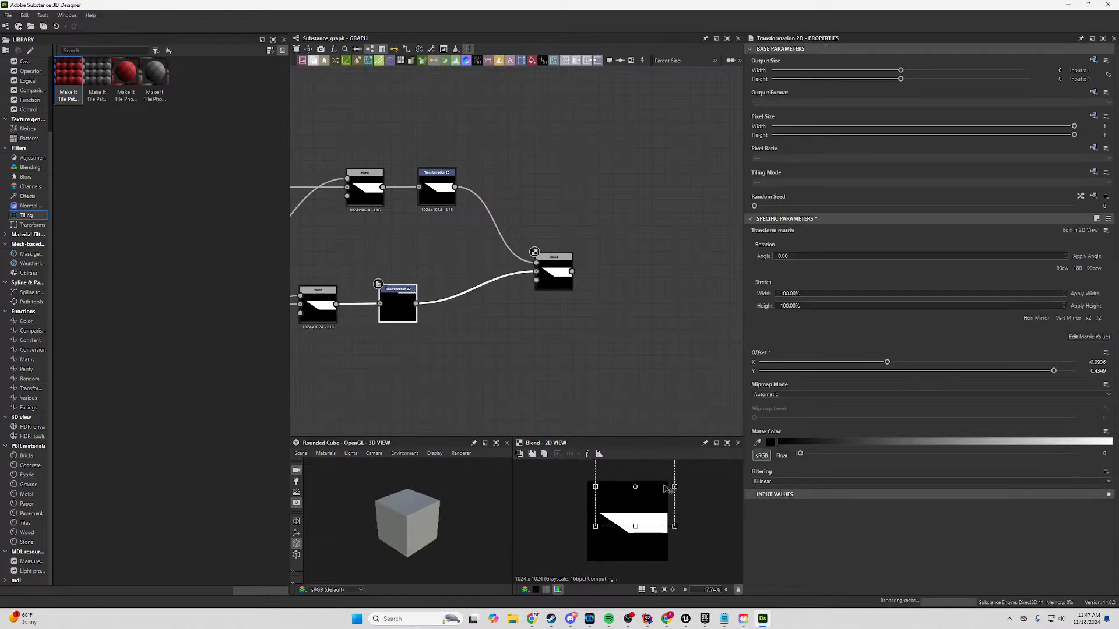
{"action": "left_click", "coordinate": [558, 277]}
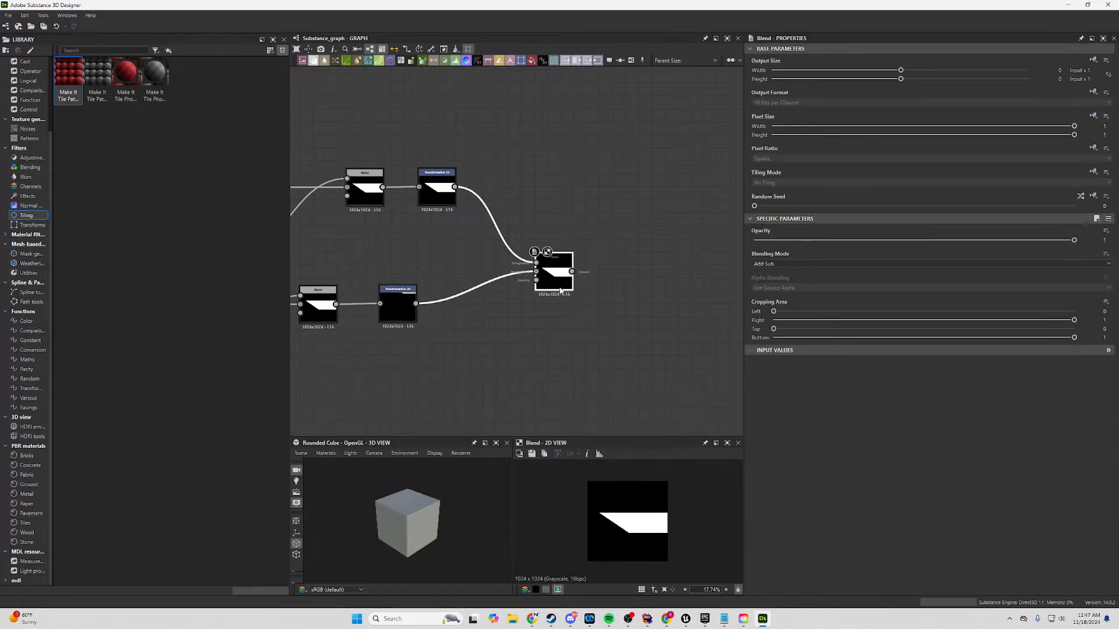
{"action": "left_click", "coordinate": [404, 308]}
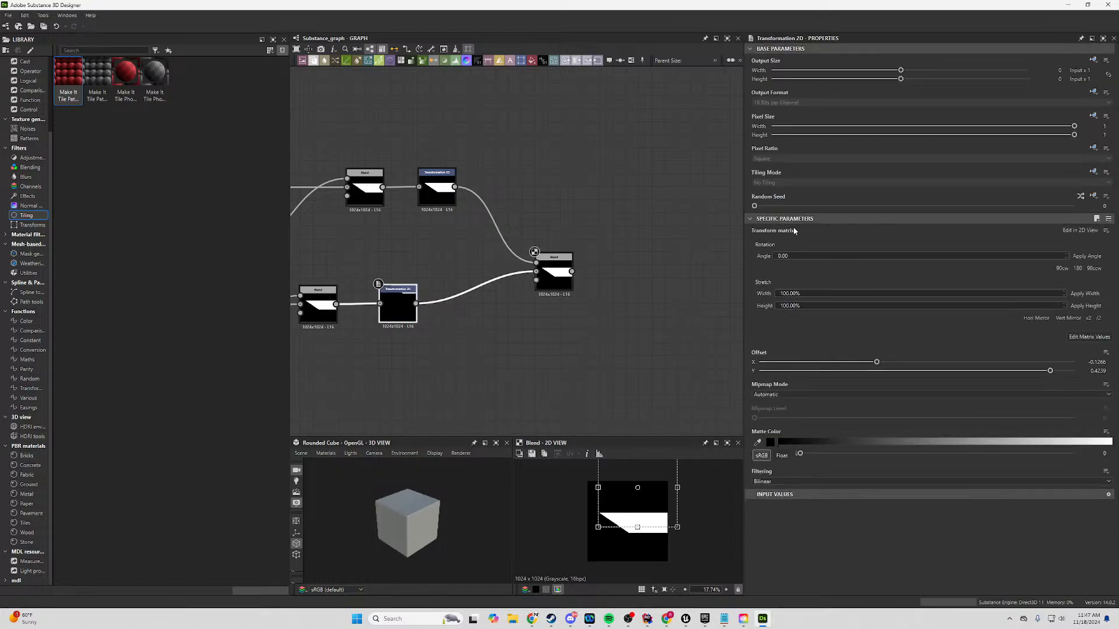
Cycle through the final Blend node's blending modes and set it to Max (Lighten).
{"action": "left_click", "coordinate": [554, 274]}
{"action": "left_click", "coordinate": [795, 264]}
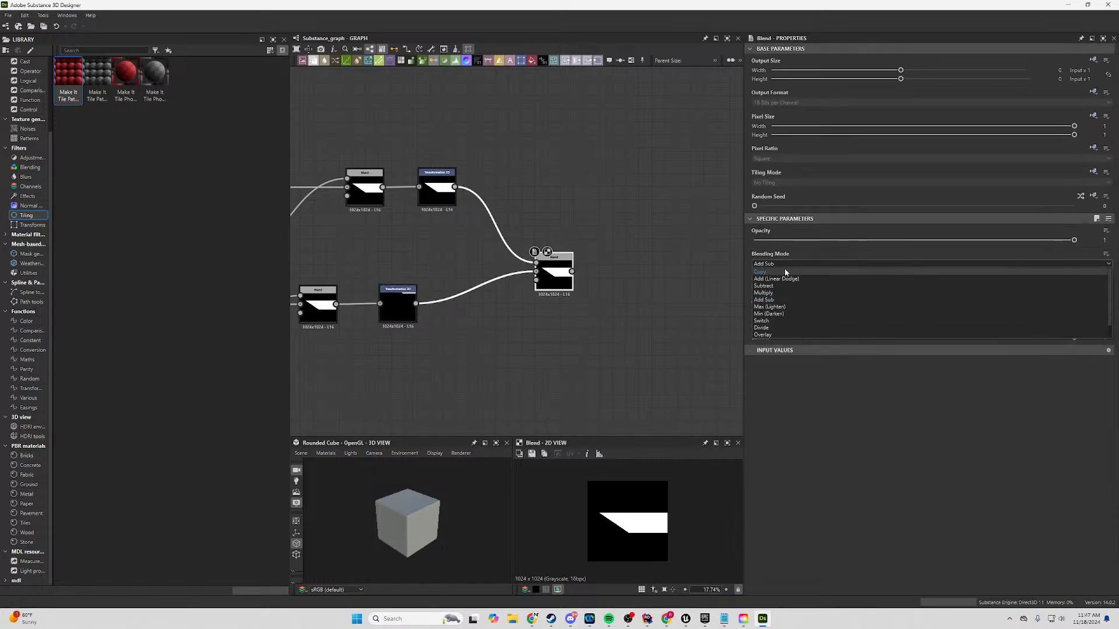
{"action": "left_click", "coordinate": [784, 270]}
{"action": "key", "text": "Down"}
{"action": "key", "text": "Down"}
{"action": "key", "text": "Down"}
{"action": "key", "text": "Up"}
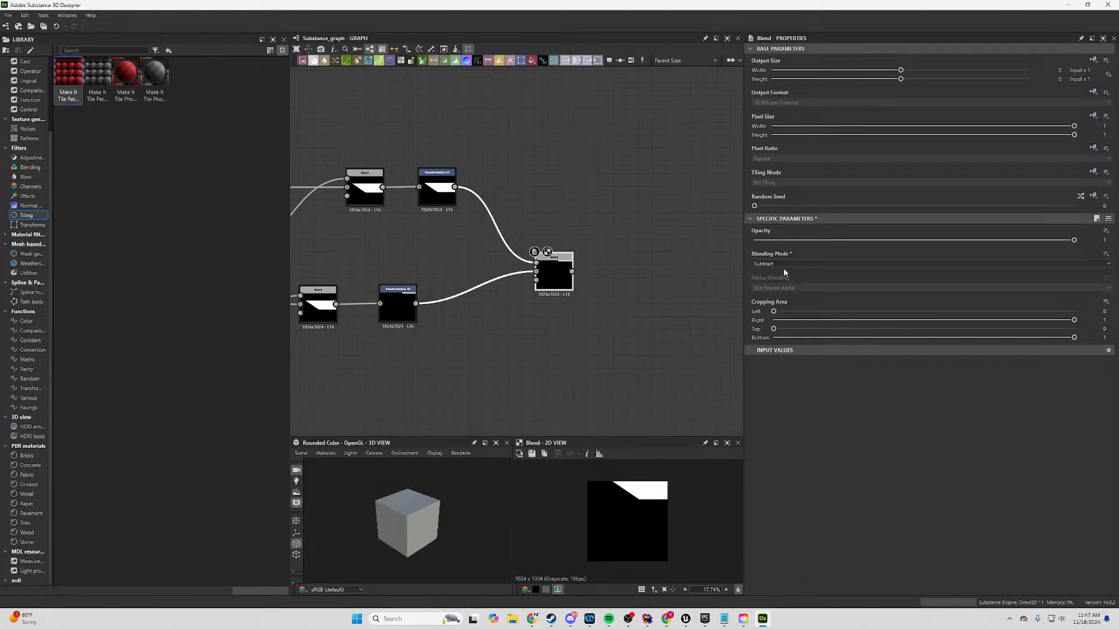
{"action": "key", "text": "Down"}
{"action": "key", "text": "Down"}
{"action": "key", "text": "Down"}
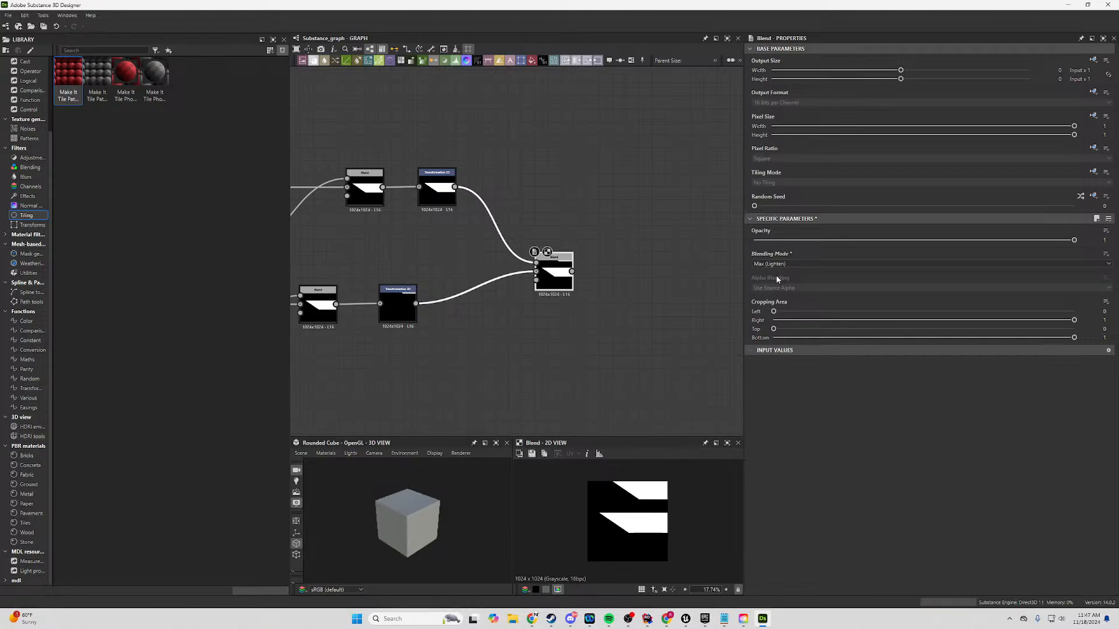
Try other blending modes such as Overlay and Soft Light on the final Blend node, returning to Max (Lighten).
{"action": "key", "text": "Down"}
{"action": "key", "text": "Down"}
{"action": "key", "text": "Down"}
{"action": "key", "text": "Down"}
{"action": "key", "text": "Down"}
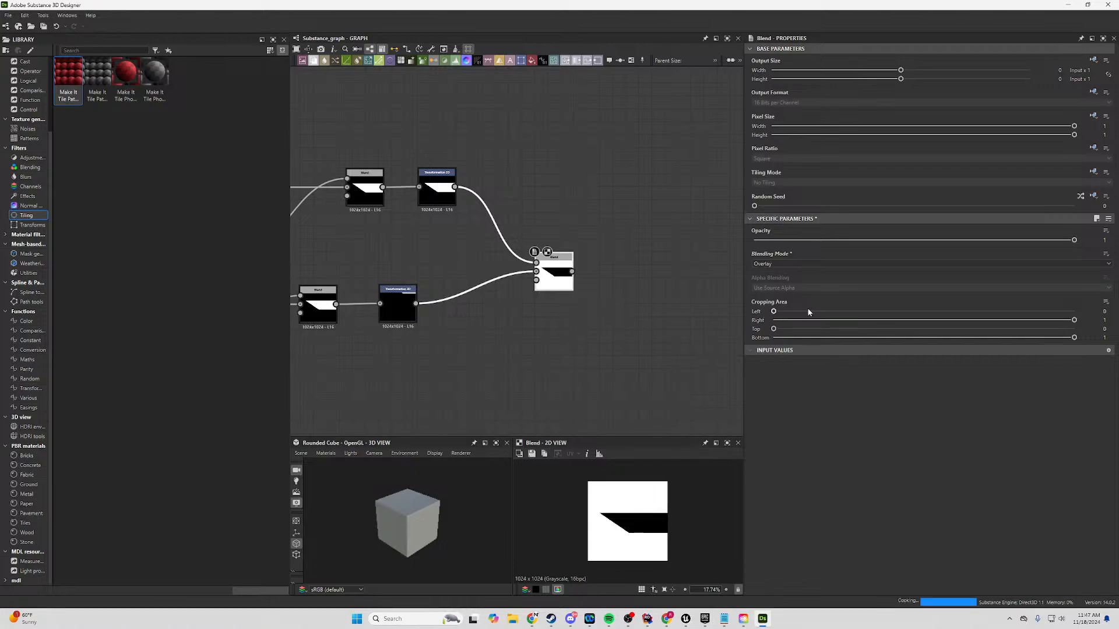
{"action": "key", "text": "Down"}
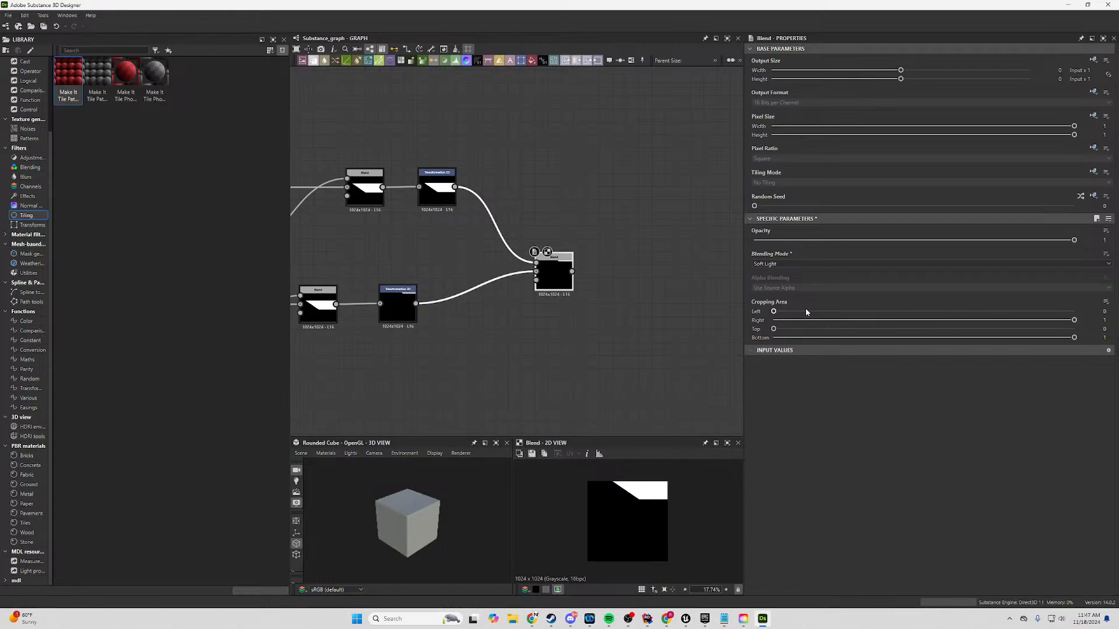
{"action": "key", "text": "Up"}
{"action": "key", "text": "Up"}
{"action": "key", "text": "Up"}
{"action": "key", "text": "Up"}
{"action": "key", "text": "Up"}
{"action": "key", "text": "Up"}
{"action": "key", "text": "Up"}
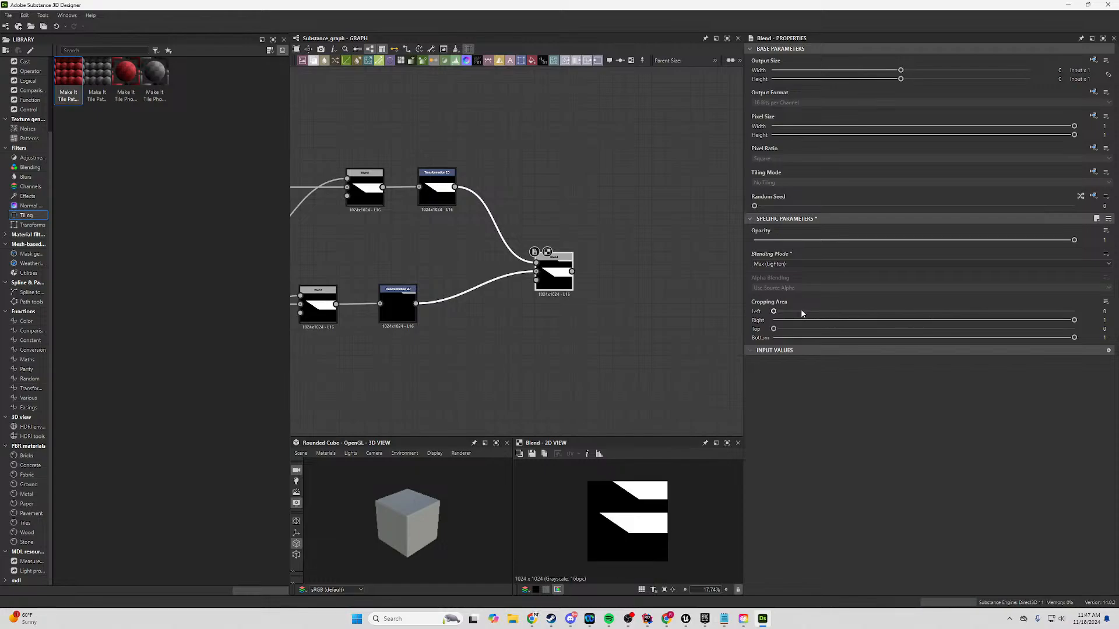
{"action": "key", "text": "Down"}
Rotate the upper blade and place it against the main blade with its Transformation 2D node, offset about X -0.21, Y 0.64.
{"action": "left_click", "coordinate": [401, 316]}
{"action": "left_click_drag", "start_coordinate": [628, 499], "coordinate": [661, 509]}
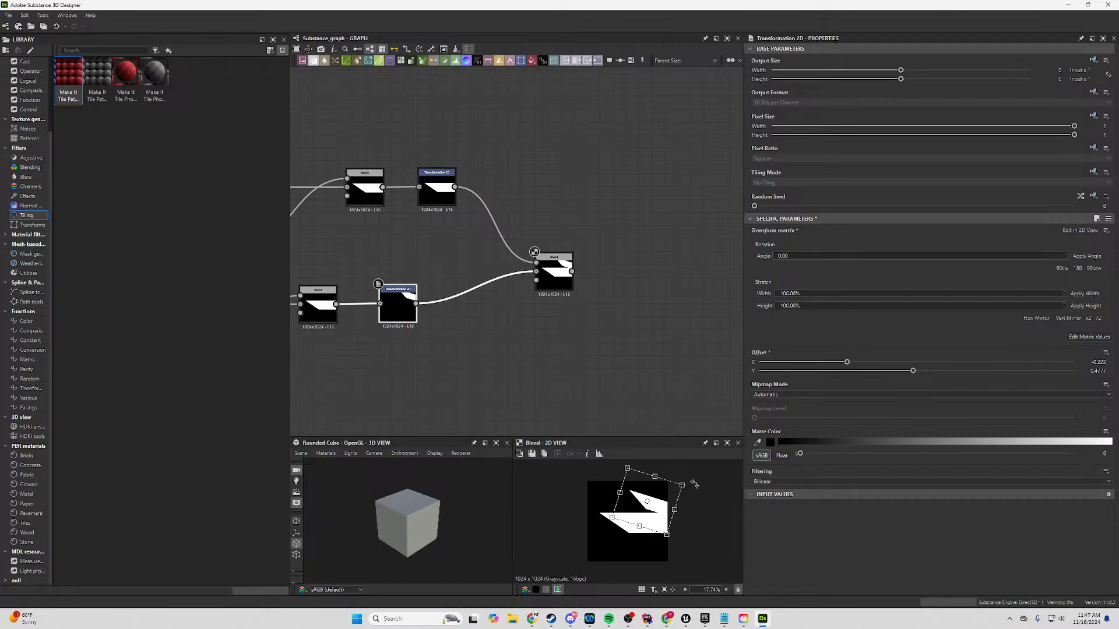
{"action": "left_click_drag", "start_coordinate": [693, 484], "coordinate": [645, 488]}
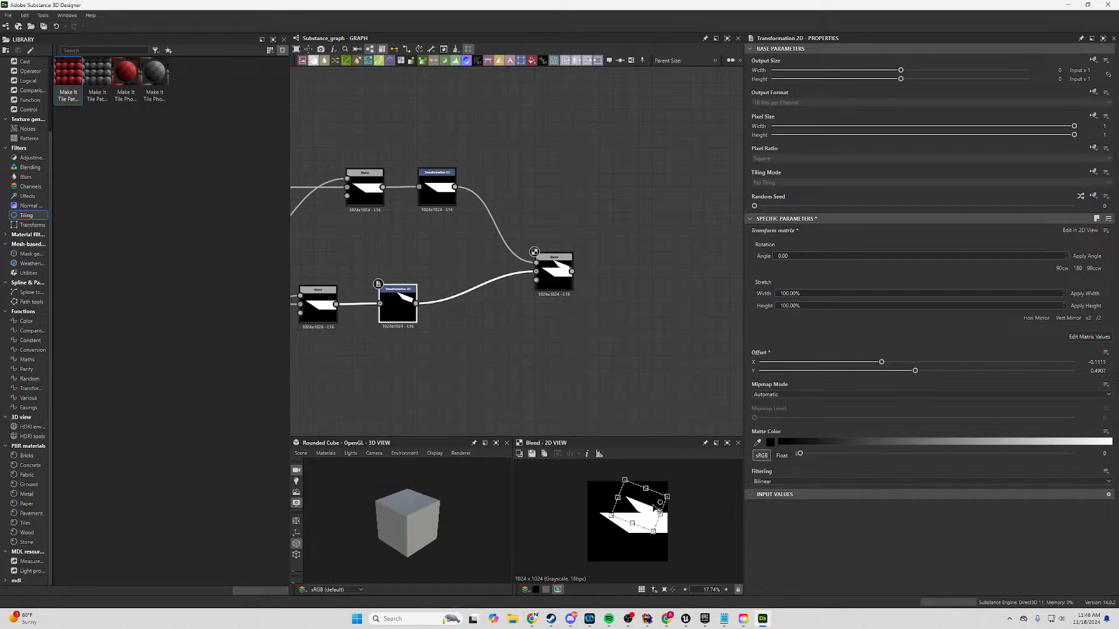
{"action": "mouse_move", "coordinate": [641, 514]}
{"action": "left_mouse_down"}
{"action": "mouse_move", "coordinate": [684, 499]}
{"action": "mouse_move", "coordinate": [649, 503]}
{"action": "mouse_move", "coordinate": [680, 517]}
{"action": "mouse_move", "coordinate": [635, 503]}
{"action": "mouse_move", "coordinate": [645, 506]}
{"action": "left_mouse_up"}
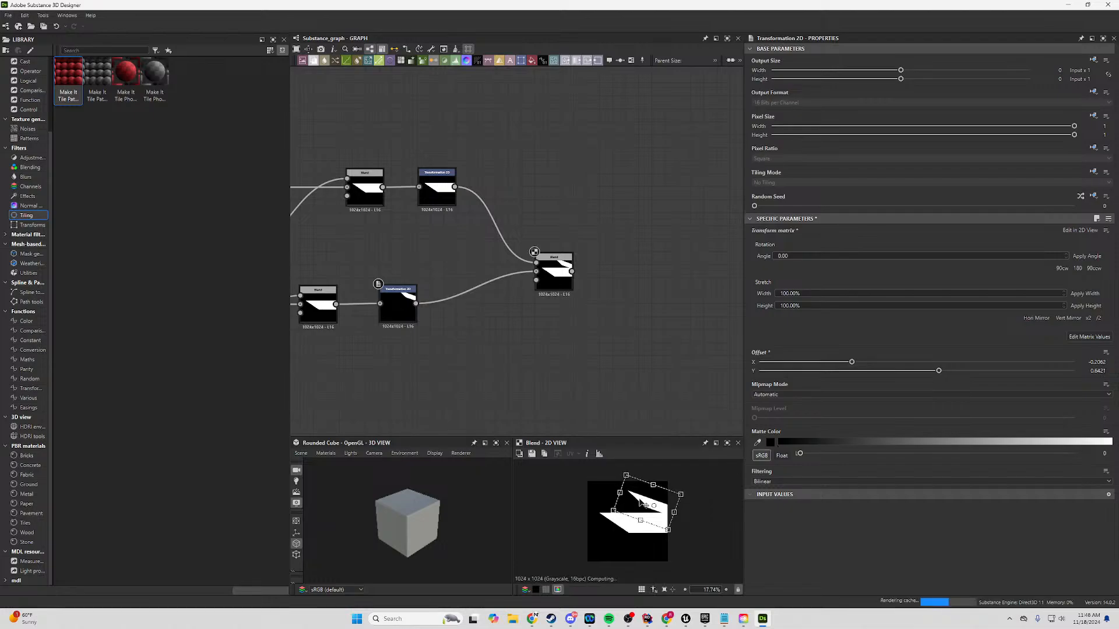
{"action": "left_click", "coordinate": [554, 274]}
{"action": "scroll", "coordinate": [599, 376], "scroll_direction": "down", "scroll_amount": 5}
{"action": "scroll", "coordinate": [560, 352], "scroll_direction": "up", "scroll_amount": 5}
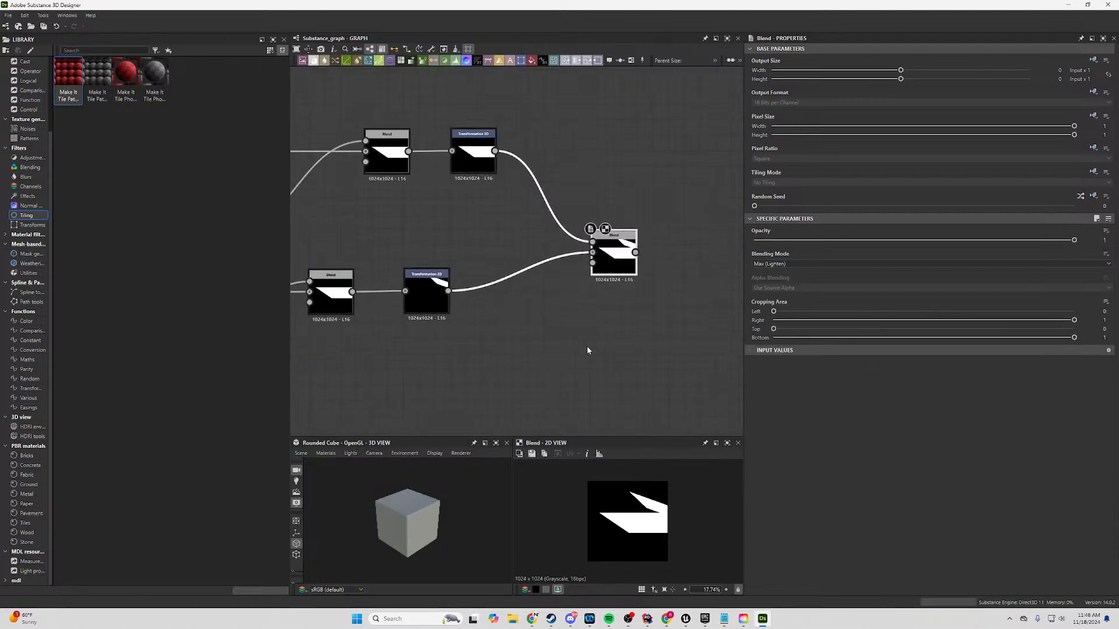
{"action": "middle_click_drag", "start_coordinate": [589, 342], "coordinate": [596, 320]}
{"action": "scroll", "coordinate": [627, 300], "scroll_direction": "down", "scroll_amount": 3}
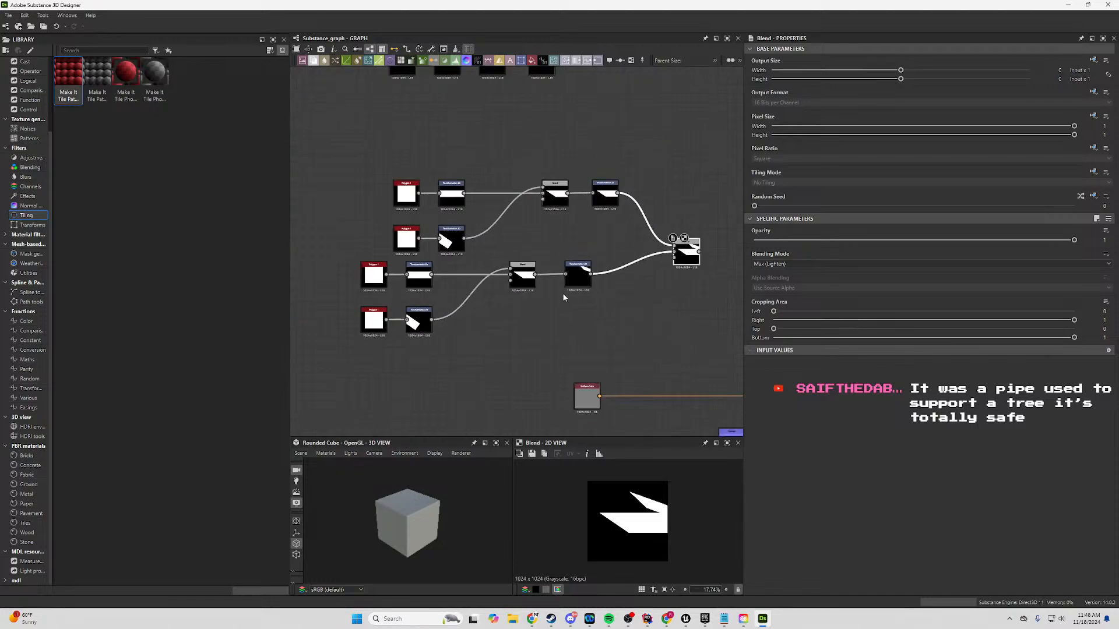
Move the whole blade node network away from the output nodes and shift the older node group above it farther away.
{"action": "scroll", "coordinate": [563, 297], "scroll_direction": "down", "scroll_amount": 1}
{"action": "left_click_drag", "start_coordinate": [605, 263], "coordinate": [394, 334]}
{"action": "left_click_drag", "start_coordinate": [705, 192], "coordinate": [344, 320]}
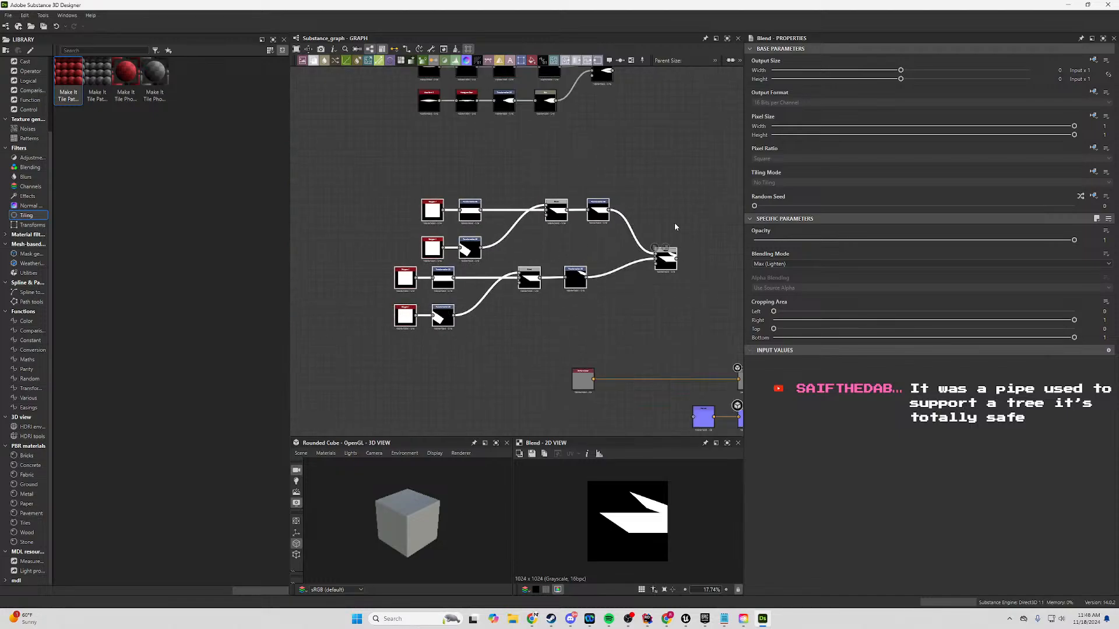
{"action": "scroll", "coordinate": [659, 268], "scroll_direction": "down", "scroll_amount": 3}
{"action": "left_click_drag", "start_coordinate": [661, 261], "coordinate": [492, 239]}
{"action": "left_click_drag", "start_coordinate": [647, 139], "coordinate": [516, 182]}
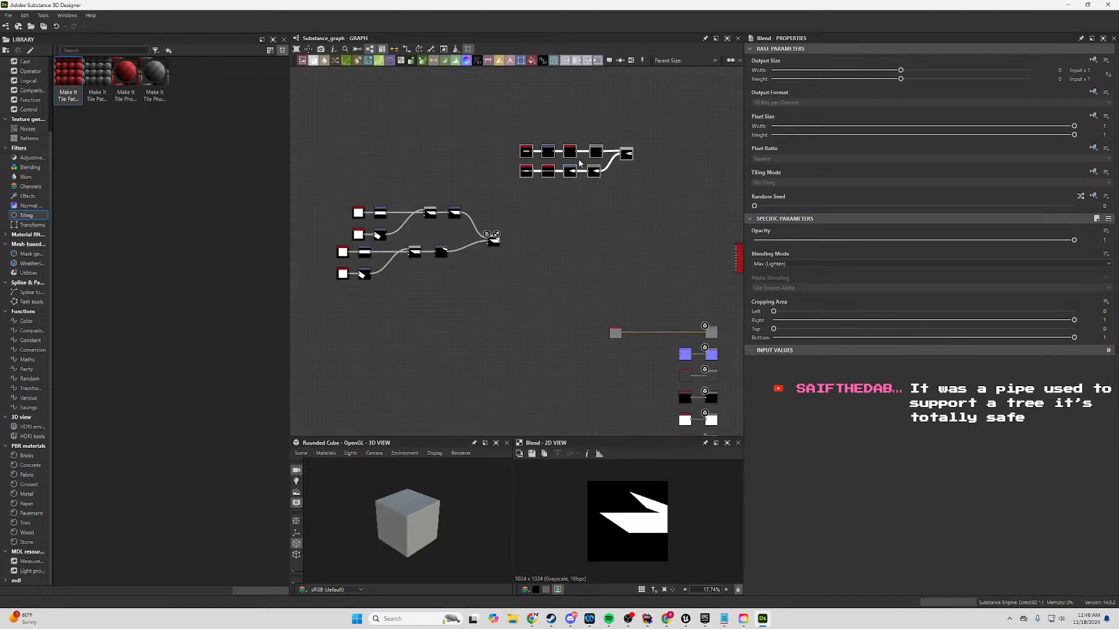
{"action": "left_click_drag", "start_coordinate": [625, 158], "coordinate": [696, 102]}
Duplicate the lower blade chain, from its two Polygon nodes through its Transformation 2D, and place the copy below.
{"action": "middle_click_drag", "start_coordinate": [497, 221], "coordinate": [607, 209]}
{"action": "scroll", "coordinate": [542, 250], "scroll_direction": "up", "scroll_amount": 4}
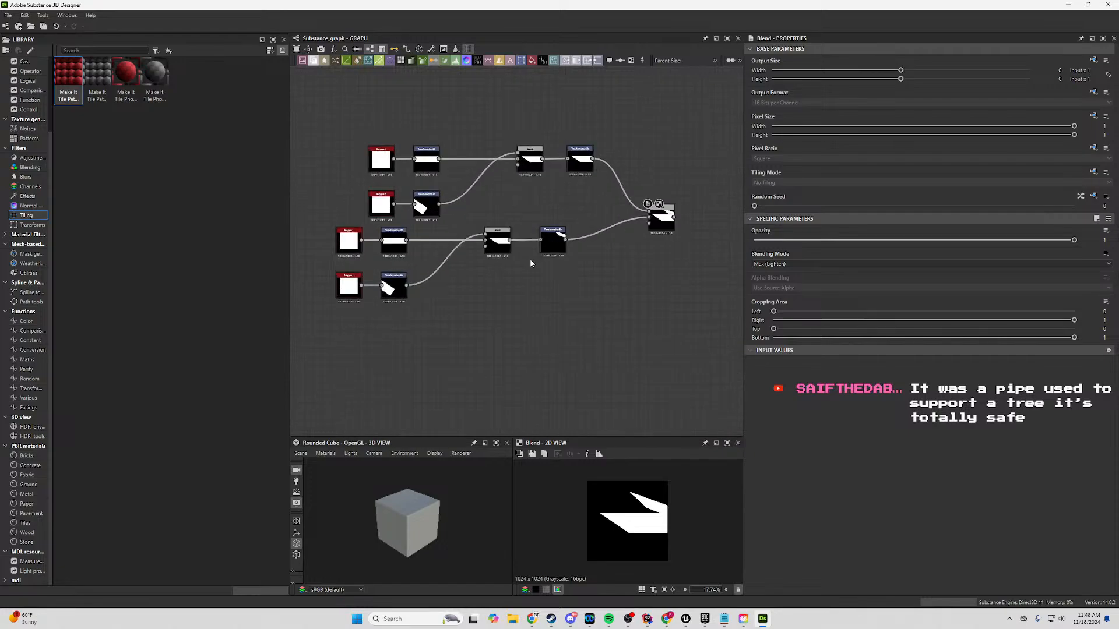
{"action": "left_click_drag", "start_coordinate": [638, 213], "coordinate": [297, 344]}
{"action": "key", "text": "ctrl+c"}
{"action": "key", "text": "ctrl+v"}
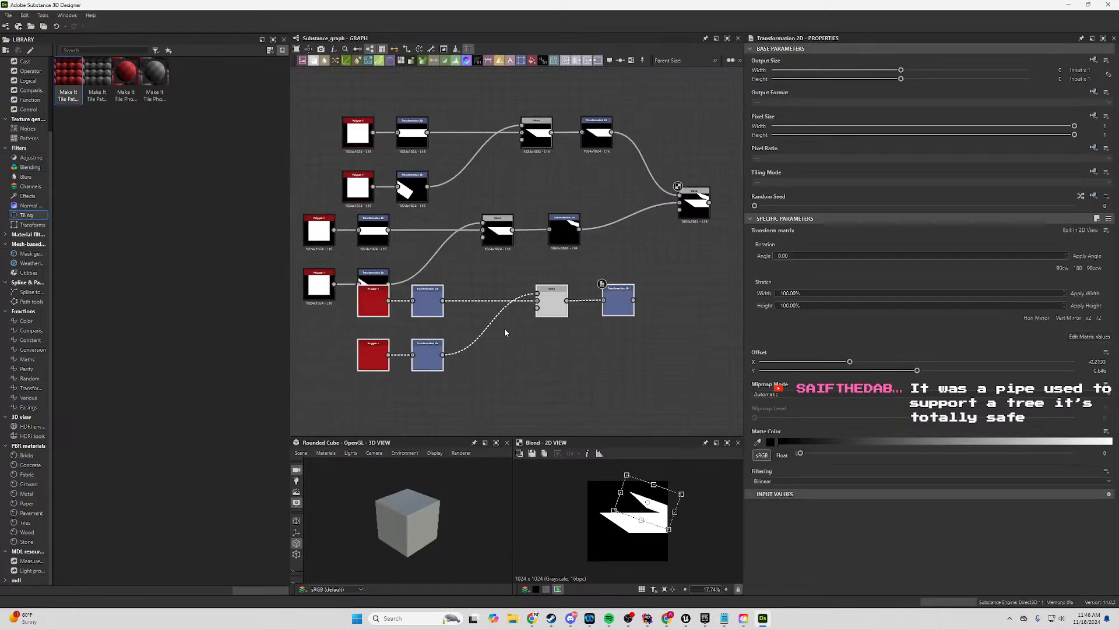
{"action": "left_click_drag", "start_coordinate": [616, 302], "coordinate": [602, 335]}
{"action": "left_click", "coordinate": [627, 271]}
Add a Blend node joining the existing blade Blend with the duplicated Transformation 2D, using the Add Sub blending mode.
{"action": "middle_click_drag", "start_coordinate": [711, 186], "coordinate": [573, 259]}
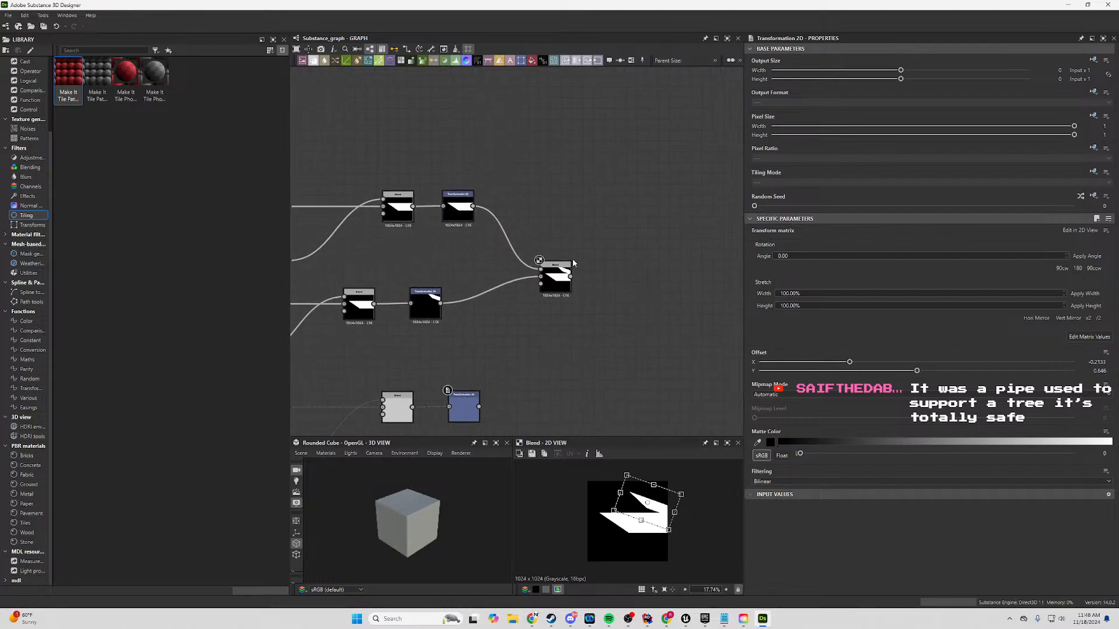
{"action": "left_click_drag", "start_coordinate": [570, 279], "coordinate": [639, 338]}
{"action": "type", "text": "ble"}
{"action": "key", "text": "Return"}
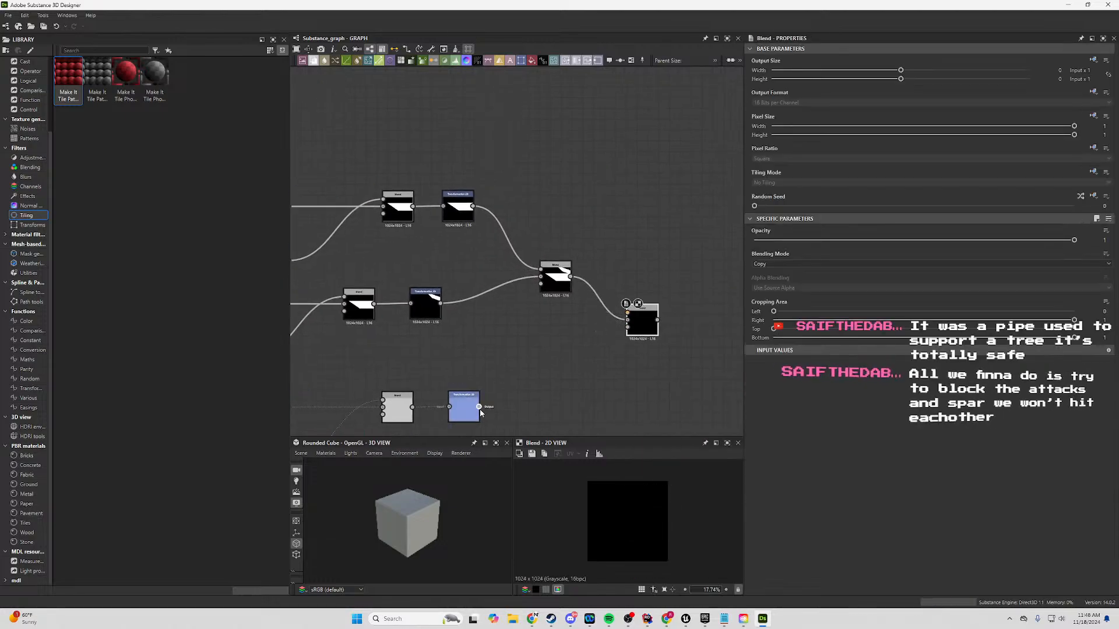
{"action": "left_click", "coordinate": [833, 264]}
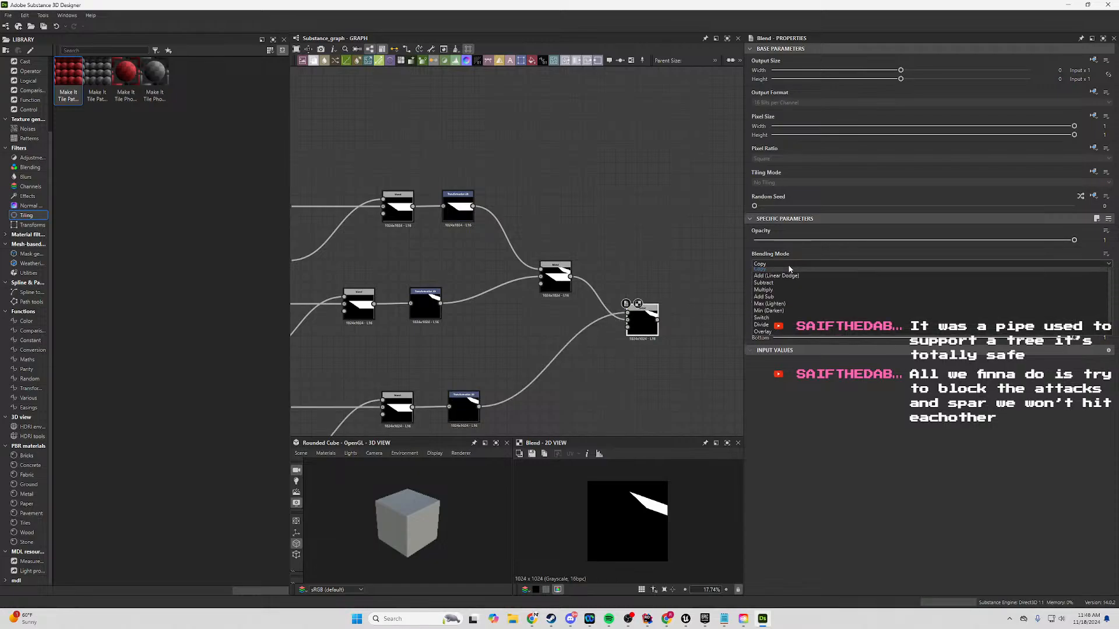
{"action": "left_click", "coordinate": [781, 303]}
Move the duplicated blade to below the main blade using its final Transformation 2D node.
{"action": "middle_click_drag", "start_coordinate": [465, 352], "coordinate": [502, 280]}
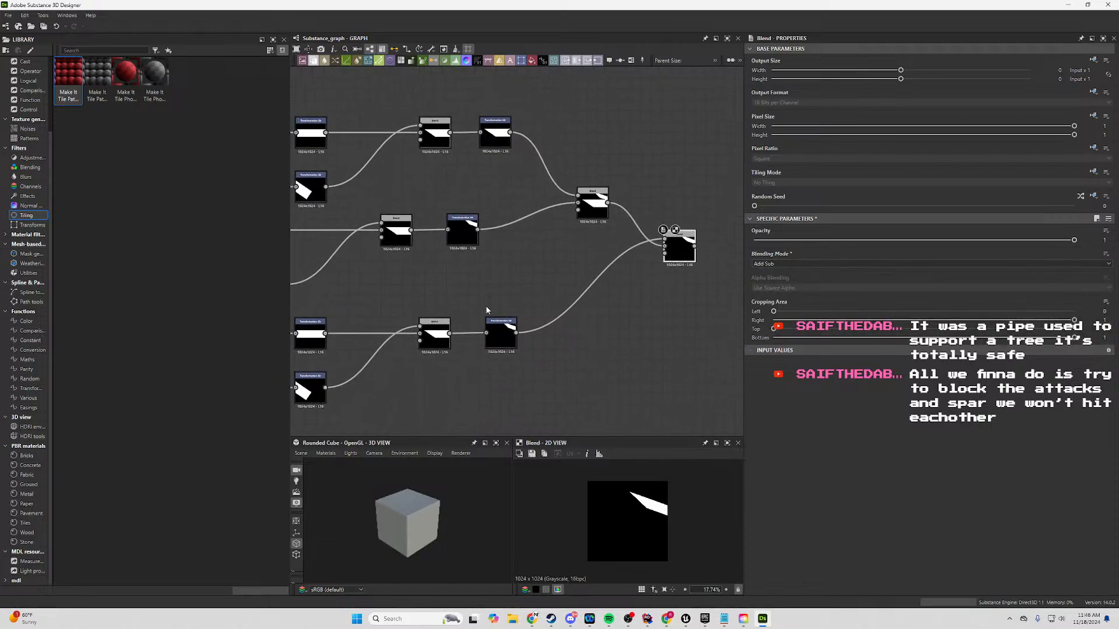
{"action": "left_click", "coordinate": [502, 336]}
{"action": "left_click_drag", "start_coordinate": [643, 512], "coordinate": [643, 552]}
Set the new Blend node's blending mode to Add (Linear Dodge).
{"action": "left_click", "coordinate": [679, 248]}
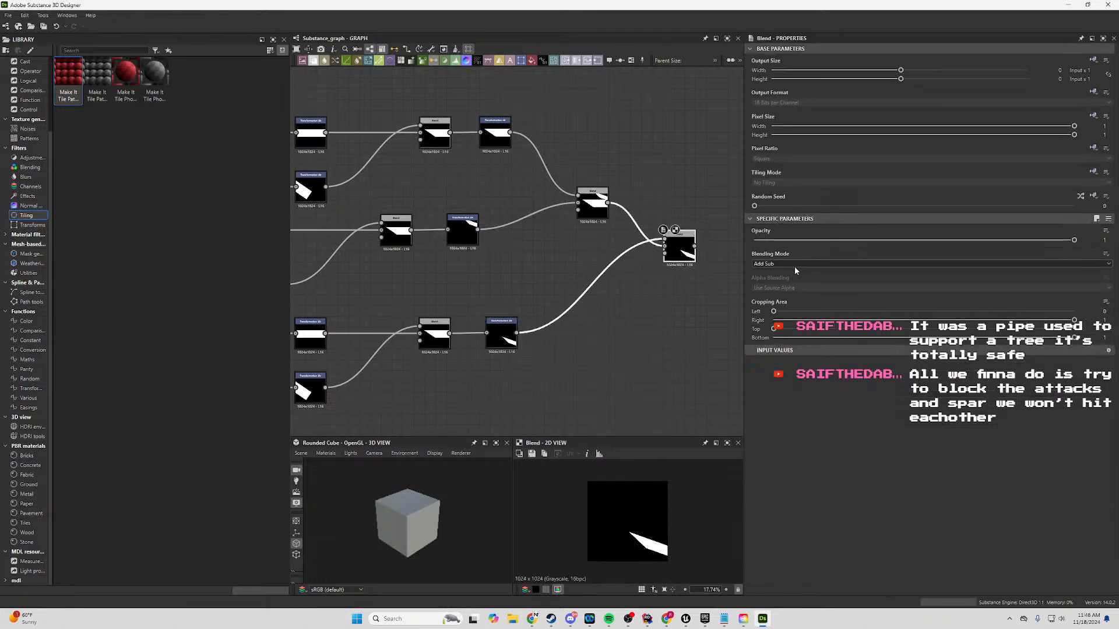
{"action": "left_click", "coordinate": [780, 264]}
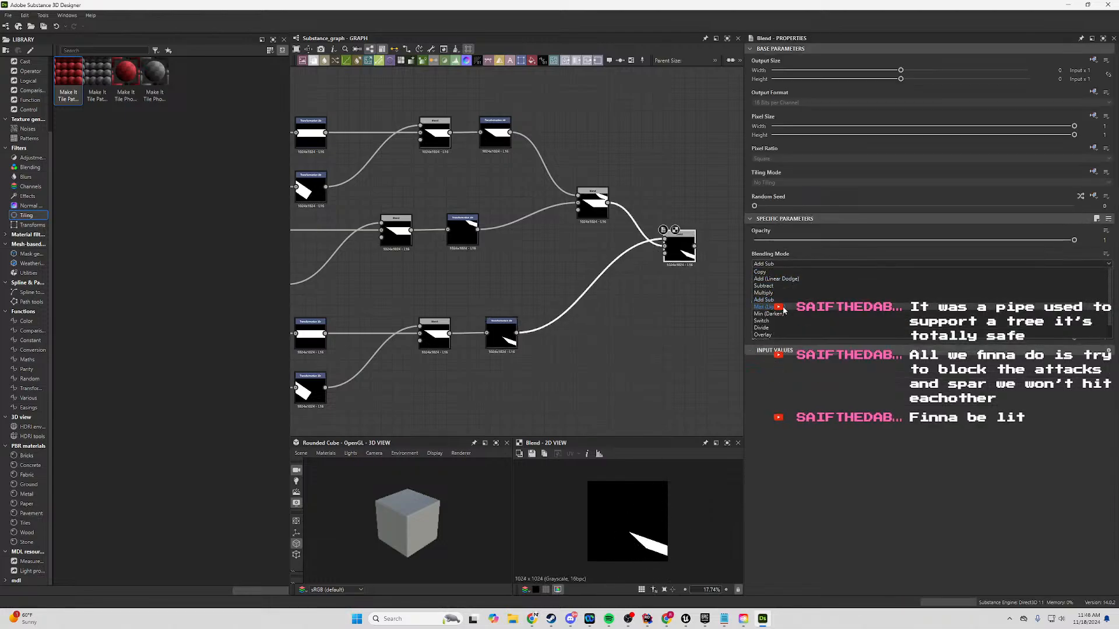
{"action": "left_click", "coordinate": [778, 278]}
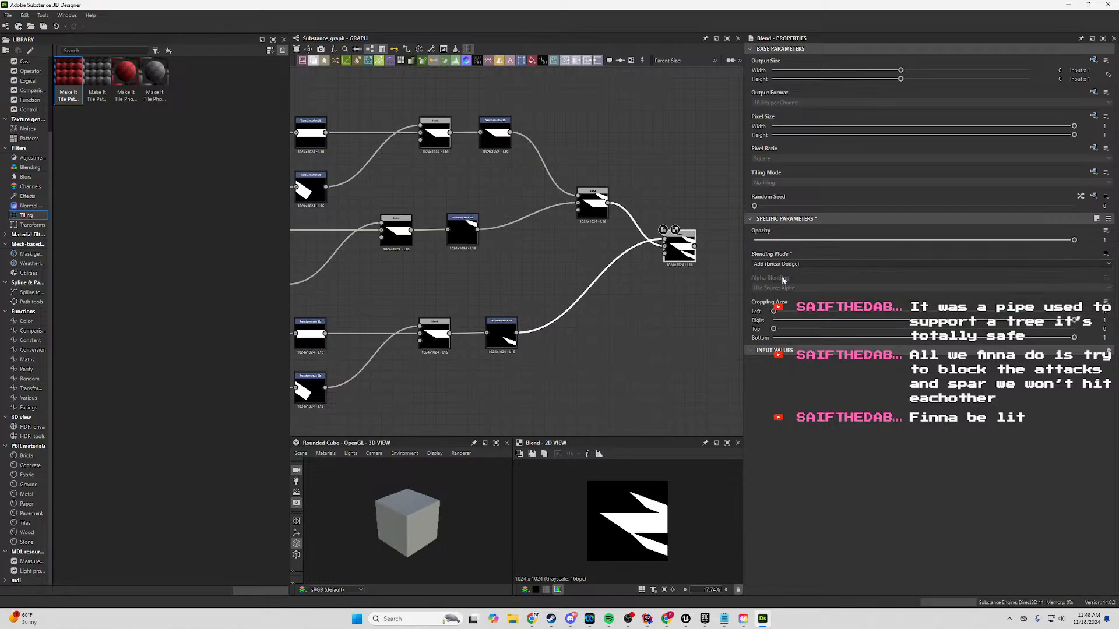
{"action": "left_click", "coordinate": [788, 265]}
{"action": "left_click", "coordinate": [788, 265]}
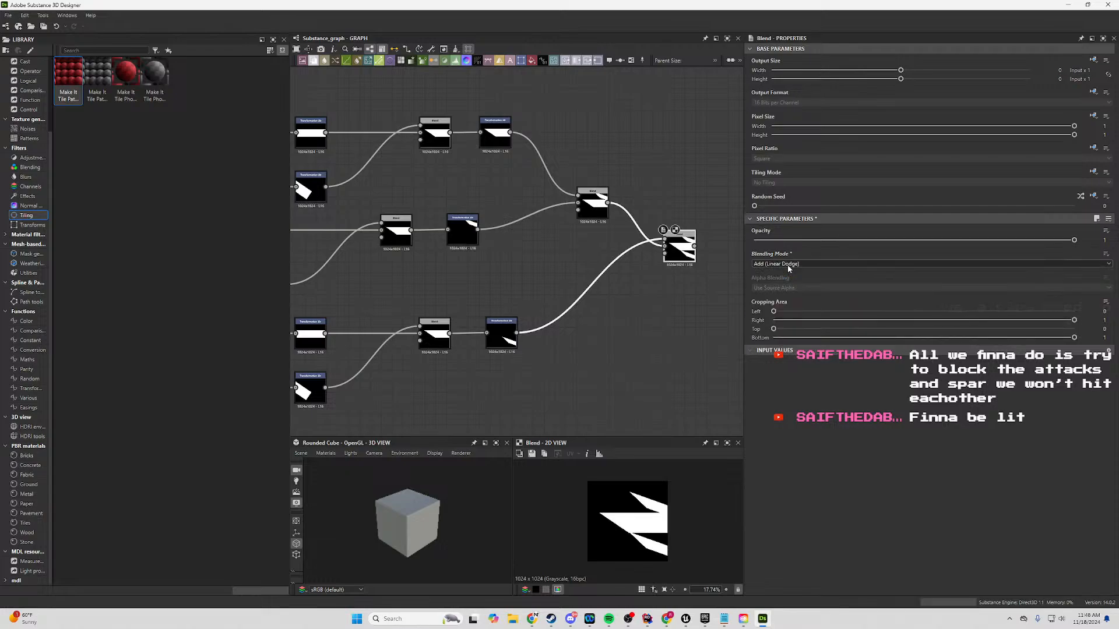
Rotate the lower blade with its Transformation 2D so it fans out below the main blade, at an X offset of about -0.18.
{"action": "left_click", "coordinate": [501, 331]}
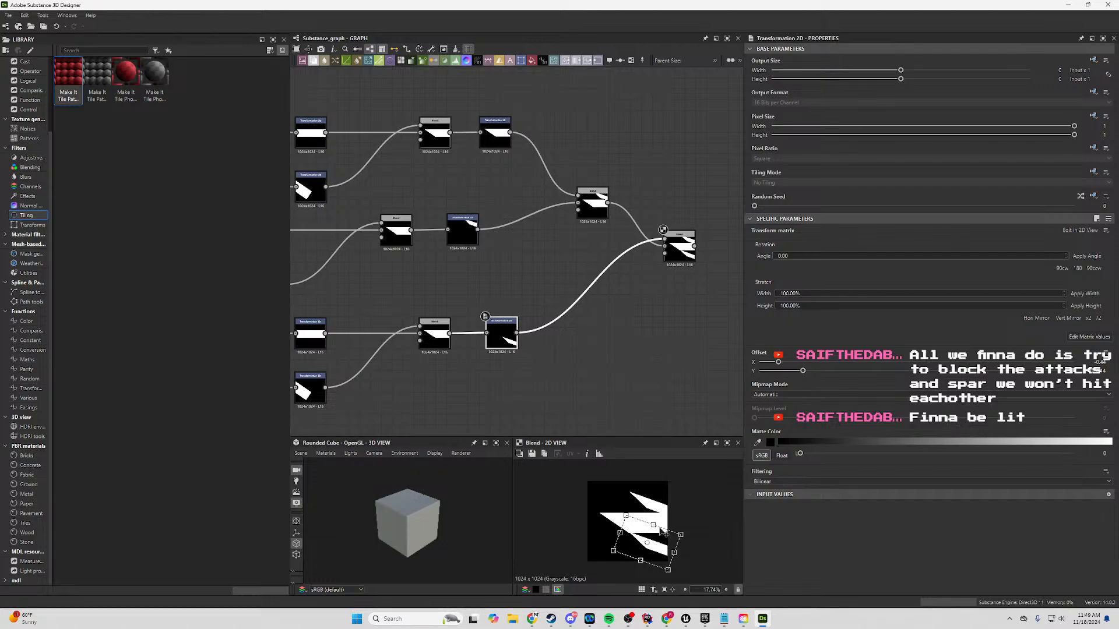
{"action": "left_click_drag", "start_coordinate": [656, 552], "coordinate": [691, 539]}
{"action": "scroll", "coordinate": [607, 354], "scroll_direction": "down", "scroll_amount": 3}
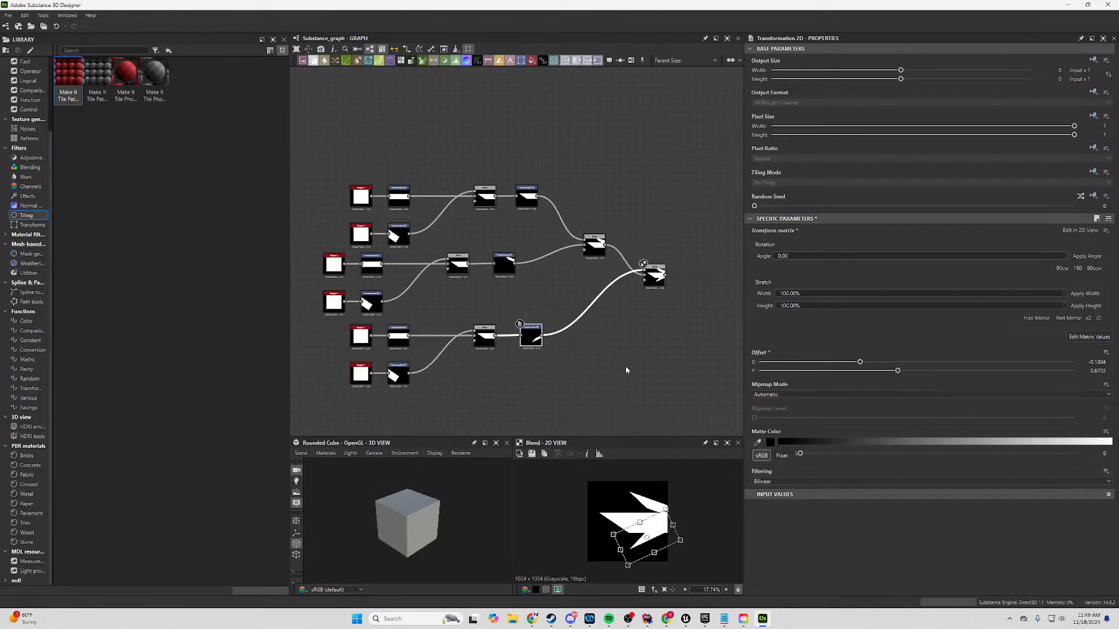
Duplicate the last Blend node, place the copy beside it and feed the original Blend's output into the copy.
{"action": "scroll", "coordinate": [625, 366], "scroll_direction": "up", "scroll_amount": 1}
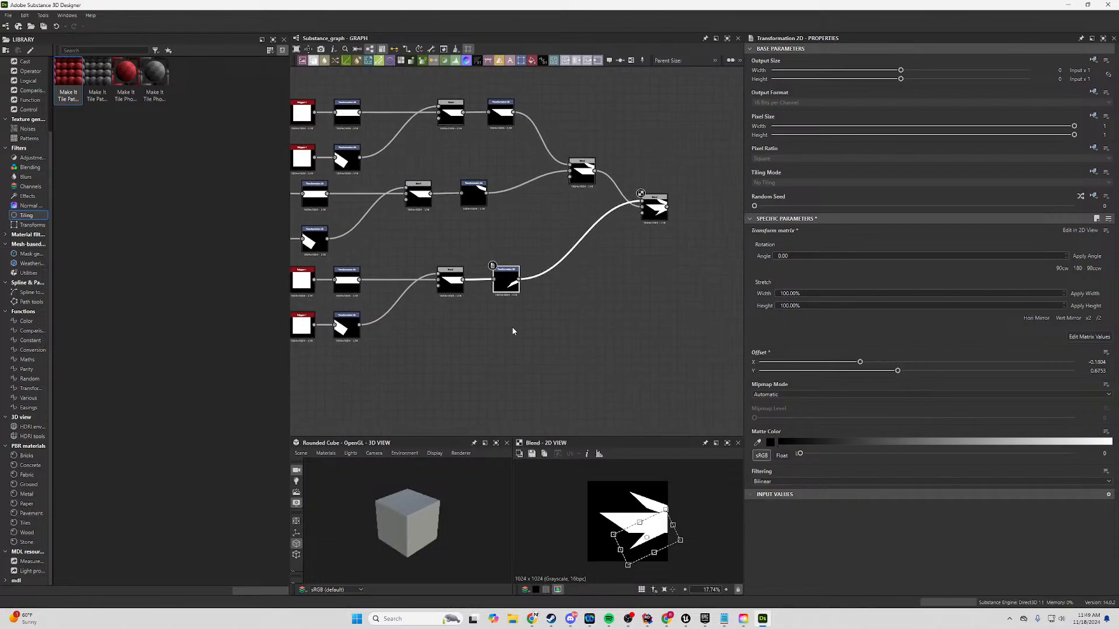
{"action": "left_click", "coordinate": [657, 210]}
{"action": "key", "text": "ctrl+d"}
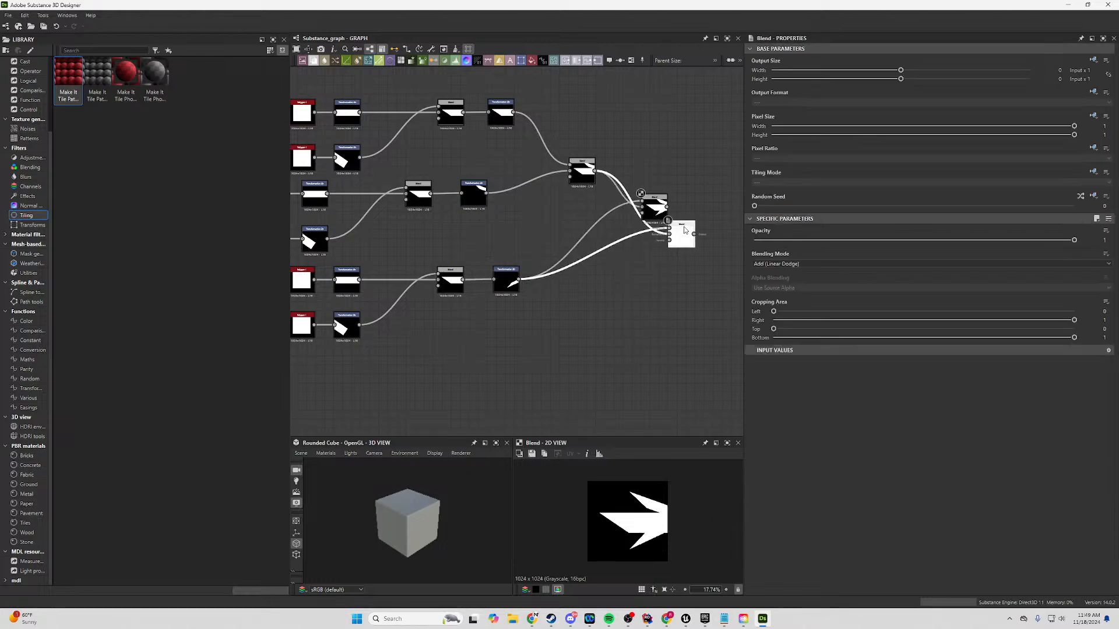
{"action": "left_click_drag", "start_coordinate": [683, 227], "coordinate": [709, 222]}
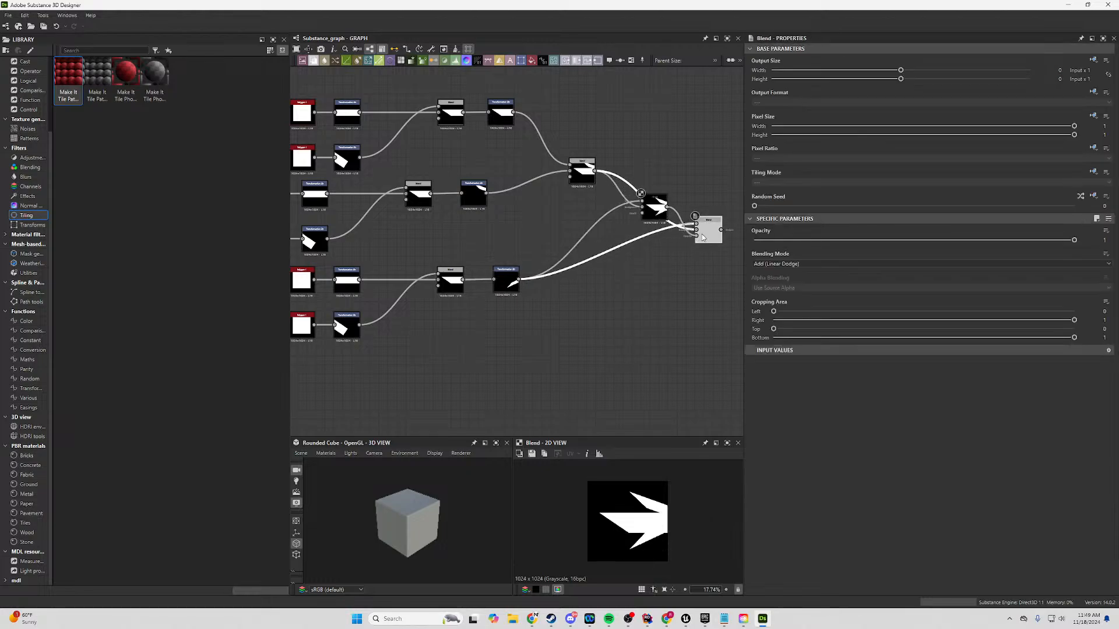
Duplicate the lowest blade chain of Polygon, Transformation 2D and Blend nodes and place the copy below it.
{"action": "middle_click_drag", "start_coordinate": [556, 315], "coordinate": [650, 299]}
{"action": "left_click_drag", "start_coordinate": [623, 241], "coordinate": [383, 330]}
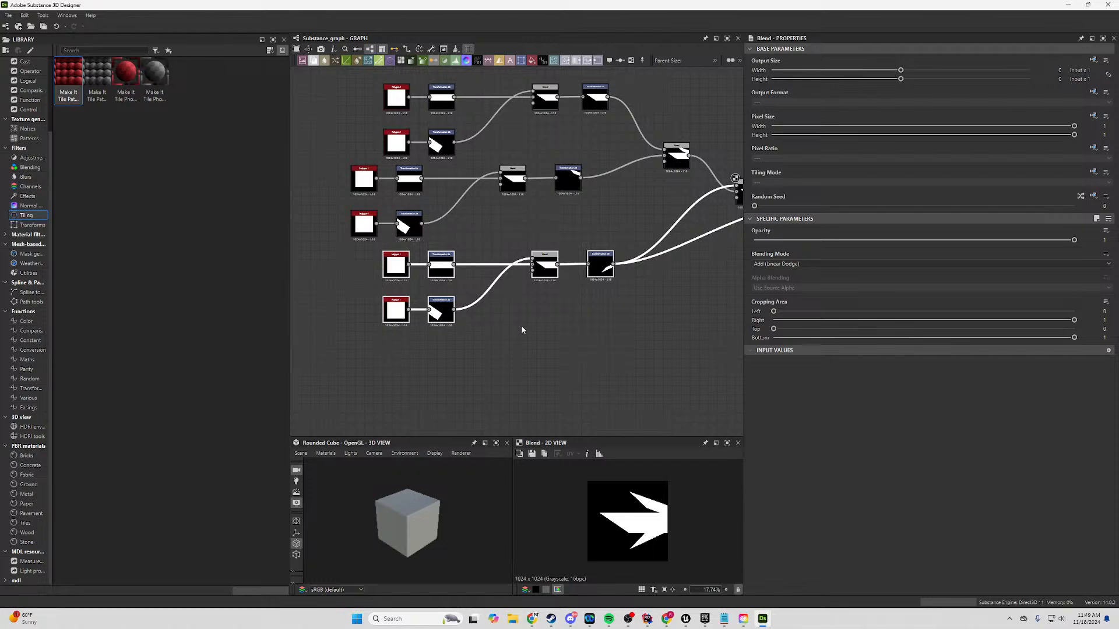
{"action": "key", "text": "ctrl+d"}
{"action": "left_click_drag", "start_coordinate": [625, 309], "coordinate": [613, 356]}
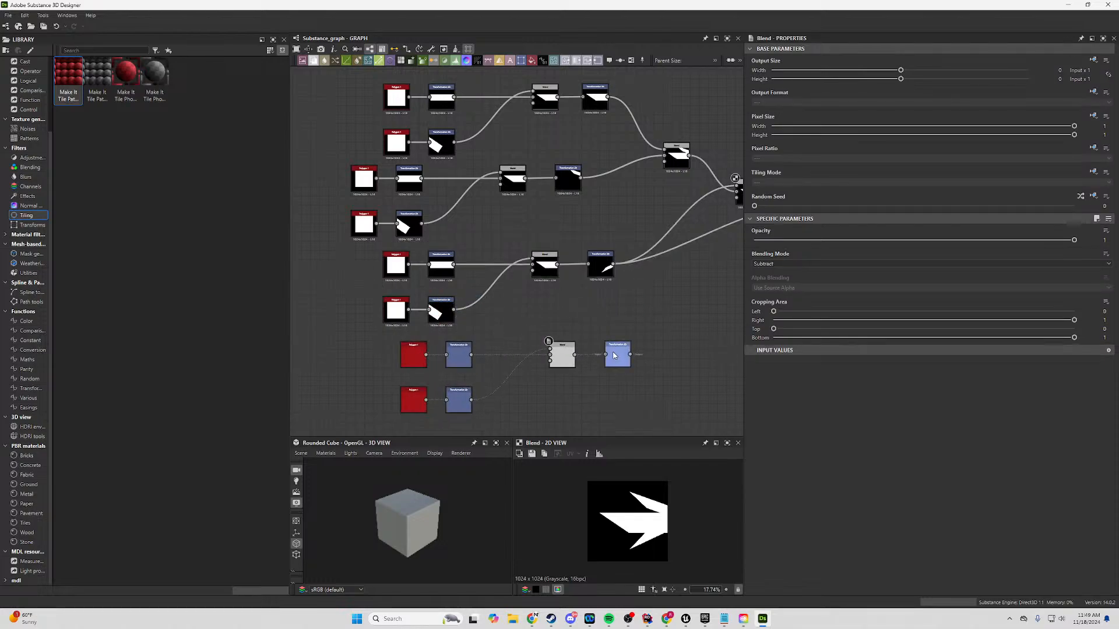
{"action": "double_click", "coordinate": [613, 355]}
Connect the new chain's final Transformation 2D to the duplicated Blend node and preview that Blend's result.
{"action": "middle_click_drag", "start_coordinate": [662, 363], "coordinate": [496, 414]}
{"action": "left_click_drag", "start_coordinate": [465, 406], "coordinate": [625, 271]}
{"action": "double_click", "coordinate": [637, 267]}
{"action": "middle_click_drag", "start_coordinate": [567, 339], "coordinate": [570, 308]}
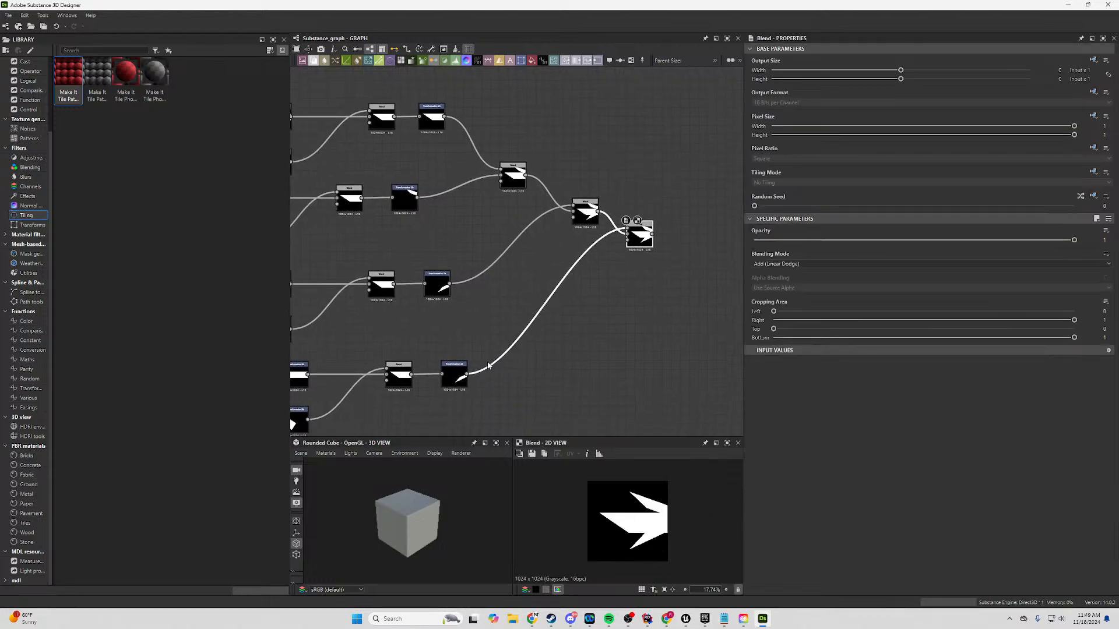
Rotate and move the fourth blade outward beneath the others with its Transformation 2D, offset about X -0.42, Y 0.58.
{"action": "left_click", "coordinate": [450, 381]}
{"action": "left_click_drag", "start_coordinate": [645, 537], "coordinate": [655, 546]}
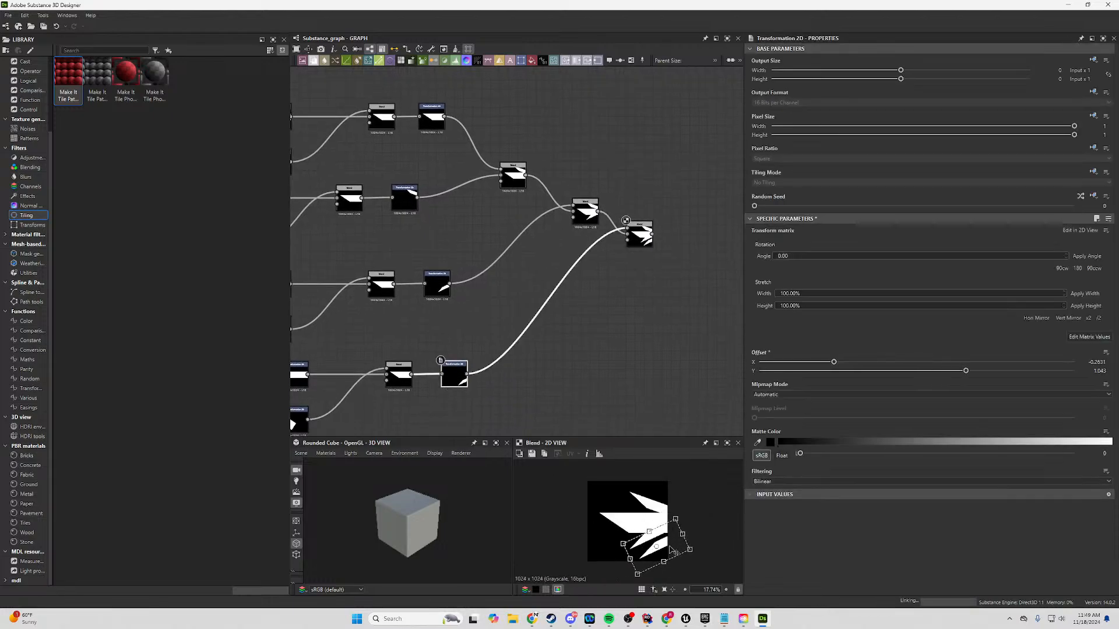
{"action": "left_click_drag", "start_coordinate": [690, 522], "coordinate": [666, 550]}
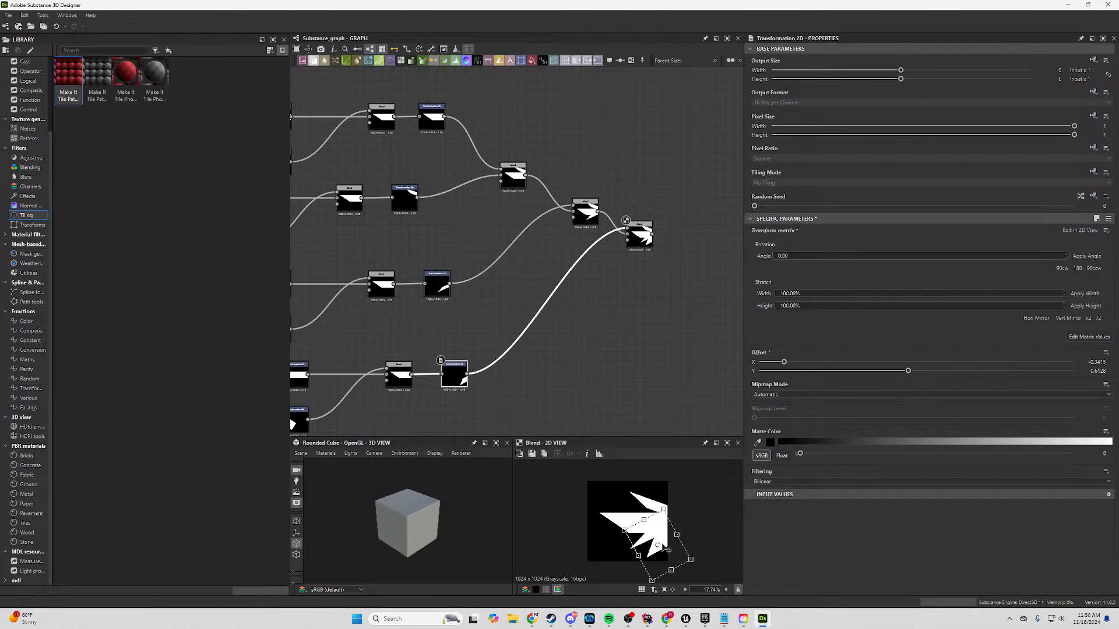
{"action": "left_click_drag", "start_coordinate": [655, 489], "coordinate": [667, 499]}
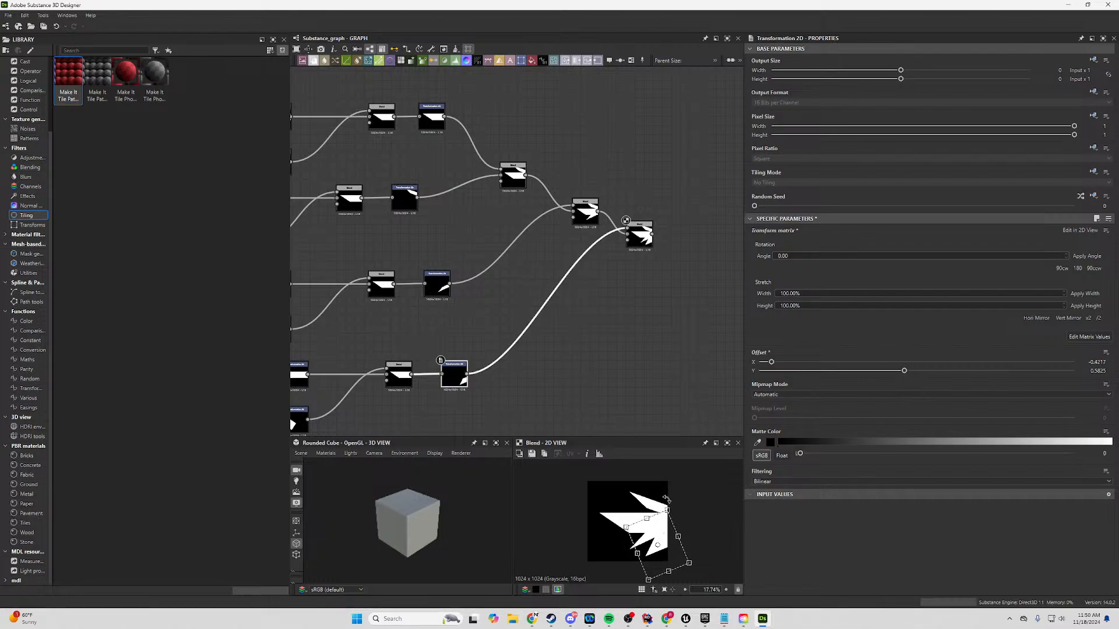
Move the Tile Sampler node closer to the final Blend node.
{"action": "left_click", "coordinate": [640, 236]}
{"action": "middle_click_drag", "start_coordinate": [655, 352], "coordinate": [465, 241]}
{"action": "left_click_drag", "start_coordinate": [645, 222], "coordinate": [474, 244]}
{"action": "middle_click_drag", "start_coordinate": [474, 244], "coordinate": [644, 266]}
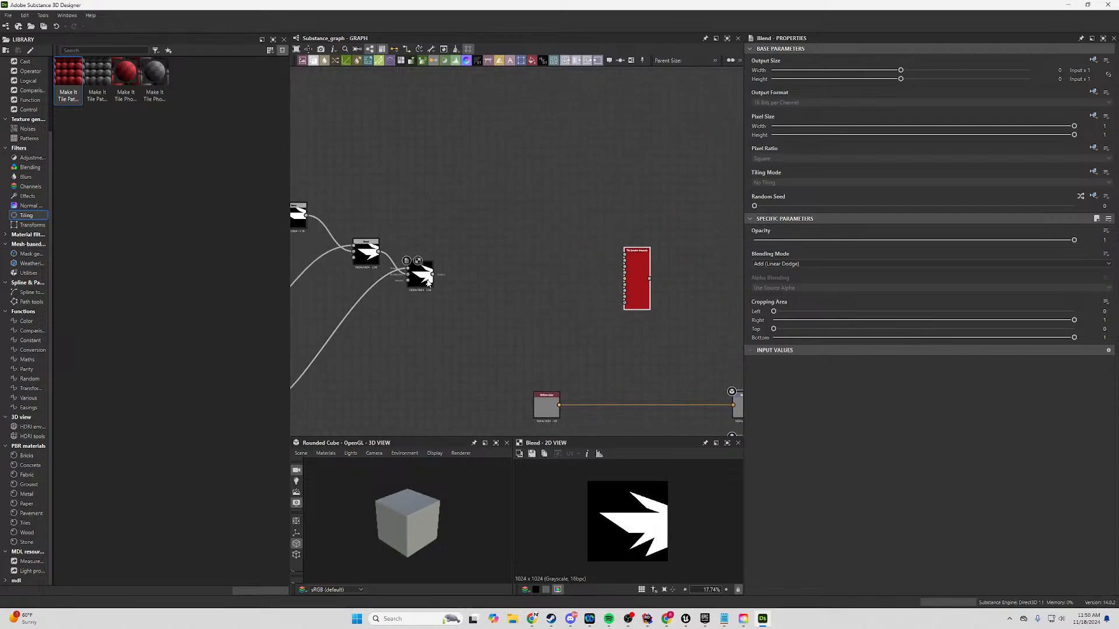
Connect the final Blend to the Tile Sampler's pattern input and preview the tiled blades up close.
{"action": "left_click_drag", "start_coordinate": [431, 277], "coordinate": [626, 257]}
{"action": "double_click", "coordinate": [634, 284]}
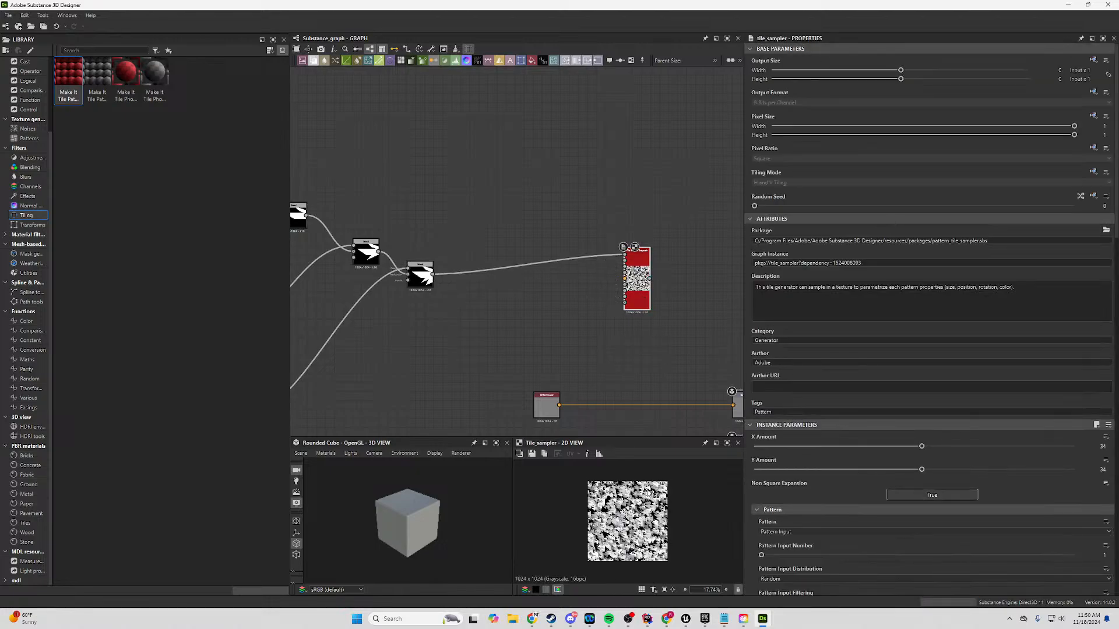
{"action": "scroll", "coordinate": [635, 526], "scroll_direction": "up", "scroll_amount": 5}
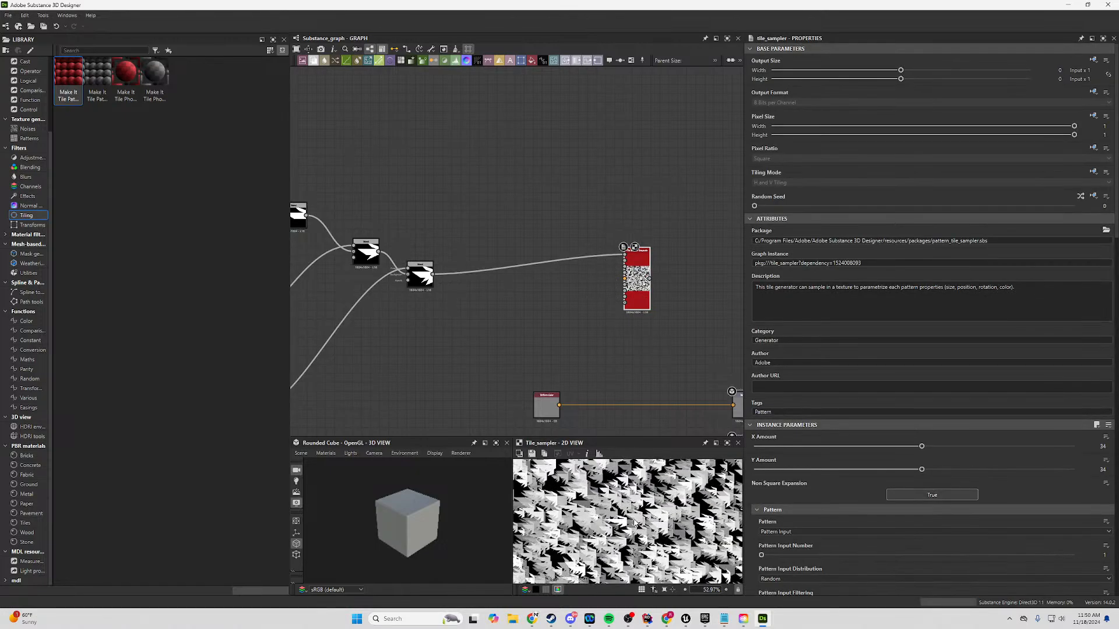
{"action": "scroll", "coordinate": [634, 523], "scroll_direction": "up", "scroll_amount": 2}
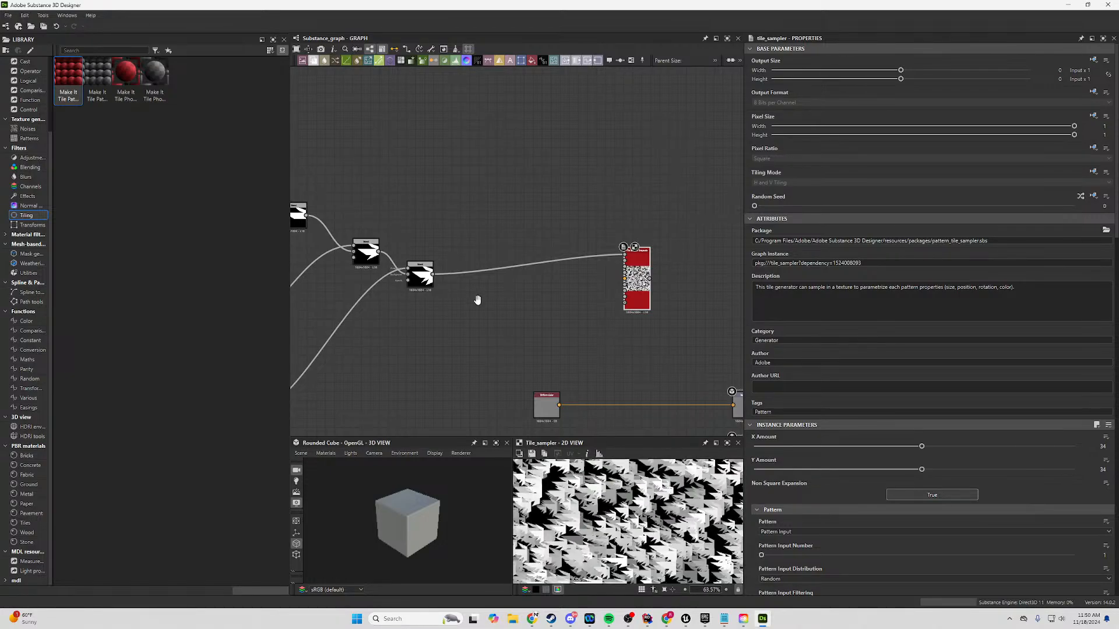
Add a Gradient Linear 1 node in the empty space above the final Blend node.
{"action": "middle_click_drag", "start_coordinate": [477, 300], "coordinate": [588, 312]}
{"action": "right_click", "coordinate": [541, 213]}
{"action": "left_click", "coordinate": [522, 196]}
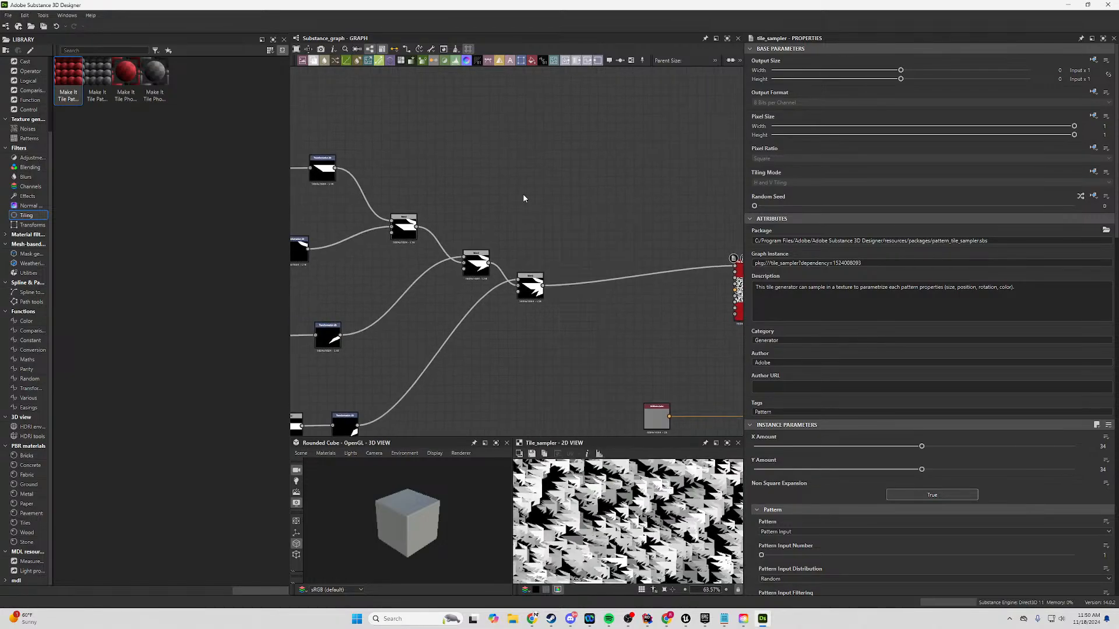
{"action": "right_click", "coordinate": [530, 174]}
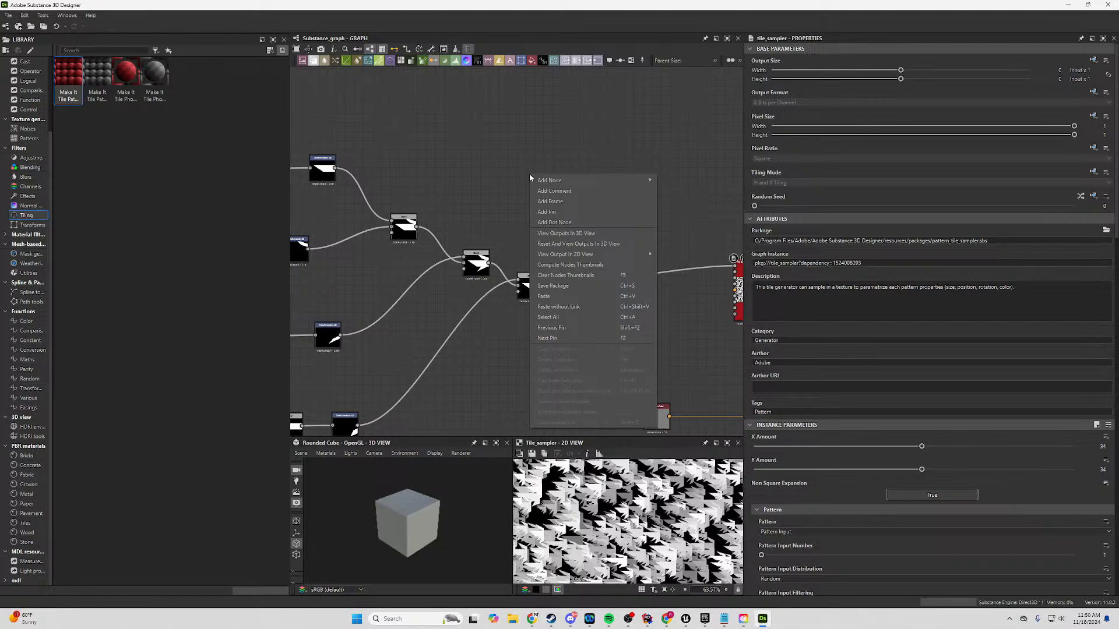
{"action": "key", "text": "space"}
{"action": "type", "text": "grad"}
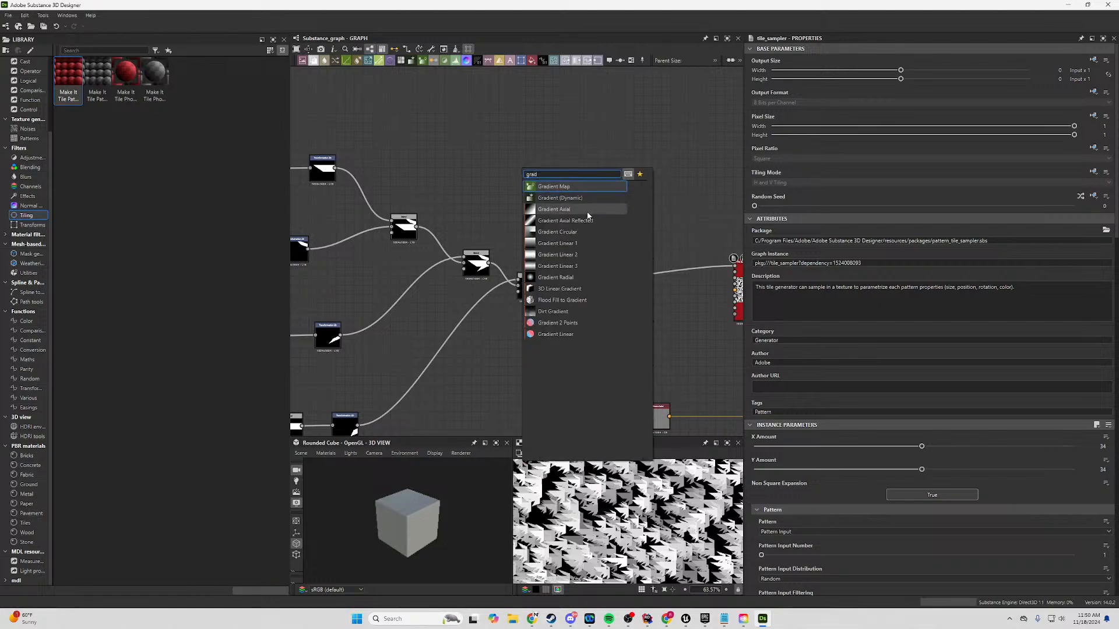
{"action": "left_click", "coordinate": [572, 243]}
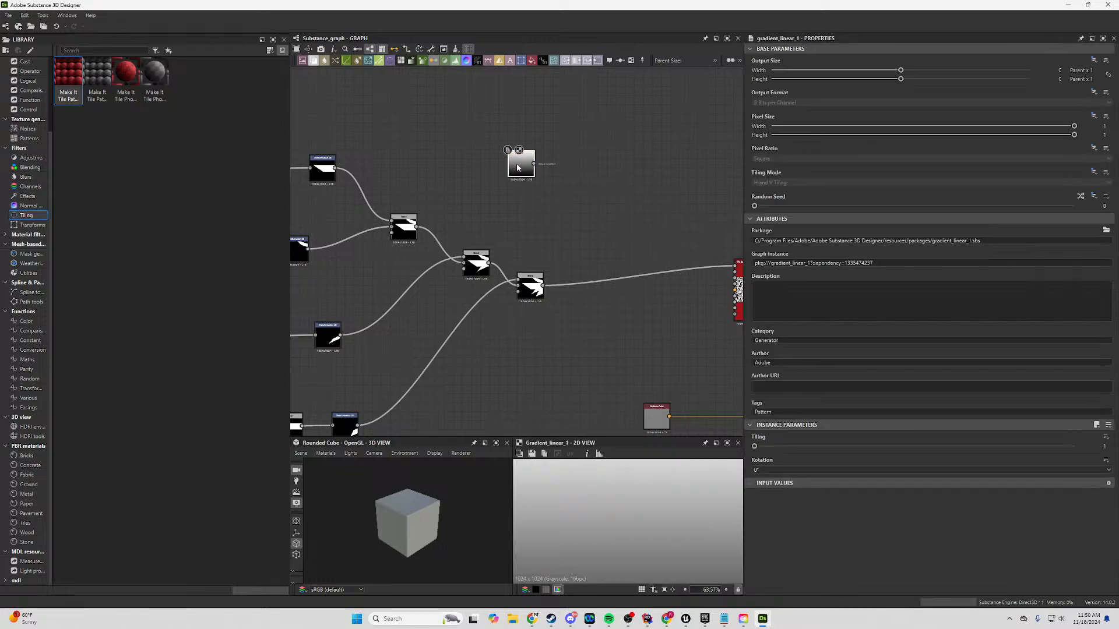
Feed the linear gradient into a new Transformation 2D node and rotate it a quarter turn to run from white to black horizontally.
{"action": "left_click_drag", "start_coordinate": [532, 166], "coordinate": [591, 170]}
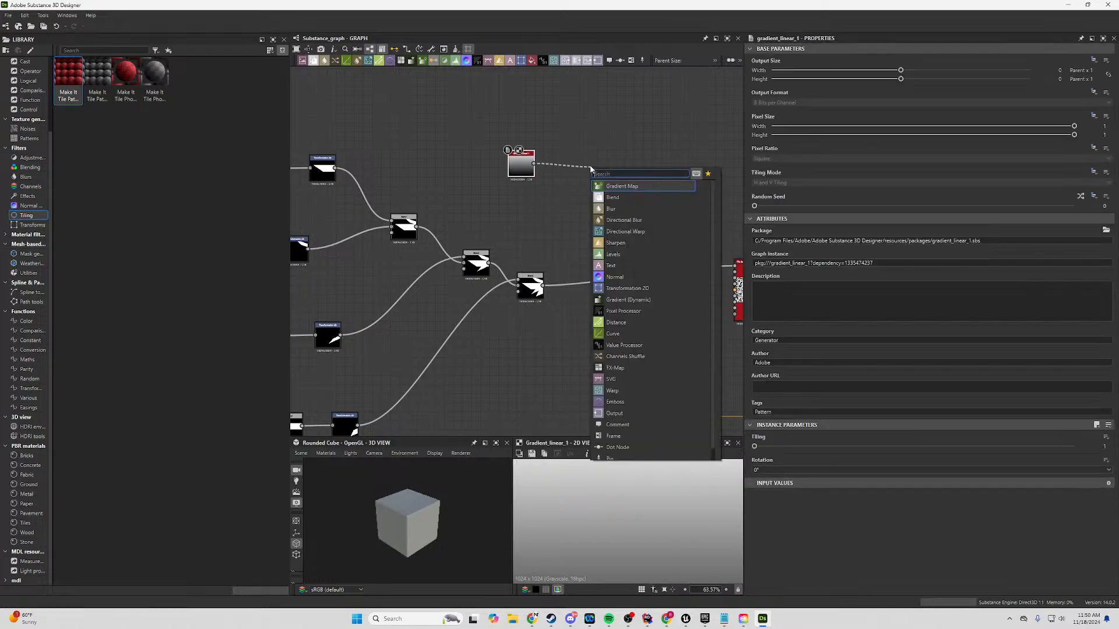
{"action": "type", "text": "trans"}
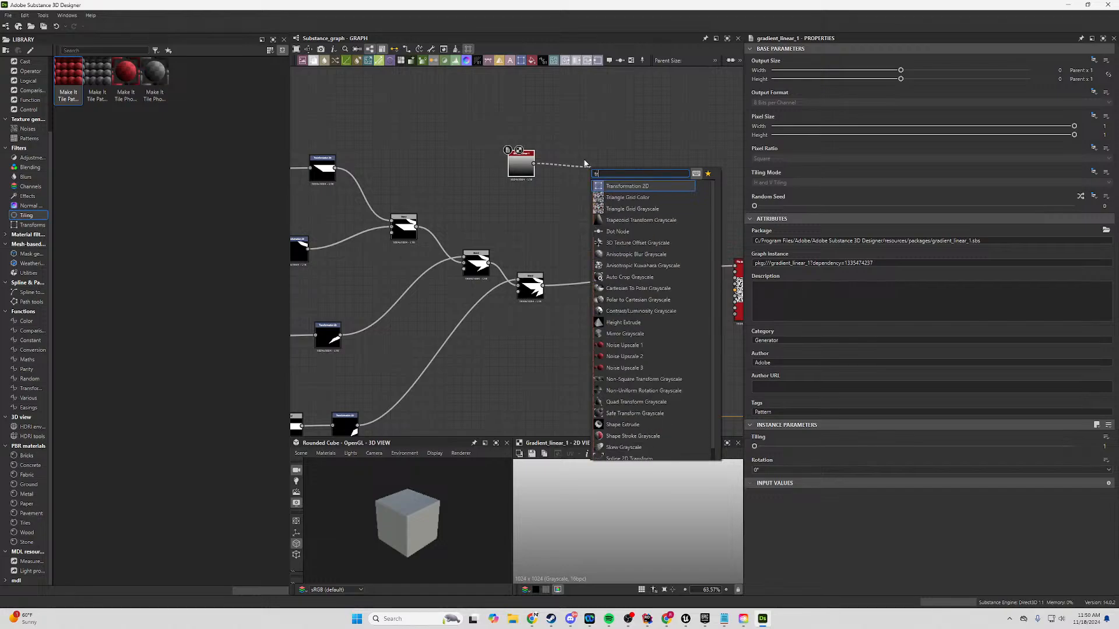
{"action": "left_click", "coordinate": [630, 187]}
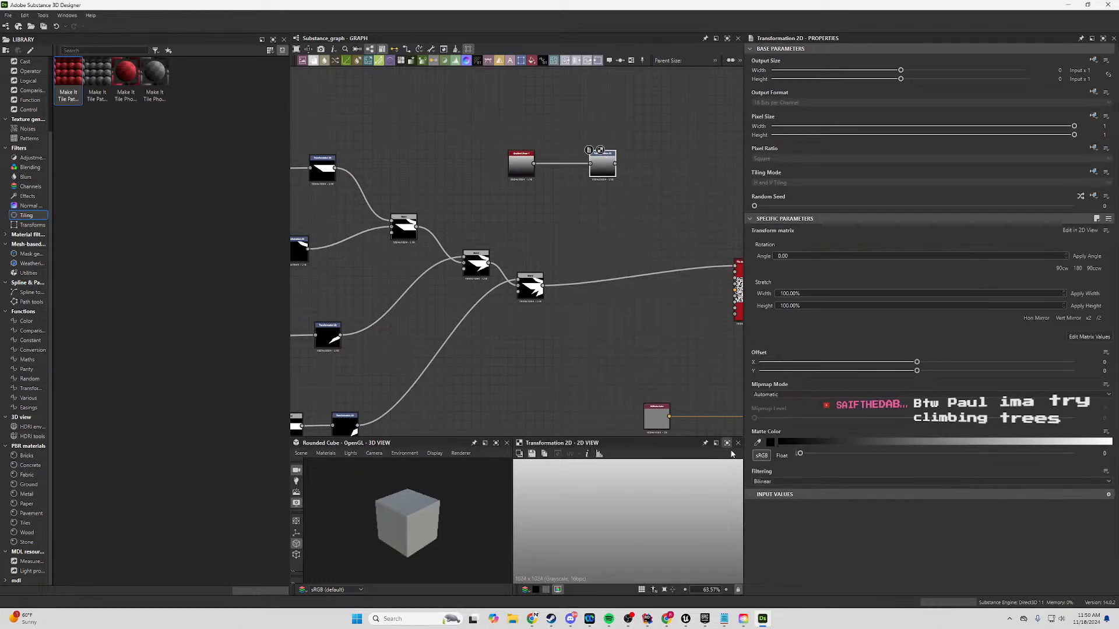
{"action": "scroll", "coordinate": [636, 306], "scroll_direction": "down", "scroll_amount": 3}
{"action": "scroll", "coordinate": [650, 502], "scroll_direction": "down", "scroll_amount": 5}
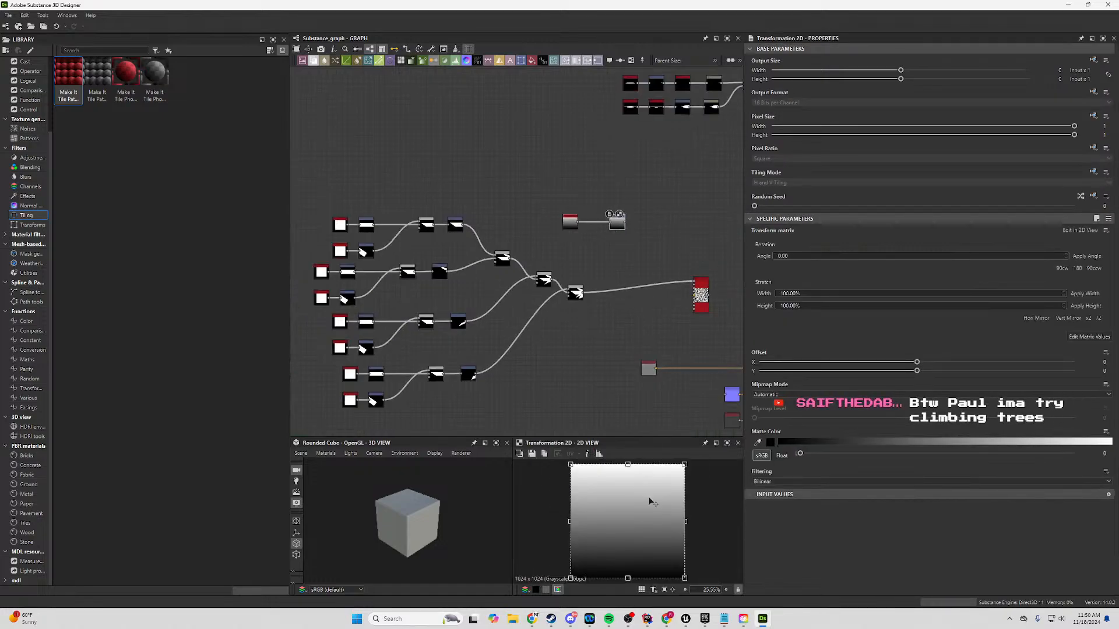
{"action": "scroll", "coordinate": [634, 526], "scroll_direction": "down", "scroll_amount": 2}
{"action": "left_click_drag", "start_coordinate": [676, 475], "coordinate": [602, 457]}
{"action": "scroll", "coordinate": [609, 236], "scroll_direction": "up", "scroll_amount": 5}
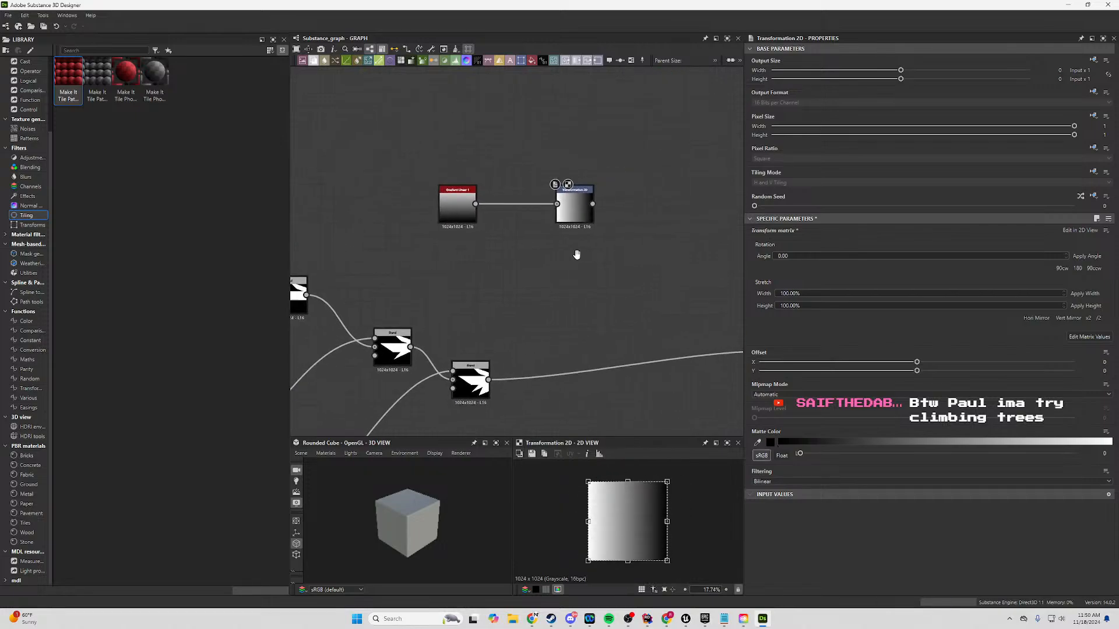
Add a new Blend after the final blade Blend and connect the gradient's Transformation 2D to its foreground input.
{"action": "left_click_drag", "start_coordinate": [644, 120], "coordinate": [465, 160]}
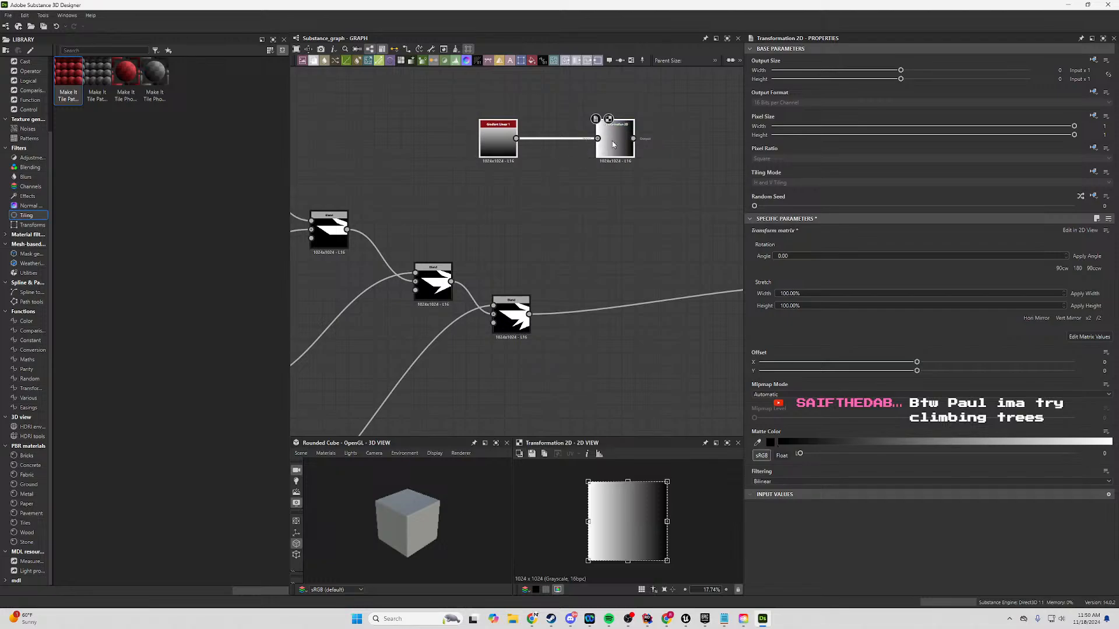
{"action": "left_click_drag", "start_coordinate": [614, 141], "coordinate": [537, 148]}
{"action": "left_click", "coordinate": [520, 313]}
{"action": "left_click_drag", "start_coordinate": [529, 314], "coordinate": [596, 282]}
{"action": "type", "text": "ble"}
{"action": "key", "text": "Return"}
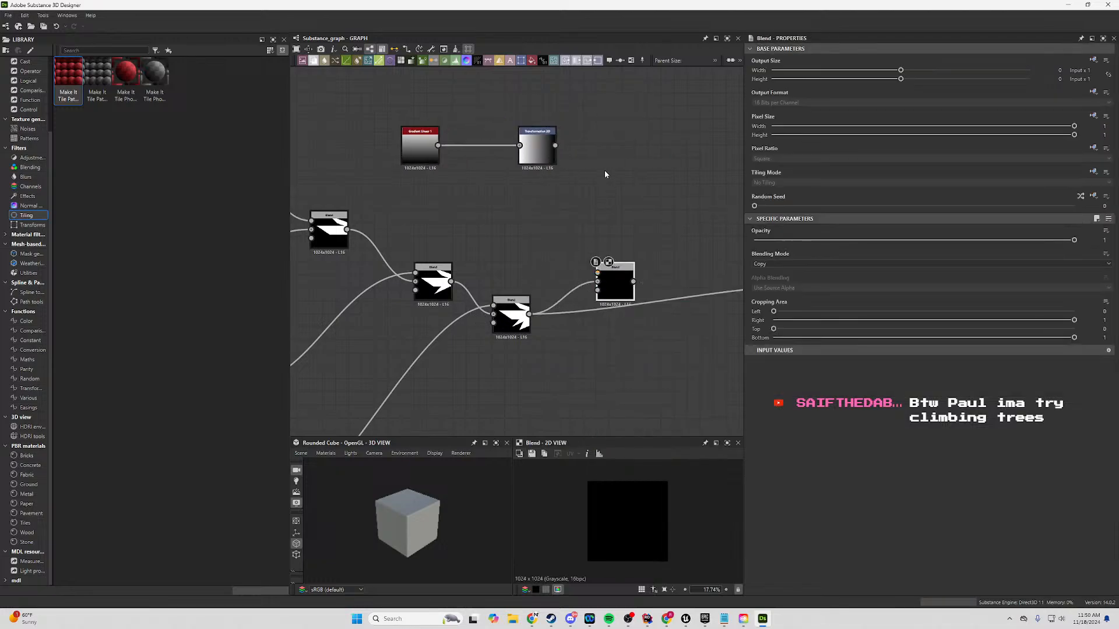
{"action": "left_click_drag", "start_coordinate": [610, 249], "coordinate": [614, 288]}
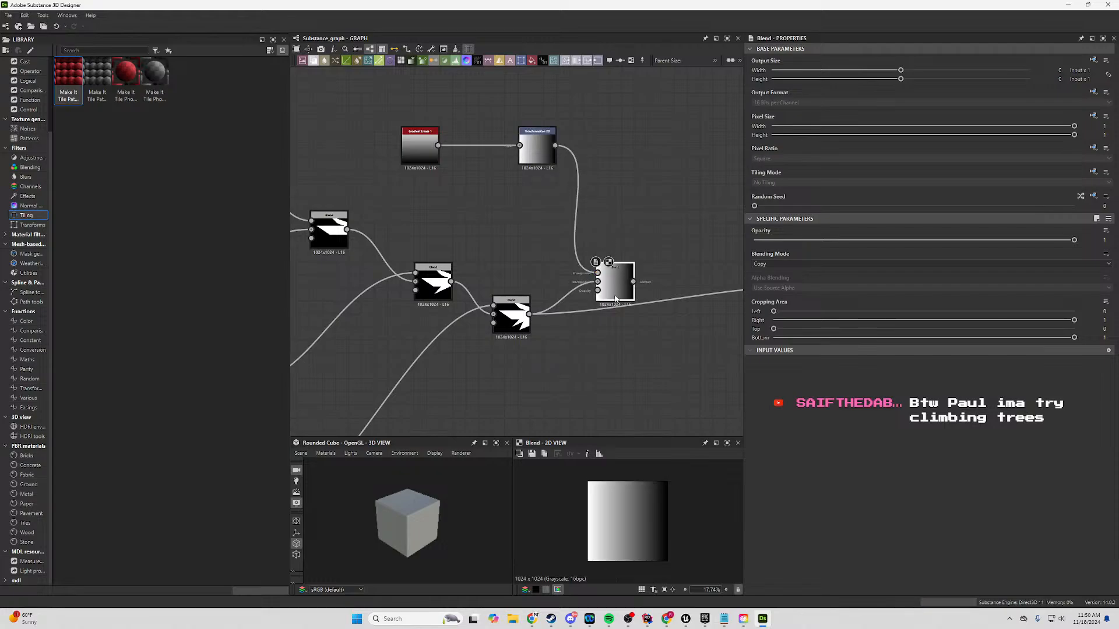
Set the new Blend's blending mode to Multiply.
{"action": "left_click", "coordinate": [783, 264]}
{"action": "left_click", "coordinate": [784, 281]}
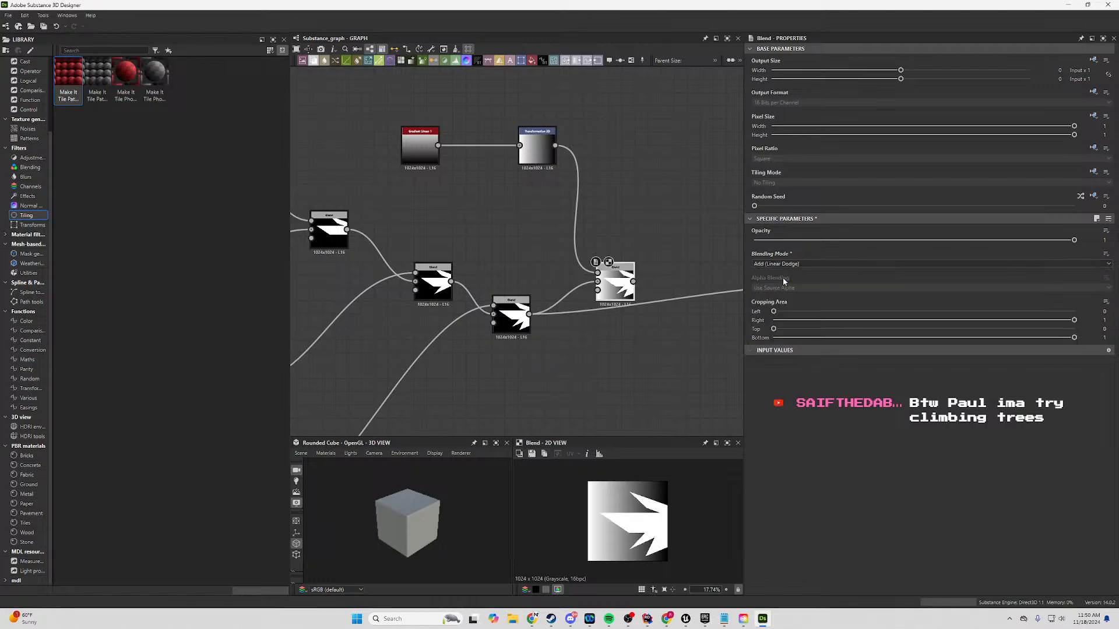
{"action": "key", "text": "Down"}
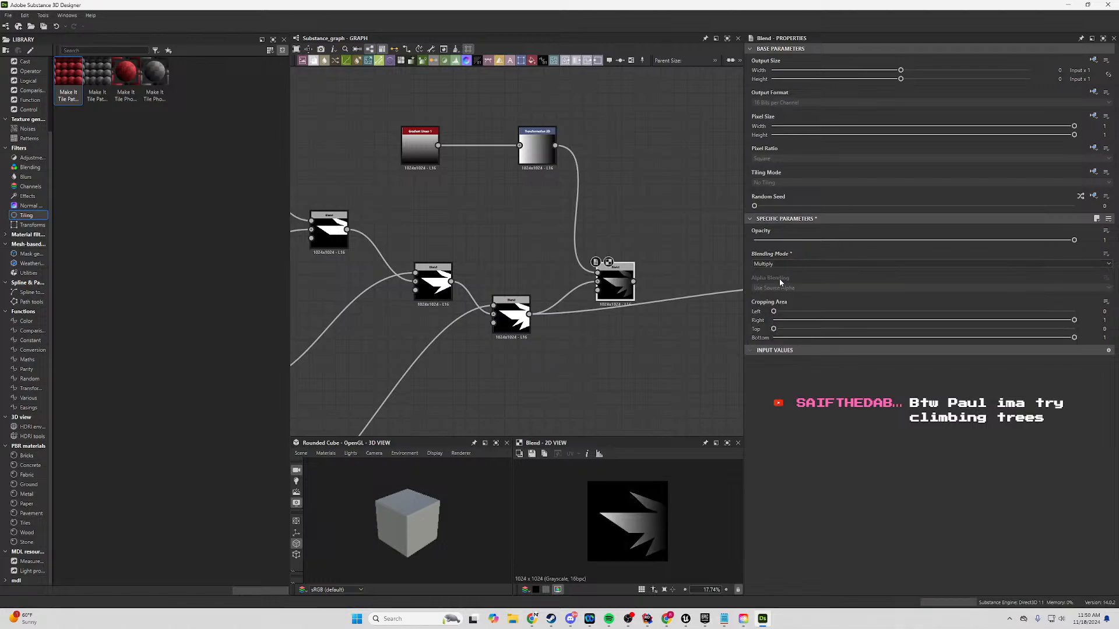
Stretch the rotated gradient horizontally in its Transformation 2D, offset about X 0.0055, Y -0.216, and preview the Multiply Blend.
{"action": "left_click", "coordinate": [542, 149]}
{"action": "mouse_move", "coordinate": [652, 548]}
{"action": "left_mouse_down"}
{"action": "mouse_move", "coordinate": [673, 542]}
{"action": "mouse_move", "coordinate": [591, 528]}
{"action": "mouse_move", "coordinate": [638, 531]}
{"action": "left_mouse_up"}
{"action": "double_click", "coordinate": [538, 146]}
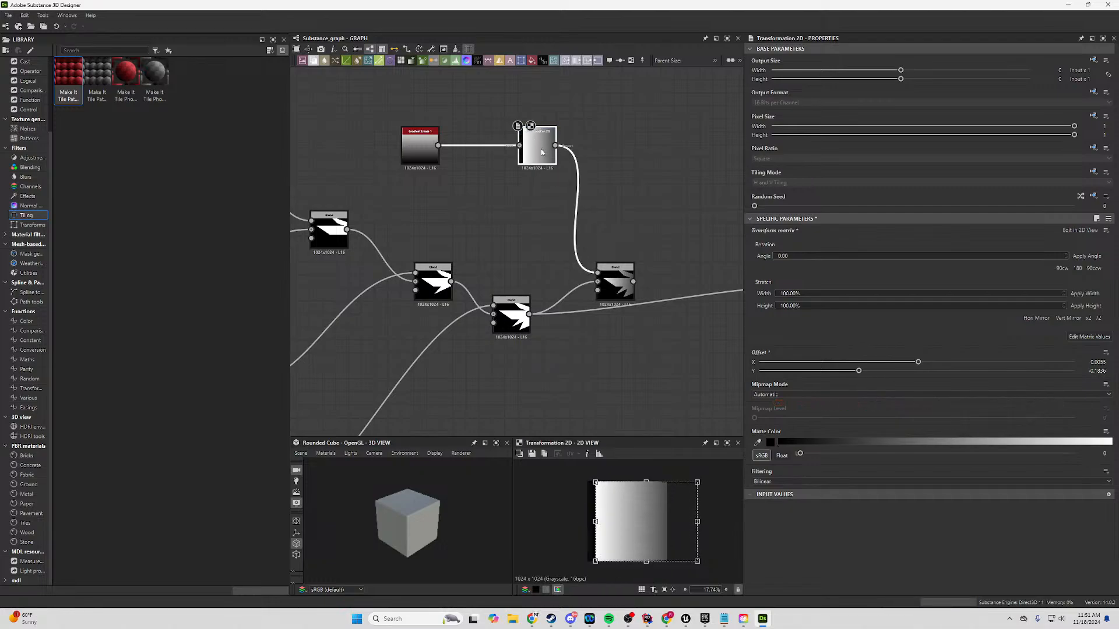
{"action": "mouse_move", "coordinate": [801, 454]}
{"action": "left_mouse_down"}
{"action": "mouse_move", "coordinate": [1049, 454]}
{"action": "mouse_move", "coordinate": [782, 465]}
{"action": "left_mouse_up"}
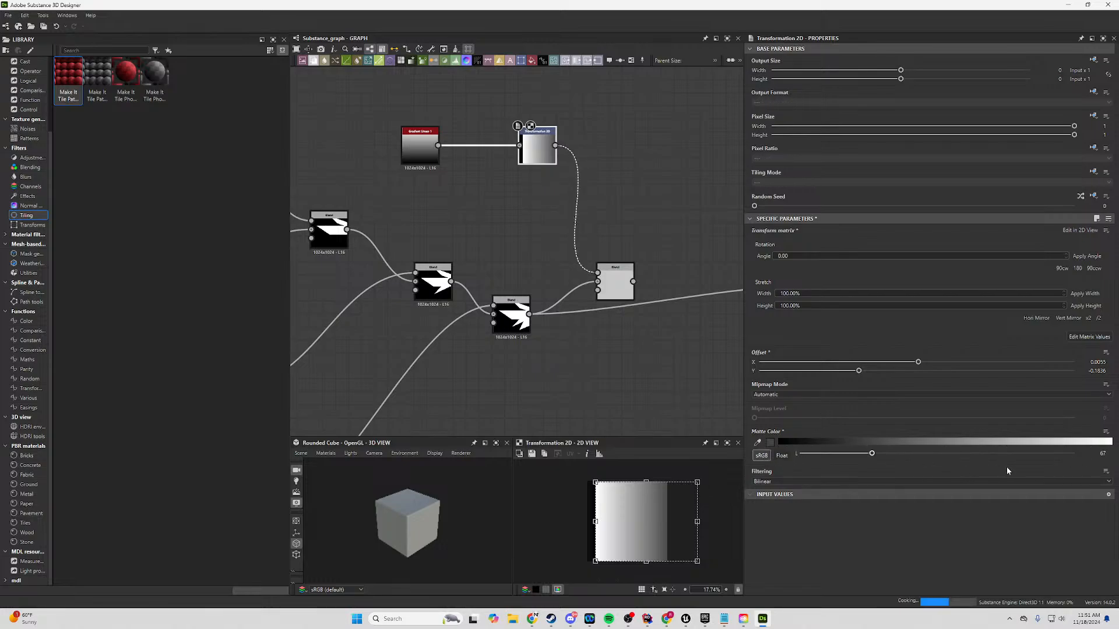
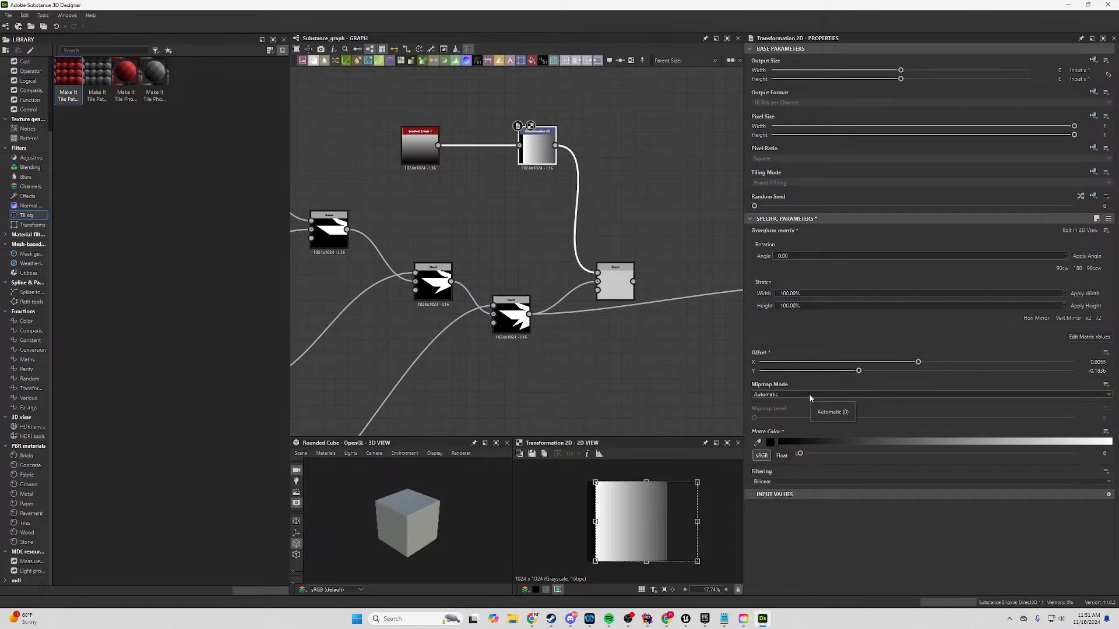
{"action": "left_click_drag", "start_coordinate": [591, 520], "coordinate": [637, 526]}
{"action": "left_click", "coordinate": [615, 283]}
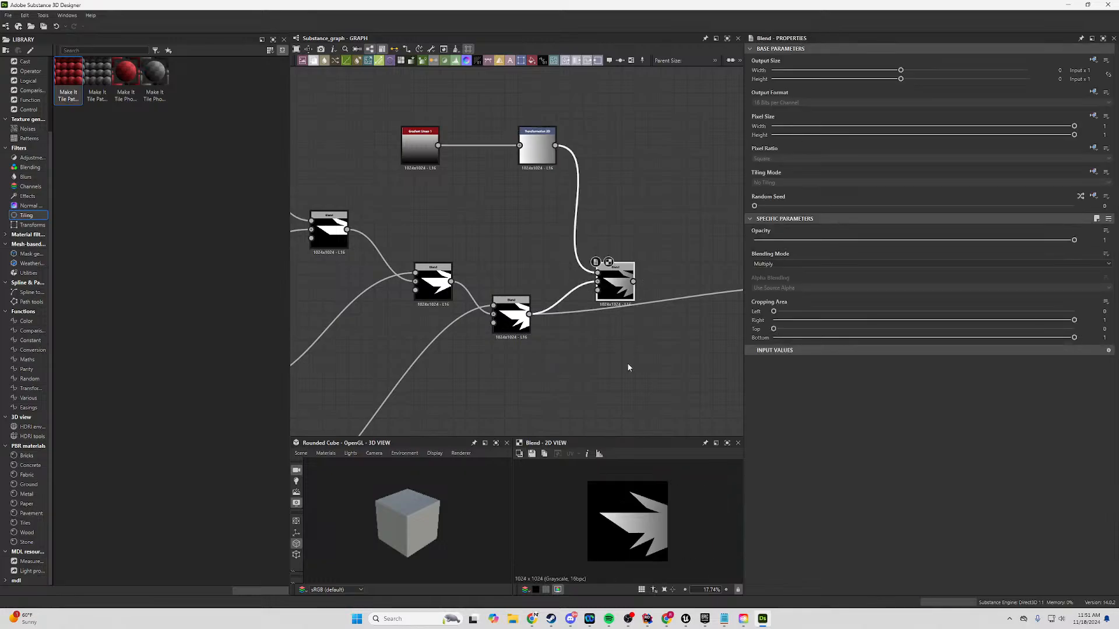
Narrow the gradient's horizontal stretch against the blade preview, offset about X -0.0055, Y -0.1357.
{"action": "left_click", "coordinate": [537, 148]}
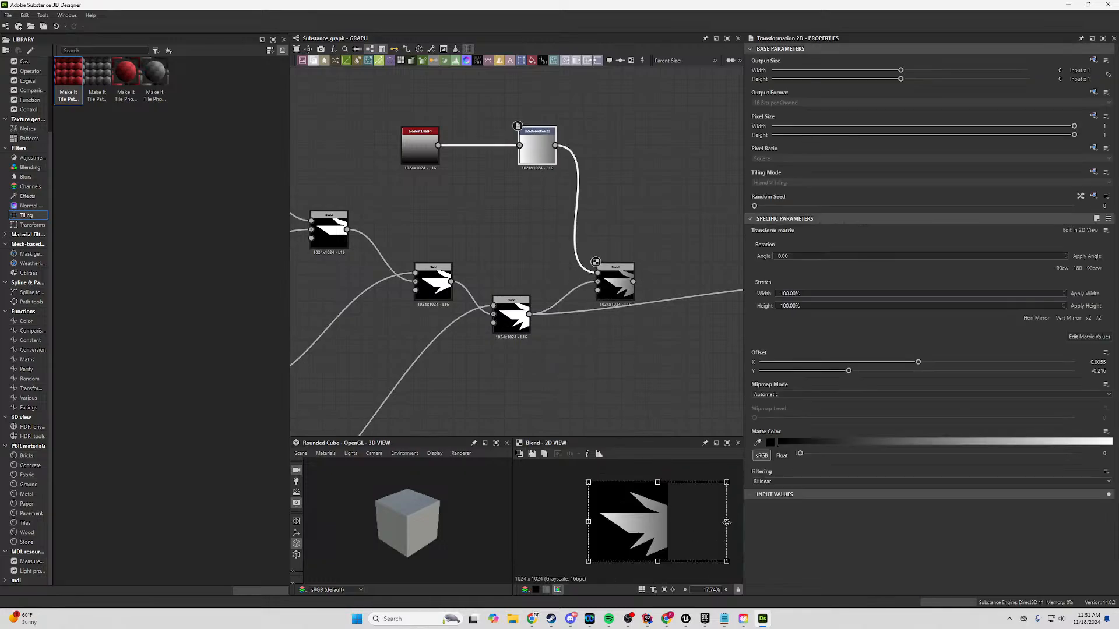
{"action": "left_click_drag", "start_coordinate": [726, 522], "coordinate": [696, 521]}
{"action": "left_click_drag", "start_coordinate": [610, 522], "coordinate": [613, 523]}
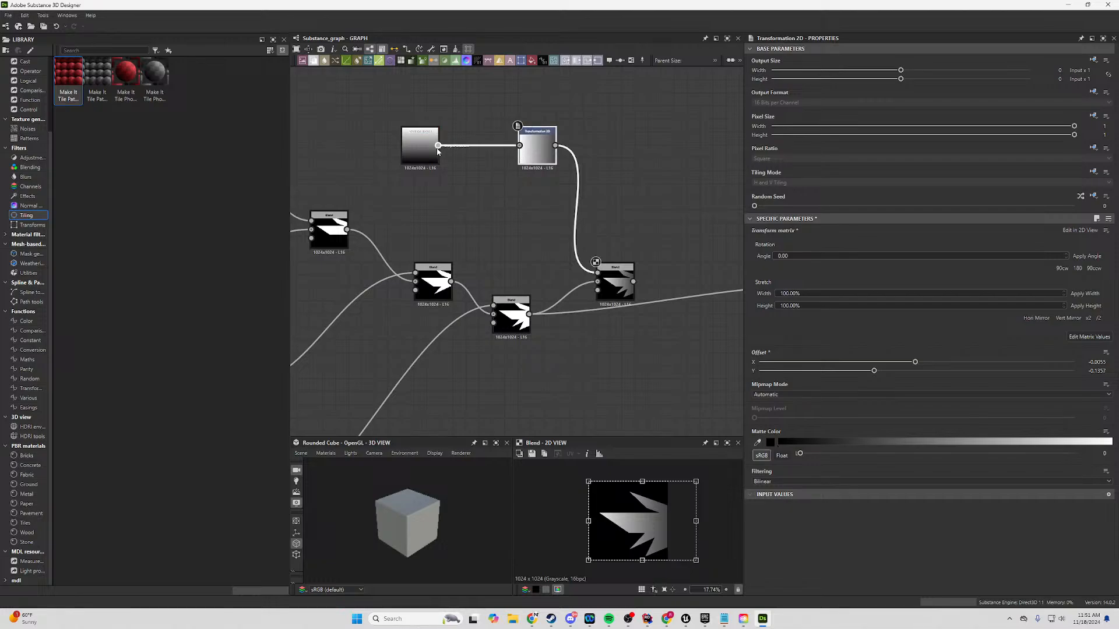
Try a Tiling of 3 on the Gradient Linear 1 node and return it to 1.
{"action": "double_click", "coordinate": [417, 156]}
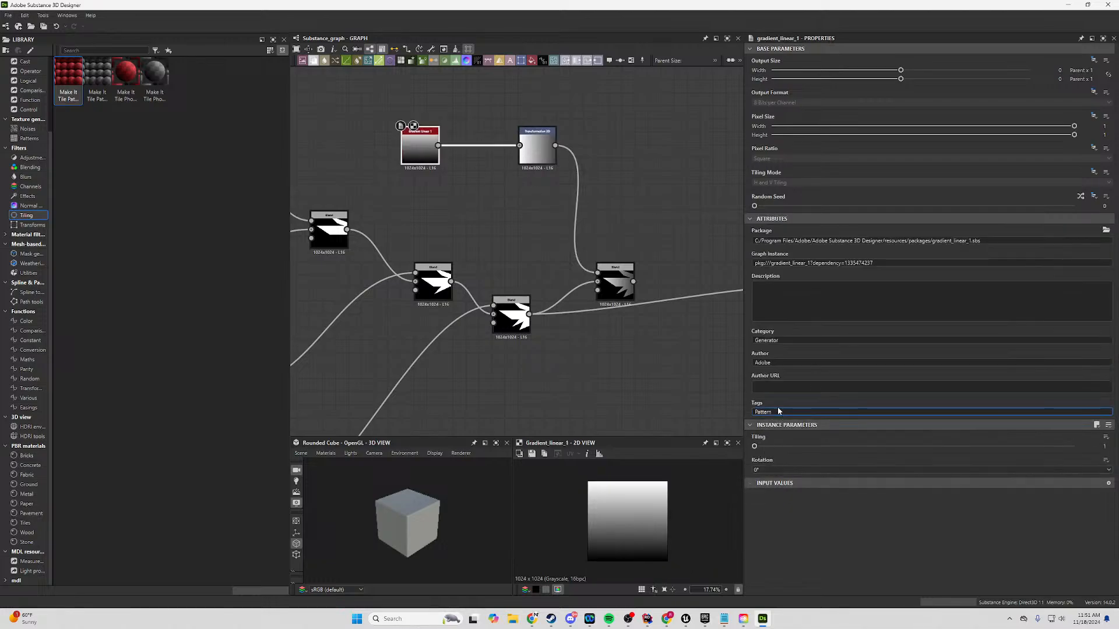
{"action": "mouse_move", "coordinate": [755, 207]}
{"action": "left_mouse_down"}
{"action": "mouse_move", "coordinate": [1092, 217]}
{"action": "mouse_move", "coordinate": [755, 226]}
{"action": "left_mouse_up"}
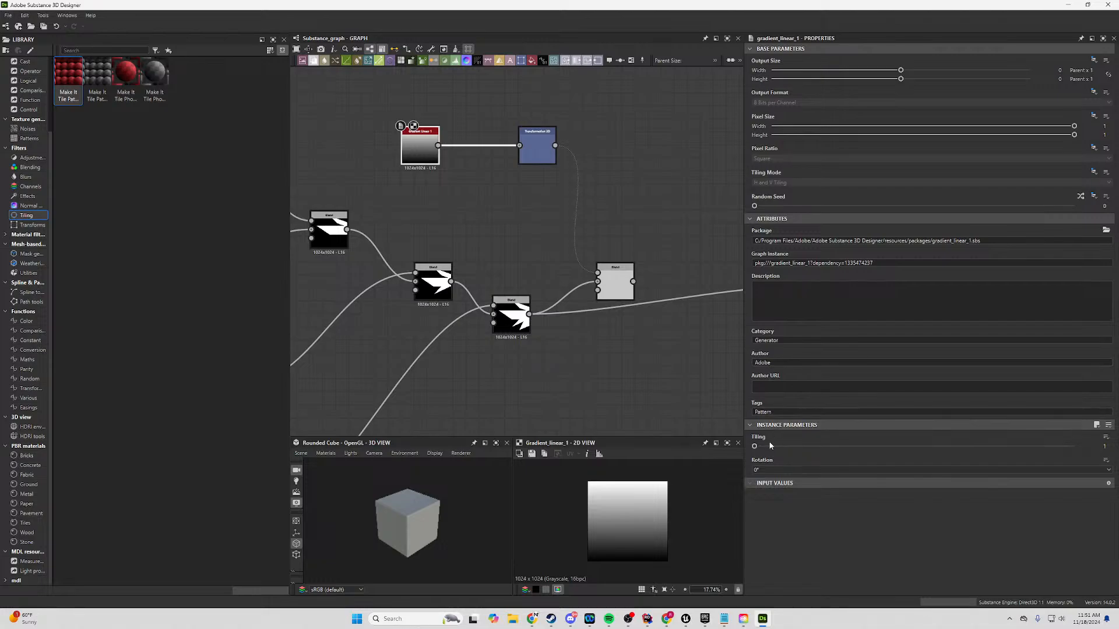
{"action": "left_click_drag", "start_coordinate": [754, 446], "coordinate": [801, 453]}
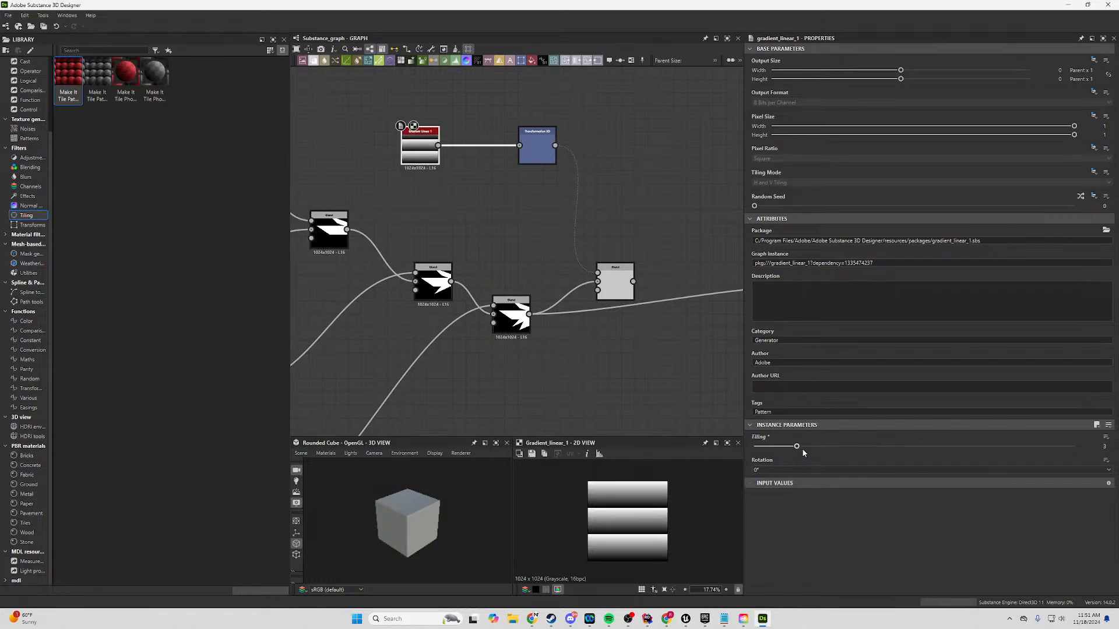
{"action": "left_click_drag", "start_coordinate": [791, 453], "coordinate": [757, 453]}
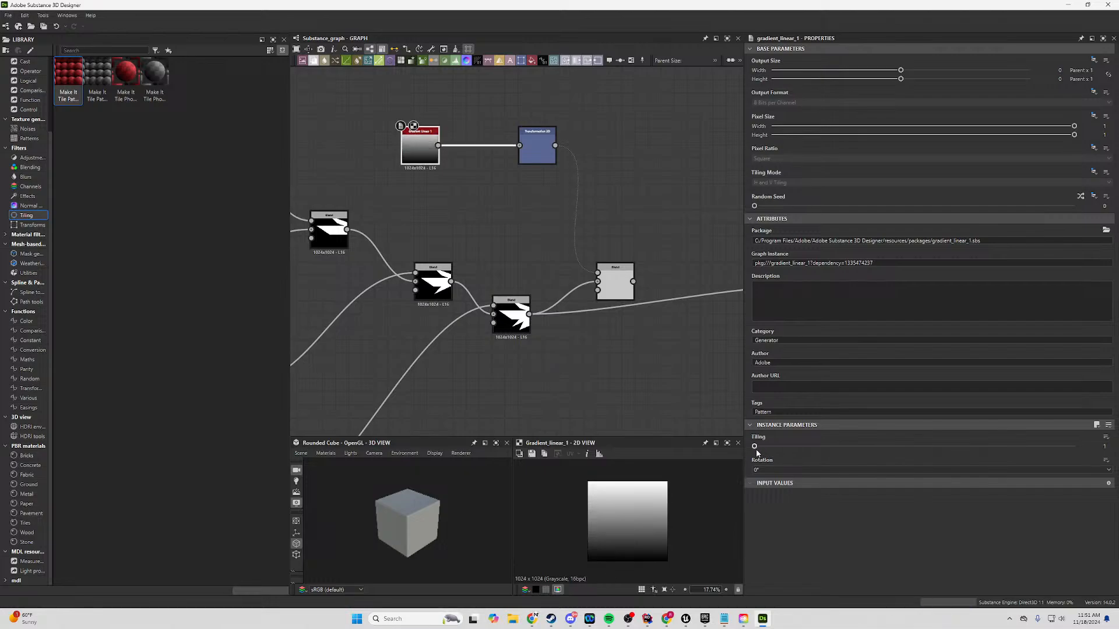
Try a Gradient Map node below the linear gradient, shift its gradient midpoint, and delete the node.
{"action": "right_click", "coordinate": [466, 189]}
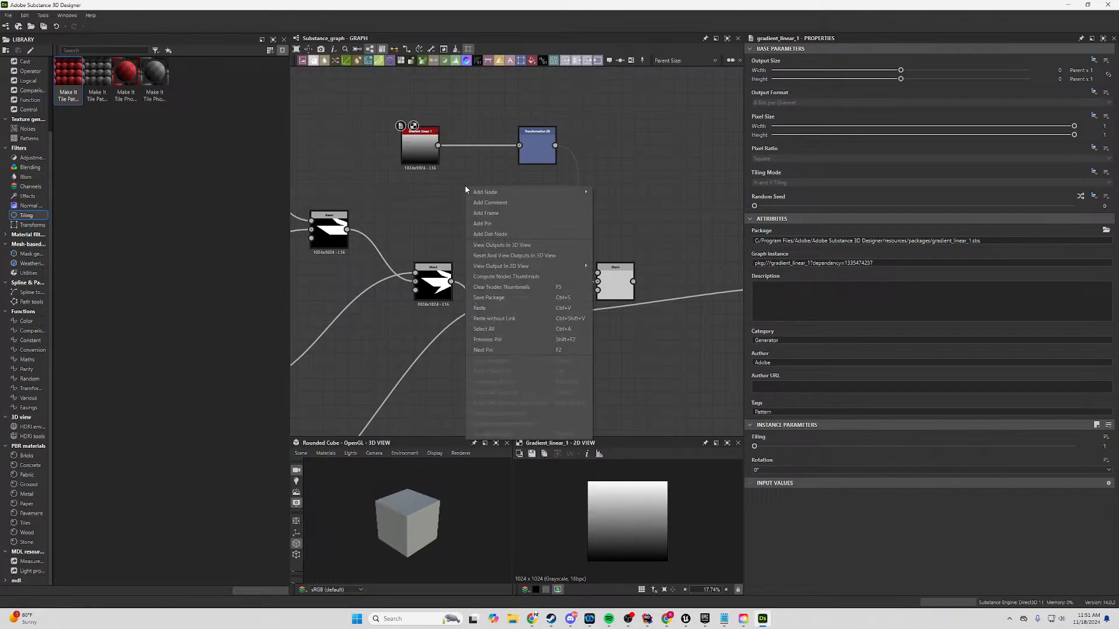
{"action": "left_click", "coordinate": [467, 191]}
{"action": "type", "text": "gradi"}
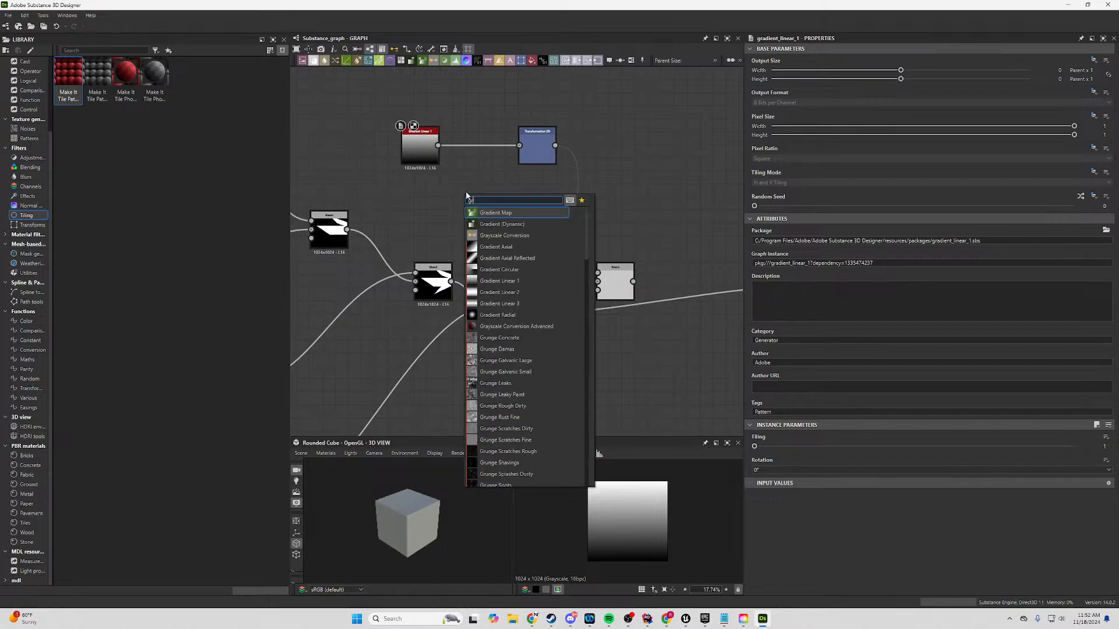
{"action": "key", "text": "Down"}
{"action": "key", "text": "Down"}
{"action": "key", "text": "Up"}
{"action": "key", "text": "Up"}
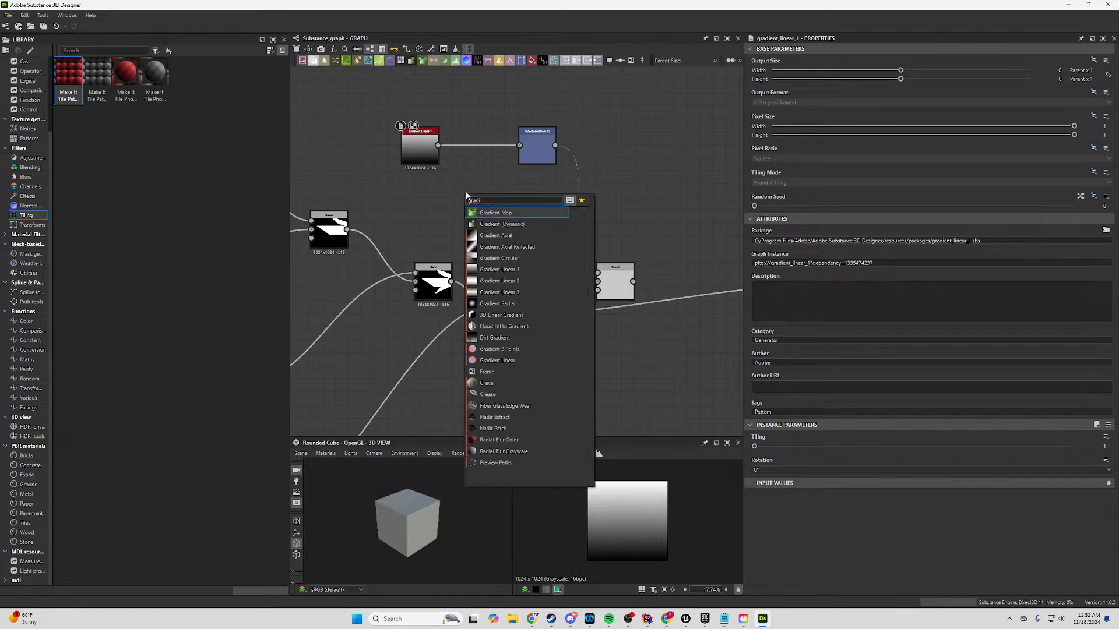
{"action": "key", "text": "Return"}
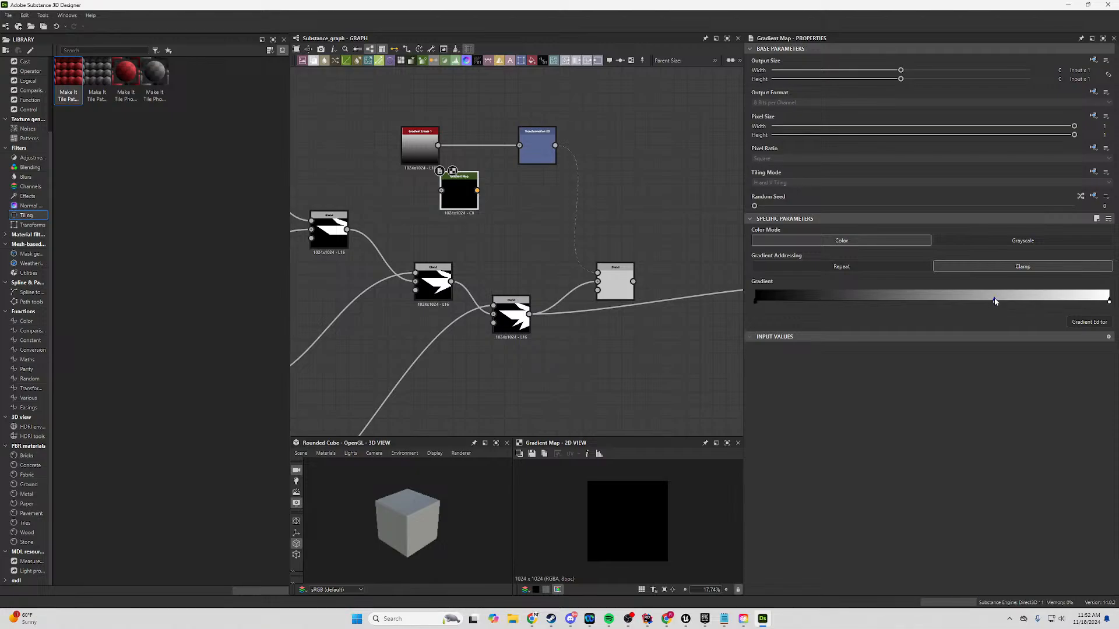
{"action": "left_click_drag", "start_coordinate": [994, 303], "coordinate": [940, 274]}
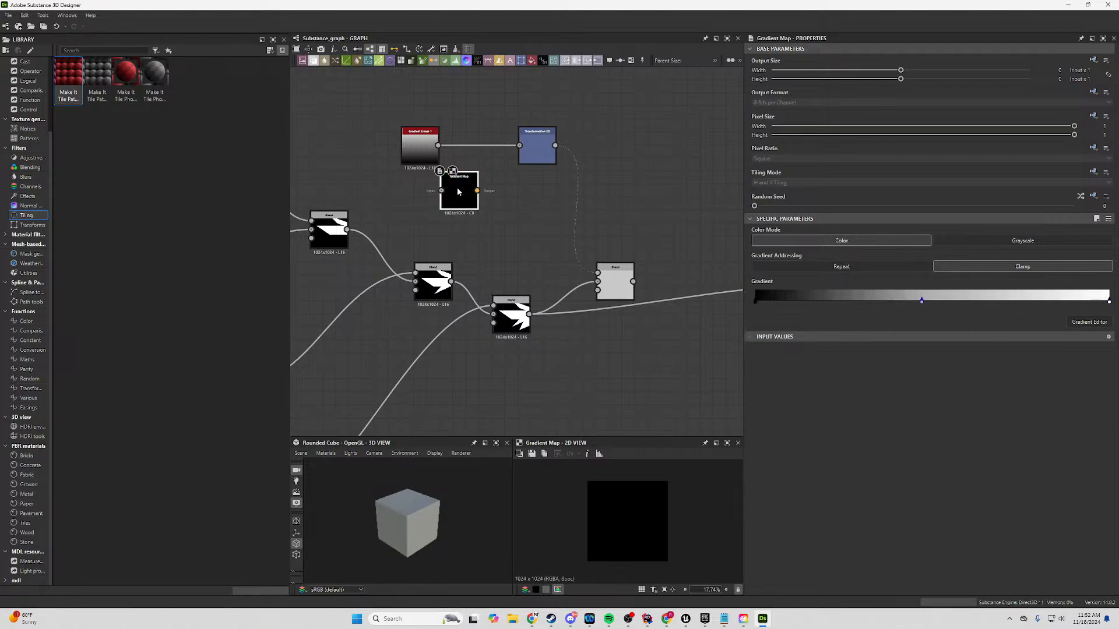
{"action": "key", "text": "Delete"}
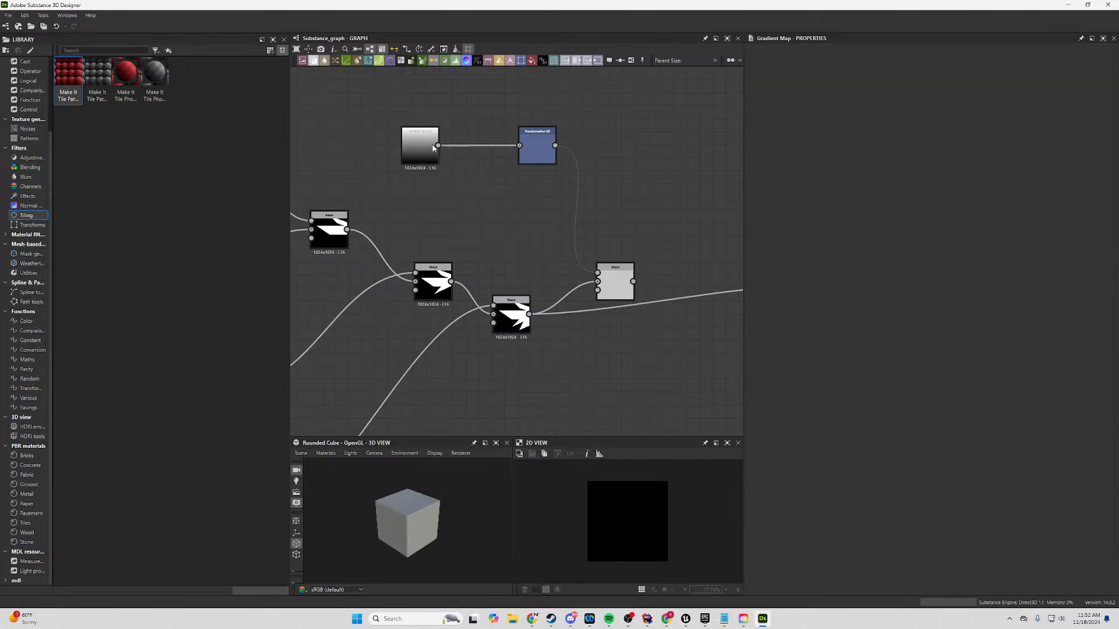
Try a Gradient (Dynamic) node below the linear gradient and delete it.
{"action": "key", "text": "space"}
{"action": "type", "text": "grad"}
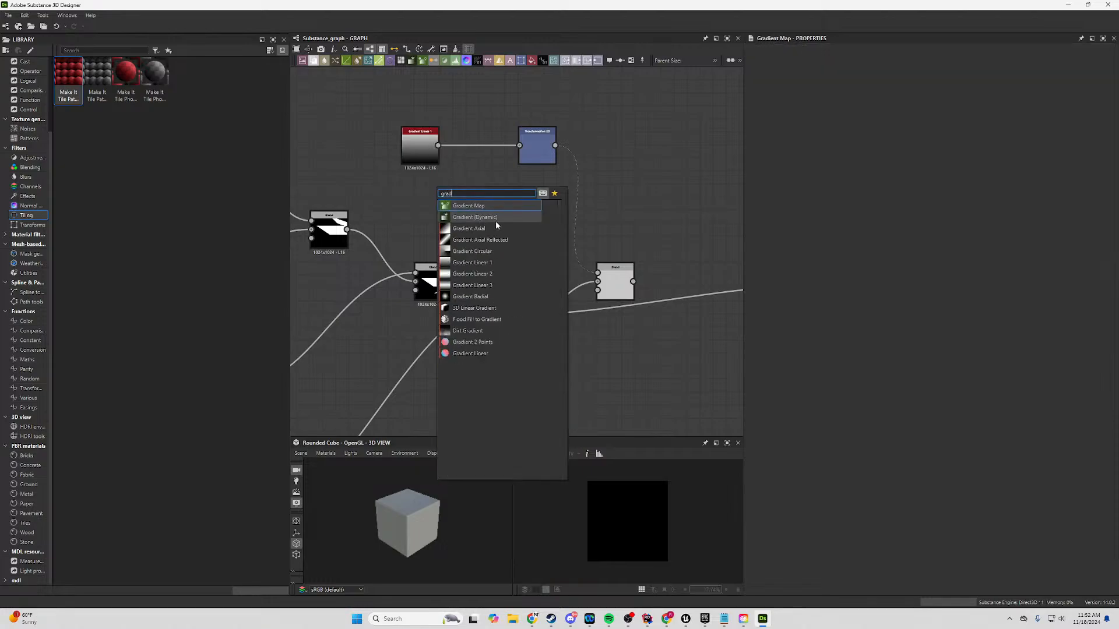
{"action": "left_click", "coordinate": [495, 220]}
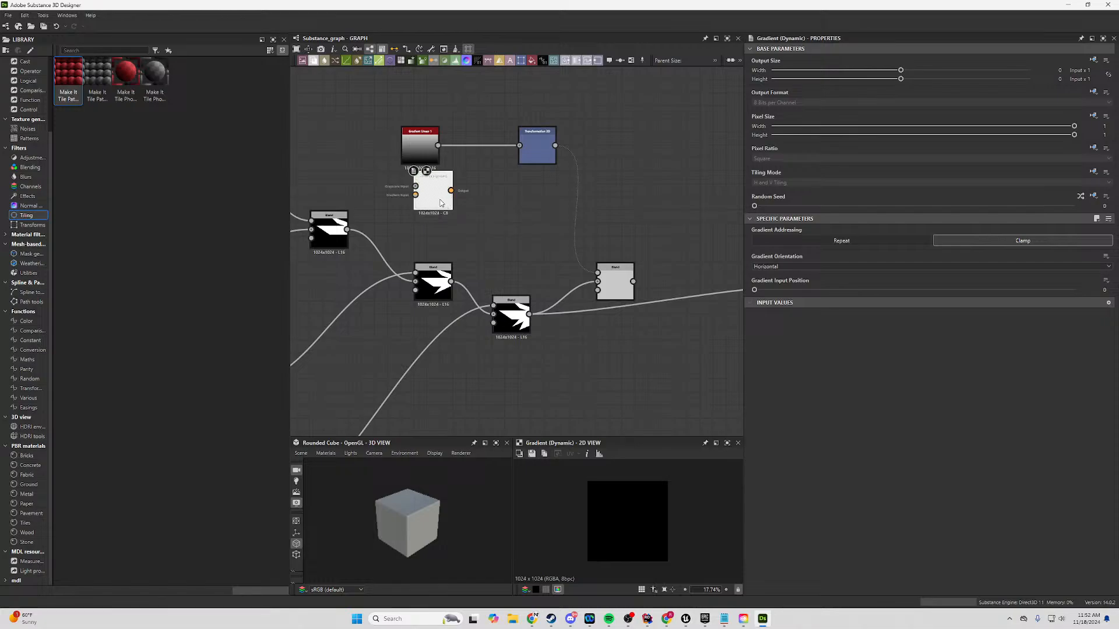
{"action": "left_click_drag", "start_coordinate": [439, 202], "coordinate": [477, 199]}
{"action": "key", "text": "Delete"}
Add a Gradient 2 Points node below the linear gradient.
{"action": "key", "text": "space"}
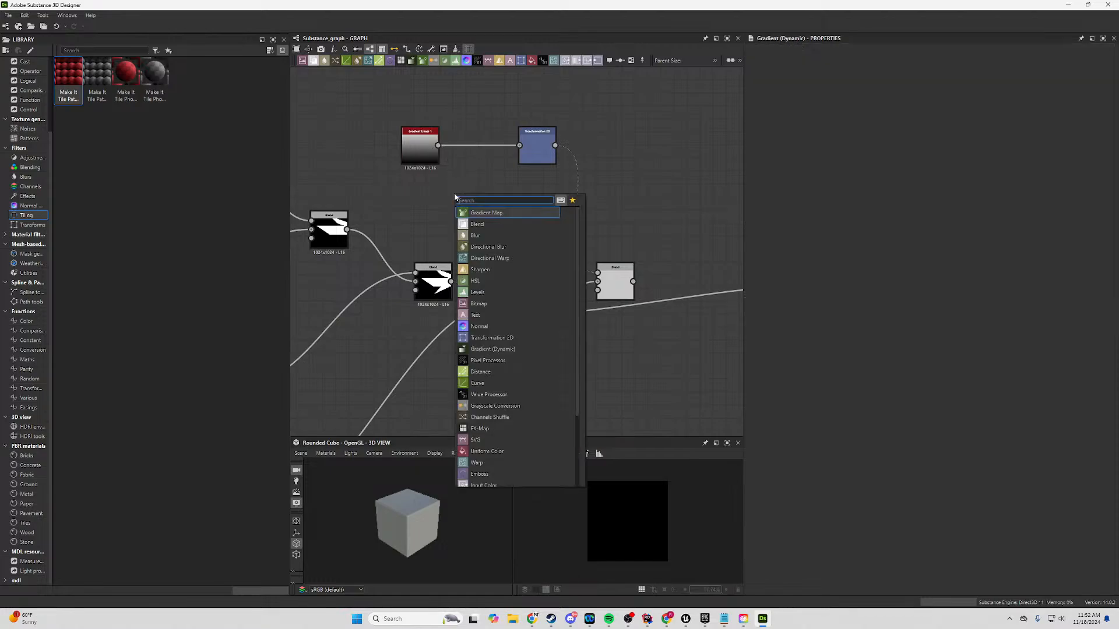
{"action": "type", "text": "grad"}
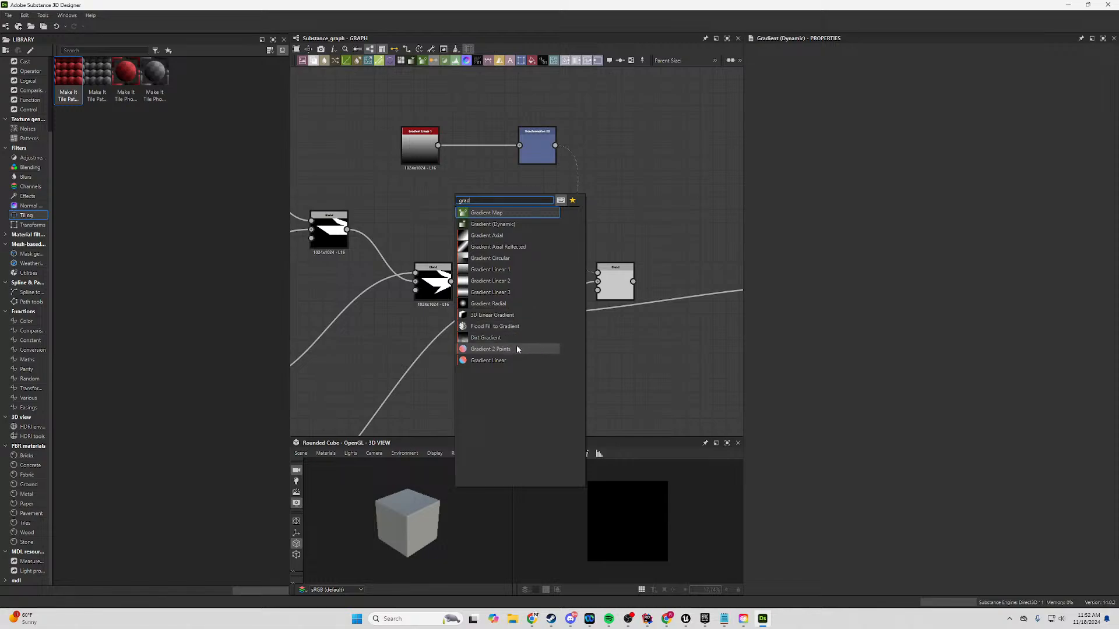
{"action": "left_click", "coordinate": [513, 349]}
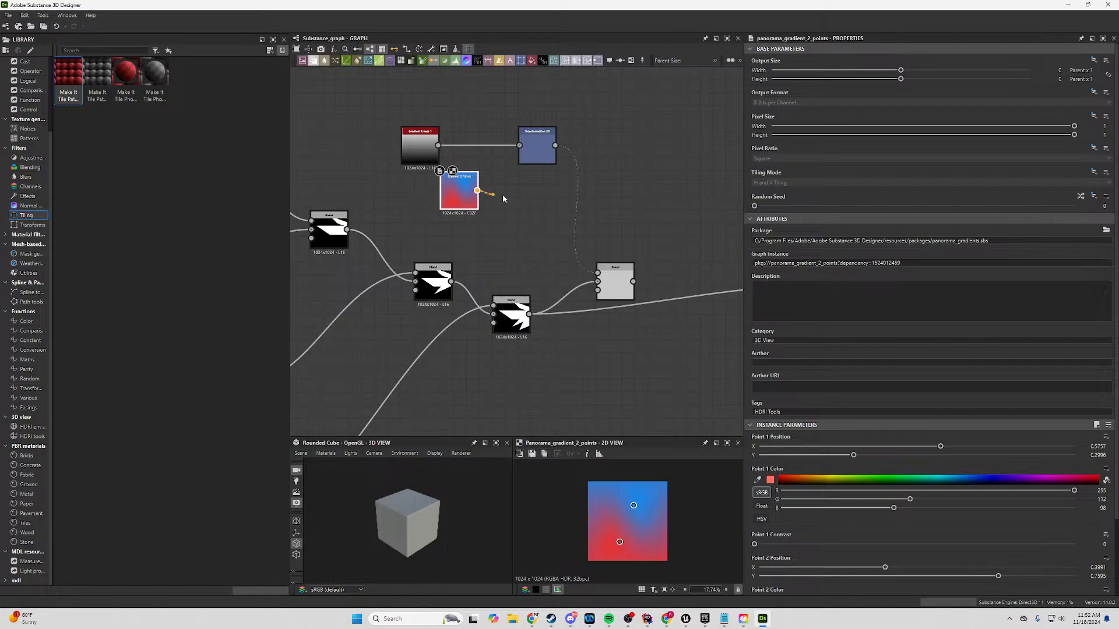
Try a Grayscale Conversion node on the Gradient 2 Points output and shift one of the gradient's points.
{"action": "left_click_drag", "start_coordinate": [504, 199], "coordinate": [519, 199]}
{"action": "type", "text": "gra"}
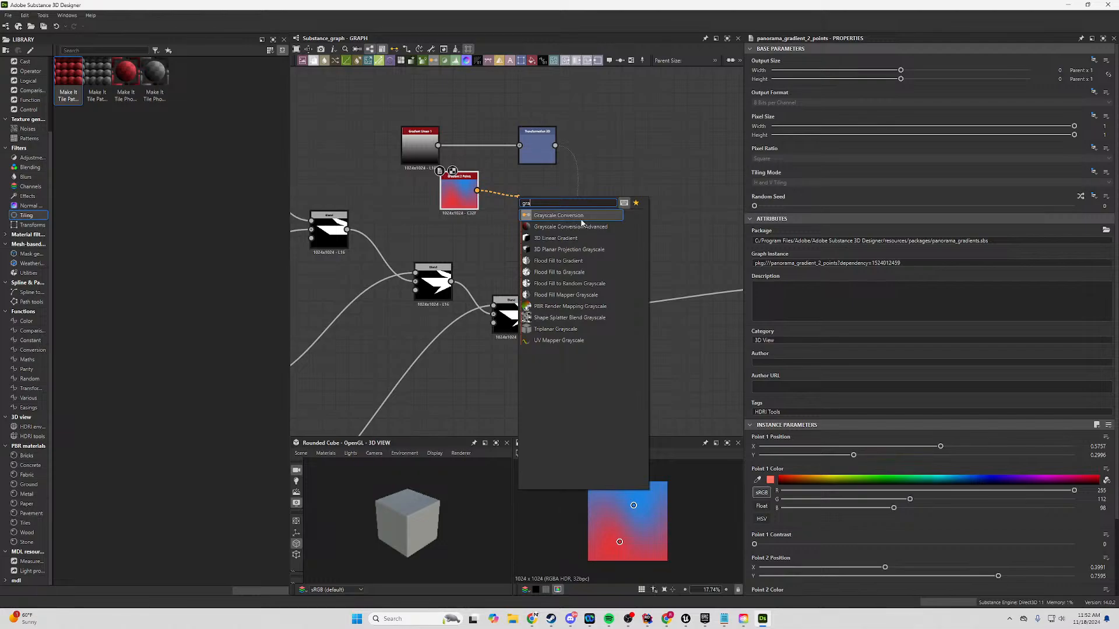
{"action": "left_click", "coordinate": [581, 217]}
{"action": "left_click_drag", "start_coordinate": [552, 201], "coordinate": [545, 202]}
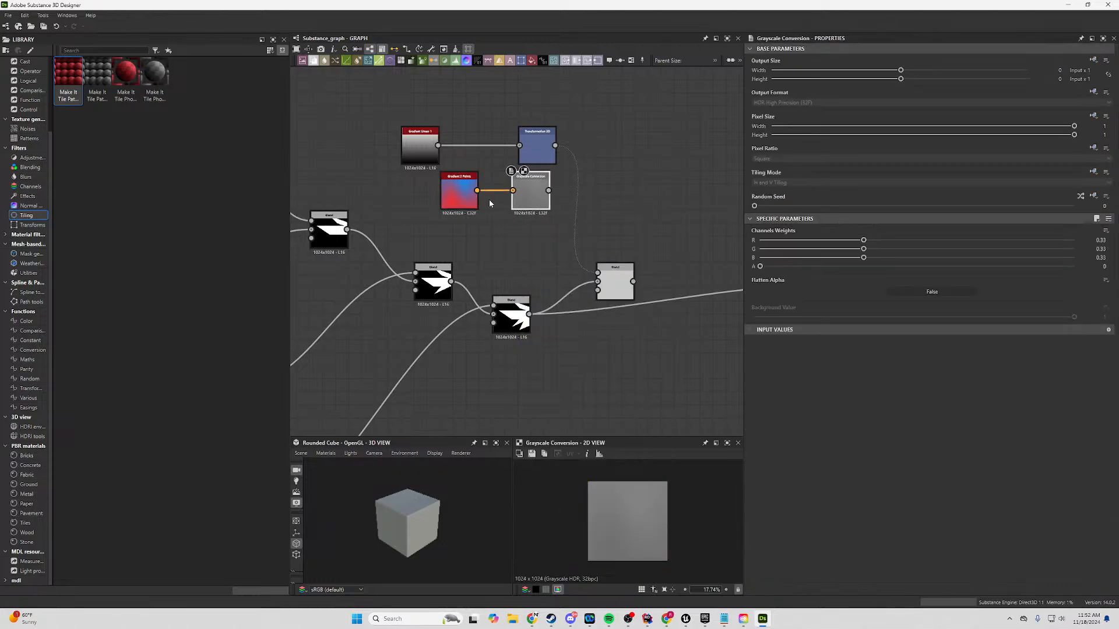
{"action": "left_click", "coordinate": [459, 195]}
{"action": "left_click_drag", "start_coordinate": [634, 506], "coordinate": [640, 519]}
{"action": "left_click", "coordinate": [528, 198]}
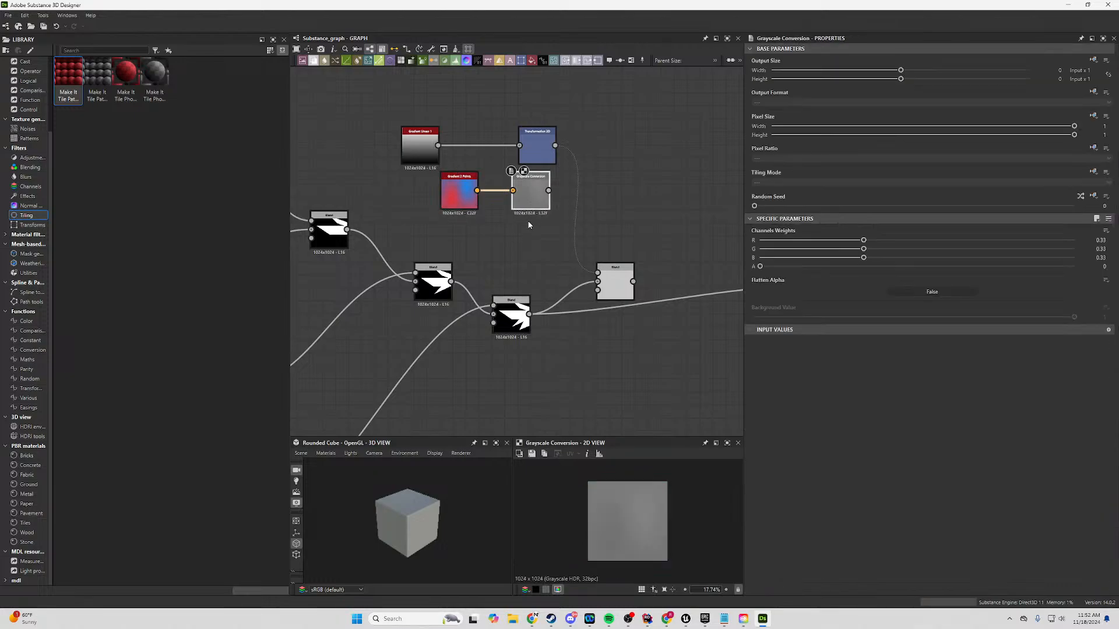
{"action": "left_click", "coordinate": [450, 205]}
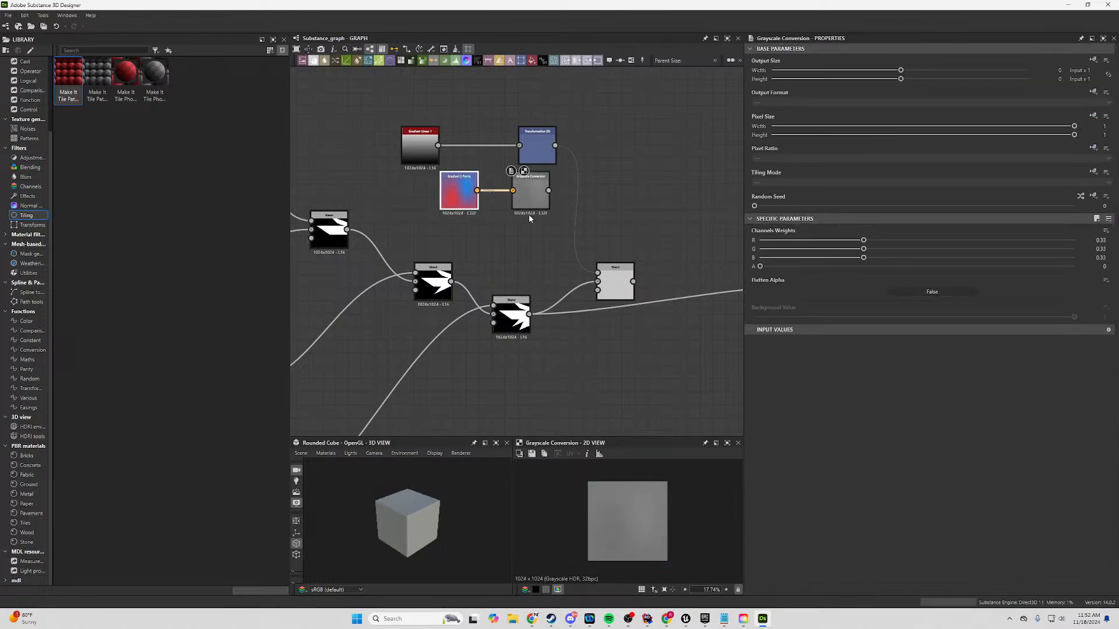
{"action": "left_click", "coordinate": [531, 201]}
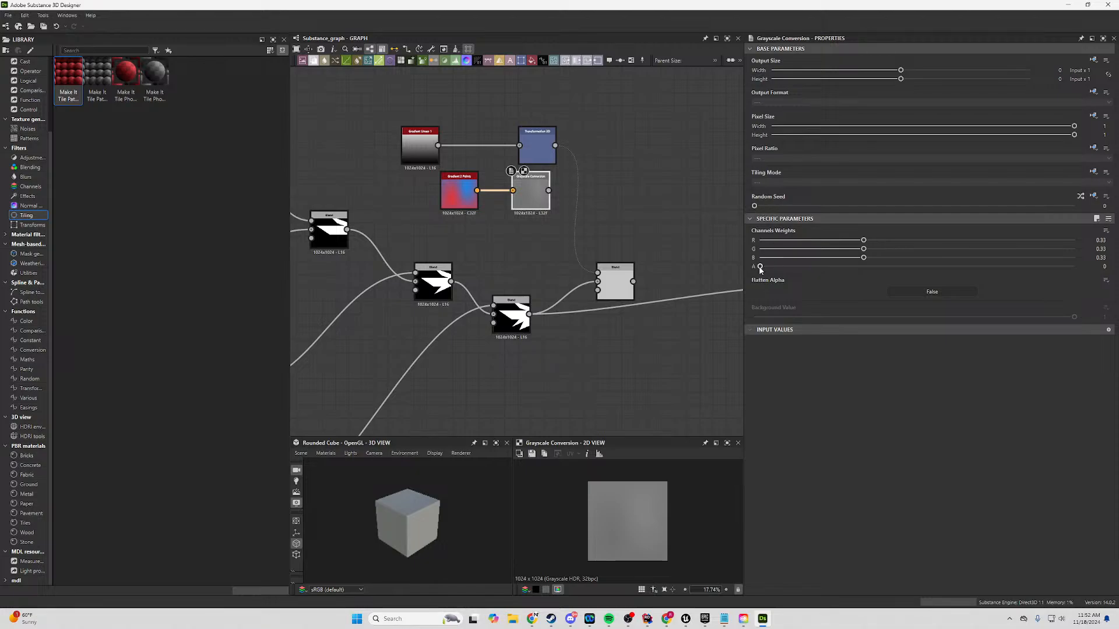
Try Grayscale Conversion channel weights of 0 for red, 0.52 for green and 1 for blue.
{"action": "left_click_drag", "start_coordinate": [865, 240], "coordinate": [1074, 249]}
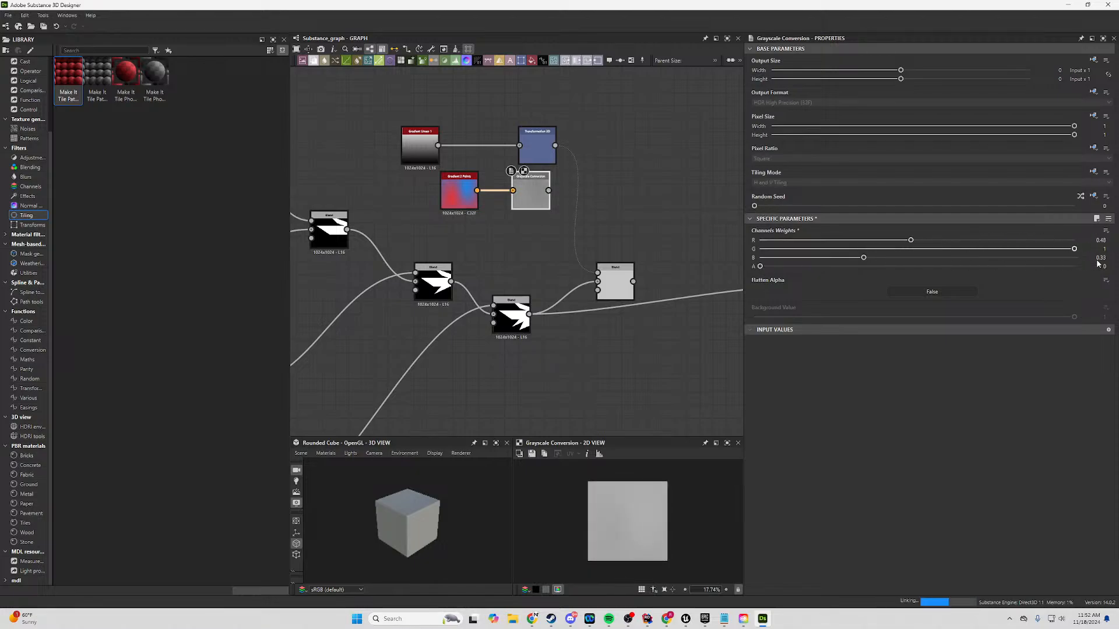
{"action": "left_click_drag", "start_coordinate": [864, 257], "coordinate": [1074, 257]}
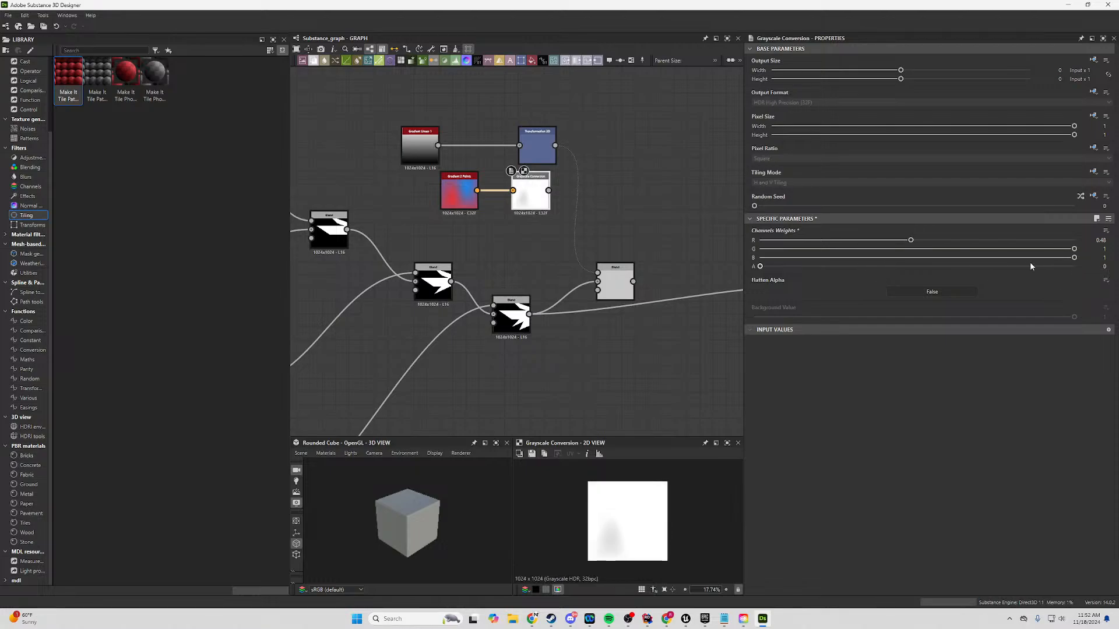
{"action": "left_click_drag", "start_coordinate": [912, 241], "coordinate": [751, 236]}
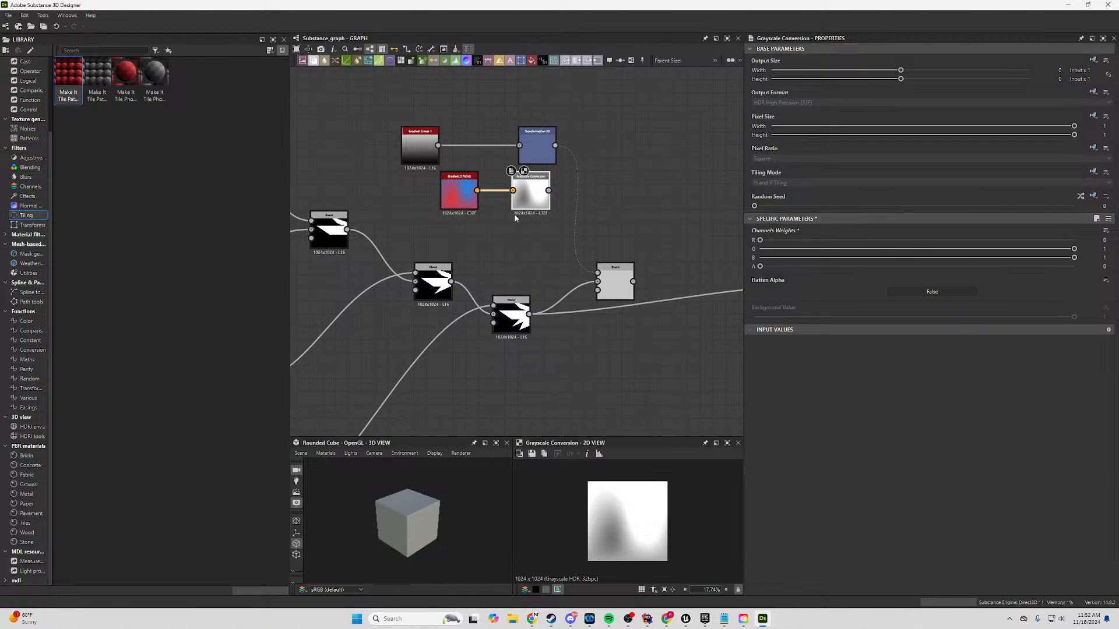
{"action": "left_click_drag", "start_coordinate": [1030, 254], "coordinate": [922, 258]}
Try the Gradient 2 Points handles near opposite side edges with a Point 1 Contrast of about 0.68, and delete the node.
{"action": "double_click", "coordinate": [474, 204]}
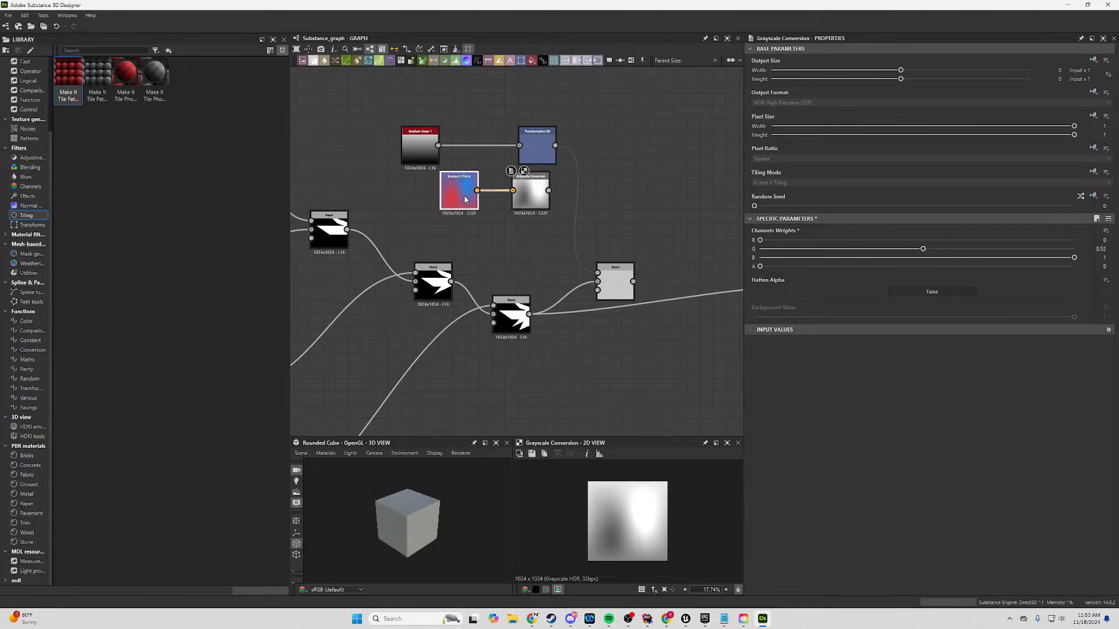
{"action": "left_click_drag", "start_coordinate": [639, 520], "coordinate": [665, 525]}
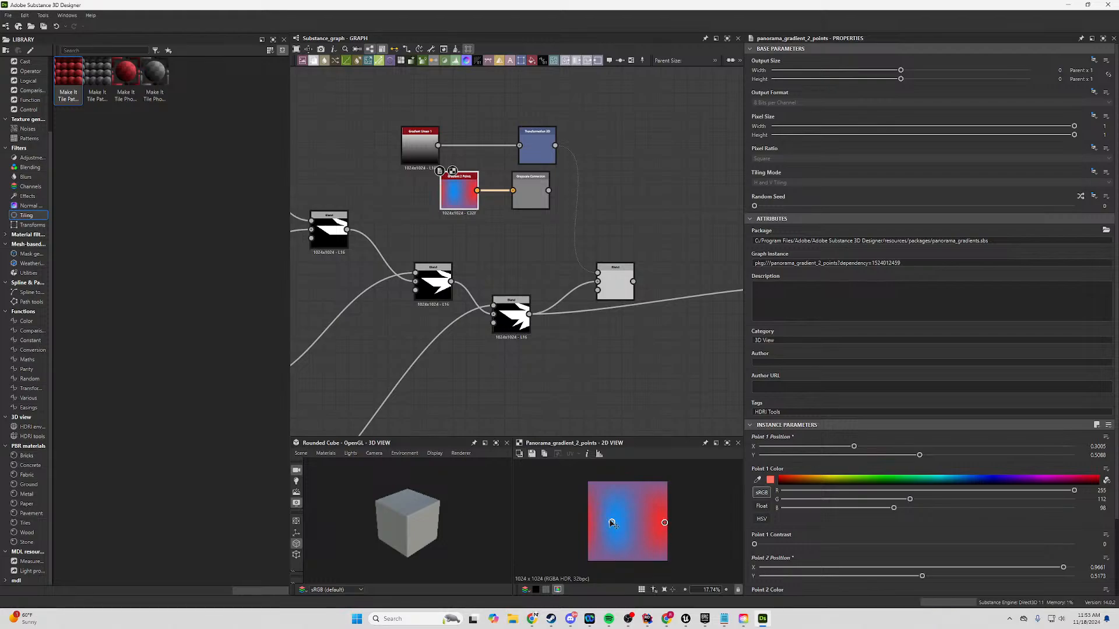
{"action": "left_click_drag", "start_coordinate": [611, 523], "coordinate": [597, 520]}
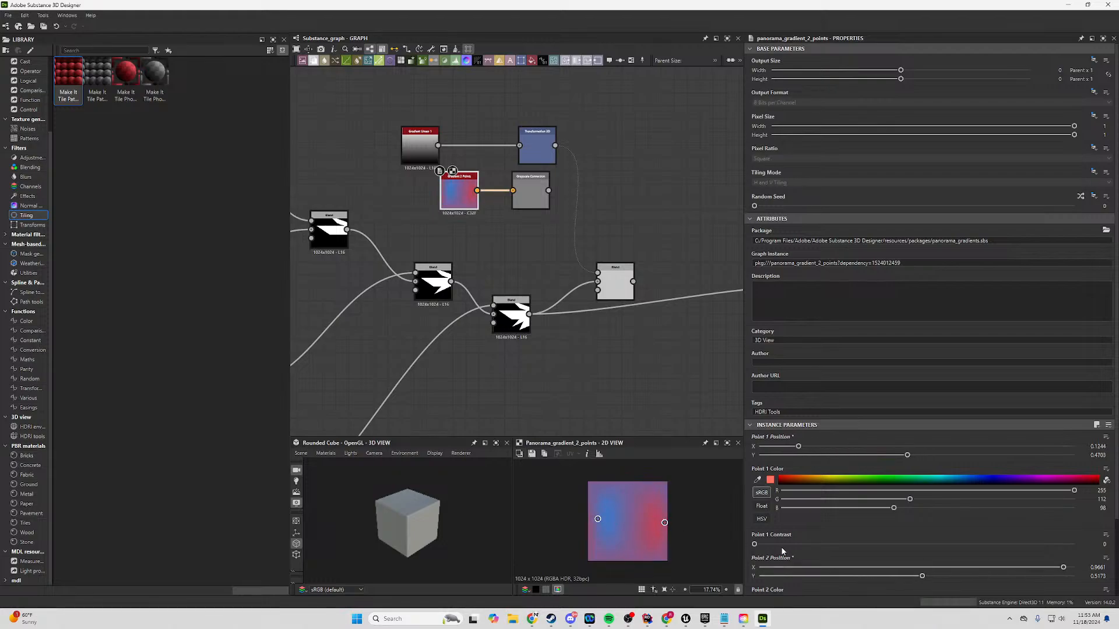
{"action": "left_click_drag", "start_coordinate": [782, 551], "coordinate": [946, 553]}
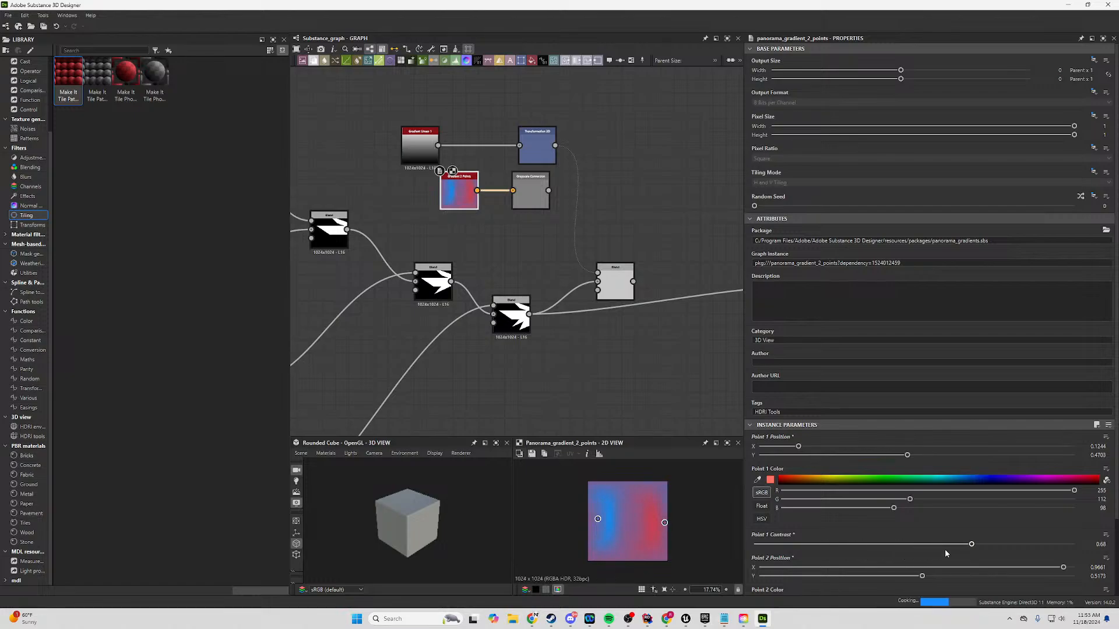
{"action": "key", "text": "Delete"}
Try the two-color Gradient Linear node below the Gradient Linear 1 node.
{"action": "right_click", "coordinate": [451, 200]}
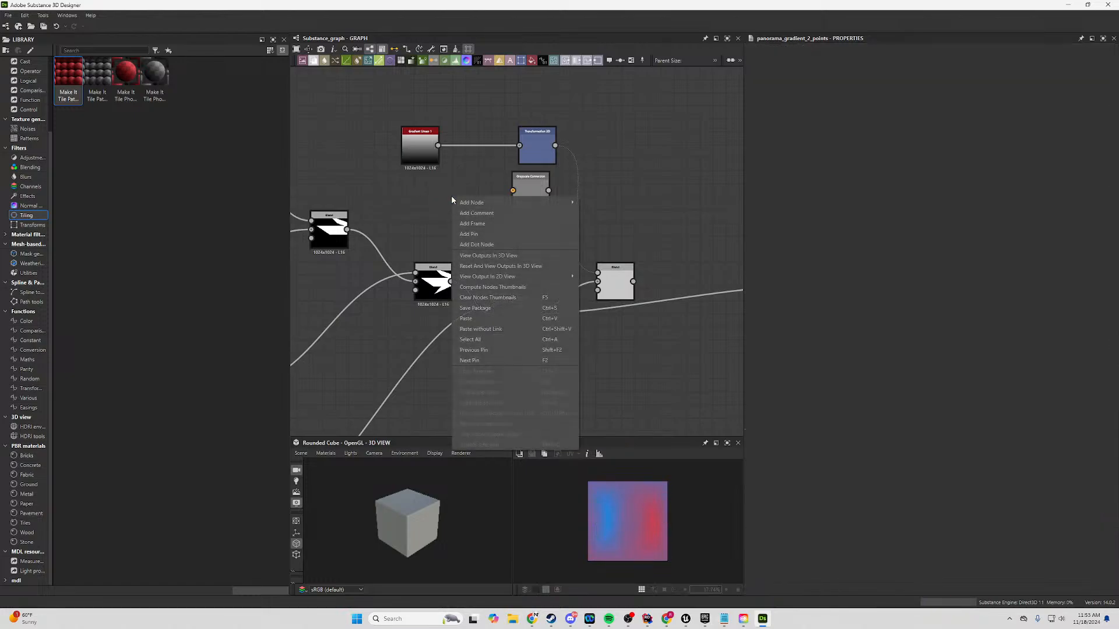
{"action": "left_click", "coordinate": [446, 194]}
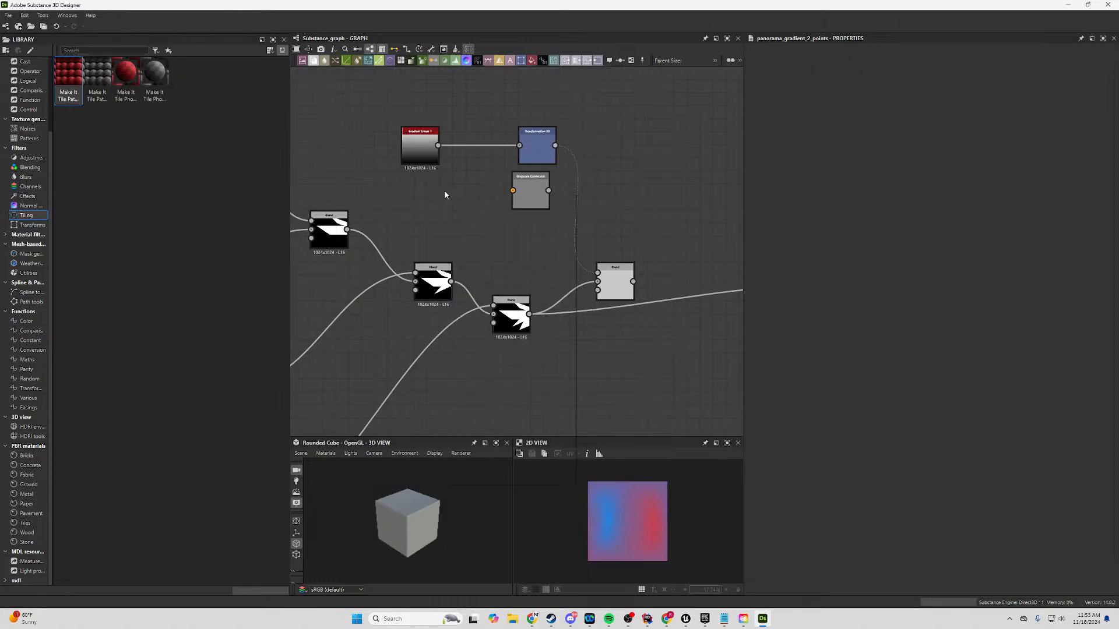
{"action": "key", "text": "space"}
{"action": "type", "text": "grad"}
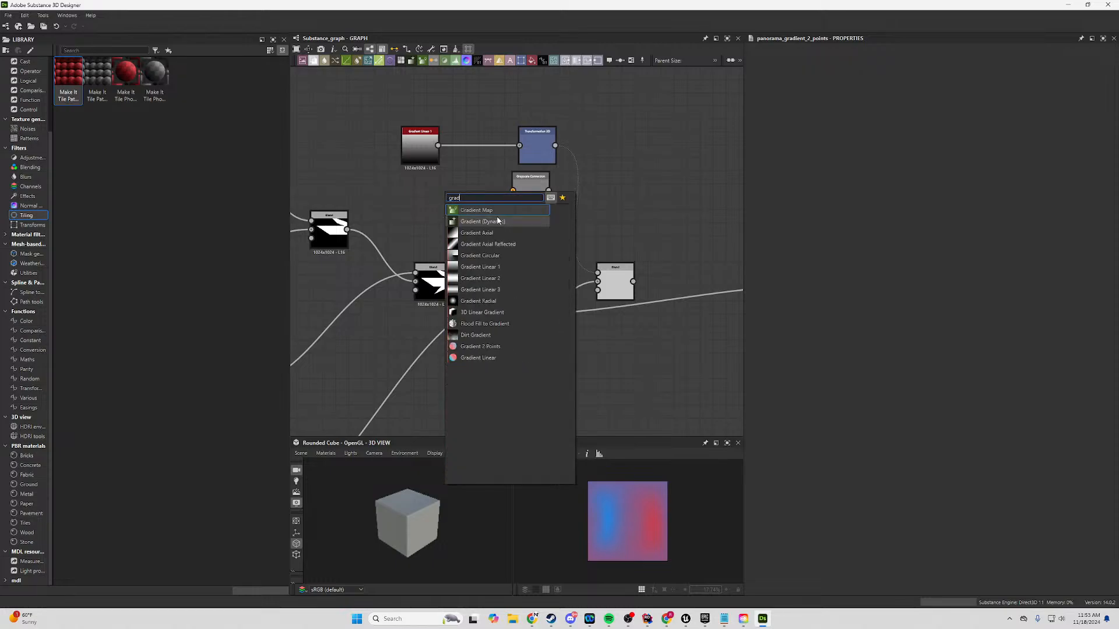
{"action": "left_click", "coordinate": [496, 359]}
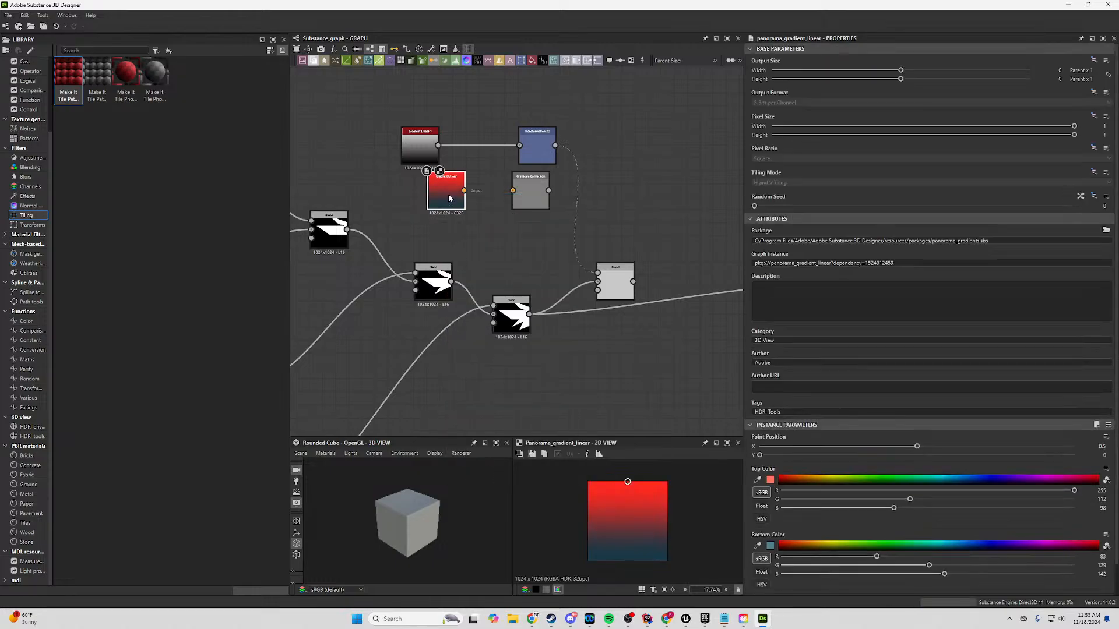
Try several point positions on the two-color Gradient Linear node, and delete it together with the leftover Grayscale Conversion node.
{"action": "mouse_move", "coordinate": [627, 482]}
{"action": "left_mouse_down"}
{"action": "mouse_move", "coordinate": [664, 504]}
{"action": "mouse_move", "coordinate": [670, 536]}
{"action": "mouse_move", "coordinate": [652, 569]}
{"action": "mouse_move", "coordinate": [628, 485]}
{"action": "left_mouse_up"}
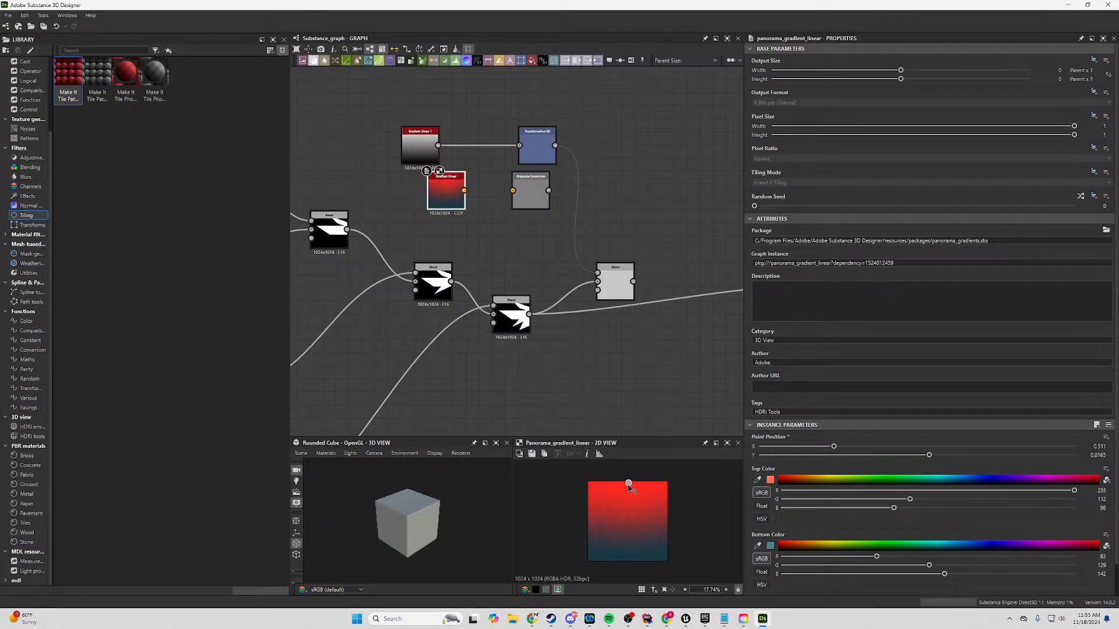
{"action": "scroll", "coordinate": [813, 524], "scroll_direction": "down", "scroll_amount": 1}
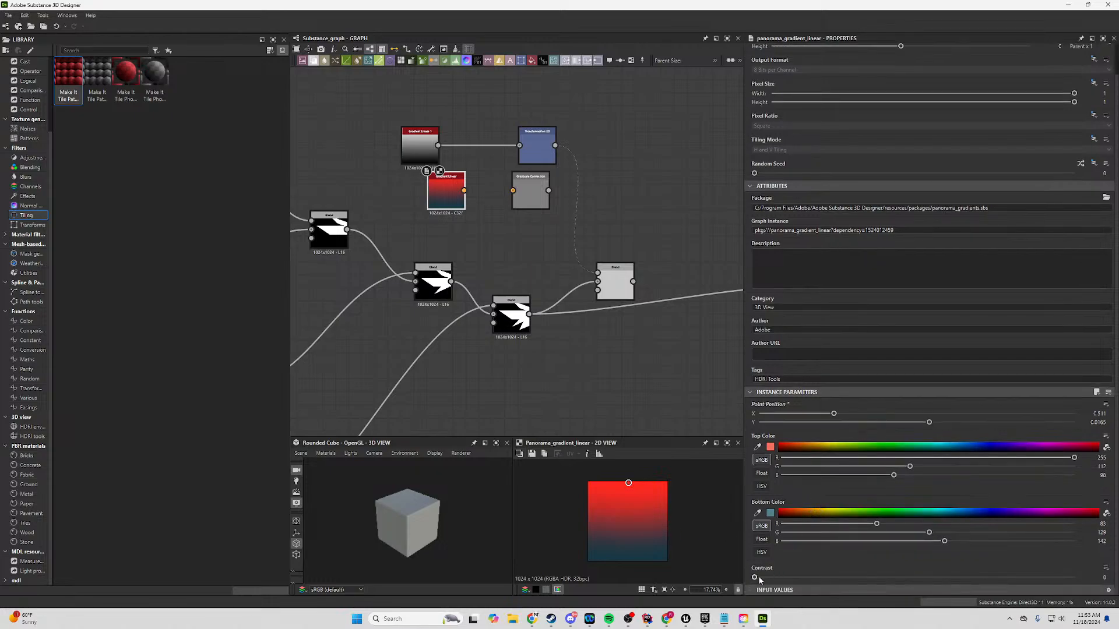
{"action": "left_click_drag", "start_coordinate": [759, 579], "coordinate": [725, 576]}
{"action": "left_click_drag", "start_coordinate": [630, 486], "coordinate": [628, 519]}
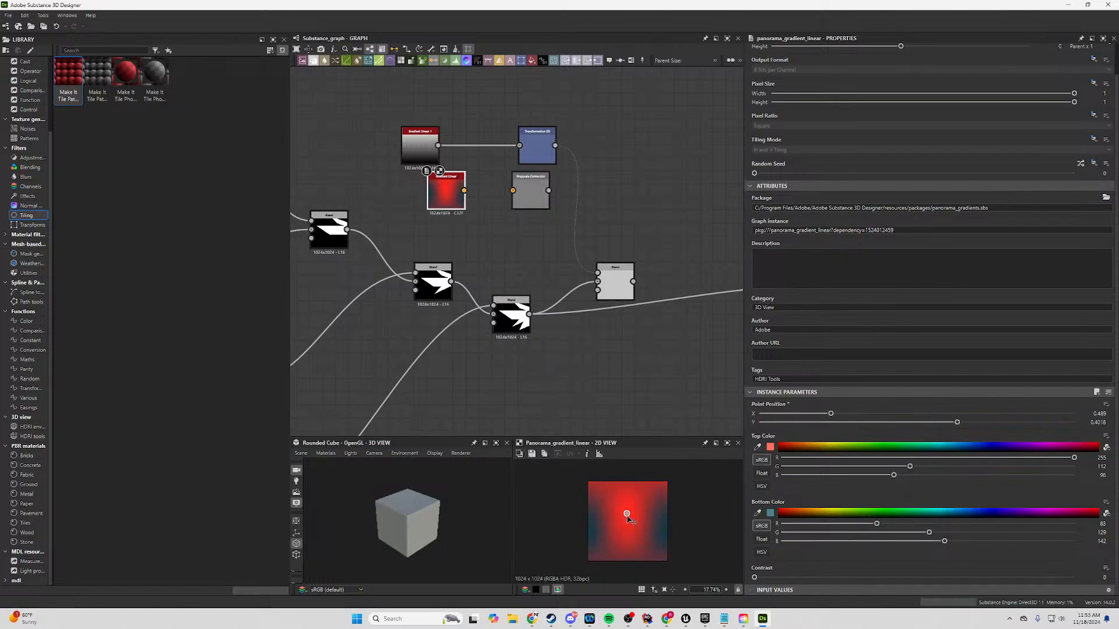
{"action": "mouse_move", "coordinate": [831, 414]}
{"action": "left_mouse_down"}
{"action": "mouse_move", "coordinate": [805, 414]}
{"action": "mouse_move", "coordinate": [824, 414]}
{"action": "left_mouse_up"}
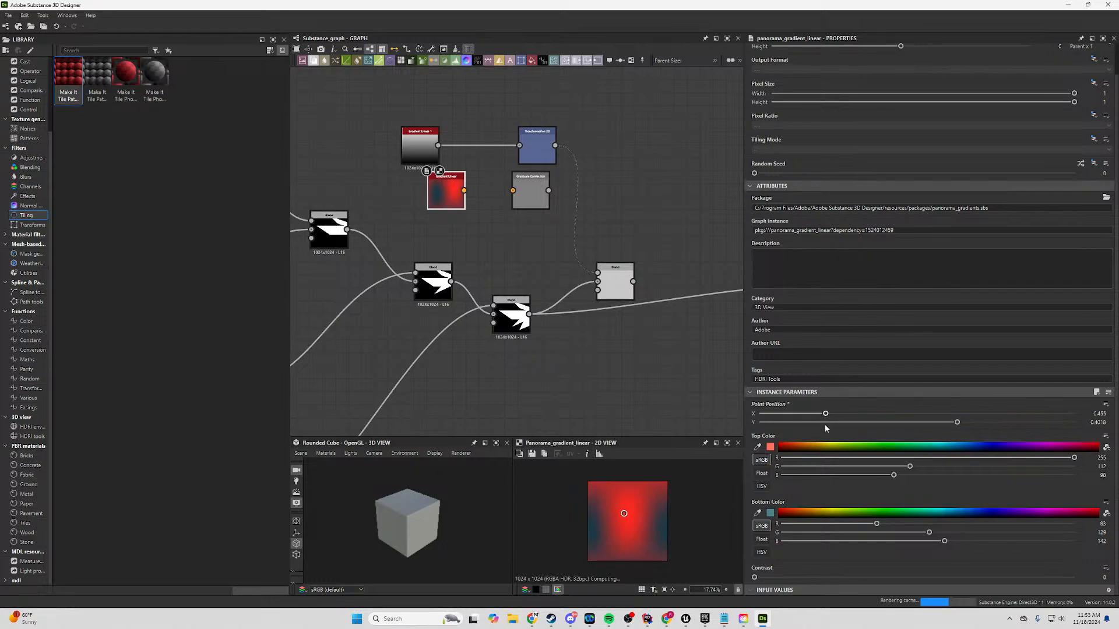
{"action": "mouse_move", "coordinate": [957, 422]}
{"action": "left_mouse_down"}
{"action": "mouse_move", "coordinate": [933, 423]}
{"action": "mouse_move", "coordinate": [954, 422]}
{"action": "left_mouse_up"}
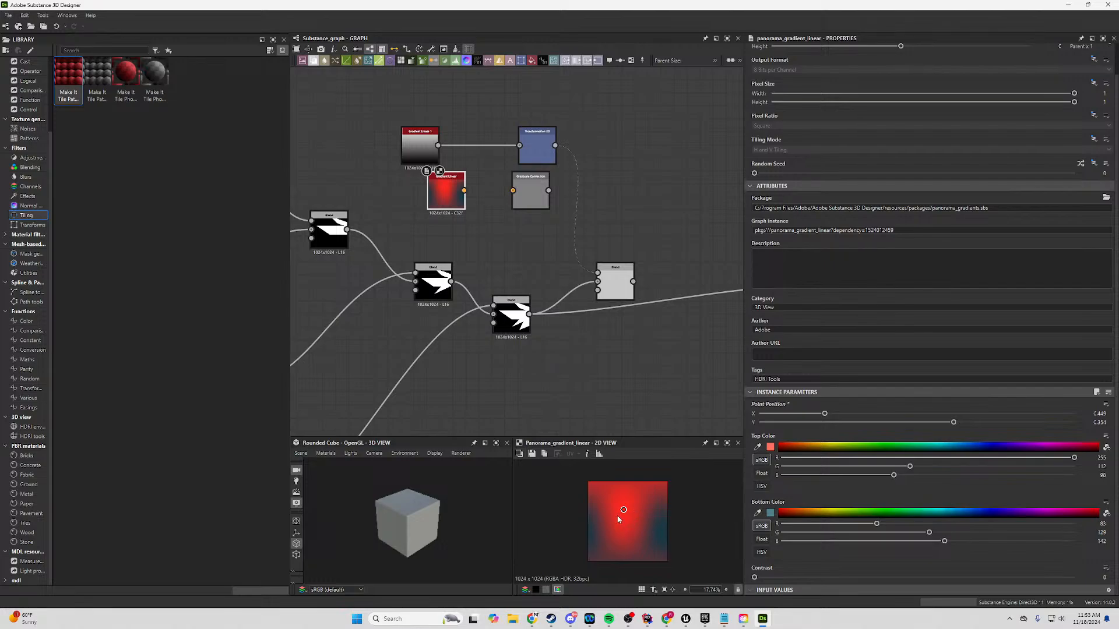
{"action": "left_click_drag", "start_coordinate": [615, 518], "coordinate": [603, 520]}
{"action": "key", "text": "Delete"}
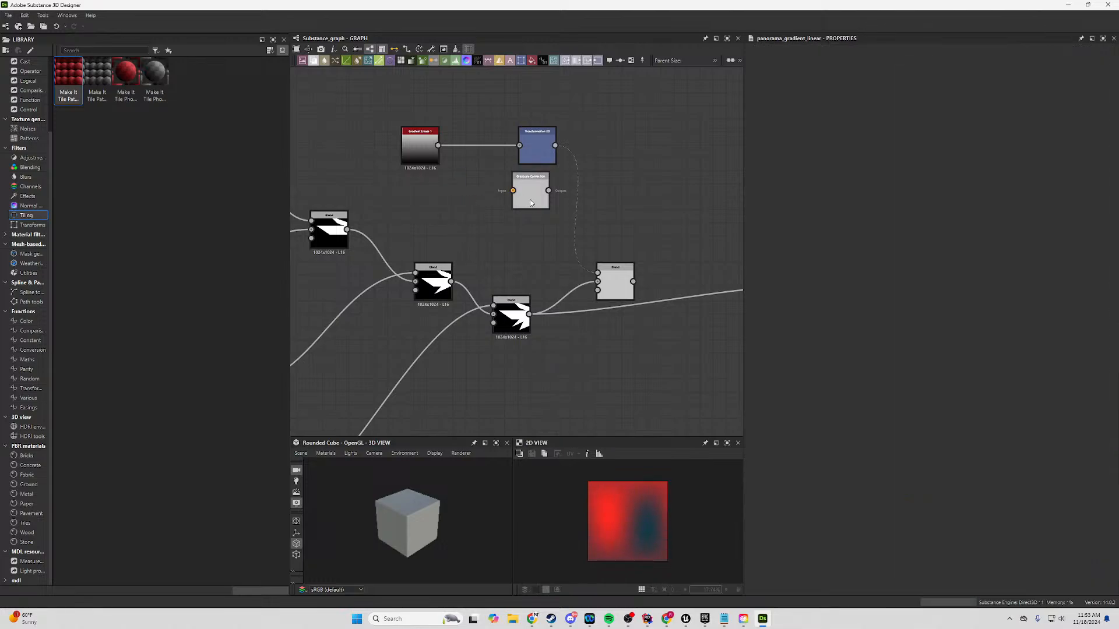
{"action": "left_click", "coordinate": [529, 192]}
{"action": "key", "text": "Delete"}
Add a Gradient Linear 3 node below the Gradient Linear 1 node.
{"action": "key", "text": "space"}
{"action": "type", "text": "grau"}
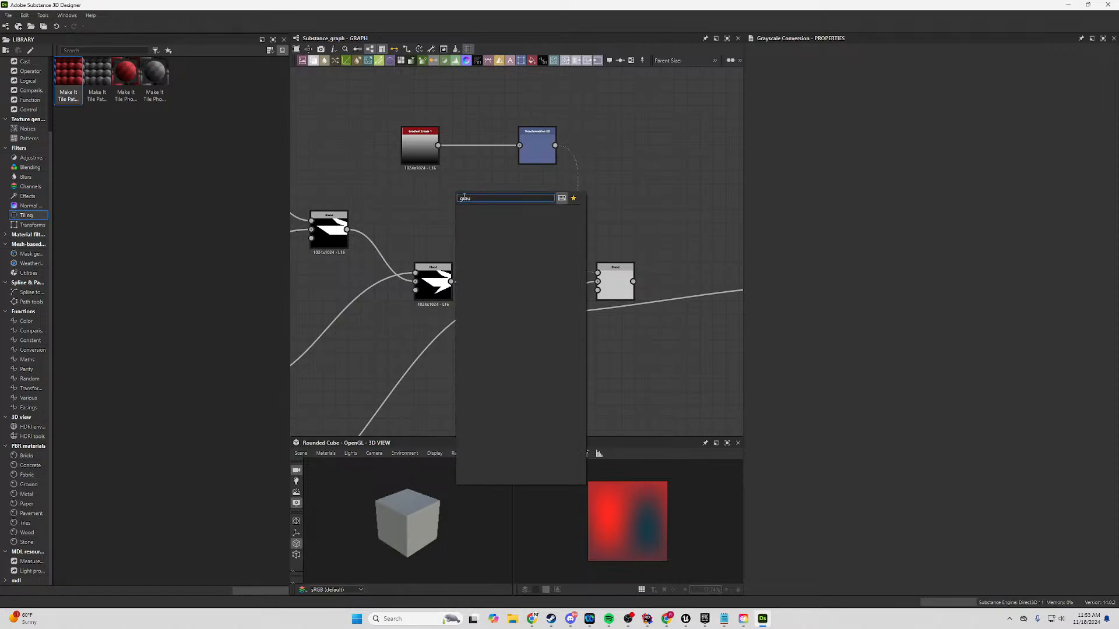
{"action": "key", "text": "BackSpace"}
{"action": "type", "text": "y"}
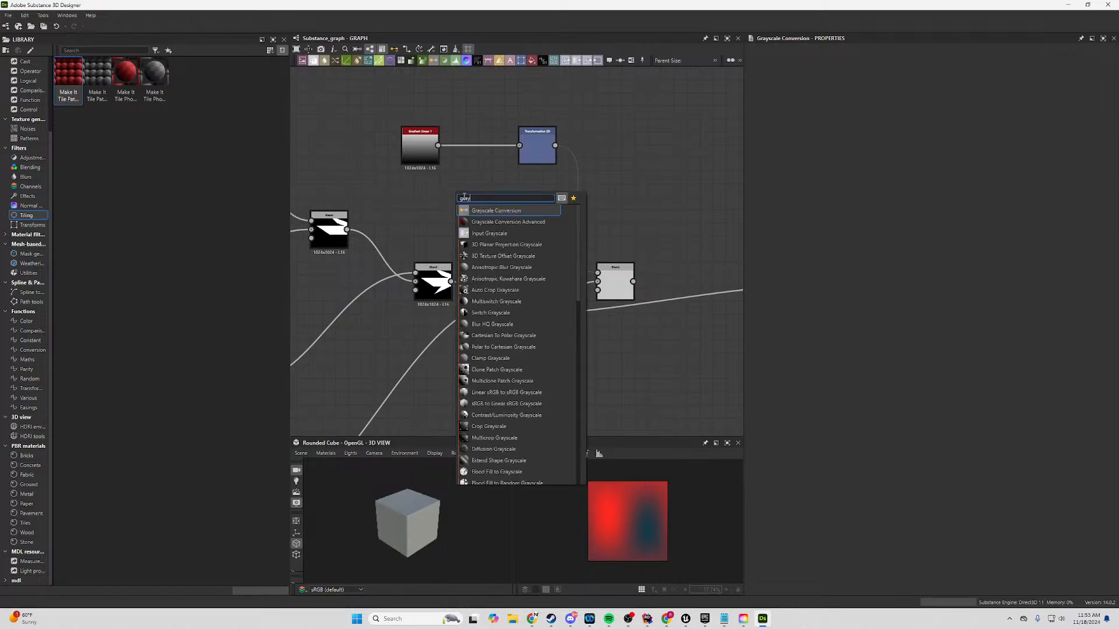
{"action": "key", "text": "BackSpace"}
{"action": "key", "text": "BackSpace"}
{"action": "key", "text": "BackSpace"}
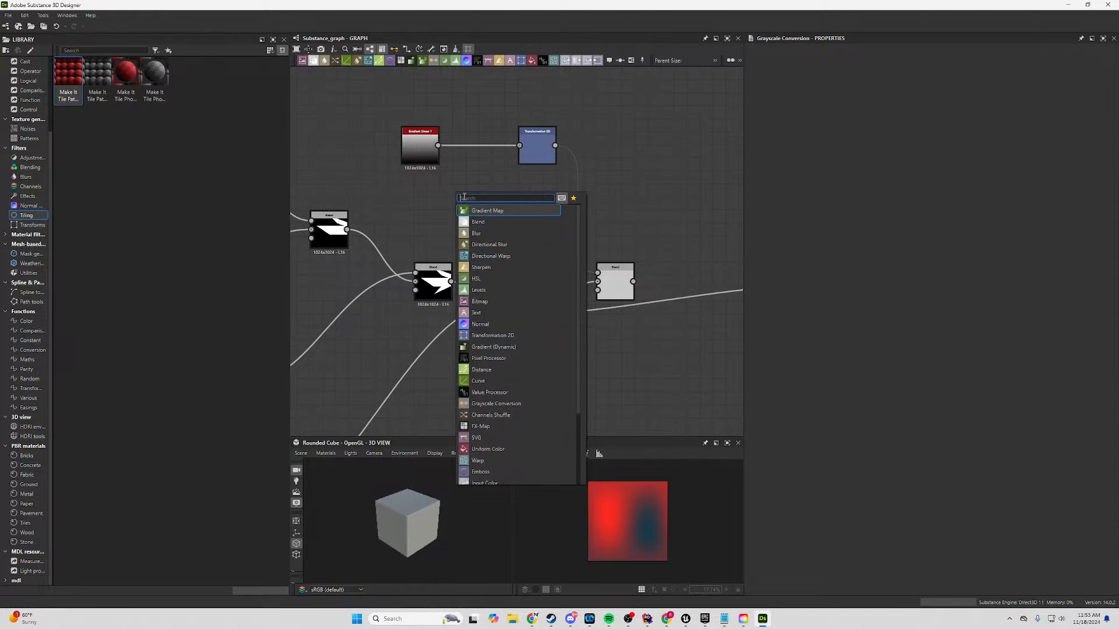
{"action": "type", "text": "rgad"}
{"action": "key", "text": "BackSpace"}
{"action": "key", "text": "BackSpace"}
{"action": "key", "text": "BackSpace"}
{"action": "type", "text": "adient"}
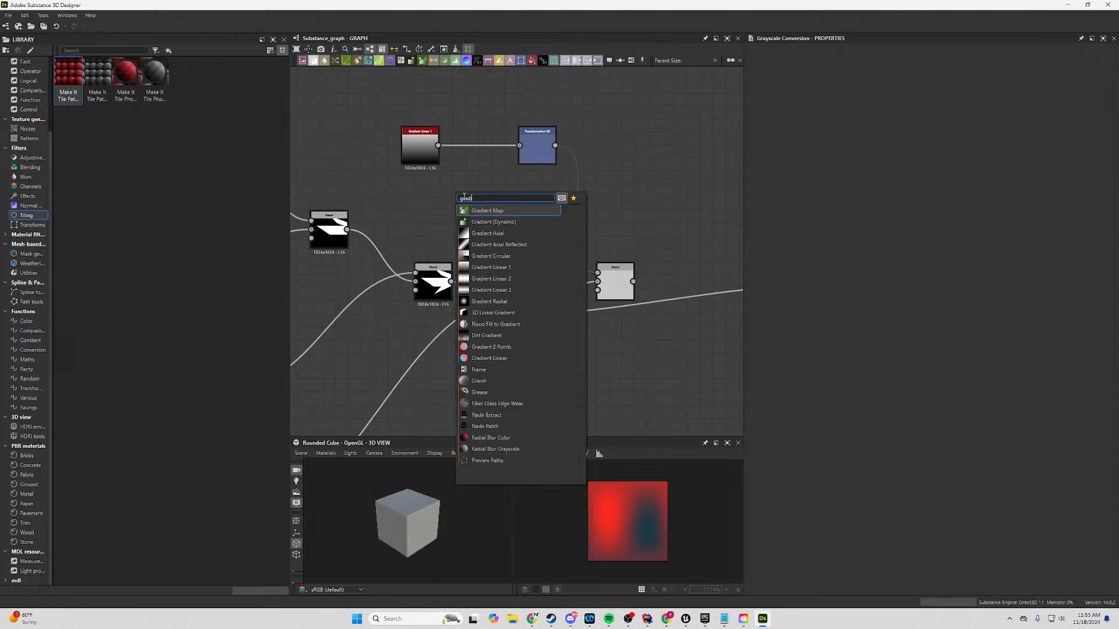
{"action": "key", "text": "Down"}
{"action": "key", "text": "Down"}
{"action": "key", "text": "Down"}
{"action": "key", "text": "Down"}
{"action": "key", "text": "Down"}
{"action": "key", "text": "Down"}
{"action": "key", "text": "Down"}
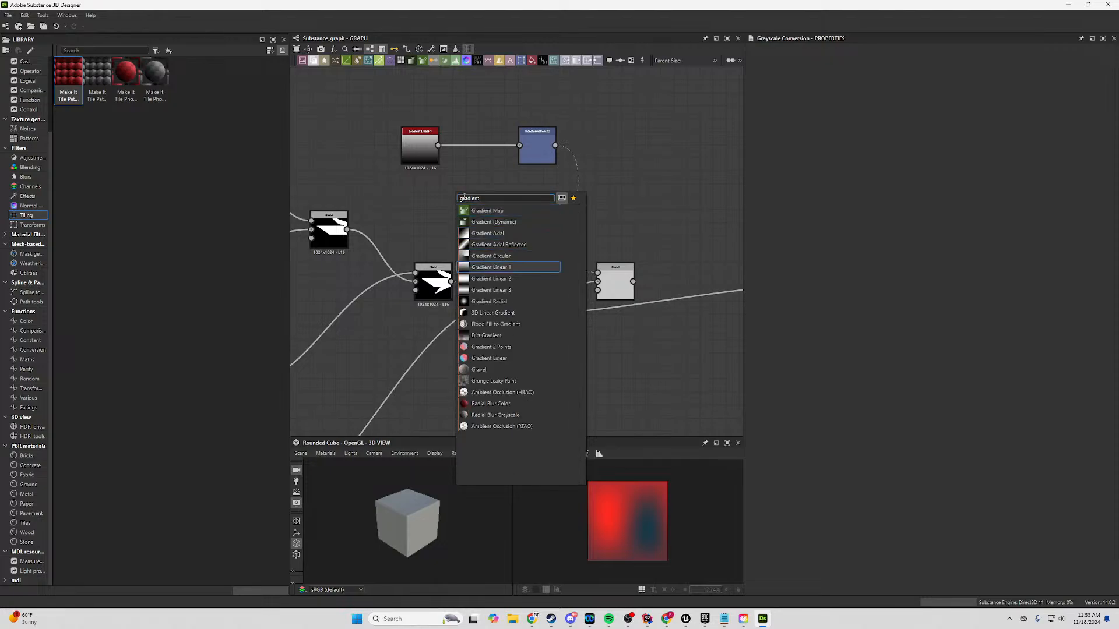
{"action": "key", "text": "Return"}
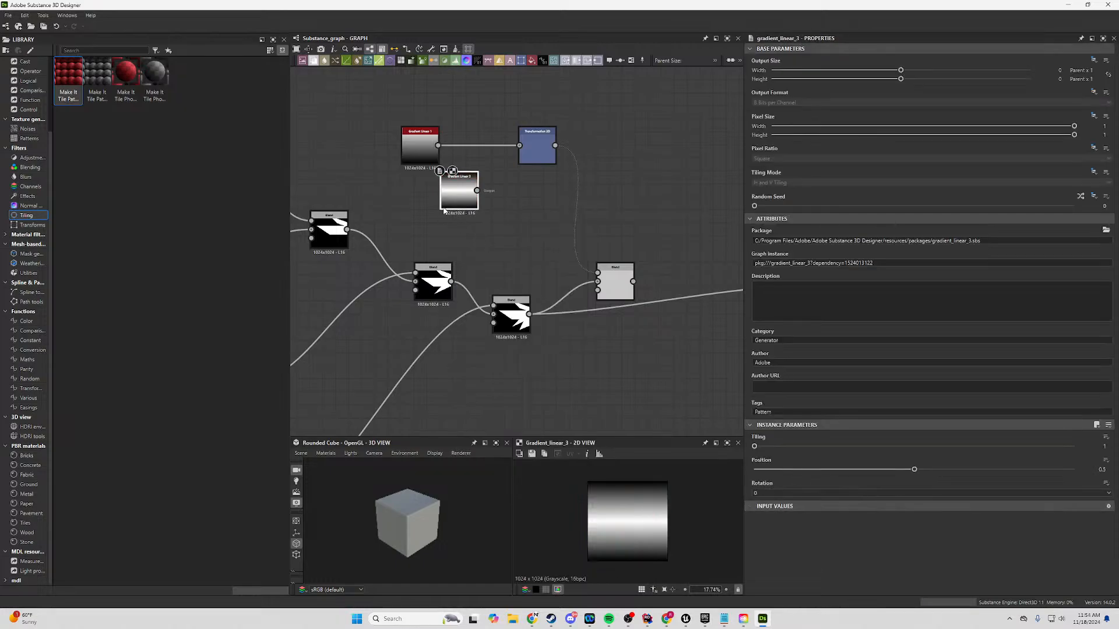
Feed Gradient Linear 3 into the Transformation 2D node in place of Gradient Linear 1, and check the multiplied Blend.
{"action": "left_click_drag", "start_coordinate": [525, 152], "coordinate": [523, 150]}
{"action": "left_click", "coordinate": [615, 283]}
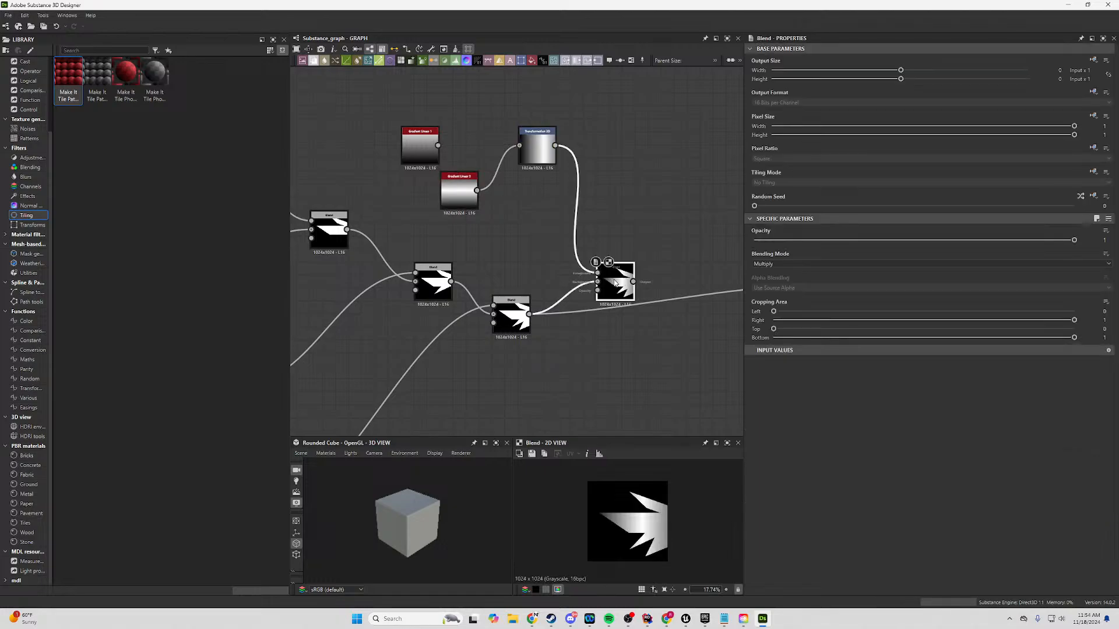
{"action": "left_click", "coordinate": [459, 192]}
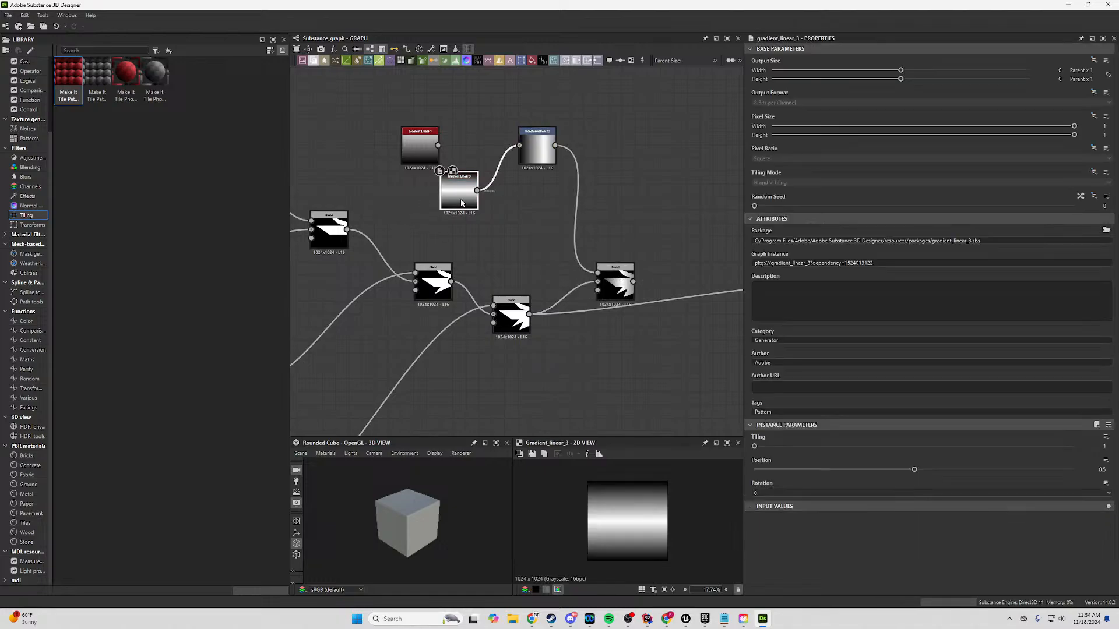
Try repositioning the Gradient Linear 3 highlight across the grass clump through the Transformation 2D node, checking the multiplied Blend.
{"action": "left_click", "coordinate": [536, 148]}
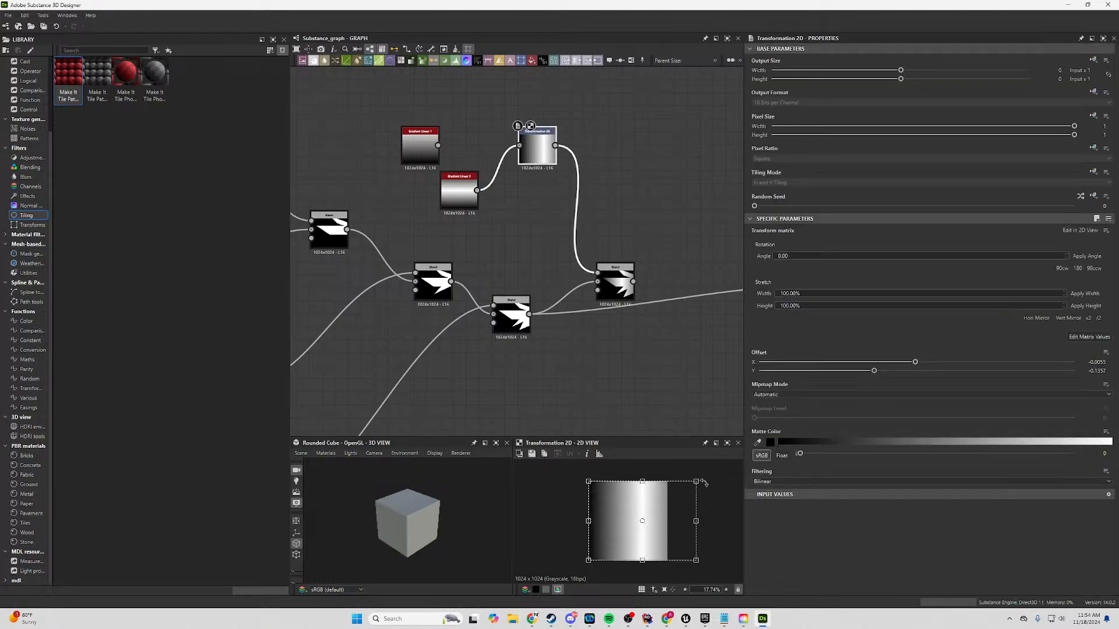
{"action": "left_click_drag", "start_coordinate": [701, 480], "coordinate": [675, 485]}
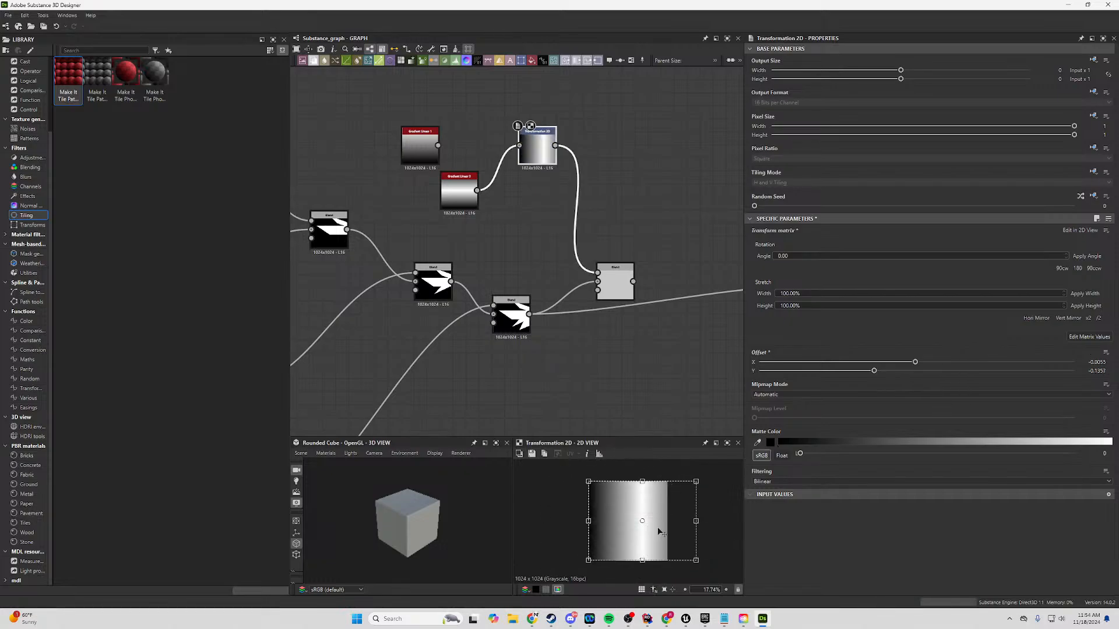
{"action": "left_click_drag", "start_coordinate": [659, 531], "coordinate": [631, 528]}
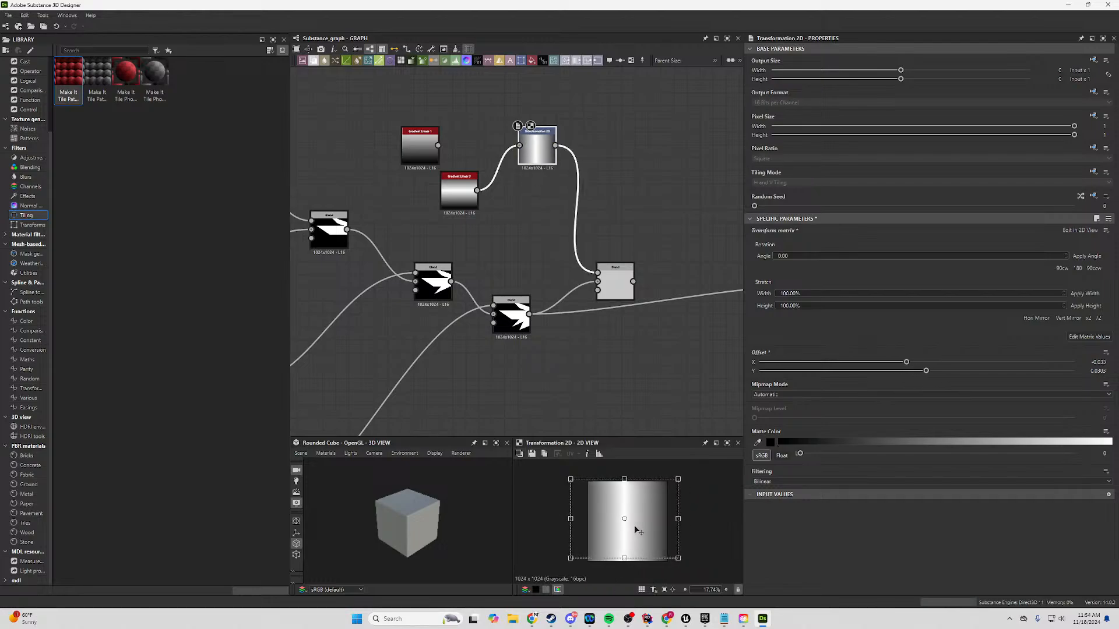
{"action": "left_click", "coordinate": [612, 269]}
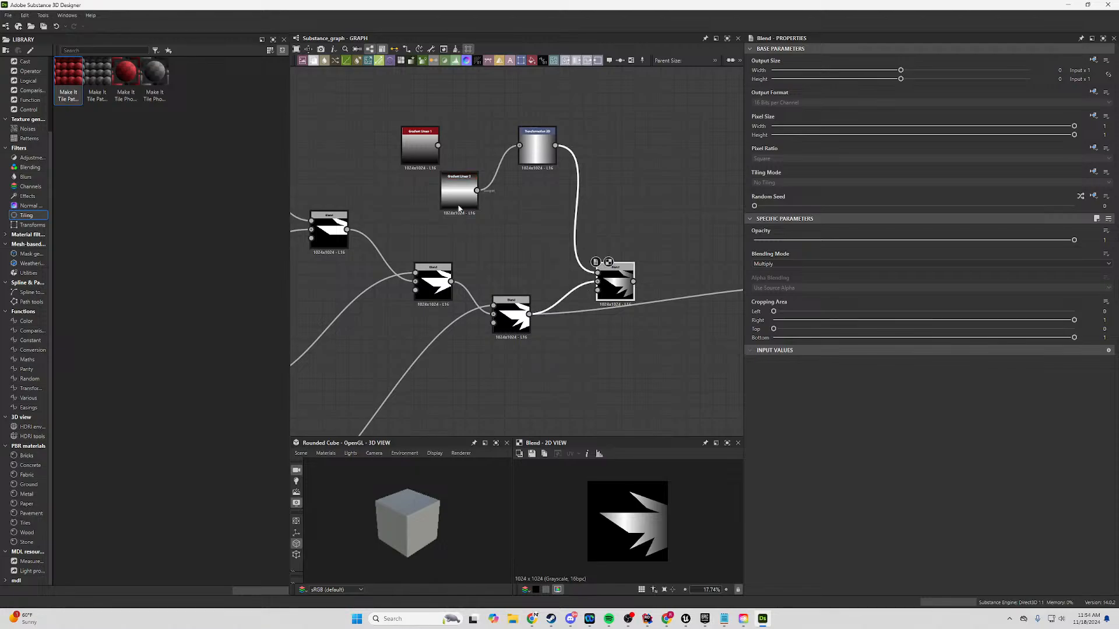
{"action": "left_click", "coordinate": [543, 160]}
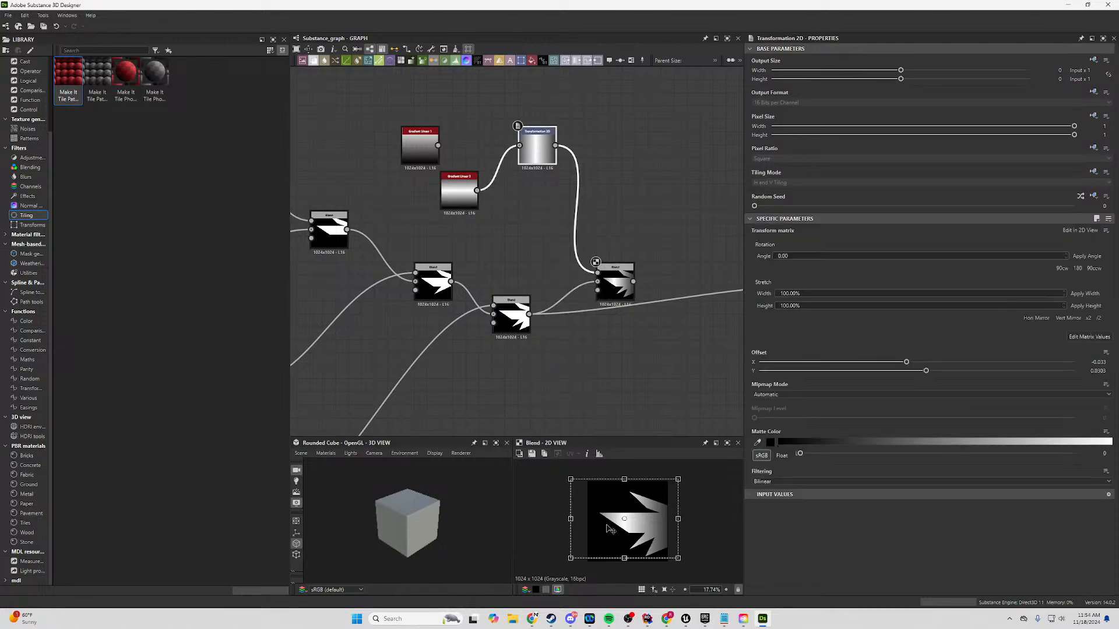
{"action": "left_click_drag", "start_coordinate": [608, 528], "coordinate": [568, 529]}
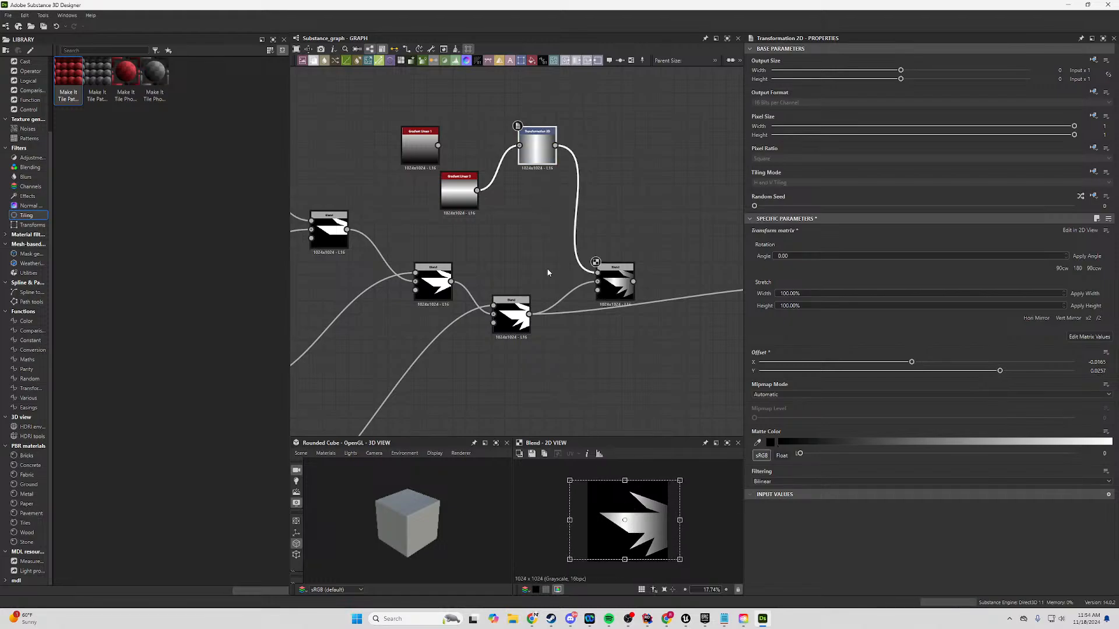
Delete the Transformation 2D node and the Gradient Linear 3 node.
{"action": "key", "text": "Delete"}
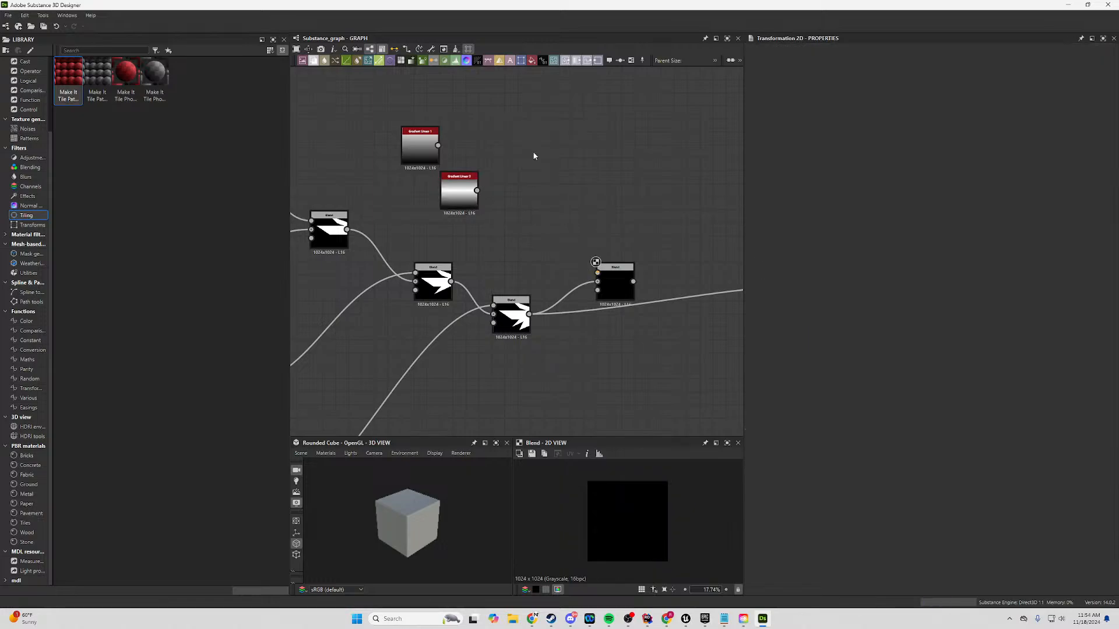
{"action": "right_click", "coordinate": [532, 152]}
{"action": "key", "text": "ctrl+v"}
{"action": "left_click", "coordinate": [450, 206]}
{"action": "key", "text": "Delete"}
Insert a Transformation 2D node after Gradient Linear 1, rotate the gradient 90° clockwise, and feed it into the multiply Blend.
{"action": "left_click", "coordinate": [424, 156]}
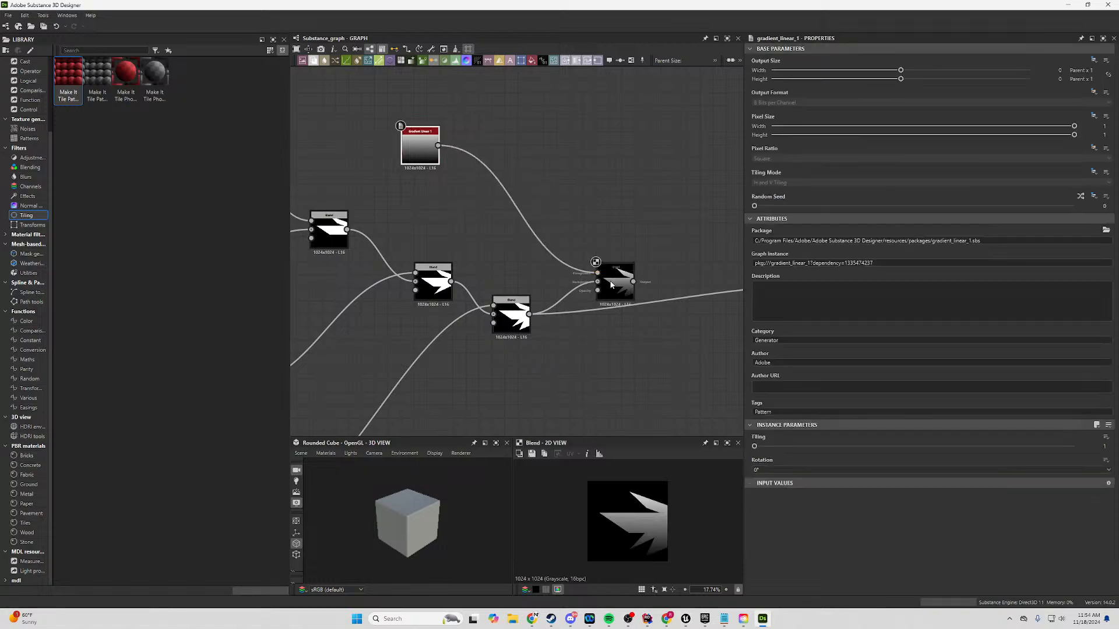
{"action": "key", "text": "ctrl+z"}
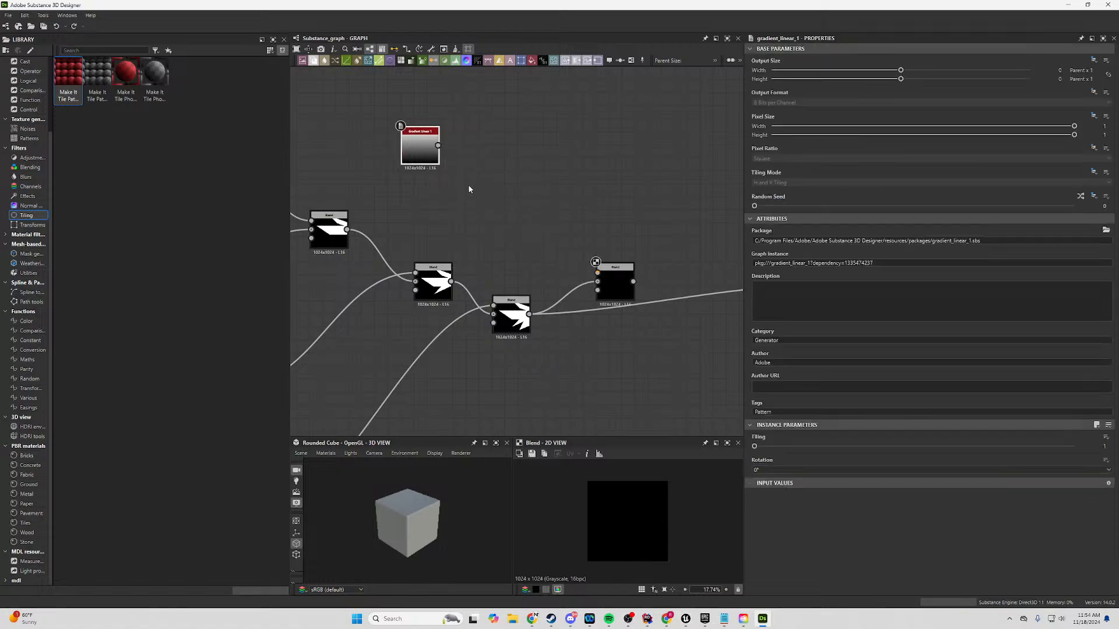
{"action": "left_click_drag", "start_coordinate": [469, 151], "coordinate": [503, 150]}
{"action": "type", "text": "ttr"}
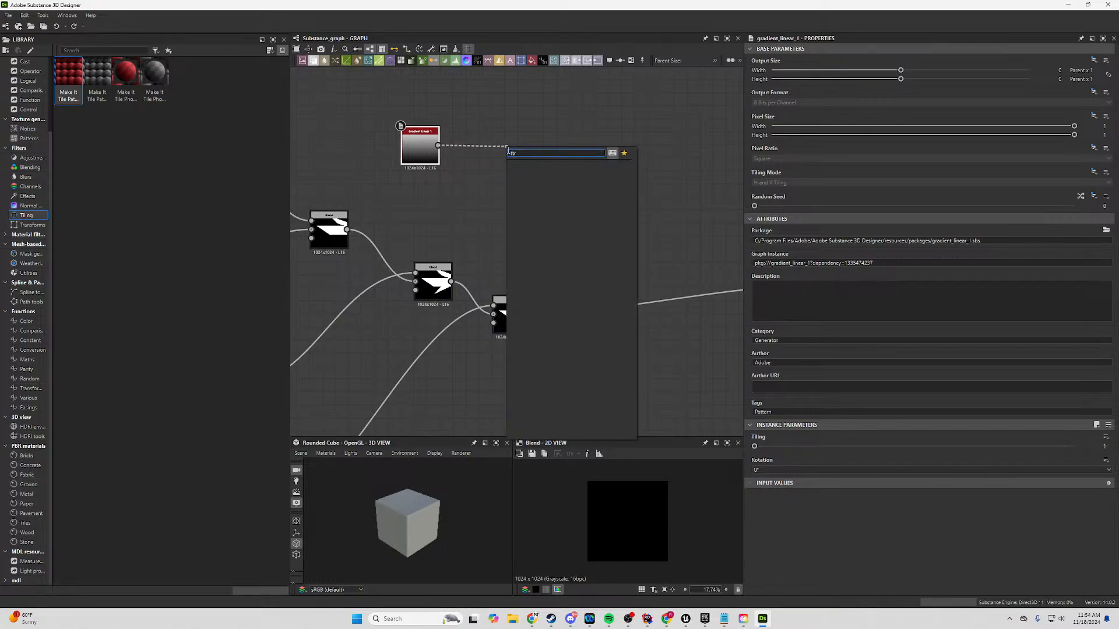
{"action": "left_click", "coordinate": [567, 169]}
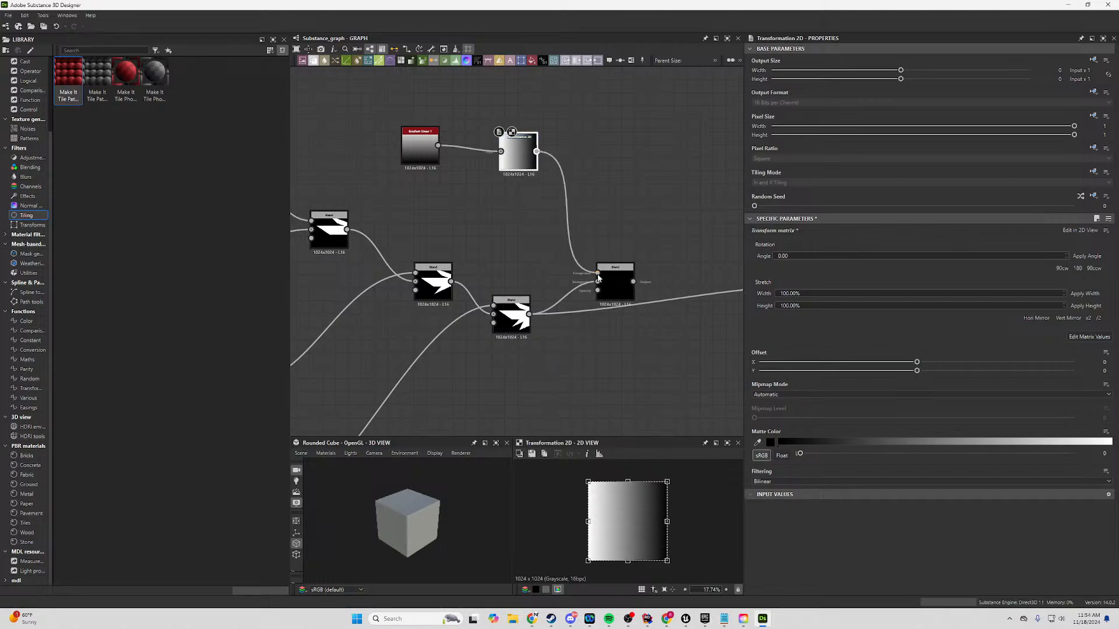
{"action": "left_click", "coordinate": [598, 278]}
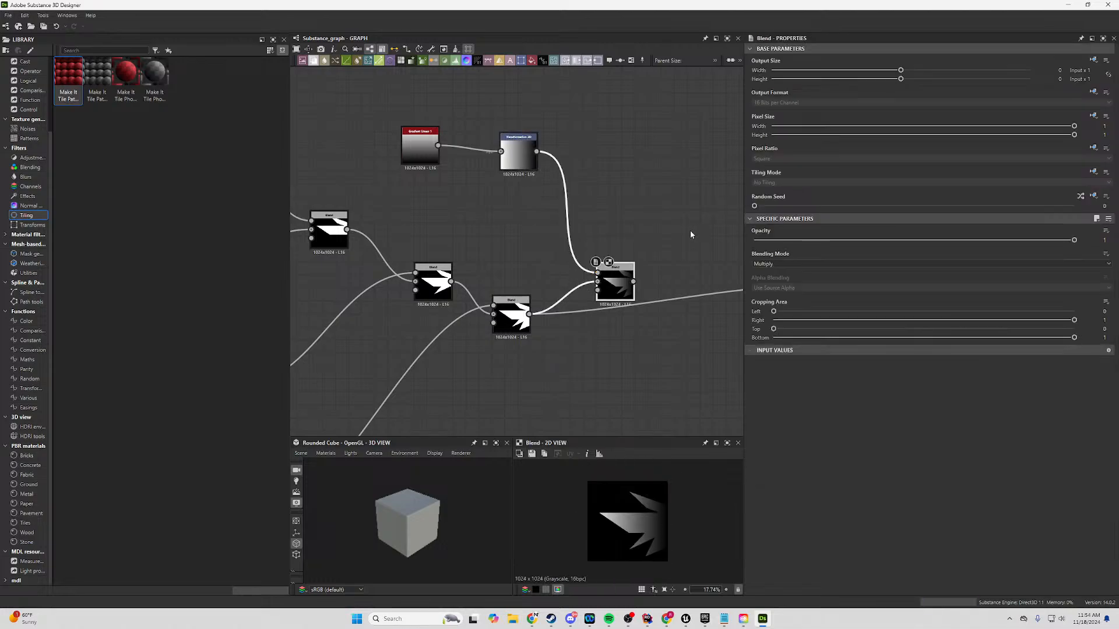
With the Blend previewed, adjust the Transformation 2D gradient to an offset of about X 0.0165 and Y 0.0005.
{"action": "left_click", "coordinate": [518, 154]}
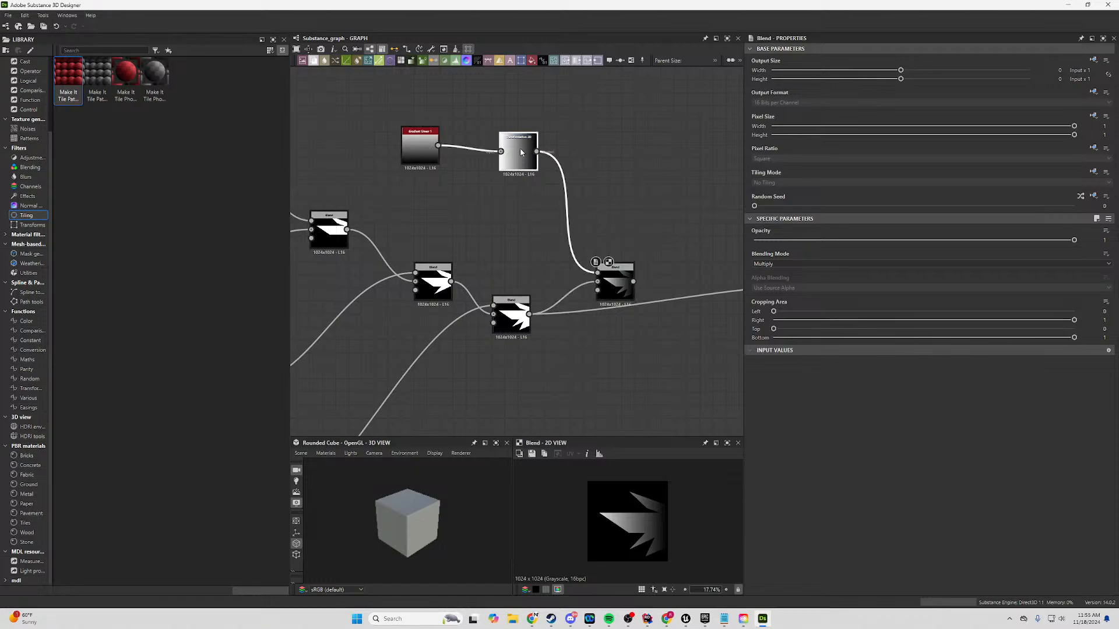
{"action": "double_click", "coordinate": [613, 283]}
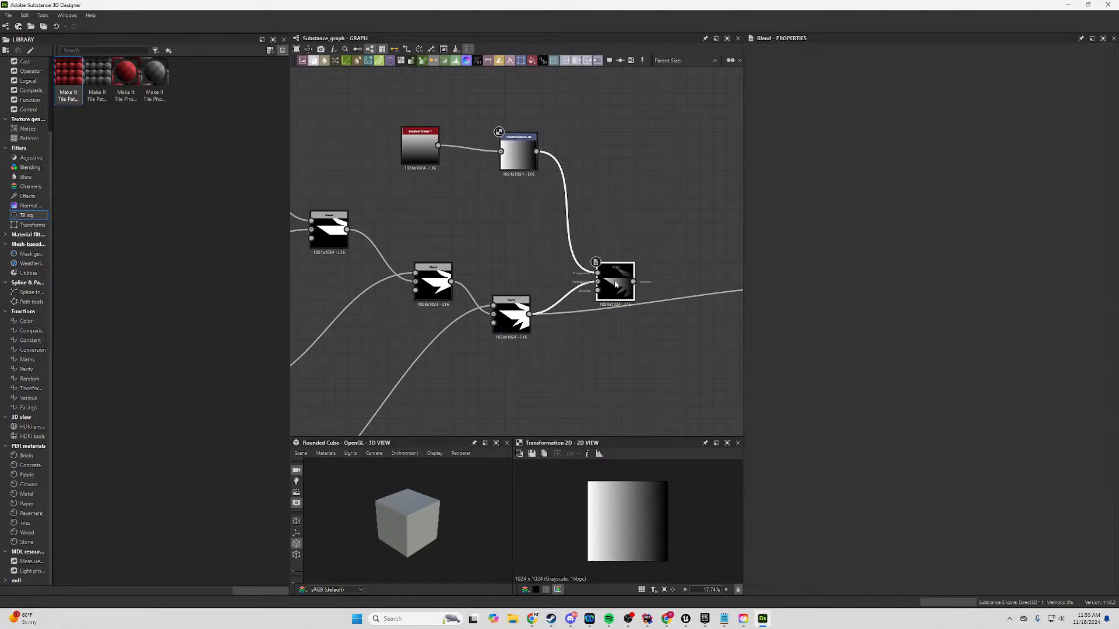
{"action": "left_click", "coordinate": [518, 154]}
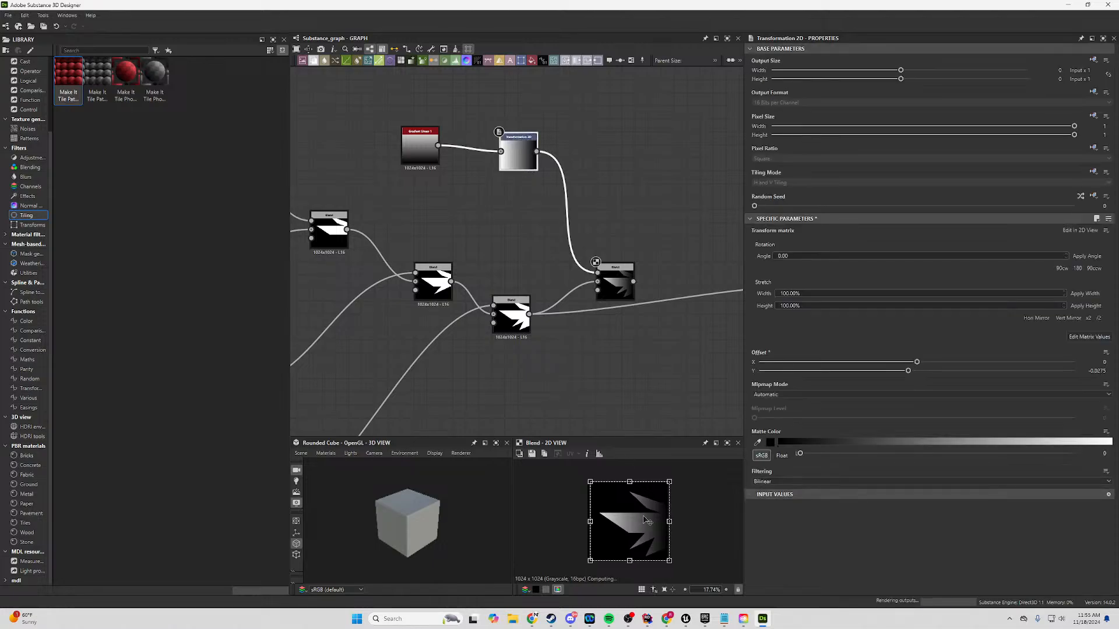
{"action": "left_click_drag", "start_coordinate": [642, 521], "coordinate": [651, 520]}
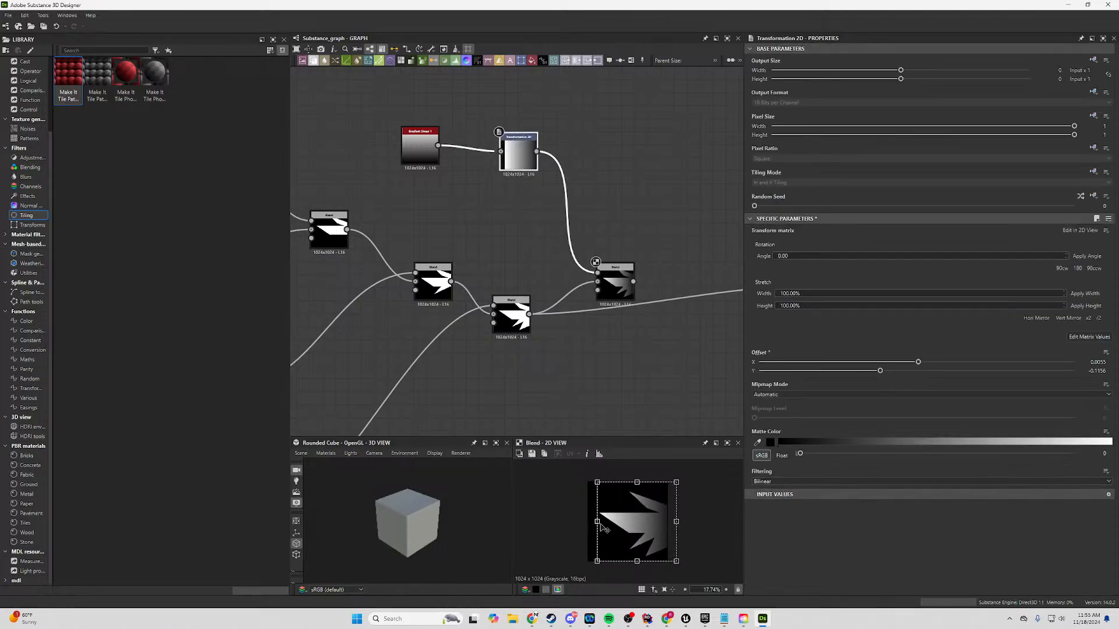
{"action": "left_click_drag", "start_coordinate": [603, 527], "coordinate": [628, 545]}
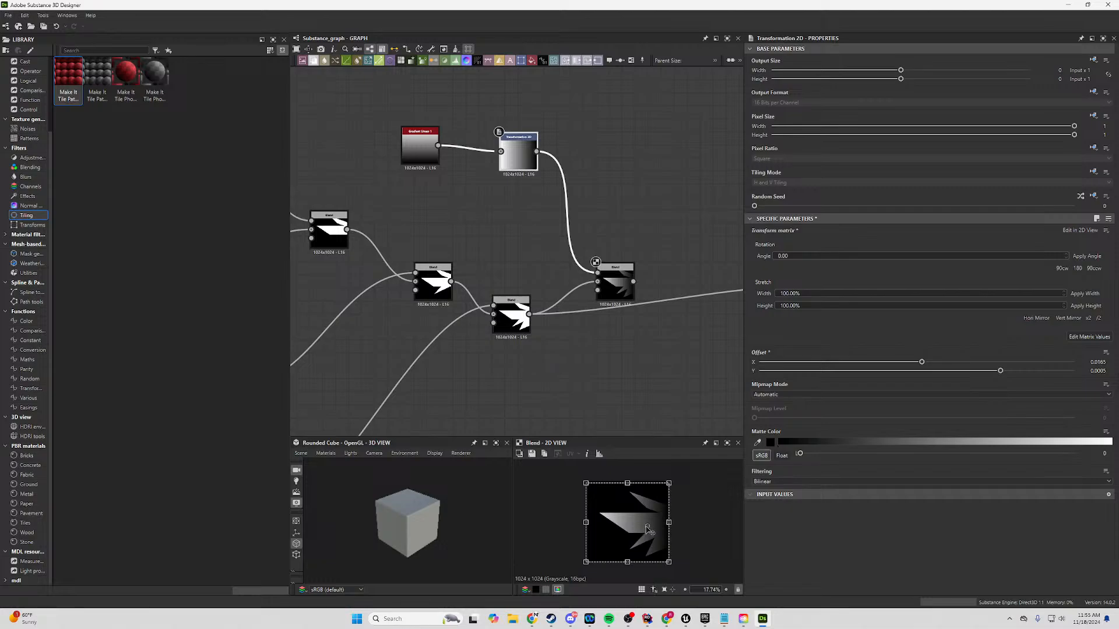
Feed the shaded grass Blend into the Tile Sampler's pattern input in place of the unshaded one, and inspect the scatter.
{"action": "middle_click_drag", "start_coordinate": [665, 212], "coordinate": [488, 218]}
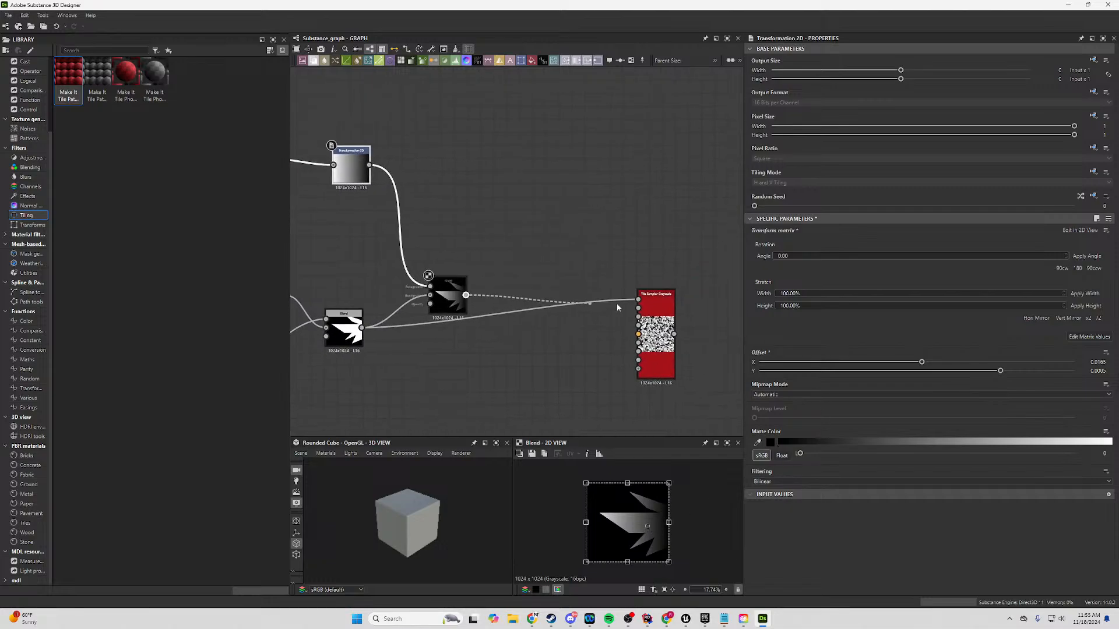
{"action": "left_click_drag", "start_coordinate": [618, 307], "coordinate": [659, 309]}
{"action": "left_click", "coordinate": [659, 309]}
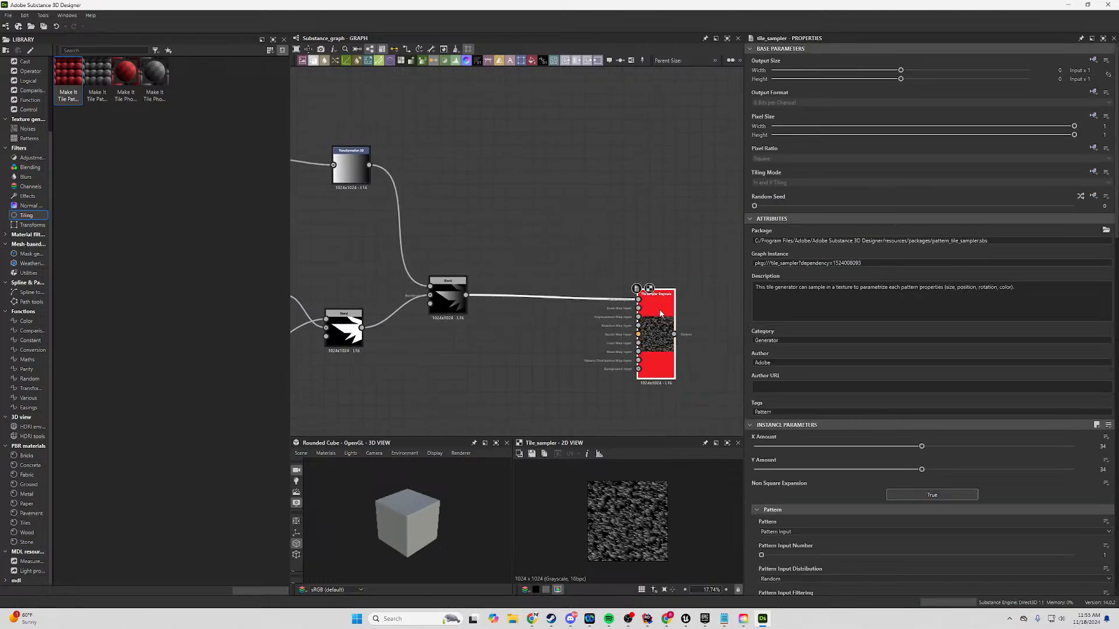
{"action": "scroll", "coordinate": [644, 525], "scroll_direction": "up", "scroll_amount": 5}
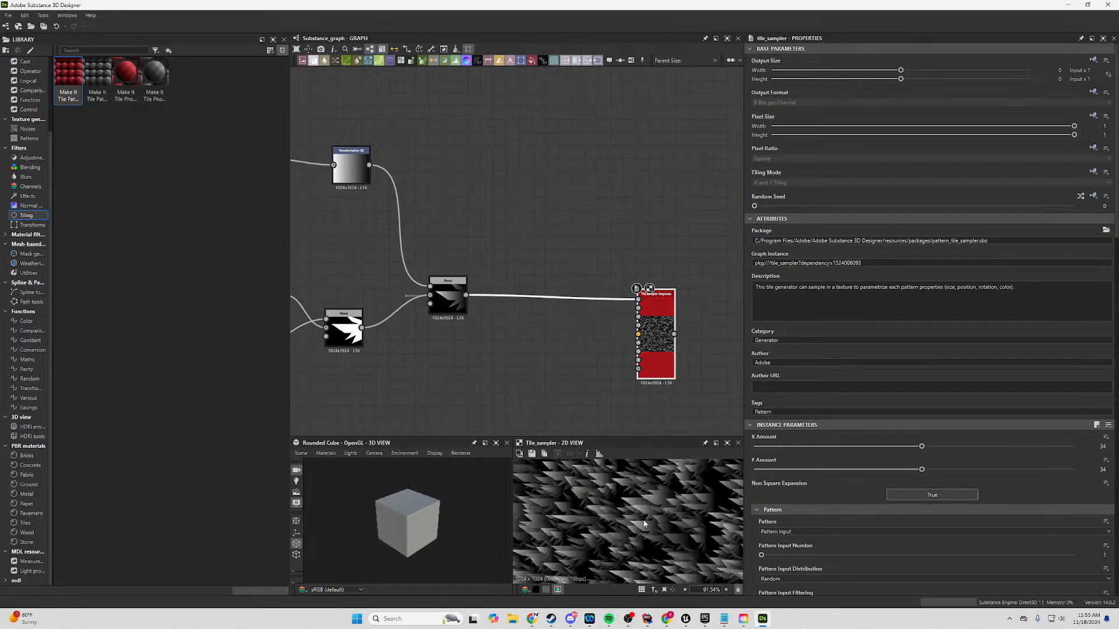
{"action": "scroll", "coordinate": [645, 523], "scroll_direction": "down", "scroll_amount": 3}
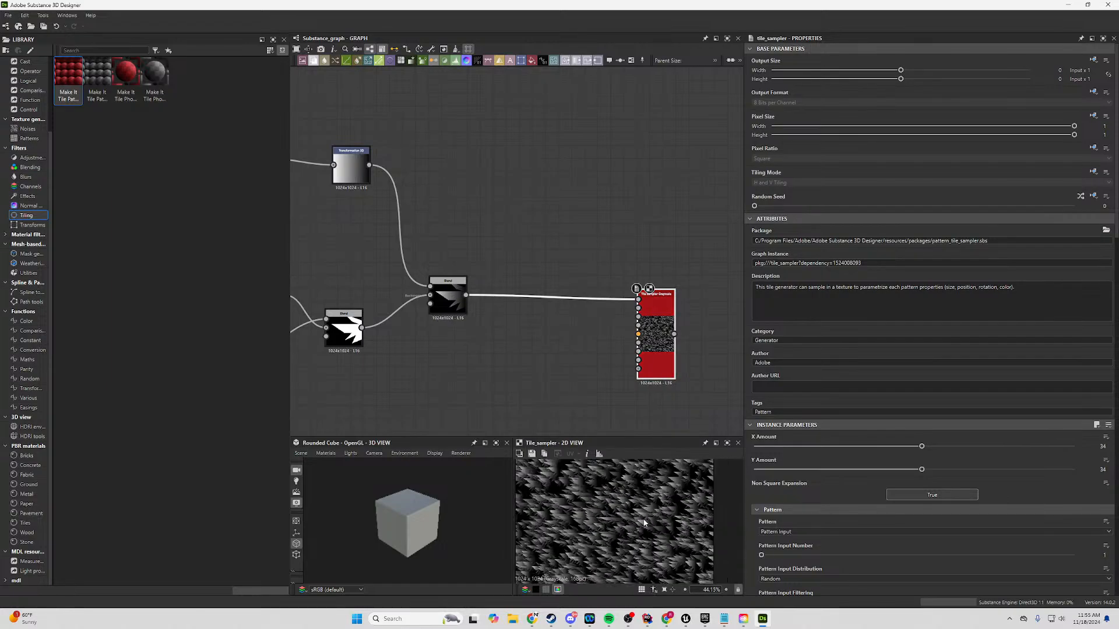
Stretch the Transformation 2D gradient horizontally over the previewed clump, with an offset of about X 0.0291 and Y 0.164.
{"action": "left_click", "coordinate": [454, 300]}
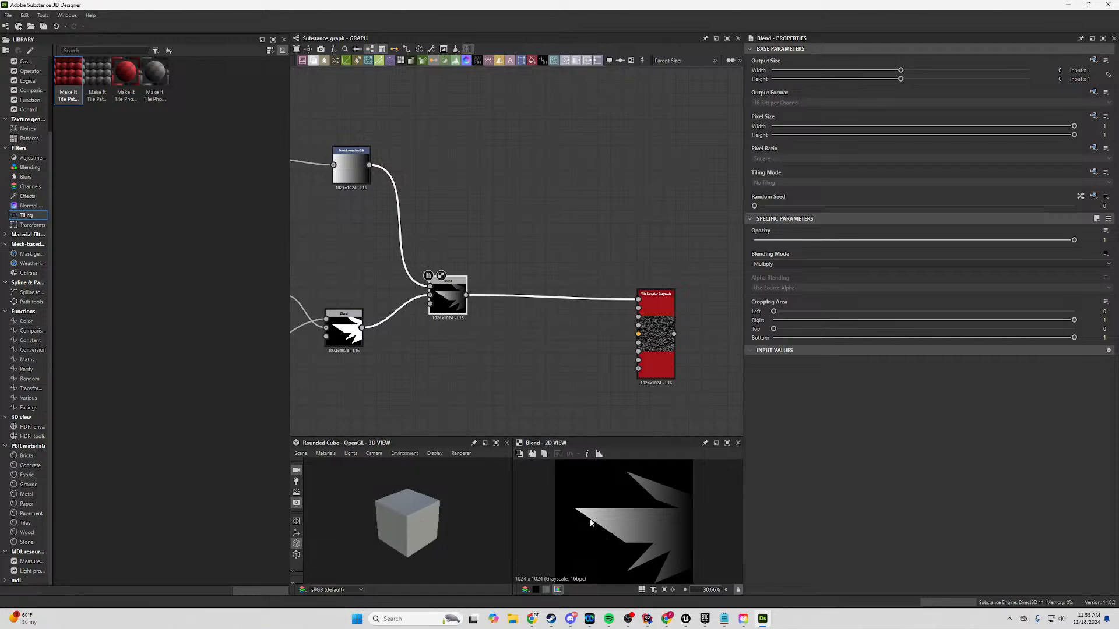
{"action": "left_click", "coordinate": [351, 170]}
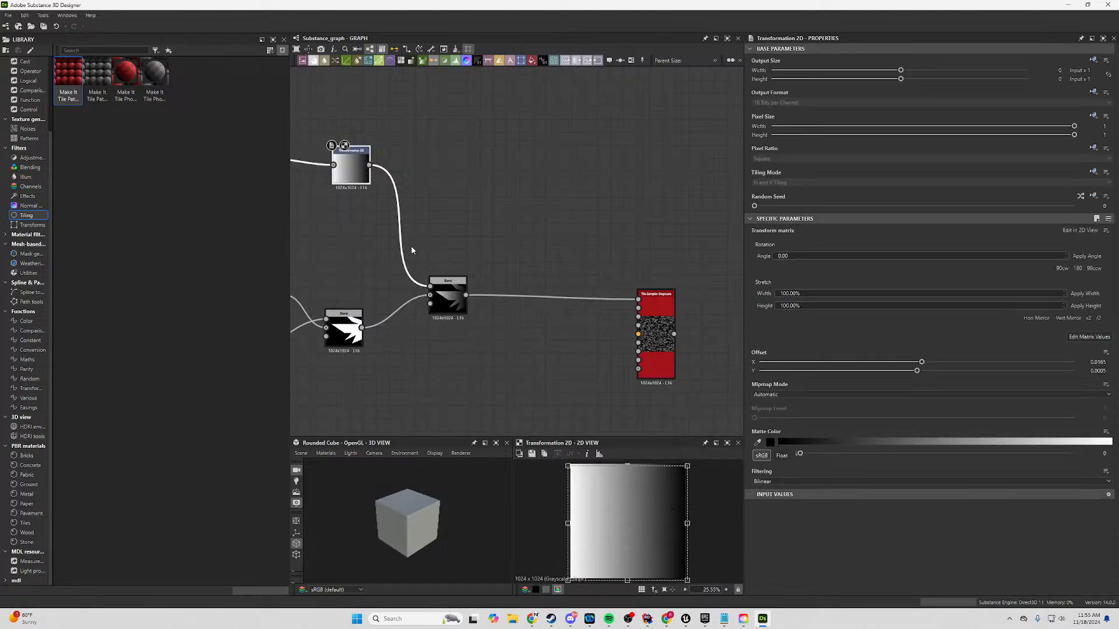
{"action": "double_click", "coordinate": [443, 298]}
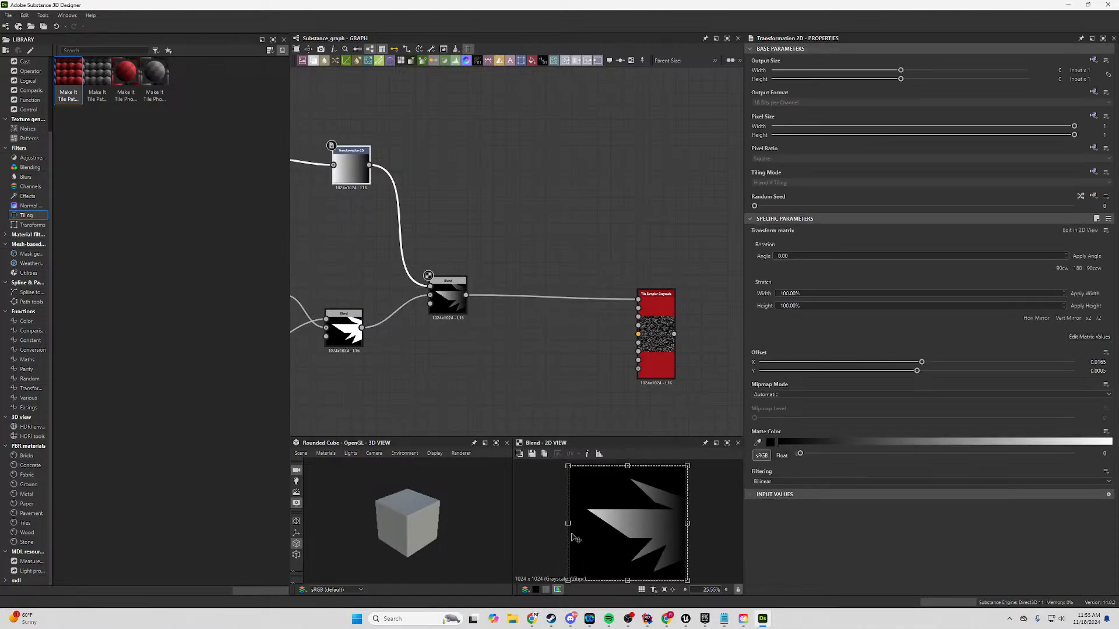
{"action": "left_click_drag", "start_coordinate": [646, 534], "coordinate": [692, 523]}
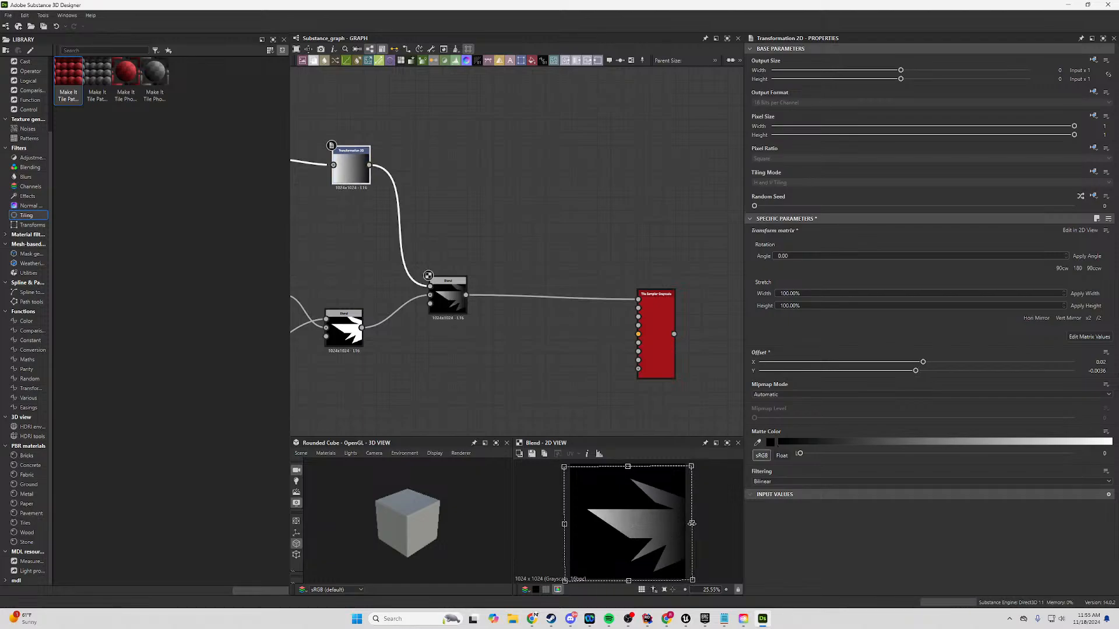
{"action": "left_click_drag", "start_coordinate": [564, 524], "coordinate": [603, 530]}
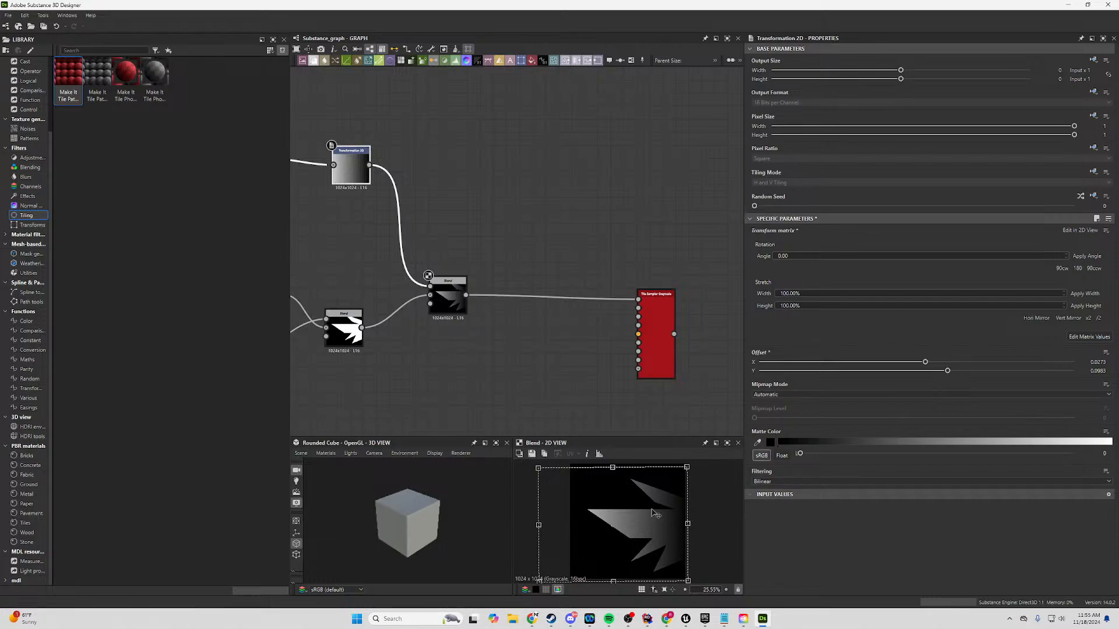
{"action": "left_click_drag", "start_coordinate": [693, 465], "coordinate": [693, 465]}
{"action": "scroll", "coordinate": [638, 521], "scroll_direction": "down", "scroll_amount": 2}
{"action": "left_click_drag", "start_coordinate": [564, 524], "coordinate": [543, 523]}
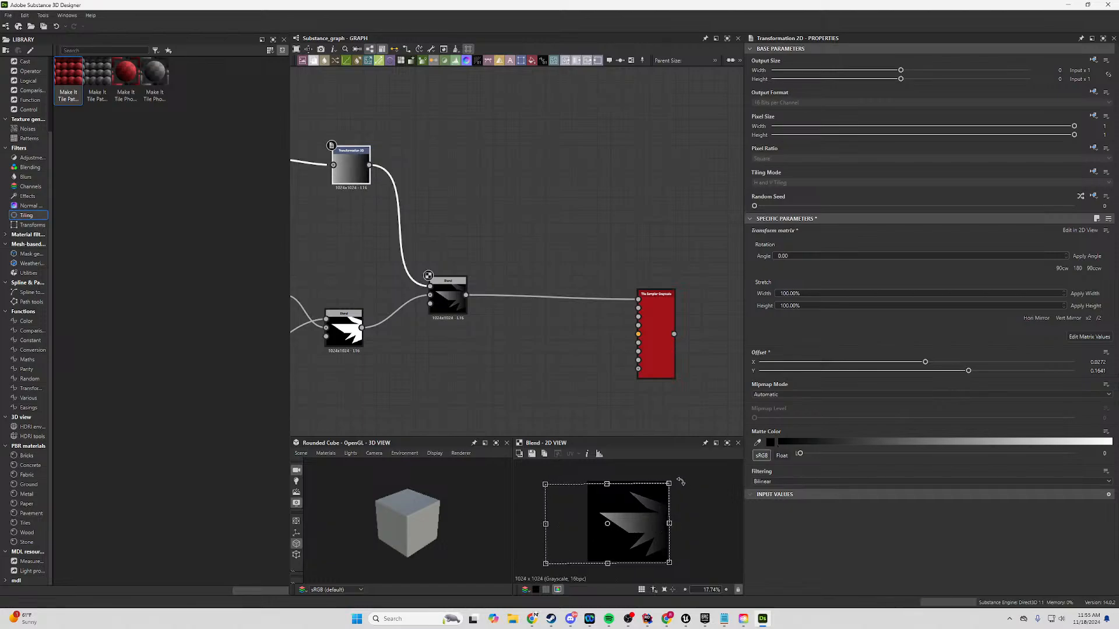
{"action": "left_click_drag", "start_coordinate": [681, 482], "coordinate": [681, 484]}
Inspect the Tile Sampler's scattered grass pattern up close and from farther away.
{"action": "left_click", "coordinate": [659, 345]}
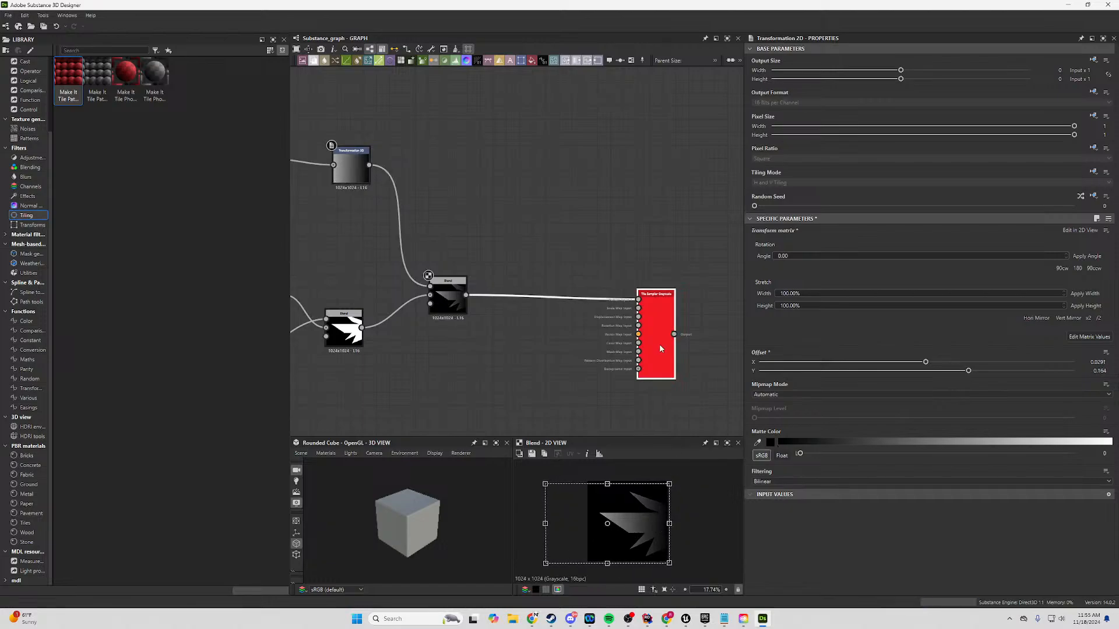
{"action": "double_click", "coordinate": [659, 344]}
{"action": "scroll", "coordinate": [648, 523], "scroll_direction": "up", "scroll_amount": 5}
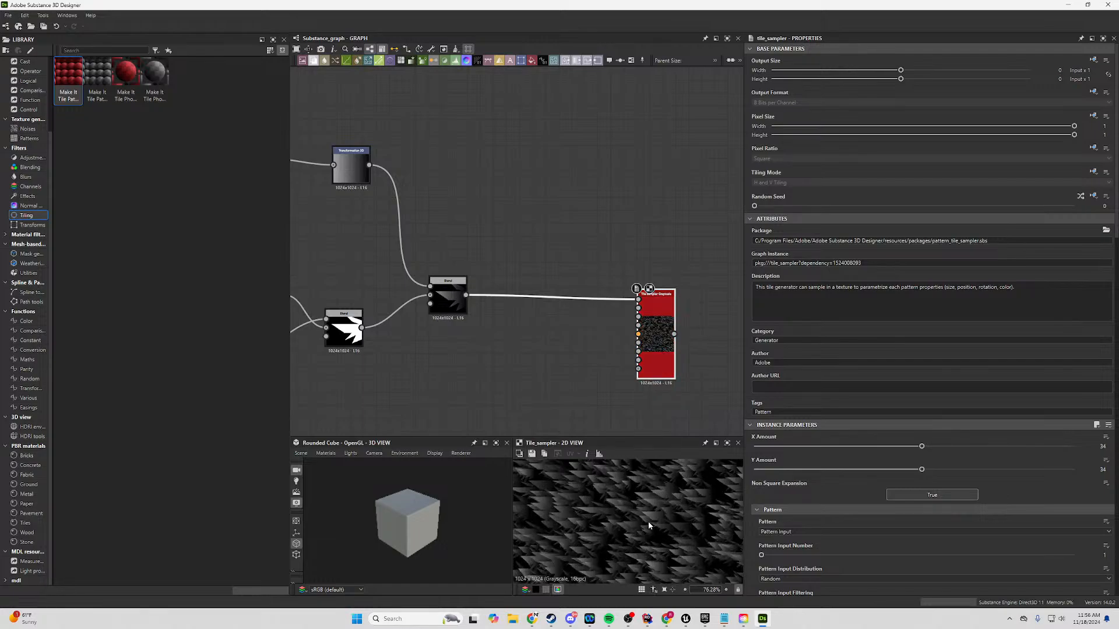
{"action": "scroll", "coordinate": [645, 524], "scroll_direction": "down", "scroll_amount": 3}
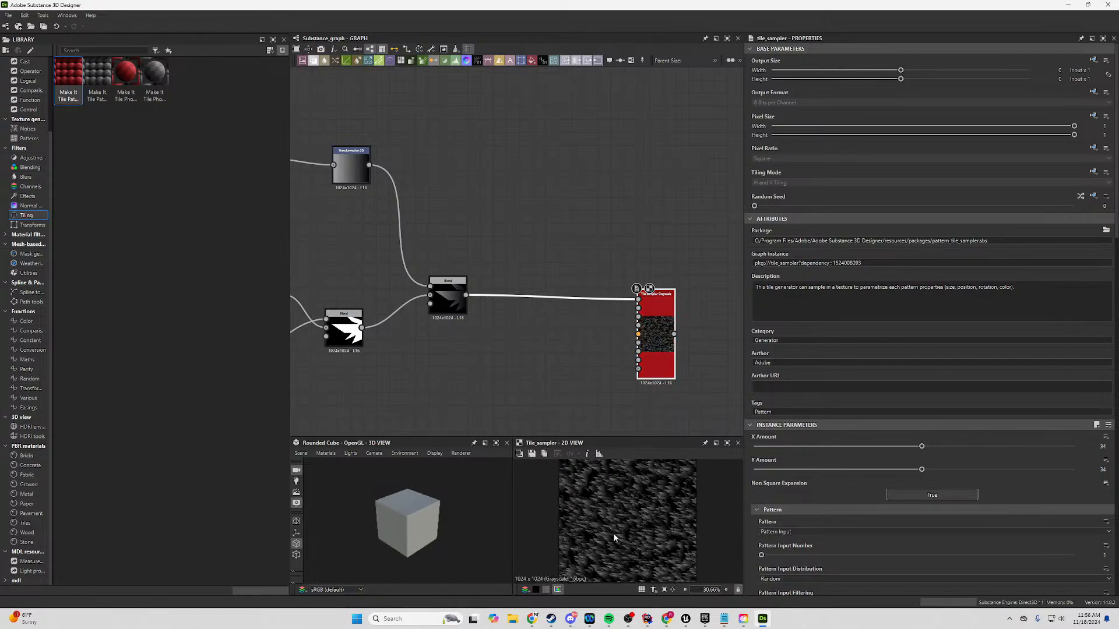
{"action": "scroll", "coordinate": [613, 533], "scroll_direction": "up", "scroll_amount": 3}
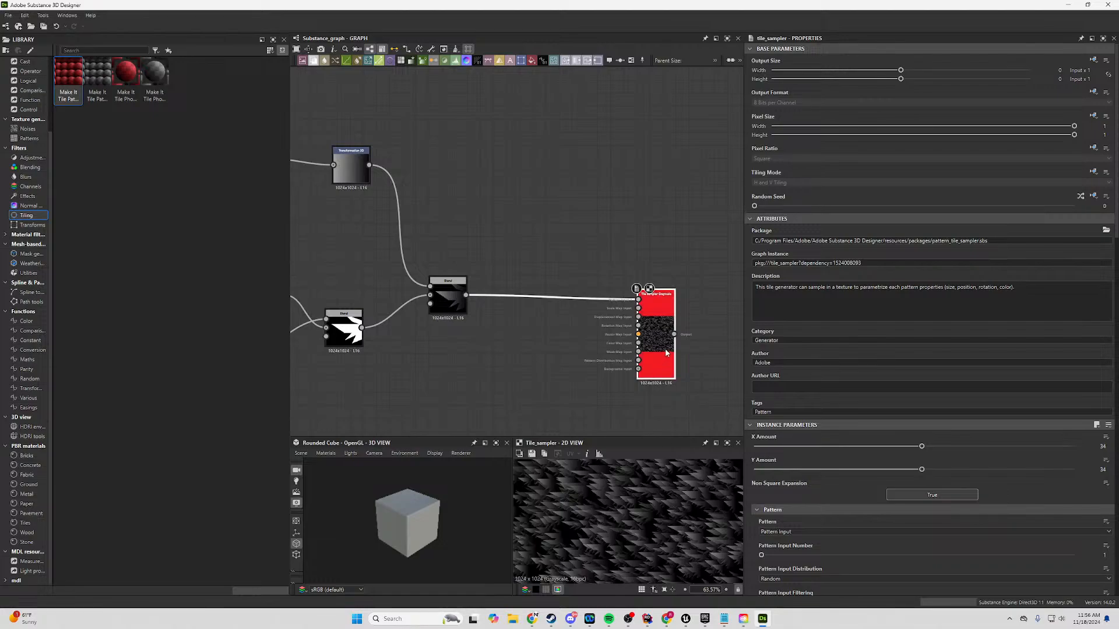
Try a Rotation Random amount on the Tile Sampler's pattern and return it to 0.
{"action": "scroll", "coordinate": [792, 502], "scroll_direction": "down", "scroll_amount": 5}
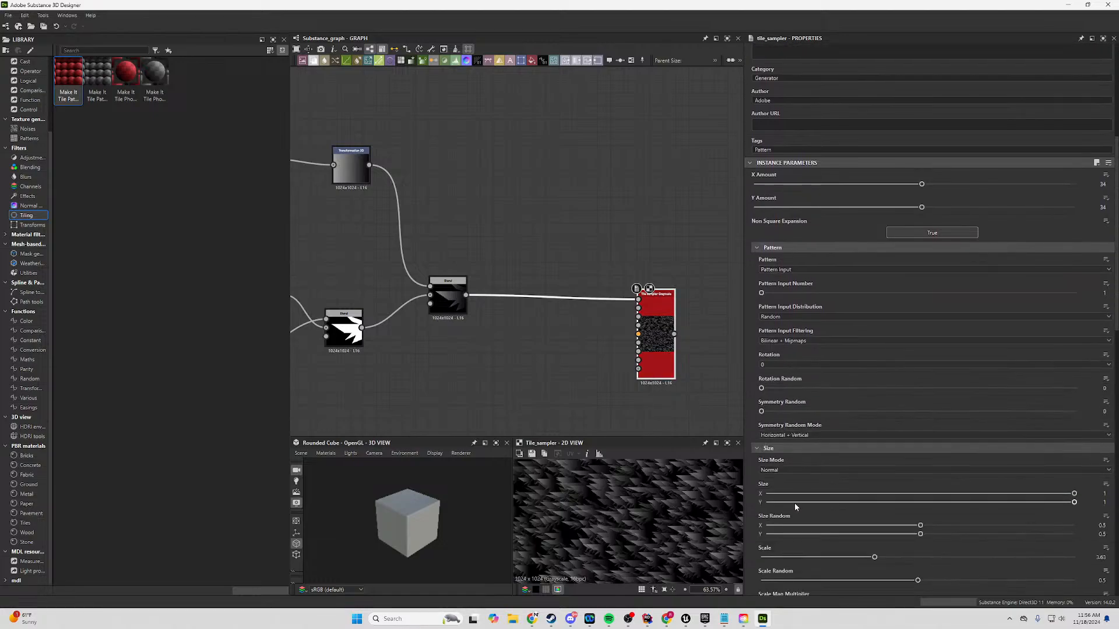
{"action": "left_click_drag", "start_coordinate": [817, 389], "coordinate": [759, 390]}
{"action": "scroll", "coordinate": [798, 505], "scroll_direction": "down", "scroll_amount": 1}
Set the Tile Sampler's Position Random to about 5.63 and its Offset to about 0.84.
{"action": "scroll", "coordinate": [797, 505], "scroll_direction": "down", "scroll_amount": 5}
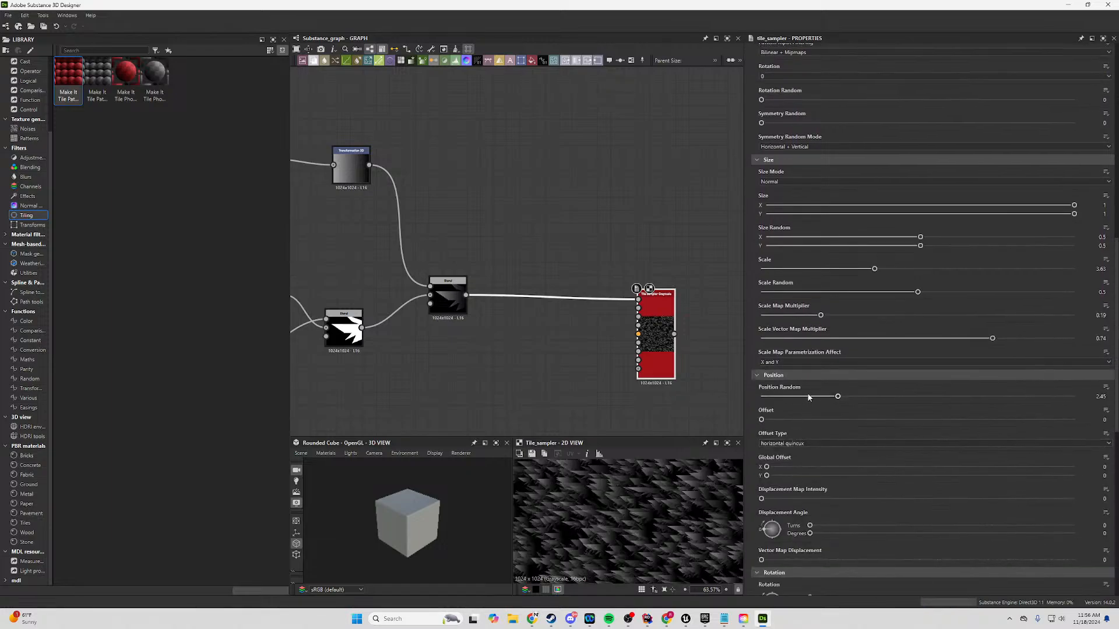
{"action": "left_click_drag", "start_coordinate": [809, 397], "coordinate": [937, 398]}
{"action": "left_click_drag", "start_coordinate": [762, 420], "coordinate": [1023, 425]}
Try a Displacement Map Intensity of about 0.23 on the Tile Sampler and return it to 0.
{"action": "scroll", "coordinate": [933, 431], "scroll_direction": "down", "scroll_amount": 2}
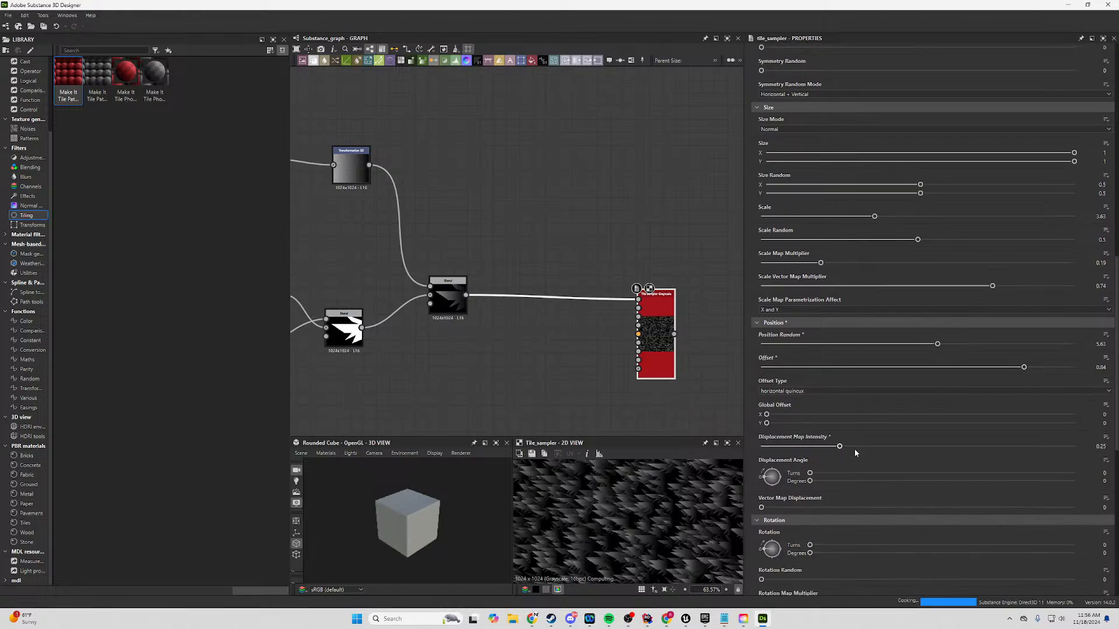
{"action": "left_click_drag", "start_coordinate": [855, 449], "coordinate": [748, 444]}
{"action": "scroll", "coordinate": [840, 495], "scroll_direction": "down", "scroll_amount": 3}
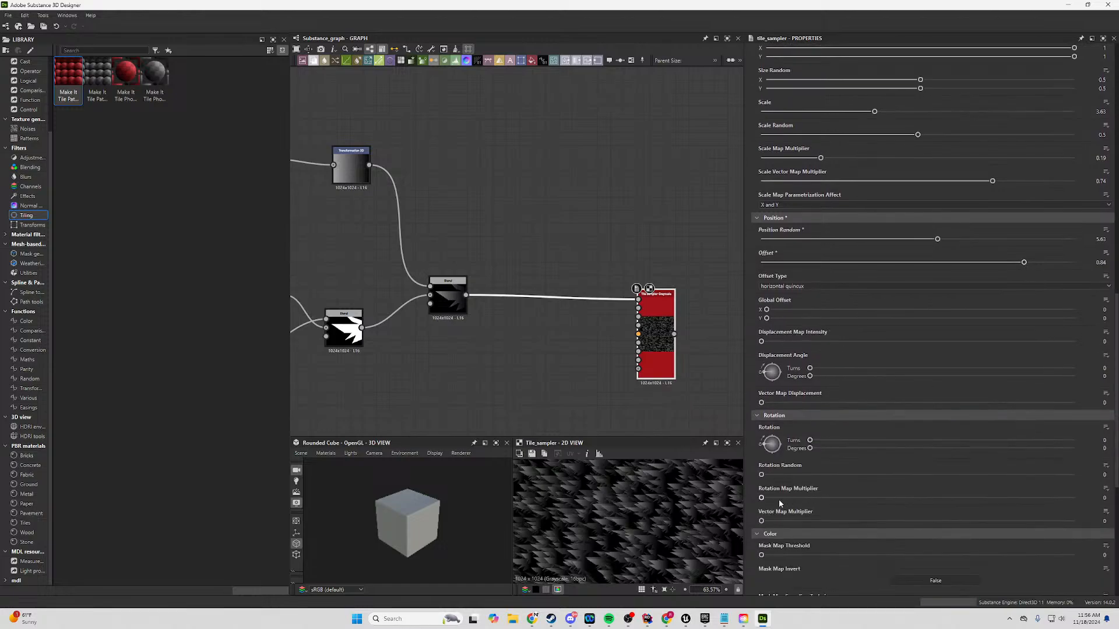
Try a Mask Random of about 0.06 on the Tile Sampler, return it to 0, and set Color Random to about 0.27.
{"action": "scroll", "coordinate": [763, 479], "scroll_direction": "down", "scroll_amount": 3}
{"action": "left_click", "coordinate": [762, 473]}
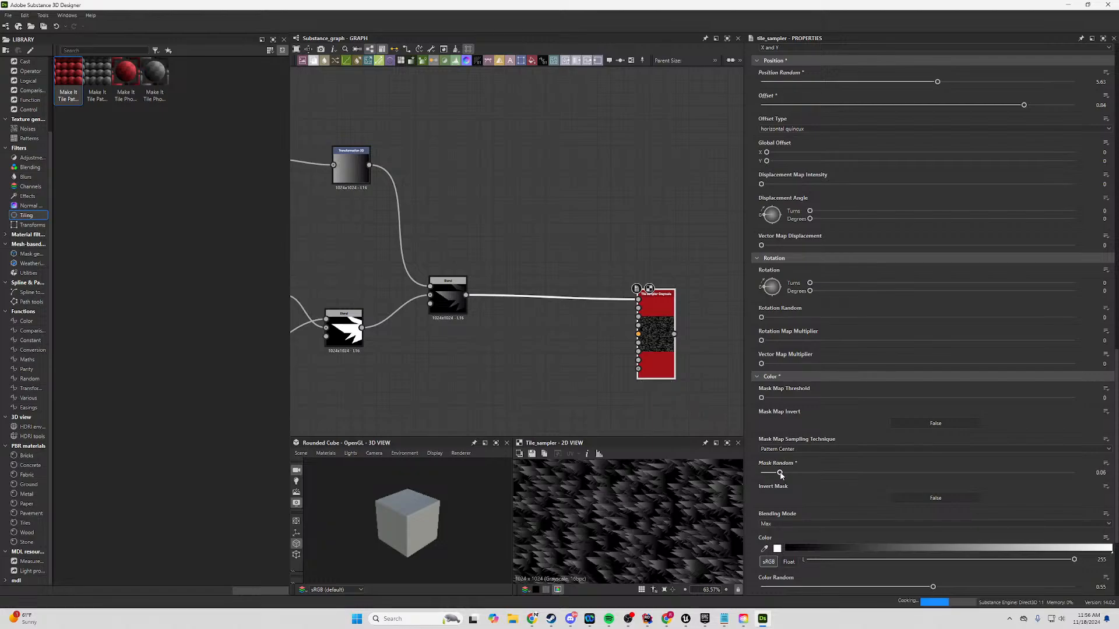
{"action": "scroll", "coordinate": [797, 496], "scroll_direction": "down", "scroll_amount": 3}
{"action": "mouse_move", "coordinate": [847, 485]}
{"action": "left_mouse_down"}
{"action": "mouse_move", "coordinate": [1078, 483]}
{"action": "mouse_move", "coordinate": [631, 495]}
{"action": "mouse_move", "coordinate": [832, 498]}
{"action": "left_mouse_up"}
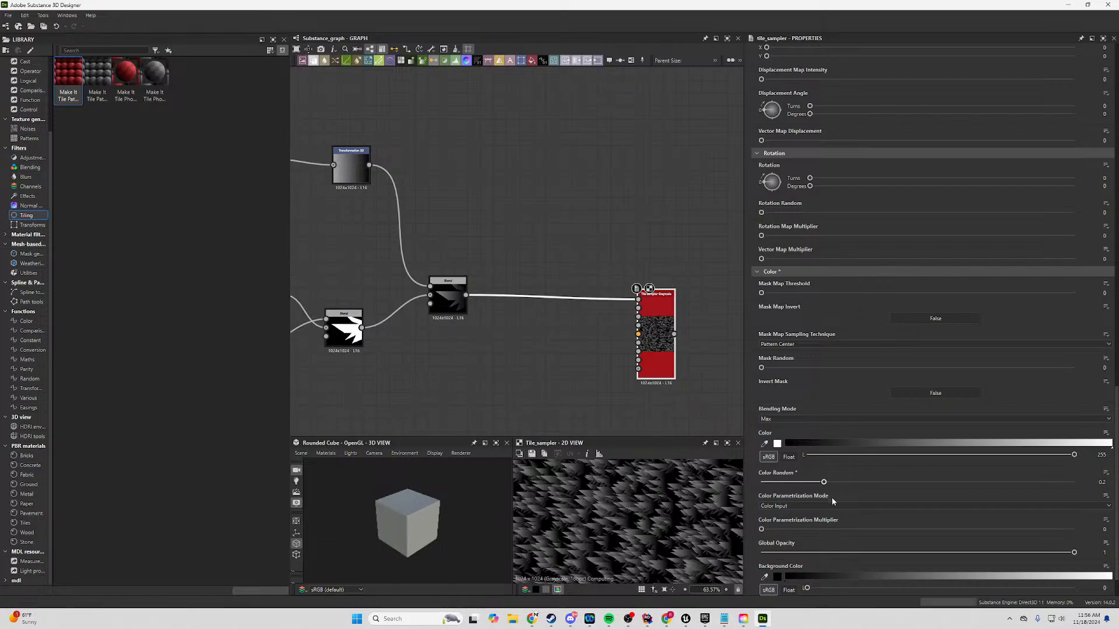
{"action": "left_click_drag", "start_coordinate": [734, 484], "coordinate": [688, 501]}
{"action": "scroll", "coordinate": [632, 518], "scroll_direction": "up", "scroll_amount": 5}
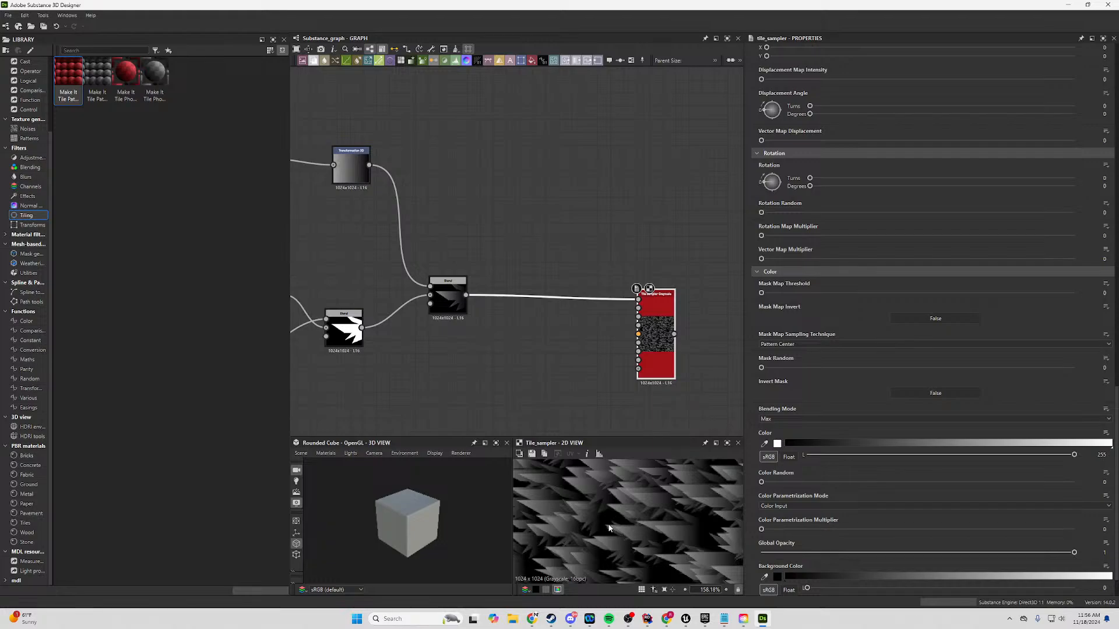
{"action": "scroll", "coordinate": [610, 528], "scroll_direction": "down", "scroll_amount": 7}
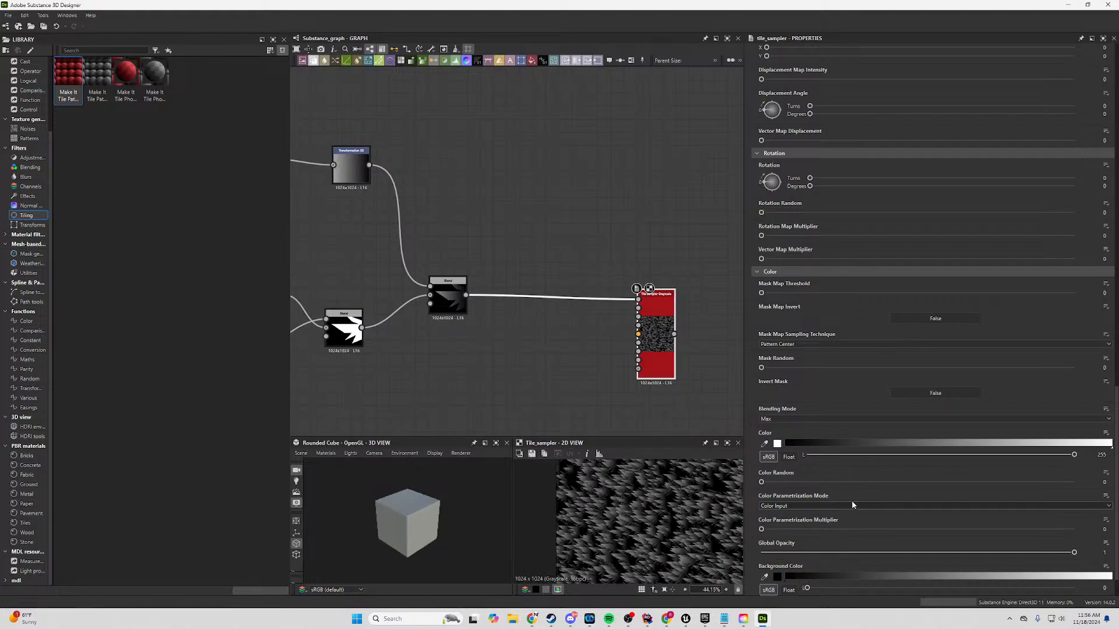
{"action": "left_click_drag", "start_coordinate": [762, 482], "coordinate": [847, 484]}
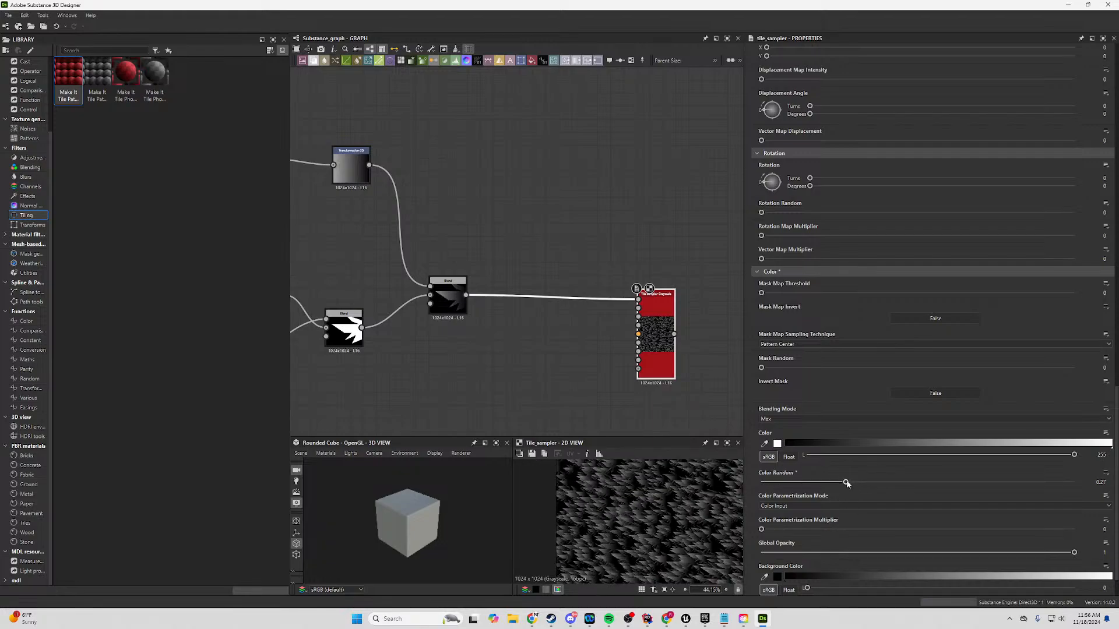
Try a different X Amount on the Tile Sampler and return it to 34.
{"action": "scroll", "coordinate": [838, 350], "scroll_direction": "up", "scroll_amount": 15}
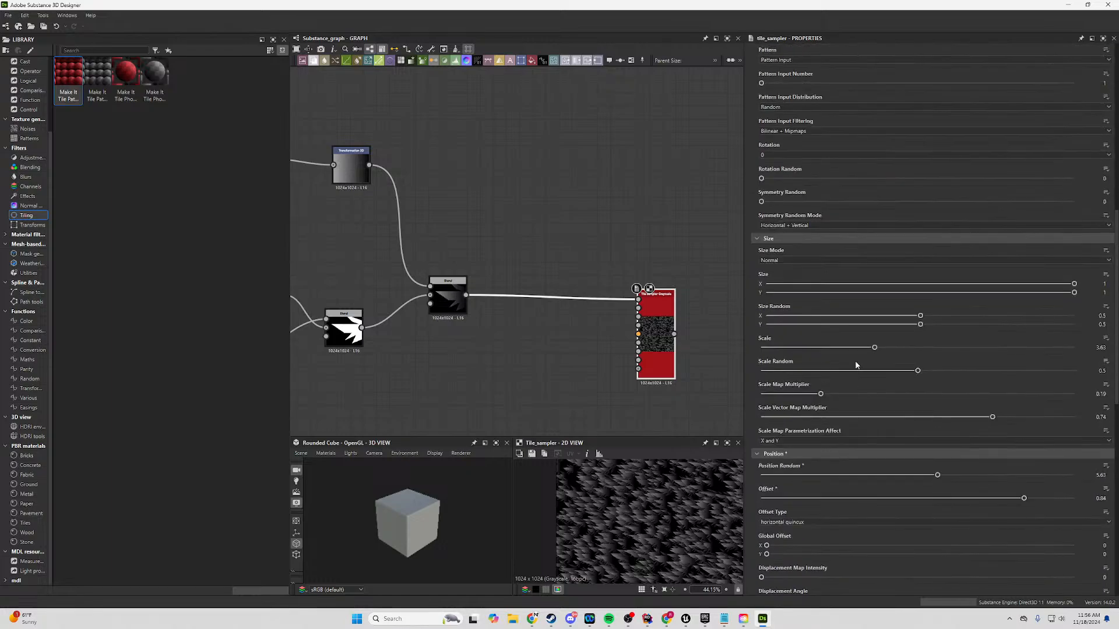
{"action": "scroll", "coordinate": [844, 402], "scroll_direction": "up", "scroll_amount": 4}
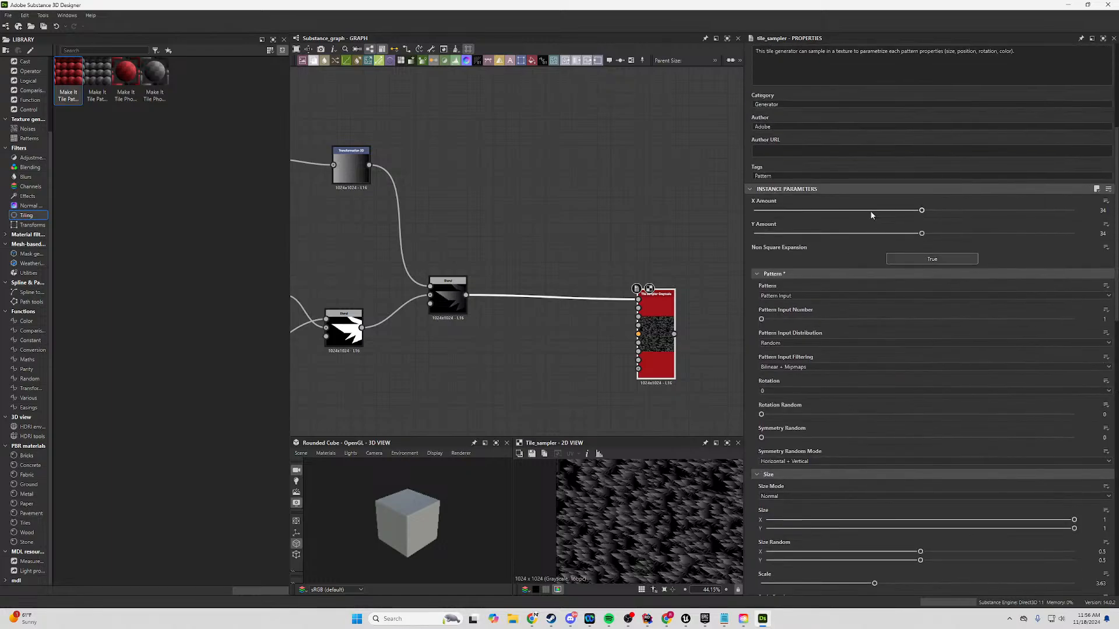
{"action": "left_click_drag", "start_coordinate": [871, 215], "coordinate": [923, 218]}
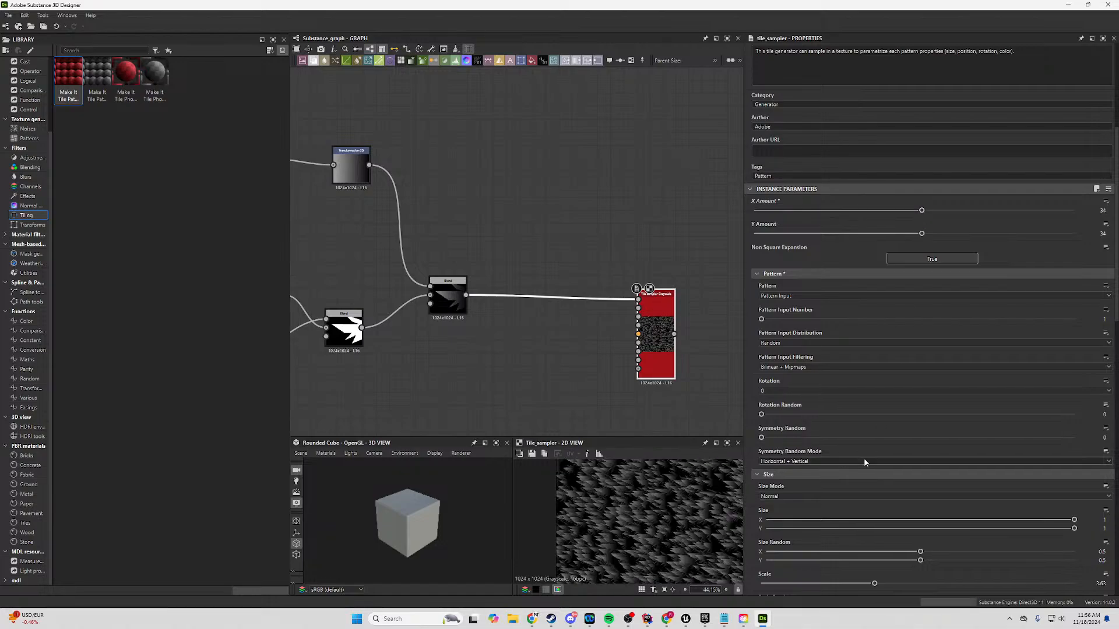
Set the Tile Sampler's Mask Random to about 0.94 to thin out the scattered grass clumps.
{"action": "scroll", "coordinate": [860, 452], "scroll_direction": "down", "scroll_amount": 15}
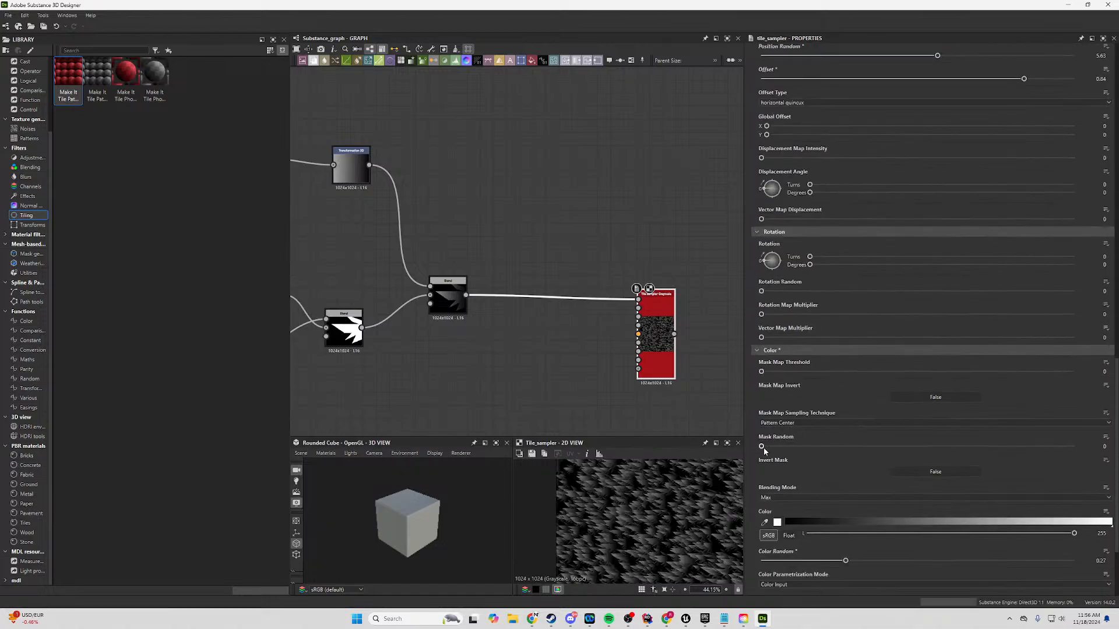
{"action": "left_click_drag", "start_coordinate": [763, 448], "coordinate": [1057, 450]}
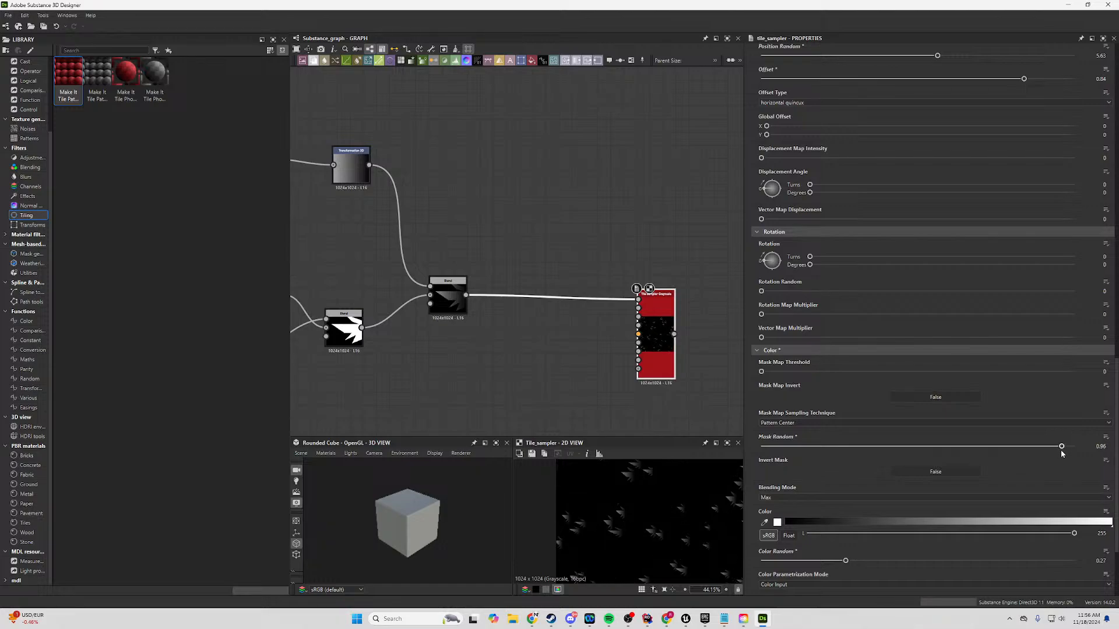
{"action": "scroll", "coordinate": [648, 503], "scroll_direction": "up", "scroll_amount": 3}
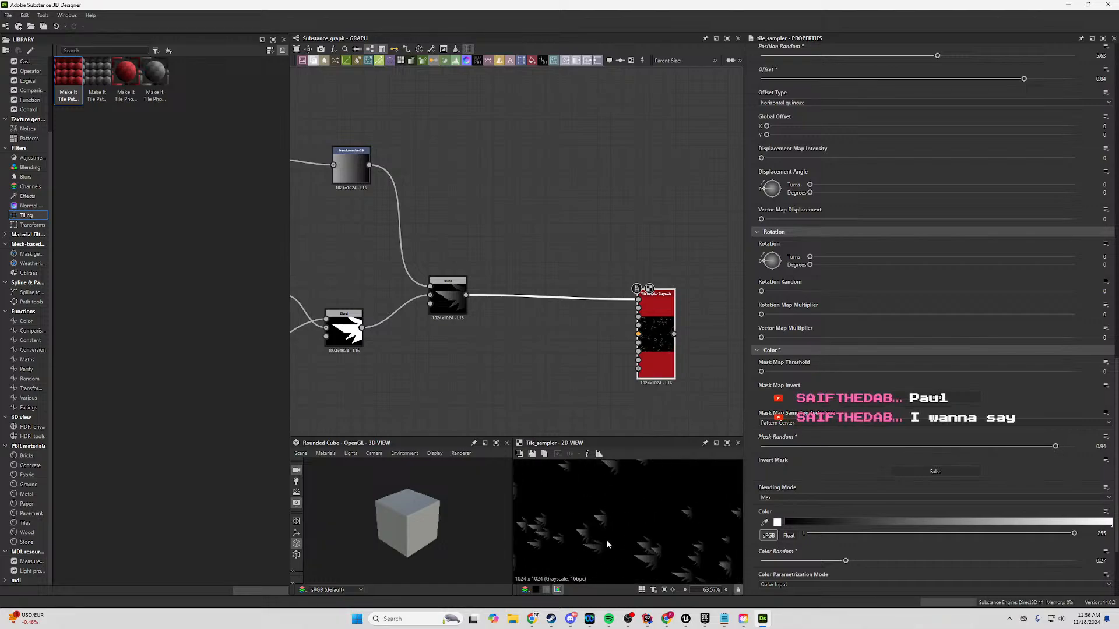
{"action": "scroll", "coordinate": [606, 545], "scroll_direction": "down", "scroll_amount": 1}
Collapse the Tile Sampler's Attributes section and set its Pattern Input Number to 3.
{"action": "middle_click_drag", "start_coordinate": [460, 350], "coordinate": [716, 358]}
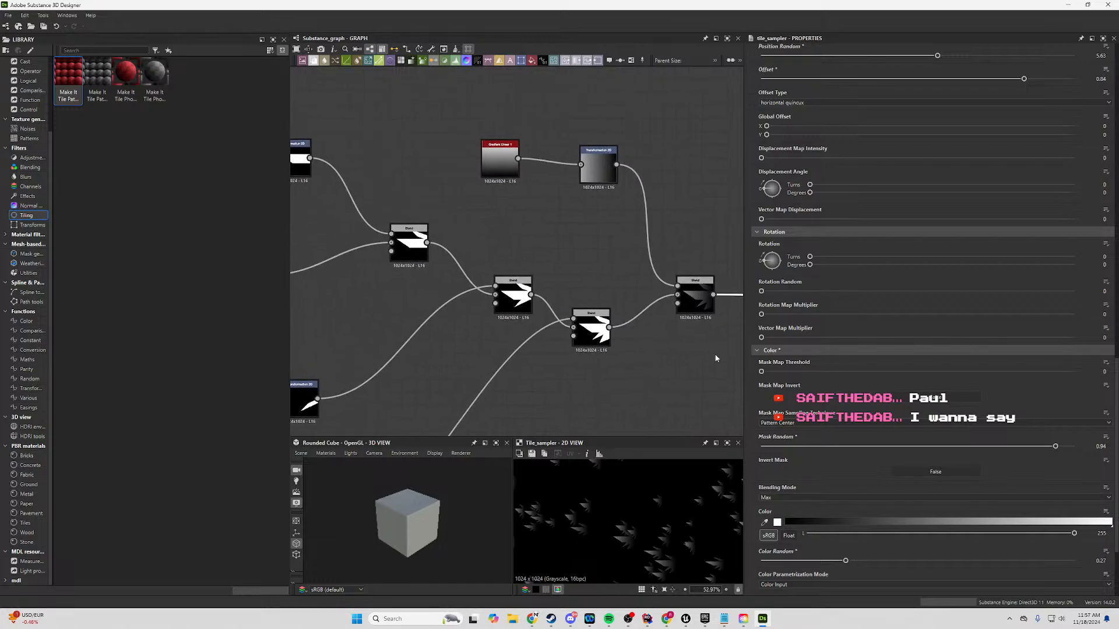
{"action": "scroll", "coordinate": [645, 322], "scroll_direction": "down", "scroll_amount": 4}
{"action": "middle_click_drag", "start_coordinate": [715, 257], "coordinate": [530, 222]}
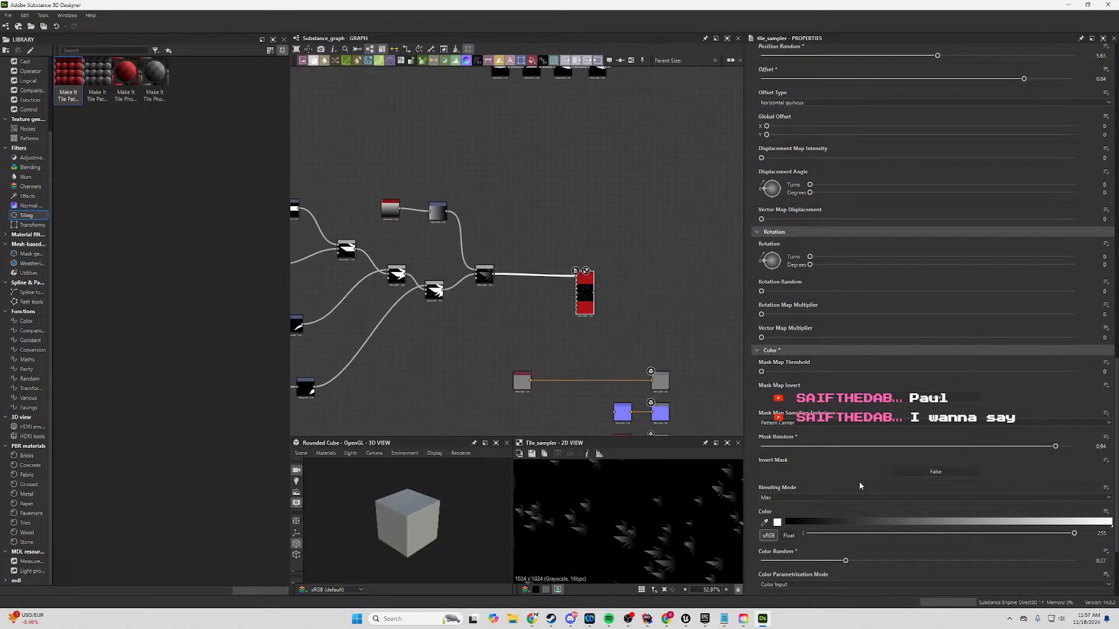
{"action": "scroll", "coordinate": [860, 485], "scroll_direction": "up", "scroll_amount": 5}
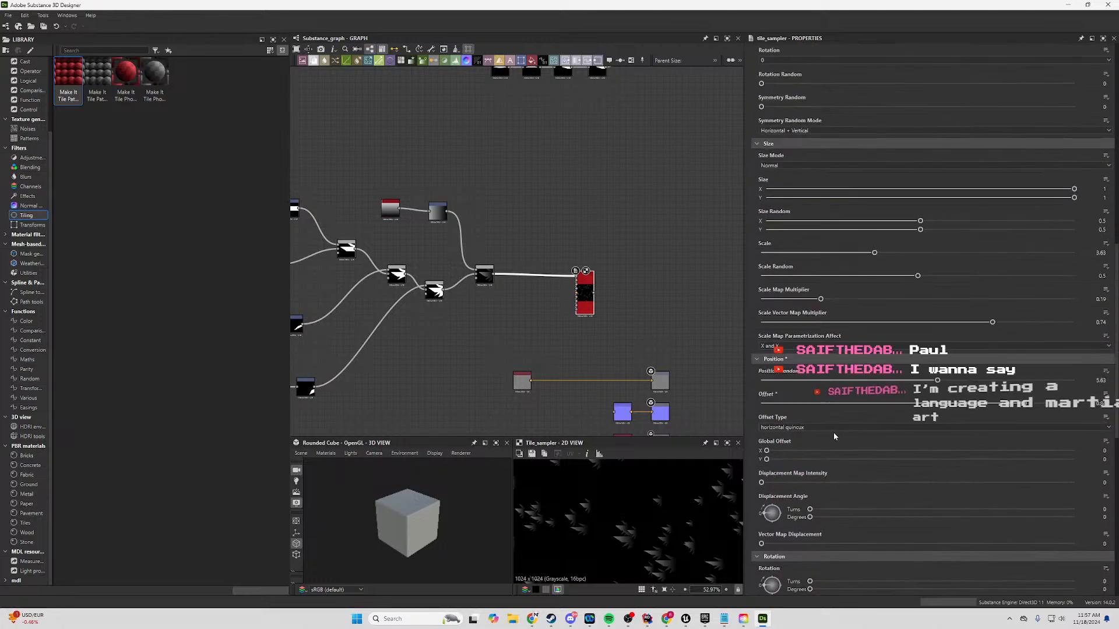
{"action": "scroll", "coordinate": [834, 437], "scroll_direction": "up", "scroll_amount": 8}
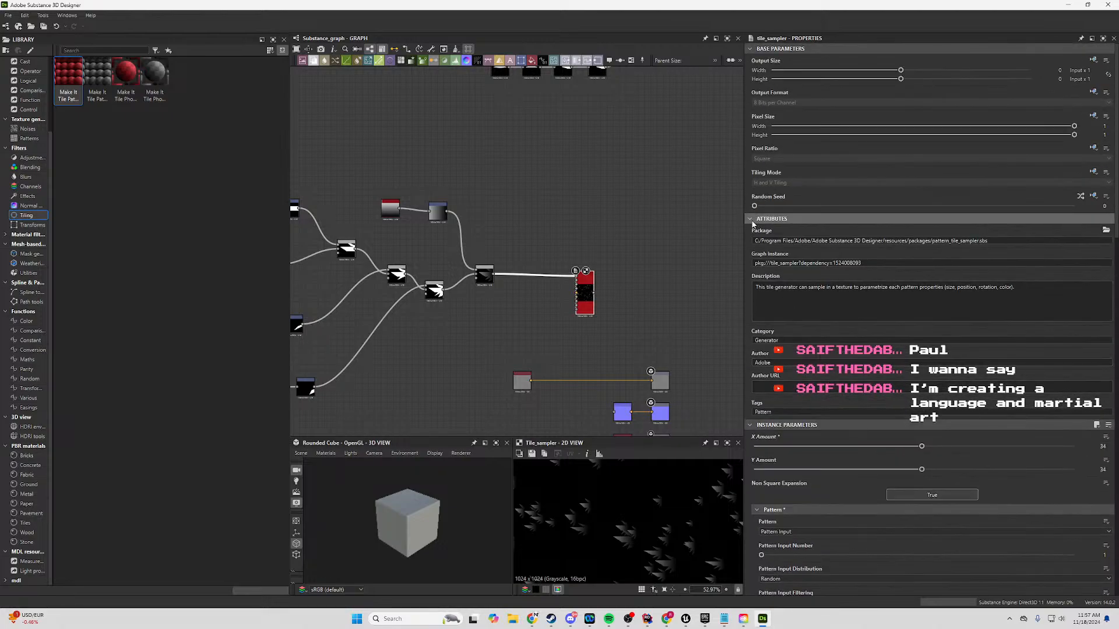
{"action": "left_click", "coordinate": [751, 219]}
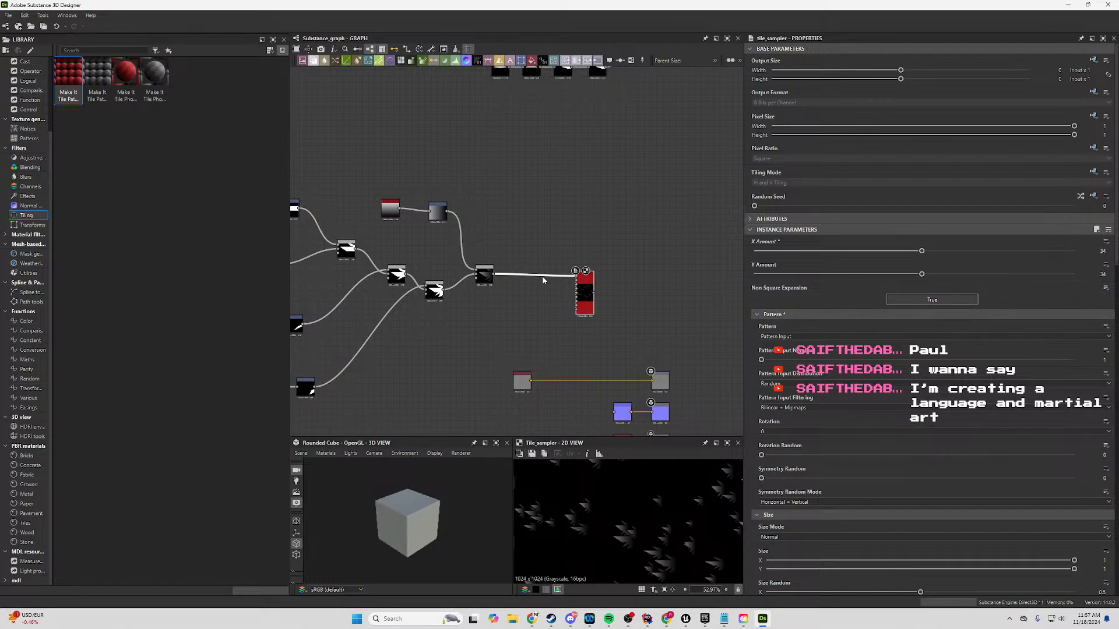
{"action": "scroll", "coordinate": [581, 289], "scroll_direction": "up", "scroll_amount": 5}
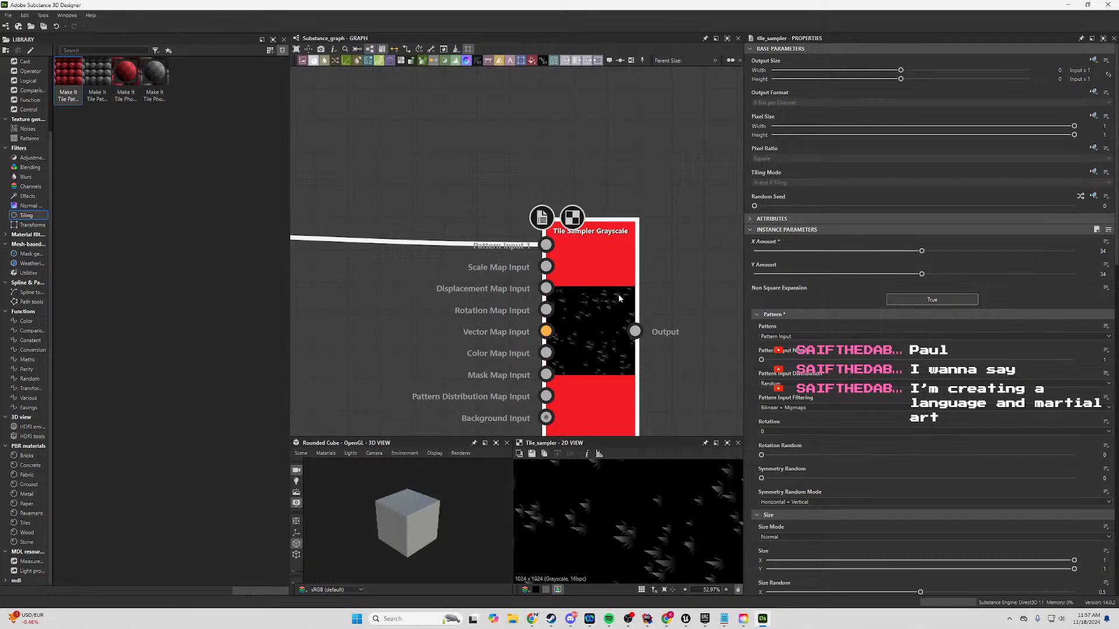
{"action": "left_click_drag", "start_coordinate": [762, 360], "coordinate": [886, 360]}
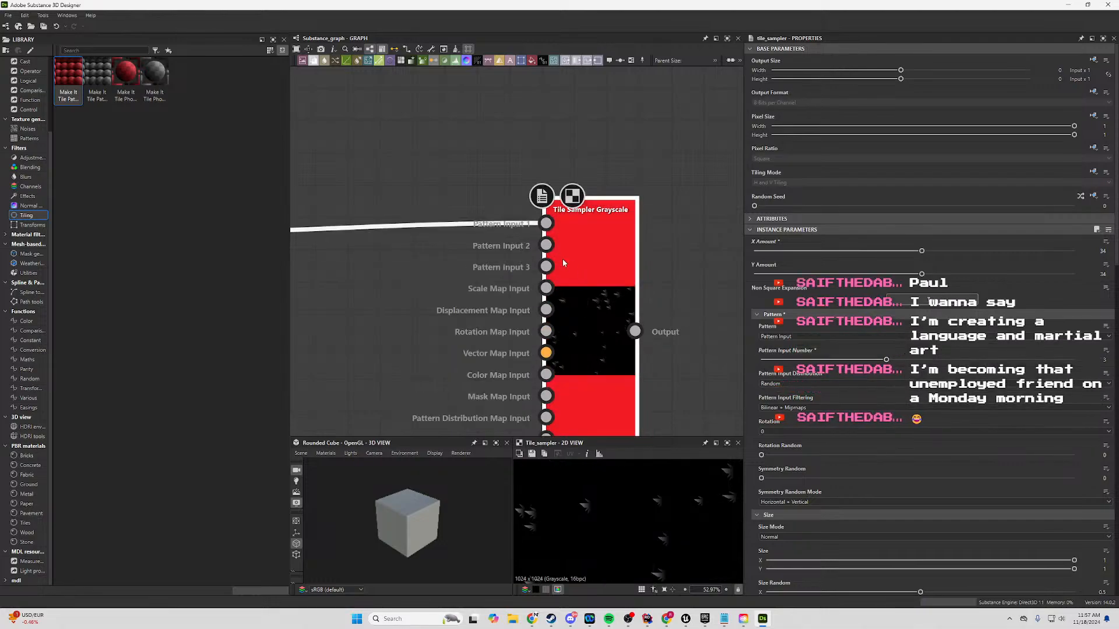
Connect the output of the separate single-blade chain's final Blend node to the Tile Sampler.
{"action": "scroll", "coordinate": [399, 271], "scroll_direction": "down", "scroll_amount": 2}
{"action": "middle_click_drag", "start_coordinate": [325, 294], "coordinate": [572, 394]}
{"action": "scroll", "coordinate": [568, 302], "scroll_direction": "down", "scroll_amount": 5}
{"action": "scroll", "coordinate": [545, 283], "scroll_direction": "down", "scroll_amount": 3}
{"action": "middle_click_drag", "start_coordinate": [617, 232], "coordinate": [487, 231]}
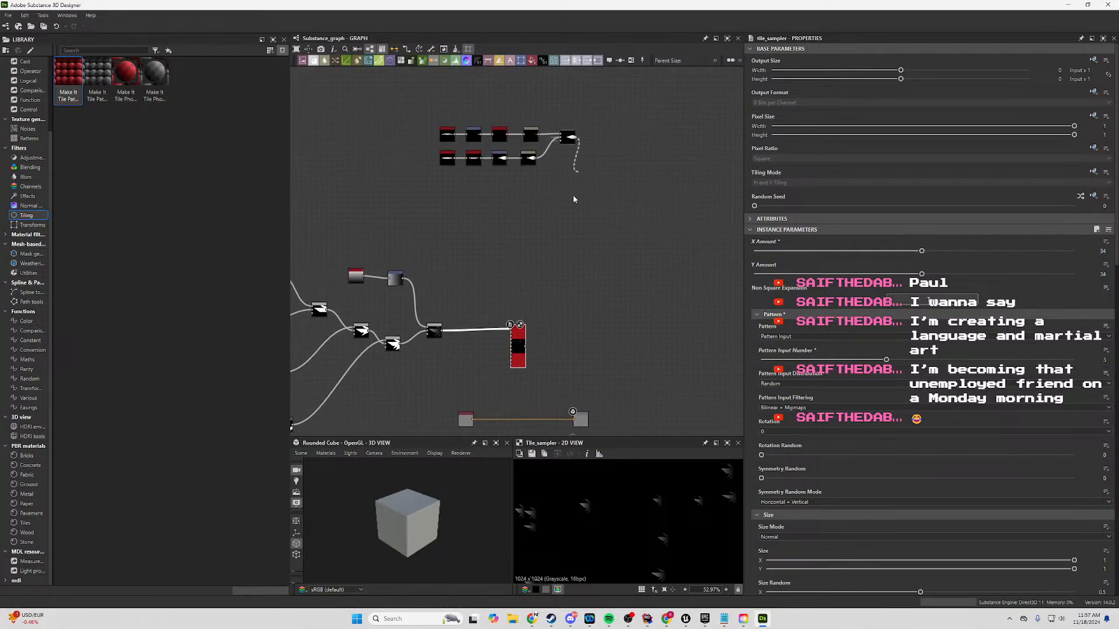
Move the linear gradient and its Transformation 2D node closer to the Multiply Blend feeding the tile sampler.
{"action": "mouse_move", "coordinate": [574, 200]}
{"action": "left_mouse_down"}
{"action": "mouse_move", "coordinate": [513, 339]}
{"action": "mouse_move", "coordinate": [561, 187]}
{"action": "left_mouse_up"}
{"action": "left_click", "coordinate": [473, 216]}
{"action": "left_click_drag", "start_coordinate": [479, 244], "coordinate": [332, 285]}
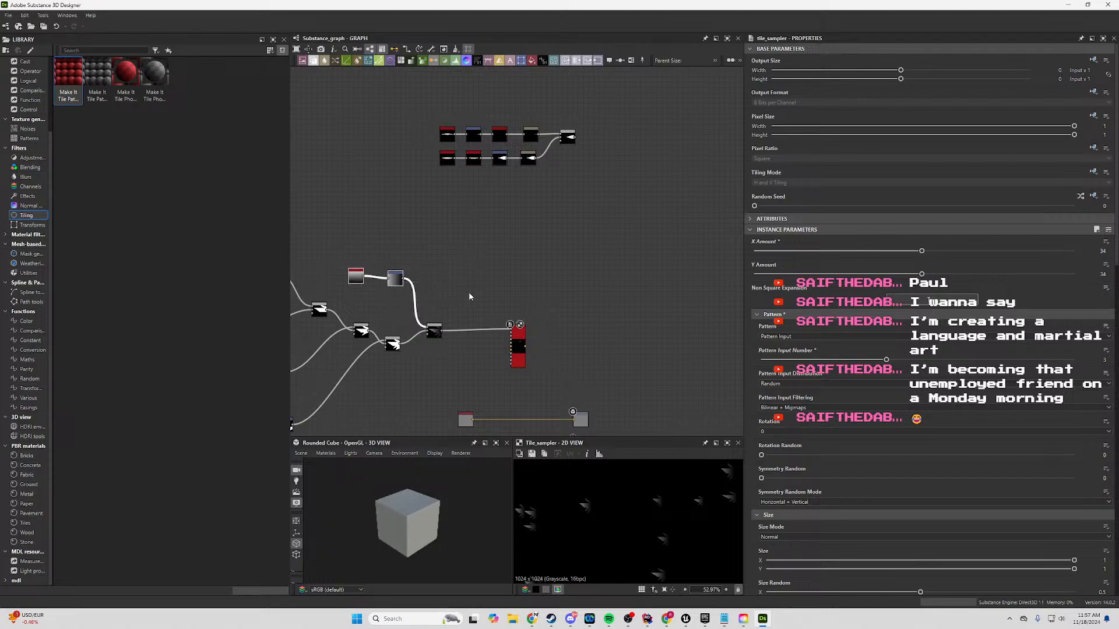
{"action": "left_click", "coordinate": [434, 330]}
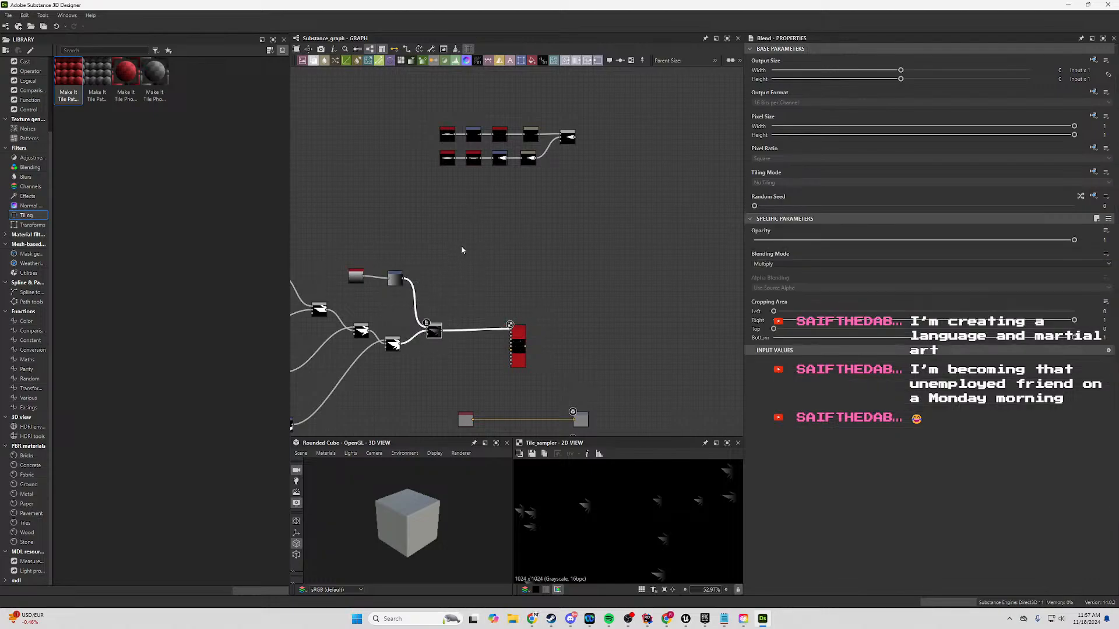
{"action": "left_click", "coordinate": [353, 276]}
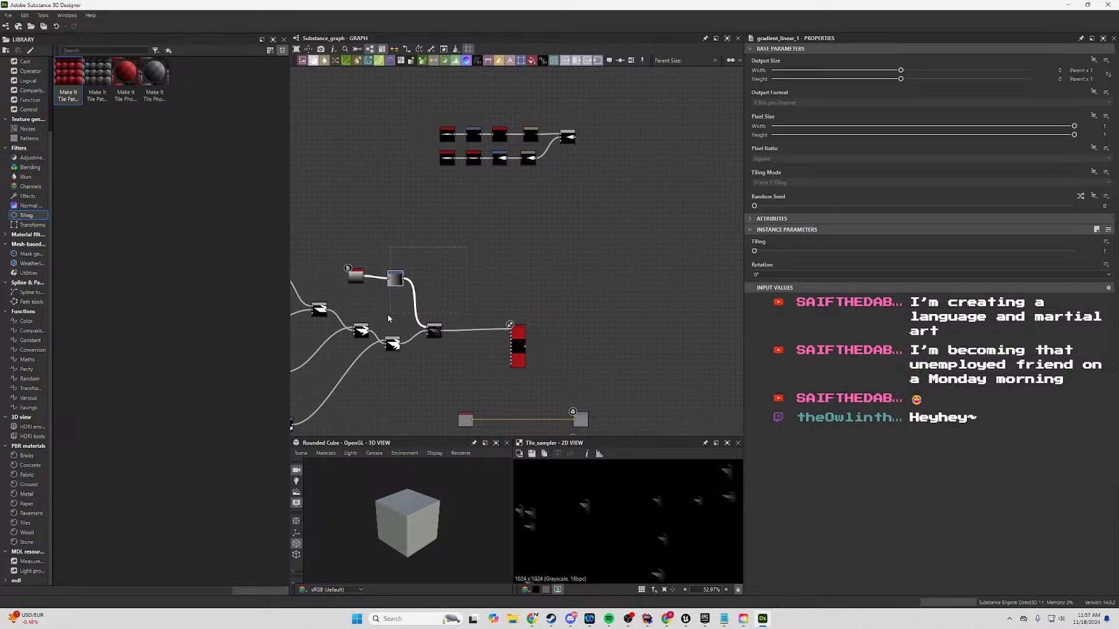
{"action": "left_click_drag", "start_coordinate": [388, 318], "coordinate": [367, 285]}
Duplicate the gradient, Transformation 2D and Multiply Blend nodes beside the upper shape chain, and feed that chain's final Blend into the copied Blend.
{"action": "left_click_drag", "start_coordinate": [505, 251], "coordinate": [424, 310]}
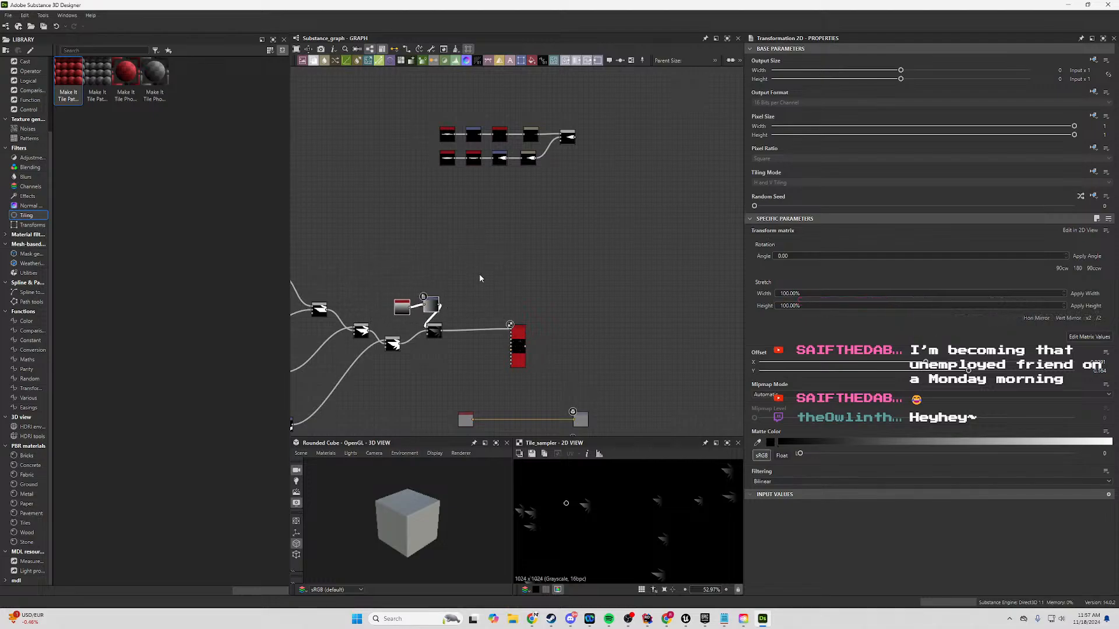
{"action": "key", "text": "ctrl+v"}
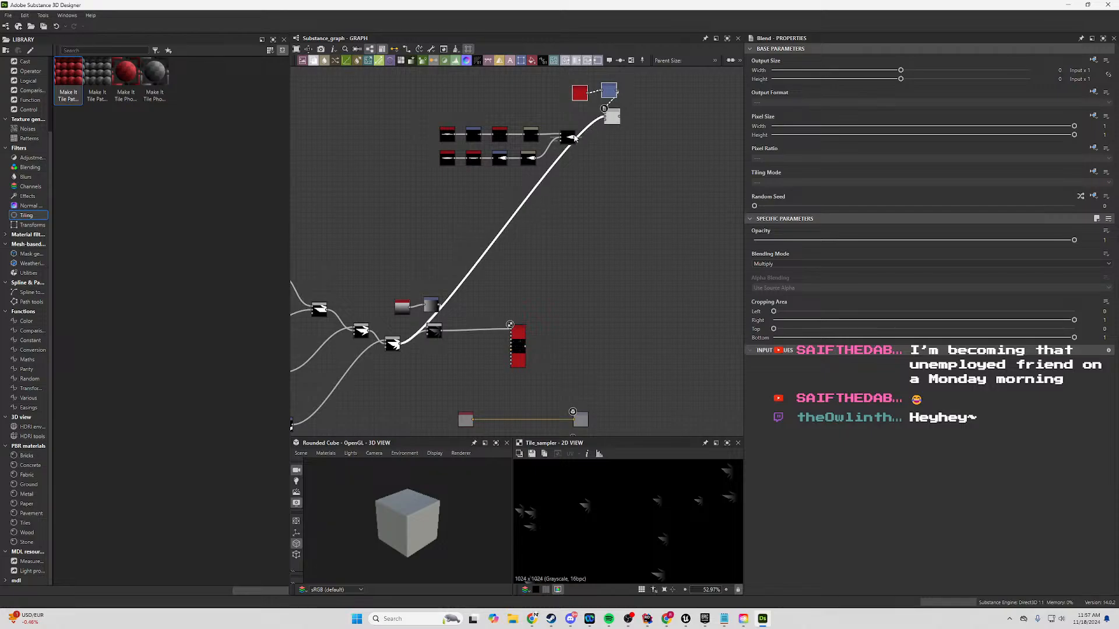
{"action": "left_click_drag", "start_coordinate": [605, 117], "coordinate": [605, 116]}
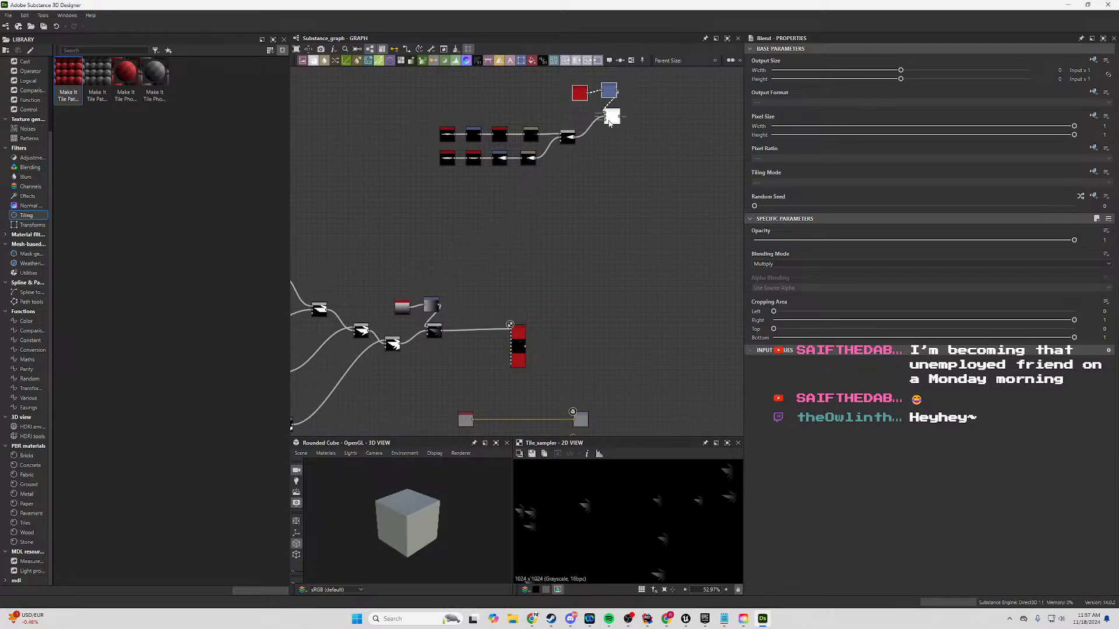
Arrange the copied gradient and Transformation 2D nodes ahead of the copied Blend, and preview that Blend's output in the 2D view.
{"action": "scroll", "coordinate": [610, 120], "scroll_direction": "up", "scroll_amount": 4}
{"action": "middle_click_drag", "start_coordinate": [594, 152], "coordinate": [597, 256]}
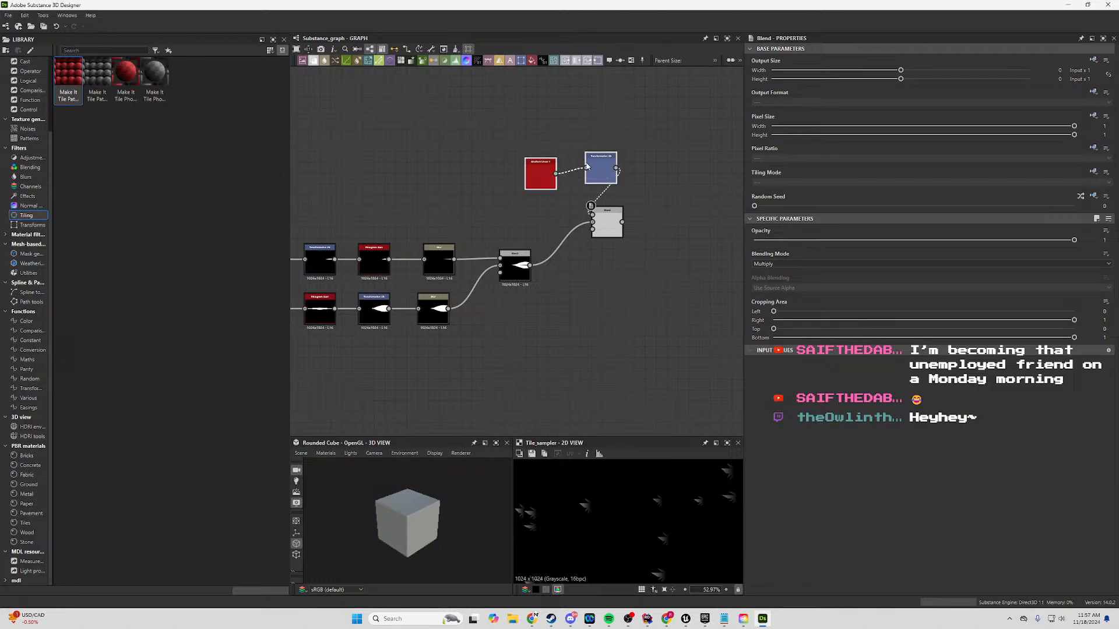
{"action": "left_click_drag", "start_coordinate": [600, 168], "coordinate": [531, 190]}
{"action": "double_click", "coordinate": [605, 221]}
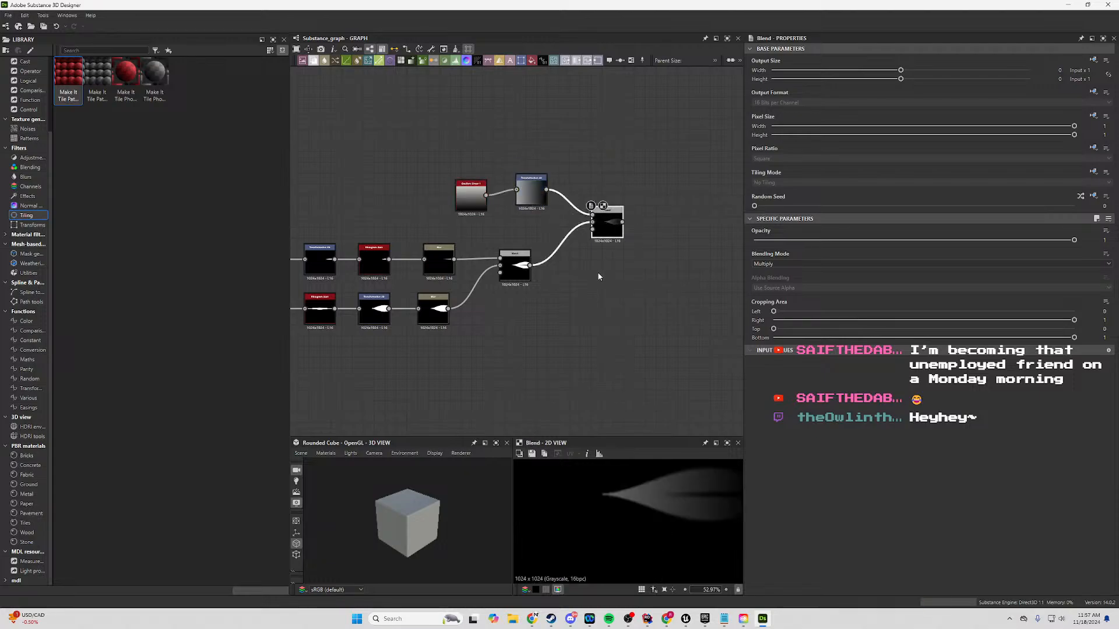
Move the whole upper shape node group down closer to the lower shape chain and tile sampler.
{"action": "scroll", "coordinate": [608, 521], "scroll_direction": "down", "scroll_amount": 2}
{"action": "scroll", "coordinate": [552, 389], "scroll_direction": "down", "scroll_amount": 4}
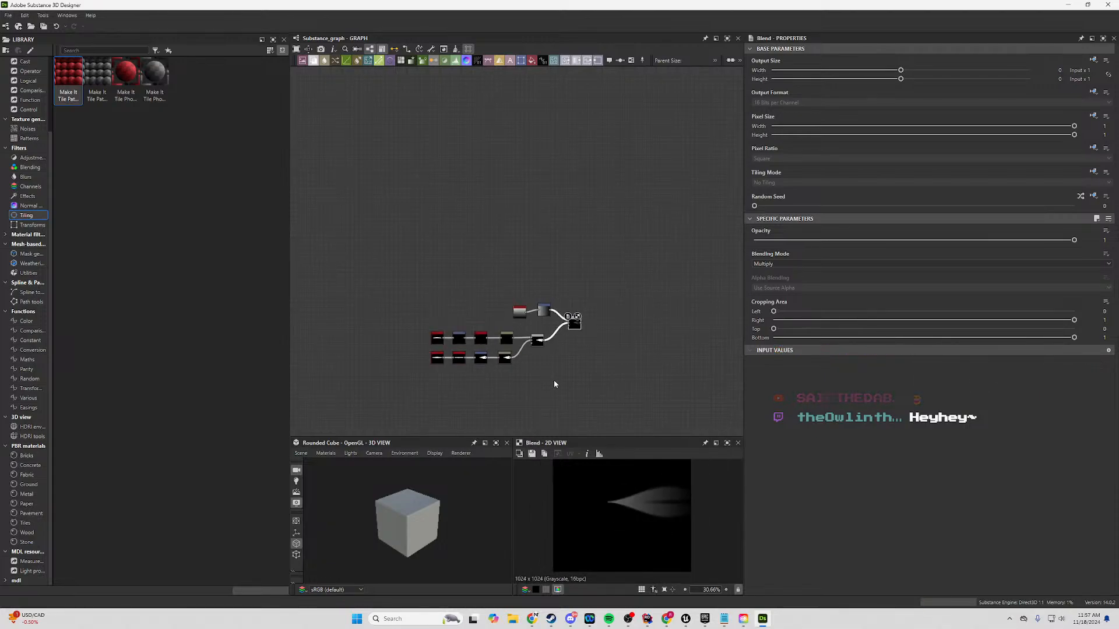
{"action": "middle_click_drag", "start_coordinate": [585, 400], "coordinate": [617, 334]}
{"action": "left_click_drag", "start_coordinate": [624, 221], "coordinate": [584, 272]}
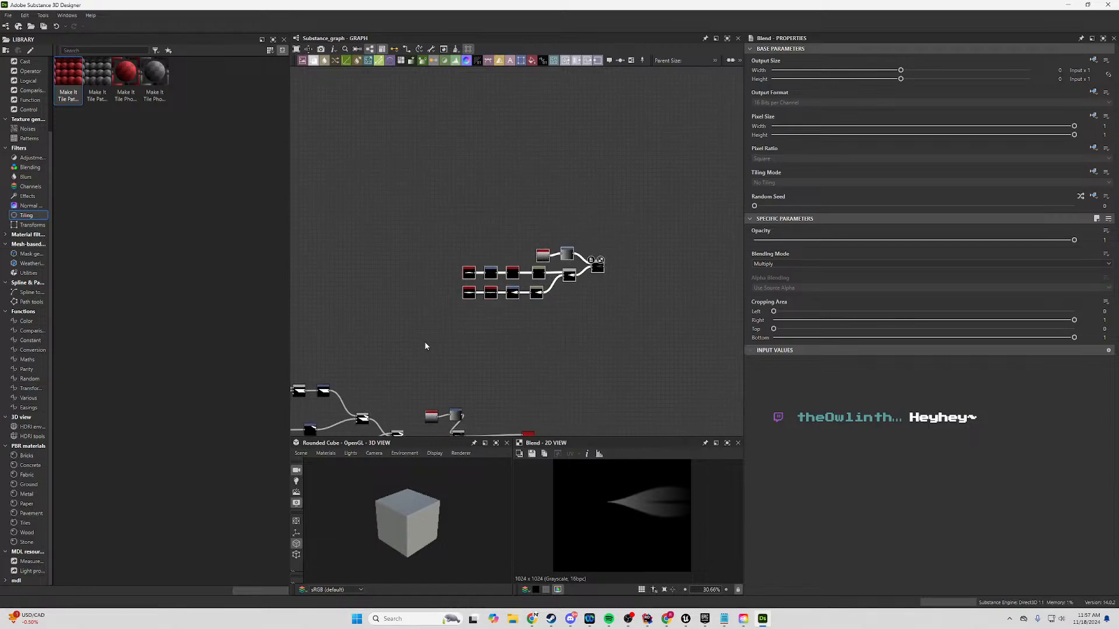
{"action": "middle_click_drag", "start_coordinate": [425, 346], "coordinate": [455, 260]}
{"action": "middle_click_drag", "start_coordinate": [598, 194], "coordinate": [497, 262]}
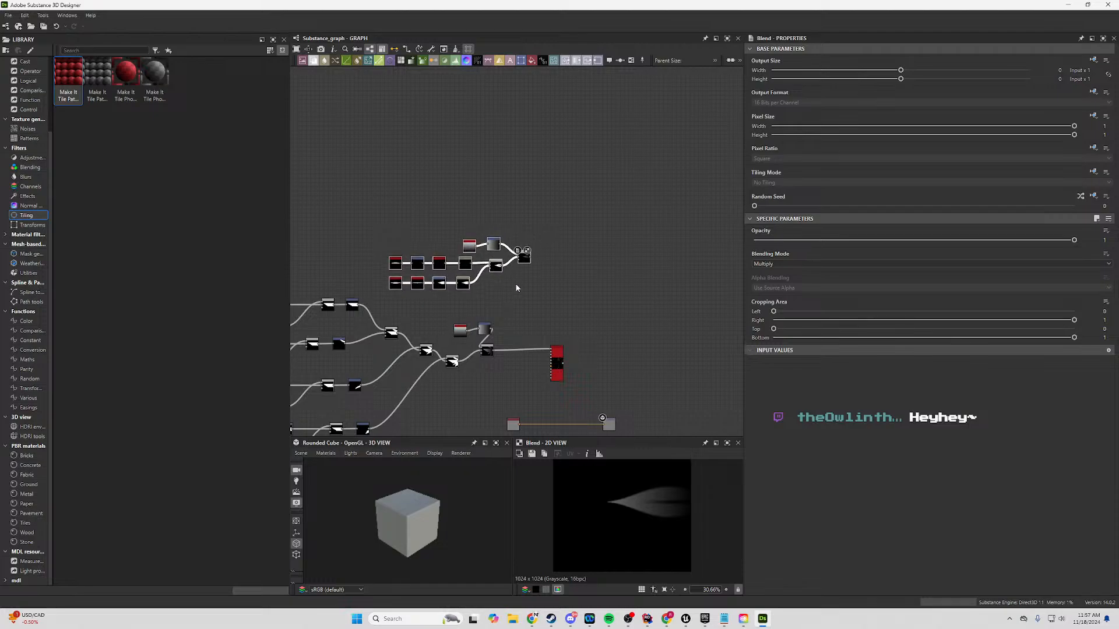
Connect the upper group's final Blend to the tile sampler's next pattern input and preview the sampler output.
{"action": "scroll", "coordinate": [513, 233], "scroll_direction": "up", "scroll_amount": 4}
{"action": "left_click_drag", "start_coordinate": [525, 147], "coordinate": [580, 350]}
{"action": "double_click", "coordinate": [580, 350]}
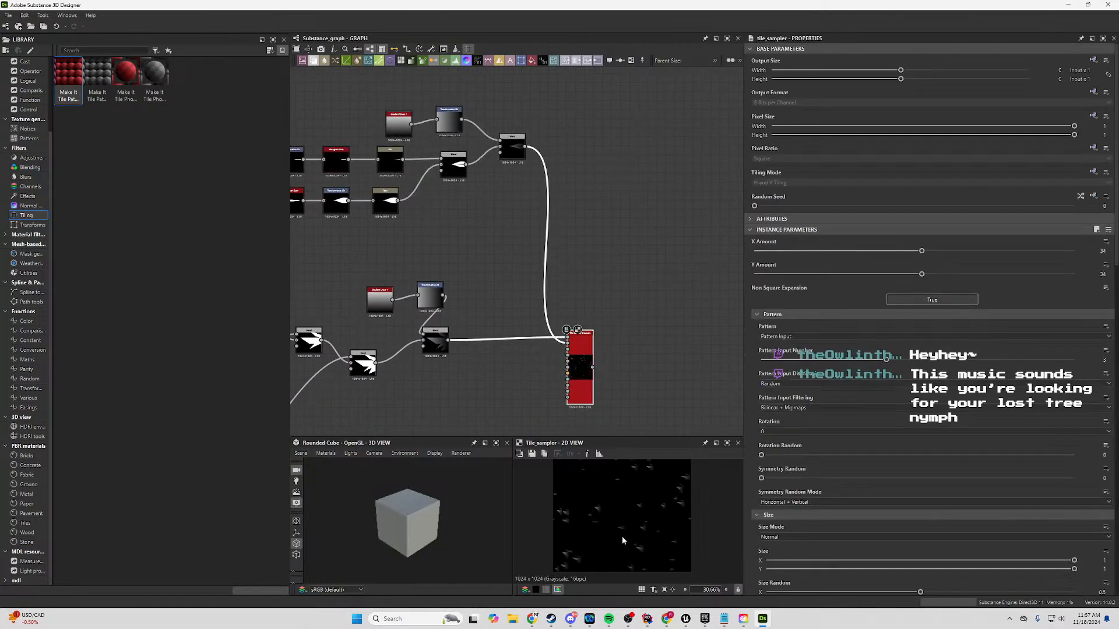
{"action": "scroll", "coordinate": [622, 536], "scroll_direction": "up", "scroll_amount": 2}
Try Pattern Bounding Box (slower) as the tile sampler's Mask Map Sampling Technique, and restore Pattern Center.
{"action": "scroll", "coordinate": [827, 473], "scroll_direction": "down", "scroll_amount": 6}
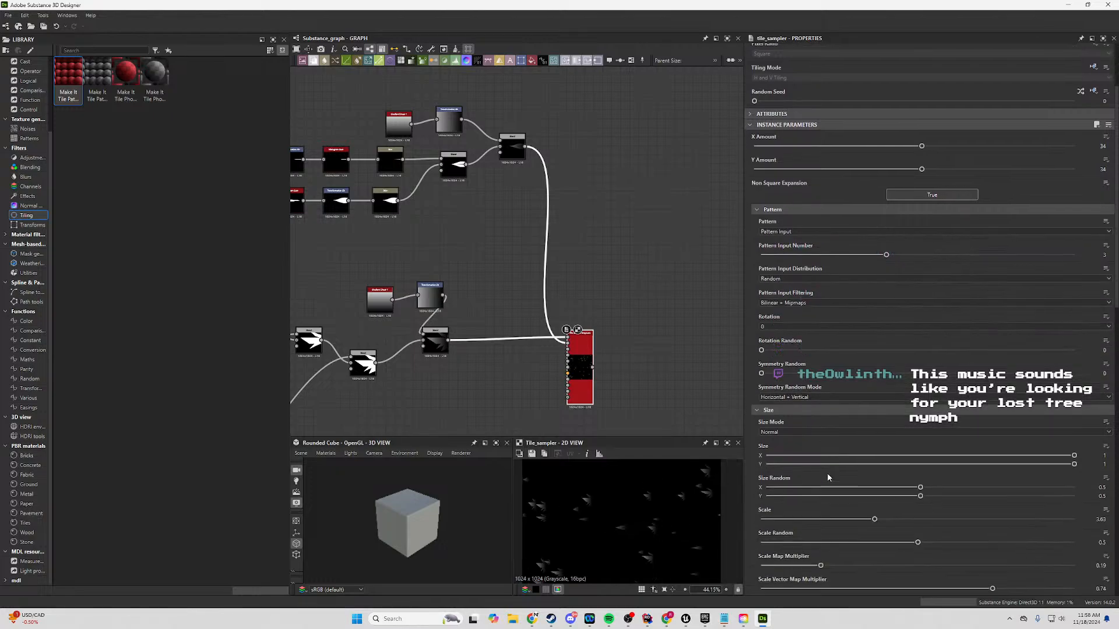
{"action": "scroll", "coordinate": [827, 445], "scroll_direction": "down", "scroll_amount": 5}
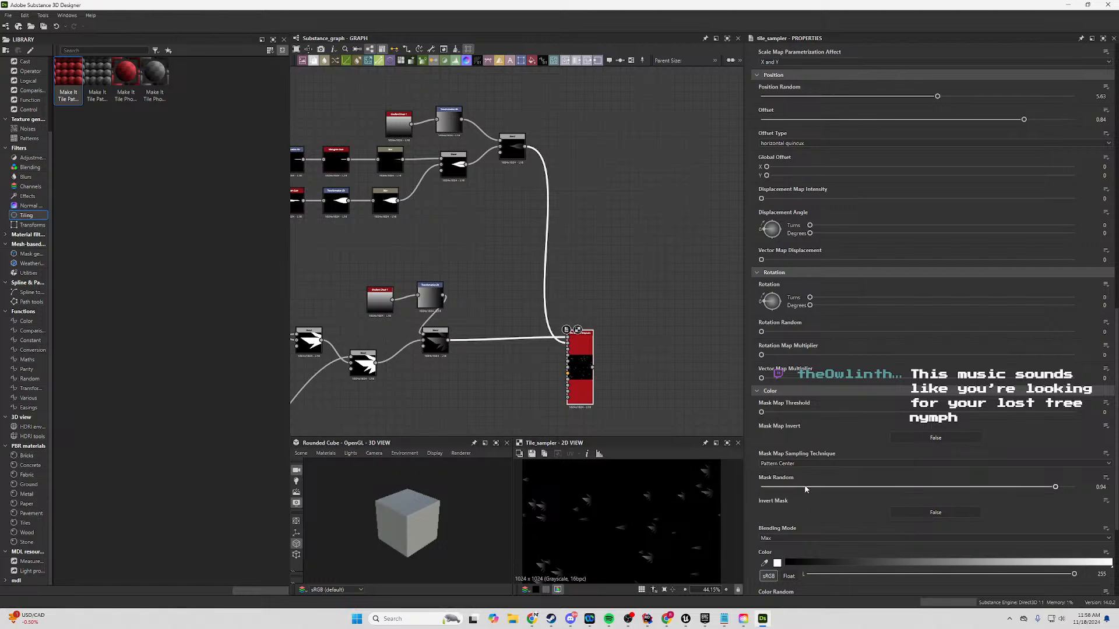
{"action": "left_click", "coordinate": [813, 463]}
{"action": "left_click", "coordinate": [811, 478]}
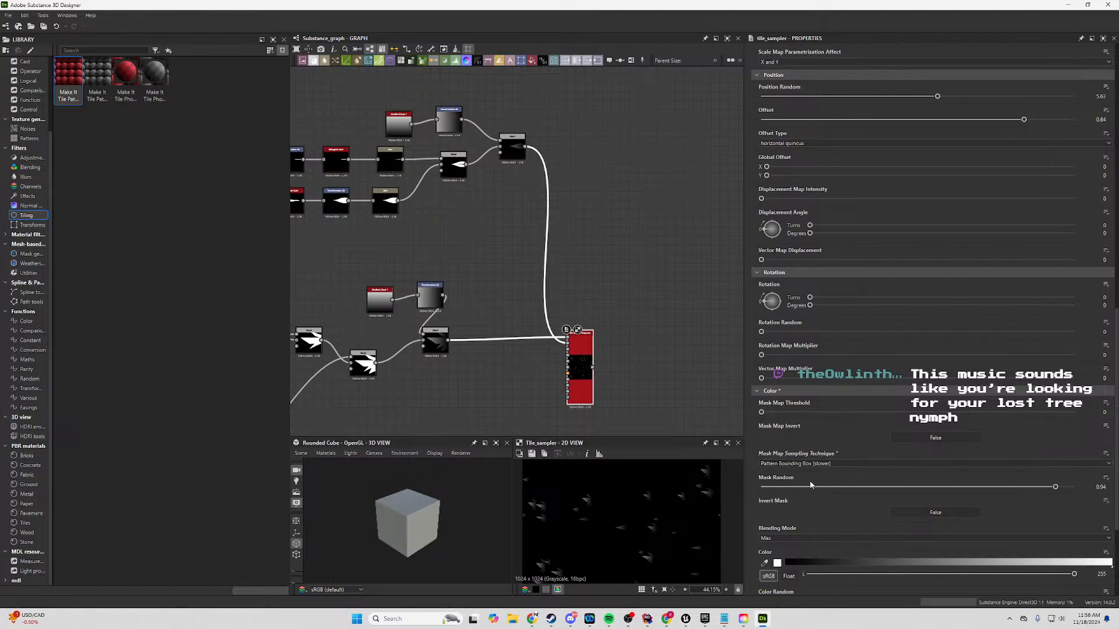
{"action": "left_click", "coordinate": [810, 464]}
{"action": "left_click", "coordinate": [808, 478]}
{"action": "left_click", "coordinate": [807, 465]}
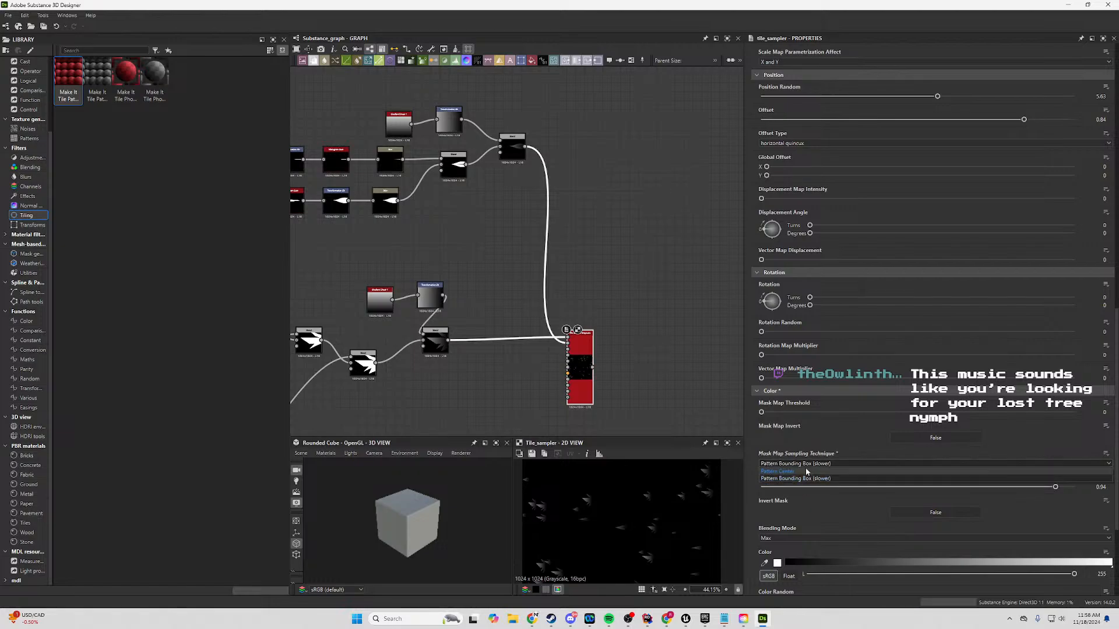
{"action": "left_click", "coordinate": [804, 470]}
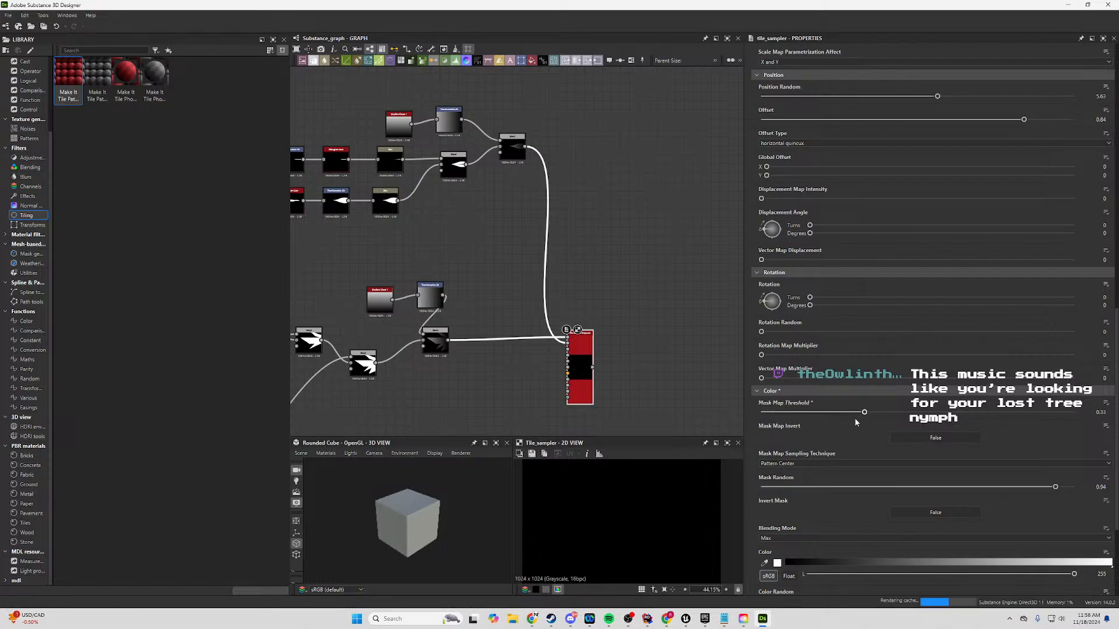
Adjust the tile sampler's Mask Random to 0.5, checking the pattern density in the 2D view.
{"action": "left_click", "coordinate": [798, 487]}
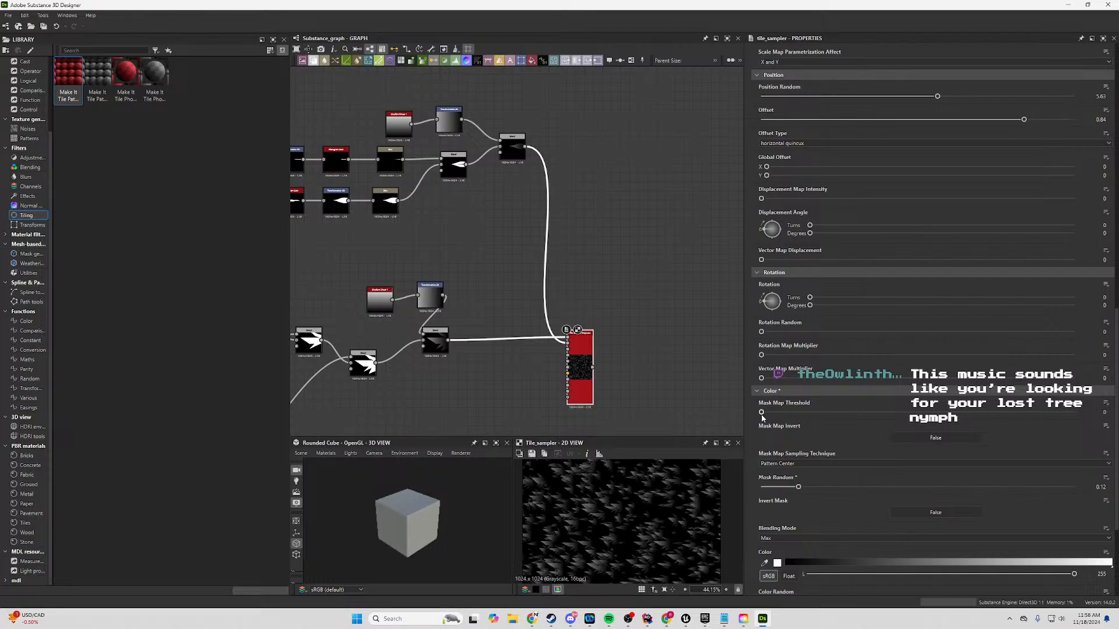
{"action": "left_click_drag", "start_coordinate": [800, 491], "coordinate": [858, 487]}
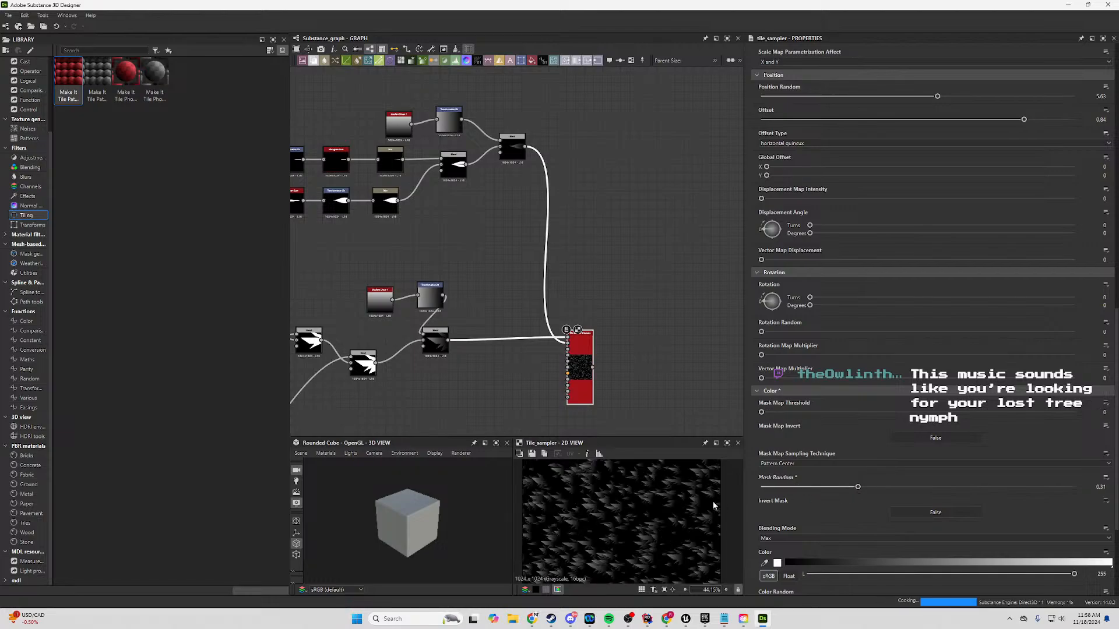
{"action": "scroll", "coordinate": [666, 506], "scroll_direction": "up", "scroll_amount": 3}
{"action": "scroll", "coordinate": [669, 513], "scroll_direction": "down", "scroll_amount": 5}
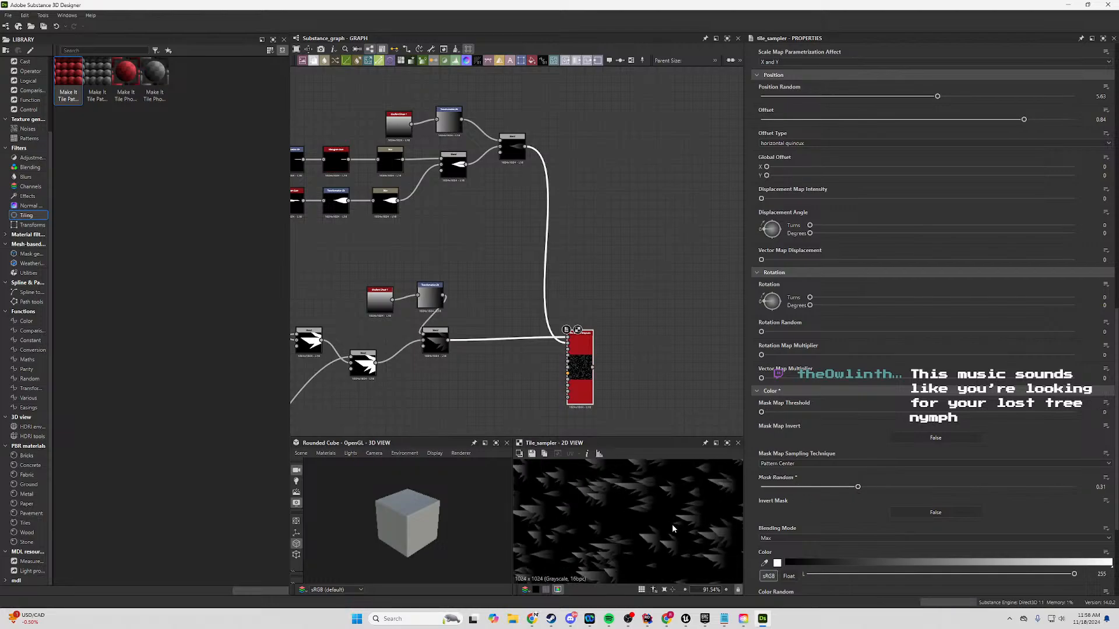
{"action": "scroll", "coordinate": [670, 529], "scroll_direction": "up", "scroll_amount": 1}
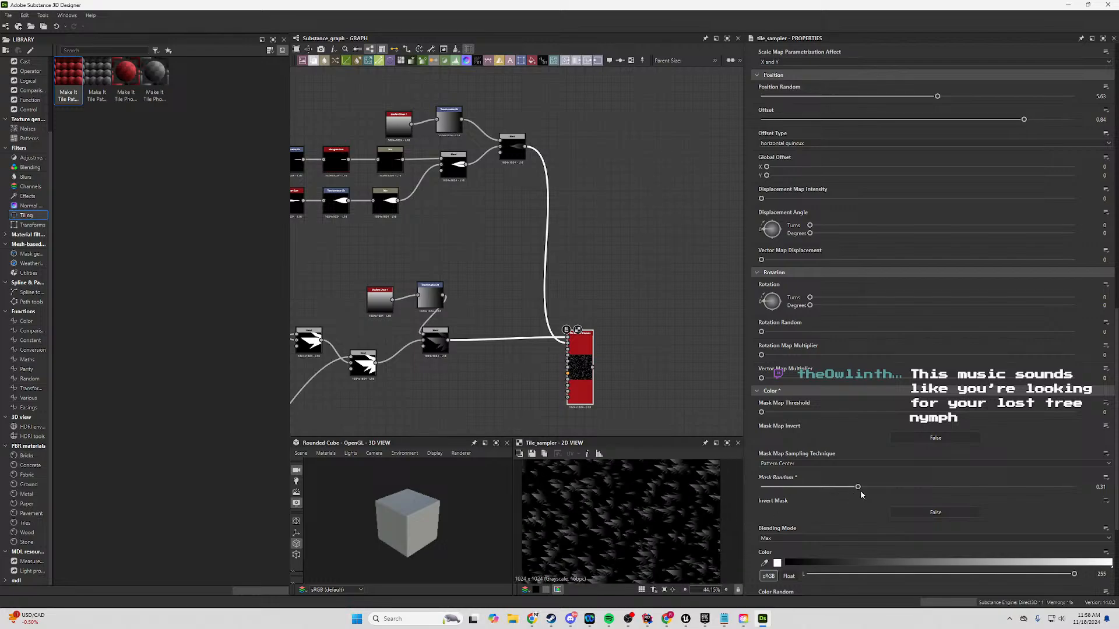
{"action": "left_click_drag", "start_coordinate": [859, 494], "coordinate": [903, 496]}
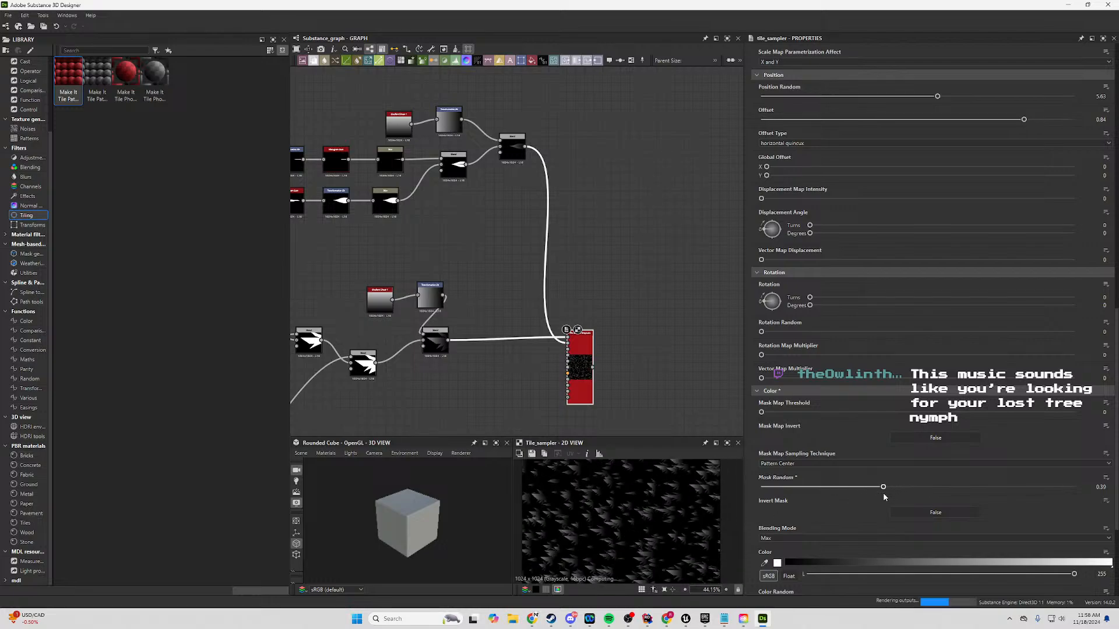
{"action": "left_click", "coordinate": [918, 496]}
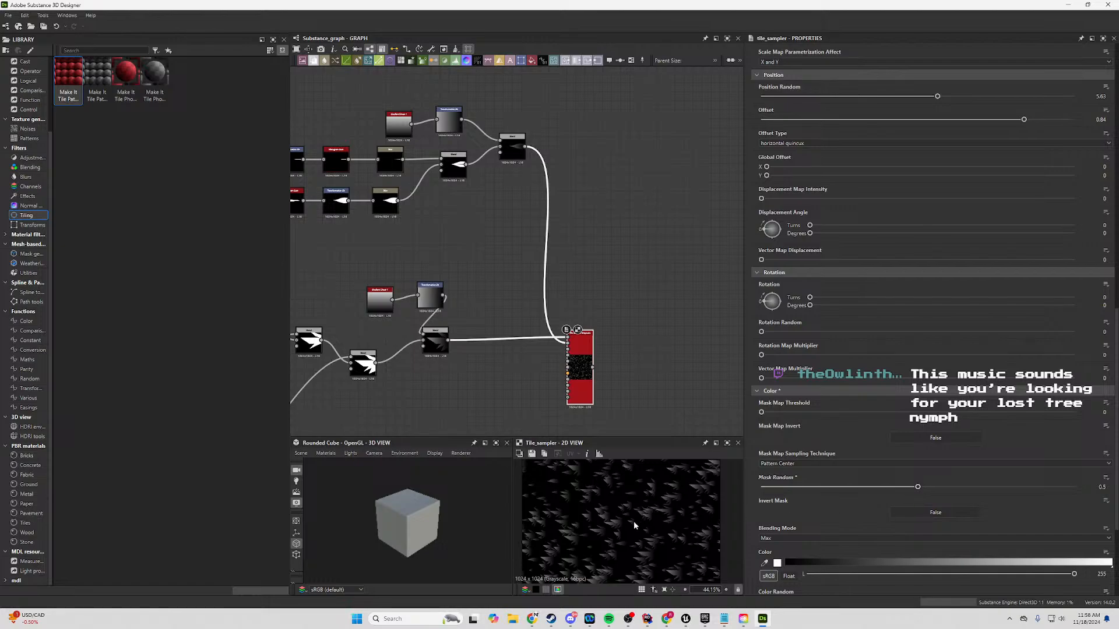
{"action": "scroll", "coordinate": [634, 521], "scroll_direction": "down", "scroll_amount": 3}
{"action": "scroll", "coordinate": [624, 522], "scroll_direction": "up", "scroll_amount": 2}
Try an X Amount and Y Amount of 12 on the tile sampler.
{"action": "scroll", "coordinate": [886, 408], "scroll_direction": "up", "scroll_amount": 3}
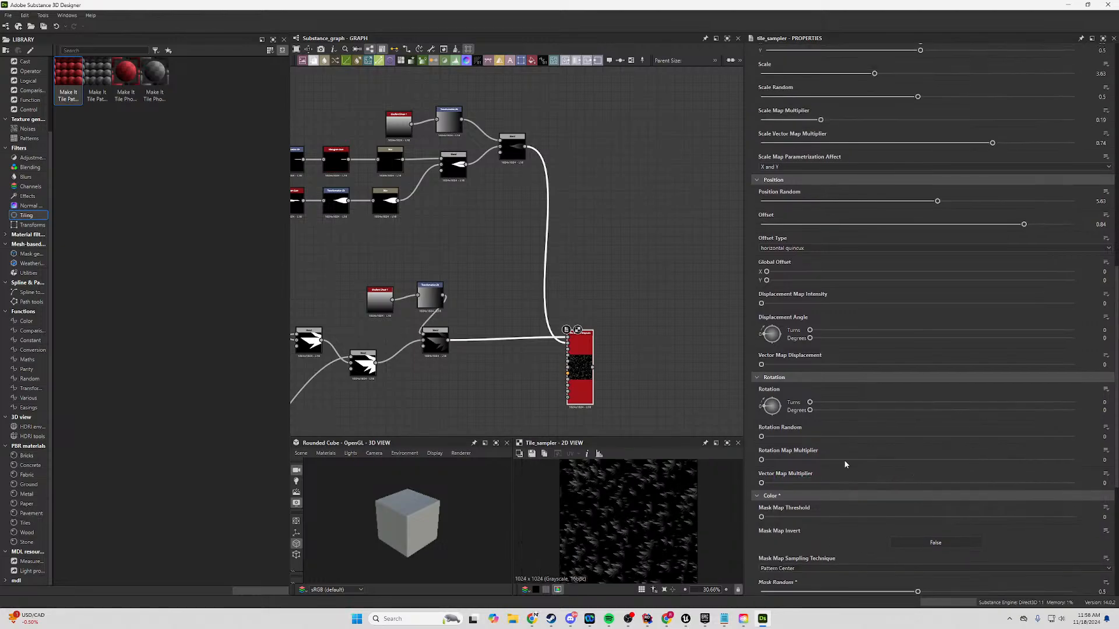
{"action": "scroll", "coordinate": [903, 382], "scroll_direction": "up", "scroll_amount": 4}
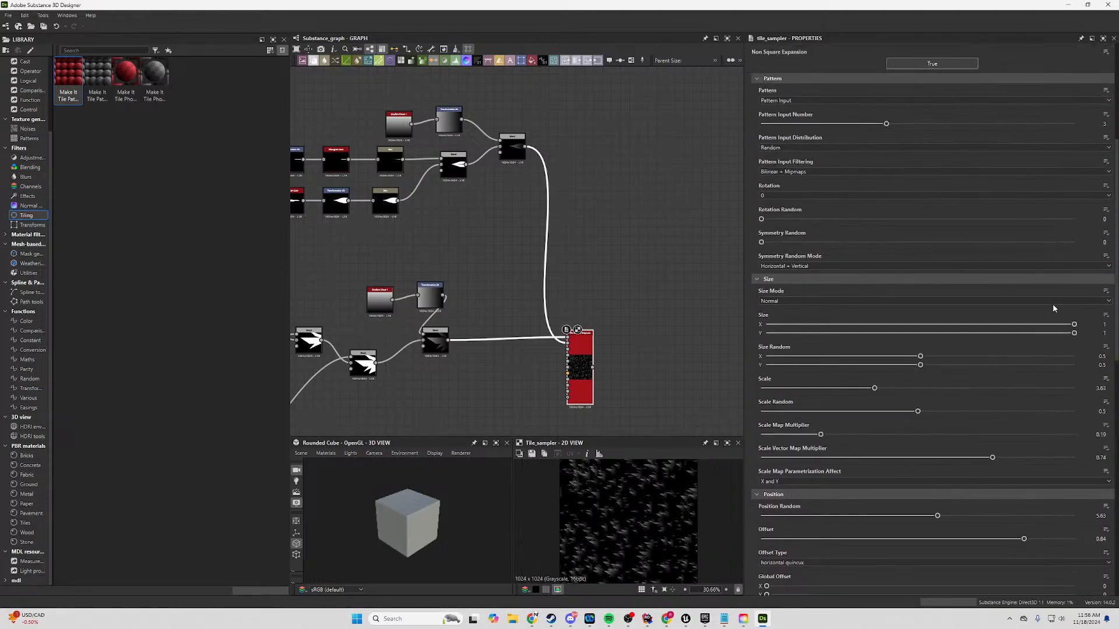
{"action": "scroll", "coordinate": [1002, 428], "scroll_direction": "down", "scroll_amount": 1}
{"action": "scroll", "coordinate": [1009, 351], "scroll_direction": "up", "scroll_amount": 5}
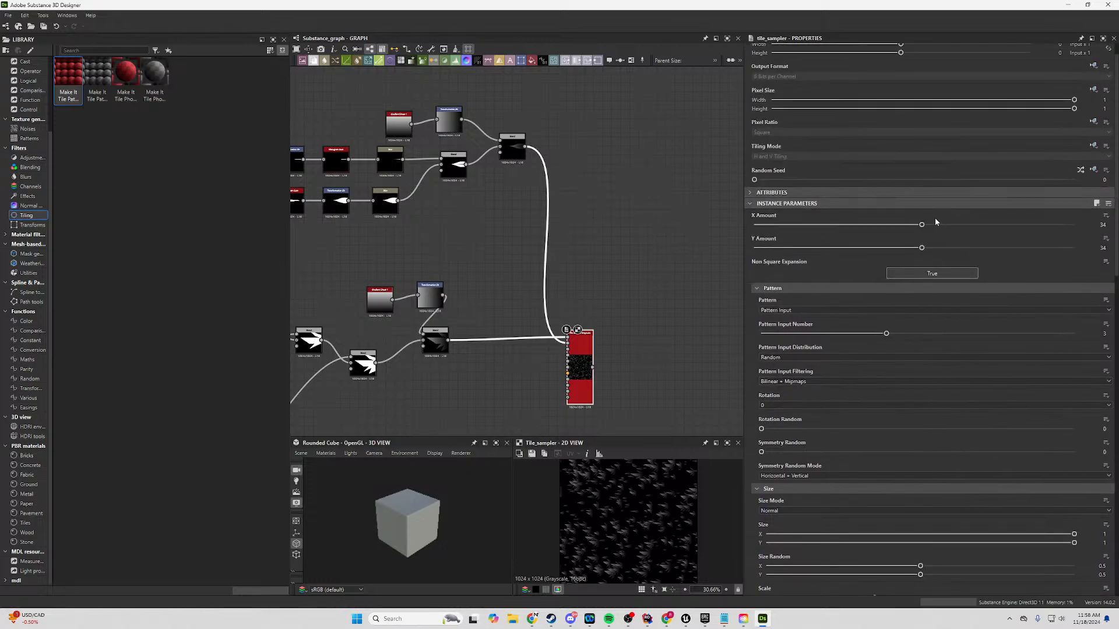
{"action": "left_click_drag", "start_coordinate": [922, 225], "coordinate": [823, 234]}
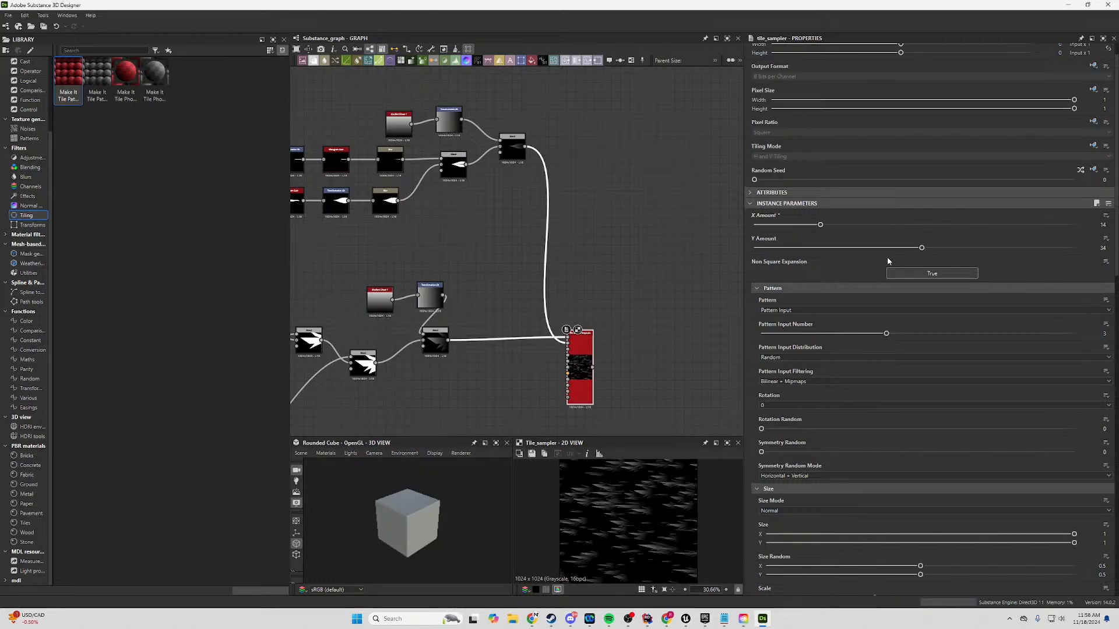
{"action": "left_click_drag", "start_coordinate": [922, 248], "coordinate": [819, 259]}
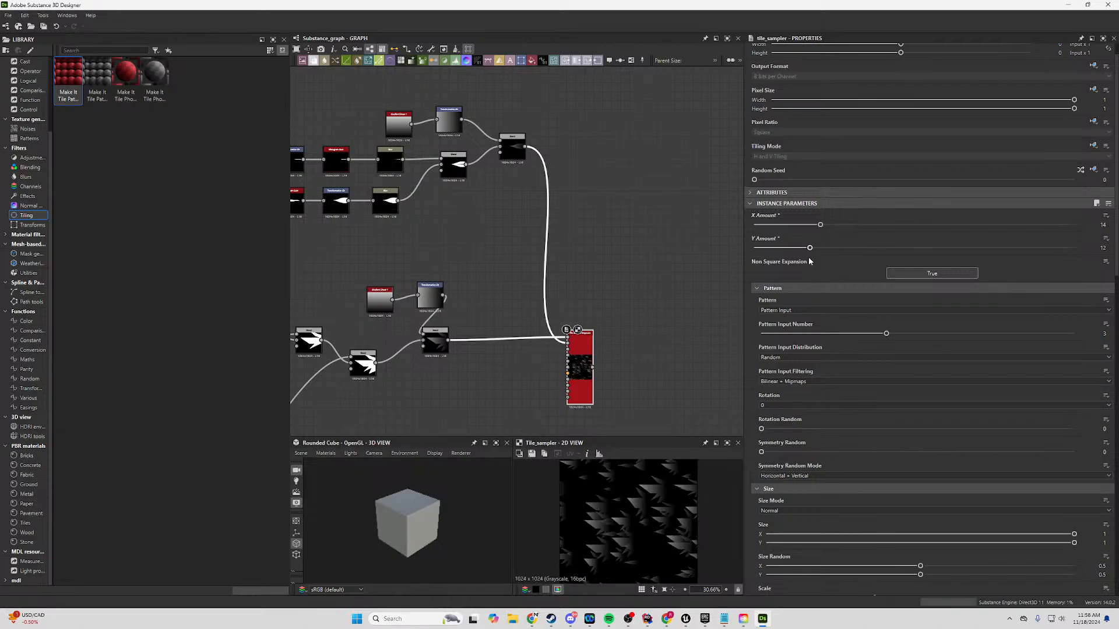
{"action": "left_click_drag", "start_coordinate": [819, 260], "coordinate": [811, 232]}
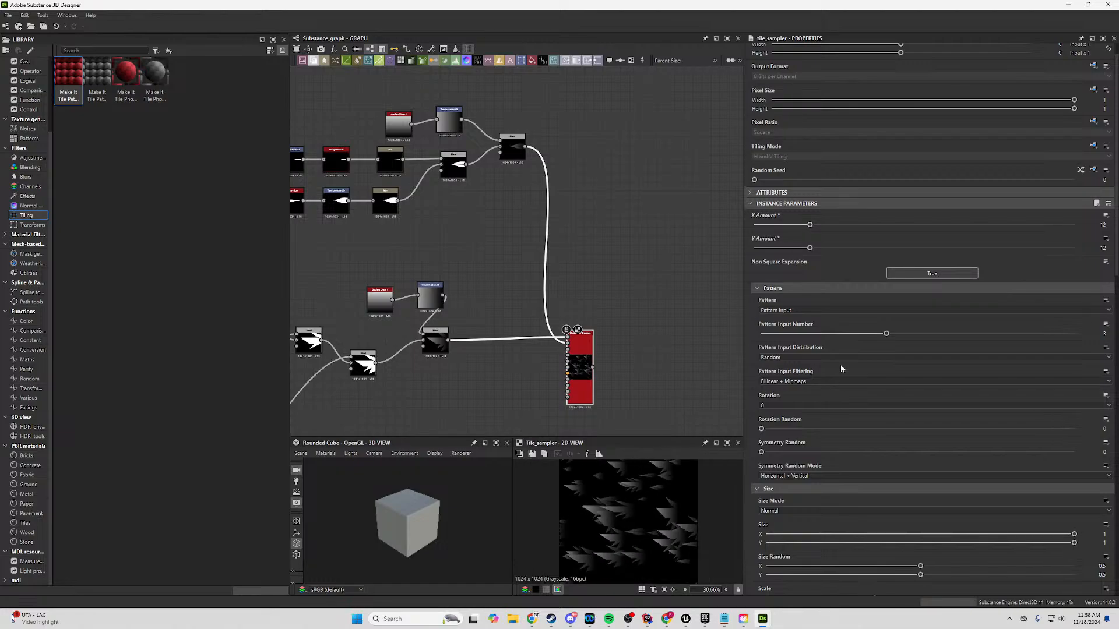
Set the tile sampler's Y Amount and X Amount to 22 and inspect the pattern up close.
{"action": "left_click_drag", "start_coordinate": [811, 250], "coordinate": [861, 253]}
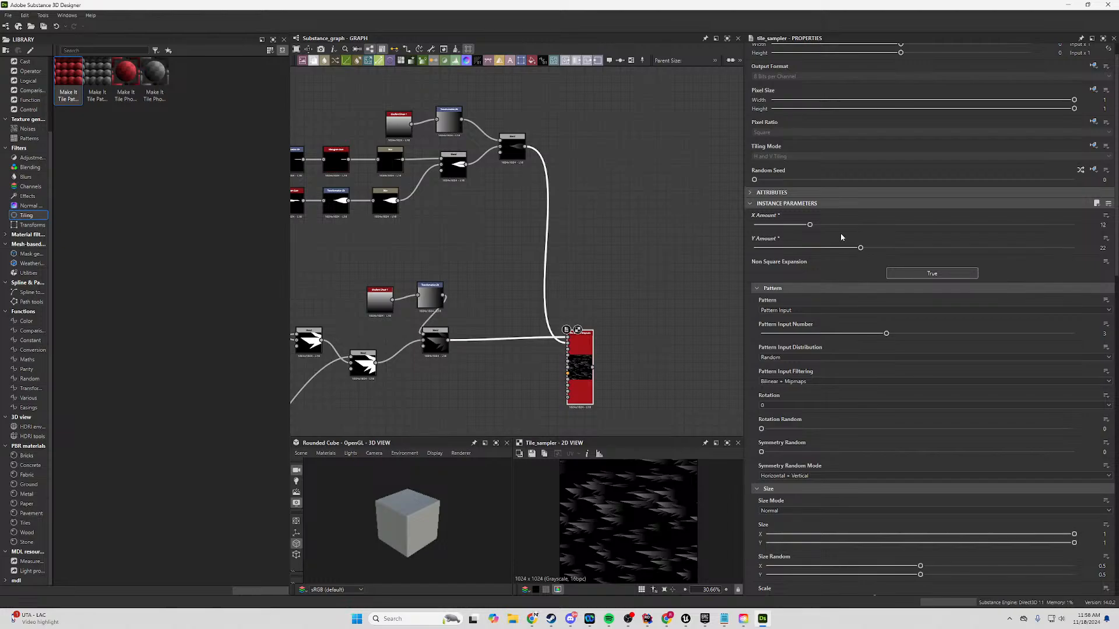
{"action": "left_click_drag", "start_coordinate": [810, 225], "coordinate": [861, 236]}
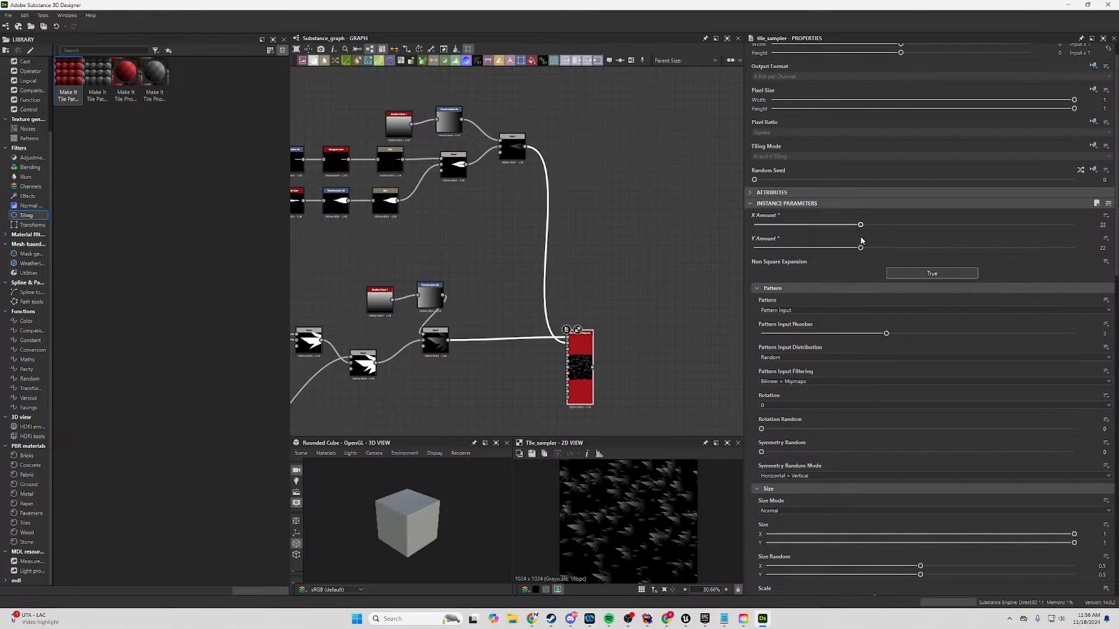
{"action": "scroll", "coordinate": [635, 532], "scroll_direction": "up", "scroll_amount": 3}
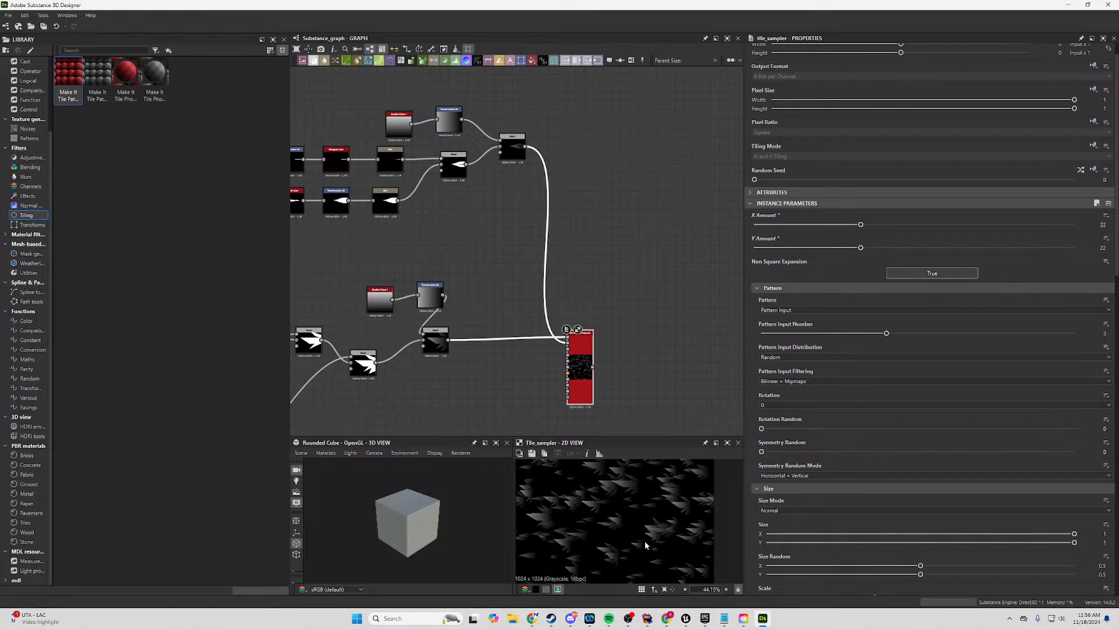
Select and copy the upper waveform leaf chain, including its gradient, Transformation 2D and blend nodes.
{"action": "scroll", "coordinate": [657, 373], "scroll_direction": "down", "scroll_amount": 4}
{"action": "middle_click_drag", "start_coordinate": [522, 280], "coordinate": [545, 251]}
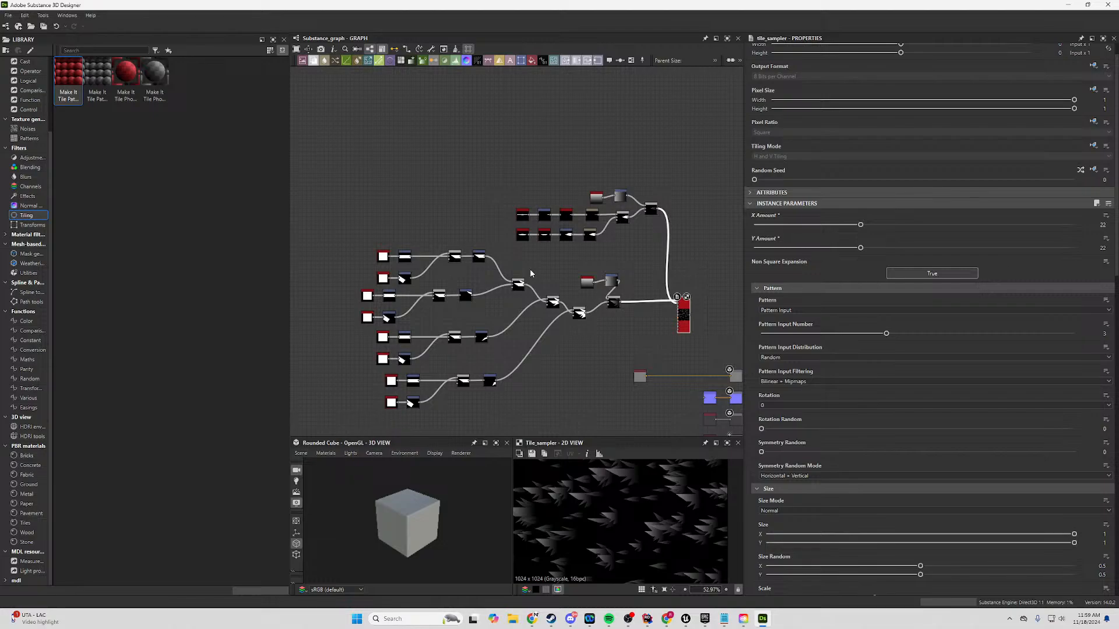
{"action": "left_click_drag", "start_coordinate": [666, 167], "coordinate": [485, 249]}
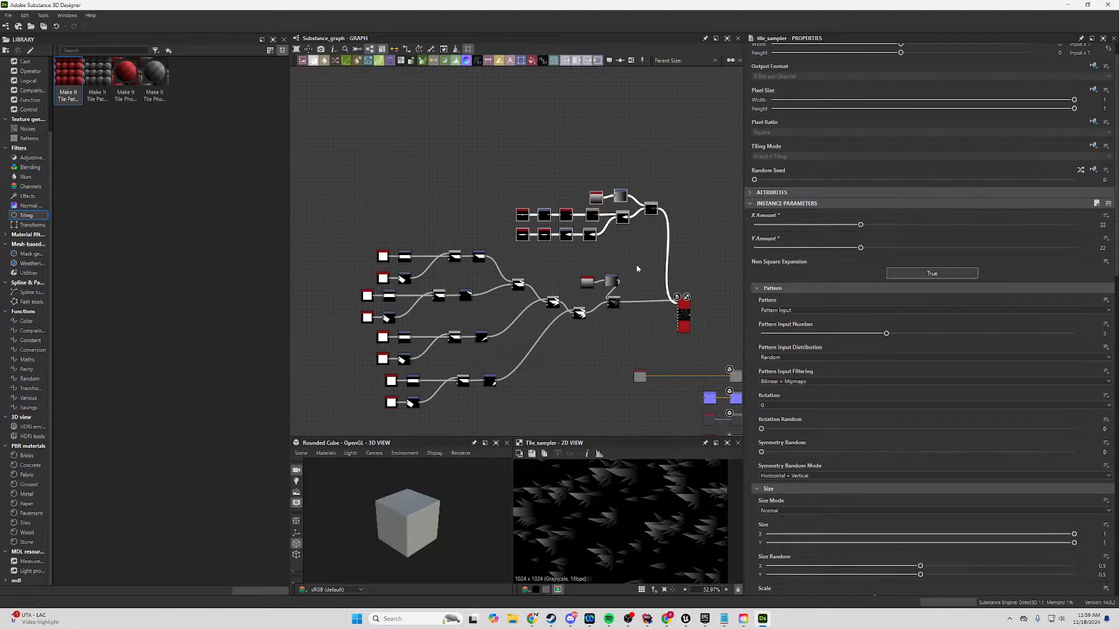
{"action": "scroll", "coordinate": [637, 268], "scroll_direction": "up", "scroll_amount": 5}
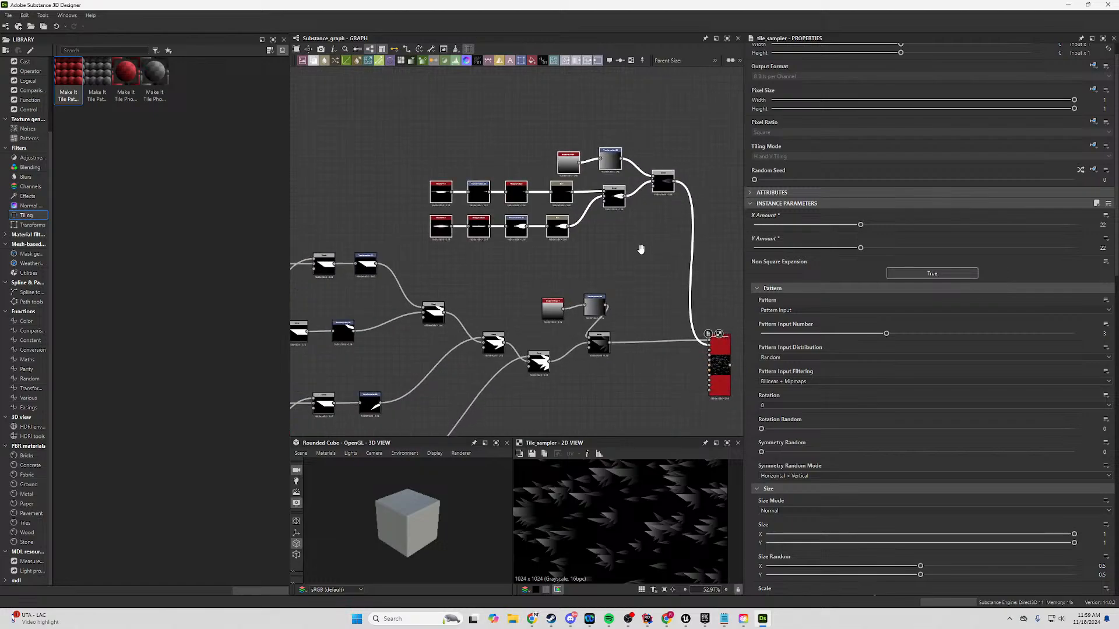
{"action": "middle_click_drag", "start_coordinate": [618, 233], "coordinate": [541, 275]}
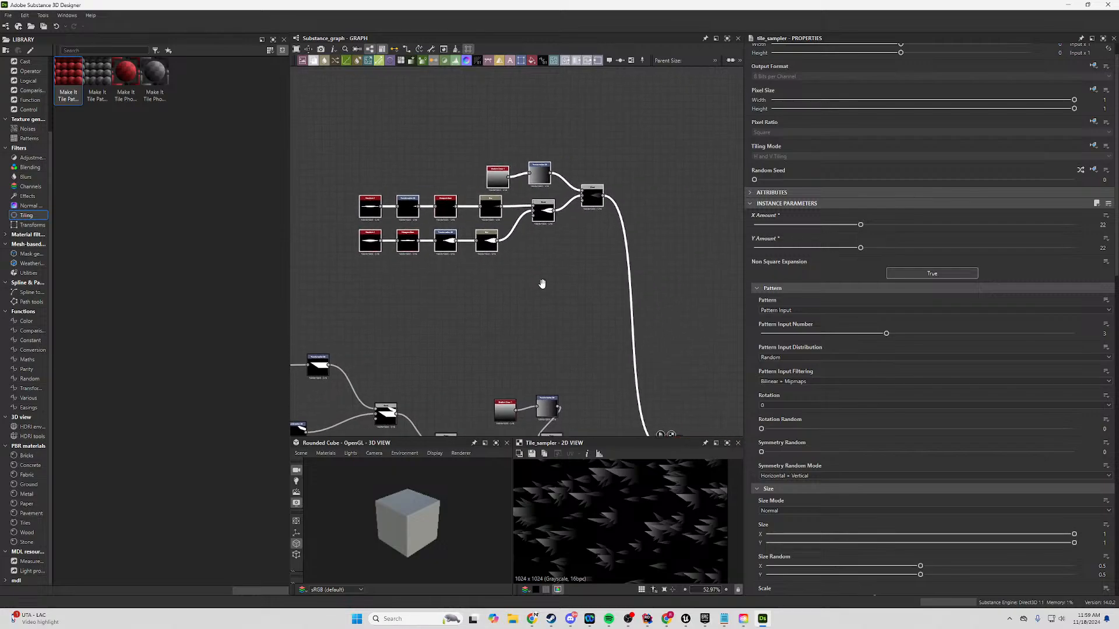
{"action": "scroll", "coordinate": [638, 520], "scroll_direction": "down", "scroll_amount": 2}
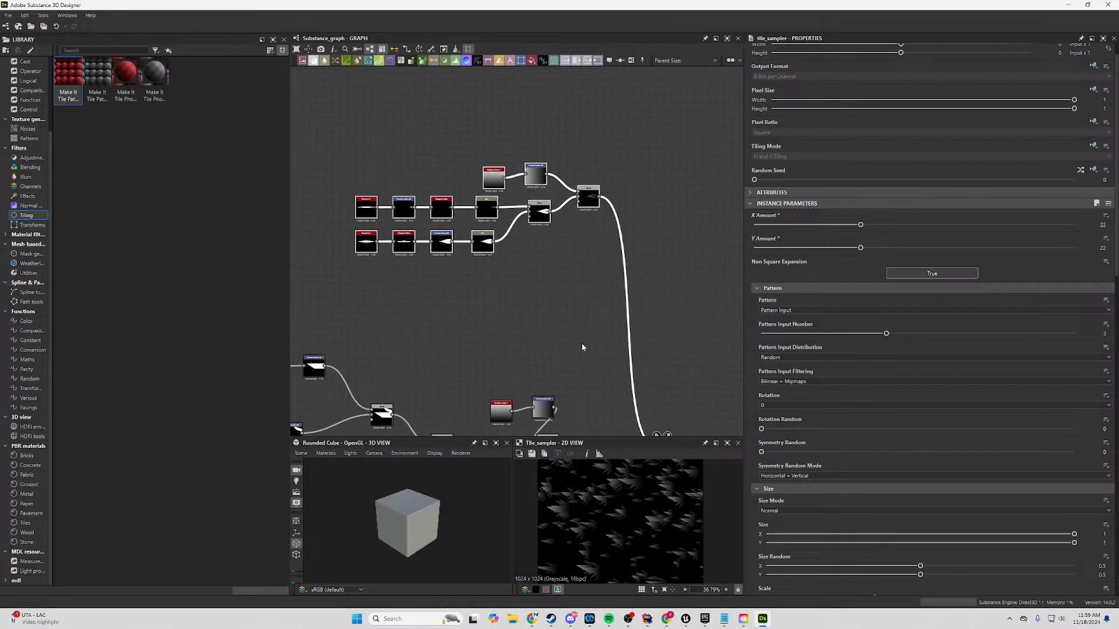
{"action": "scroll", "coordinate": [590, 245], "scroll_direction": "down", "scroll_amount": 4}
{"action": "scroll", "coordinate": [589, 256], "scroll_direction": "up", "scroll_amount": 2}
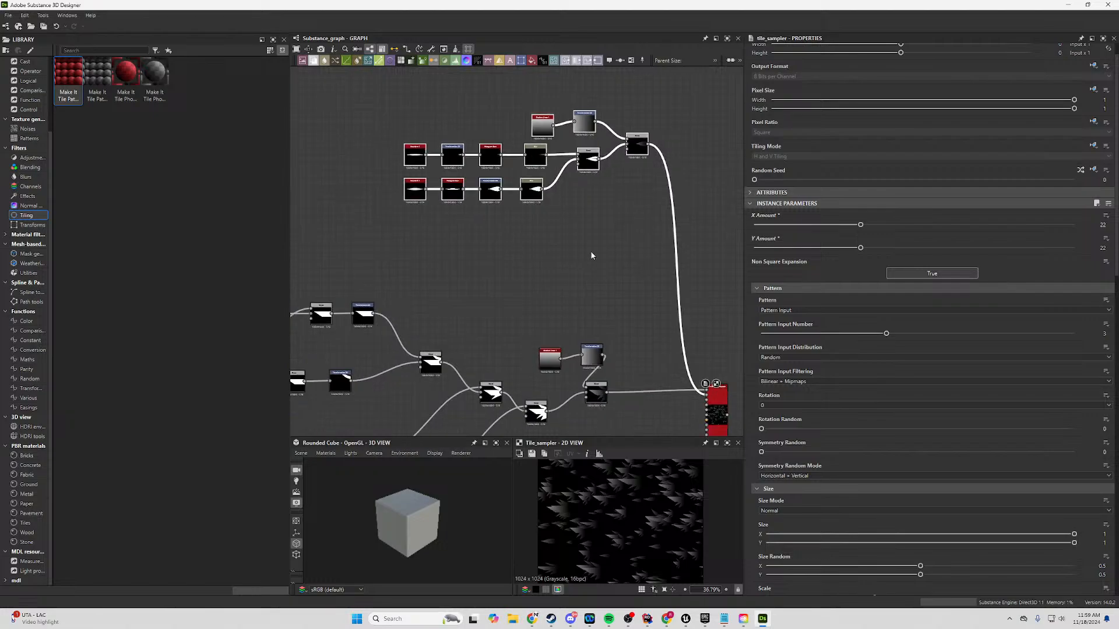
{"action": "key", "text": "ctrl+v"}
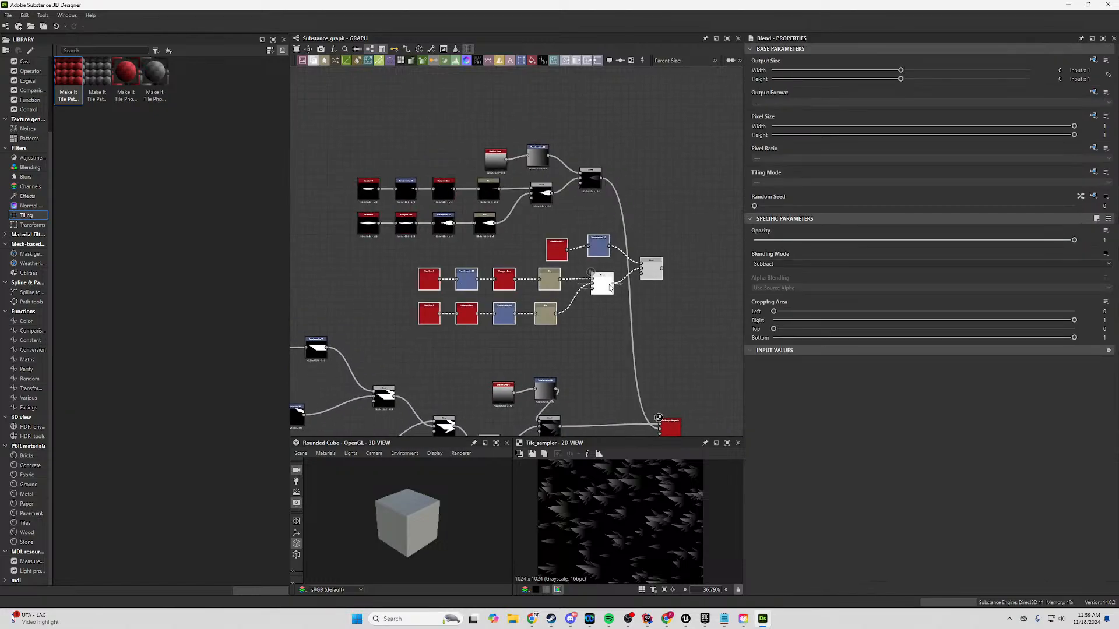
{"action": "scroll", "coordinate": [671, 280], "scroll_direction": "up", "scroll_amount": 2}
{"action": "left_click_drag", "start_coordinate": [675, 210], "coordinate": [623, 232]}
{"action": "left_click", "coordinate": [641, 271]}
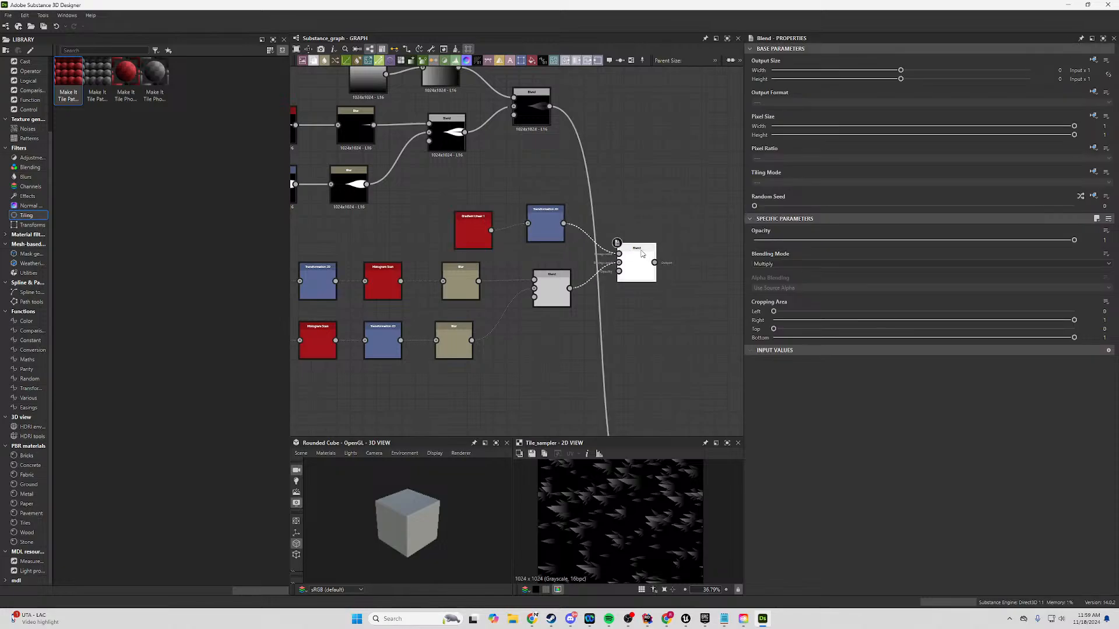
{"action": "scroll", "coordinate": [642, 254], "scroll_direction": "down", "scroll_amount": 3}
{"action": "key", "text": "ctrl+z"}
Paste the copied leaf chain in an empty graph area and move its gradient, Transformation 2D and Multiply blend away from the leaf nodes.
{"action": "scroll", "coordinate": [624, 254], "scroll_direction": "down", "scroll_amount": 3}
{"action": "middle_click_drag", "start_coordinate": [442, 213], "coordinate": [540, 205]}
{"action": "key", "text": "ctrl+v"}
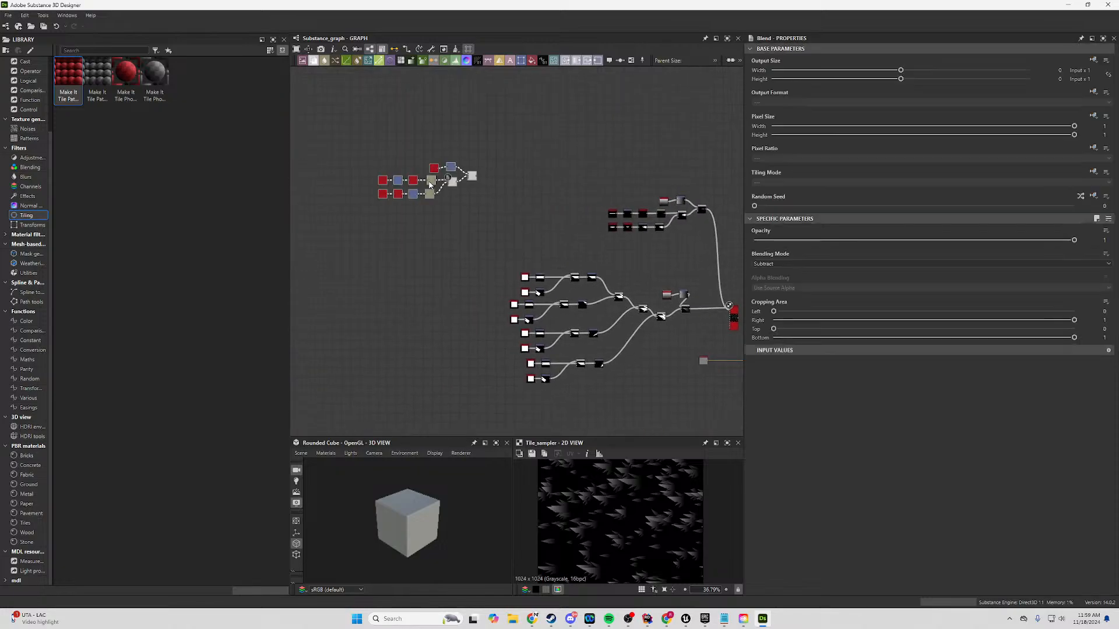
{"action": "scroll", "coordinate": [458, 170], "scroll_direction": "up", "scroll_amount": 4}
{"action": "middle_click_drag", "start_coordinate": [469, 229], "coordinate": [558, 238]}
{"action": "left_click_drag", "start_coordinate": [613, 153], "coordinate": [483, 189]}
{"action": "left_click_drag", "start_coordinate": [565, 198], "coordinate": [613, 183]}
{"action": "left_click", "coordinate": [604, 242]}
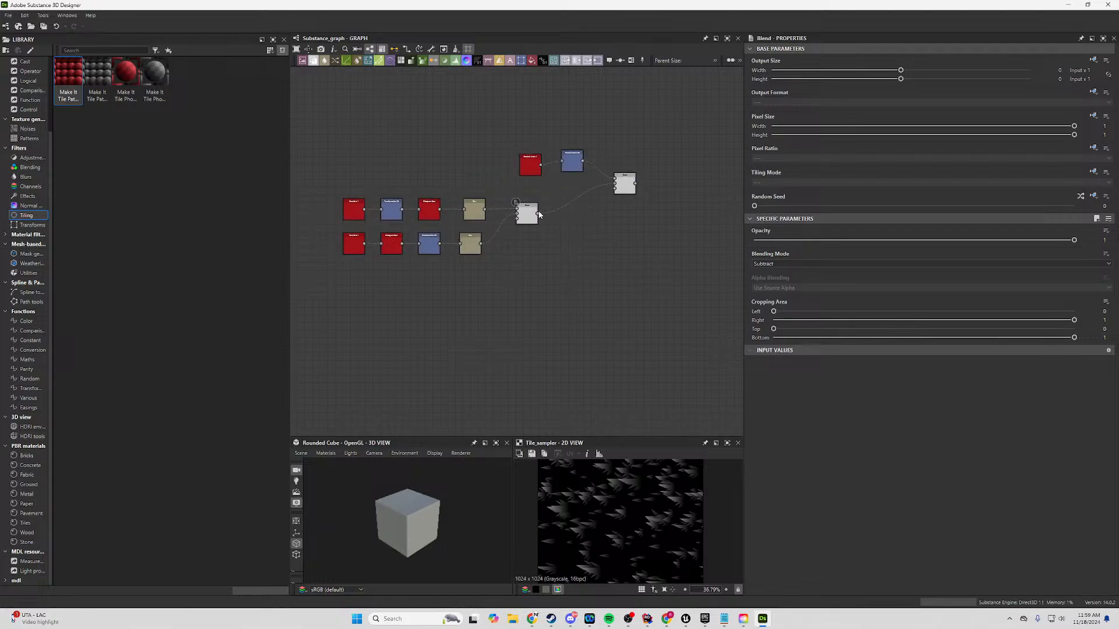
Preview the copied chain's Subtract blend and add a Swirl Grayscale node from its output.
{"action": "scroll", "coordinate": [550, 216], "scroll_direction": "up", "scroll_amount": 3}
{"action": "double_click", "coordinate": [510, 216]}
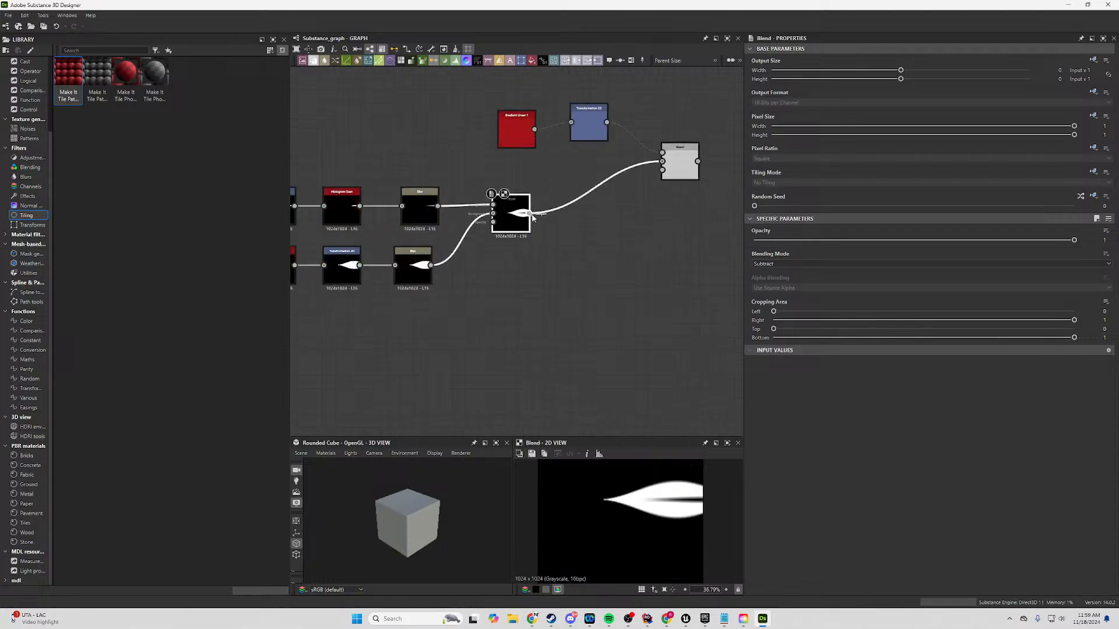
{"action": "left_click_drag", "start_coordinate": [529, 213], "coordinate": [568, 219]}
{"action": "type", "text": "swirl"}
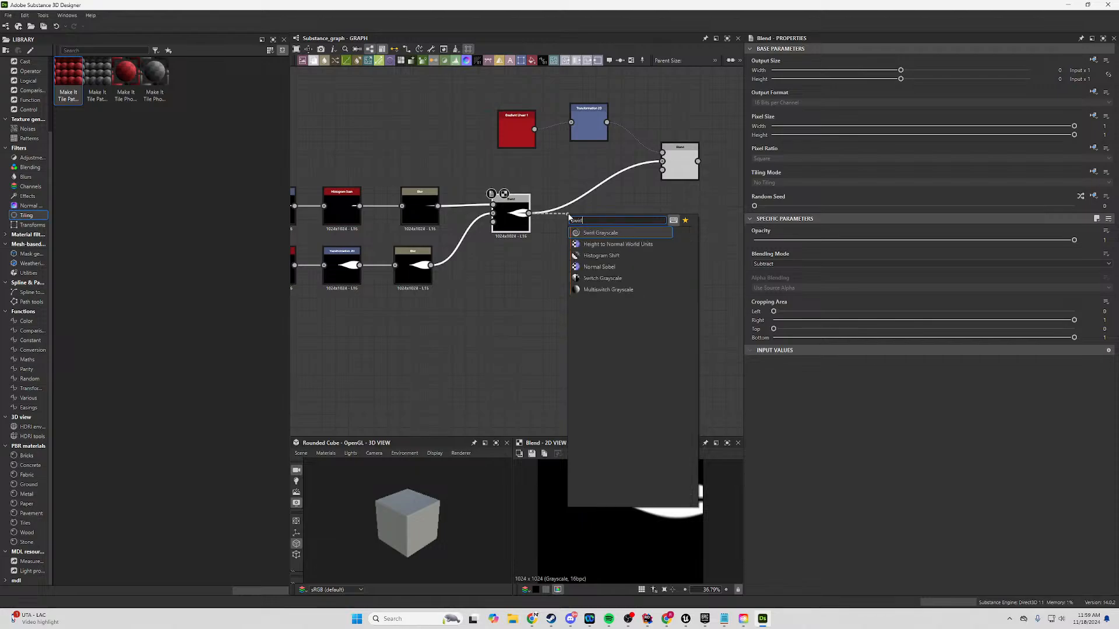
{"action": "key", "text": "Return"}
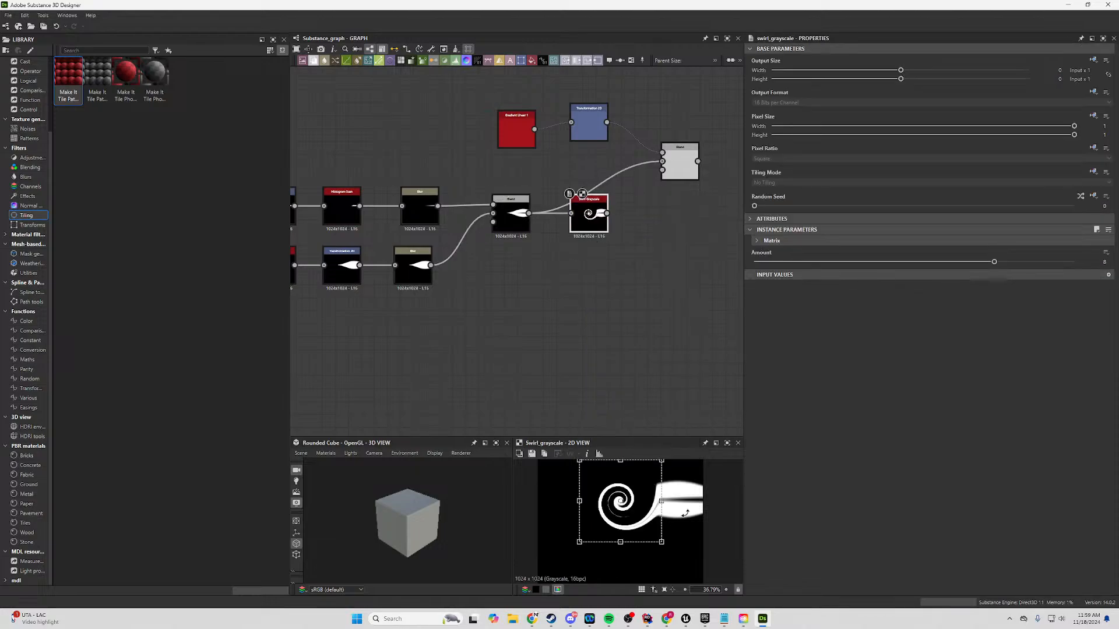
Reposition and widen the swirl area over the leaf and set the Swirl Grayscale Amount to -0.41.
{"action": "scroll", "coordinate": [685, 512], "scroll_direction": "down", "scroll_amount": 3}
{"action": "left_click_drag", "start_coordinate": [886, 265], "coordinate": [917, 263]}
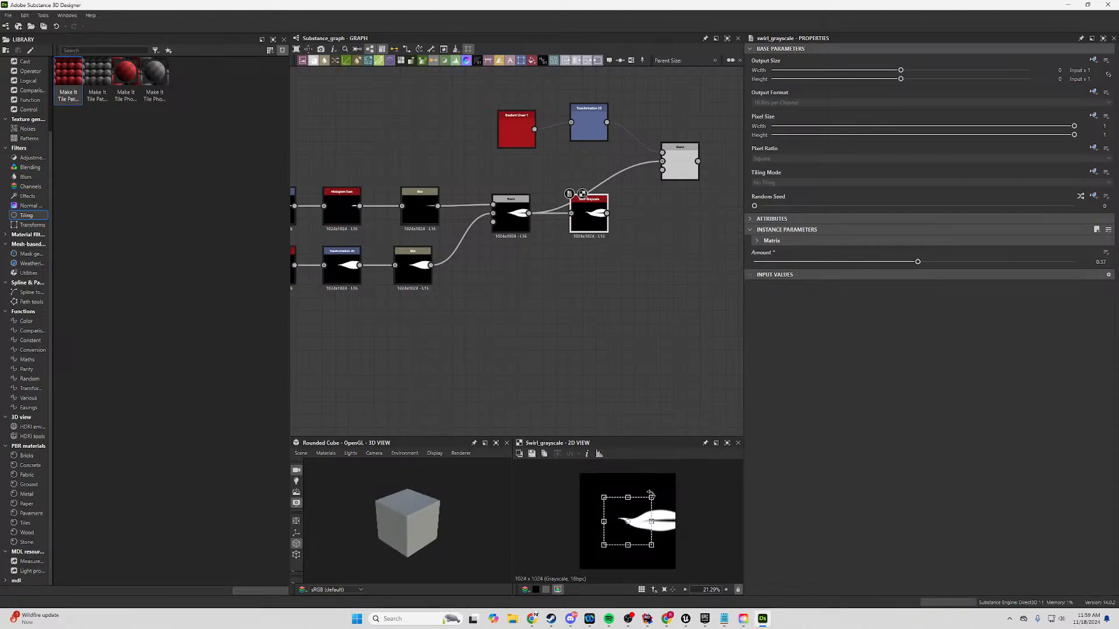
{"action": "left_click_drag", "start_coordinate": [651, 535], "coordinate": [665, 520]}
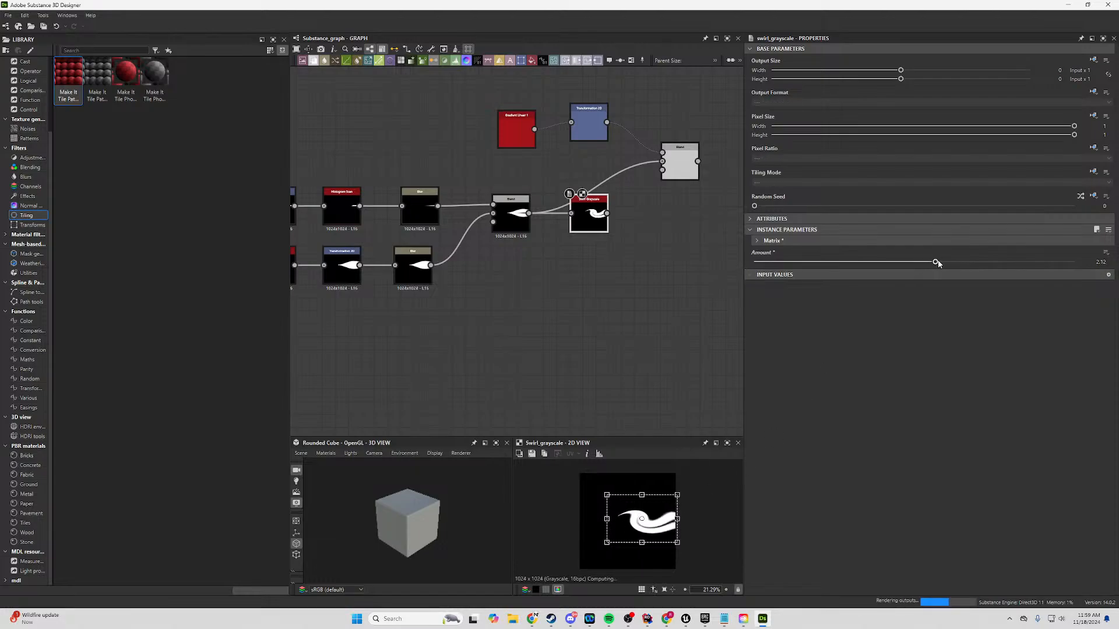
{"action": "left_click_drag", "start_coordinate": [936, 263], "coordinate": [913, 266]}
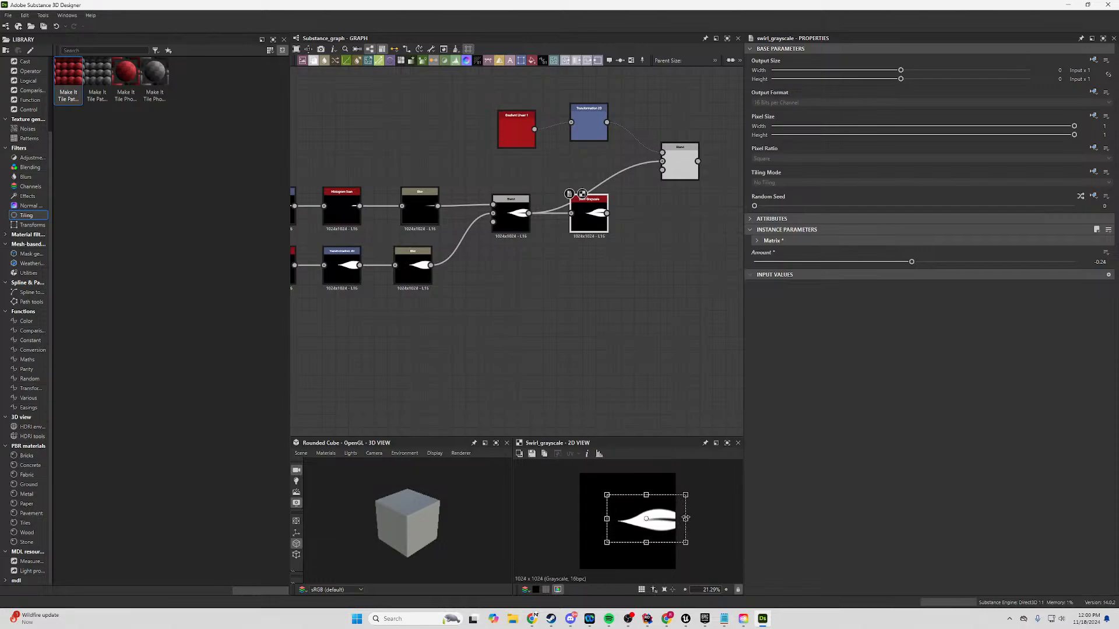
{"action": "left_click_drag", "start_coordinate": [913, 267], "coordinate": [910, 264]}
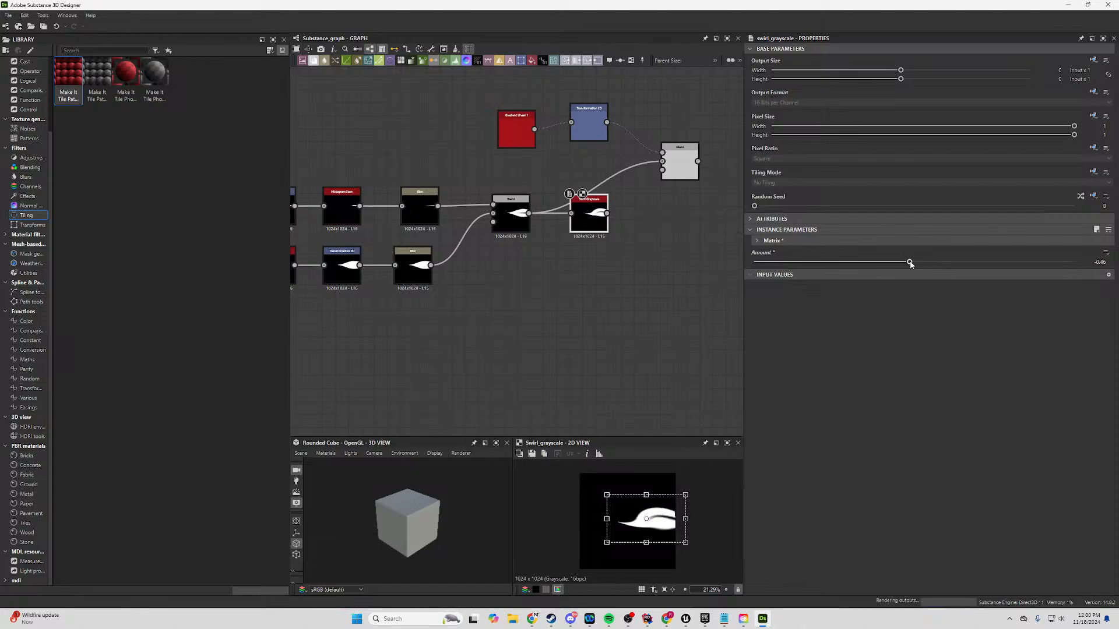
{"action": "left_click_drag", "start_coordinate": [913, 264], "coordinate": [910, 263]}
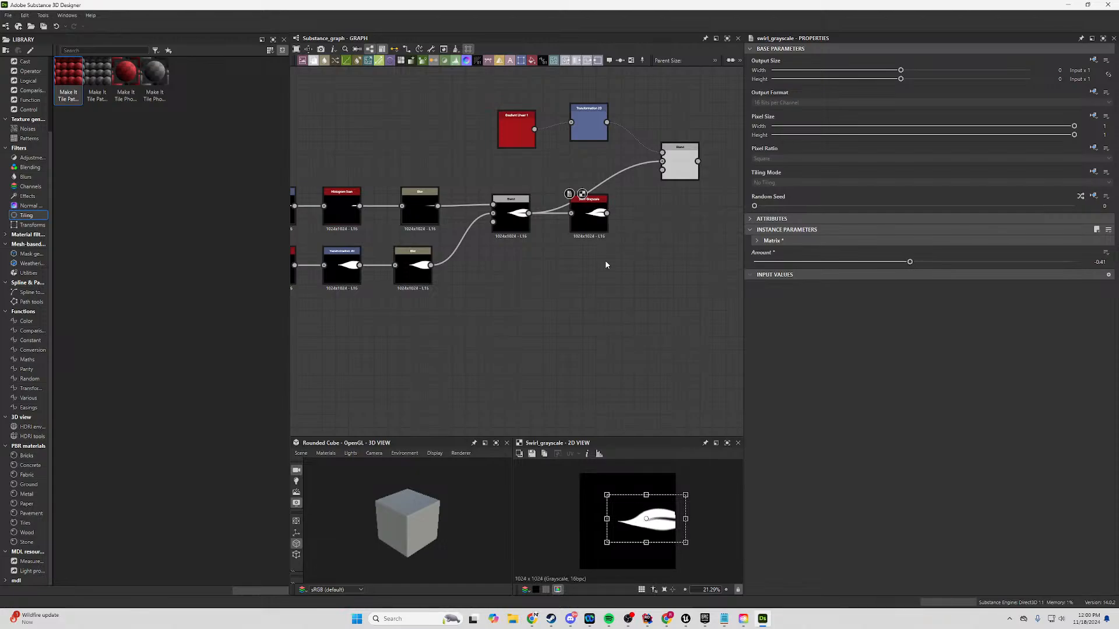
Disconnect the copied Subtract blend from the Multiply blend, keeping its link to Swirl Grayscale.
{"action": "middle_click_drag", "start_coordinate": [605, 265], "coordinate": [522, 337]}
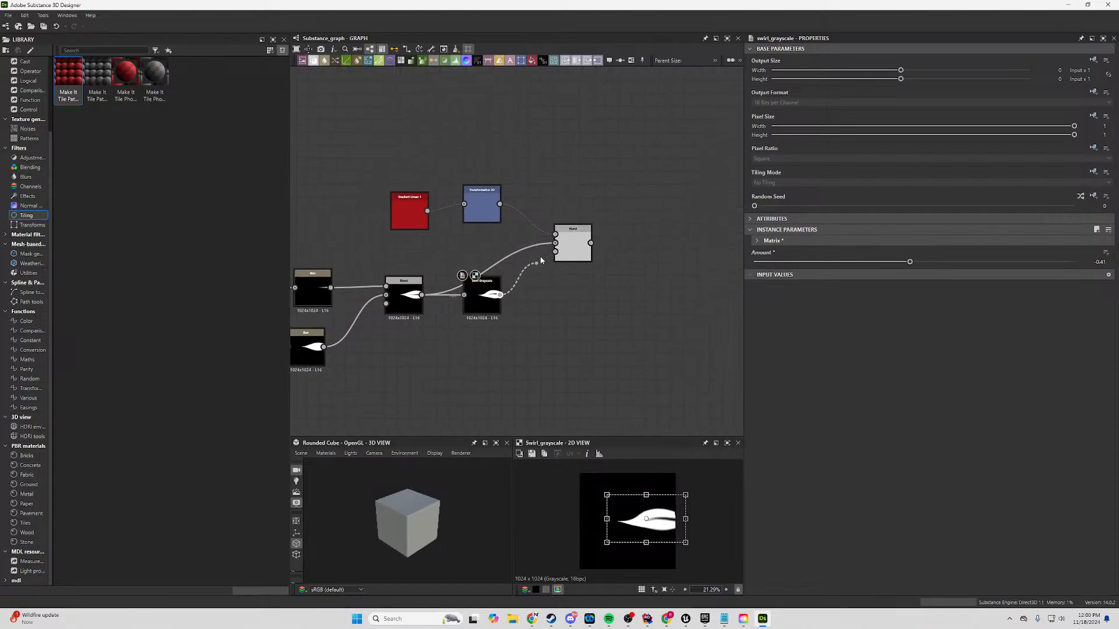
{"action": "left_click_drag", "start_coordinate": [537, 334], "coordinate": [537, 335]}
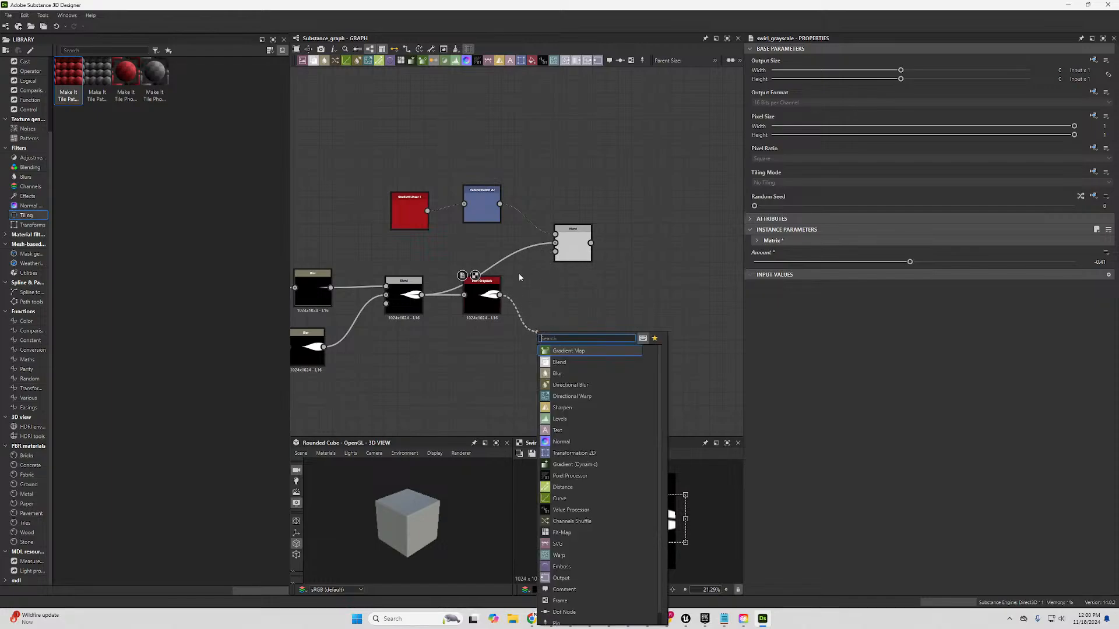
{"action": "key", "text": "Escape"}
{"action": "middle_click_drag", "start_coordinate": [520, 333], "coordinate": [519, 274]}
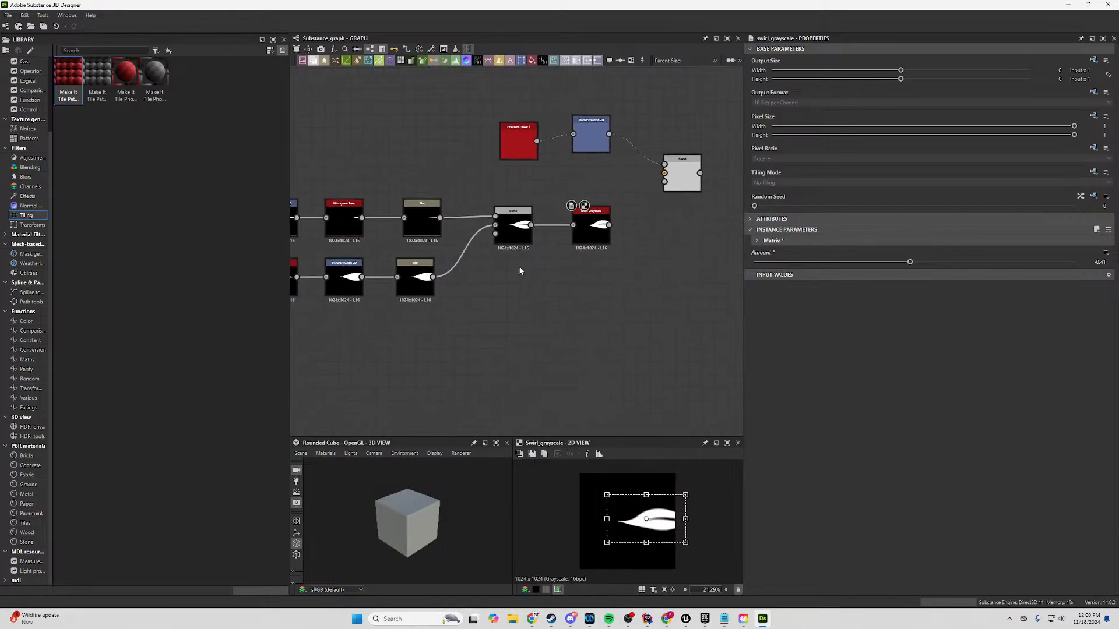
Examine how the multi-part leaf shape is assembled from transformed and blended pieces, and return to the copied leaf chain.
{"action": "scroll", "coordinate": [520, 275], "scroll_direction": "down", "scroll_amount": 5}
{"action": "scroll", "coordinate": [456, 270], "scroll_direction": "up", "scroll_amount": 6}
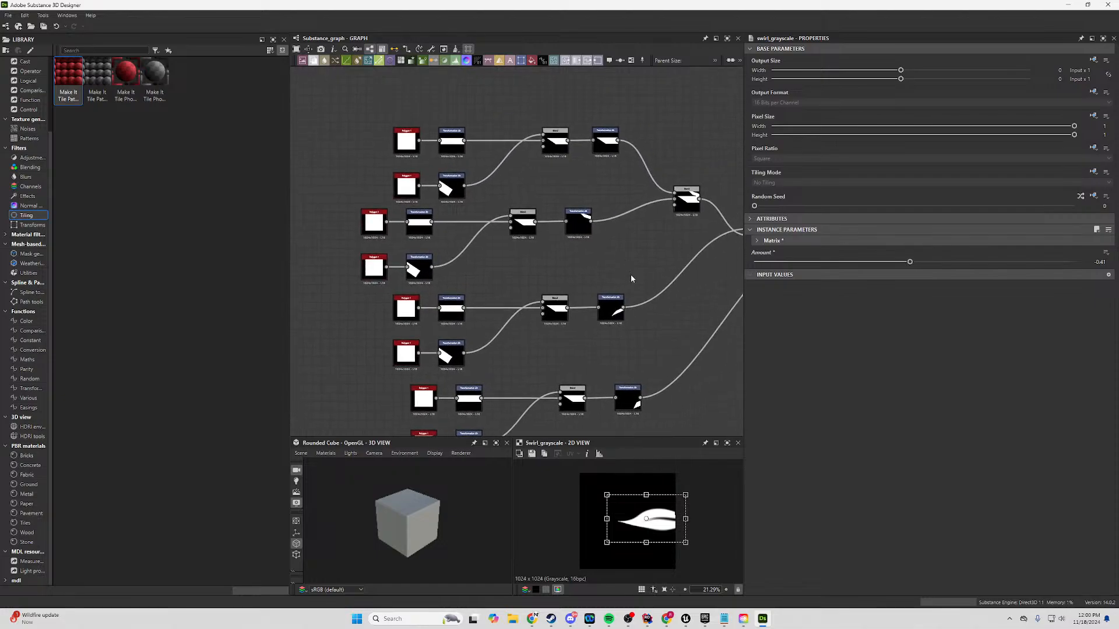
{"action": "middle_click_drag", "start_coordinate": [630, 275], "coordinate": [659, 358]}
{"action": "scroll", "coordinate": [645, 360], "scroll_direction": "down", "scroll_amount": 2}
{"action": "middle_click_drag", "start_coordinate": [552, 231], "coordinate": [534, 250]}
{"action": "scroll", "coordinate": [534, 251], "scroll_direction": "up", "scroll_amount": 2}
{"action": "middle_click_drag", "start_coordinate": [470, 275], "coordinate": [598, 252]}
{"action": "scroll", "coordinate": [597, 252], "scroll_direction": "down", "scroll_amount": 1}
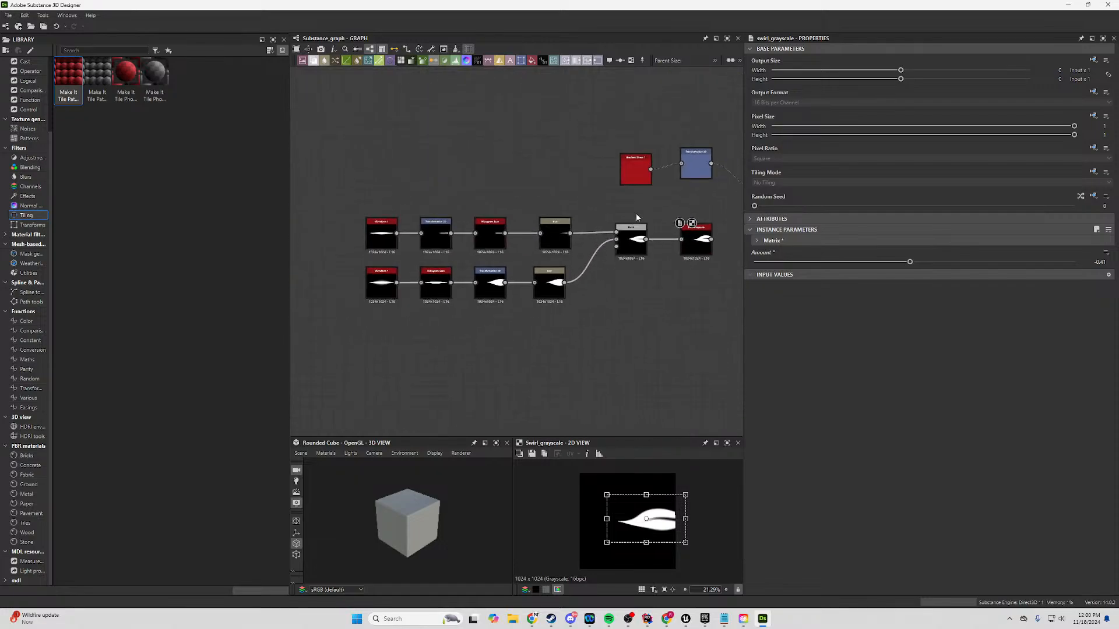
Duplicate the two waveform rows with their Subtract blend and place the copy below the originals.
{"action": "left_click_drag", "start_coordinate": [636, 213], "coordinate": [385, 334]}
{"action": "middle_click_drag", "start_coordinate": [566, 348], "coordinate": [561, 266]}
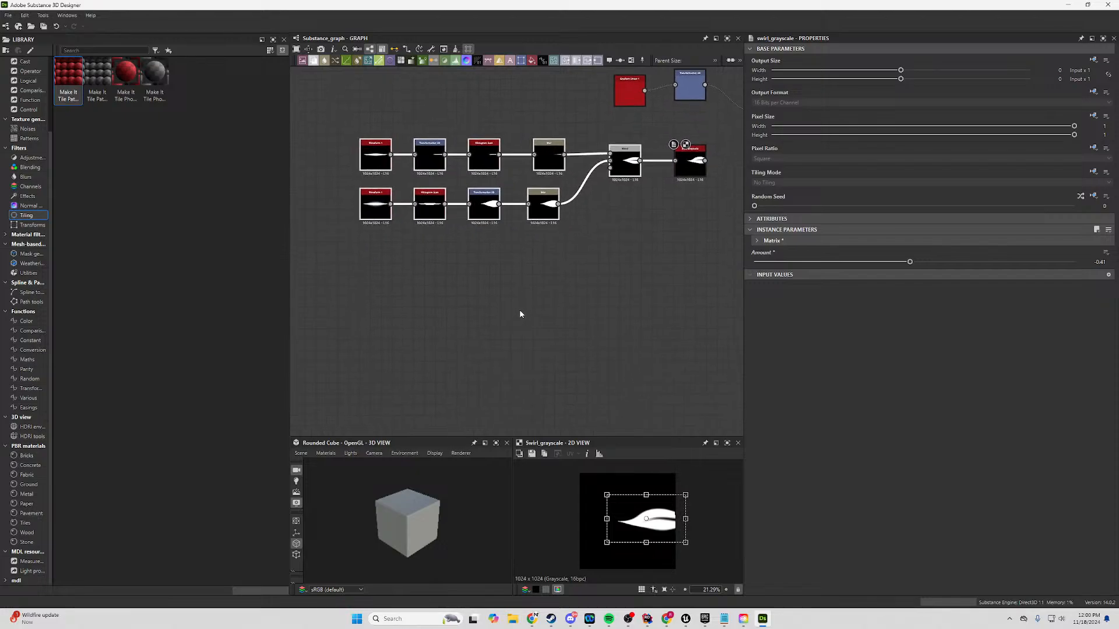
{"action": "key", "text": "ctrl+d"}
{"action": "scroll", "coordinate": [511, 286], "scroll_direction": "up", "scroll_amount": 2}
{"action": "left_click_drag", "start_coordinate": [708, 306], "coordinate": [668, 282]}
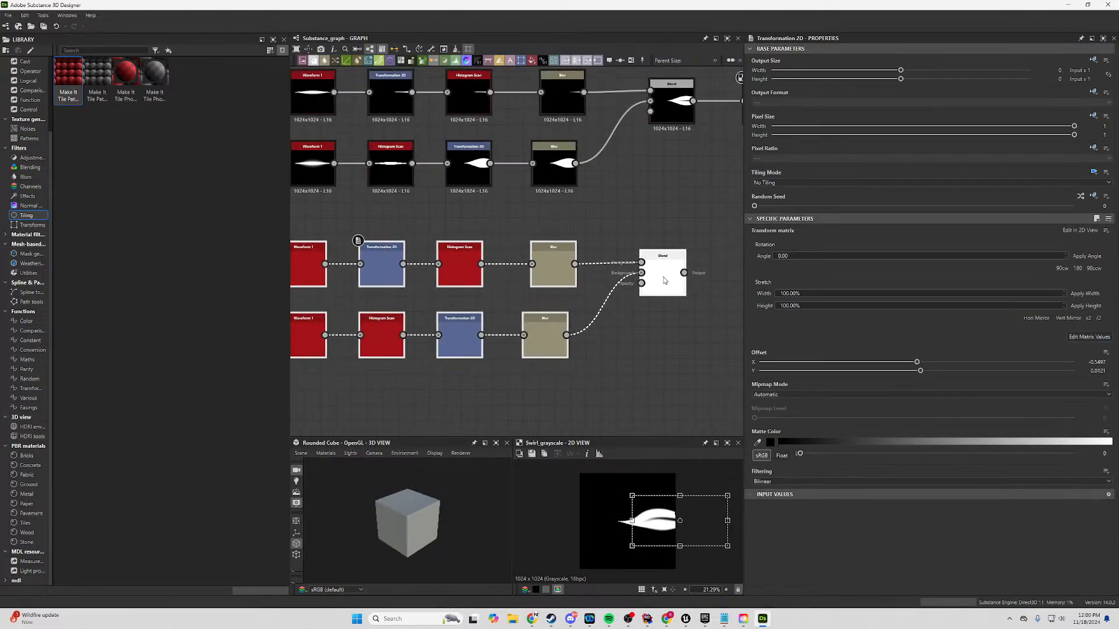
{"action": "left_click", "coordinate": [641, 185]}
{"action": "left_click", "coordinate": [540, 348]}
{"action": "key", "text": "f"}
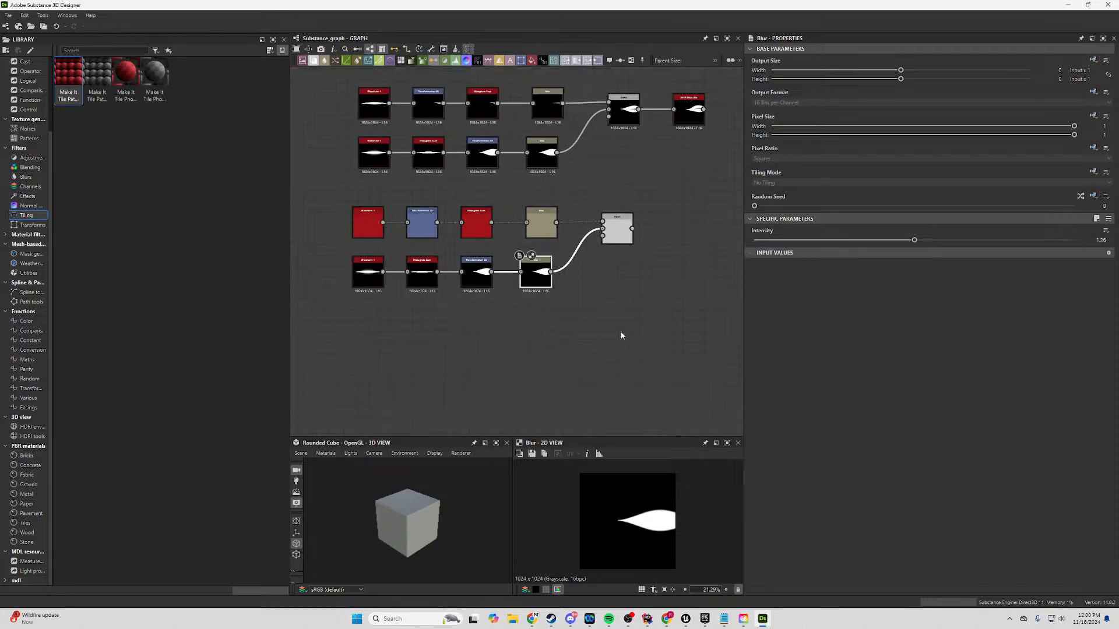
Shift the duplicated leaf outline right to an Offset X of about -0.63 in its Transformation 2D and preview the blend.
{"action": "scroll", "coordinate": [582, 300], "scroll_direction": "up", "scroll_amount": 2}
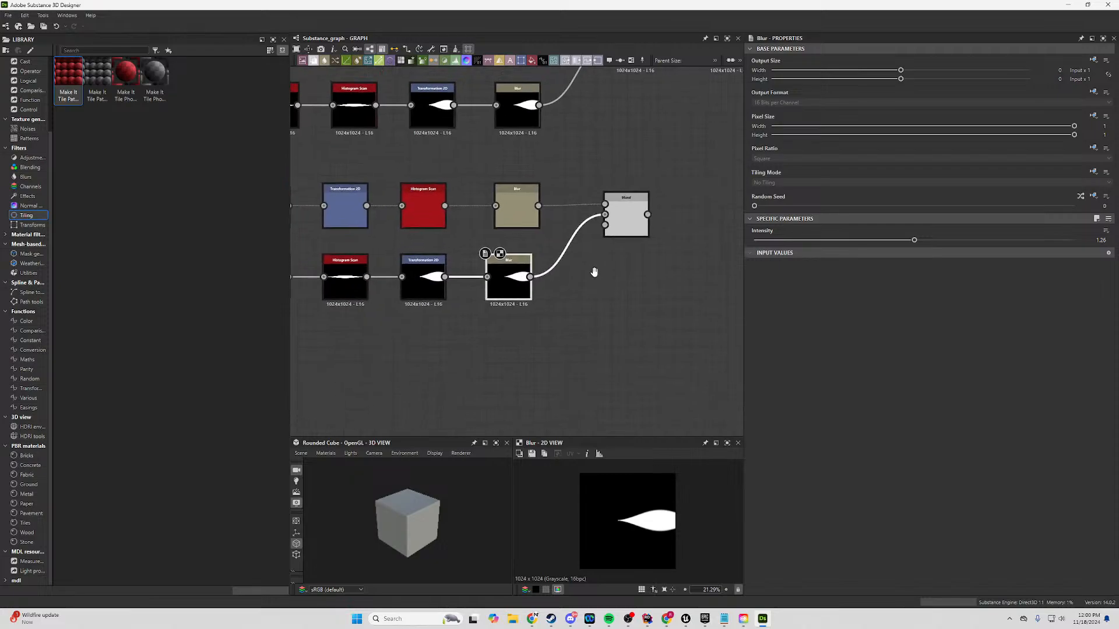
{"action": "left_click", "coordinate": [627, 224]}
{"action": "left_click", "coordinate": [507, 296]}
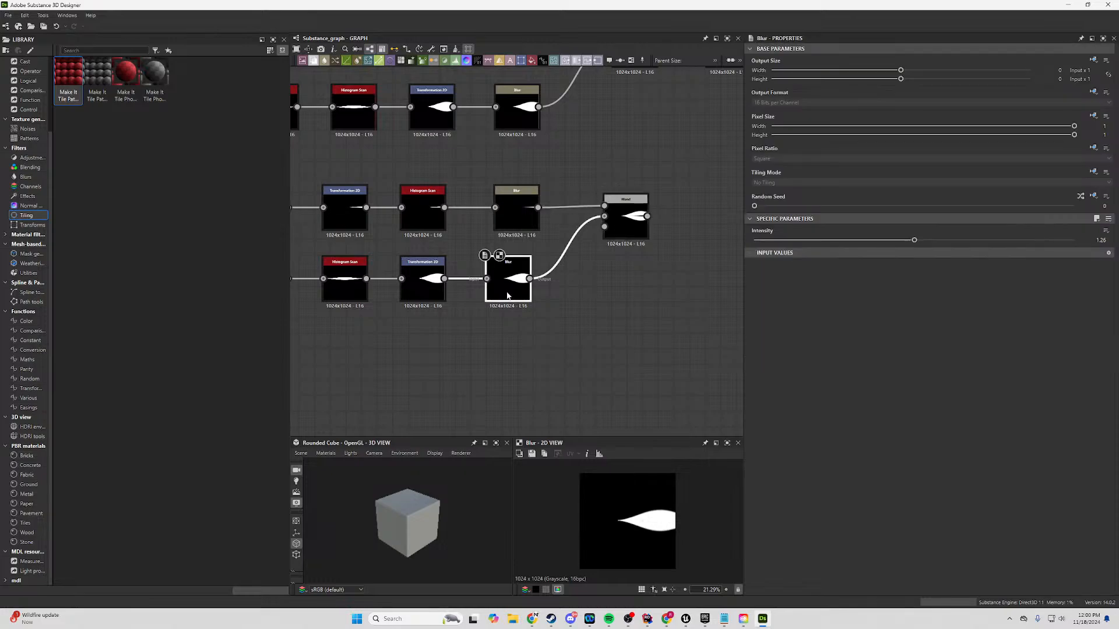
{"action": "middle_click_drag", "start_coordinate": [494, 342], "coordinate": [599, 348]}
{"action": "double_click", "coordinate": [530, 295]}
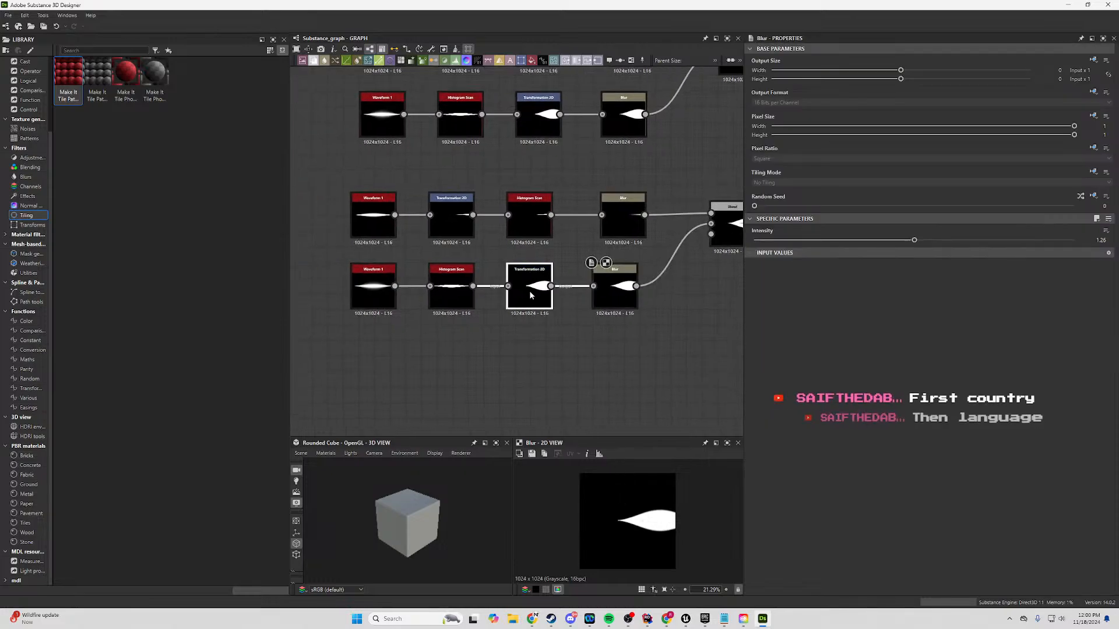
{"action": "left_click_drag", "start_coordinate": [614, 520], "coordinate": [636, 521]}
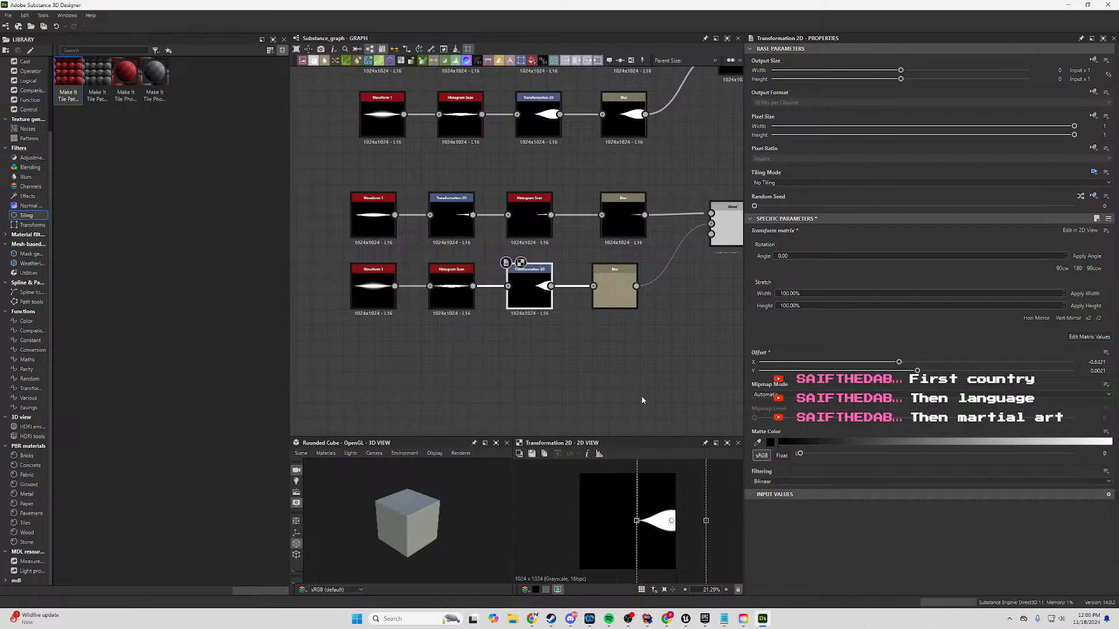
{"action": "middle_click_drag", "start_coordinate": [665, 337], "coordinate": [614, 381]}
{"action": "double_click", "coordinate": [564, 331]}
{"action": "double_click", "coordinate": [676, 273]}
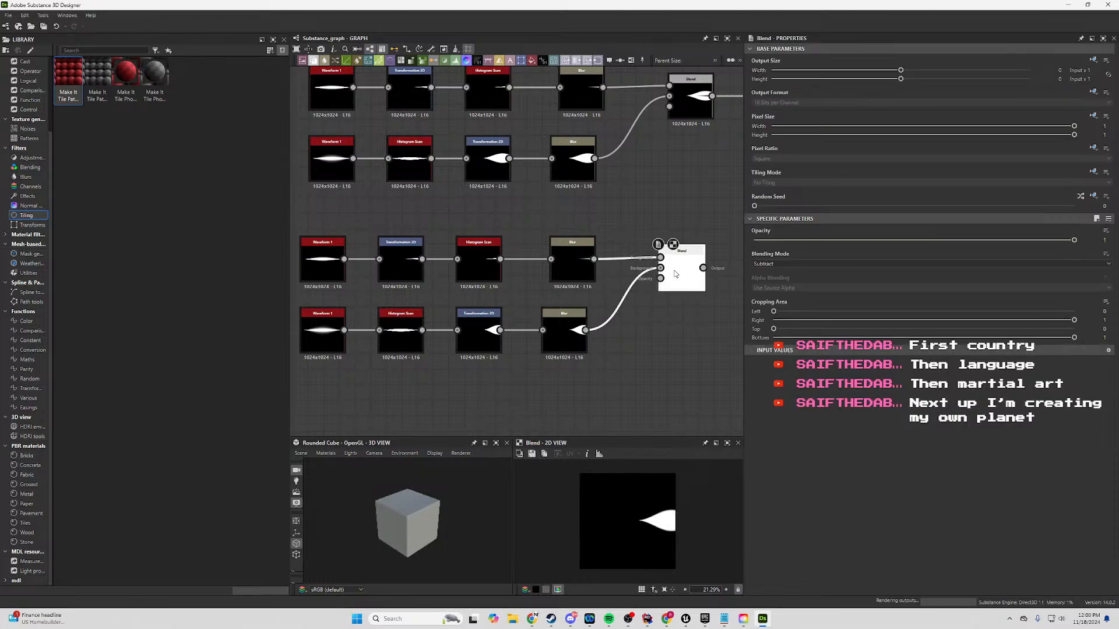
Shift the duplicated centre vein right to an Offset X of about -0.62 in its Transformation 2D and preview the Subtract blend.
{"action": "scroll", "coordinate": [697, 325], "scroll_direction": "up", "scroll_amount": 4}
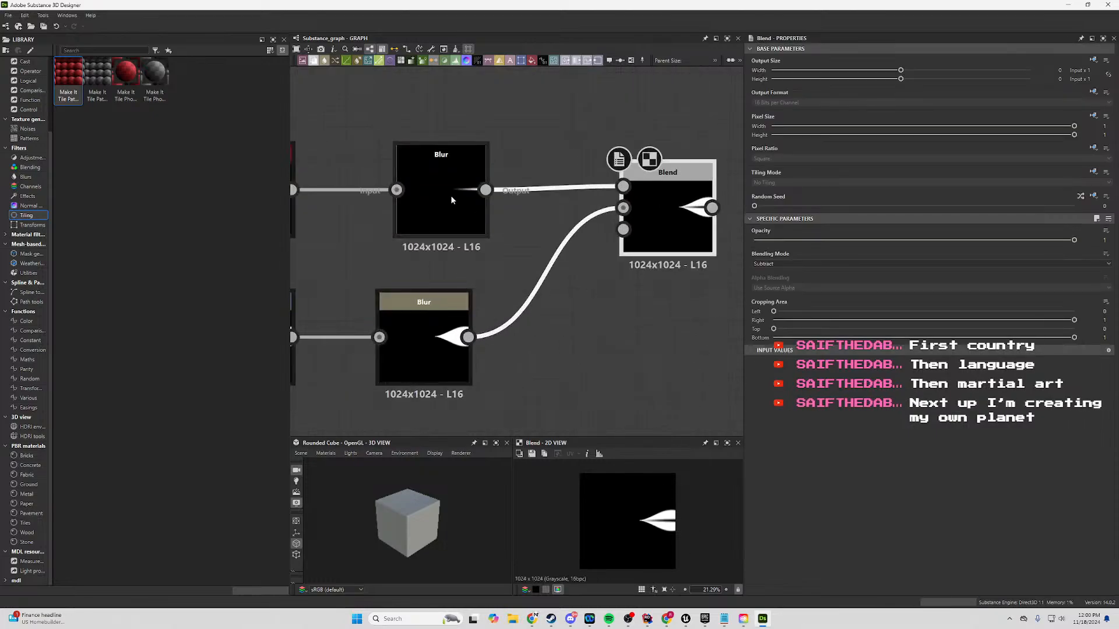
{"action": "middle_click_drag", "start_coordinate": [450, 233], "coordinate": [646, 270]}
{"action": "double_click", "coordinate": [455, 228]}
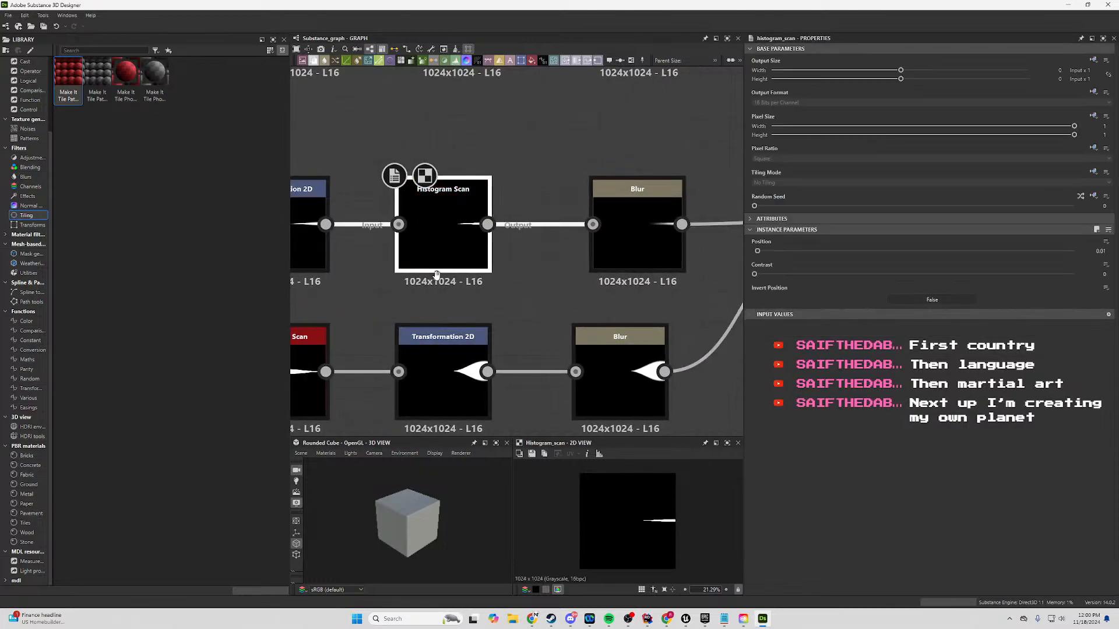
{"action": "middle_click_drag", "start_coordinate": [437, 274], "coordinate": [579, 288]}
{"action": "double_click", "coordinate": [411, 246]}
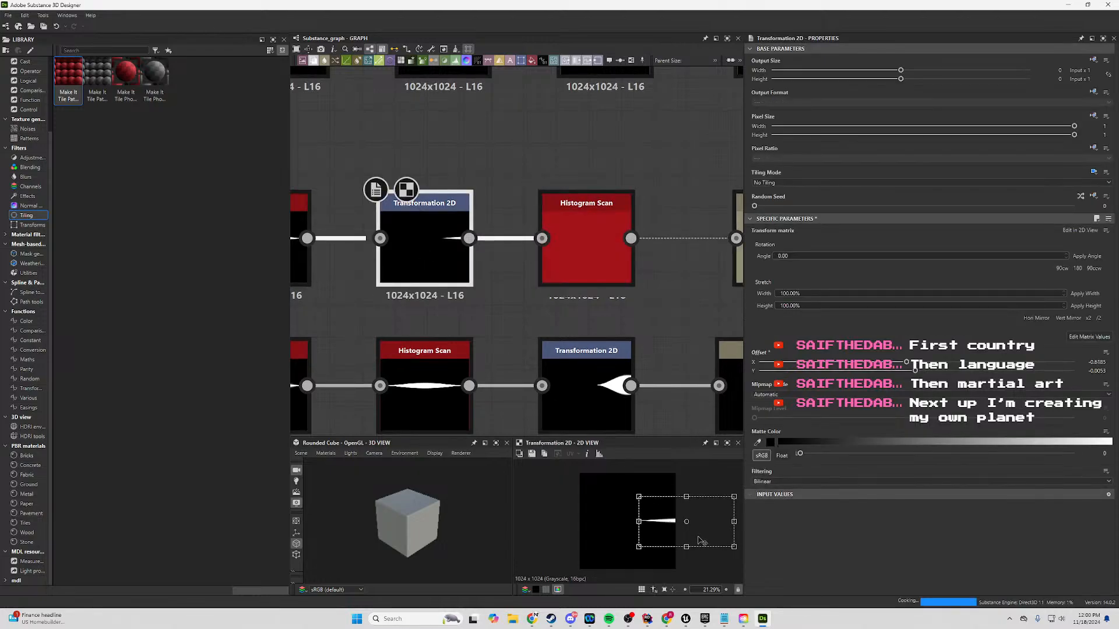
{"action": "middle_click_drag", "start_coordinate": [672, 299], "coordinate": [428, 295]}
{"action": "double_click", "coordinate": [734, 273]}
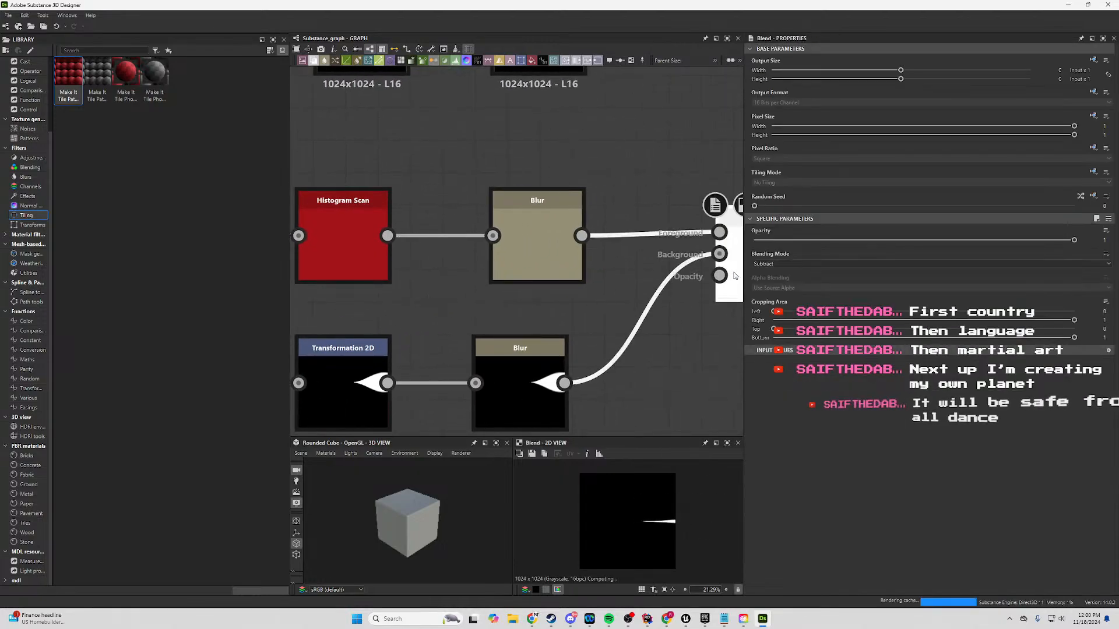
Shift the duplicated centre vein further right to an Offset X of about -0.73 in its Transformation 2D.
{"action": "scroll", "coordinate": [728, 274], "scroll_direction": "down", "scroll_amount": 3}
{"action": "double_click", "coordinate": [362, 300]}
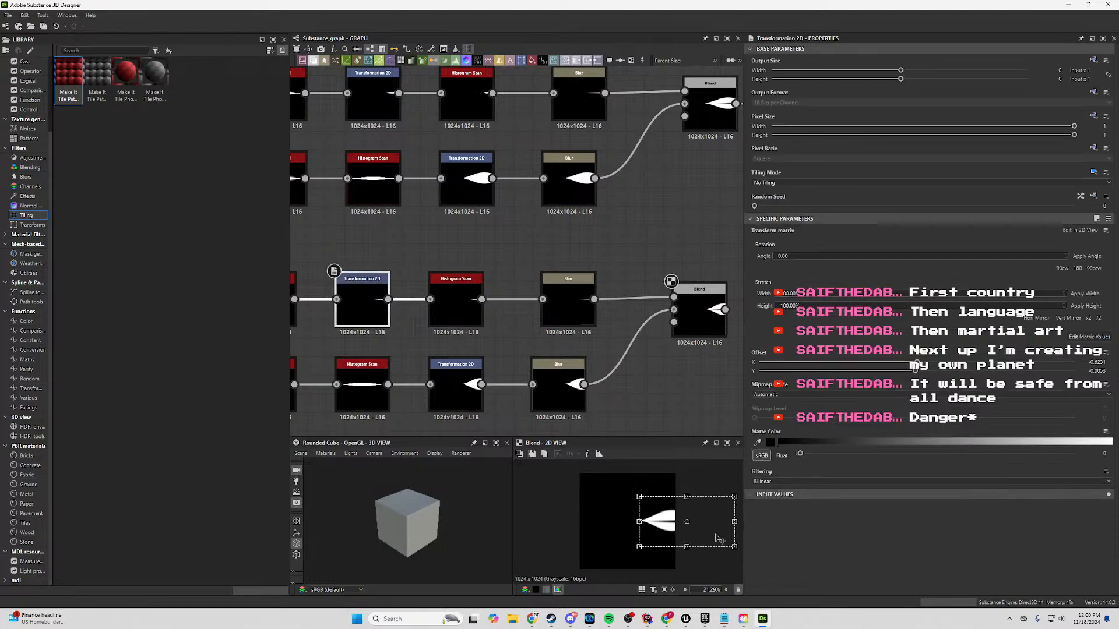
{"action": "left_click_drag", "start_coordinate": [719, 538], "coordinate": [727, 537]}
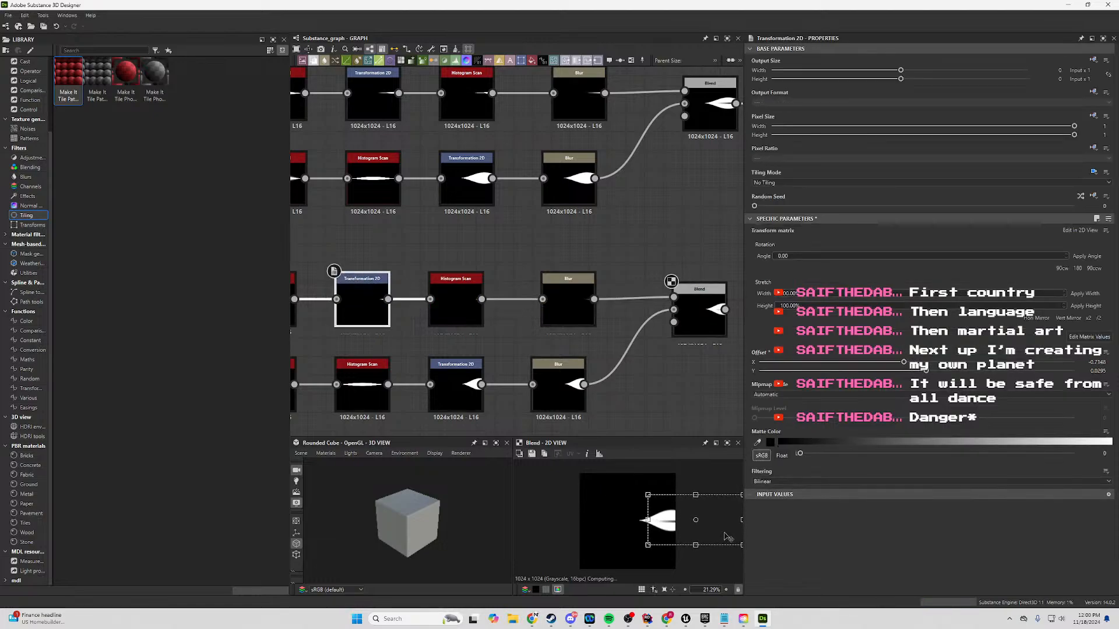
Add a Blend node after the Swirl Grayscale, fed by the swirled leaf as its background.
{"action": "middle_click_drag", "start_coordinate": [635, 354], "coordinate": [430, 337]}
{"action": "scroll", "coordinate": [544, 285], "scroll_direction": "down", "scroll_amount": 1}
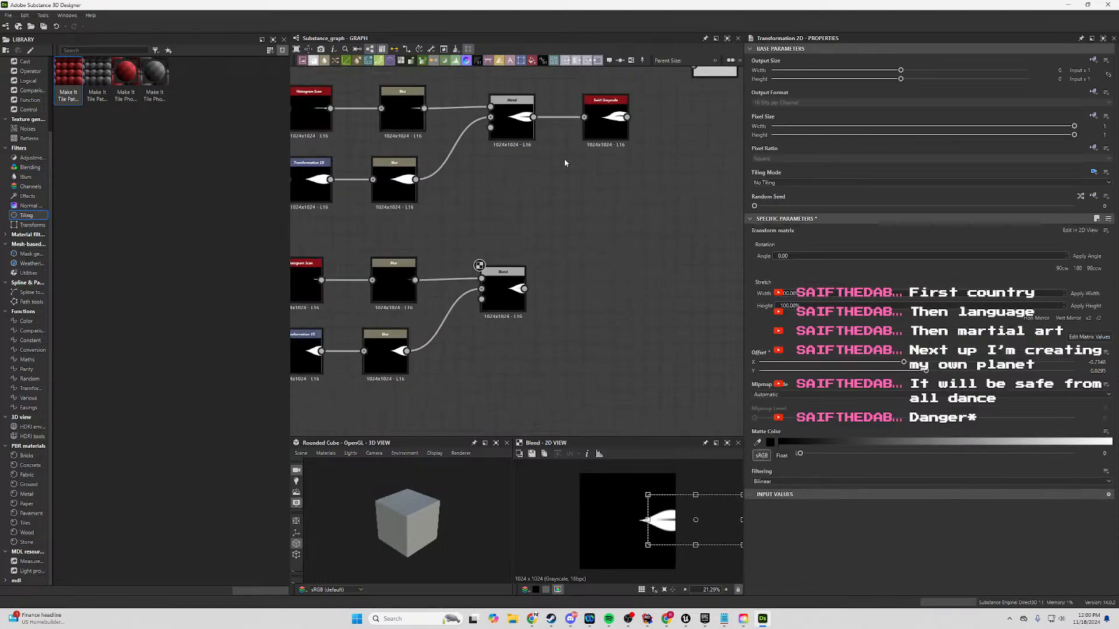
{"action": "left_click", "coordinate": [603, 131]}
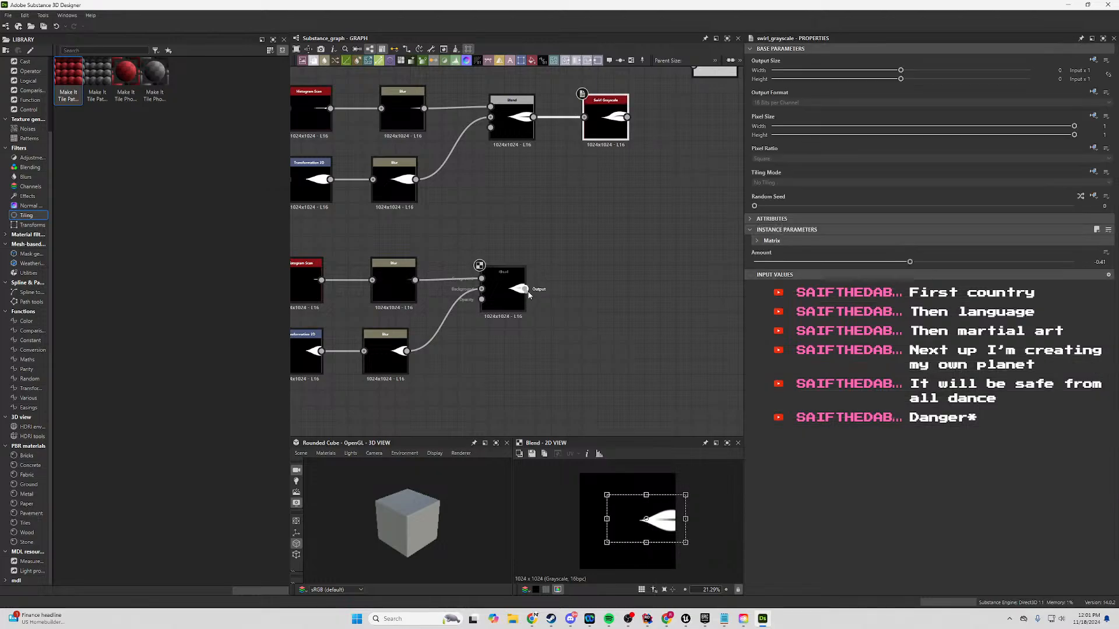
{"action": "left_click_drag", "start_coordinate": [528, 294], "coordinate": [622, 247]}
{"action": "left_click", "coordinate": [630, 121]}
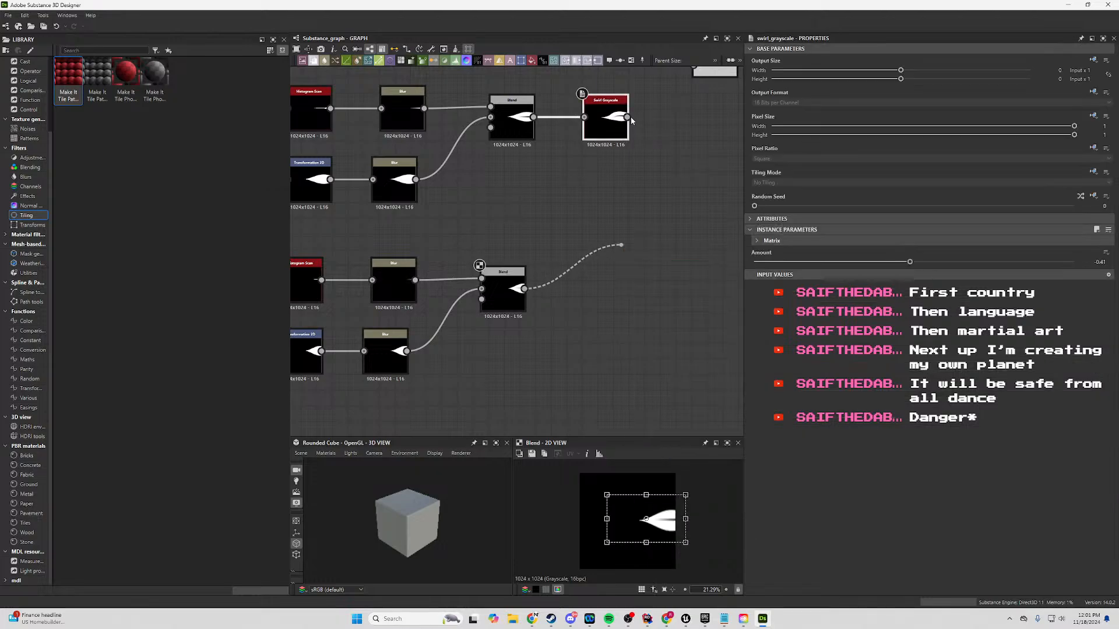
{"action": "left_click_drag", "start_coordinate": [669, 152], "coordinate": [683, 179]}
{"action": "type", "text": "blend"}
{"action": "key", "text": "Return"}
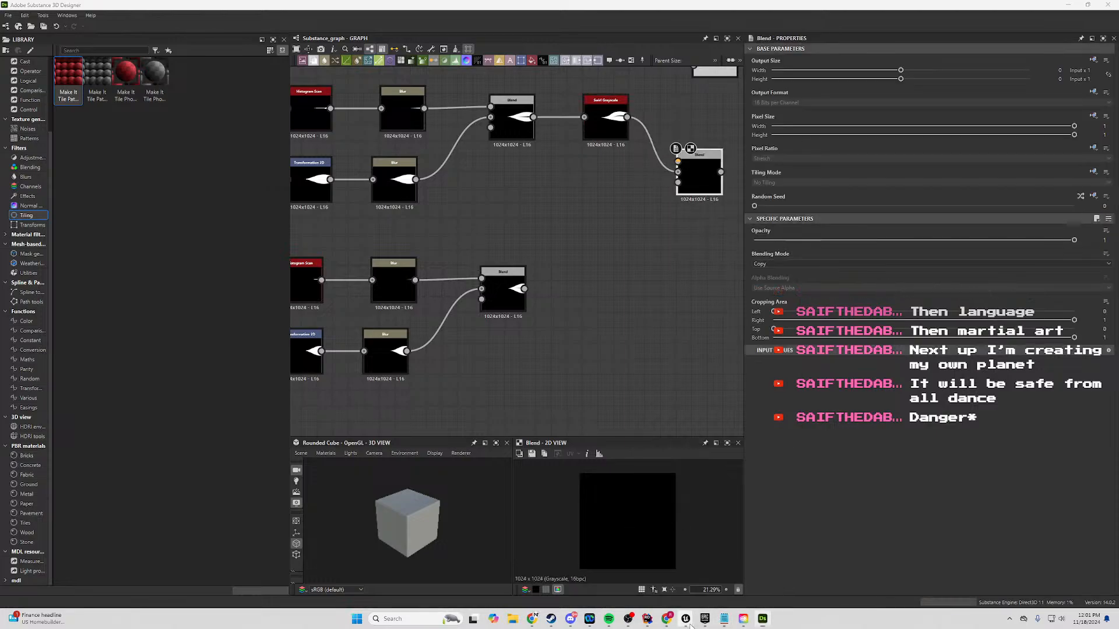
Switch to Unreal Engine, minimise the M_Landscape material, examine the island's foliage pattern, and return to Substance 3D Designer.
{"action": "mouse_move", "coordinate": [685, 619]}
{"action": "left_click", "coordinate": [650, 588]}
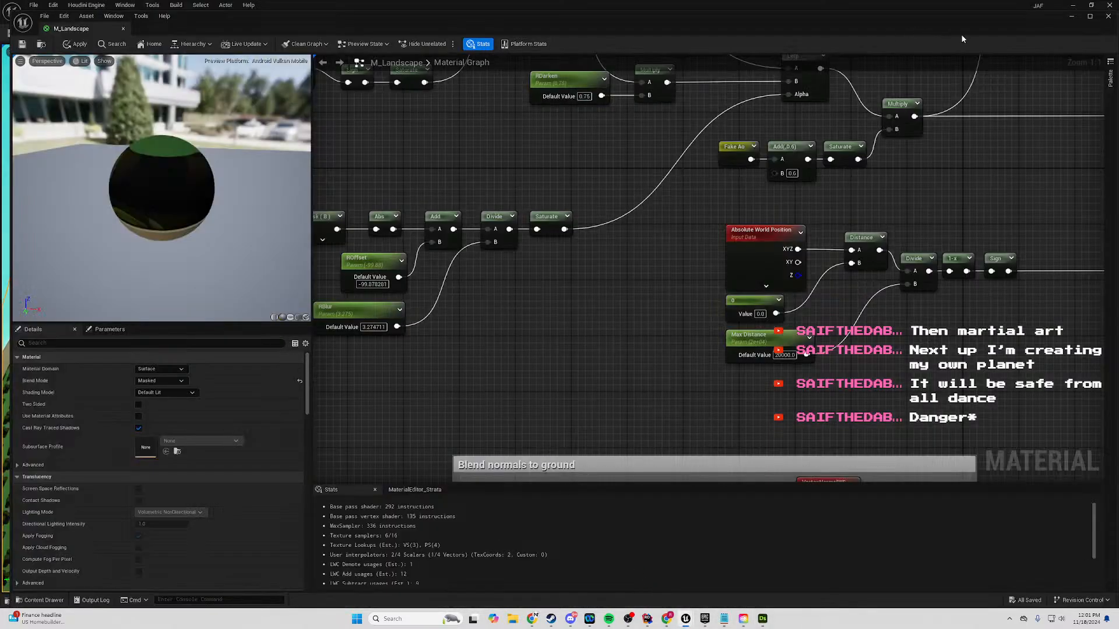
{"action": "left_click", "coordinate": [1071, 16]}
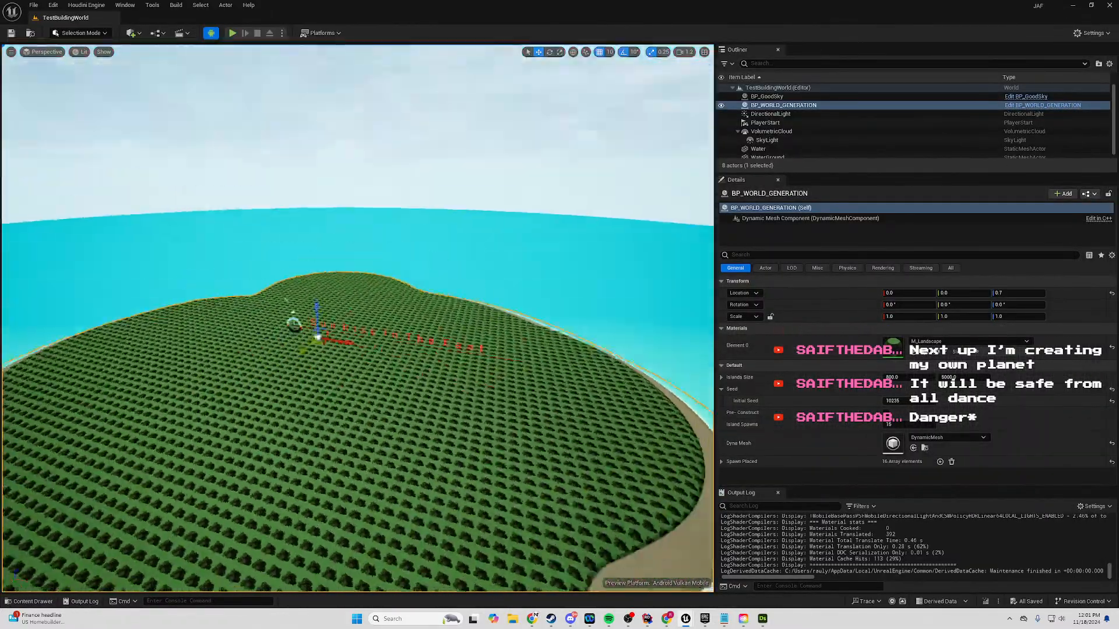
{"action": "right_click_drag", "start_coordinate": [127, 444], "coordinate": [127, 444]}
{"action": "right_click_drag", "start_coordinate": [233, 392], "coordinate": [233, 391]}
{"action": "right_click_drag", "start_coordinate": [474, 355], "coordinate": [474, 355]}
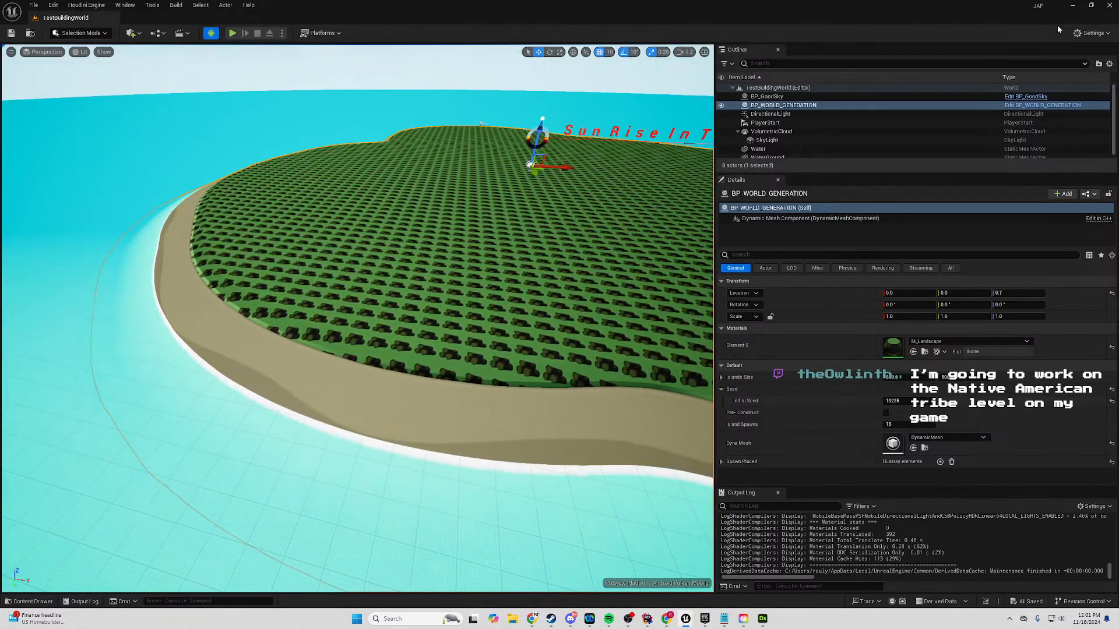
{"action": "left_click", "coordinate": [1091, 4]}
{"action": "left_click", "coordinate": [1076, 7]}
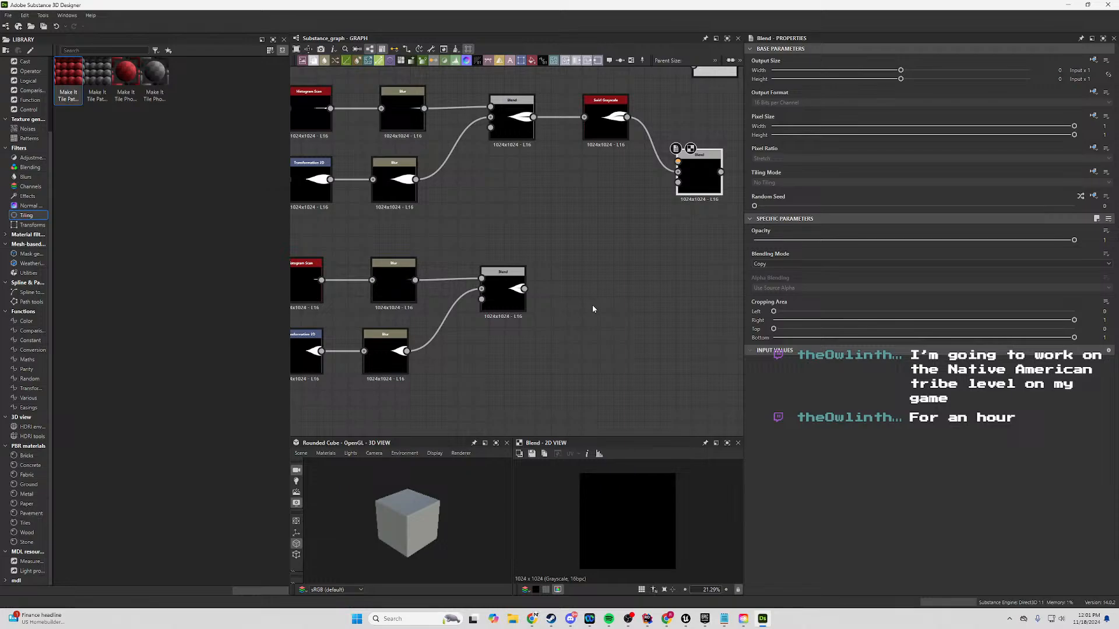
Connect the shortened leaf's Blend to the new Blend's foreground and set the blending mode to Add (Linear Dodge).
{"action": "middle_click_drag", "start_coordinate": [603, 287], "coordinate": [576, 308]}
{"action": "scroll", "coordinate": [554, 311], "scroll_direction": "up", "scroll_amount": 1}
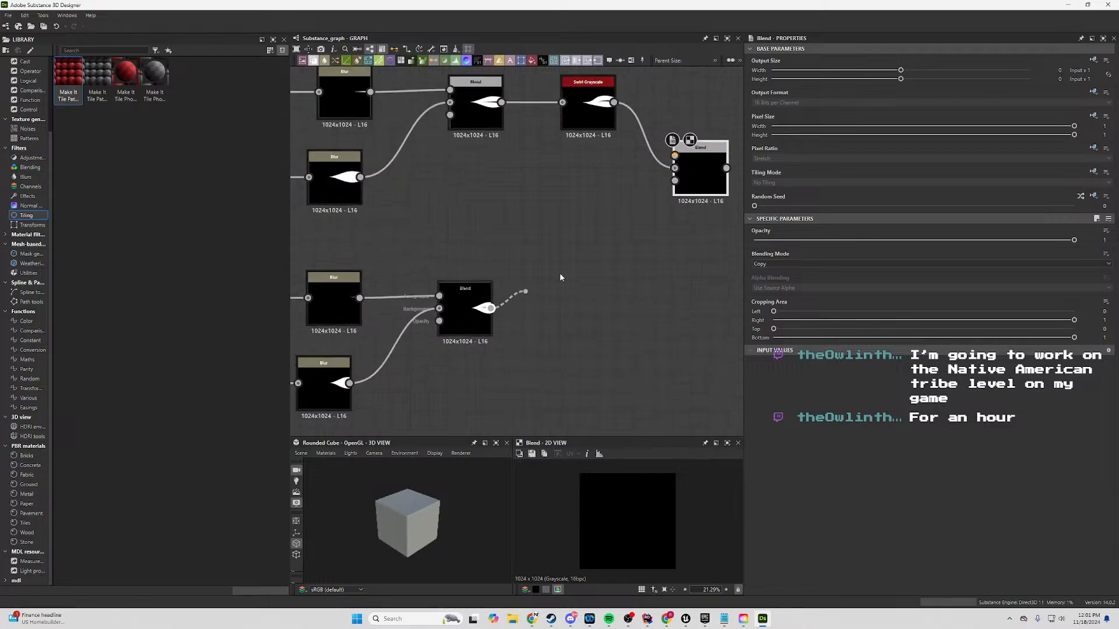
{"action": "left_click_drag", "start_coordinate": [560, 278], "coordinate": [675, 156]}
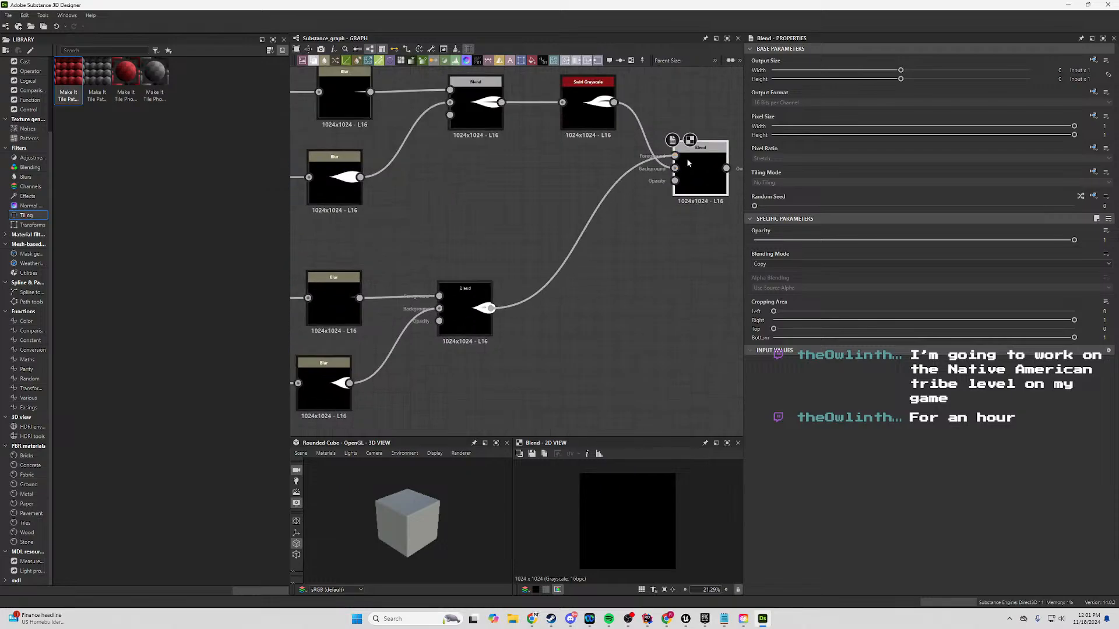
{"action": "left_click", "coordinate": [753, 265]}
{"action": "left_click", "coordinate": [789, 278]}
{"action": "middle_click_drag", "start_coordinate": [669, 276], "coordinate": [627, 291]}
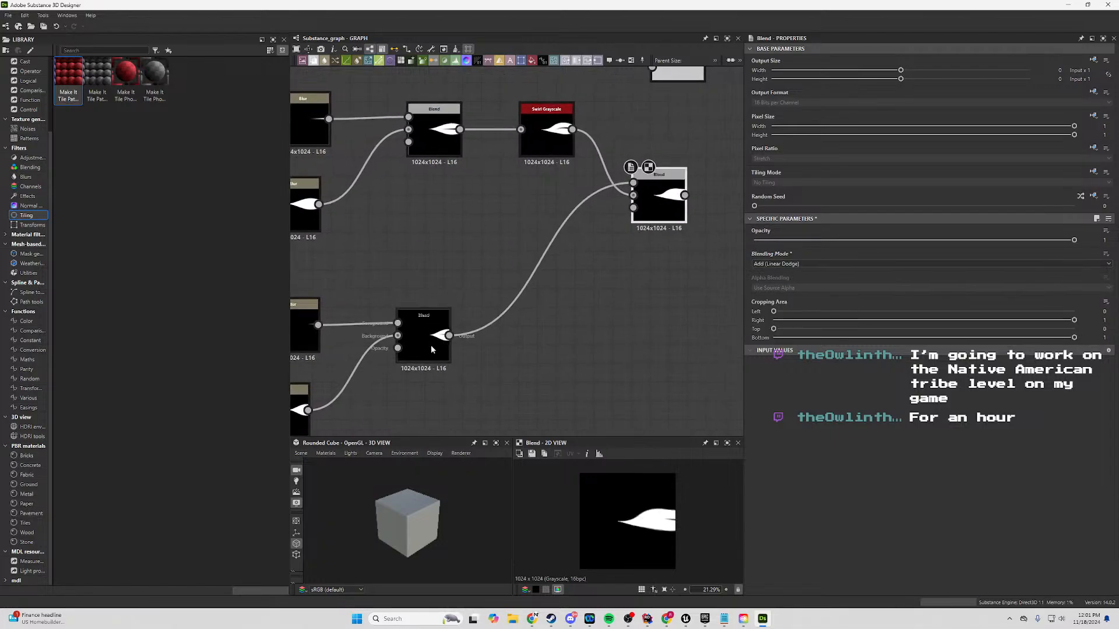
Insert a Transformation 2D node between the shortened leaf's Blend and the foreground of the Add (Linear Dodge) Blend.
{"action": "middle_click_drag", "start_coordinate": [432, 350], "coordinate": [522, 329]}
{"action": "left_click_drag", "start_coordinate": [540, 313], "coordinate": [594, 290]}
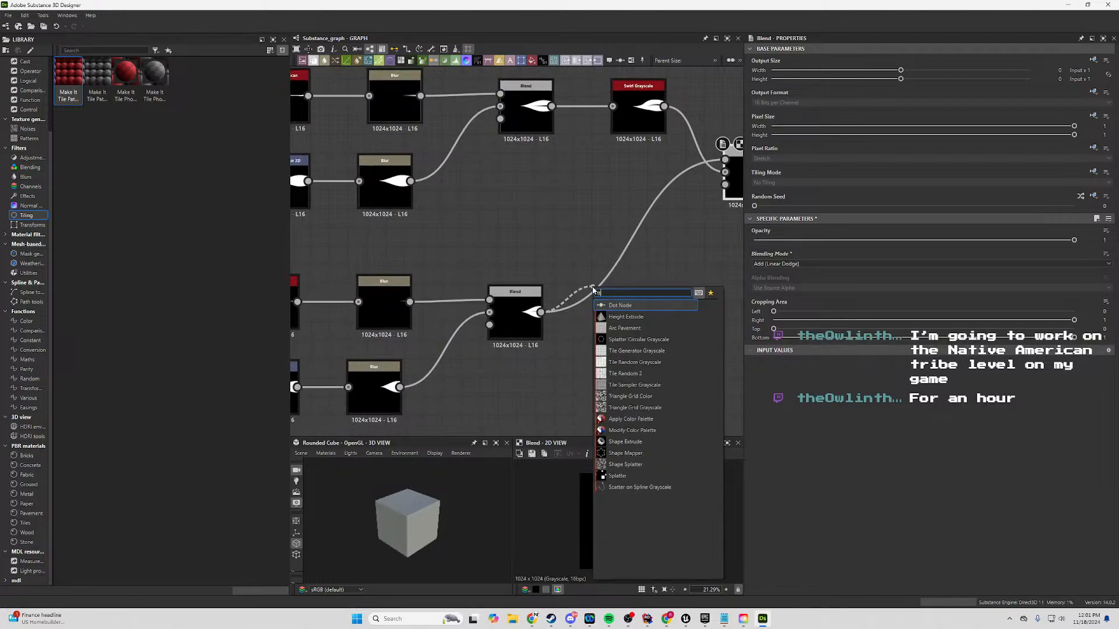
{"action": "type", "text": "ra"}
{"action": "key", "text": "BackSpace"}
{"action": "key", "text": "BackSpace"}
{"action": "key", "text": "BackSpace"}
{"action": "key", "text": "BackSpace"}
{"action": "type", "text": "t"}
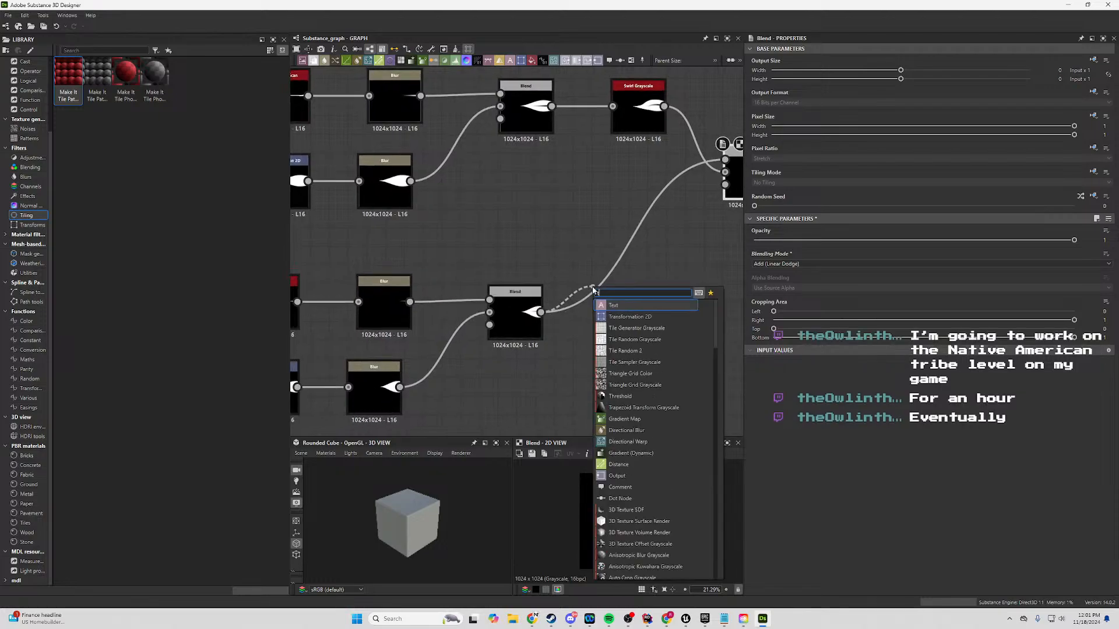
{"action": "type", "text": "e"}
{"action": "key", "text": "BackSpace"}
{"action": "type", "text": "ra"}
{"action": "key", "text": "Return"}
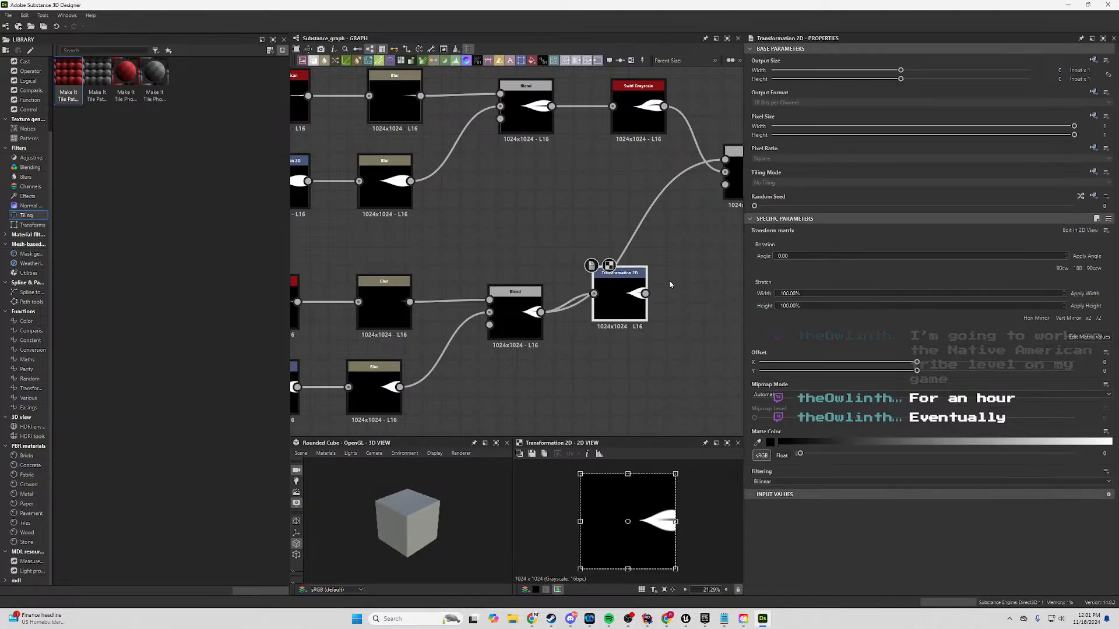
{"action": "left_click_drag", "start_coordinate": [729, 164], "coordinate": [727, 160]}
{"action": "middle_click_drag", "start_coordinate": [694, 262], "coordinate": [574, 270]}
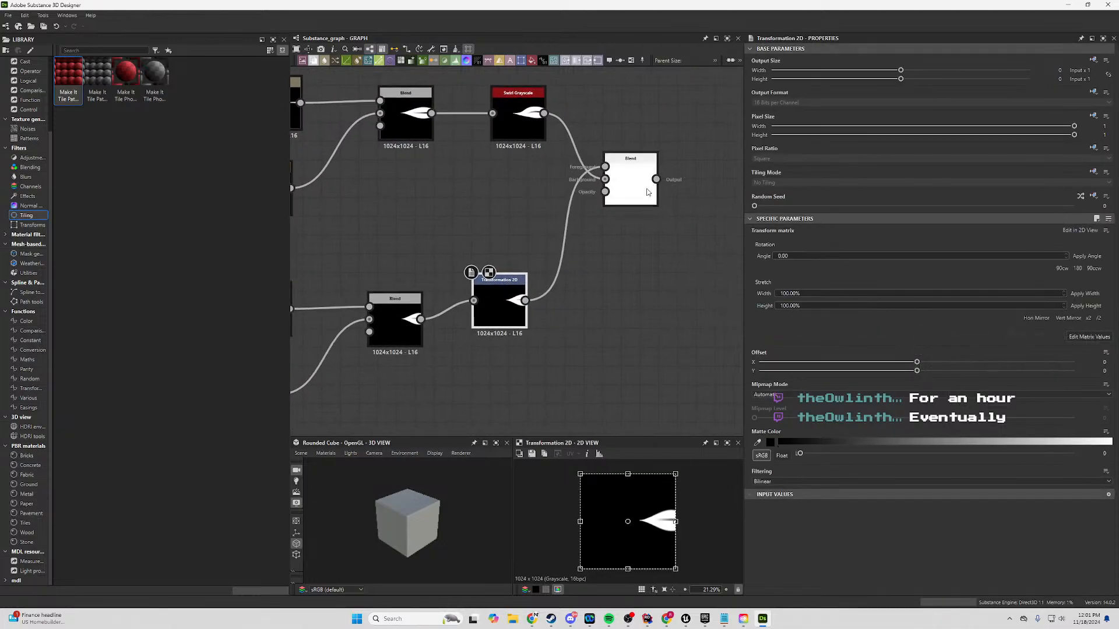
Preview the combined Blend, then rotate the shortened leaf and offset it to about X 0.18, Y 0.25 above the swirled leaf.
{"action": "double_click", "coordinate": [647, 191]}
{"action": "left_click", "coordinate": [504, 307]}
{"action": "left_click_drag", "start_coordinate": [656, 523], "coordinate": [591, 493]}
{"action": "scroll", "coordinate": [662, 488], "scroll_direction": "down", "scroll_amount": 2}
{"action": "left_click_drag", "start_coordinate": [654, 509], "coordinate": [647, 509]}
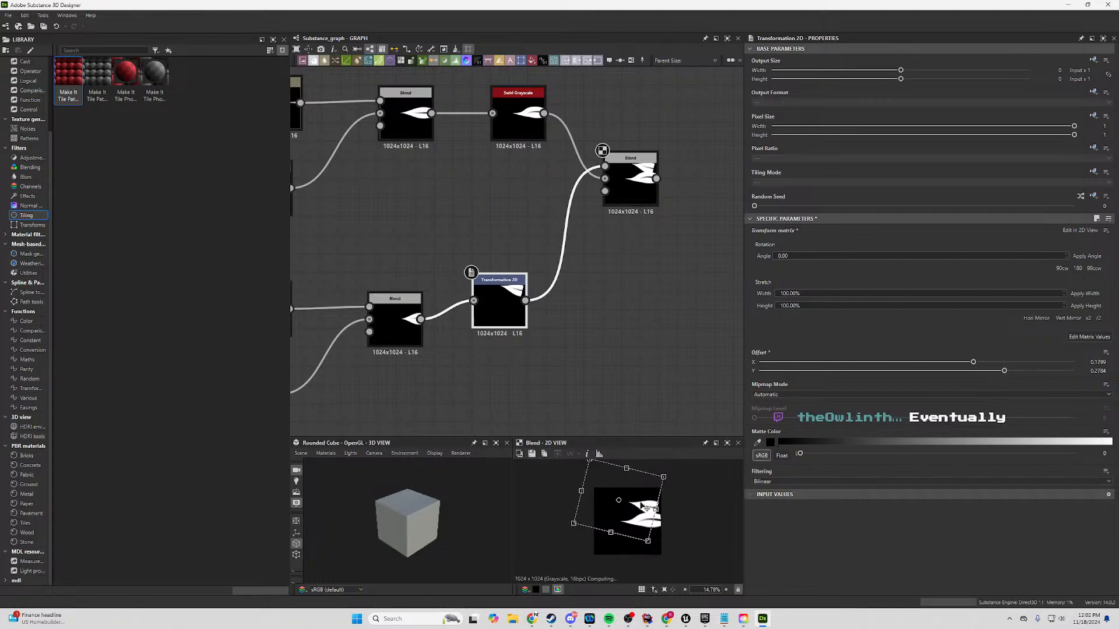
{"action": "left_click_drag", "start_coordinate": [676, 470], "coordinate": [650, 514]}
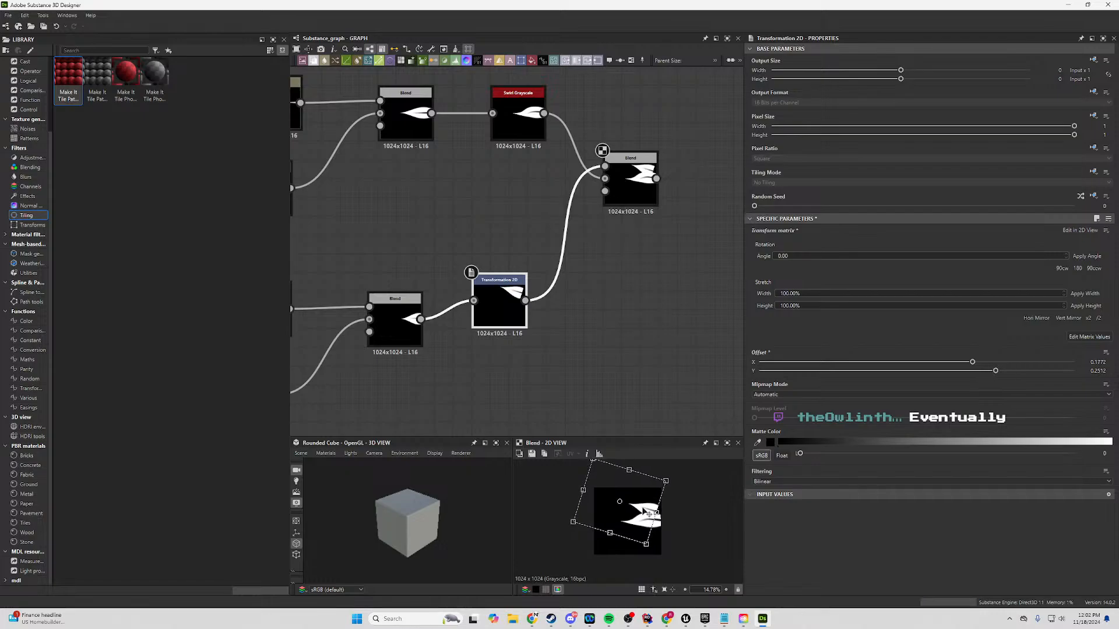
Duplicate the swirled leaf chain, including its Swirl Grayscale, and place the copy below the other two chains.
{"action": "scroll", "coordinate": [612, 292], "scroll_direction": "down", "scroll_amount": 5}
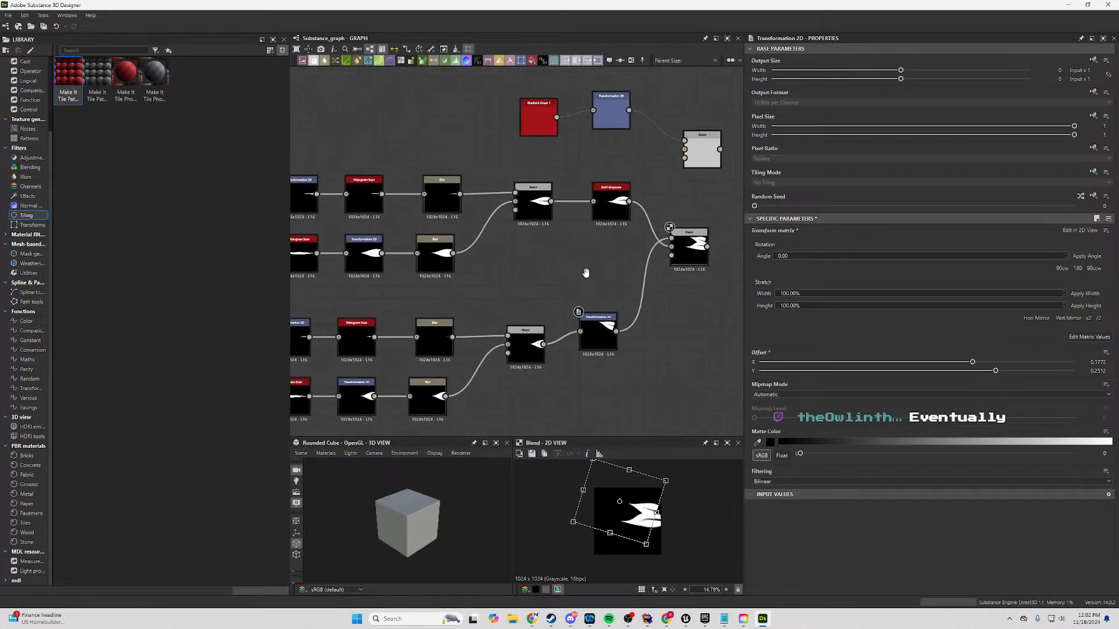
{"action": "left_click_drag", "start_coordinate": [566, 211], "coordinate": [327, 263]}
{"action": "key", "text": "ctrl+c"}
{"action": "middle_click_drag", "start_coordinate": [596, 343], "coordinate": [586, 236]}
{"action": "key", "text": "ctrl+v"}
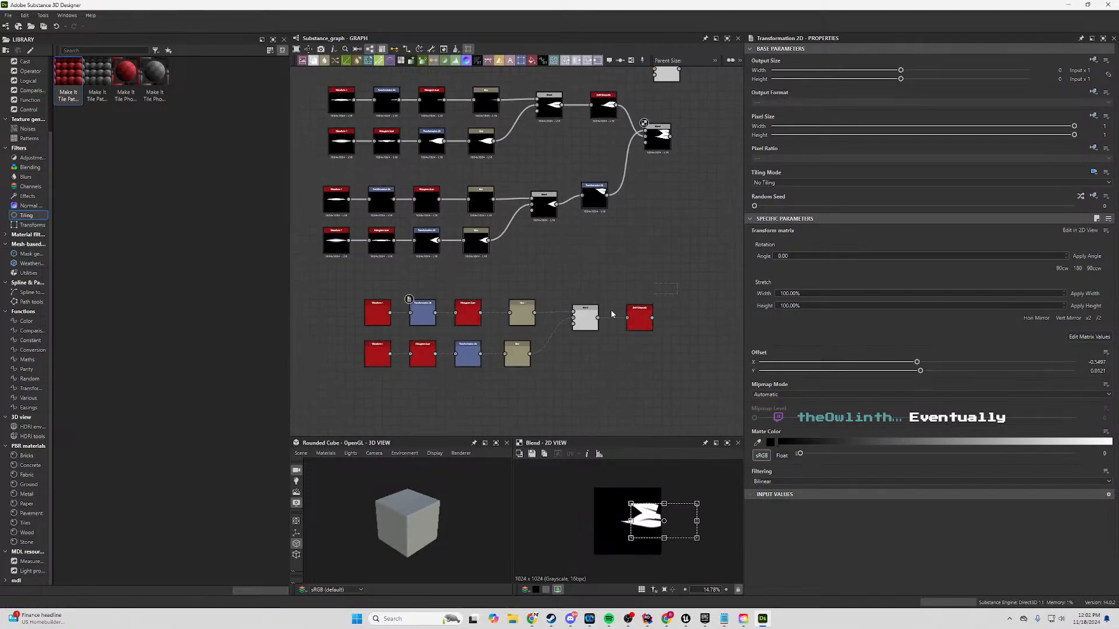
{"action": "left_click_drag", "start_coordinate": [644, 318], "coordinate": [619, 308]}
Add a Transformation 2D node after the copied Swirl Grayscale.
{"action": "left_click", "coordinate": [602, 315]}
{"action": "type", "text": "tra"}
{"action": "left_click", "coordinate": [657, 327]}
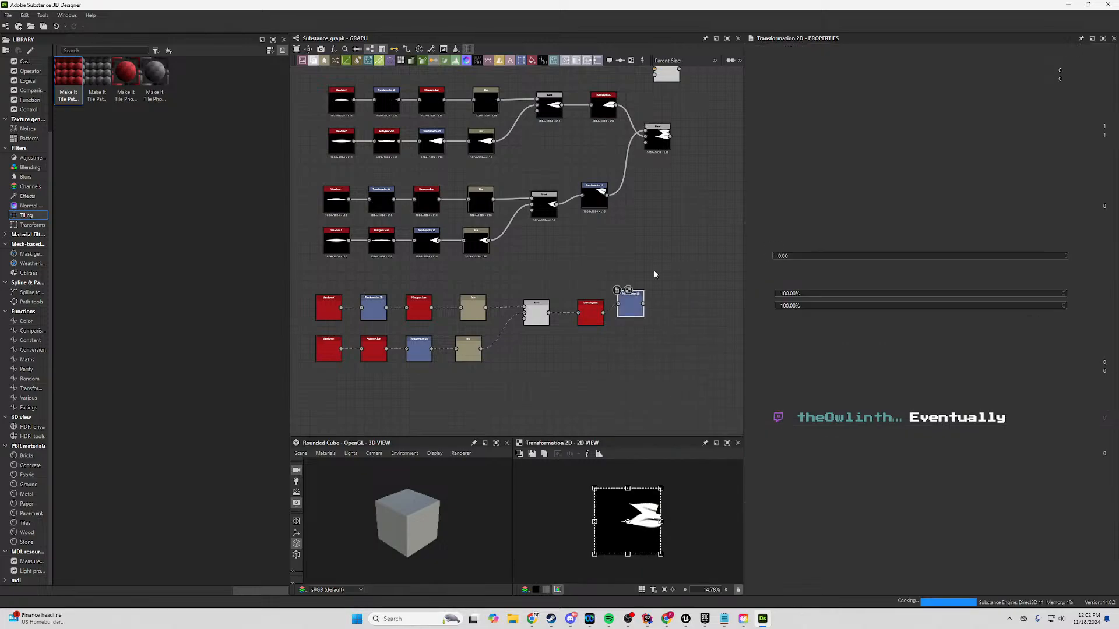
Move the gradient, Transformation 2D and Blend trio aside to the right, and shift the three leaf chains up and left.
{"action": "middle_click_drag", "start_coordinate": [654, 273], "coordinate": [563, 278]}
{"action": "scroll", "coordinate": [556, 292], "scroll_direction": "down", "scroll_amount": 3}
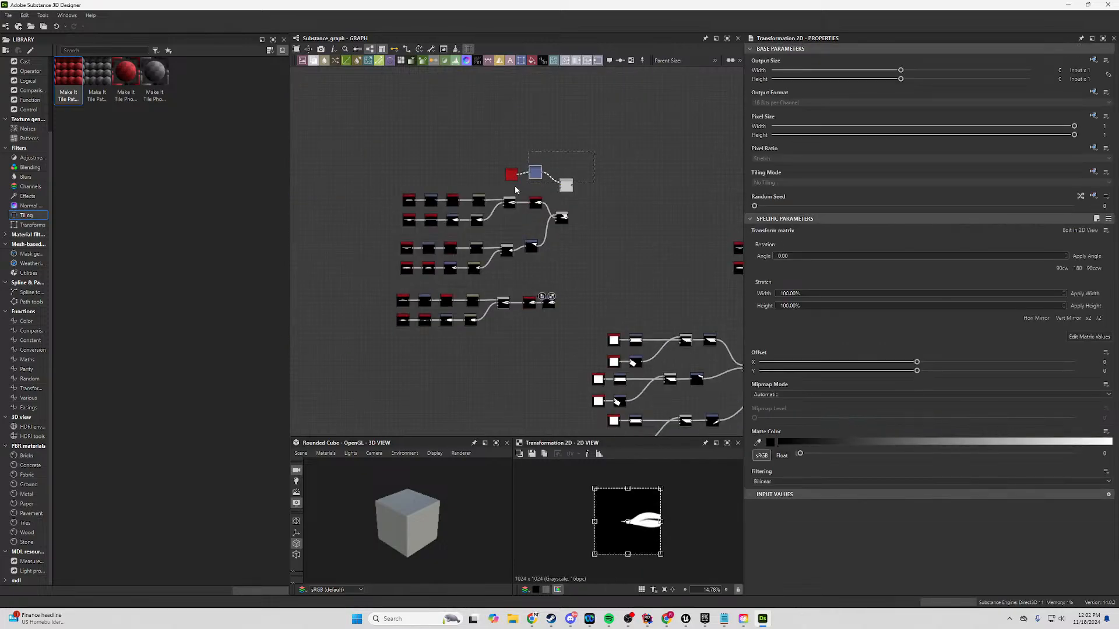
{"action": "left_click_drag", "start_coordinate": [567, 190], "coordinate": [655, 189]}
{"action": "left_click_drag", "start_coordinate": [583, 205], "coordinate": [332, 355]}
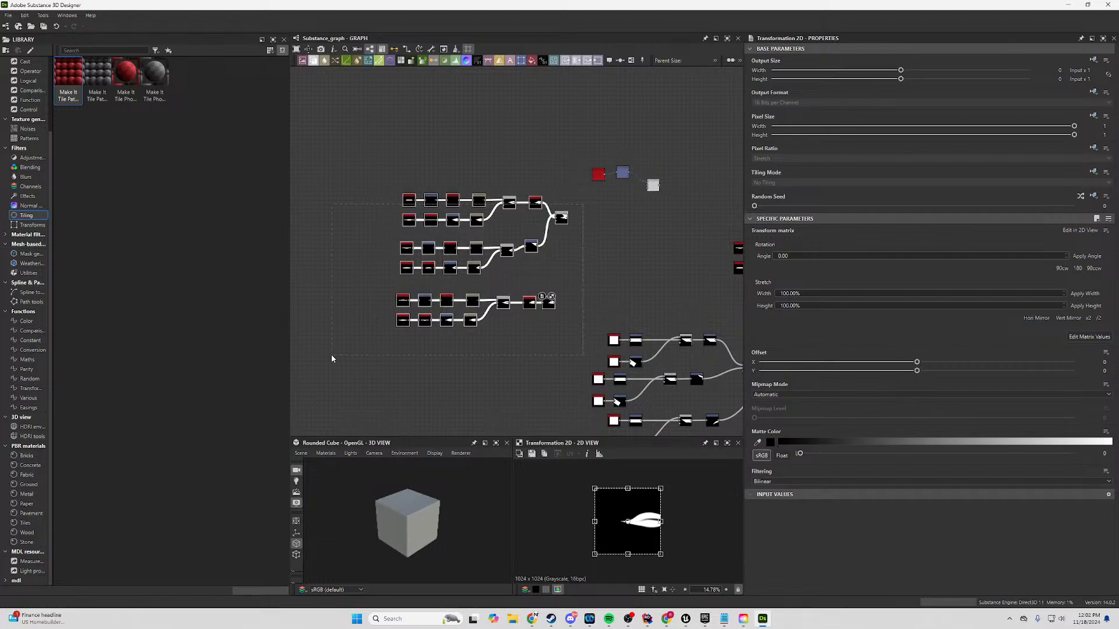
{"action": "left_click_drag", "start_coordinate": [558, 217], "coordinate": [541, 177]}
Add a Polygon 1 node above the leaf chains.
{"action": "middle_click_drag", "start_coordinate": [619, 323], "coordinate": [459, 190]}
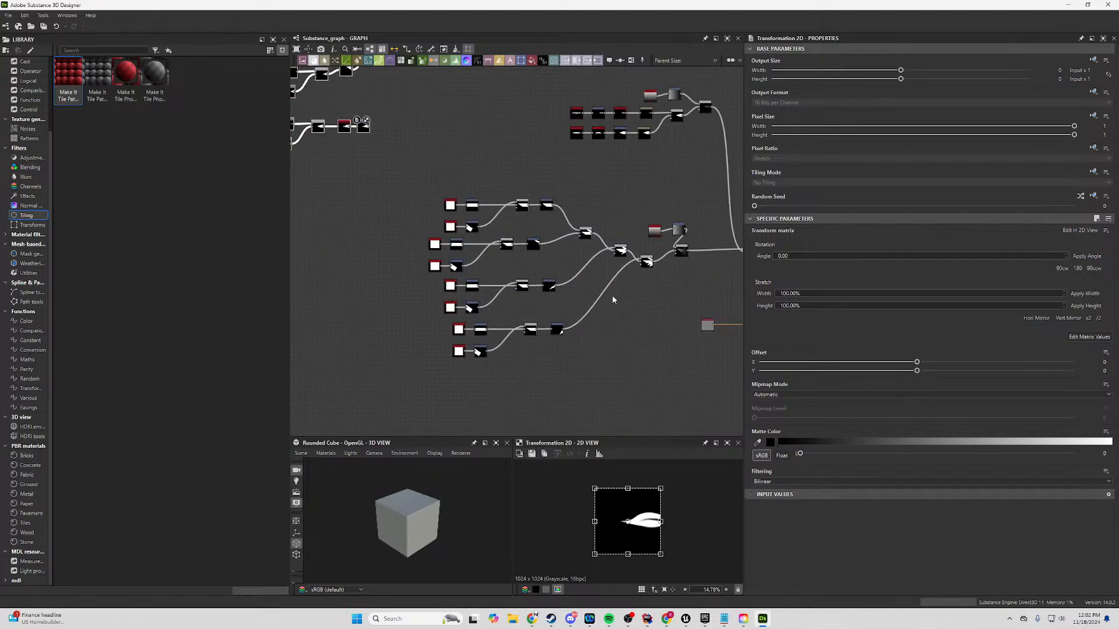
{"action": "middle_click_drag", "start_coordinate": [623, 299], "coordinate": [574, 322]}
{"action": "scroll", "coordinate": [443, 268], "scroll_direction": "down", "scroll_amount": 2}
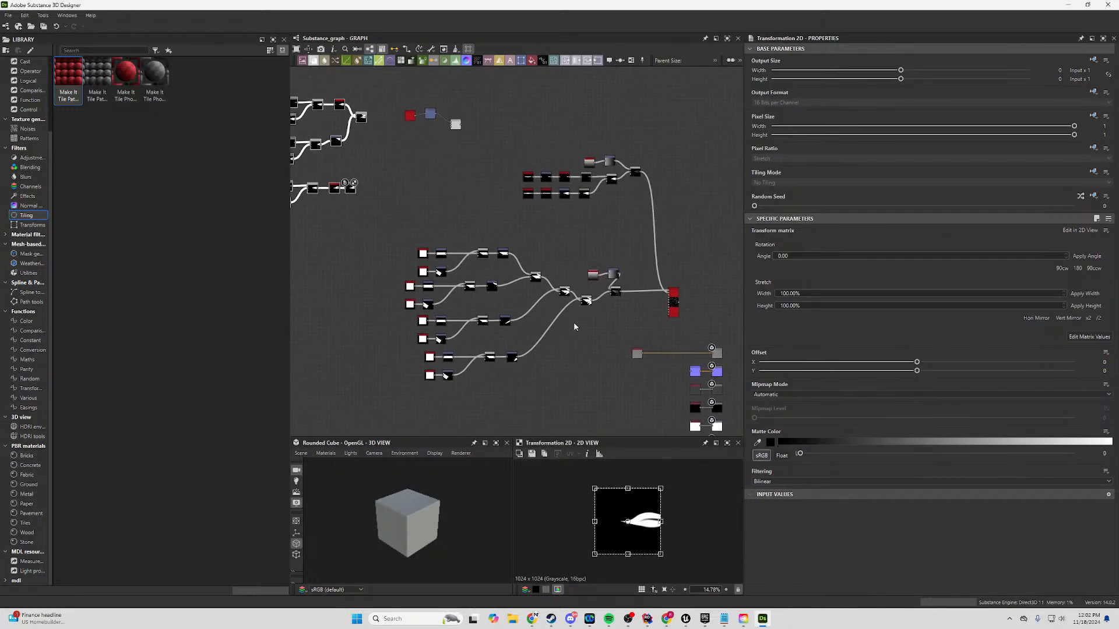
{"action": "middle_click_drag", "start_coordinate": [390, 186], "coordinate": [539, 209]}
{"action": "scroll", "coordinate": [539, 209], "scroll_direction": "up", "scroll_amount": 4}
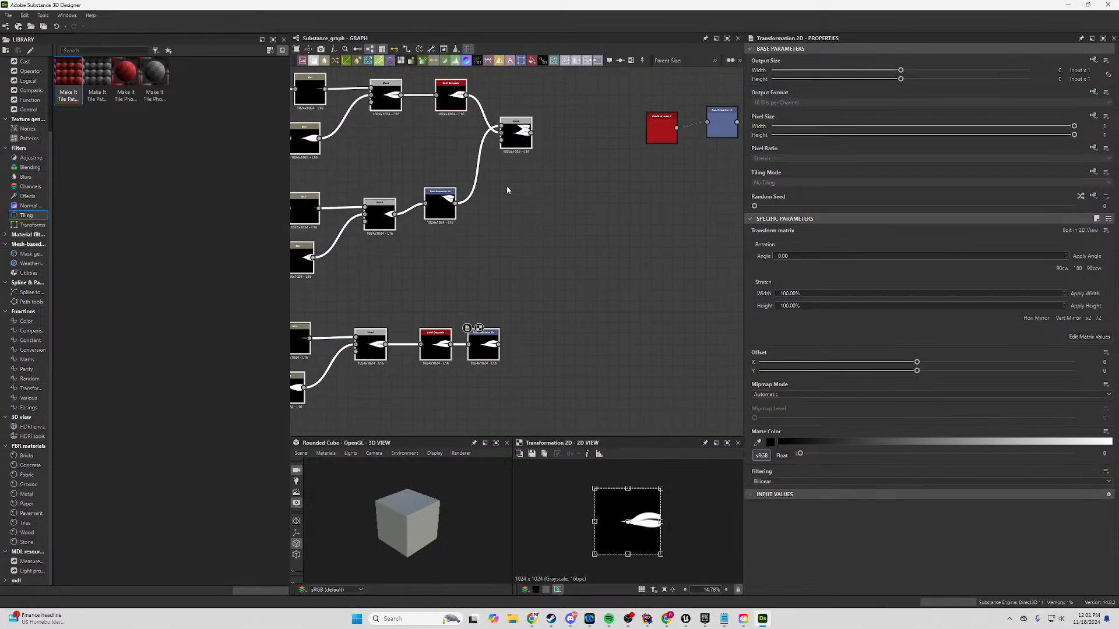
{"action": "right_click", "coordinate": [464, 119]}
{"action": "left_click", "coordinate": [466, 101]}
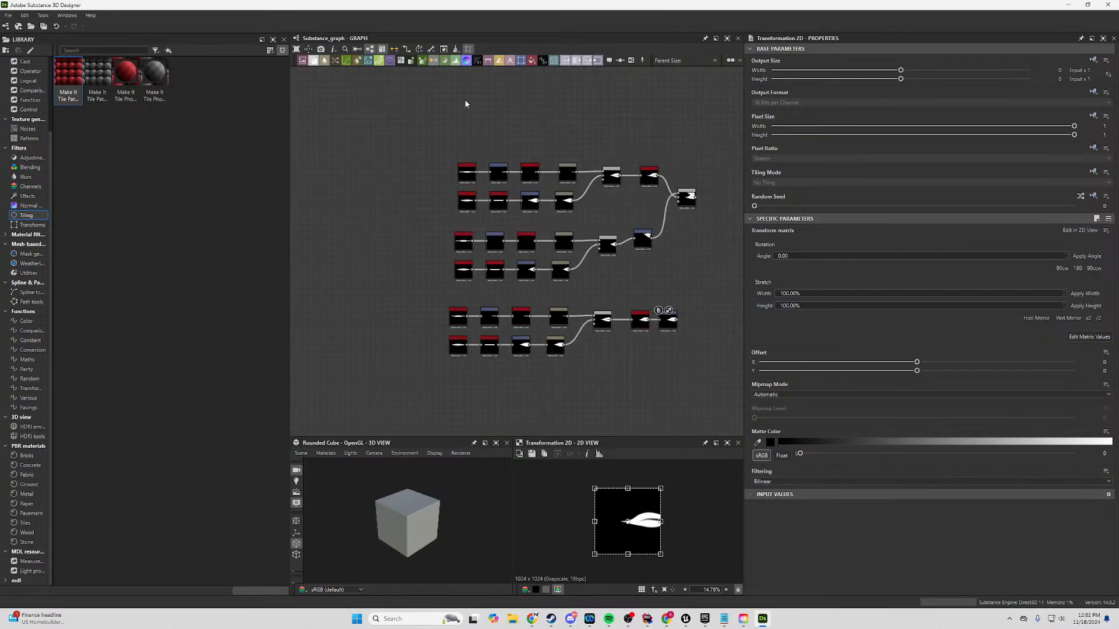
{"action": "key", "text": "space"}
{"action": "type", "text": "poly"}
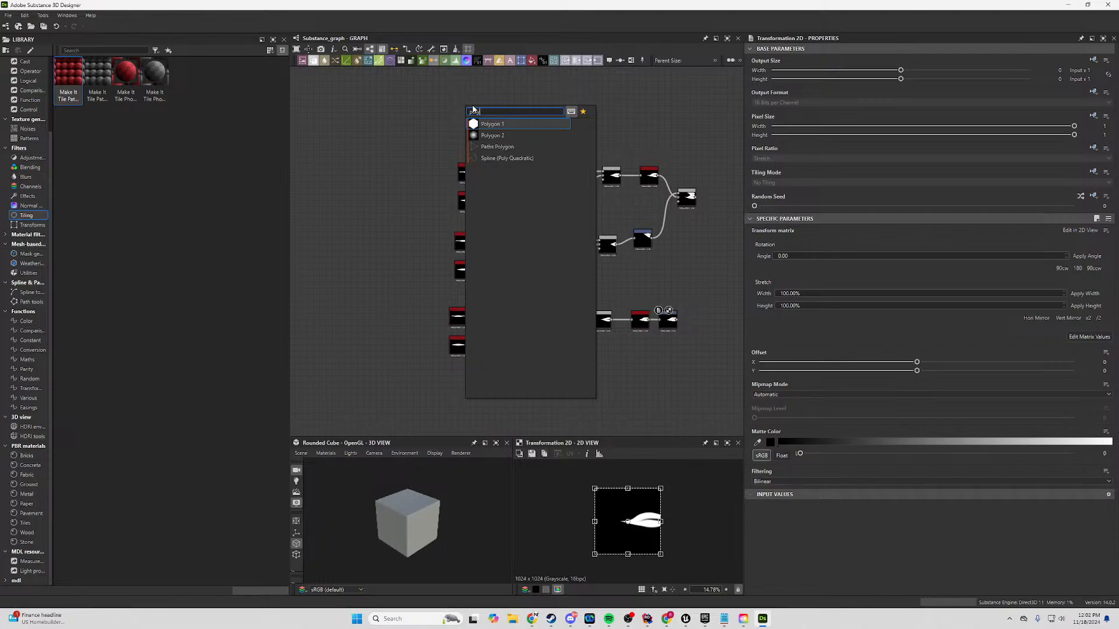
{"action": "key", "text": "Return"}
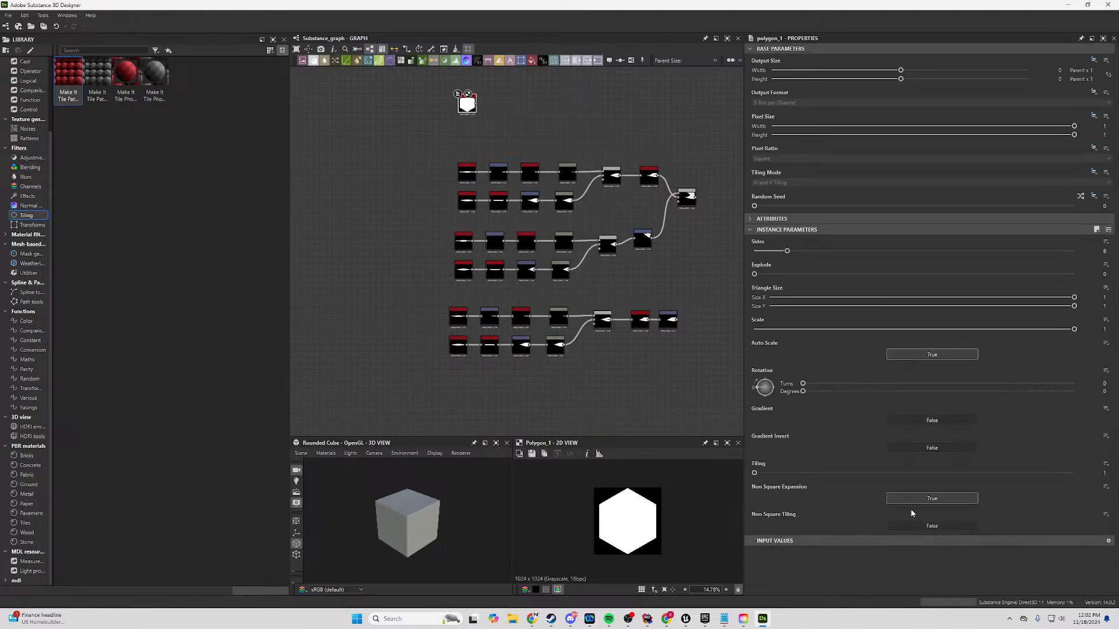
Set the polygon's Sides to 4.
{"action": "left_click_drag", "start_coordinate": [776, 252], "coordinate": [756, 252]}
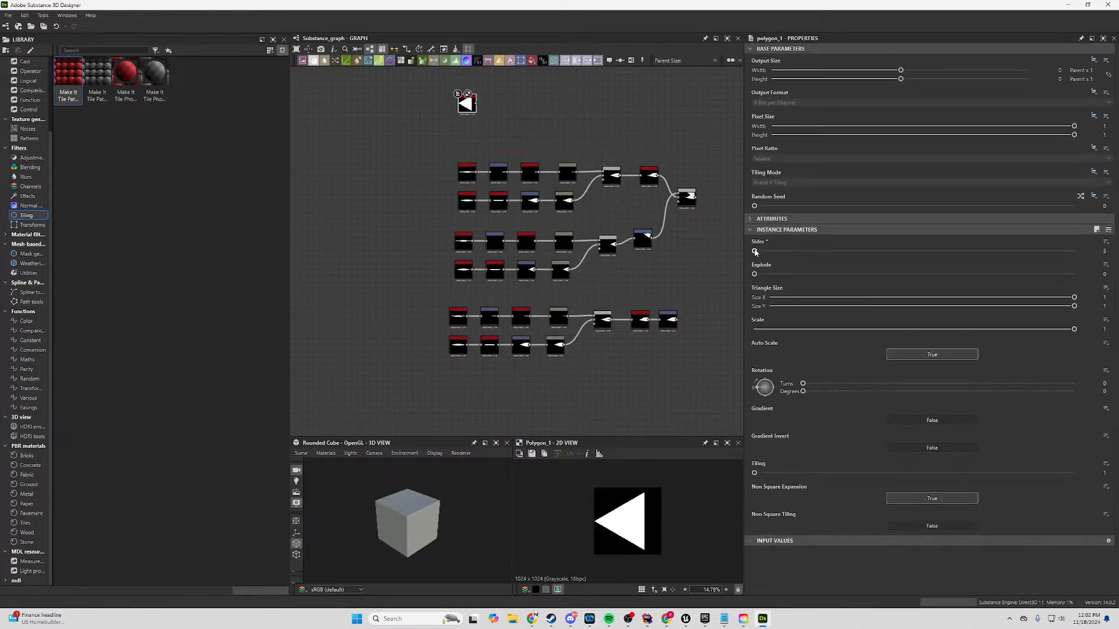
{"action": "left_click", "coordinate": [765, 251]}
{"action": "key", "text": "f"}
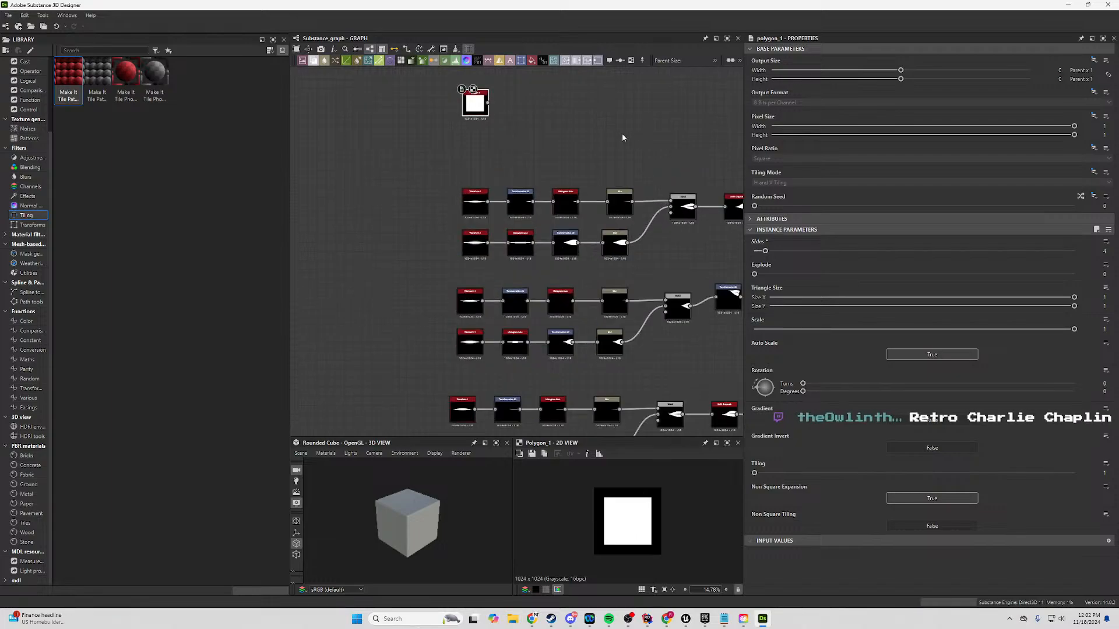
Add a Transformation 2D node after the polygon and shift the square right to an Offset X of about -0.61.
{"action": "left_click_drag", "start_coordinate": [371, 158], "coordinate": [457, 151]}
{"action": "type", "text": "tr"}
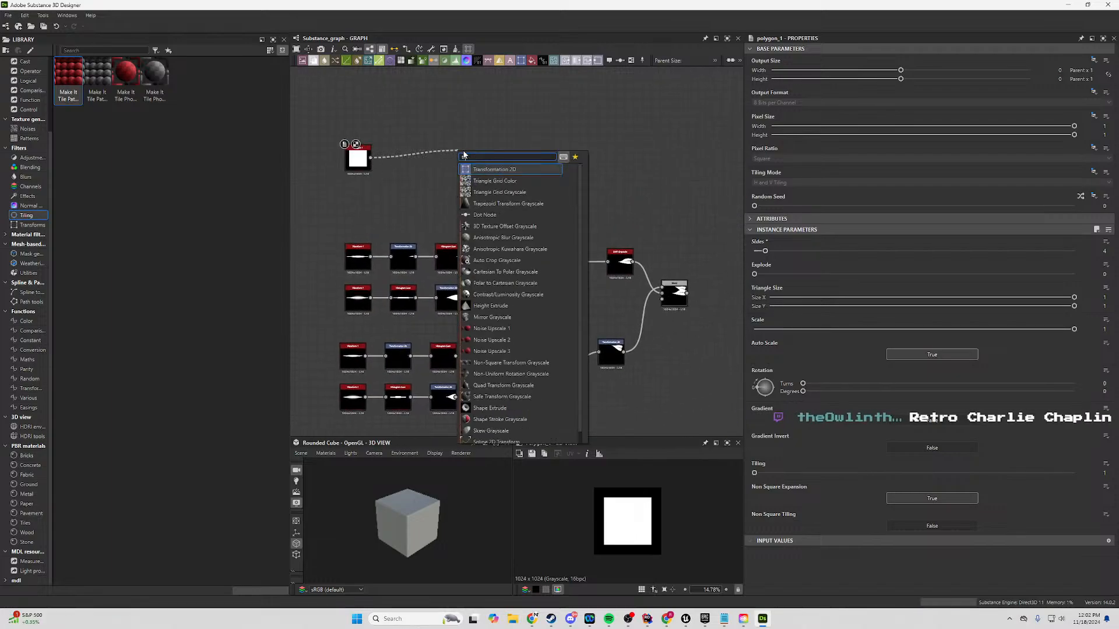
{"action": "key", "text": "Return"}
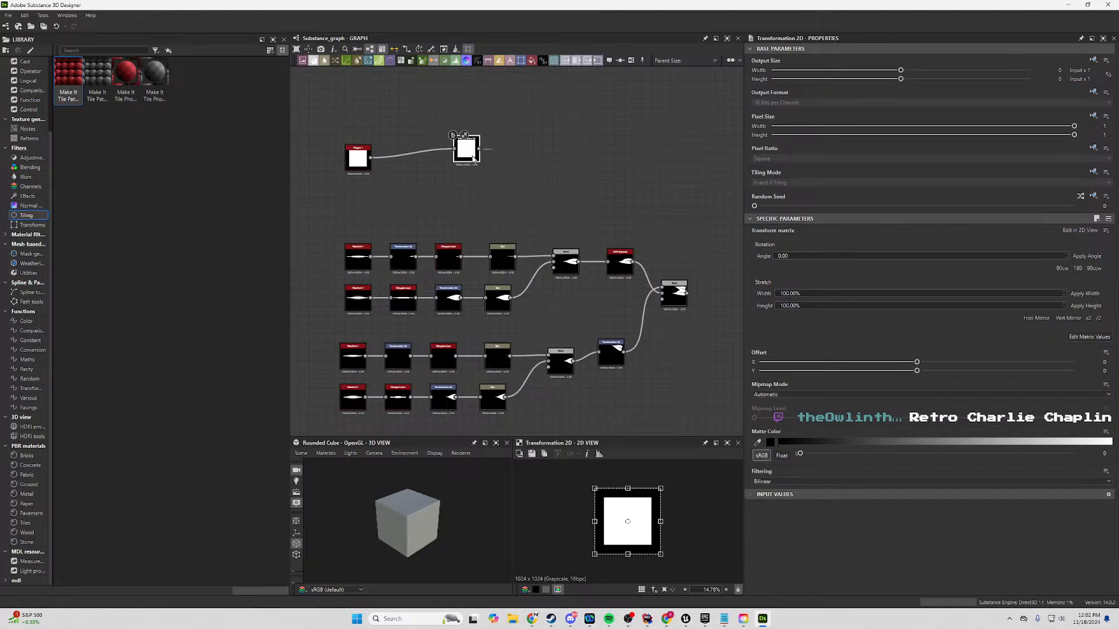
{"action": "left_click_drag", "start_coordinate": [625, 528], "coordinate": [669, 528]}
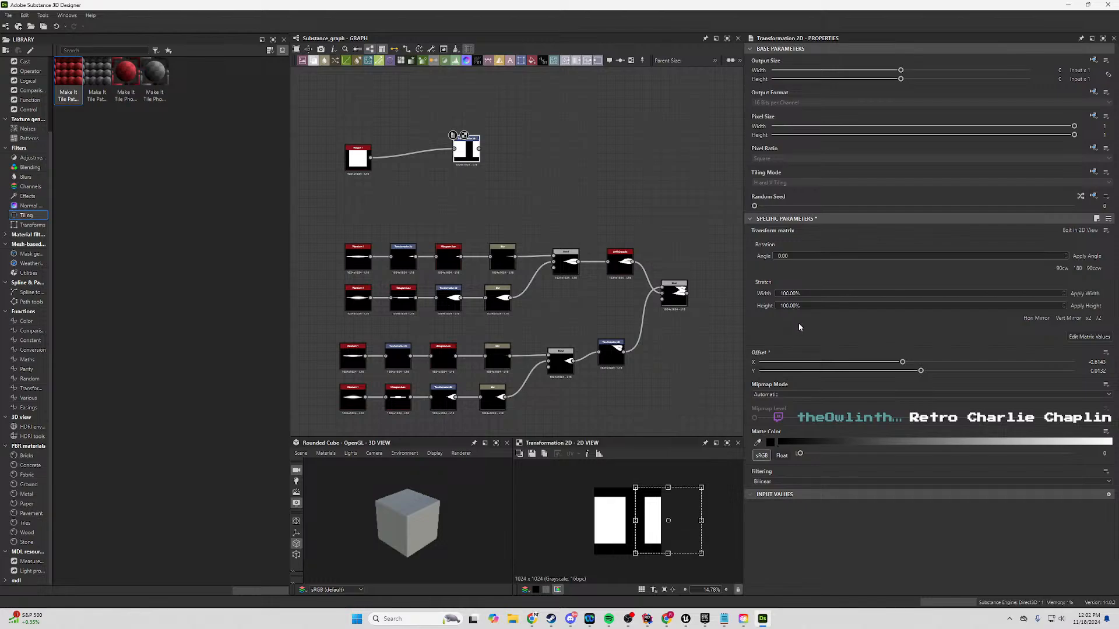
Set the Polygon 1 node's Tiling Mode to No Tiling.
{"action": "left_click", "coordinate": [360, 163]}
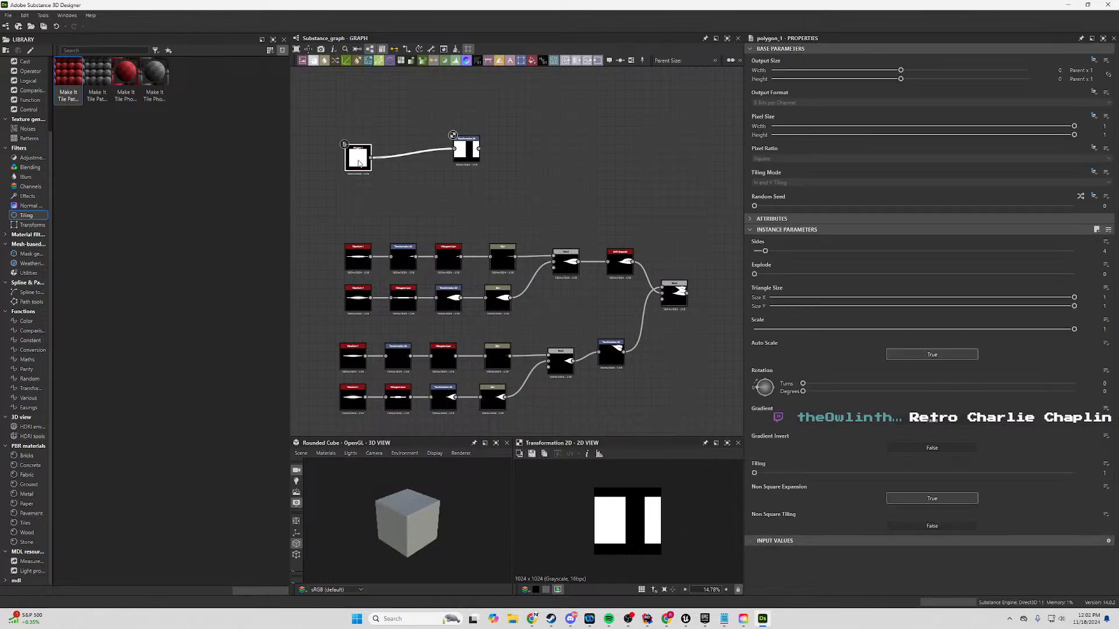
{"action": "left_click", "coordinate": [1094, 172]}
{"action": "left_click", "coordinate": [781, 183]}
{"action": "left_click", "coordinate": [781, 187]}
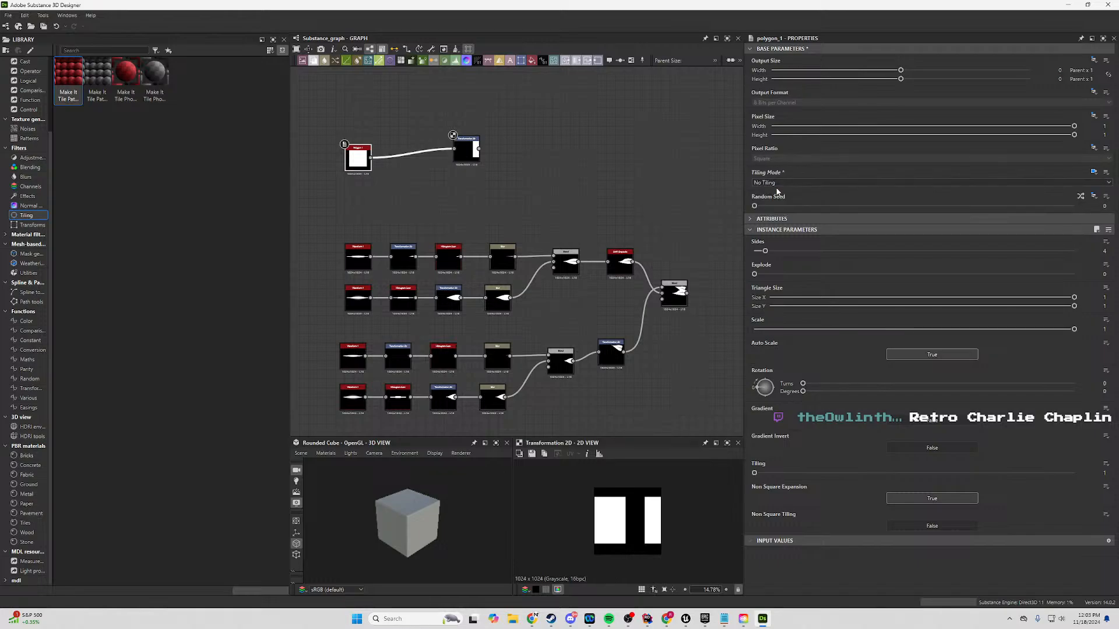
Add a Blend node after the polygon's Transformation 2D and place it beside the combined leaves, with those leaves as its background.
{"action": "left_click", "coordinate": [470, 150]}
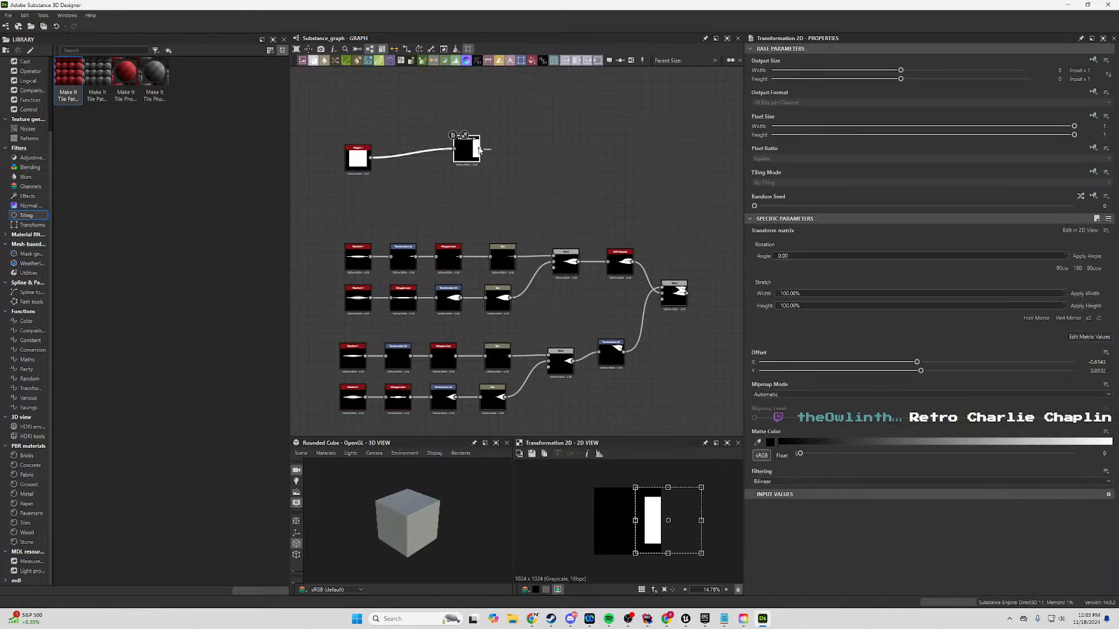
{"action": "left_click_drag", "start_coordinate": [479, 150], "coordinate": [715, 180]}
{"action": "left_click_drag", "start_coordinate": [497, 118], "coordinate": [329, 181]}
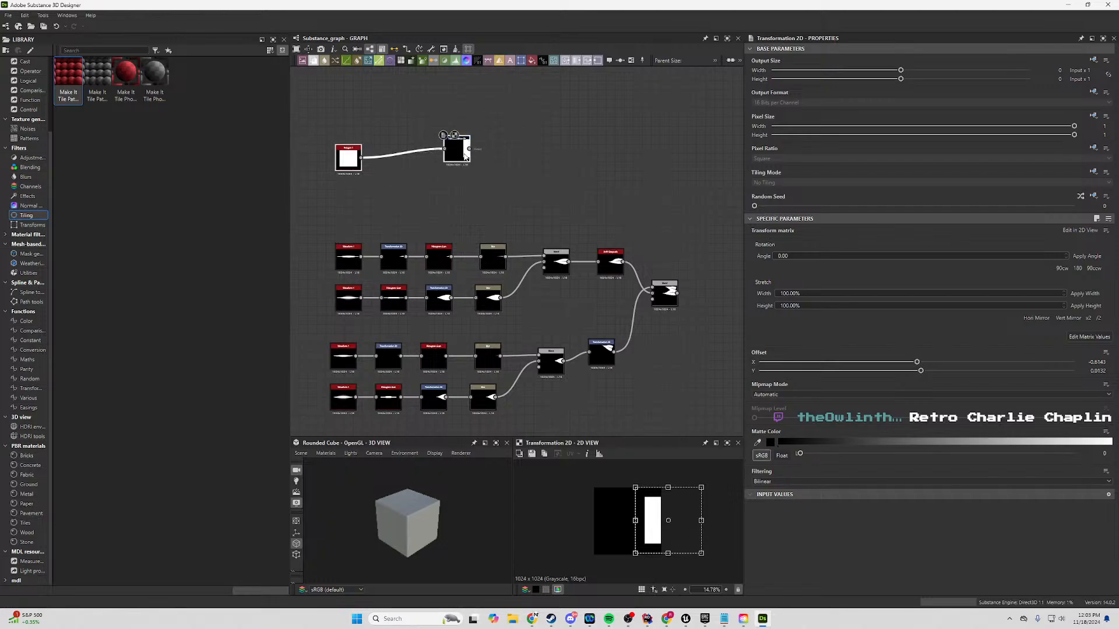
{"action": "left_click_drag", "start_coordinate": [461, 155], "coordinate": [553, 194]}
{"action": "left_click_drag", "start_coordinate": [631, 194], "coordinate": [656, 188]}
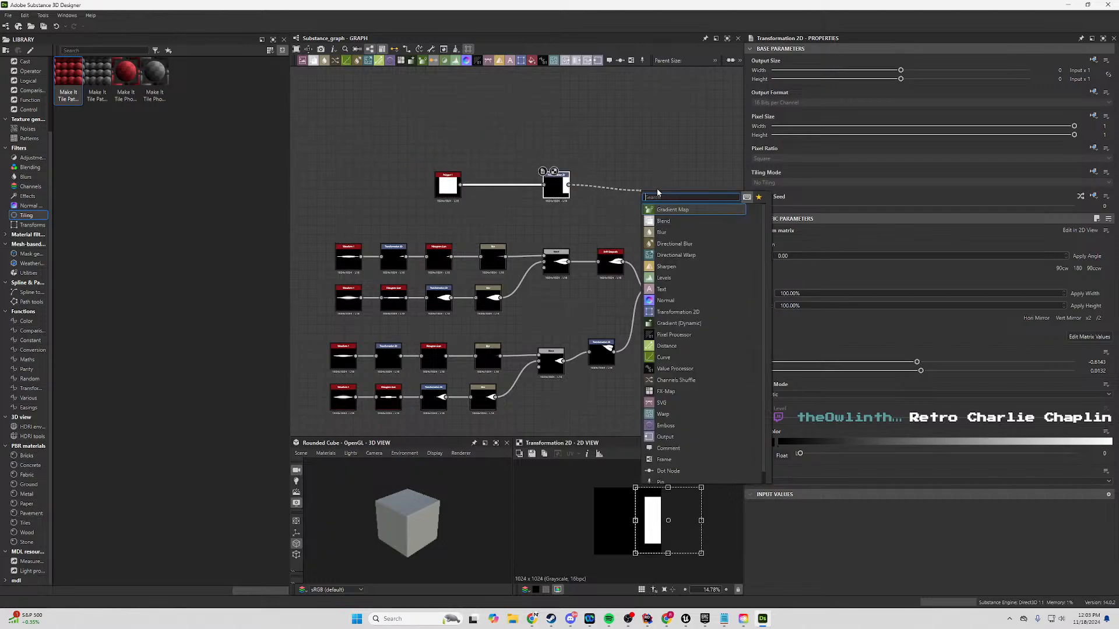
{"action": "type", "text": "blend"}
{"action": "key", "text": "Return"}
{"action": "middle_click_drag", "start_coordinate": [663, 136], "coordinate": [570, 142]}
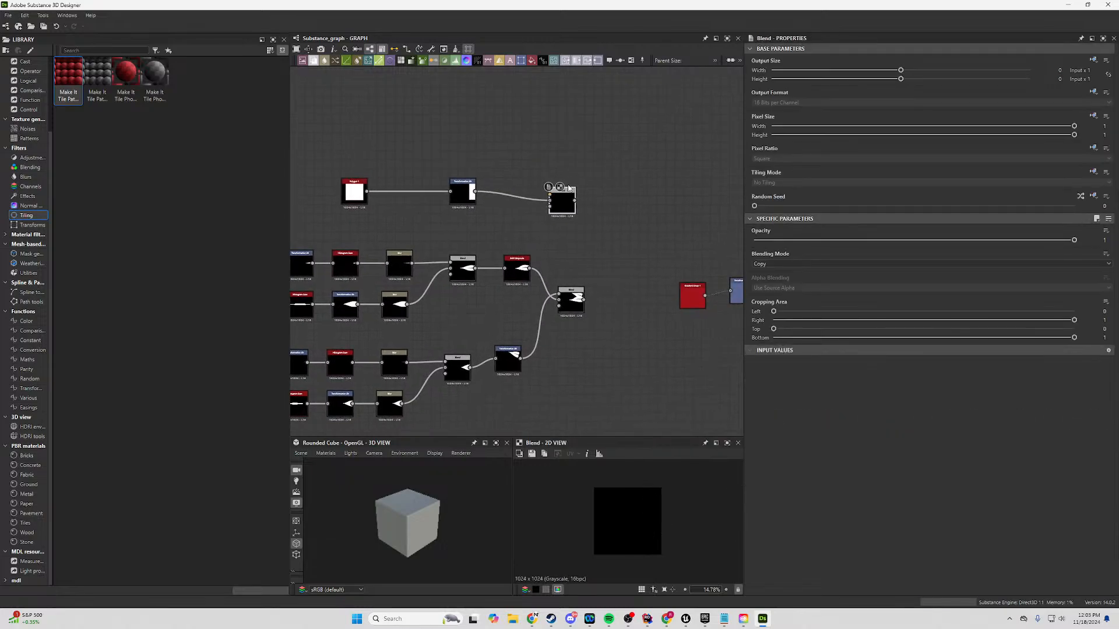
{"action": "left_click_drag", "start_coordinate": [568, 200], "coordinate": [619, 303]}
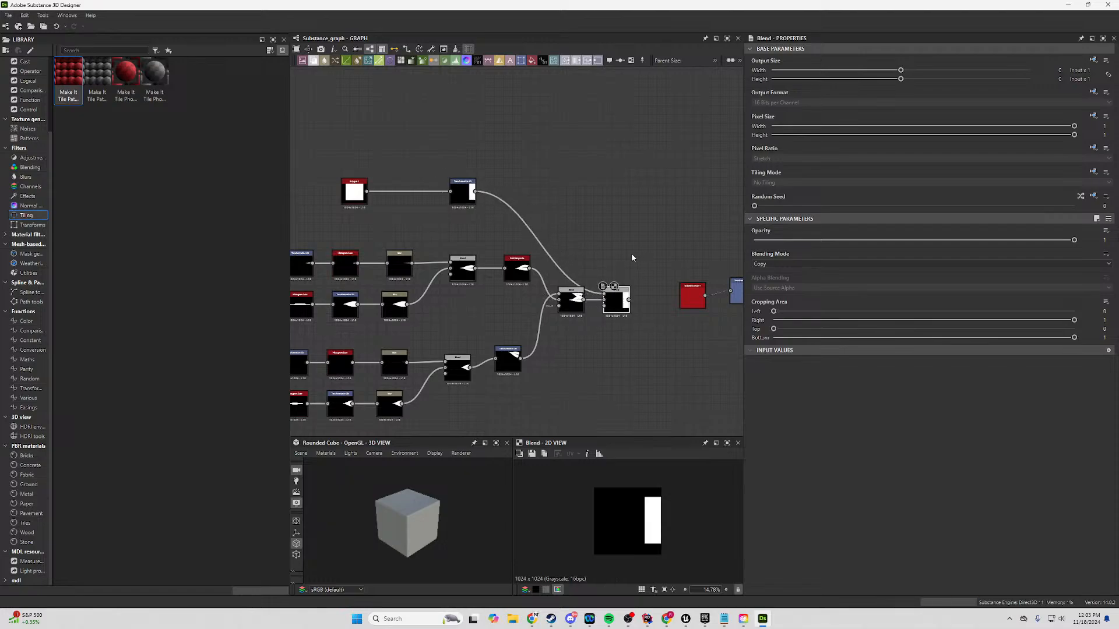
Set the new Blend node's Blending Mode to Add (Linear Dodge).
{"action": "scroll", "coordinate": [630, 254], "scroll_direction": "up", "scroll_amount": 3}
{"action": "left_click", "coordinate": [812, 264]}
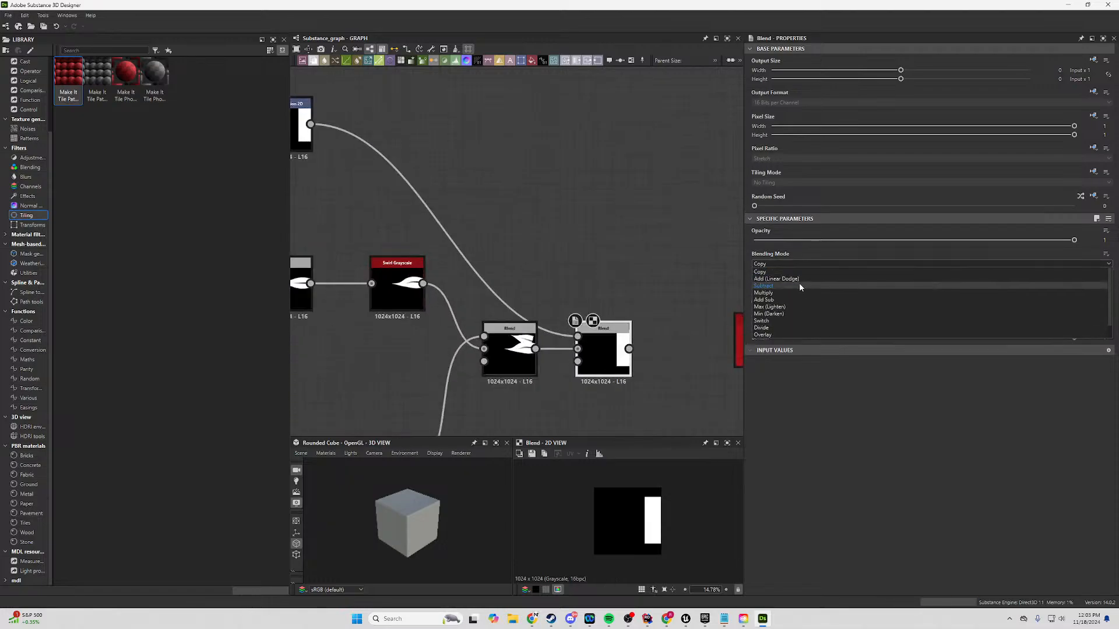
{"action": "left_click", "coordinate": [799, 282]}
{"action": "middle_click_drag", "start_coordinate": [546, 273], "coordinate": [528, 213]}
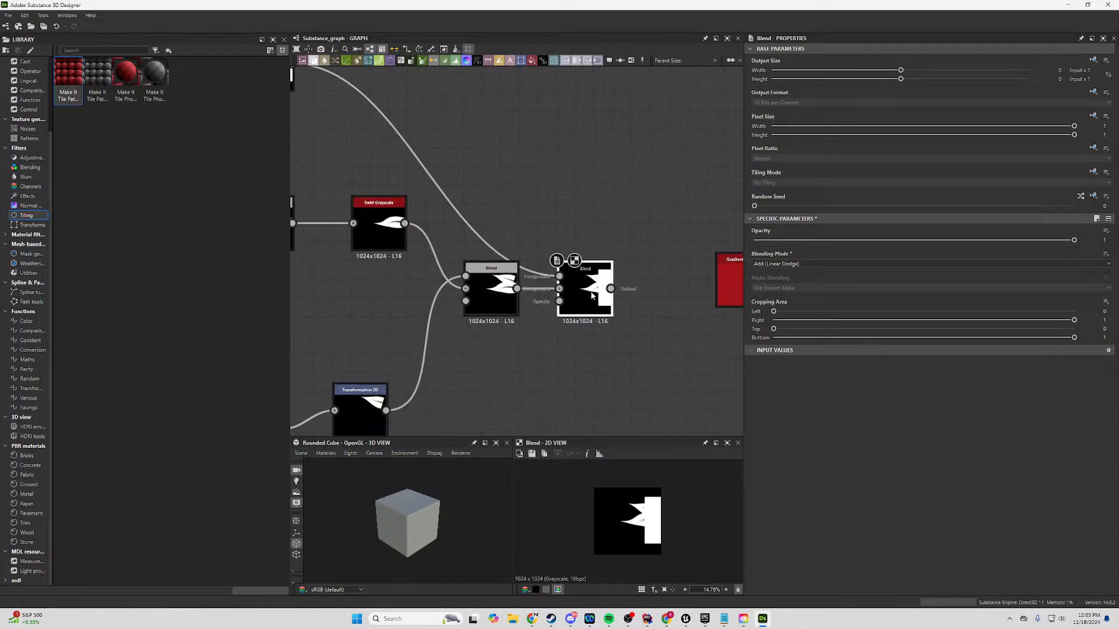
Shift the polygon square further right to an Offset X of -0.75 and keep the final Blend on Add (Linear Dodge).
{"action": "middle_click_drag", "start_coordinate": [444, 165], "coordinate": [646, 250]}
{"action": "left_click", "coordinate": [473, 159]}
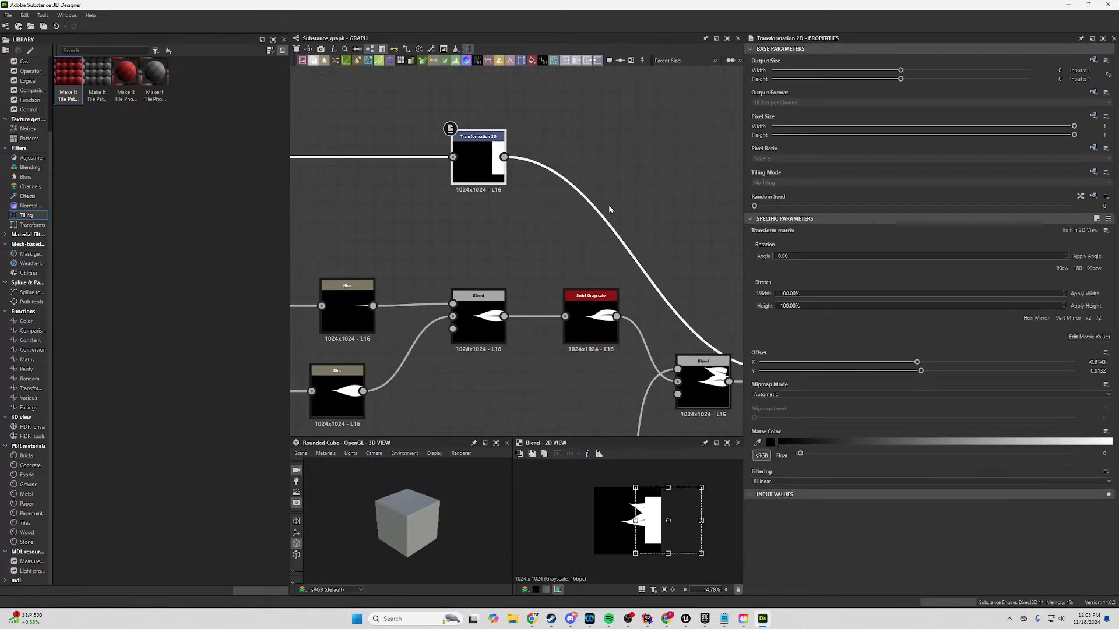
{"action": "scroll", "coordinate": [608, 204], "scroll_direction": "down", "scroll_amount": 2}
{"action": "middle_click_drag", "start_coordinate": [525, 291], "coordinate": [438, 239]}
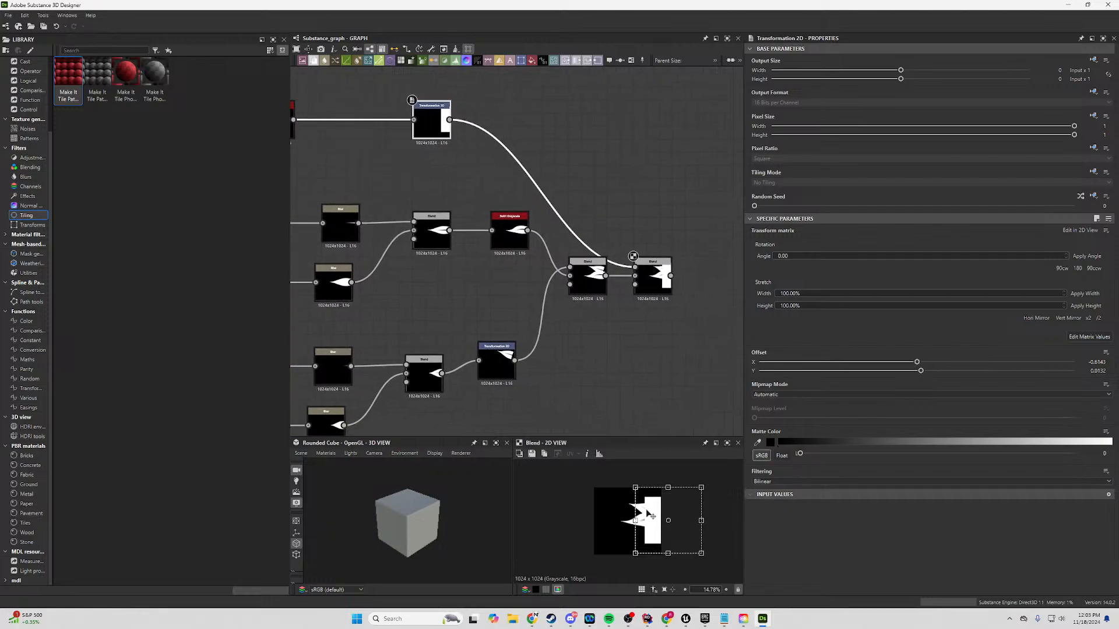
{"action": "left_click_drag", "start_coordinate": [661, 525], "coordinate": [660, 520]}
{"action": "left_click_drag", "start_coordinate": [921, 371], "coordinate": [897, 362]}
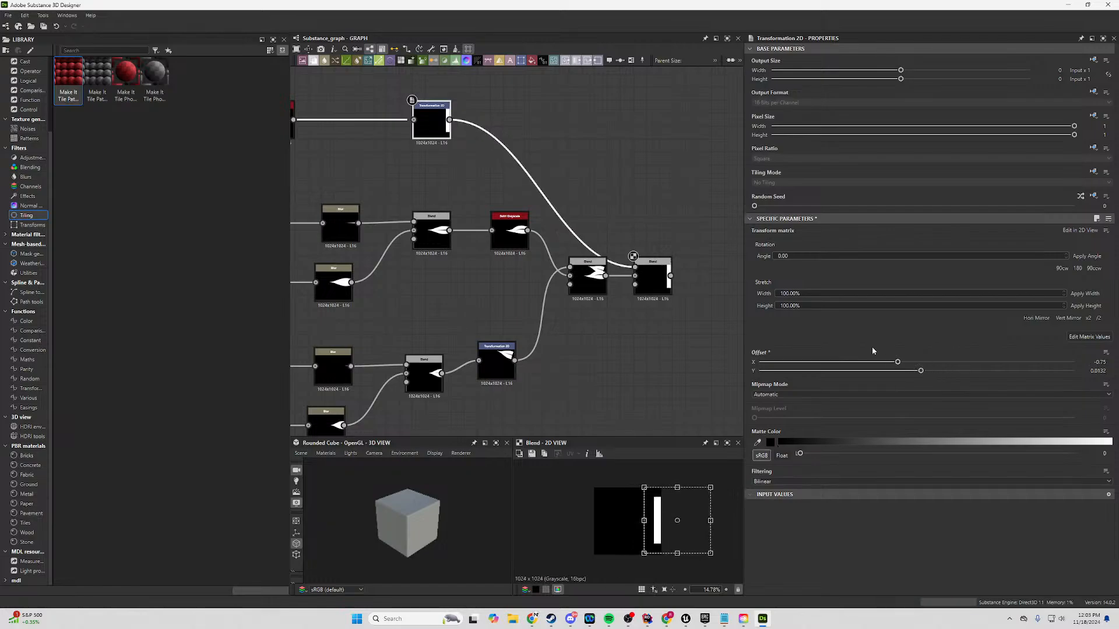
{"action": "left_click", "coordinate": [653, 269]}
{"action": "left_click", "coordinate": [770, 263]}
{"action": "left_click", "coordinate": [775, 278]}
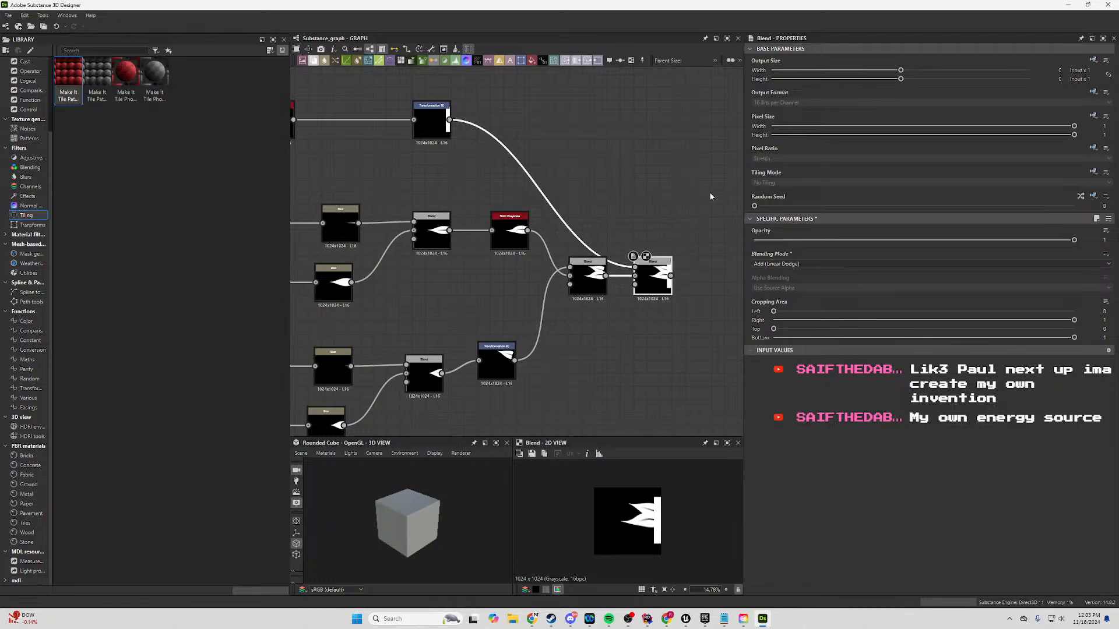
Move the unused gradient, Transformation 2D and Blend trio up, clear of the leaf chains.
{"action": "right_click", "coordinate": [666, 183]}
{"action": "left_click", "coordinate": [657, 206]}
{"action": "scroll", "coordinate": [639, 224], "scroll_direction": "up", "scroll_amount": 2}
{"action": "middle_click_drag", "start_coordinate": [656, 207], "coordinate": [529, 174]}
{"action": "scroll", "coordinate": [645, 205], "scroll_direction": "down", "scroll_amount": 3}
{"action": "middle_click_drag", "start_coordinate": [621, 163], "coordinate": [504, 190]}
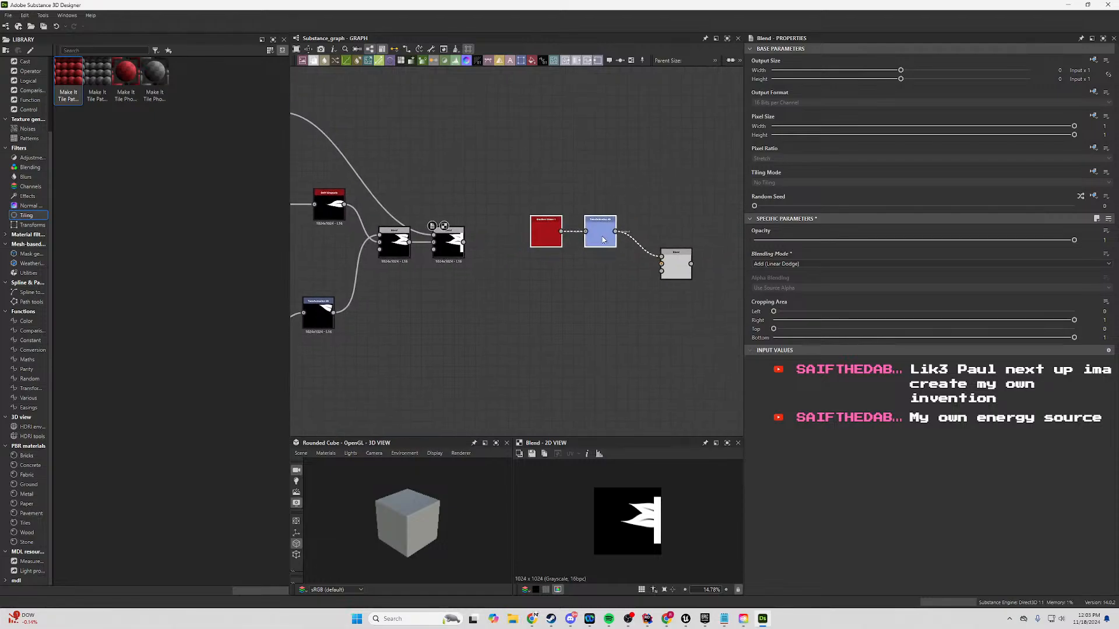
{"action": "left_click_drag", "start_coordinate": [603, 239], "coordinate": [622, 255]}
{"action": "left_click_drag", "start_coordinate": [704, 214], "coordinate": [524, 306]}
{"action": "left_click_drag", "start_coordinate": [623, 253], "coordinate": [546, 128]}
{"action": "left_click", "coordinate": [450, 161]}
{"action": "scroll", "coordinate": [417, 191], "scroll_direction": "up", "scroll_amount": 2}
{"action": "scroll", "coordinate": [417, 210], "scroll_direction": "down", "scroll_amount": 5}
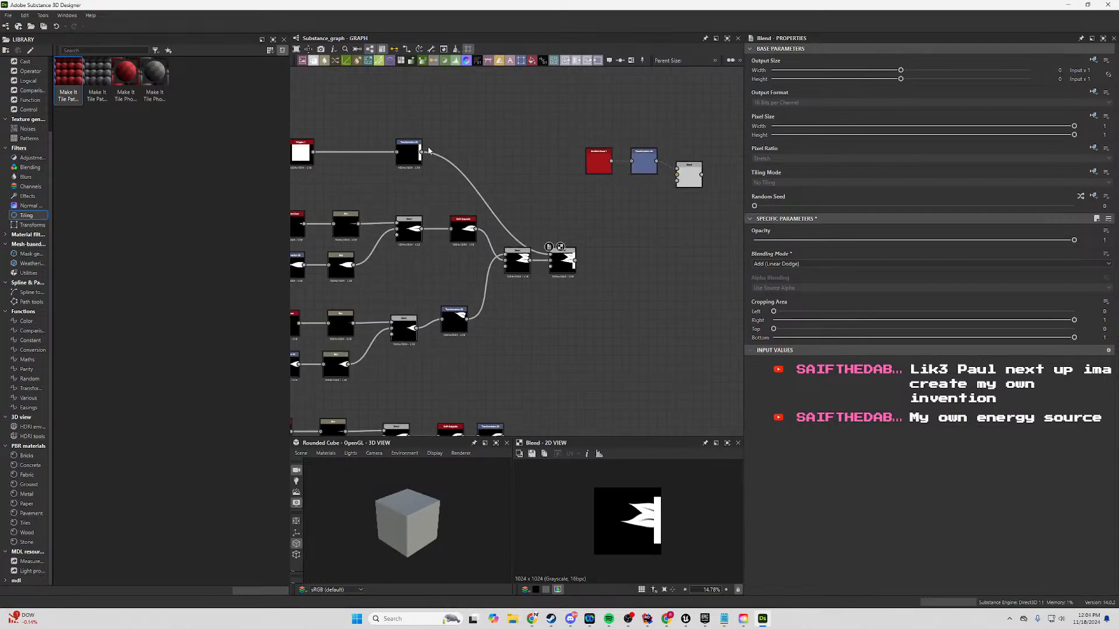
Move the Polygon 1 node and its Transformation 2D together to just above the final two Blend nodes.
{"action": "left_click_drag", "start_coordinate": [436, 190], "coordinate": [431, 186]}
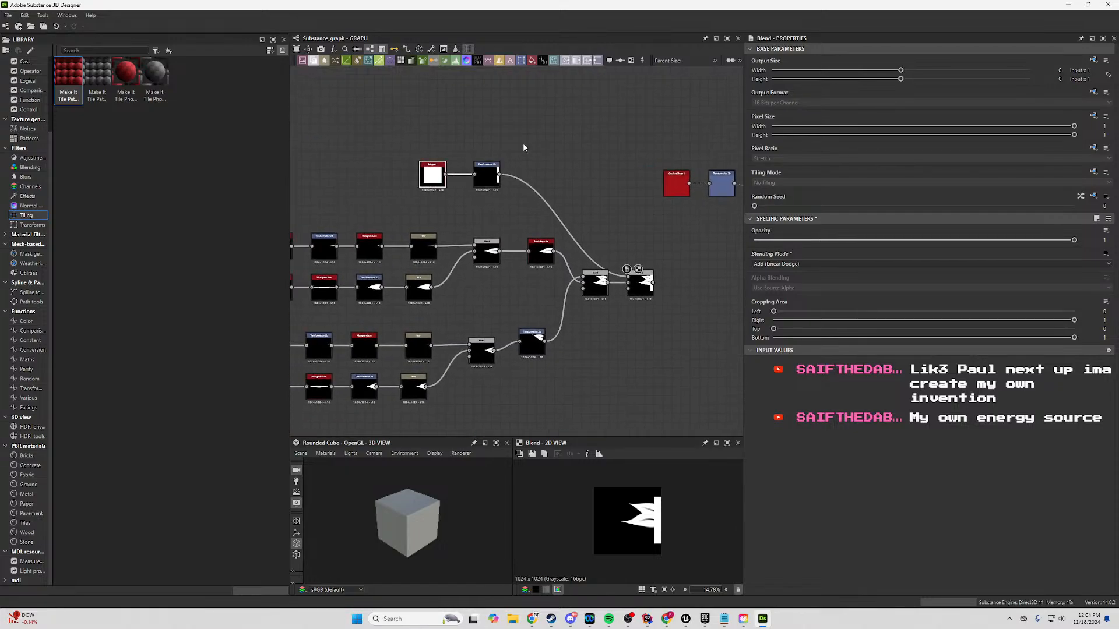
{"action": "left_click_drag", "start_coordinate": [523, 148], "coordinate": [412, 195]}
{"action": "left_click_drag", "start_coordinate": [489, 180], "coordinate": [598, 207]}
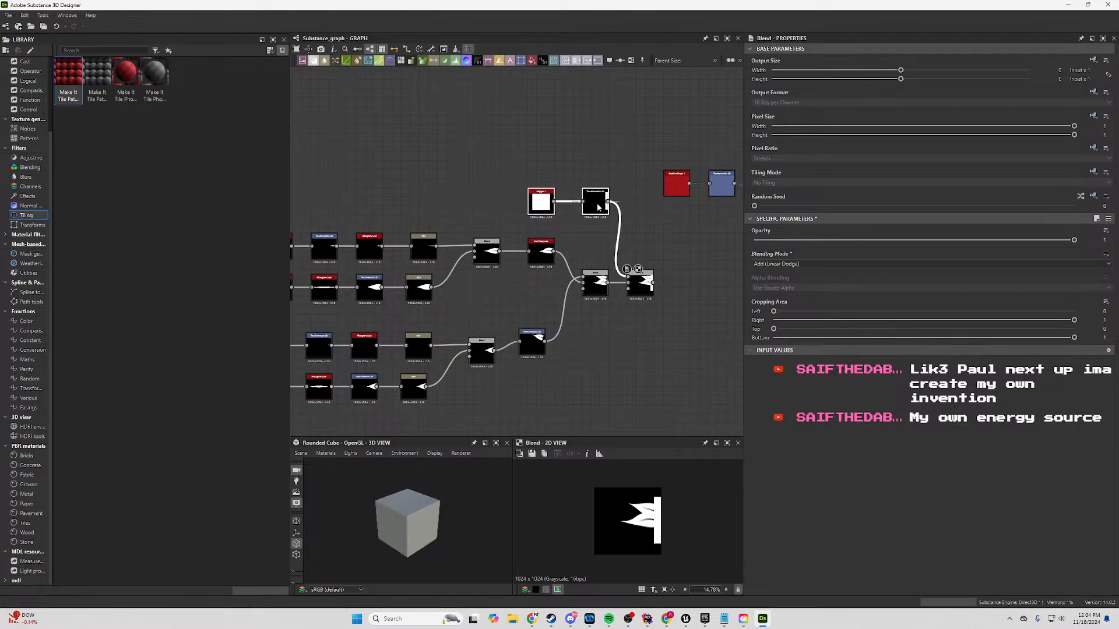
{"action": "scroll", "coordinate": [666, 260], "scroll_direction": "up", "scroll_amount": 4}
{"action": "middle_click_drag", "start_coordinate": [629, 288], "coordinate": [580, 248]}
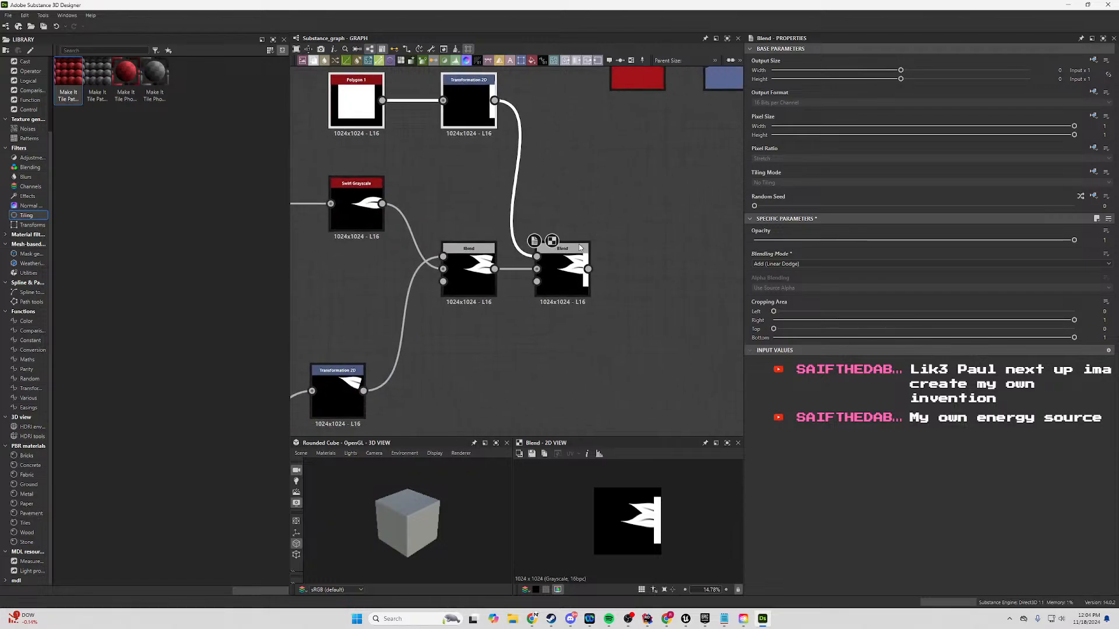
Move the final Blend aside and insert a Transformation 2D node between the leaf Blend and it.
{"action": "double_click", "coordinate": [468, 114]}
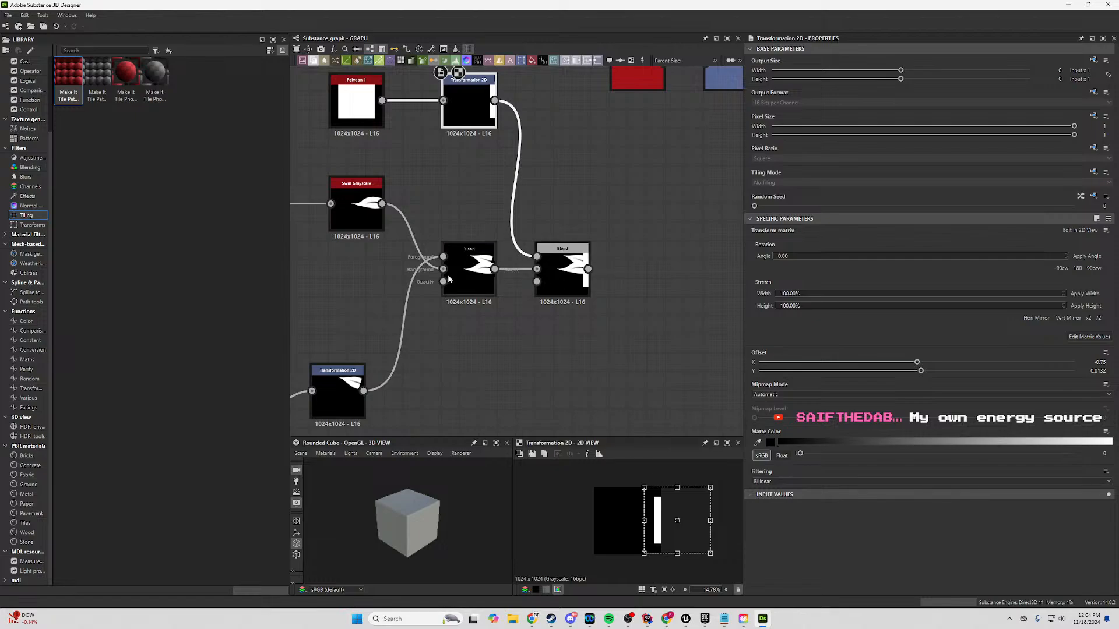
{"action": "middle_click_drag", "start_coordinate": [417, 355], "coordinate": [492, 324]}
{"action": "left_click_drag", "start_coordinate": [644, 243], "coordinate": [703, 243]}
{"action": "left_click_drag", "start_coordinate": [605, 246], "coordinate": [631, 244]}
{"action": "type", "text": "tr"}
{"action": "key", "text": "Return"}
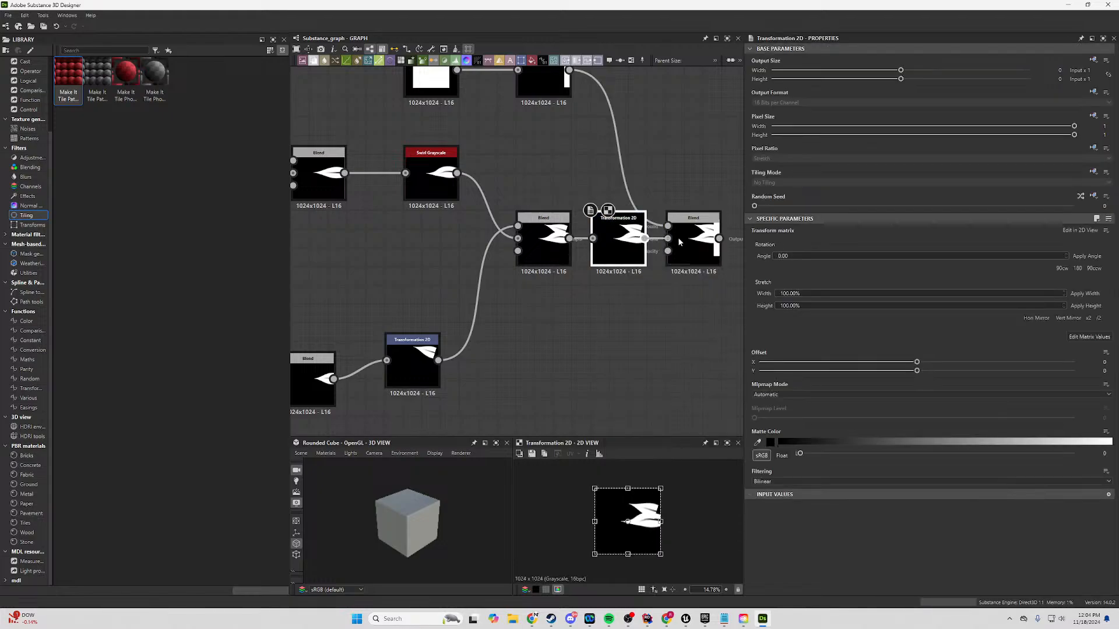
With the final Blend in preview, raise the leaf pair to an Offset of about X 0.02, Y 0.12 and widen it slightly to meet the bar.
{"action": "double_click", "coordinate": [696, 244]}
{"action": "double_click", "coordinate": [637, 250]}
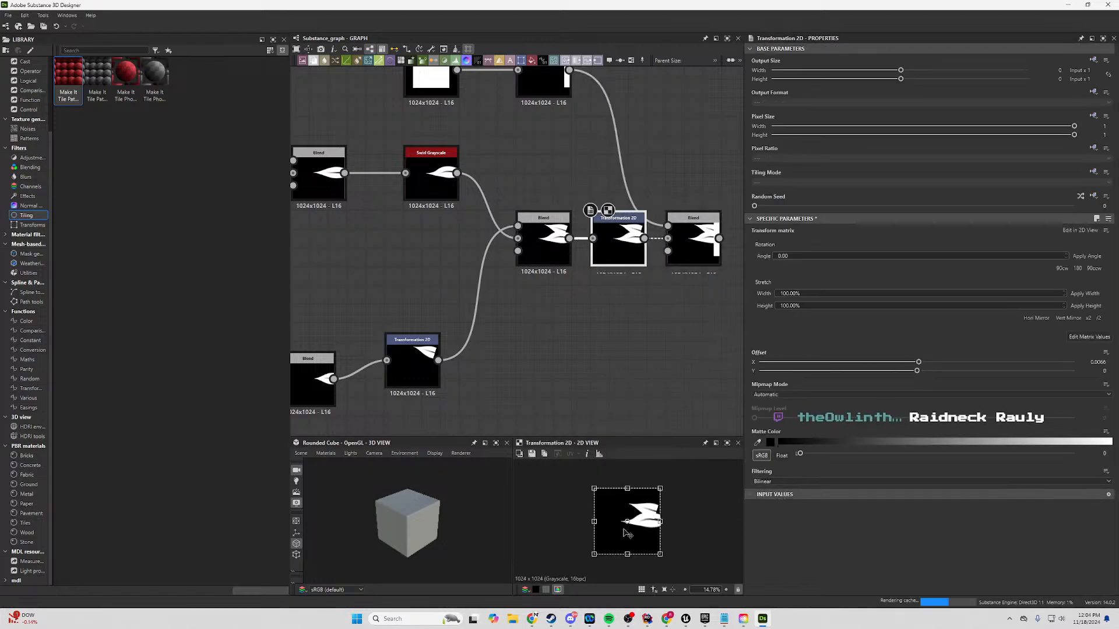
{"action": "left_click_drag", "start_coordinate": [612, 532], "coordinate": [620, 532]}
{"action": "double_click", "coordinate": [696, 248]}
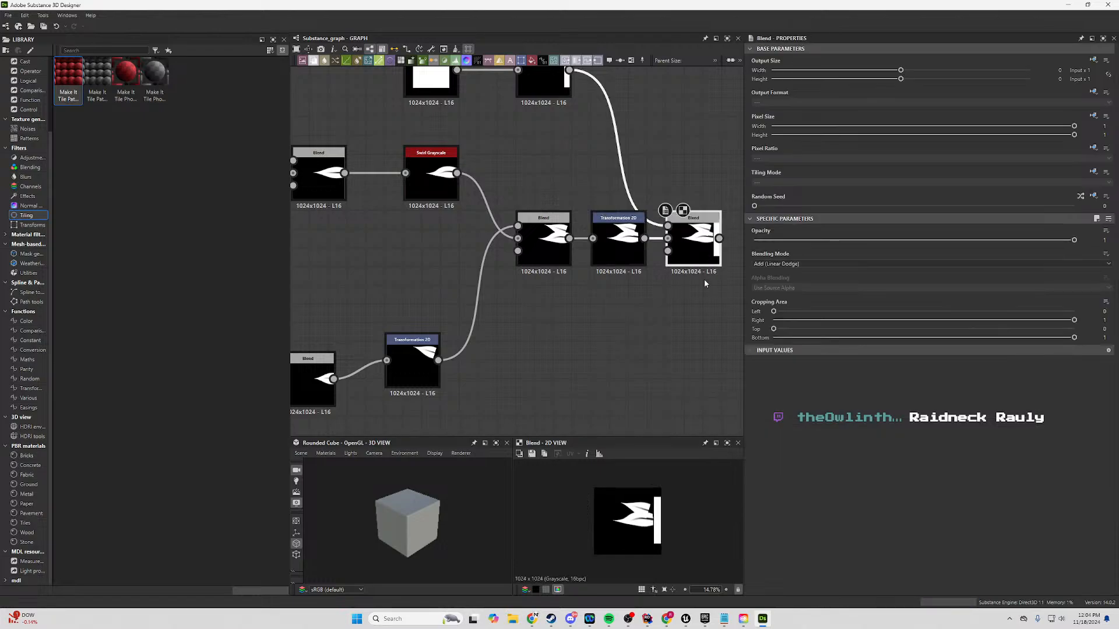
{"action": "left_click", "coordinate": [620, 245]}
{"action": "left_click_drag", "start_coordinate": [632, 524], "coordinate": [661, 513]}
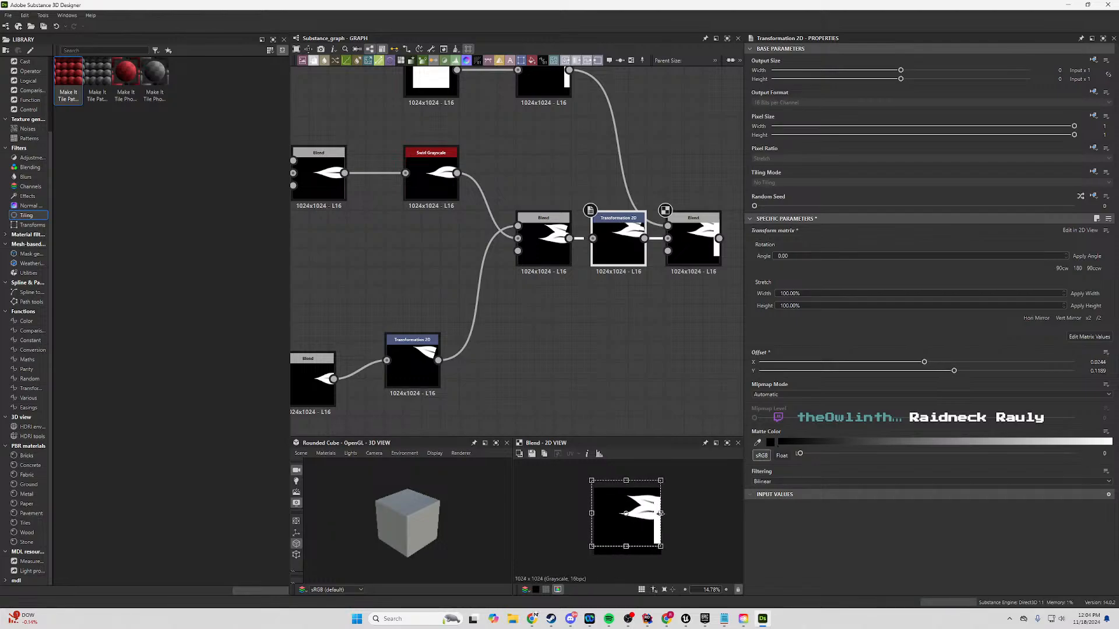
Delete the two thin-stem waveform chains that feed the foregrounds of the upper and lower leaf Blends.
{"action": "middle_click_drag", "start_coordinate": [499, 352], "coordinate": [642, 280]}
{"action": "scroll", "coordinate": [416, 344], "scroll_direction": "down", "scroll_amount": 3}
{"action": "middle_click_drag", "start_coordinate": [416, 343], "coordinate": [577, 336]}
{"action": "left_click_drag", "start_coordinate": [537, 303], "coordinate": [326, 330]}
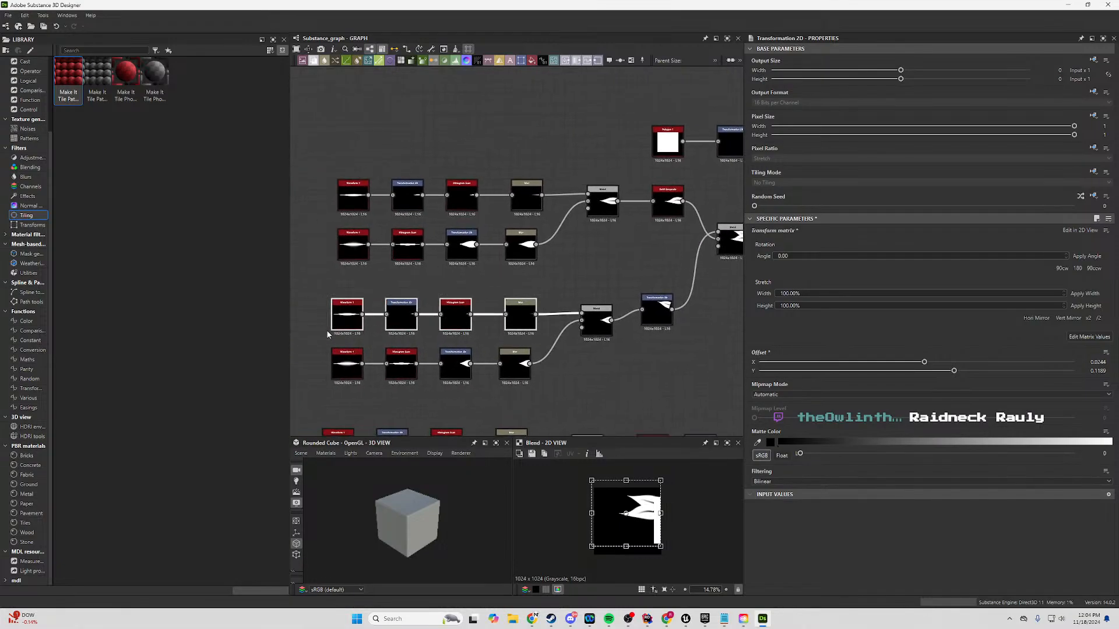
{"action": "key", "text": "Delete"}
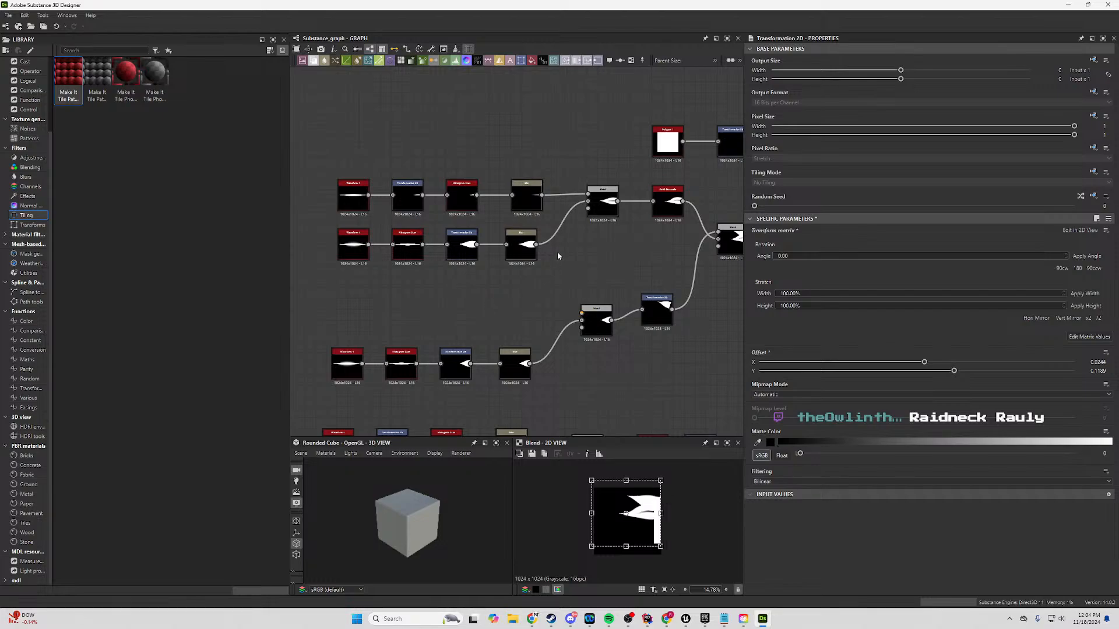
{"action": "left_click_drag", "start_coordinate": [558, 168], "coordinate": [274, 222]}
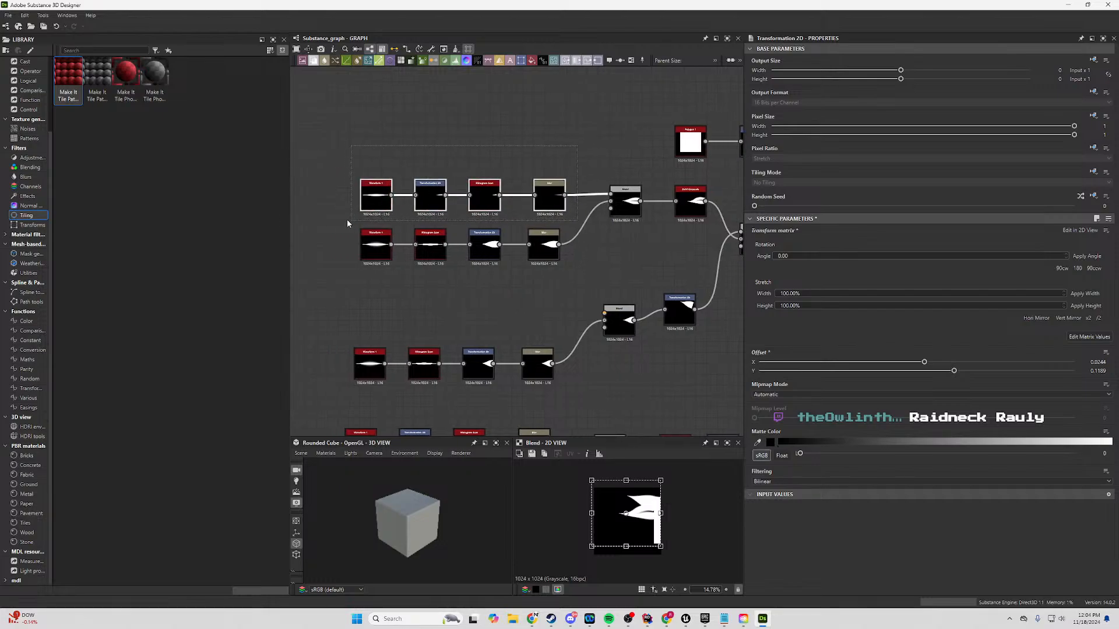
{"action": "key", "text": "Delete"}
{"action": "middle_click_drag", "start_coordinate": [502, 179], "coordinate": [383, 187]}
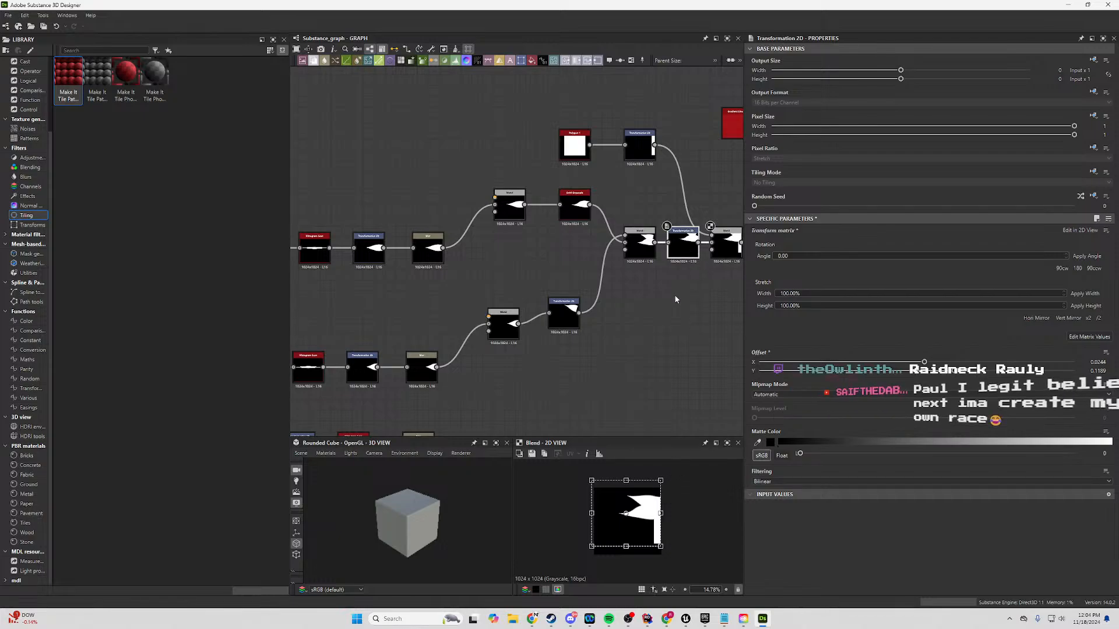
Rotate the leaf pair slightly clockwise and reposition it against the bar at an Offset of about X 0.02, Y 0.18.
{"action": "left_click_drag", "start_coordinate": [666, 470], "coordinate": [672, 473]}
{"action": "left_click_drag", "start_coordinate": [659, 516], "coordinate": [654, 518]}
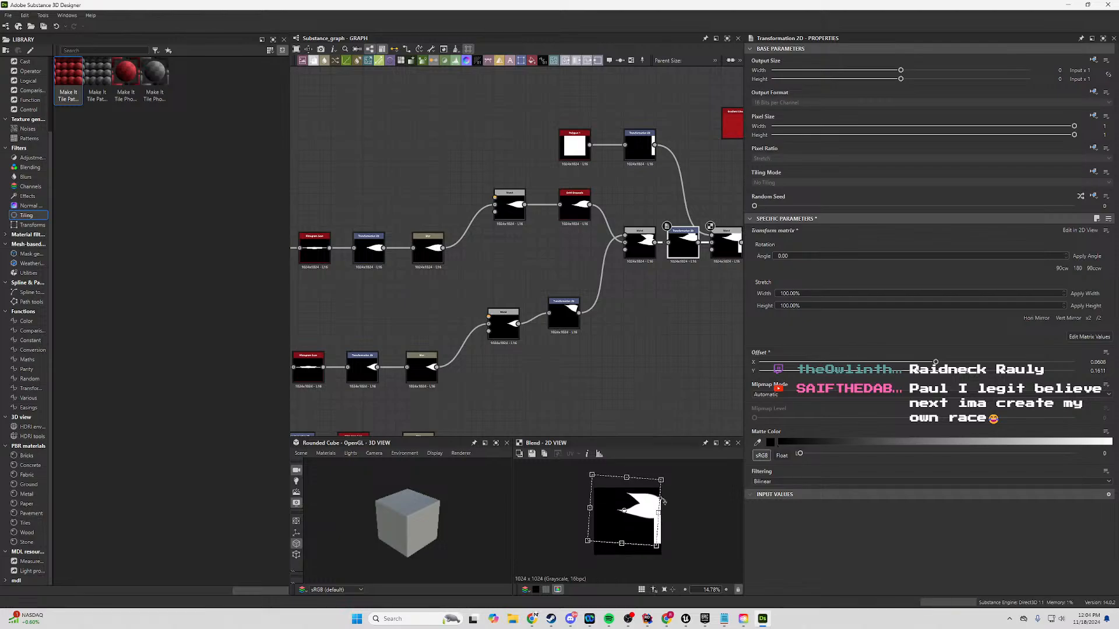
{"action": "left_click_drag", "start_coordinate": [670, 473], "coordinate": [672, 477]}
{"action": "left_click_drag", "start_coordinate": [653, 515], "coordinate": [658, 512]}
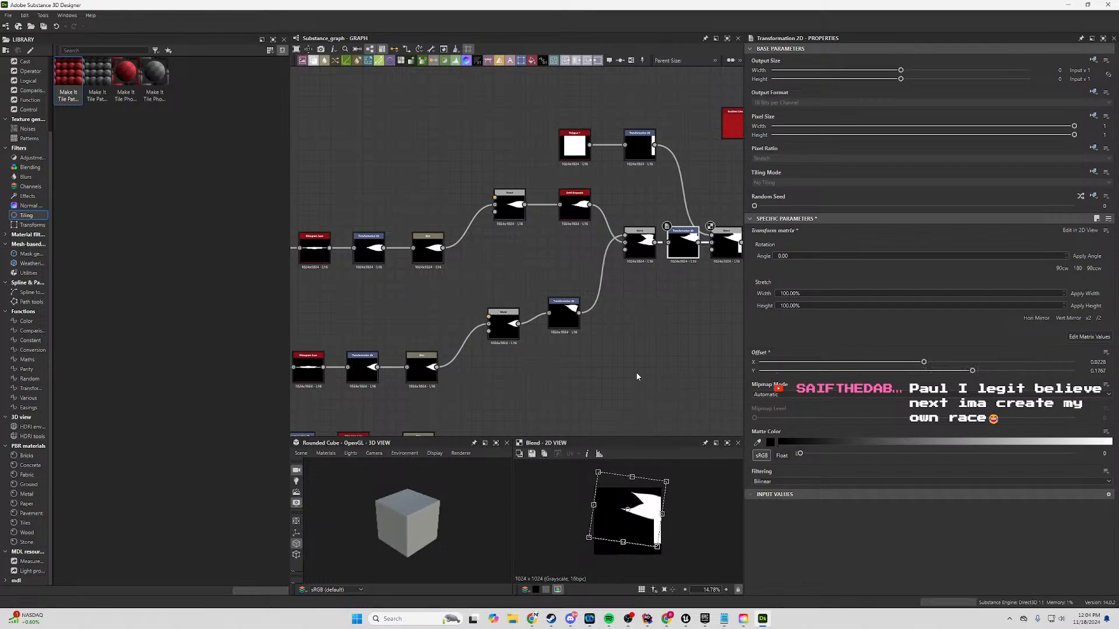
Remove the redundant Blend from the upper leaf chain and line the chain up directly beside the Swirl Grayscale node.
{"action": "middle_click_drag", "start_coordinate": [610, 382], "coordinate": [516, 188]}
{"action": "left_click_drag", "start_coordinate": [516, 188], "coordinate": [293, 254]}
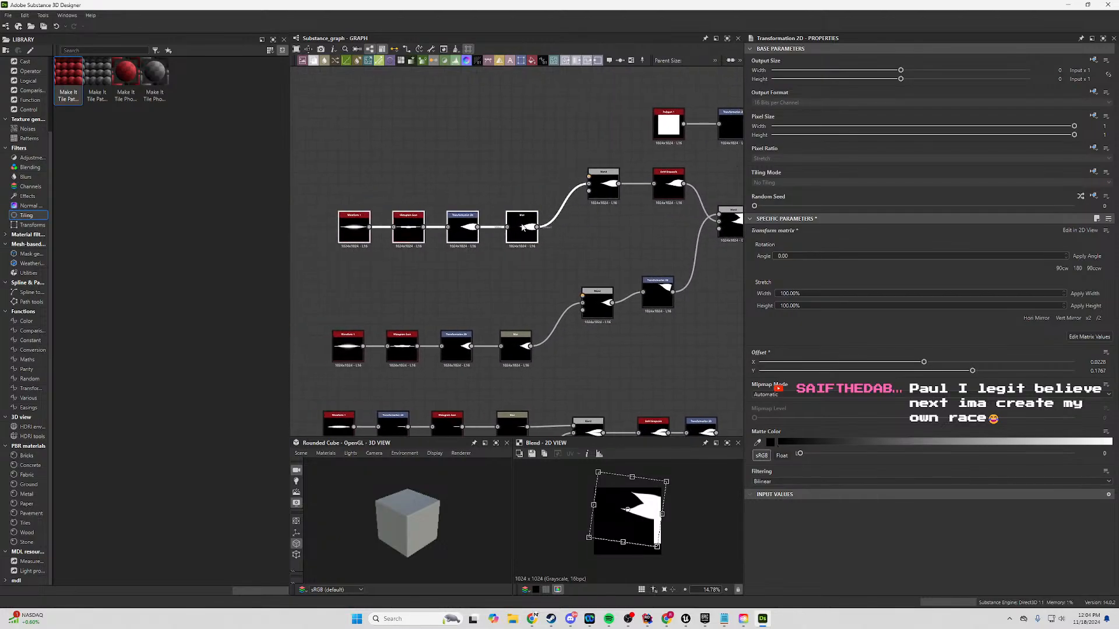
{"action": "left_click_drag", "start_coordinate": [522, 227], "coordinate": [522, 184]}
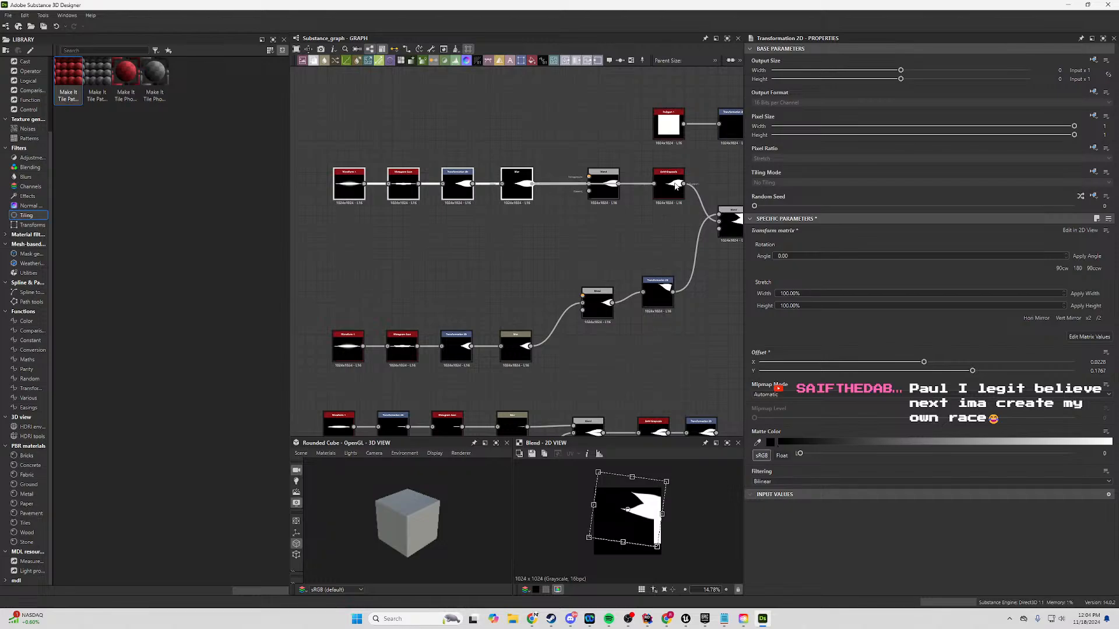
{"action": "left_click", "coordinate": [606, 185]}
{"action": "key", "text": "BackSpace"}
{"action": "left_click_drag", "start_coordinate": [551, 179], "coordinate": [298, 205]}
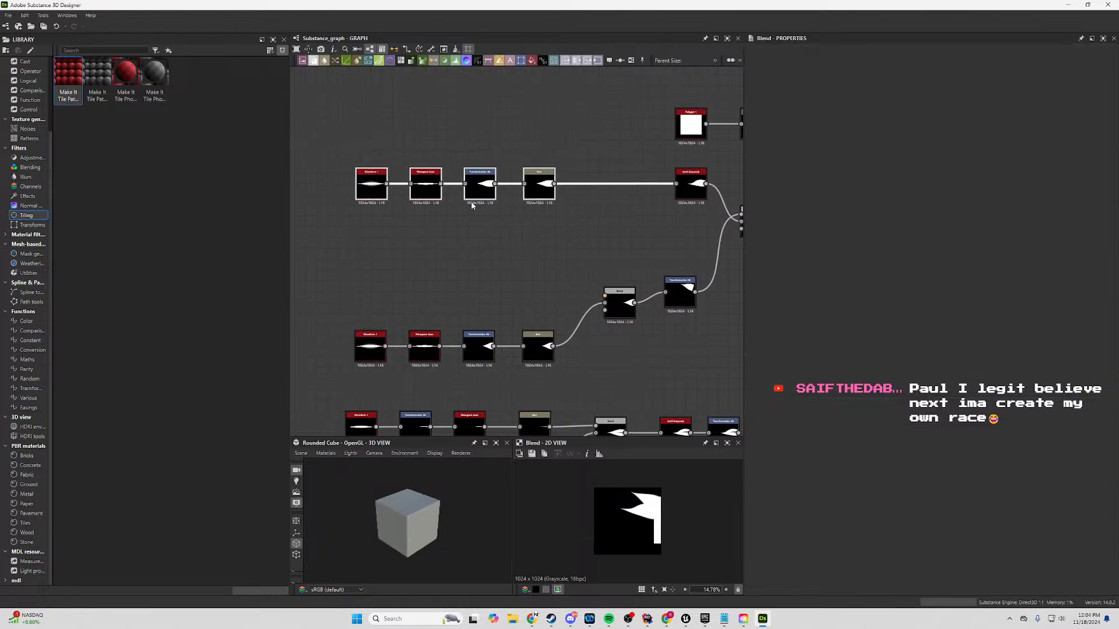
{"action": "left_click_drag", "start_coordinate": [551, 182], "coordinate": [646, 182]}
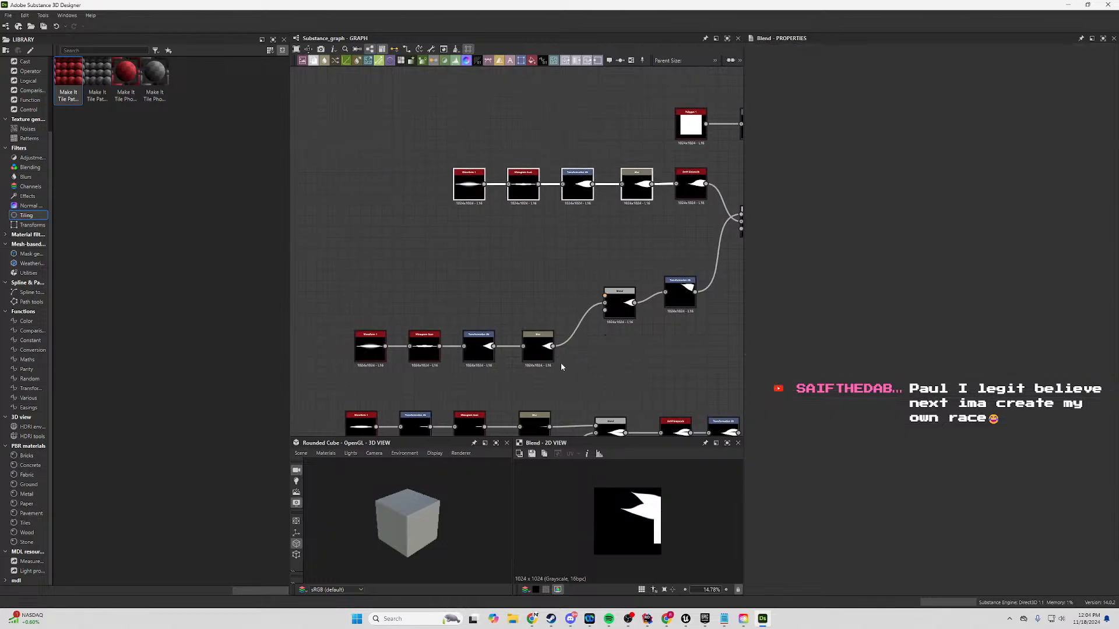
Remove the redundant Blend from the lower leaf chain and move the chain level with and closer to its Transformation 2D node.
{"action": "left_click_drag", "start_coordinate": [561, 366], "coordinate": [348, 328]}
{"action": "left_click_drag", "start_coordinate": [537, 348], "coordinate": [570, 300]}
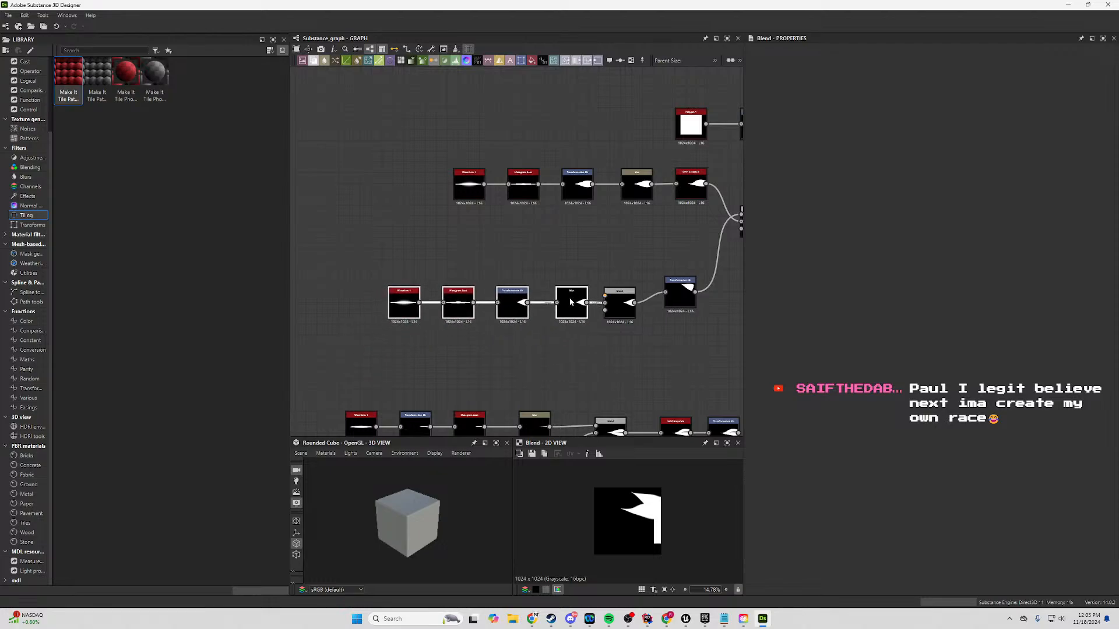
{"action": "left_click", "coordinate": [617, 308]}
{"action": "key", "text": "Delete"}
{"action": "left_click_drag", "start_coordinate": [605, 255], "coordinate": [402, 327]}
{"action": "mouse_move", "coordinate": [566, 306]}
{"action": "left_mouse_down"}
{"action": "mouse_move", "coordinate": [588, 291]}
{"action": "mouse_move", "coordinate": [665, 292]}
{"action": "left_mouse_up"}
{"action": "left_click", "coordinate": [588, 293]}
{"action": "scroll", "coordinate": [595, 343], "scroll_direction": "up", "scroll_amount": 1}
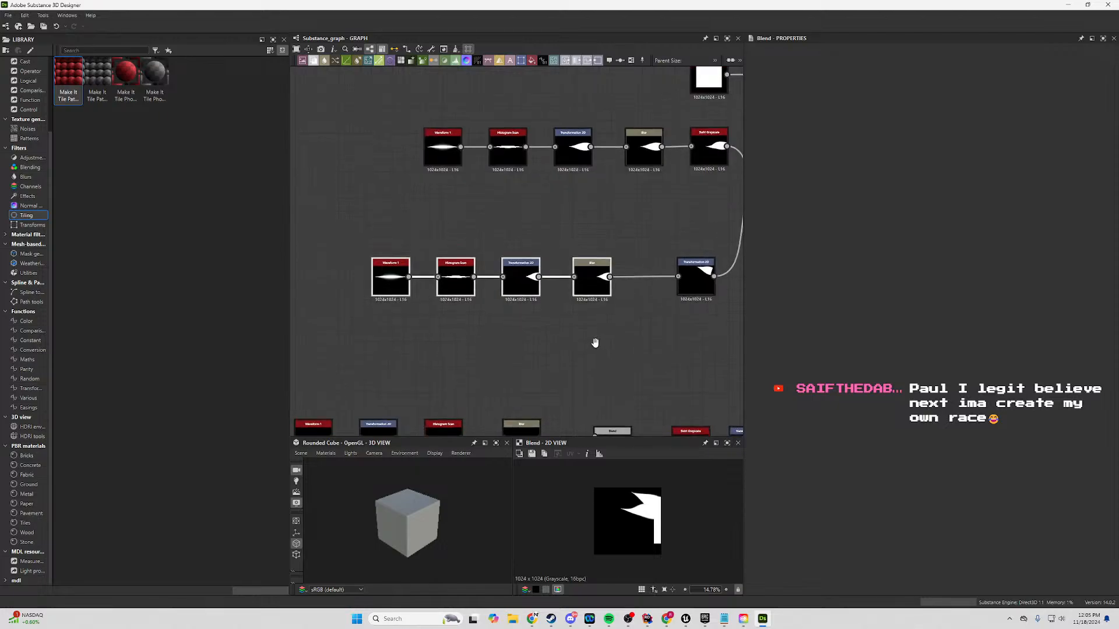
Move the second leaf chain directly beside its Transformation 2D node.
{"action": "middle_click_drag", "start_coordinate": [595, 343], "coordinate": [538, 281]}
{"action": "middle_click_drag", "start_coordinate": [595, 179], "coordinate": [619, 179]}
{"action": "left_click_drag", "start_coordinate": [556, 222], "coordinate": [595, 222]}
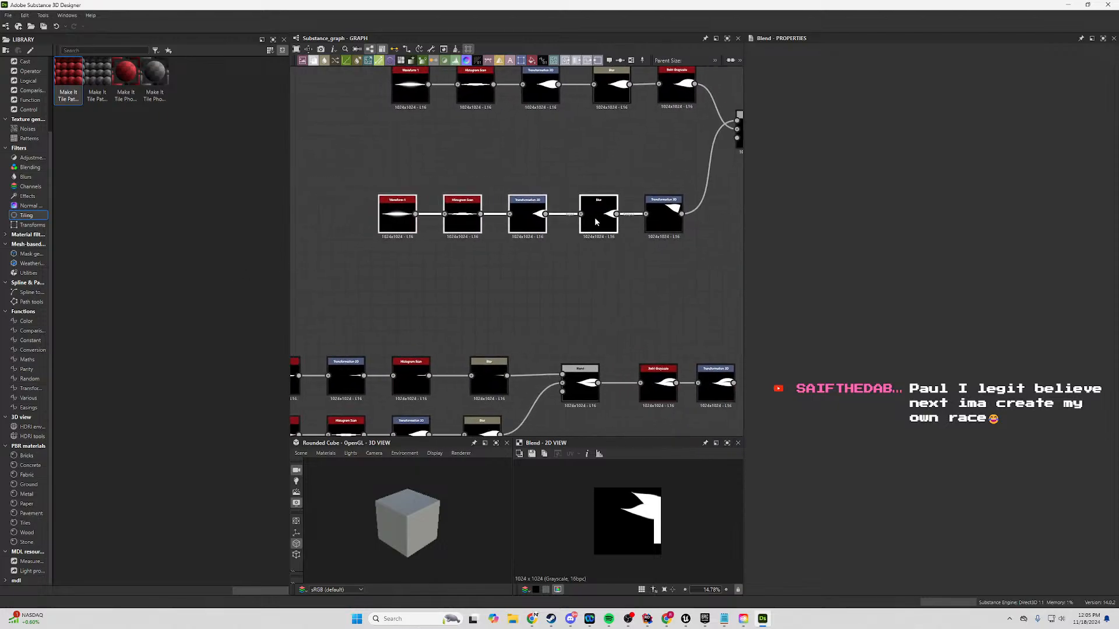
Delete the thin-stem chain and Blend from the spare leaf group, then connect the remaining leaf chain's Blur directly to Swirl Grayscale.
{"action": "scroll", "coordinate": [579, 330], "scroll_direction": "down", "scroll_amount": 3}
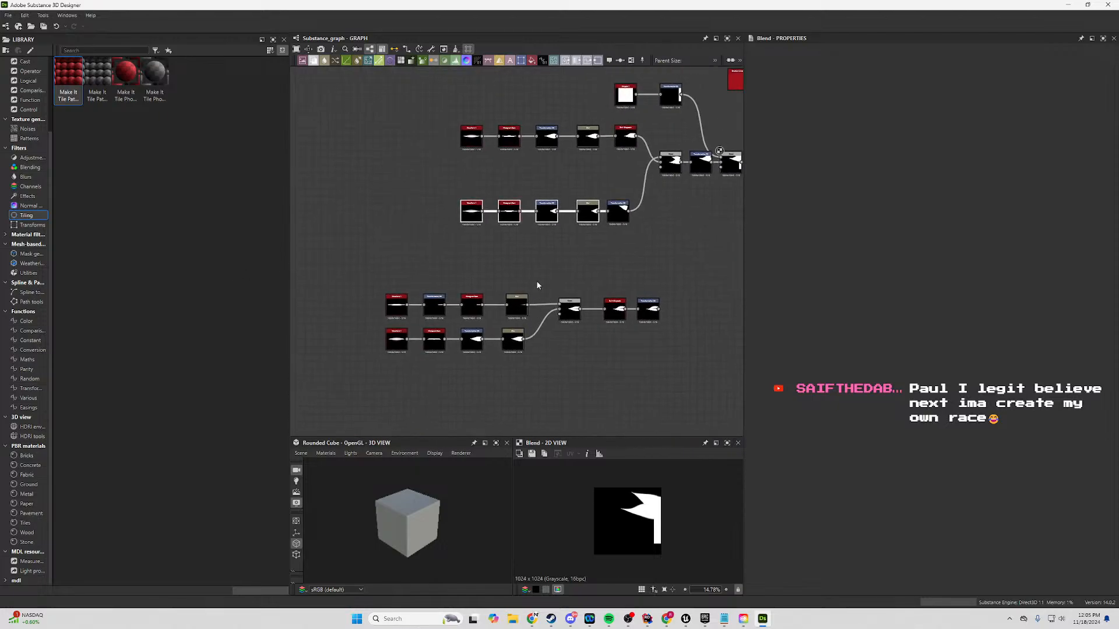
{"action": "left_click_drag", "start_coordinate": [537, 285], "coordinate": [328, 315]}
{"action": "key", "text": "Delete"}
{"action": "left_click", "coordinate": [576, 312]}
{"action": "key", "text": "Delete"}
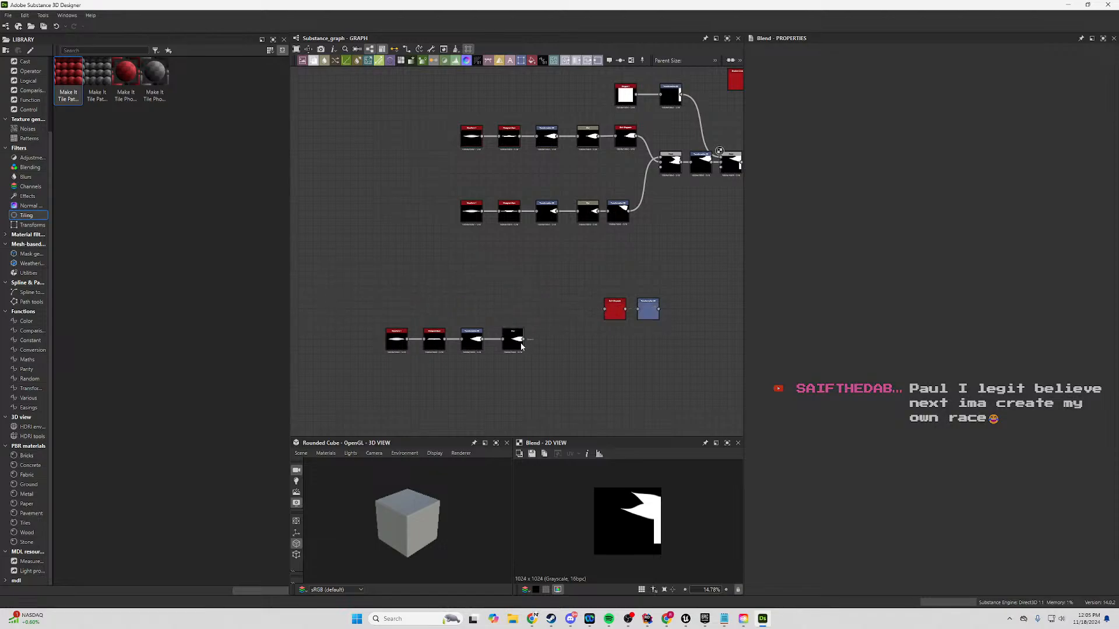
{"action": "left_click_drag", "start_coordinate": [523, 340], "coordinate": [352, 366]}
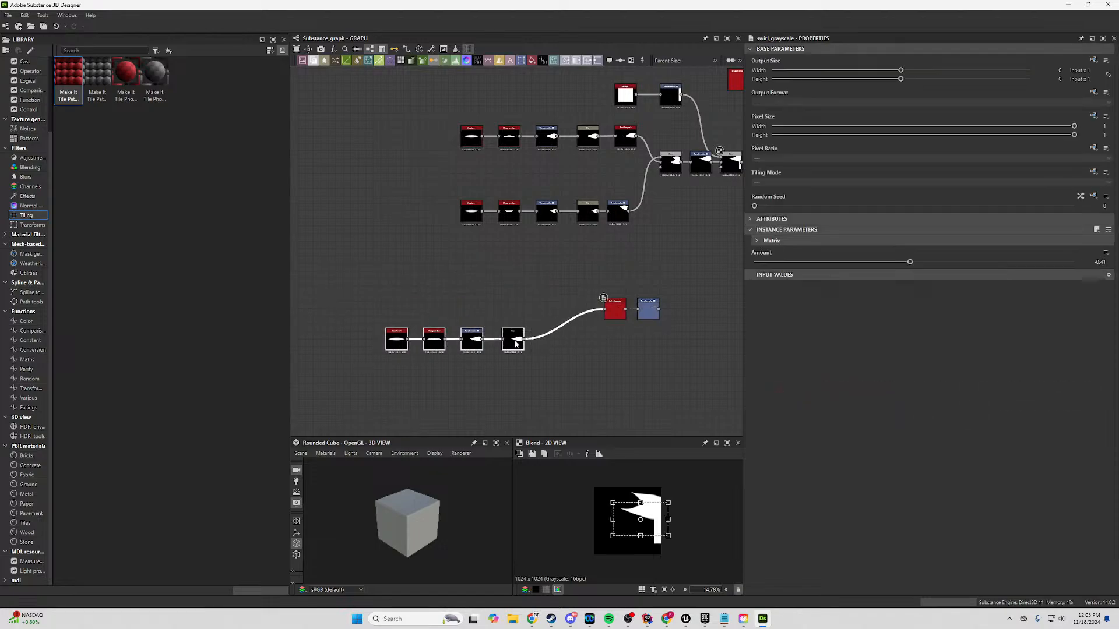
{"action": "left_click_drag", "start_coordinate": [515, 344], "coordinate": [630, 274]}
Add a Blend after the stem Blend, combining it with the third leaf's Transformation 2D in Add (Linear Dodge) mode.
{"action": "scroll", "coordinate": [664, 271], "scroll_direction": "up", "scroll_amount": 8}
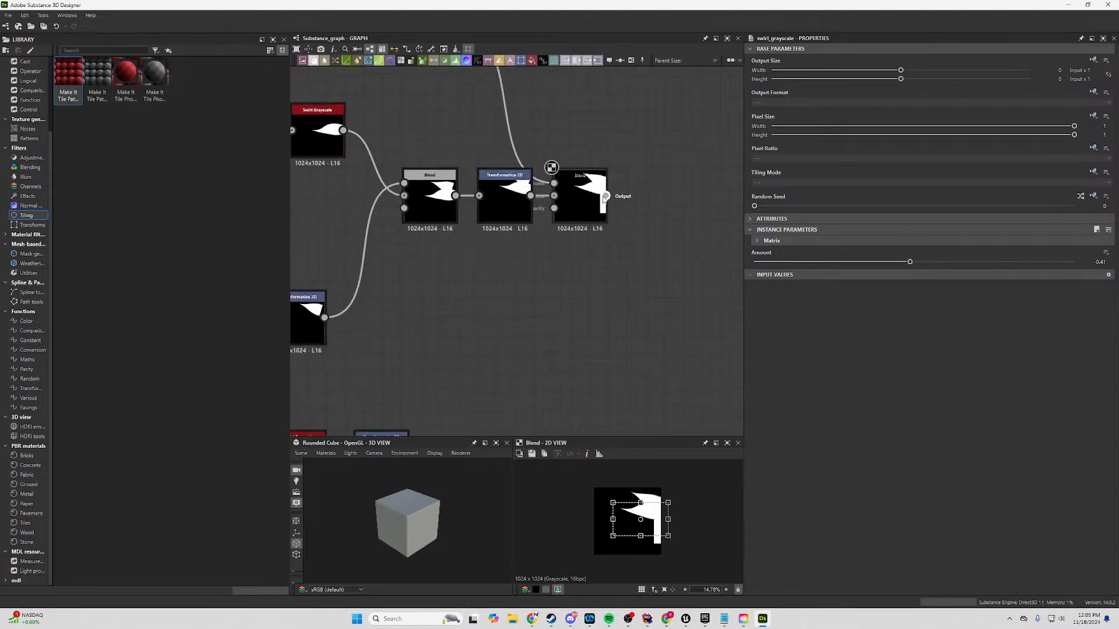
{"action": "left_click_drag", "start_coordinate": [665, 228], "coordinate": [670, 330]}
{"action": "type", "text": "blend"}
{"action": "left_click", "coordinate": [686, 255]}
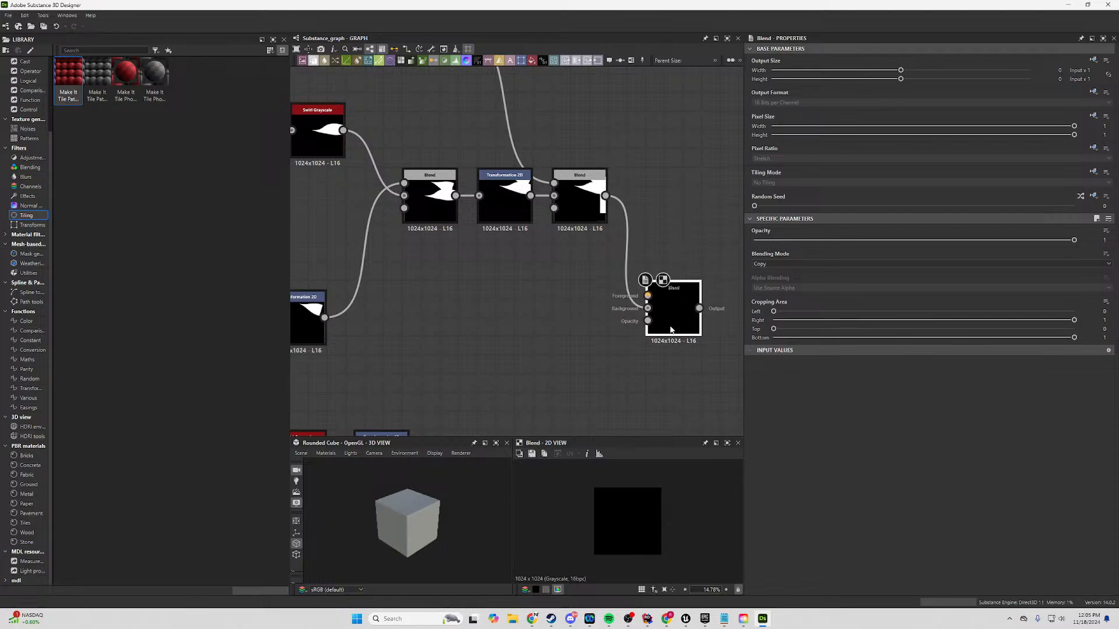
{"action": "scroll", "coordinate": [670, 330], "scroll_direction": "down", "scroll_amount": 5}
{"action": "left_click_drag", "start_coordinate": [640, 256], "coordinate": [658, 251]}
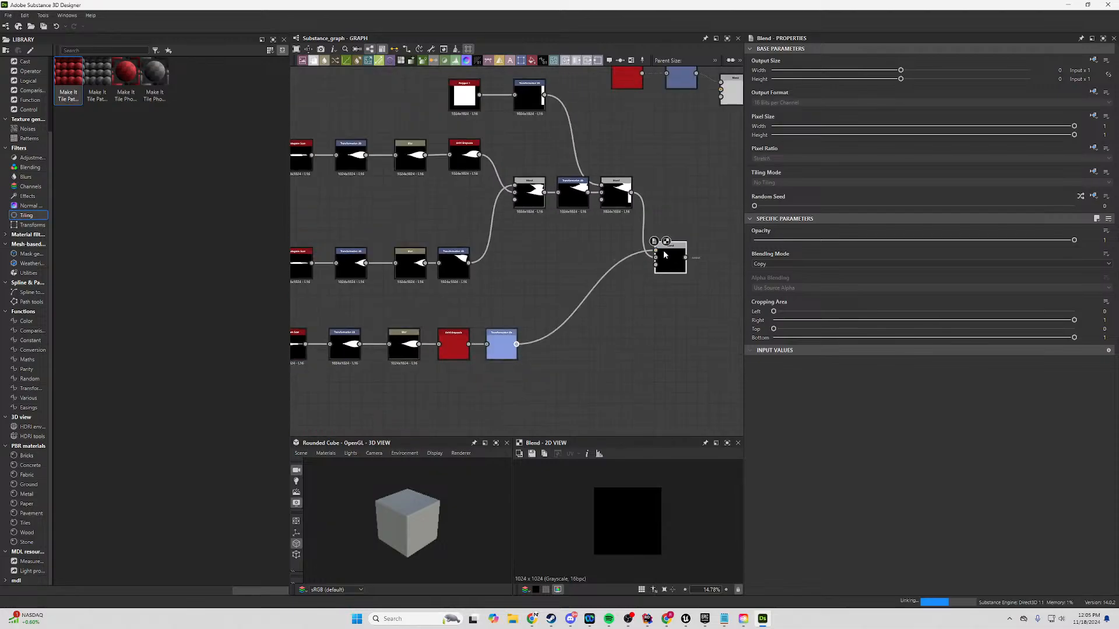
{"action": "left_click", "coordinate": [775, 264]}
{"action": "left_click", "coordinate": [774, 274]}
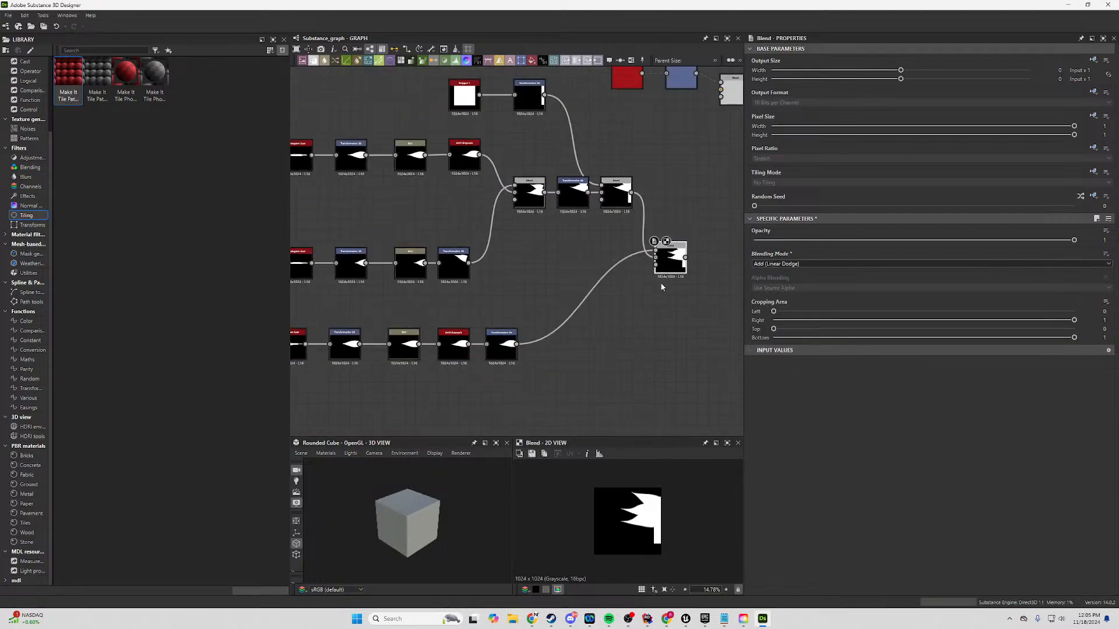
Stretch the third leaf wider and shift it to an Offset of about X 0.13, Y -0.007 in its last Transformation 2D.
{"action": "left_click", "coordinate": [506, 348]}
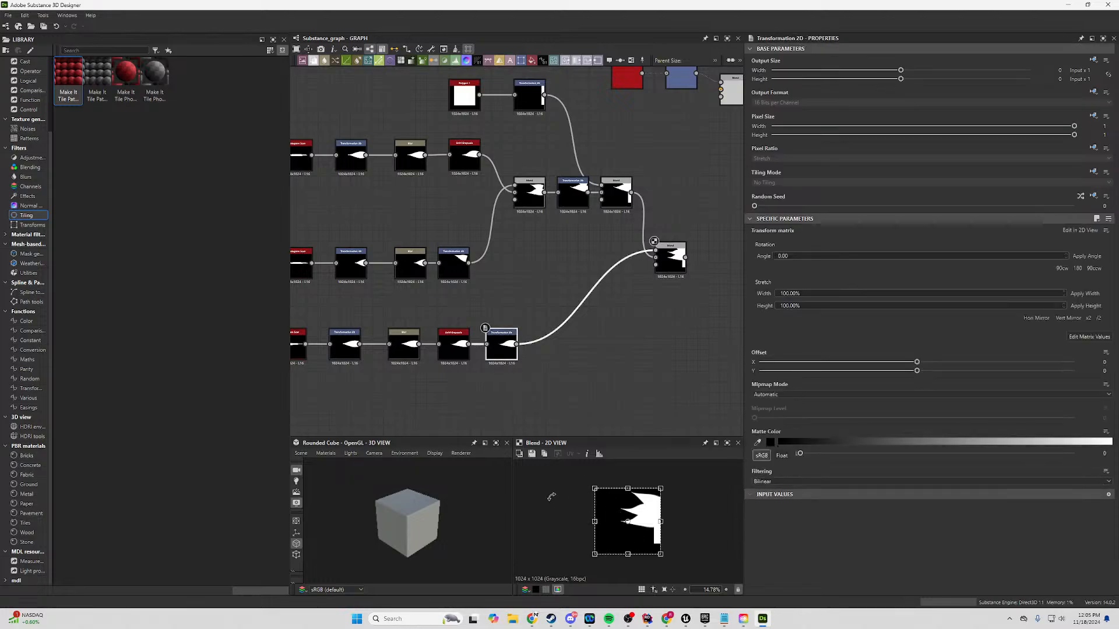
{"action": "left_click_drag", "start_coordinate": [595, 522], "coordinate": [662, 522]}
{"action": "middle_click_drag", "start_coordinate": [517, 392], "coordinate": [612, 341]}
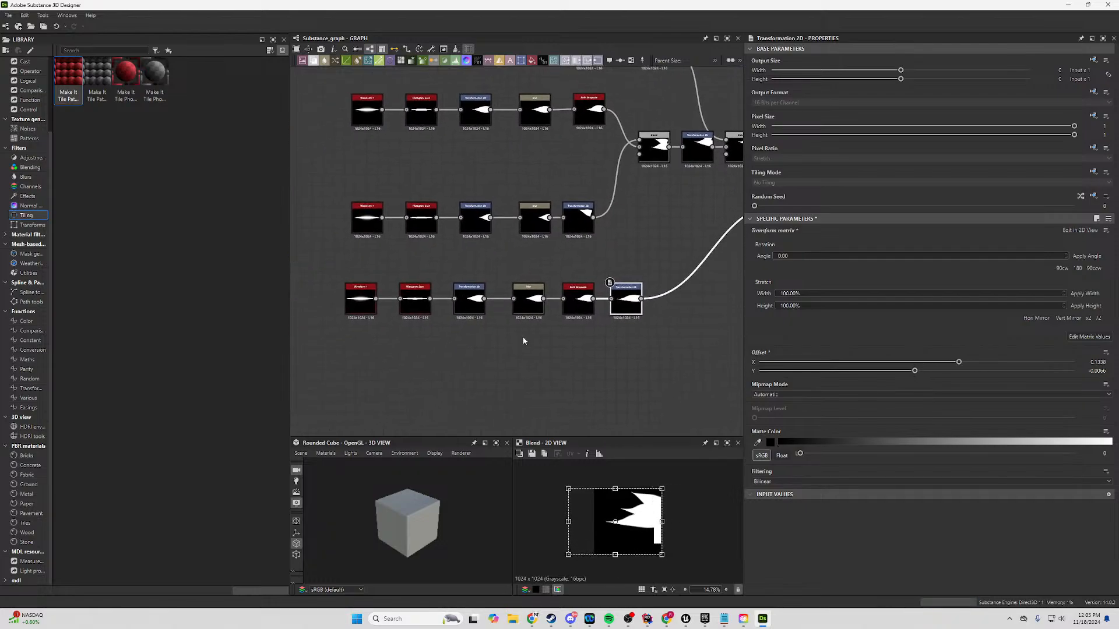
Shift the third leaf horizontally in the Transformation 2D before its Blur, to an Offset of about X -0.34.
{"action": "left_click", "coordinate": [577, 306]}
{"action": "scroll", "coordinate": [575, 309], "scroll_direction": "up", "scroll_amount": 5}
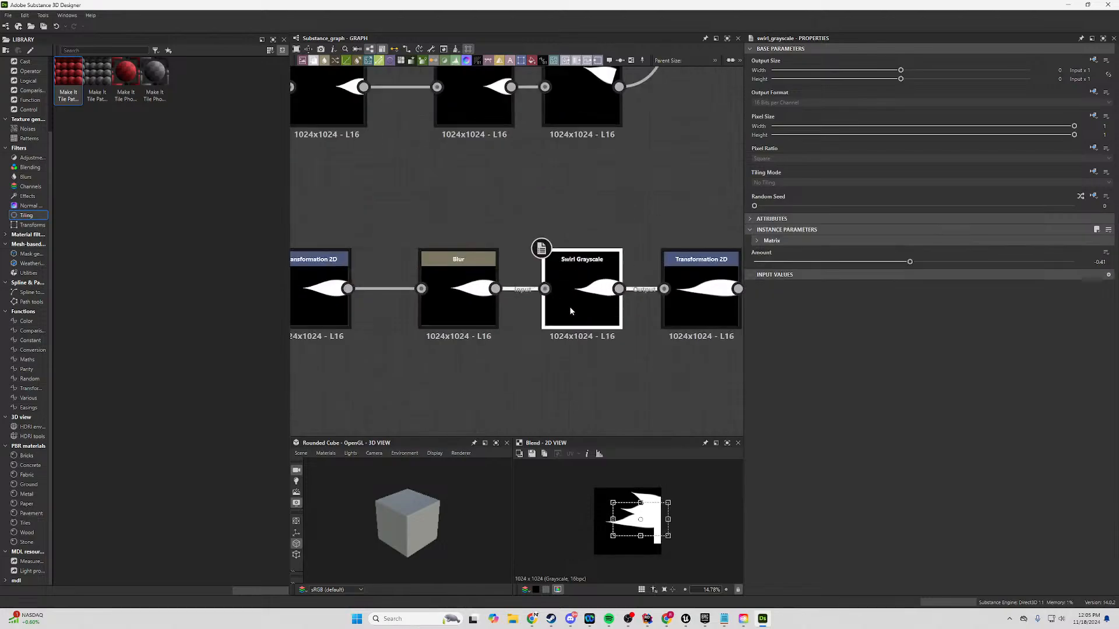
{"action": "scroll", "coordinate": [495, 294], "scroll_direction": "down", "scroll_amount": 3}
{"action": "left_click", "coordinate": [461, 288]}
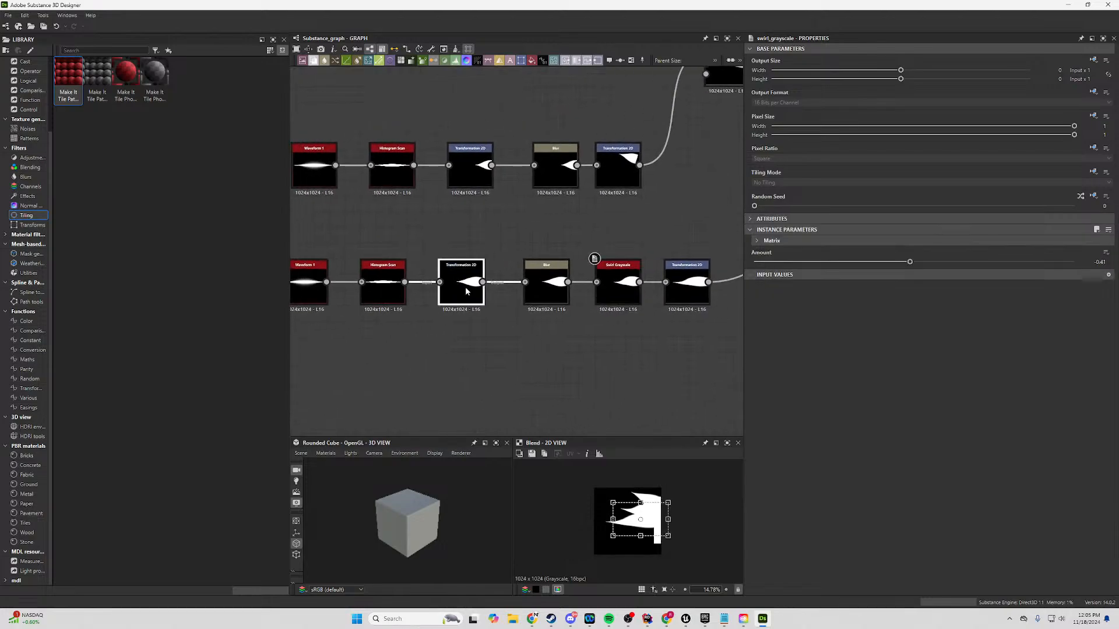
{"action": "left_click_drag", "start_coordinate": [618, 520], "coordinate": [650, 535]}
{"action": "scroll", "coordinate": [651, 534], "scroll_direction": "down", "scroll_amount": 2}
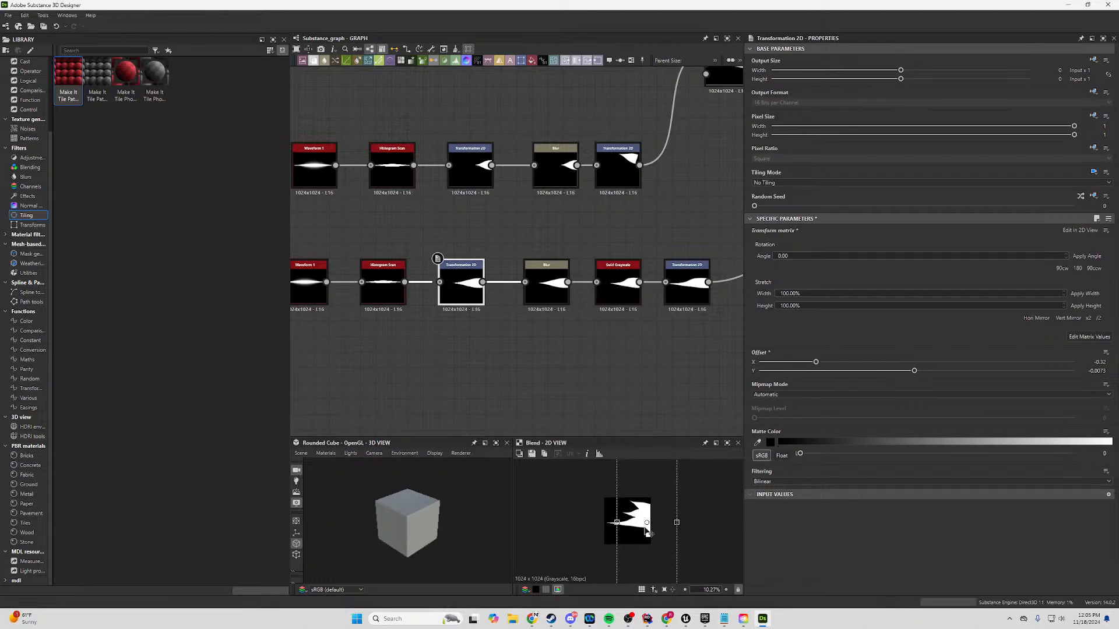
Remove the Swirl Grayscale from the third leaf chain and connect its Blur directly to the last Transformation 2D.
{"action": "left_click", "coordinate": [607, 292]}
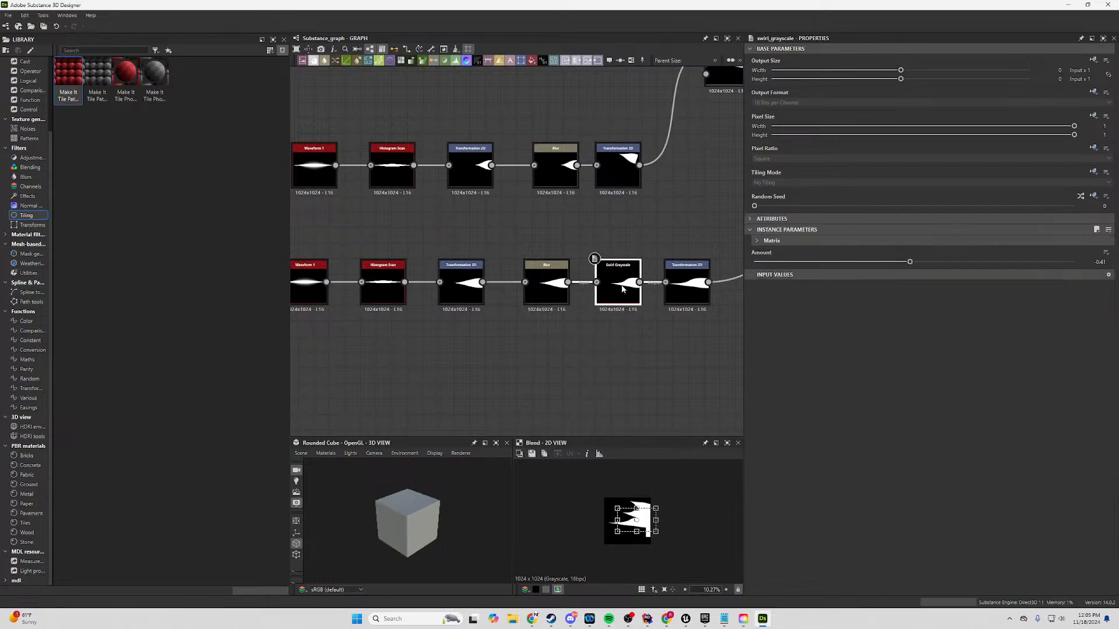
{"action": "key", "text": "Delete"}
{"action": "left_click_drag", "start_coordinate": [568, 282], "coordinate": [666, 283]}
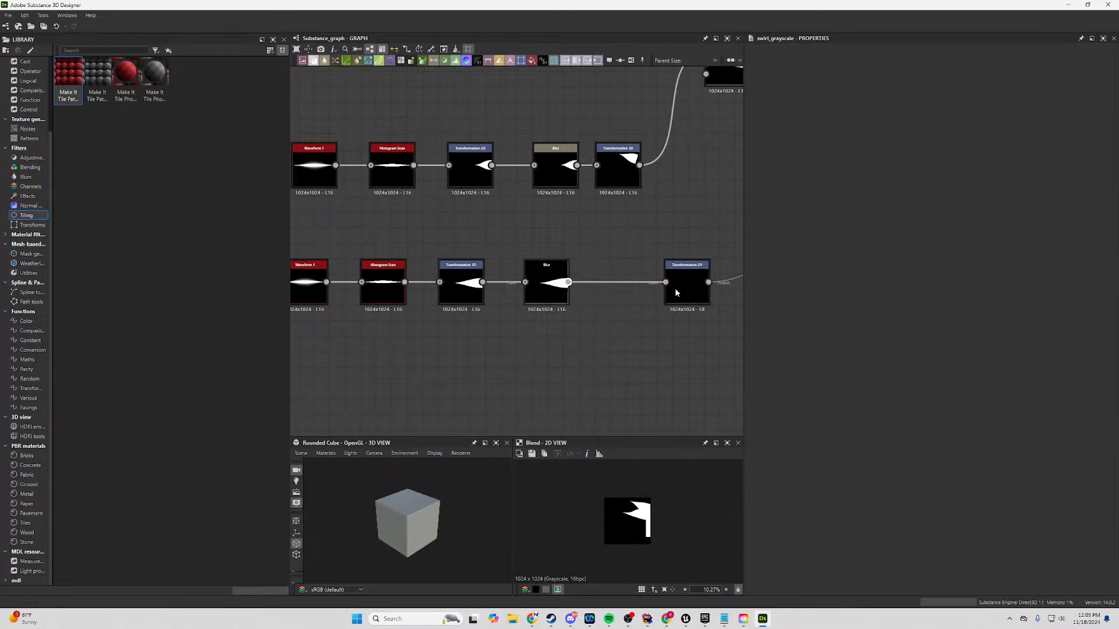
{"action": "left_click", "coordinate": [687, 293]}
{"action": "left_click", "coordinate": [461, 293]}
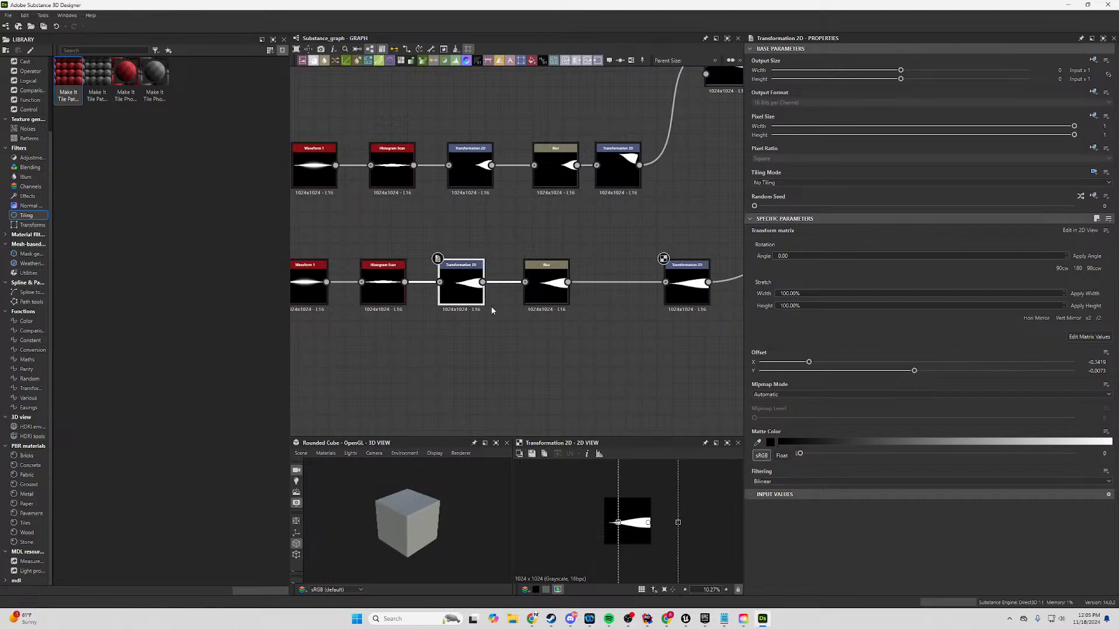
{"action": "left_click", "coordinate": [546, 293]}
Reshape the third leaf taller and slightly tilted against the stem, at an Offset of about X 0.06, Y -0.007.
{"action": "middle_click_drag", "start_coordinate": [618, 252], "coordinate": [408, 285]}
{"action": "double_click", "coordinate": [713, 185]}
{"action": "left_click", "coordinate": [489, 316]}
{"action": "double_click", "coordinate": [489, 317]}
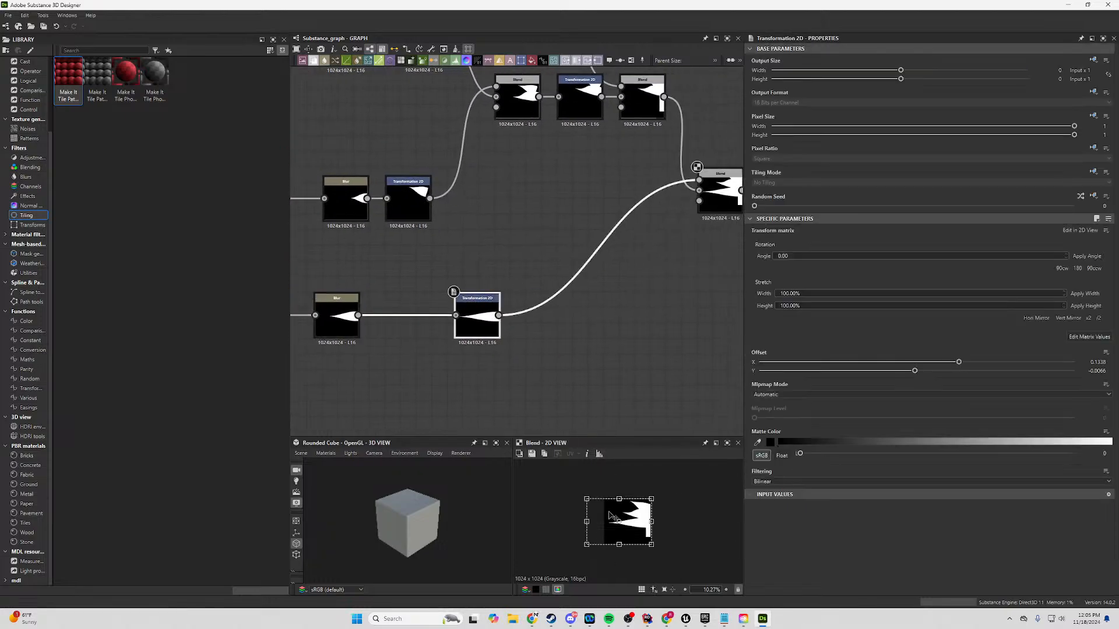
{"action": "mouse_move", "coordinate": [622, 526]}
{"action": "left_mouse_down"}
{"action": "mouse_move", "coordinate": [635, 537]}
{"action": "mouse_move", "coordinate": [589, 518]}
{"action": "mouse_move", "coordinate": [636, 541]}
{"action": "left_mouse_up"}
{"action": "scroll", "coordinate": [664, 520], "scroll_direction": "up", "scroll_amount": 4}
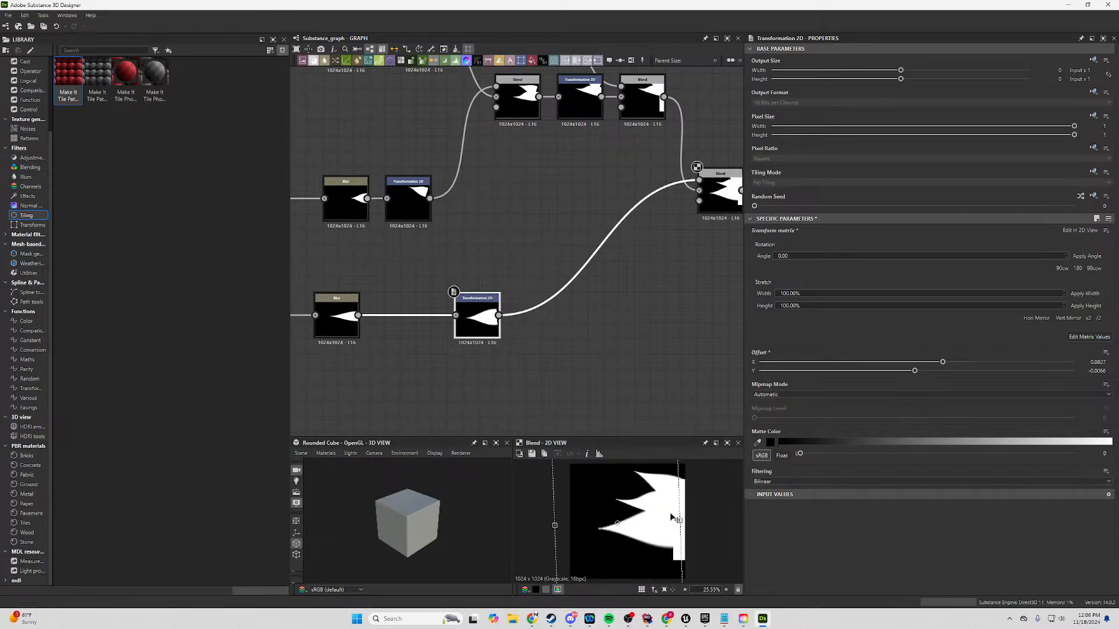
{"action": "scroll", "coordinate": [670, 515], "scroll_direction": "down", "scroll_amount": 2}
{"action": "scroll", "coordinate": [587, 342], "scroll_direction": "down", "scroll_amount": 3}
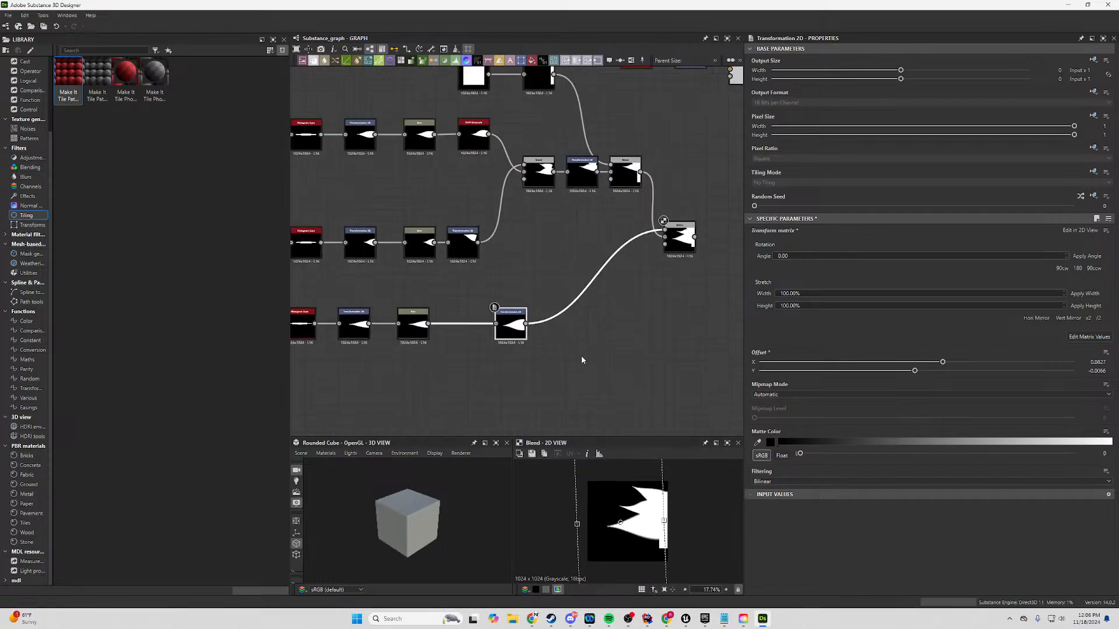
{"action": "left_click", "coordinate": [582, 355]}
Duplicate the upper two leaf chains with their Blend and Transformation 2D, placing the copy below the third leaf chain.
{"action": "middle_click_drag", "start_coordinate": [494, 222], "coordinate": [590, 231]}
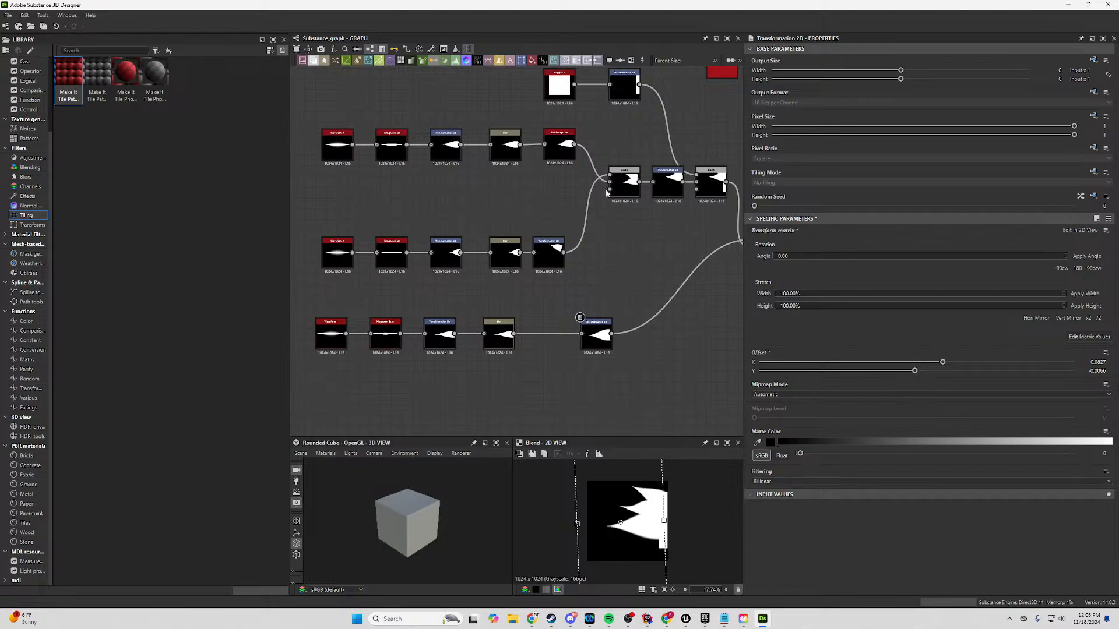
{"action": "left_click_drag", "start_coordinate": [624, 129], "coordinate": [322, 283]}
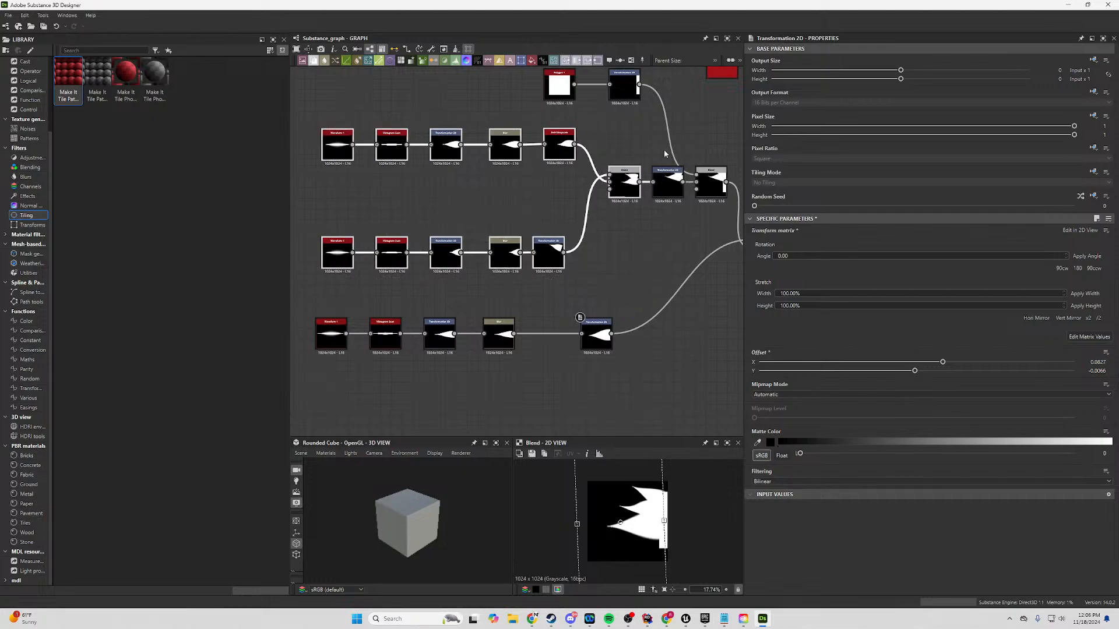
{"action": "left_click_drag", "start_coordinate": [664, 134], "coordinate": [321, 273]}
{"action": "scroll", "coordinate": [542, 348], "scroll_direction": "down", "scroll_amount": 3}
{"action": "middle_click_drag", "start_coordinate": [542, 348], "coordinate": [545, 268]}
{"action": "key", "text": "ctrl+v"}
{"action": "scroll", "coordinate": [582, 309], "scroll_direction": "up", "scroll_amount": 3}
{"action": "left_click_drag", "start_coordinate": [607, 331], "coordinate": [650, 321]}
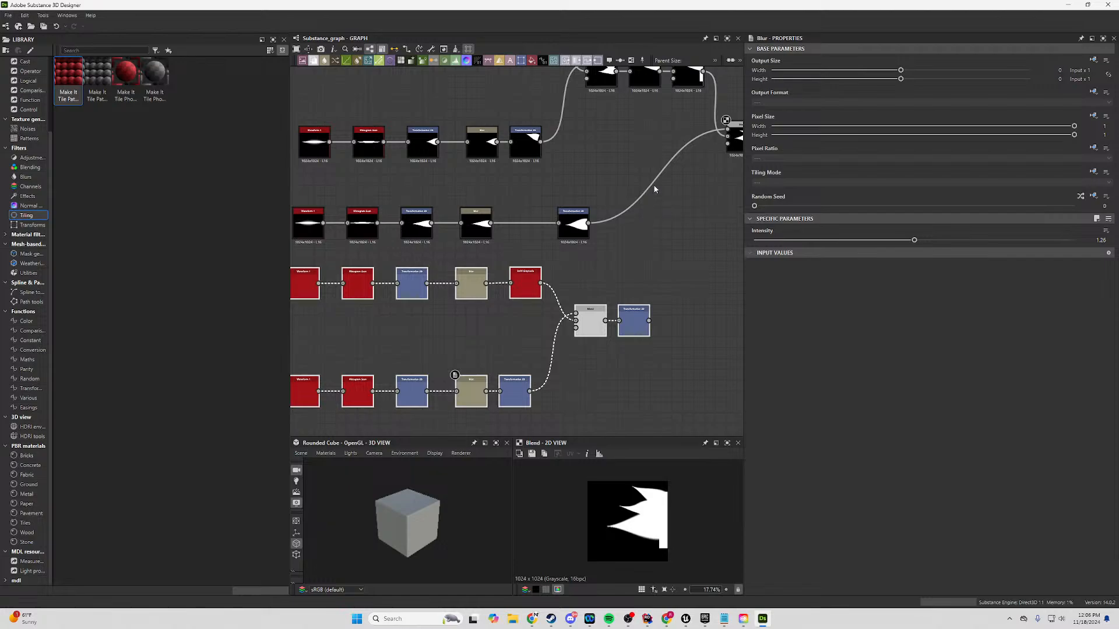
Duplicate the final Add (Linear Dodge) Blend and feed it the combined leaf shape as foreground and the copied leaf pair as background.
{"action": "middle_click_drag", "start_coordinate": [685, 226], "coordinate": [588, 262]}
{"action": "left_click", "coordinate": [568, 316]}
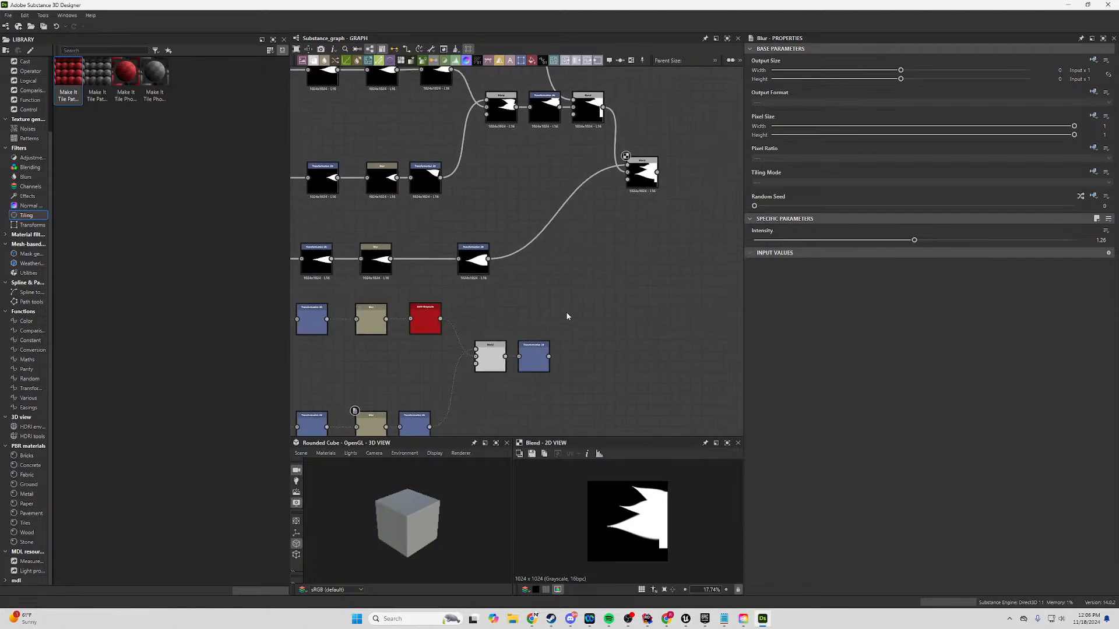
{"action": "left_click", "coordinate": [642, 172]}
{"action": "key", "text": "ctrl+c"}
{"action": "middle_click_drag", "start_coordinate": [680, 264], "coordinate": [558, 299]}
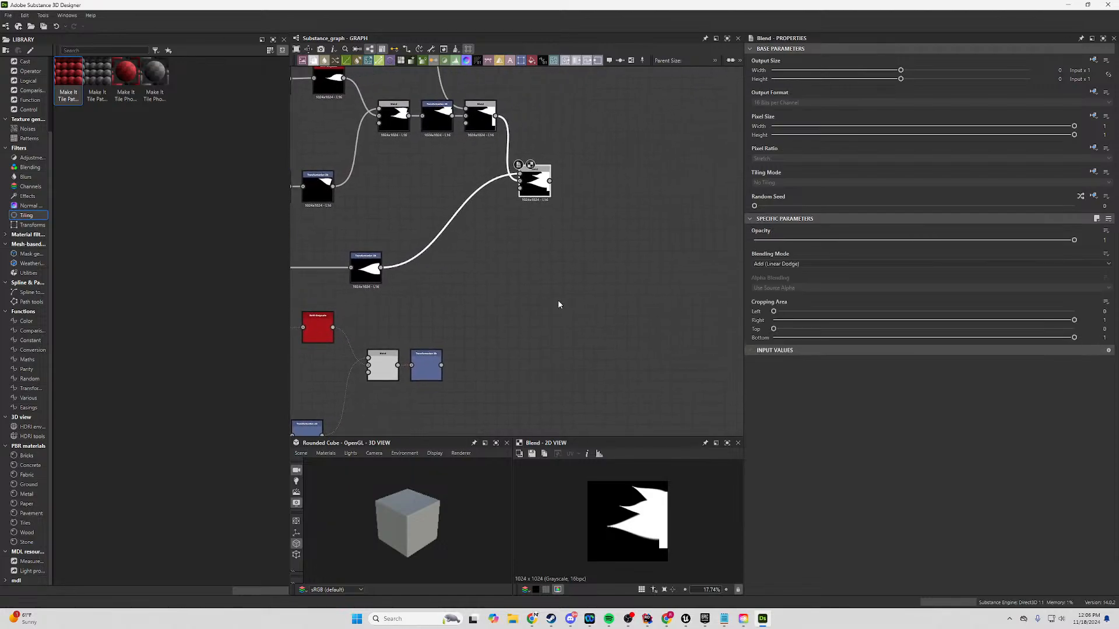
{"action": "key", "text": "ctrl+shift+v"}
{"action": "key", "text": "ctrl+z"}
{"action": "key", "text": "ctrl+z"}
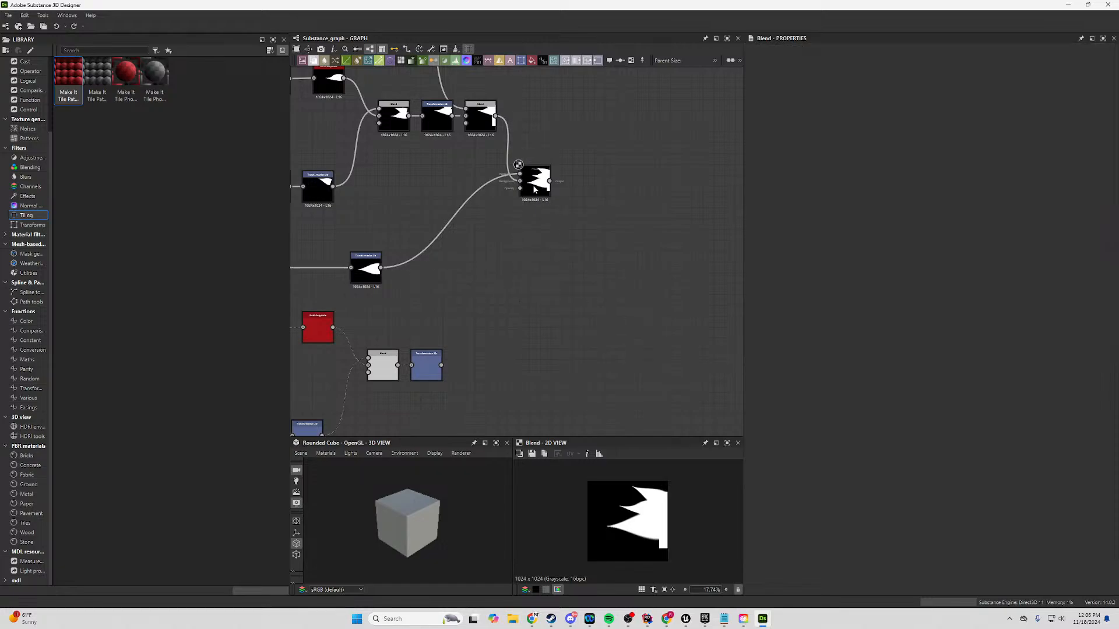
{"action": "key", "text": "ctrl+y"}
{"action": "key", "text": "ctrl+y"}
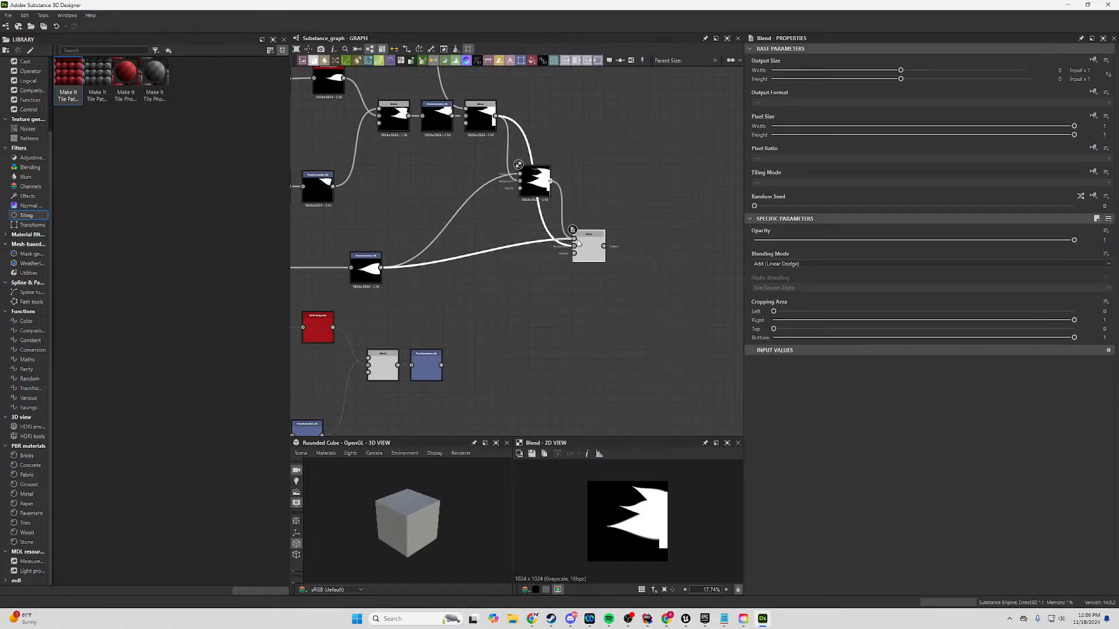
{"action": "left_click_drag", "start_coordinate": [441, 365], "coordinate": [574, 246]}
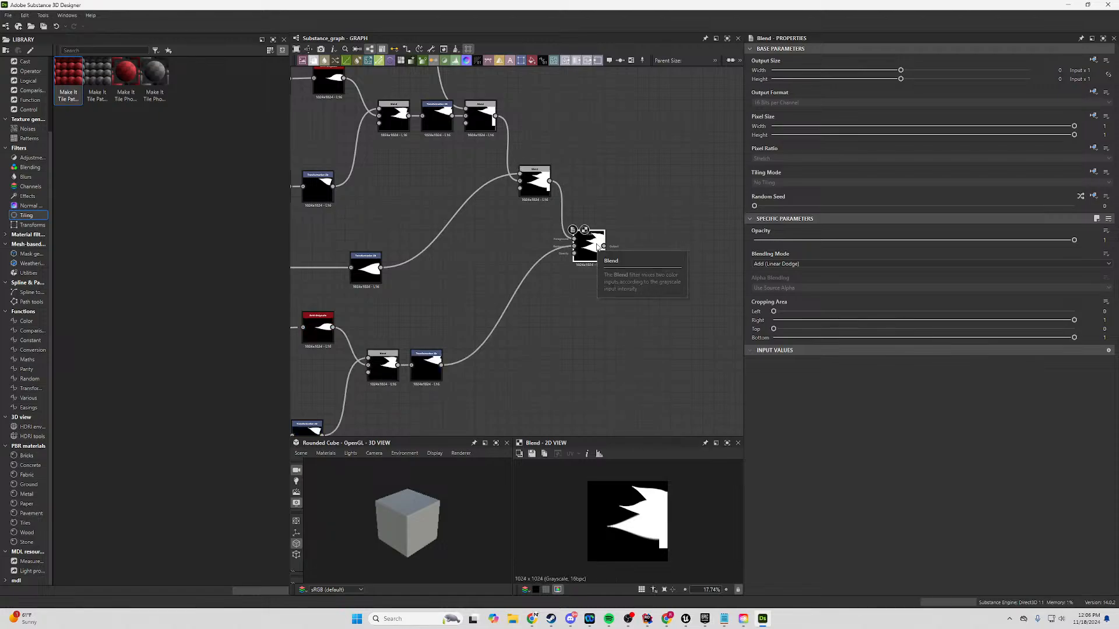
{"action": "left_click_drag", "start_coordinate": [603, 246], "coordinate": [512, 277]}
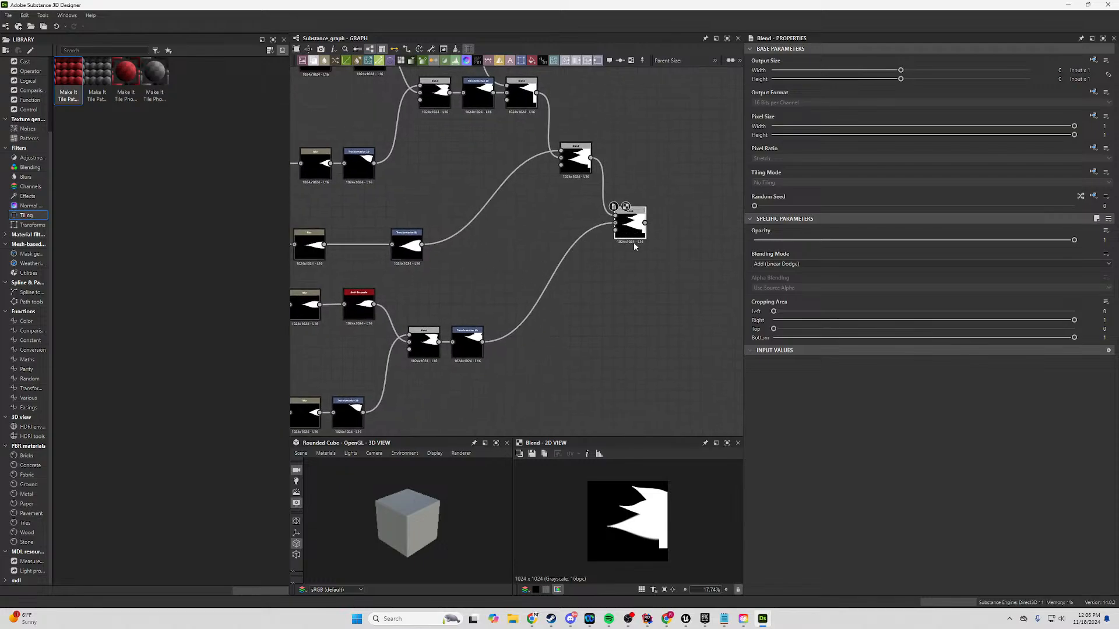
Move the copied leaf pair to the lower part of the shape and flip it vertically in its Transformation 2D.
{"action": "left_click", "coordinate": [470, 348]}
{"action": "left_click_drag", "start_coordinate": [643, 535], "coordinate": [646, 573]}
{"action": "scroll", "coordinate": [643, 533], "scroll_direction": "down", "scroll_amount": 2}
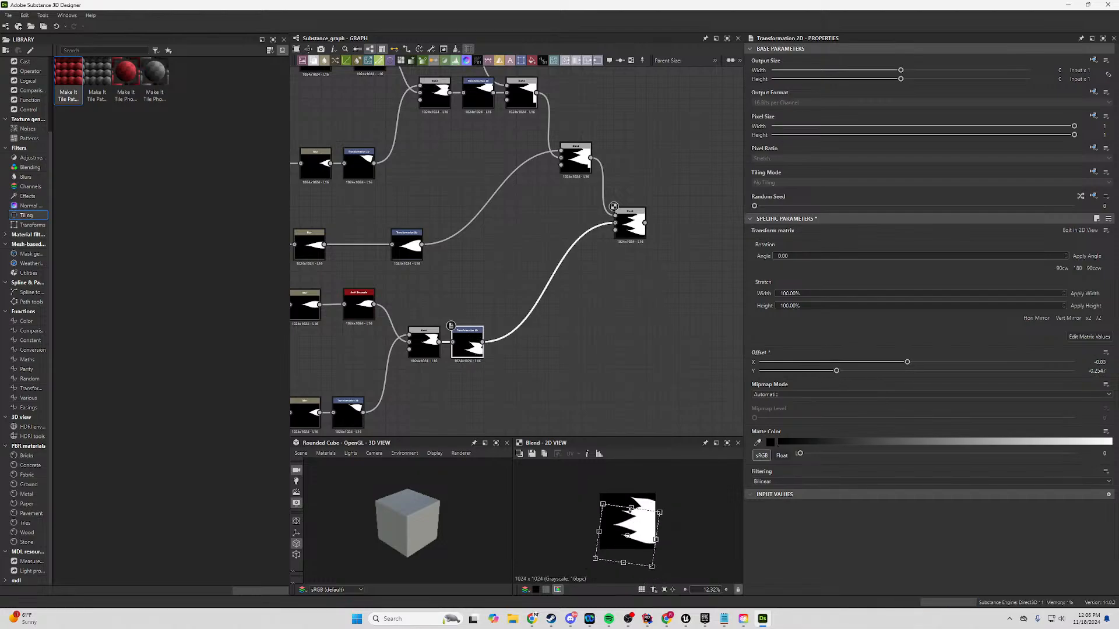
{"action": "left_click_drag", "start_coordinate": [631, 506], "coordinate": [619, 531]}
{"action": "scroll", "coordinate": [670, 515], "scroll_direction": "down", "scroll_amount": 4}
{"action": "scroll", "coordinate": [642, 533], "scroll_direction": "up", "scroll_amount": 1}
{"action": "scroll", "coordinate": [642, 533], "scroll_direction": "up", "scroll_amount": 4}
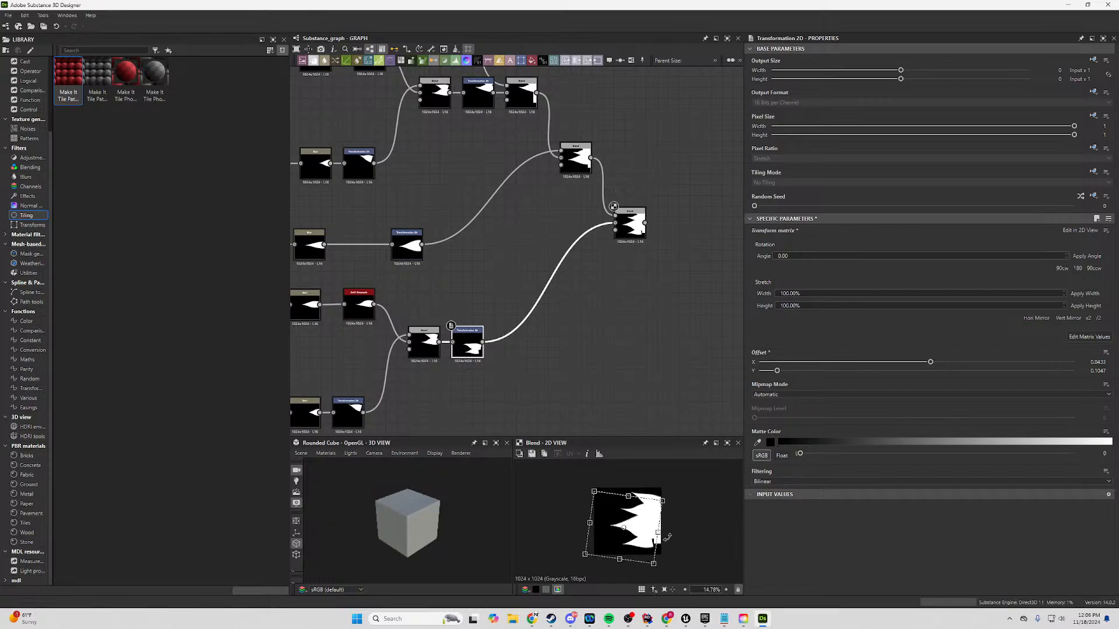
Rotate the flipped leaf pair counterclockwise and nudge it into line with the other leaves, at an Offset of about X 0.007.
{"action": "left_click_drag", "start_coordinate": [676, 496], "coordinate": [659, 496]}
{"action": "left_click_drag", "start_coordinate": [649, 535], "coordinate": [656, 541]}
{"action": "left_click_drag", "start_coordinate": [674, 496], "coordinate": [669, 493]}
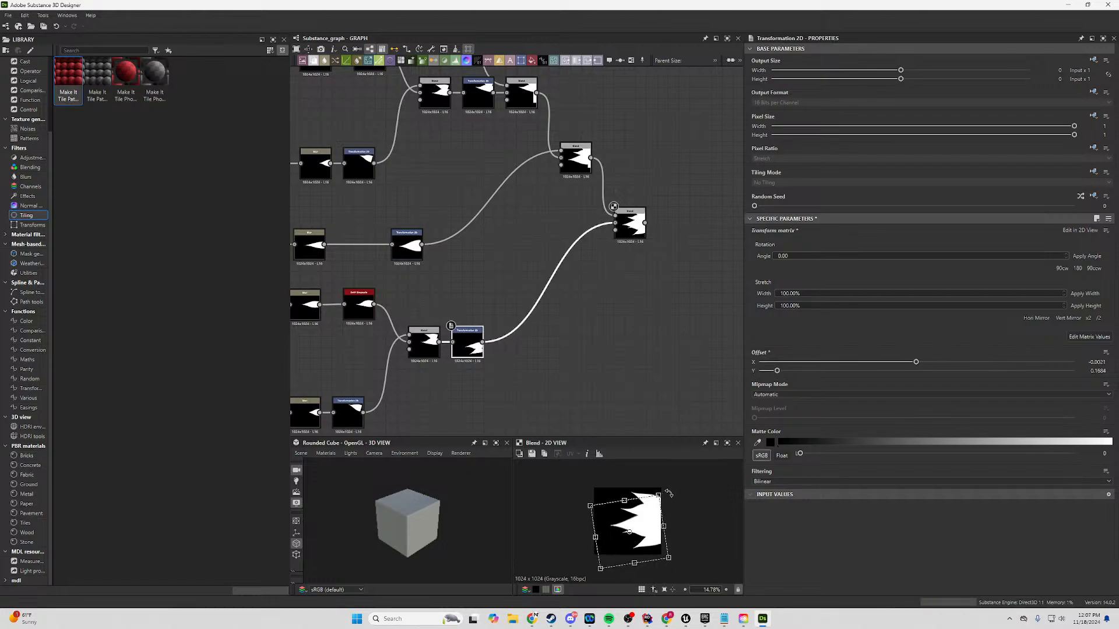
{"action": "left_click_drag", "start_coordinate": [655, 536], "coordinate": [655, 539]}
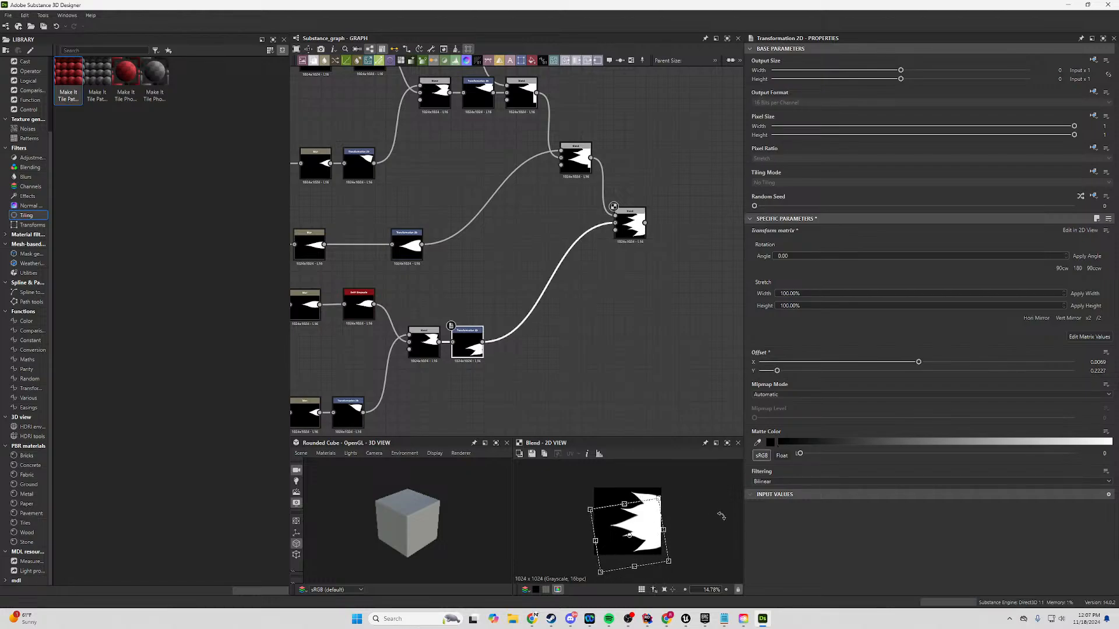
{"action": "left_click", "coordinate": [637, 280]}
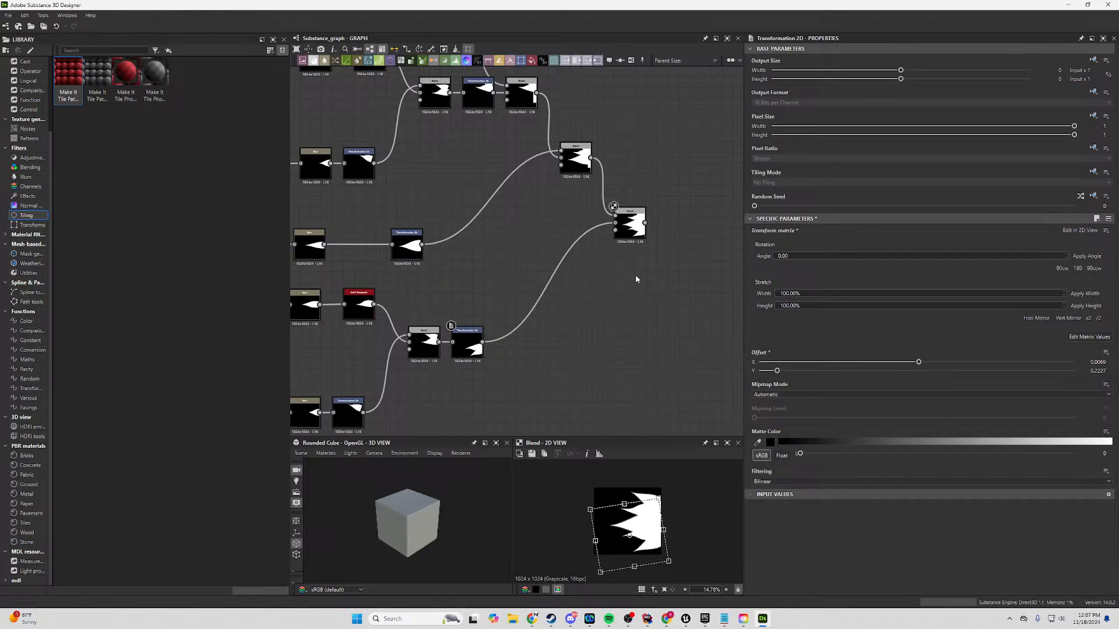
Reposition the upper leaf pair in its Transformation 2D against the full leaf shape, at an Offset of about X 0.007, Y 0.206.
{"action": "left_click", "coordinate": [633, 228]}
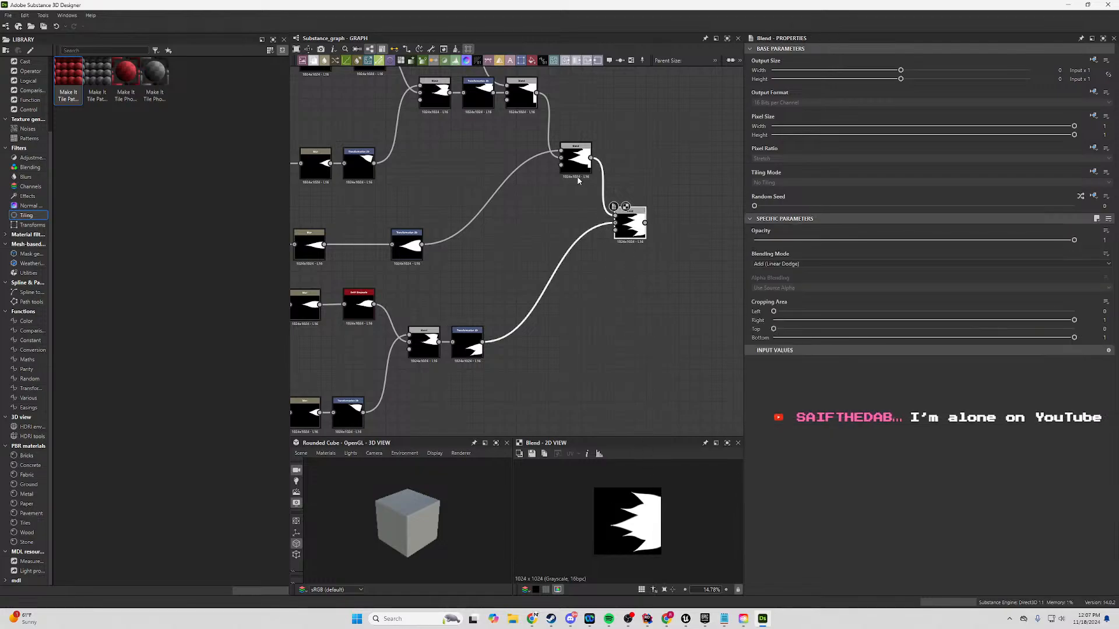
{"action": "left_click", "coordinate": [478, 94]}
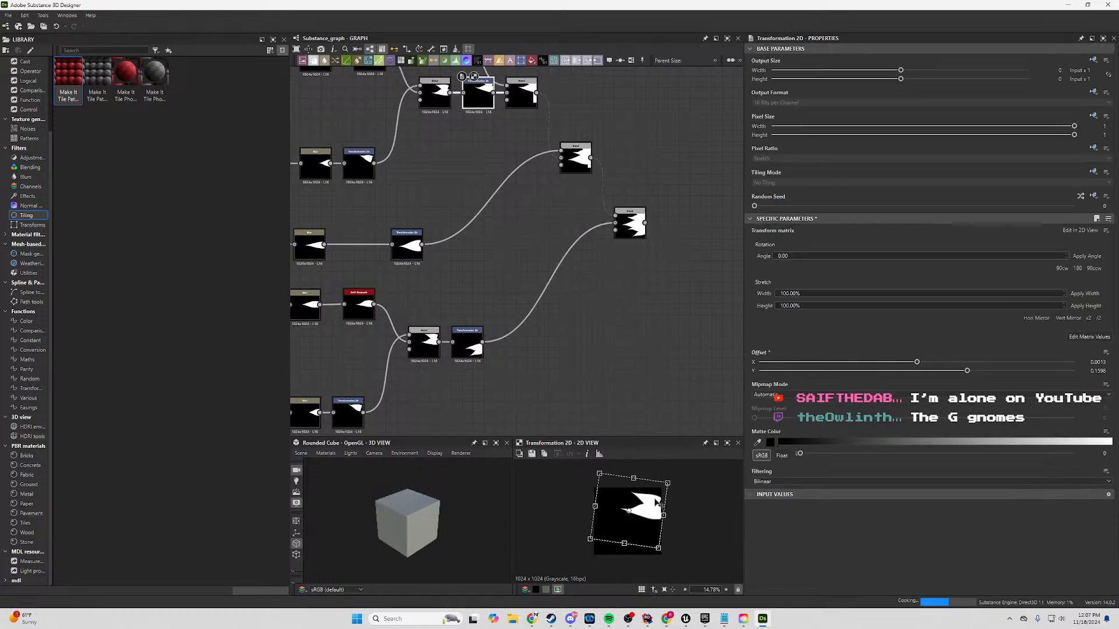
{"action": "left_click", "coordinate": [628, 222]}
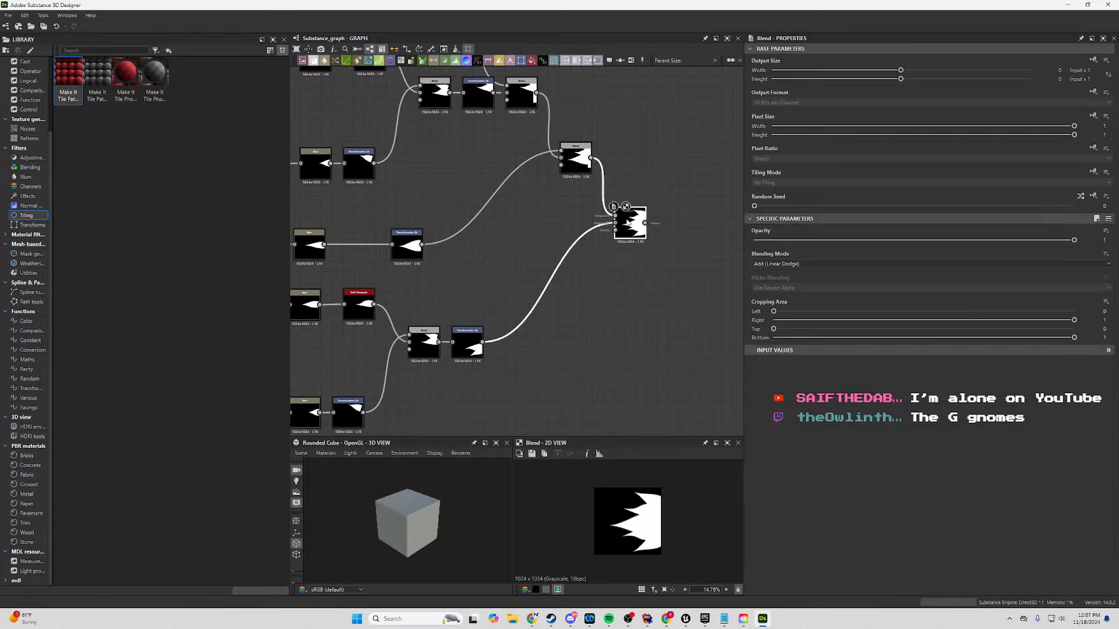
{"action": "left_click", "coordinate": [478, 93]}
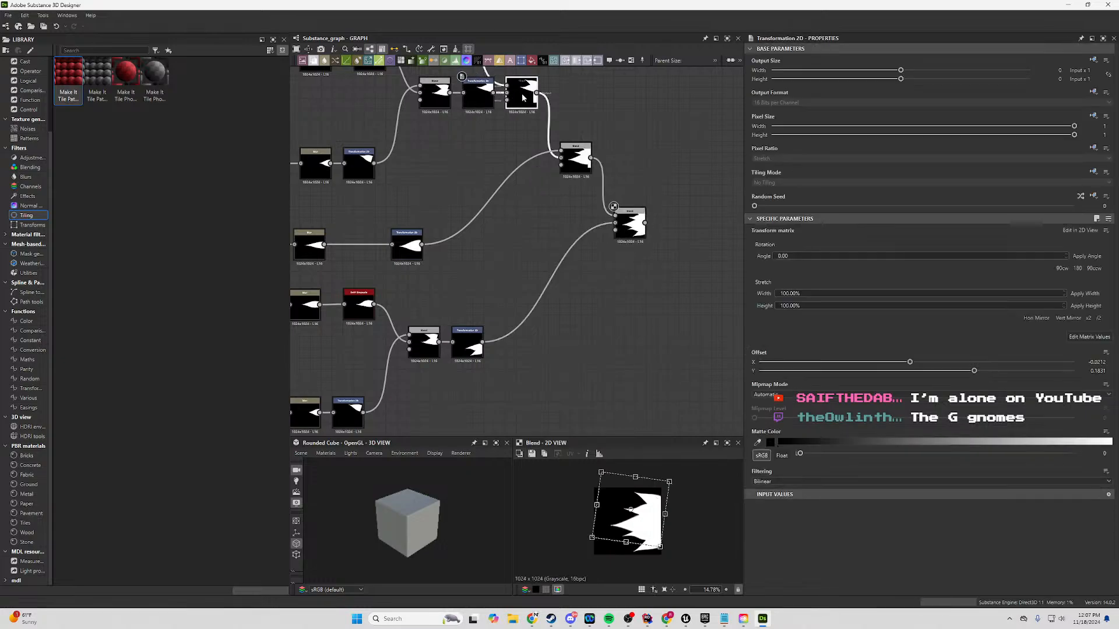
{"action": "left_click", "coordinate": [522, 93]}
{"action": "left_click", "coordinate": [469, 82]}
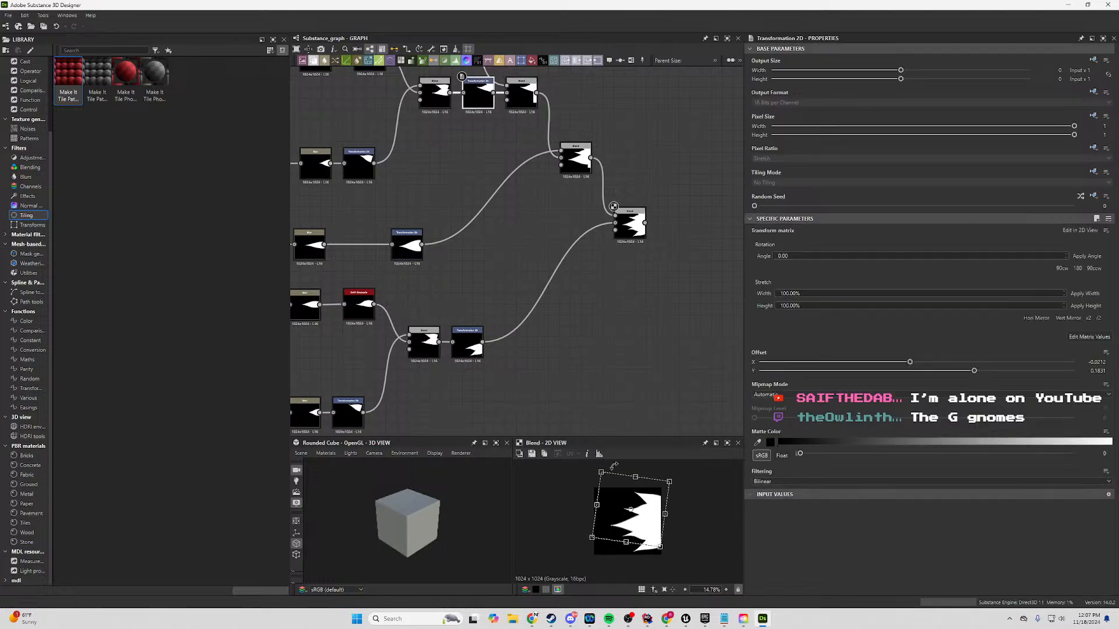
{"action": "left_click_drag", "start_coordinate": [632, 495], "coordinate": [635, 495]}
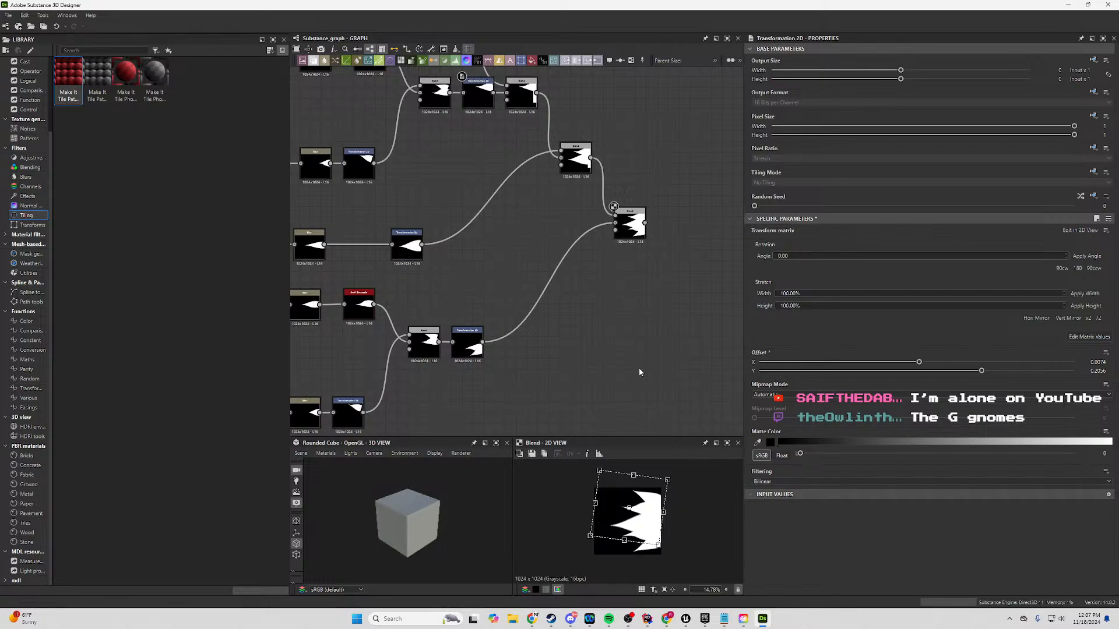
Duplicate the linear gradient, its Transformation 2D and the Multiply Blend, and feed the combined leaf shape into the new Blend as background.
{"action": "scroll", "coordinate": [638, 368], "scroll_direction": "down", "scroll_amount": 4}
{"action": "left_click", "coordinate": [628, 255]}
{"action": "scroll", "coordinate": [641, 291], "scroll_direction": "up", "scroll_amount": 3}
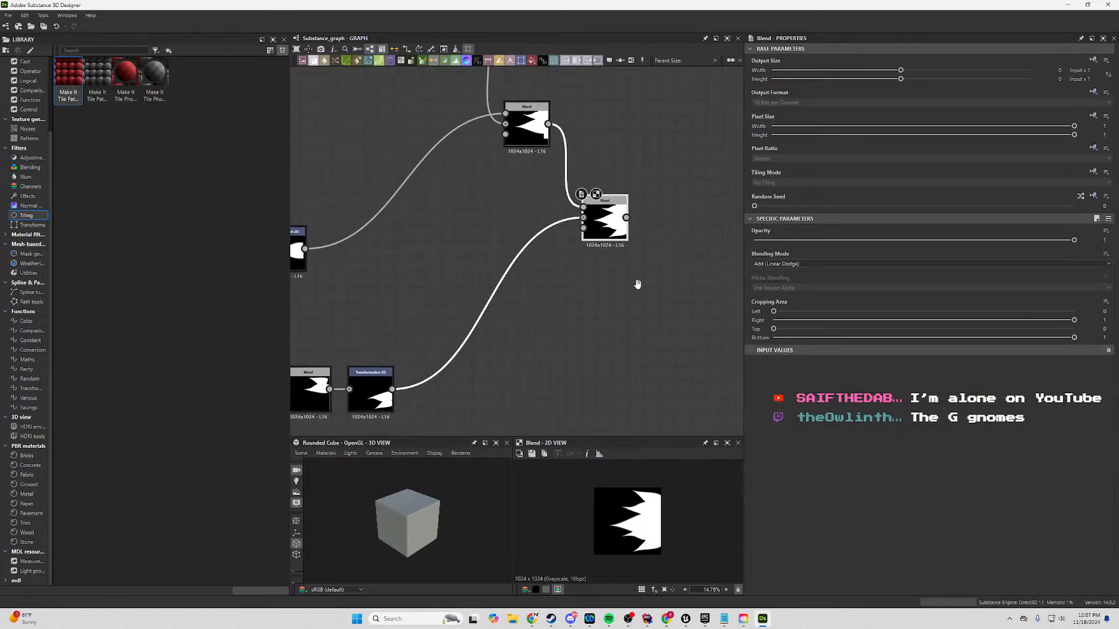
{"action": "middle_click_drag", "start_coordinate": [637, 285], "coordinate": [557, 381]}
{"action": "scroll", "coordinate": [556, 381], "scroll_direction": "down", "scroll_amount": 3}
{"action": "left_click_drag", "start_coordinate": [583, 149], "coordinate": [445, 214]}
{"action": "left_click_drag", "start_coordinate": [548, 184], "coordinate": [616, 294]}
{"action": "scroll", "coordinate": [617, 300], "scroll_direction": "up", "scroll_amount": 2}
{"action": "left_click_drag", "start_coordinate": [621, 252], "coordinate": [626, 329]}
{"action": "left_click_drag", "start_coordinate": [513, 327], "coordinate": [607, 327]}
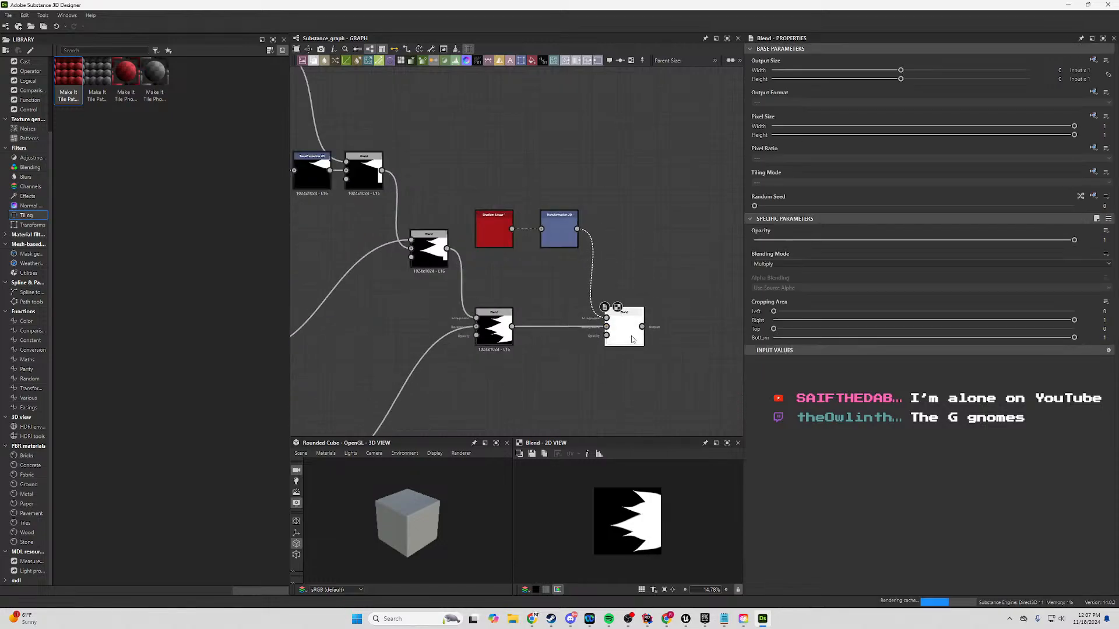
{"action": "double_click", "coordinate": [609, 315]}
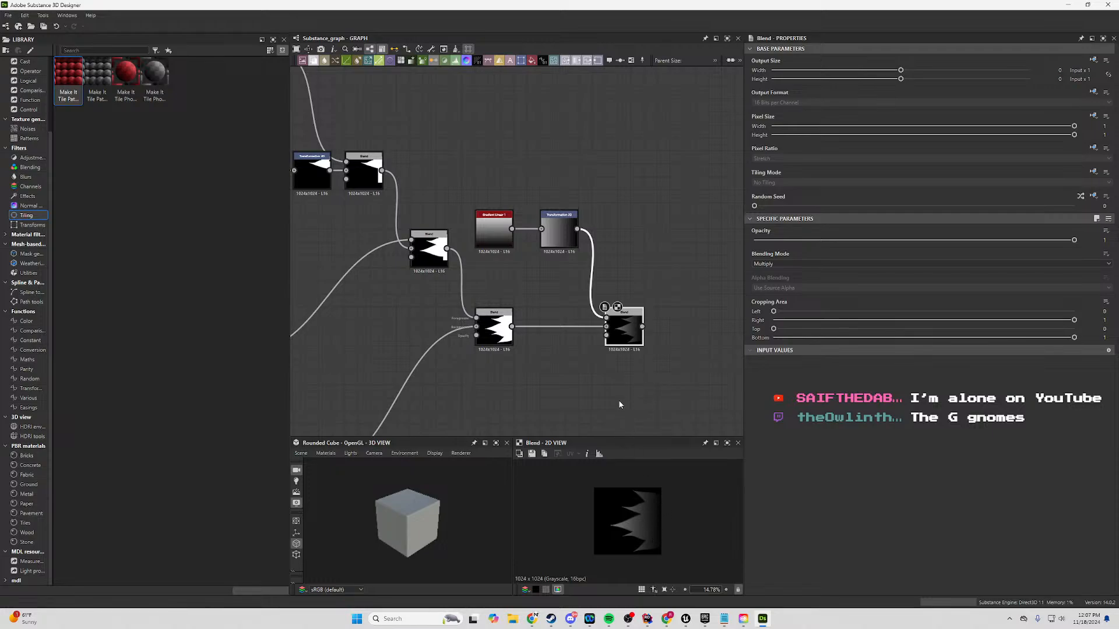
Move the two-row leaf chain with its gradient and Multiply Blend slightly left, closer to the multi-lobed leaf.
{"action": "scroll", "coordinate": [619, 402], "scroll_direction": "down", "scroll_amount": 3}
{"action": "middle_click_drag", "start_coordinate": [619, 402], "coordinate": [375, 211]}
{"action": "middle_click_drag", "start_coordinate": [437, 283], "coordinate": [433, 237]}
{"action": "scroll", "coordinate": [346, 226], "scroll_direction": "down", "scroll_amount": 2}
{"action": "left_click_drag", "start_coordinate": [659, 116], "coordinate": [430, 225]}
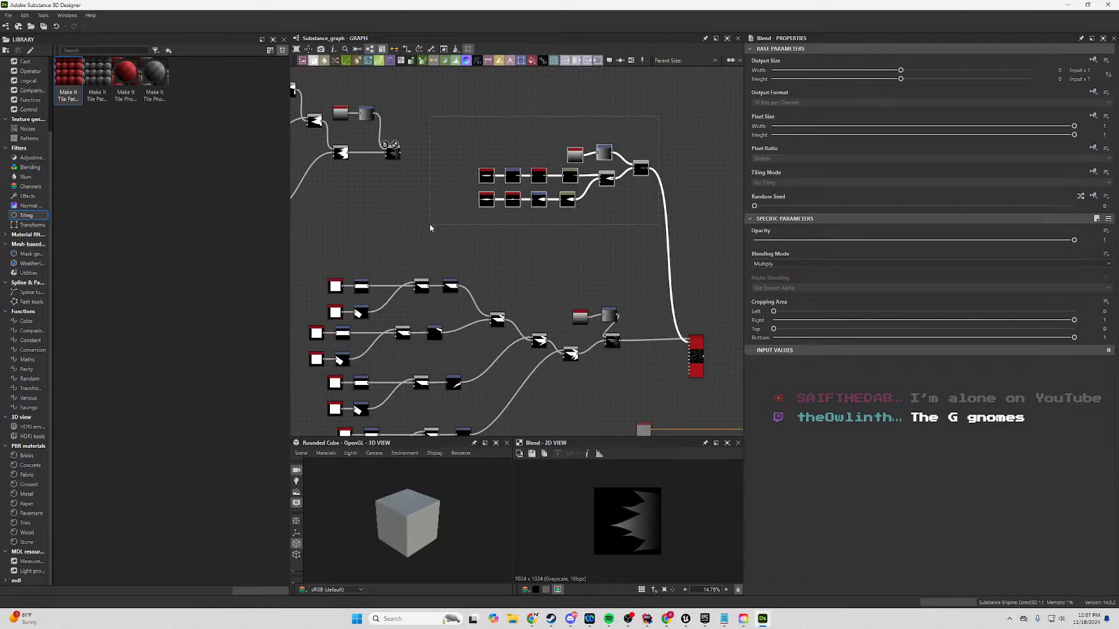
{"action": "left_click_drag", "start_coordinate": [642, 174], "coordinate": [619, 175]}
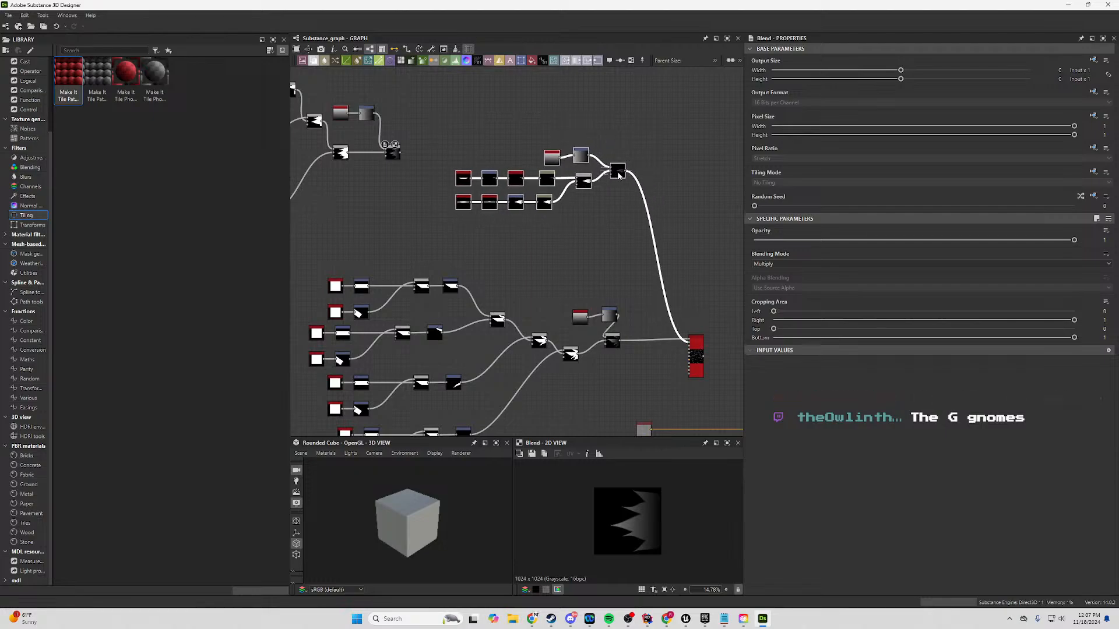
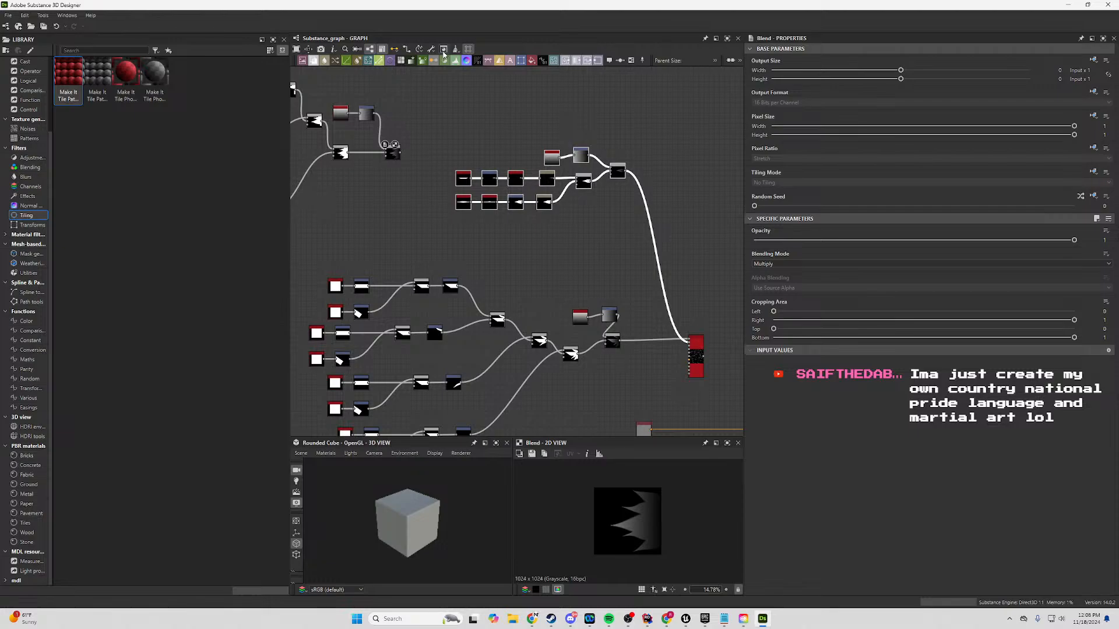
{"action": "scroll", "coordinate": [383, 208], "scroll_direction": "down", "scroll_amount": 2}
{"action": "right_click", "coordinate": [446, 211]}
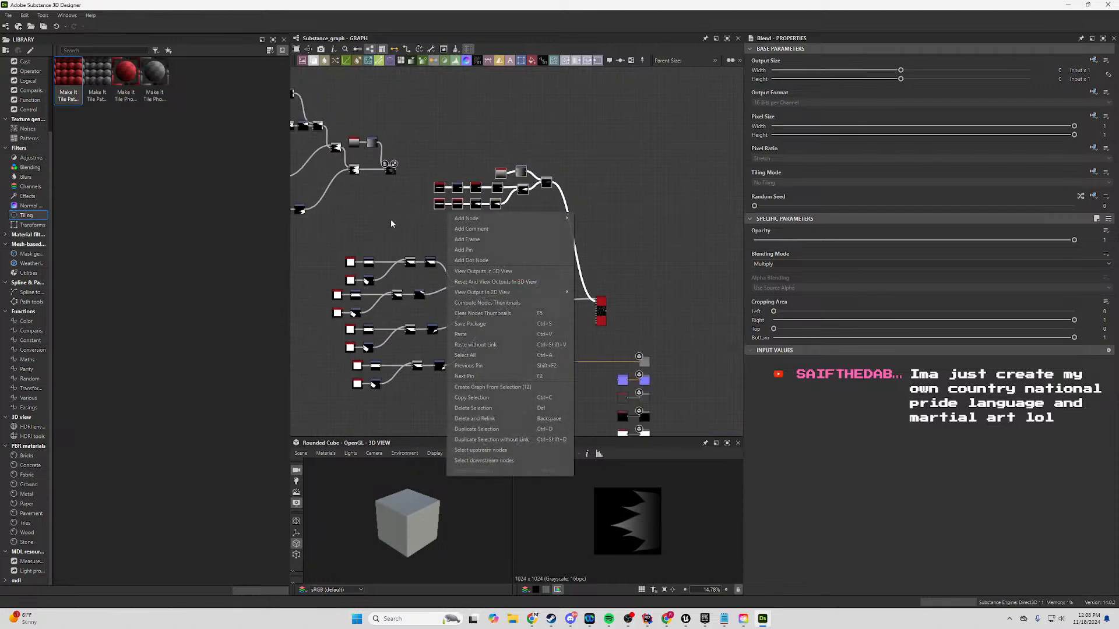
{"action": "left_click", "coordinate": [385, 218]}
Connect the multi-lobed leaf's Multiply Blend to the tile sampler's Pattern Input 3 and preview the resulting pattern.
{"action": "middle_click_drag", "start_coordinate": [365, 211], "coordinate": [491, 232]}
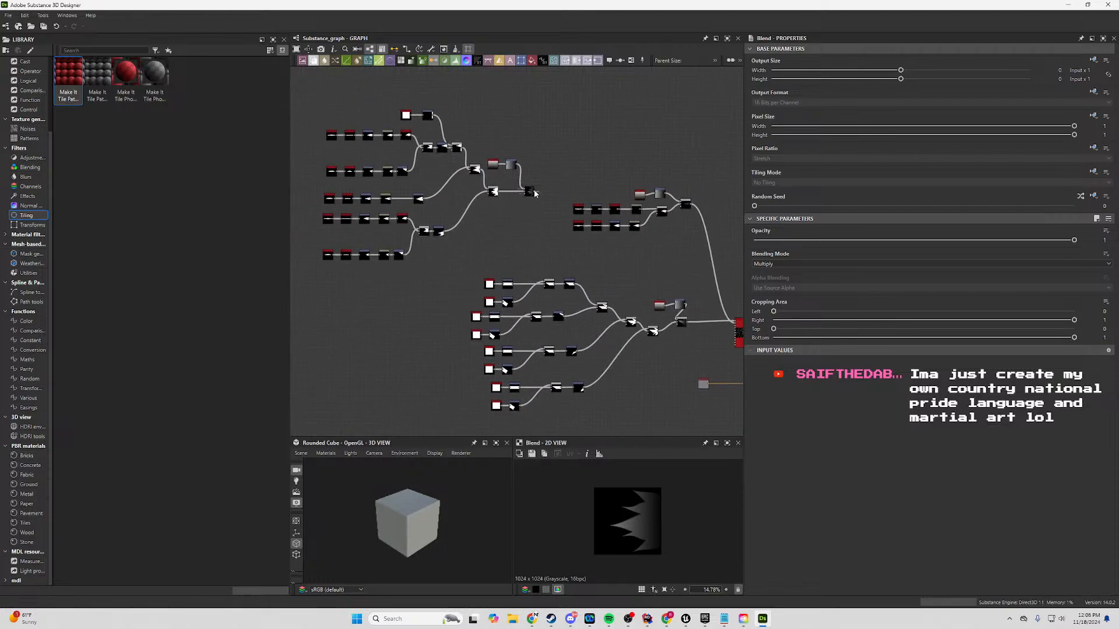
{"action": "scroll", "coordinate": [593, 261], "scroll_direction": "up", "scroll_amount": 3}
{"action": "middle_click_drag", "start_coordinate": [594, 261], "coordinate": [429, 233]}
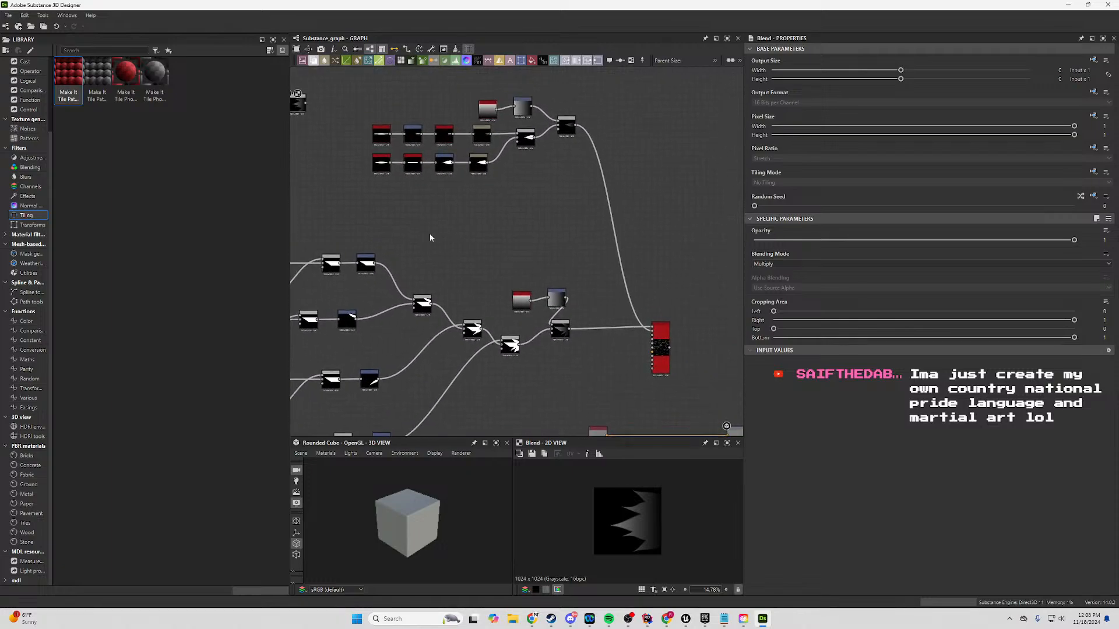
{"action": "left_click_drag", "start_coordinate": [305, 104], "coordinate": [657, 339]}
{"action": "middle_click_drag", "start_coordinate": [423, 240], "coordinate": [407, 194]}
{"action": "double_click", "coordinate": [644, 297]}
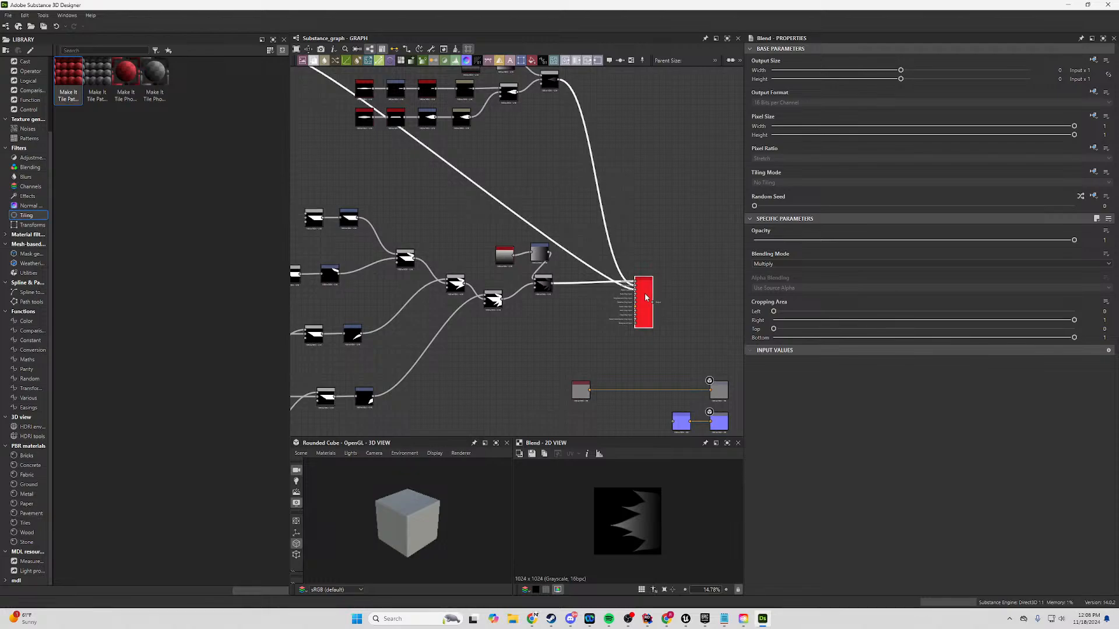
{"action": "scroll", "coordinate": [668, 543], "scroll_direction": "up", "scroll_amount": 4}
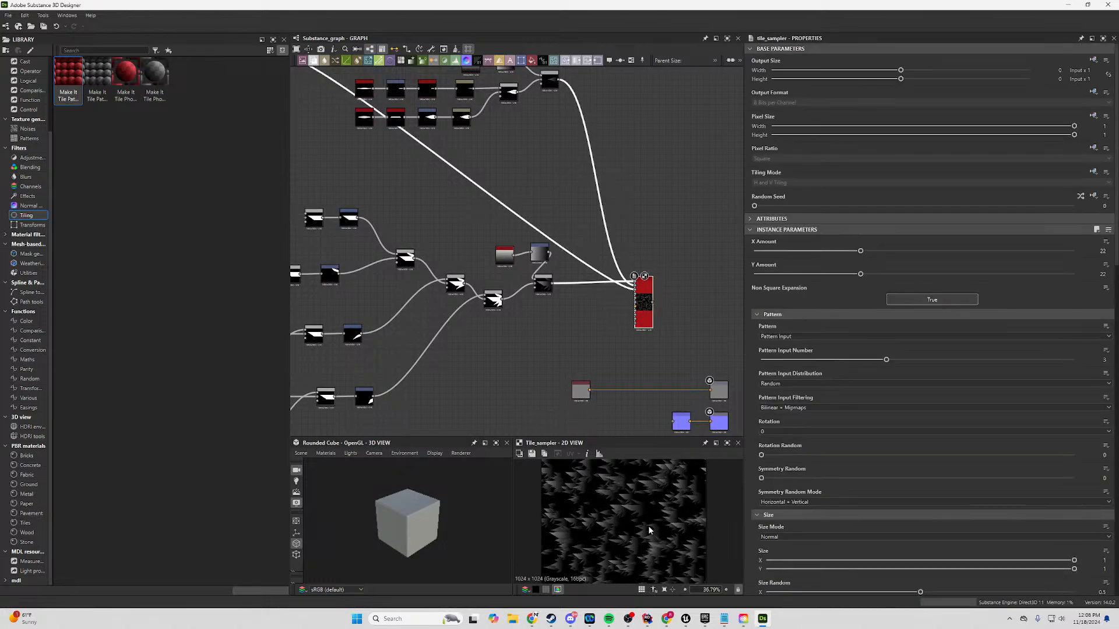
{"action": "scroll", "coordinate": [650, 531], "scroll_direction": "down", "scroll_amount": 4}
Move the whole multi-lobed leaf node group down in the graph, level with the other leaf chains.
{"action": "middle_click_drag", "start_coordinate": [406, 197], "coordinate": [697, 341]}
{"action": "scroll", "coordinate": [591, 312], "scroll_direction": "down", "scroll_amount": 2}
{"action": "left_click_drag", "start_coordinate": [591, 115], "coordinate": [325, 304]}
{"action": "middle_click_drag", "start_coordinate": [562, 250], "coordinate": [606, 176]}
{"action": "left_click_drag", "start_coordinate": [619, 164], "coordinate": [615, 233]}
{"action": "middle_click_drag", "start_coordinate": [565, 202], "coordinate": [377, 162]}
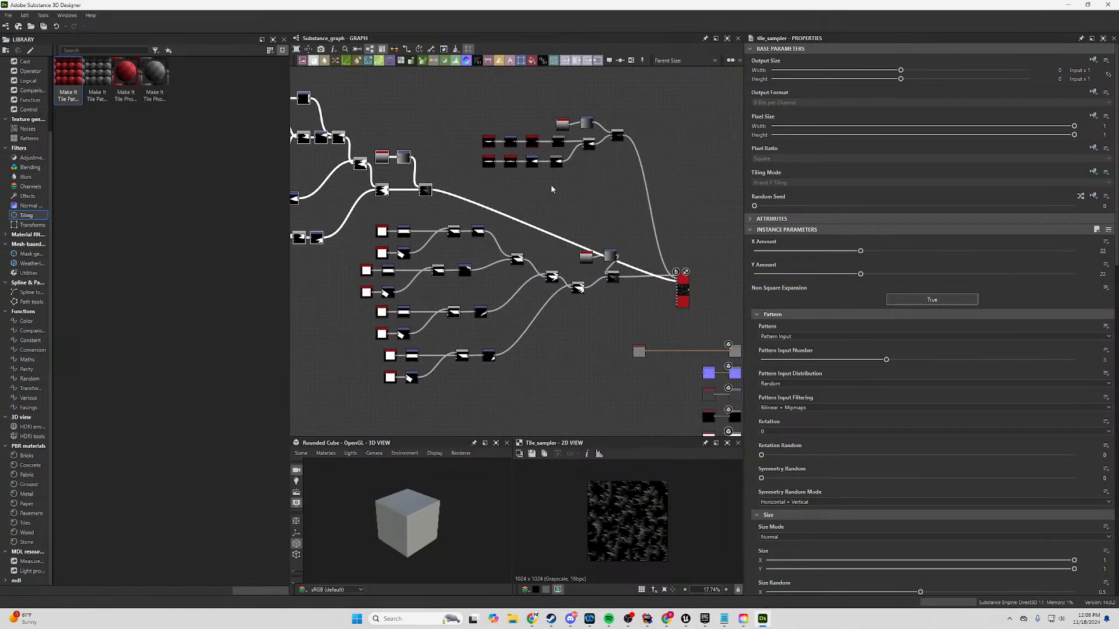
{"action": "left_click", "coordinate": [563, 244]}
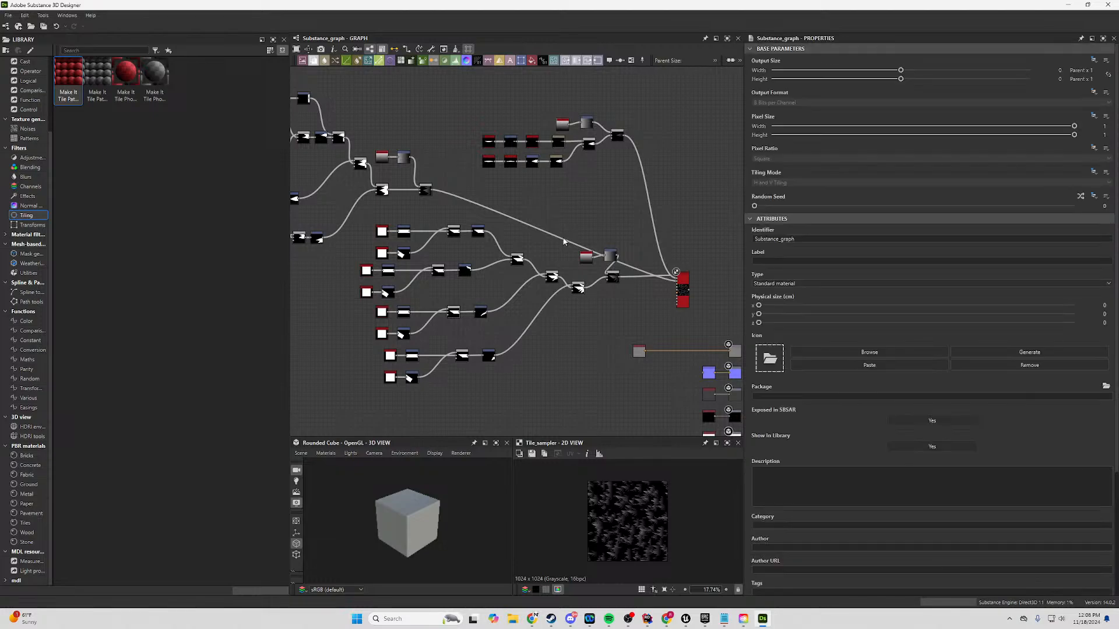
{"action": "left_click", "coordinate": [563, 241]}
{"action": "right_click", "coordinate": [562, 242]}
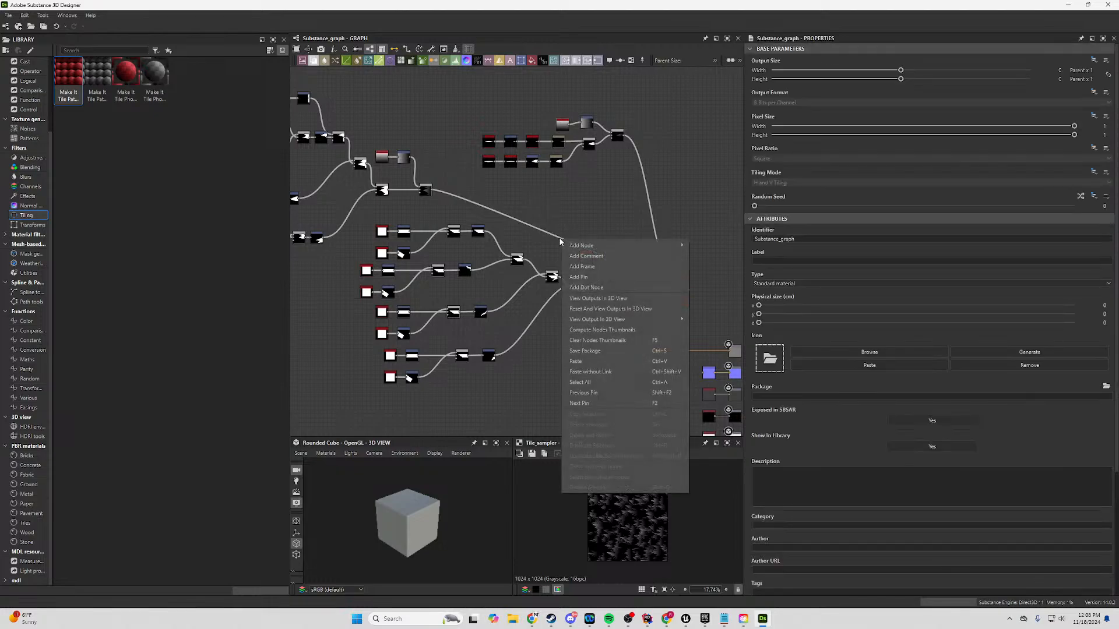
{"action": "left_click", "coordinate": [562, 241]}
{"action": "right_click", "coordinate": [560, 241]}
{"action": "left_click", "coordinate": [558, 236]}
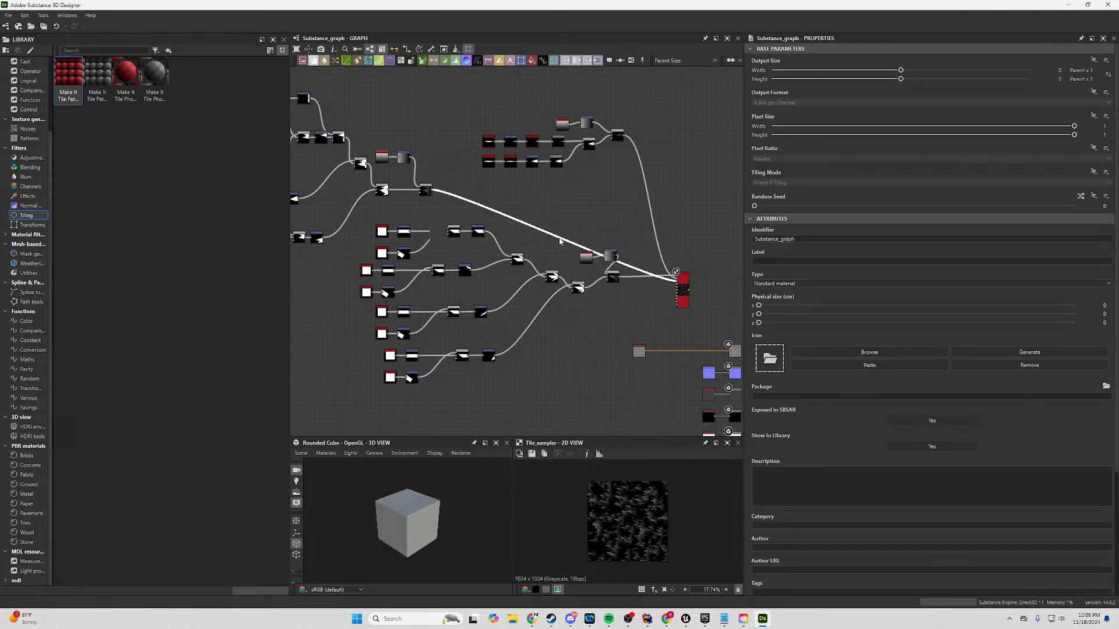
{"action": "right_click", "coordinate": [559, 237]}
{"action": "left_click", "coordinate": [568, 217]}
Move the leaf group built from white shapes, with its gradient and Blend, down and left, clear of the crossing link.
{"action": "scroll", "coordinate": [628, 239], "scroll_direction": "up", "scroll_amount": 3}
{"action": "middle_click_drag", "start_coordinate": [628, 240], "coordinate": [651, 204]}
{"action": "scroll", "coordinate": [648, 204], "scroll_direction": "down", "scroll_amount": 2}
{"action": "left_click_drag", "start_coordinate": [659, 196], "coordinate": [357, 367]}
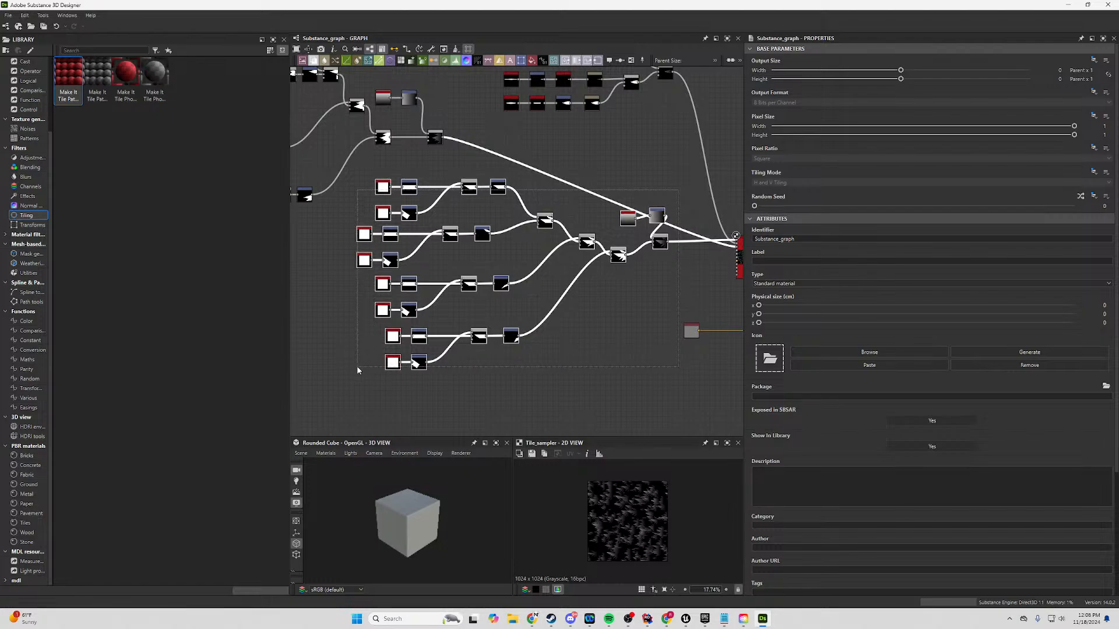
{"action": "middle_click_drag", "start_coordinate": [618, 317], "coordinate": [608, 292]}
{"action": "left_click_drag", "start_coordinate": [652, 222], "coordinate": [619, 253]}
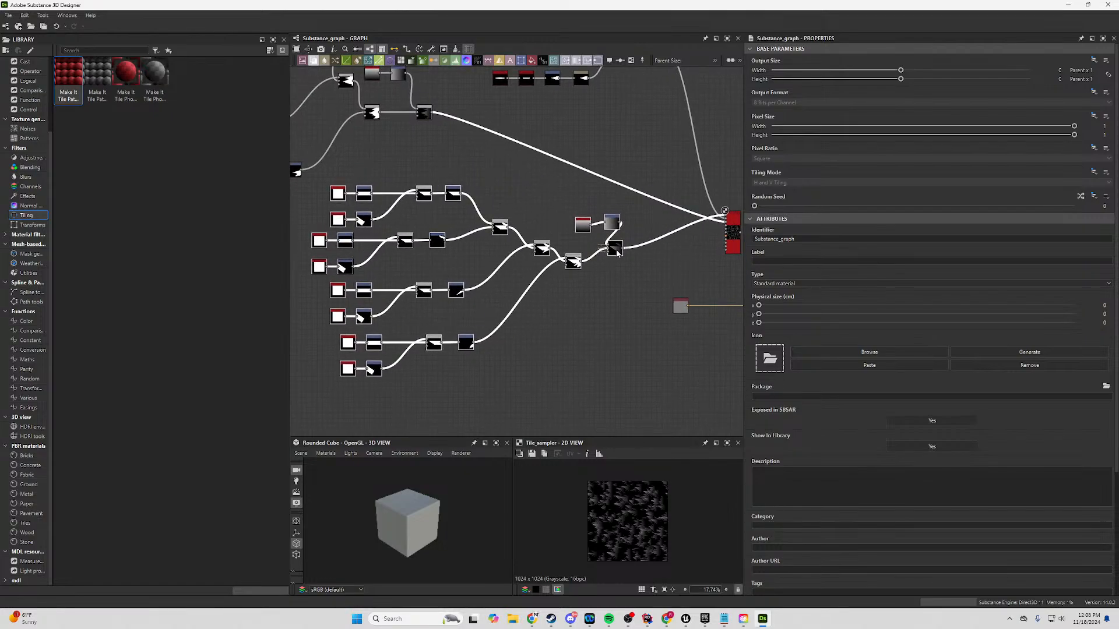
Move the tile sampler left, closer to the leaf chains that feed it.
{"action": "left_click", "coordinate": [456, 165]}
{"action": "middle_click_drag", "start_coordinate": [511, 168], "coordinate": [412, 200]}
{"action": "scroll", "coordinate": [621, 299], "scroll_direction": "up", "scroll_amount": 3}
{"action": "left_click", "coordinate": [619, 300]}
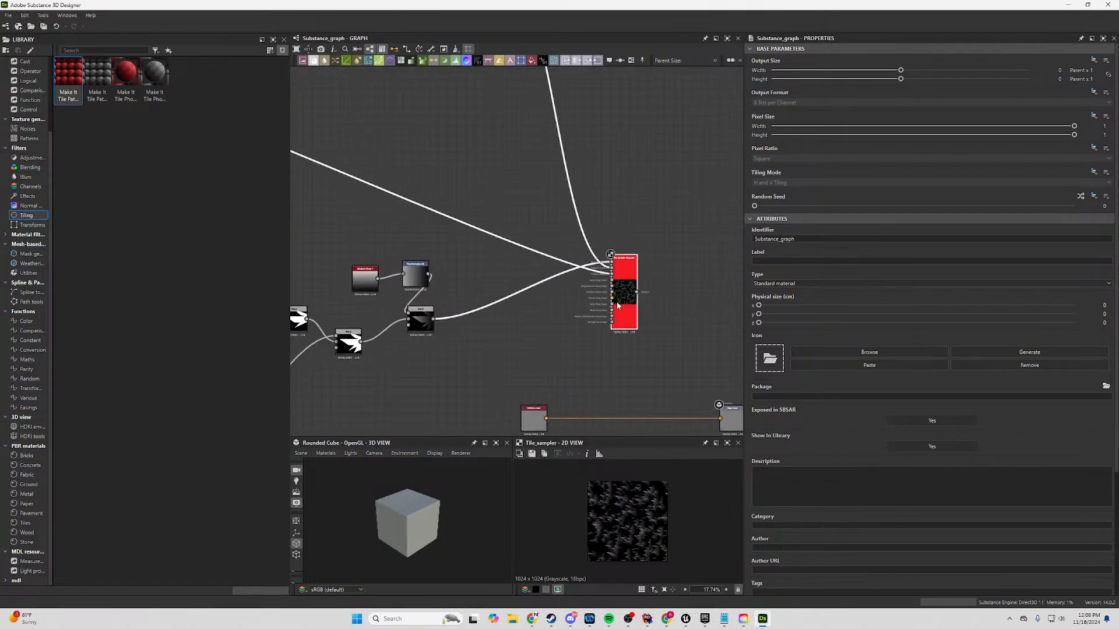
{"action": "left_click_drag", "start_coordinate": [626, 308], "coordinate": [582, 298]}
Shift the material output nodes with their source nodes further right of the tile sampler.
{"action": "scroll", "coordinate": [602, 316], "scroll_direction": "down", "scroll_amount": 4}
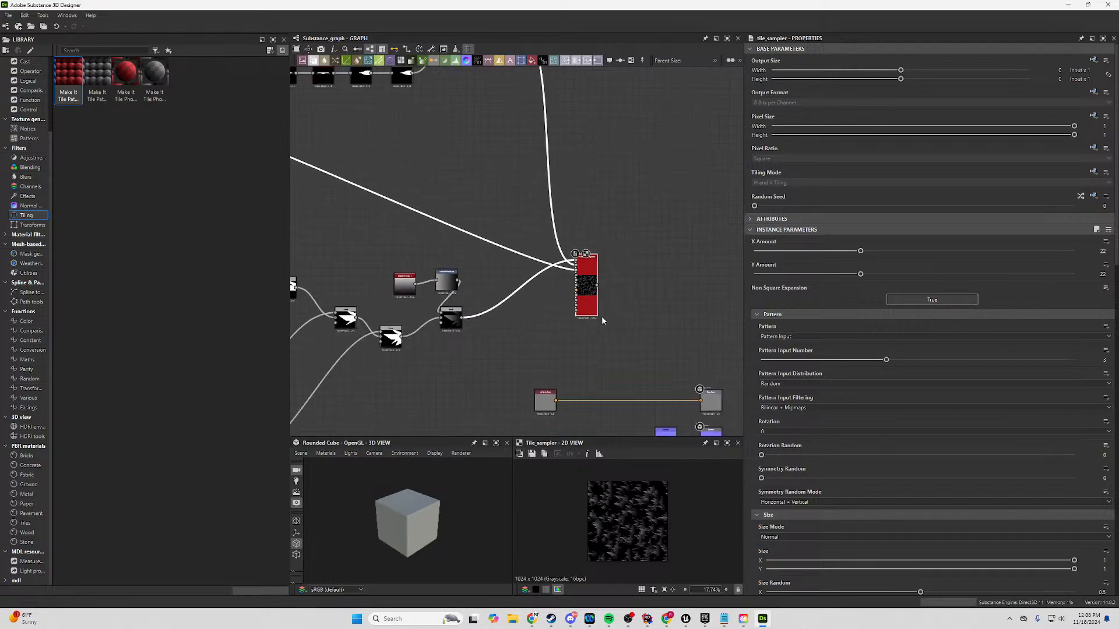
{"action": "middle_click_drag", "start_coordinate": [655, 341], "coordinate": [528, 223]}
{"action": "left_click_drag", "start_coordinate": [602, 234], "coordinate": [412, 419]}
{"action": "left_click_drag", "start_coordinate": [537, 251], "coordinate": [623, 254]}
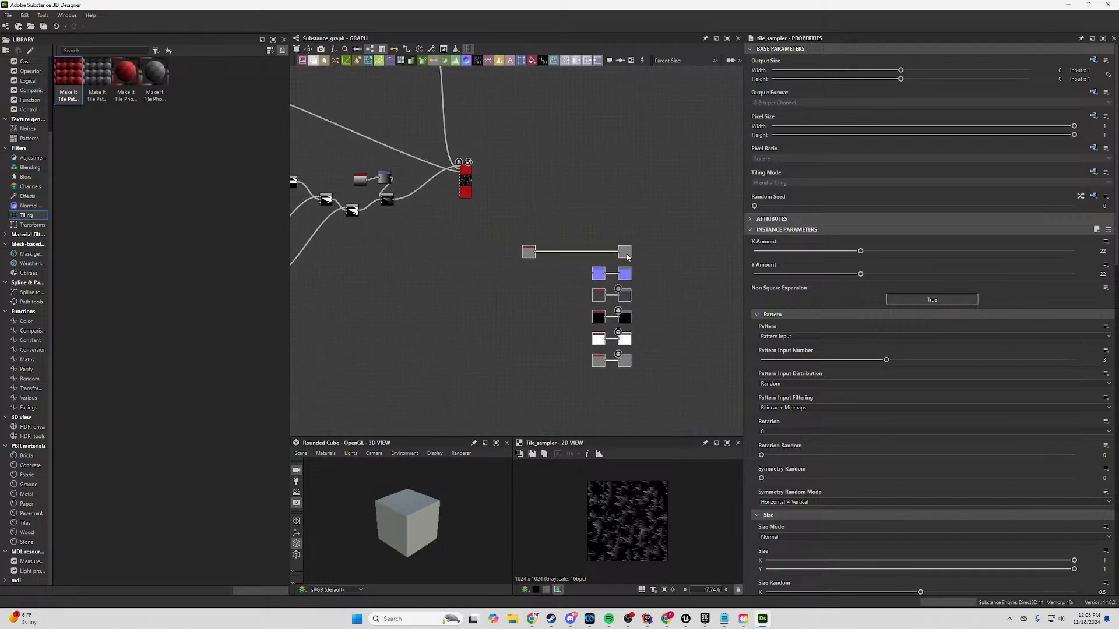
Examine the tile sampler's map inputs and inspect its leaf pattern up close in the 2D view.
{"action": "left_click", "coordinate": [473, 162]}
{"action": "scroll", "coordinate": [474, 162], "scroll_direction": "up", "scroll_amount": 4}
{"action": "left_click", "coordinate": [448, 228]}
{"action": "scroll", "coordinate": [473, 250], "scroll_direction": "up", "scroll_amount": 4}
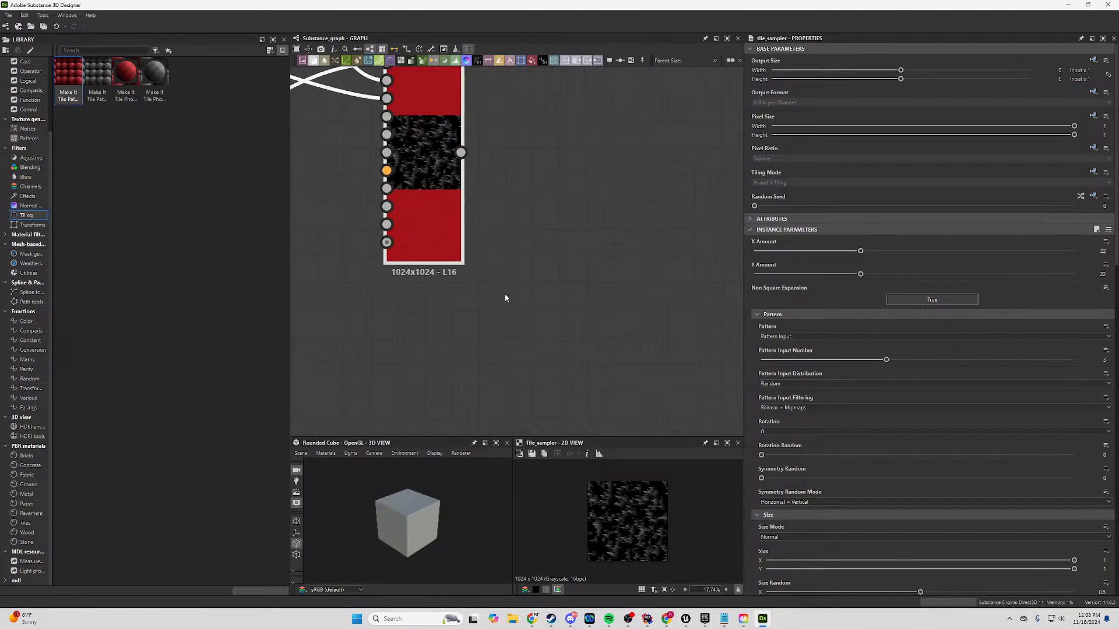
{"action": "scroll", "coordinate": [480, 160], "scroll_direction": "up", "scroll_amount": 3}
{"action": "middle_click_drag", "start_coordinate": [476, 217], "coordinate": [617, 270]}
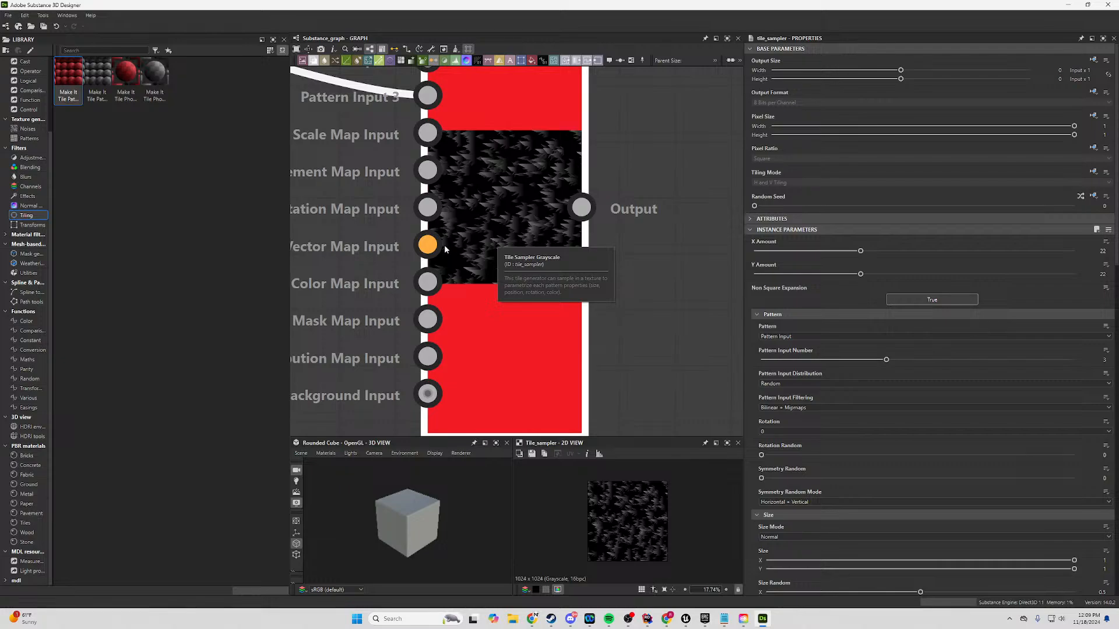
{"action": "scroll", "coordinate": [493, 226], "scroll_direction": "down", "scroll_amount": 2}
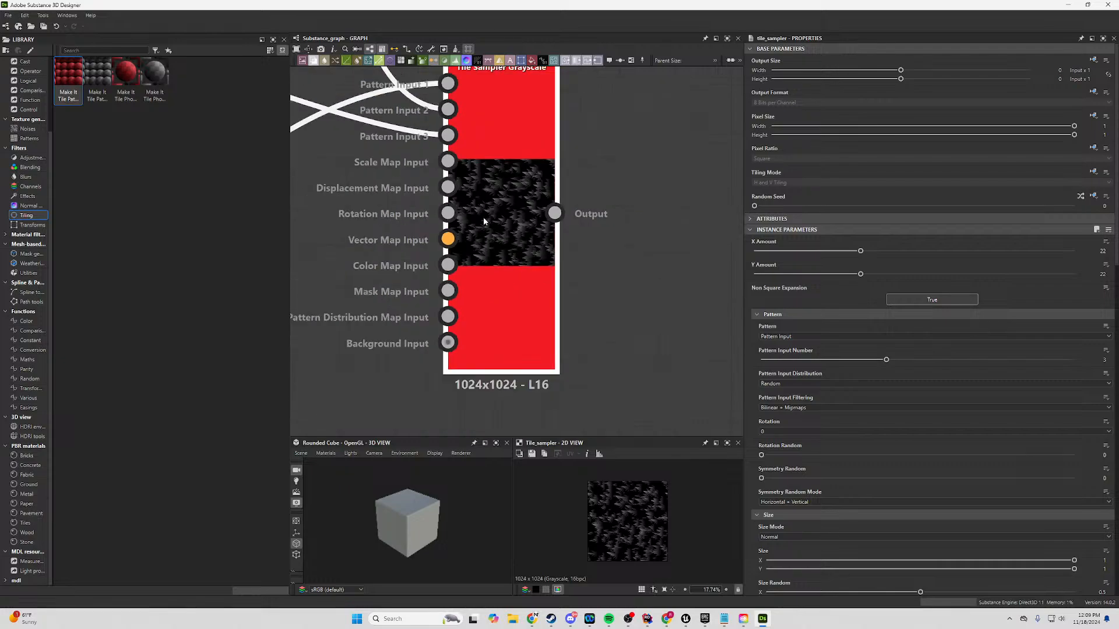
{"action": "scroll", "coordinate": [663, 535], "scroll_direction": "up", "scroll_amount": 5}
{"action": "scroll", "coordinate": [664, 535], "scroll_direction": "down", "scroll_amount": 3}
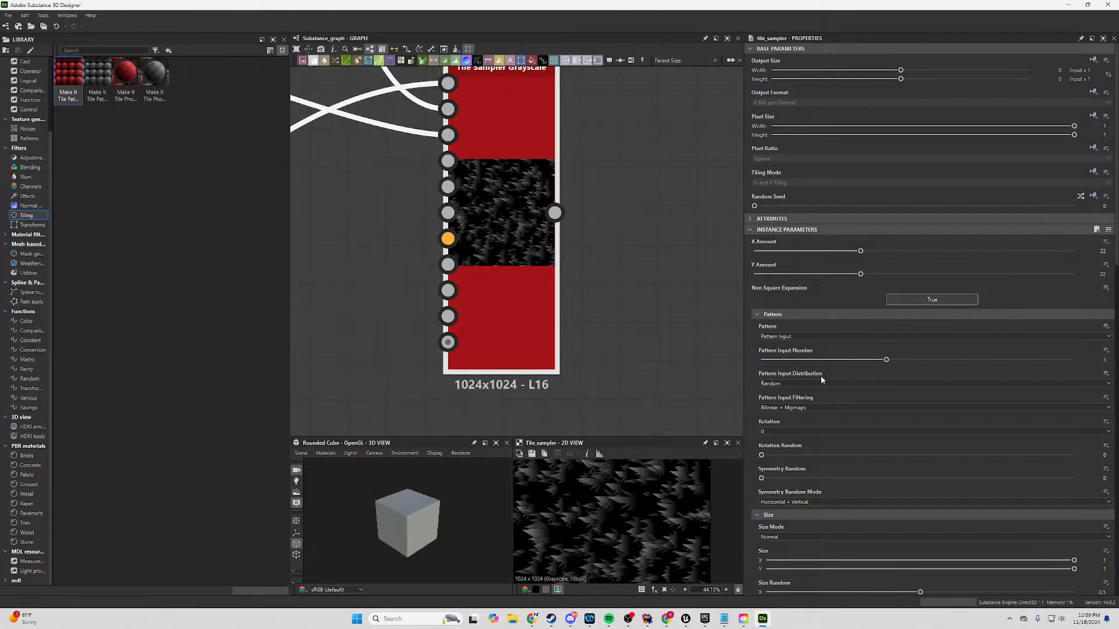
Set the tile sampler's Scale Map Multiplier to 0.08.
{"action": "scroll", "coordinate": [841, 429], "scroll_direction": "down", "scroll_amount": 3}
{"action": "scroll", "coordinate": [843, 433], "scroll_direction": "down", "scroll_amount": 2}
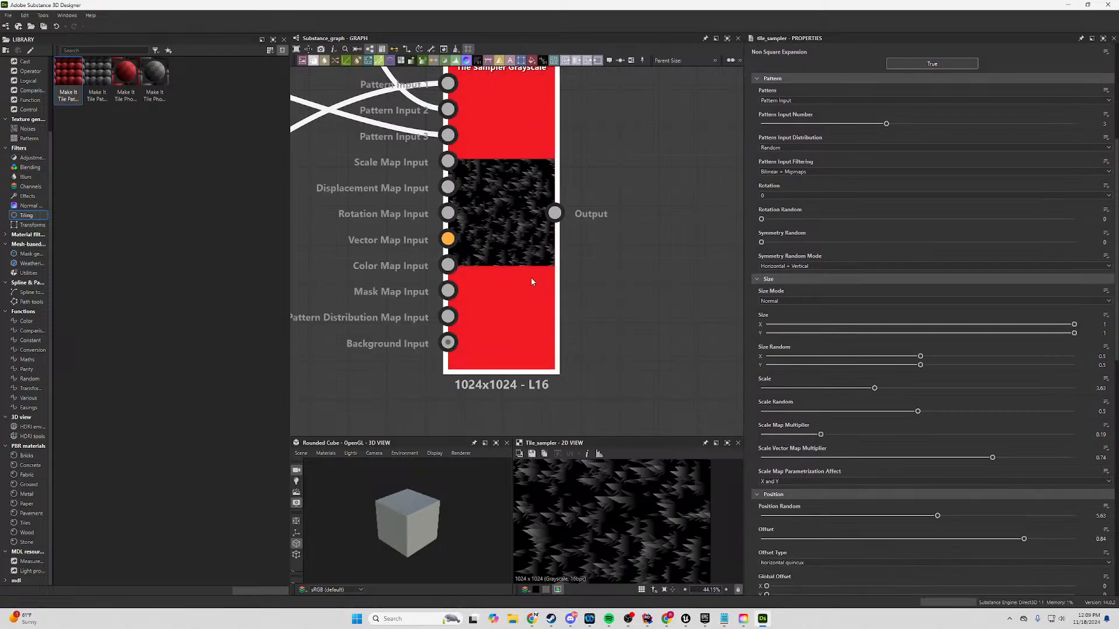
{"action": "left_click_drag", "start_coordinate": [820, 436], "coordinate": [786, 436]}
{"action": "scroll", "coordinate": [830, 431], "scroll_direction": "down", "scroll_amount": 5}
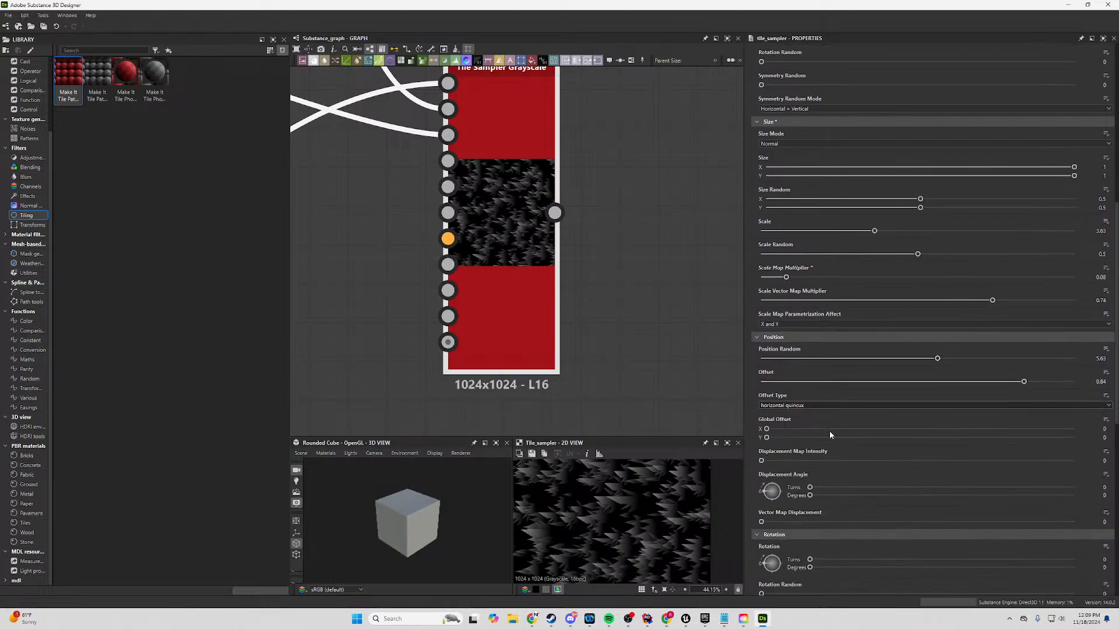
Set the tile sampler's Rotation Random to 0.07.
{"action": "scroll", "coordinate": [642, 506], "scroll_direction": "down", "scroll_amount": 2}
{"action": "middle_click_drag", "start_coordinate": [645, 483], "coordinate": [641, 529]}
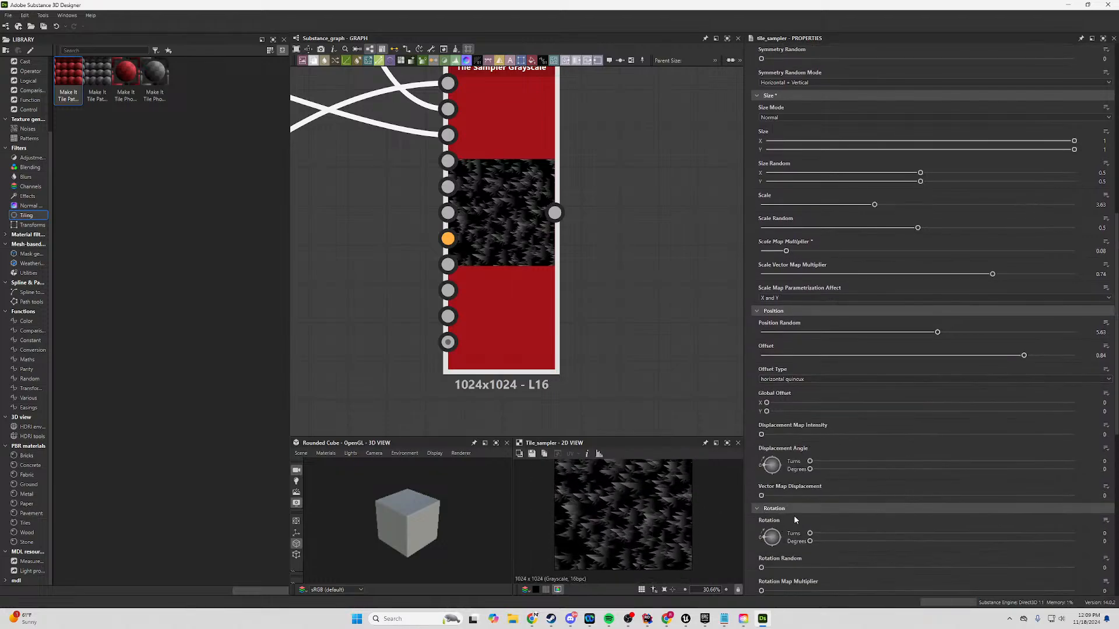
{"action": "scroll", "coordinate": [795, 518], "scroll_direction": "down", "scroll_amount": 3}
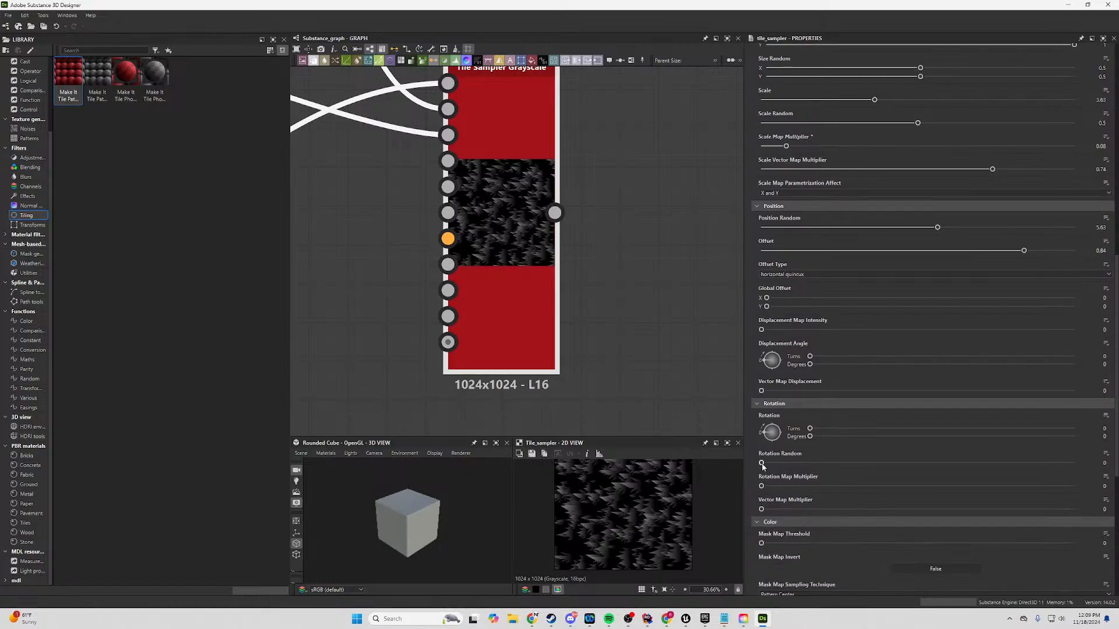
{"action": "left_click_drag", "start_coordinate": [761, 463], "coordinate": [761, 510]}
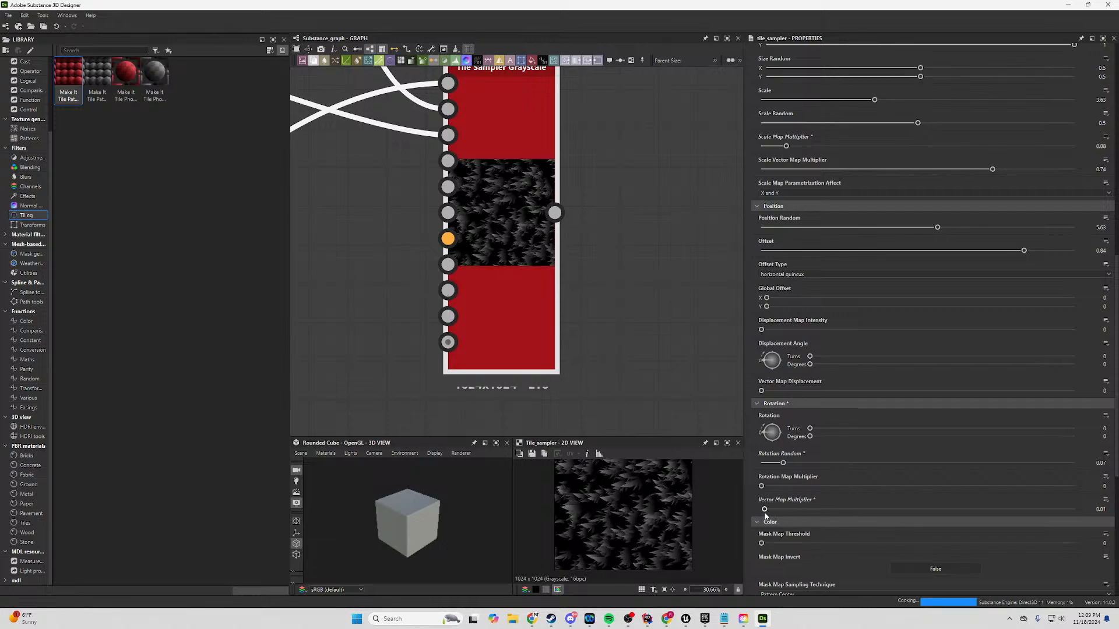
Set the tile sampler's Mask Random to 0.53 and check the leaf pattern up close in the 2D view.
{"action": "scroll", "coordinate": [762, 477], "scroll_direction": "down", "scroll_amount": 3}
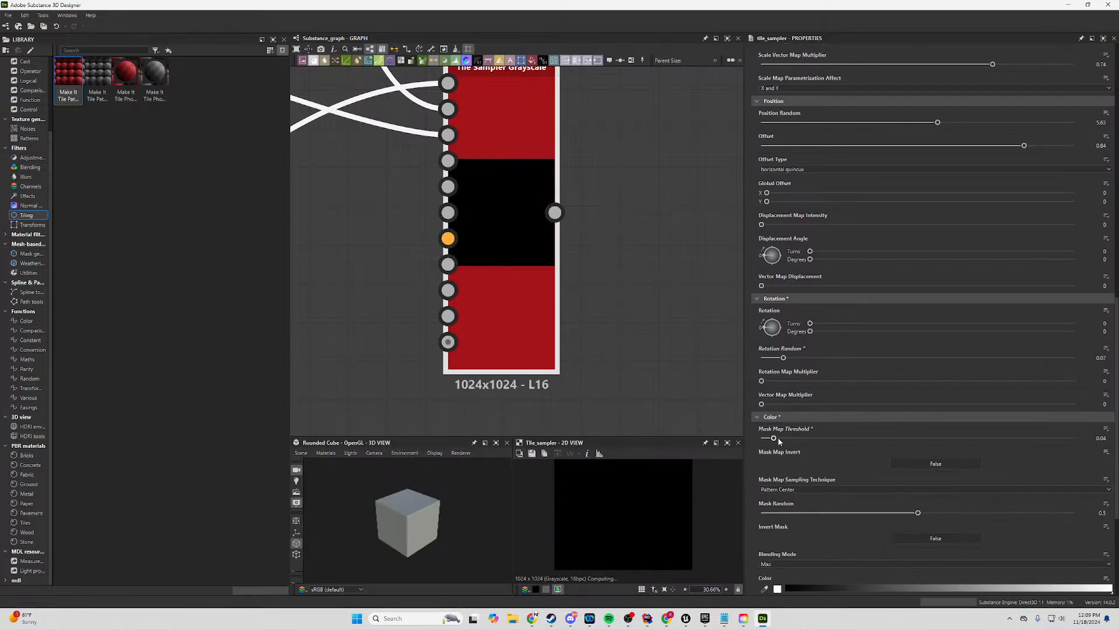
{"action": "left_click_drag", "start_coordinate": [917, 513], "coordinate": [886, 517]}
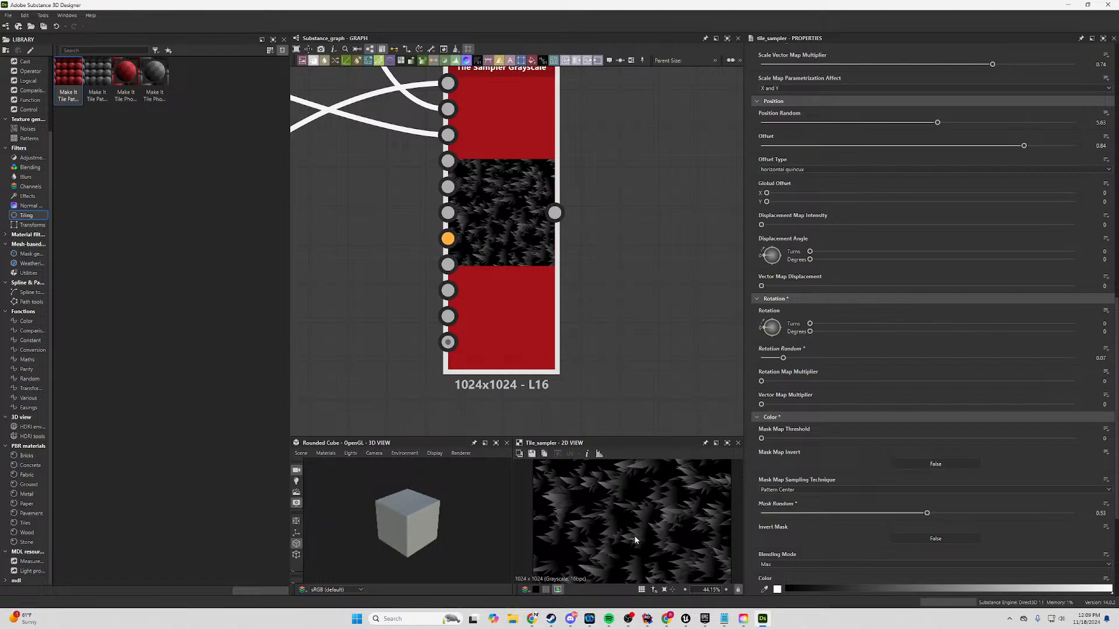
{"action": "scroll", "coordinate": [621, 538], "scroll_direction": "down", "scroll_amount": 5}
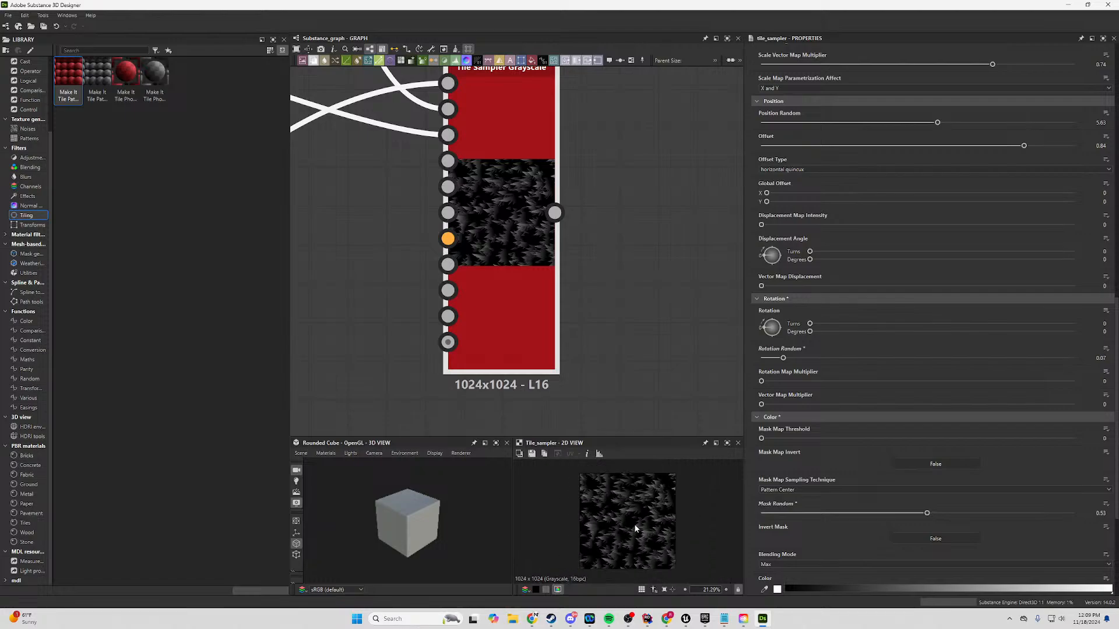
{"action": "scroll", "coordinate": [659, 537], "scroll_direction": "up", "scroll_amount": 6}
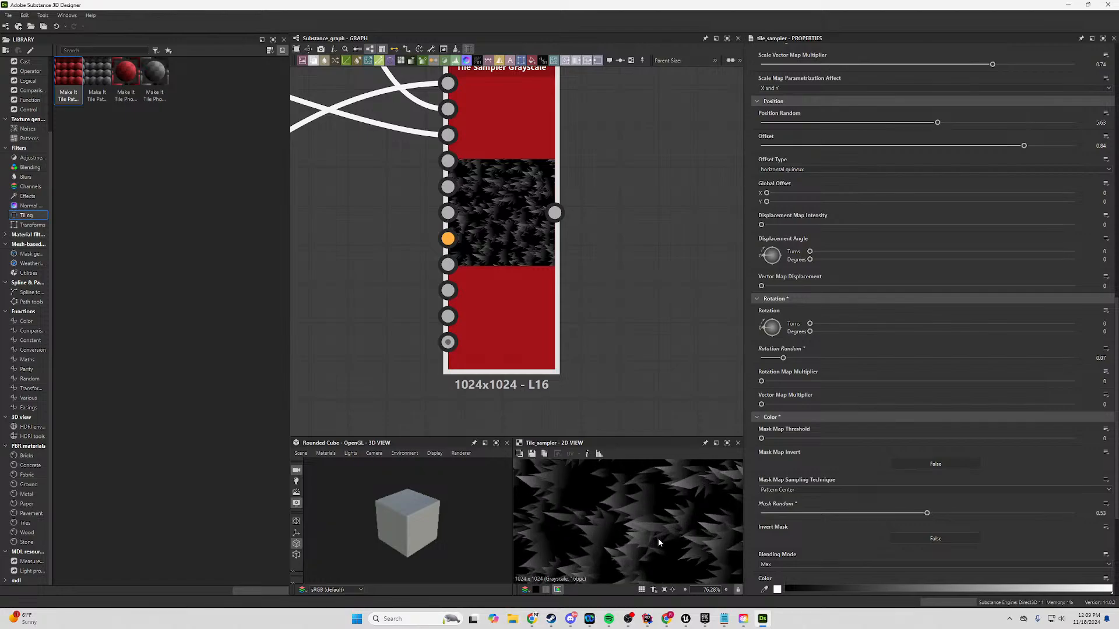
{"action": "scroll", "coordinate": [658, 534], "scroll_direction": "down", "scroll_amount": 3}
Try the Add/Sub blending mode on the tile sampler and switch it back to Max.
{"action": "scroll", "coordinate": [802, 511], "scroll_direction": "down", "scroll_amount": 5}
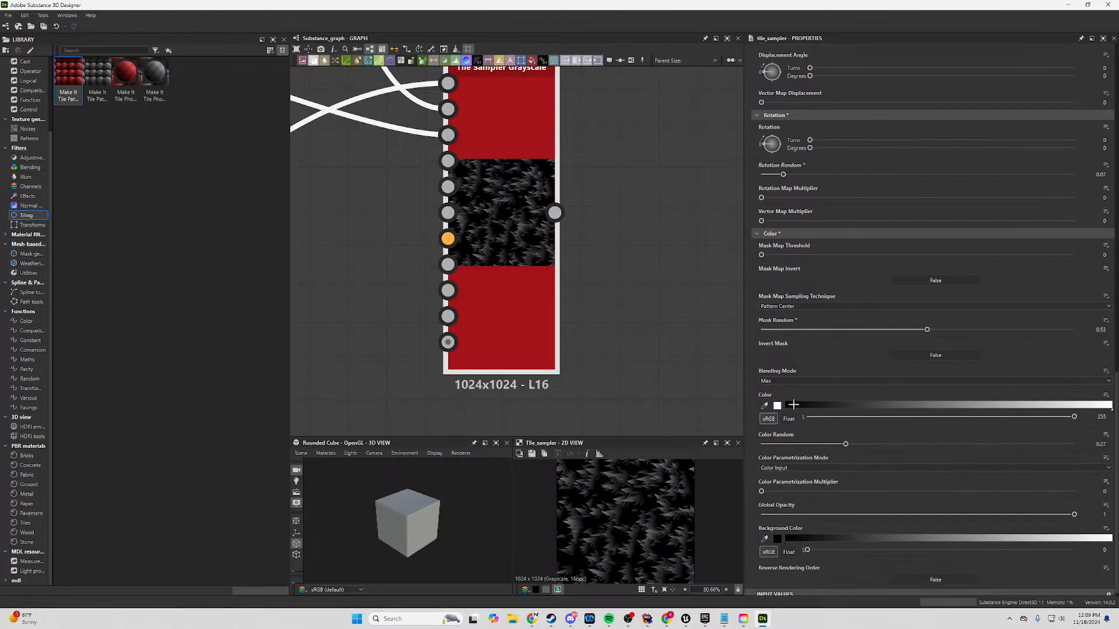
{"action": "left_click", "coordinate": [789, 380]}
{"action": "left_click", "coordinate": [786, 389]}
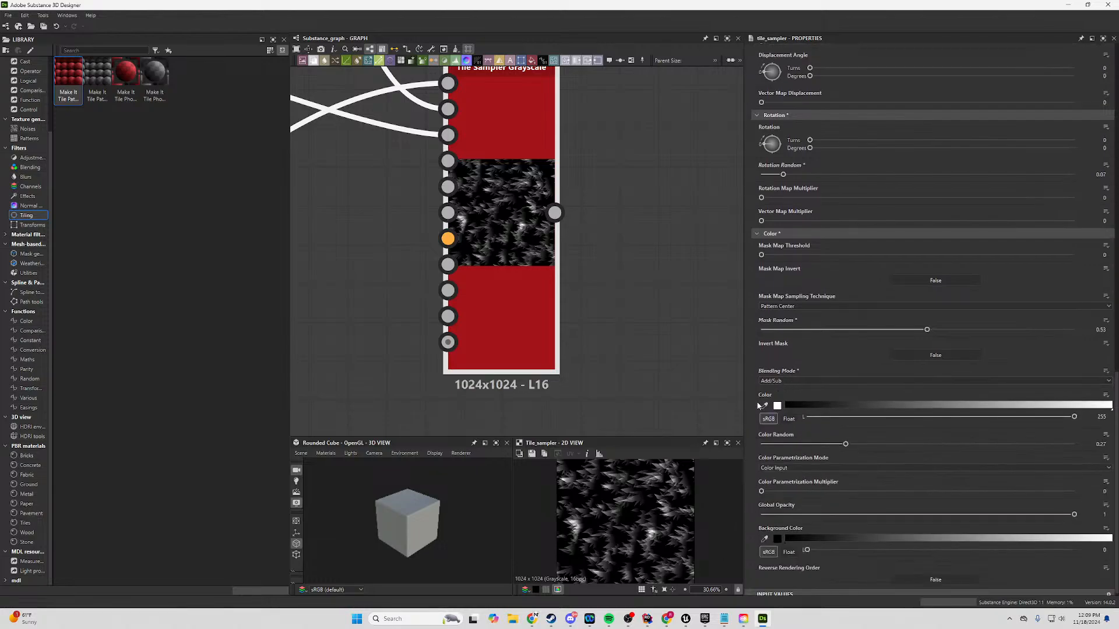
{"action": "scroll", "coordinate": [628, 530], "scroll_direction": "up", "scroll_amount": 5}
{"action": "left_click", "coordinate": [781, 380]}
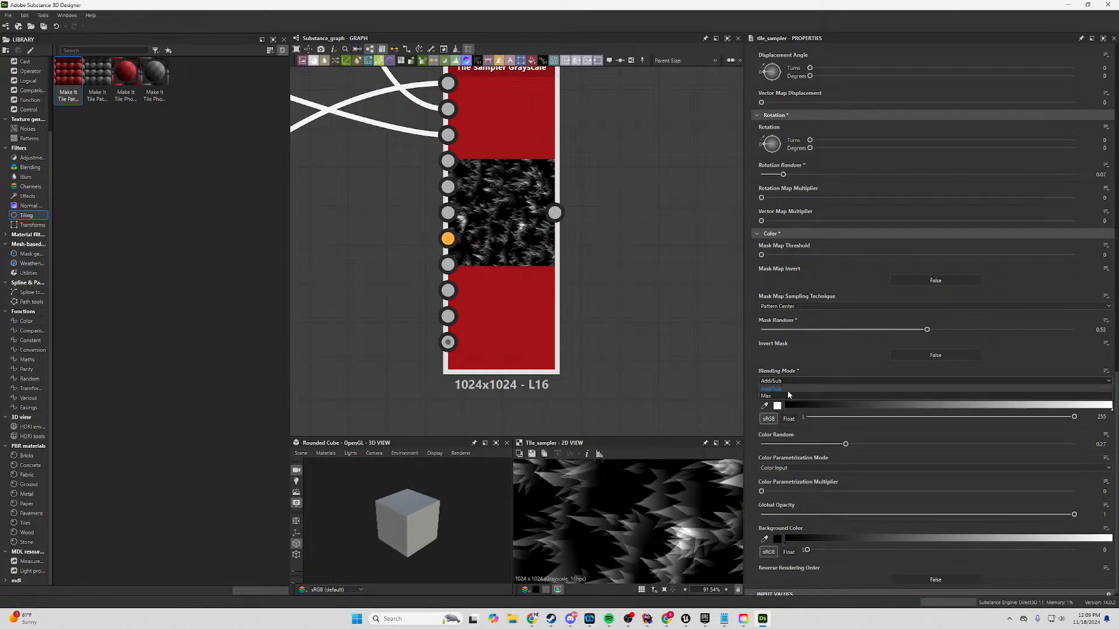
{"action": "left_click", "coordinate": [781, 397]}
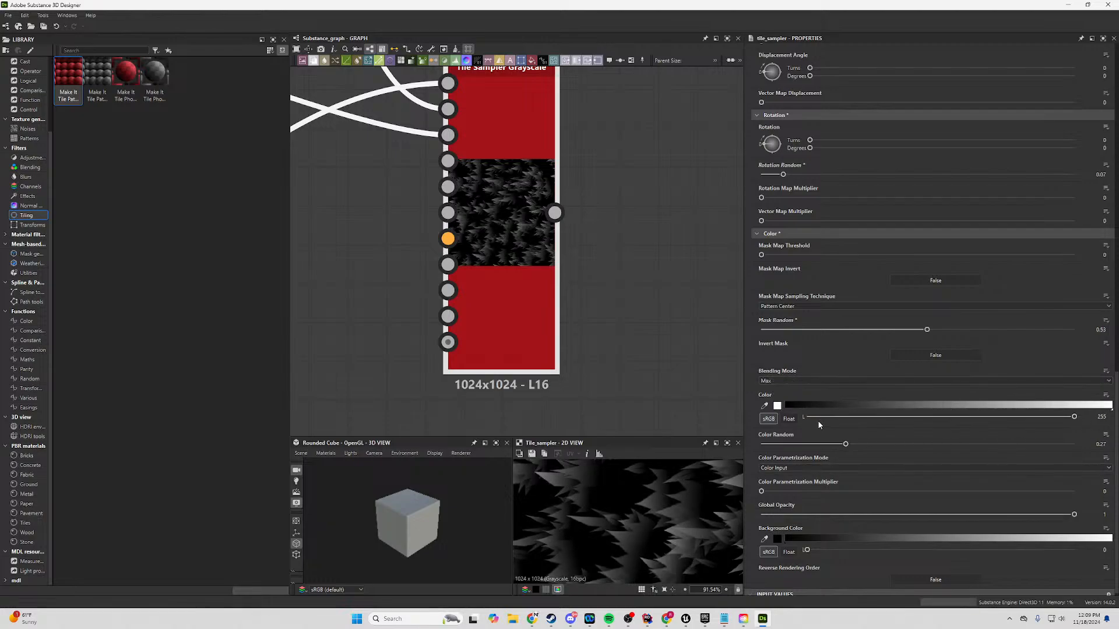
Try a darker Color value on the tile sampler and return it to 255.
{"action": "left_click_drag", "start_coordinate": [837, 418], "coordinate": [945, 418]}
{"action": "scroll", "coordinate": [615, 510], "scroll_direction": "down", "scroll_amount": 3}
{"action": "middle_click_drag", "start_coordinate": [614, 533], "coordinate": [644, 524]}
{"action": "left_click_drag", "start_coordinate": [944, 419], "coordinate": [1074, 428]}
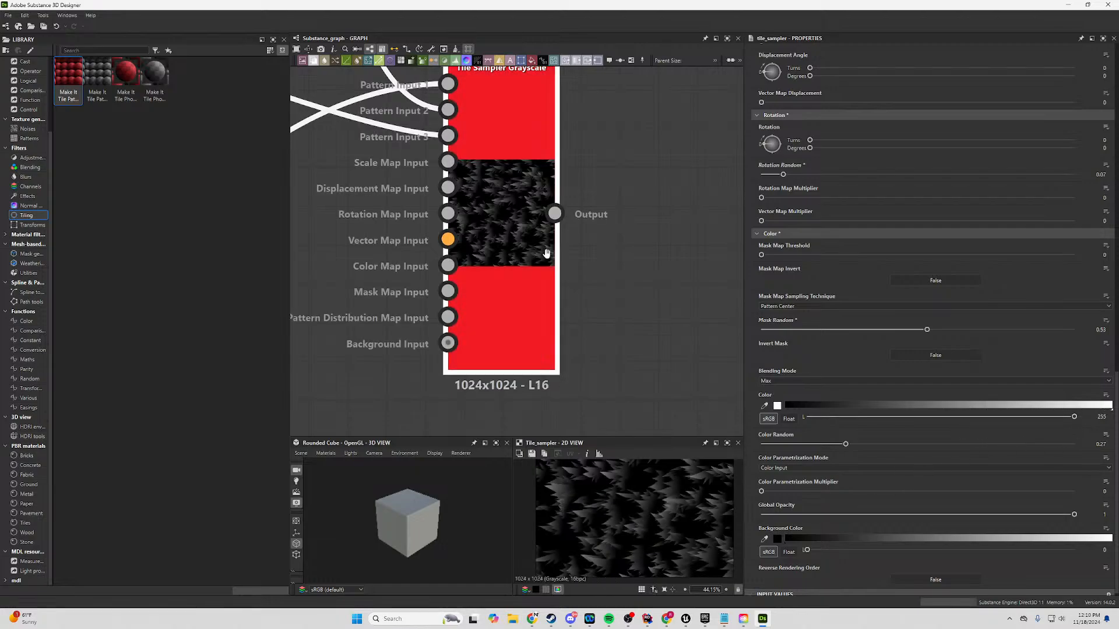
Inspect the single leaf's gradient blend chain and move the Gradient Linear 1 node level with its Transformation 2D node.
{"action": "middle_click_drag", "start_coordinate": [530, 68], "coordinate": [570, 261]}
{"action": "scroll", "coordinate": [570, 262], "scroll_direction": "down", "scroll_amount": 3}
{"action": "middle_click_drag", "start_coordinate": [510, 180], "coordinate": [552, 372]}
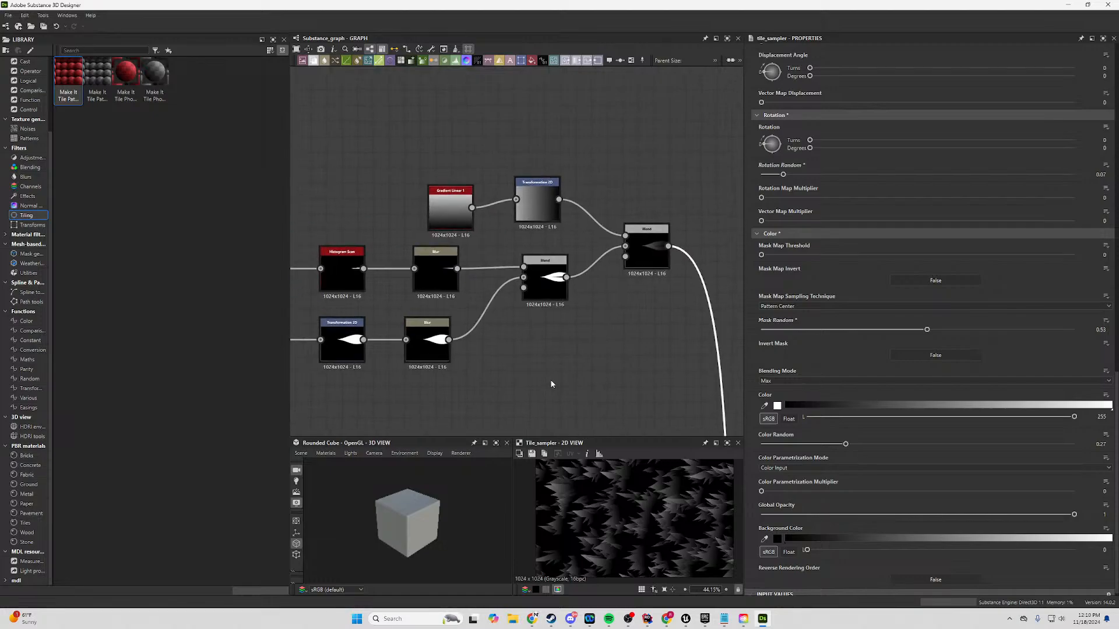
{"action": "double_click", "coordinate": [651, 252]}
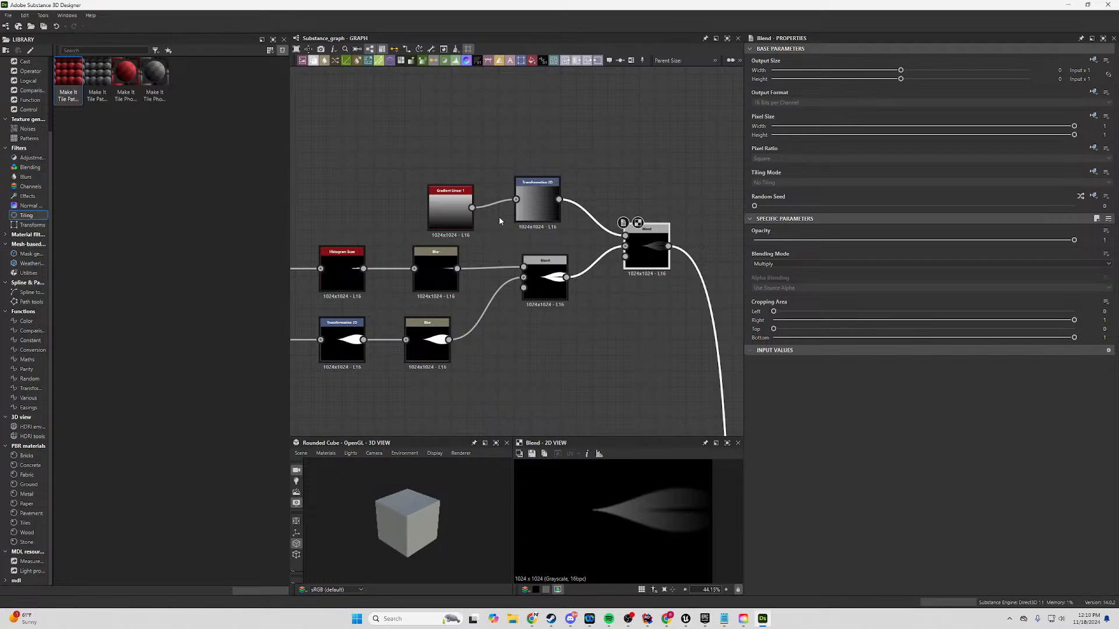
{"action": "double_click", "coordinate": [537, 204]}
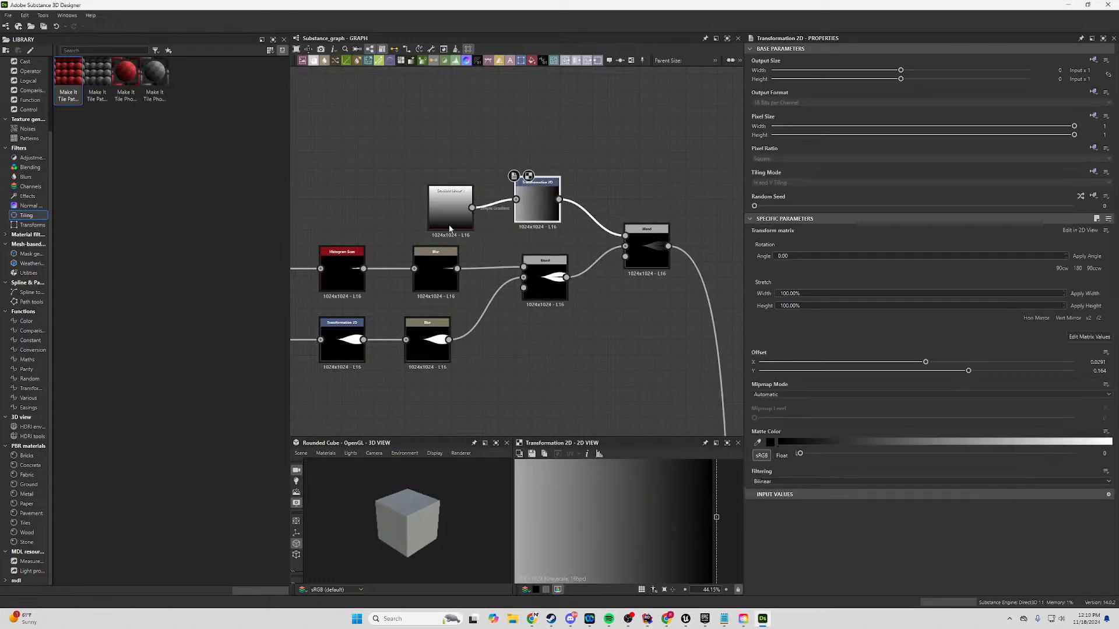
{"action": "double_click", "coordinate": [449, 227]}
{"action": "left_click_drag", "start_coordinate": [454, 232], "coordinate": [454, 223]}
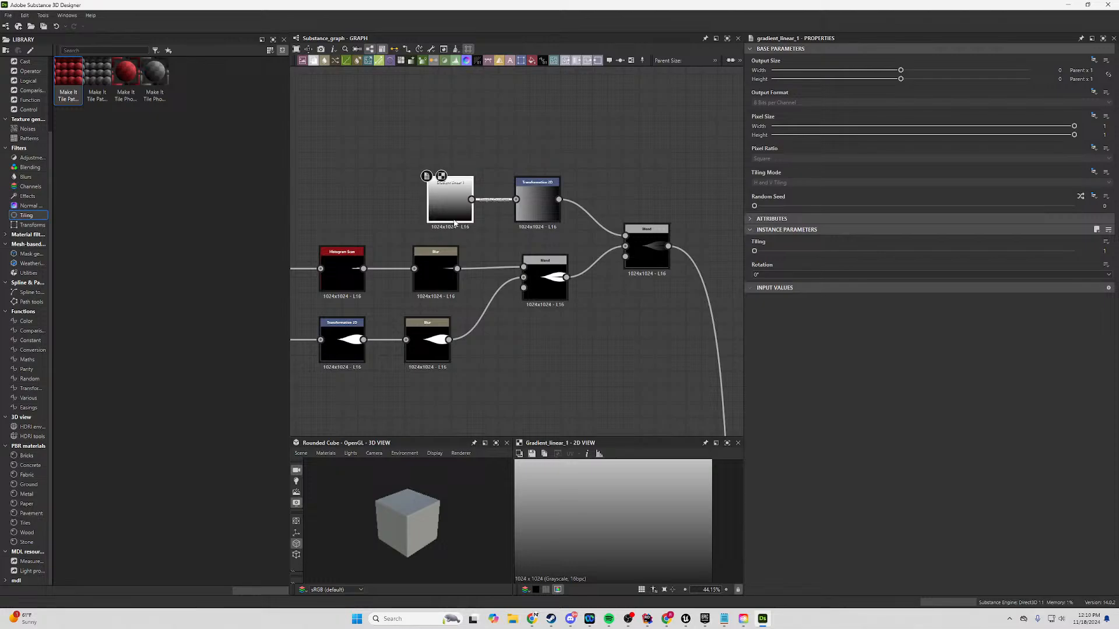
{"action": "scroll", "coordinate": [581, 506], "scroll_direction": "down", "scroll_amount": 2}
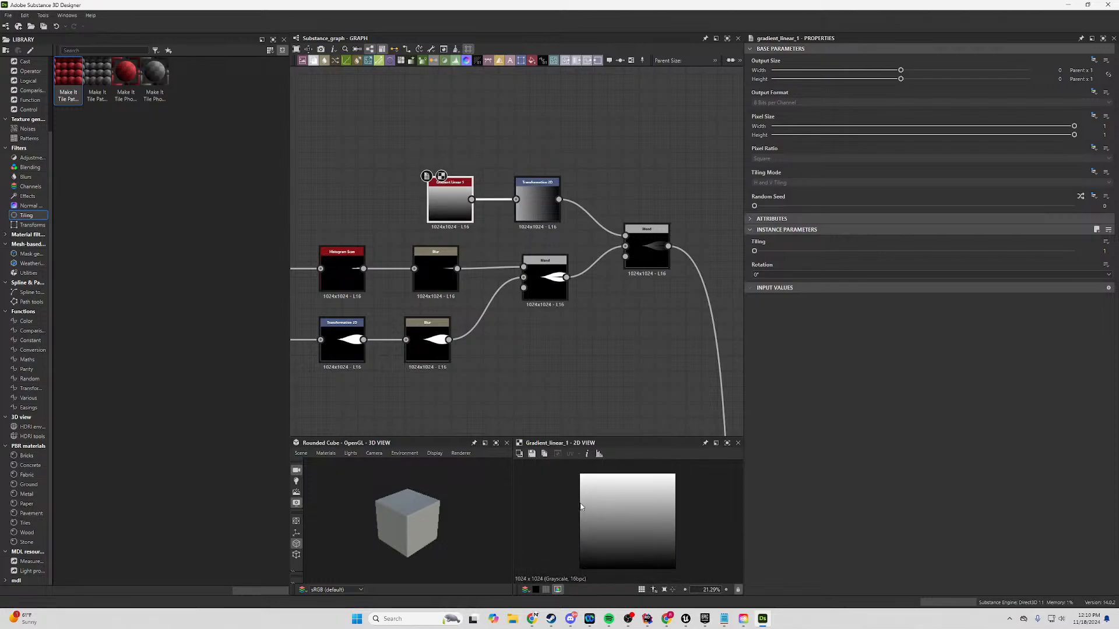
Add a Gradient Axial Reflected node and form a vertical band with Point 1 at about 0.41, 0.27 and Point 2 at about 1.03, 0.26.
{"action": "right_click", "coordinate": [456, 109]}
{"action": "key", "text": "space"}
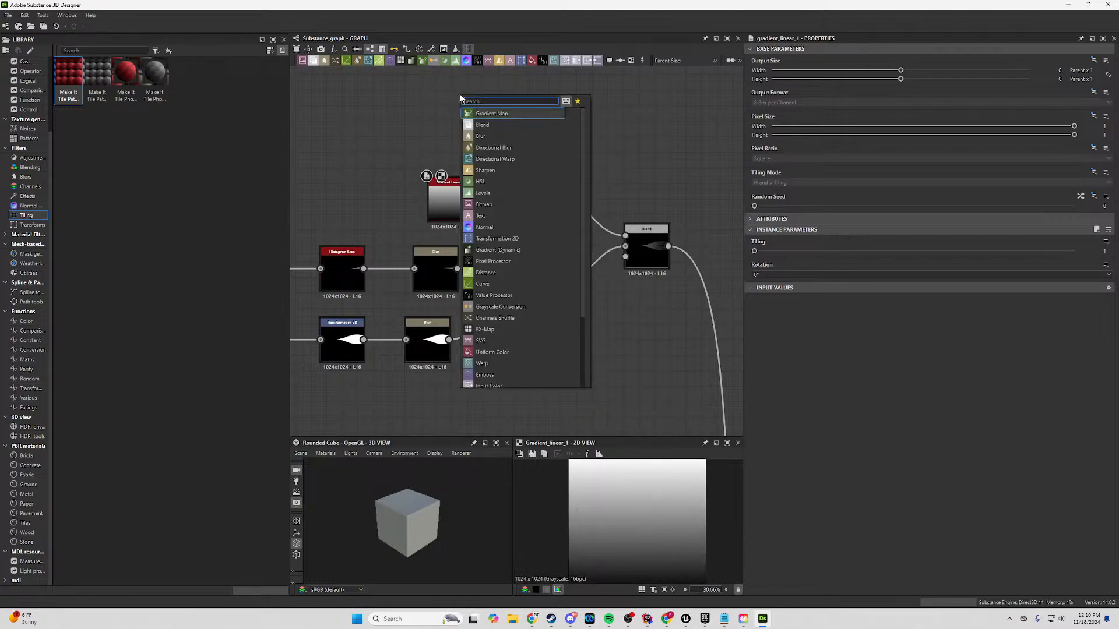
{"action": "type", "text": "gra"}
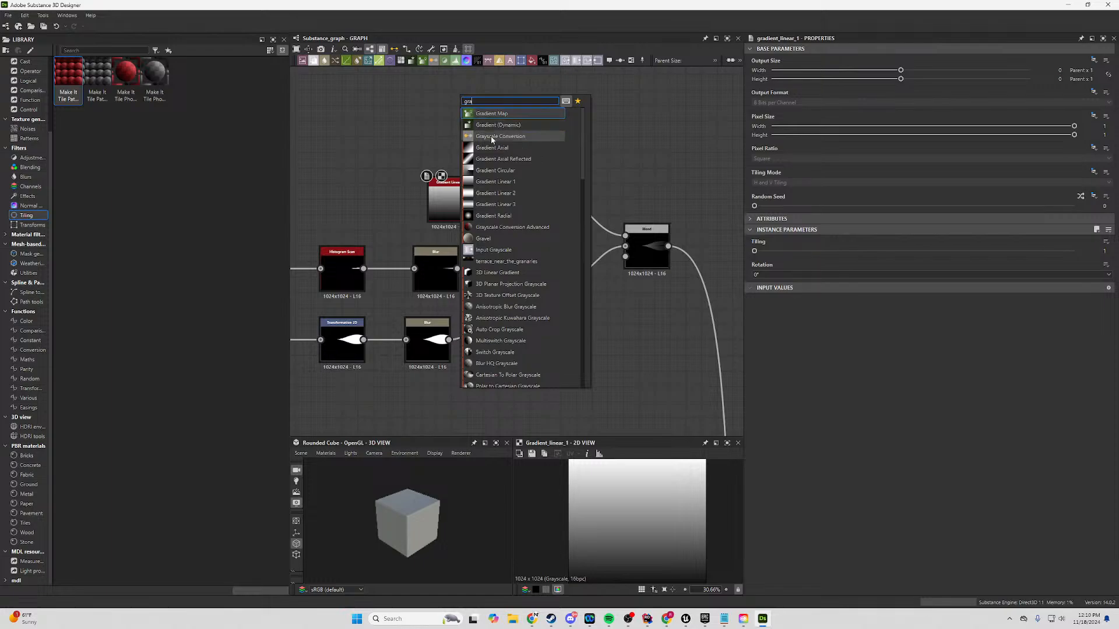
{"action": "left_click", "coordinate": [519, 160]}
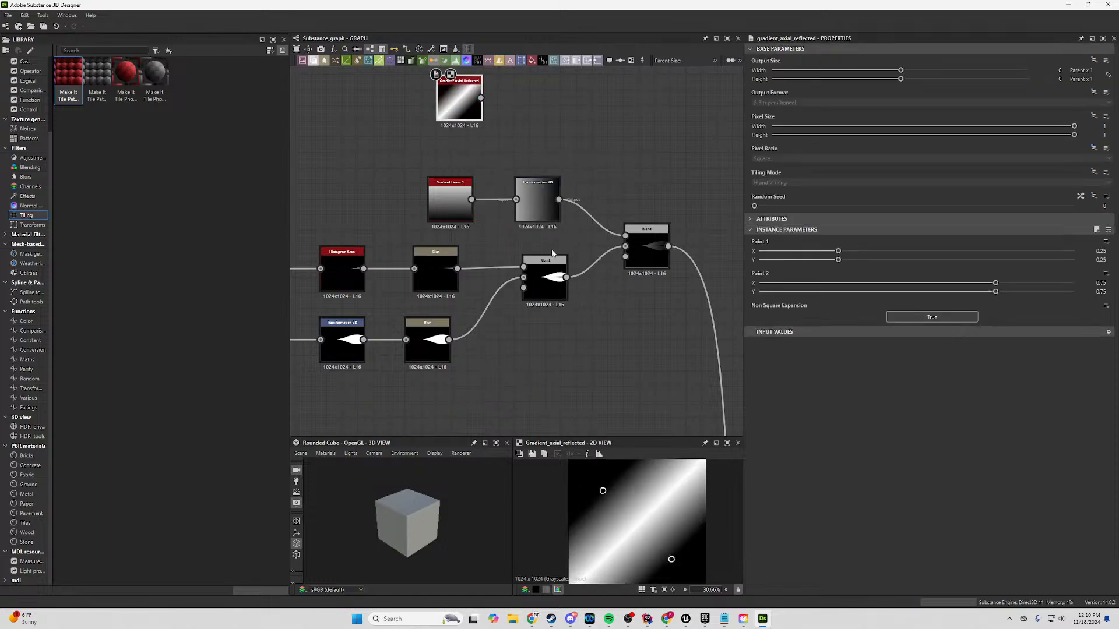
{"action": "left_click_drag", "start_coordinate": [672, 560], "coordinate": [711, 494]}
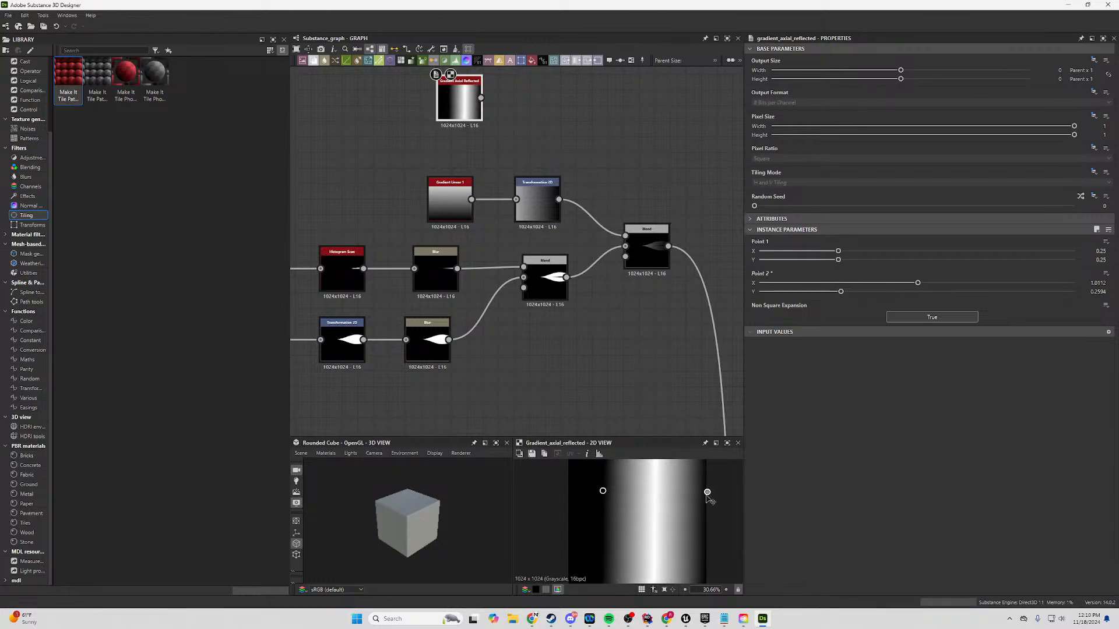
{"action": "mouse_move", "coordinate": [604, 493]}
{"action": "left_mouse_down"}
{"action": "mouse_move", "coordinate": [433, 493]}
{"action": "mouse_move", "coordinate": [576, 511]}
{"action": "mouse_move", "coordinate": [621, 494]}
{"action": "left_mouse_up"}
{"action": "left_click_drag", "start_coordinate": [709, 495], "coordinate": [711, 494]}
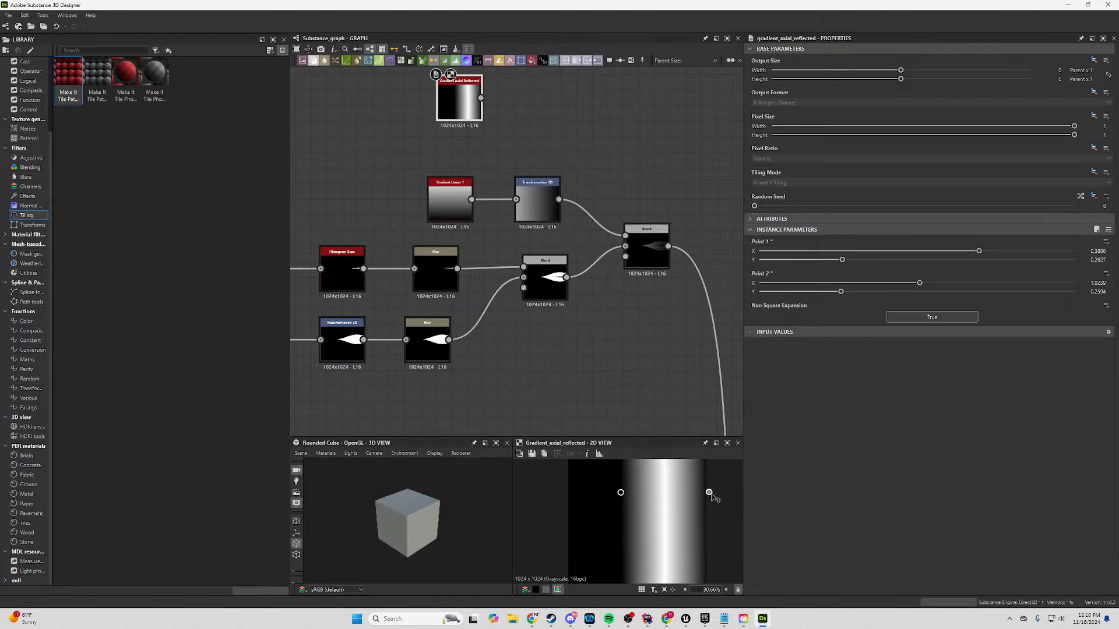
{"action": "left_click_drag", "start_coordinate": [621, 494], "coordinate": [624, 493]}
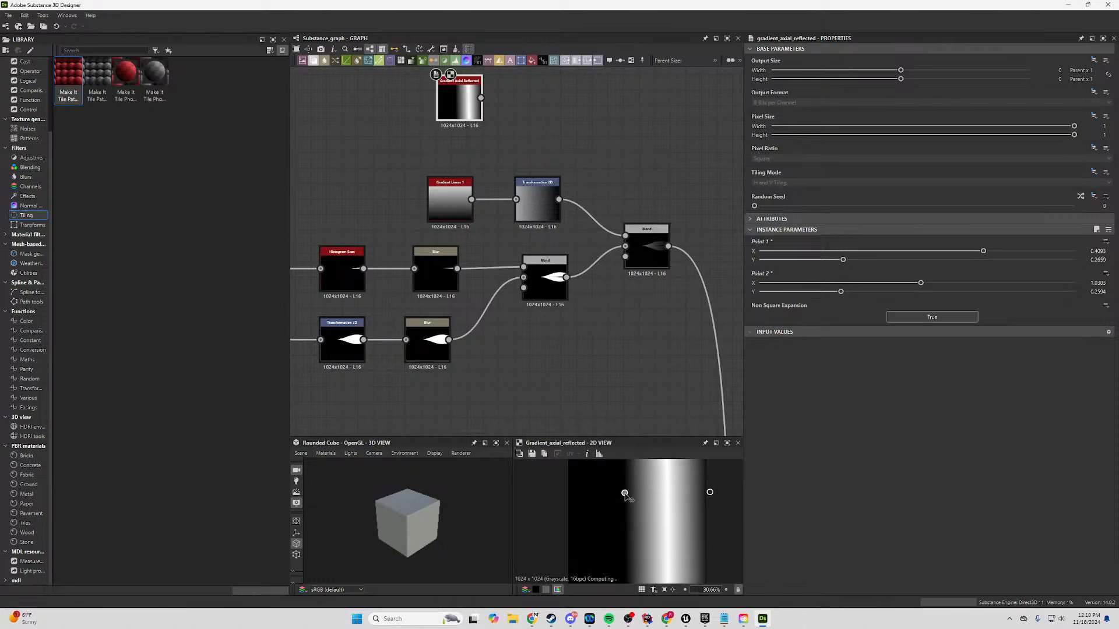
Delete the Gradient Axial Reflected node above the leaf's linear gradient.
{"action": "middle_click_drag", "start_coordinate": [469, 140], "coordinate": [598, 212]}
{"action": "scroll", "coordinate": [650, 500], "scroll_direction": "down", "scroll_amount": 4}
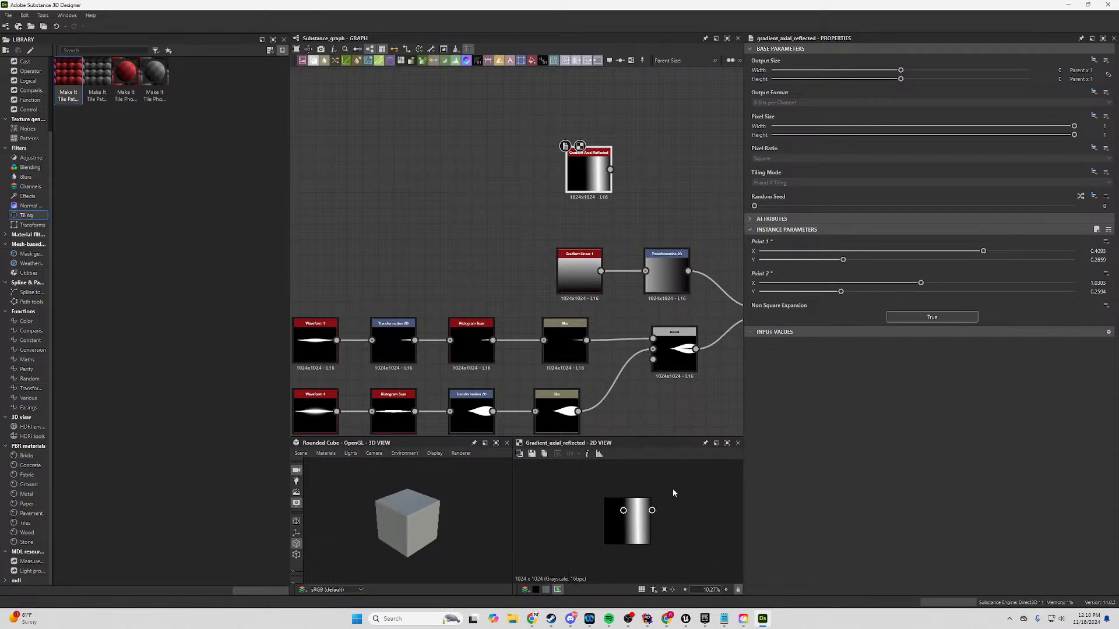
{"action": "scroll", "coordinate": [618, 169], "scroll_direction": "up", "scroll_amount": 4}
{"action": "scroll", "coordinate": [605, 228], "scroll_direction": "down", "scroll_amount": 3}
{"action": "middle_click_drag", "start_coordinate": [608, 289], "coordinate": [589, 220]}
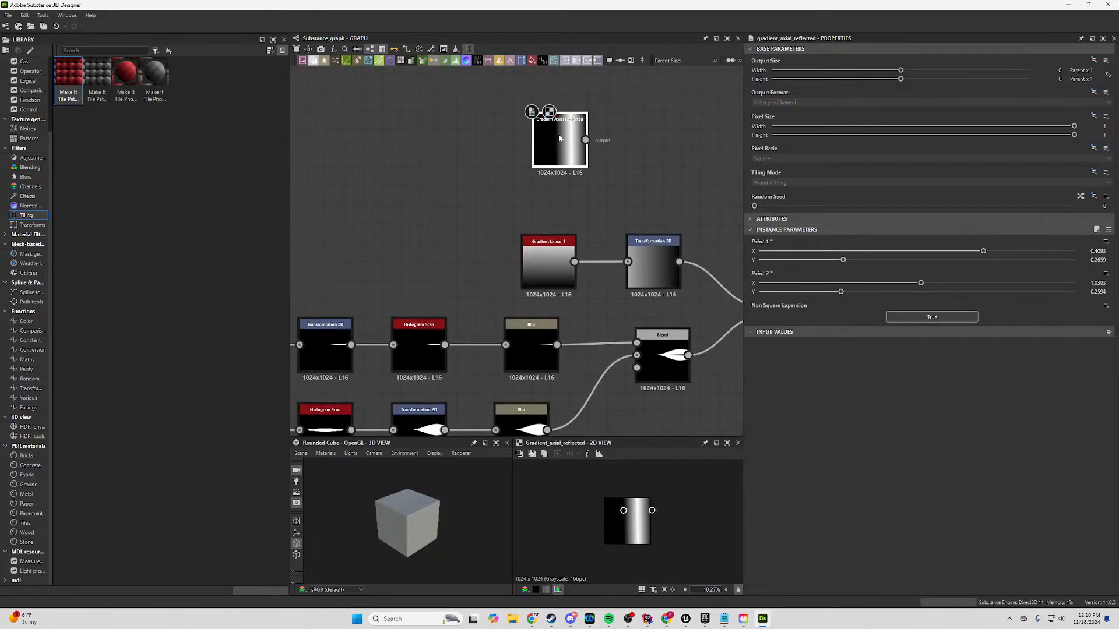
{"action": "key", "text": "Delete"}
Add a Blend node above the leaf's gradient blend and connect the gradient's Transformation 2D output to its background input.
{"action": "left_click", "coordinate": [549, 268]}
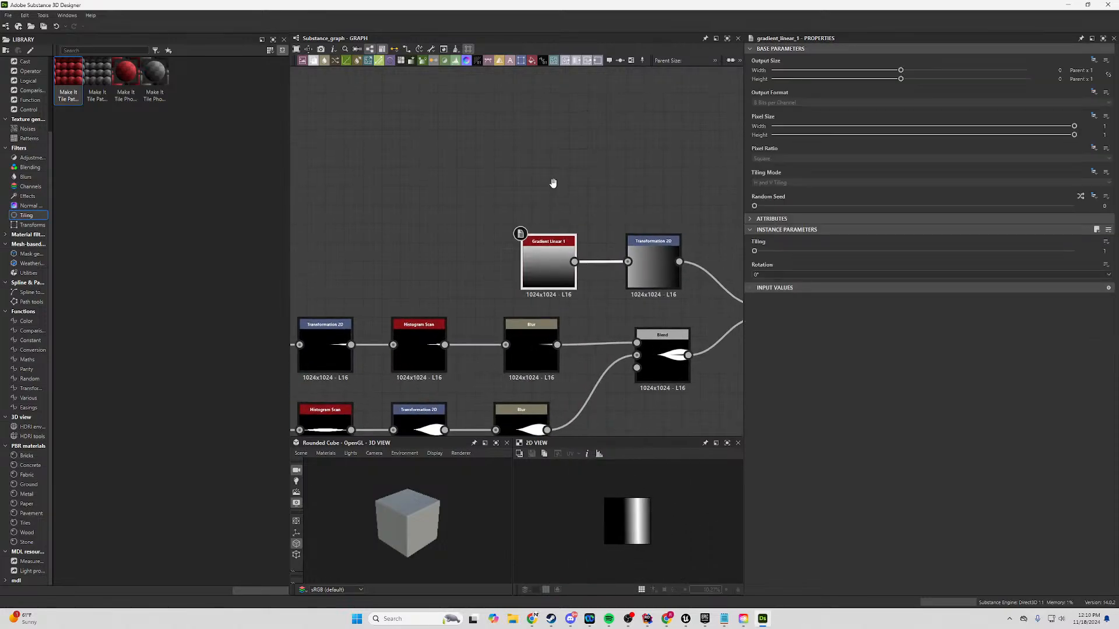
{"action": "mouse_move", "coordinate": [554, 188]}
{"action": "middle_mouse_down"}
{"action": "mouse_move", "coordinate": [523, 162]}
{"action": "mouse_move", "coordinate": [575, 185]}
{"action": "mouse_move", "coordinate": [507, 192]}
{"action": "mouse_move", "coordinate": [537, 202]}
{"action": "middle_mouse_up"}
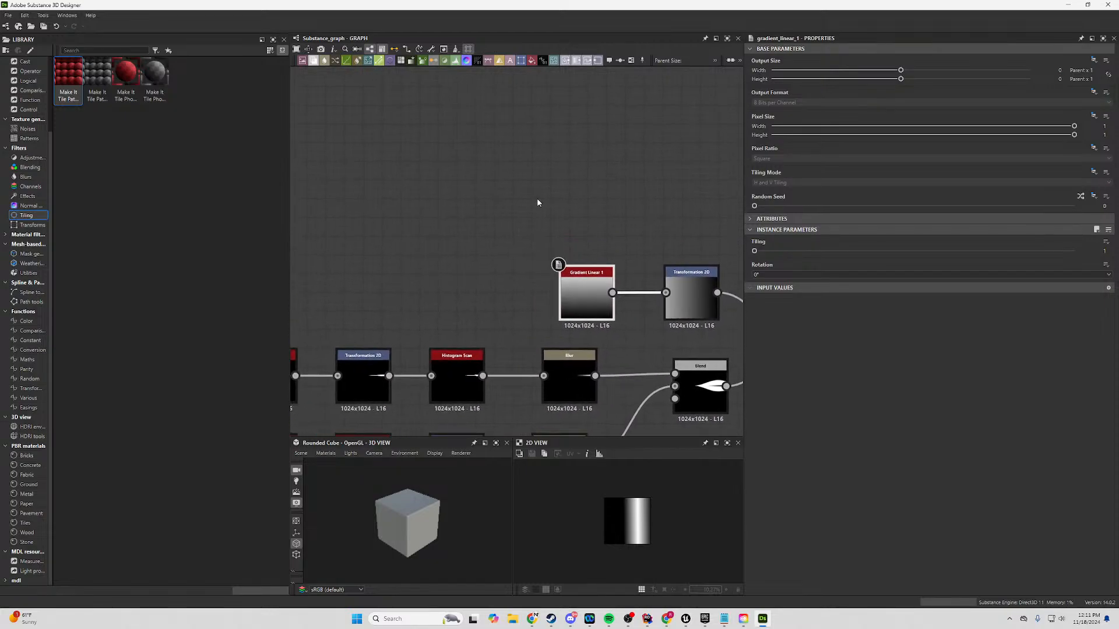
{"action": "right_click", "coordinate": [446, 162]}
{"action": "left_click", "coordinate": [545, 132]}
{"action": "middle_click_drag", "start_coordinate": [617, 159], "coordinate": [481, 174]}
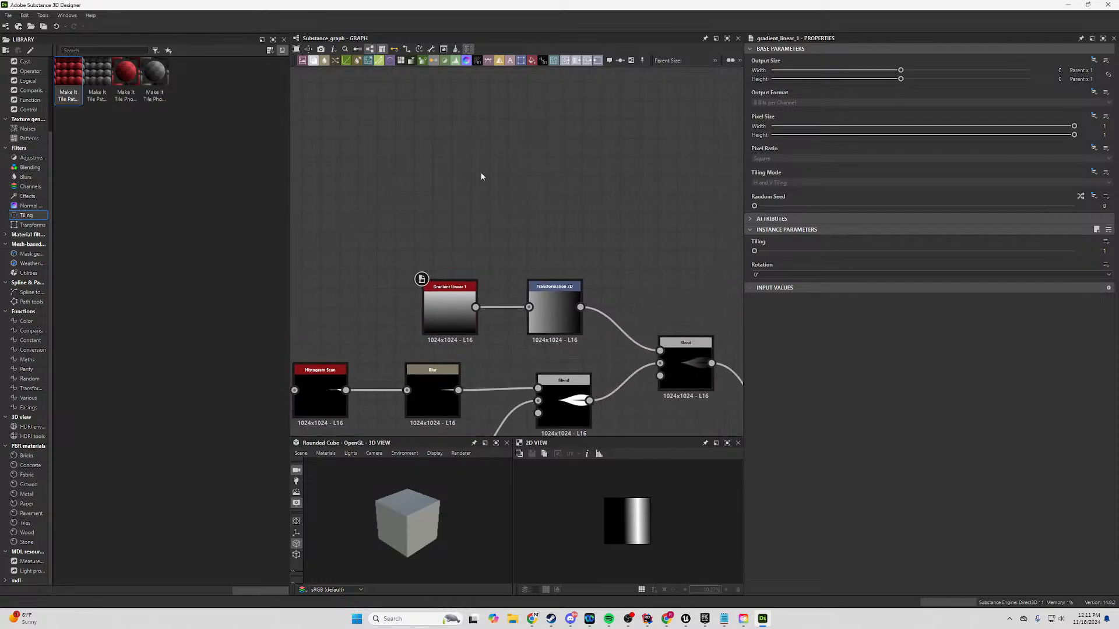
{"action": "key", "text": "space"}
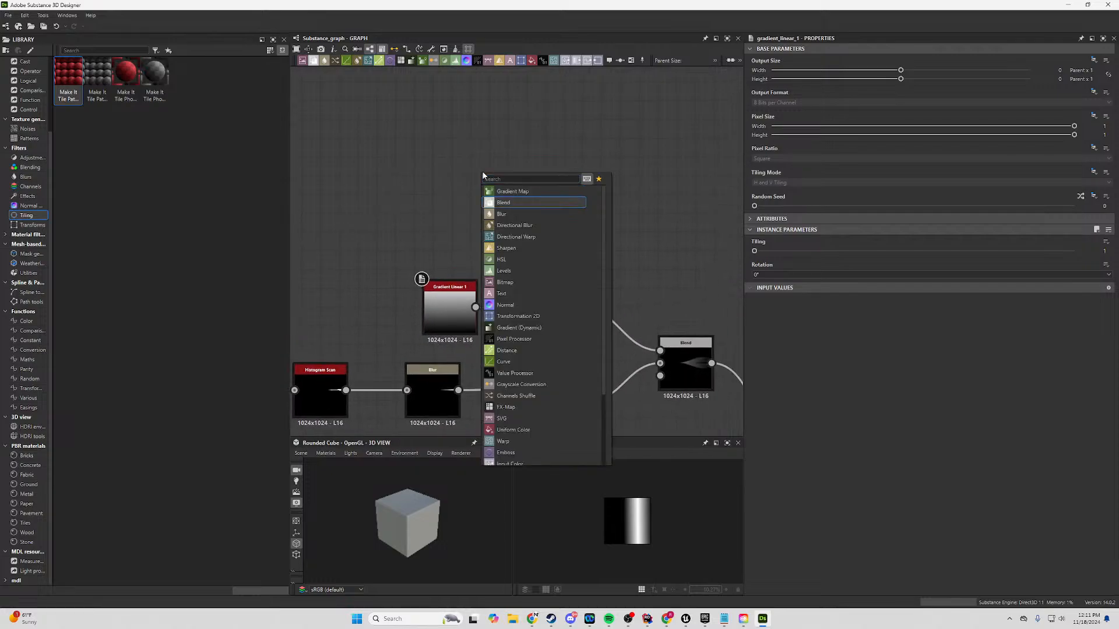
{"action": "left_click", "coordinate": [503, 202]}
{"action": "left_click_drag", "start_coordinate": [478, 169], "coordinate": [610, 227]}
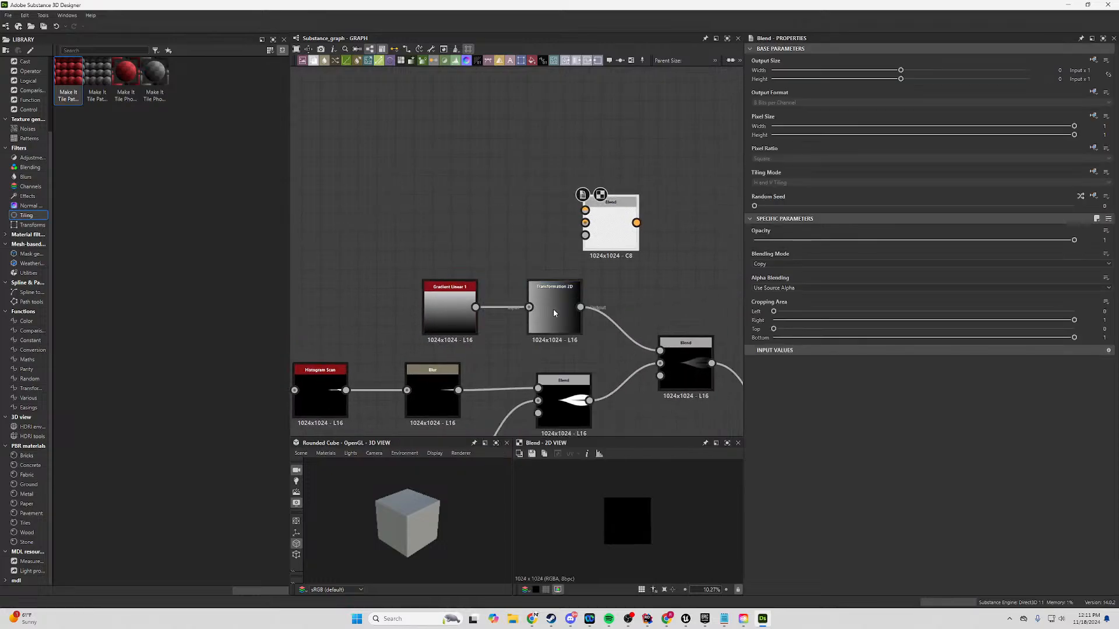
{"action": "left_click_drag", "start_coordinate": [580, 308], "coordinate": [586, 223]}
Move the Gradient Linear 1 and Transformation 2D nodes together further left, away from the two Blend nodes.
{"action": "mouse_move", "coordinate": [564, 319]}
{"action": "left_mouse_down"}
{"action": "mouse_move", "coordinate": [545, 308]}
{"action": "mouse_move", "coordinate": [553, 318]}
{"action": "left_mouse_up"}
{"action": "left_click_drag", "start_coordinate": [547, 262], "coordinate": [466, 315]}
{"action": "left_click_drag", "start_coordinate": [546, 317], "coordinate": [440, 313]}
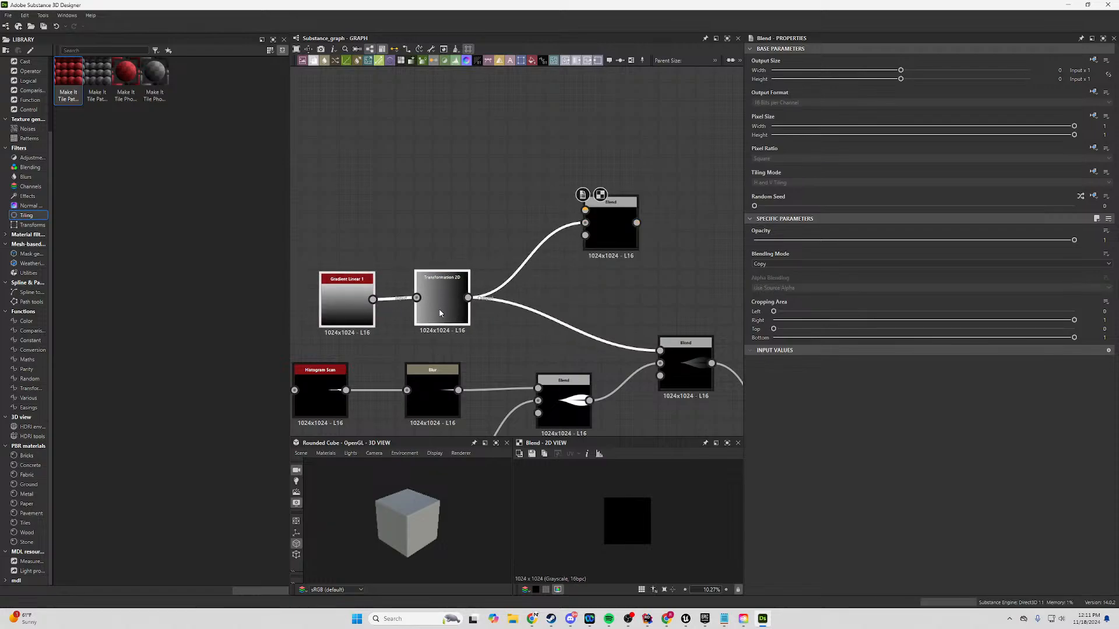
Add a Polygon 1 node above the leaf chain and set its Sides to 4.
{"action": "middle_click_drag", "start_coordinate": [487, 256], "coordinate": [484, 222]}
{"action": "middle_click_drag", "start_coordinate": [346, 147], "coordinate": [555, 160]}
{"action": "scroll", "coordinate": [459, 134], "scroll_direction": "down", "scroll_amount": 2}
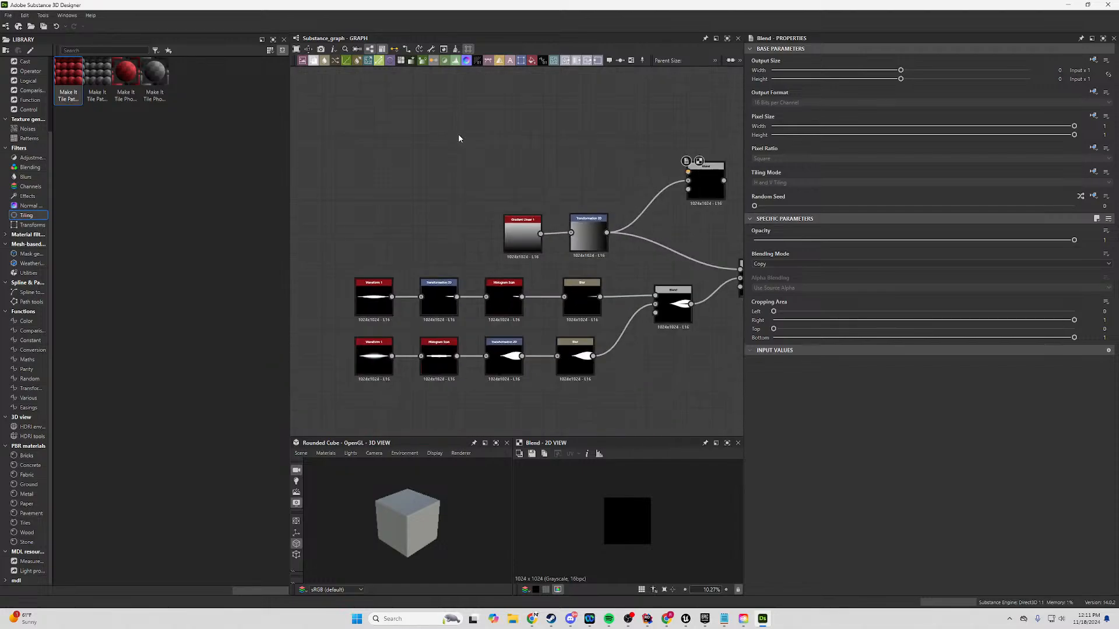
{"action": "right_click", "coordinate": [459, 134]}
{"action": "left_click", "coordinate": [443, 124]}
{"action": "key", "text": "space"}
{"action": "type", "text": "polygon"}
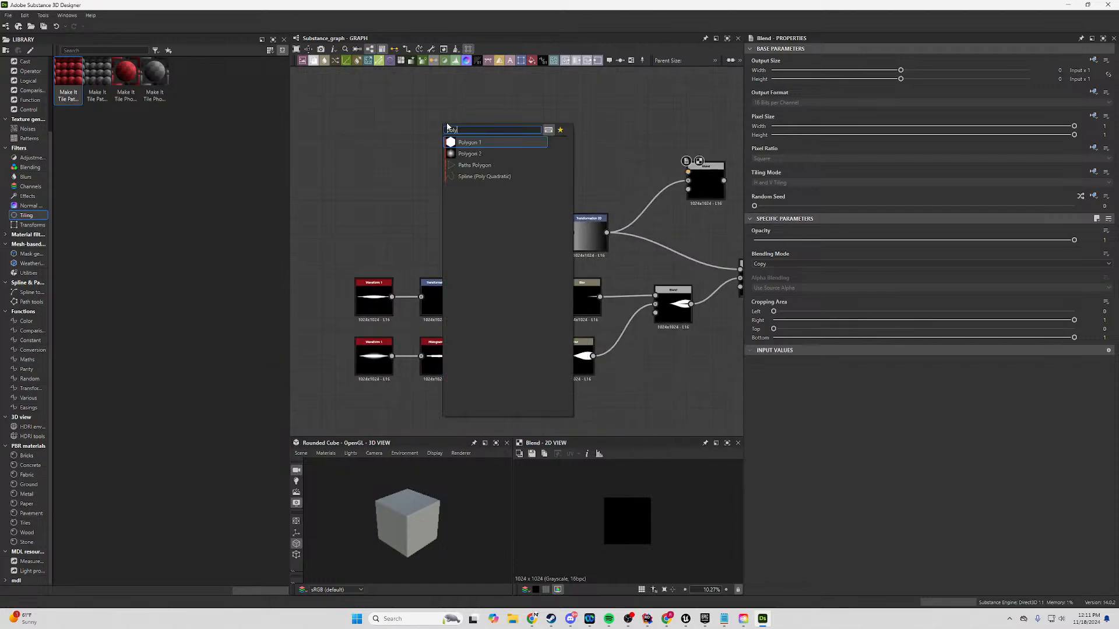
{"action": "key", "text": "Return"}
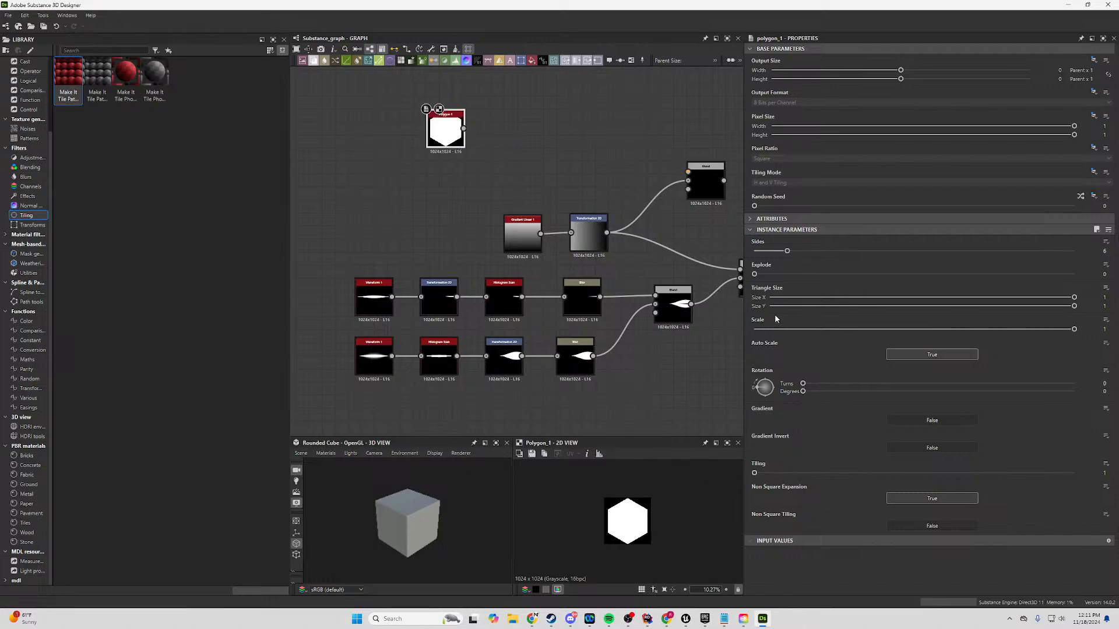
{"action": "left_click_drag", "start_coordinate": [784, 253], "coordinate": [768, 254]}
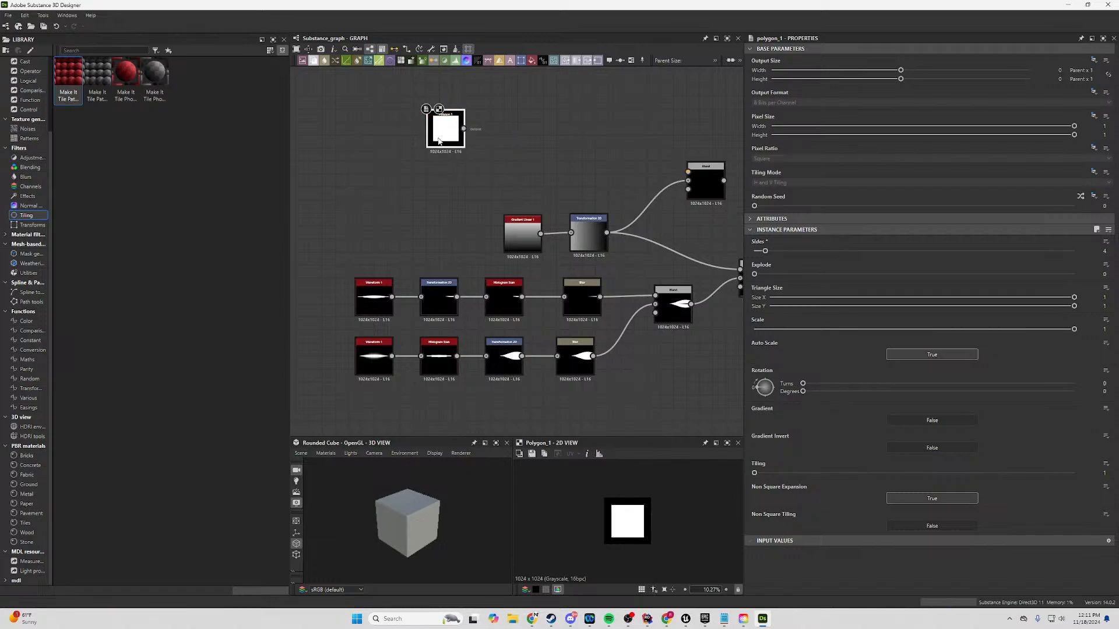
Move the Polygon 1 node further right and add a Transformation 2D node connected to its output.
{"action": "left_click_drag", "start_coordinate": [439, 140], "coordinate": [555, 146]}
{"action": "type", "text": "tr"}
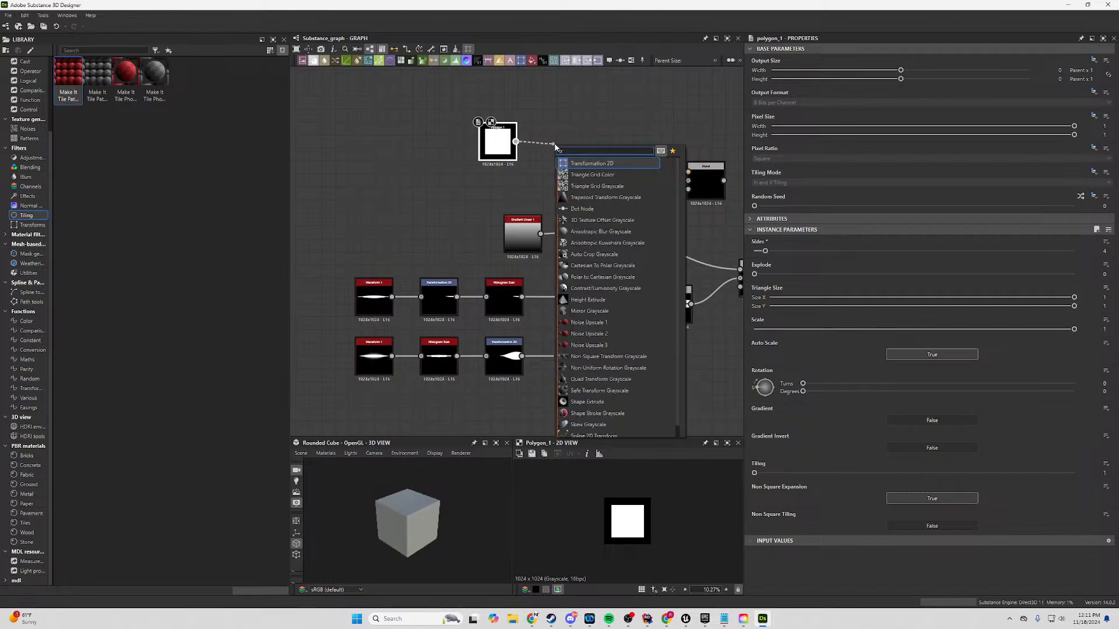
{"action": "key", "text": "Return"}
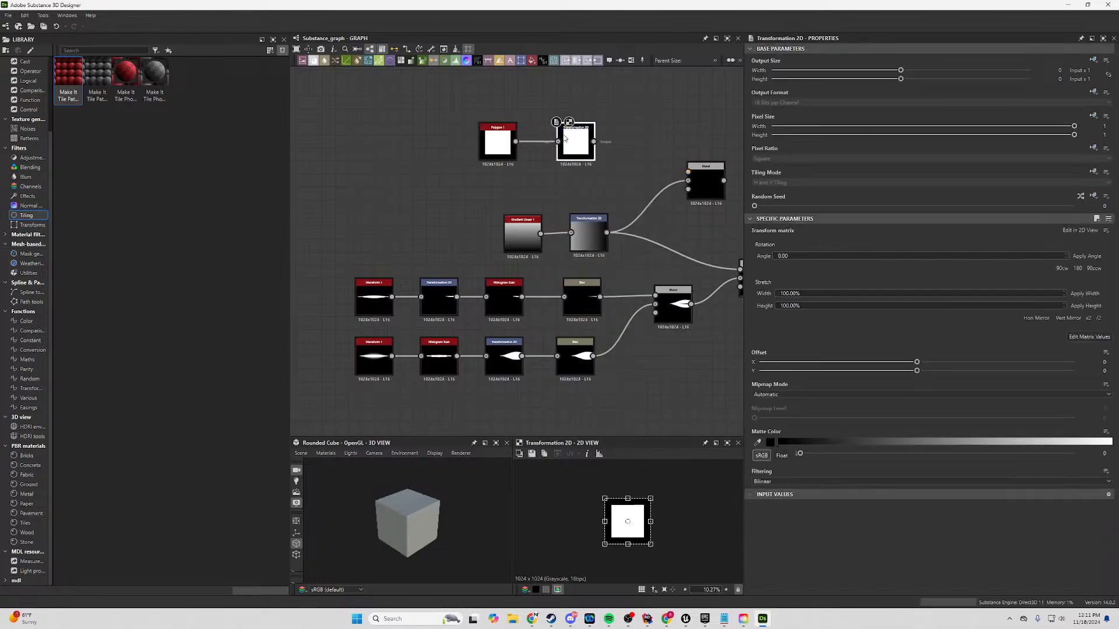
Override the Polygon 1 node's inherited Tiling Mode and set it to No Tiling.
{"action": "left_click", "coordinate": [498, 143]}
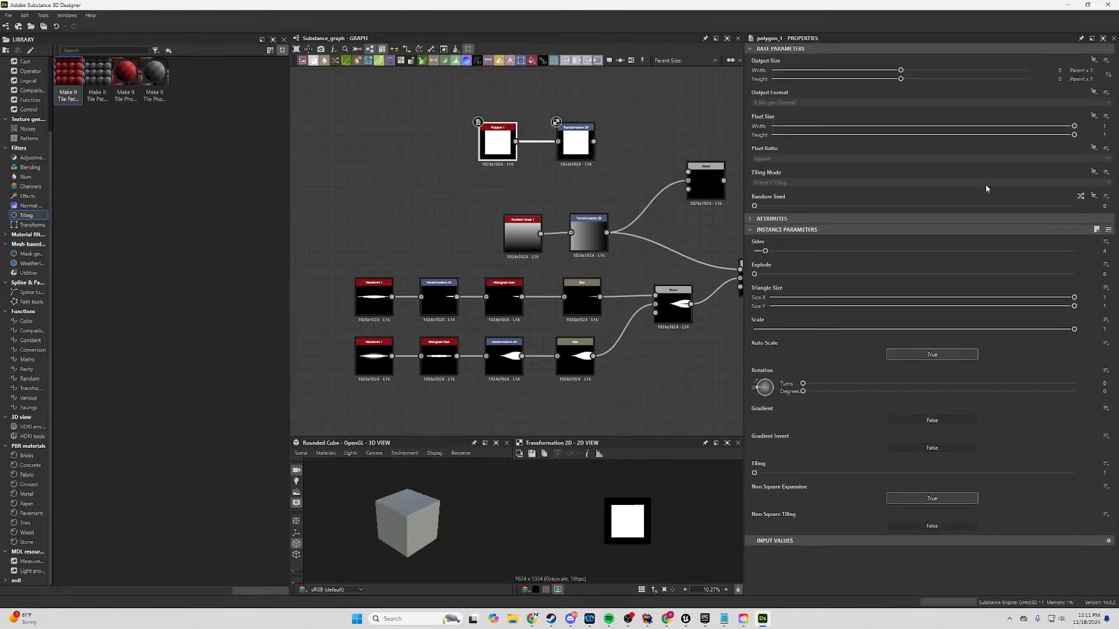
{"action": "left_click", "coordinate": [1093, 171]}
{"action": "left_click", "coordinate": [1078, 196]}
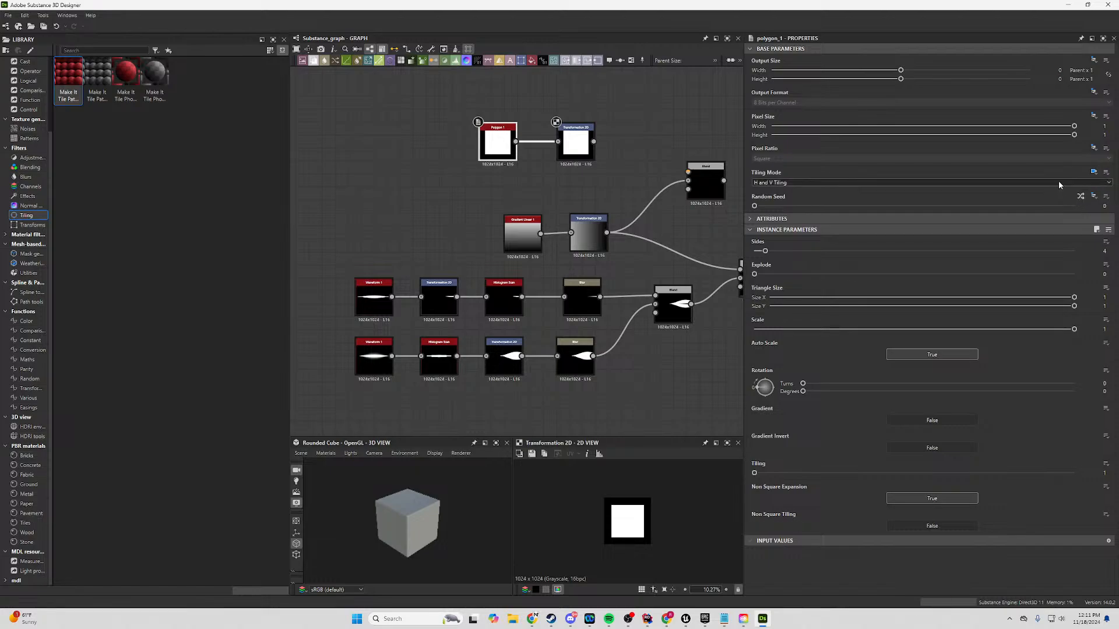
{"action": "left_click", "coordinate": [1059, 183]}
{"action": "left_click", "coordinate": [775, 190]}
Connect the polygon's Transformation 2D output to the upper Blend's foreground and set that Blend to Add (Linear Dodge).
{"action": "left_click", "coordinate": [584, 153]}
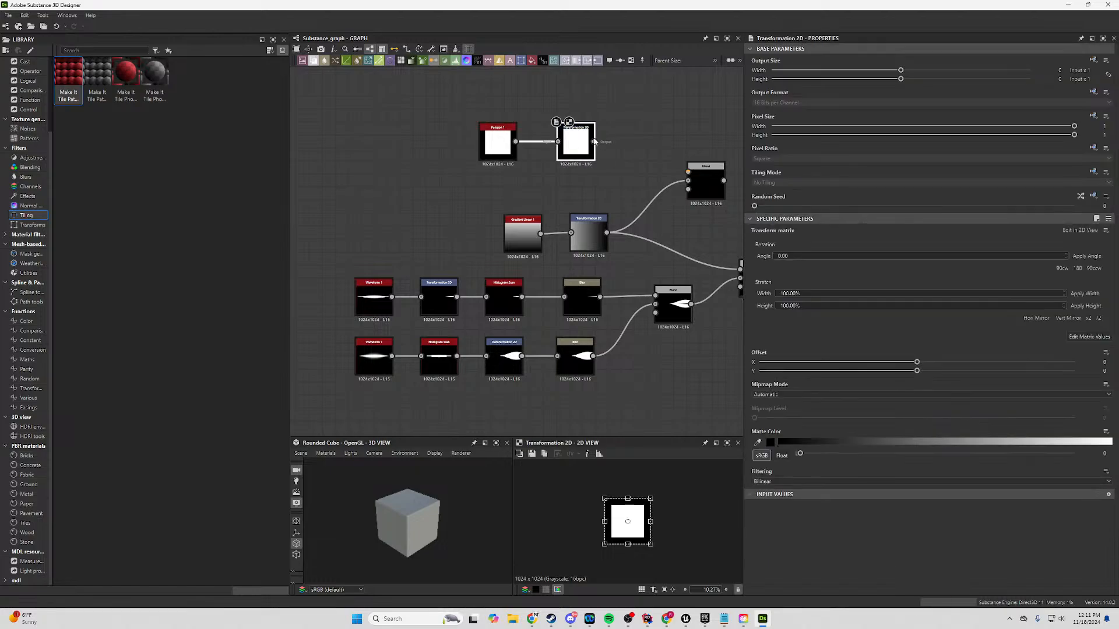
{"action": "left_click", "coordinate": [693, 173]}
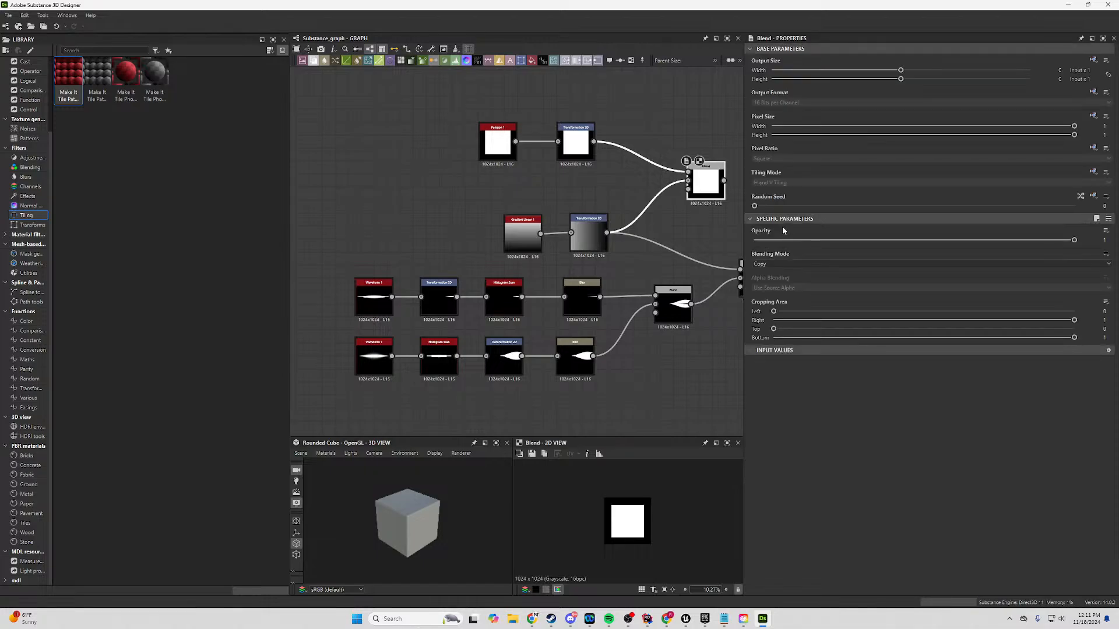
{"action": "left_click", "coordinate": [778, 264]}
{"action": "left_click", "coordinate": [771, 279]}
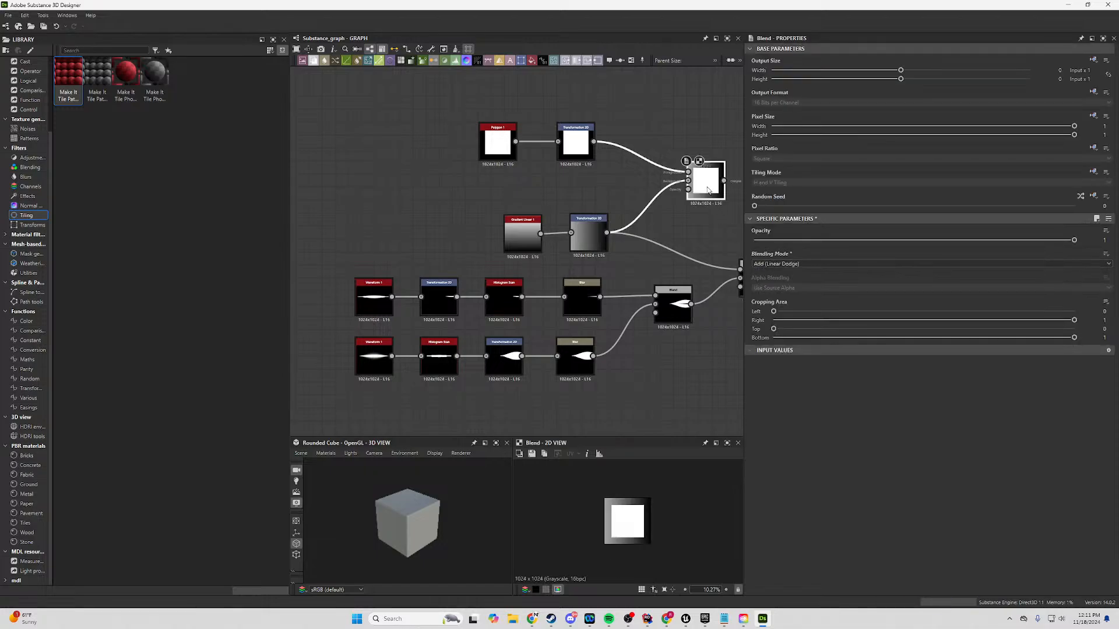
Transform the polygon's white square, shifting it left by an X offset of about 0.14 and stretching it vertically over the full image height.
{"action": "scroll", "coordinate": [670, 303], "scroll_direction": "up", "scroll_amount": 4}
{"action": "middle_click_drag", "start_coordinate": [542, 144], "coordinate": [412, 266]}
{"action": "left_click", "coordinate": [362, 145]}
{"action": "scroll", "coordinate": [705, 516], "scroll_direction": "up", "scroll_amount": 3}
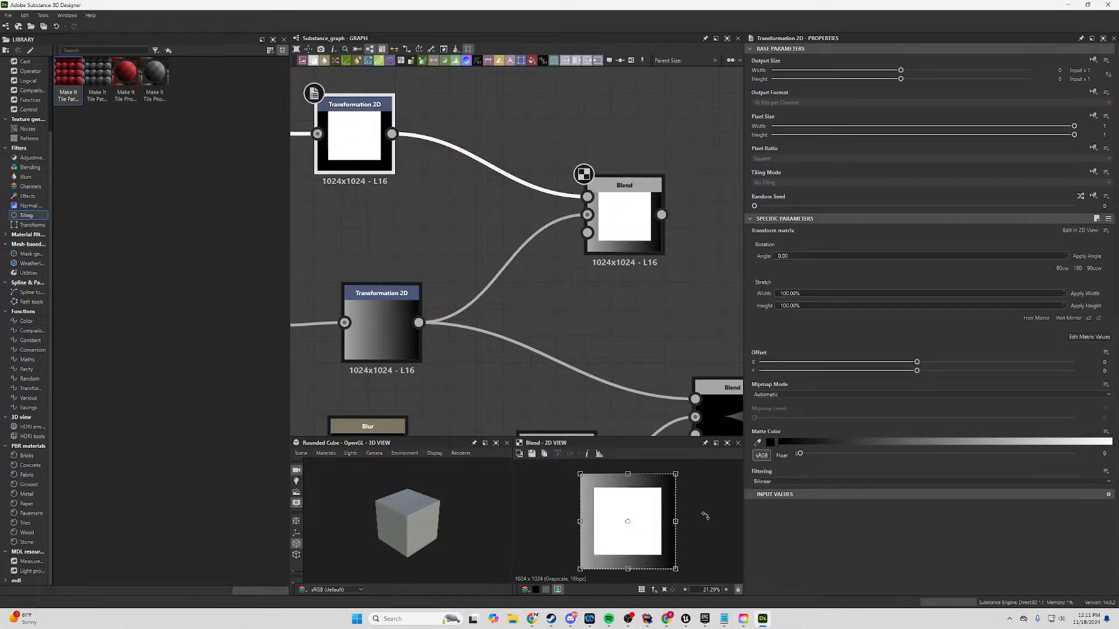
{"action": "left_click_drag", "start_coordinate": [628, 520], "coordinate": [614, 520]}
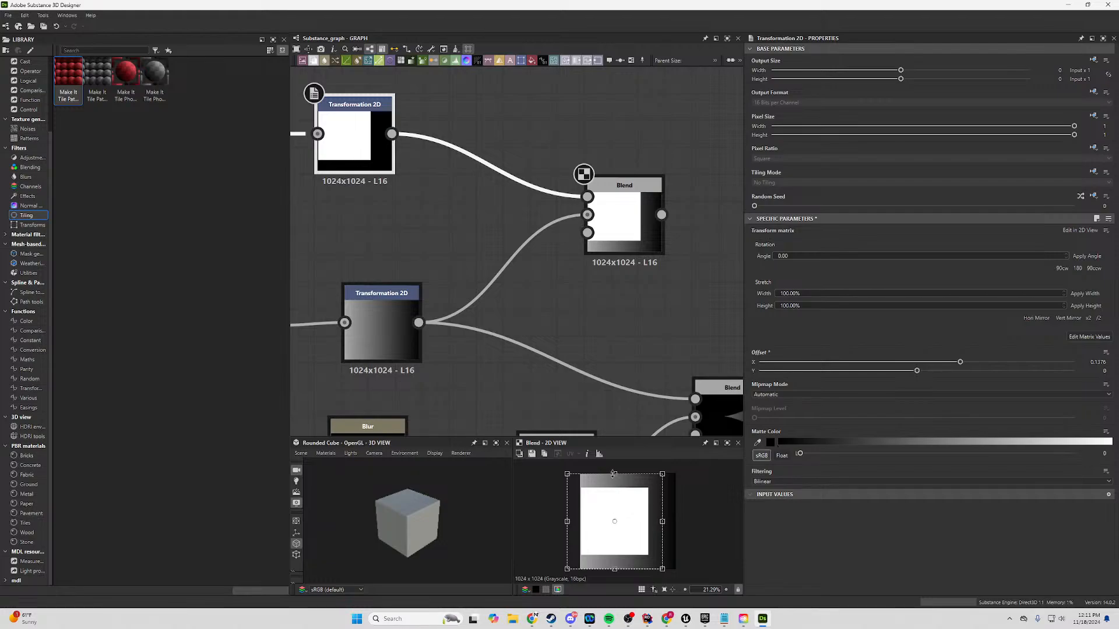
{"action": "left_click_drag", "start_coordinate": [613, 473], "coordinate": [613, 457]}
{"action": "scroll", "coordinate": [619, 545], "scroll_direction": "down", "scroll_amount": 3}
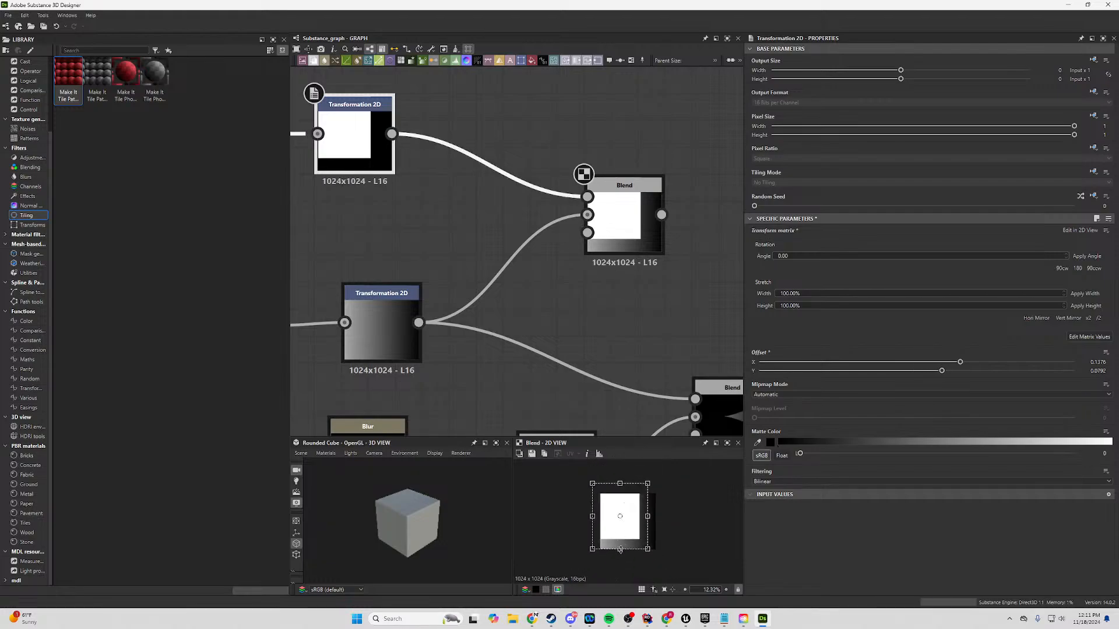
{"action": "left_click_drag", "start_coordinate": [620, 550], "coordinate": [629, 554]}
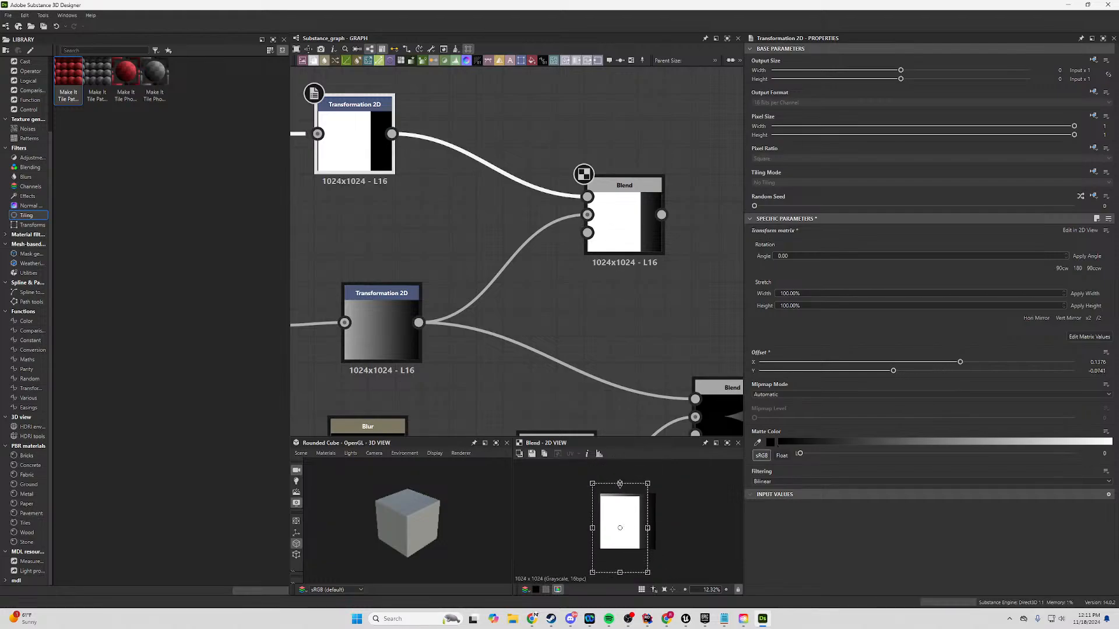
{"action": "left_click_drag", "start_coordinate": [619, 484], "coordinate": [619, 475]}
{"action": "scroll", "coordinate": [646, 526], "scroll_direction": "up", "scroll_amount": 3}
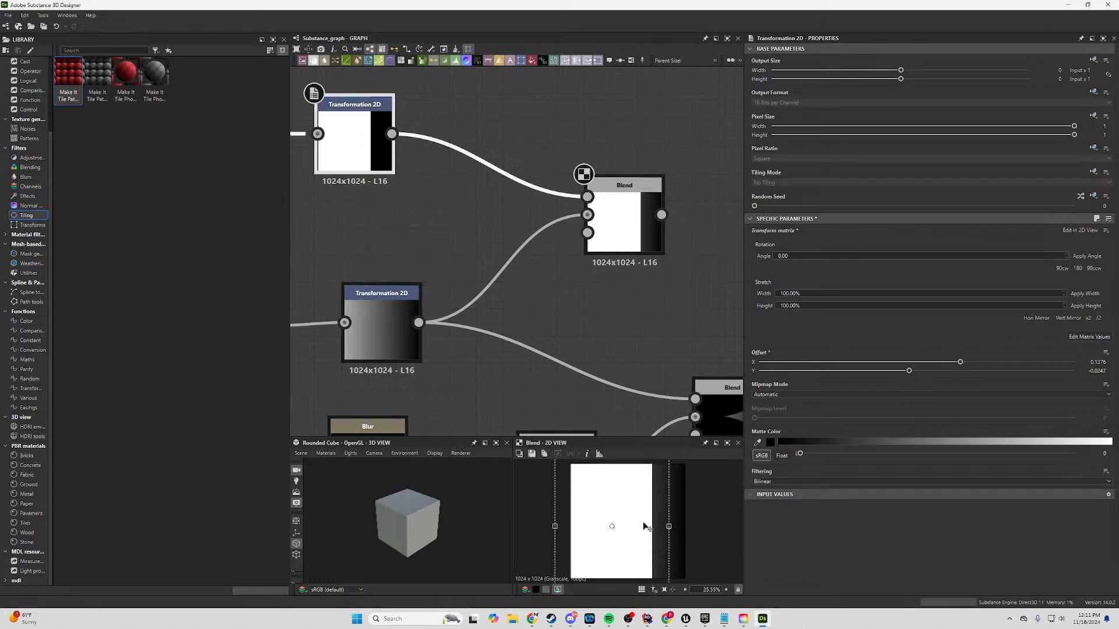
Widen the white shape to the image's left edge and further right, leaving its X offset at about 0.095.
{"action": "left_click_drag", "start_coordinate": [644, 526], "coordinate": [646, 525]}
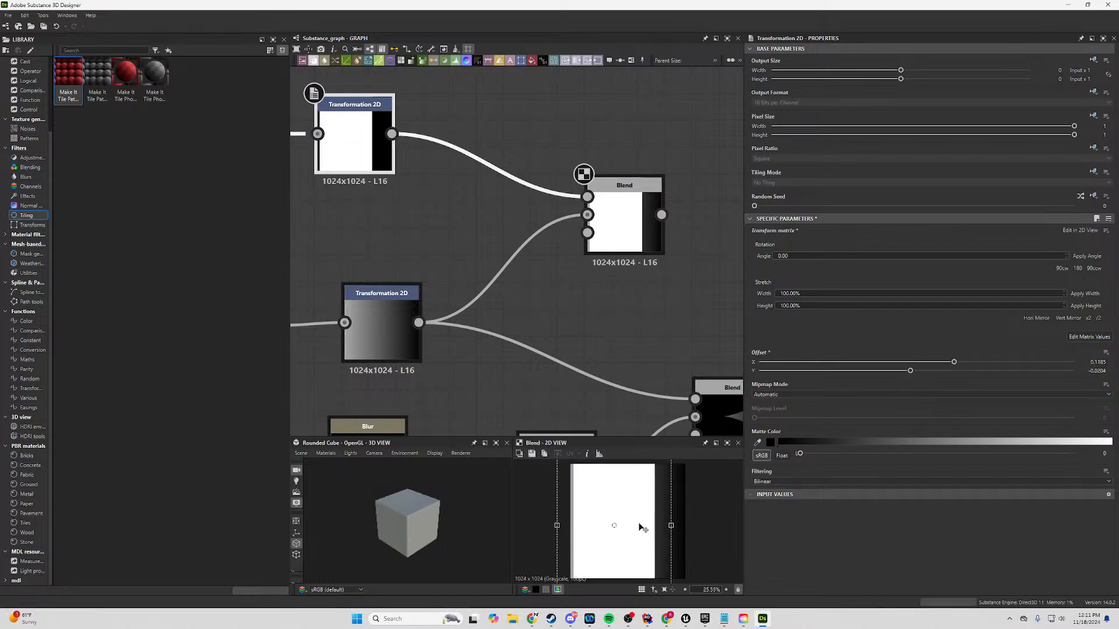
{"action": "left_click_drag", "start_coordinate": [557, 523], "coordinate": [548, 526]}
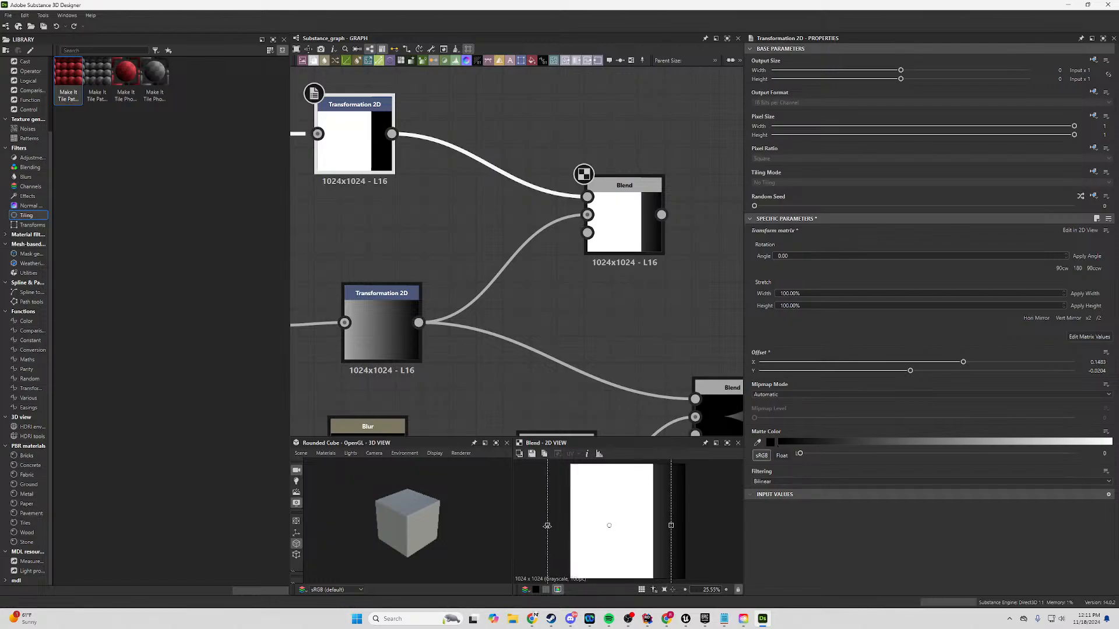
{"action": "left_click_drag", "start_coordinate": [671, 525], "coordinate": [683, 525]}
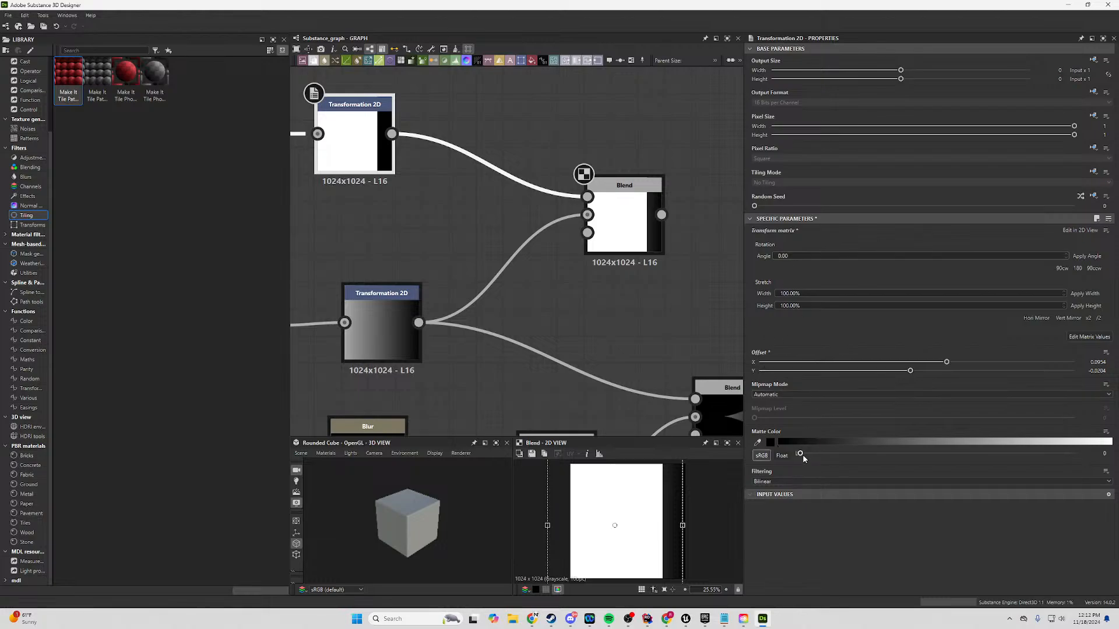
Try different blending modes on the upper Blend node and set it to Max (Lighten).
{"action": "left_click", "coordinate": [648, 211]}
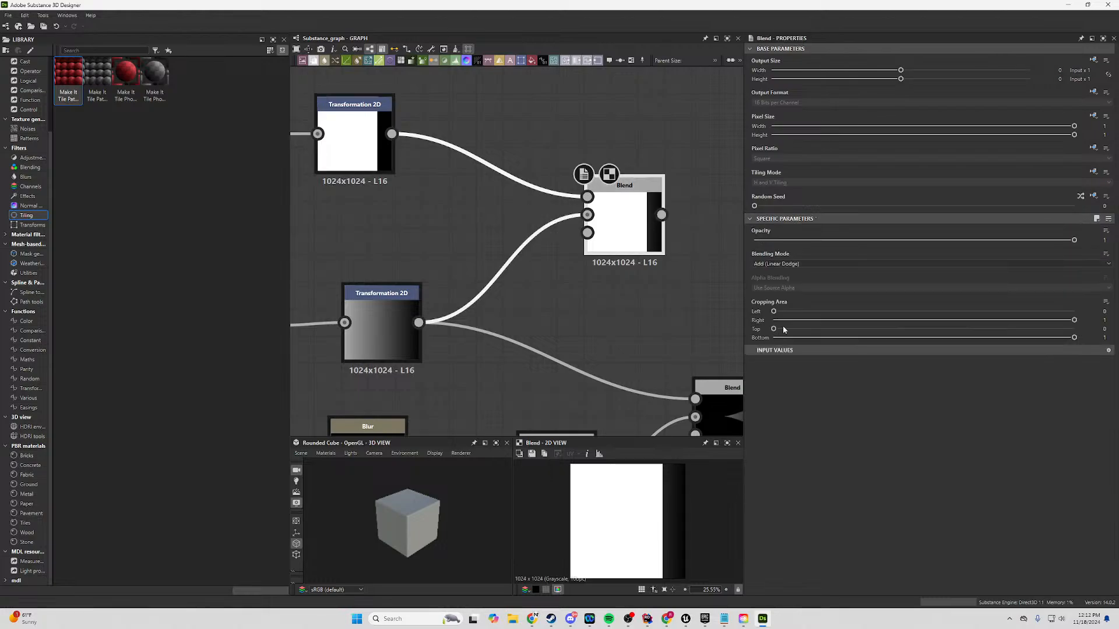
{"action": "left_click", "coordinate": [787, 263]}
{"action": "left_click", "coordinate": [774, 284]}
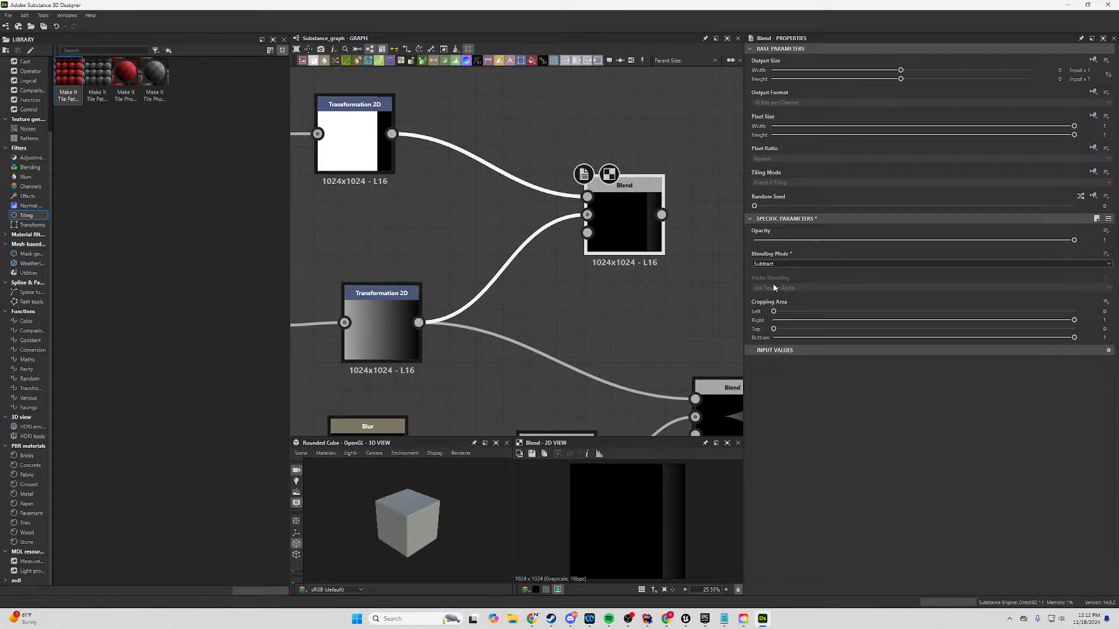
{"action": "key", "text": "Down"}
{"action": "key", "text": "Down"}
{"action": "key", "text": "Down"}
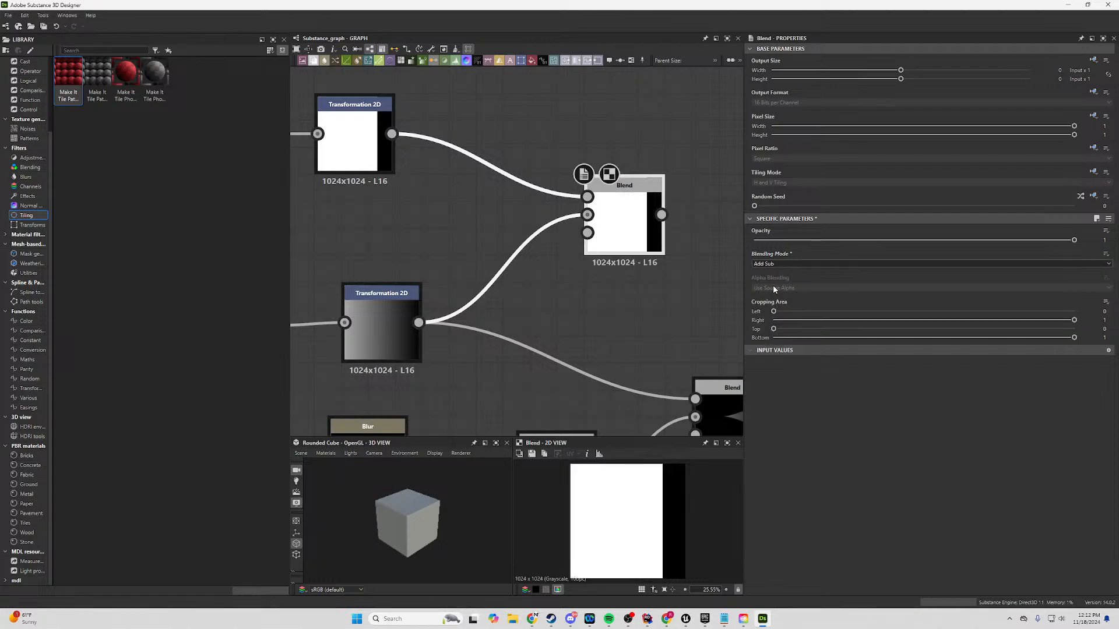
{"action": "key", "text": "Down"}
{"action": "key", "text": "Down"}
{"action": "key", "text": "Down"}
{"action": "key", "text": "Down"}
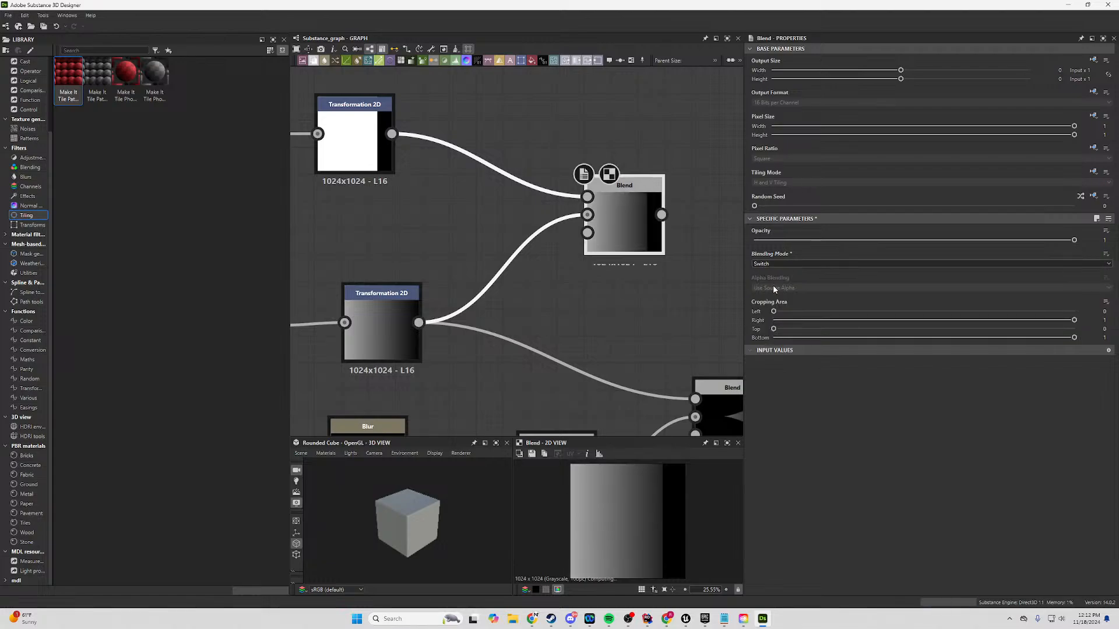
{"action": "key", "text": "Down"}
{"action": "key", "text": "Down"}
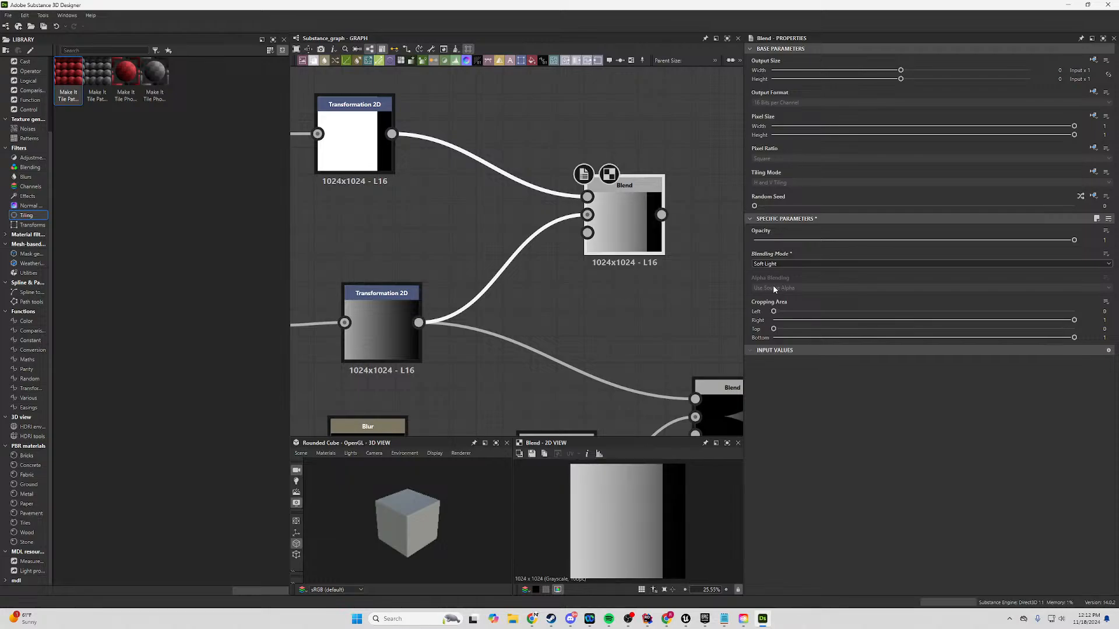
{"action": "key", "text": "Up"}
{"action": "key", "text": "Up"}
{"action": "key", "text": "Up"}
{"action": "key", "text": "Up"}
{"action": "key", "text": "Up"}
{"action": "key", "text": "Up"}
{"action": "key", "text": "Up"}
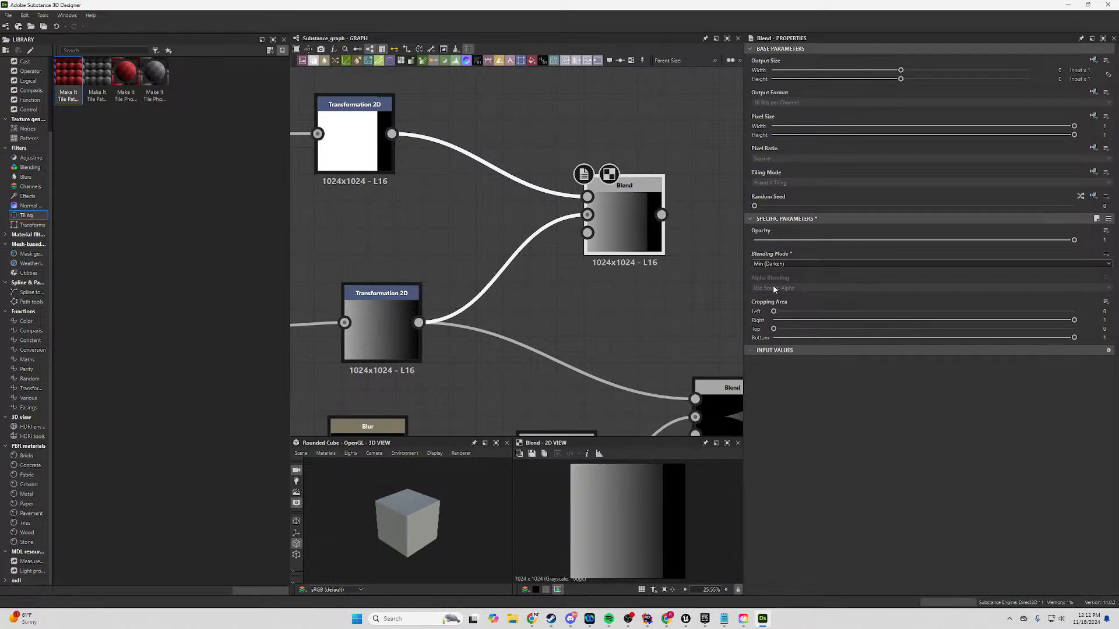
{"action": "key", "text": "Up"}
{"action": "key", "text": "Up"}
{"action": "key", "text": "Up"}
{"action": "key", "text": "Up"}
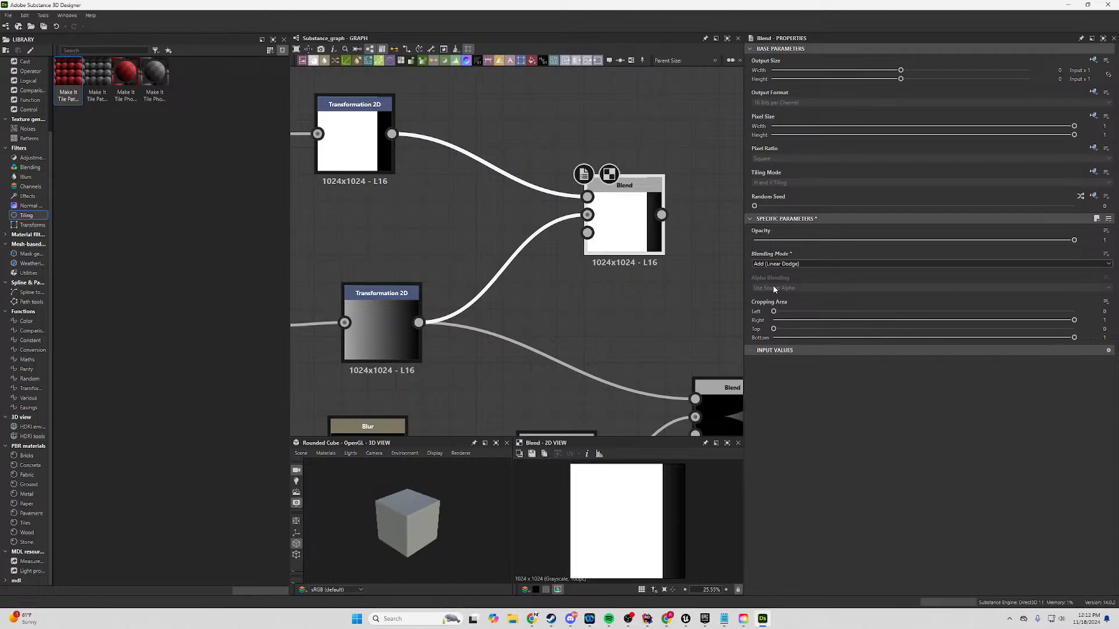
{"action": "key", "text": "Down"}
{"action": "key", "text": "Down"}
{"action": "key", "text": "Down"}
{"action": "key", "text": "Down"}
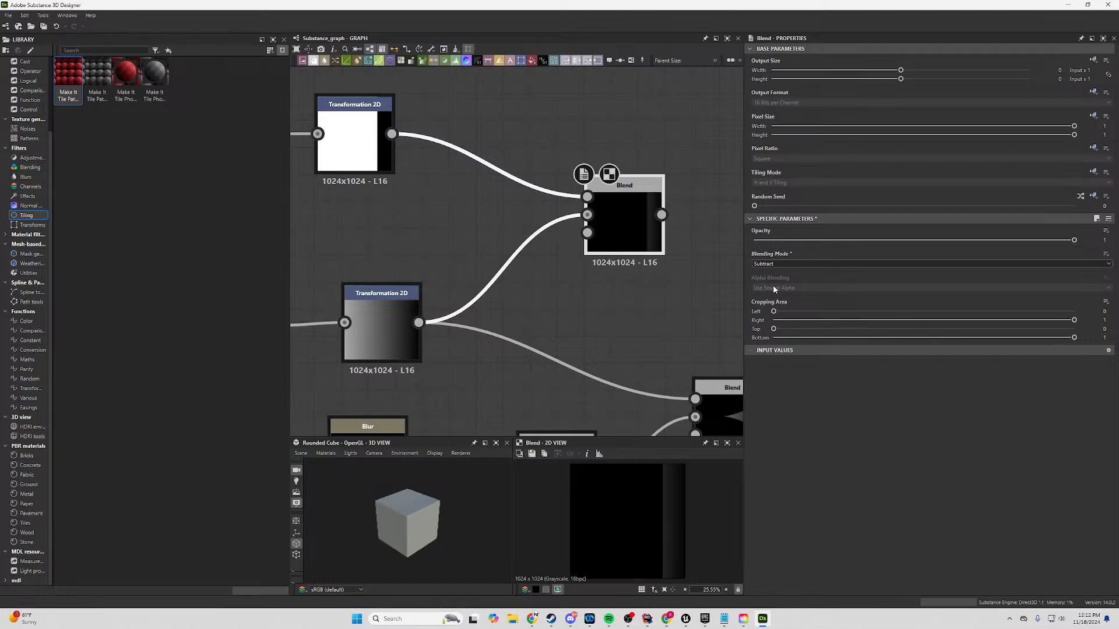
{"action": "key", "text": "Down"}
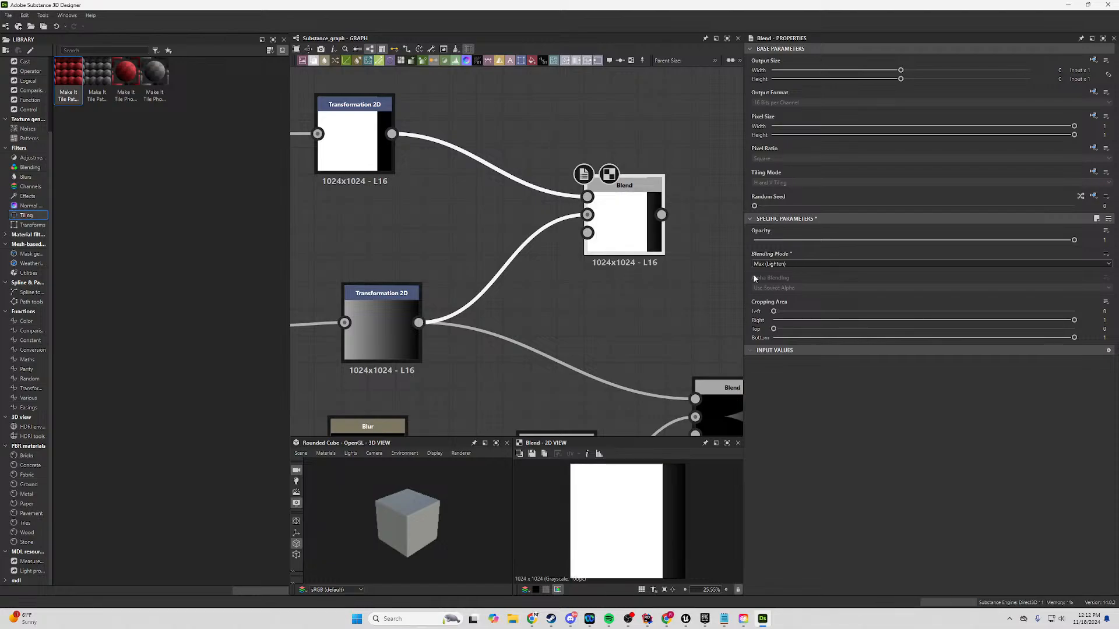
Connect the upper Blend's output to the foreground of the leaf's Multiply Blend and preview that Blend in the 2D view.
{"action": "middle_click_drag", "start_coordinate": [678, 232], "coordinate": [470, 152]}
{"action": "left_click_drag", "start_coordinate": [454, 135], "coordinate": [488, 318]}
{"action": "double_click", "coordinate": [525, 344]}
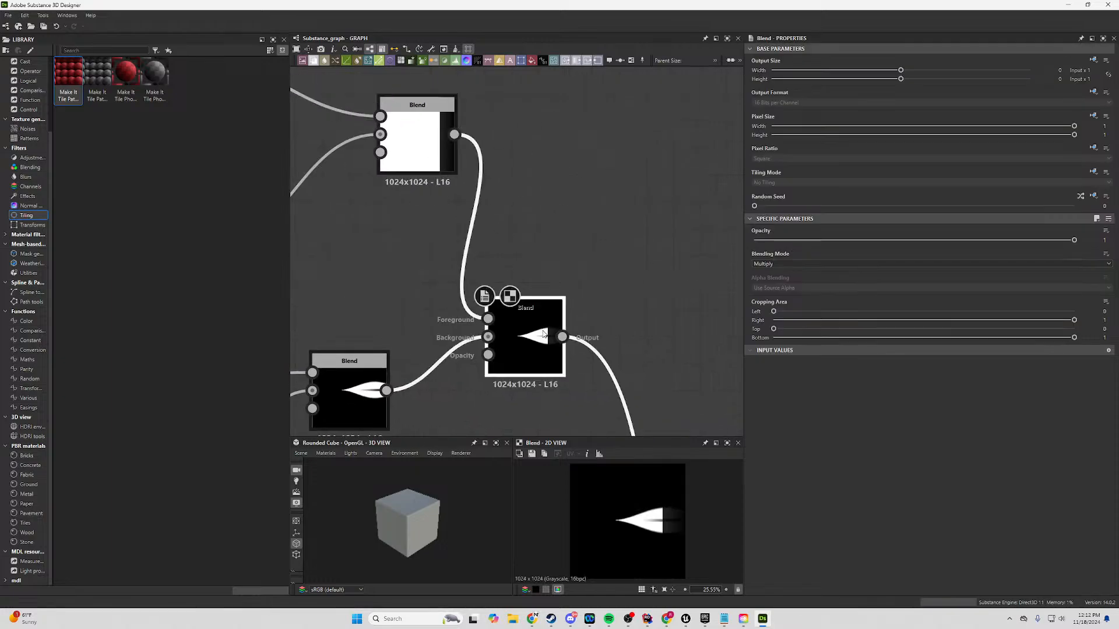
Move the upper Blend node slightly left and the gradient's Transformation 2D node right, closer to it.
{"action": "left_click", "coordinate": [436, 156]}
{"action": "middle_click_drag", "start_coordinate": [405, 234], "coordinate": [543, 254]}
{"action": "scroll", "coordinate": [544, 257], "scroll_direction": "down", "scroll_amount": 1}
{"action": "mouse_move", "coordinate": [432, 207]}
{"action": "middle_mouse_down"}
{"action": "mouse_move", "coordinate": [540, 202]}
{"action": "mouse_move", "coordinate": [498, 183]}
{"action": "mouse_move", "coordinate": [489, 195]}
{"action": "mouse_move", "coordinate": [410, 204]}
{"action": "middle_mouse_up"}
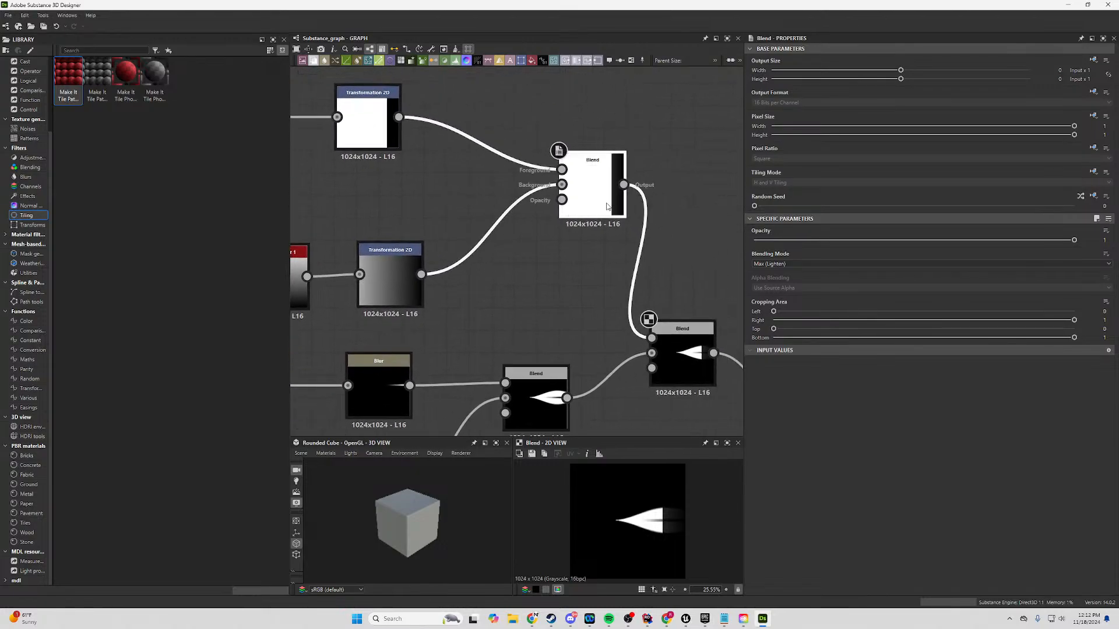
{"action": "left_click_drag", "start_coordinate": [606, 205], "coordinate": [585, 205]}
{"action": "left_click_drag", "start_coordinate": [389, 281], "coordinate": [478, 282]}
{"action": "left_click", "coordinate": [493, 286]}
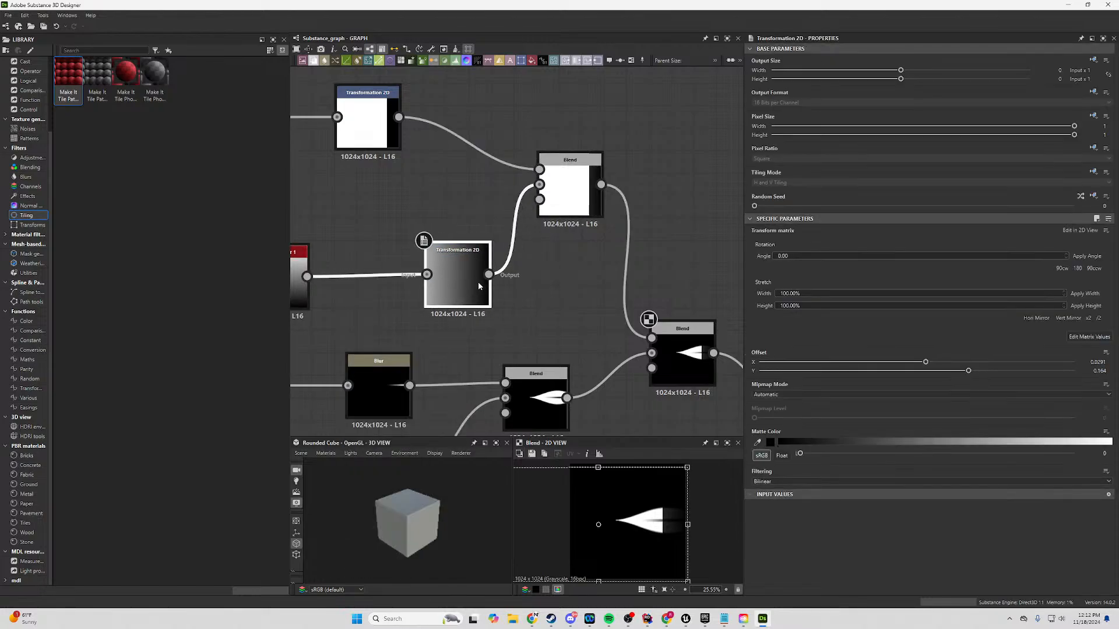
Duplicate the gradient's Transformation 2D node and insert the copy between the upper Blend and the leaf's Multiply Blend.
{"action": "key", "text": "ctrl+d"}
{"action": "left_click_drag", "start_coordinate": [635, 266], "coordinate": [658, 265]}
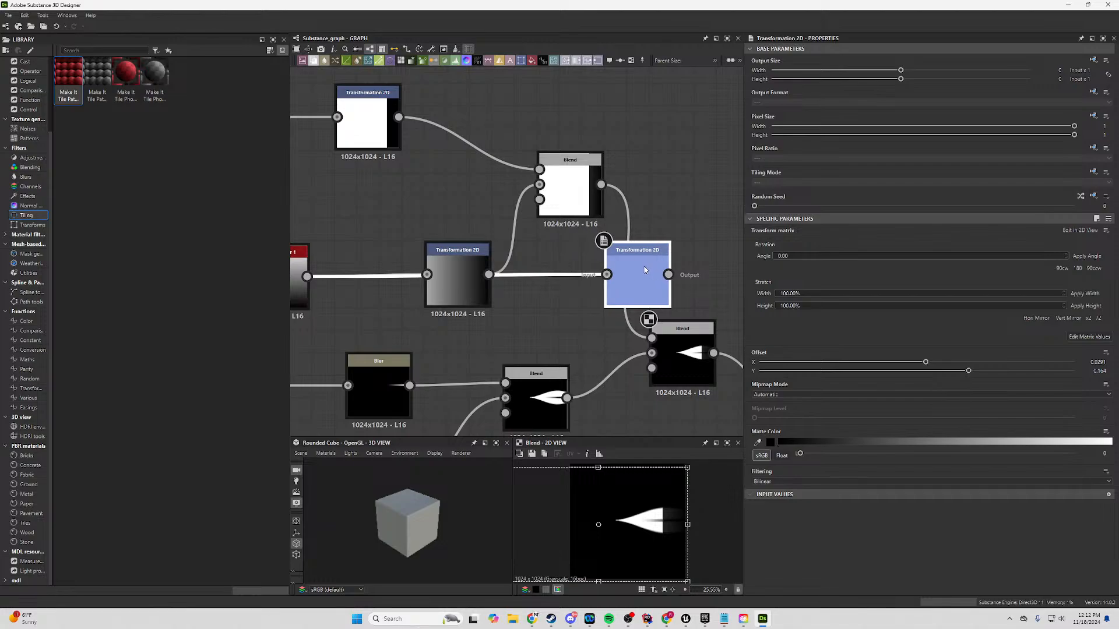
{"action": "left_click_drag", "start_coordinate": [600, 184], "coordinate": [607, 274]}
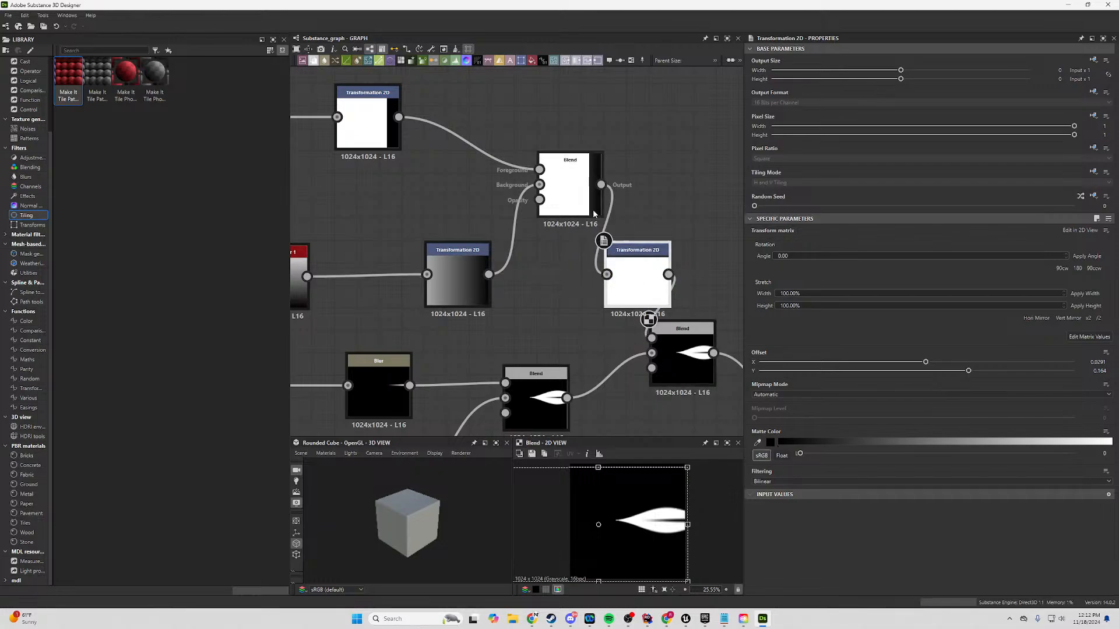
Move the polygon nodes, gradient nodes, upper Blend and new Transformation 2D left to space out the shading chain.
{"action": "scroll", "coordinate": [602, 187], "scroll_direction": "down", "scroll_amount": 3}
{"action": "left_click_drag", "start_coordinate": [578, 123], "coordinate": [385, 140]}
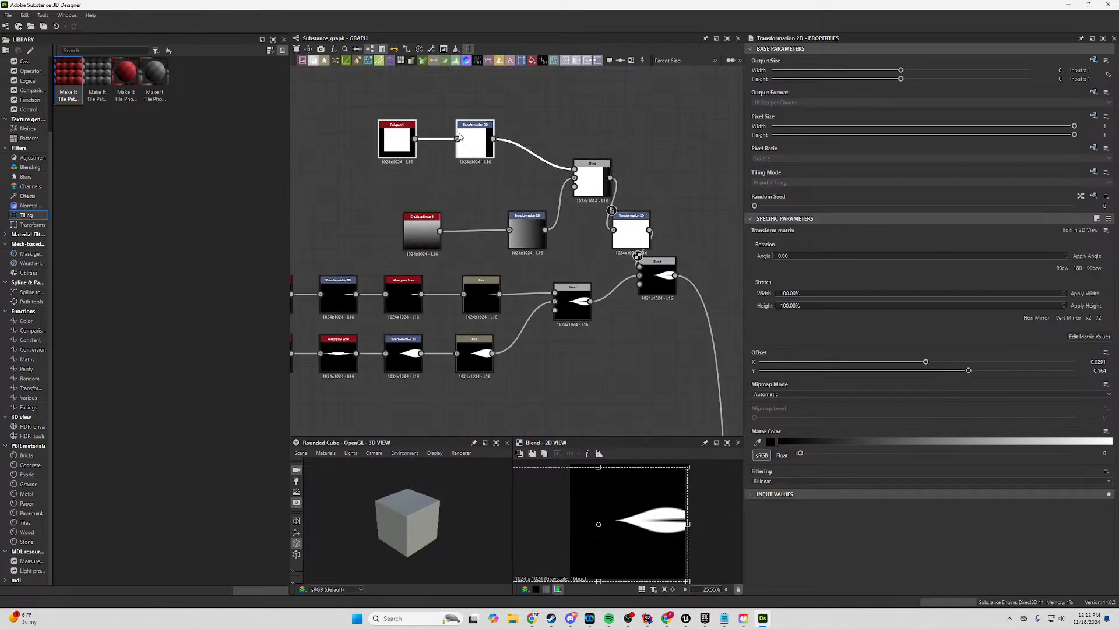
{"action": "left_click_drag", "start_coordinate": [474, 136], "coordinate": [434, 162]}
{"action": "left_click", "coordinate": [595, 176]}
{"action": "left_click_drag", "start_coordinate": [595, 176], "coordinate": [582, 175]}
{"action": "left_click_drag", "start_coordinate": [631, 130], "coordinate": [361, 245]}
{"action": "left_click_drag", "start_coordinate": [624, 233], "coordinate": [572, 234]}
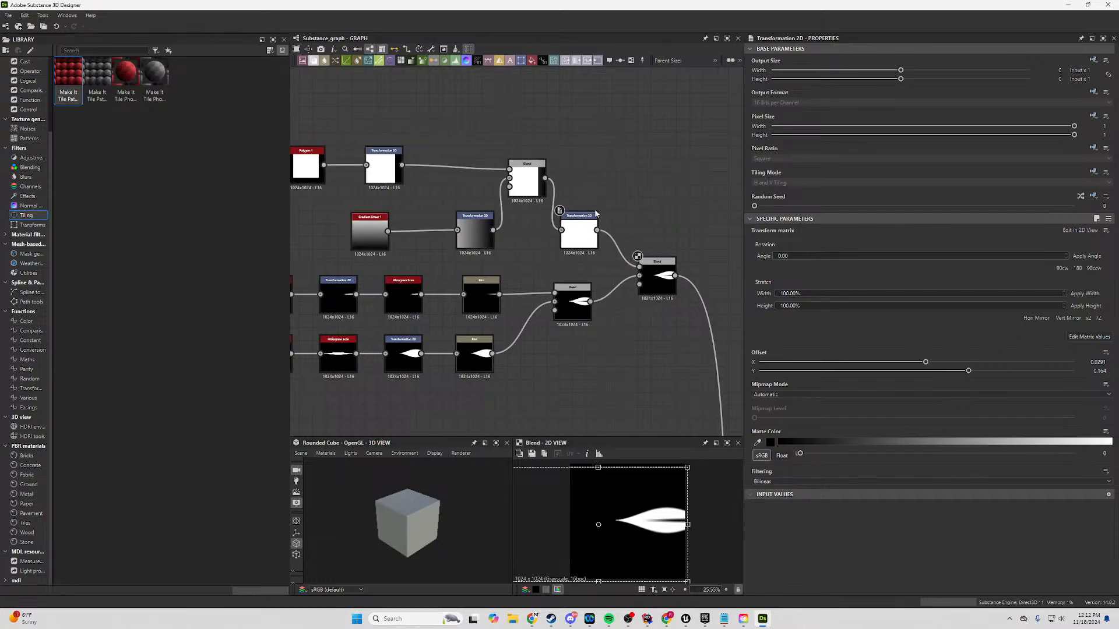
Preview the new Transformation 2D and resize and reposition its frame over the image, with offsets of about X -0.016, Y -0.034.
{"action": "double_click", "coordinate": [582, 244]}
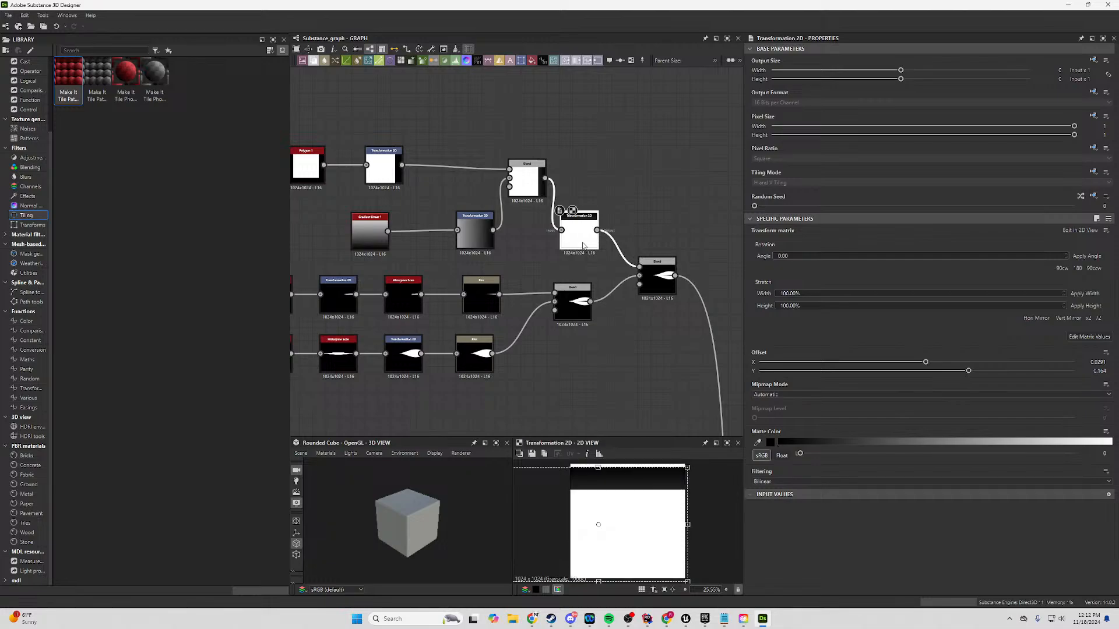
{"action": "left_click_drag", "start_coordinate": [689, 467], "coordinate": [668, 589]}
{"action": "left_click_drag", "start_coordinate": [662, 552], "coordinate": [674, 545]}
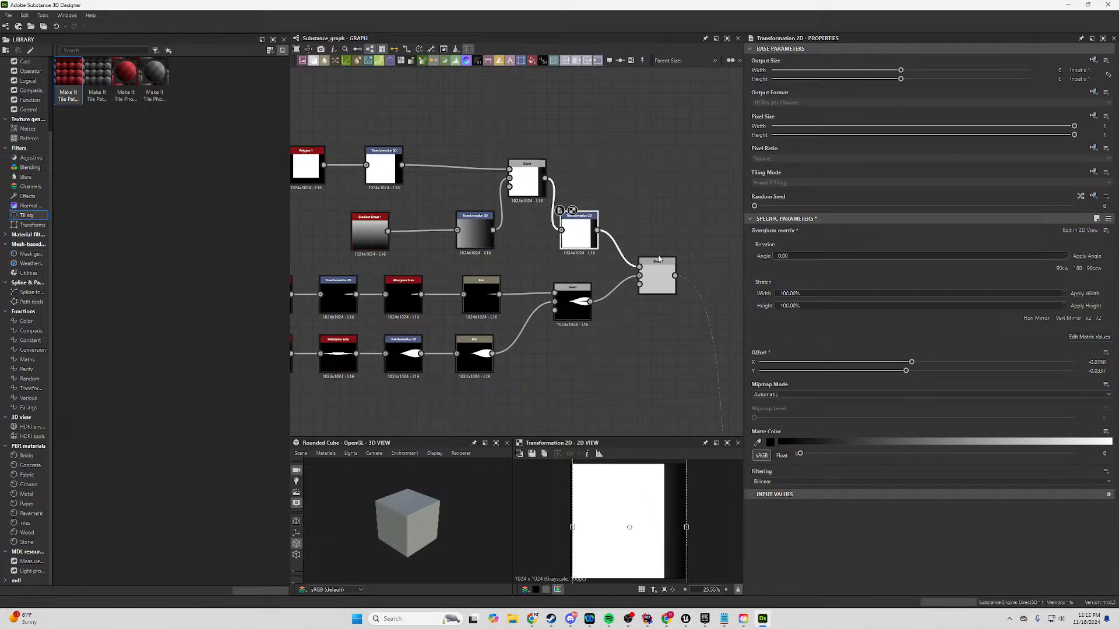
Preview the leaf's Multiply Blend and shift the new Transformation 2D right to offsets of about X -0.138, Y -0.024.
{"action": "double_click", "coordinate": [661, 277]}
{"action": "left_click", "coordinate": [583, 260]}
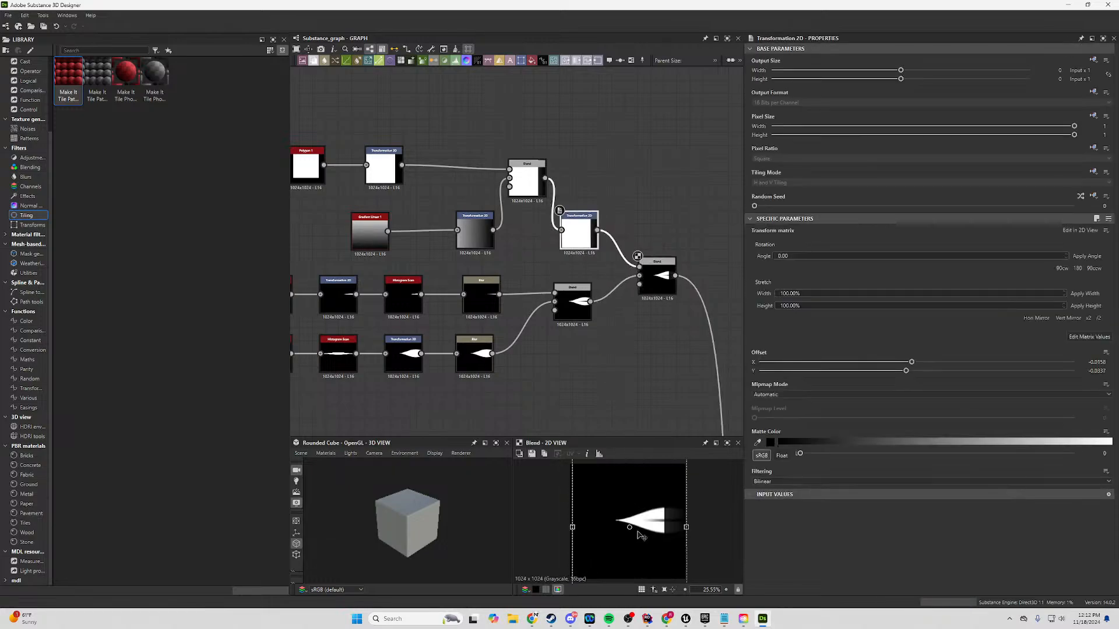
{"action": "left_click_drag", "start_coordinate": [640, 534], "coordinate": [654, 533]}
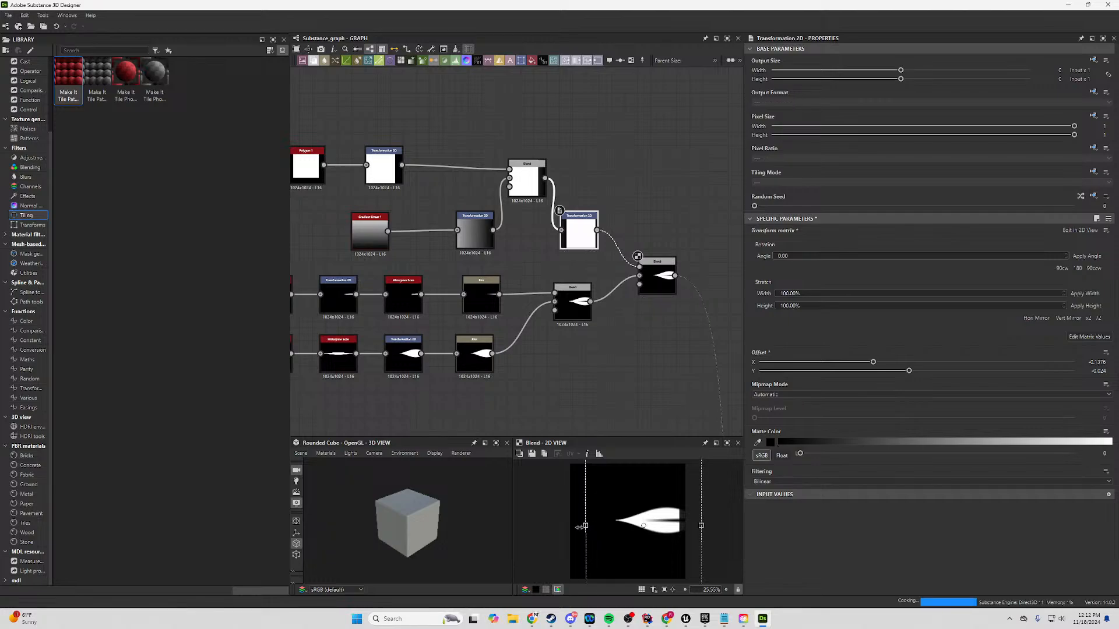
Stretch the new Transformation 2D's frame leftward to an X offset of about -0.08, and space out its upstream nodes to make room.
{"action": "left_click_drag", "start_coordinate": [587, 525], "coordinate": [574, 526]}
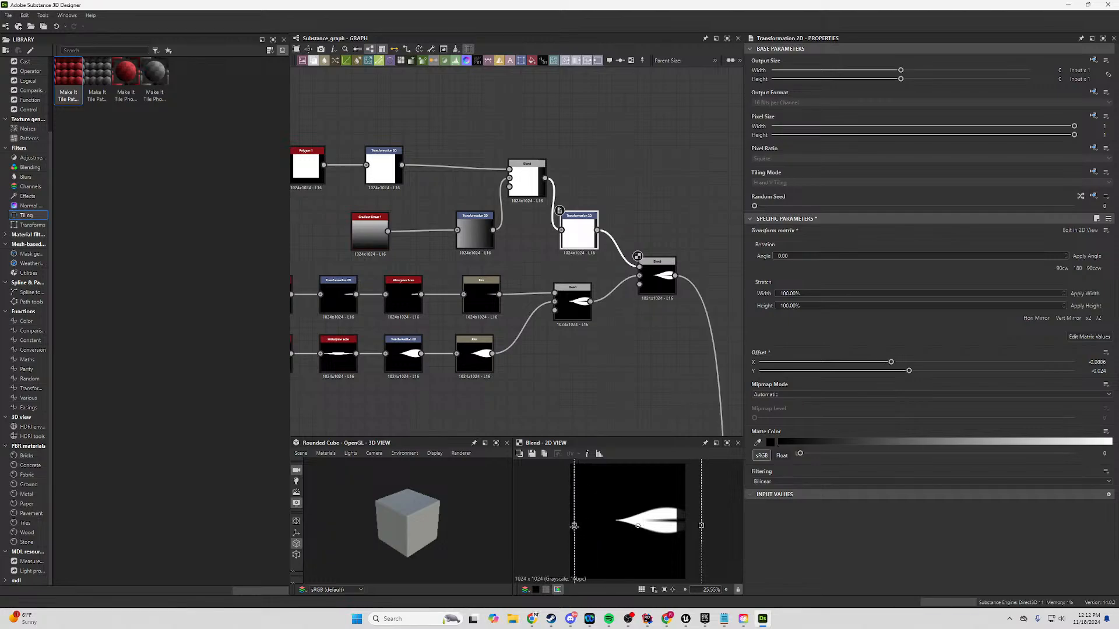
{"action": "middle_click_drag", "start_coordinate": [535, 123], "coordinate": [575, 145]}
{"action": "left_click_drag", "start_coordinate": [653, 165], "coordinate": [391, 301]}
{"action": "mouse_move", "coordinate": [654, 265]}
{"action": "left_mouse_down"}
{"action": "mouse_move", "coordinate": [590, 252]}
{"action": "mouse_move", "coordinate": [640, 259]}
{"action": "left_mouse_up"}
{"action": "left_click", "coordinate": [601, 238]}
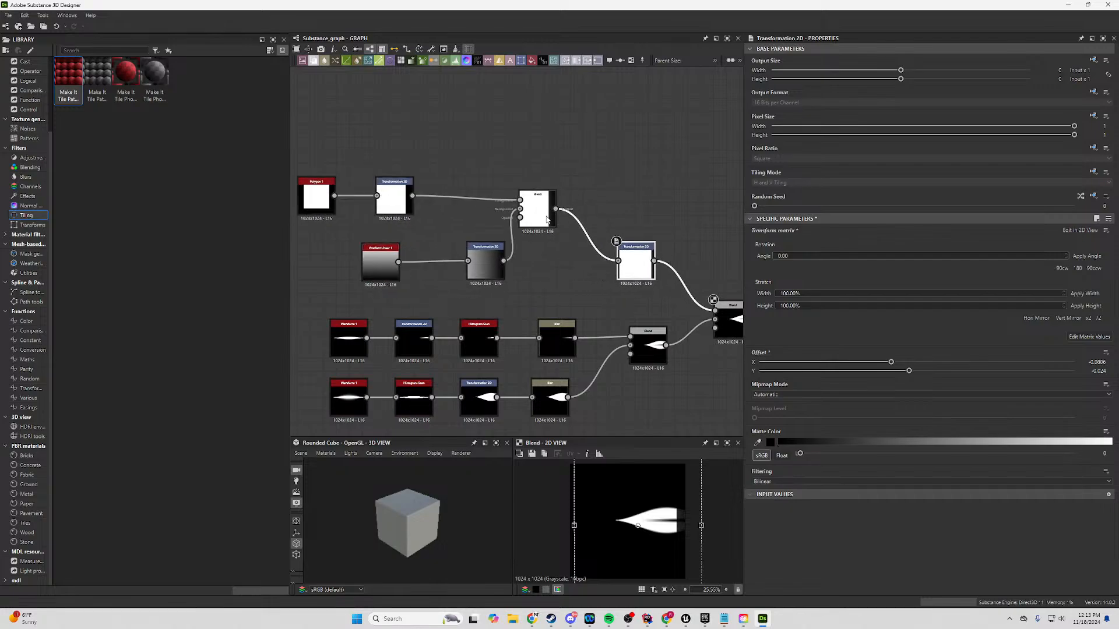
Insert a Blur node between the upper Blend and the new Transformation 2D.
{"action": "left_click_drag", "start_coordinate": [587, 198], "coordinate": [604, 184]}
{"action": "type", "text": "lur"}
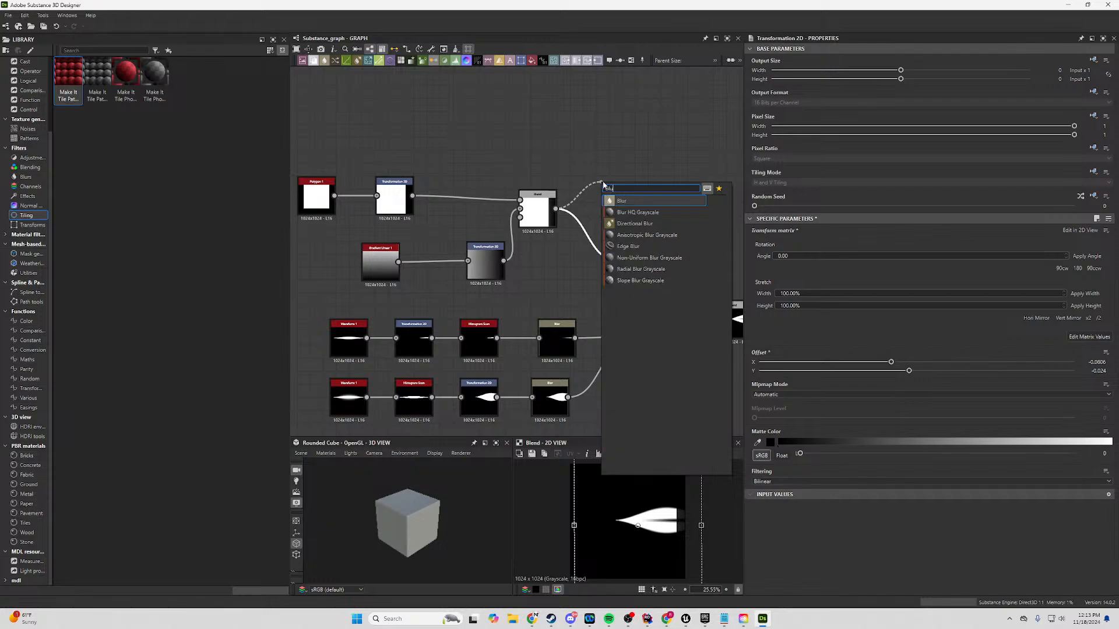
{"action": "key", "text": "Return"}
{"action": "left_click_drag", "start_coordinate": [633, 182], "coordinate": [605, 213]}
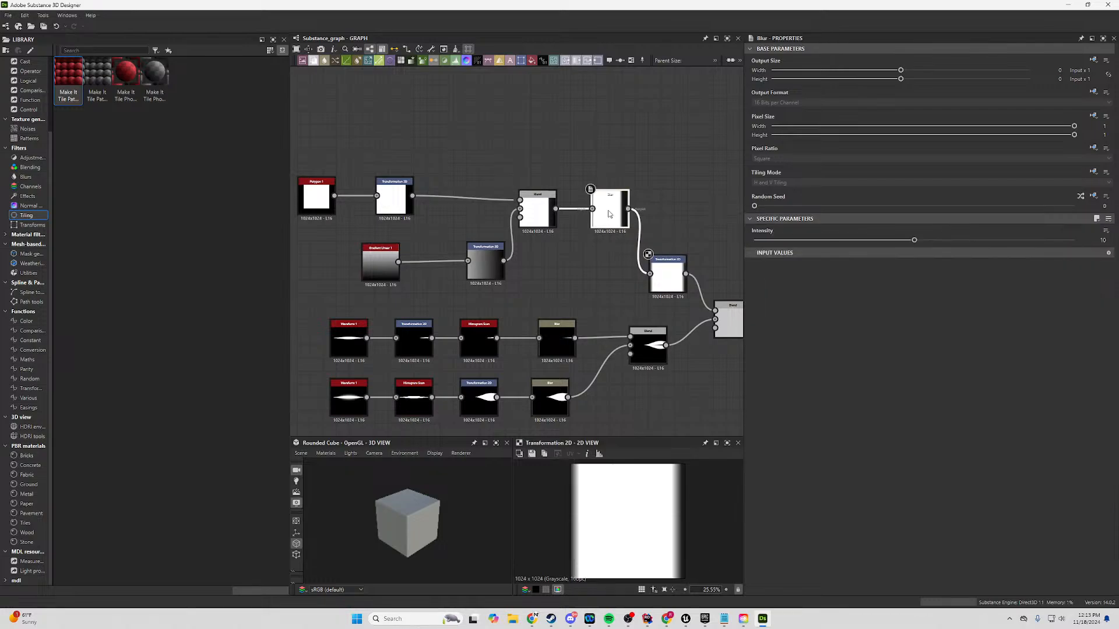
Preview the Blur and Transformation 2D, and resize the Transformation 2D's frame sideways to an X offset of about 0.05.
{"action": "left_click", "coordinate": [537, 211]}
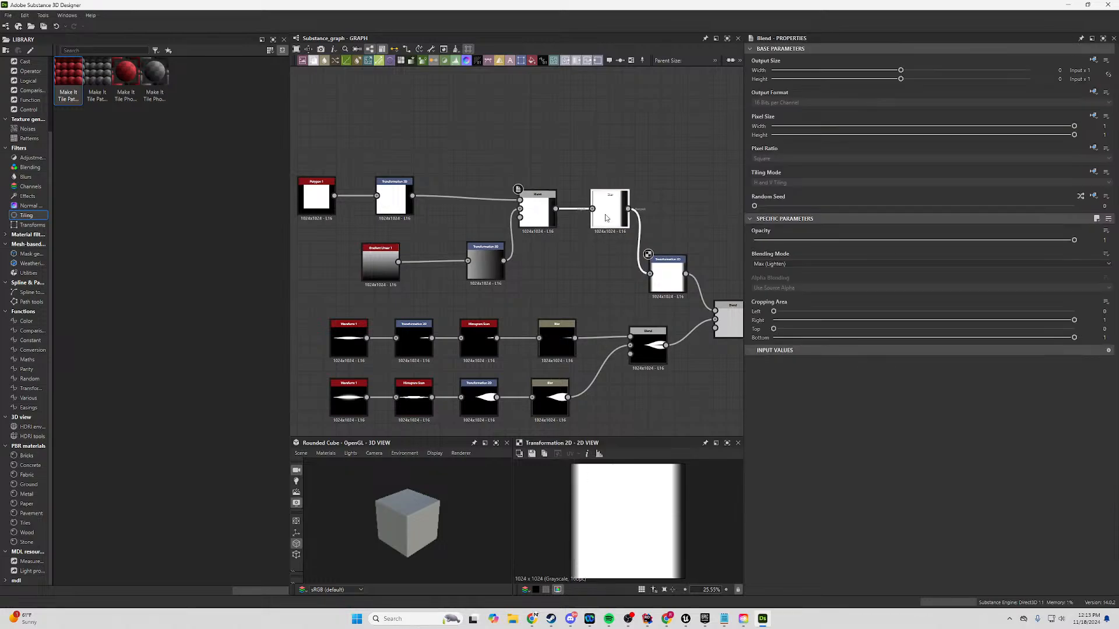
{"action": "double_click", "coordinate": [606, 218]}
{"action": "left_click", "coordinate": [667, 278]}
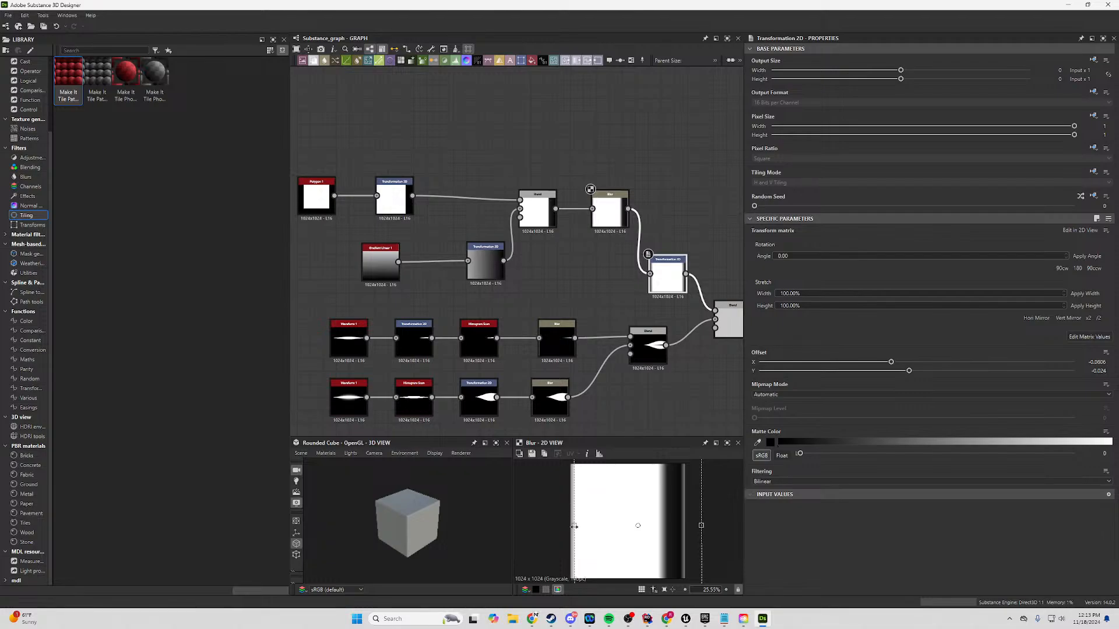
{"action": "left_click_drag", "start_coordinate": [574, 526], "coordinate": [527, 526]}
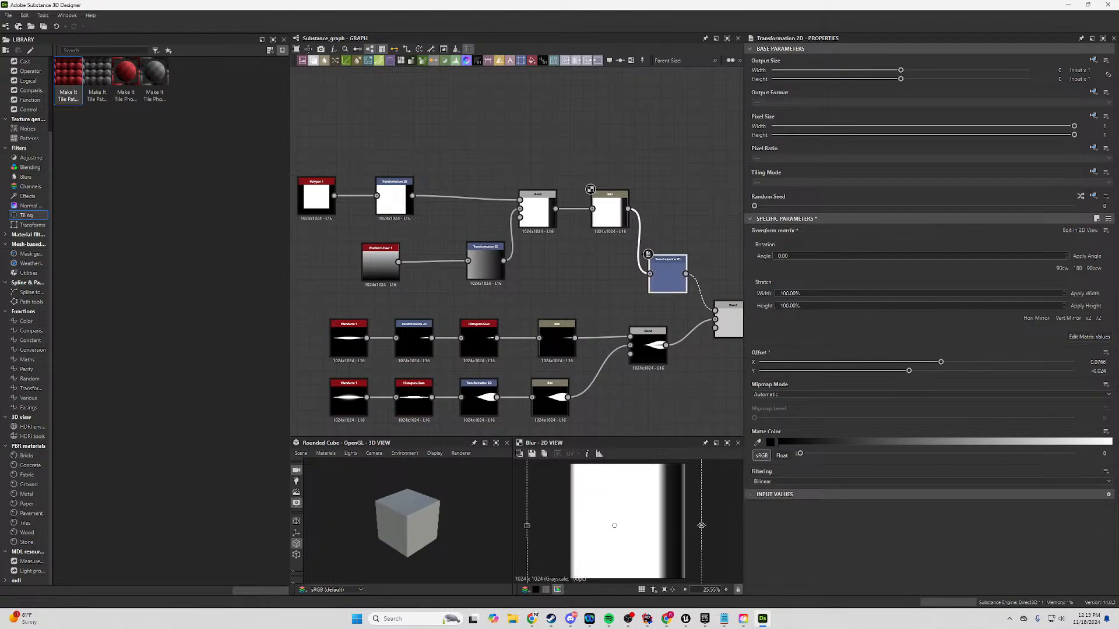
{"action": "double_click", "coordinate": [668, 291]}
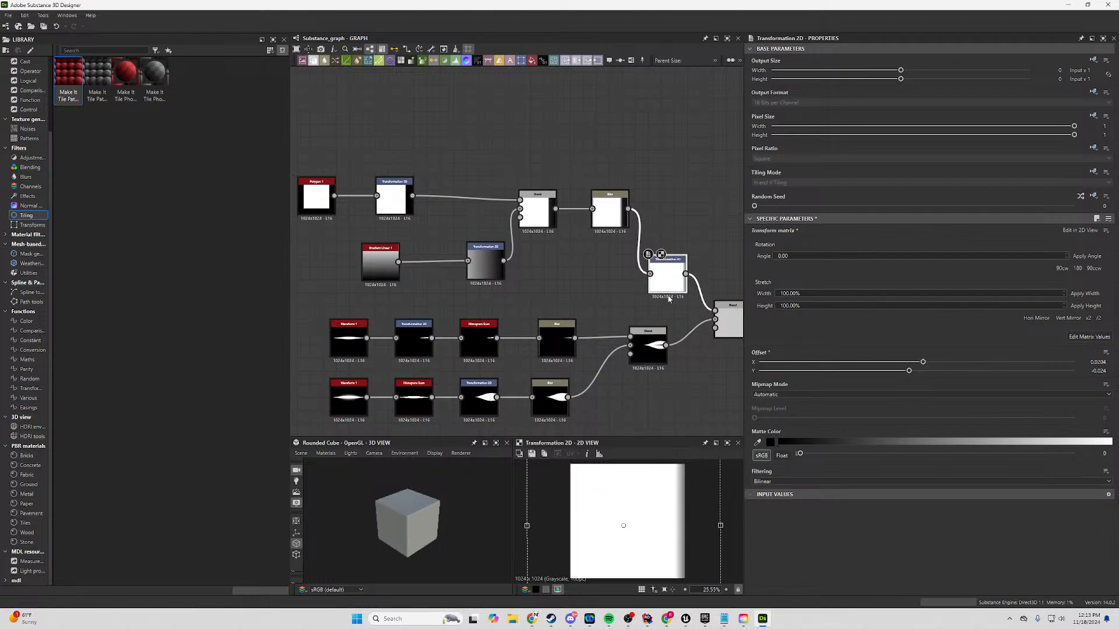
{"action": "scroll", "coordinate": [702, 526], "scroll_direction": "down", "scroll_amount": 1}
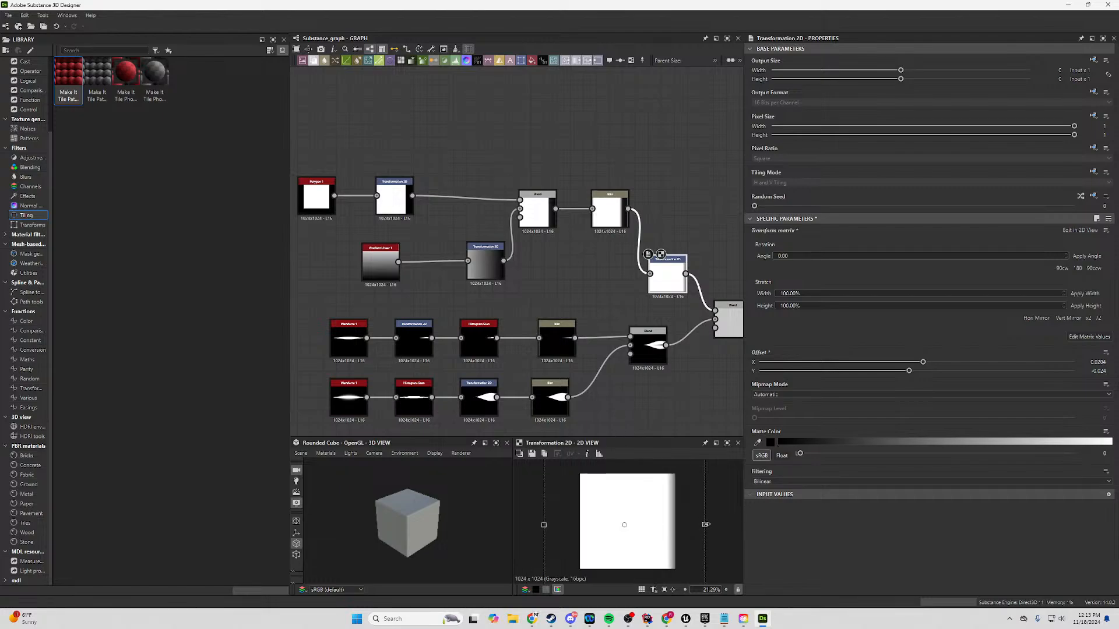
{"action": "left_click_drag", "start_coordinate": [706, 525], "coordinate": [697, 525]}
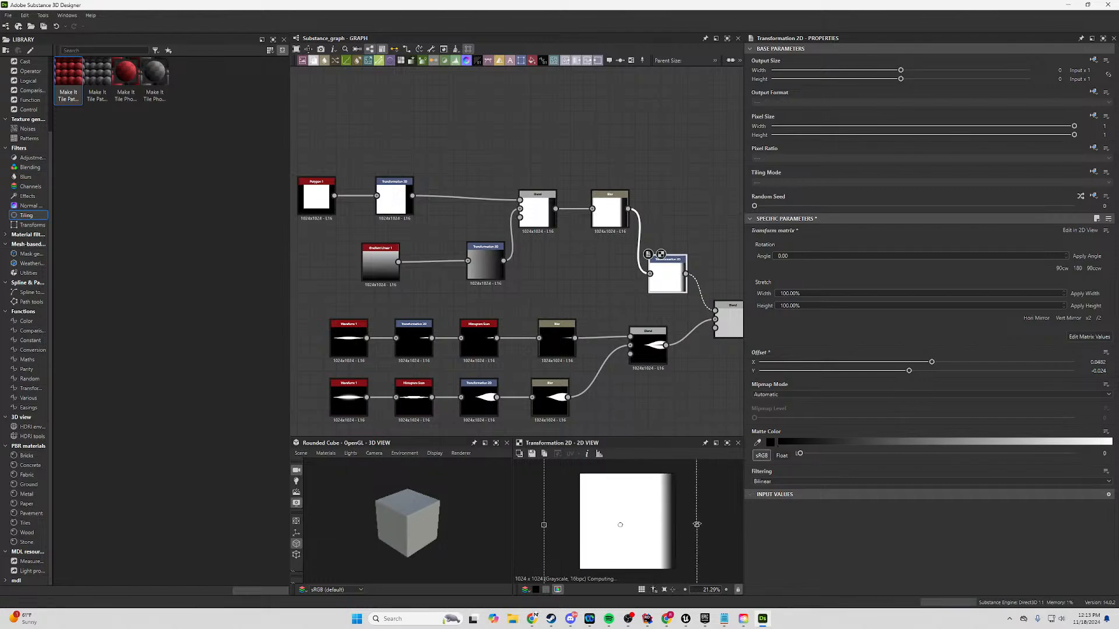
Preview the leaf's Multiply Blend, and examine the blurred shading in the tile sampler's pattern.
{"action": "double_click", "coordinate": [732, 330]}
{"action": "middle_click_drag", "start_coordinate": [732, 330], "coordinate": [653, 261]}
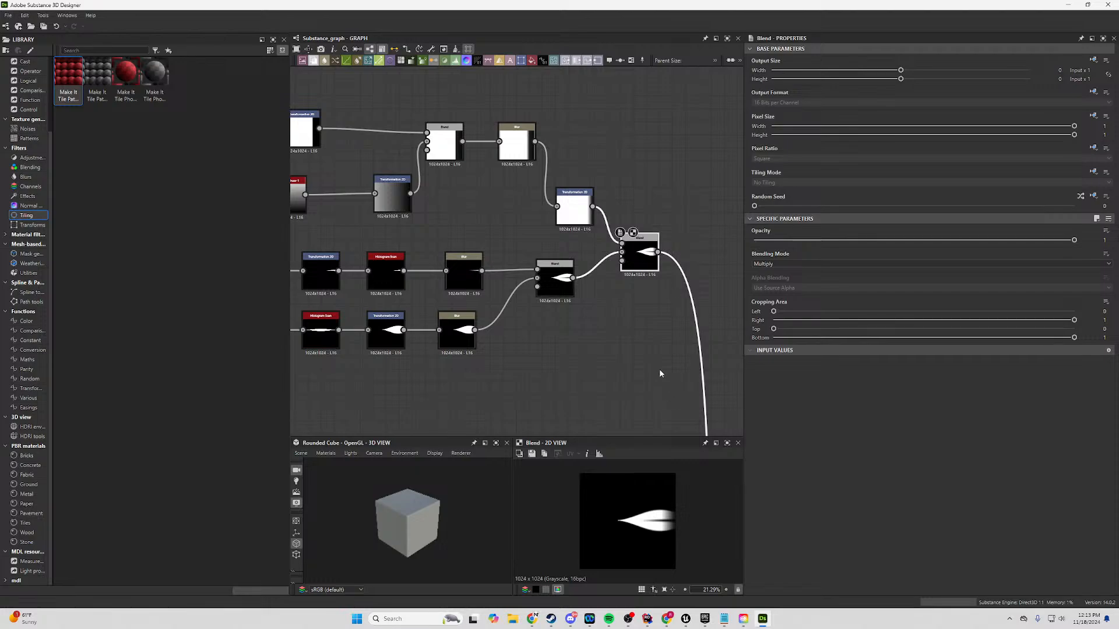
{"action": "scroll", "coordinate": [647, 365], "scroll_direction": "down", "scroll_amount": 2}
{"action": "middle_click_drag", "start_coordinate": [653, 431], "coordinate": [656, 297]}
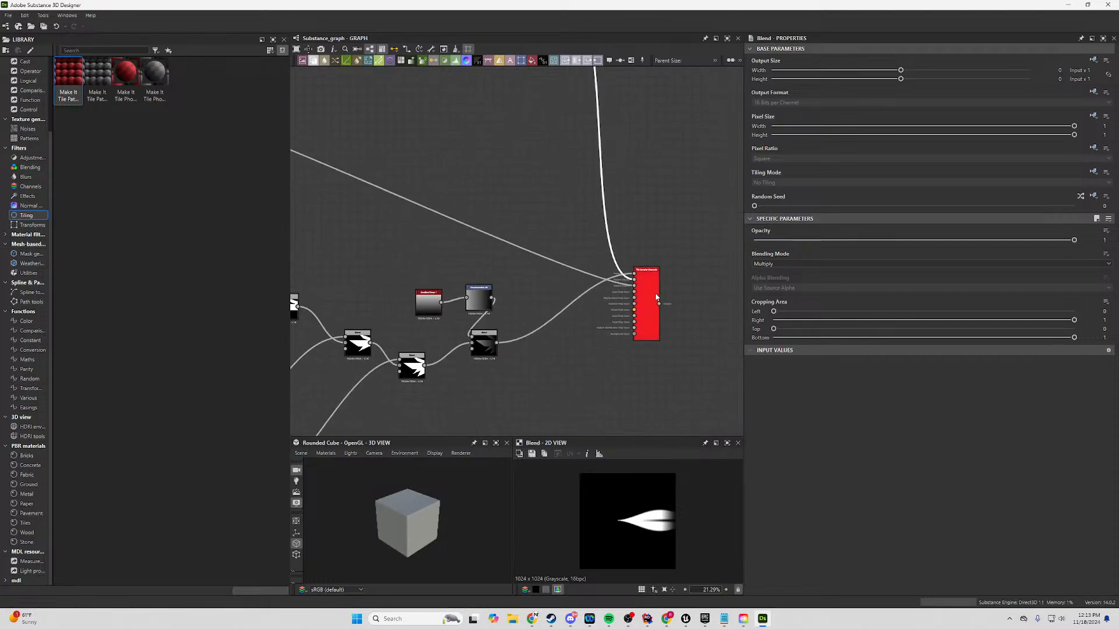
{"action": "double_click", "coordinate": [656, 298]}
{"action": "scroll", "coordinate": [640, 507], "scroll_direction": "up", "scroll_amount": 5}
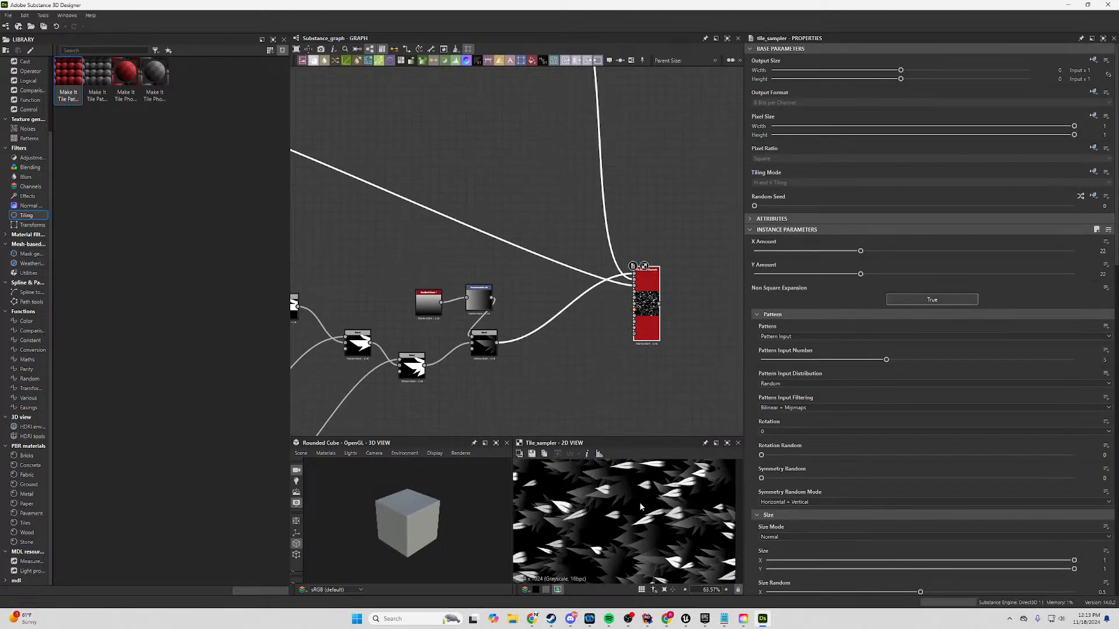
{"action": "scroll", "coordinate": [633, 501], "scroll_direction": "down", "scroll_amount": 2}
{"action": "scroll", "coordinate": [533, 186], "scroll_direction": "down", "scroll_amount": 2}
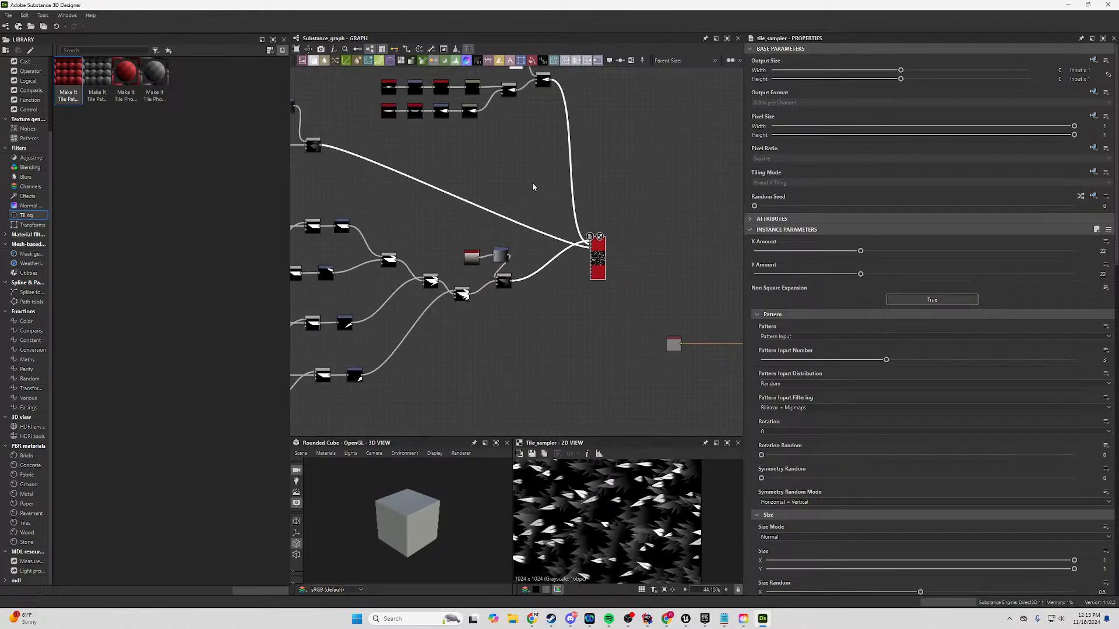
Replace the jagged leaf's linear gradient with a copy of the polygon-masked, blurred gradient chain connected to its Multiply Blend.
{"action": "middle_click_drag", "start_coordinate": [532, 186], "coordinate": [596, 292]}
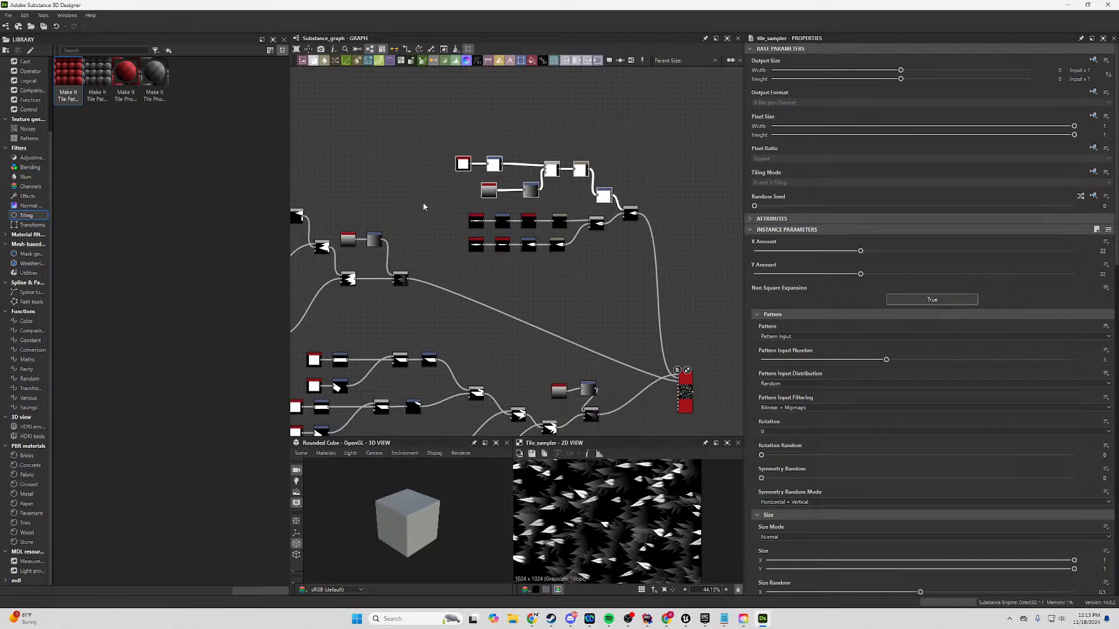
{"action": "middle_click_drag", "start_coordinate": [438, 201], "coordinate": [578, 173]}
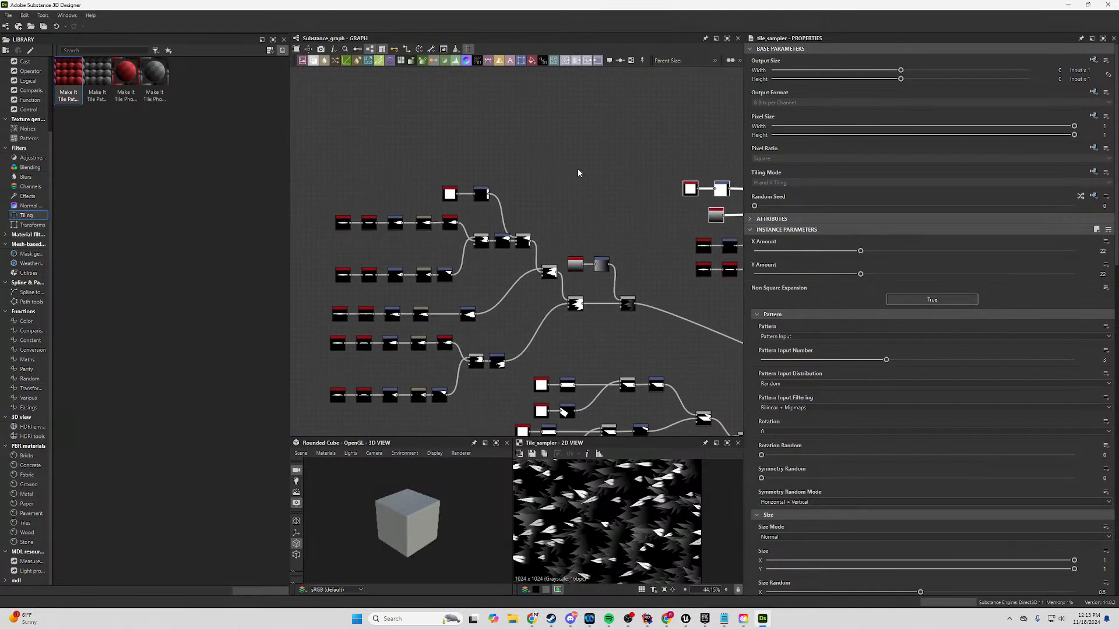
{"action": "middle_click_drag", "start_coordinate": [526, 138], "coordinate": [577, 168]}
{"action": "scroll", "coordinate": [579, 168], "scroll_direction": "up", "scroll_amount": 3}
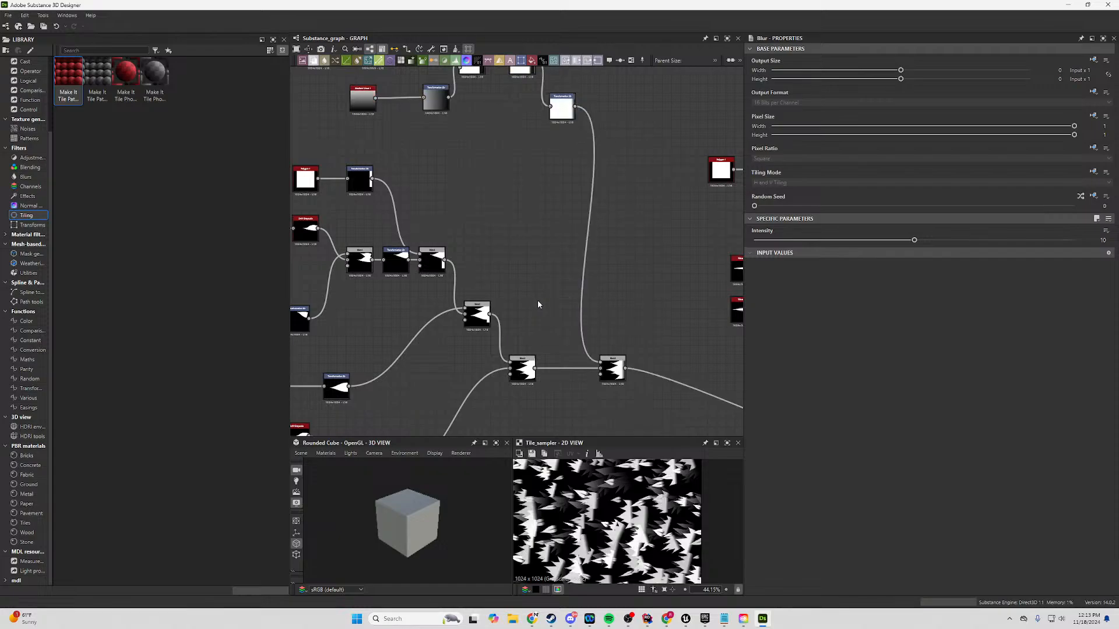
{"action": "scroll", "coordinate": [665, 500], "scroll_direction": "up", "scroll_amount": 4}
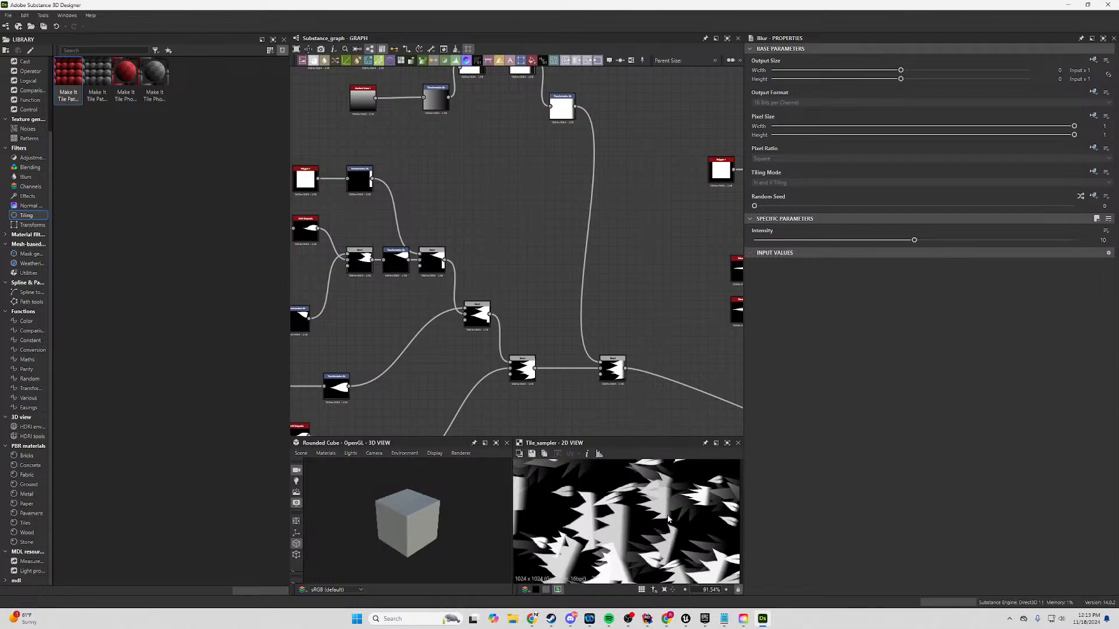
{"action": "scroll", "coordinate": [649, 515], "scroll_direction": "down", "scroll_amount": 1}
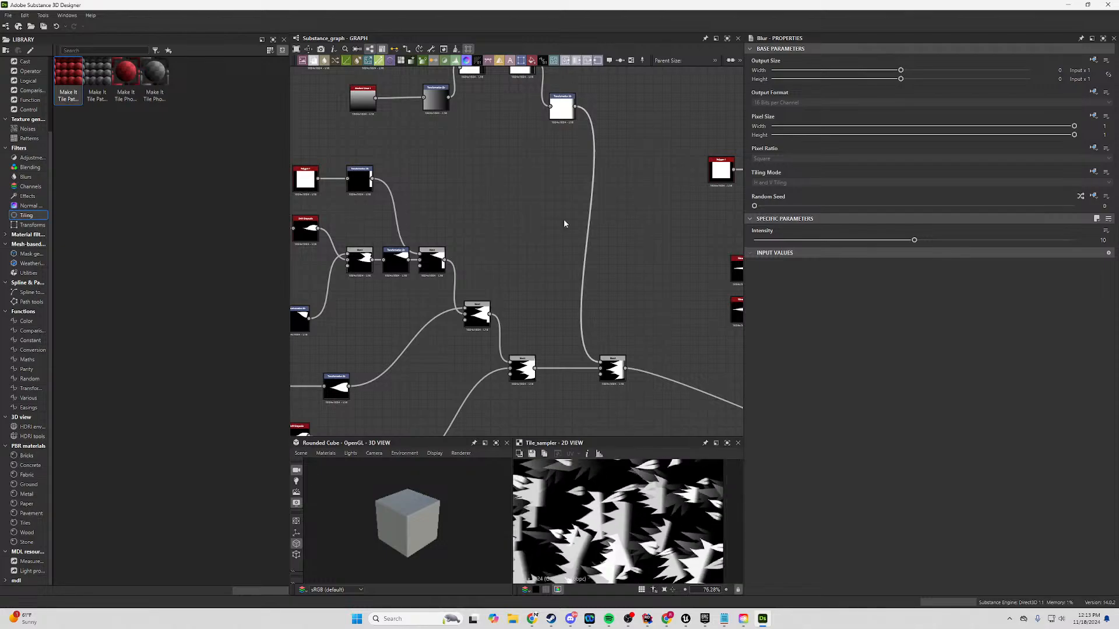
Widen the copied Transformation 2D's frame leftward and rotate it slightly, with offsets of about X 0.104, Y -0.034, while previewing the jagged leaf's Blend.
{"action": "left_click", "coordinate": [559, 114]}
{"action": "double_click", "coordinate": [616, 374]}
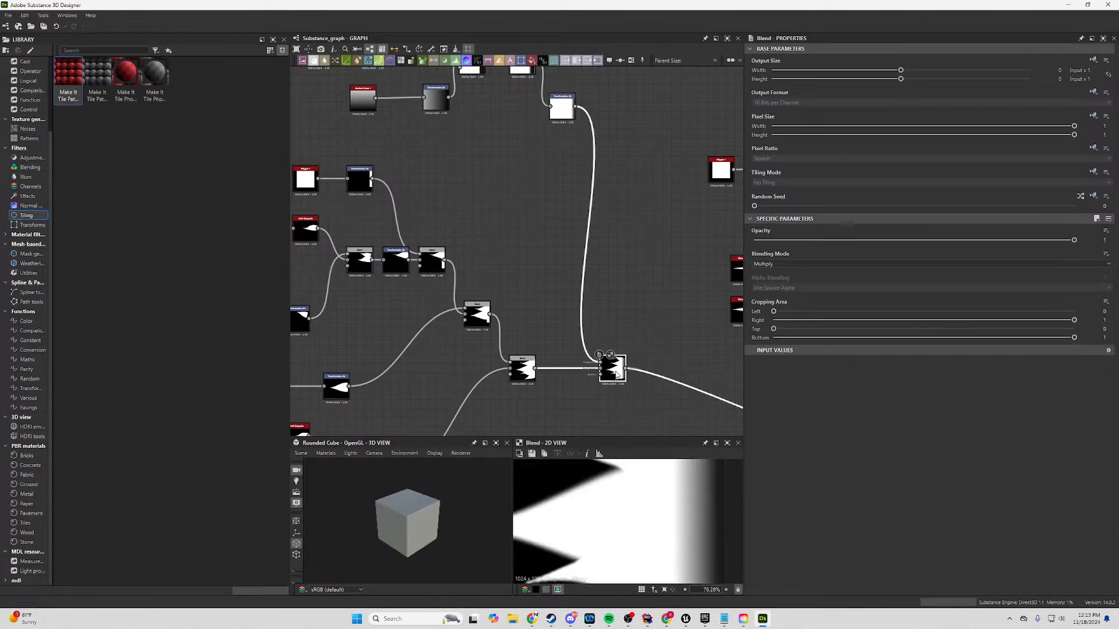
{"action": "scroll", "coordinate": [663, 553], "scroll_direction": "down", "scroll_amount": 6}
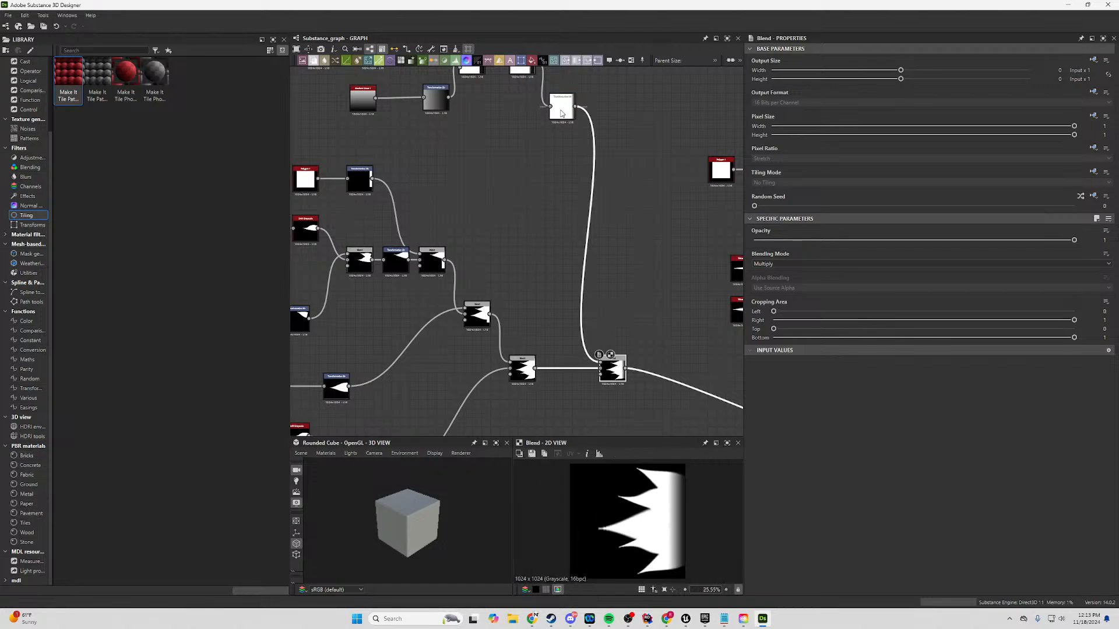
{"action": "left_click", "coordinate": [561, 113]}
{"action": "scroll", "coordinate": [559, 527], "scroll_direction": "down", "scroll_amount": 3}
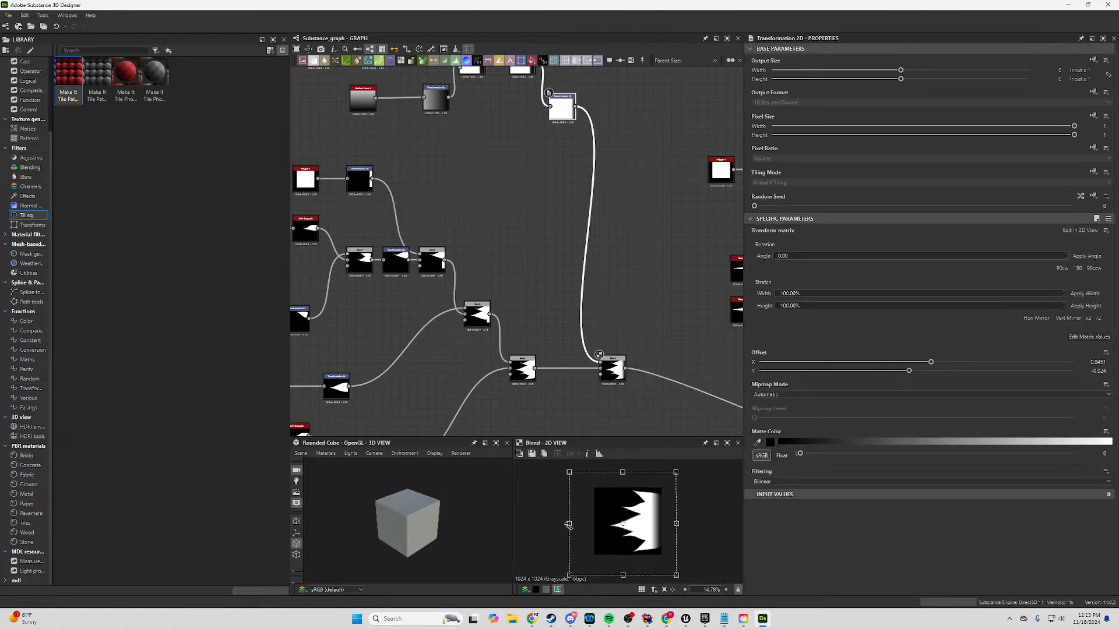
{"action": "left_click_drag", "start_coordinate": [569, 526], "coordinate": [545, 524]}
{"action": "left_click_drag", "start_coordinate": [633, 527], "coordinate": [639, 532]}
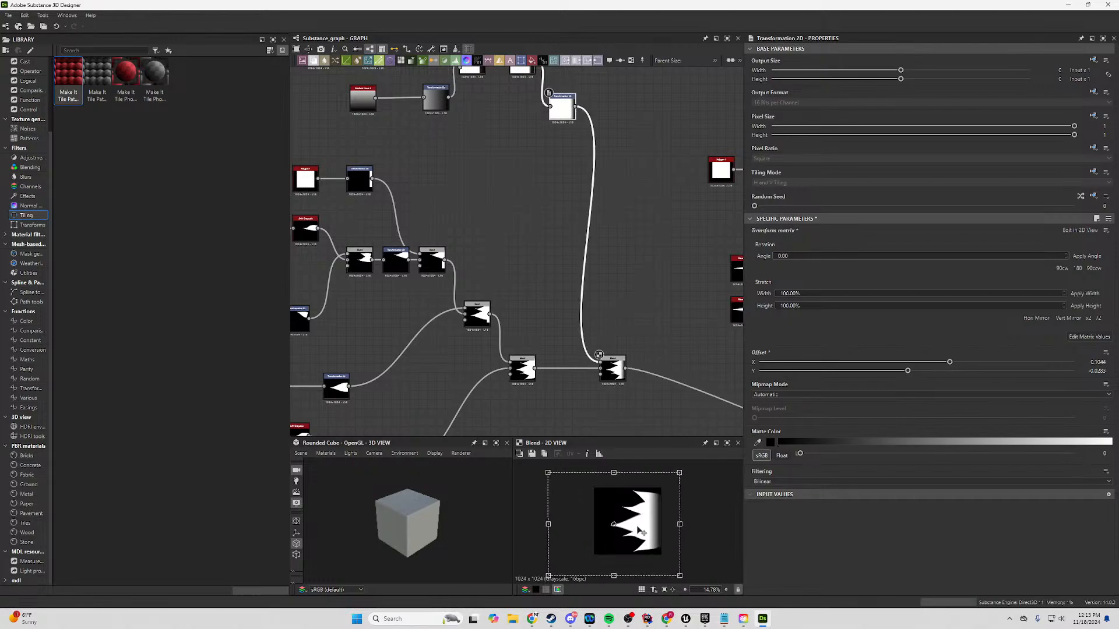
{"action": "left_click_drag", "start_coordinate": [702, 465], "coordinate": [697, 469]}
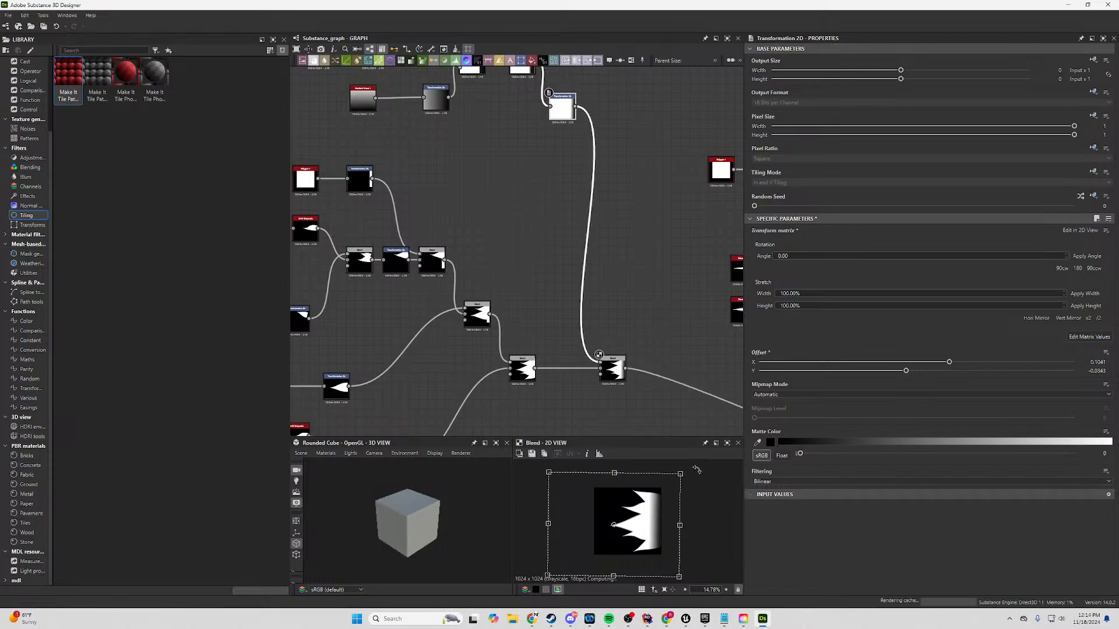
Check the jagged leaf's Multiply Blend and the updated tile sampler pattern.
{"action": "left_click", "coordinate": [612, 368]}
{"action": "scroll", "coordinate": [656, 363], "scroll_direction": "down", "scroll_amount": 3}
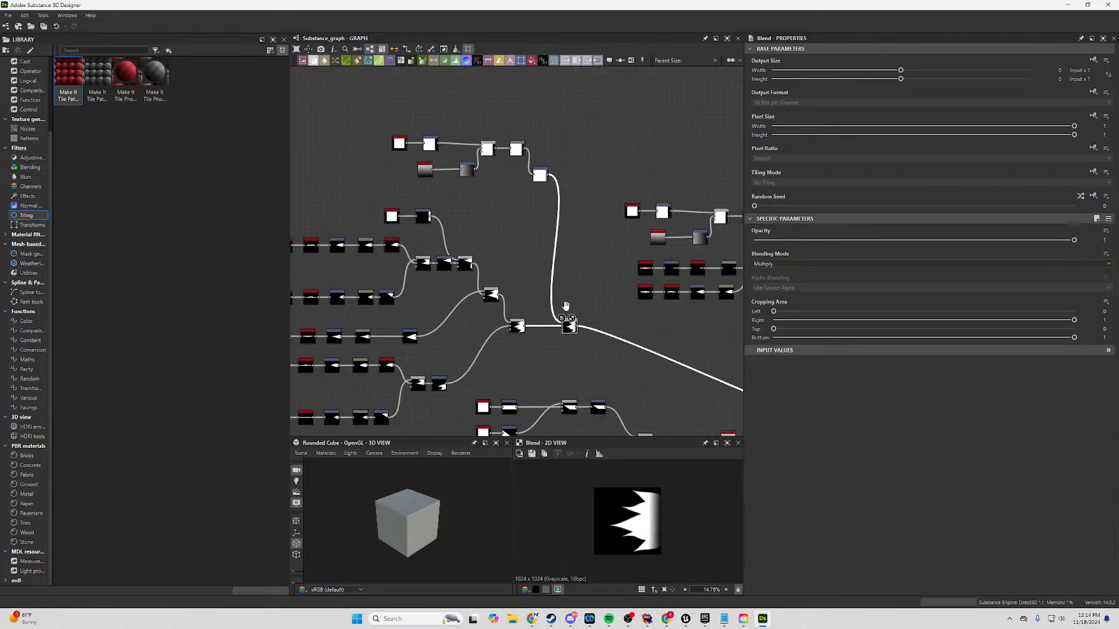
{"action": "left_click", "coordinate": [629, 344]}
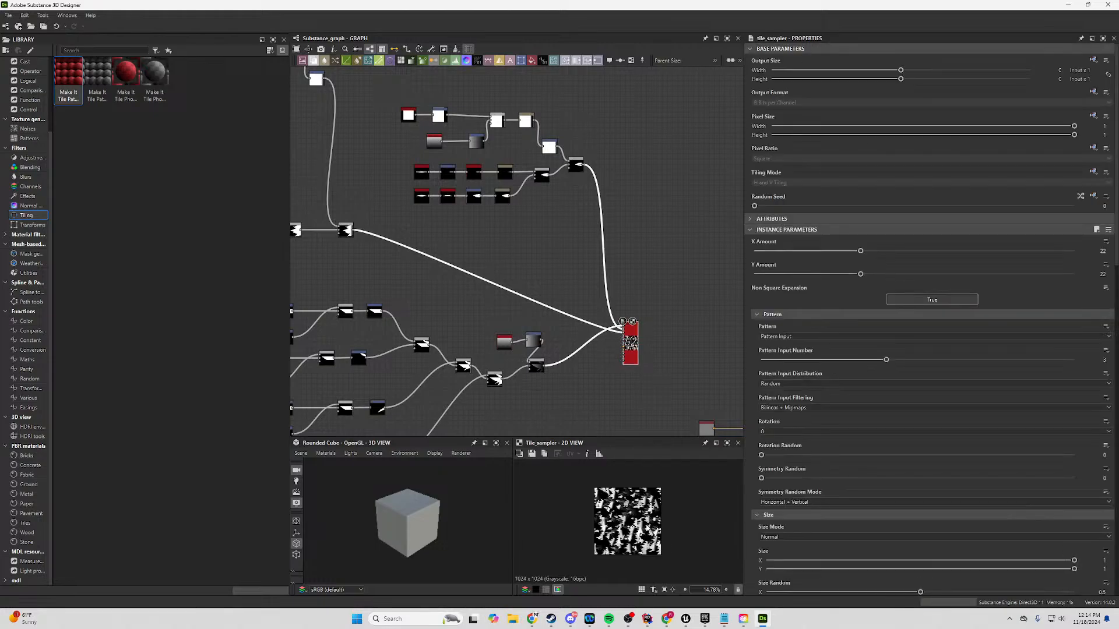
{"action": "scroll", "coordinate": [630, 522], "scroll_direction": "down", "scroll_amount": 2}
Delete the linear gradient and its Transformation 2D from the third leaf variant built from polygons.
{"action": "middle_click_drag", "start_coordinate": [541, 332], "coordinate": [623, 291]}
{"action": "left_click", "coordinate": [618, 296]}
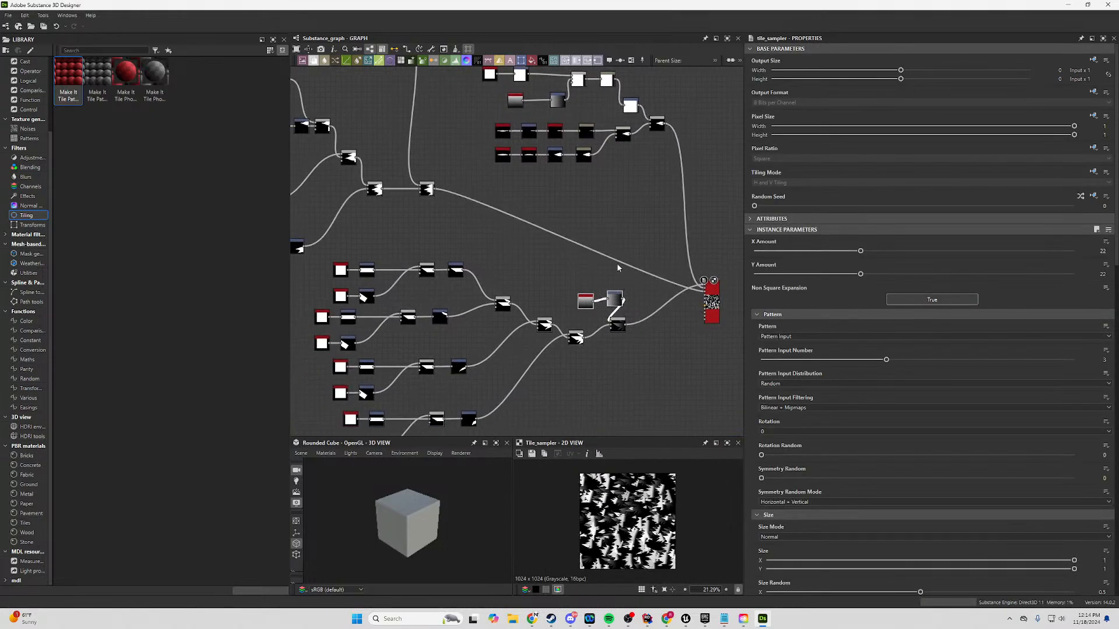
{"action": "key", "text": "Delete"}
Duplicate the jagged leaf's masked gradient chain above the third leaf and connect its Transformation 2D to that leaf's final Blend.
{"action": "scroll", "coordinate": [616, 263], "scroll_direction": "down", "scroll_amount": 1}
{"action": "middle_click_drag", "start_coordinate": [495, 117], "coordinate": [550, 183]}
{"action": "left_click_drag", "start_coordinate": [525, 91], "coordinate": [361, 150]}
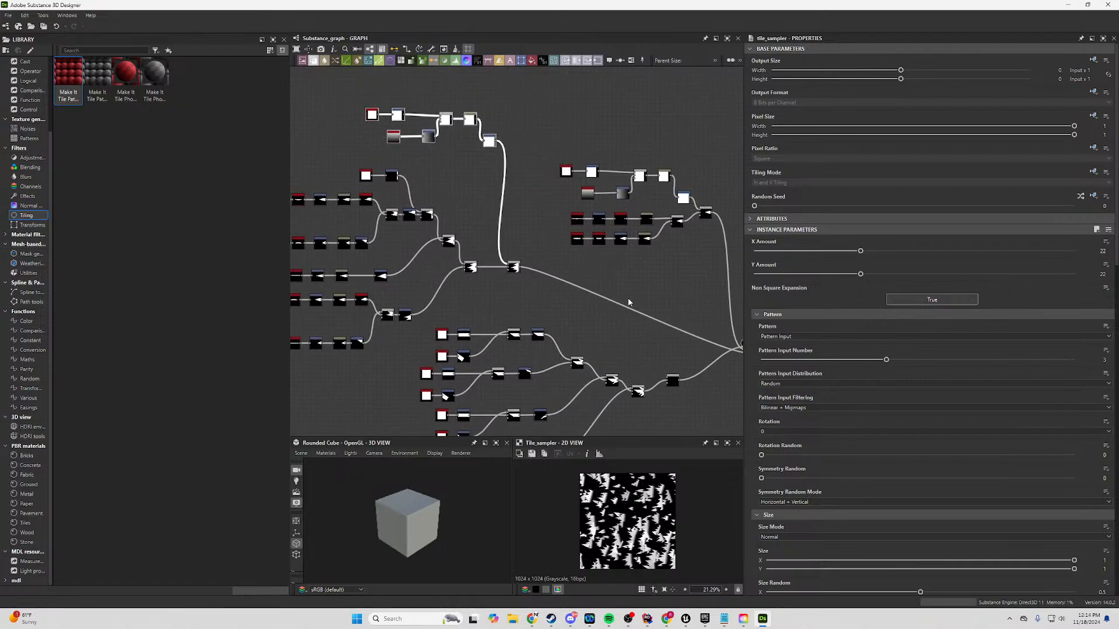
{"action": "middle_click_drag", "start_coordinate": [650, 319], "coordinate": [575, 264]}
{"action": "key", "text": "ctrl+v"}
{"action": "scroll", "coordinate": [570, 264], "scroll_direction": "up", "scroll_amount": 2}
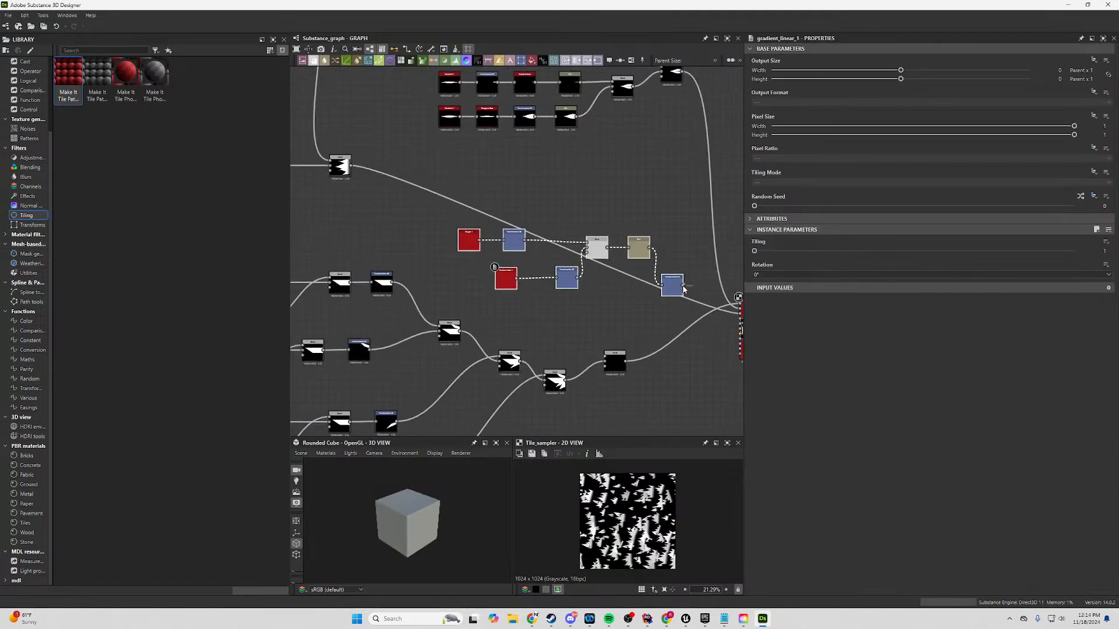
{"action": "left_click_drag", "start_coordinate": [610, 355], "coordinate": [609, 353]}
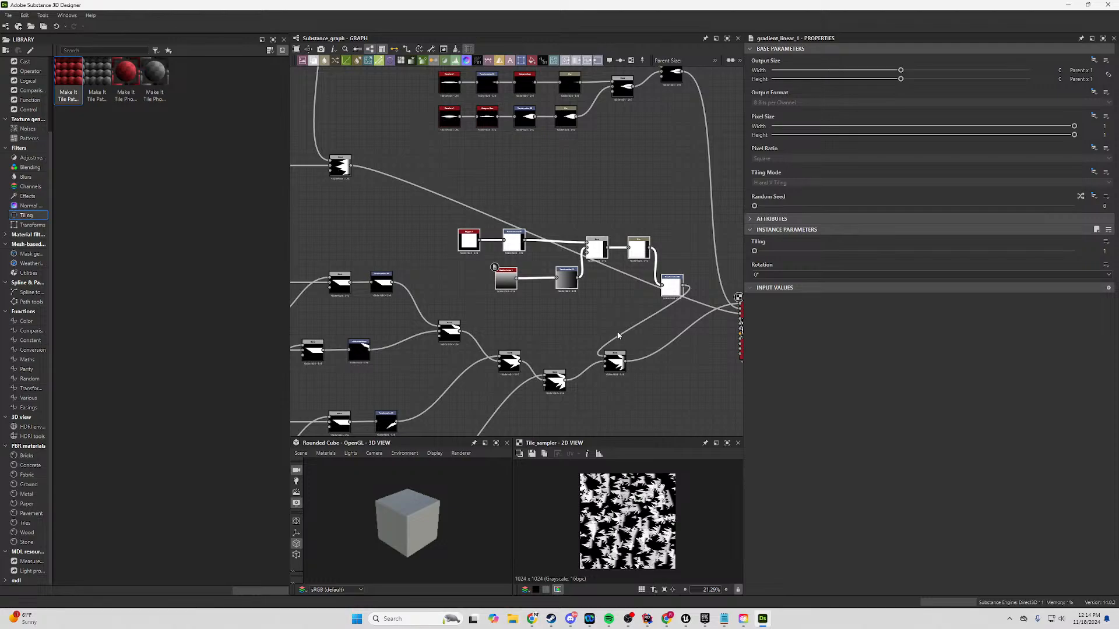
Move the duplicated gradient chain left, clear of the third leaf's final Blend.
{"action": "middle_click_drag", "start_coordinate": [687, 239], "coordinate": [781, 232]}
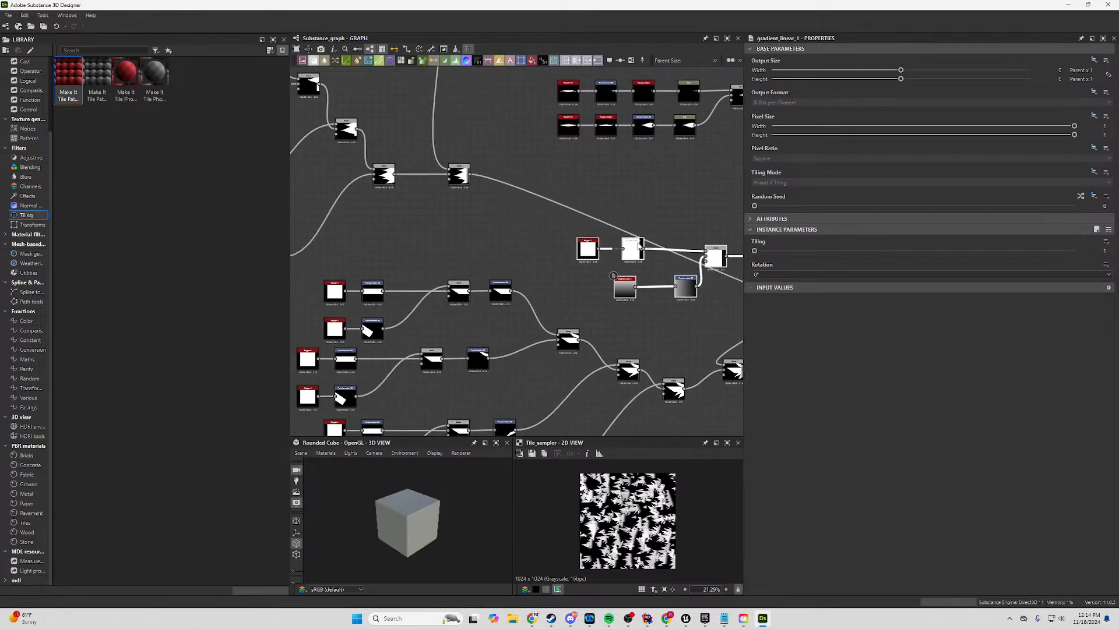
{"action": "left_click_drag", "start_coordinate": [631, 245], "coordinate": [442, 224]}
{"action": "middle_click_drag", "start_coordinate": [657, 253], "coordinate": [435, 163]}
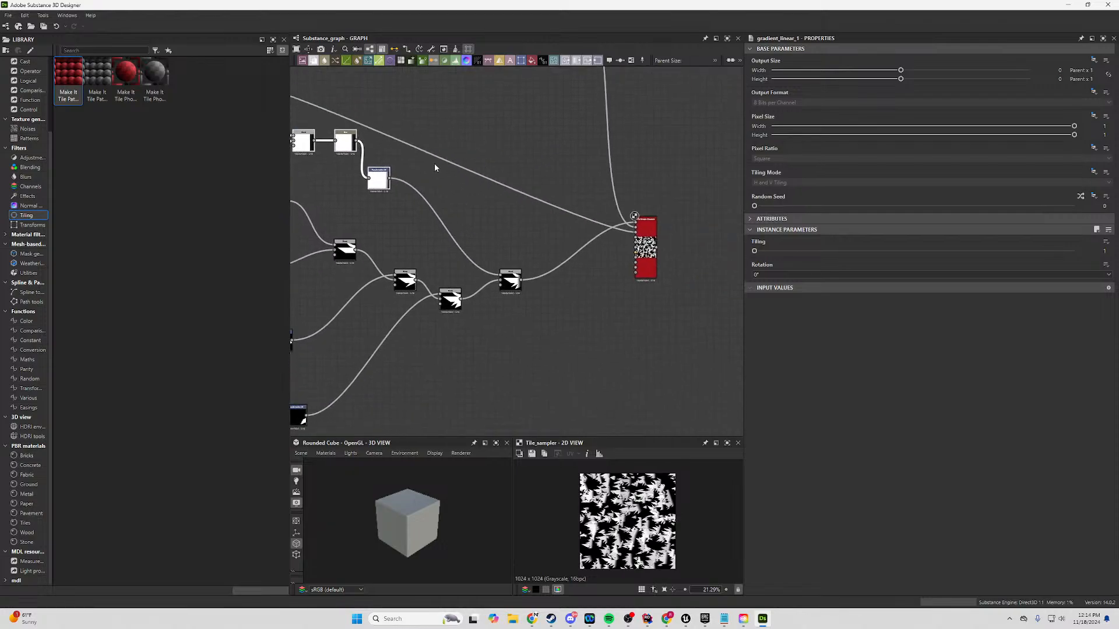
Examine the tile sampler's pattern with all three reshaded leaves and review its size, position and rotation parameters.
{"action": "left_click", "coordinate": [652, 250]}
{"action": "scroll", "coordinate": [518, 279], "scroll_direction": "up", "scroll_amount": 3}
{"action": "scroll", "coordinate": [622, 514], "scroll_direction": "up", "scroll_amount": 8}
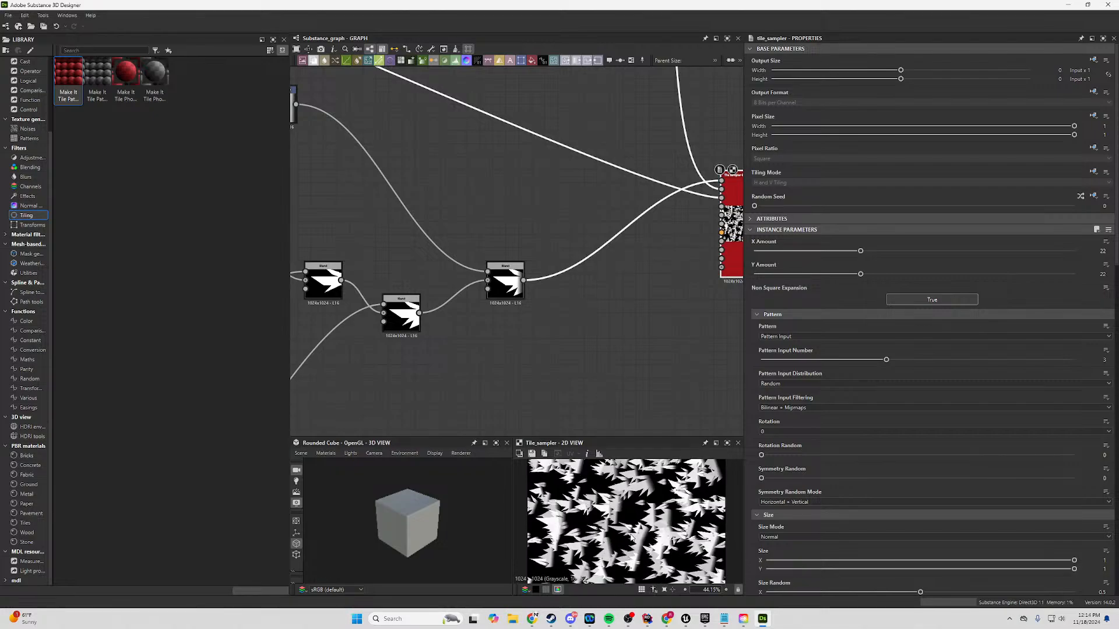
{"action": "scroll", "coordinate": [621, 514], "scroll_direction": "down", "scroll_amount": 7}
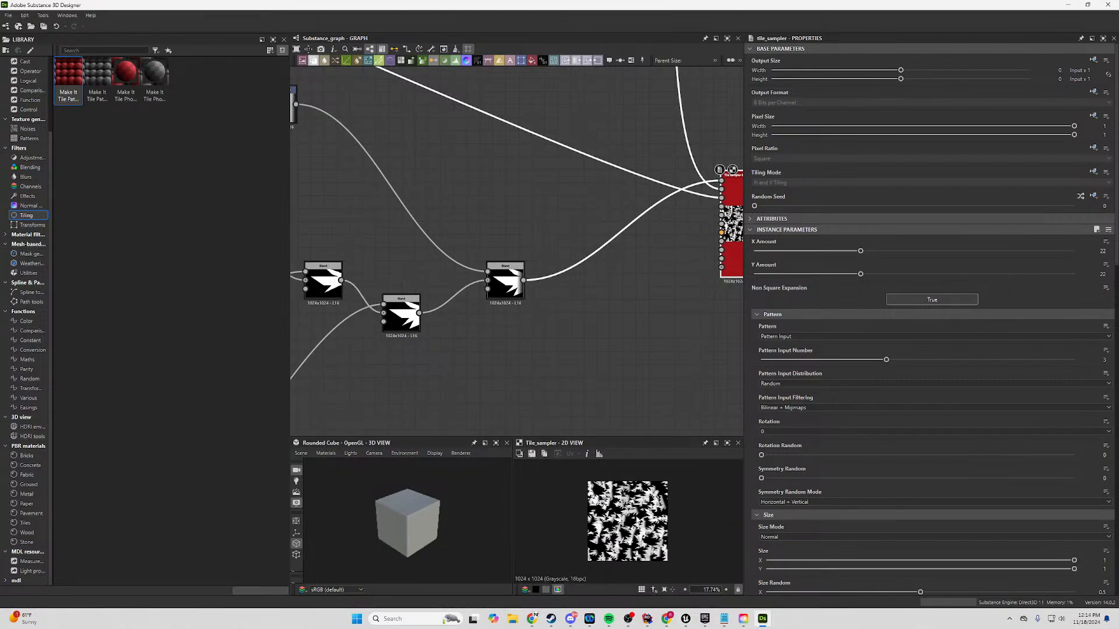
{"action": "scroll", "coordinate": [833, 513], "scroll_direction": "down", "scroll_amount": 1}
{"action": "scroll", "coordinate": [833, 513], "scroll_direction": "down", "scroll_amount": 15}
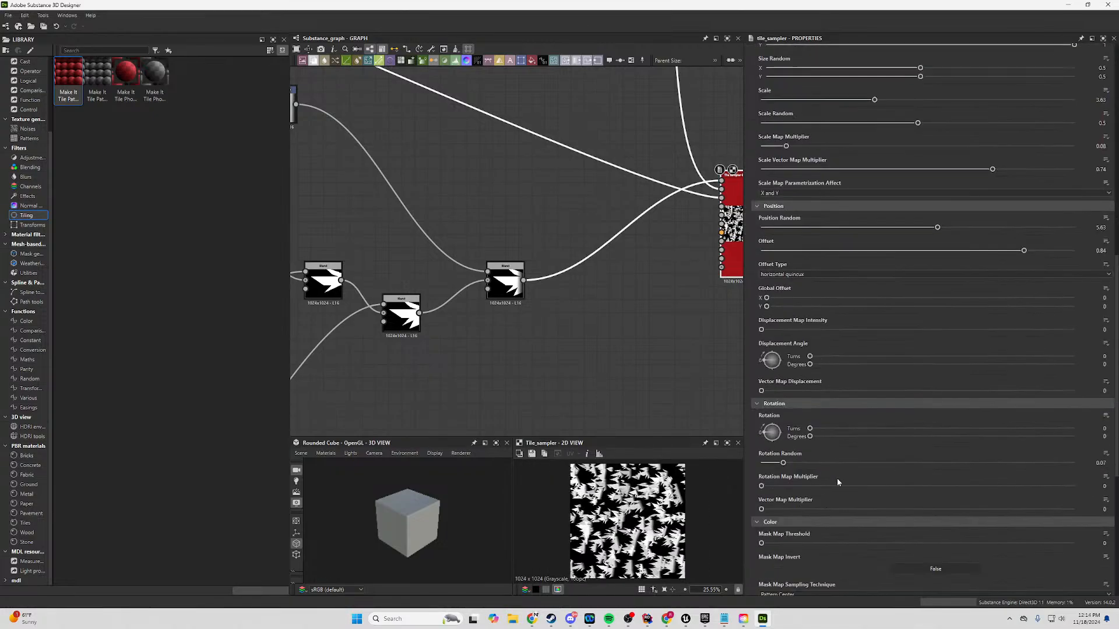
Set the tile sampler's Color Random to 0.82 to vary the brightness of the scattered leaves.
{"action": "scroll", "coordinate": [822, 451], "scroll_direction": "down", "scroll_amount": 5}
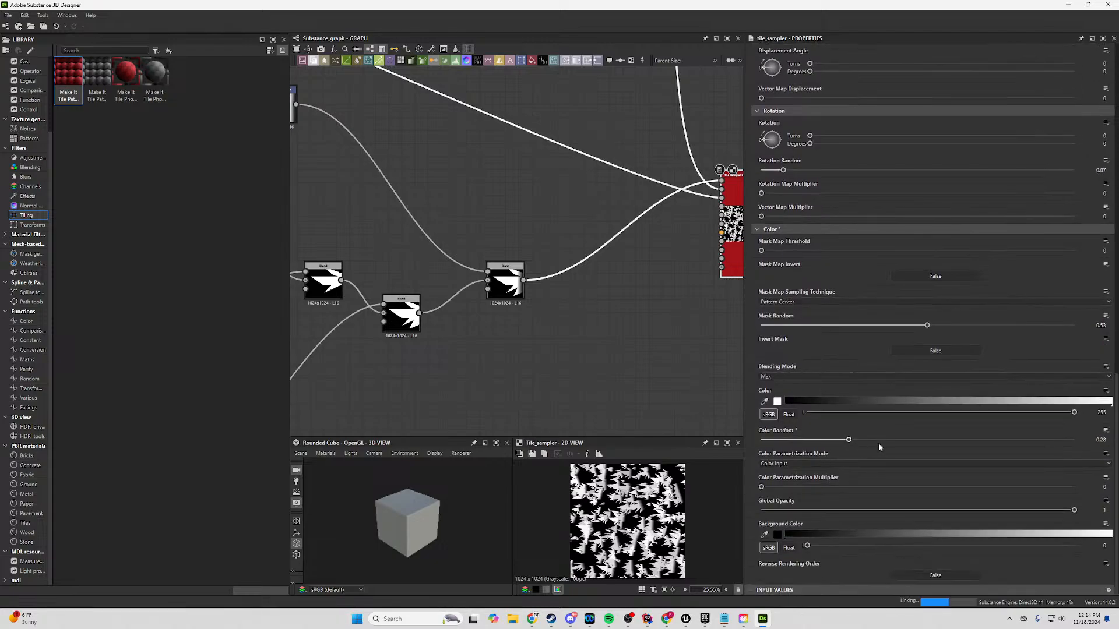
{"action": "left_click_drag", "start_coordinate": [879, 447], "coordinate": [1040, 451]}
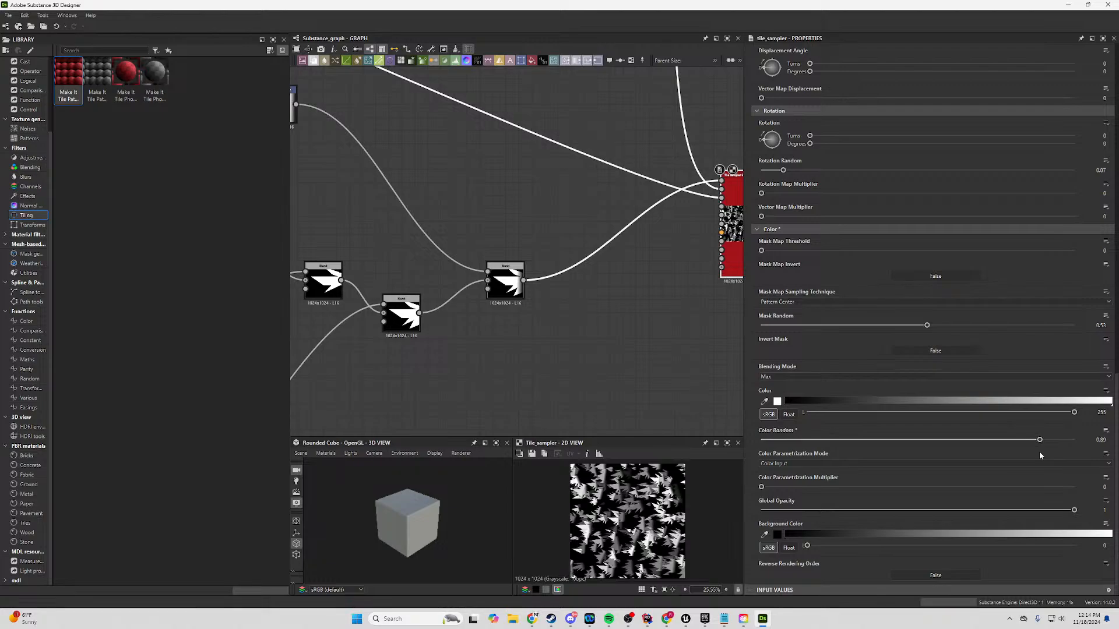
{"action": "scroll", "coordinate": [678, 534], "scroll_direction": "up", "scroll_amount": 2}
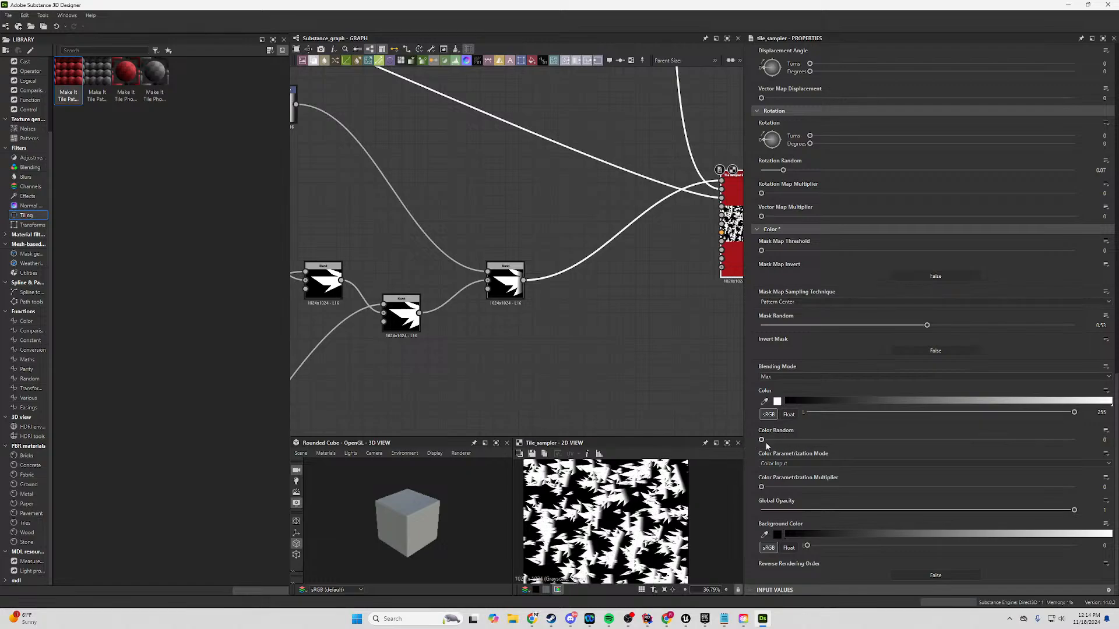
{"action": "left_click_drag", "start_coordinate": [839, 440], "coordinate": [1018, 446]}
Try the Add/Sub blending mode on the tile sampler, return it to Max, and set Mask Random to 0.79.
{"action": "left_click", "coordinate": [899, 376]}
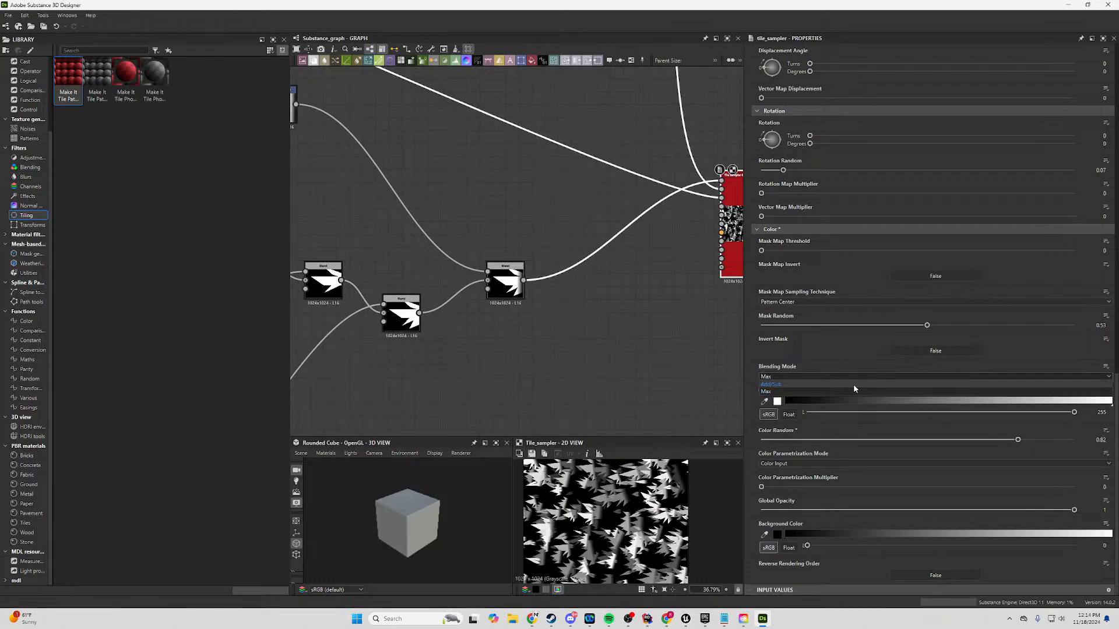
{"action": "left_click", "coordinate": [853, 383]}
{"action": "left_click", "coordinate": [848, 376]}
{"action": "left_click", "coordinate": [823, 391]}
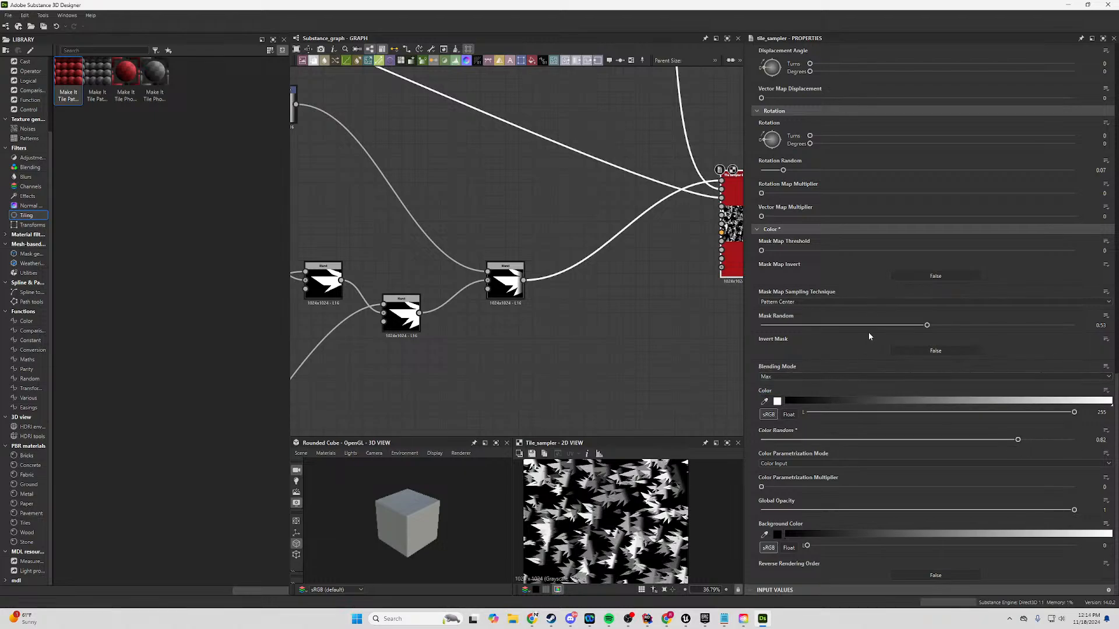
{"action": "left_click_drag", "start_coordinate": [868, 326], "coordinate": [1010, 351]}
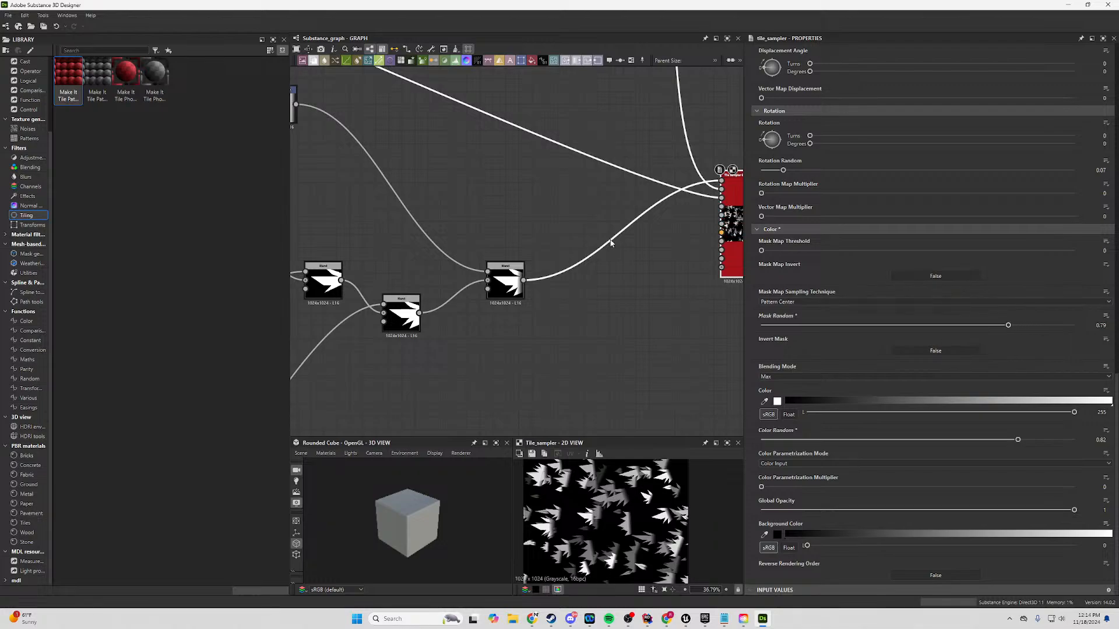
Examine the leaf node chains feeding the tile sampler and the shading of the scattered leaves up close.
{"action": "scroll", "coordinate": [611, 243], "scroll_direction": "down", "scroll_amount": 3}
{"action": "middle_click_drag", "start_coordinate": [561, 195], "coordinate": [625, 183]}
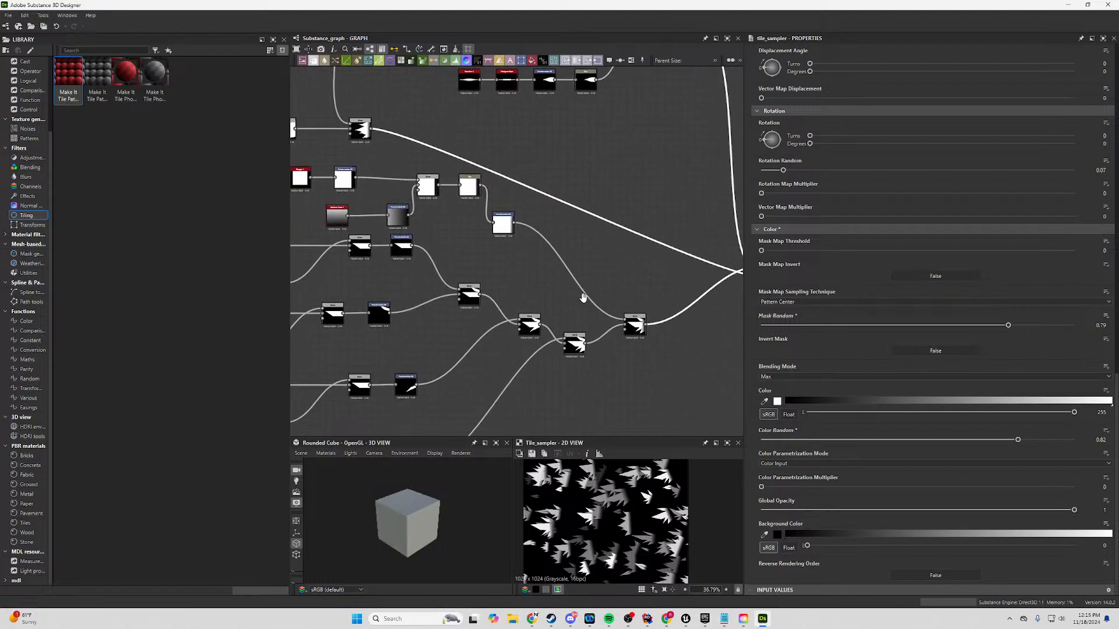
{"action": "middle_click_drag", "start_coordinate": [582, 297], "coordinate": [611, 232]}
{"action": "middle_click_drag", "start_coordinate": [652, 194], "coordinate": [542, 235]}
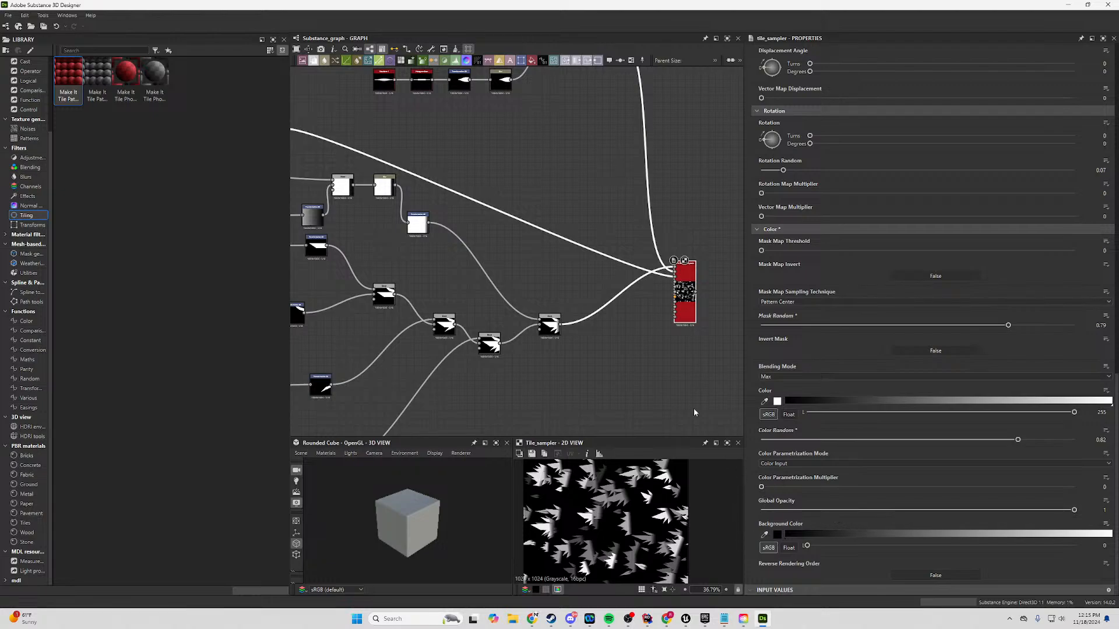
{"action": "middle_click_drag", "start_coordinate": [608, 228], "coordinate": [614, 383]}
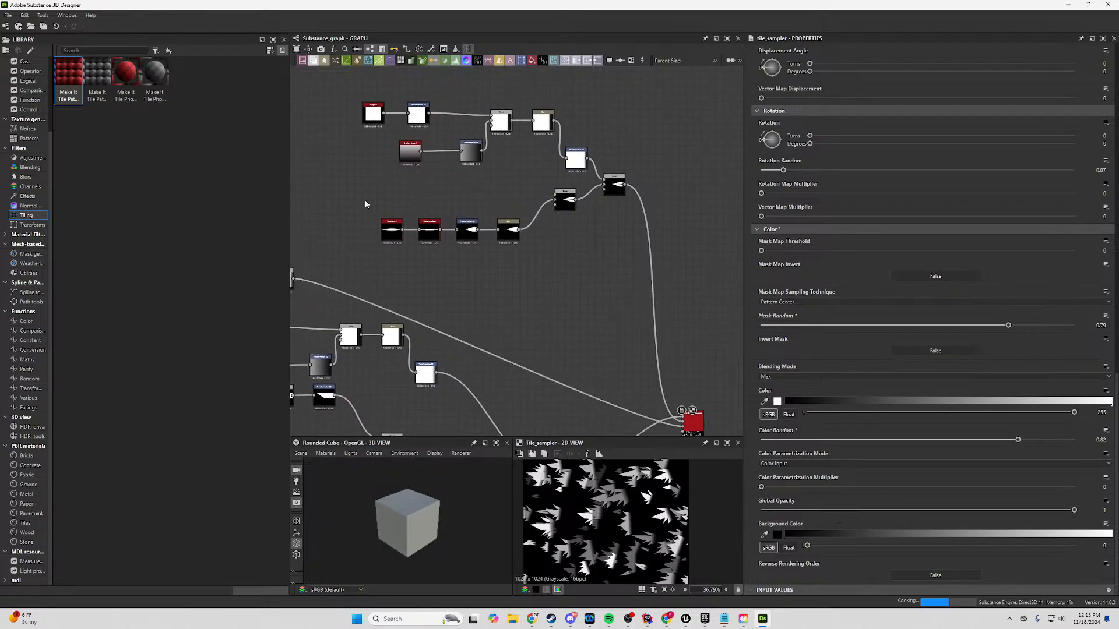
{"action": "middle_click_drag", "start_coordinate": [582, 282], "coordinate": [521, 206]}
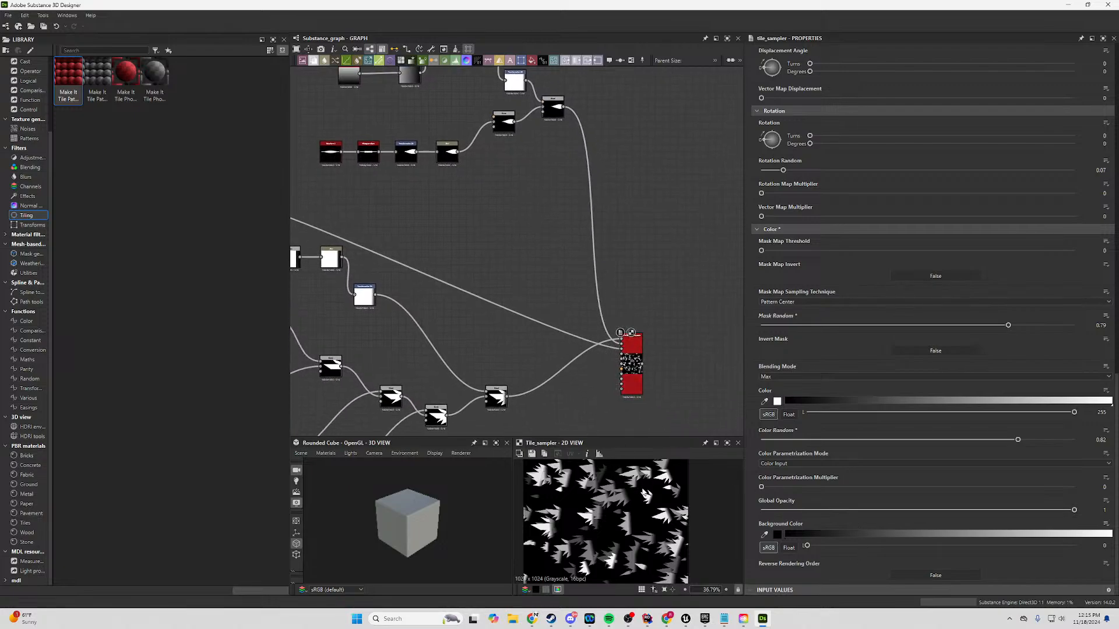
{"action": "scroll", "coordinate": [645, 494], "scroll_direction": "up", "scroll_amount": 5}
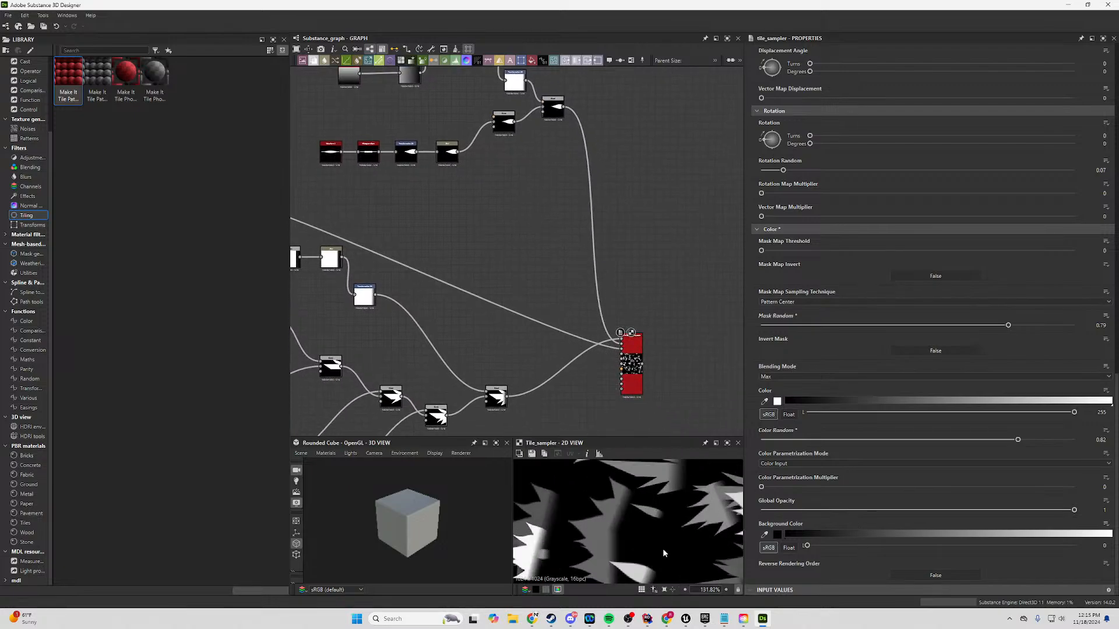
{"action": "scroll", "coordinate": [662, 548], "scroll_direction": "down", "scroll_amount": 4}
{"action": "middle_click_drag", "start_coordinate": [533, 274], "coordinate": [616, 237]}
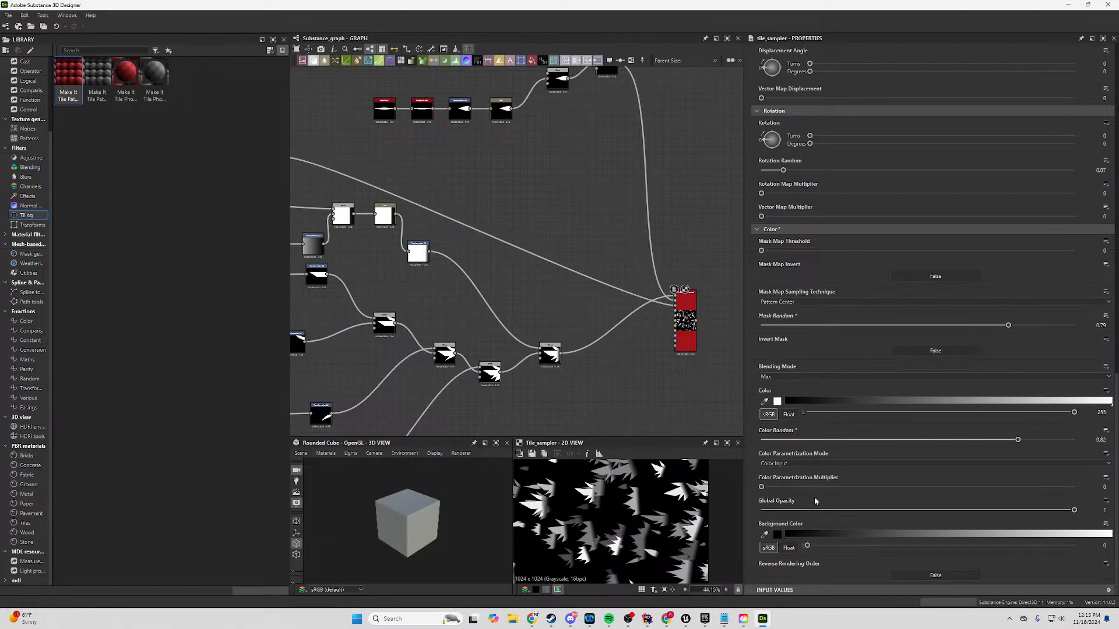
{"action": "middle_click_drag", "start_coordinate": [598, 379], "coordinate": [588, 327]}
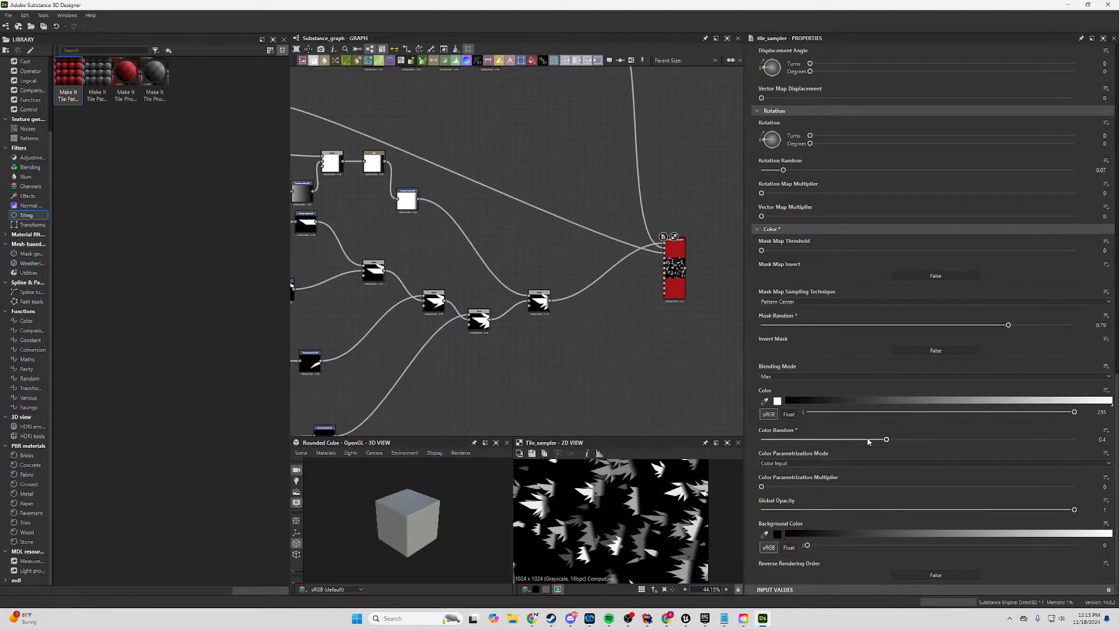
Set the tile sampler's Color Random to 1 and its Mask Random to 0.3.
{"action": "left_click_drag", "start_coordinate": [869, 441], "coordinate": [1052, 440]}
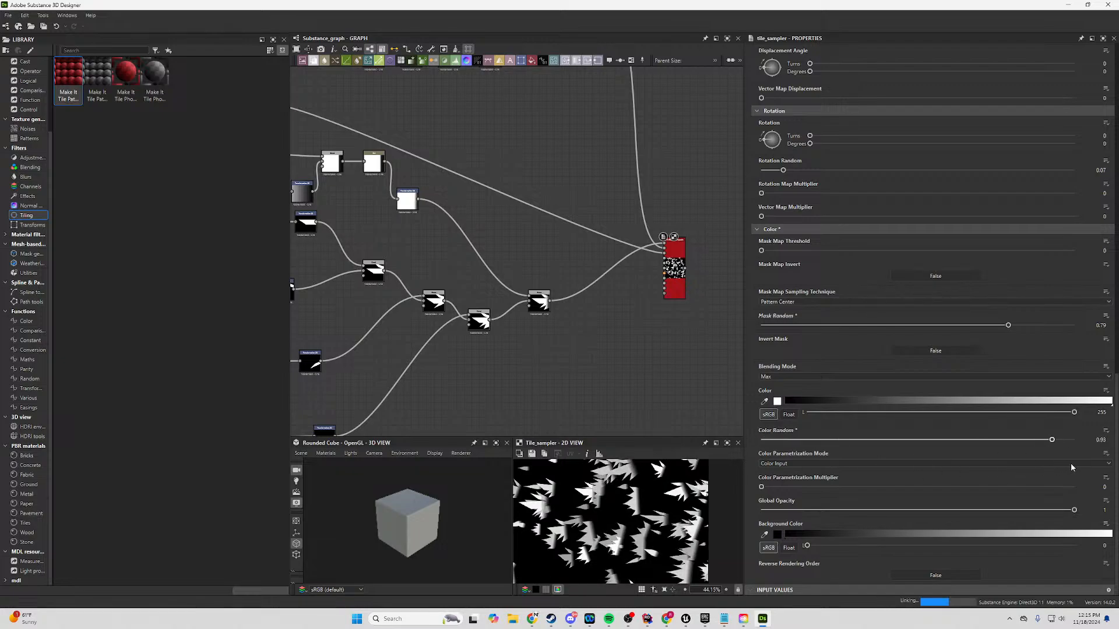
{"action": "left_click", "coordinate": [1075, 440]}
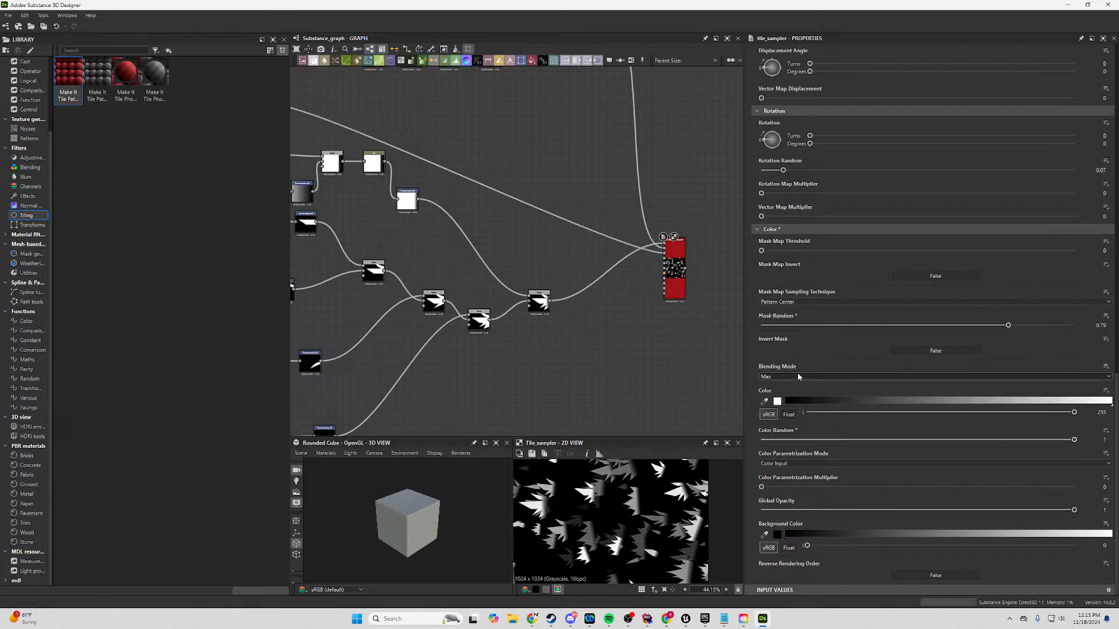
{"action": "left_click_drag", "start_coordinate": [906, 327], "coordinate": [855, 325]}
Disconnect the third leaf's final Blend from the tile sampler, check the pattern without it, and reconnect it to the same input.
{"action": "scroll", "coordinate": [637, 252], "scroll_direction": "up", "scroll_amount": 2}
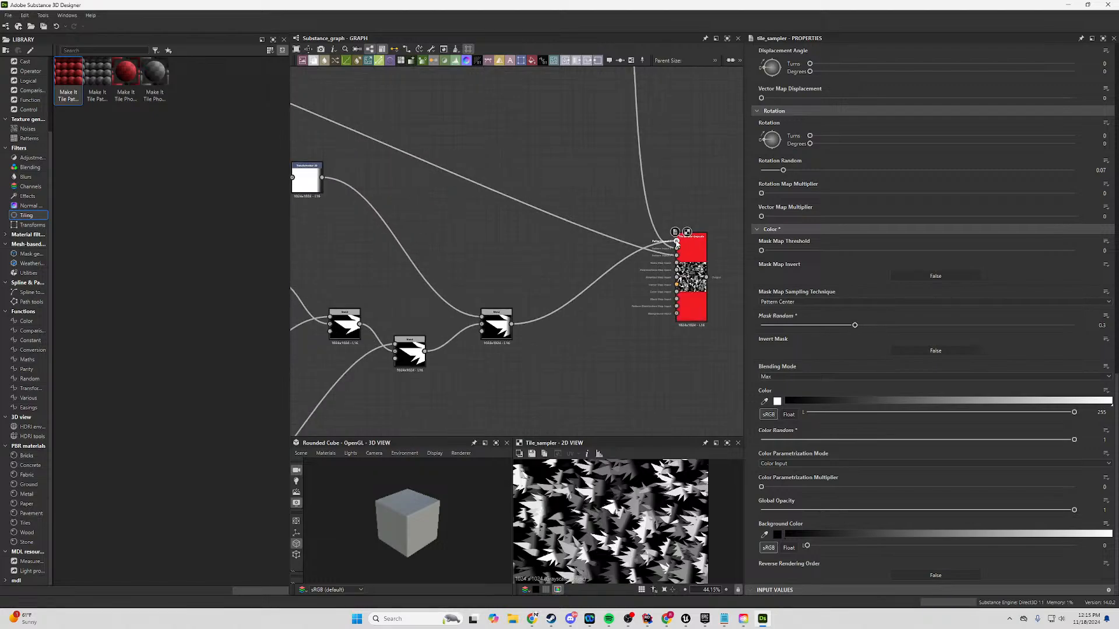
{"action": "left_click", "coordinate": [676, 242]}
{"action": "double_click", "coordinate": [701, 275]}
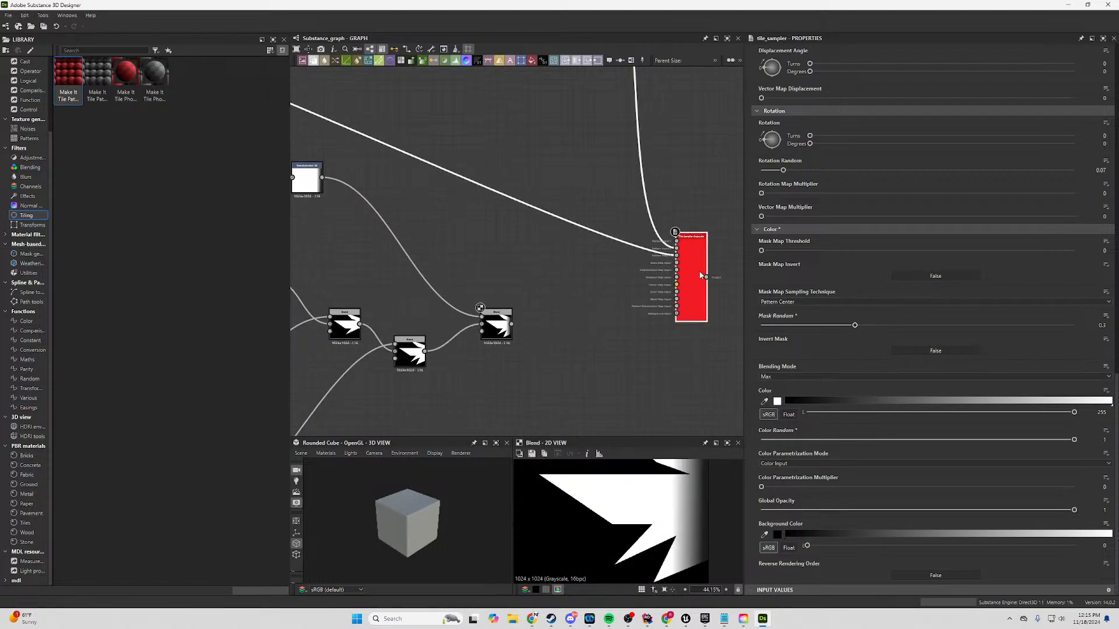
{"action": "scroll", "coordinate": [653, 555], "scroll_direction": "down", "scroll_amount": 2}
{"action": "scroll", "coordinate": [650, 553], "scroll_direction": "up", "scroll_amount": 2}
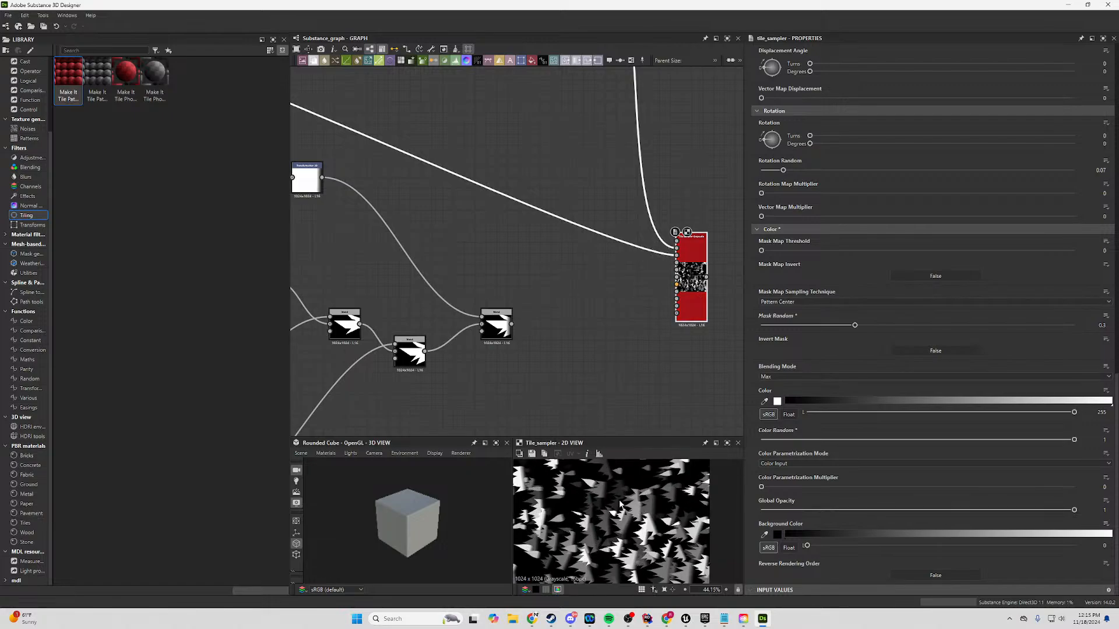
{"action": "left_click_drag", "start_coordinate": [513, 325], "coordinate": [676, 242]}
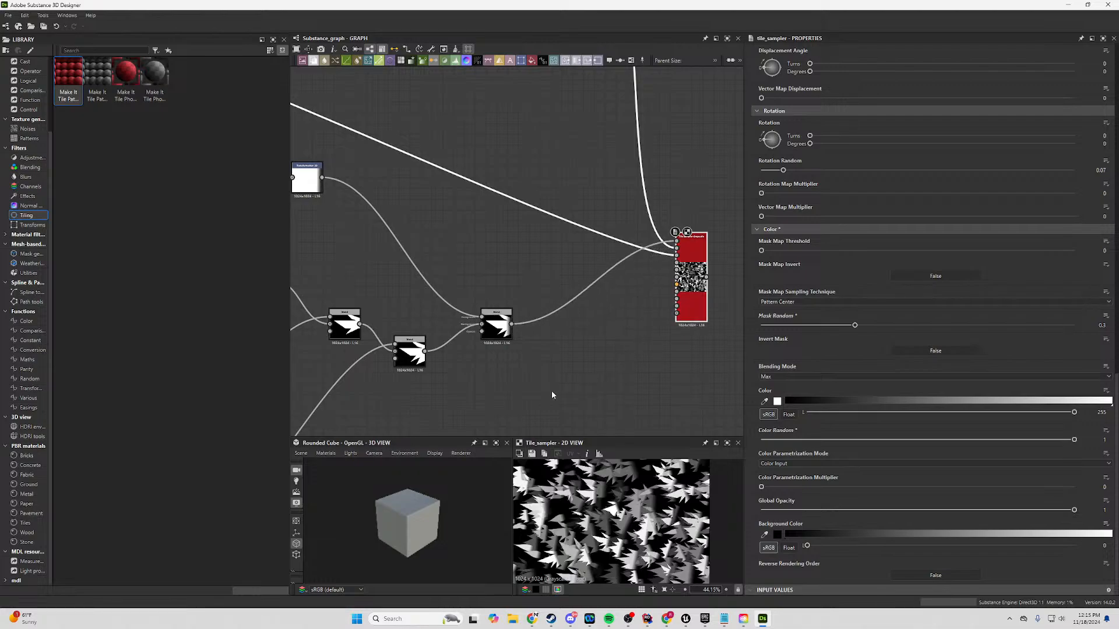
Open the settings and preview of the Transformation 2D that positions the third leaf's gradient.
{"action": "middle_click_drag", "start_coordinate": [445, 209], "coordinate": [598, 228]}
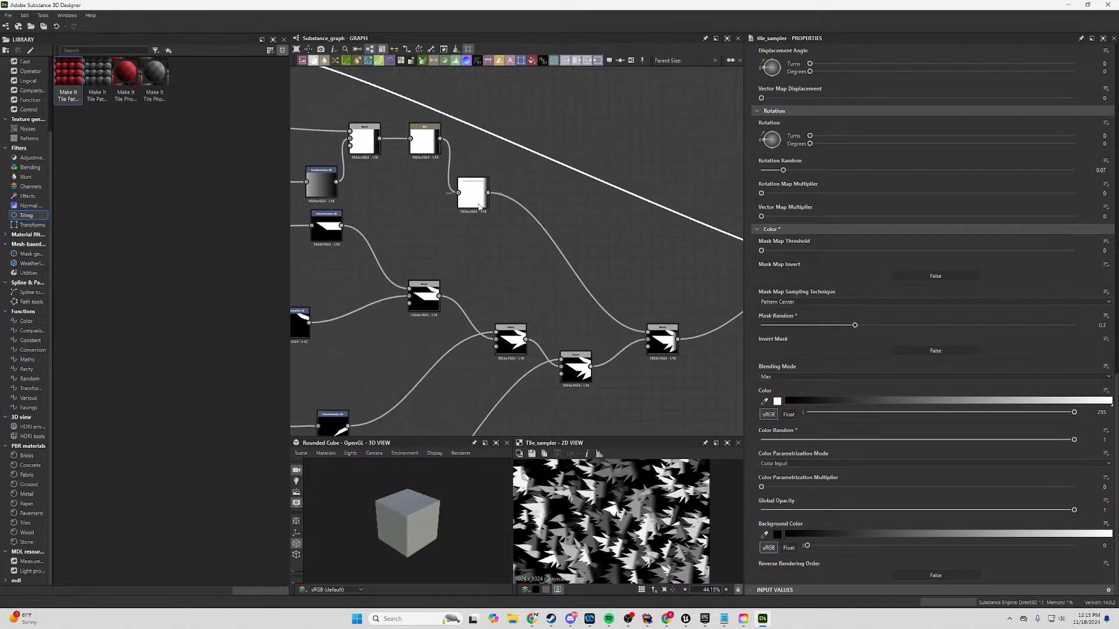
{"action": "double_click", "coordinate": [475, 197]}
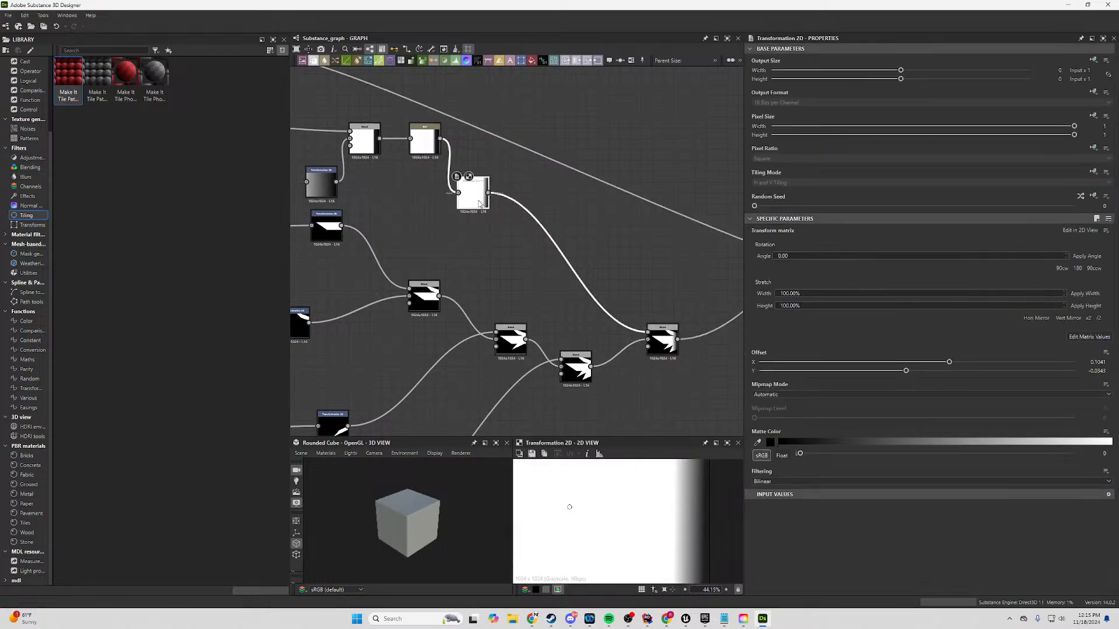
Widen the gradient mask's Transformation 2D horizontally and shift it to an offset of about X 0.1453, Y -0.0258.
{"action": "scroll", "coordinate": [587, 494], "scroll_direction": "down", "scroll_amount": 5}
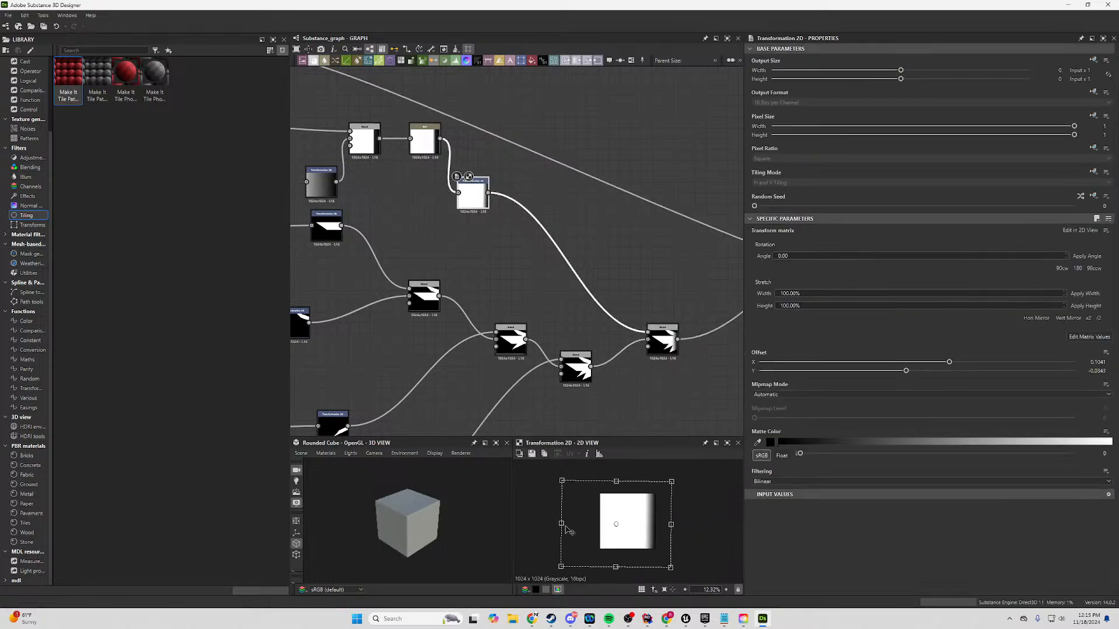
{"action": "left_click_drag", "start_coordinate": [562, 525], "coordinate": [532, 523]}
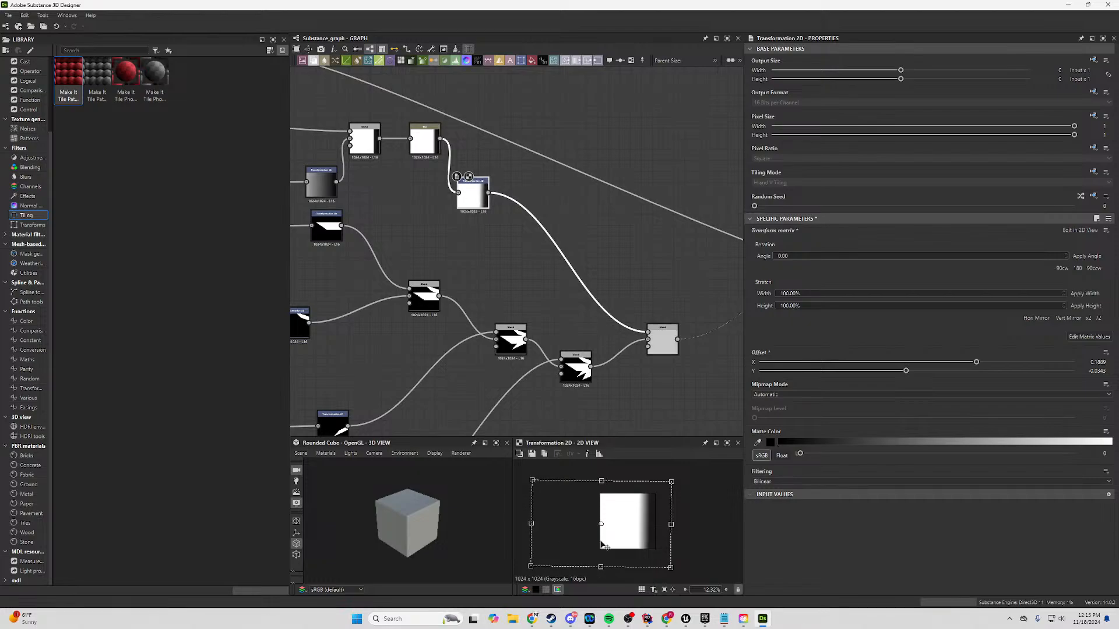
{"action": "left_click_drag", "start_coordinate": [650, 538], "coordinate": [689, 555]}
Preview the final feather Blend and widen the gradient mask's transformation further, to an X offset of about 0.183.
{"action": "left_click", "coordinate": [663, 341]}
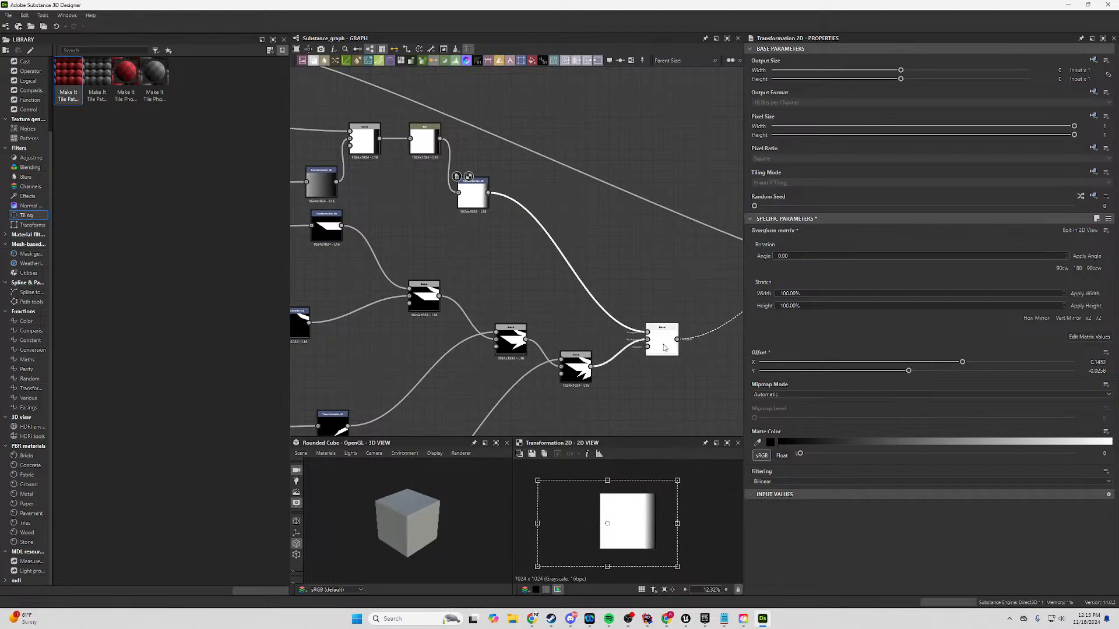
{"action": "left_click", "coordinate": [473, 195]}
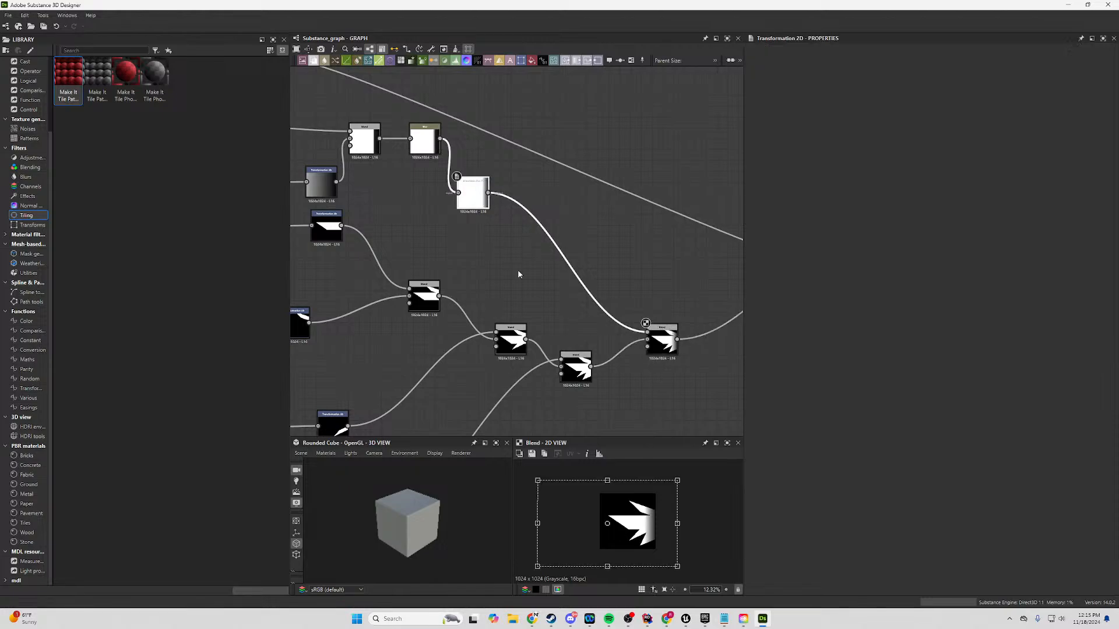
{"action": "left_click_drag", "start_coordinate": [536, 523], "coordinate": [498, 518]}
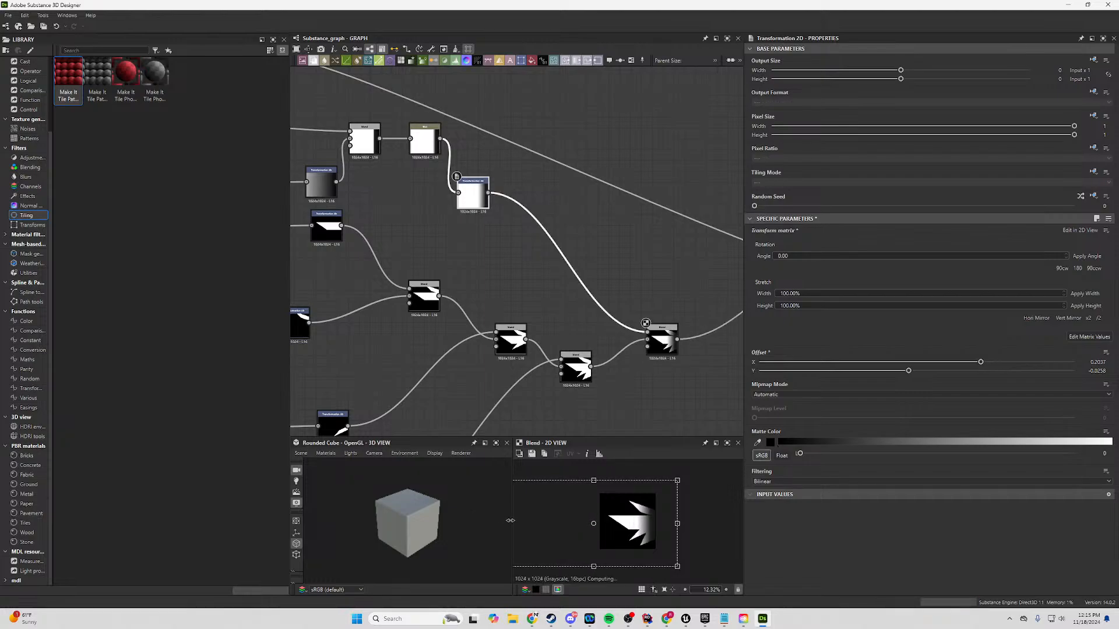
{"action": "left_click_drag", "start_coordinate": [497, 518], "coordinate": [521, 524]}
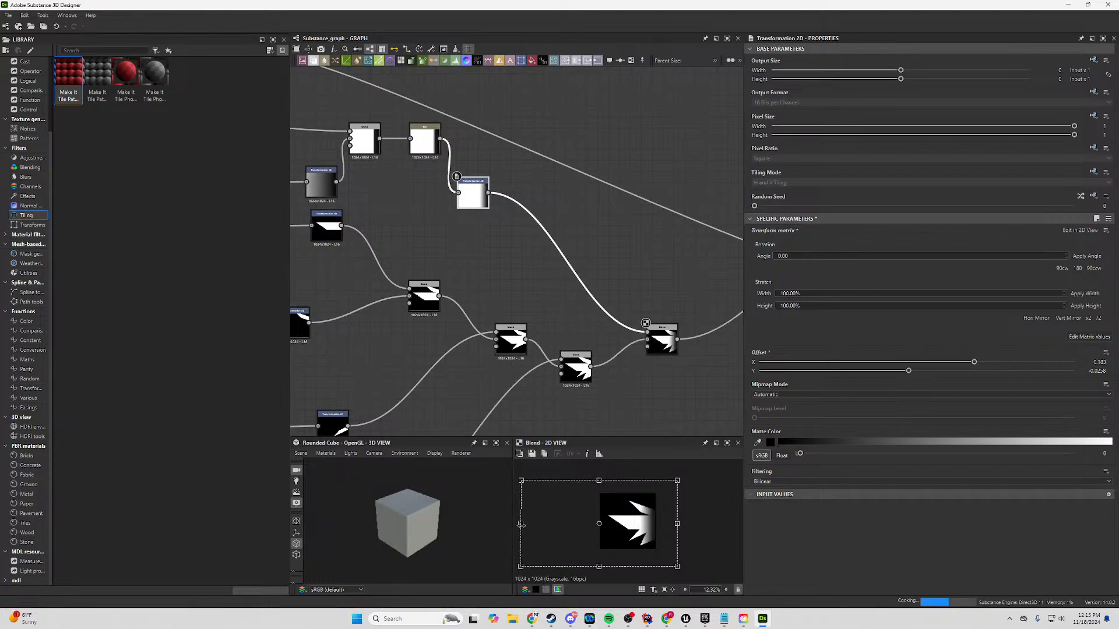
{"action": "left_click_drag", "start_coordinate": [710, 474], "coordinate": [710, 477]}
Preview the Tile Sampler output and examine its scattered pattern and parameter settings down to the Color section.
{"action": "middle_click_drag", "start_coordinate": [687, 390], "coordinate": [458, 347]}
{"action": "double_click", "coordinate": [628, 250]}
{"action": "scroll", "coordinate": [635, 525], "scroll_direction": "up", "scroll_amount": 10}
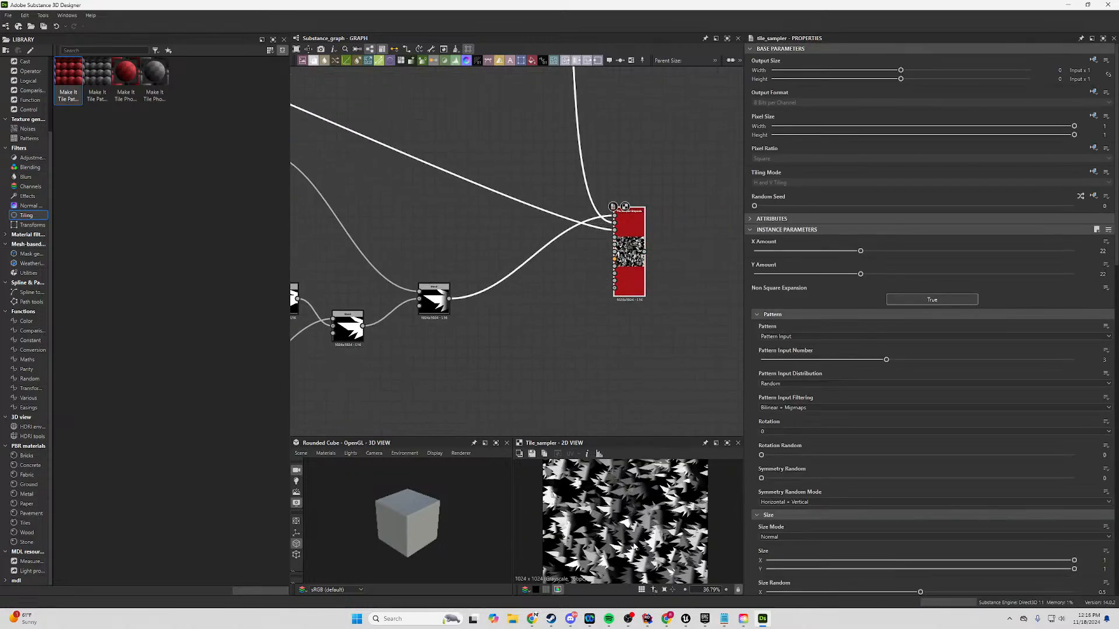
{"action": "scroll", "coordinate": [634, 525], "scroll_direction": "down", "scroll_amount": 3}
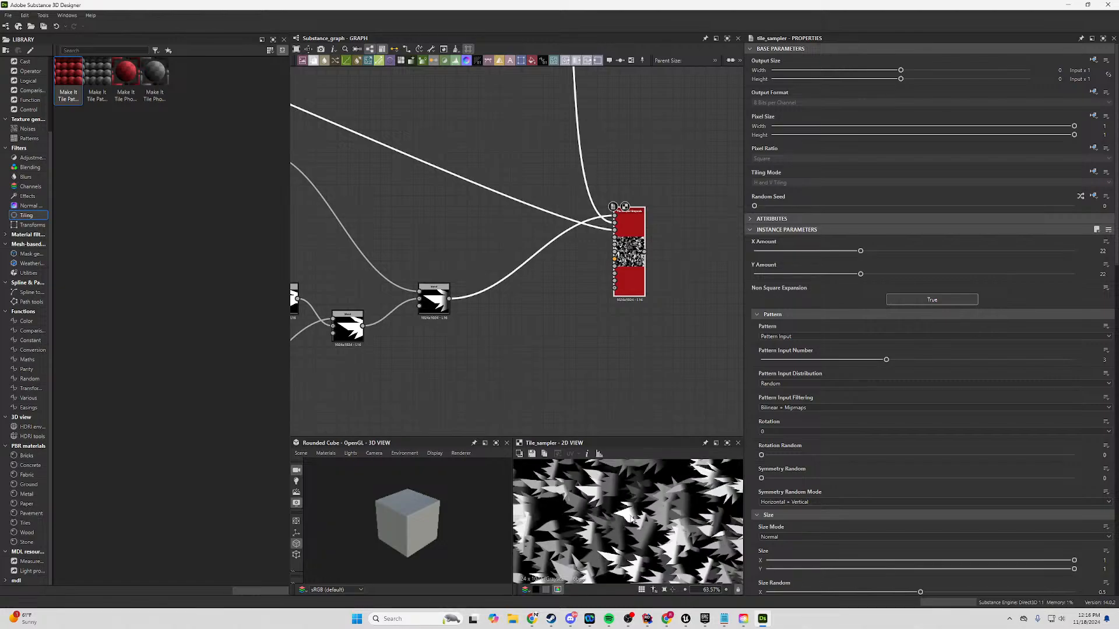
{"action": "scroll", "coordinate": [573, 513], "scroll_direction": "down", "scroll_amount": 3}
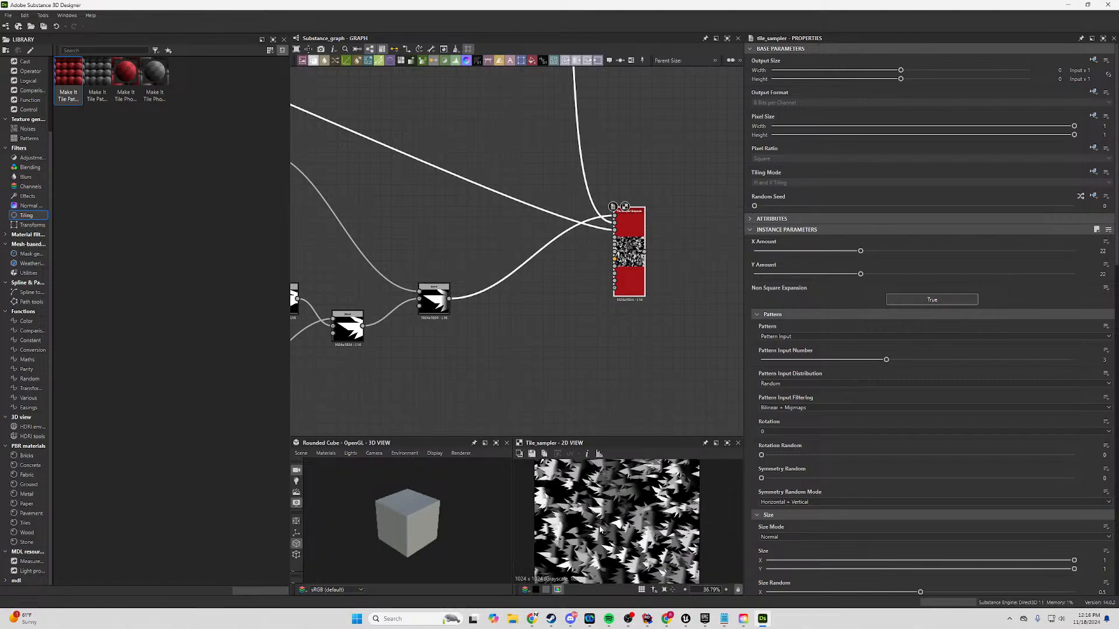
{"action": "scroll", "coordinate": [914, 447], "scroll_direction": "down", "scroll_amount": 15}
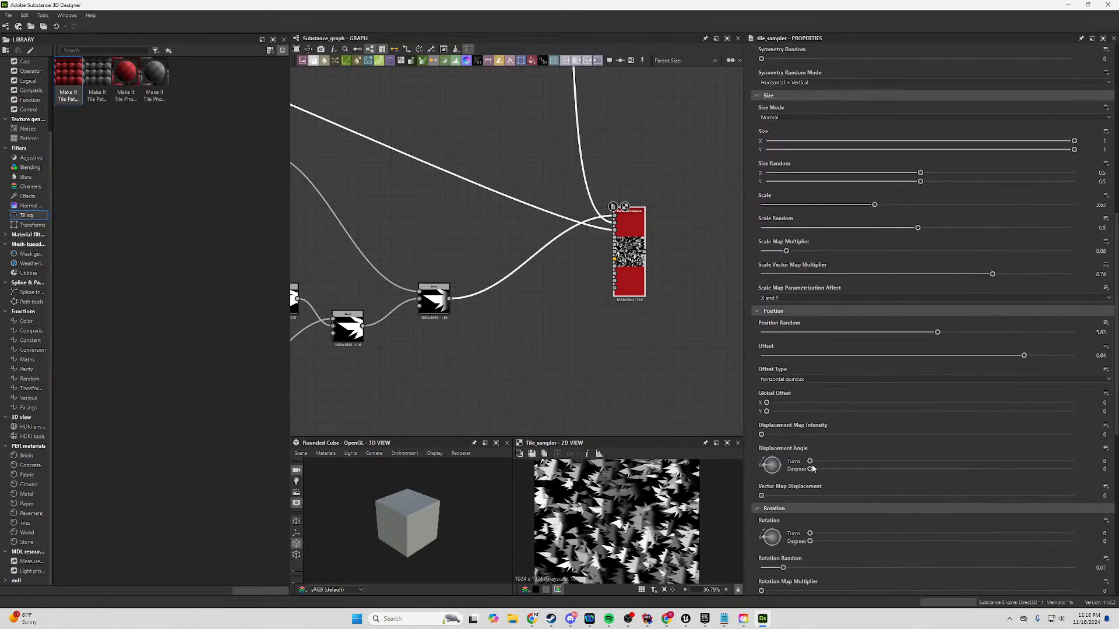
{"action": "scroll", "coordinate": [832, 454], "scroll_direction": "down", "scroll_amount": 5}
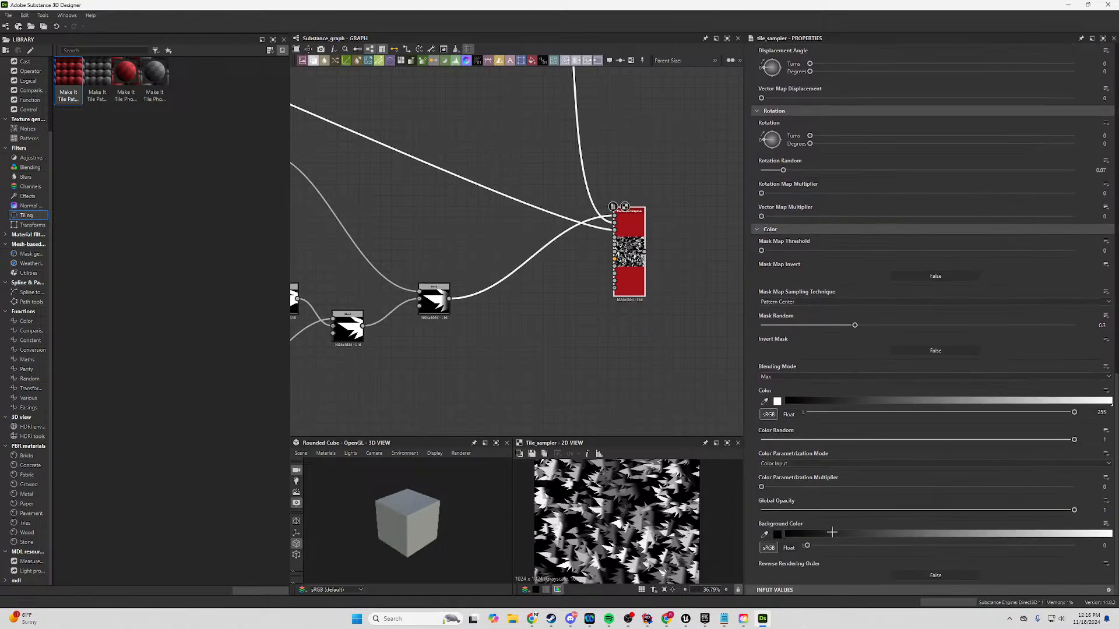
Try lowering the Tile Sampler's Color to about 33, and undo the change.
{"action": "left_click_drag", "start_coordinate": [851, 546], "coordinate": [767, 549]}
{"action": "left_click_drag", "start_coordinate": [1074, 412], "coordinate": [824, 426]}
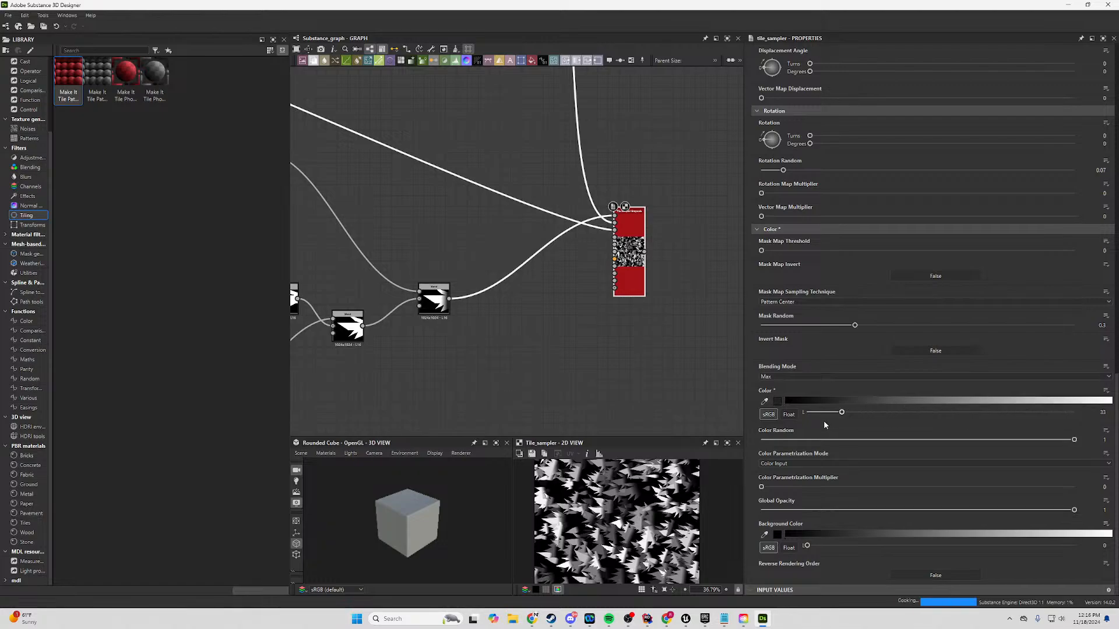
{"action": "key", "text": "ctrl+z"}
{"action": "key", "text": "ctrl+z"}
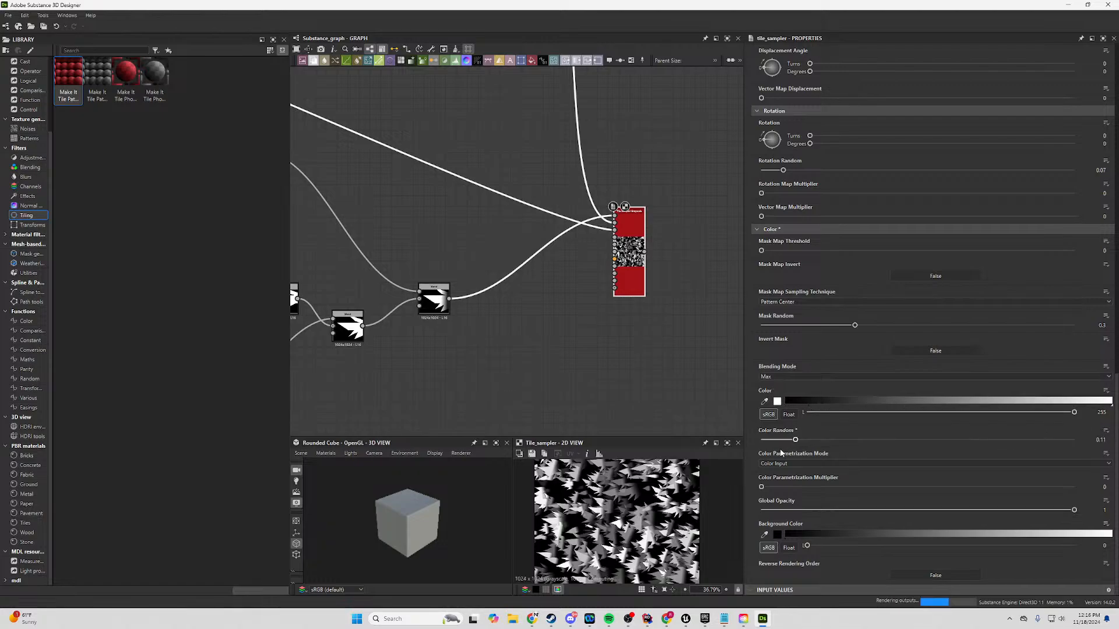
Set the Tile Sampler's Color to 172 and its Color Random to 0.92.
{"action": "left_click_drag", "start_coordinate": [981, 415], "coordinate": [904, 415]}
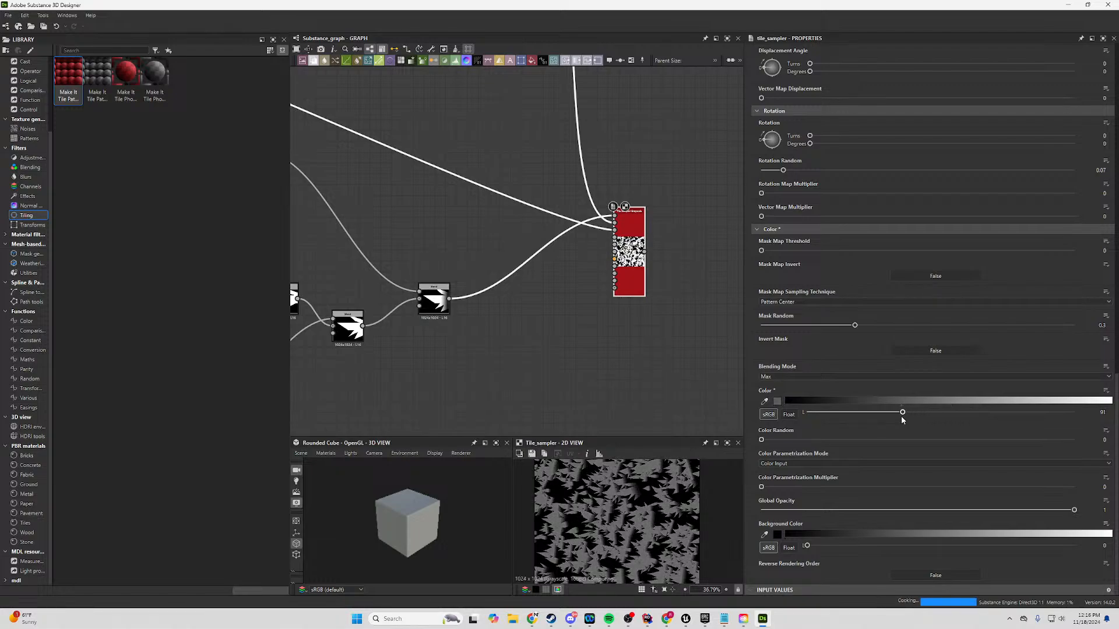
{"action": "left_click_drag", "start_coordinate": [846, 440], "coordinate": [891, 452]}
{"action": "left_click_drag", "start_coordinate": [859, 453], "coordinate": [1035, 449]}
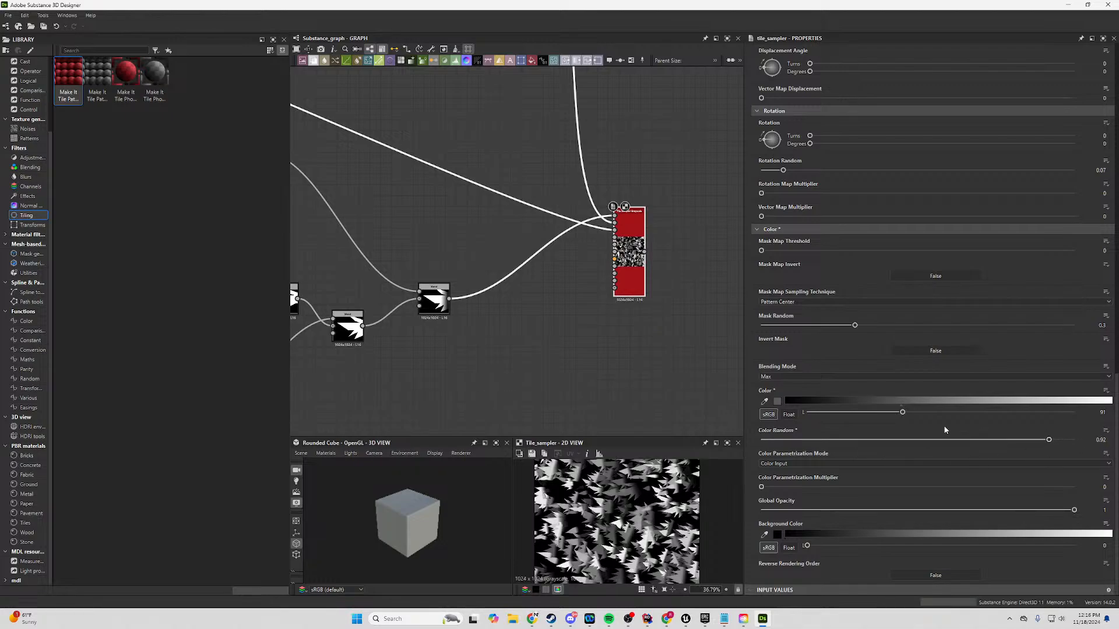
{"action": "left_click_drag", "start_coordinate": [936, 419], "coordinate": [970, 418]}
Disconnect the final feather Blend from the Tile Sampler's Pattern Input 1 to compare the output, and reconnect it there.
{"action": "left_click", "coordinate": [615, 217]}
{"action": "left_click_drag", "start_coordinate": [619, 221], "coordinate": [615, 230]}
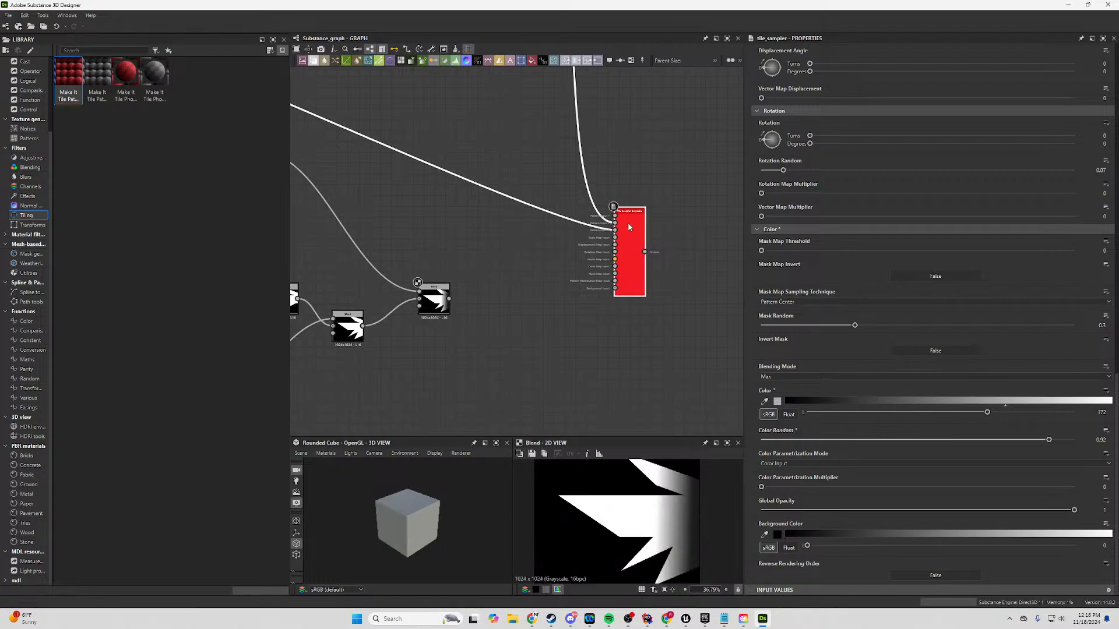
{"action": "mouse_move", "coordinate": [644, 525]}
{"action": "middle_mouse_down"}
{"action": "mouse_move", "coordinate": [622, 524]}
{"action": "mouse_move", "coordinate": [633, 529]}
{"action": "middle_mouse_up"}
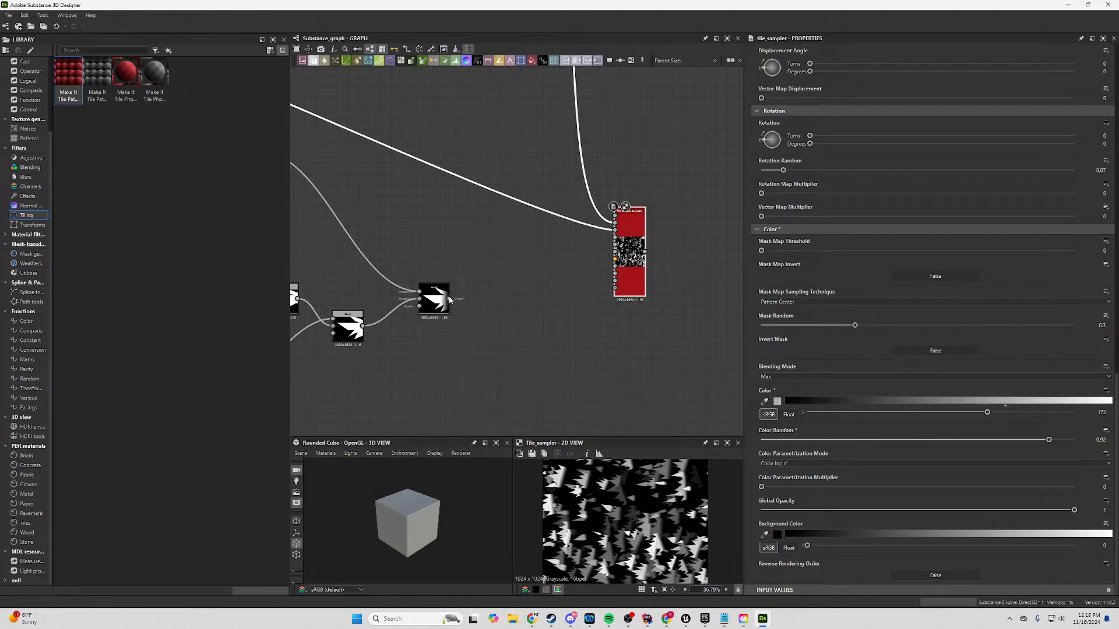
{"action": "left_click_drag", "start_coordinate": [611, 229], "coordinate": [615, 216]}
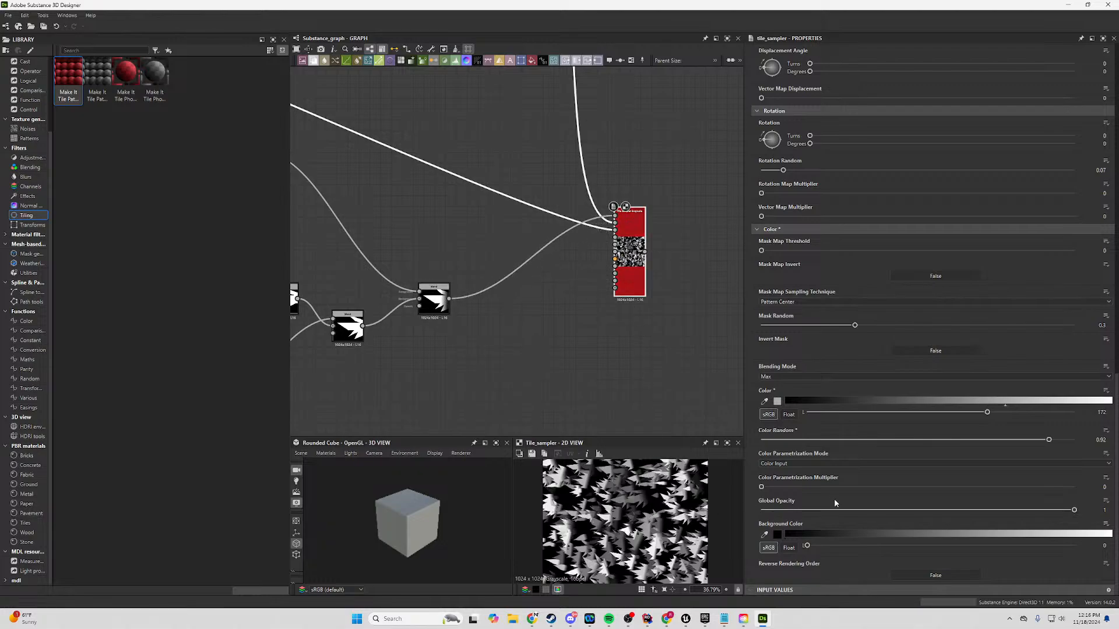
Set the Tile Sampler's Pattern Input Number to 6.
{"action": "scroll", "coordinate": [639, 532], "scroll_direction": "up", "scroll_amount": 4}
{"action": "scroll", "coordinate": [659, 514], "scroll_direction": "down", "scroll_amount": 3}
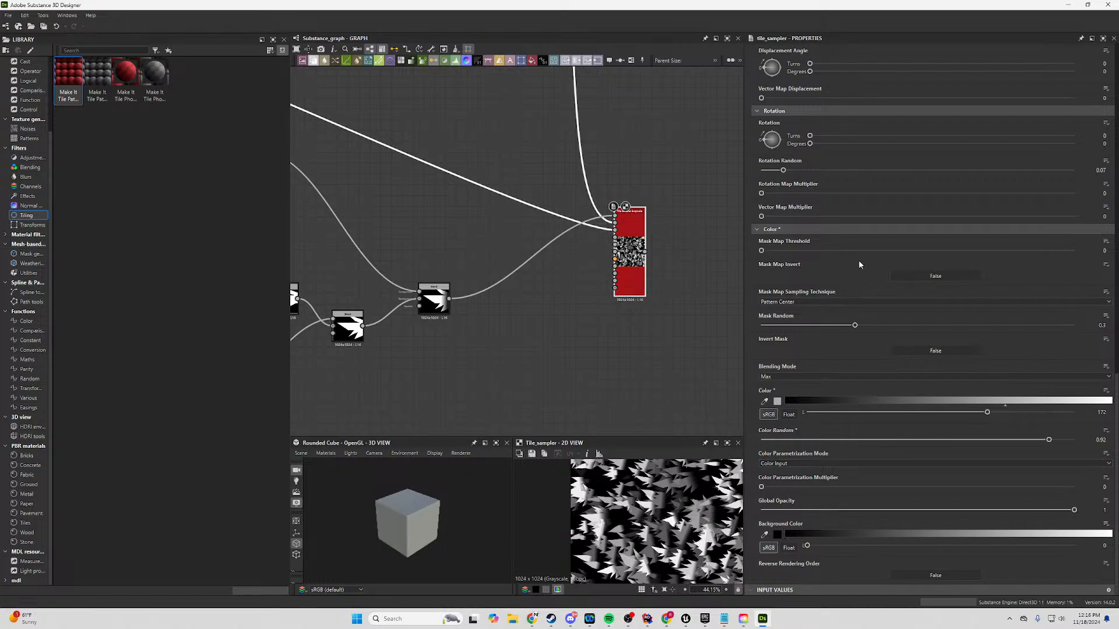
{"action": "scroll", "coordinate": [845, 326], "scroll_direction": "up", "scroll_amount": 10}
{"action": "scroll", "coordinate": [841, 334], "scroll_direction": "up", "scroll_amount": 2}
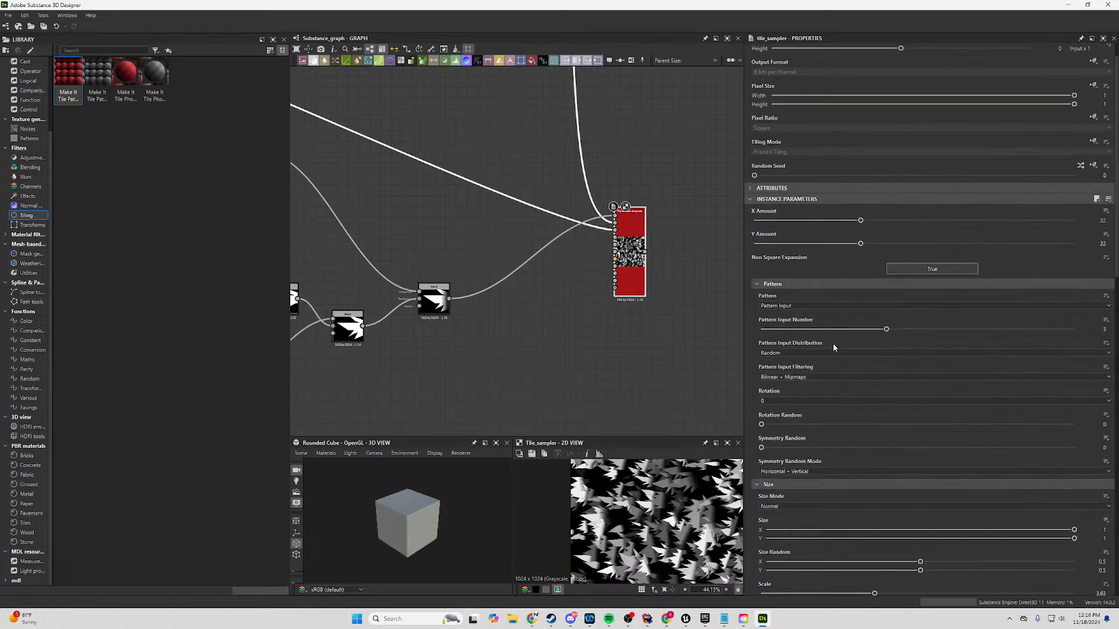
{"action": "scroll", "coordinate": [820, 394], "scroll_direction": "up", "scroll_amount": 1}
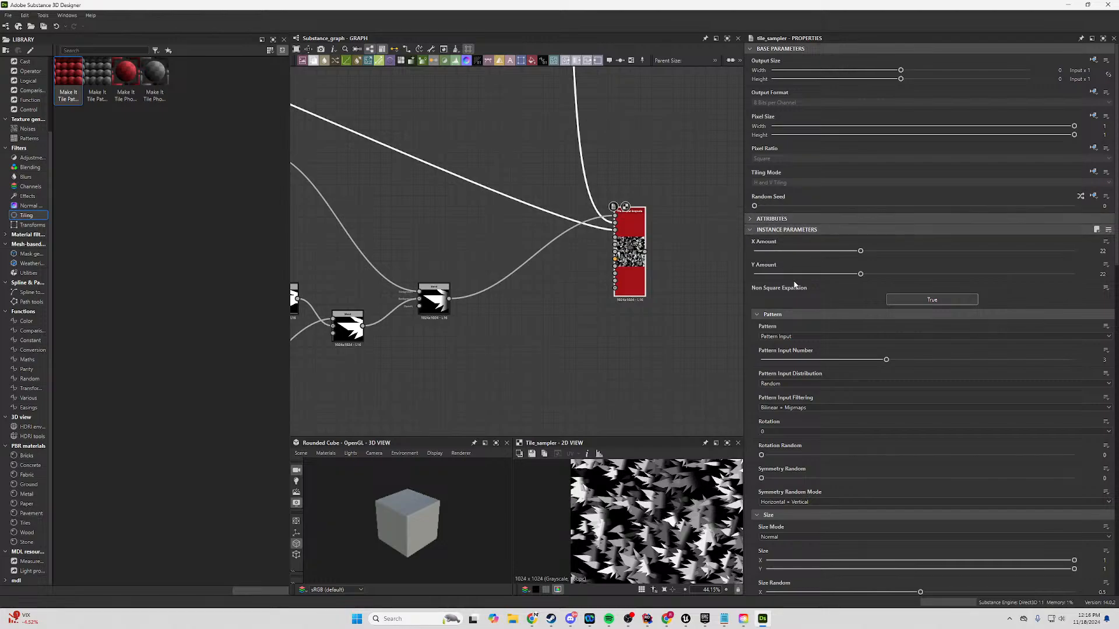
{"action": "scroll", "coordinate": [856, 322], "scroll_direction": "down", "scroll_amount": 1}
{"action": "left_click_drag", "start_coordinate": [888, 307], "coordinate": [1060, 302]}
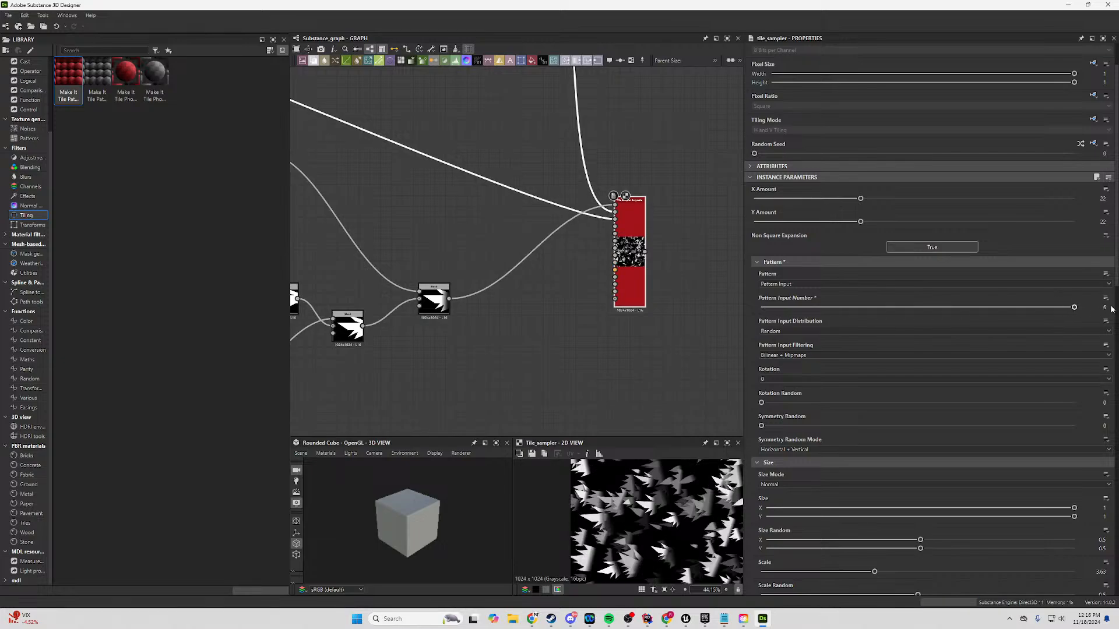
Move the final gradient-masked feather Blend's connection from Pattern Input 1 to Pattern Input 6 of the Tile Sampler.
{"action": "scroll", "coordinate": [602, 264], "scroll_direction": "up", "scroll_amount": 3}
{"action": "left_click_drag", "start_coordinate": [337, 324], "coordinate": [586, 225]}
{"action": "double_click", "coordinate": [663, 189]}
{"action": "scroll", "coordinate": [625, 205], "scroll_direction": "up", "scroll_amount": 2}
{"action": "scroll", "coordinate": [443, 268], "scroll_direction": "down", "scroll_amount": 3}
{"action": "left_click_drag", "start_coordinate": [348, 328], "coordinate": [576, 244]}
Detach the symmetrical multi-pronged feather Blend from the Tile Sampler and reconnect it to Pattern Input 3.
{"action": "middle_click_drag", "start_coordinate": [469, 211], "coordinate": [609, 280]}
{"action": "scroll", "coordinate": [609, 280], "scroll_direction": "down", "scroll_amount": 3}
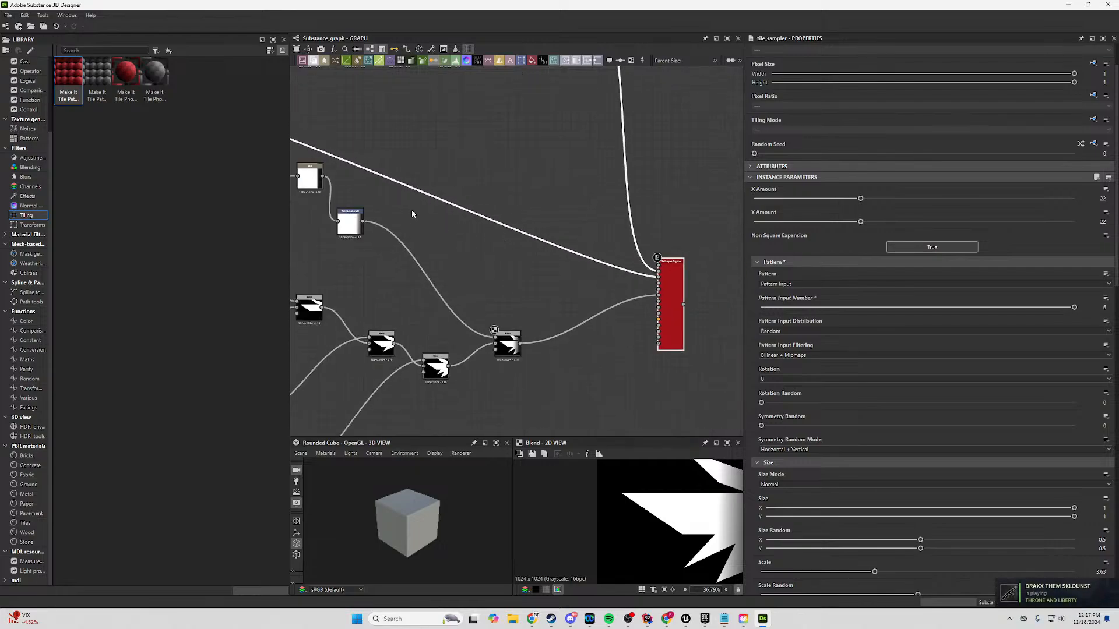
{"action": "middle_click_drag", "start_coordinate": [412, 214], "coordinate": [307, 194]}
{"action": "middle_click_drag", "start_coordinate": [514, 220], "coordinate": [696, 233]}
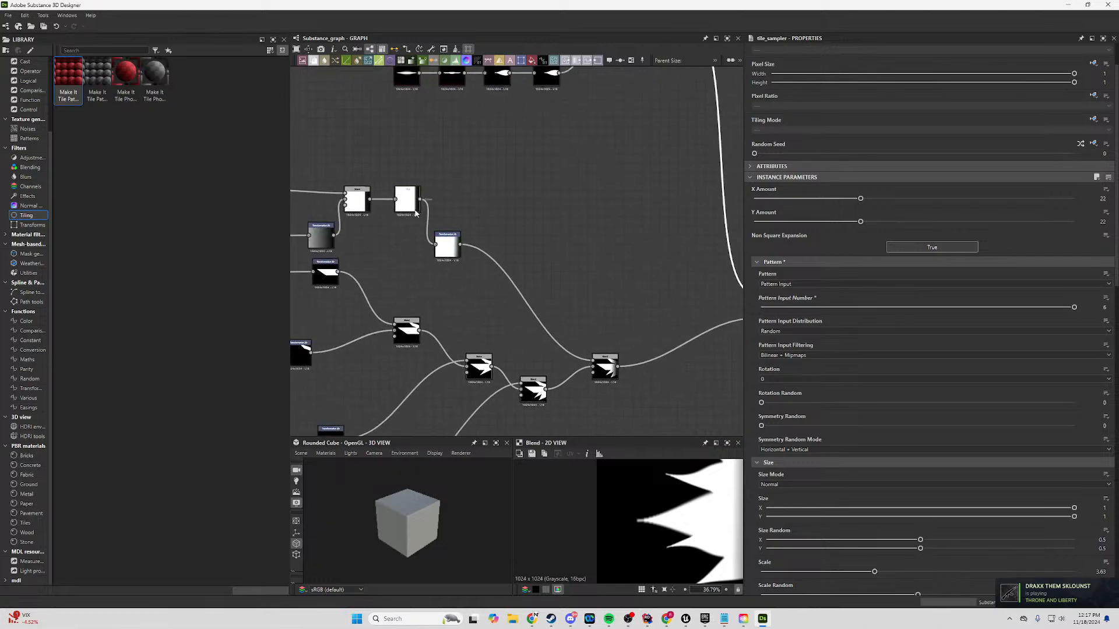
{"action": "middle_click_drag", "start_coordinate": [442, 190], "coordinate": [509, 205]}
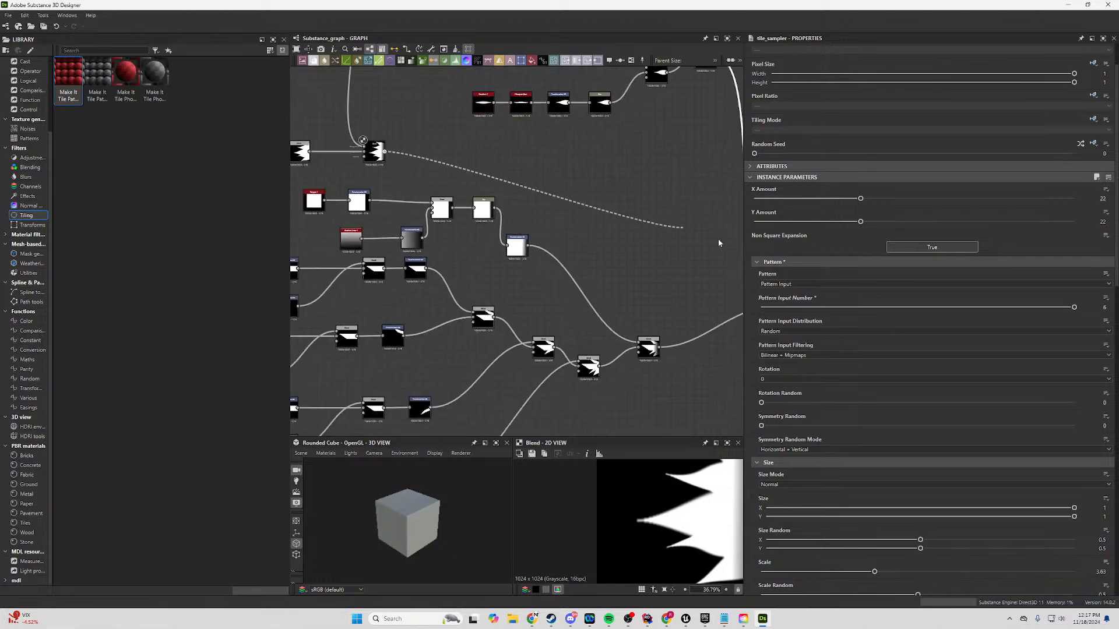
{"action": "middle_click_drag", "start_coordinate": [718, 239], "coordinate": [604, 295]}
{"action": "scroll", "coordinate": [604, 295], "scroll_direction": "up", "scroll_amount": 3}
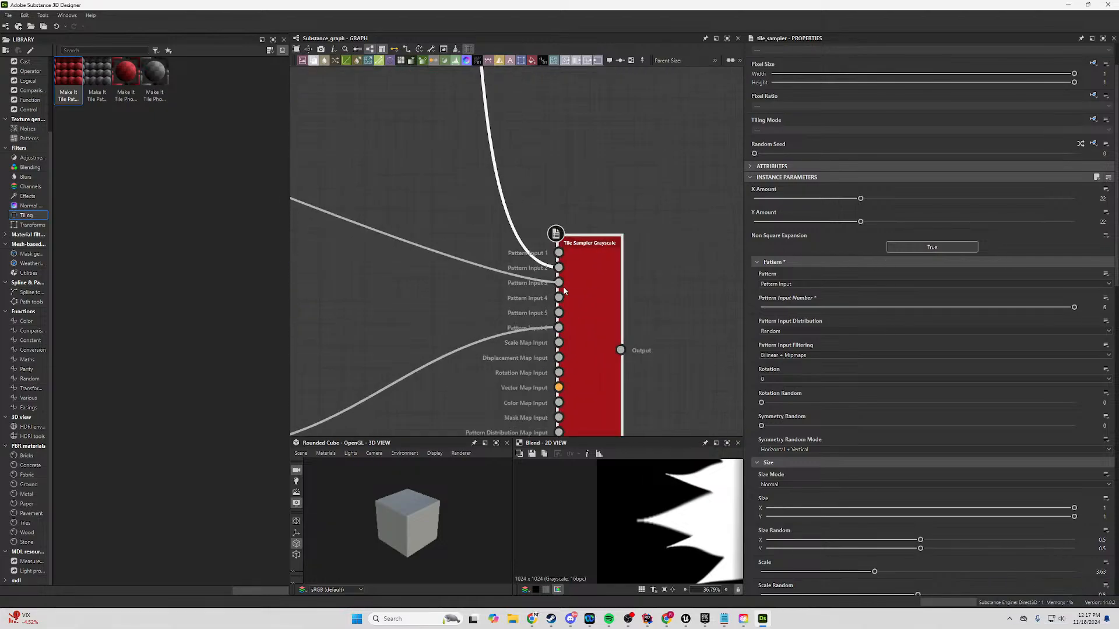
{"action": "scroll", "coordinate": [525, 262], "scroll_direction": "down", "scroll_amount": 3}
Move the single-leaf Blend's connection from Pattern Input 2 to Pattern Input 1 of the Tile Sampler and preview the sampler's output.
{"action": "middle_click_drag", "start_coordinate": [449, 82], "coordinate": [521, 185]}
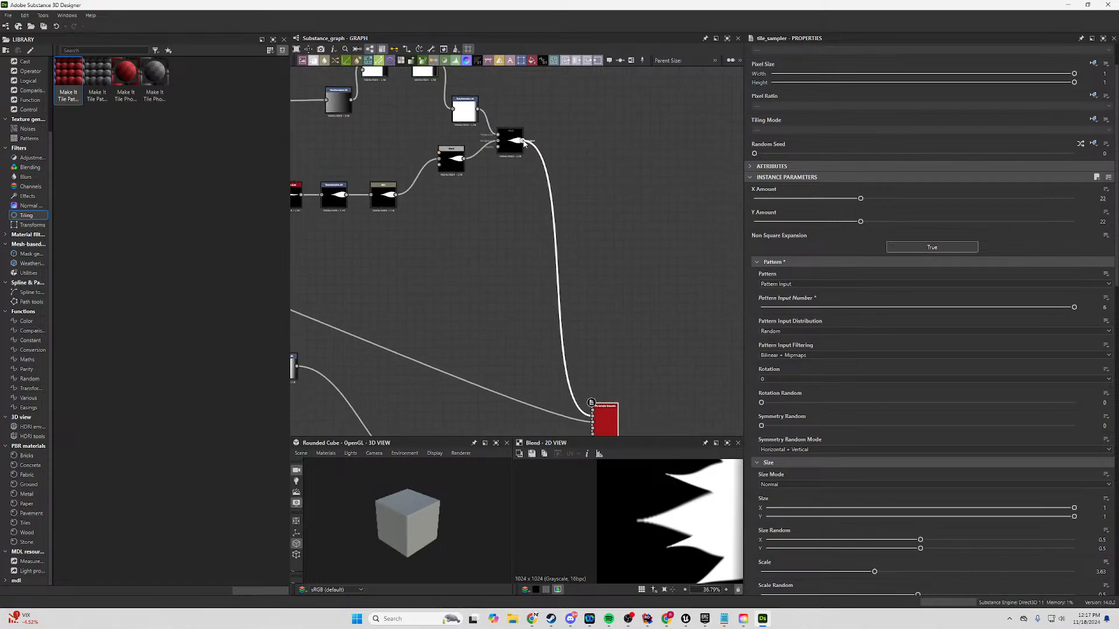
{"action": "left_click_drag", "start_coordinate": [592, 415], "coordinate": [574, 429]}
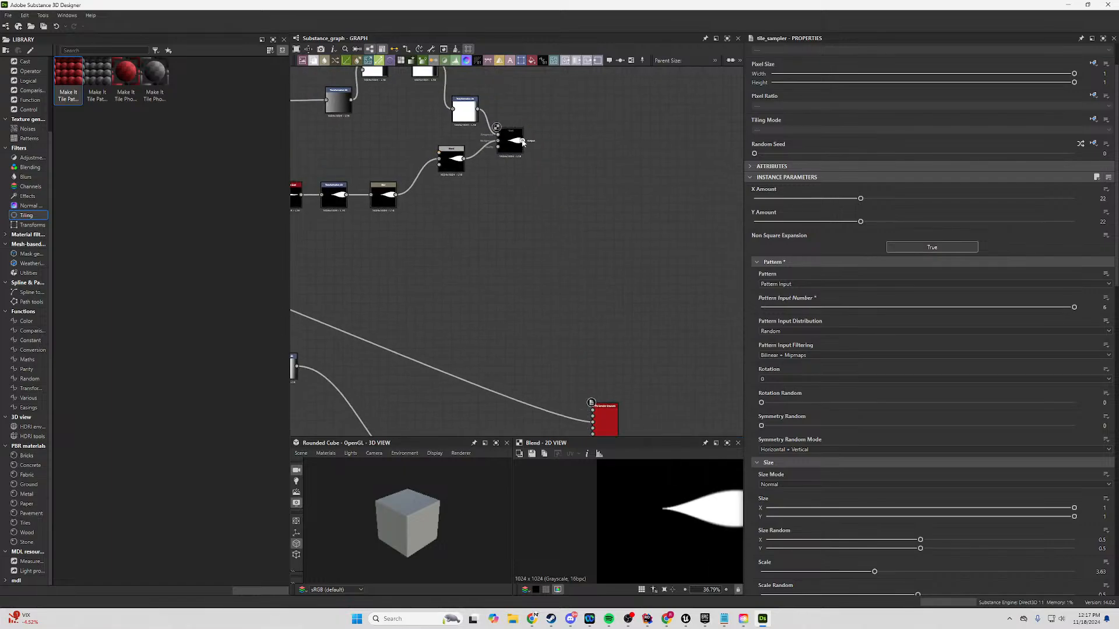
{"action": "left_click_drag", "start_coordinate": [523, 142], "coordinate": [553, 234]}
{"action": "left_click_drag", "start_coordinate": [523, 141], "coordinate": [606, 415]}
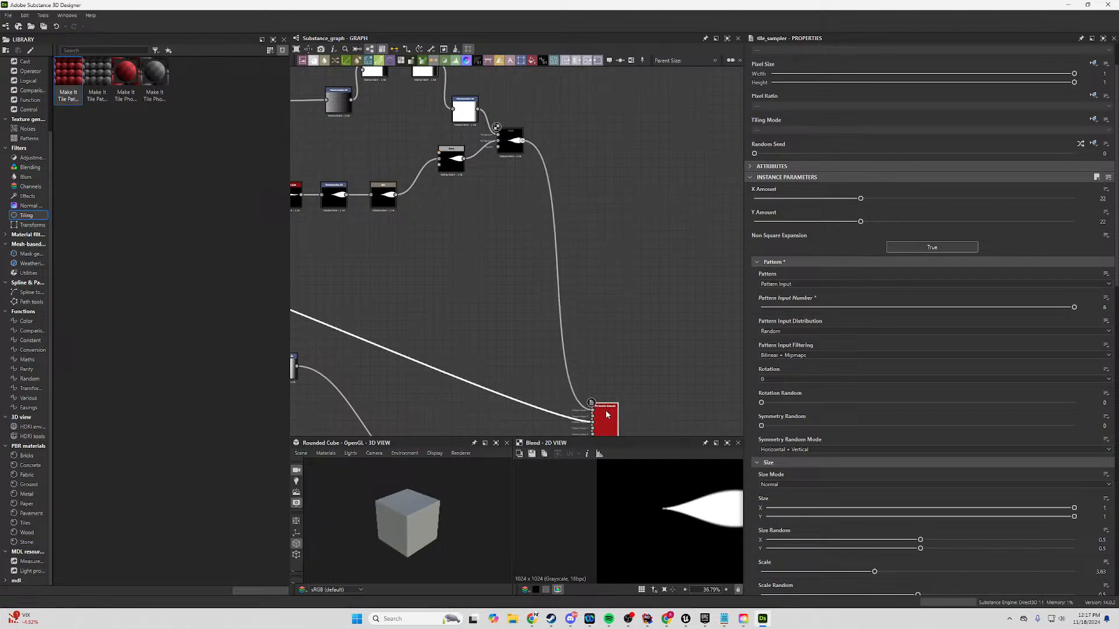
{"action": "double_click", "coordinate": [615, 422]}
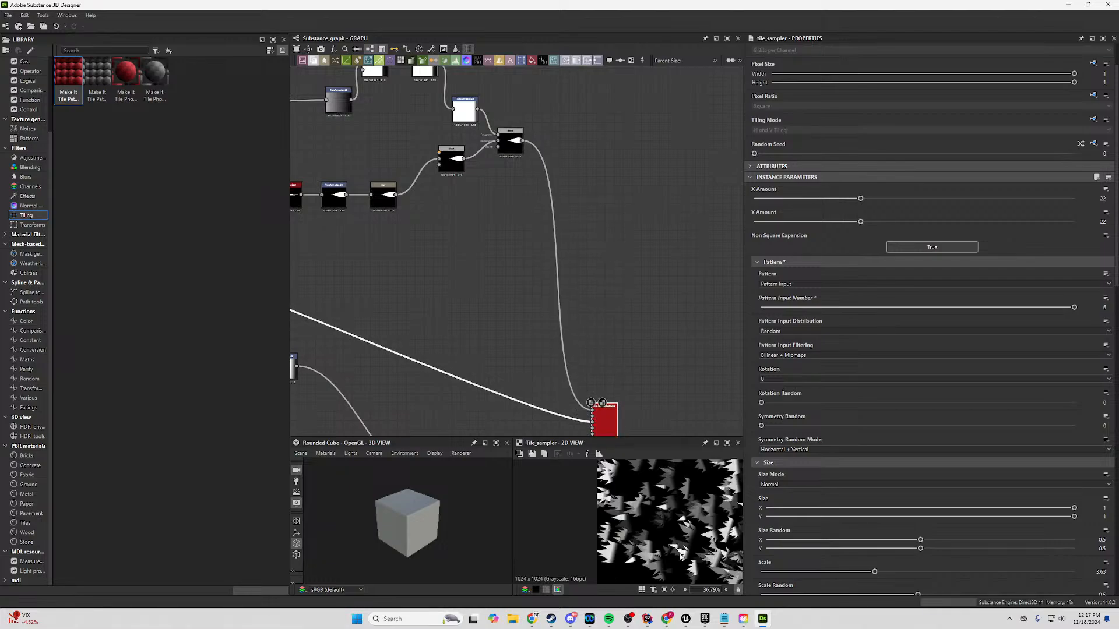
{"action": "scroll", "coordinate": [649, 522], "scroll_direction": "down", "scroll_amount": 3}
{"action": "scroll", "coordinate": [649, 522], "scroll_direction": "up", "scroll_amount": 5}
{"action": "middle_click_drag", "start_coordinate": [628, 304], "coordinate": [632, 202]}
{"action": "scroll", "coordinate": [616, 521], "scroll_direction": "down", "scroll_amount": 1}
{"action": "scroll", "coordinate": [616, 521], "scroll_direction": "up", "scroll_amount": 3}
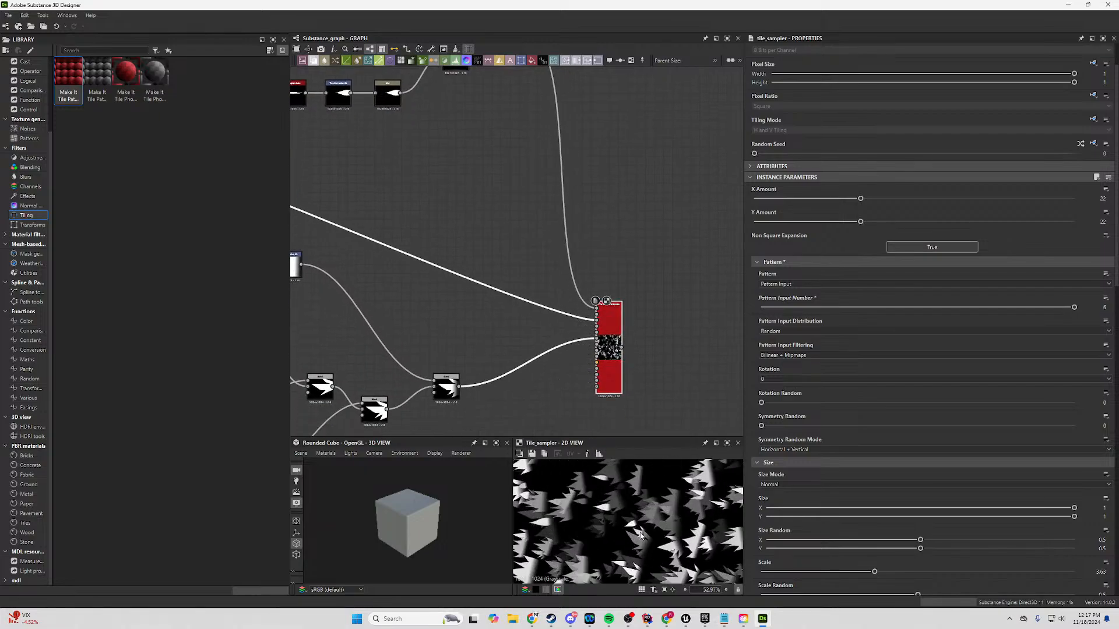
Set the Tile Sampler's Scale Random to 0.24.
{"action": "scroll", "coordinate": [805, 461], "scroll_direction": "down", "scroll_amount": 3}
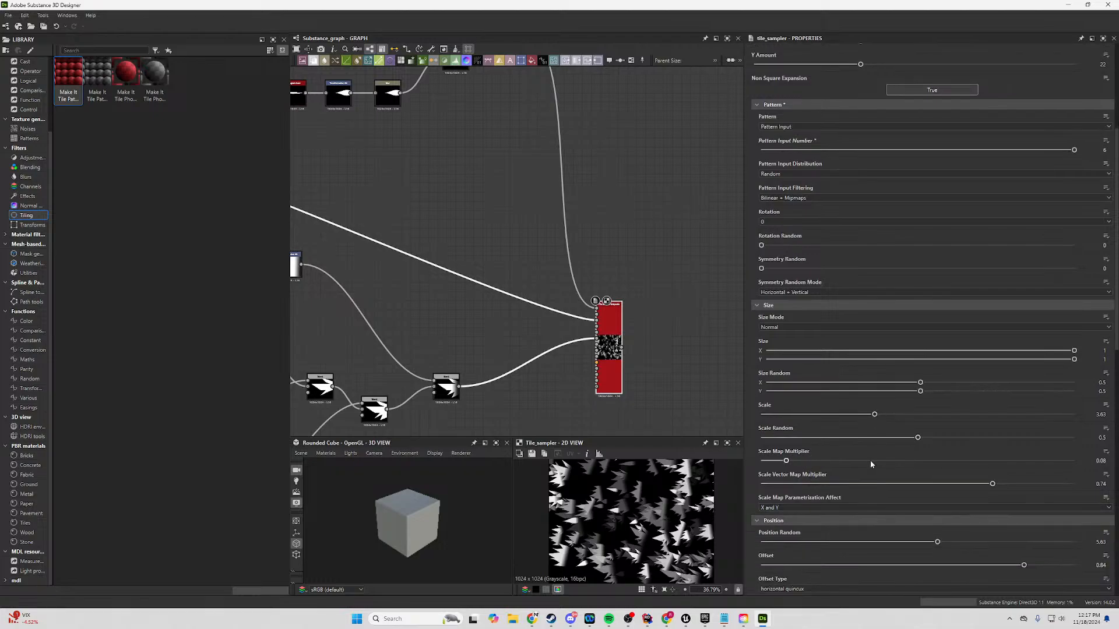
{"action": "scroll", "coordinate": [863, 374], "scroll_direction": "down", "scroll_amount": 2}
{"action": "left_click_drag", "start_coordinate": [917, 360], "coordinate": [805, 379]}
{"action": "scroll", "coordinate": [862, 350], "scroll_direction": "down", "scroll_amount": 3}
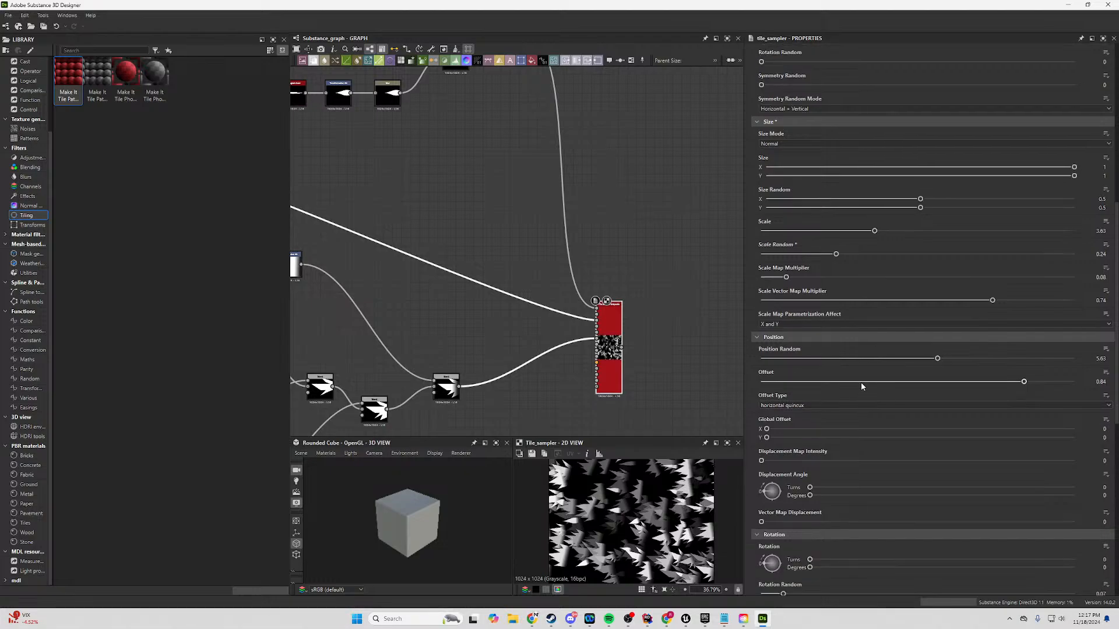
Set the Tile Sampler's Position Random to about 4.9 and its Offset to 1.
{"action": "left_click_drag", "start_coordinate": [887, 363], "coordinate": [1083, 401]}
{"action": "scroll", "coordinate": [943, 414], "scroll_direction": "down", "scroll_amount": 4}
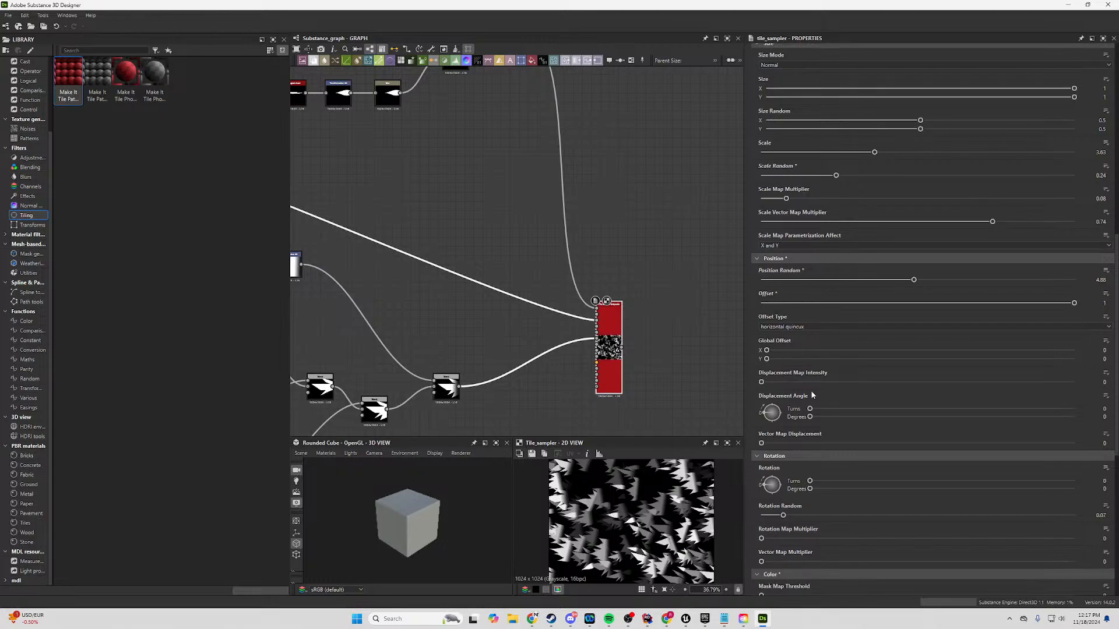
Set the Tile Sampler's Rotation Random to 0.06.
{"action": "scroll", "coordinate": [784, 461], "scroll_direction": "down", "scroll_amount": 1}
{"action": "left_click_drag", "start_coordinate": [793, 463], "coordinate": [780, 469]}
{"action": "scroll", "coordinate": [779, 470], "scroll_direction": "down", "scroll_amount": 7}
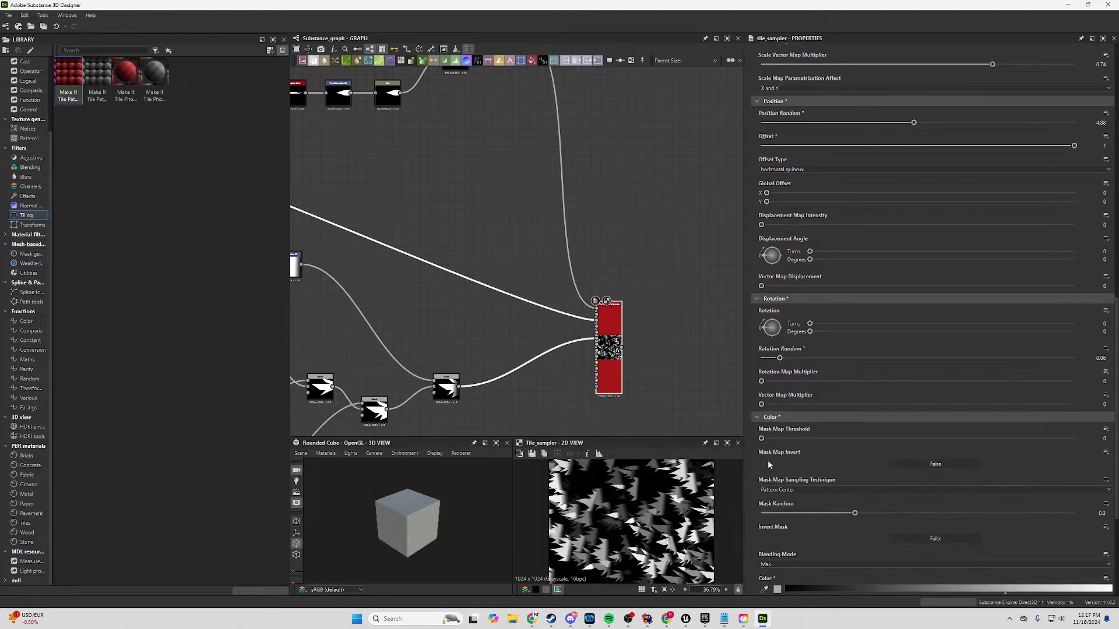
Examine the Tile Sampler's scattered feather output up close and the node branches that feed it.
{"action": "mouse_move", "coordinate": [762, 360]}
{"action": "left_mouse_down"}
{"action": "mouse_move", "coordinate": [796, 360]}
{"action": "mouse_move", "coordinate": [756, 366]}
{"action": "left_mouse_up"}
{"action": "scroll", "coordinate": [653, 381], "scroll_direction": "down", "scroll_amount": 3}
{"action": "scroll", "coordinate": [628, 519], "scroll_direction": "up", "scroll_amount": 7}
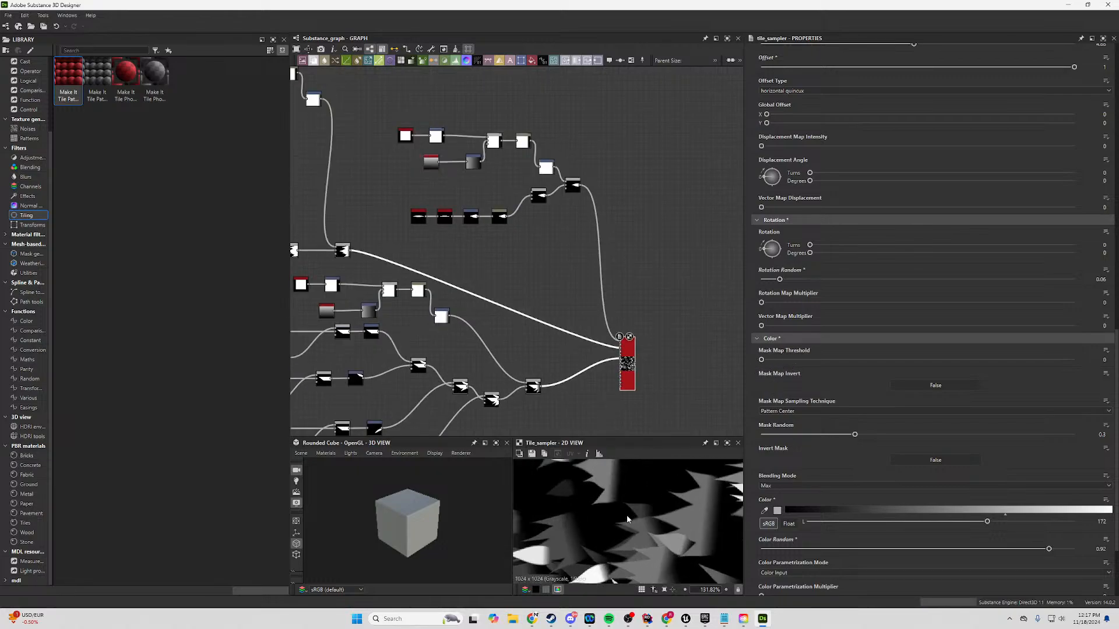
{"action": "scroll", "coordinate": [628, 519], "scroll_direction": "down", "scroll_amount": 7}
{"action": "middle_click_drag", "start_coordinate": [541, 310], "coordinate": [650, 267]}
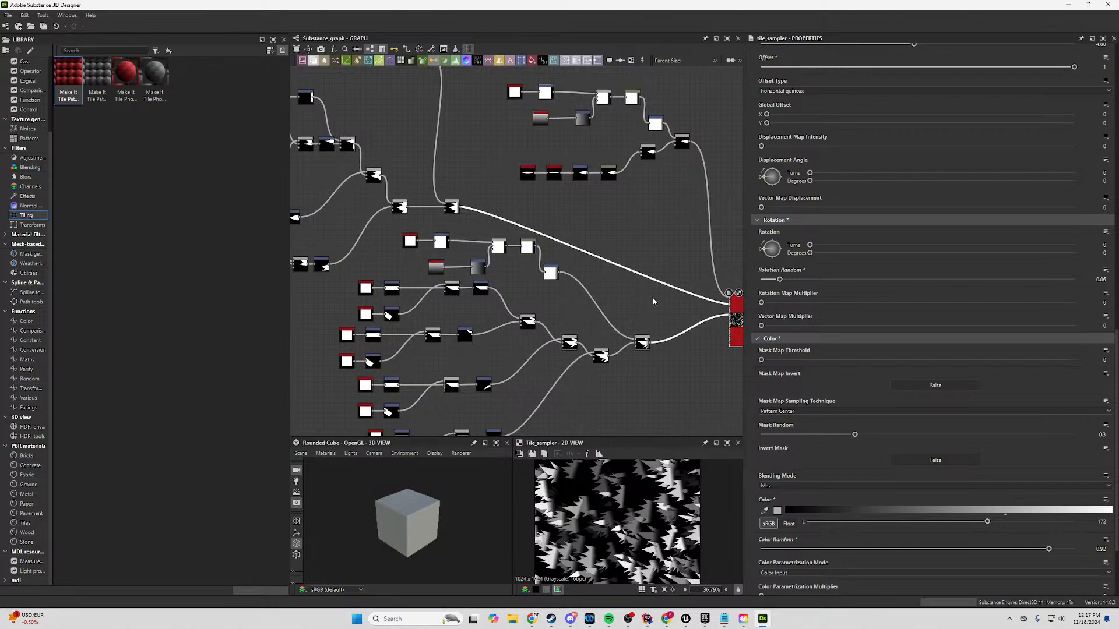
{"action": "scroll", "coordinate": [643, 476], "scroll_direction": "down", "scroll_amount": 3}
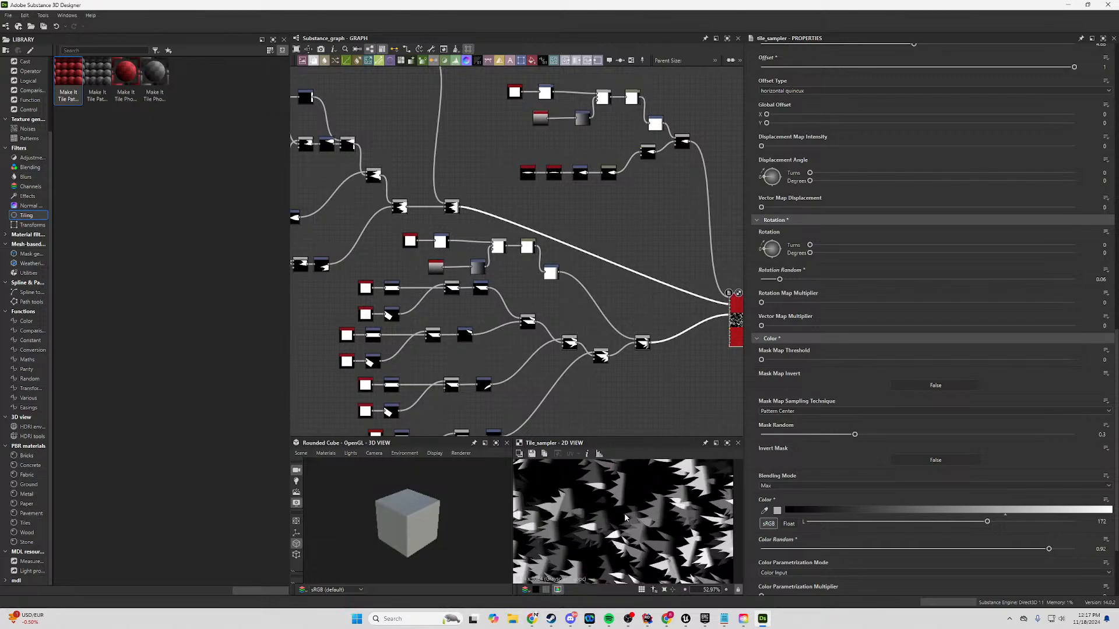
{"action": "scroll", "coordinate": [647, 552], "scroll_direction": "up", "scroll_amount": 7}
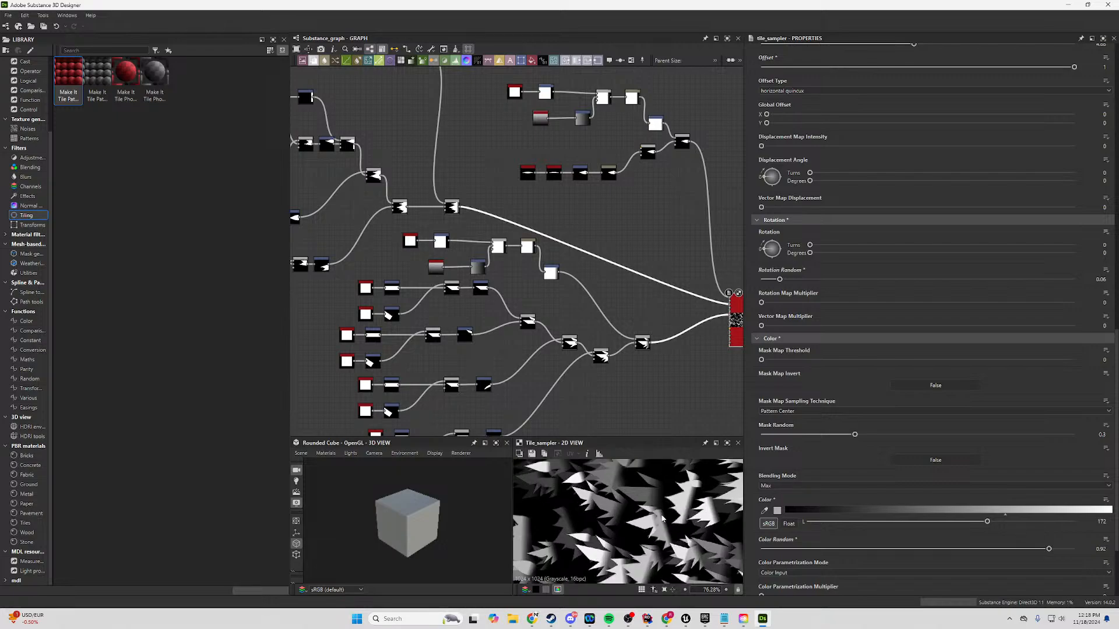
{"action": "scroll", "coordinate": [615, 501], "scroll_direction": "up", "scroll_amount": 2}
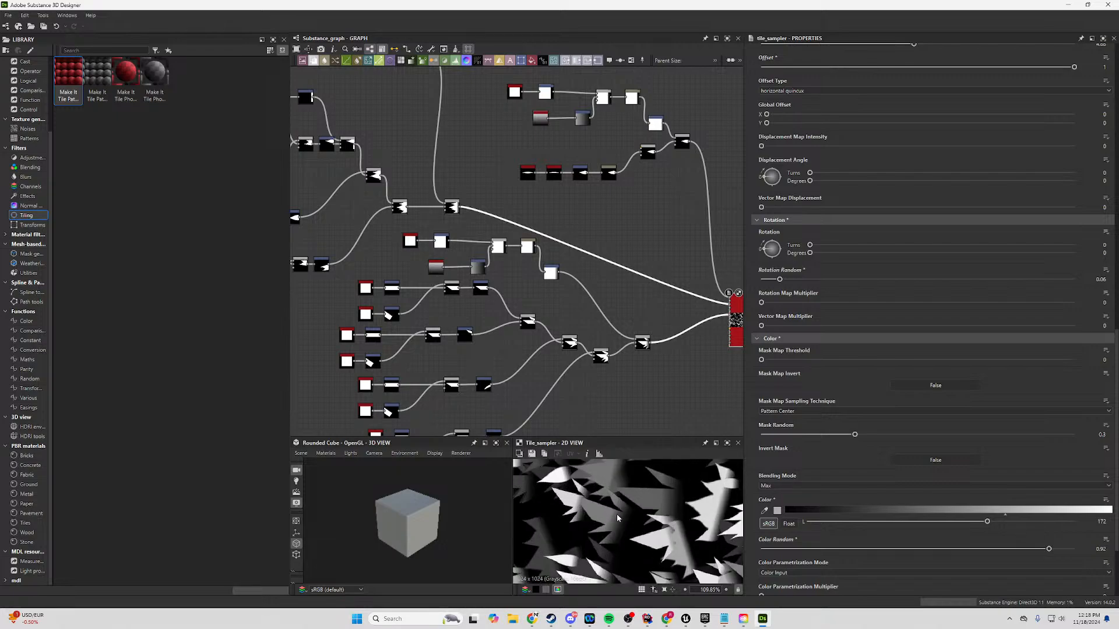
{"action": "scroll", "coordinate": [870, 475], "scroll_direction": "down", "scroll_amount": 3}
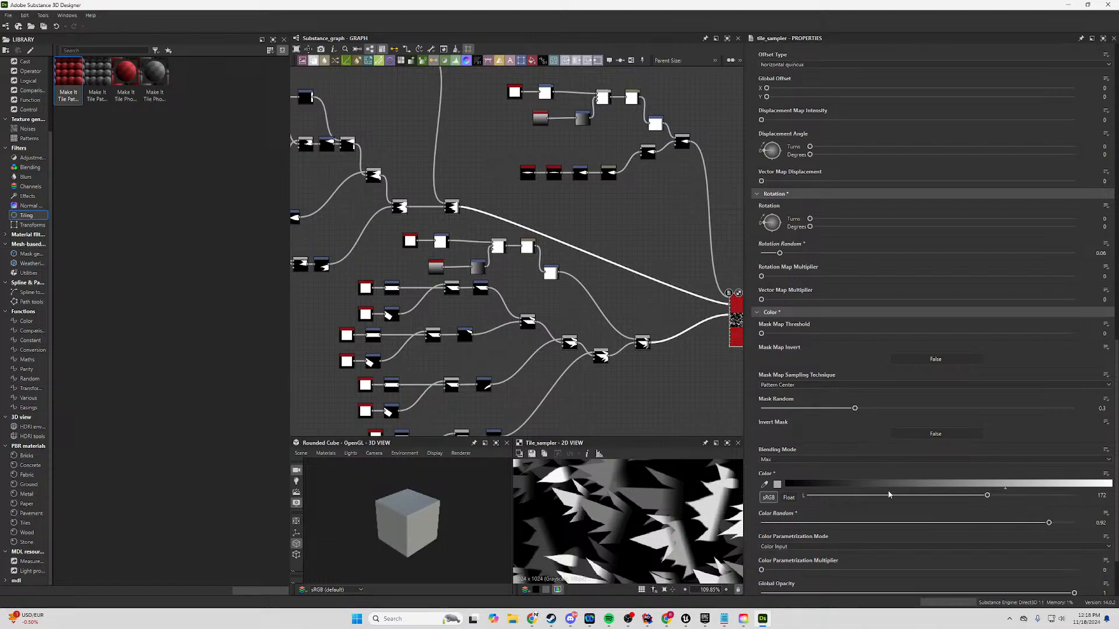
Set the Tile Sampler's Color to 255 and its Global Opacity to 0.42, and check the whole pattern.
{"action": "left_click_drag", "start_coordinate": [987, 413], "coordinate": [1075, 412]}
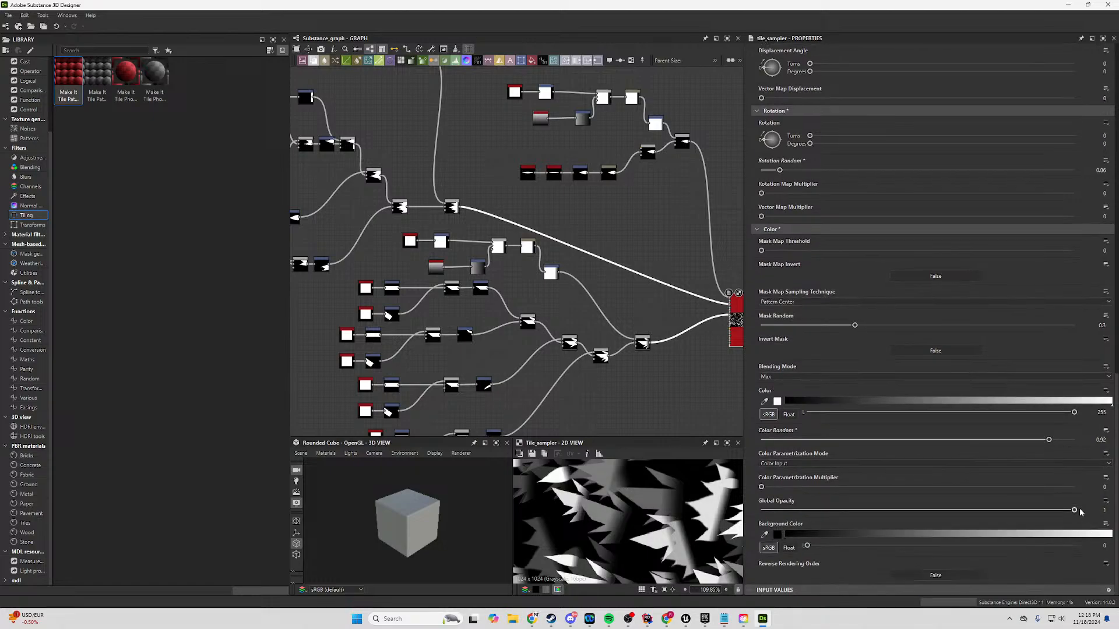
{"action": "left_click_drag", "start_coordinate": [1080, 512], "coordinate": [892, 512]}
{"action": "scroll", "coordinate": [647, 519], "scroll_direction": "down", "scroll_amount": 6}
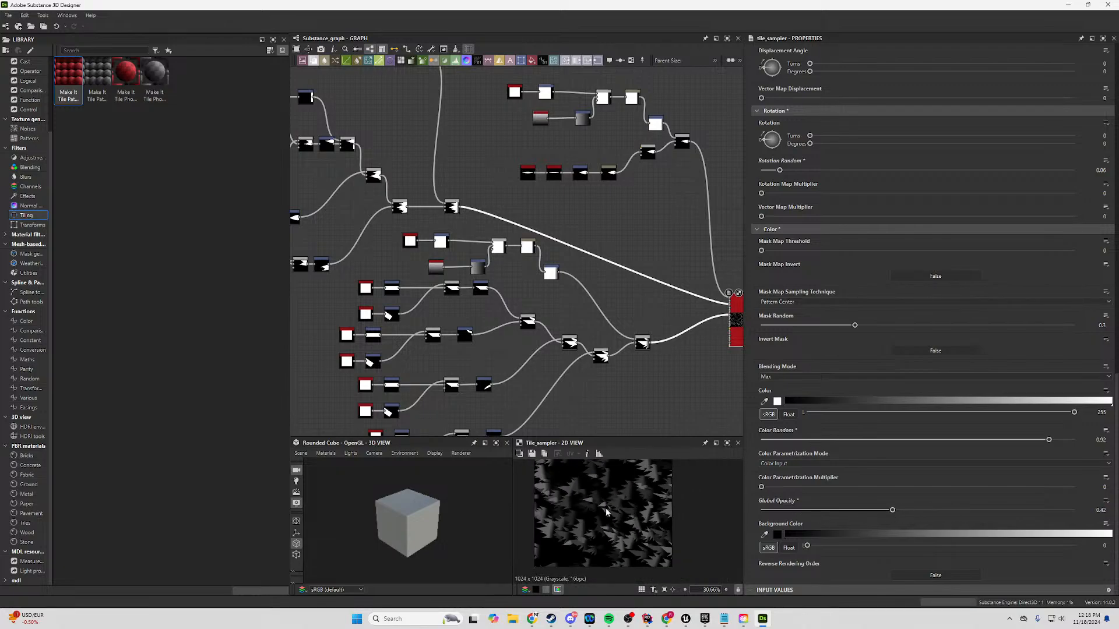
{"action": "middle_click_drag", "start_coordinate": [607, 512], "coordinate": [612, 521]}
Adjust the Tile Sampler's color settings to Color Random 0.71, Color Parametrization Multiplier 0.03 and Global Opacity 0.51.
{"action": "left_click_drag", "start_coordinate": [879, 441], "coordinate": [984, 446]}
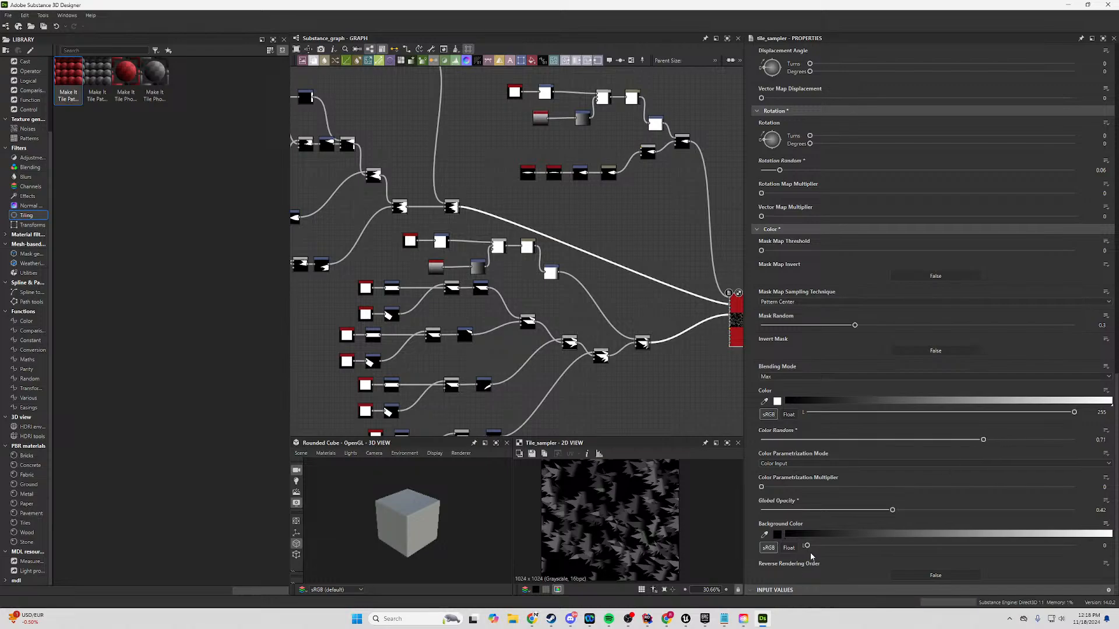
{"action": "left_click_drag", "start_coordinate": [850, 549], "coordinate": [770, 552]}
{"action": "left_click_drag", "start_coordinate": [823, 487], "coordinate": [770, 489]}
{"action": "left_click_drag", "start_coordinate": [892, 510], "coordinate": [922, 523]}
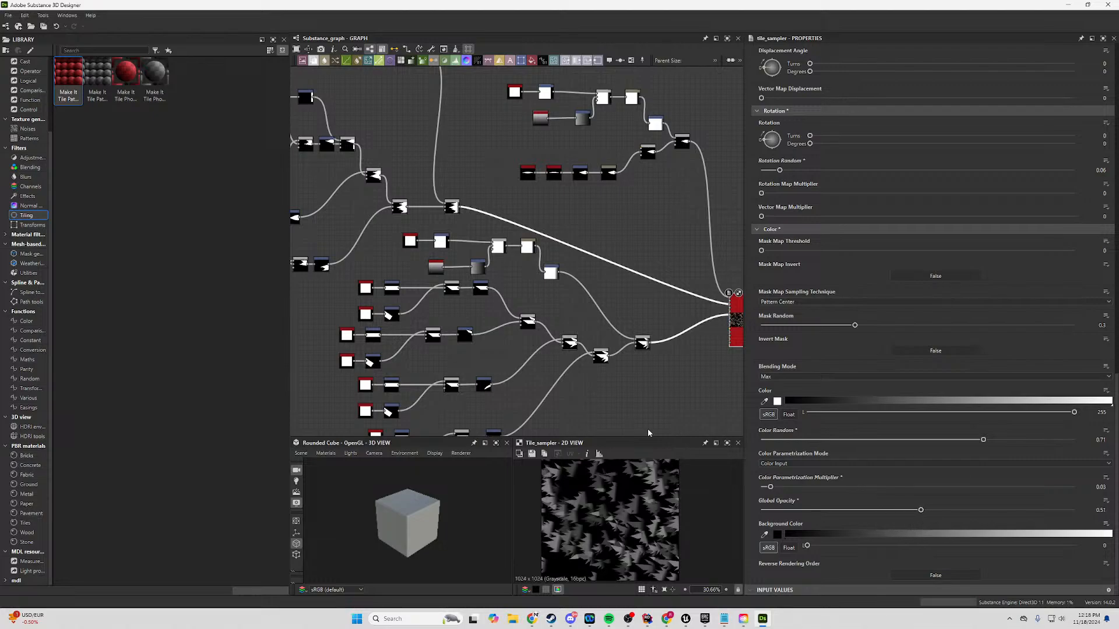
Disconnect the single-leaf Blend from the Tile Sampler's Pattern Input 1 and set the sampler's Color Random to 0.49.
{"action": "middle_click_drag", "start_coordinate": [648, 429], "coordinate": [615, 367]}
{"action": "scroll", "coordinate": [660, 503], "scroll_direction": "down", "scroll_amount": 2}
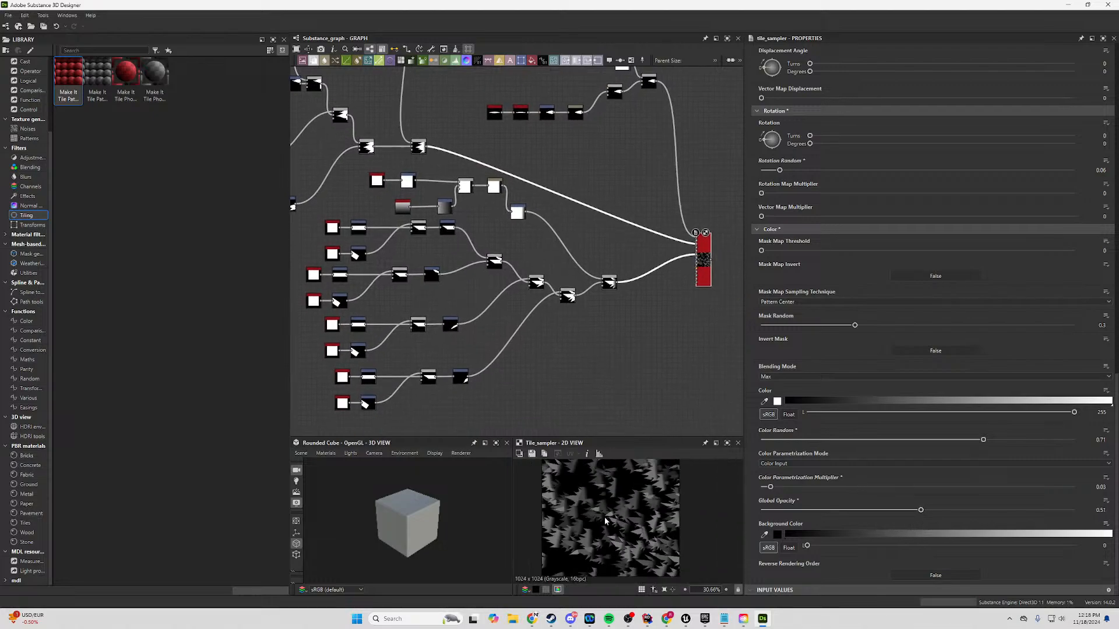
{"action": "scroll", "coordinate": [635, 523], "scroll_direction": "up", "scroll_amount": 1}
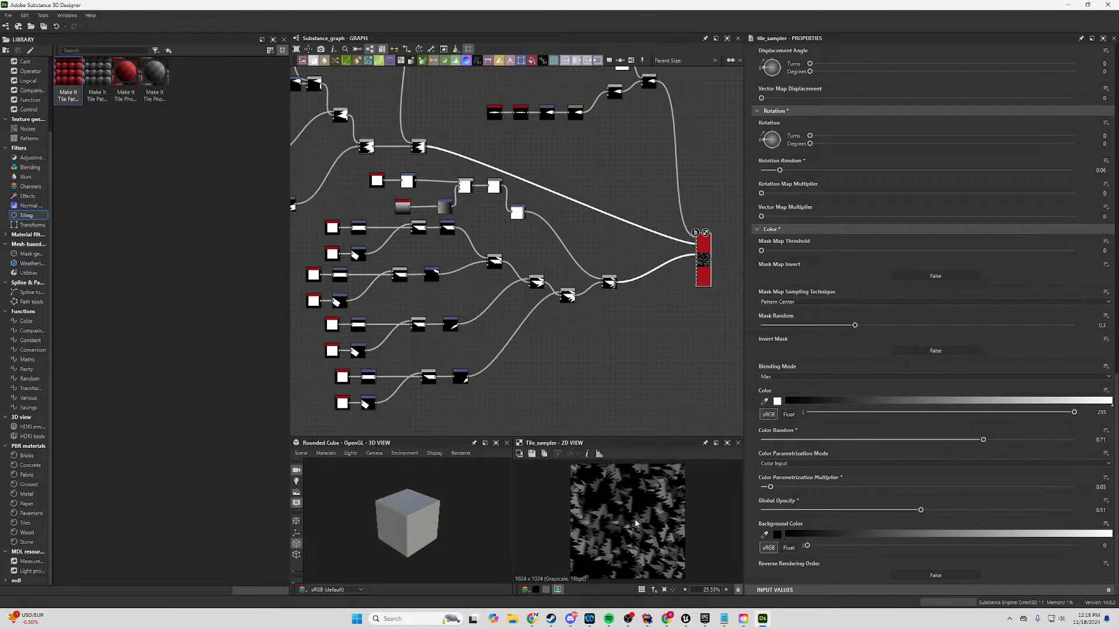
{"action": "scroll", "coordinate": [699, 236], "scroll_direction": "up", "scroll_amount": 2}
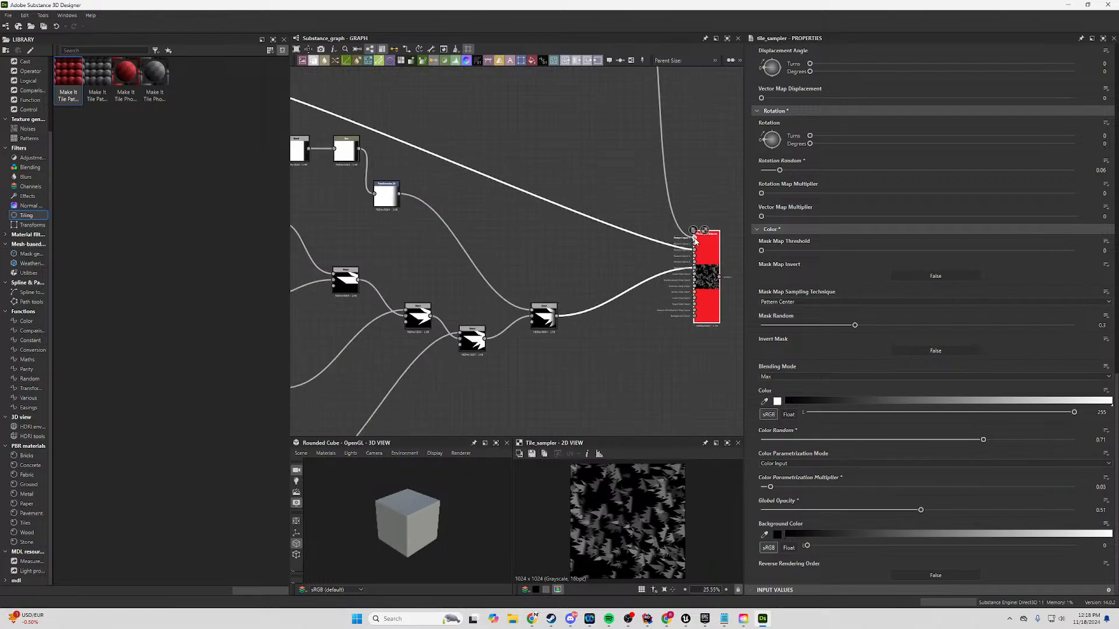
{"action": "left_click", "coordinate": [694, 239]}
{"action": "double_click", "coordinate": [703, 245]}
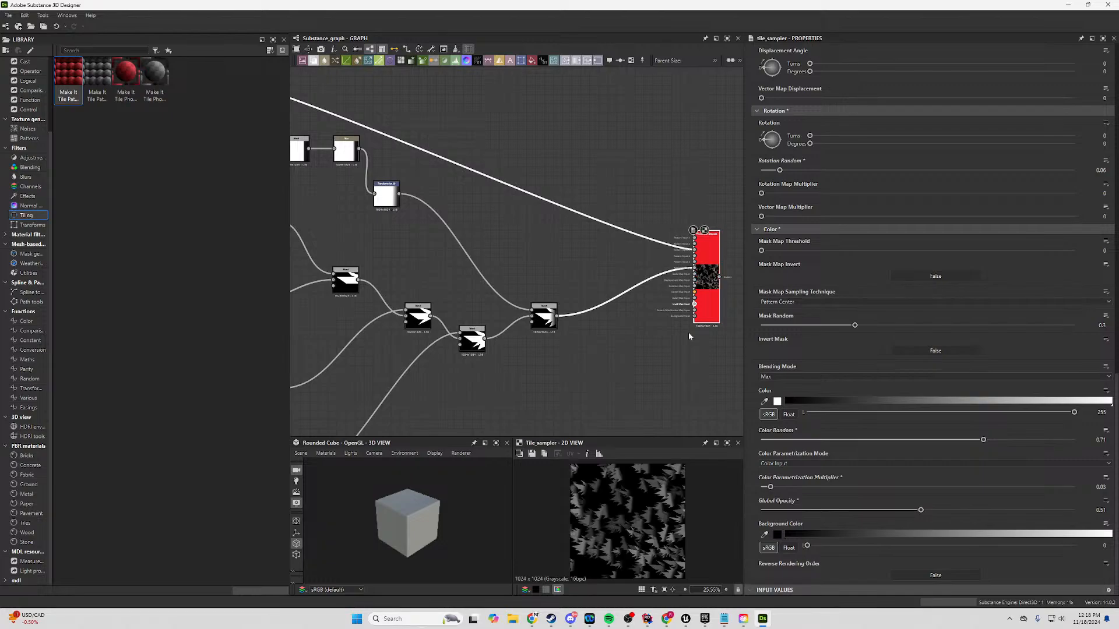
{"action": "left_click_drag", "start_coordinate": [838, 440], "coordinate": [913, 440]}
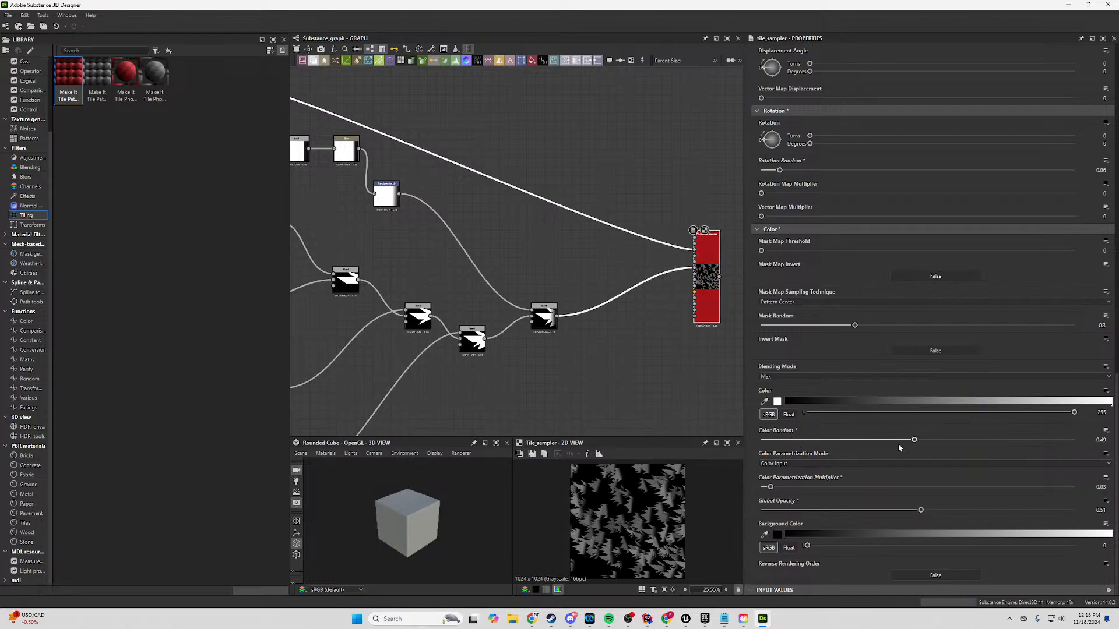
Reduce the Tile Sampler's Pattern Input Number to 3.
{"action": "scroll", "coordinate": [698, 250], "scroll_direction": "up", "scroll_amount": 2}
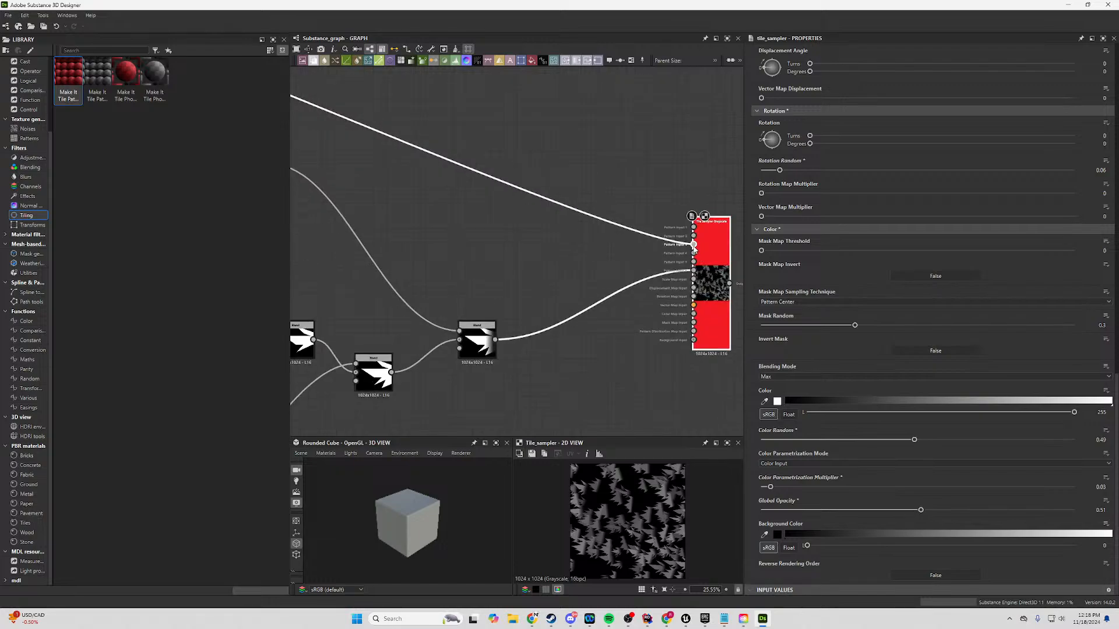
{"action": "scroll", "coordinate": [852, 350], "scroll_direction": "up", "scroll_amount": 10}
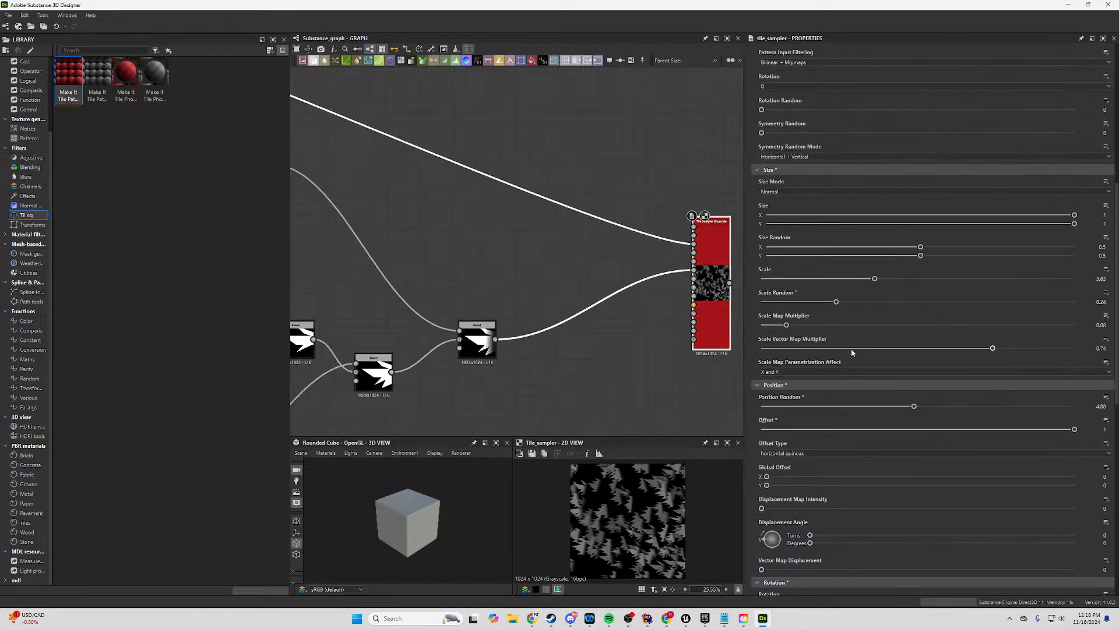
{"action": "scroll", "coordinate": [845, 359], "scroll_direction": "up", "scroll_amount": 3}
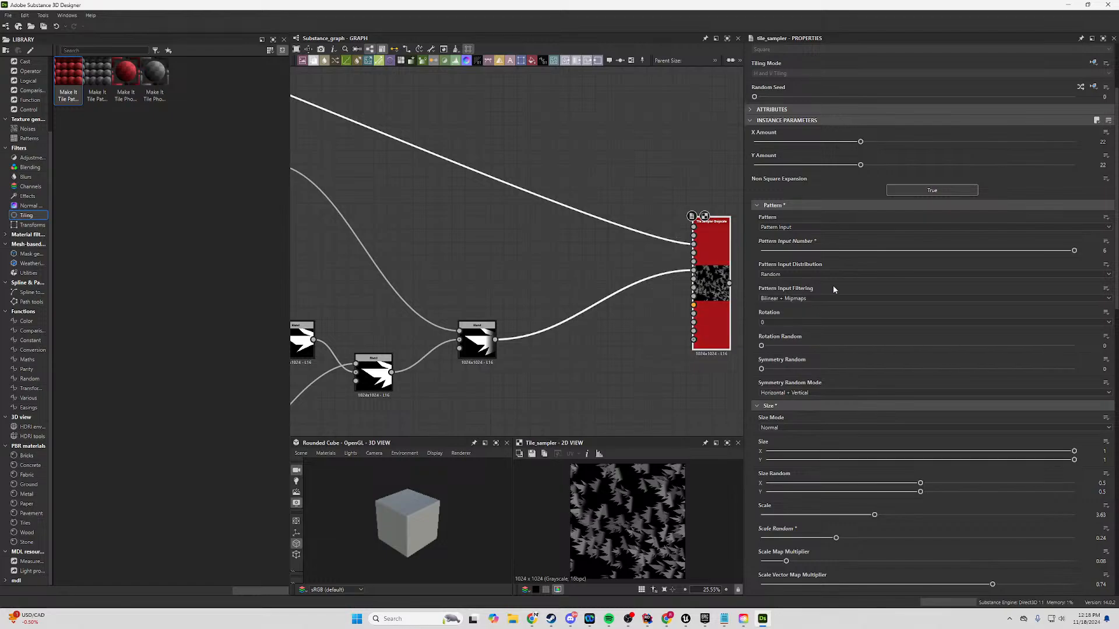
{"action": "left_click", "coordinate": [824, 303]}
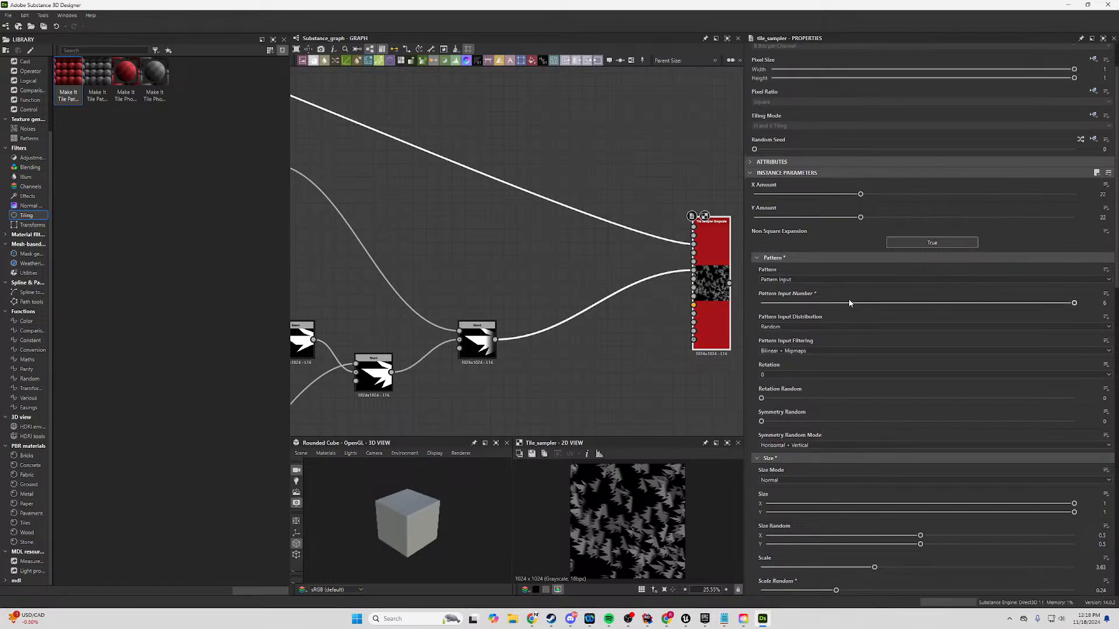
{"action": "left_click", "coordinate": [787, 303]}
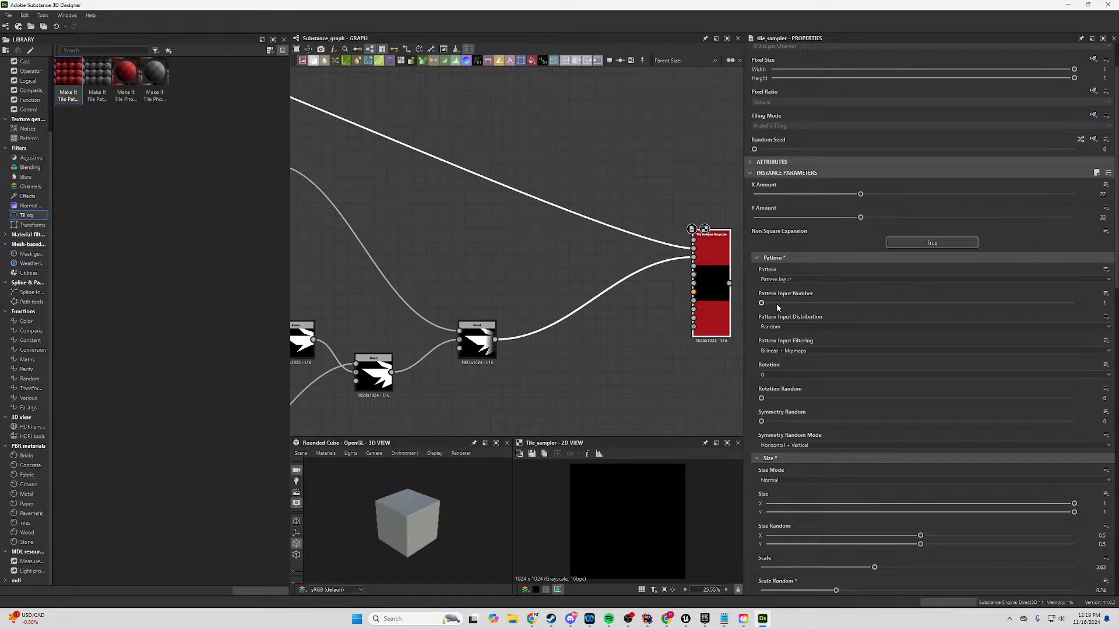
{"action": "left_click", "coordinate": [812, 304]}
{"action": "left_click", "coordinate": [874, 303]}
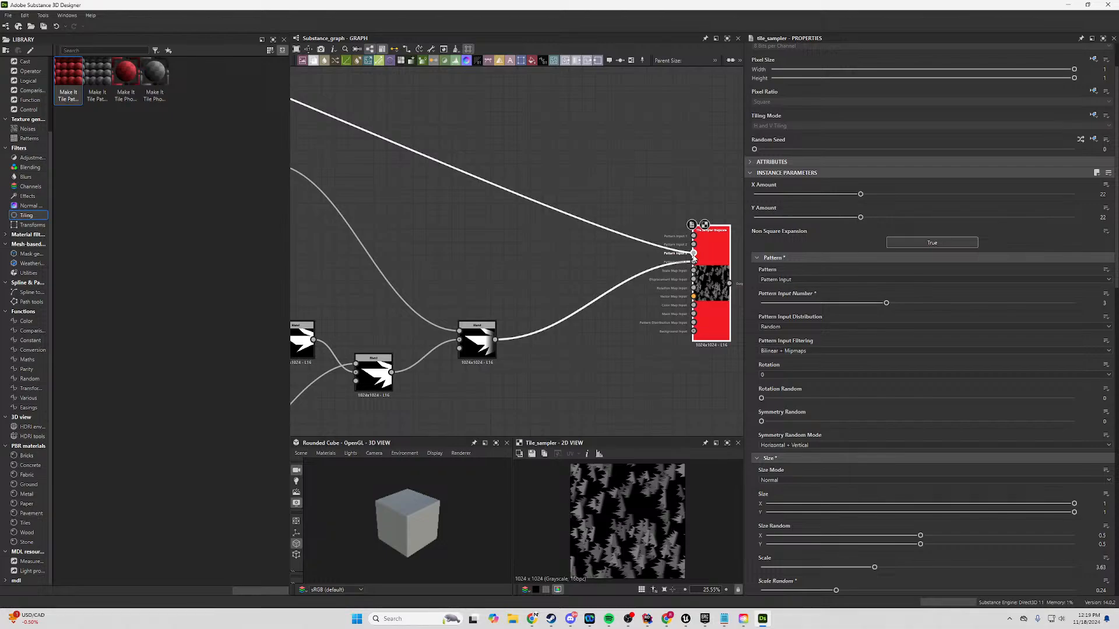
Reconnect the lower feather Blend to Pattern Input 1 and the upper one to Pattern Input 2, keeping Pattern Input Number at 3.
{"action": "left_click_drag", "start_coordinate": [693, 262], "coordinate": [649, 199], "text": "ctrl"}
{"action": "double_click", "coordinate": [693, 262]}
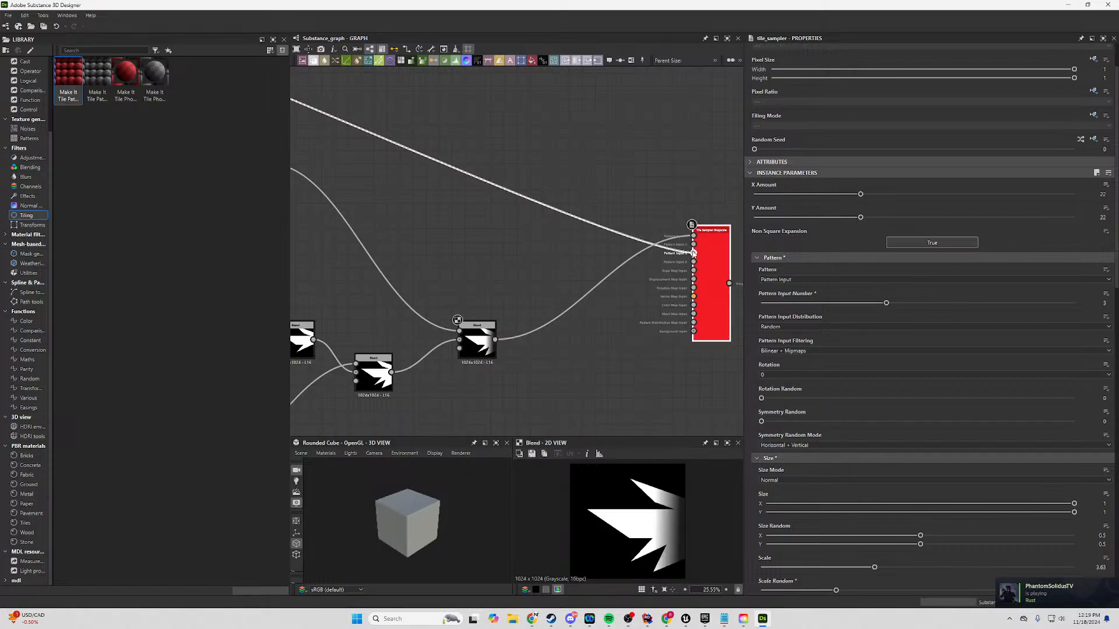
{"action": "left_click_drag", "start_coordinate": [693, 253], "coordinate": [660, 197], "text": "ctrl"}
{"action": "double_click", "coordinate": [693, 254]}
{"action": "double_click", "coordinate": [727, 262]}
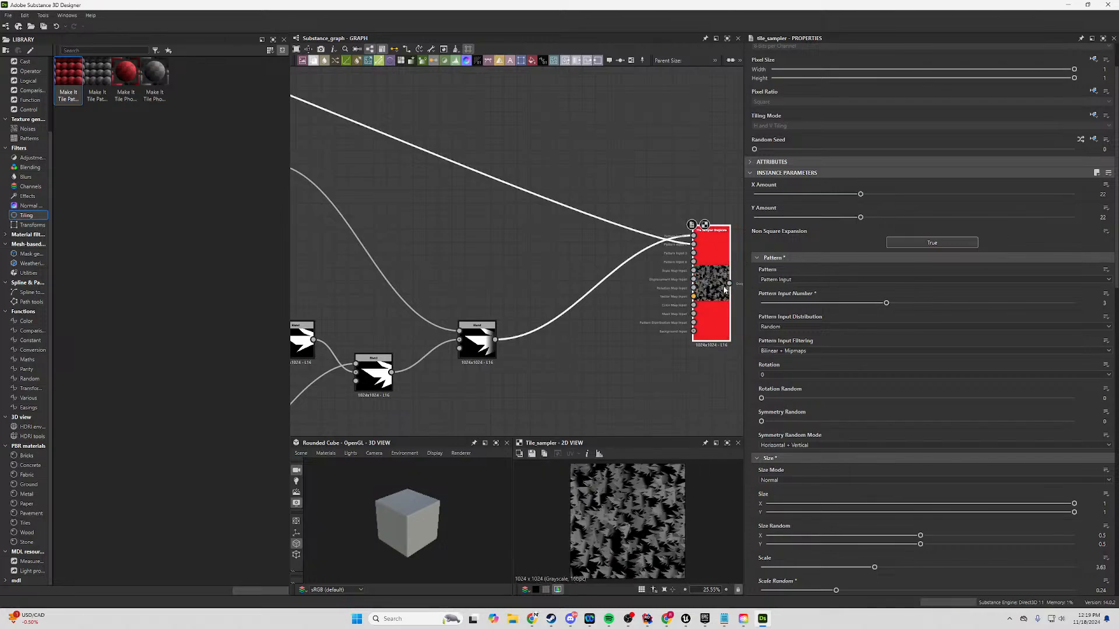
{"action": "left_click_drag", "start_coordinate": [857, 306], "coordinate": [895, 305]}
{"action": "scroll", "coordinate": [620, 515], "scroll_direction": "up", "scroll_amount": 4}
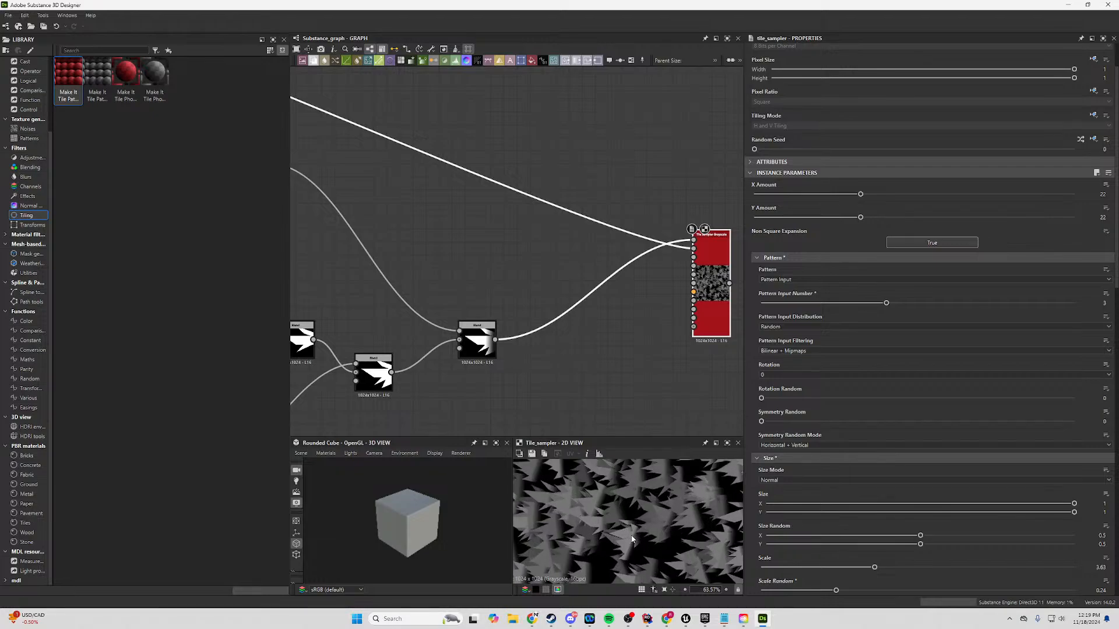
{"action": "scroll", "coordinate": [874, 512], "scroll_direction": "down", "scroll_amount": 2}
Set the Tile Sampler's Global Opacity to 1 and its Color Random to 0.75, and check the pattern at several zoom levels.
{"action": "scroll", "coordinate": [874, 511], "scroll_direction": "down", "scroll_amount": 10}
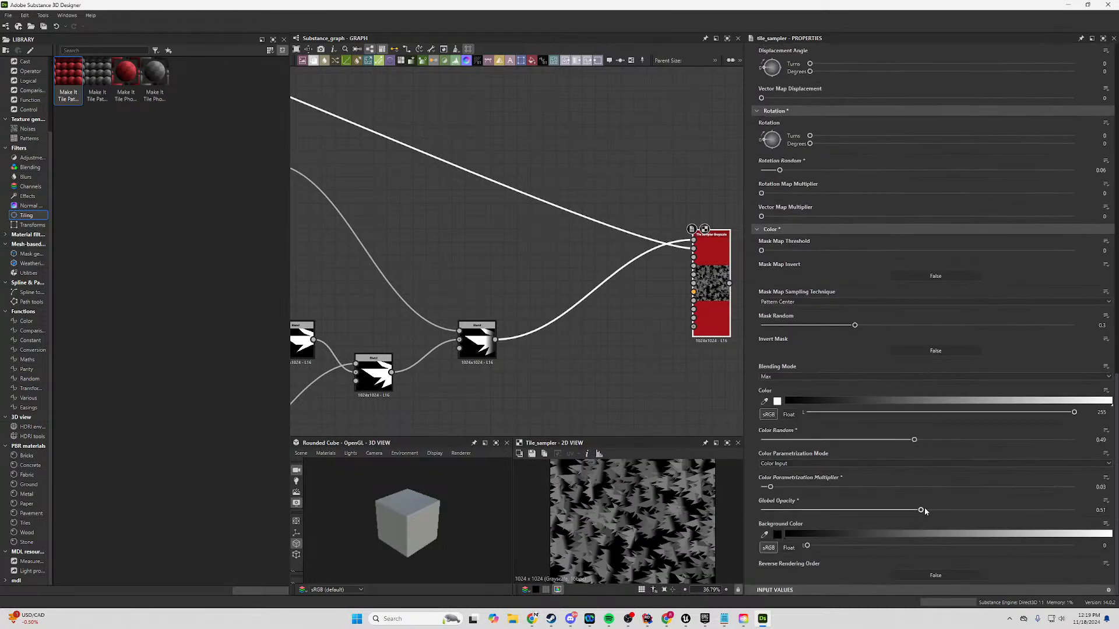
{"action": "left_click_drag", "start_coordinate": [921, 510], "coordinate": [1074, 510]}
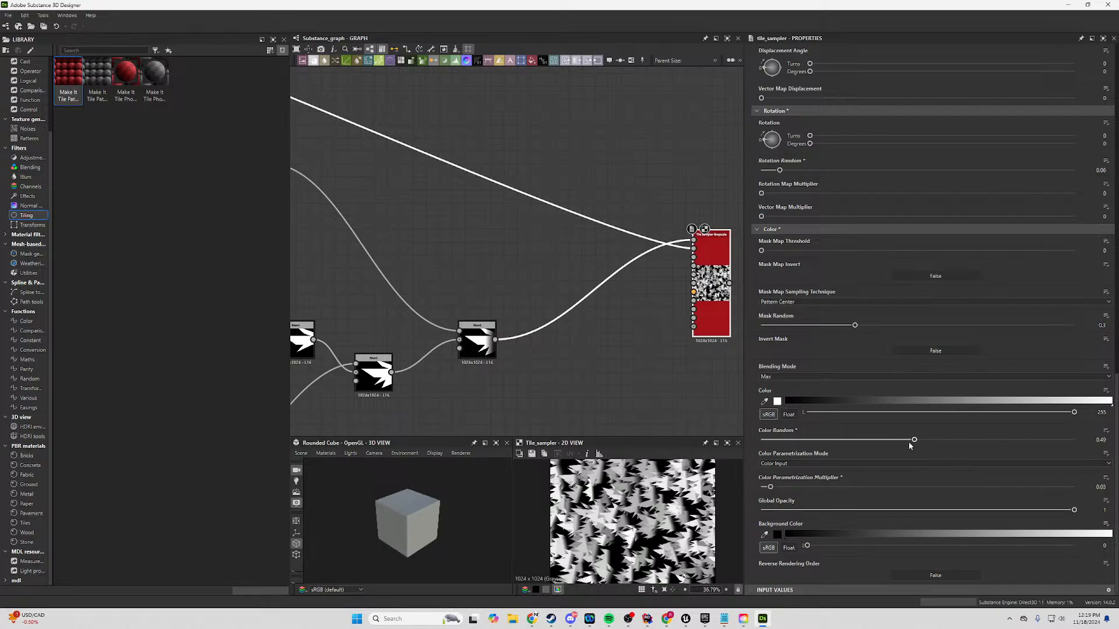
{"action": "left_click_drag", "start_coordinate": [910, 443], "coordinate": [1078, 447]}
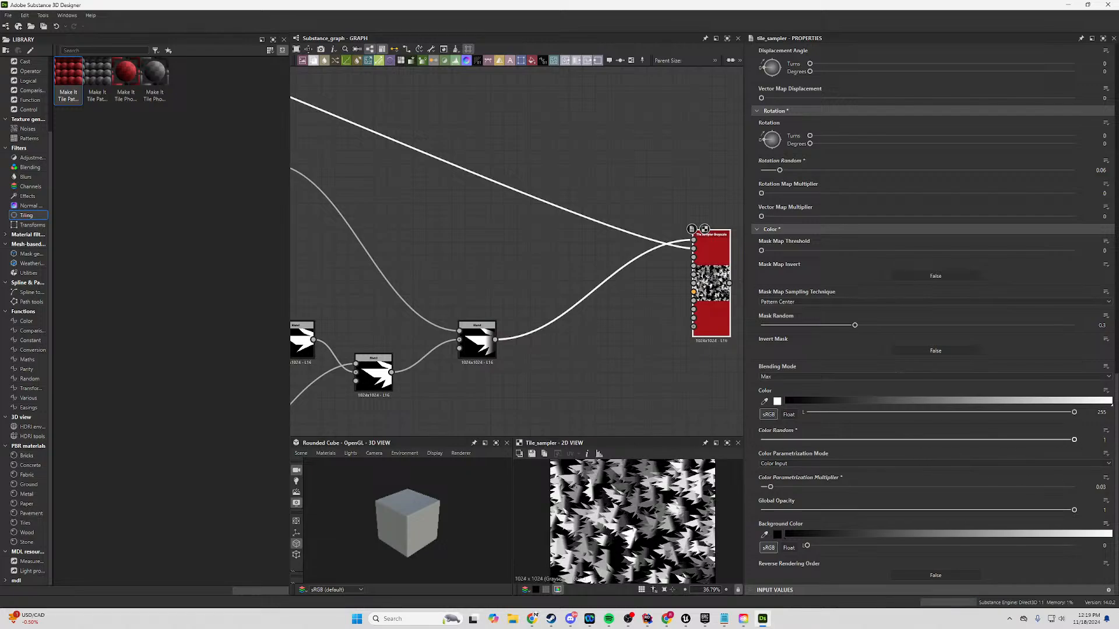
{"action": "left_click_drag", "start_coordinate": [999, 450], "coordinate": [987, 451]}
{"action": "scroll", "coordinate": [624, 524], "scroll_direction": "down", "scroll_amount": 5}
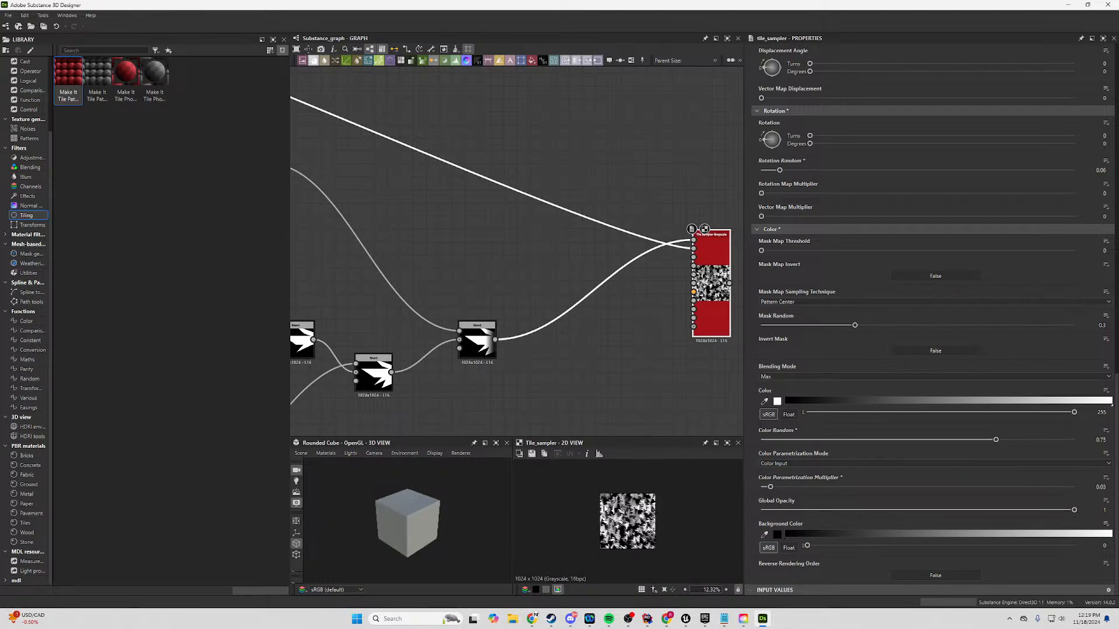
{"action": "scroll", "coordinate": [626, 524], "scroll_direction": "up", "scroll_amount": 6}
{"action": "scroll", "coordinate": [623, 523], "scroll_direction": "down", "scroll_amount": 2}
{"action": "scroll", "coordinate": [624, 525], "scroll_direction": "up", "scroll_amount": 3}
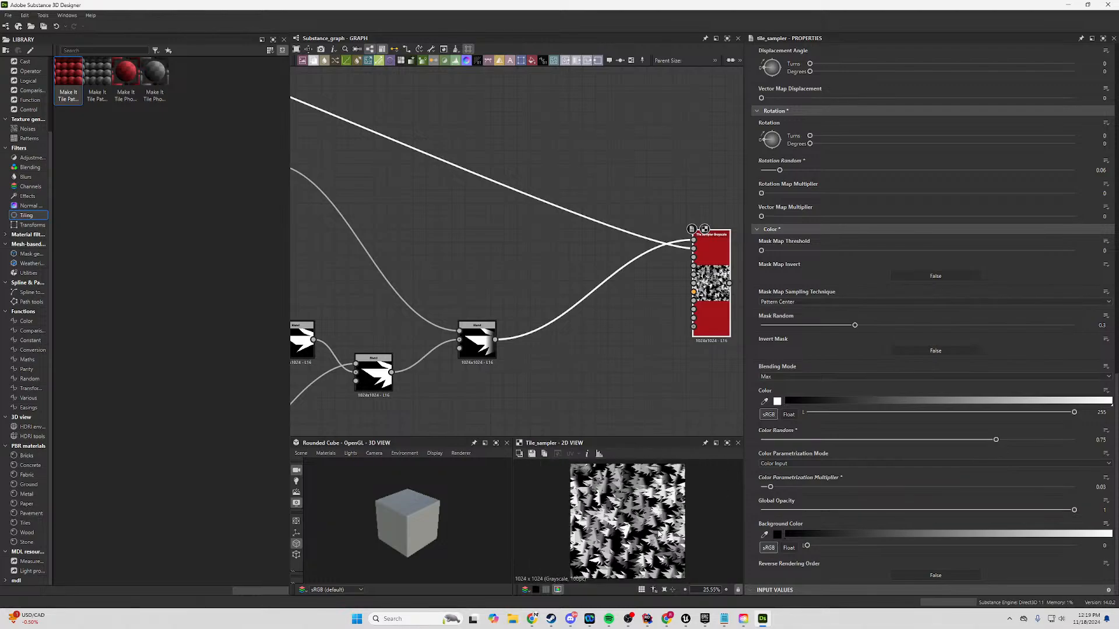
Set the Tile Sampler's Position Random to about 6.43 and its Rotation Random to 0.
{"action": "scroll", "coordinate": [841, 348], "scroll_direction": "up", "scroll_amount": 5}
{"action": "scroll", "coordinate": [843, 367], "scroll_direction": "up", "scroll_amount": 4}
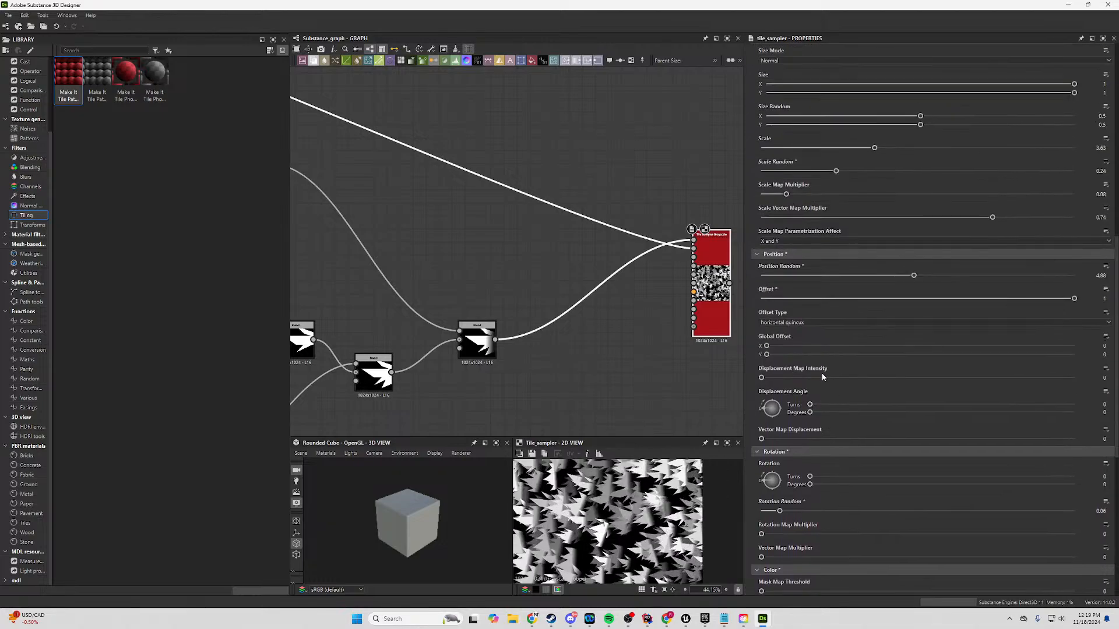
{"action": "scroll", "coordinate": [909, 379], "scroll_direction": "up", "scroll_amount": 1}
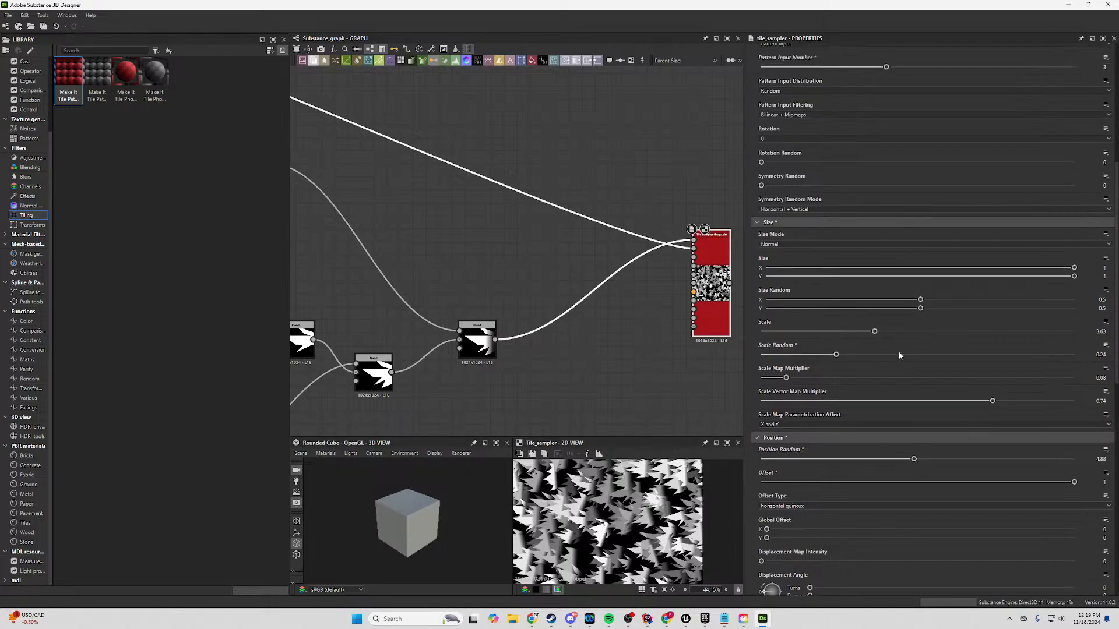
{"action": "left_click_drag", "start_coordinate": [908, 458], "coordinate": [1033, 462]}
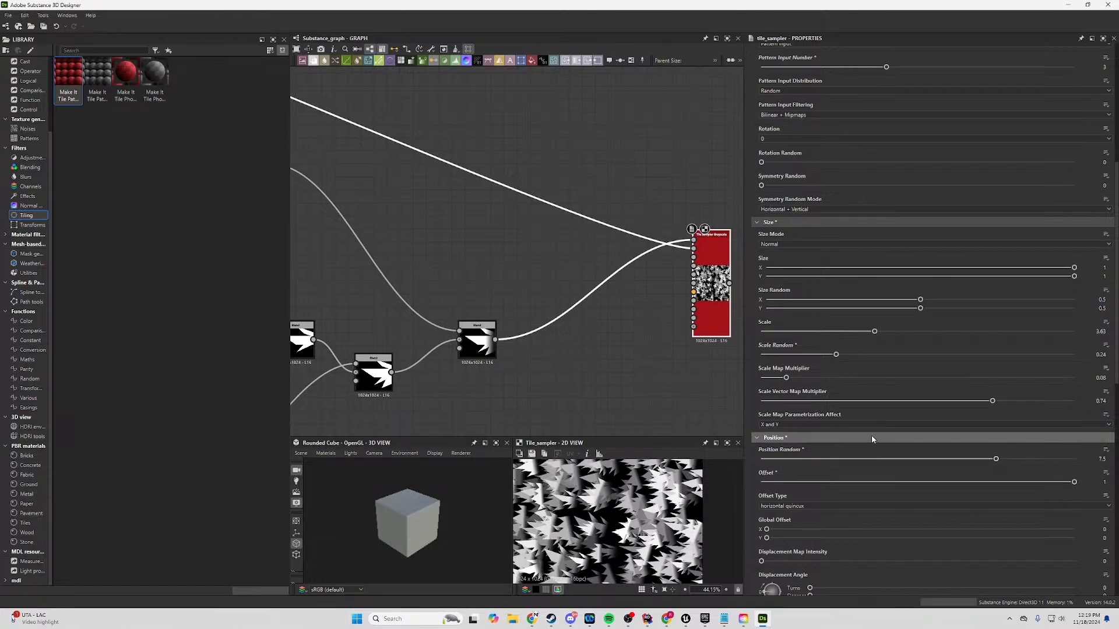
{"action": "scroll", "coordinate": [869, 418], "scroll_direction": "down", "scroll_amount": 5}
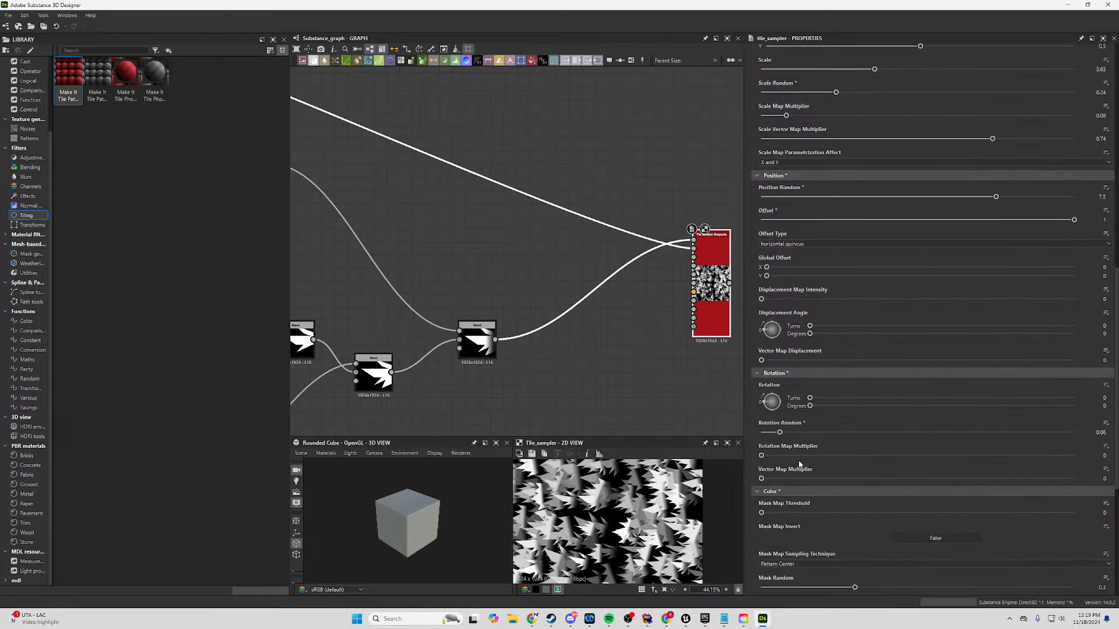
{"action": "left_click_drag", "start_coordinate": [768, 435], "coordinate": [742, 434]}
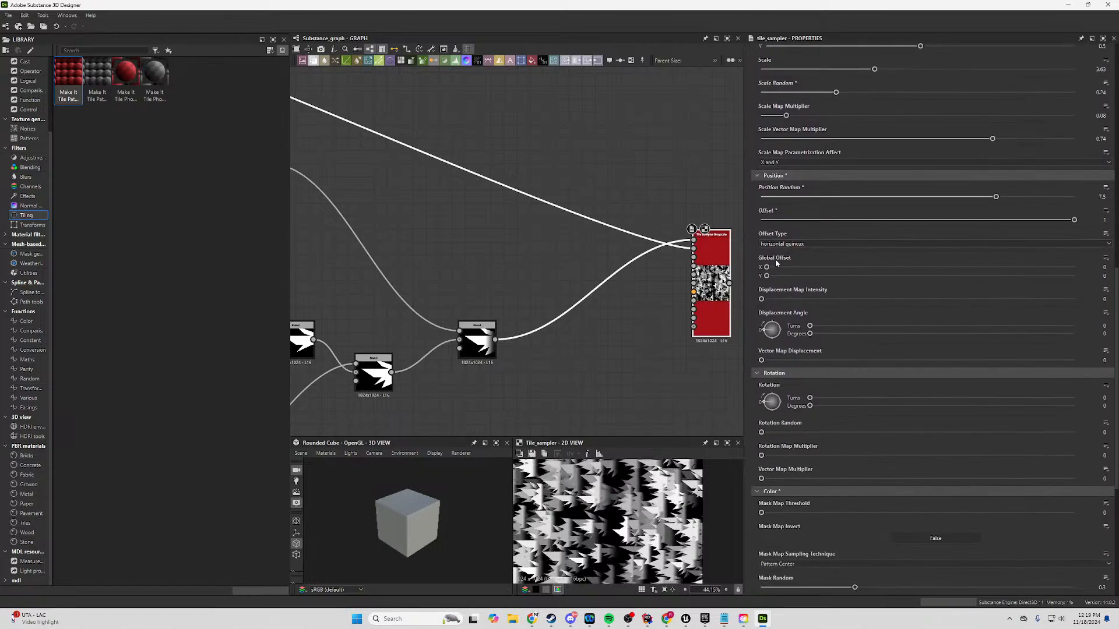
{"action": "left_click_drag", "start_coordinate": [996, 196], "coordinate": [964, 208]}
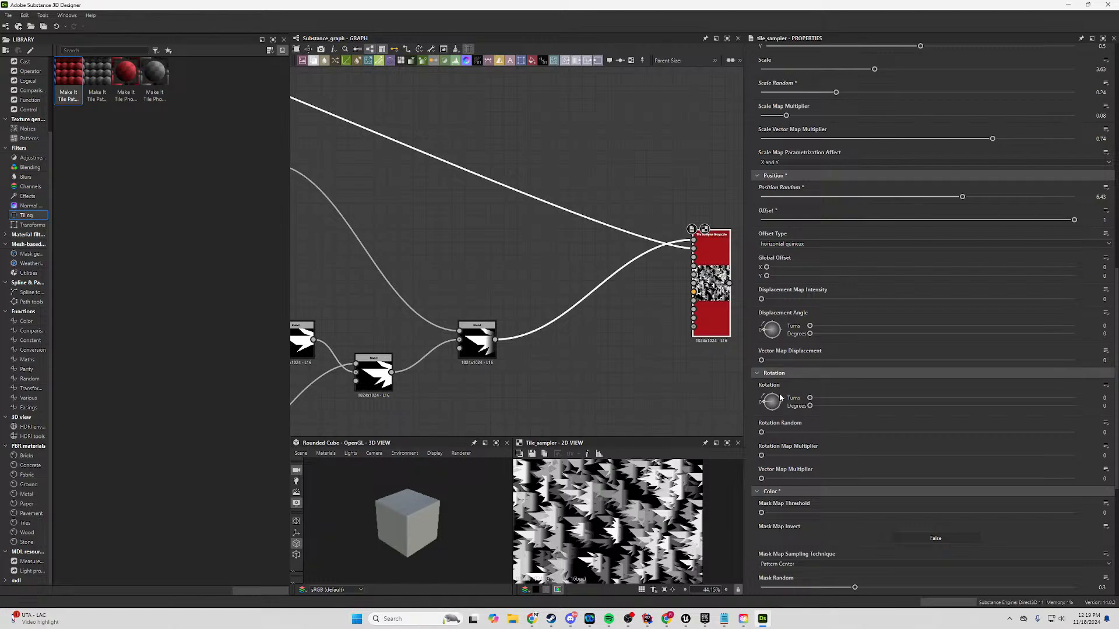
Set the Tile Sampler's Rotation Random to 0.1 and check the scattered pattern at several zoom levels.
{"action": "left_click_drag", "start_coordinate": [762, 433], "coordinate": [797, 424]}
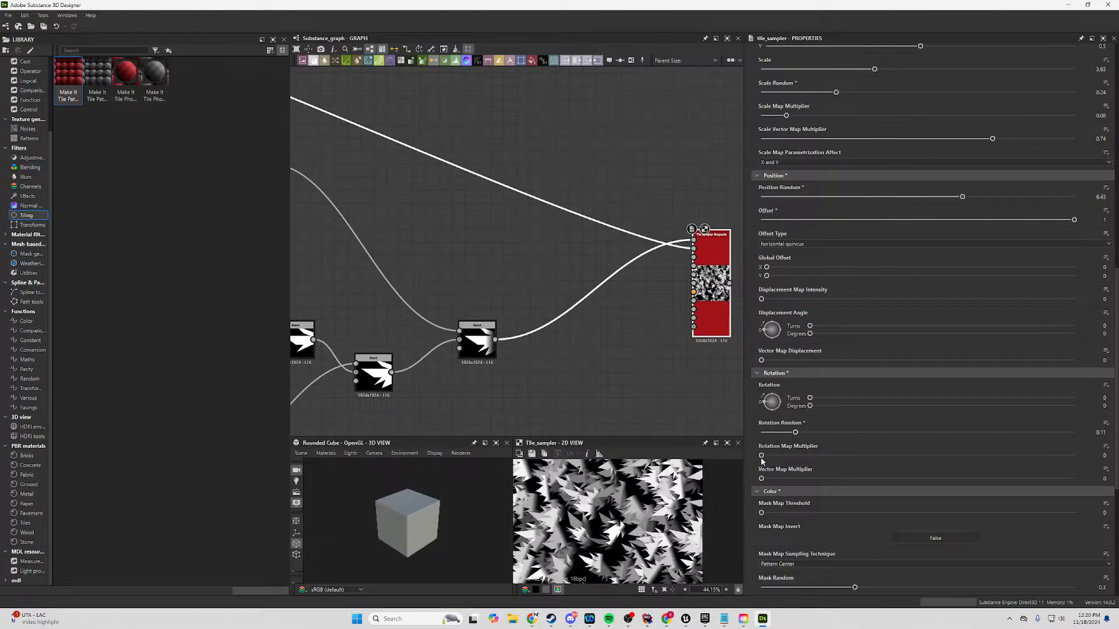
{"action": "left_click_drag", "start_coordinate": [865, 455], "coordinate": [792, 433]}
{"action": "scroll", "coordinate": [704, 491], "scroll_direction": "down", "scroll_amount": 3}
{"action": "scroll", "coordinate": [643, 515], "scroll_direction": "up", "scroll_amount": 4}
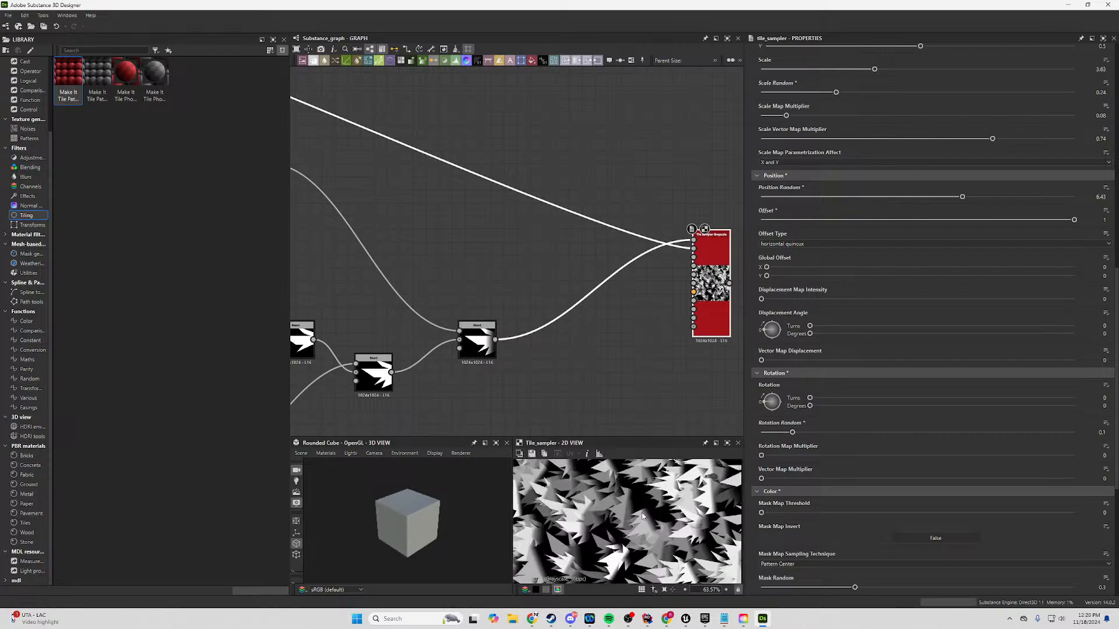
{"action": "scroll", "coordinate": [643, 515], "scroll_direction": "down", "scroll_amount": 2}
{"action": "scroll", "coordinate": [795, 481], "scroll_direction": "down", "scroll_amount": 3}
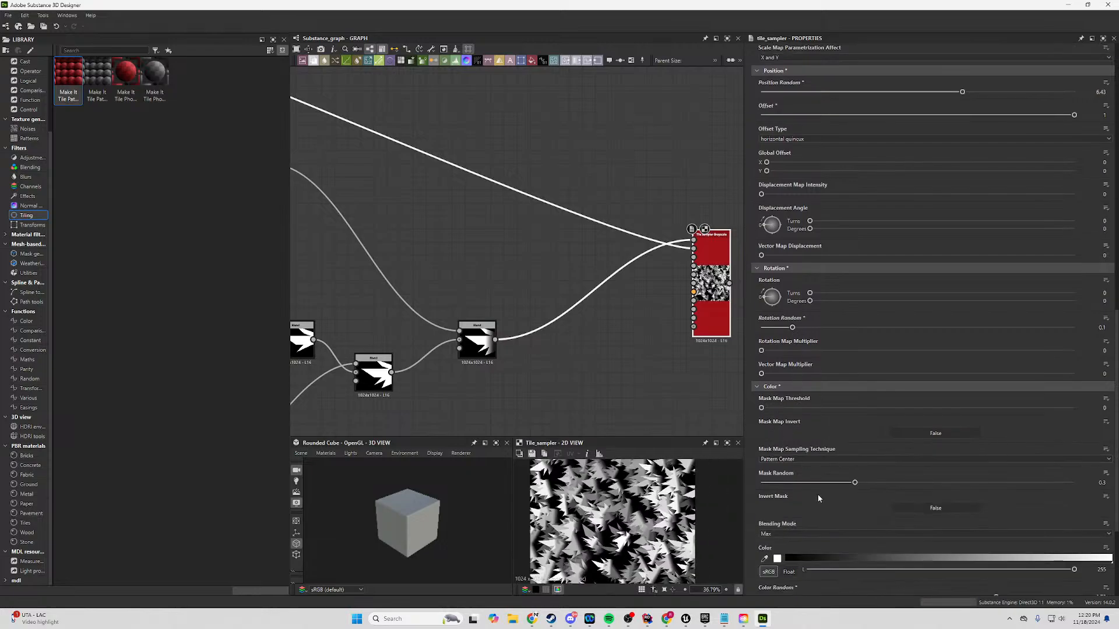
Set the Tile Sampler's Mask Random to about 0.48.
{"action": "scroll", "coordinate": [817, 494], "scroll_direction": "down", "scroll_amount": 1}
{"action": "left_click_drag", "start_coordinate": [854, 456], "coordinate": [974, 459]}
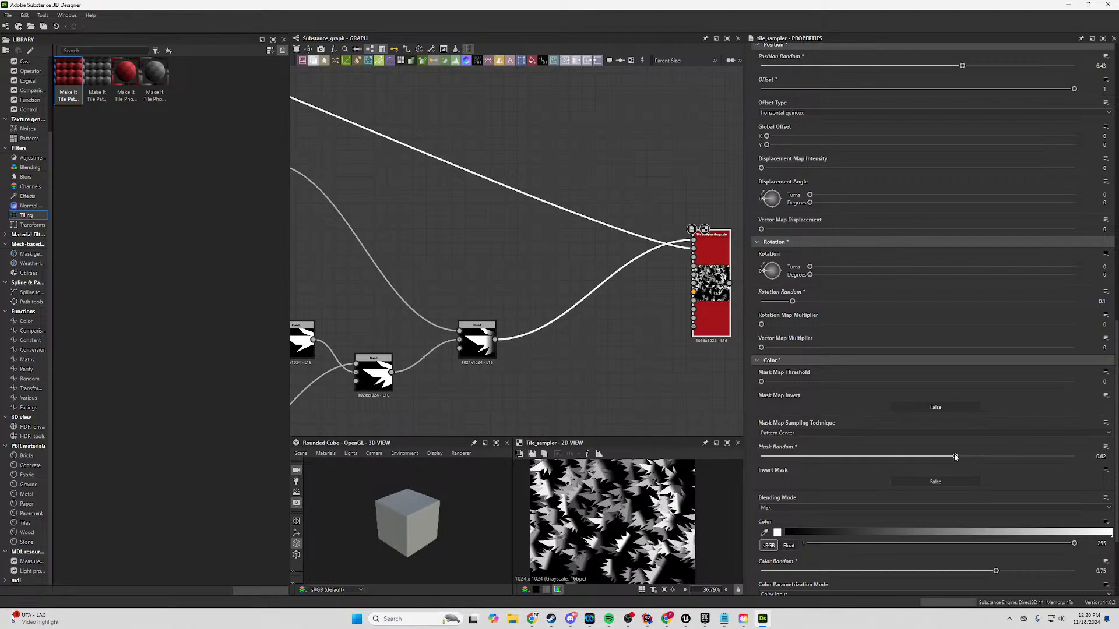
{"action": "scroll", "coordinate": [639, 535], "scroll_direction": "down", "scroll_amount": 1}
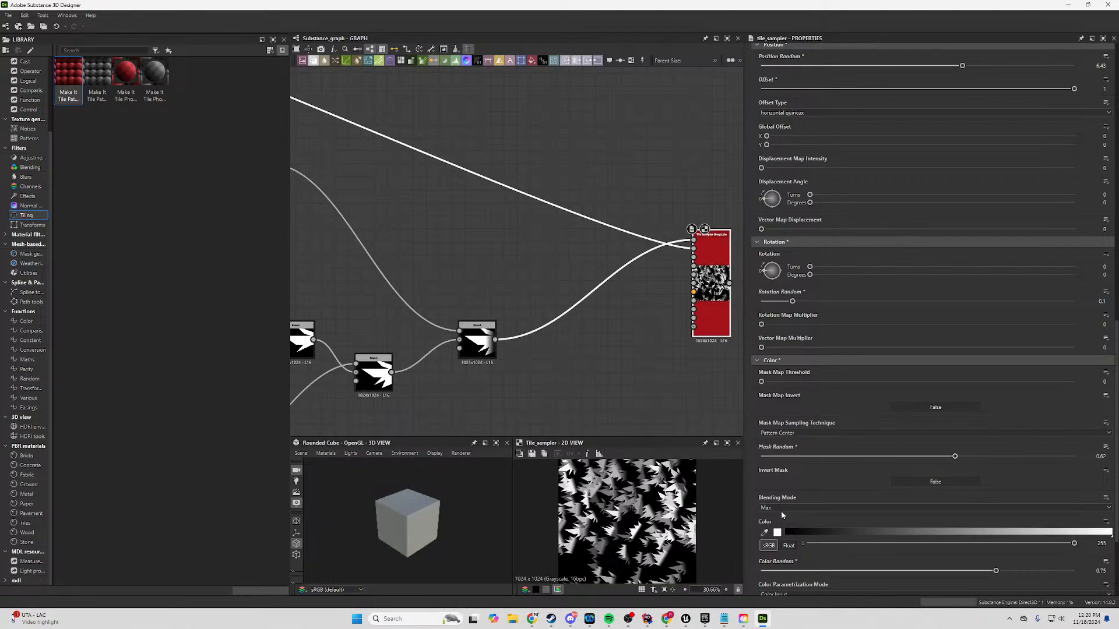
{"action": "left_click_drag", "start_coordinate": [941, 460], "coordinate": [911, 464]}
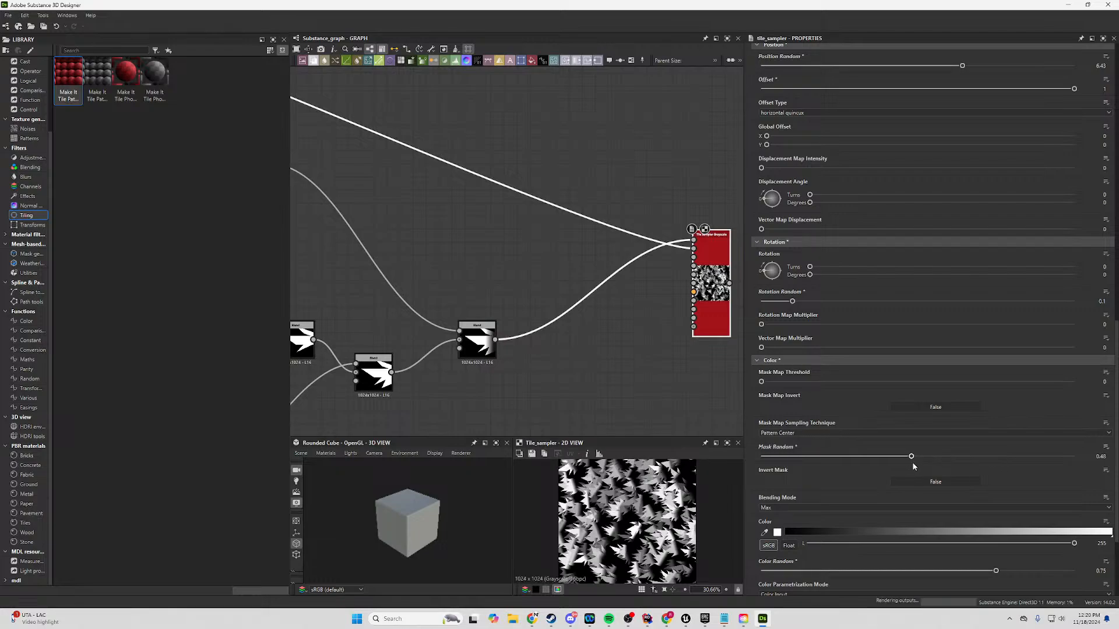
Connect the Tile Sampler's output to the base color output node and inspect the pattern on the rounded cube.
{"action": "scroll", "coordinate": [582, 401], "scroll_direction": "down", "scroll_amount": 3}
{"action": "scroll", "coordinate": [669, 353], "scroll_direction": "up", "scroll_amount": 8}
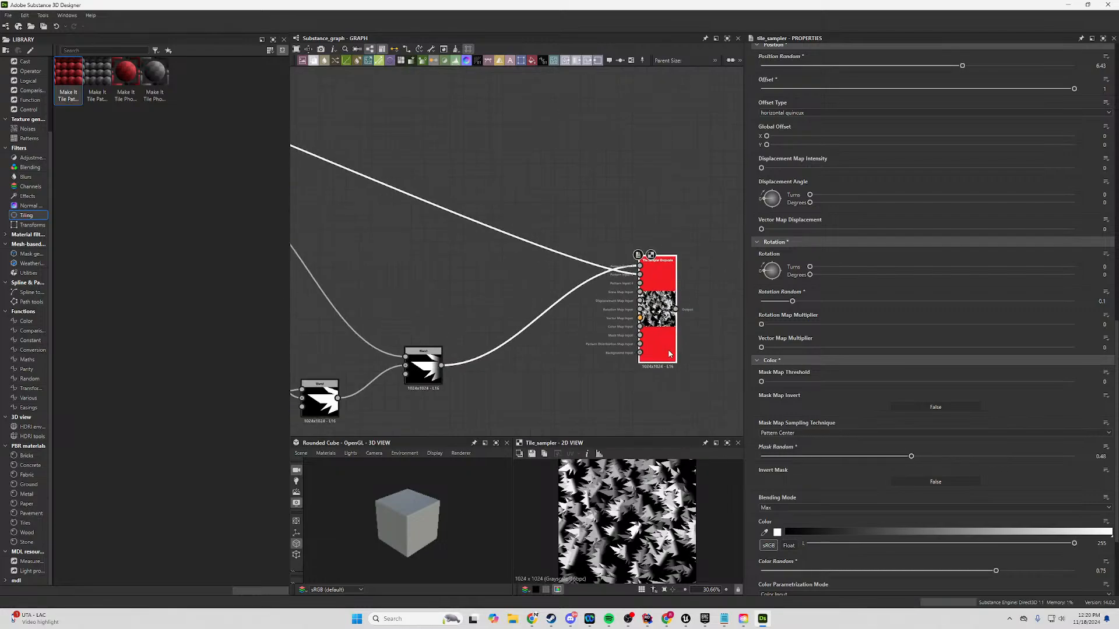
{"action": "middle_click_drag", "start_coordinate": [674, 320], "coordinate": [521, 344]}
{"action": "scroll", "coordinate": [519, 341], "scroll_direction": "down", "scroll_amount": 5}
{"action": "middle_click_drag", "start_coordinate": [522, 306], "coordinate": [258, 59]}
{"action": "scroll", "coordinate": [414, 190], "scroll_direction": "down", "scroll_amount": 3}
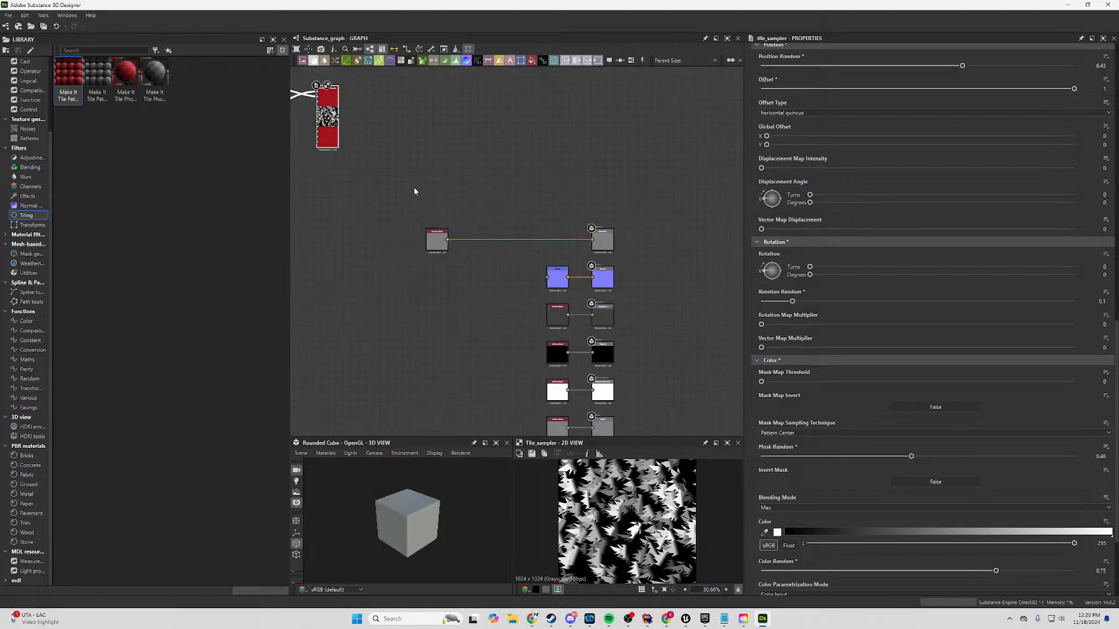
{"action": "left_click_drag", "start_coordinate": [339, 117], "coordinate": [593, 239]}
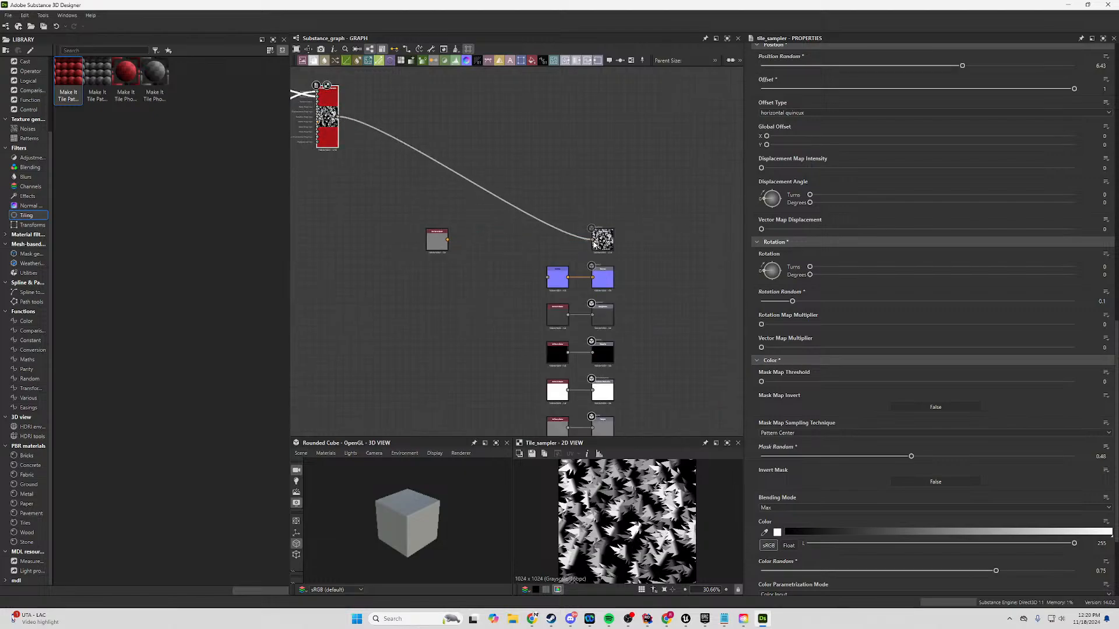
{"action": "scroll", "coordinate": [413, 523], "scroll_direction": "up", "scroll_amount": 4}
{"action": "left_click_drag", "start_coordinate": [441, 505], "coordinate": [392, 595]}
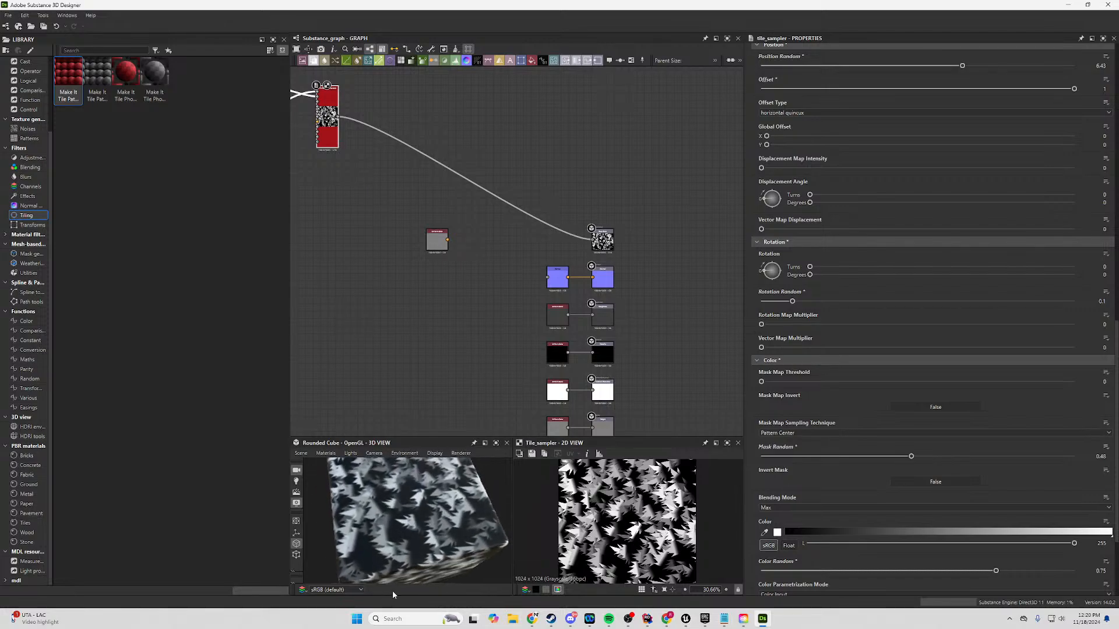
Connect the gradient Transformation 2D directly to the lower feather cluster's final Blend in place of the white mask.
{"action": "middle_click_drag", "start_coordinate": [448, 254], "coordinate": [587, 376]}
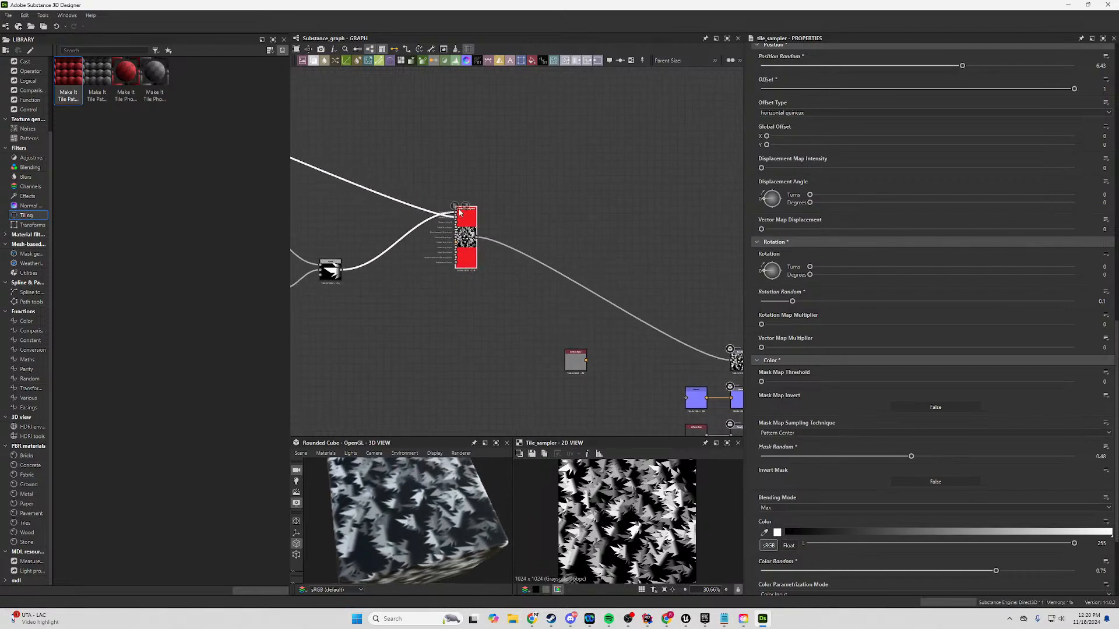
{"action": "middle_click_drag", "start_coordinate": [309, 152], "coordinate": [542, 229]}
{"action": "scroll", "coordinate": [470, 265], "scroll_direction": "up", "scroll_amount": 2}
{"action": "double_click", "coordinate": [423, 241]}
{"action": "middle_click_drag", "start_coordinate": [439, 203], "coordinate": [544, 176]}
{"action": "left_click_drag", "start_coordinate": [414, 208], "coordinate": [687, 341]}
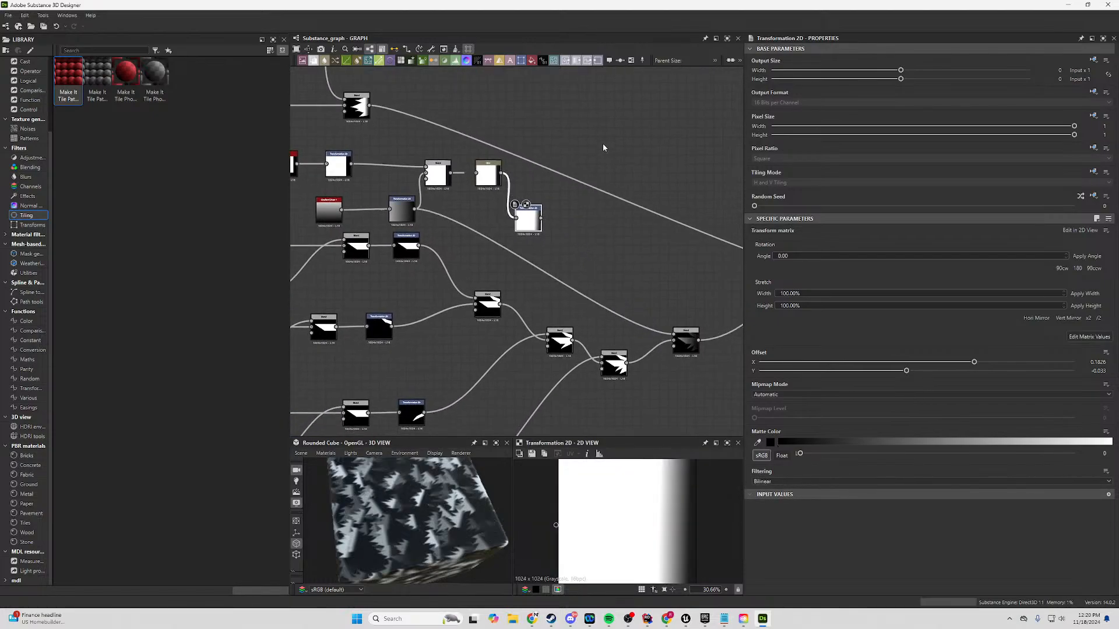
Connect the upper feather cluster's gradient Transformation 2D directly to its final Blend in place of the white mask.
{"action": "middle_click_drag", "start_coordinate": [581, 102], "coordinate": [567, 374]}
{"action": "scroll", "coordinate": [515, 340], "scroll_direction": "down", "scroll_amount": 3}
{"action": "scroll", "coordinate": [396, 249], "scroll_direction": "up", "scroll_amount": 2}
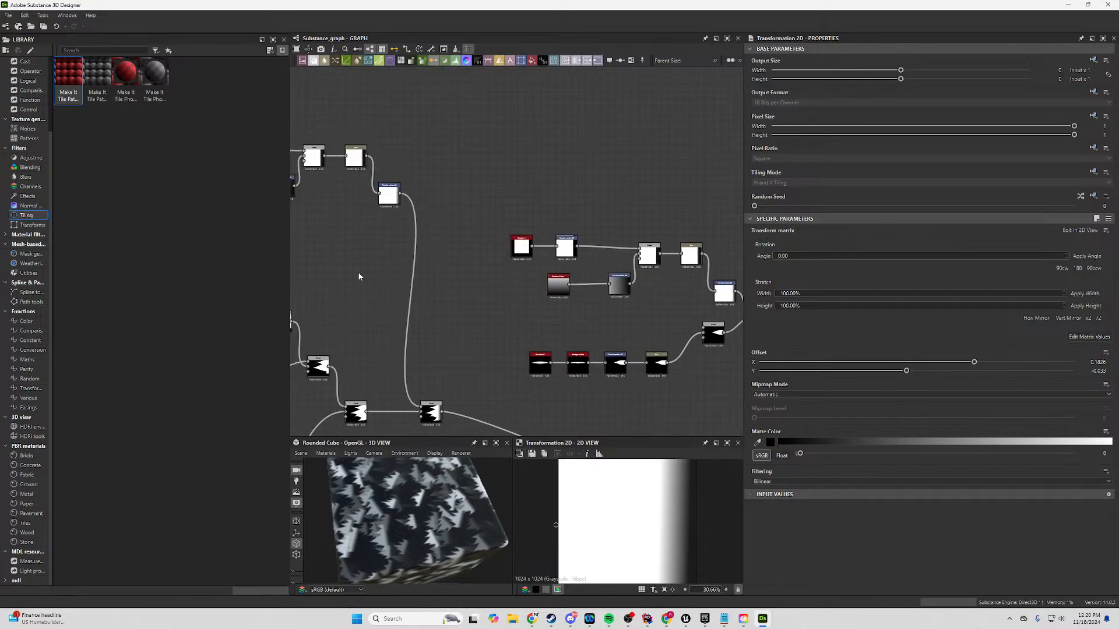
{"action": "middle_click_drag", "start_coordinate": [359, 274], "coordinate": [544, 251]}
{"action": "left_click_drag", "start_coordinate": [477, 164], "coordinate": [604, 385]}
Connect the single feather's gradient Transformation 2D to its final Blend, and check the darker feathers on the cube.
{"action": "middle_click_drag", "start_coordinate": [608, 304], "coordinate": [248, 250]}
{"action": "scroll", "coordinate": [586, 206], "scroll_direction": "up", "scroll_amount": 2}
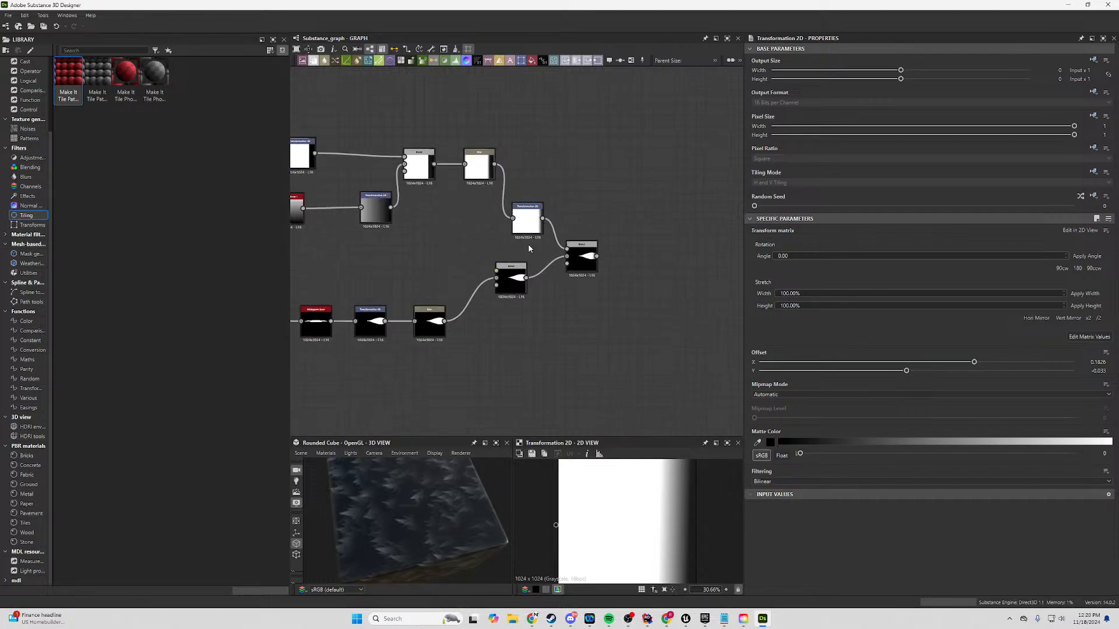
{"action": "scroll", "coordinate": [495, 320], "scroll_direction": "down", "scroll_amount": 2}
{"action": "left_click_drag", "start_coordinate": [445, 525], "coordinate": [412, 513]}
{"action": "scroll", "coordinate": [423, 515], "scroll_direction": "down", "scroll_amount": 3}
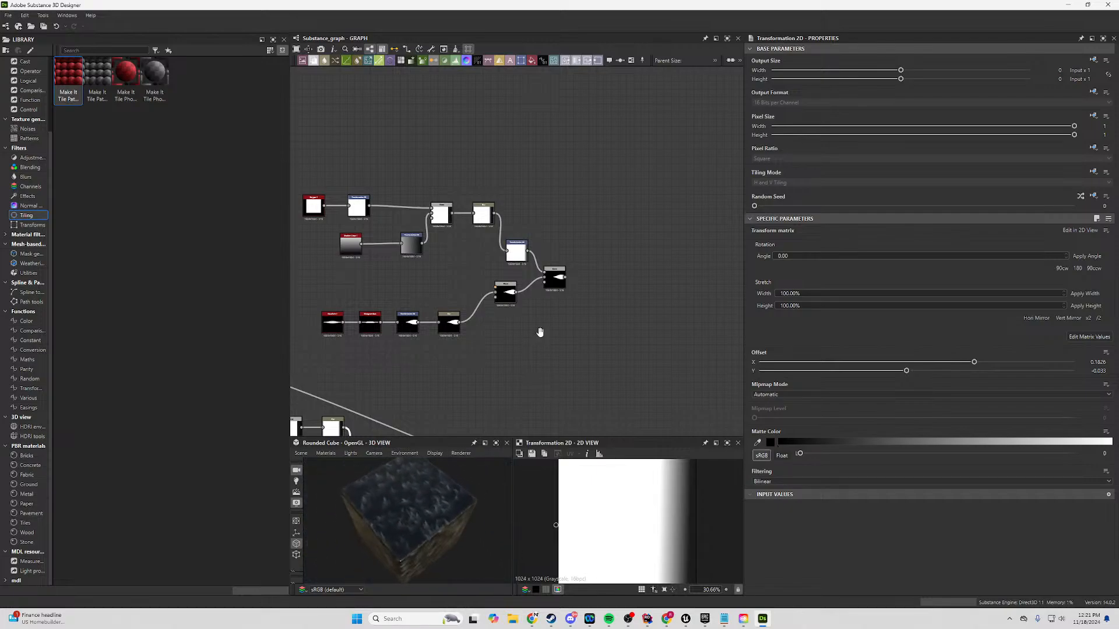
{"action": "middle_click_drag", "start_coordinate": [489, 298], "coordinate": [507, 232]}
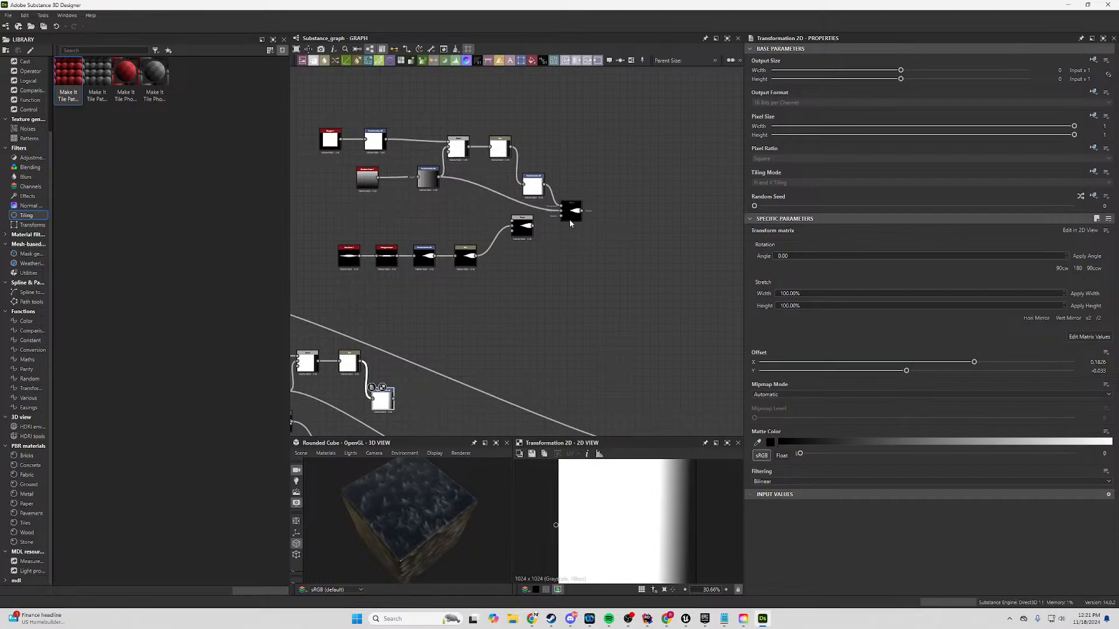
{"action": "middle_click_drag", "start_coordinate": [573, 282], "coordinate": [508, 159]}
Set the Tile Sampler's Pattern Input Number to 4.
{"action": "left_click", "coordinate": [587, 338]}
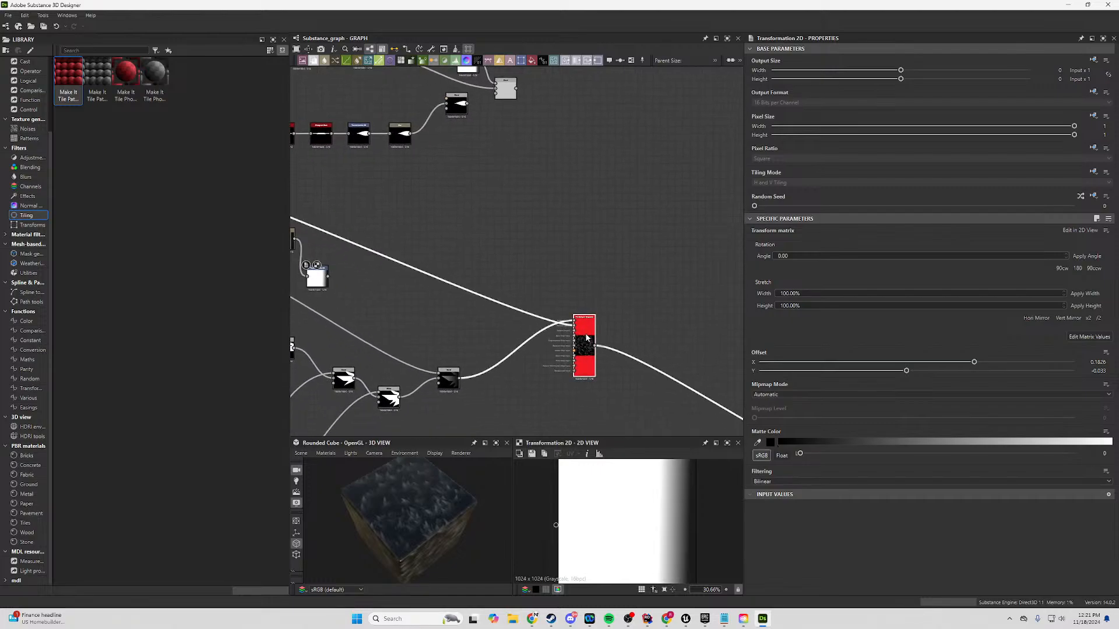
{"action": "double_click", "coordinate": [586, 345]}
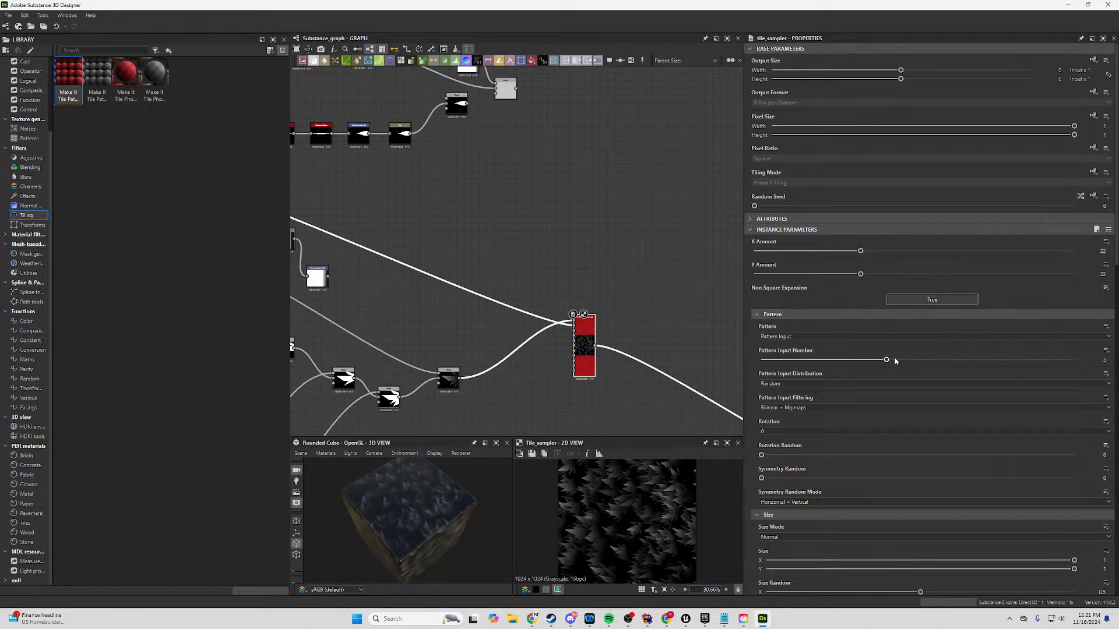
{"action": "left_click_drag", "start_coordinate": [910, 362], "coordinate": [941, 363]}
Rewire the single feather's final Blend with the gradient as foreground and the feather as background, and preview it.
{"action": "scroll", "coordinate": [589, 167], "scroll_direction": "up", "scroll_amount": 3}
{"action": "middle_click_drag", "start_coordinate": [495, 130], "coordinate": [491, 253]}
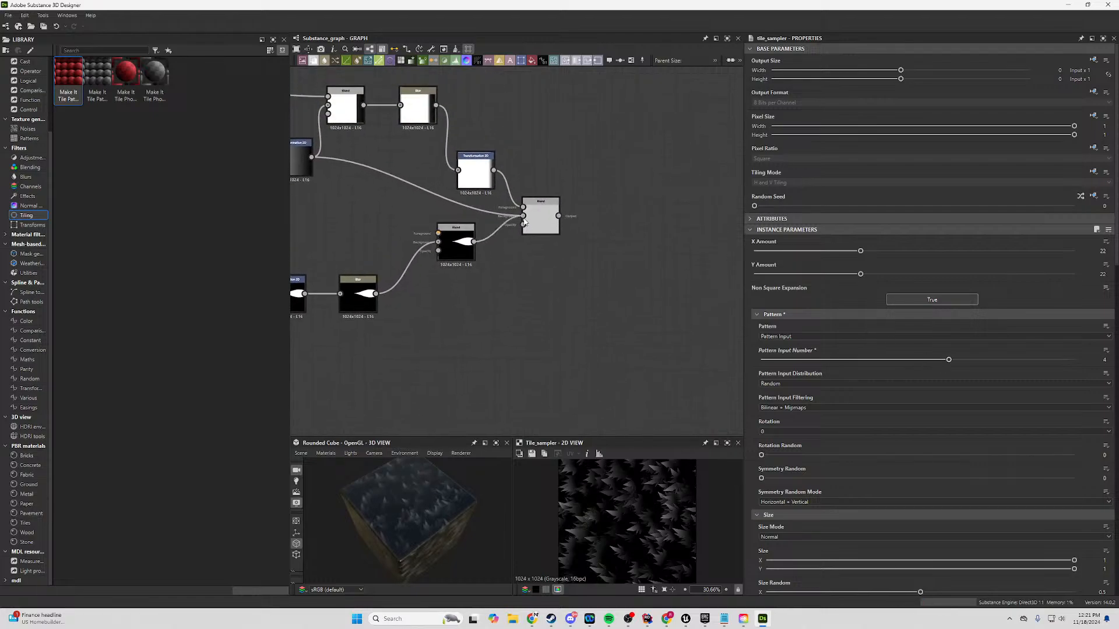
{"action": "mouse_move", "coordinate": [523, 216]}
{"action": "left_mouse_down"}
{"action": "mouse_move", "coordinate": [299, 162]}
{"action": "mouse_move", "coordinate": [523, 207]}
{"action": "left_mouse_up"}
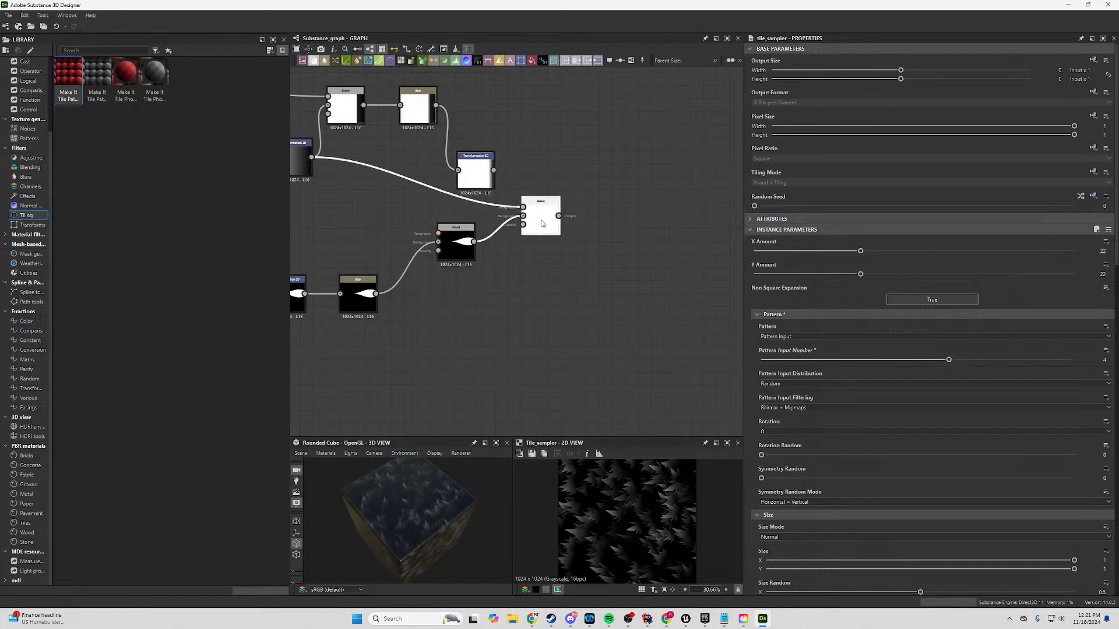
{"action": "double_click", "coordinate": [541, 220]}
Connect the single feather's final Blend to the Tile Sampler's third pattern input.
{"action": "middle_click_drag", "start_coordinate": [550, 306], "coordinate": [497, 174]}
{"action": "scroll", "coordinate": [497, 173], "scroll_direction": "down", "scroll_amount": 3}
{"action": "scroll", "coordinate": [502, 186], "scroll_direction": "down", "scroll_amount": 2}
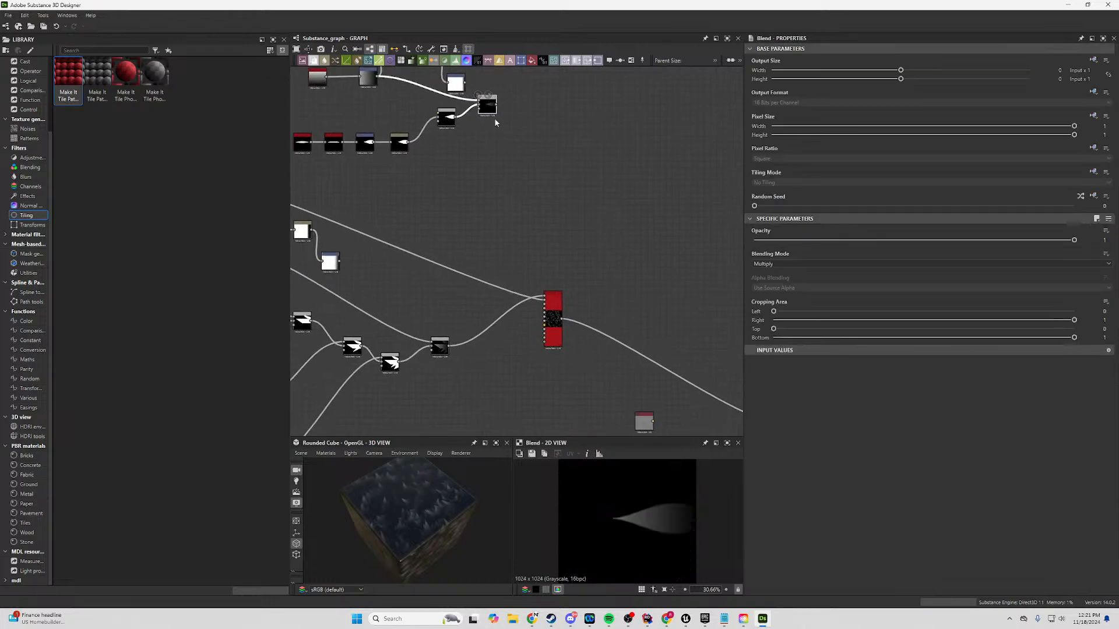
{"action": "double_click", "coordinate": [546, 307]}
Examine the scattered feather texture on the rounded cube up close and from several angles.
{"action": "scroll", "coordinate": [433, 537], "scroll_direction": "up", "scroll_amount": 5}
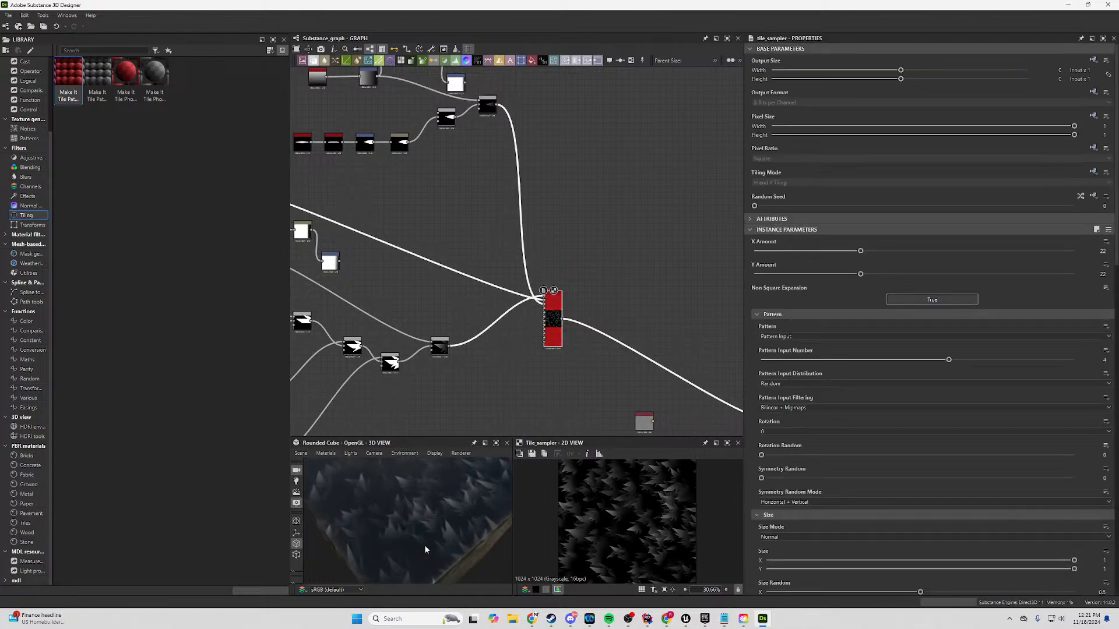
{"action": "left_click_drag", "start_coordinate": [425, 545], "coordinate": [439, 520]}
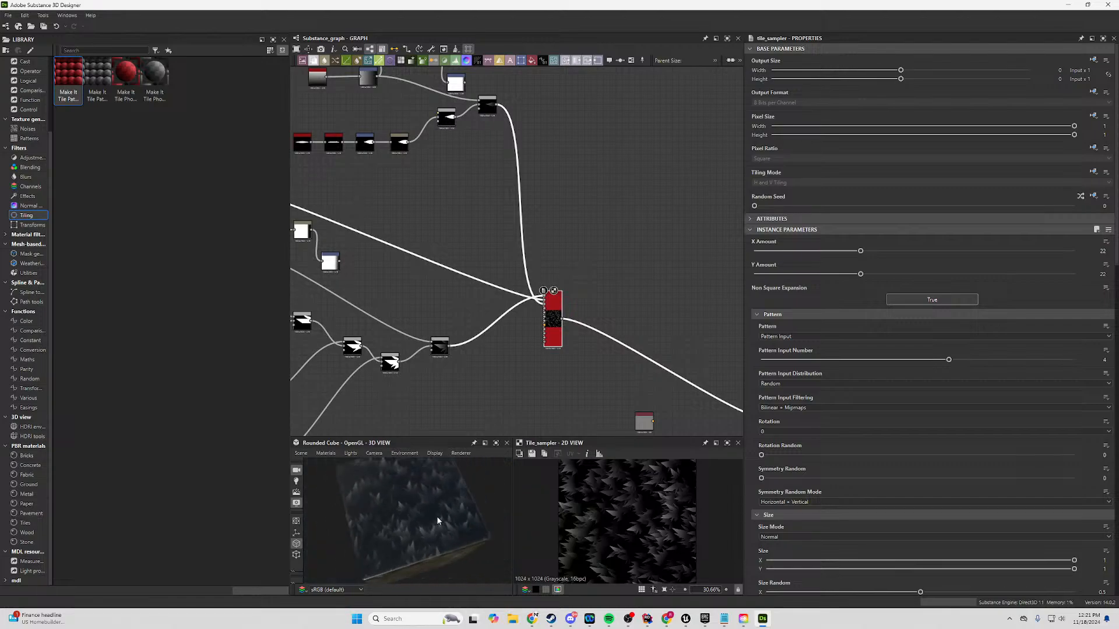
{"action": "scroll", "coordinate": [436, 510], "scroll_direction": "up", "scroll_amount": 6}
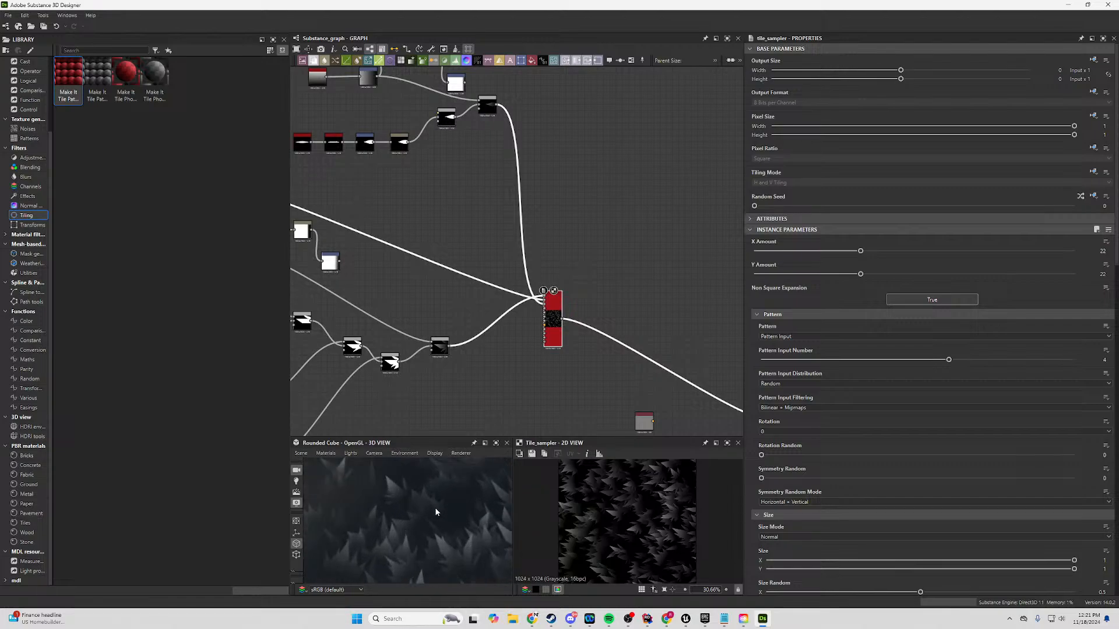
{"action": "scroll", "coordinate": [434, 509], "scroll_direction": "down", "scroll_amount": 4}
{"action": "left_click_drag", "start_coordinate": [434, 508], "coordinate": [392, 521]}
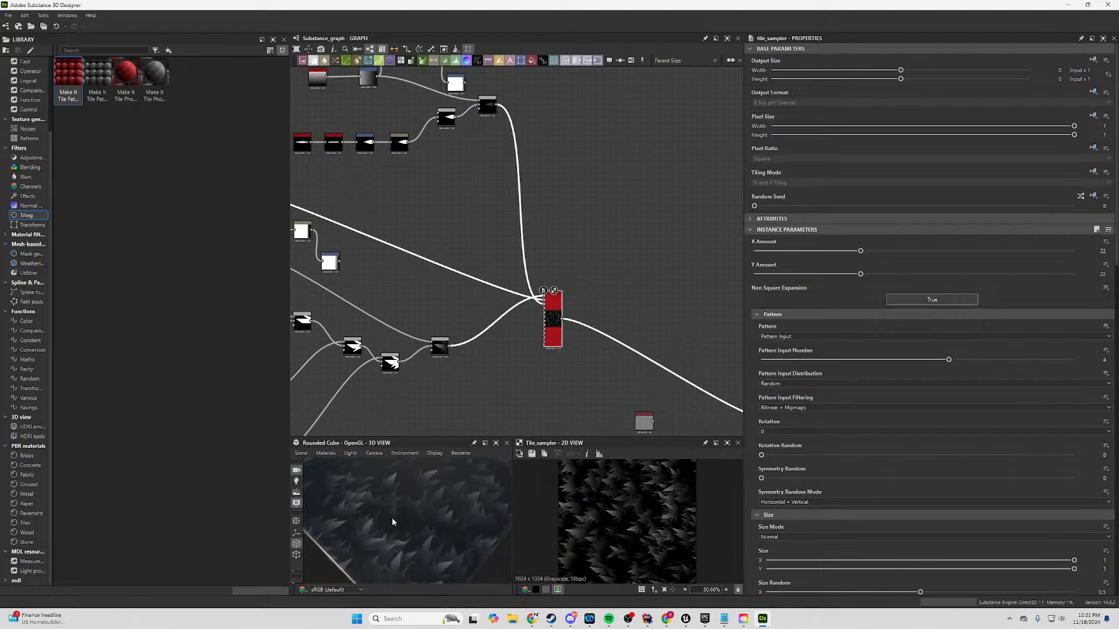
{"action": "scroll", "coordinate": [395, 514], "scroll_direction": "down", "scroll_amount": 4}
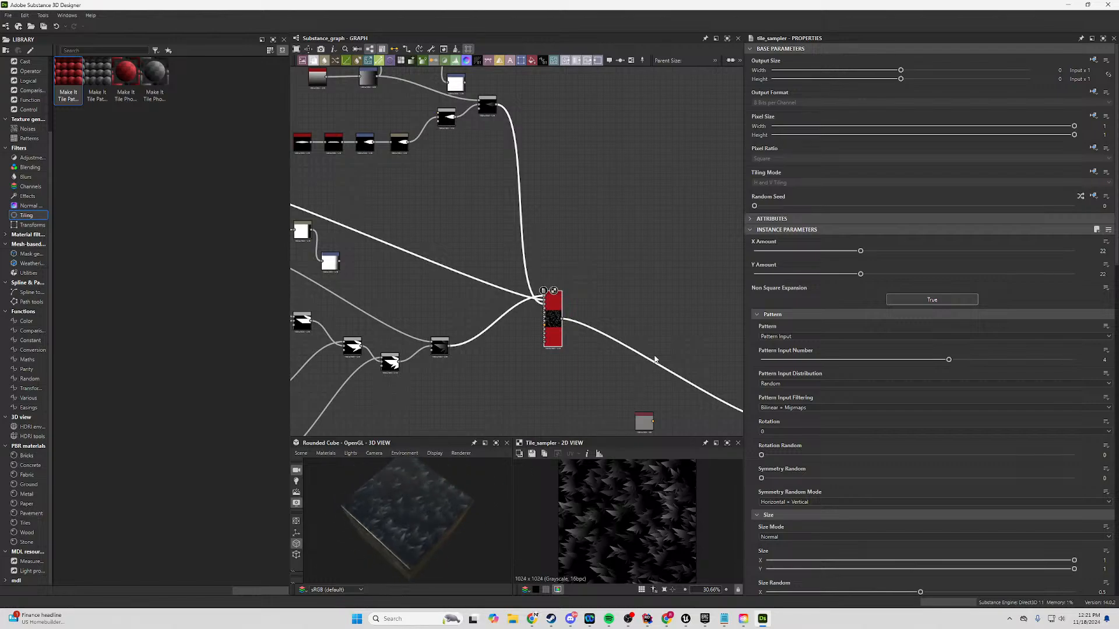
{"action": "middle_click_drag", "start_coordinate": [645, 343], "coordinate": [527, 169]}
{"action": "left_click_drag", "start_coordinate": [408, 513], "coordinate": [493, 497]}
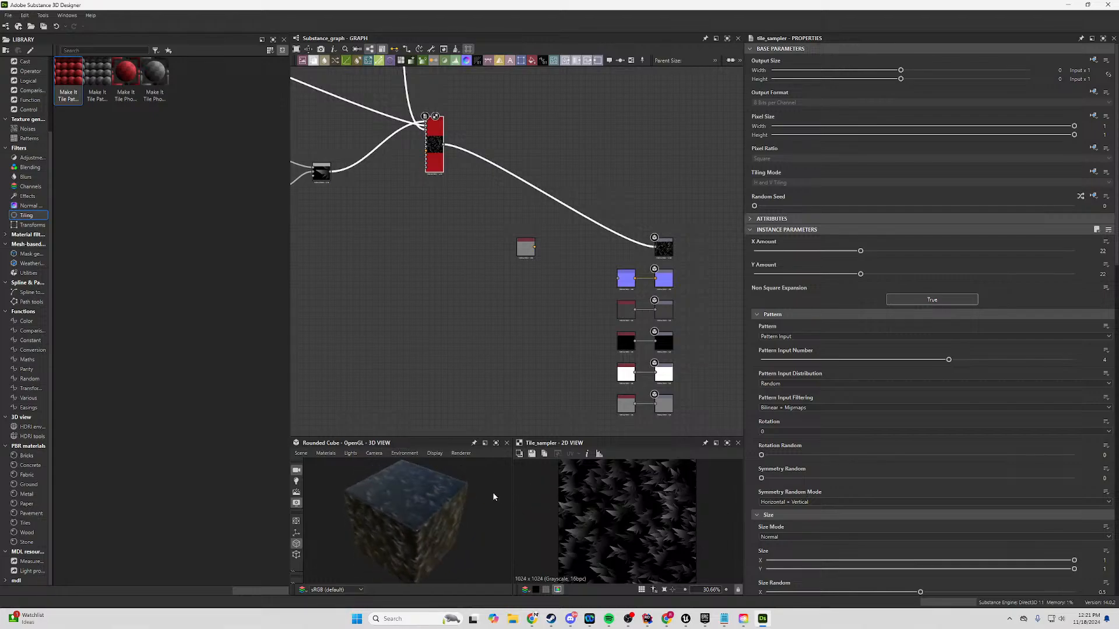
Move the base color output node beside the Tile Sampler, away from the other output nodes.
{"action": "left_click", "coordinate": [31, 27]}
{"action": "left_click", "coordinate": [558, 271]}
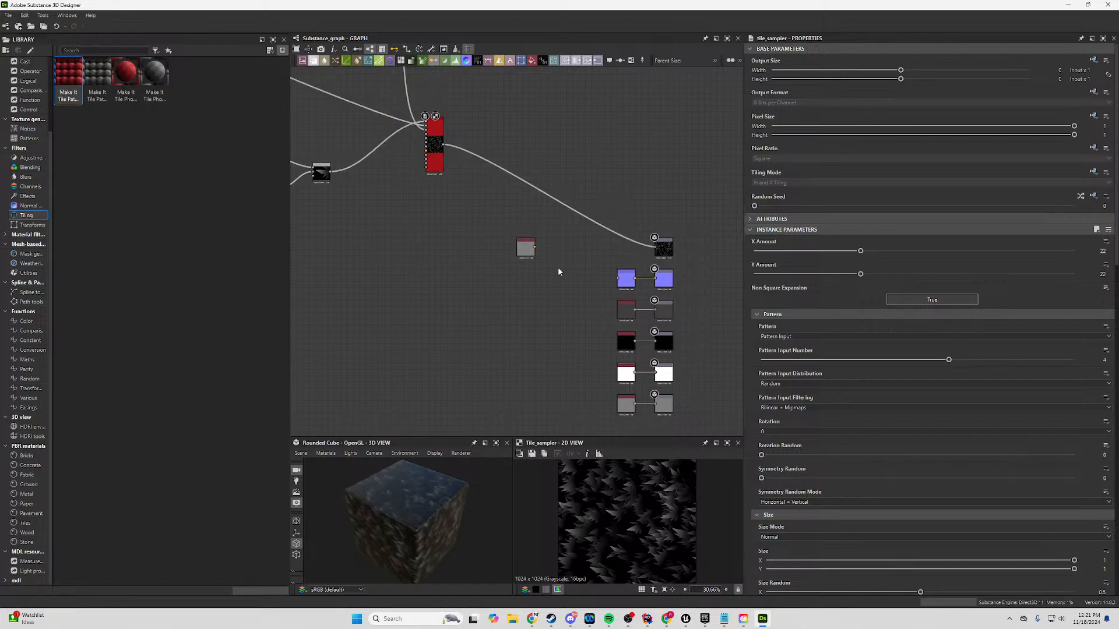
{"action": "left_click_drag", "start_coordinate": [668, 252], "coordinate": [573, 151]}
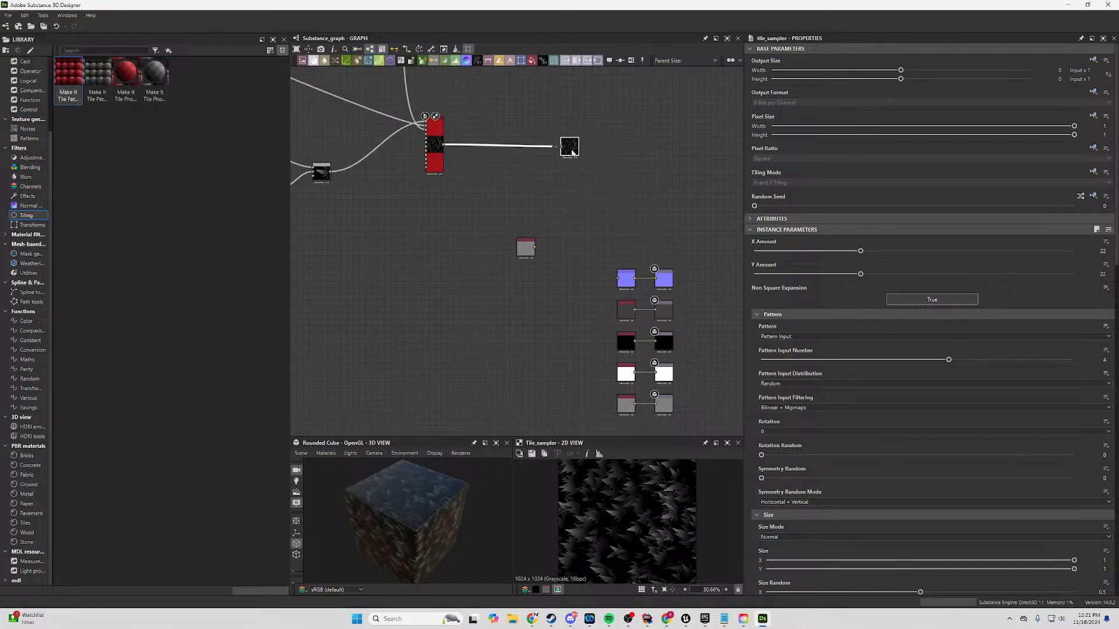
{"action": "scroll", "coordinate": [668, 352], "scroll_direction": "up", "scroll_amount": 5}
{"action": "middle_click_drag", "start_coordinate": [678, 377], "coordinate": [626, 318]}
{"action": "scroll", "coordinate": [600, 297], "scroll_direction": "down", "scroll_amount": 3}
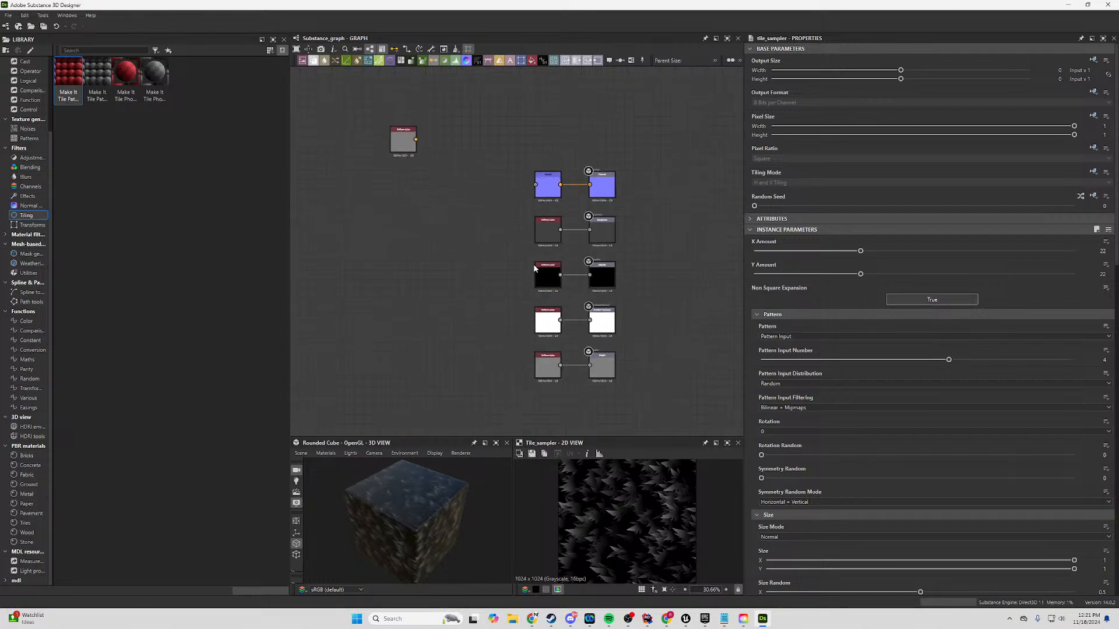
{"action": "scroll", "coordinate": [534, 265], "scroll_direction": "down", "scroll_amount": 2}
{"action": "middle_click_drag", "start_coordinate": [381, 161], "coordinate": [526, 331]}
{"action": "scroll", "coordinate": [630, 568], "scroll_direction": "down", "scroll_amount": 1}
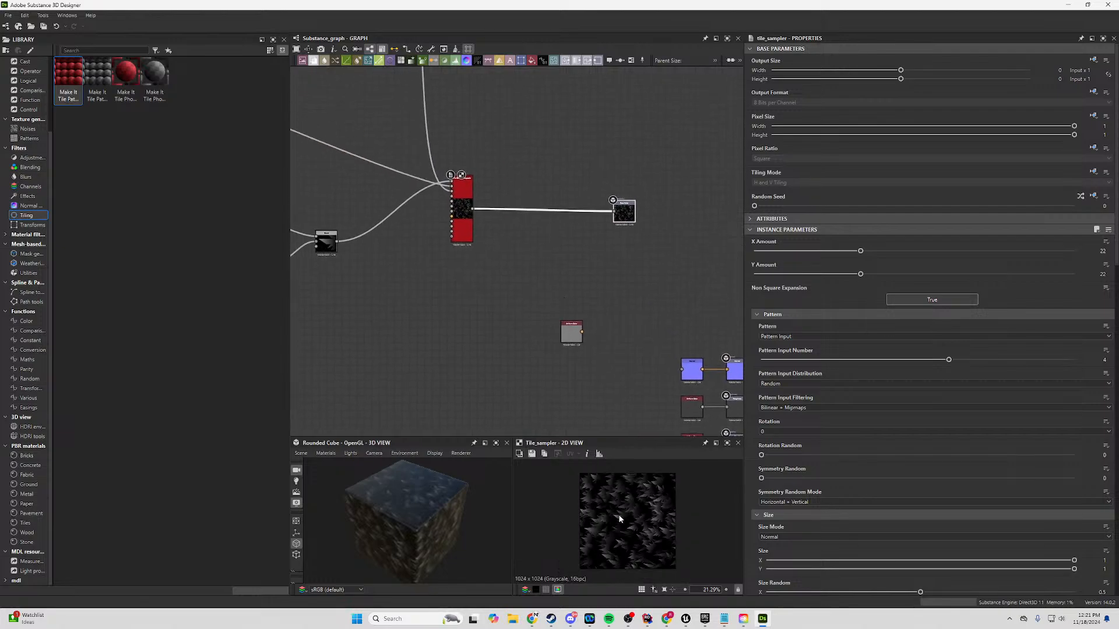
{"action": "right_click", "coordinate": [621, 213]}
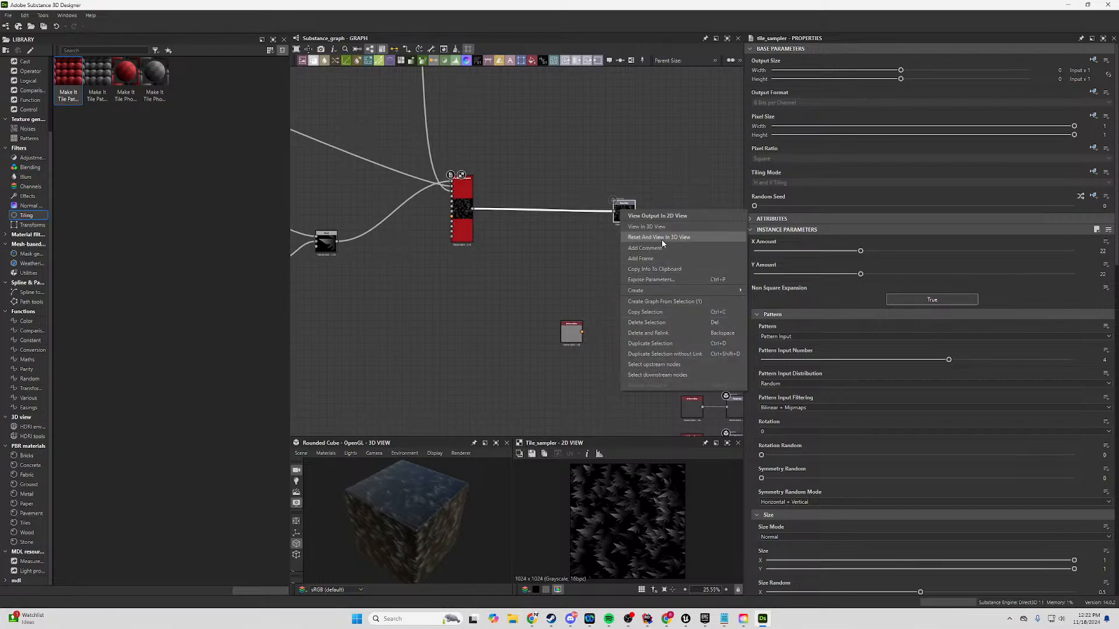
{"action": "left_click", "coordinate": [23, 18]}
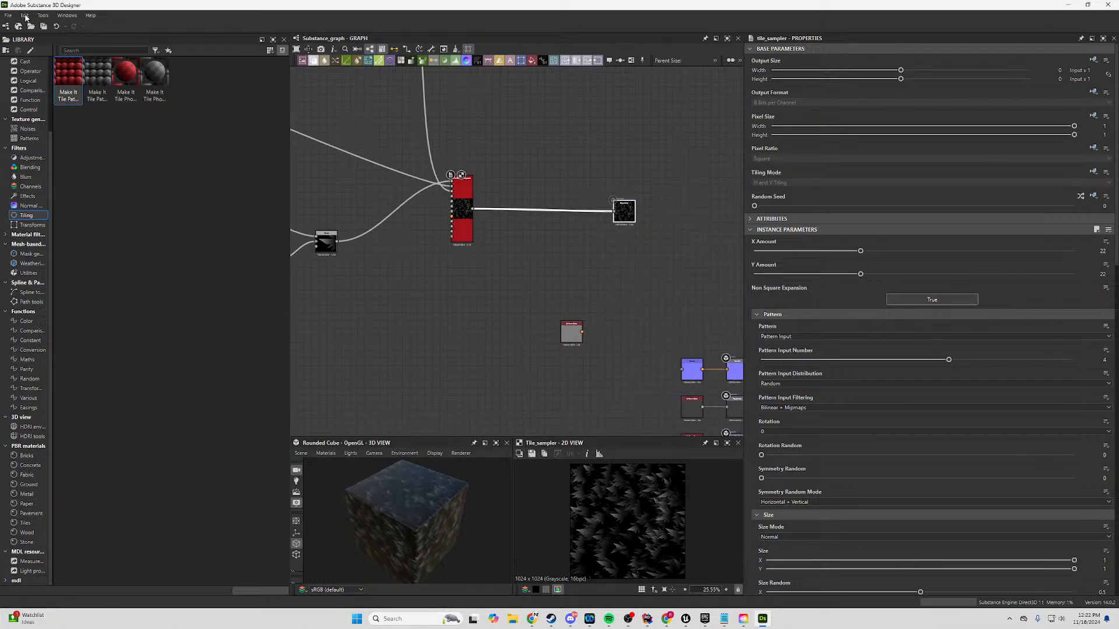
{"action": "left_click", "coordinate": [11, 16]}
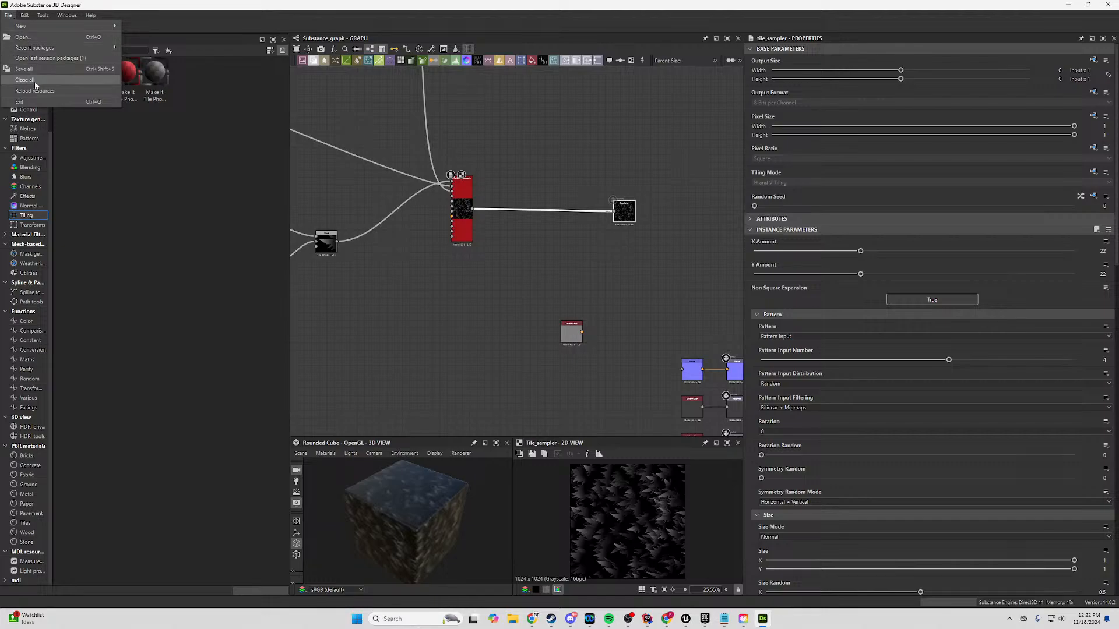
{"action": "mouse_move", "coordinate": [67, 17]}
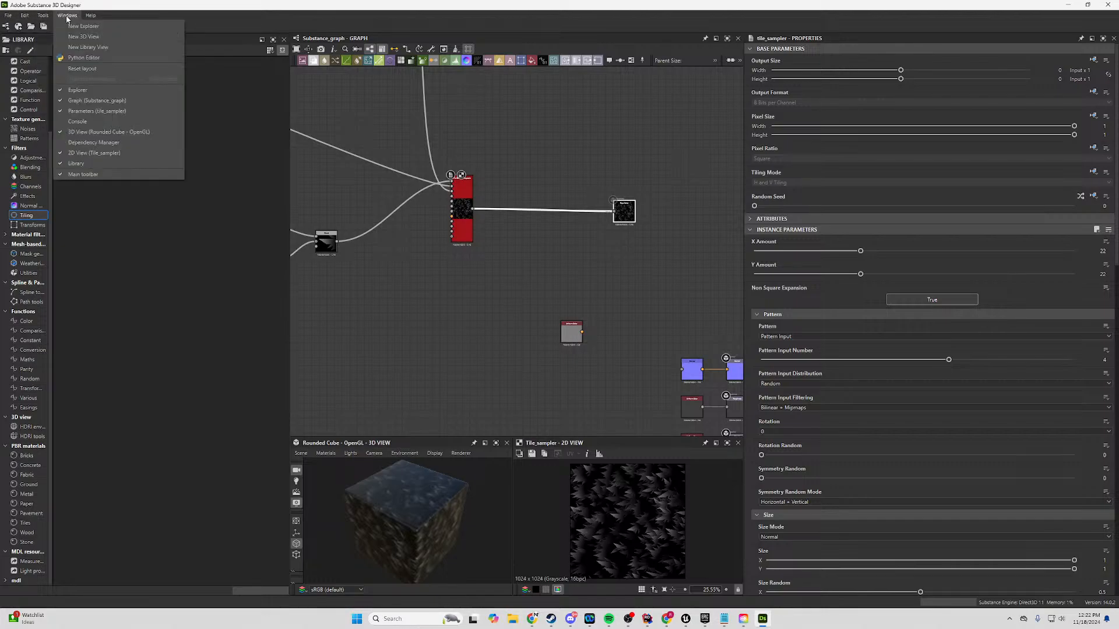
Examine the base color output node's properties and the commands available for it.
{"action": "mouse_move", "coordinate": [30, 20]}
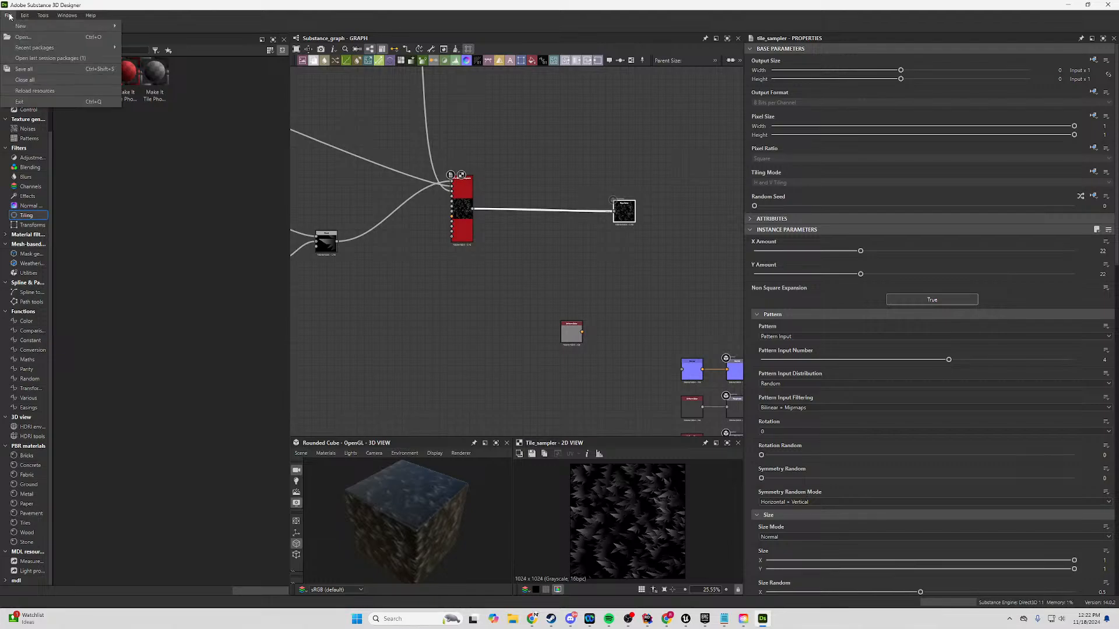
{"action": "left_click", "coordinate": [622, 211]}
{"action": "scroll", "coordinate": [609, 198], "scroll_direction": "up", "scroll_amount": 3}
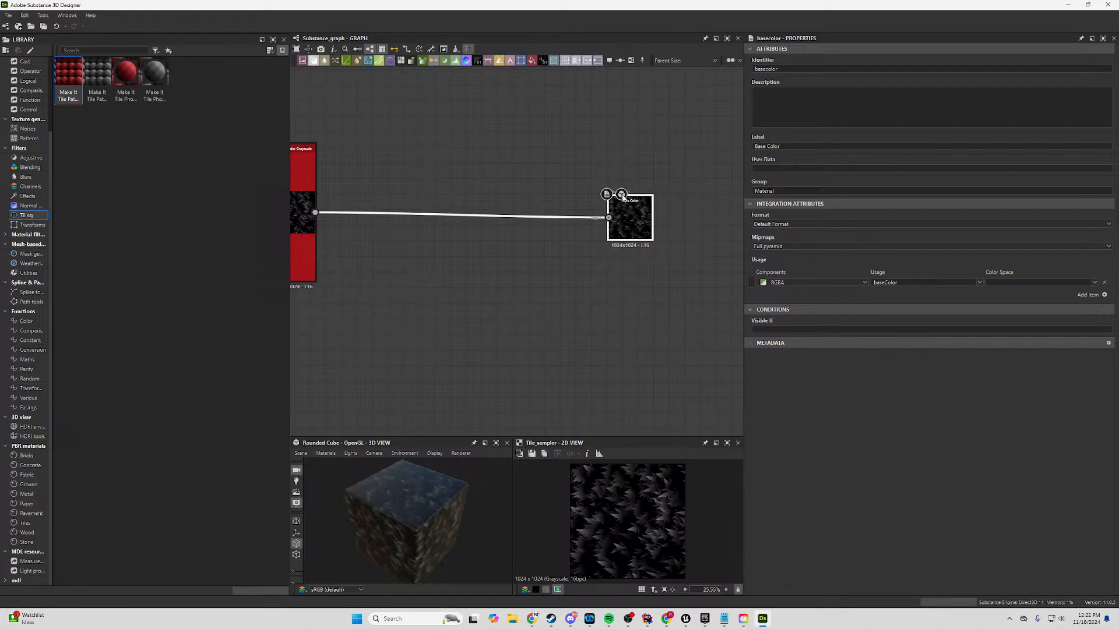
{"action": "right_click", "coordinate": [629, 225]}
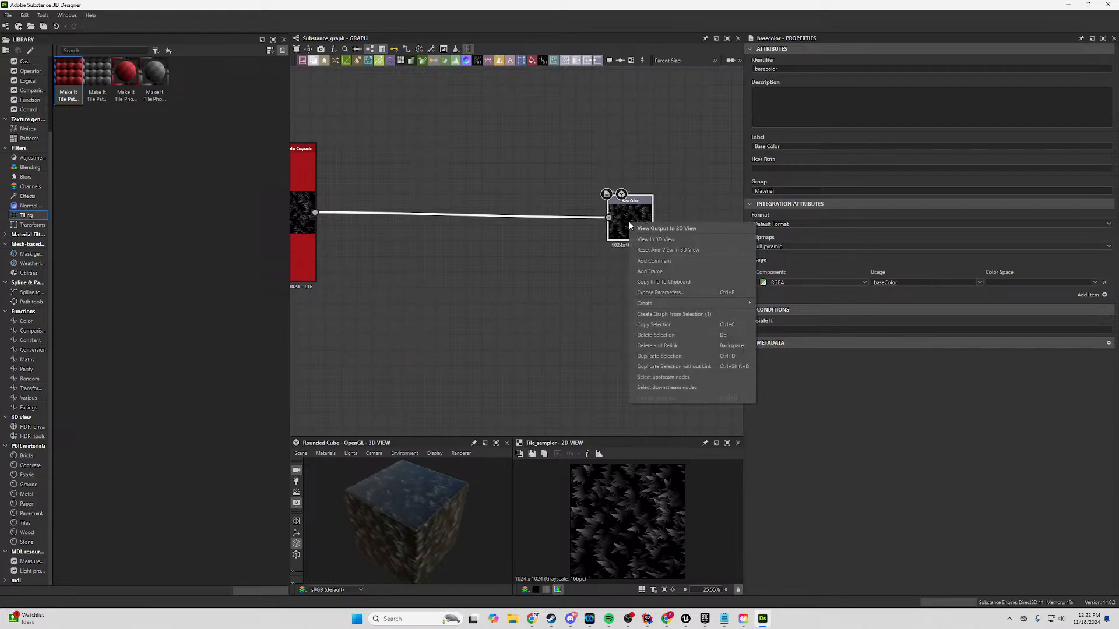
{"action": "mouse_move", "coordinate": [685, 304]}
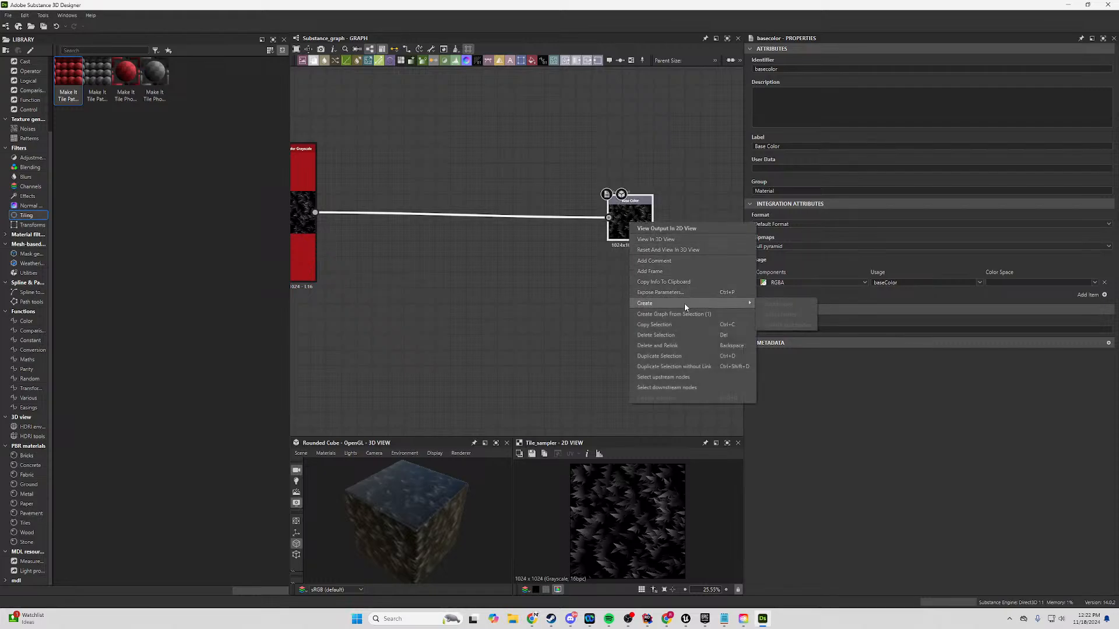
{"action": "left_click", "coordinate": [674, 388]}
{"action": "scroll", "coordinate": [355, 263], "scroll_direction": "down", "scroll_amount": 5}
{"action": "middle_click_drag", "start_coordinate": [460, 303], "coordinate": [412, 194]}
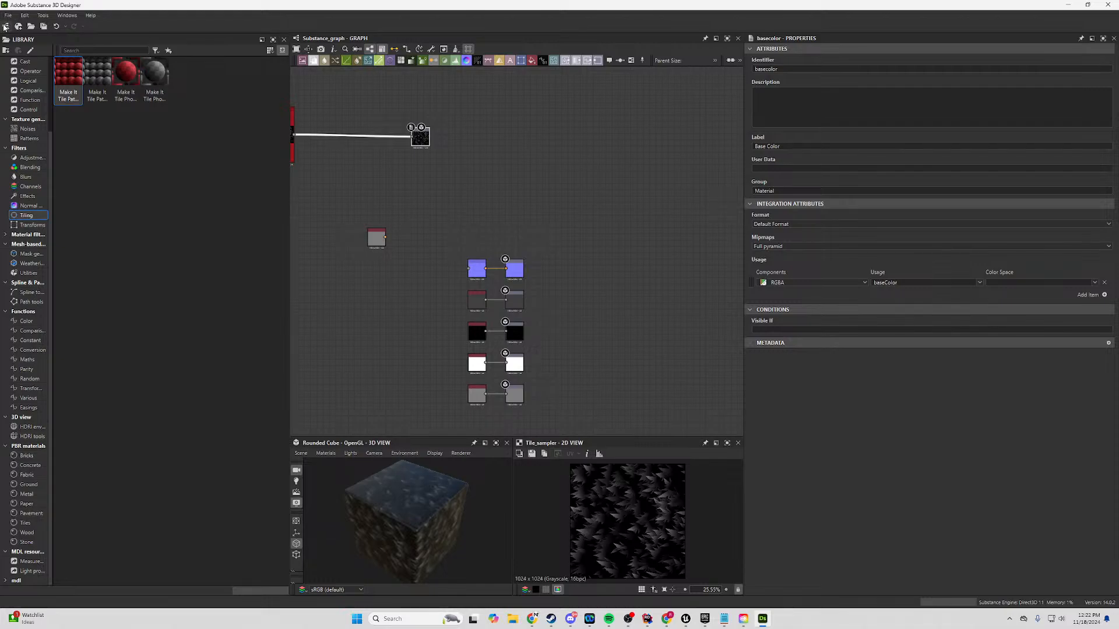
Start saving the package and browse to the Textures folder inside NazarusStudio on the GameDesign/Games (D:) drive.
{"action": "left_click", "coordinate": [8, 15]}
{"action": "left_click", "coordinate": [21, 69]}
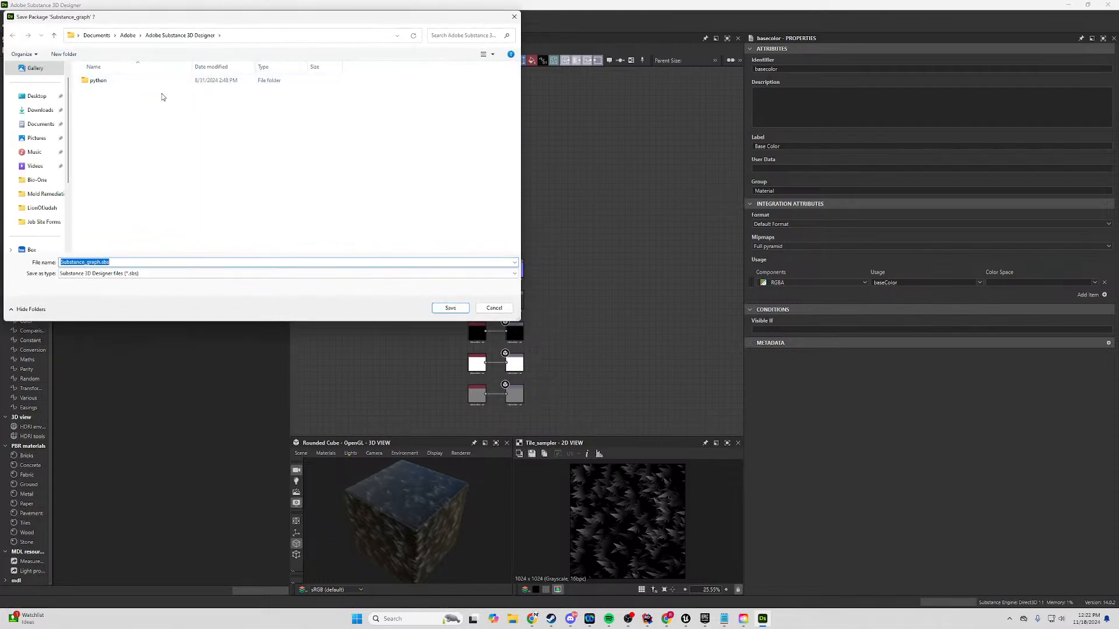
{"action": "scroll", "coordinate": [38, 210], "scroll_direction": "down", "scroll_amount": 3}
{"action": "left_click", "coordinate": [43, 207]}
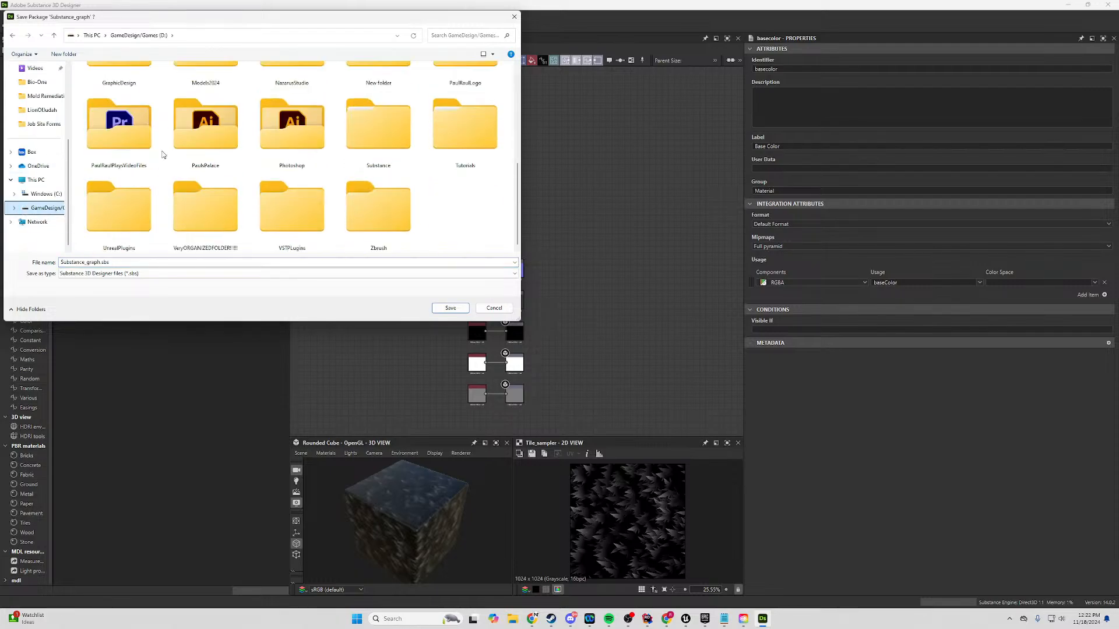
{"action": "scroll", "coordinate": [349, 168], "scroll_direction": "up", "scroll_amount": 3}
{"action": "double_click", "coordinate": [289, 197]}
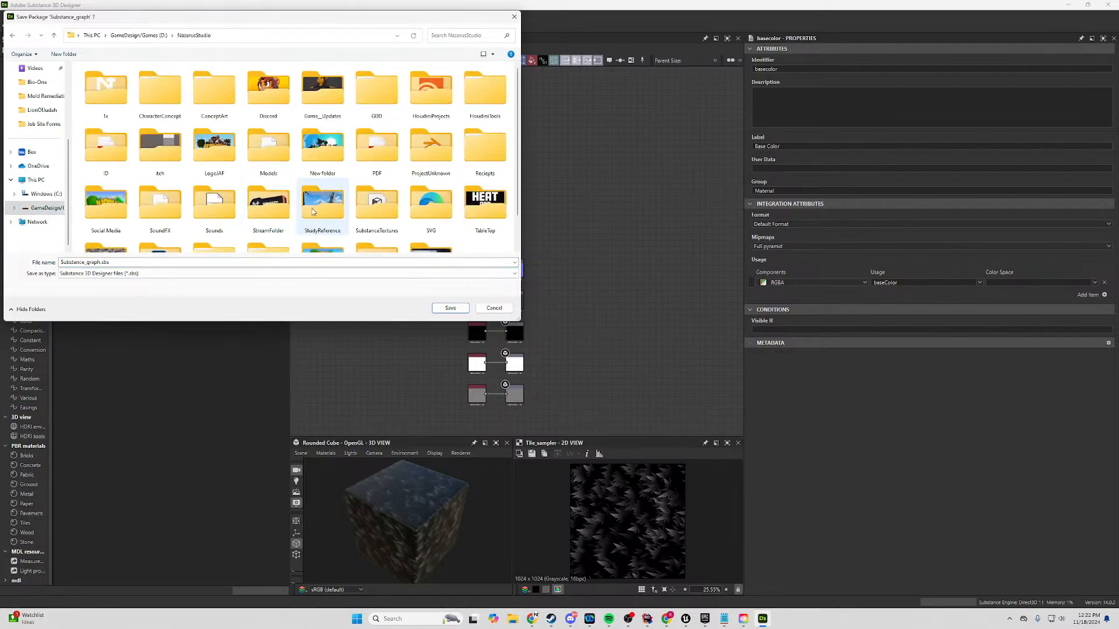
{"action": "scroll", "coordinate": [214, 210], "scroll_direction": "down", "scroll_amount": 1}
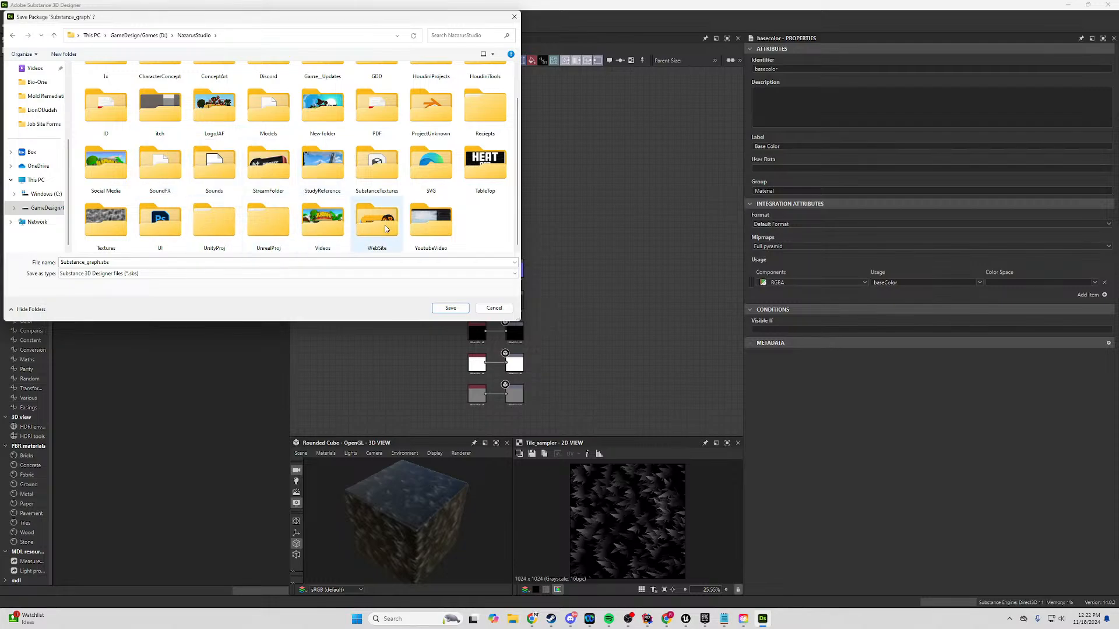
{"action": "scroll", "coordinate": [116, 164], "scroll_direction": "up", "scroll_amount": 1}
{"action": "left_click", "coordinate": [112, 218]}
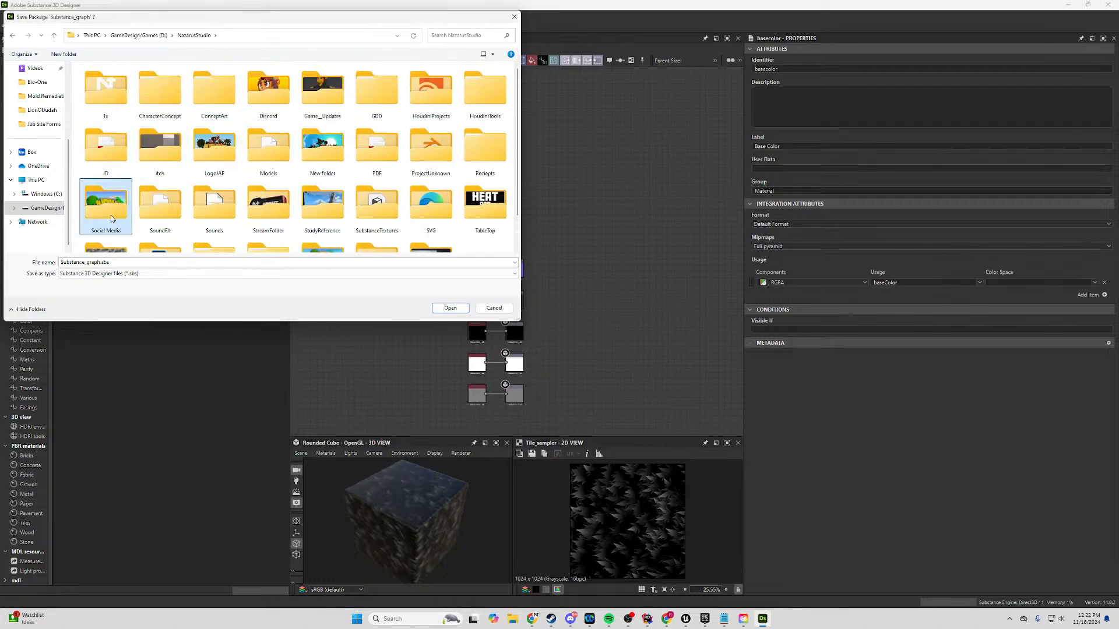
{"action": "scroll", "coordinate": [112, 219], "scroll_direction": "down", "scroll_amount": 1}
{"action": "double_click", "coordinate": [113, 219]}
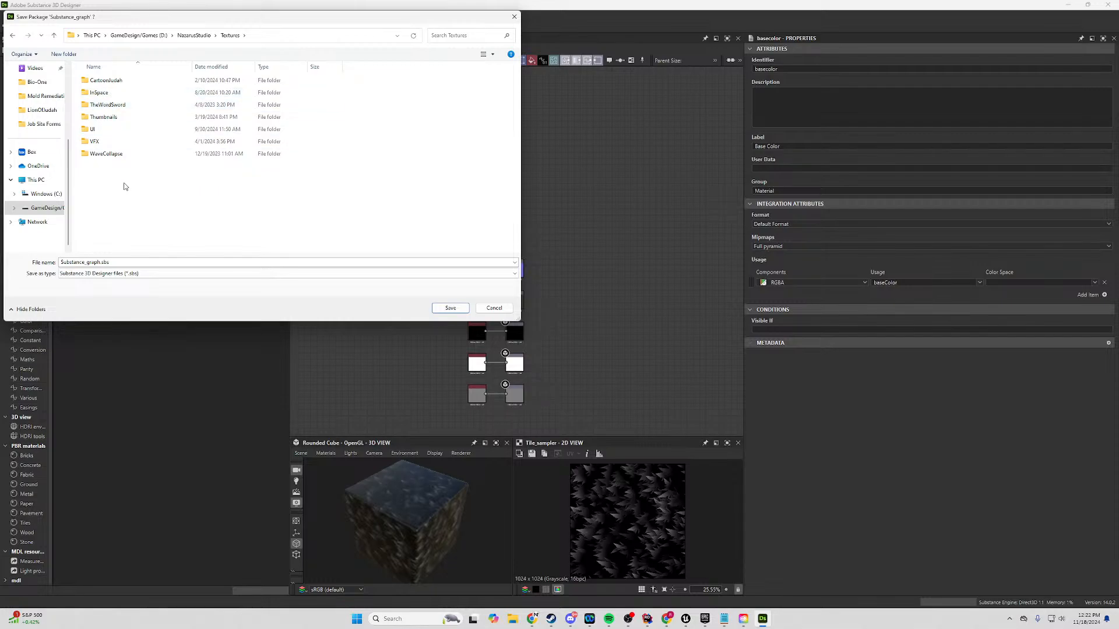
Create a folder named Grass inside Textures and save the package in it under a file name starting with Stylized.
{"action": "right_click", "coordinate": [115, 198]}
{"action": "mouse_move", "coordinate": [165, 310]}
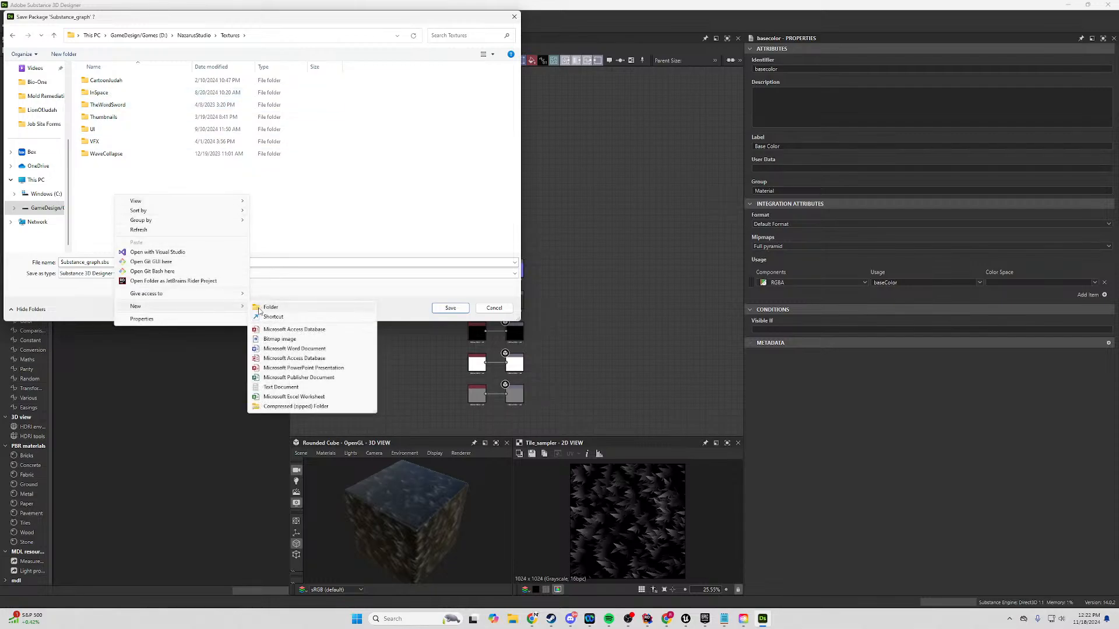
{"action": "left_click", "coordinate": [268, 304]}
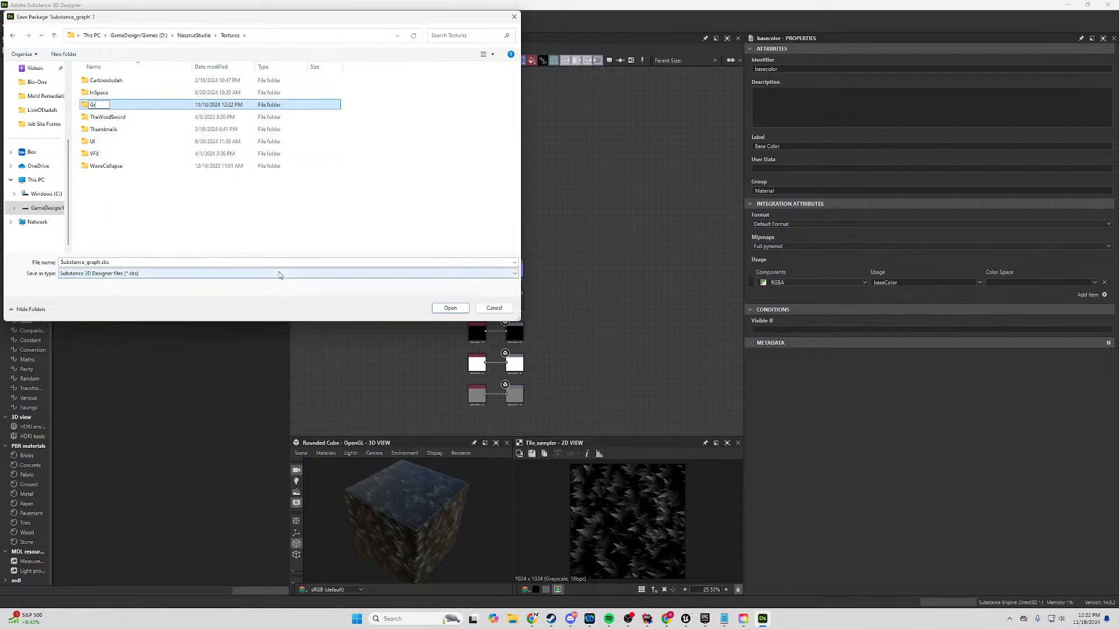
{"action": "key", "text": "Return"}
{"action": "left_click", "coordinate": [464, 312]}
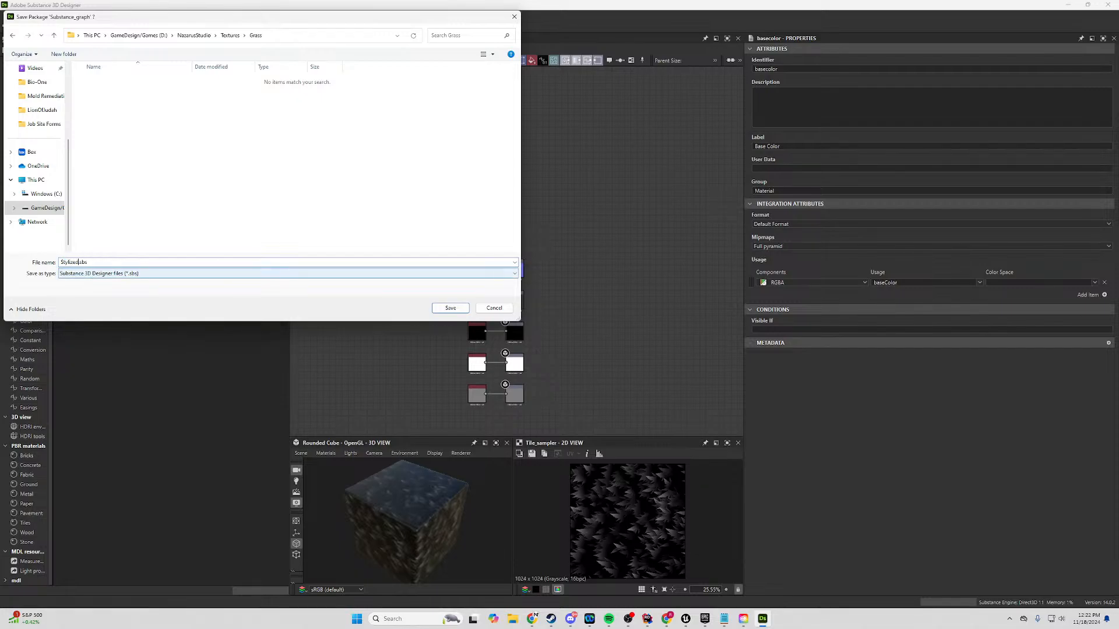
{"action": "key", "text": "Return"}
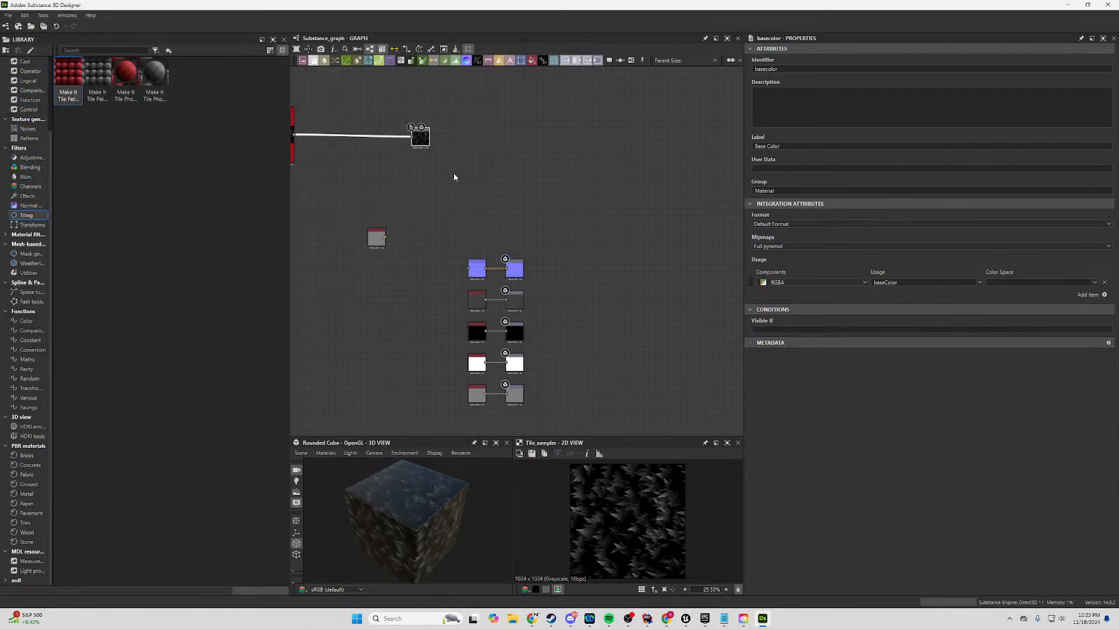
Preview the base color output node's texture in the 2D view.
{"action": "scroll", "coordinate": [579, 204], "scroll_direction": "up", "scroll_amount": 2}
{"action": "right_click", "coordinate": [643, 229]}
{"action": "left_click", "coordinate": [447, 223]}
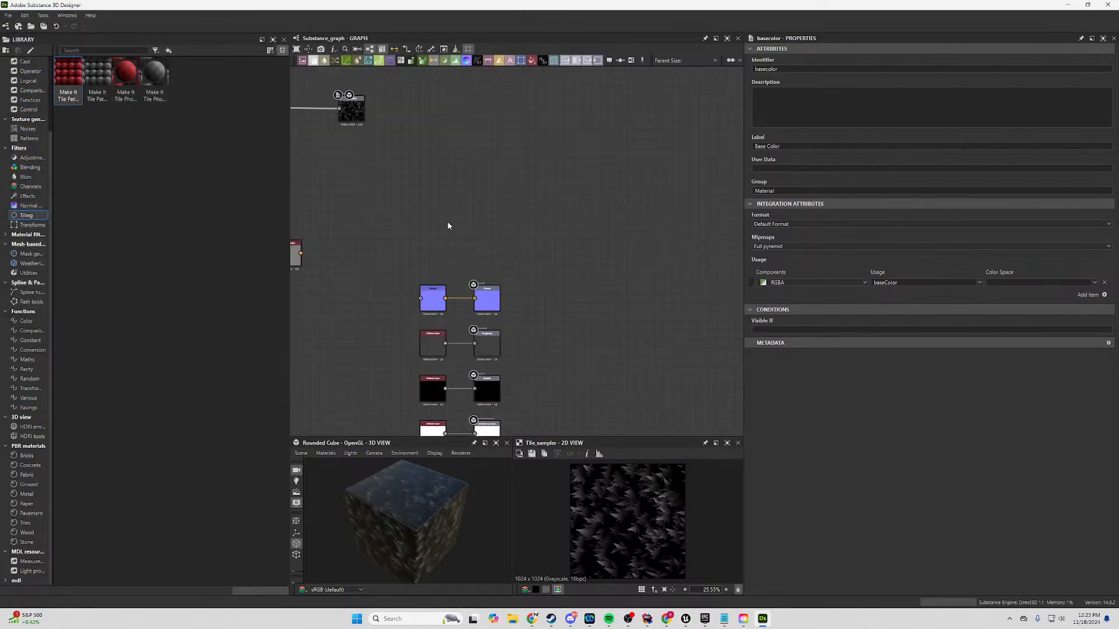
{"action": "middle_click_drag", "start_coordinate": [365, 182], "coordinate": [533, 213]}
{"action": "double_click", "coordinate": [514, 149]}
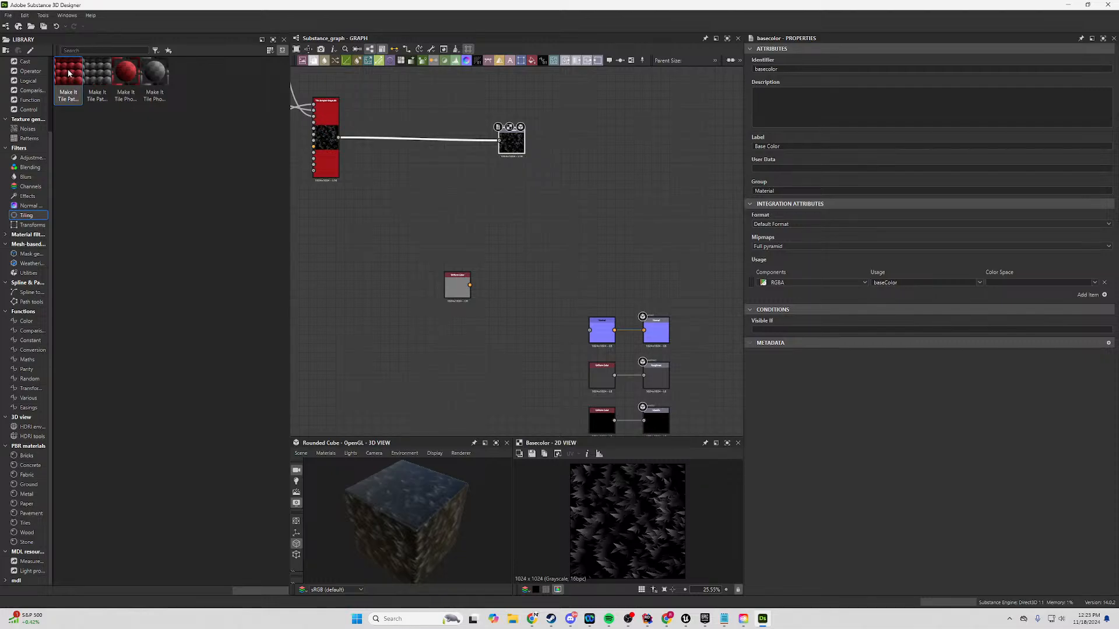
{"action": "left_click", "coordinate": [67, 15]}
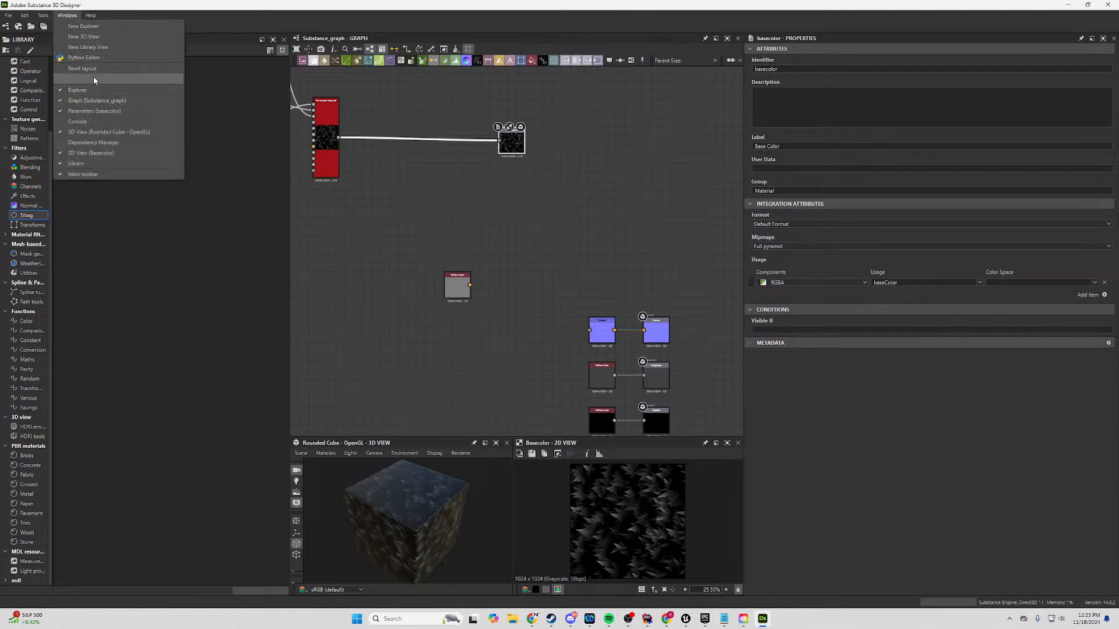
{"action": "left_click", "coordinate": [101, 27]}
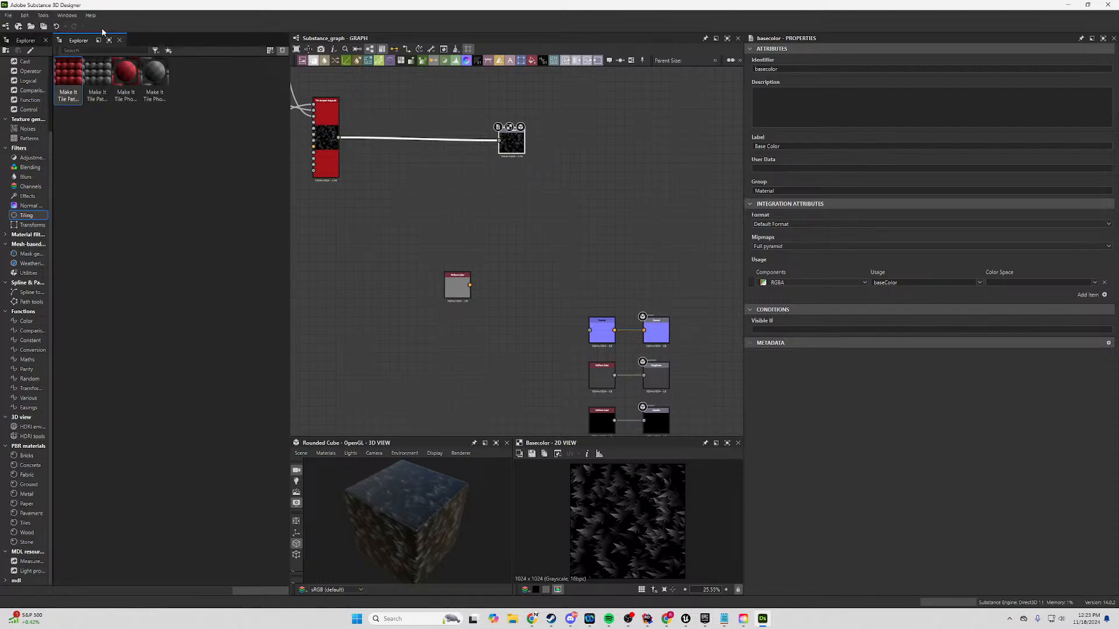
{"action": "left_click", "coordinate": [120, 40]}
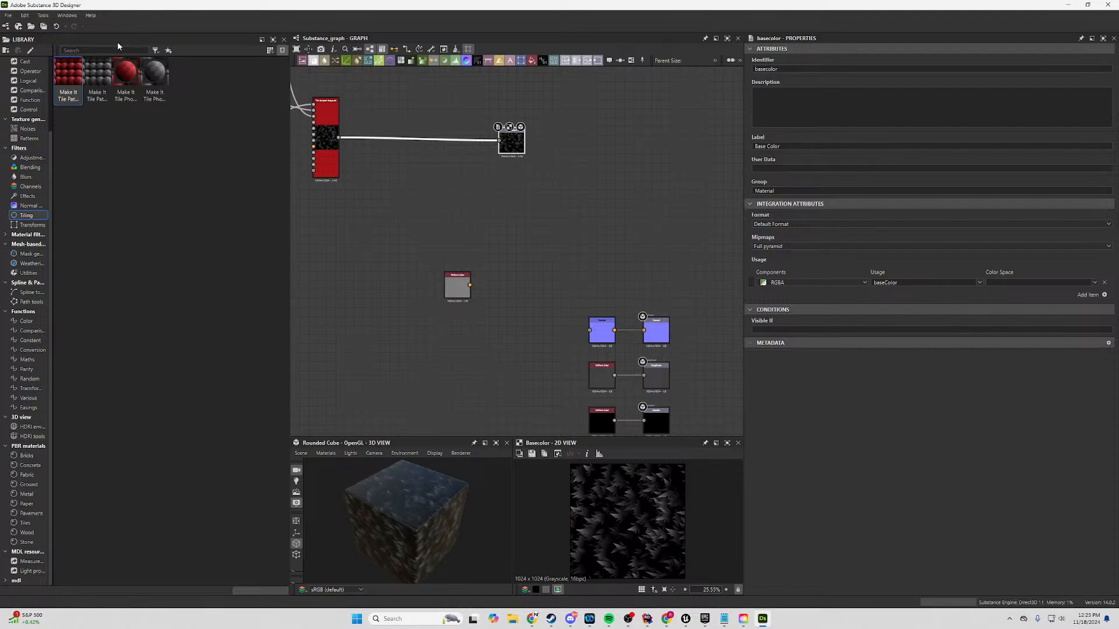
Show the Atomic nodes category in the library.
{"action": "scroll", "coordinate": [26, 138], "scroll_direction": "up", "scroll_amount": 3}
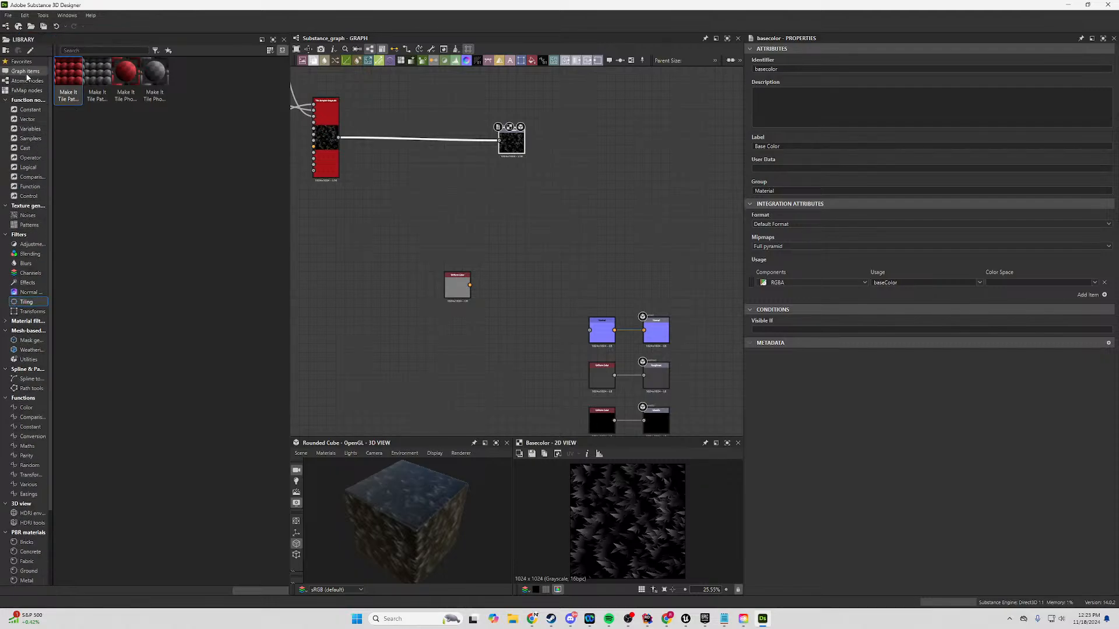
{"action": "left_click", "coordinate": [27, 80]}
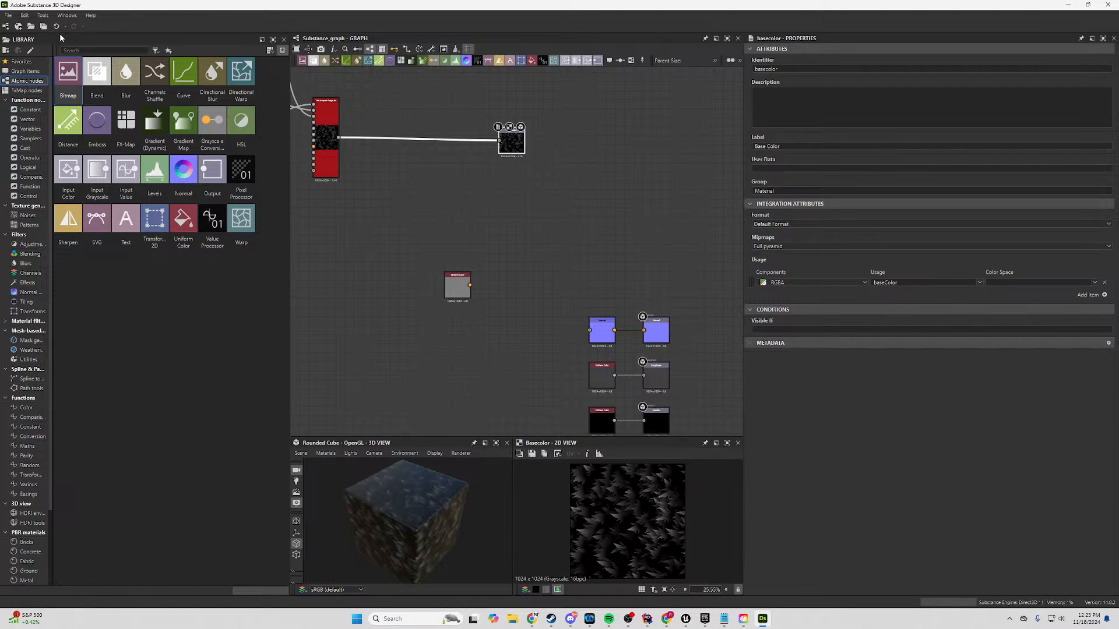
Try out the Dependency Manager and a second Library panel, closing each one again.
{"action": "left_click", "coordinate": [62, 16]}
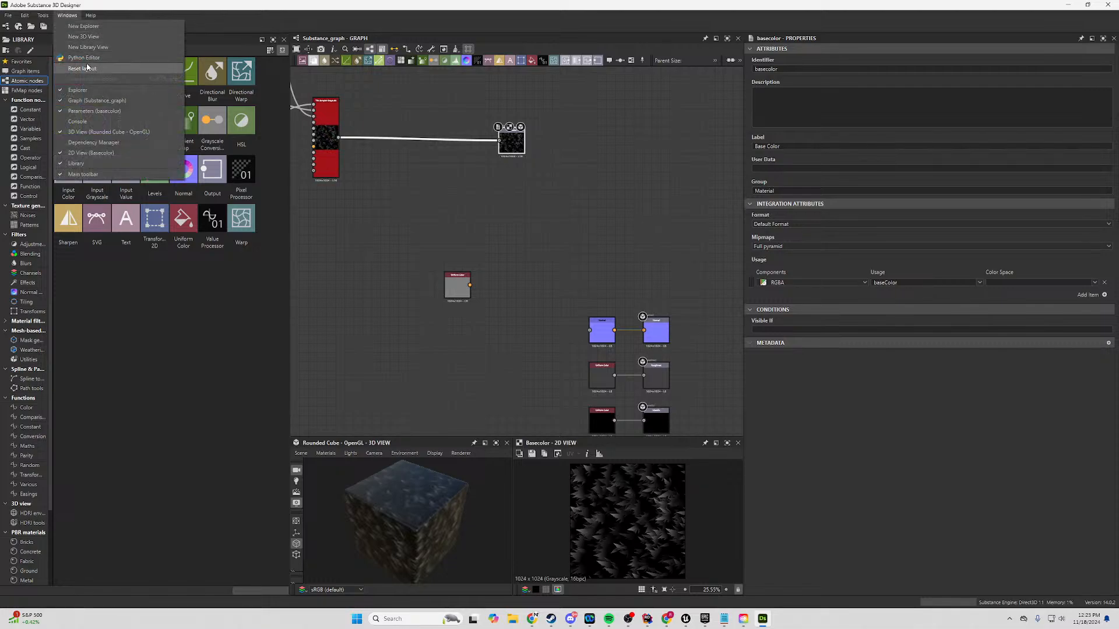
{"action": "left_click", "coordinate": [101, 143]}
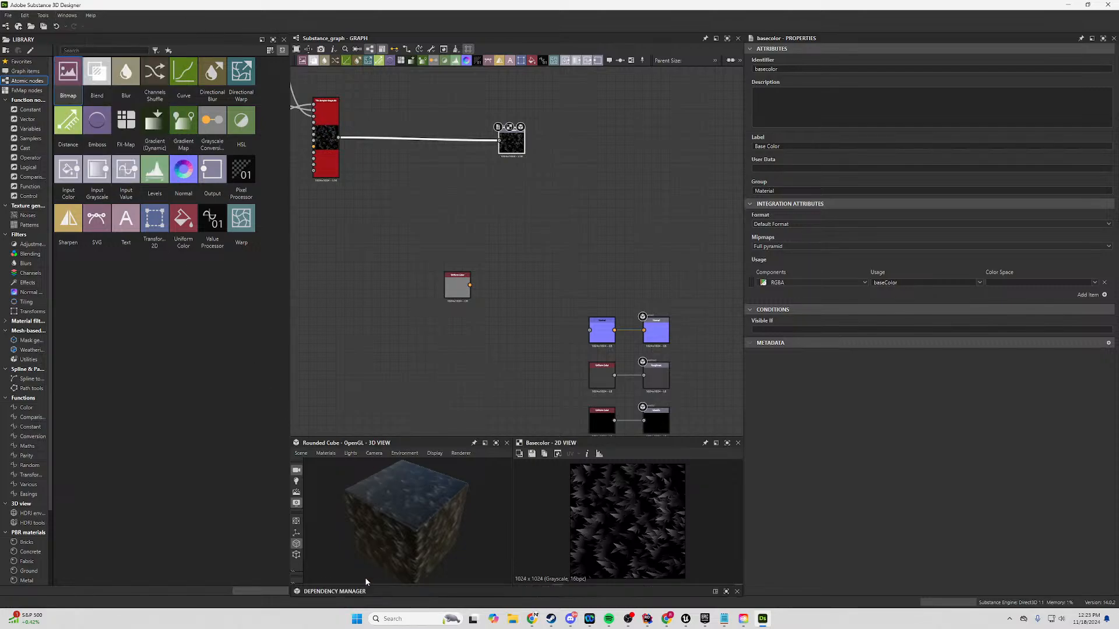
{"action": "left_click_drag", "start_coordinate": [347, 592], "coordinate": [409, 509]}
{"action": "left_click", "coordinate": [789, 506]}
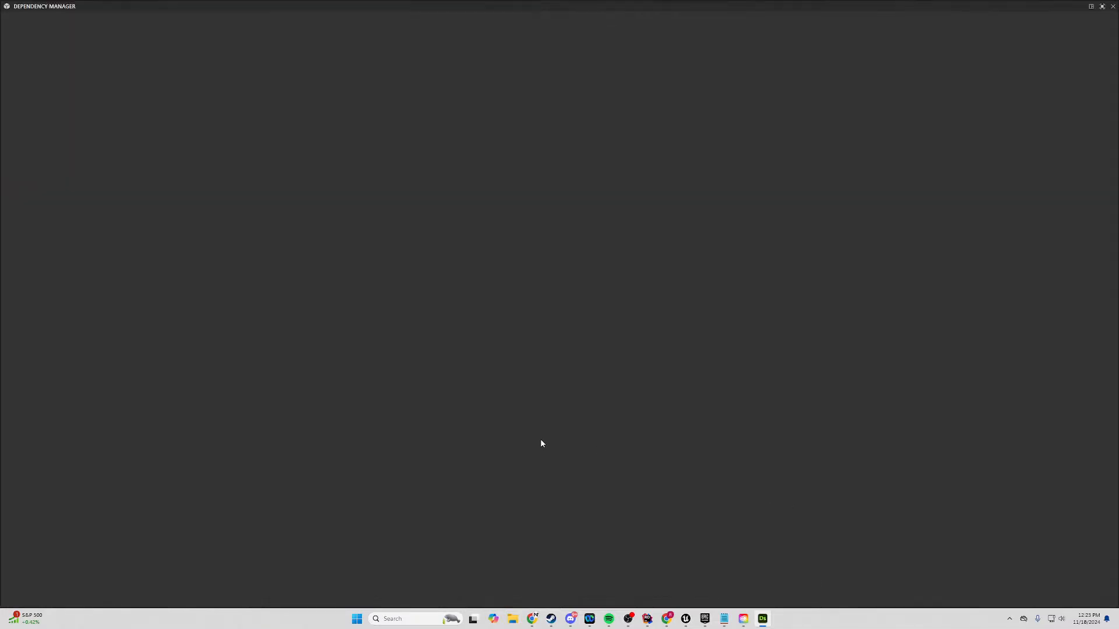
{"action": "left_click", "coordinate": [1114, 6]}
{"action": "left_click", "coordinate": [67, 16]}
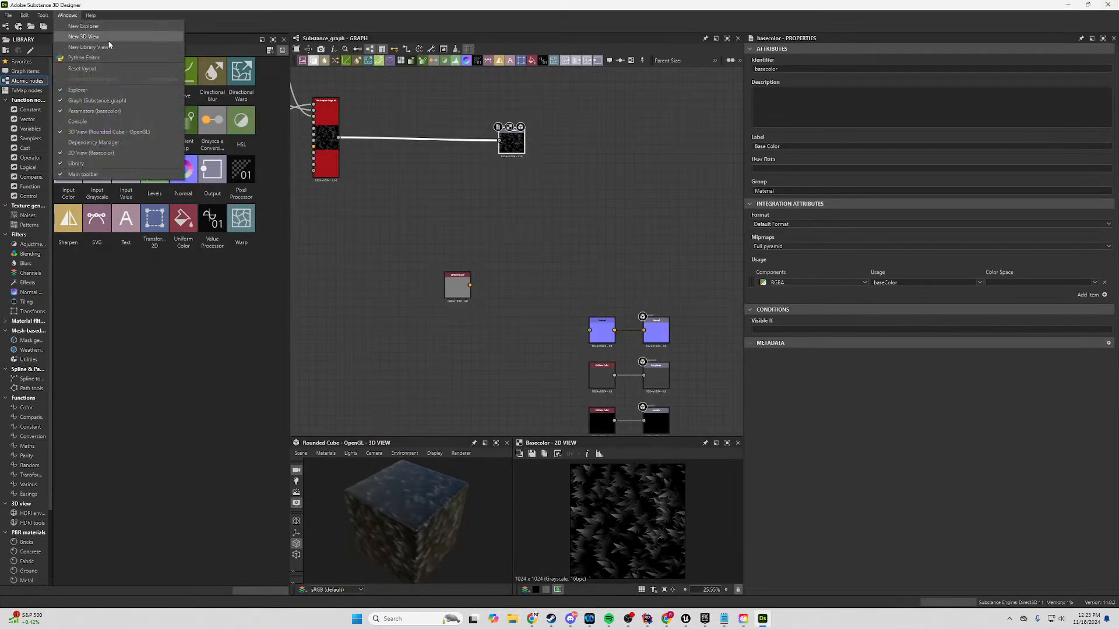
{"action": "left_click", "coordinate": [113, 47]}
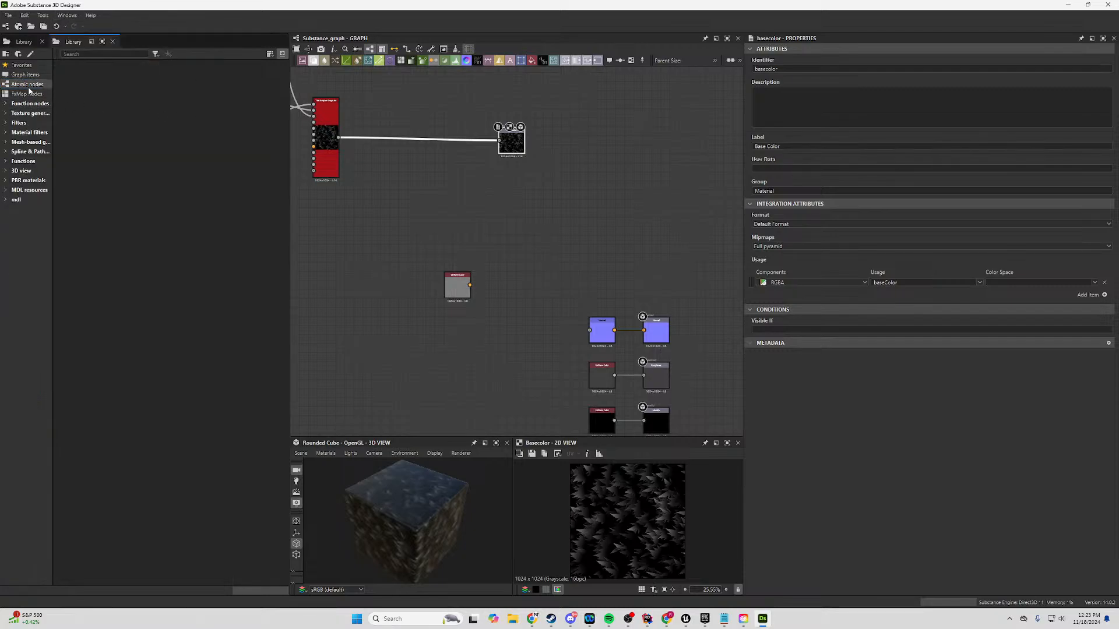
{"action": "left_click", "coordinate": [113, 41]}
{"action": "left_click", "coordinate": [66, 16]}
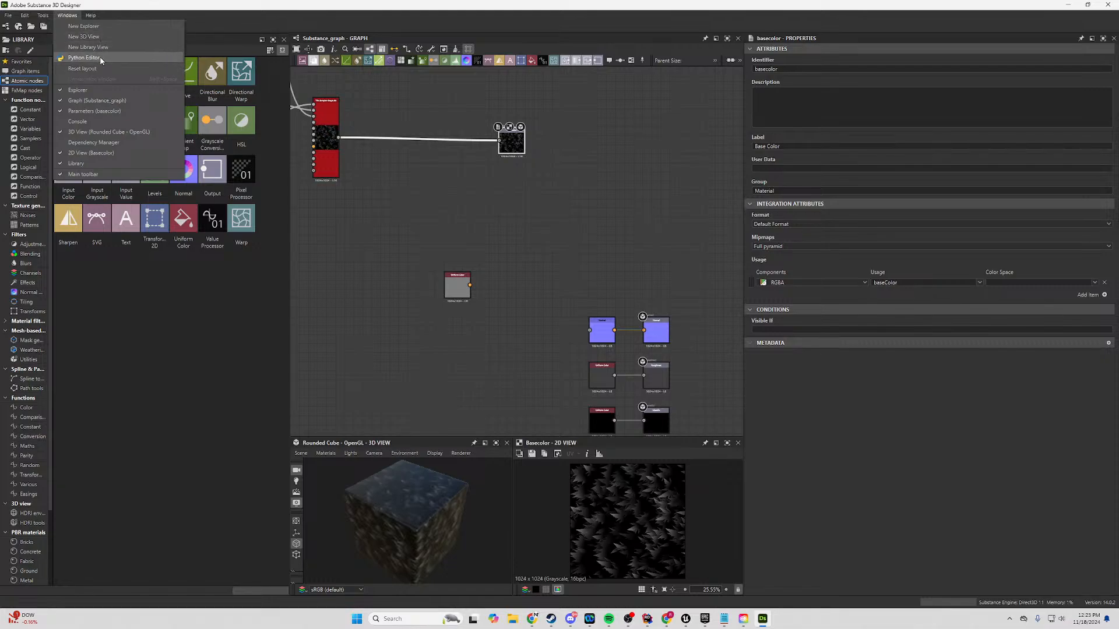
{"action": "left_click", "coordinate": [160, 326]}
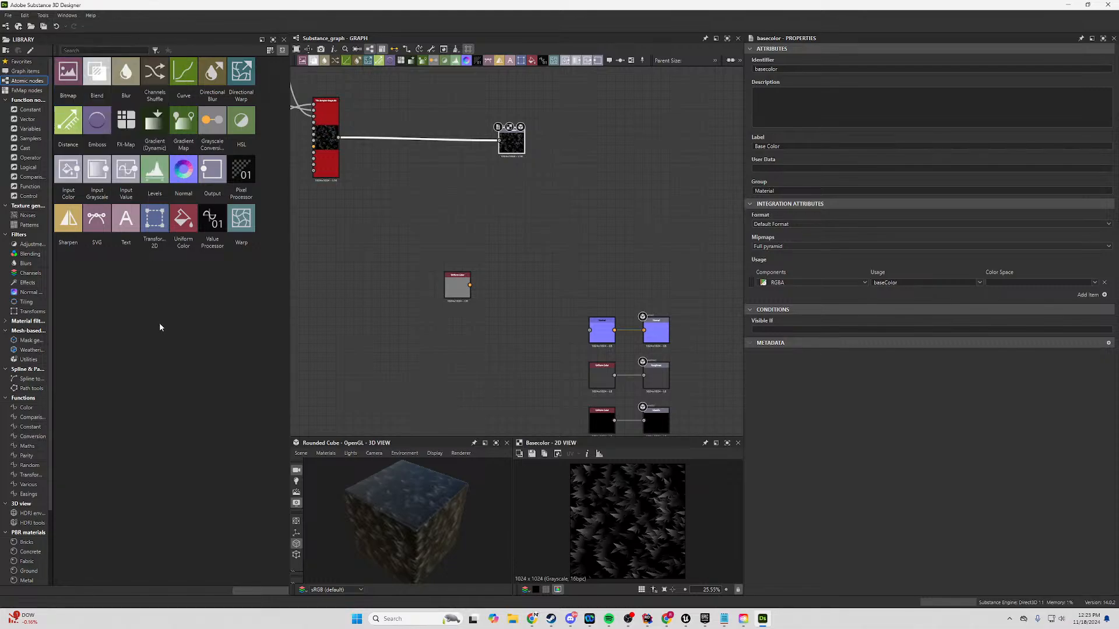
{"action": "scroll", "coordinate": [514, 138], "scroll_direction": "up", "scroll_amount": 3}
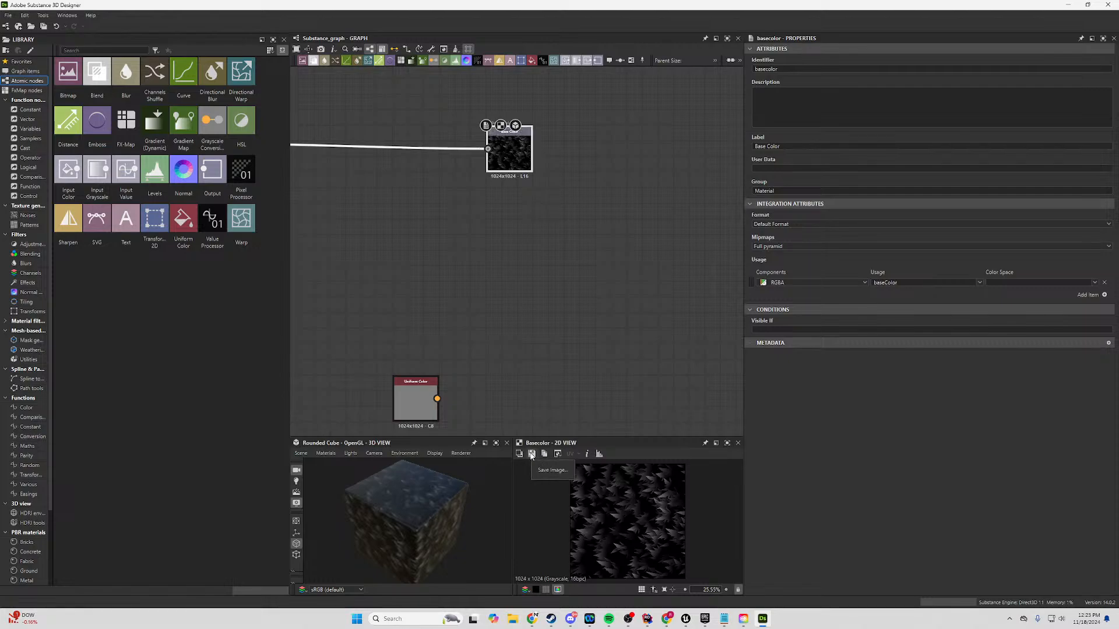
{"action": "left_click", "coordinate": [326, 453]}
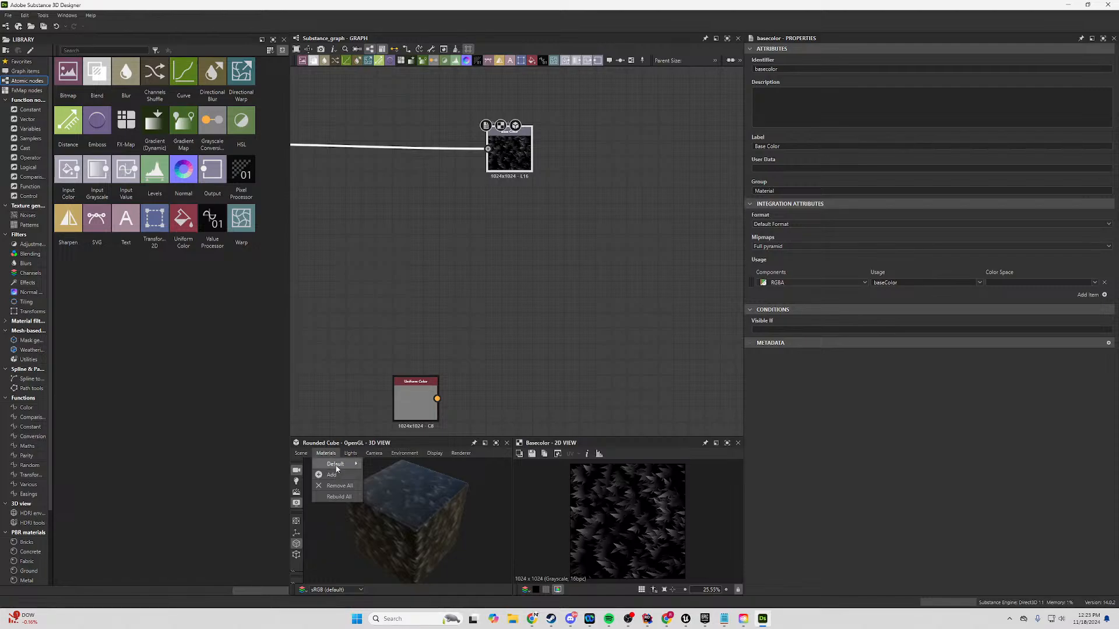
{"action": "mouse_move", "coordinate": [338, 467]}
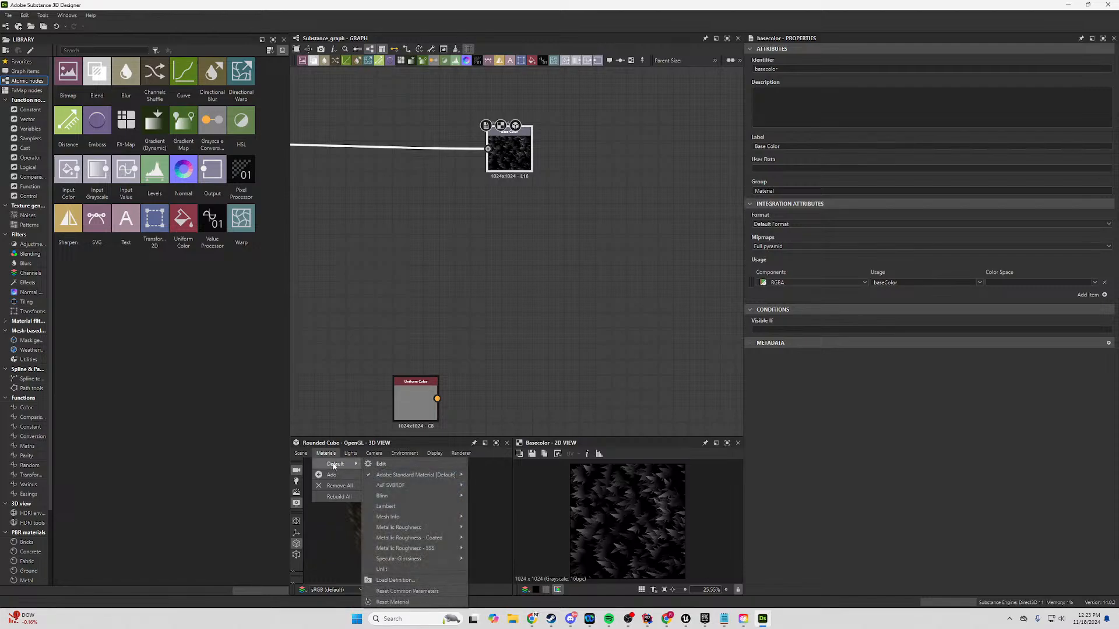
{"action": "left_click", "coordinate": [325, 330]}
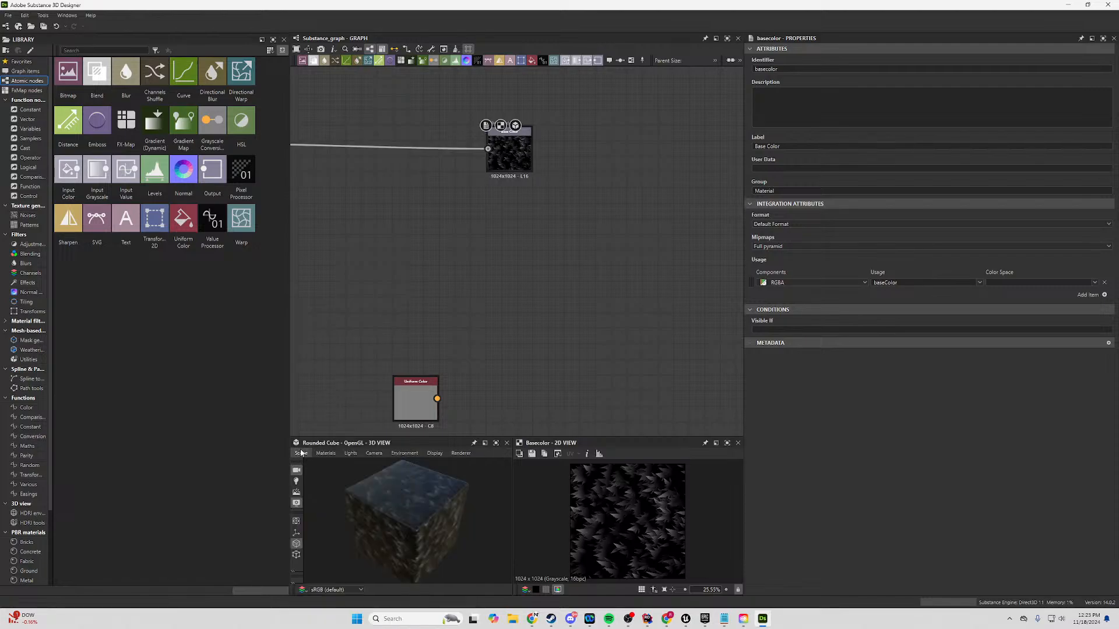
{"action": "left_click", "coordinate": [300, 454]}
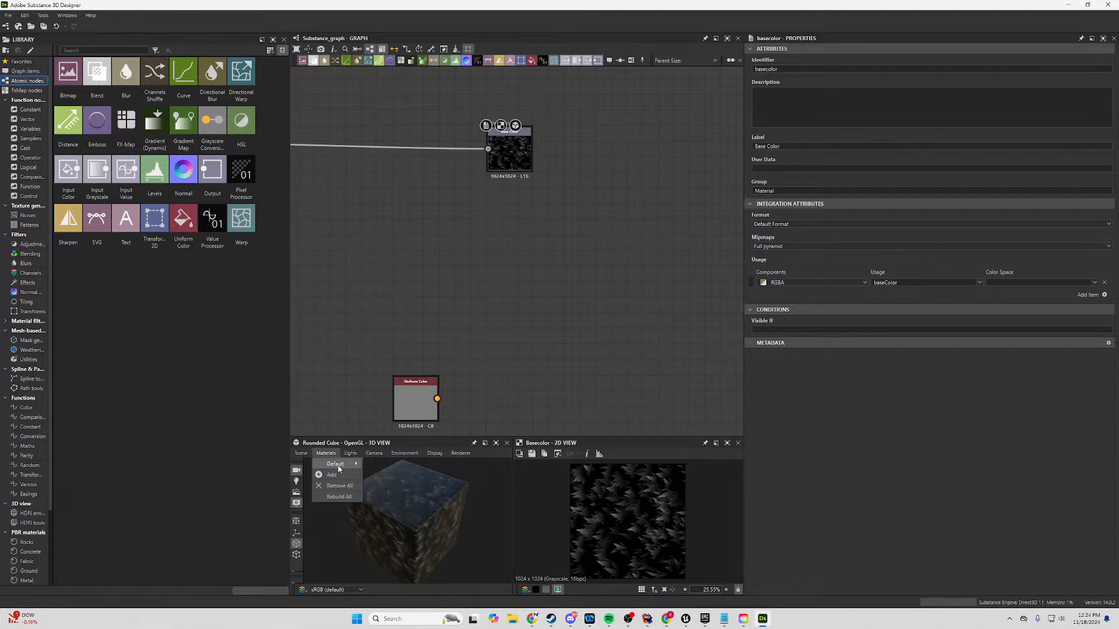
{"action": "mouse_move", "coordinate": [342, 468]}
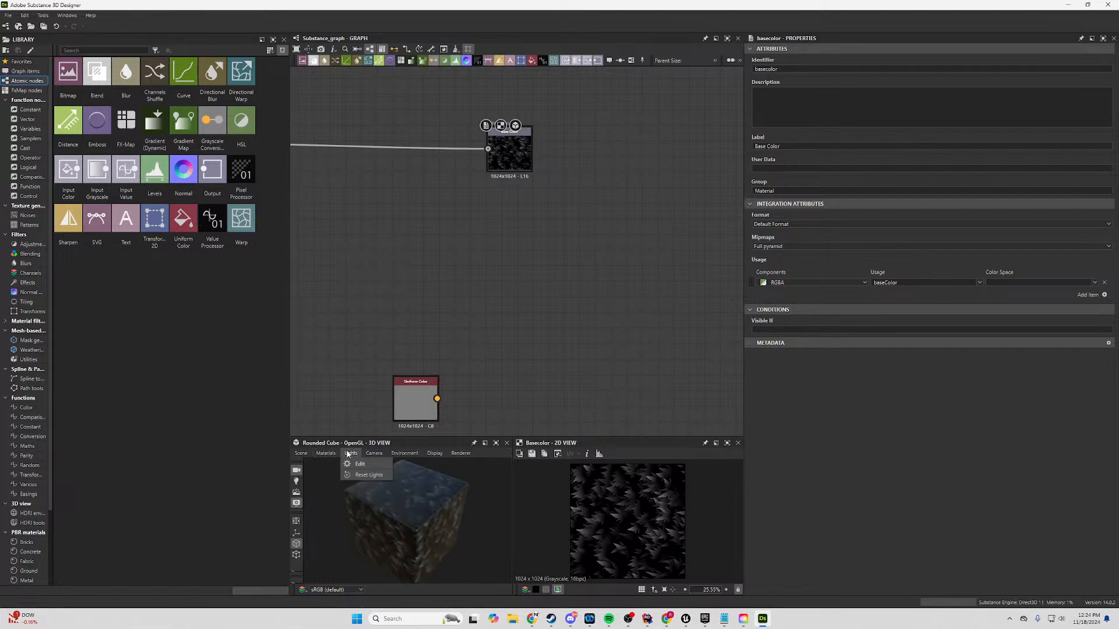
Start saving the base color image shown in the 2D view and browse to the NazarusStudio folder on the D: drive.
{"action": "left_click", "coordinate": [532, 455]}
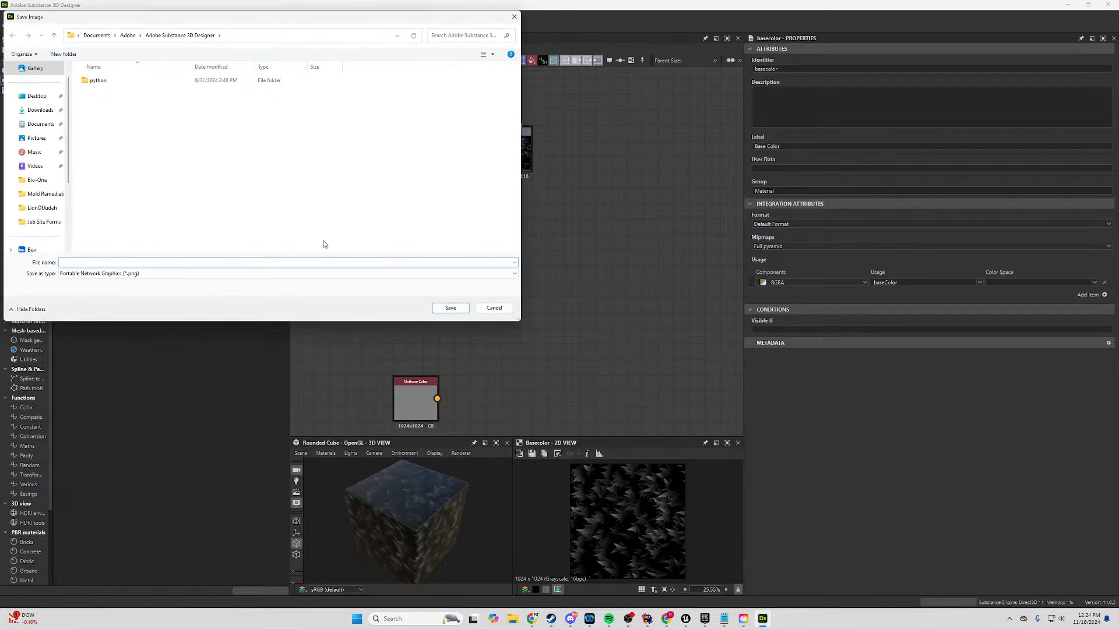
{"action": "scroll", "coordinate": [42, 197], "scroll_direction": "down", "scroll_amount": 2}
{"action": "left_click", "coordinate": [38, 209]}
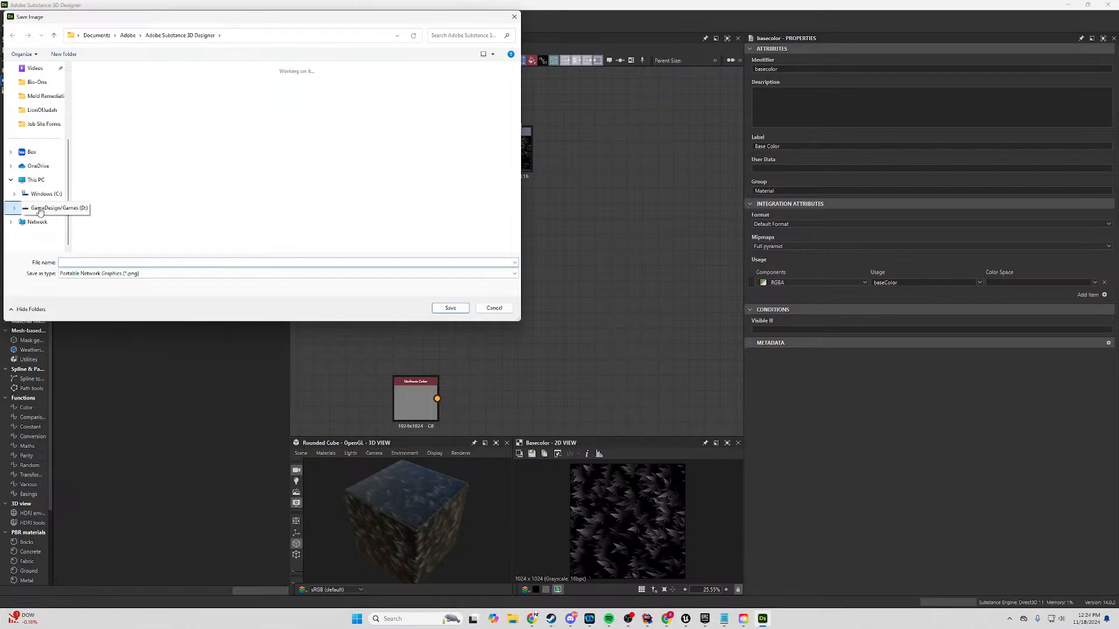
{"action": "scroll", "coordinate": [286, 192], "scroll_direction": "down", "scroll_amount": 5}
{"action": "scroll", "coordinate": [286, 193], "scroll_direction": "up", "scroll_amount": 1}
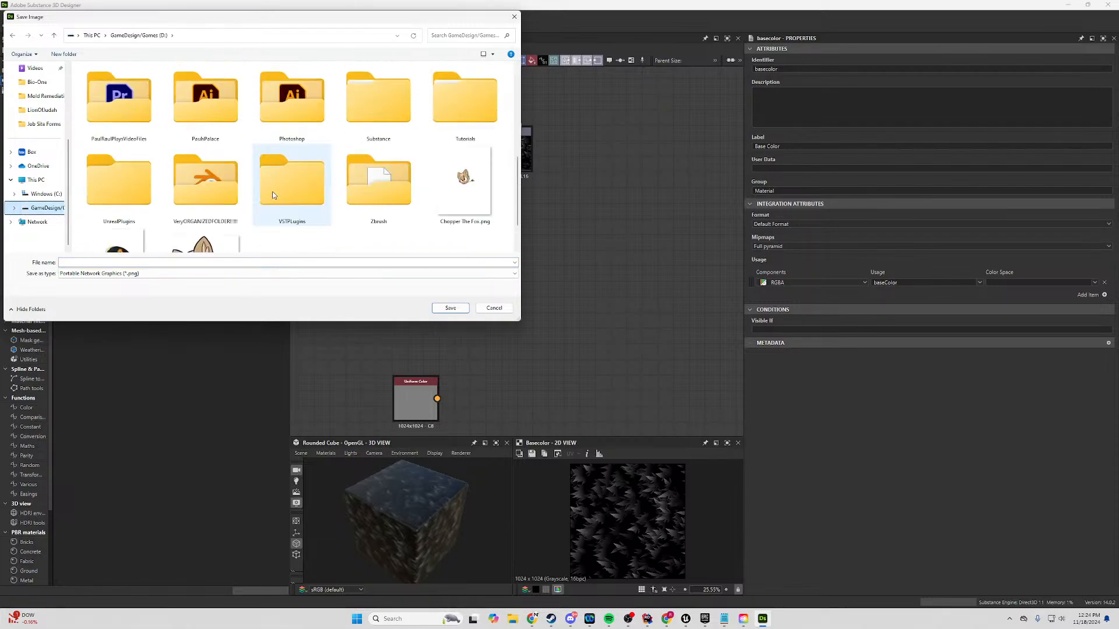
{"action": "scroll", "coordinate": [358, 194], "scroll_direction": "up", "scroll_amount": 3}
{"action": "scroll", "coordinate": [348, 186], "scroll_direction": "down", "scroll_amount": 2}
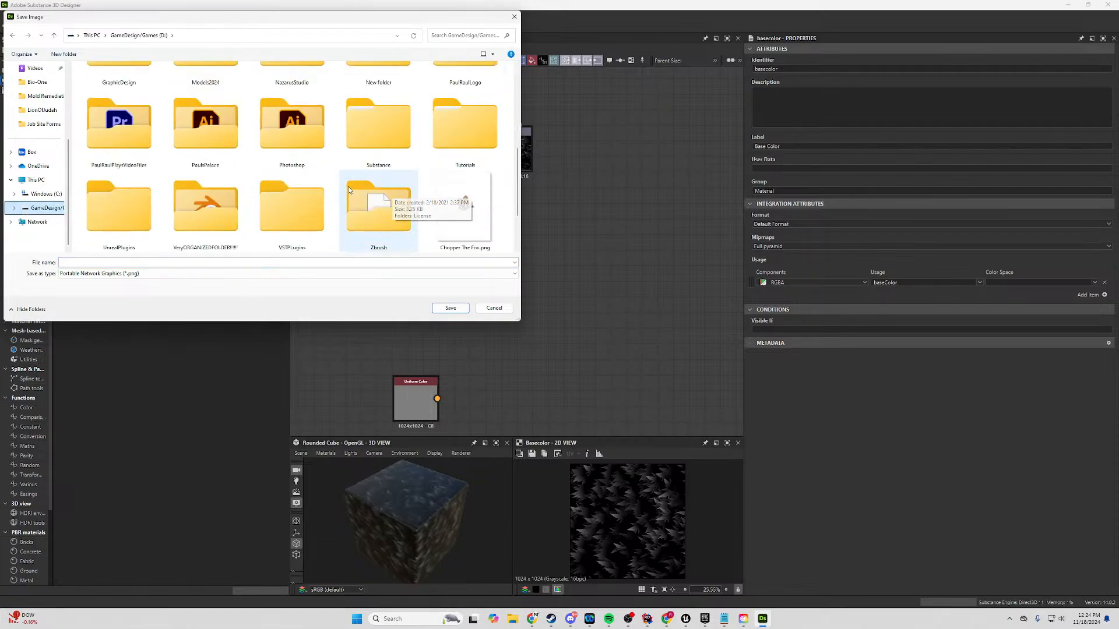
{"action": "scroll", "coordinate": [350, 207], "scroll_direction": "down", "scroll_amount": 4}
{"action": "scroll", "coordinate": [243, 188], "scroll_direction": "up", "scroll_amount": 3}
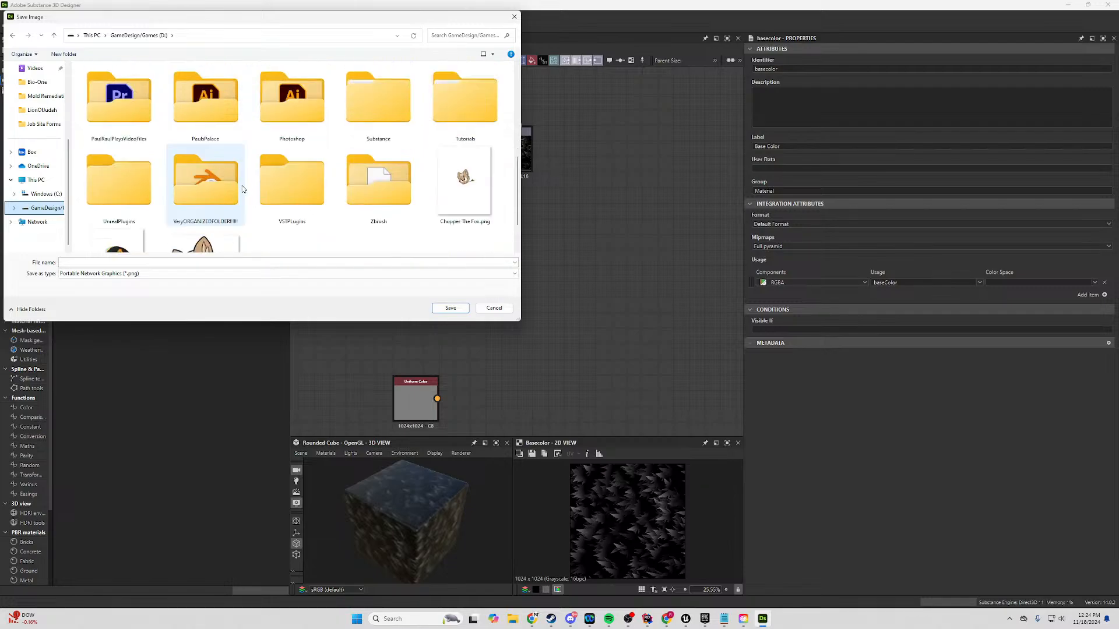
{"action": "double_click", "coordinate": [205, 181]}
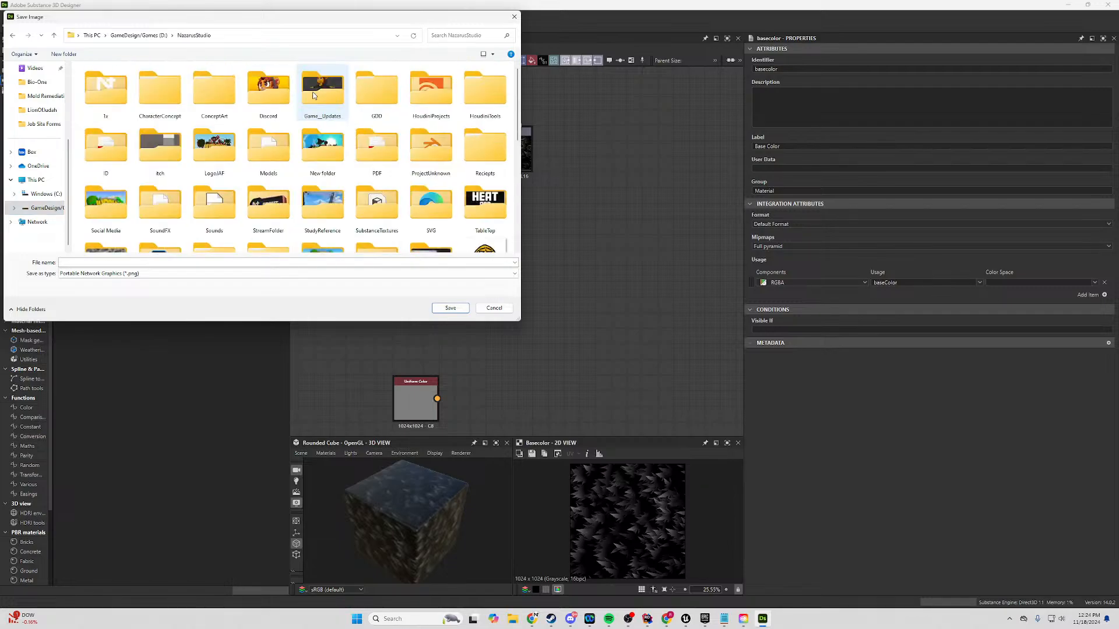
Save the image as a PNG named StylizedGrass in the Grass folder inside NazarusStudio's Textures folder.
{"action": "scroll", "coordinate": [201, 179], "scroll_direction": "down", "scroll_amount": 5}
{"action": "scroll", "coordinate": [274, 188], "scroll_direction": "up", "scroll_amount": 5}
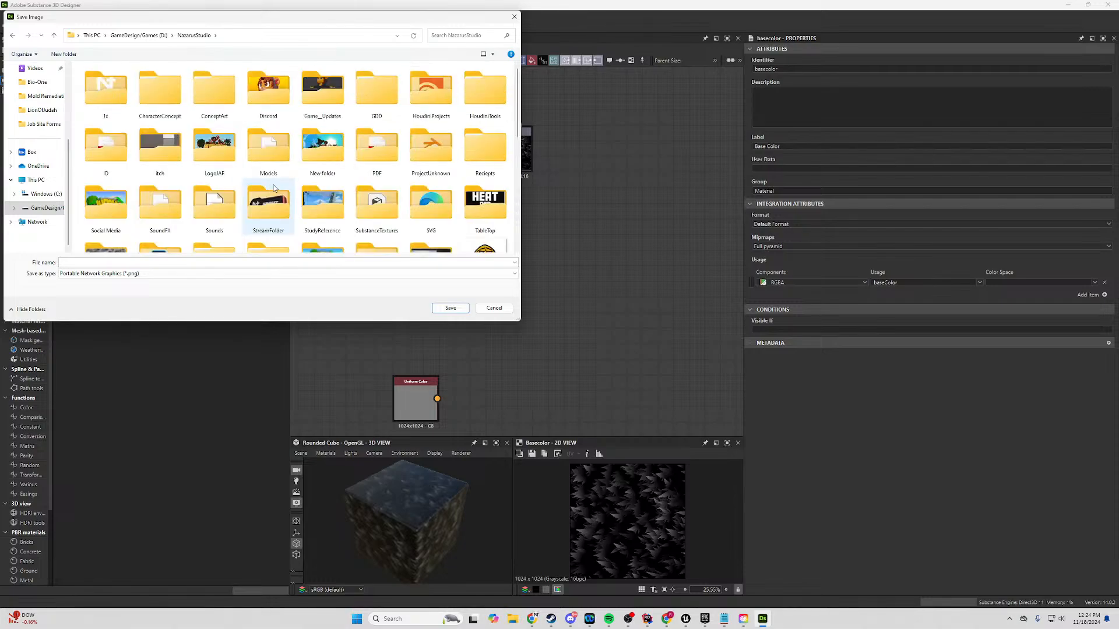
{"action": "scroll", "coordinate": [274, 198], "scroll_direction": "down", "scroll_amount": 2}
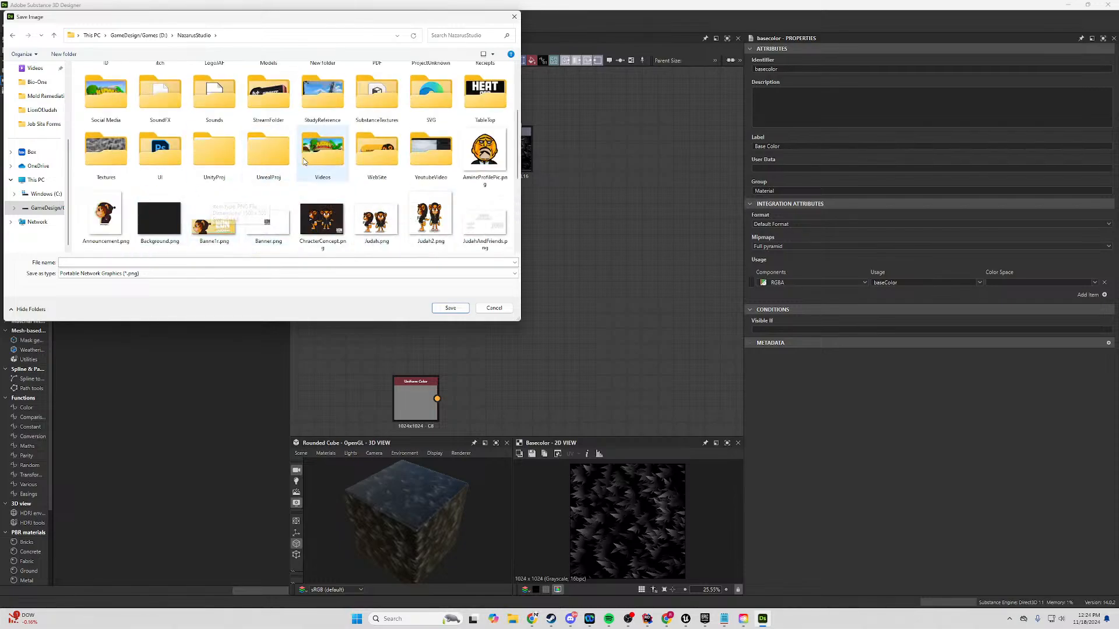
{"action": "double_click", "coordinate": [106, 155]}
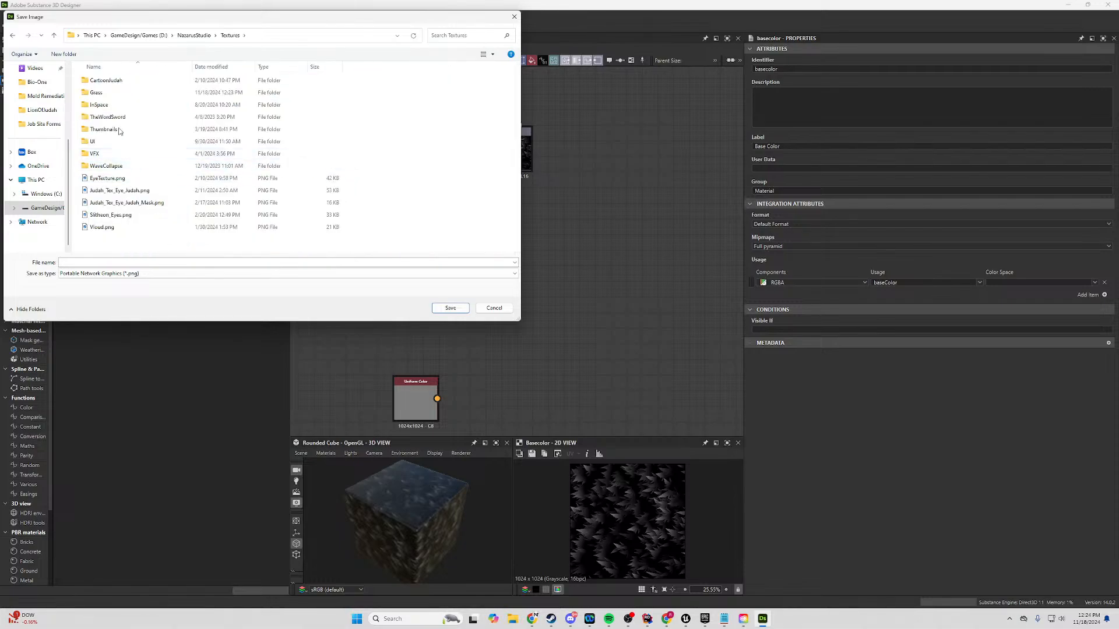
{"action": "left_click", "coordinate": [110, 95]}
{"action": "double_click", "coordinate": [111, 95]}
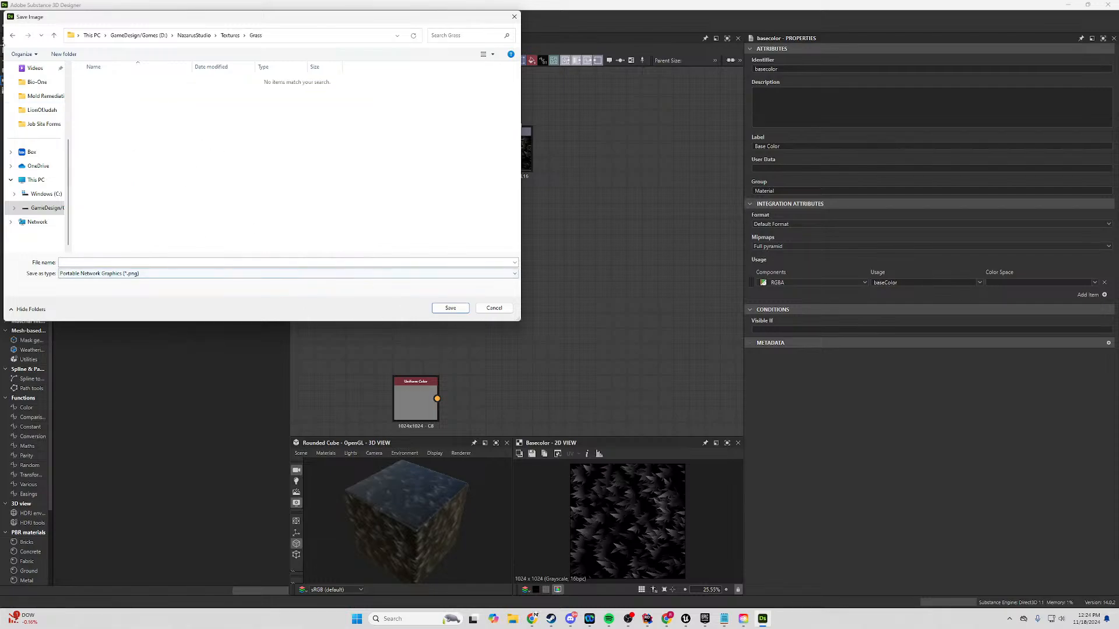
{"action": "left_click", "coordinate": [12, 35]}
{"action": "double_click", "coordinate": [109, 94]}
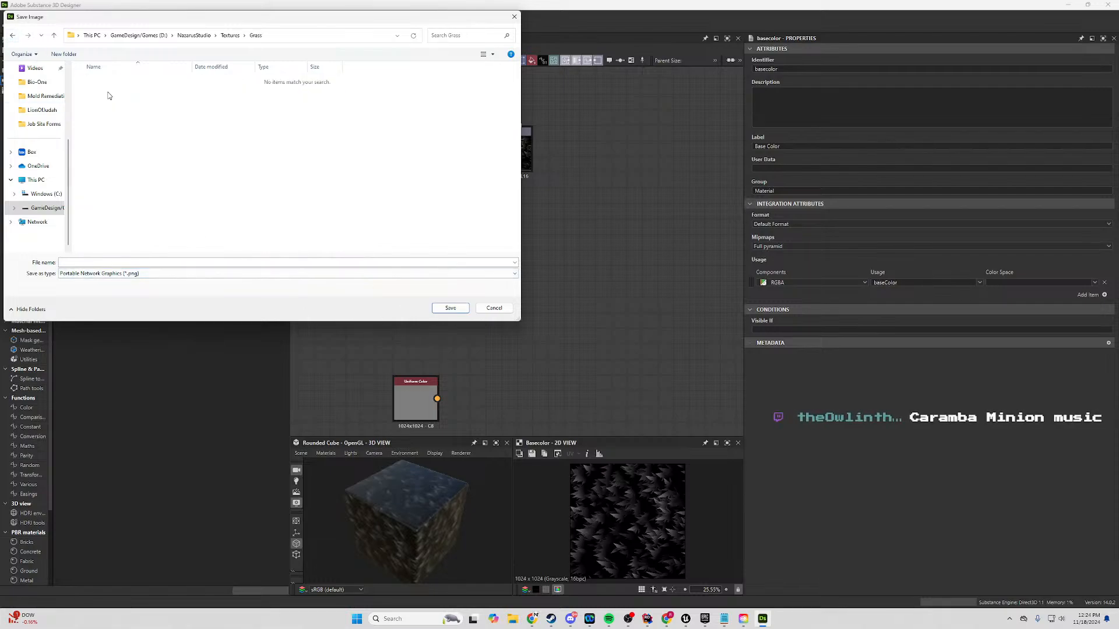
{"action": "type", "text": "StylizedGrass"}
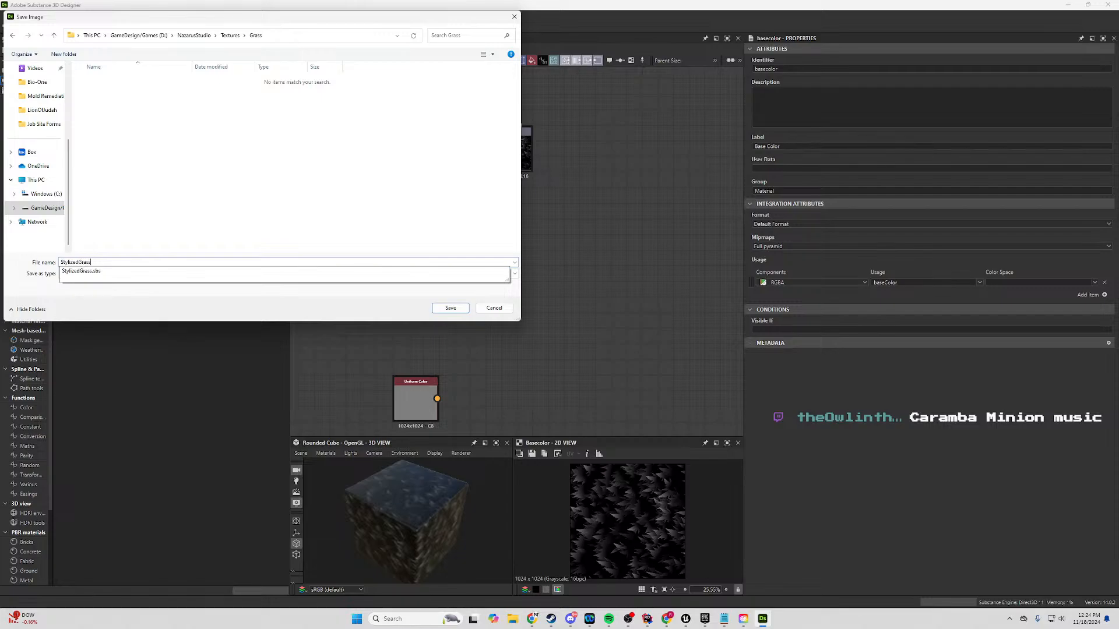
{"action": "key", "text": "Return"}
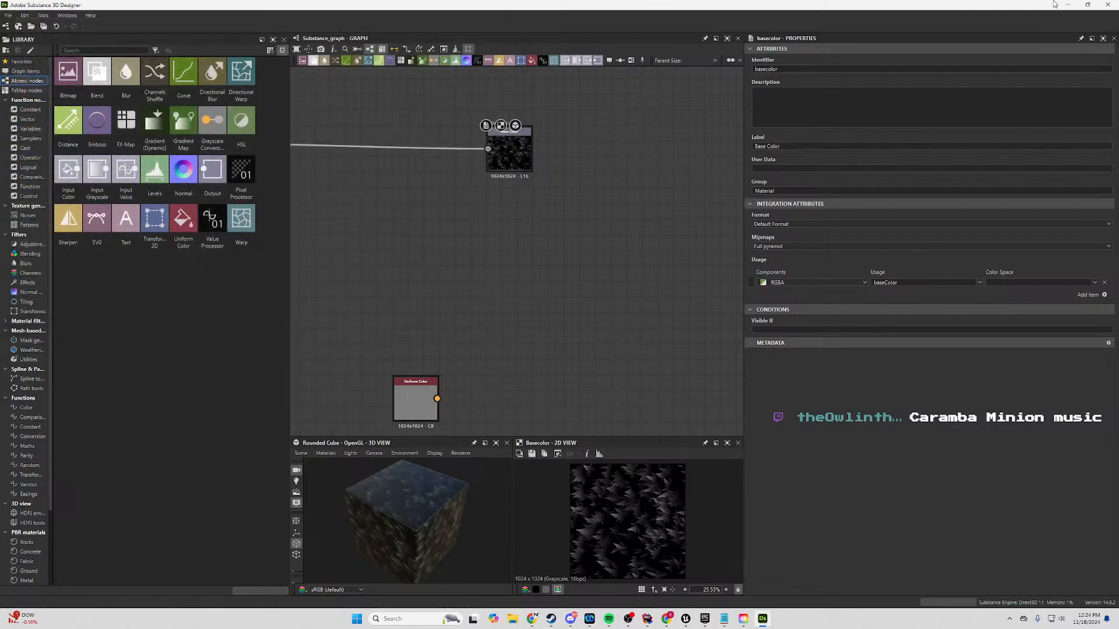
Switch to File Explorer, open NazarusStudio's Textures folder on the D: drive and move the window to the other monitor.
{"action": "left_click", "coordinate": [513, 619]}
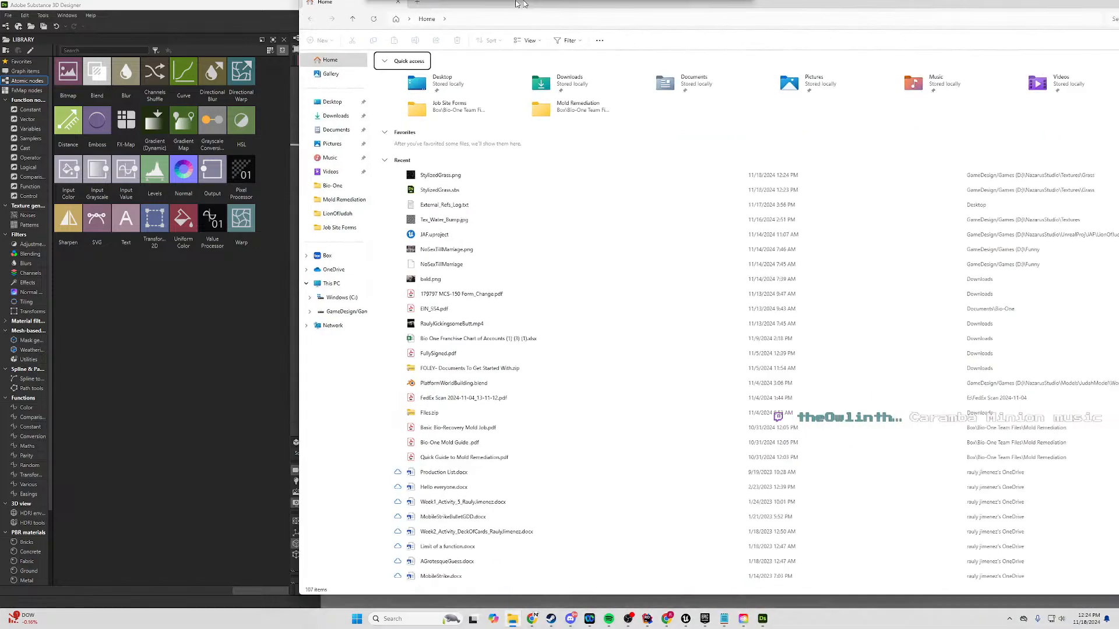
{"action": "left_click", "coordinate": [47, 319]}
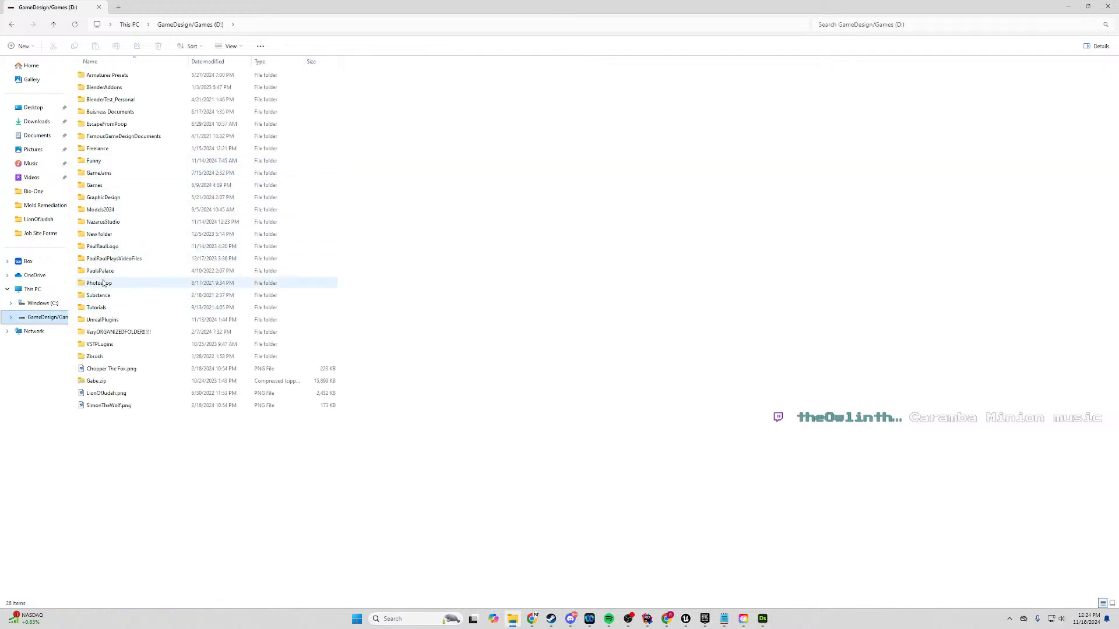
{"action": "left_click", "coordinate": [111, 222]}
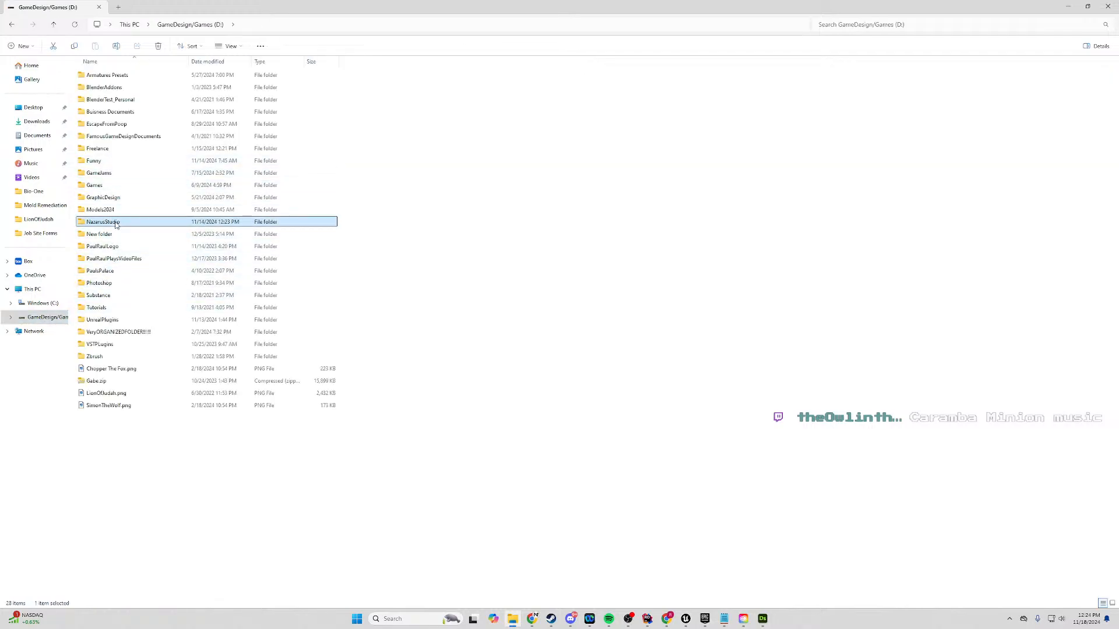
{"action": "double_click", "coordinate": [115, 225]}
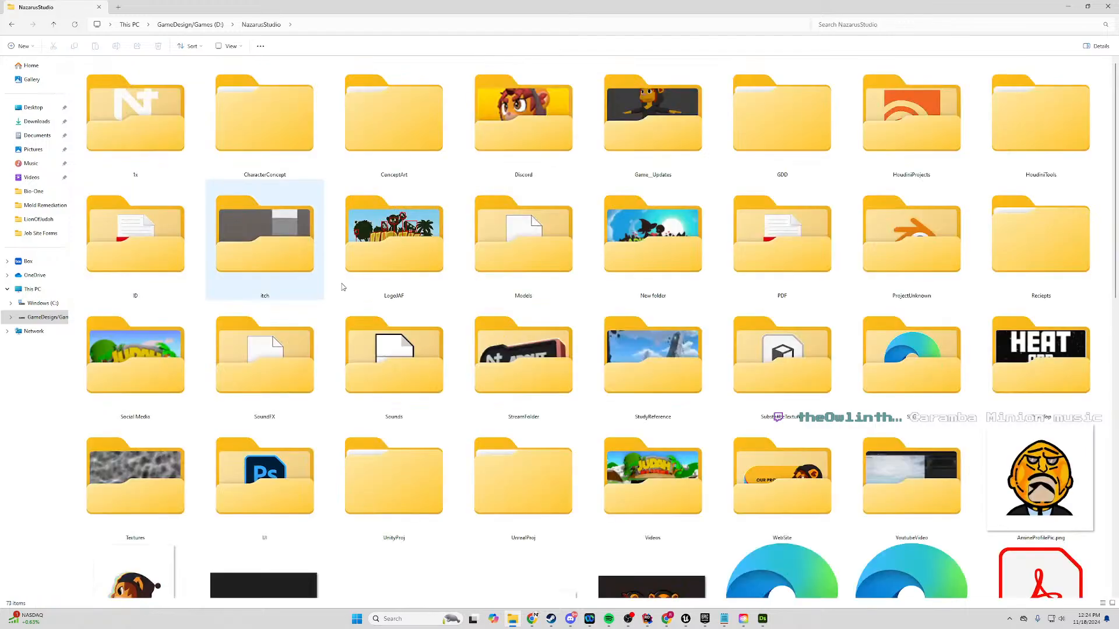
{"action": "double_click", "coordinate": [117, 447]}
{"action": "left_click_drag", "start_coordinate": [260, 7], "coordinate": [1118, 167]}
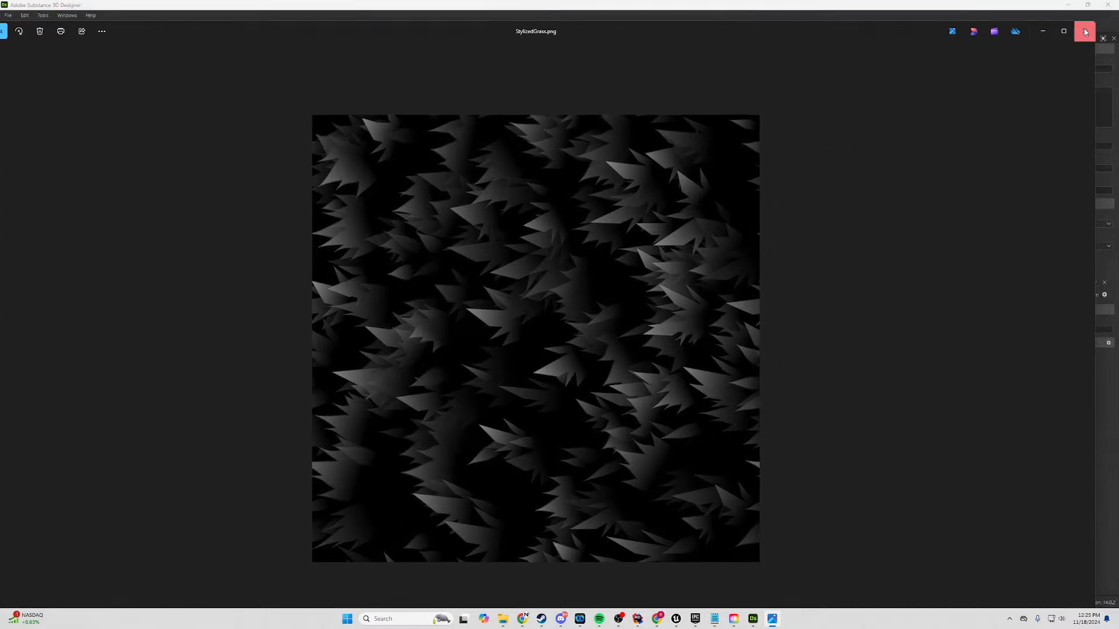
Close the StylizedGrass.png preview and switch from Substance 3D Designer to the JAF project in Unreal Editor.
{"action": "left_click", "coordinate": [1106, 9]}
{"action": "left_click", "coordinate": [1086, 5]}
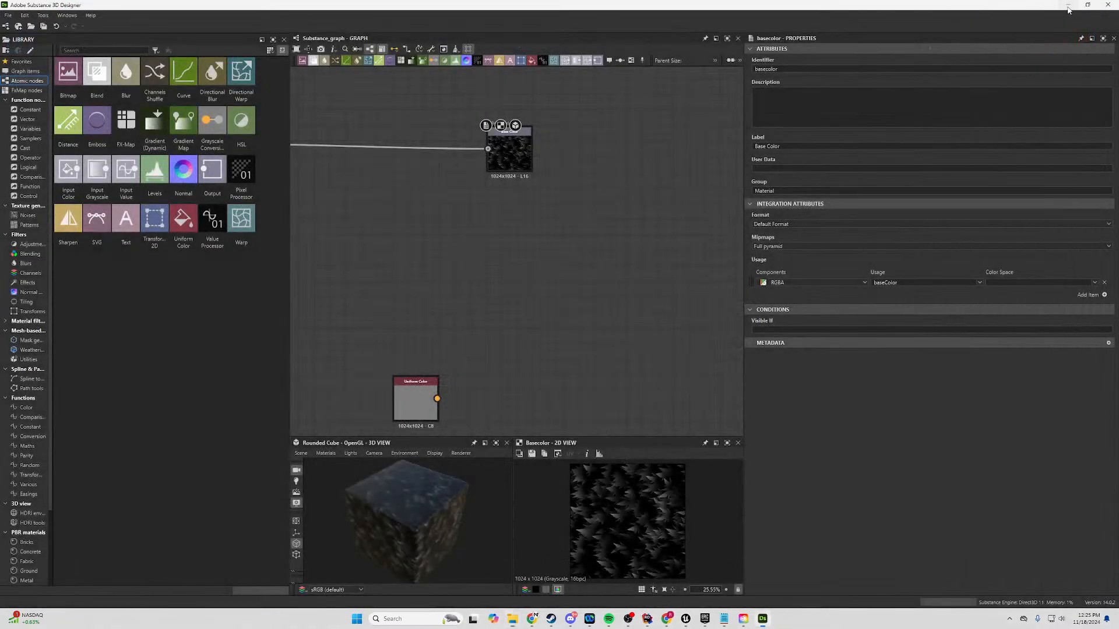
{"action": "left_click", "coordinate": [1067, 9]}
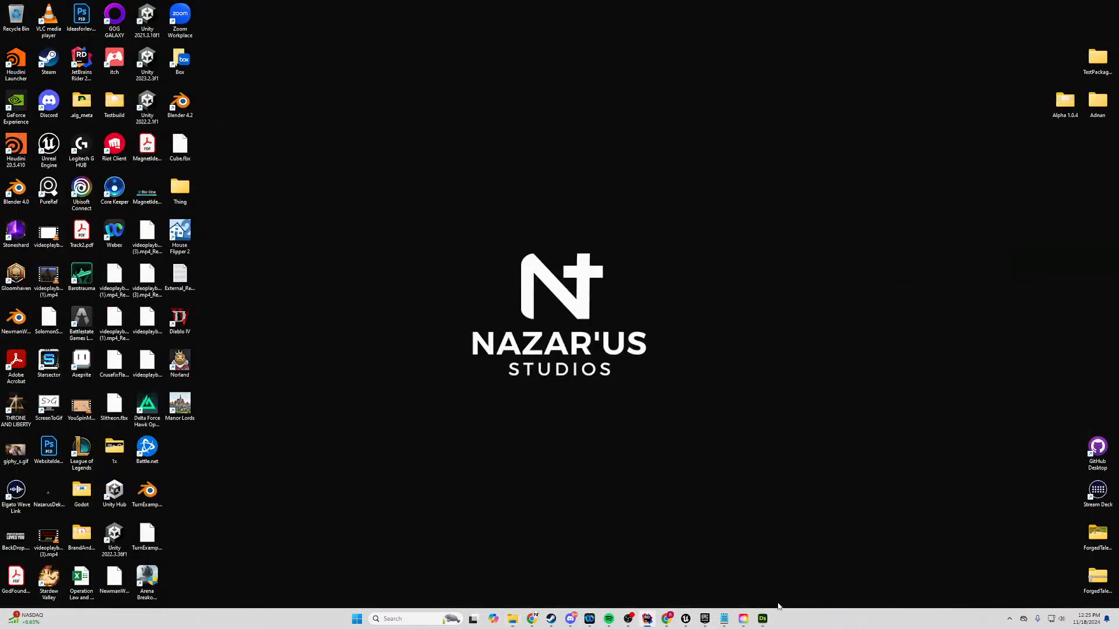
{"action": "left_click", "coordinate": [686, 619]}
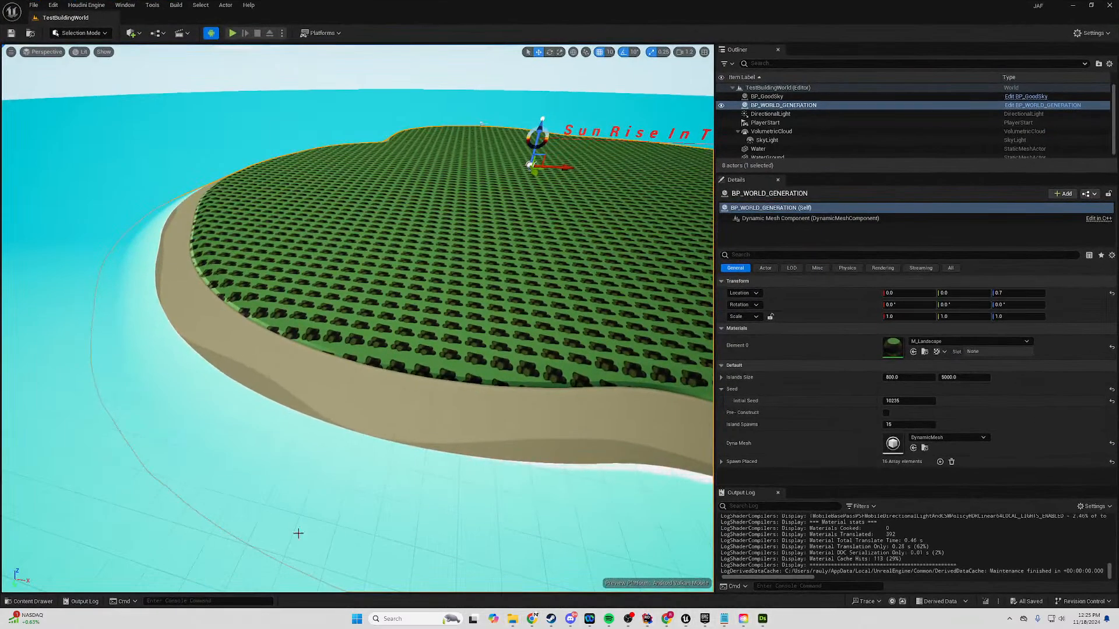
Clear the asset search, open ArtAssets/Tex/WorldTex/Grass in the project content and import the StylizedGrass texture there.
{"action": "left_click", "coordinate": [35, 601]}
{"action": "left_click", "coordinate": [47, 472]}
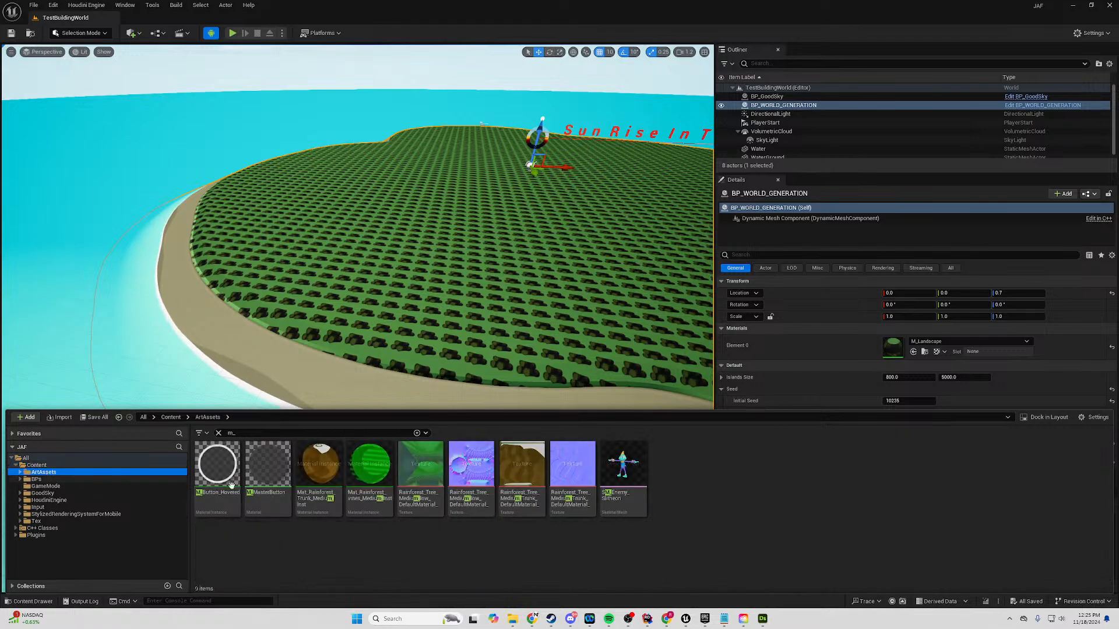
{"action": "left_click", "coordinate": [218, 434]}
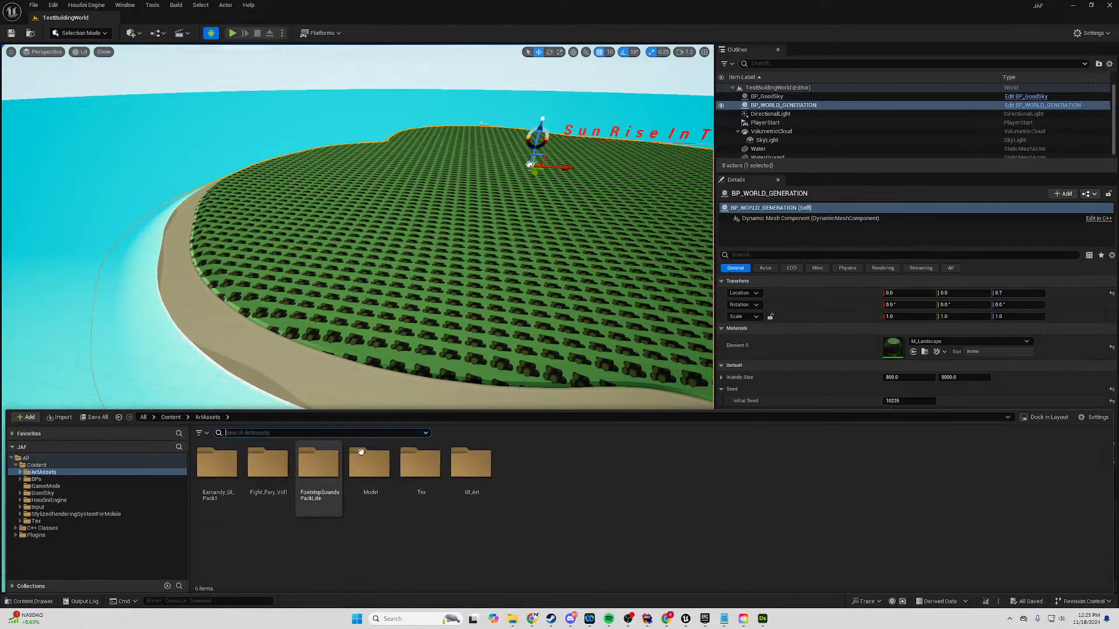
{"action": "left_click", "coordinate": [21, 472]}
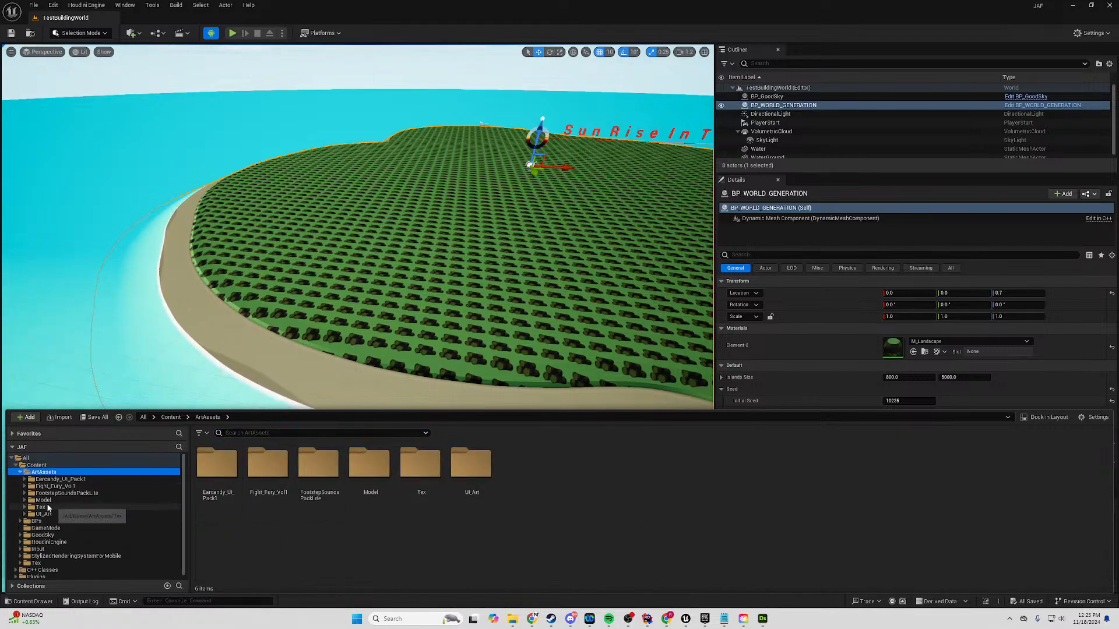
{"action": "left_click", "coordinate": [41, 507]}
{"action": "double_click", "coordinate": [217, 463]}
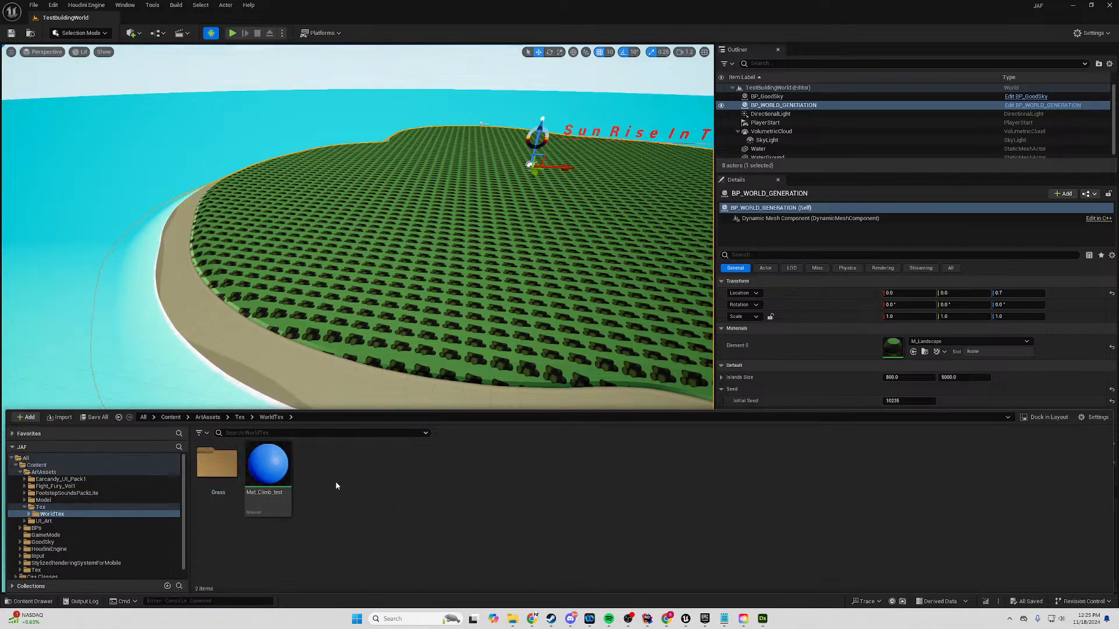
{"action": "double_click", "coordinate": [216, 463]}
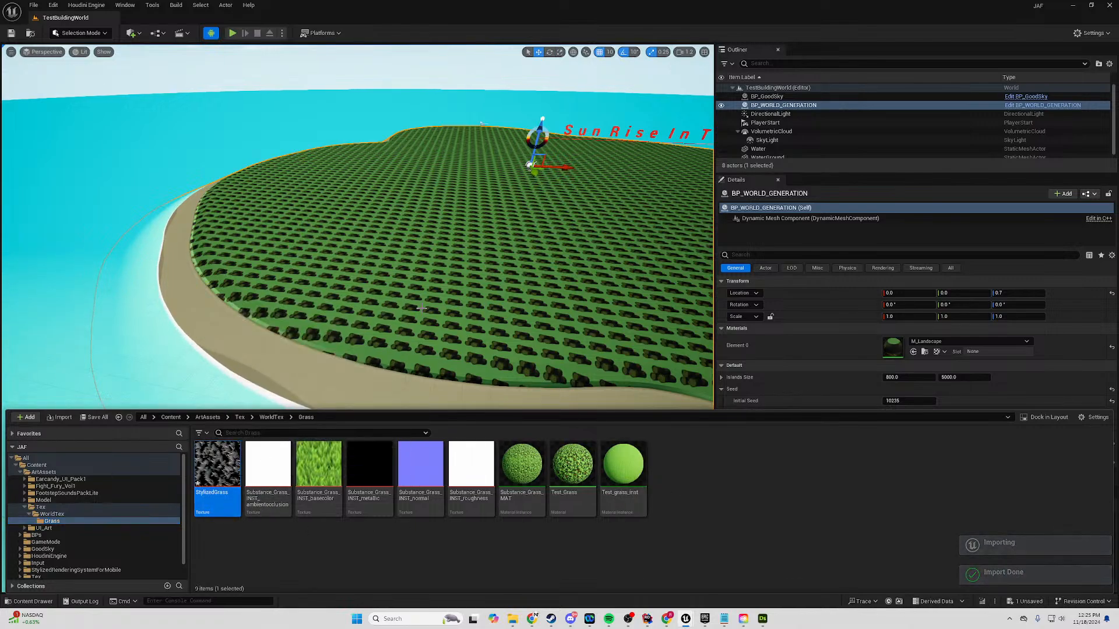
Bring the M_Landscape material editor window onto this screen and maximize it.
{"action": "mouse_move", "coordinate": [688, 621]}
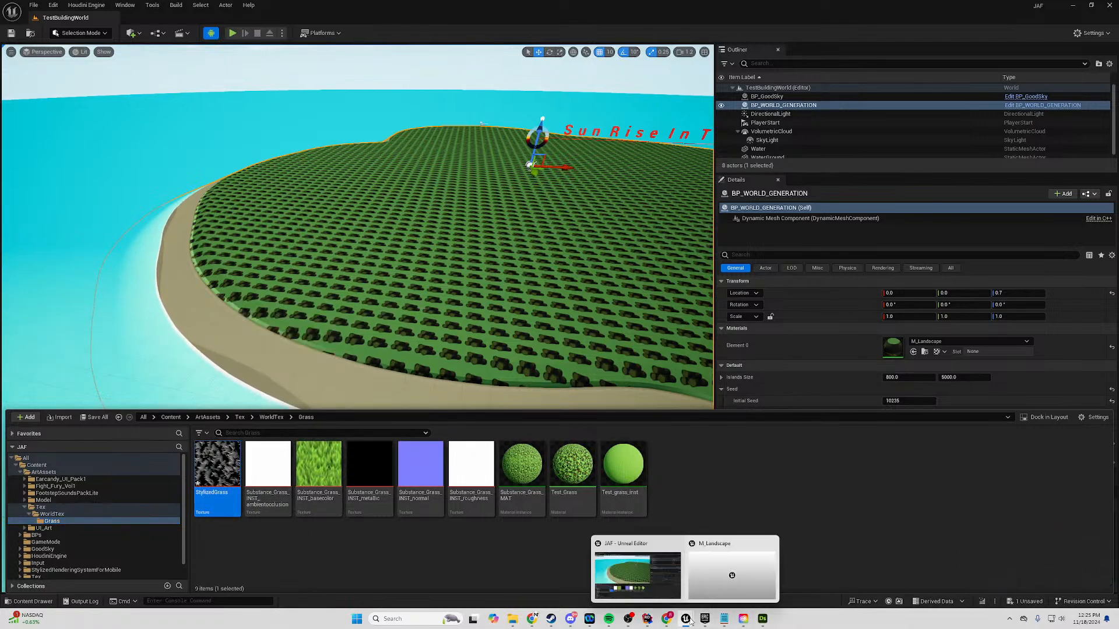
{"action": "left_click", "coordinate": [723, 568]}
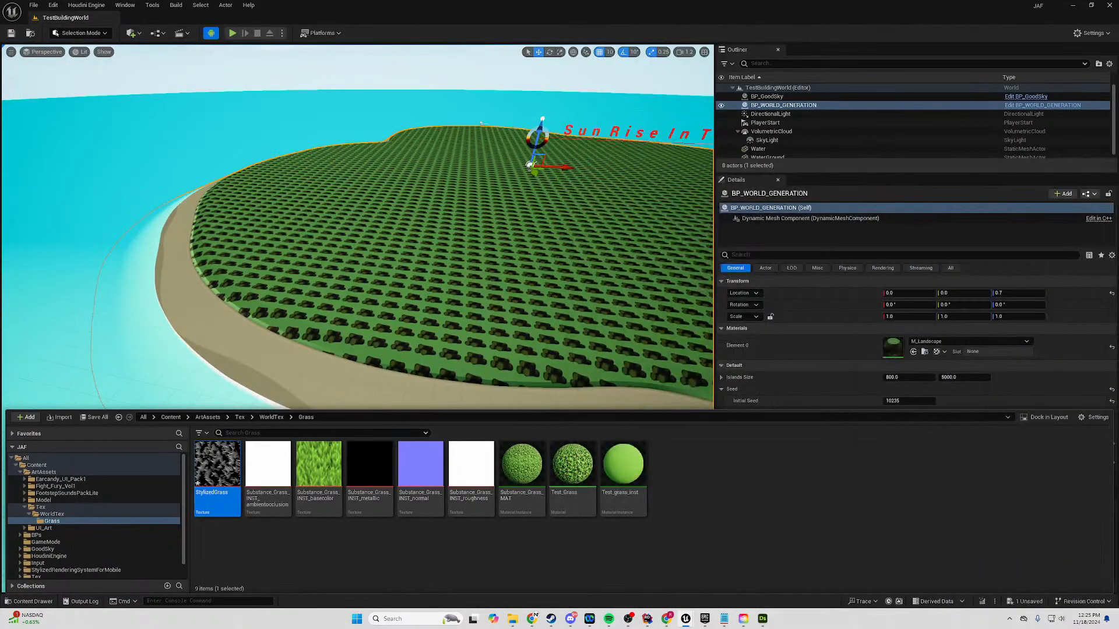
{"action": "left_click_drag", "start_coordinate": [512, 628], "coordinate": [467, 61]}
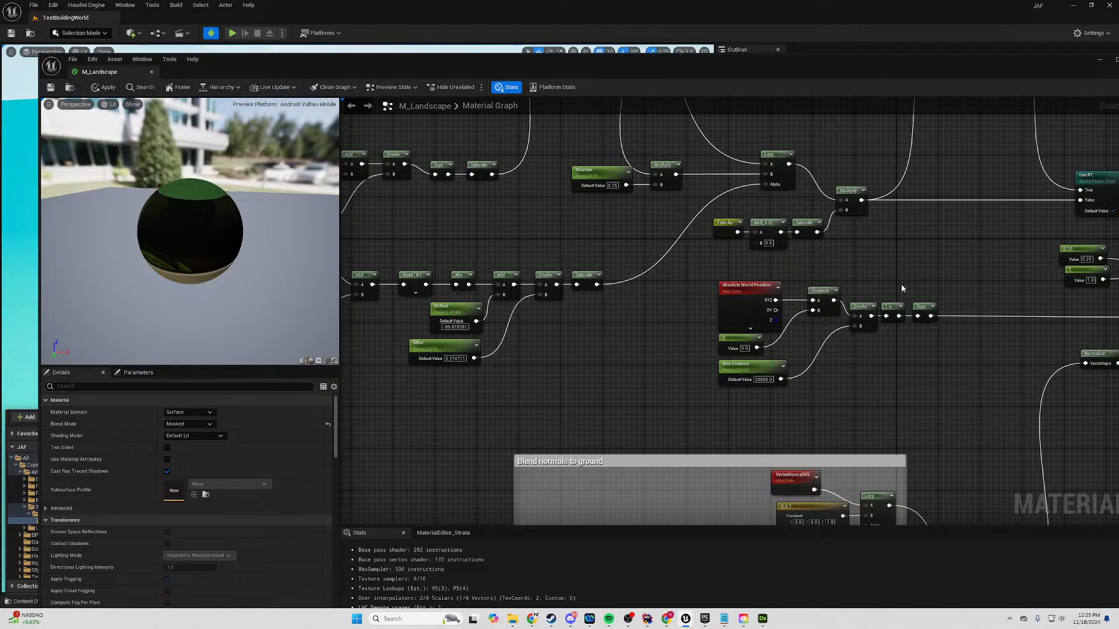
{"action": "left_click_drag", "start_coordinate": [439, 56], "coordinate": [433, 1]}
Convert the JungleWood Texture Sample node below the green color node to a parameter named GrassTexture.
{"action": "scroll", "coordinate": [442, 179], "scroll_direction": "down", "scroll_amount": 2}
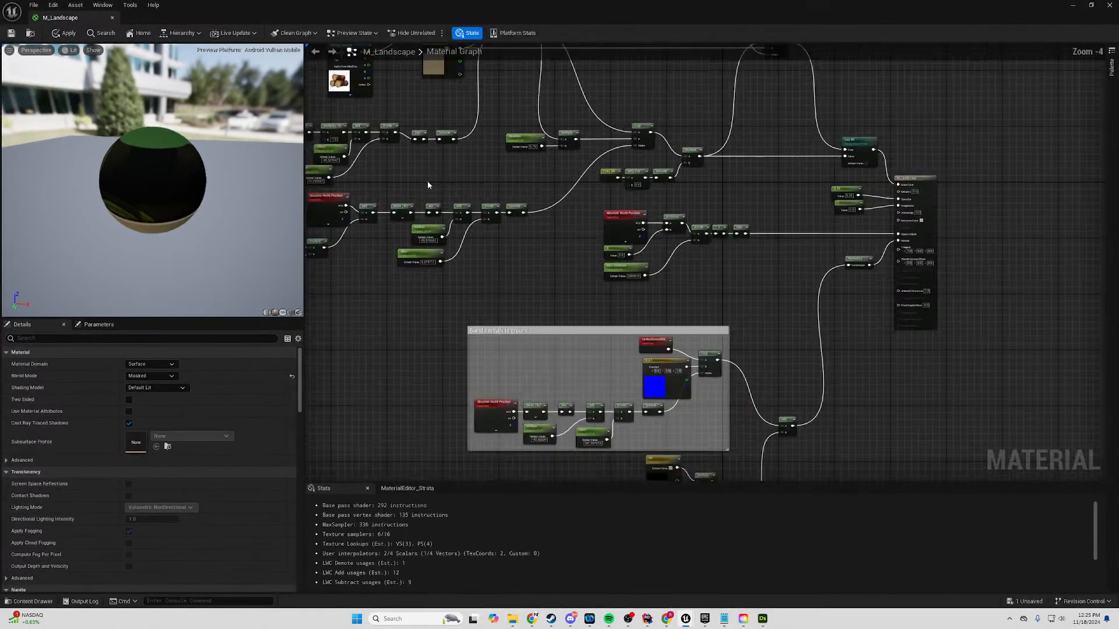
{"action": "right_click_drag", "start_coordinate": [428, 185], "coordinate": [632, 371]}
{"action": "scroll", "coordinate": [690, 162], "scroll_direction": "up", "scroll_amount": 1}
{"action": "left_click", "coordinate": [520, 197]}
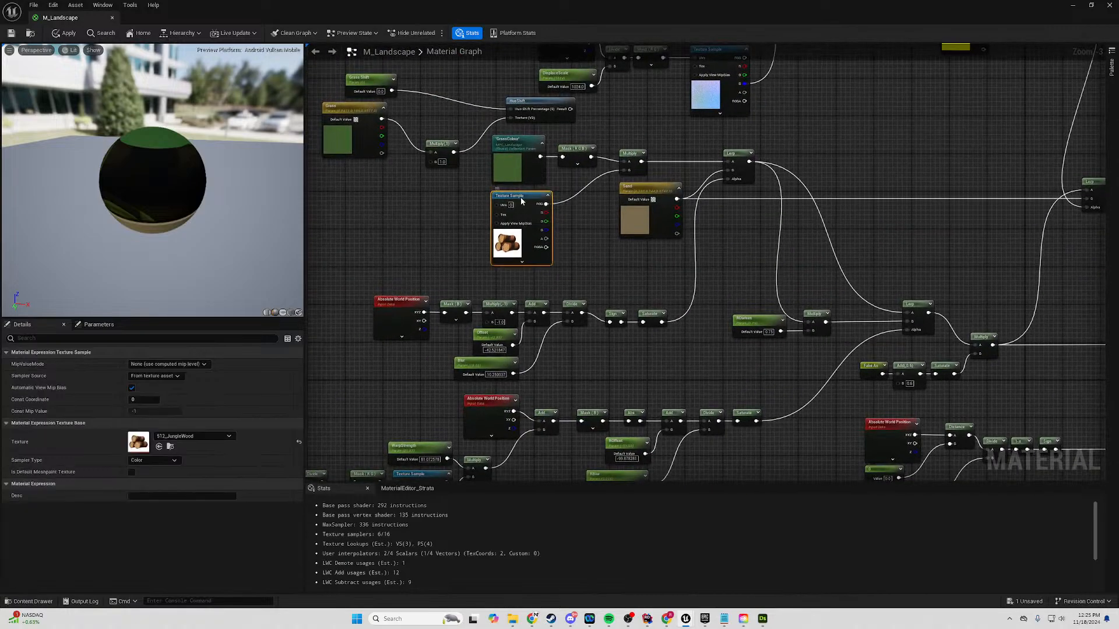
{"action": "right_click", "coordinate": [521, 201]}
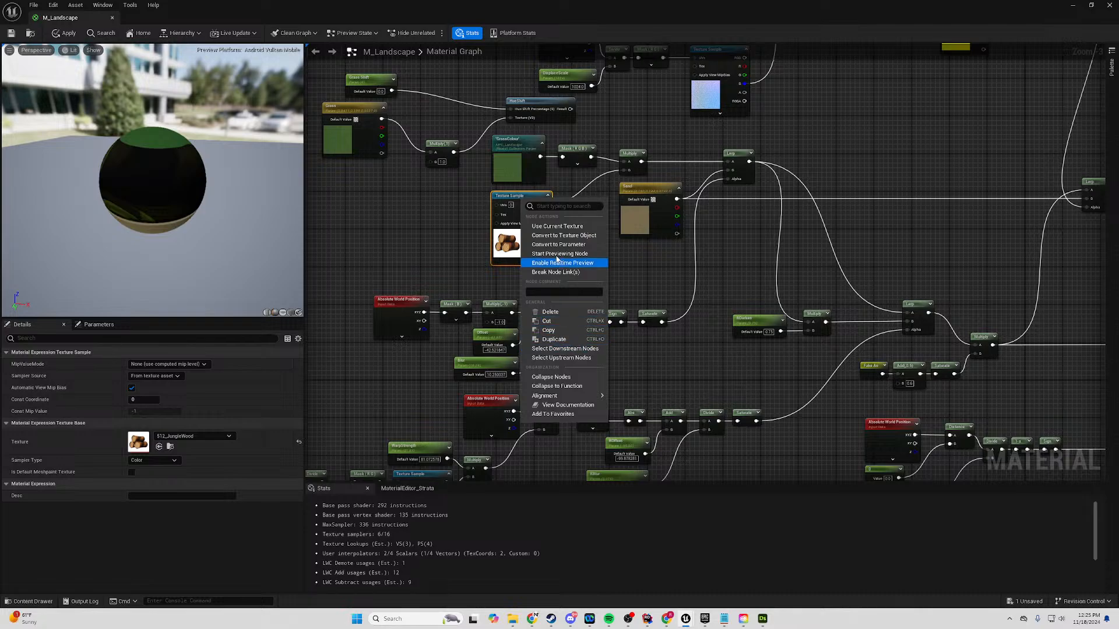
{"action": "left_click", "coordinate": [559, 245]}
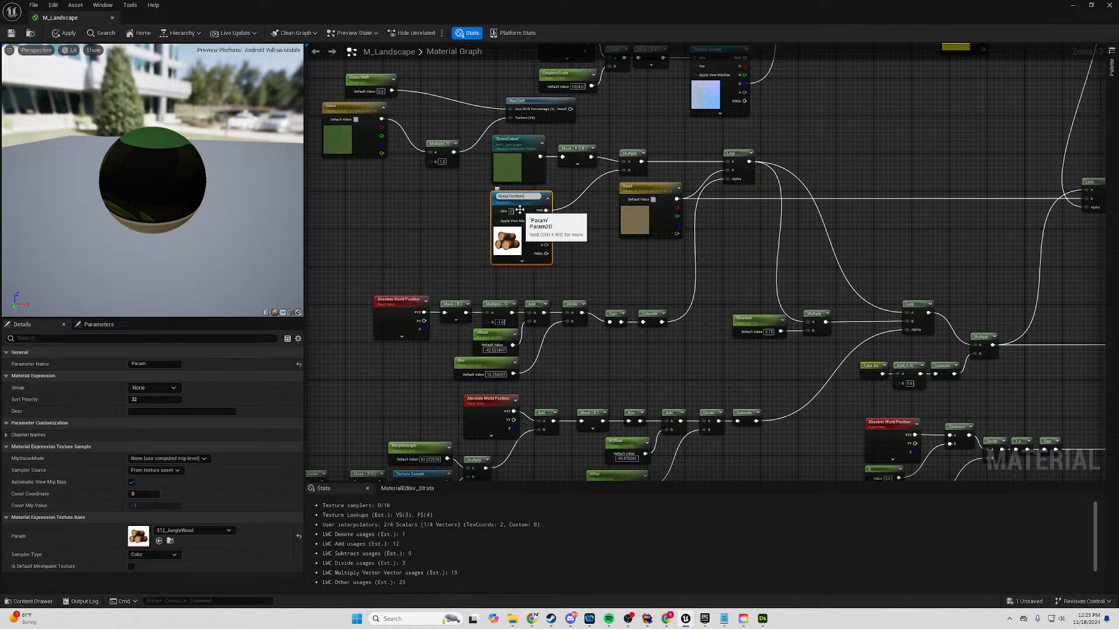
{"action": "type", "text": "GrassTexture"}
{"action": "key", "text": "Return"}
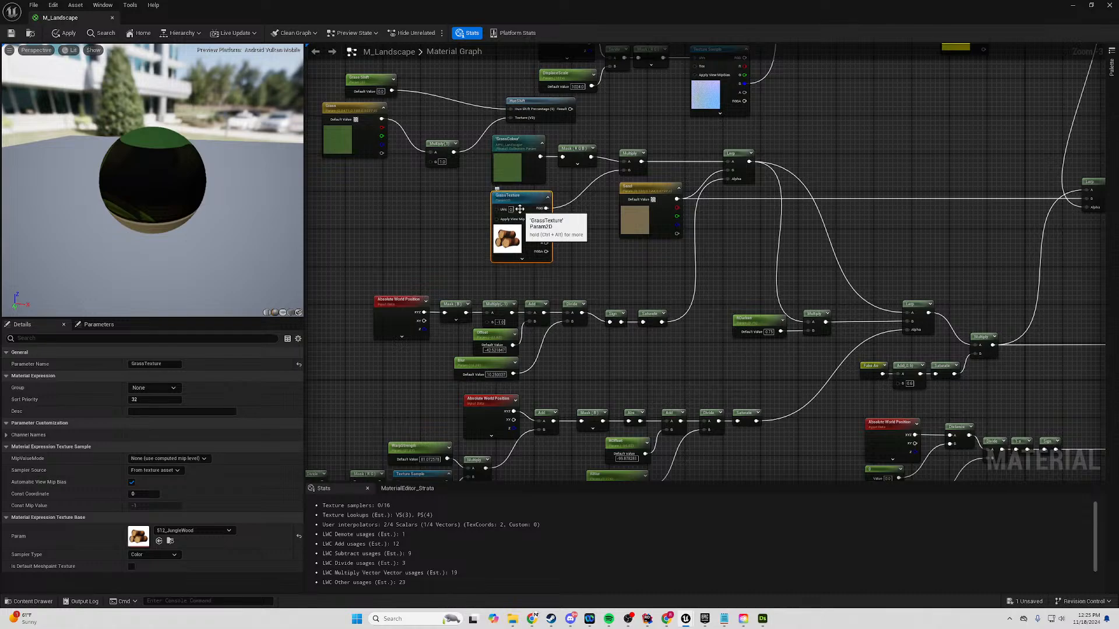
Assign the StylizedGrass texture to the GrassTexture parameter and save the M_Landscape material.
{"action": "left_click", "coordinate": [181, 531]}
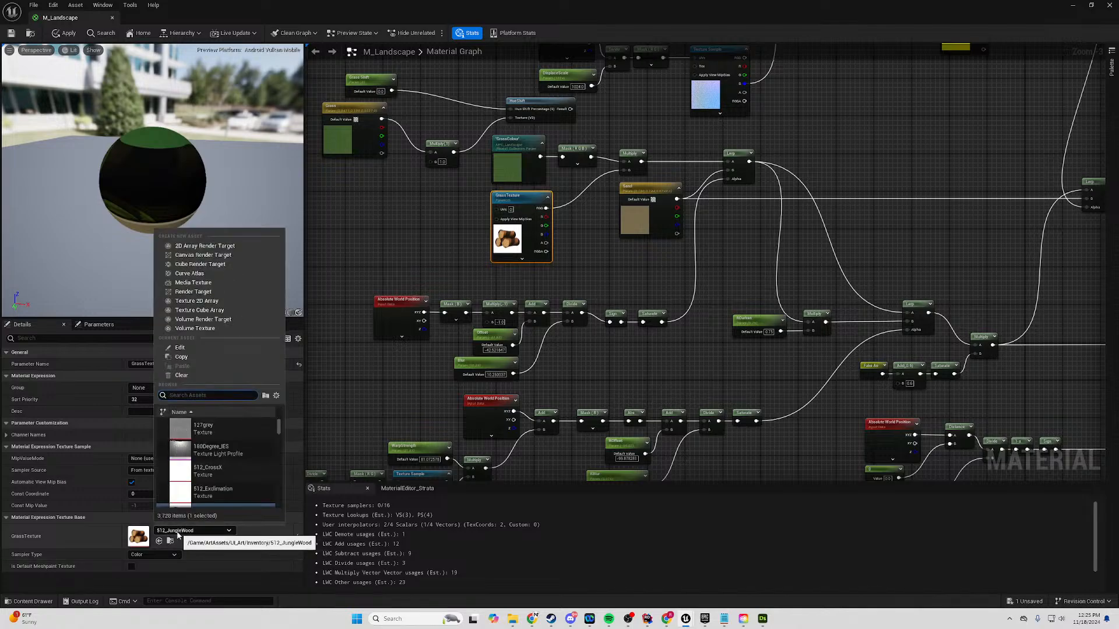
{"action": "type", "text": "styli"}
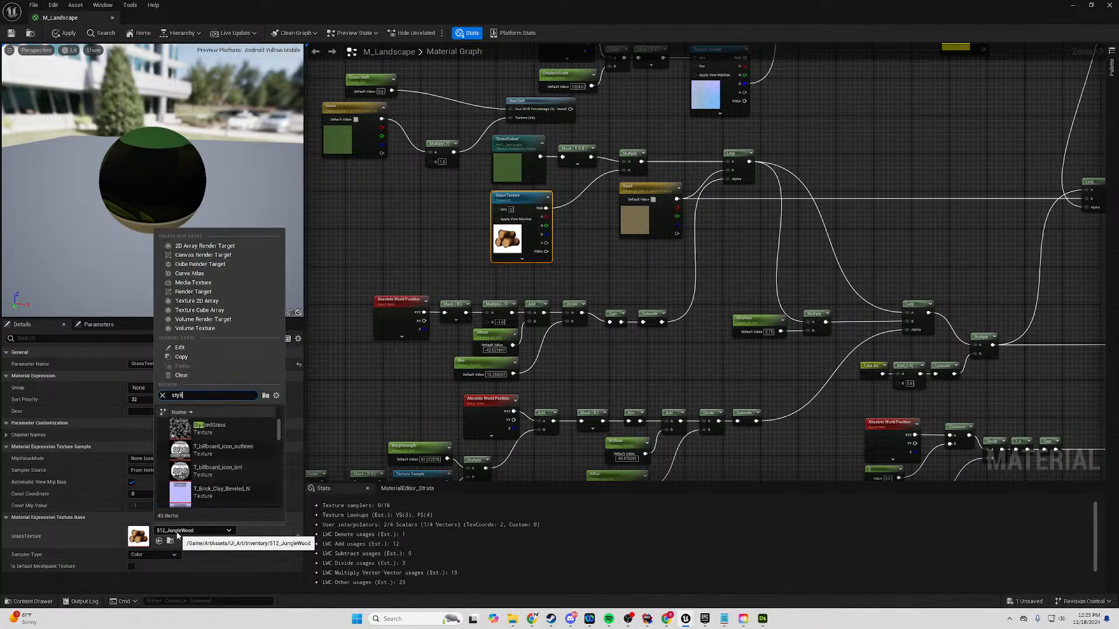
{"action": "left_click", "coordinate": [215, 430]}
{"action": "left_click_drag", "start_coordinate": [210, 208], "coordinate": [251, 274]}
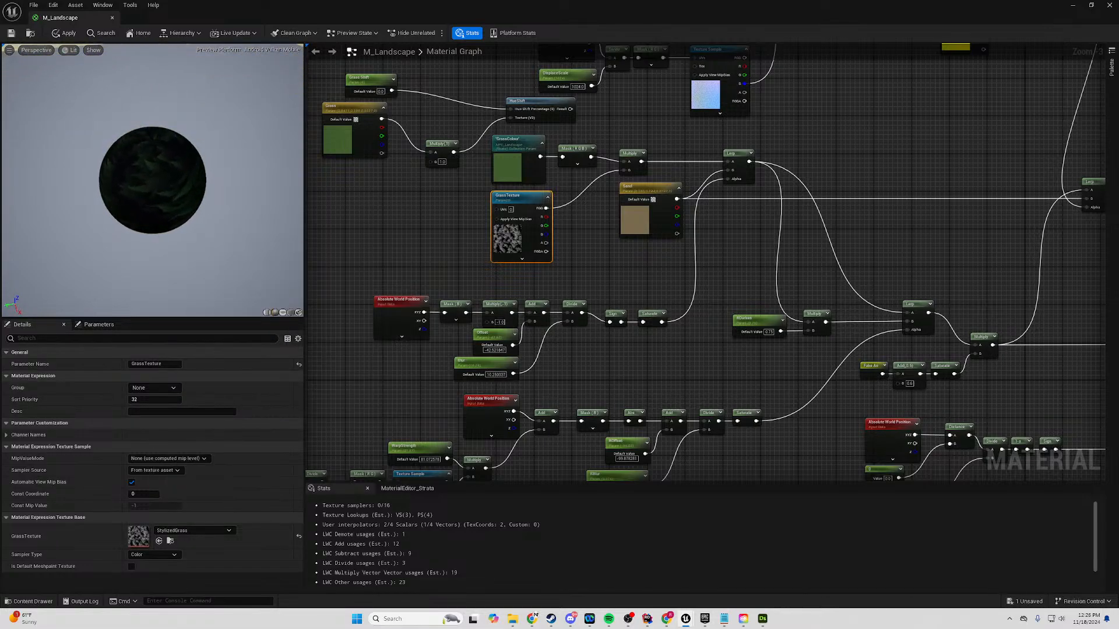
{"action": "scroll", "coordinate": [132, 155], "scroll_direction": "up", "scroll_amount": 5}
{"action": "scroll", "coordinate": [166, 168], "scroll_direction": "down", "scroll_amount": 5}
{"action": "left_click_drag", "start_coordinate": [54, 126], "coordinate": [134, 161]}
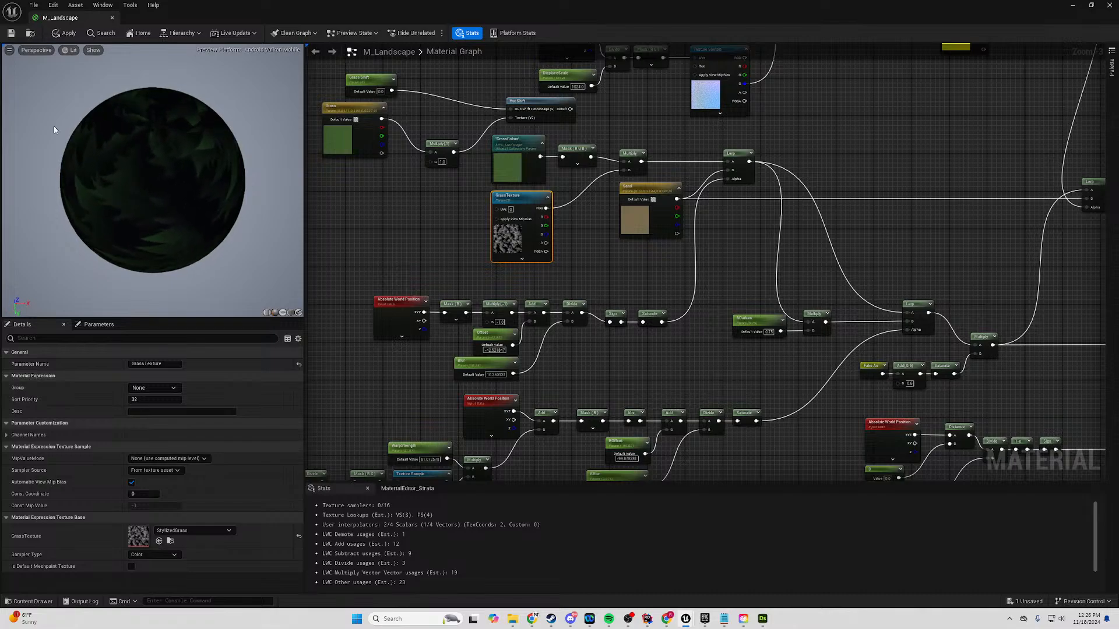
{"action": "left_click", "coordinate": [10, 37]}
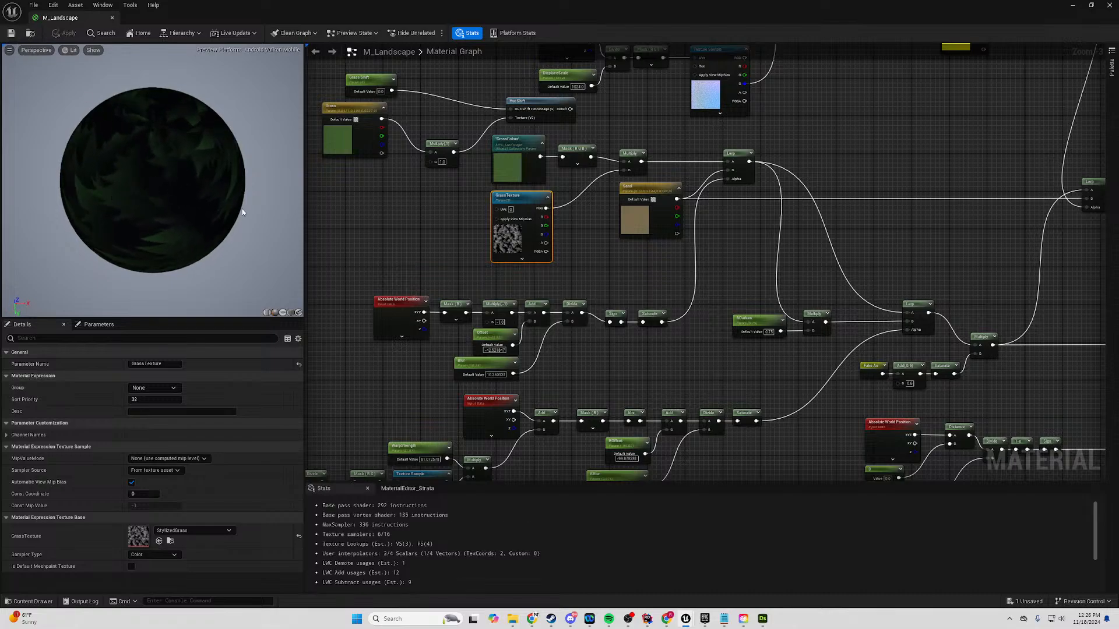
Go to the TestBuildingWorld level and examine the grass texture on the island from afar and up close.
{"action": "left_click", "coordinate": [1071, 7]}
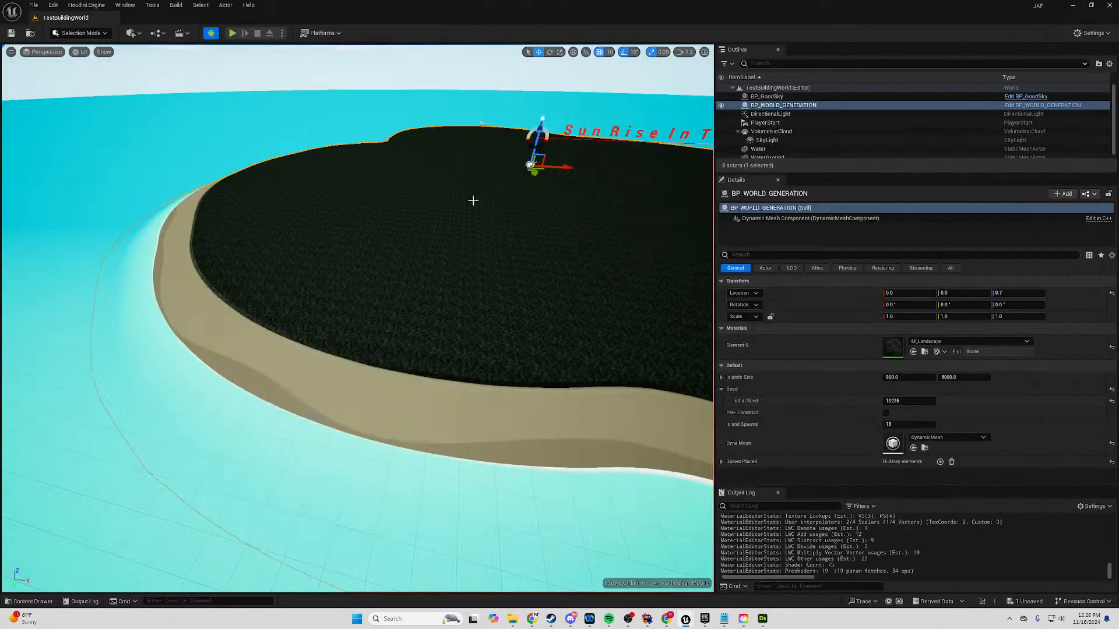
{"action": "scroll", "coordinate": [380, 317], "scroll_direction": "up", "scroll_amount": 5}
{"action": "right_click_drag", "start_coordinate": [379, 317], "coordinate": [479, 332]}
{"action": "key", "text": "w"}
{"action": "scroll", "coordinate": [480, 332], "scroll_direction": "down", "scroll_amount": 8}
{"action": "scroll", "coordinate": [285, 339], "scroll_direction": "up", "scroll_amount": 4}
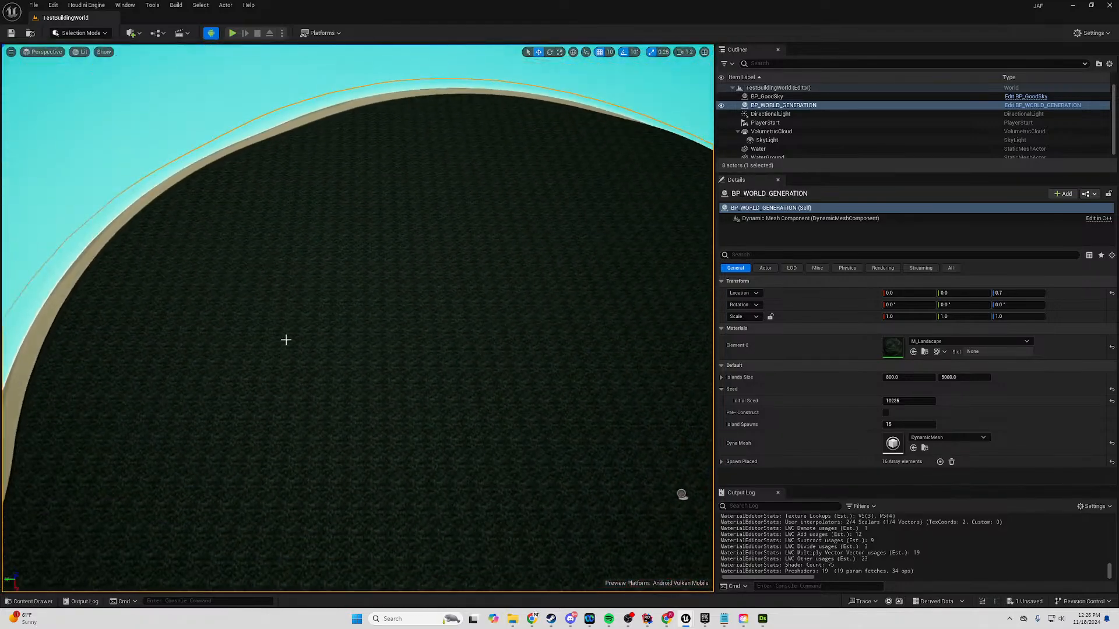
{"action": "right_click_drag", "start_coordinate": [285, 340], "coordinate": [254, 379]}
{"action": "key", "text": "w"}
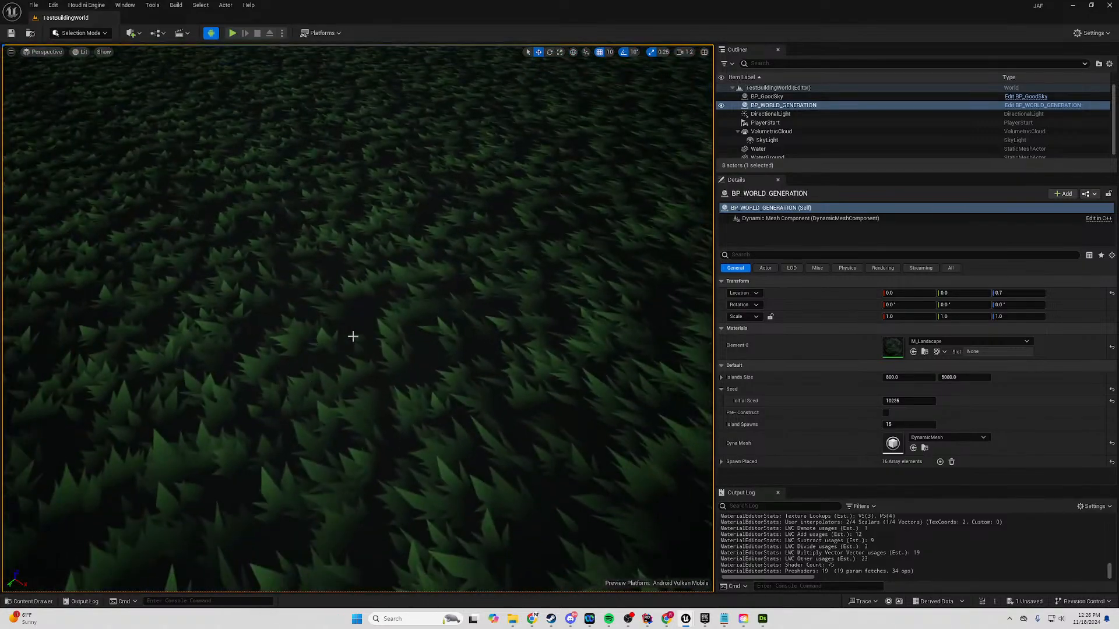
{"action": "scroll", "coordinate": [364, 318], "scroll_direction": "down", "scroll_amount": 3}
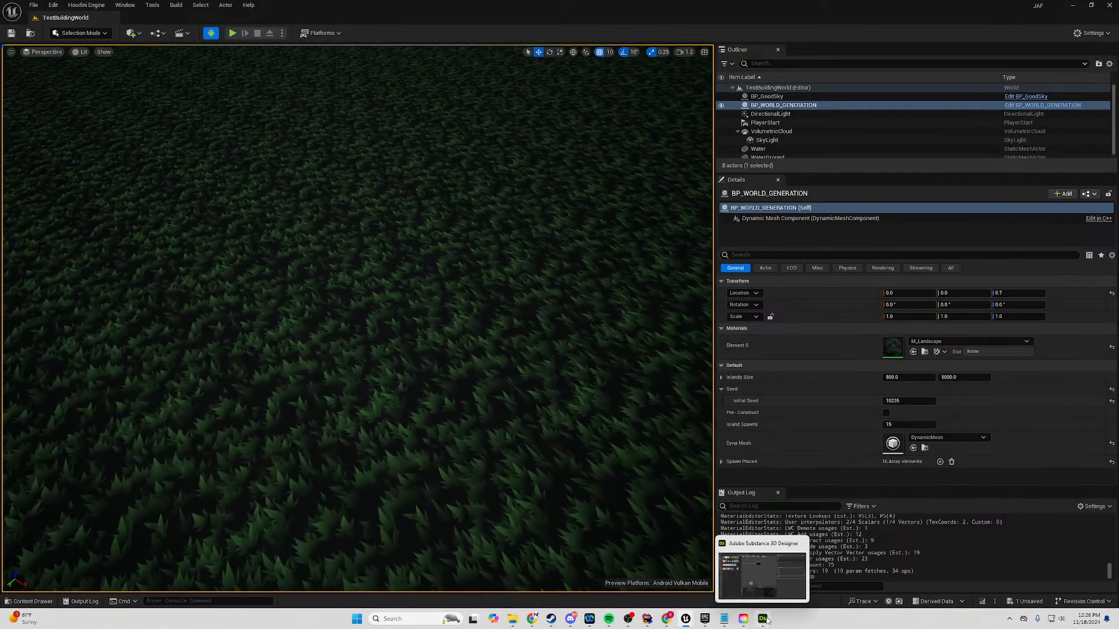
Switch back to the M_Landscape material graph around the GrassTexture node.
{"action": "mouse_move", "coordinate": [687, 622]}
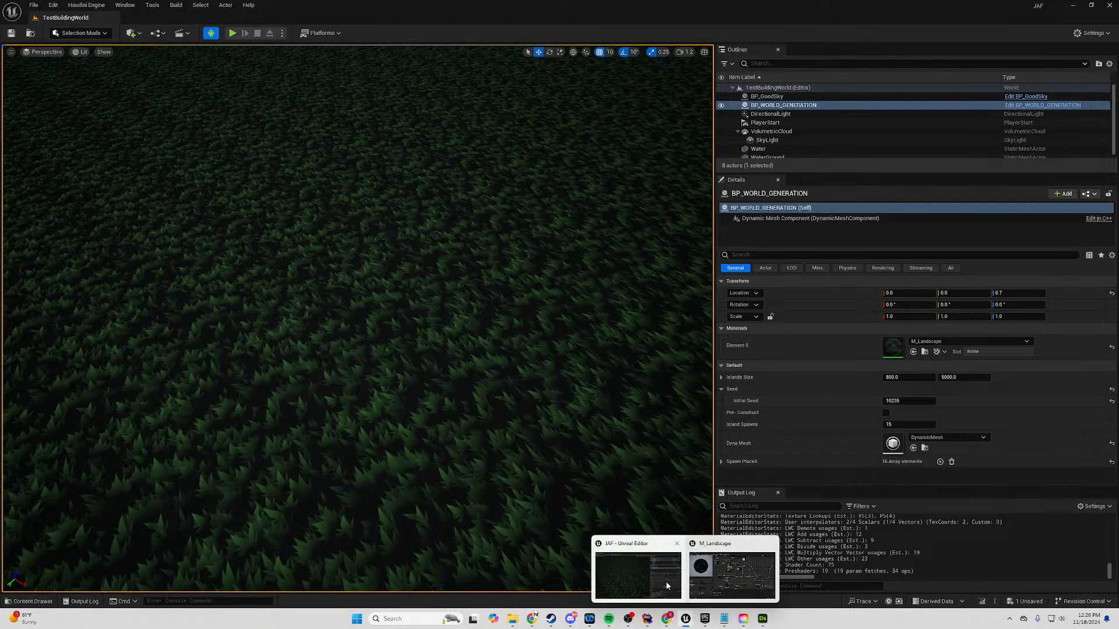
{"action": "mouse_move", "coordinate": [717, 586]}
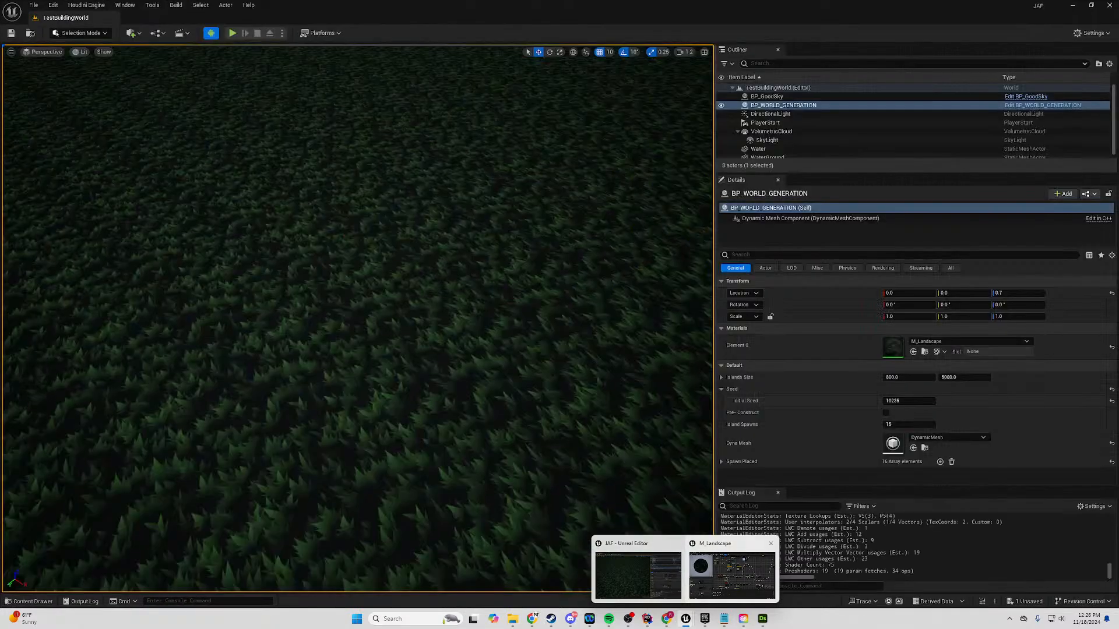
{"action": "left_click", "coordinate": [638, 576]}
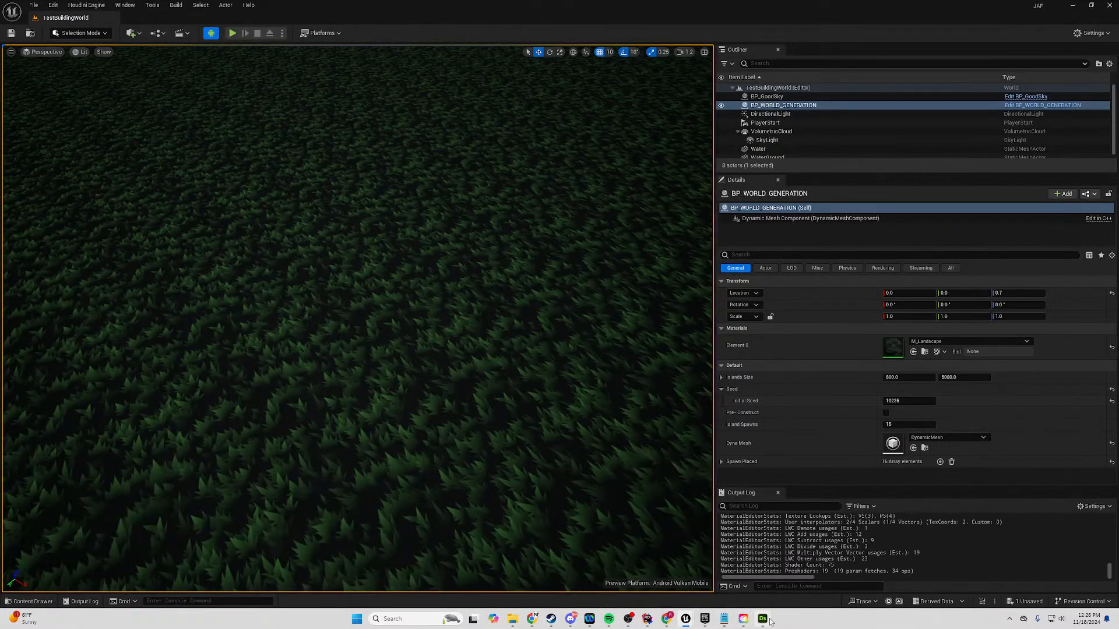
{"action": "mouse_move", "coordinate": [765, 621]}
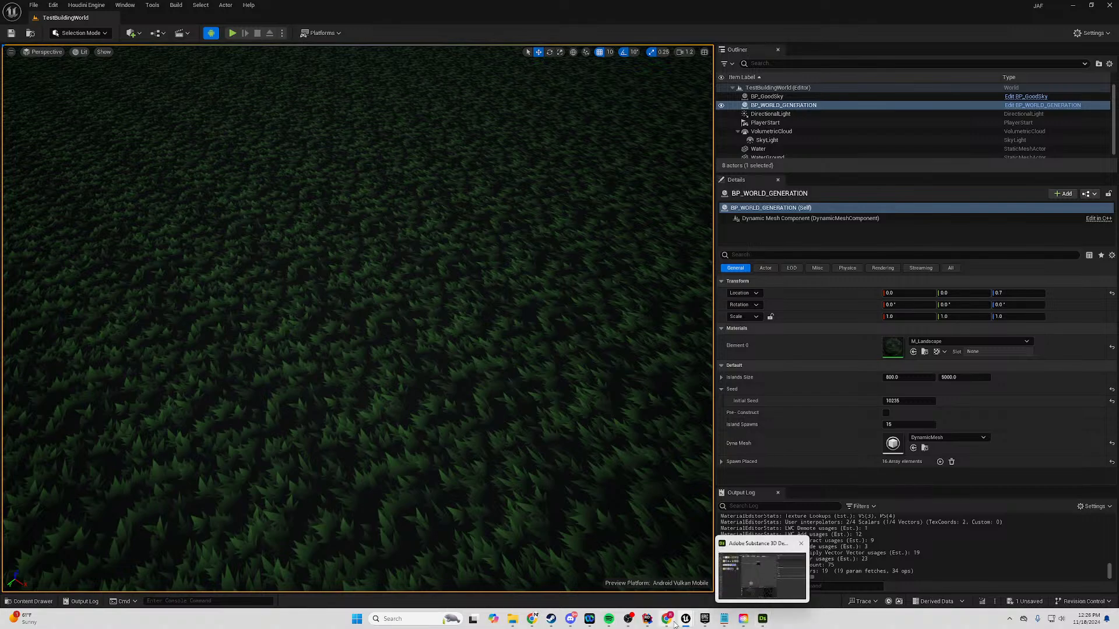
{"action": "left_click", "coordinate": [752, 574]}
{"action": "right_click_drag", "start_coordinate": [449, 269], "coordinate": [552, 299]}
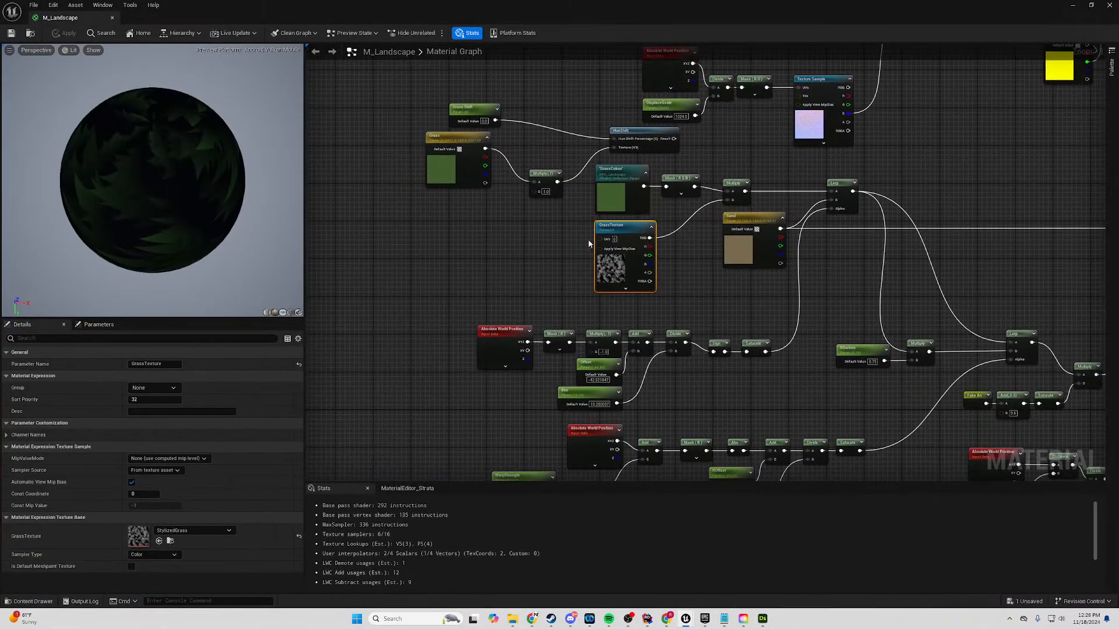
Try an InverseTransformMatrix node on the GrassTexture RGB output, then delete it.
{"action": "left_click_drag", "start_coordinate": [649, 237], "coordinate": [601, 245]}
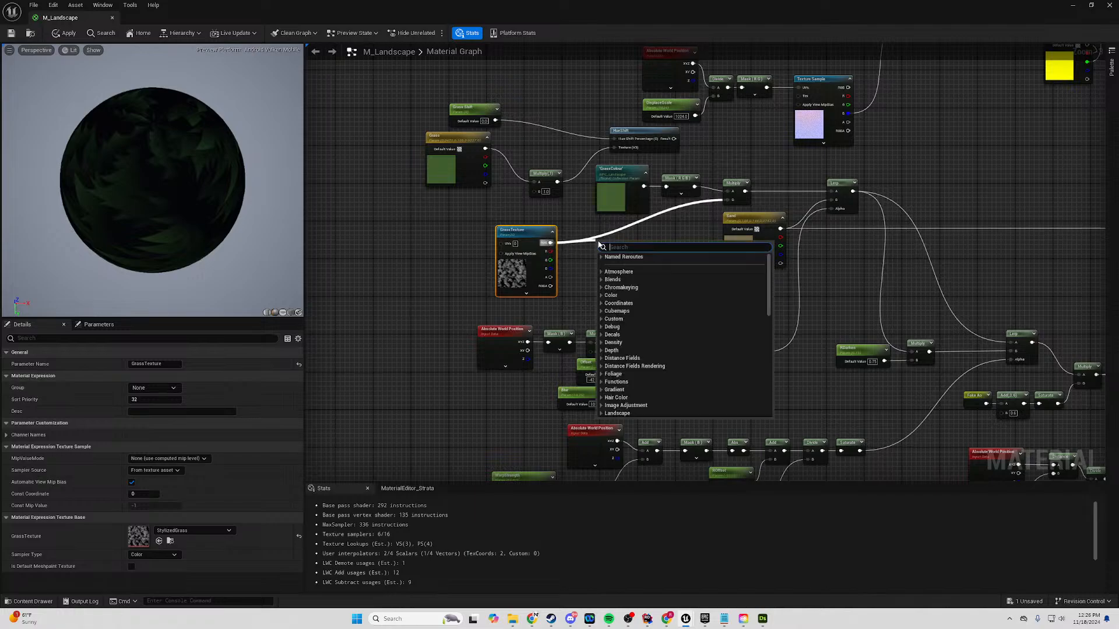
{"action": "type", "text": "inver"}
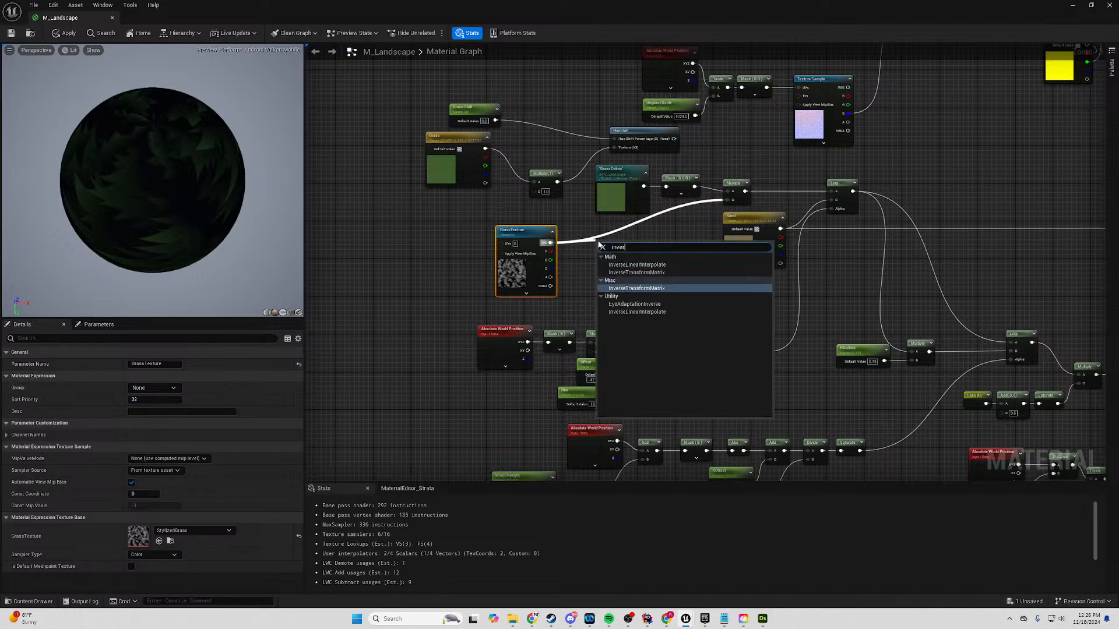
{"action": "key", "text": "Return"}
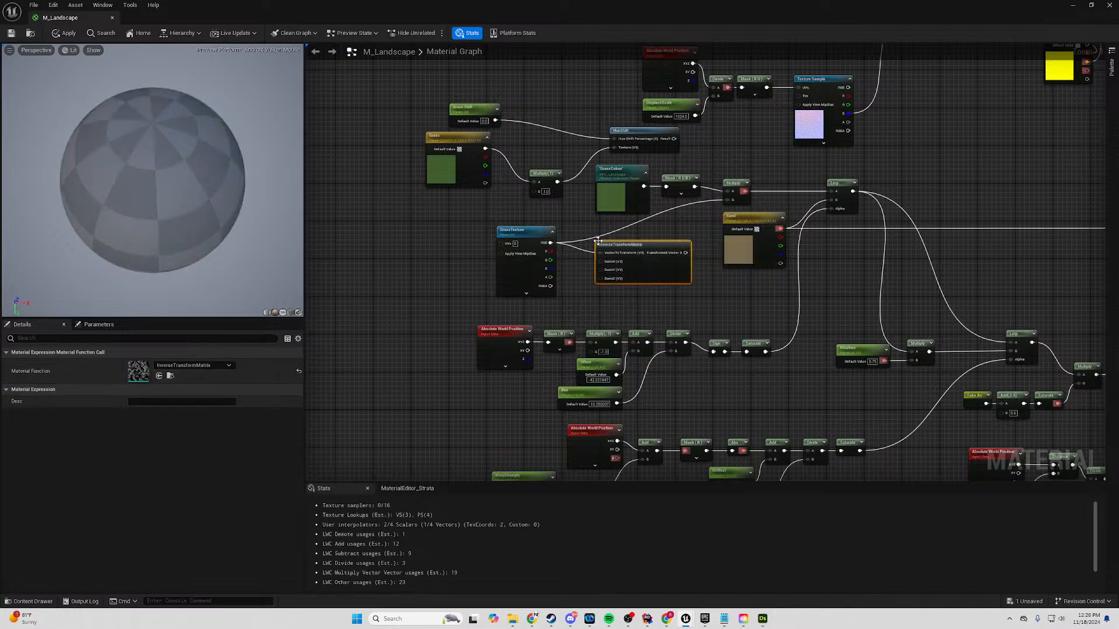
{"action": "key", "text": "Delete"}
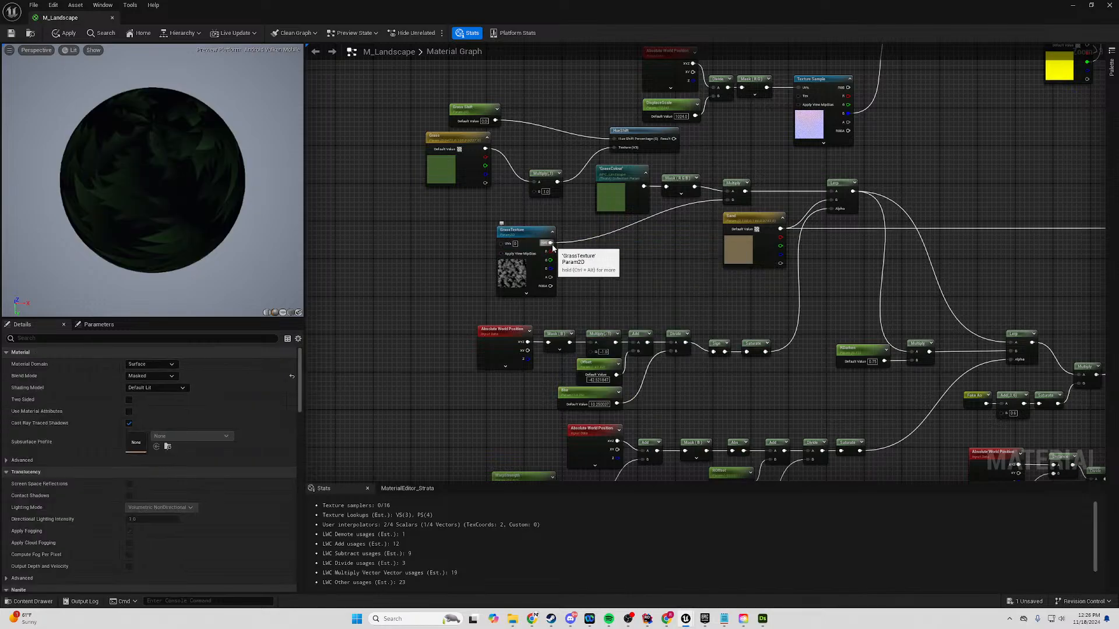
Try an InverseLinearInterpolate node on the GrassTexture RGB output, then delete it.
{"action": "left_click_drag", "start_coordinate": [551, 243], "coordinate": [601, 252]}
{"action": "type", "text": "inv"}
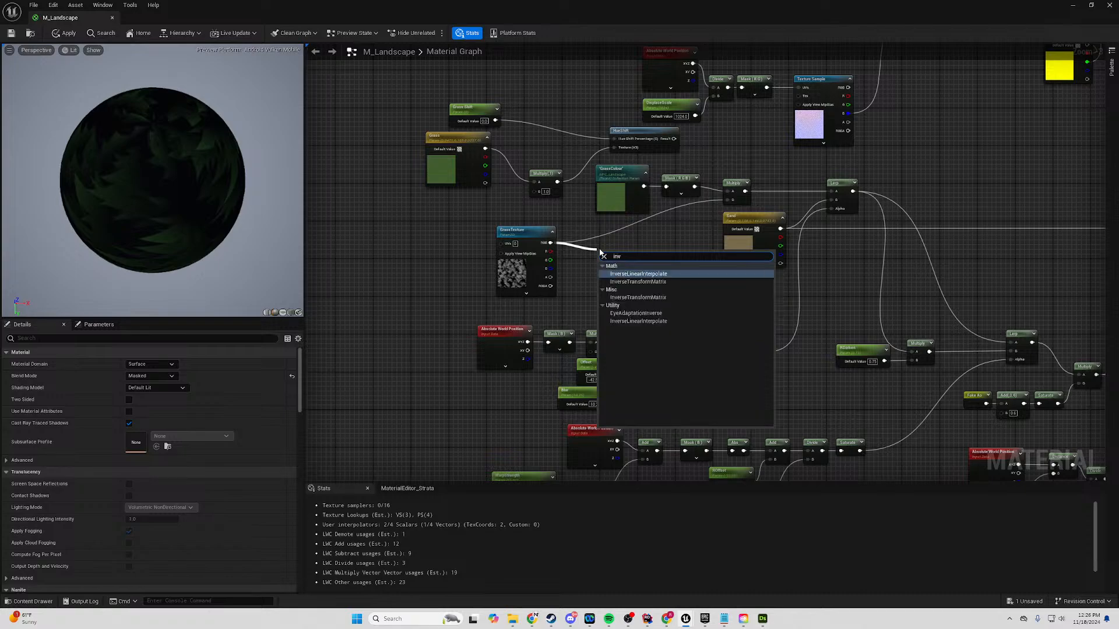
{"action": "left_click", "coordinate": [638, 321]}
{"action": "scroll", "coordinate": [630, 264], "scroll_direction": "up", "scroll_amount": 2}
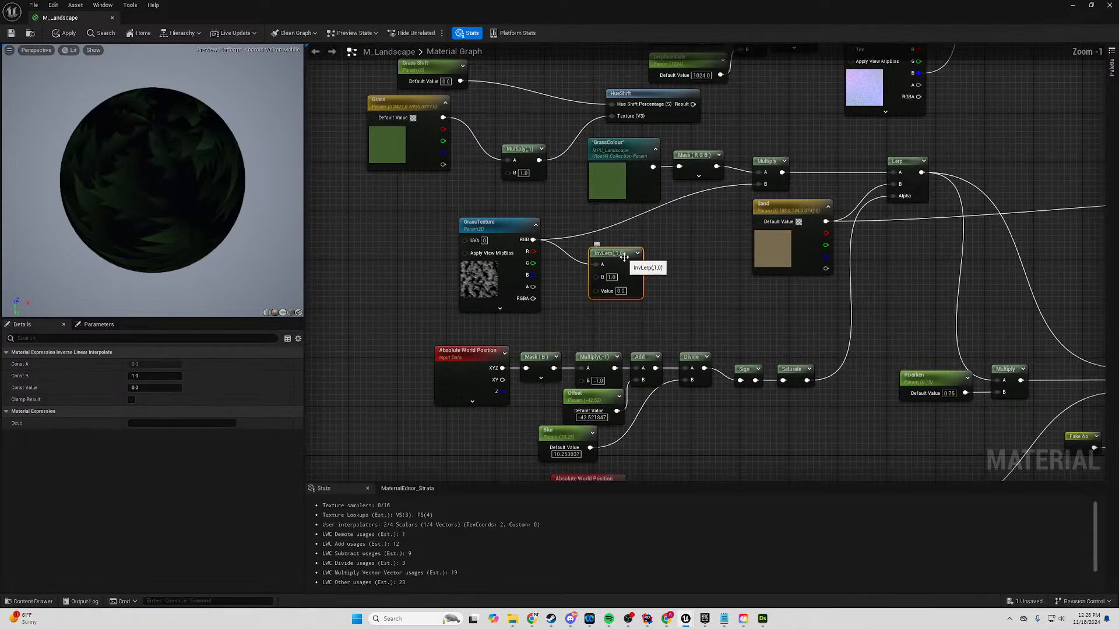
{"action": "key", "text": "Delete"}
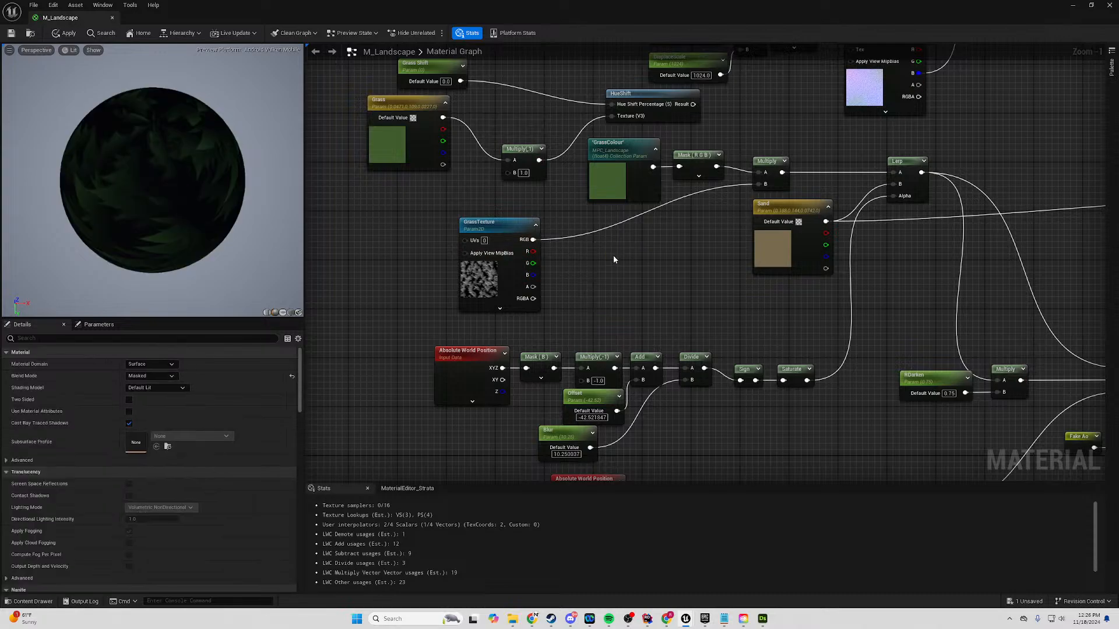
Move the GrassTexture node directly beneath the GrassColour node and add a LinearInterpolate node beside it.
{"action": "right_click_drag", "start_coordinate": [621, 261], "coordinate": [562, 302]}
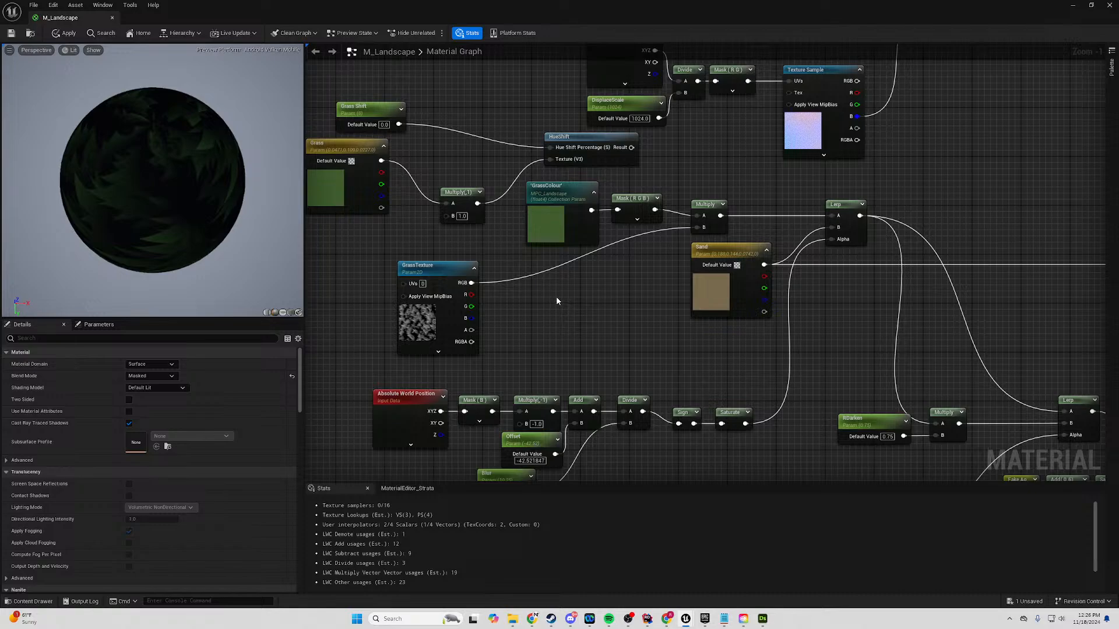
{"action": "left_click_drag", "start_coordinate": [436, 269], "coordinate": [567, 281]}
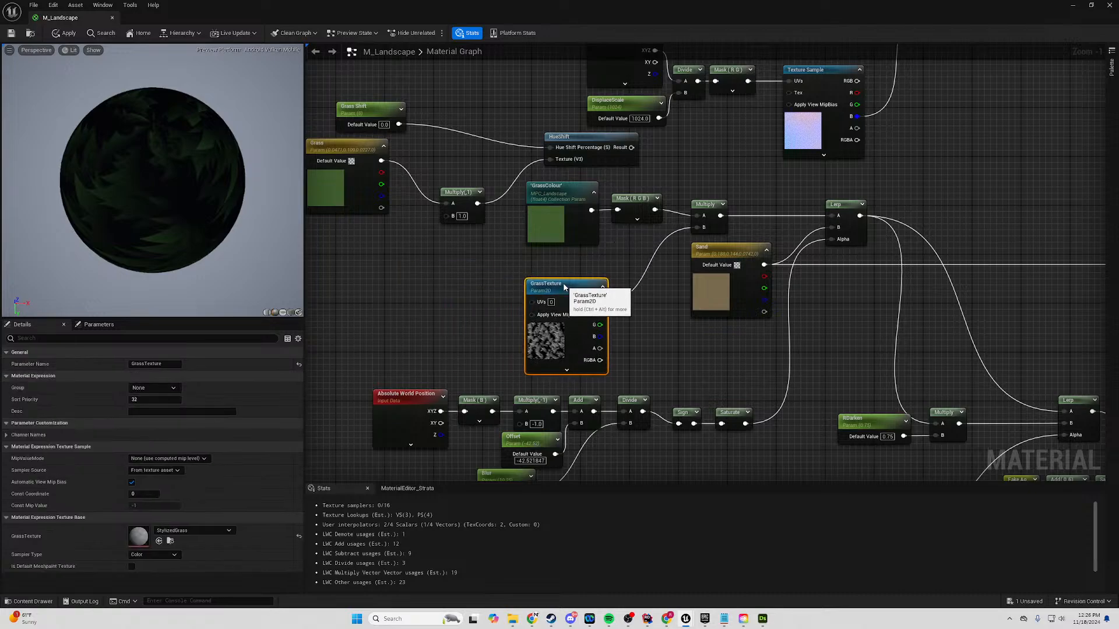
{"action": "right_click_drag", "start_coordinate": [668, 297], "coordinate": [686, 311]}
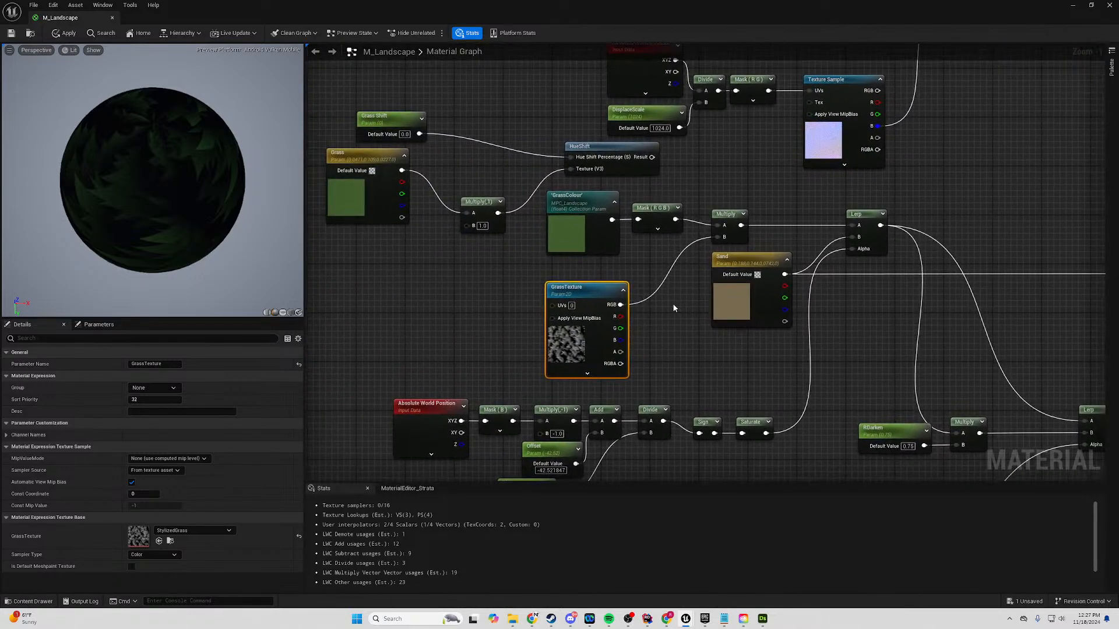
{"action": "right_click", "coordinate": [441, 306]}
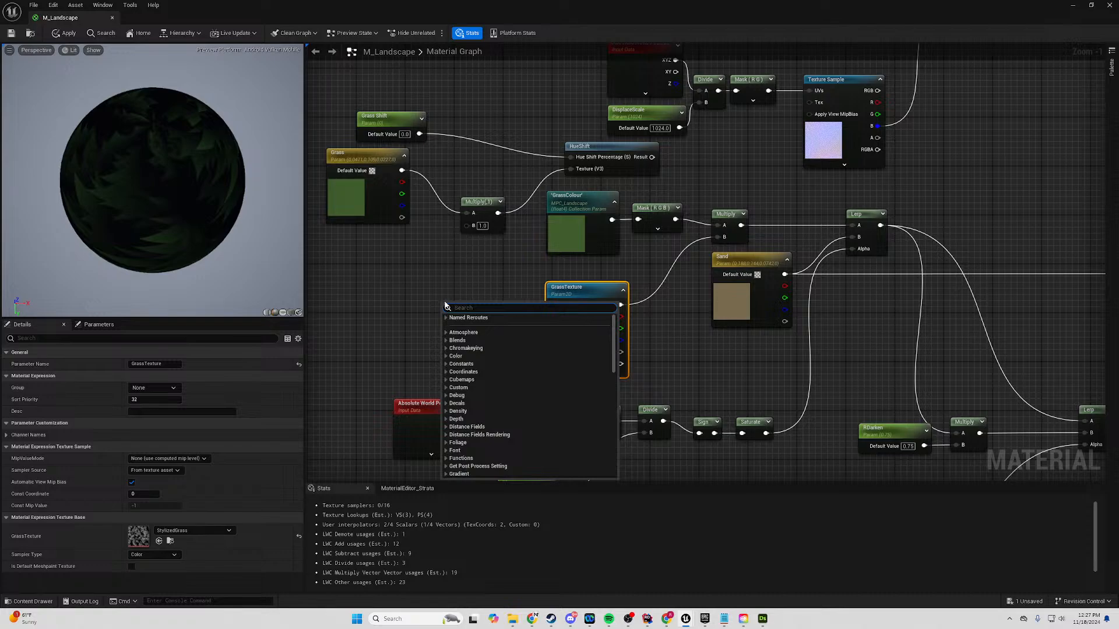
{"action": "type", "text": "lerp"}
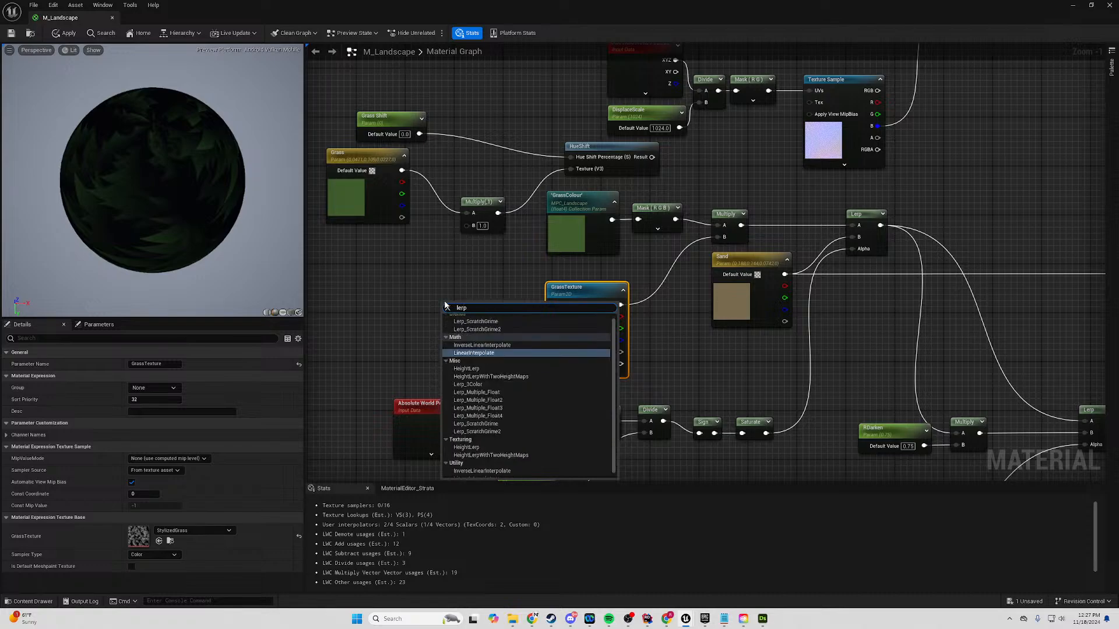
{"action": "key", "text": "Return"}
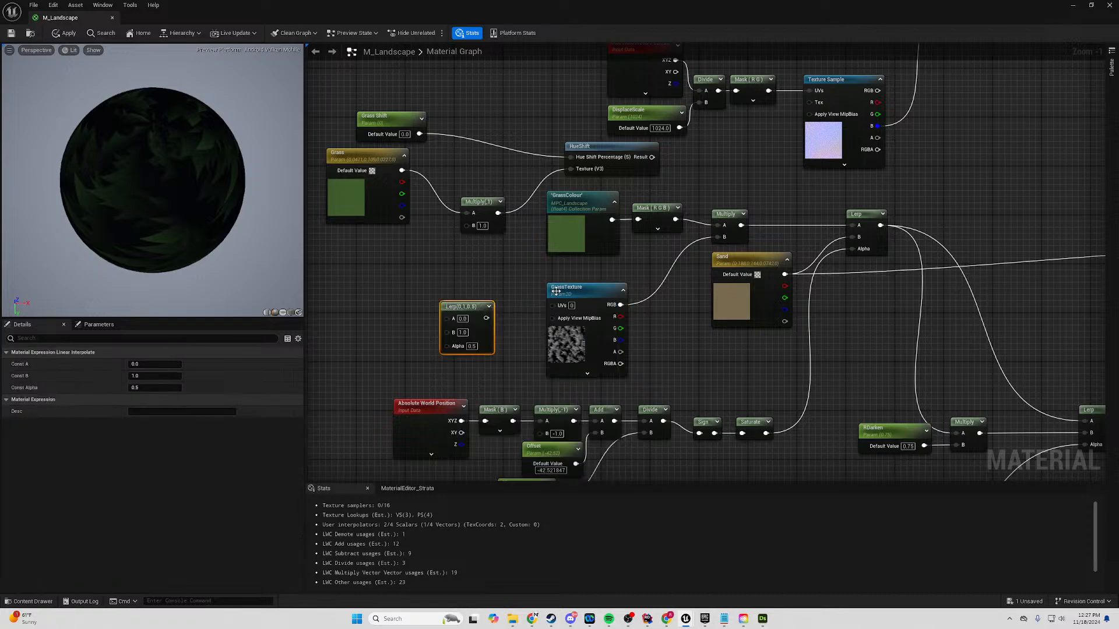
Wire the GrassColour mask into the new Lerp's A and GrassTexture RGB into its Alpha, and feed its result into the Sand Lerp's A.
{"action": "left_click_drag", "start_coordinate": [619, 309], "coordinate": [449, 346]}
{"action": "left_click_drag", "start_coordinate": [460, 307], "coordinate": [602, 293]}
{"action": "left_click_drag", "start_coordinate": [665, 199], "coordinate": [722, 179]}
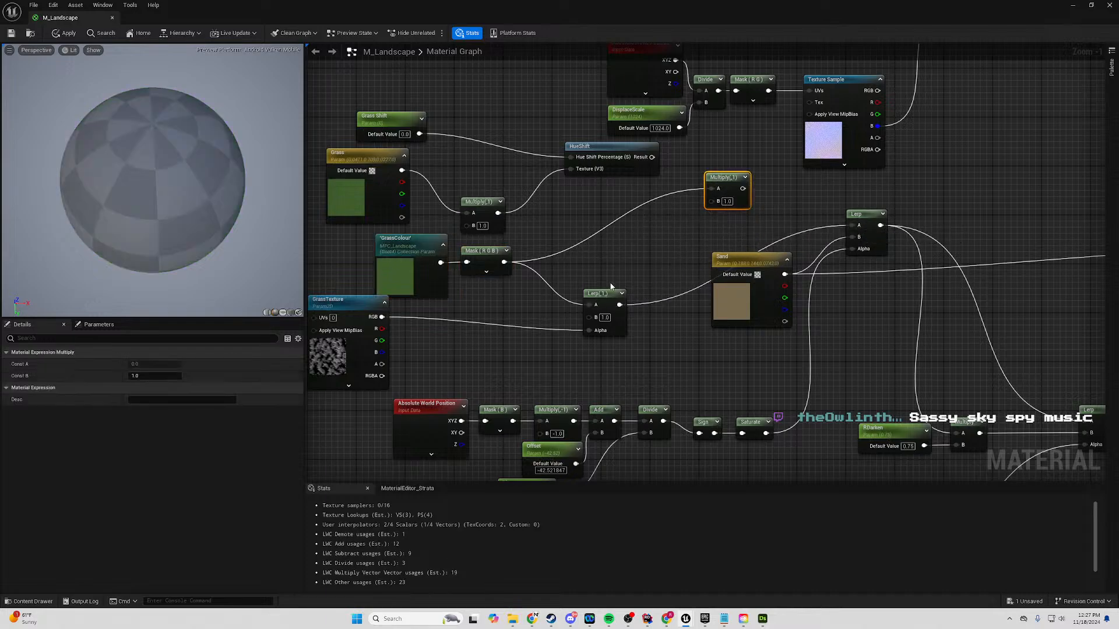
{"action": "left_click_drag", "start_coordinate": [607, 303], "coordinate": [607, 284]}
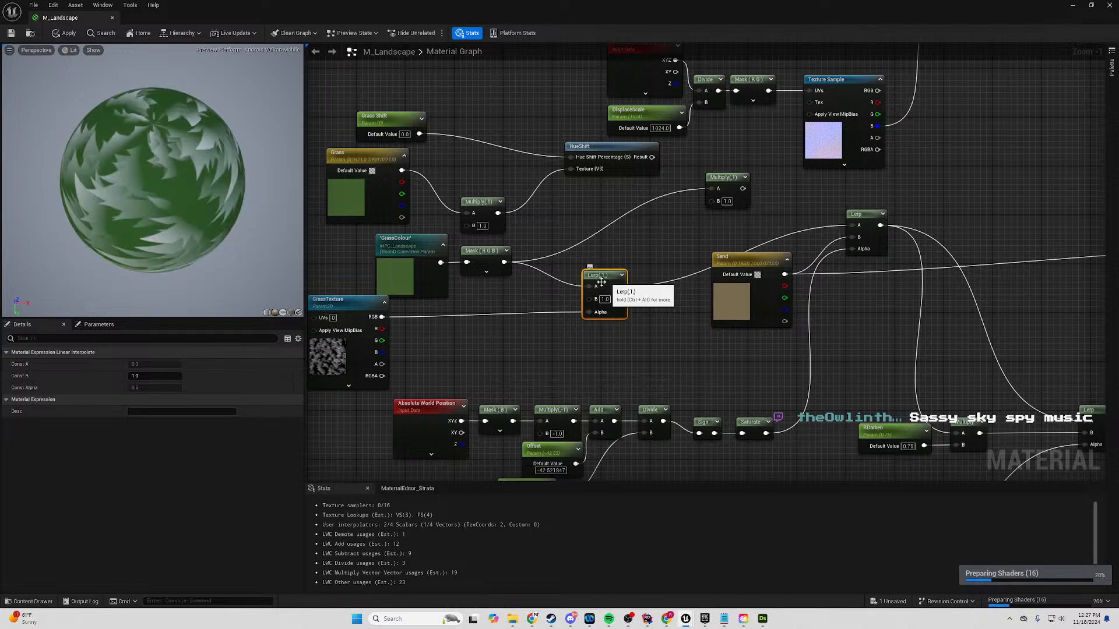
Delete the leftover Multiply node fed by the GrassColour mask.
{"action": "left_click", "coordinate": [408, 271]}
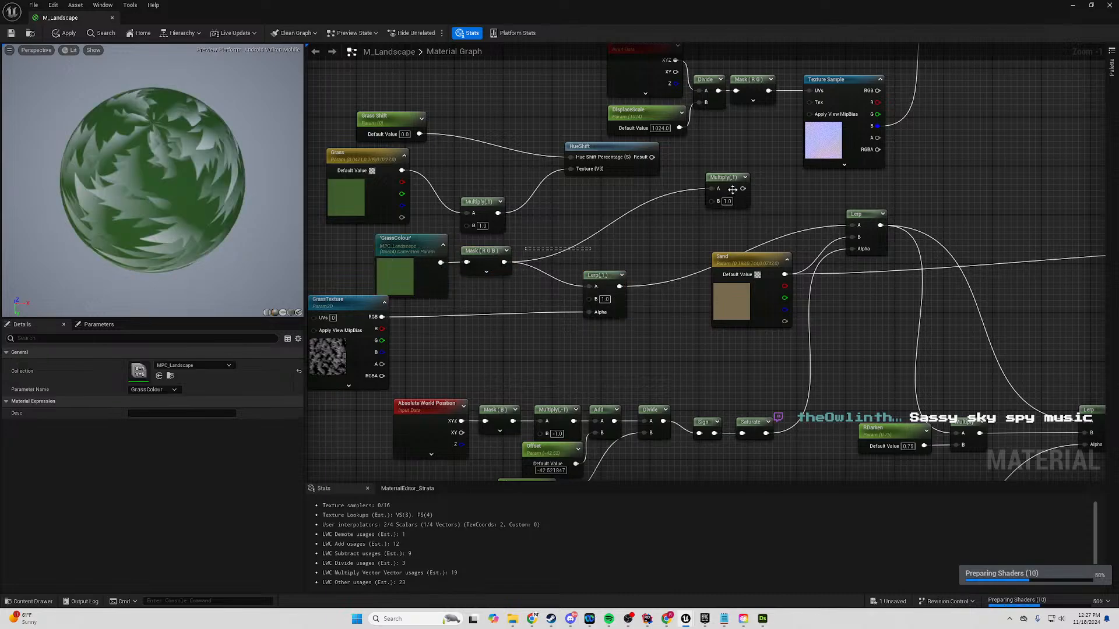
{"action": "left_click", "coordinate": [732, 183]}
{"action": "key", "text": "Delete"}
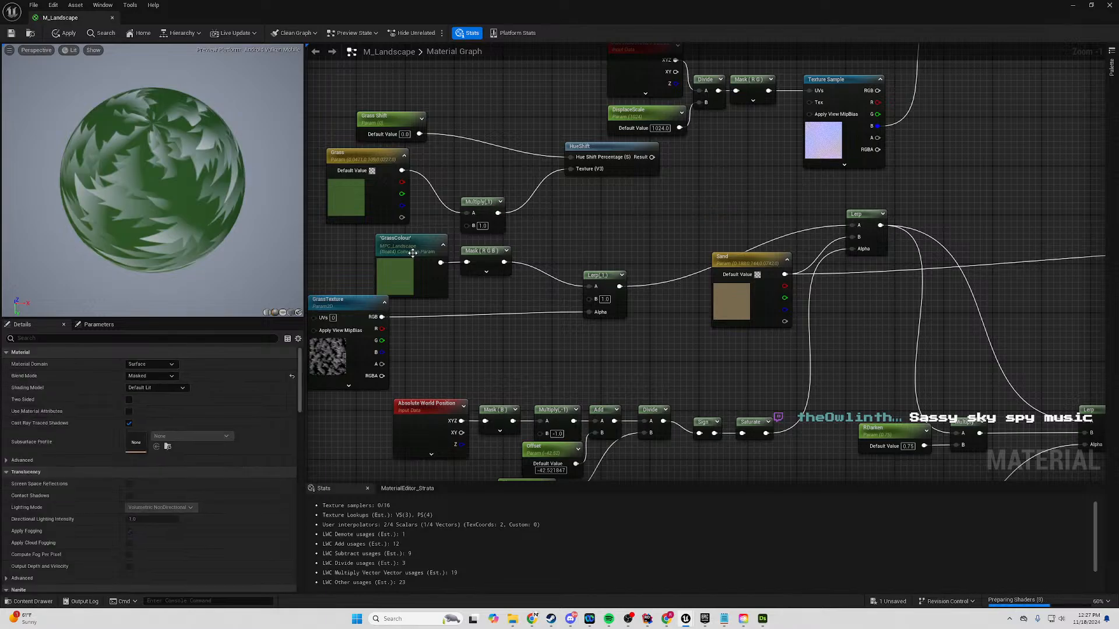
Move the GrassColour, Mask, GrassTexture and new Lerp nodes into free space left of the Grass nodes and spread them apart.
{"action": "left_click", "coordinate": [434, 278]}
{"action": "left_click", "coordinate": [489, 256], "text": "shift"}
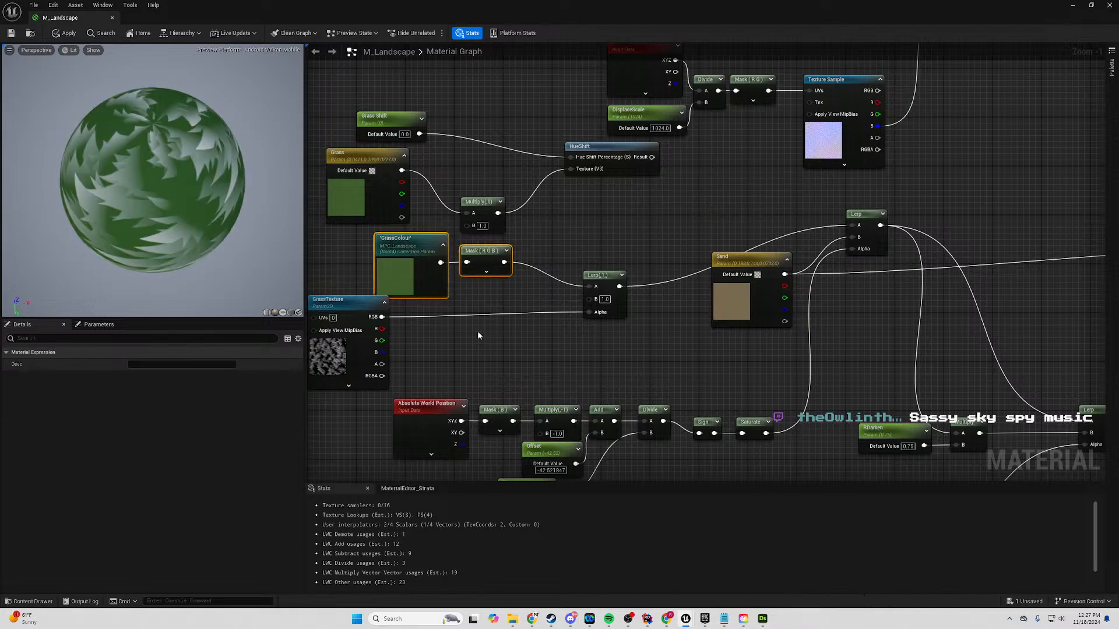
{"action": "scroll", "coordinate": [478, 330], "scroll_direction": "down", "scroll_amount": 1}
{"action": "right_click_drag", "start_coordinate": [477, 330], "coordinate": [604, 302]}
{"action": "left_click_drag", "start_coordinate": [510, 277], "coordinate": [544, 287]}
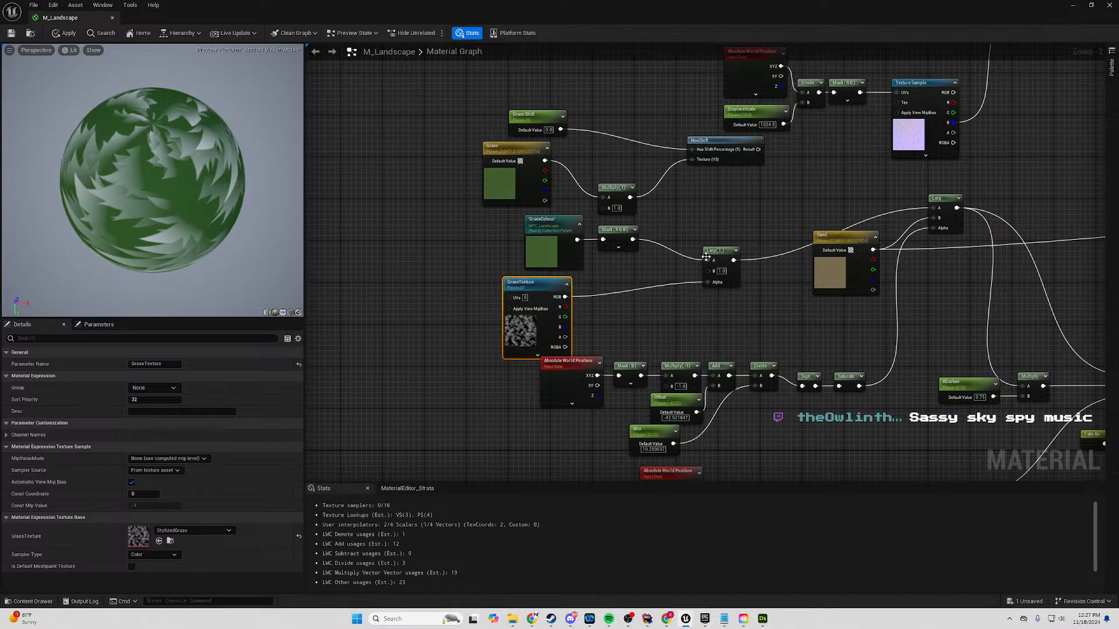
{"action": "left_click_drag", "start_coordinate": [746, 249], "coordinate": [477, 326]}
{"action": "left_click_drag", "start_coordinate": [537, 287], "coordinate": [358, 282]}
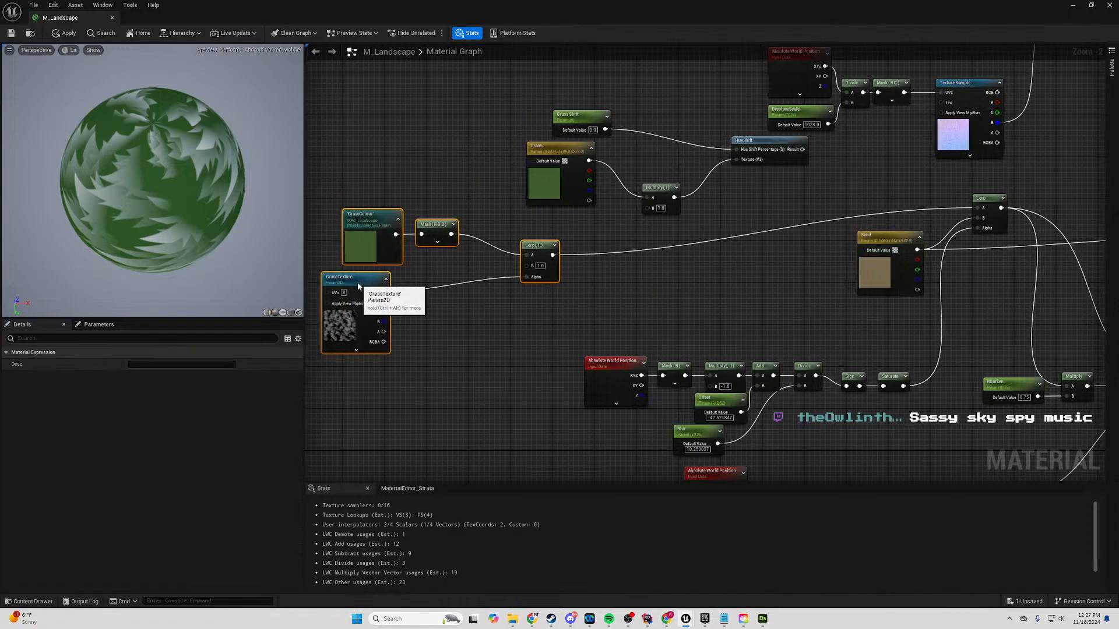
{"action": "right_click_drag", "start_coordinate": [515, 313], "coordinate": [753, 307]}
{"action": "mouse_move", "coordinate": [670, 217]}
{"action": "left_mouse_down"}
{"action": "mouse_move", "coordinate": [638, 239]}
{"action": "mouse_move", "coordinate": [646, 211]}
{"action": "mouse_move", "coordinate": [655, 216]}
{"action": "left_mouse_up"}
{"action": "left_click", "coordinate": [666, 245]}
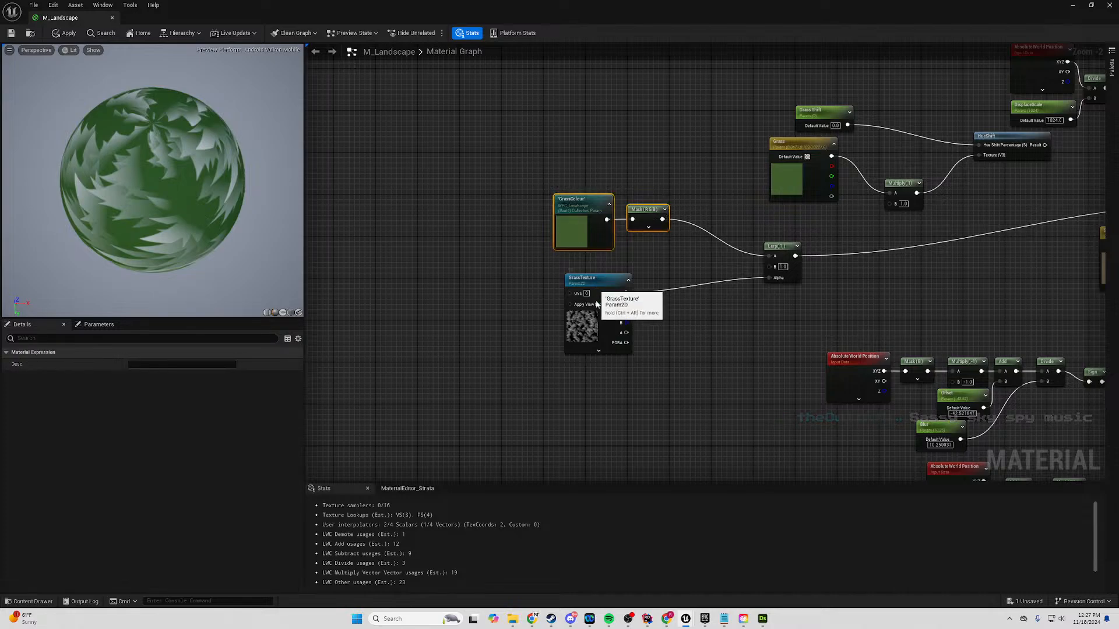
Move the GrassTexture node further down and paste a copy of GrassColour with its RGB Mask between it and the originals.
{"action": "left_click_drag", "start_coordinate": [596, 281], "coordinate": [586, 366]}
{"action": "key", "text": "ctrl+v"}
{"action": "left_click_drag", "start_coordinate": [547, 297], "coordinate": [578, 273]}
{"action": "left_click", "coordinate": [578, 272]}
{"action": "right_click", "coordinate": [578, 272]}
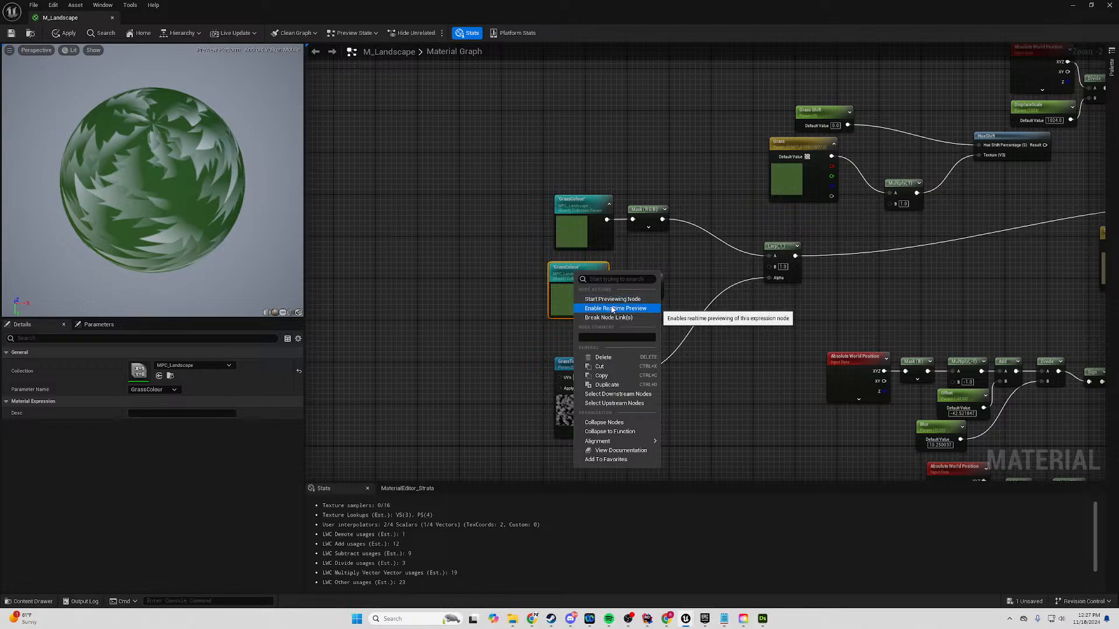
{"action": "left_click", "coordinate": [536, 274]}
Replace the pasted GrassColour node with a fresh duplicate of the original, placed beside the second Mask.
{"action": "left_click", "coordinate": [568, 274]}
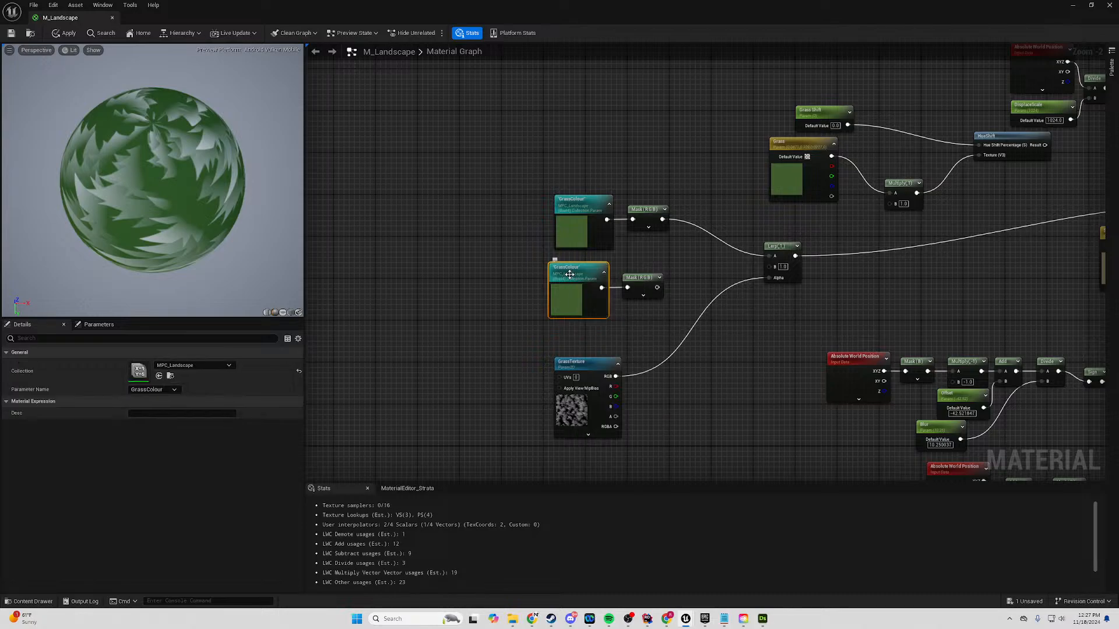
{"action": "key", "text": "Delete"}
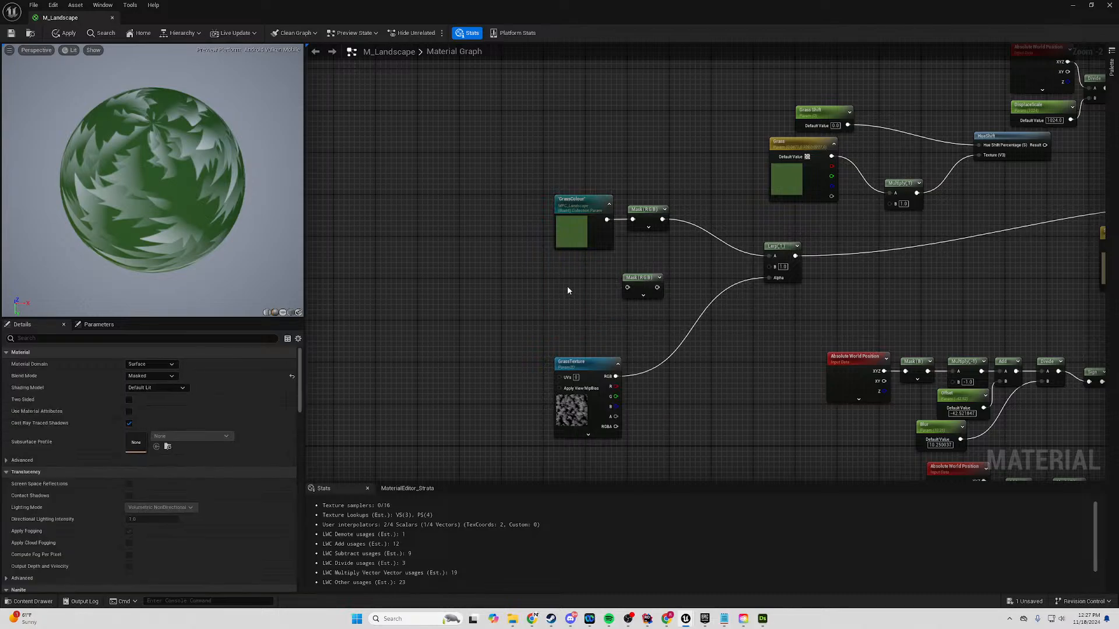
{"action": "left_click", "coordinate": [590, 230]}
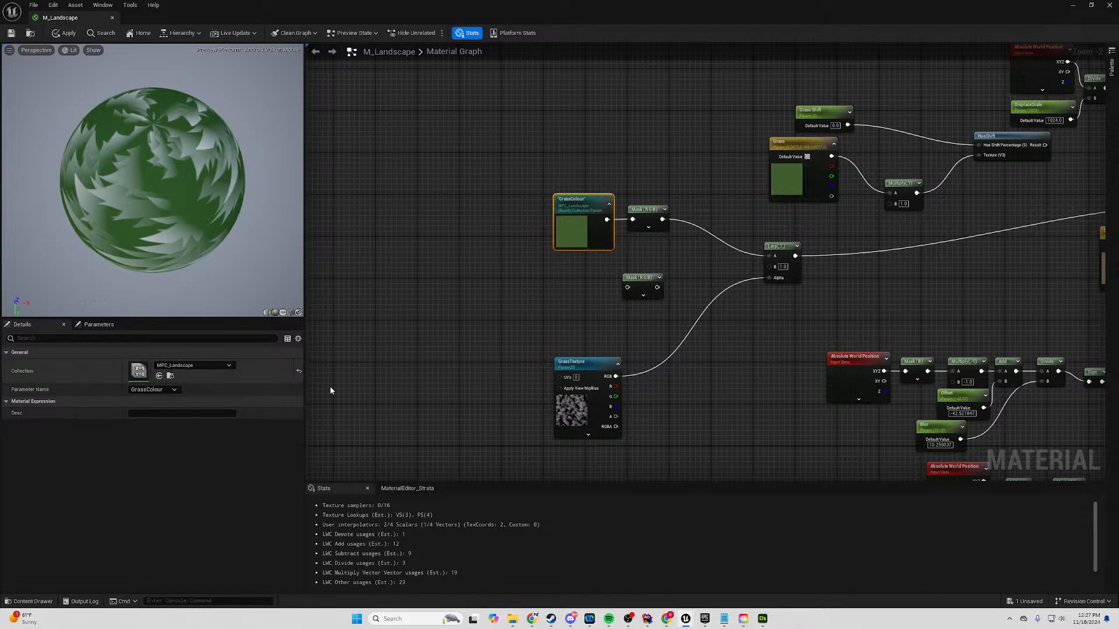
{"action": "key", "text": "ctrl+d"}
{"action": "mouse_move", "coordinate": [616, 289]}
{"action": "left_mouse_down"}
{"action": "mouse_move", "coordinate": [554, 288]}
{"action": "mouse_move", "coordinate": [627, 287]}
{"action": "left_mouse_up"}
{"action": "left_click_drag", "start_coordinate": [543, 286], "coordinate": [554, 281]}
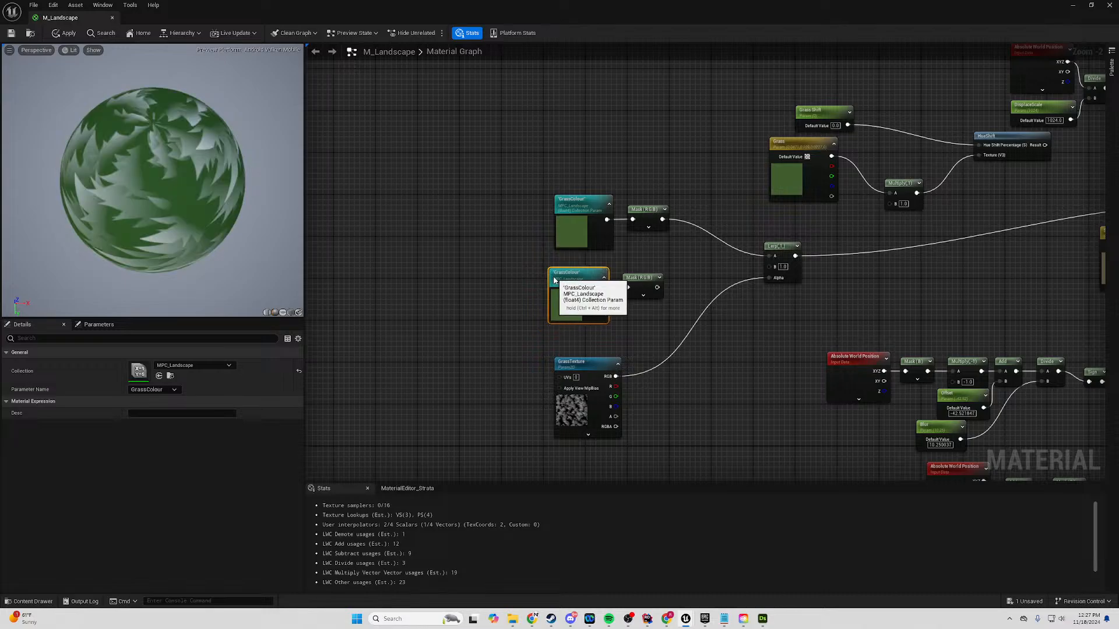
Open the MPC_Landscape parameter collection from the copied GrassColour node and add a second vector parameter, expanding its entry.
{"action": "double_click", "coordinate": [555, 292]}
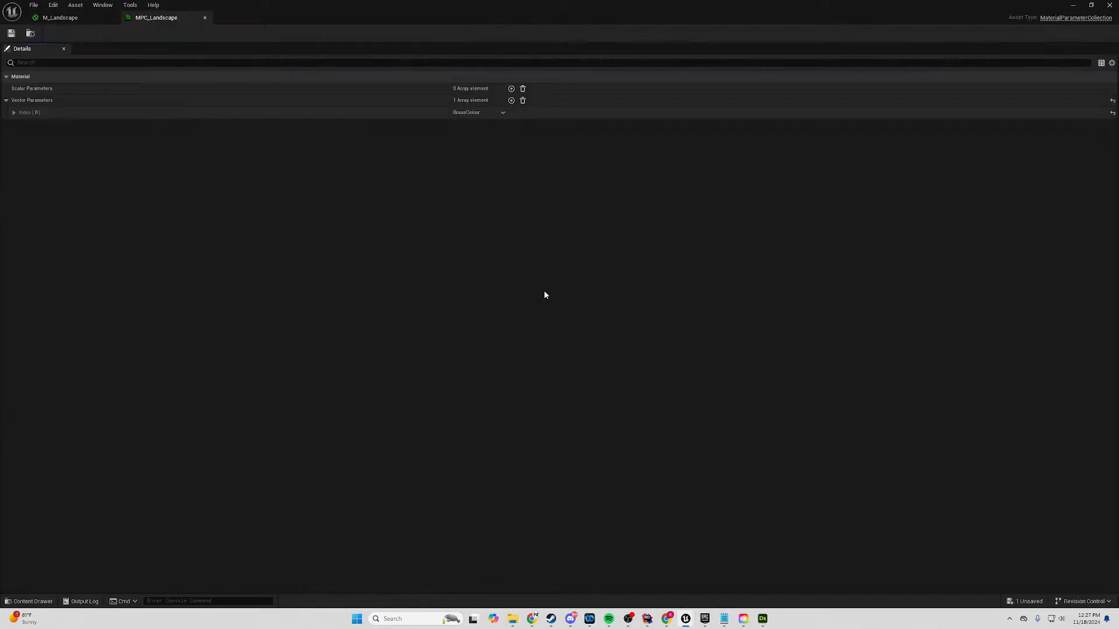
{"action": "left_click", "coordinate": [16, 114]}
{"action": "left_click", "coordinate": [20, 125]}
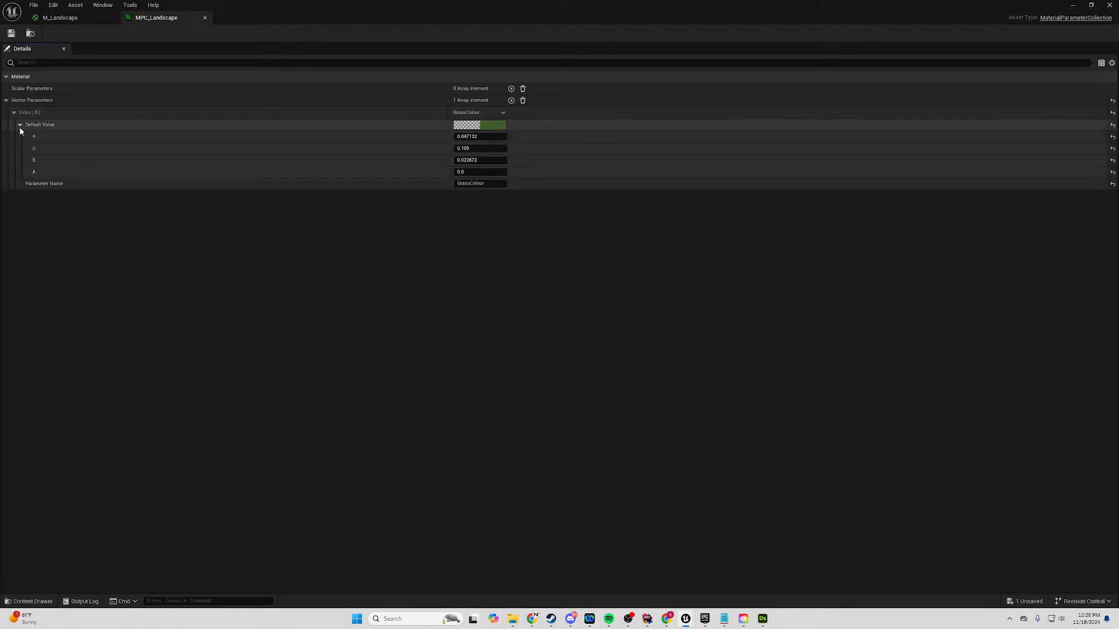
{"action": "left_click", "coordinate": [20, 125]}
{"action": "left_click", "coordinate": [511, 100]}
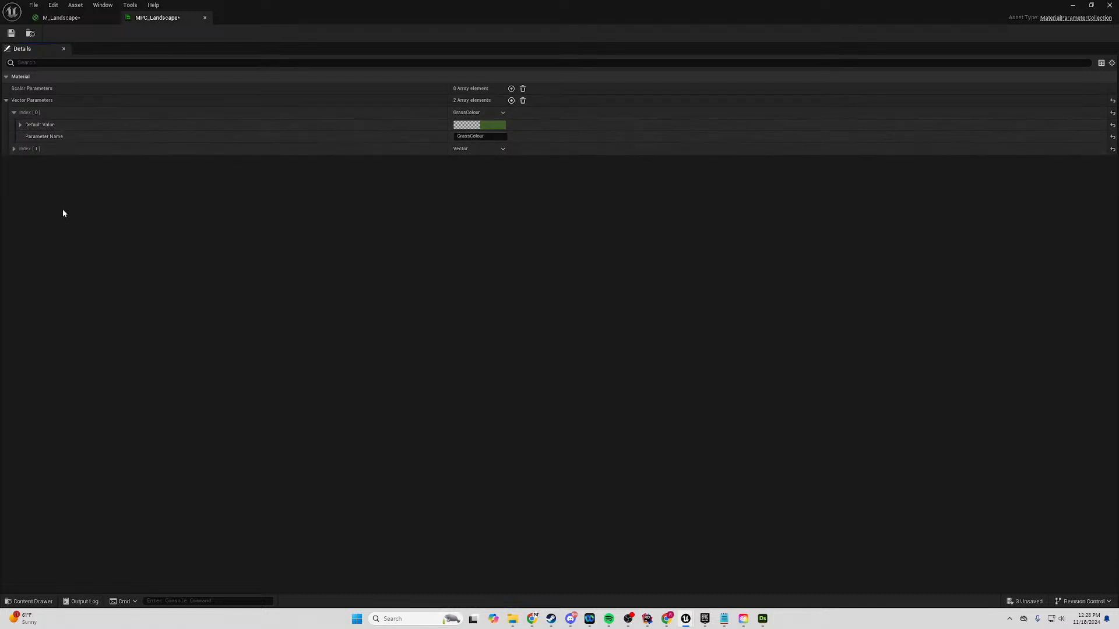
{"action": "left_click", "coordinate": [13, 148]}
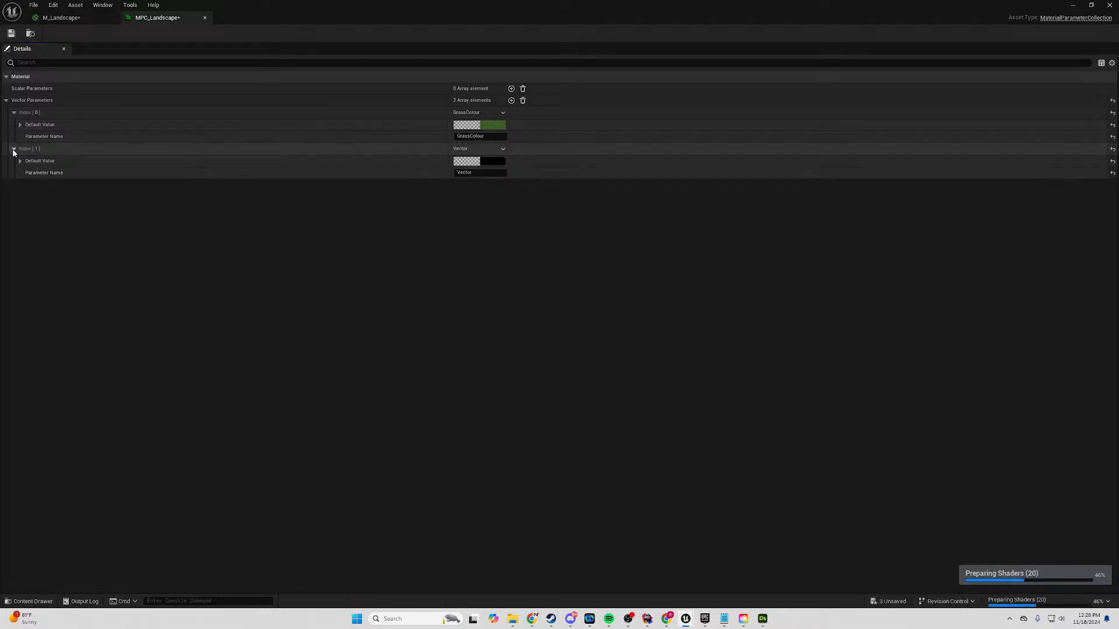
{"action": "left_click", "coordinate": [13, 148]}
{"action": "left_click", "coordinate": [13, 149]}
{"action": "left_click", "coordinate": [503, 149]}
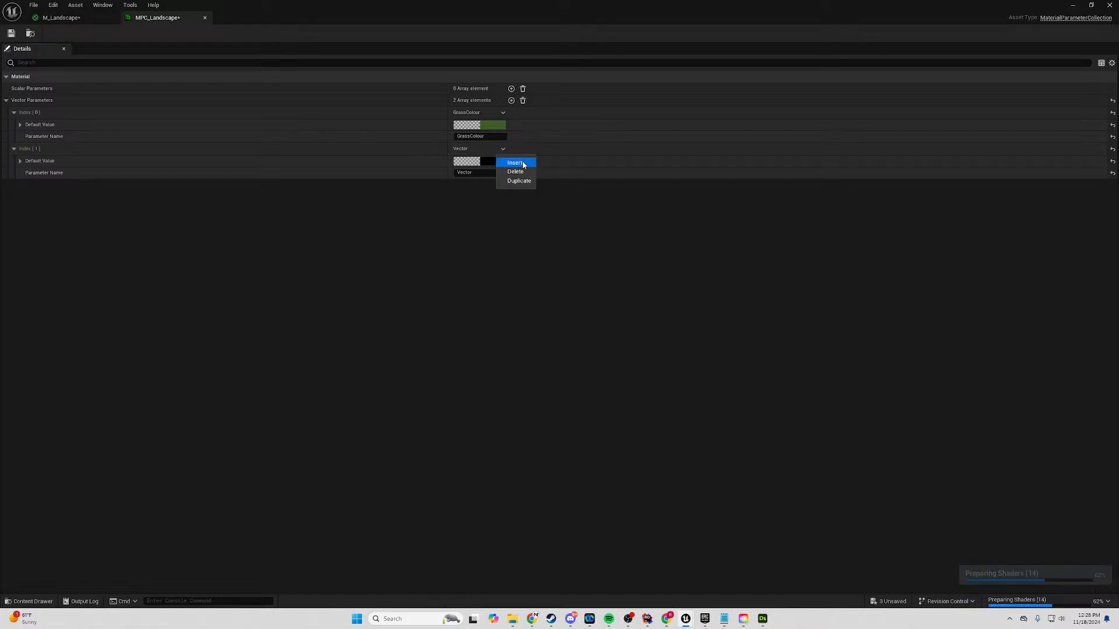
{"action": "left_click", "coordinate": [516, 162]}
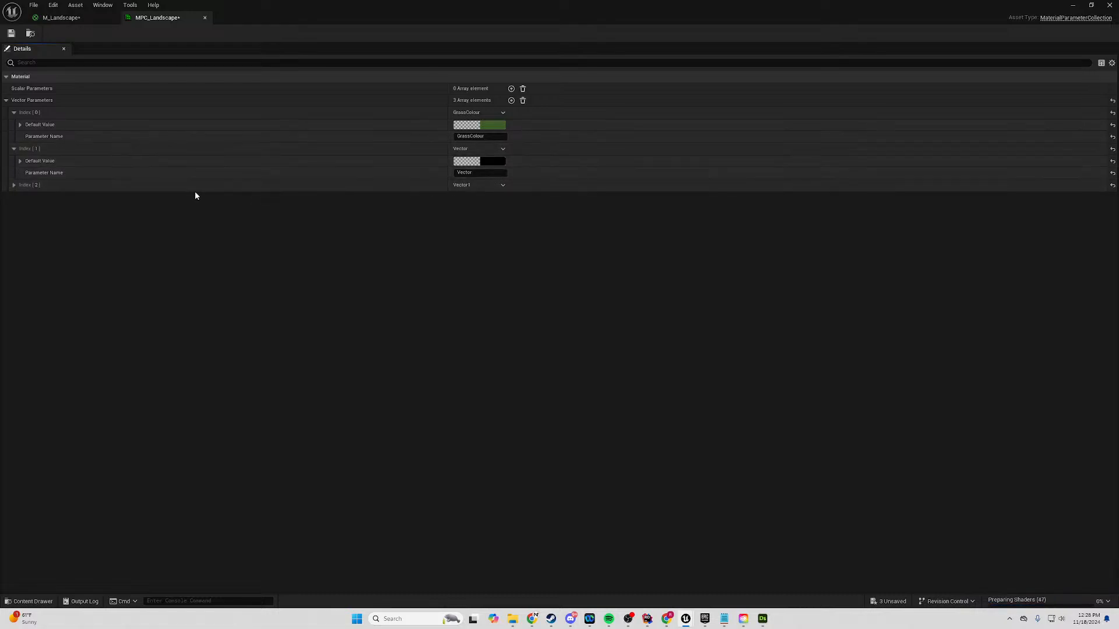
{"action": "left_click", "coordinate": [503, 185]}
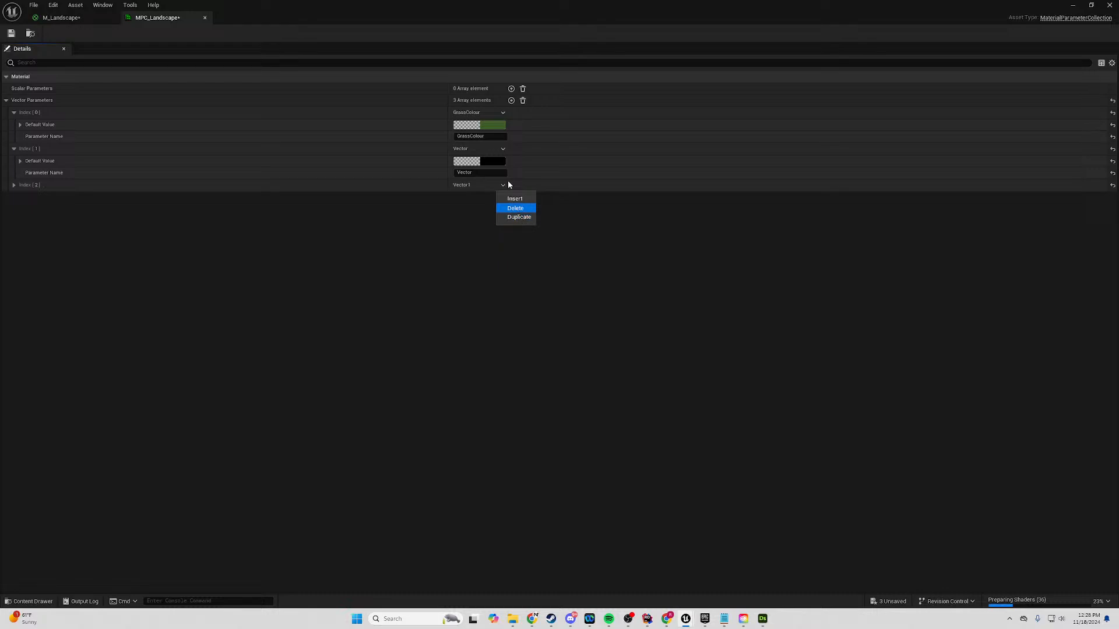
{"action": "left_click", "coordinate": [516, 208]}
{"action": "left_click", "coordinate": [502, 149]}
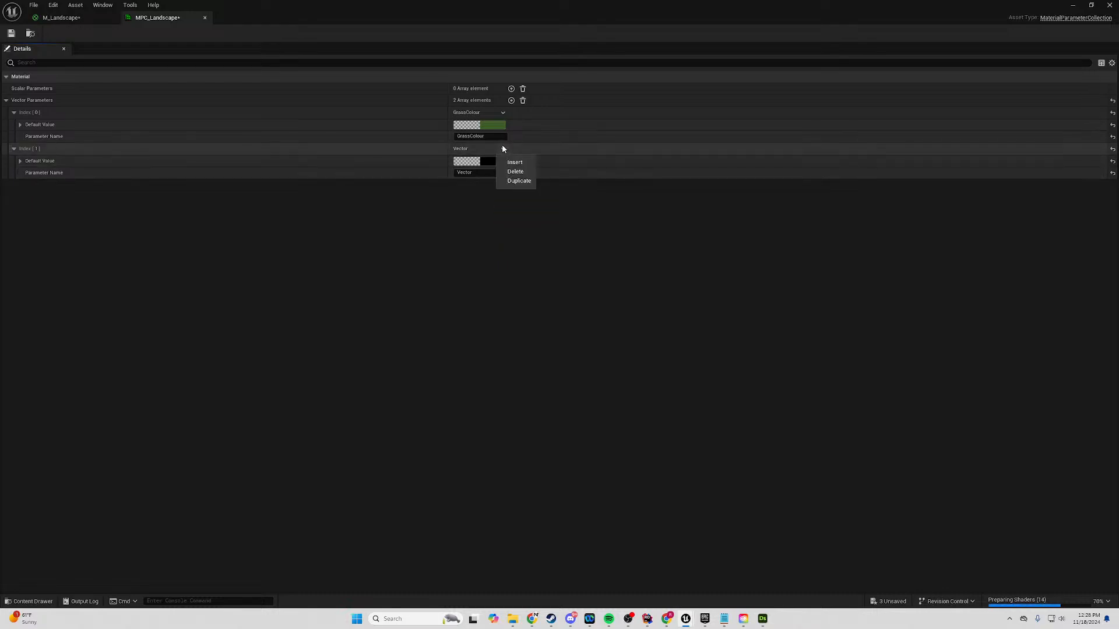
{"action": "left_click", "coordinate": [466, 152]}
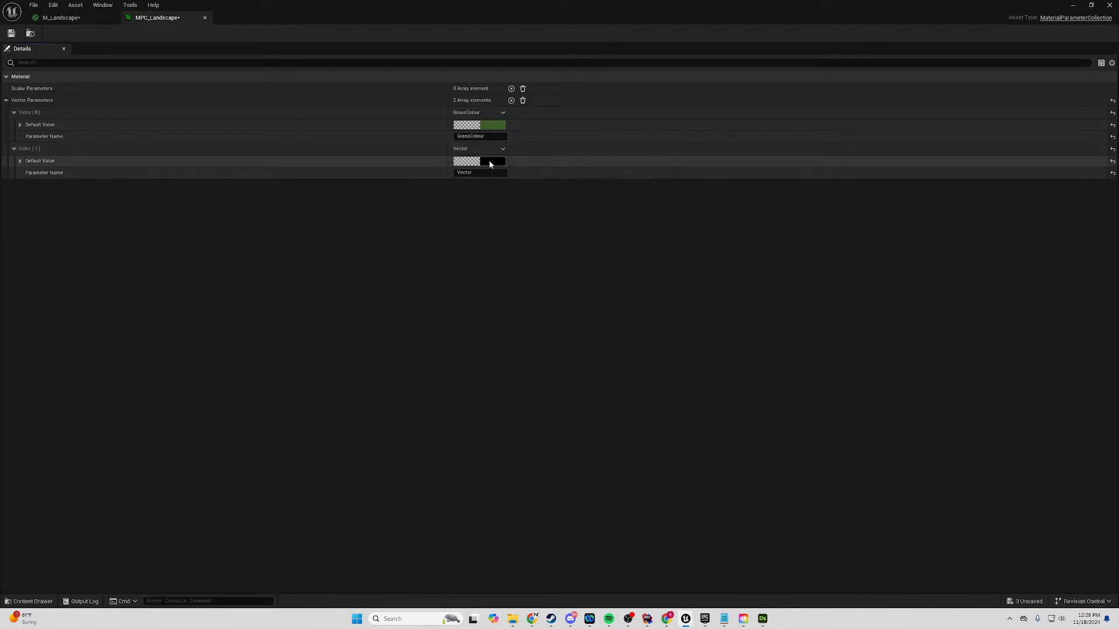
{"action": "left_click", "coordinate": [489, 162]}
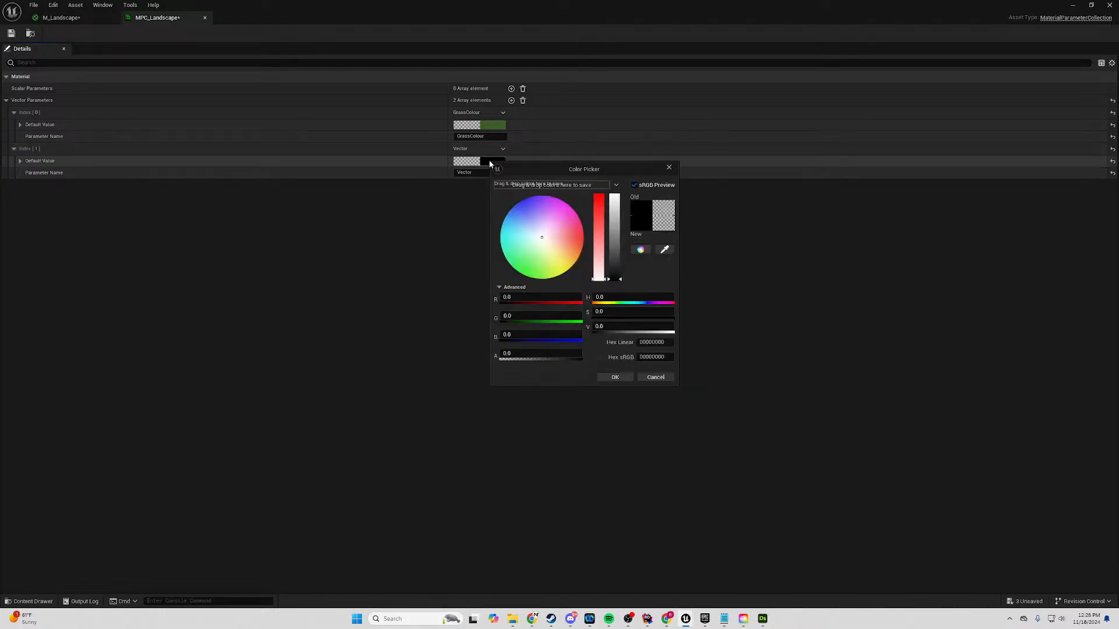
{"action": "left_click", "coordinate": [486, 126]}
{"action": "left_click", "coordinate": [665, 216]}
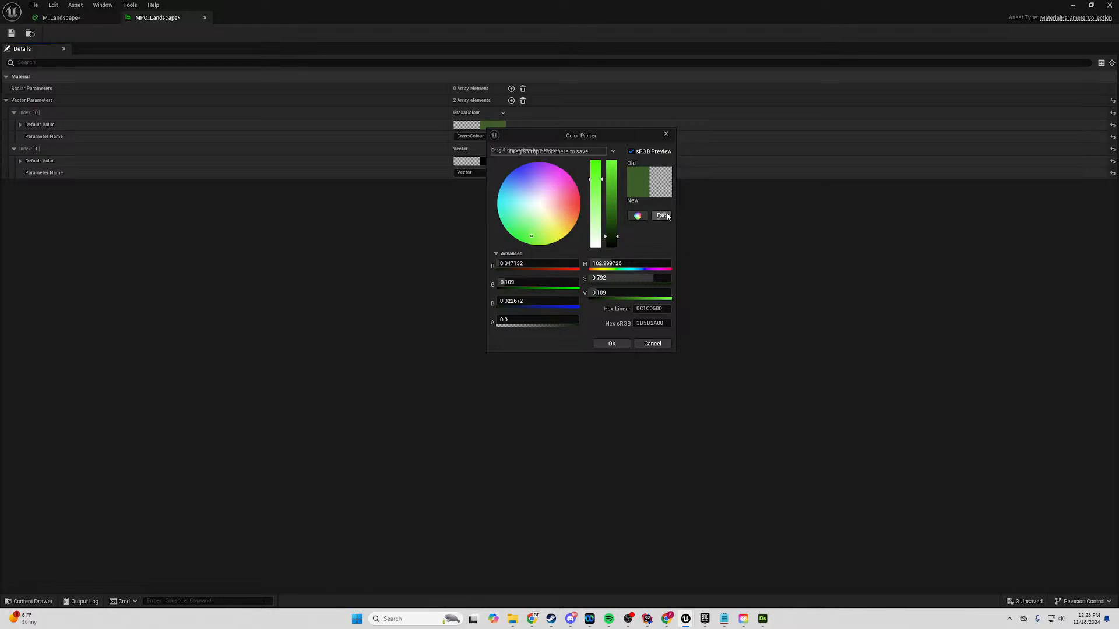
{"action": "left_click", "coordinate": [669, 134]}
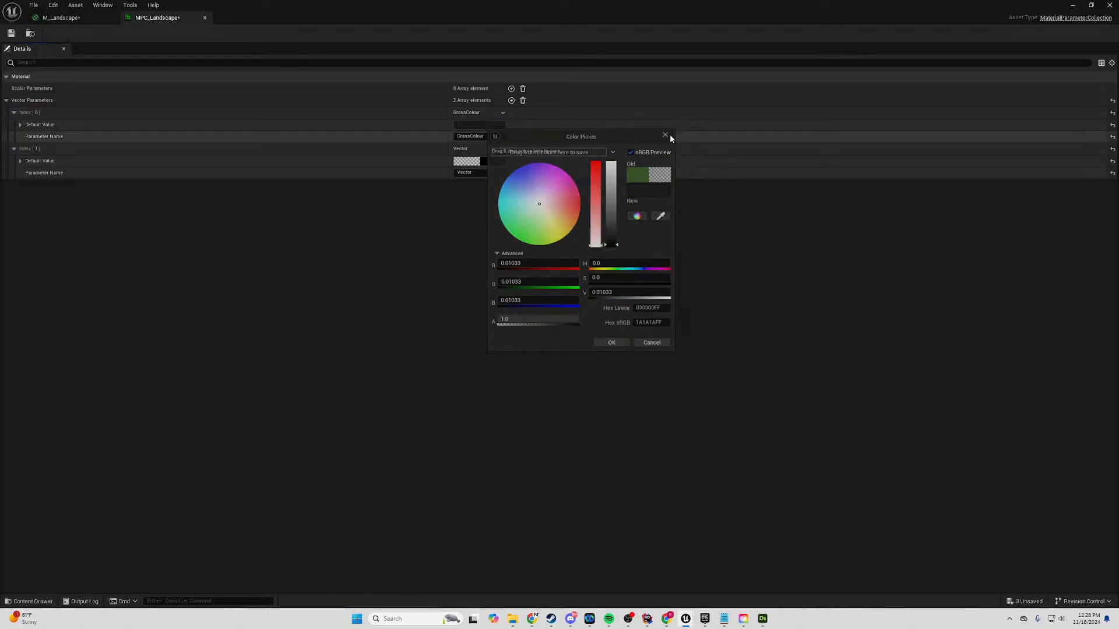
{"action": "left_click", "coordinate": [666, 135]}
{"action": "left_click", "coordinate": [488, 124]}
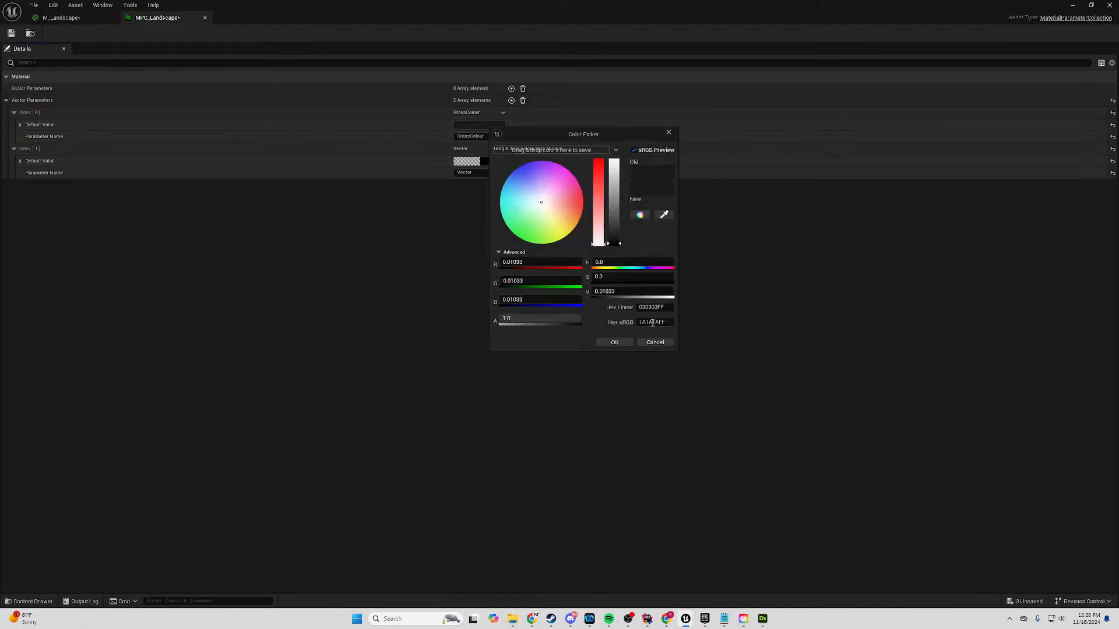
{"action": "left_click", "coordinate": [655, 342]}
{"action": "key", "text": "ctrl+z"}
Sample GrassColour's green as the default colour of the new Vector parameter and set its alpha to 0.
{"action": "left_click", "coordinate": [492, 162]}
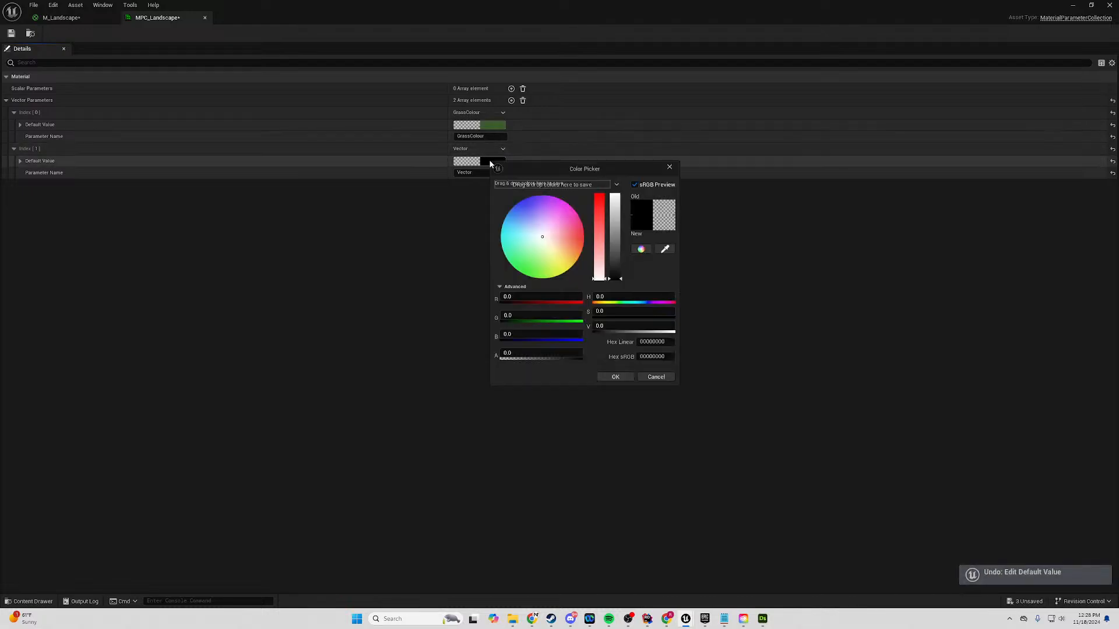
{"action": "left_click", "coordinate": [665, 249]}
{"action": "left_click", "coordinate": [496, 129]}
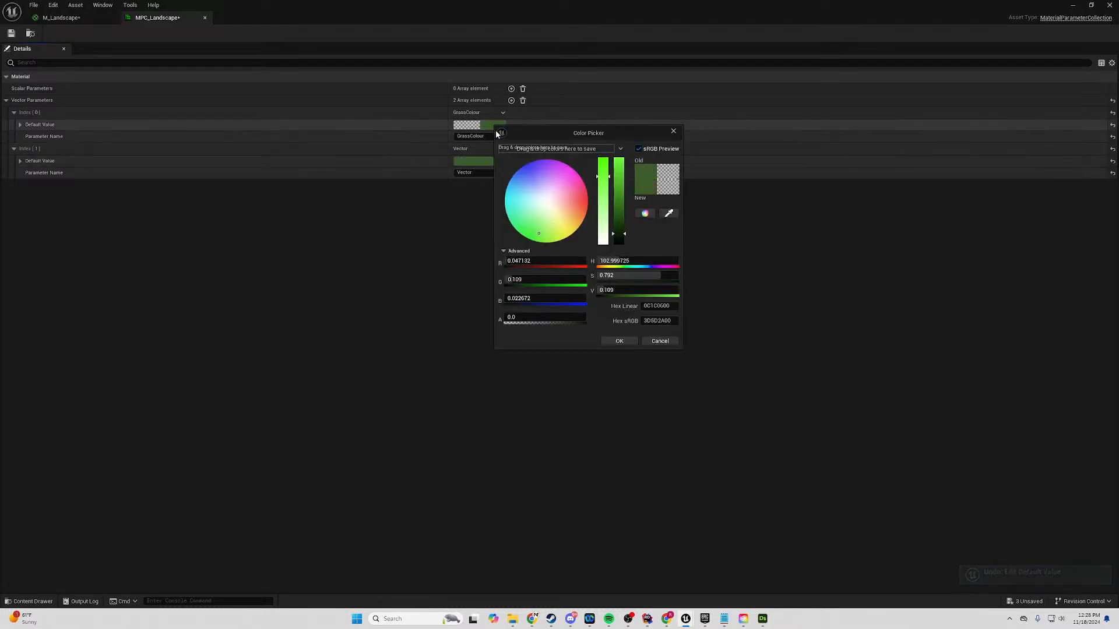
{"action": "left_click", "coordinate": [464, 160]}
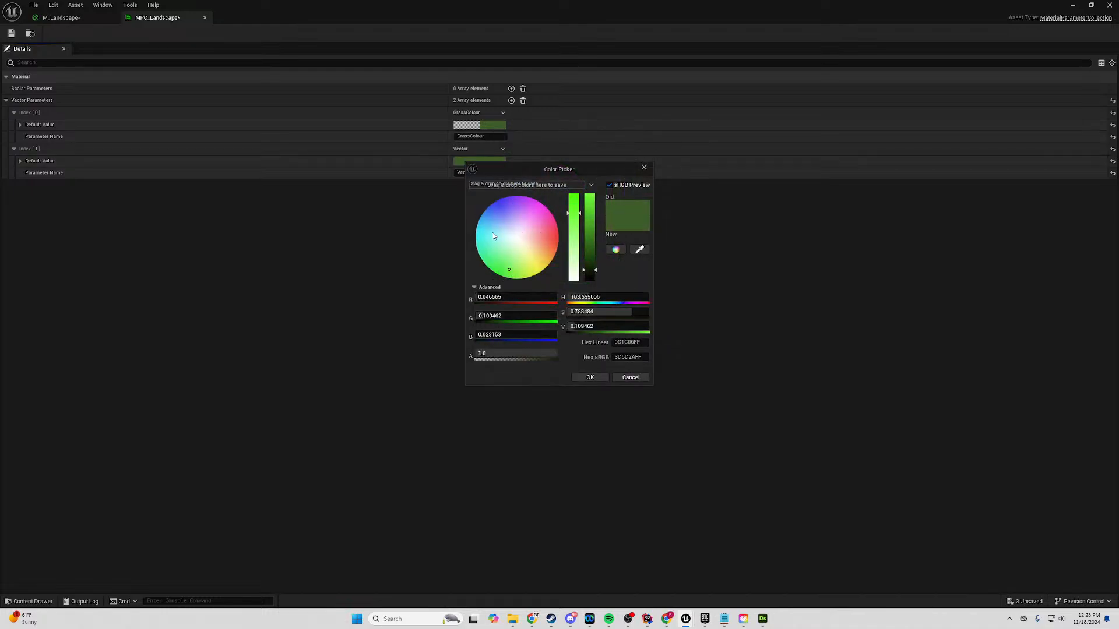
{"action": "left_click_drag", "start_coordinate": [491, 354], "coordinate": [475, 353]}
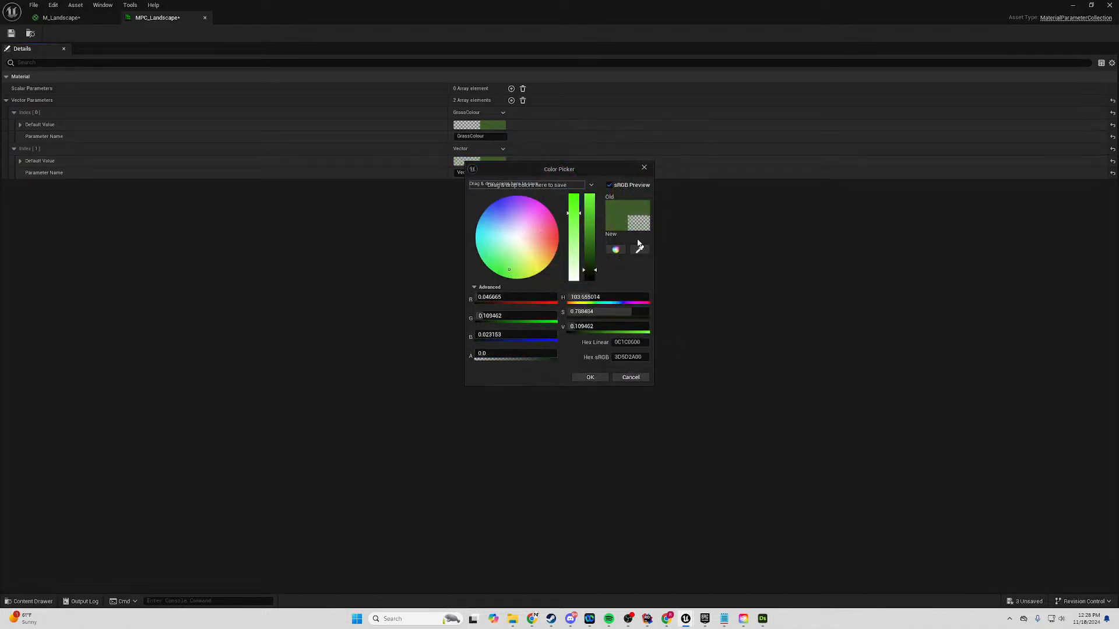
Brighten the Vector parameter's green to a value of about 0.39, accept the colour and save the collection.
{"action": "mouse_move", "coordinate": [592, 277]}
{"action": "left_mouse_down"}
{"action": "mouse_move", "coordinate": [598, 227]}
{"action": "mouse_move", "coordinate": [596, 247]}
{"action": "left_mouse_up"}
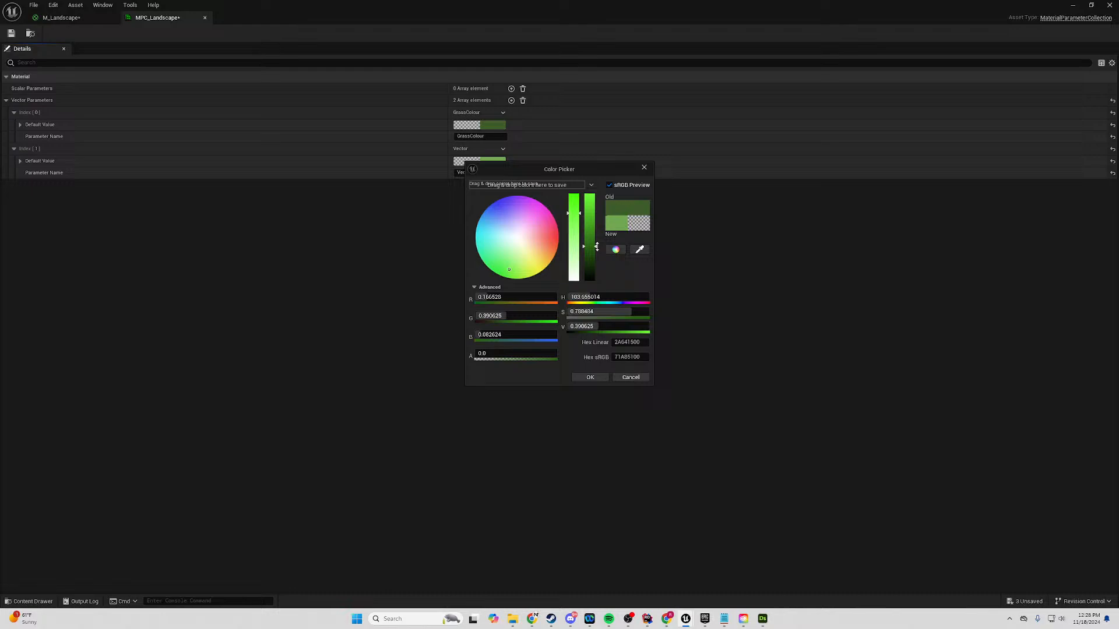
{"action": "left_click", "coordinate": [591, 378]}
{"action": "left_click", "coordinate": [11, 33]}
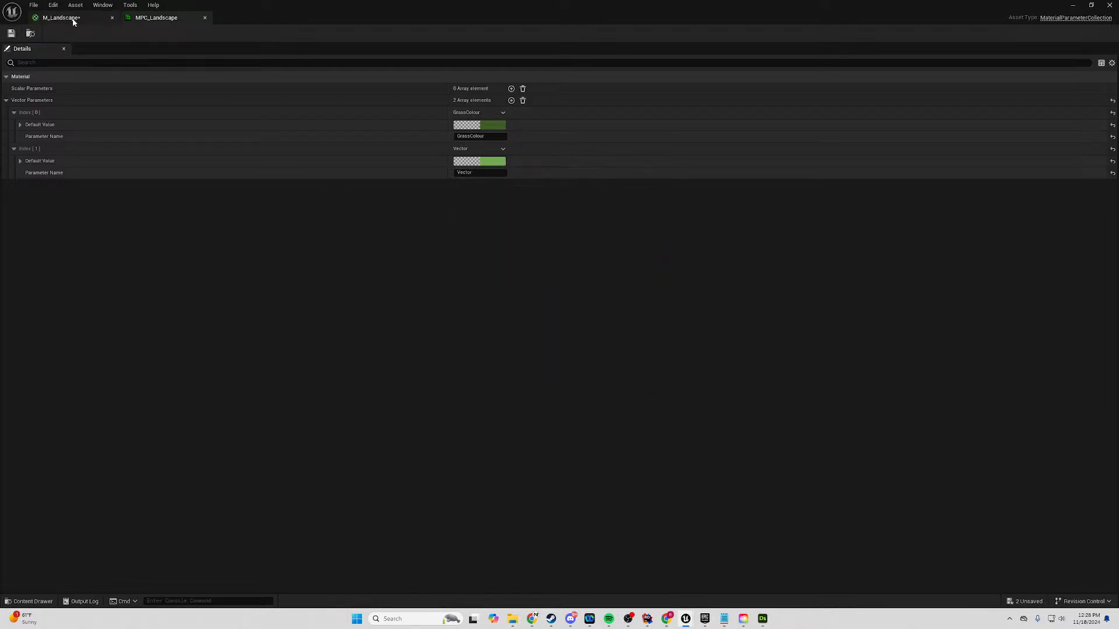
In M_Landscape, set the lower GrassColour node's parameter to Vector, wire its Mask into the grass Lerp's B and save the material.
{"action": "left_click", "coordinate": [73, 20]}
{"action": "left_click", "coordinate": [558, 273]}
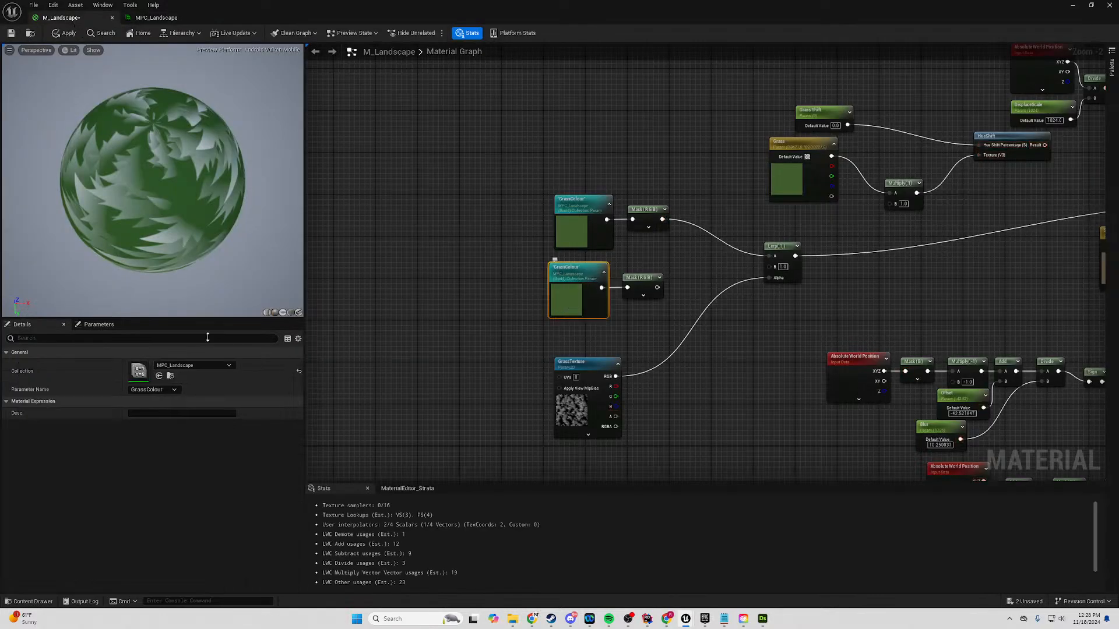
{"action": "left_click", "coordinate": [155, 391]}
{"action": "left_click", "coordinate": [144, 402]}
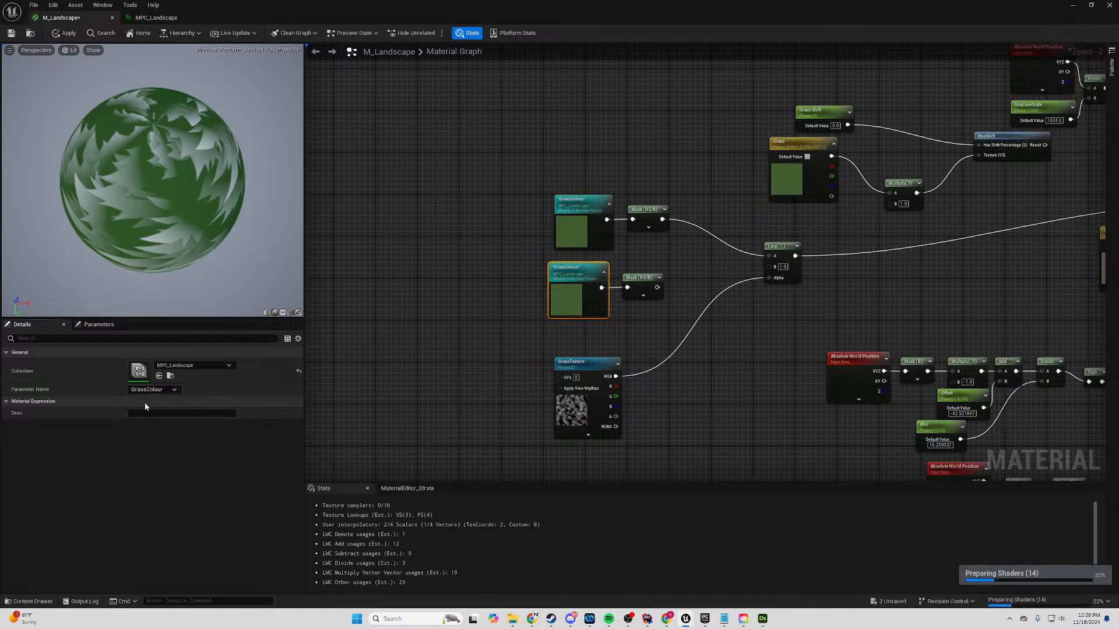
{"action": "left_click_drag", "start_coordinate": [658, 288], "coordinate": [768, 266]}
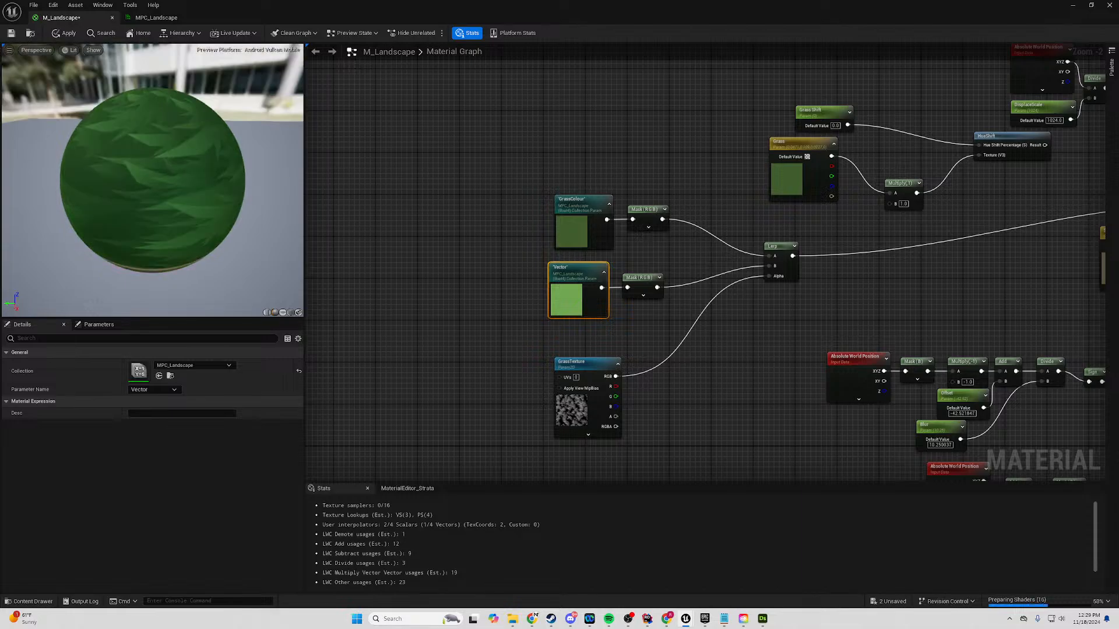
{"action": "left_click", "coordinate": [11, 33]}
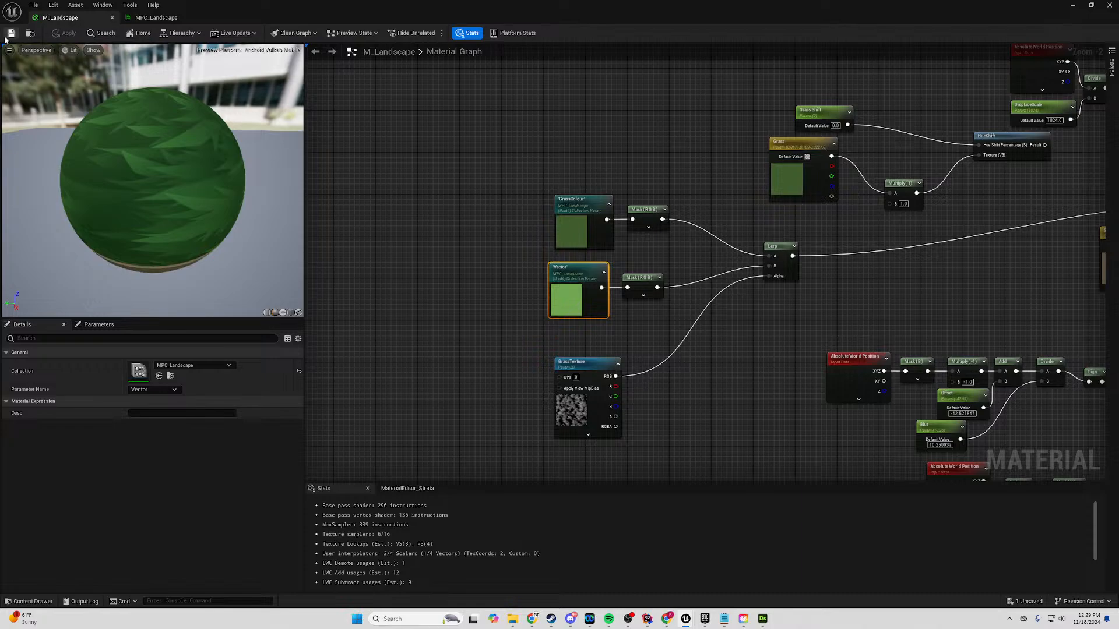
Return to the TestBuildingWorld level and examine the island's blended grass up close, along the sand edge and from high above.
{"action": "left_click", "coordinate": [1072, 6]}
{"action": "scroll", "coordinate": [457, 293], "scroll_direction": "down", "scroll_amount": 10}
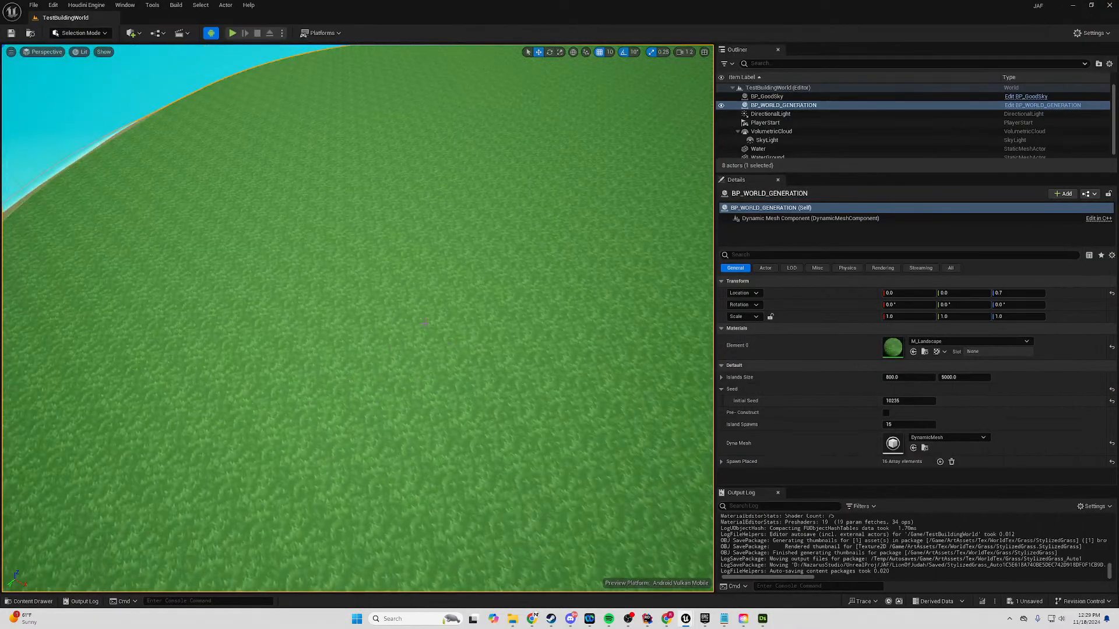
{"action": "right_click_drag", "start_coordinate": [418, 349], "coordinate": [483, 338]}
{"action": "key", "text": "w"}
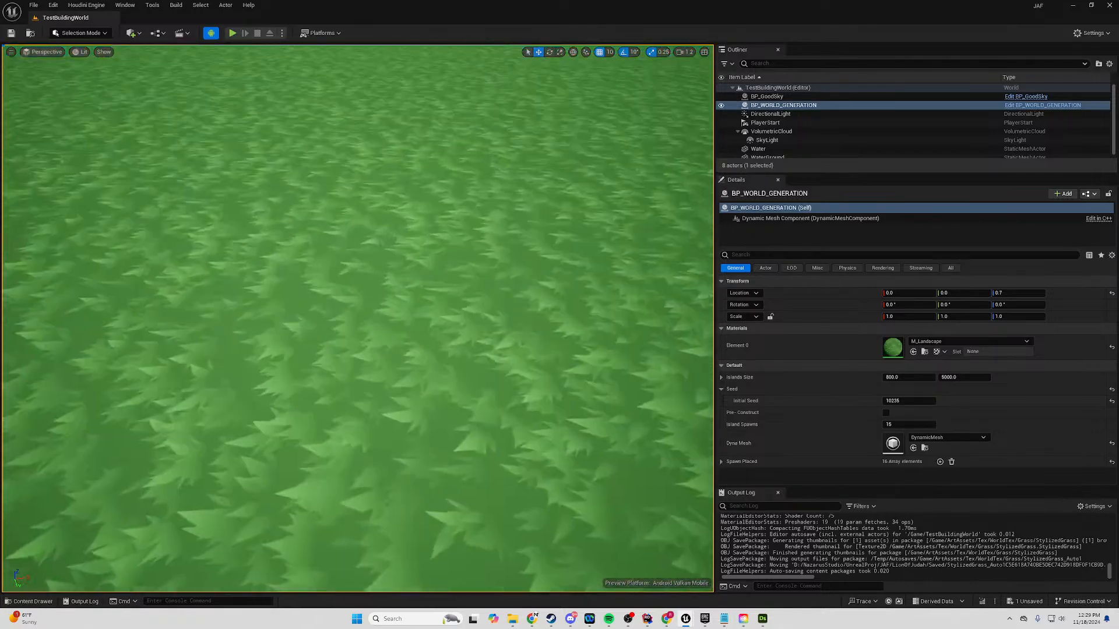
{"action": "key", "text": "s"}
{"action": "key", "text": "w"}
{"action": "right_click_drag", "start_coordinate": [357, 319], "coordinate": [273, 489]}
{"action": "key", "text": "s"}
{"action": "key", "text": "s"}
{"action": "key", "text": "w"}
{"action": "right_click_drag", "start_coordinate": [399, 402], "coordinate": [312, 325]}
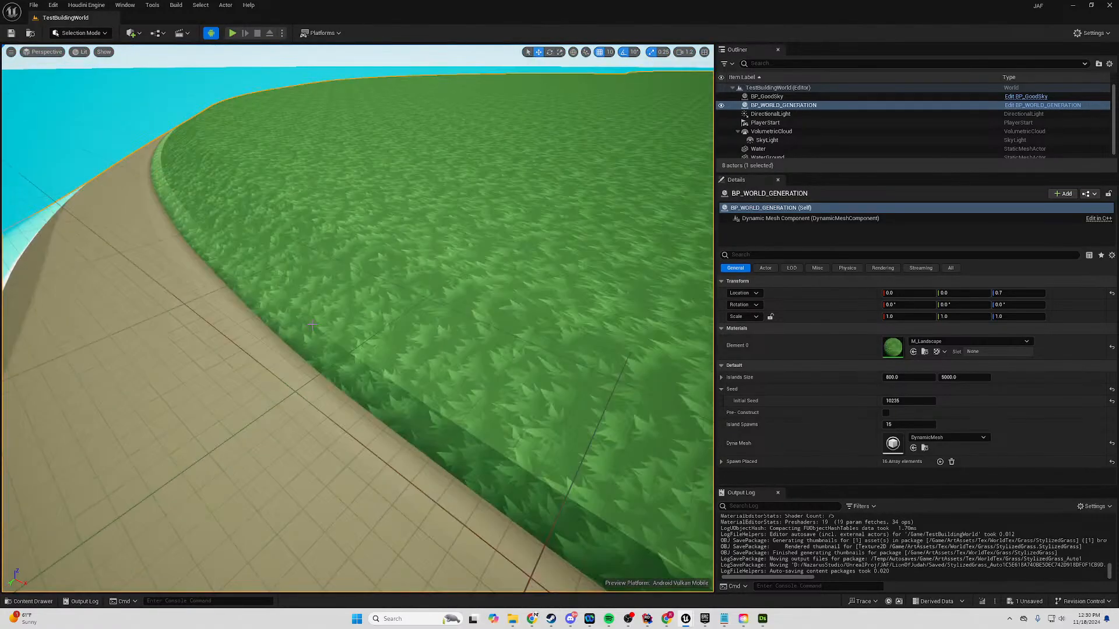
{"action": "right_click_drag", "start_coordinate": [418, 174], "coordinate": [218, 246]}
{"action": "right_click_drag", "start_coordinate": [477, 239], "coordinate": [472, 291]}
{"action": "key", "text": "s"}
{"action": "key", "text": "s"}
{"action": "key", "text": "w"}
{"action": "key", "text": "a"}
{"action": "key", "text": "s"}
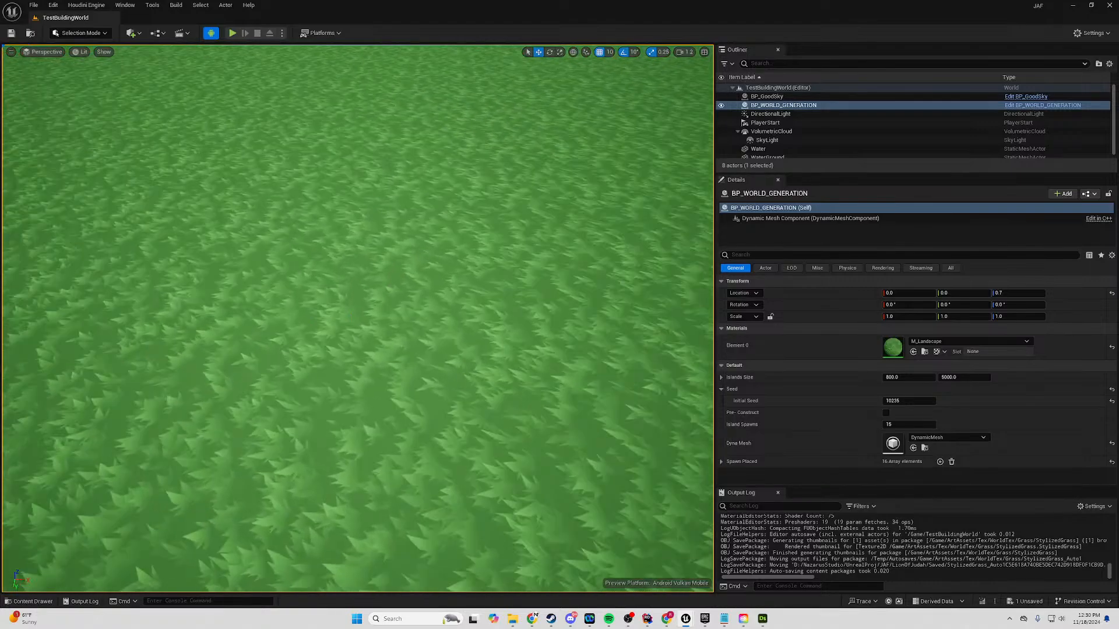
{"action": "scroll", "coordinate": [368, 274], "scroll_direction": "down", "scroll_amount": 3}
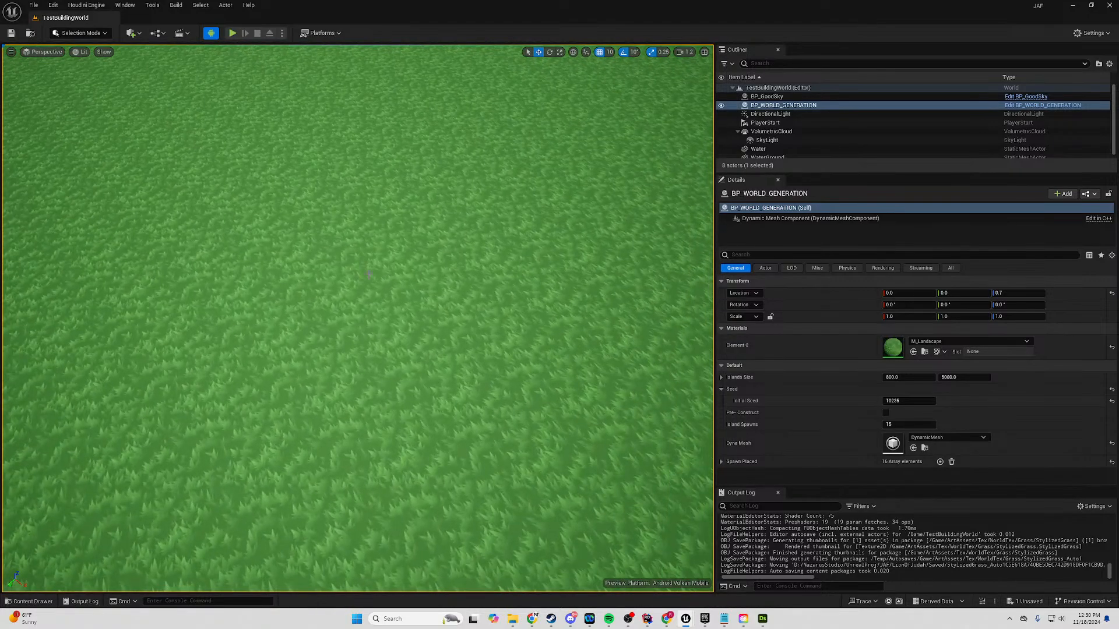
{"action": "scroll", "coordinate": [369, 274], "scroll_direction": "down", "scroll_amount": 10}
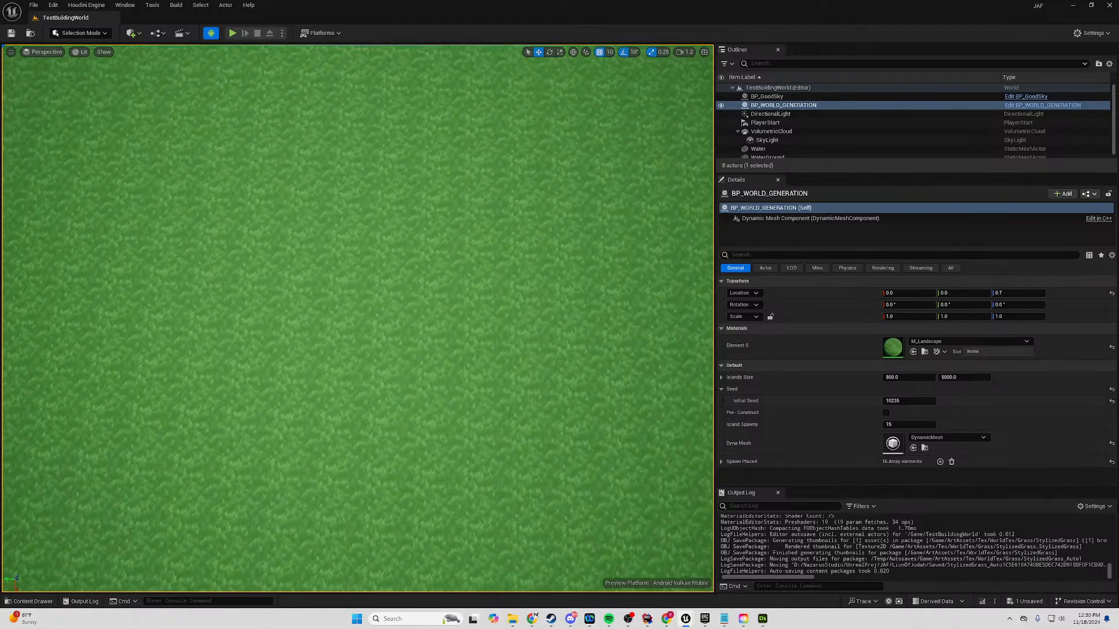
{"action": "scroll", "coordinate": [368, 273], "scroll_direction": "down", "scroll_amount": 10}
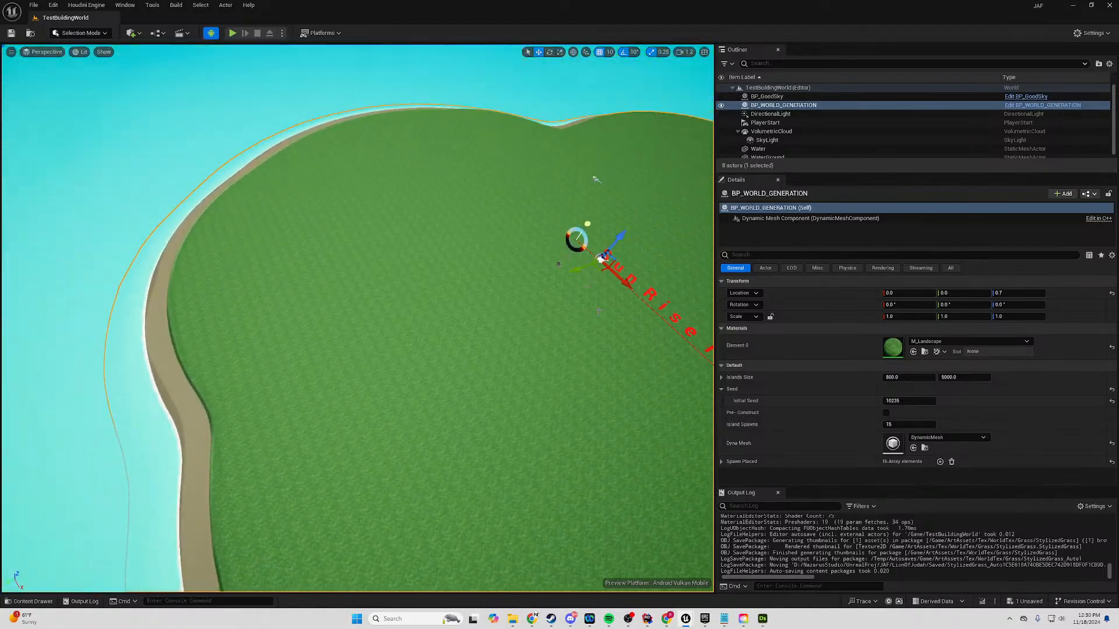
Examine the island's grass from a distance, along the sand edge and close to the ground in the TestBuildingWorld level.
{"action": "scroll", "coordinate": [457, 246], "scroll_direction": "up", "scroll_amount": 3}
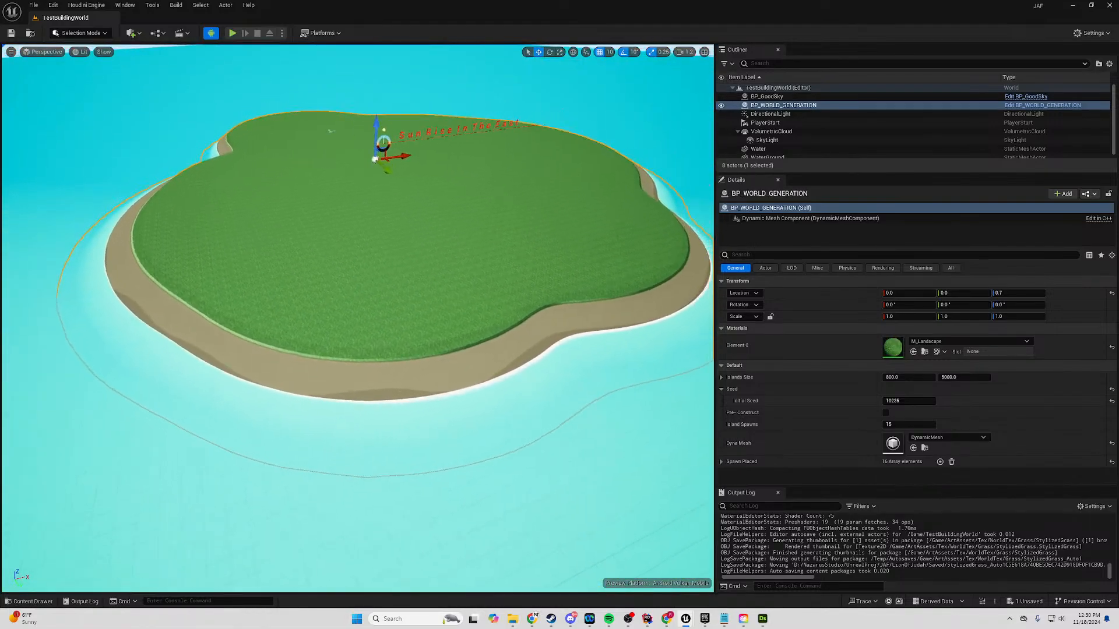
{"action": "middle_click_drag", "start_coordinate": [456, 246], "coordinate": [513, 273]}
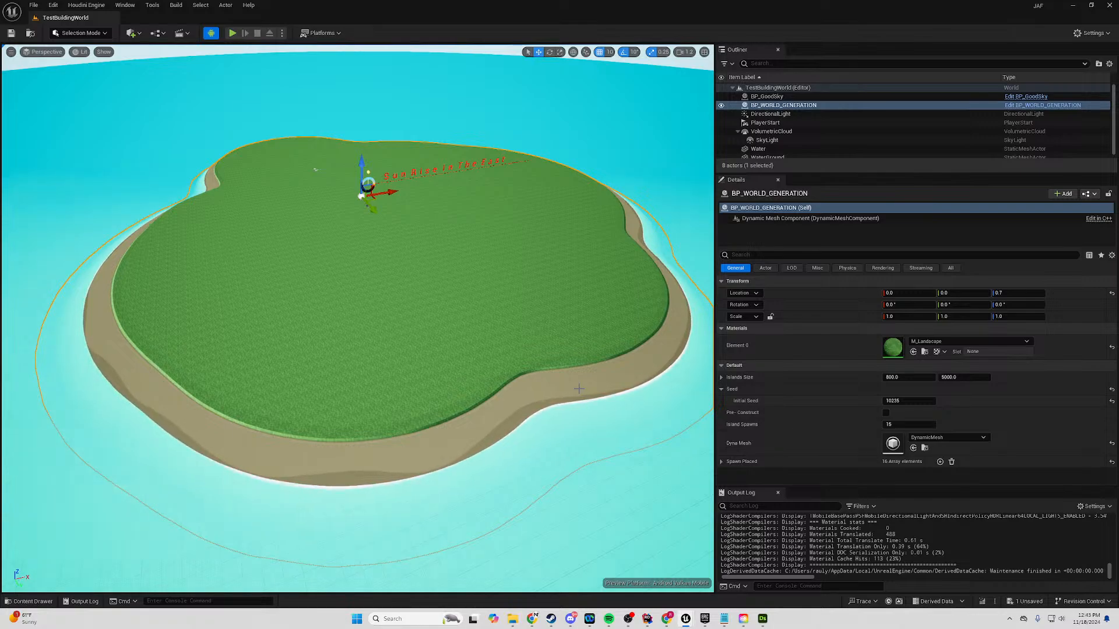
{"action": "key", "text": "XF86AudioLowerVolume"}
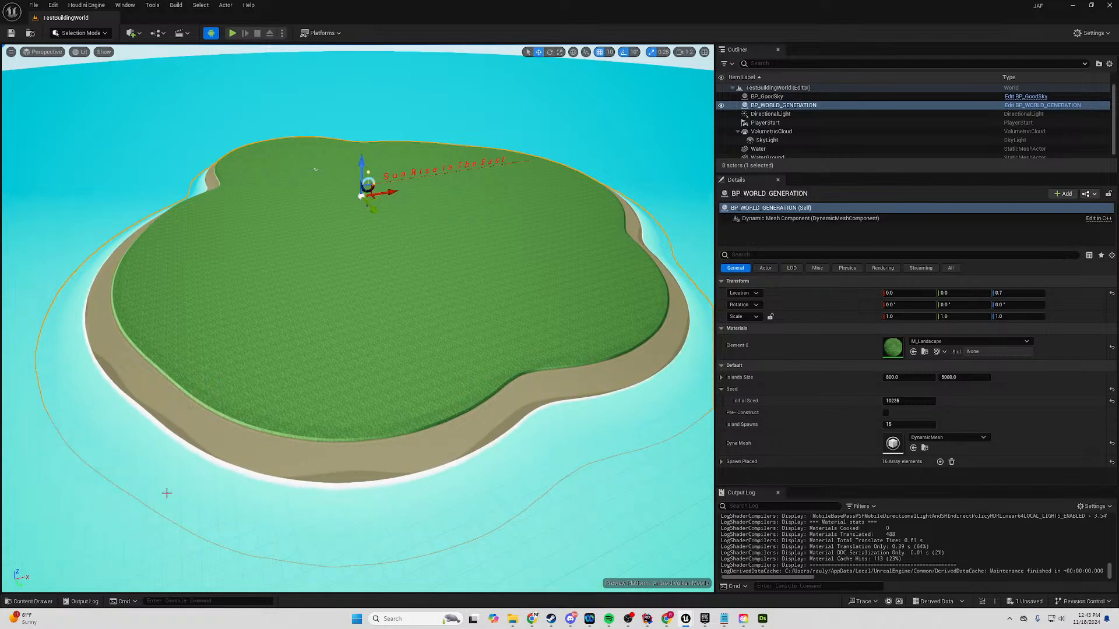
{"action": "right_click_drag", "start_coordinate": [161, 453], "coordinate": [99, 402]}
{"action": "key", "text": "w"}
{"action": "key", "text": "w"}
{"action": "key", "text": "a"}
{"action": "key", "text": "d"}
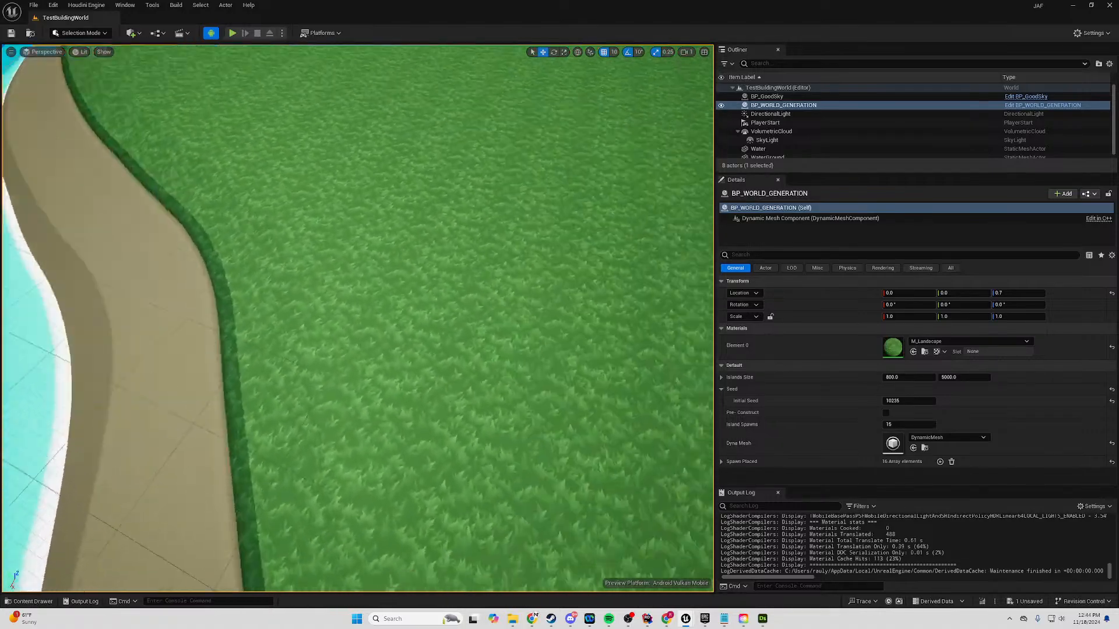
{"action": "right_click_drag", "start_coordinate": [357, 318], "coordinate": [309, 323]}
{"action": "key", "text": "w"}
{"action": "key", "text": "s"}
{"action": "right_click_drag", "start_coordinate": [423, 257], "coordinate": [448, 209]}
{"action": "key", "text": "w"}
{"action": "key", "text": "s"}
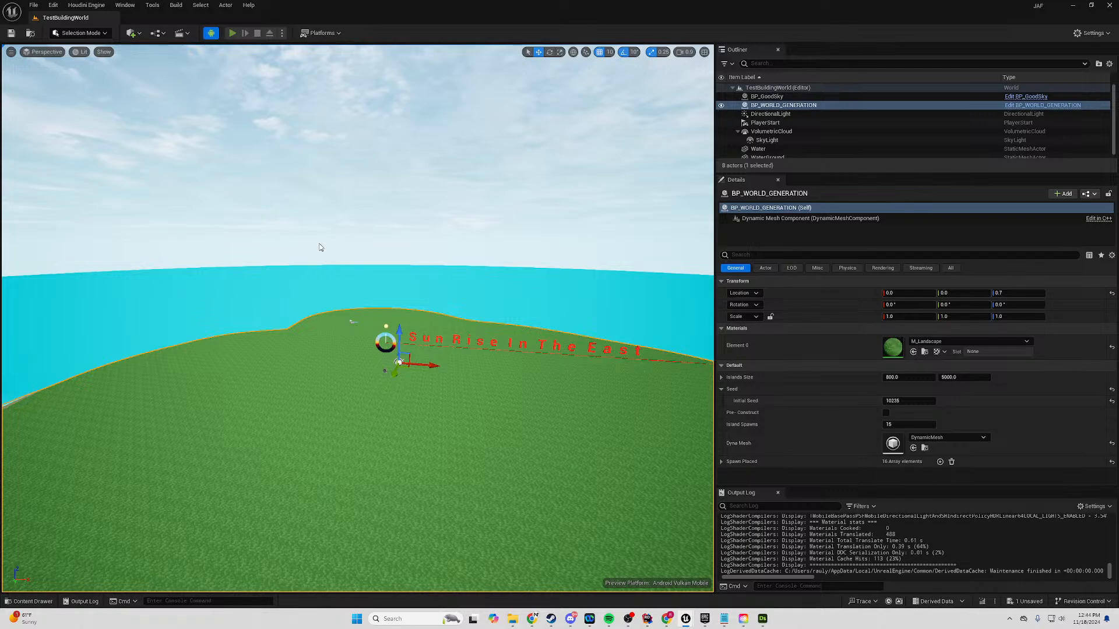
Run the level, detach from the player to inspect the grass up close, reattach and stop the session.
{"action": "key", "text": "alt+p"}
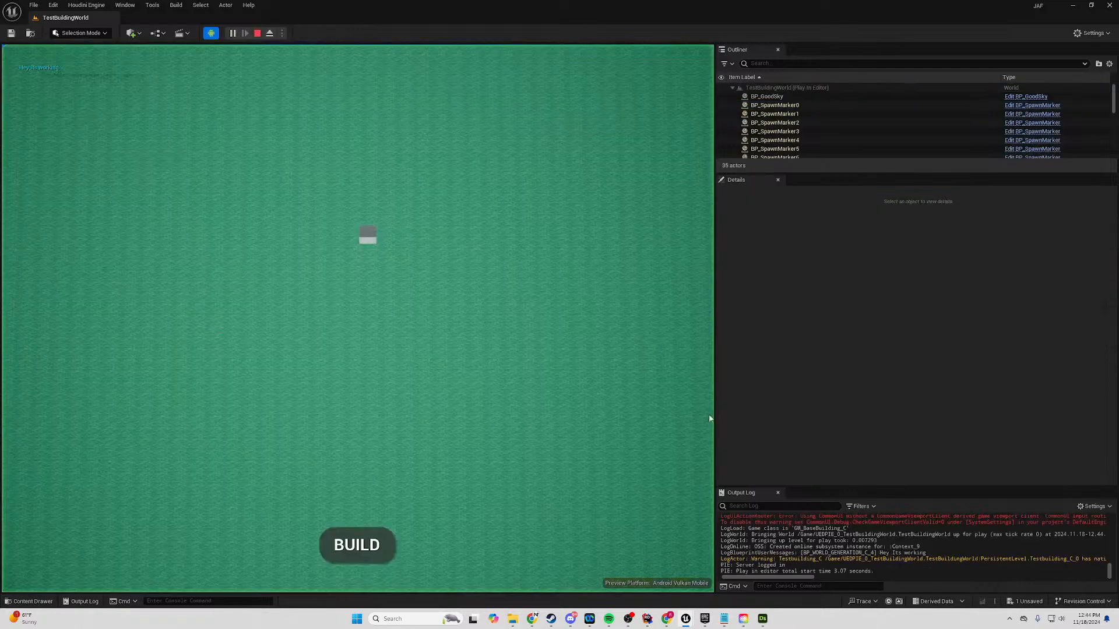
{"action": "left_click", "coordinate": [270, 33]}
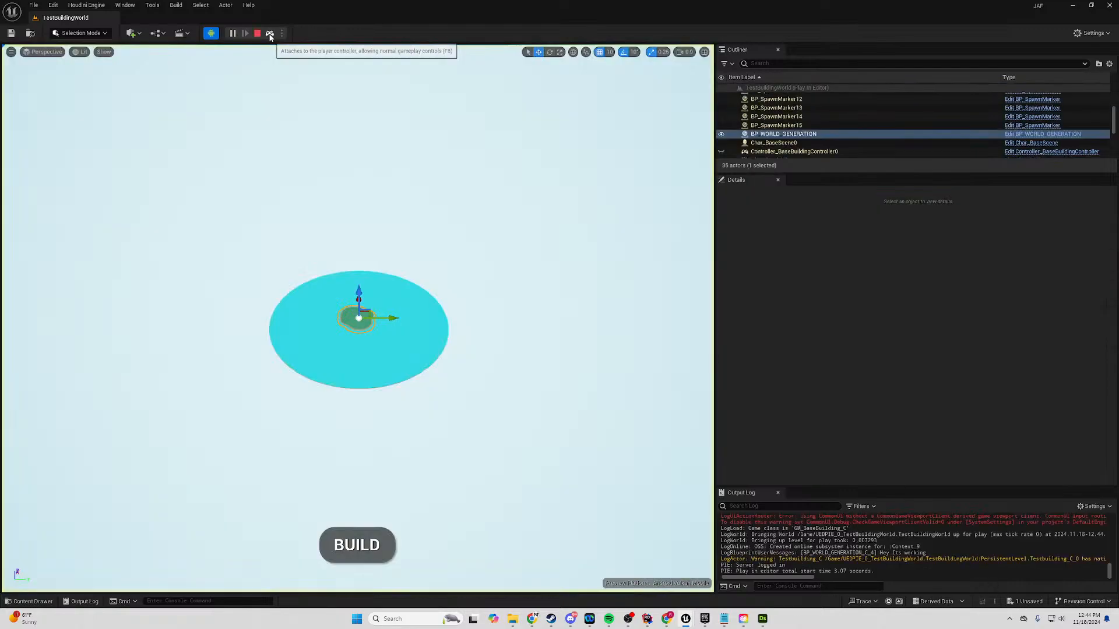
{"action": "key", "text": "f"}
{"action": "key", "text": "w"}
{"action": "right_click_drag", "start_coordinate": [372, 237], "coordinate": [373, 304]}
{"action": "scroll", "coordinate": [372, 238], "scroll_direction": "up", "scroll_amount": 6}
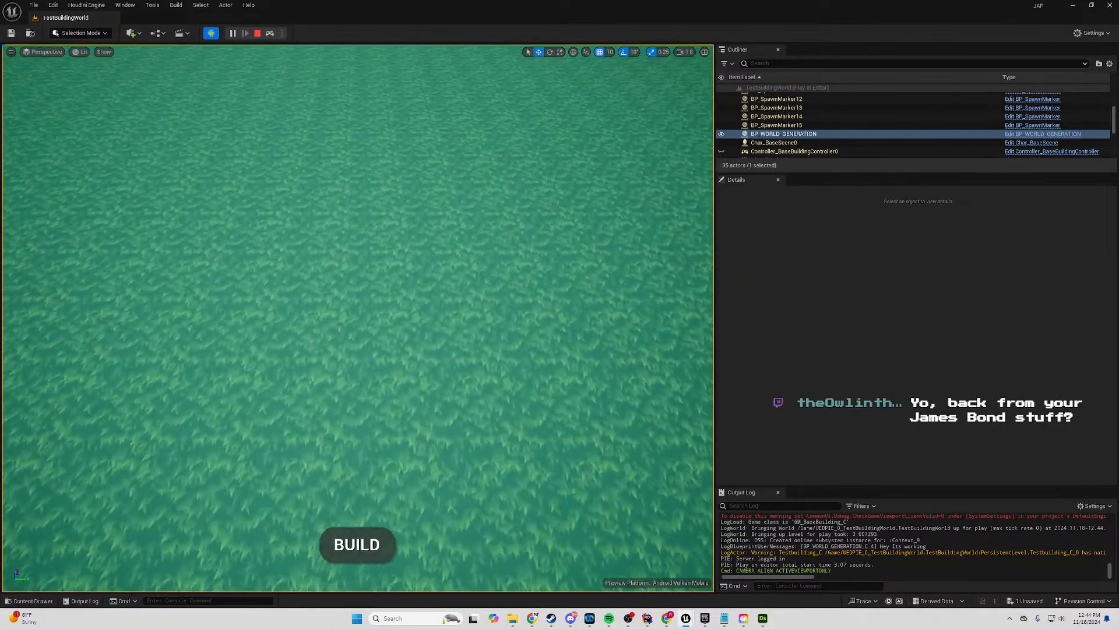
{"action": "left_click", "coordinate": [270, 33]}
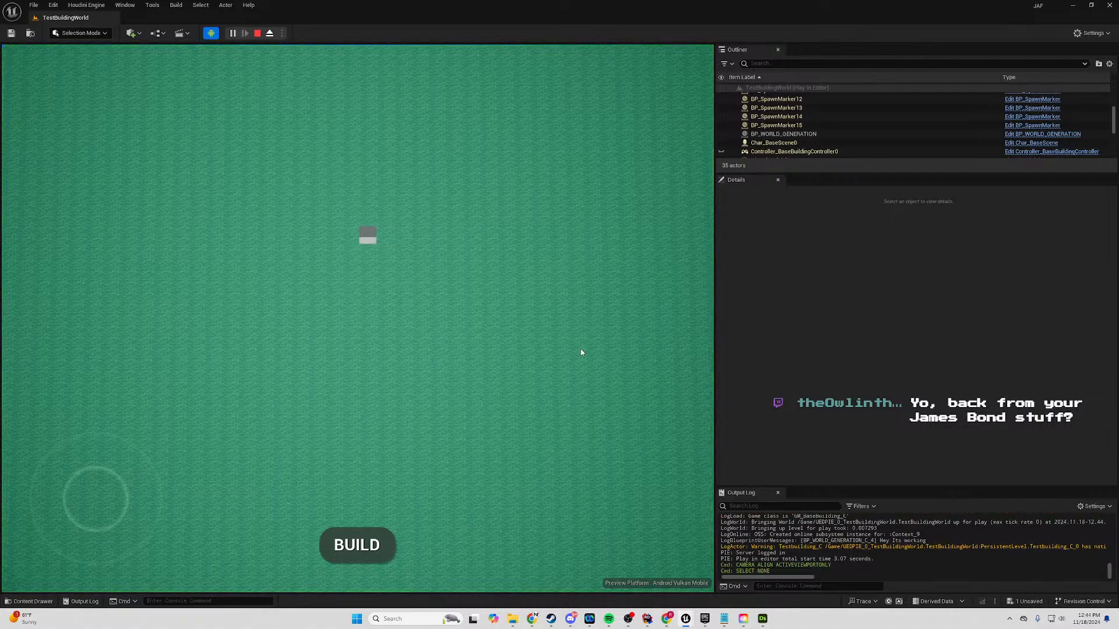
{"action": "left_click", "coordinate": [256, 33]}
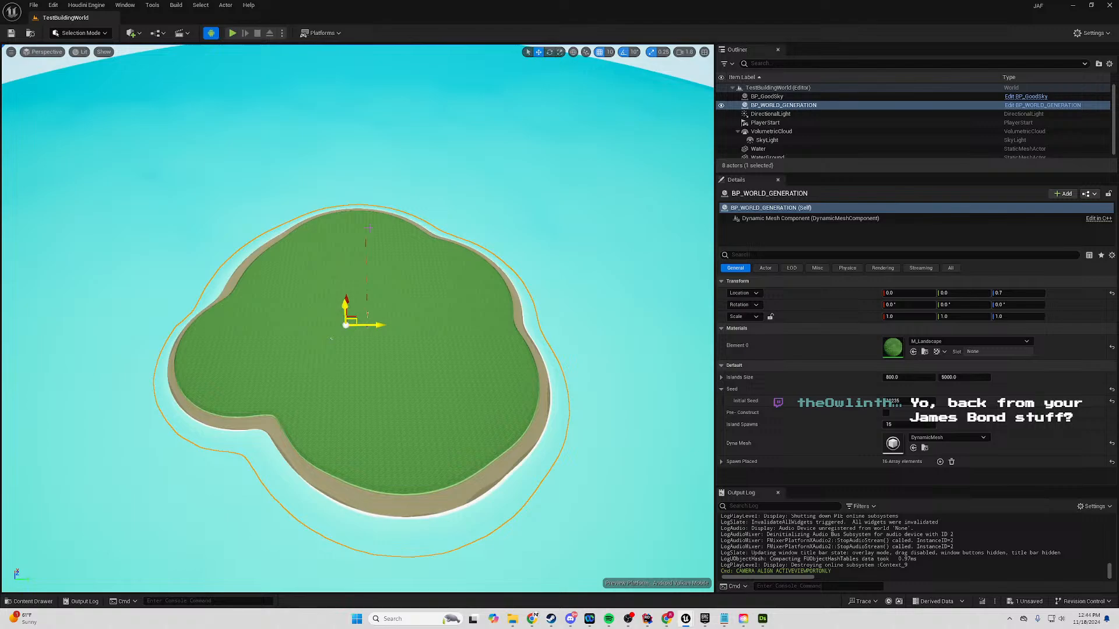
Fly in over the island's shoreline and save the remaining unsaved content.
{"action": "right_click_drag", "start_coordinate": [369, 228], "coordinate": [326, 204]}
{"action": "key", "text": "w"}
{"action": "scroll", "coordinate": [369, 228], "scroll_direction": "up", "scroll_amount": 2}
{"action": "right_click_drag", "start_coordinate": [568, 356], "coordinate": [569, 385]}
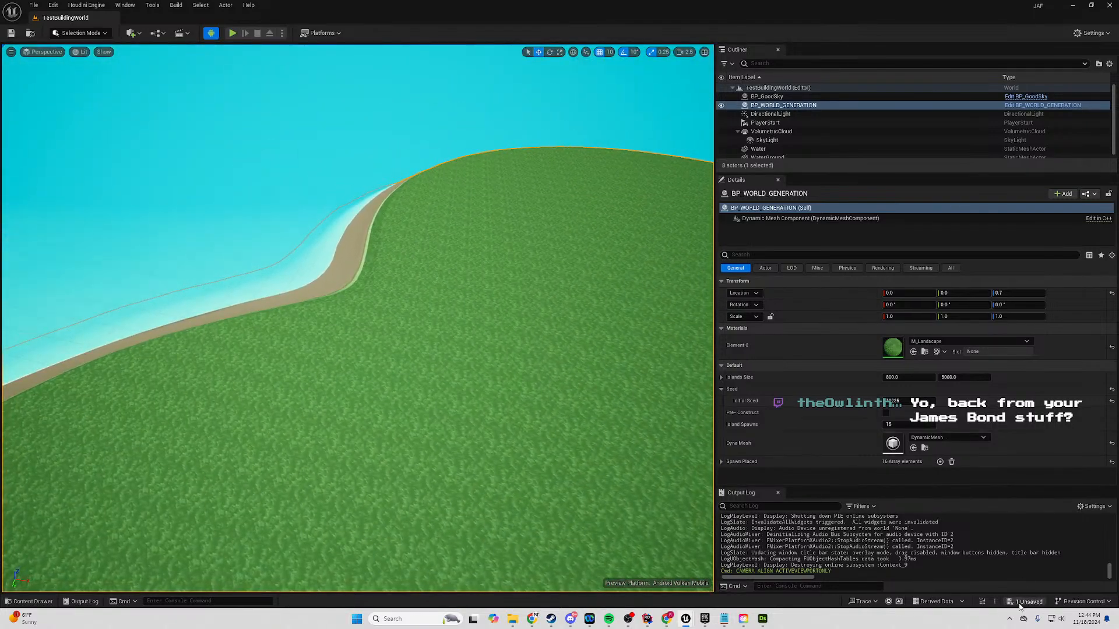
{"action": "left_click", "coordinate": [1021, 603]}
{"action": "left_click", "coordinate": [630, 407]}
Examine the grass tiling in the editor from varying distances, moving back and forth over the island.
{"action": "right_click_drag", "start_coordinate": [630, 408], "coordinate": [699, 431]}
{"action": "key", "text": "s"}
{"action": "key", "text": "w"}
{"action": "key", "text": "d"}
{"action": "key", "text": "s"}
{"action": "key", "text": "s"}
{"action": "key", "text": "w"}
{"action": "key", "text": "s"}
{"action": "key", "text": "w"}
{"action": "key", "text": "s"}
{"action": "key", "text": "w"}
{"action": "key", "text": "s"}
{"action": "key", "text": "a"}
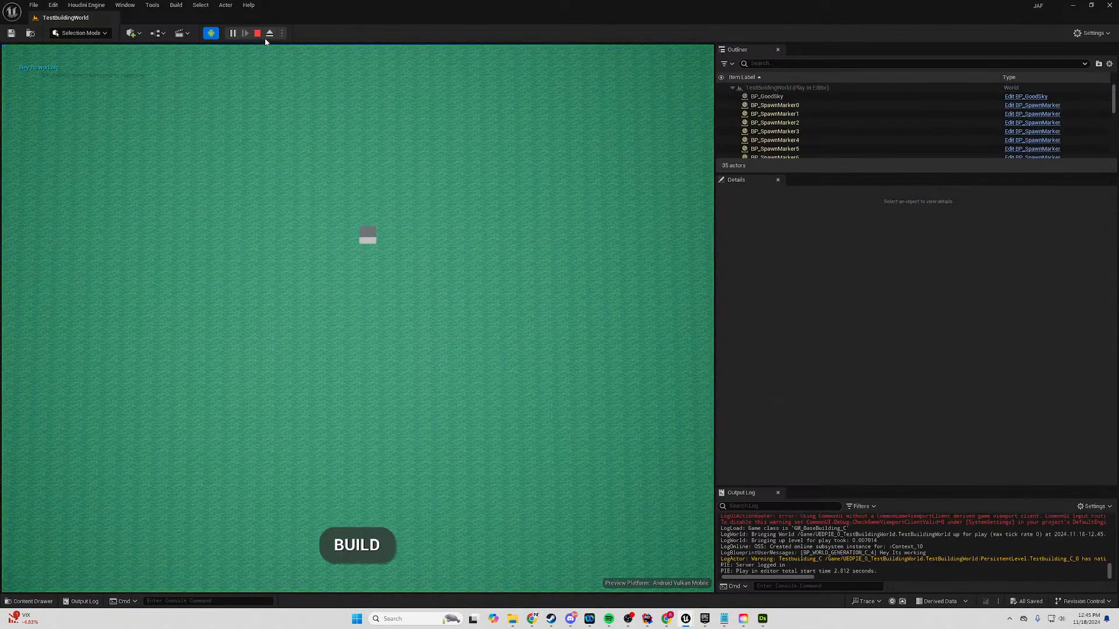
Detach from the player in the running level, examine the whole island and its grass from several distances, and stop the session.
{"action": "left_click", "coordinate": [269, 33]}
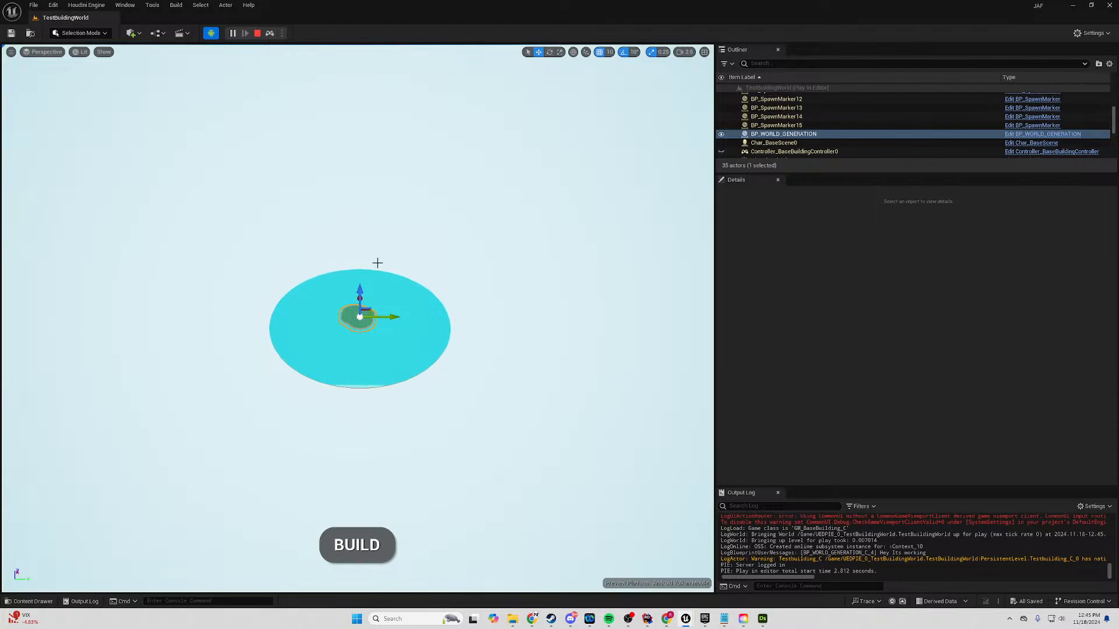
{"action": "key", "text": "f"}
{"action": "left_click_drag", "start_coordinate": [378, 263], "coordinate": [301, 268], "text": "alt"}
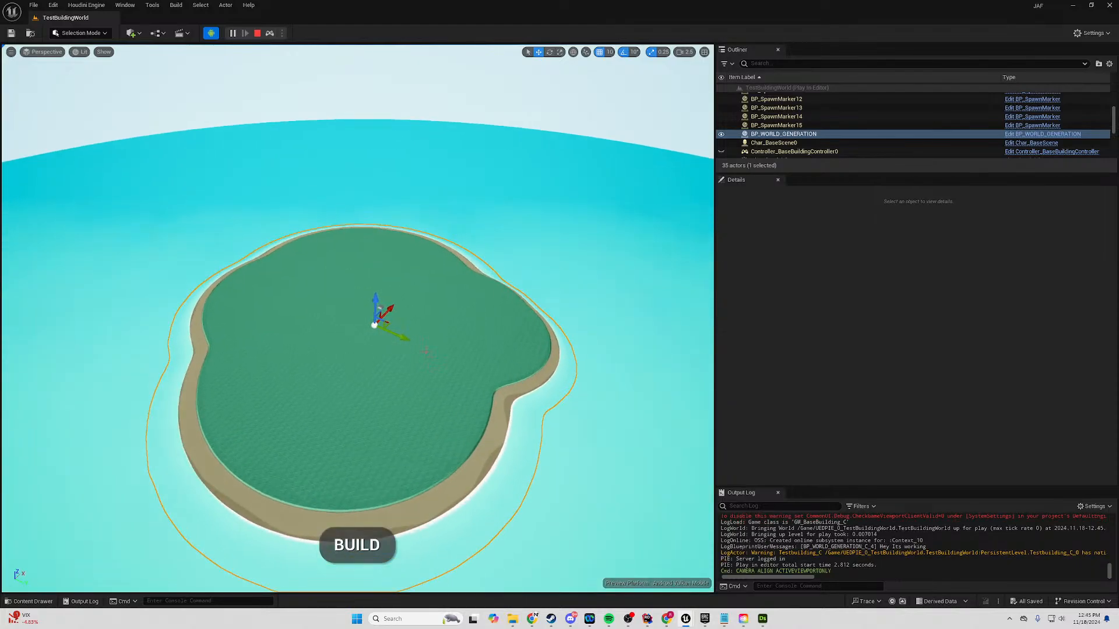
{"action": "key", "text": "w"}
{"action": "right_click_drag", "start_coordinate": [356, 317], "coordinate": [376, 400]}
{"action": "scroll", "coordinate": [327, 344], "scroll_direction": "up", "scroll_amount": 1}
{"action": "key", "text": "s"}
{"action": "key", "text": "w"}
{"action": "key", "text": "s"}
{"action": "key", "text": "w"}
{"action": "key", "text": "s"}
{"action": "key", "text": "w"}
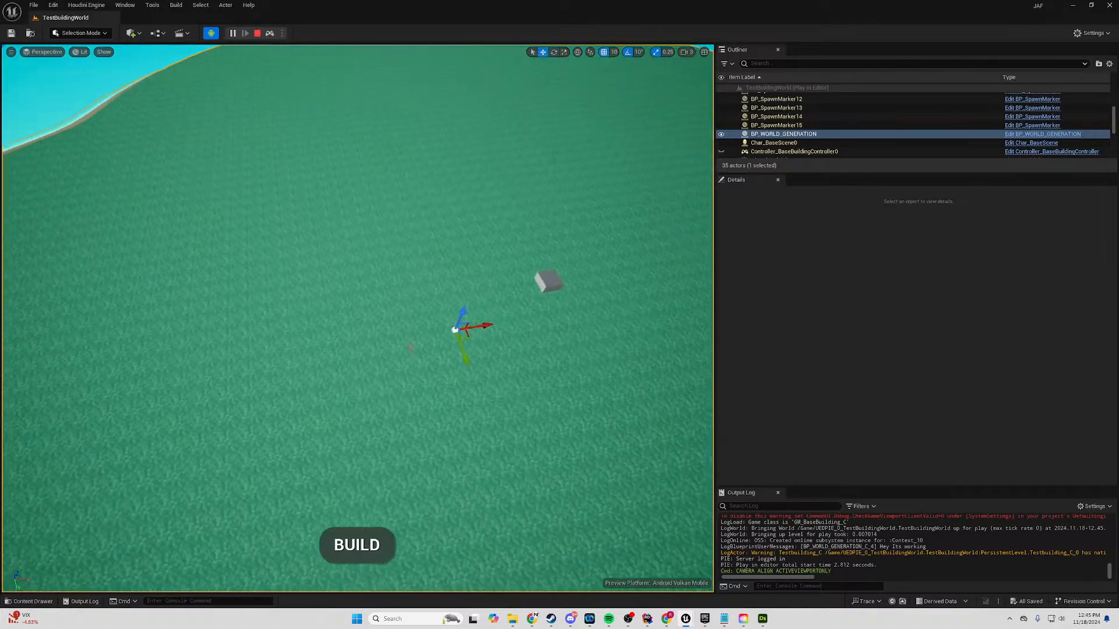
{"action": "key", "text": "Escape"}
Switch to Chrome to glance at the Texture Tutorial: Hand-Painted Grass video, and return to Unreal Editor.
{"action": "mouse_move", "coordinate": [670, 614]}
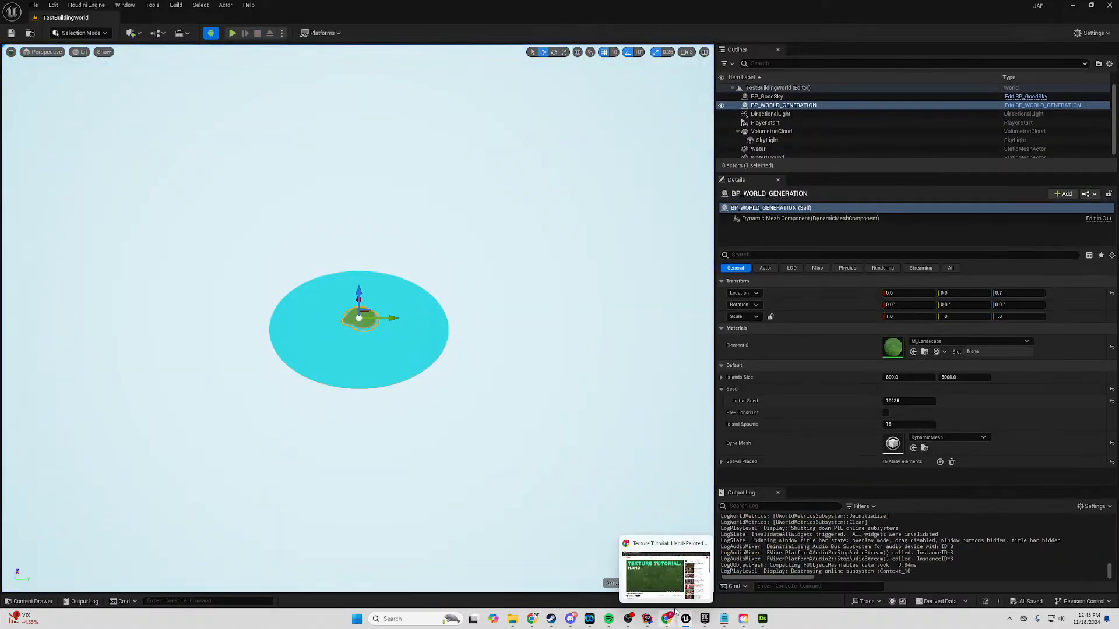
{"action": "key", "text": "alt+Tab"}
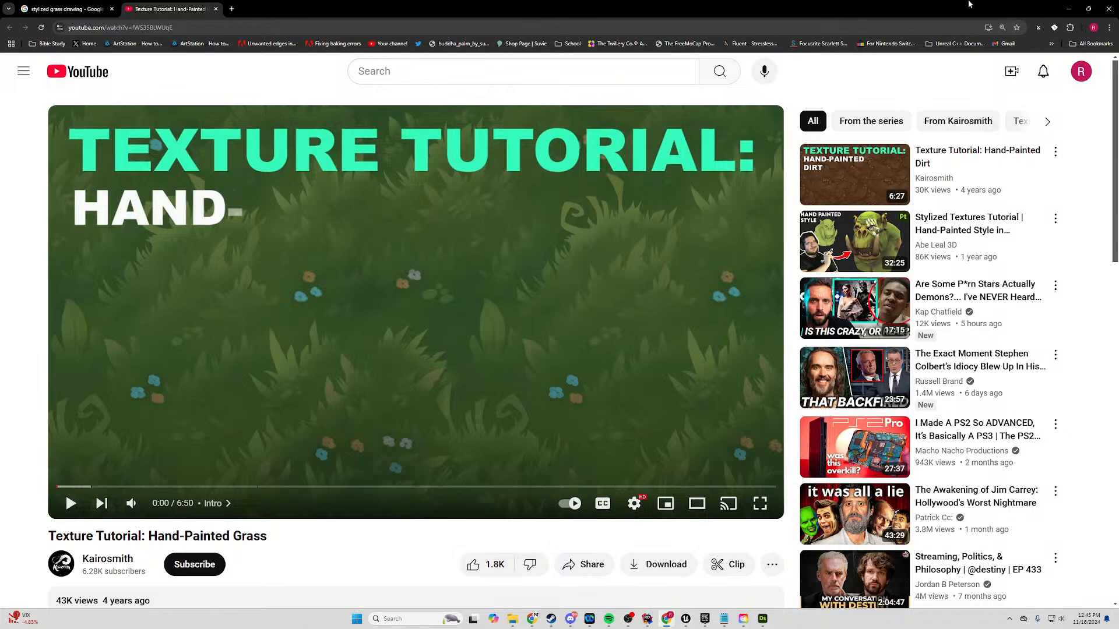
{"action": "left_click", "coordinate": [1068, 9]}
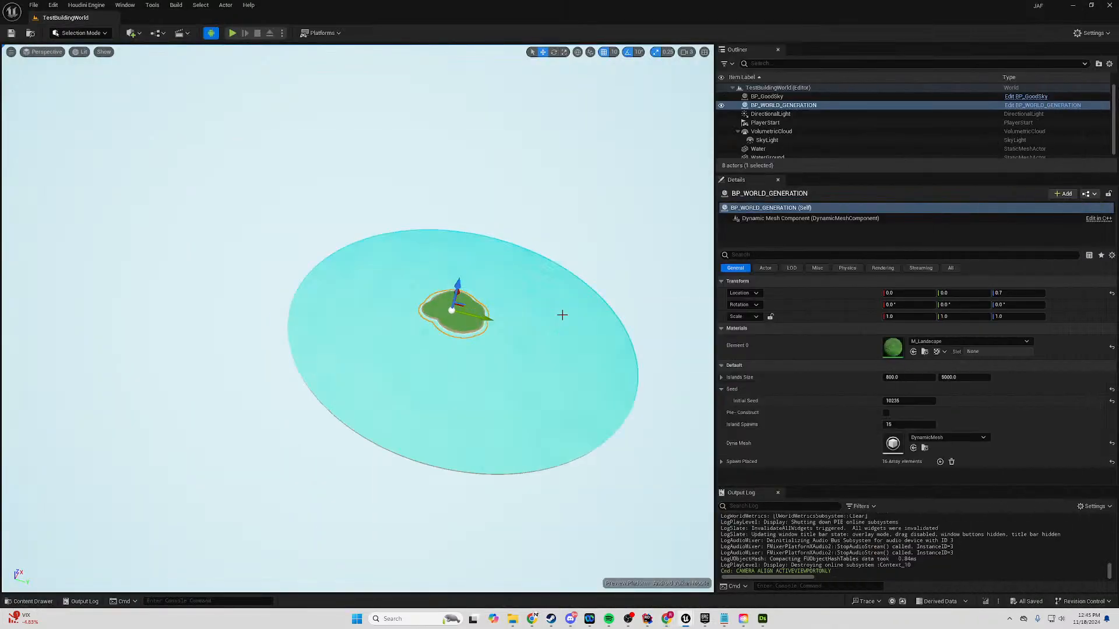
Fly over the island again and briefly run the level to check the grass from the player's view.
{"action": "key", "text": "w"}
{"action": "right_click_drag", "start_coordinate": [563, 315], "coordinate": [705, 419]}
{"action": "scroll", "coordinate": [562, 316], "scroll_direction": "up", "scroll_amount": 1}
{"action": "key", "text": "w"}
{"action": "right_click_drag", "start_coordinate": [357, 319], "coordinate": [327, 309]}
{"action": "key", "text": "s"}
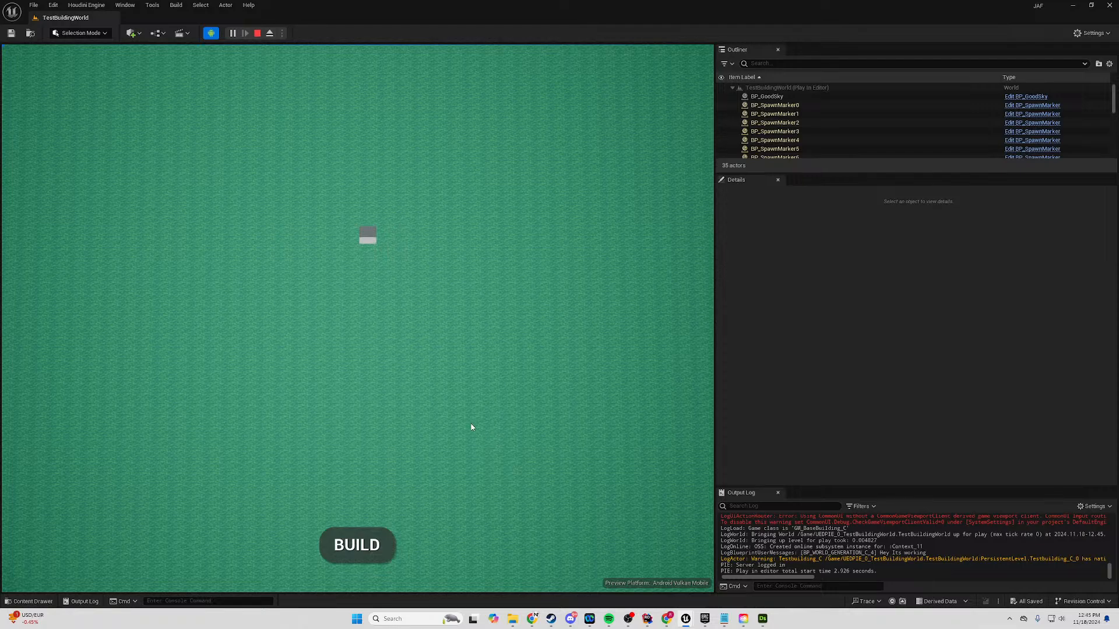
{"action": "key", "text": "Escape"}
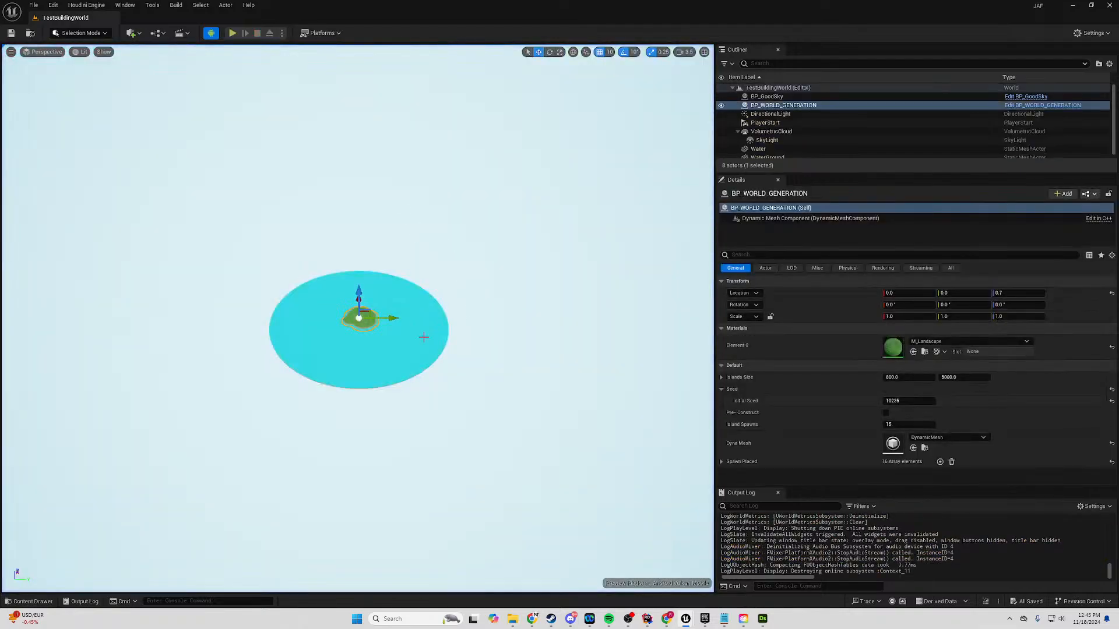
Return to the M_Landscape graph and add a TextureCoordinate node beside the GrassTexture node.
{"action": "left_click", "coordinate": [732, 574]}
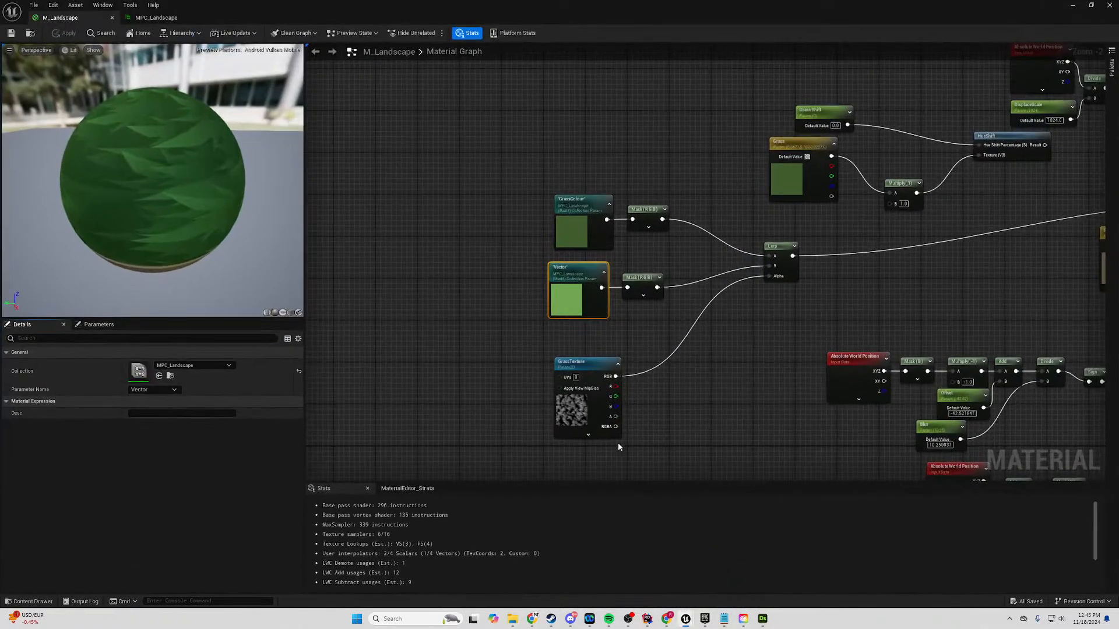
{"action": "scroll", "coordinate": [523, 373], "scroll_direction": "up", "scroll_amount": 2}
{"action": "left_click_drag", "start_coordinate": [577, 362], "coordinate": [570, 362]}
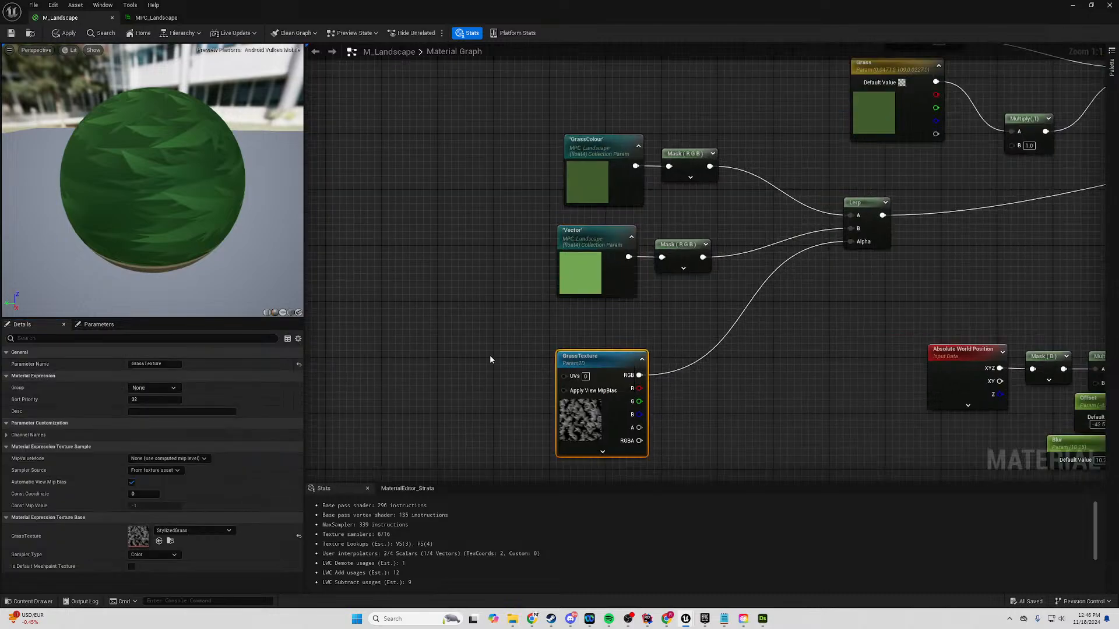
{"action": "right_click", "coordinate": [481, 374]}
{"action": "left_click", "coordinate": [466, 357]}
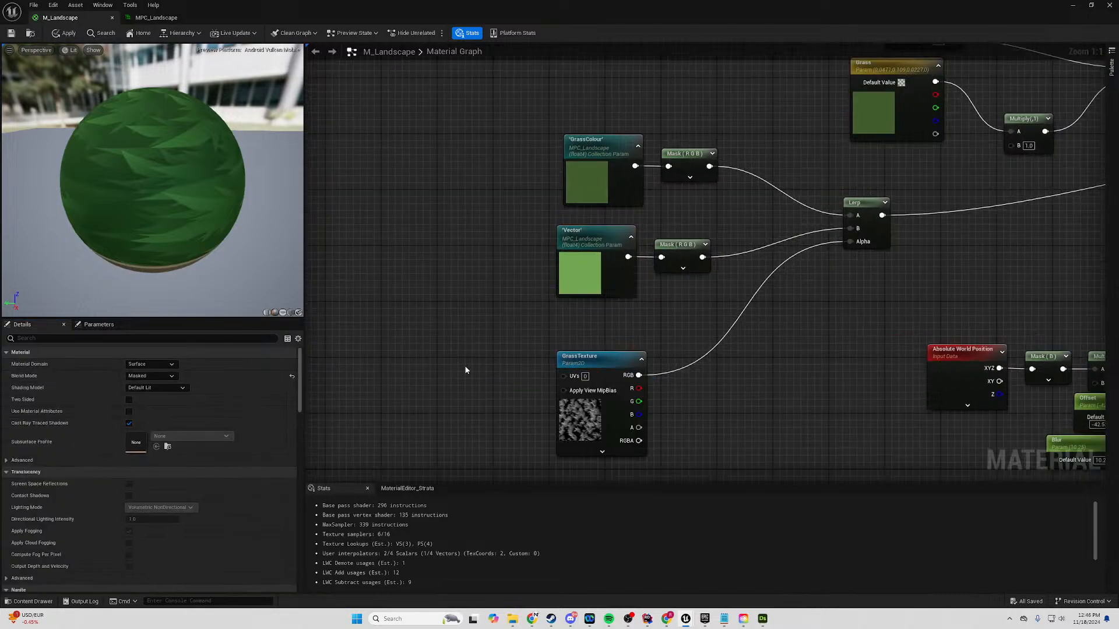
{"action": "right_click", "coordinate": [471, 345]}
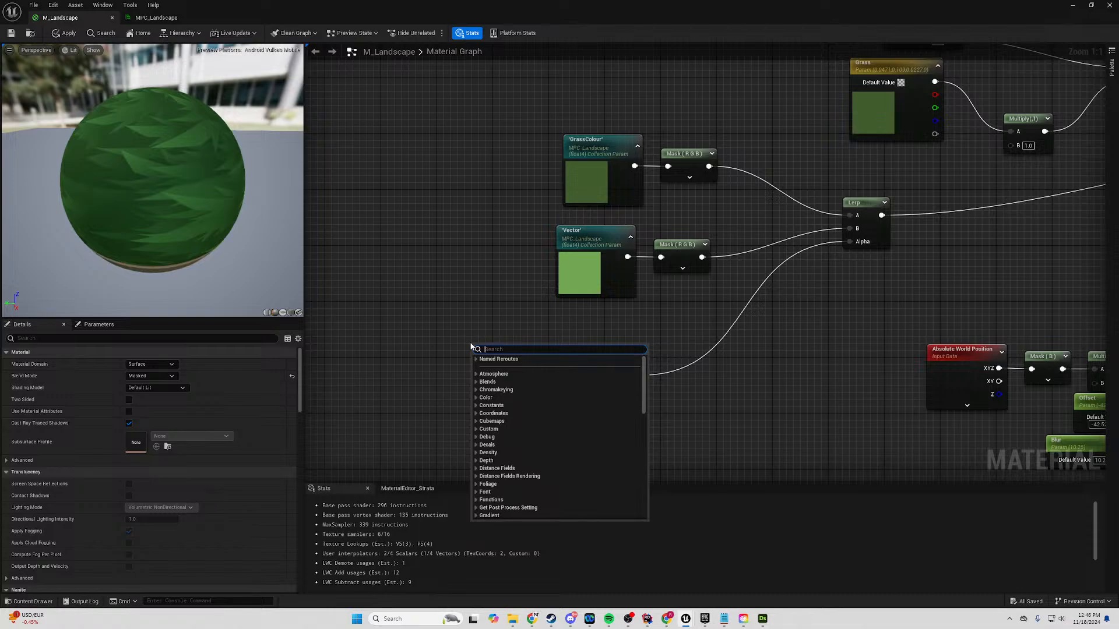
{"action": "type", "text": "uv tte"}
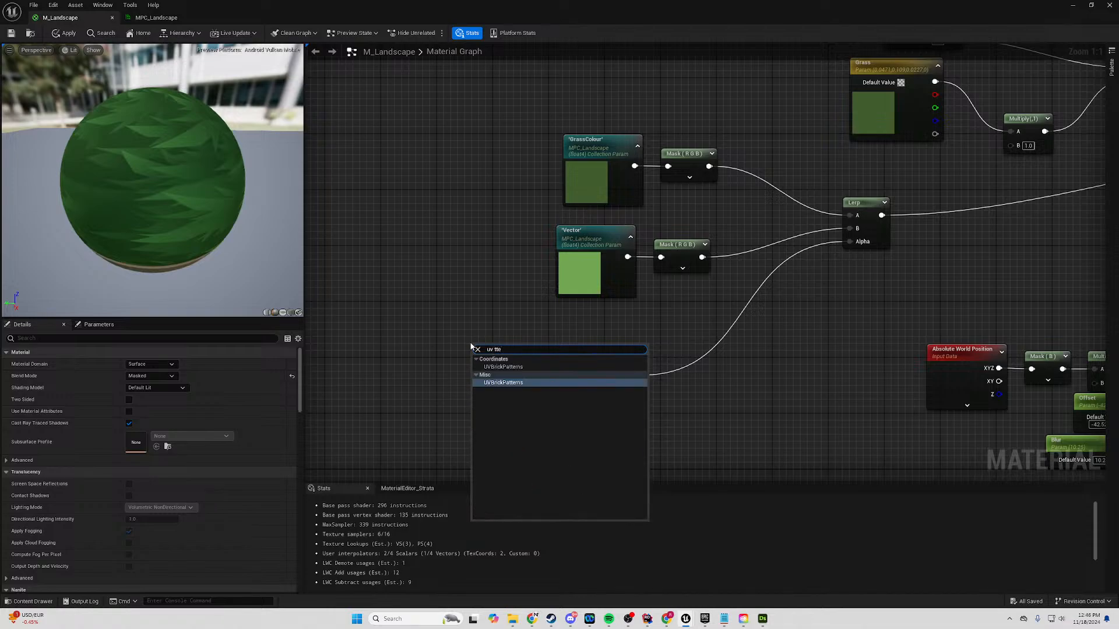
{"action": "key", "text": "BackSpace"}
{"action": "key", "text": "BackSpace"}
{"action": "key", "text": "BackSpace"}
{"action": "key", "text": "BackSpace"}
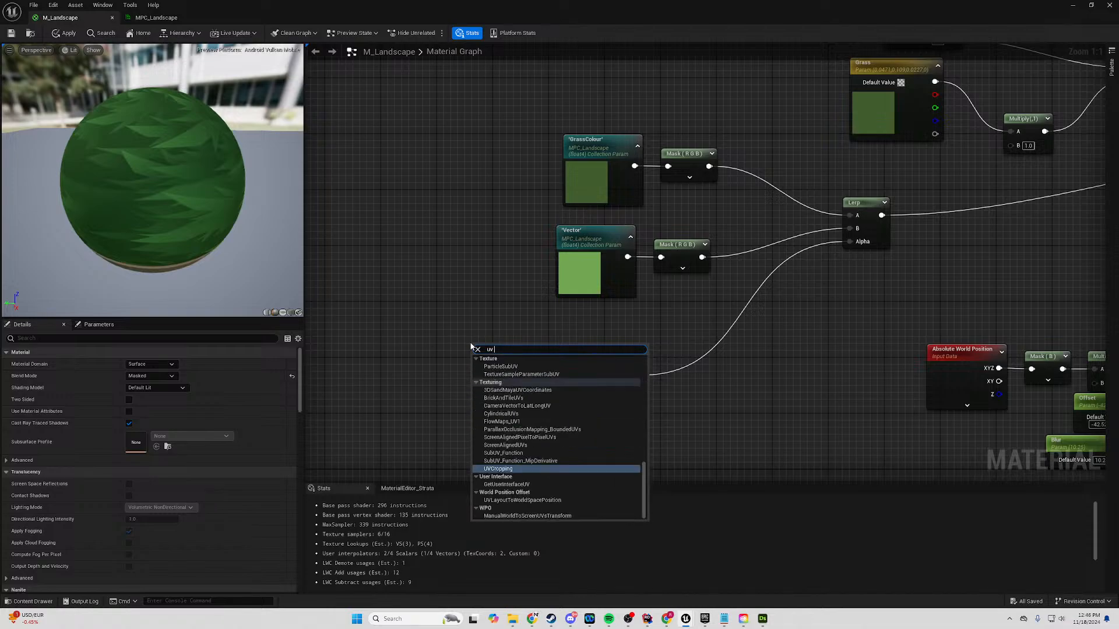
{"action": "type", "text": "cod"}
{"action": "key", "text": "BackSpace"}
{"action": "key", "text": "BackSpace"}
{"action": "key", "text": "BackSpace"}
{"action": "key", "text": "BackSpace"}
{"action": "type", "text": "co"}
{"action": "key", "text": "BackSpace"}
{"action": "key", "text": "BackSpace"}
{"action": "key", "text": "BackSpace"}
{"action": "key", "text": "BackSpace"}
{"action": "type", "text": "co"}
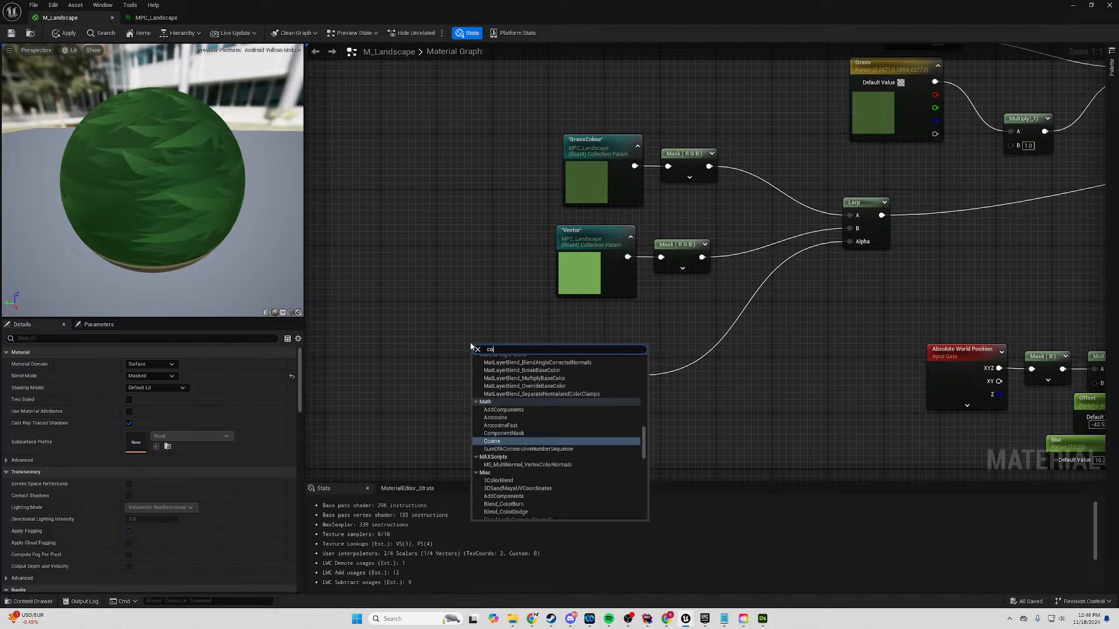
{"action": "type", "text": "ordina"}
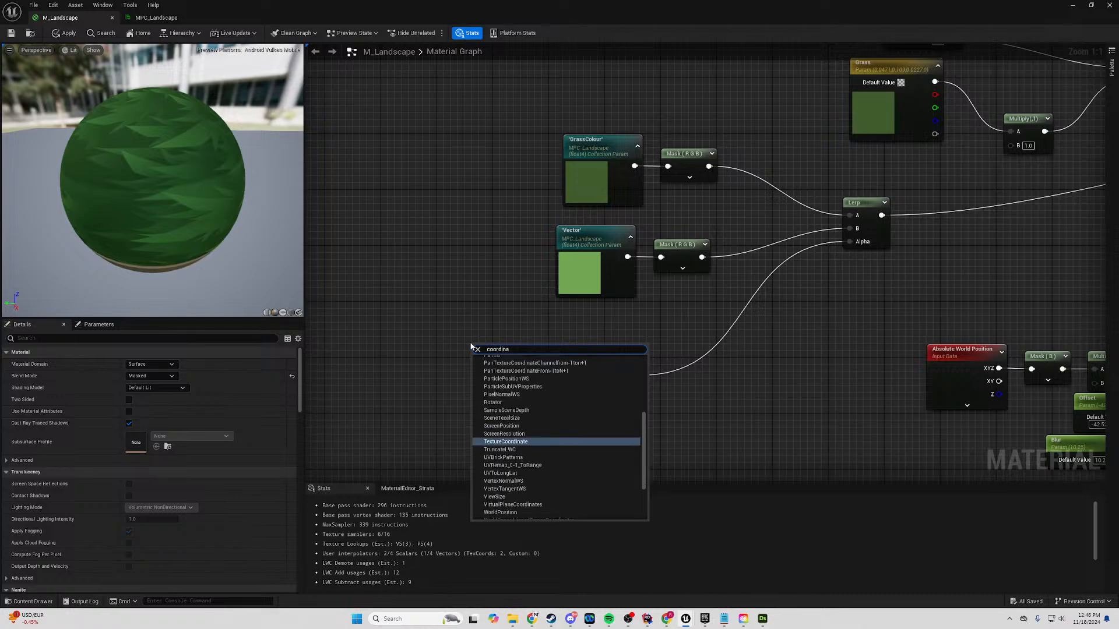
{"action": "key", "text": "Return"}
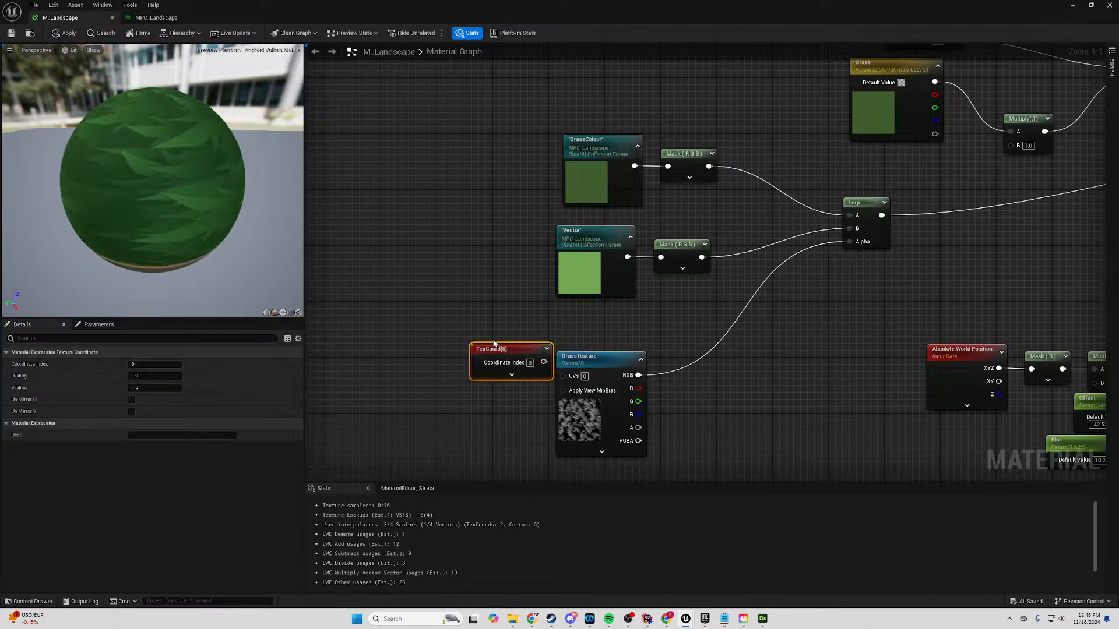
Expand the TexCoord node, wire its output into GrassTexture's UVs and place it clear of the texture node.
{"action": "left_click", "coordinate": [511, 374]}
{"action": "left_click_drag", "start_coordinate": [507, 351], "coordinate": [563, 376]}
{"action": "left_click_drag", "start_coordinate": [472, 351], "coordinate": [476, 366]}
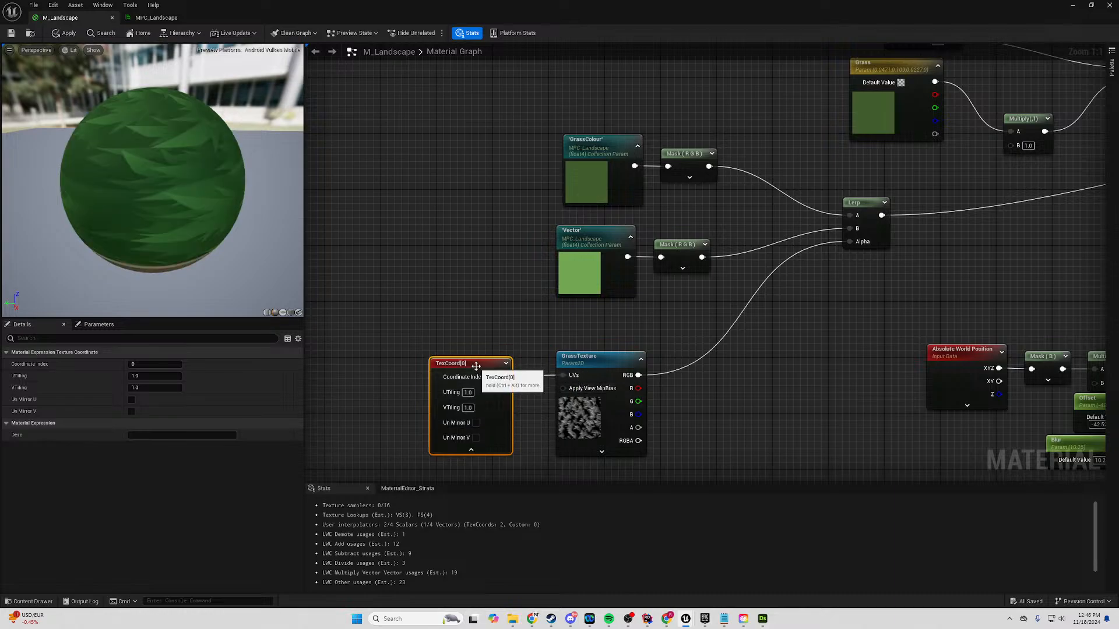
Set the TexCoord node's UTiling and VTiling to 20.
{"action": "left_click", "coordinate": [170, 375]}
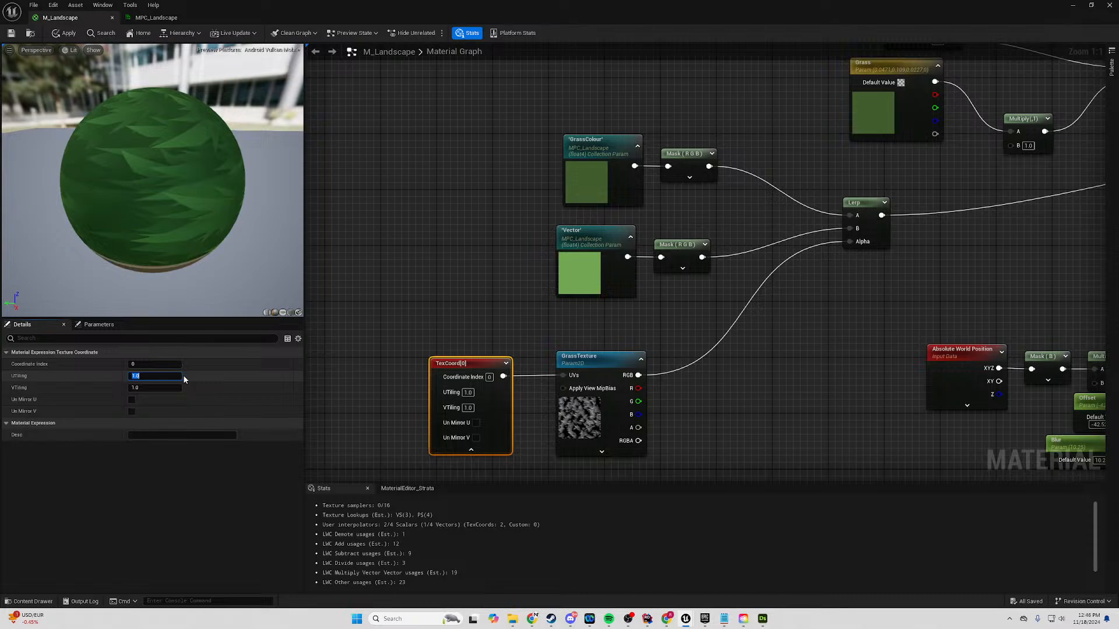
{"action": "type", "text": "20"}
{"action": "key", "text": "Tab"}
{"action": "type", "text": "20"}
{"action": "key", "text": "Return"}
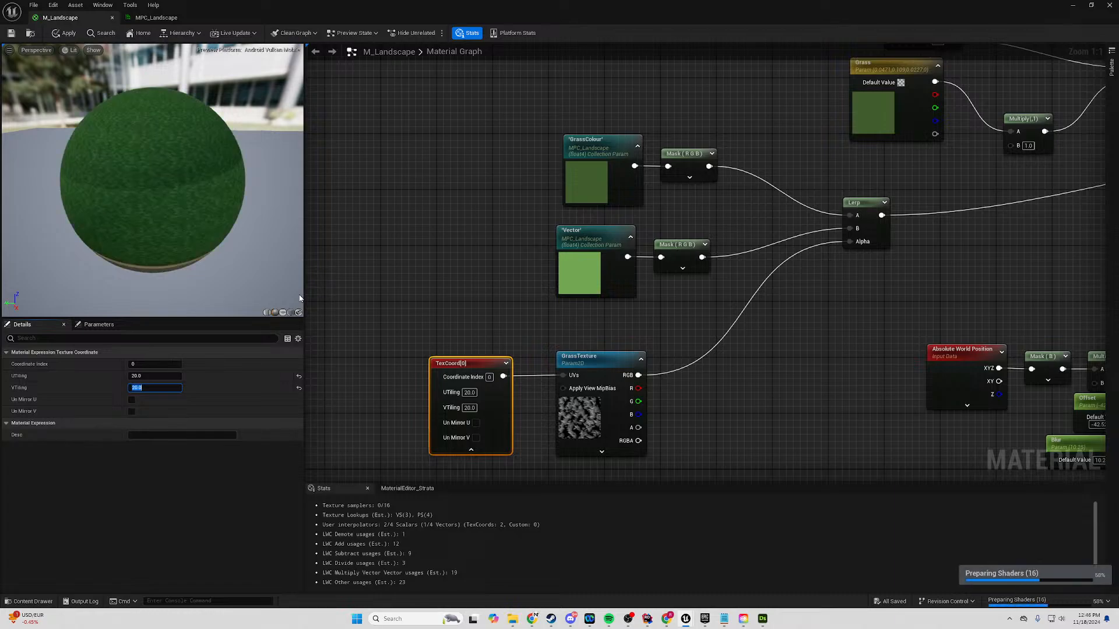
Set the TexCoord node's UTiling and VTiling to 0.1.
{"action": "left_click", "coordinate": [155, 376]}
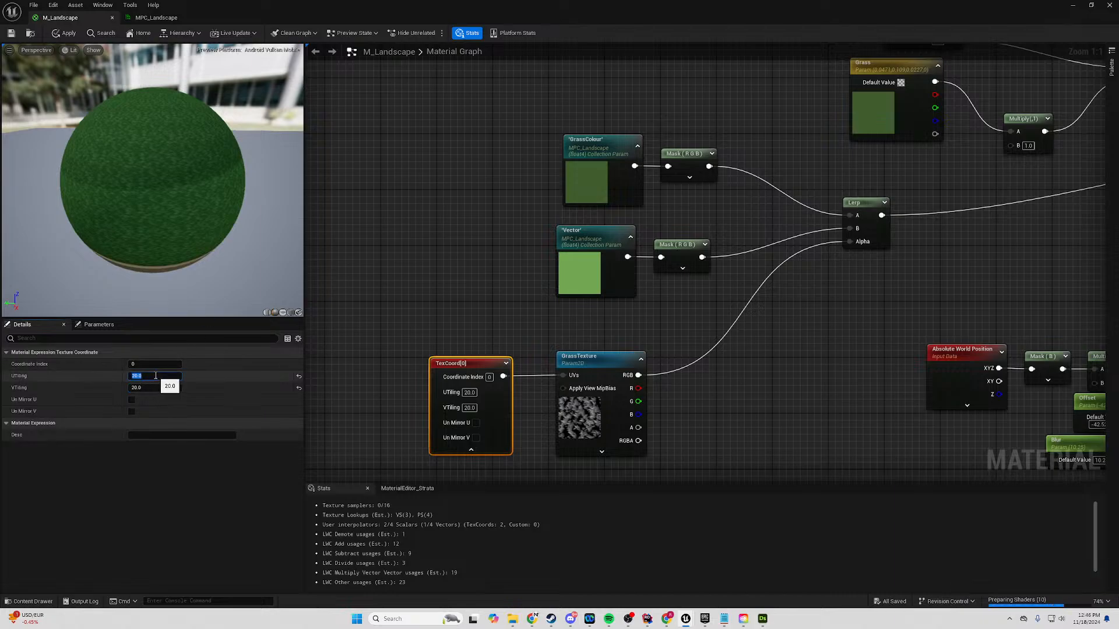
{"action": "type", "text": "0.1"}
{"action": "key", "text": "Tab"}
{"action": "type", "text": "0"}
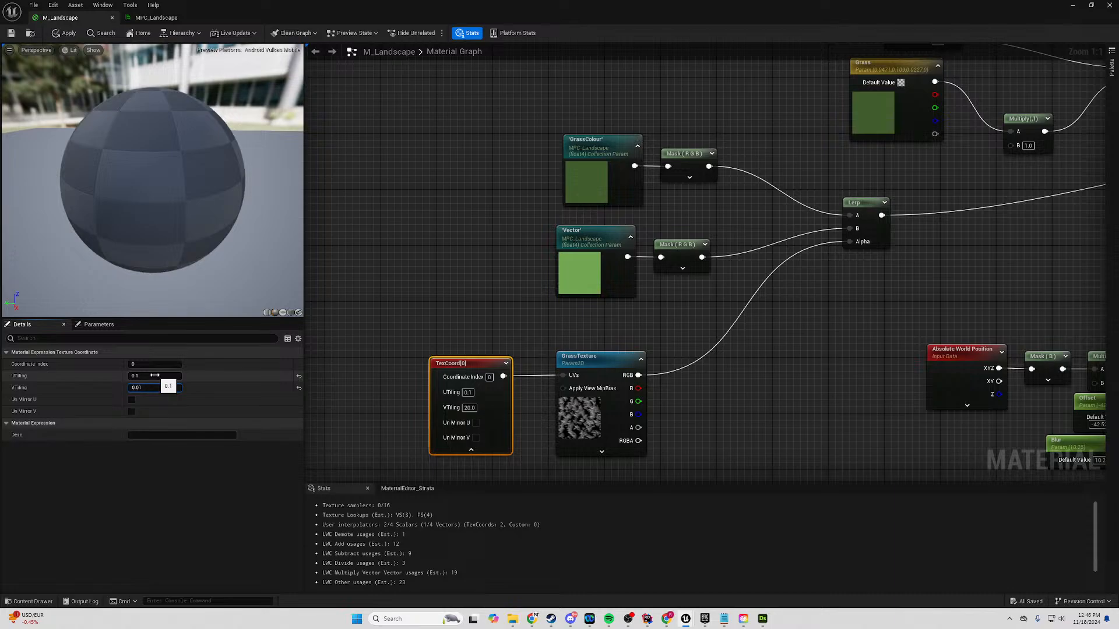
{"action": "type", "text": ".1"}
{"action": "key", "text": "Return"}
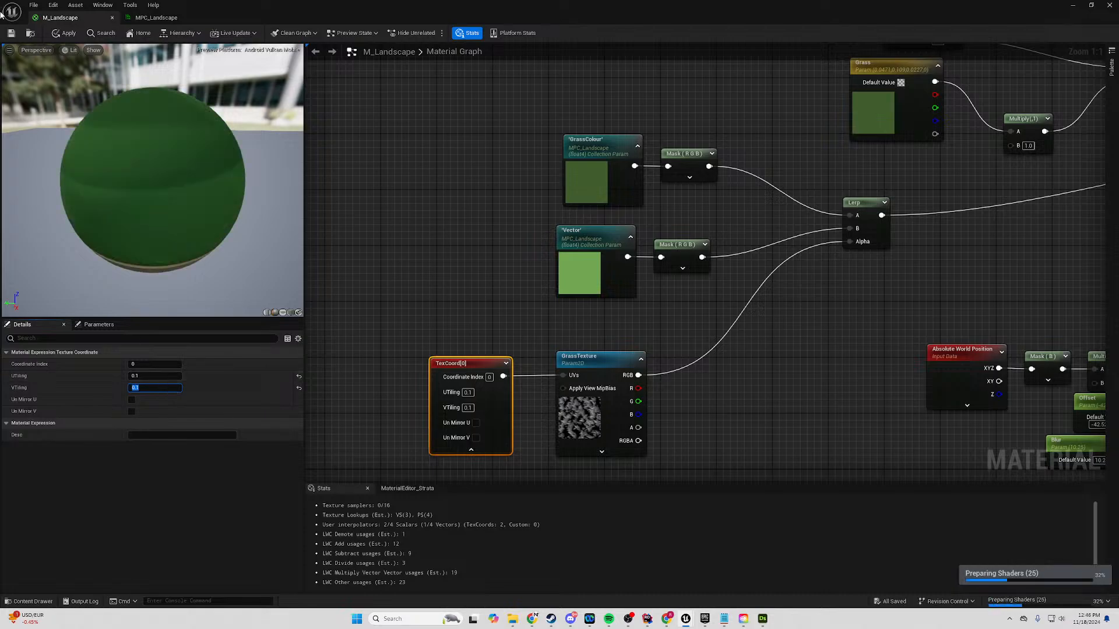
Save the M_Landscape material with its current grass tiling.
{"action": "left_click", "coordinate": [11, 33]}
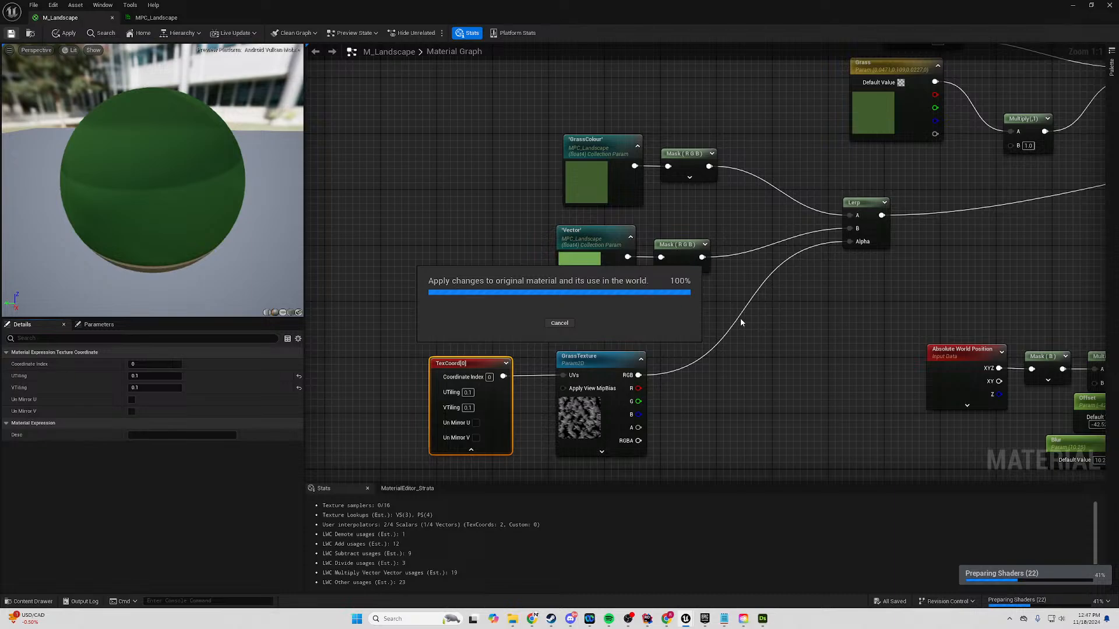
Switch to Discord and check the general channel's recent messages and the full profile of a poster.
{"action": "left_click", "coordinate": [569, 620]}
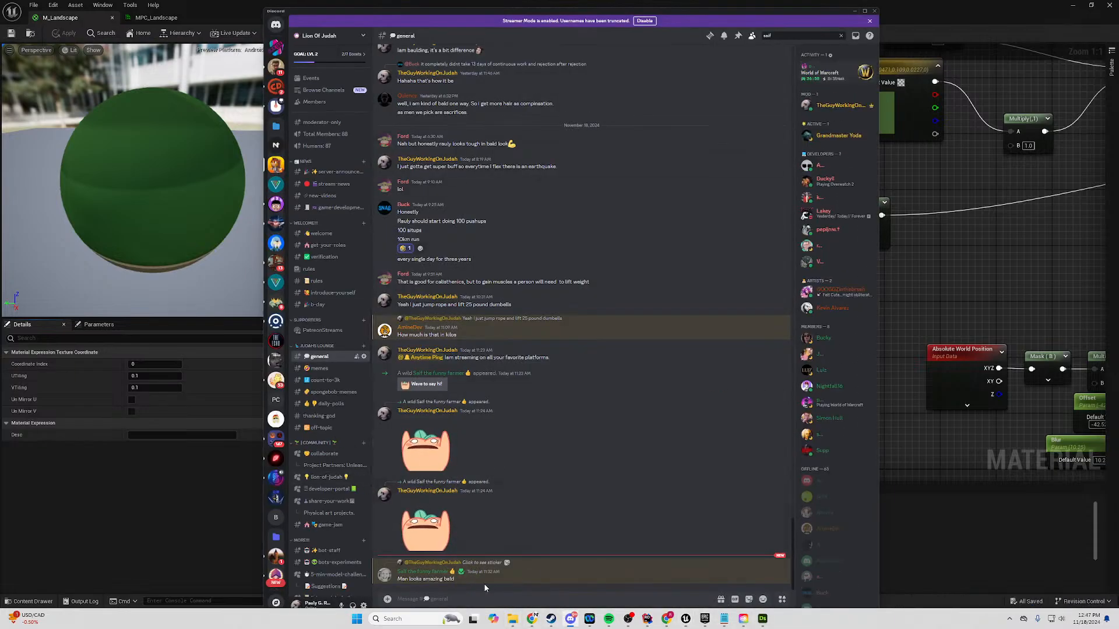
{"action": "left_click", "coordinate": [383, 494]}
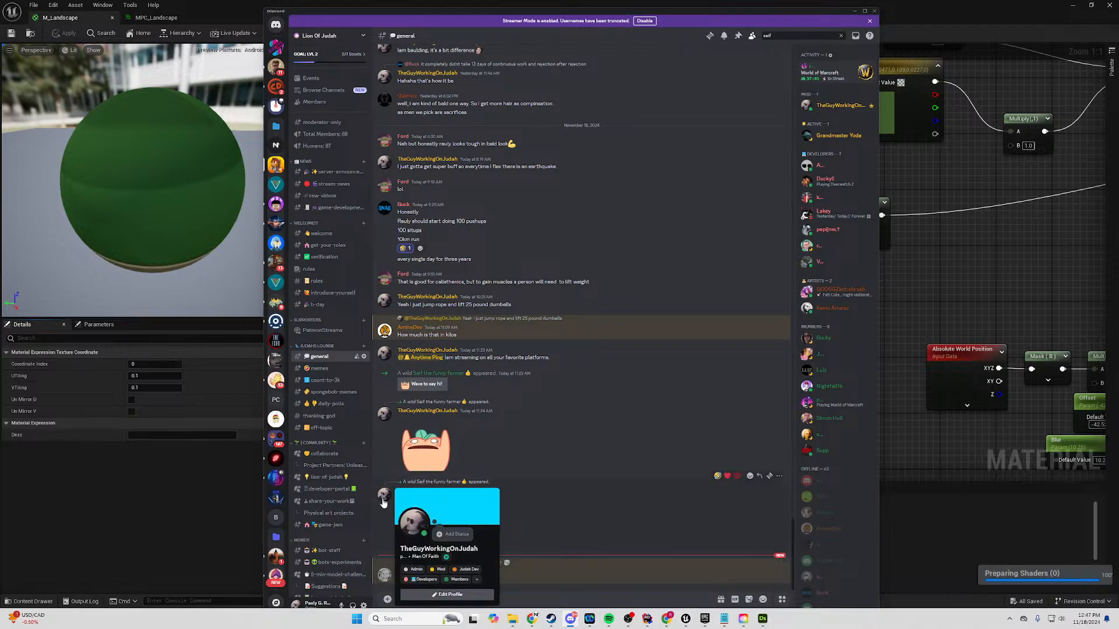
{"action": "left_click", "coordinate": [414, 520]}
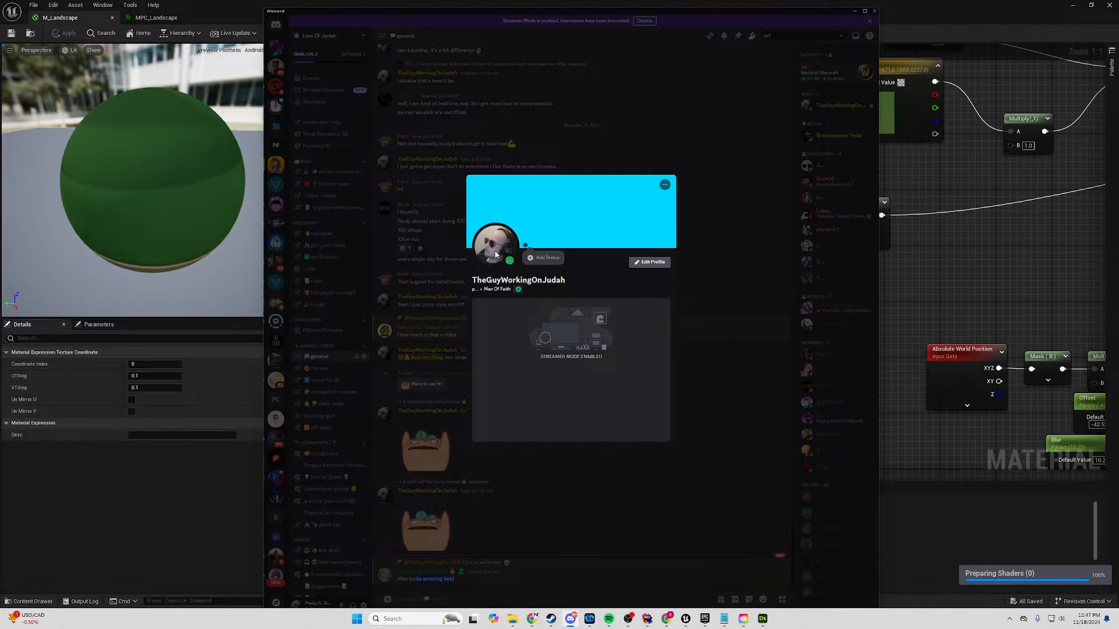
{"action": "left_click", "coordinate": [745, 231]}
{"action": "left_click", "coordinate": [852, 12]}
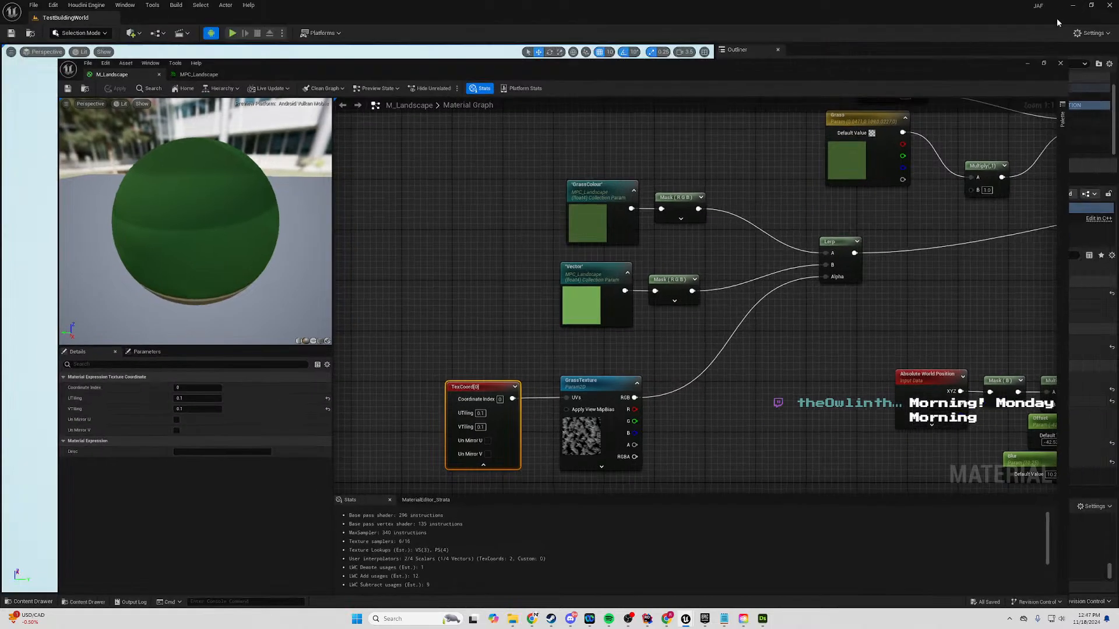
Return to the level, inspect the island's grass tiling up close and briefly play-test it.
{"action": "left_click", "coordinate": [1072, 4]}
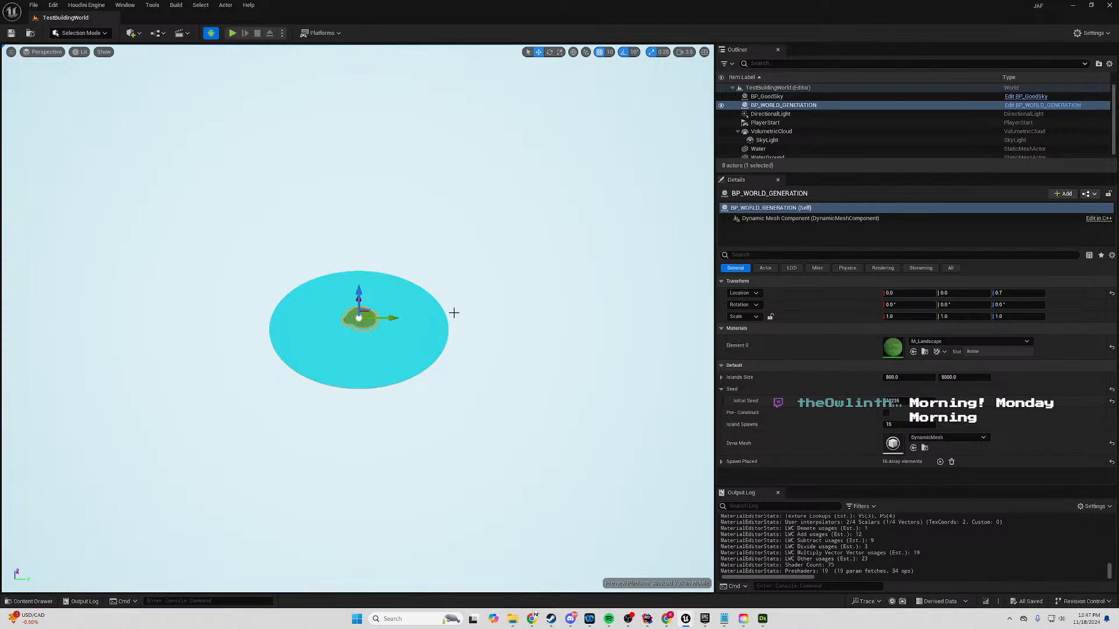
{"action": "right_click_drag", "start_coordinate": [447, 313], "coordinate": [525, 350]}
{"action": "key", "text": "w"}
{"action": "scroll", "coordinate": [447, 305], "scroll_direction": "up", "scroll_amount": 6}
{"action": "key", "text": "w"}
{"action": "key", "text": "a"}
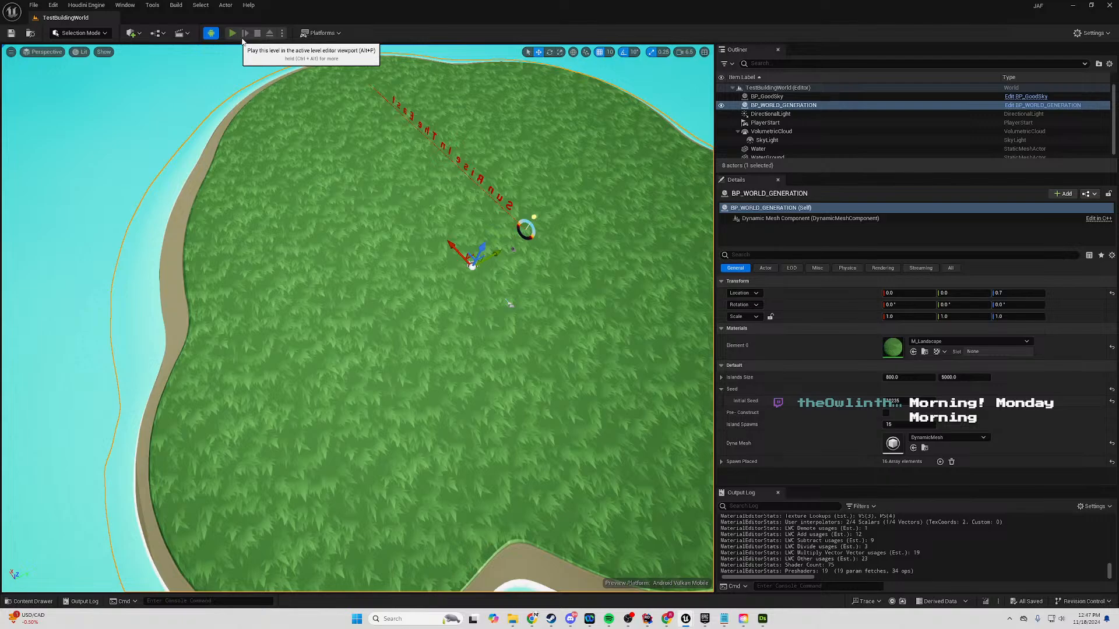
{"action": "left_click", "coordinate": [237, 35]}
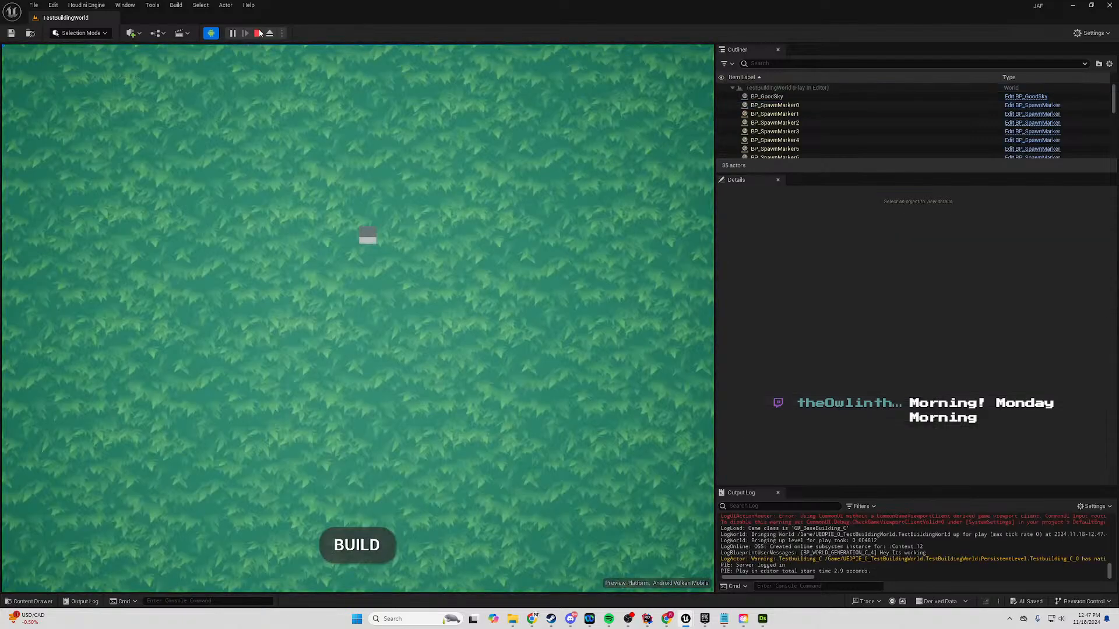
{"action": "left_click", "coordinate": [257, 33]}
{"action": "mouse_move", "coordinate": [762, 618]}
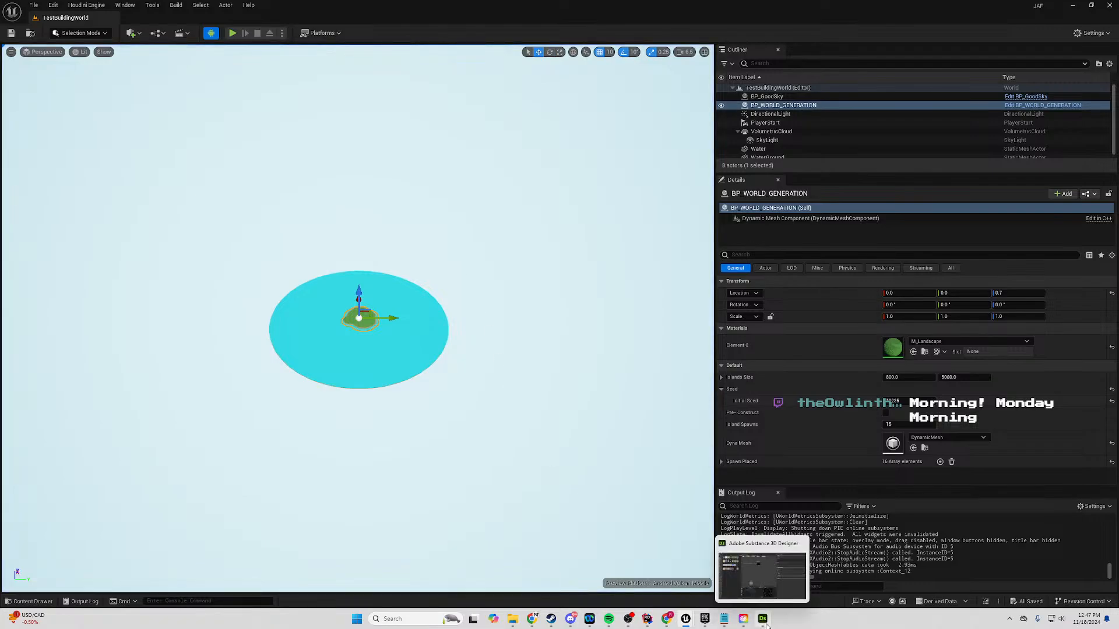
{"action": "left_click", "coordinate": [771, 582]}
{"action": "left_click", "coordinate": [1069, 5]}
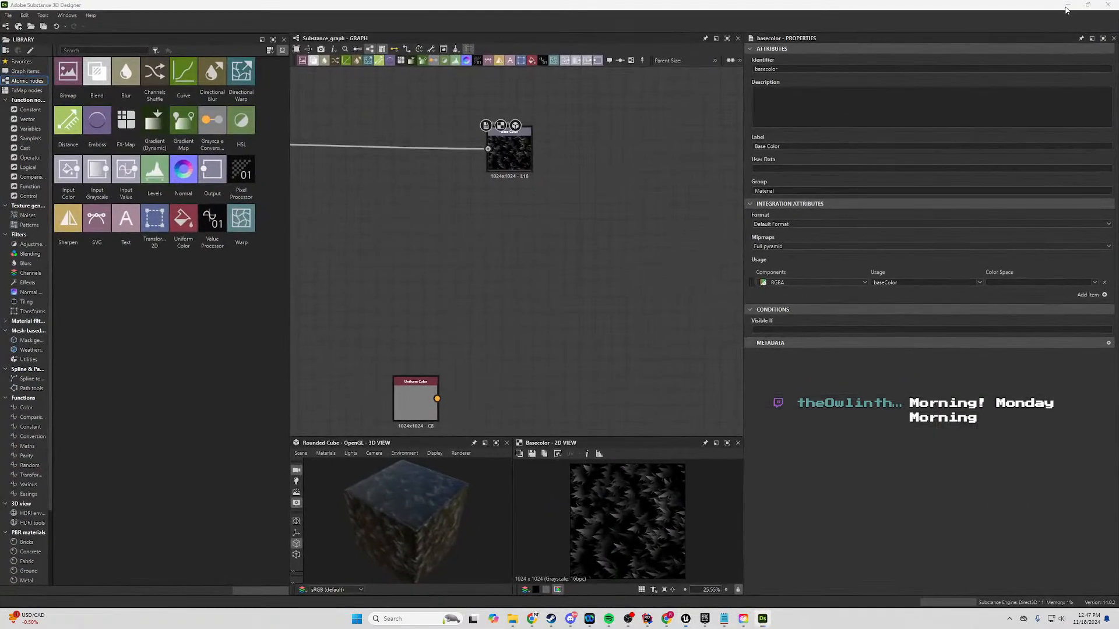
{"action": "mouse_move", "coordinate": [643, 621]}
{"action": "mouse_move", "coordinate": [631, 585]}
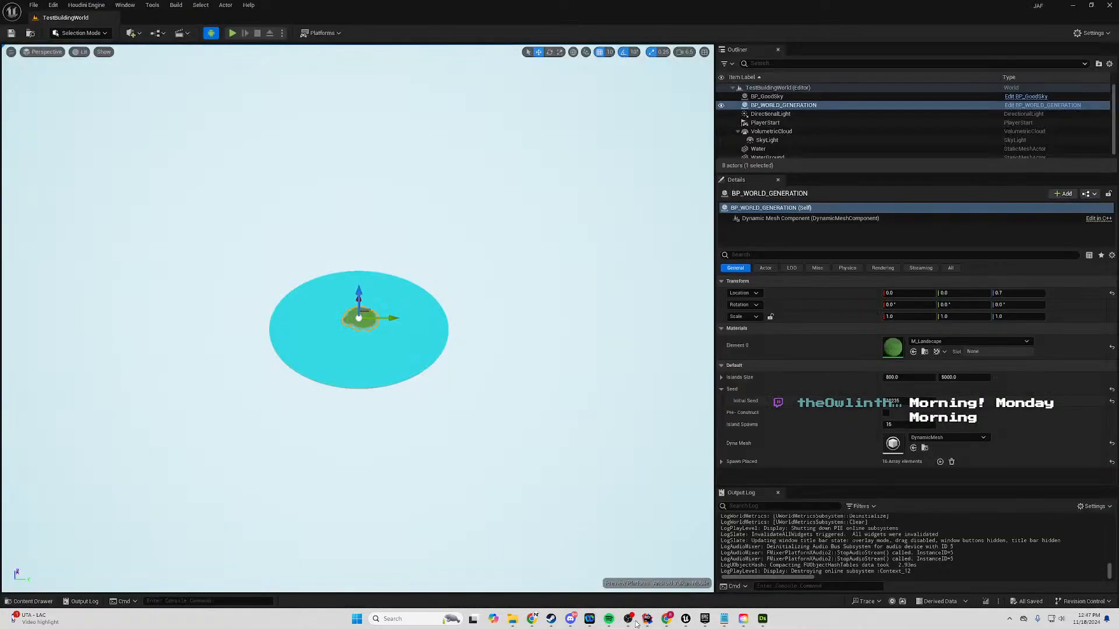
{"action": "left_click", "coordinate": [647, 619]}
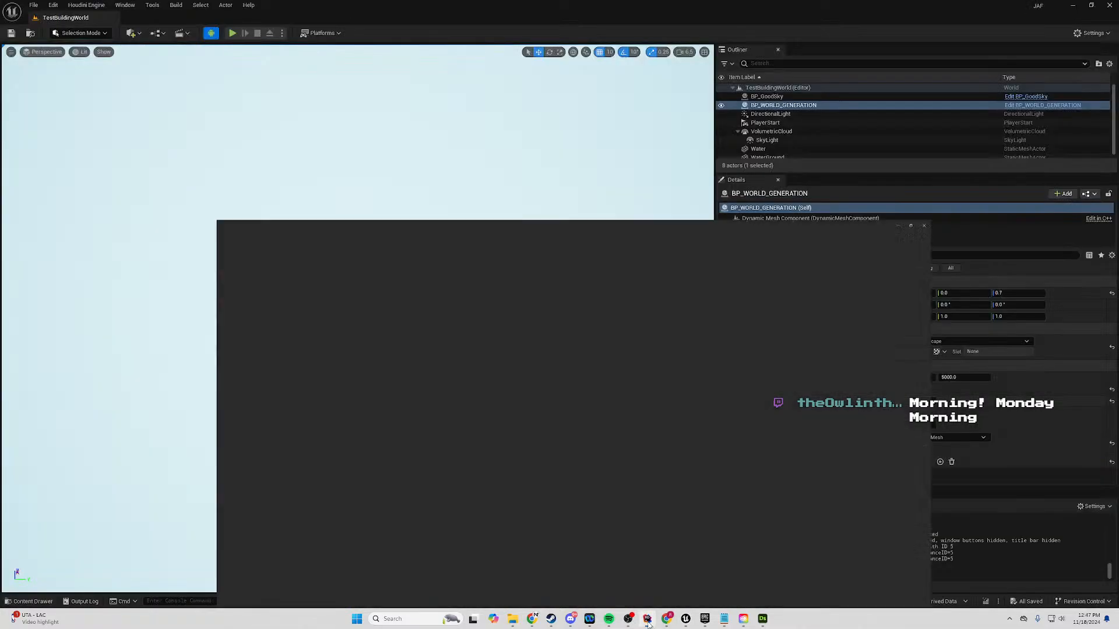
{"action": "left_click", "coordinate": [647, 619]}
Set the M_Landscape TexCoord node's UTiling and VTiling to 0.3 and apply the material.
{"action": "mouse_move", "coordinate": [686, 619]}
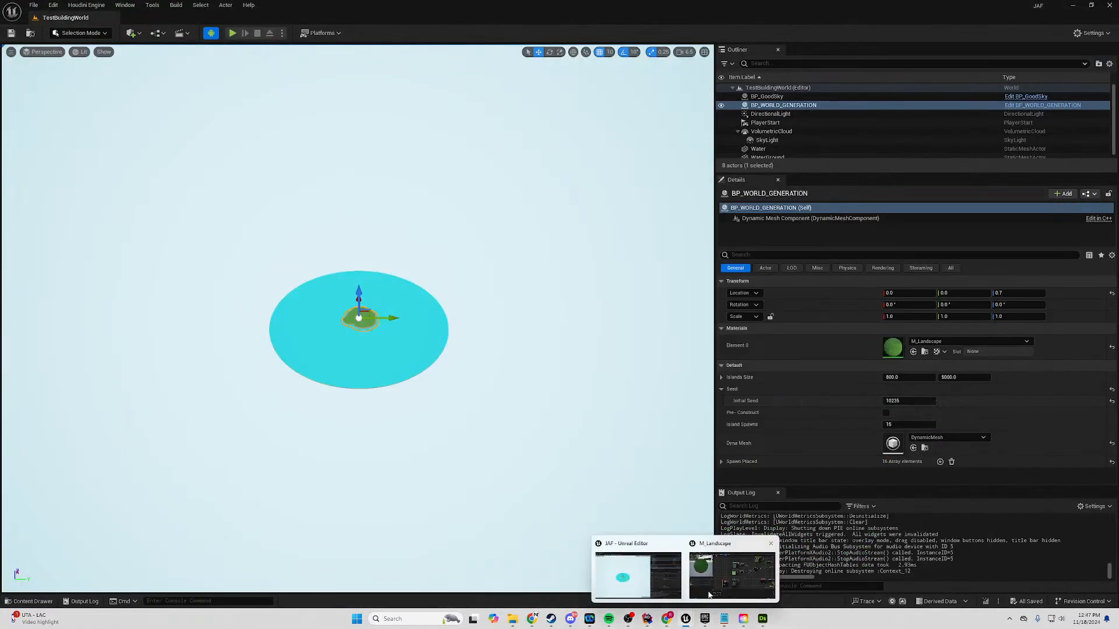
{"action": "left_click", "coordinate": [730, 571]}
{"action": "right_click_drag", "start_coordinate": [451, 353], "coordinate": [554, 272]}
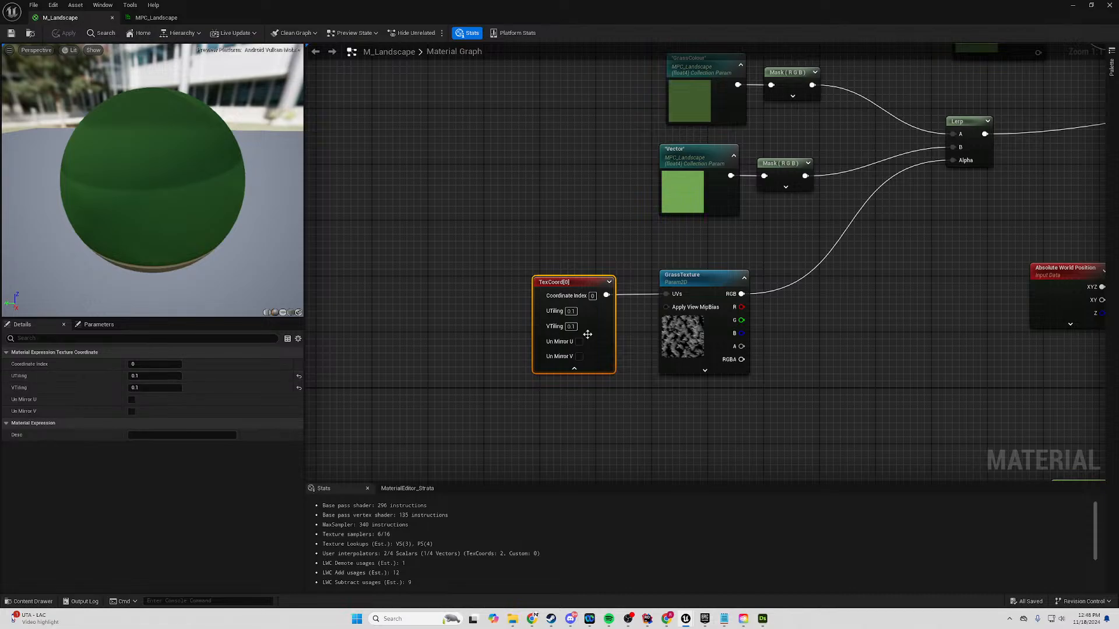
{"action": "left_click", "coordinate": [574, 368]}
{"action": "left_click", "coordinate": [574, 308]}
{"action": "left_click", "coordinate": [152, 376]}
{"action": "left_click", "coordinate": [152, 377]}
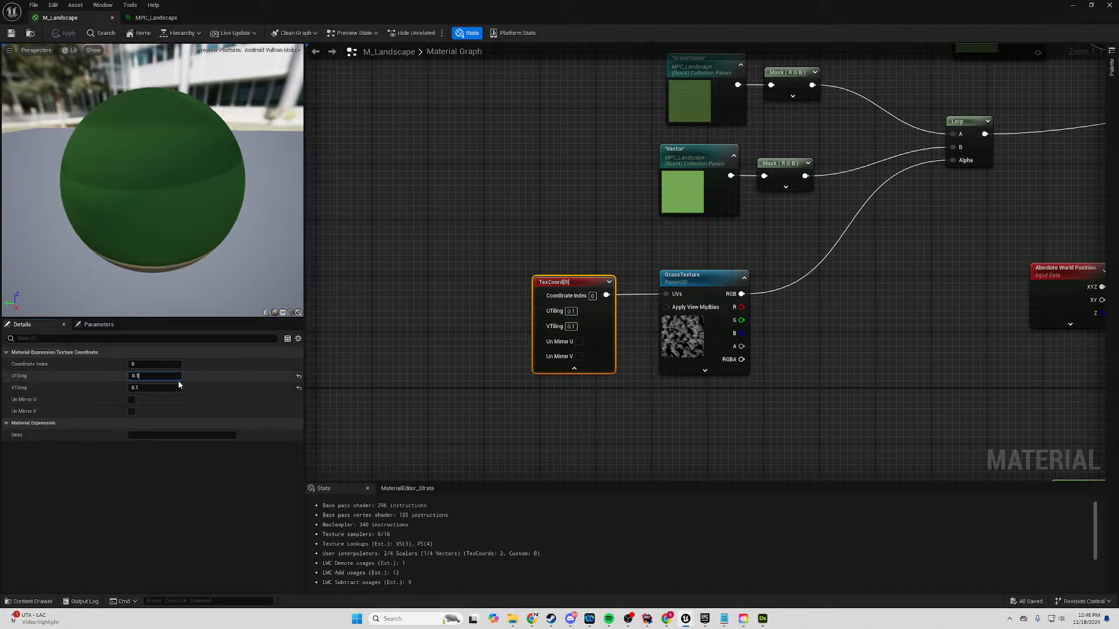
{"action": "left_click", "coordinate": [179, 386]}
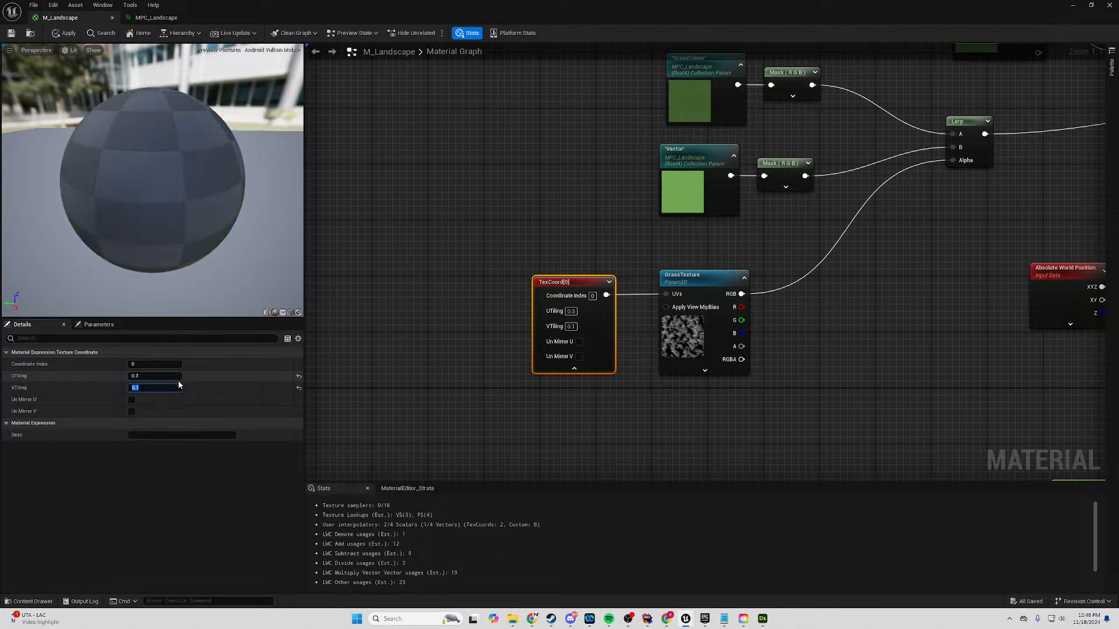
{"action": "type", "text": "0.3"}
{"action": "left_click", "coordinate": [64, 33]}
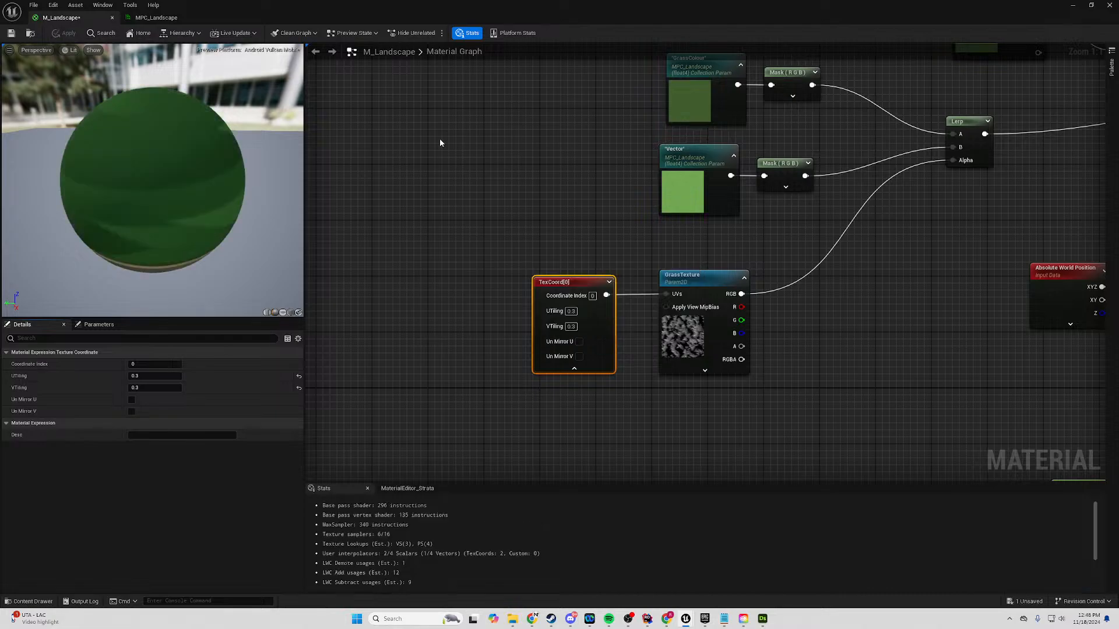
Play the TestBuildingWorld level and eject from the player to view the whole island.
{"action": "left_click", "coordinate": [1073, 4]}
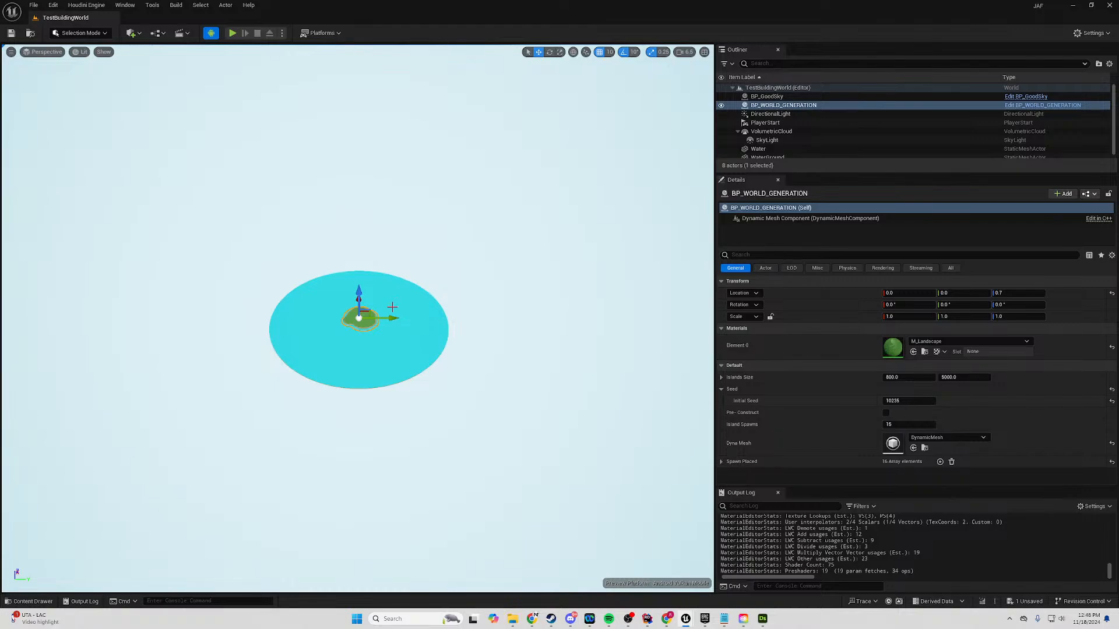
{"action": "key", "text": "f"}
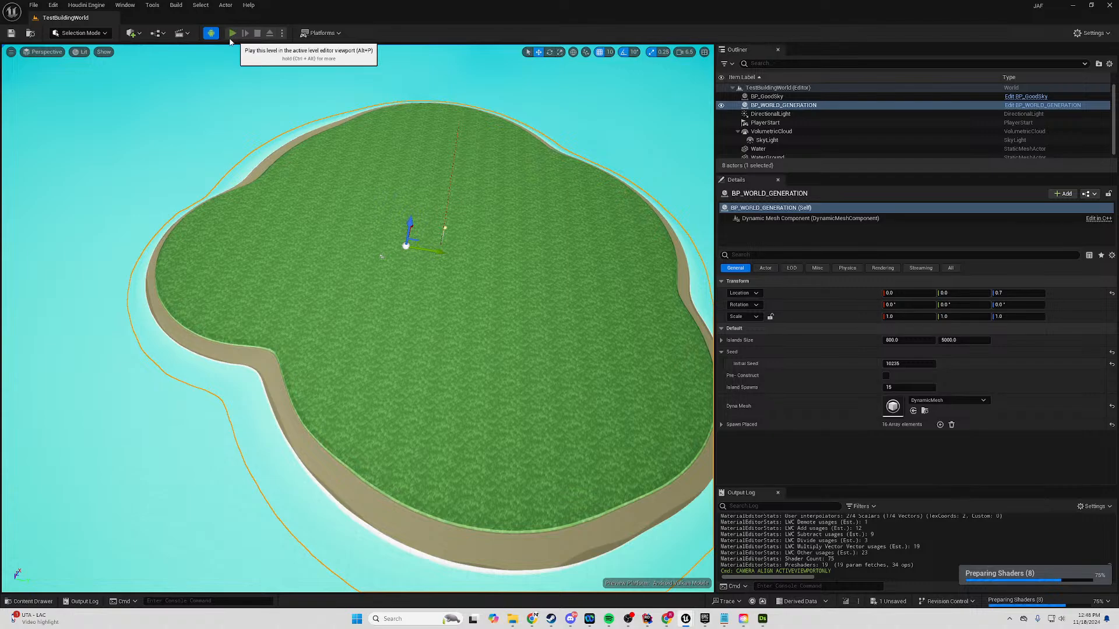
{"action": "key", "text": "alt+p"}
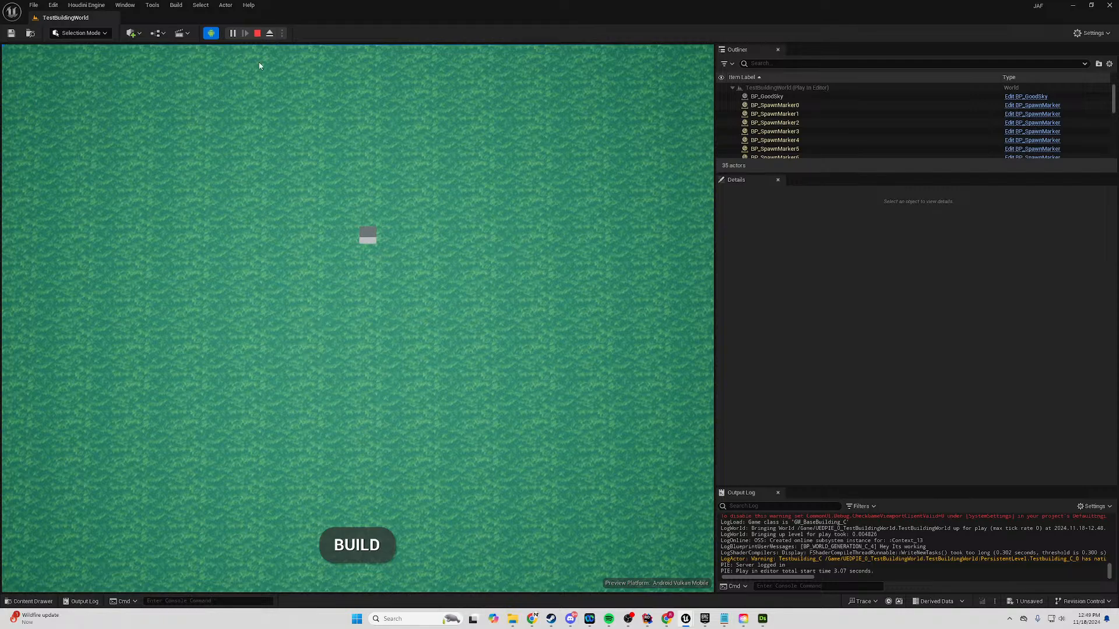
{"action": "left_click", "coordinate": [269, 34]}
{"action": "key", "text": "f"}
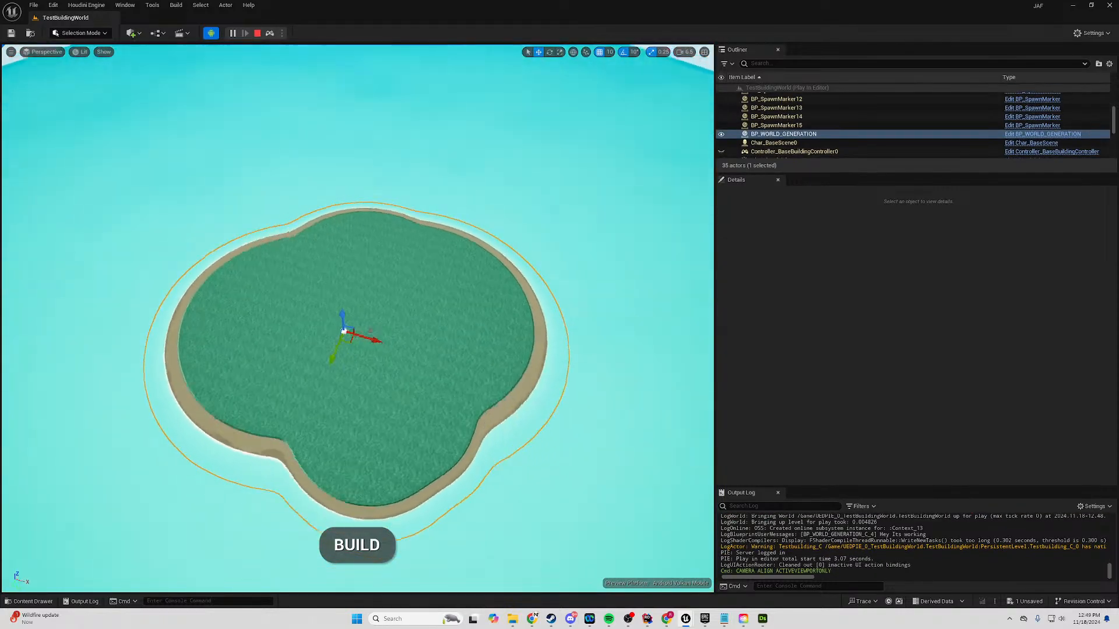
Examine the island's grass texture and its shoreline edge from several distances while ejected from the player.
{"action": "left_click_drag", "start_coordinate": [357, 318], "coordinate": [177, 364], "text": "alt"}
{"action": "scroll", "coordinate": [358, 318], "scroll_direction": "up", "scroll_amount": 8}
{"action": "key", "text": "s"}
{"action": "right_click_drag", "start_coordinate": [357, 318], "coordinate": [479, 338]}
{"action": "key", "text": "w"}
{"action": "key", "text": "s"}
{"action": "key", "text": "s"}
{"action": "key", "text": "w"}
{"action": "key", "text": "d"}
{"action": "key", "text": "w"}
{"action": "key", "text": "s"}
{"action": "key", "text": "w"}
{"action": "scroll", "coordinate": [361, 245], "scroll_direction": "down", "scroll_amount": 1}
{"action": "key", "text": "s"}
{"action": "key", "text": "w"}
{"action": "scroll", "coordinate": [373, 240], "scroll_direction": "down", "scroll_amount": 3}
{"action": "key", "text": "w"}
{"action": "key", "text": "s"}
{"action": "key", "text": "s"}
{"action": "key", "text": "w"}
{"action": "key", "text": "s"}
{"action": "scroll", "coordinate": [292, 344], "scroll_direction": "down", "scroll_amount": 4}
{"action": "key", "text": "s"}
{"action": "key", "text": "w"}
{"action": "key", "text": "w"}
{"action": "key", "text": "s"}
{"action": "key", "text": "w"}
{"action": "key", "text": "a"}
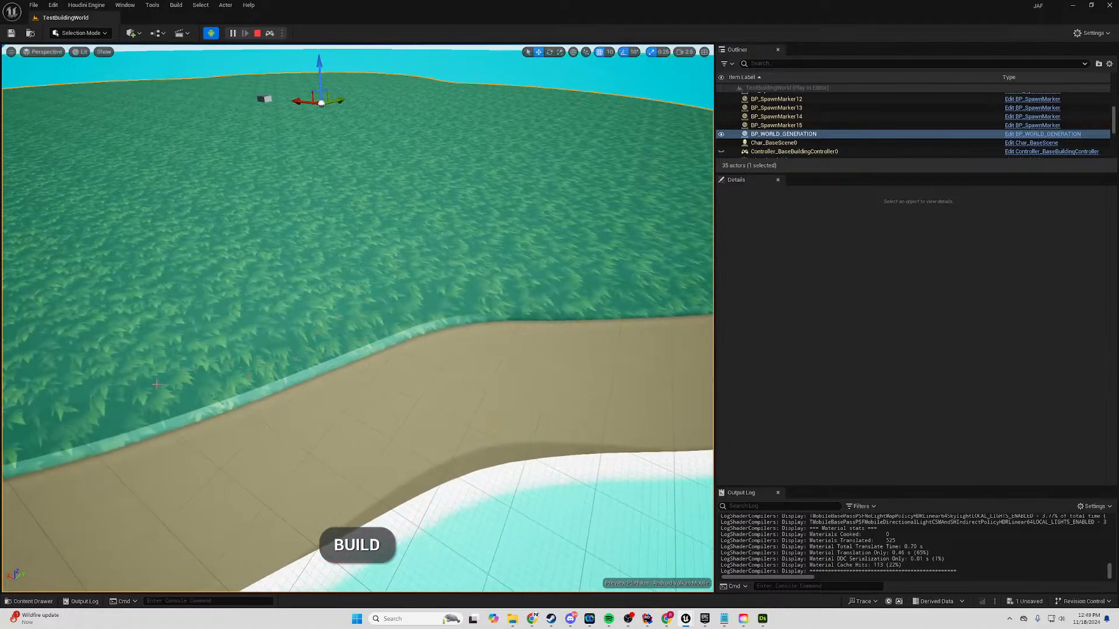
Review the whole island from farther away, return to the player's view and end the play session.
{"action": "right_click_drag", "start_coordinate": [479, 338], "coordinate": [658, 379]}
{"action": "key", "text": "a"}
{"action": "key", "text": "s"}
{"action": "key", "text": "f"}
{"action": "key", "text": "w"}
{"action": "key", "text": "a"}
{"action": "key", "text": "w"}
{"action": "key", "text": "s"}
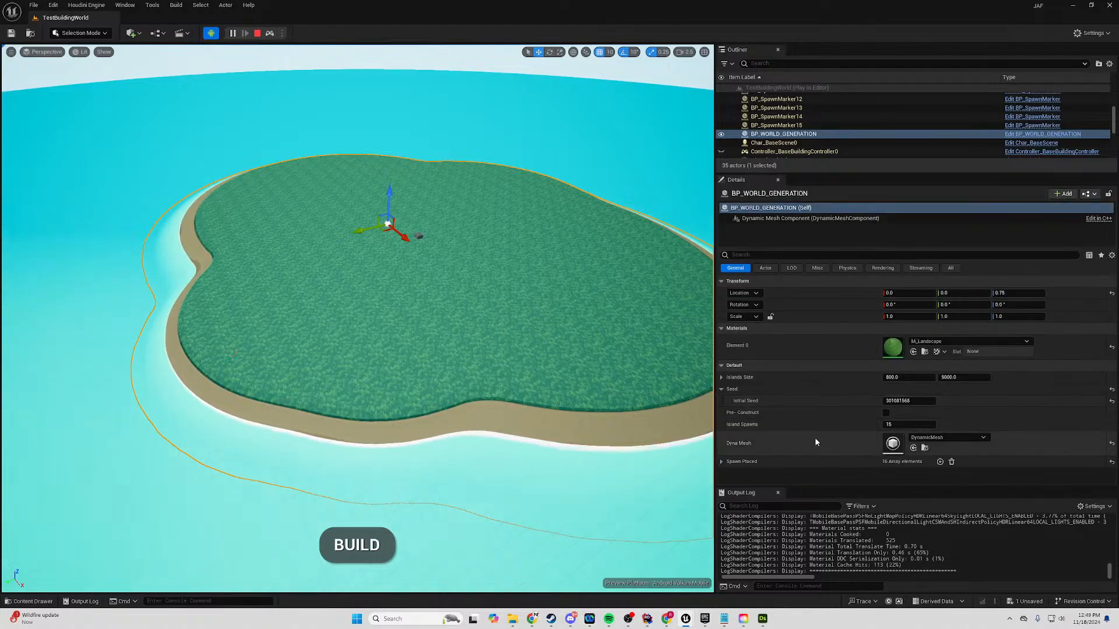
{"action": "left_click", "coordinate": [269, 34]}
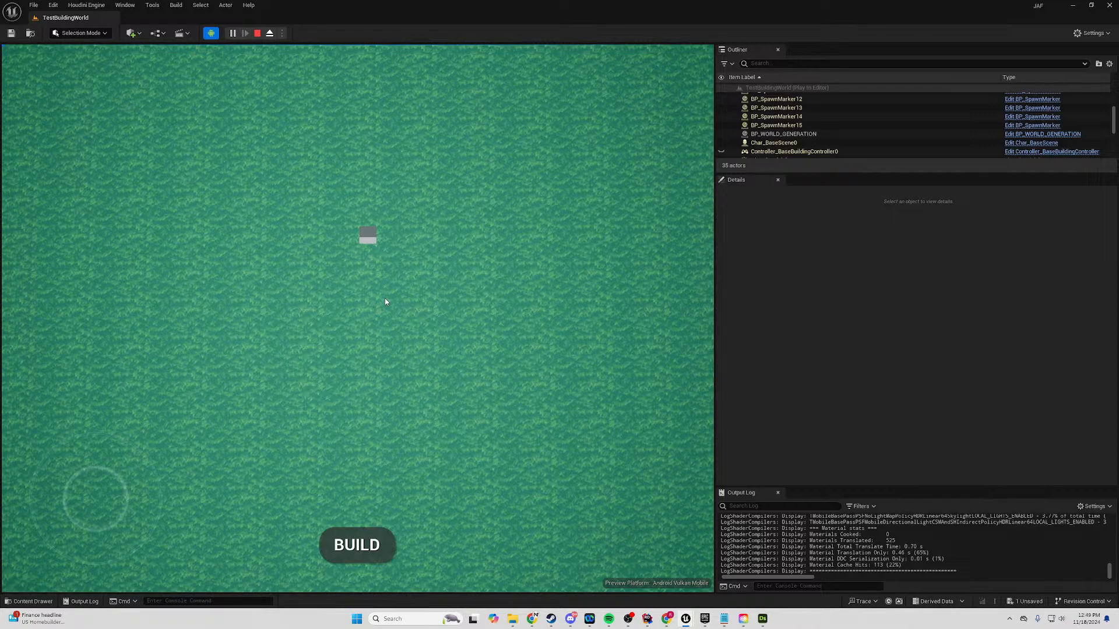
{"action": "left_click", "coordinate": [257, 33]}
Check the grass on the island in the editor viewport and save the modified M_Landscape asset.
{"action": "key", "text": "f"}
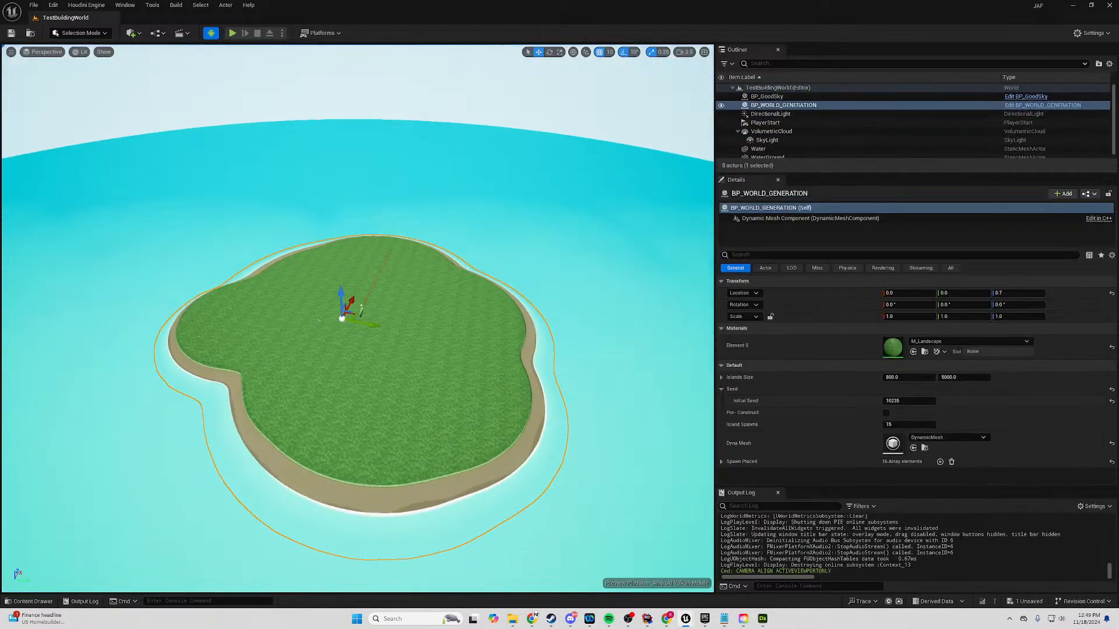
{"action": "scroll", "coordinate": [263, 376], "scroll_direction": "up", "scroll_amount": 10}
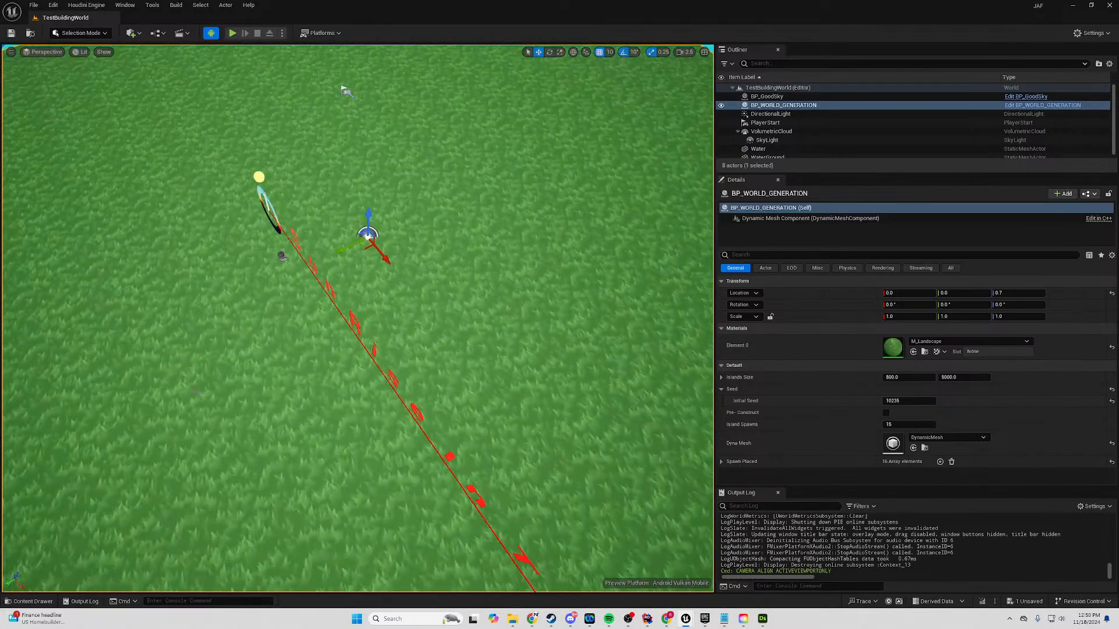
{"action": "left_click_drag", "start_coordinate": [264, 376], "coordinate": [35, 326], "text": "alt"}
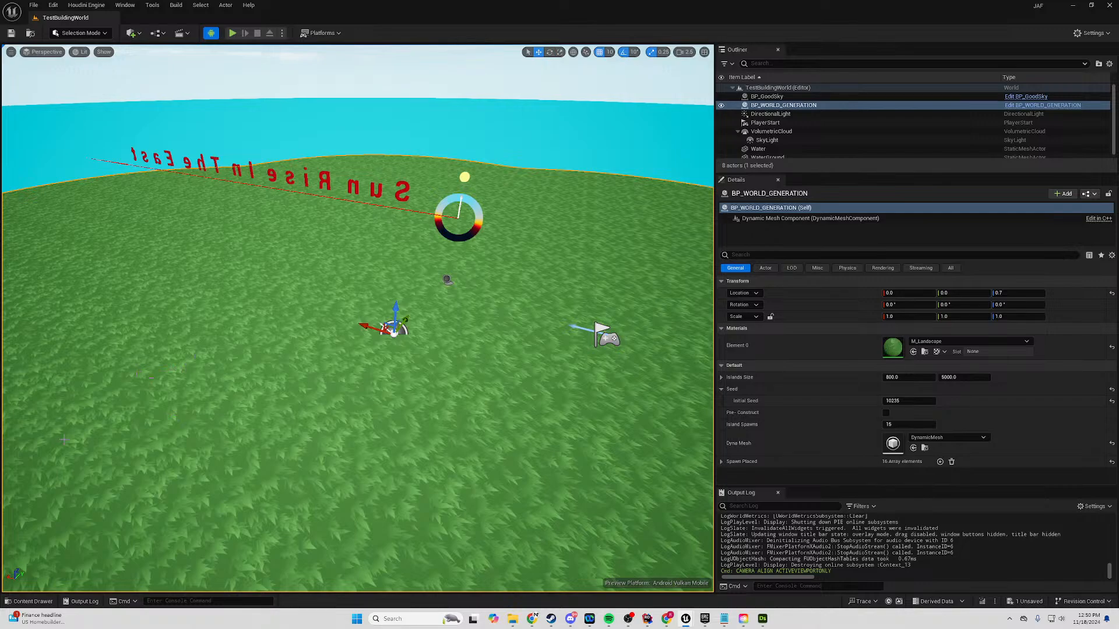
{"action": "left_click", "coordinate": [1029, 601]}
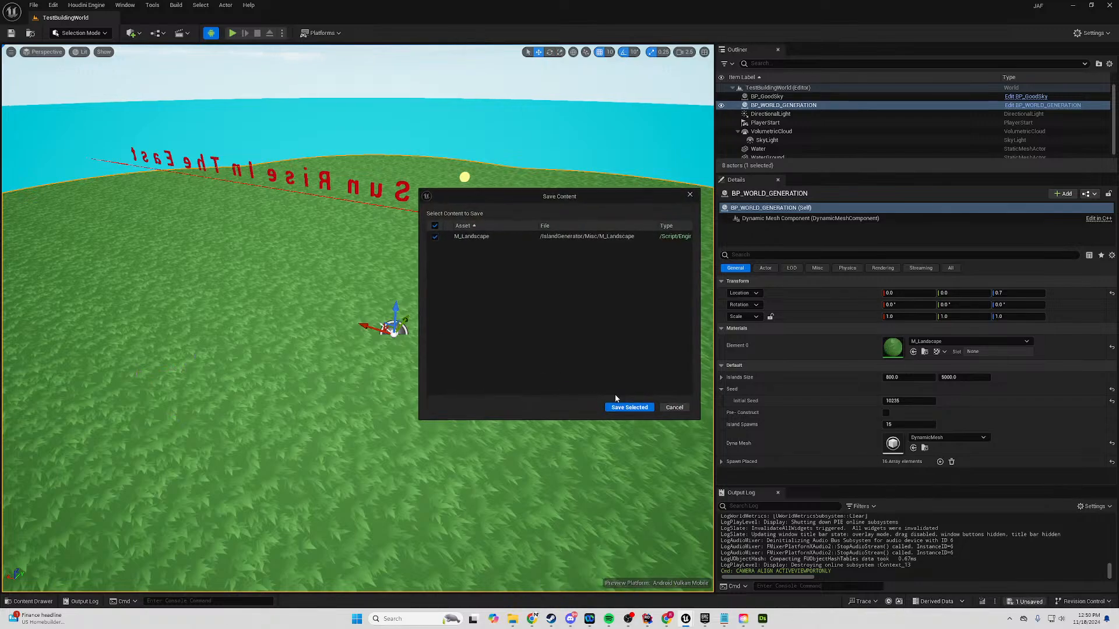
{"action": "left_click", "coordinate": [621, 408]}
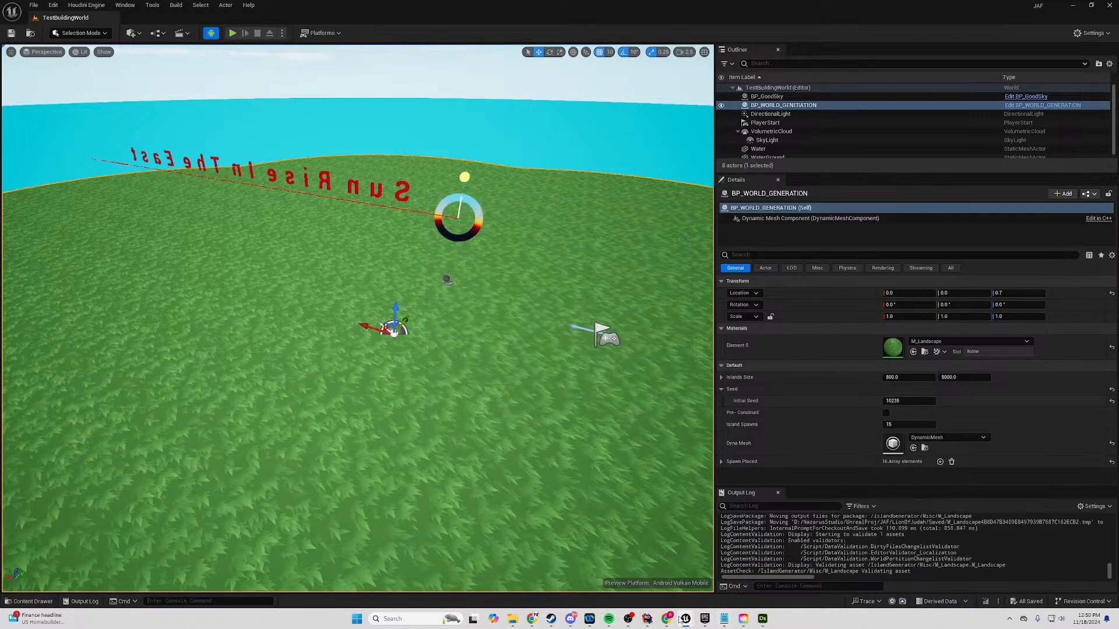
Switch to Substance 3D Designer and examine the grass node graph and its Base Color output.
{"action": "left_click", "coordinate": [762, 619]}
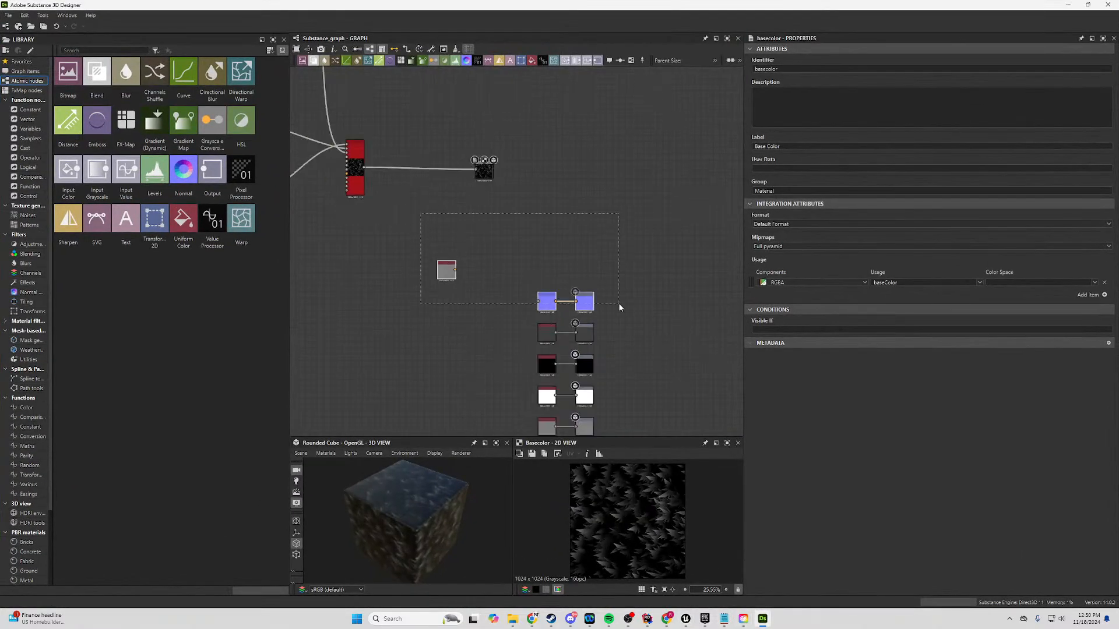
{"action": "scroll", "coordinate": [360, 264], "scroll_direction": "down", "scroll_amount": 2}
{"action": "middle_click_drag", "start_coordinate": [360, 264], "coordinate": [624, 371]}
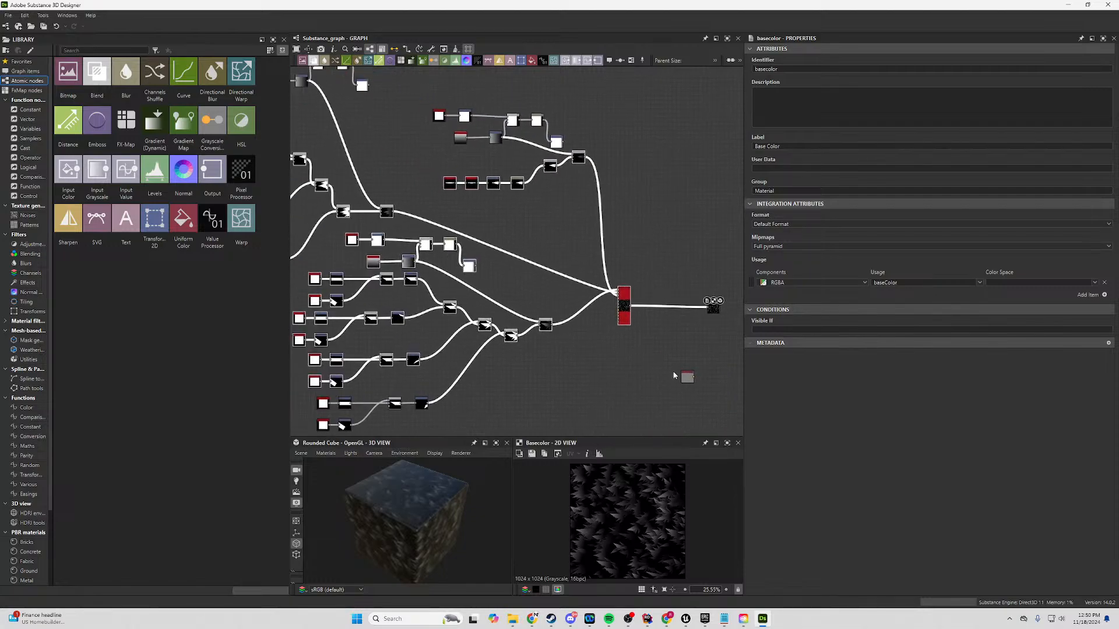
{"action": "scroll", "coordinate": [506, 273], "scroll_direction": "down", "scroll_amount": 3}
{"action": "middle_click_drag", "start_coordinate": [502, 266], "coordinate": [228, 258]}
{"action": "scroll", "coordinate": [563, 252], "scroll_direction": "up", "scroll_amount": 1}
{"action": "scroll", "coordinate": [604, 278], "scroll_direction": "up", "scroll_amount": 2}
{"action": "scroll", "coordinate": [374, 248], "scroll_direction": "up", "scroll_amount": 3}
{"action": "scroll", "coordinate": [475, 277], "scroll_direction": "down", "scroll_amount": 3}
{"action": "scroll", "coordinate": [367, 260], "scroll_direction": "up", "scroll_amount": 3}
{"action": "scroll", "coordinate": [624, 529], "scroll_direction": "up", "scroll_amount": 1}
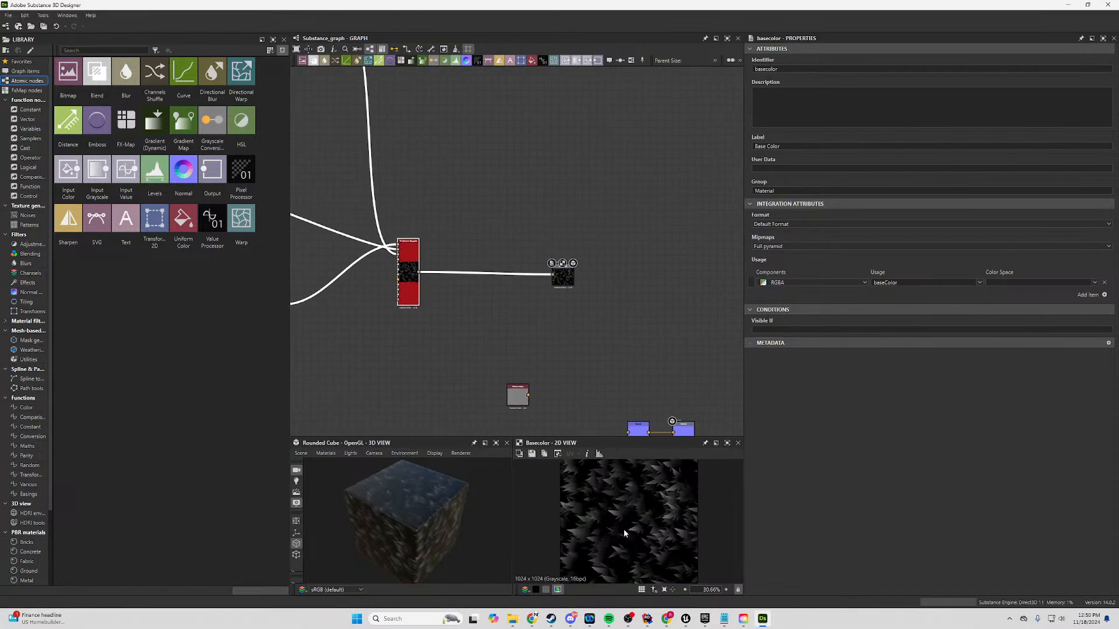
{"action": "scroll", "coordinate": [627, 520], "scroll_direction": "down", "scroll_amount": 2}
{"action": "scroll", "coordinate": [645, 522], "scroll_direction": "up", "scroll_amount": 5}
{"action": "scroll", "coordinate": [622, 526], "scroll_direction": "up", "scroll_amount": 1}
{"action": "scroll", "coordinate": [622, 531], "scroll_direction": "down", "scroll_amount": 3}
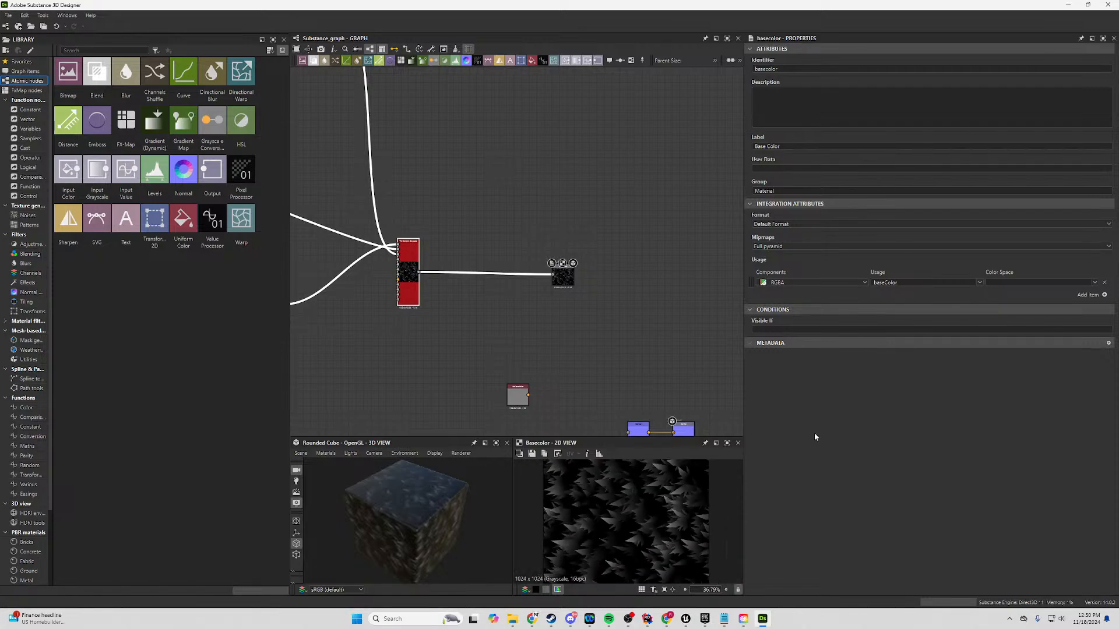
Return to the Unreal level and inspect the island's grass from above and at a lower angle.
{"action": "left_click", "coordinate": [1067, 4]}
{"action": "left_click_drag", "start_coordinate": [358, 318], "coordinate": [496, 420], "text": "alt"}
{"action": "scroll", "coordinate": [357, 318], "scroll_direction": "up", "scroll_amount": 5}
{"action": "scroll", "coordinate": [357, 318], "scroll_direction": "down", "scroll_amount": 5}
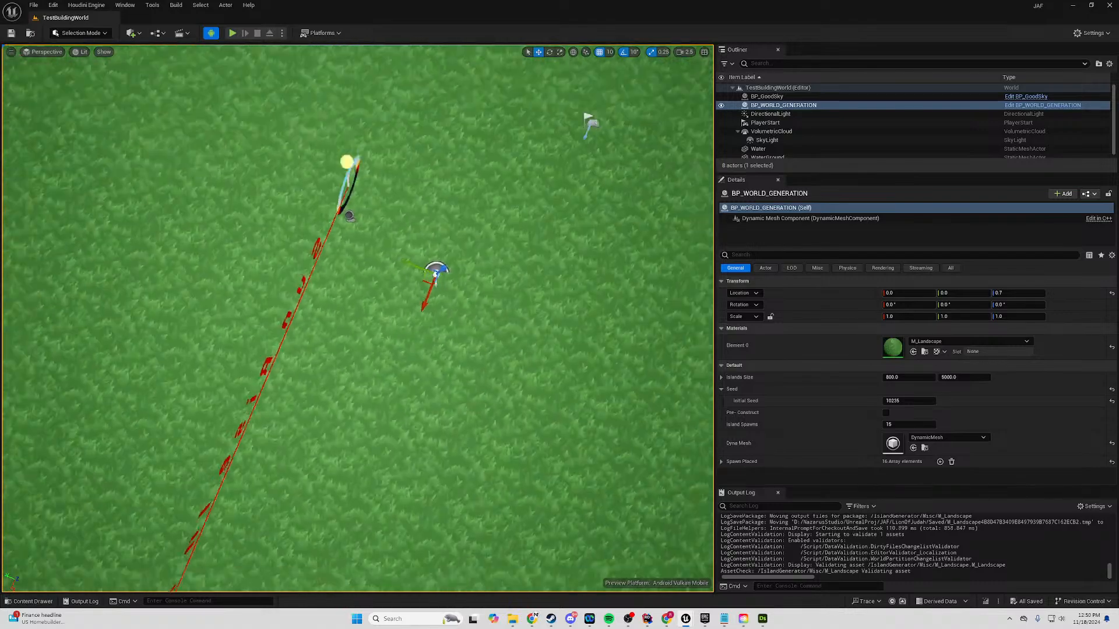
{"action": "left_click_drag", "start_coordinate": [358, 319], "coordinate": [466, 361], "text": "alt"}
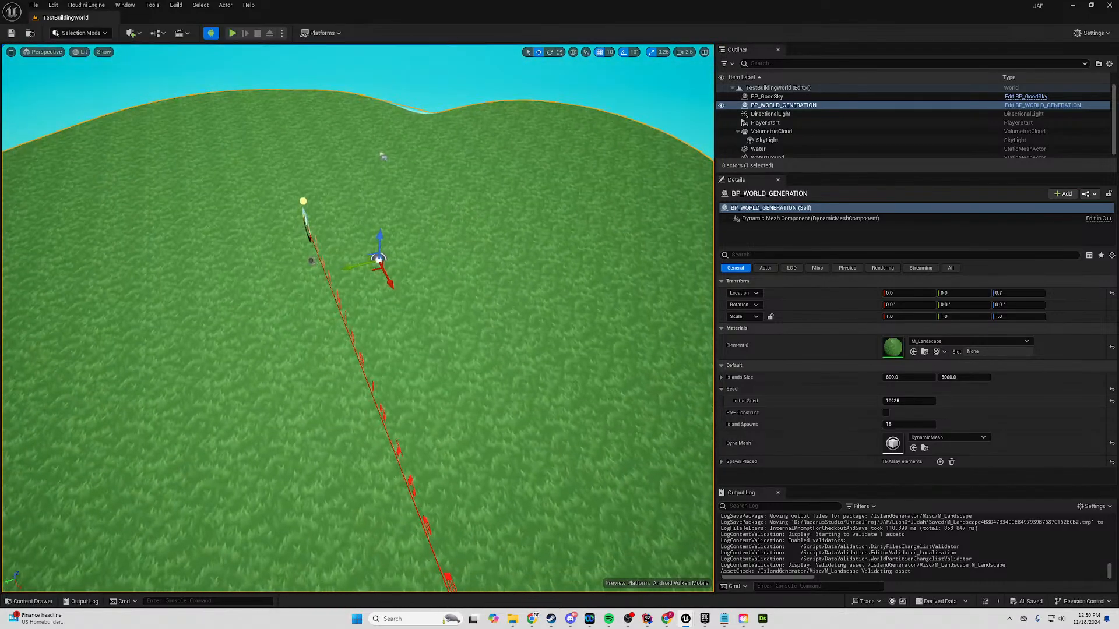
Inspect the island's grass texture up close and from higher above in the level viewport.
{"action": "scroll", "coordinate": [358, 318], "scroll_direction": "up", "scroll_amount": 5}
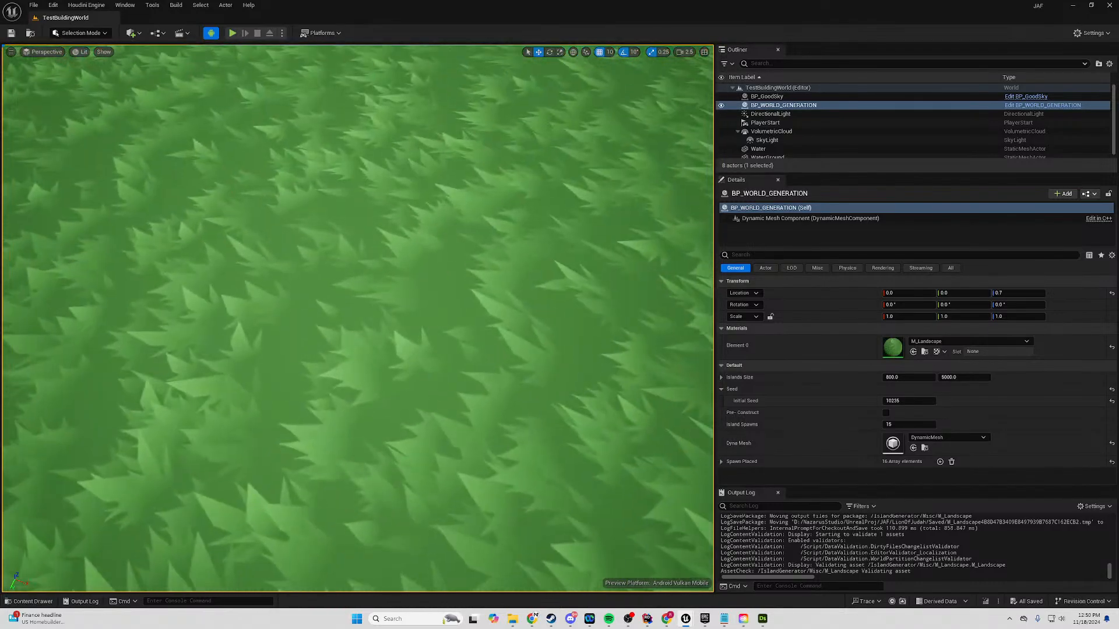
{"action": "key", "text": "s"}
{"action": "right_click_drag", "start_coordinate": [267, 431], "coordinate": [230, 417]}
{"action": "key", "text": "w"}
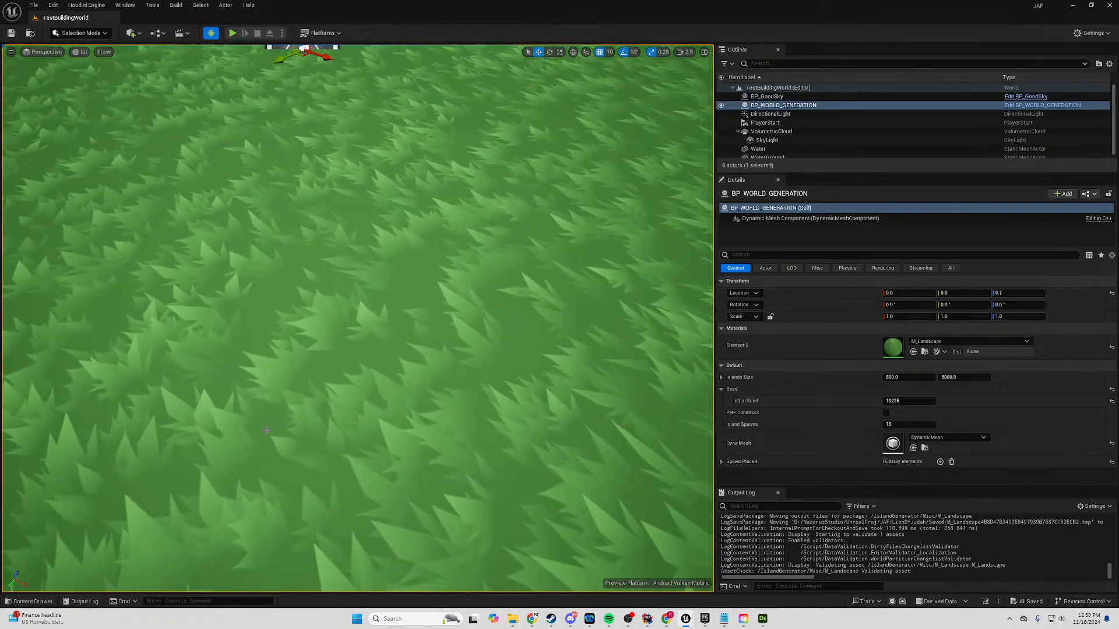
{"action": "scroll", "coordinate": [270, 410], "scroll_direction": "up", "scroll_amount": 3}
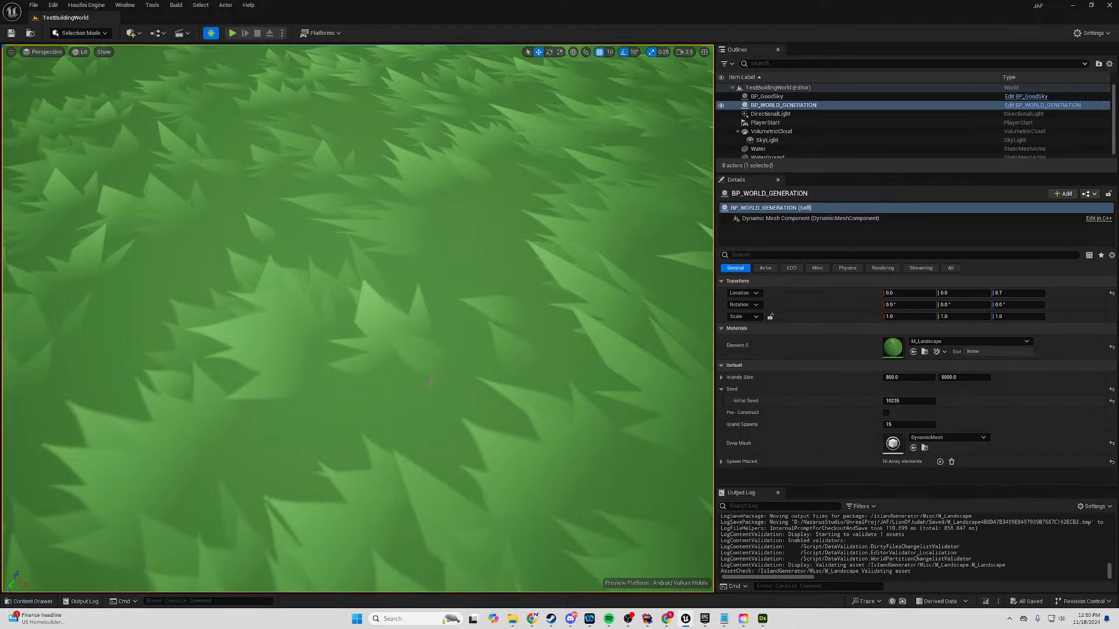
{"action": "scroll", "coordinate": [431, 382], "scroll_direction": "down", "scroll_amount": 8}
{"action": "scroll", "coordinate": [431, 382], "scroll_direction": "up", "scroll_amount": 3}
{"action": "left_click_drag", "start_coordinate": [431, 383], "coordinate": [96, 402], "text": "alt"}
{"action": "scroll", "coordinate": [357, 319], "scroll_direction": "down", "scroll_amount": 2}
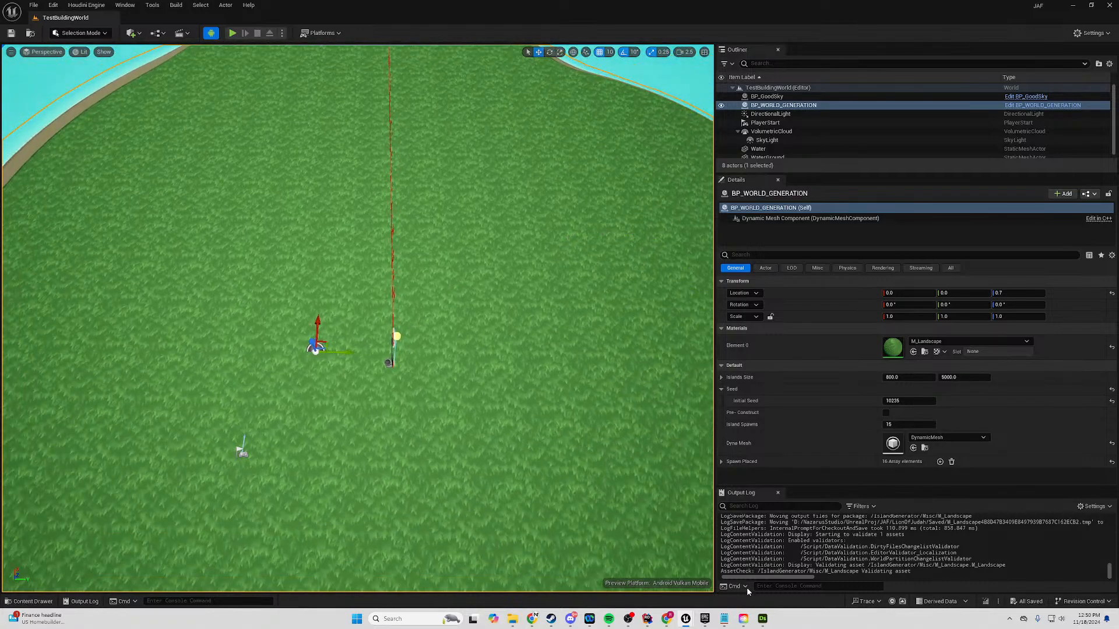
In the M_Landscape material graph, move the grass color, GrassTexture, TexCoord and Lerp nodes together, well clear of the Grass parameter nodes.
{"action": "mouse_move", "coordinate": [686, 619]}
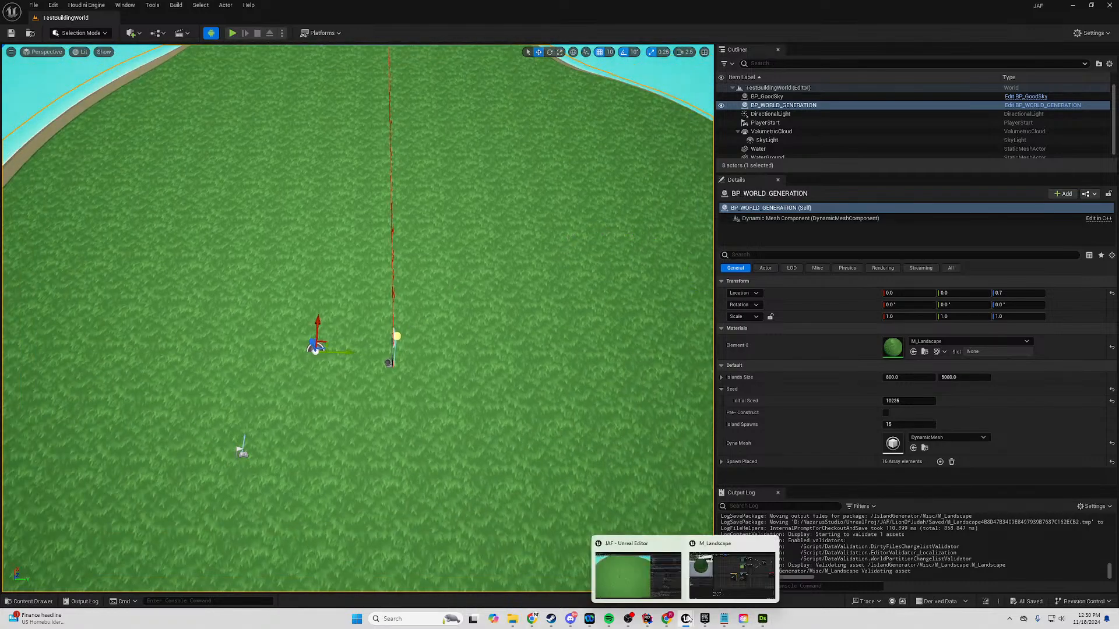
{"action": "left_click", "coordinate": [729, 583]}
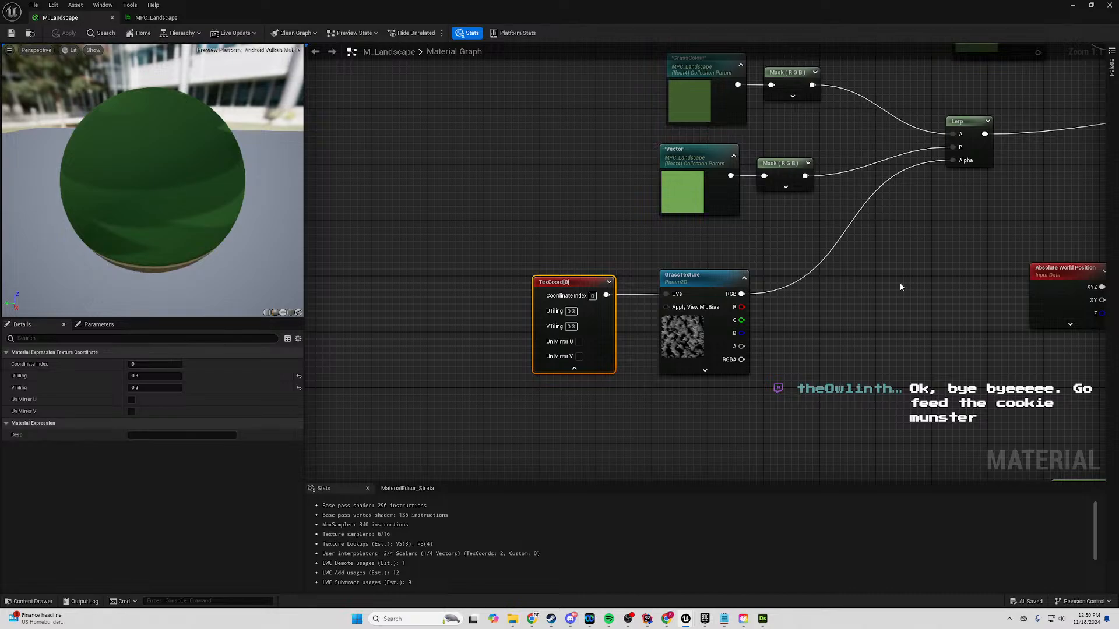
{"action": "right_click_drag", "start_coordinate": [929, 283], "coordinate": [815, 372]}
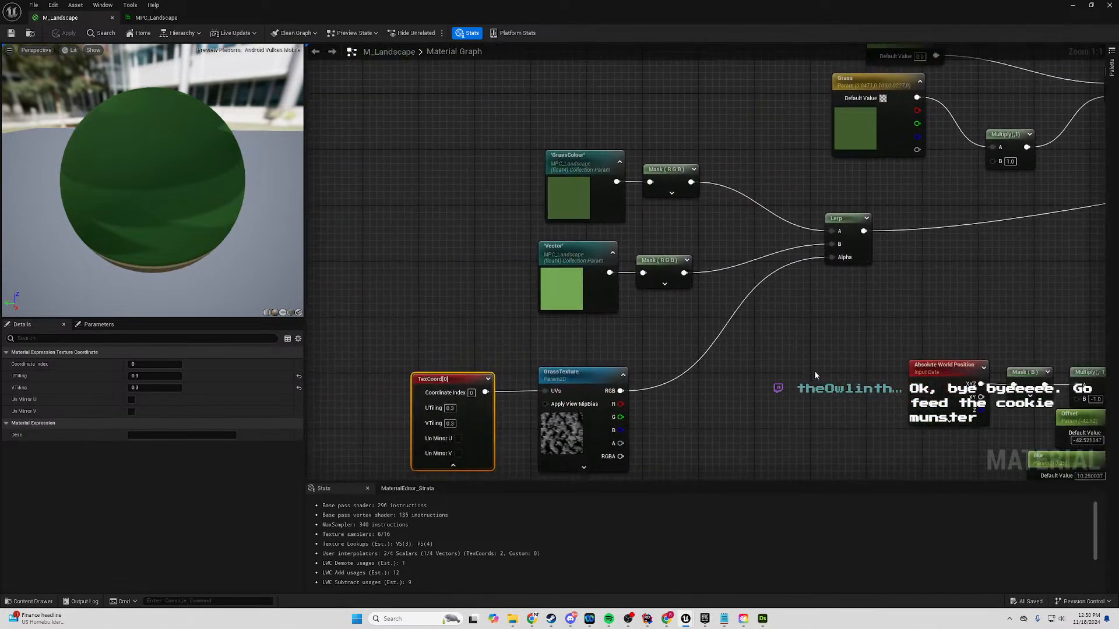
{"action": "scroll", "coordinate": [815, 376], "scroll_direction": "down", "scroll_amount": 2}
{"action": "left_click_drag", "start_coordinate": [862, 230], "coordinate": [477, 402]}
{"action": "left_click_drag", "start_coordinate": [824, 251], "coordinate": [484, 210]}
{"action": "right_click_drag", "start_coordinate": [438, 149], "coordinate": [654, 169]}
{"action": "left_click", "coordinate": [691, 154]}
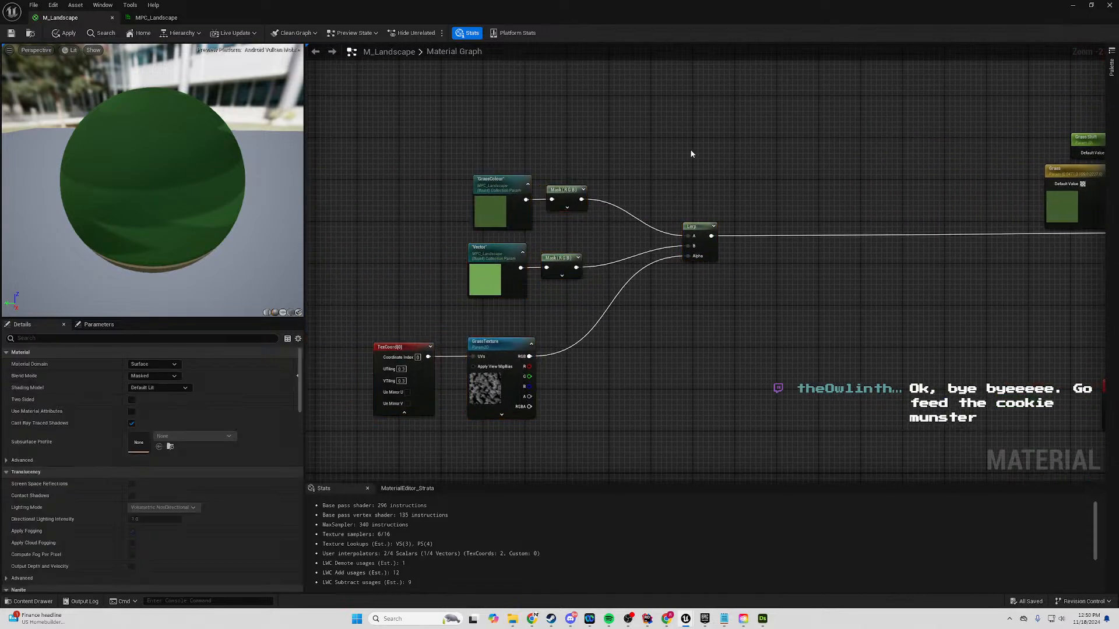
Enclose the grass color, GrassTexture, TexCoord and Lerp nodes in a comment titled "Add Micro Variation Here".
{"action": "right_click_drag", "start_coordinate": [710, 137], "coordinate": [734, 196]}
{"action": "scroll", "coordinate": [736, 196], "scroll_direction": "down", "scroll_amount": 4}
{"action": "left_click_drag", "start_coordinate": [772, 192], "coordinate": [563, 298]}
{"action": "scroll", "coordinate": [667, 232], "scroll_direction": "up", "scroll_amount": 3}
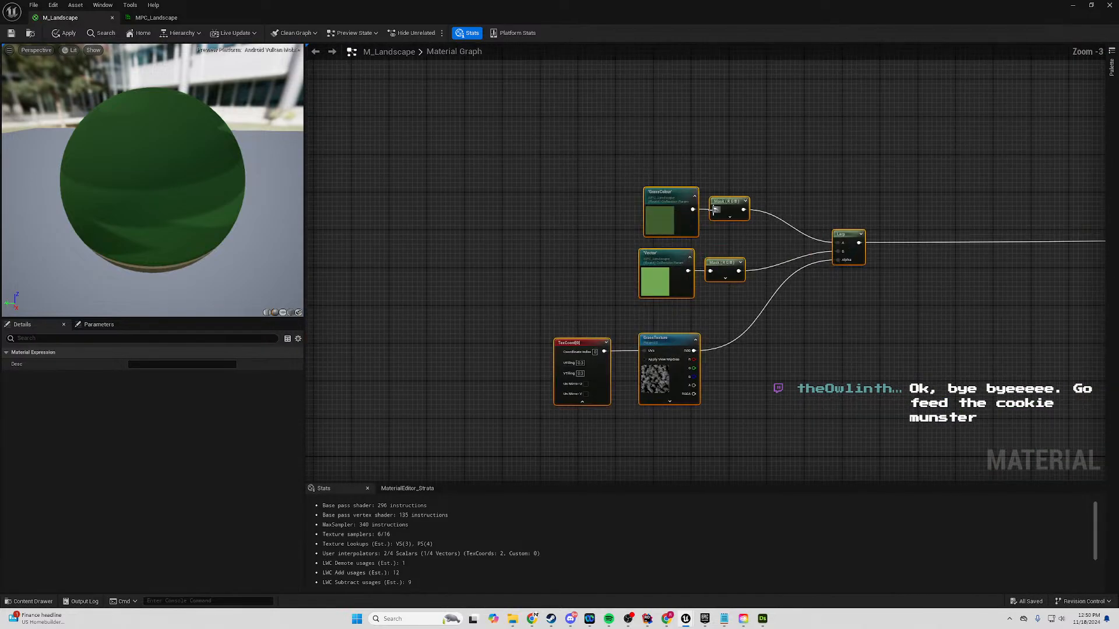
{"action": "type", "text": "cAdd Mi"}
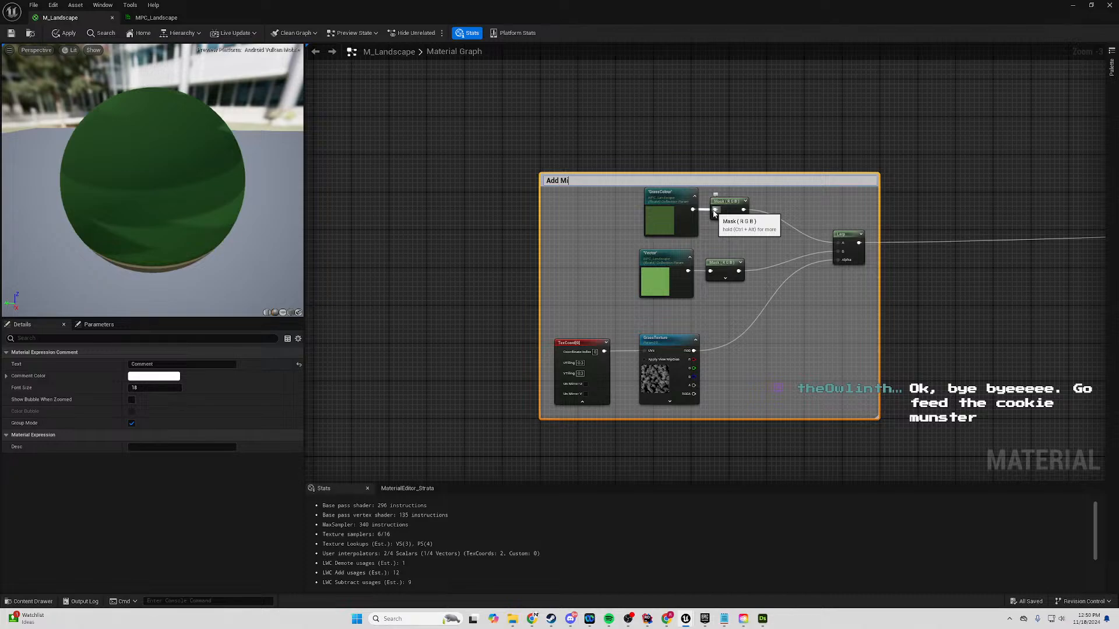
{"action": "type", "text": "cro Variation Here"}
{"action": "key", "text": "Return"}
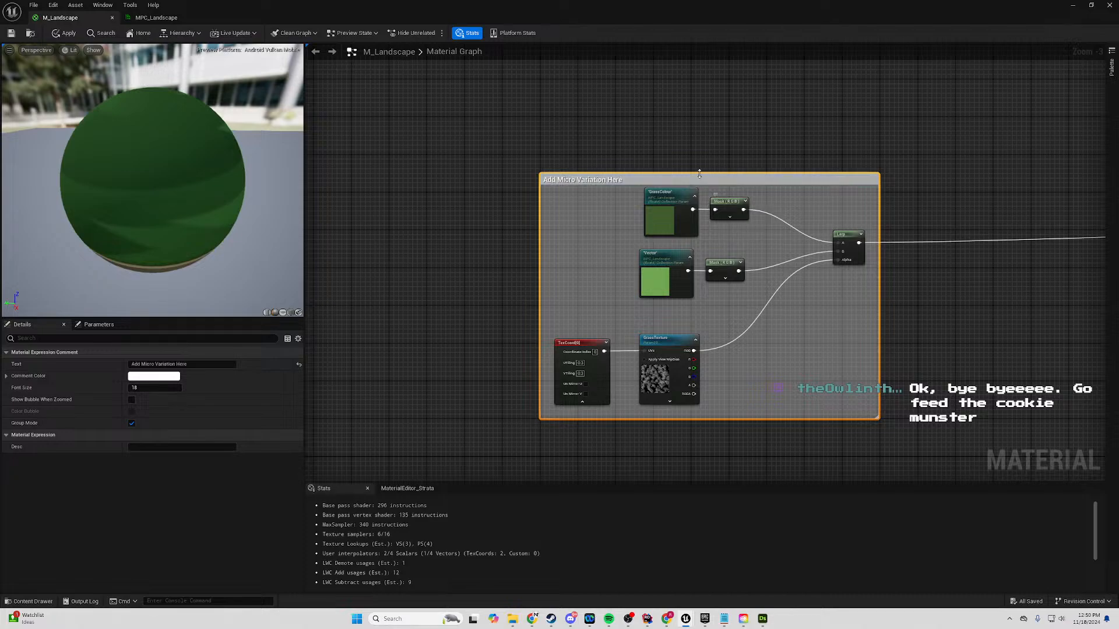
Examine the Sand parameter and the surrounding blend nodes in the M_Landscape graph.
{"action": "left_click", "coordinate": [854, 129]}
{"action": "right_click_drag", "start_coordinate": [868, 128], "coordinate": [330, 145]}
{"action": "left_click", "coordinate": [927, 290]}
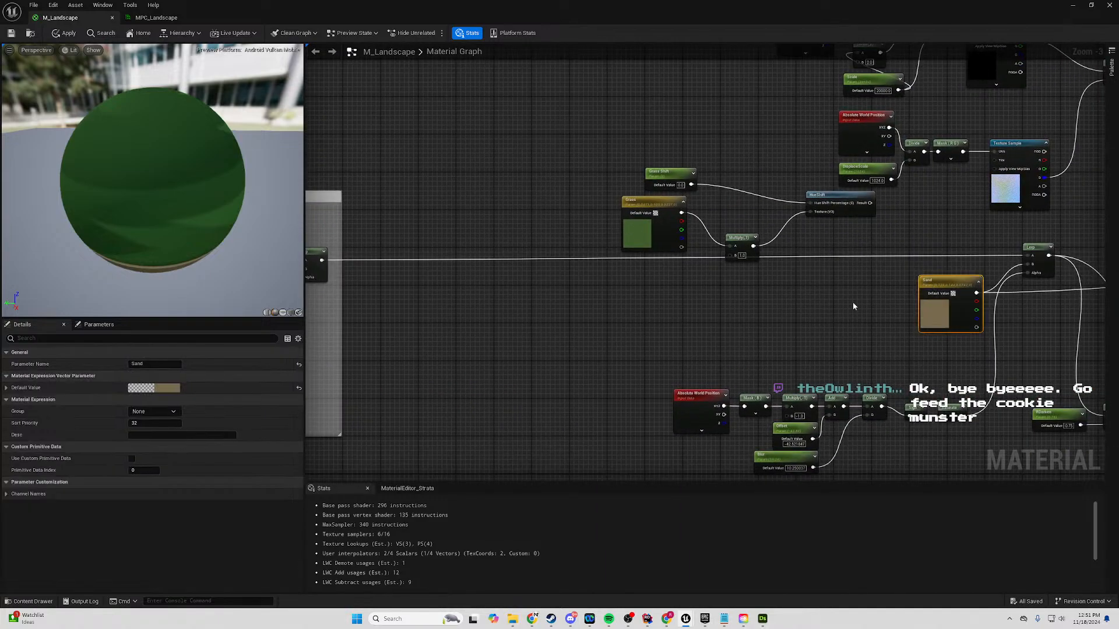
{"action": "right_click_drag", "start_coordinate": [852, 302], "coordinate": [728, 332]}
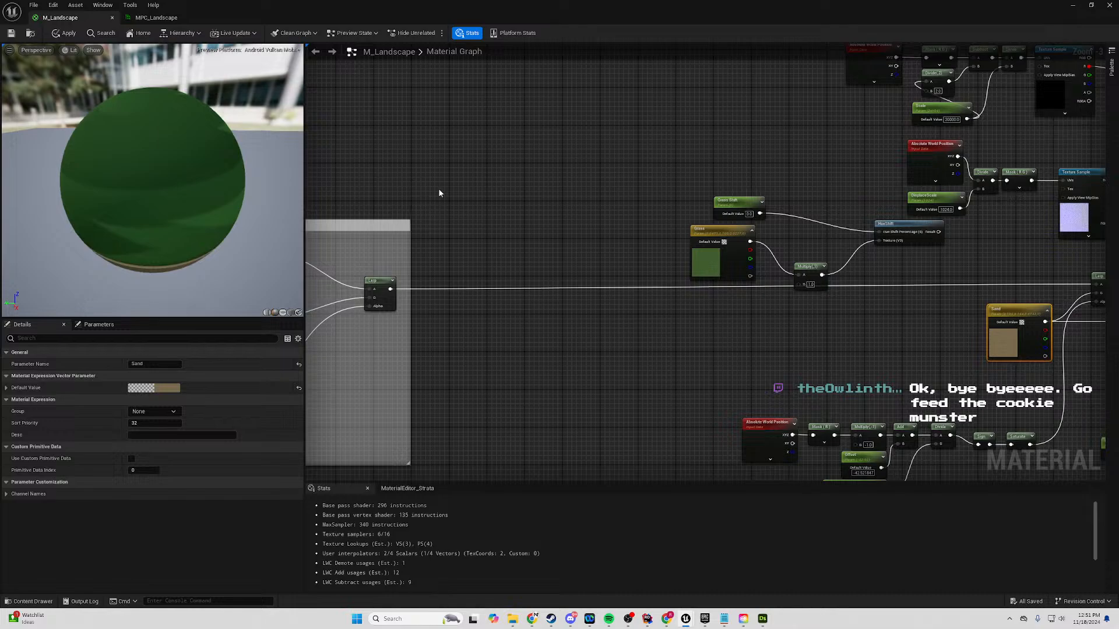
{"action": "right_click_drag", "start_coordinate": [834, 318], "coordinate": [596, 251]}
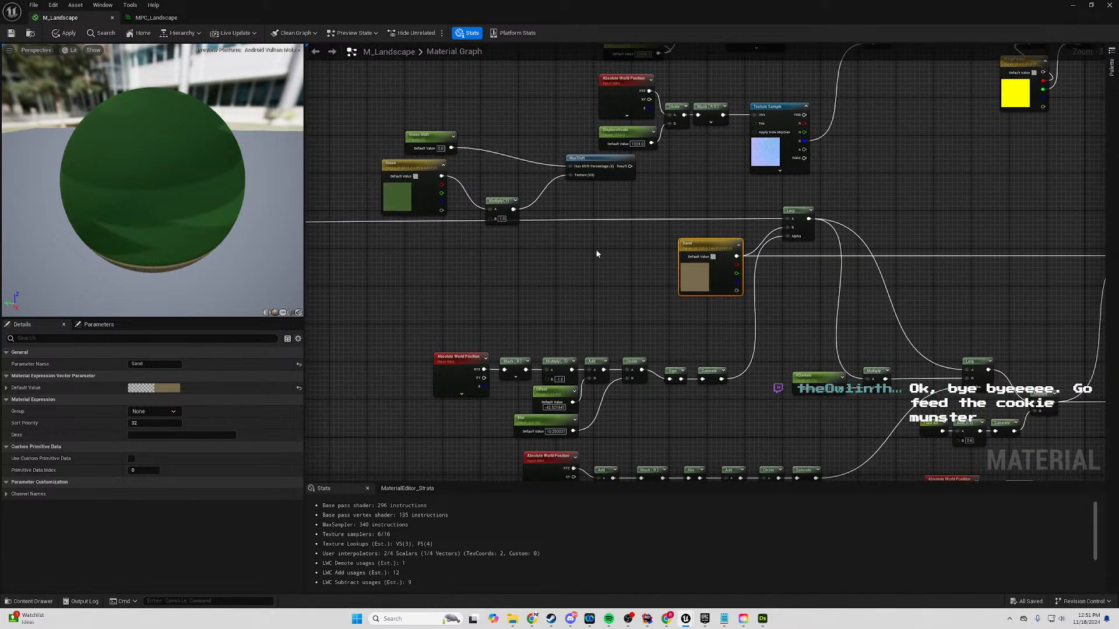